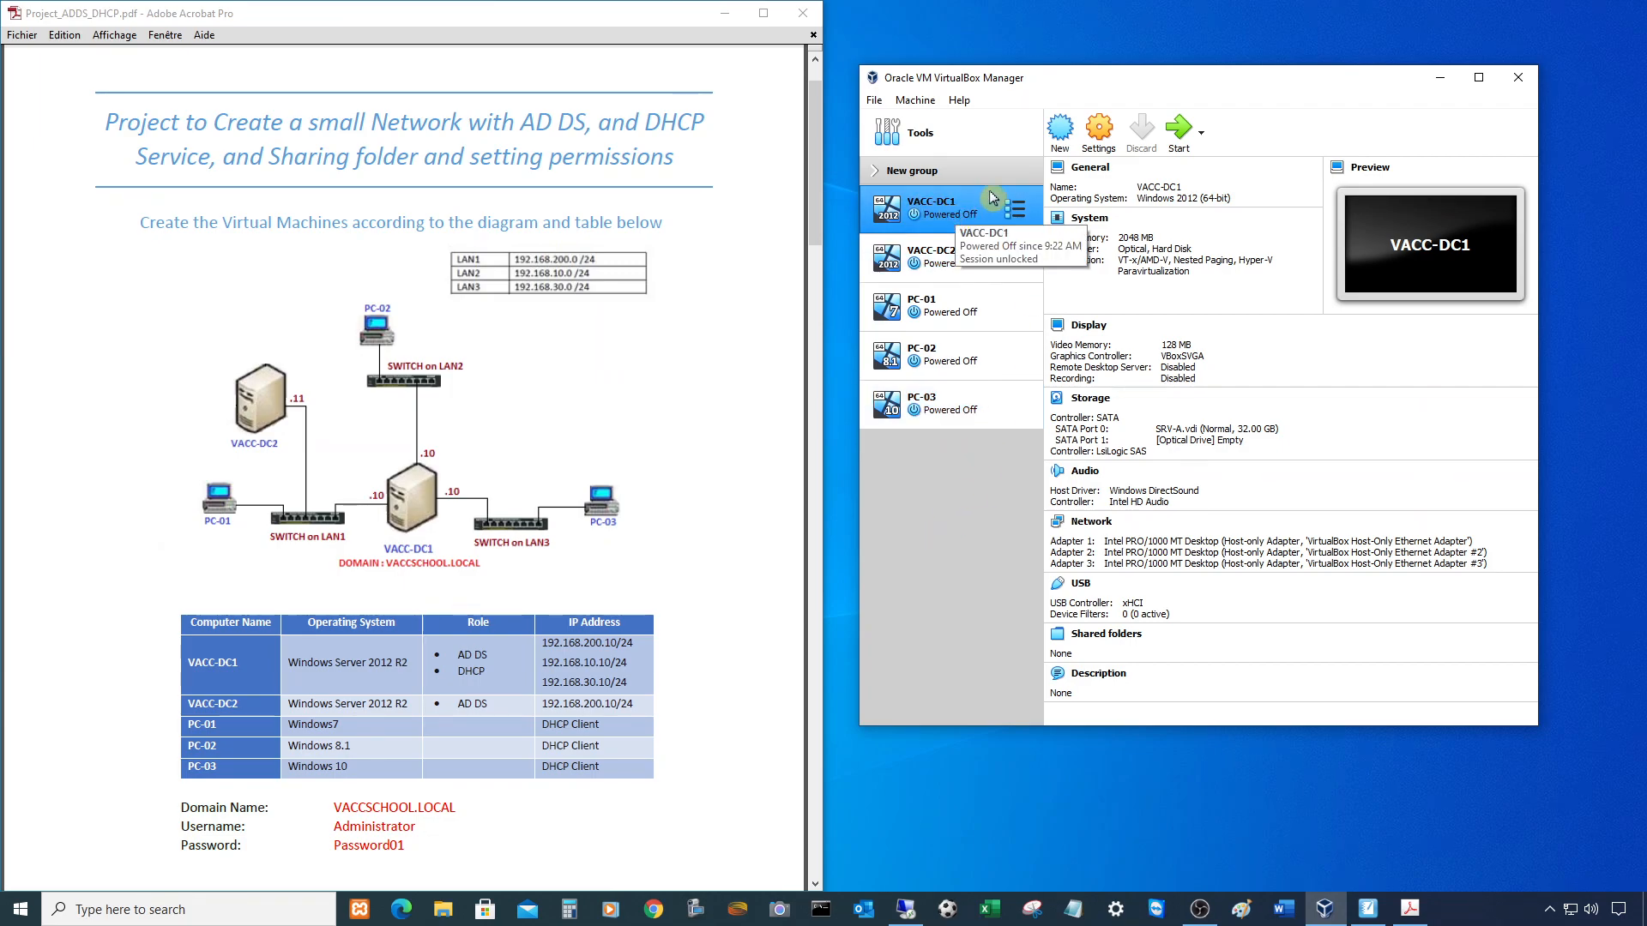
- Review VACC-DC1's three network adapters' current settings without changing them
right_click(941, 200)
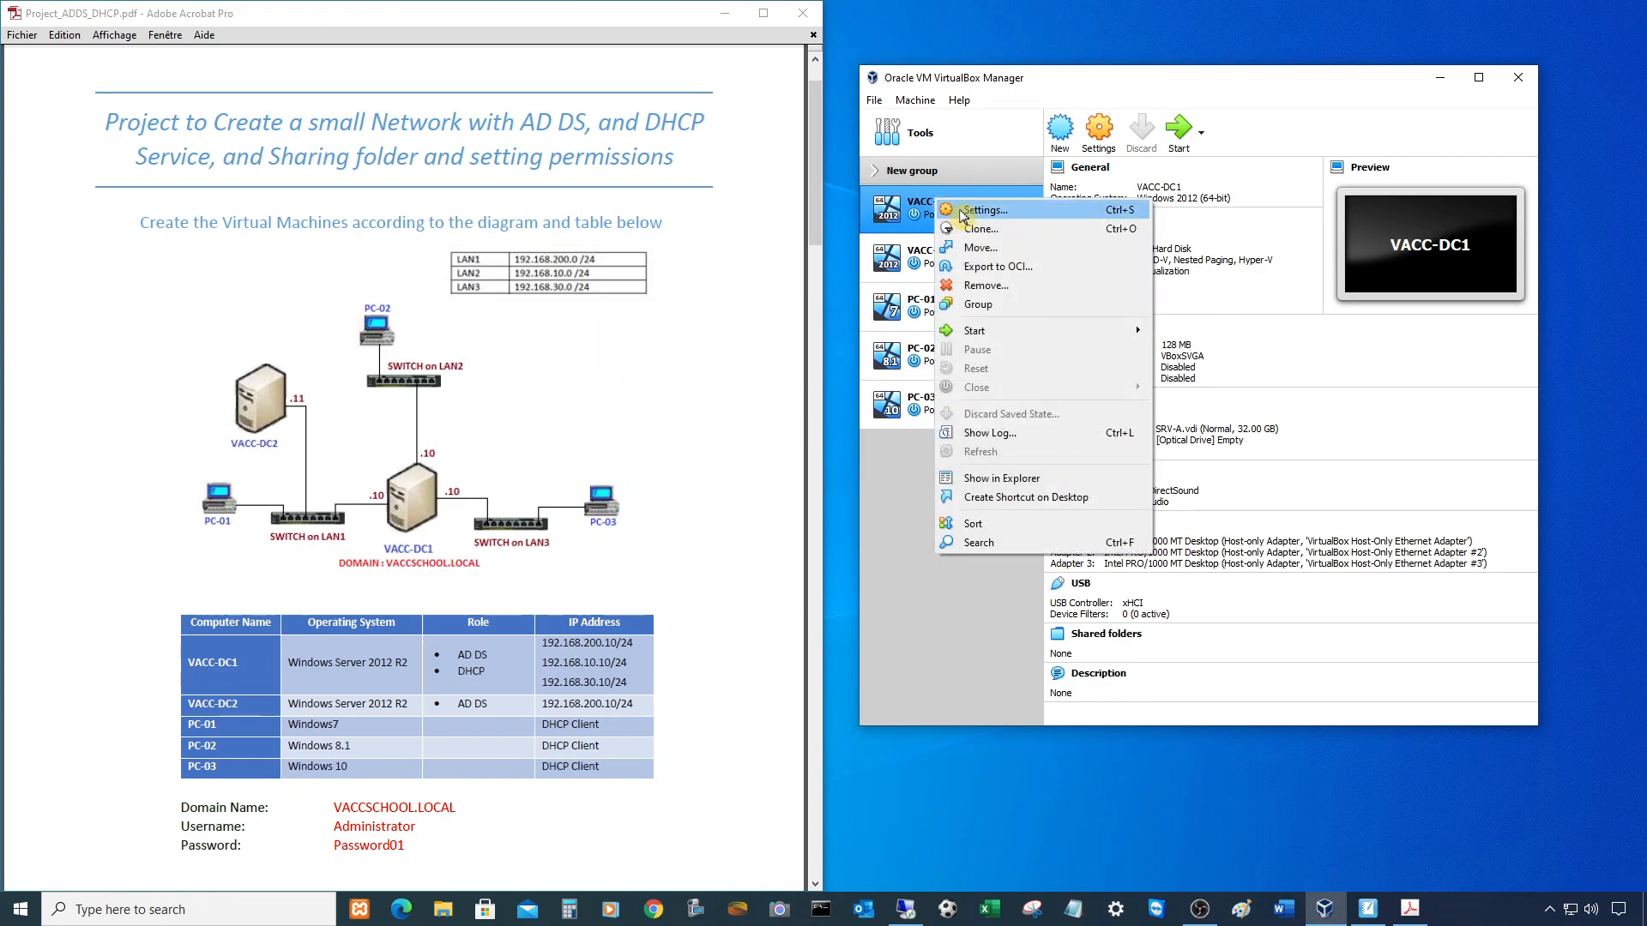
left_click(974, 211)
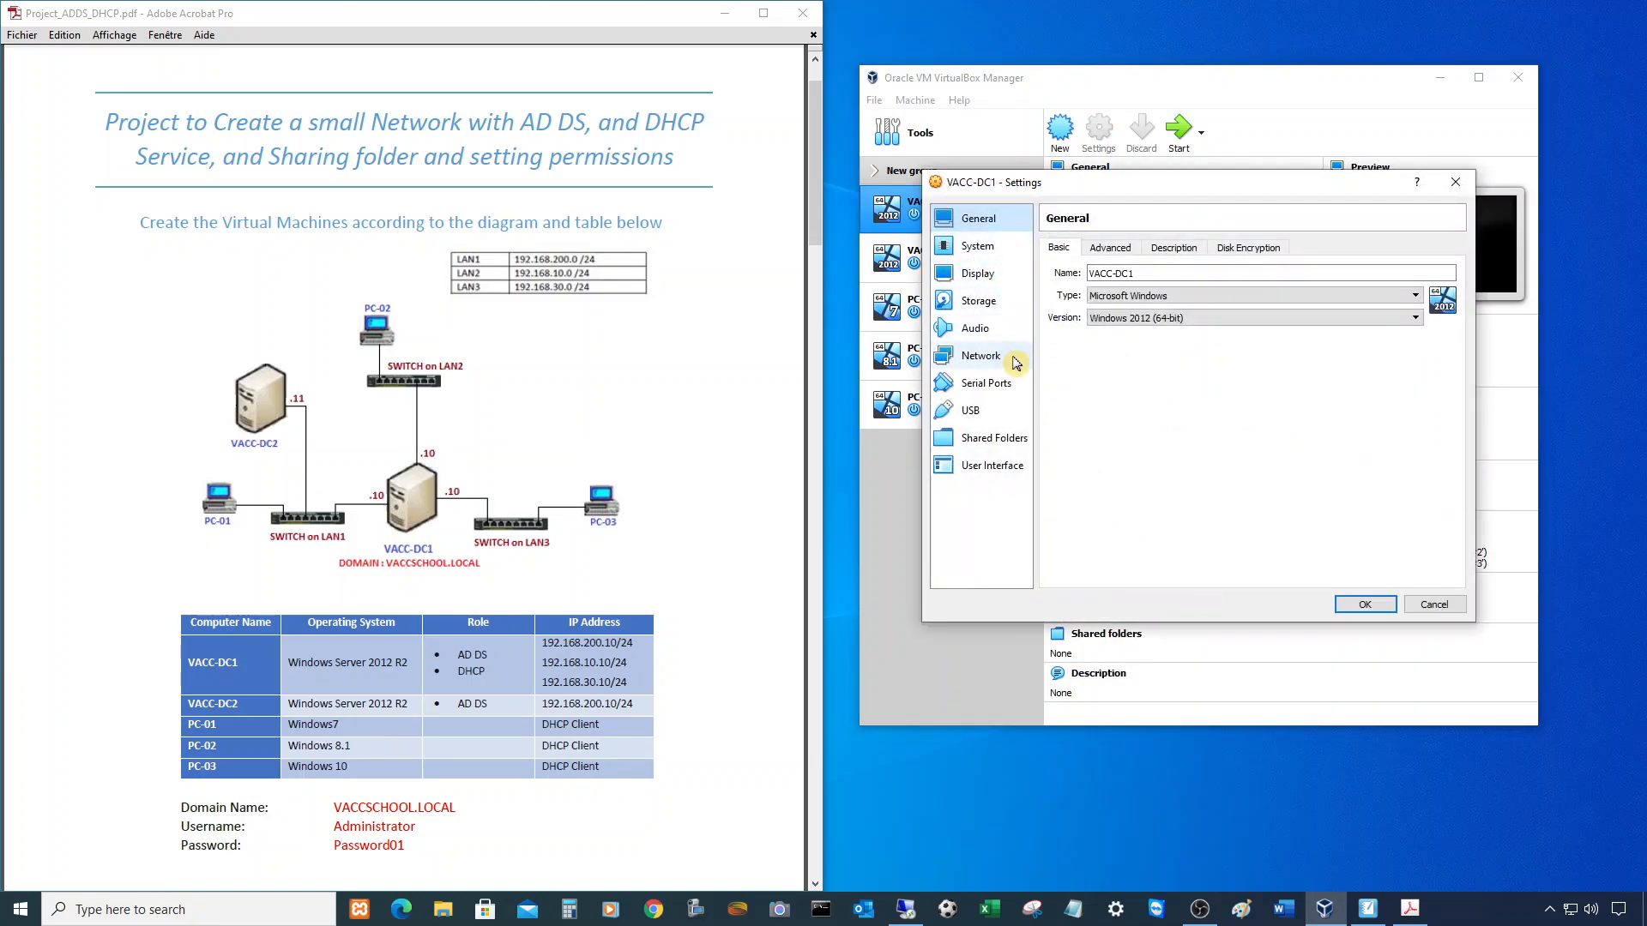
left_click(980, 355)
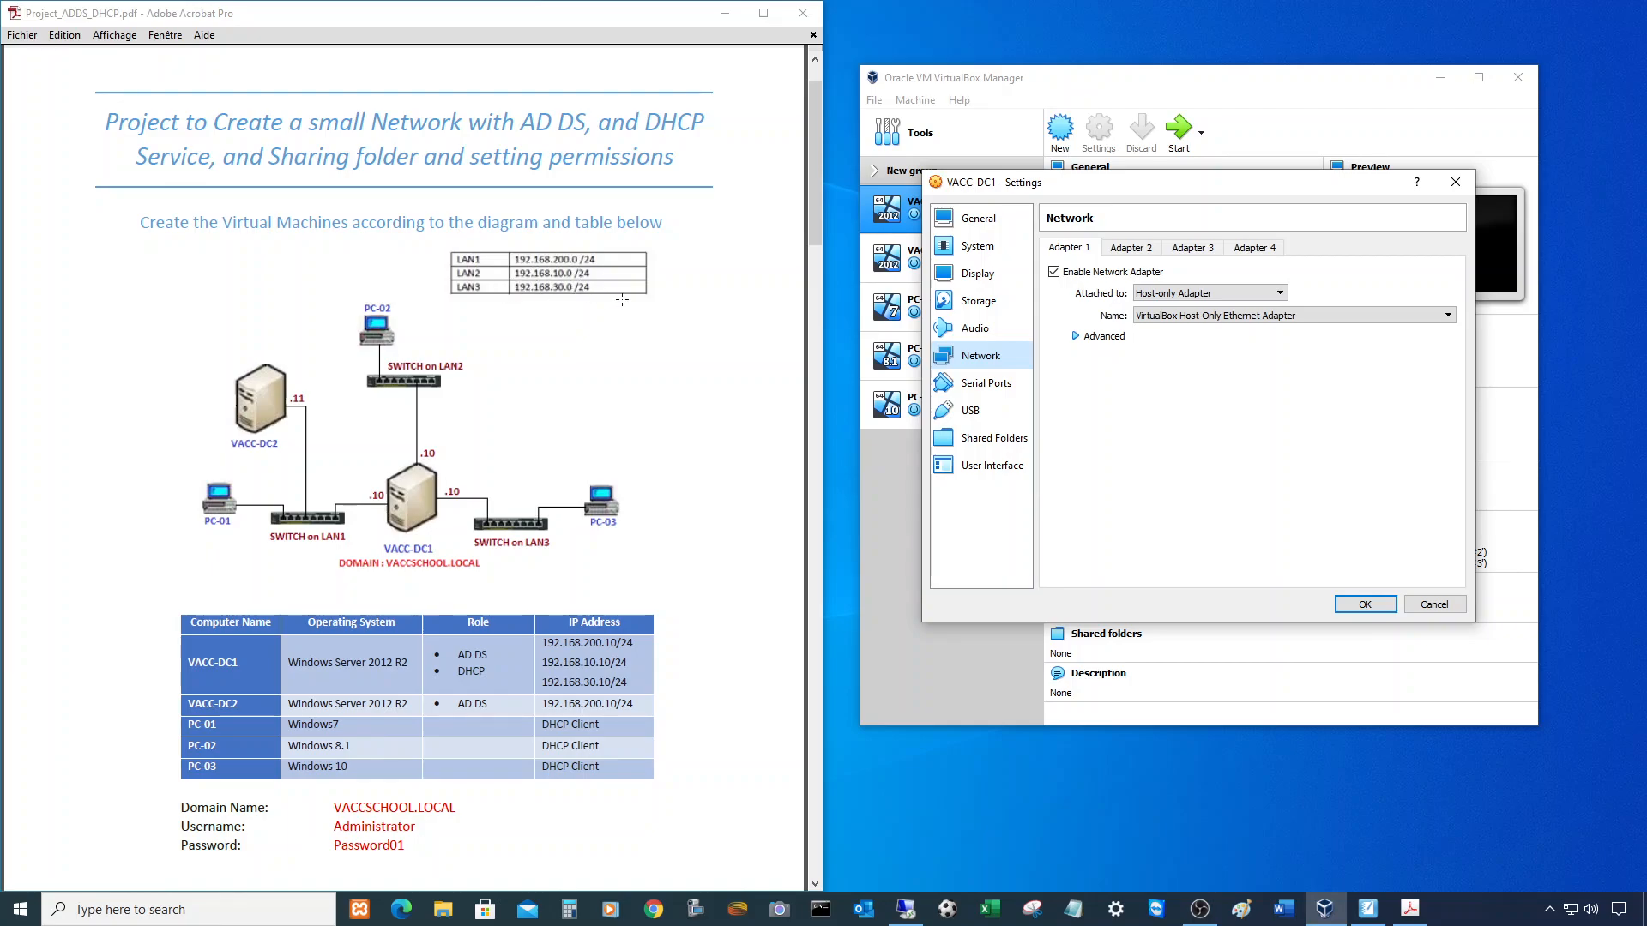
left_click(1139, 248)
left_click(1195, 251)
left_click(1081, 251)
left_click(1132, 251)
left_click(1192, 252)
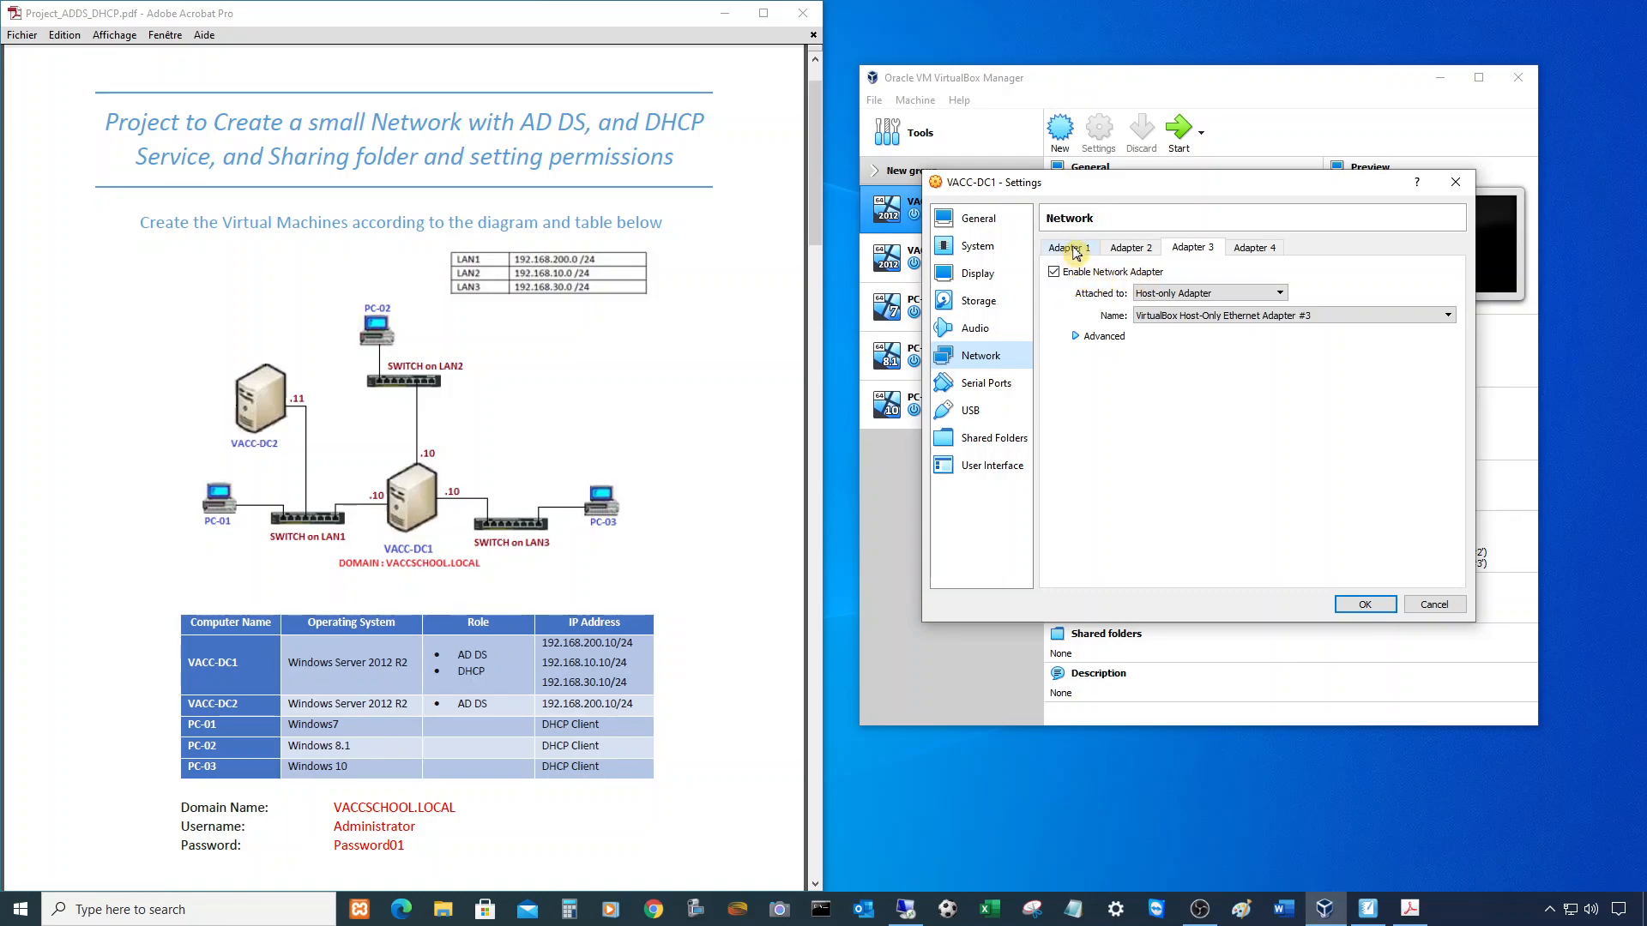
left_click(1434, 604)
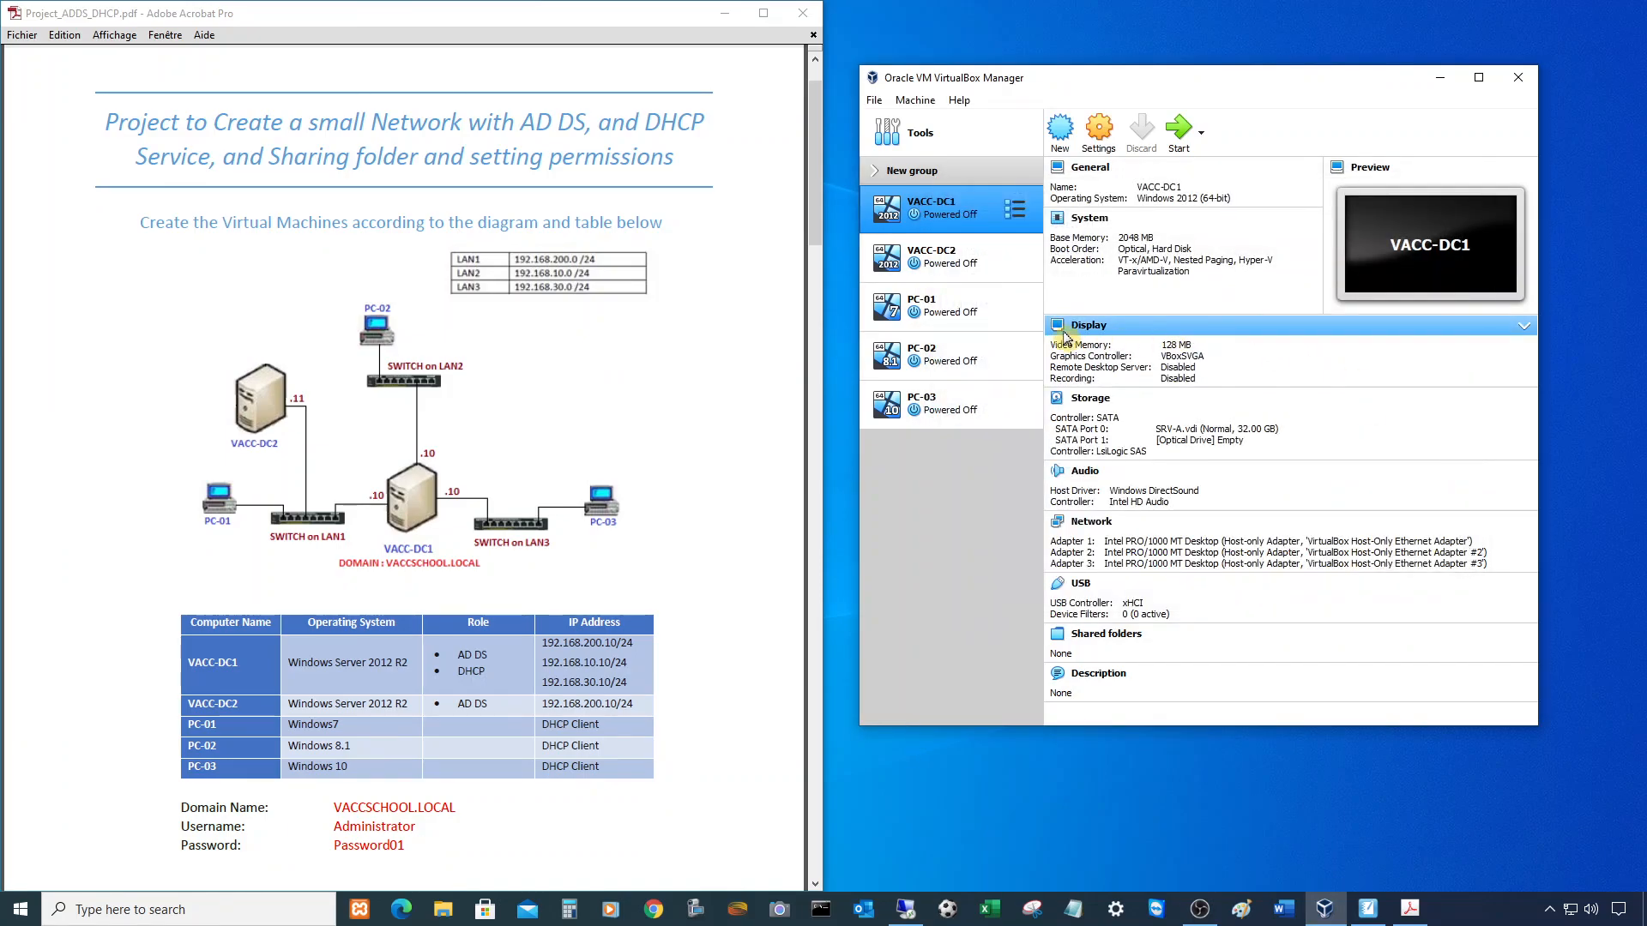
- Check the available host-only networks in the Network tools view, sorted by name
left_click(900, 138)
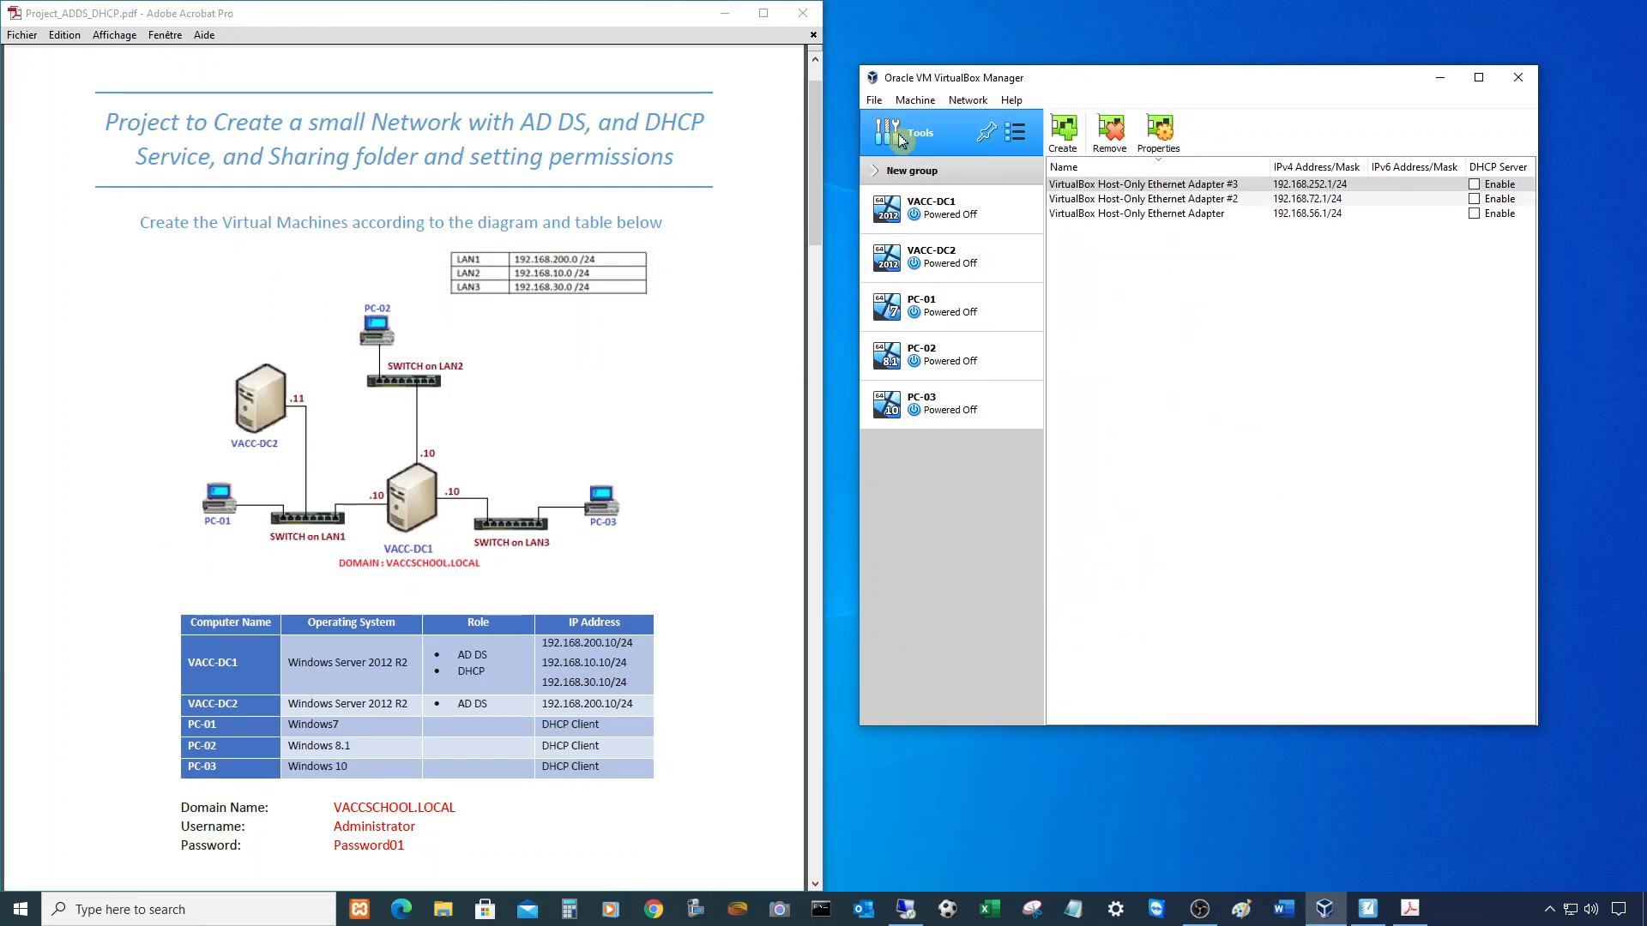
left_click(1015, 134)
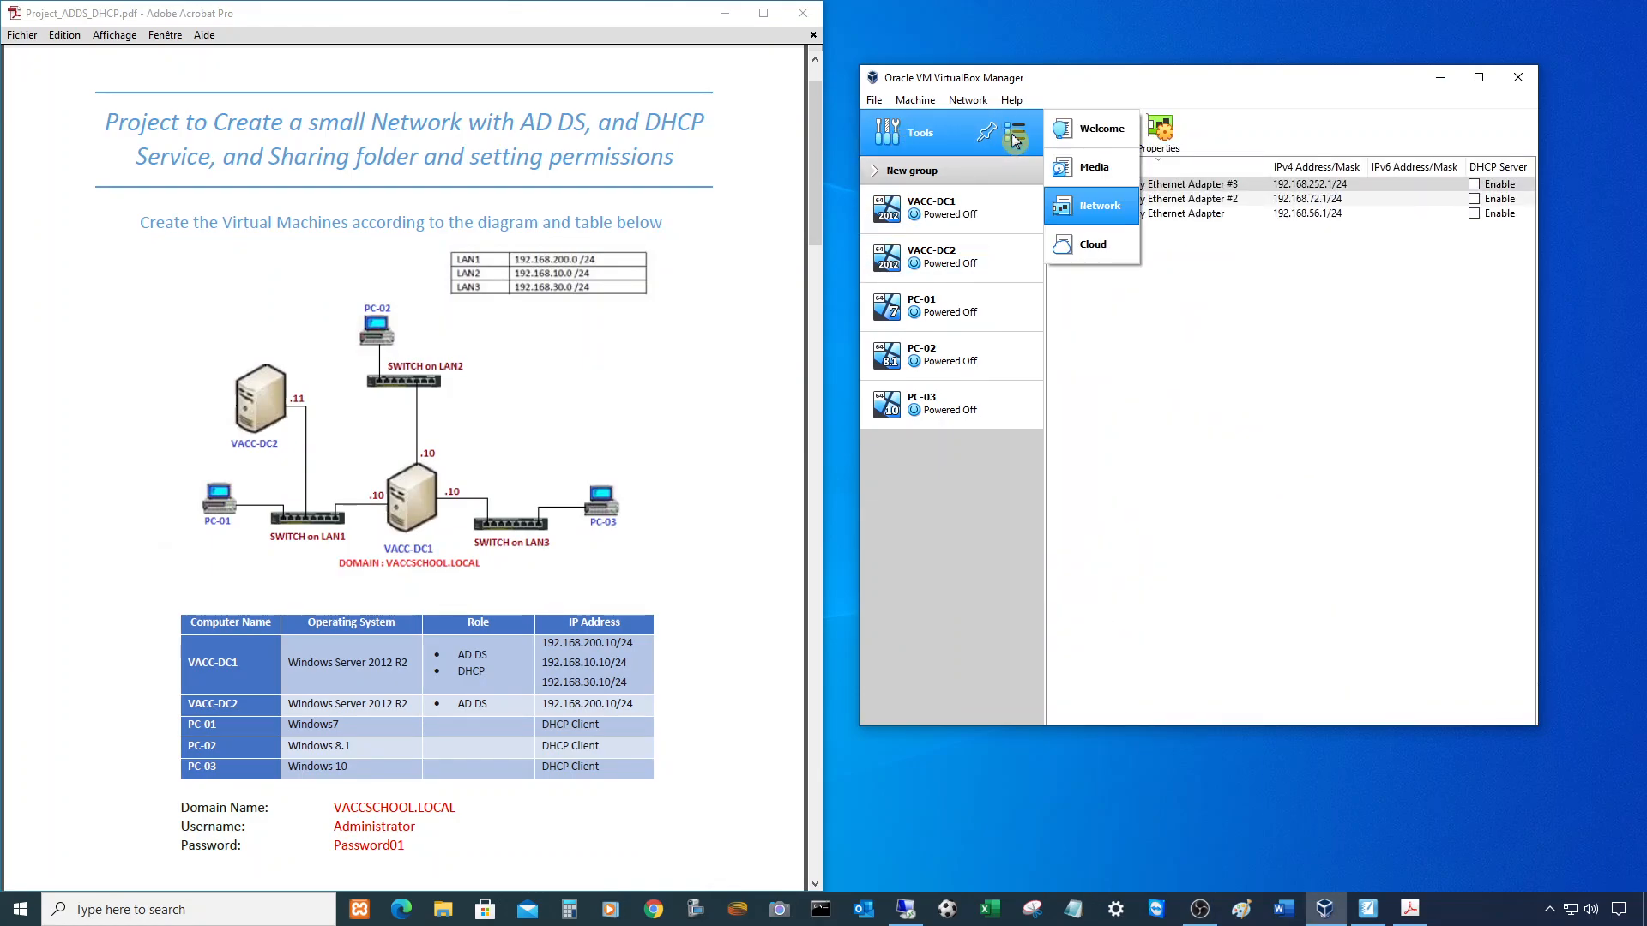
left_click(1100, 212)
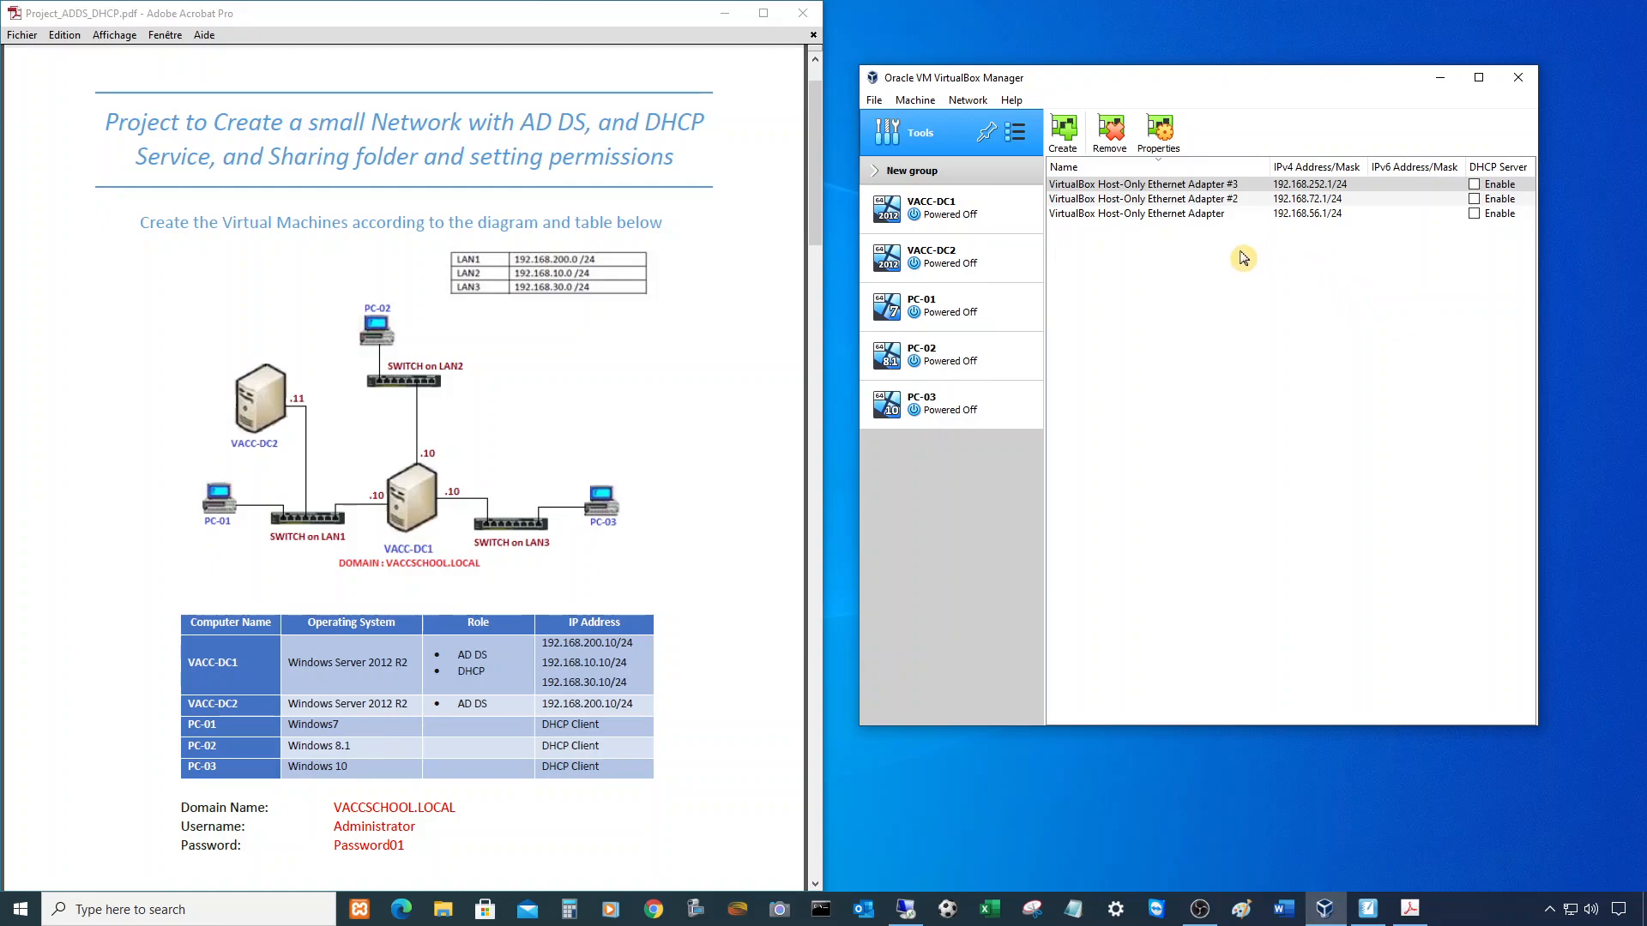
left_click(1153, 168)
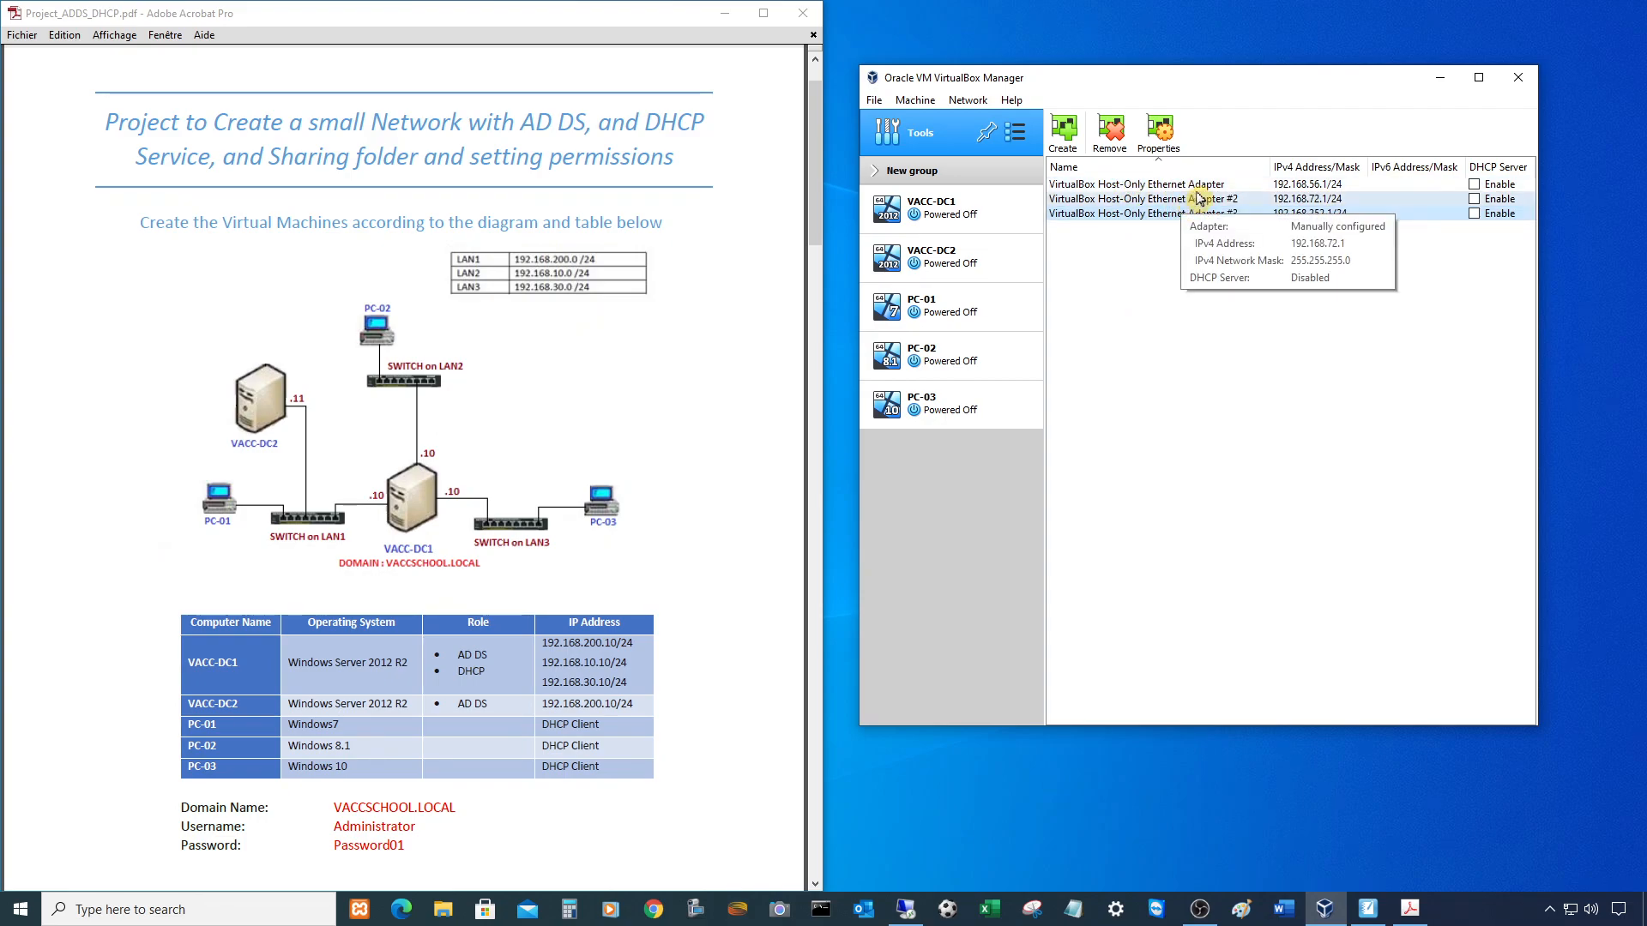
left_click(1034, 226)
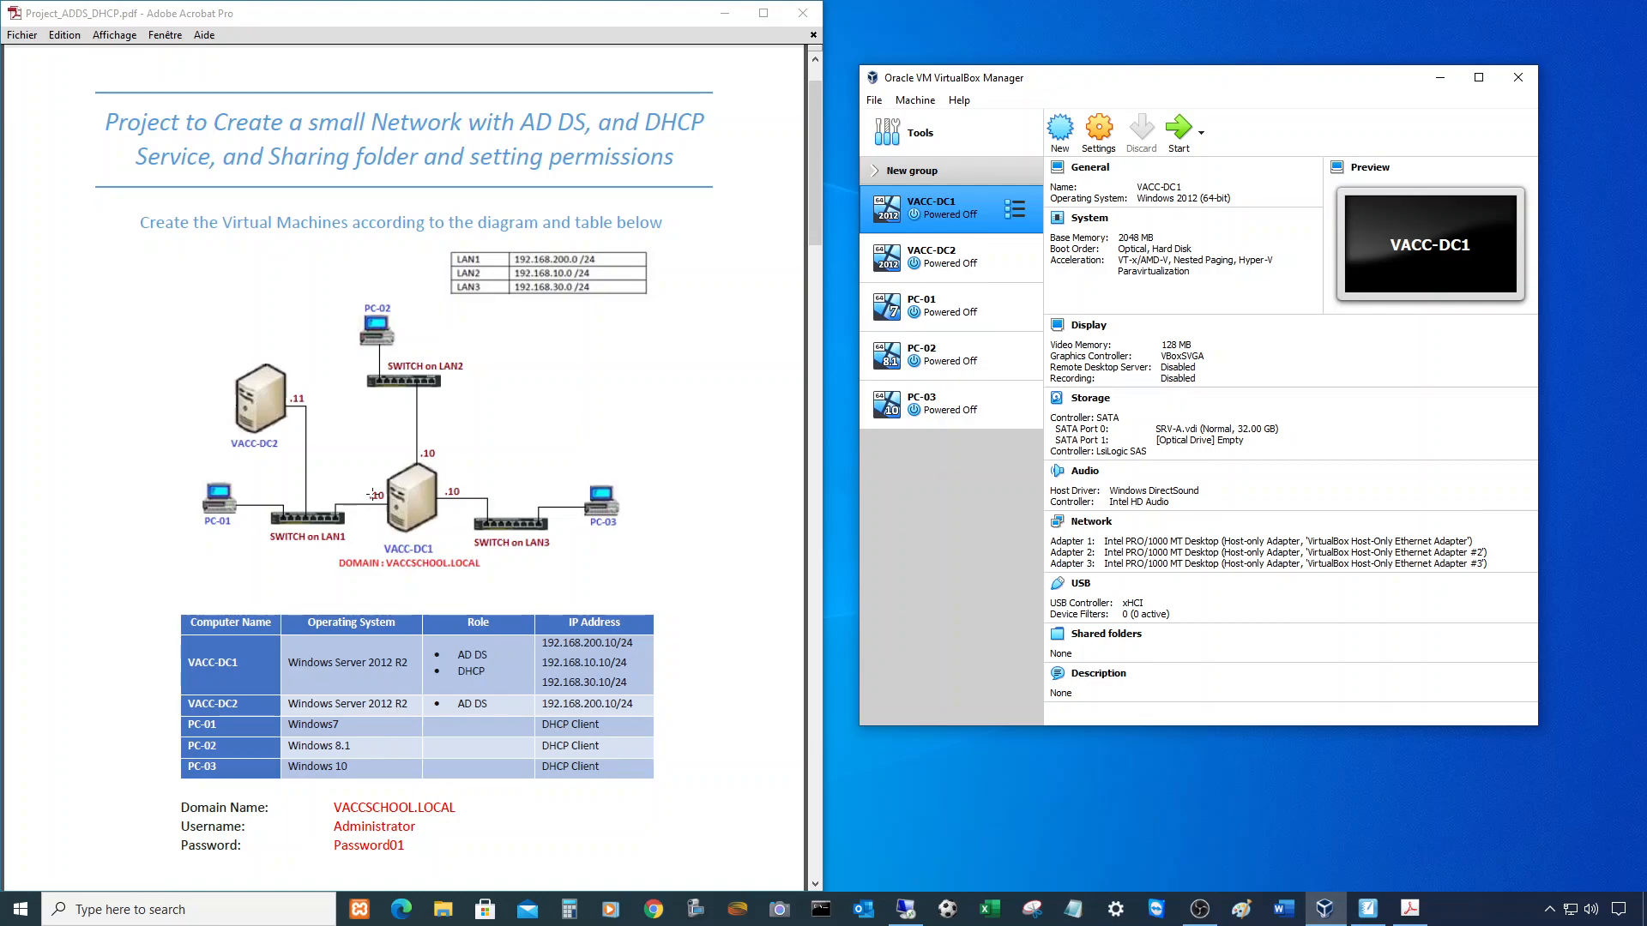
- Attach VACC-DC1's Adapter 1 as Host-only Adapter on the unnumbered VirtualBox Host-Only Ethernet Adapter
left_click(383, 483)
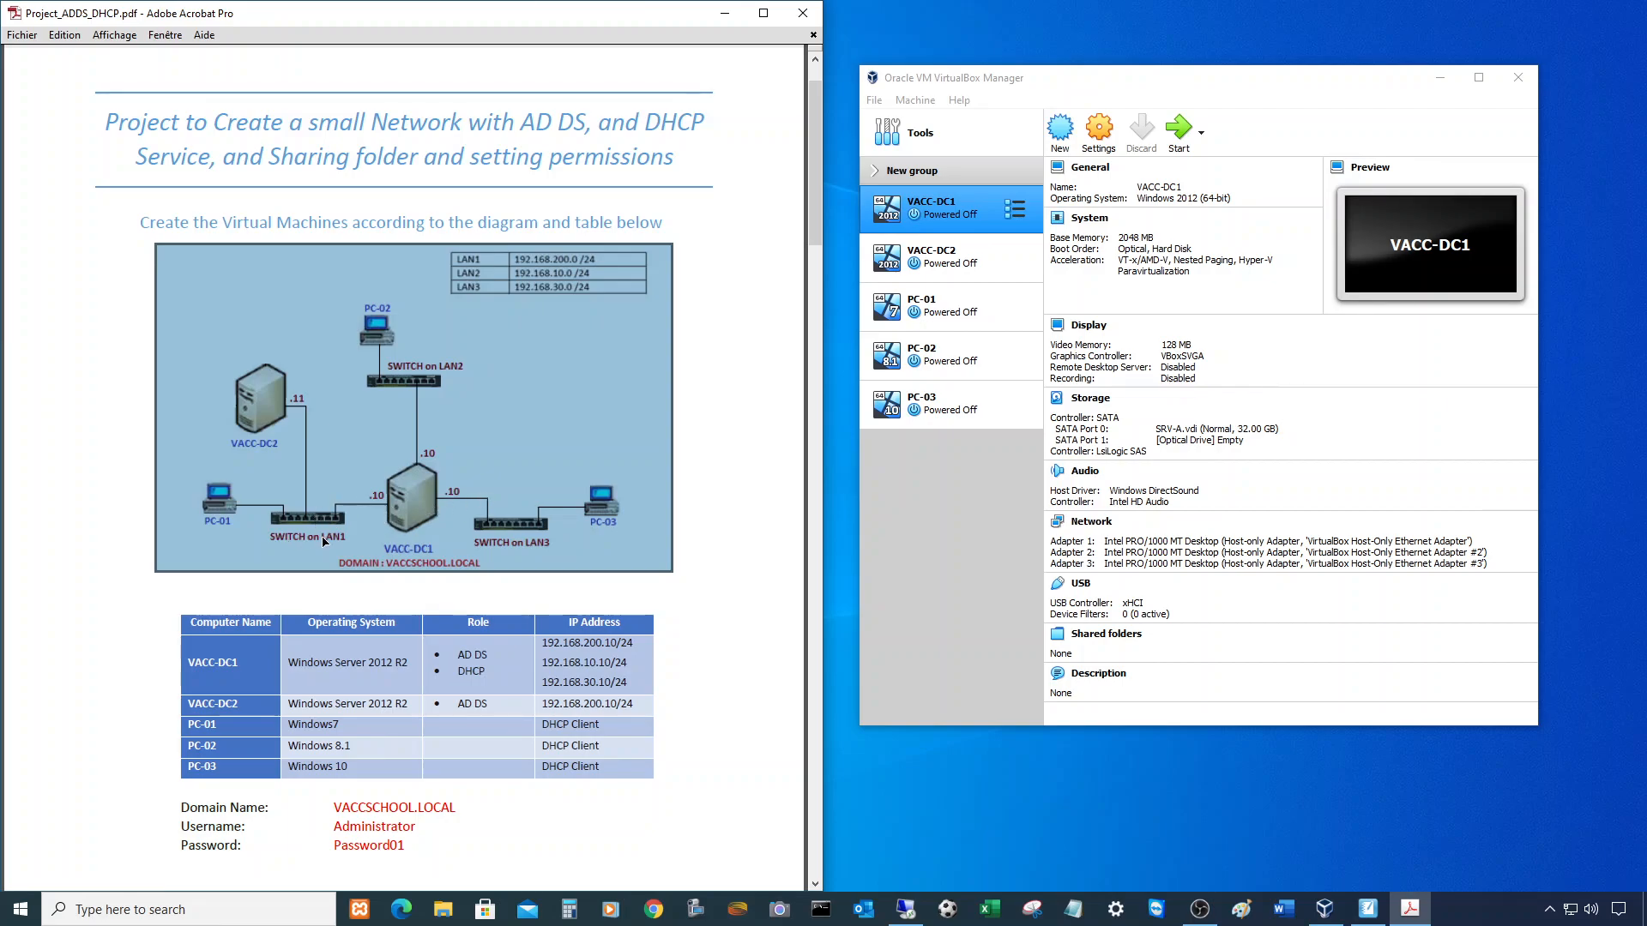
left_click(1101, 140)
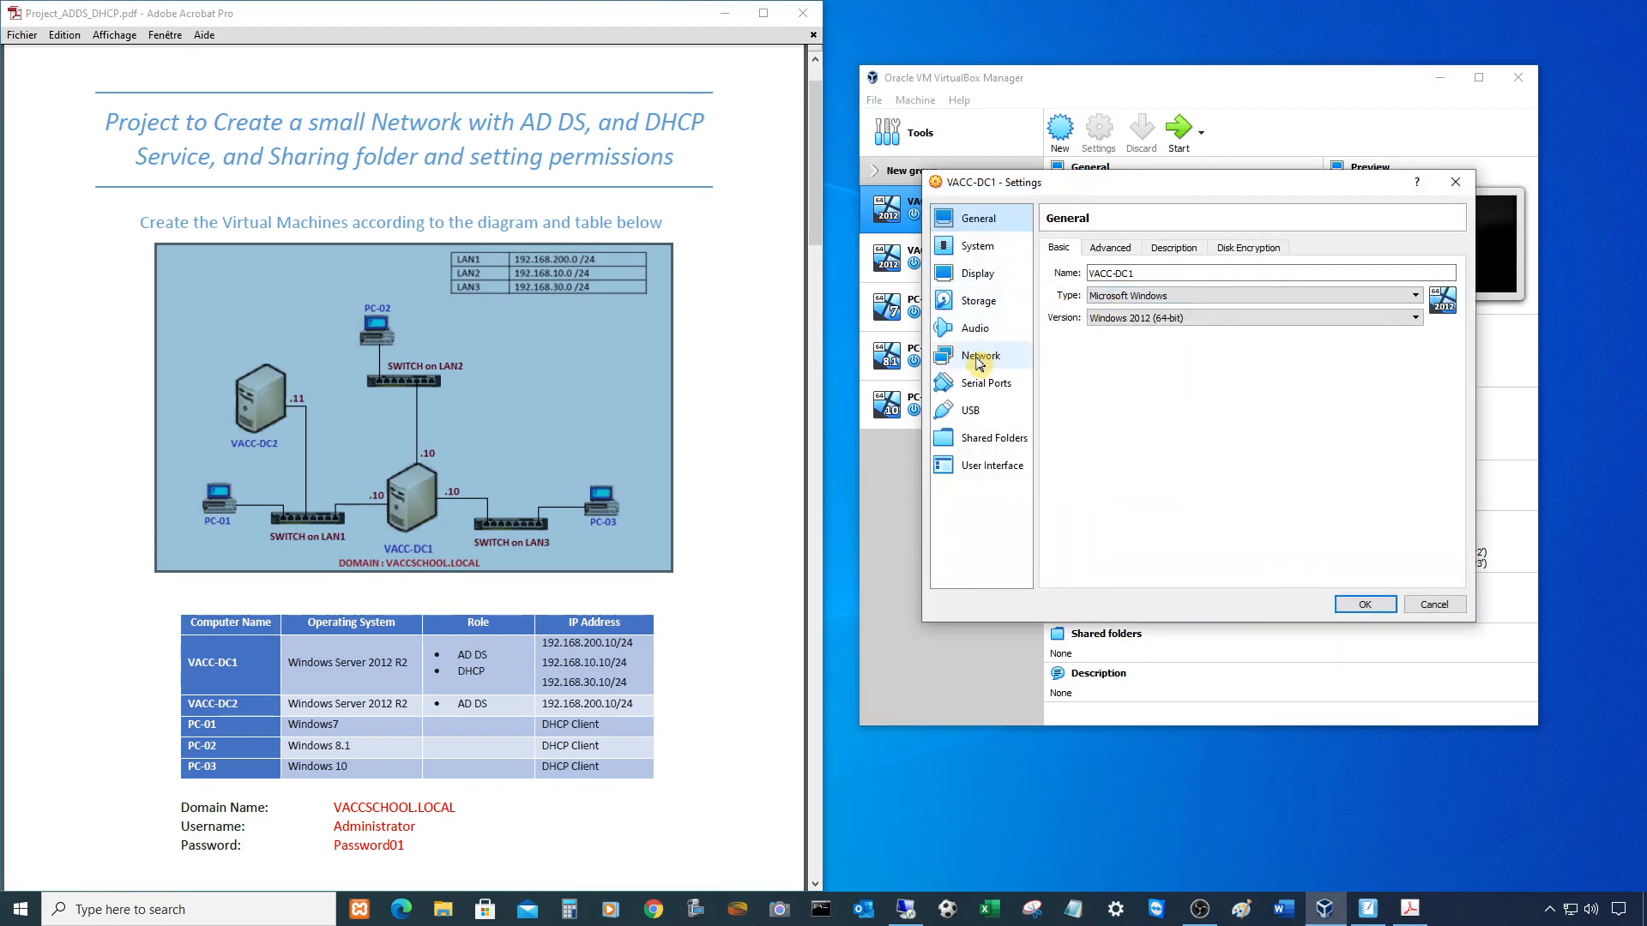
left_click(979, 358)
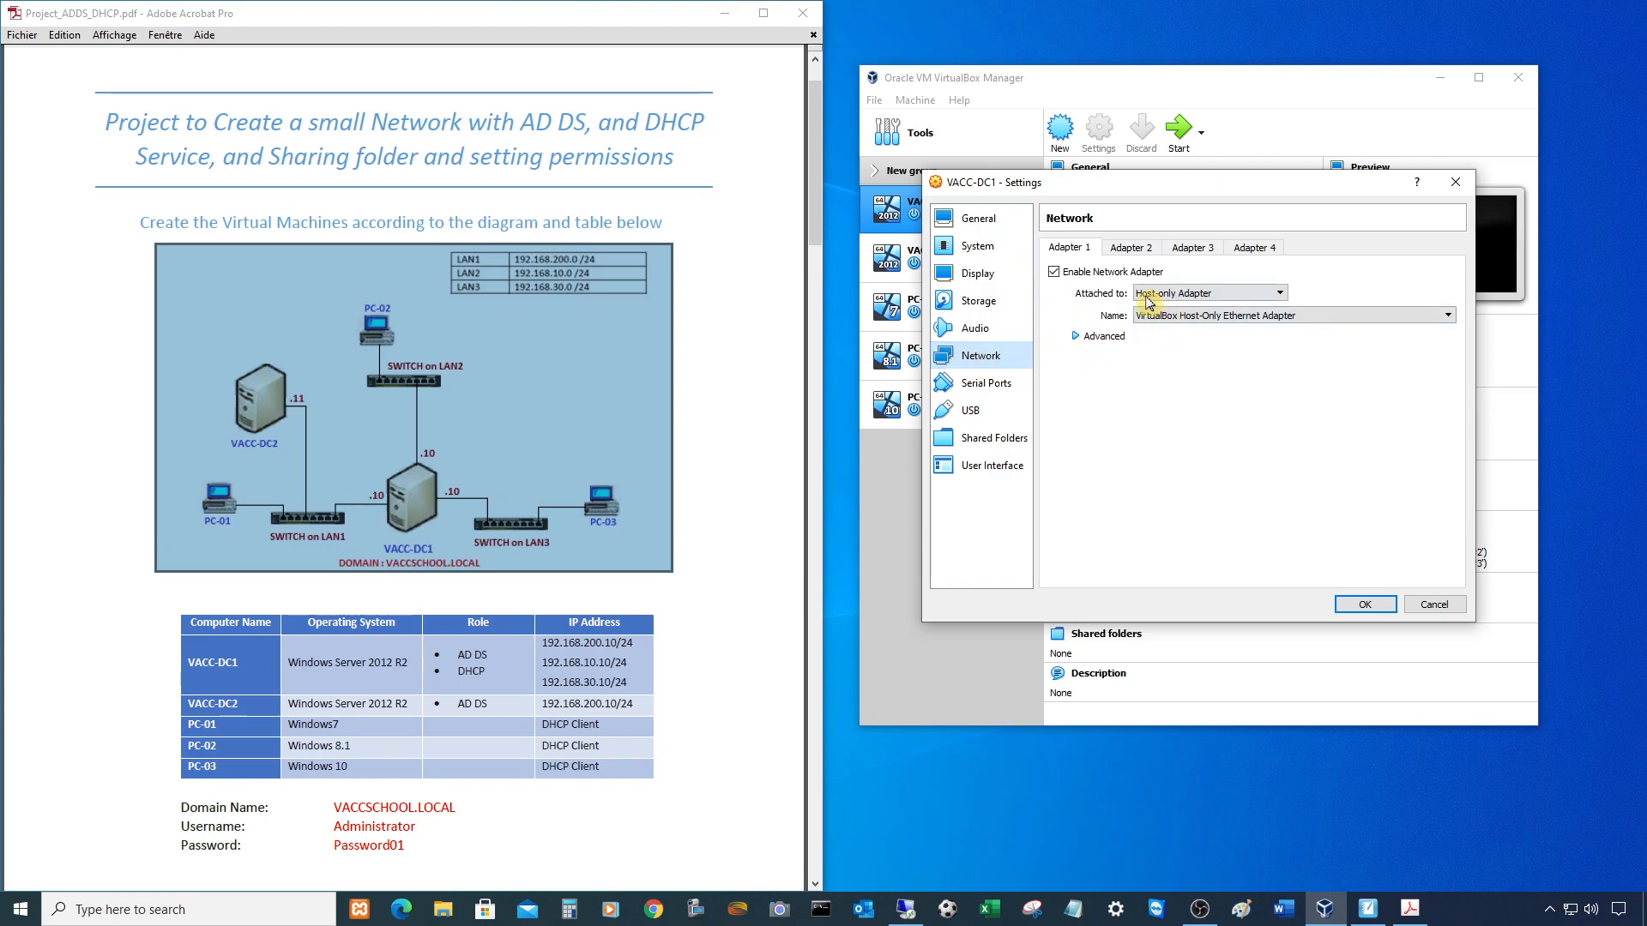
left_click(1248, 294)
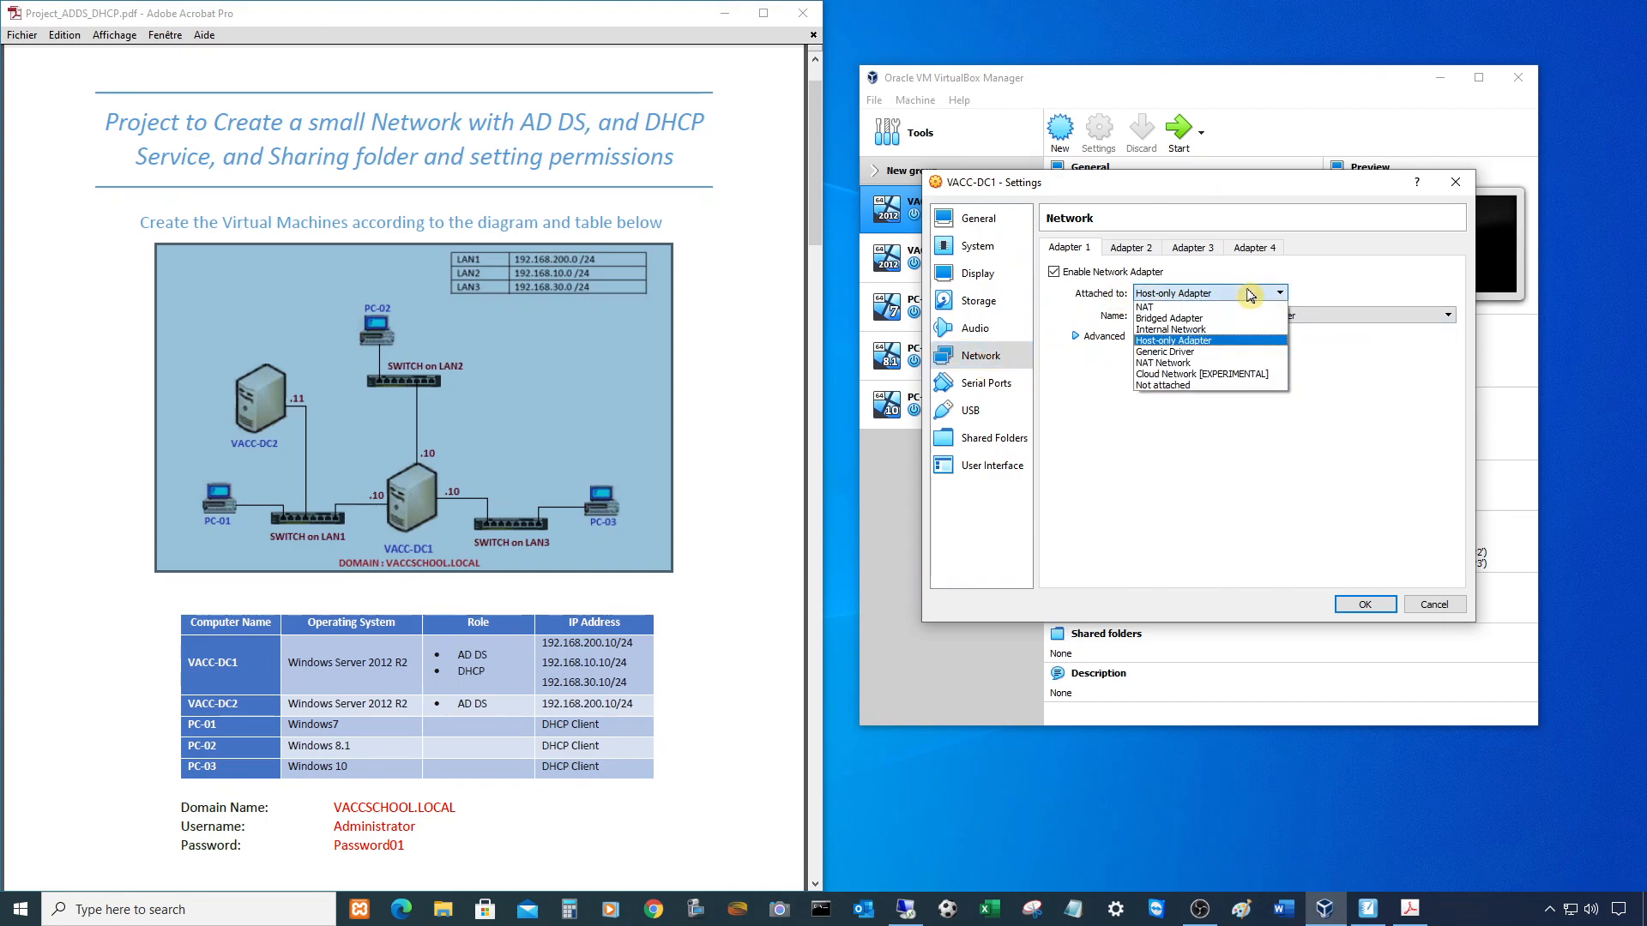
left_click(1228, 347)
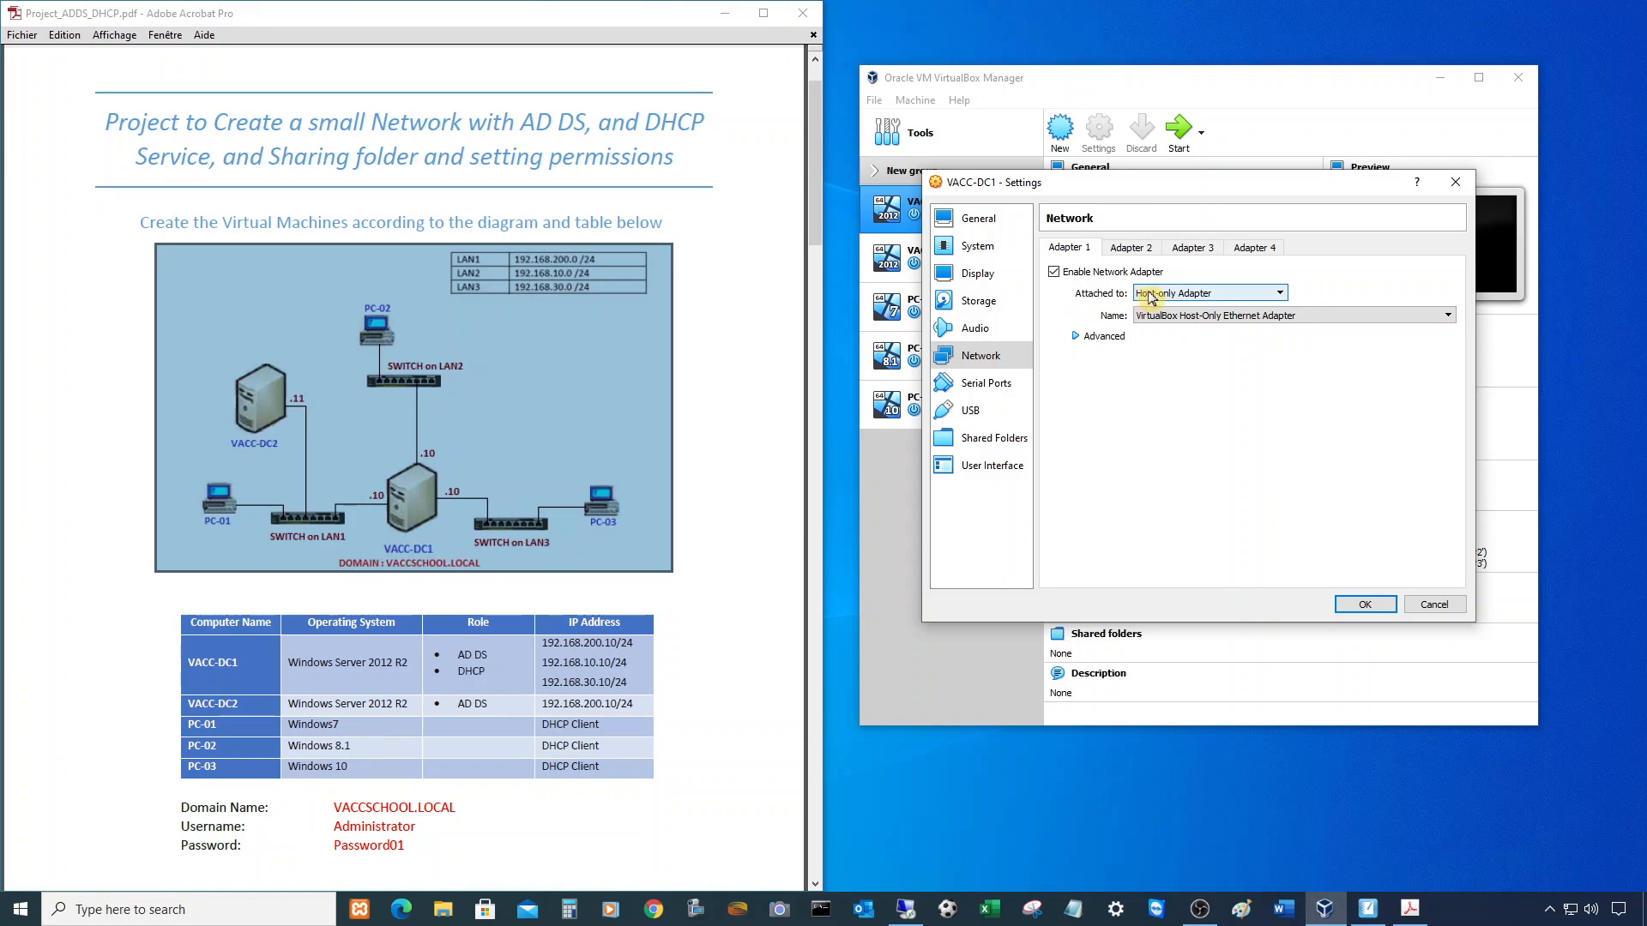
left_click(1209, 317)
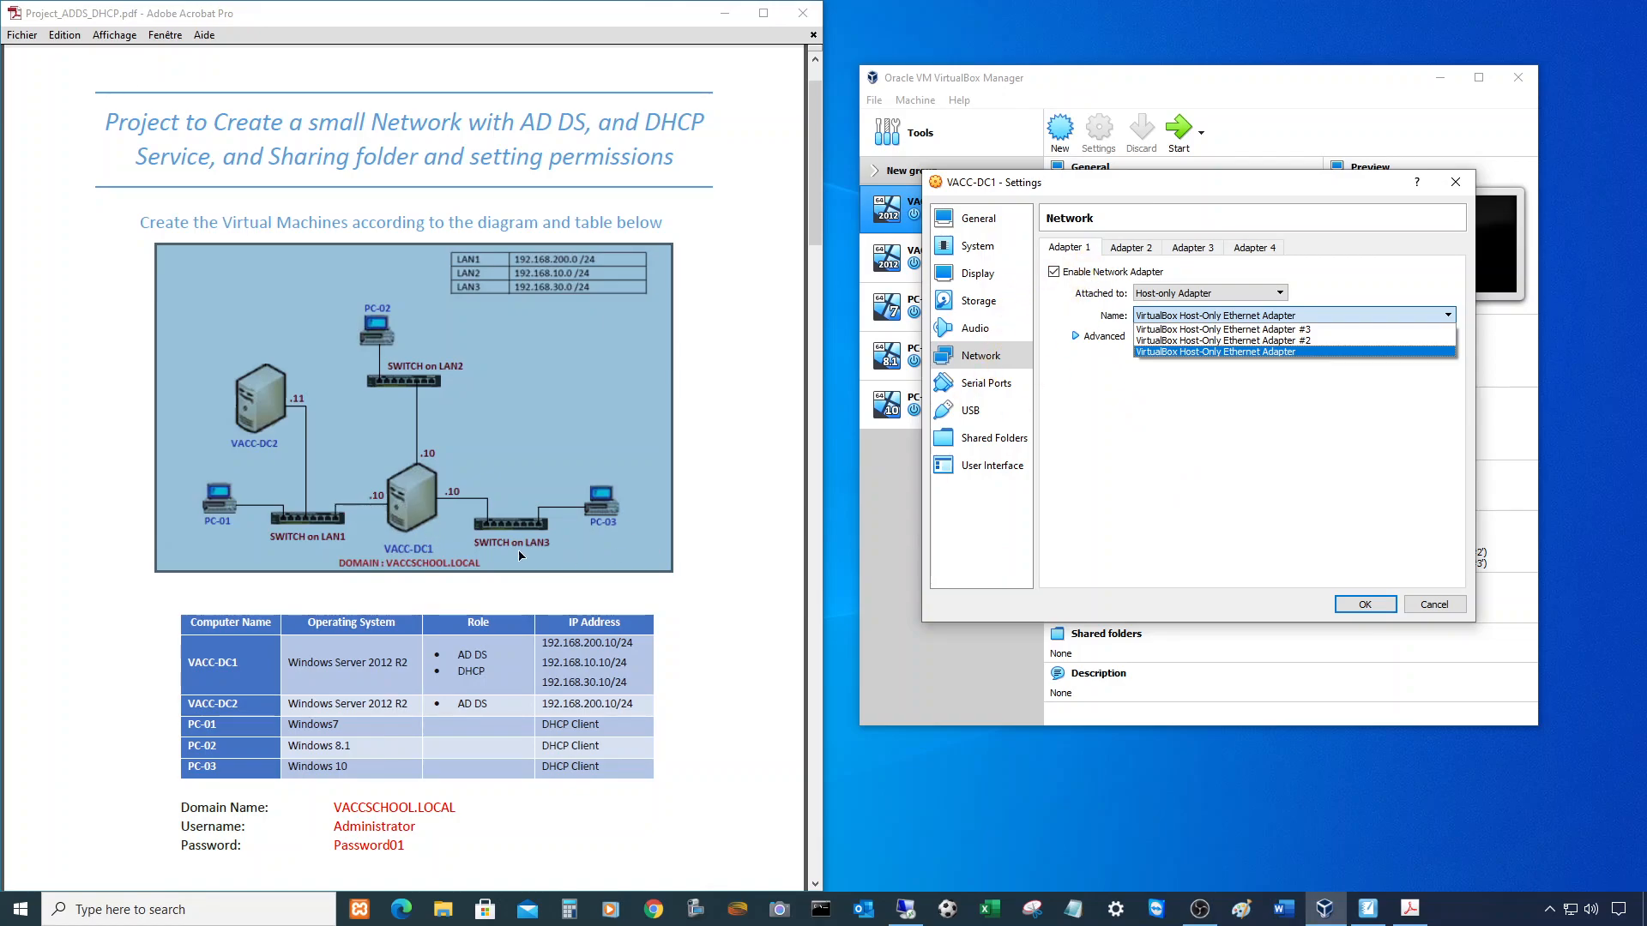
left_click(1190, 352)
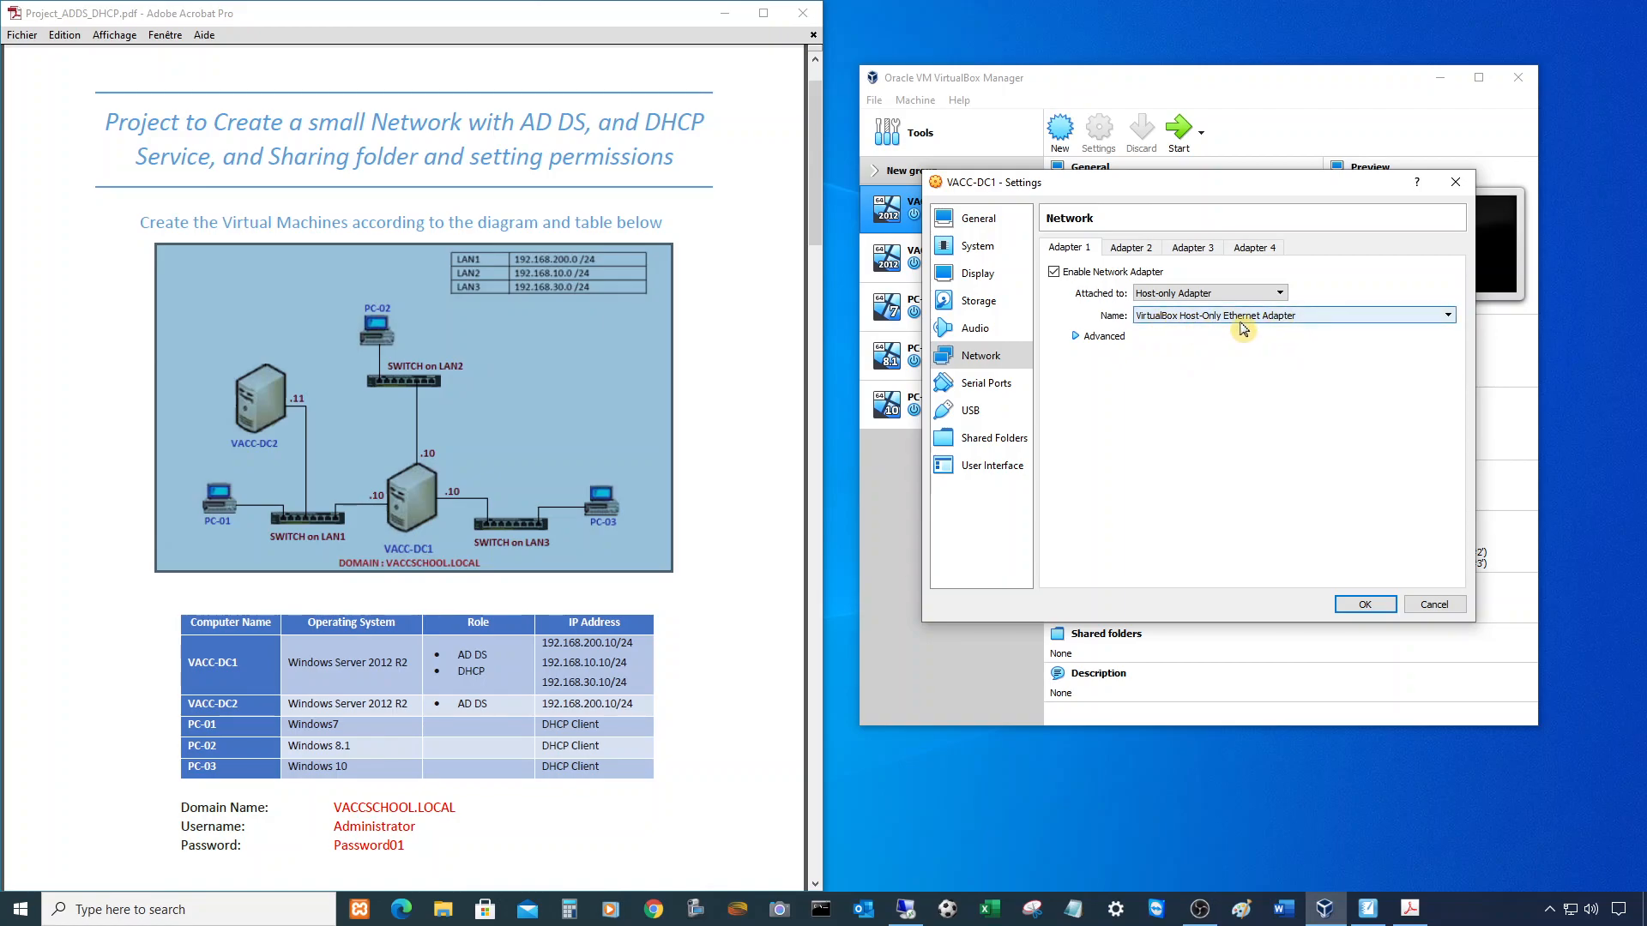
- Put Adapter 2 on host-only network #2 and Adapter 3 on #3, then save
left_click(1146, 249)
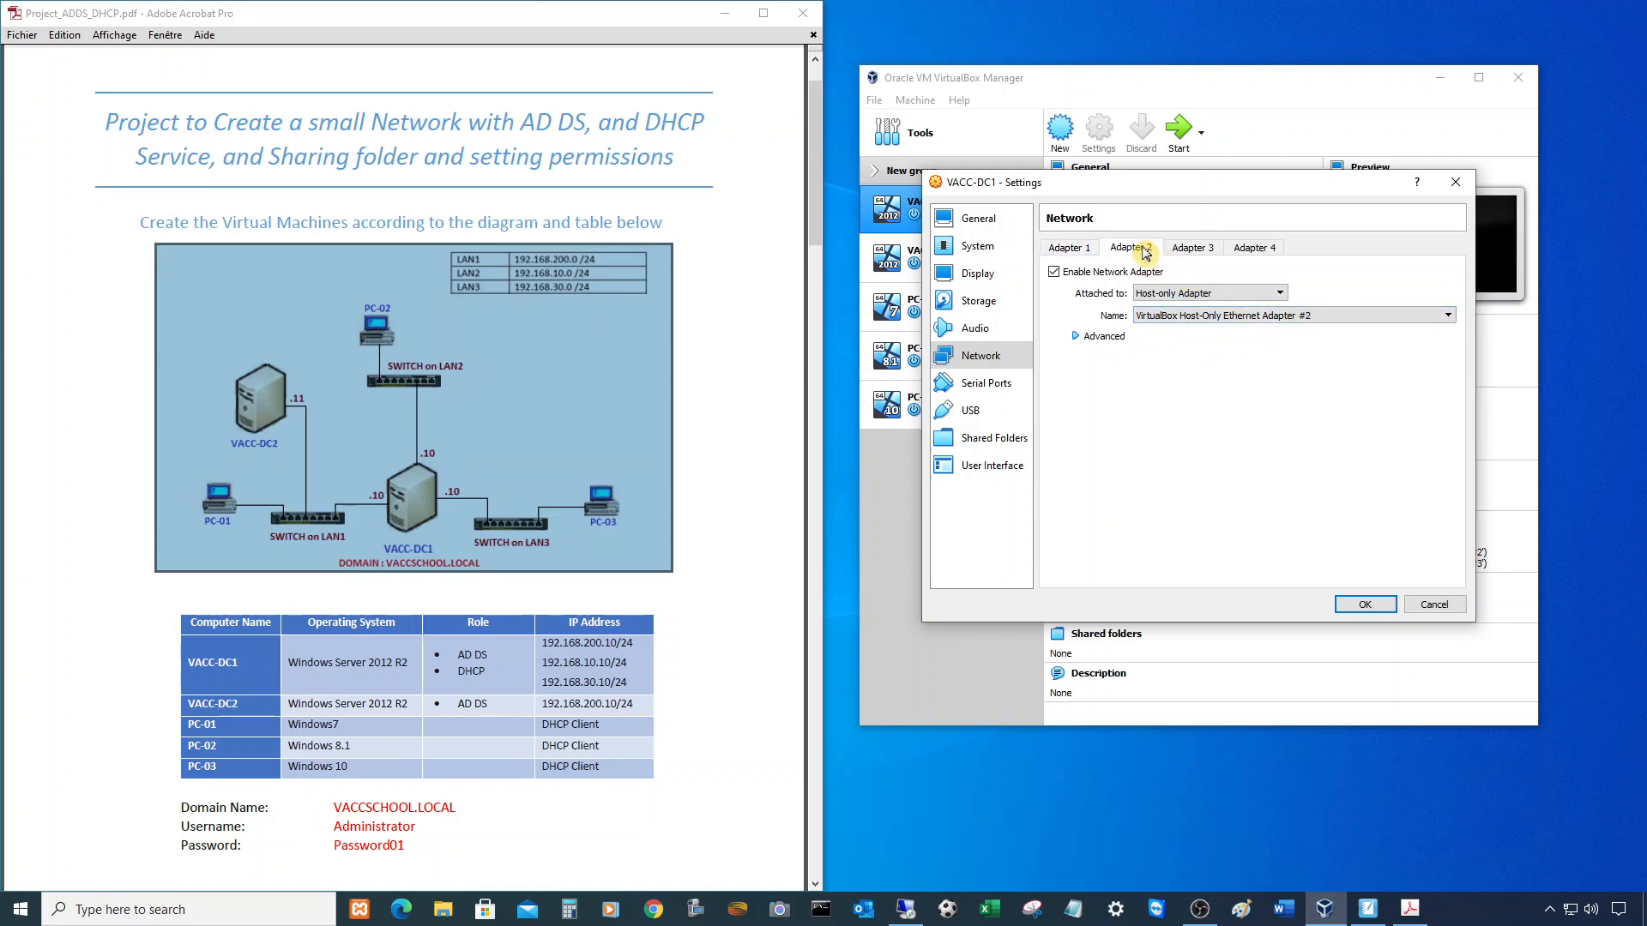
left_click(1149, 315)
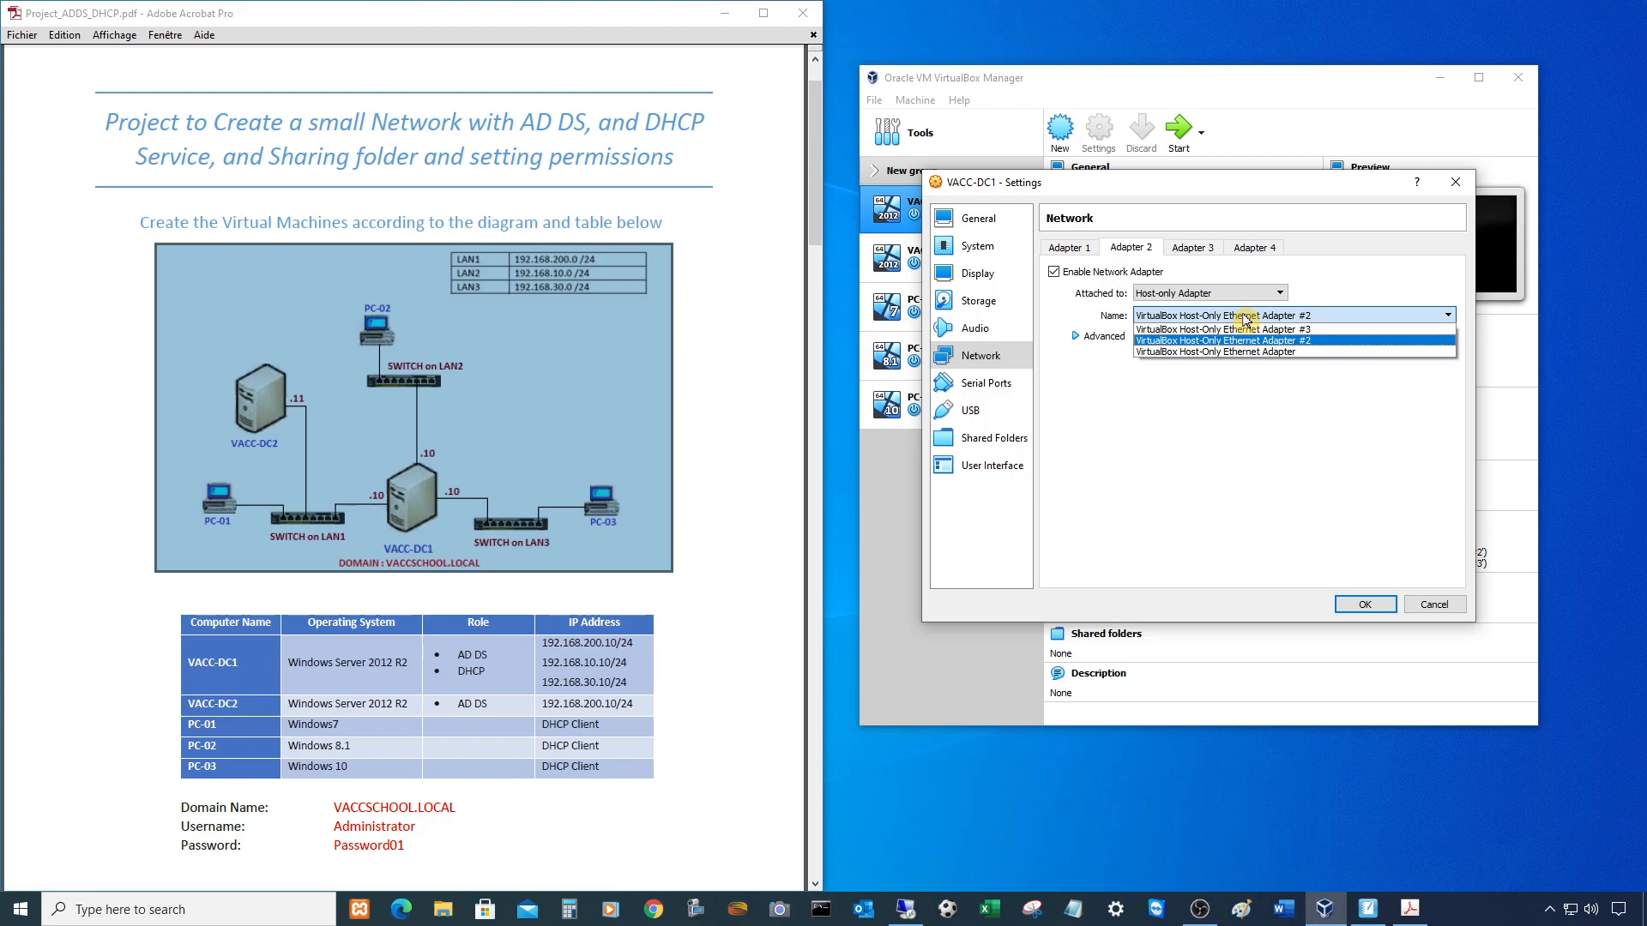
left_click(1191, 342)
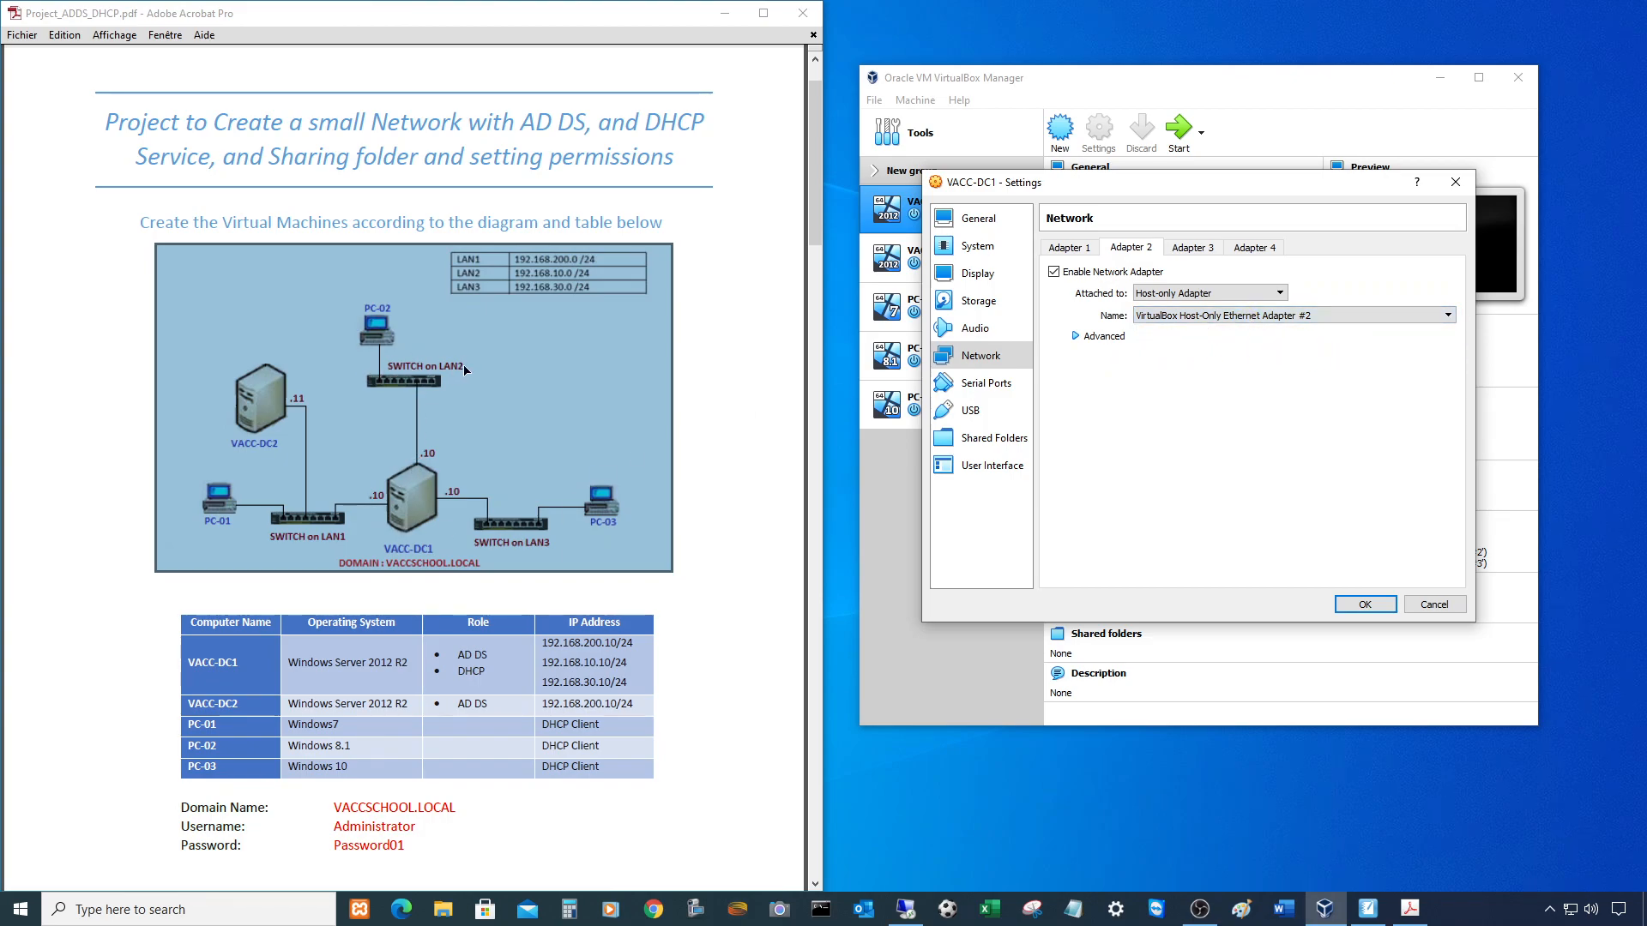
left_click(1184, 251)
left_click(1265, 316)
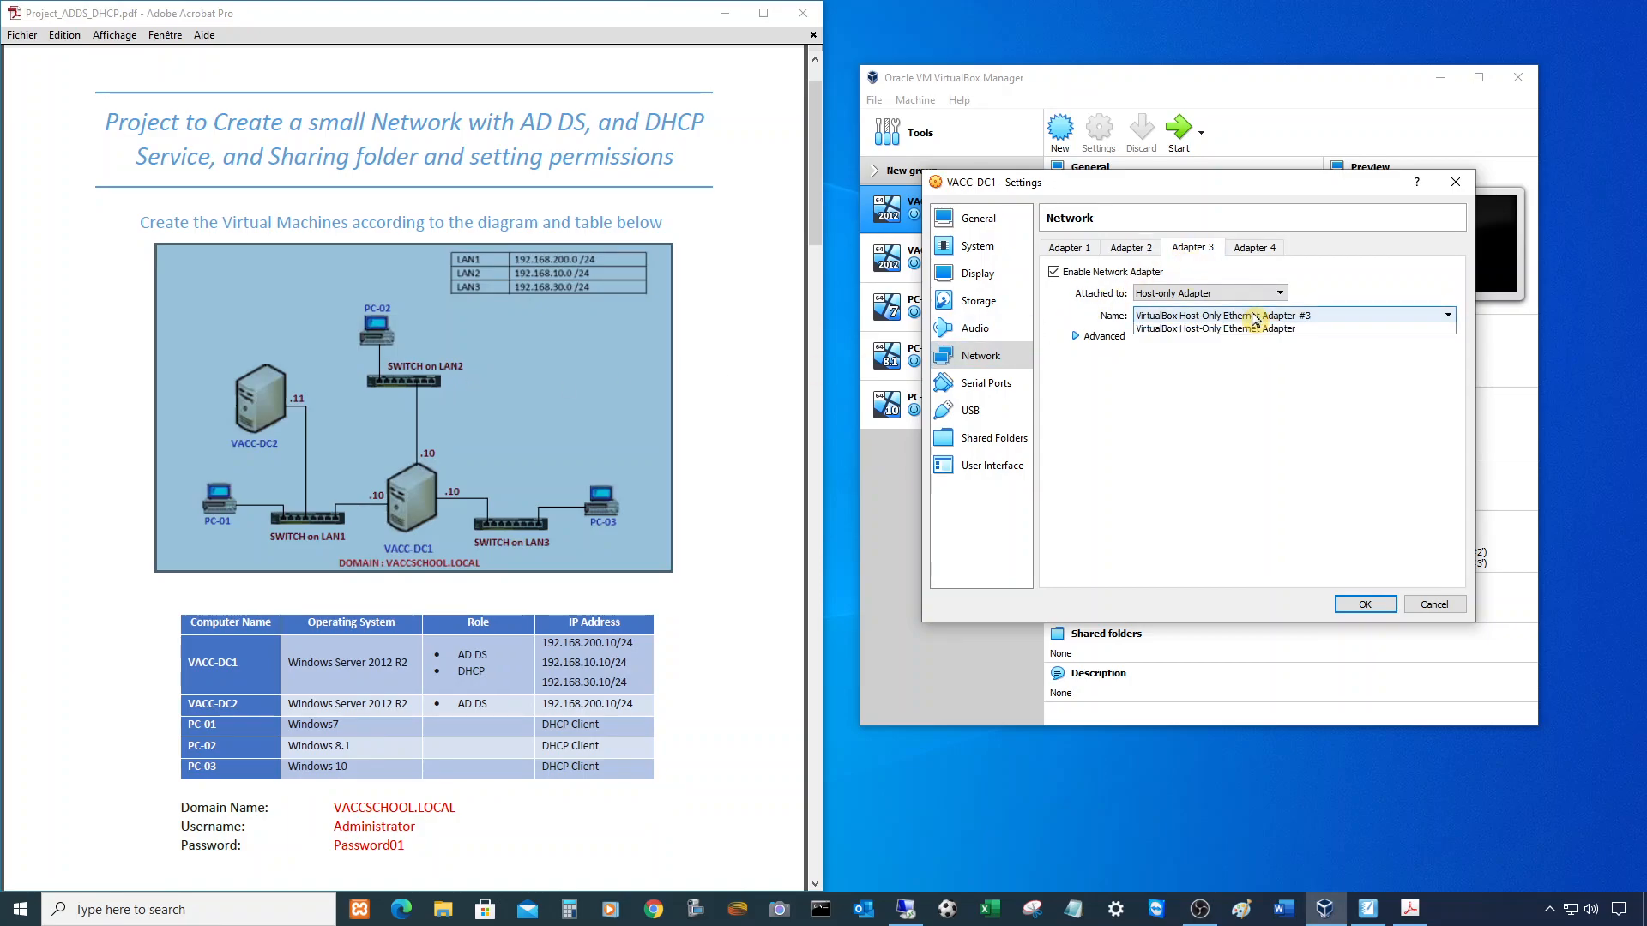
left_click(1278, 330)
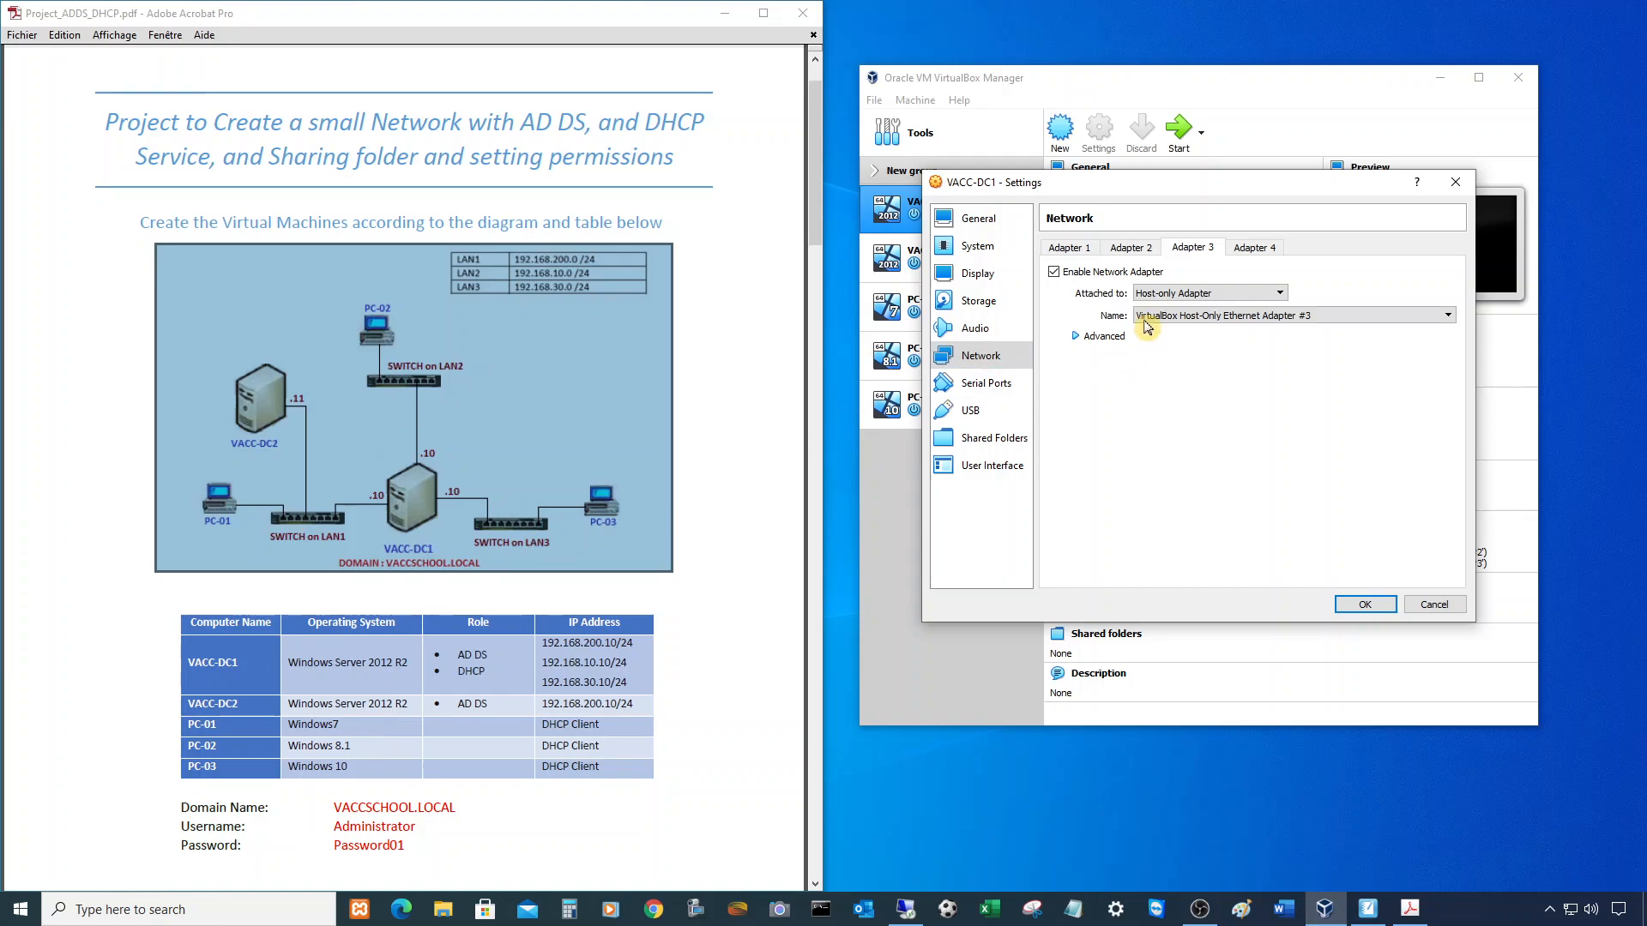
left_click(1366, 606)
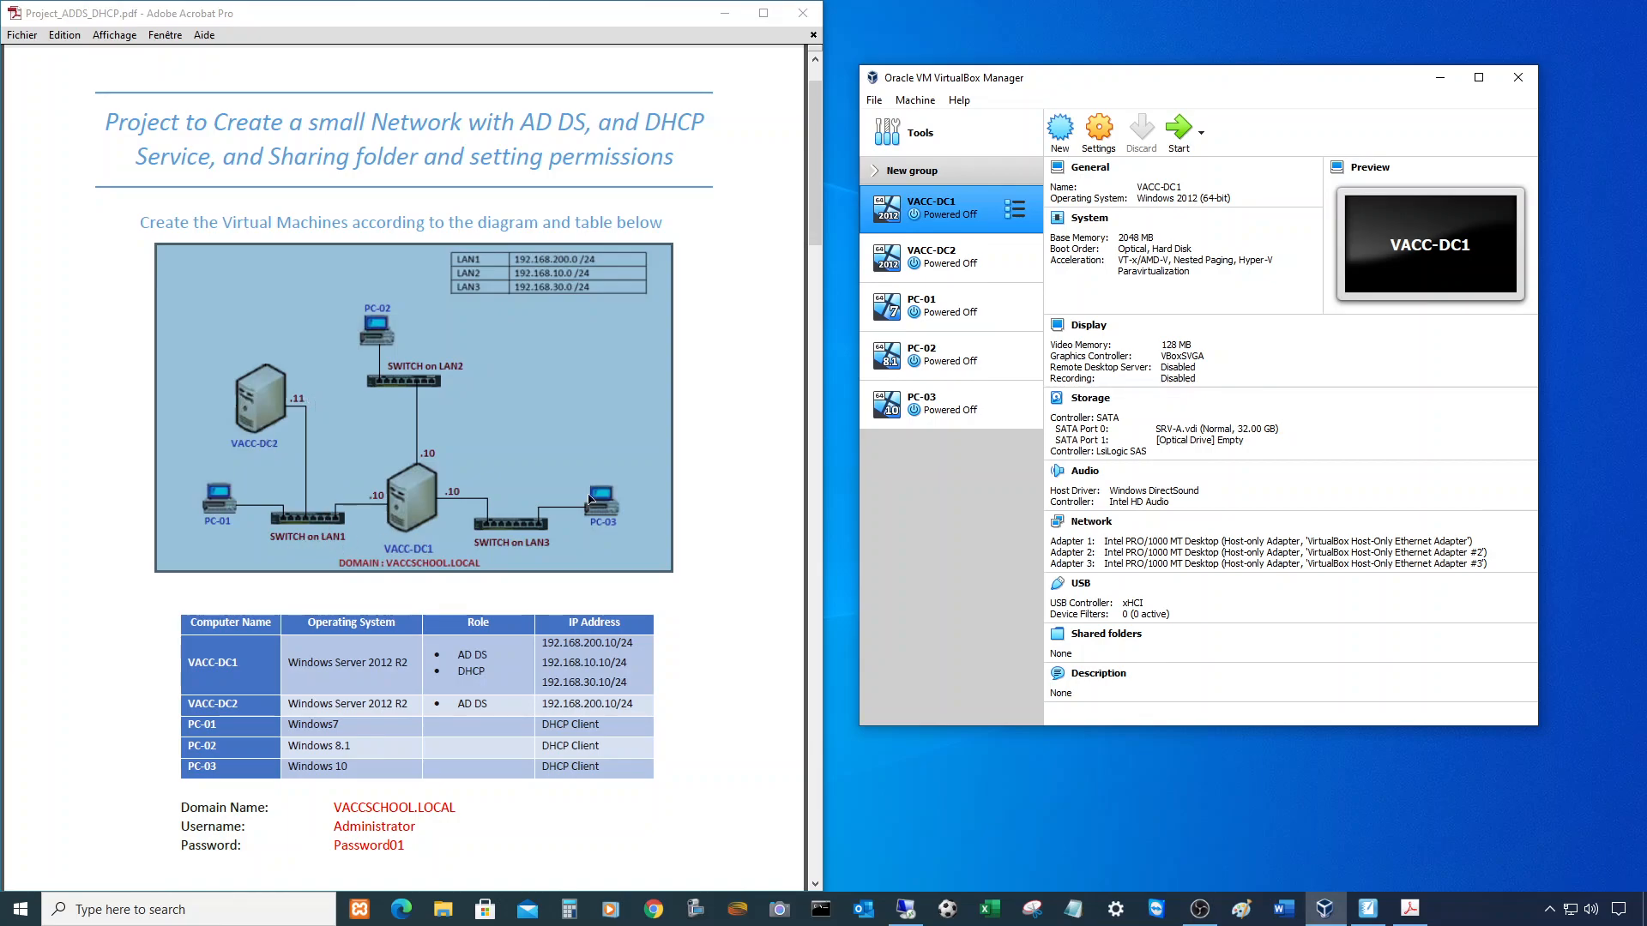
left_click(927, 271)
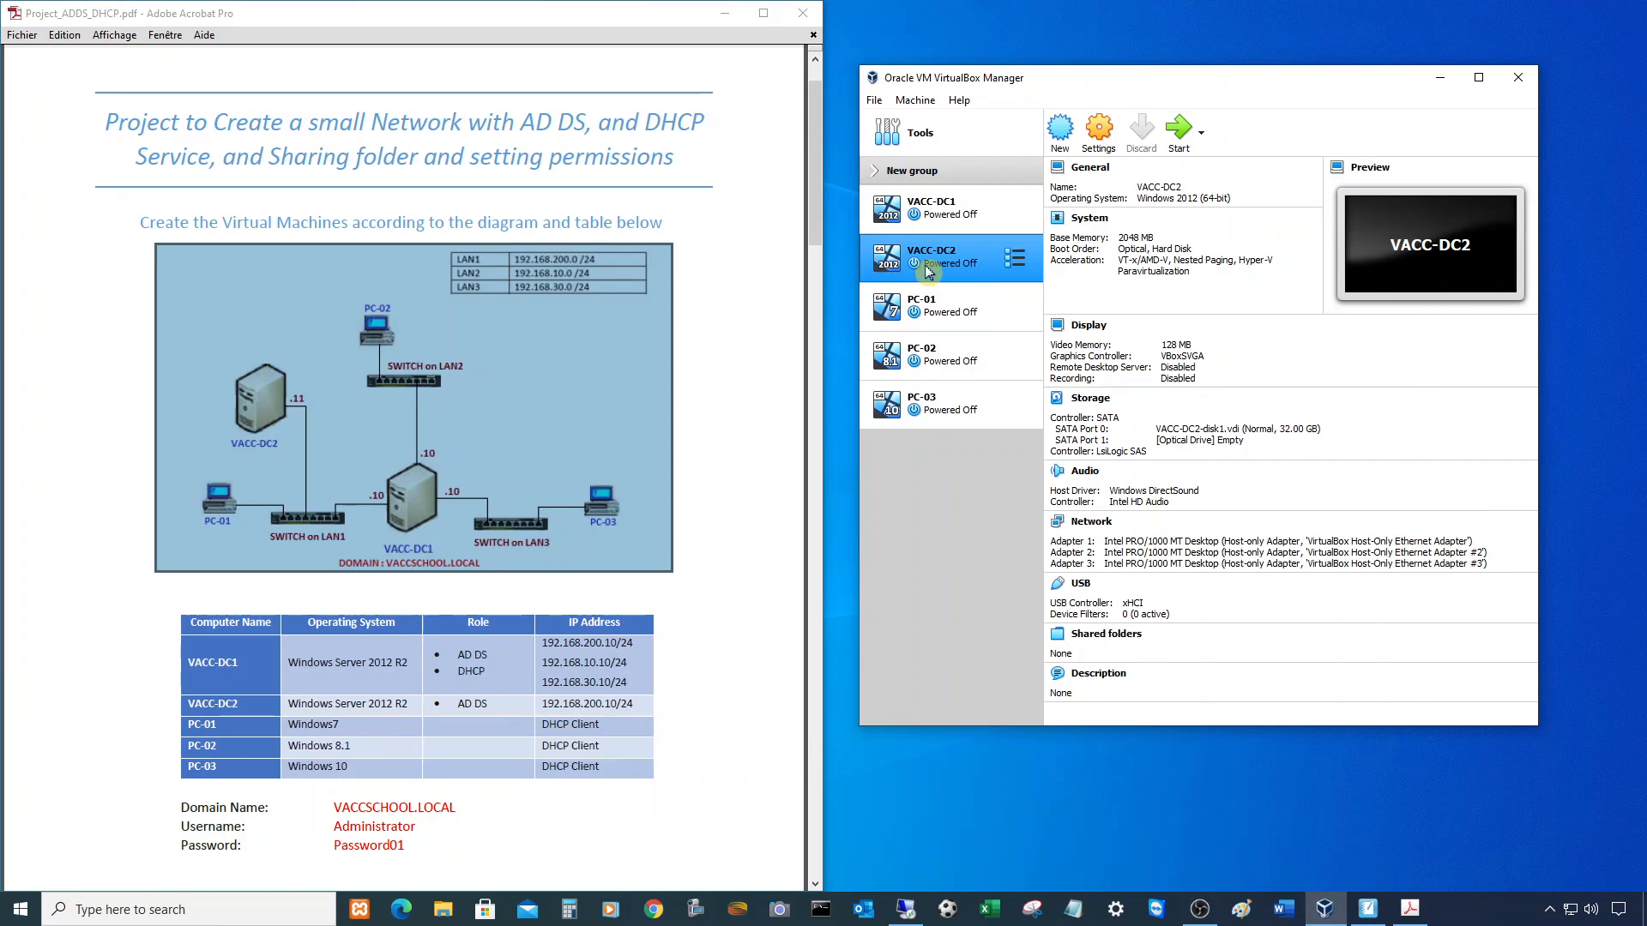
- Keep VACC-DC2's adapter on the unnumbered host-only network and save its settings
left_click(1099, 138)
left_click(986, 356)
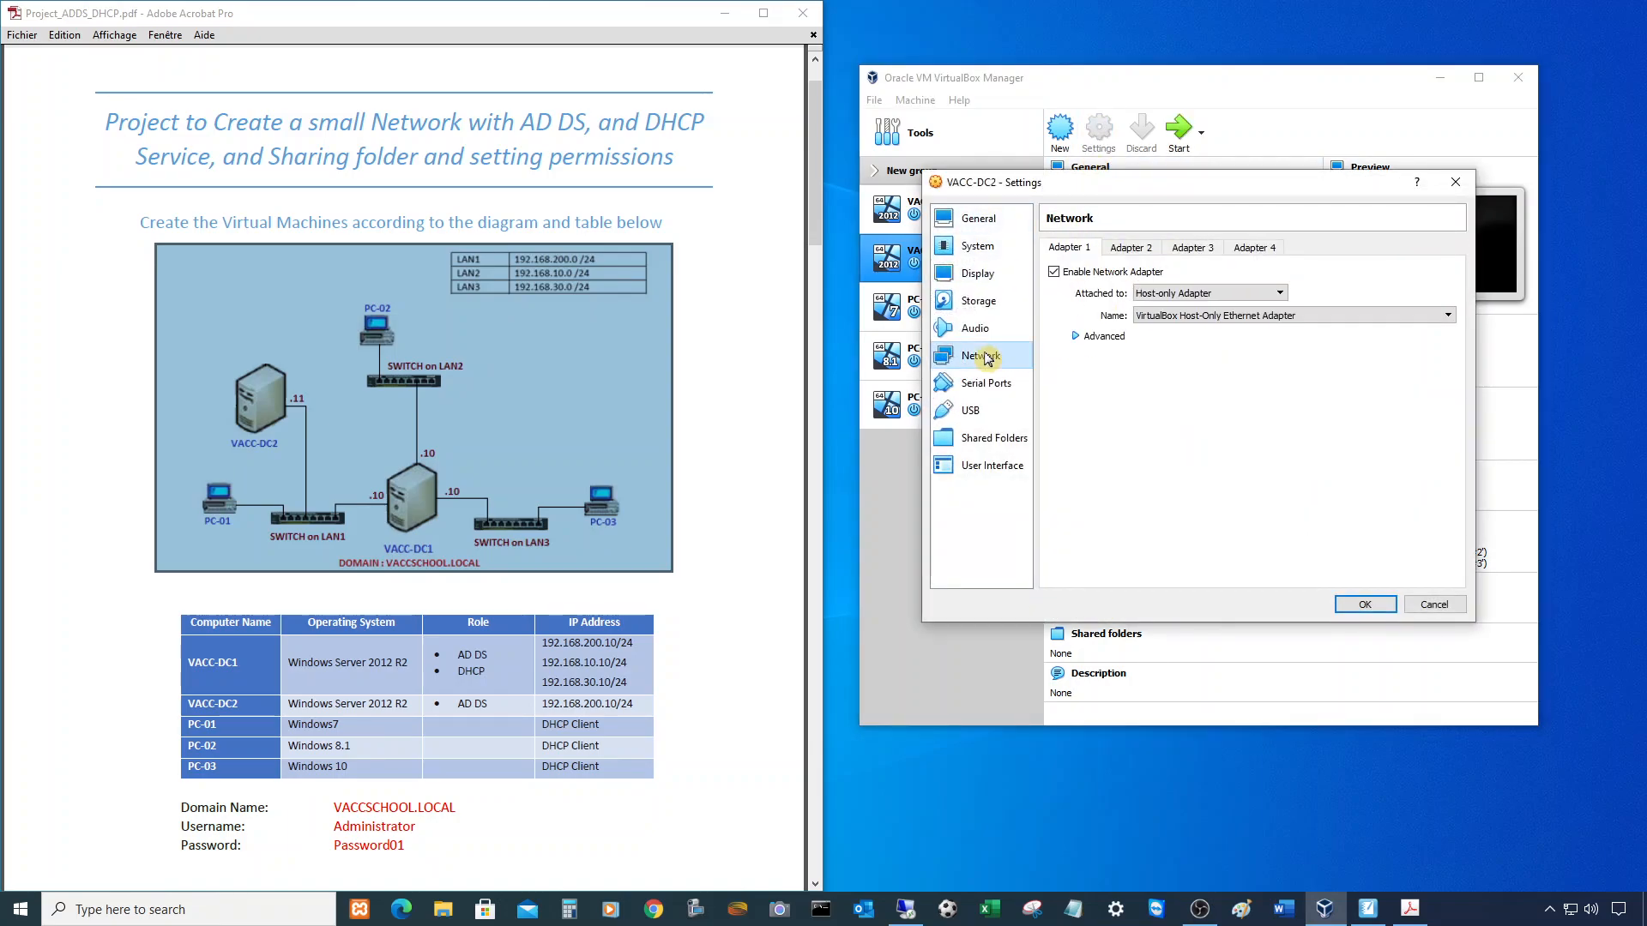
left_click(1238, 315)
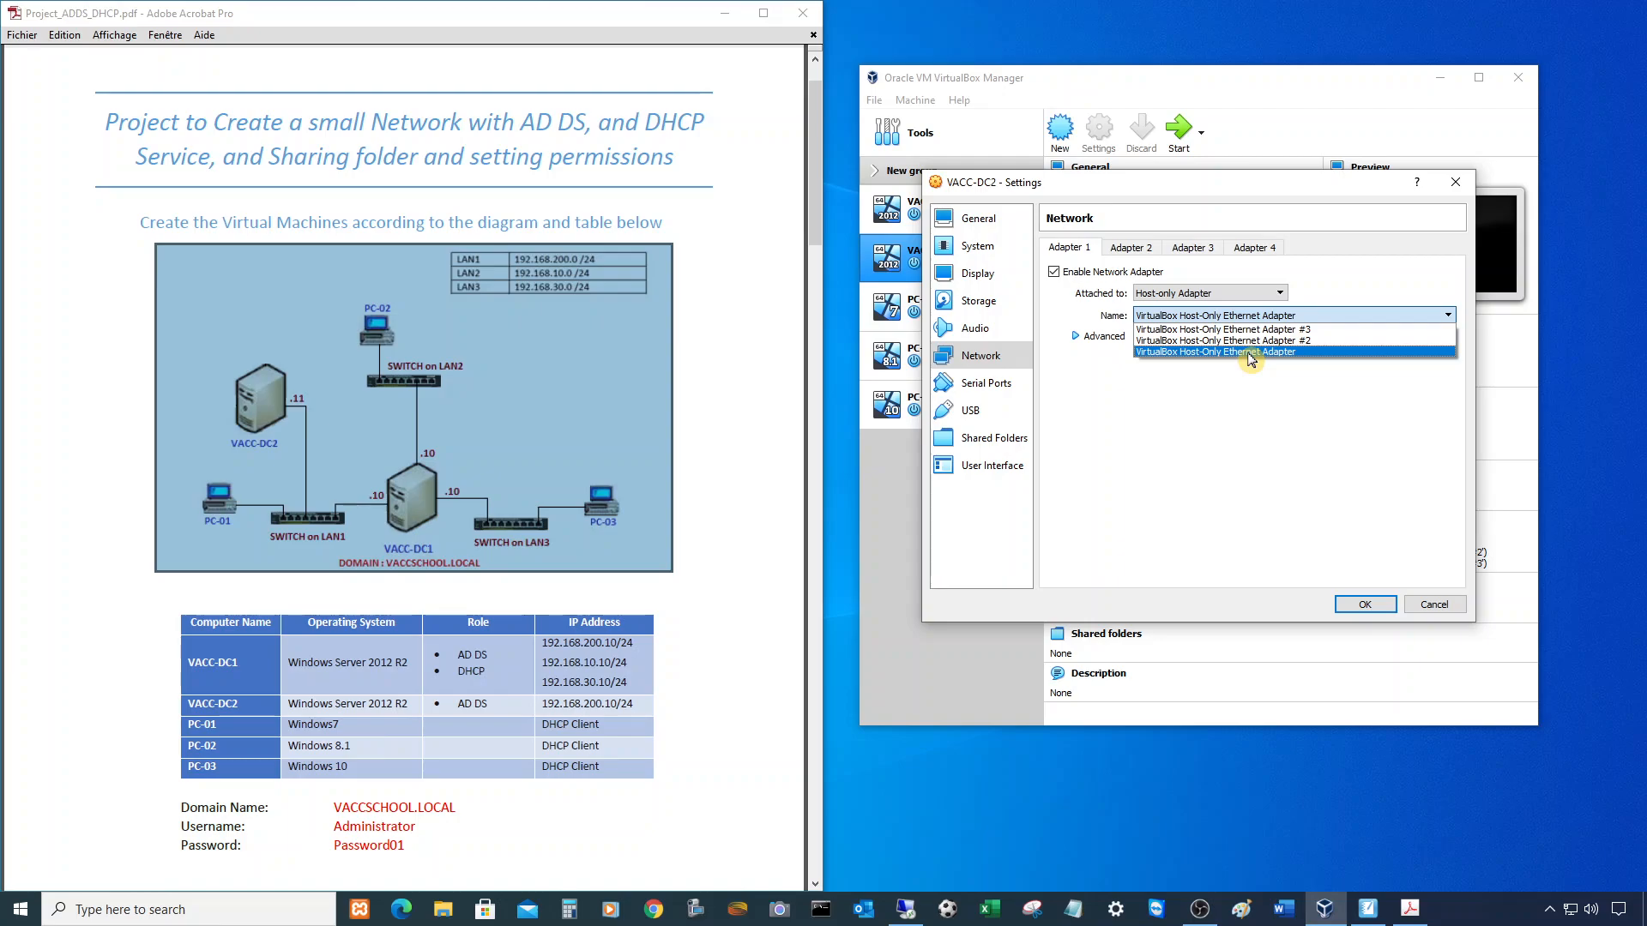
left_click(1250, 353)
left_click(1362, 605)
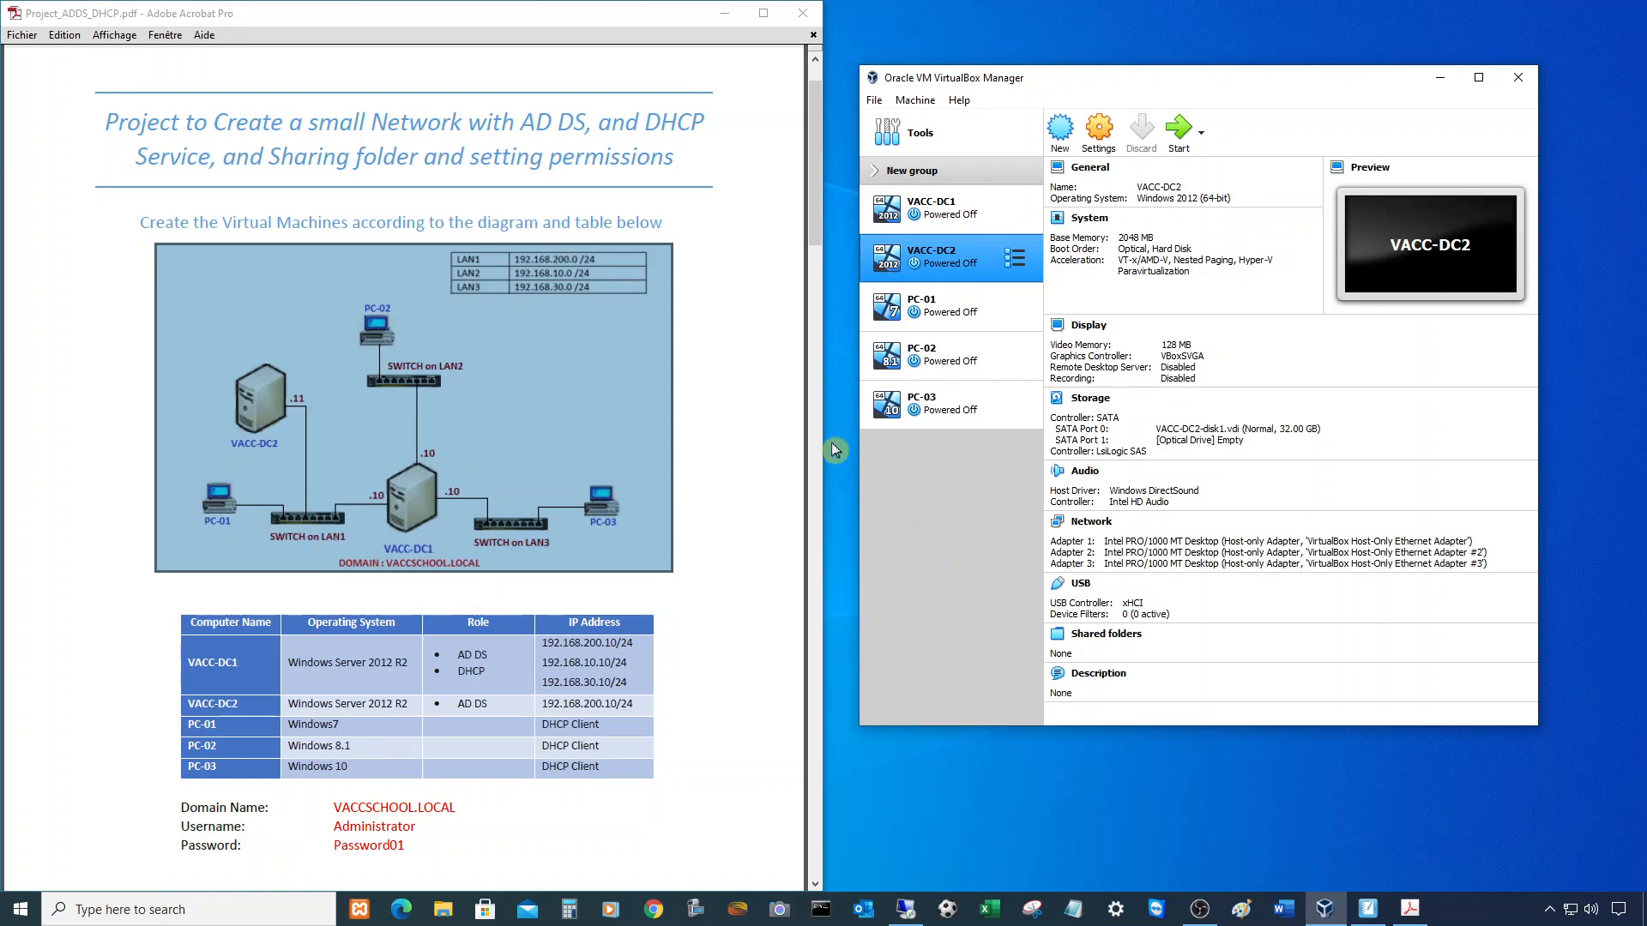
- Set PC-01's Adapter 1 to Host-only Adapter on VirtualBox Host-Only Ethernet Adapter and save
left_click(920, 321)
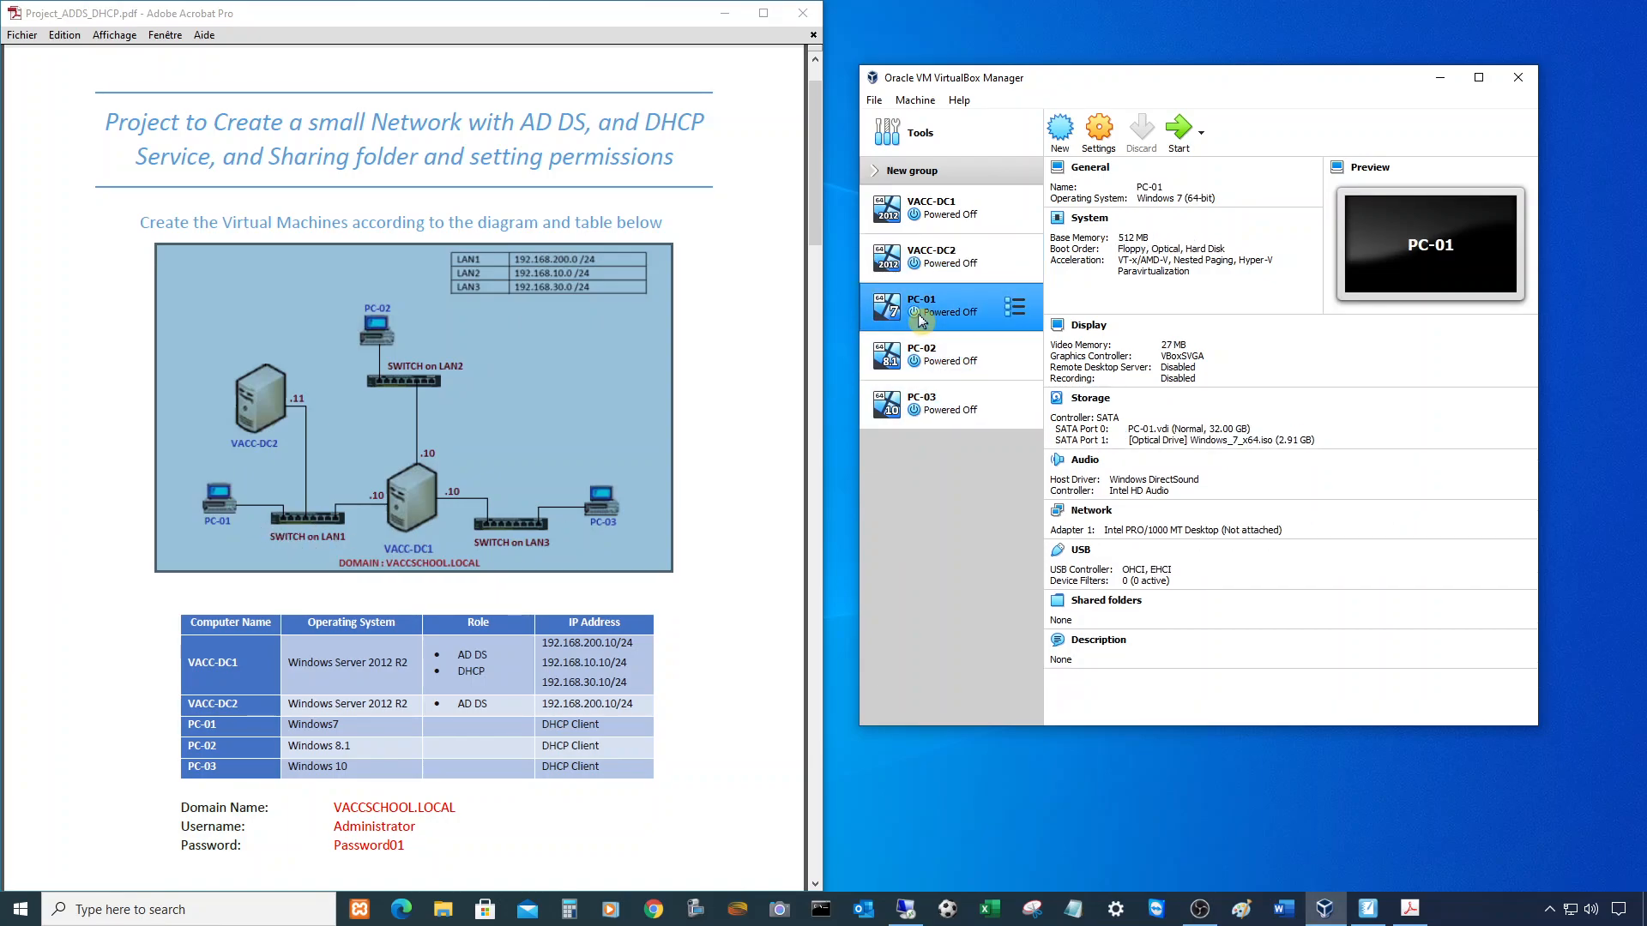
left_click(1099, 137)
left_click(1000, 357)
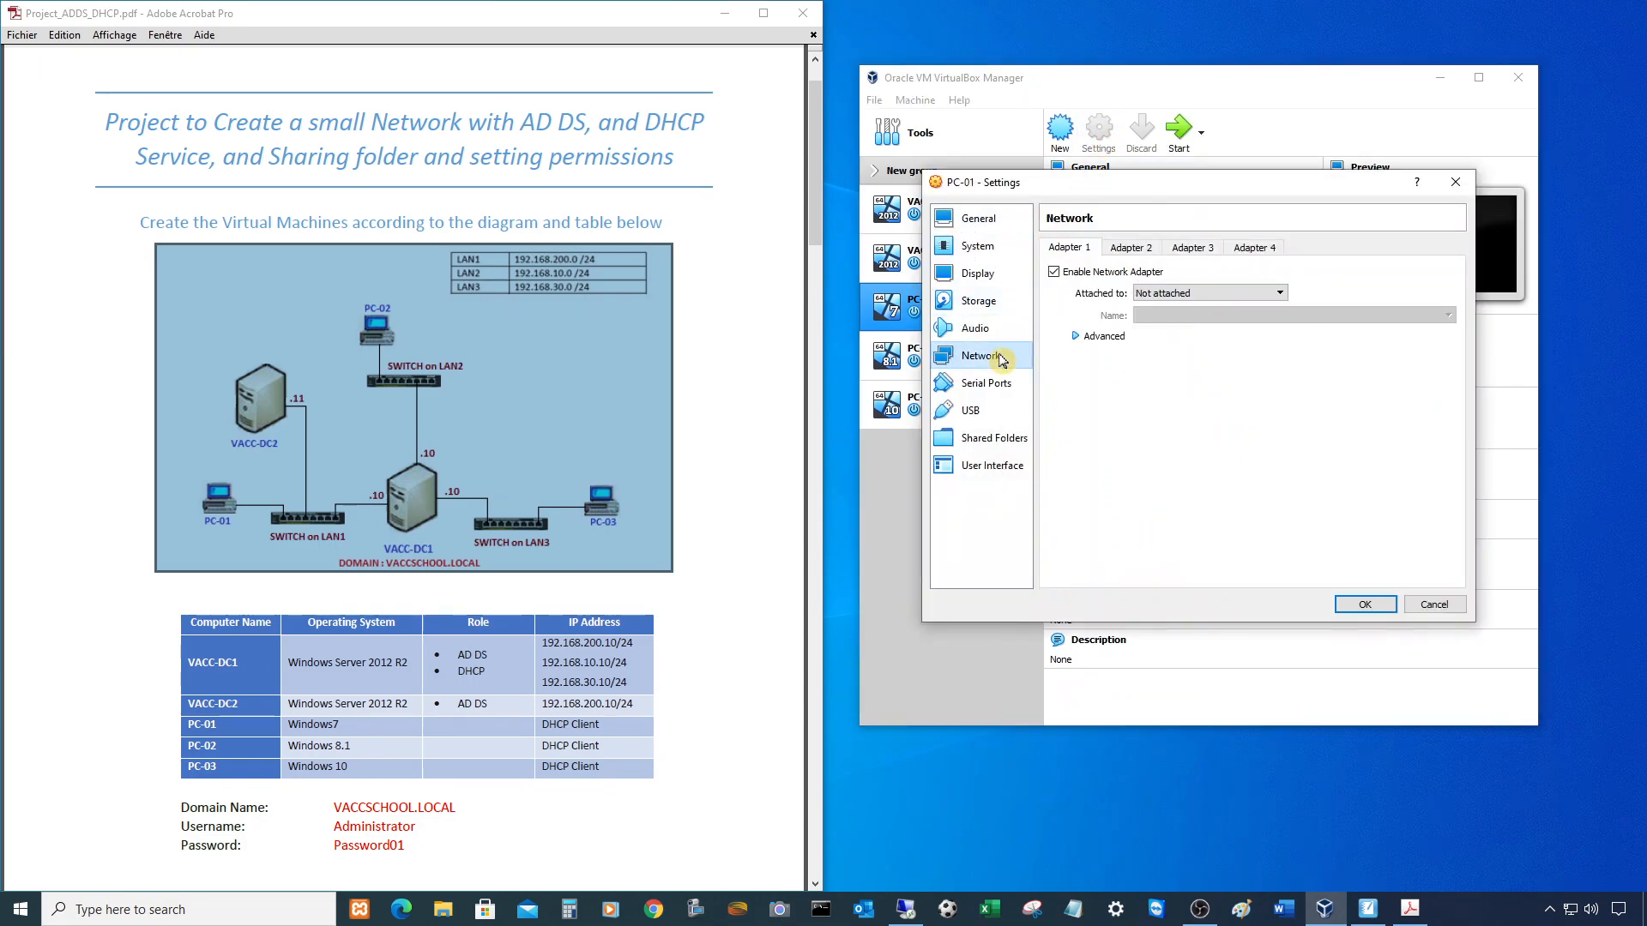
left_click(1259, 295)
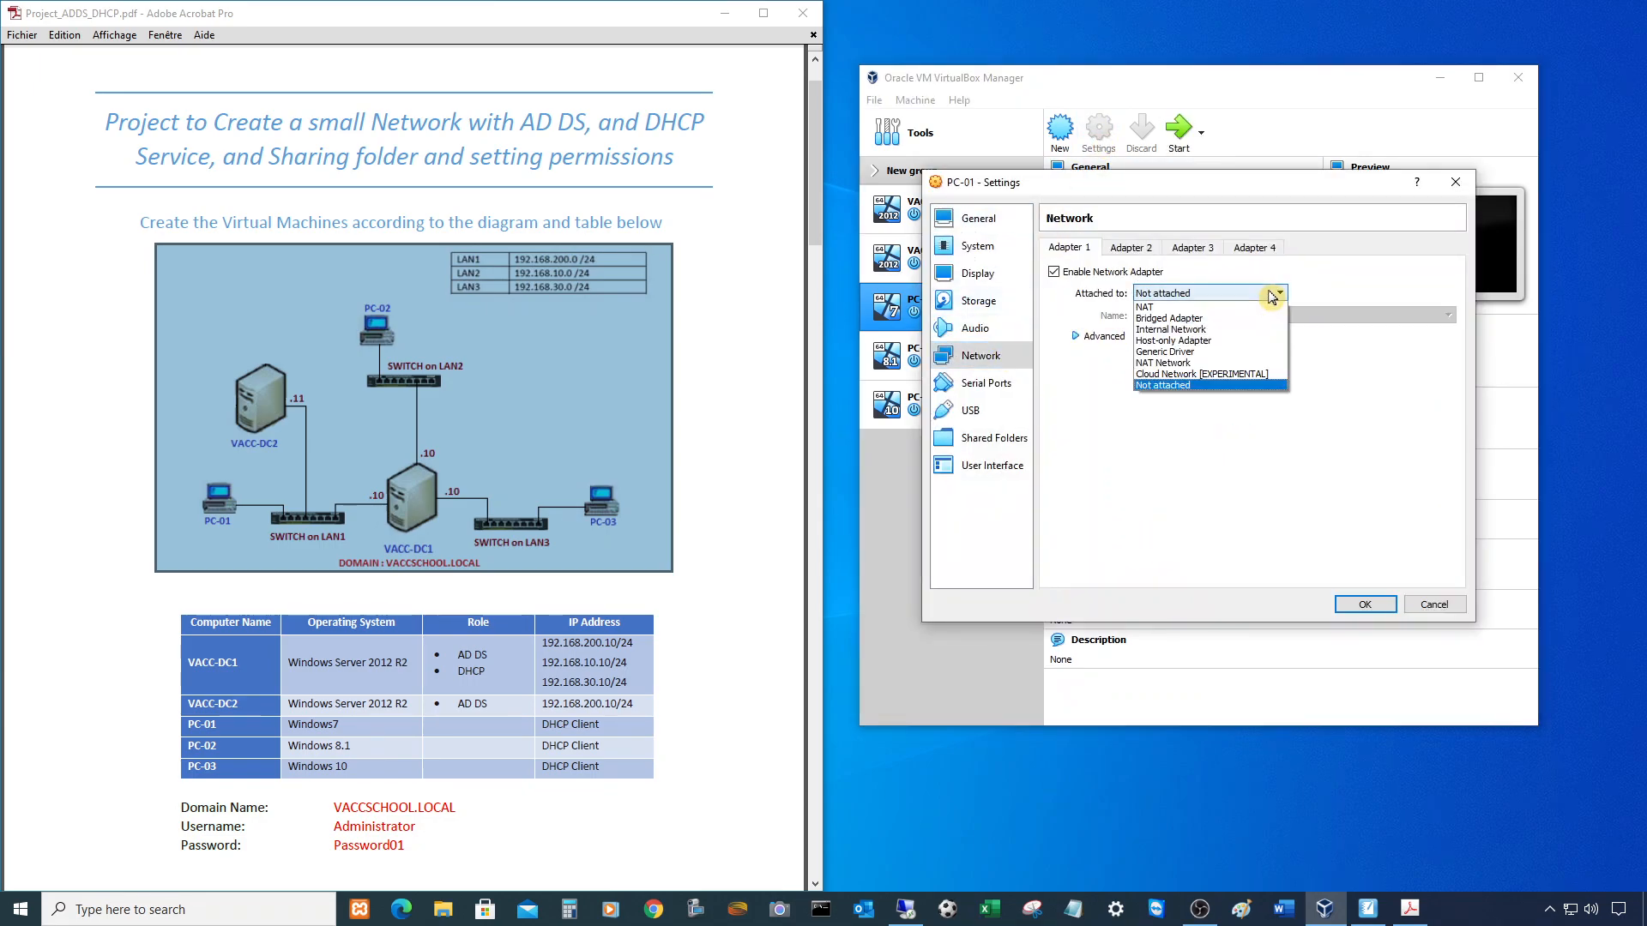
left_click(1205, 342)
left_click(1284, 319)
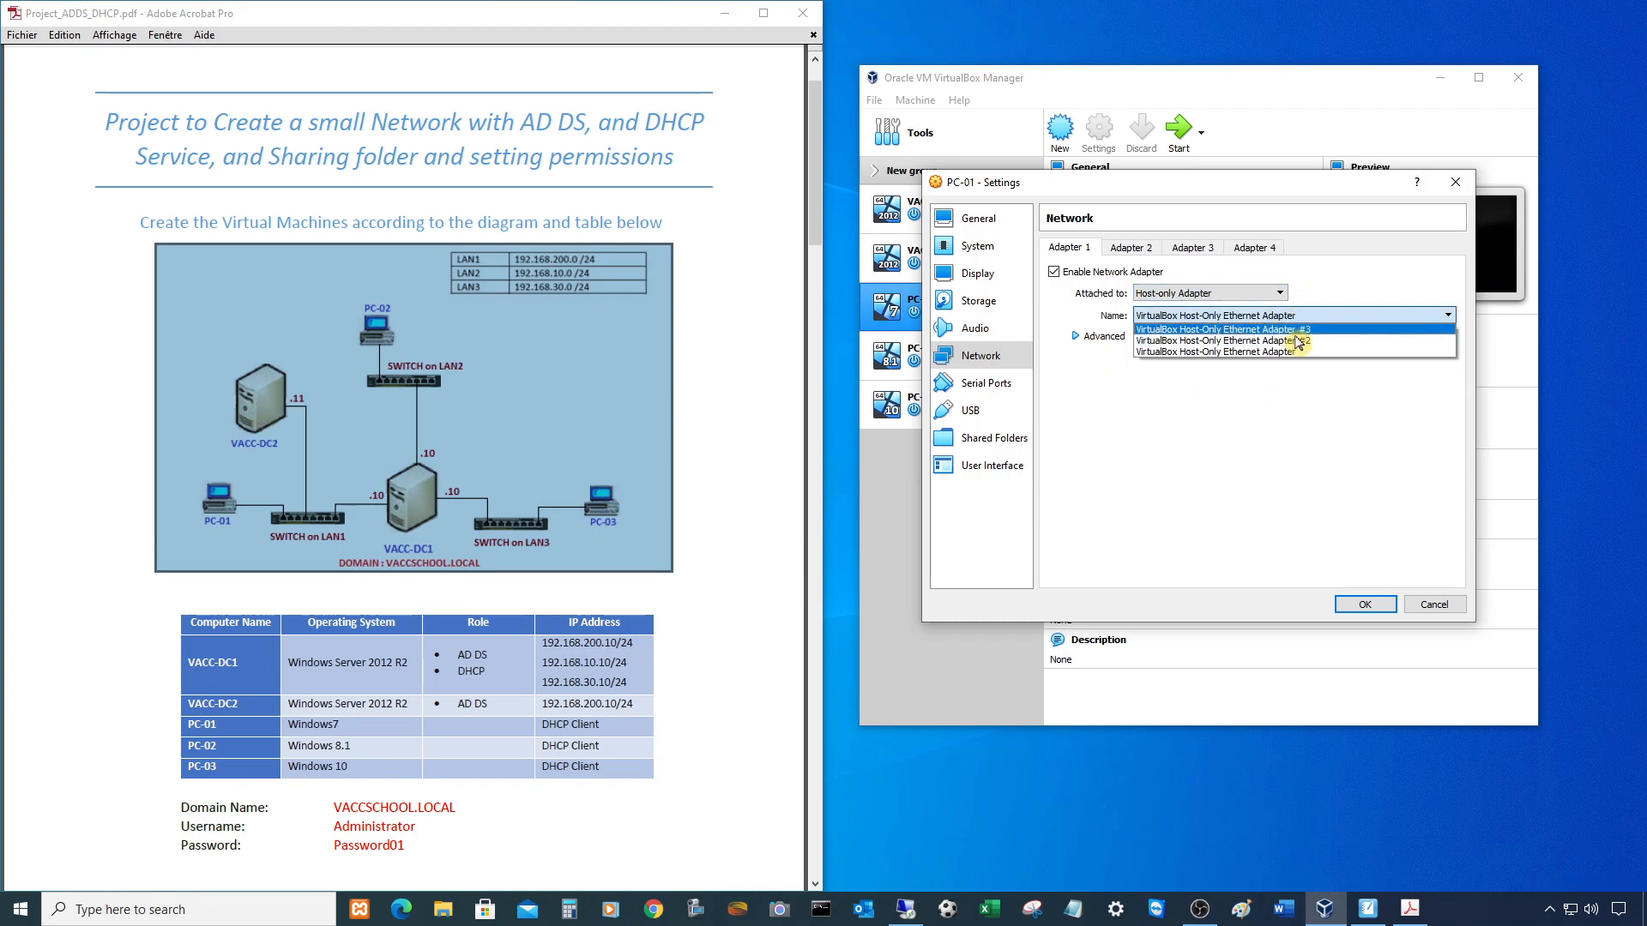
left_click(1224, 351)
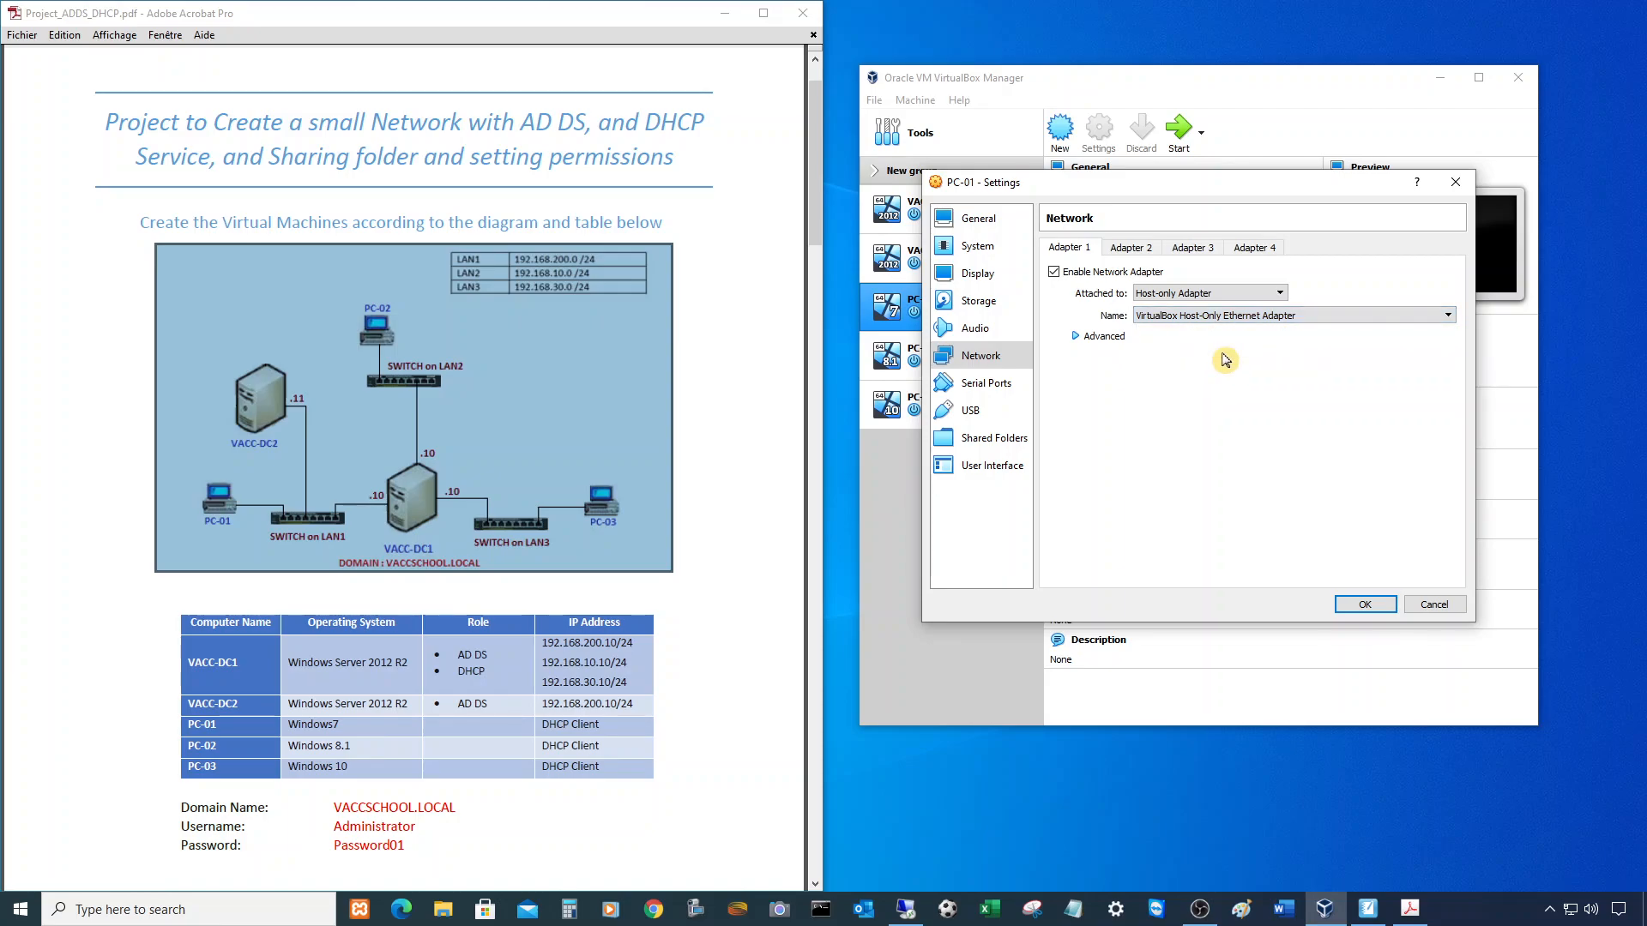
left_click(1365, 605)
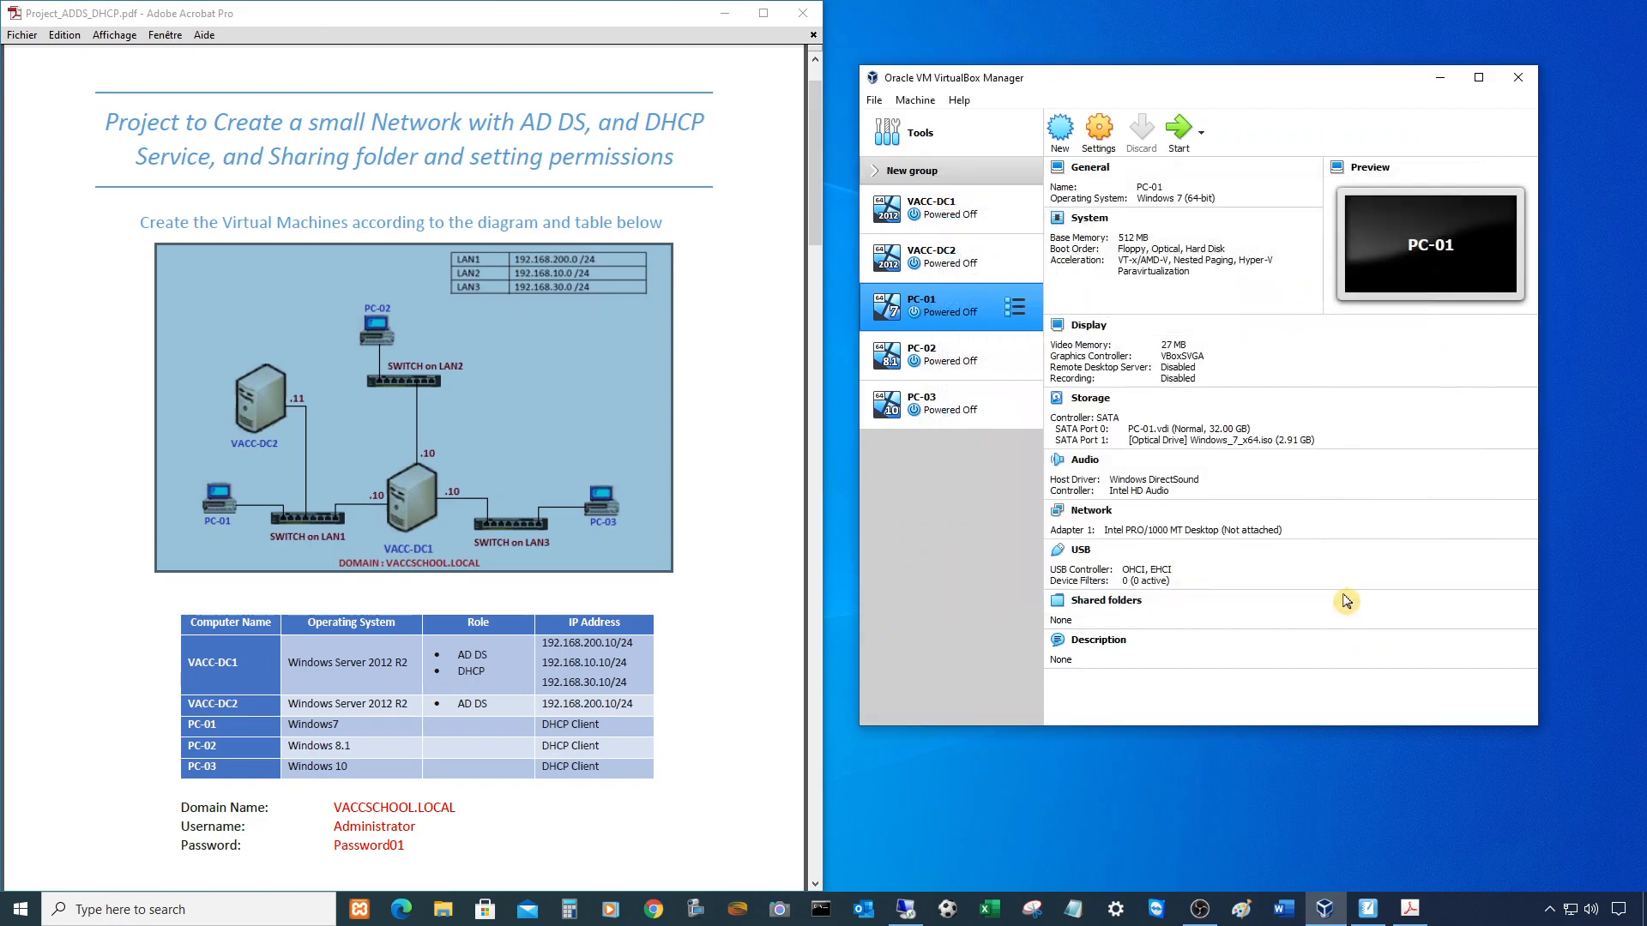
left_click(939, 356)
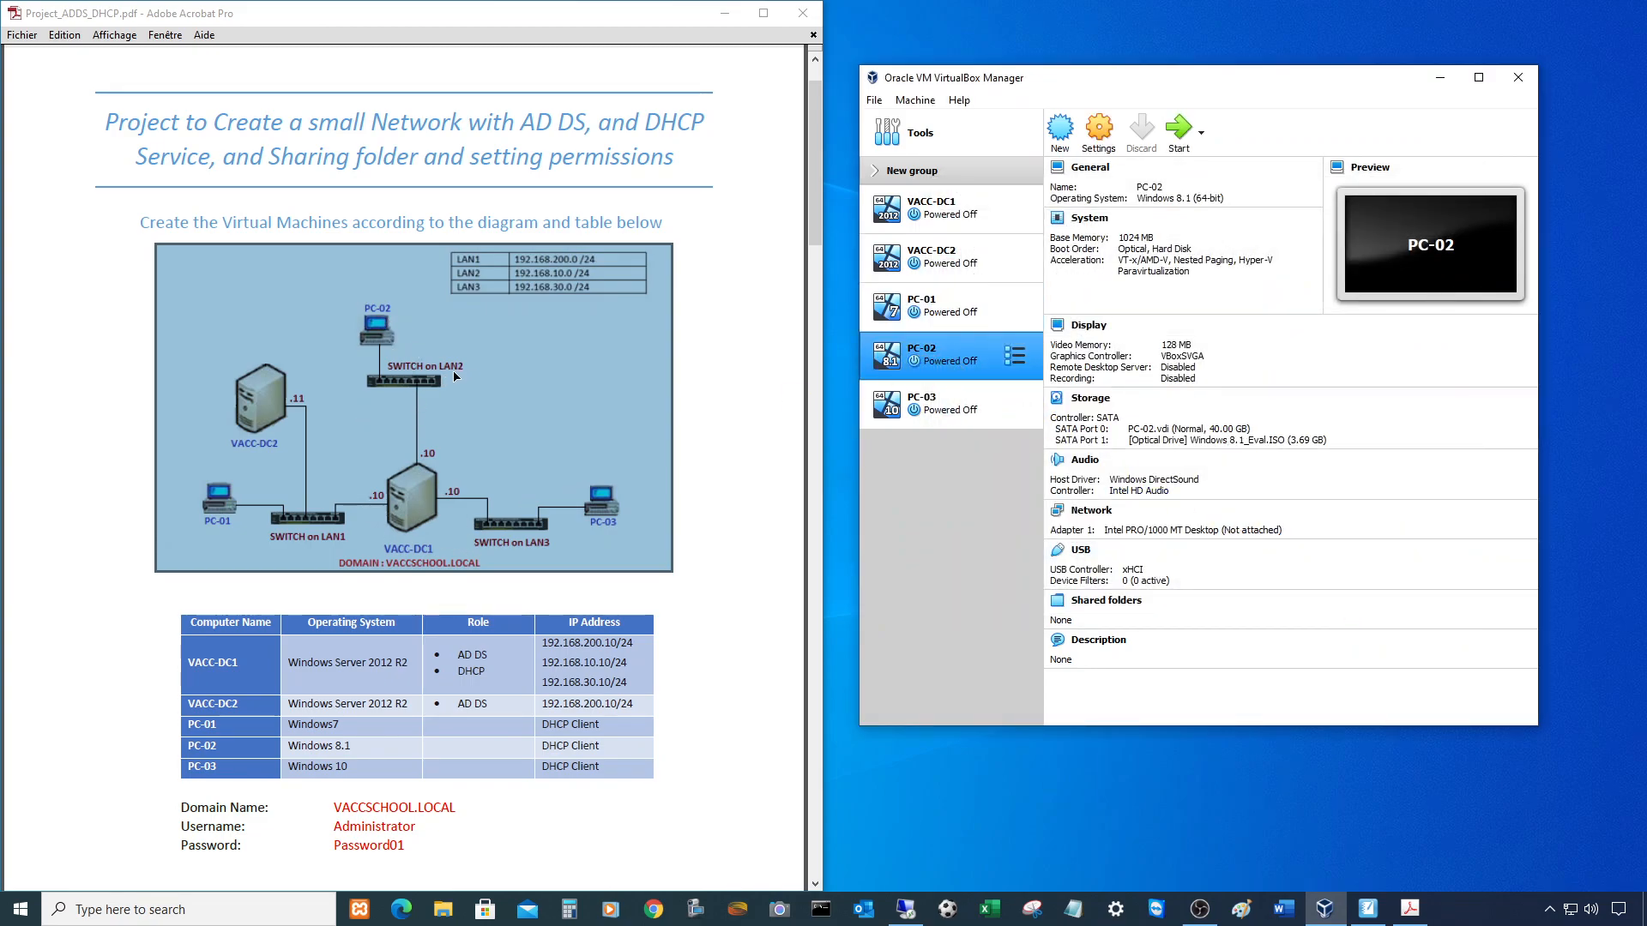
- Set PC-02's Adapter 1 to Host-only Adapter using VirtualBox Host-Only Ethernet Adapter #2, then save
left_click(1101, 136)
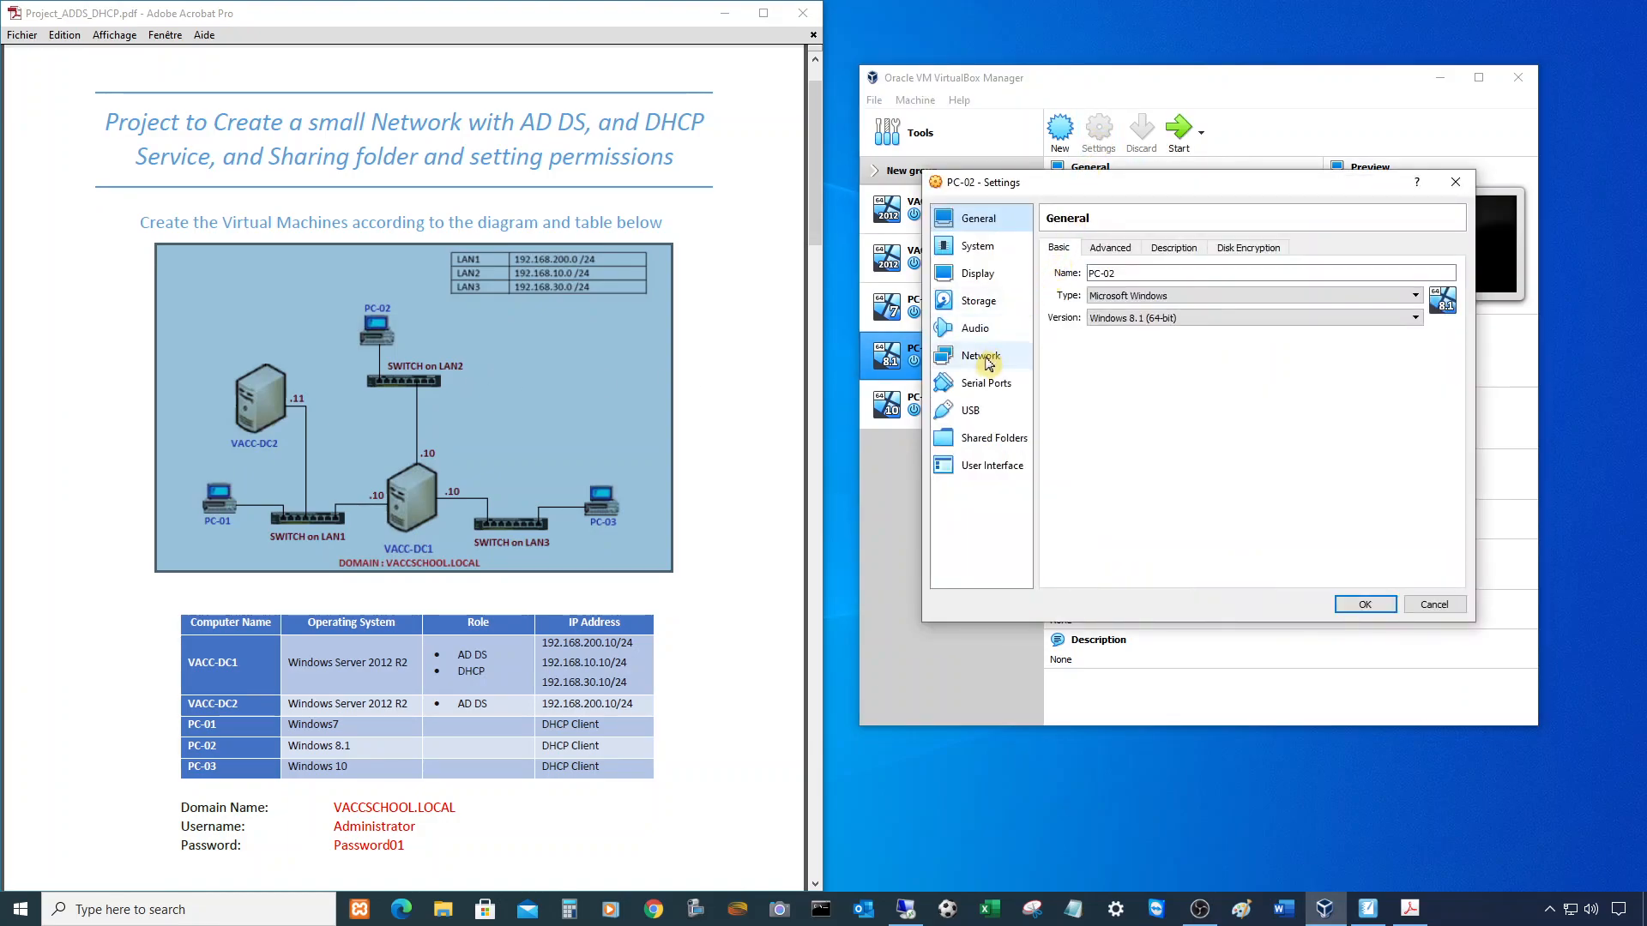
left_click(986, 359)
left_click(1161, 294)
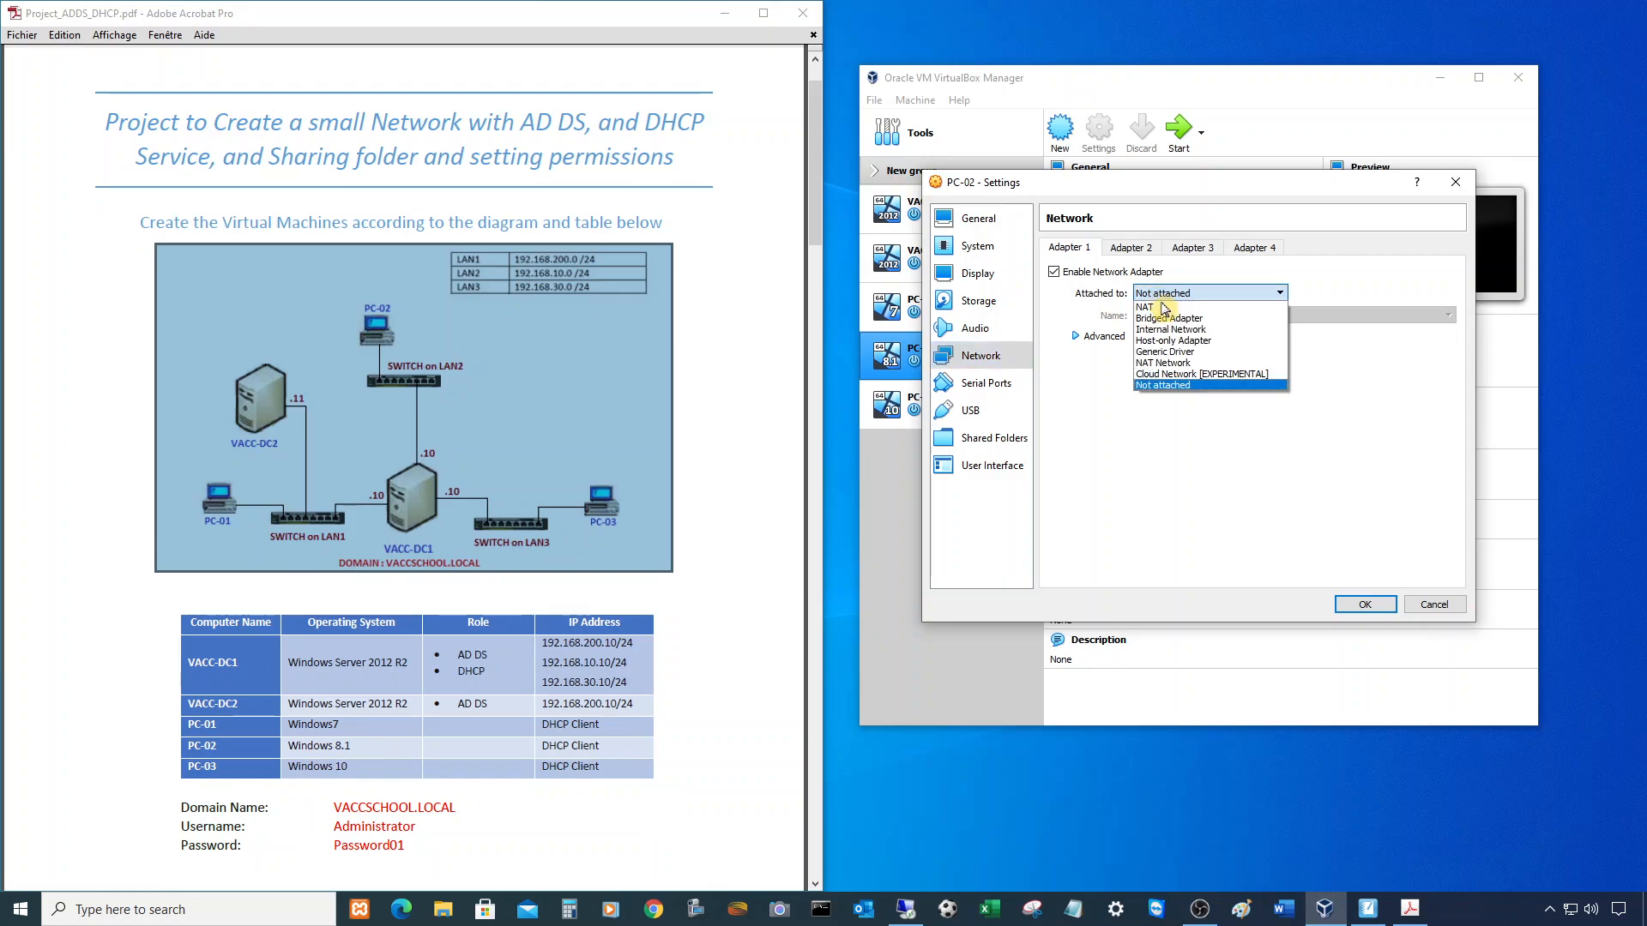
left_click(1172, 341)
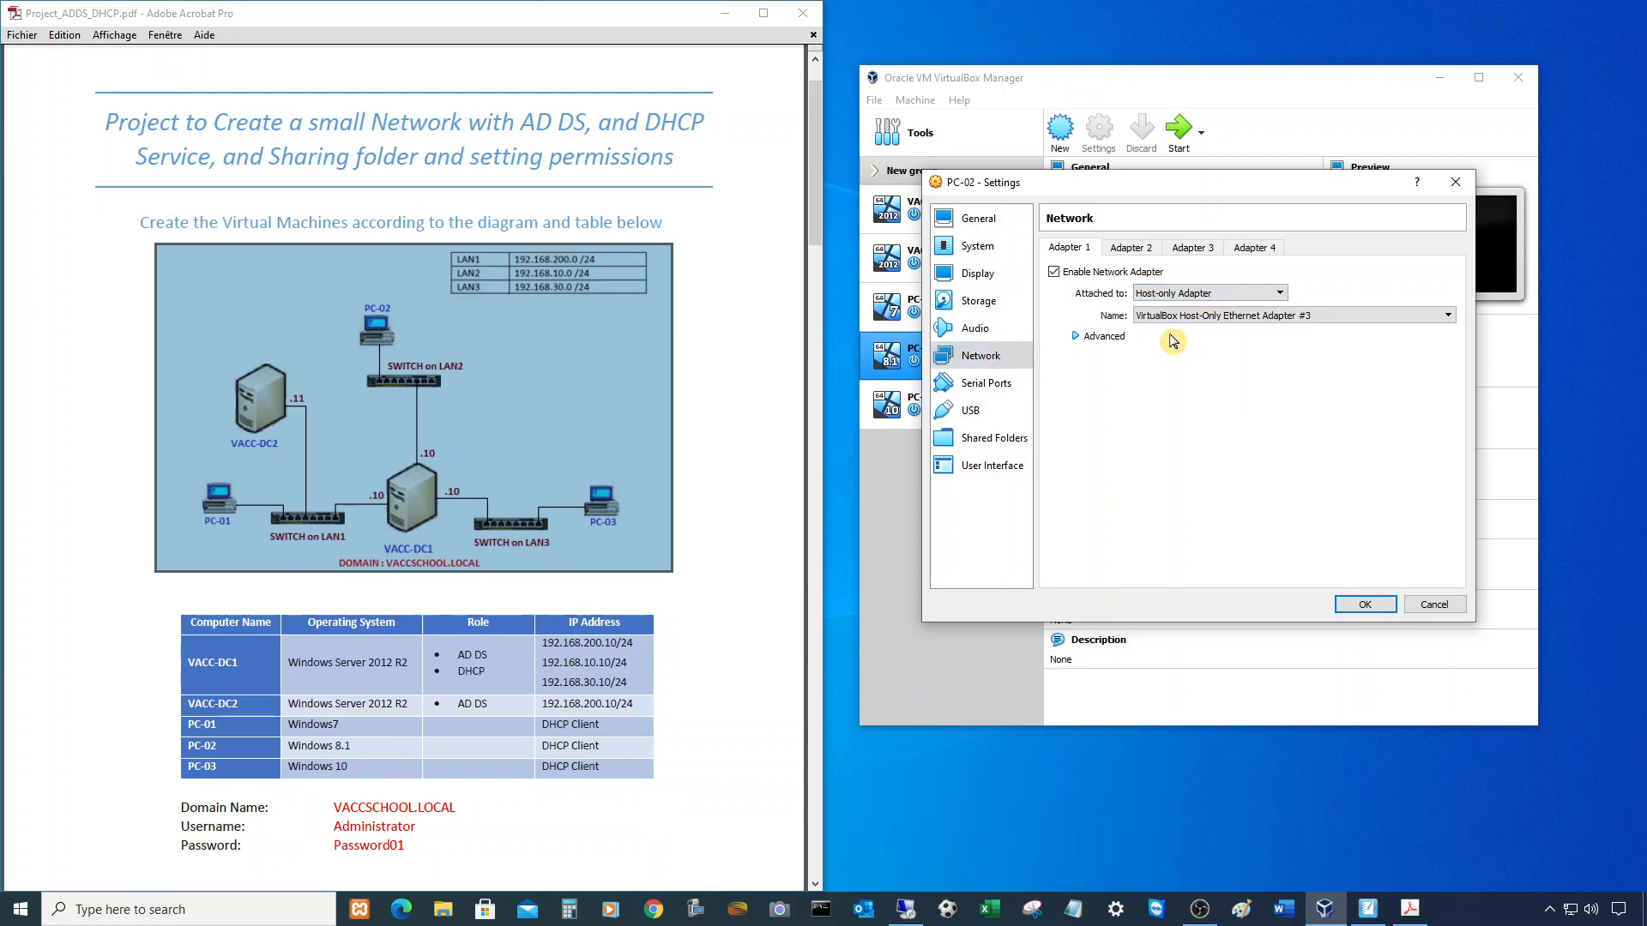
left_click(1164, 317)
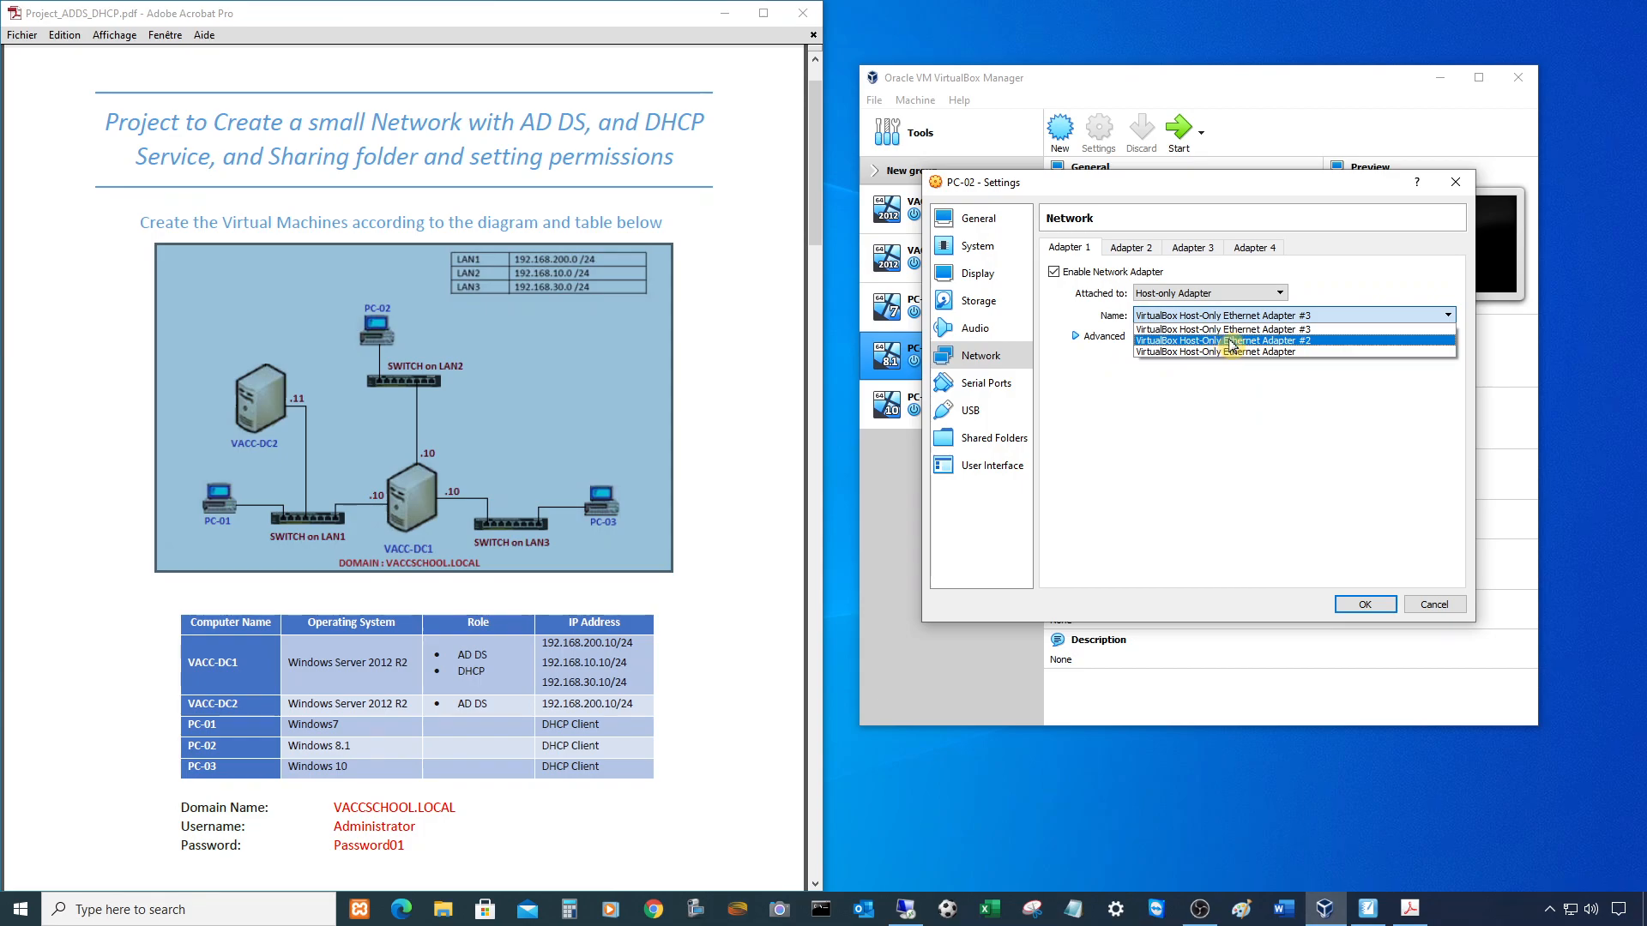
left_click(1232, 341)
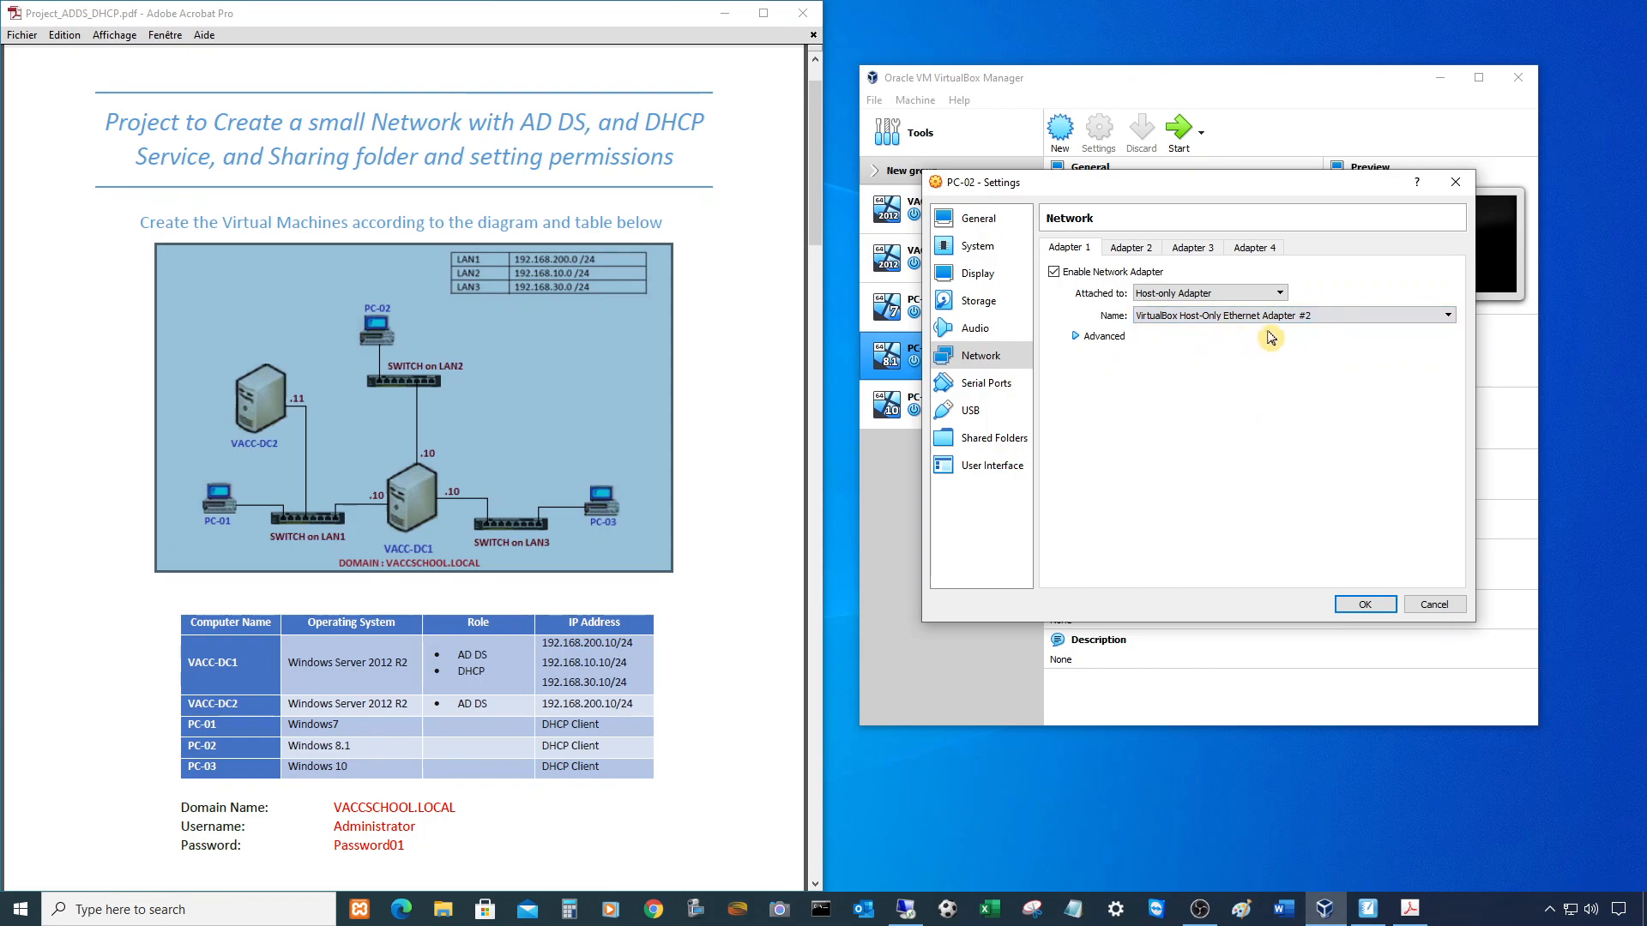
left_click(1364, 604)
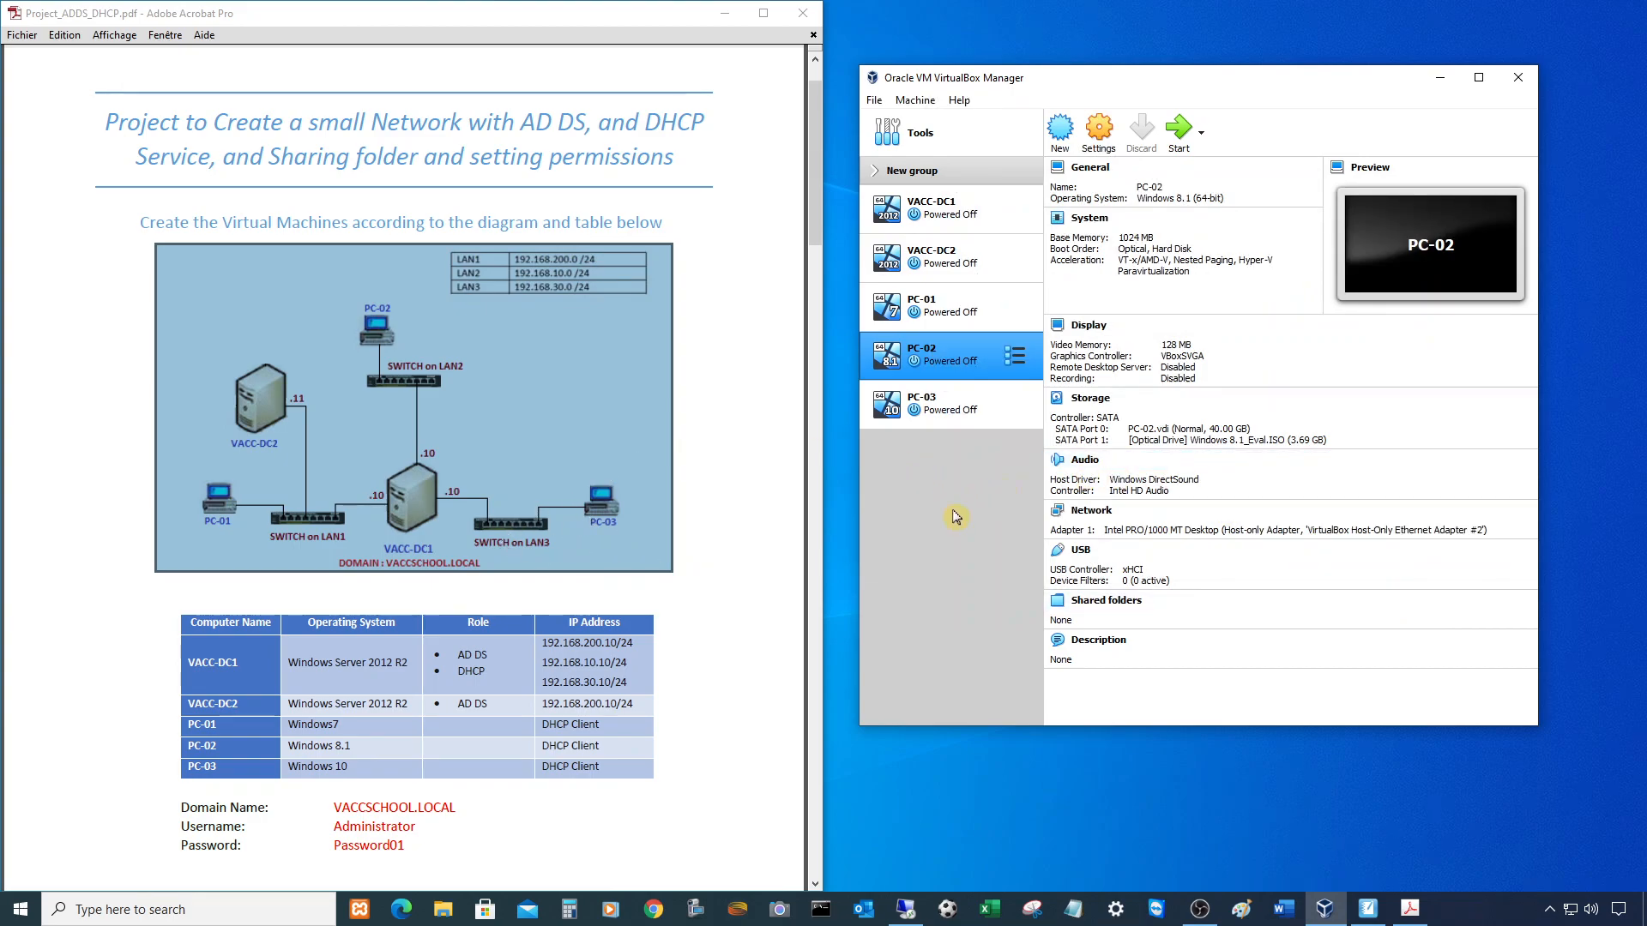
left_click(939, 404)
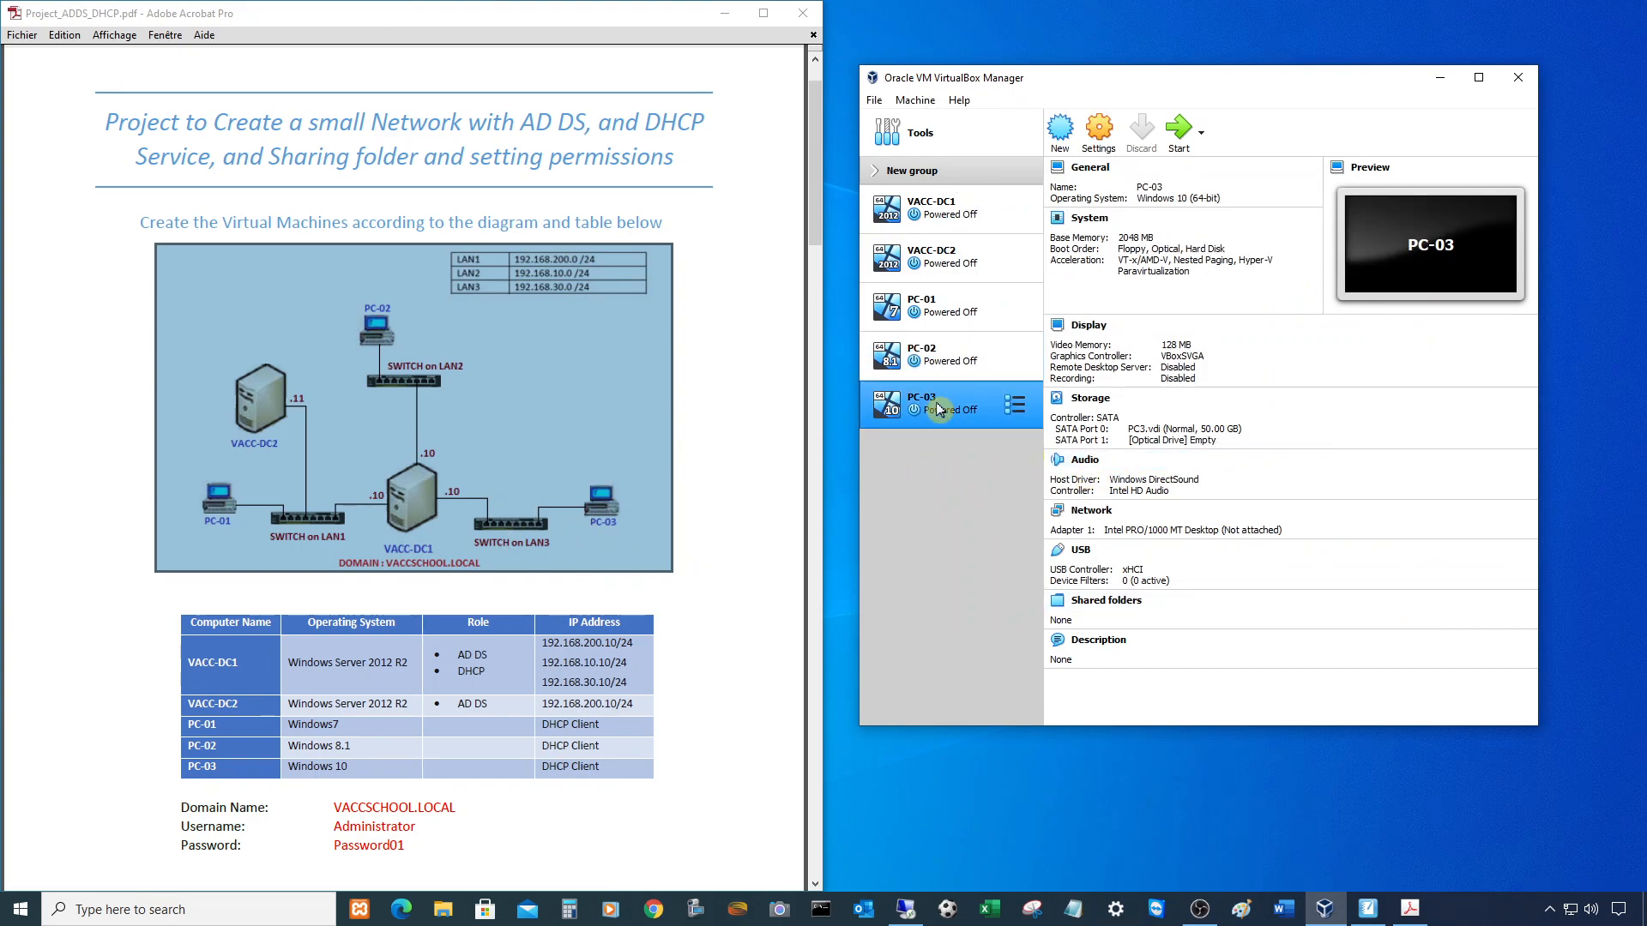
- Set PC-03's Adapter 1 to Host-only Adapter using VirtualBox Host-Only Ethernet Adapter #3, then save
left_click(1102, 133)
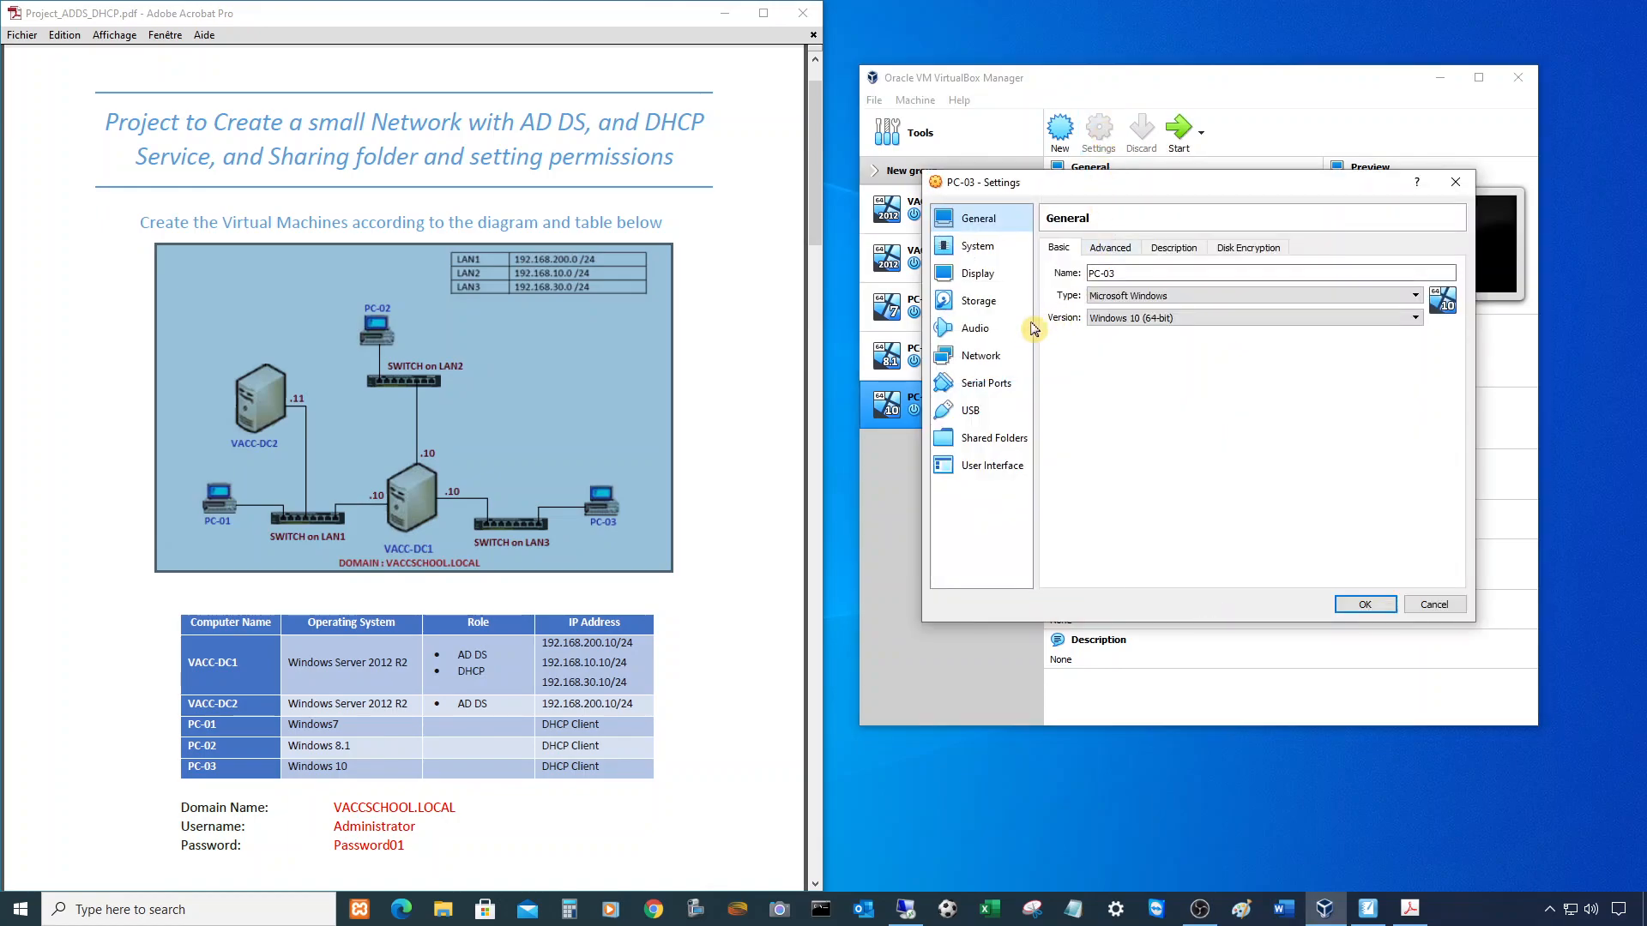
left_click(1025, 354)
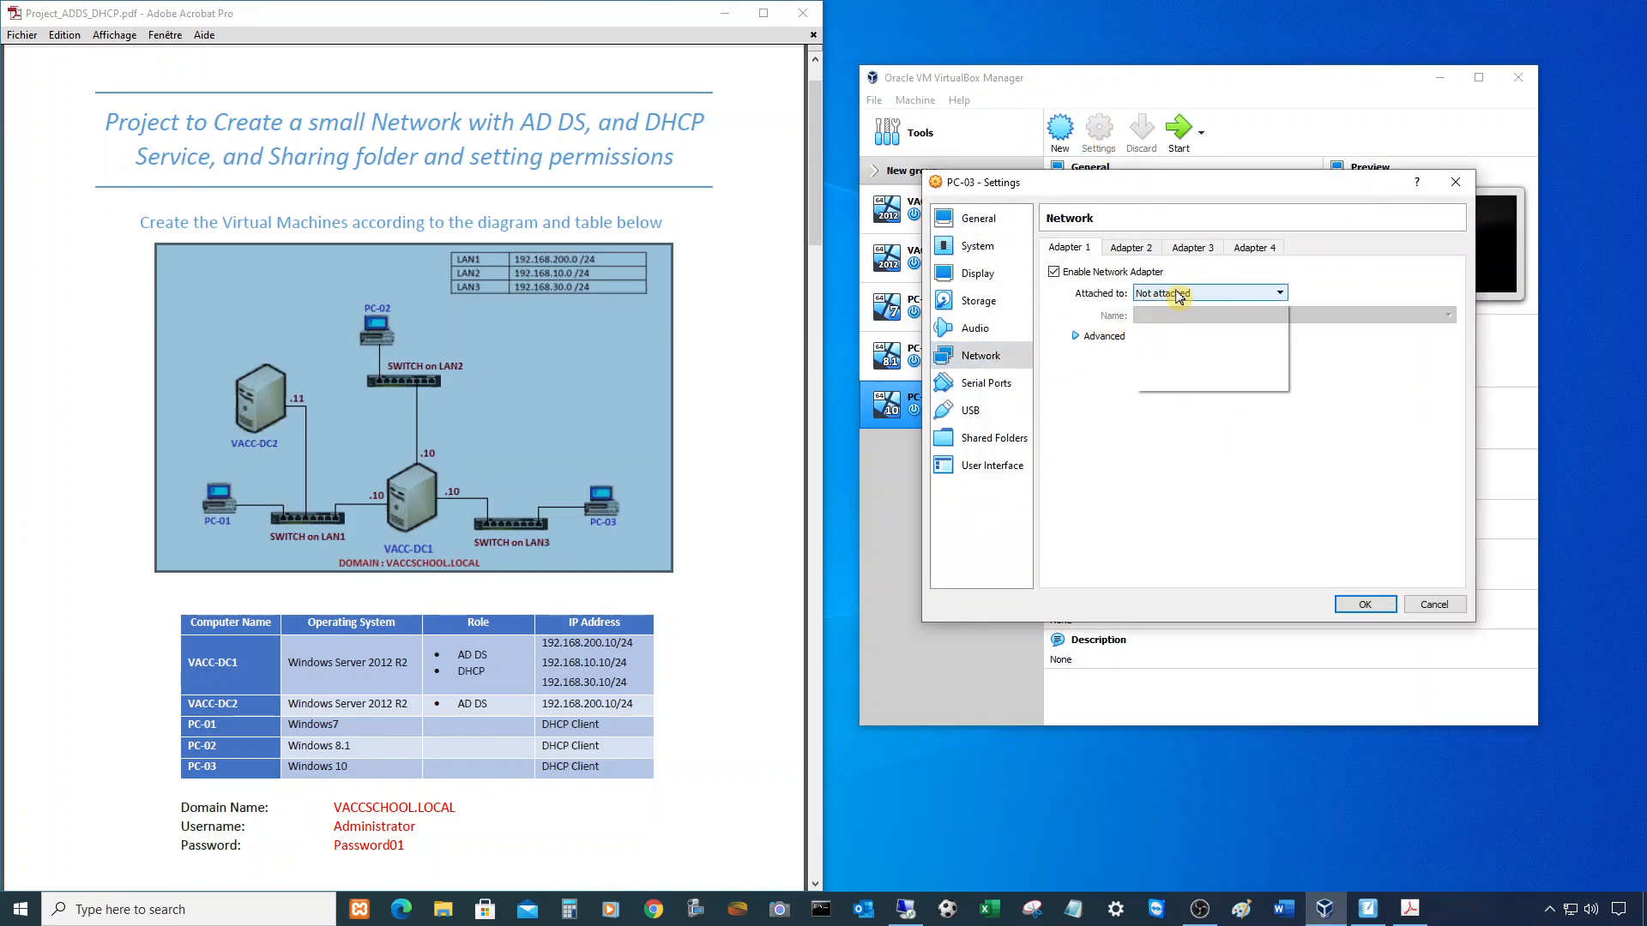
left_click(1180, 293)
left_click(1200, 341)
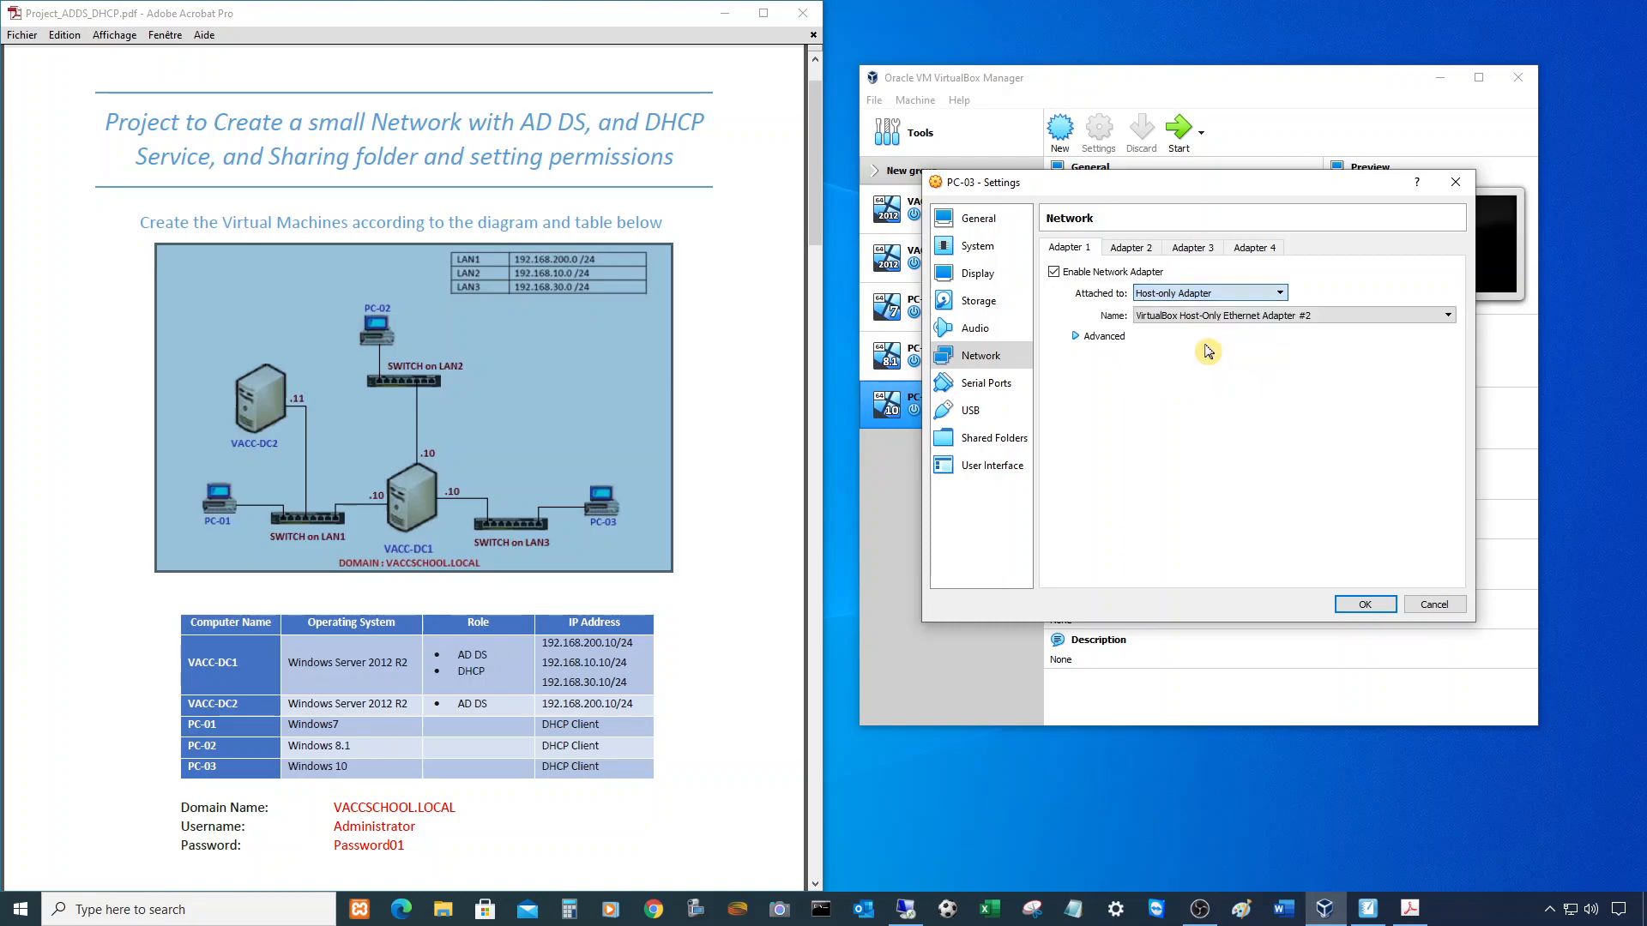
left_click(1254, 319)
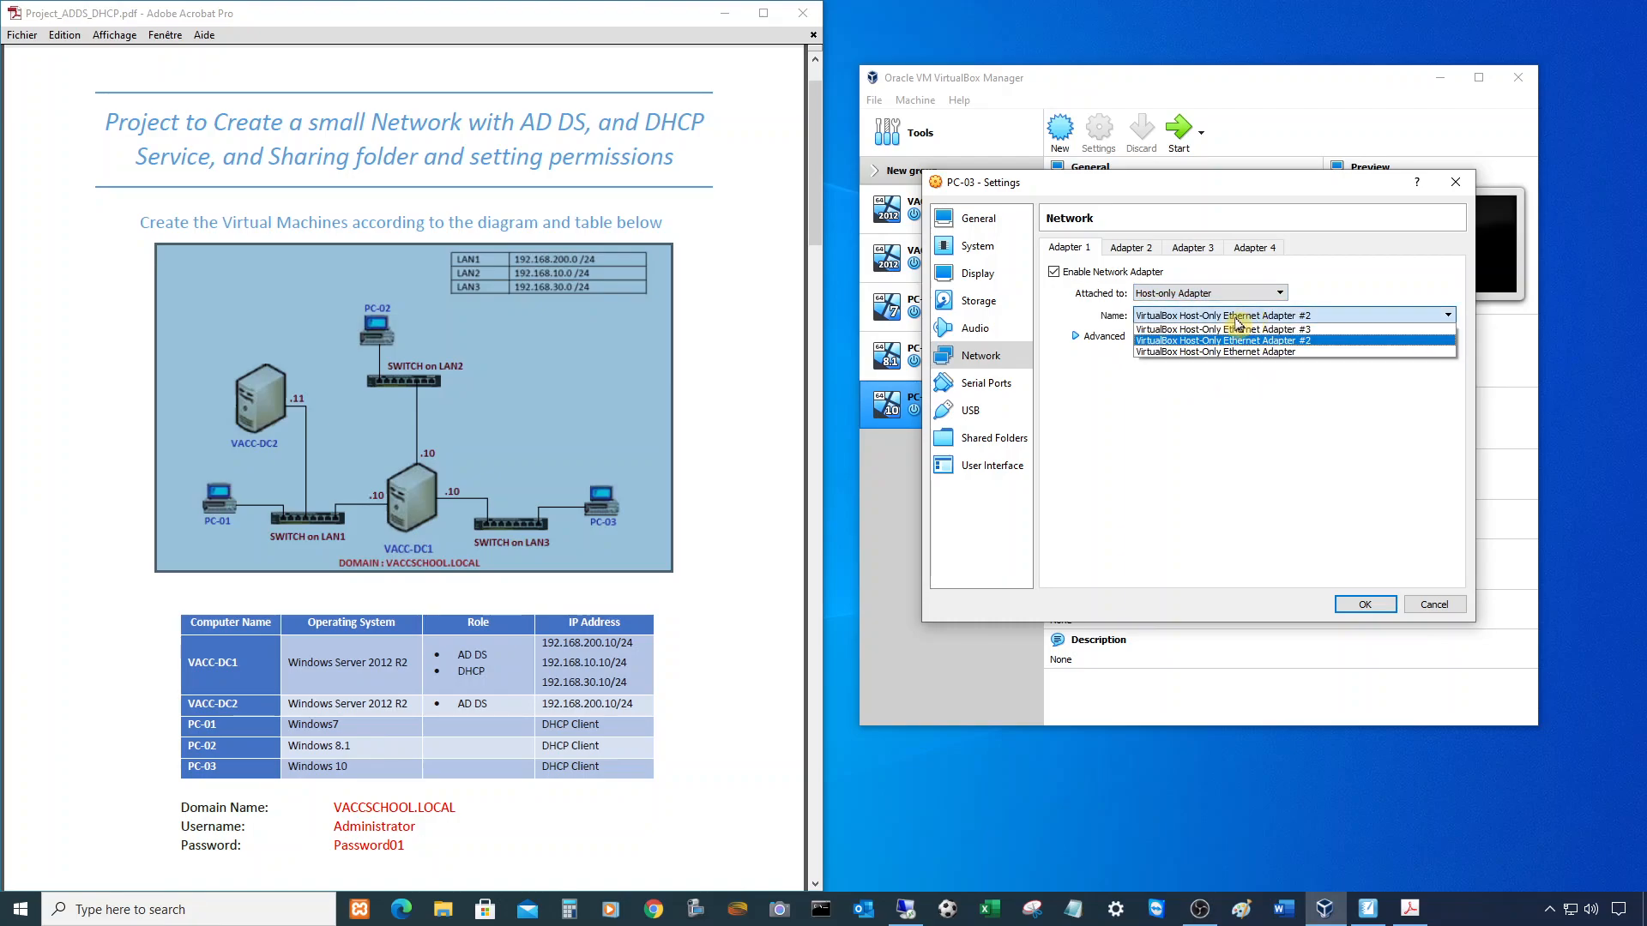
left_click(1235, 329)
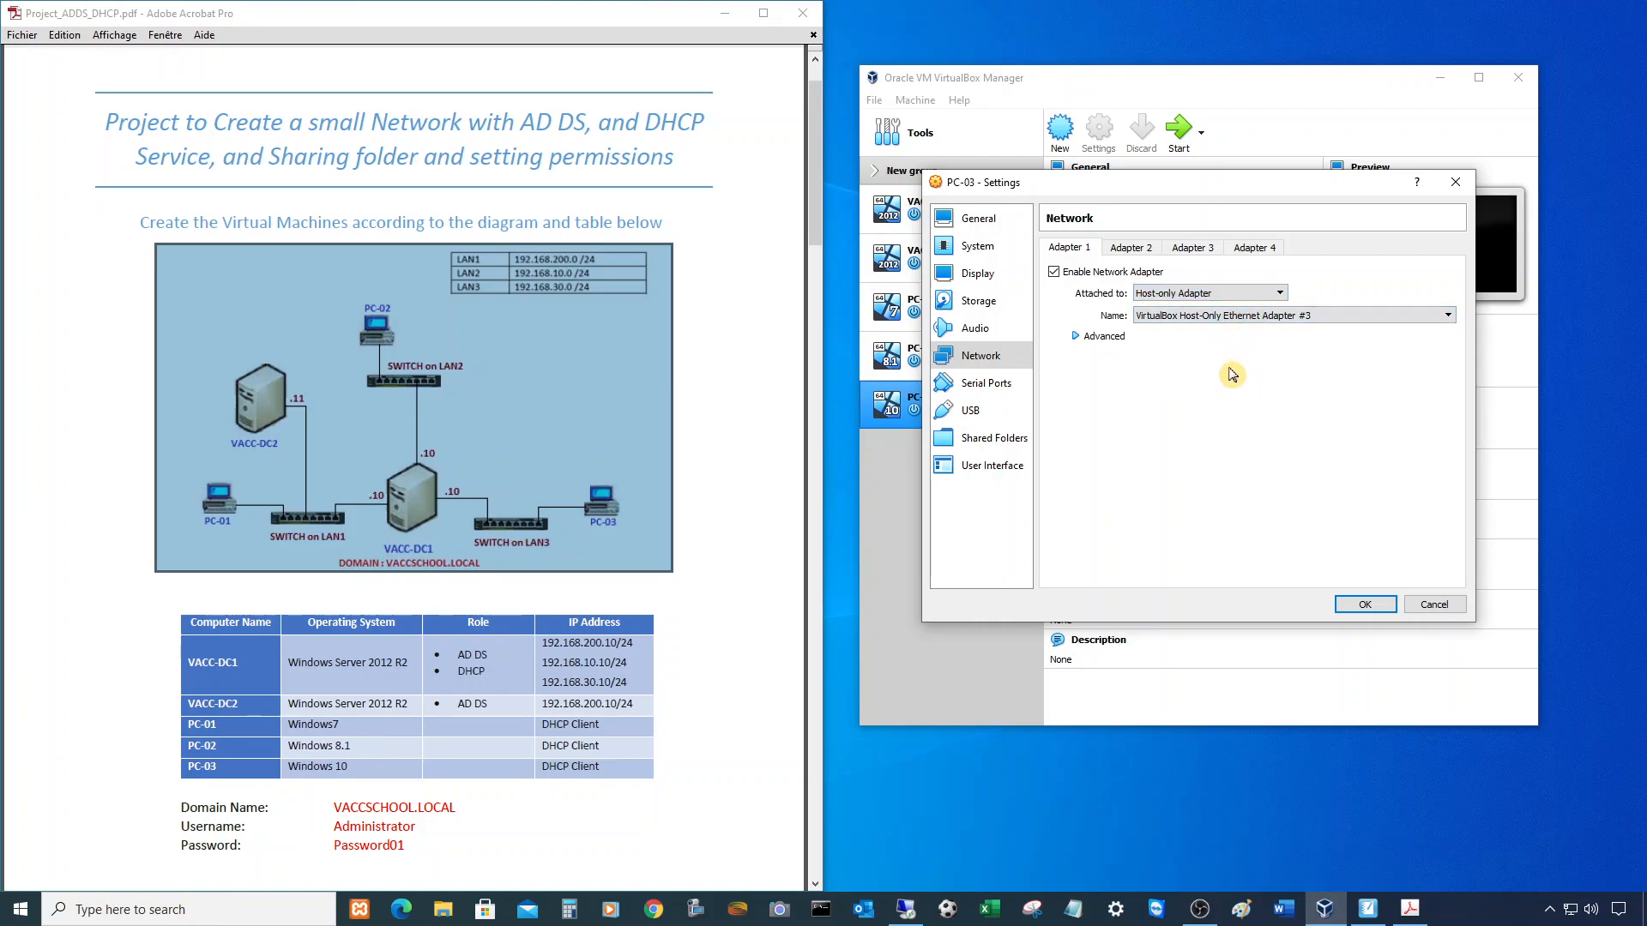
left_click(1365, 605)
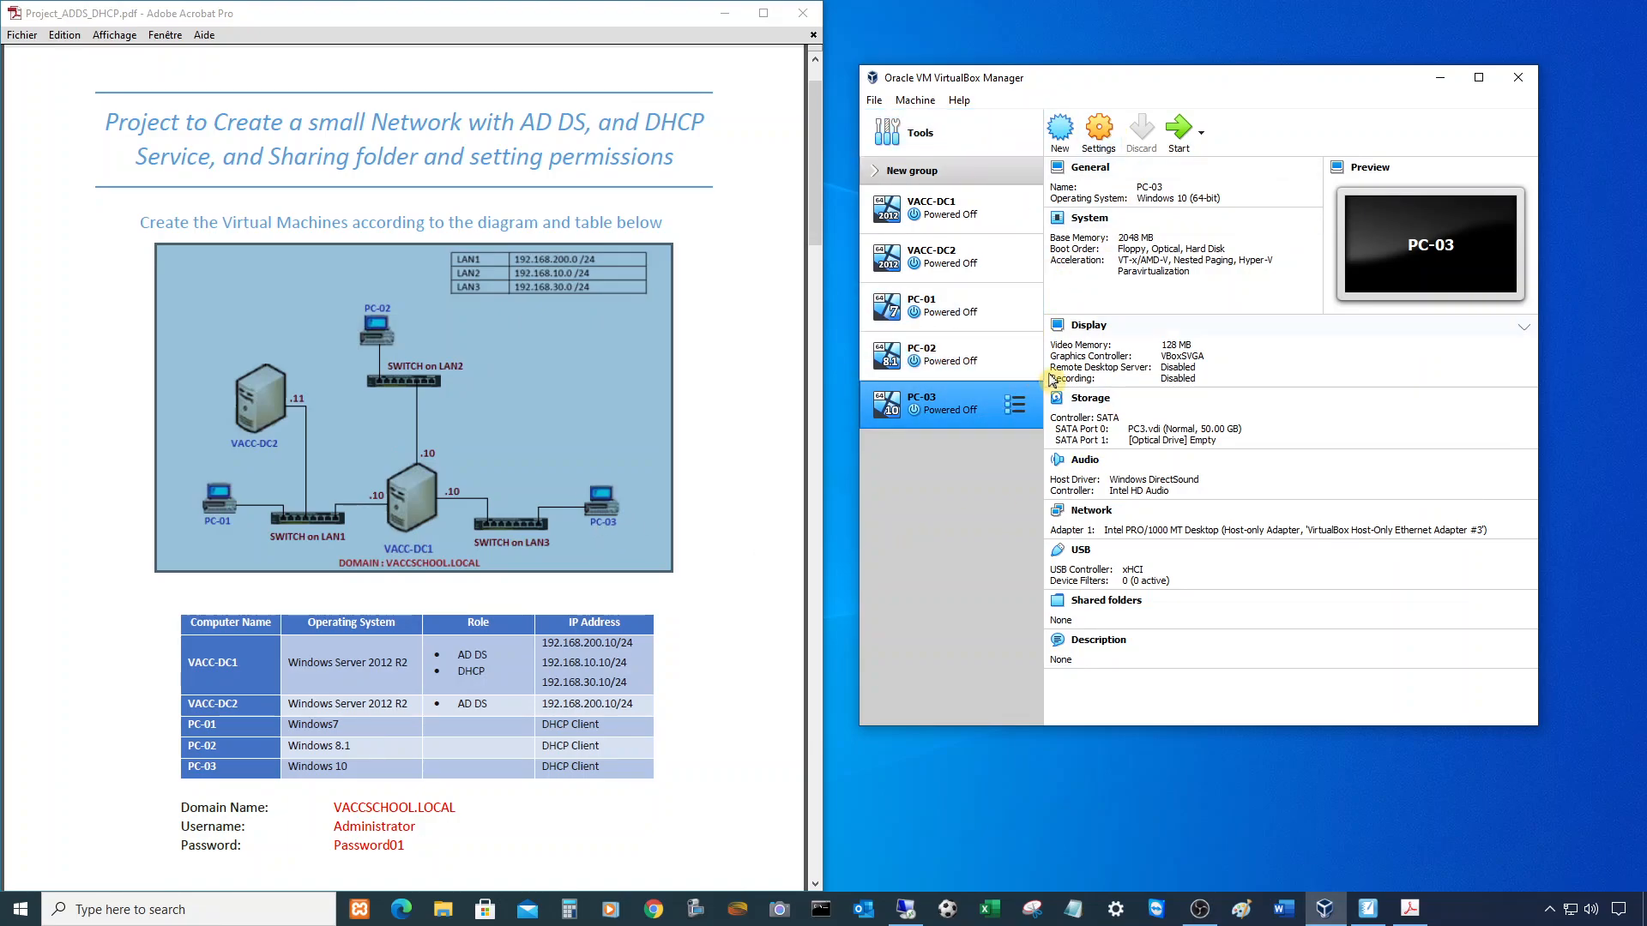
left_click(949, 225)
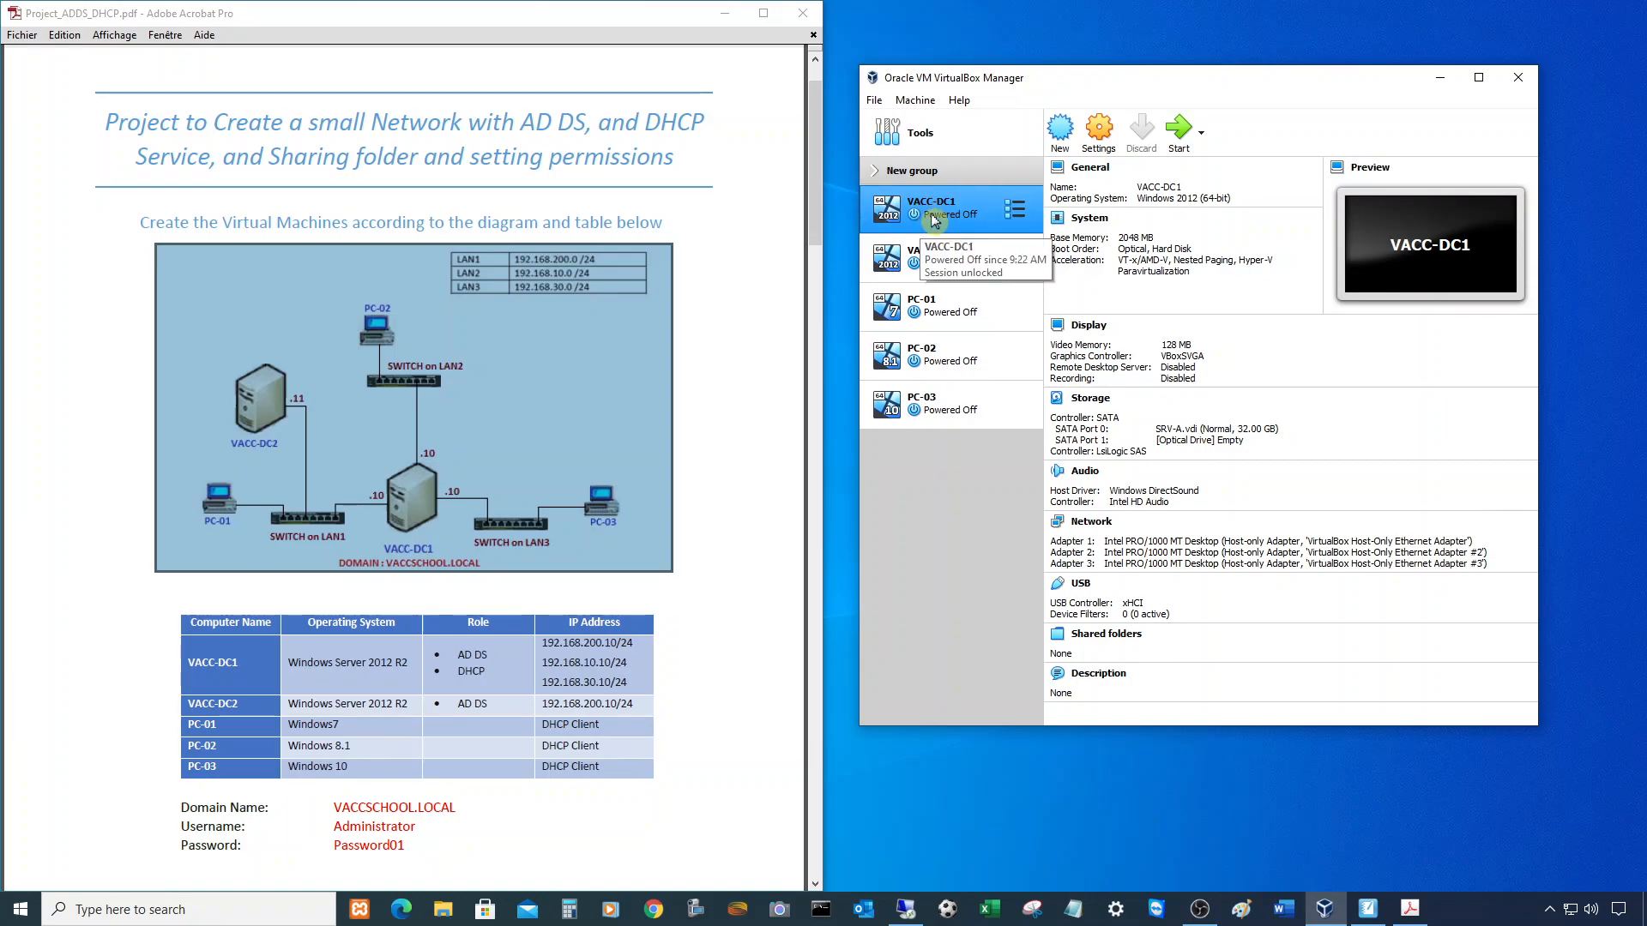
- Launch VACC-DC1 from the machine list by double-clicking it
double_click(933, 220)
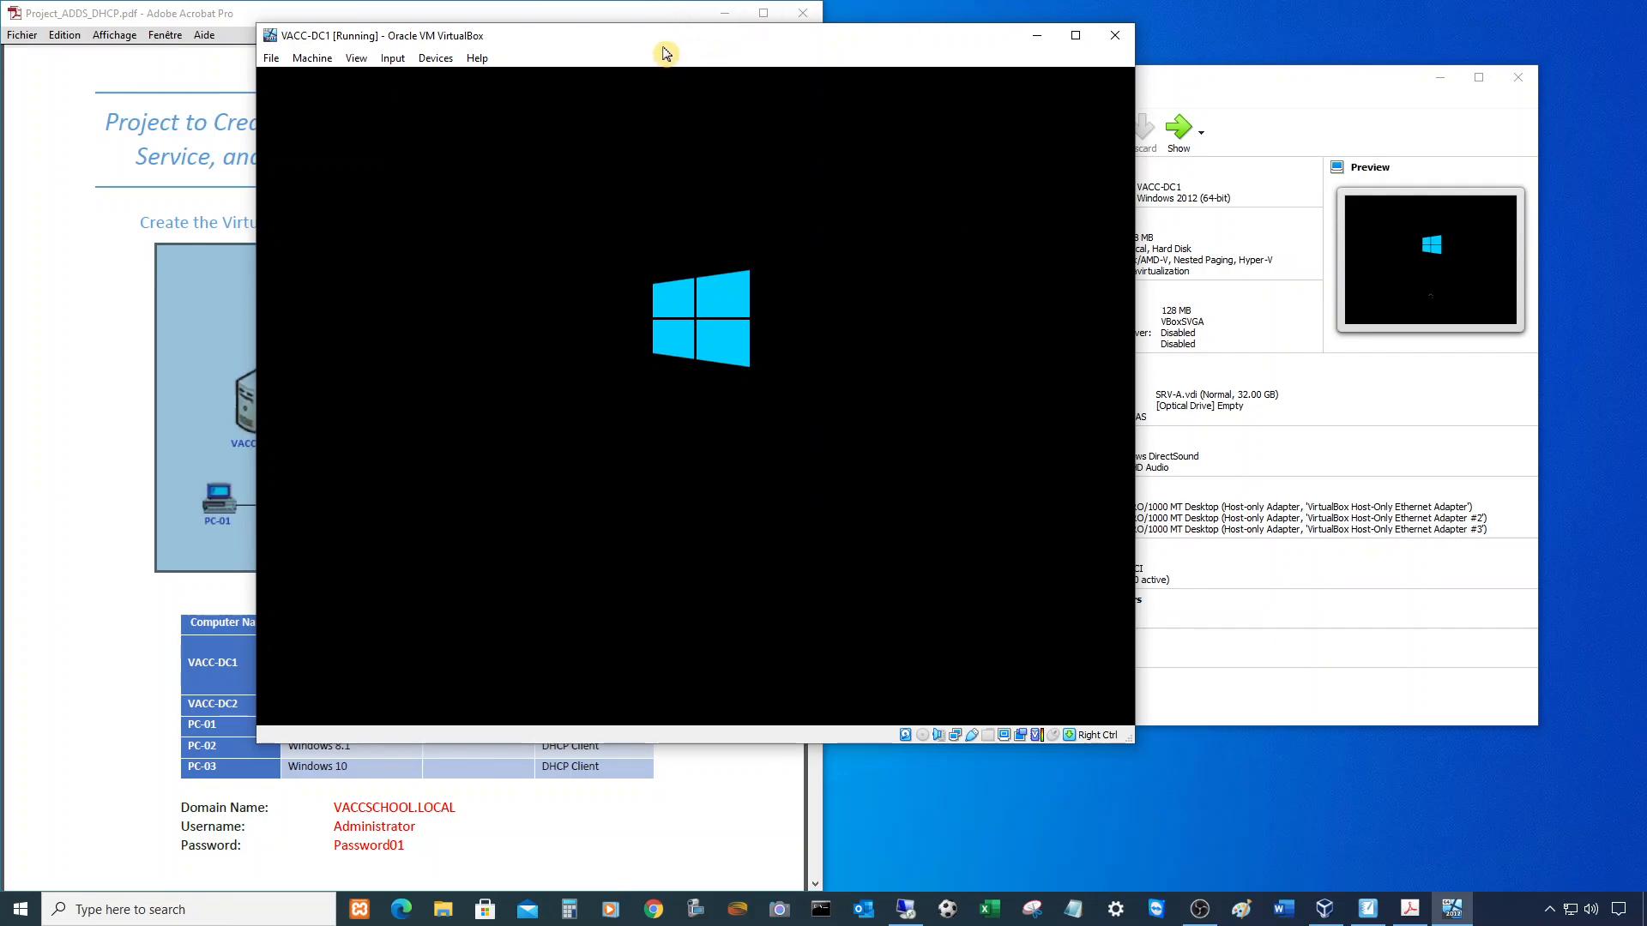
- Reposition the VACC-DC1 window beside the PDF while Windows boots to the Settings page
left_click_drag(663, 48, 1167, 117)
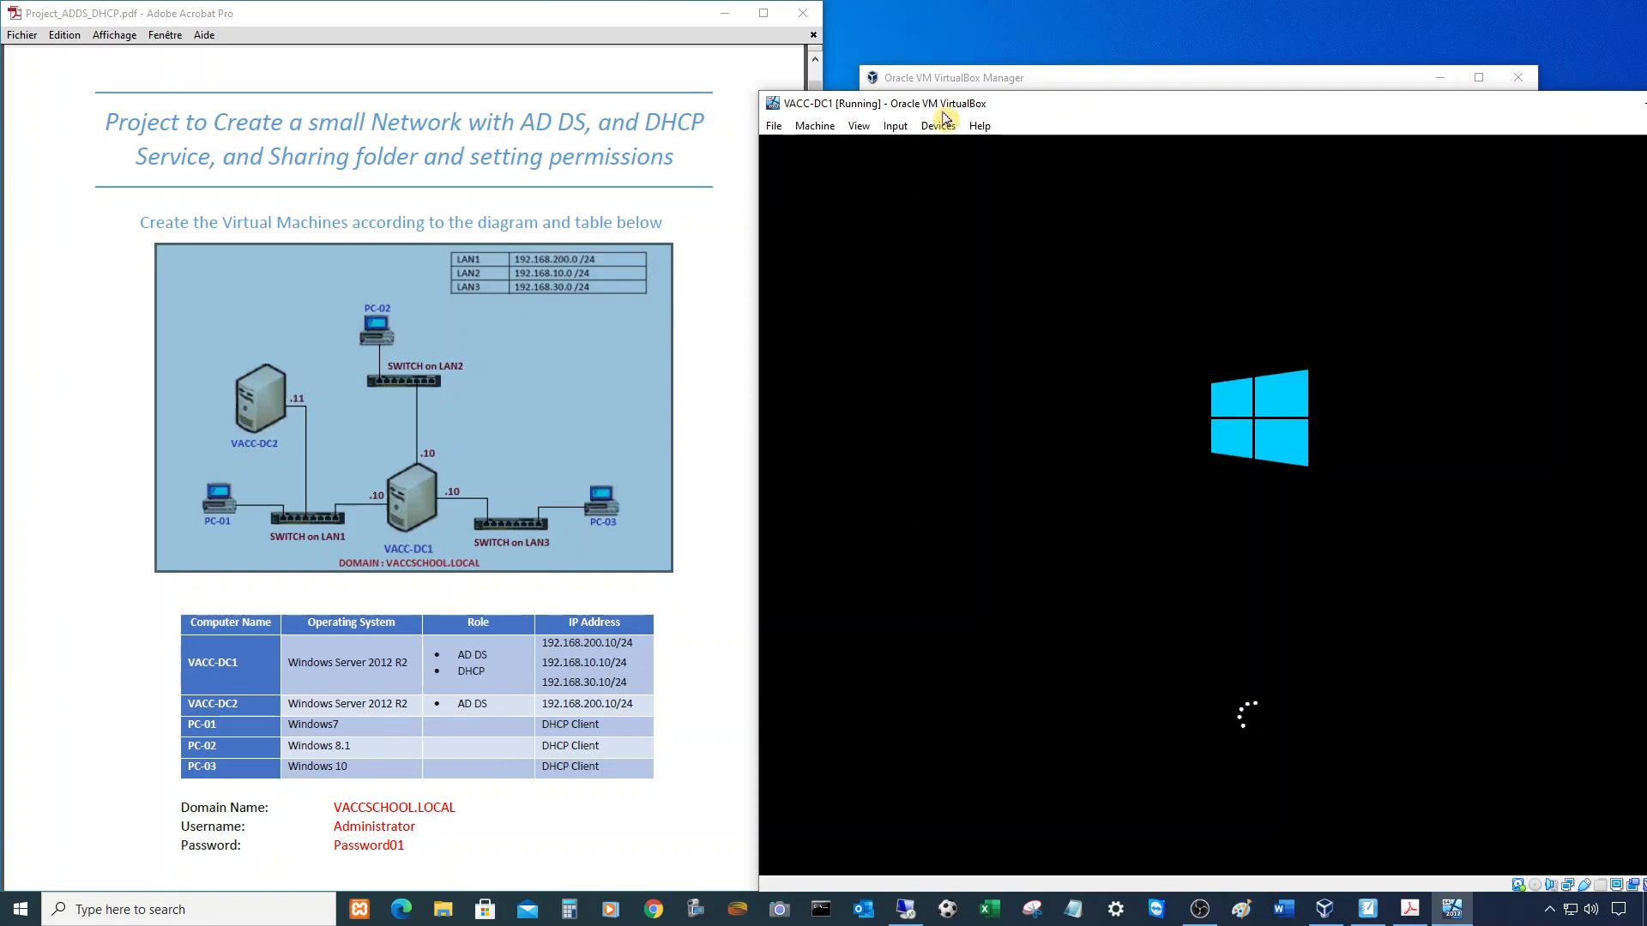
left_click_drag(1097, 107, 992, 74)
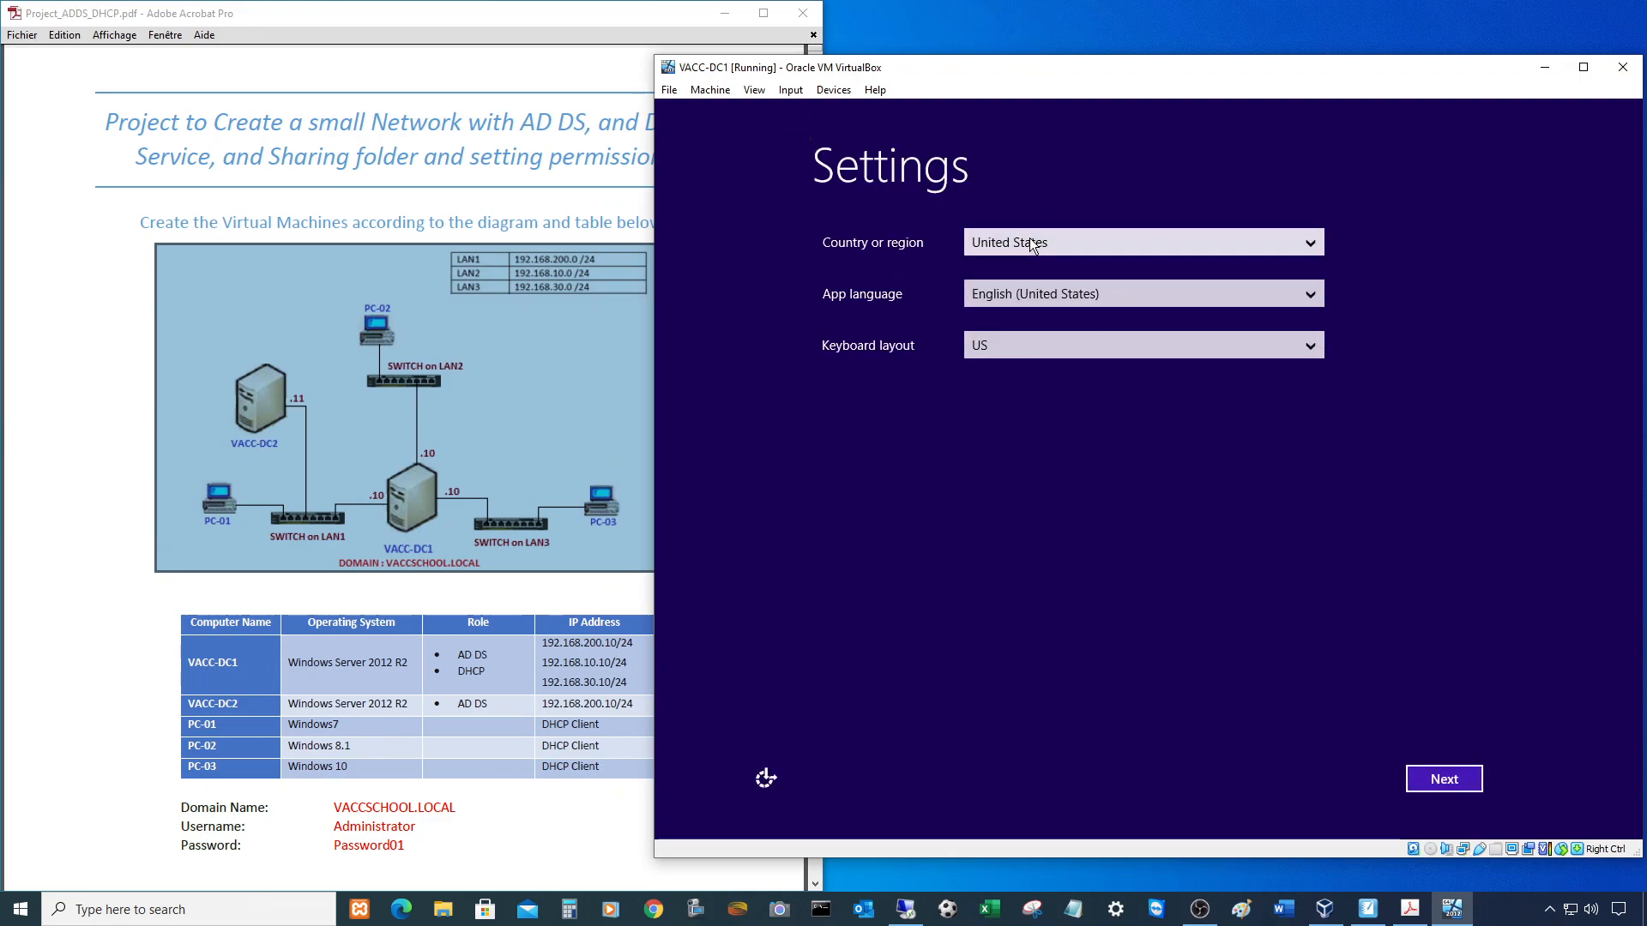
- Choose Canada as the country or region and continue past the regional settings
left_click(1083, 234)
left_click(1067, 239)
left_click(1069, 239)
key("c")
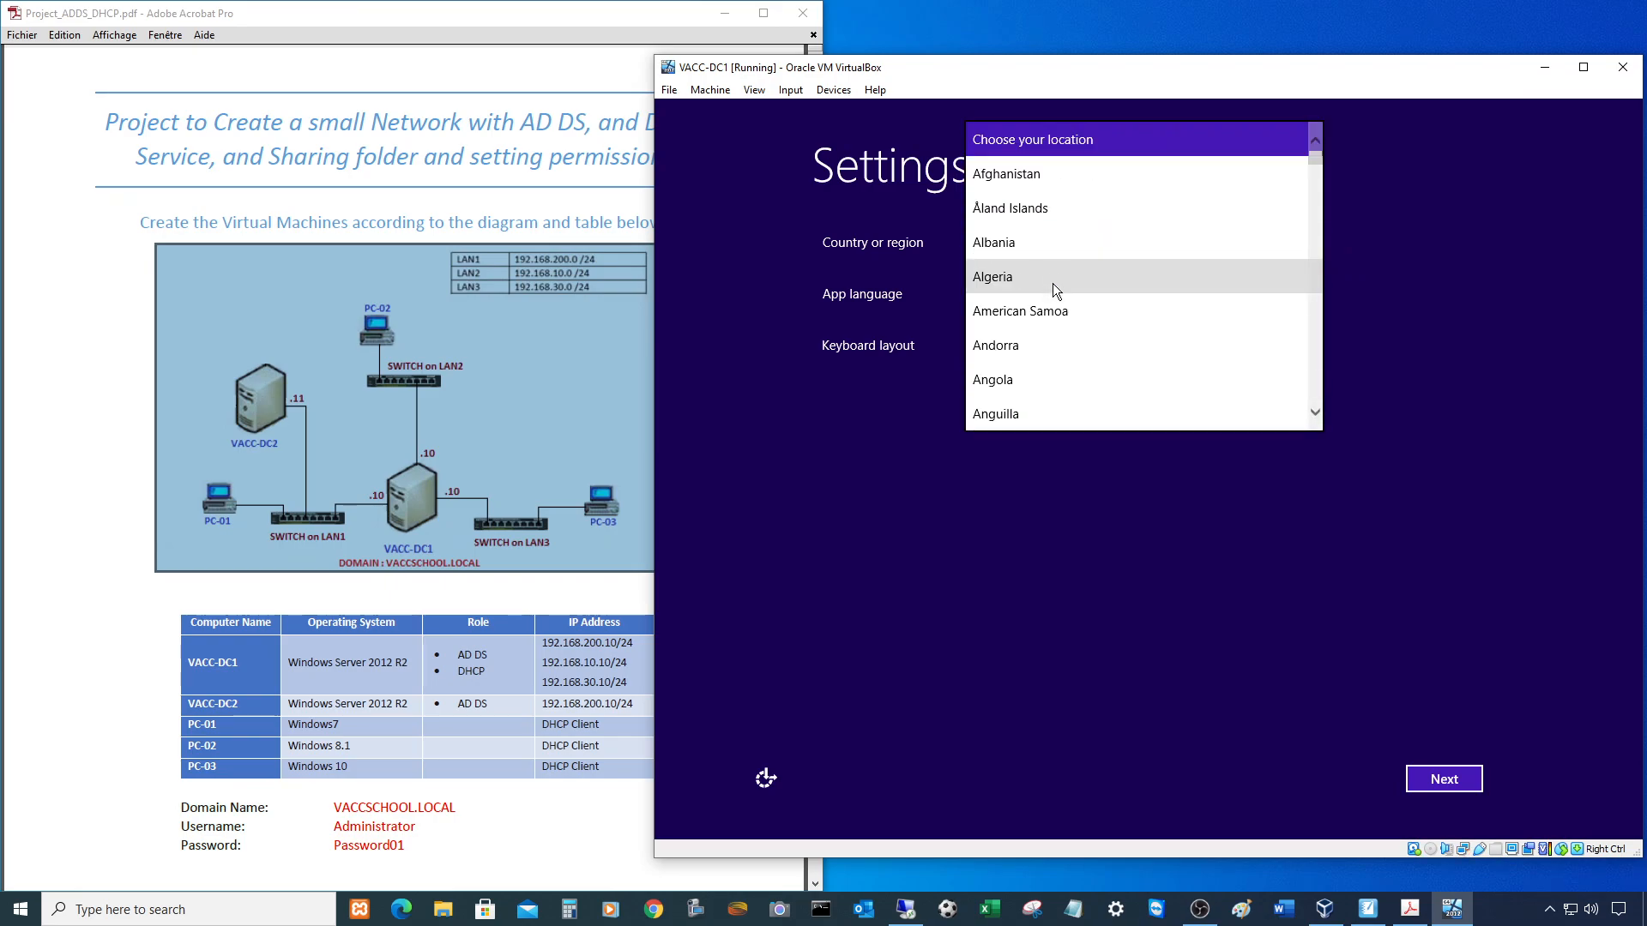
scroll(1056, 331, "down", 2)
scroll(1053, 322, "down", 6)
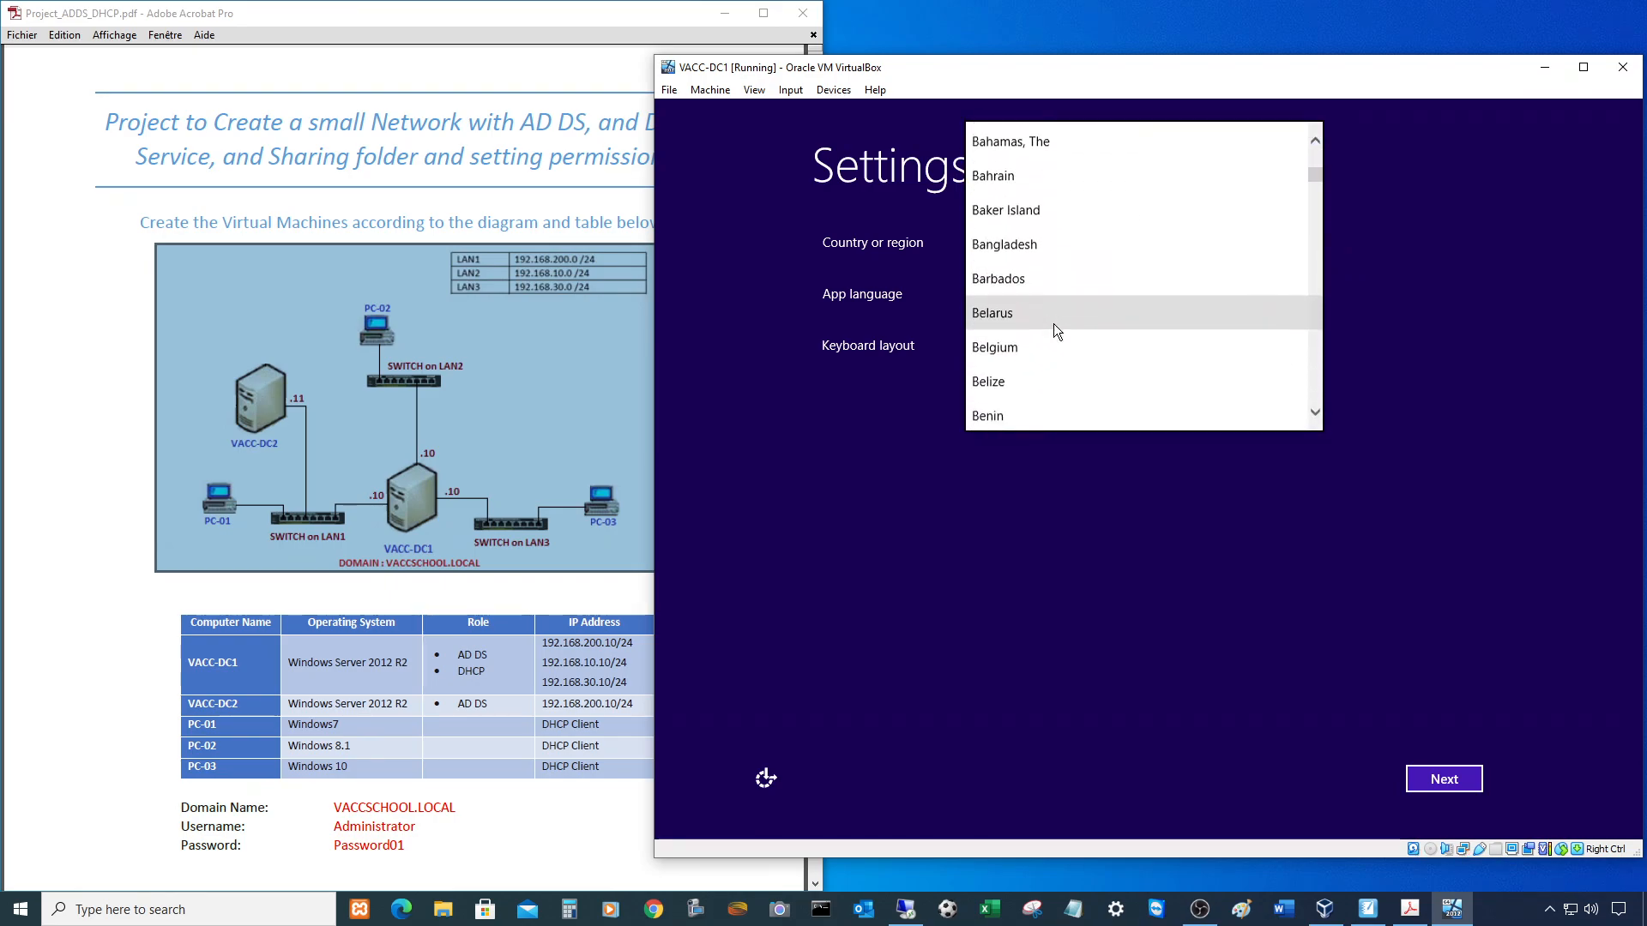
scroll(1054, 322, "down", 7)
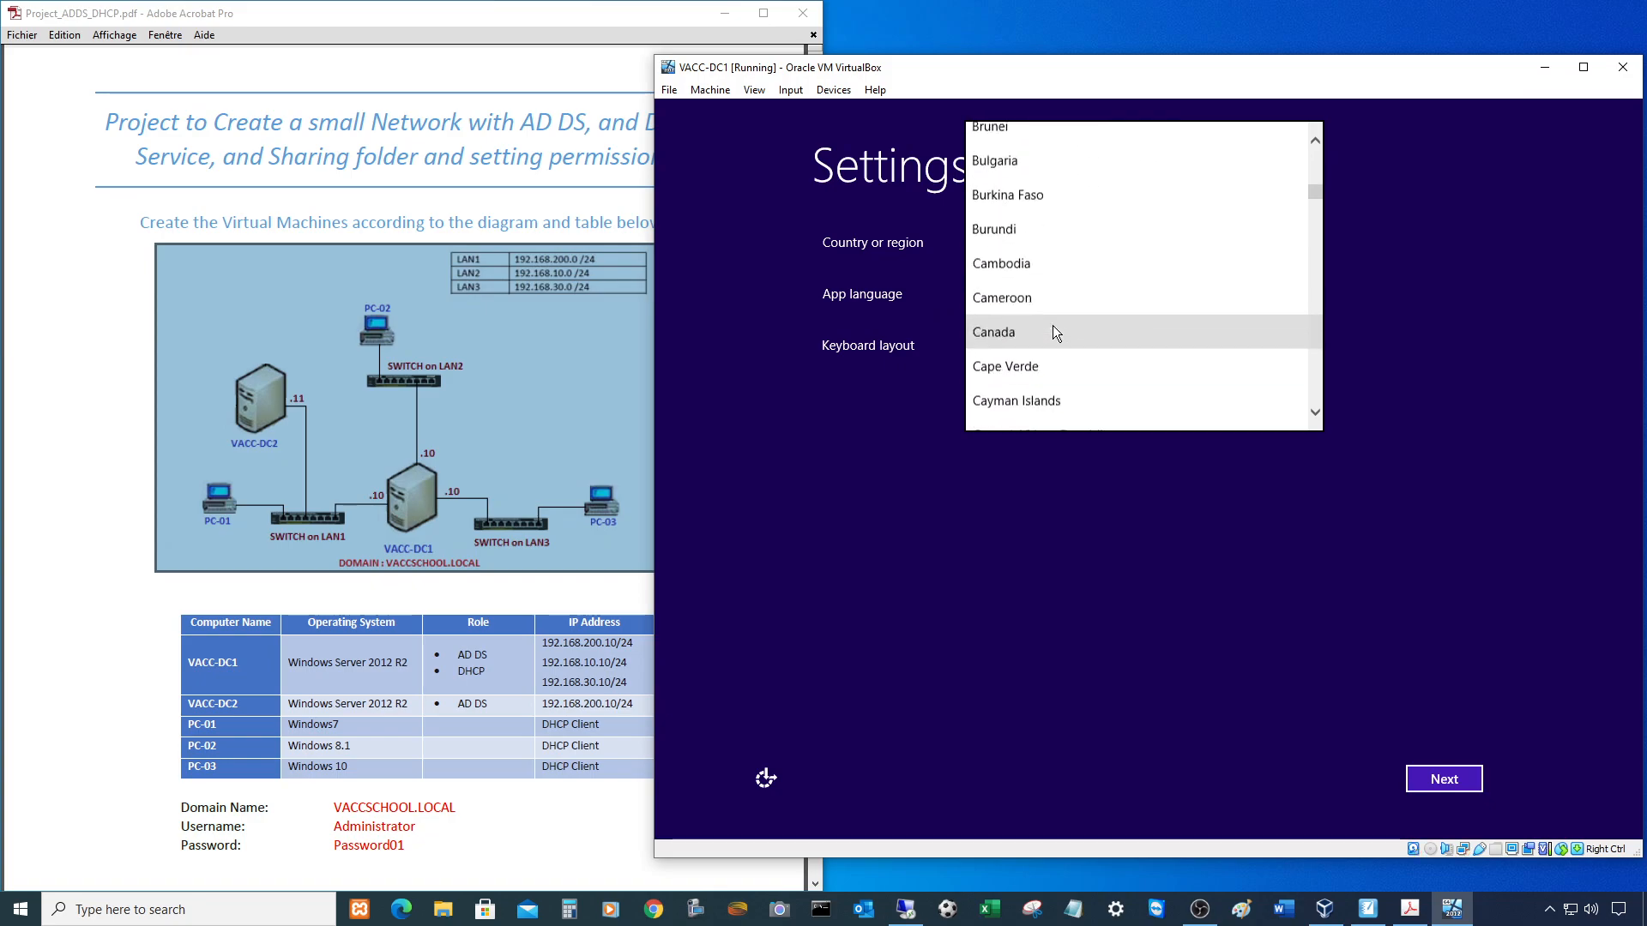
left_click(1031, 220)
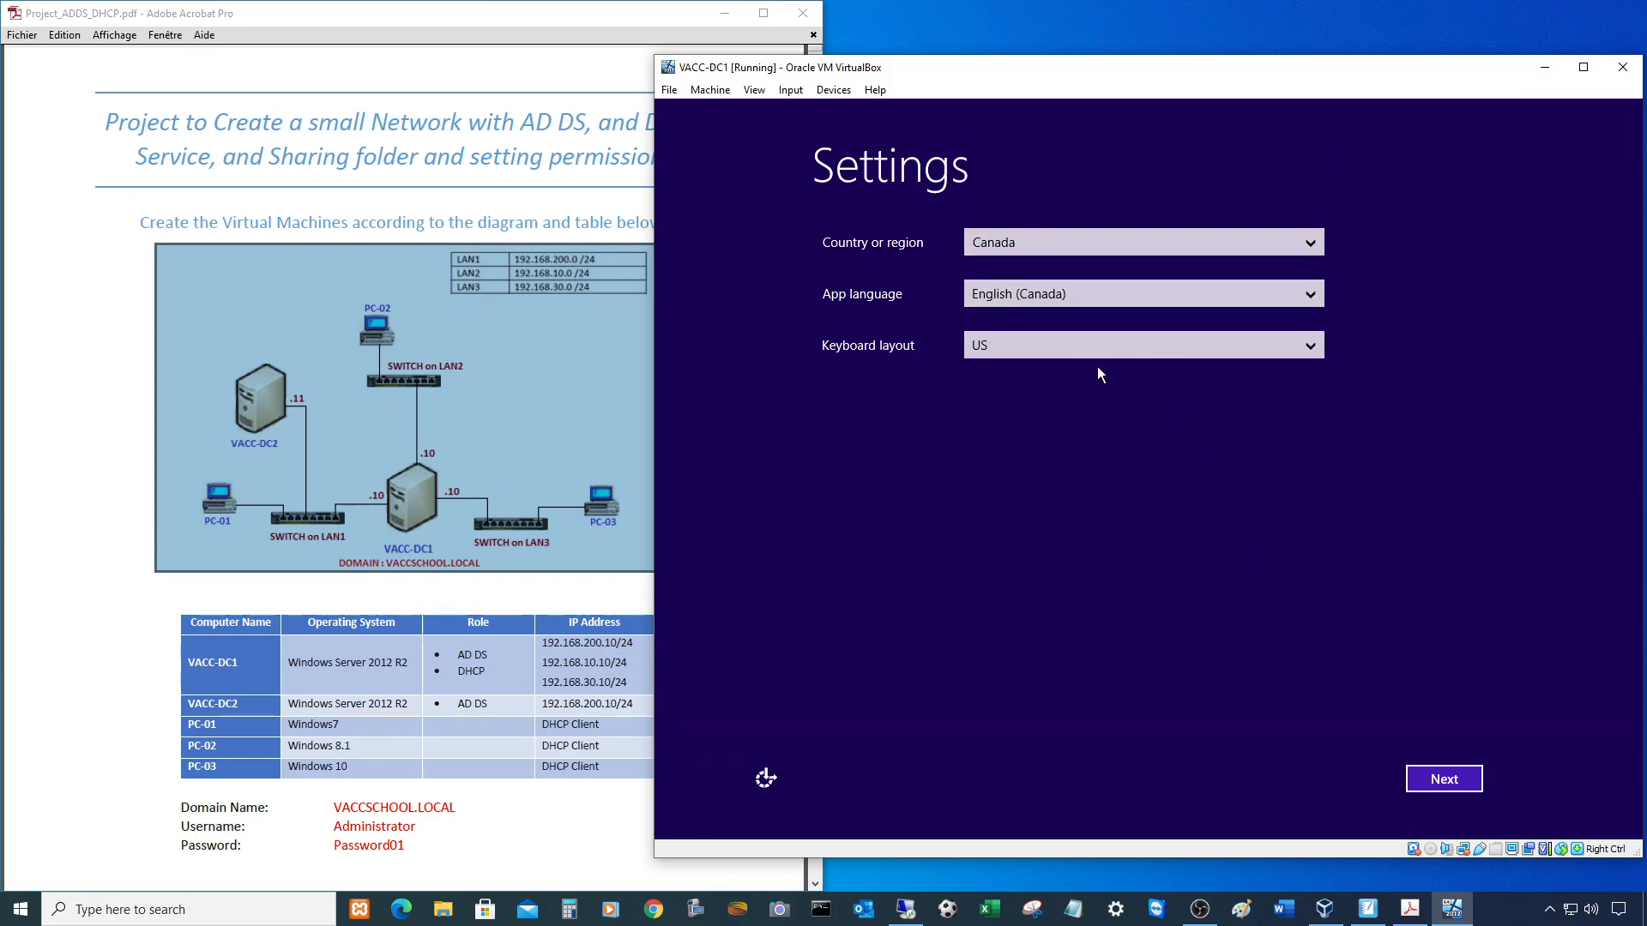
left_click(1449, 778)
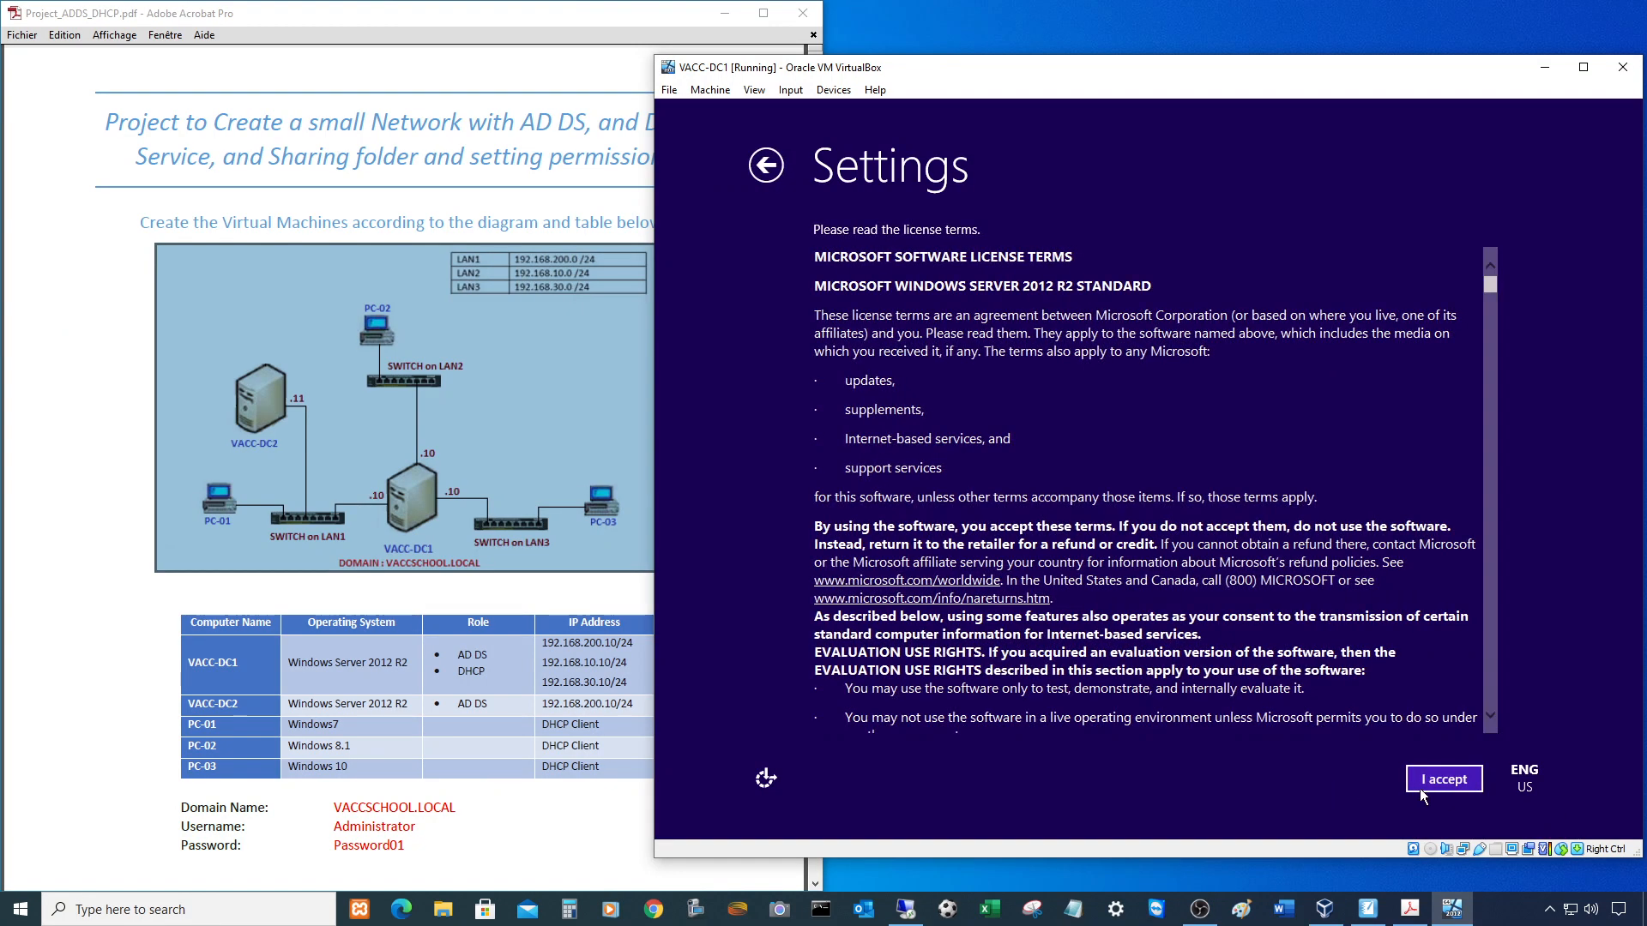
- Accept the license terms and set the Administrator password to finish setup
left_click(1434, 776)
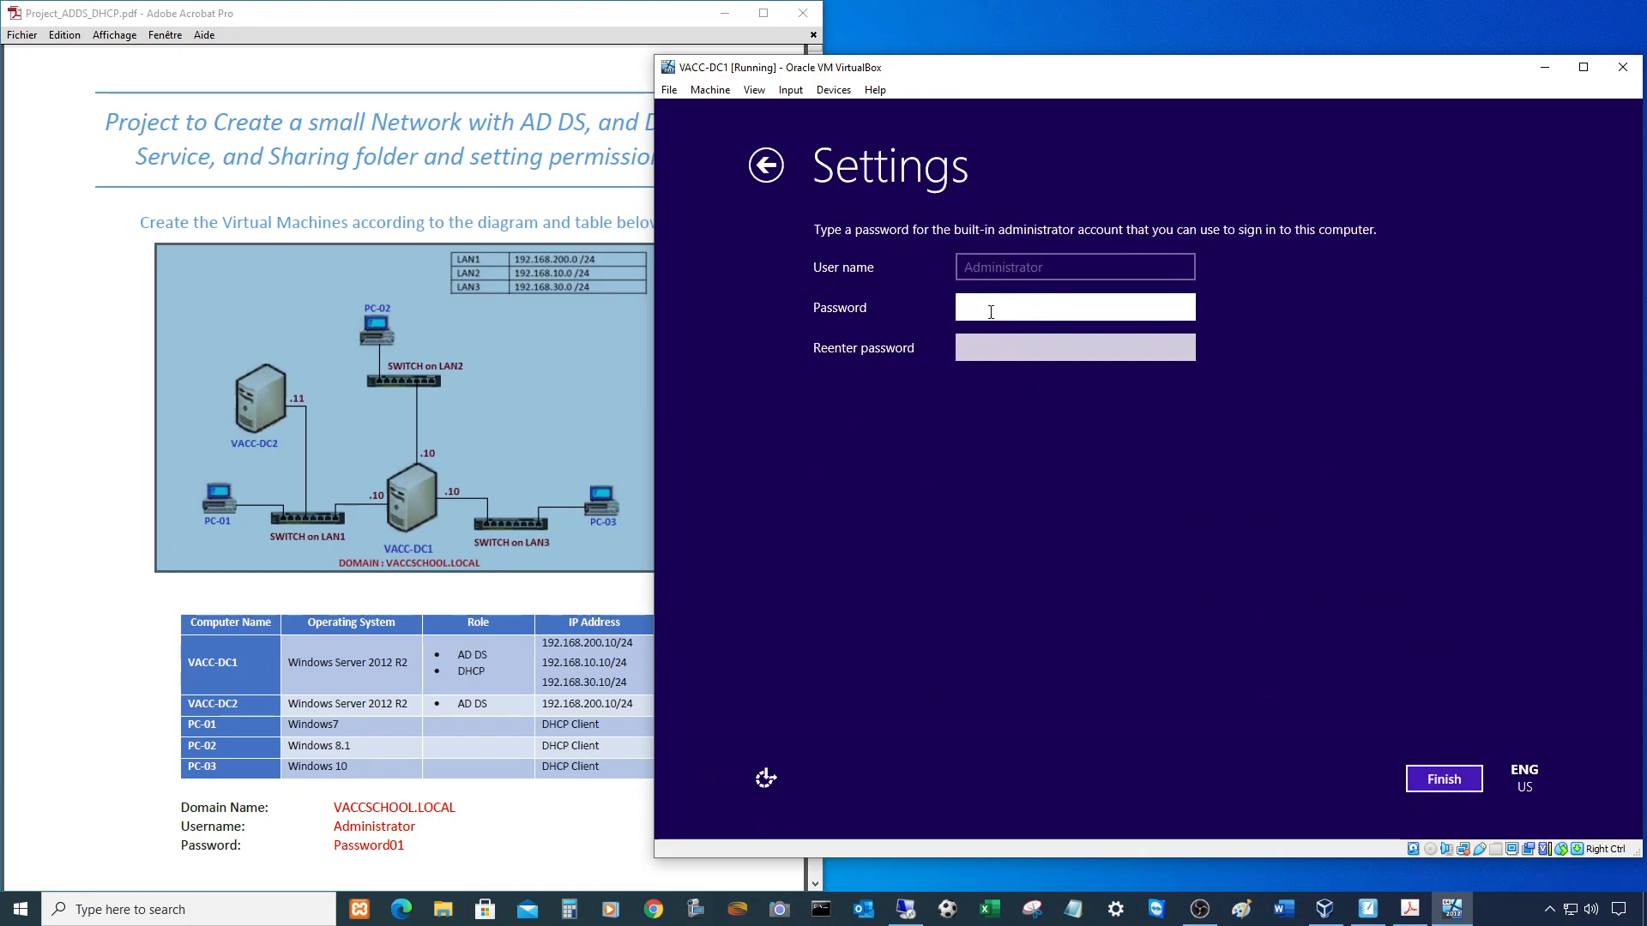
type("Pa")
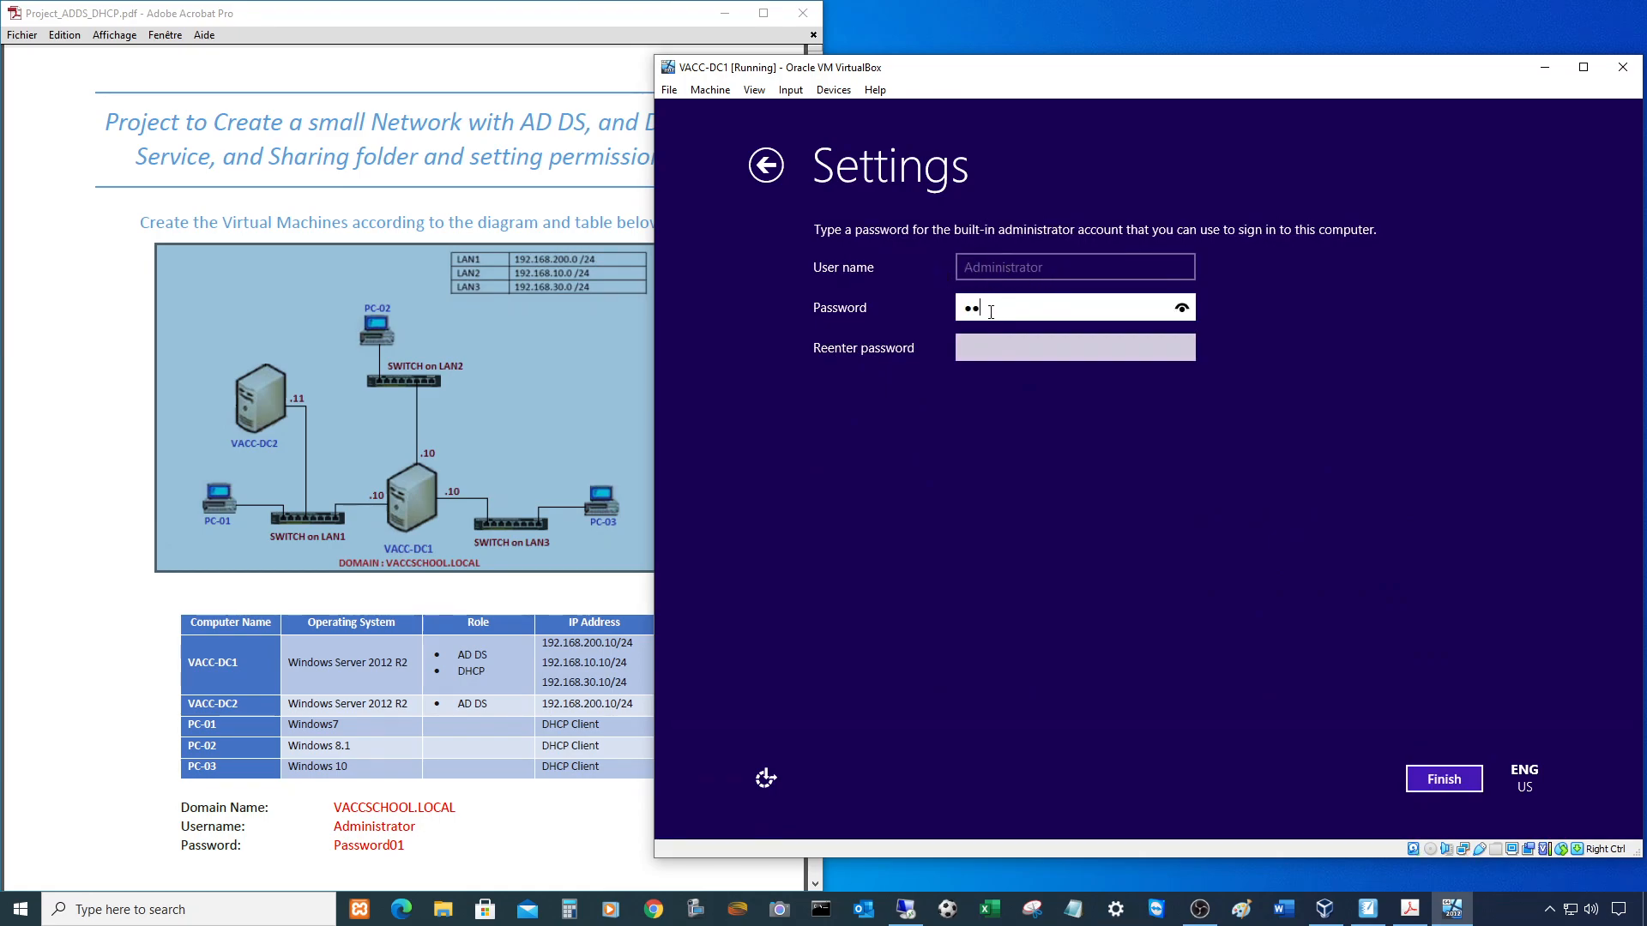
type("ssword01")
key("Tab")
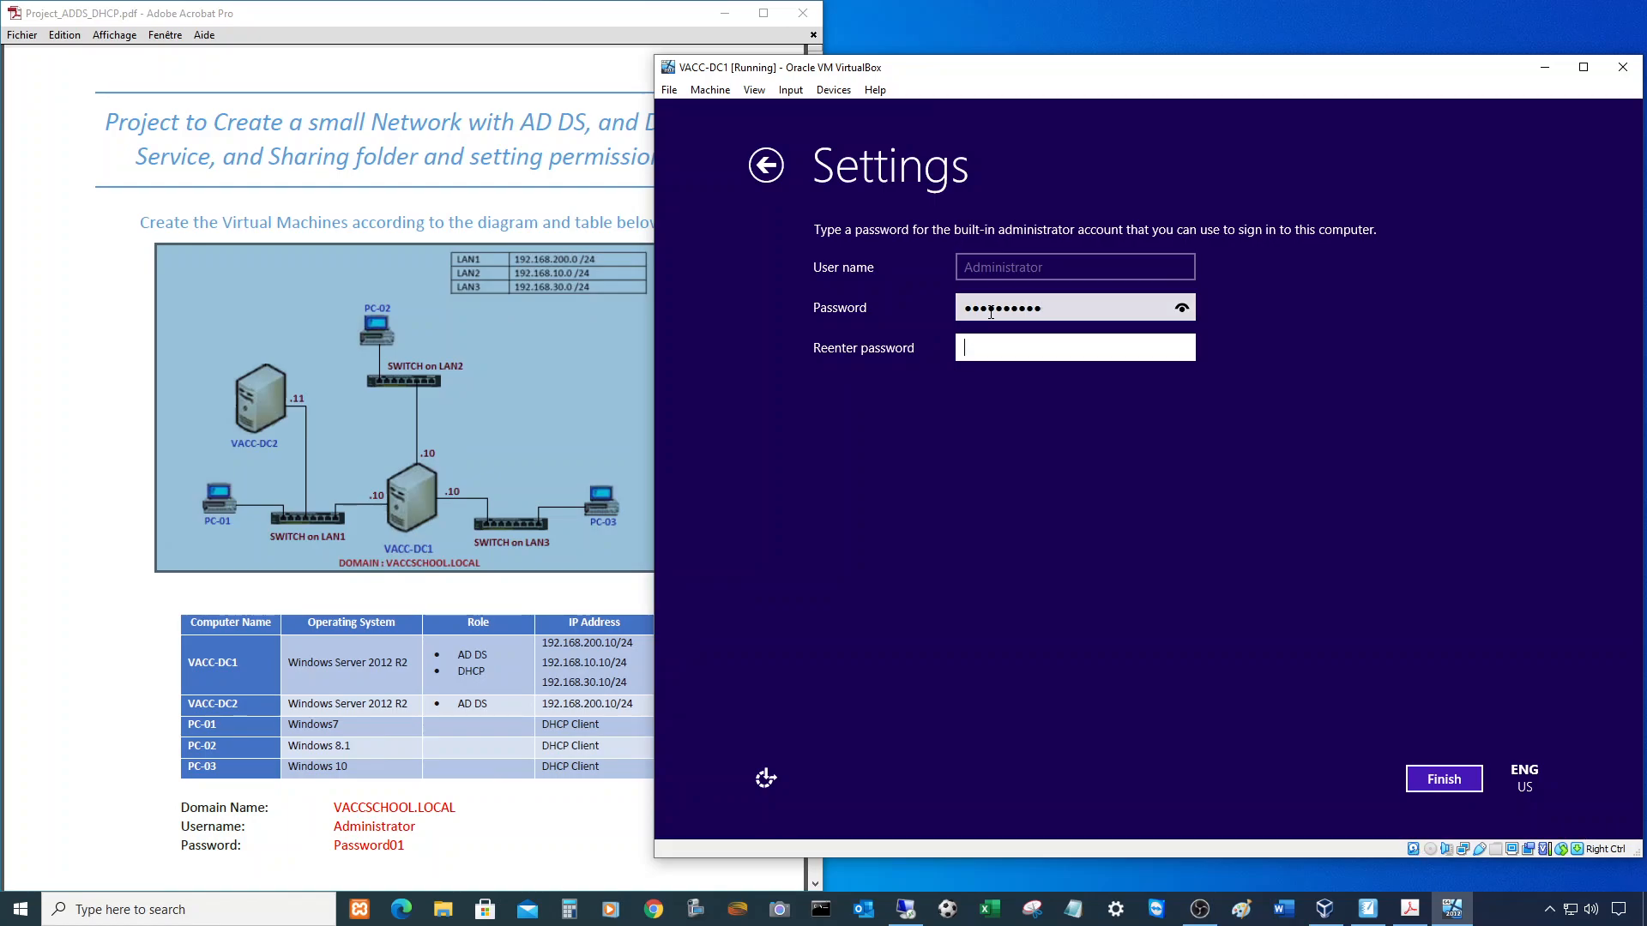
type("Password01")
key("Return")
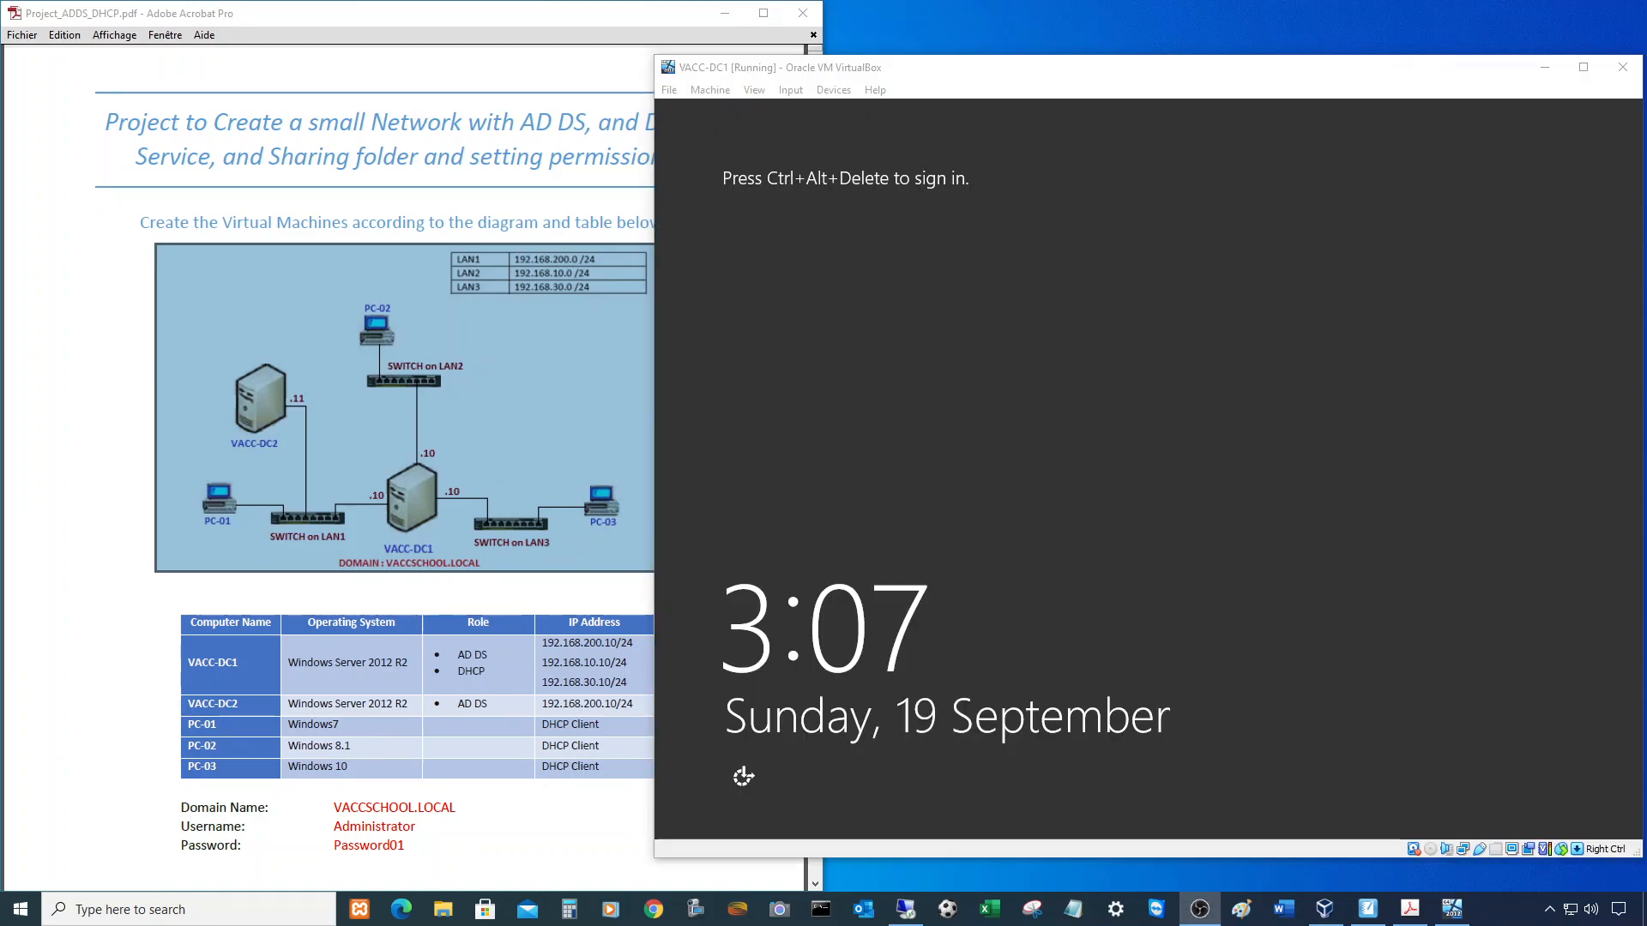
- Sign in to VACC-DC1 as Administrator using Ctrl+Alt+Del and the account password
left_click(1143, 323)
key("ctrl+alt+Delete")
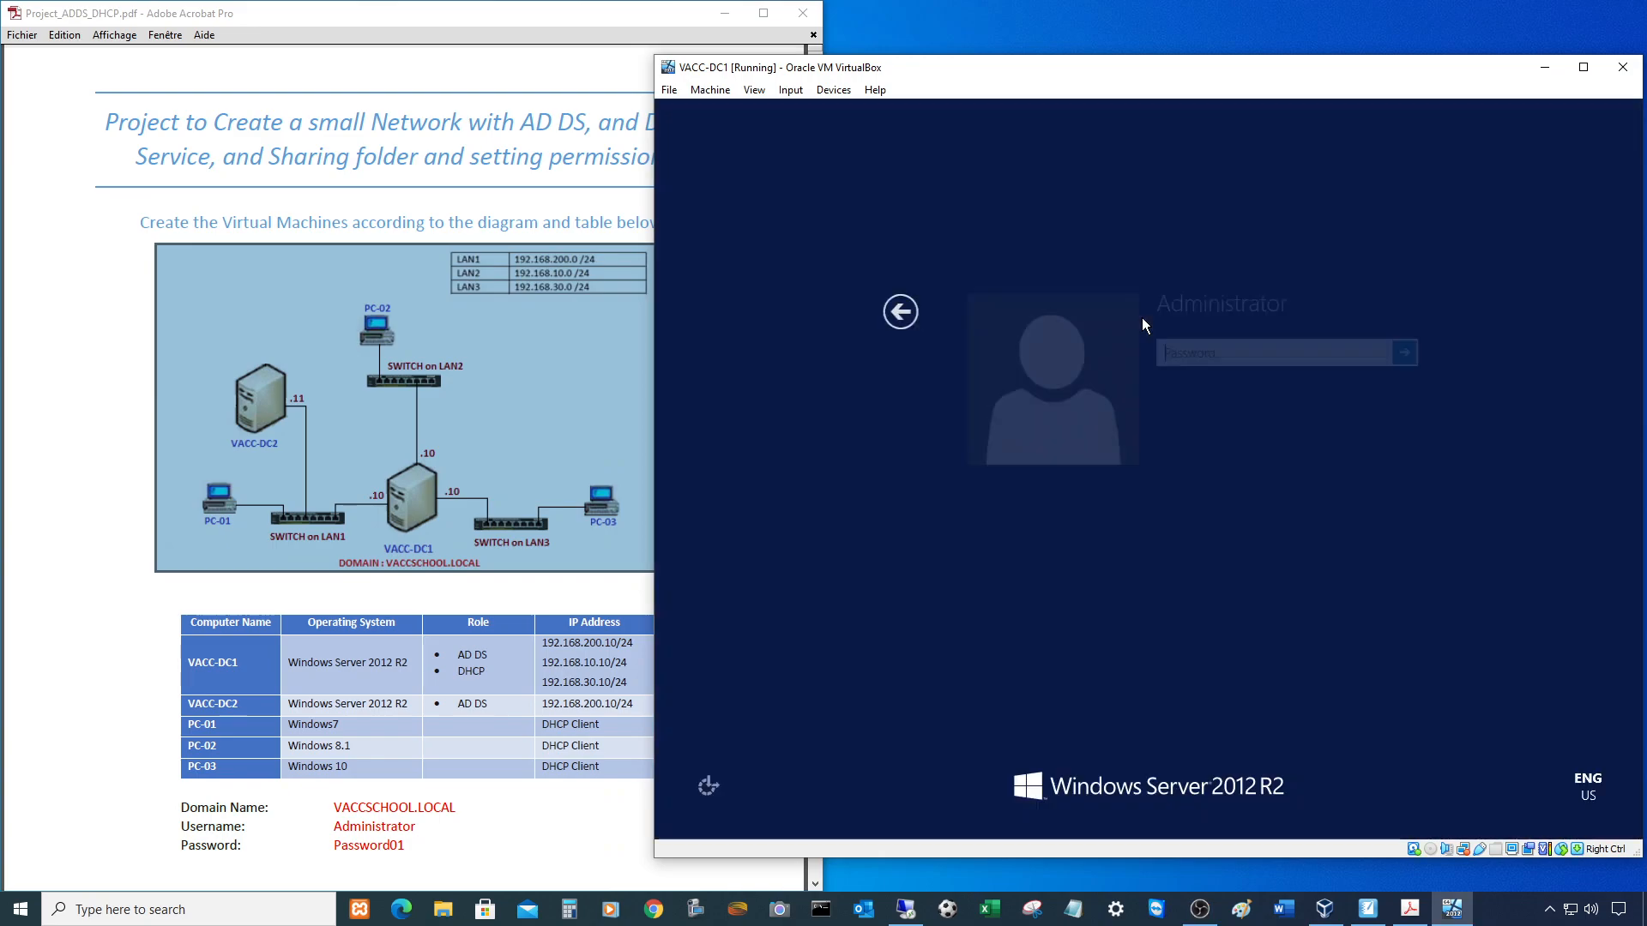
type("Passwo")
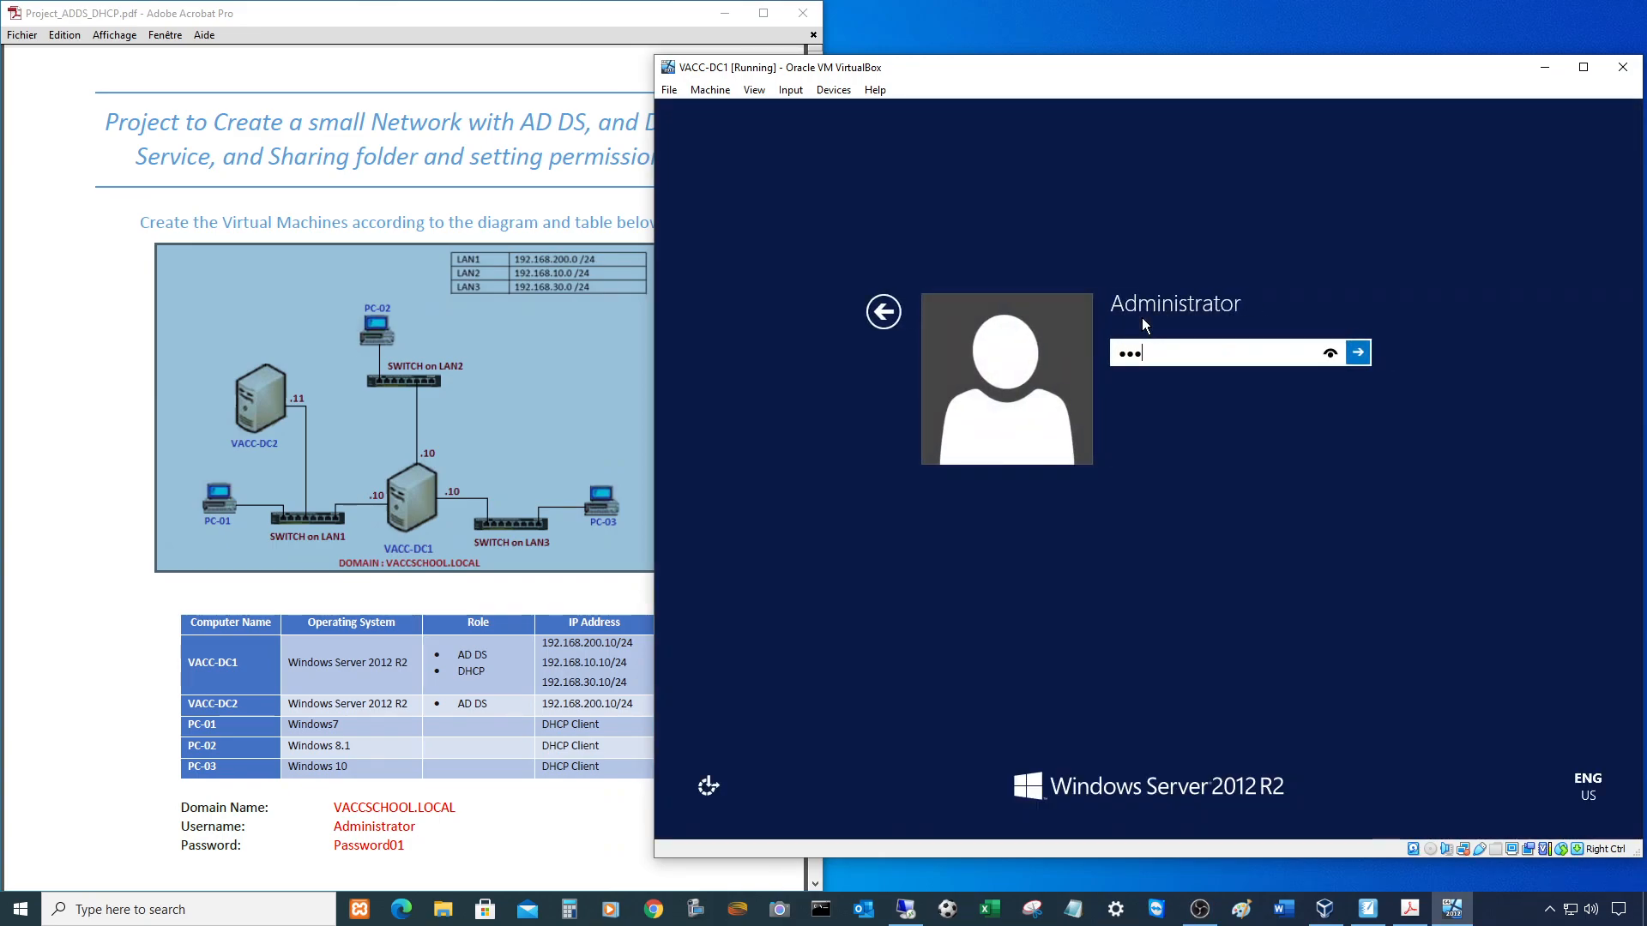
type("rd01")
key("Return")
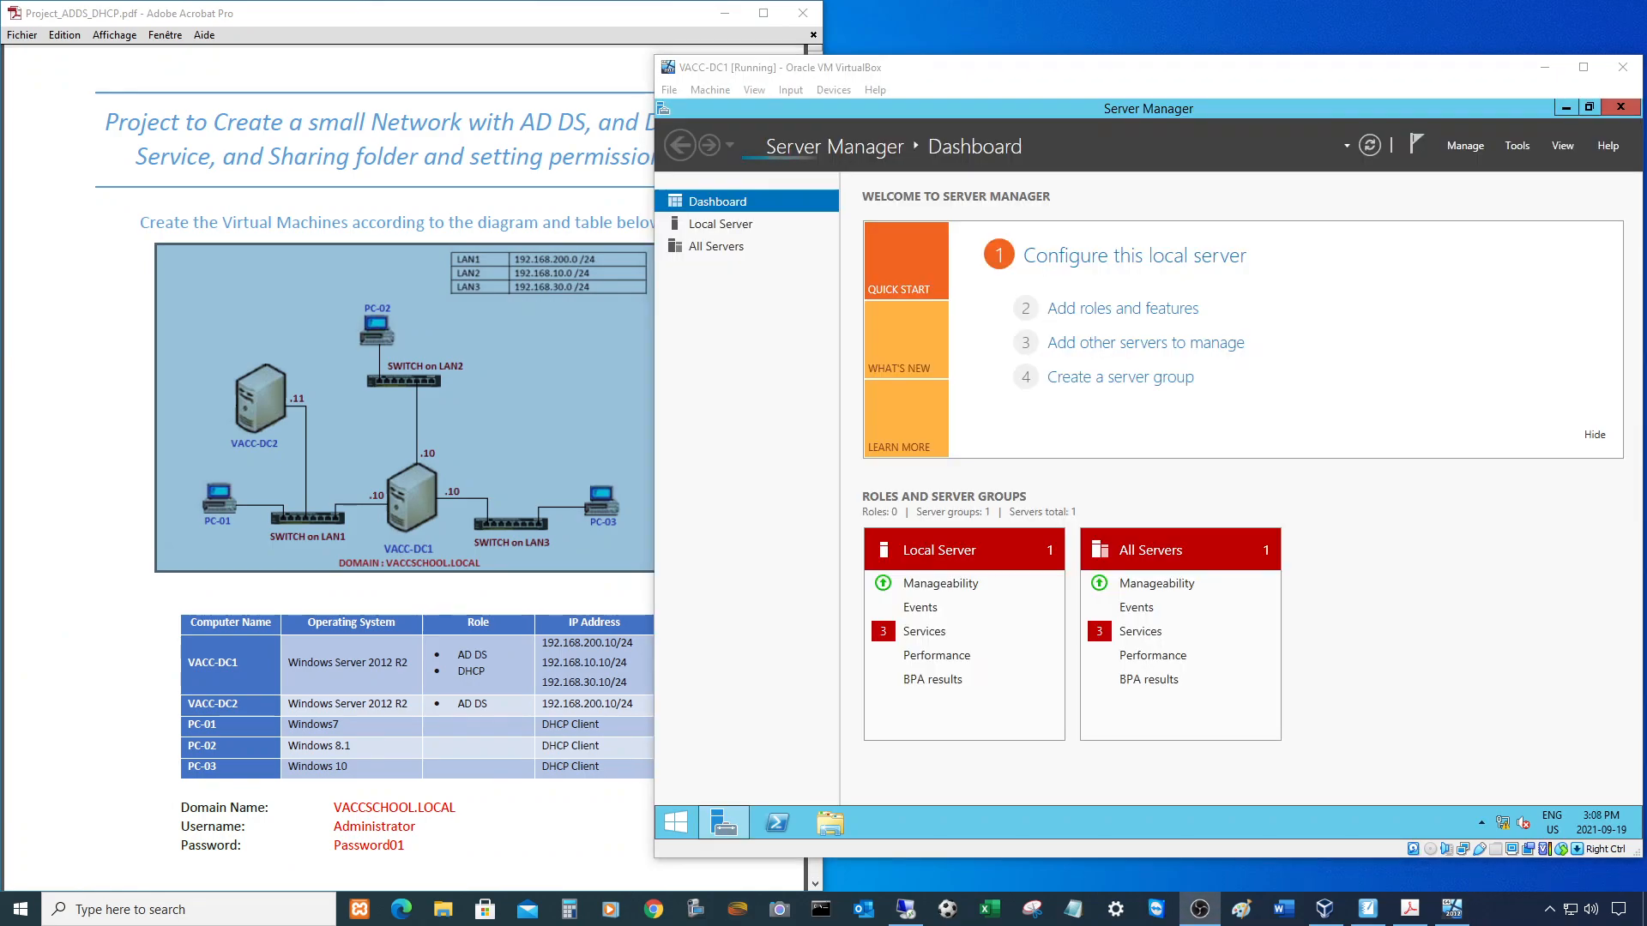
- Rename the computer to VACC-DC1 through Local Server's system properties, choosing Restart Later
left_click(720, 225)
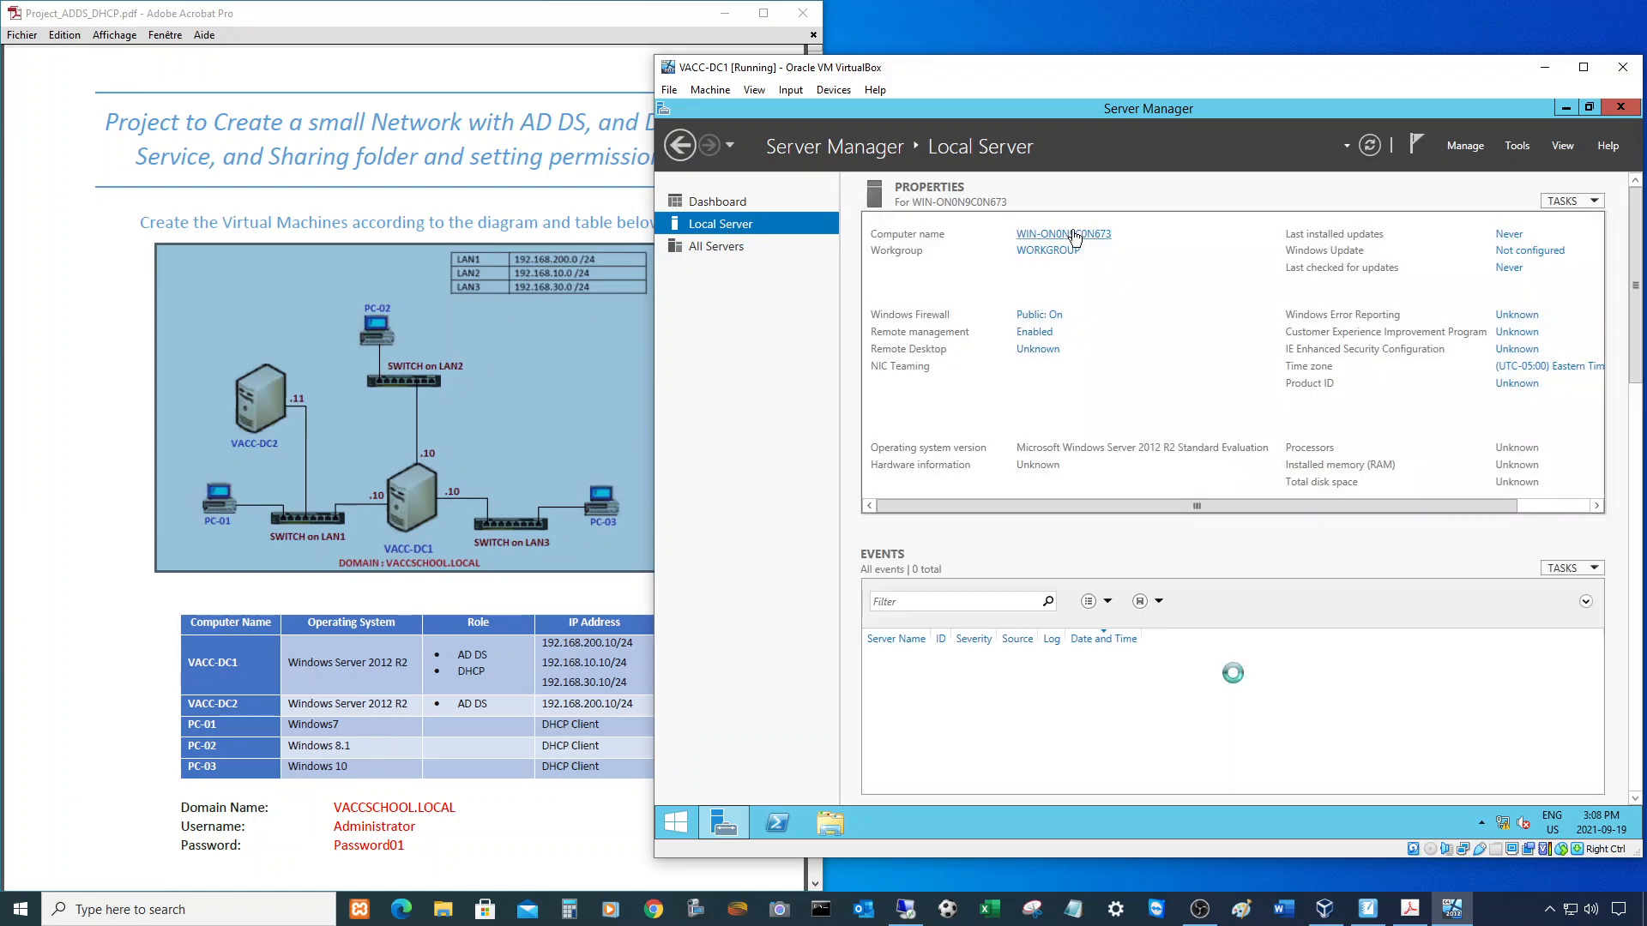
left_click(1064, 234)
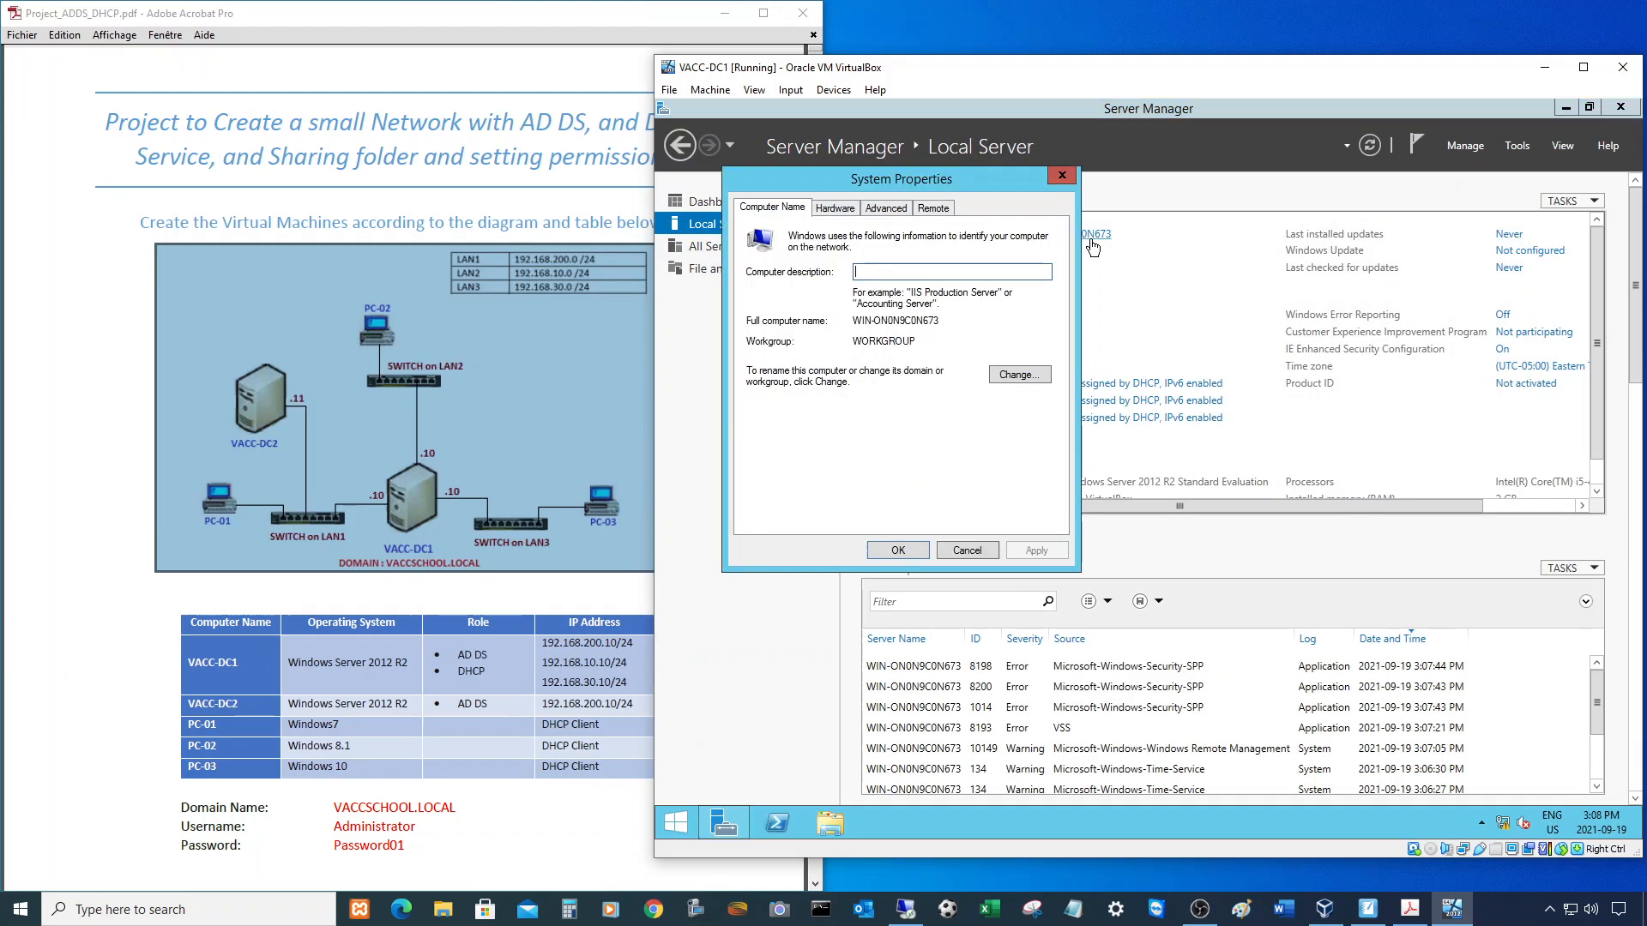
left_click(1018, 376)
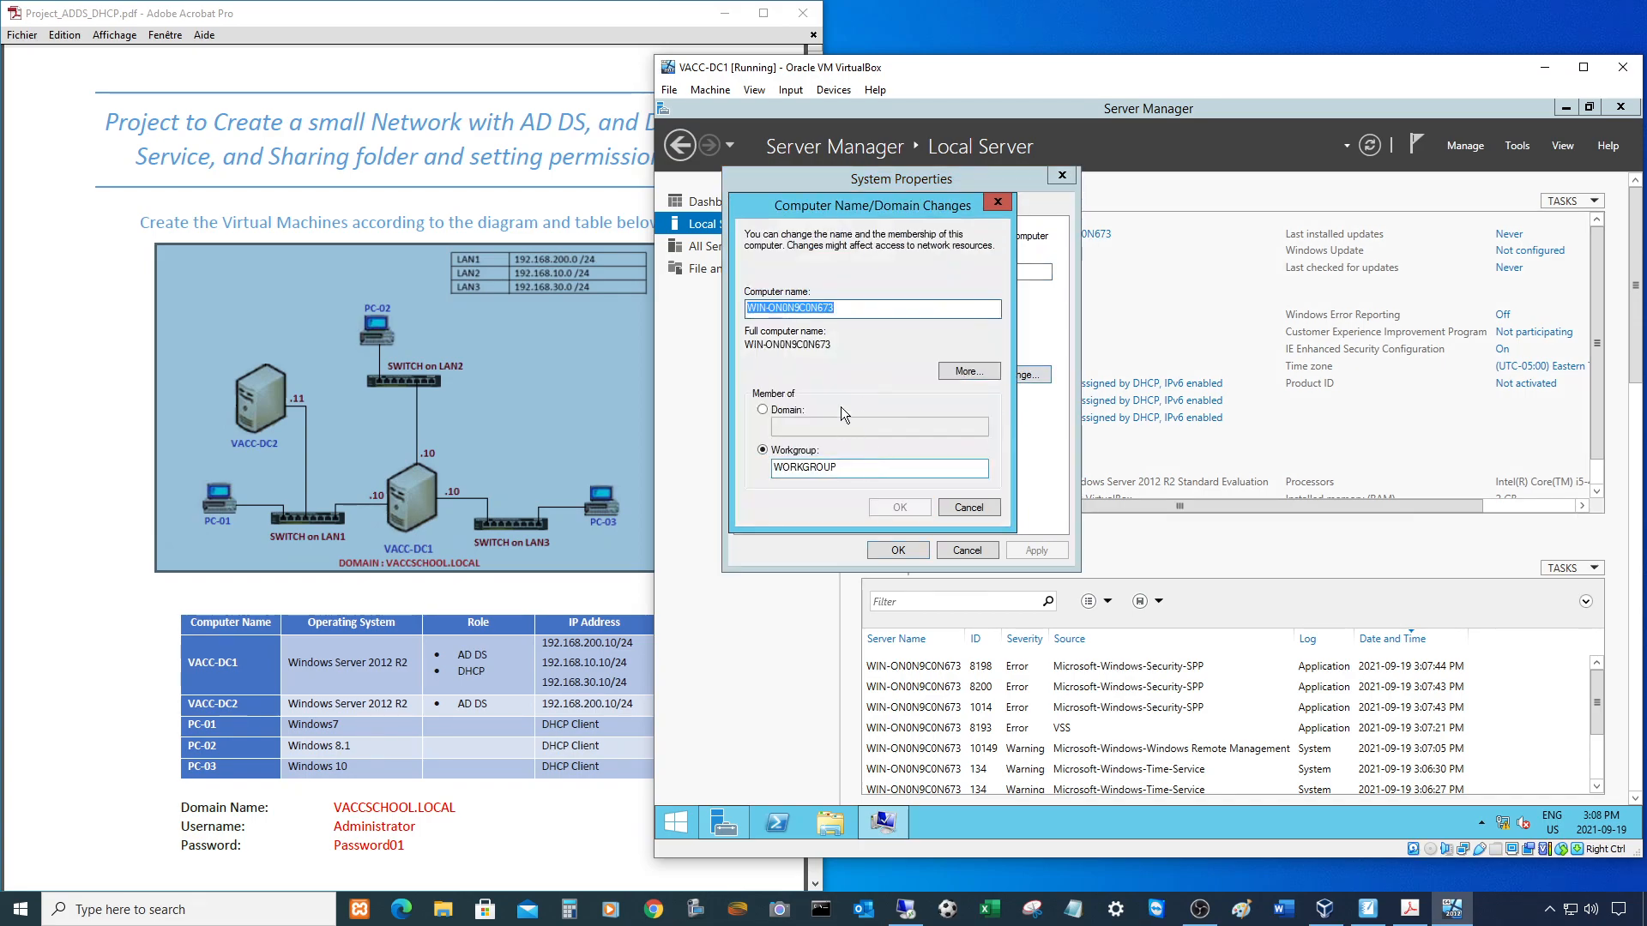
type("VAC")
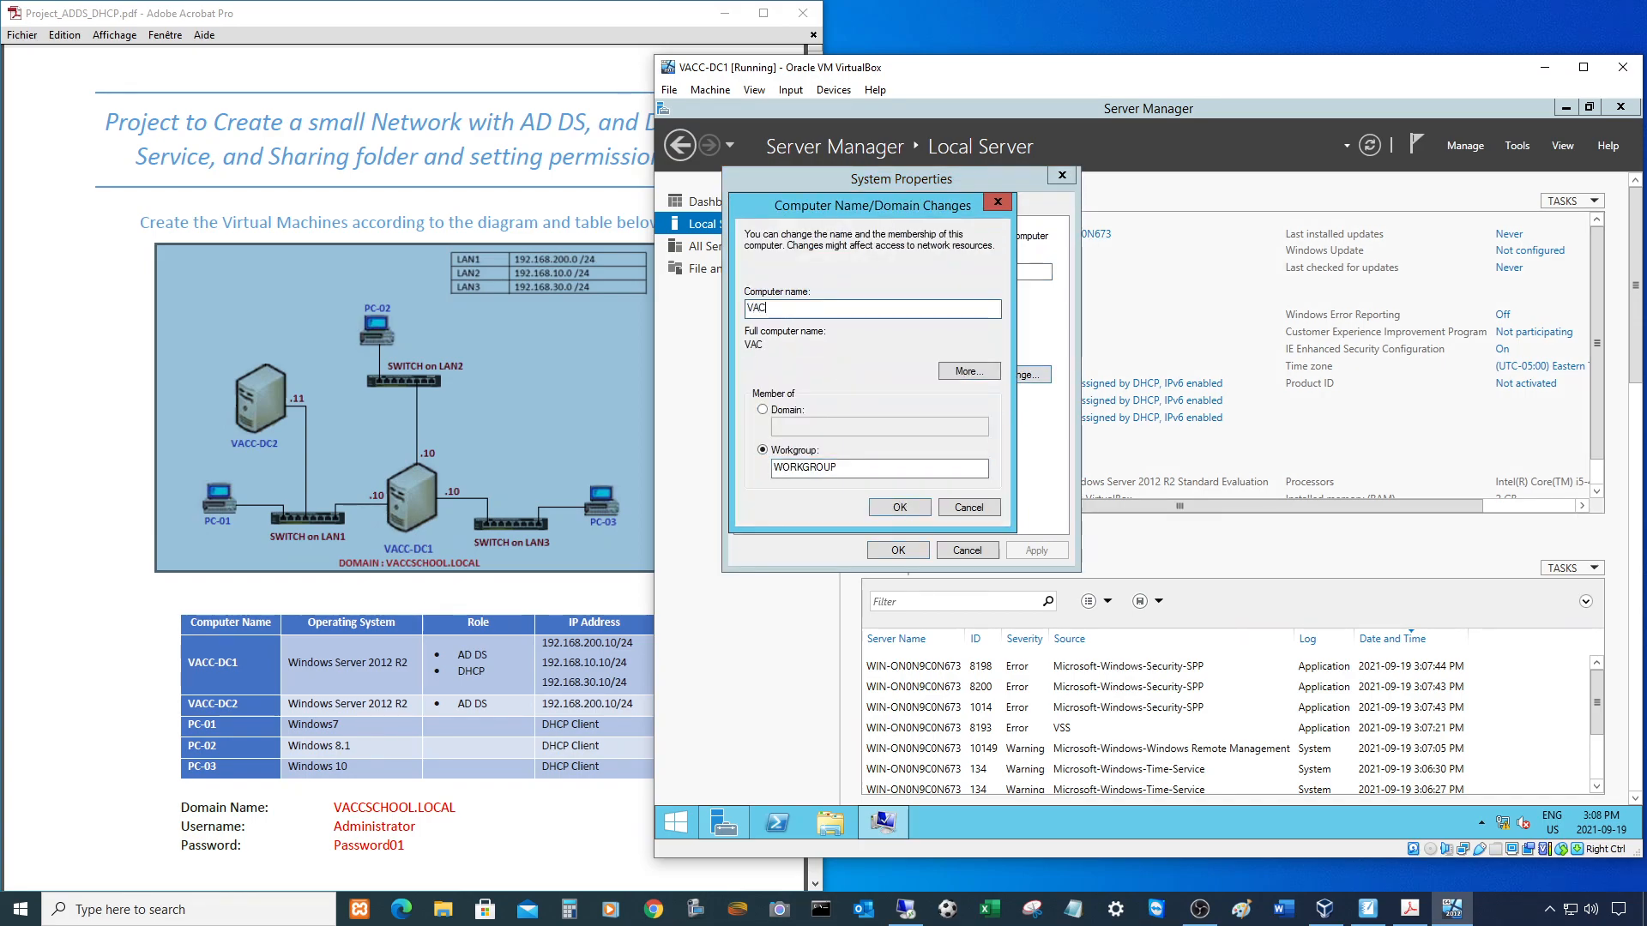
type("C-DC1")
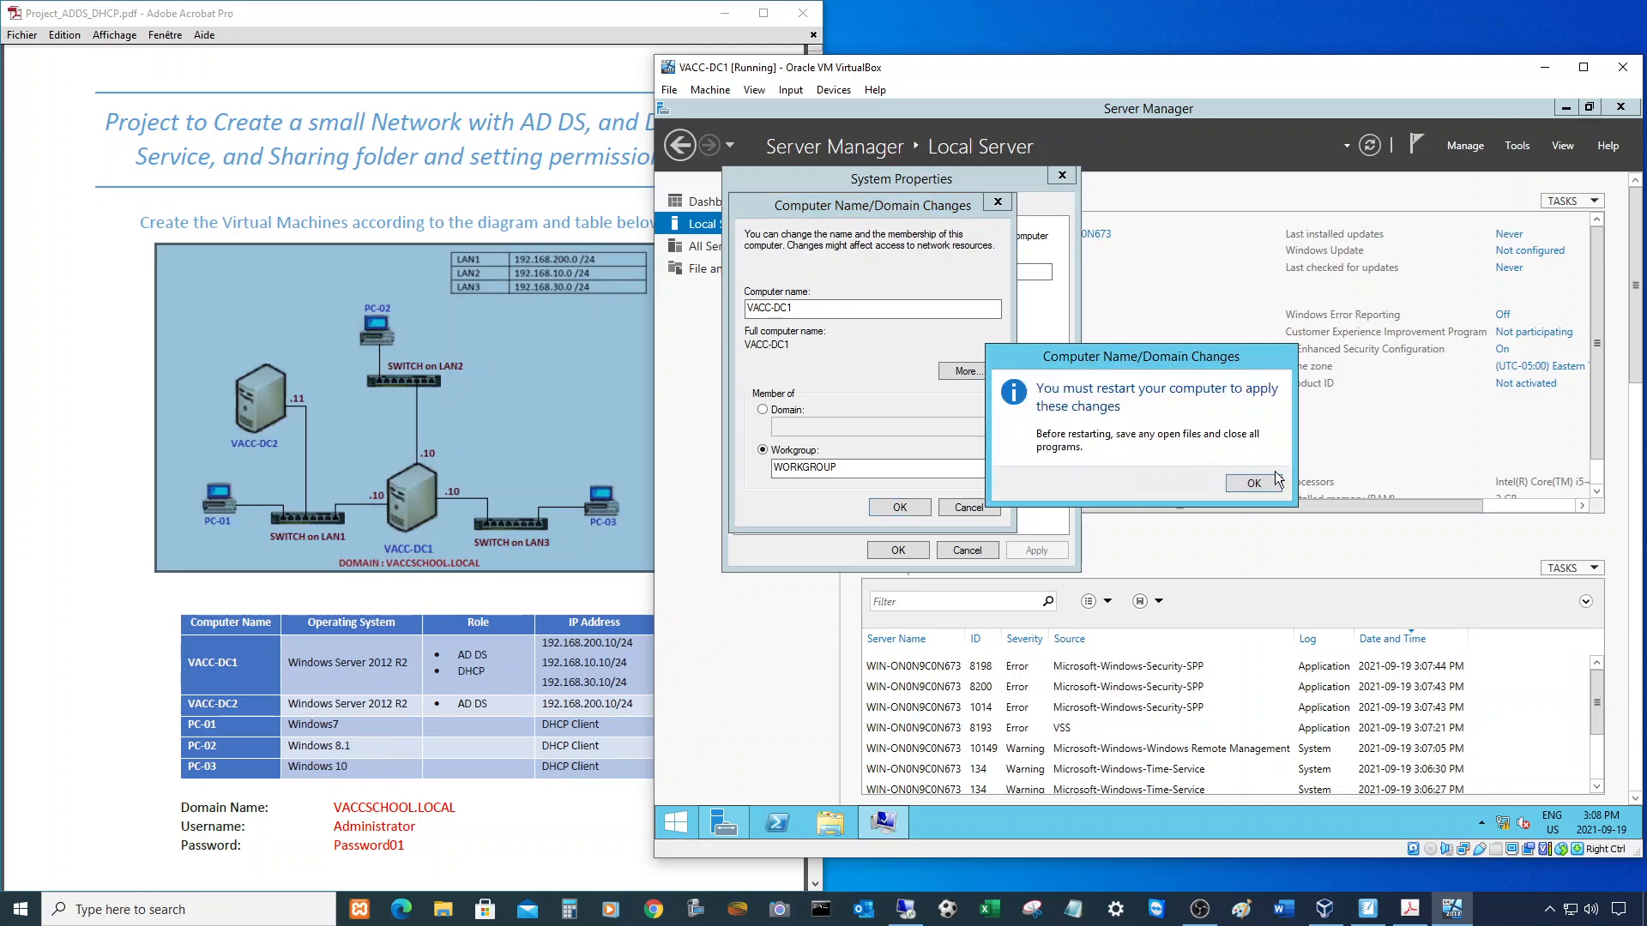
left_click(1254, 485)
left_click(896, 549)
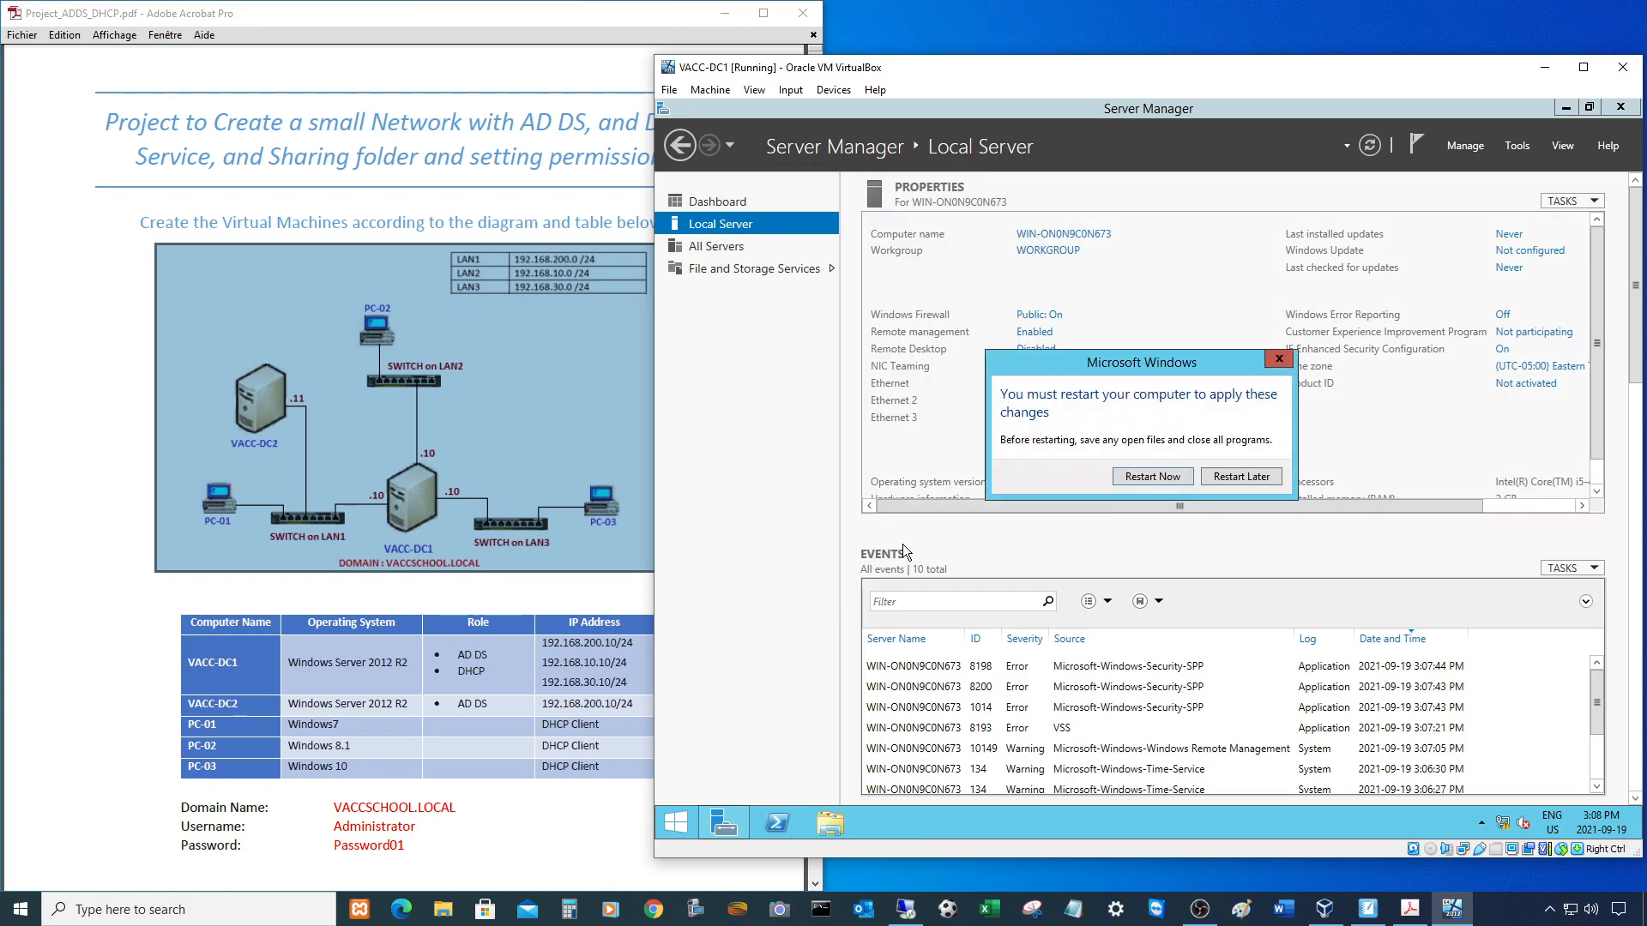
left_click(1241, 476)
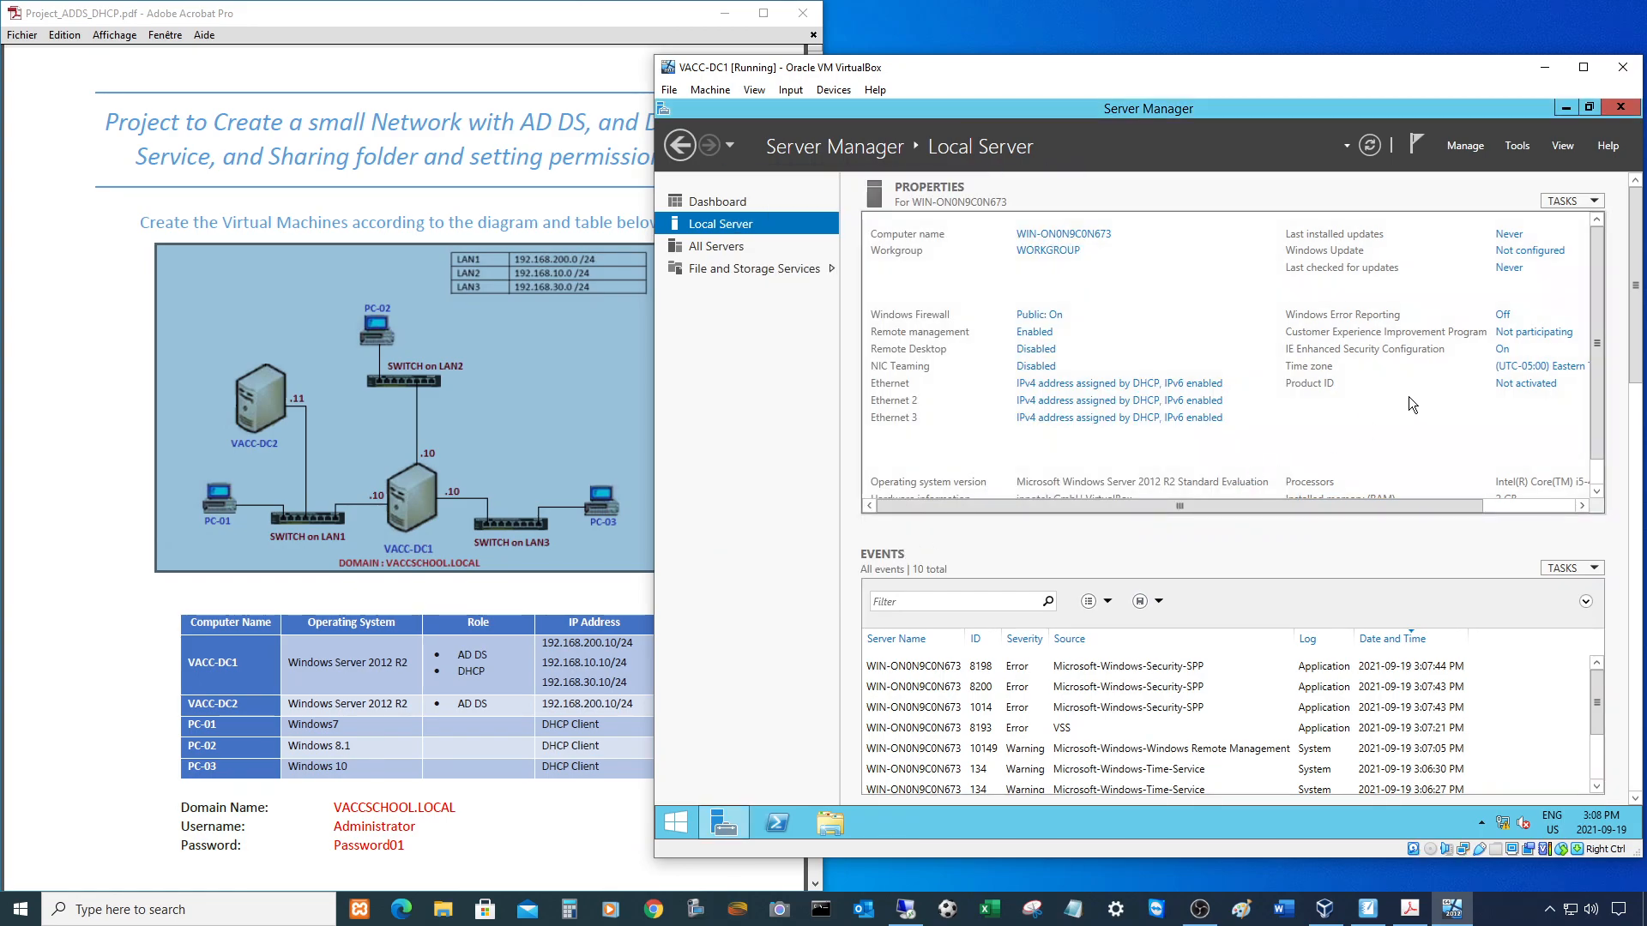
- Open the Network and Sharing Center from the VM's system-tray network icon
left_click(1526, 507)
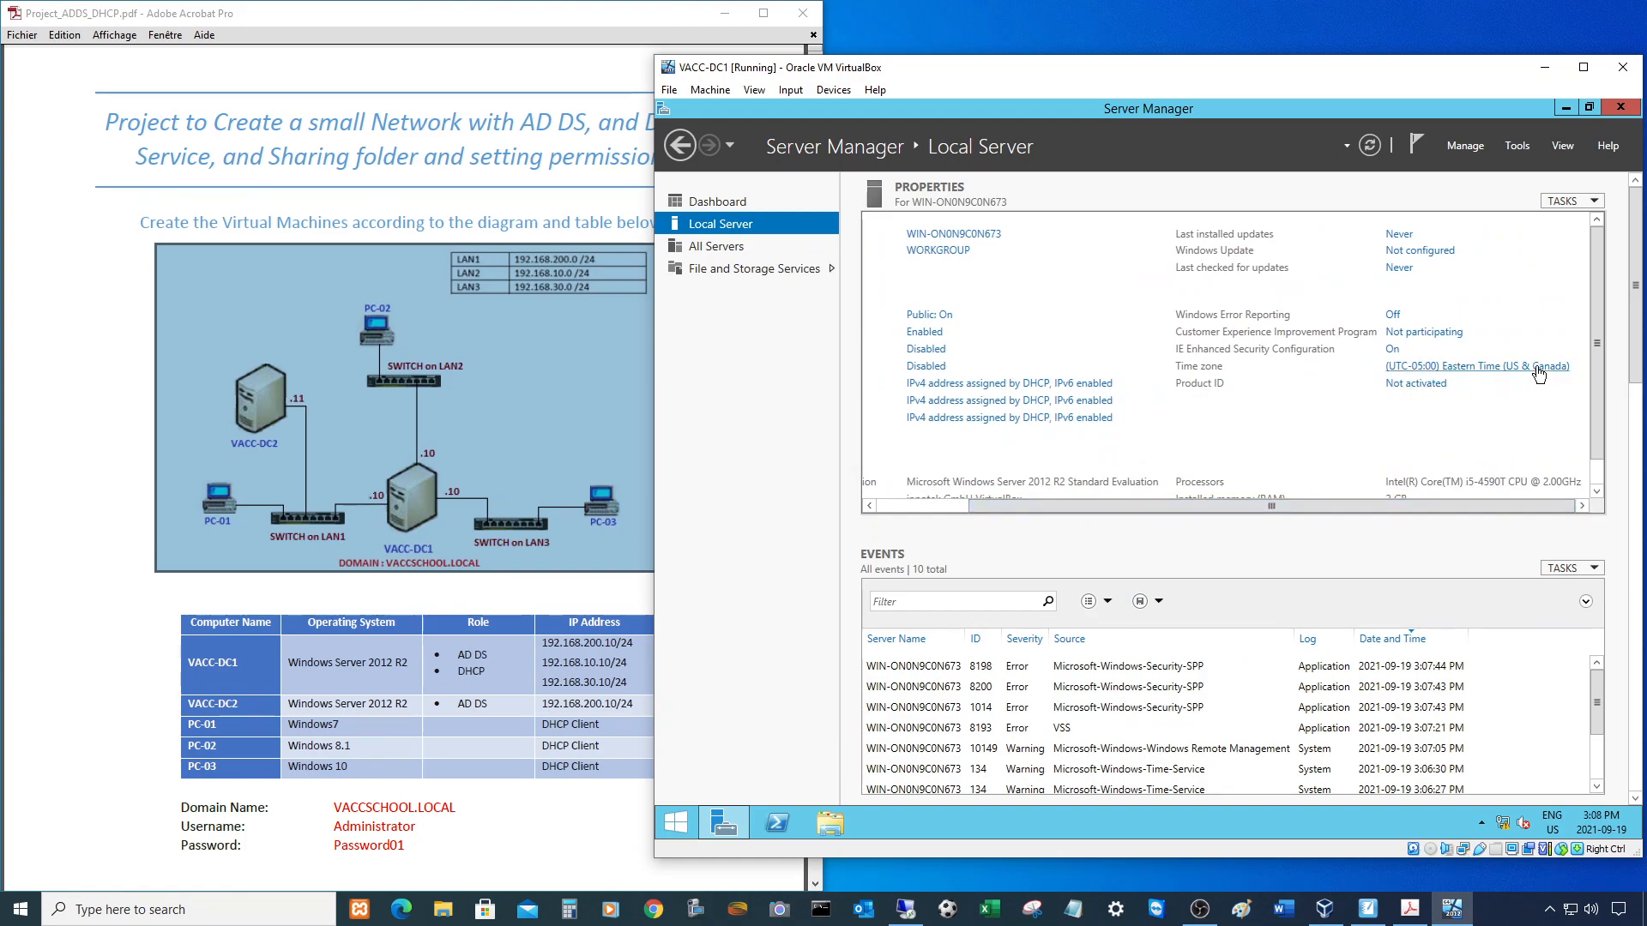
left_click_drag(1437, 502, 1059, 503)
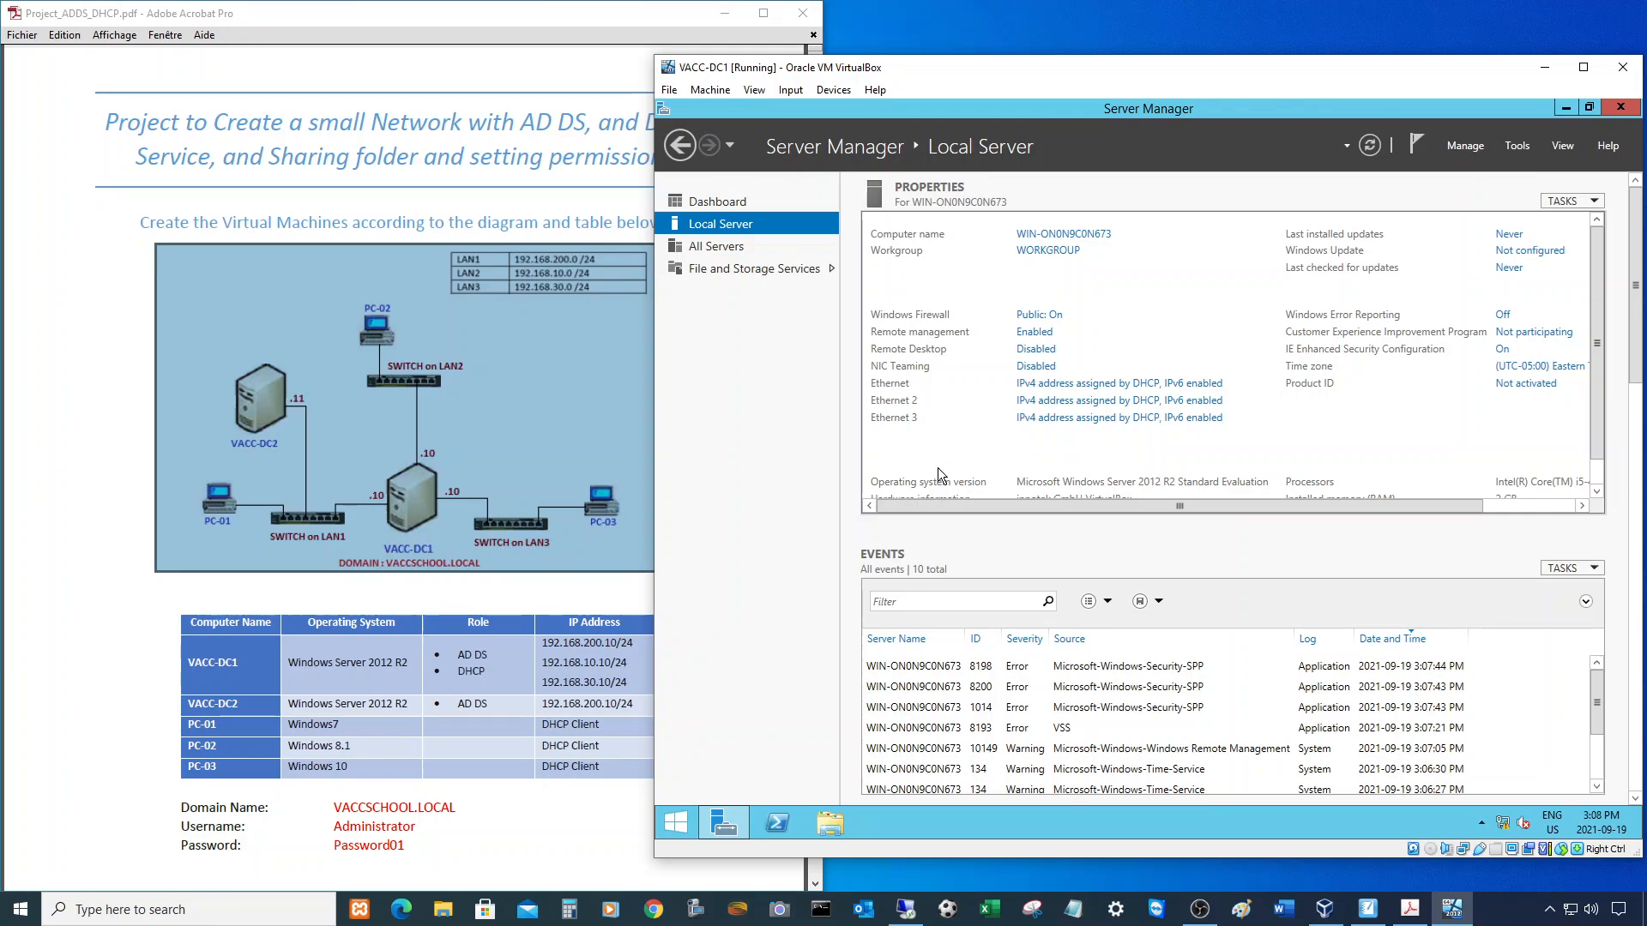
right_click(1505, 824)
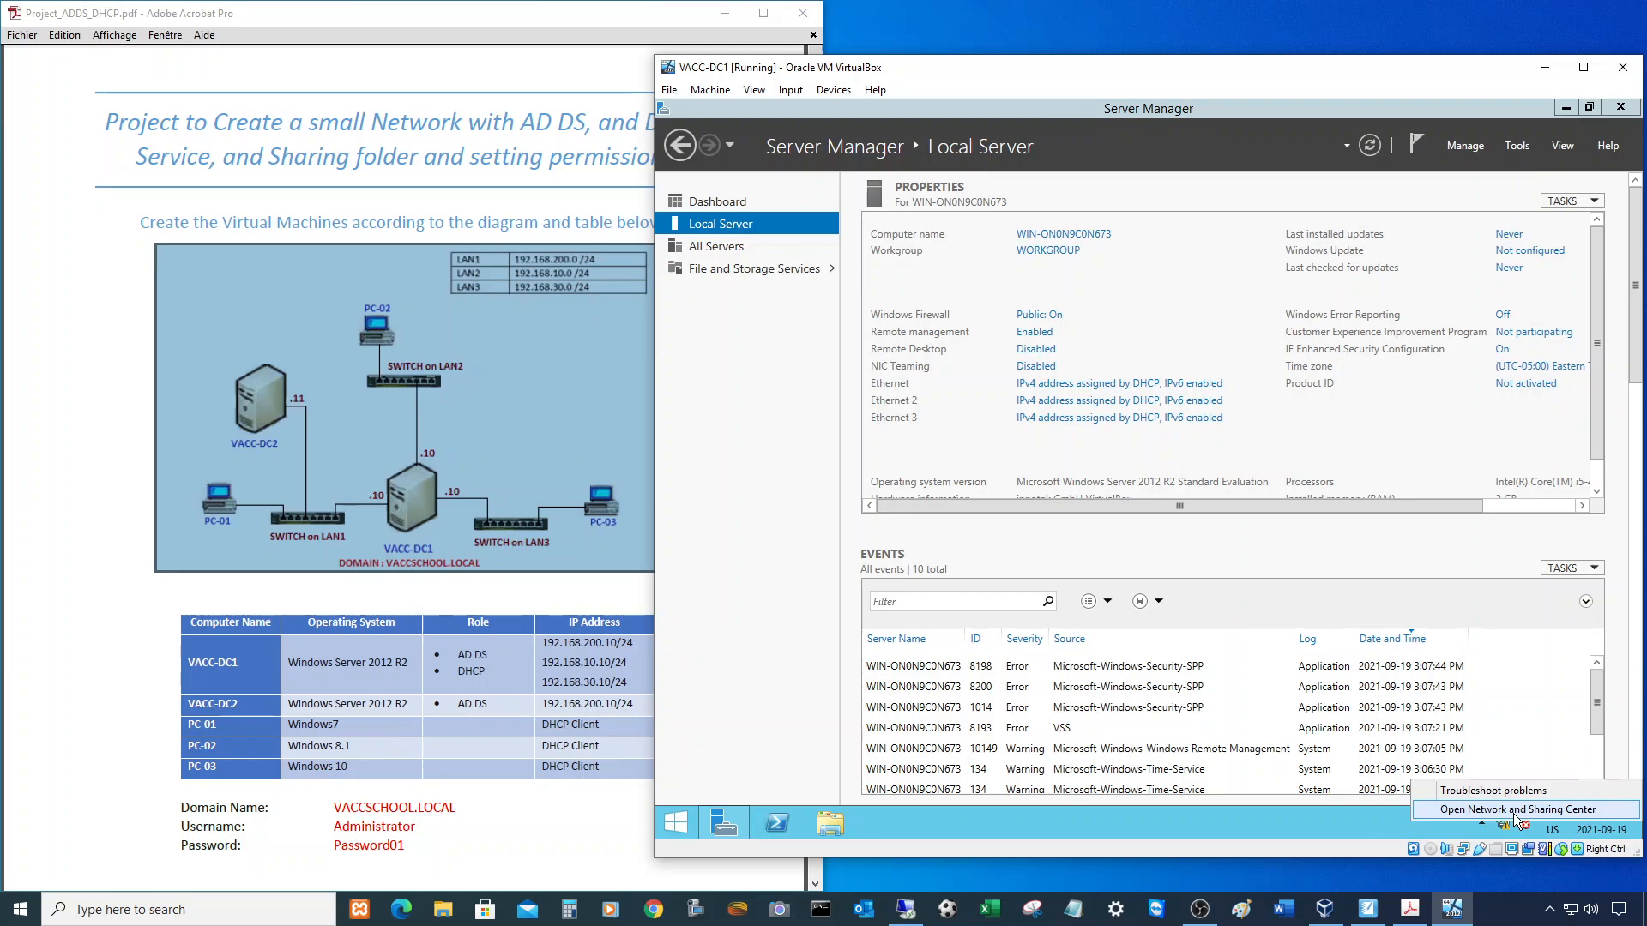
left_click(1515, 811)
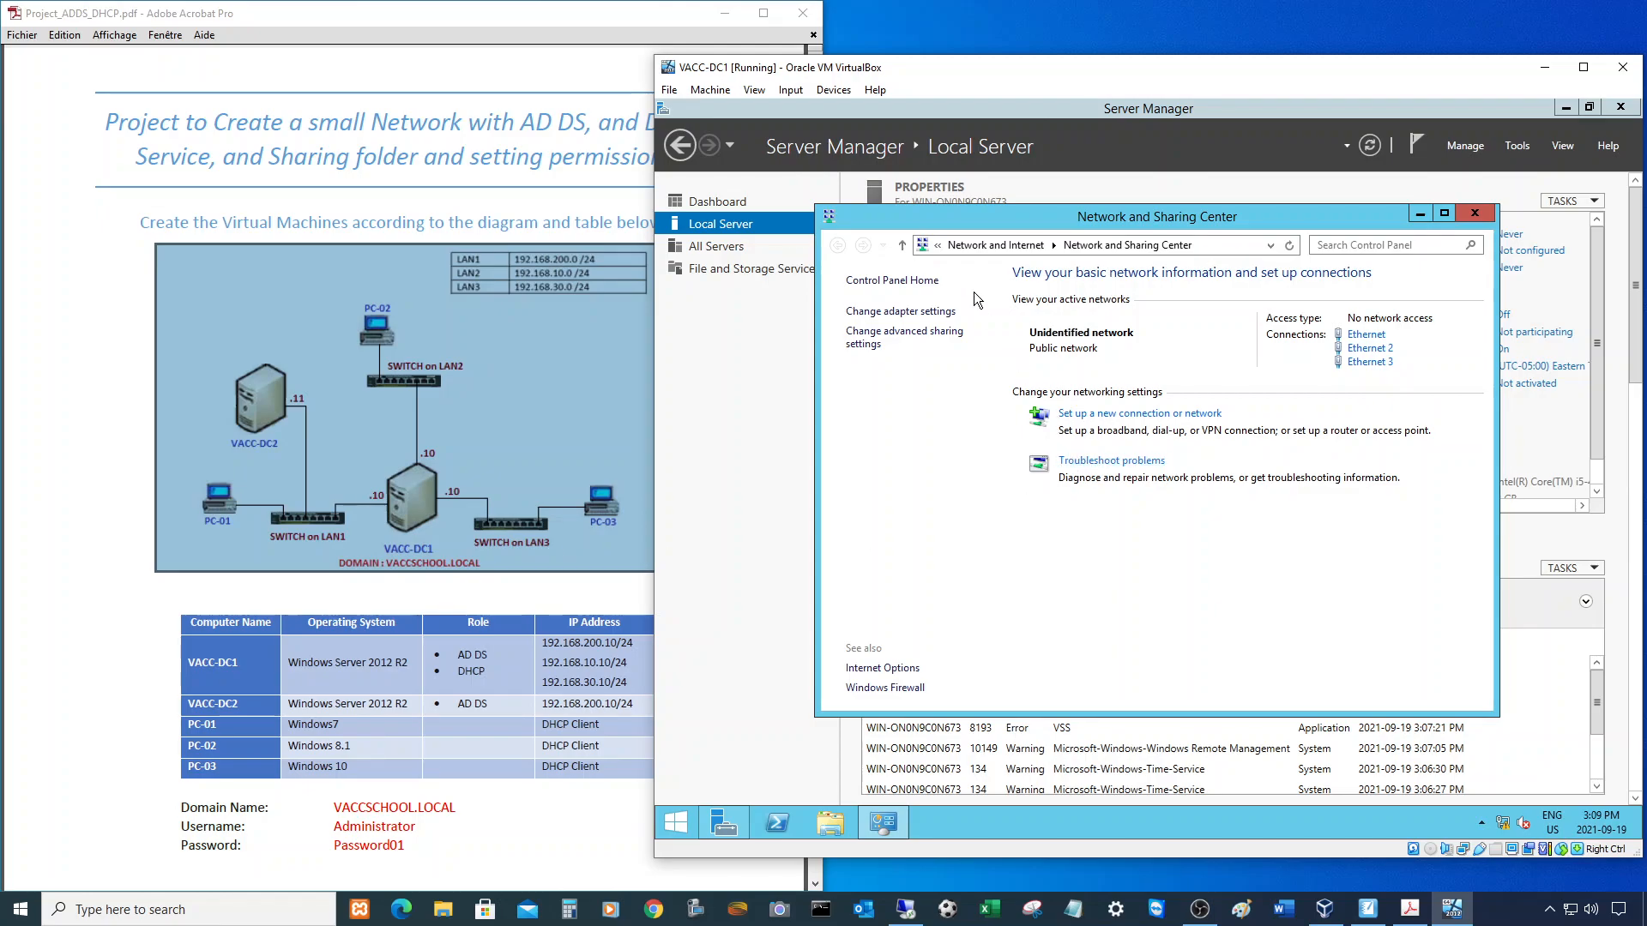
- List the server's three Ethernet adapters, then open VACC-DC1's VirtualBox network settings
left_click(900, 315)
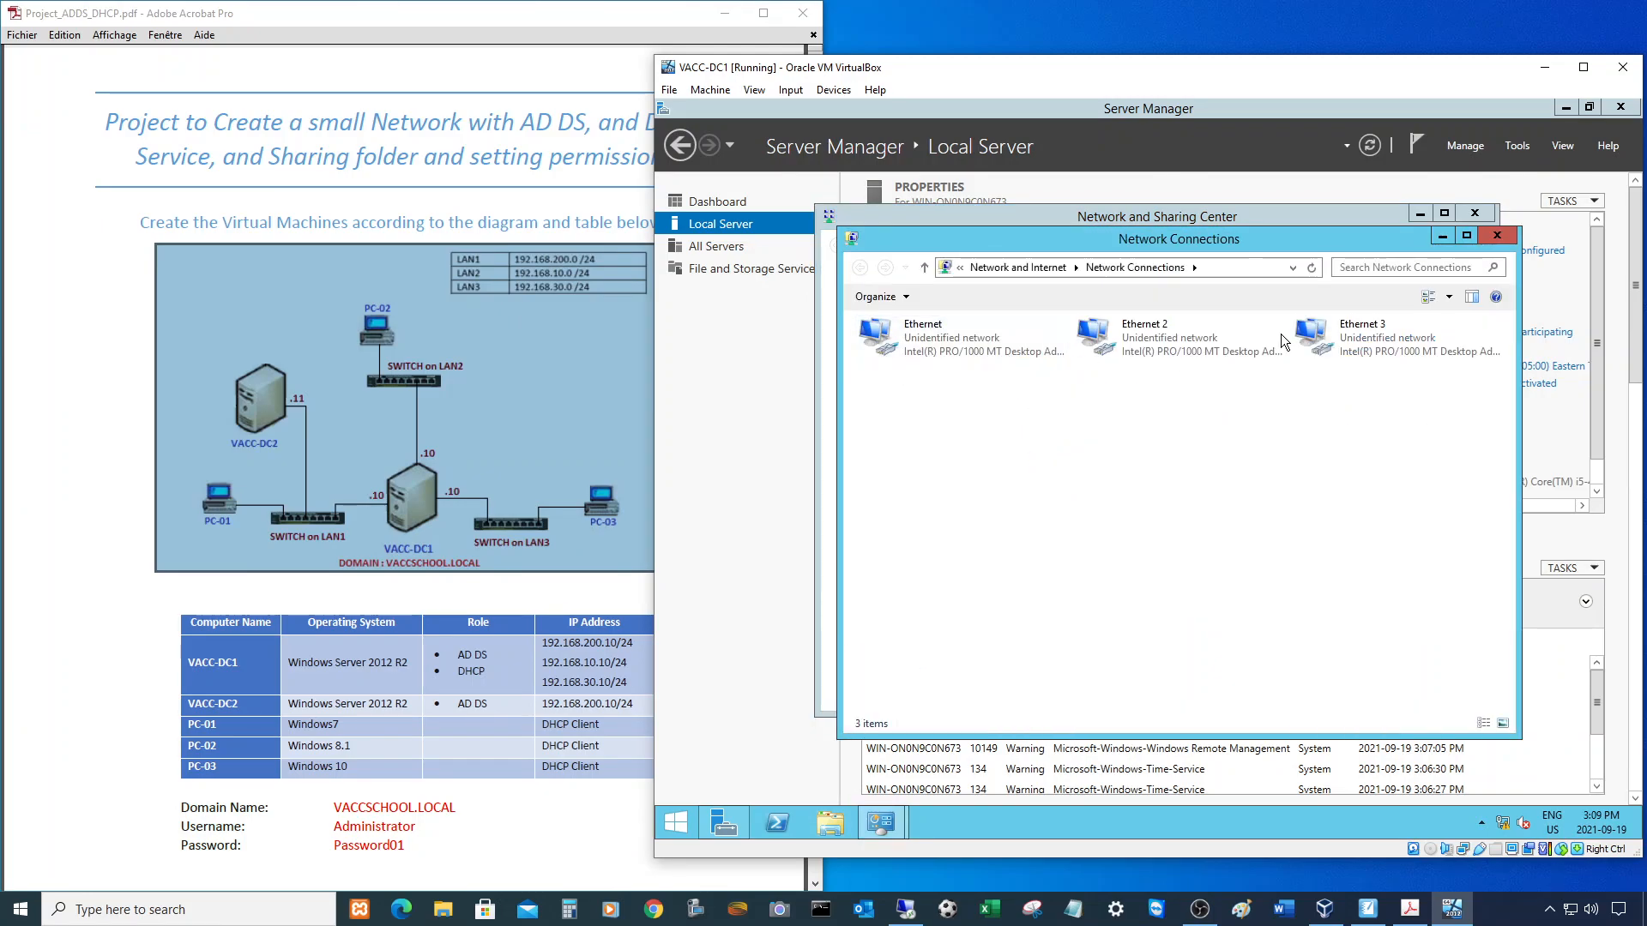
left_click_drag(1134, 235, 1113, 226)
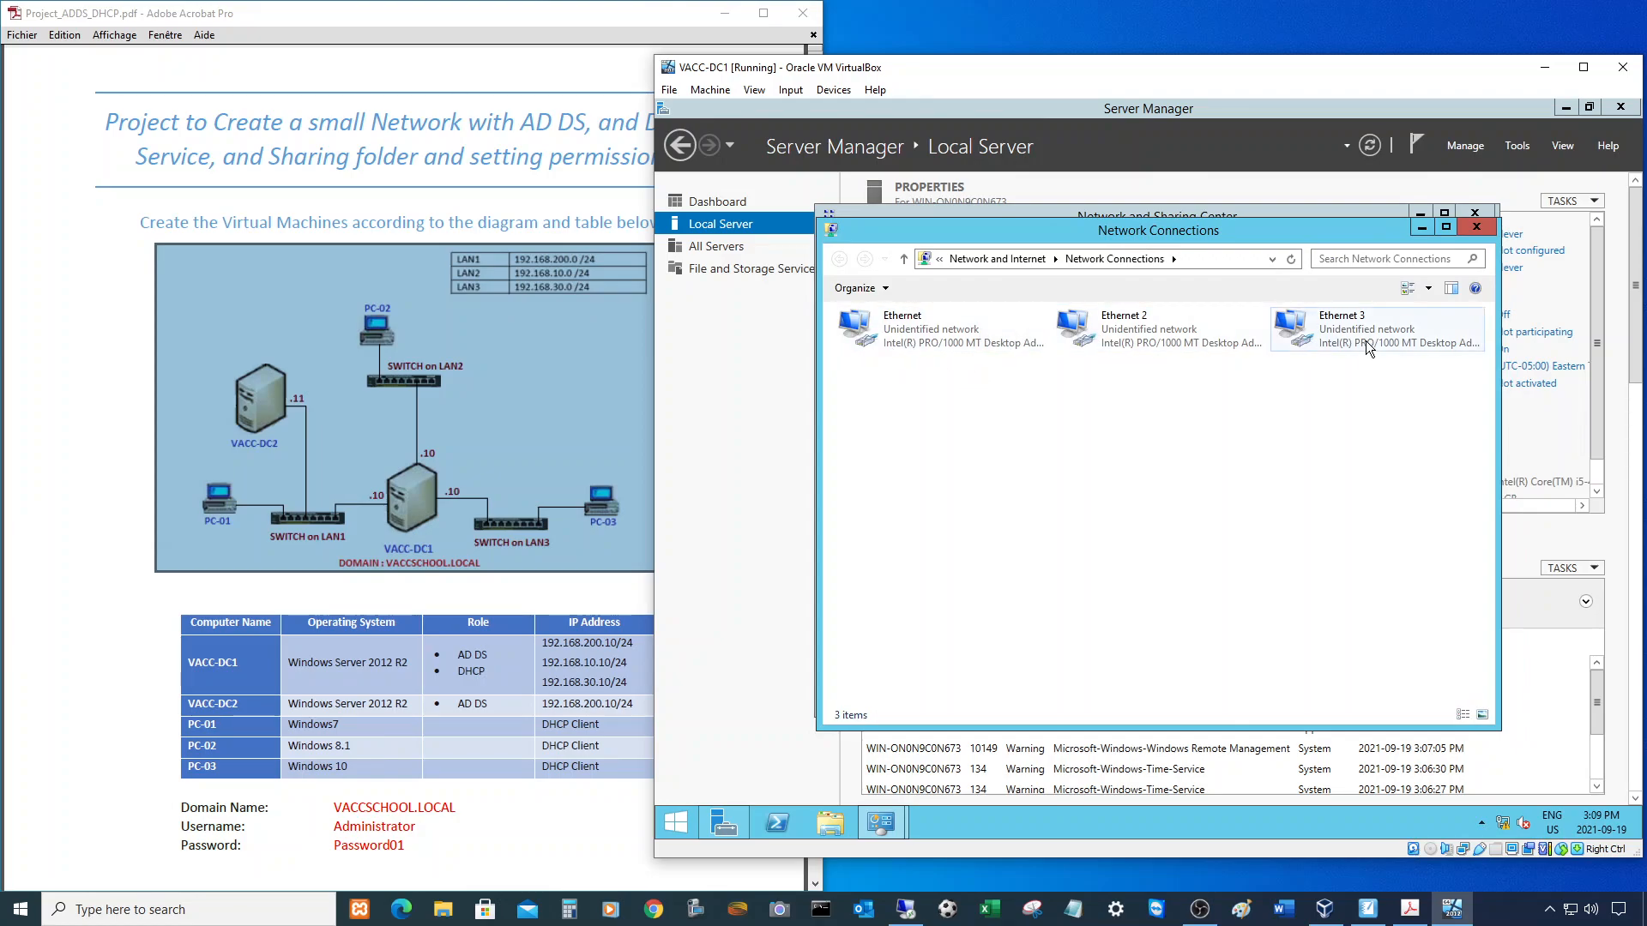
left_click(834, 91)
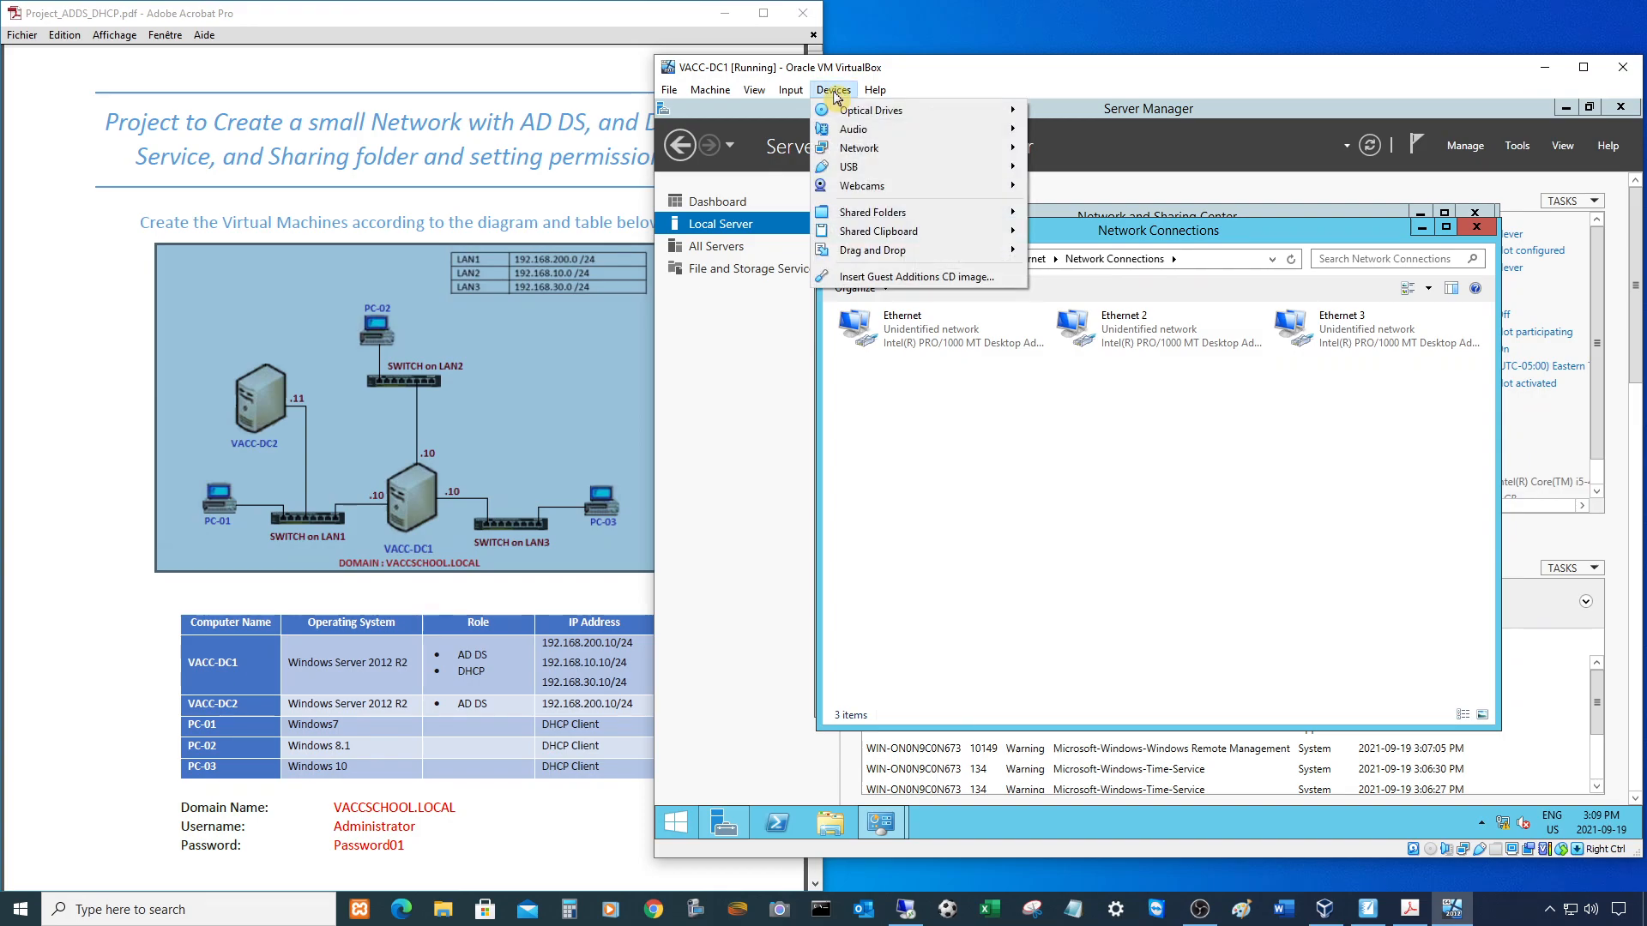
mouse_move(883, 150)
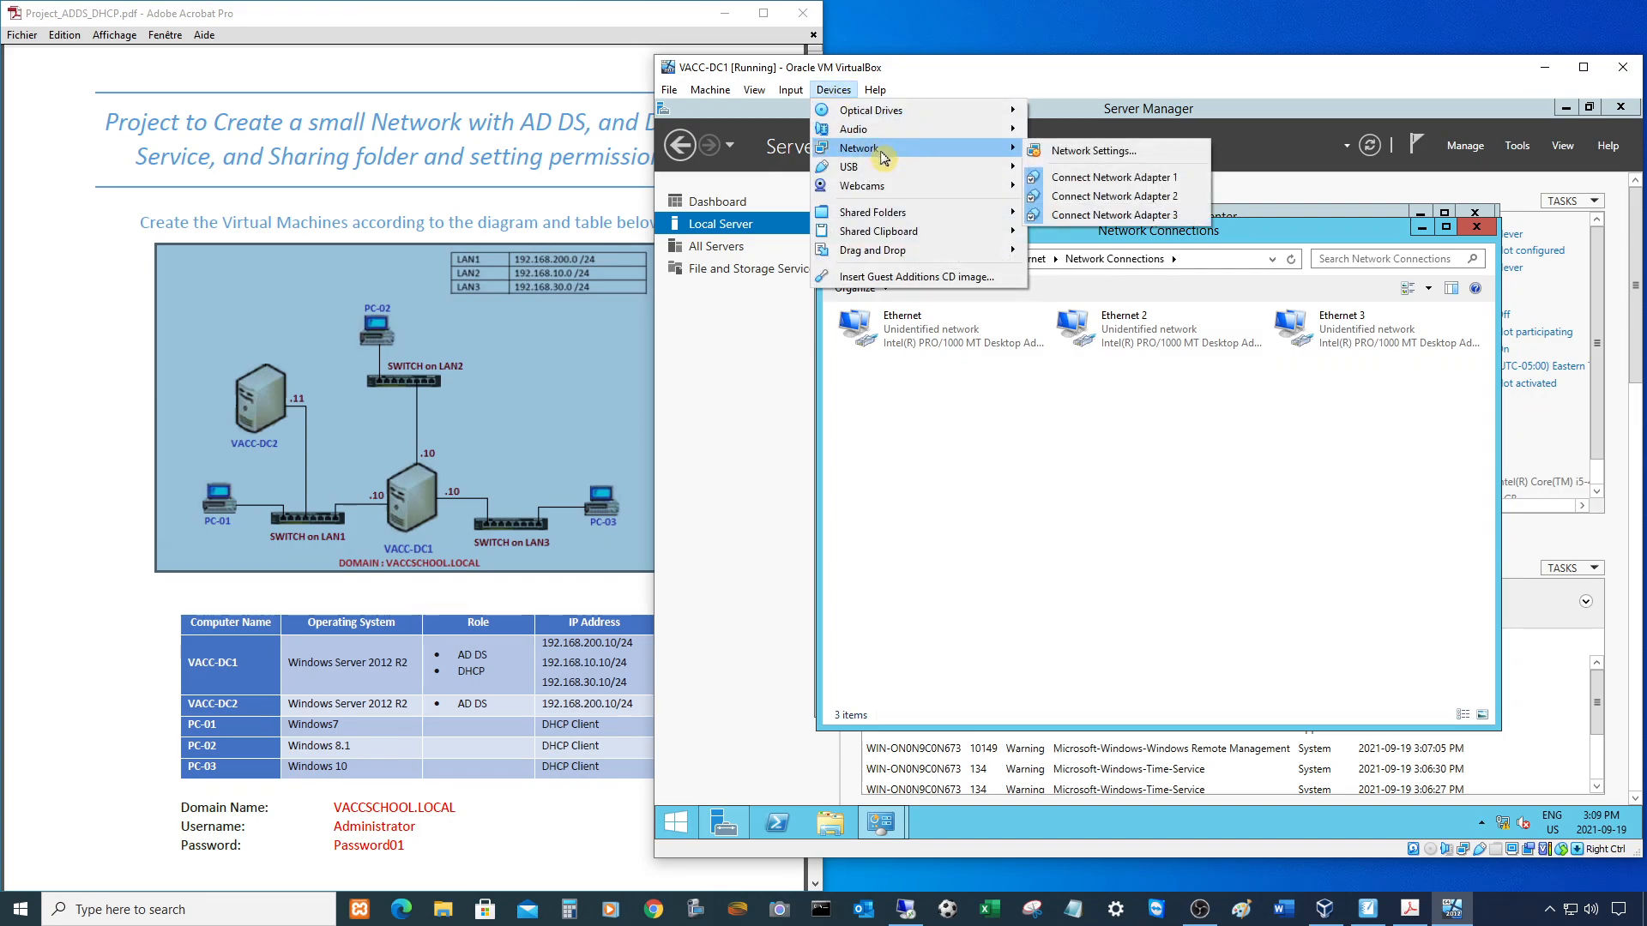
left_click(1085, 153)
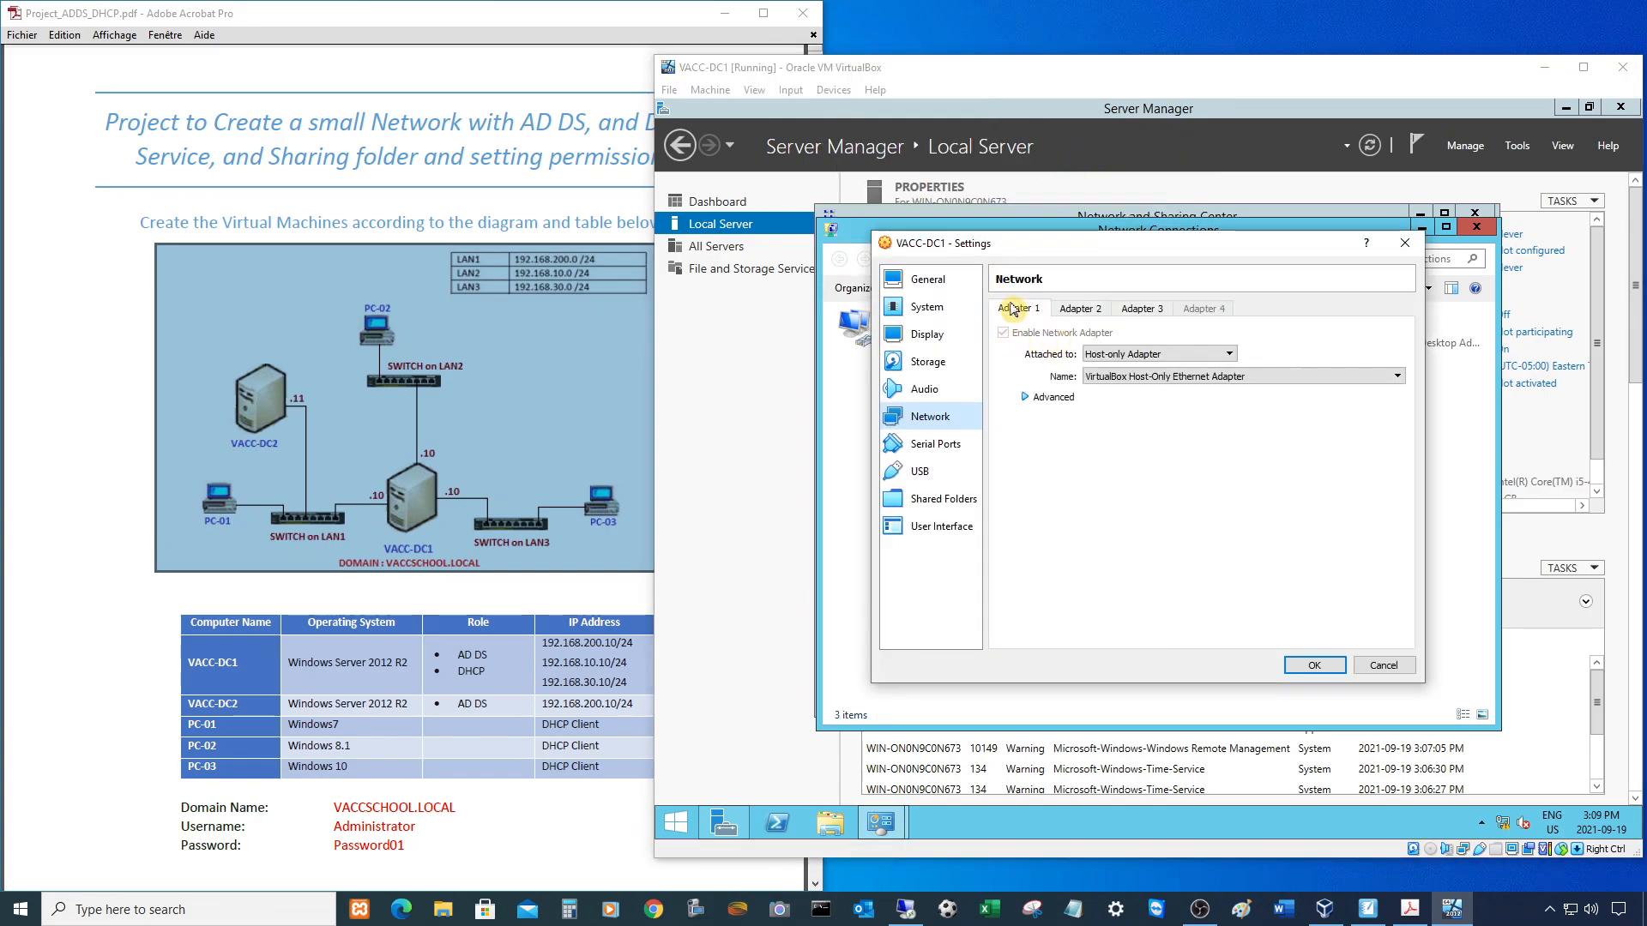
- Expand Adapter 1's Advanced section to read its MAC address, then close the settings with OK
left_click(1026, 400)
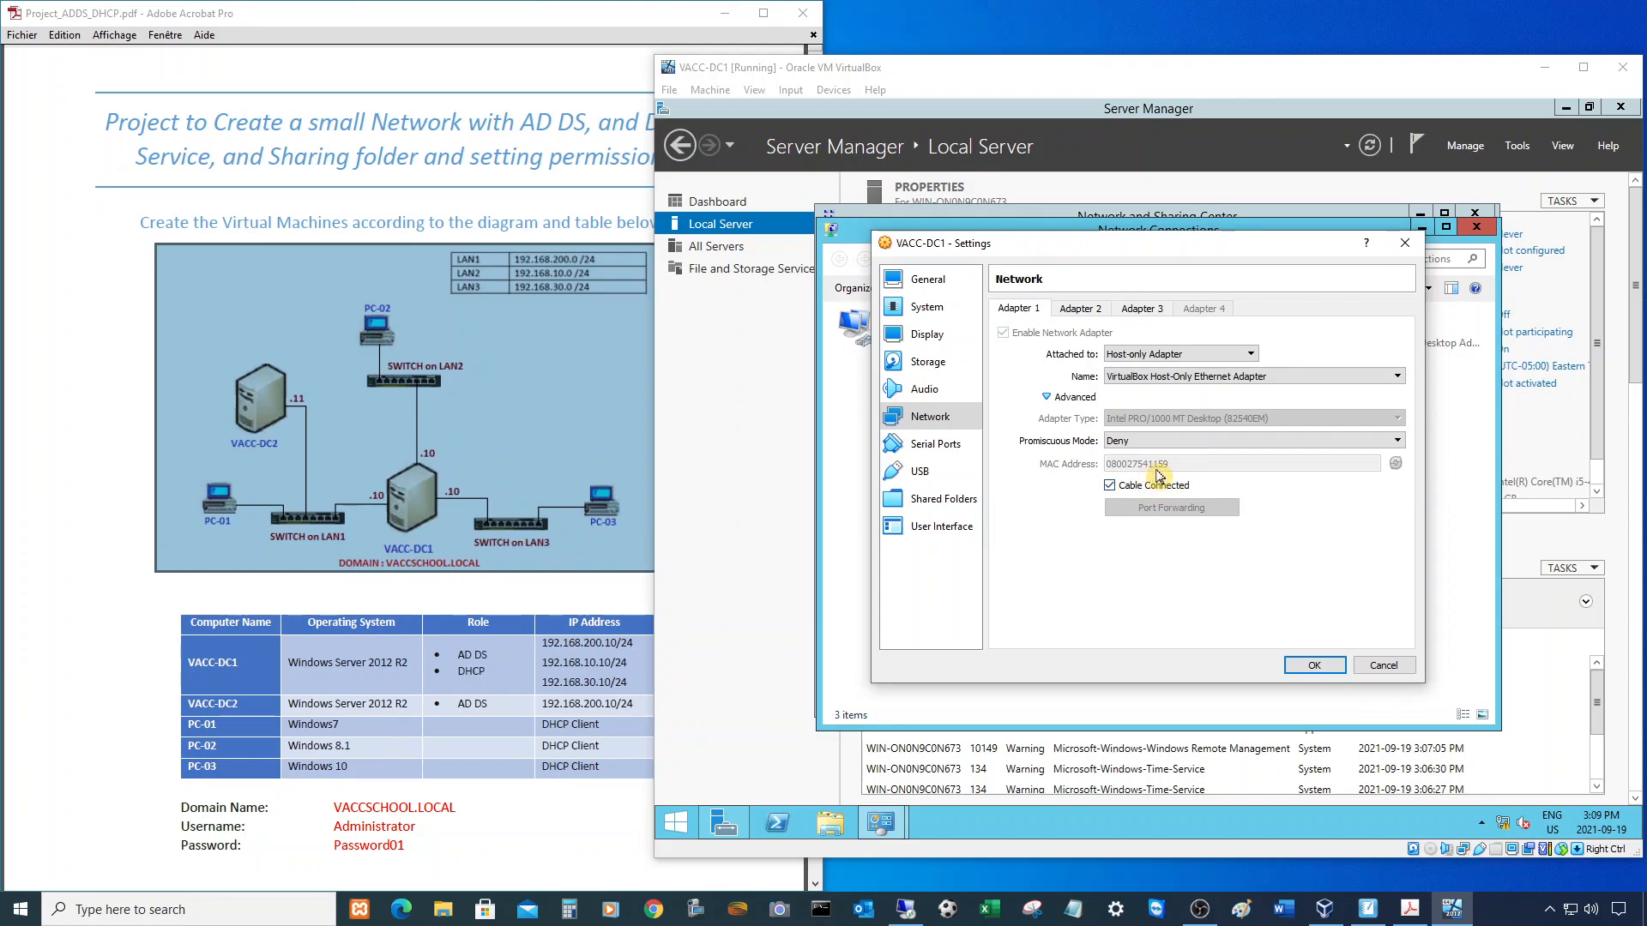
left_click(1316, 666)
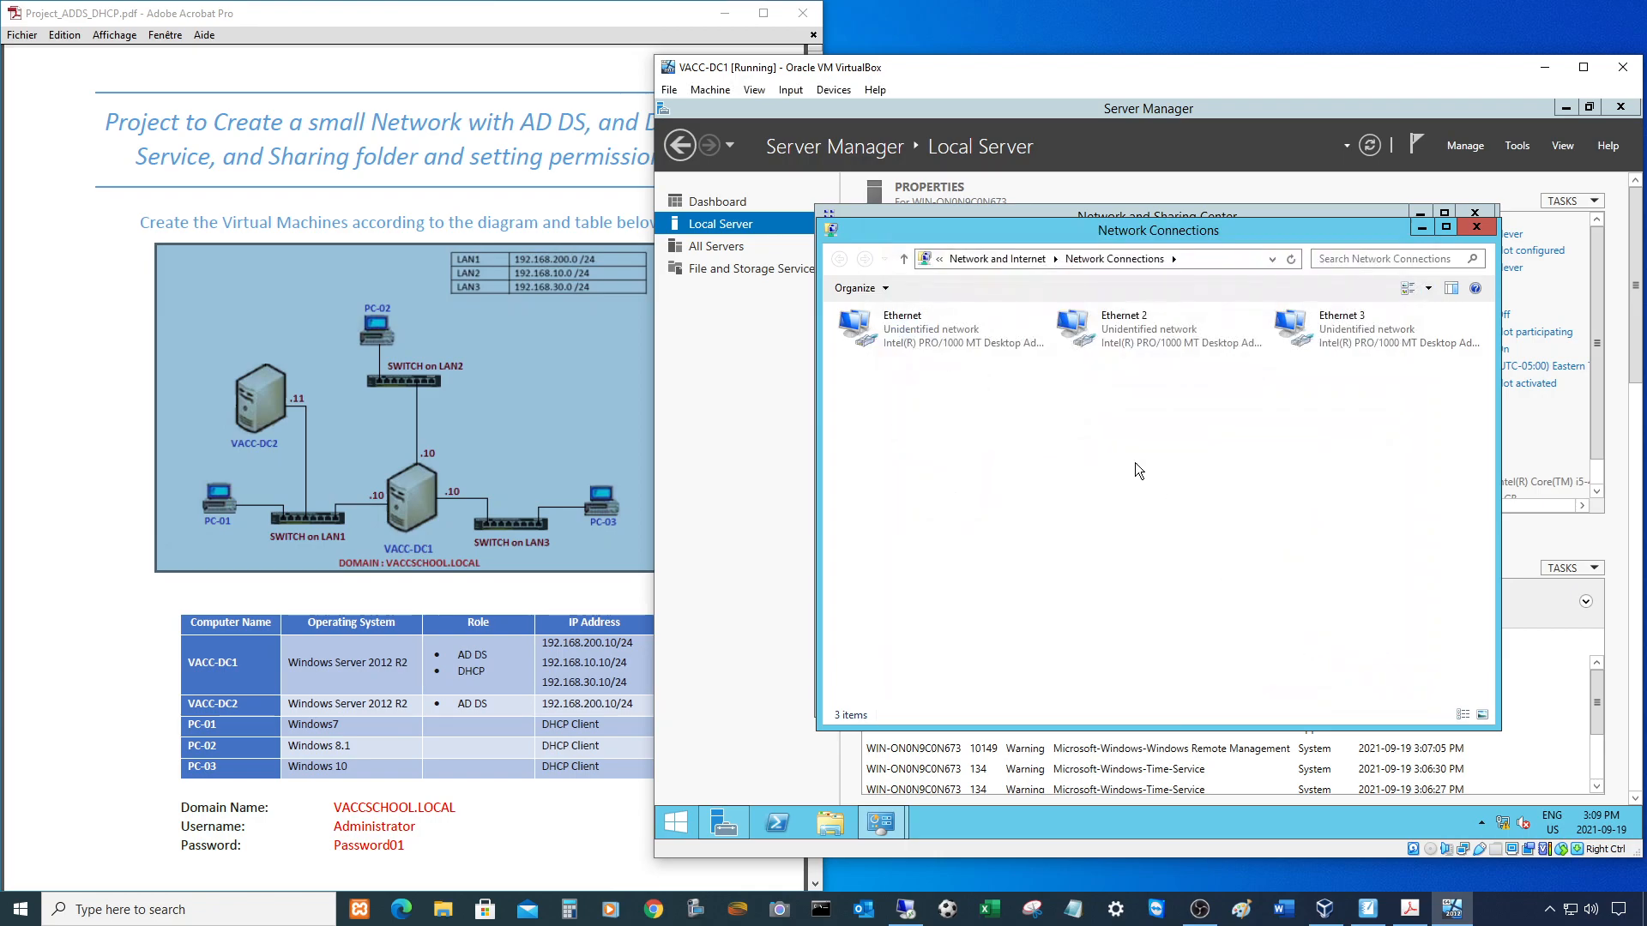
right_click(864, 322)
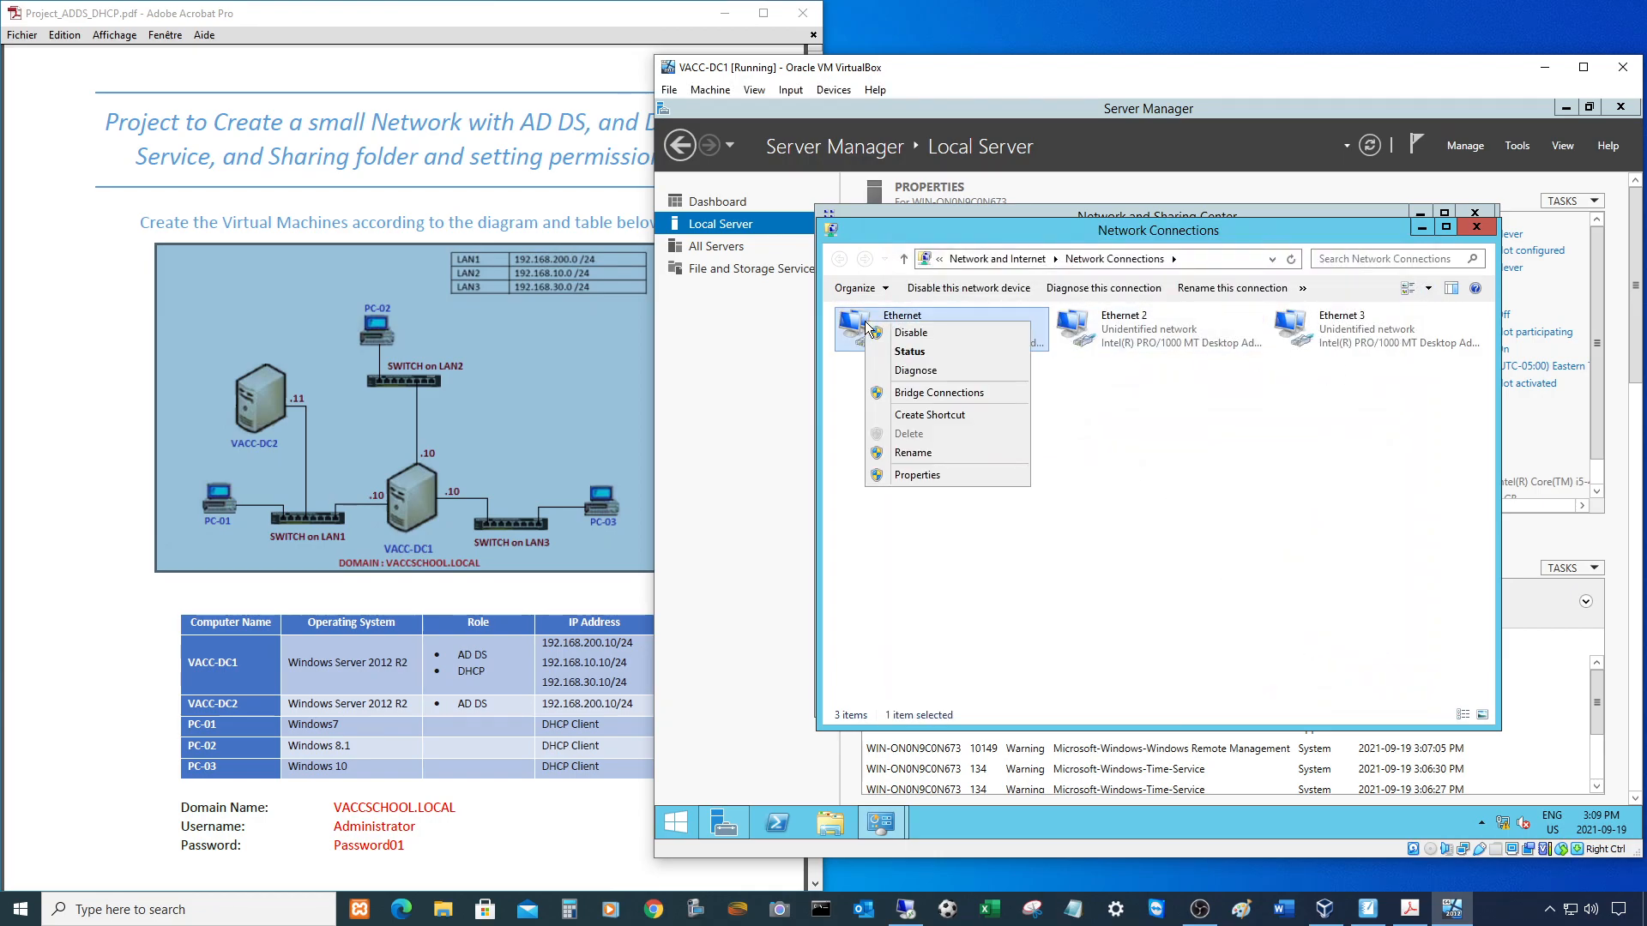
left_click(915, 352)
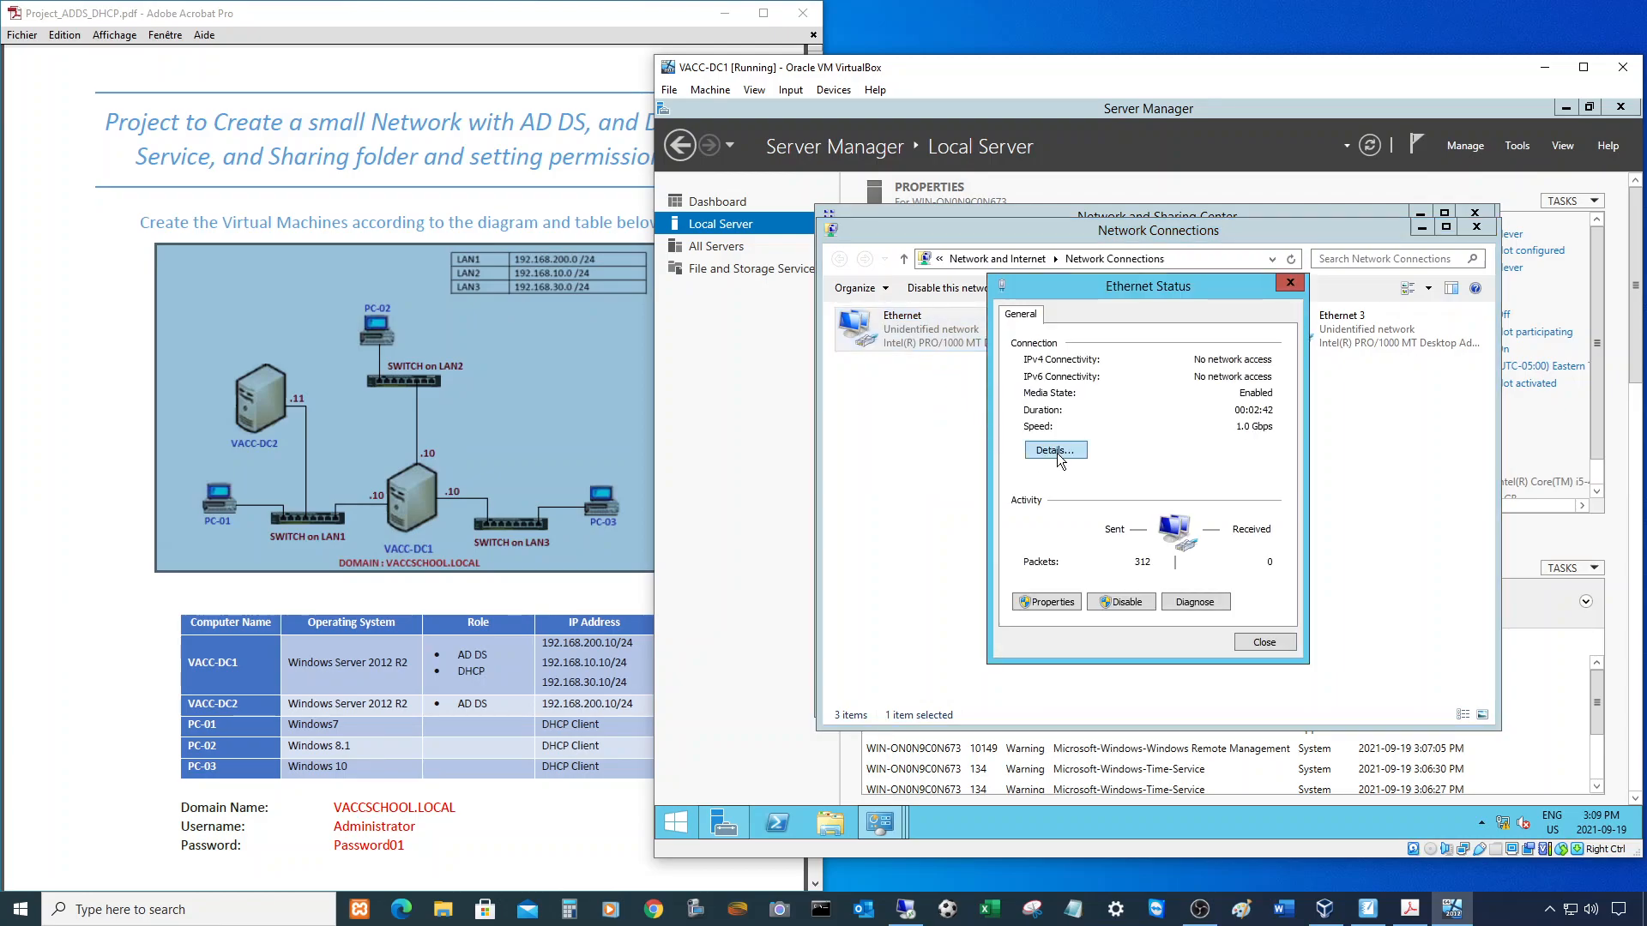
left_click(1055, 450)
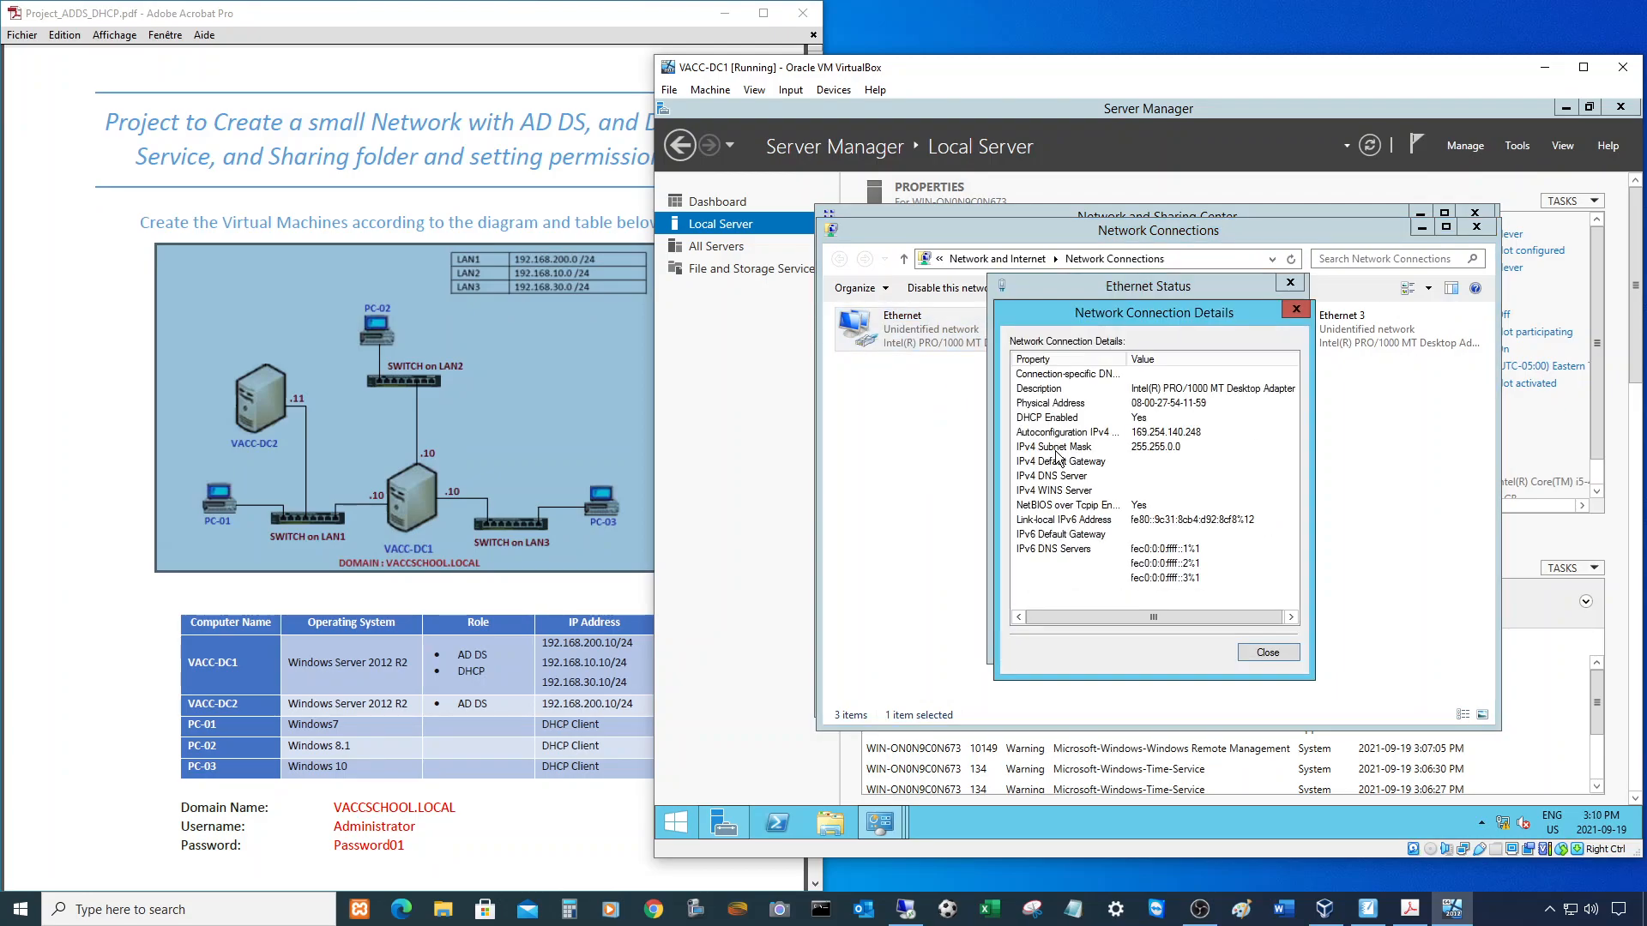
left_click(1193, 405)
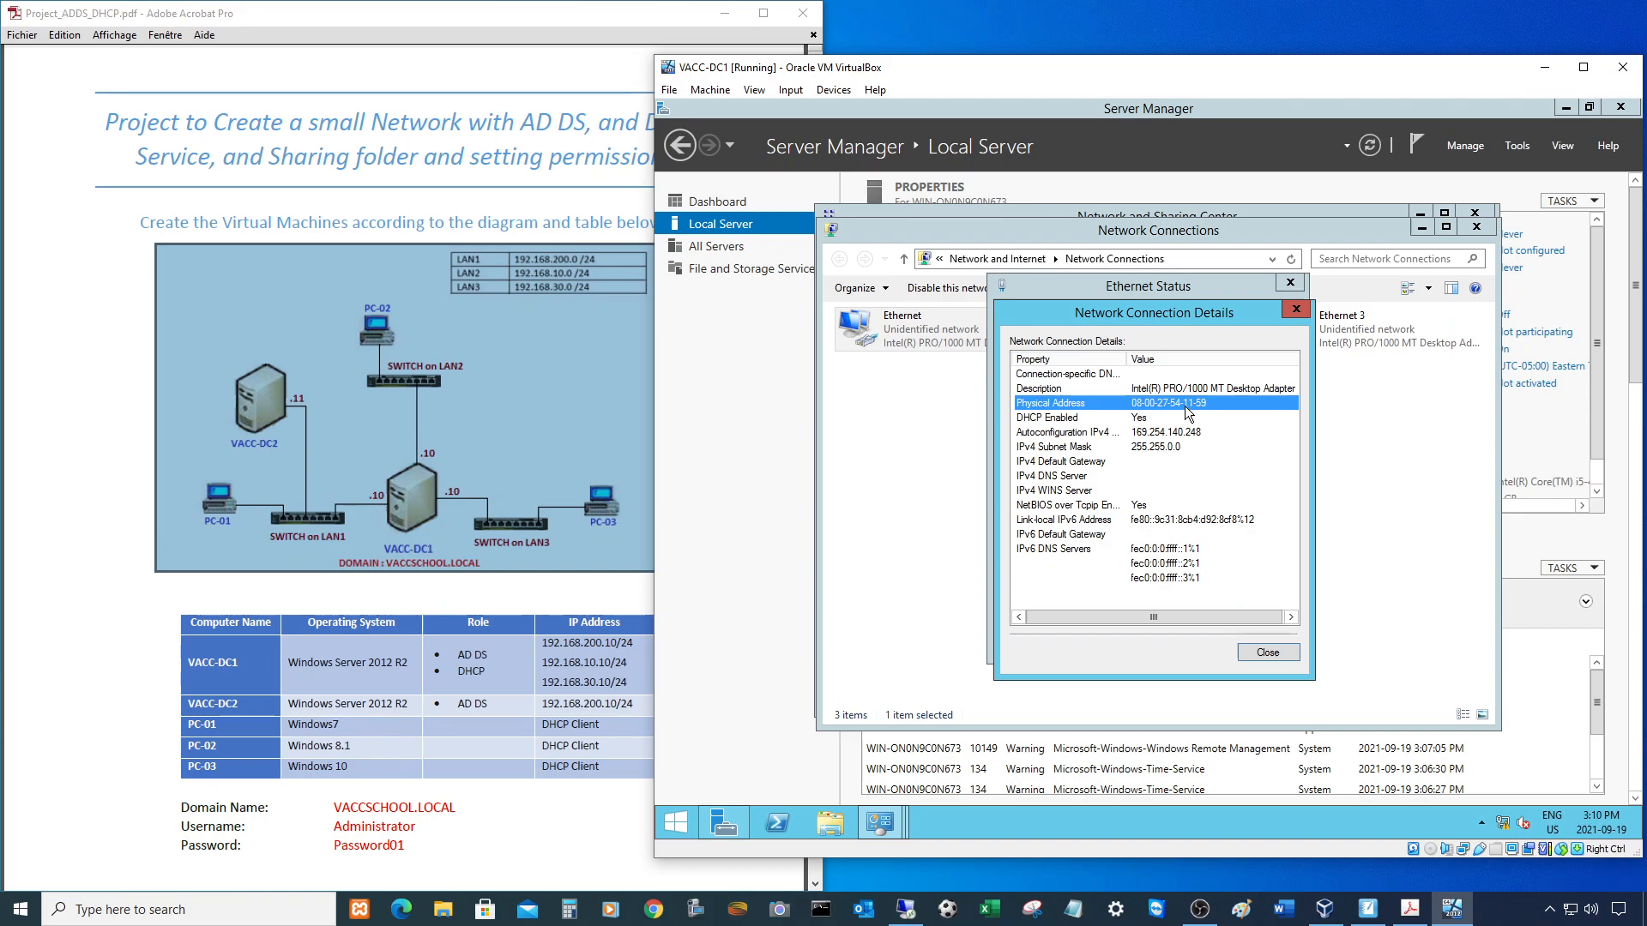
left_click(1276, 650)
left_click(1273, 643)
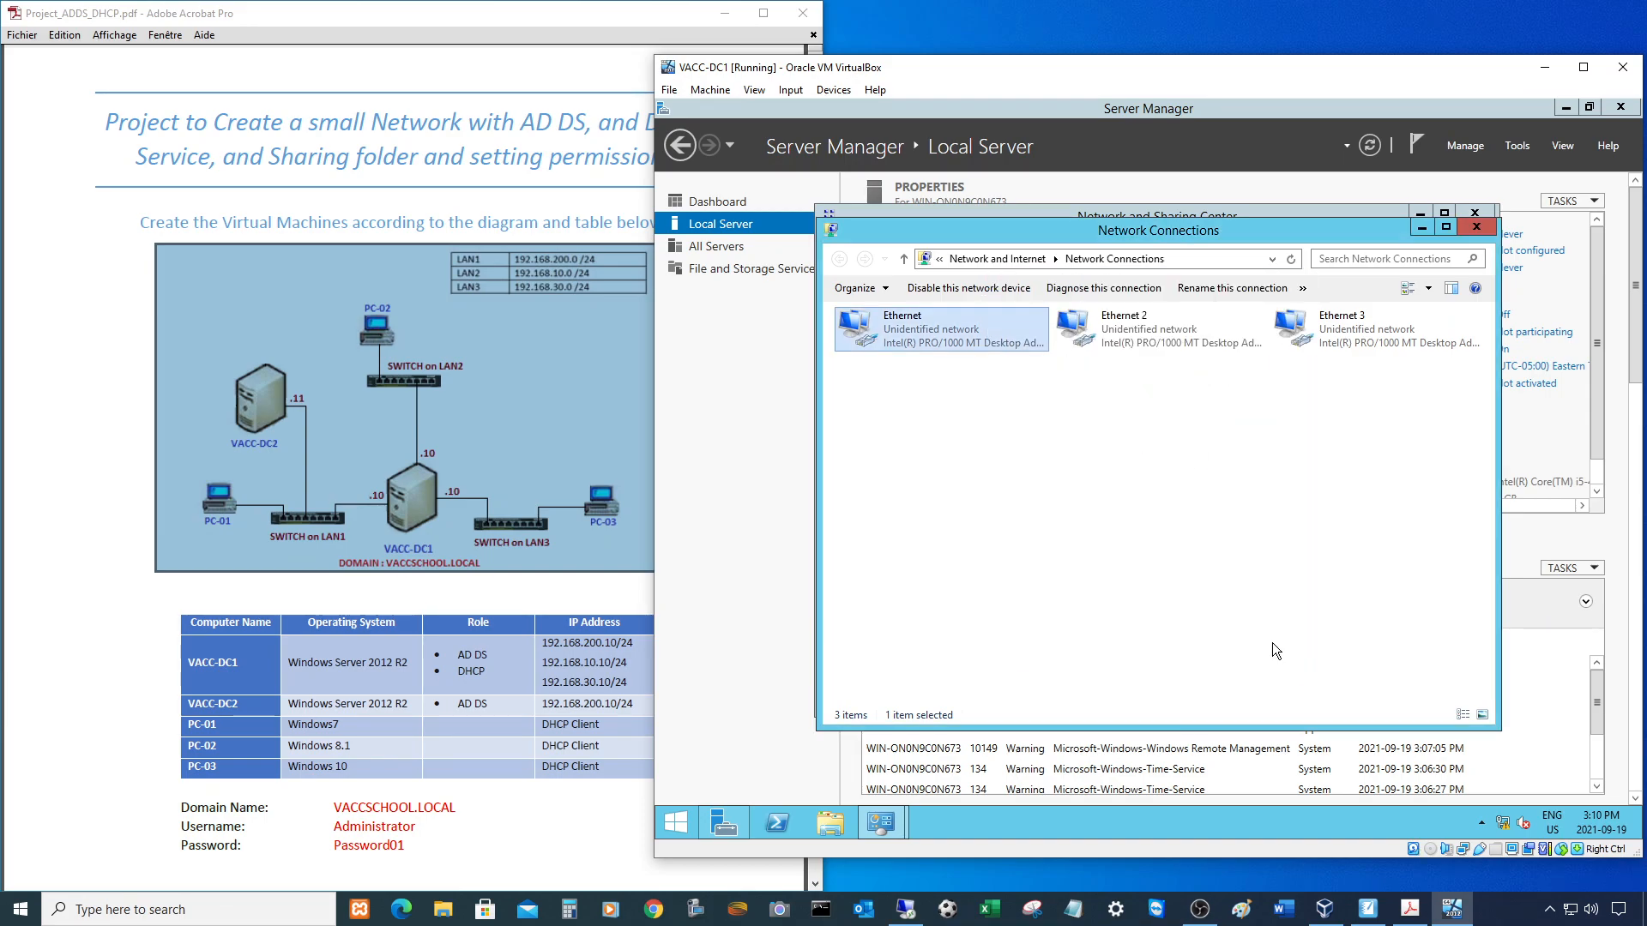
right_click(904, 328)
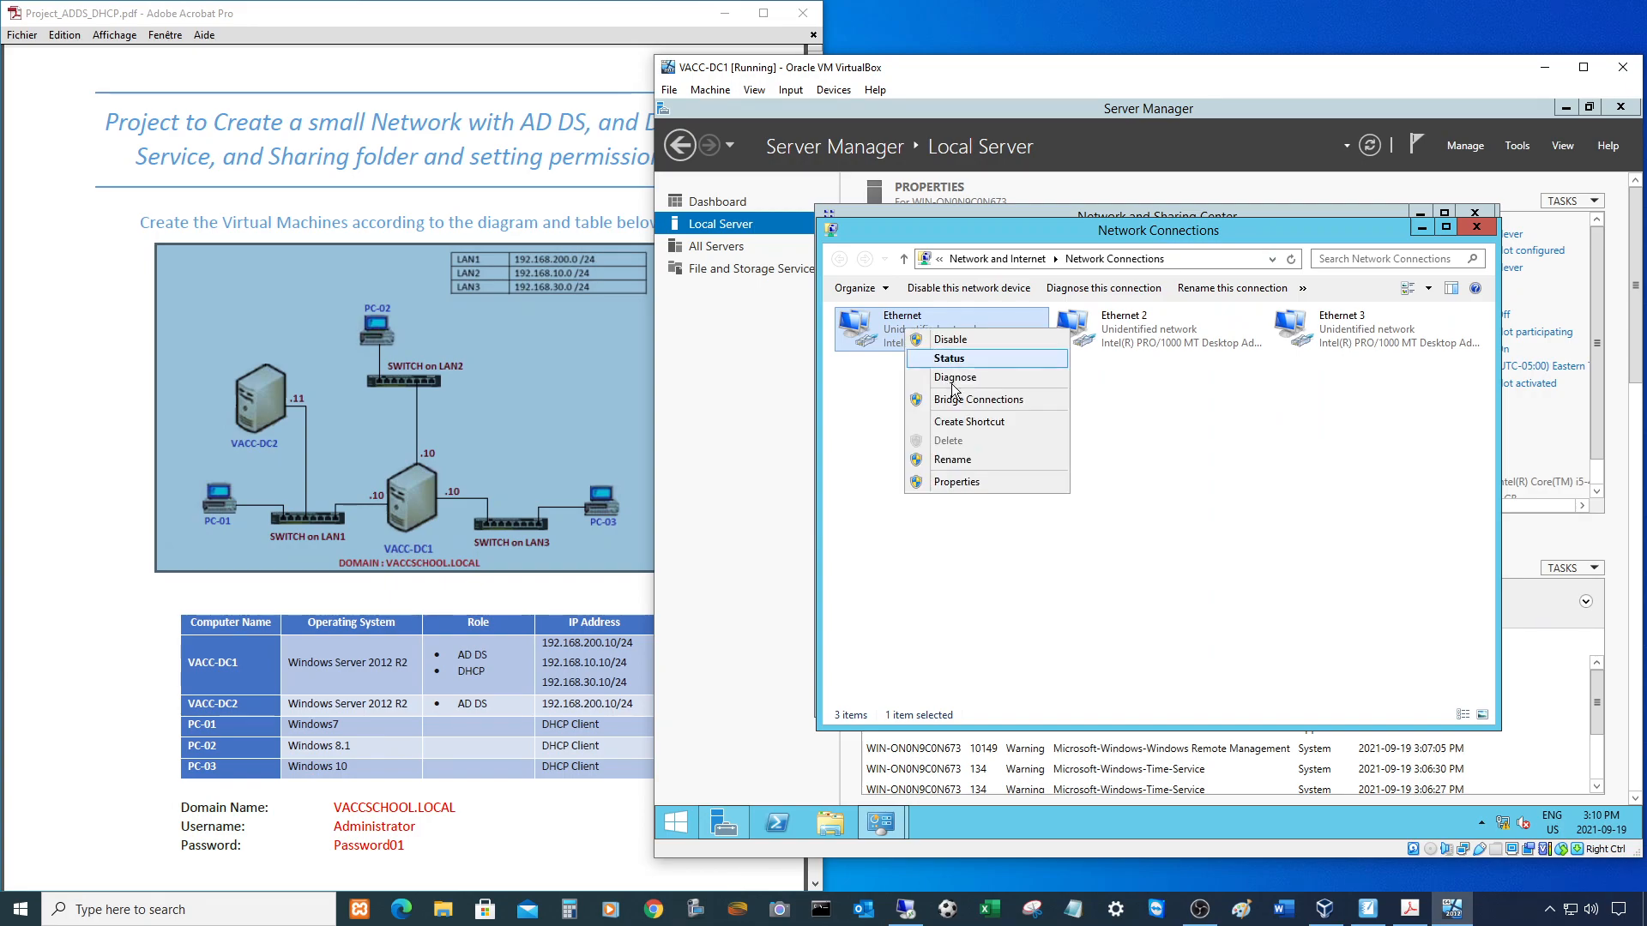
left_click(952, 460)
type("LAN1")
left_click(951, 511)
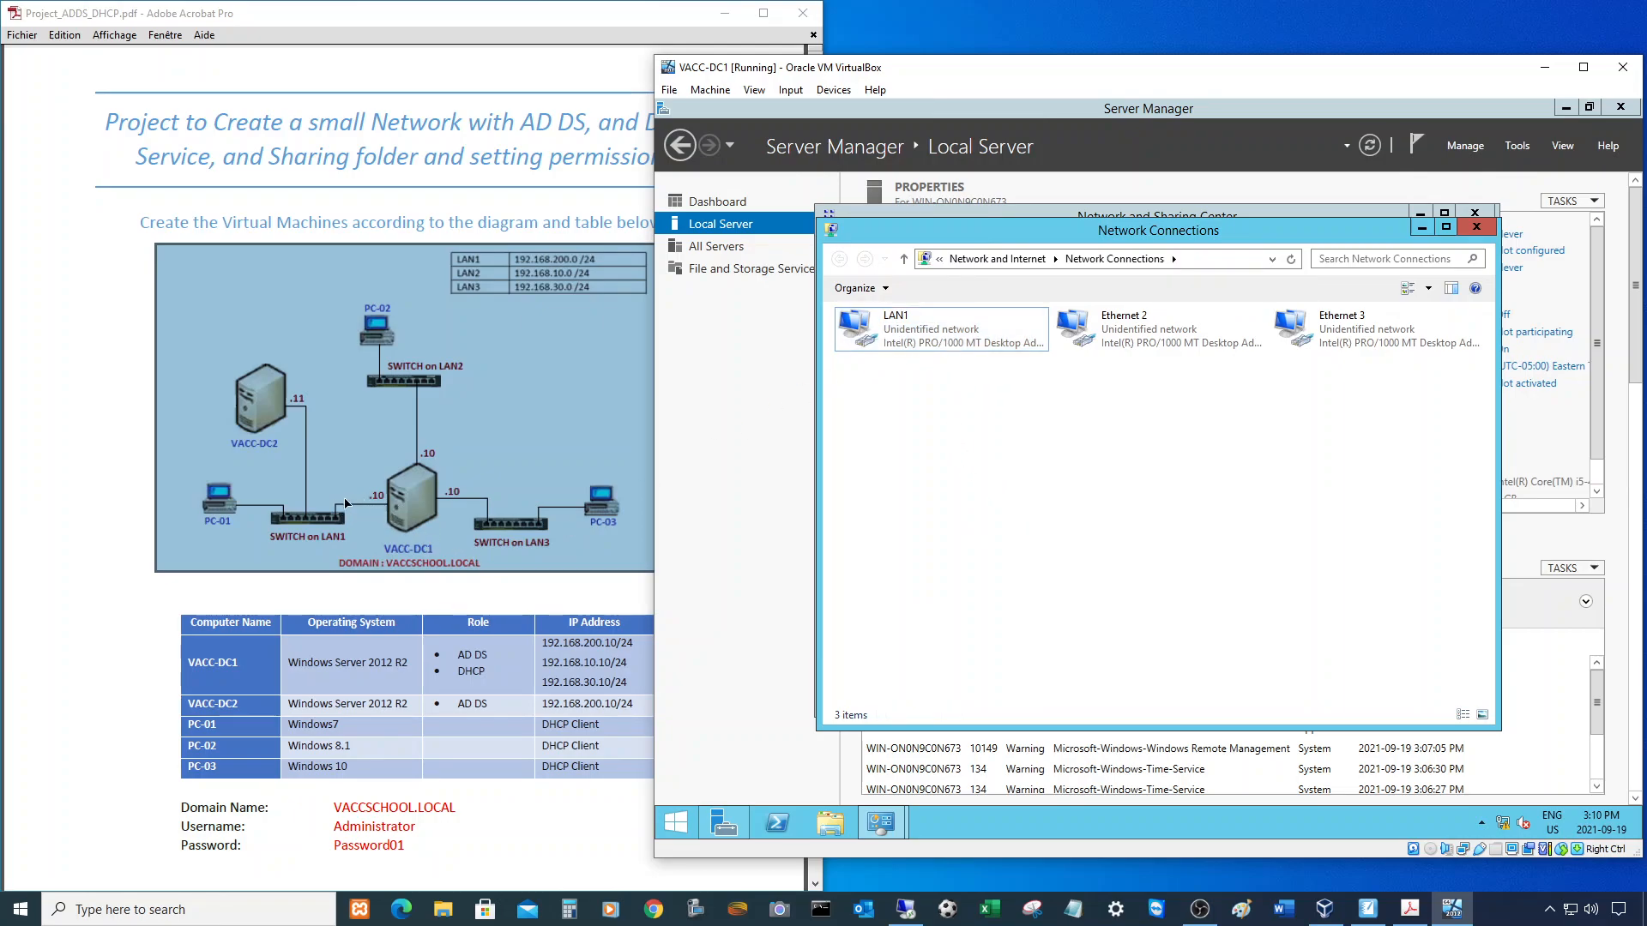
left_click(834, 90)
left_click(981, 149)
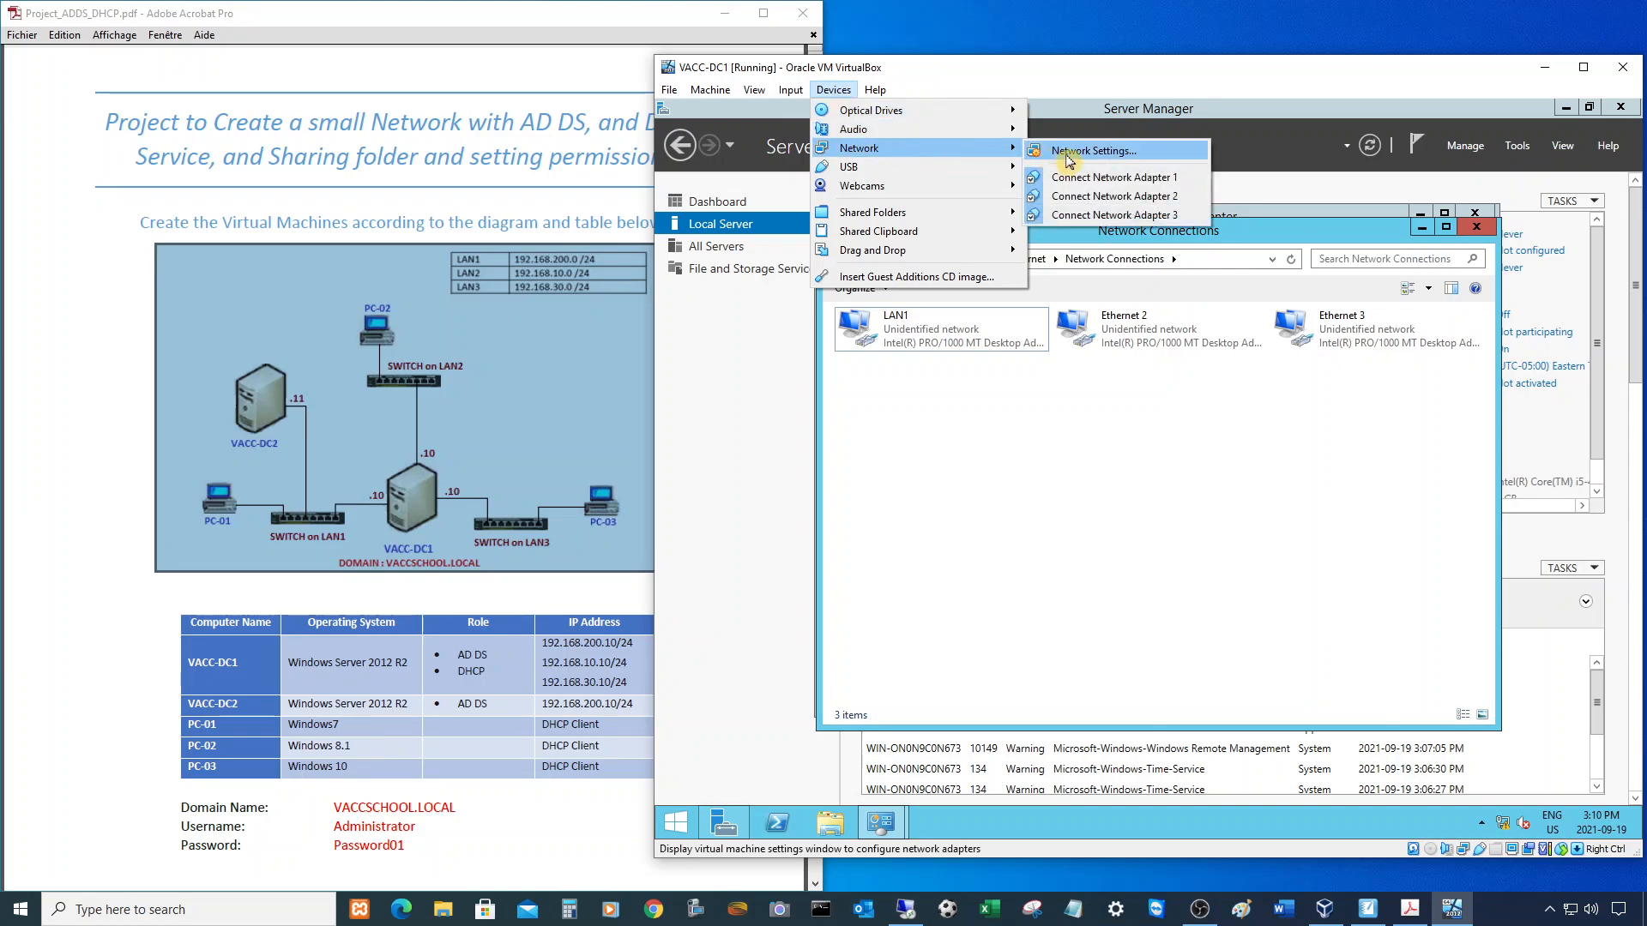
left_click(1068, 152)
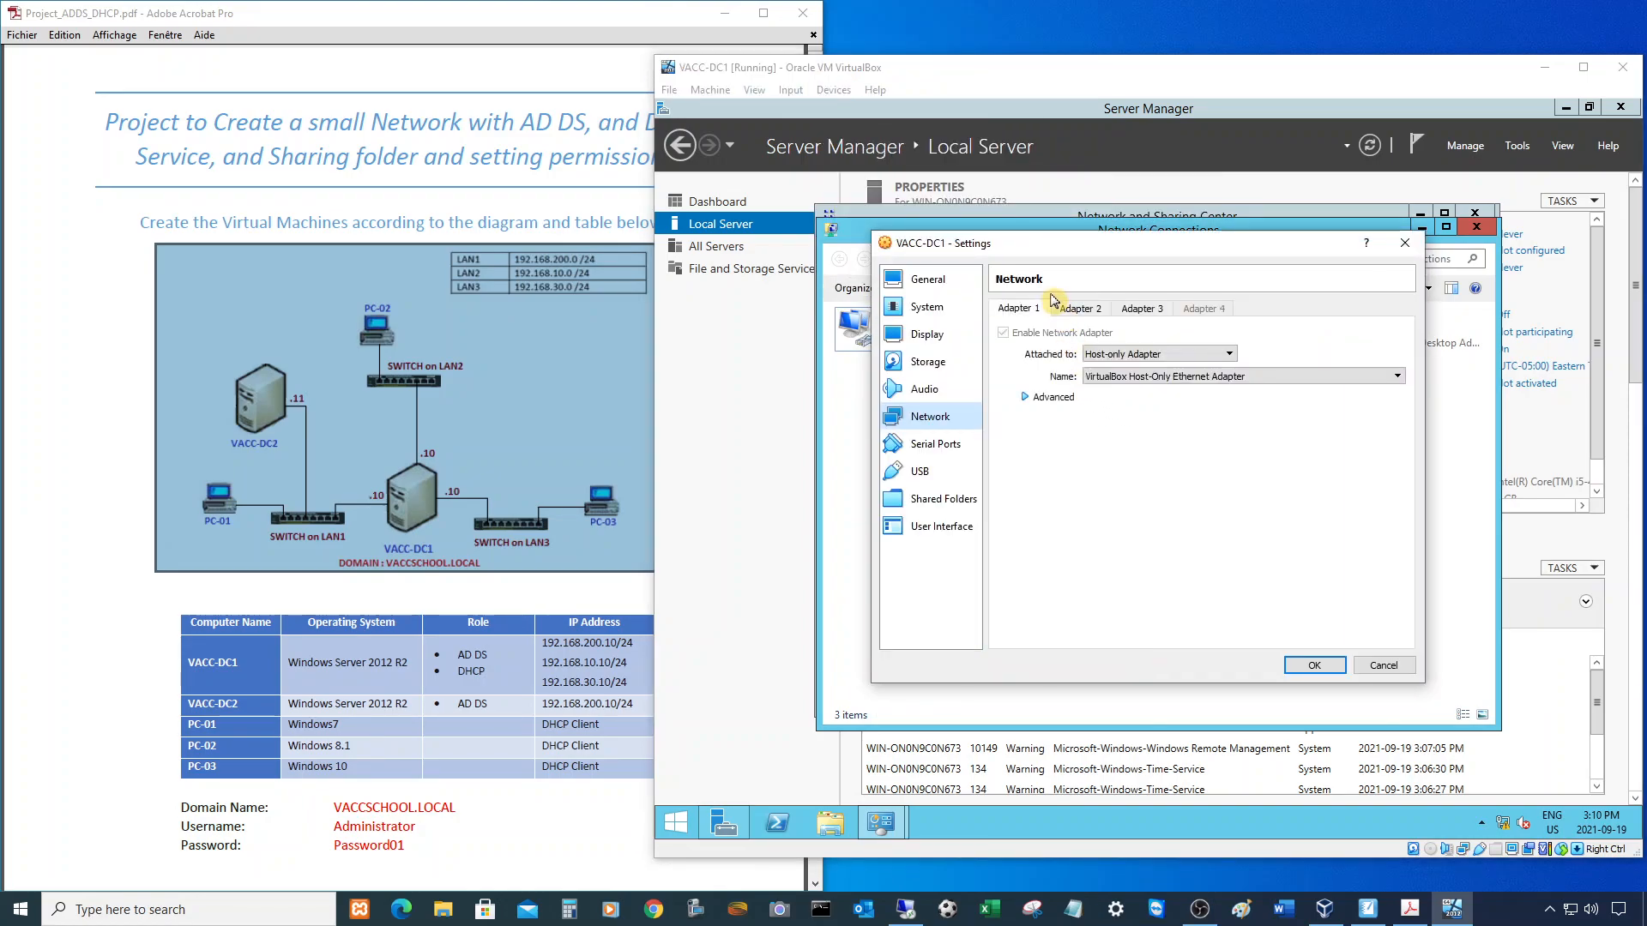
left_click(1080, 309)
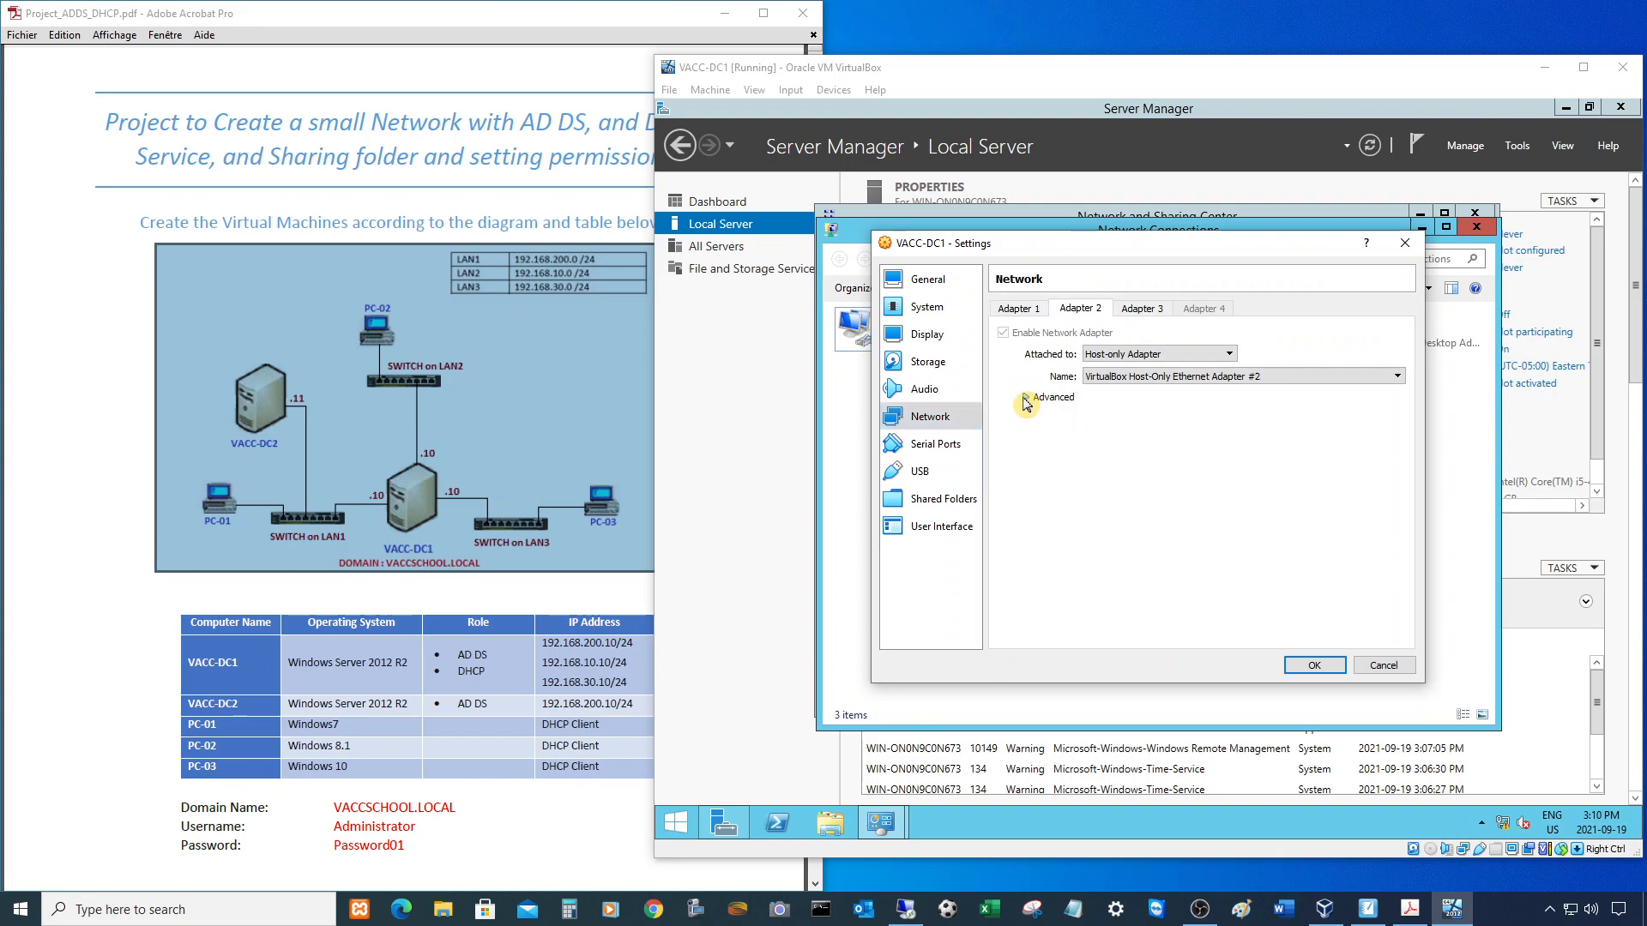
left_click(1029, 399)
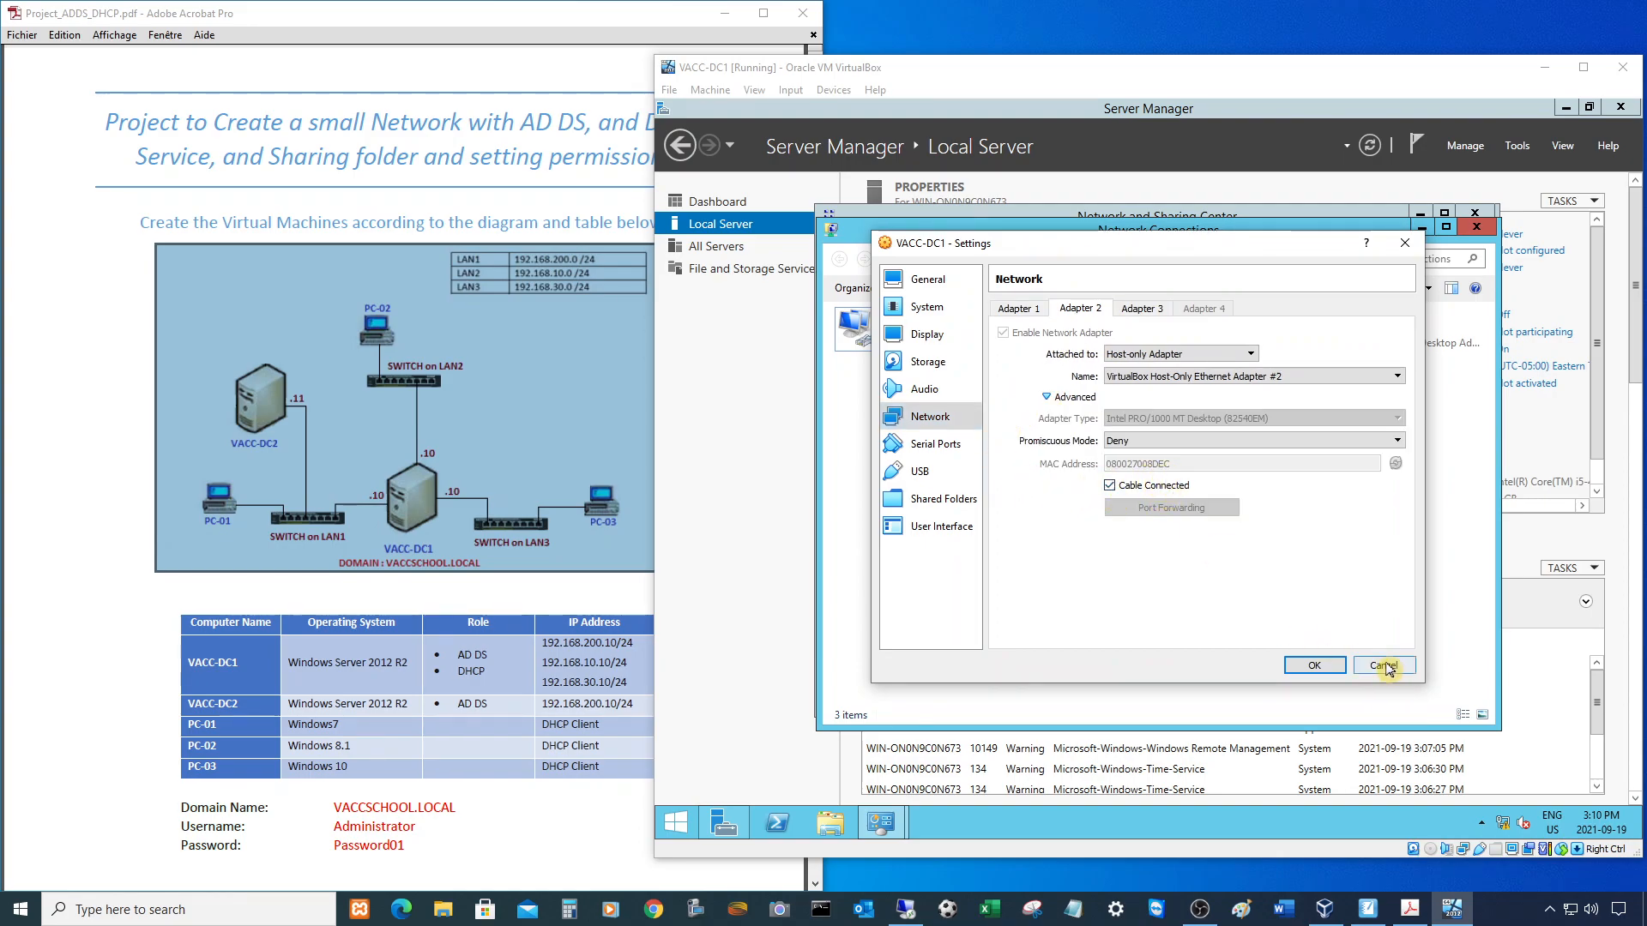
left_click(1312, 666)
right_click(1136, 321)
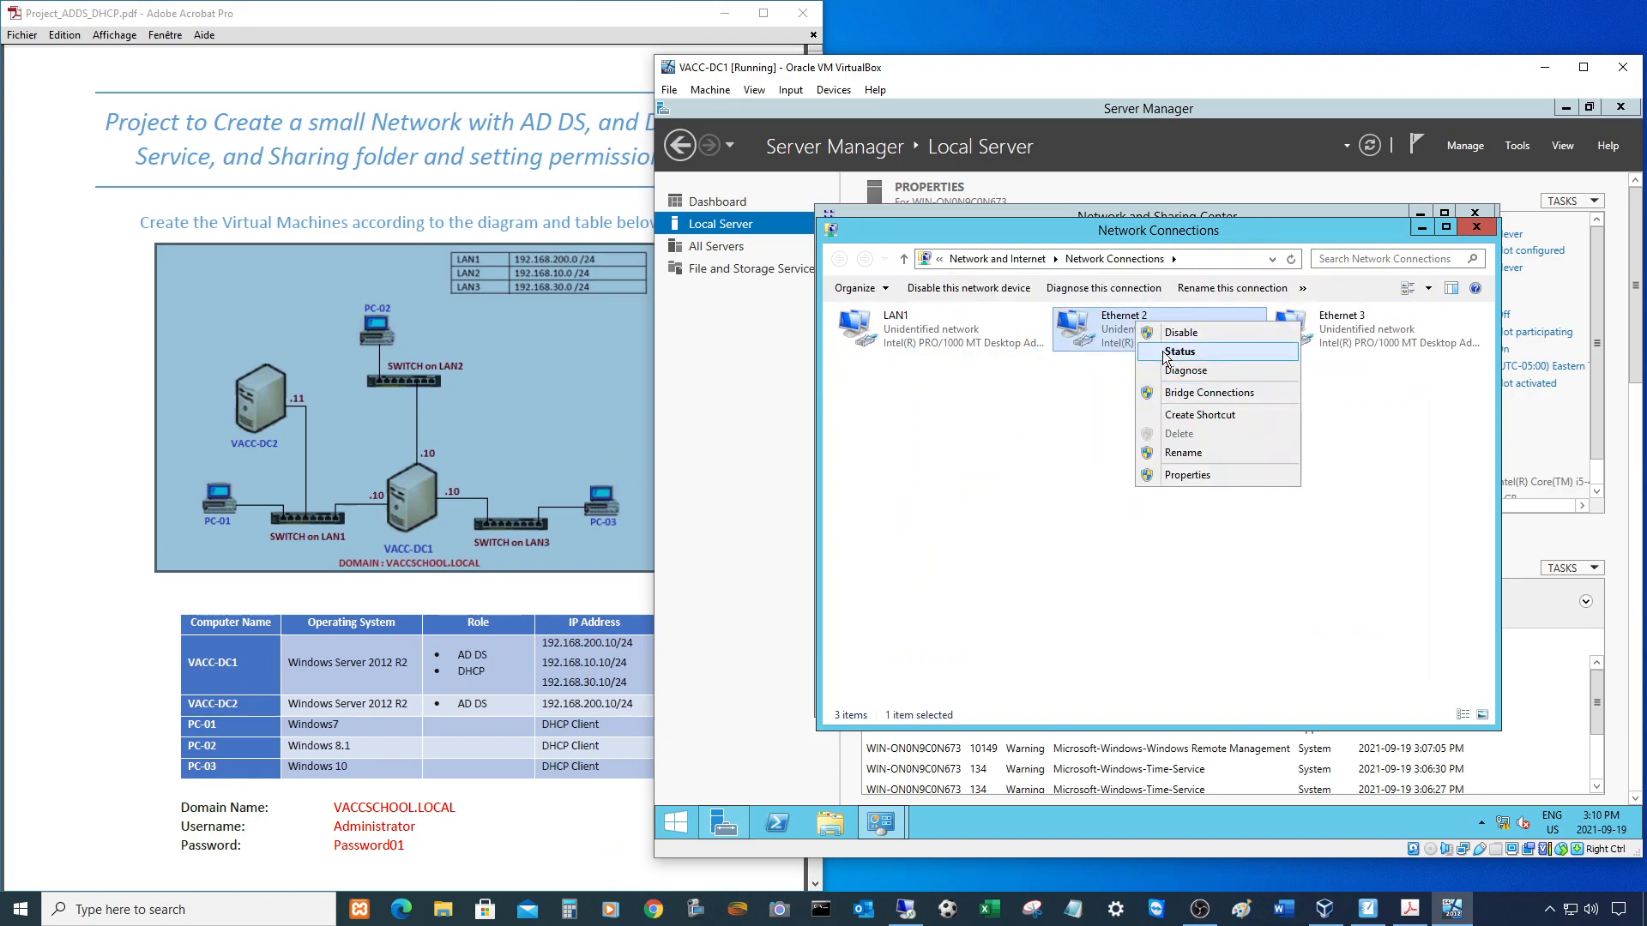
left_click(1169, 354)
left_click(1052, 452)
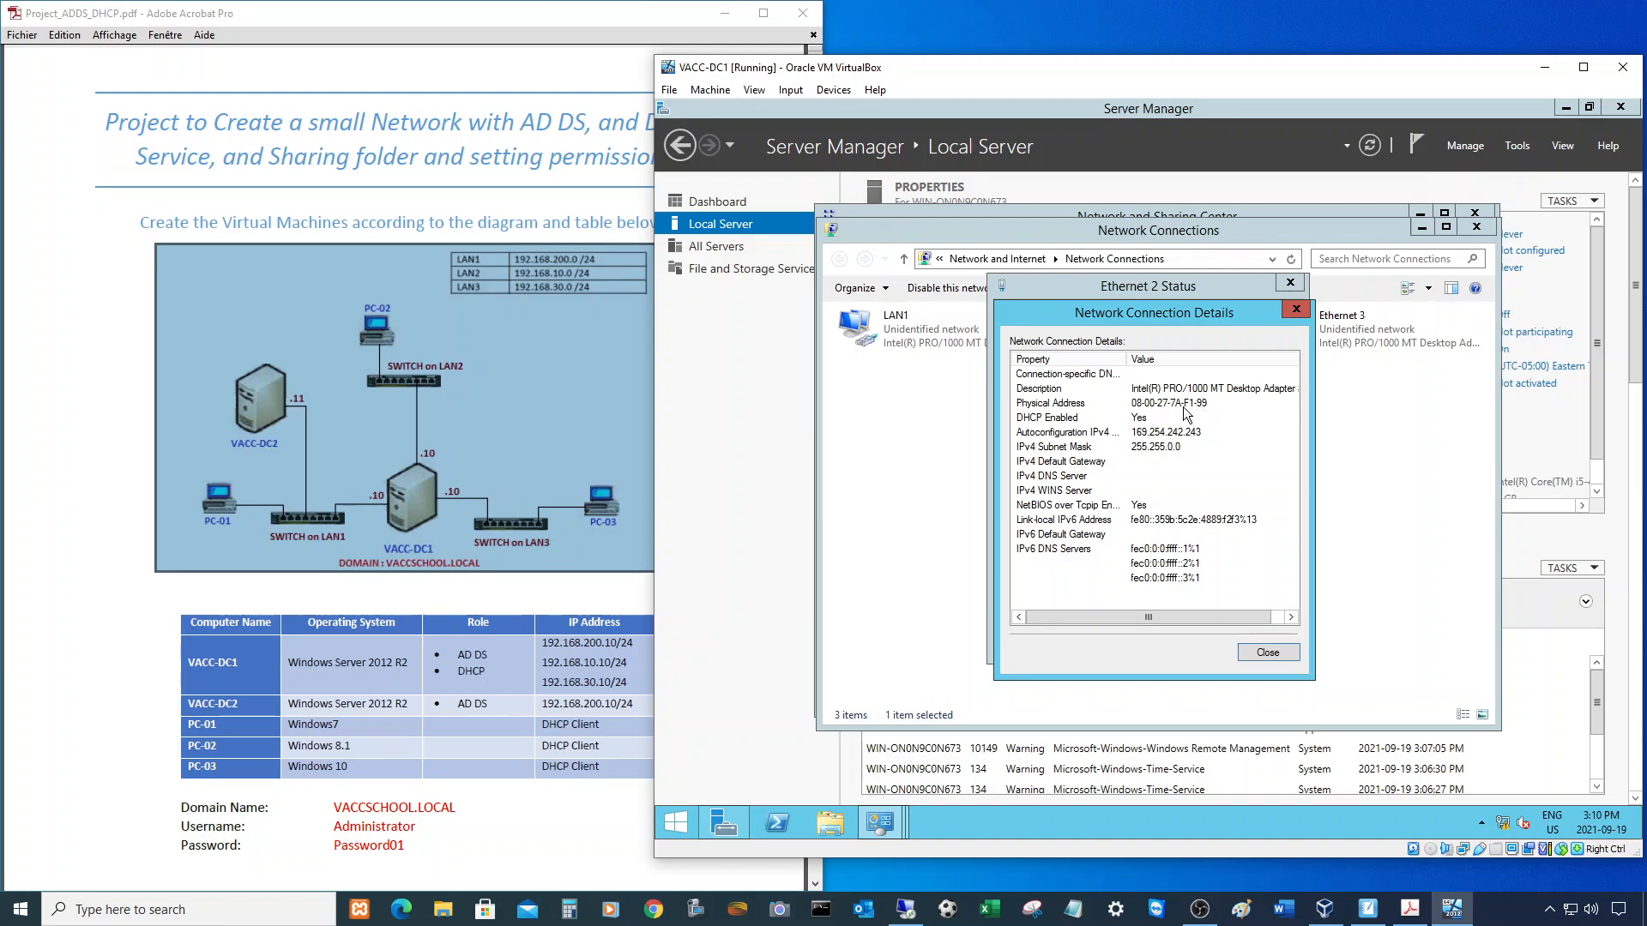
left_click(1268, 652)
left_click(1274, 645)
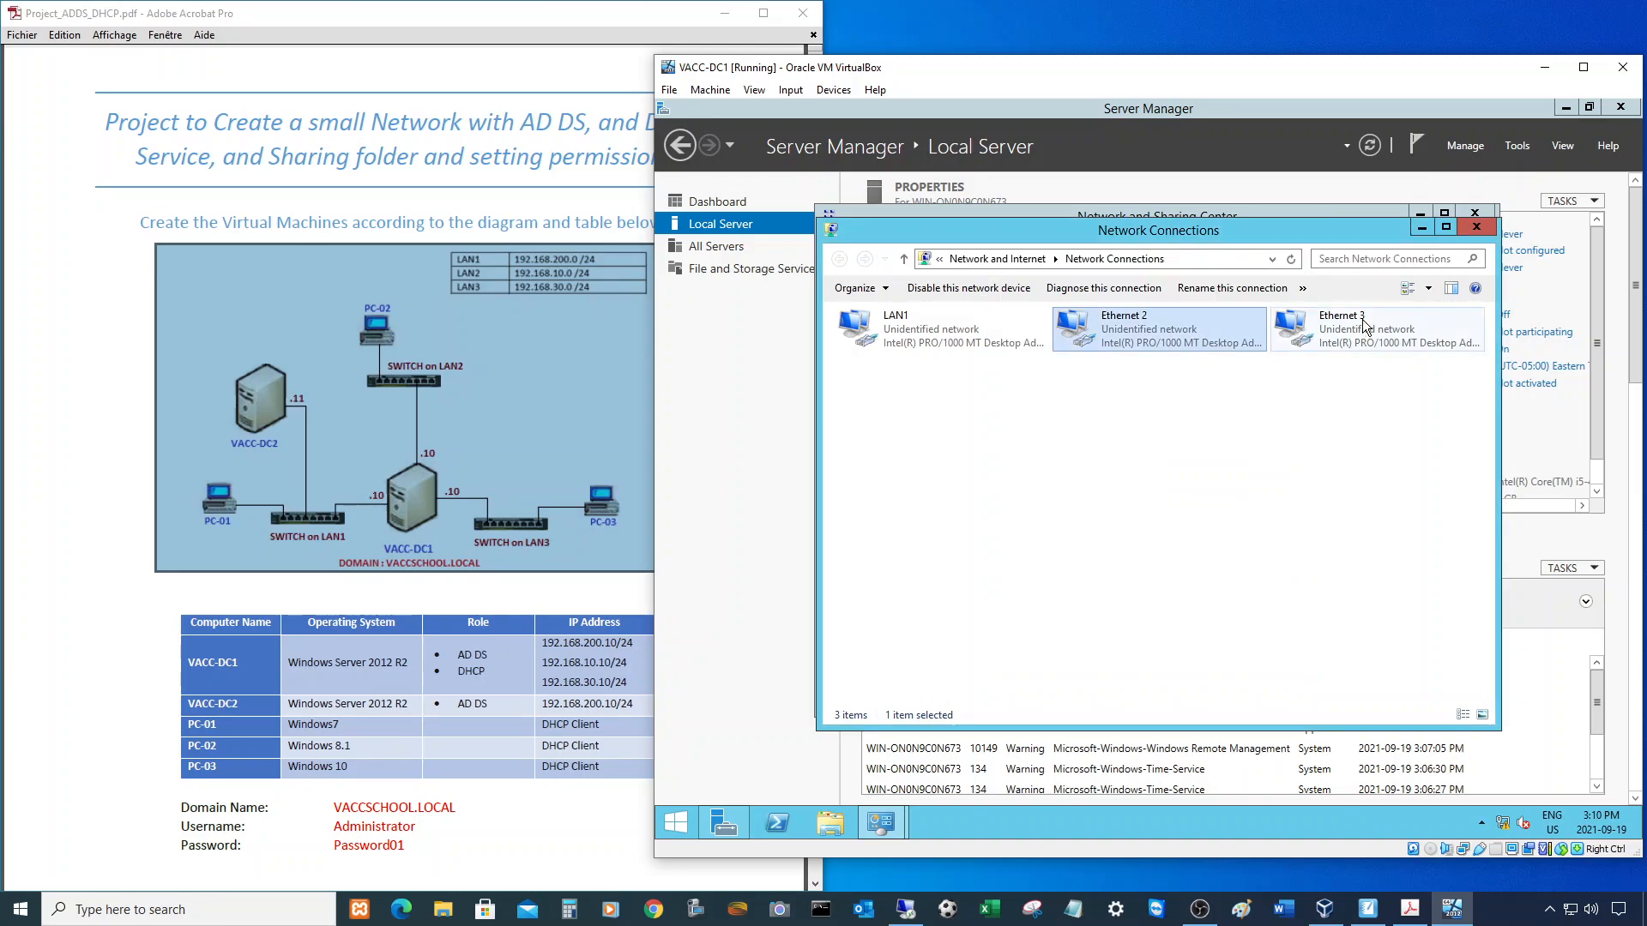
left_click(1365, 326)
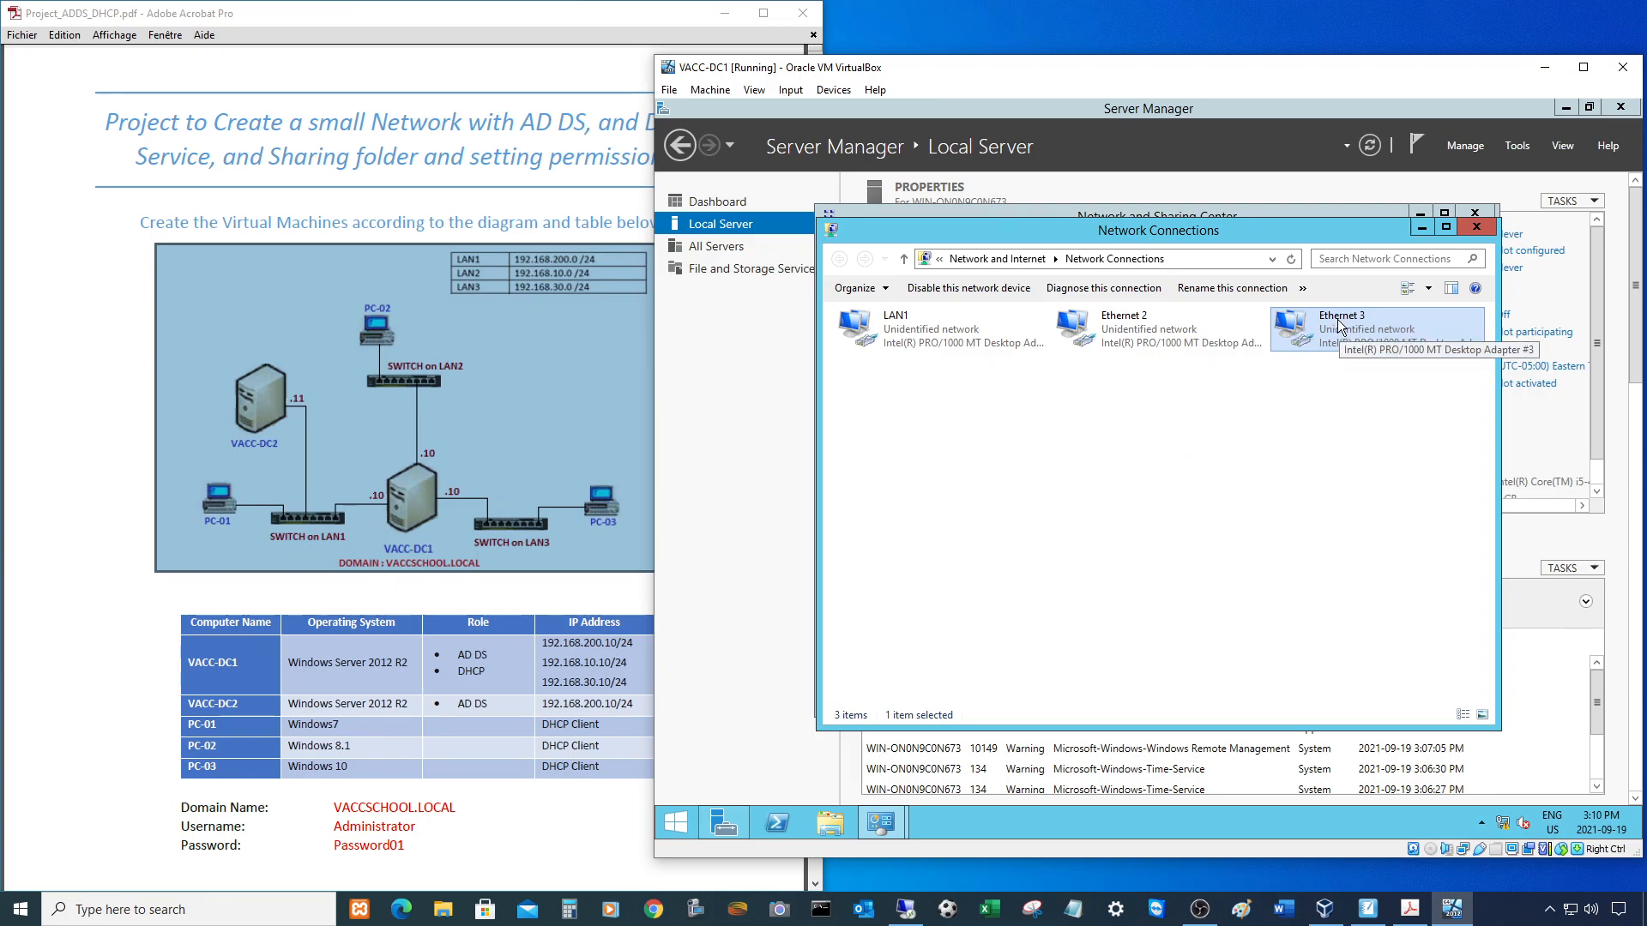
right_click(1338, 320)
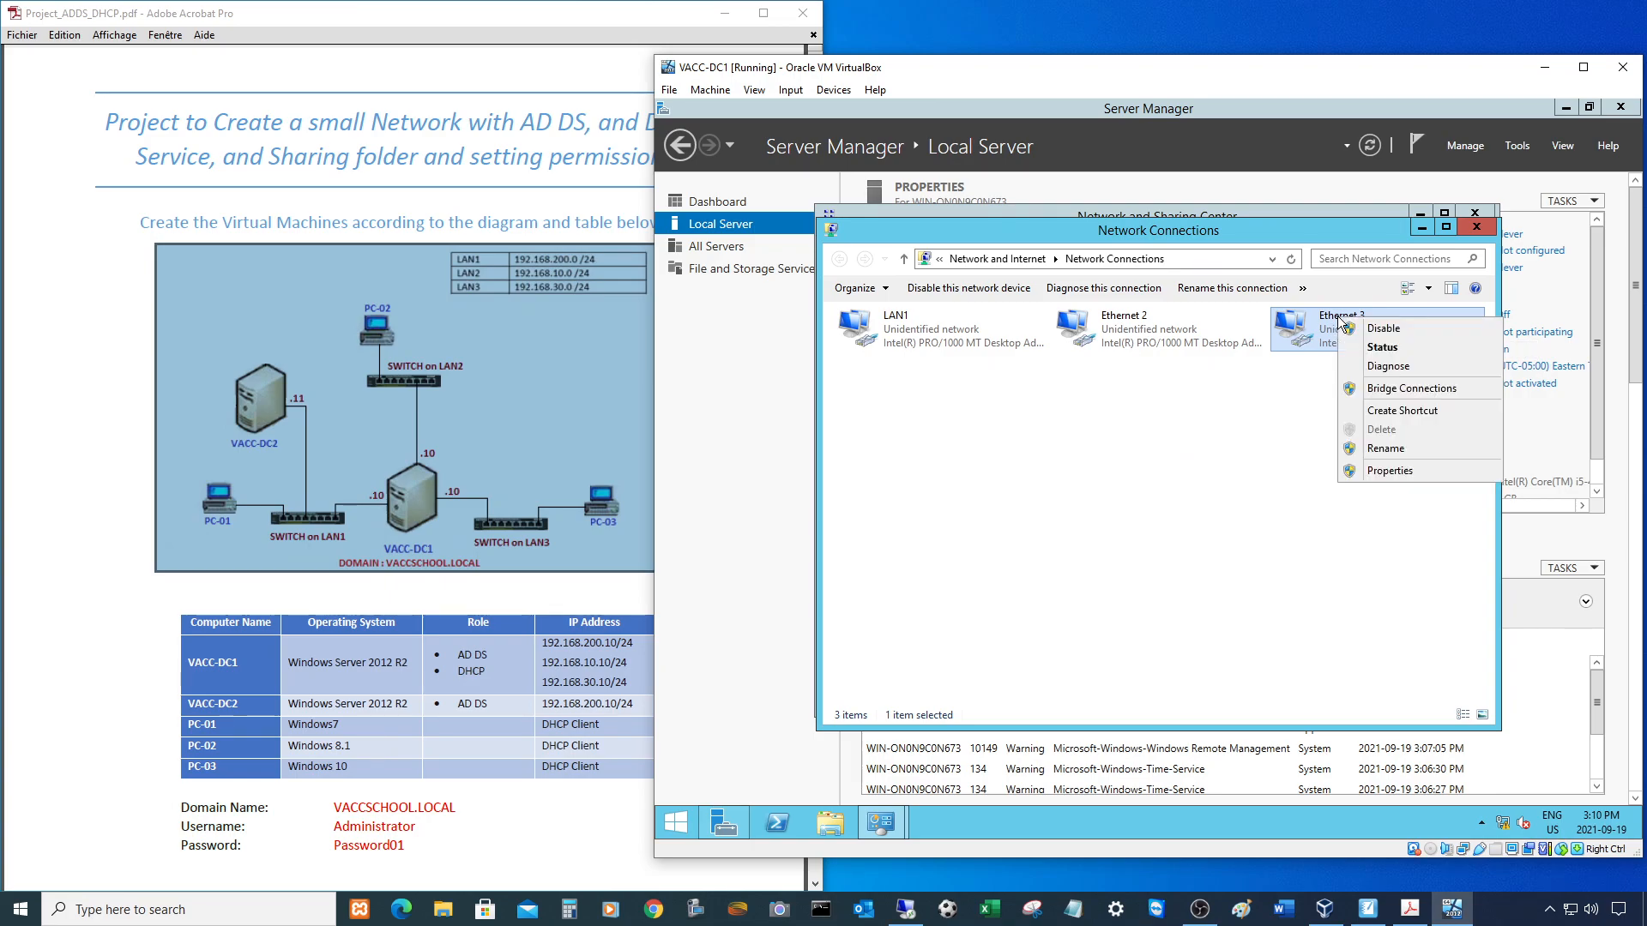
left_click(1372, 348)
left_click(1070, 455)
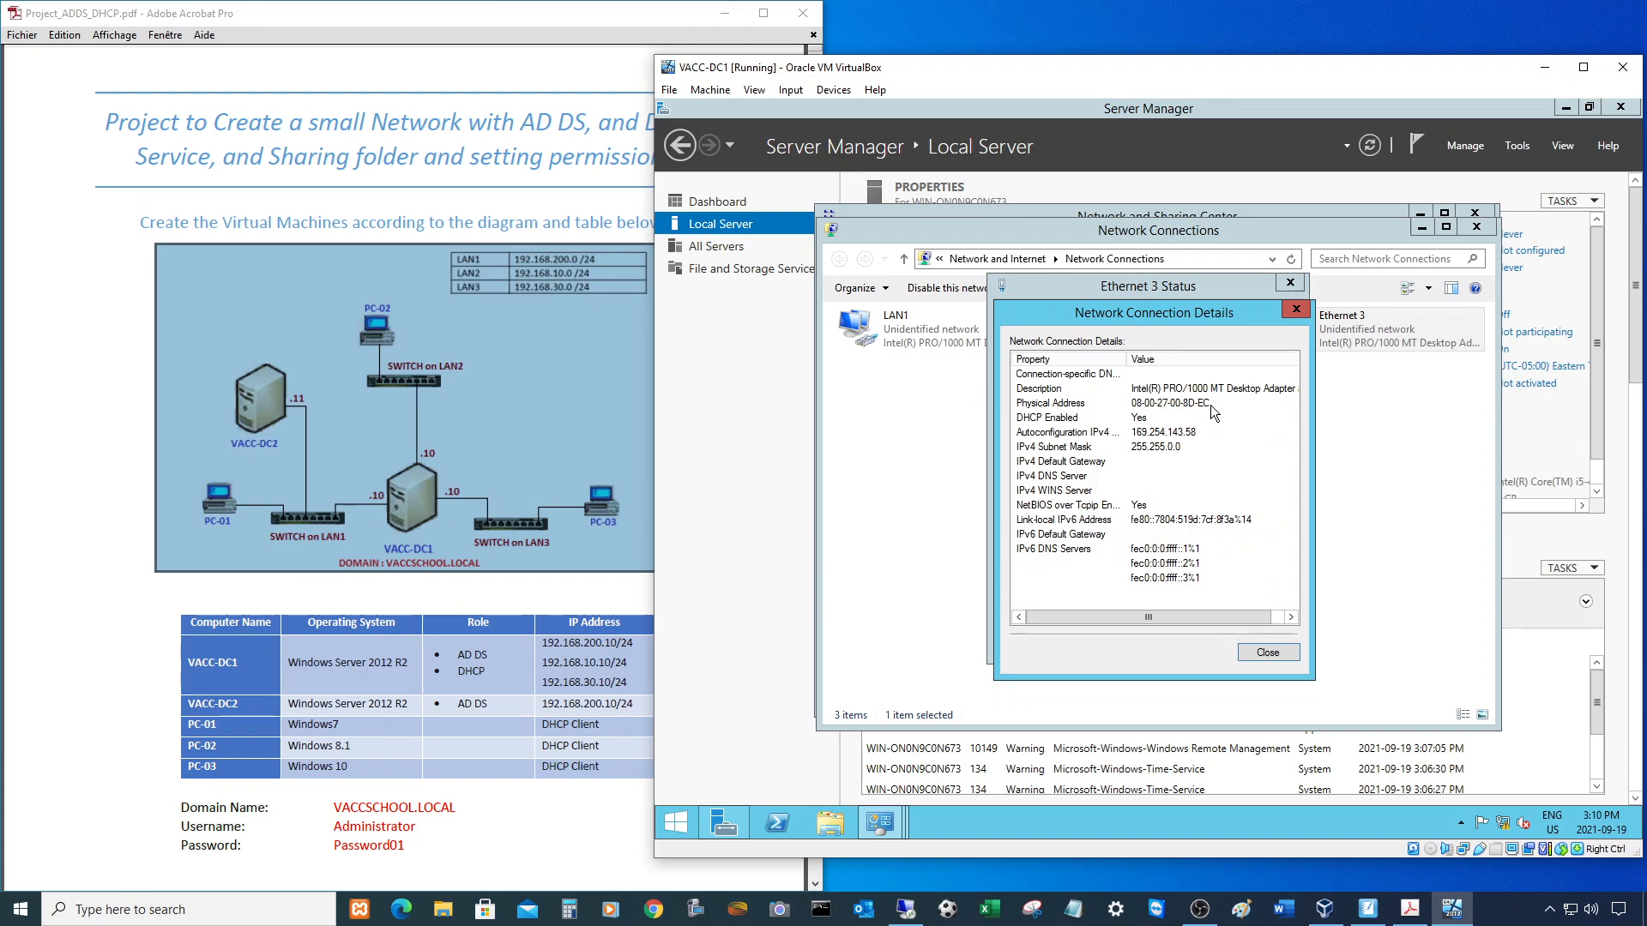
left_click(1168, 387)
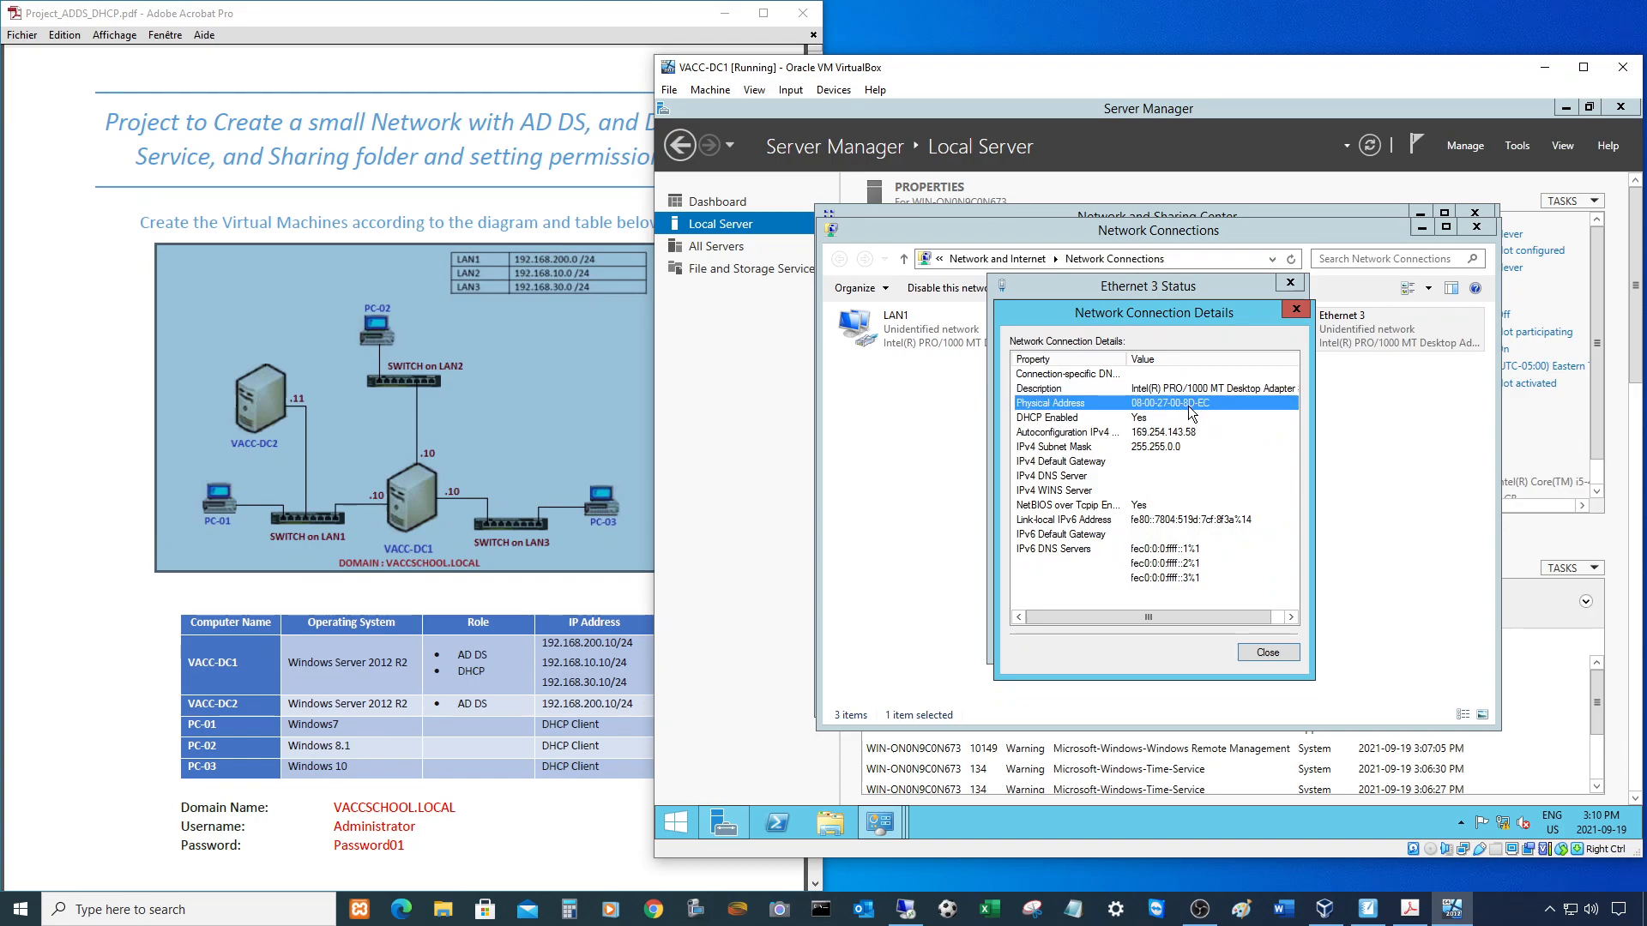
left_click(1266, 652)
left_click(1273, 639)
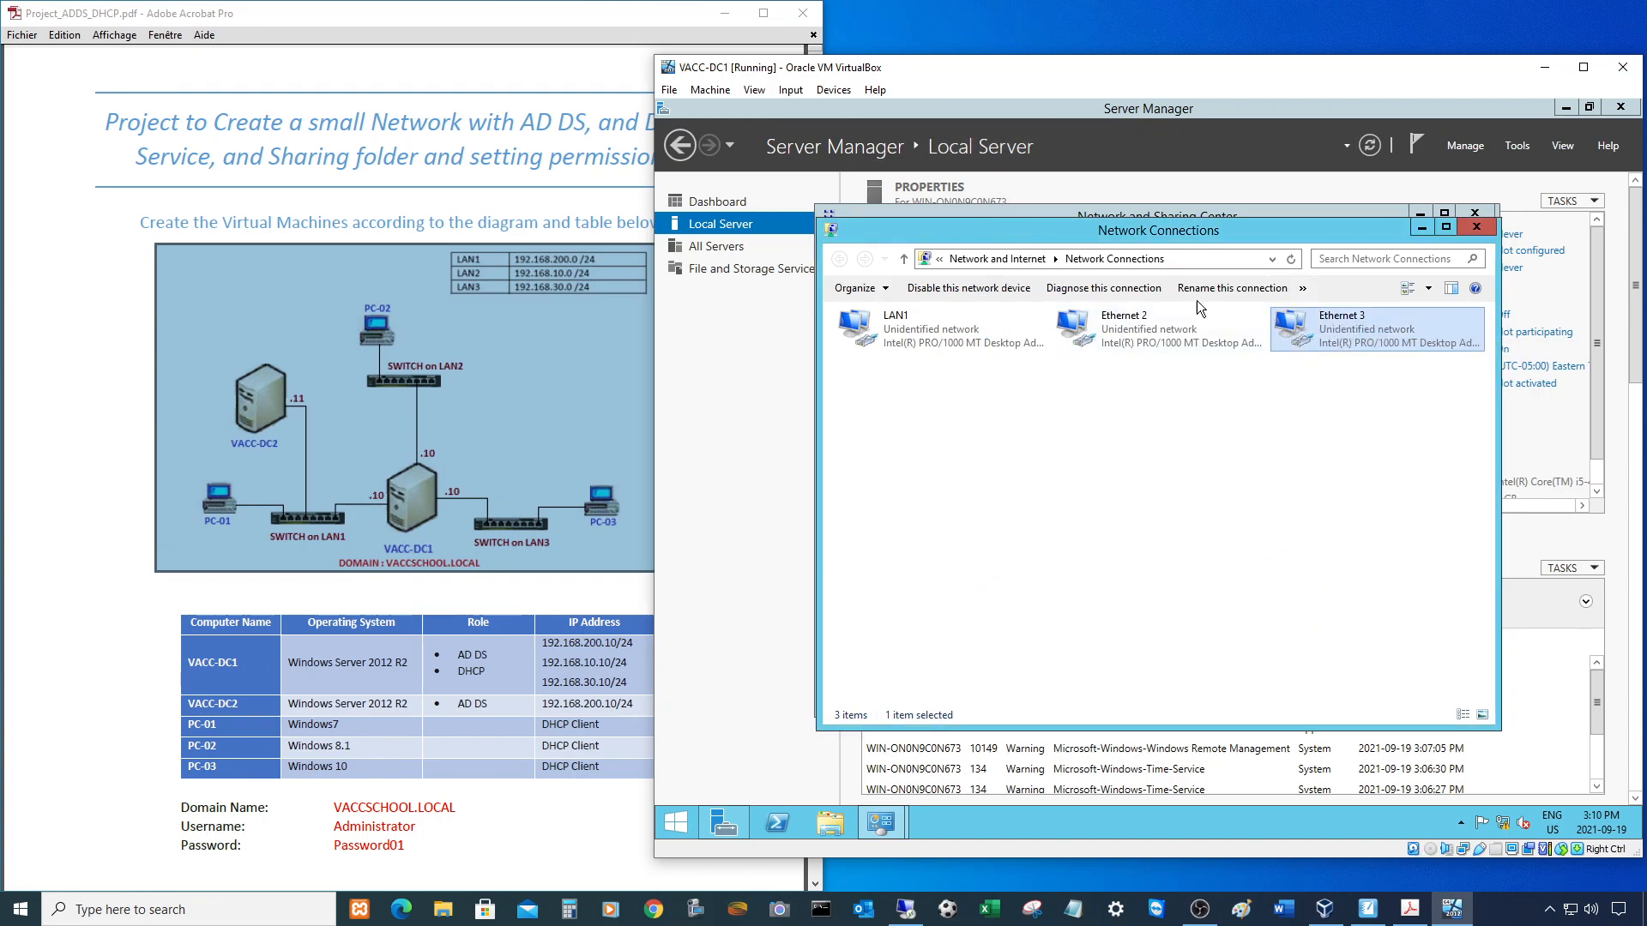
right_click(1325, 323)
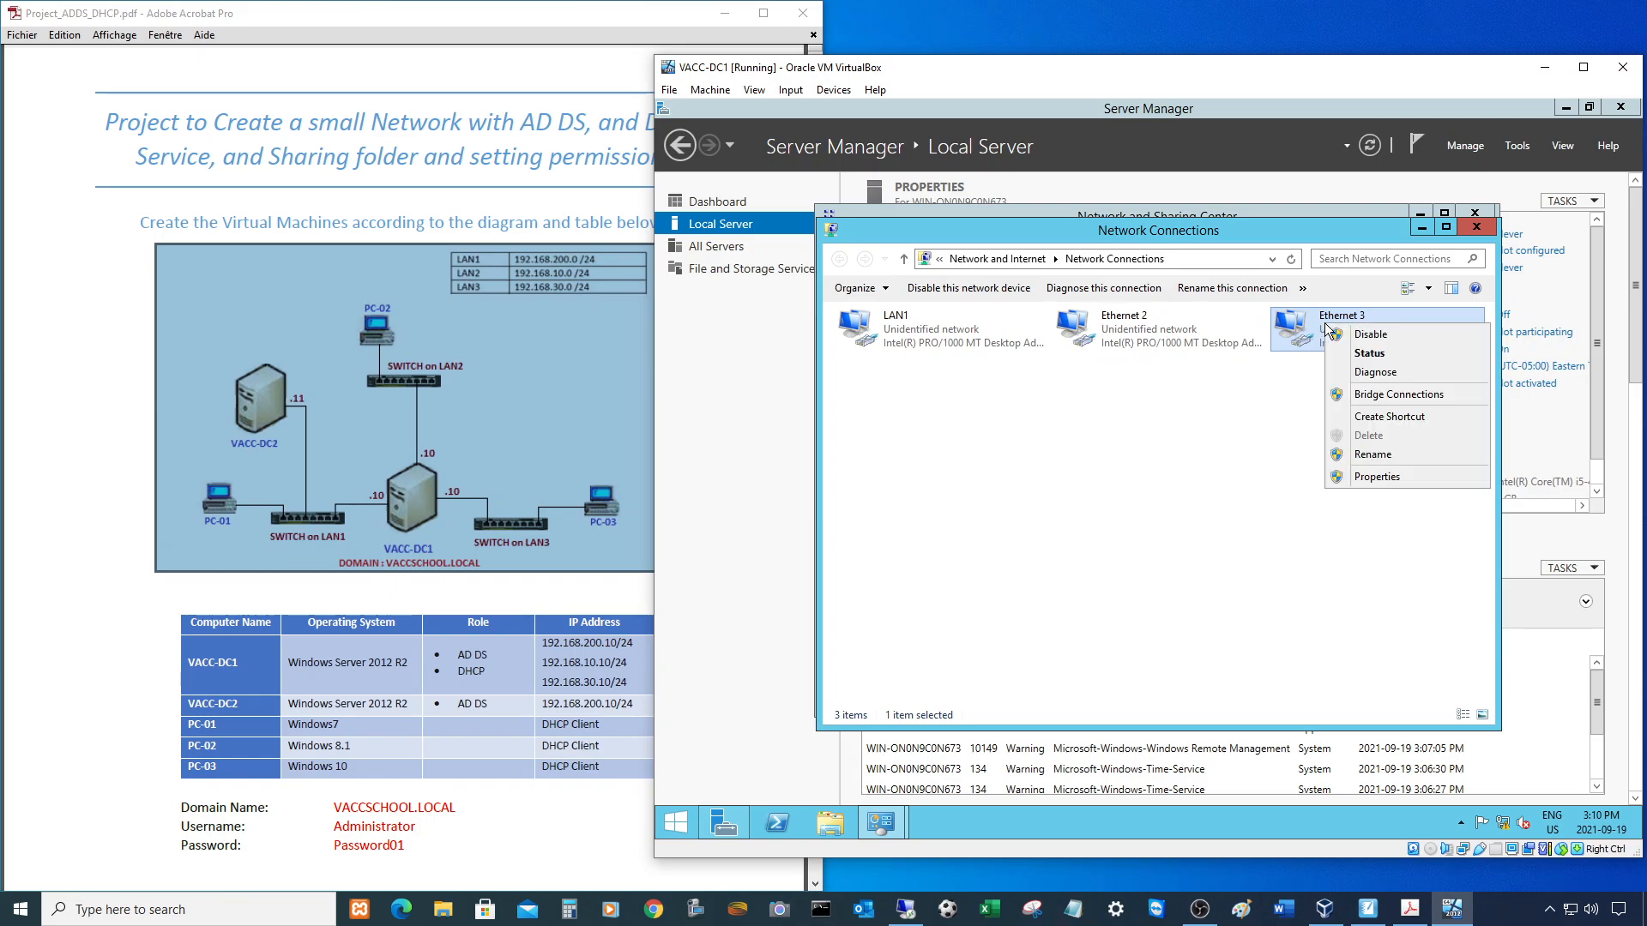
left_click(1373, 354)
left_click(1052, 450)
key("Escape")
left_click(1262, 639)
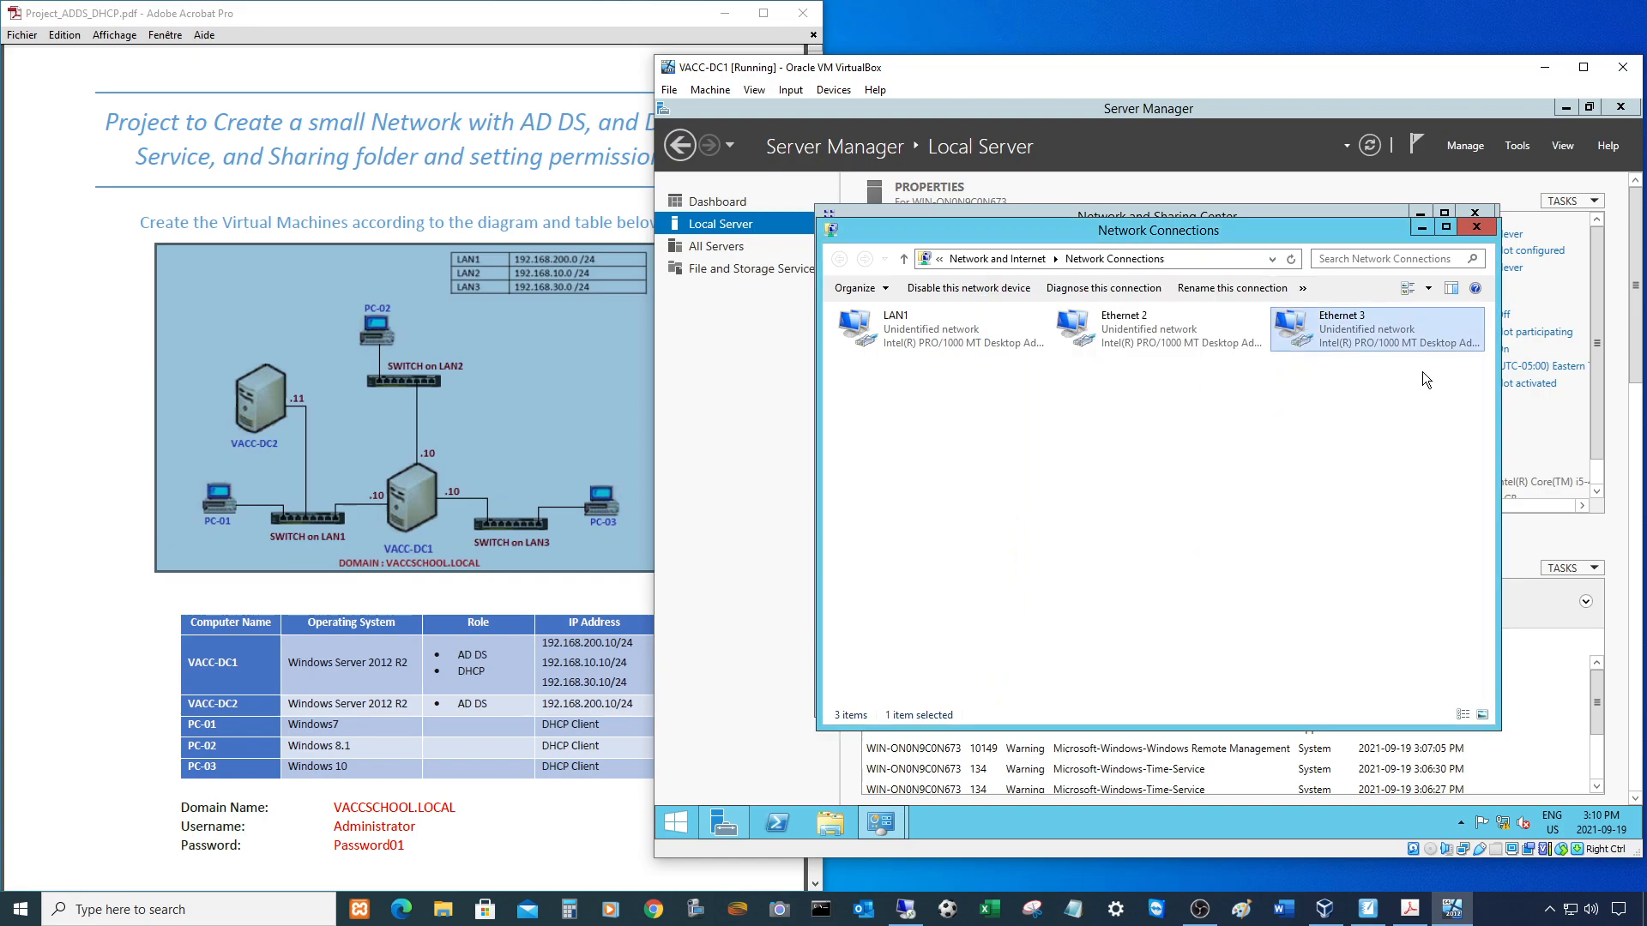
right_click(1328, 326)
- Rename the Ethernet 3 connection to LAN2
left_click(1342, 459)
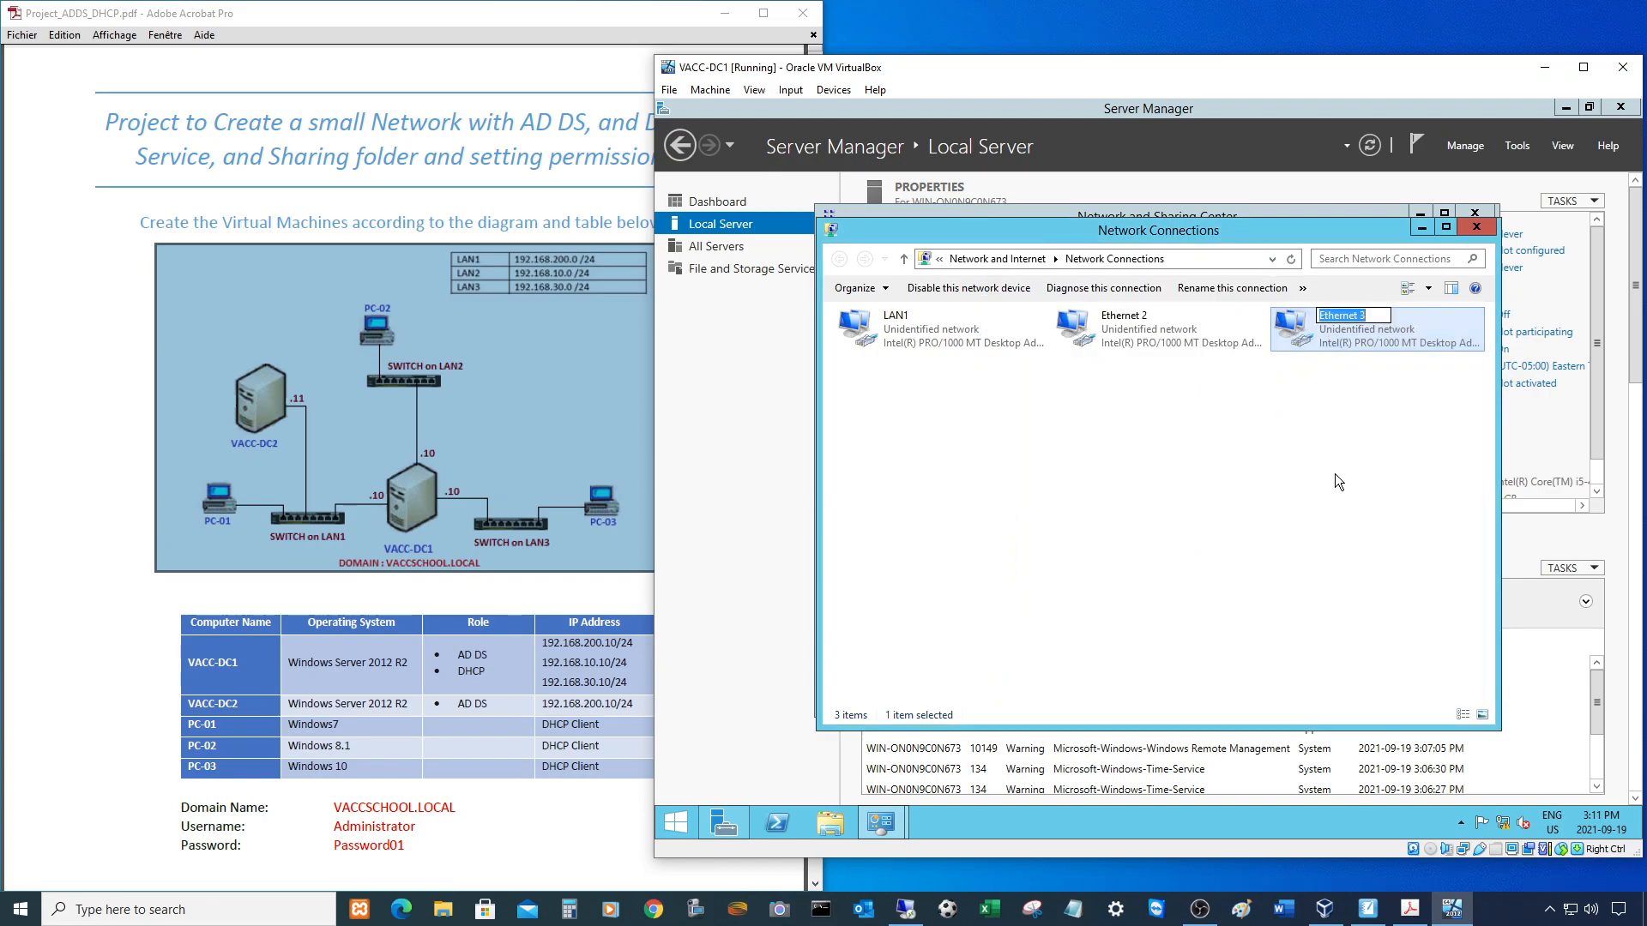
type("LAN2")
left_click(1315, 477)
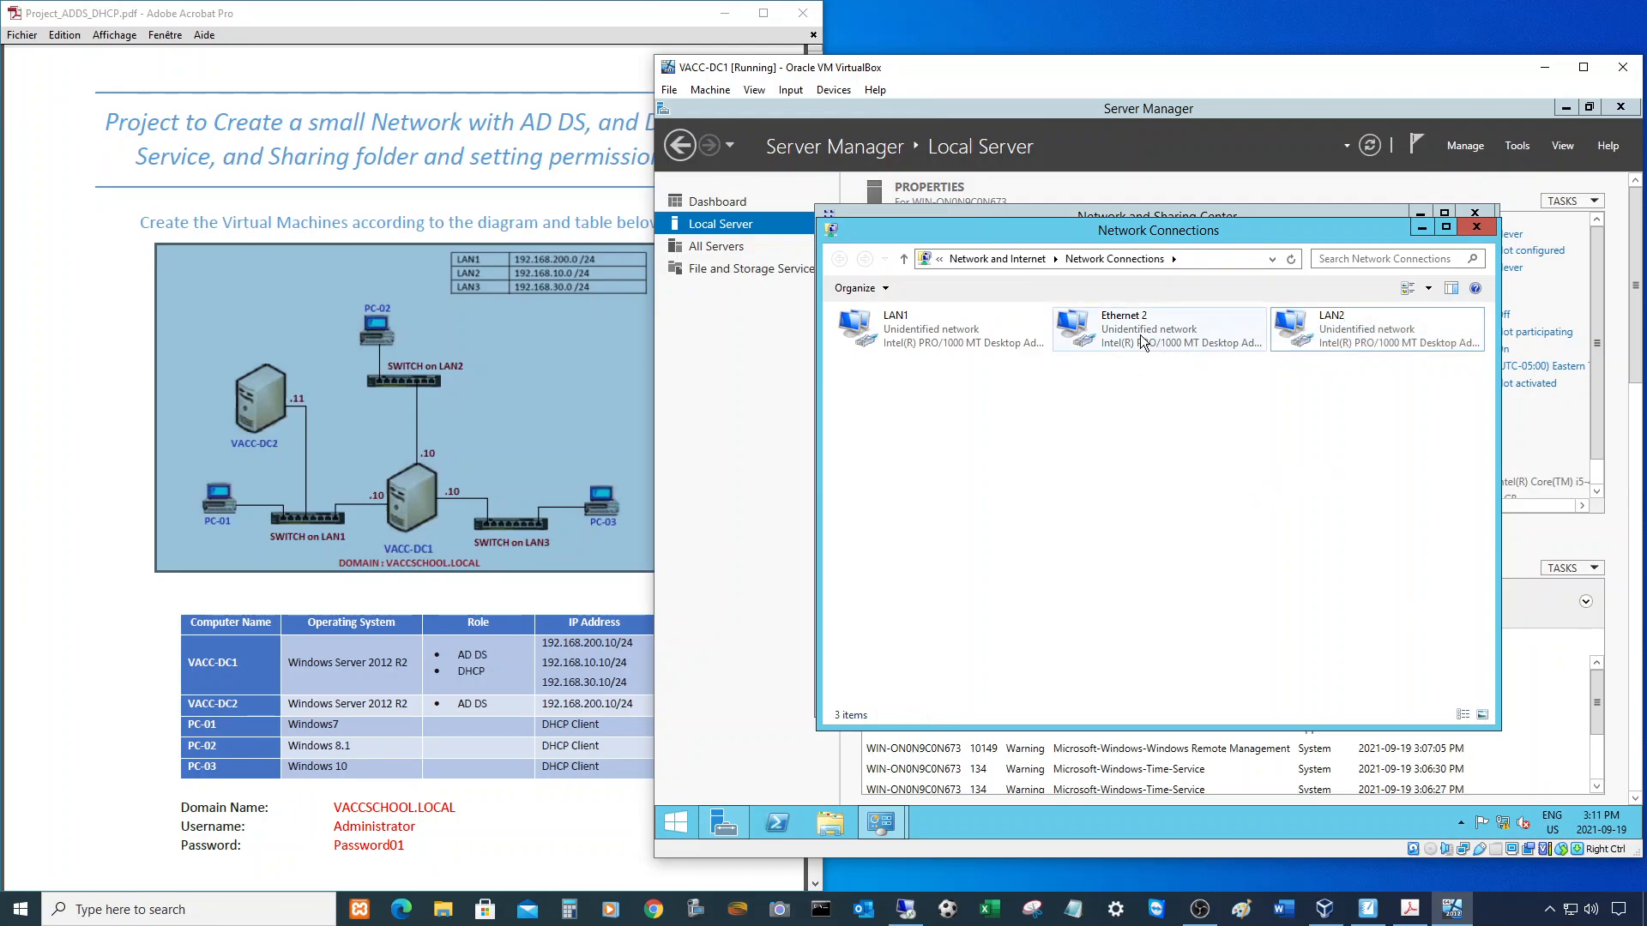
- Check Adapter 3's MAC address in the VM's network settings, closing without changes
left_click(834, 90)
mouse_move(867, 151)
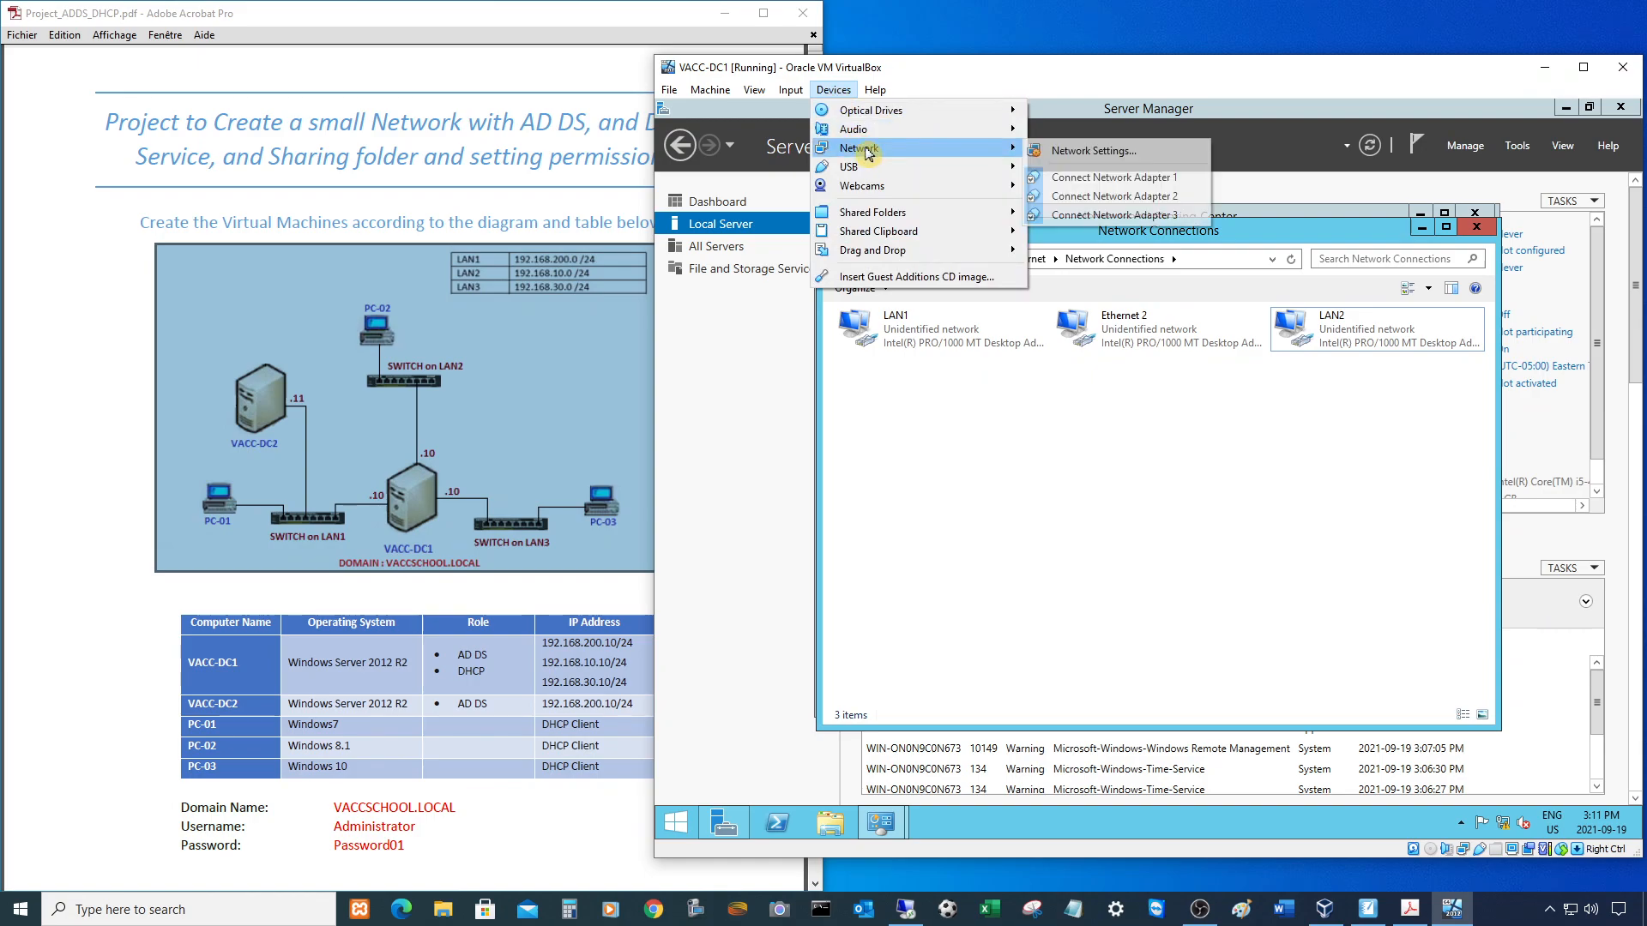
left_click(1087, 154)
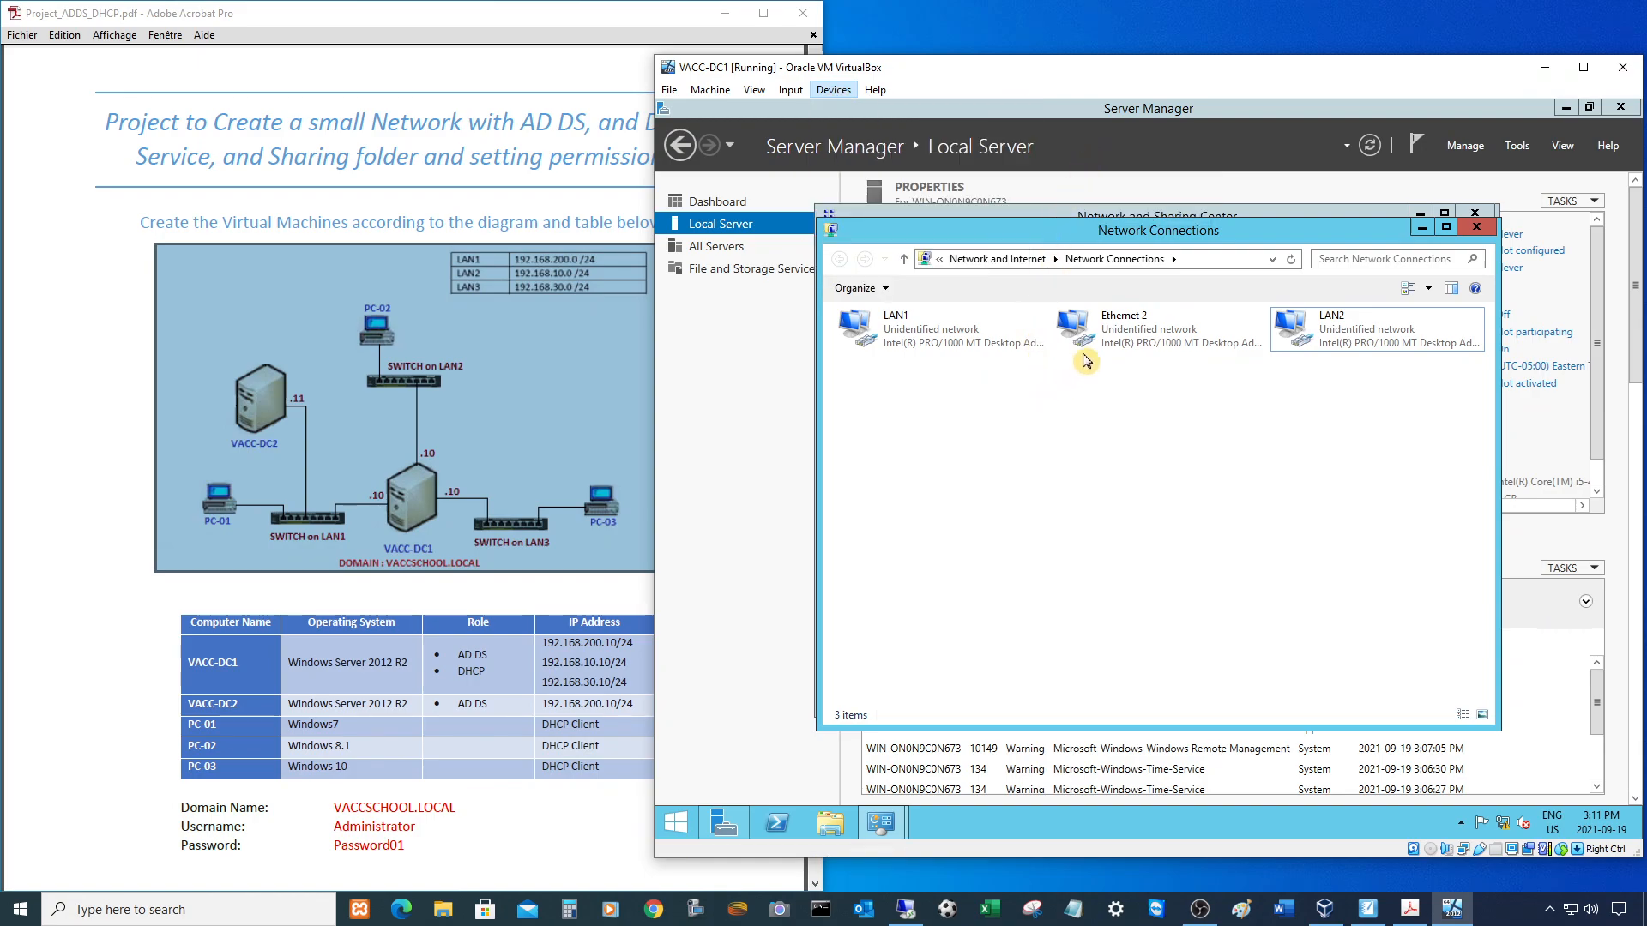
left_click(1138, 310)
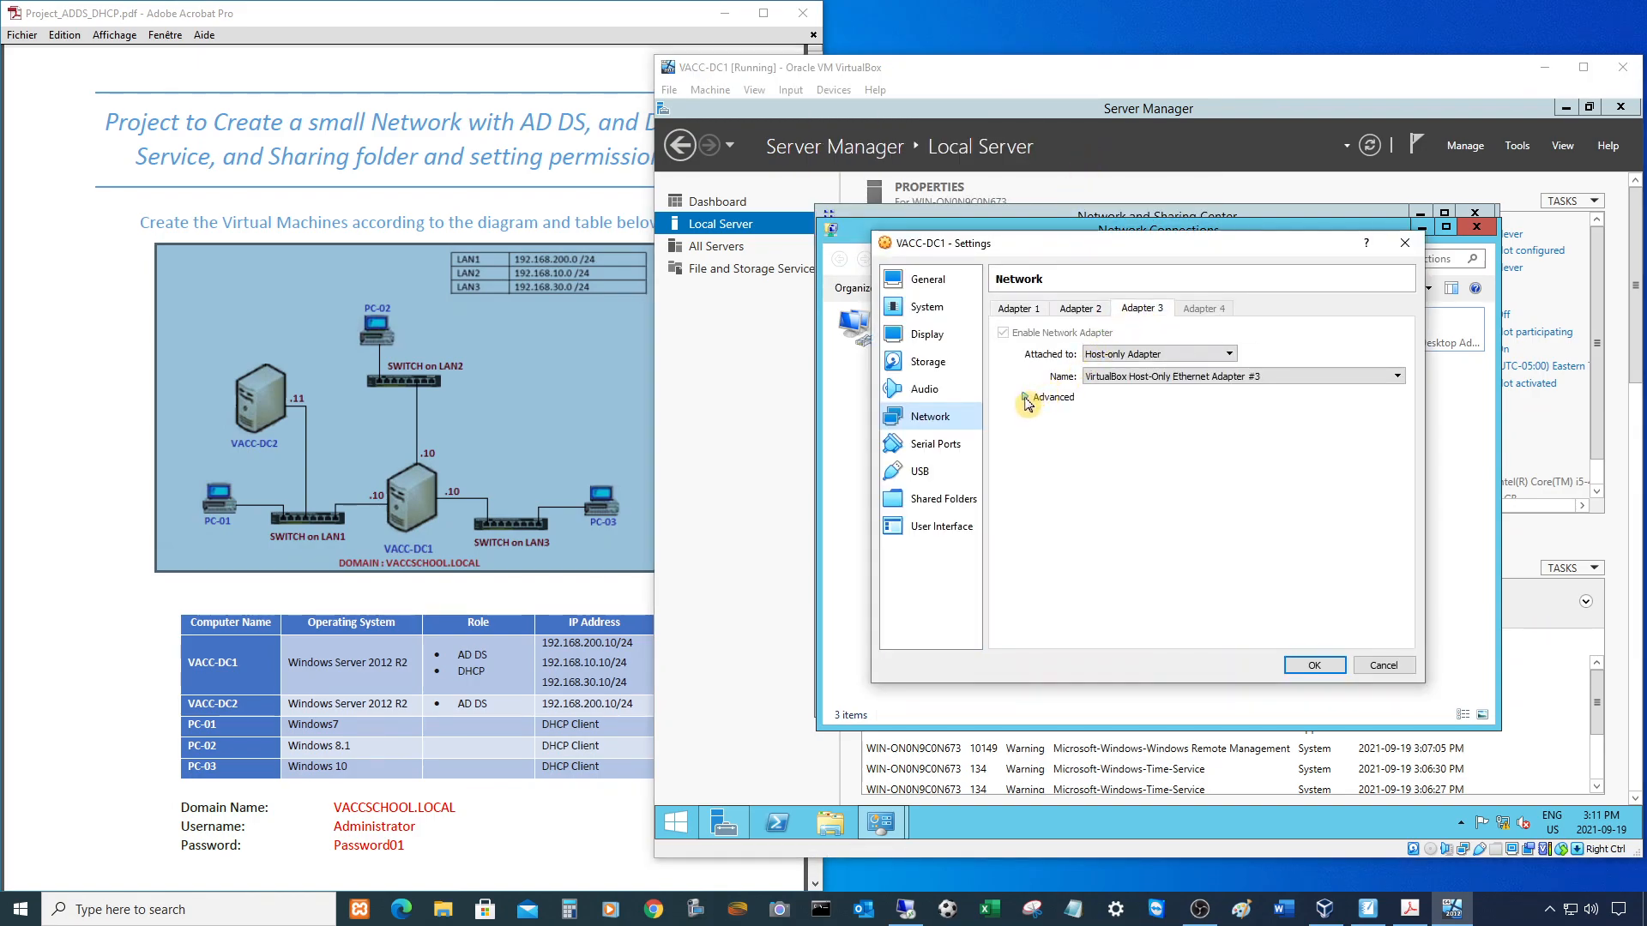
left_click(1048, 393)
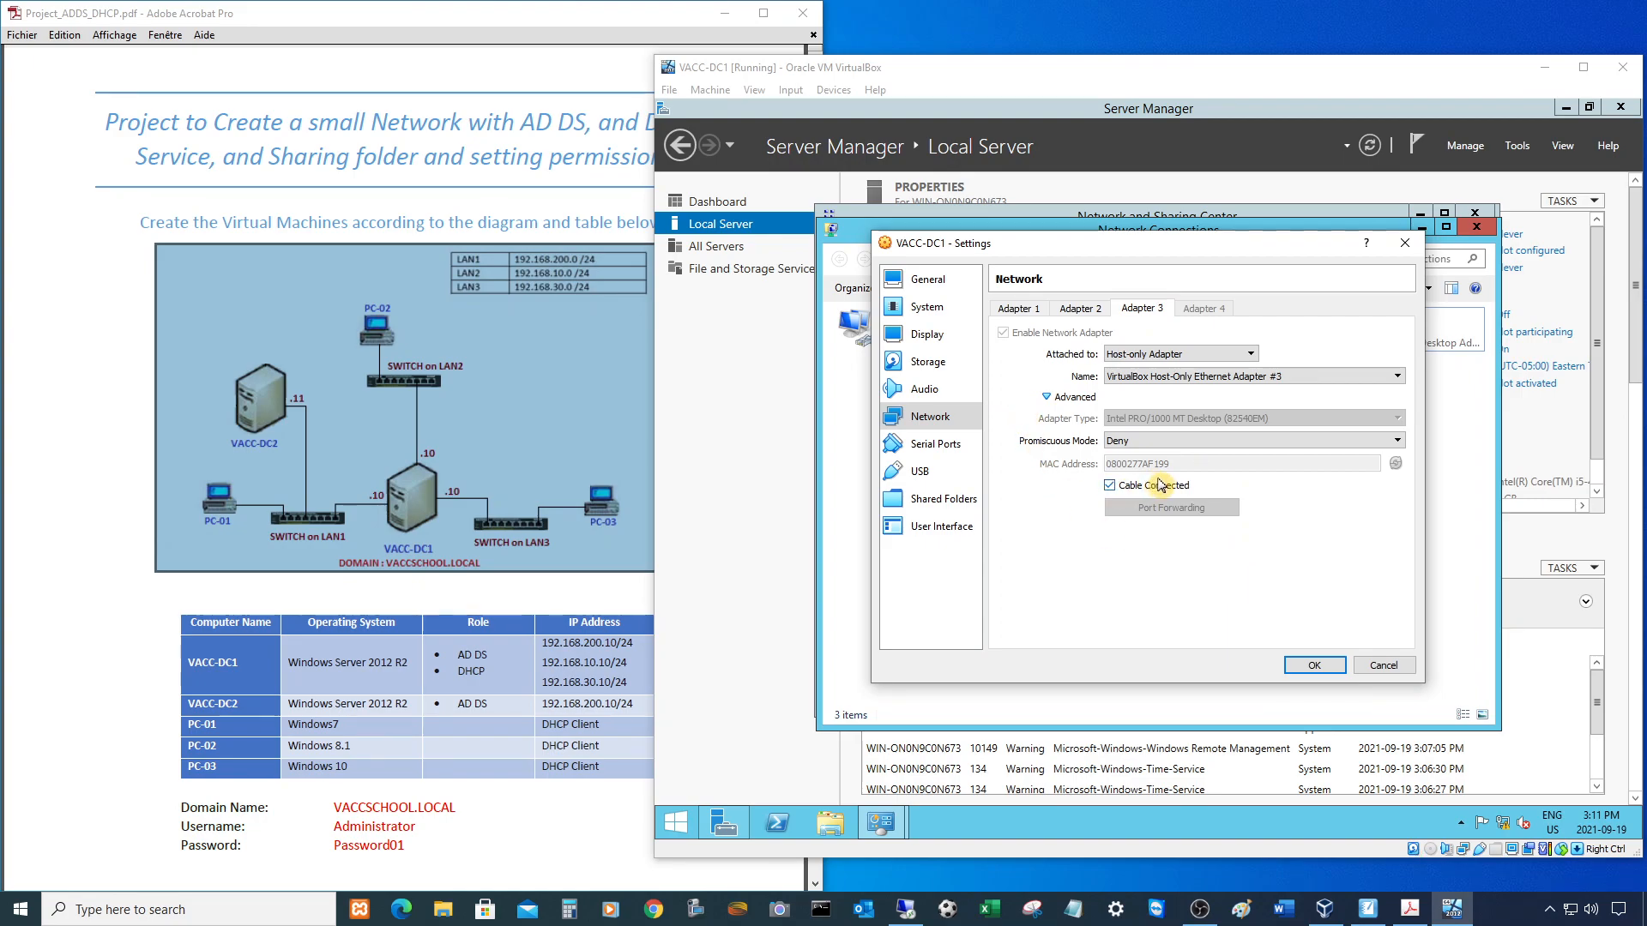
left_click(1382, 665)
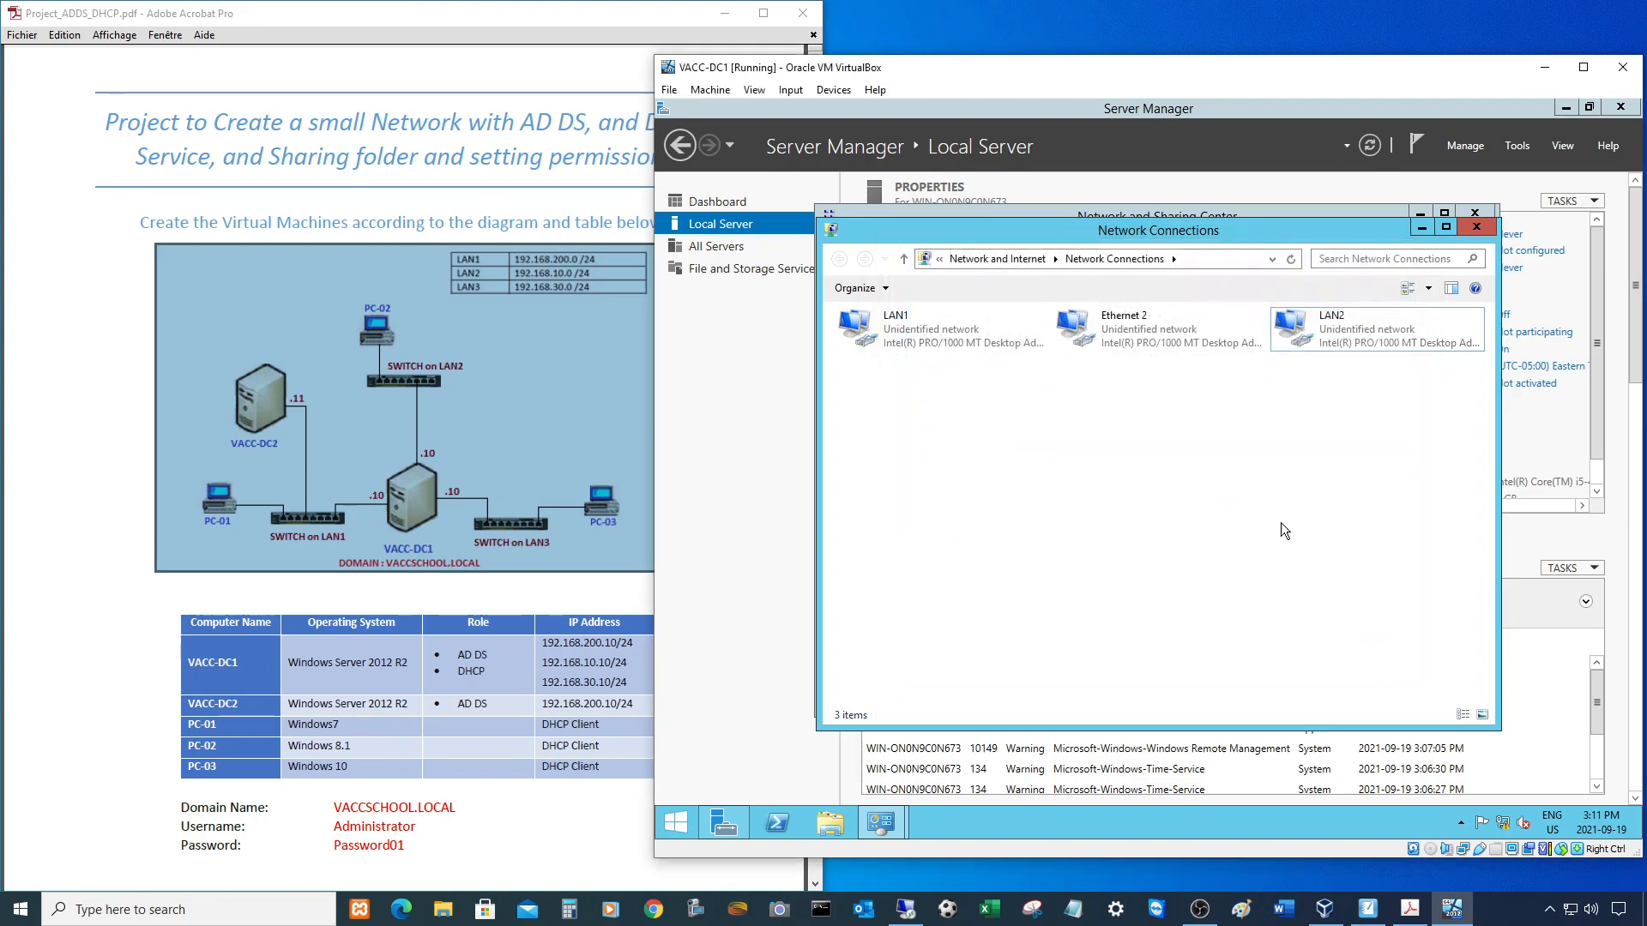
- Compare Ethernet 2's physical address in its connection details
right_click(1110, 322)
left_click(1143, 359)
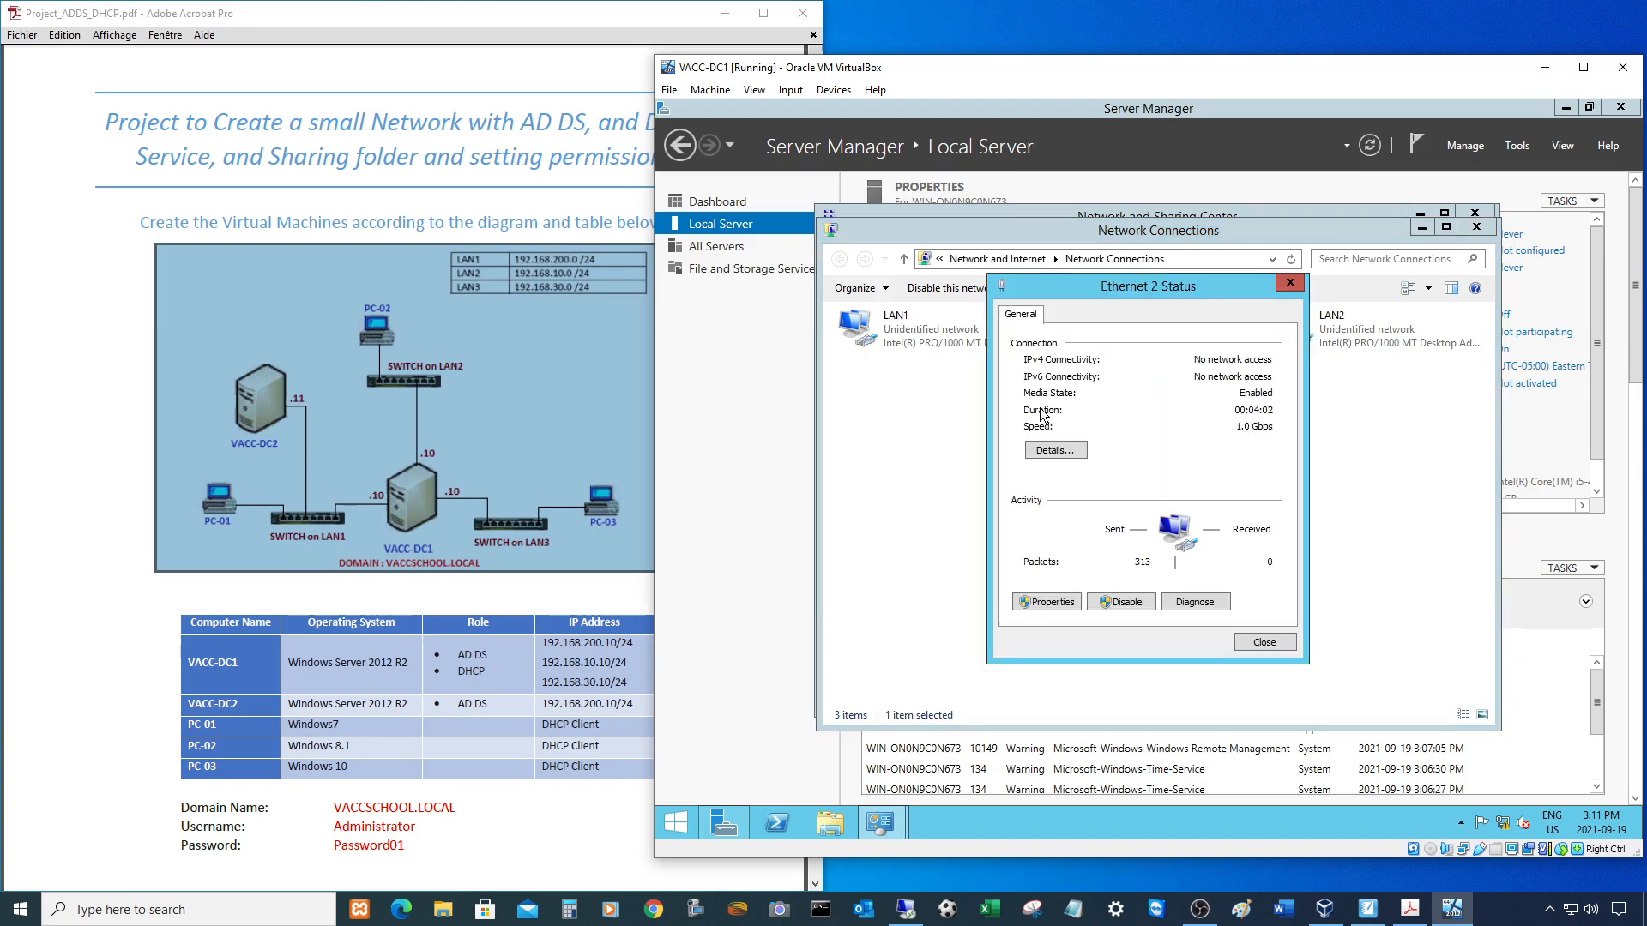
left_click(1062, 450)
left_click(1192, 403)
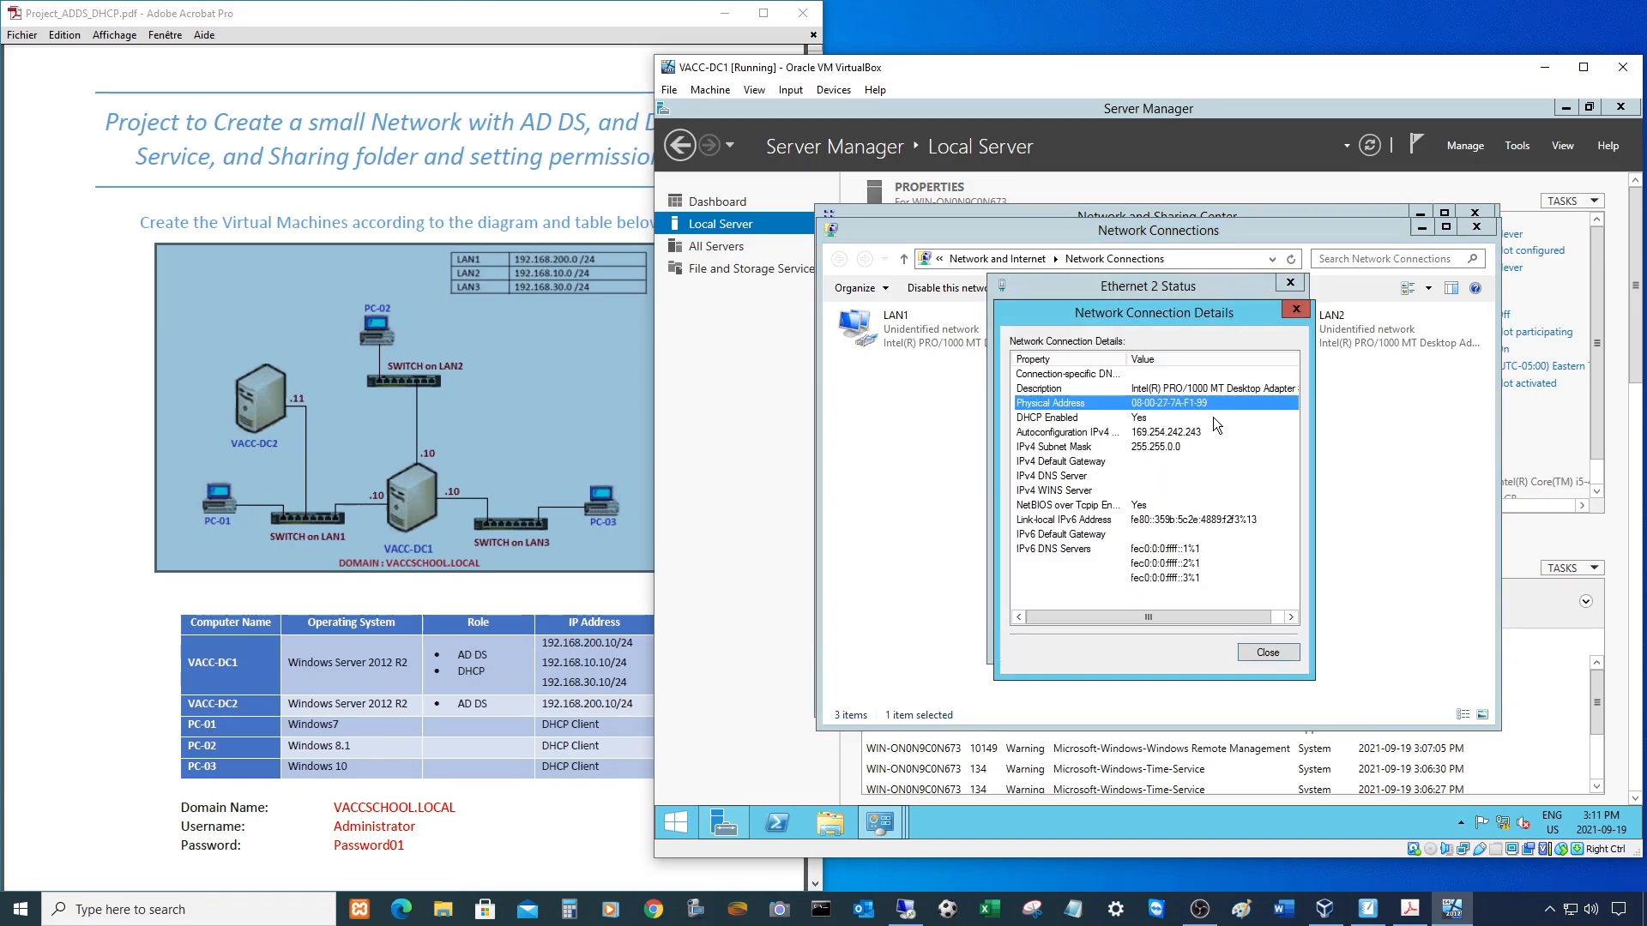
left_click(1277, 650)
left_click(1269, 644)
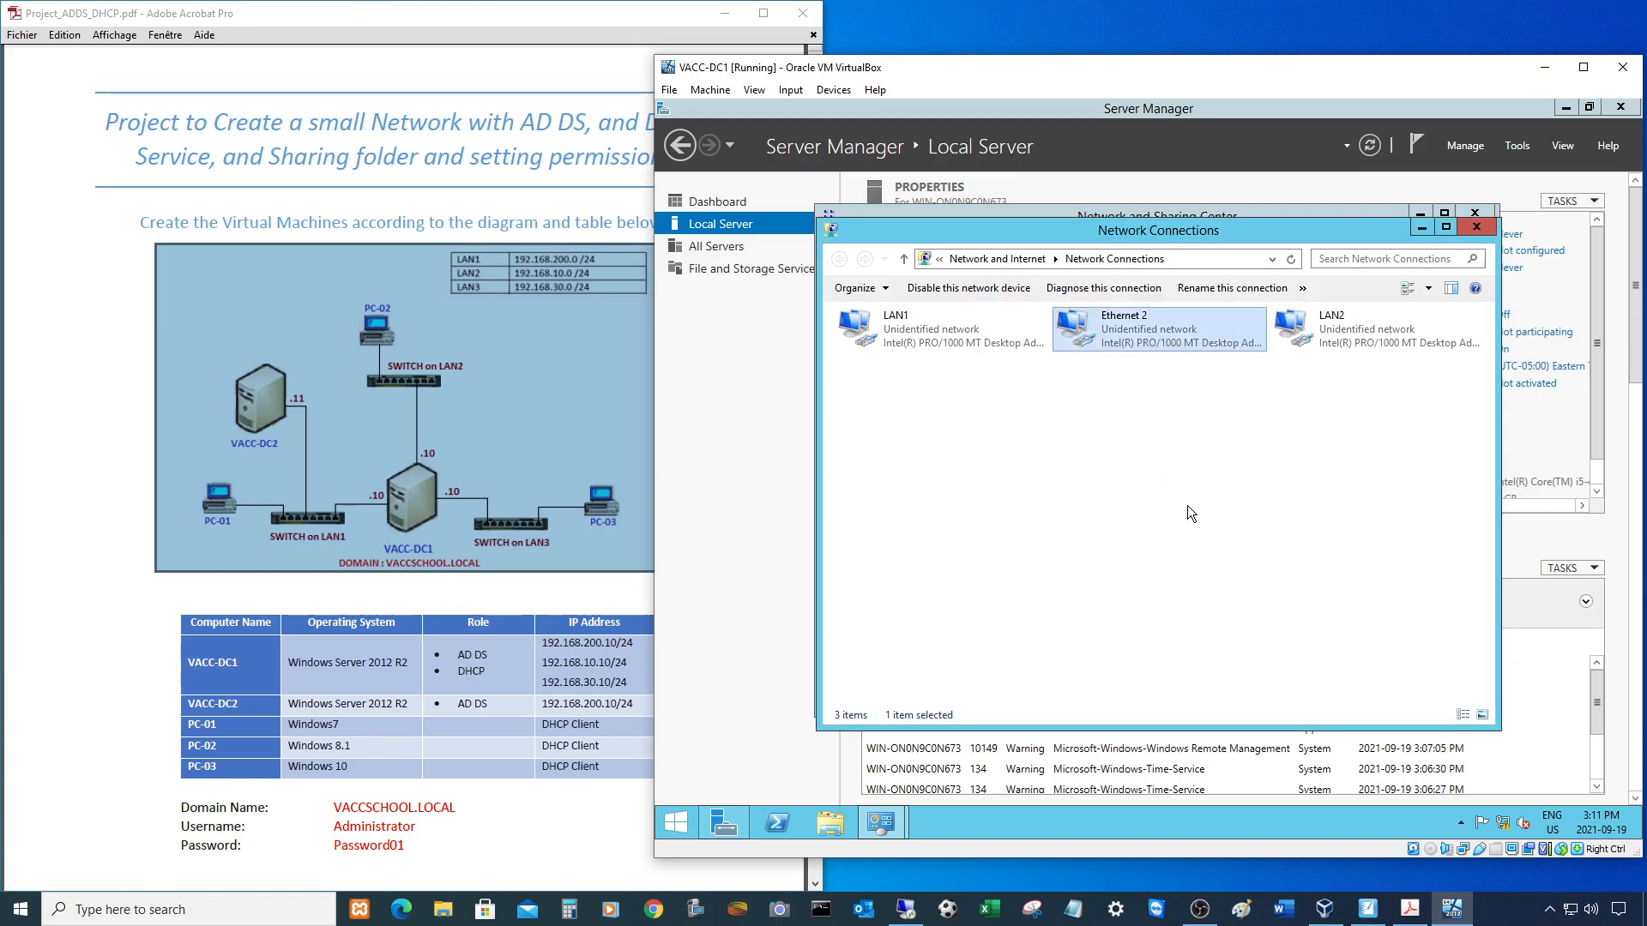
- Rename the Ethernet 2 connection to LAN3
right_click(1129, 330)
left_click(1167, 435)
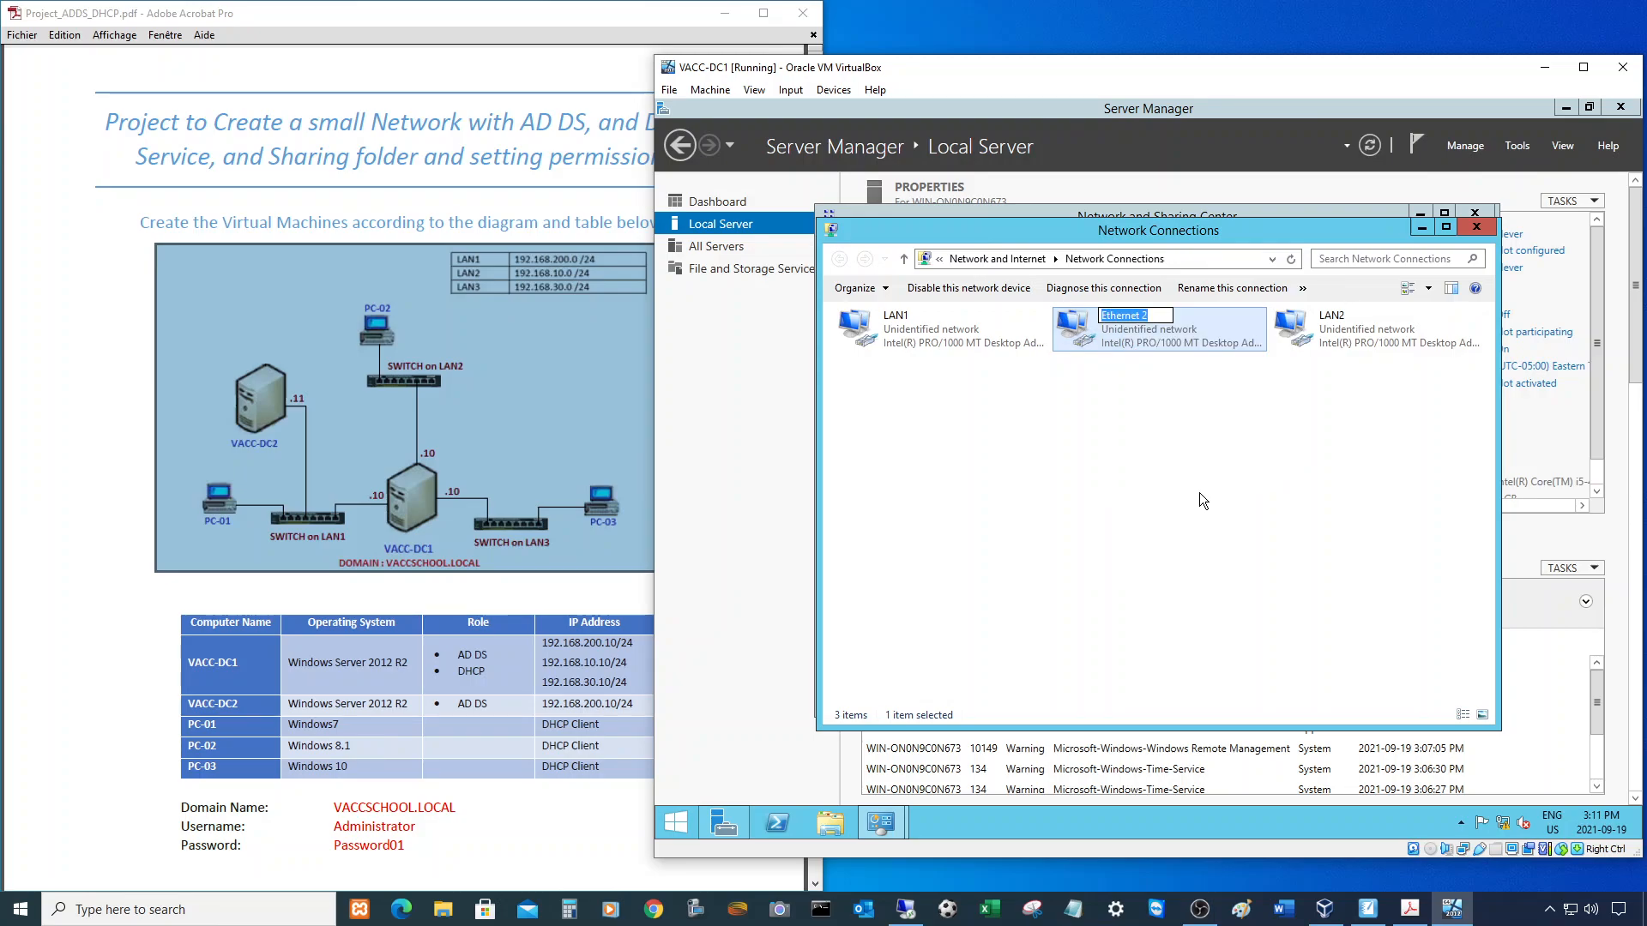
type("LAN3")
key("Return")
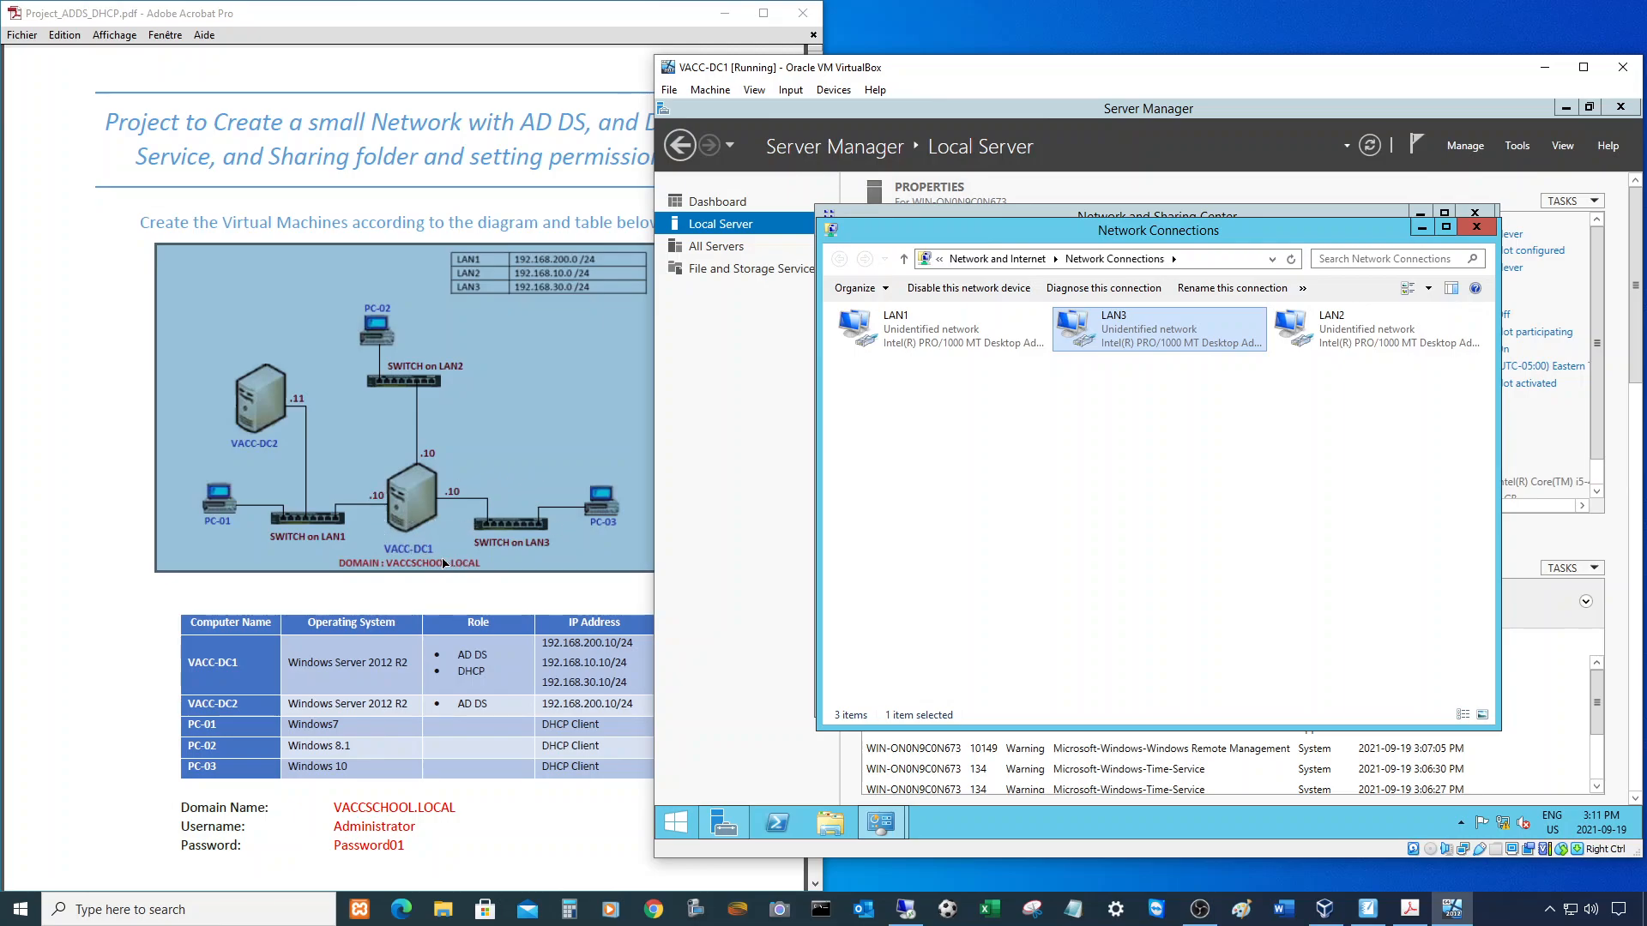
- Reopen Network and Sharing Center from the tray, open LAN1's IPv4 properties, then show the project PDF
left_click(1475, 228)
left_click(1475, 214)
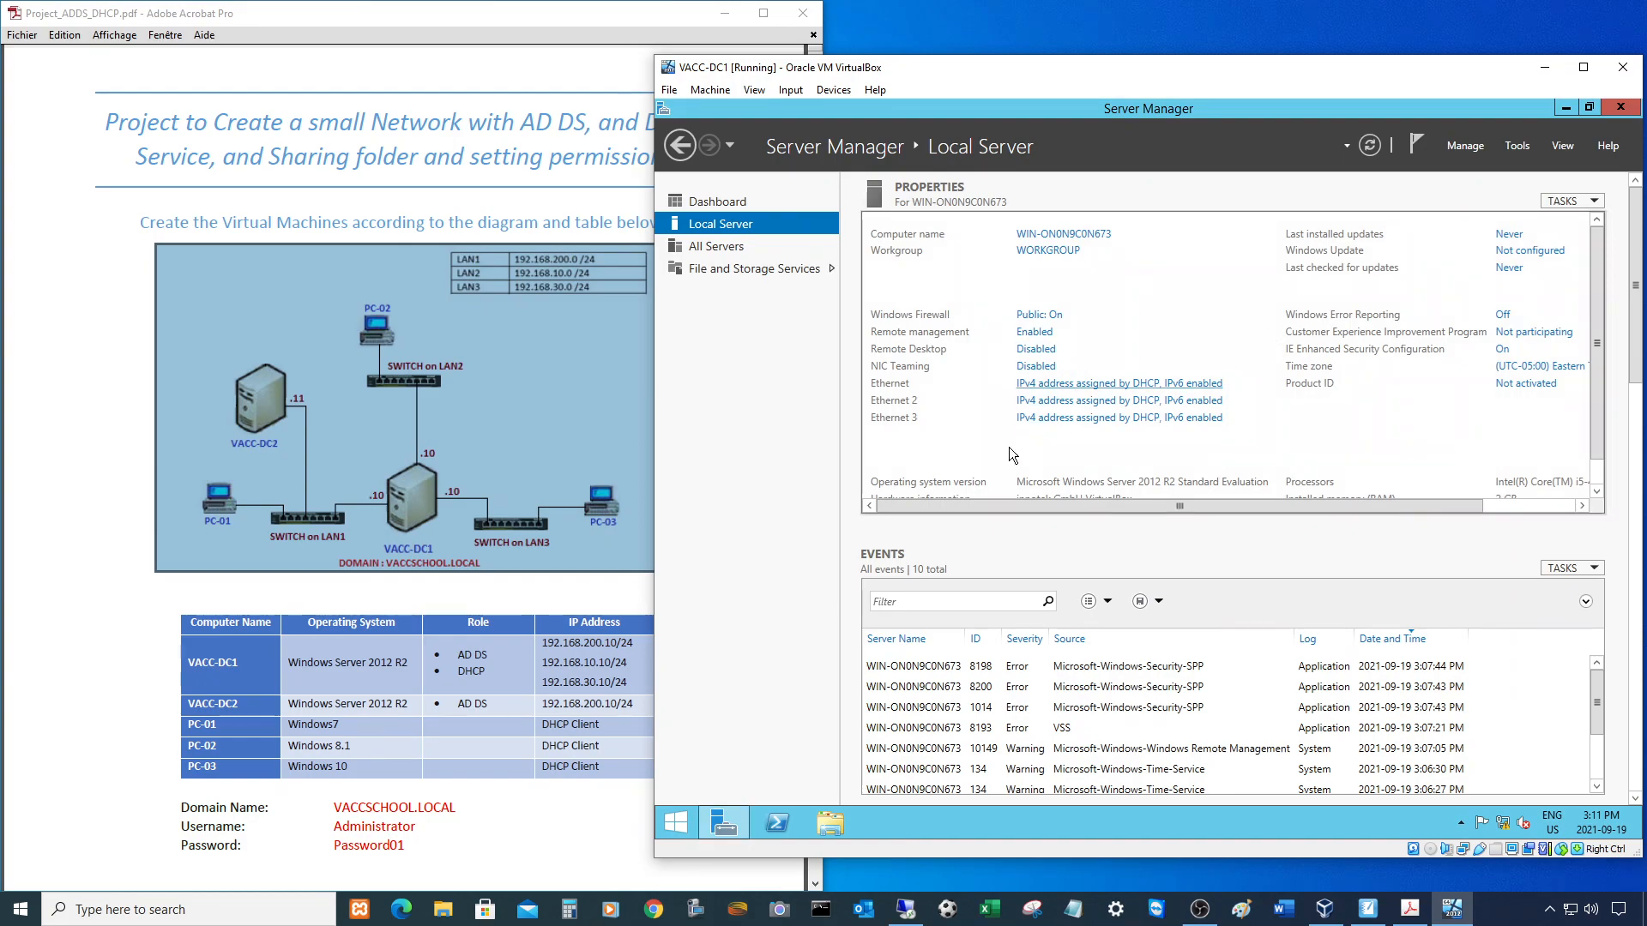
right_click(1503, 824)
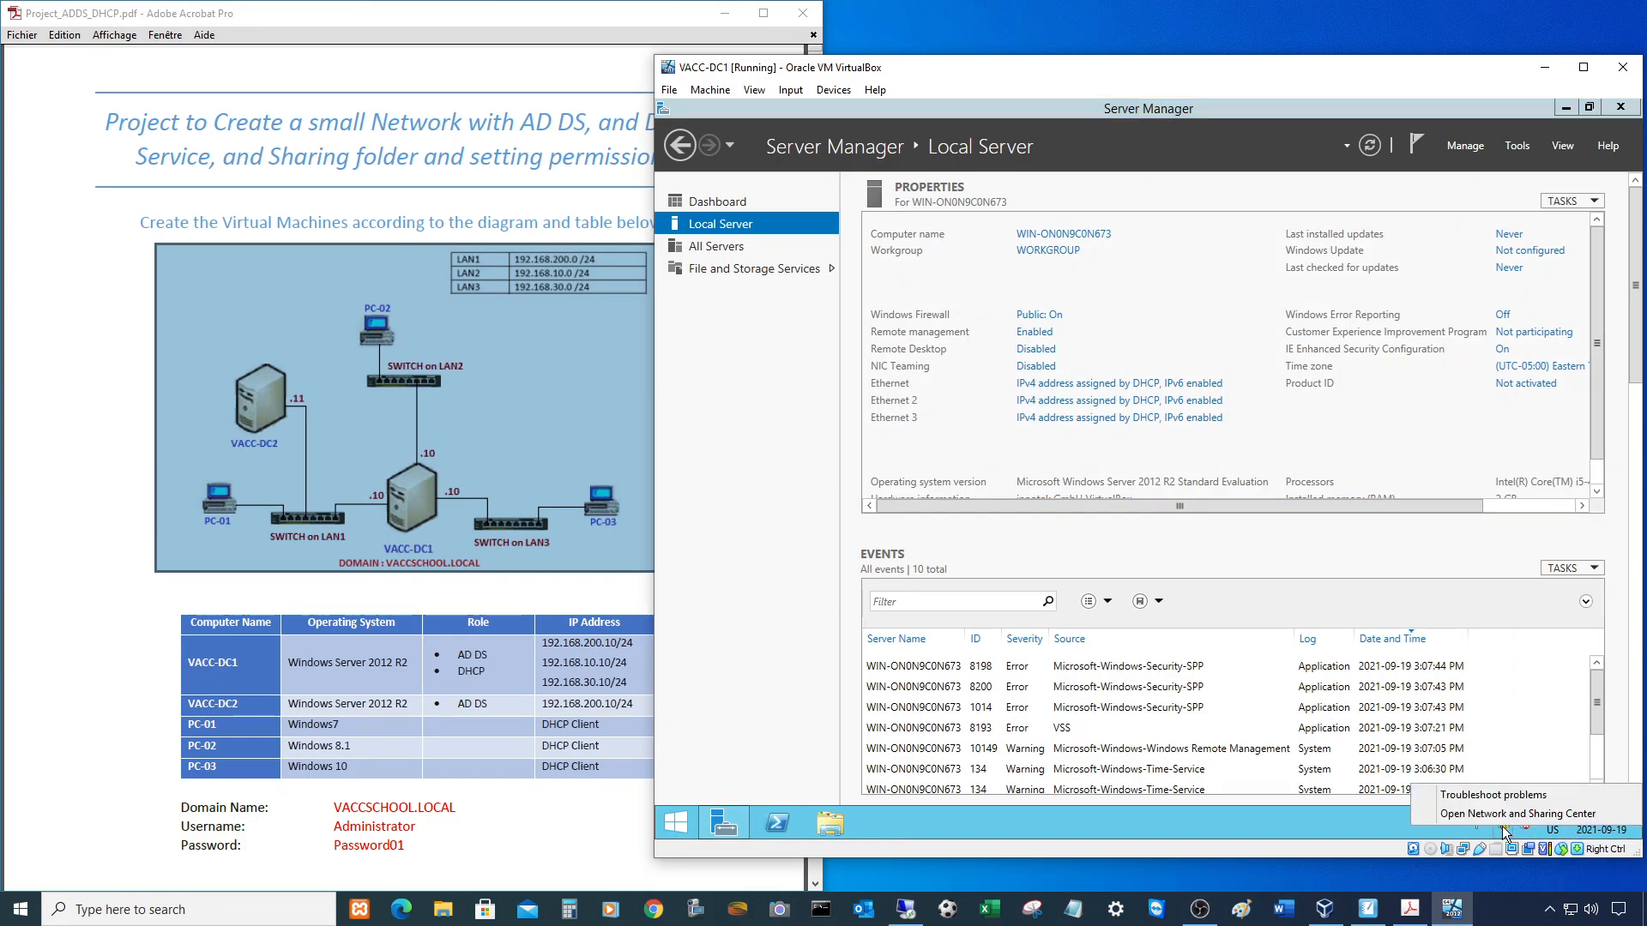
left_click(1491, 815)
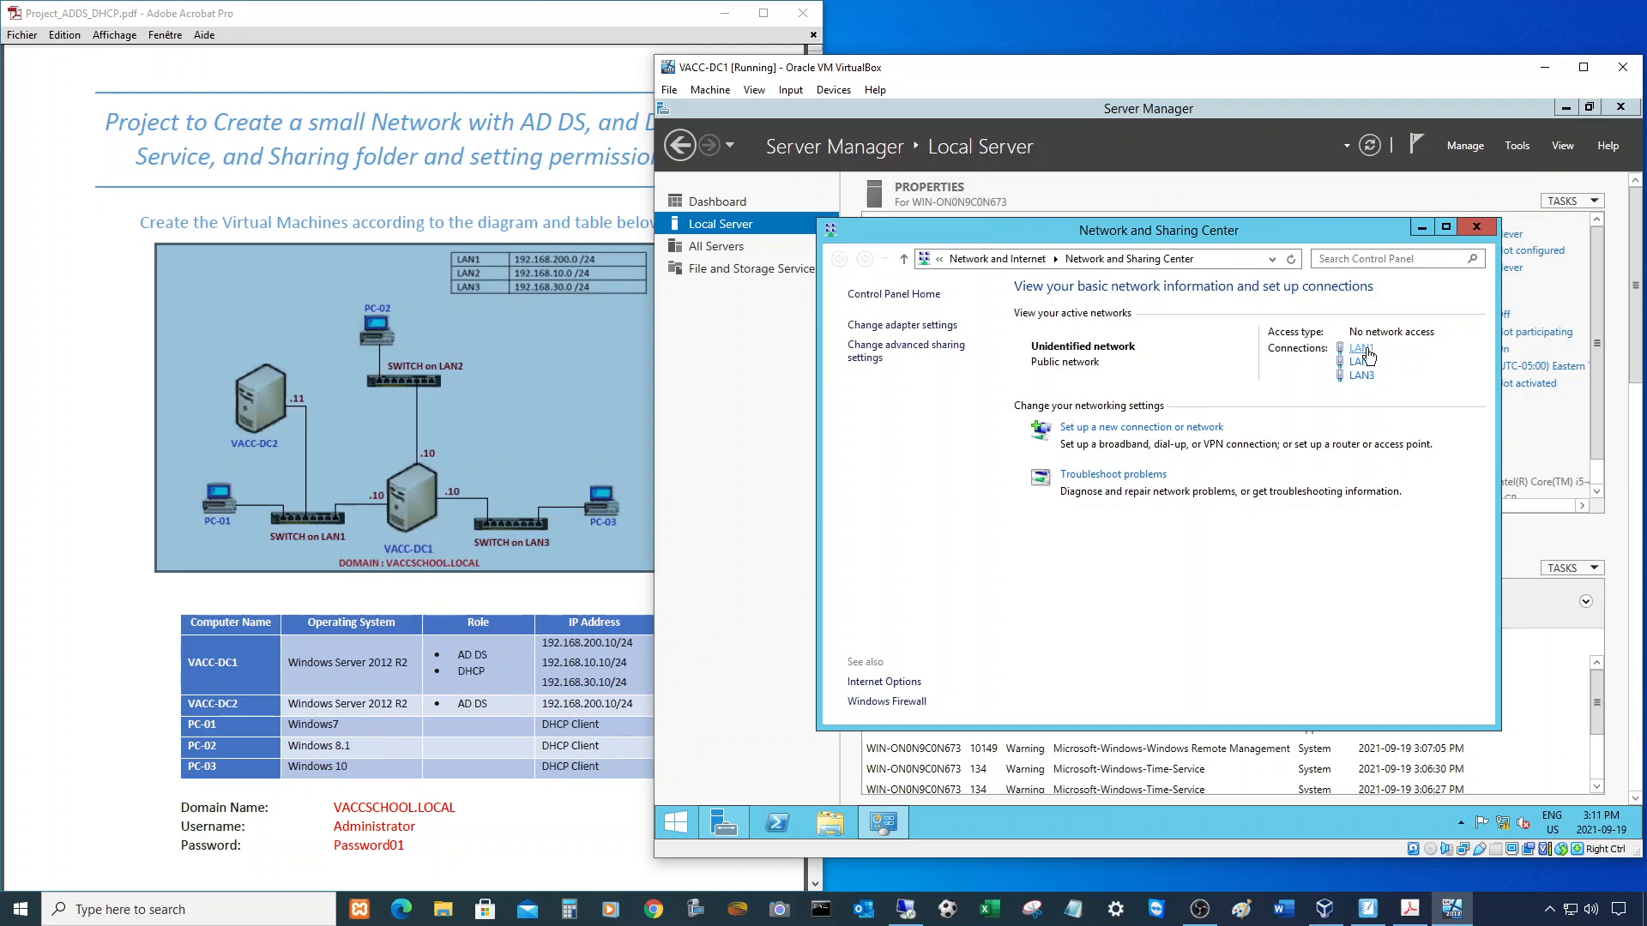
left_click(1370, 349)
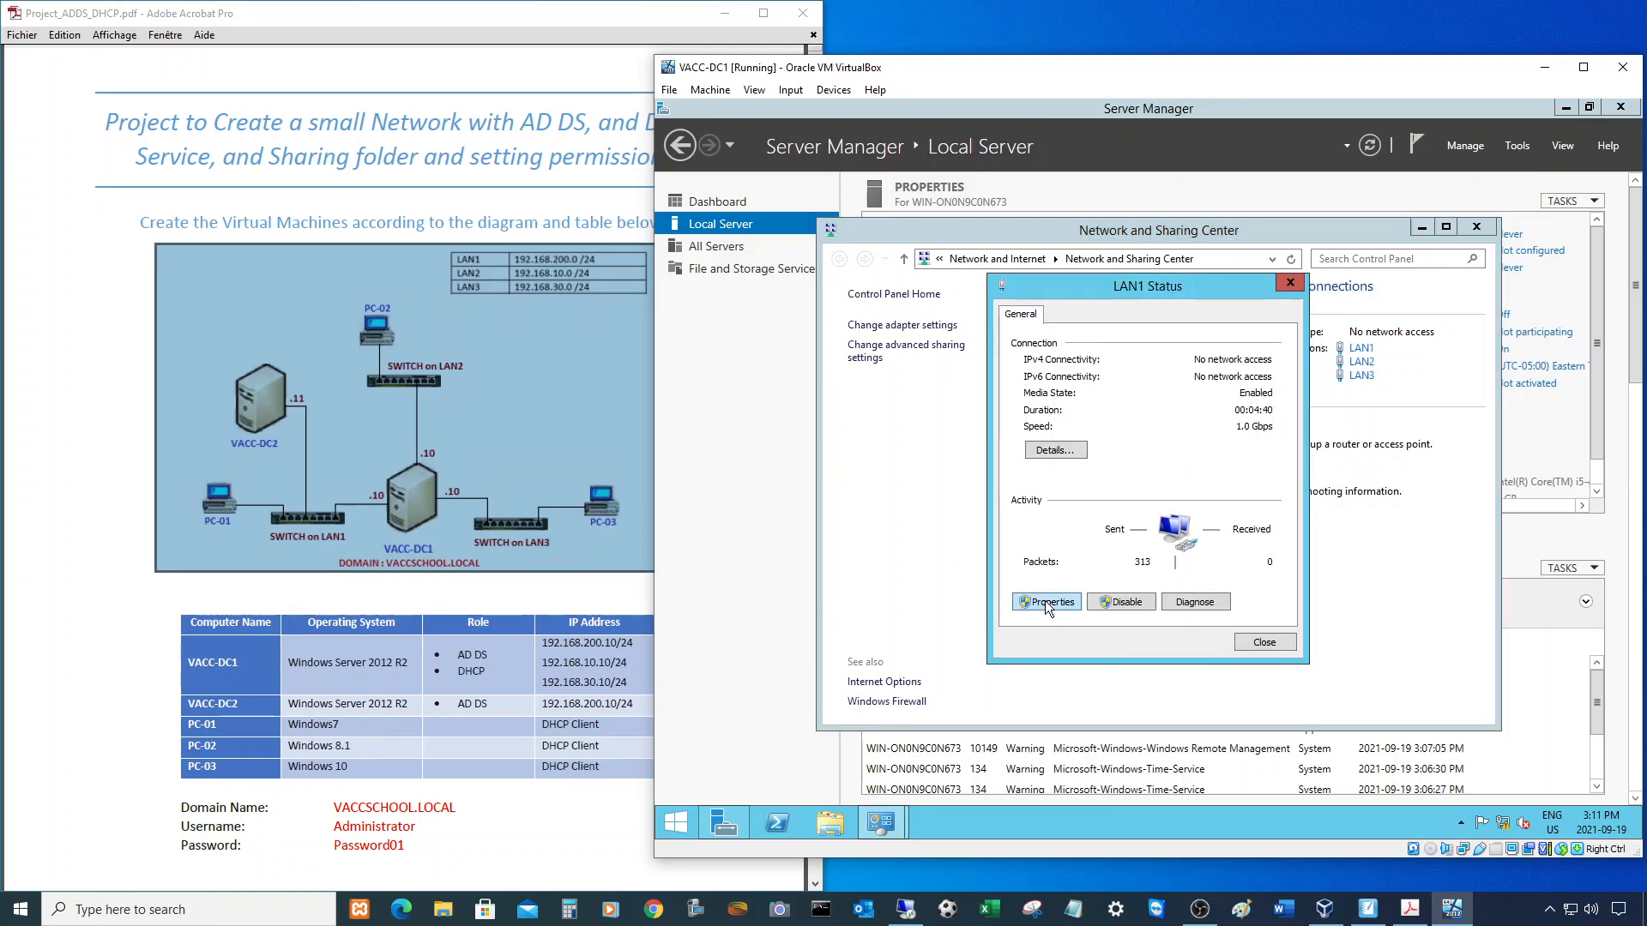
left_click(1048, 602)
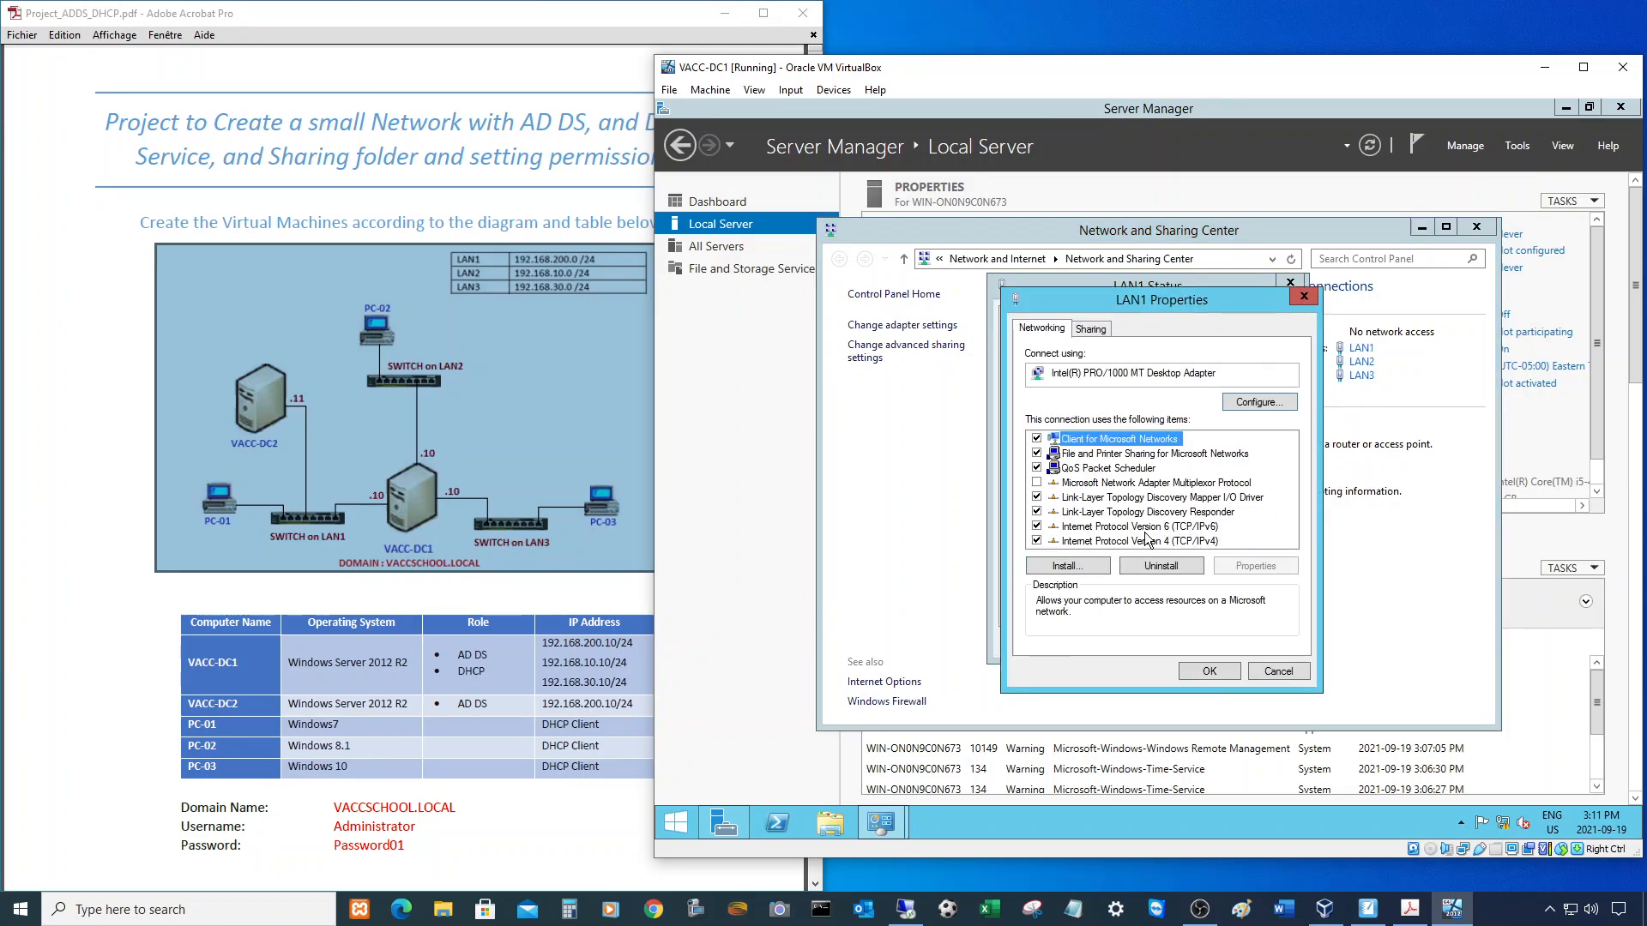
double_click(1142, 541)
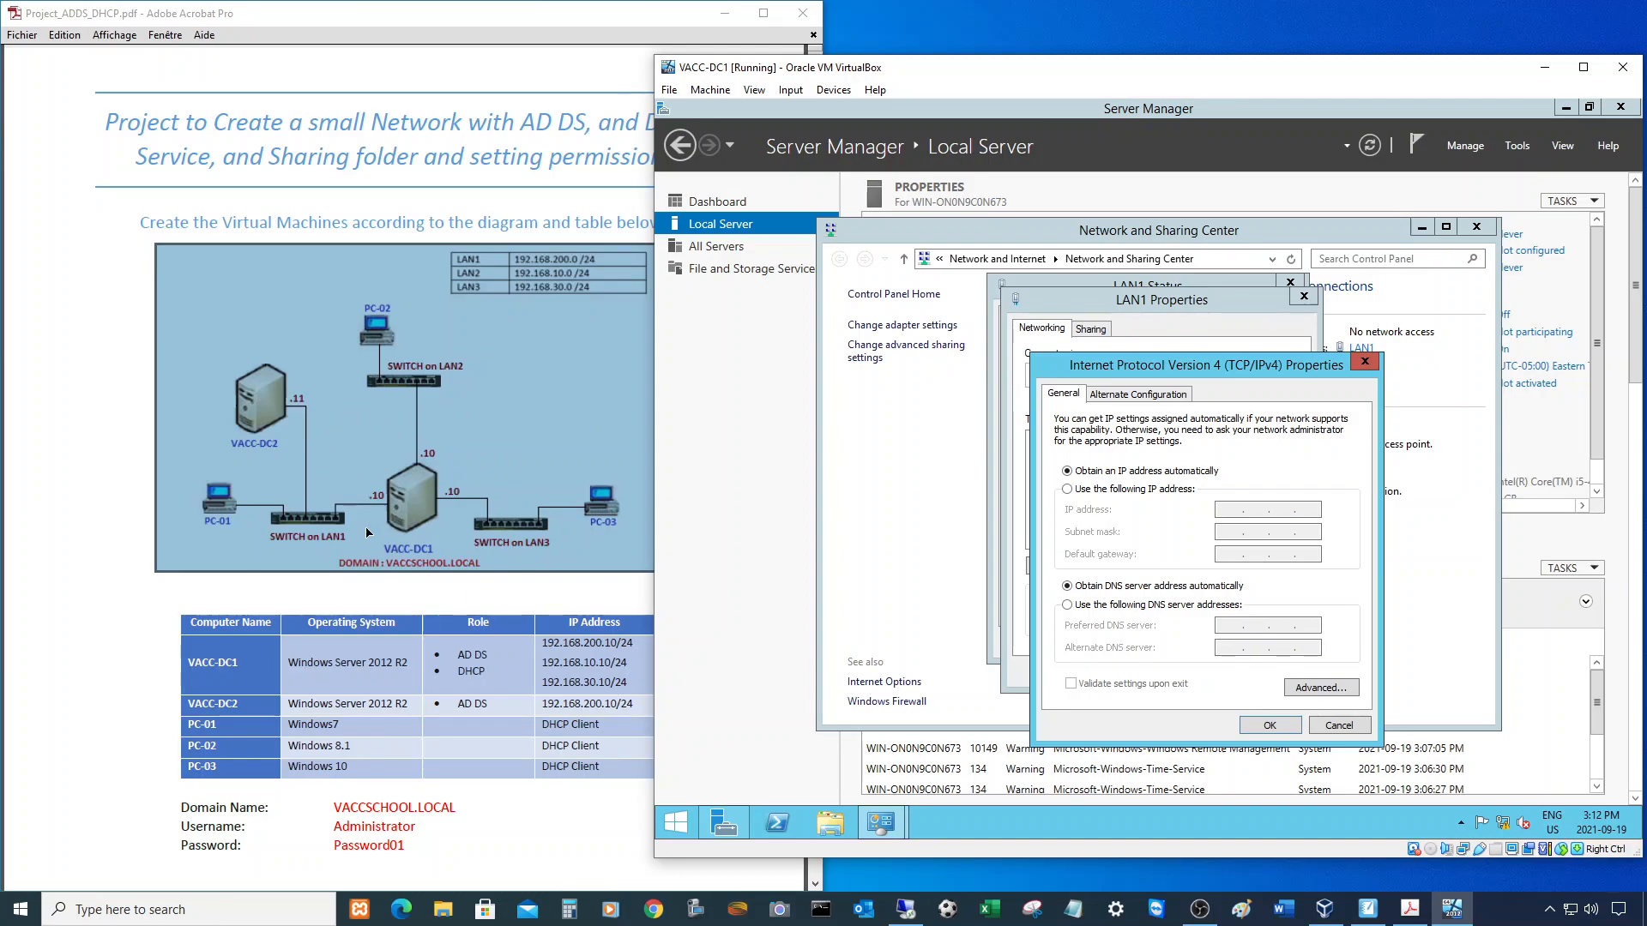
left_click(314, 540)
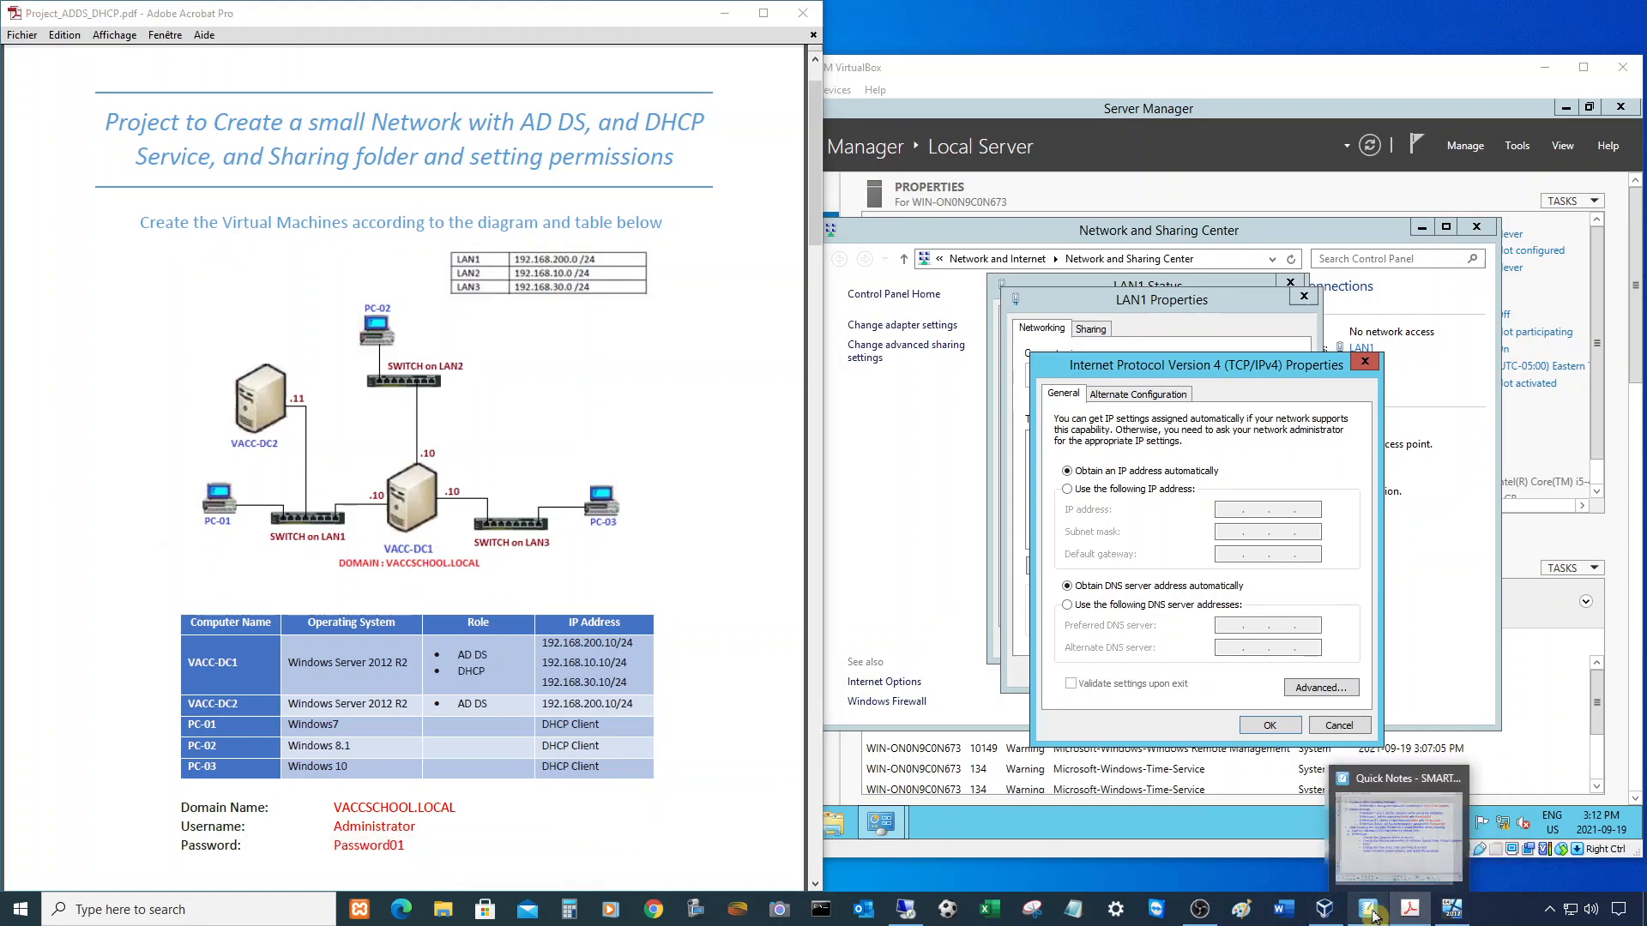
- Return to the network diagram page in SMART Notebook, repositioning and enlarging the whiteboard
left_click(1368, 910)
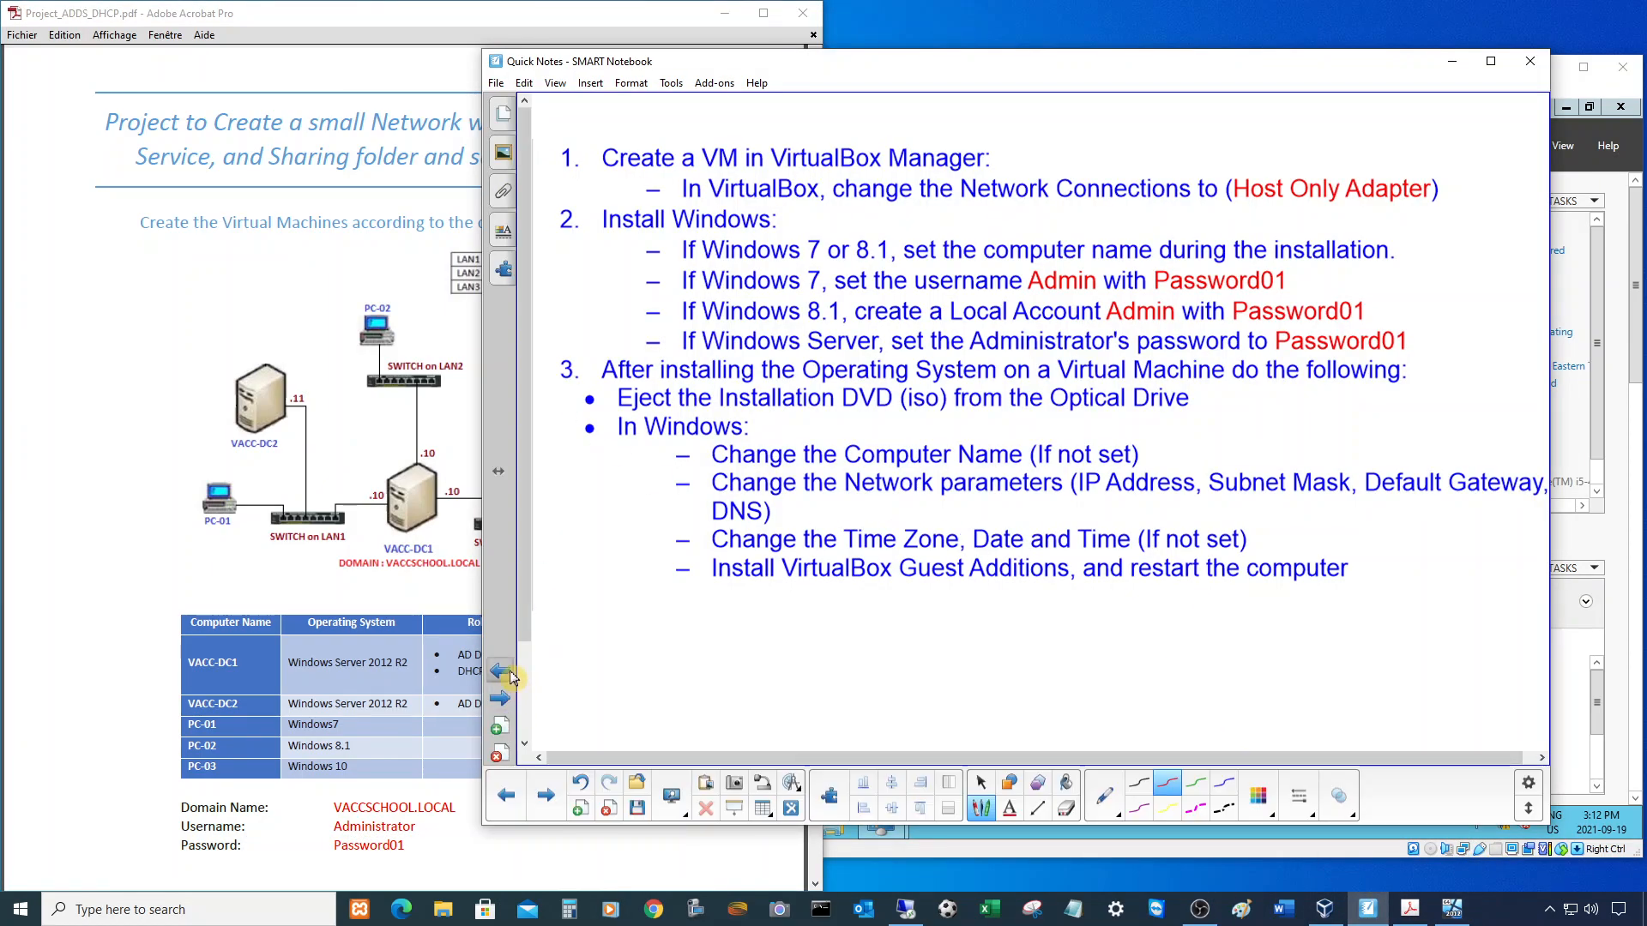
left_click(506, 673)
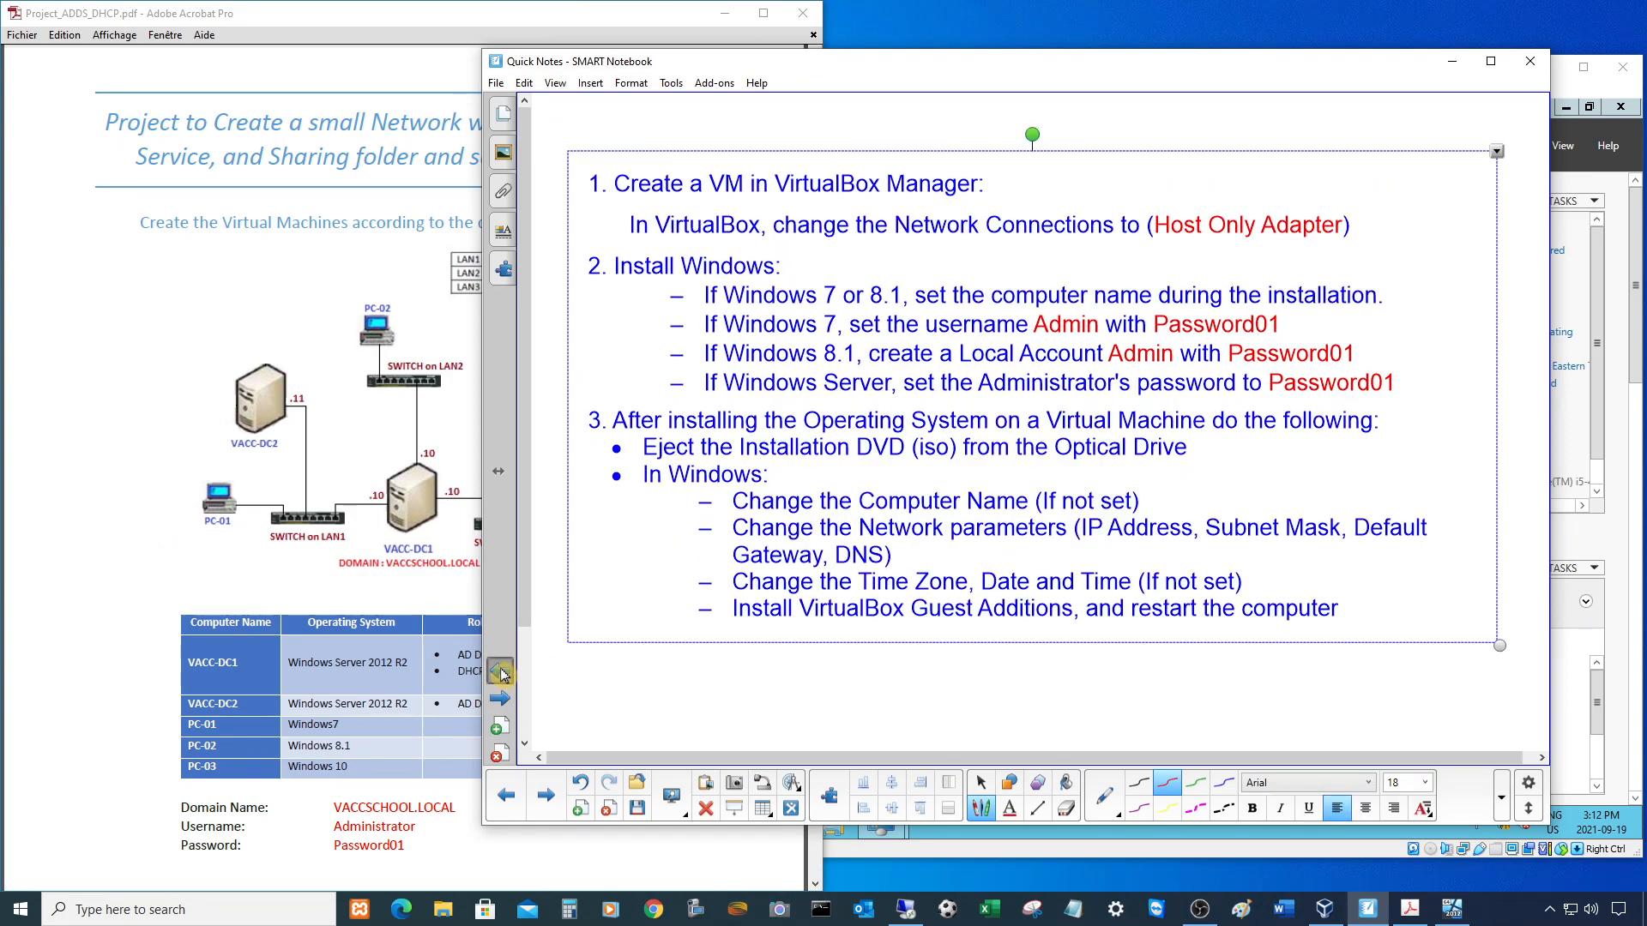
left_click(504, 676)
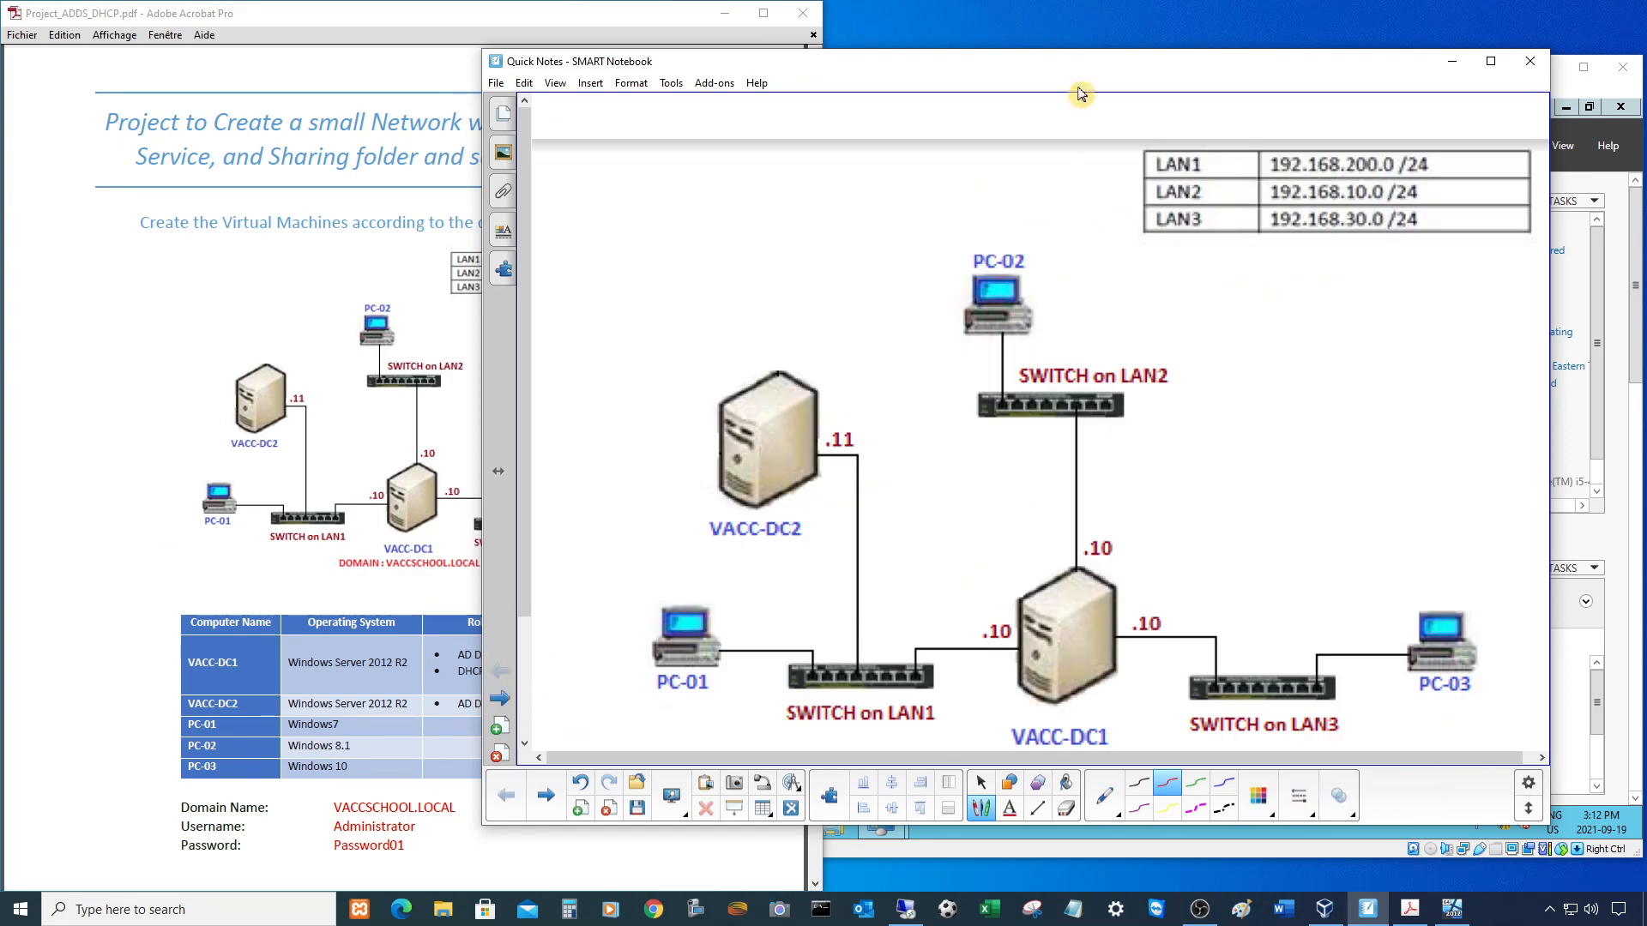
left_click_drag(1081, 72, 791, 44)
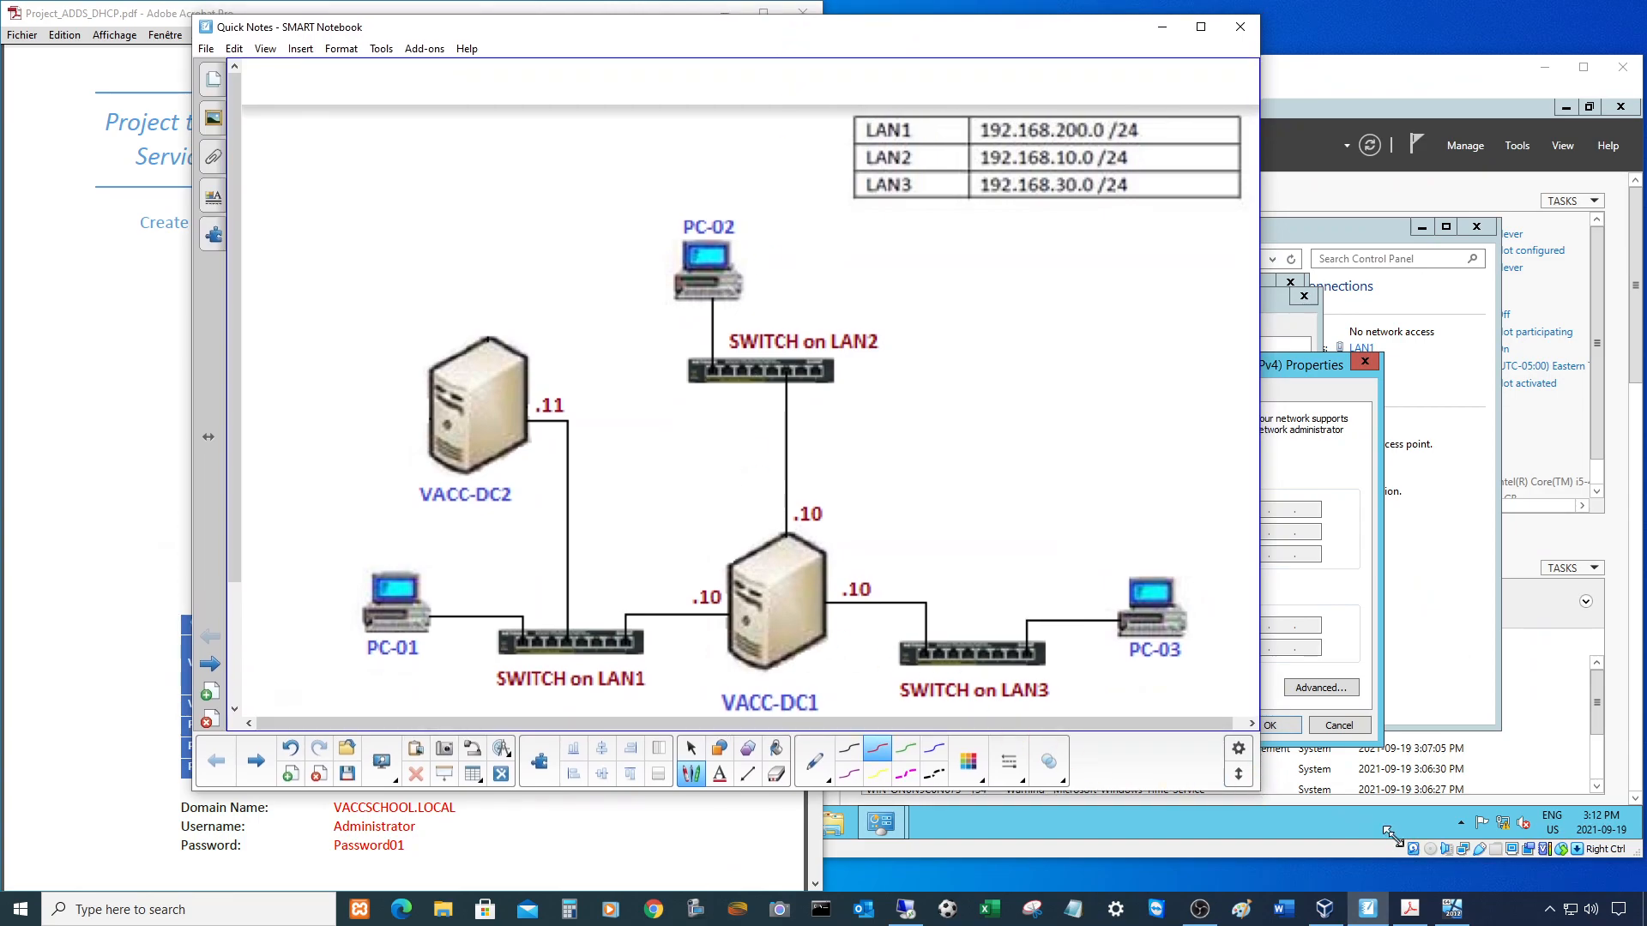
left_click_drag(1259, 795, 1404, 853)
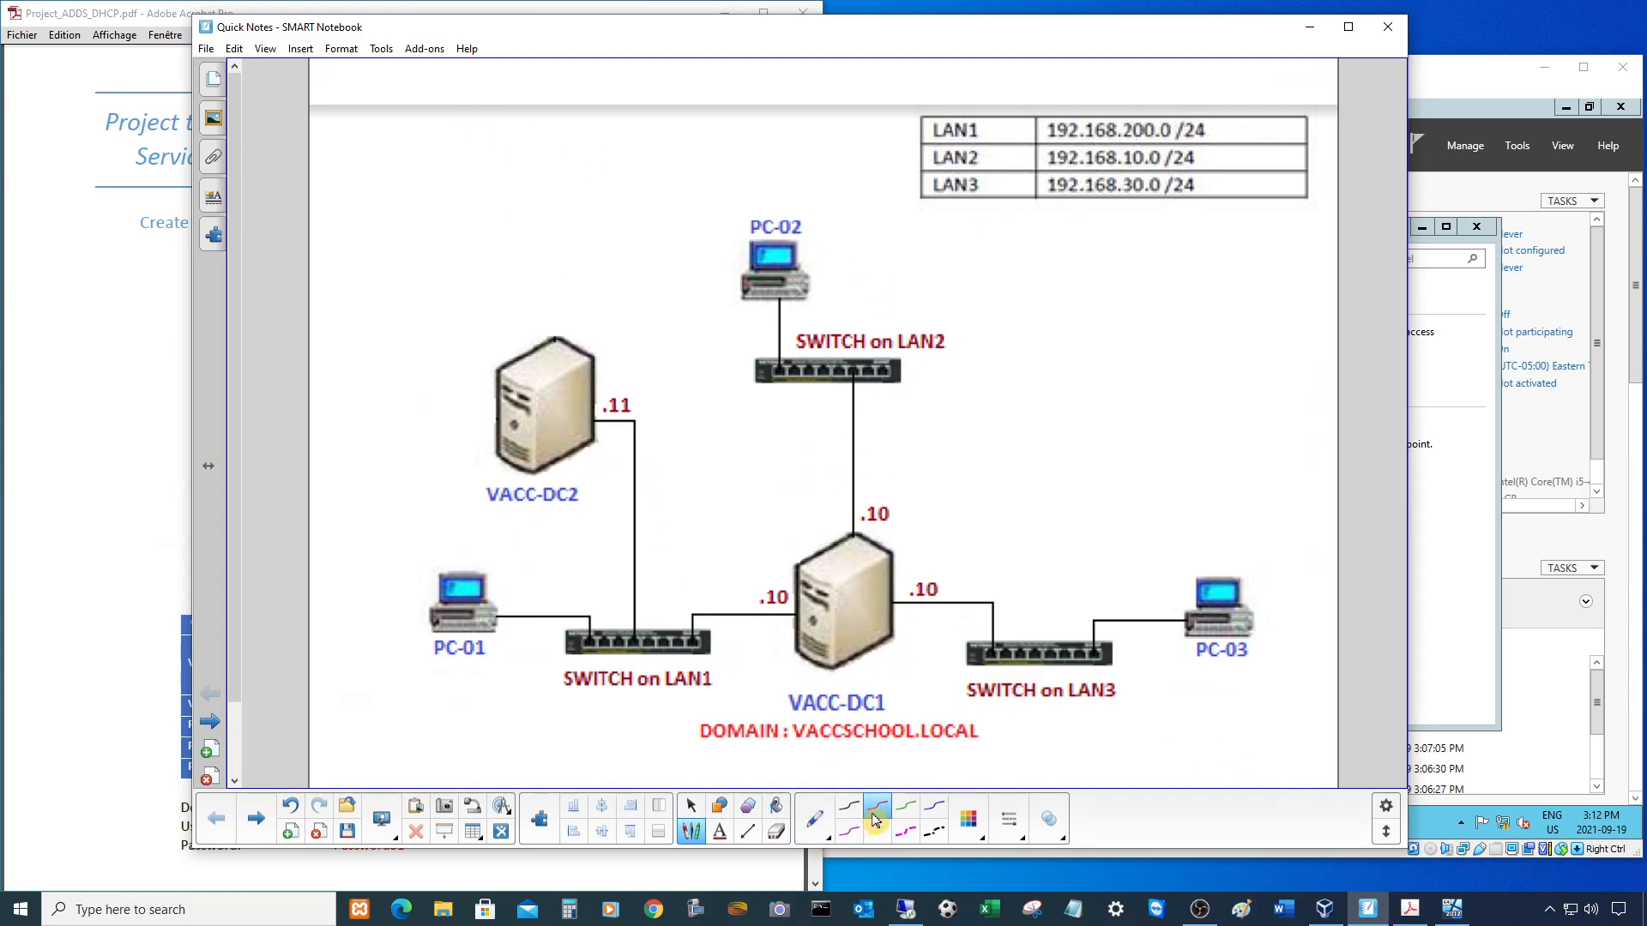
- In red ink, loop DC2, PC-01 and the switch, circle 192.168.200.0 /24 and DC1's .10
mouse_move(532, 721)
left_mouse_down()
mouse_move(641, 721)
mouse_move(766, 659)
mouse_move(804, 610)
mouse_move(808, 570)
mouse_move(686, 349)
mouse_move(430, 292)
mouse_move(334, 493)
left_mouse_up()
mouse_move(399, 647)
left_mouse_down()
mouse_move(539, 724)
mouse_move(573, 724)
left_mouse_up()
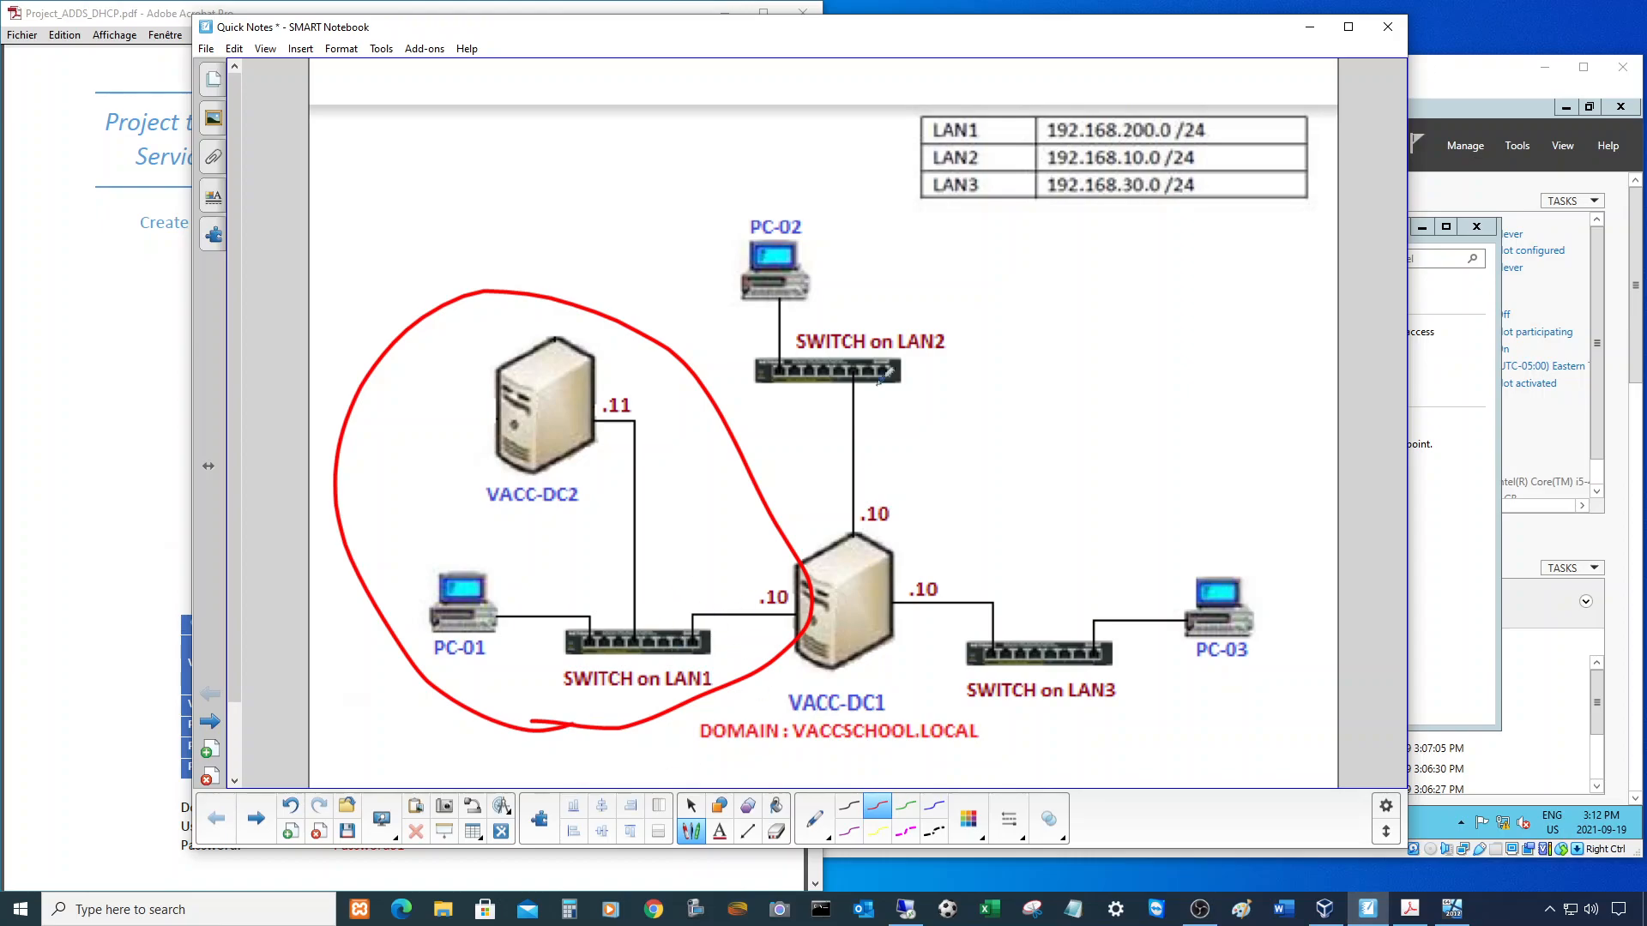
left_click_drag(848, 131, 910, 132)
mouse_move(1041, 112)
left_mouse_down()
mouse_move(1053, 135)
mouse_move(1141, 149)
mouse_move(1175, 150)
mouse_move(1209, 120)
mouse_move(1055, 107)
mouse_move(1045, 136)
left_mouse_up()
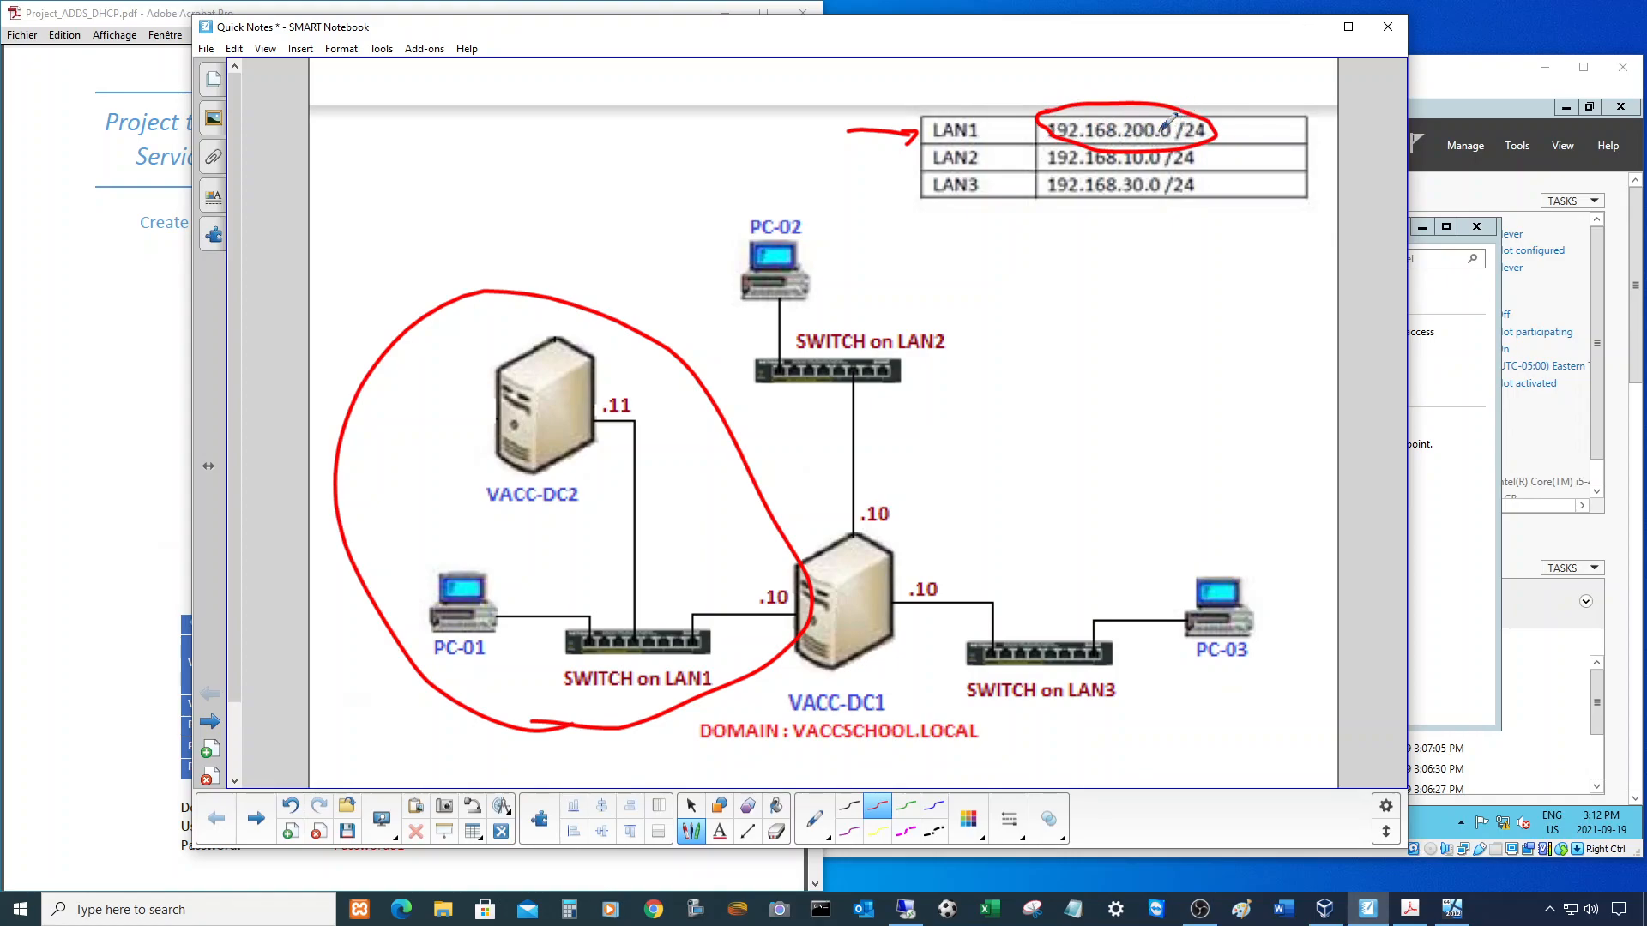
mouse_move(783, 578)
left_mouse_down()
mouse_move(757, 600)
mouse_move(804, 602)
mouse_move(788, 577)
left_mouse_up()
left_click_drag(1063, 37, 716, 52)
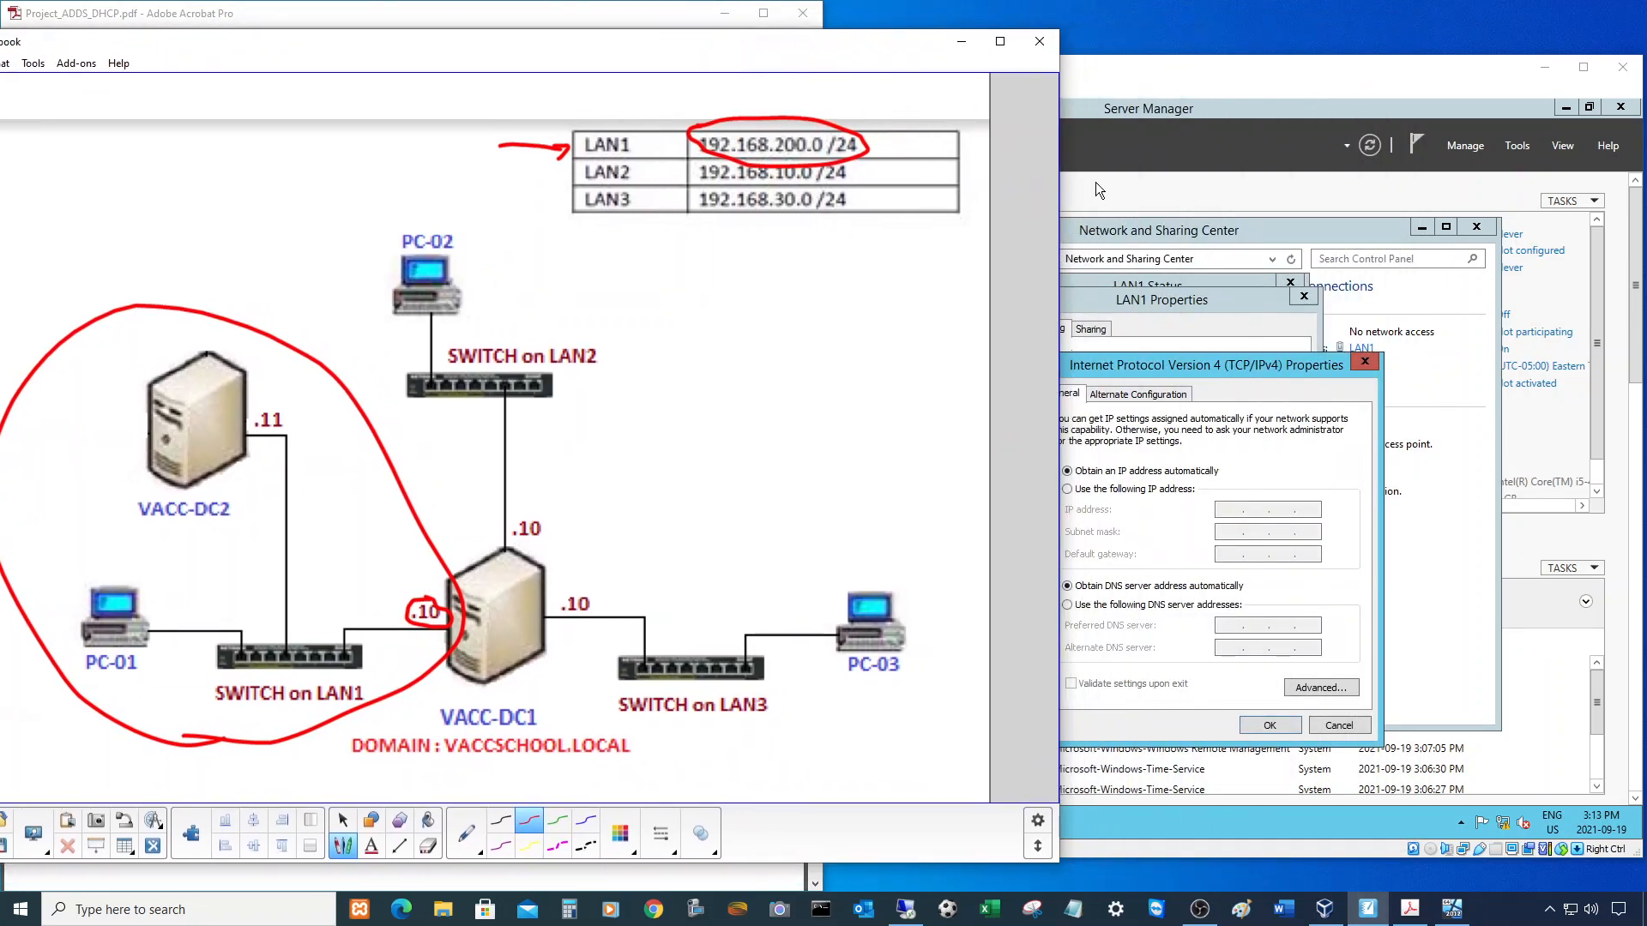
- Give LAN1 static IP 192.168.200.10 with mask 255.255.255.0 and close its dialogs
left_click(1153, 75)
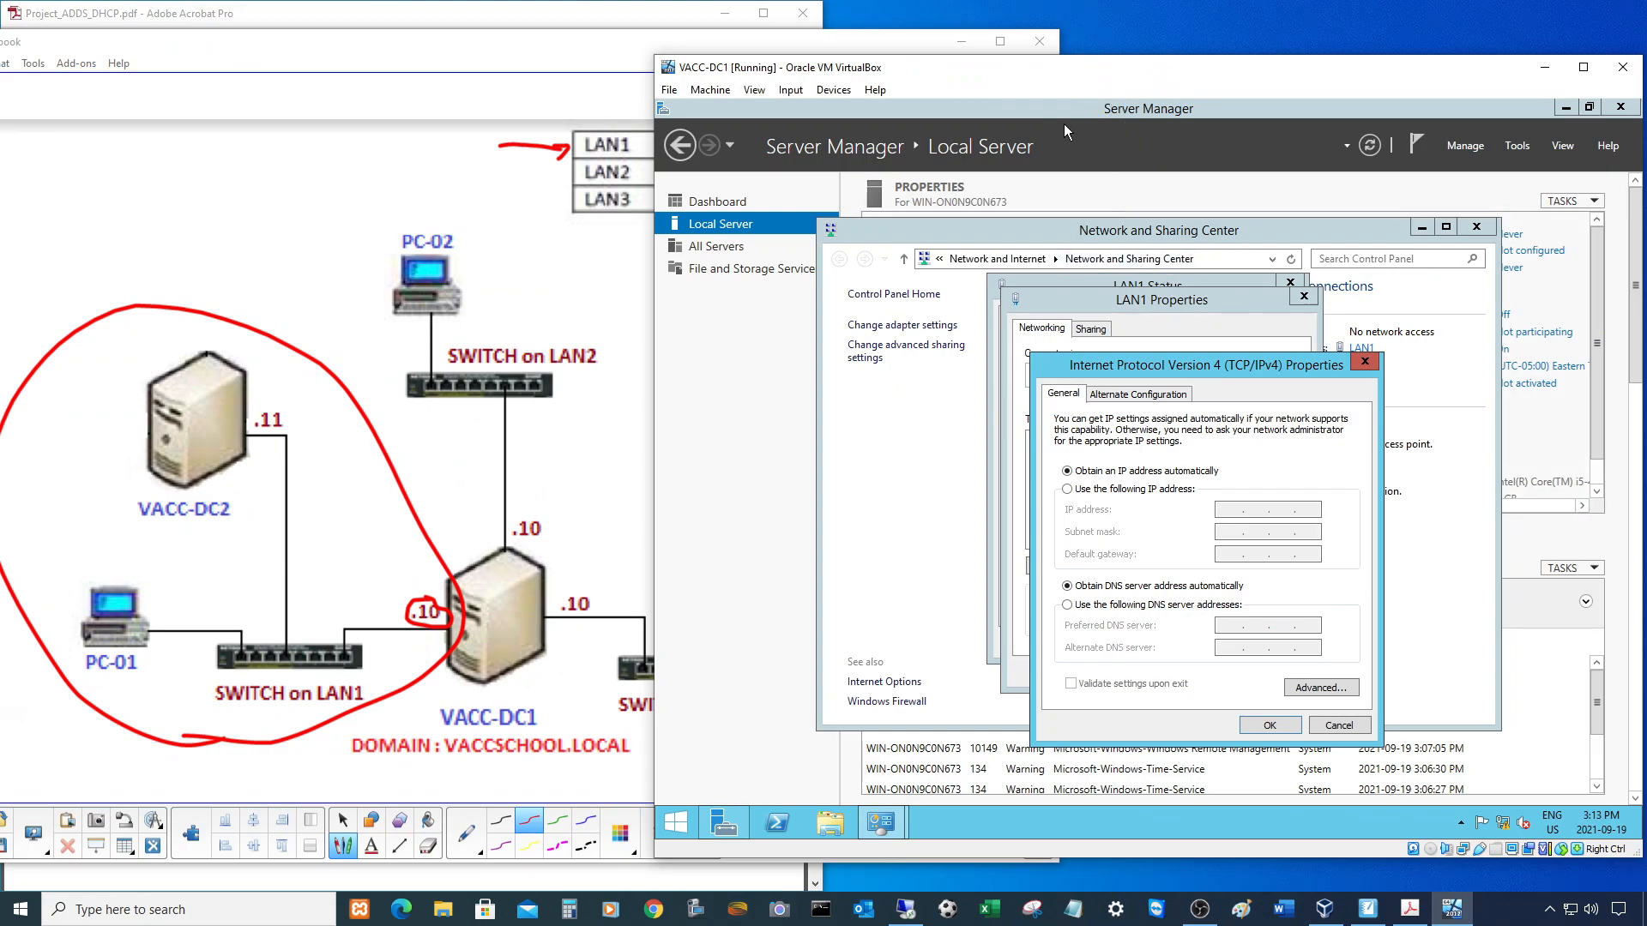
left_click_drag(1012, 76, 1222, 85)
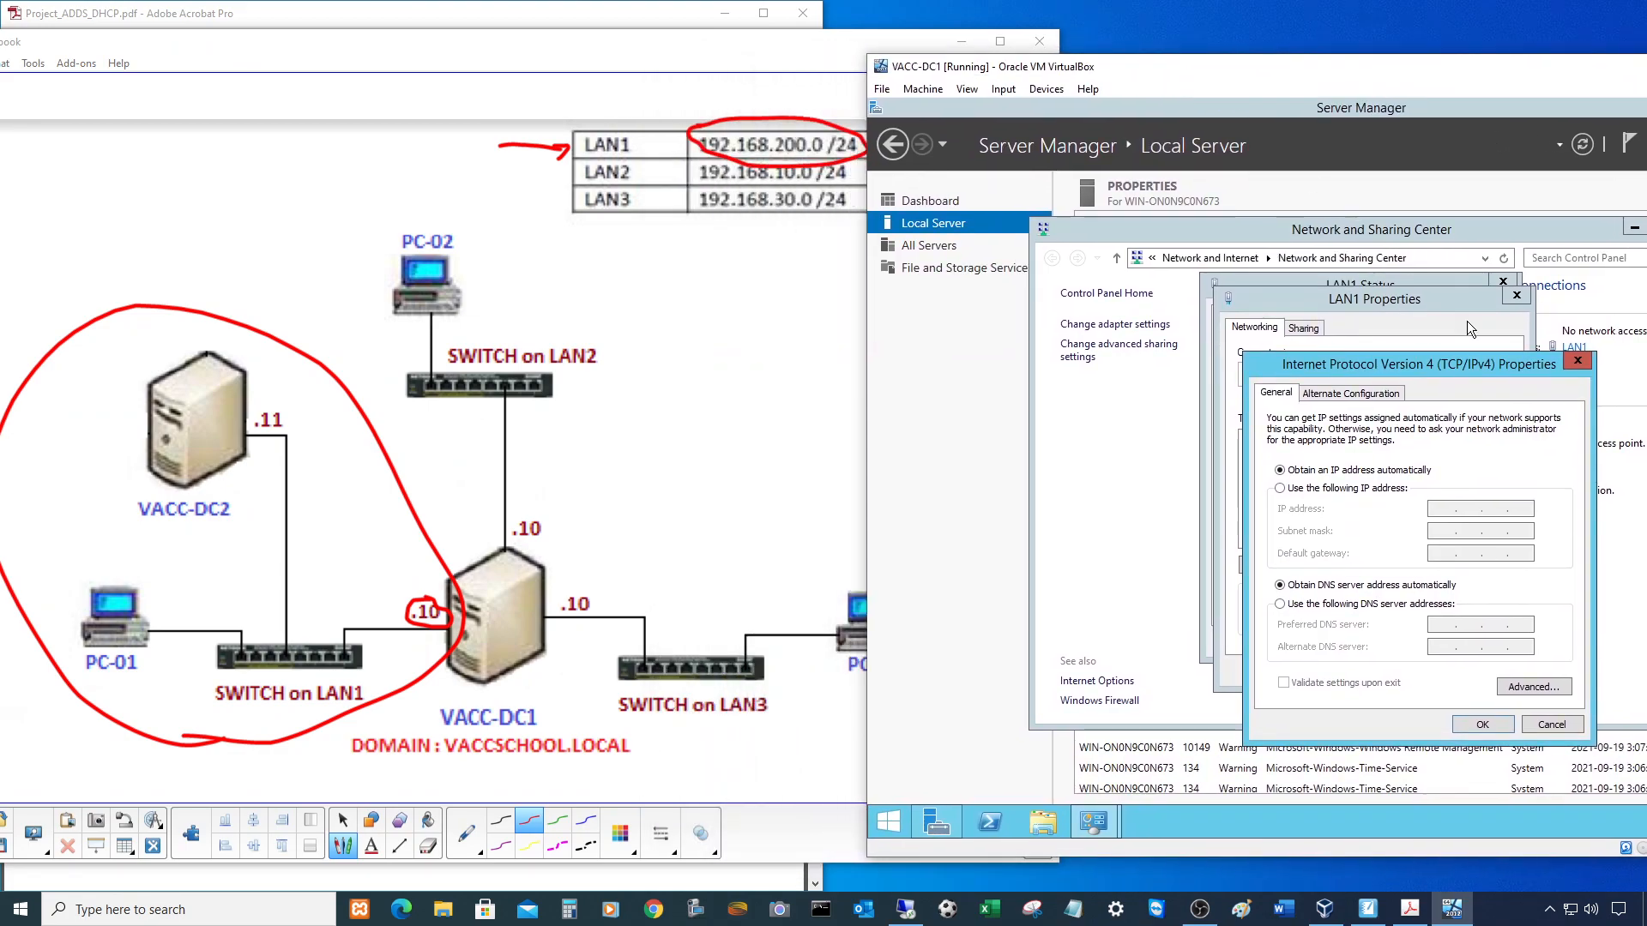
left_click(1280, 486)
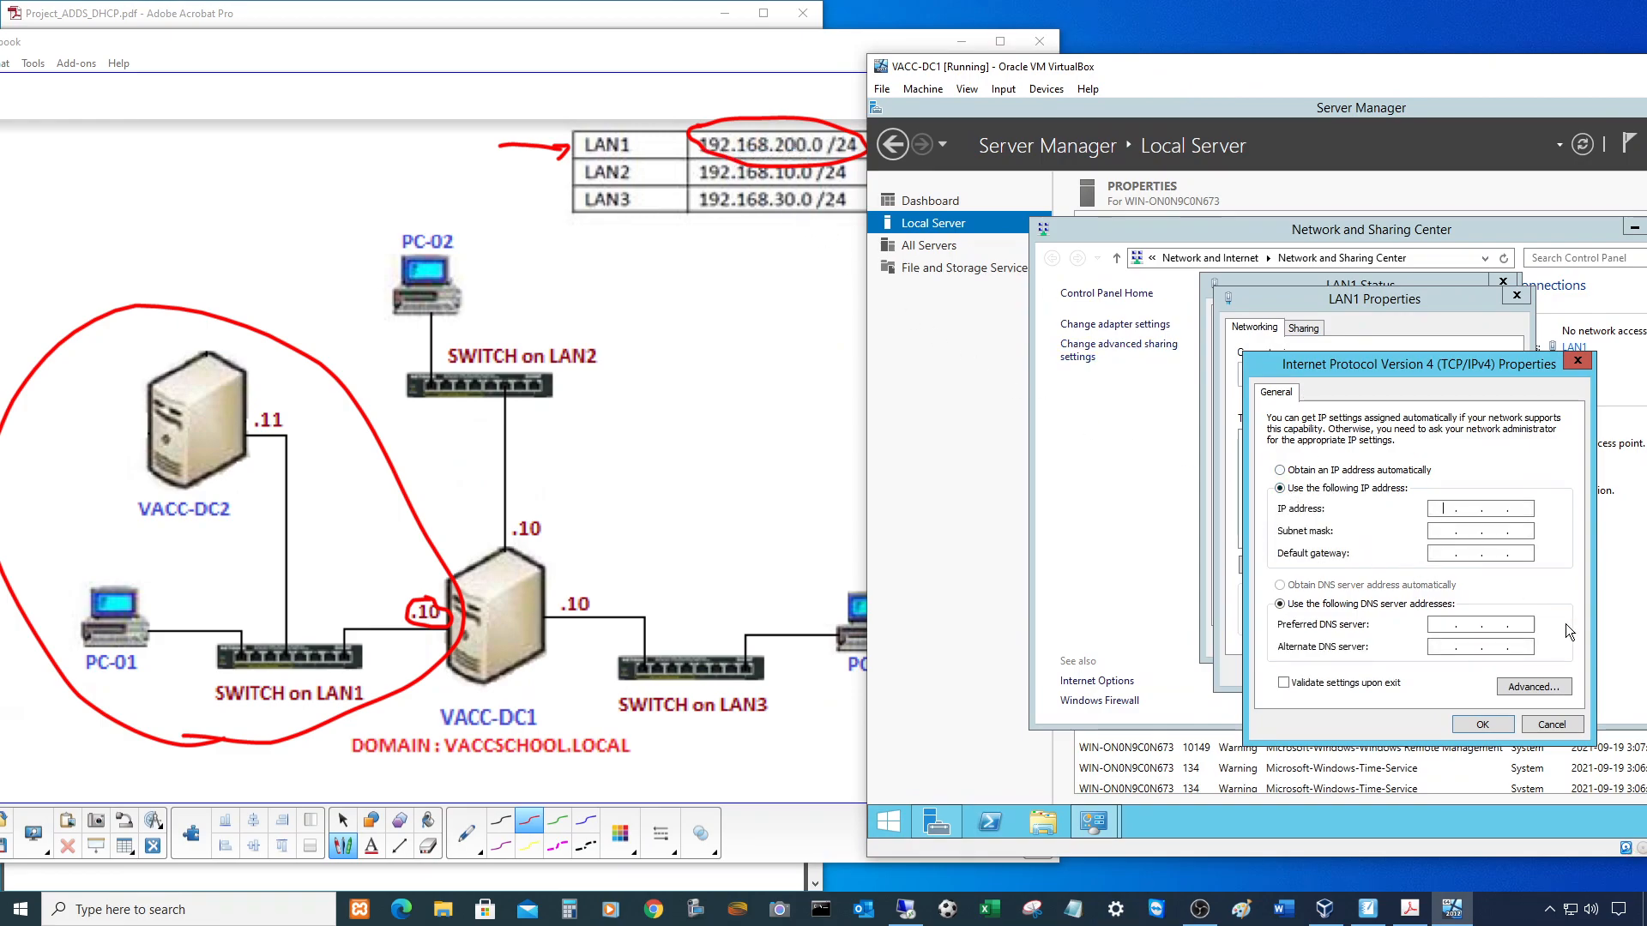
type("192")
left_click(1437, 532)
left_click(1480, 725)
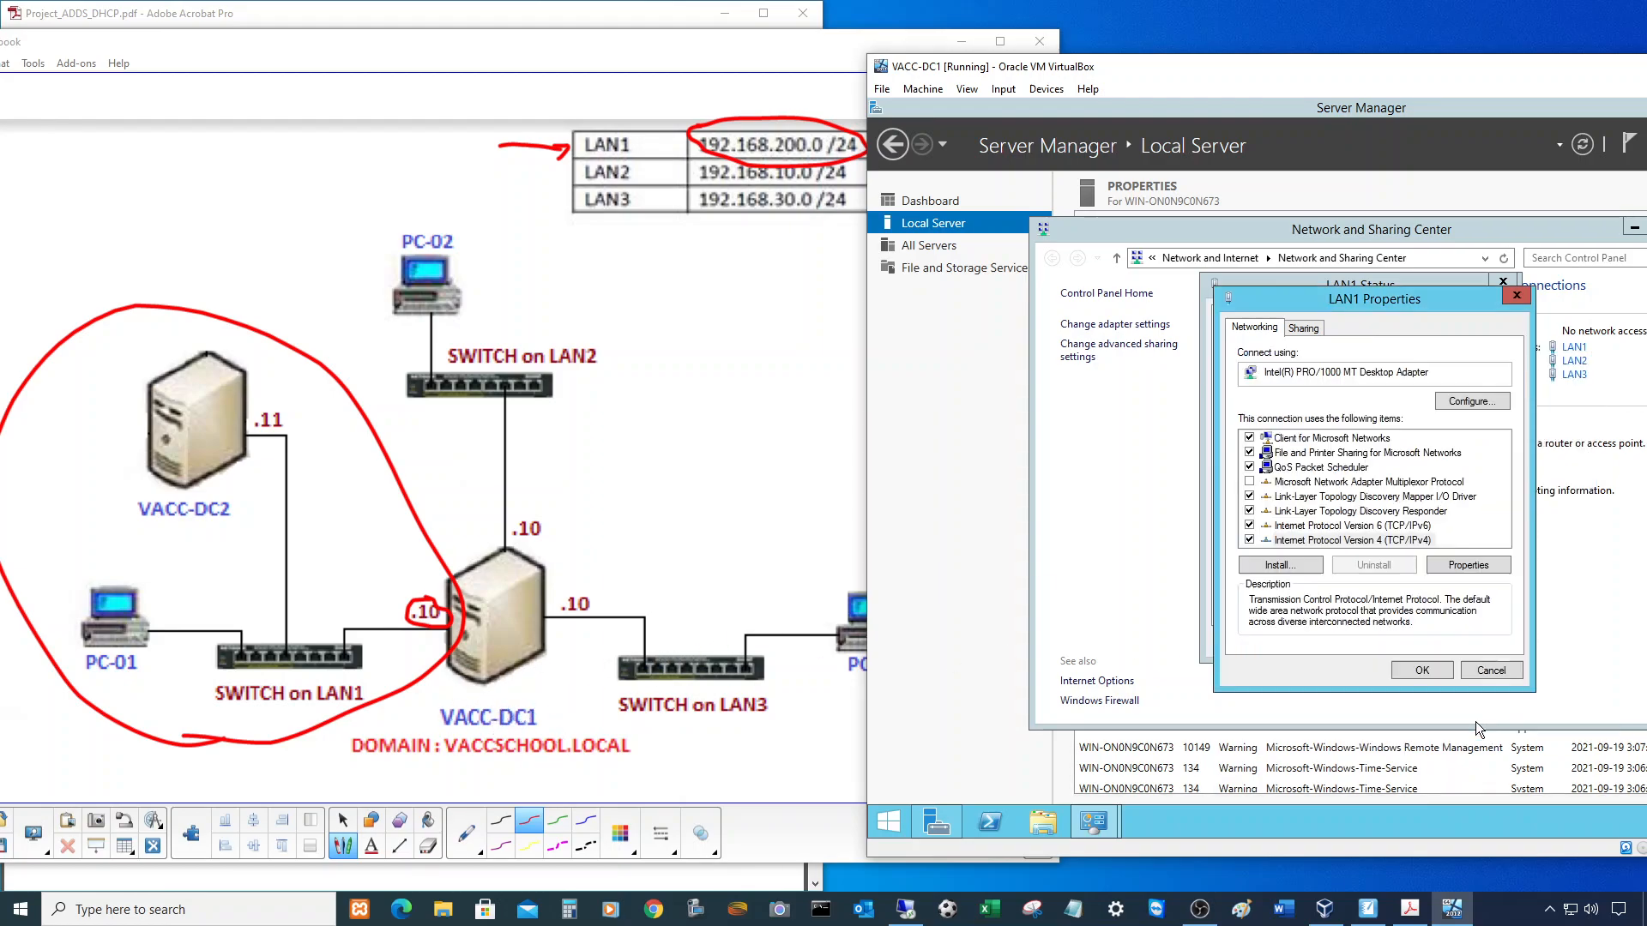
left_click(1431, 668)
left_click(1475, 638)
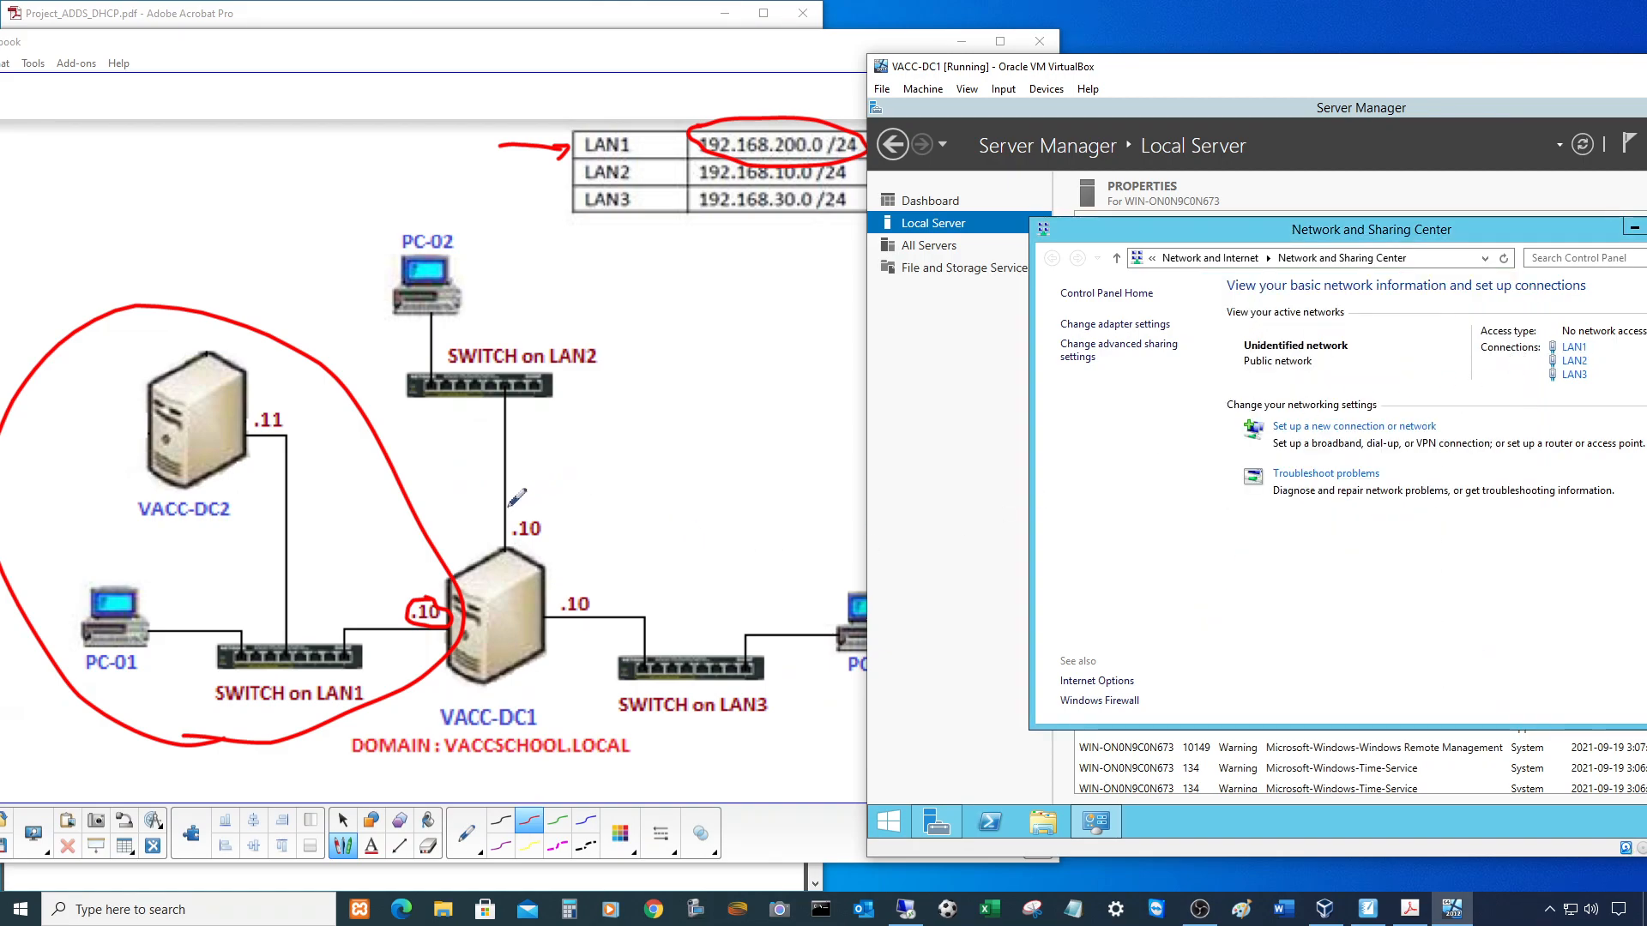
- In green ink, loop PC-02 and the LAN2 switch, circle 192.168.10.0 /24 and DC1's .10
left_click(558, 825)
mouse_move(461, 539)
left_mouse_down()
mouse_move(541, 558)
mouse_move(661, 423)
mouse_move(617, 258)
mouse_move(459, 191)
mouse_move(348, 316)
mouse_move(473, 558)
left_mouse_up()
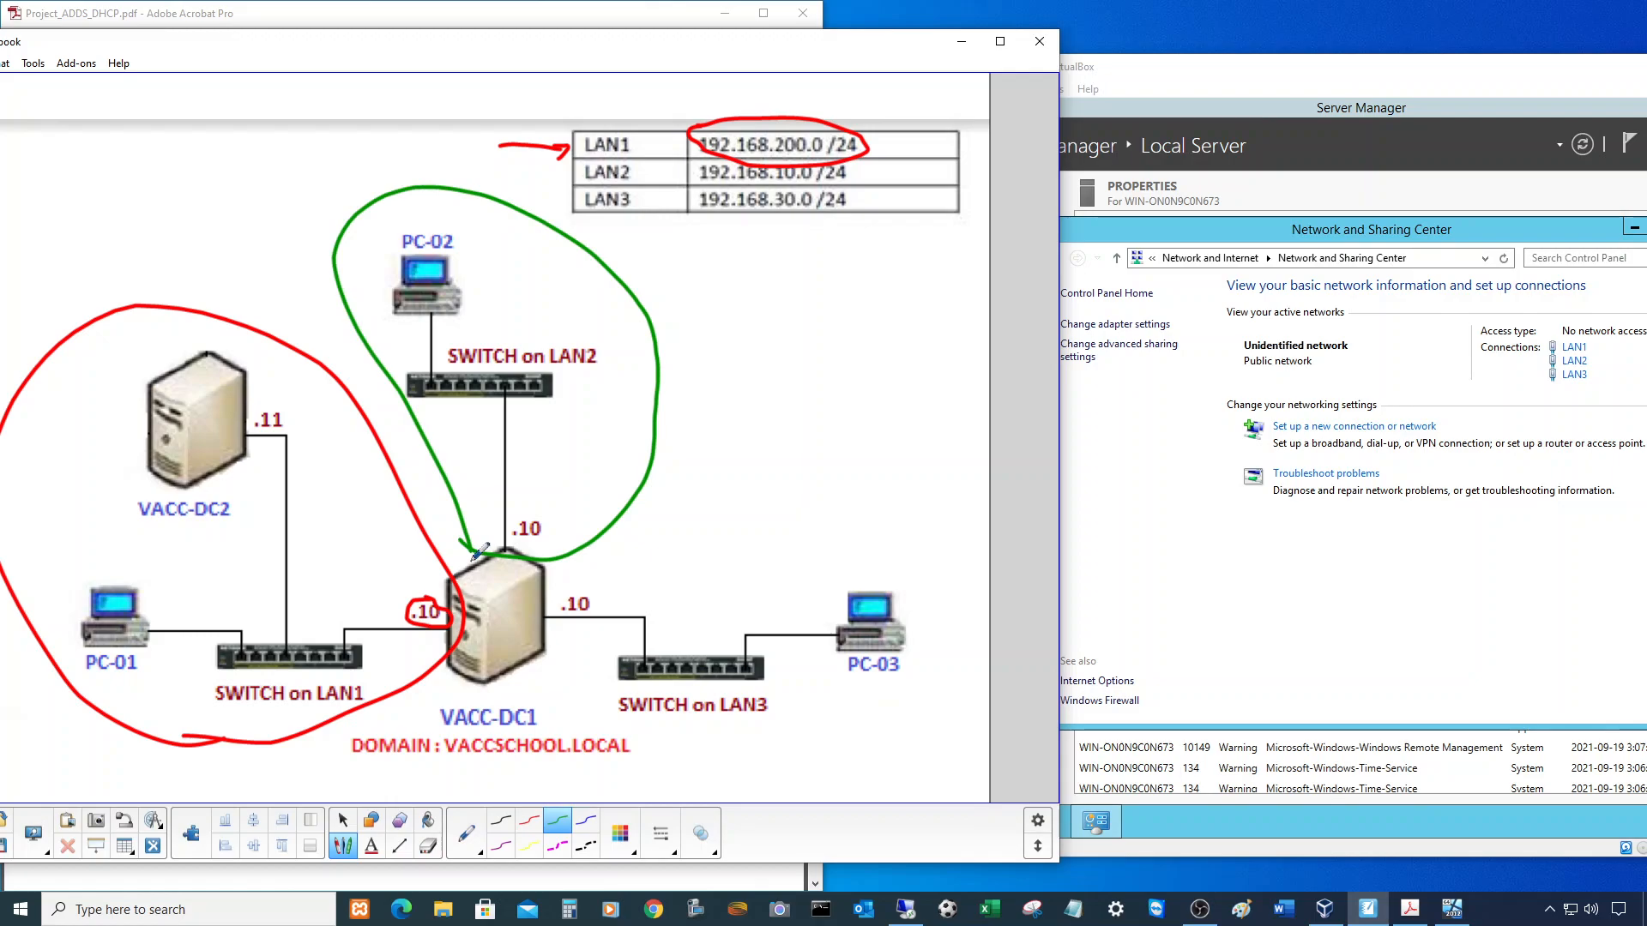
left_click_drag(527, 174, 566, 182)
mouse_move(717, 151)
left_mouse_down()
mouse_move(682, 181)
mouse_move(857, 196)
mouse_move(849, 155)
mouse_move(776, 146)
mouse_move(723, 163)
left_mouse_up()
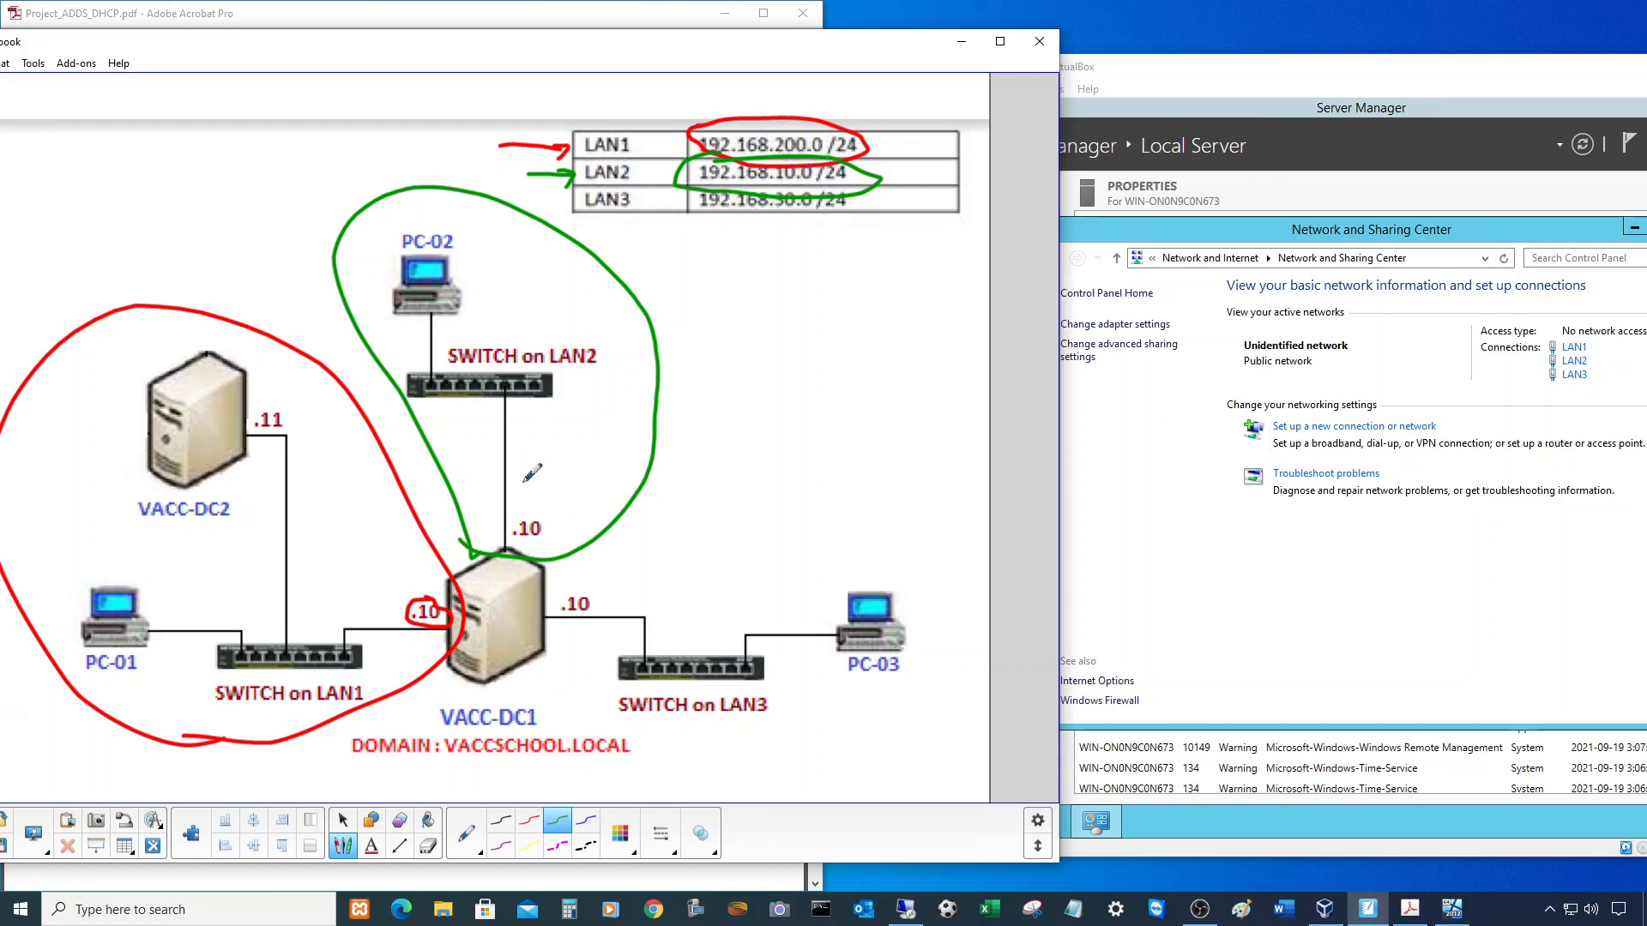
mouse_move(535, 504)
left_mouse_down()
mouse_move(506, 520)
mouse_move(543, 536)
mouse_move(539, 506)
left_mouse_up()
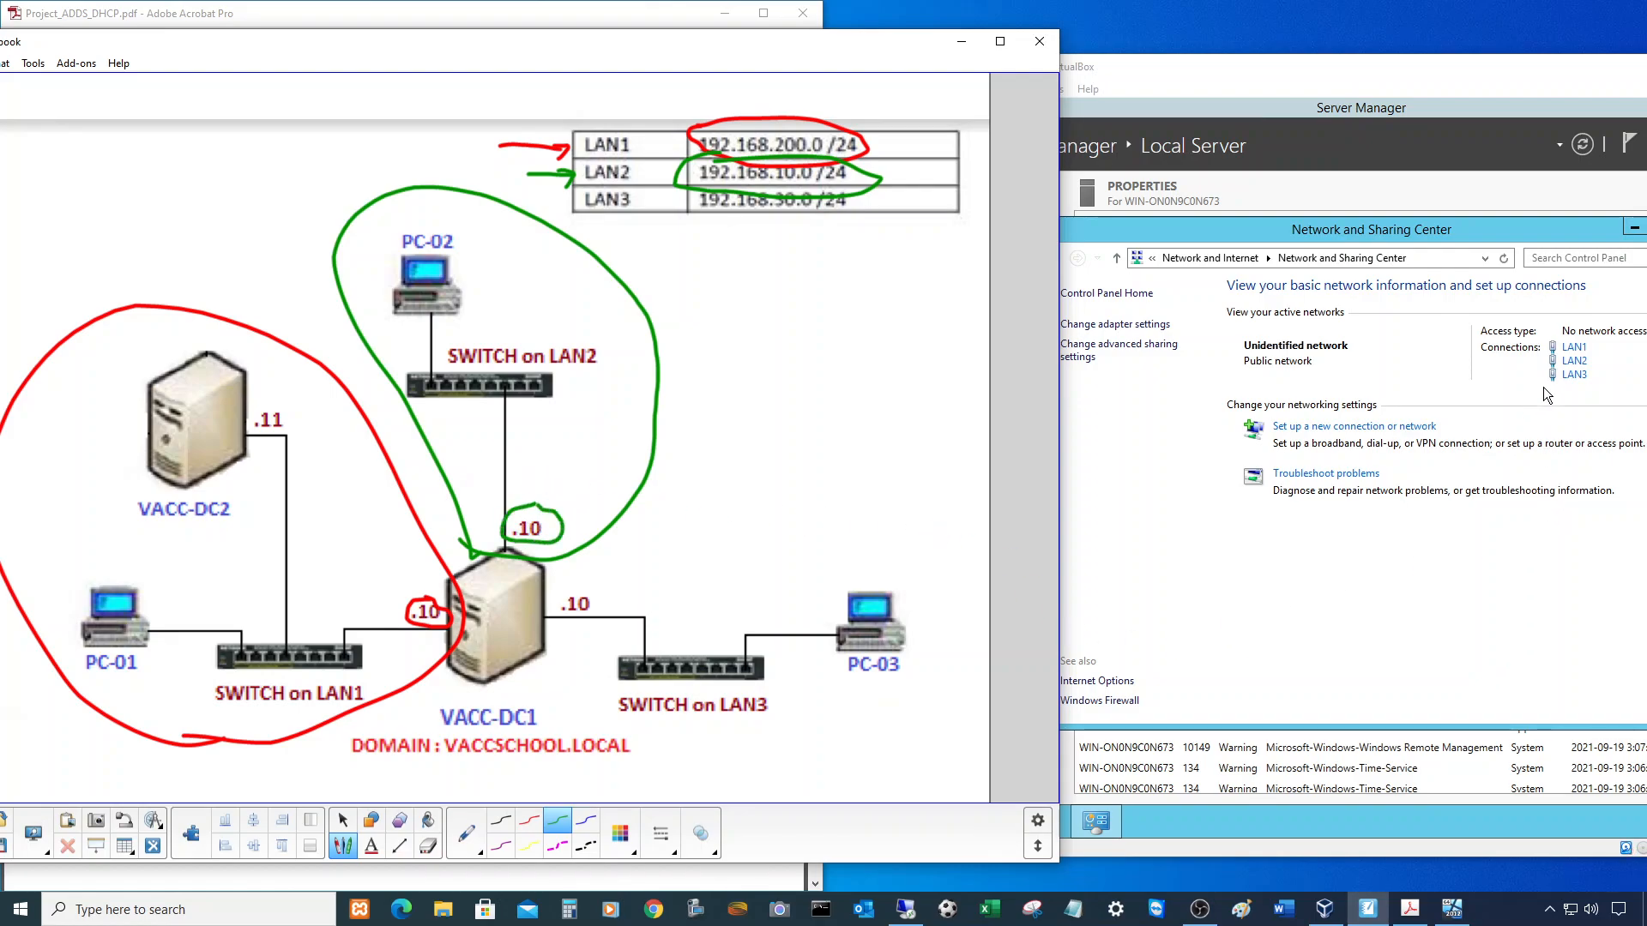
left_click(1571, 362)
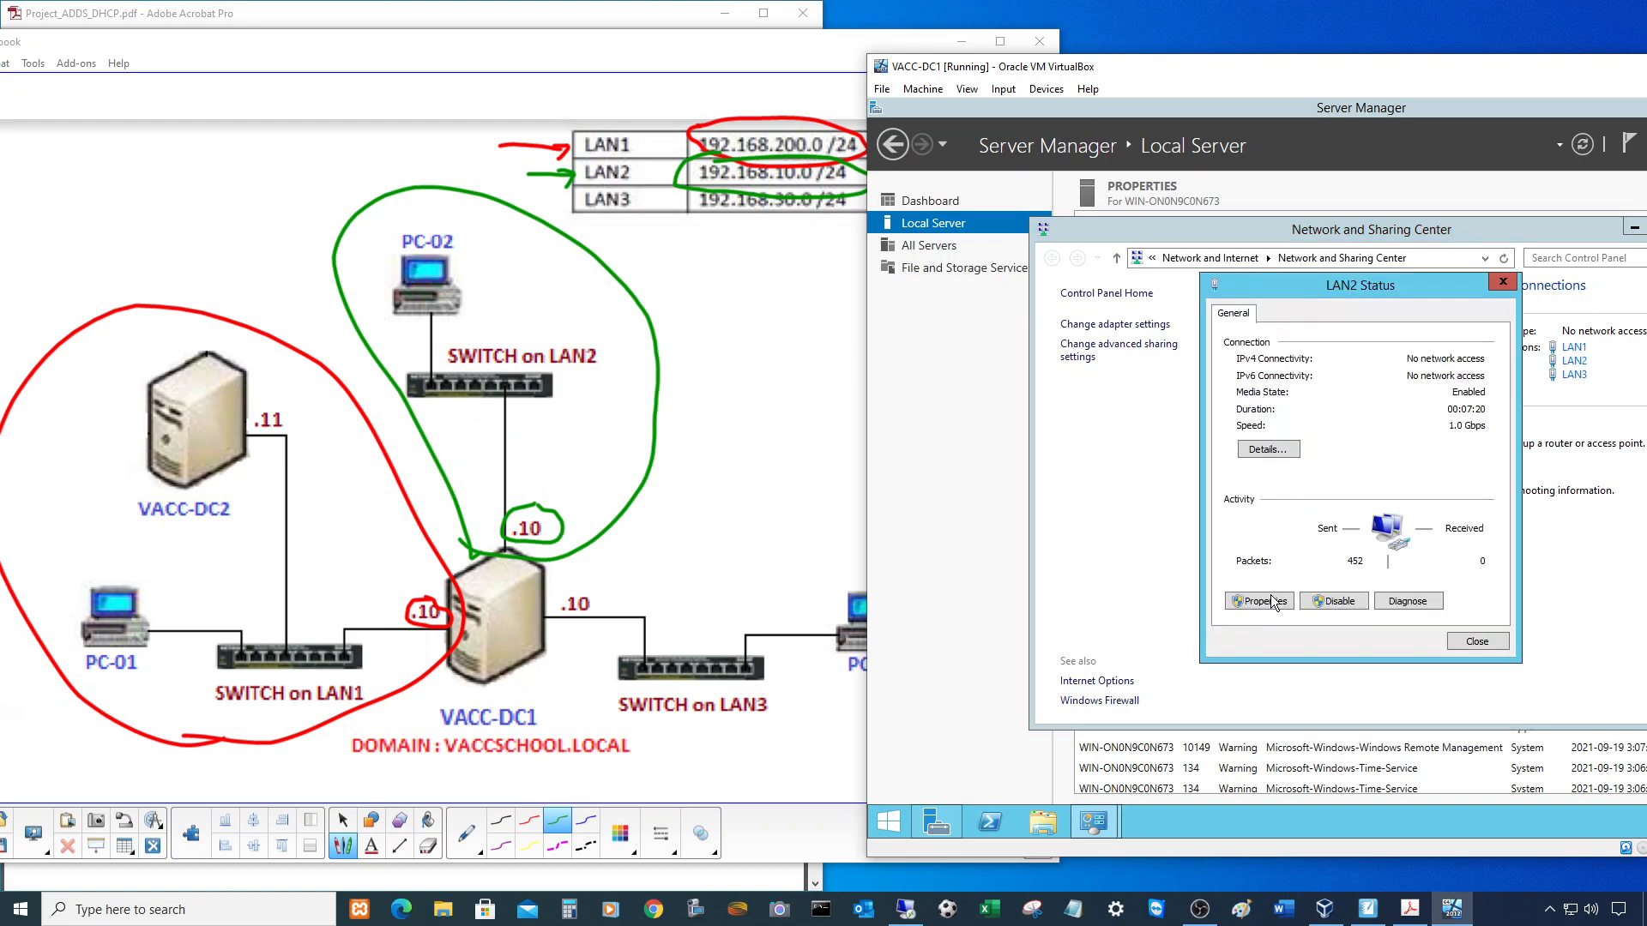
- Give LAN2 static IP 192.168.10.10 with mask 255.255.255.0 and close its dialogs
left_click(1260, 600)
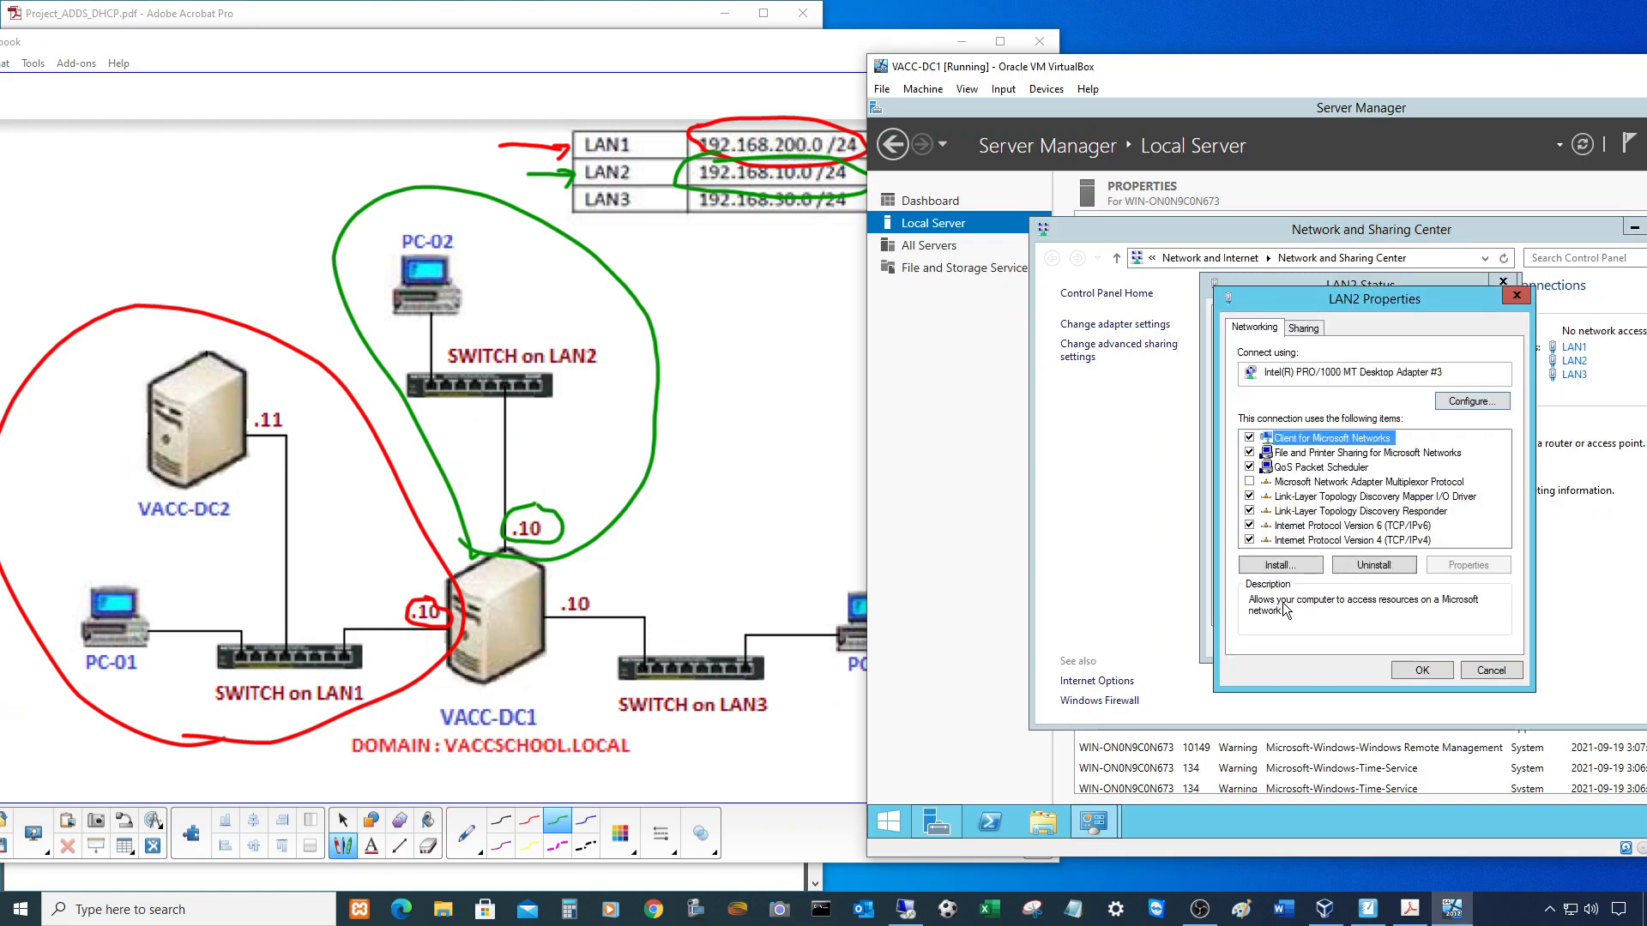
double_click(1349, 543)
left_click(1279, 488)
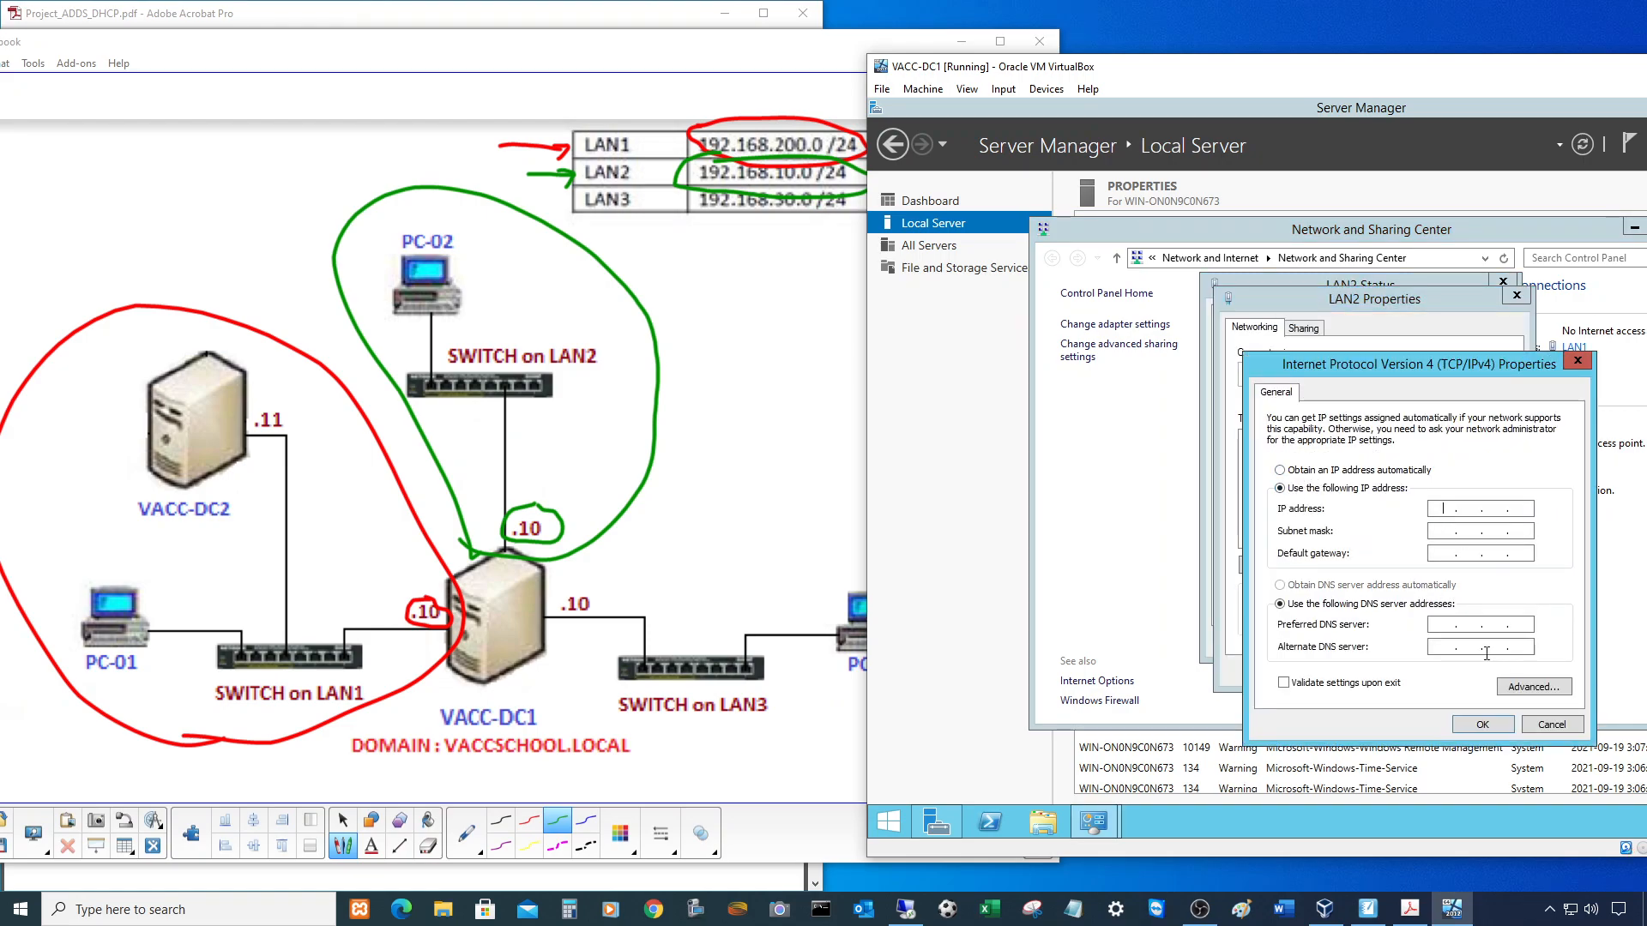
type("192 . 168 . 10 . 10")
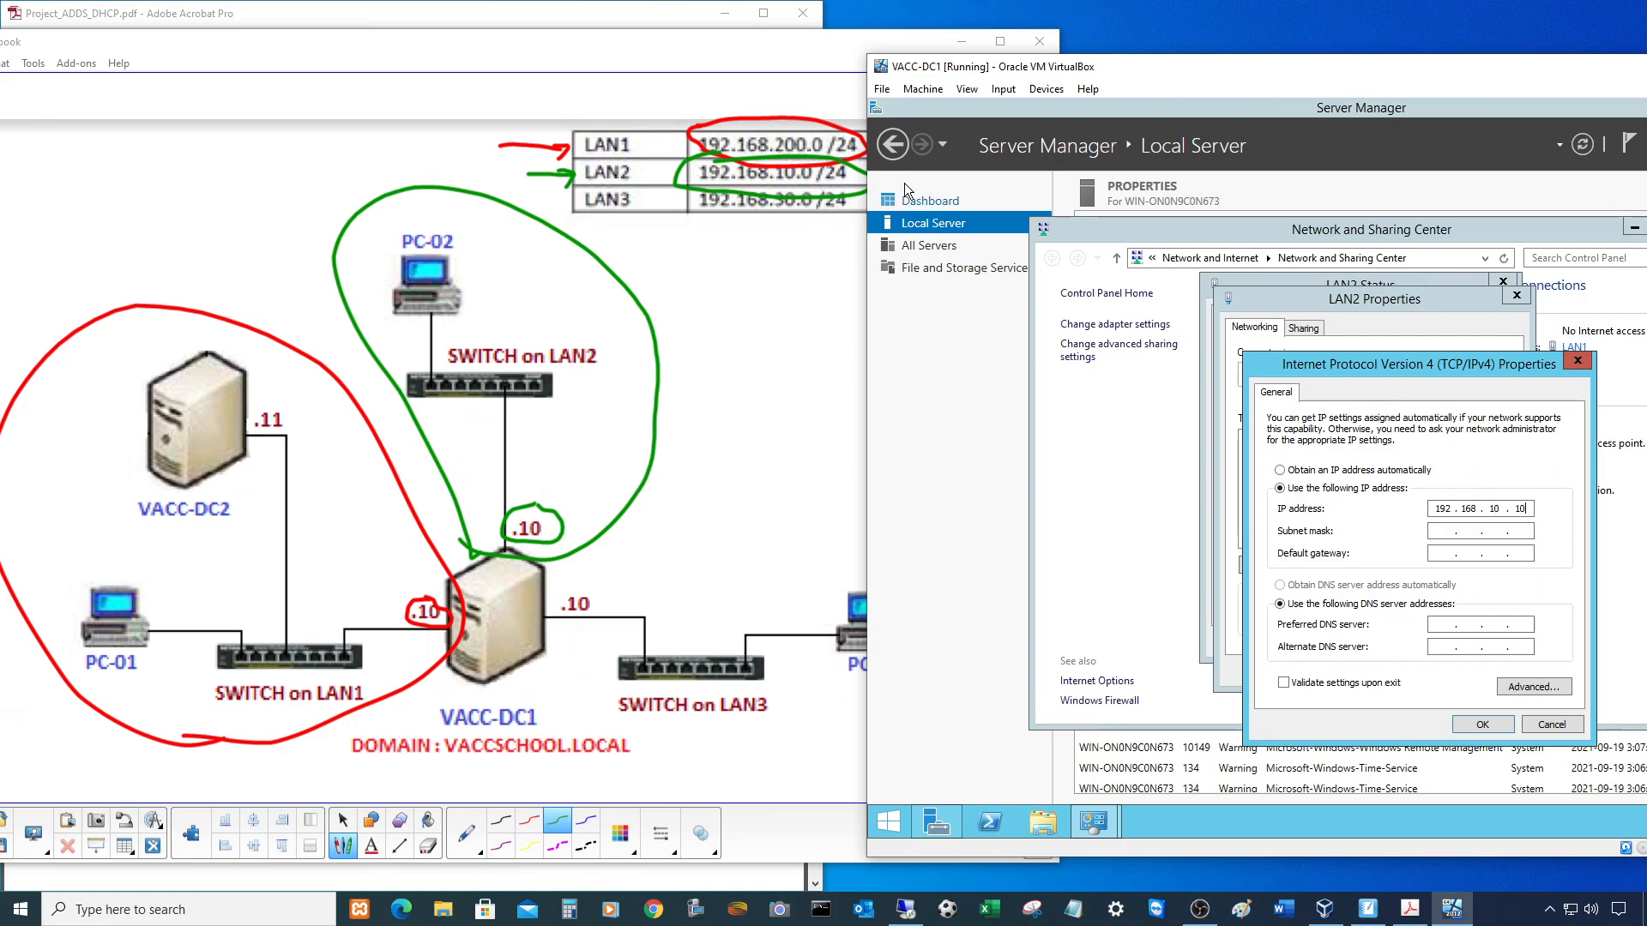
left_click(1437, 529)
left_click(1477, 724)
left_click(1427, 667)
left_click(1466, 636)
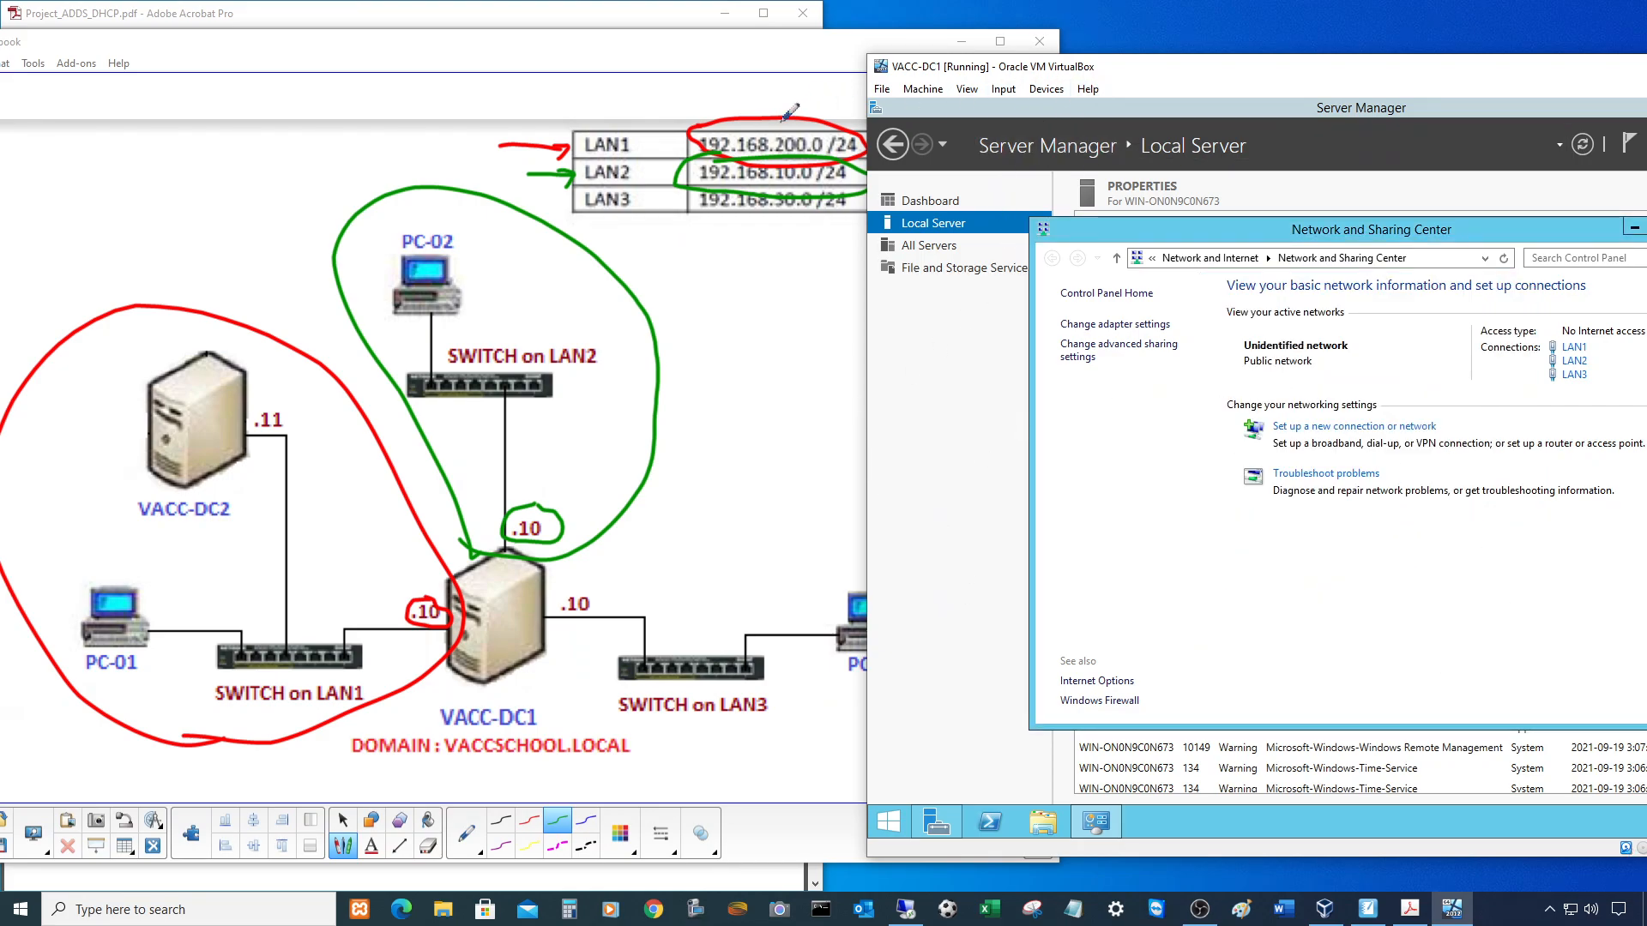
left_click(757, 52)
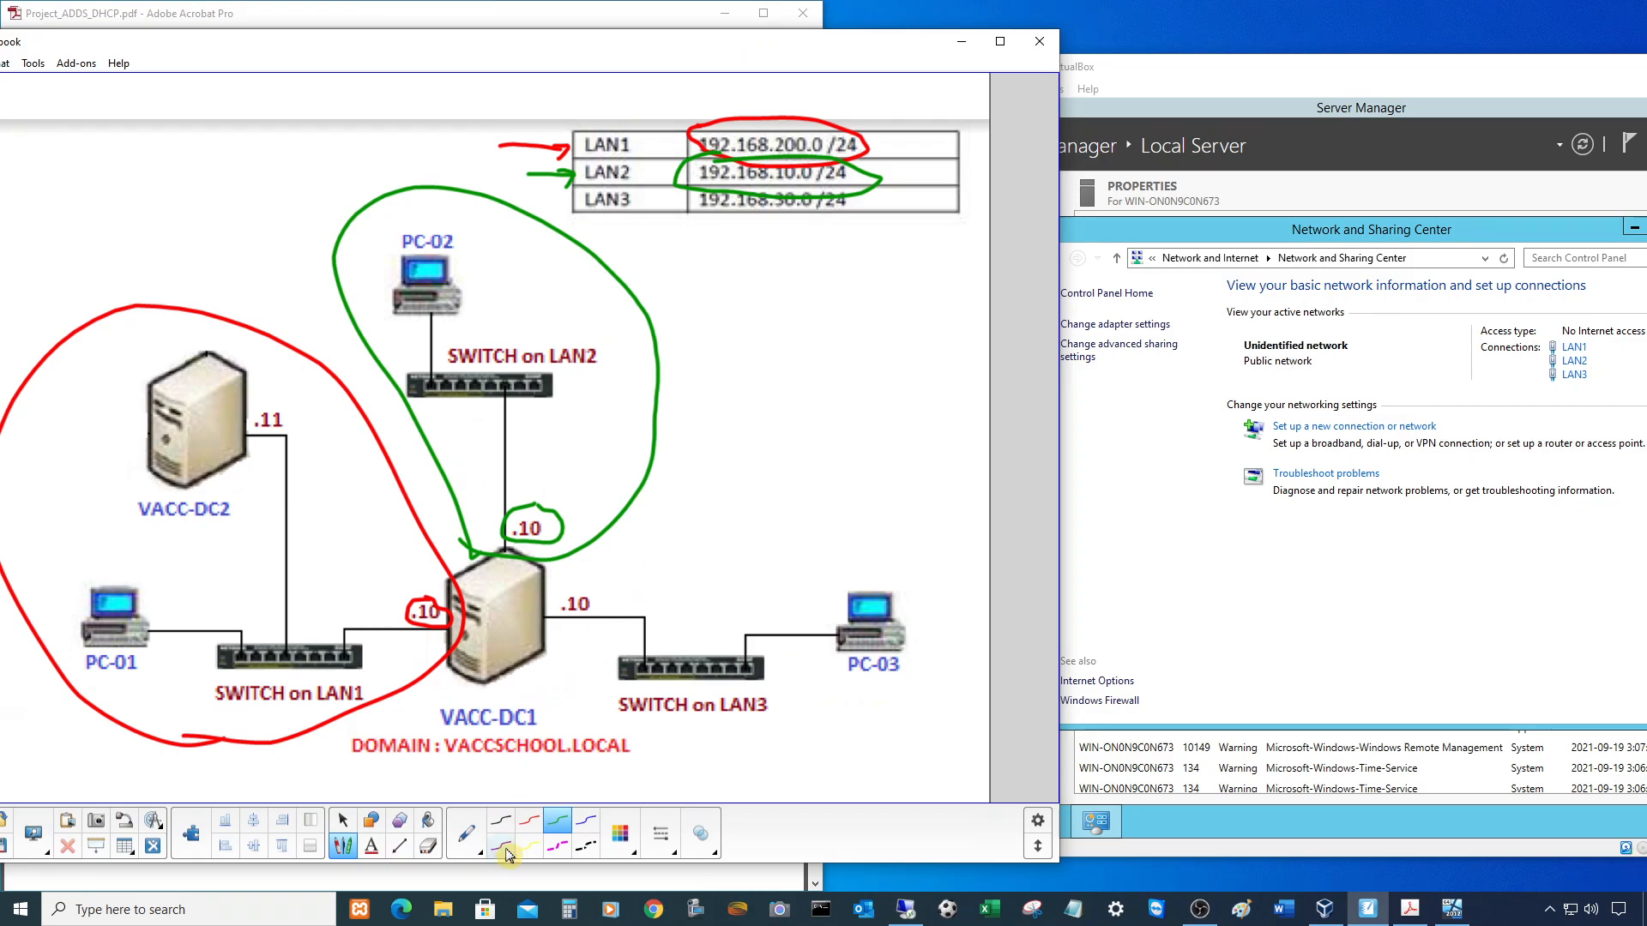
- In blue ink, loop PC-03 and the LAN3 switch, arrow the LAN3 row, circle 192.168.30.0 /24
left_click(585, 822)
mouse_move(596, 579)
left_mouse_down()
mouse_move(552, 592)
mouse_move(563, 674)
mouse_move(731, 755)
mouse_move(960, 596)
mouse_move(723, 544)
mouse_move(590, 571)
left_mouse_up()
mouse_move(527, 209)
left_mouse_down()
mouse_move(576, 200)
mouse_move(562, 223)
left_mouse_up()
mouse_move(742, 180)
left_mouse_down()
mouse_move(712, 176)
mouse_move(733, 235)
mouse_move(862, 196)
mouse_move(714, 182)
left_mouse_up()
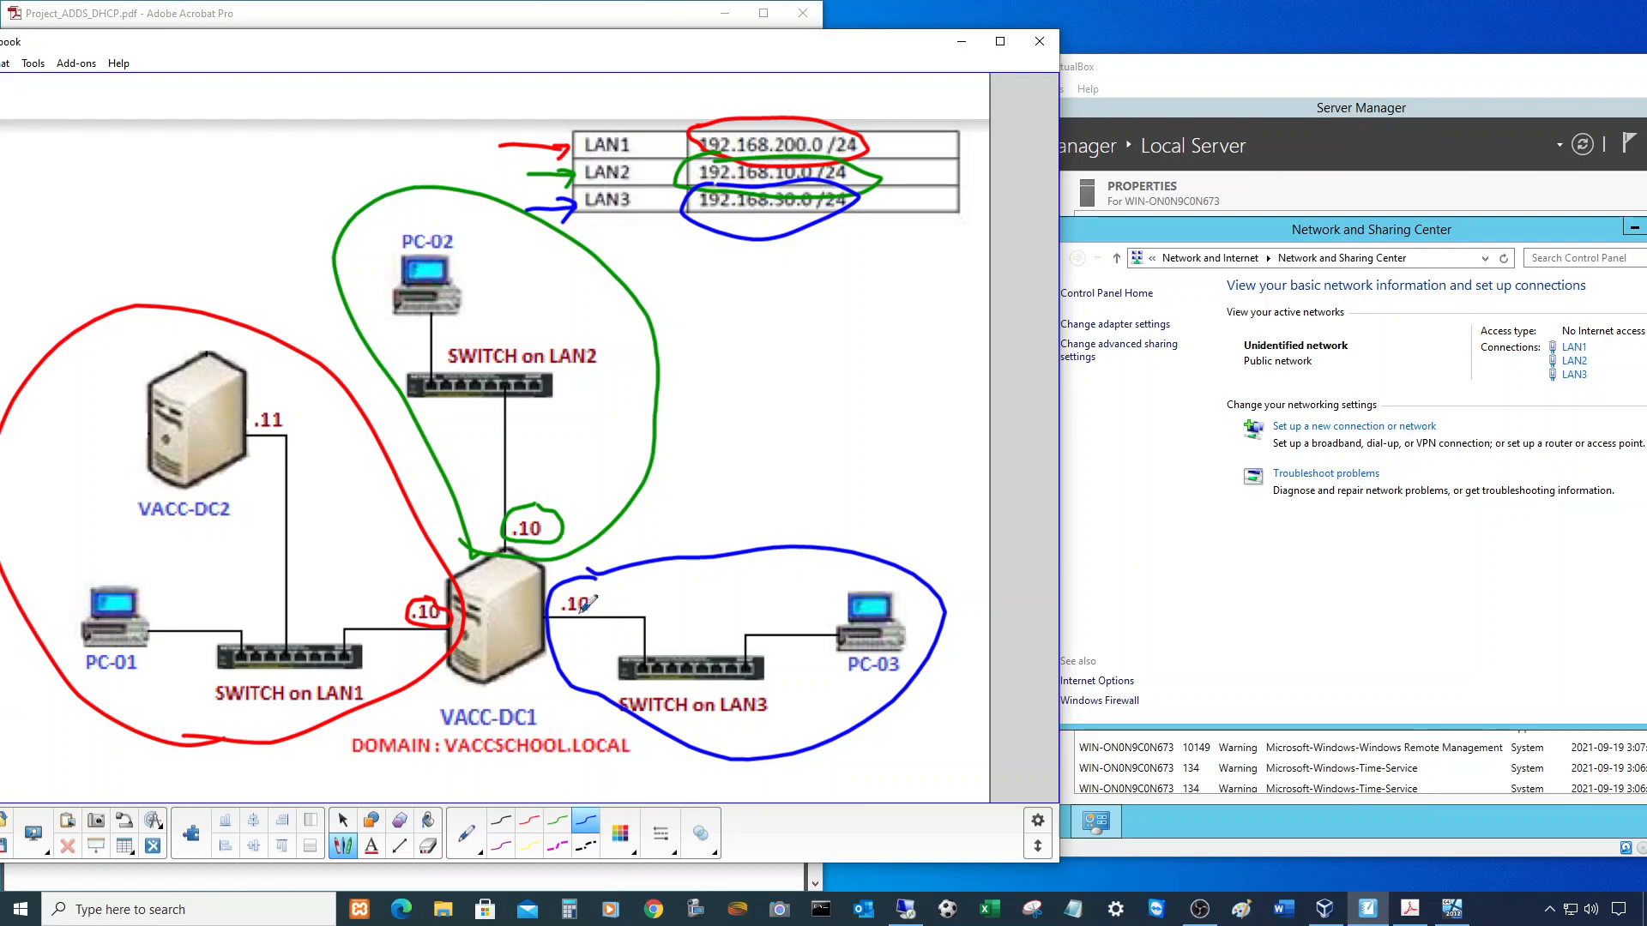
- Open LAN3's IPv4 properties and begin entering the static address 192.168.30.10
left_click(1574, 375)
left_click(1278, 601)
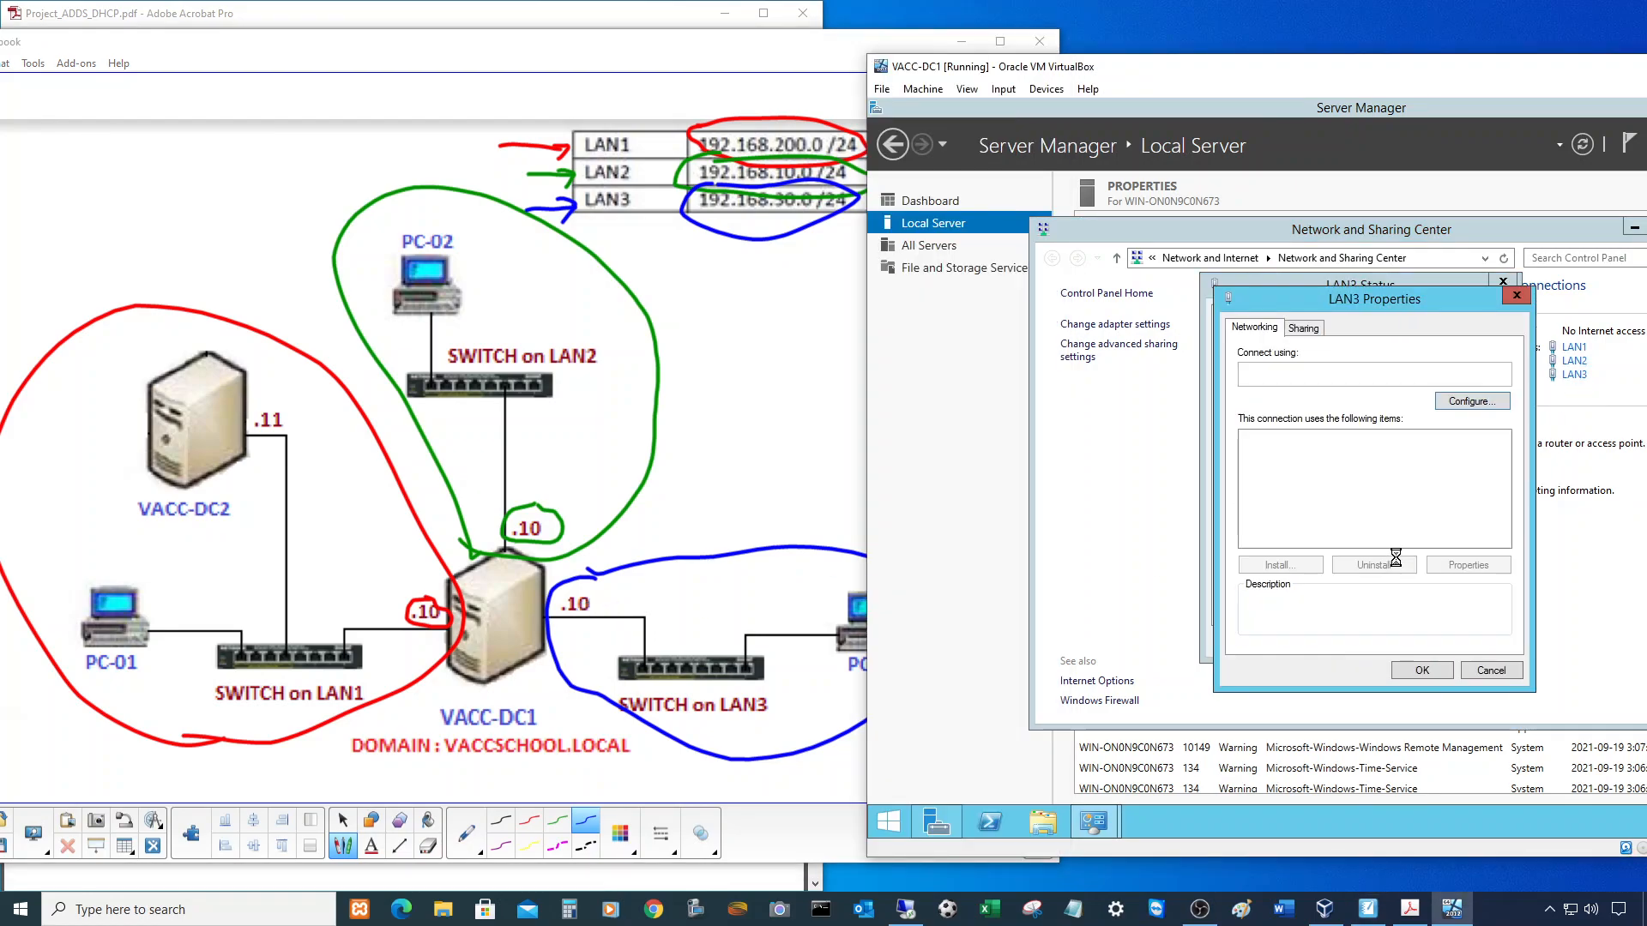
left_click(1402, 539)
double_click(1402, 538)
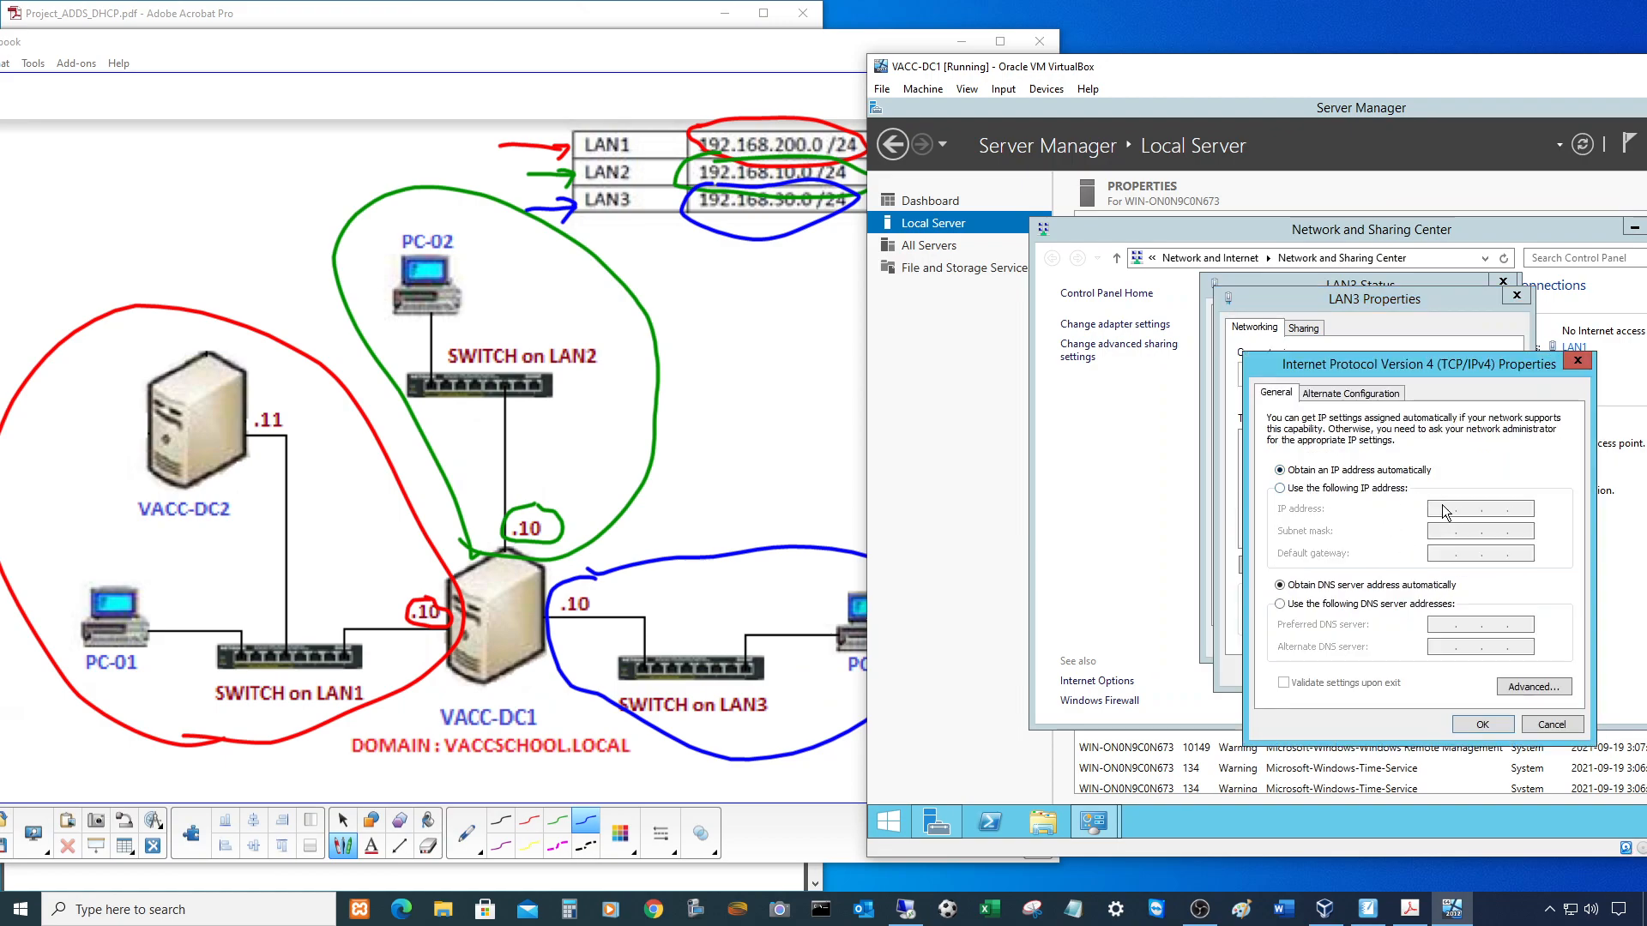
left_click(1338, 488)
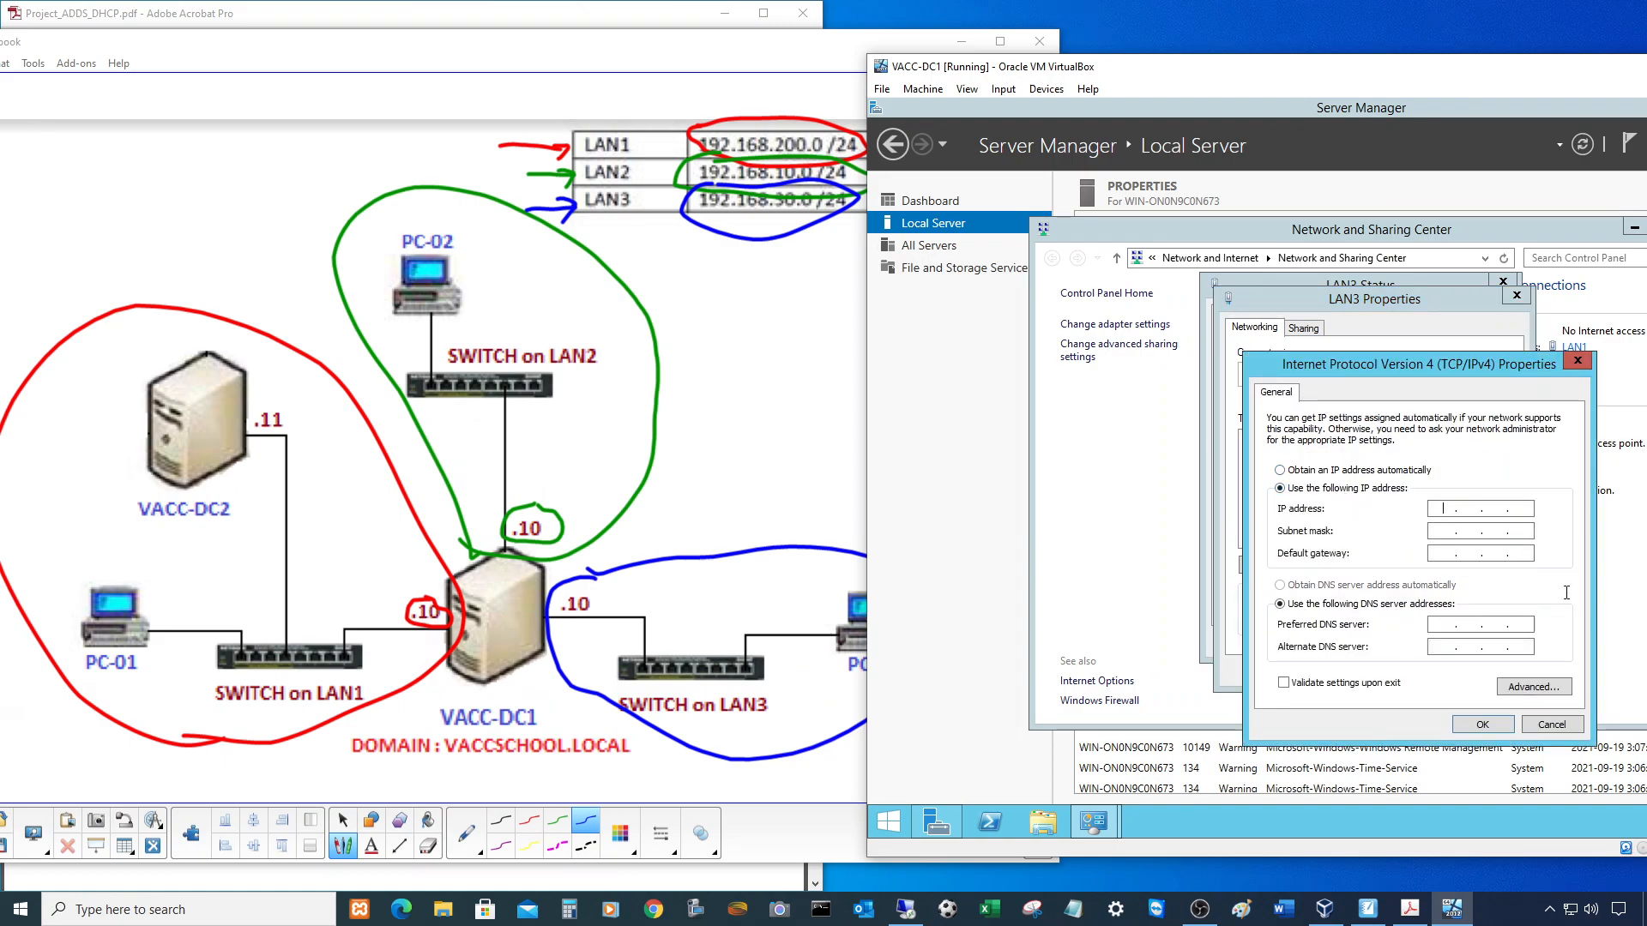
type("19216")
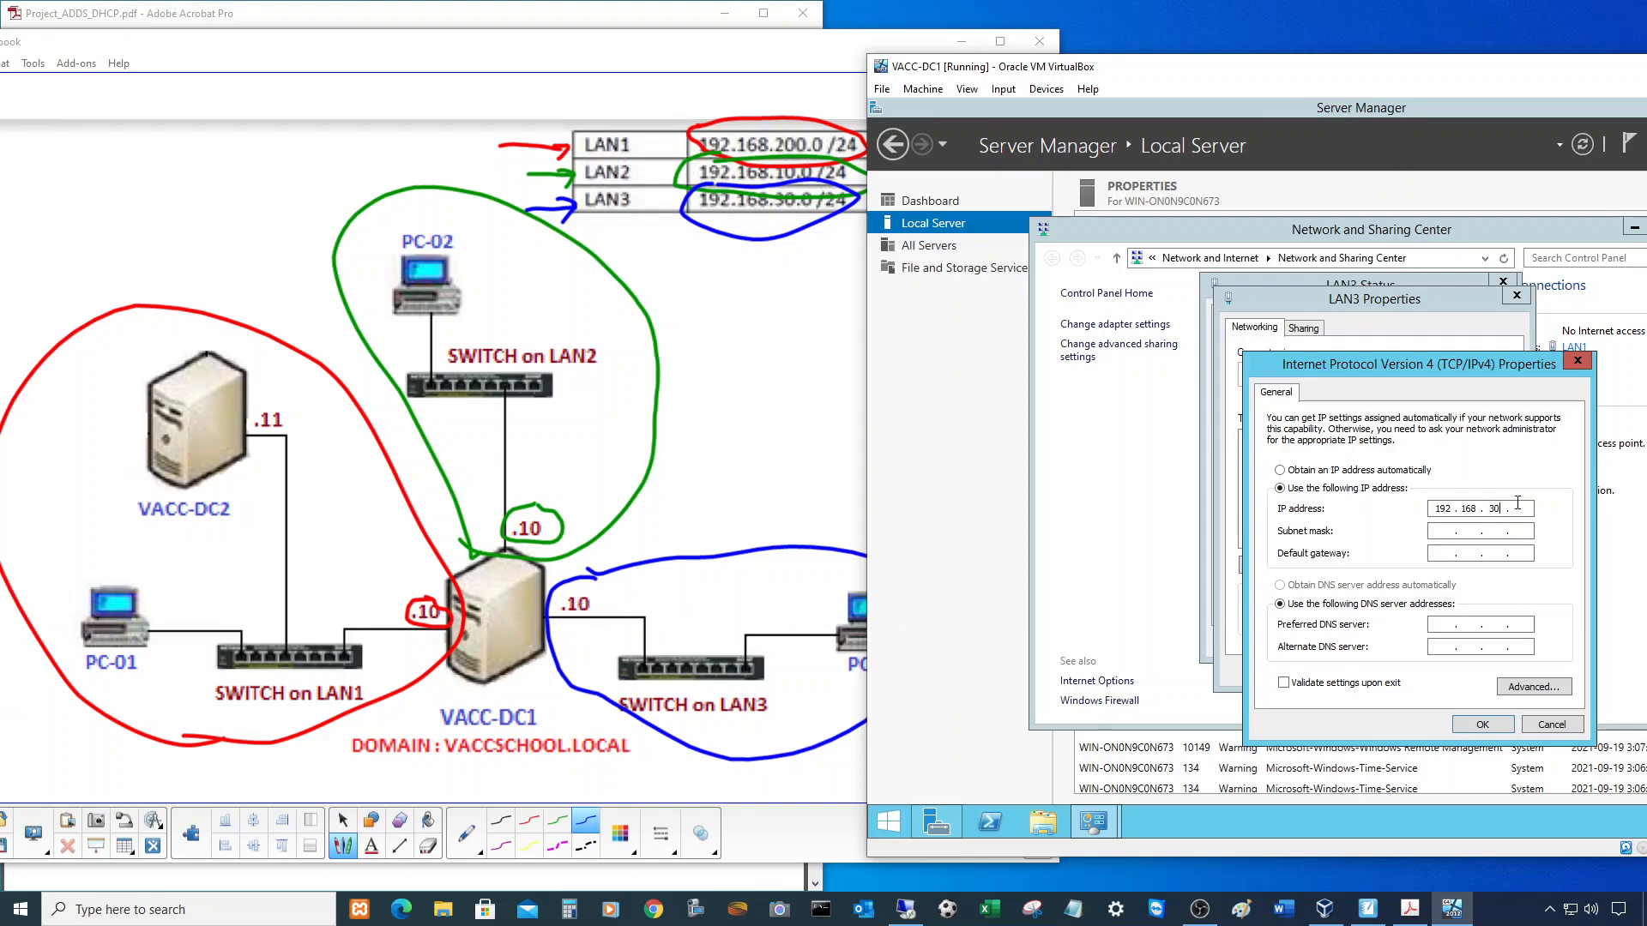
- Circle the .10 on VACC-DC1's LAN3 link in blue on the diagram
left_click(575, 575)
mouse_move(569, 578)
left_mouse_down()
mouse_move(622, 607)
mouse_move(598, 576)
left_mouse_up()
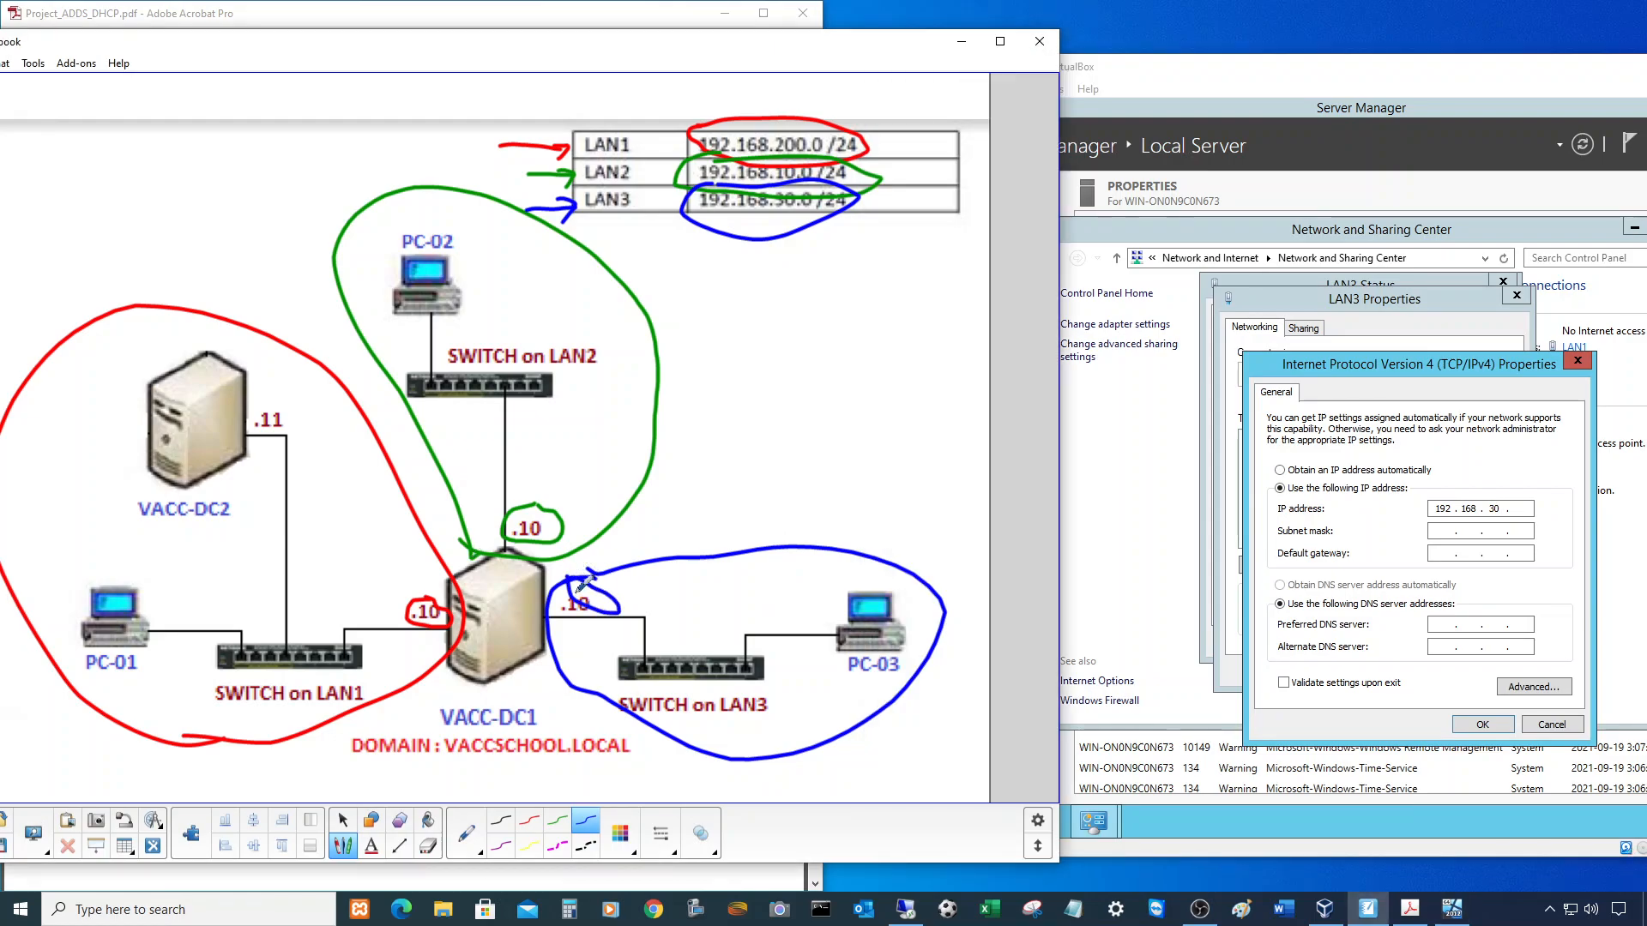
mouse_move(585, 575)
left_mouse_down()
mouse_move(546, 596)
mouse_move(610, 611)
mouse_move(573, 577)
left_mouse_up()
- Finish LAN3's static IP 192.168.30.10 with mask 255.255.255.0, apply it, and reposition the VM window
left_click(1521, 508)
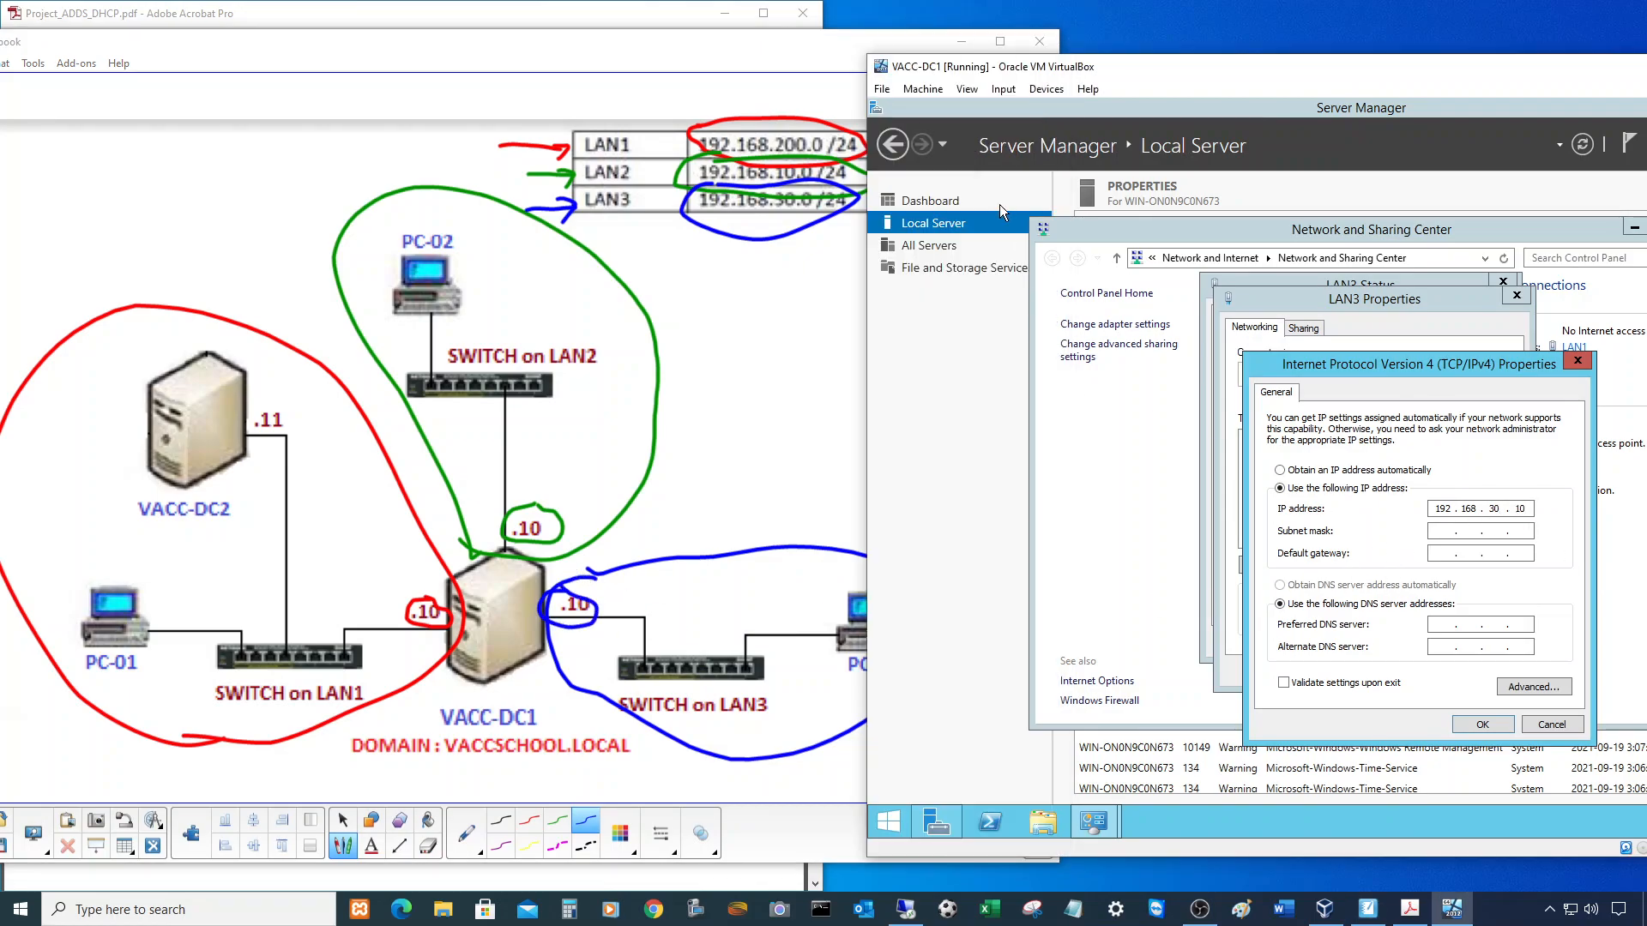
left_click(1441, 534)
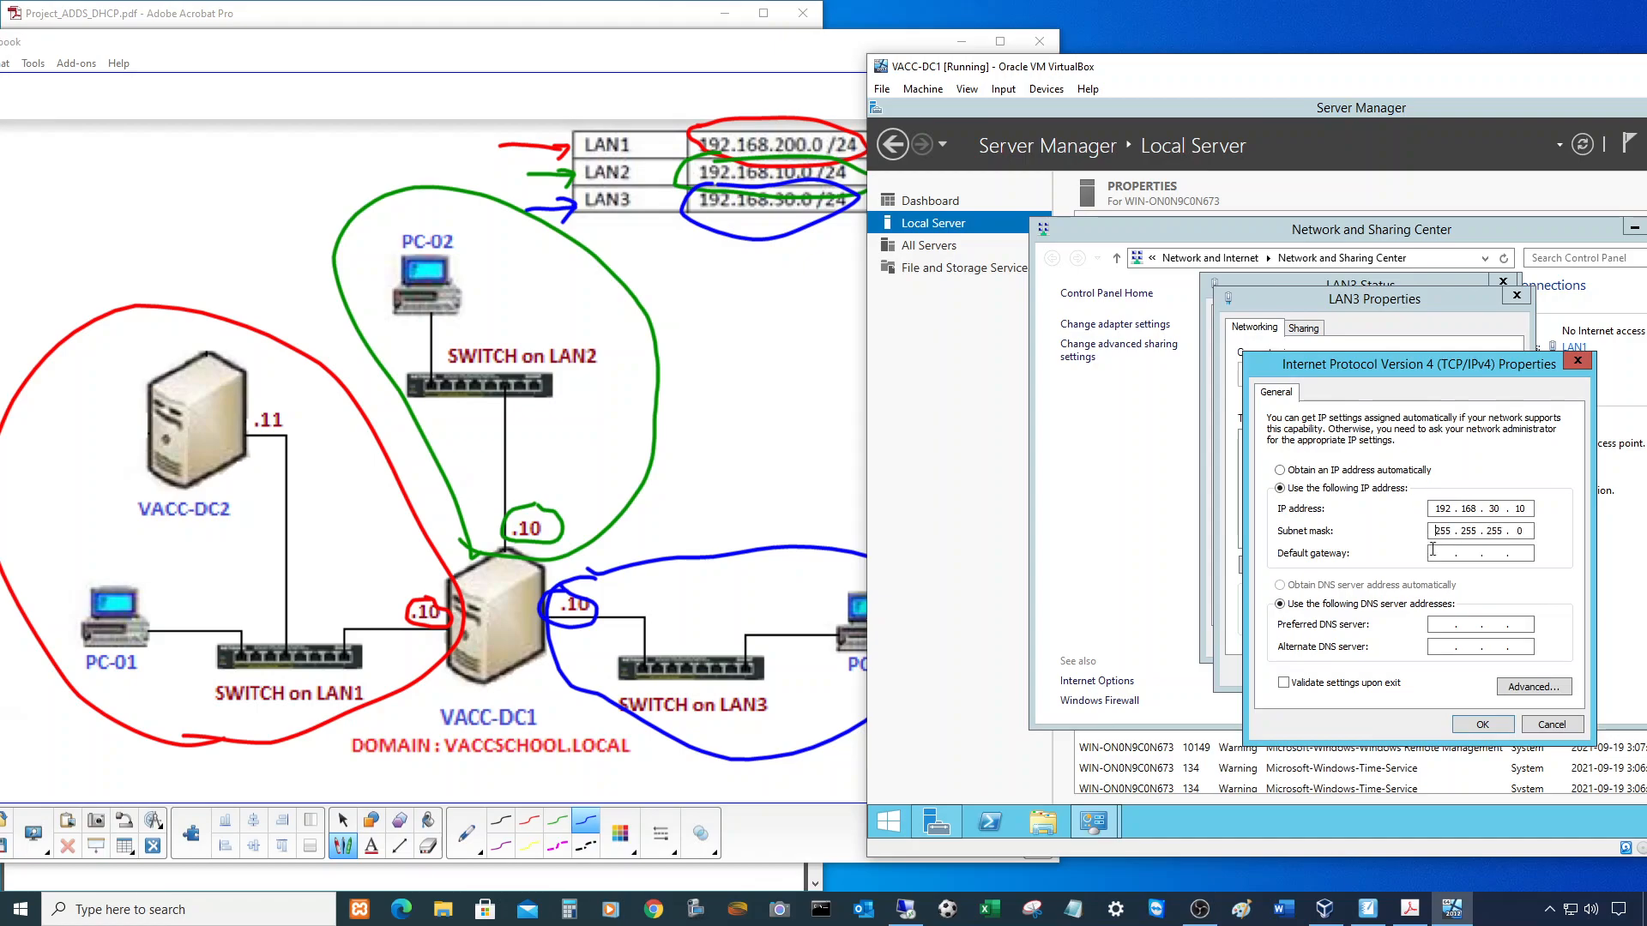
left_click(1494, 723)
left_click(1421, 670)
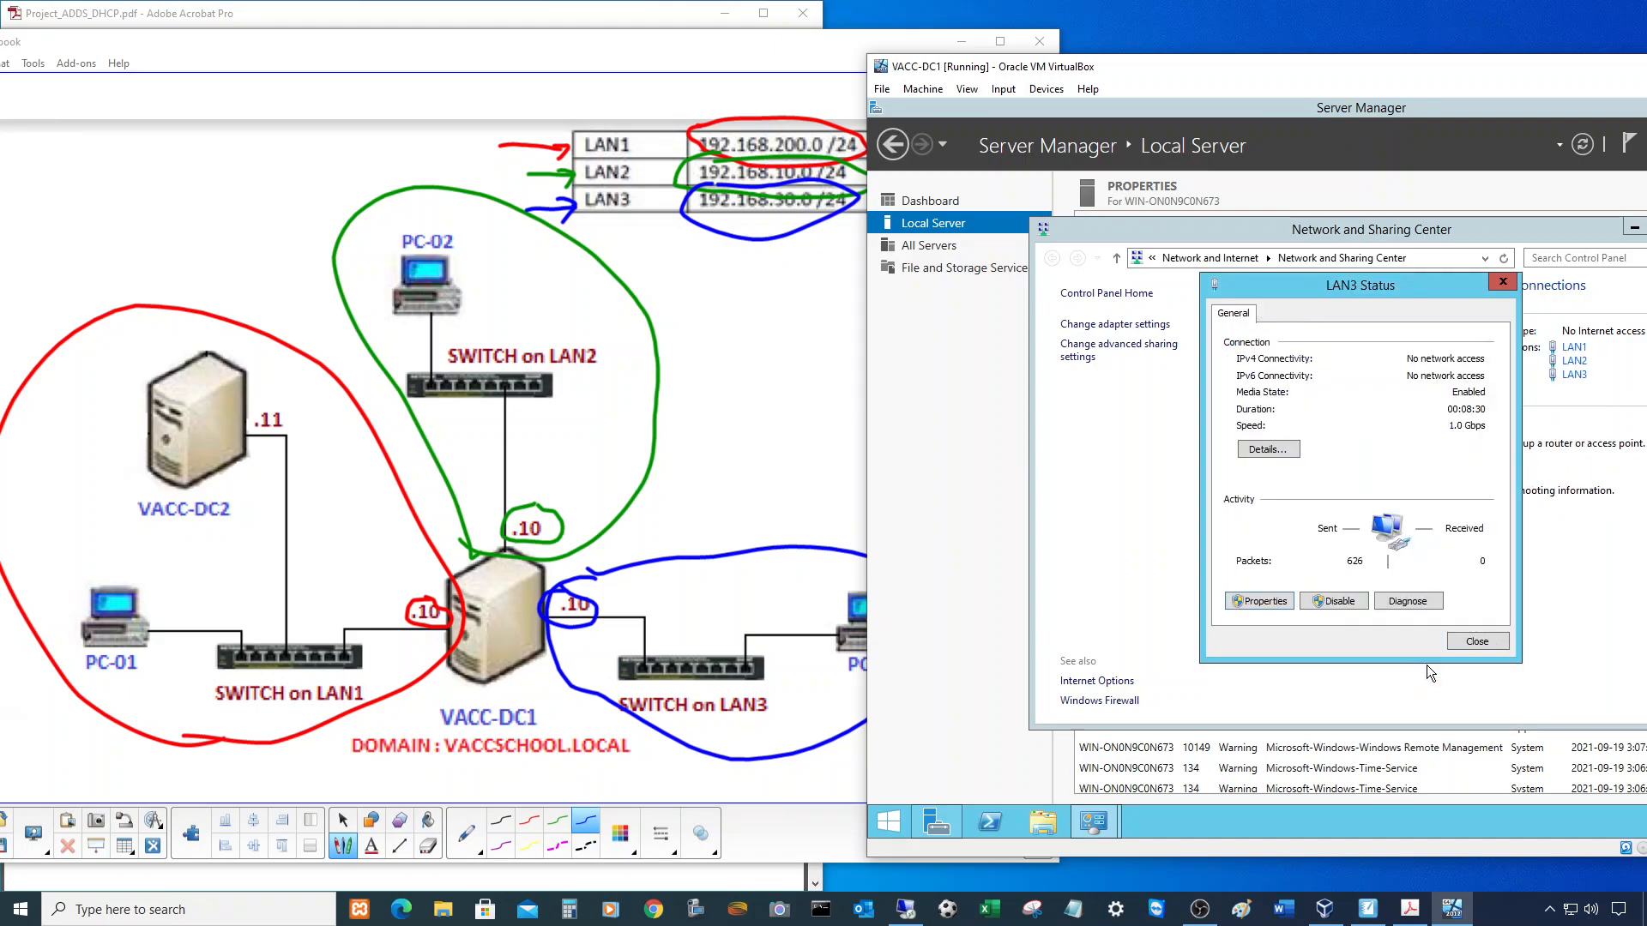
left_click(1477, 641)
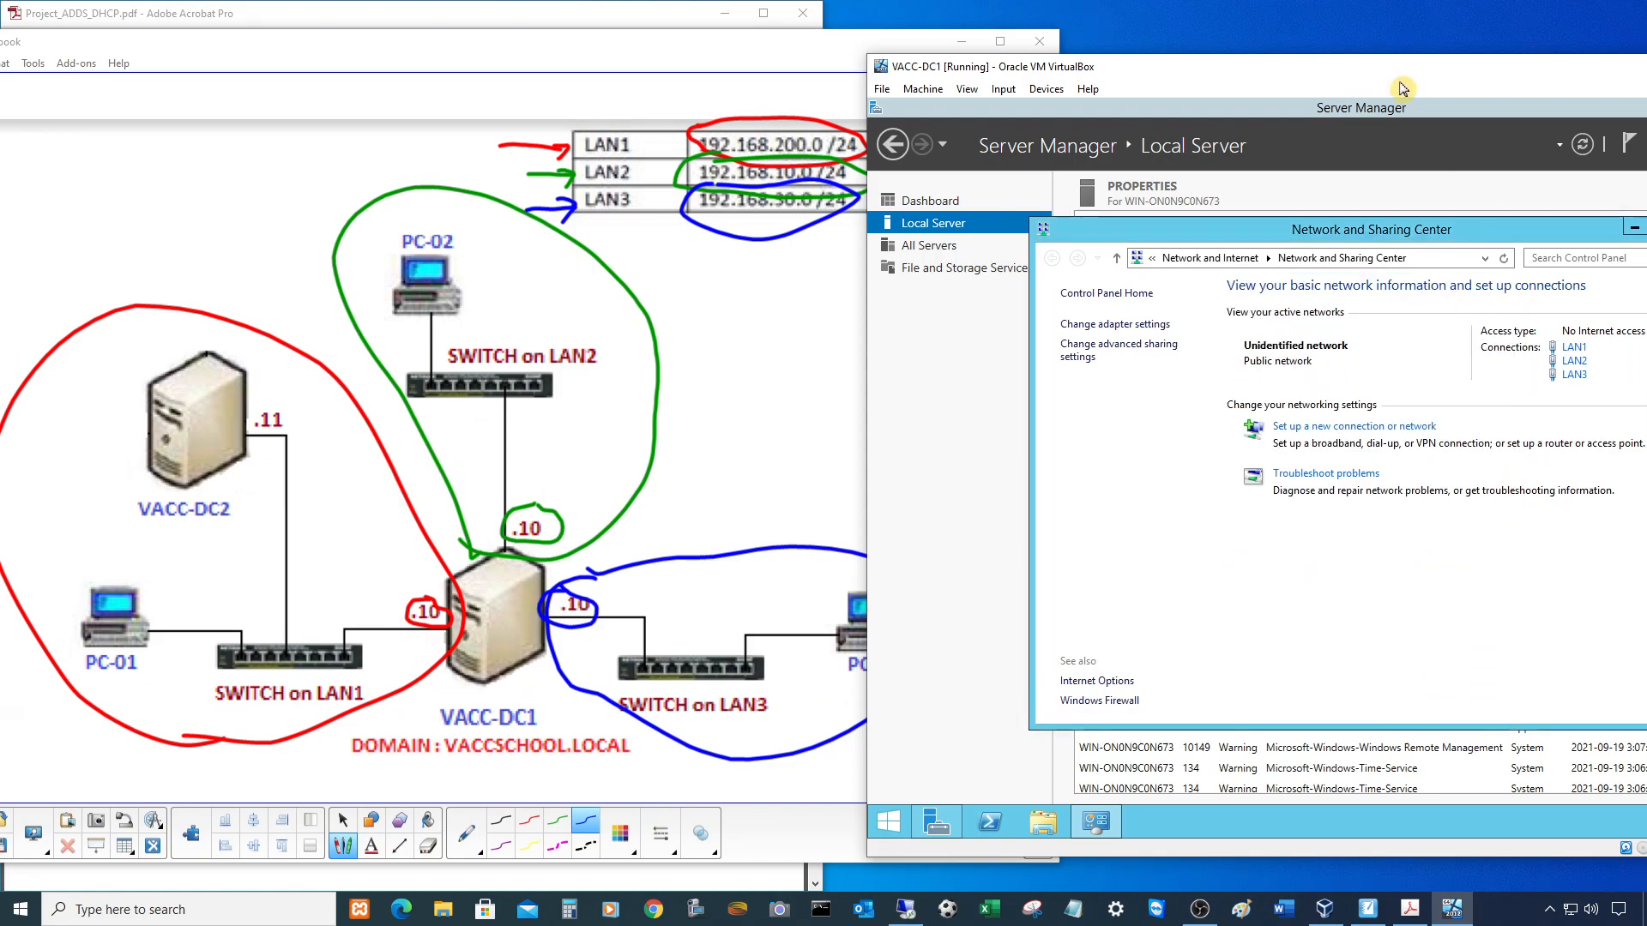
left_click_drag(1195, 67, 846, 42)
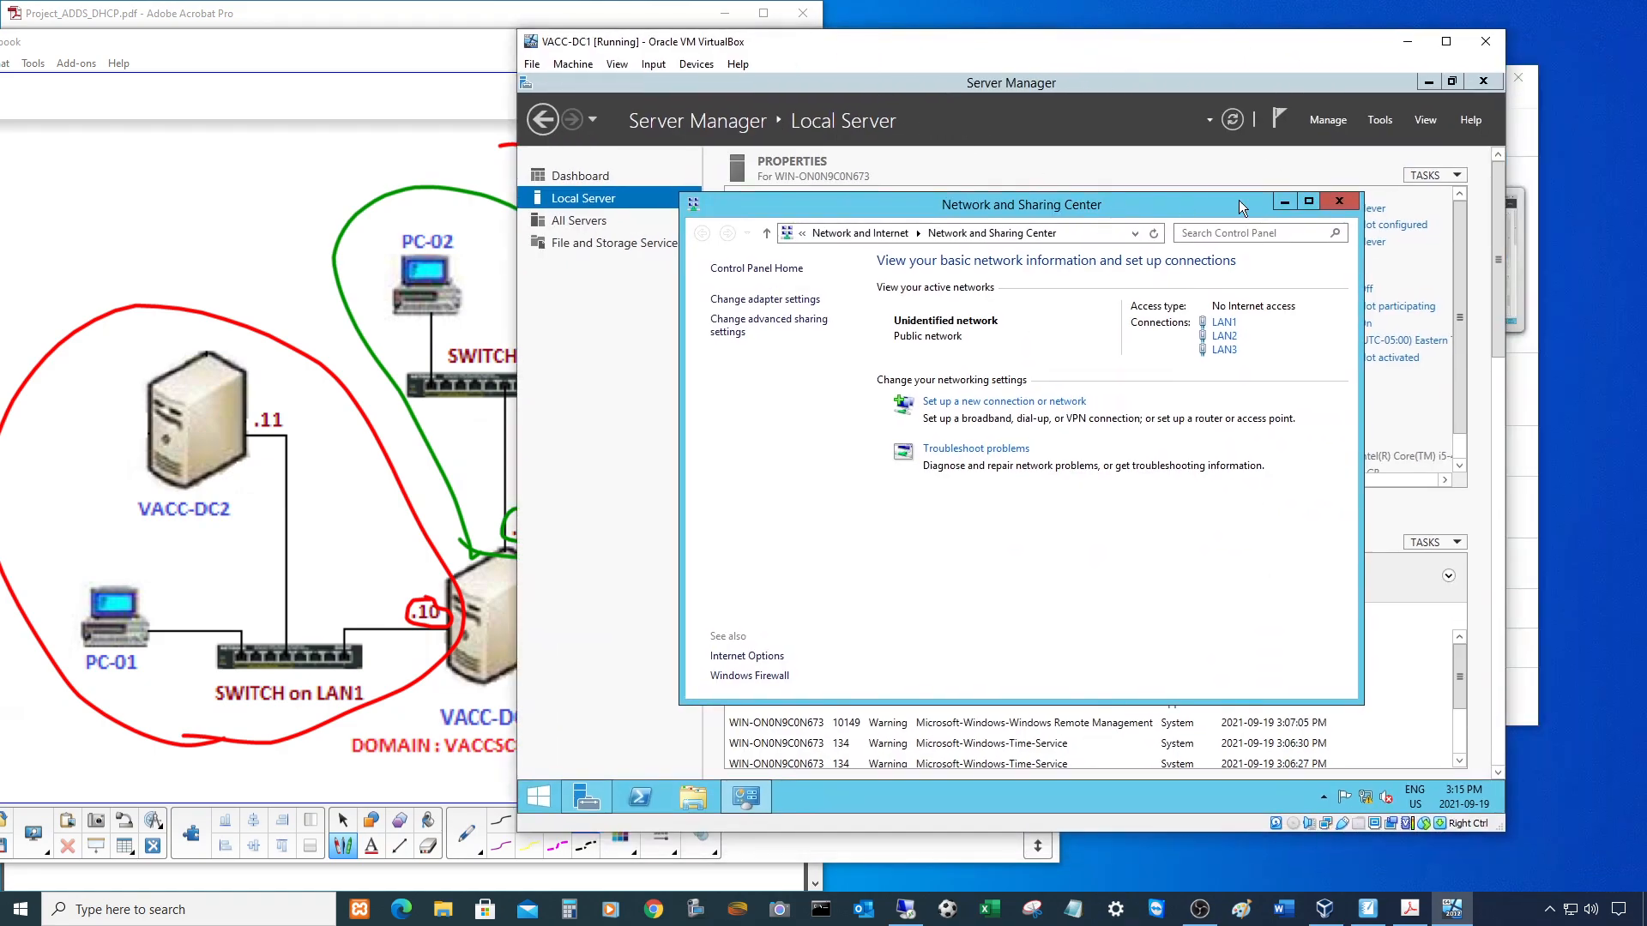
- Refresh Local Server properties so LAN2 shows 192.168.10.10 and LAN3 shows 192.168.30.10
left_click(1338, 201)
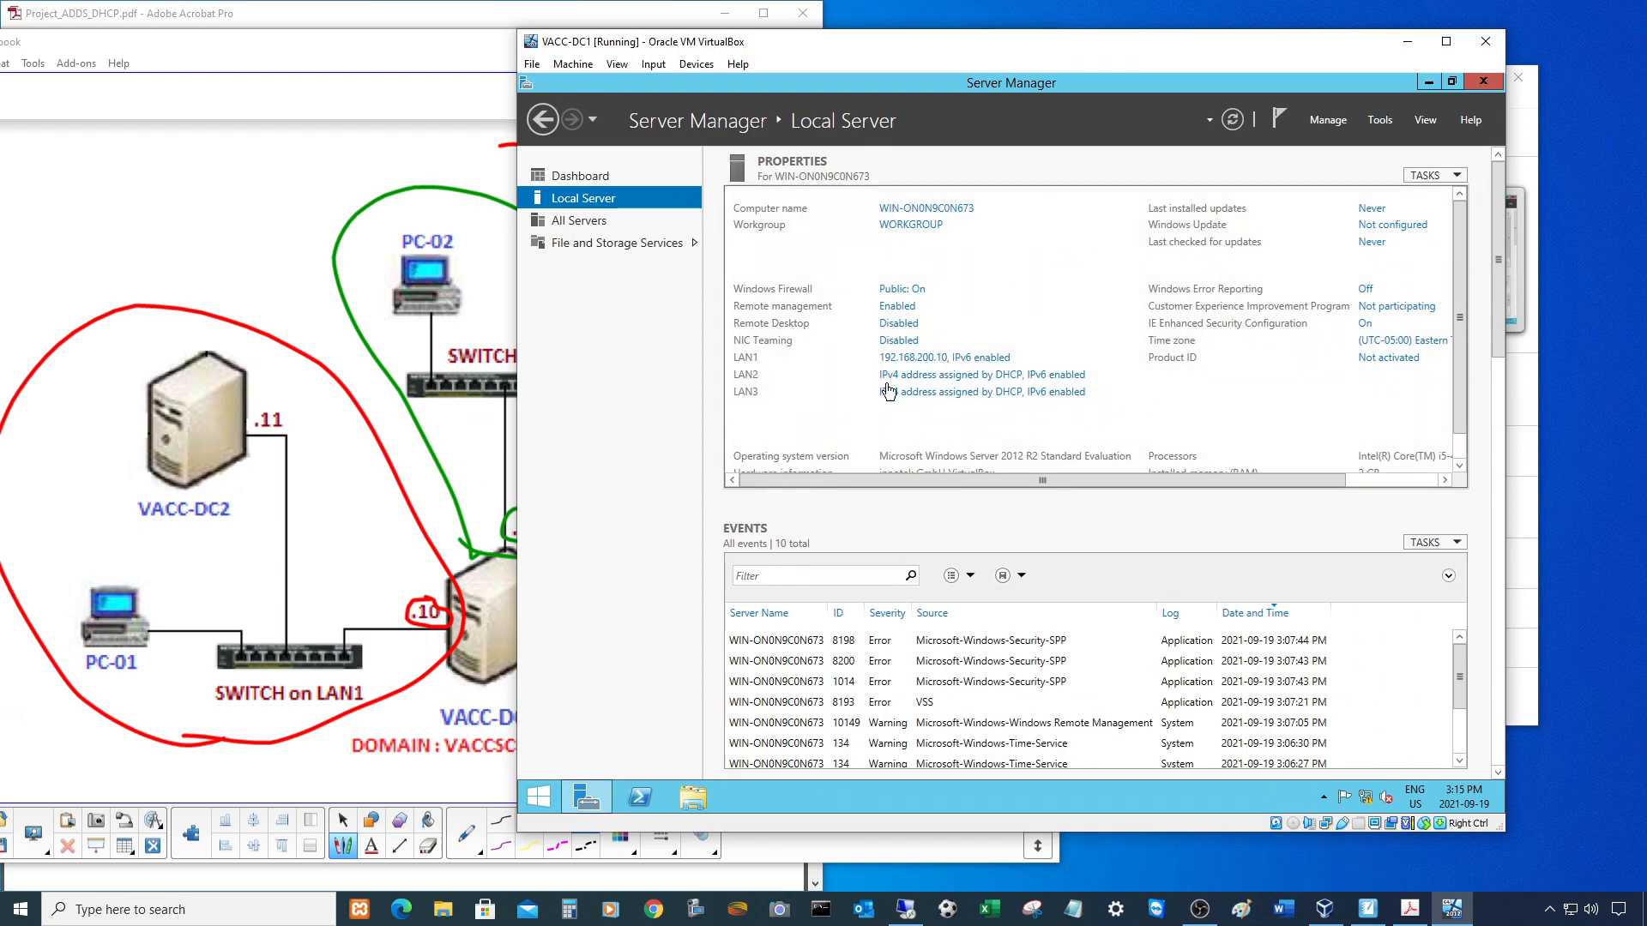
left_click(1232, 120)
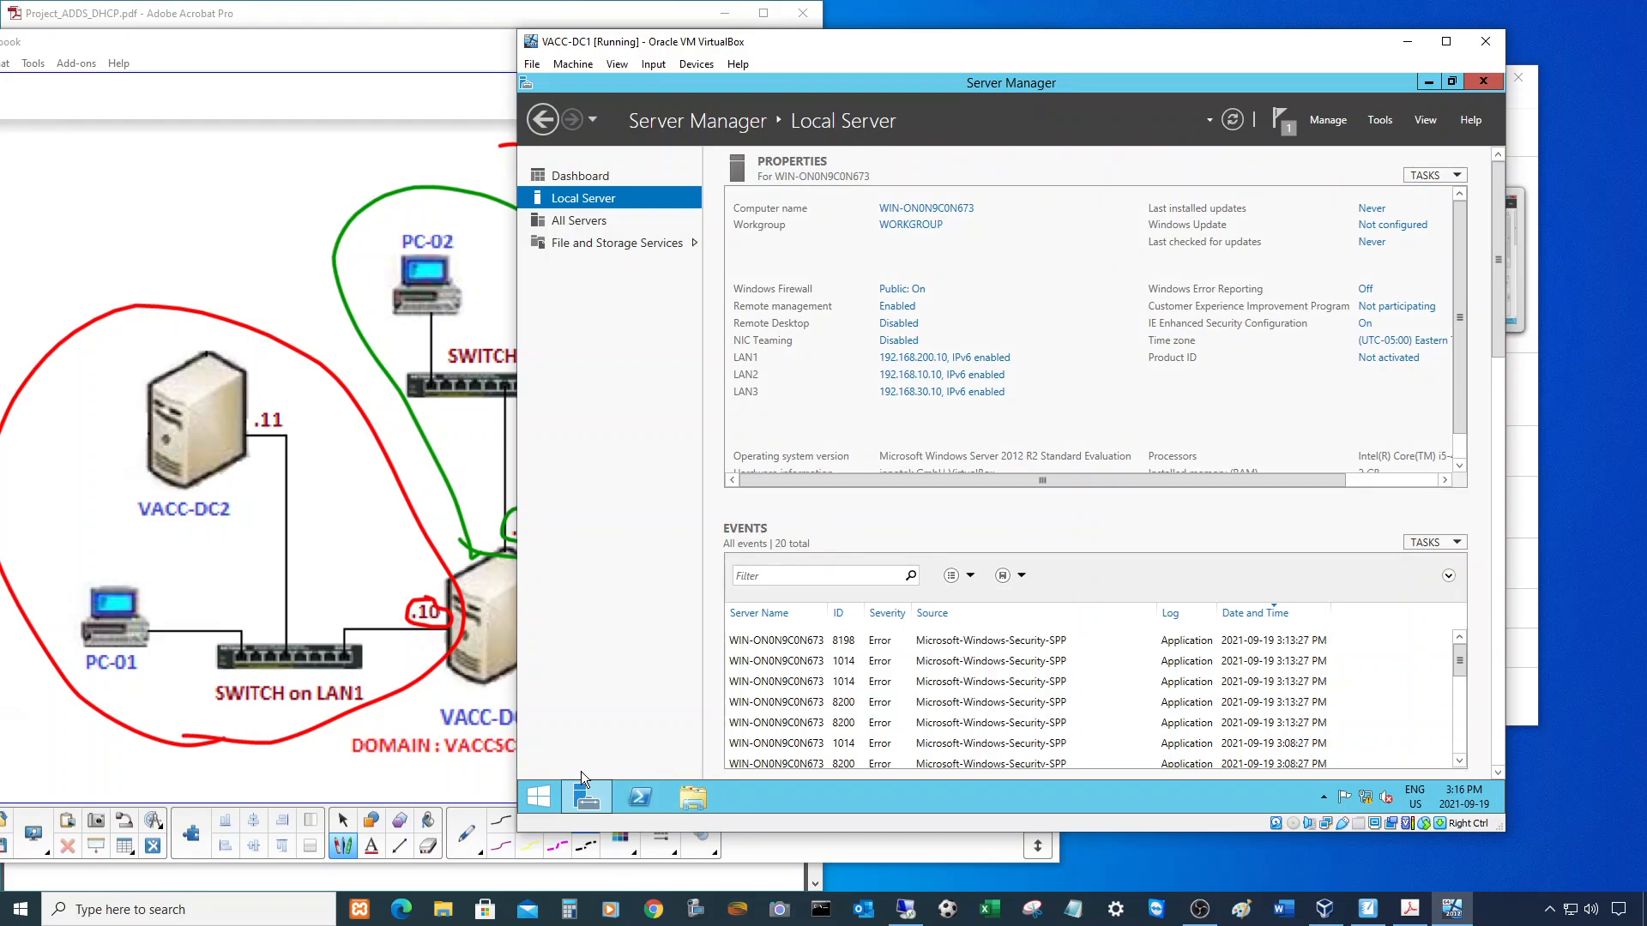
right_click(548, 796)
- Insert the Guest Additions CD image into the VM's virtual drive
mouse_move(663, 764)
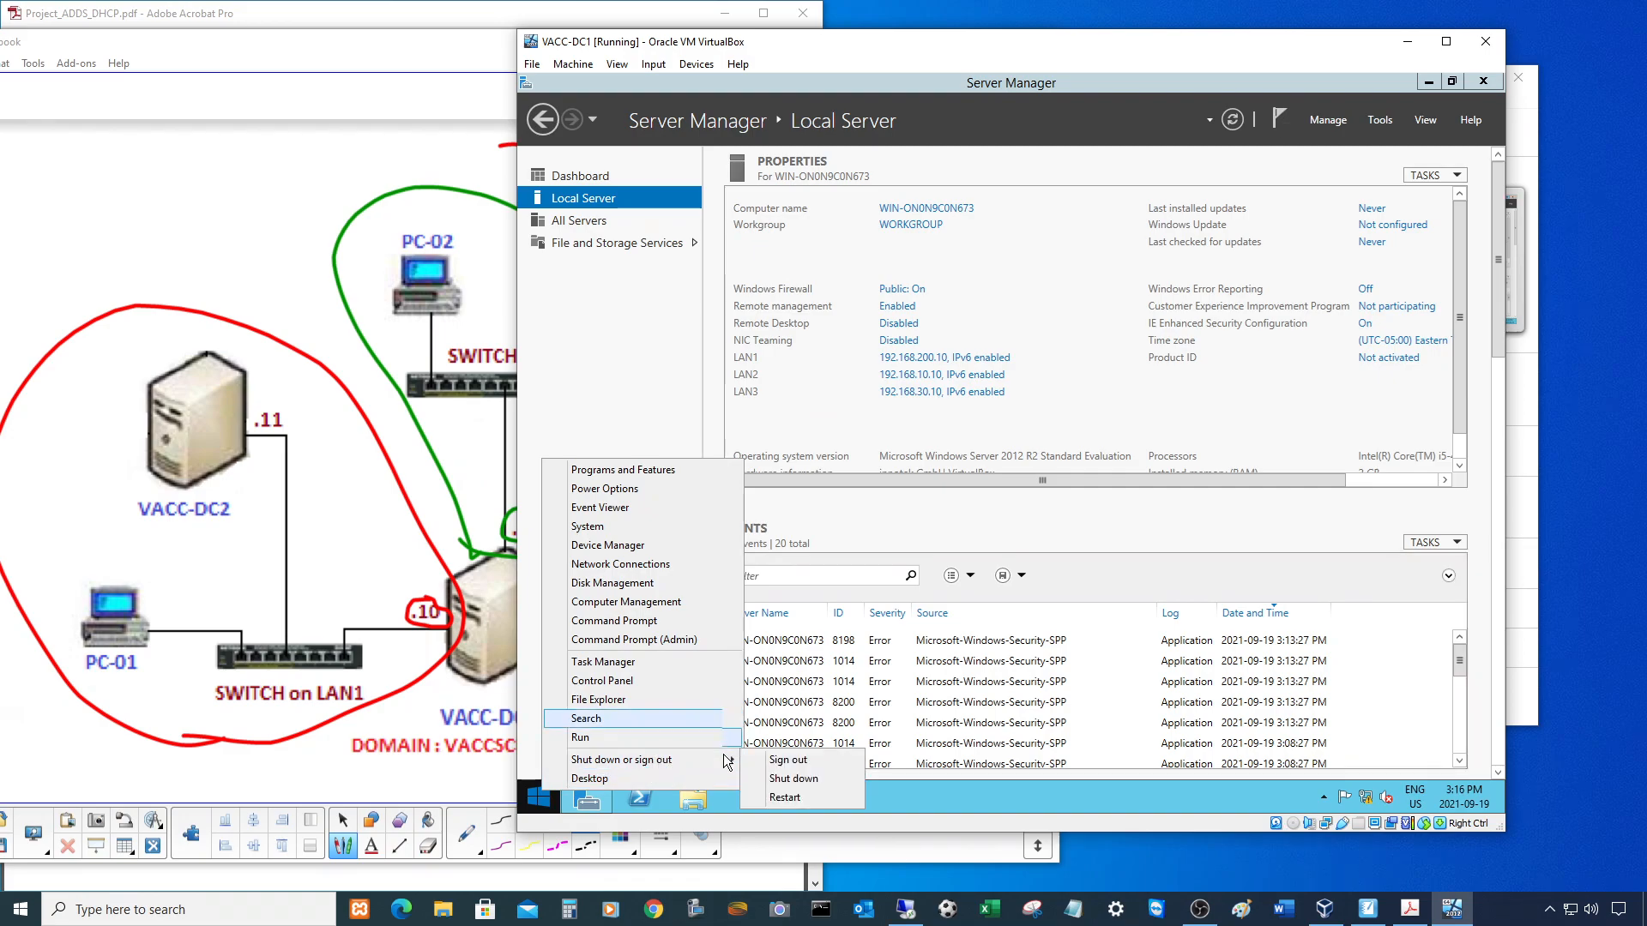
left_click(822, 404)
left_click(697, 67)
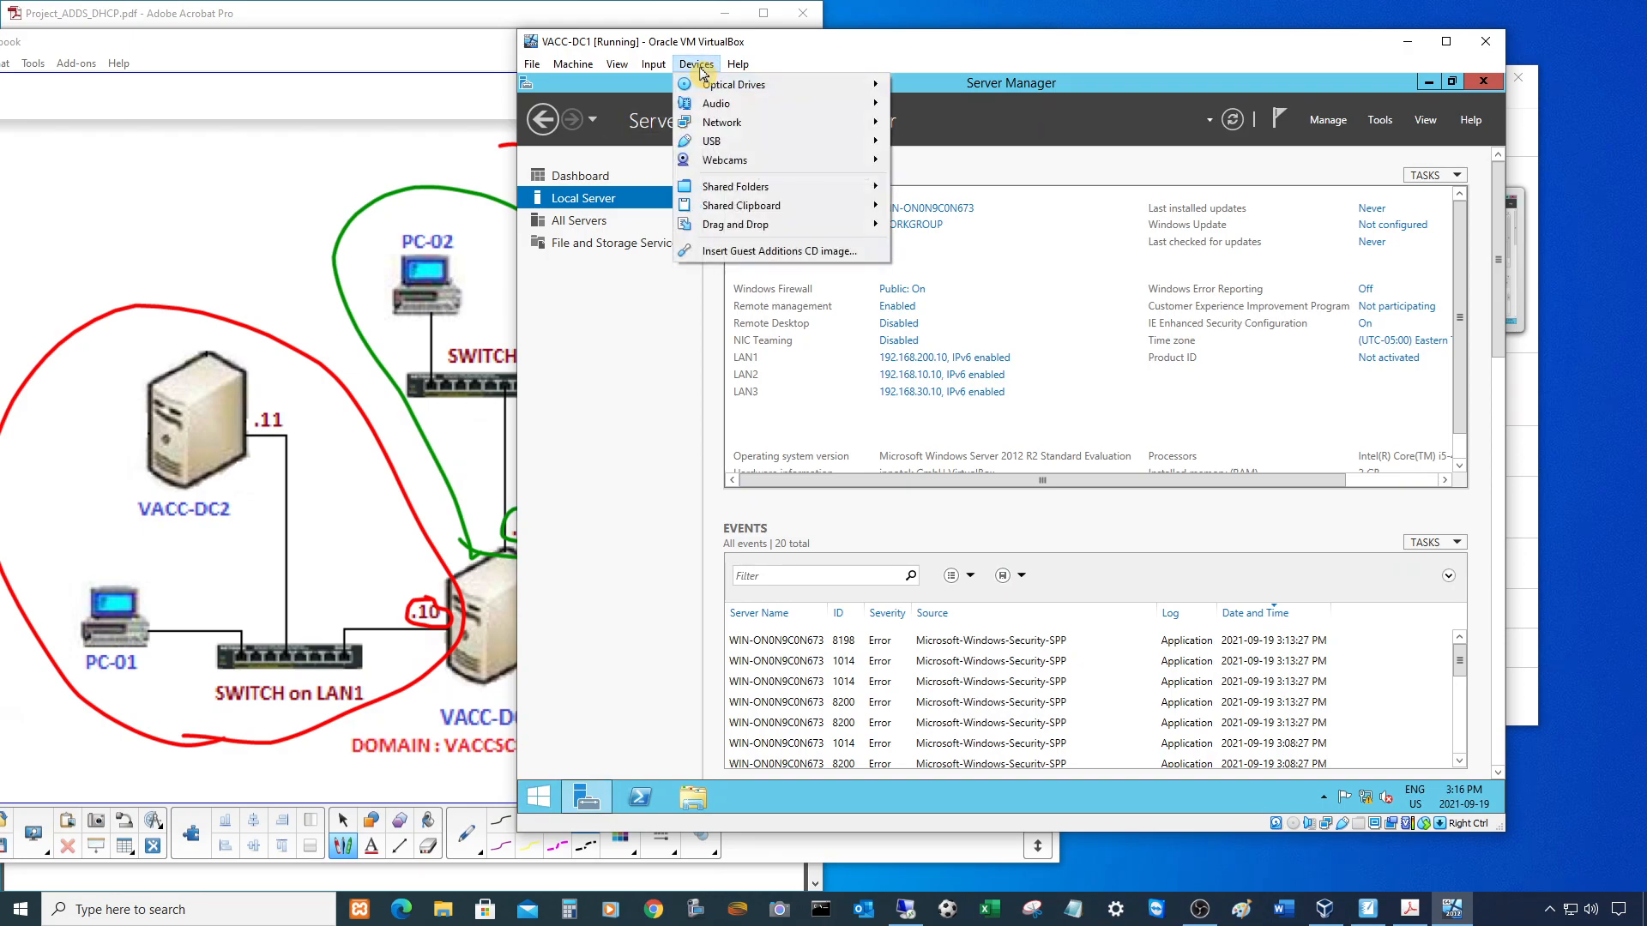
left_click(766, 256)
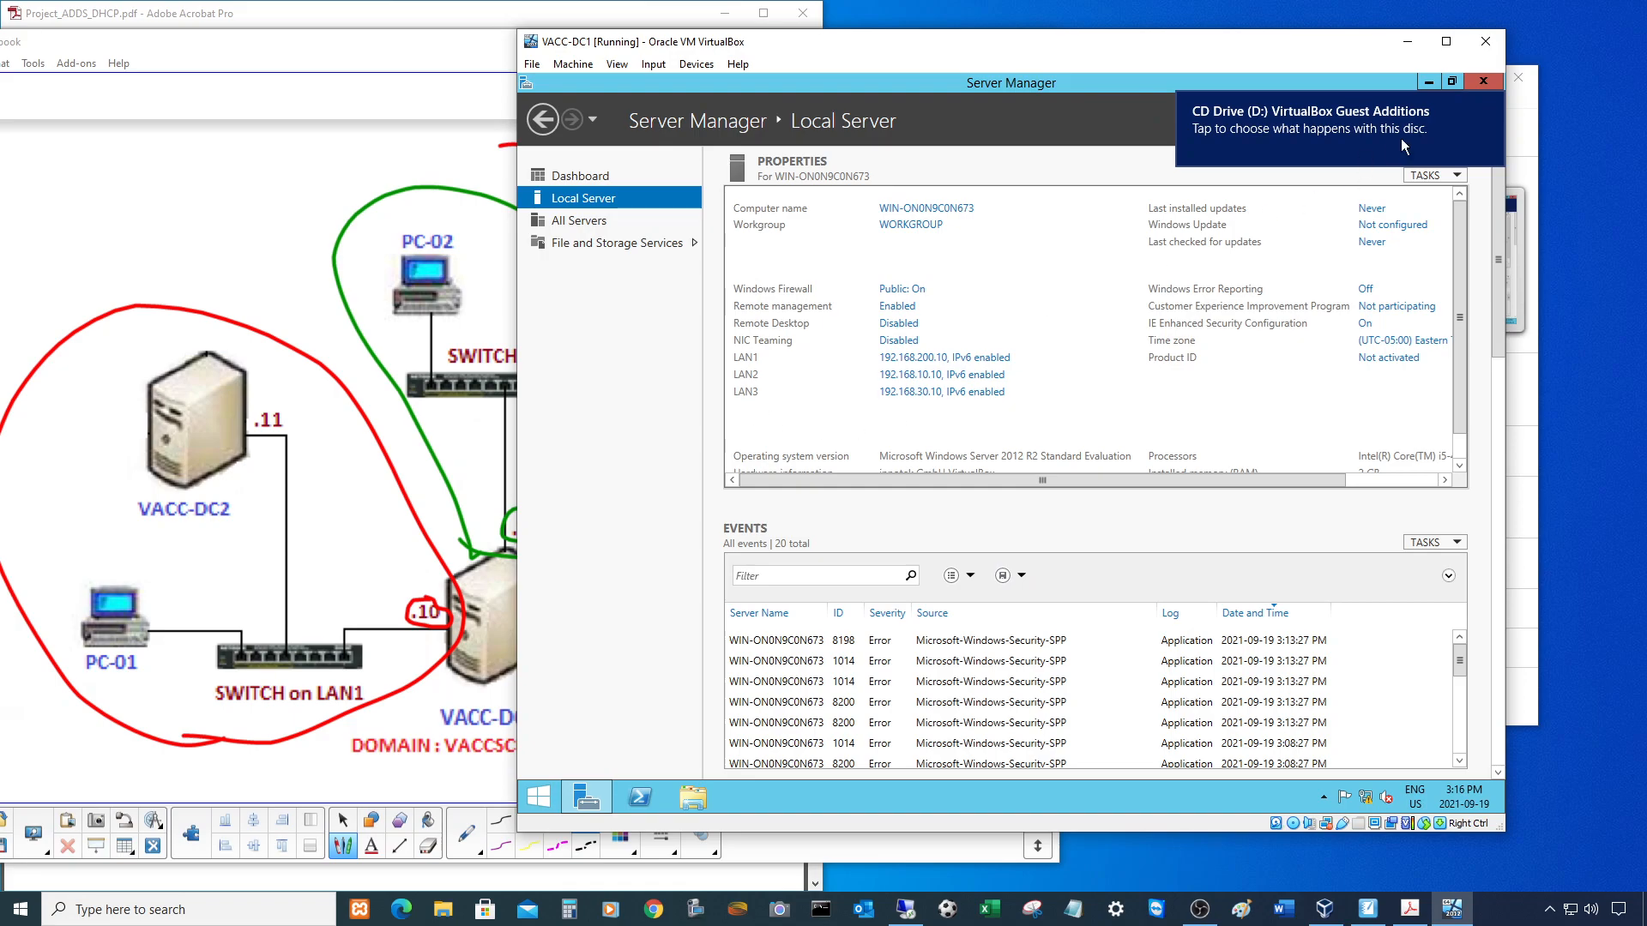
left_click(1489, 103)
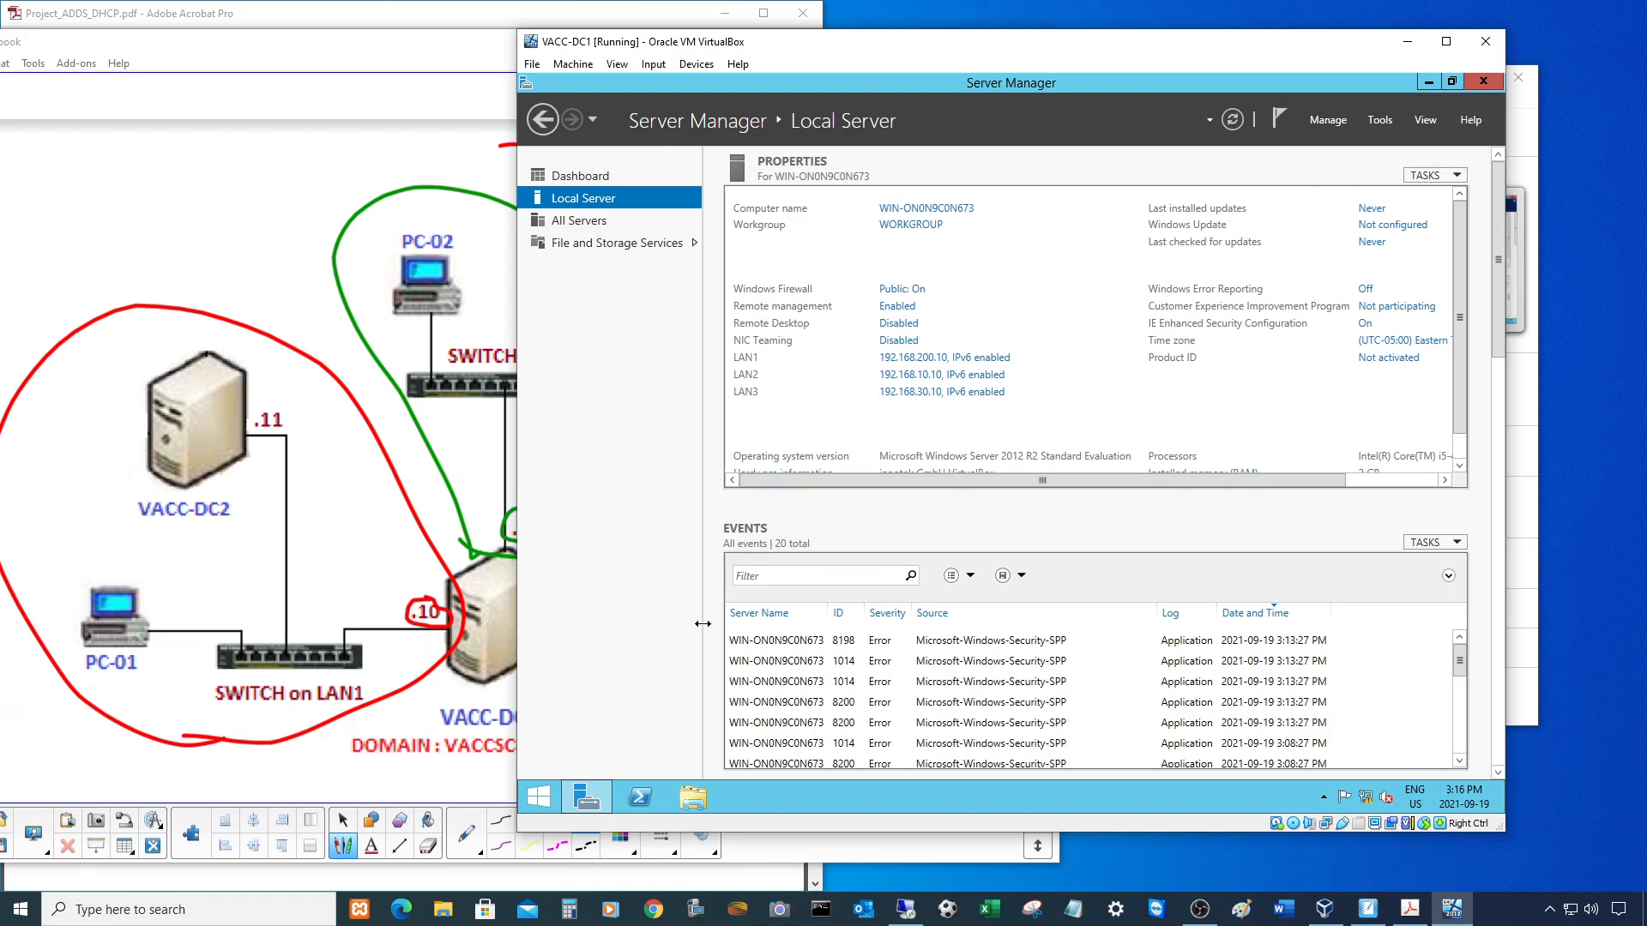
- Run Guest Additions 6.1.26 setup from CD Drive (D:) with defaults and reboot now
left_click(703, 805)
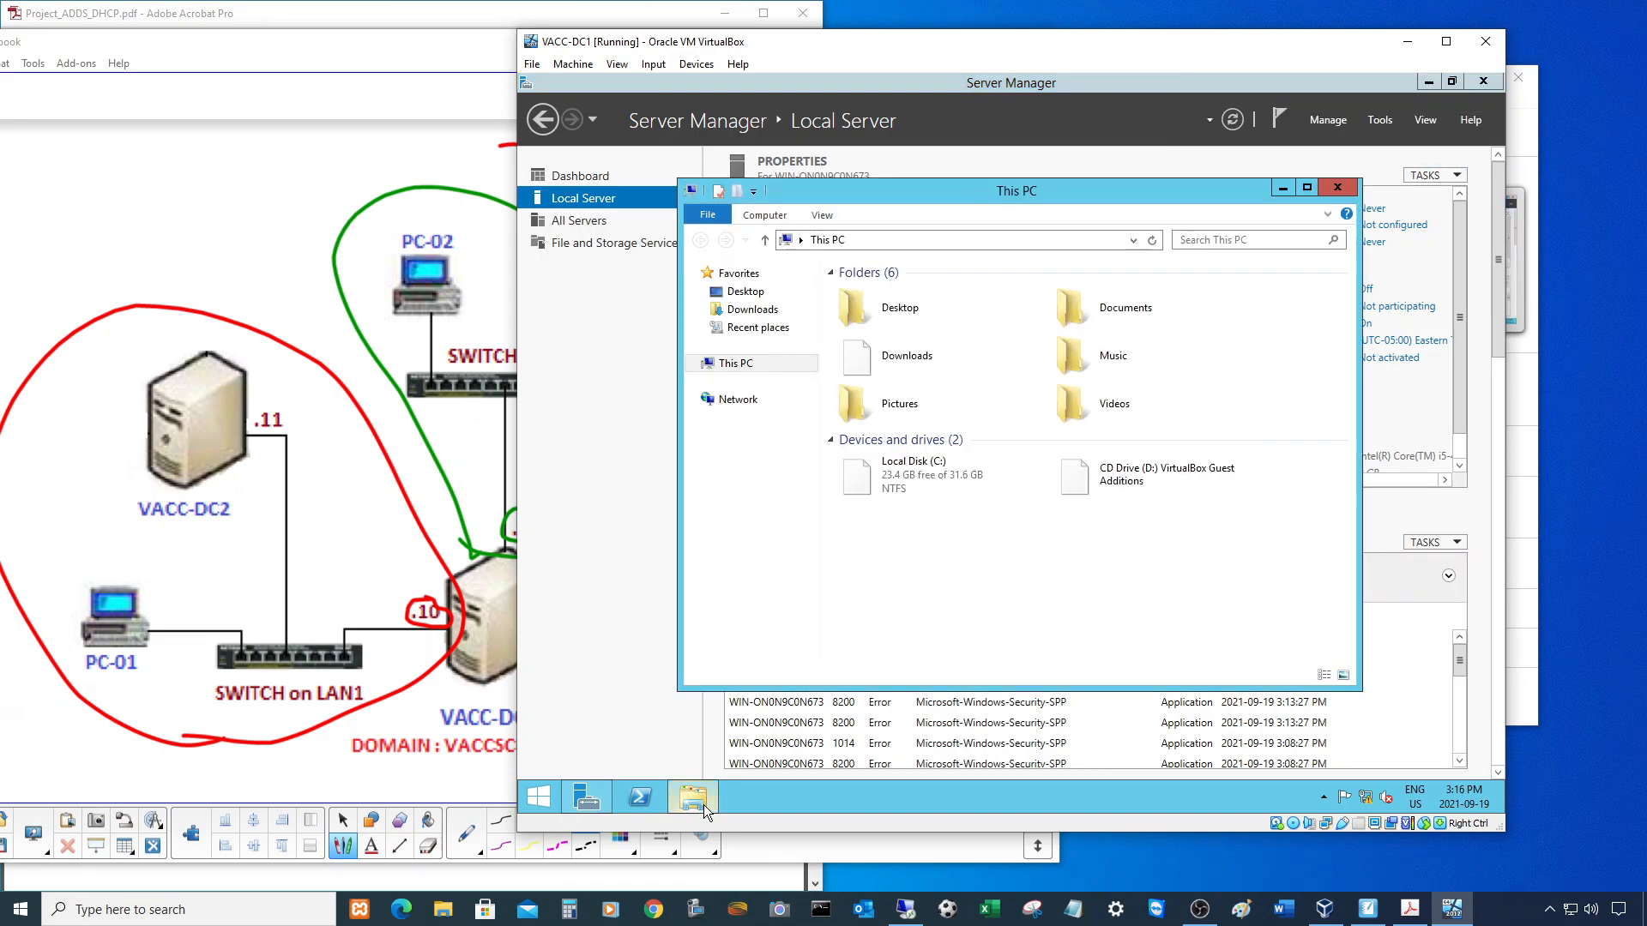
double_click(1108, 467)
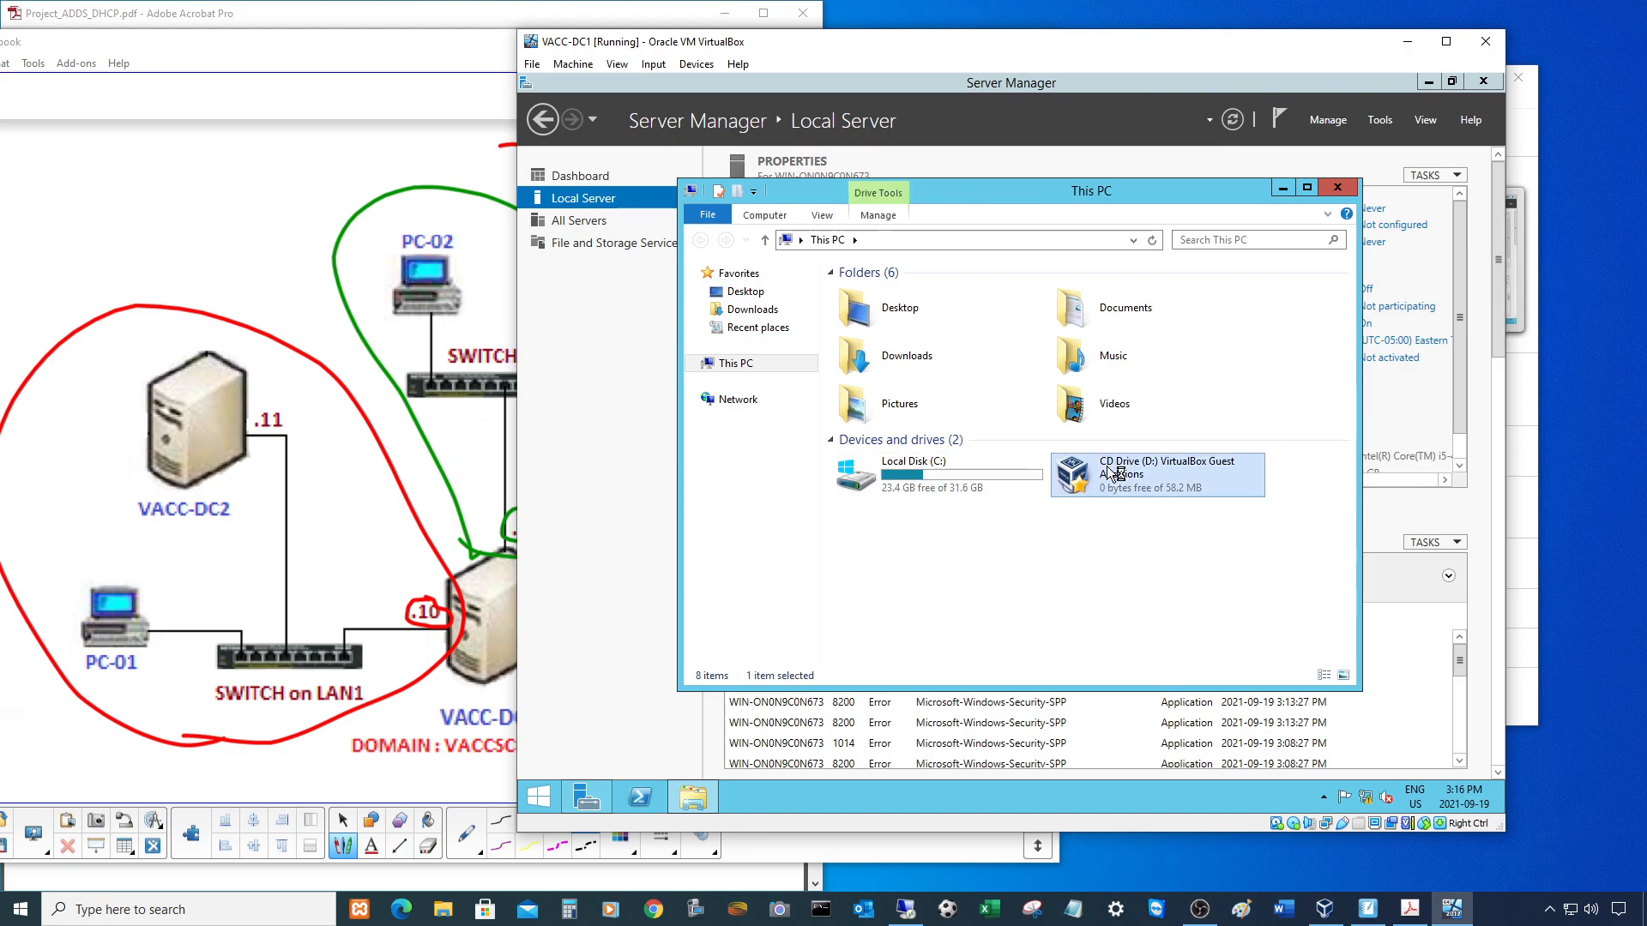
left_click(1113, 570)
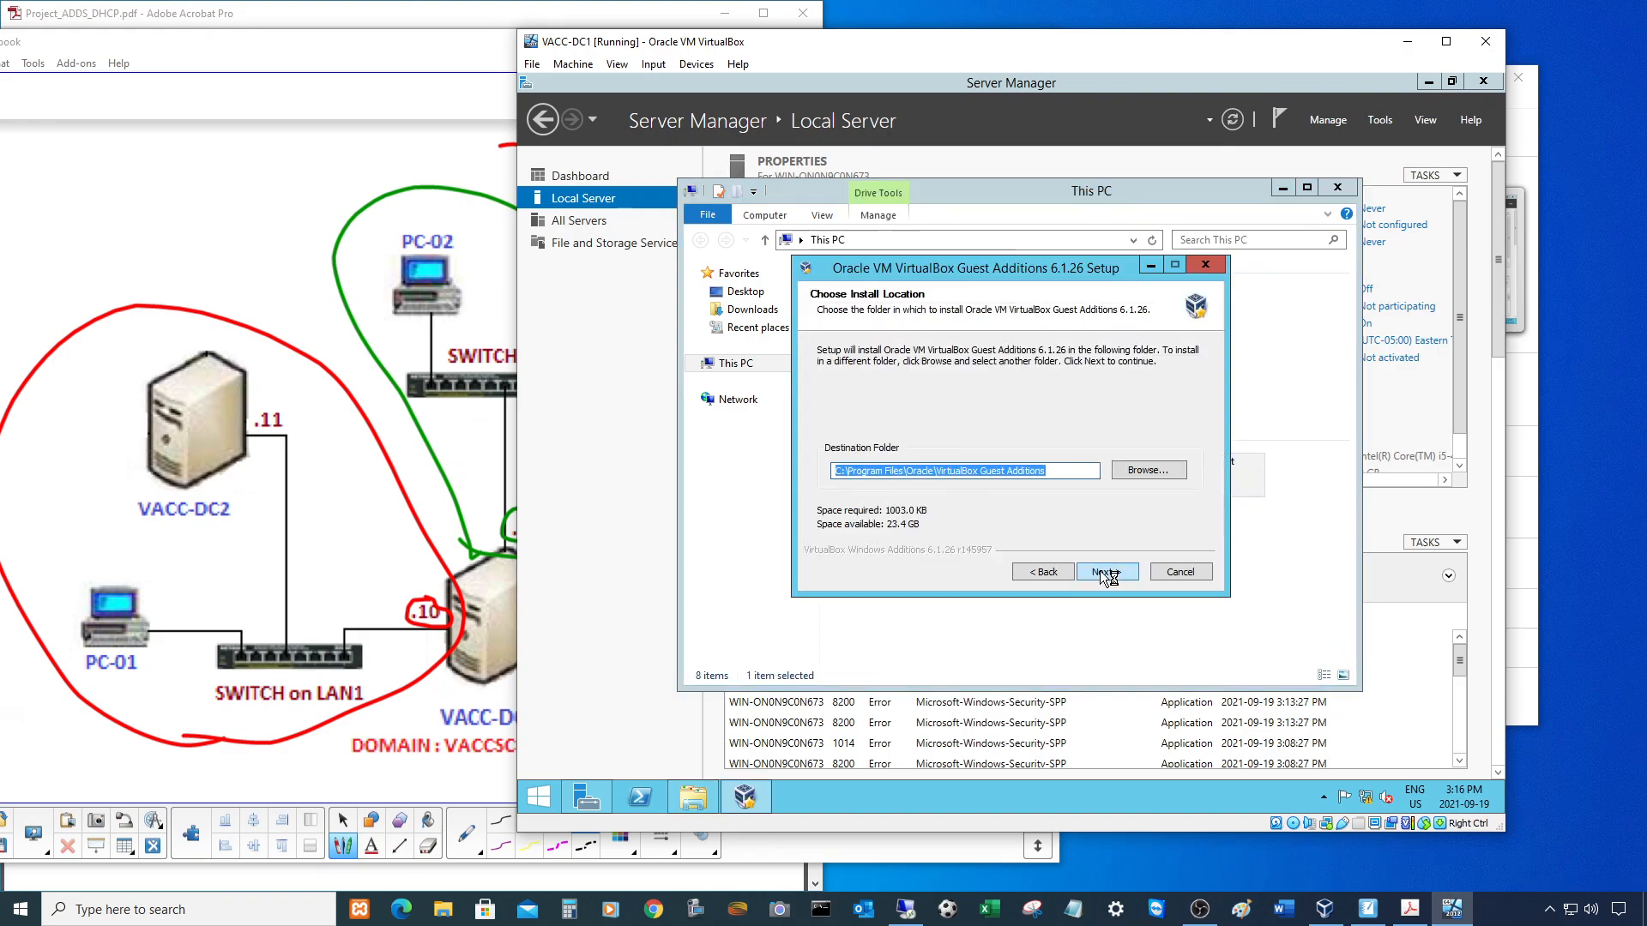
left_click(1114, 569)
left_click(1111, 568)
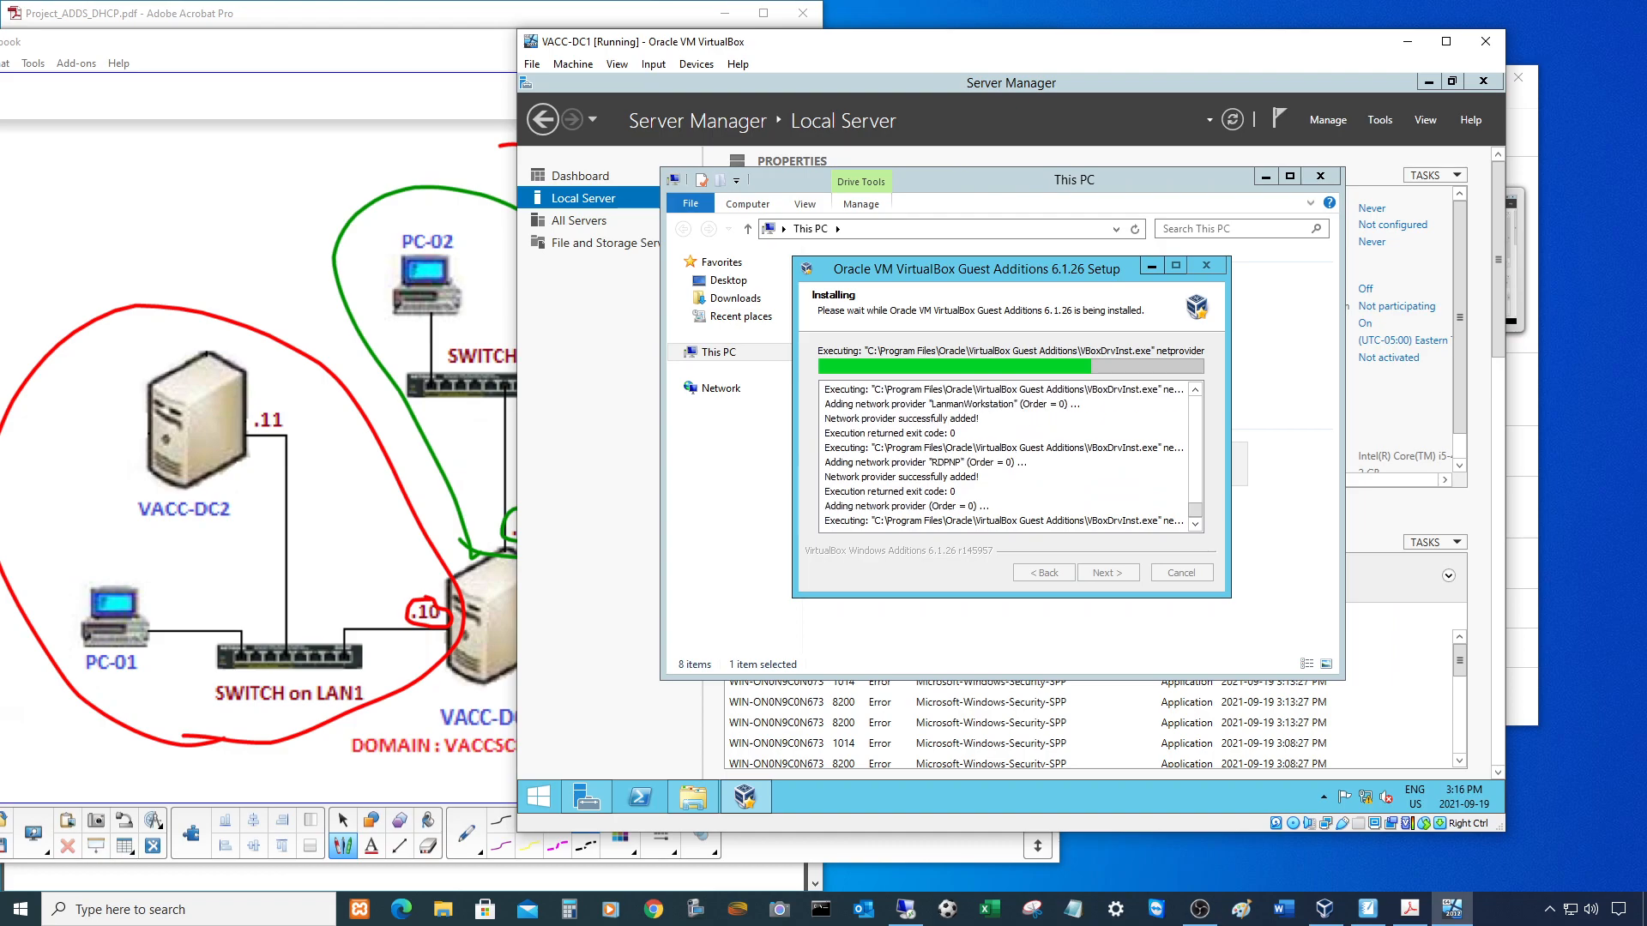
left_click(1110, 573)
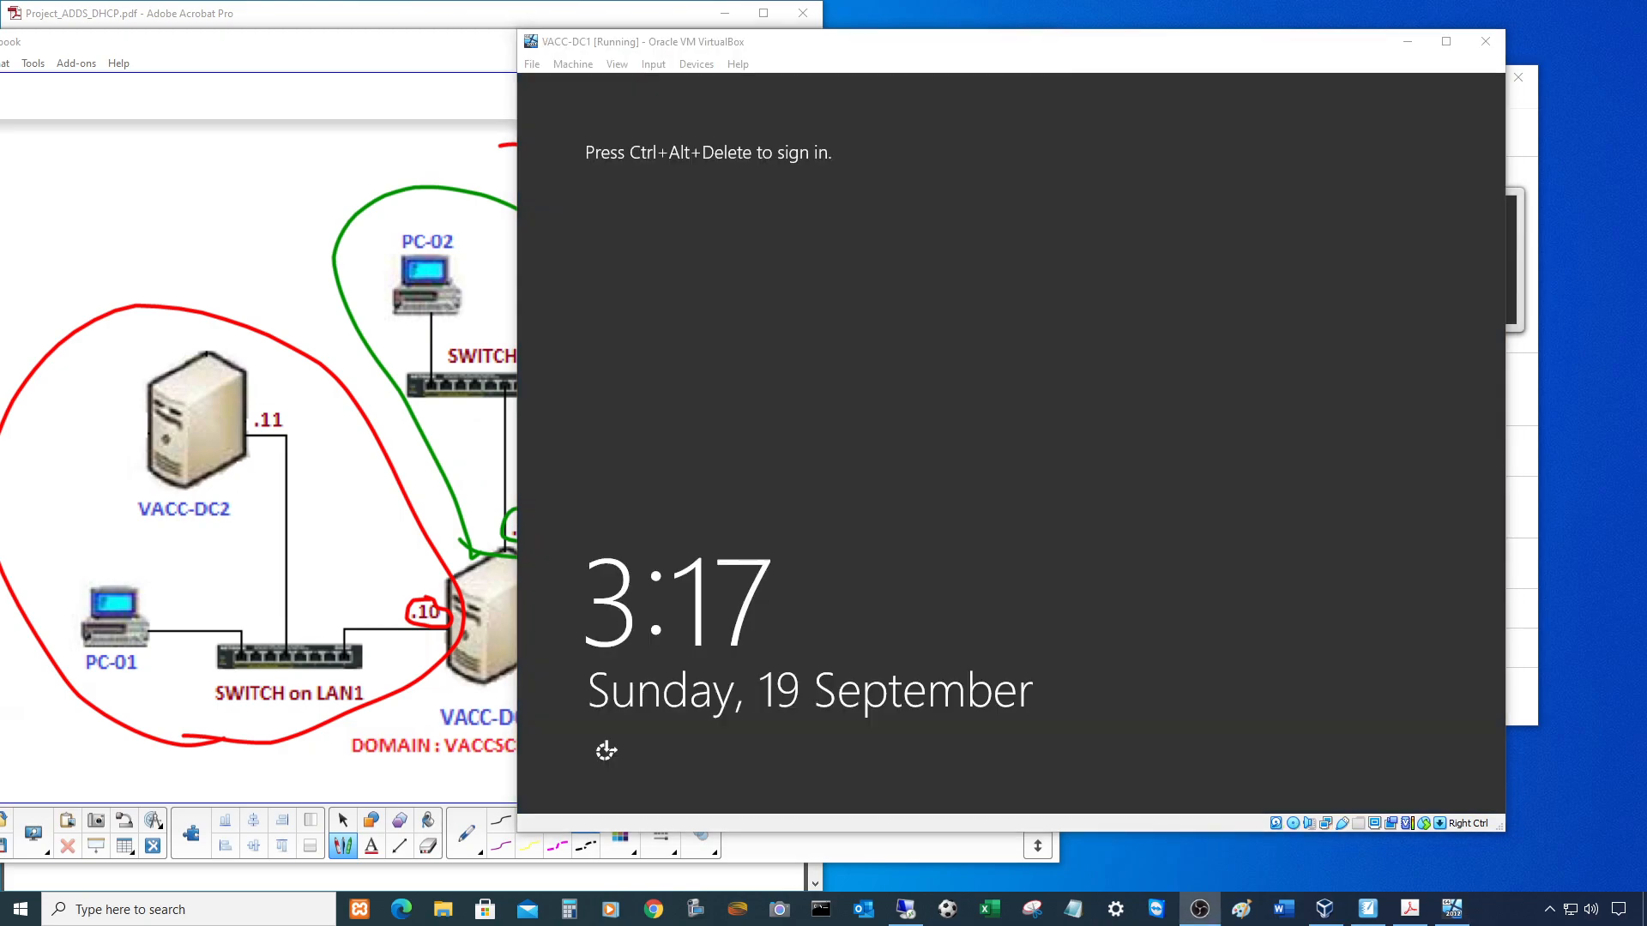
- Sign back in to the server as Administrator with the account password
left_click_drag(1055, 42, 1109, 71)
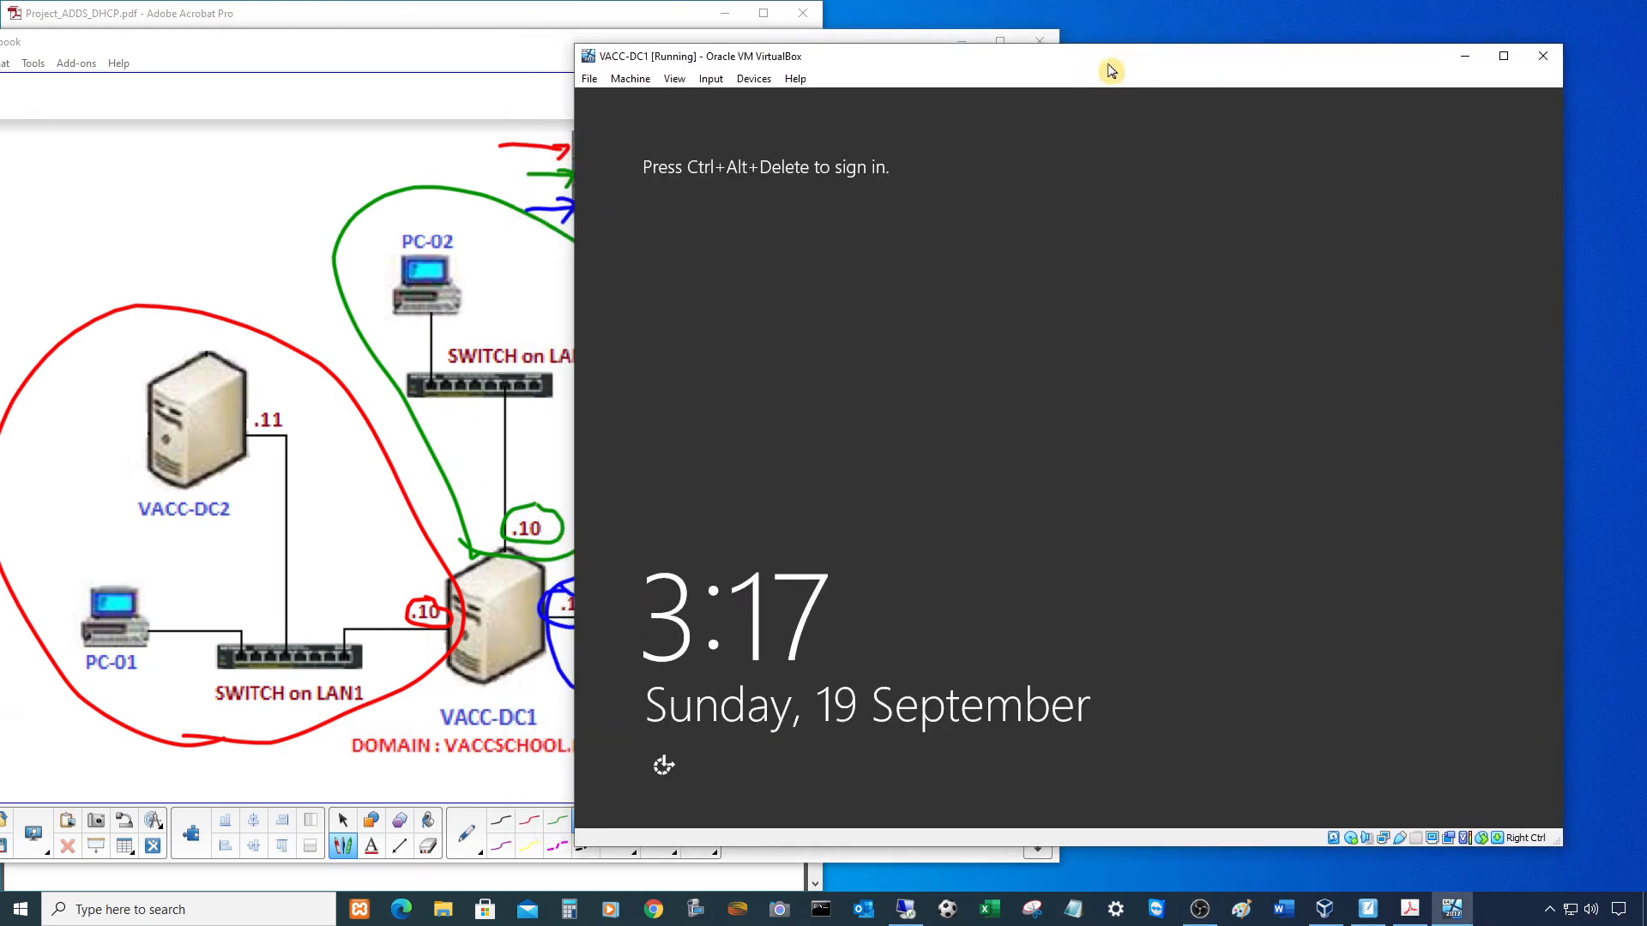
key("ctrl+alt+Delete")
type("••")
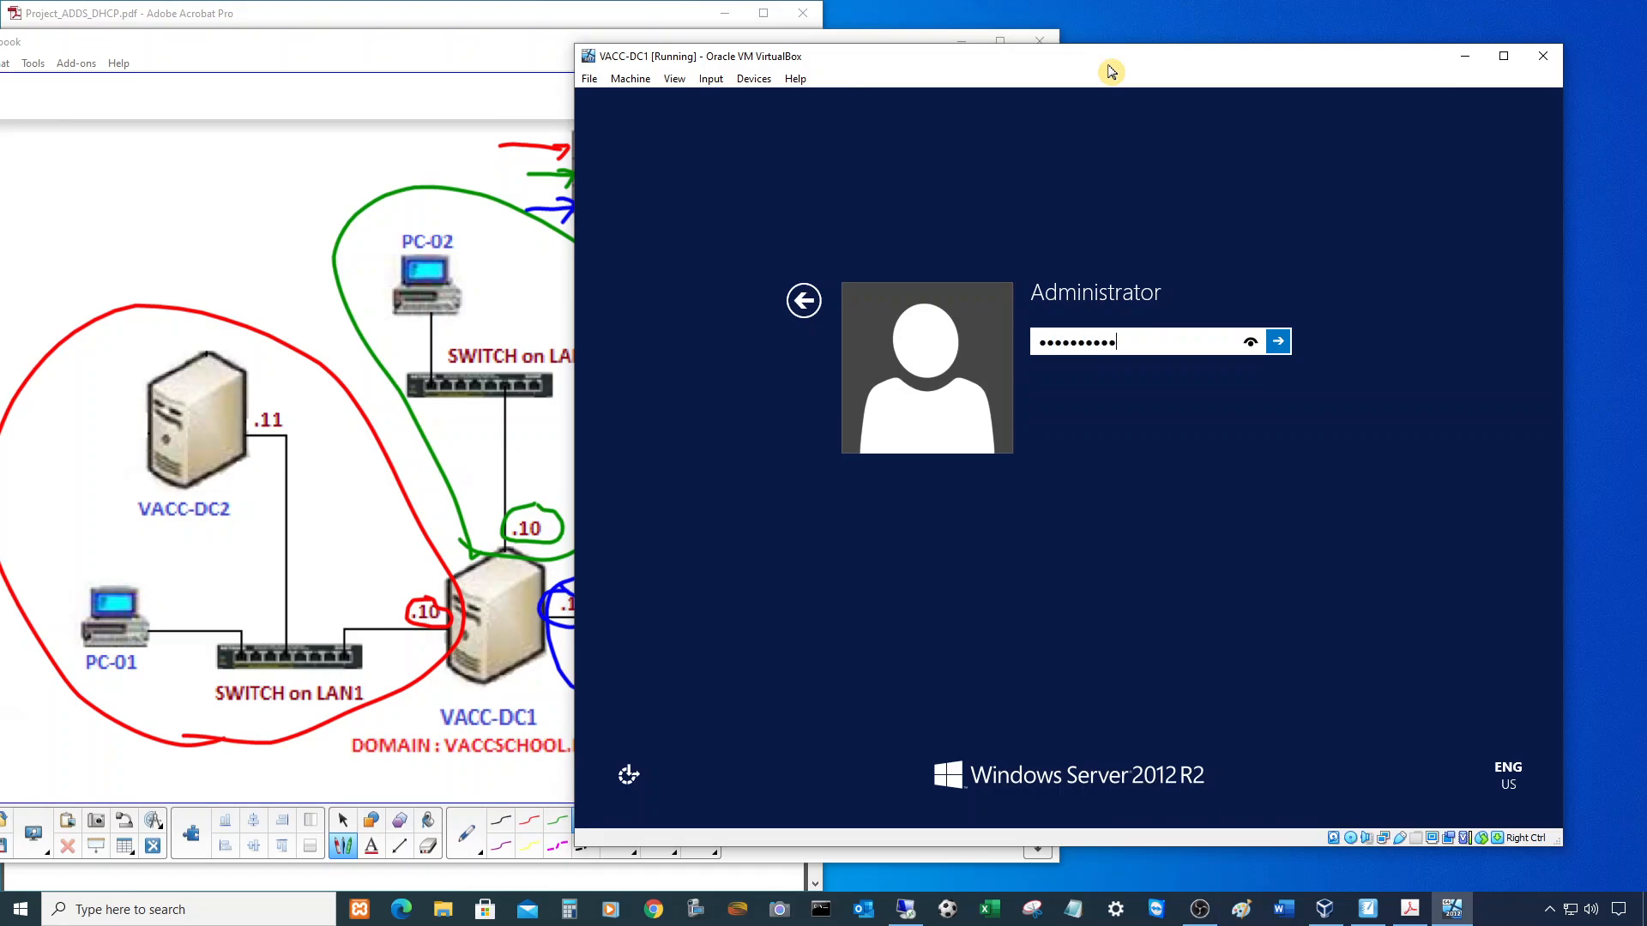
type("••••••••")
key("Return")
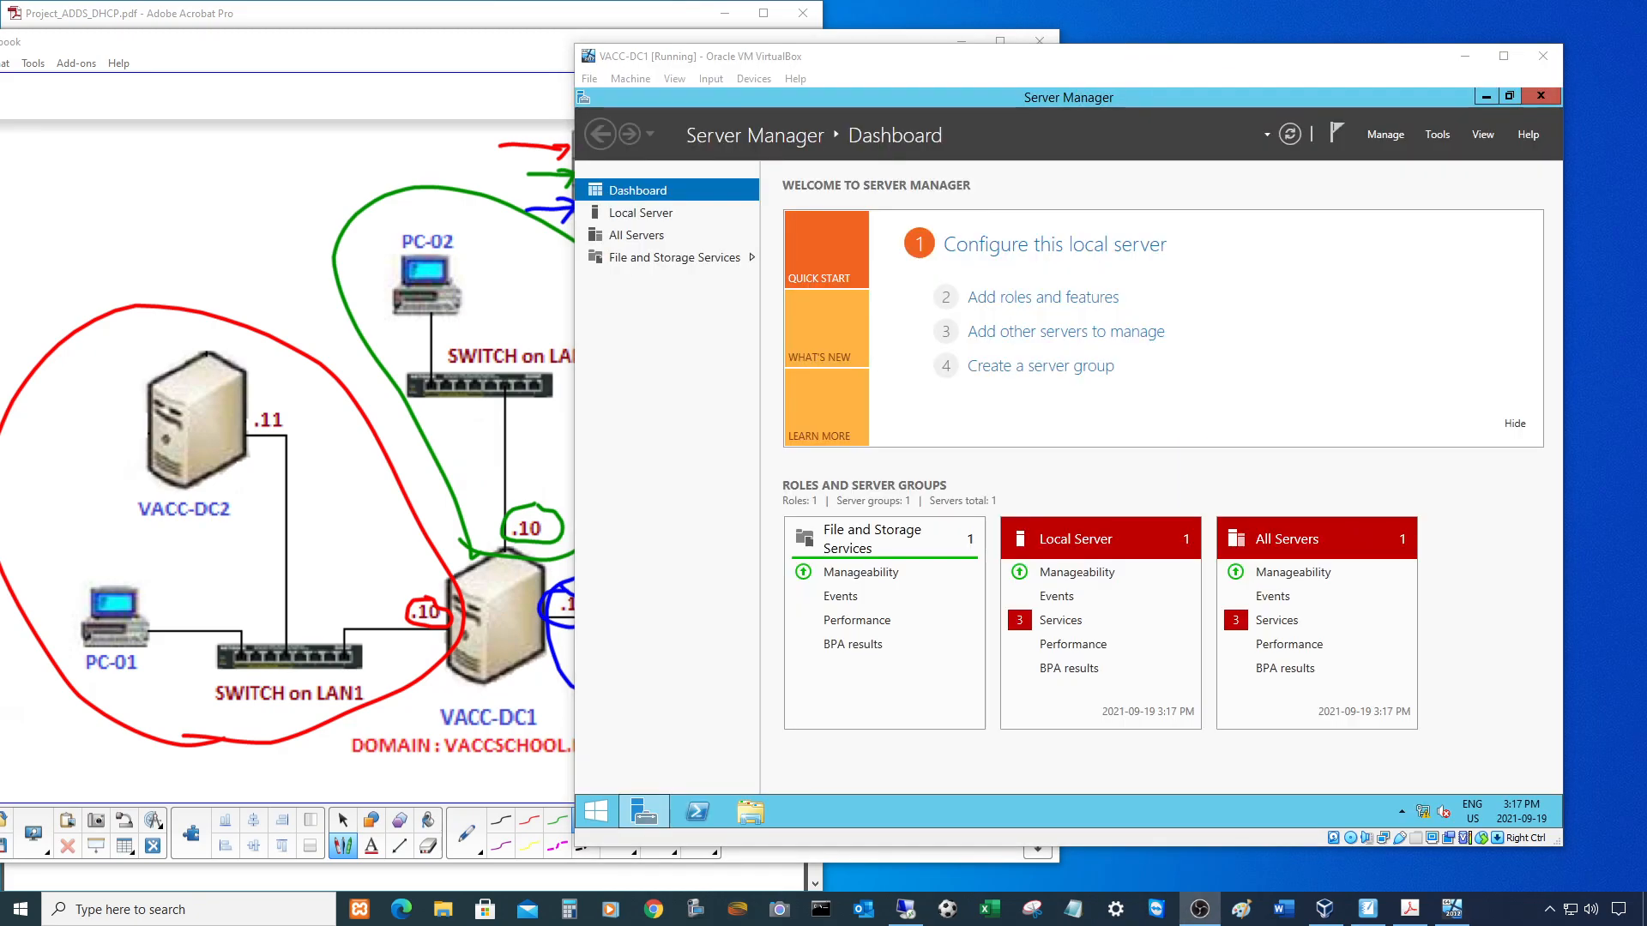
- Review the Local Server properties for VACC-DC1, then bring the project PDF forward
left_click_drag(1016, 67, 1069, 63)
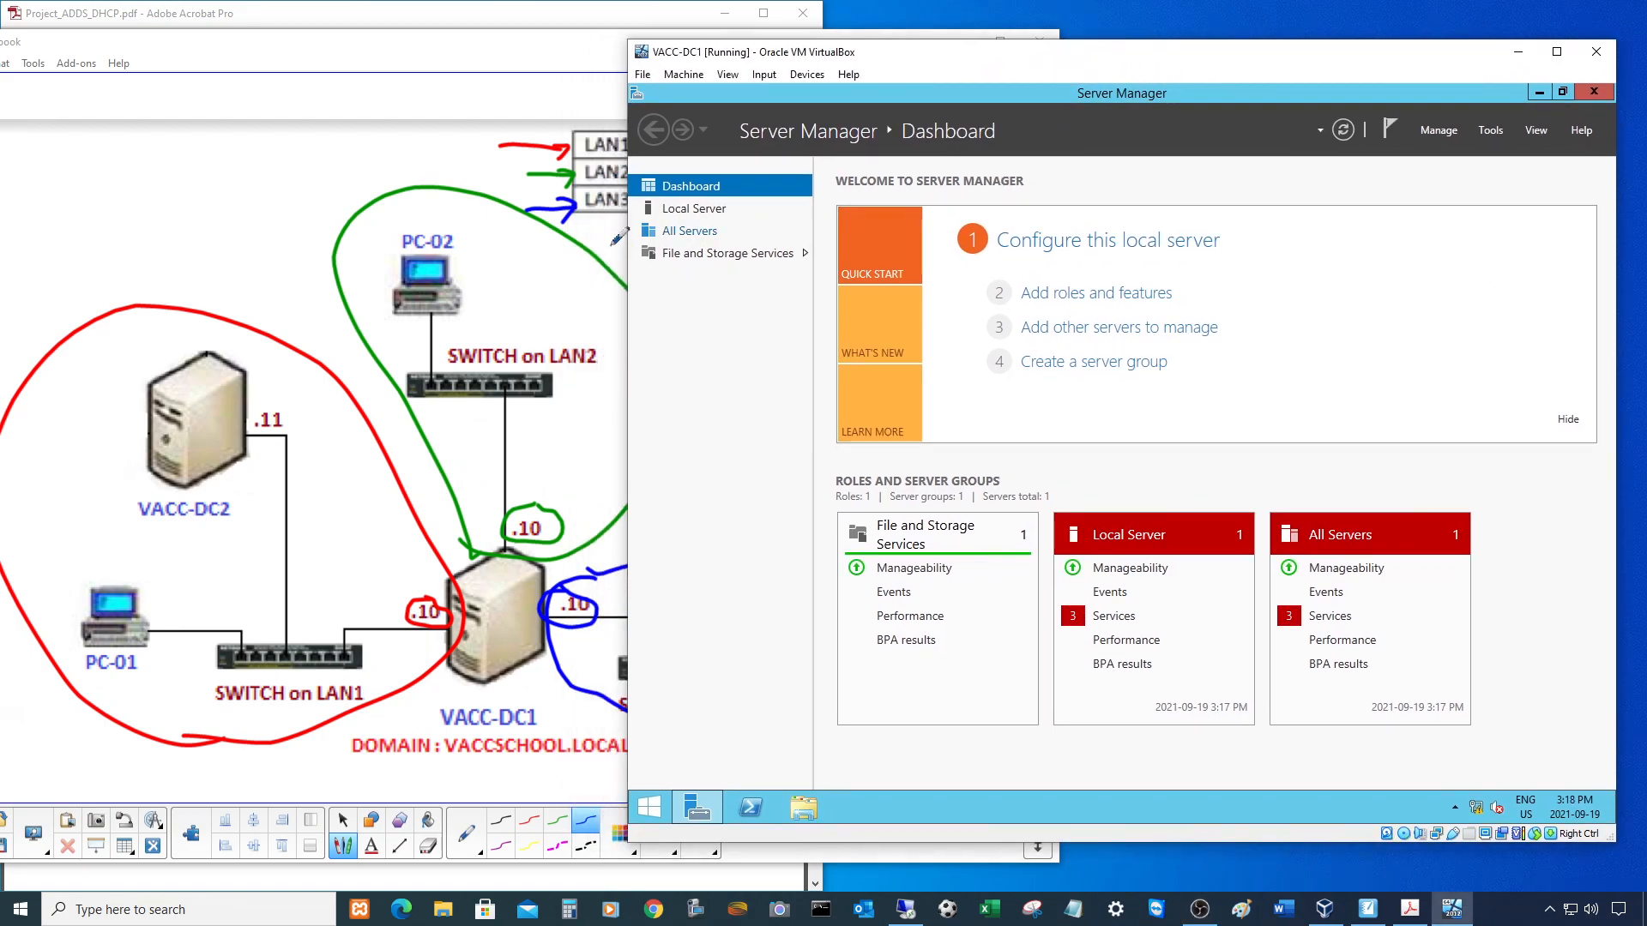
left_click(695, 210)
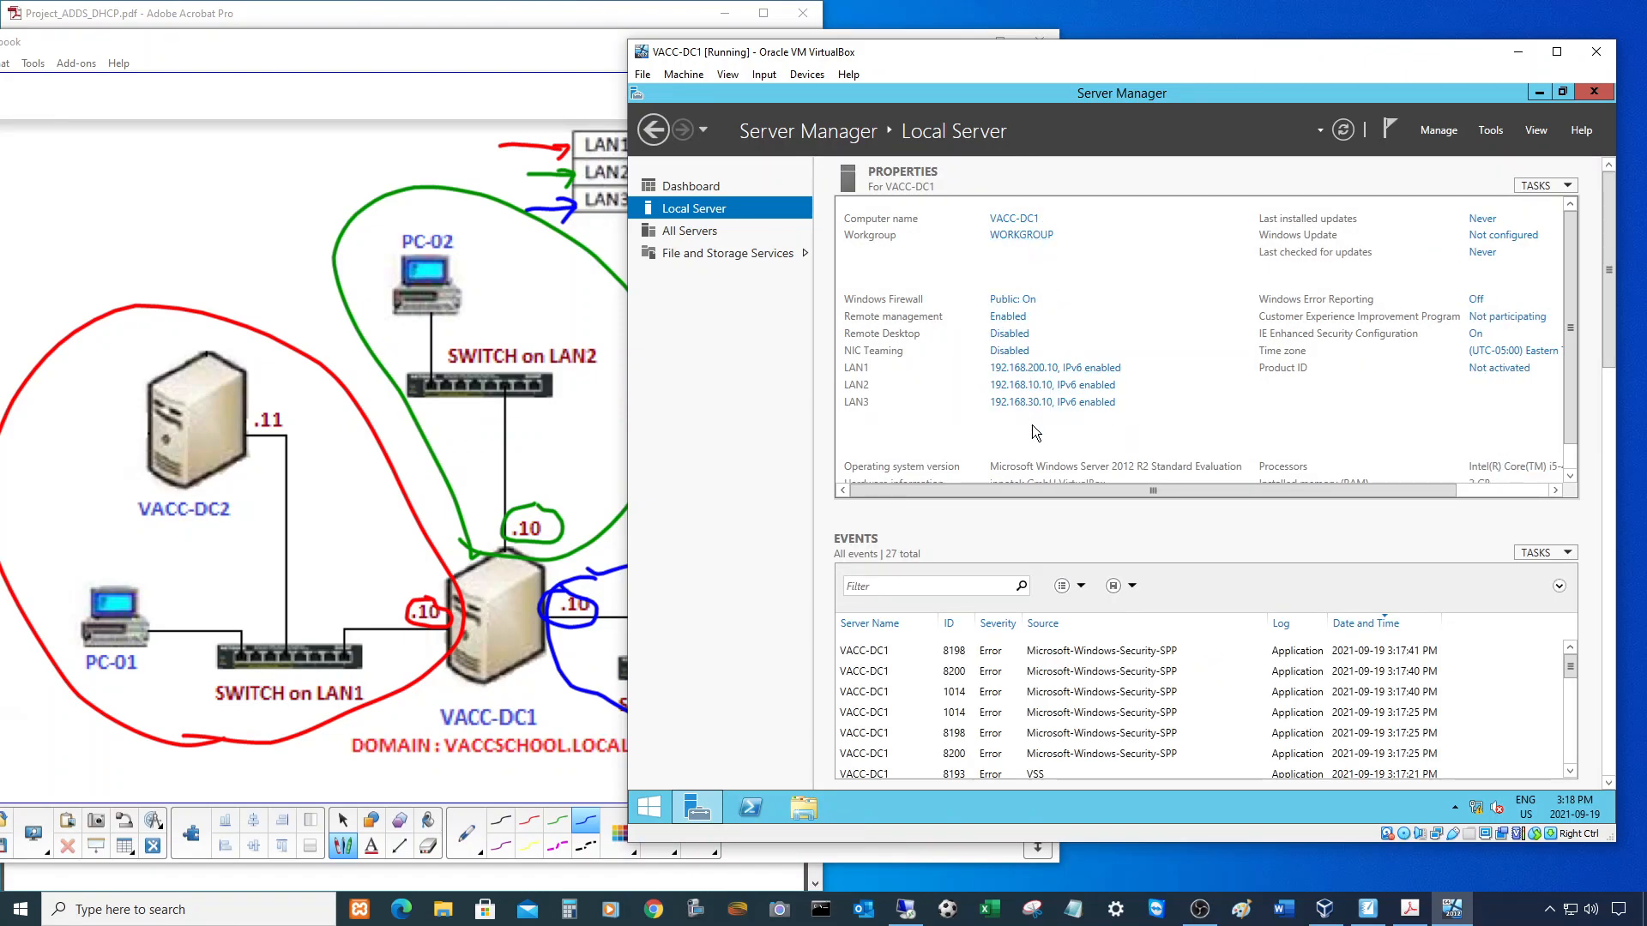
left_click_drag(1169, 484, 1338, 487)
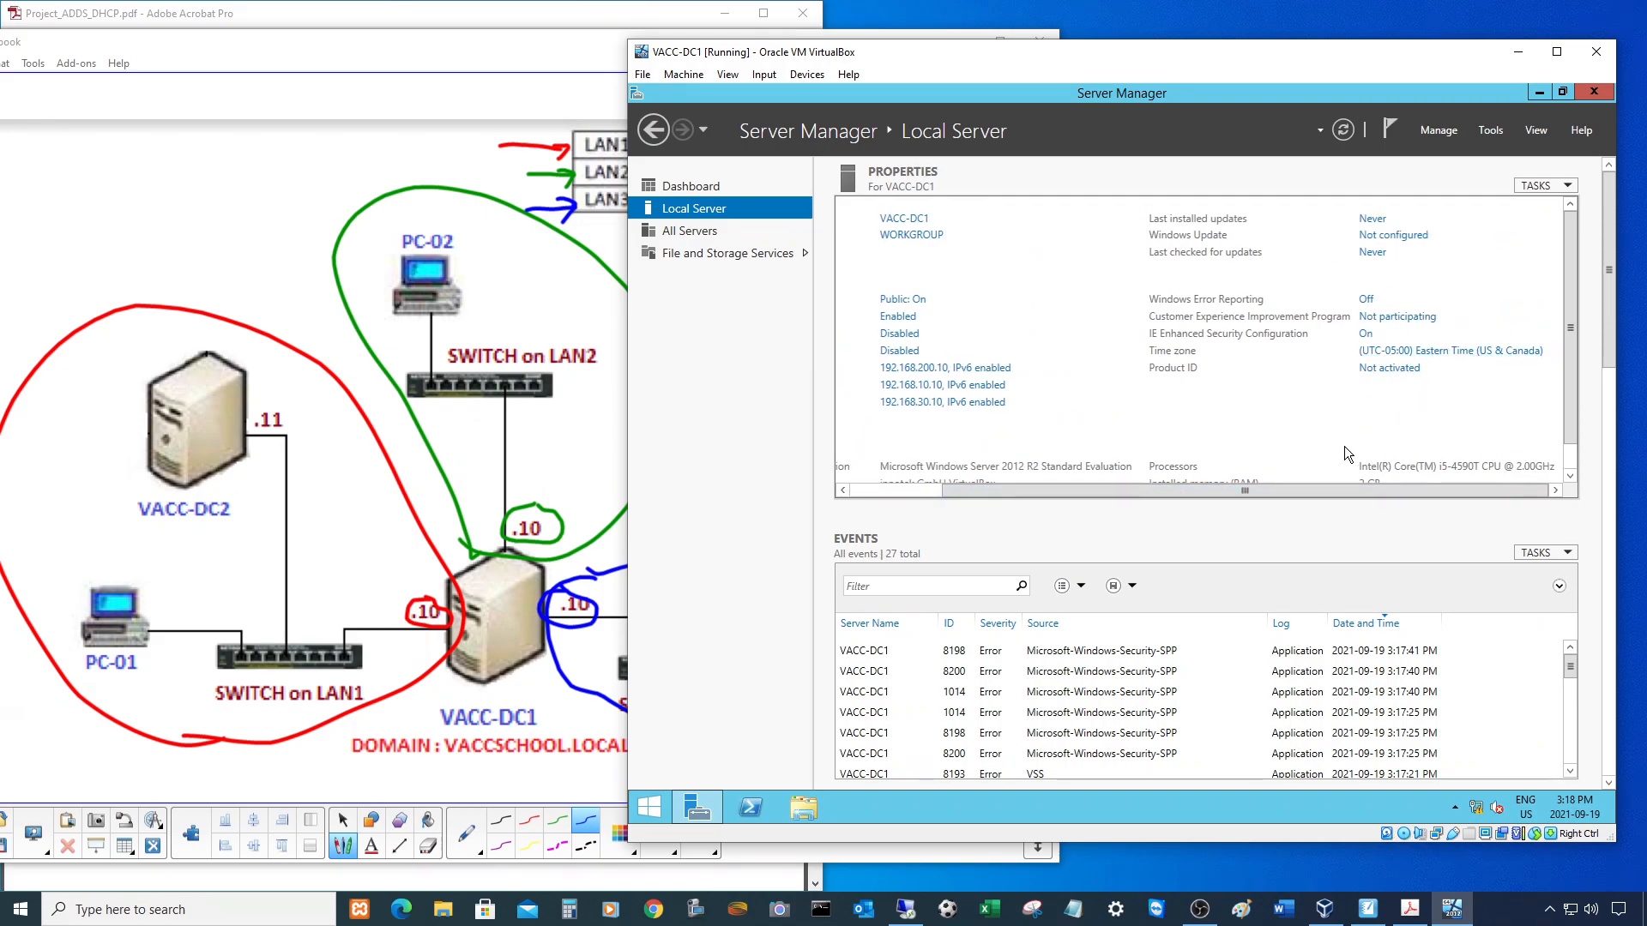
left_click_drag(1314, 487, 1050, 498)
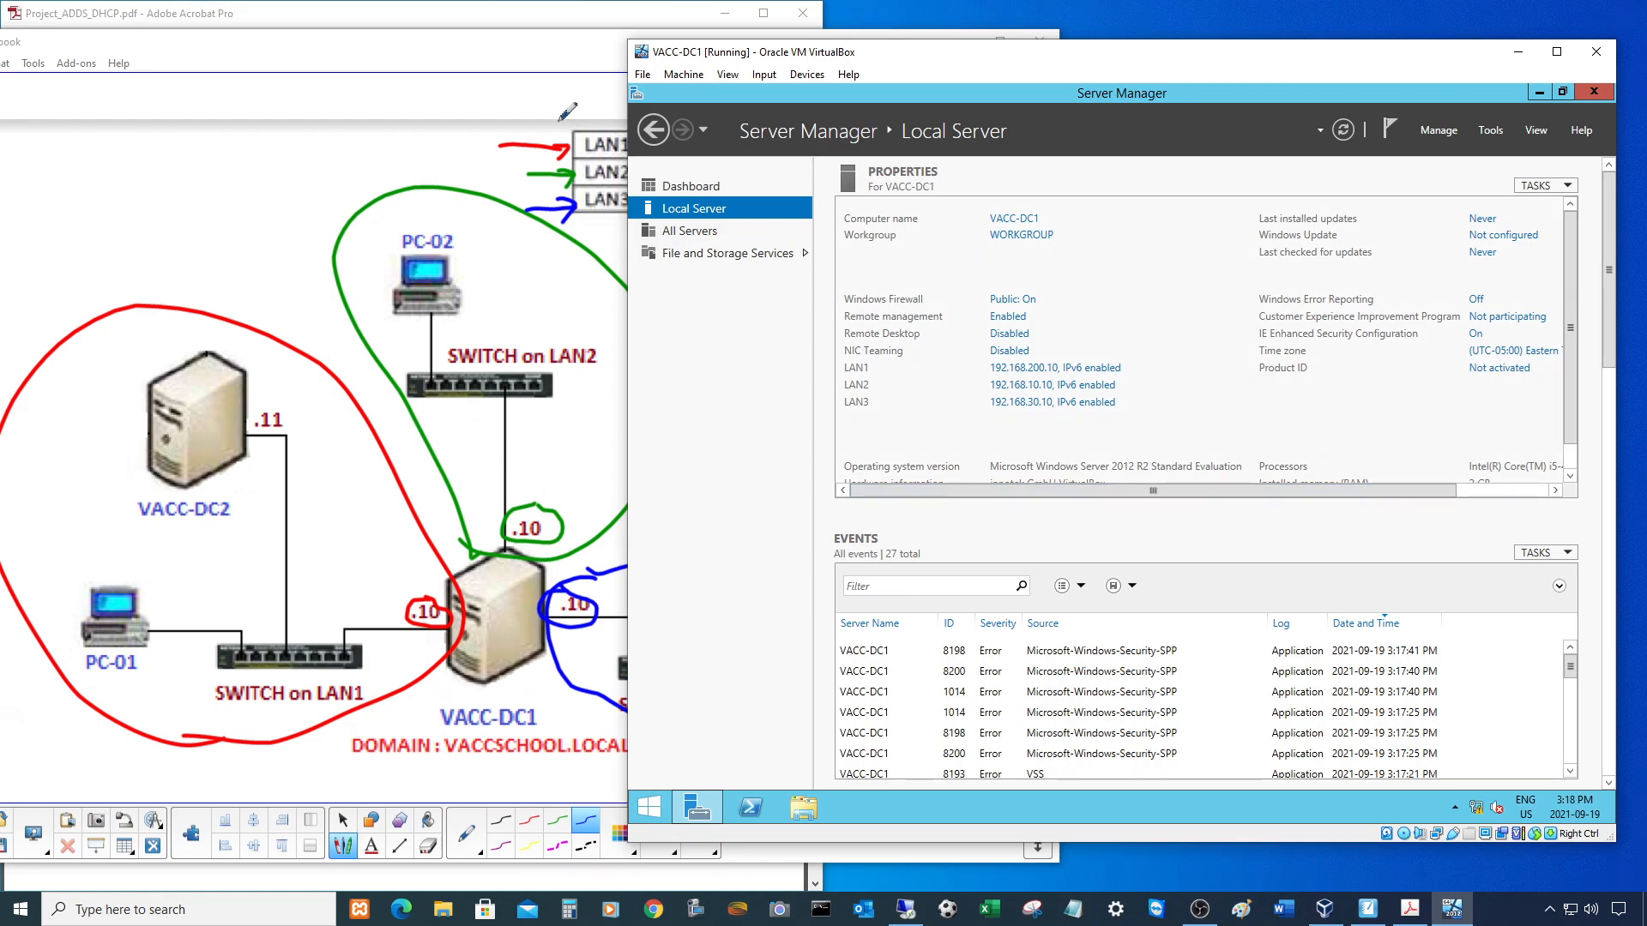
left_click(413, 16)
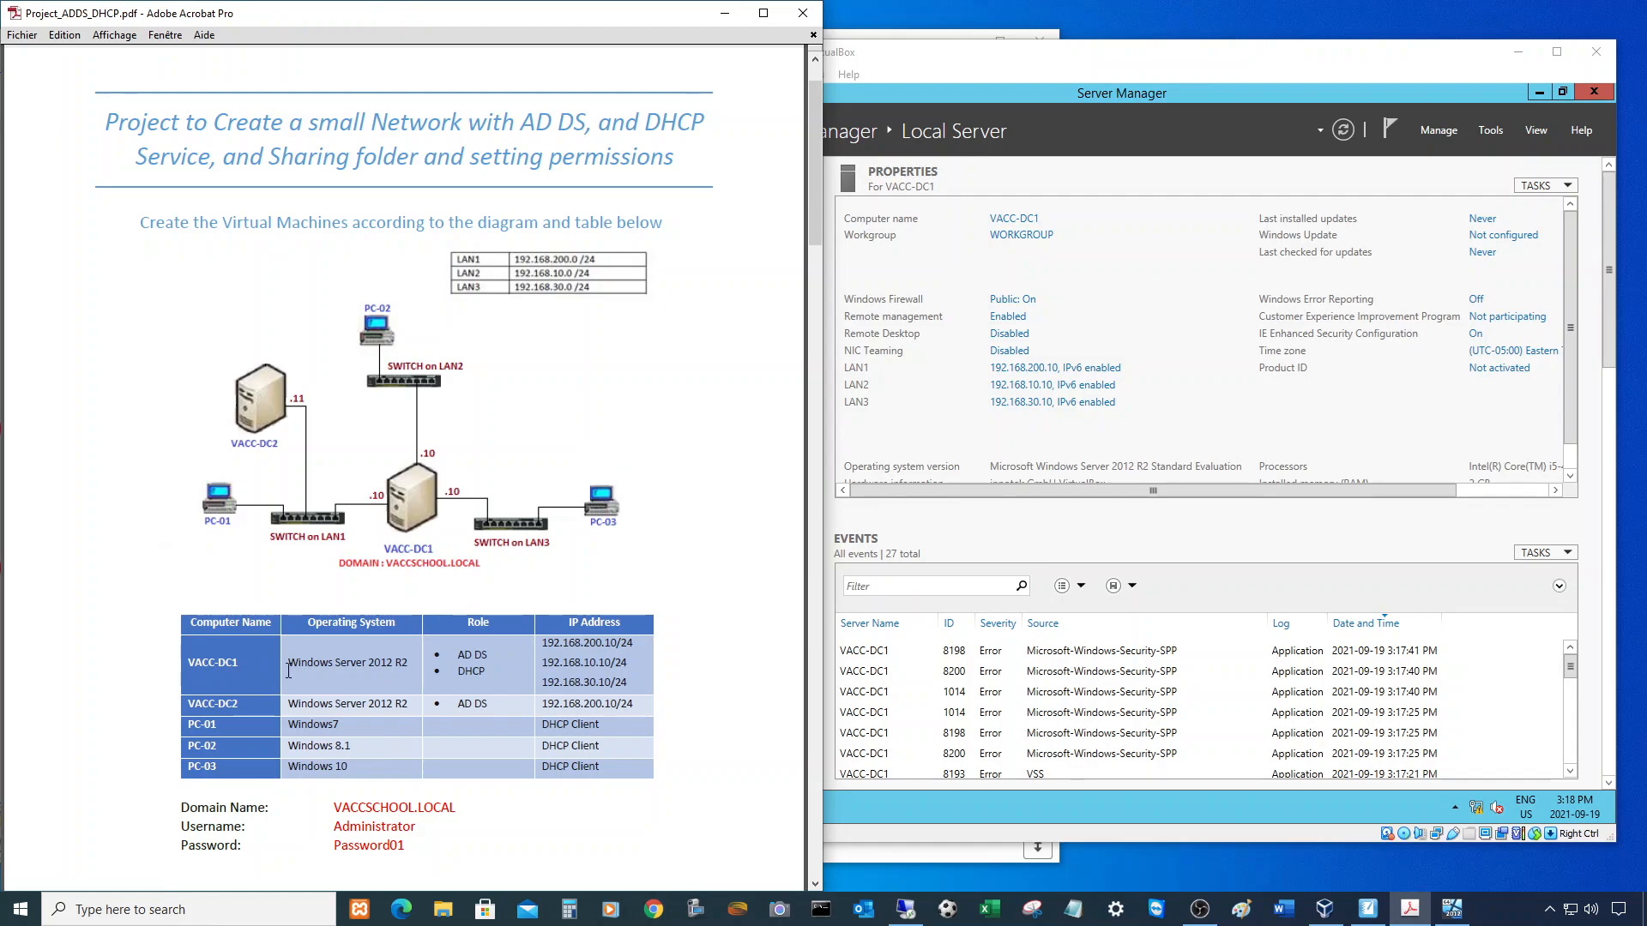
- Check AD DS in VACC-DC1's Role cell, then return to Server Manager's Dashboard
mouse_move(454, 656)
left_mouse_down()
mouse_move(493, 654)
mouse_move(500, 673)
mouse_move(484, 662)
left_mouse_up()
double_click(475, 622)
left_click(451, 657)
left_click(1154, 57)
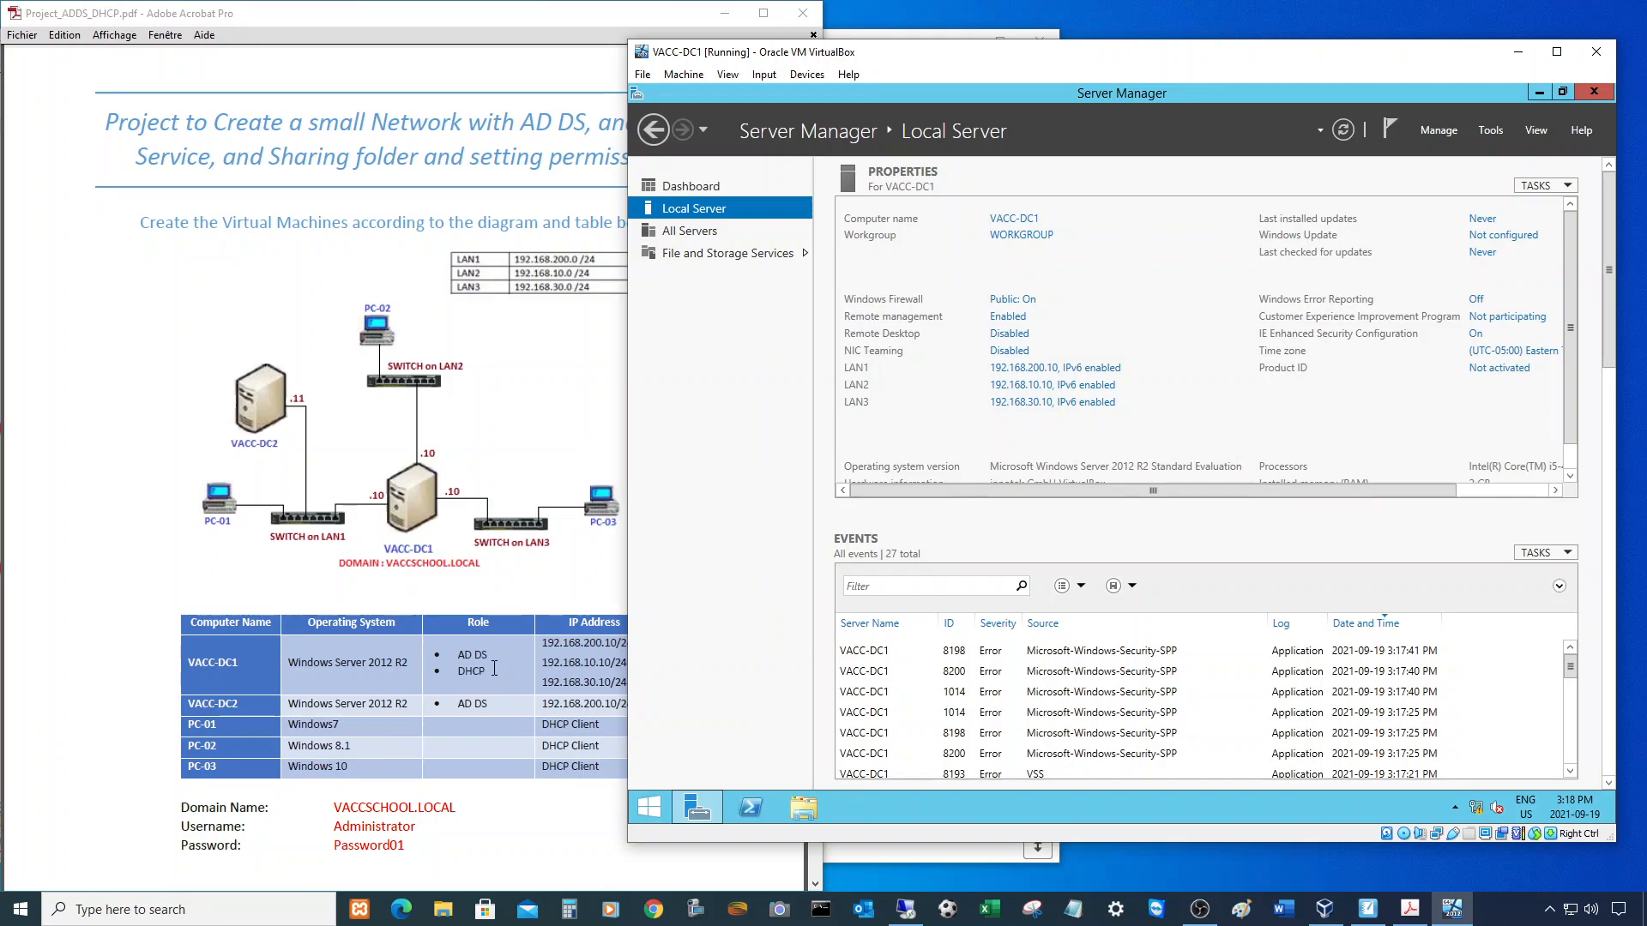
left_click(693, 189)
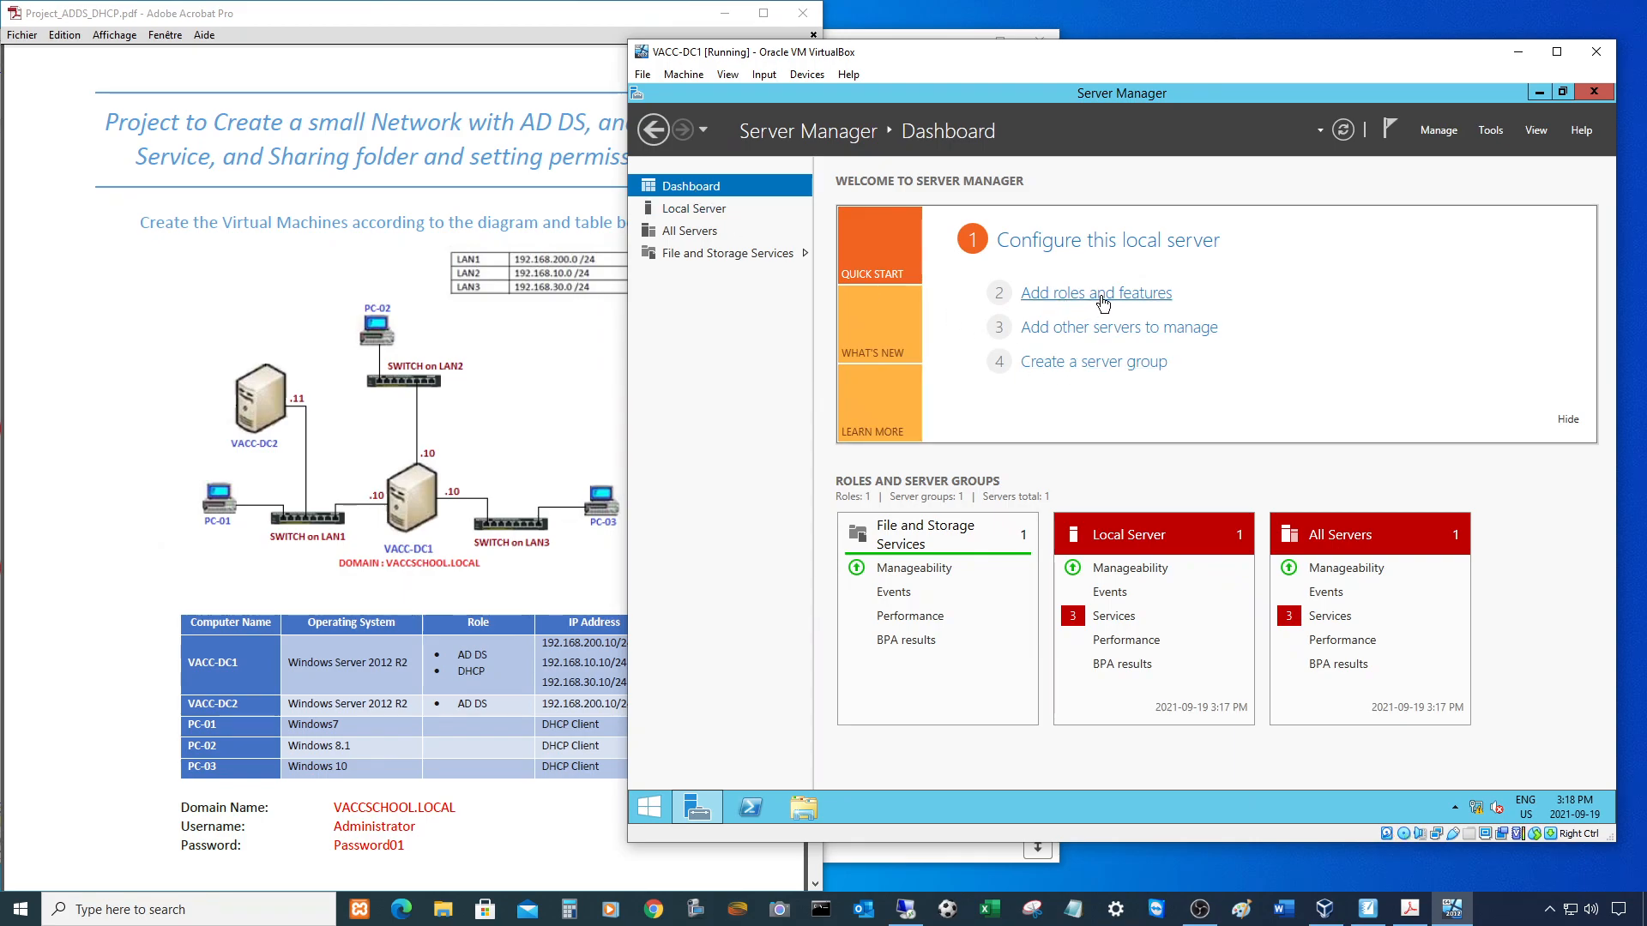
- Launch Add Roles and Features as a role-based installation targeting VACC-DC1
left_click(1441, 133)
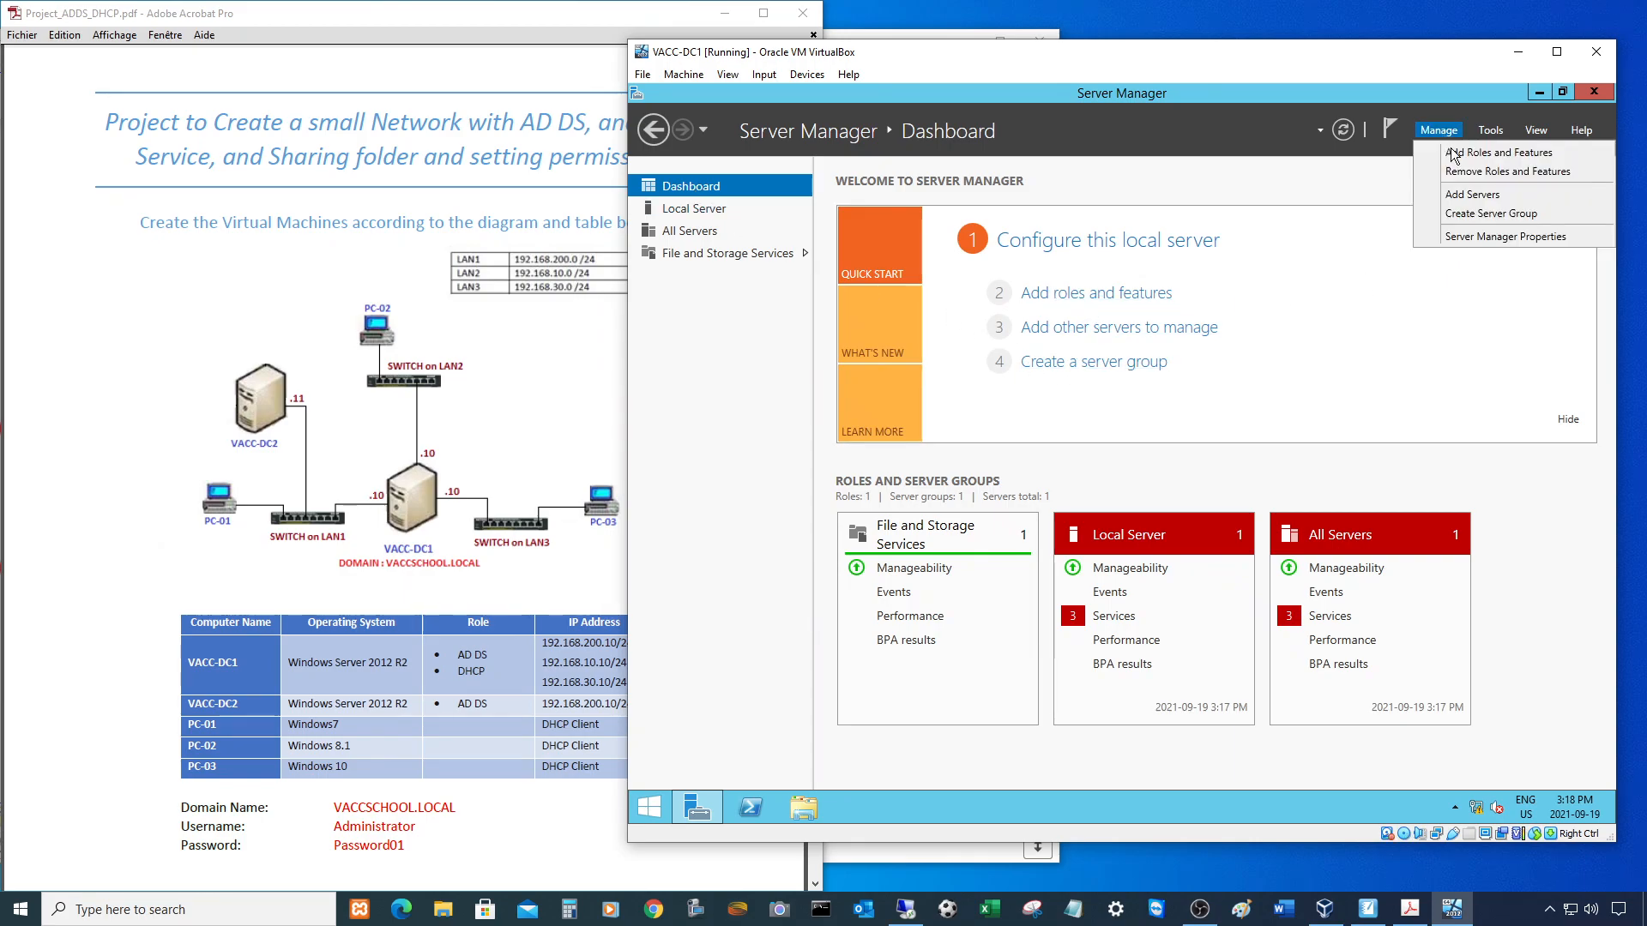
left_click(1455, 154)
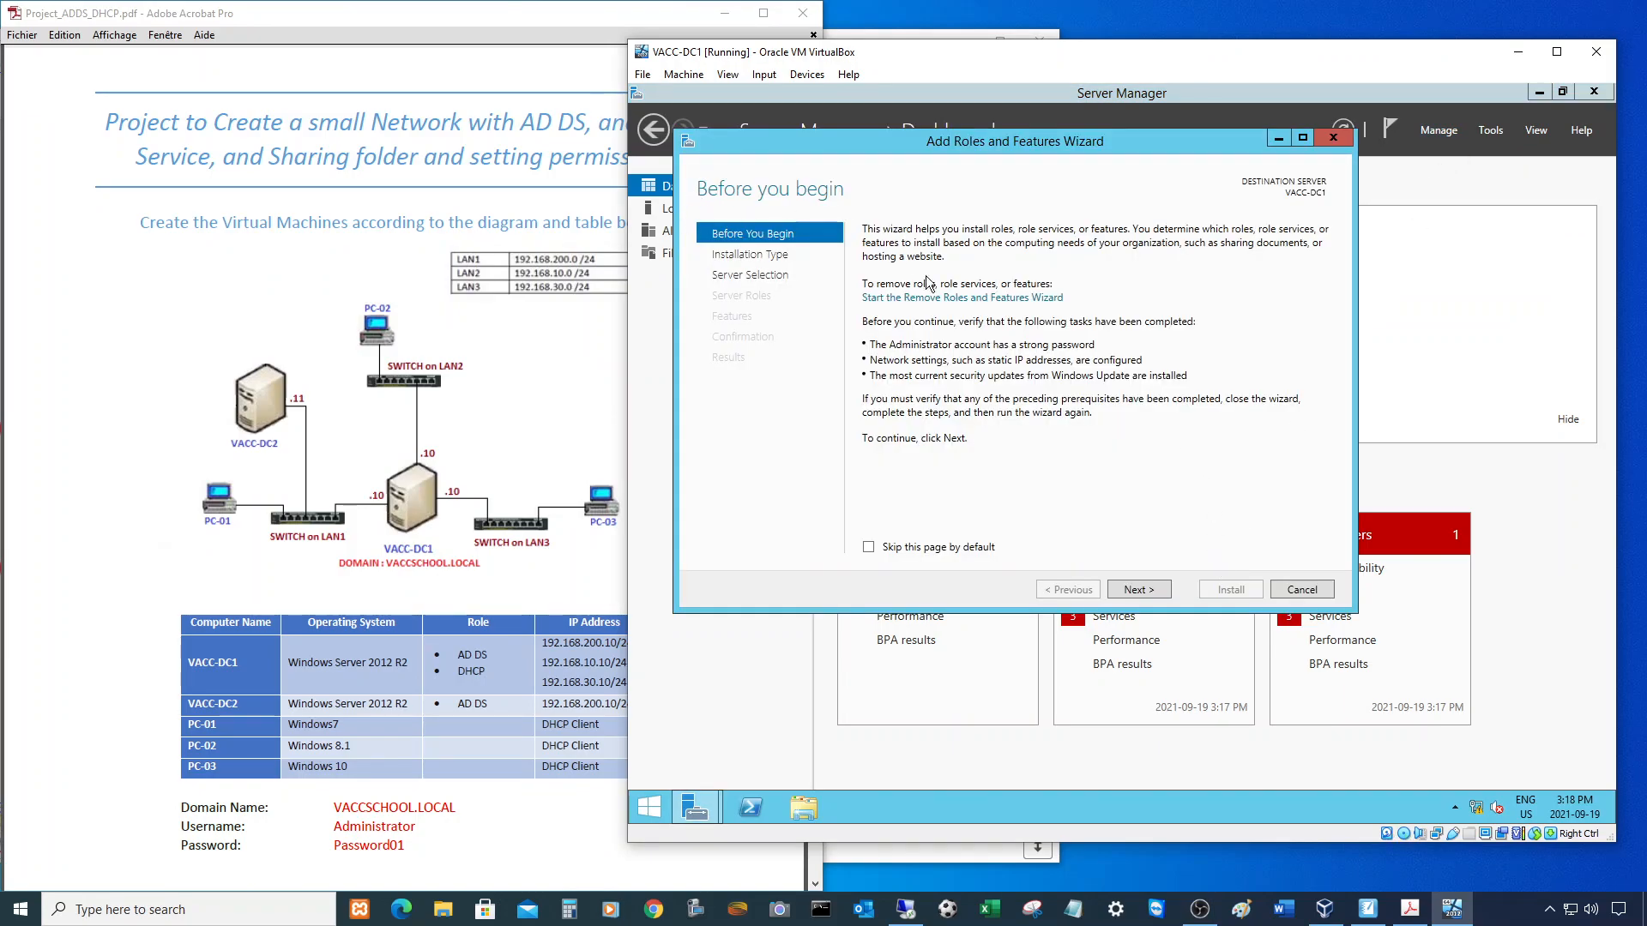
left_click(1139, 591)
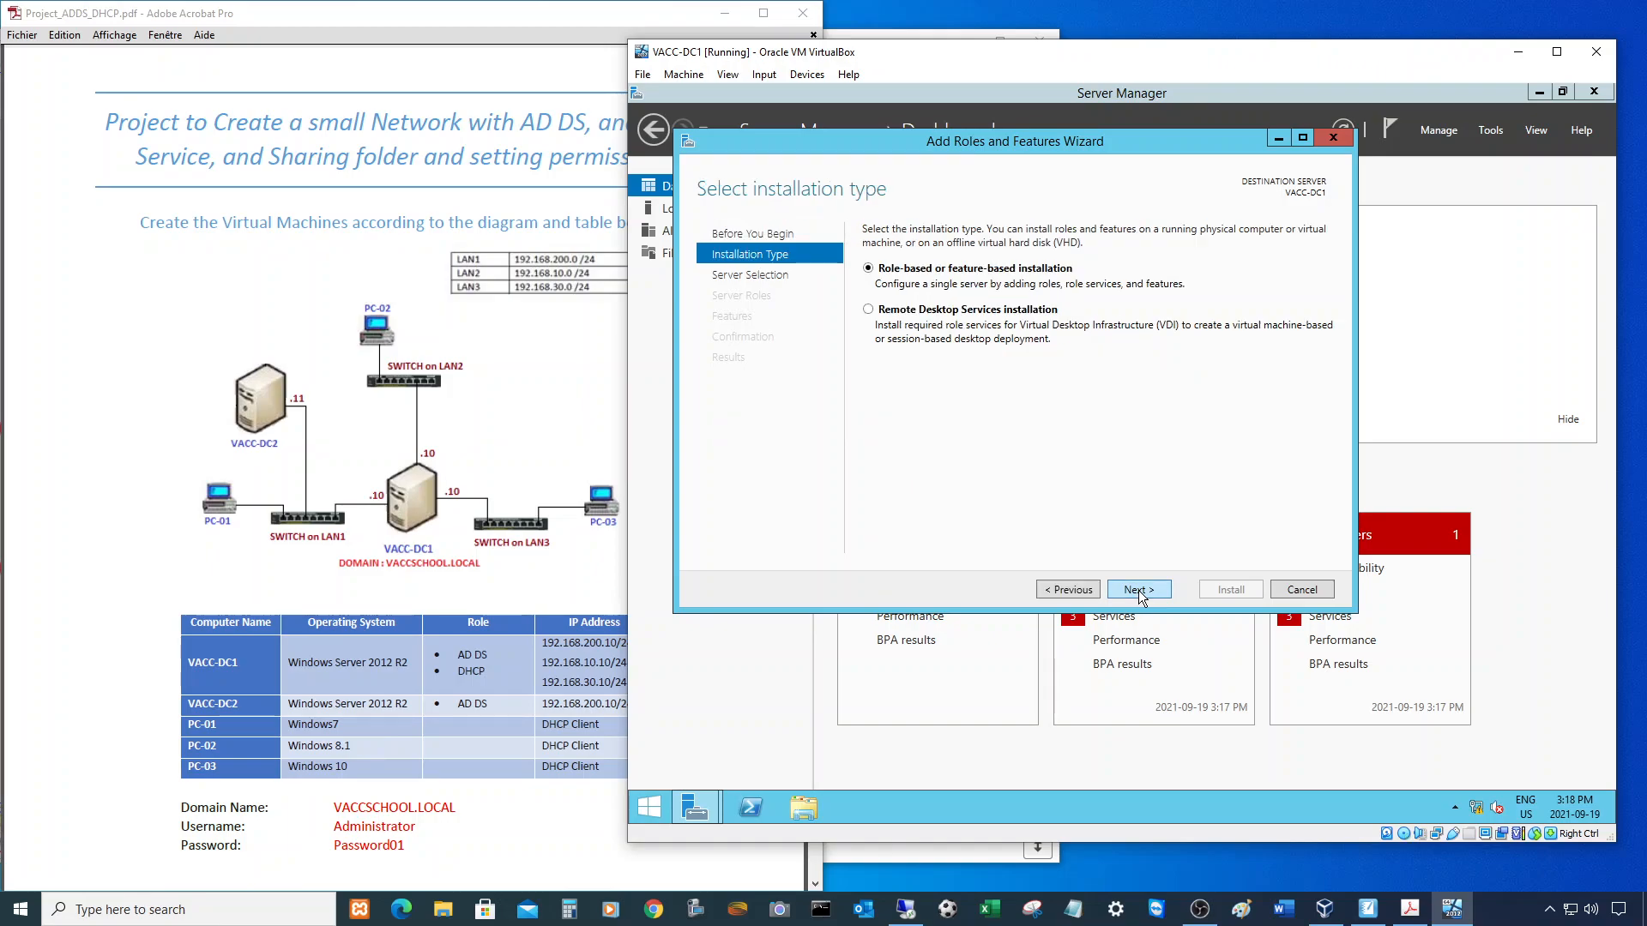
left_click(1139, 590)
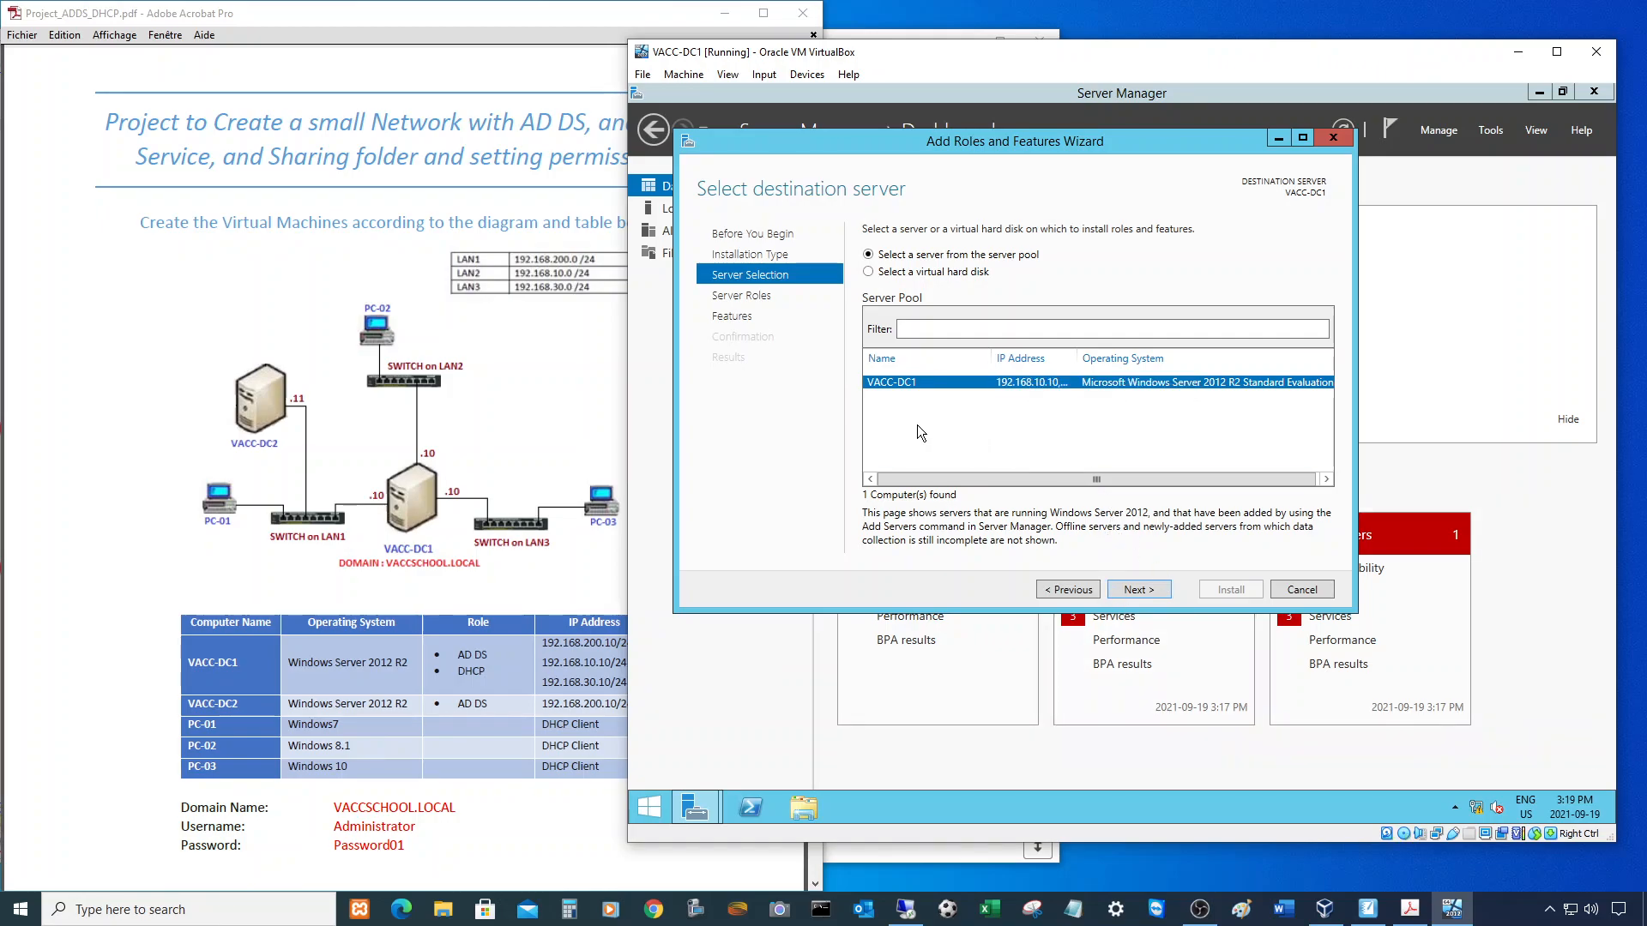
left_click(1135, 589)
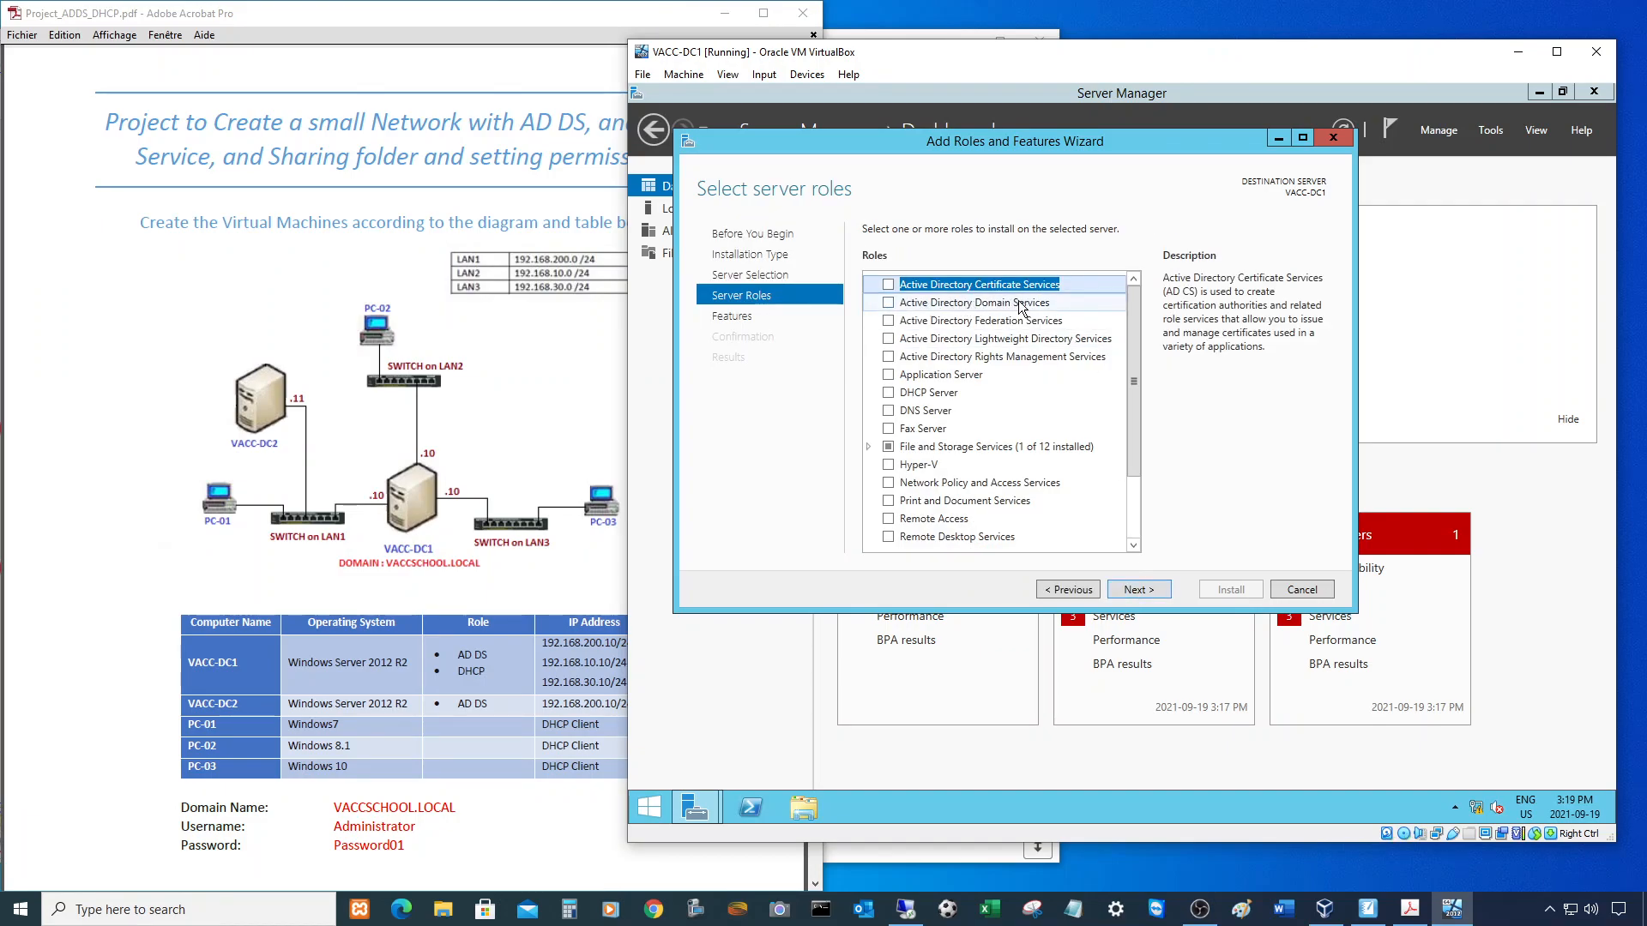
- Select Active Directory Domain Services and DHCP Server, adding their required management tools
left_click(890, 304)
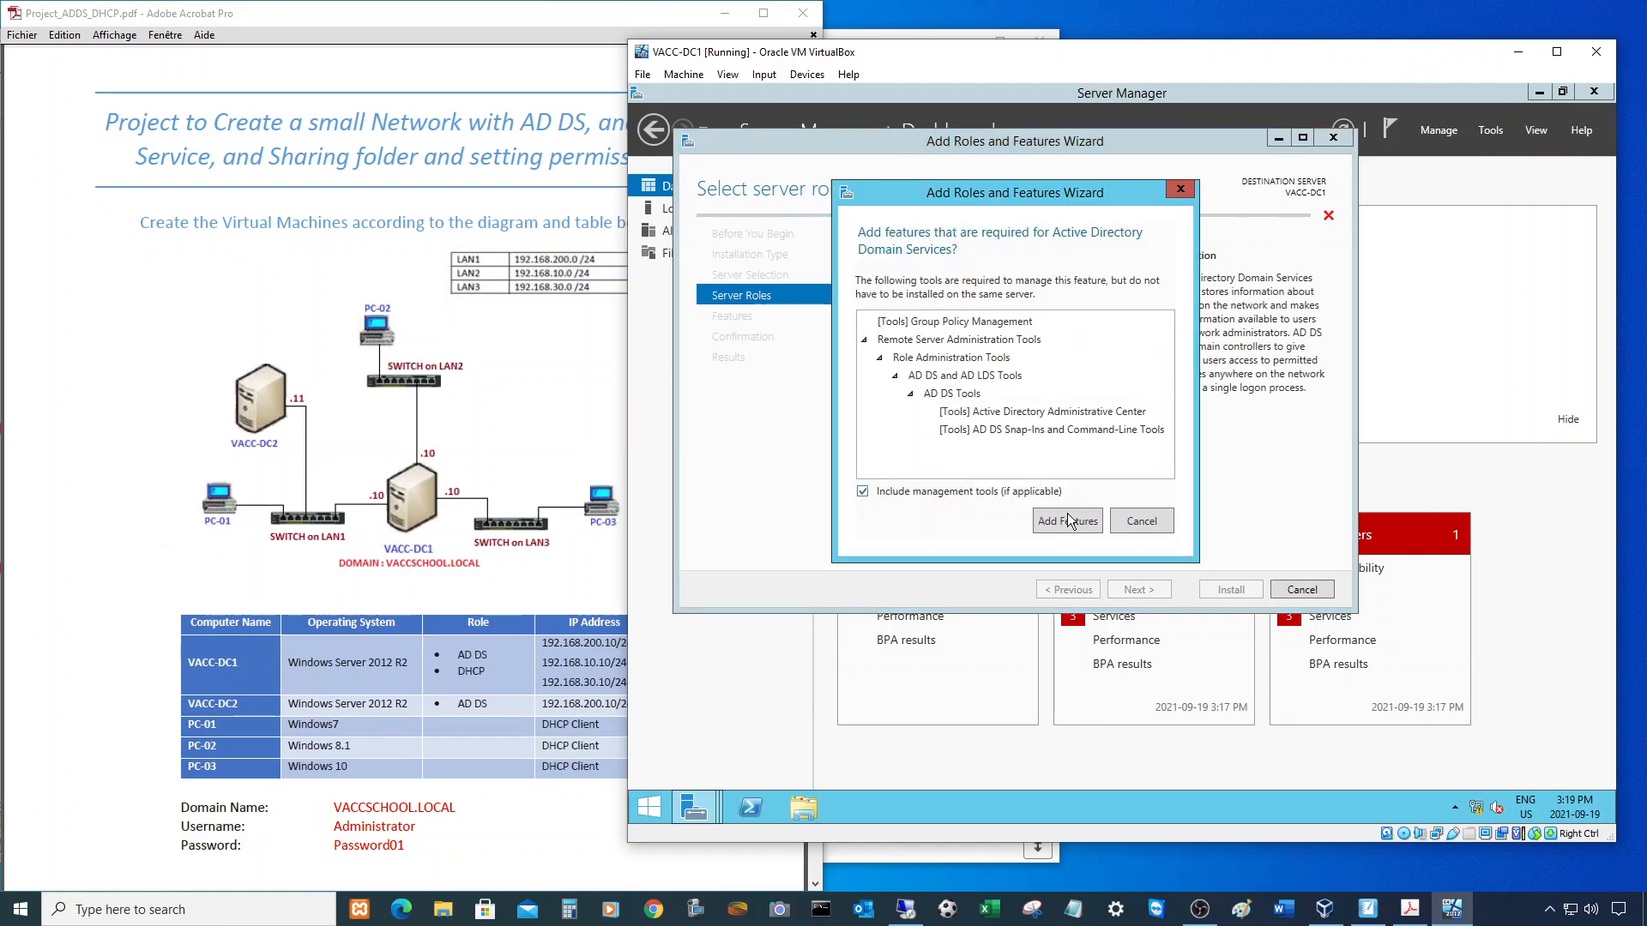
left_click(1063, 520)
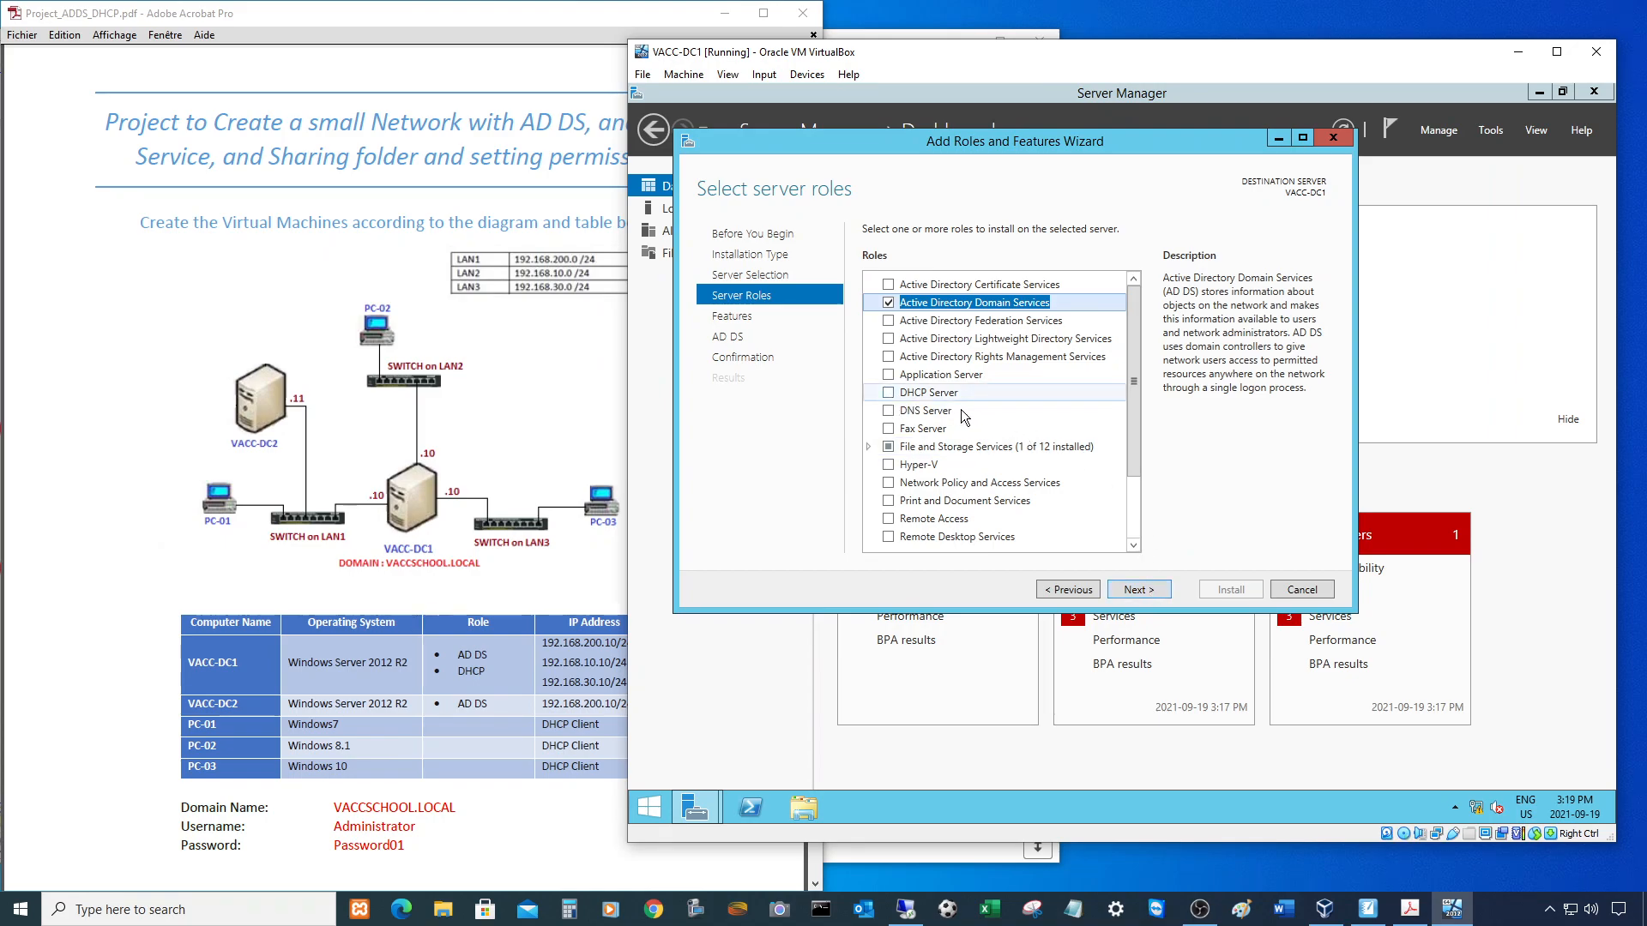
left_click(889, 393)
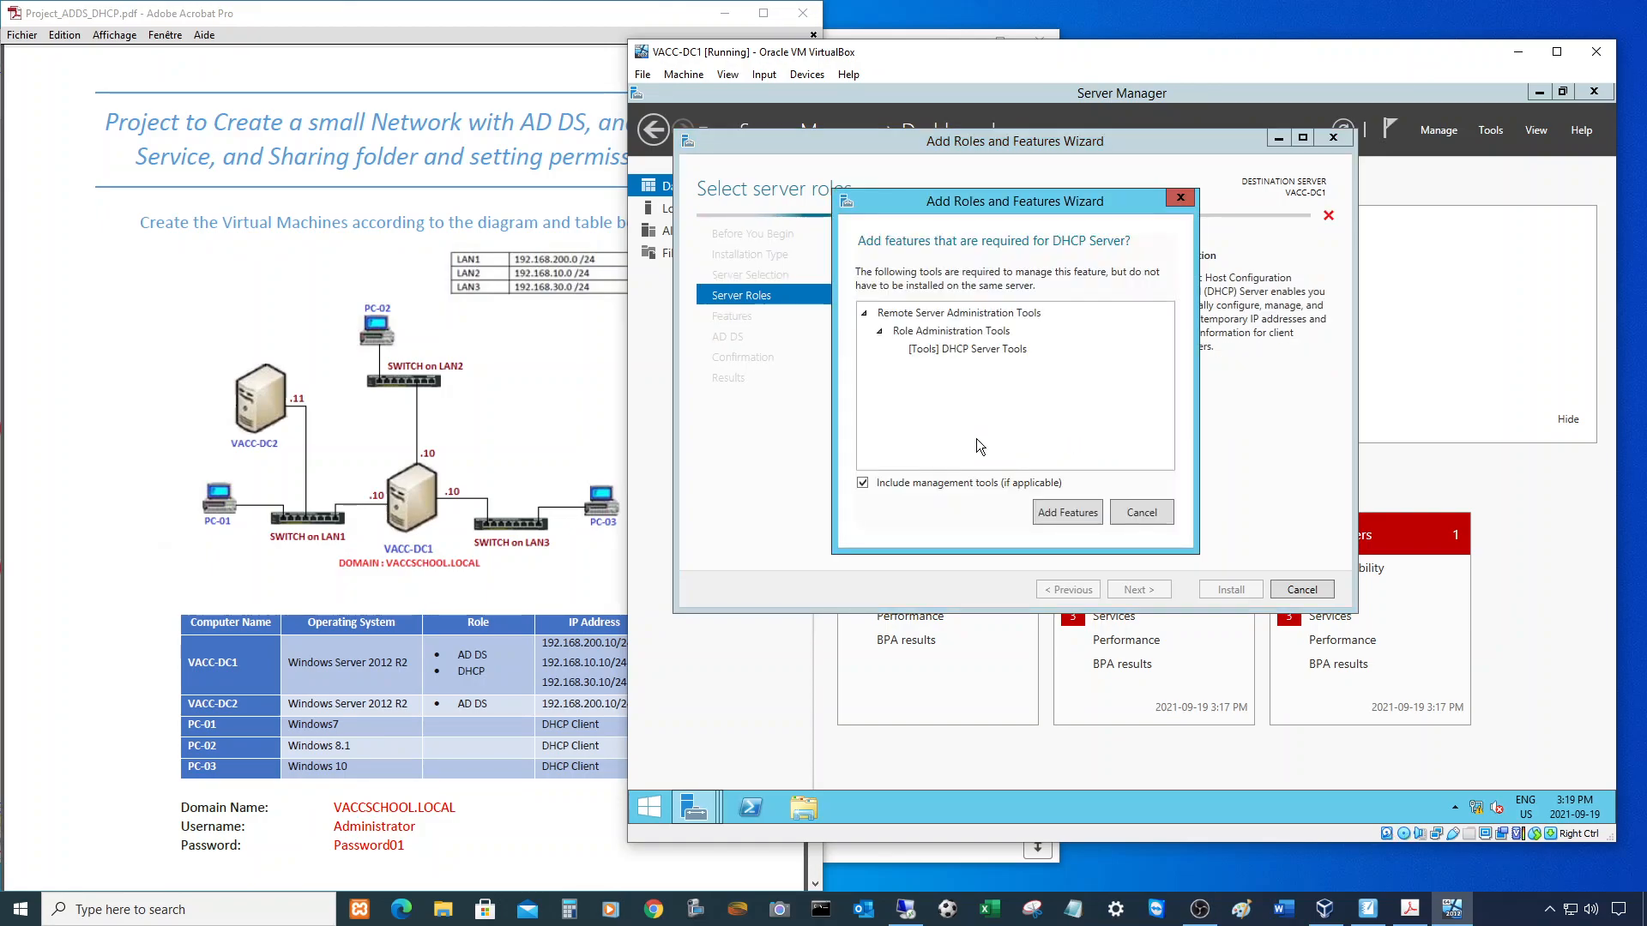
left_click(1063, 513)
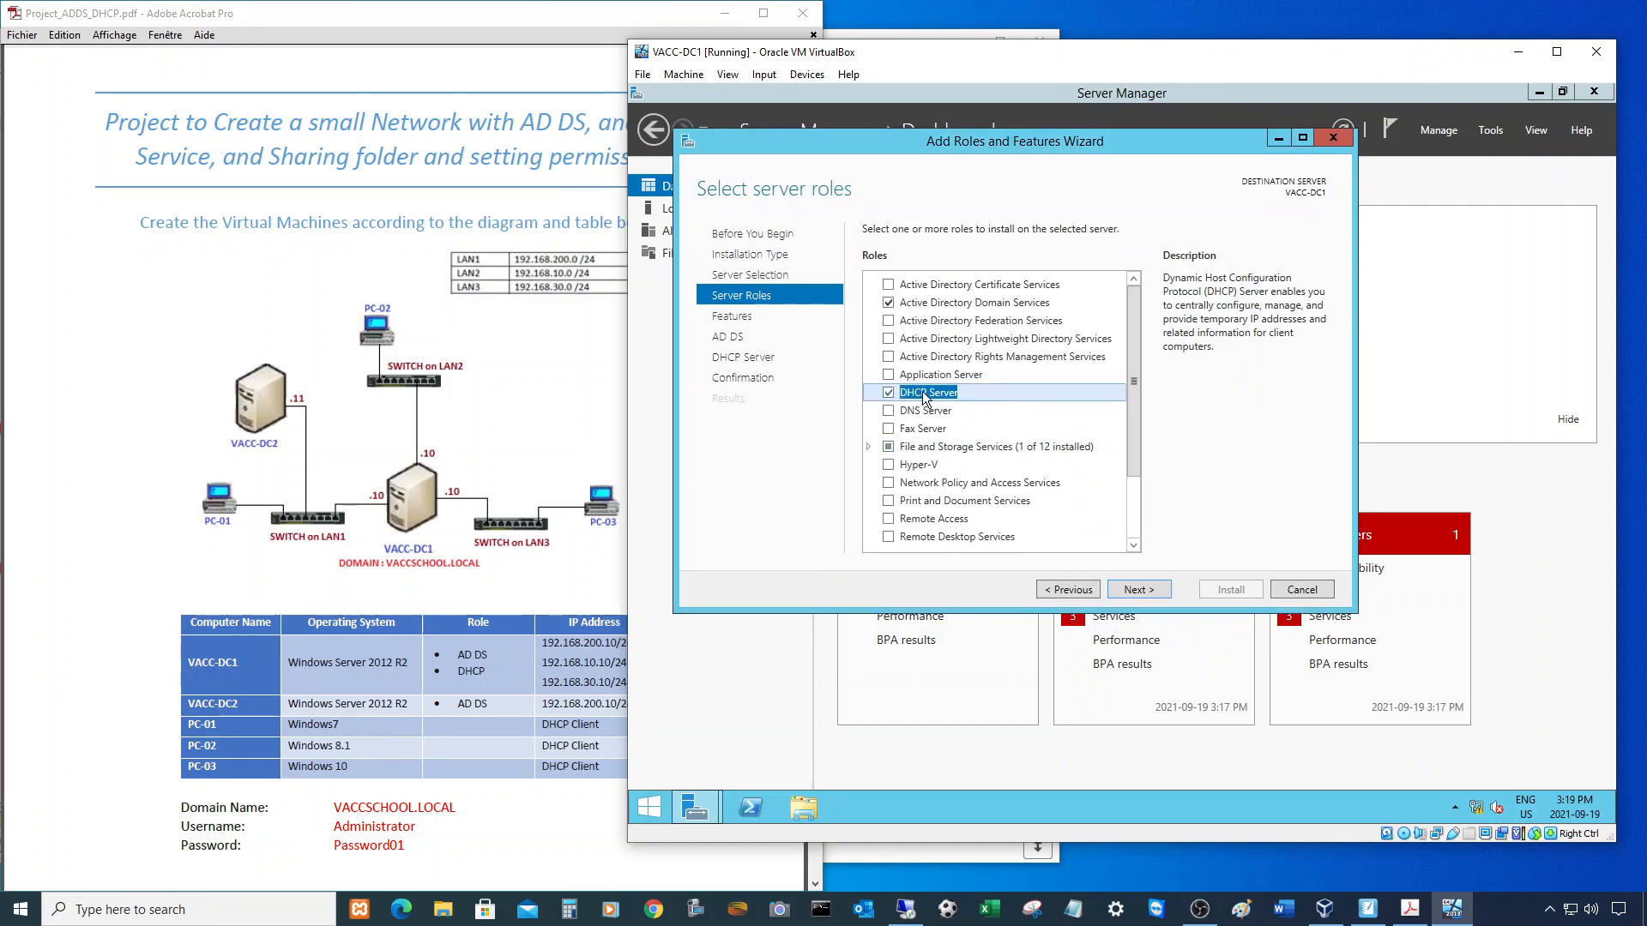
- Advance through Features and AD DS pages to Confirmation and start the installation
left_click(1139, 591)
left_click(1141, 589)
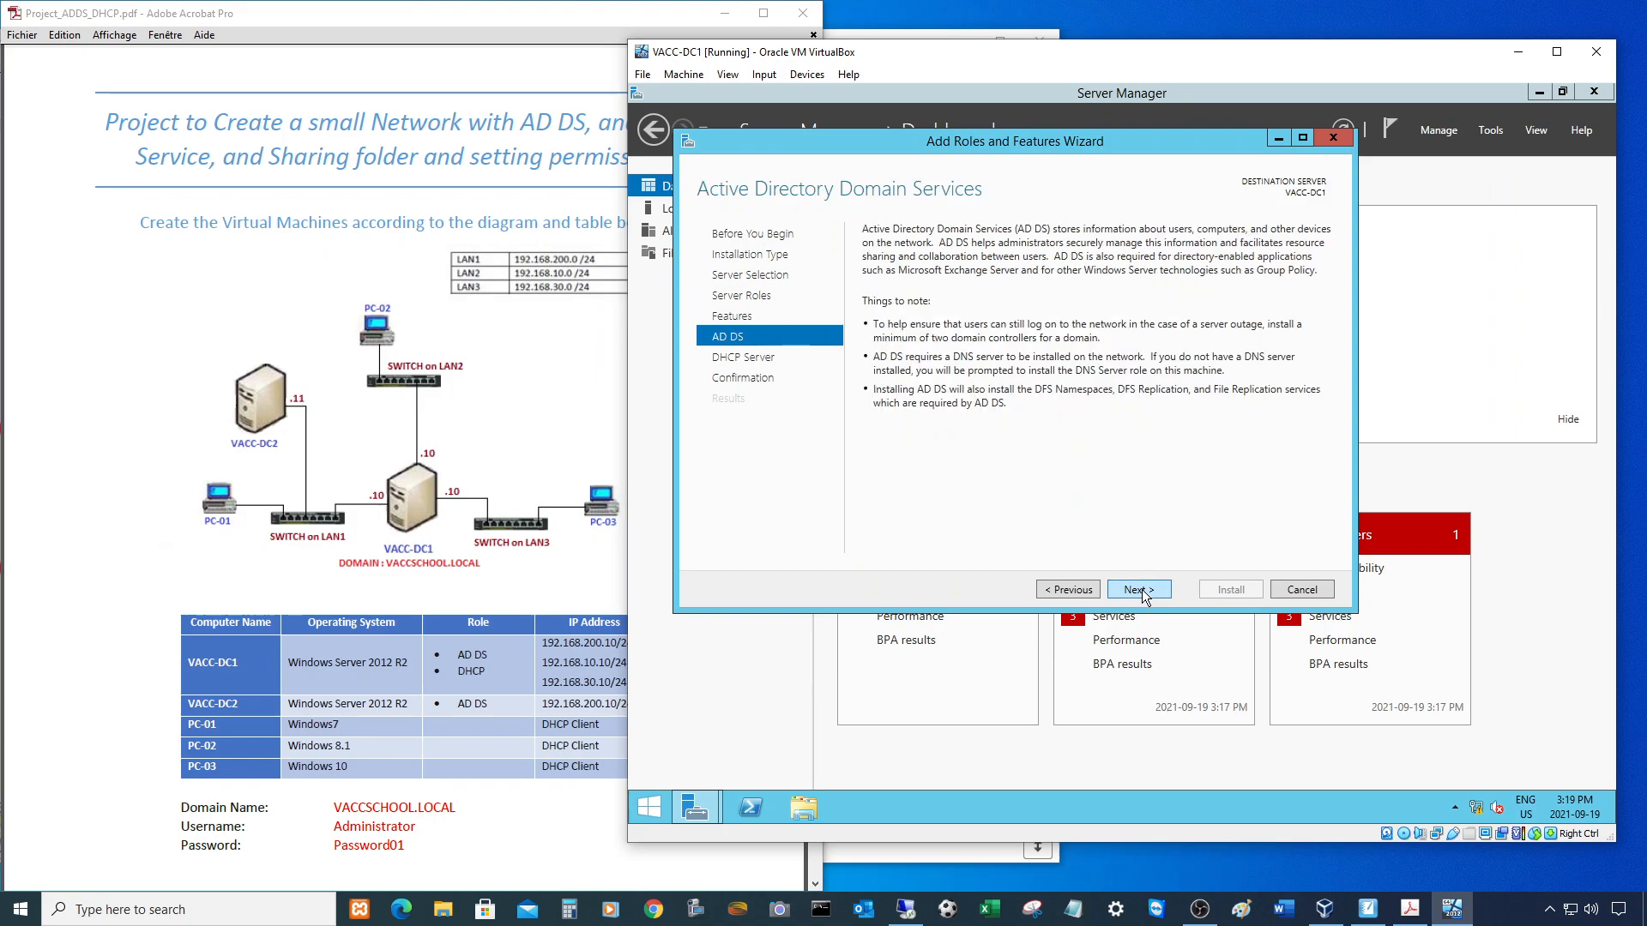
left_click(1140, 589)
left_click(1138, 589)
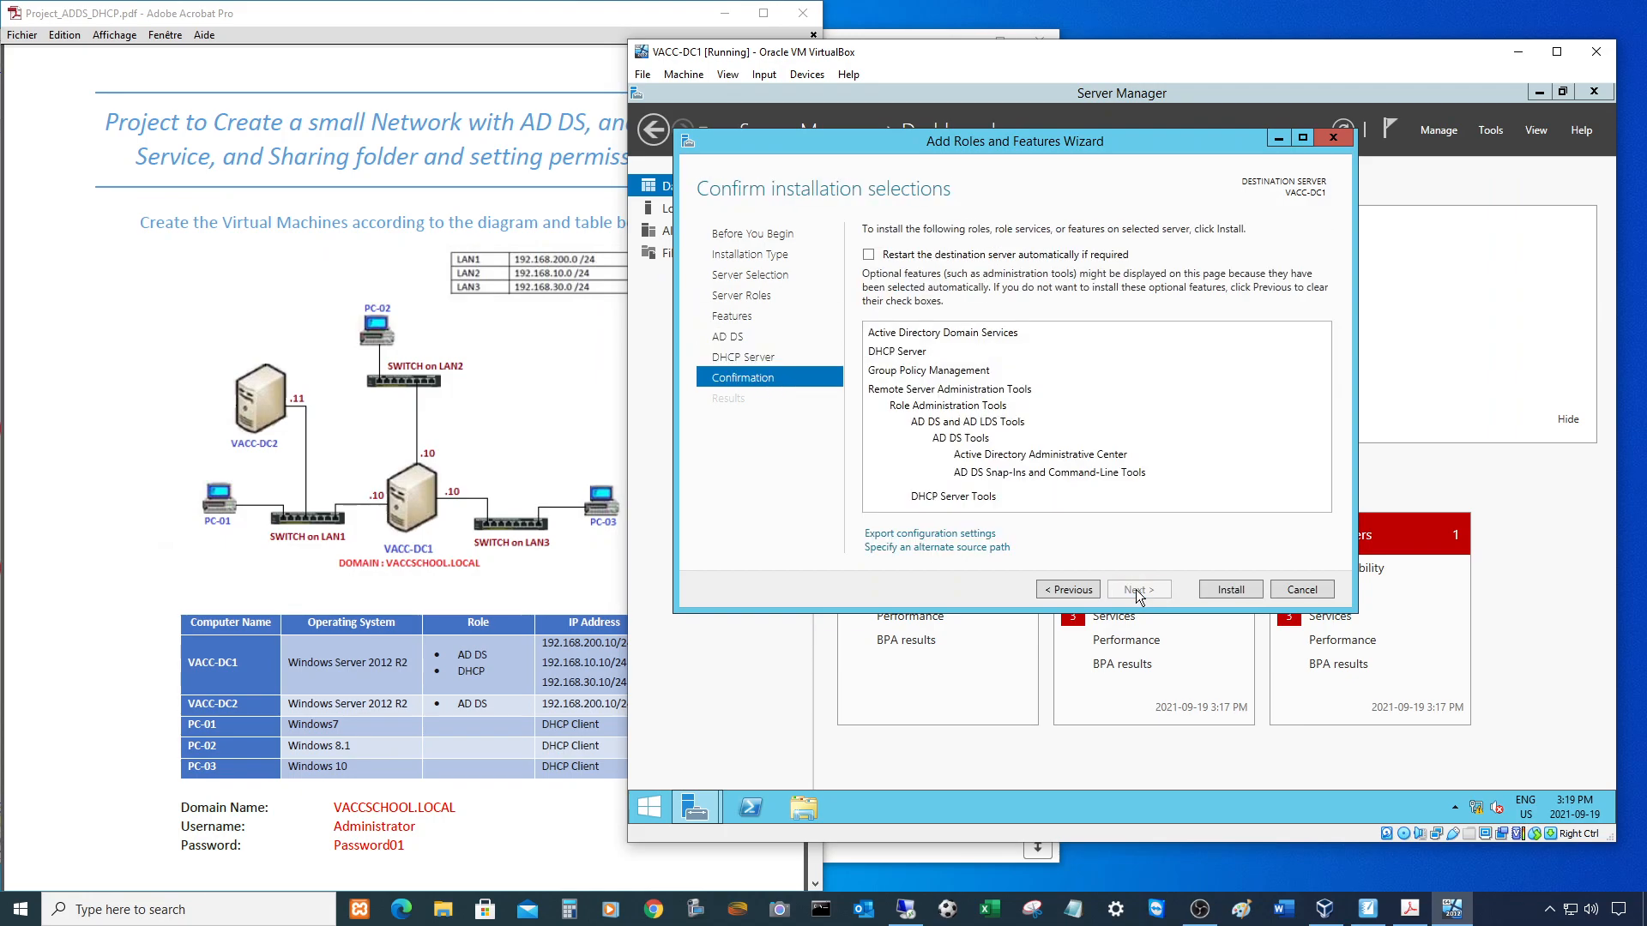
left_click(1228, 590)
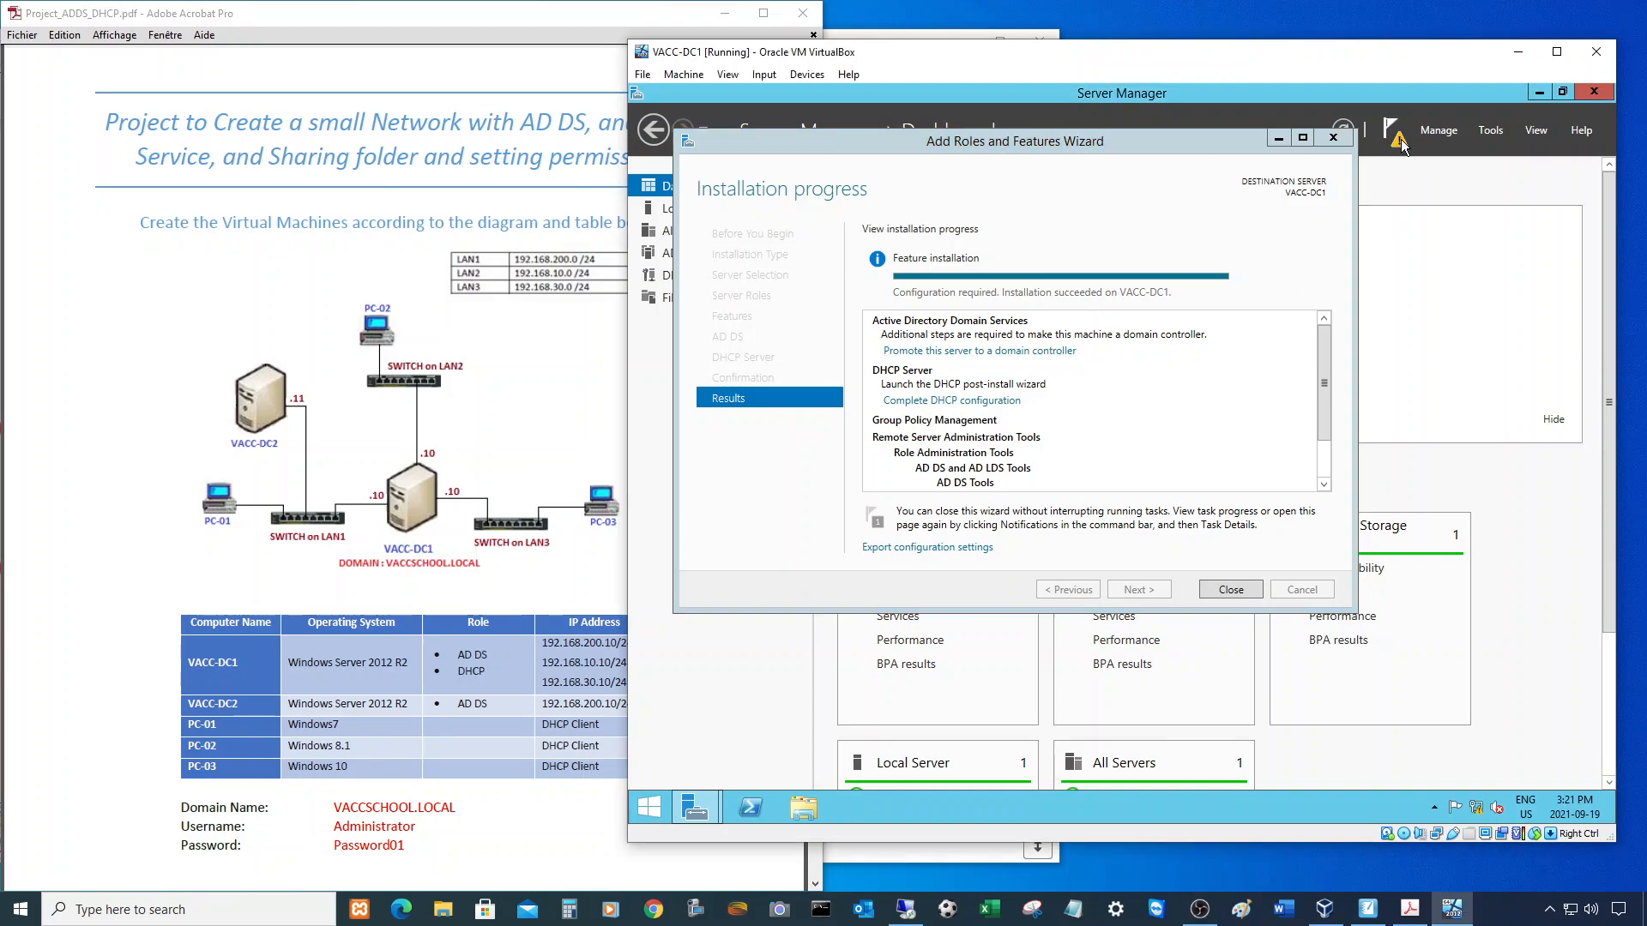
- From the notifications flag, choose 'Promote this server to a domain controller'
left_click(1401, 139)
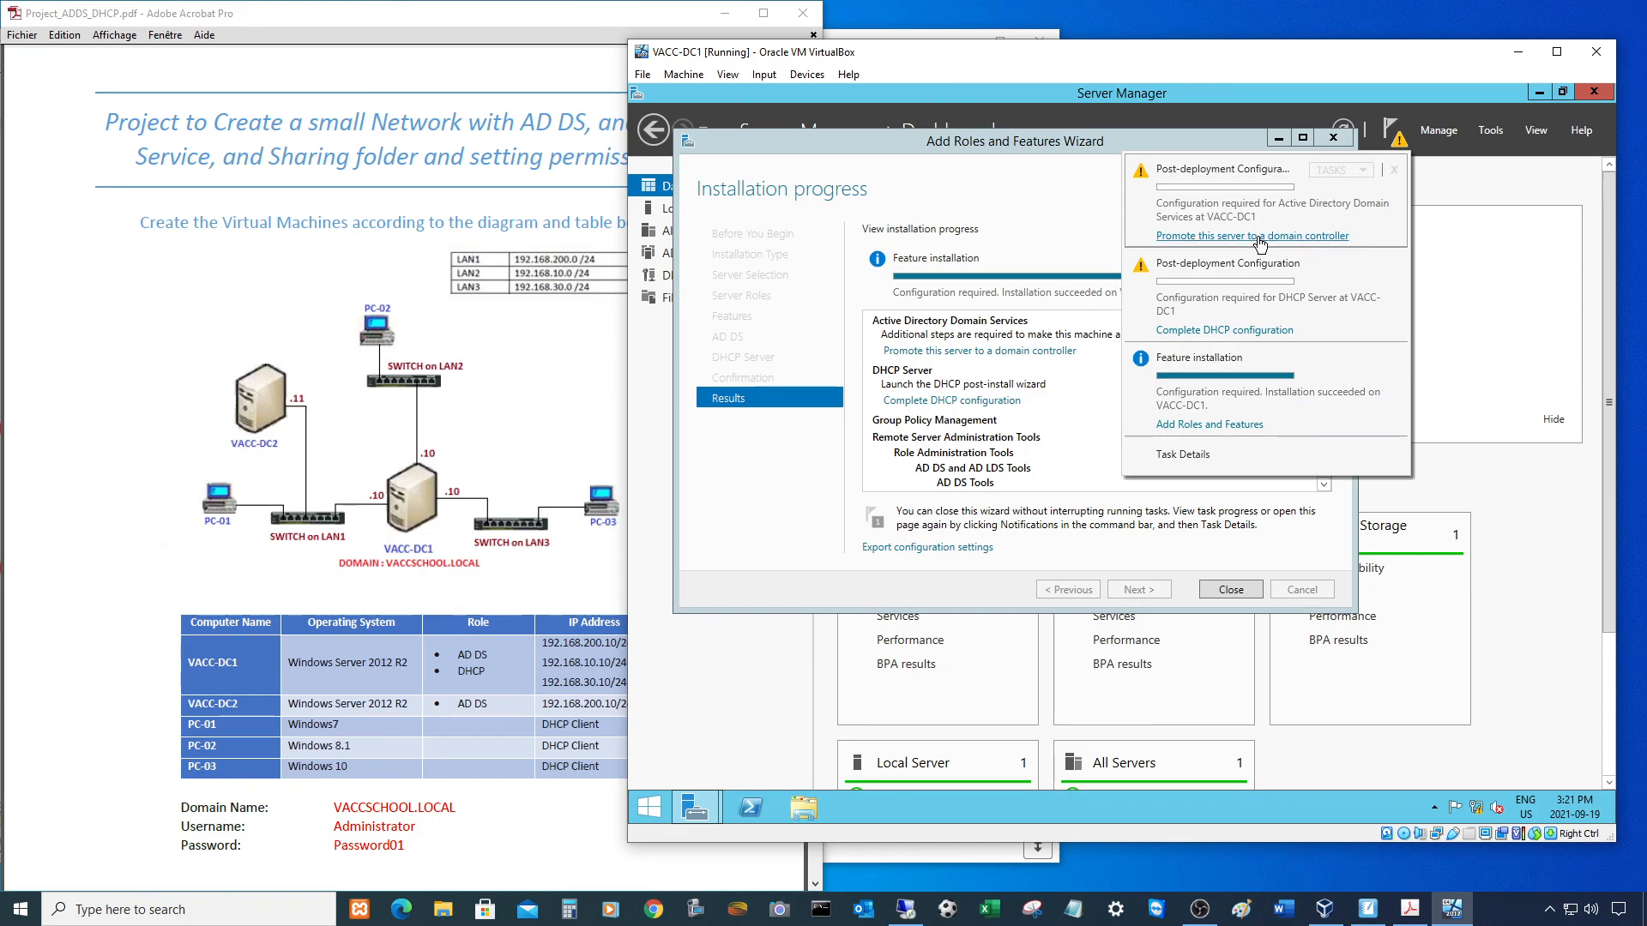
left_click(1020, 343)
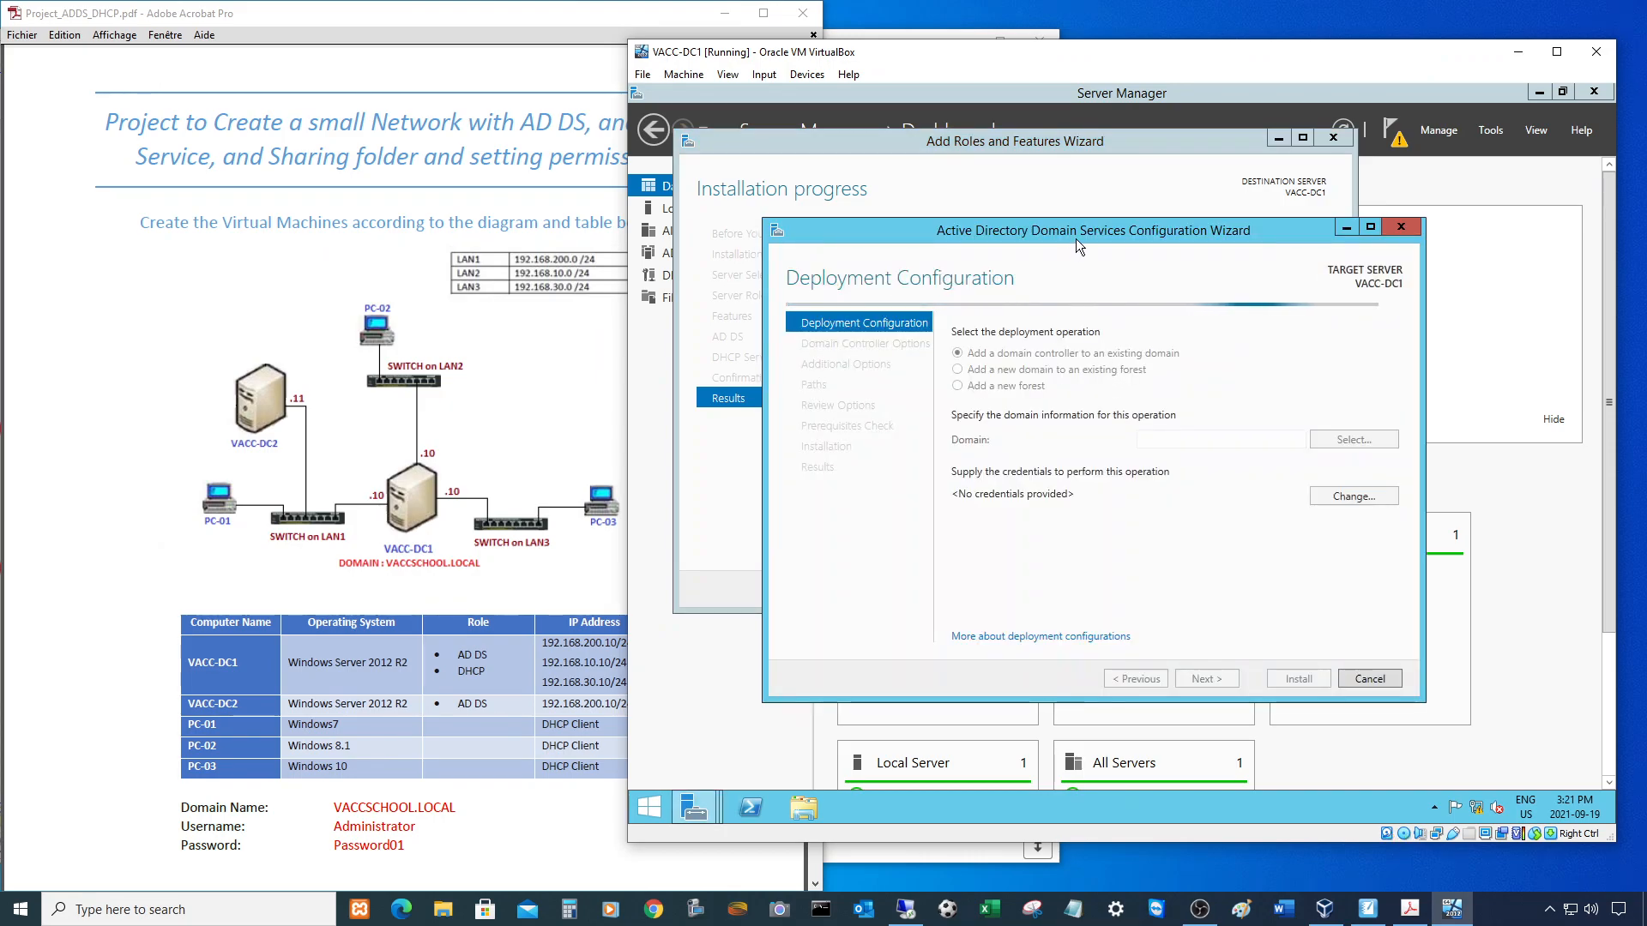
- Choose Add a new forest with root domain VACCSCHOOL.LOCAL and continue
left_click_drag(1079, 233, 985, 146)
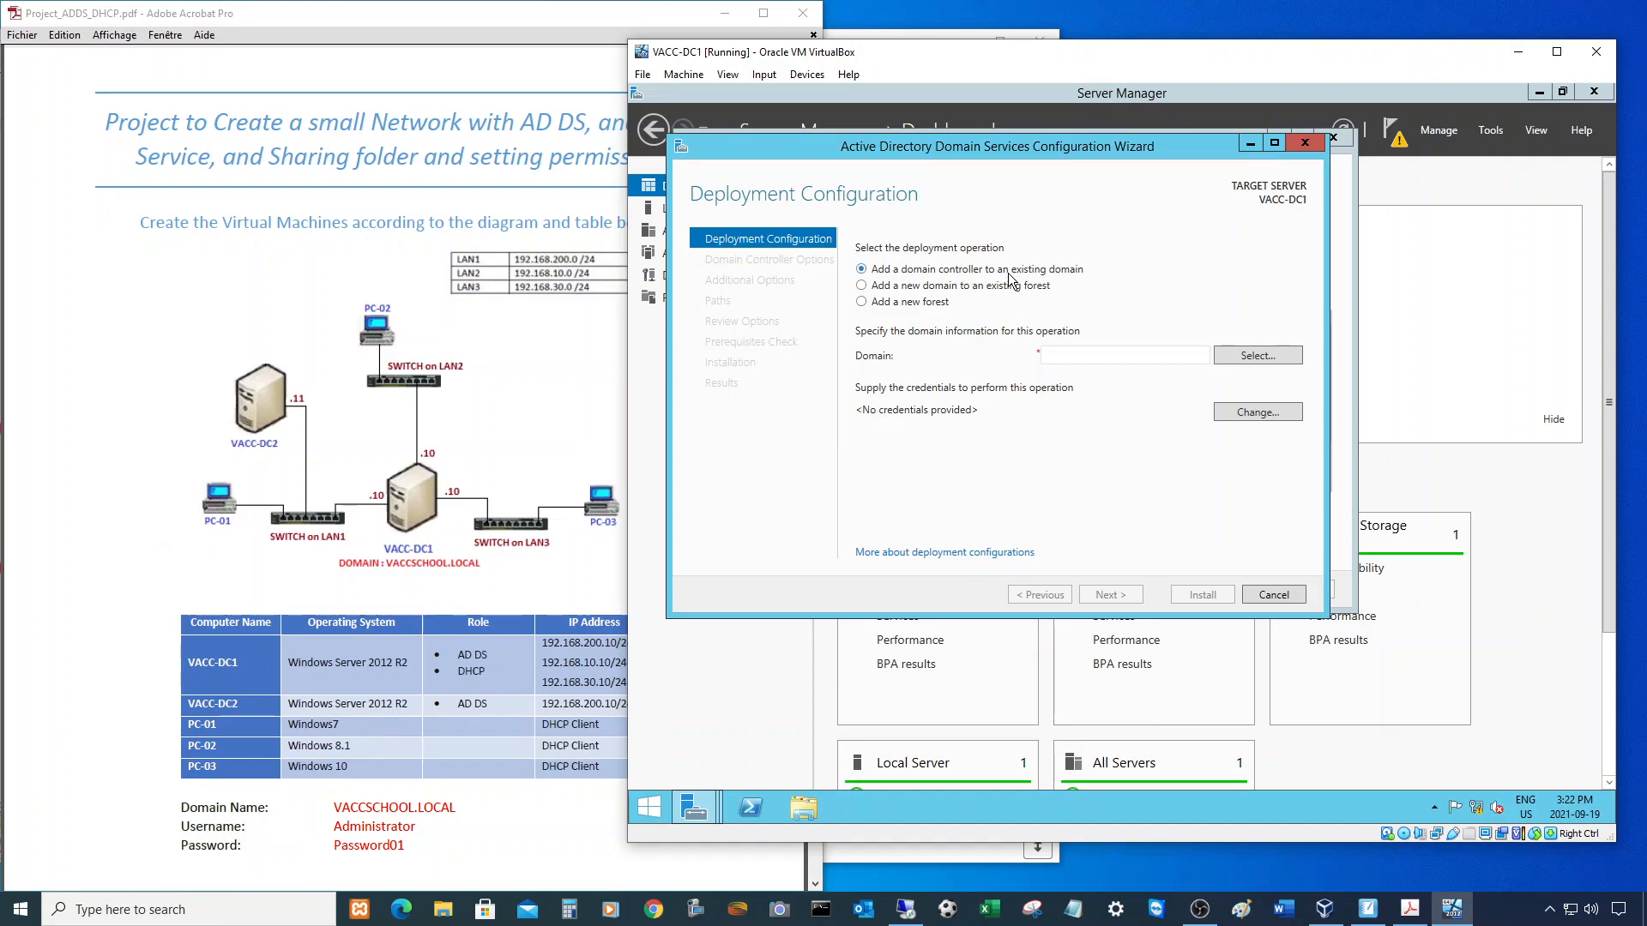
left_click(863, 286)
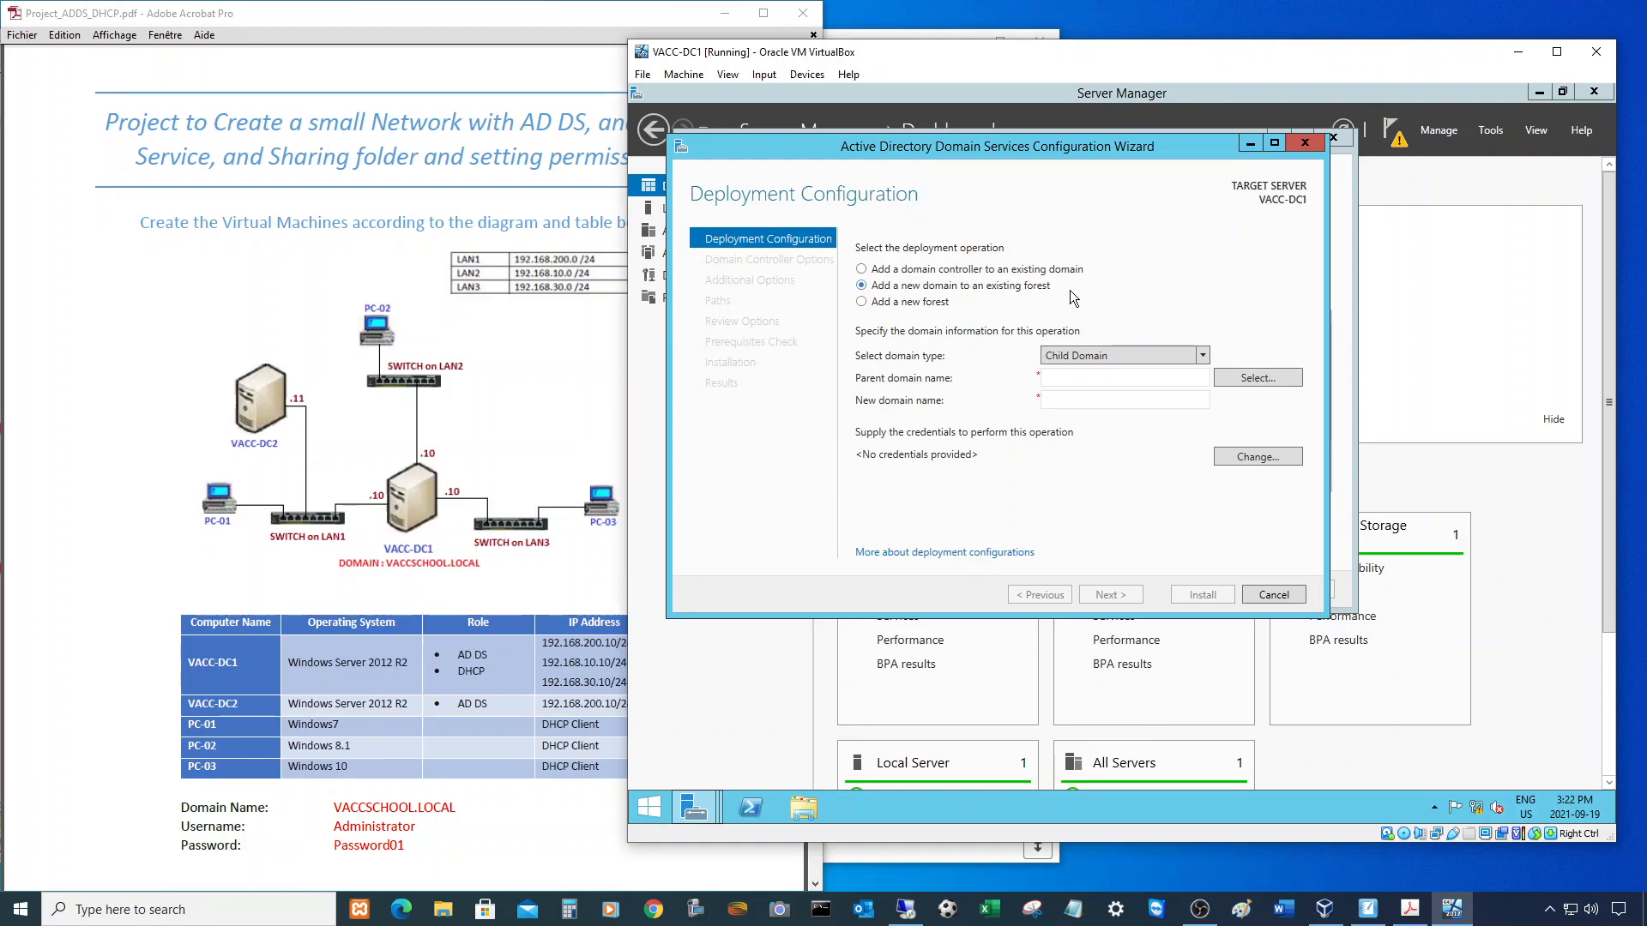
left_click(875, 303)
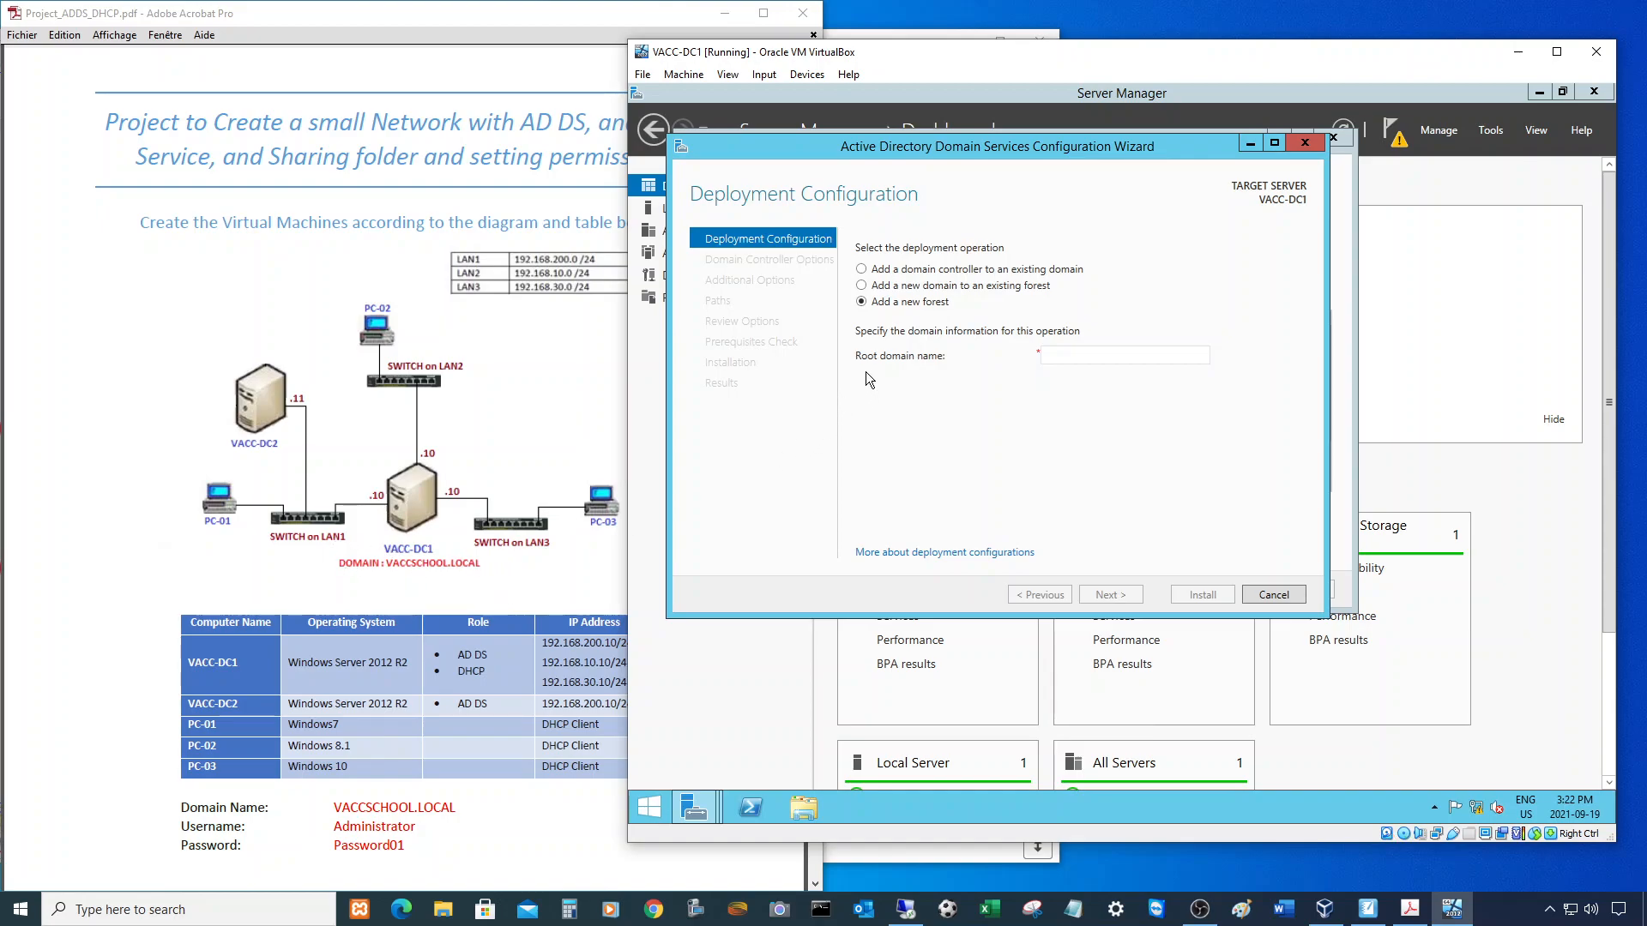
left_click(1064, 350)
type("VACCSCHOOL.LOCAL")
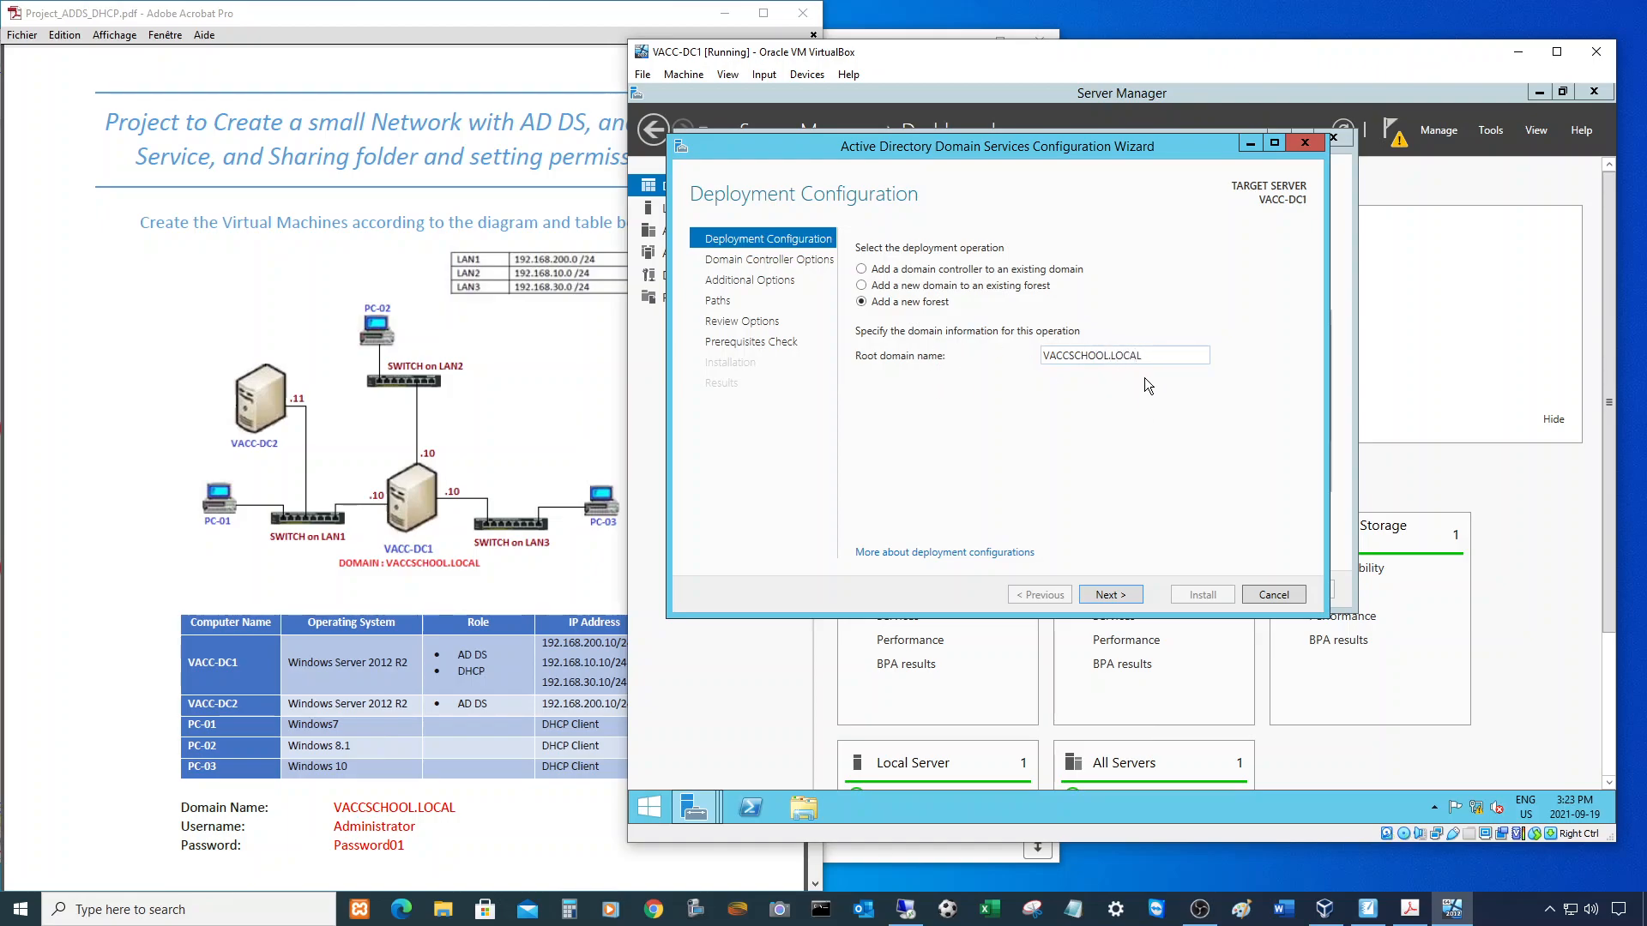
left_click(1111, 595)
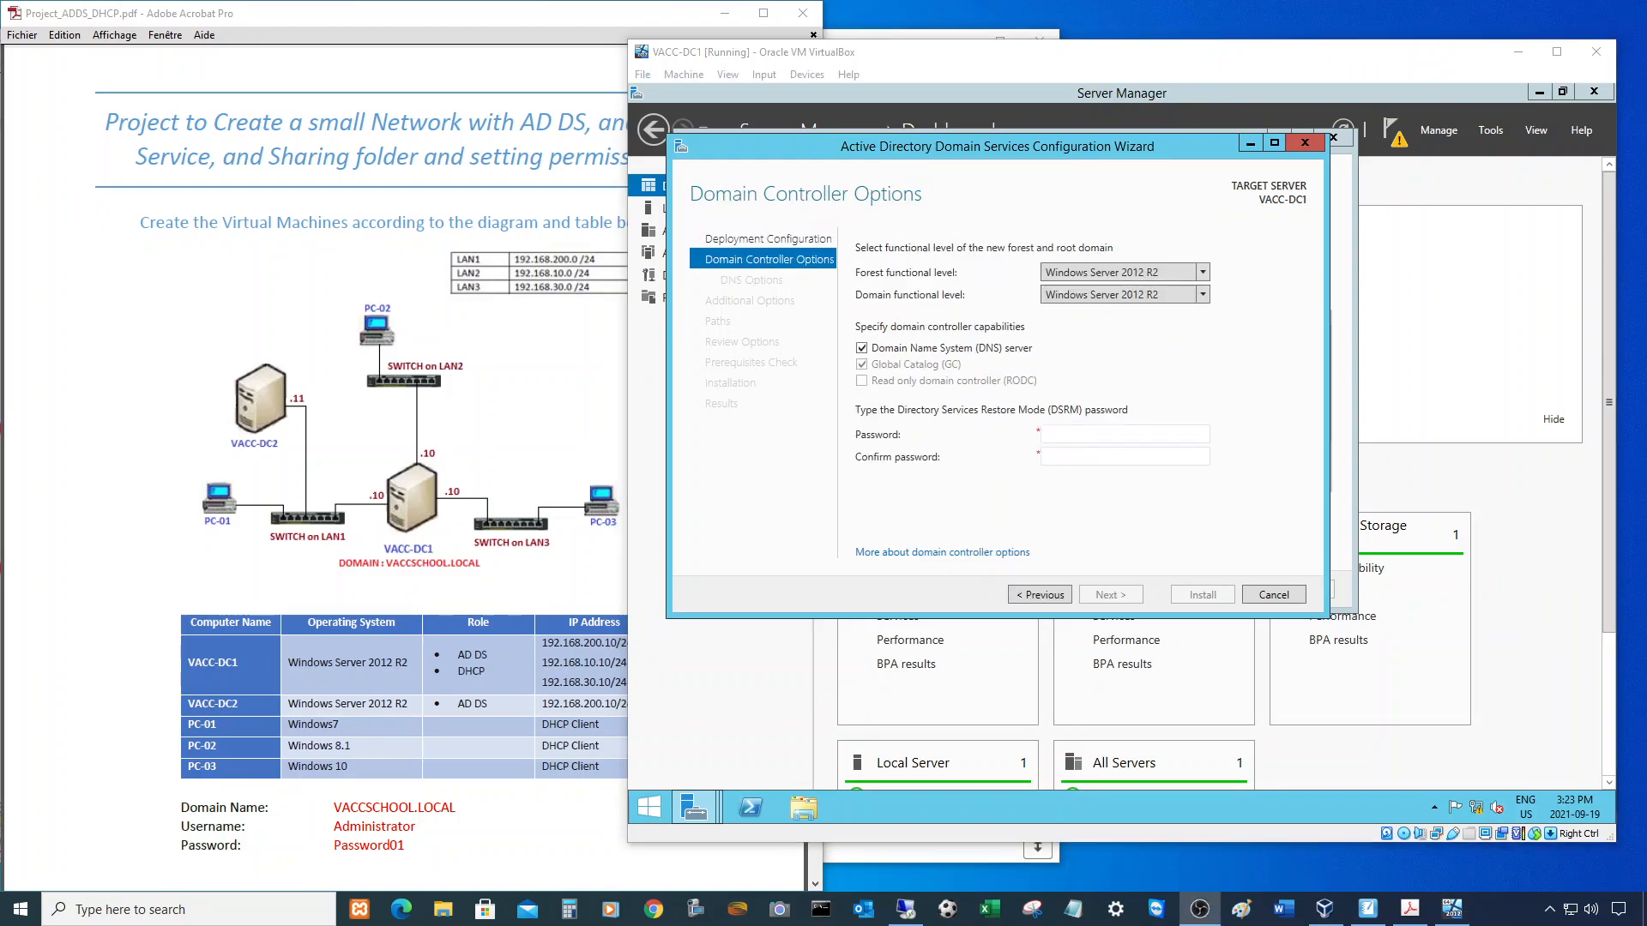
- Enter and confirm the DSRM restore mode password
left_click(1071, 434)
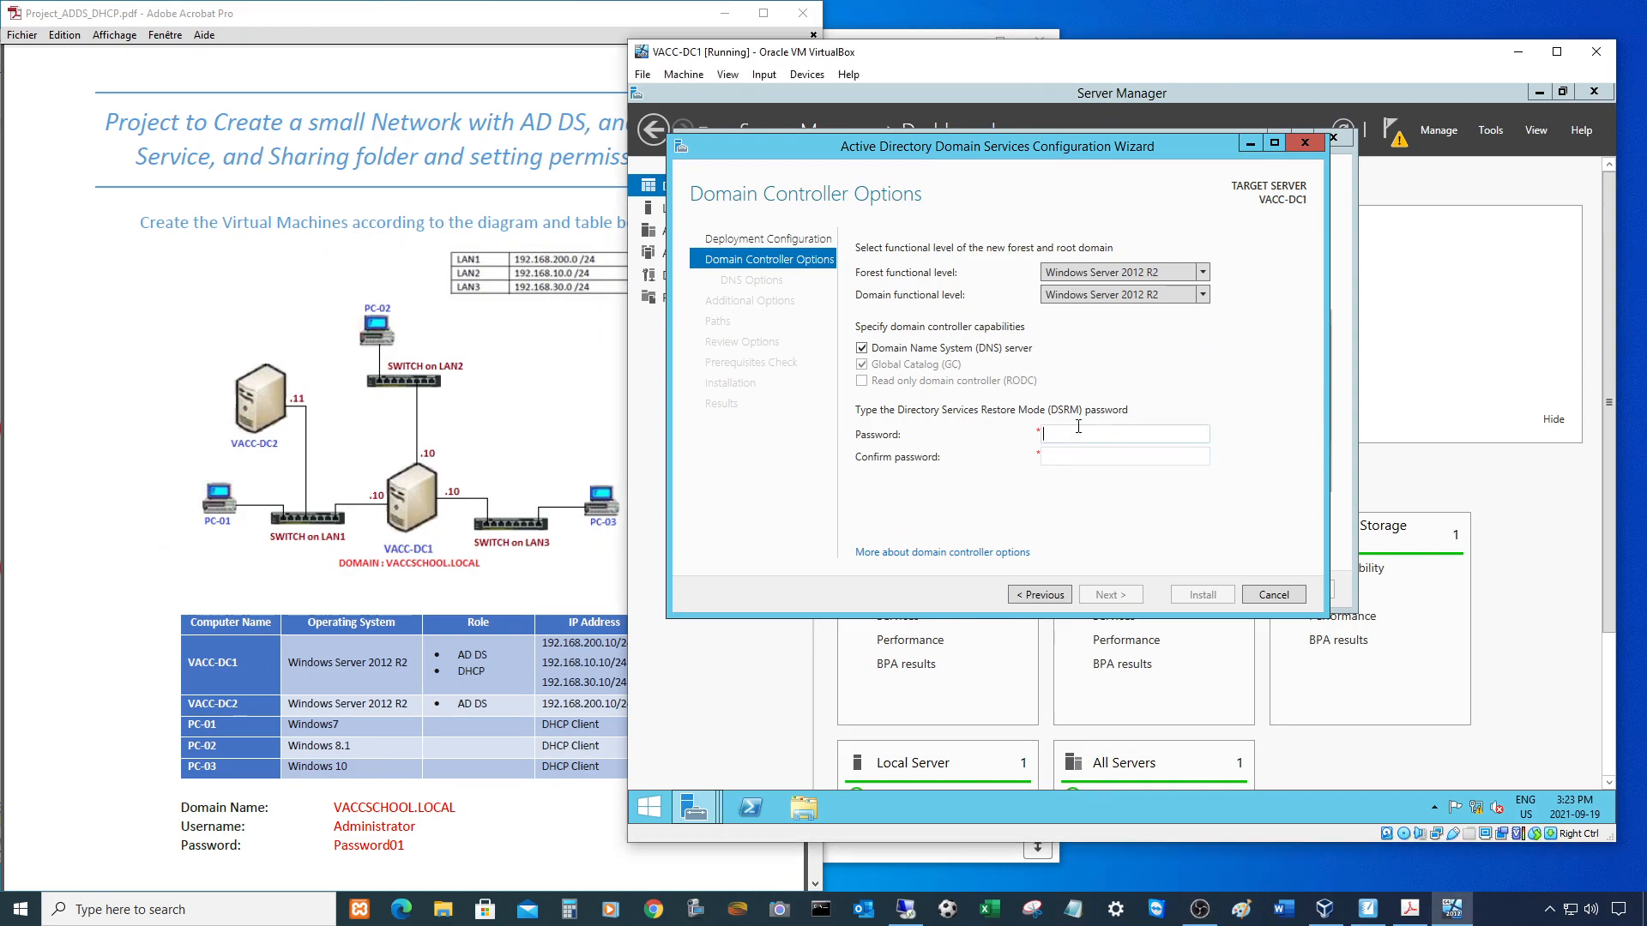
type("Password01")
key("Tab")
type("Password01")
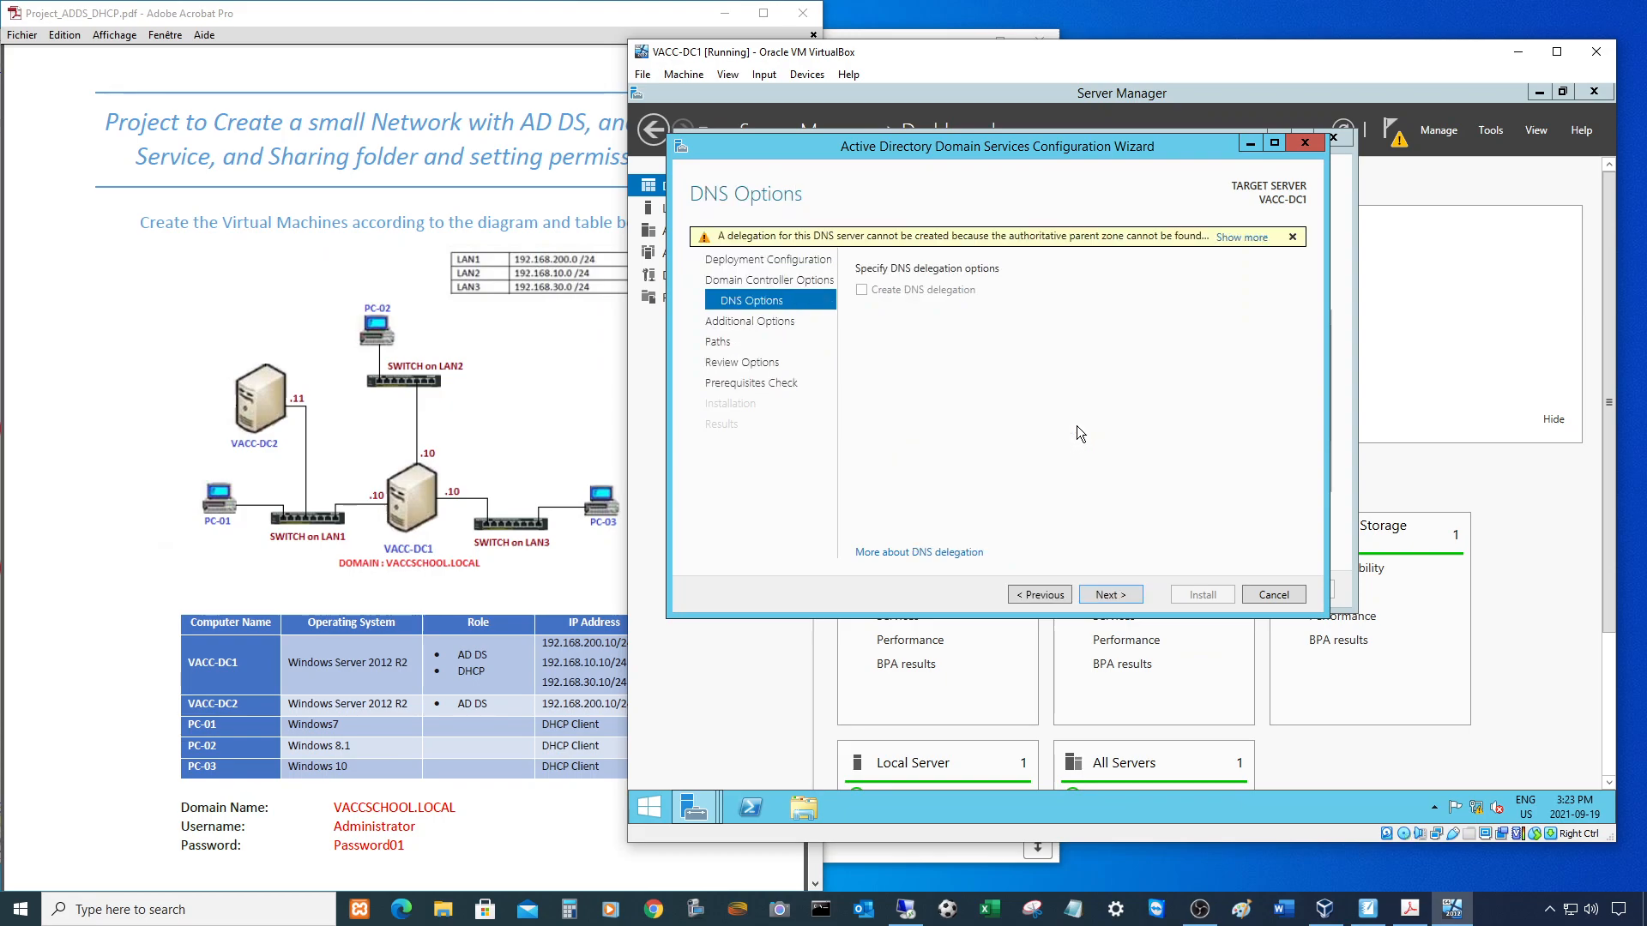
- Accept the DNS options, NetBIOS name VACCSCHOOL and default folder paths
left_click(1111, 595)
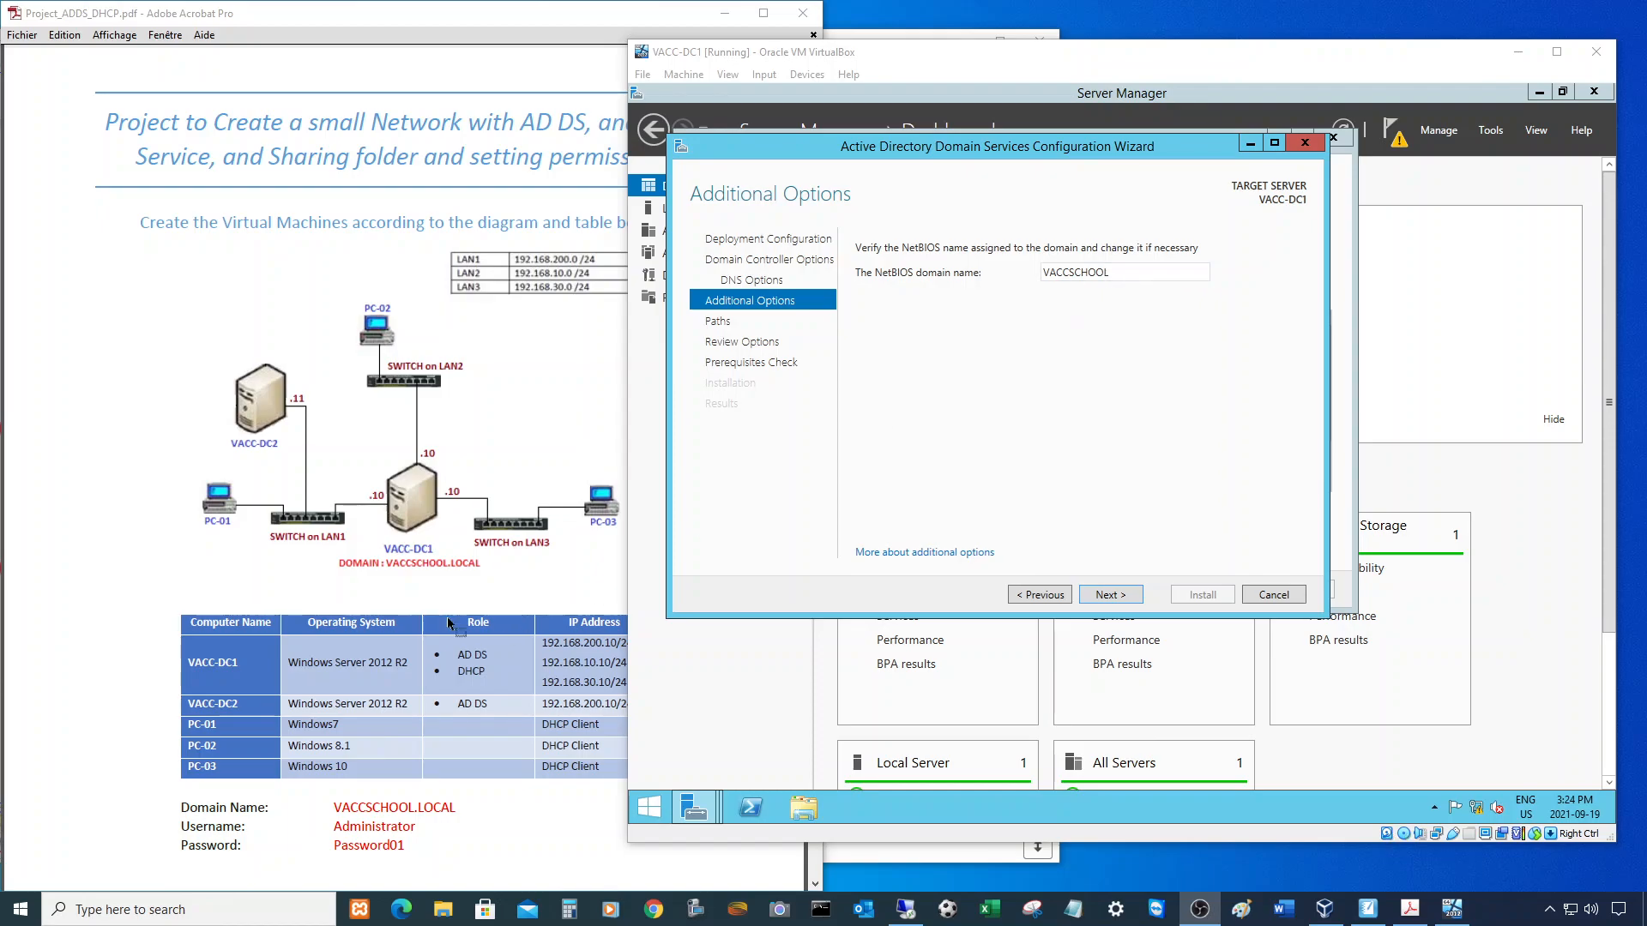
left_click(1115, 593)
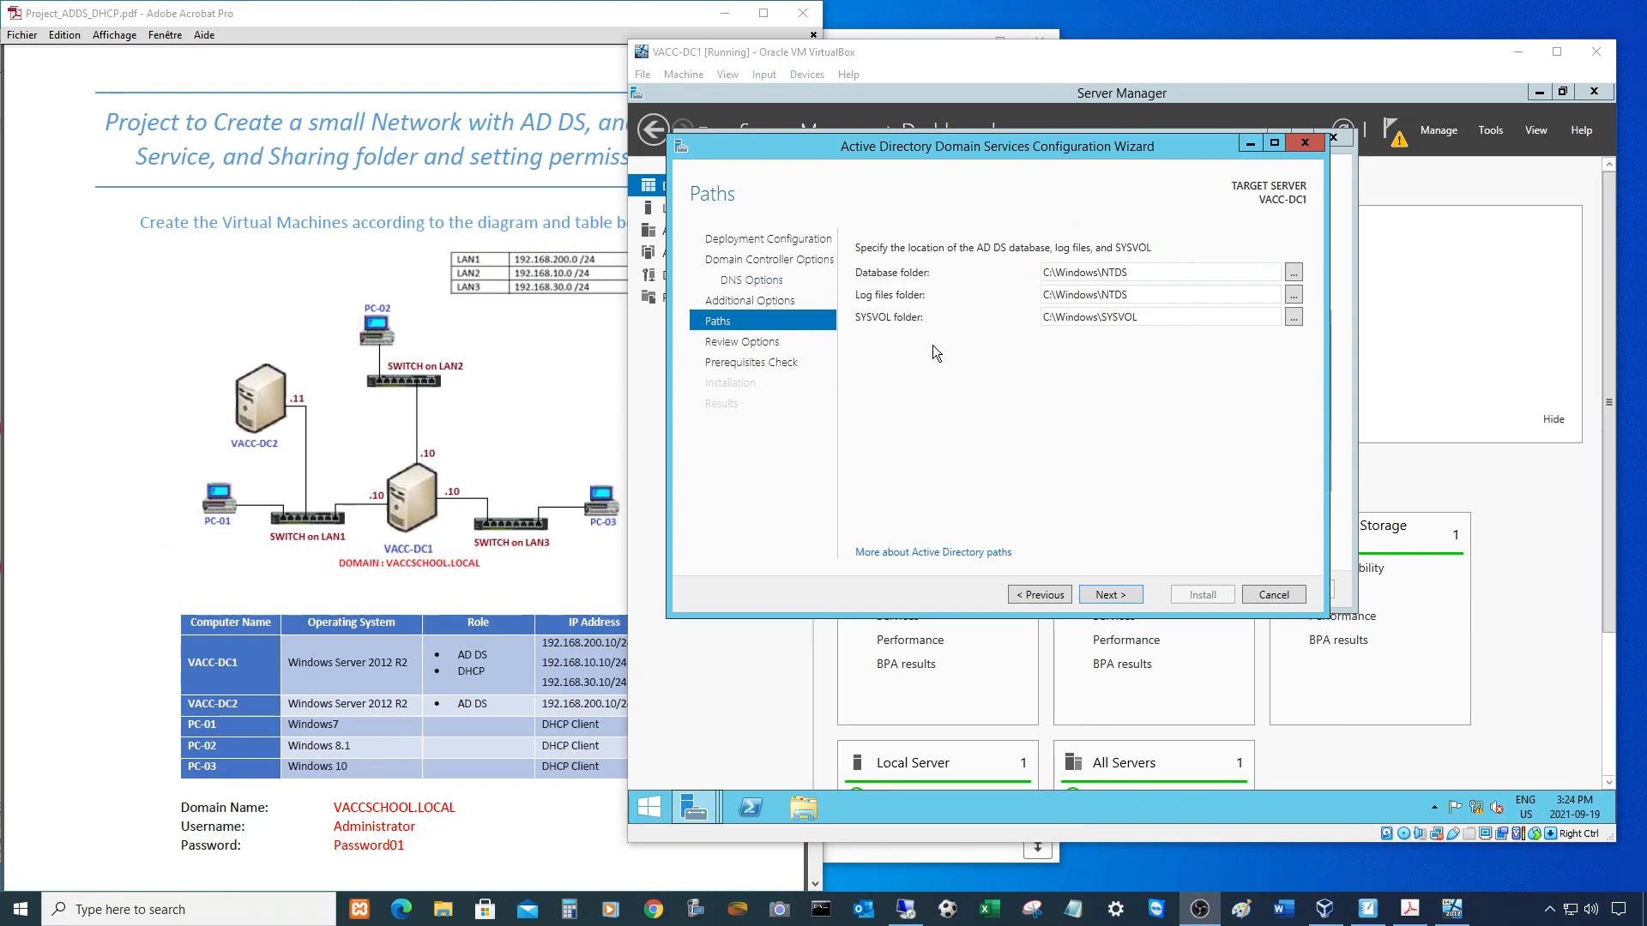
left_click(1104, 596)
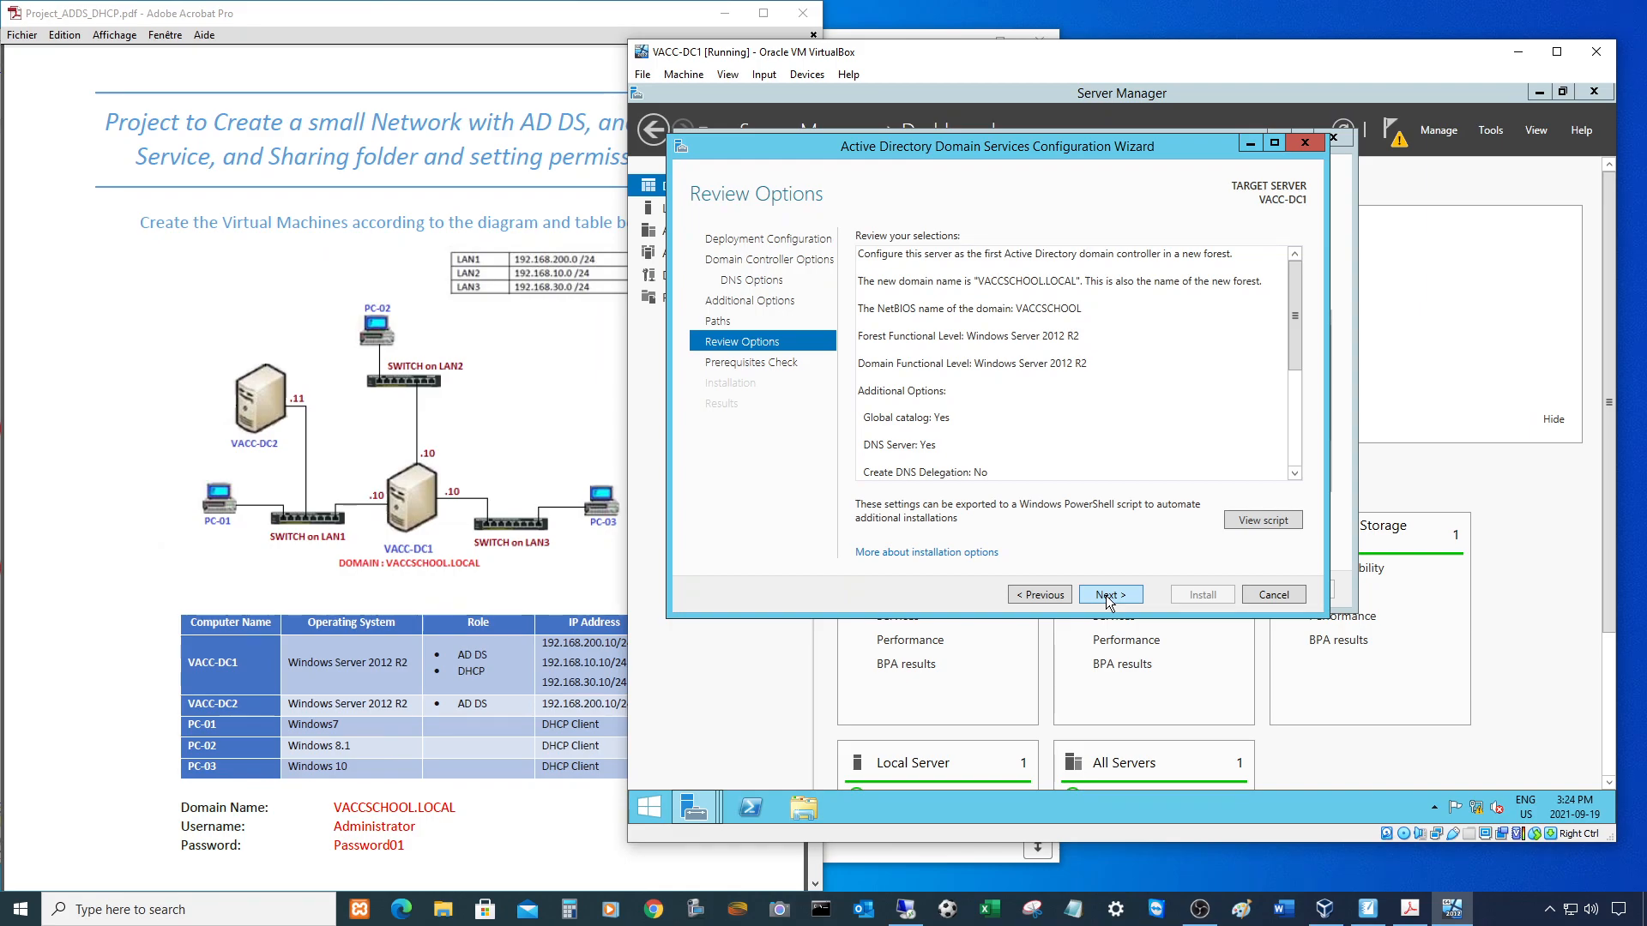
- Pass the prerequisites check, install the domain controller, and close the sign-out notice
left_click(1105, 595)
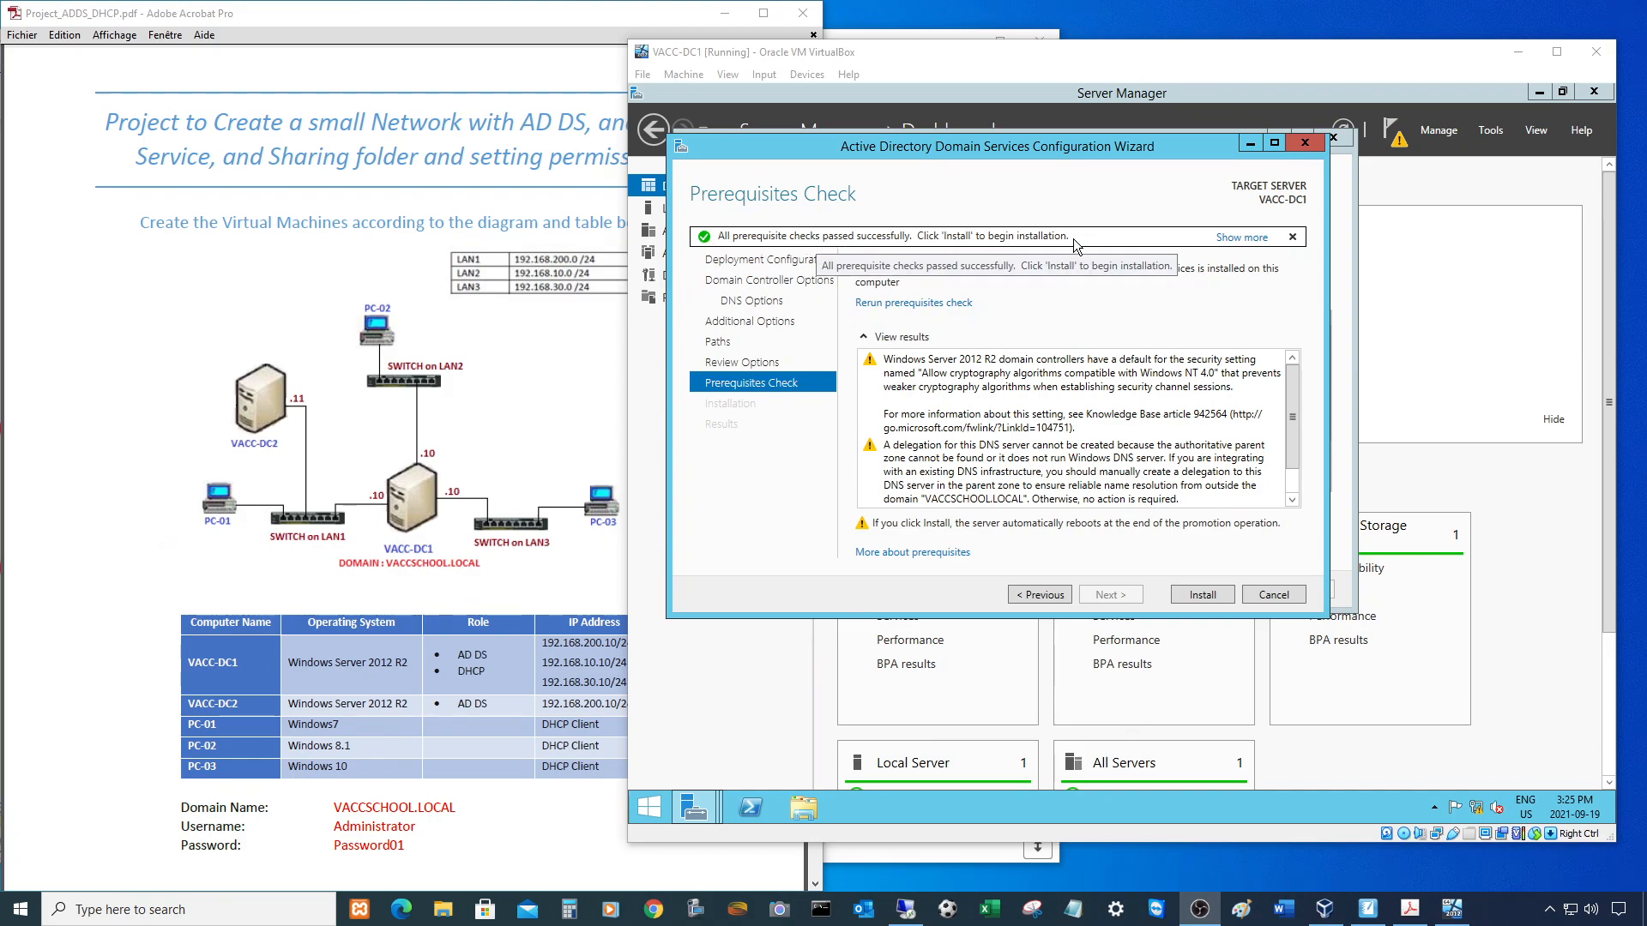
left_click(1202, 591)
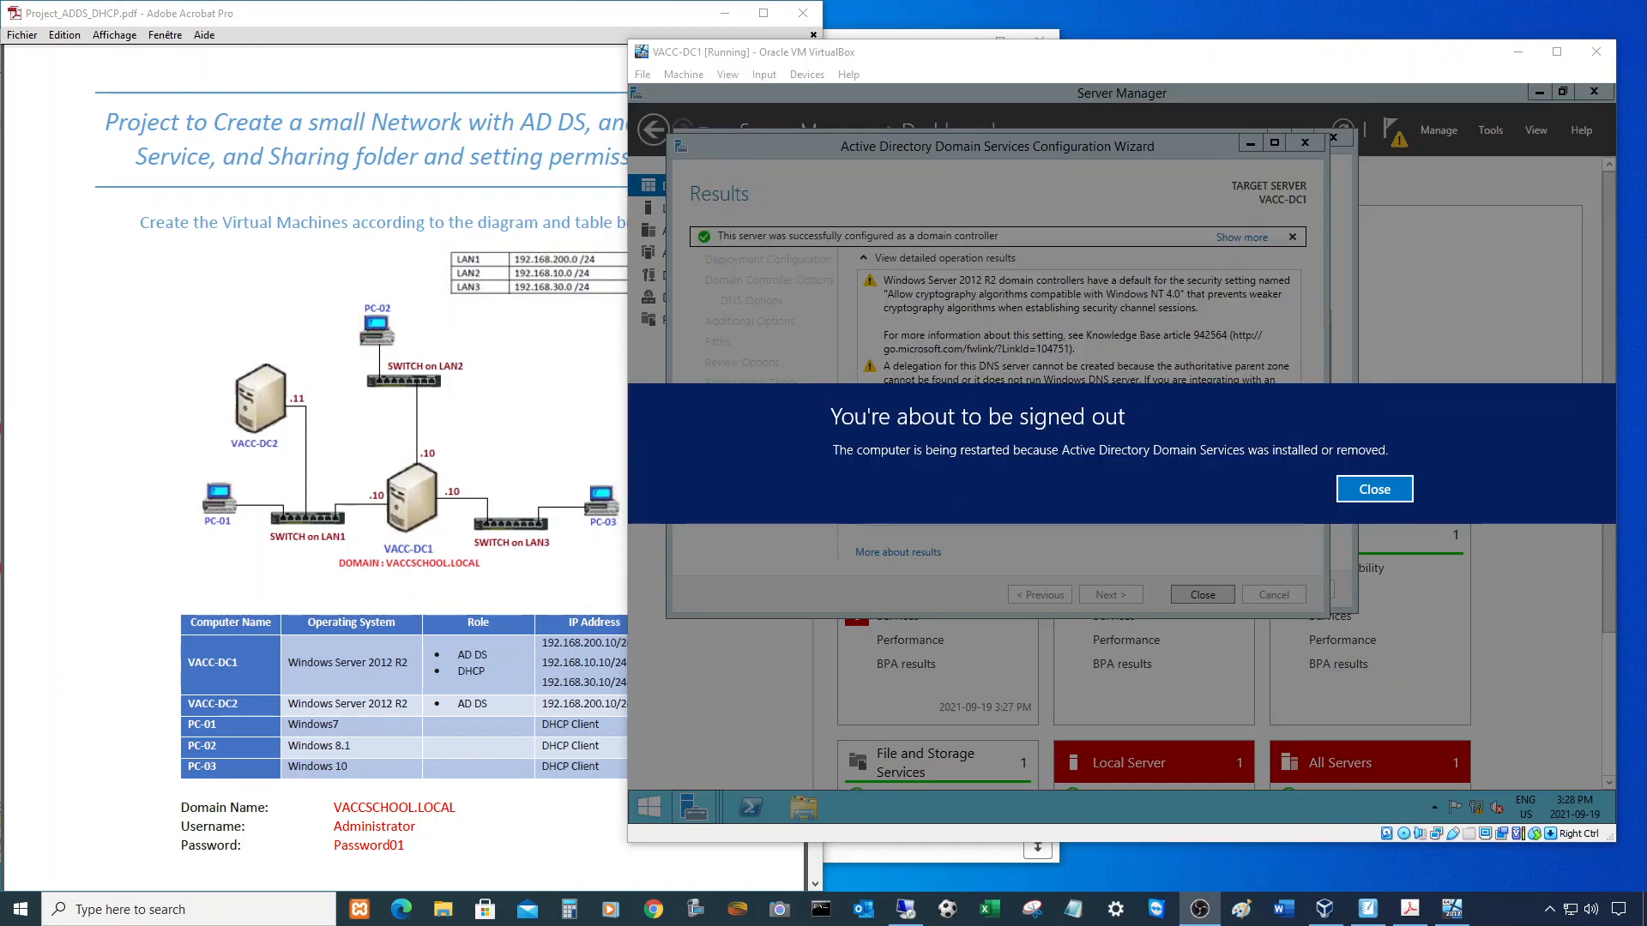
left_click(1374, 490)
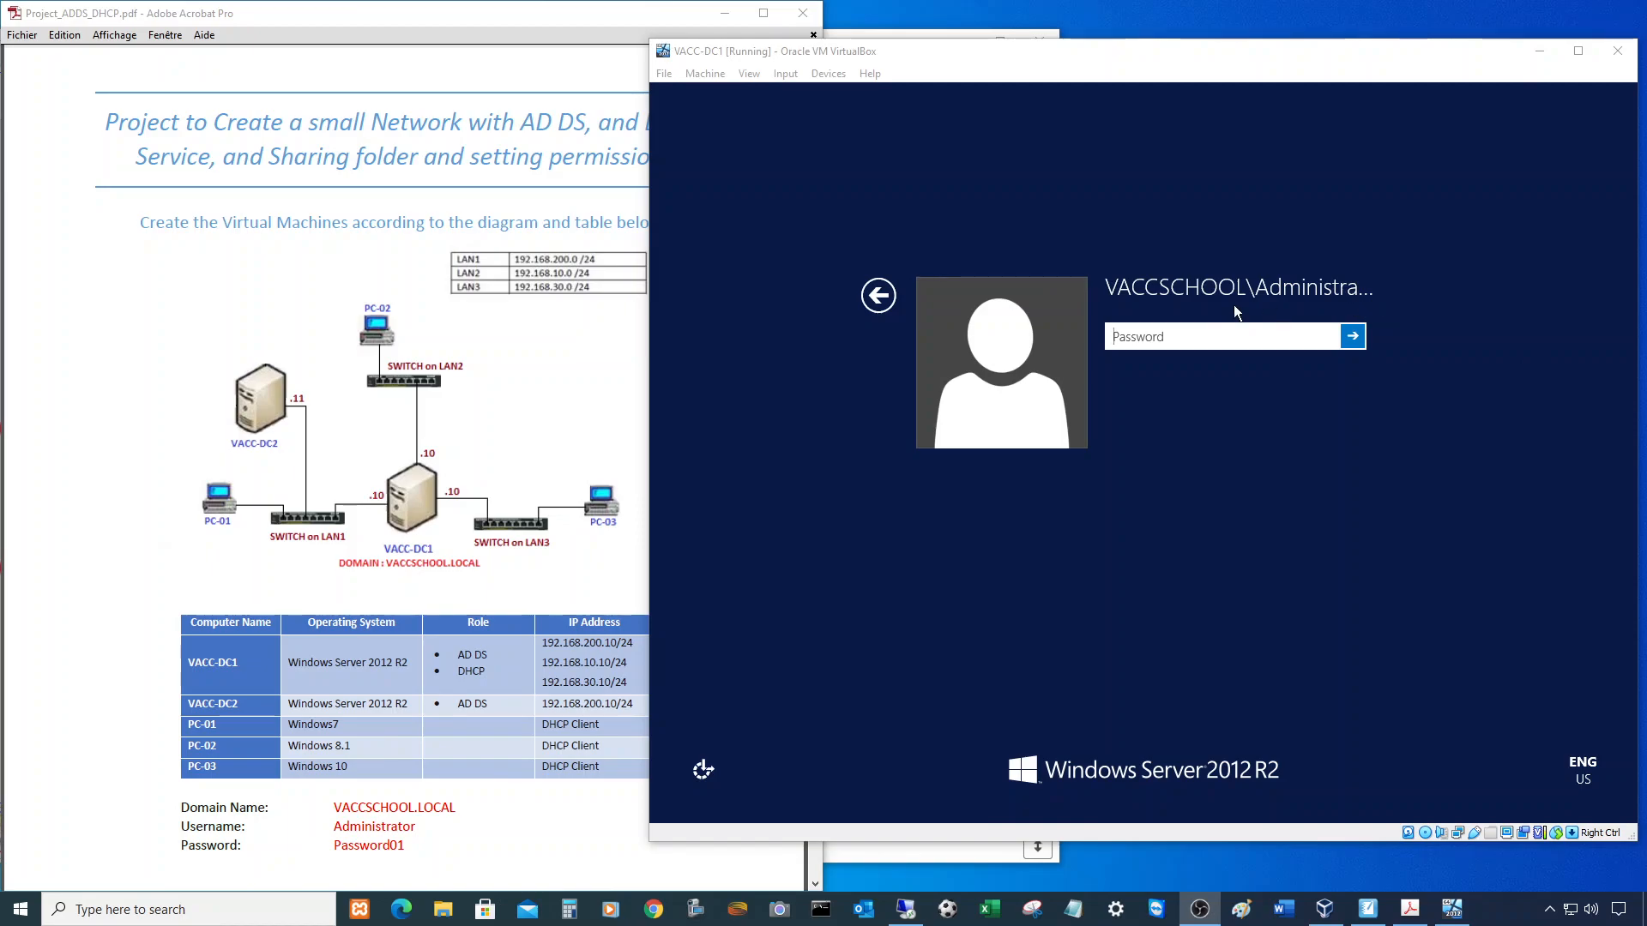
- Sign in to VACC-DC1 as VACCSCHOOL\Administrator by entering the administrator password
left_click(1175, 337)
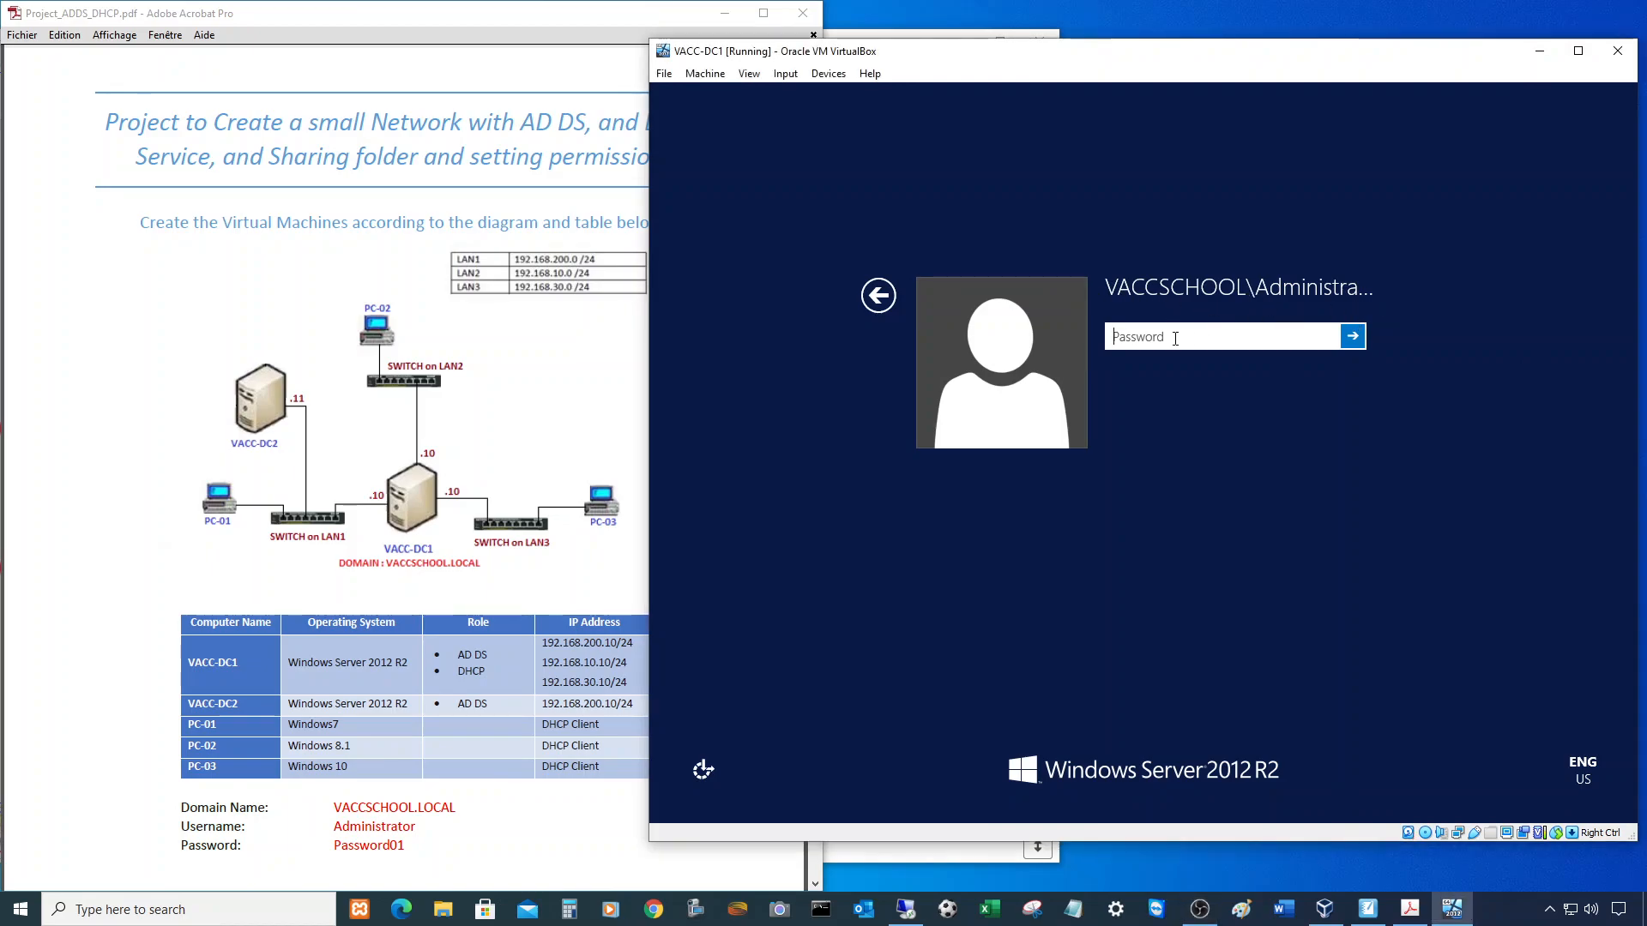
type("Password")
key("Return")
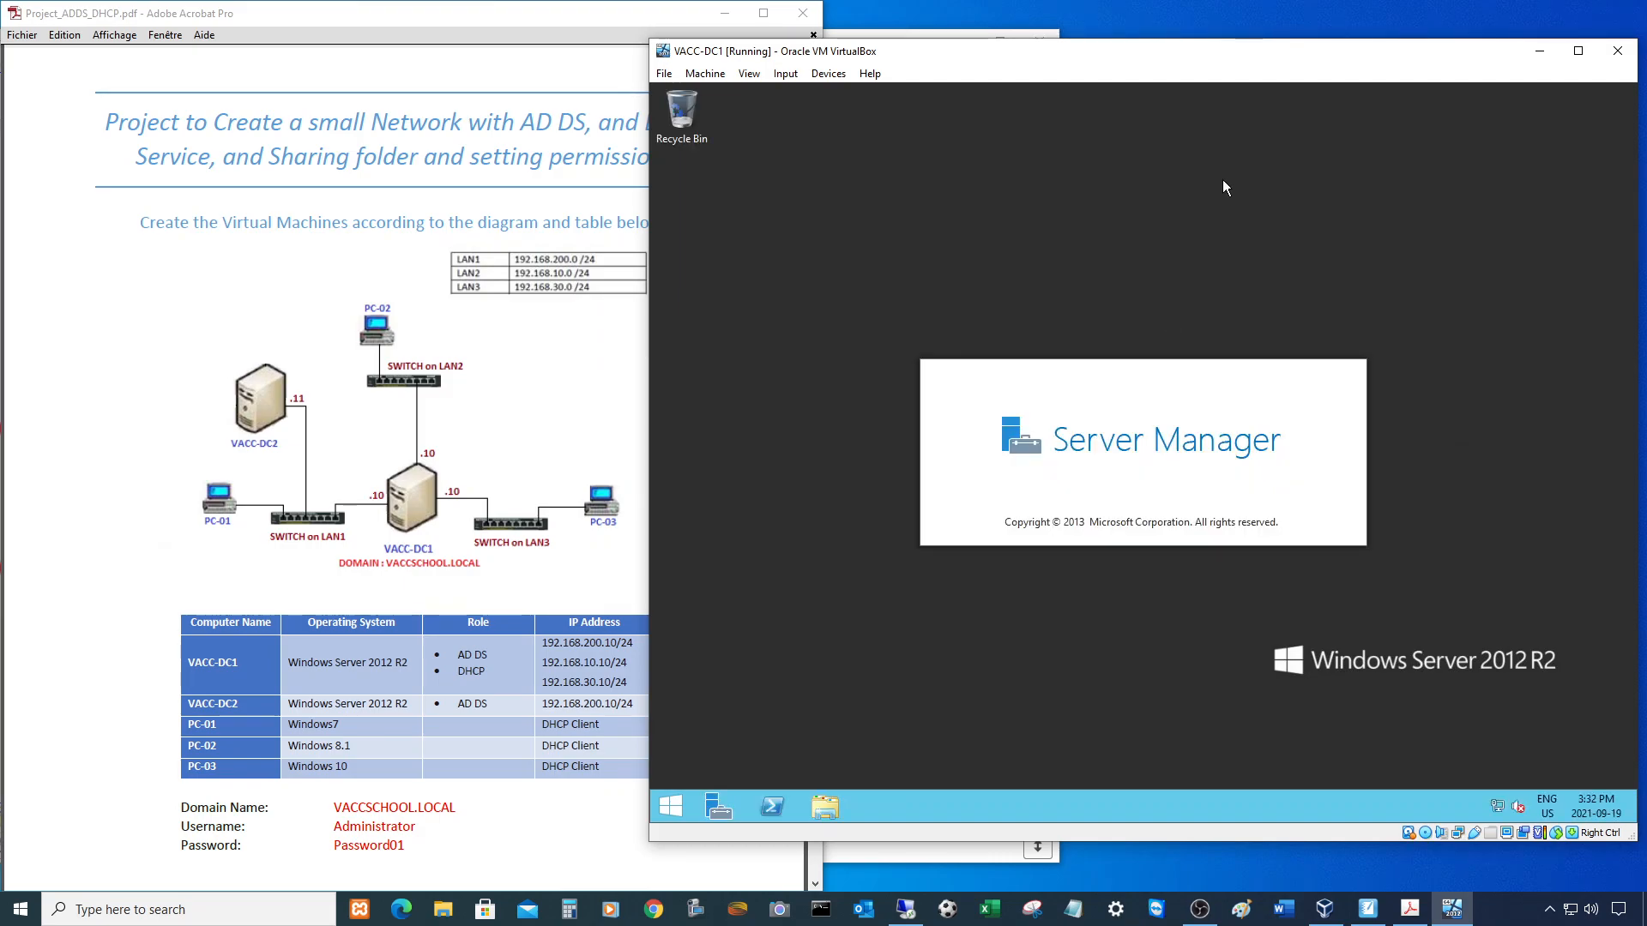
- Check the network diagram in the project PDF, then show Server Manager's pending post-deployment notifications on VACC-DC1
left_click(532, 17)
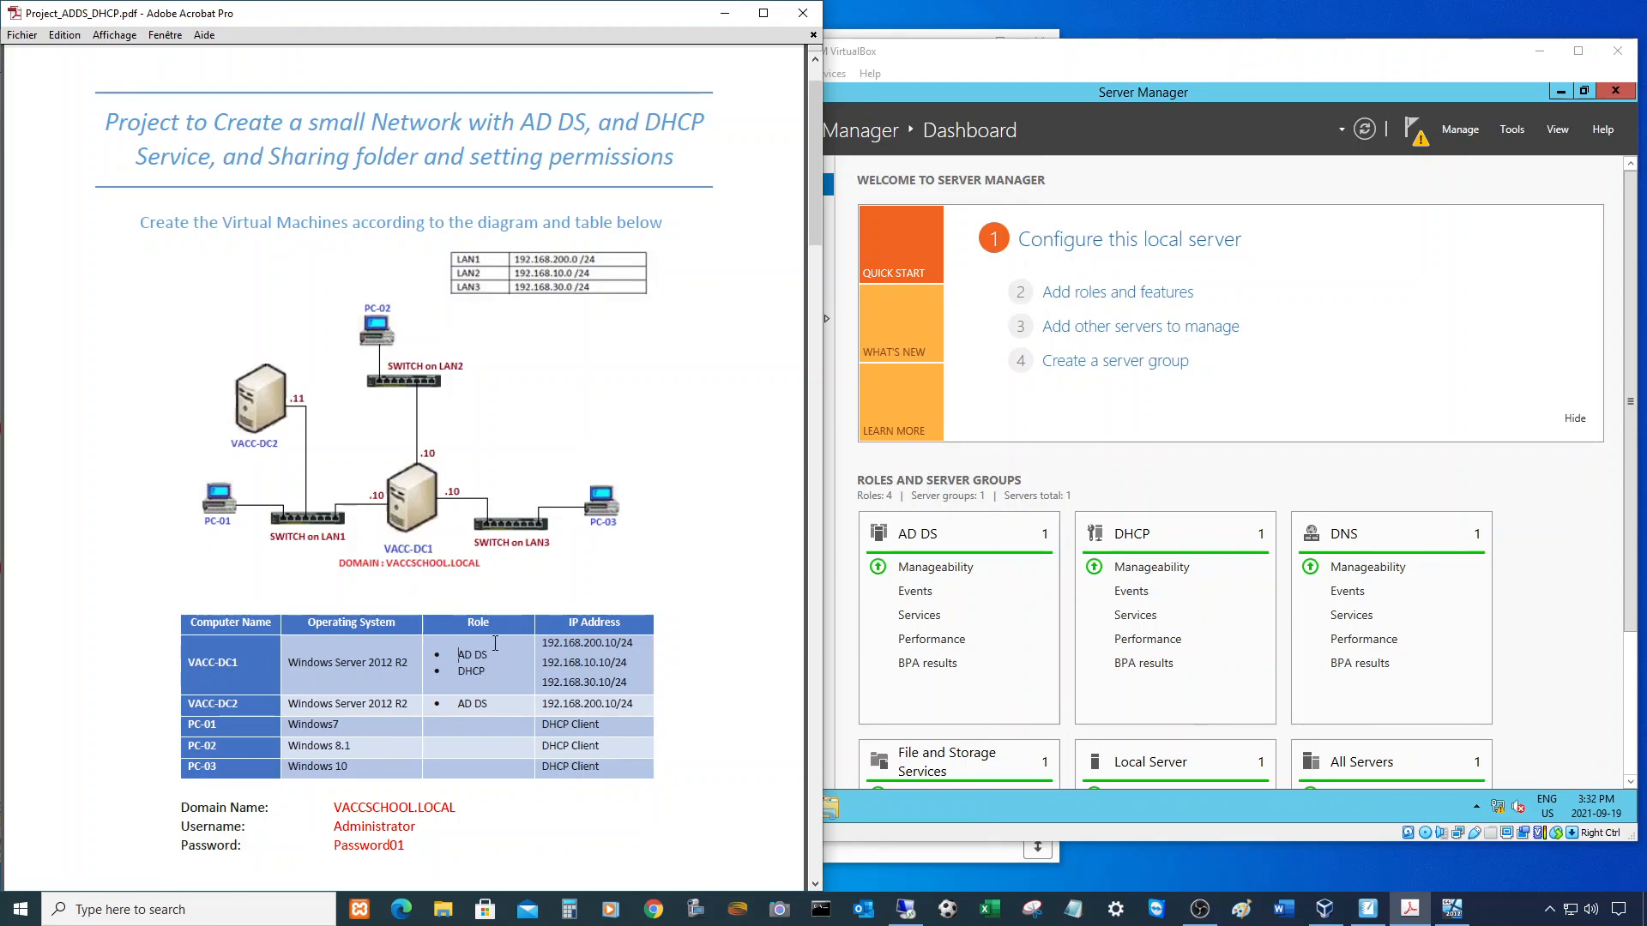
left_click(355, 547)
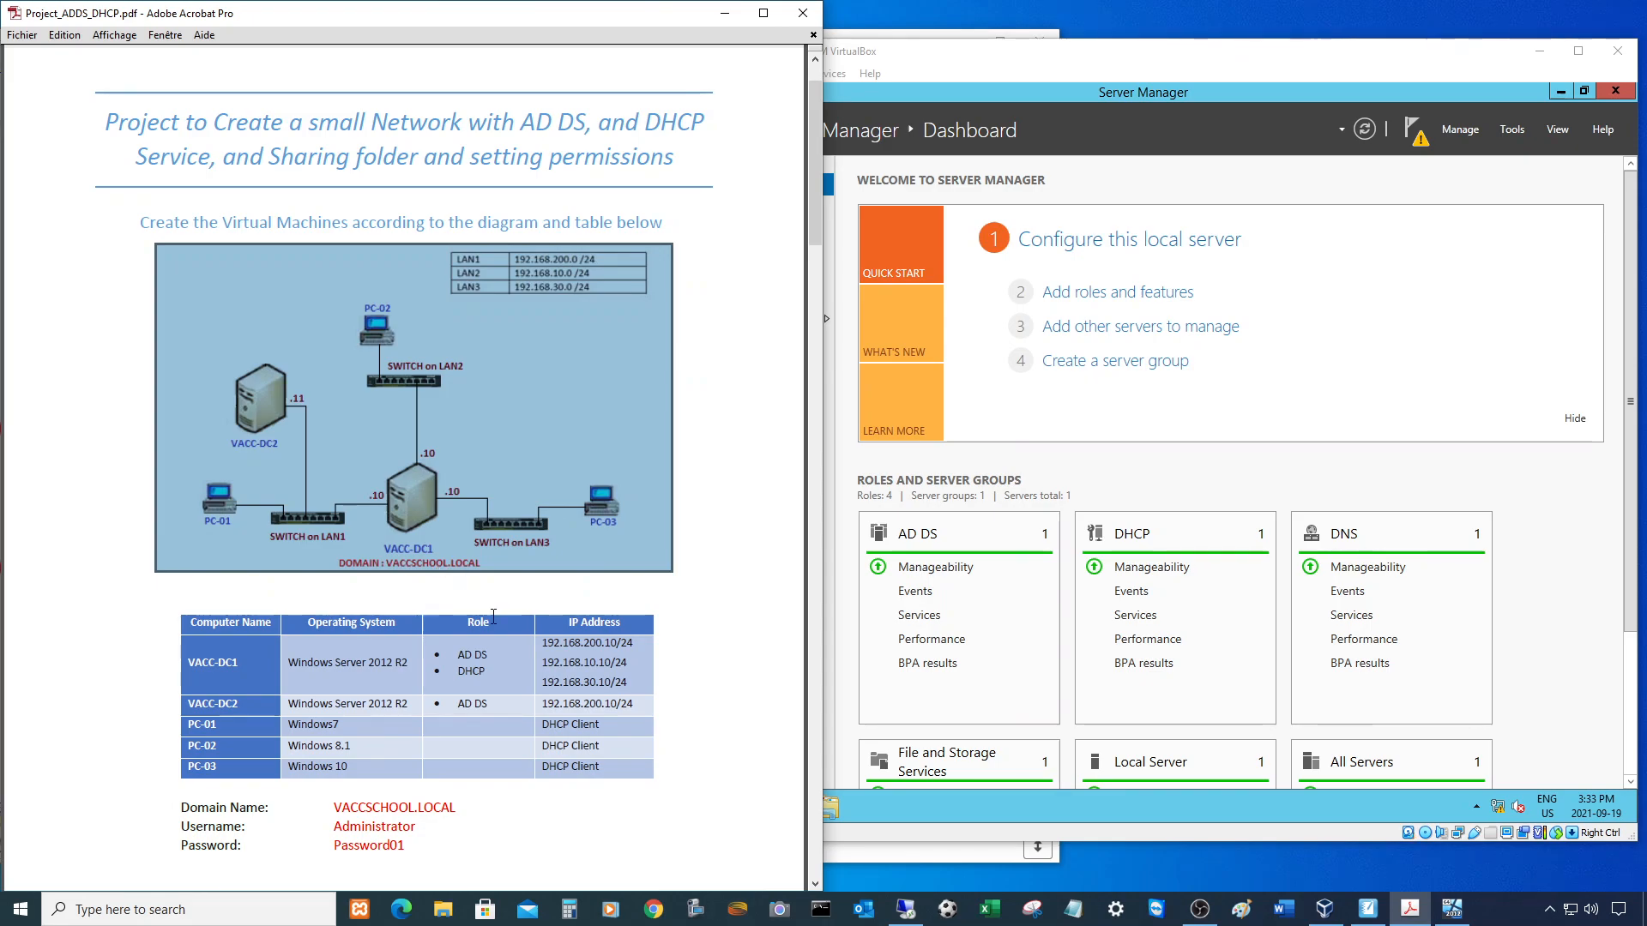
left_click(467, 675)
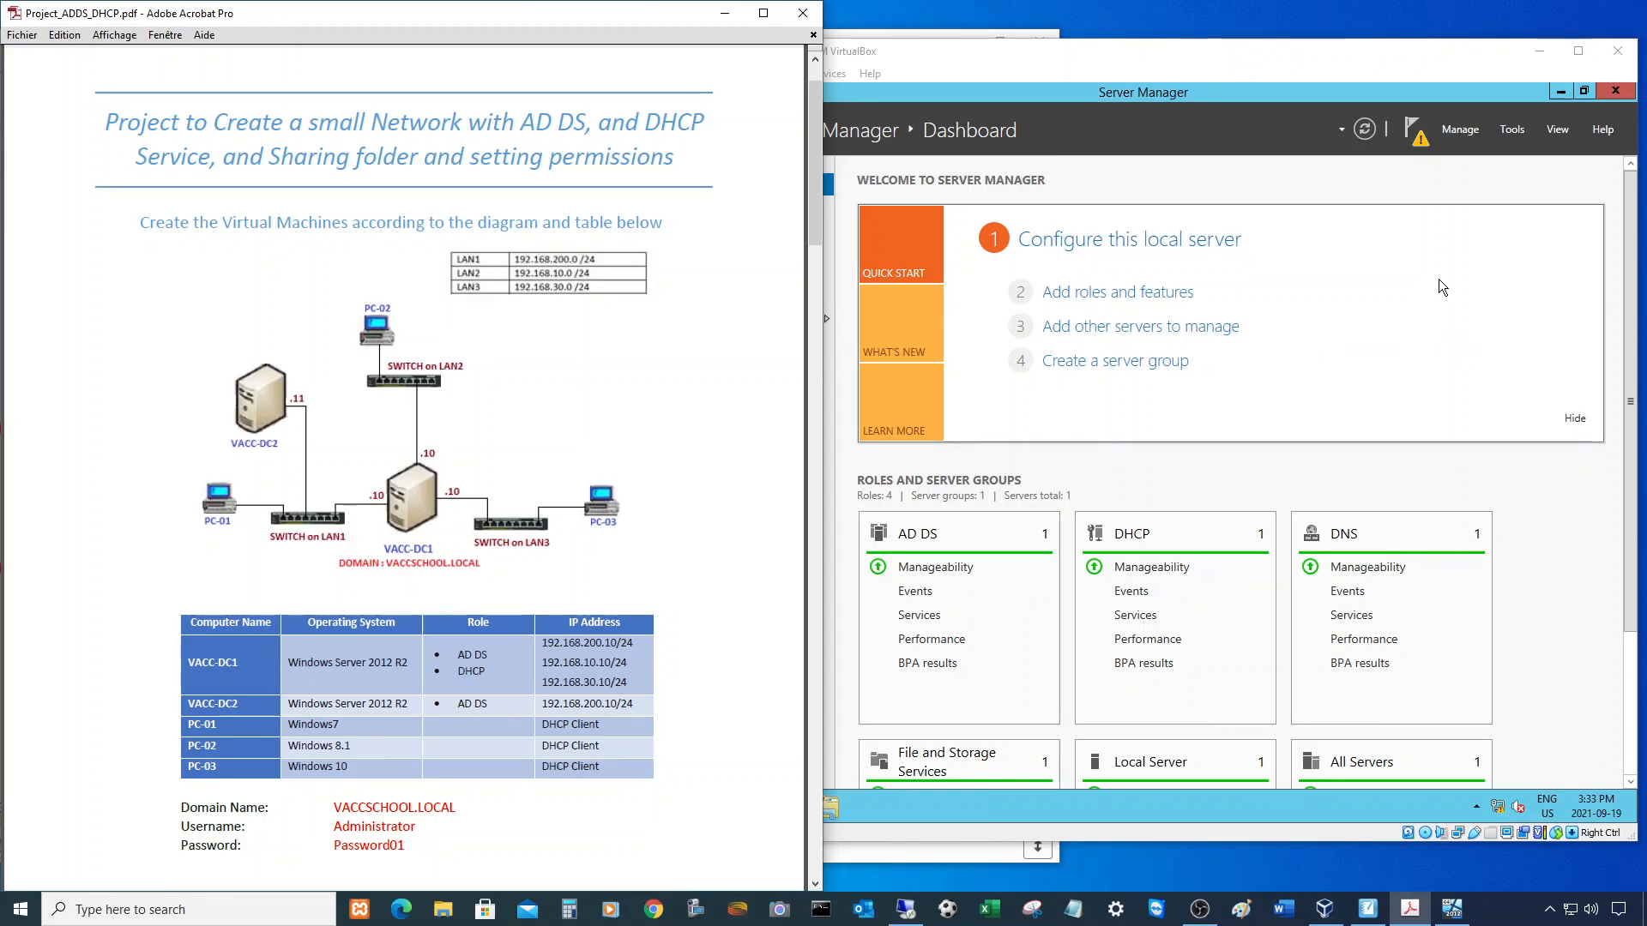
left_click(1424, 148)
left_click(1421, 144)
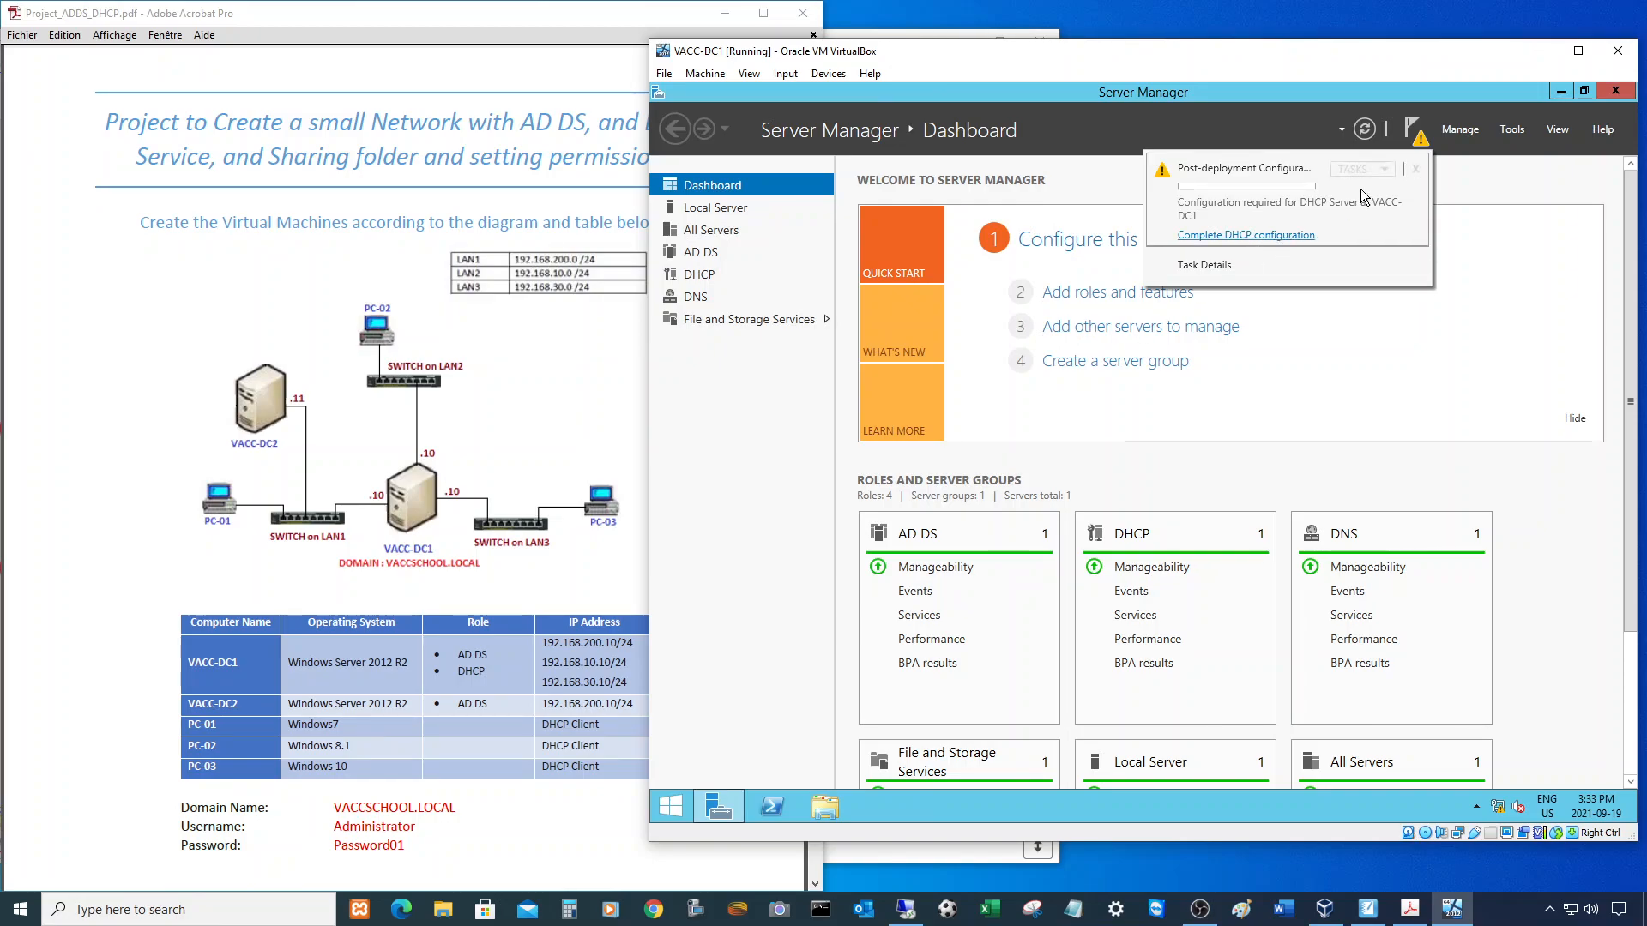
- Choose 'Complete DHCP configuration' from the Server Manager notifications
left_click(1287, 237)
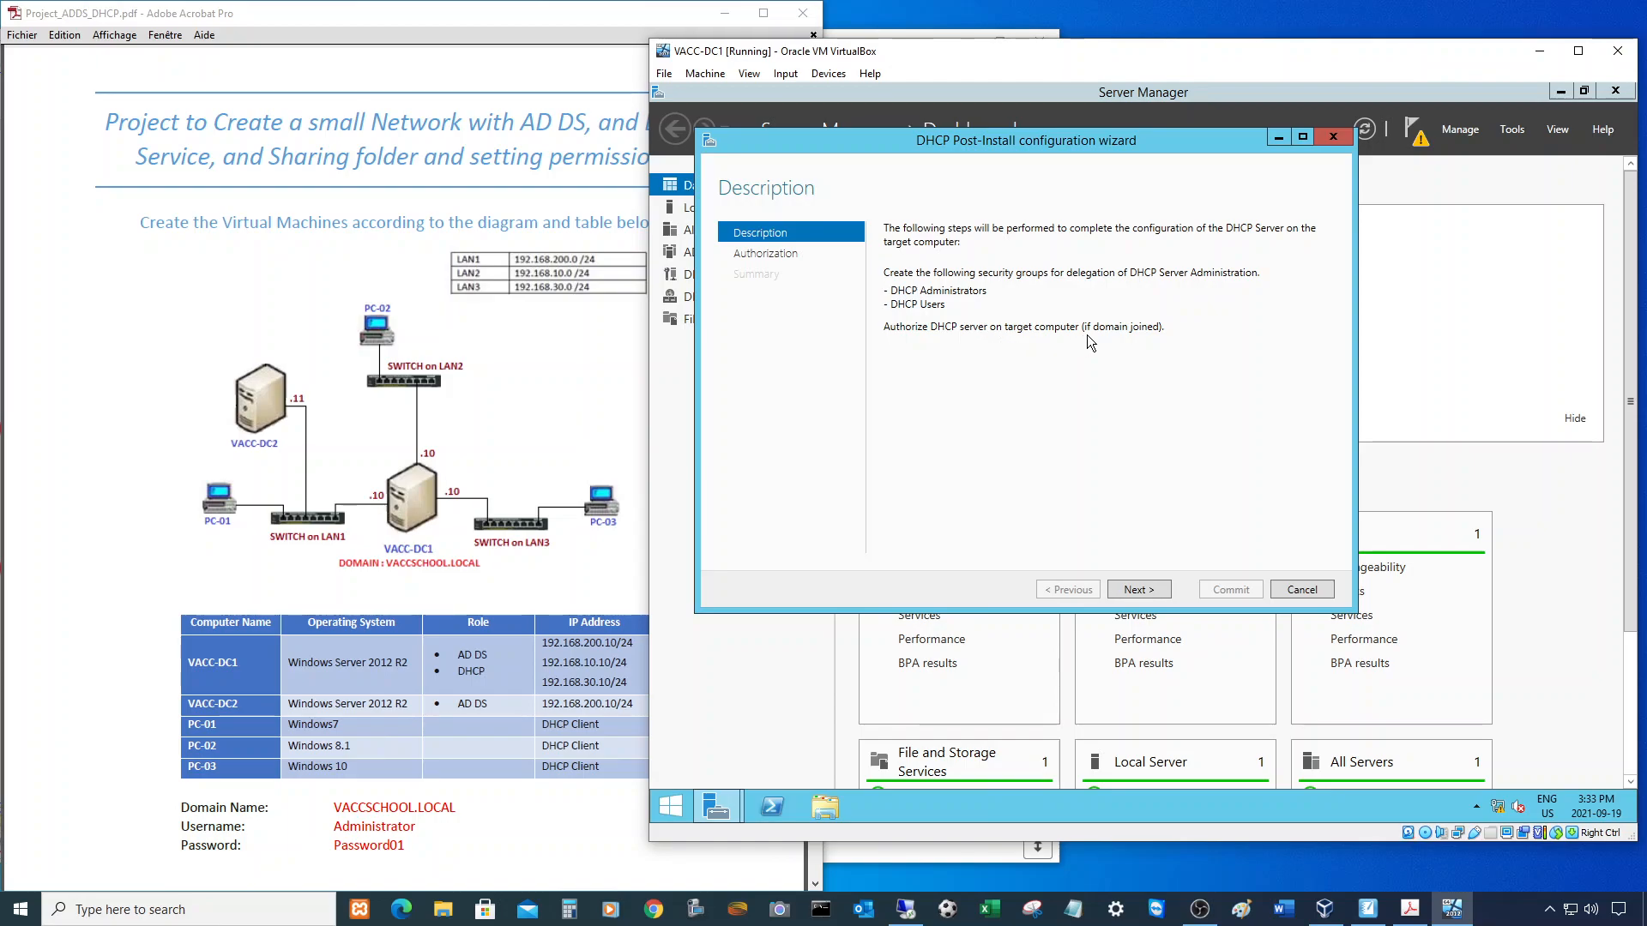
- Finish the DHCP Post-Install wizard to create the DHCP security groups, authorize the server, and close the wizard
left_click(1140, 589)
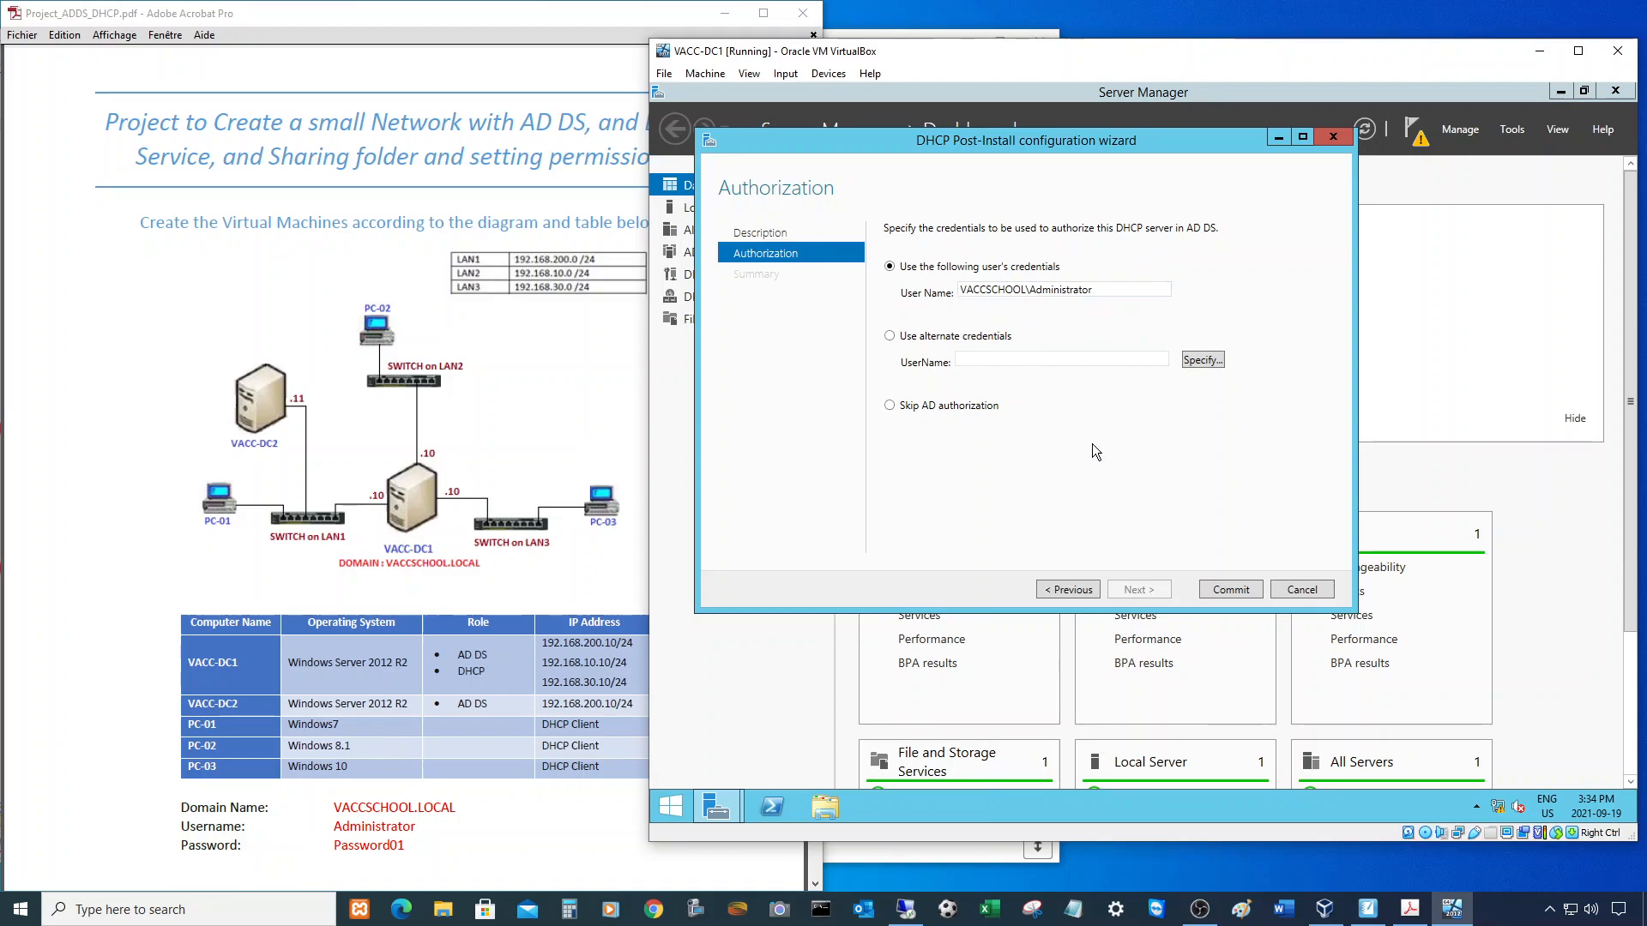
left_click(1231, 590)
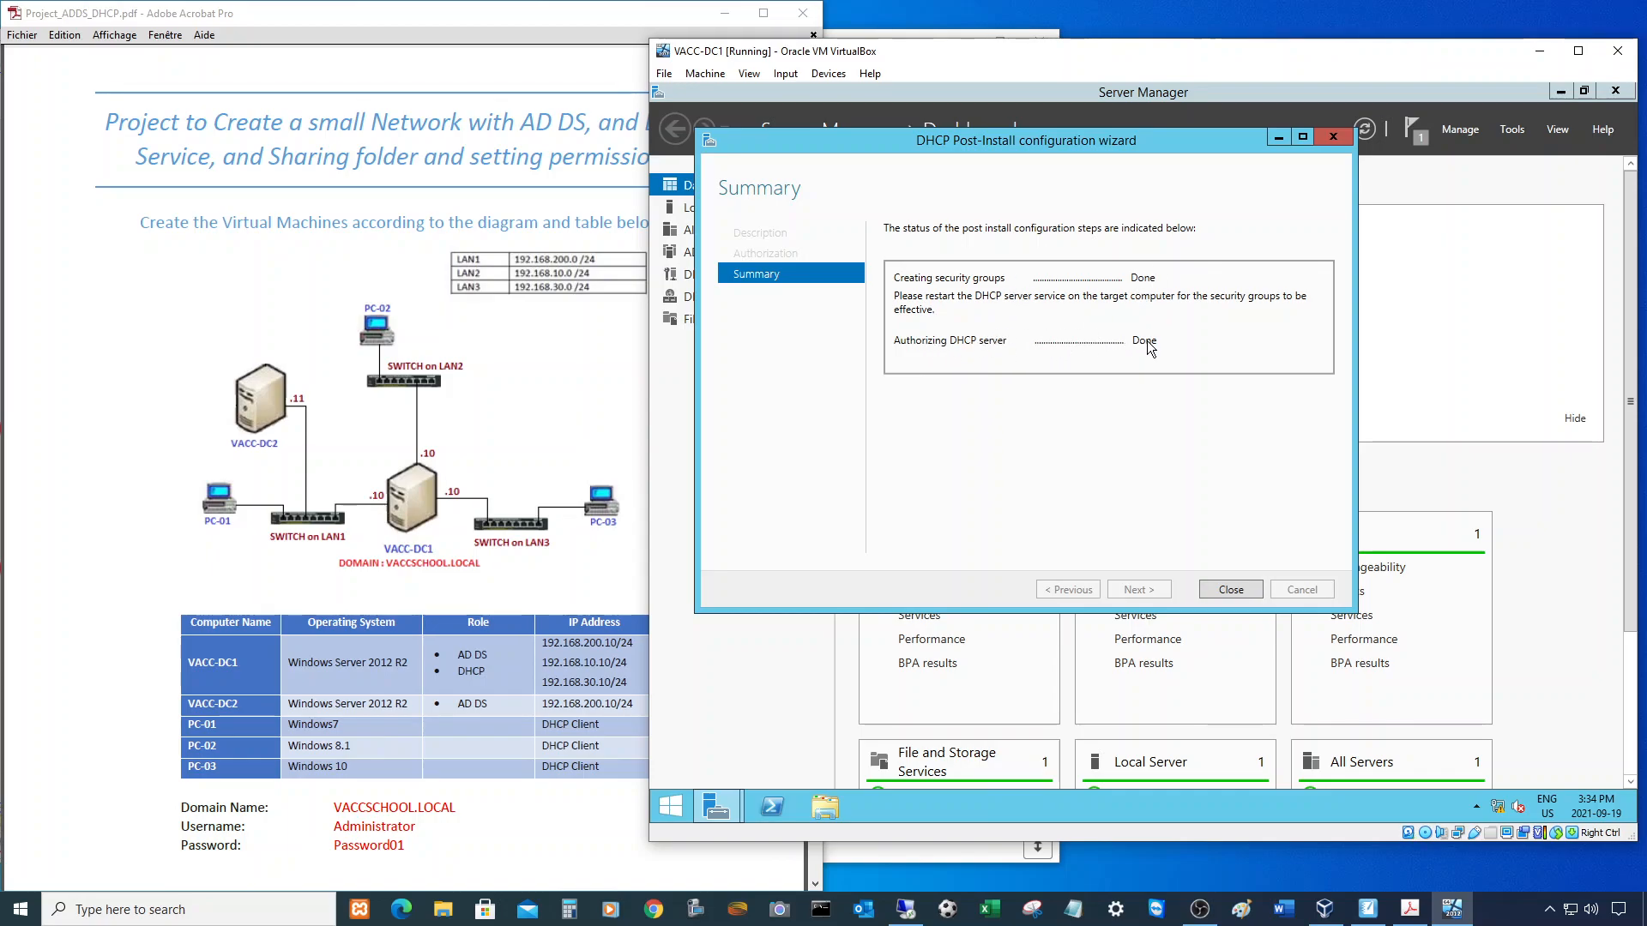
left_click(1230, 590)
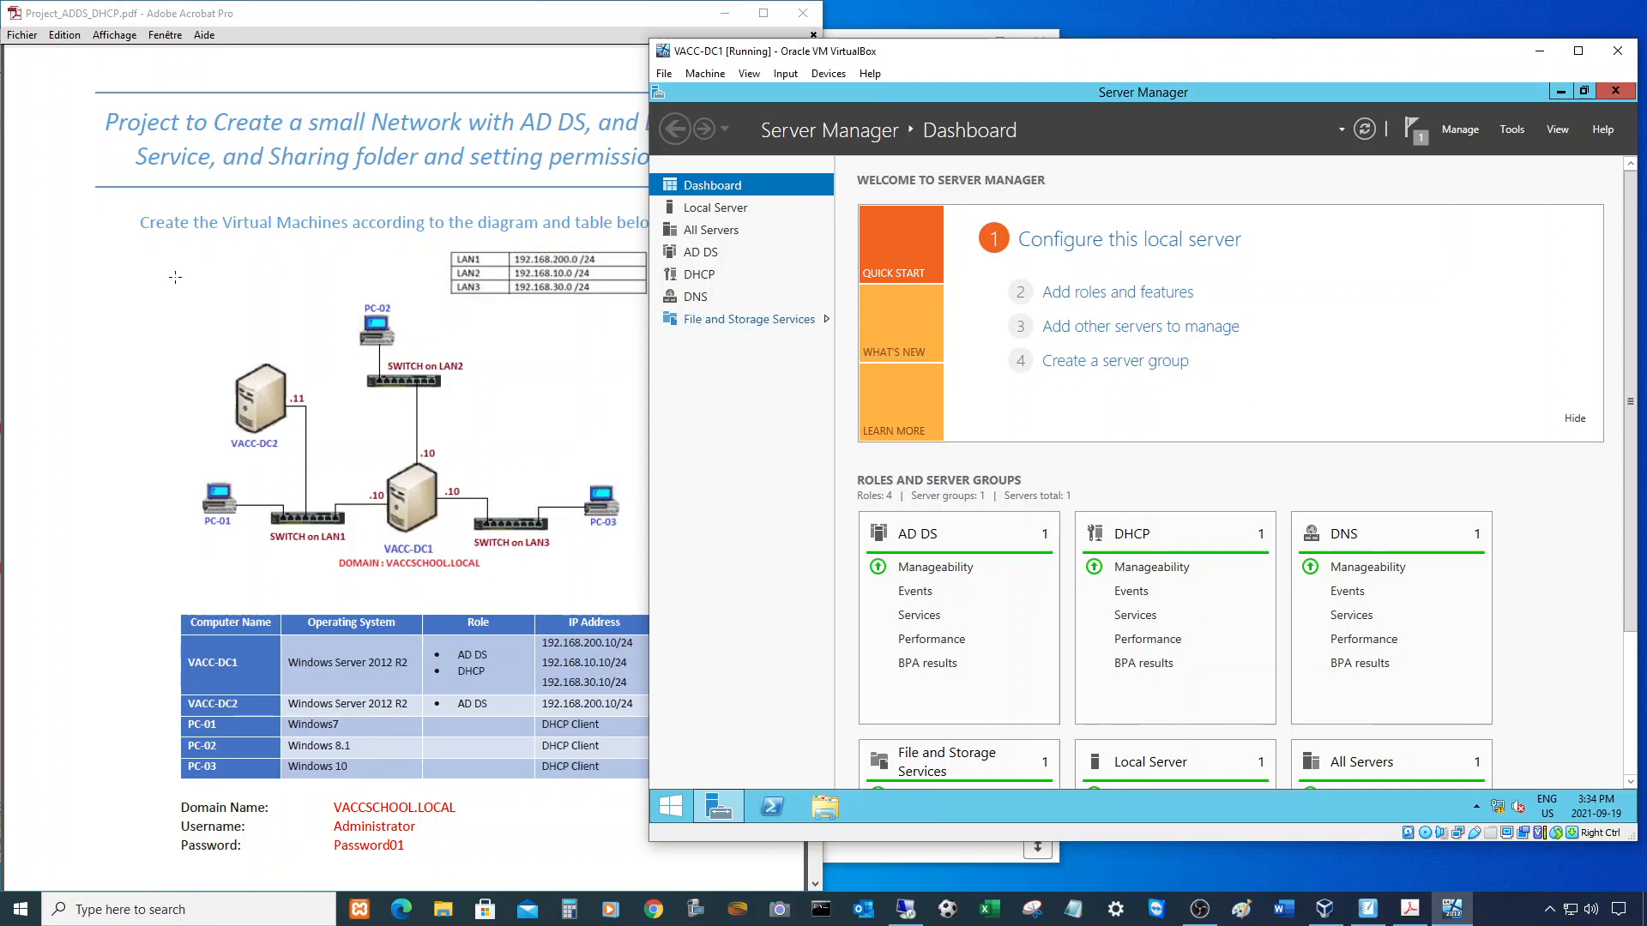
- Bring up the SMART Notebook network diagram with LAN1, LAN2 and LAN3 circled and shift it right
left_click(507, 461)
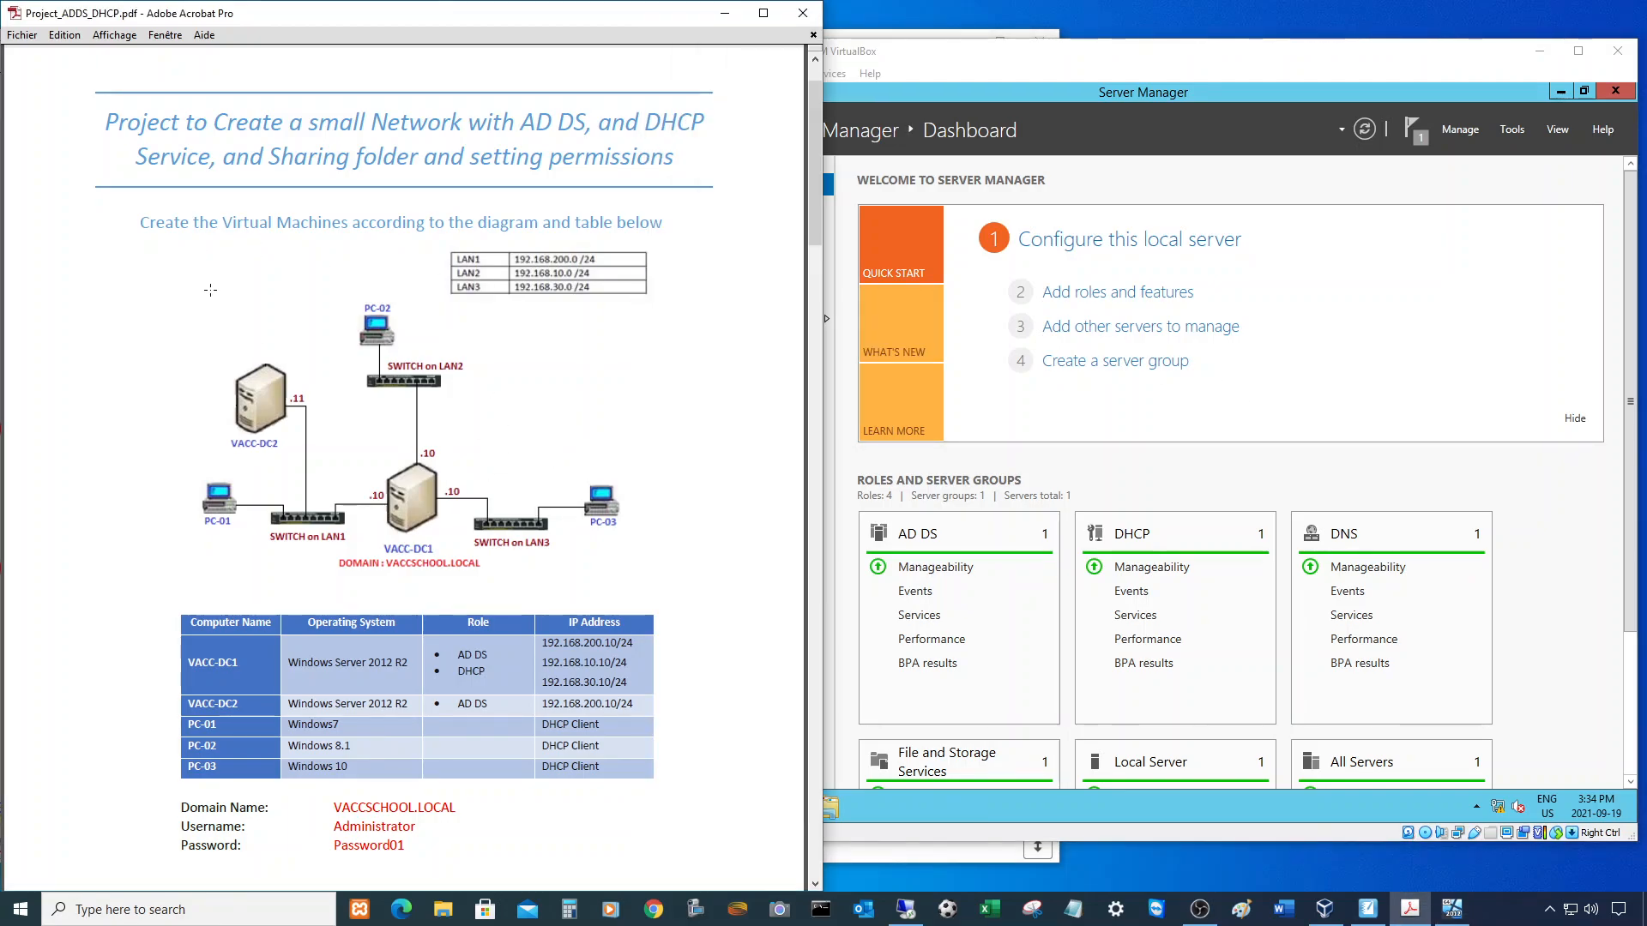
left_click(1360, 897)
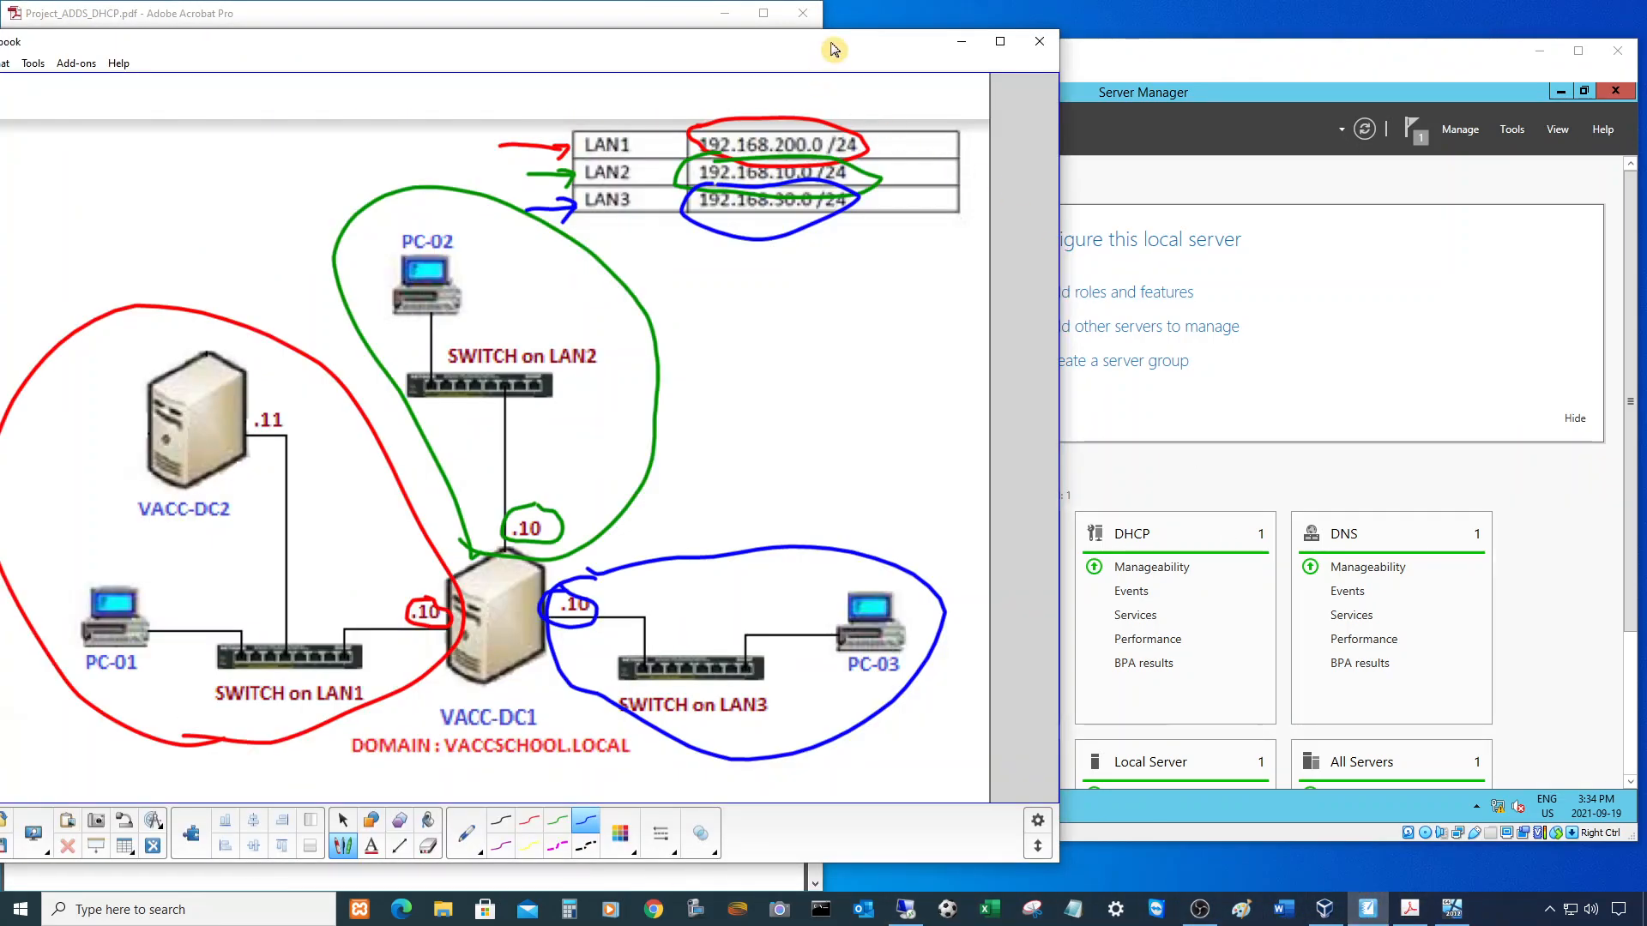
left_click_drag(805, 50, 927, 28)
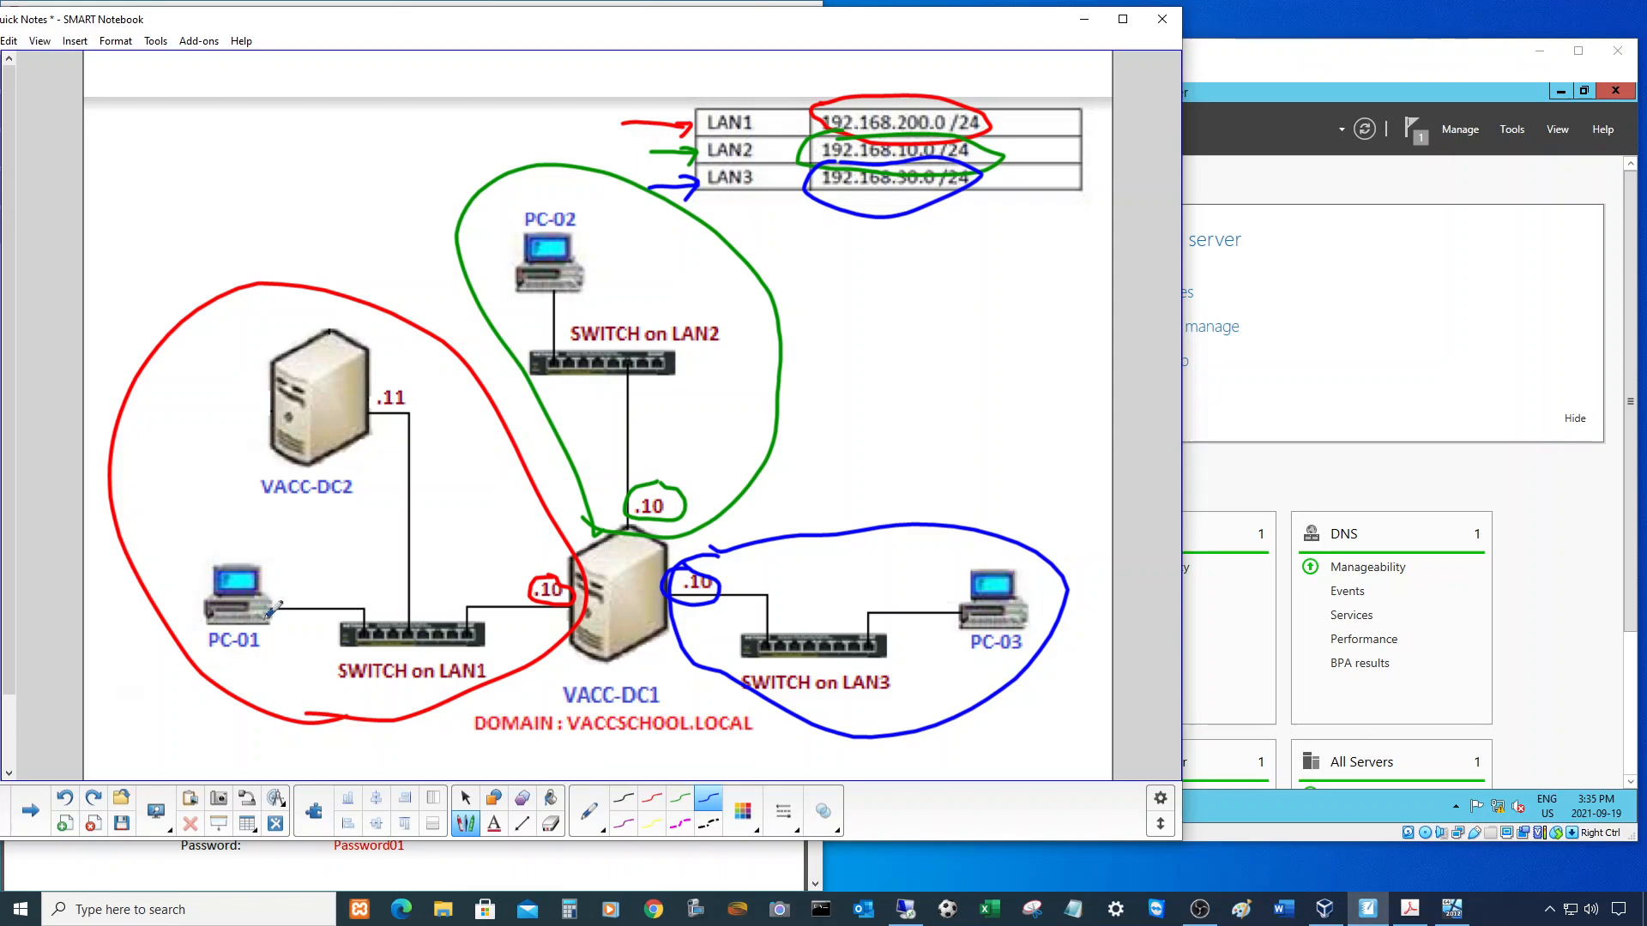
- Add a red text label '192.168.200.xxx' beside PC-01 in the network diagram
left_click(494, 823)
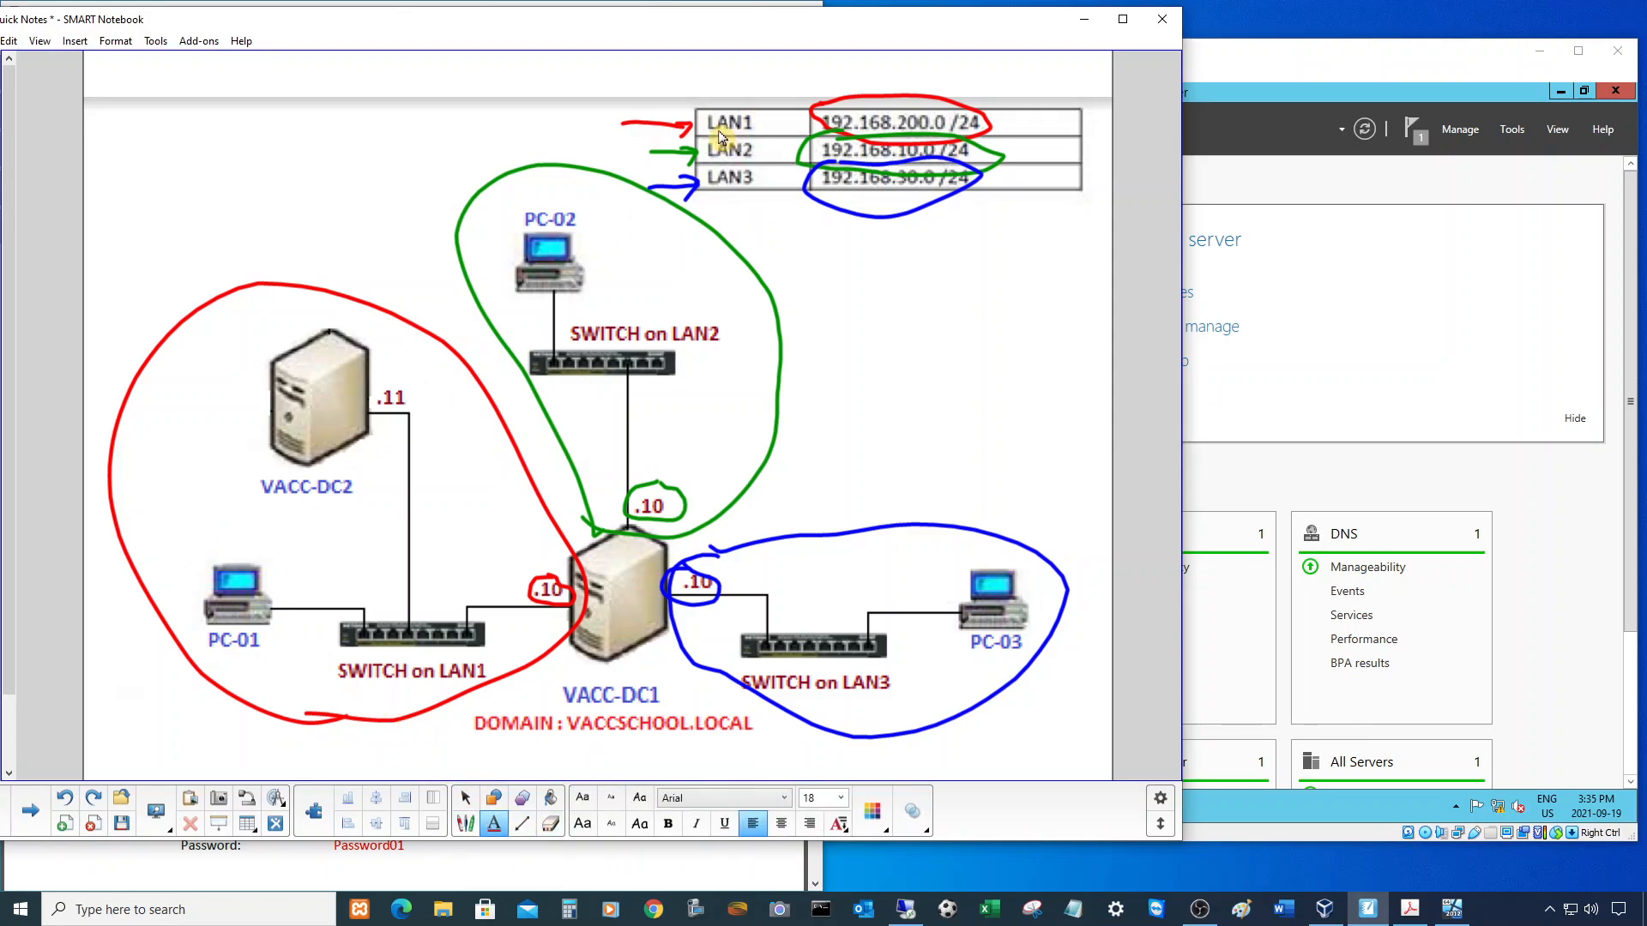
left_click(183, 547)
type("192")
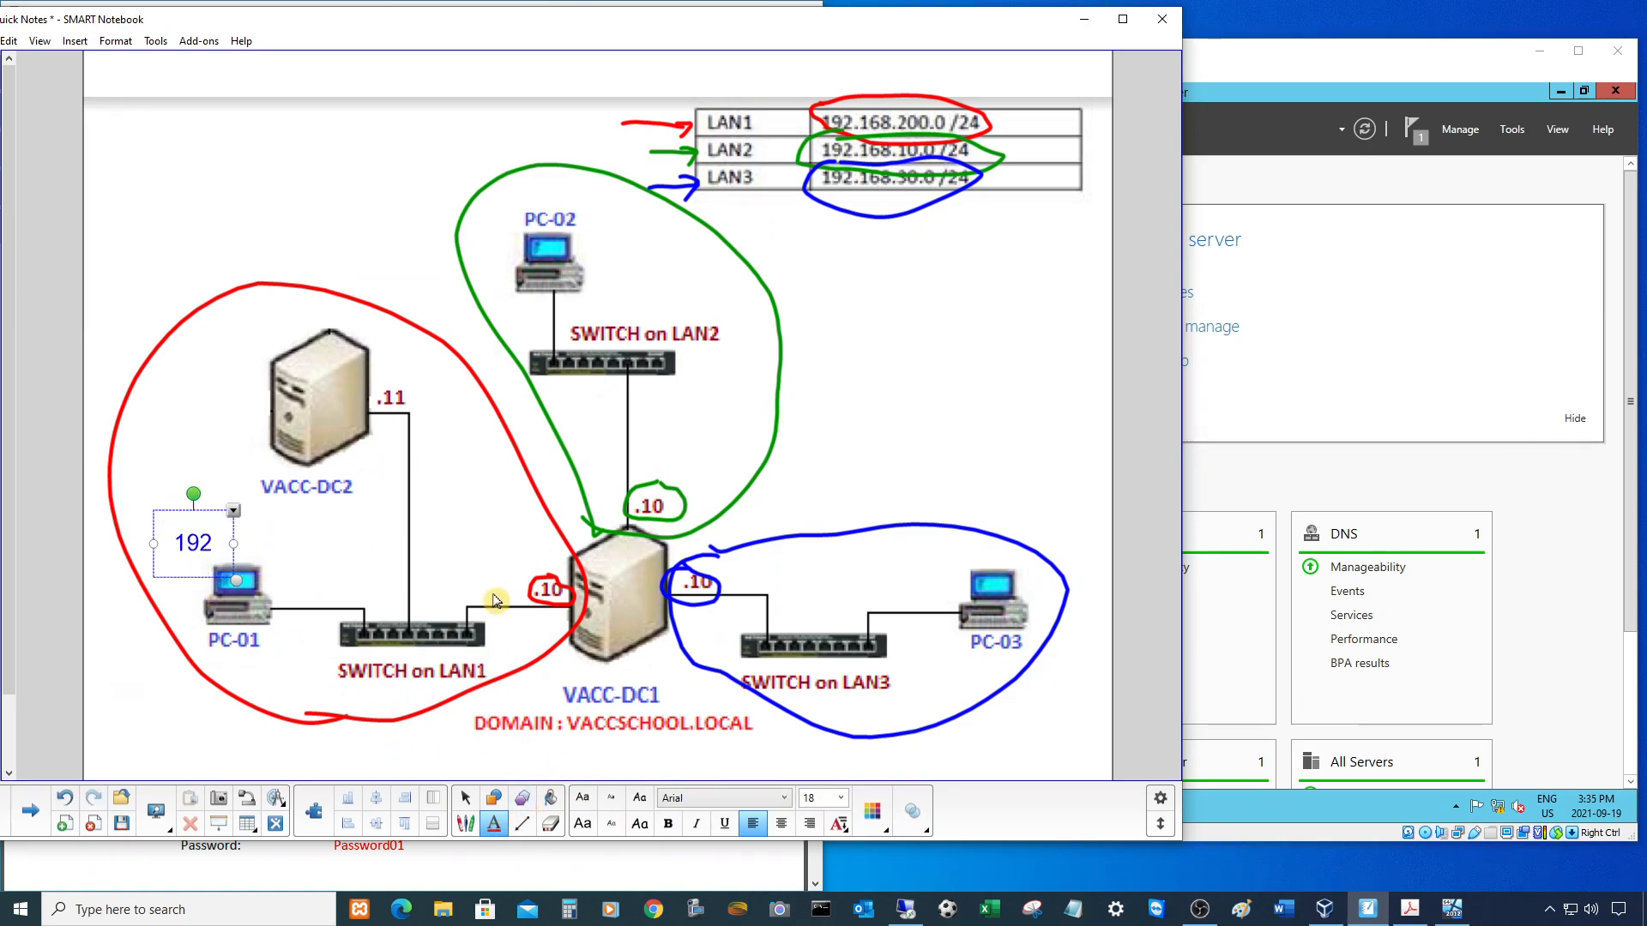
key("BackSpace")
key("BackSpace")
key("BackSpace")
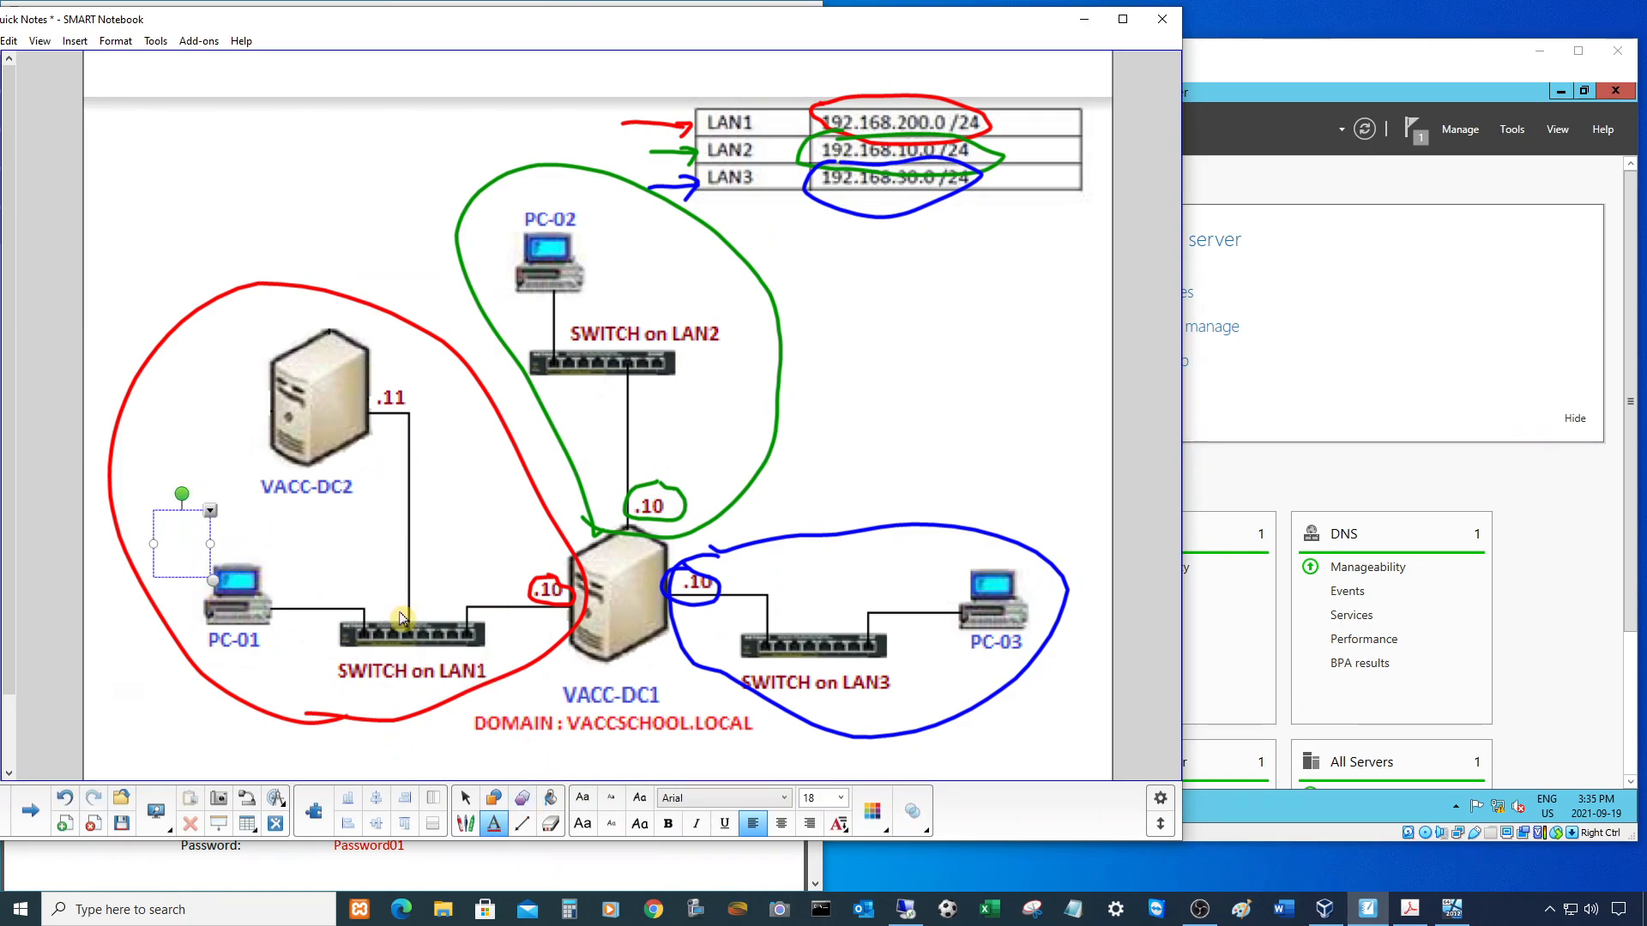
left_click(874, 815)
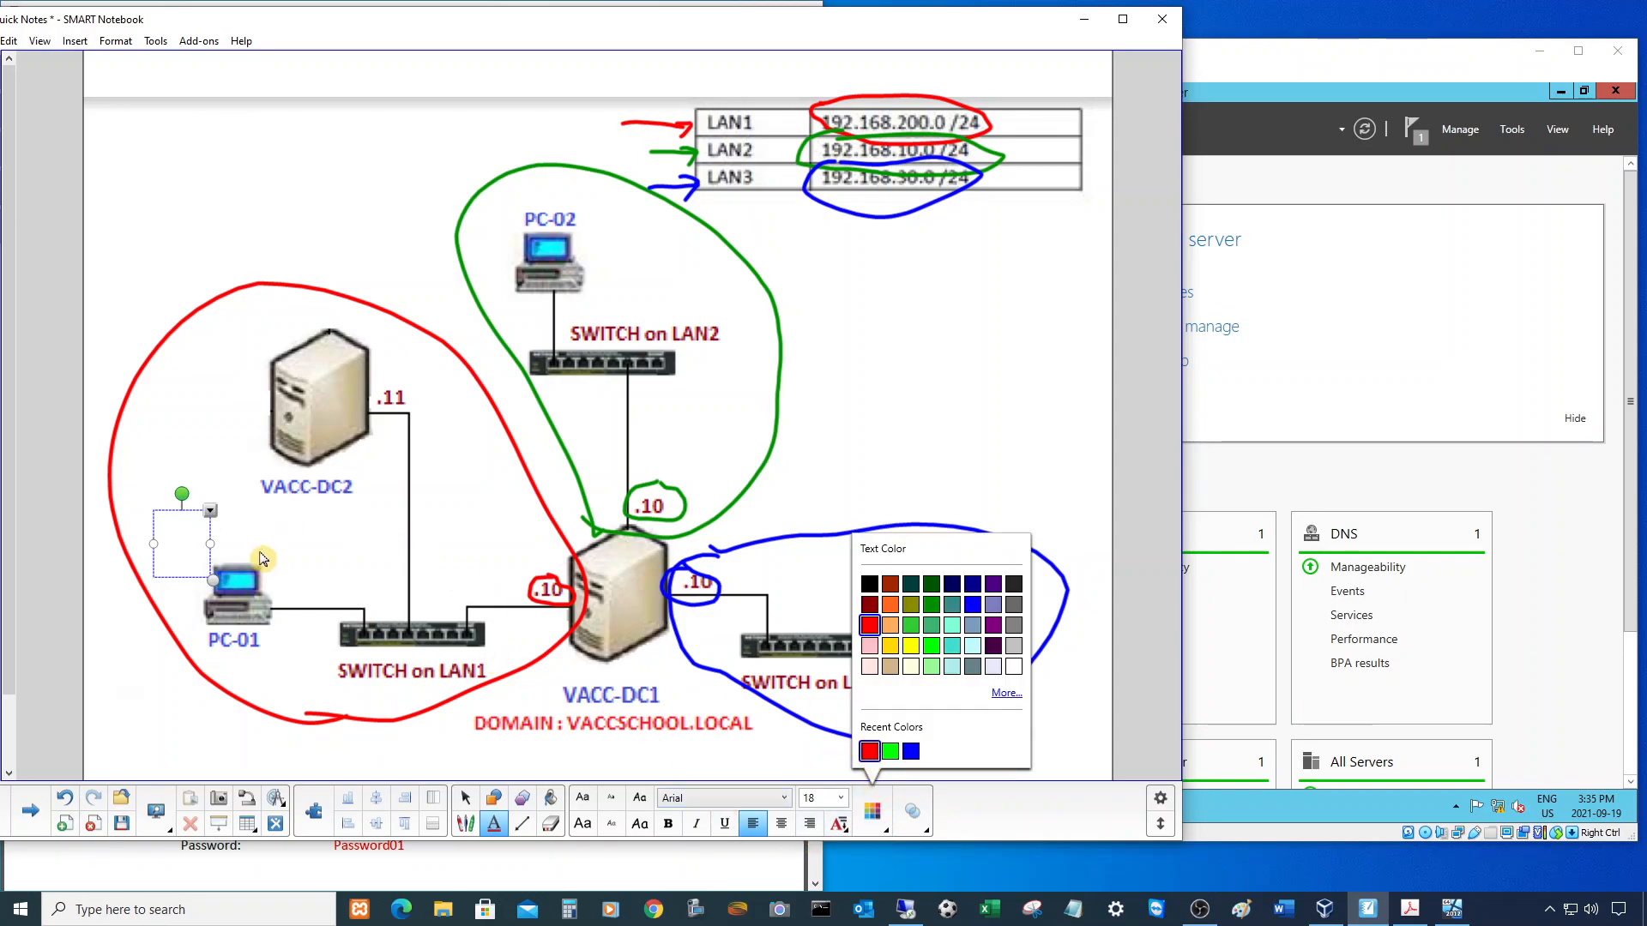
left_click(179, 543)
type("192.168.200")
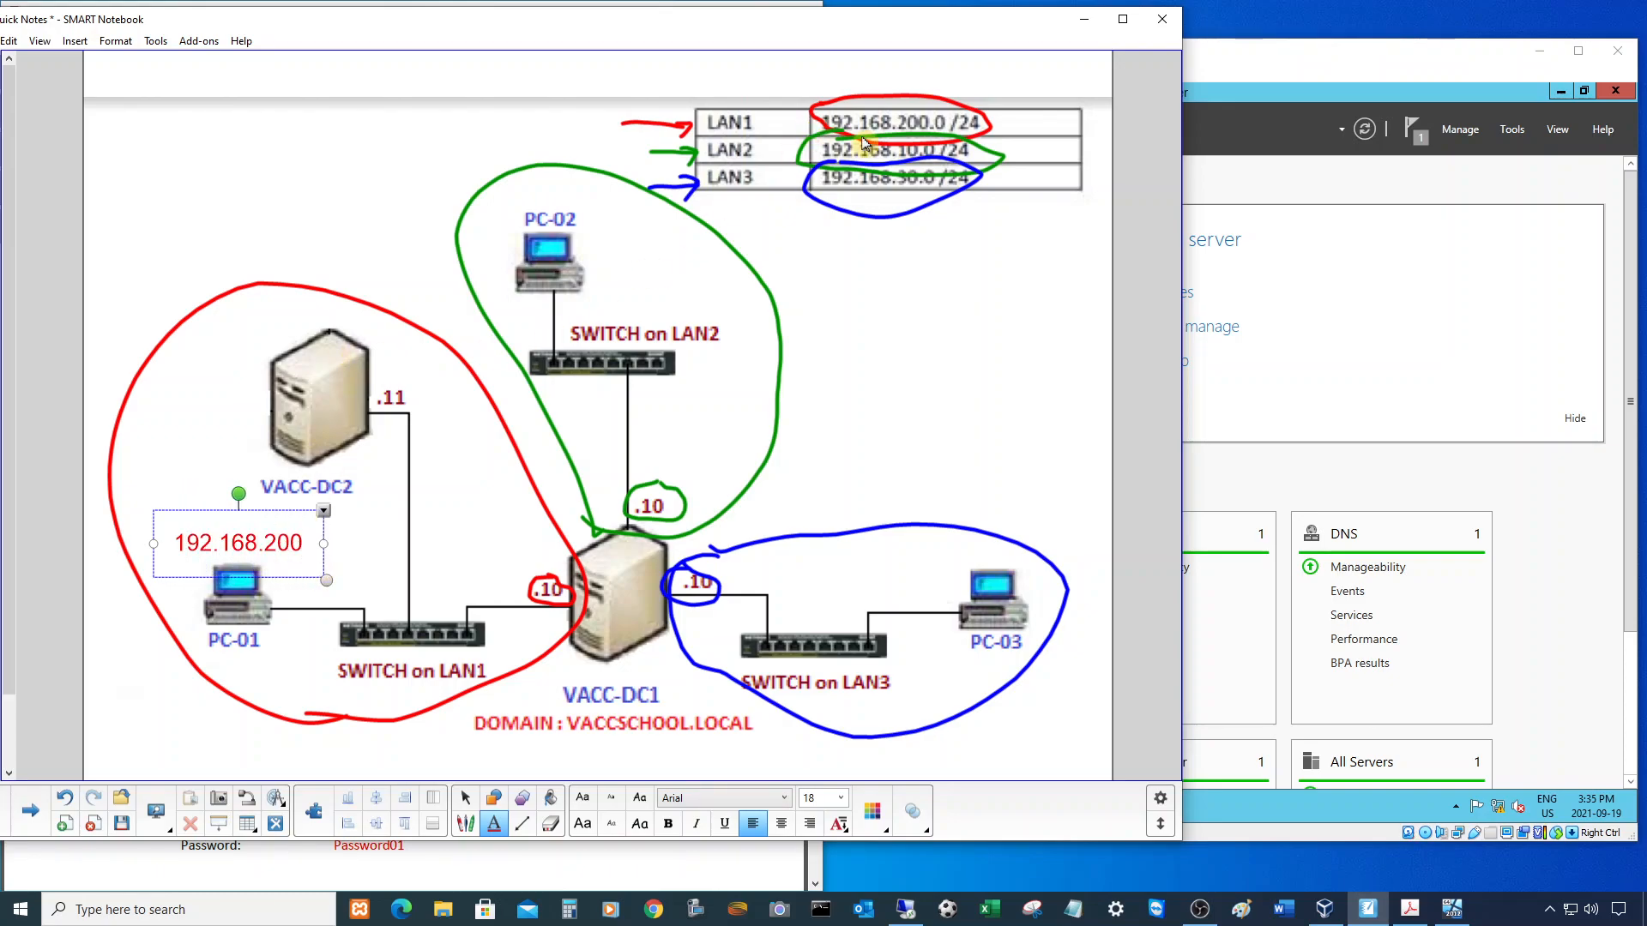
type(".xxx")
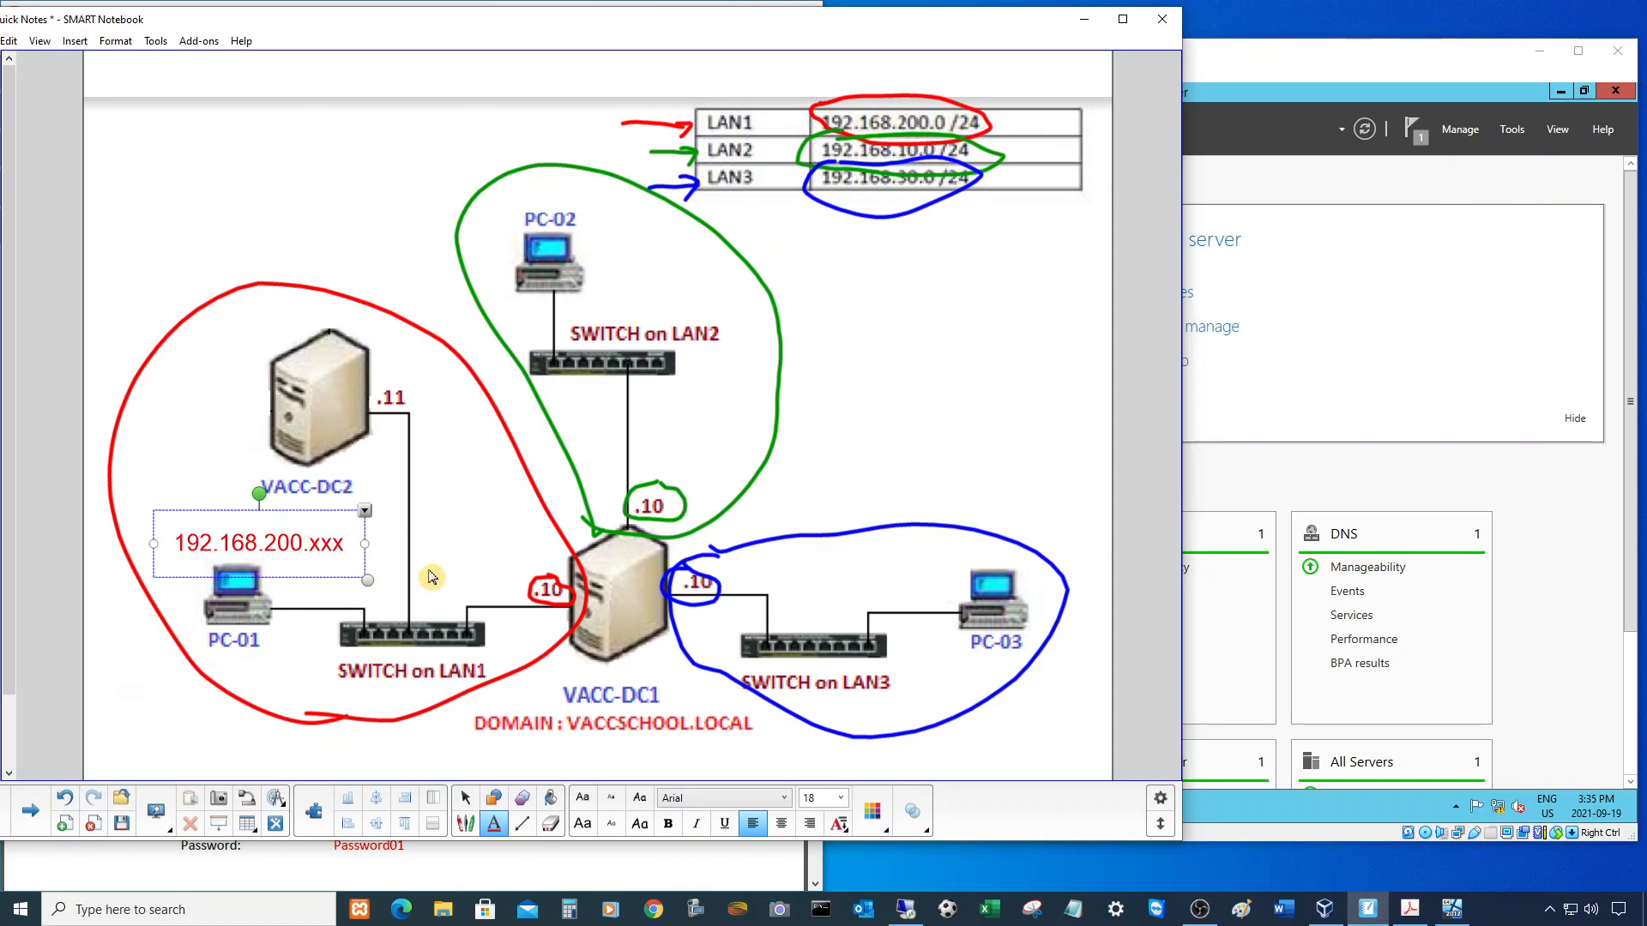
left_click(125, 722)
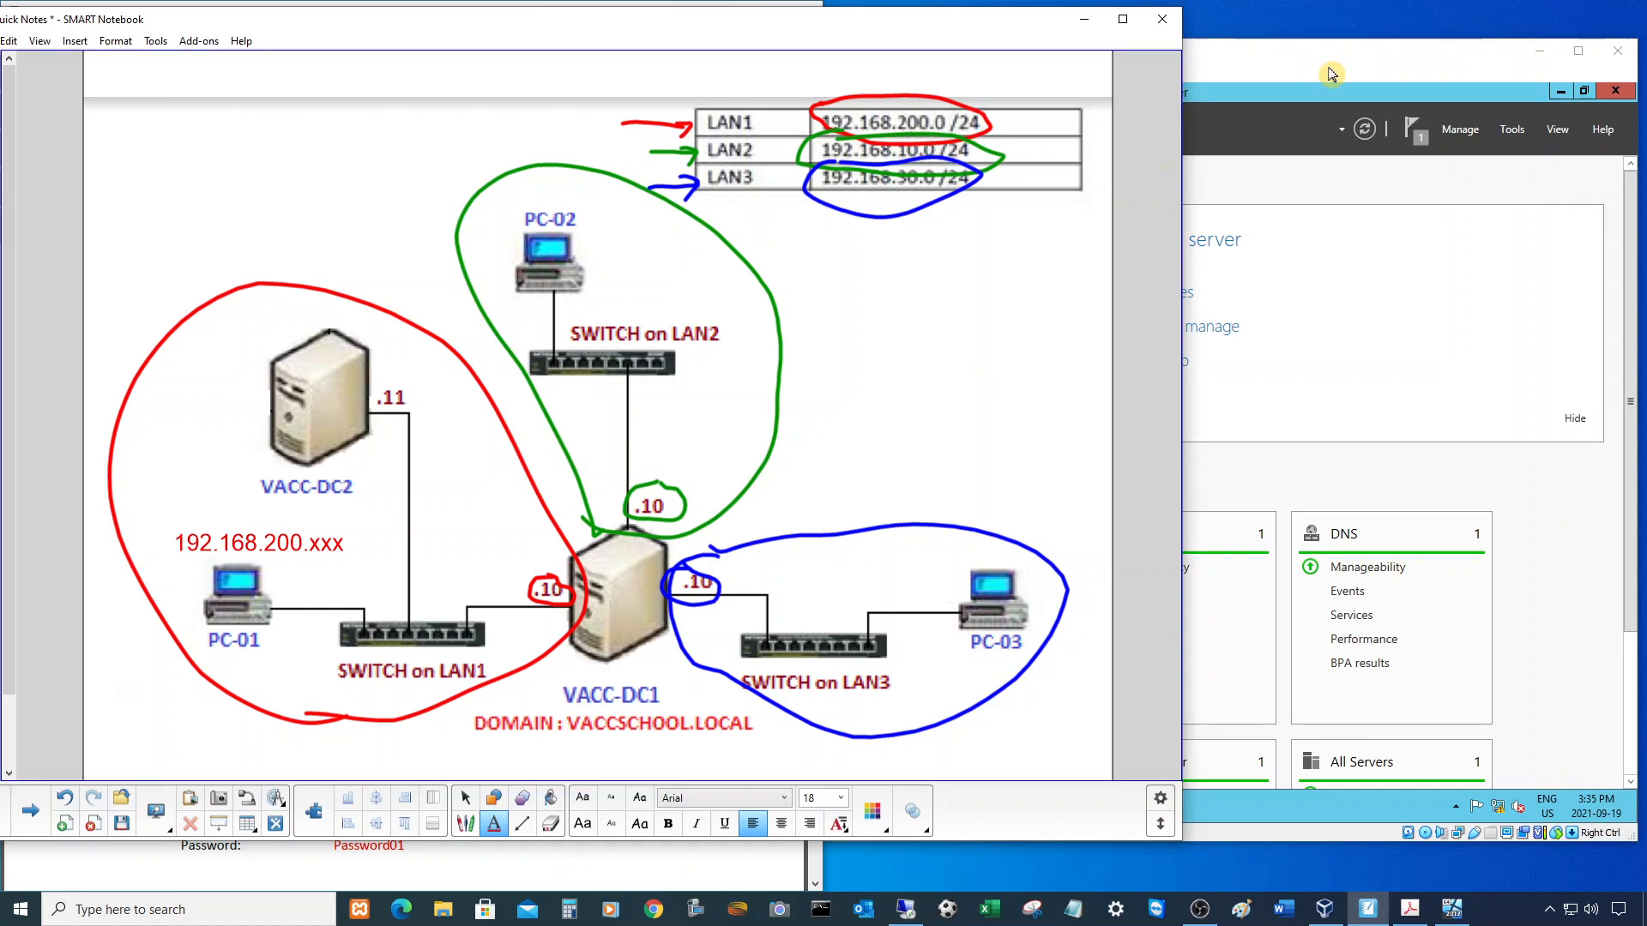
left_click(1334, 71)
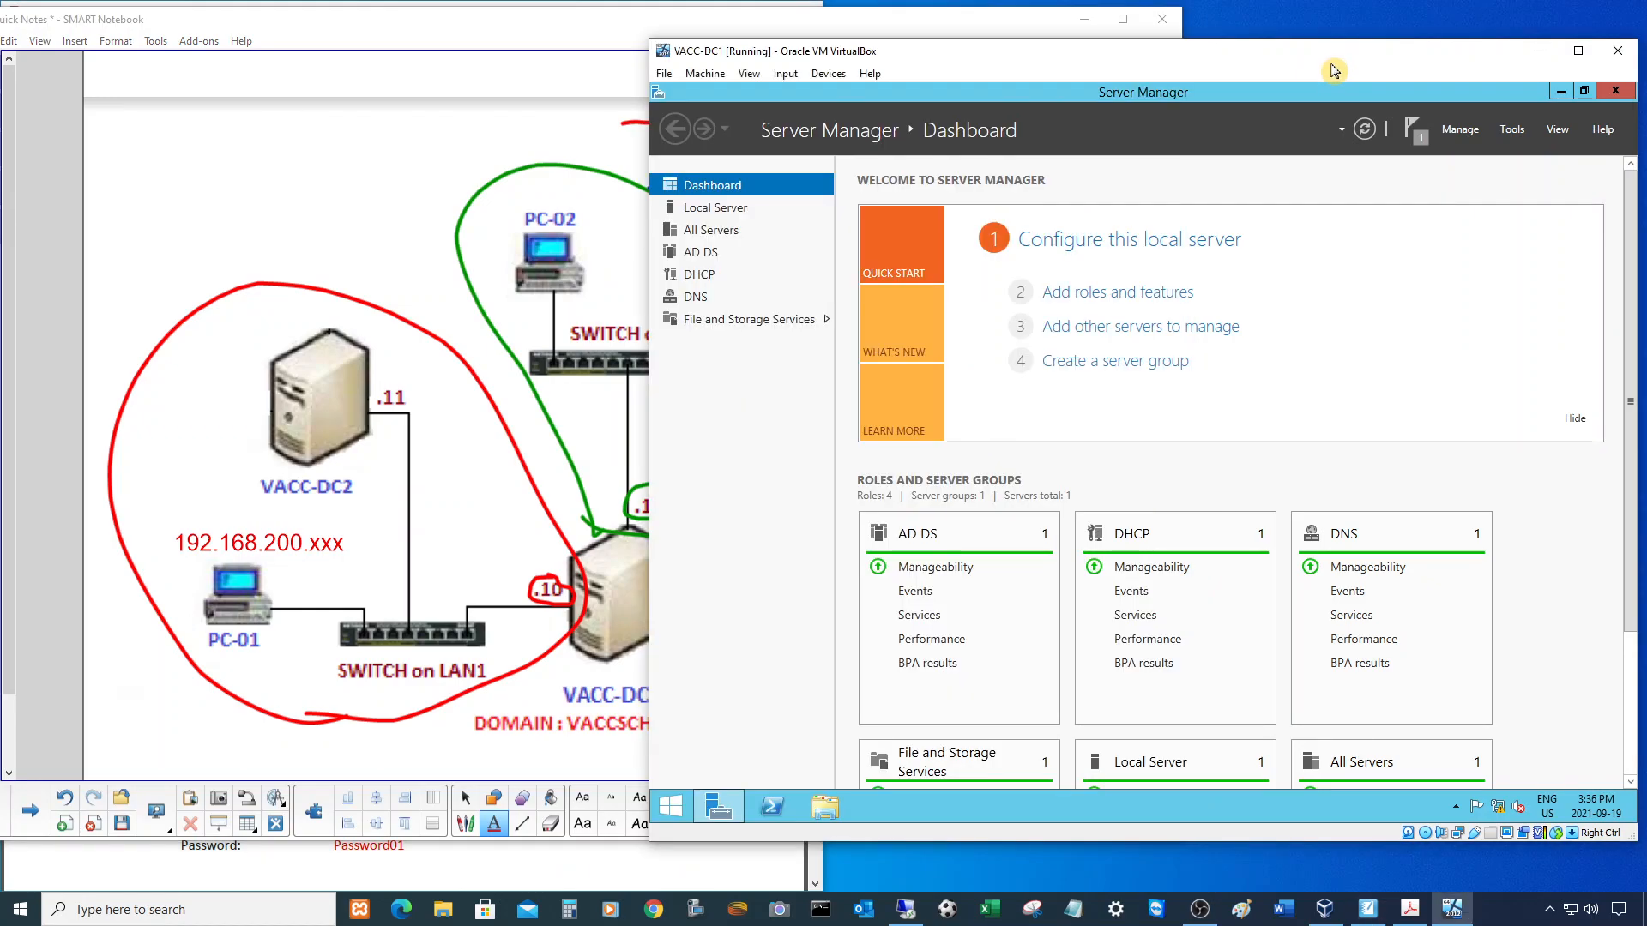
- Launch the DHCP console from Server Manager's Tools menu and maximize it
left_click(1512, 130)
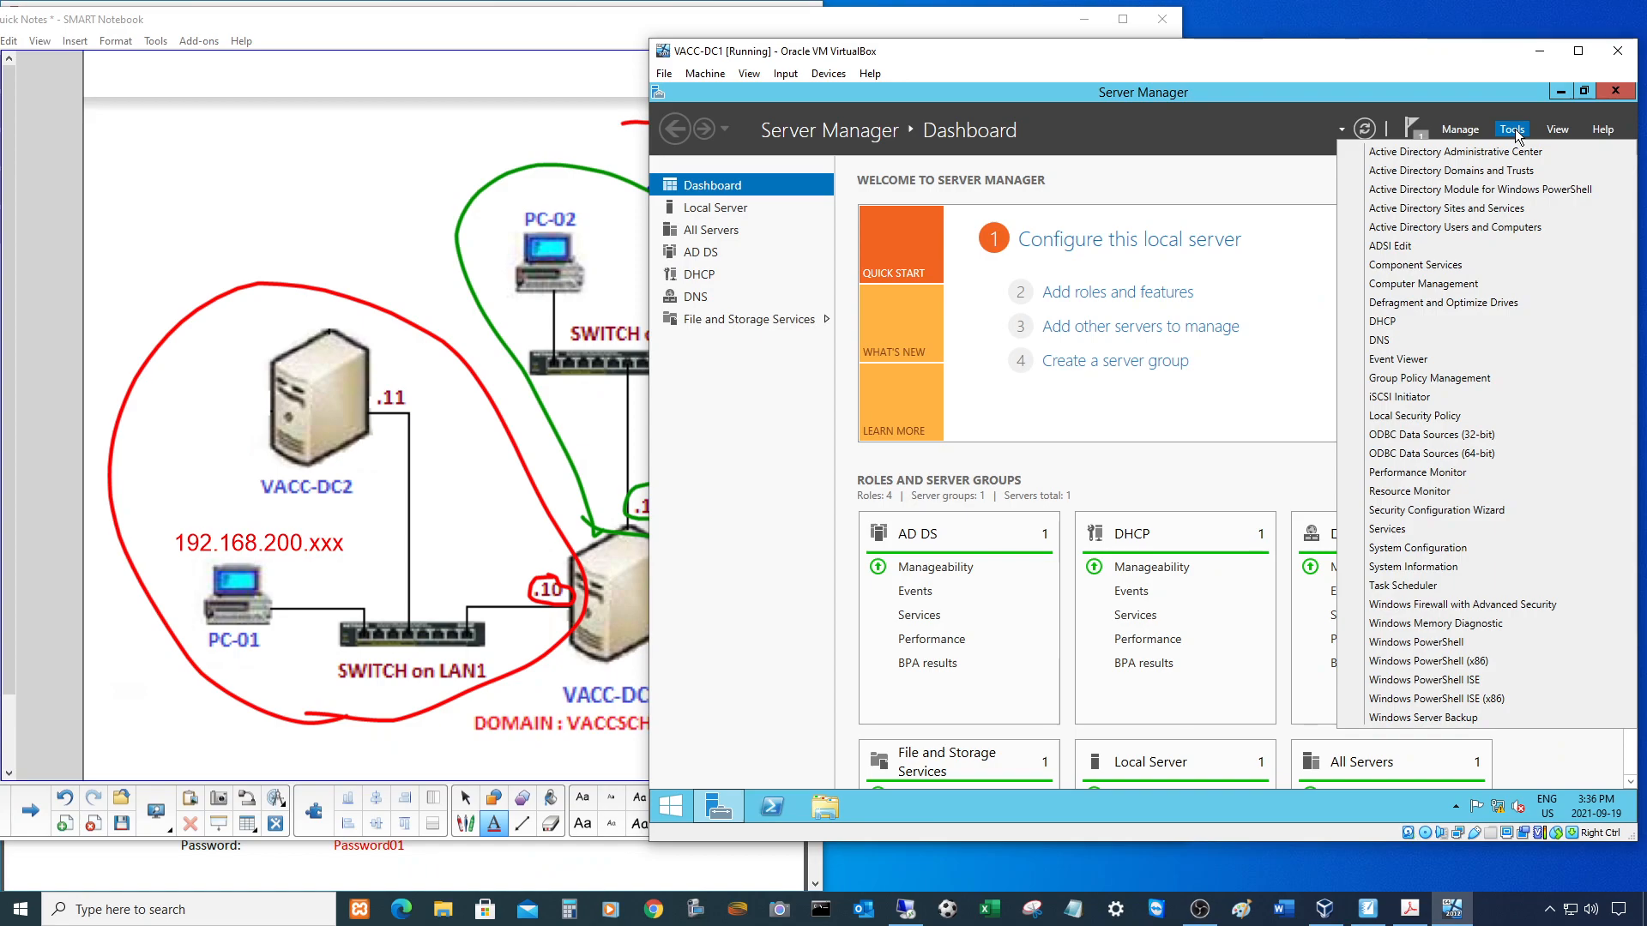
left_click(1382, 322)
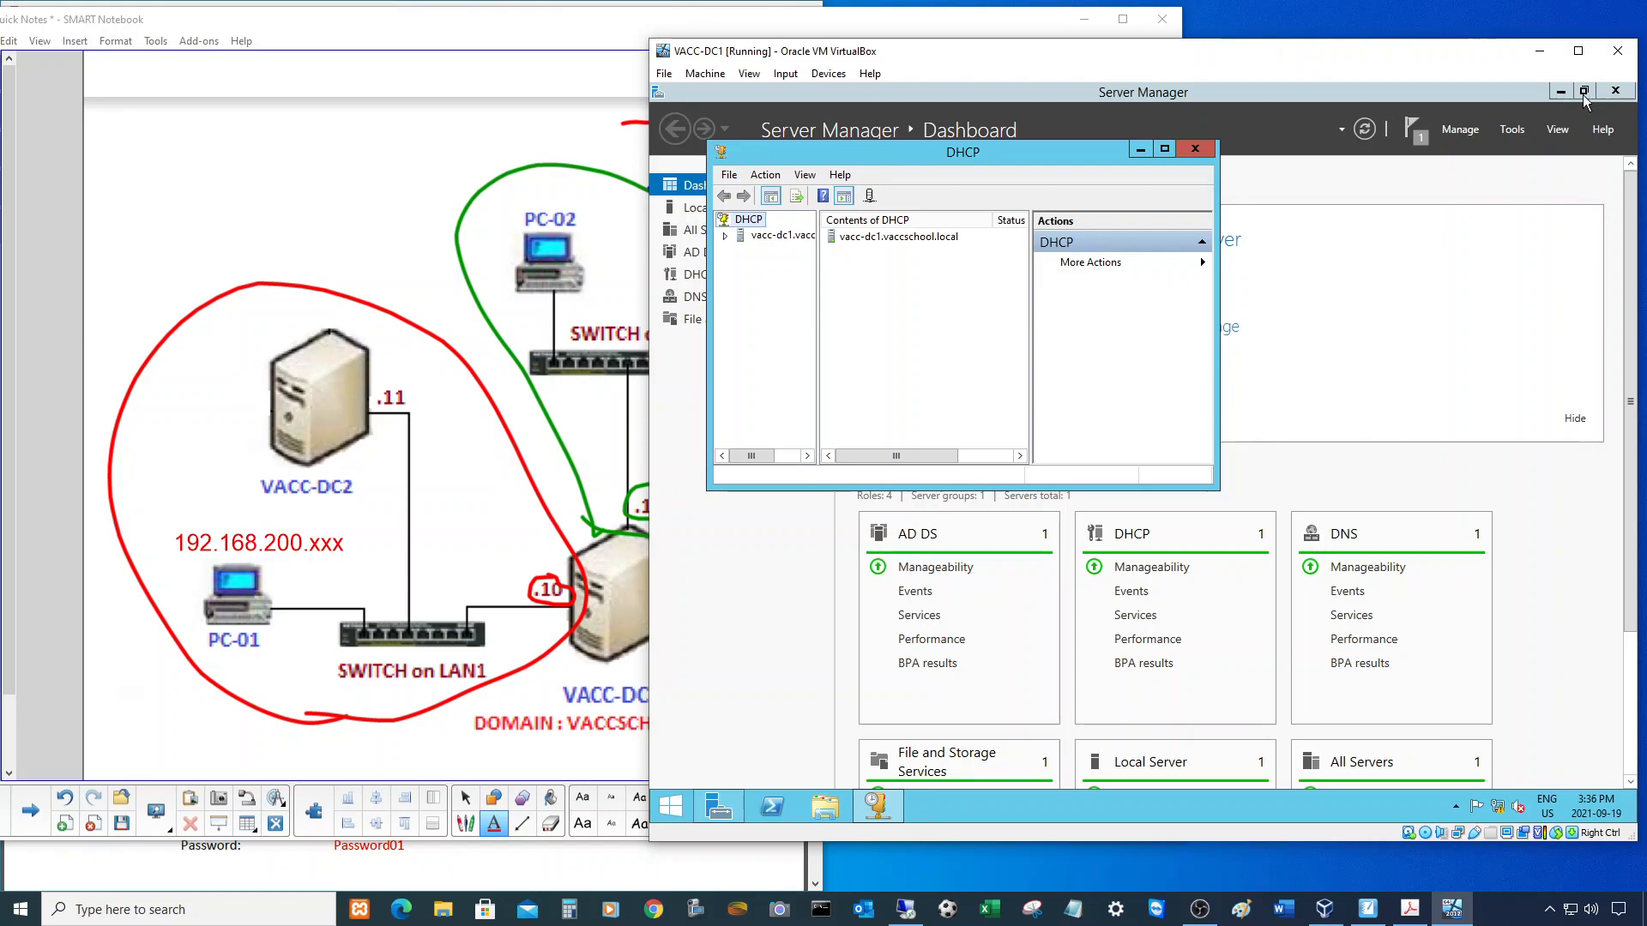
left_click(1561, 90)
left_click(1164, 149)
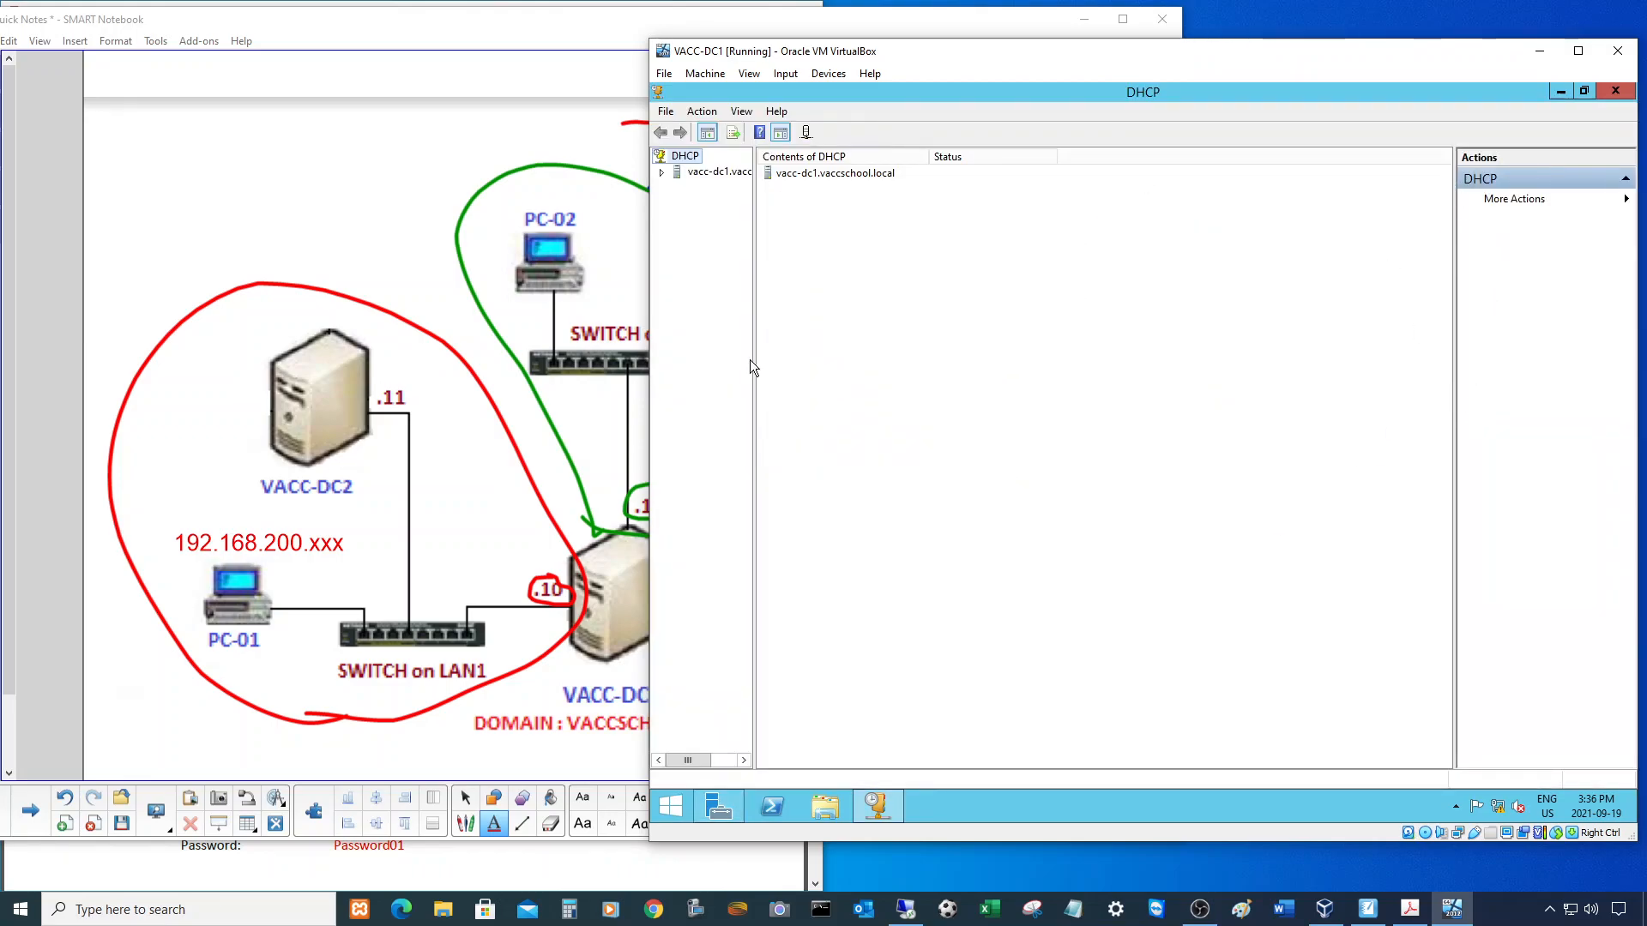
- Widen the tree pane, hide Actions, and expand vacc-dc1.vaccschool.local and its IPv4 node
left_click_drag(749, 367, 868, 359)
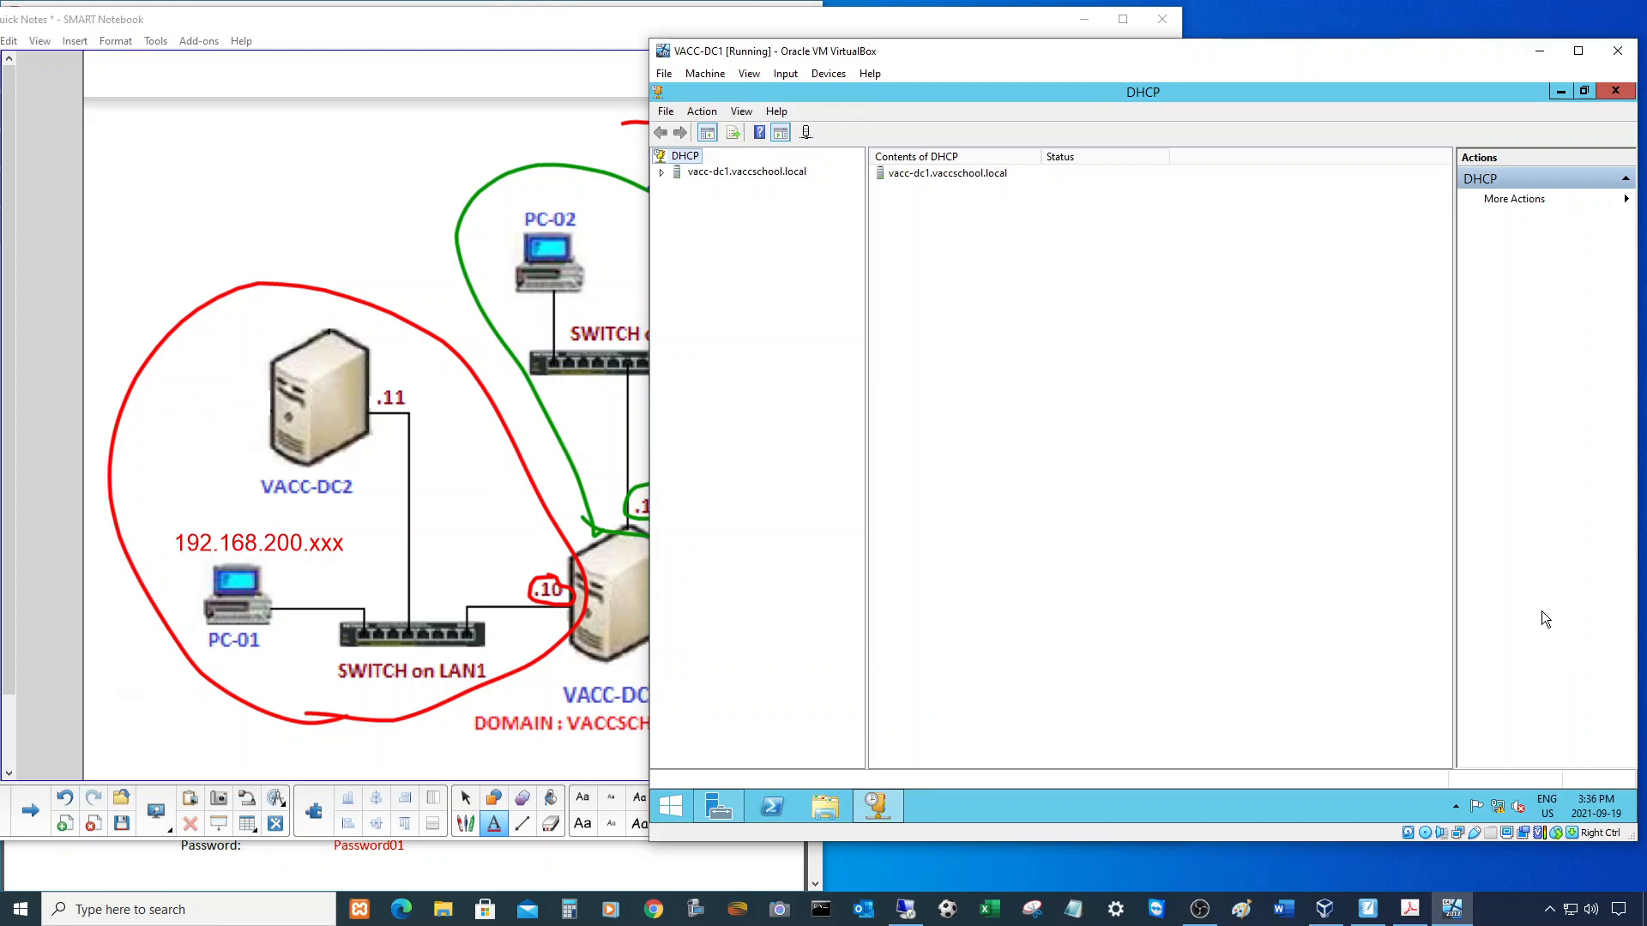
left_click(781, 132)
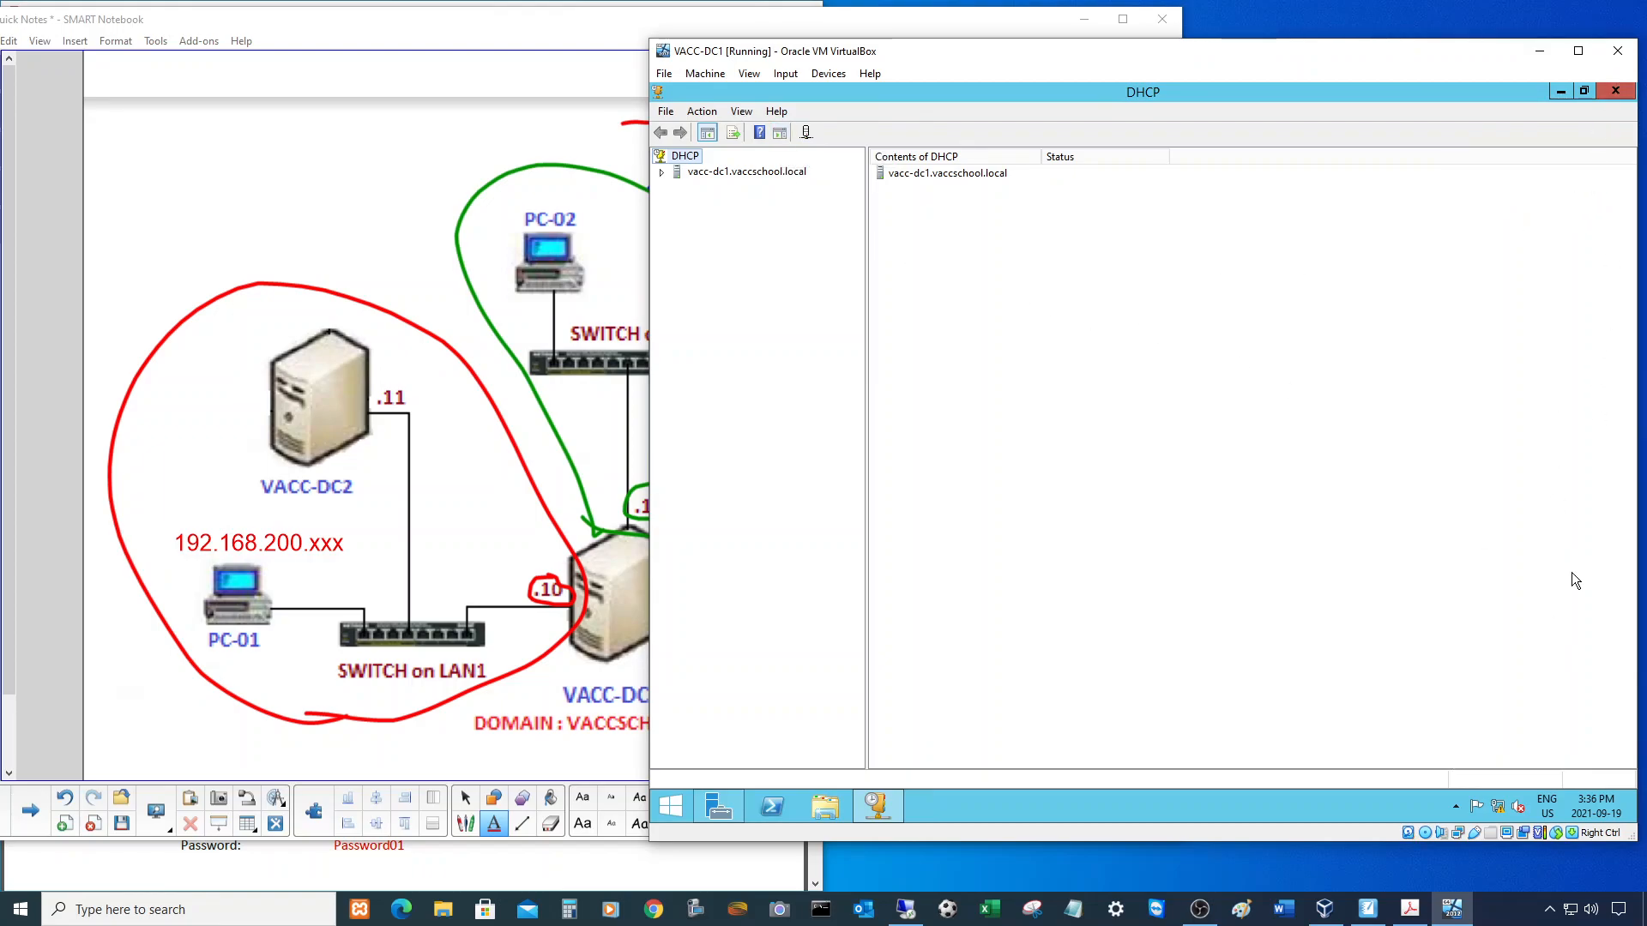
left_click(662, 174)
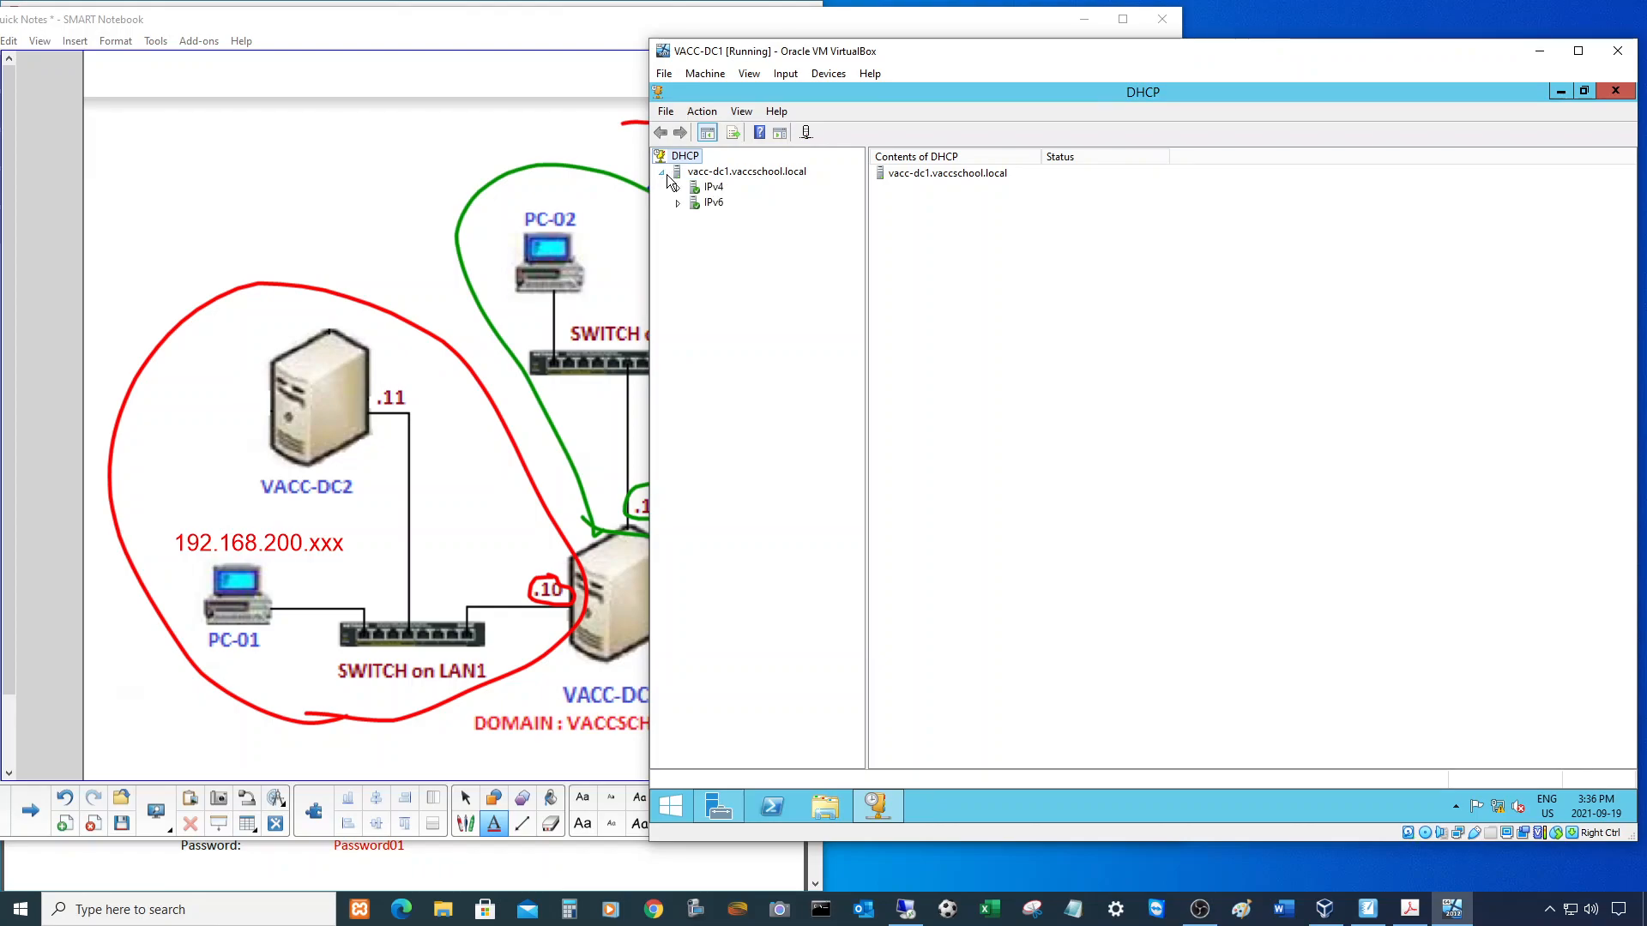
left_click(677, 188)
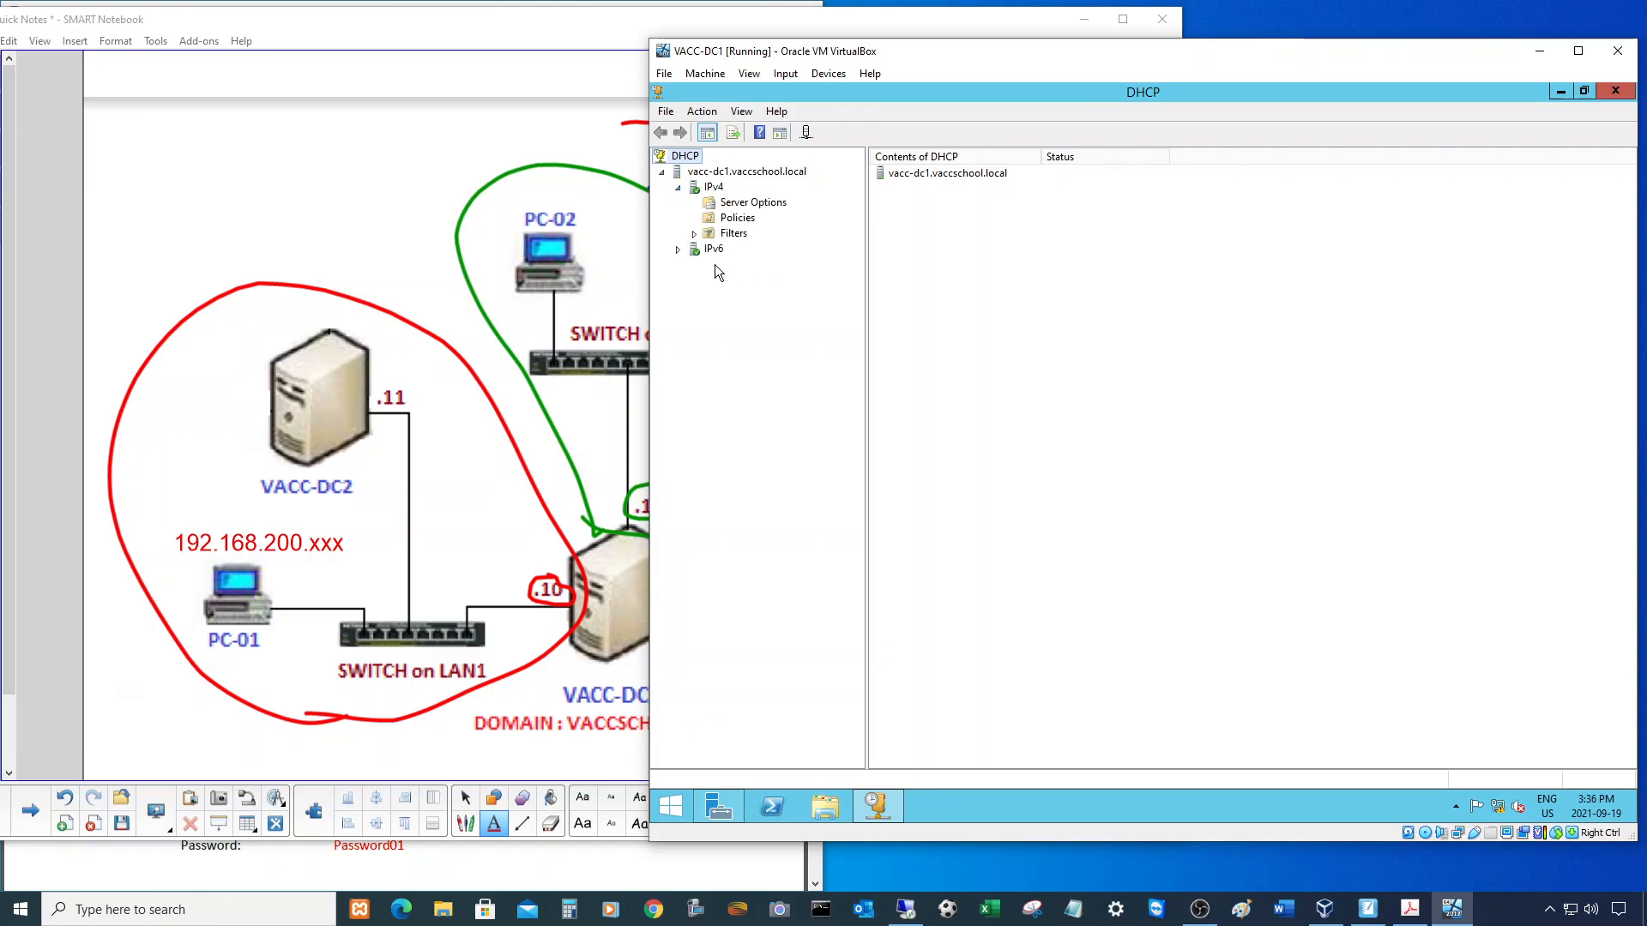
right_click(714, 189)
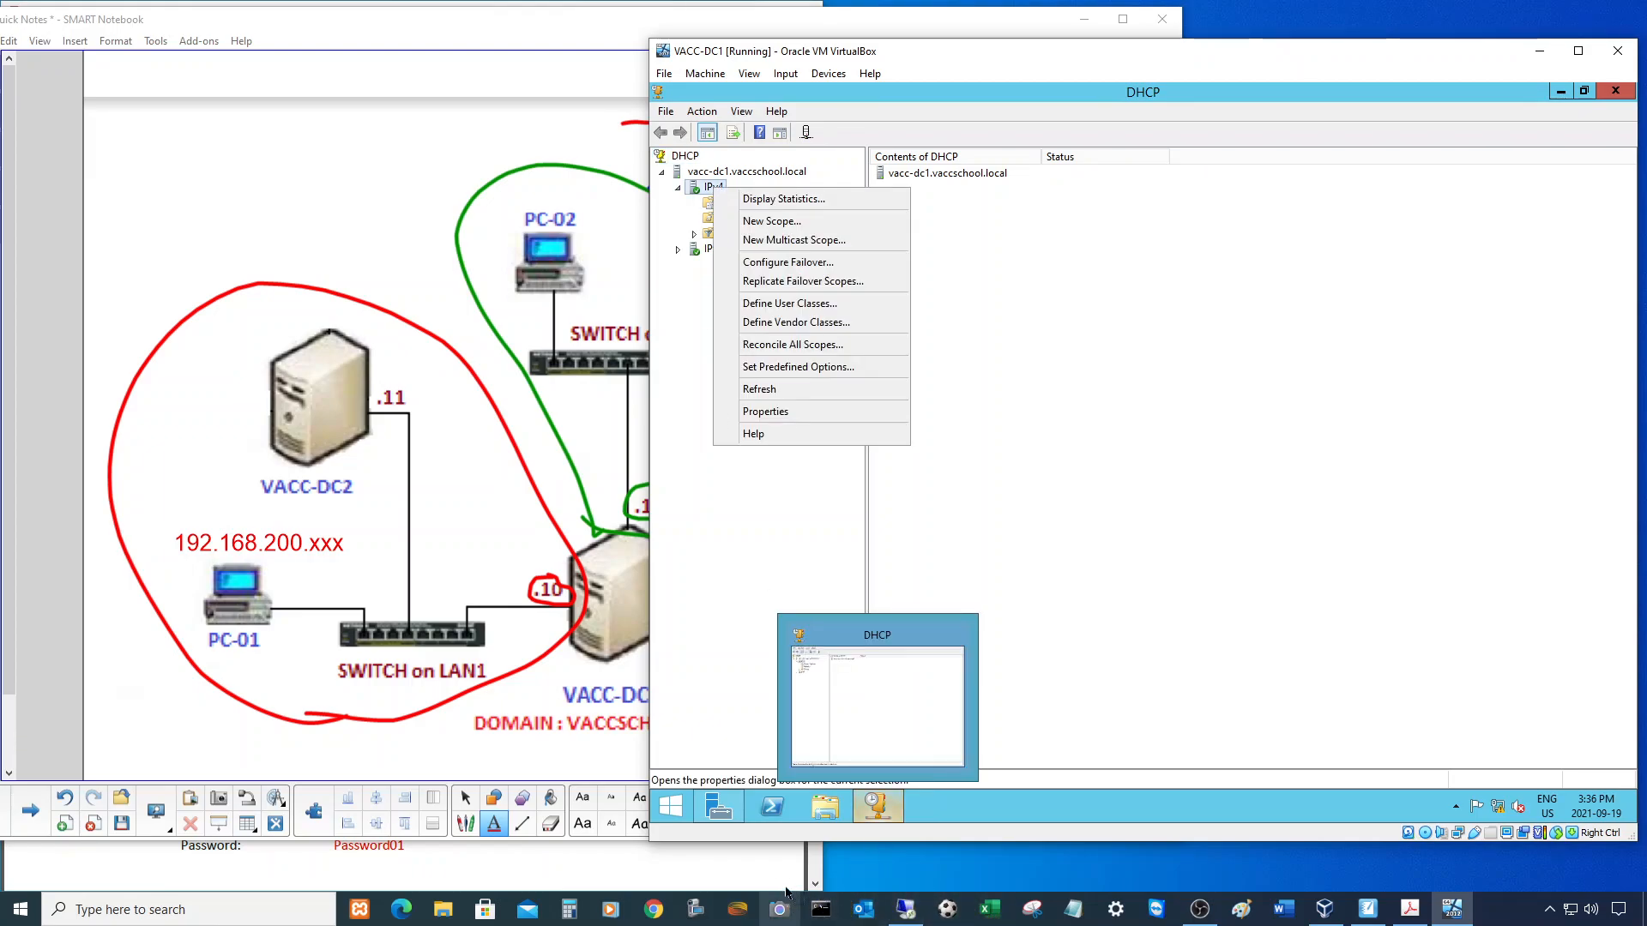
left_click(727, 866)
- Scroll the project PDF to the LAN1–LAN3 scope table and resize it beside the VM
scroll(573, 460, "down", 10)
scroll(571, 461, "down", 9)
scroll(573, 458, "down", 2)
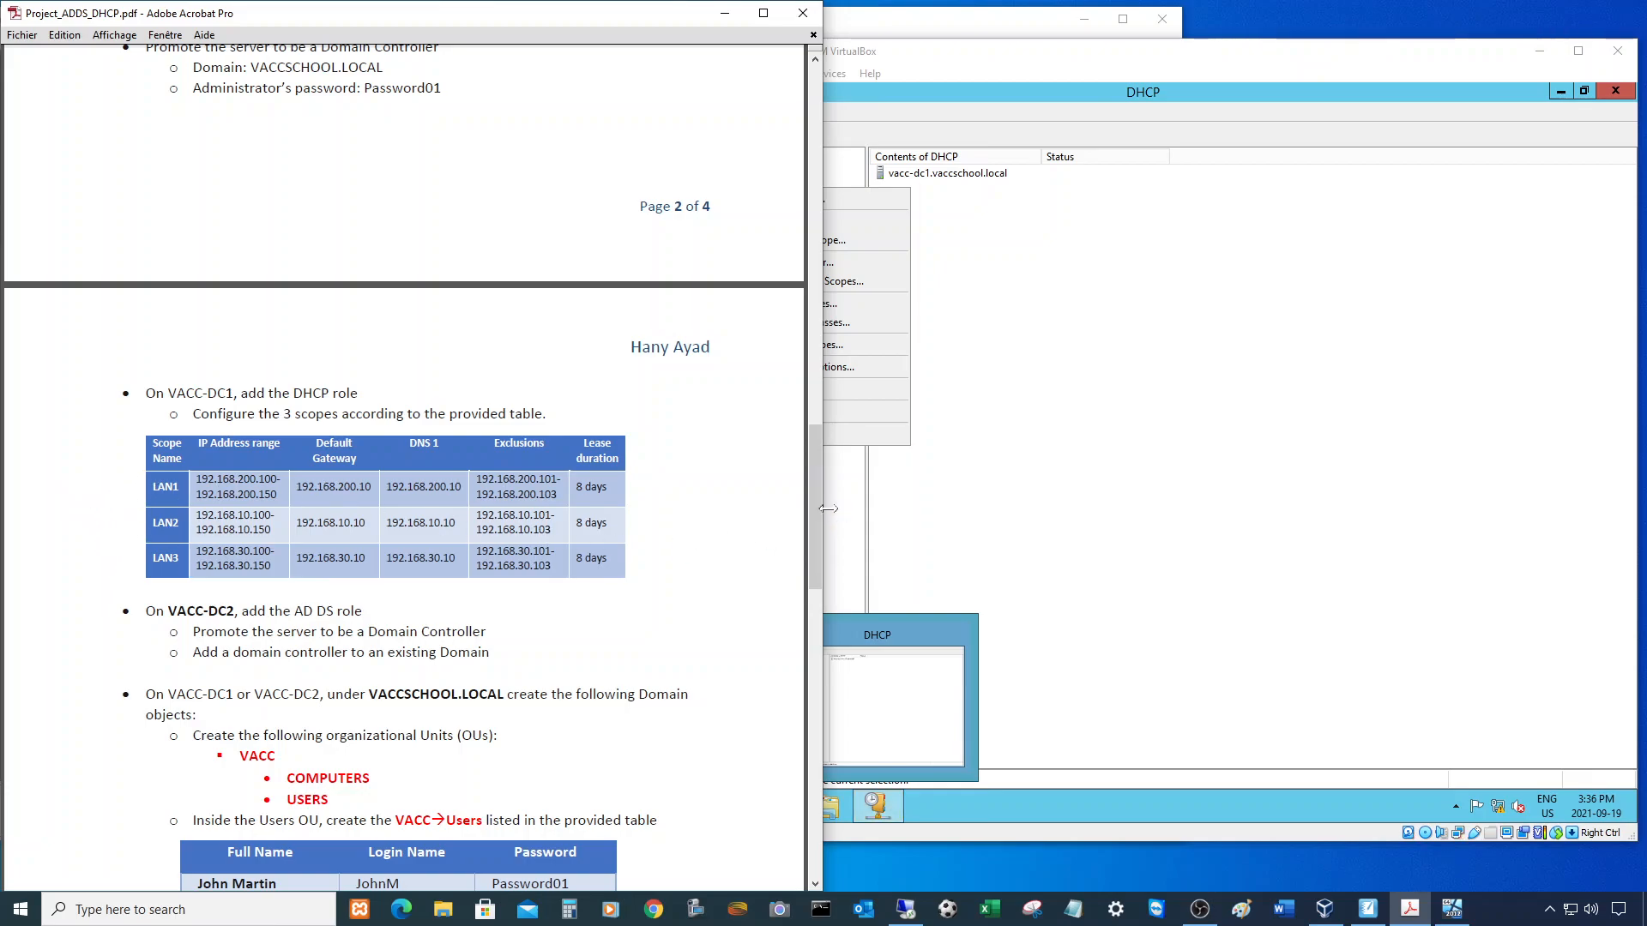
left_click_drag(823, 512, 884, 587)
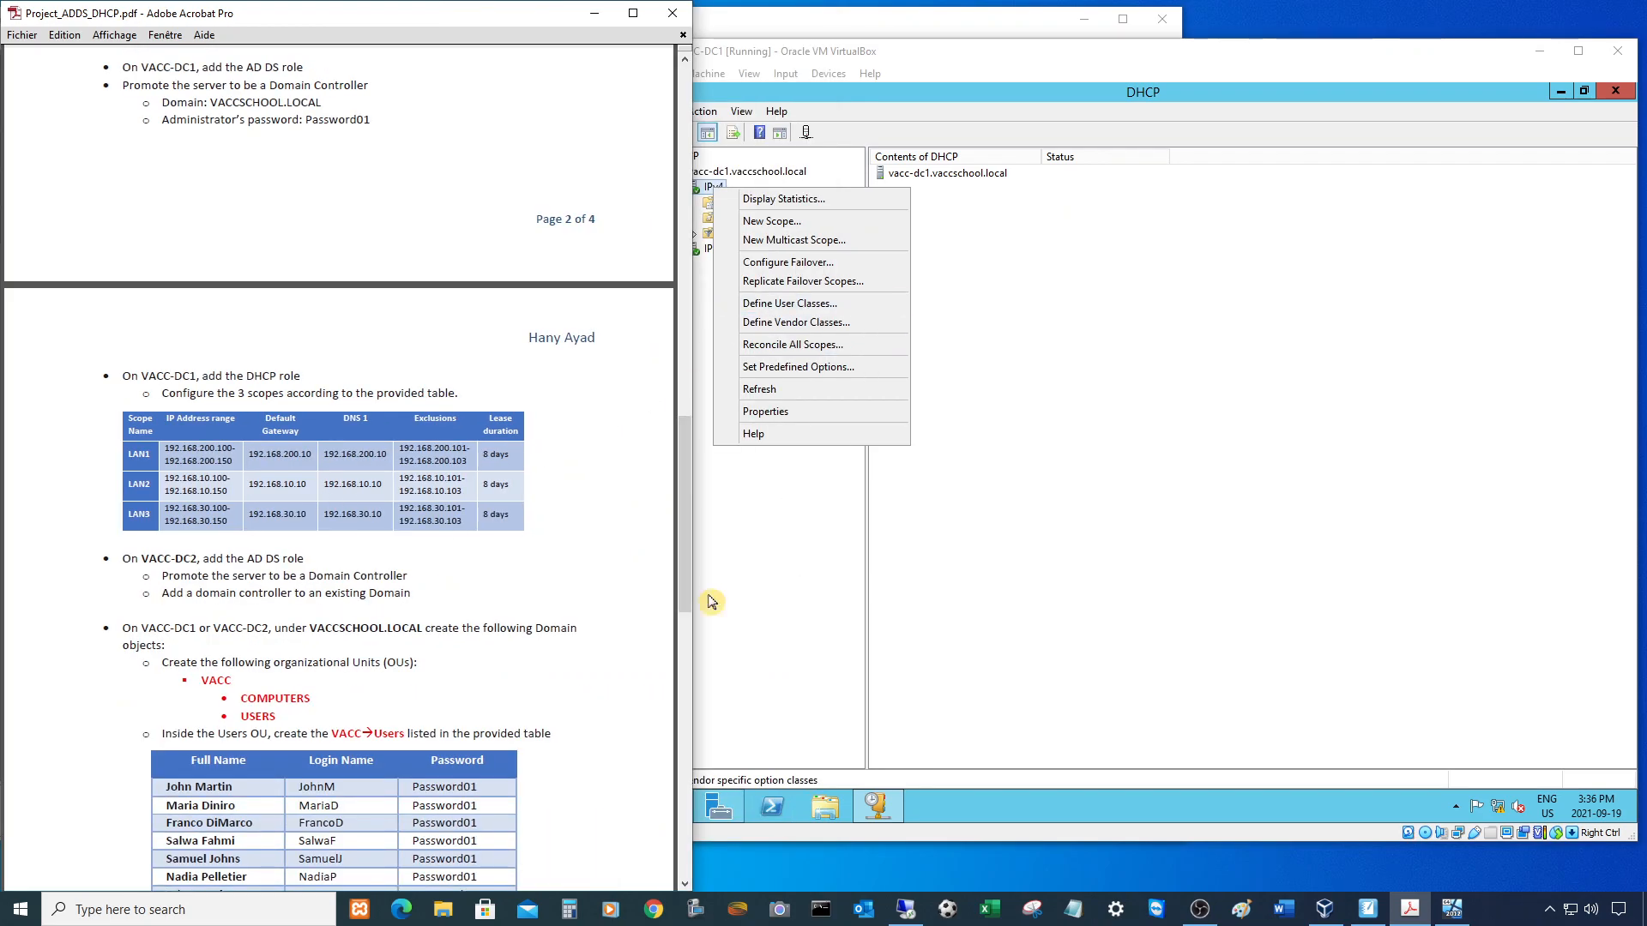
left_click(1019, 557)
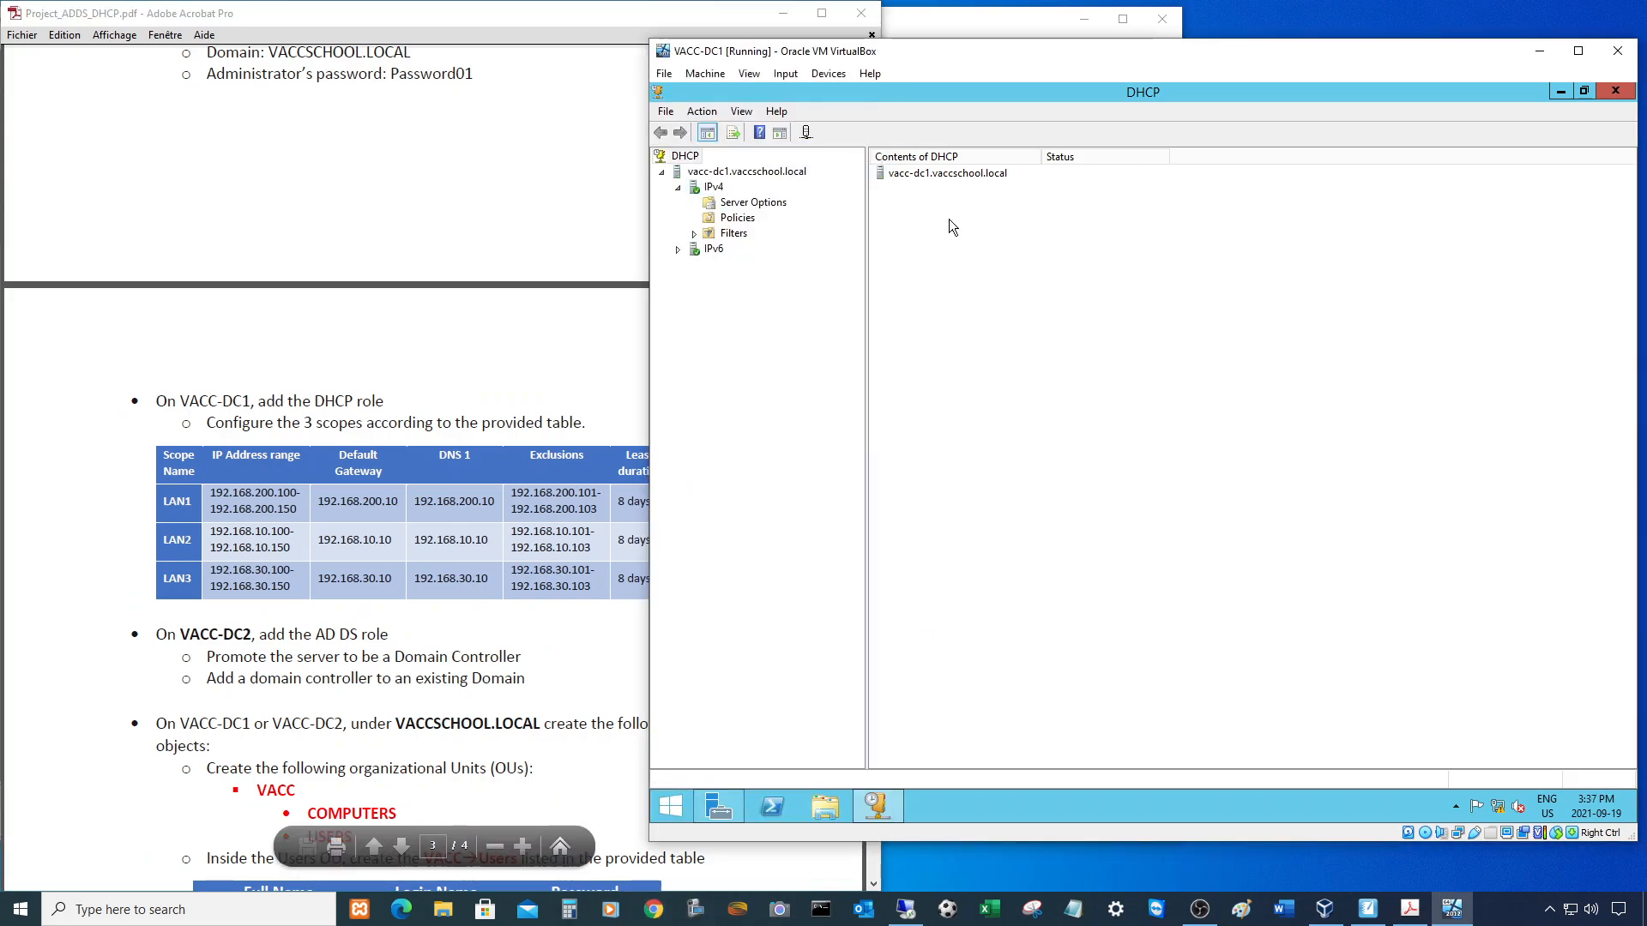
- Start a New Scope under IPv4 named LAN1-192.168.200.0/24
right_click(713, 187)
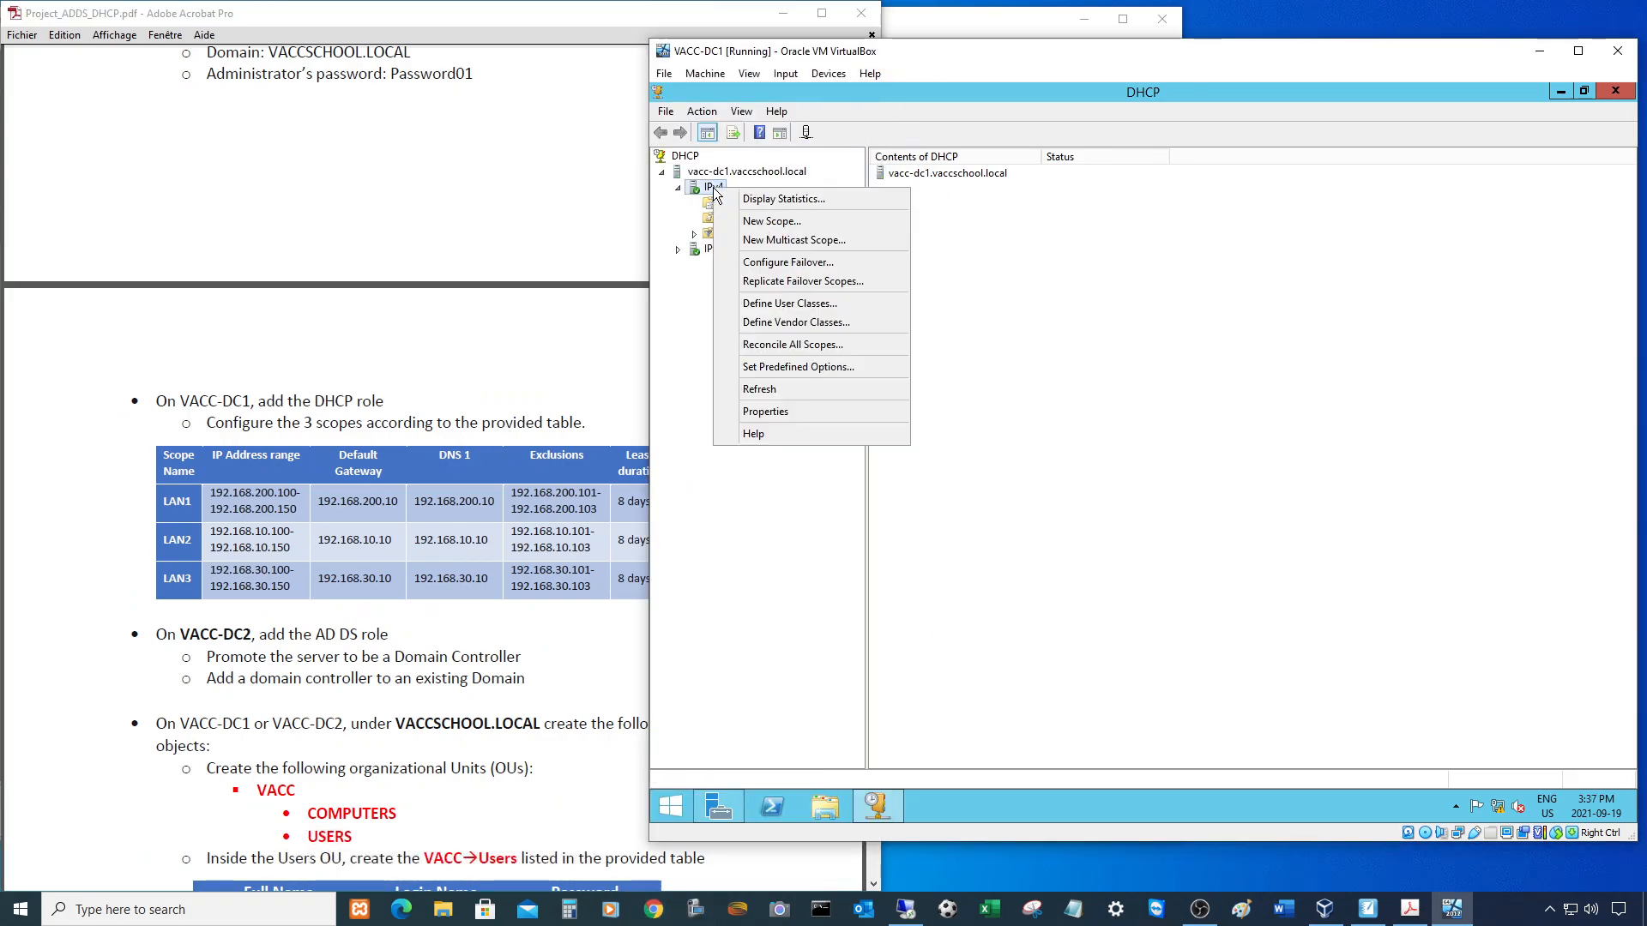
left_click(770, 222)
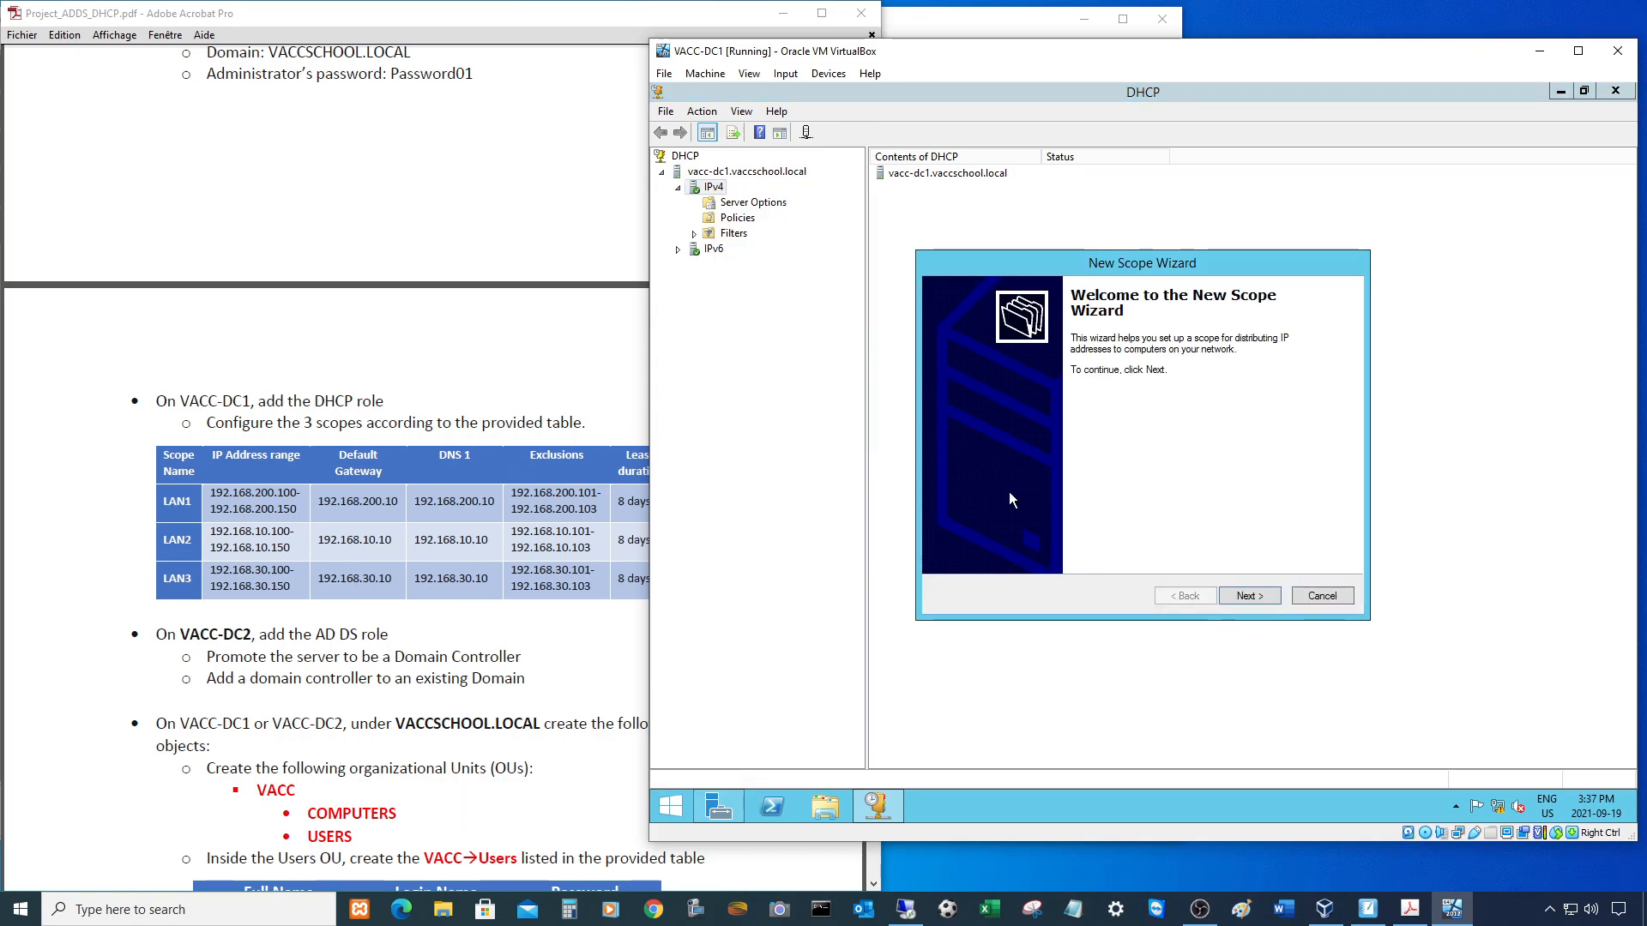
left_click_drag(1120, 271, 884, 335)
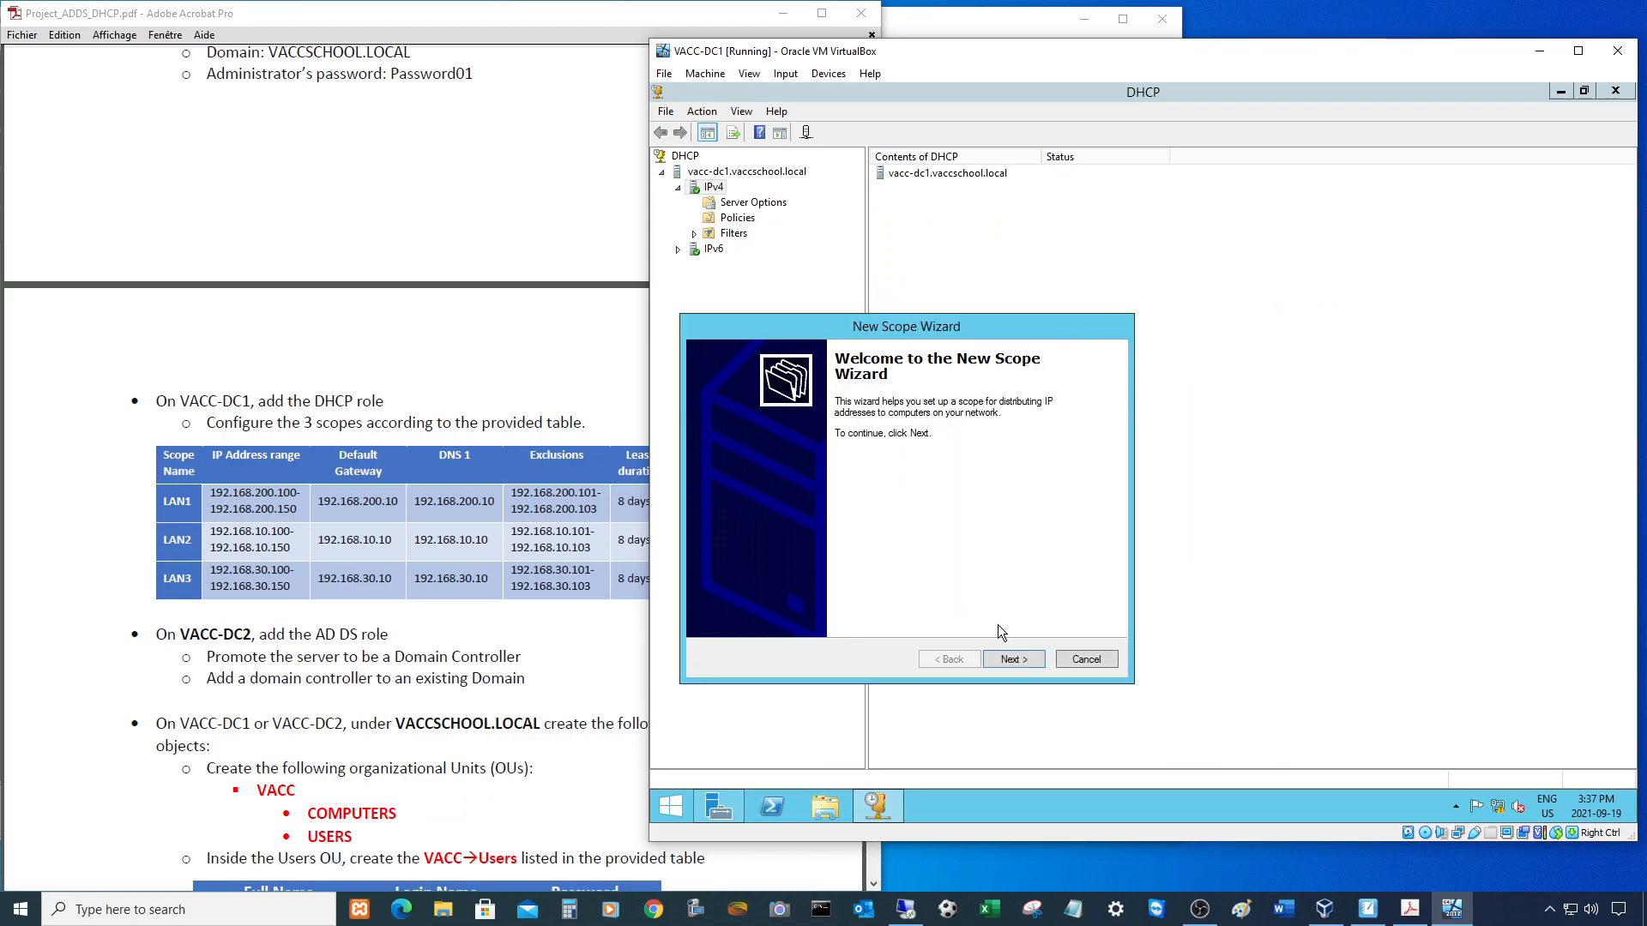
left_click(1012, 659)
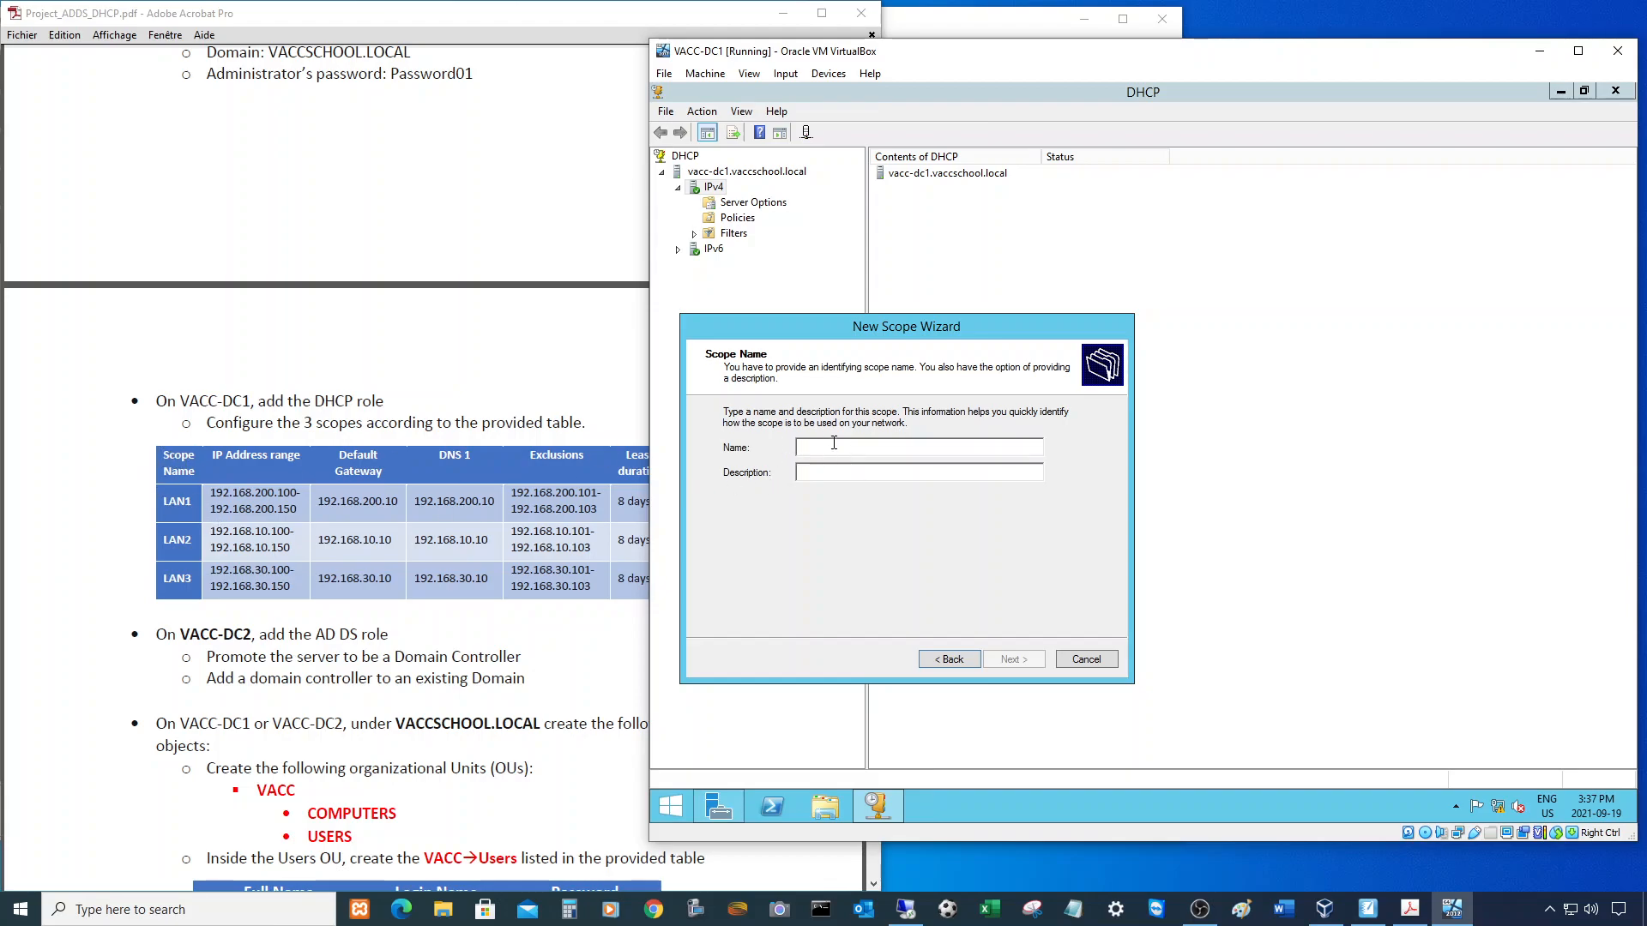
type("LAN1-")
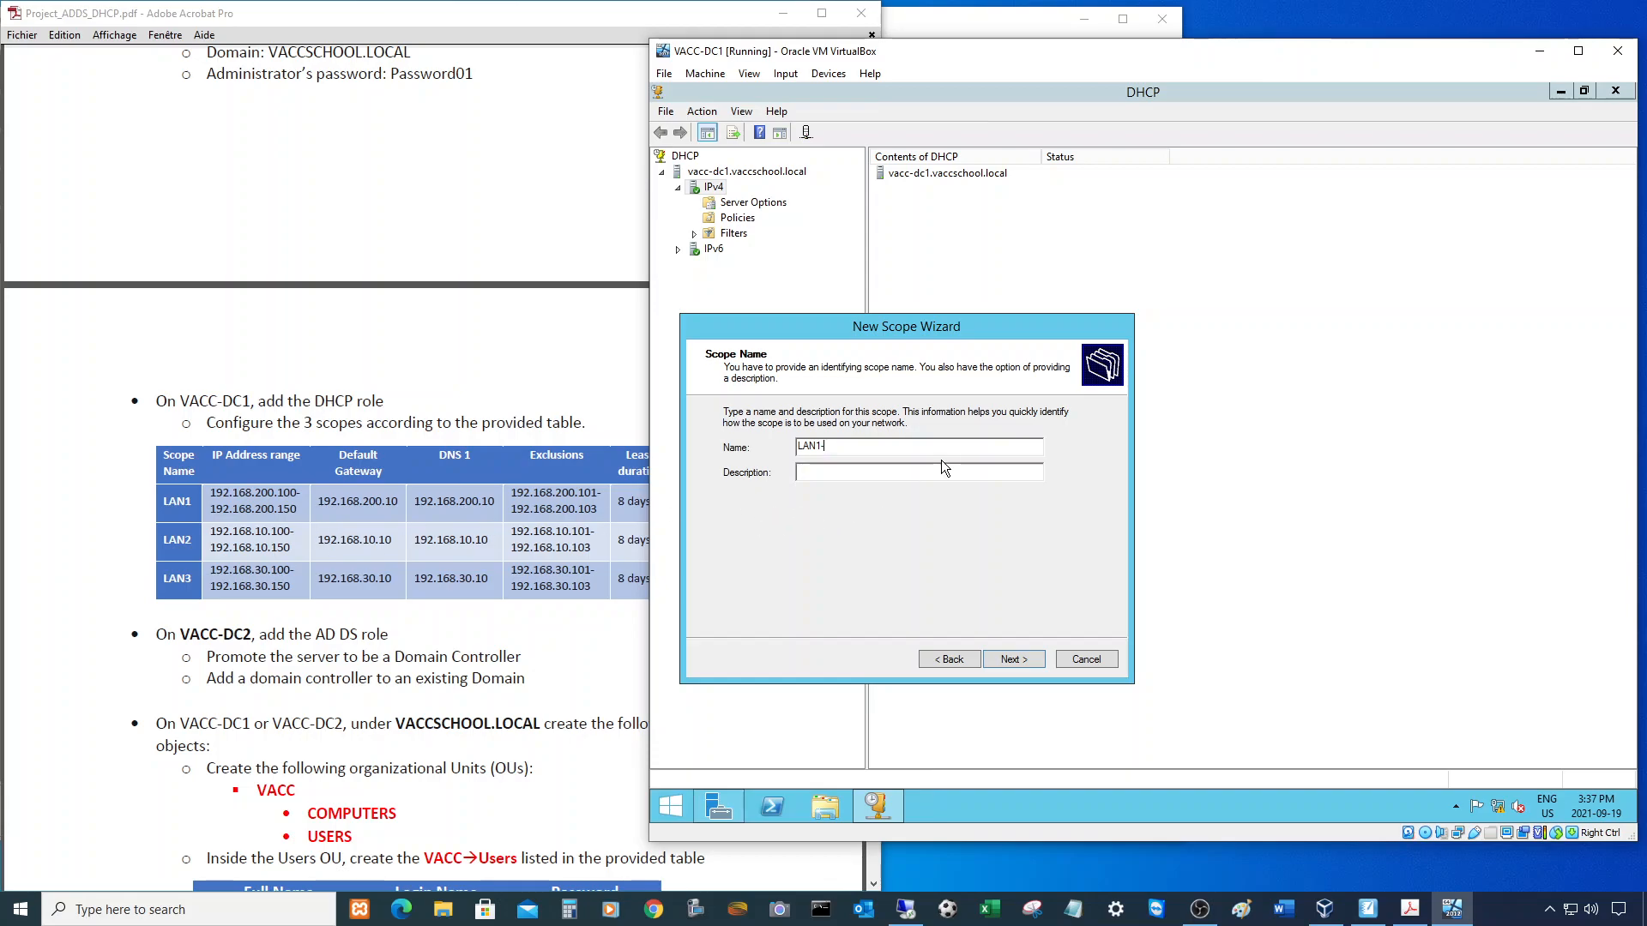
type("192.168.200.0/24")
left_click(1009, 657)
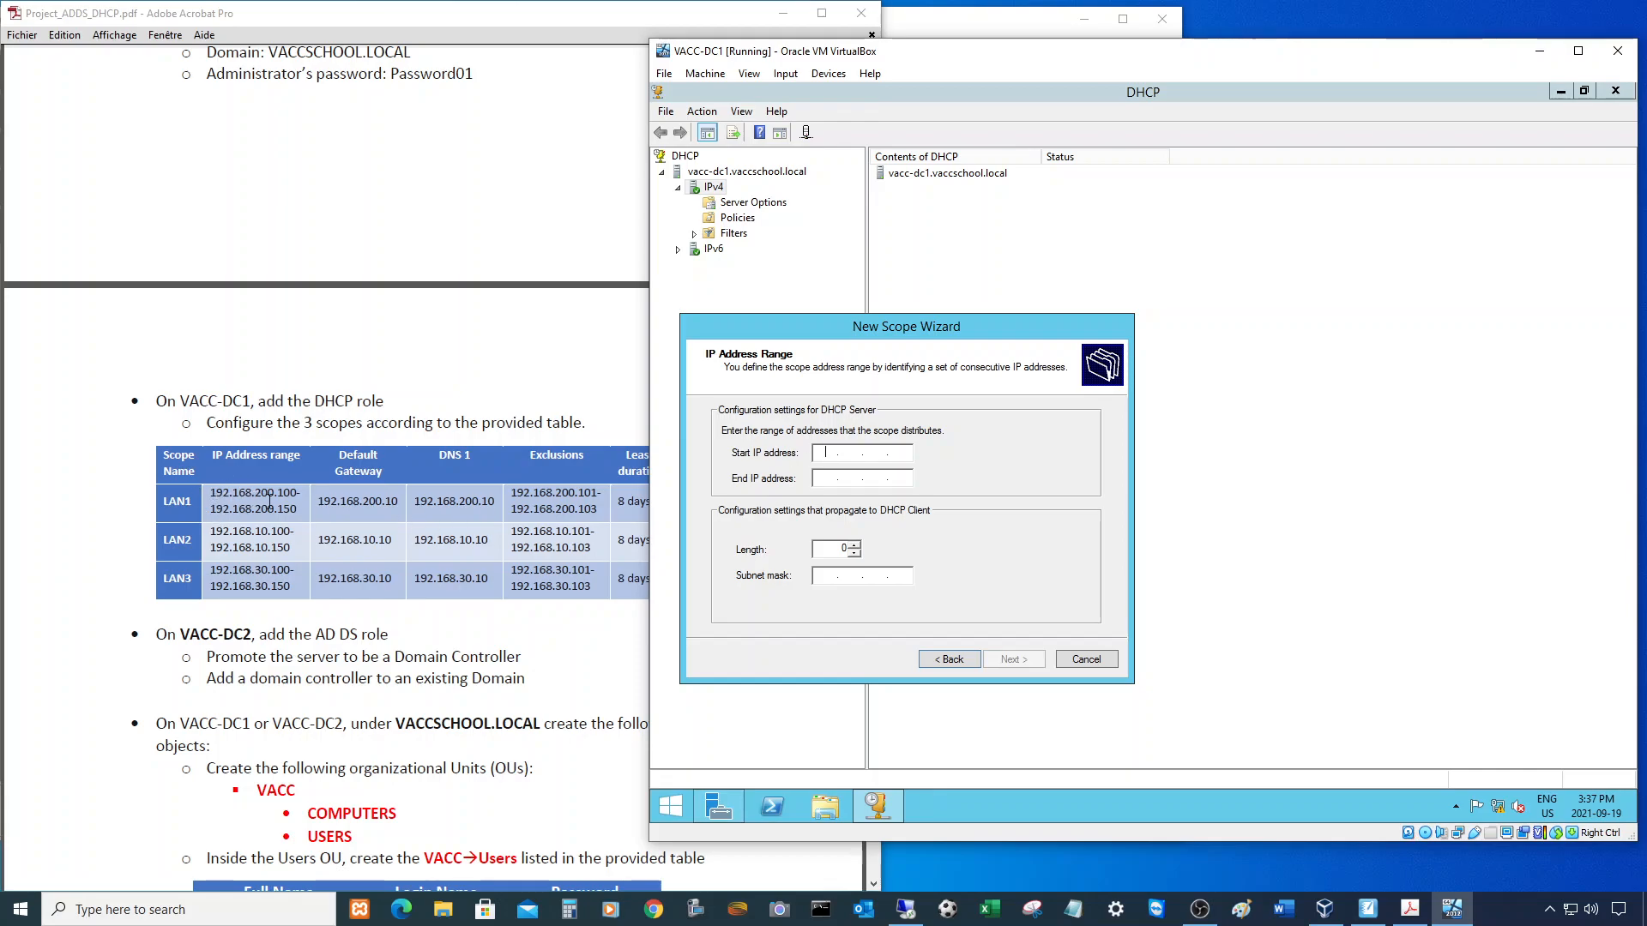
- Enter the LAN1 range 192.168.200.100 to 192.168.200.150, checking the project table
left_click(225, 510)
left_click_drag(225, 509, 297, 511)
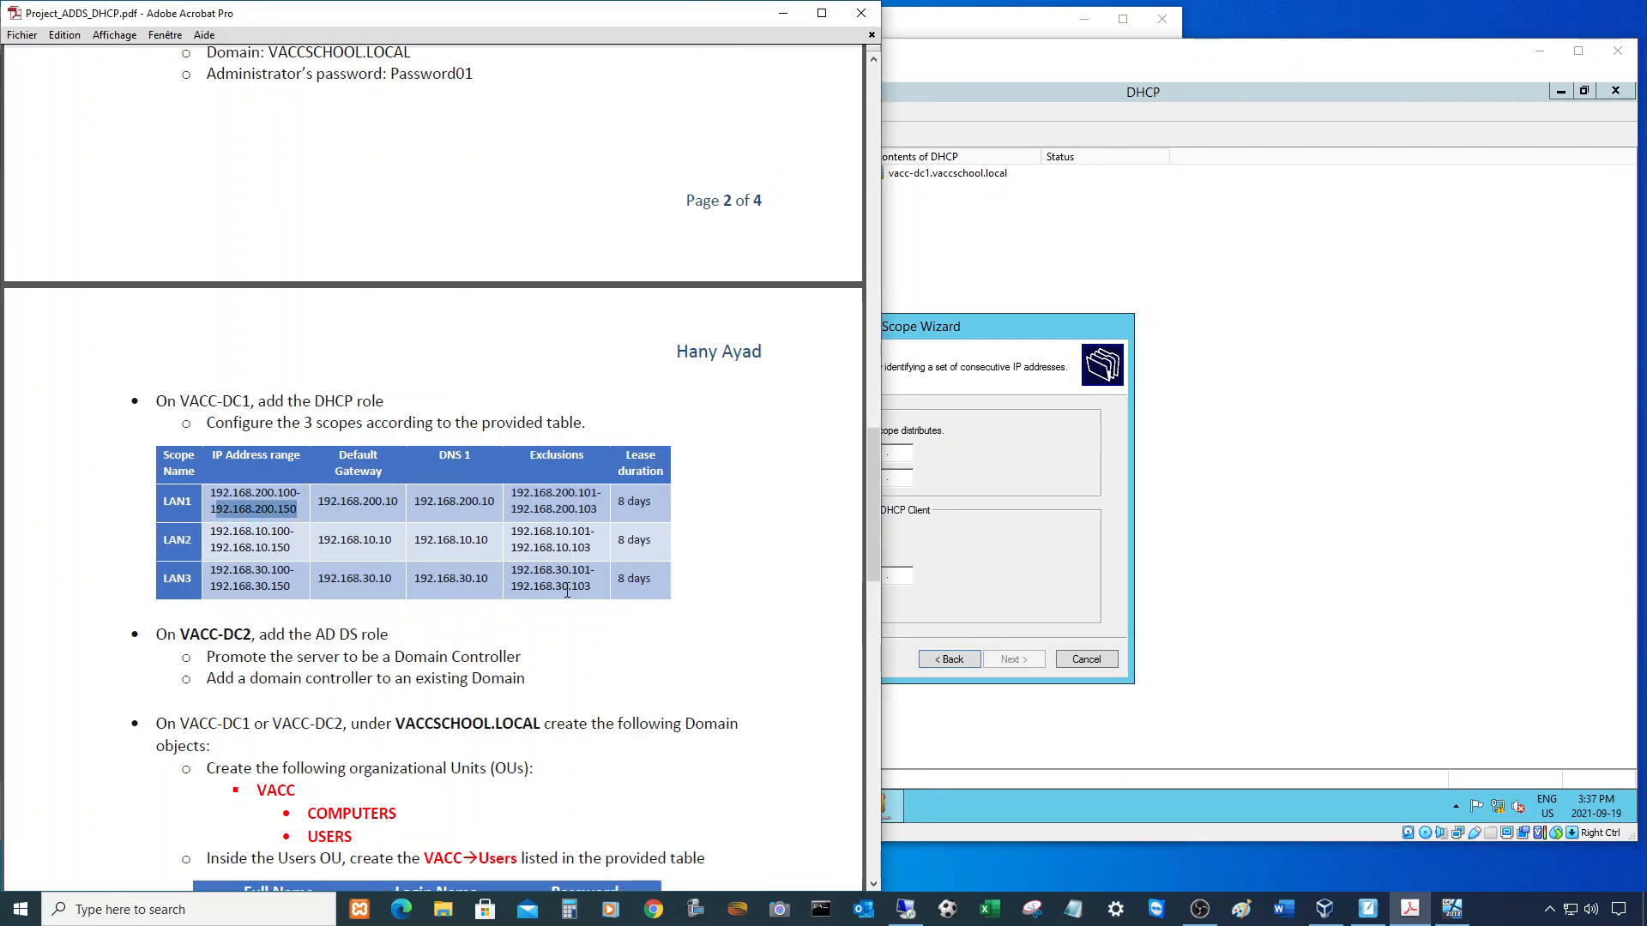
left_click(1058, 488)
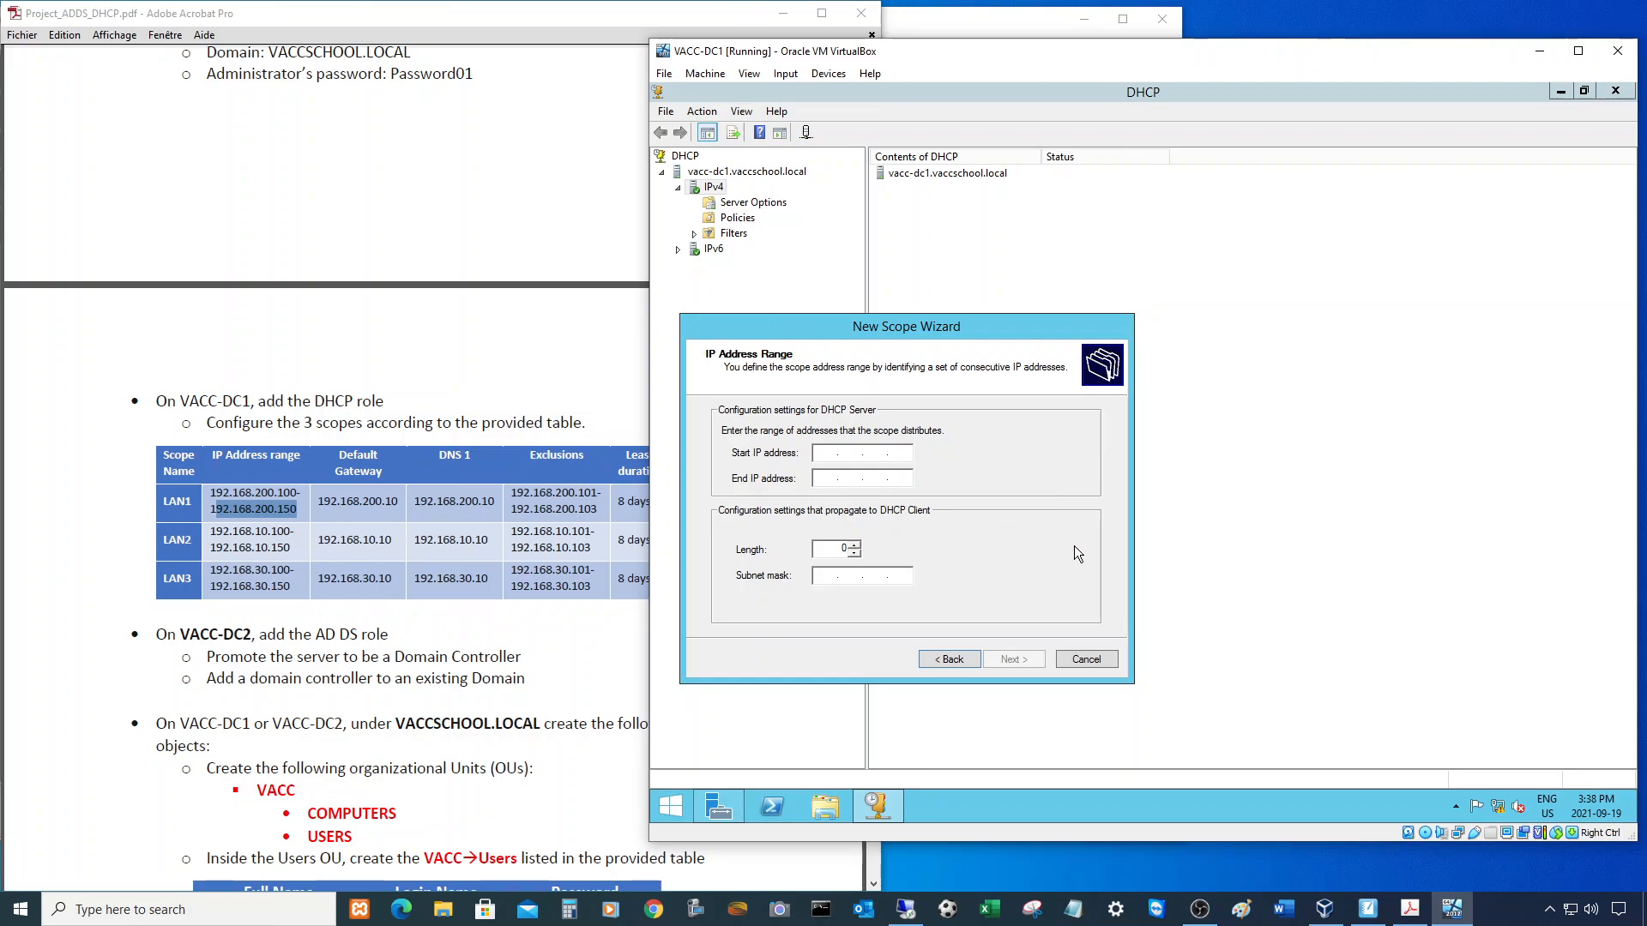
type("192 . 168 . 200 . 100")
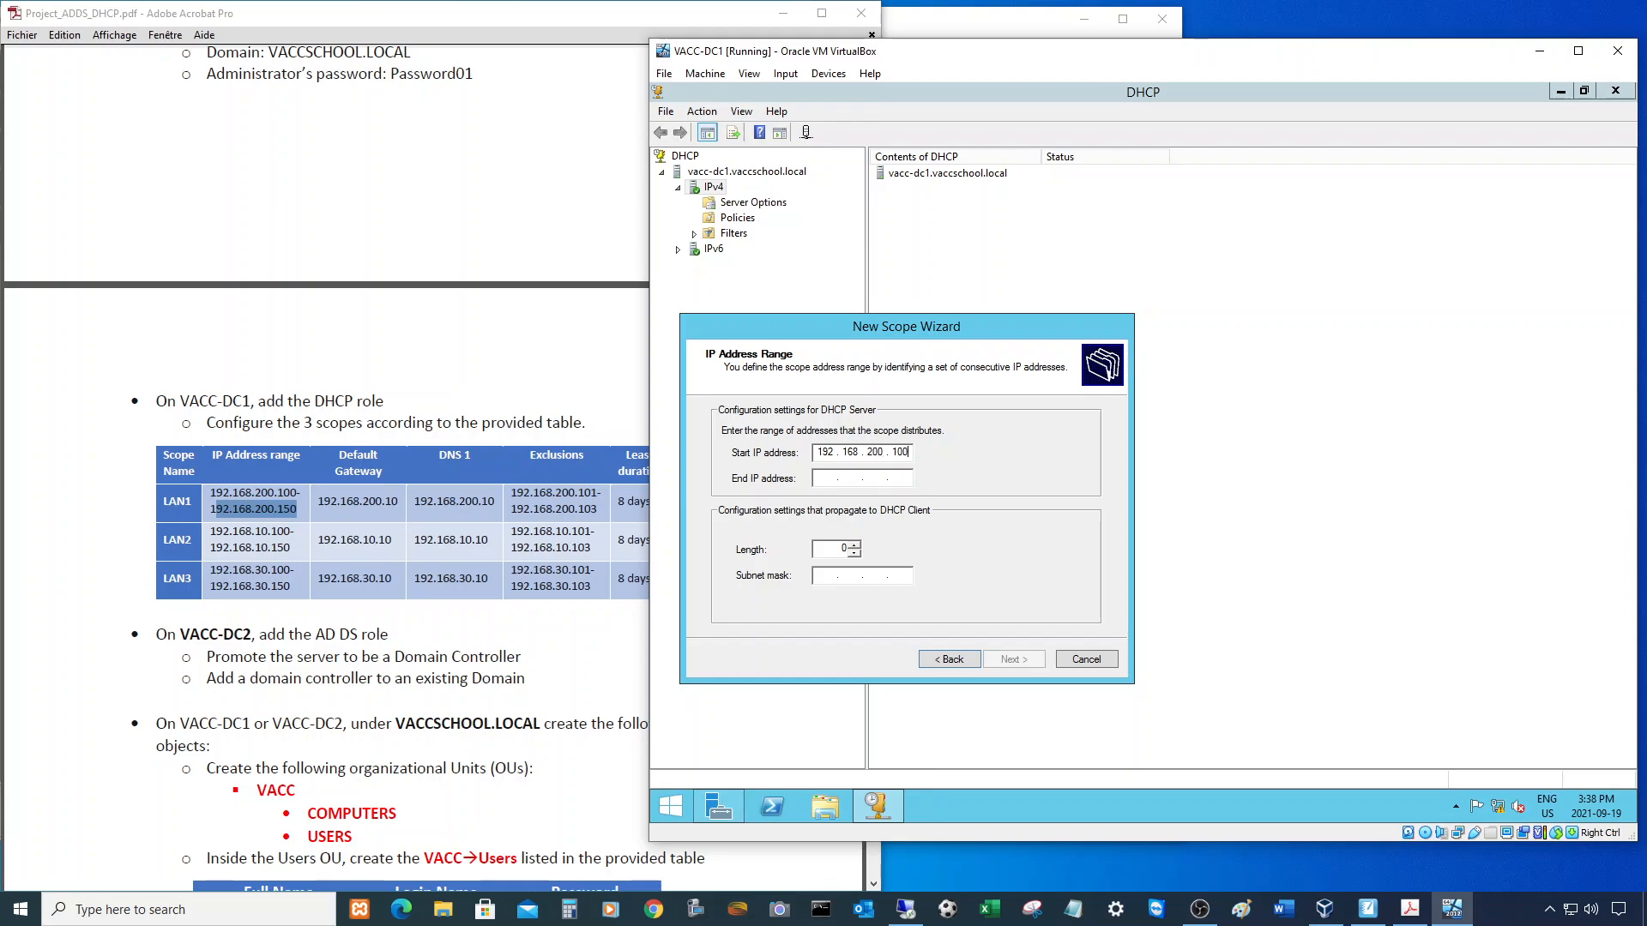
key("Tab")
type("192 . 168 . 200 . ")
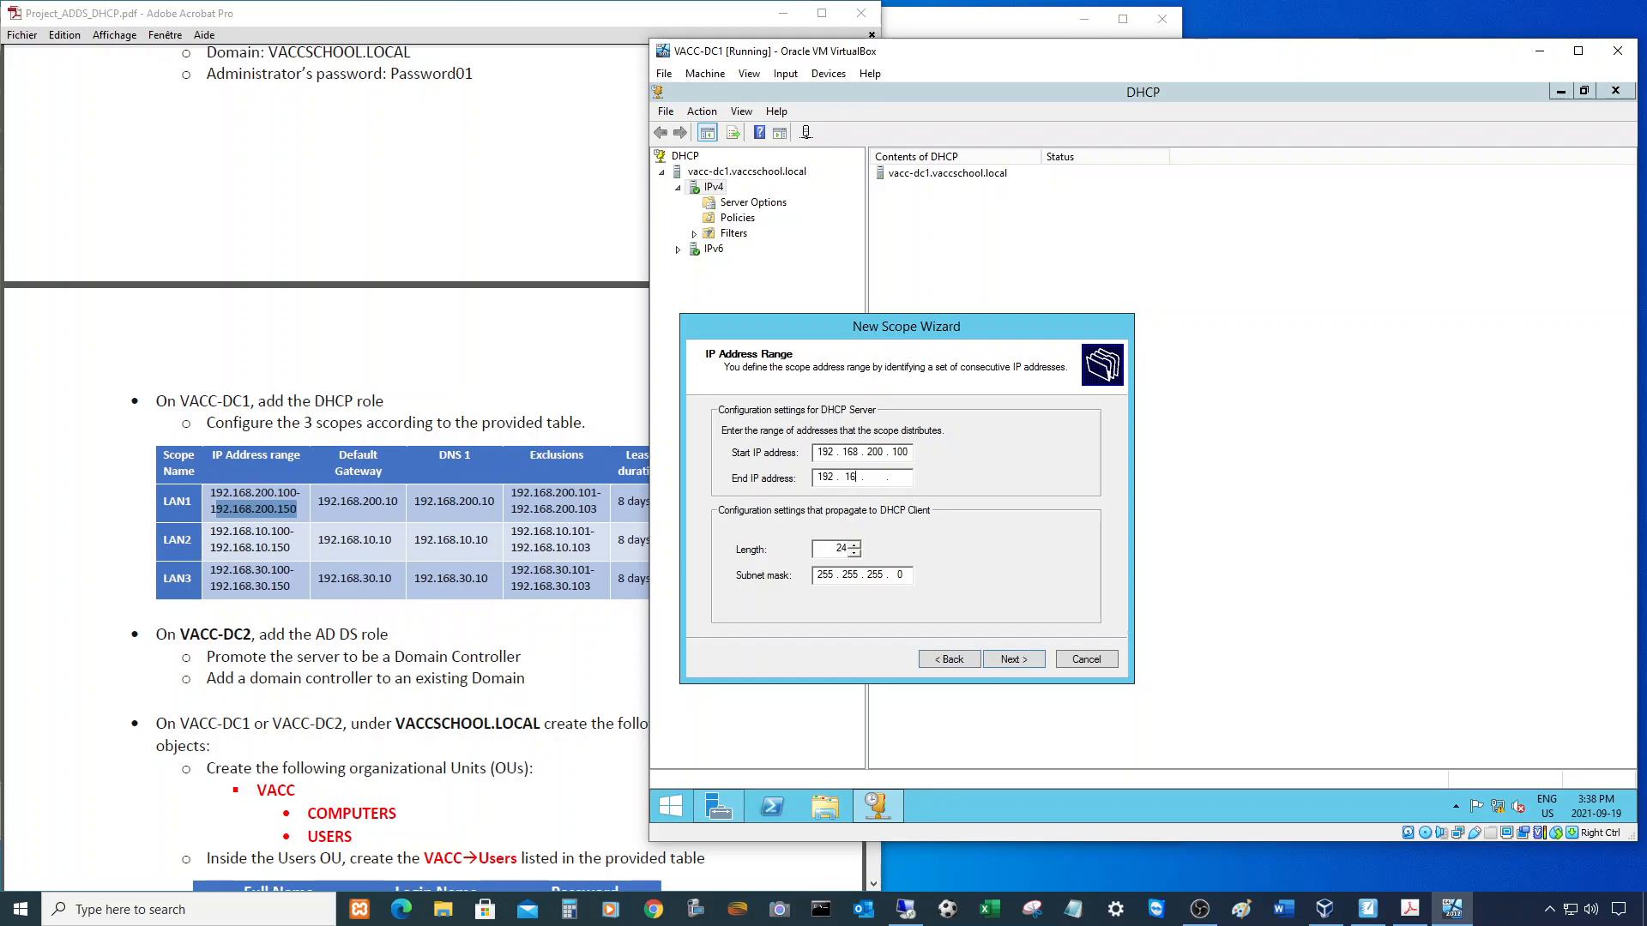
type("150")
- Set the prefix length to 24 (mask 255.255.255.0) and continue
double_click(844, 549)
type("31")
key("BackSpace")
type("3")
key("BackSpace")
type("6")
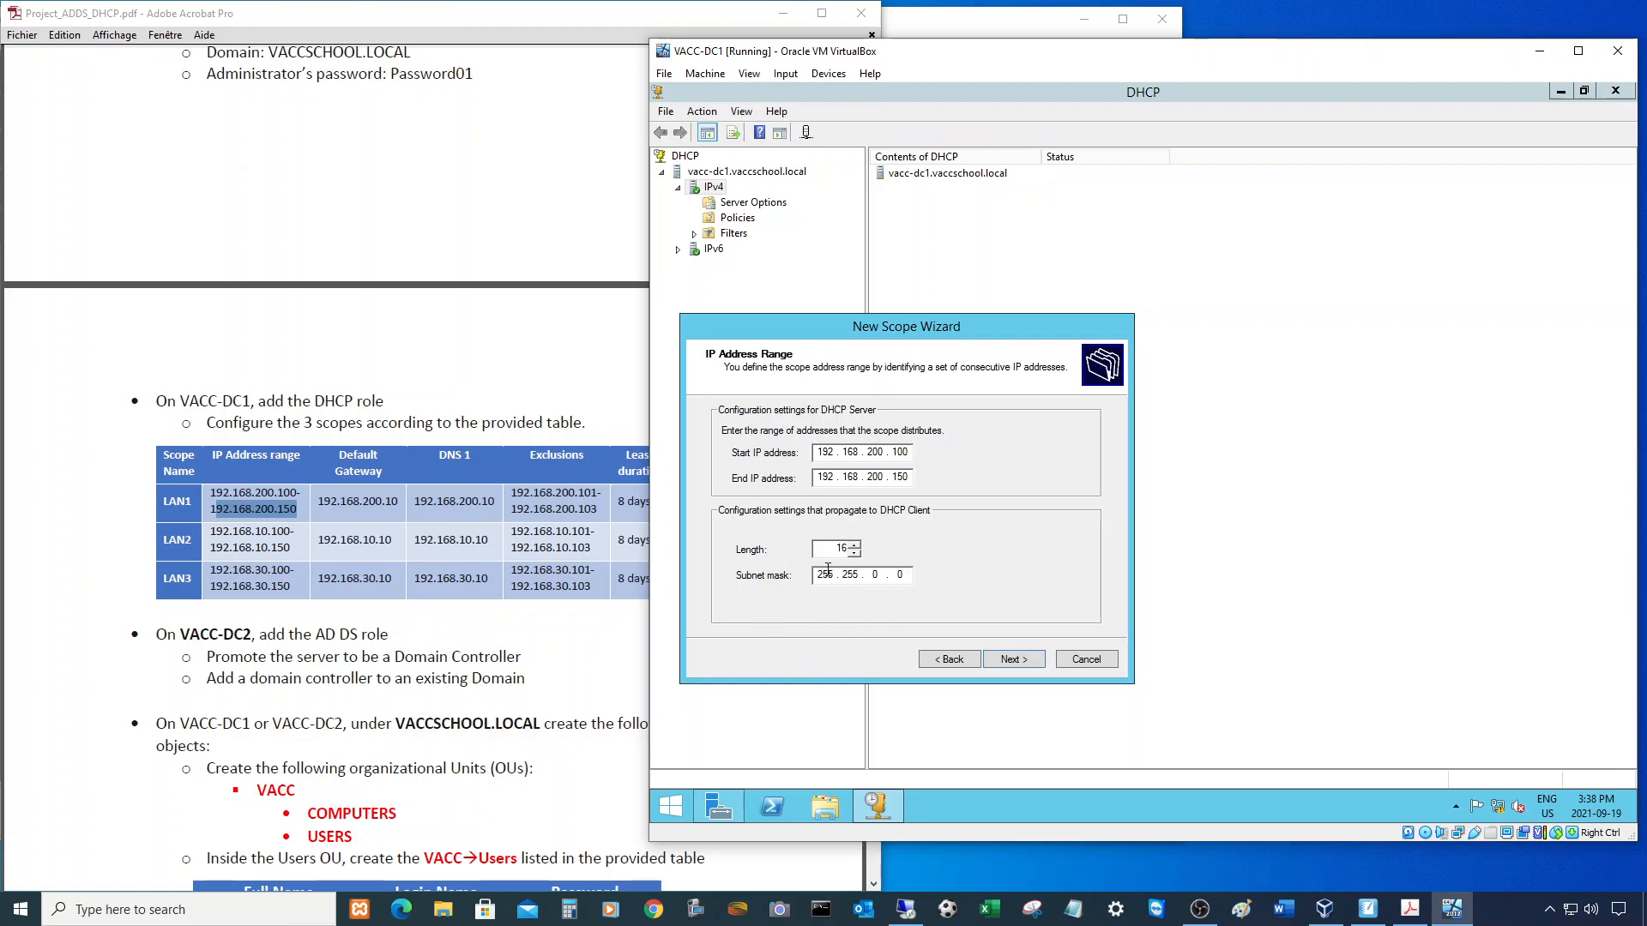
key("BackSpace")
key("BackSpace")
type("8")
left_click_drag(838, 548, 848, 546)
type("24")
left_click(1014, 660)
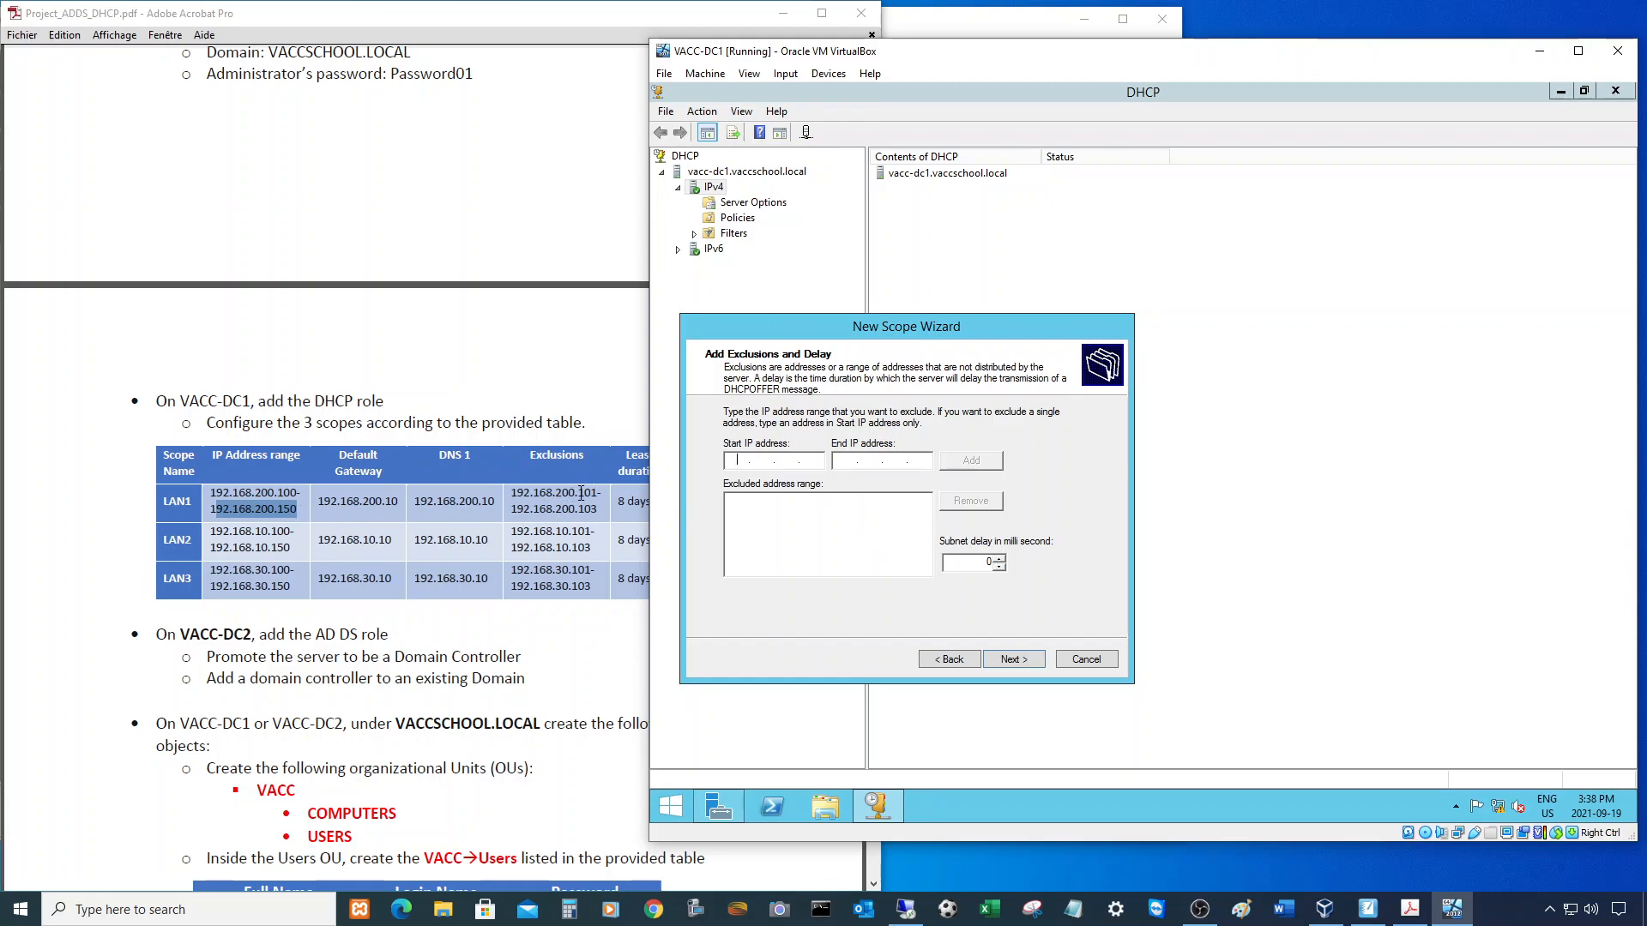
- Add the exclusion range 192.168.200.101–192.168.200.103 to the LAN1 scope
left_click(587, 493)
left_click_drag(587, 493, 602, 511)
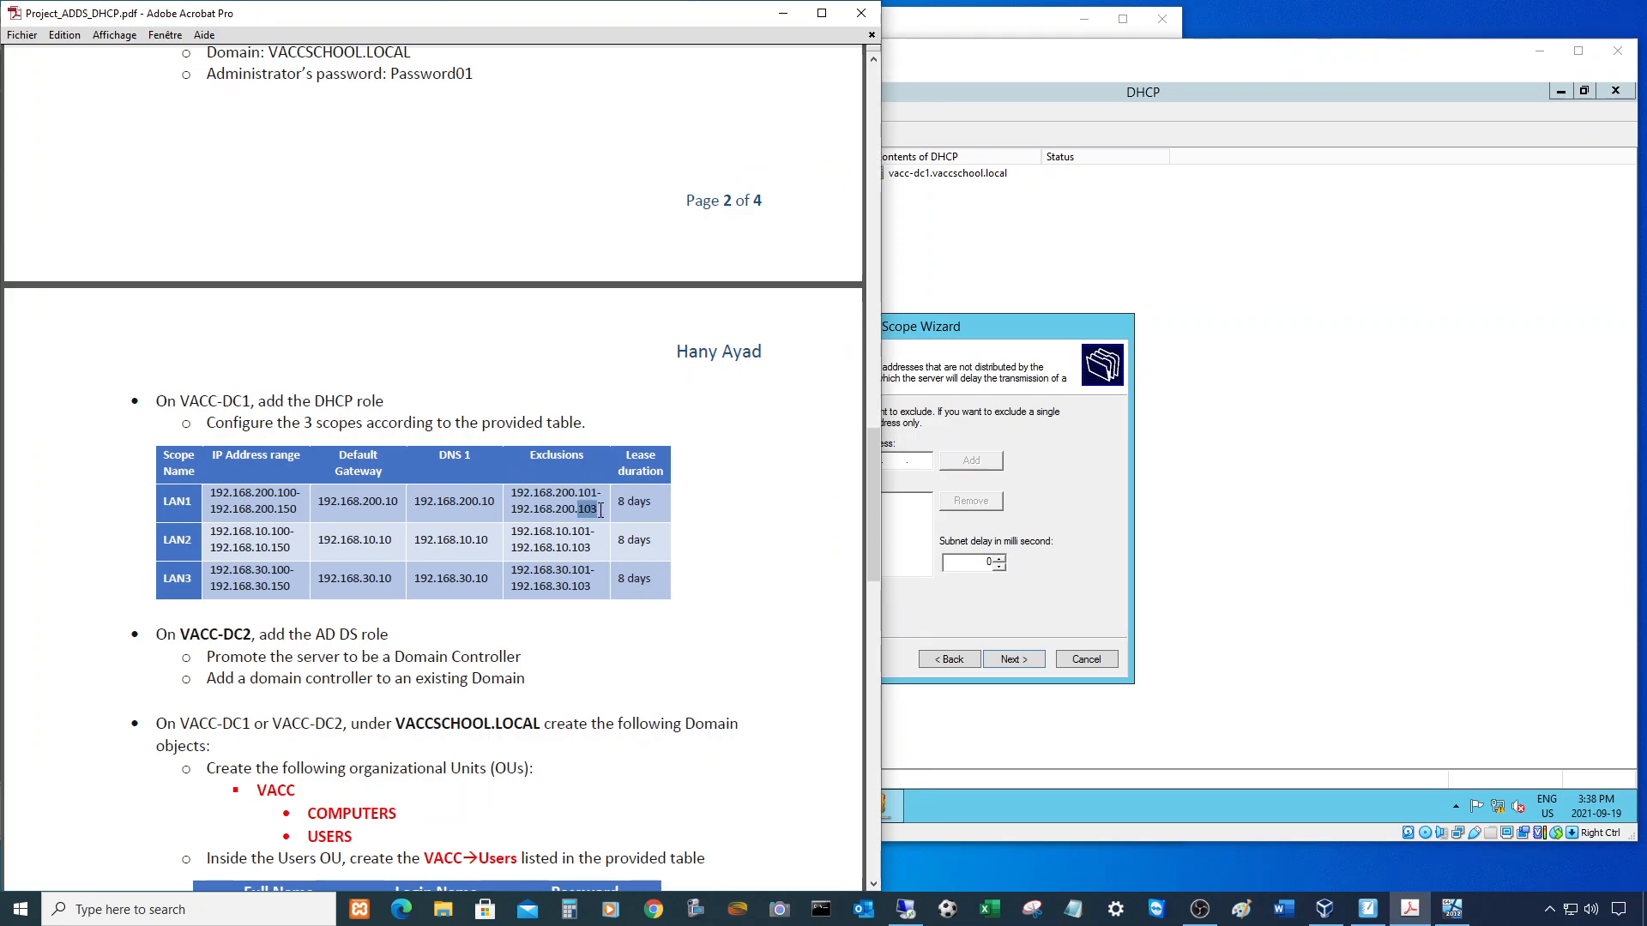
left_click(911, 331)
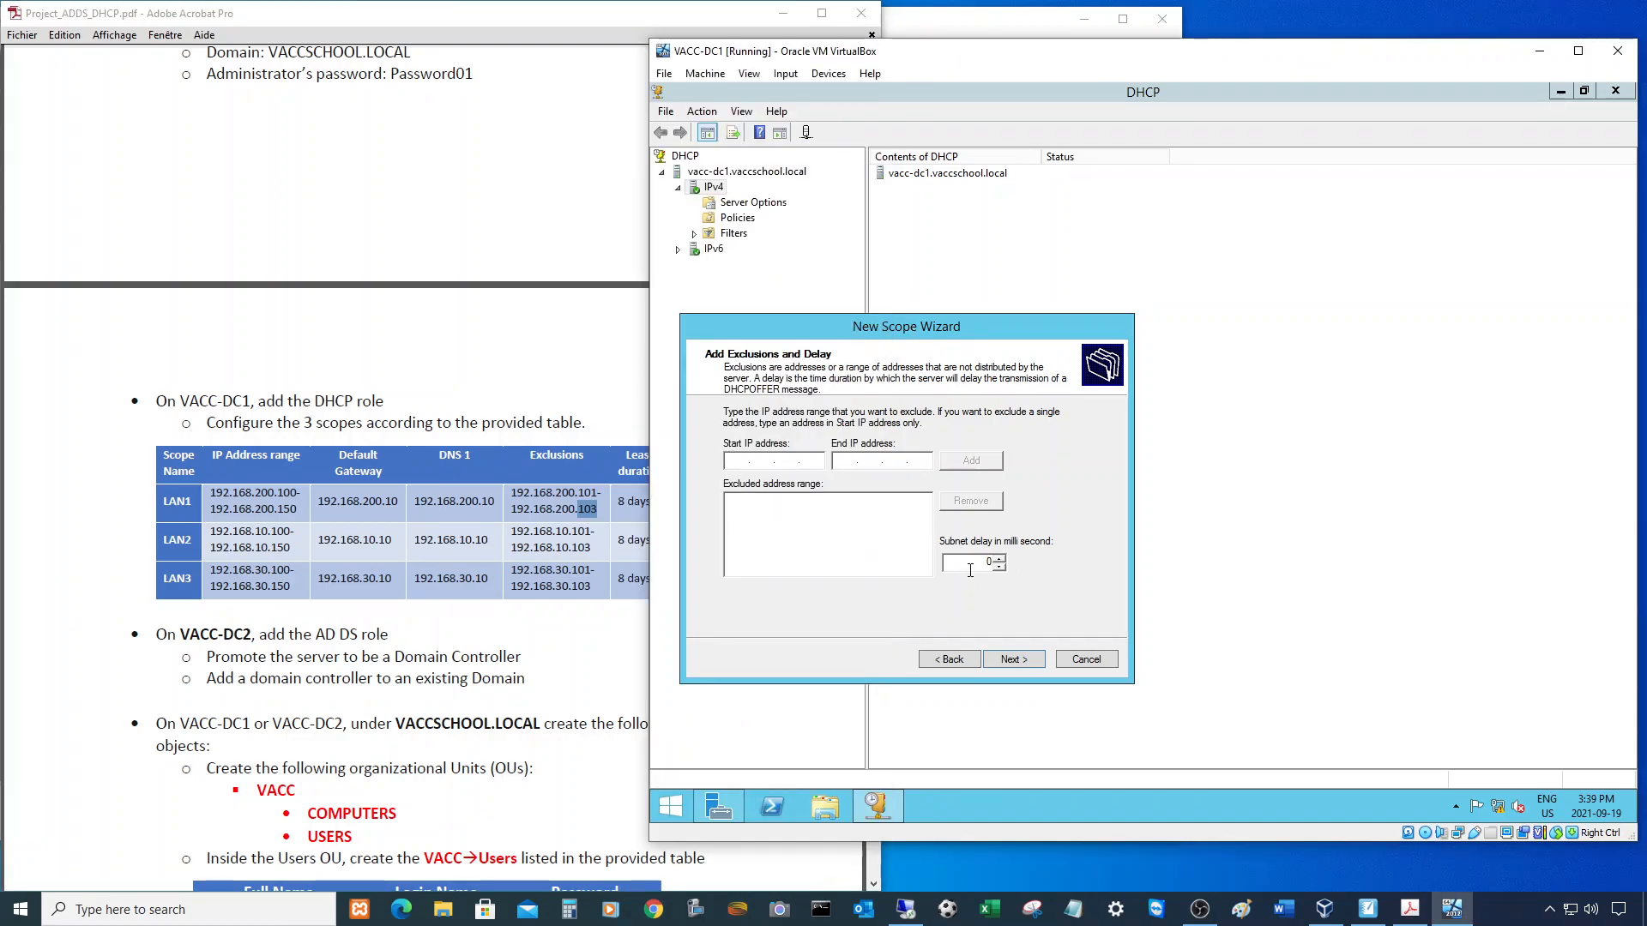
type("192 . 168 . 200 . 101")
key("Tab")
type("192 . 168 . 200 . 103")
left_click(978, 459)
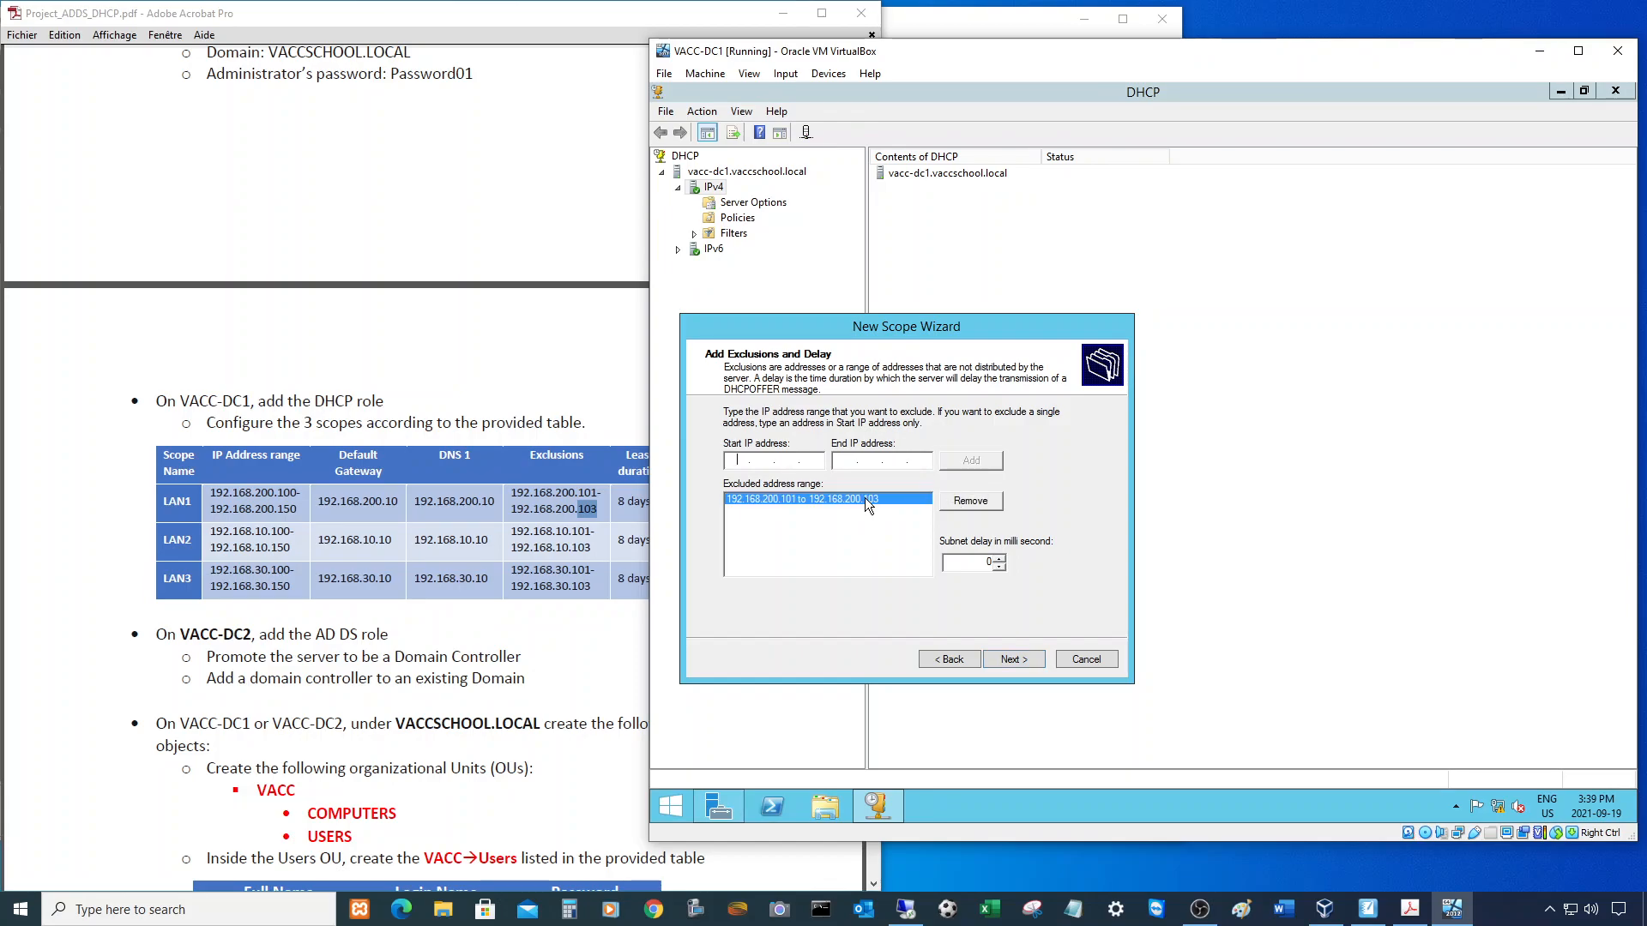
left_click(1011, 661)
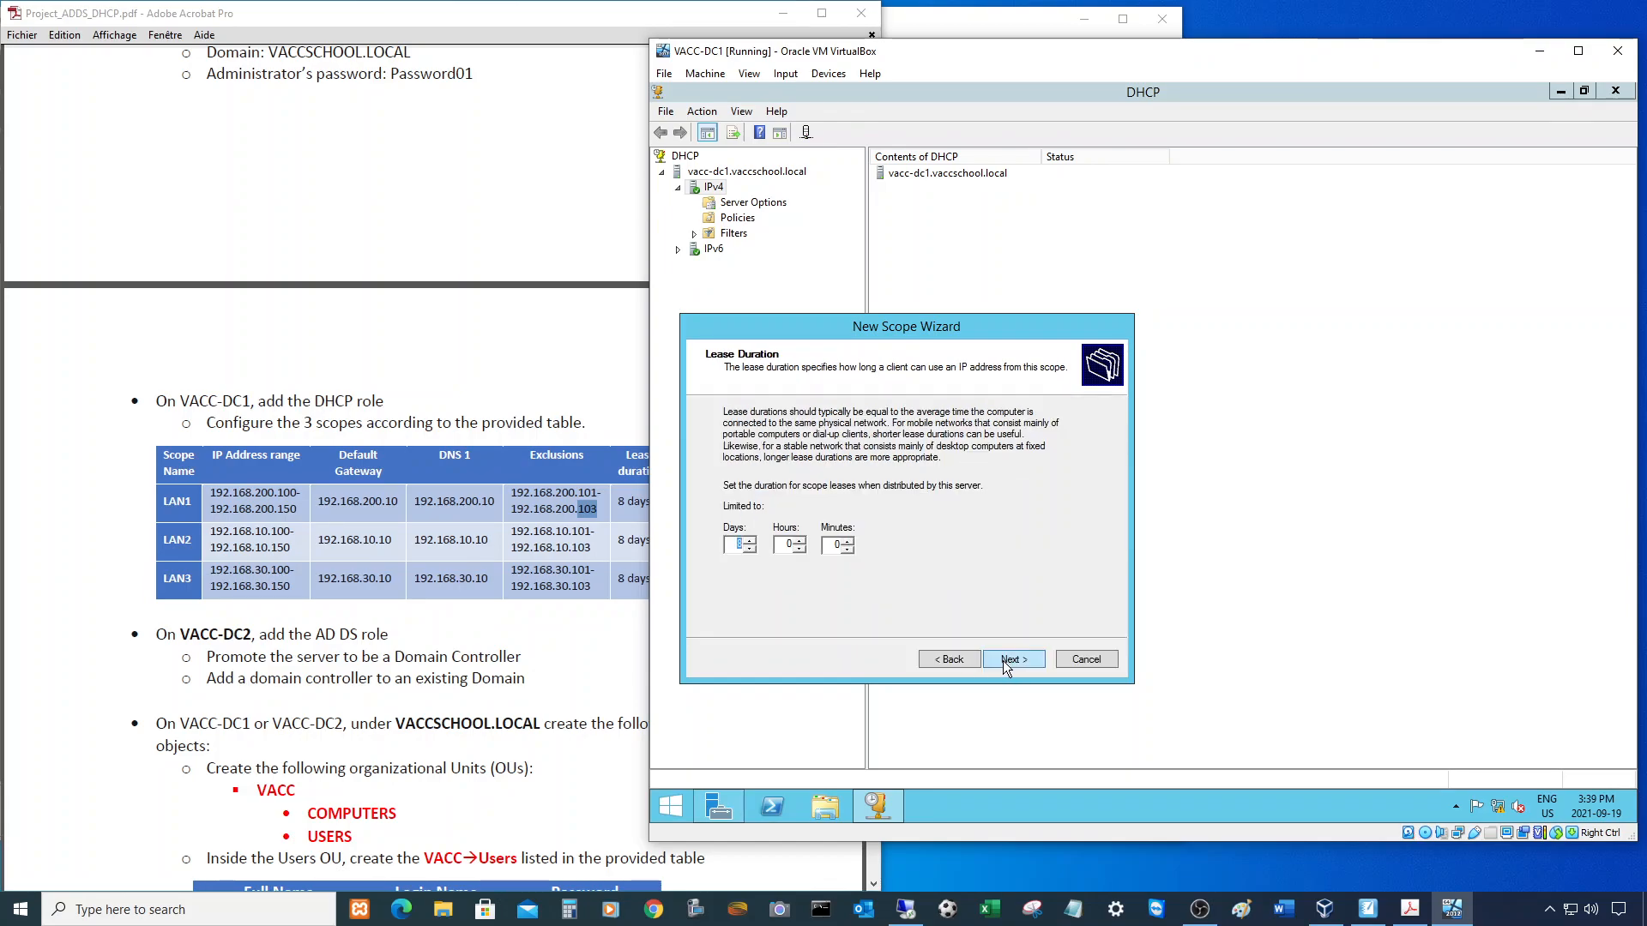
- Keep the 8-day lease and choose to configure DHCP options now
left_click(737, 546)
left_click(1007, 657)
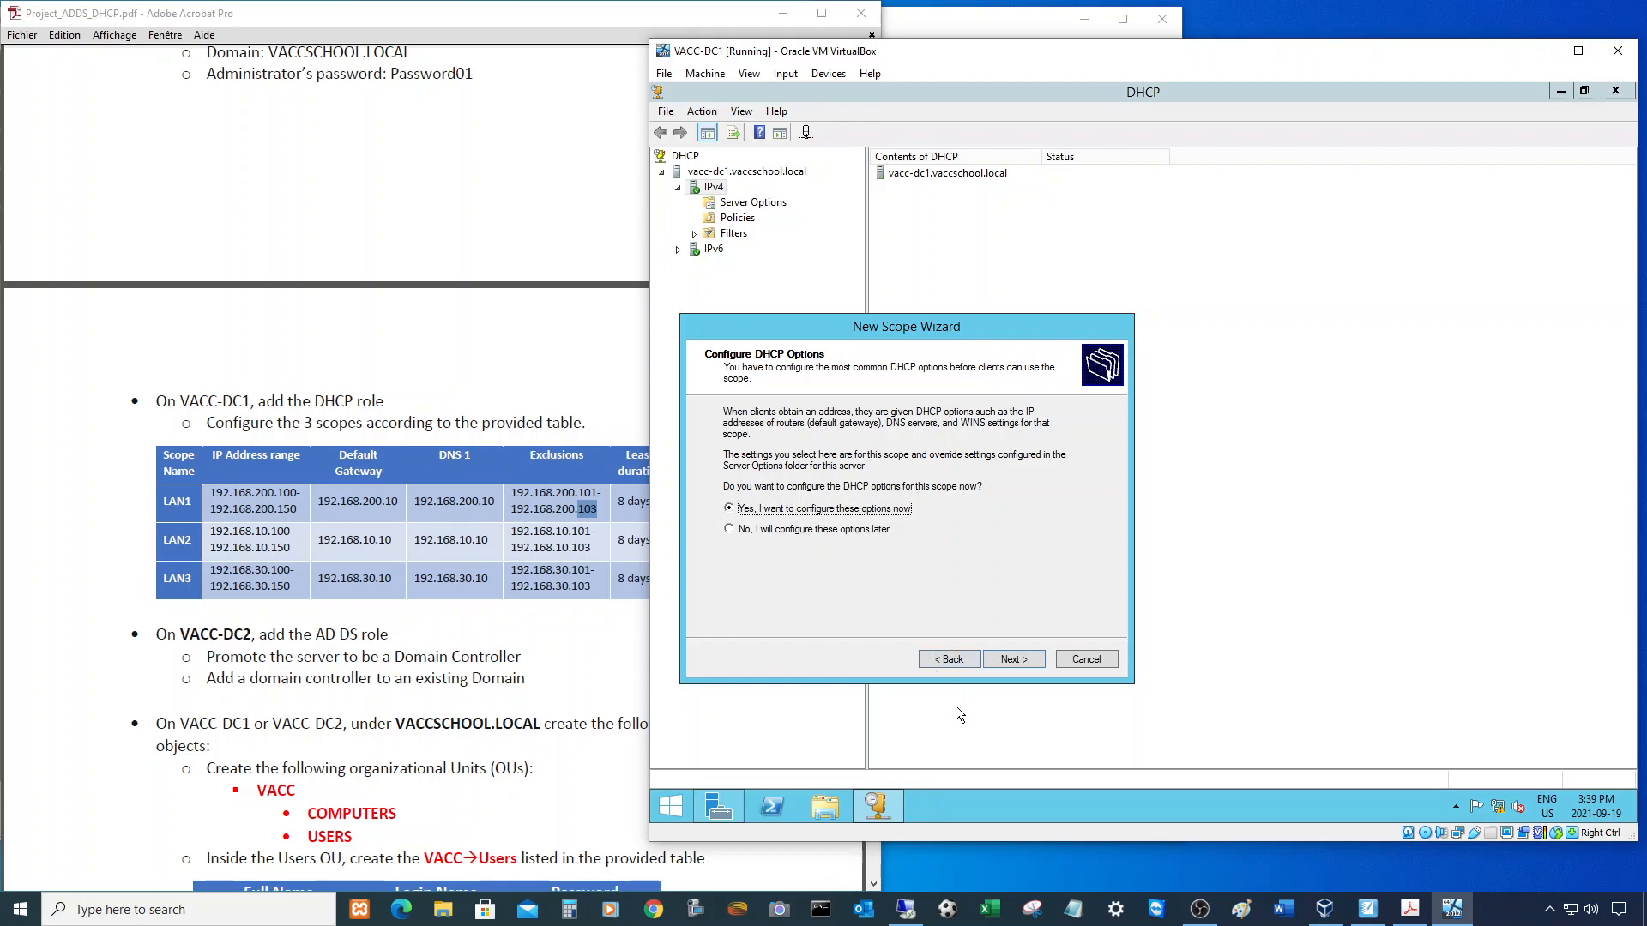
left_click(1013, 660)
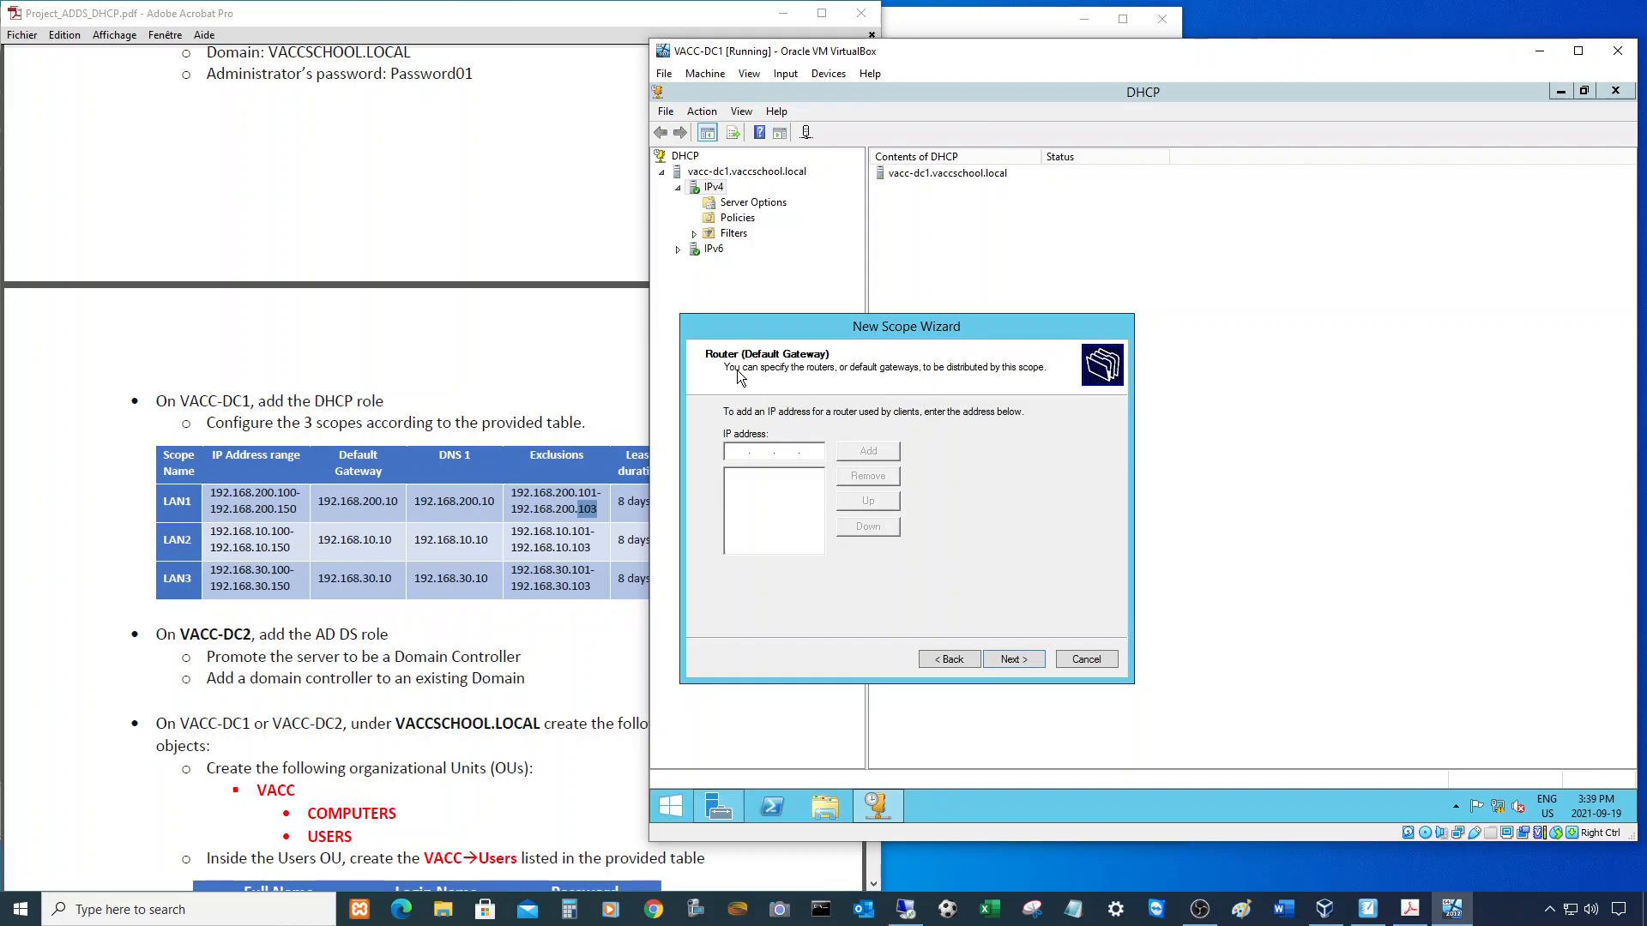
- Add 192.168.200.10 as the LAN1 scope's default gateway
left_click_drag(317, 501, 399, 501)
left_click(932, 537)
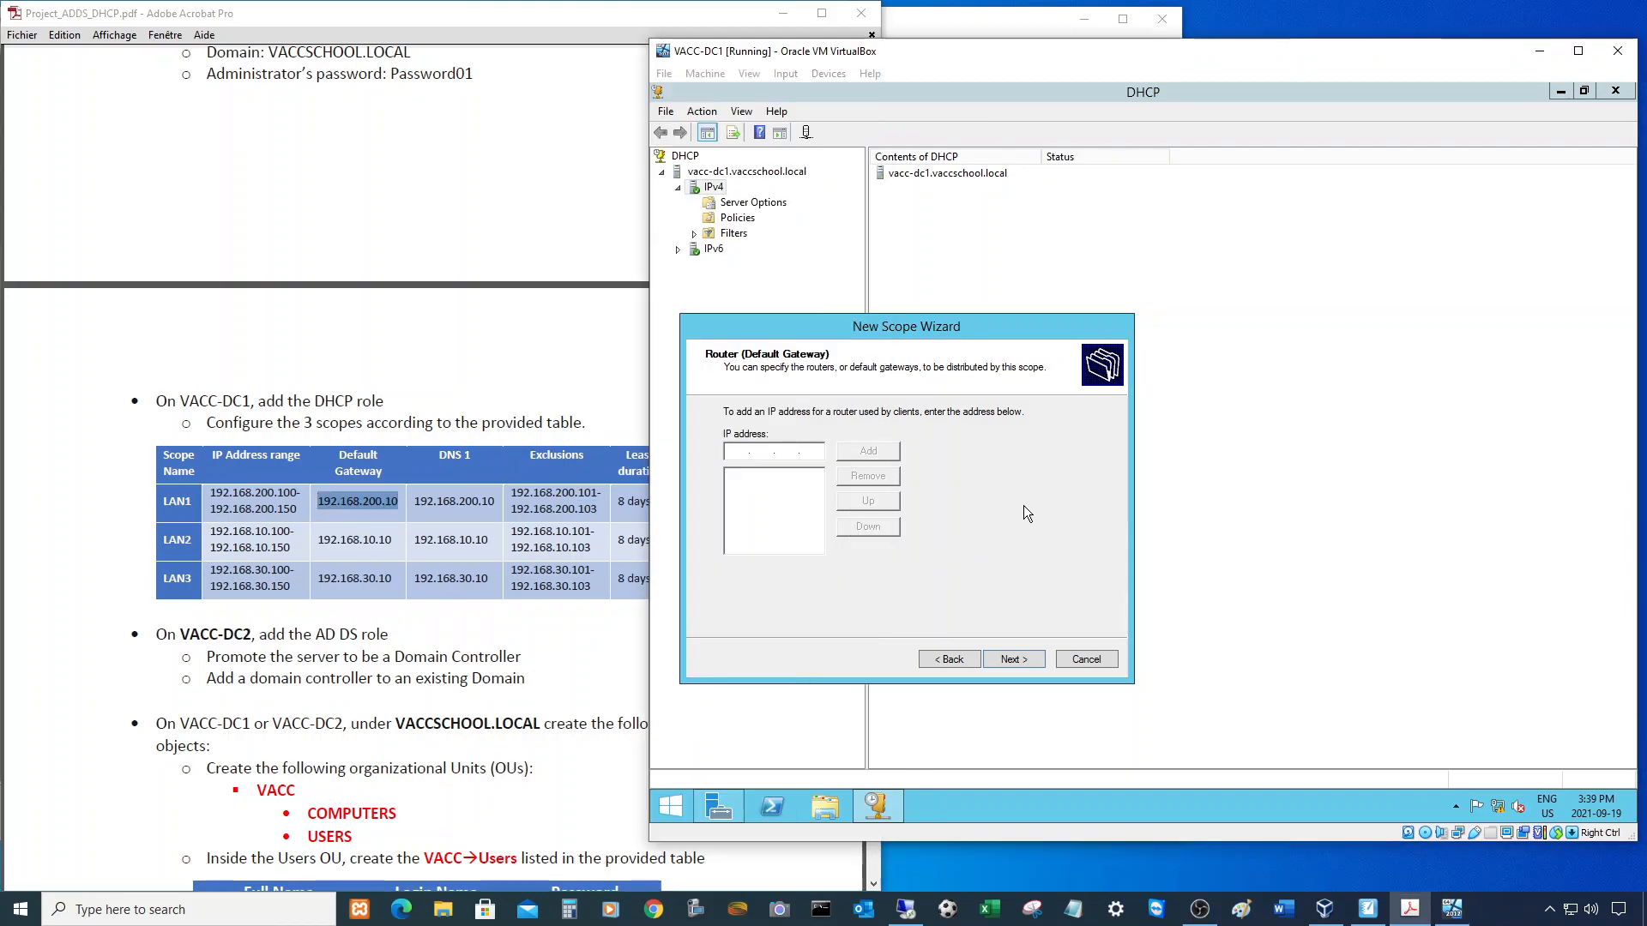
type("192 . 168 . ")
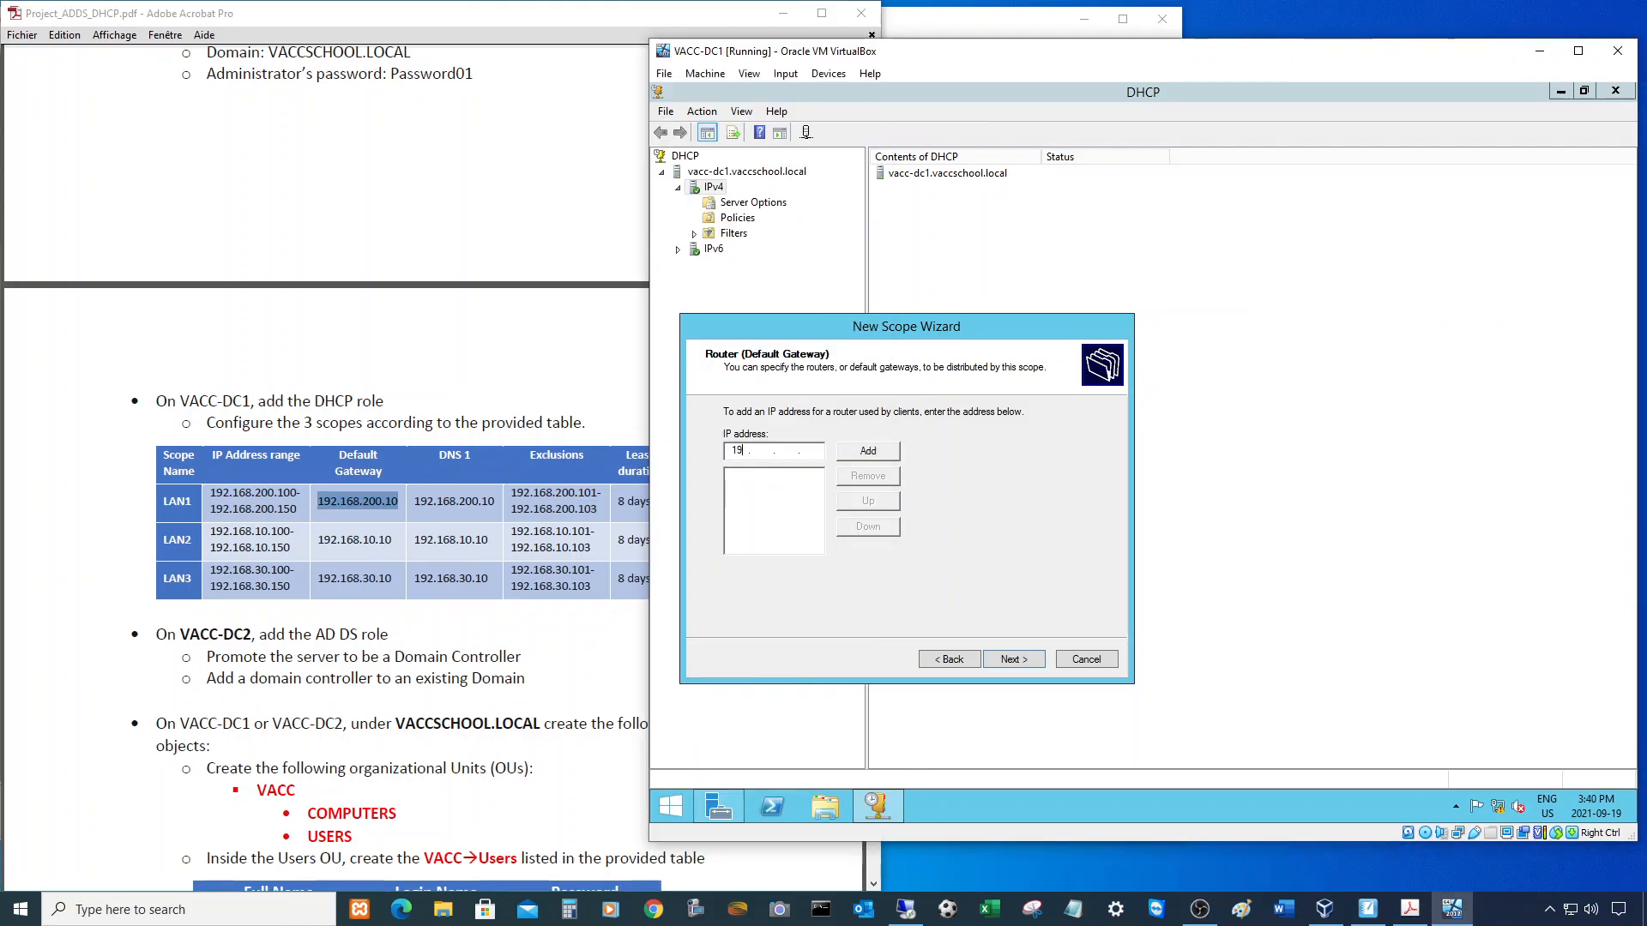
type("200 . 10")
left_click(857, 451)
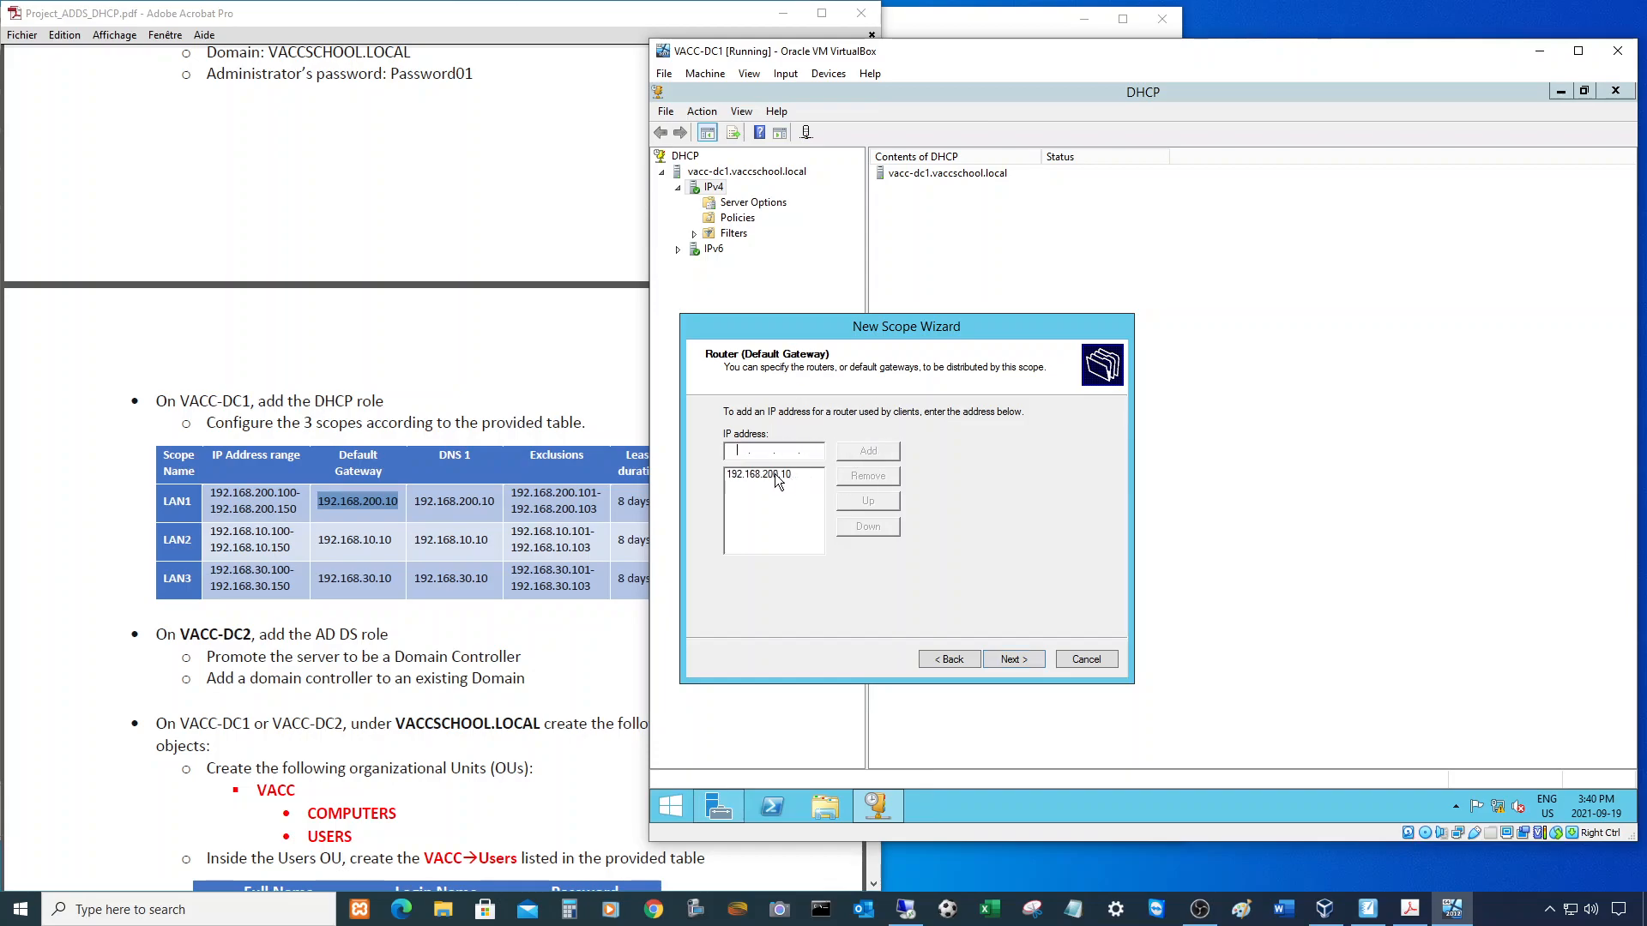
left_click(1012, 657)
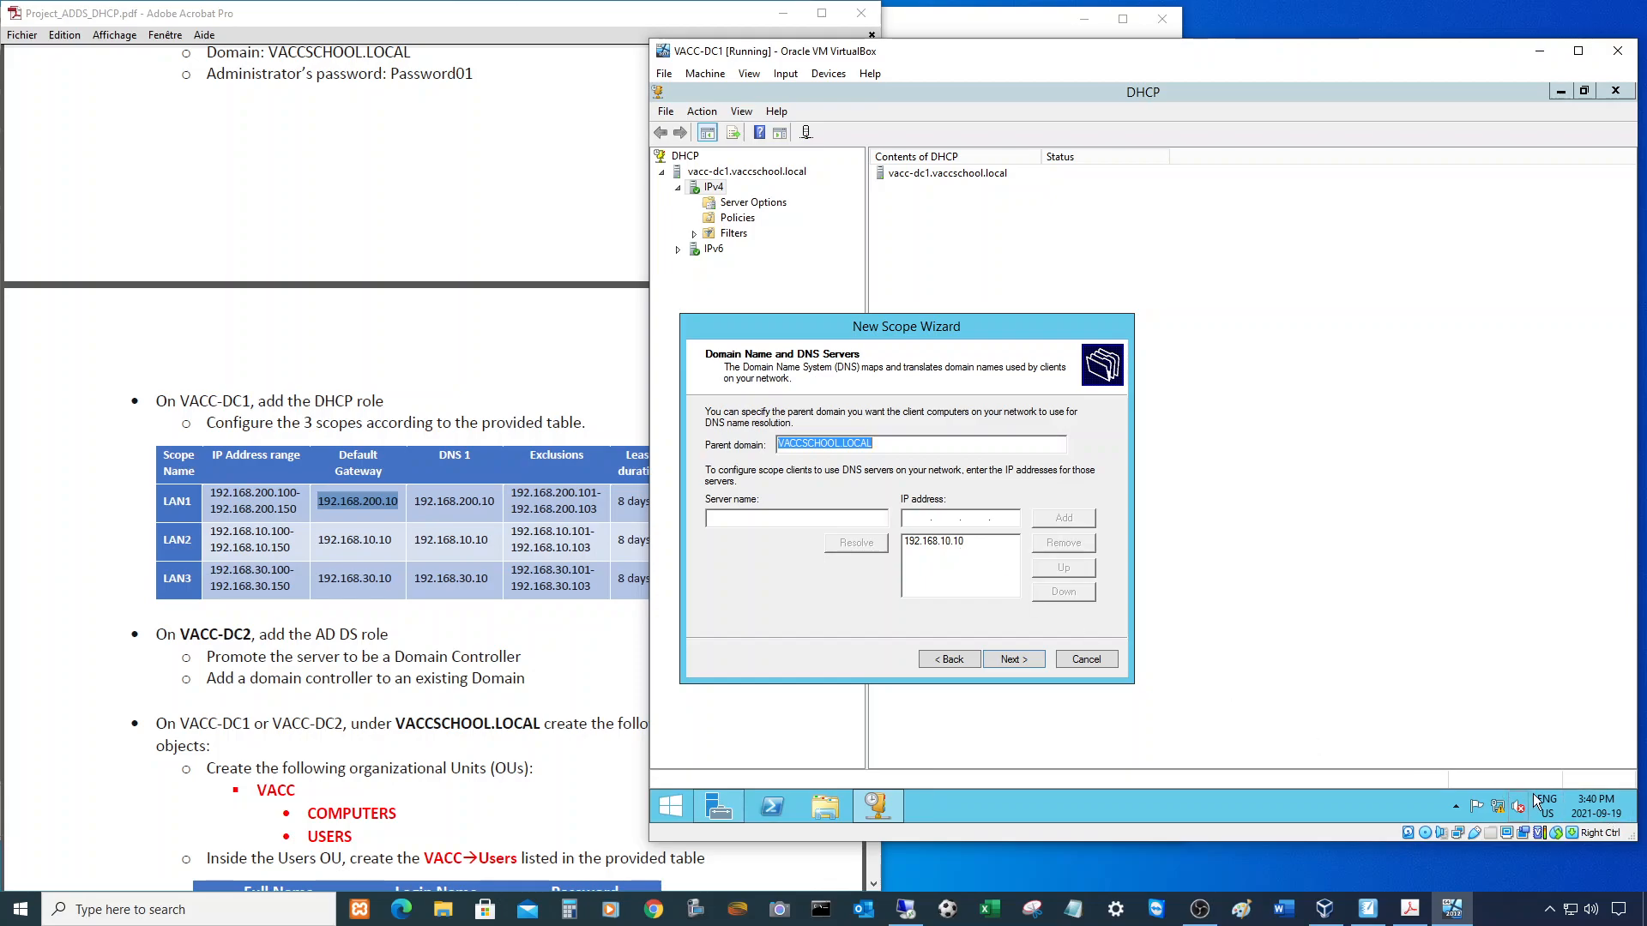
- Add DNS server 192.168.200.10 and remove the old 192.168.10.10 entry
right_click(1497, 804)
key("Escape")
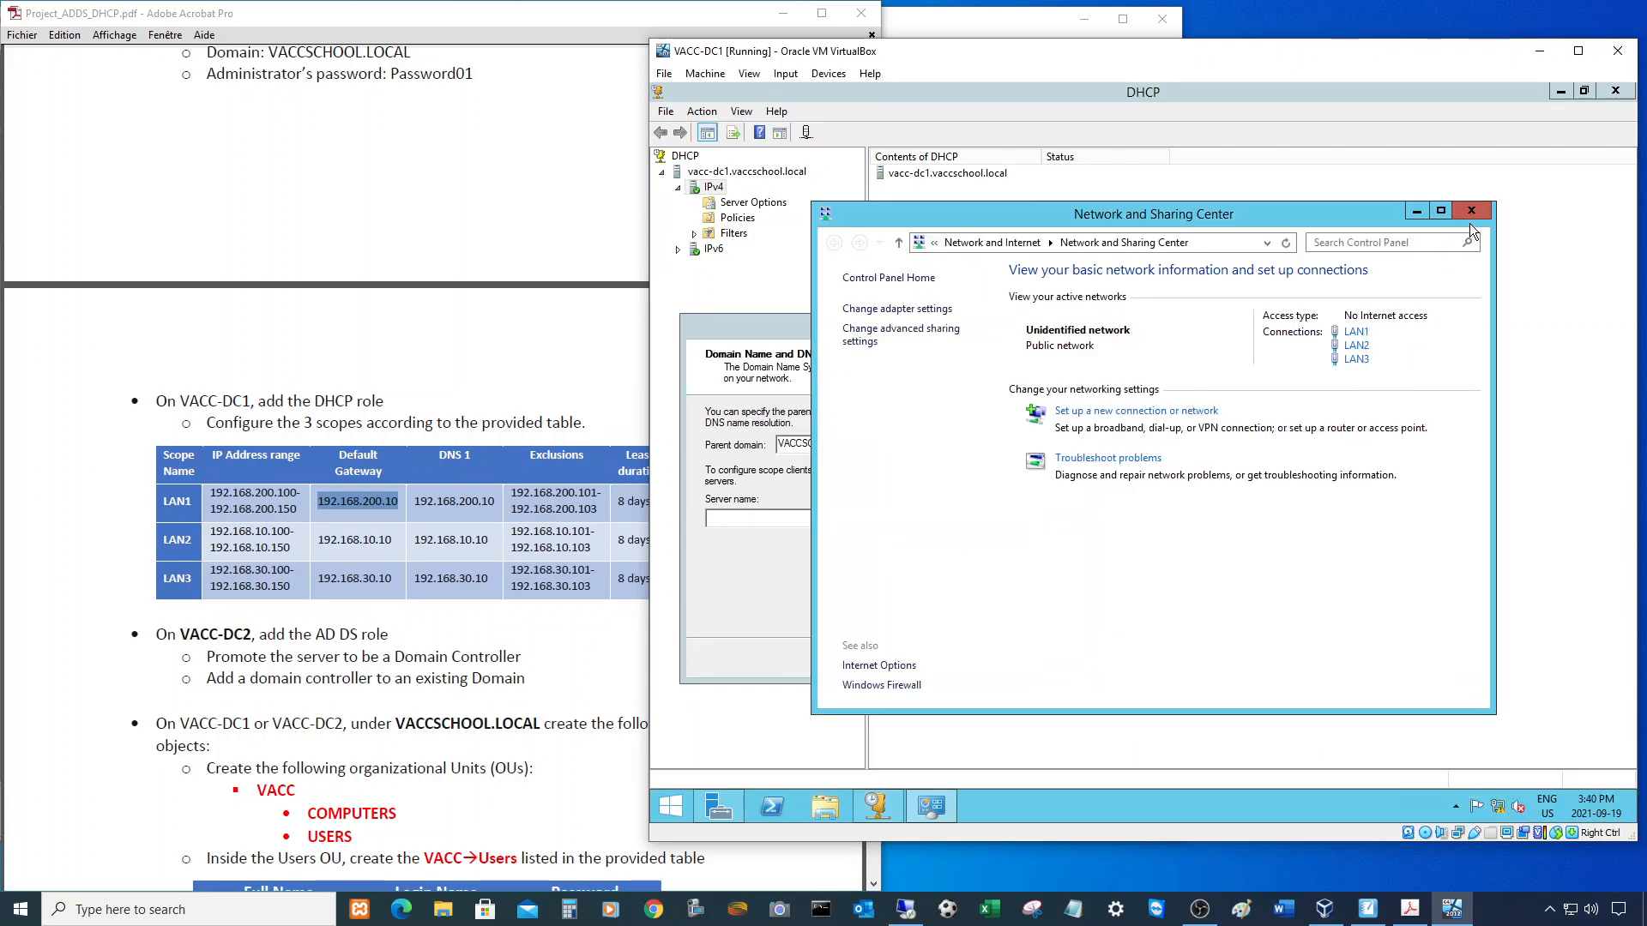
left_click(1471, 211)
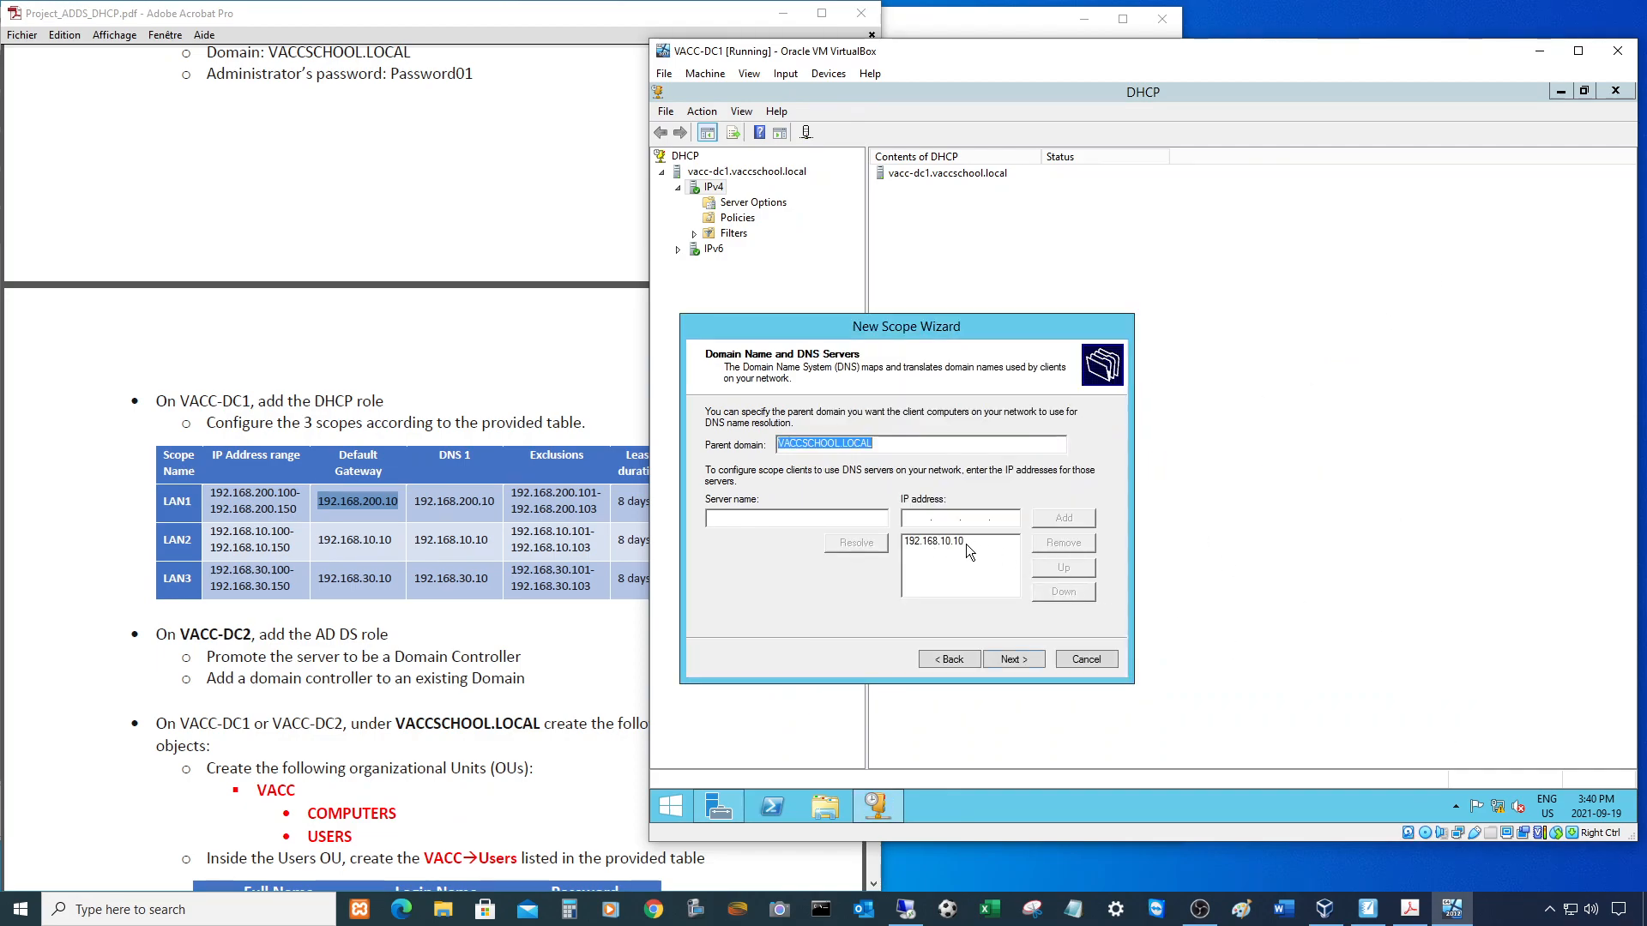
left_click(914, 518)
type("19")
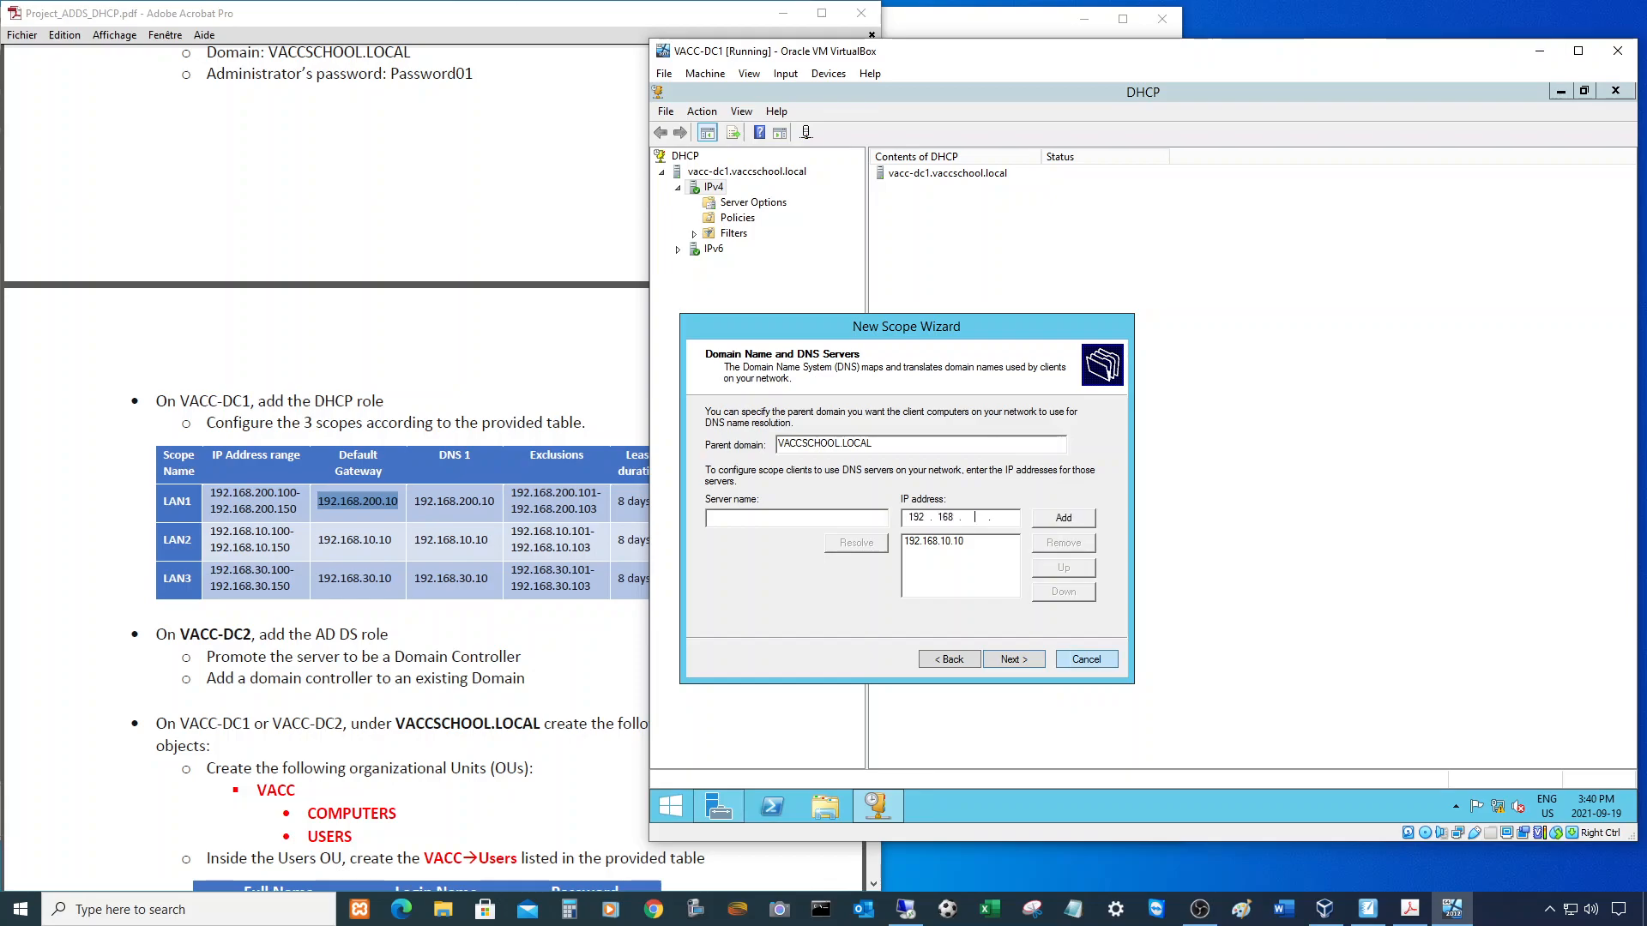
type("200")
left_click(1062, 518)
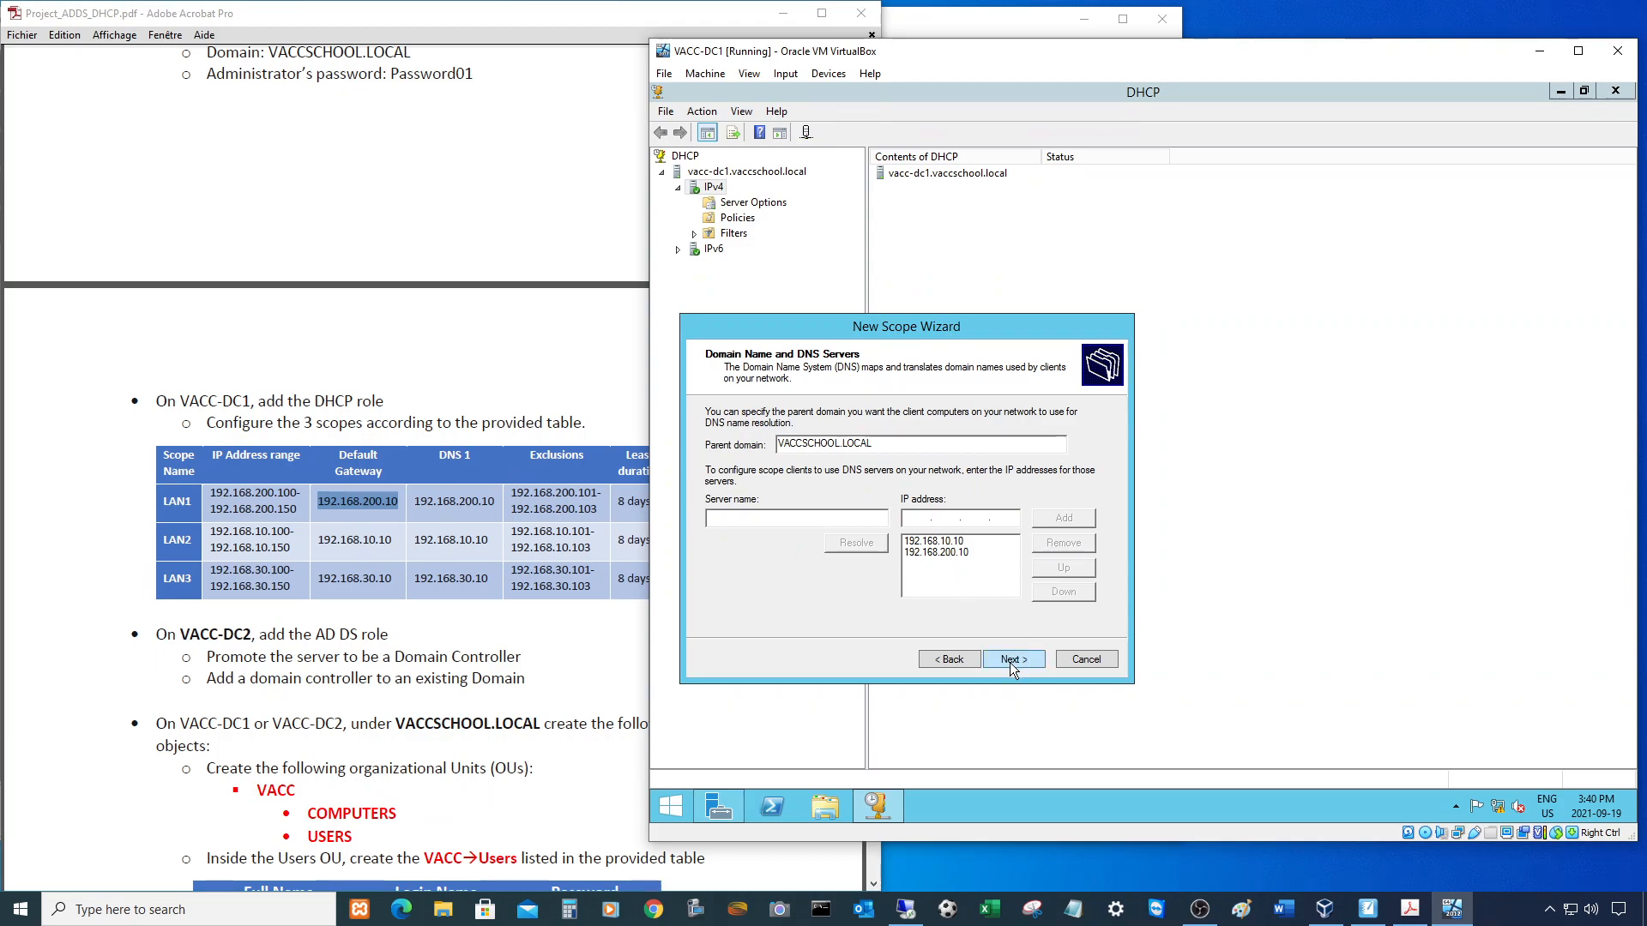
left_click(935, 541)
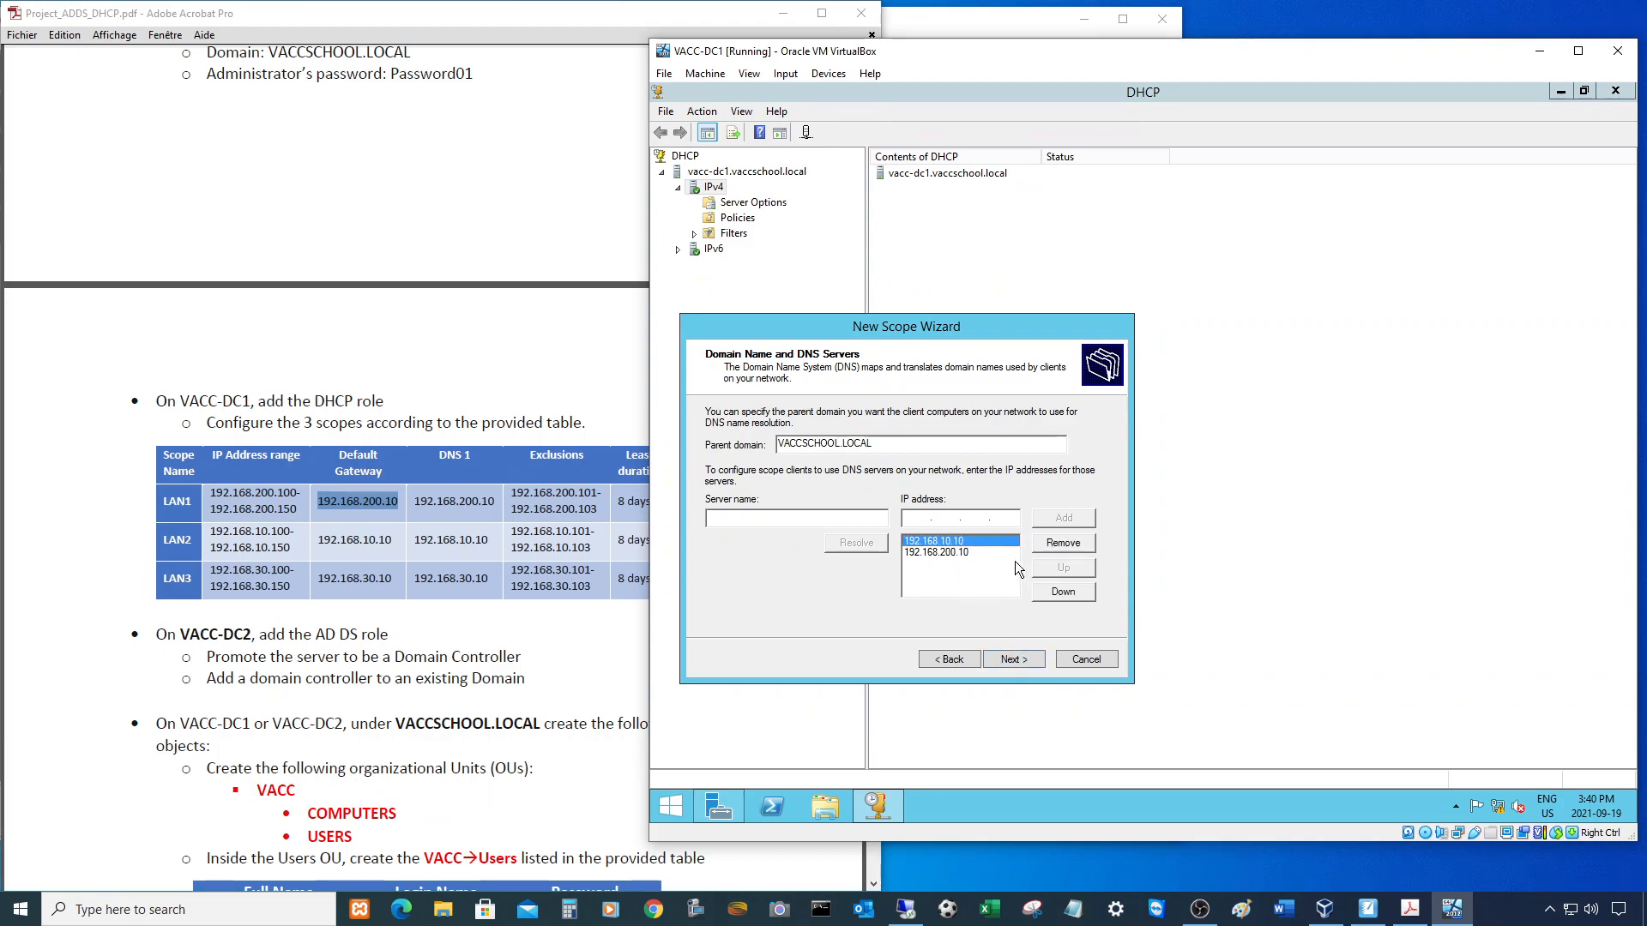
left_click(1062, 543)
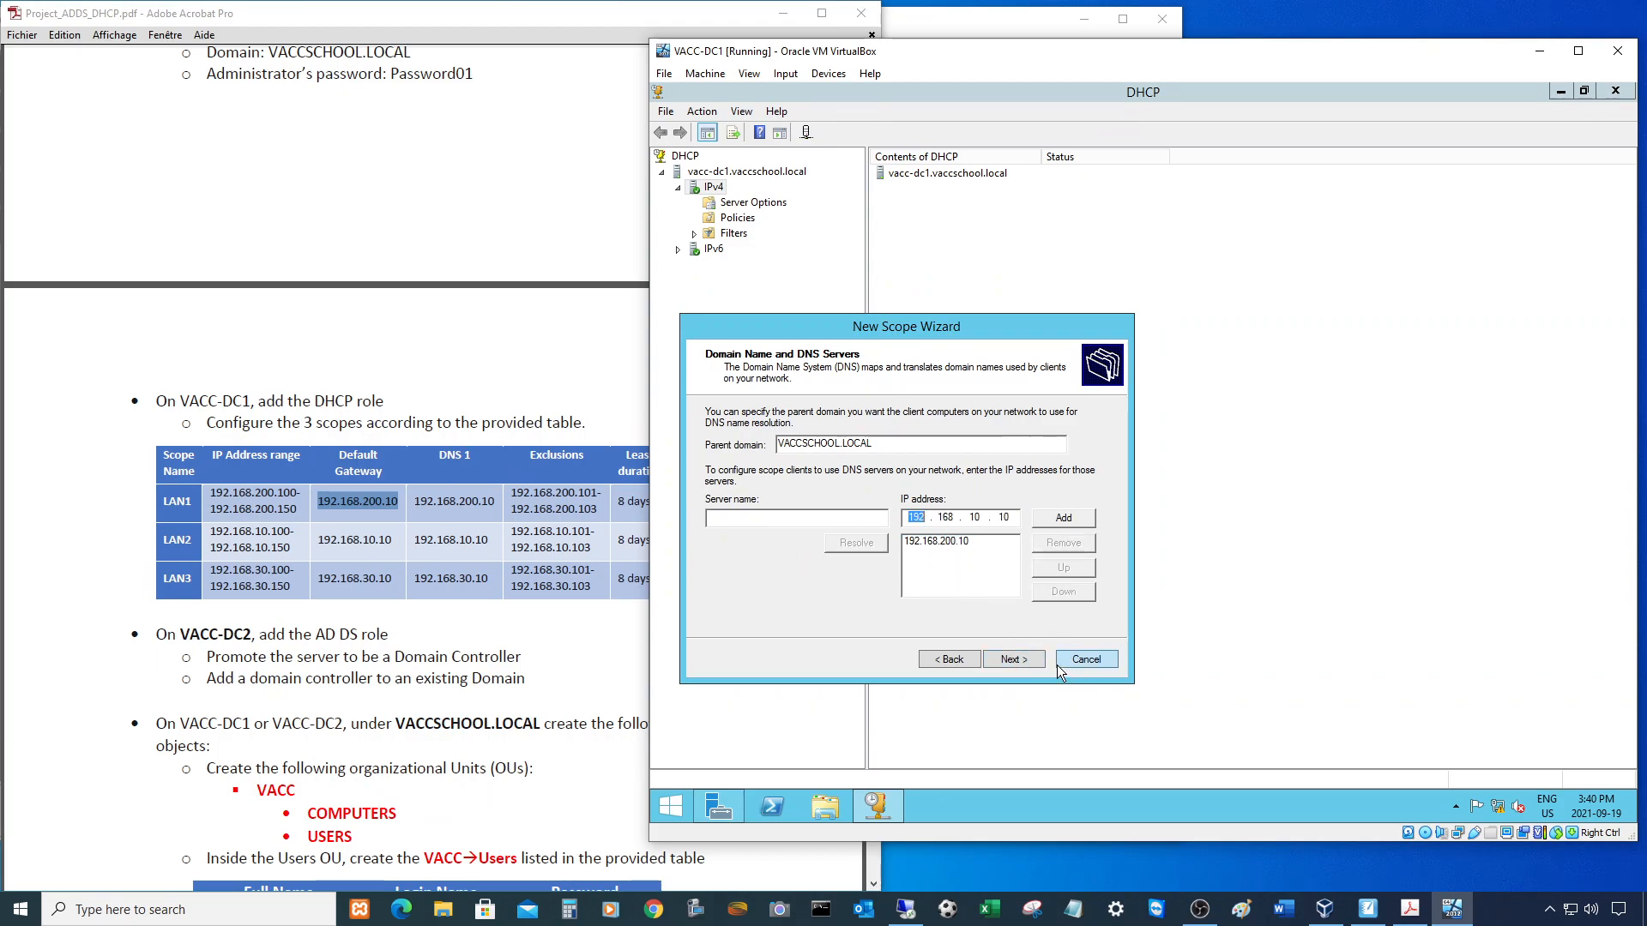
left_click(1012, 659)
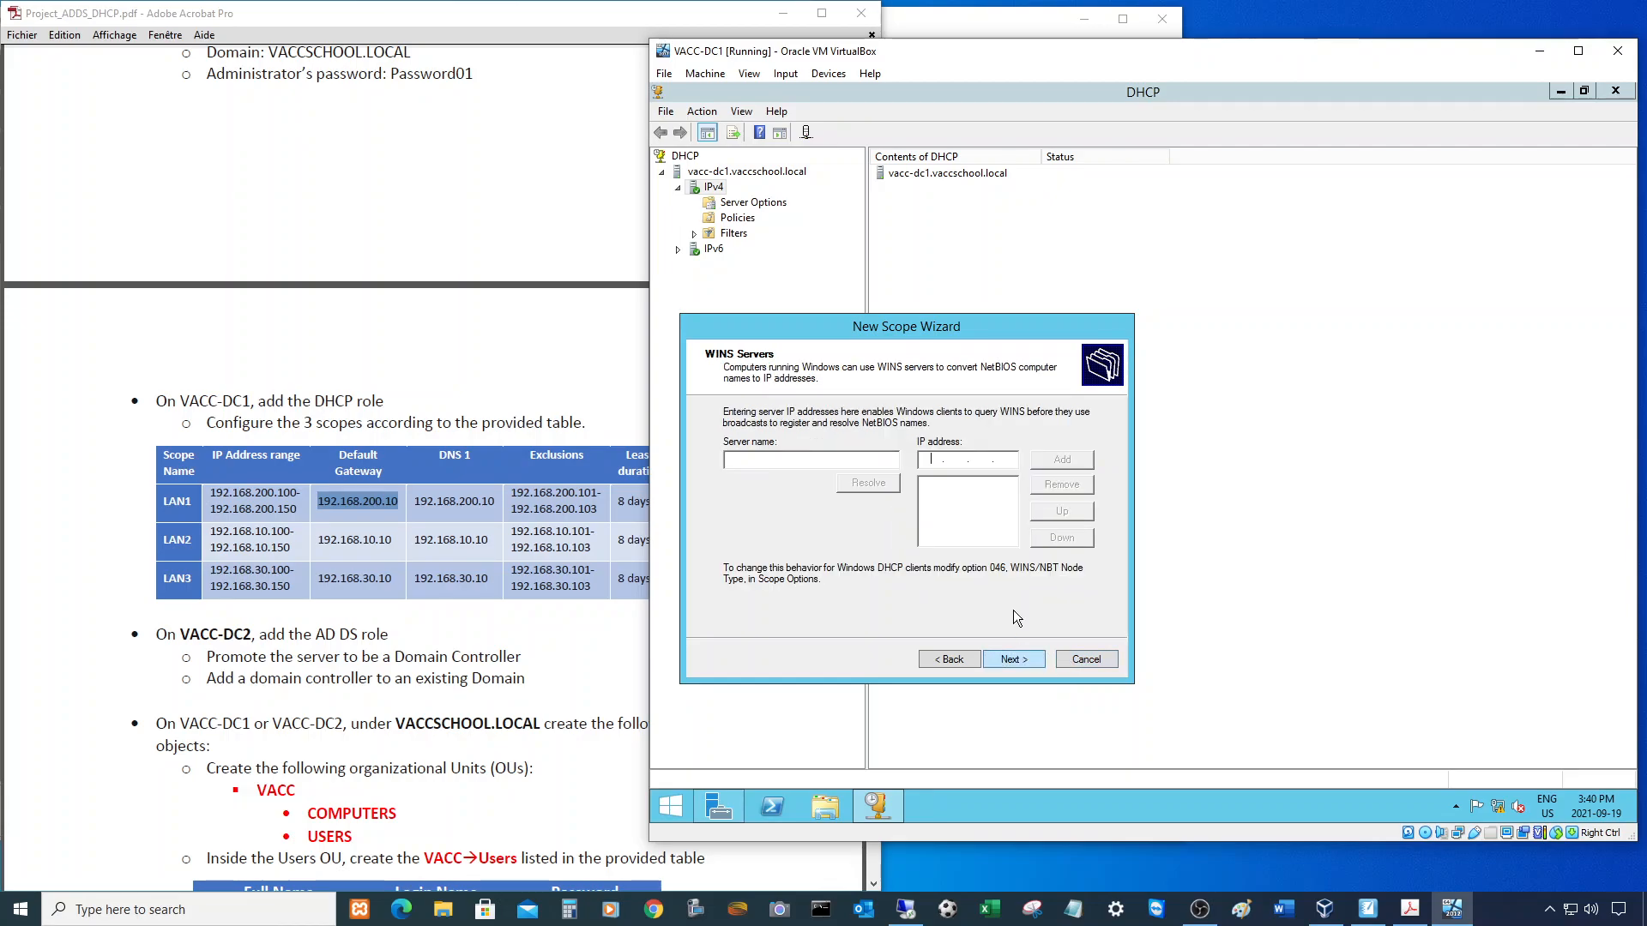
- Skip WINS, activate the scope immediately, and finish the wizard
left_click(1015, 660)
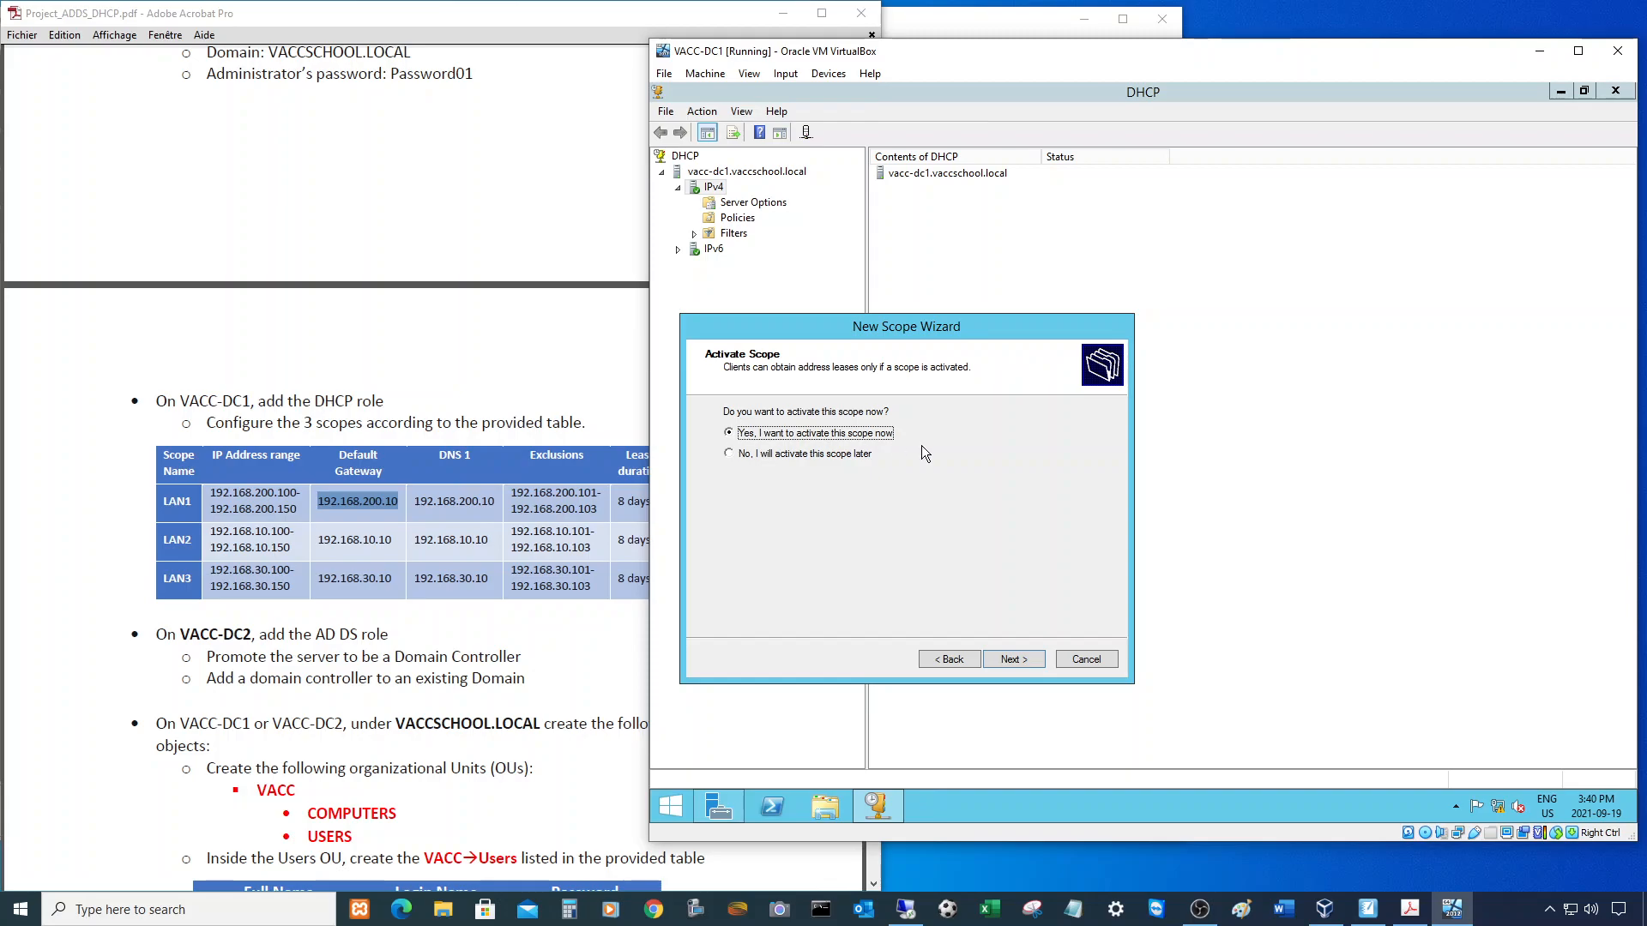
left_click(1015, 657)
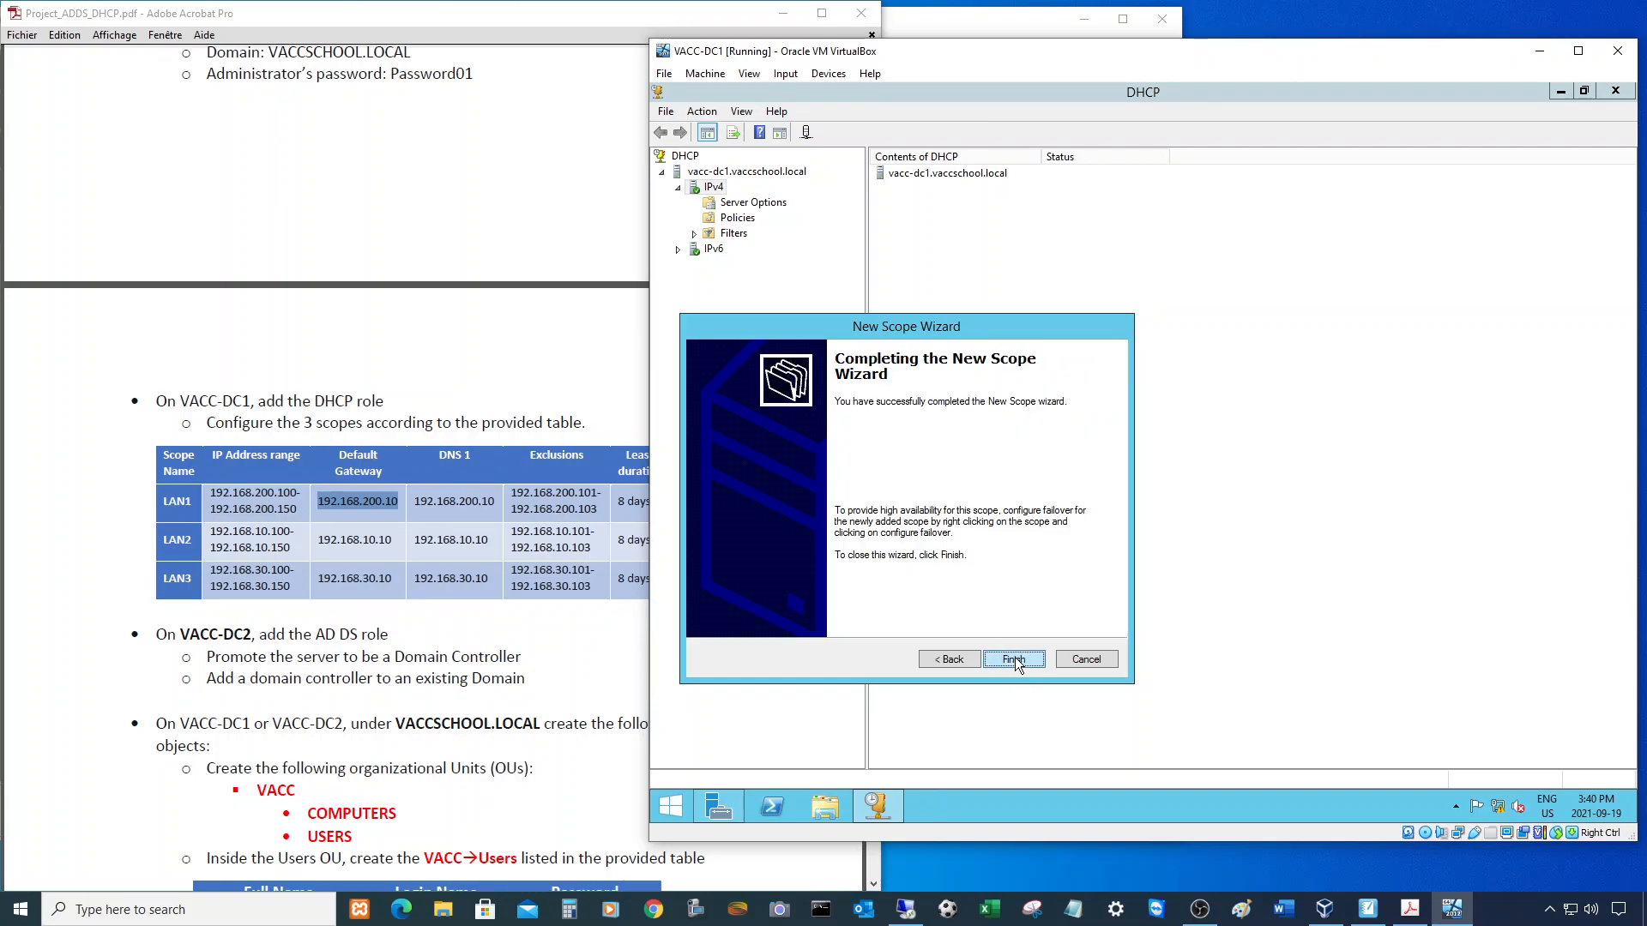
left_click(1015, 660)
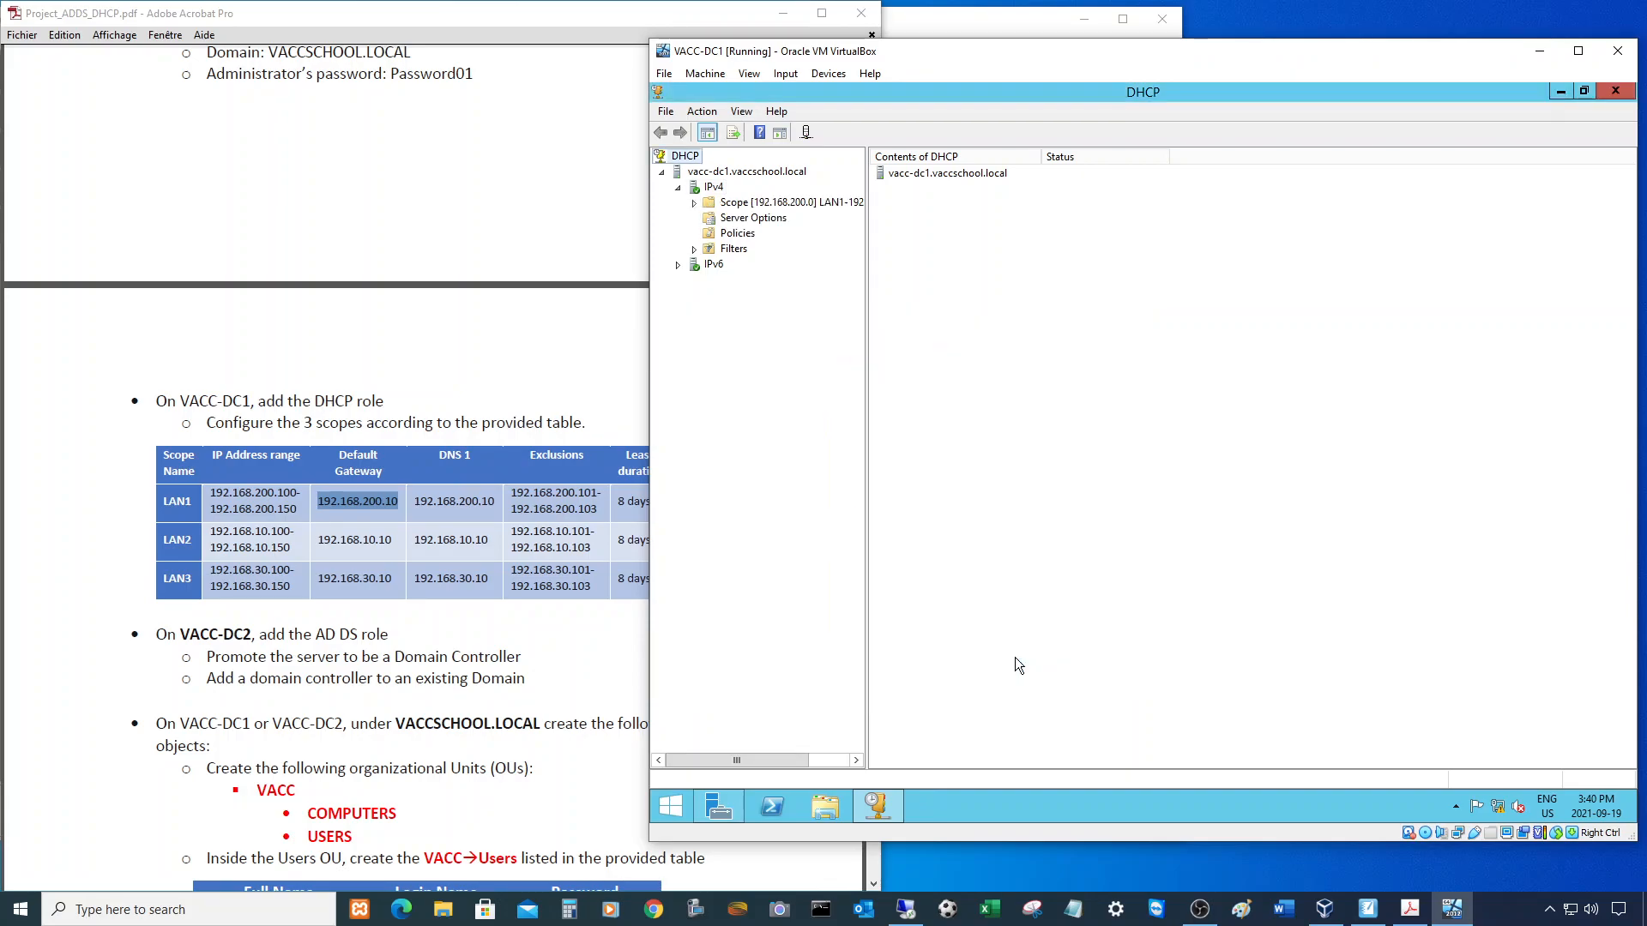
- Check LAN1's 192.168.200.100–150 pool, .101–.103 exclusion and empty lease list, then collapse it
left_click(695, 203)
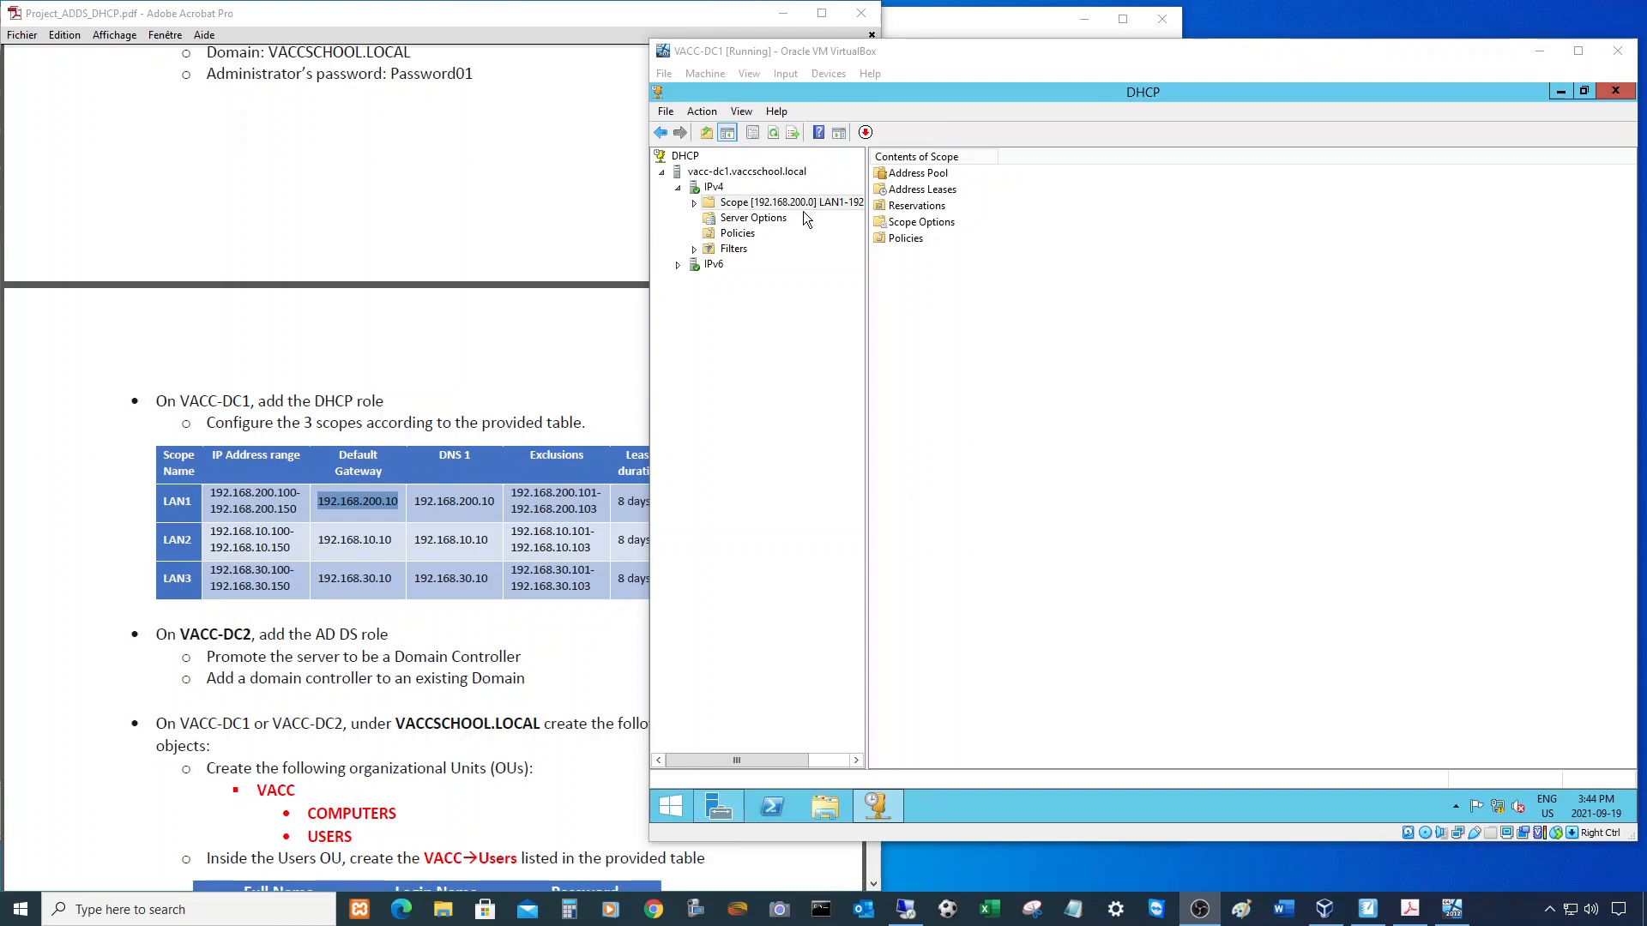
left_click(695, 203)
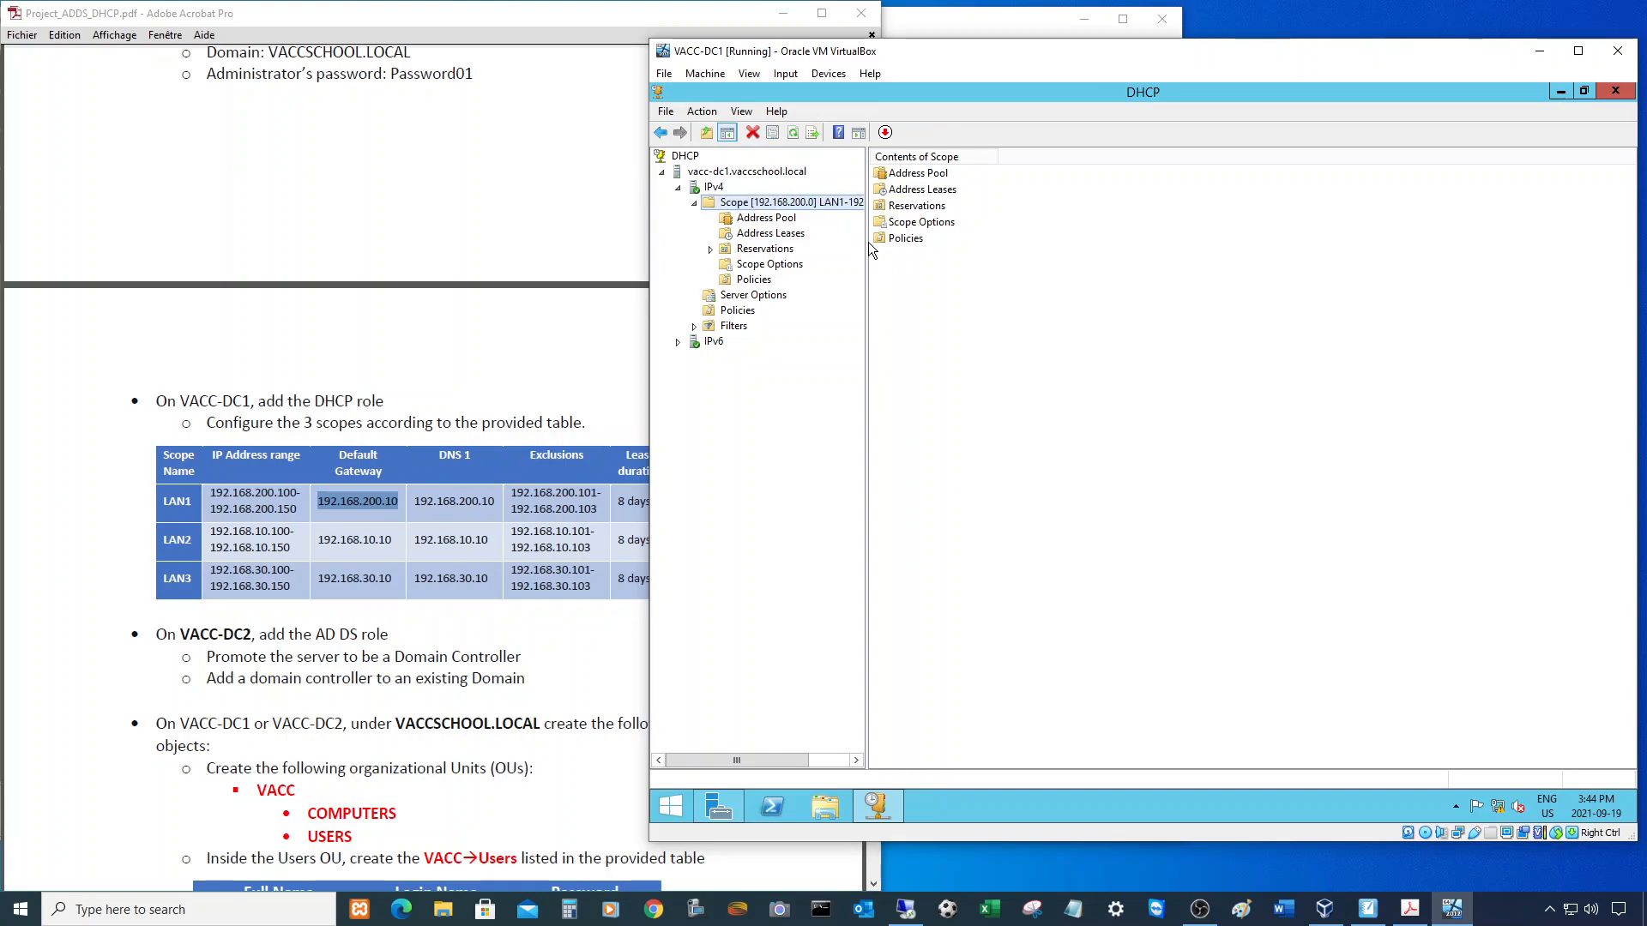
left_click_drag(868, 242, 993, 242)
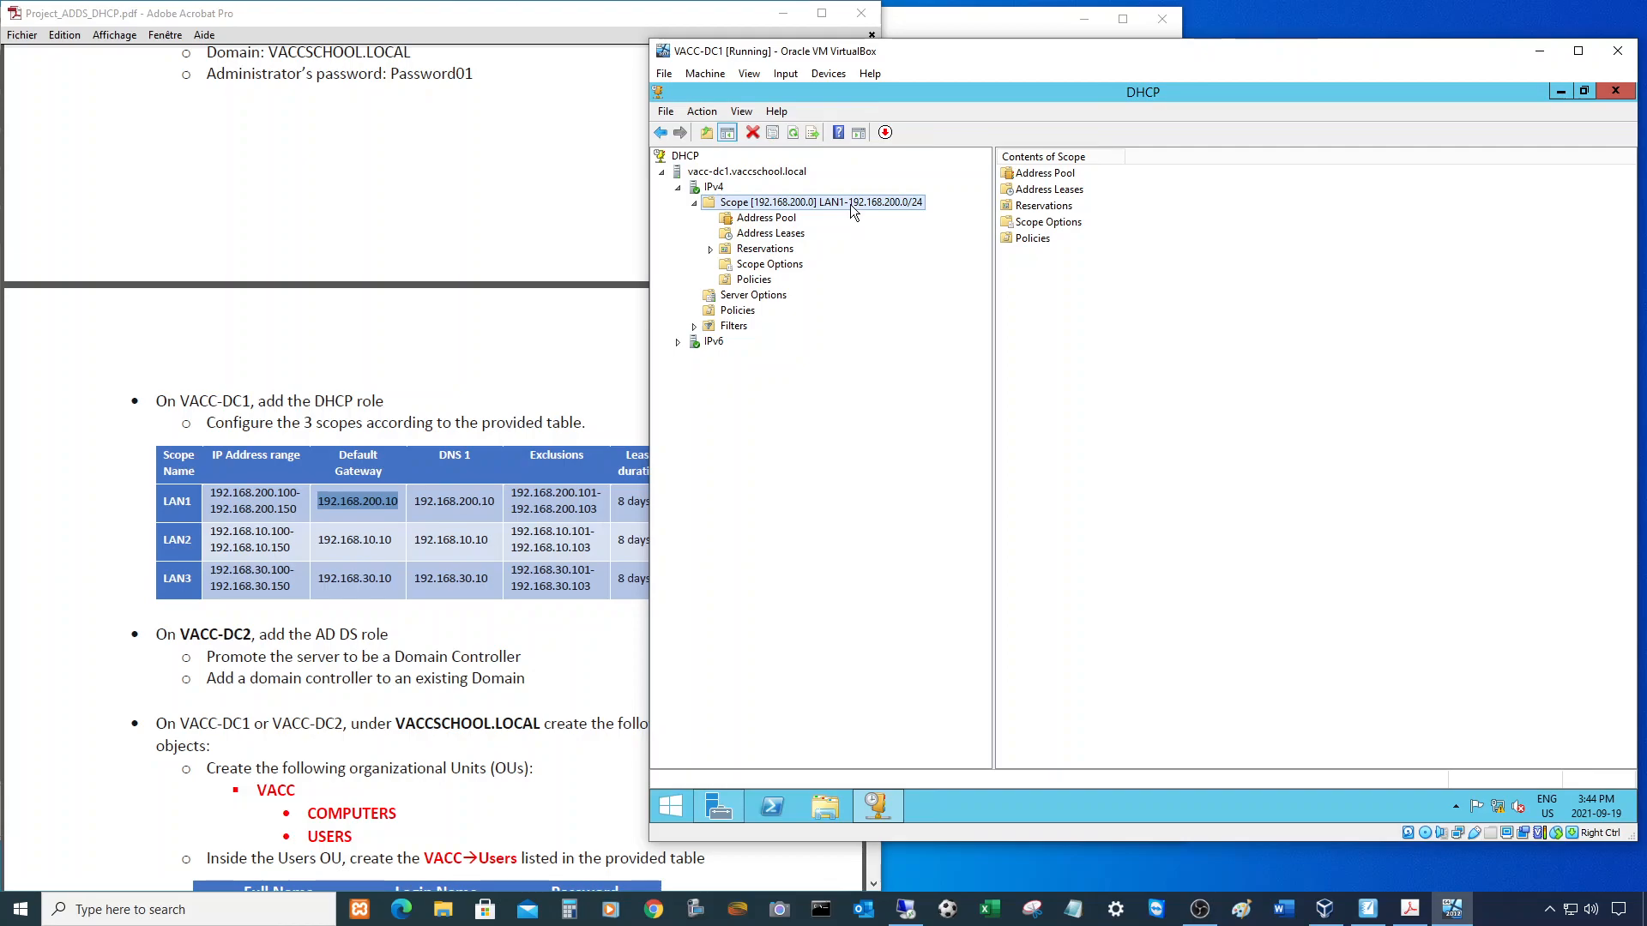
left_click(756, 220)
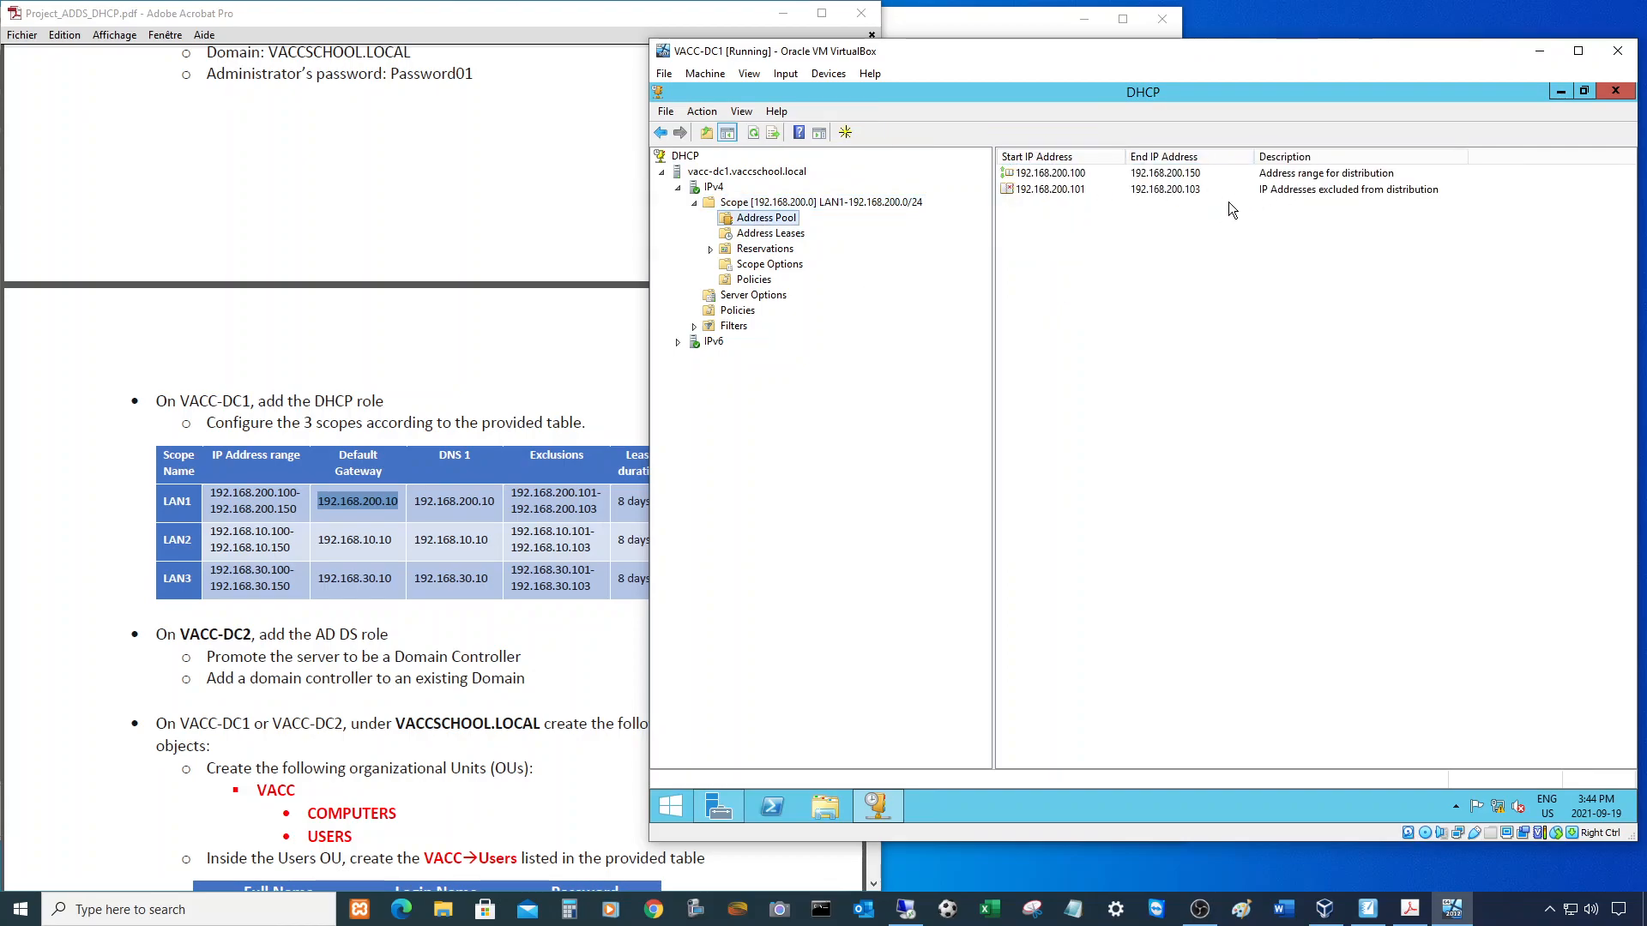
left_click(1091, 173)
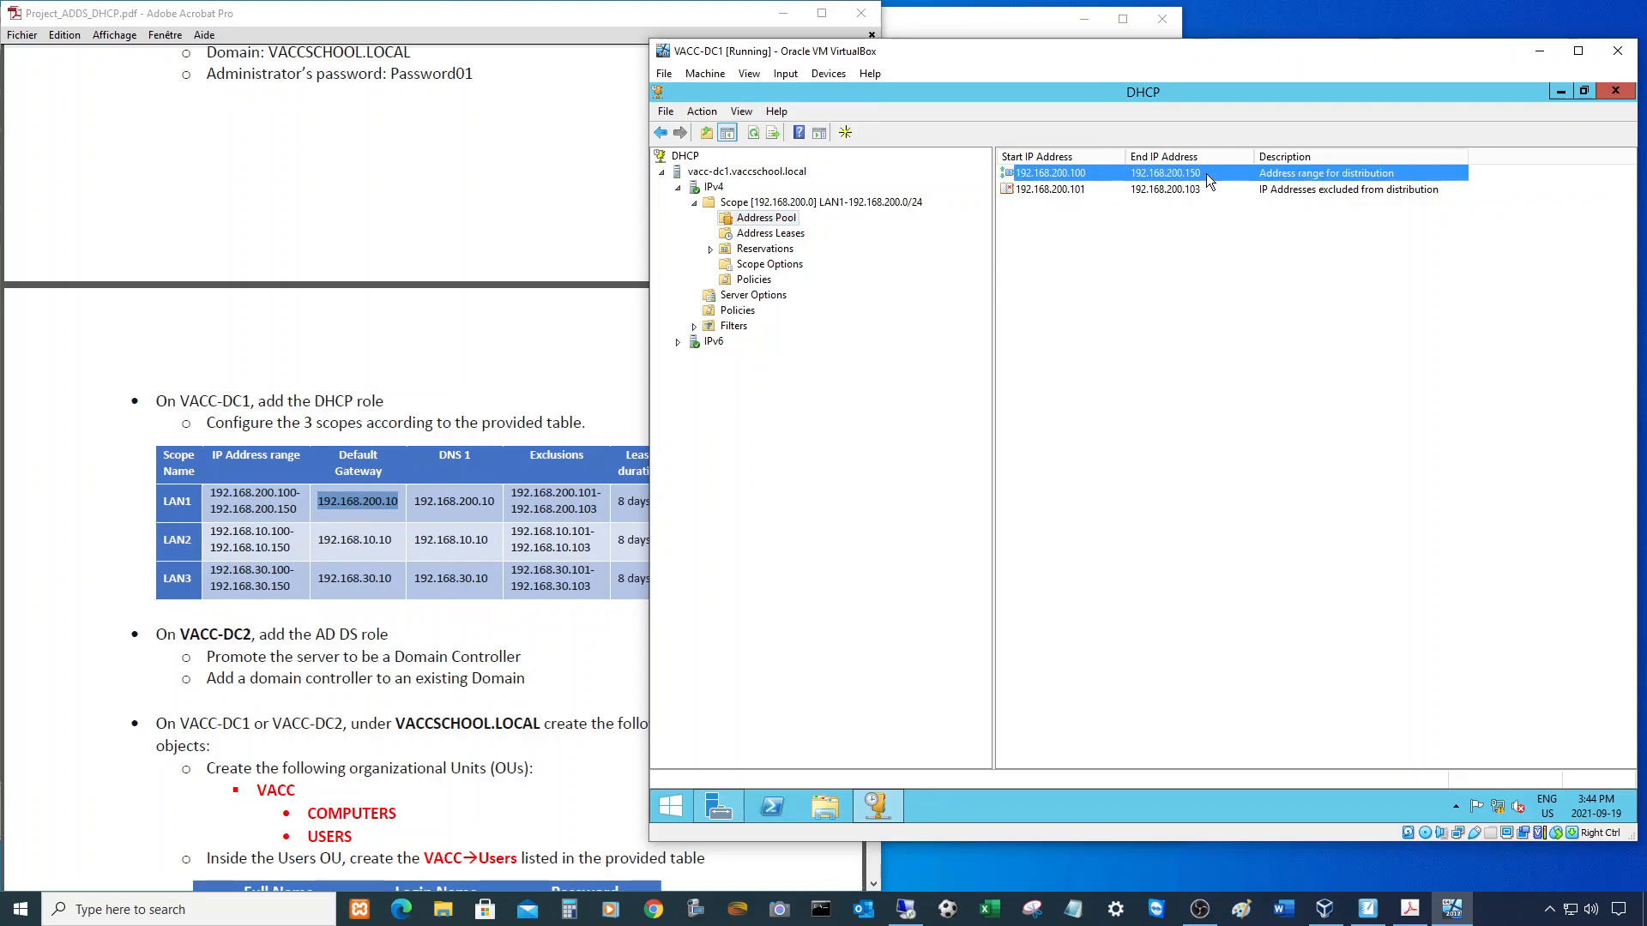
left_click(1060, 190)
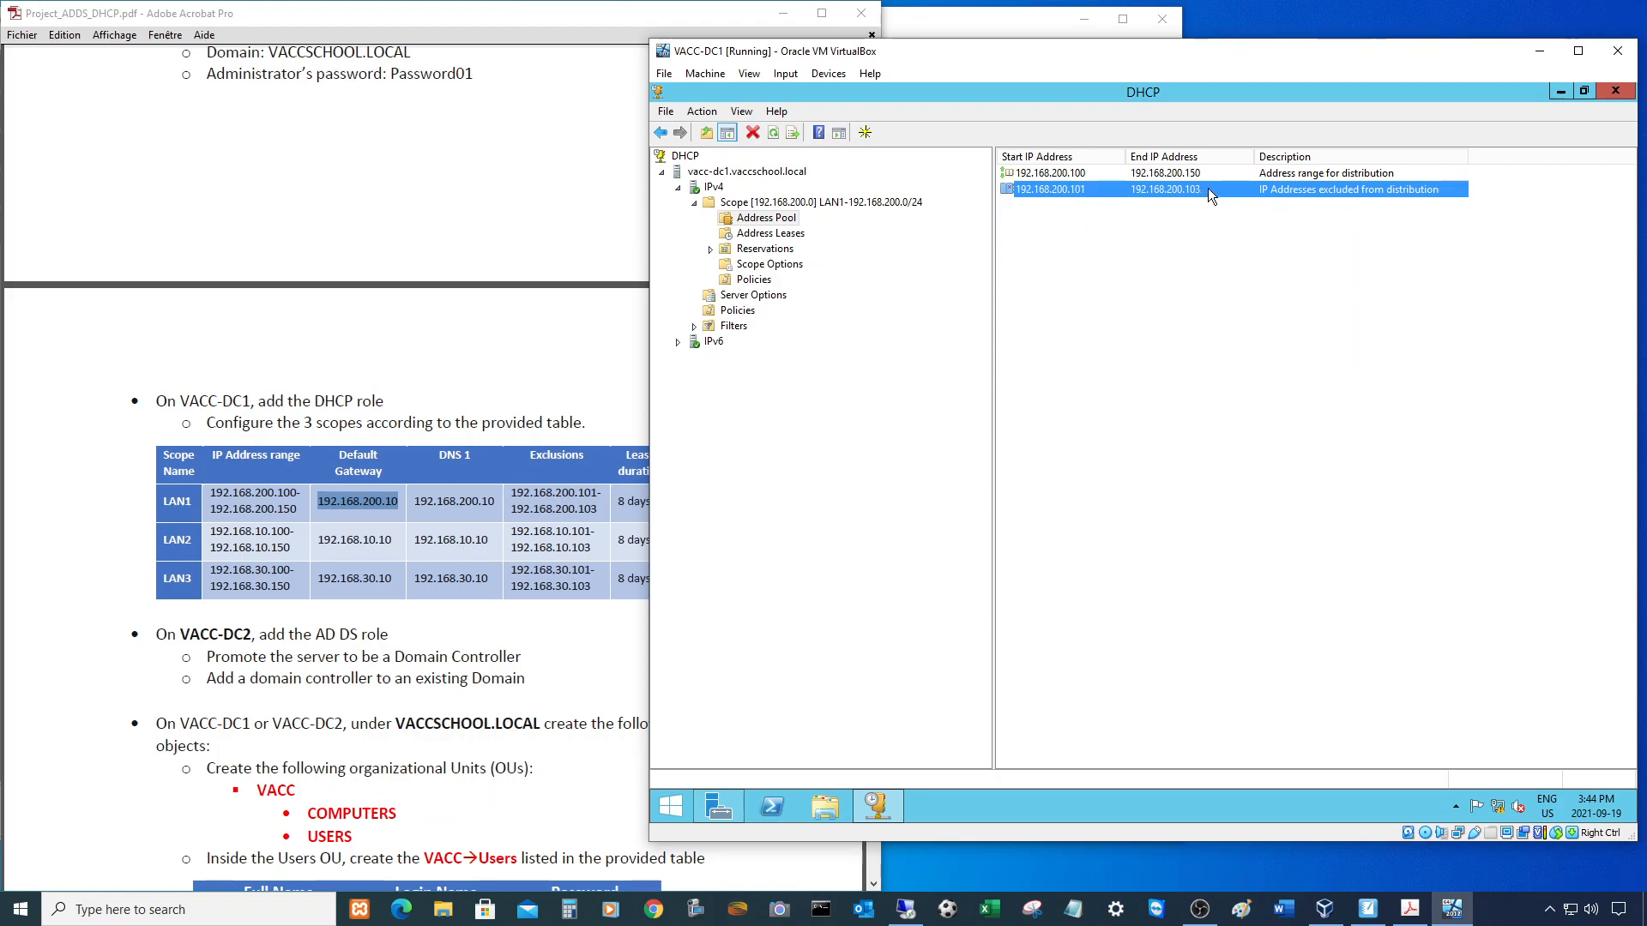
left_click(784, 234)
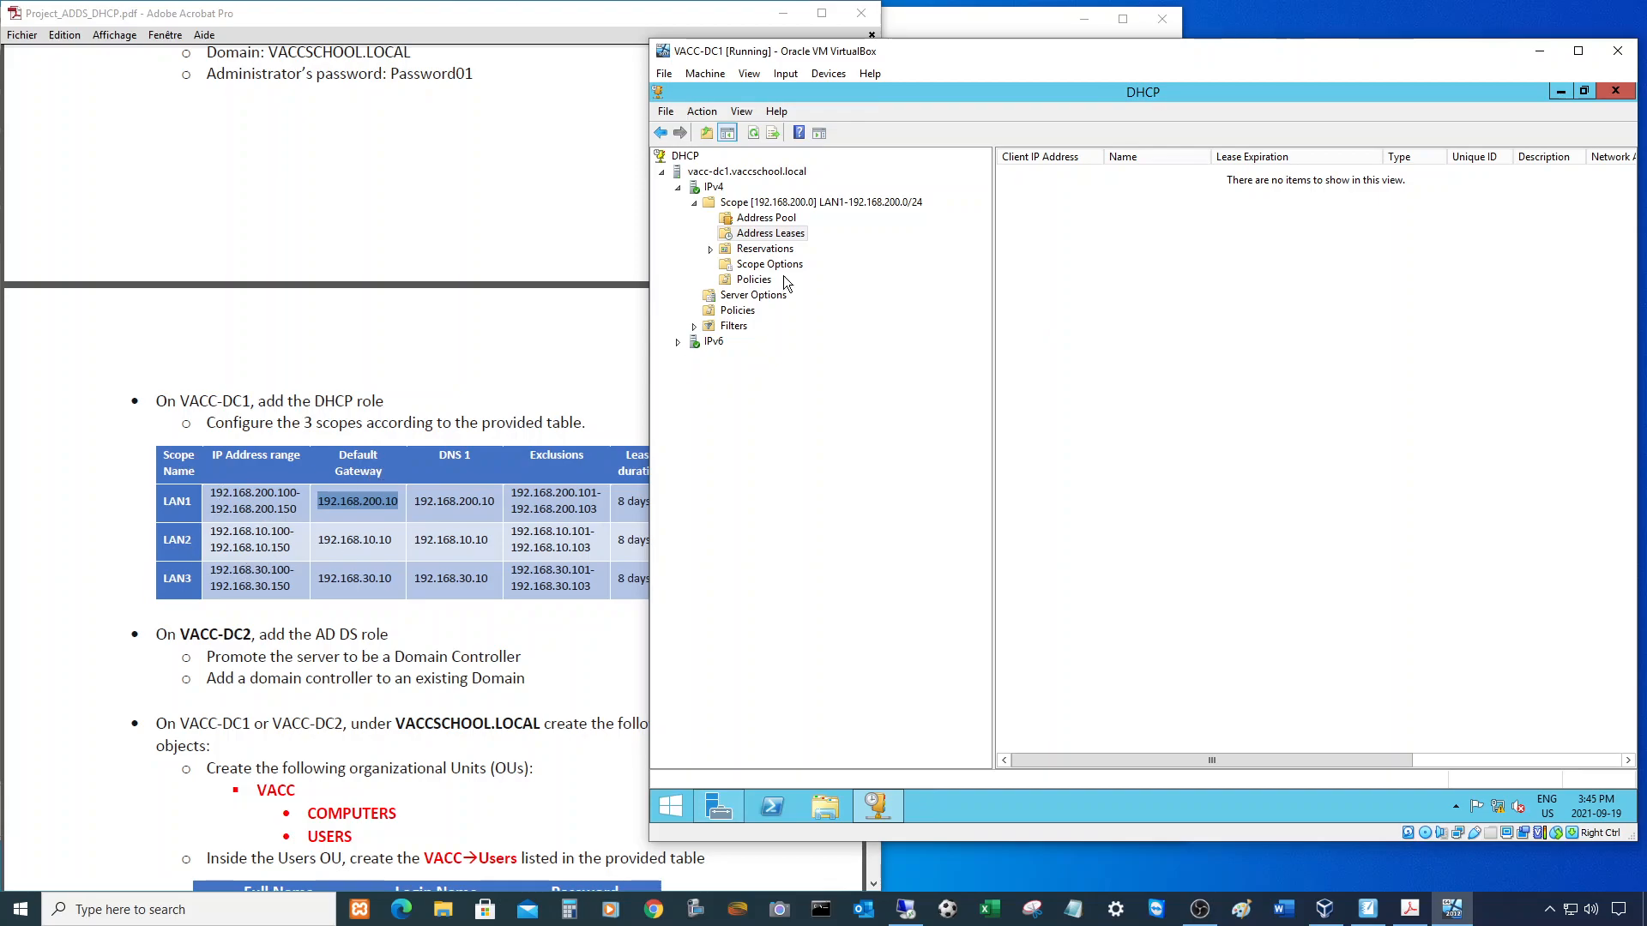
left_click(695, 203)
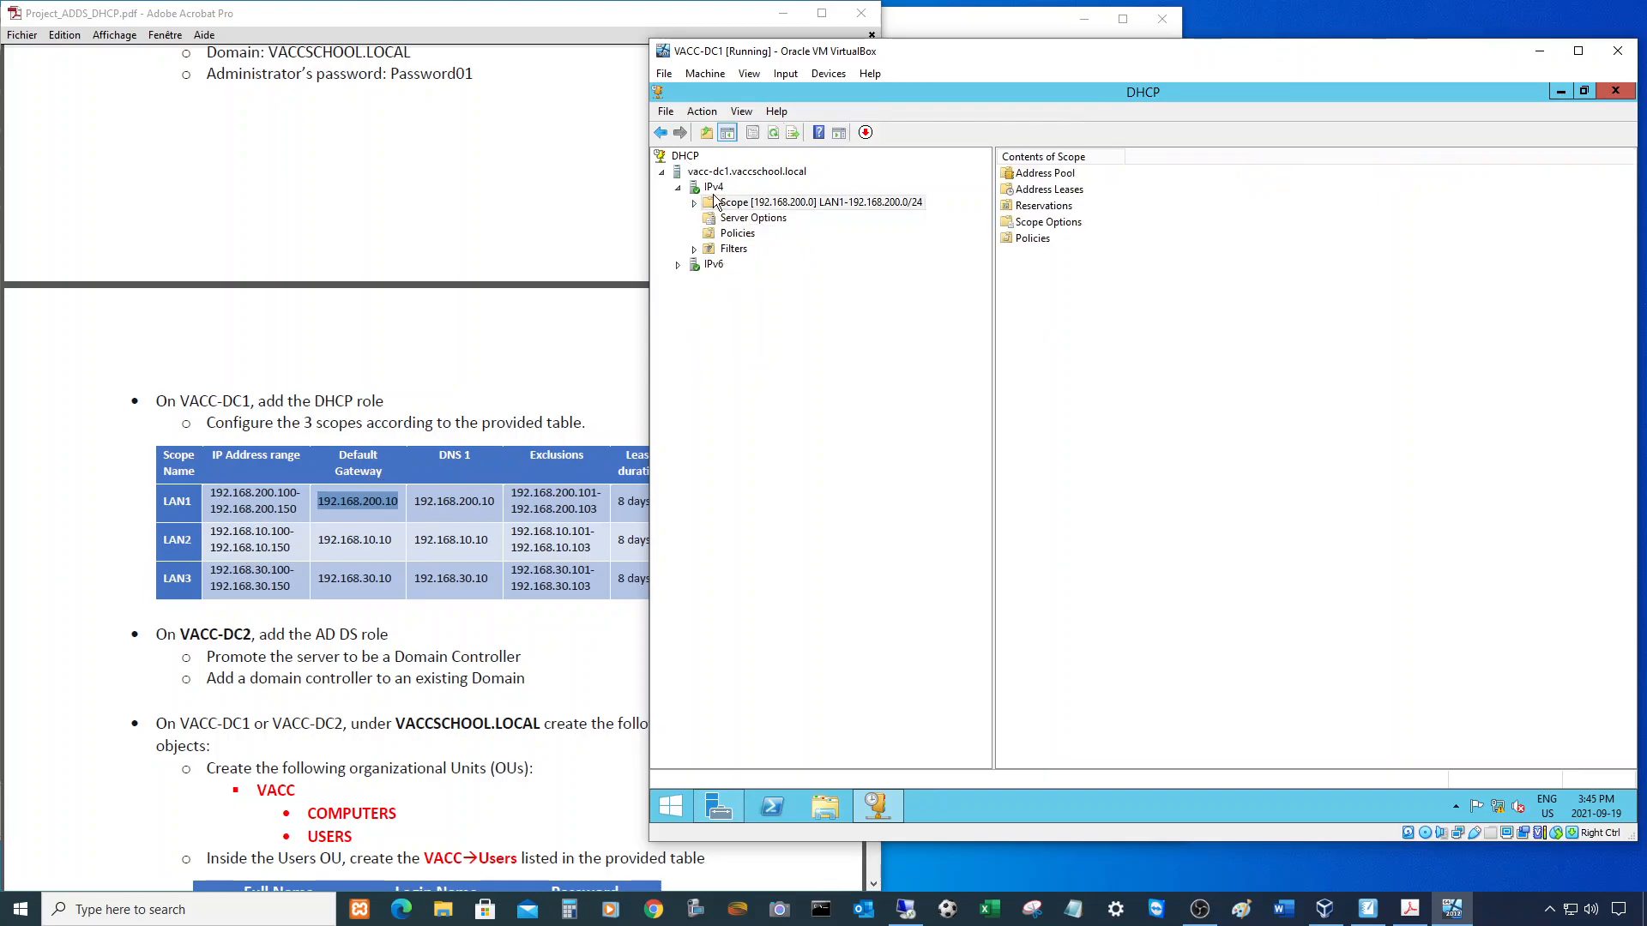
right_click(711, 188)
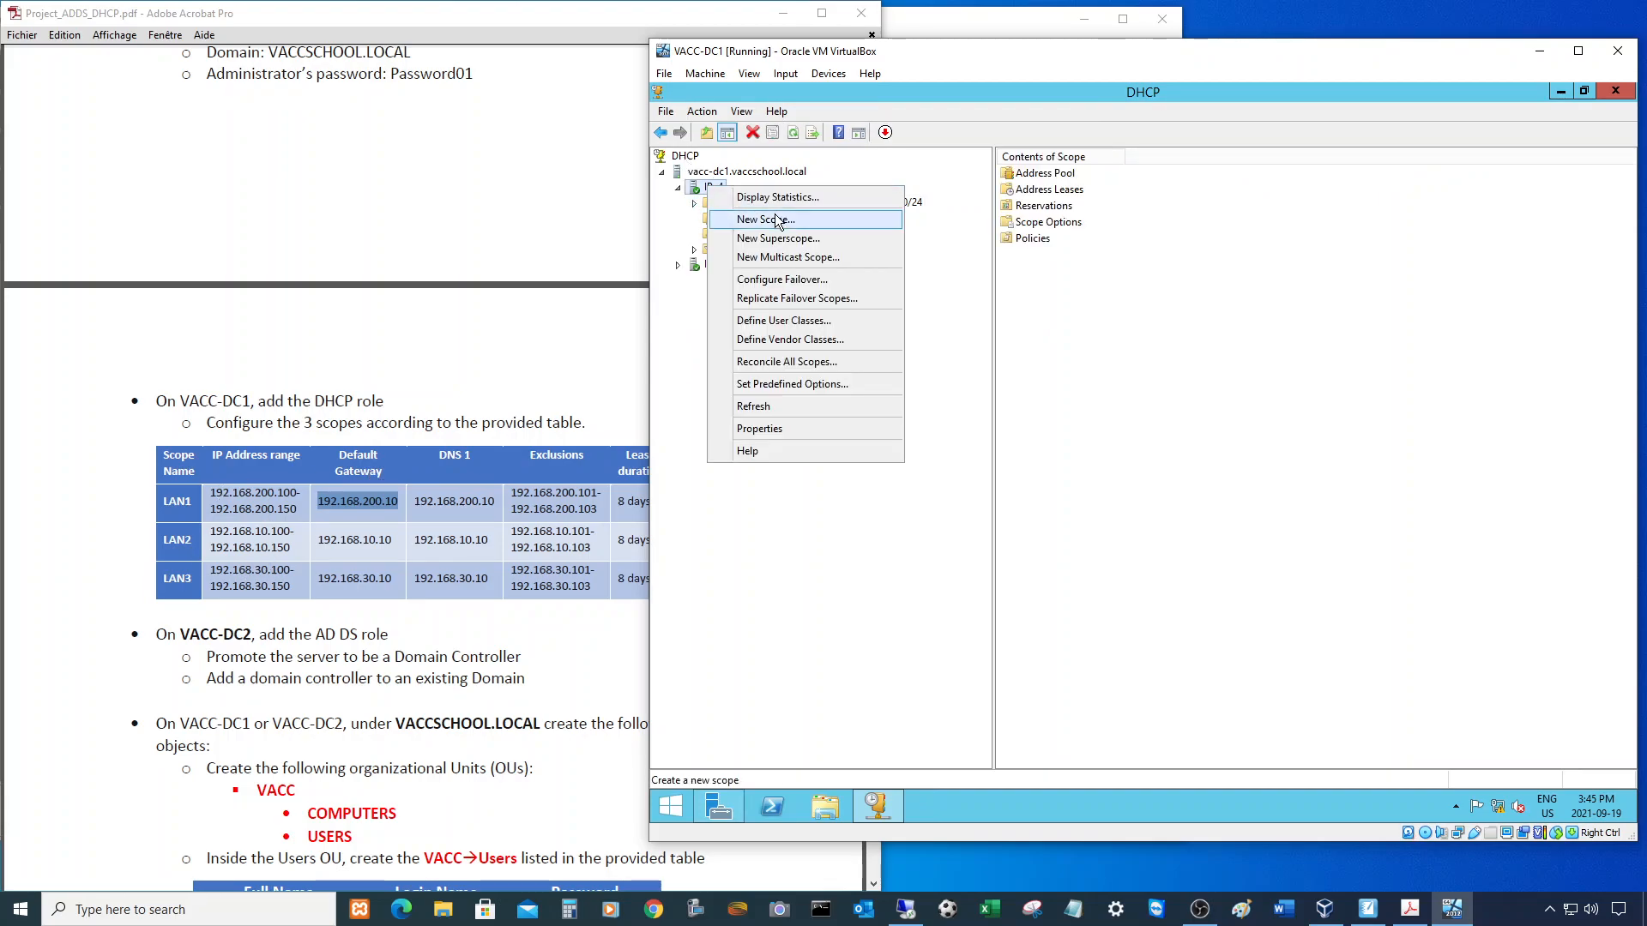
- Start another New Scope wizard and name the scope for LAN2
left_click(776, 220)
left_click(1250, 596)
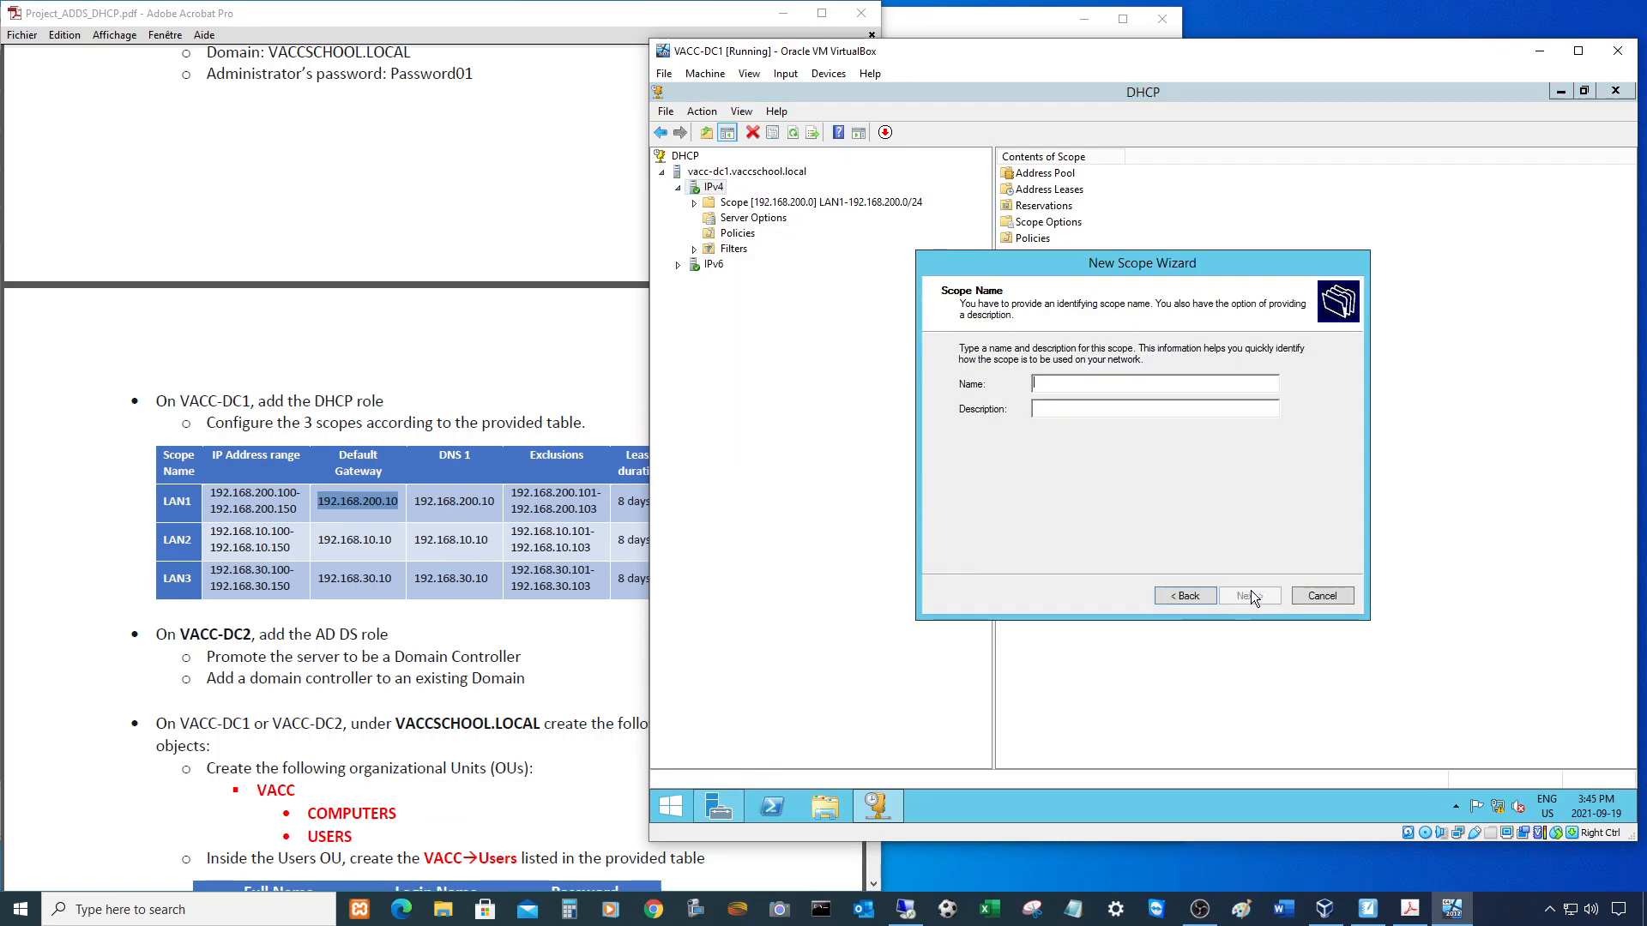
type("LAN2")
left_click(1251, 595)
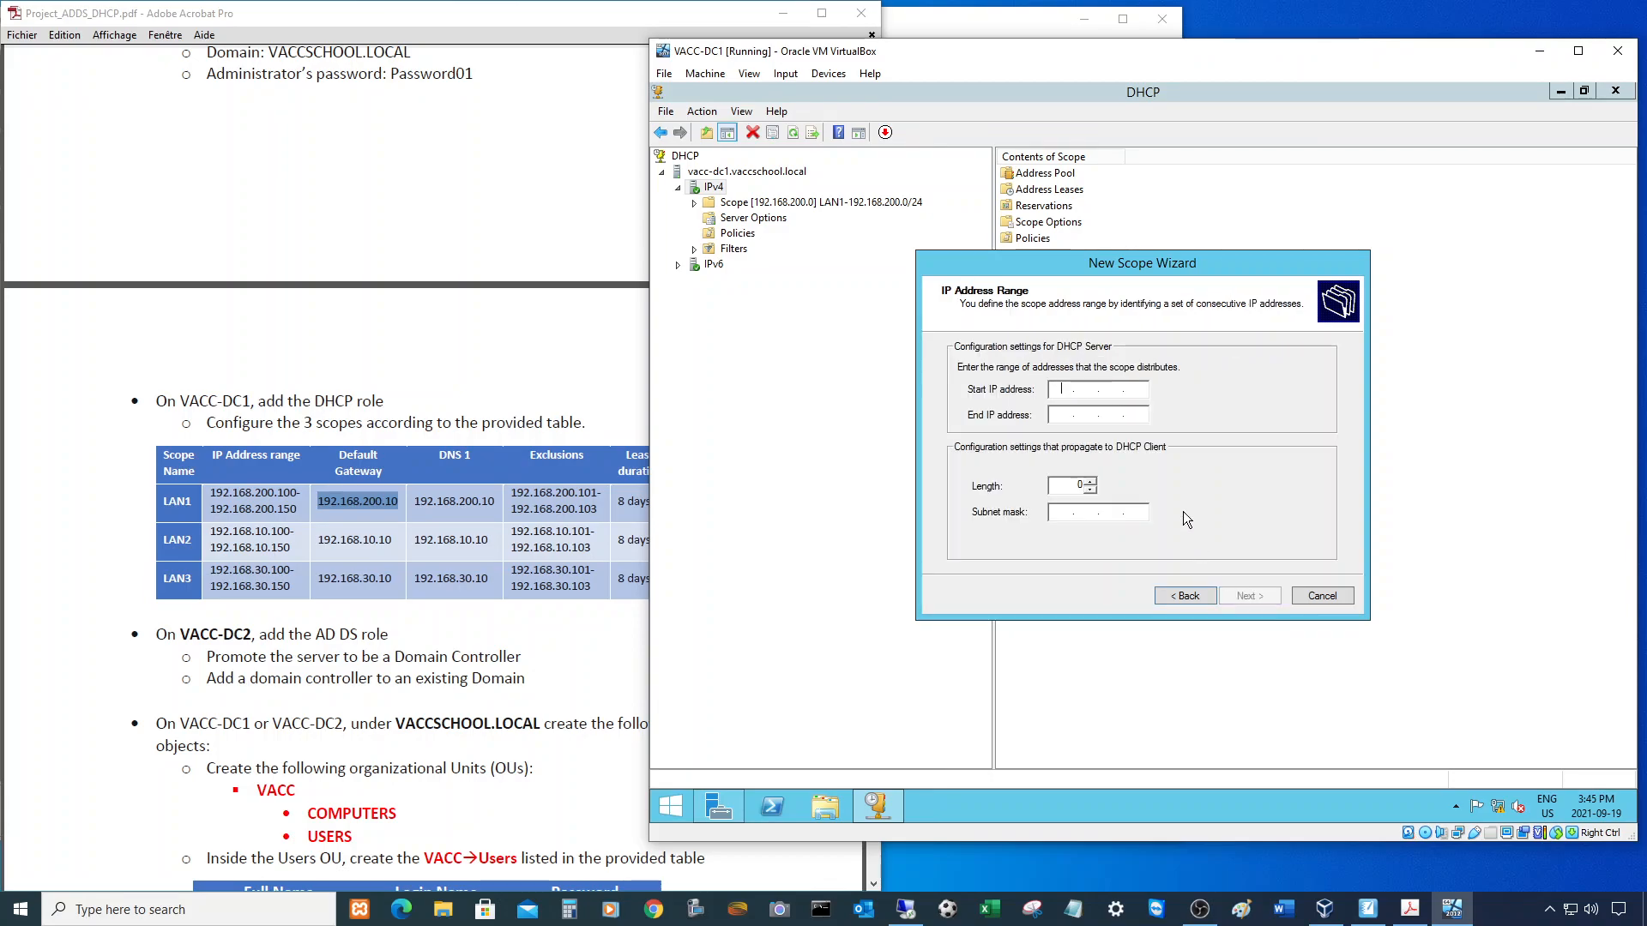
- Give LAN2 an address range starting at 192.168.10.100, with the end address from the project table
type("192 . 168 . ")
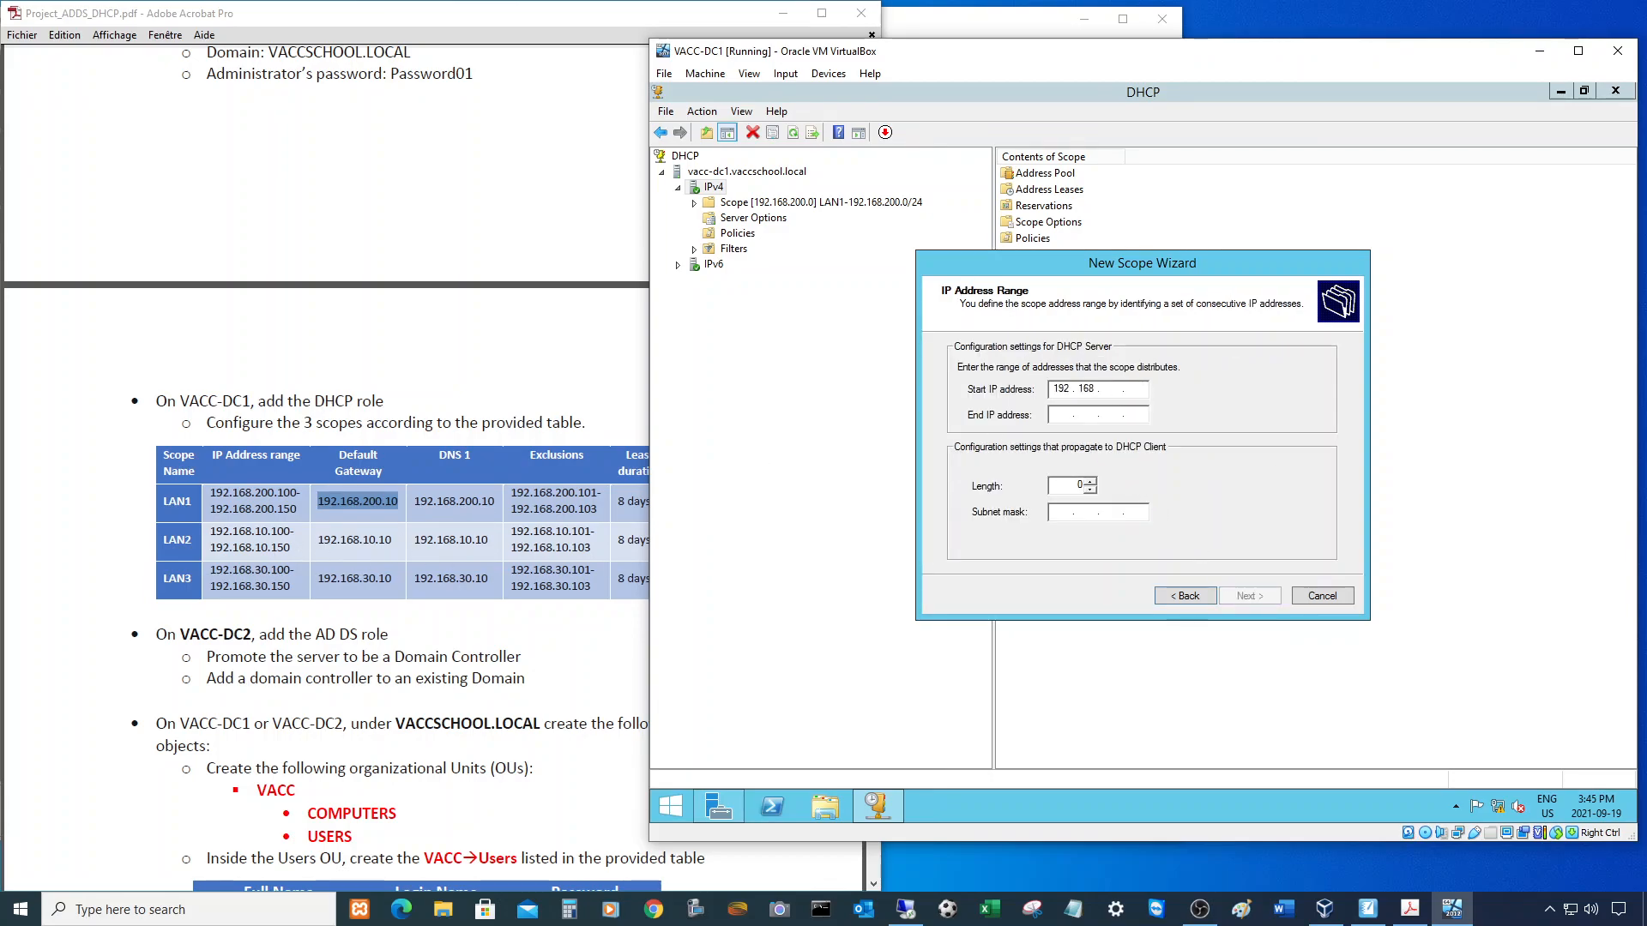
type("10 . 100")
left_click_drag(209, 532, 290, 541)
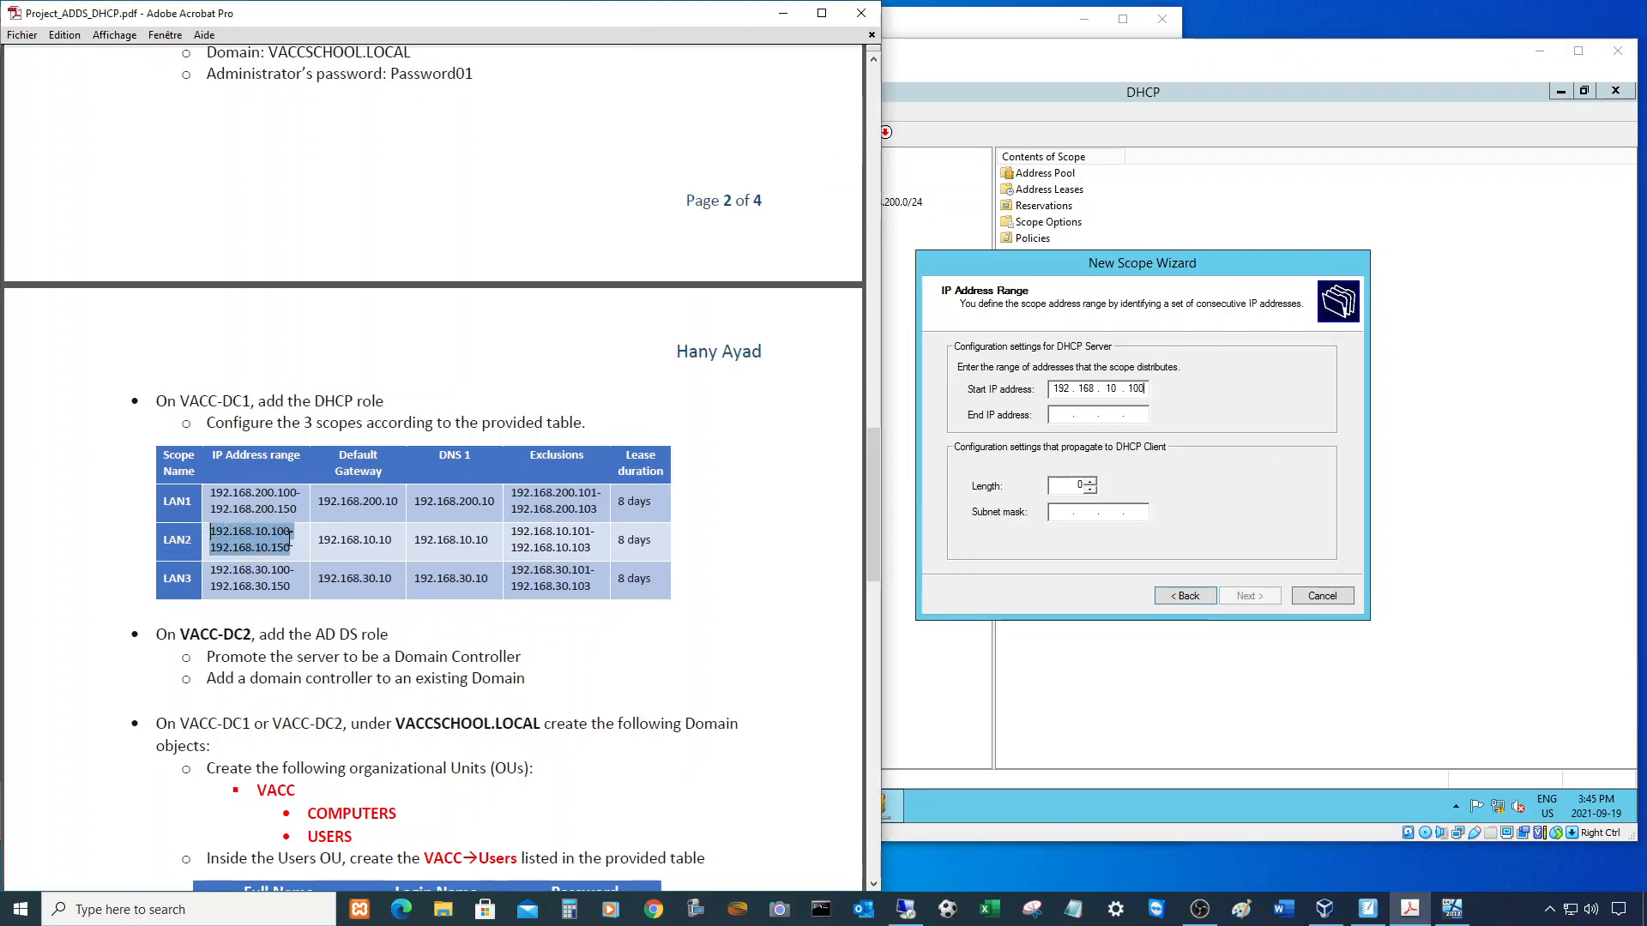
left_click(1083, 415)
type("192 . 168 . 10 . 150")
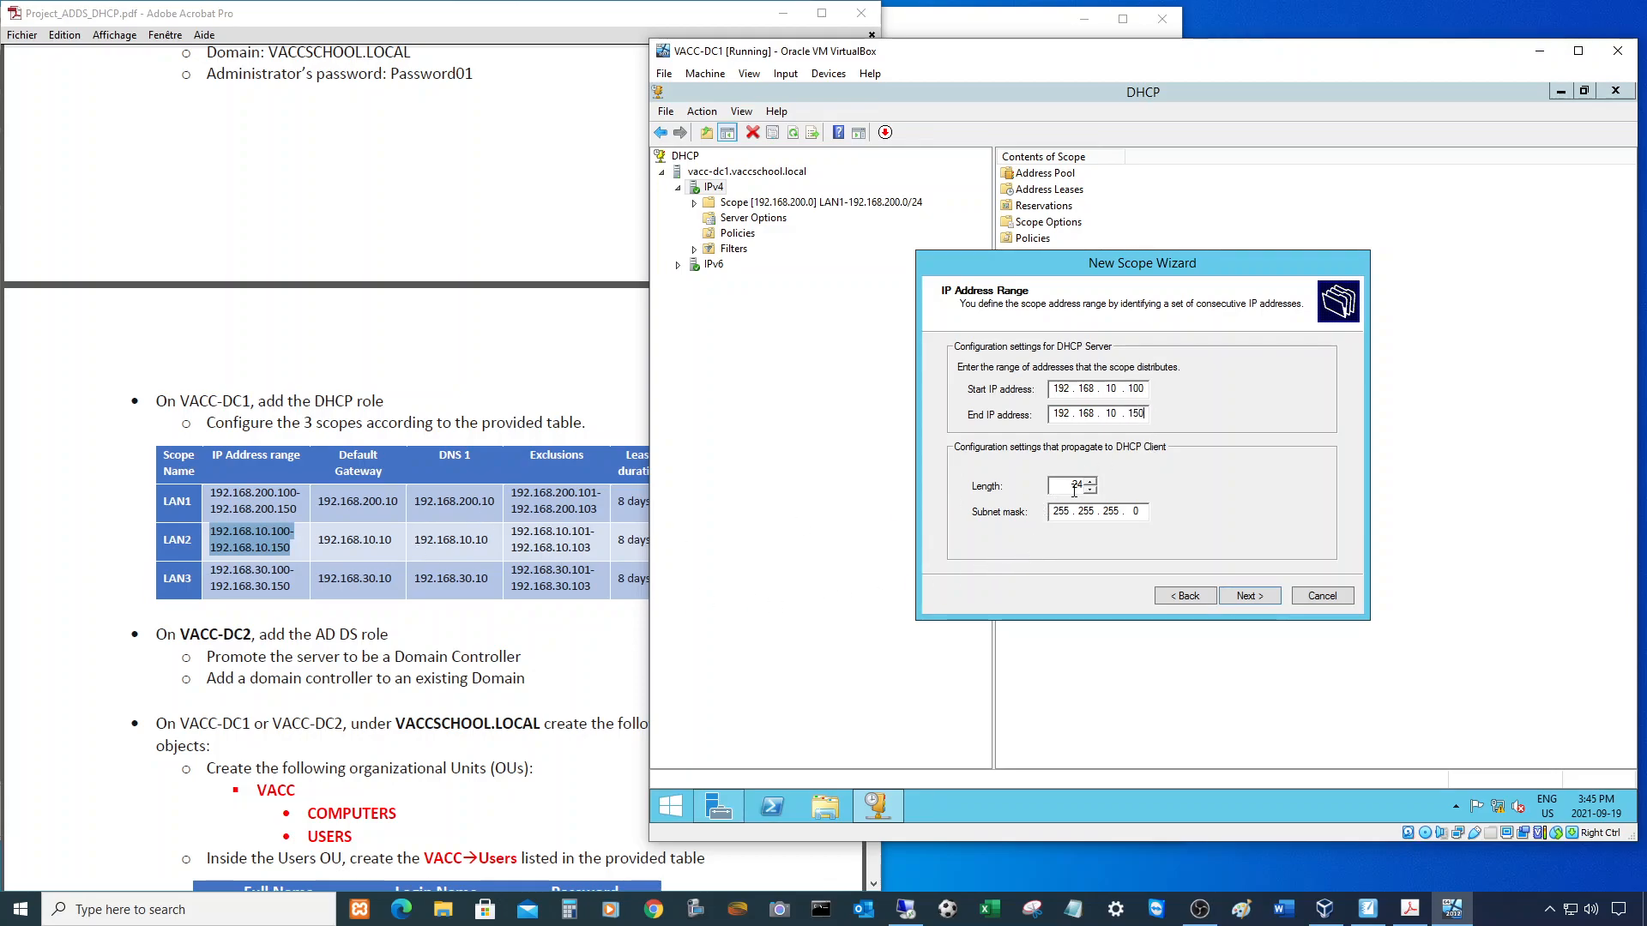
left_click(1251, 595)
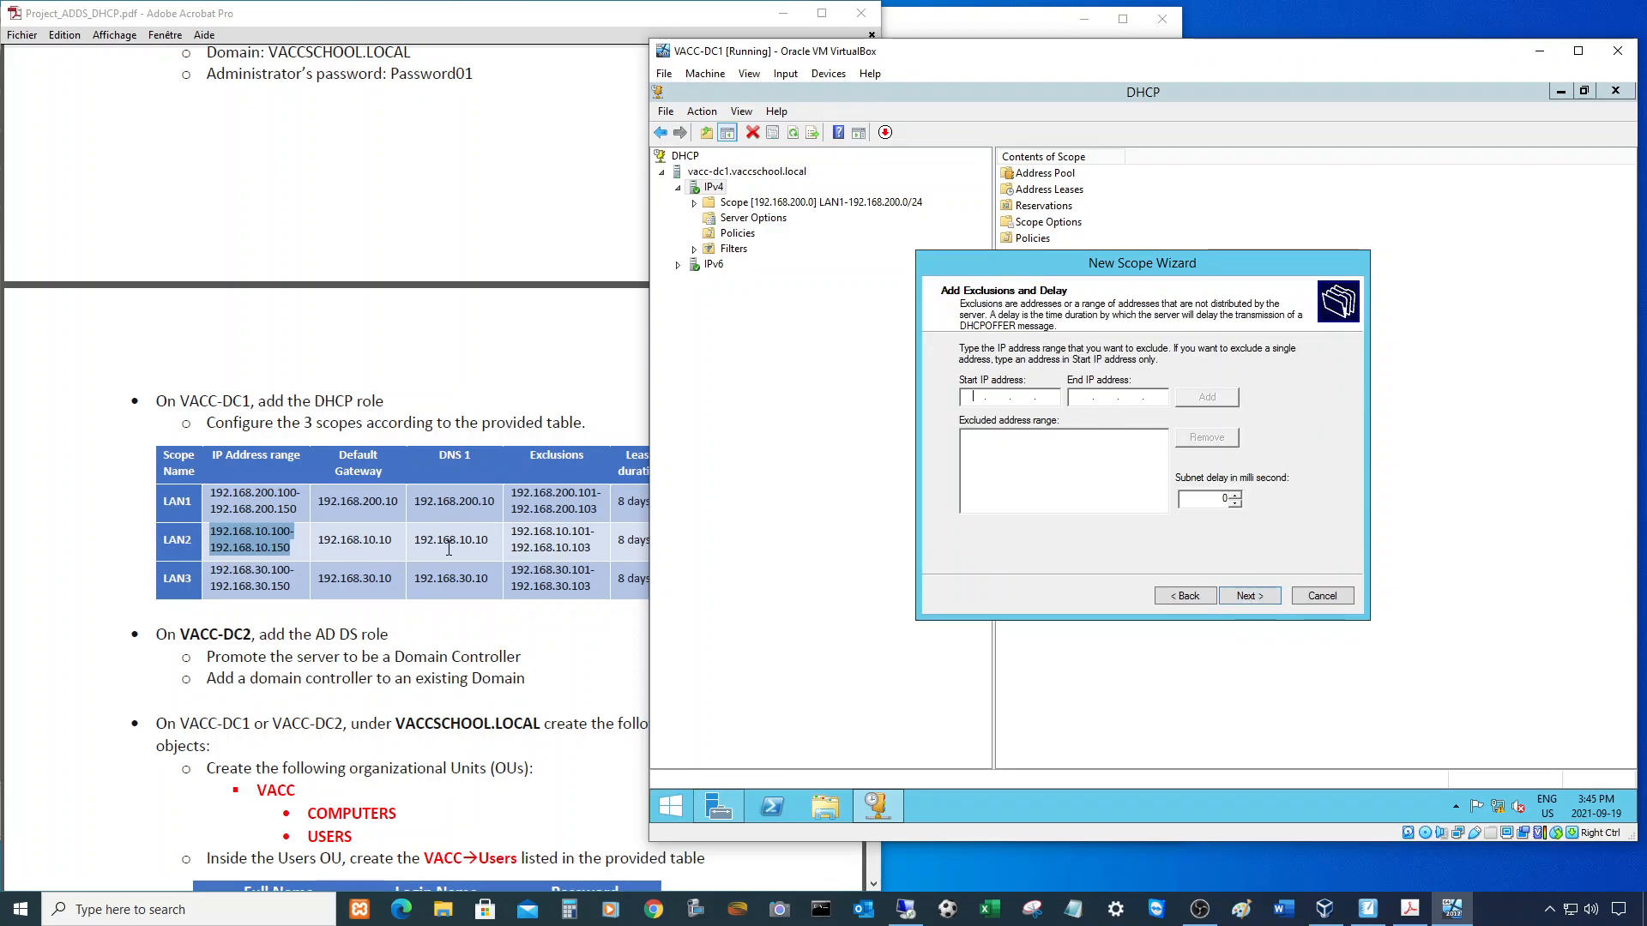
- Add the exclusion range 192.168.10.101–192.168.10.103 to the LAN2 scope
left_click_drag(513, 532, 596, 551)
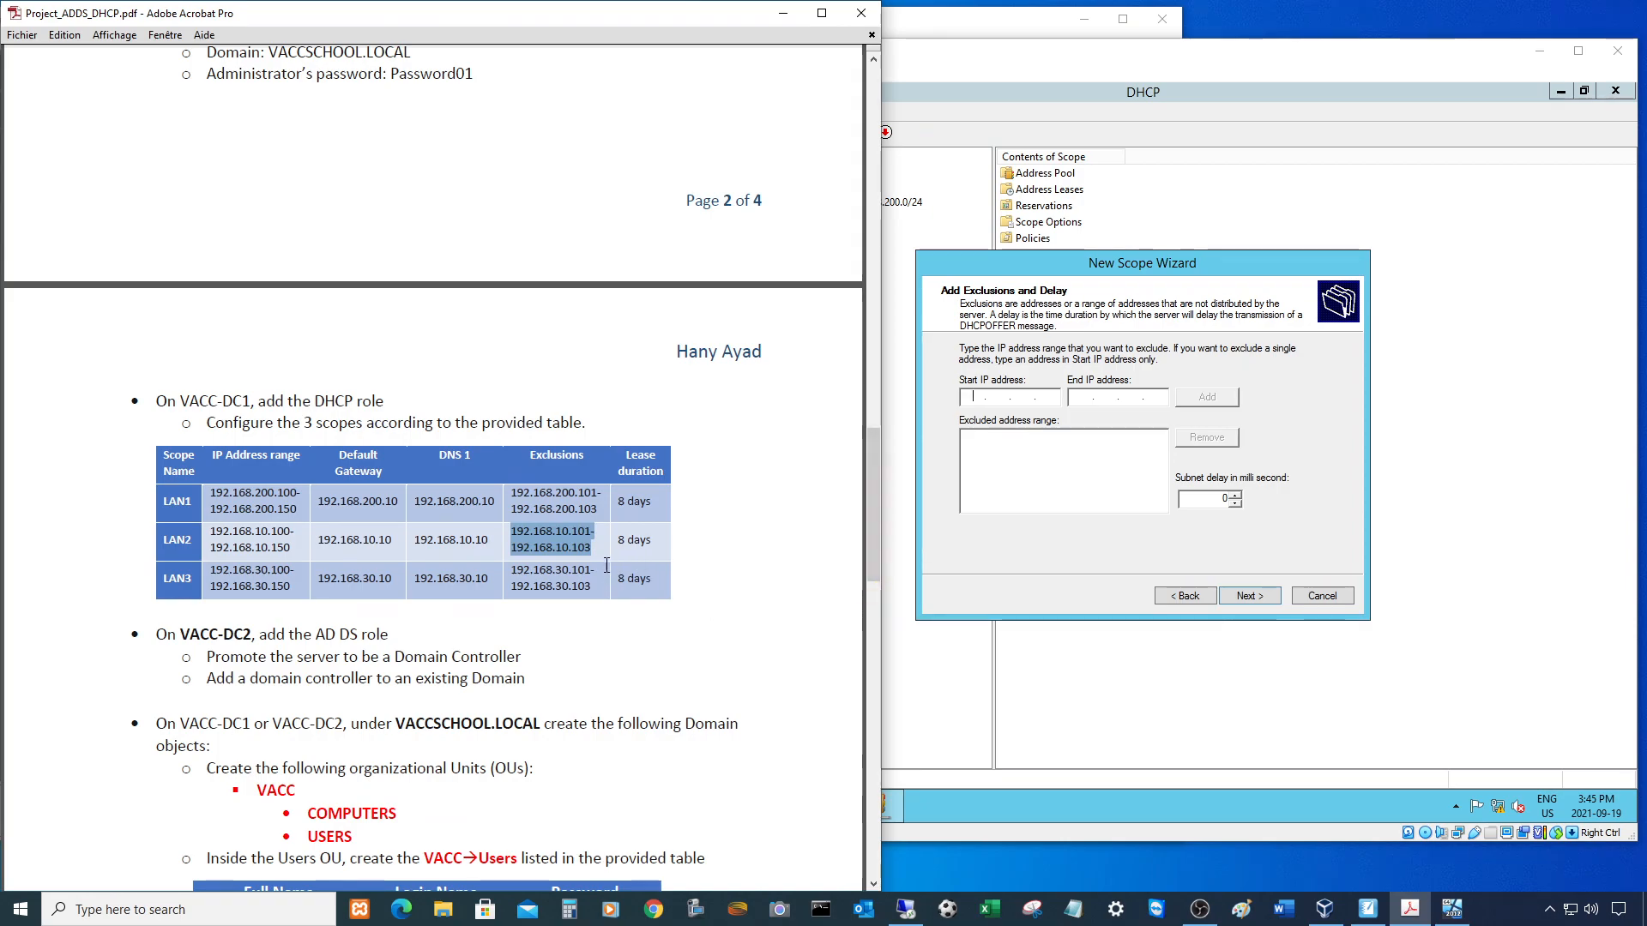
left_click_drag(579, 557, 786, 561)
left_click_drag(958, 420, 1100, 465)
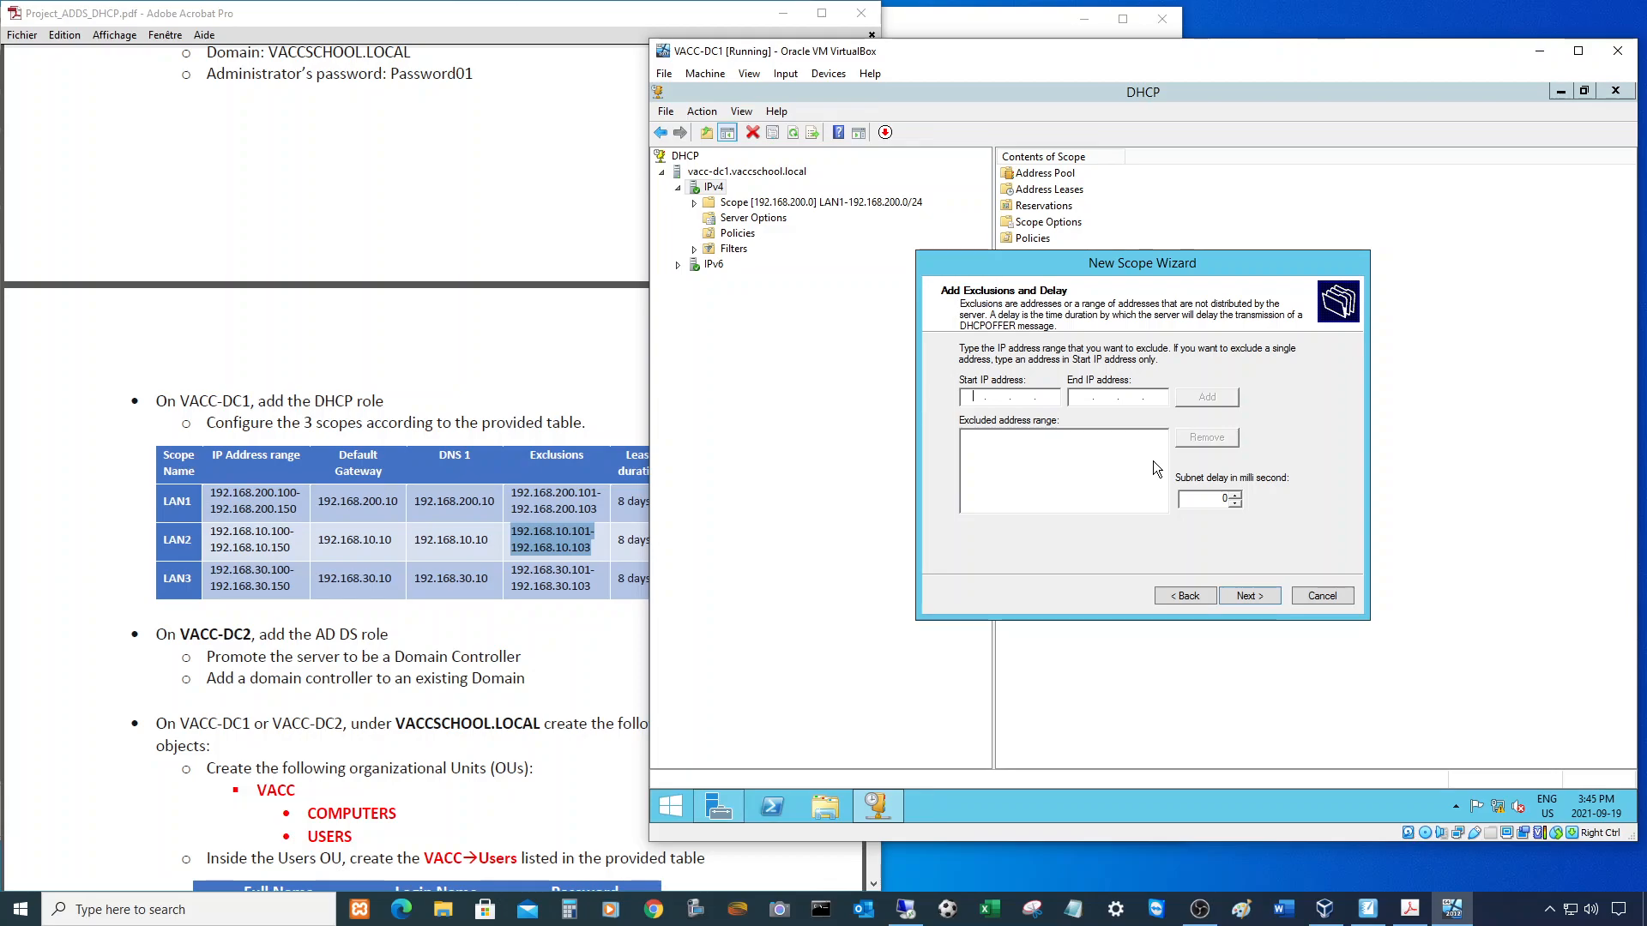
type("192 . 168 . ")
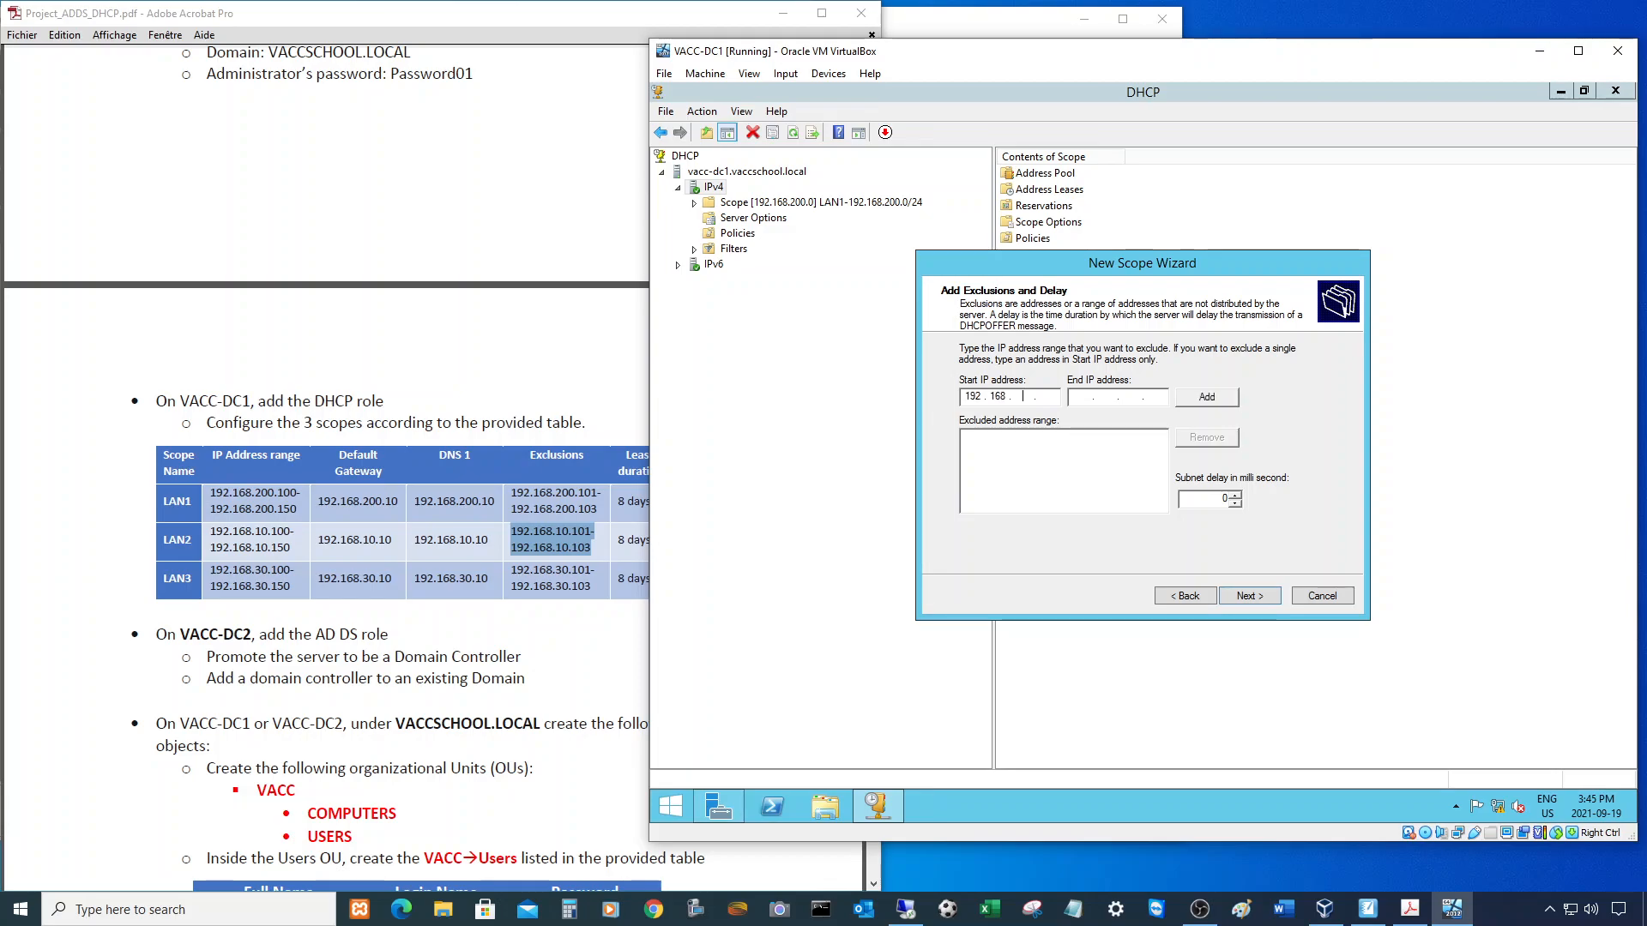
type("10 . 101")
key("Tab")
type("192.168.10.103")
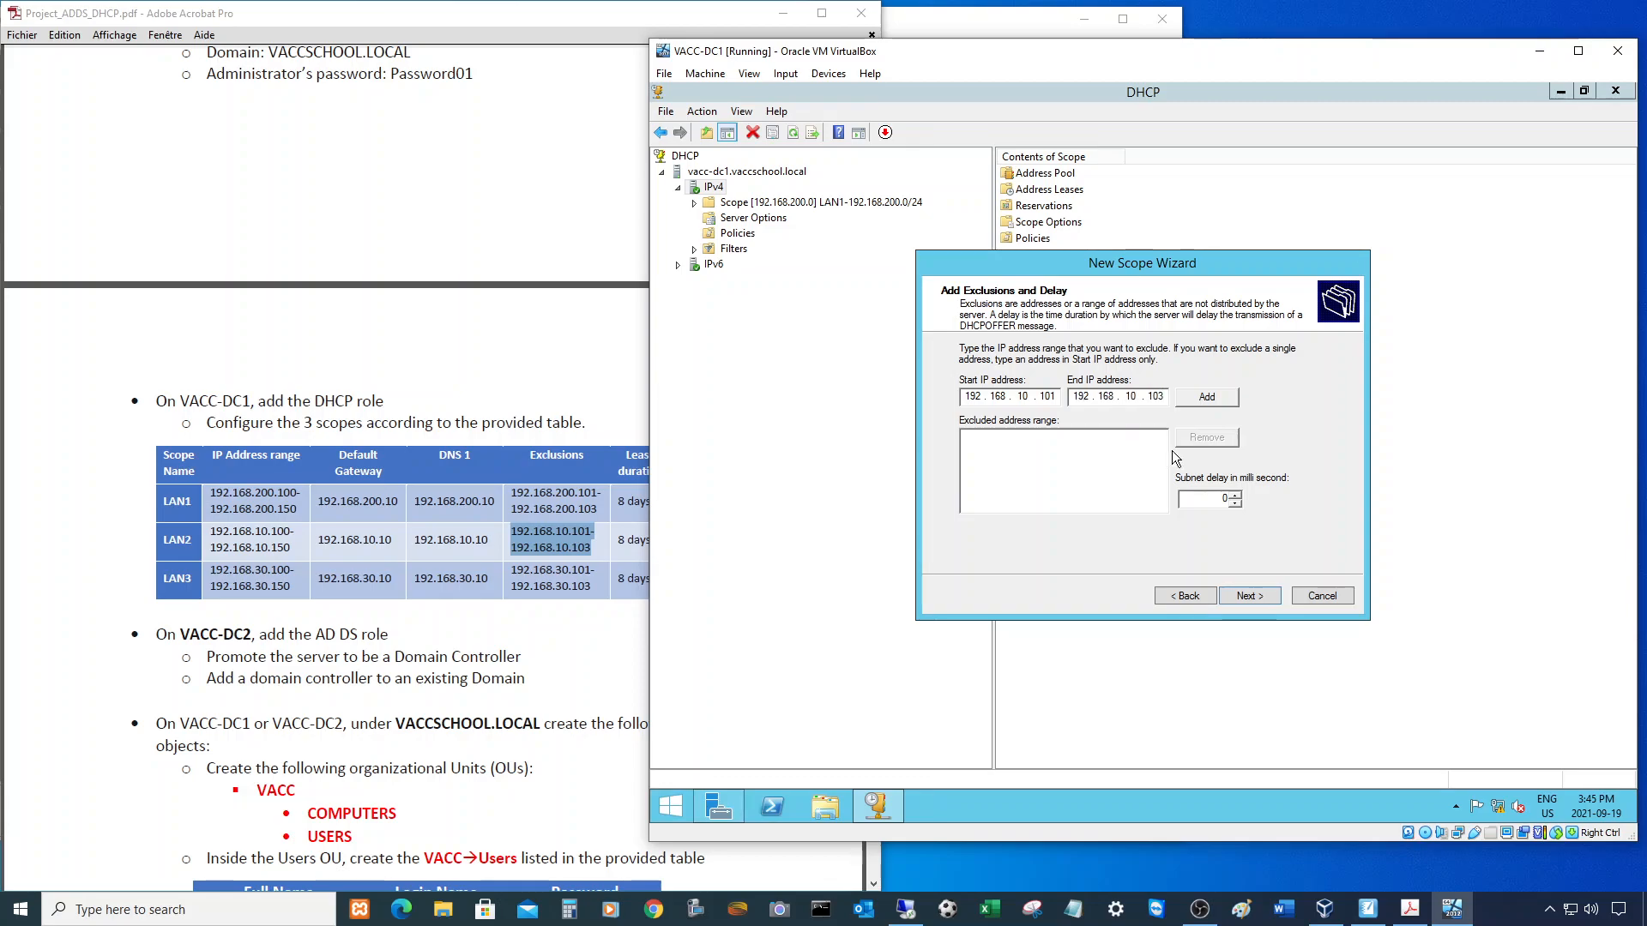
left_click(1211, 399)
left_click(1252, 594)
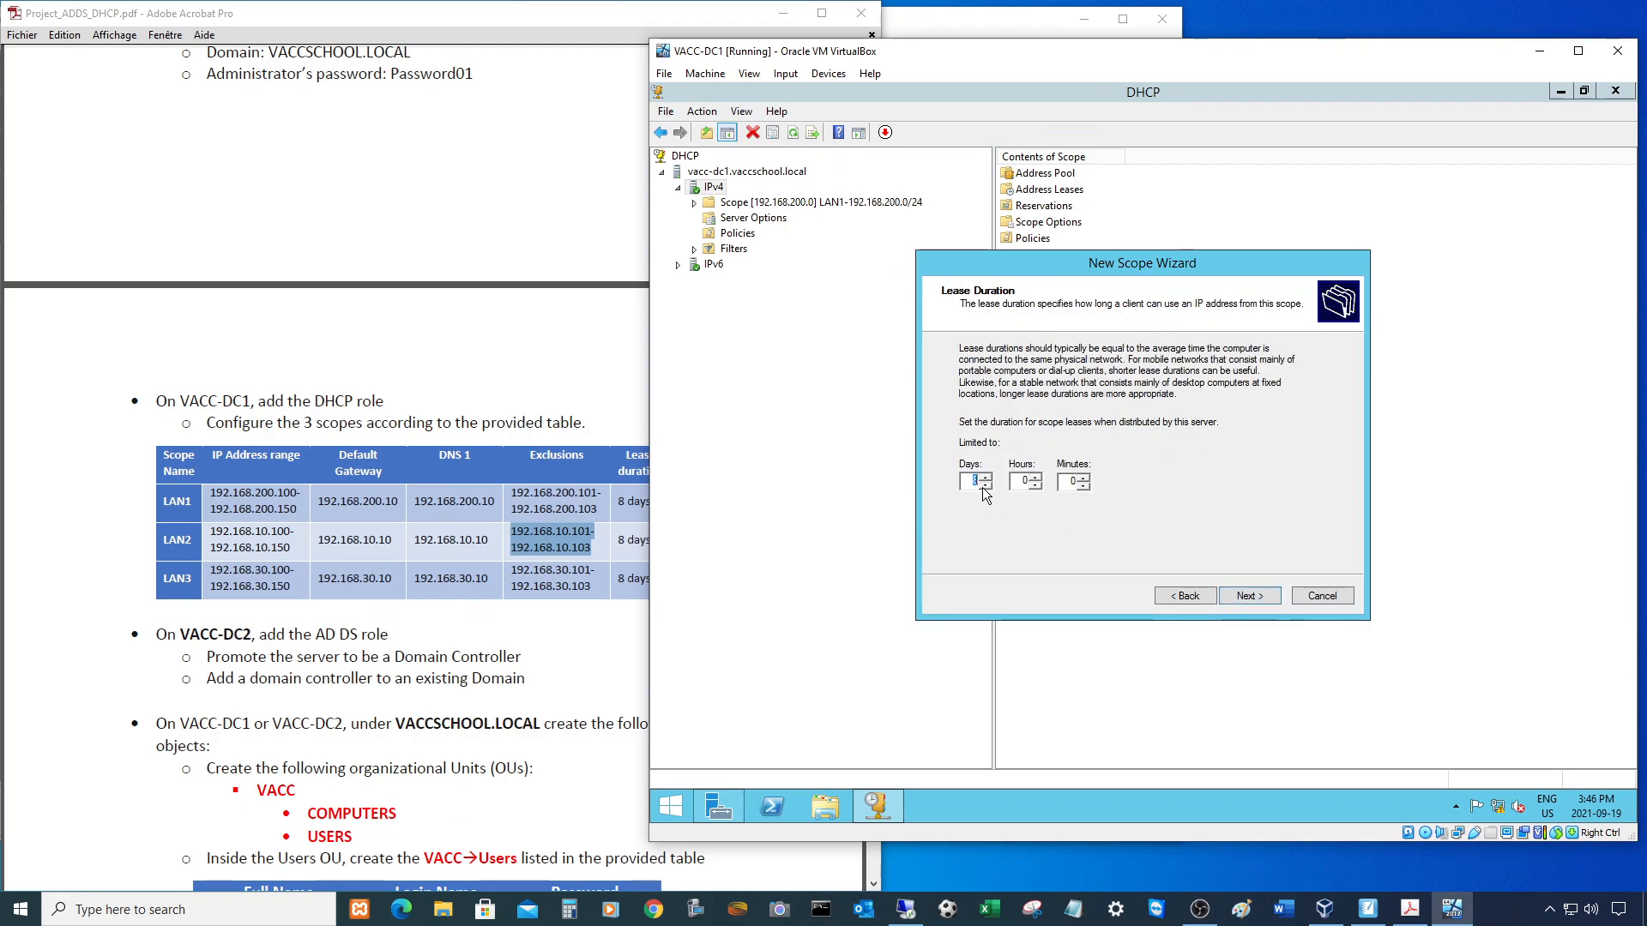
- Keep the 8-day lease and add 192.168.10.10 as the LAN2 scope's router
left_click(1251, 594)
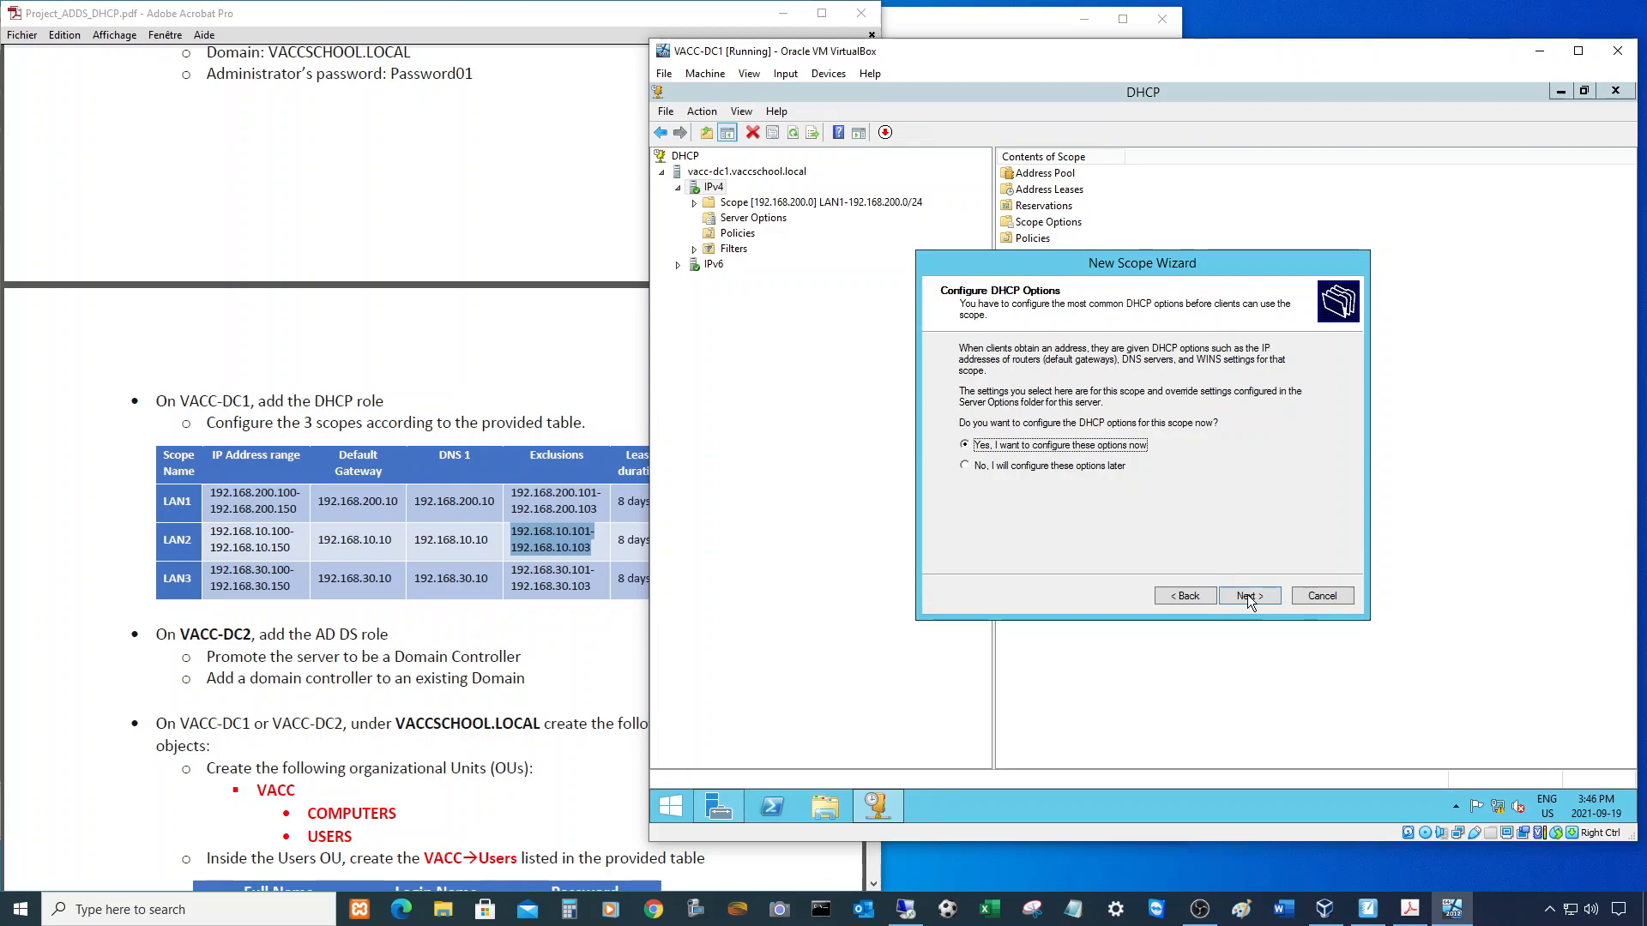
left_click(1249, 595)
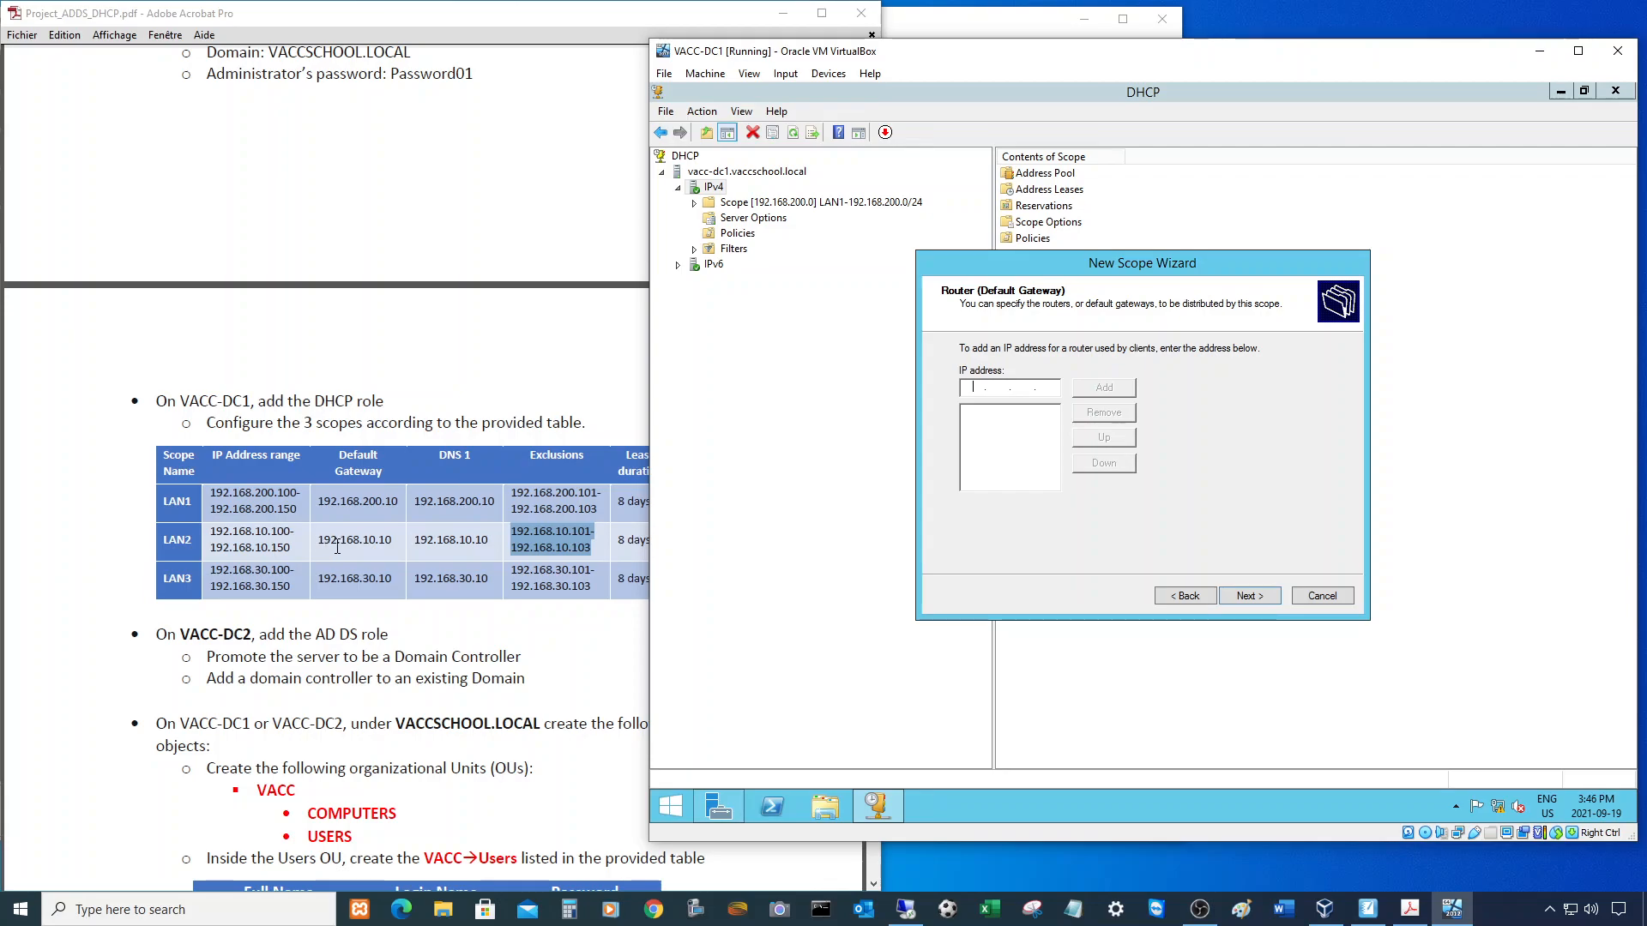
left_click(385, 546)
left_click_drag(393, 542, 315, 552)
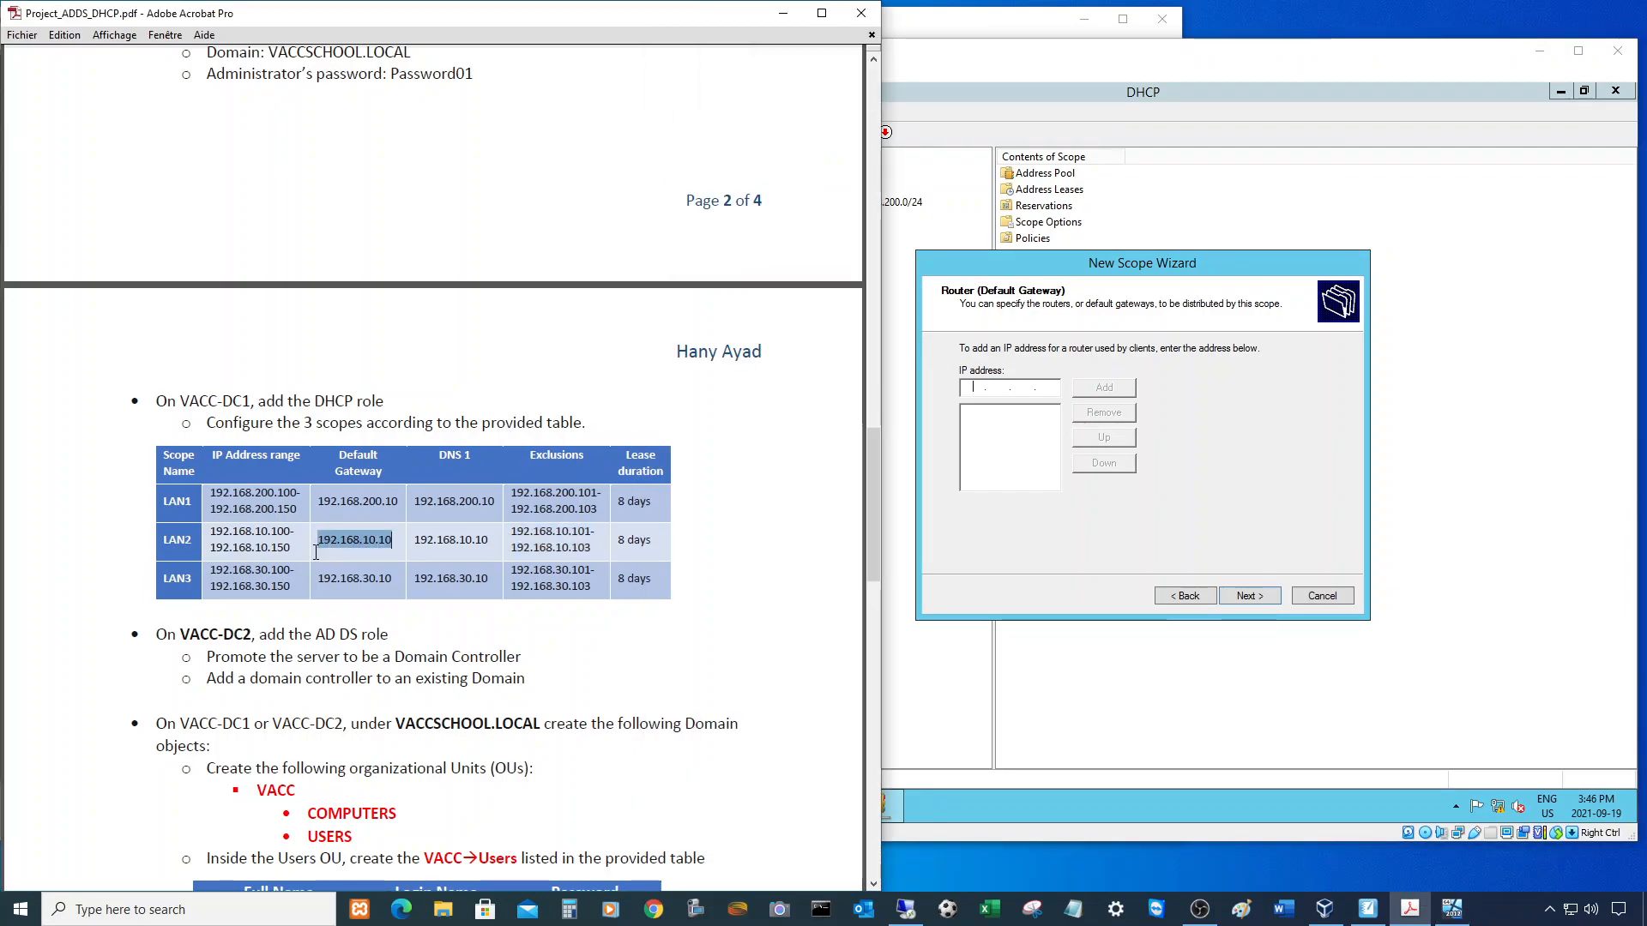
left_click(967, 384)
type("192 . 168 . 10 . 10")
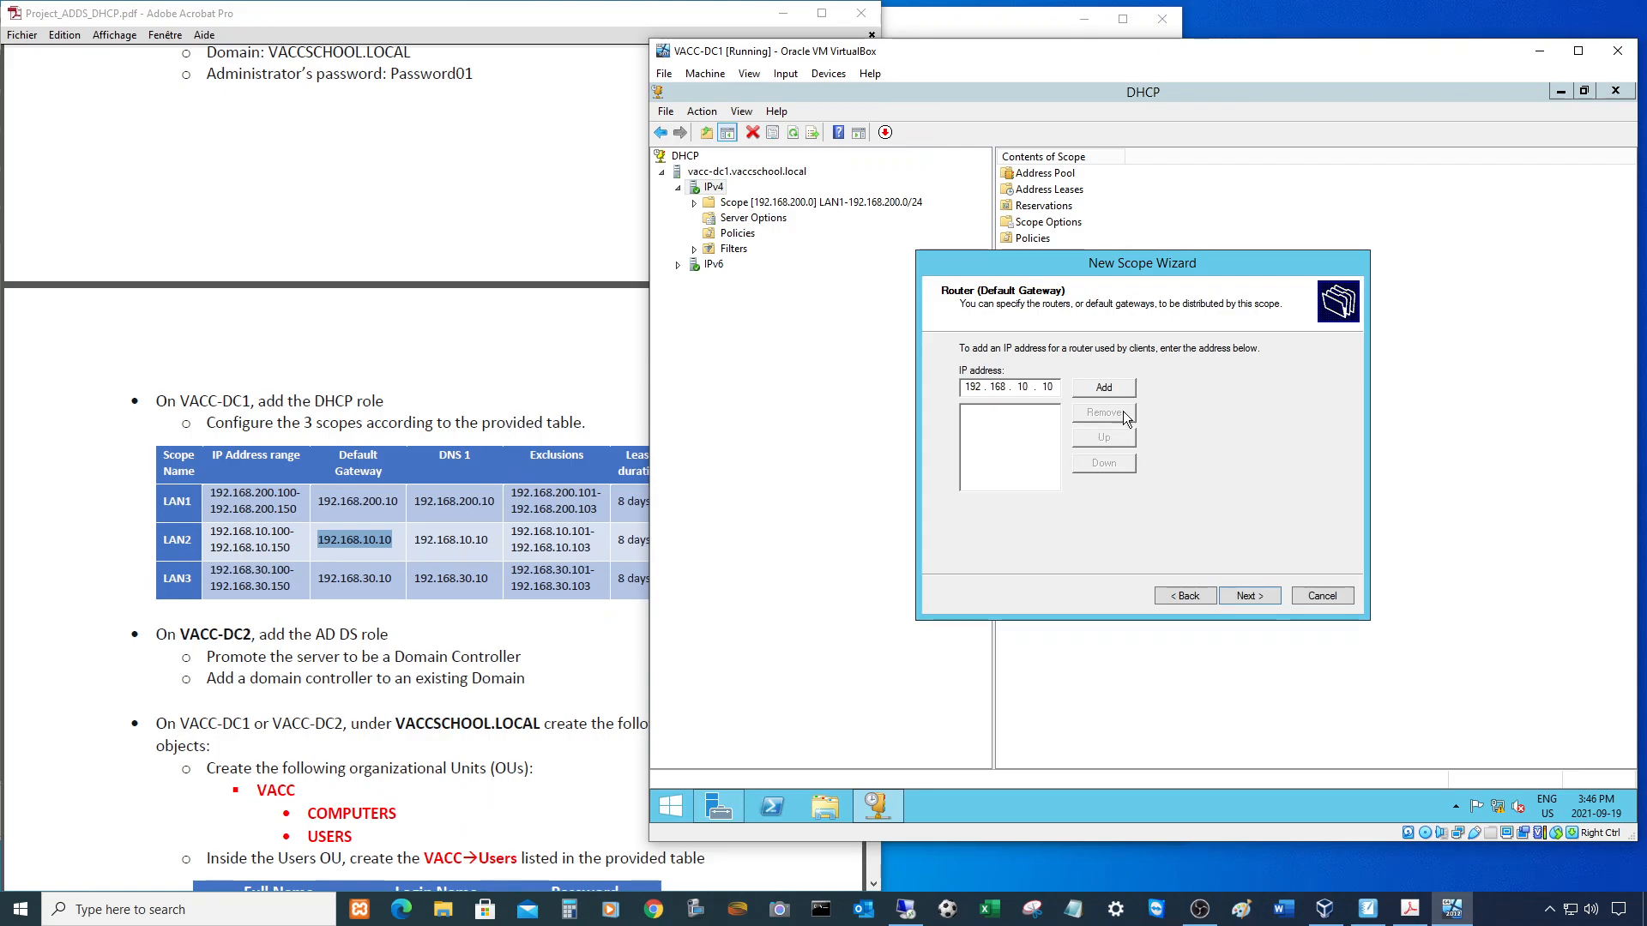
key("Return")
- Accept the VACCSCHOOL.LOCAL DNS settings, skip WINS, and activate the LAN2 scope
left_click(1258, 599)
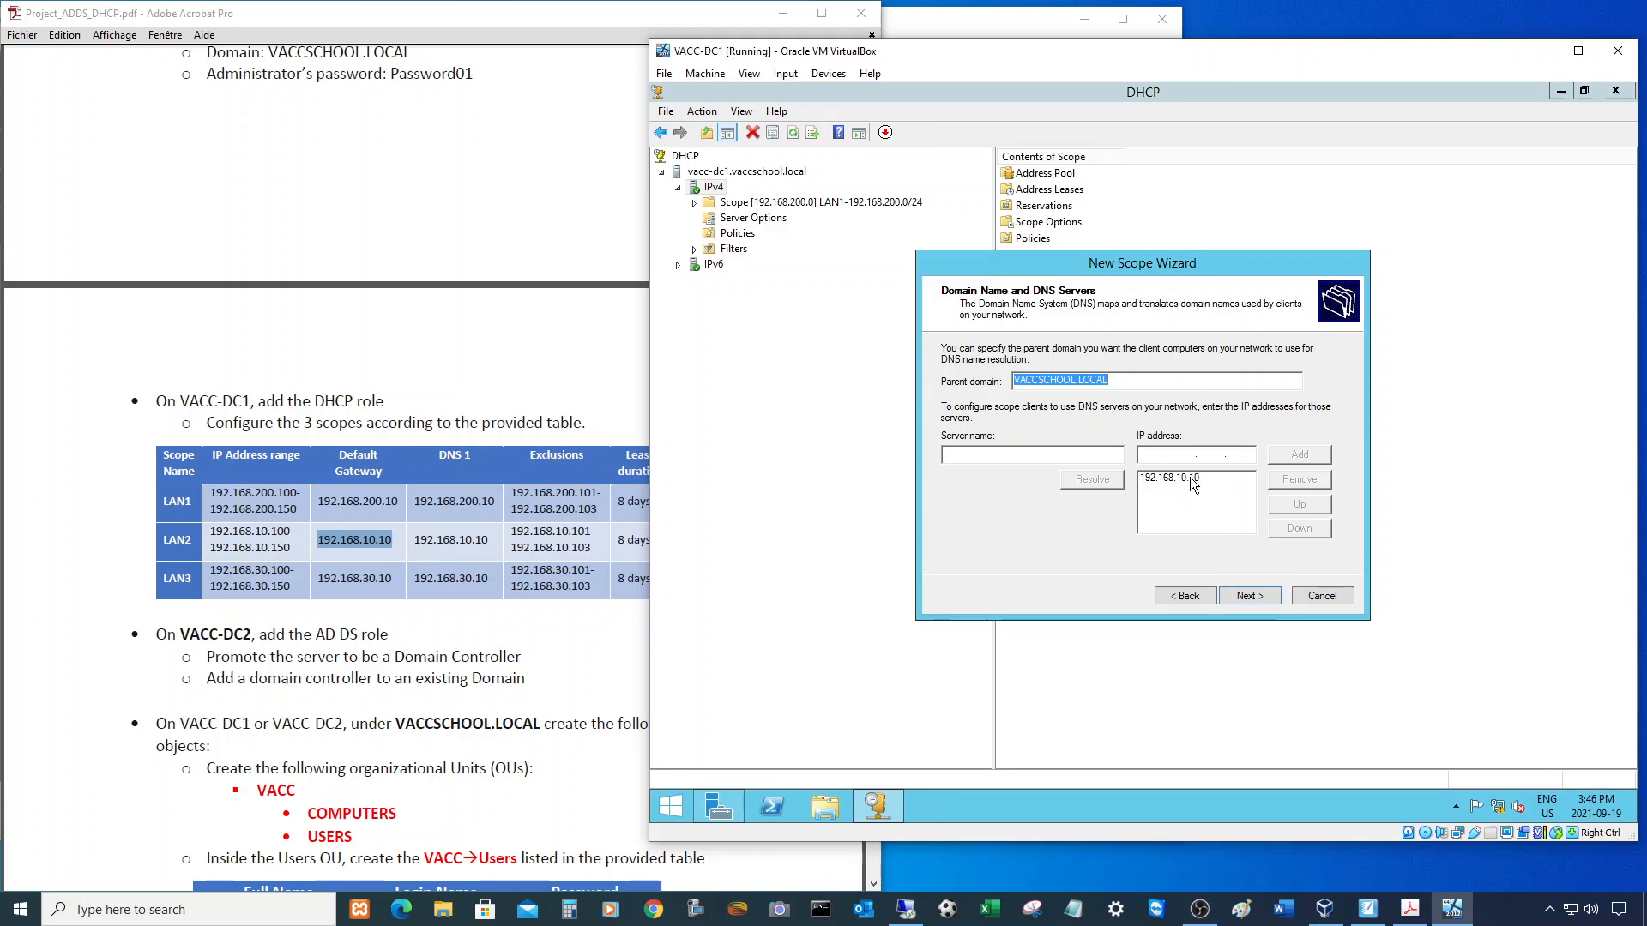
left_click(1248, 595)
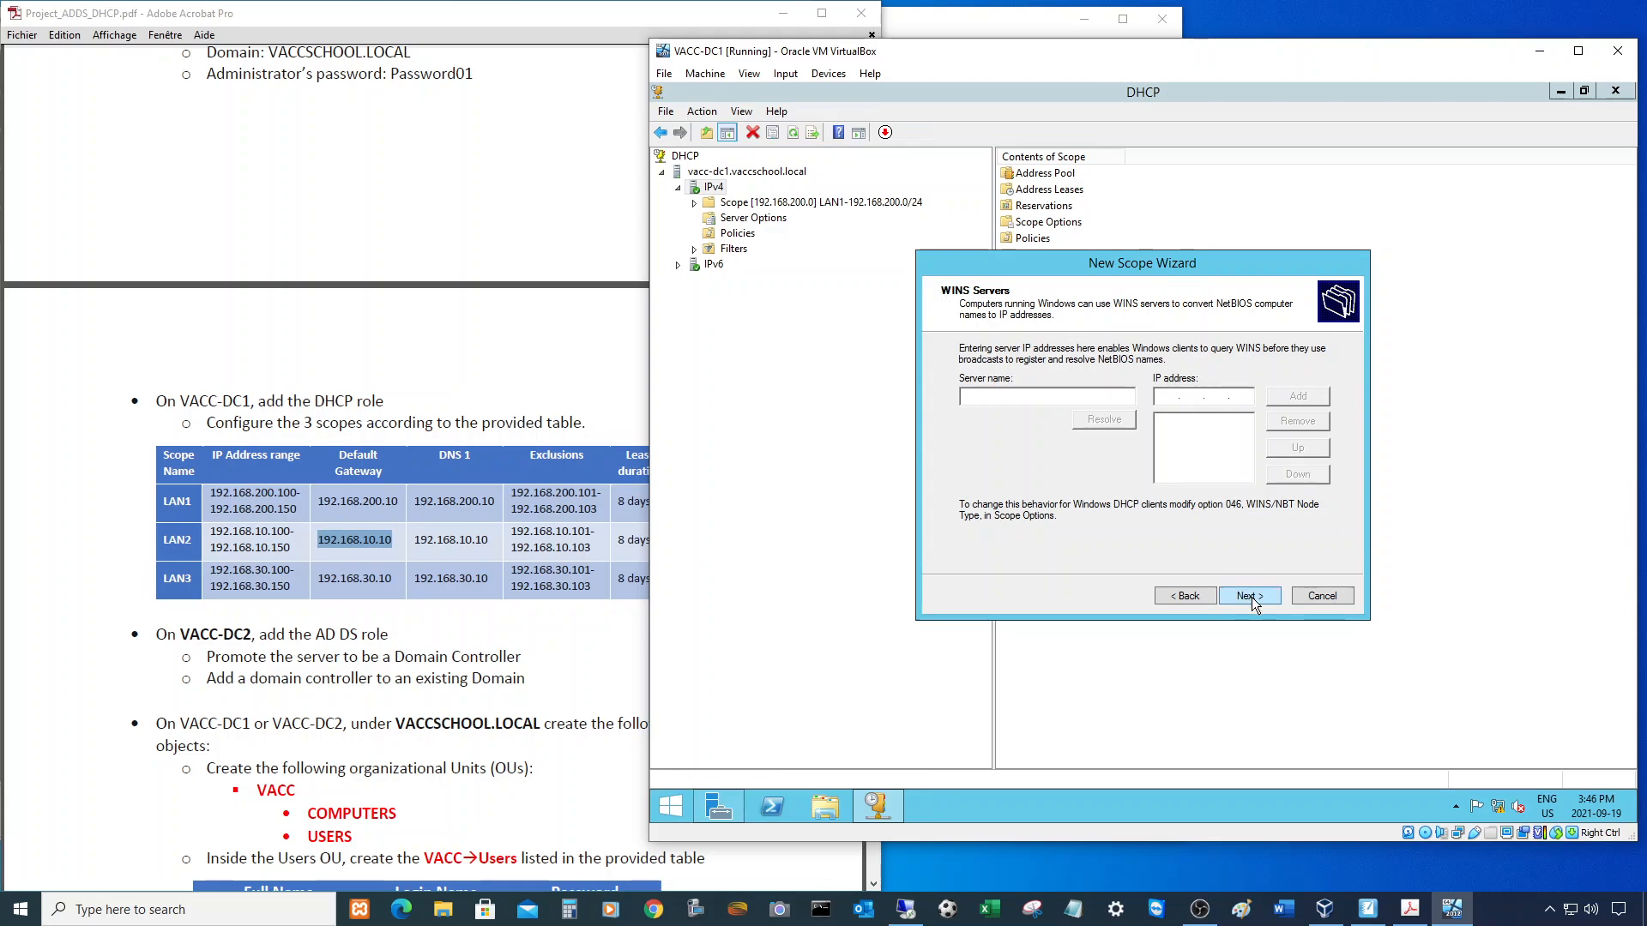
left_click(1250, 596)
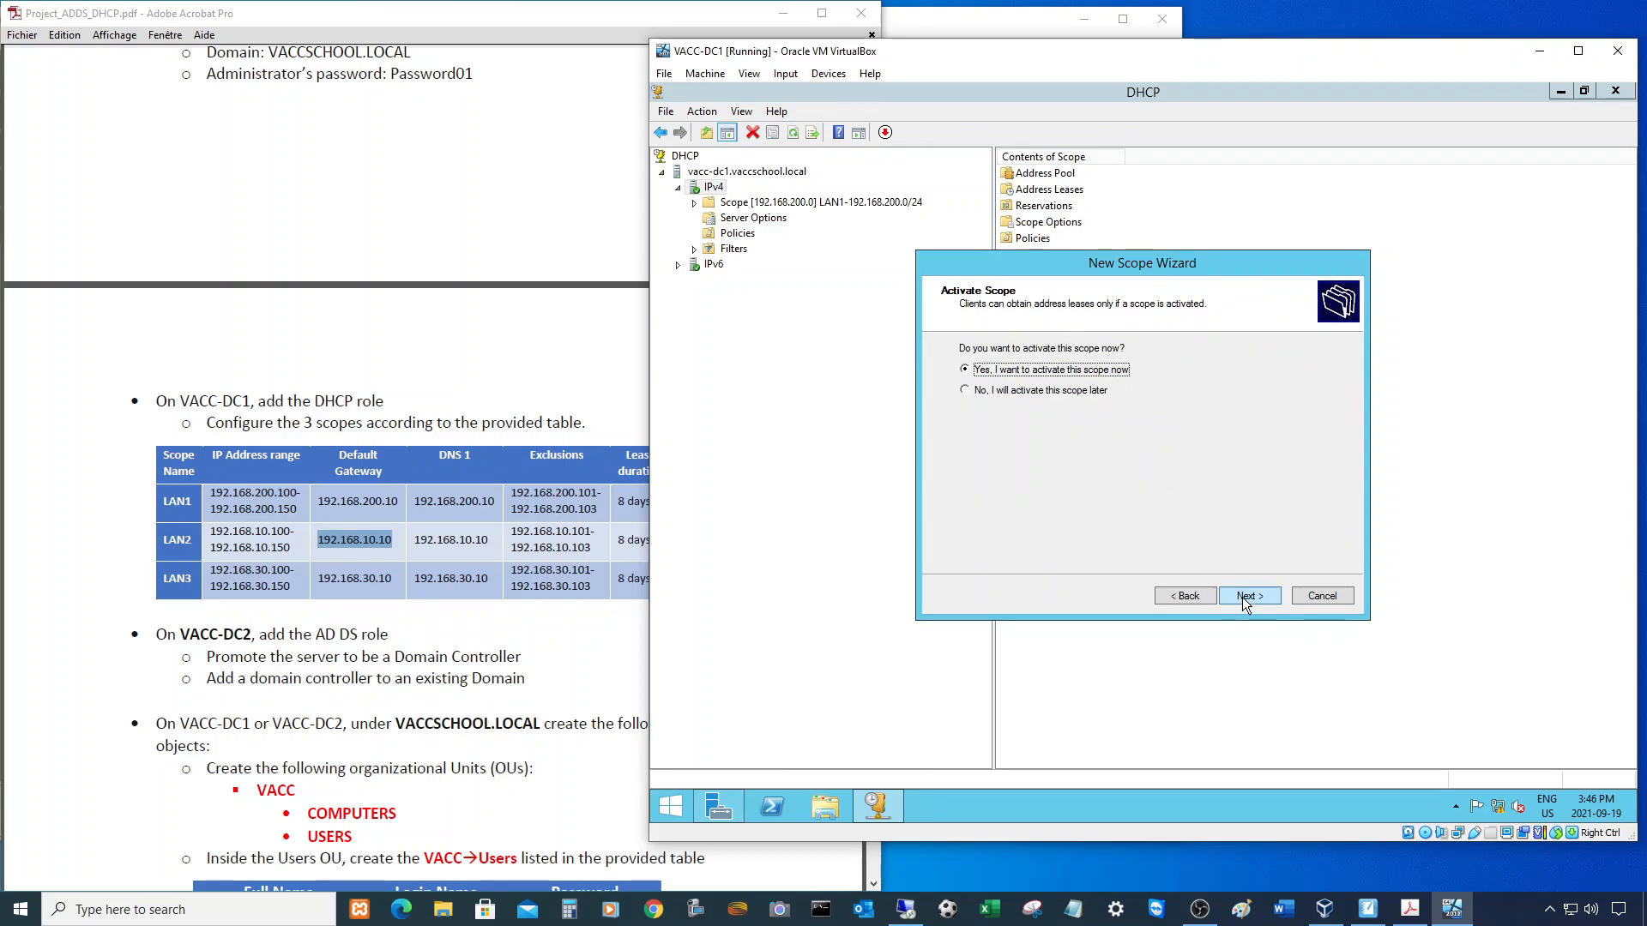
left_click(1247, 597)
left_click(1253, 597)
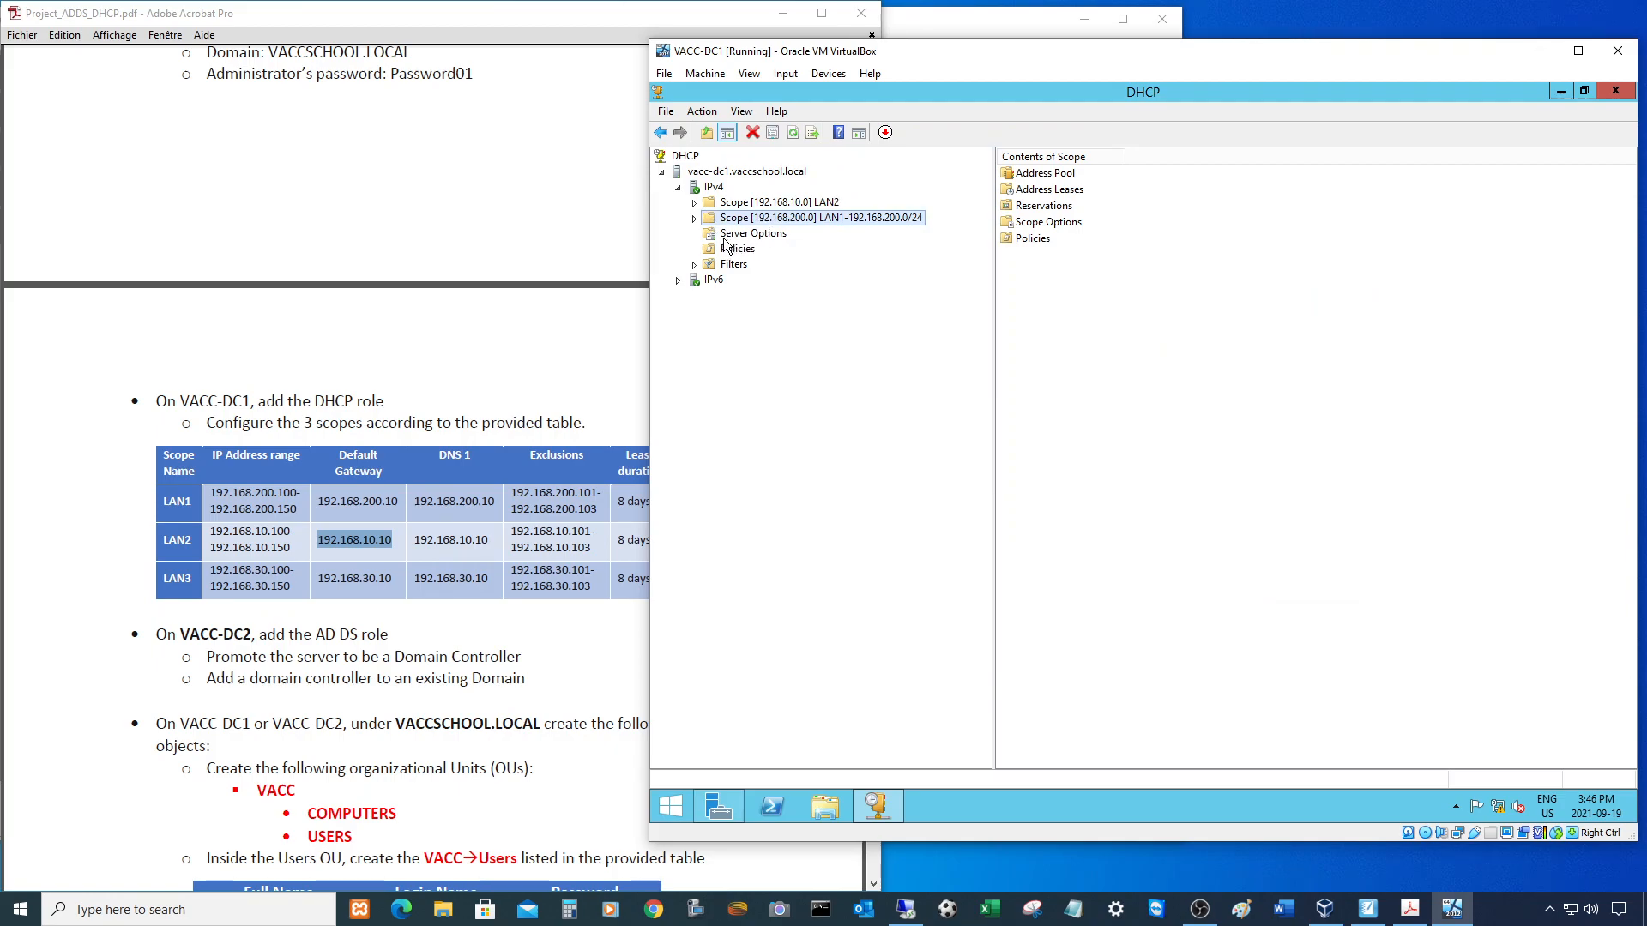
- Start a new DHCP scope under IPv4 and enter its name
right_click(709, 189)
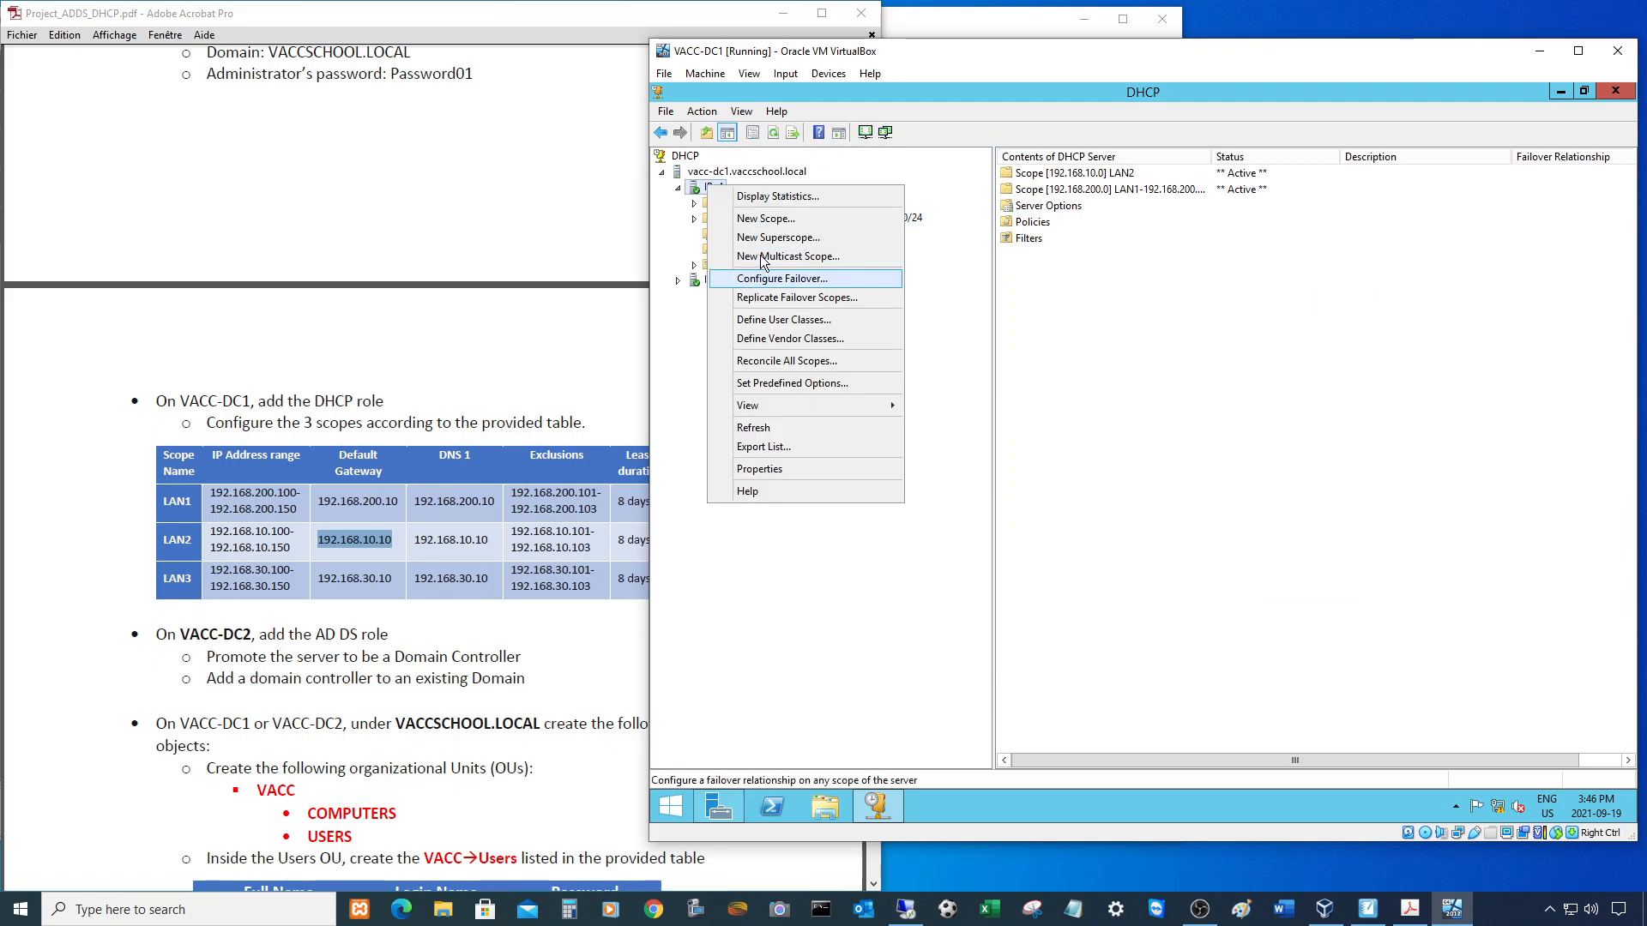
left_click(765, 219)
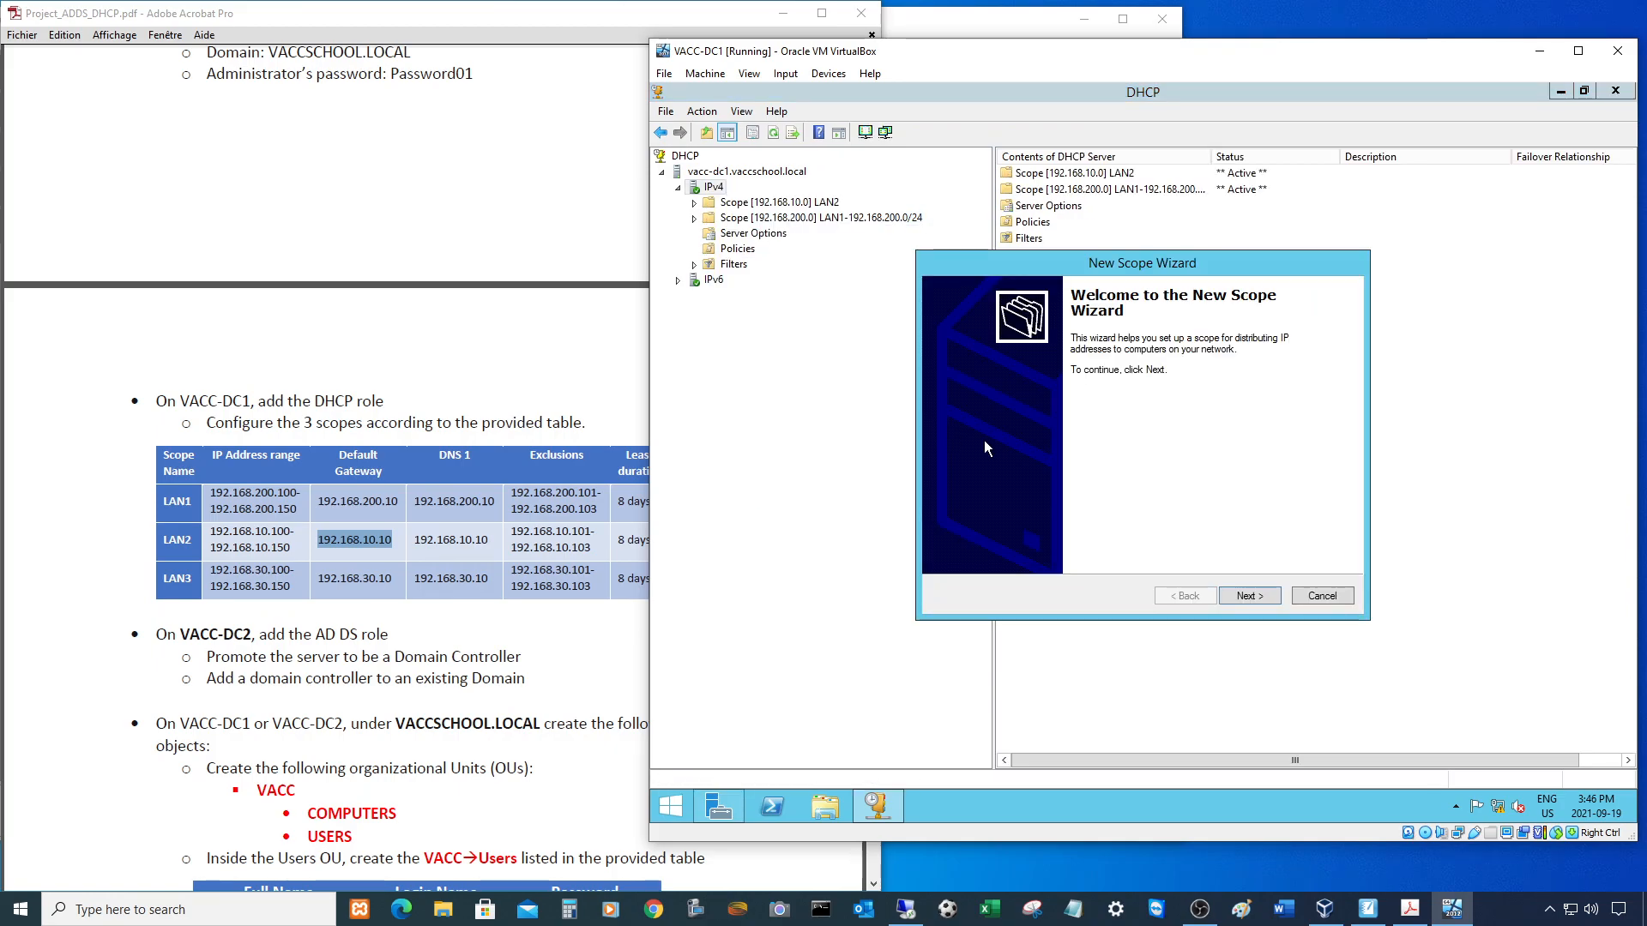
left_click(1252, 595)
type("LAN3")
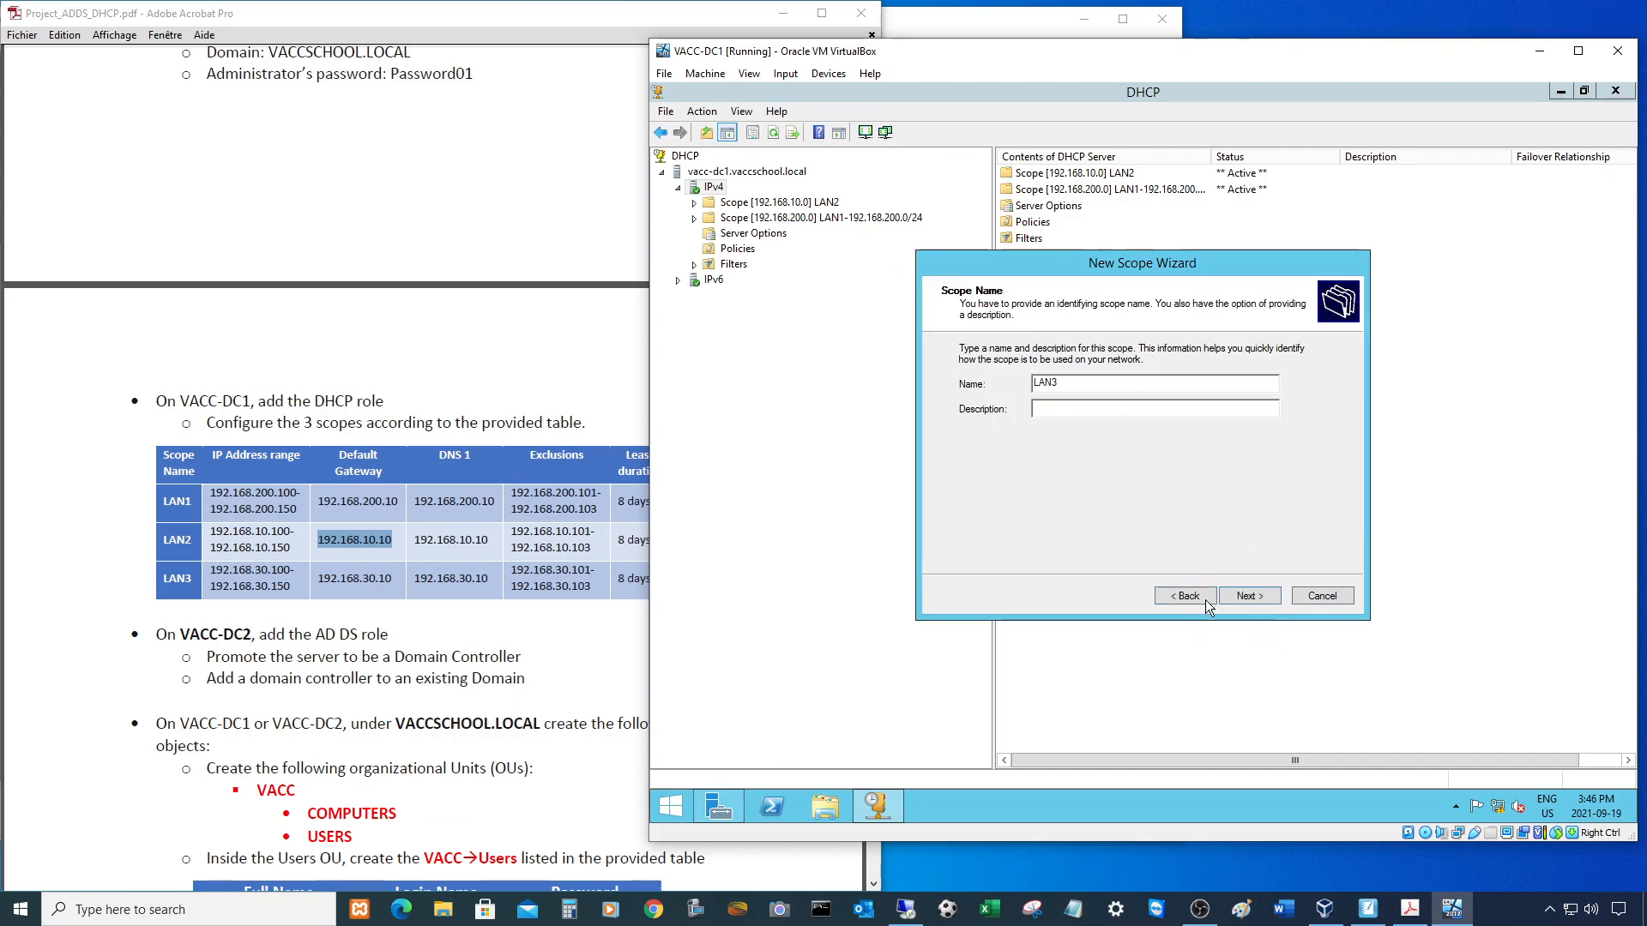
left_click(1253, 593)
- Set the scope's address range to 192.168.30.100–192.168.30.150
left_click_drag(220, 567, 296, 585)
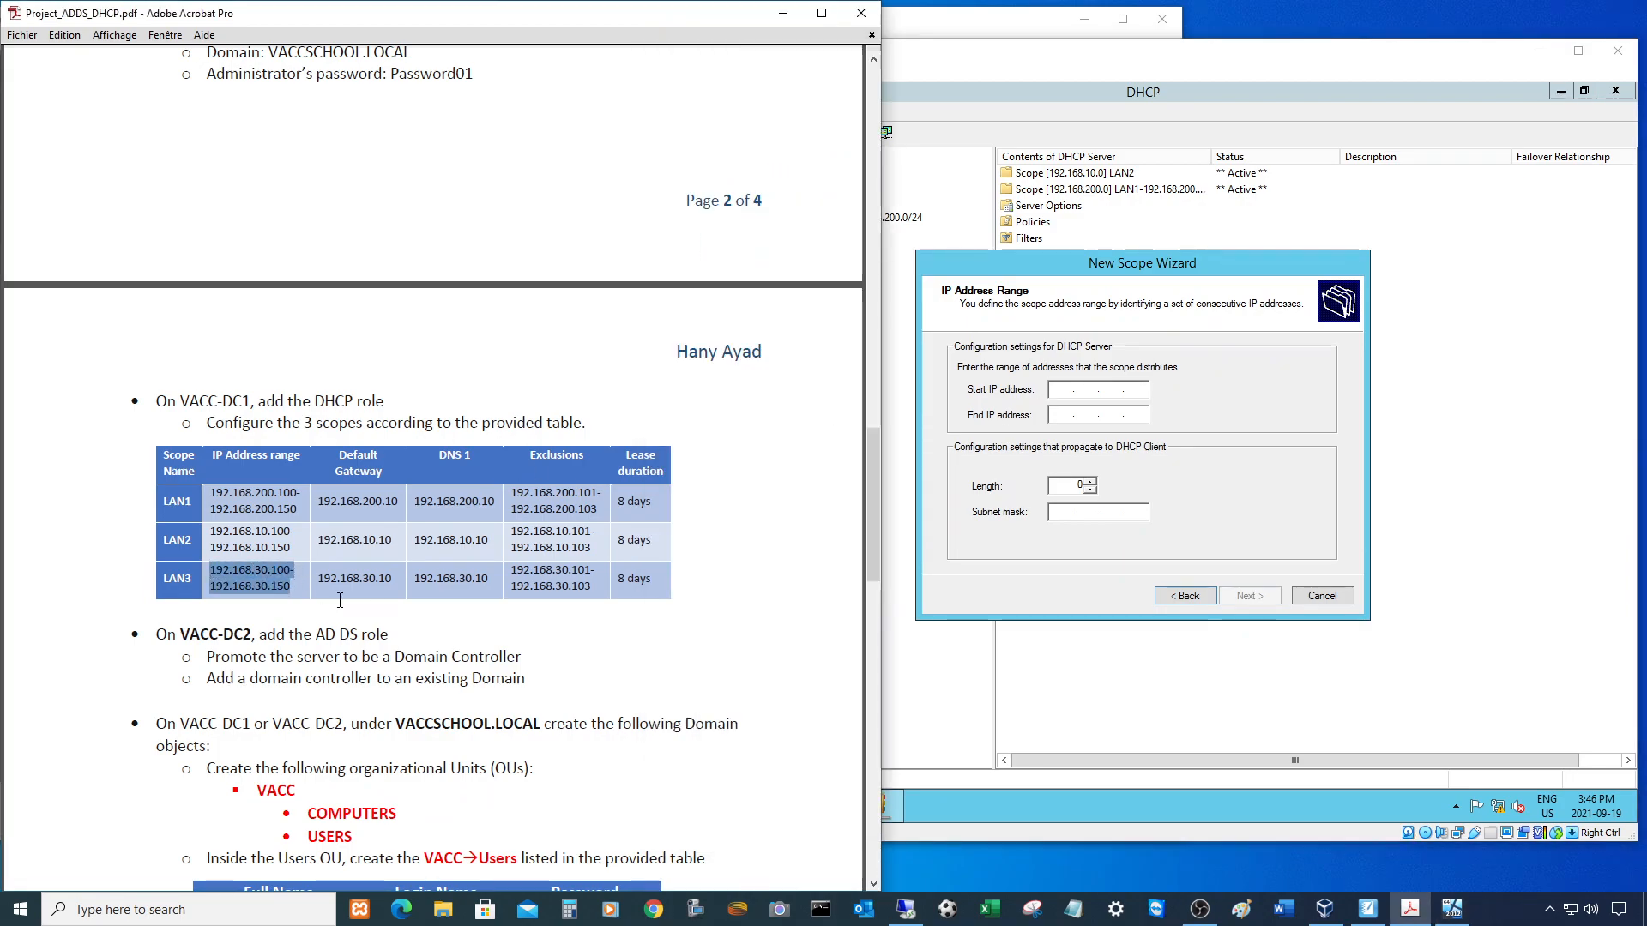
left_click(1098, 398)
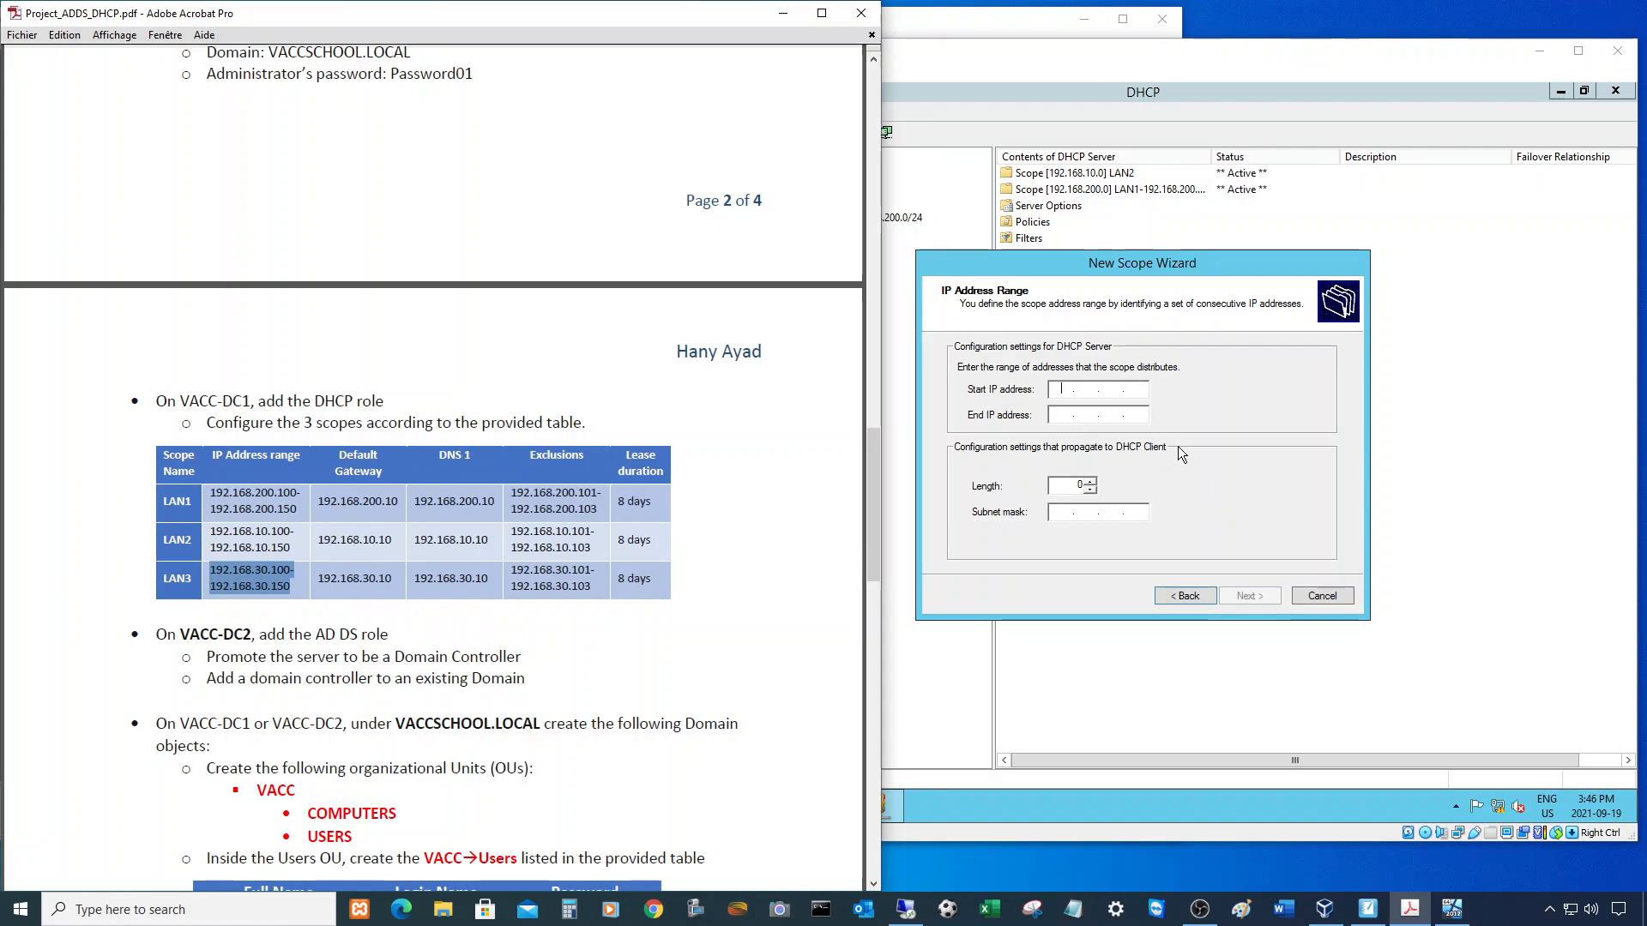
left_click(1062, 397)
type("192 . 1")
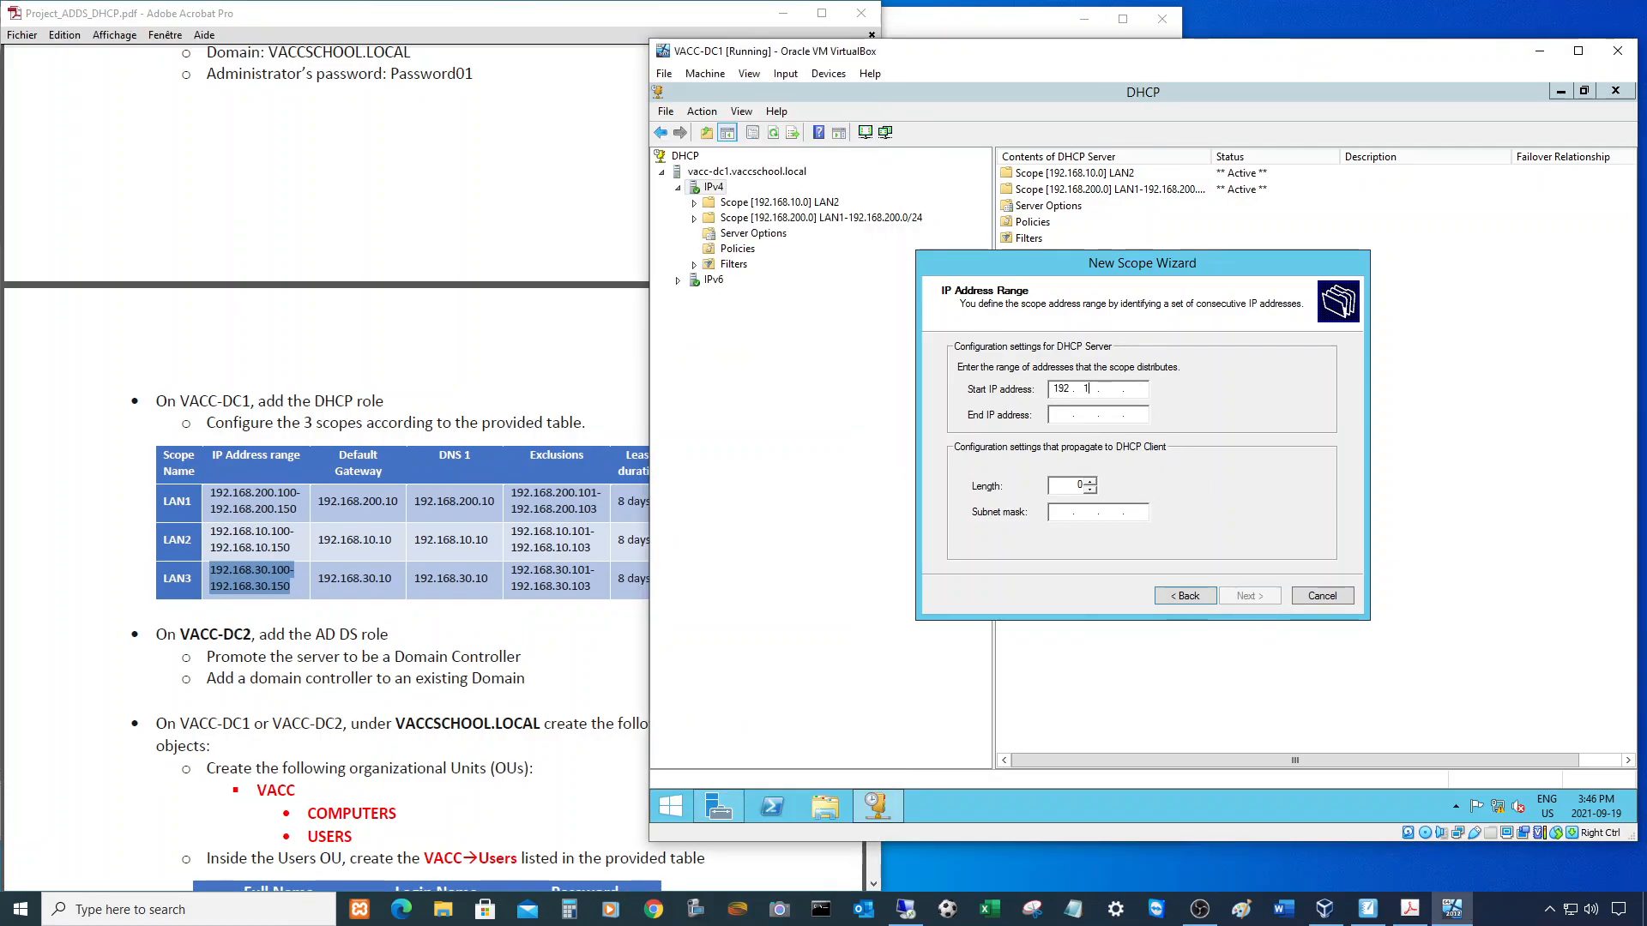
type("68 . 30 . 100")
key("Tab")
type("192 . 168 . 30 . 150")
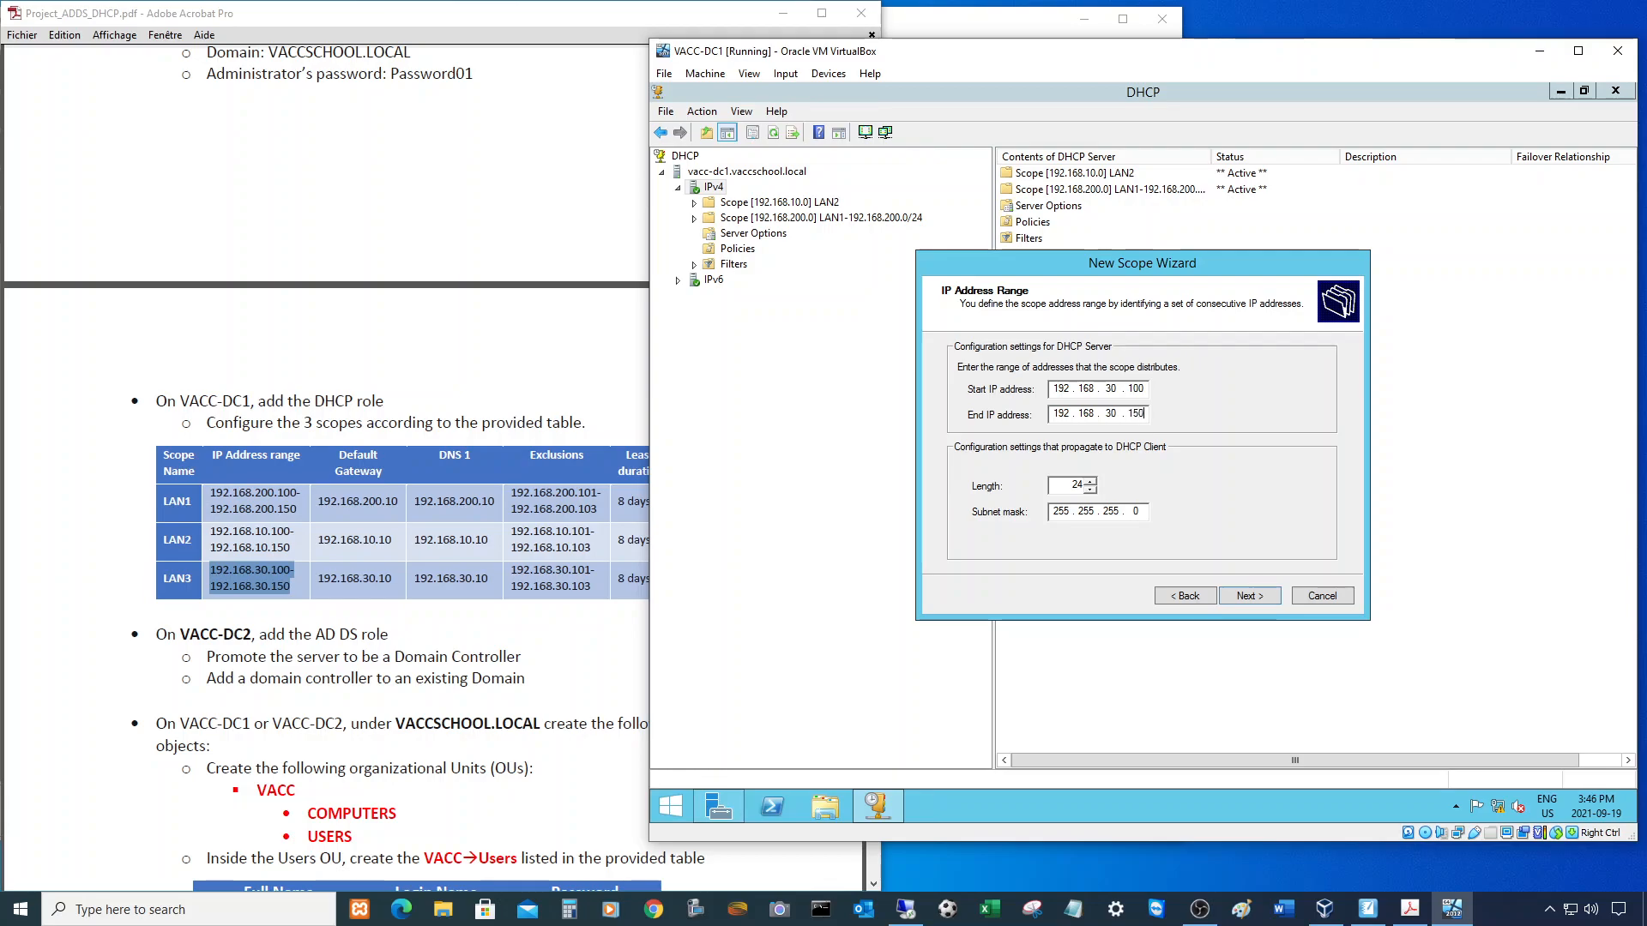
left_click(1252, 592)
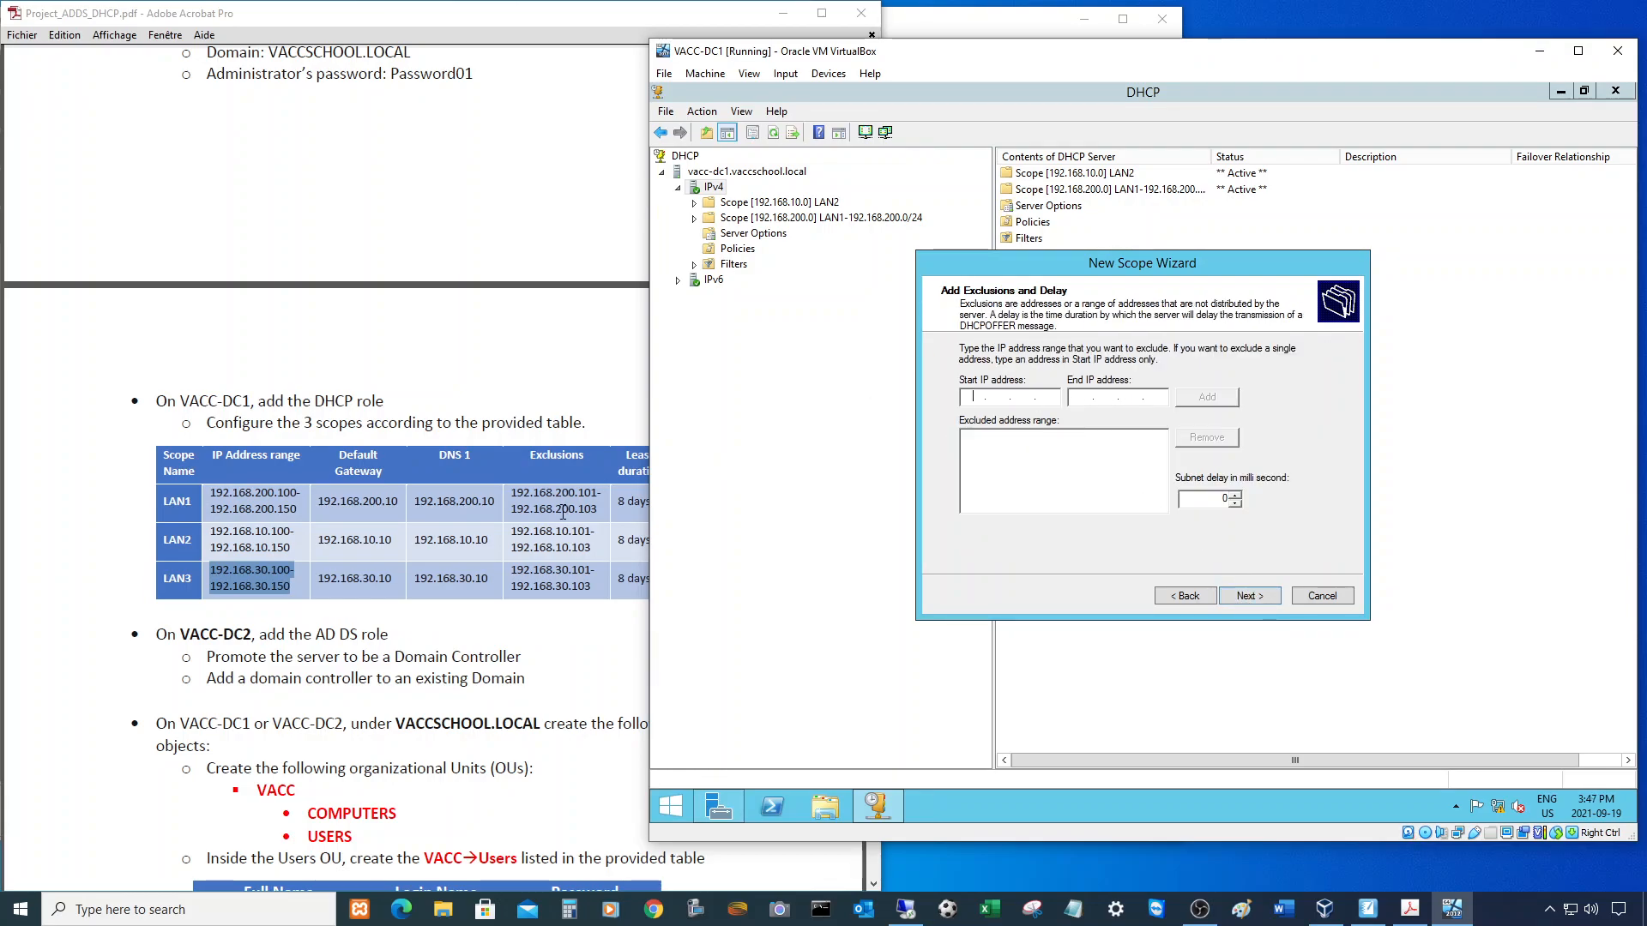
- Exclude 192.168.30.101–192.168.30.103 and keep the 8-day lease
left_click_drag(511, 567, 590, 590)
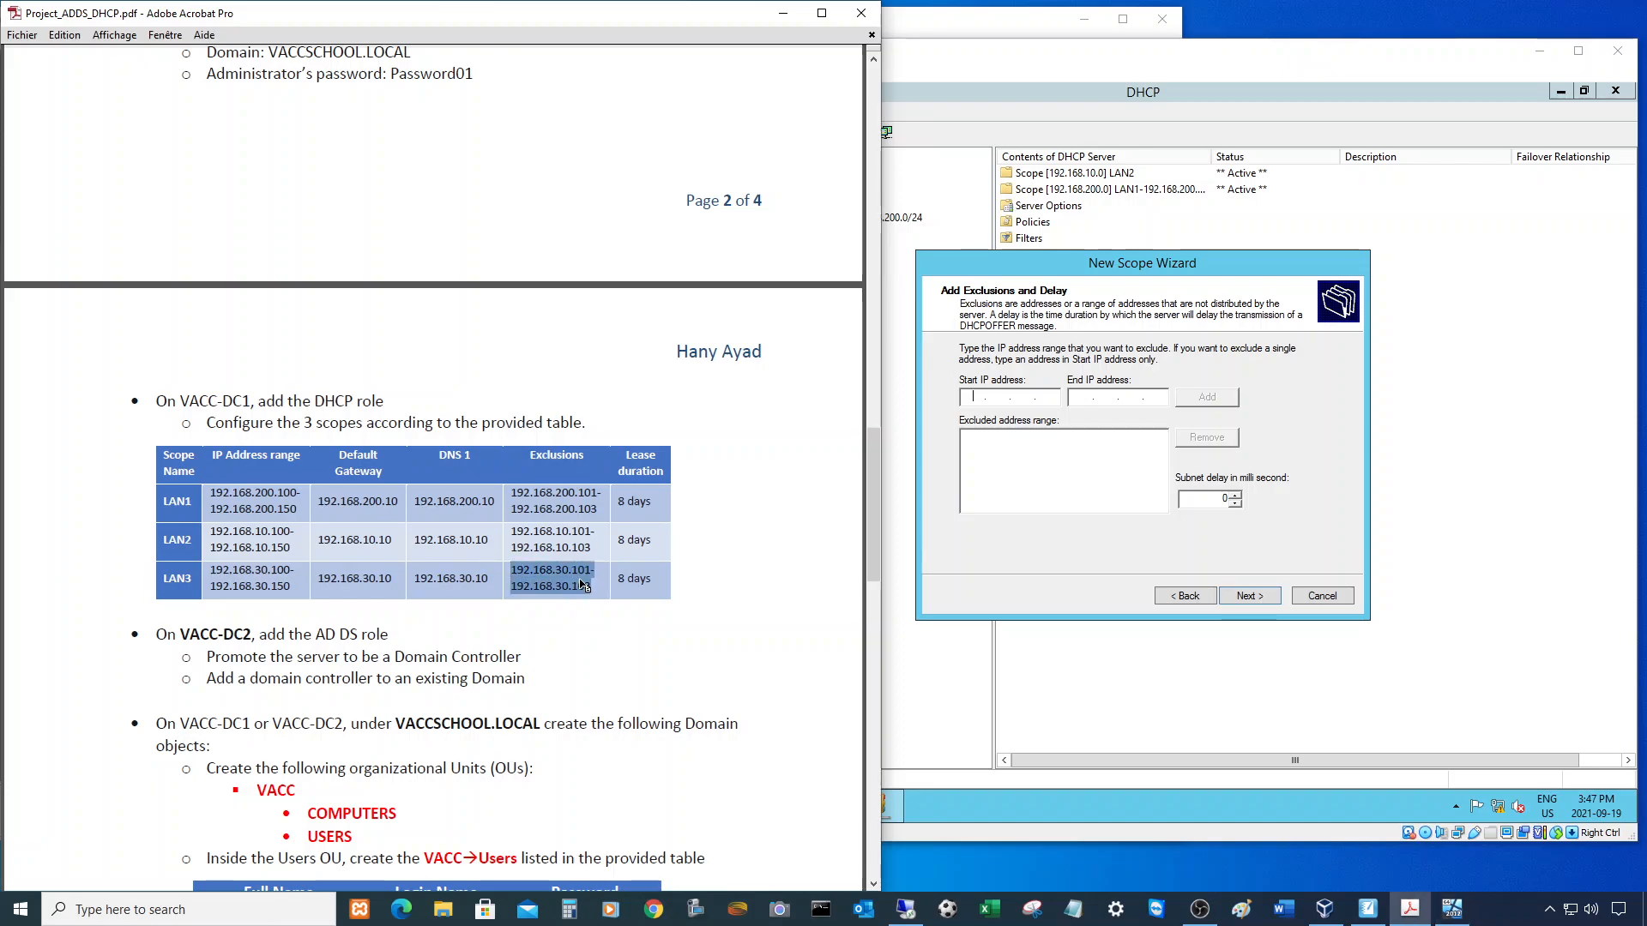
key("alt+Tab")
type("19216830.1")
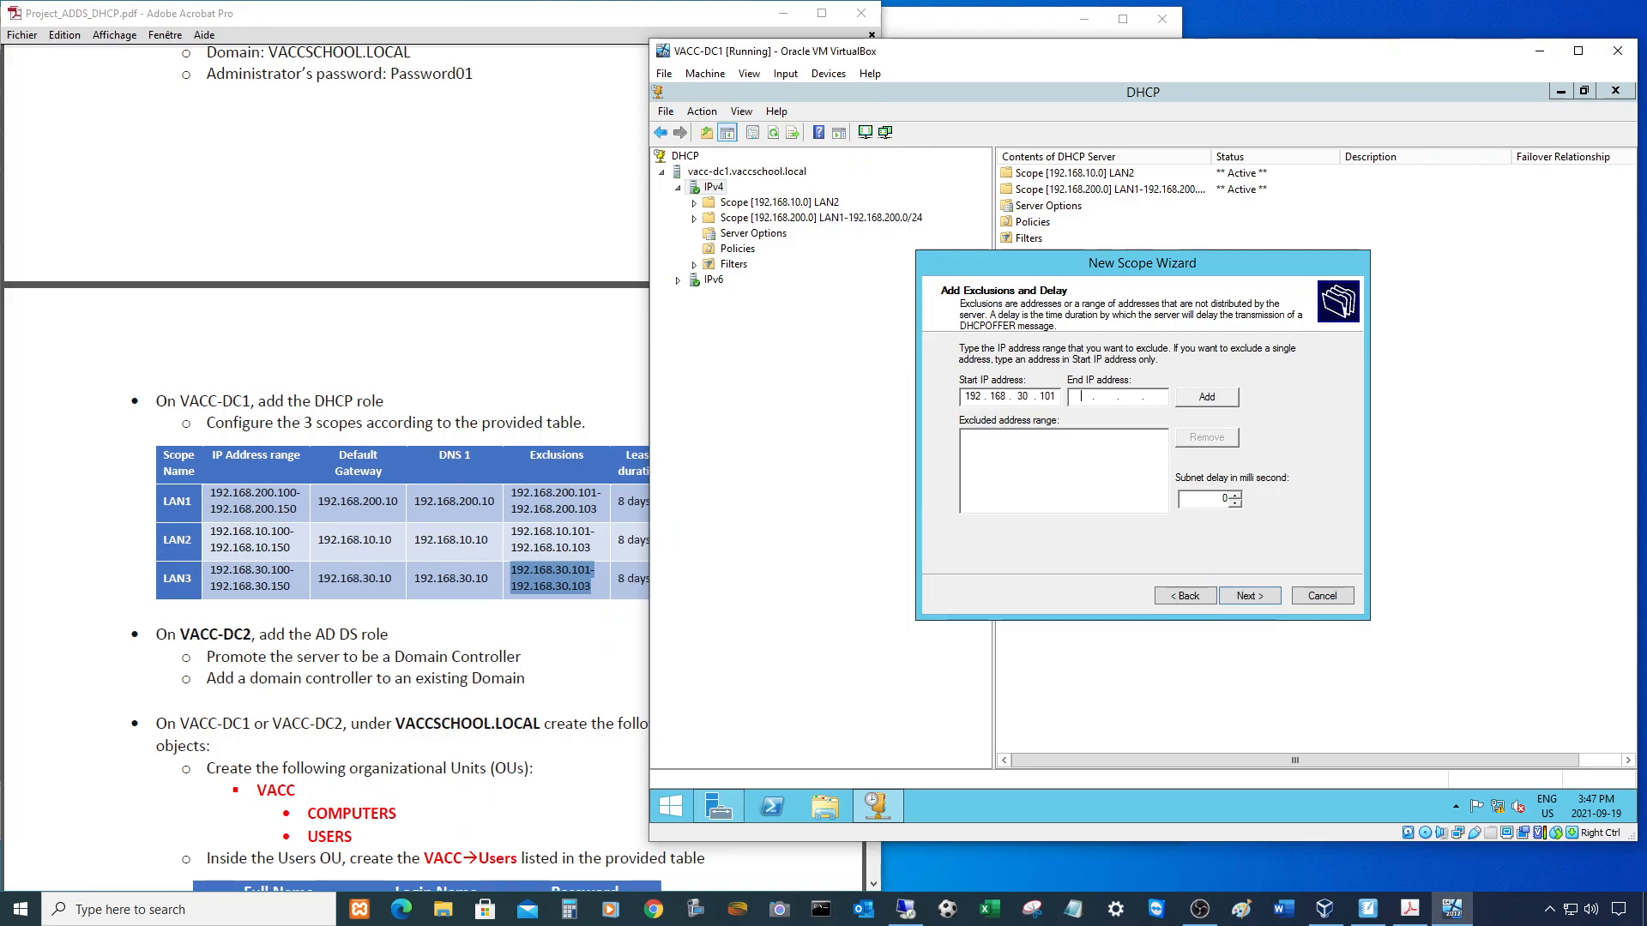
type("19216830.103")
left_click(1209, 399)
left_click(1248, 595)
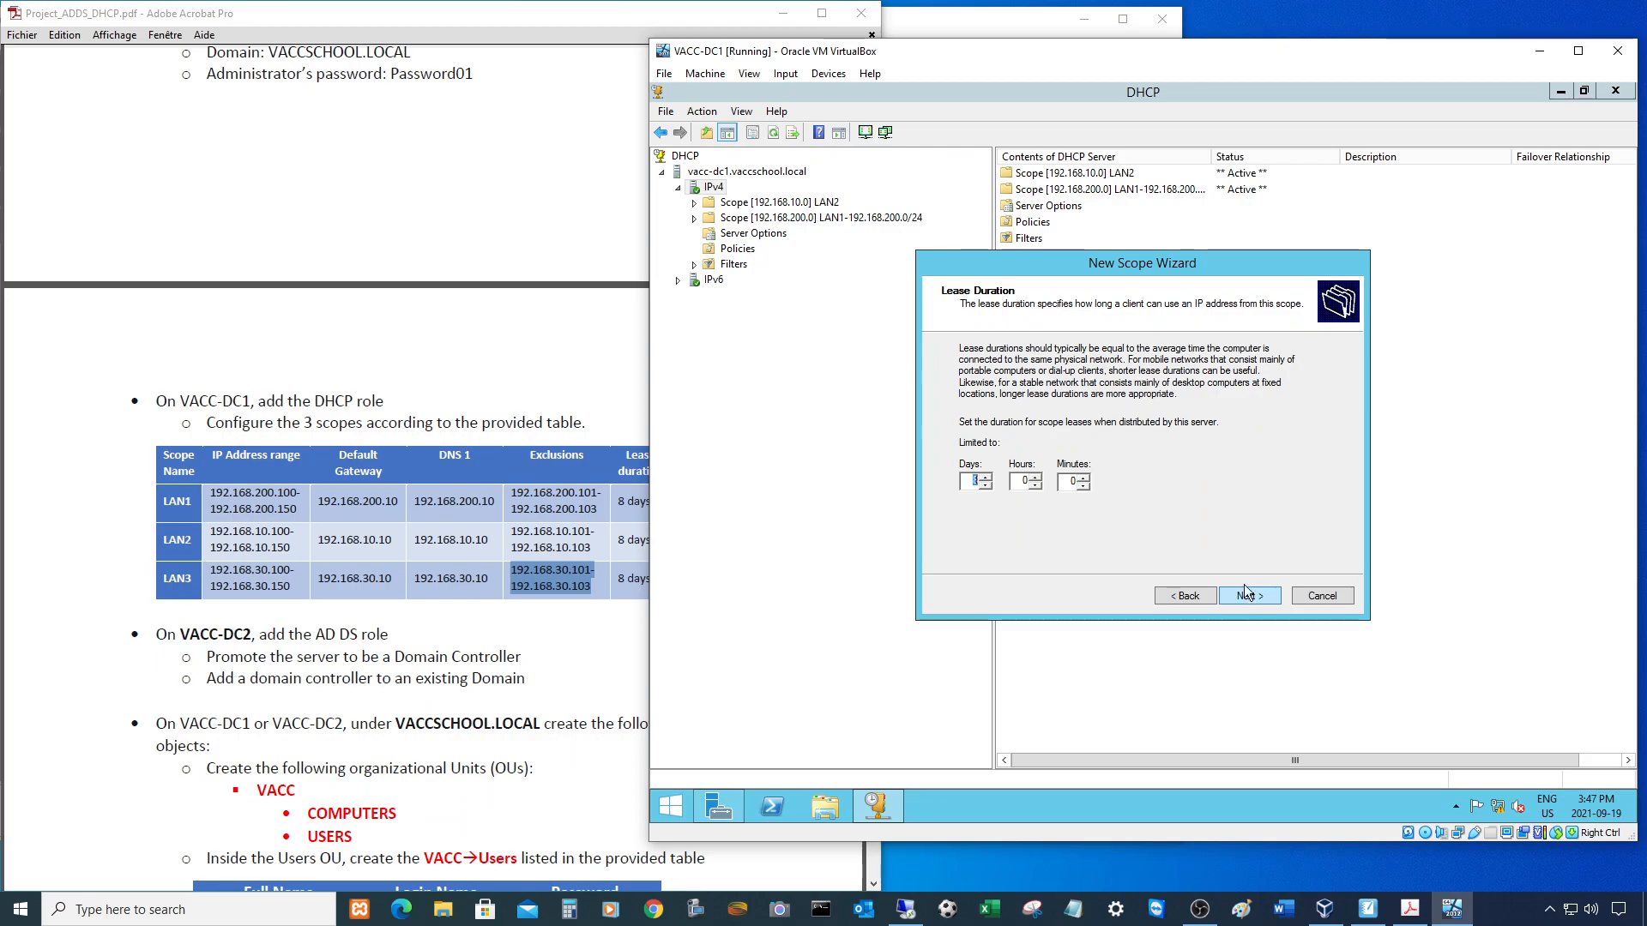
left_click(1245, 596)
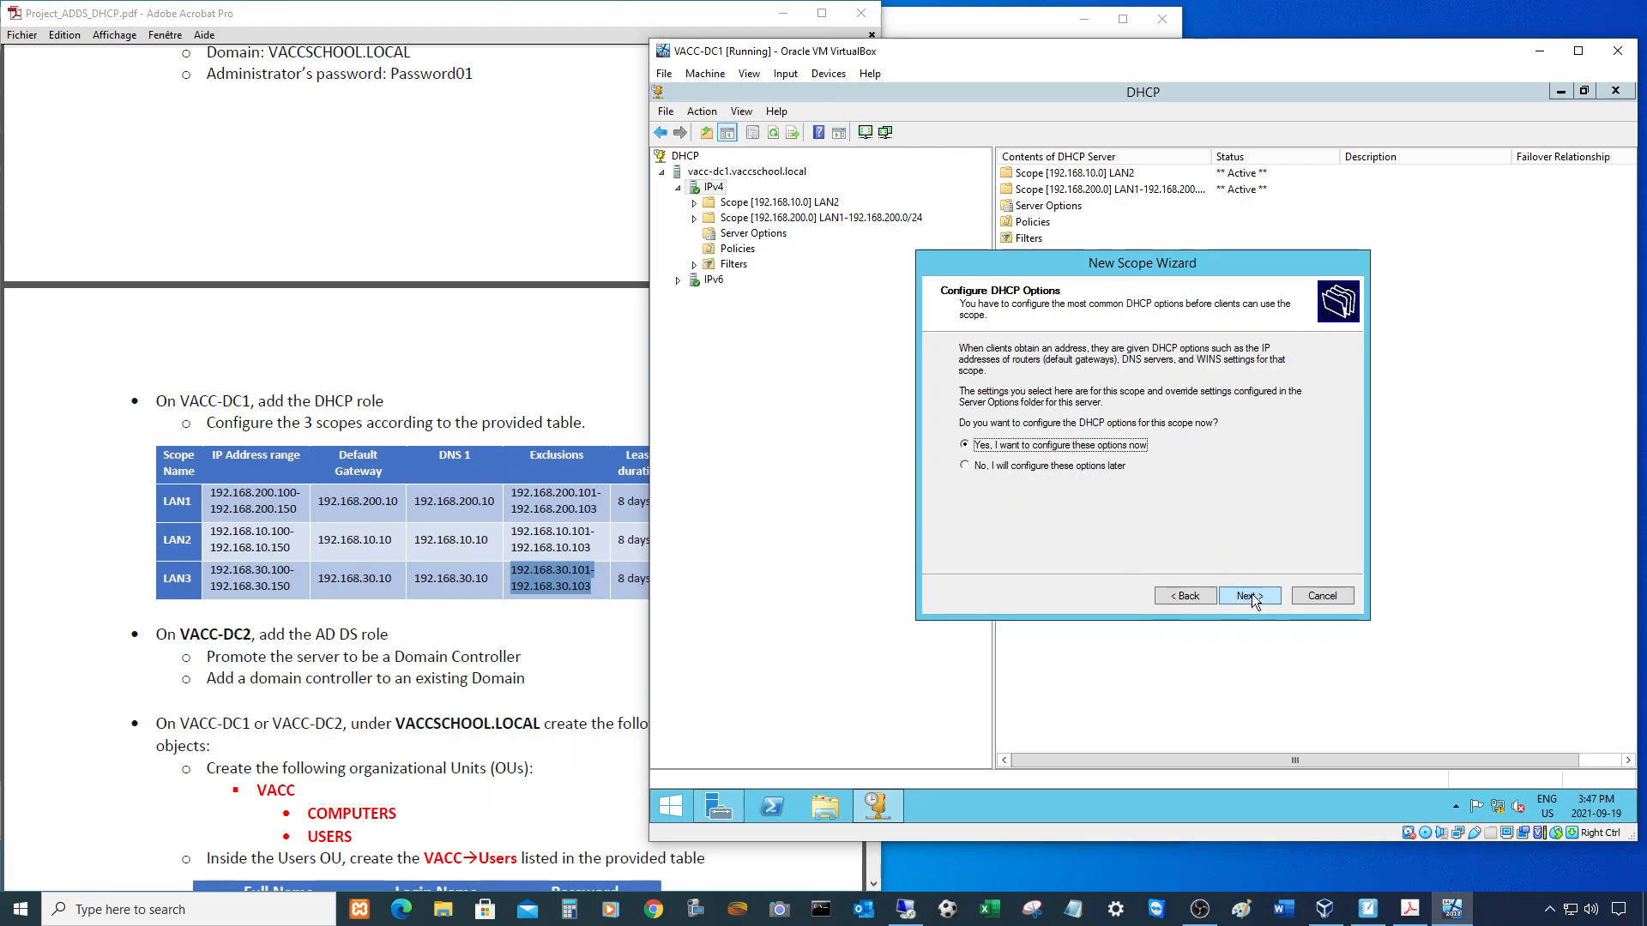
- Add 192.168.30.10 as the LAN3 scope's router
left_click(1253, 594)
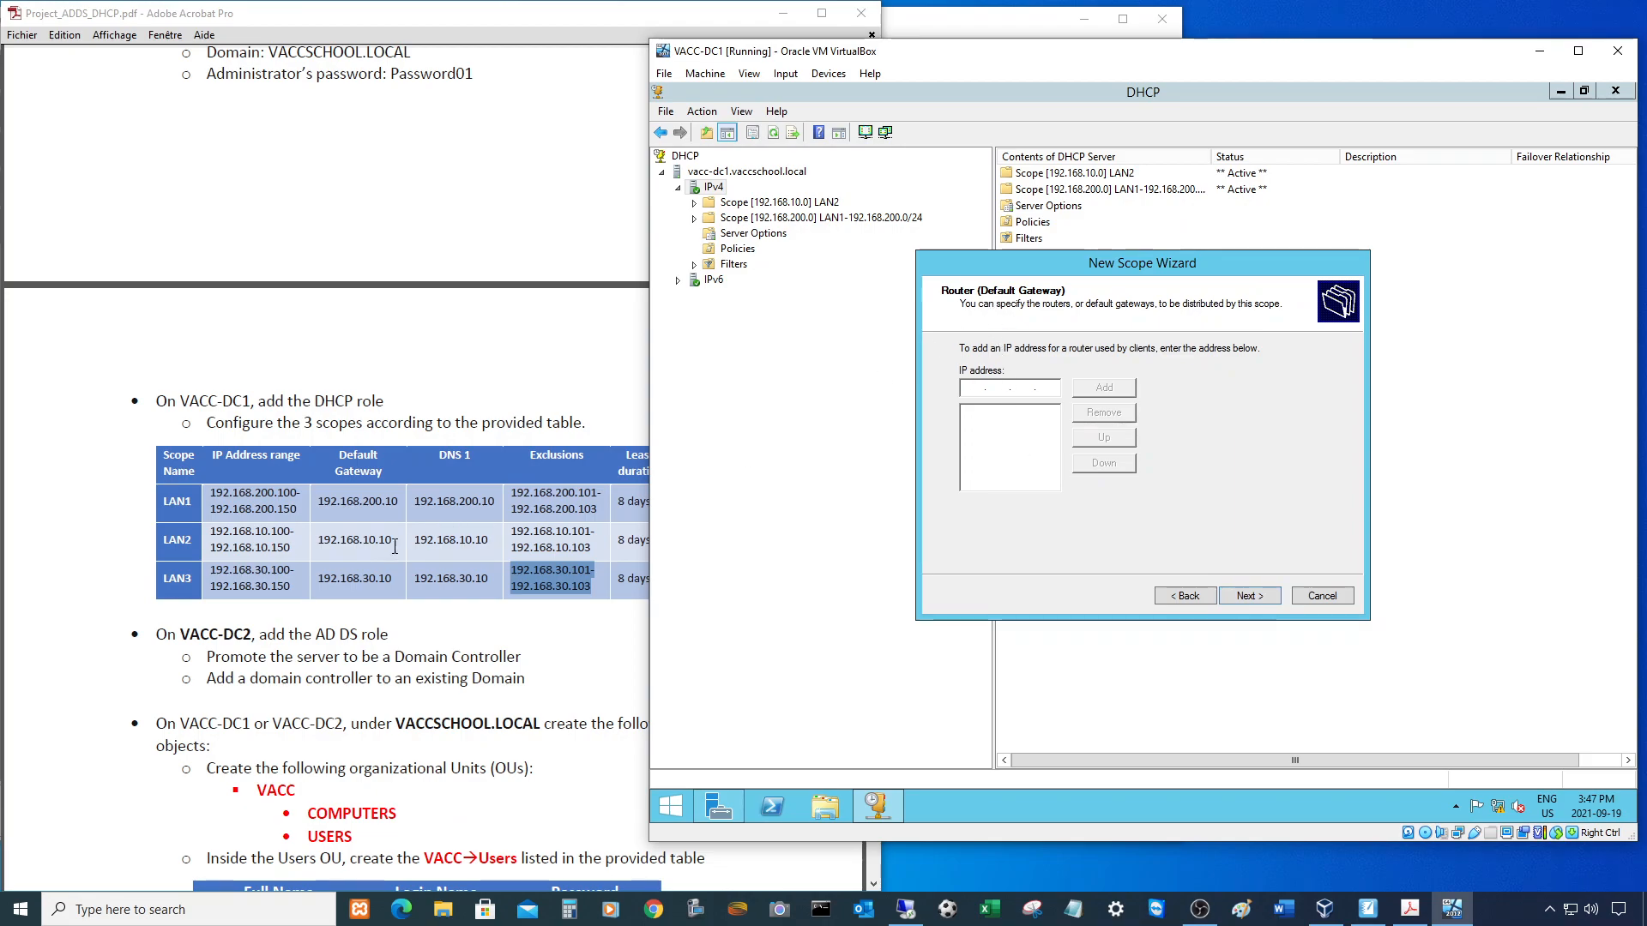
left_click_drag(317, 578, 401, 577)
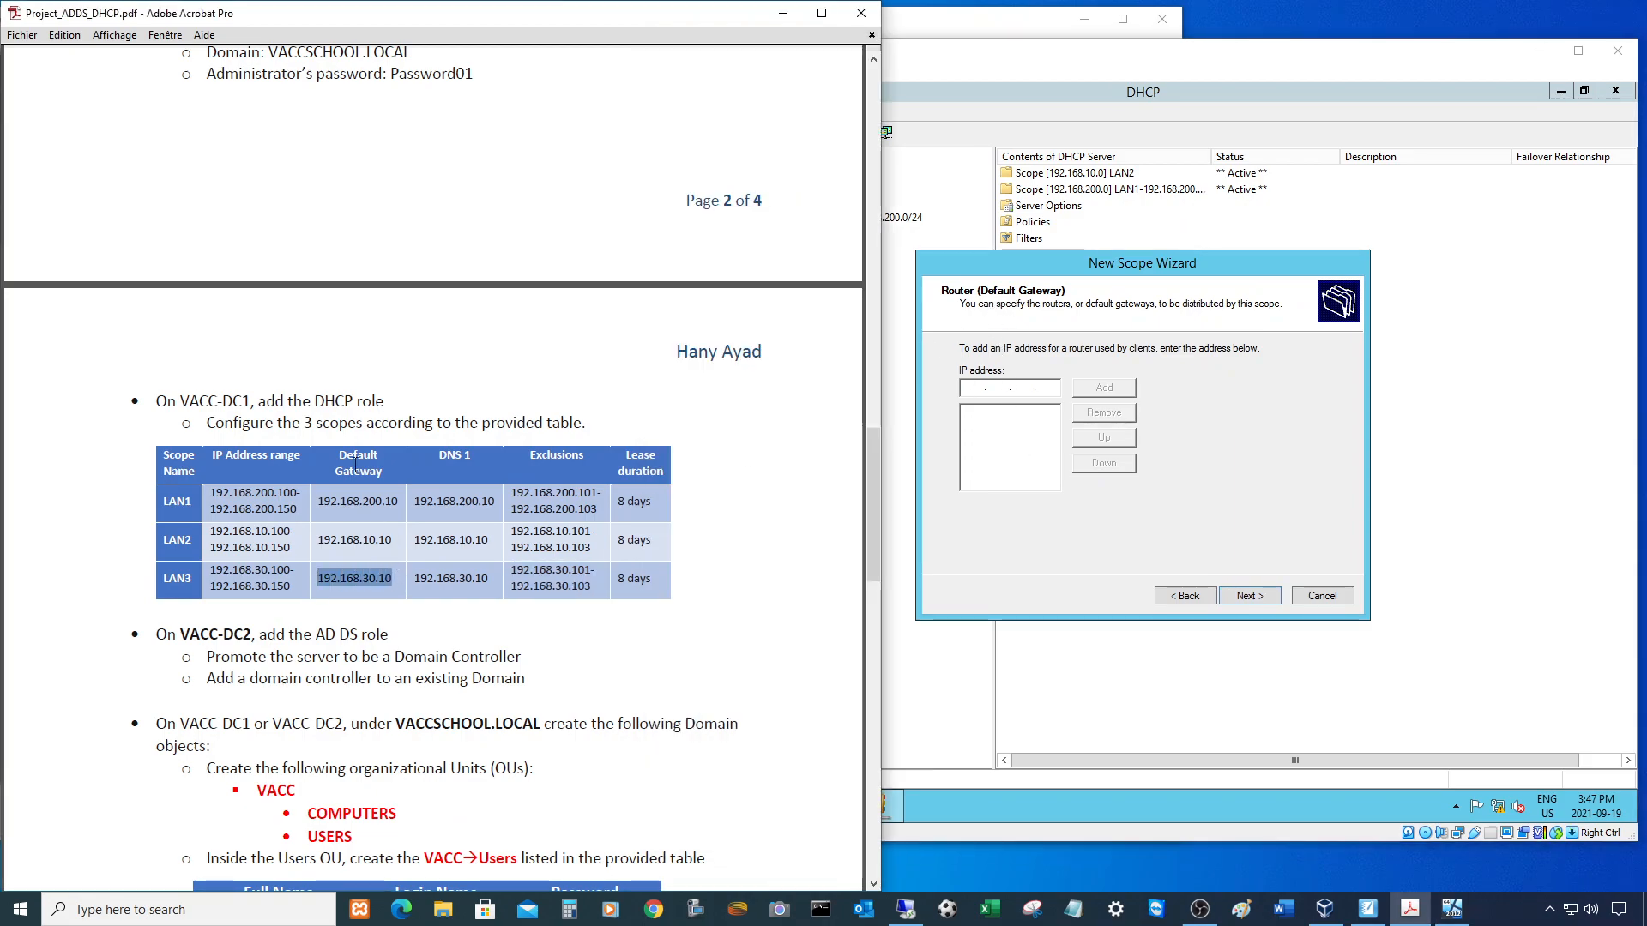
left_click(971, 388)
type("192 . 168 . 30 . 10")
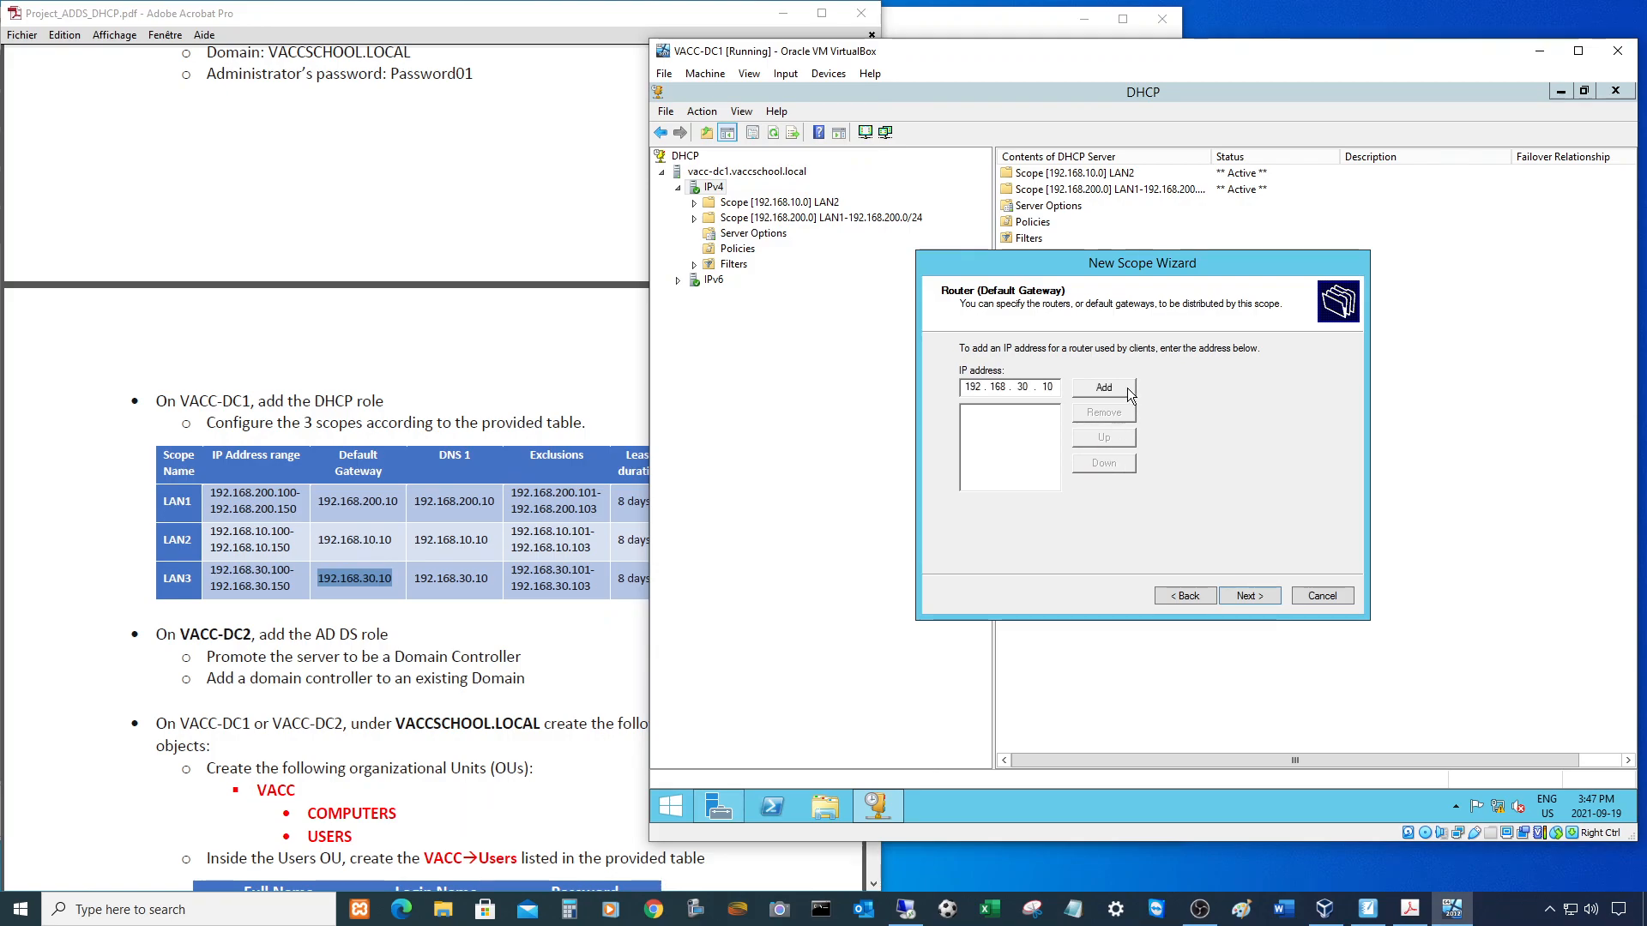
left_click(1127, 387)
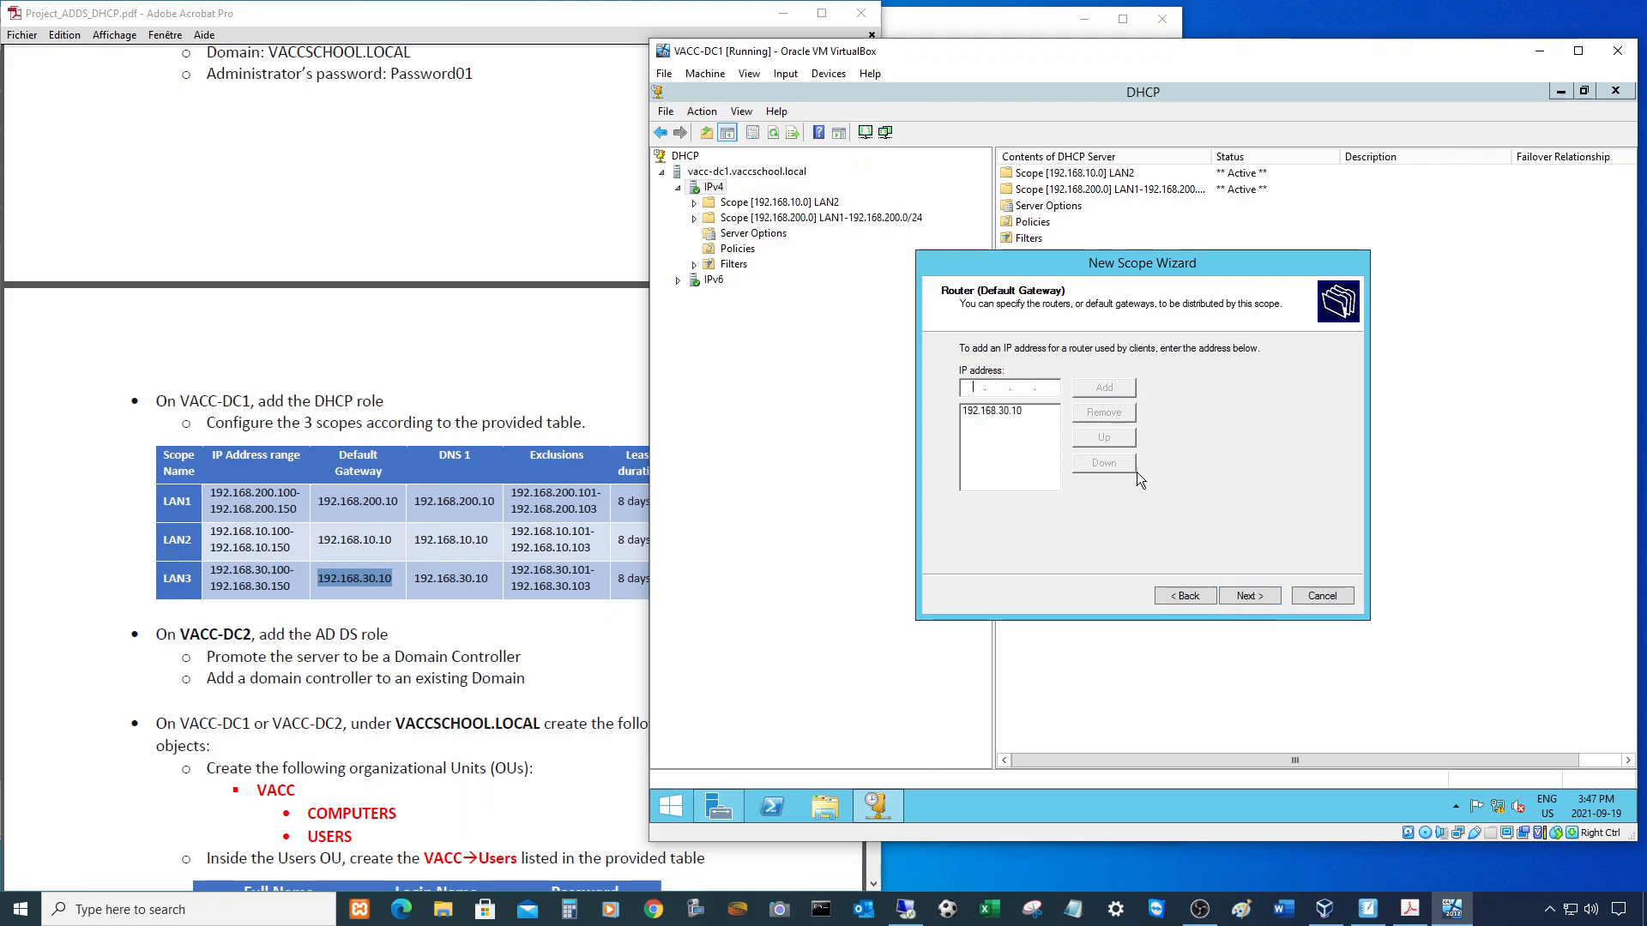
- Replace the carried-over DNS server 192.168.10.10 with 192.168.30.10
left_click(1223, 600)
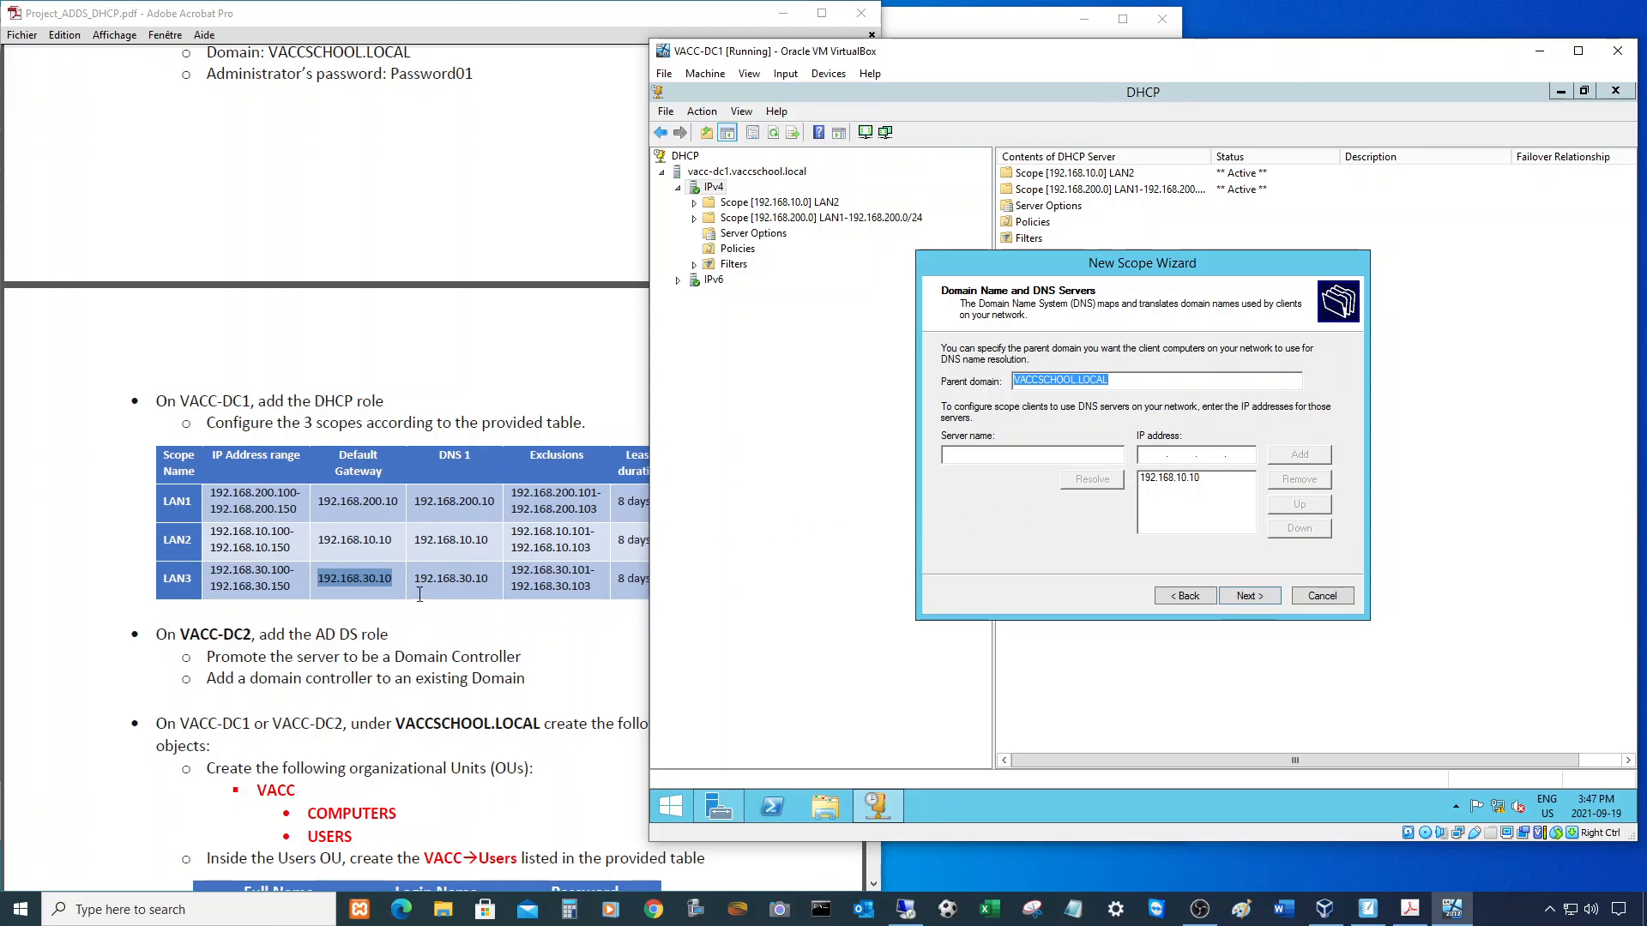
left_click(1180, 478)
left_click(1295, 480)
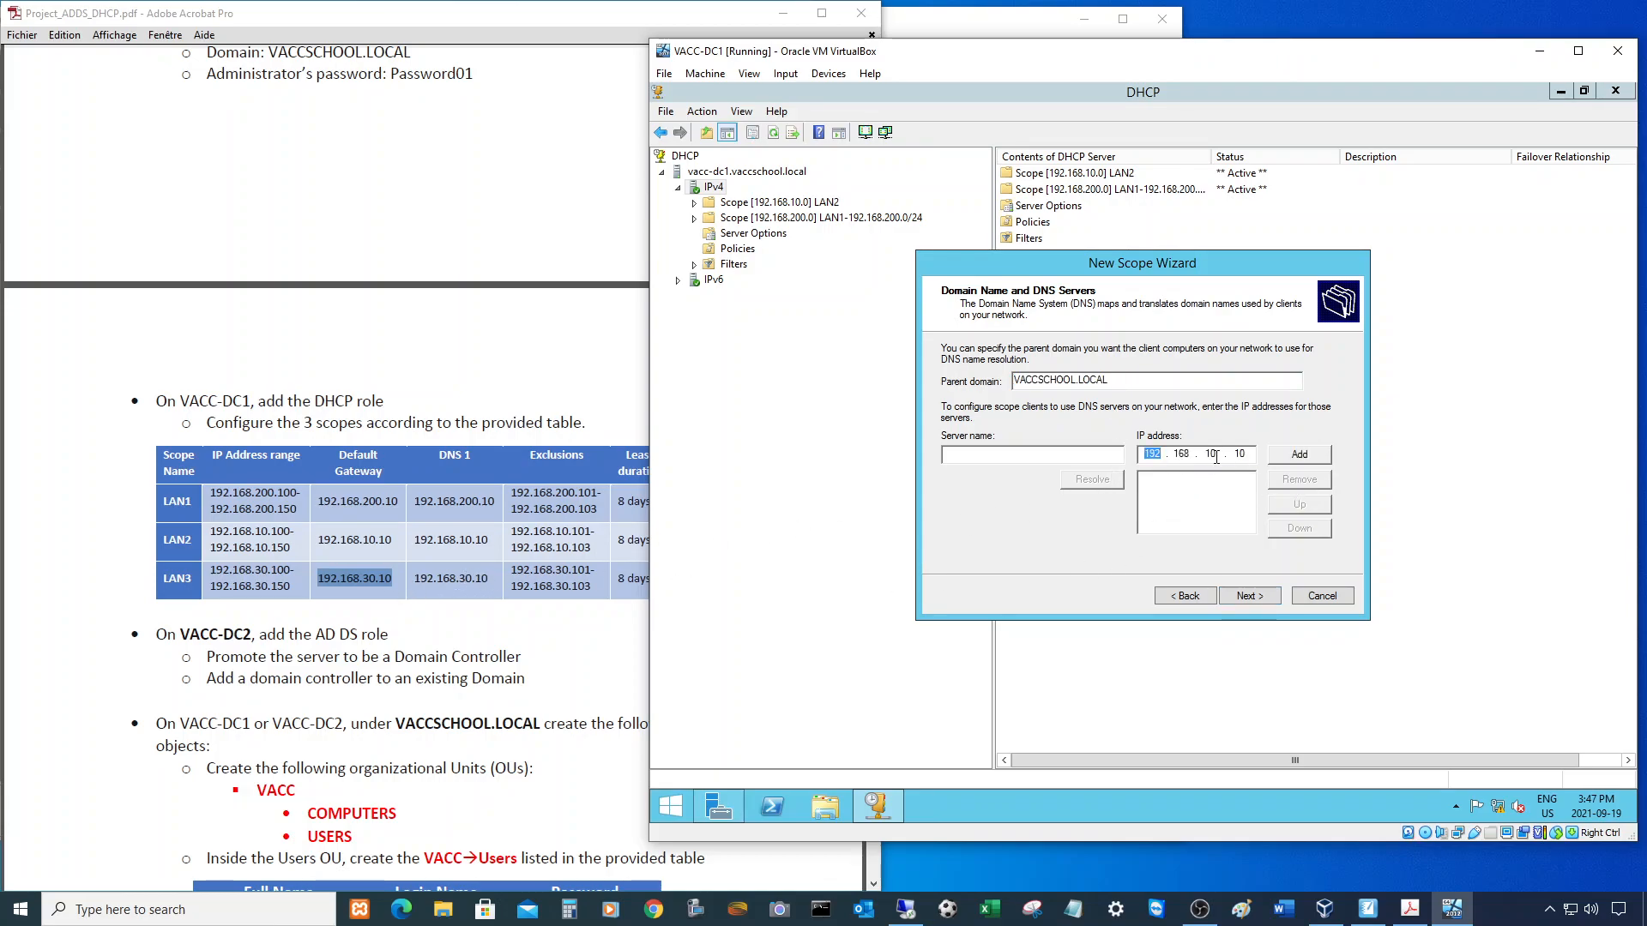
type("30")
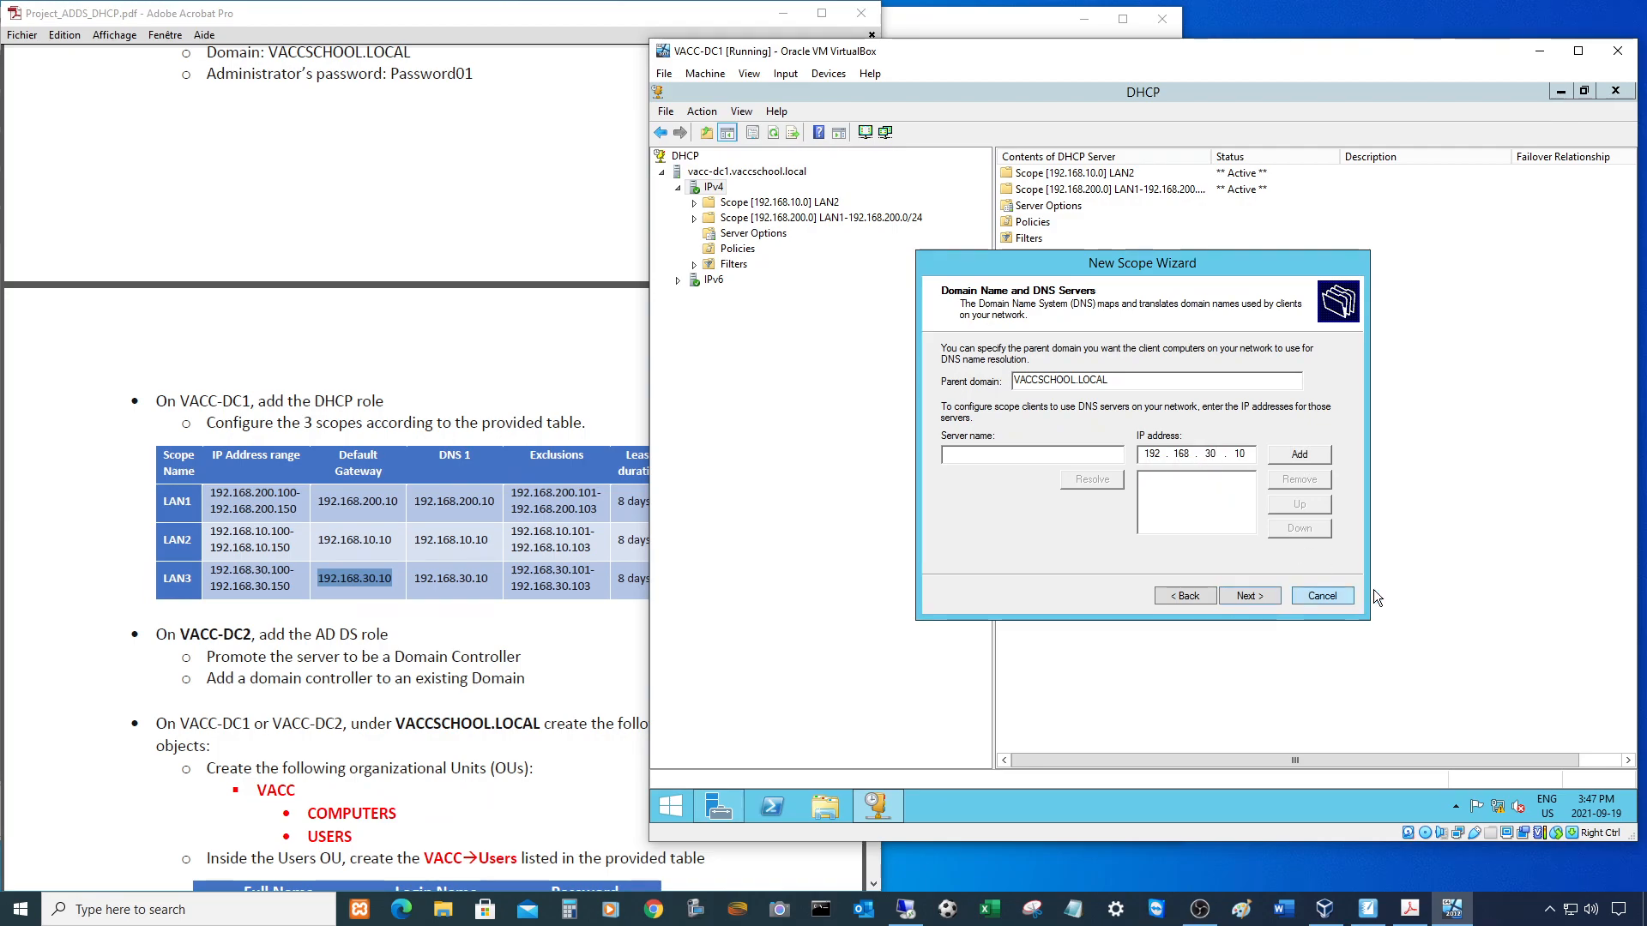
left_click(1312, 457)
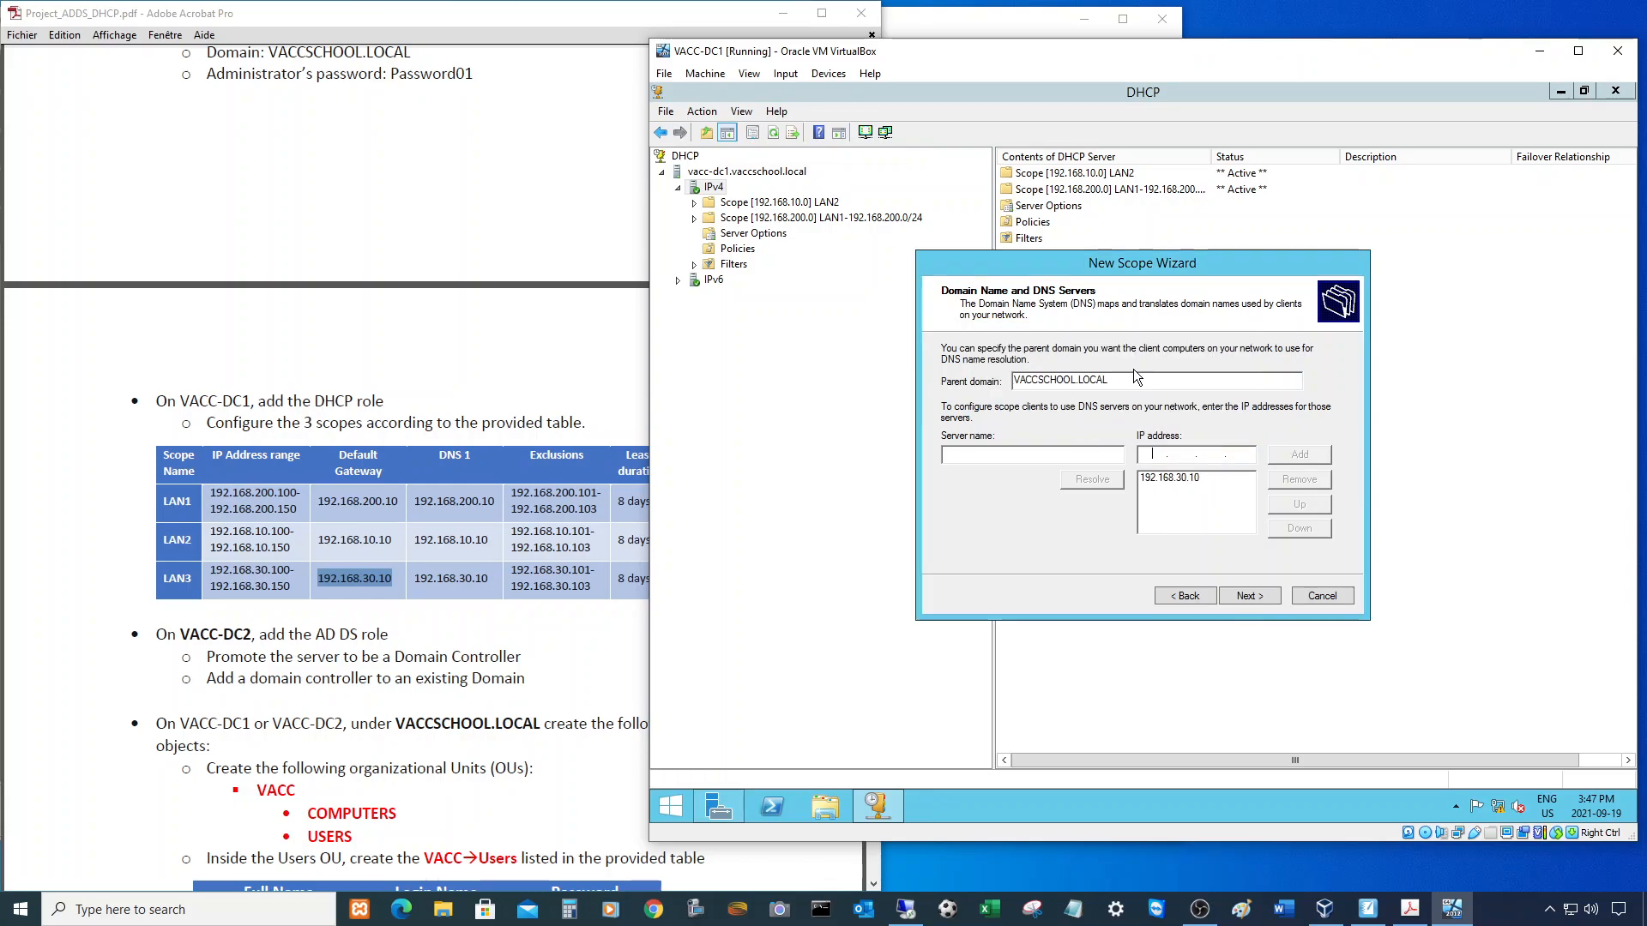
- Skip WINS, activate the LAN3 scope now, and finish the wizard
left_click(1248, 598)
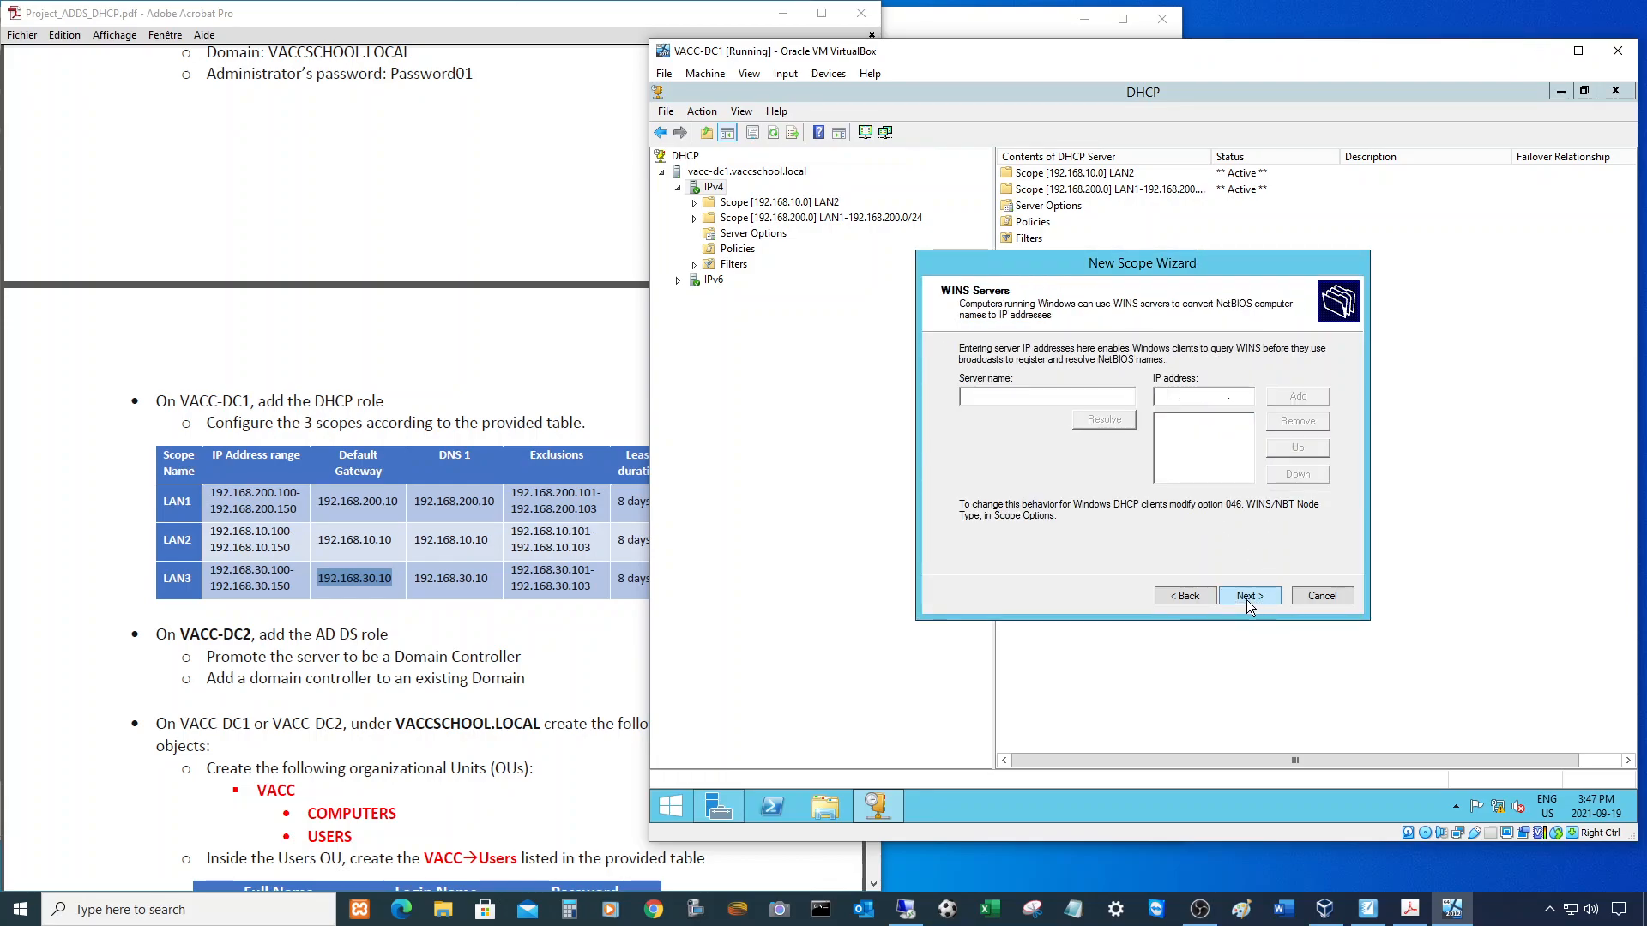
left_click(1254, 597)
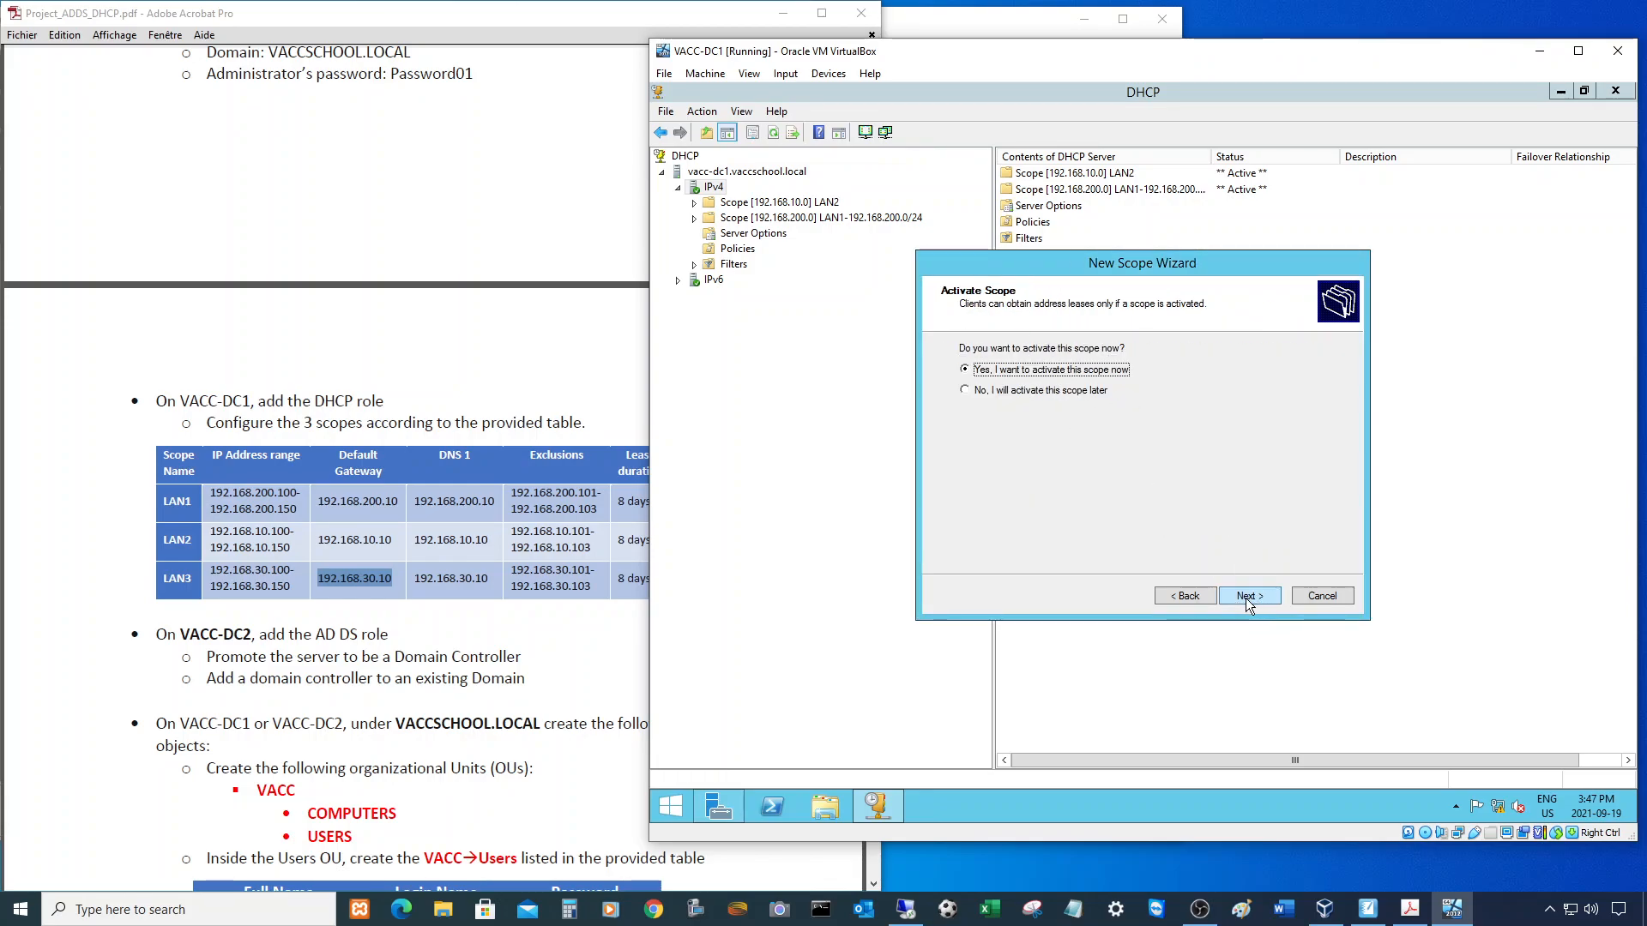
left_click(1257, 598)
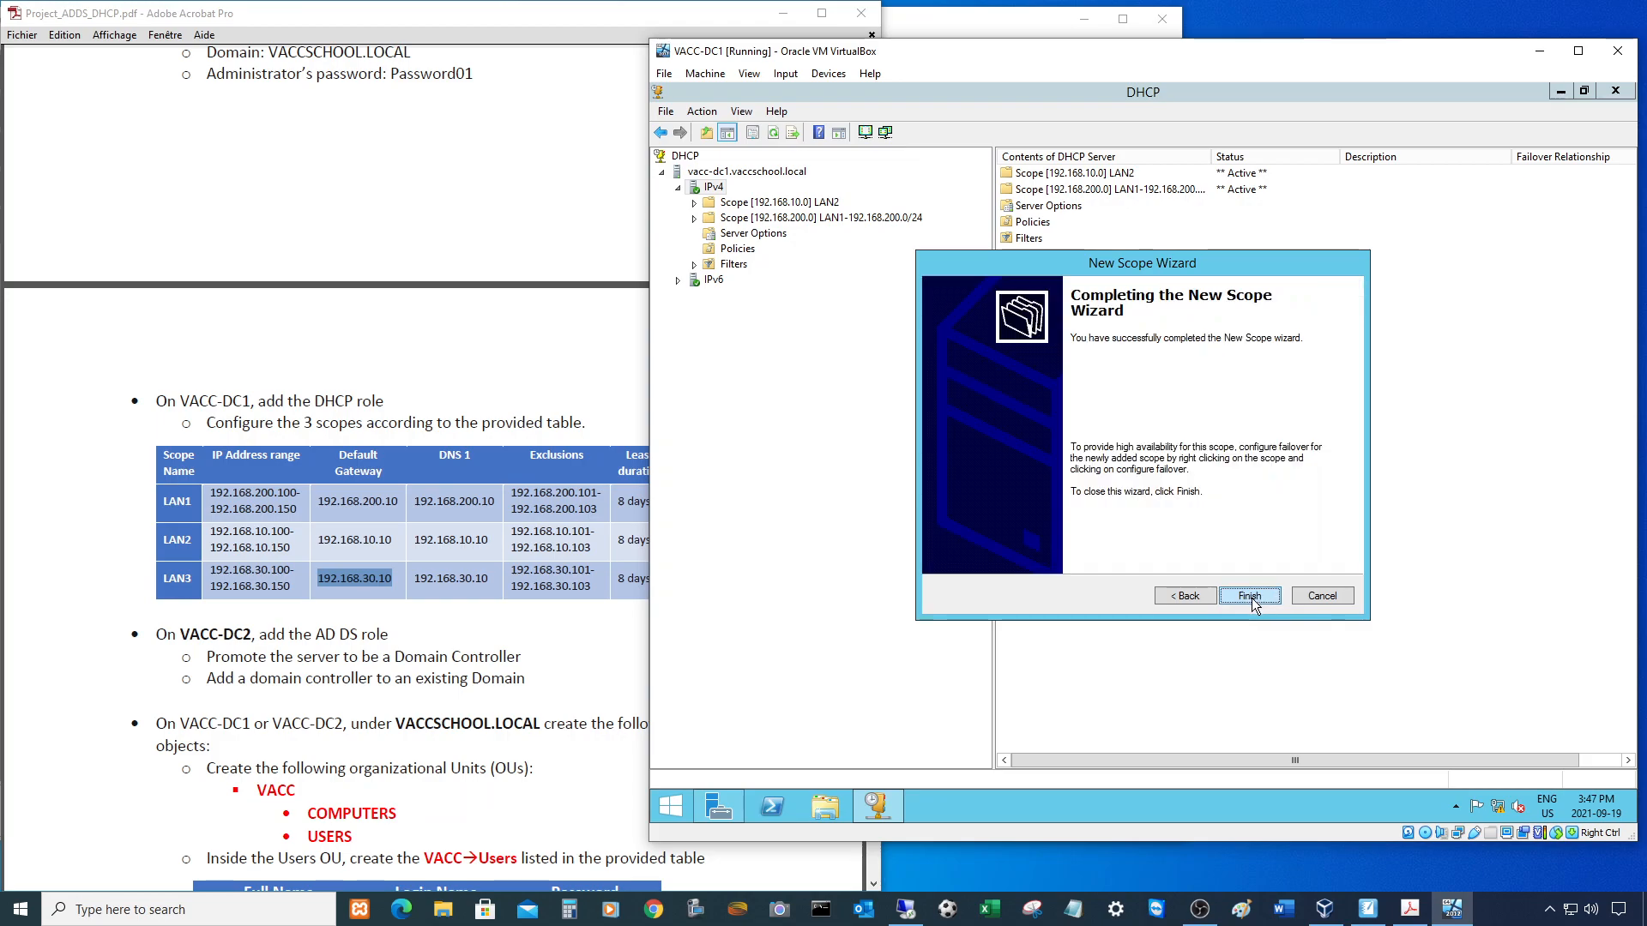
left_click(1253, 598)
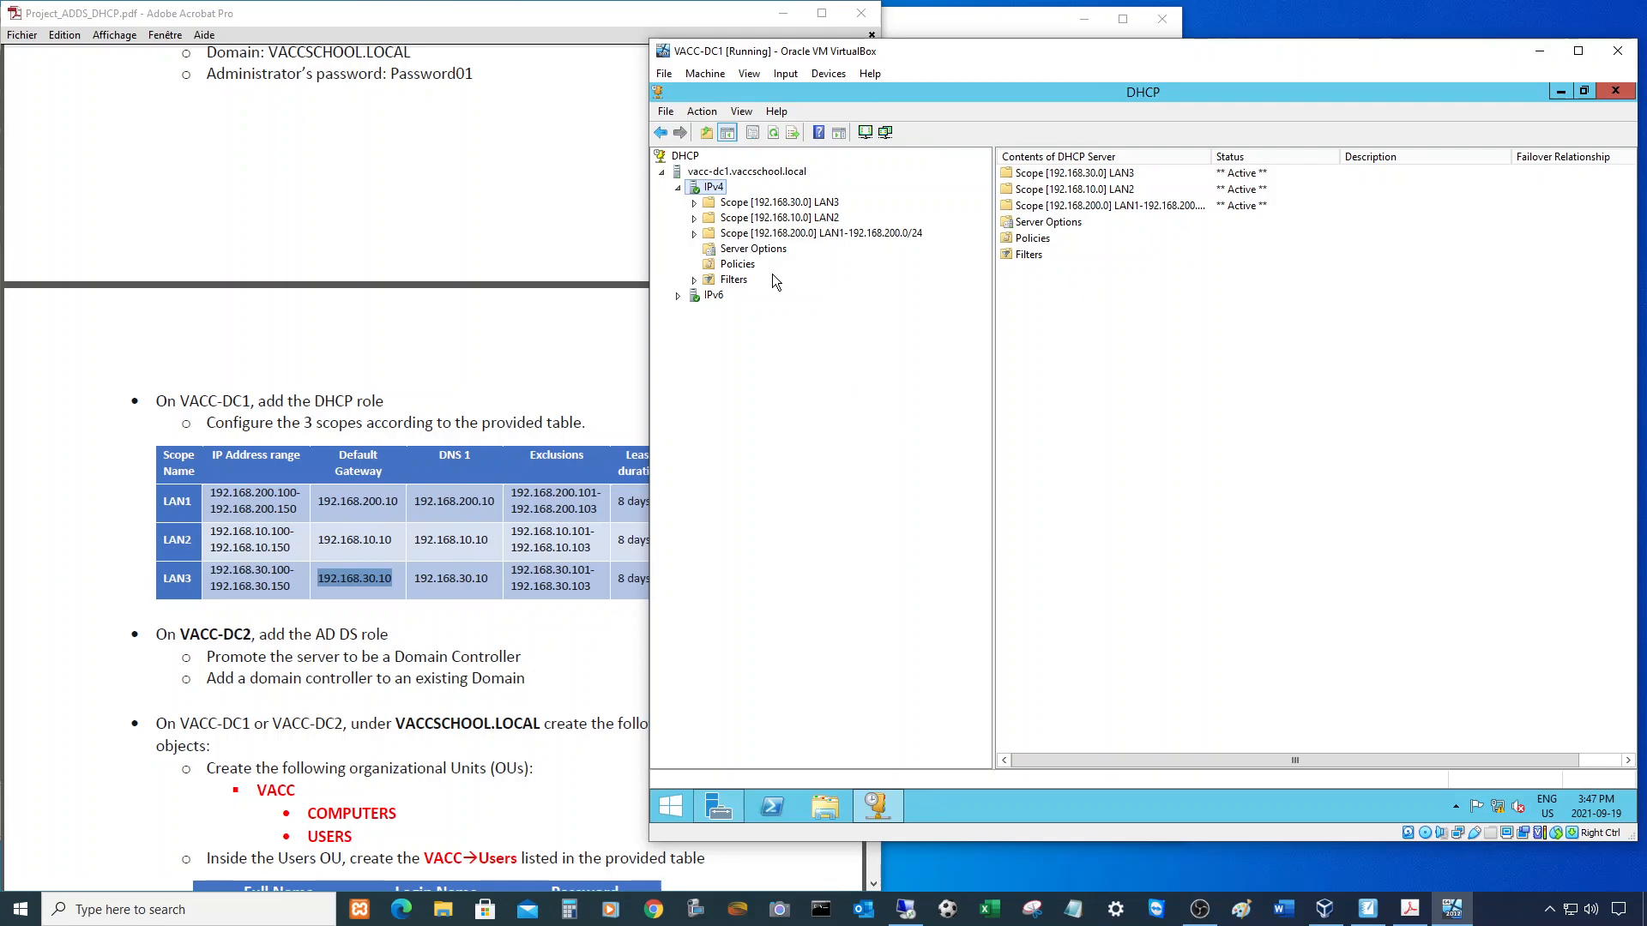
- Shorten the 192.168.200.0 scope's name to LAN1 in its properties
left_click(756, 233)
right_click(747, 235)
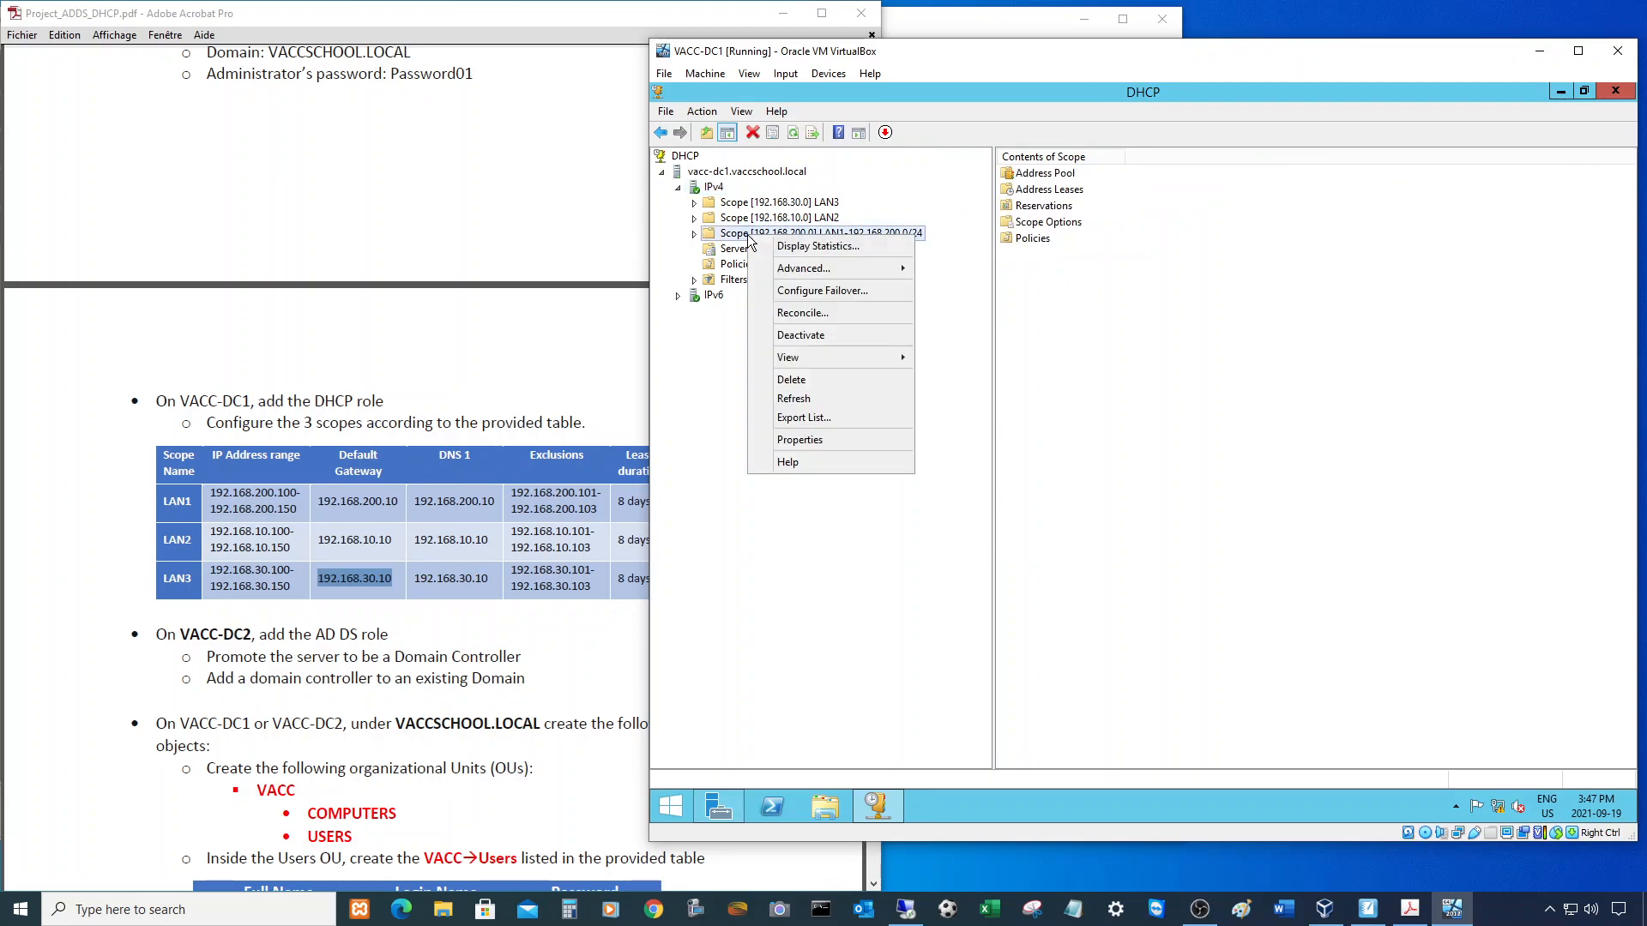
left_click(799, 439)
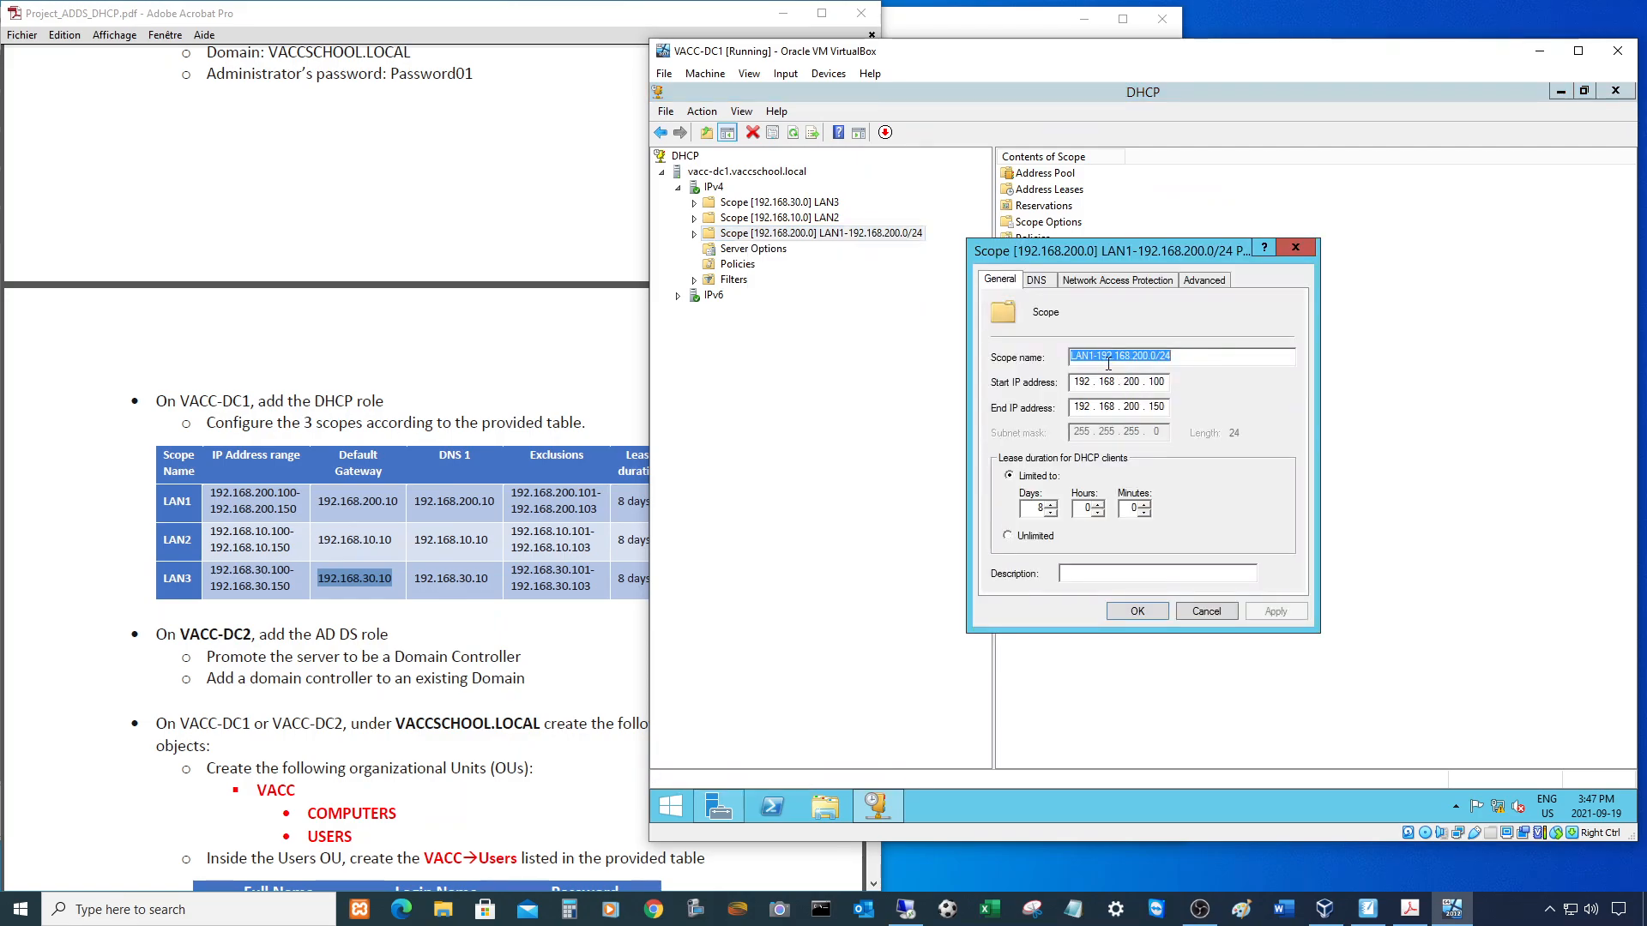
left_click_drag(1093, 358, 1380, 331)
type("1")
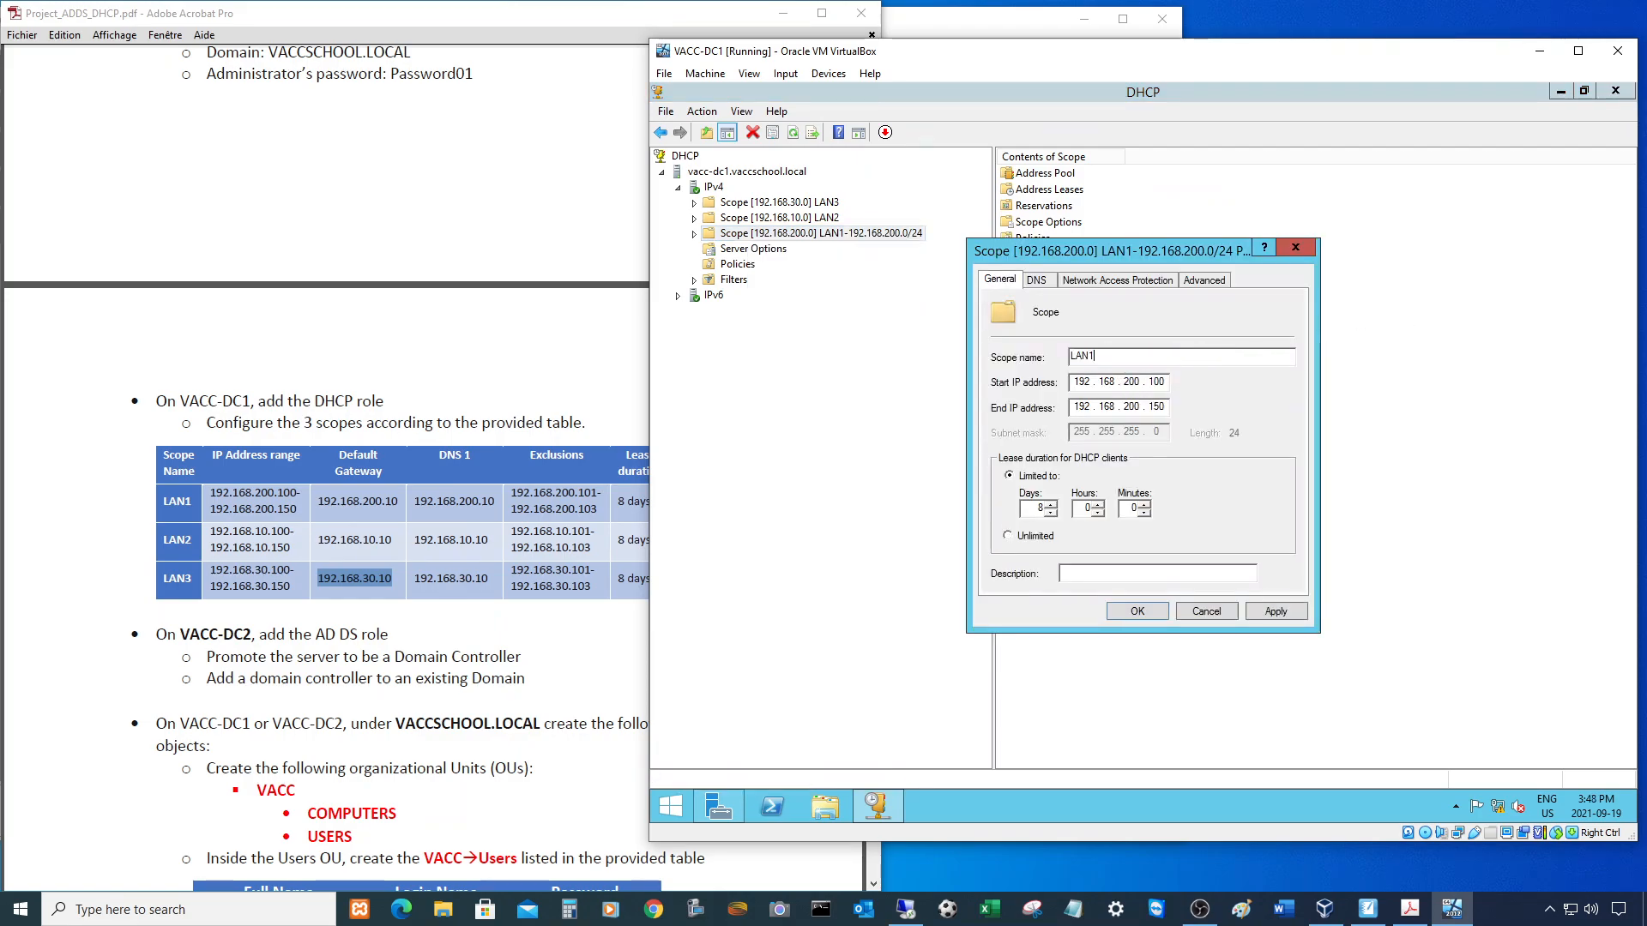
left_click(1144, 607)
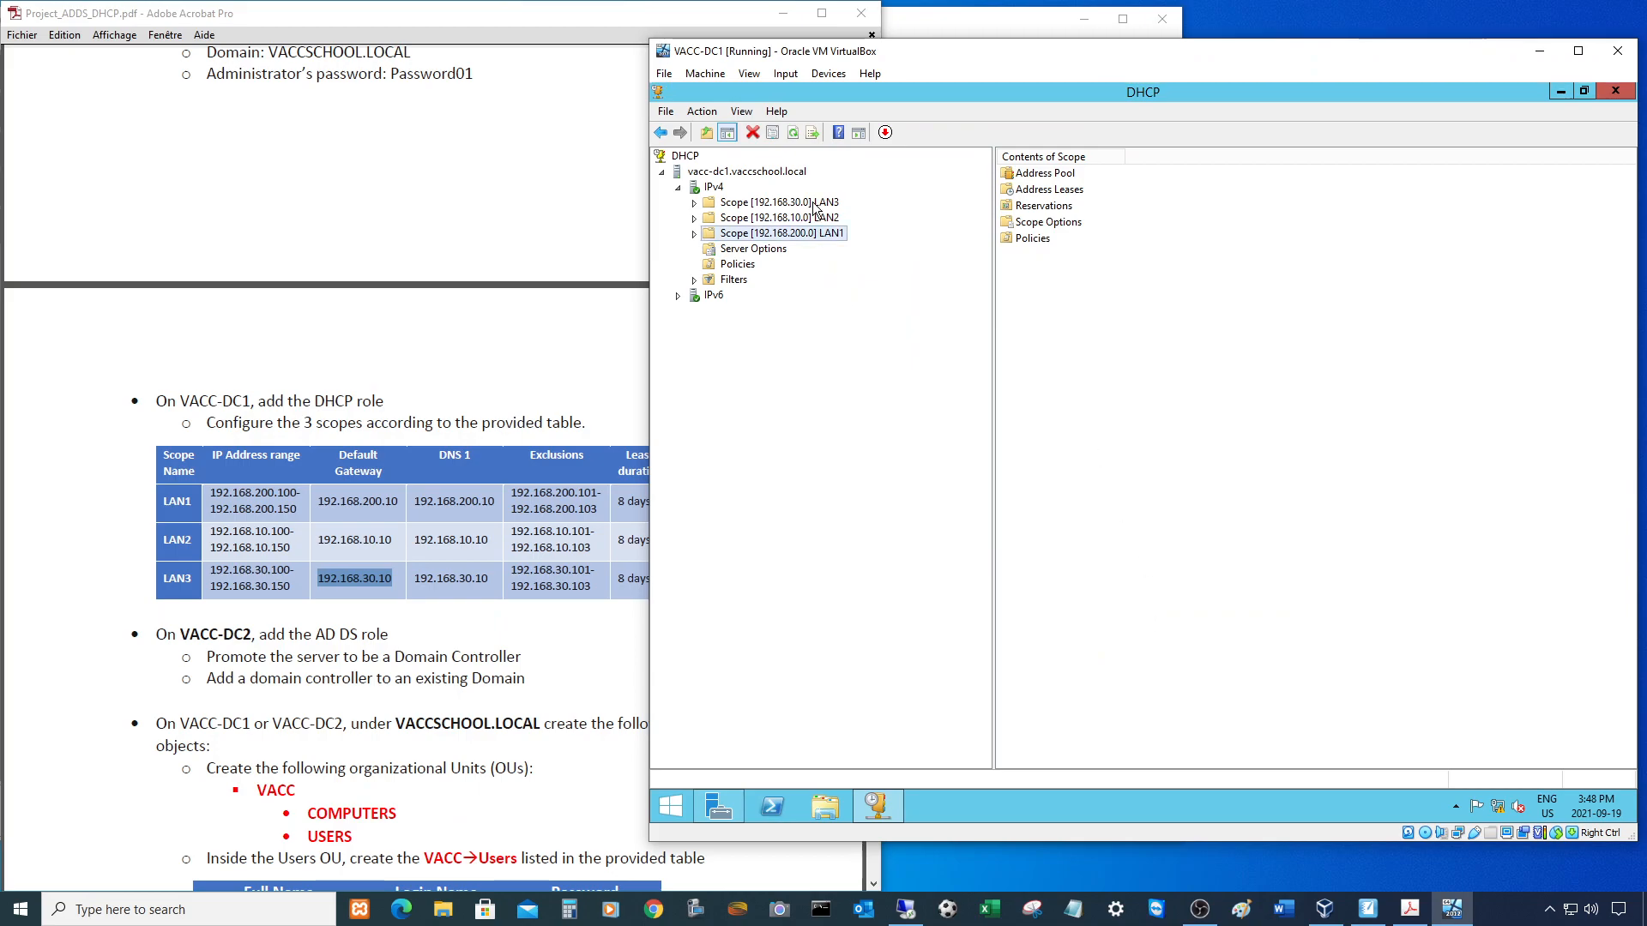
- Expand LAN1 to check its address pool and empty lease list, then collapse it
left_click(795, 133)
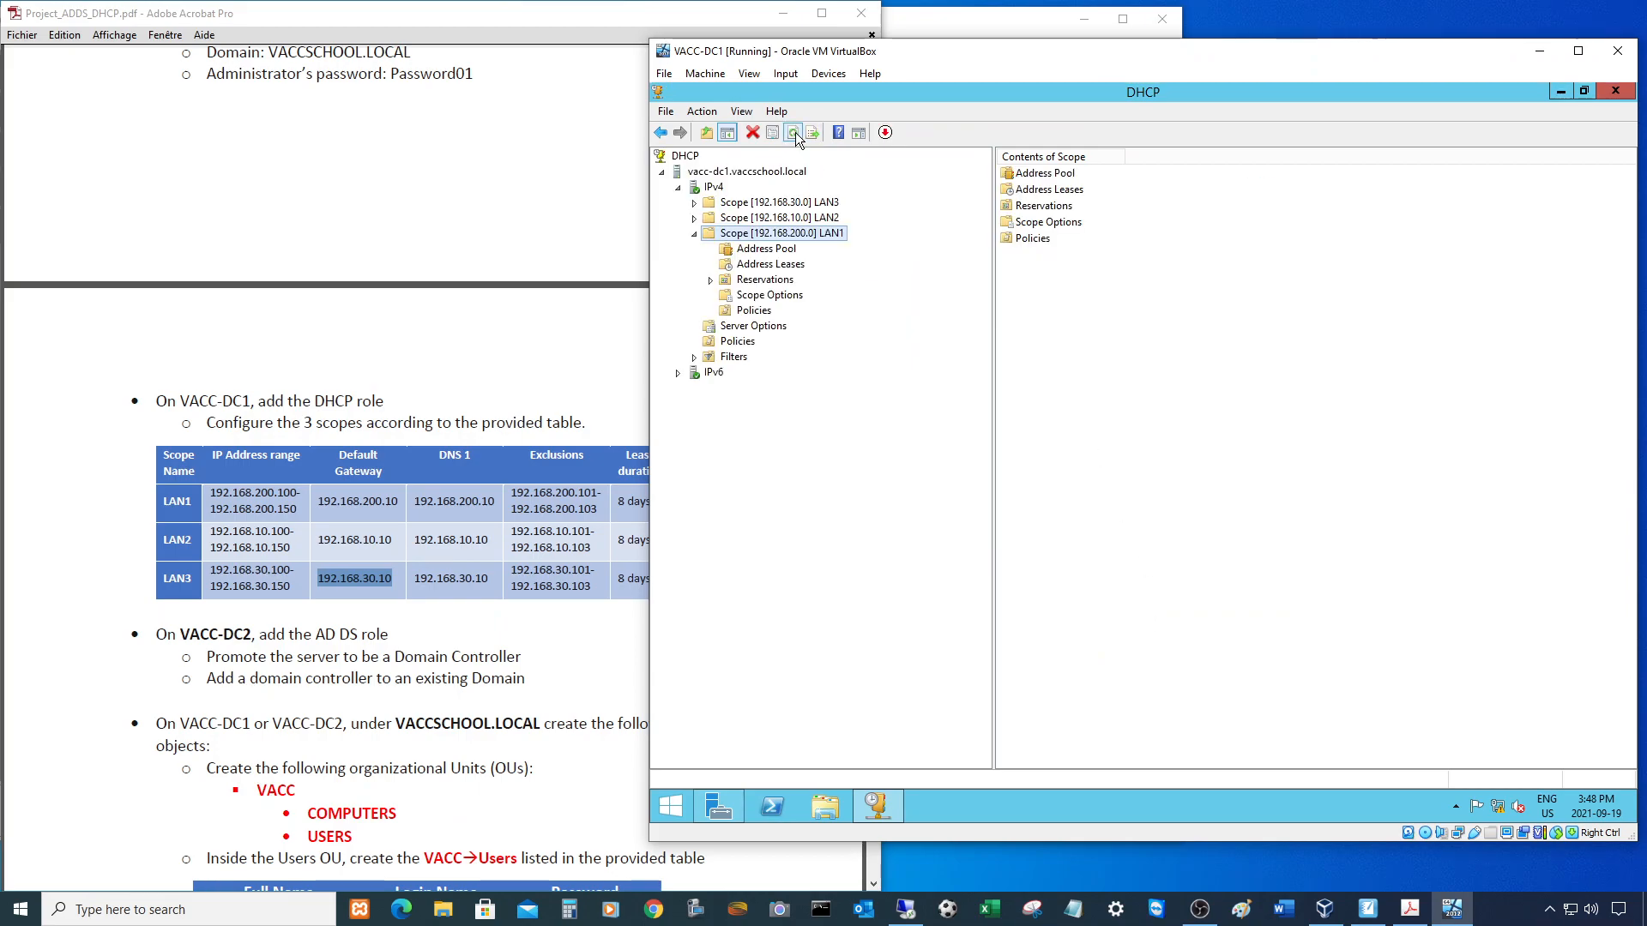
left_click(695, 234)
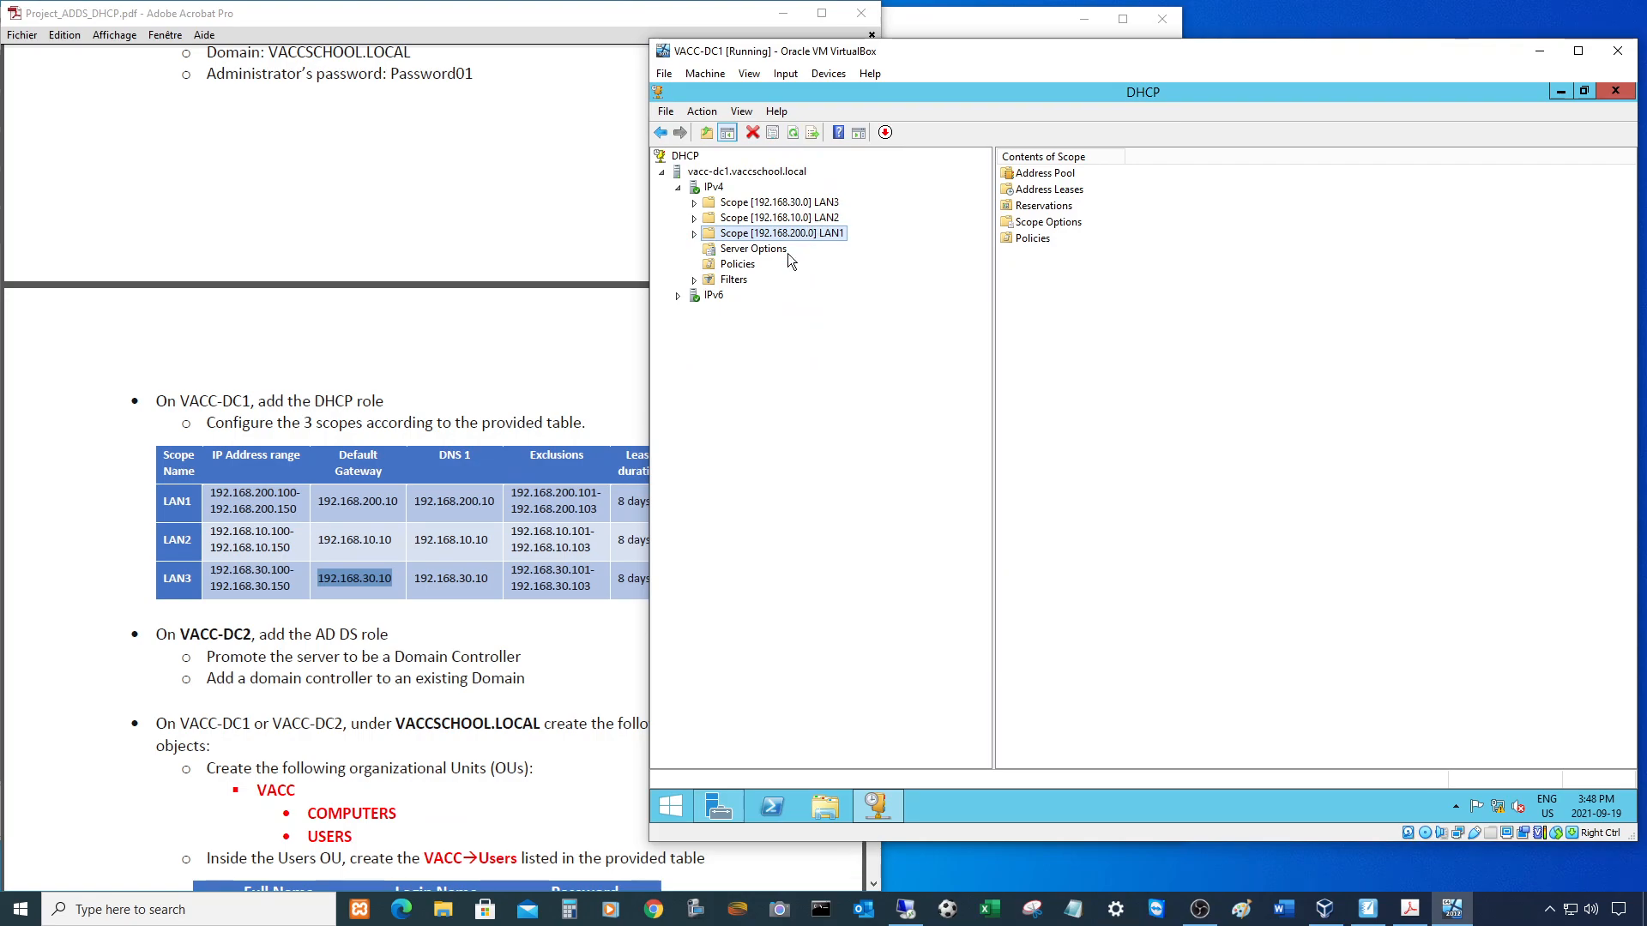
left_click(693, 235)
left_click(763, 250)
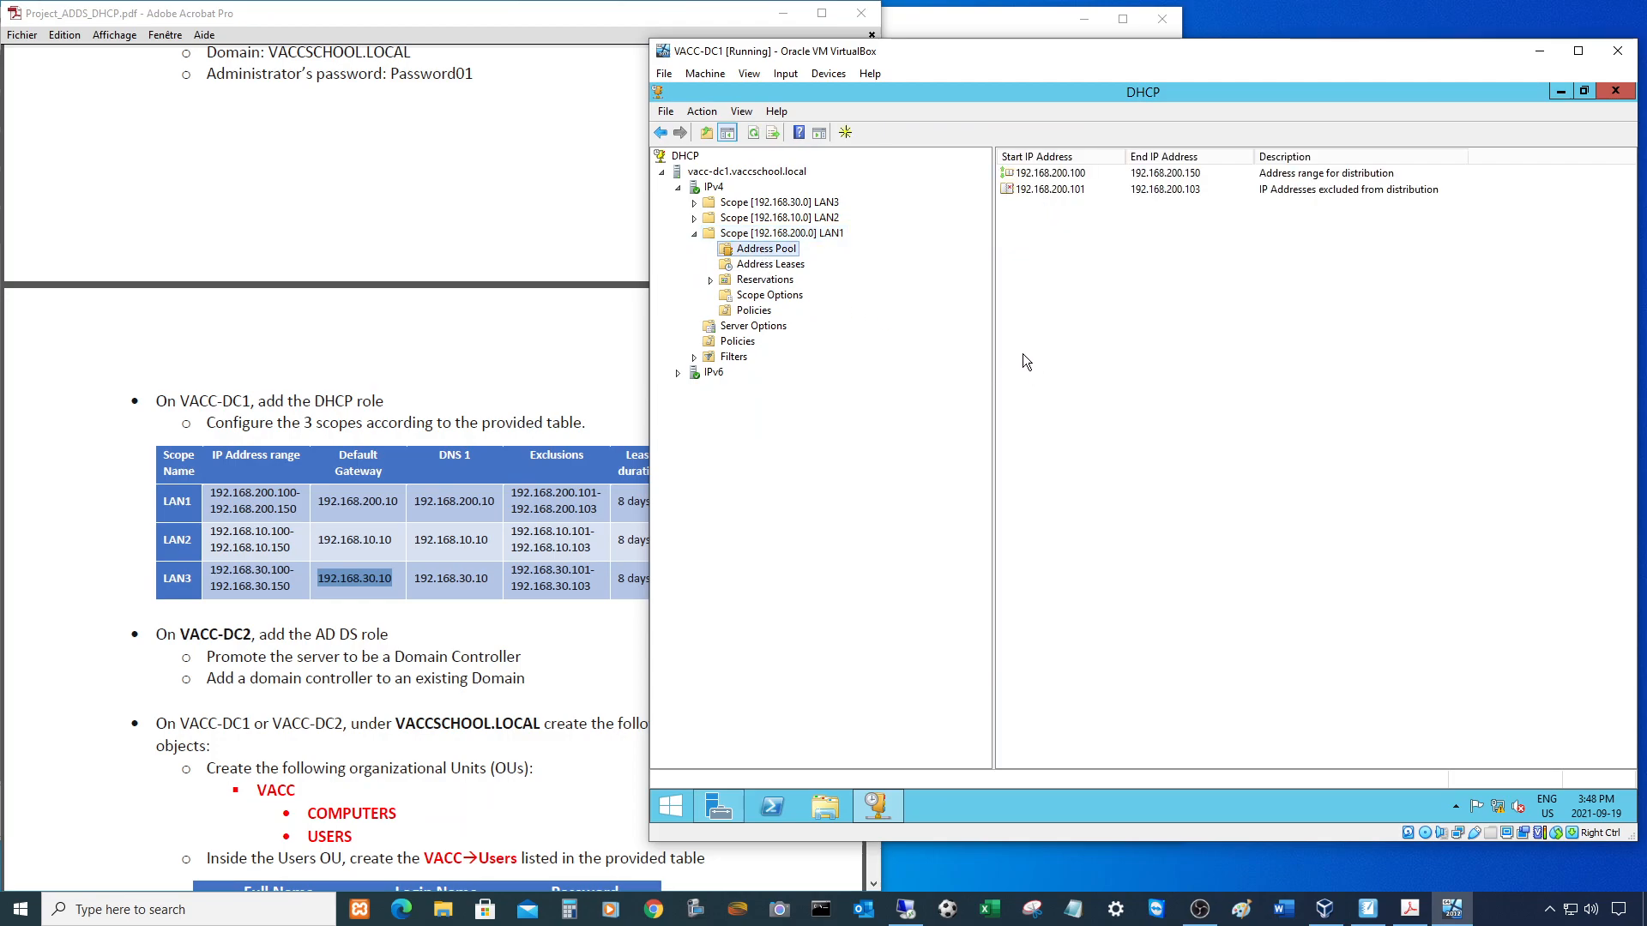
left_click(772, 264)
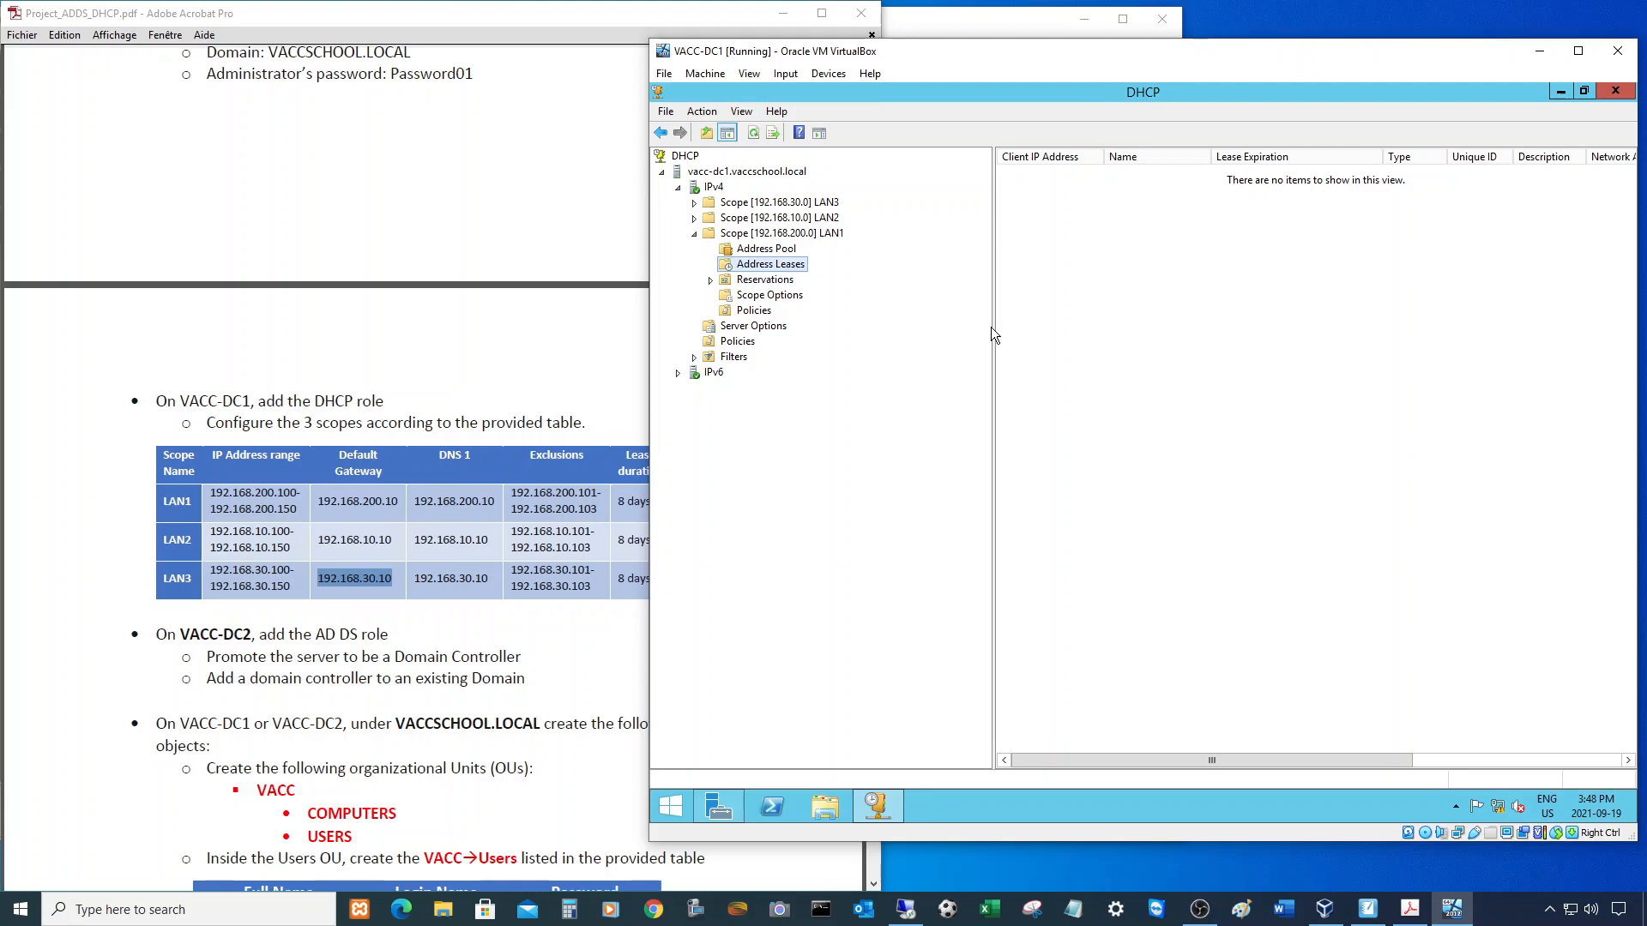
left_click_drag(992, 329, 909, 336)
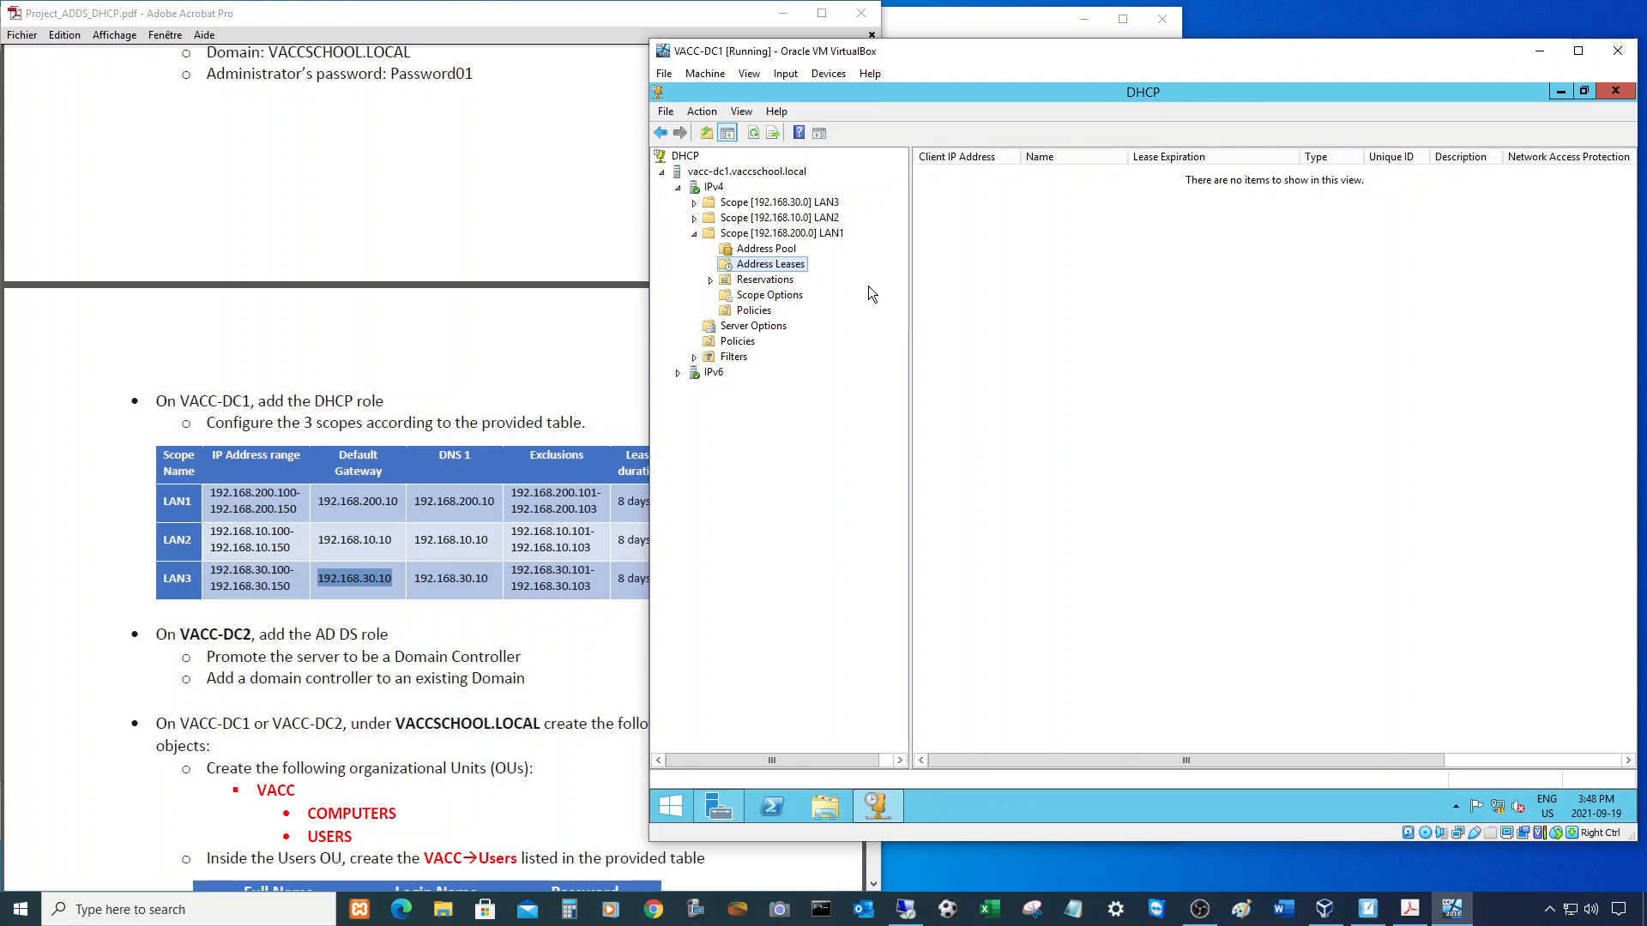
left_click(694, 234)
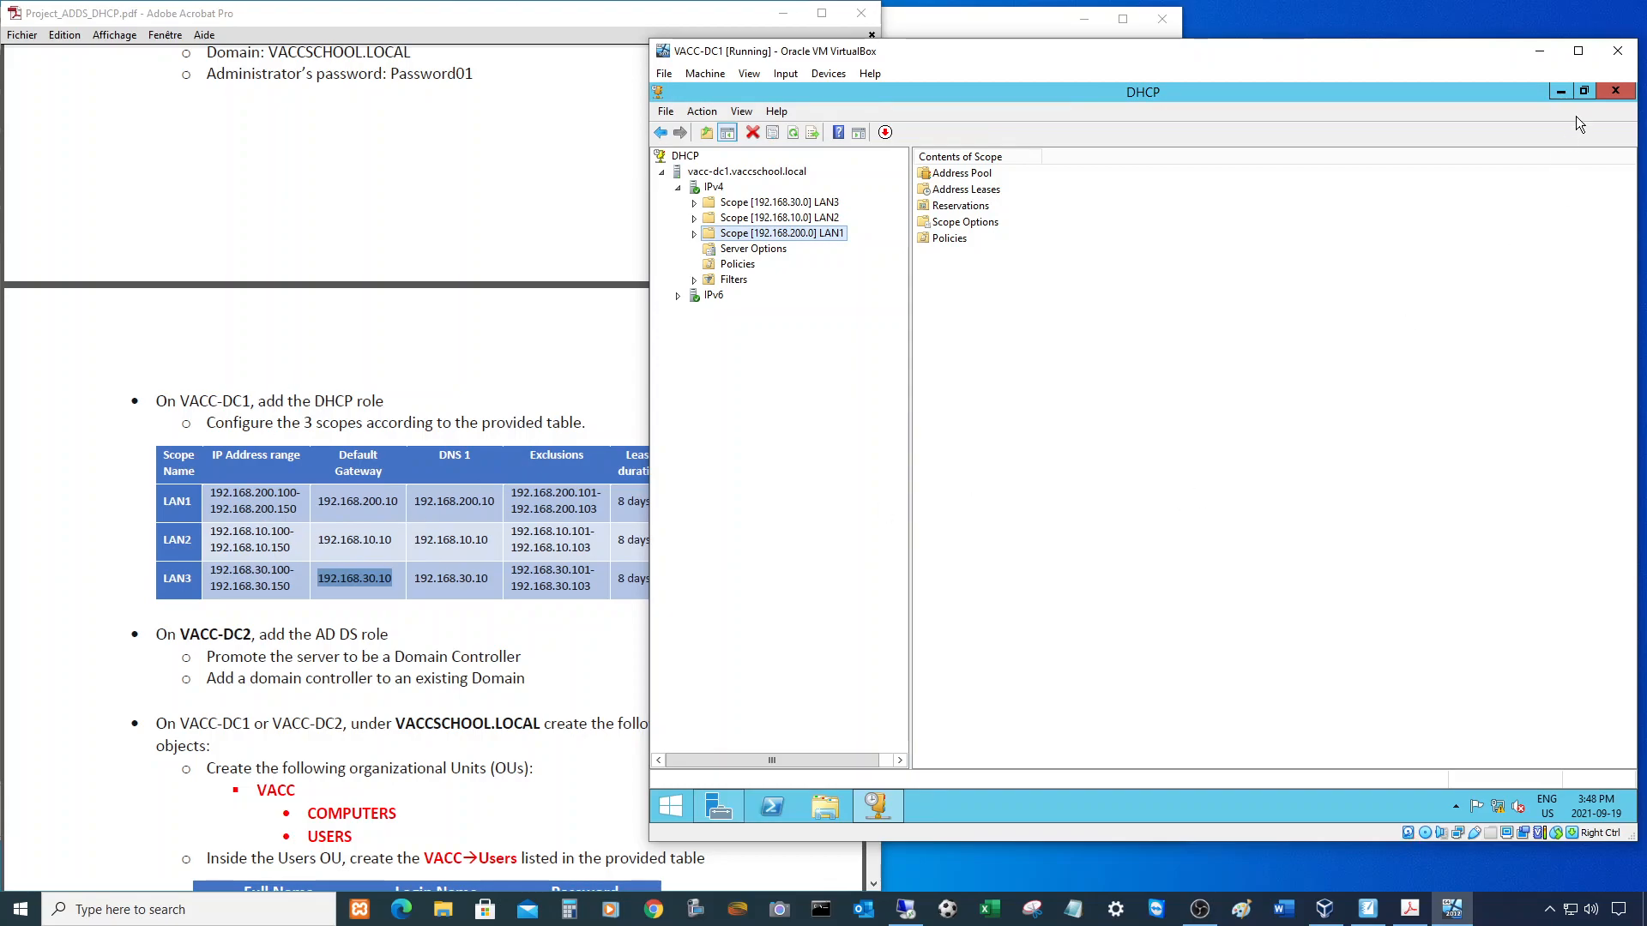
- Minimize the VM's DHCP console and scroll the project PDF up to the network diagram
left_click(1560, 91)
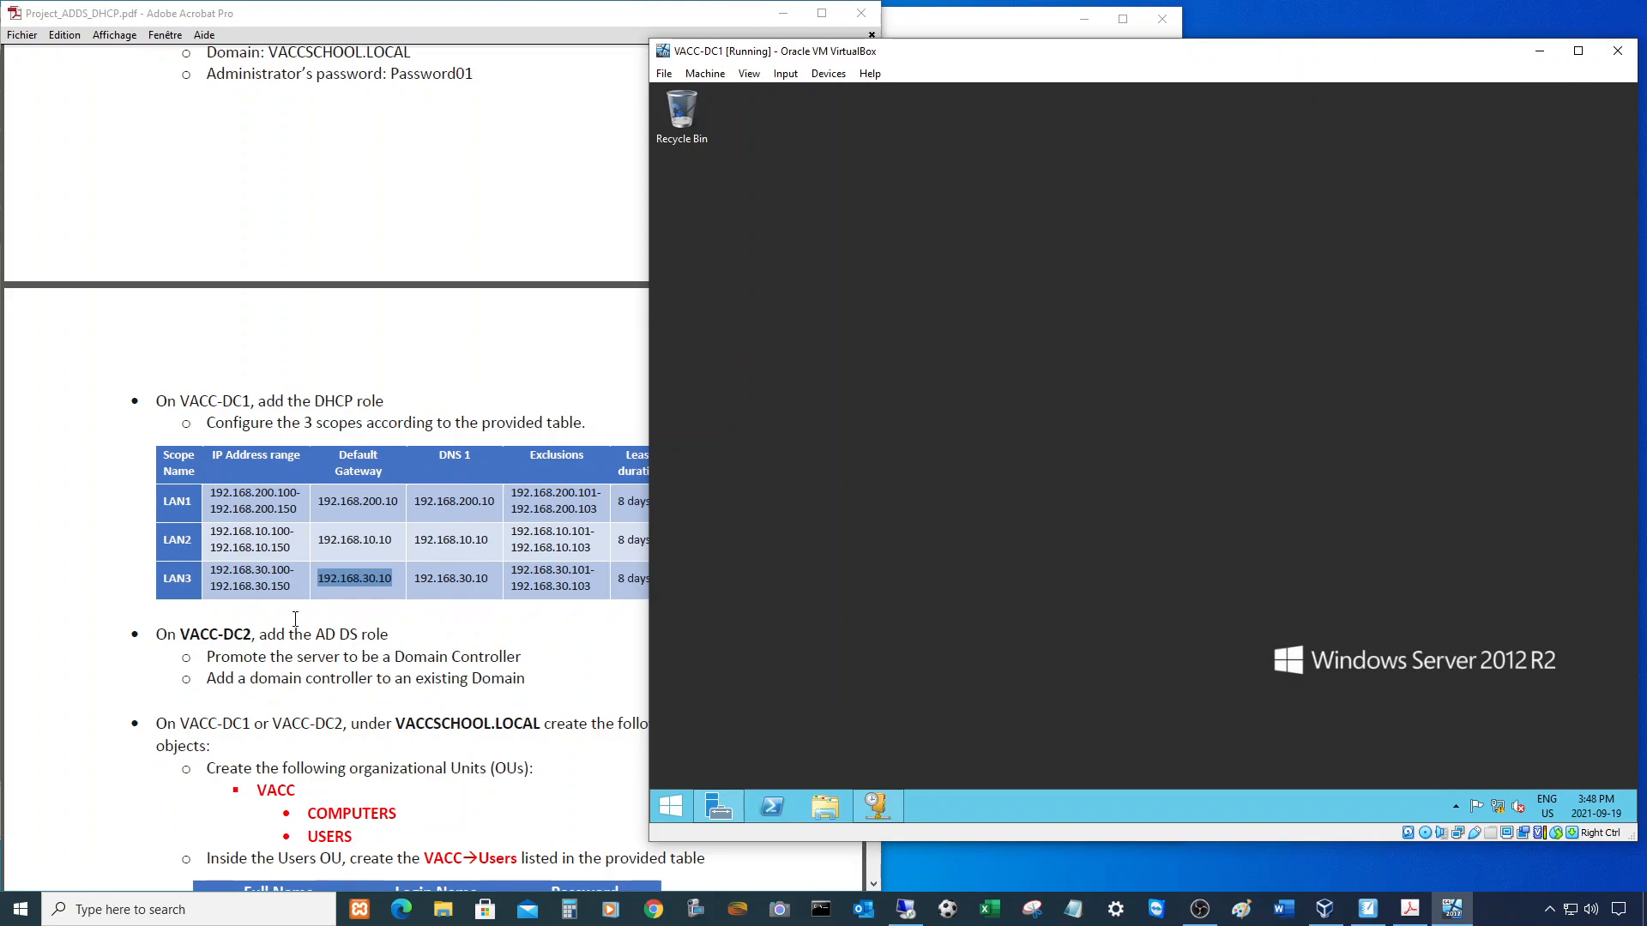
scroll(296, 318, "up", 10)
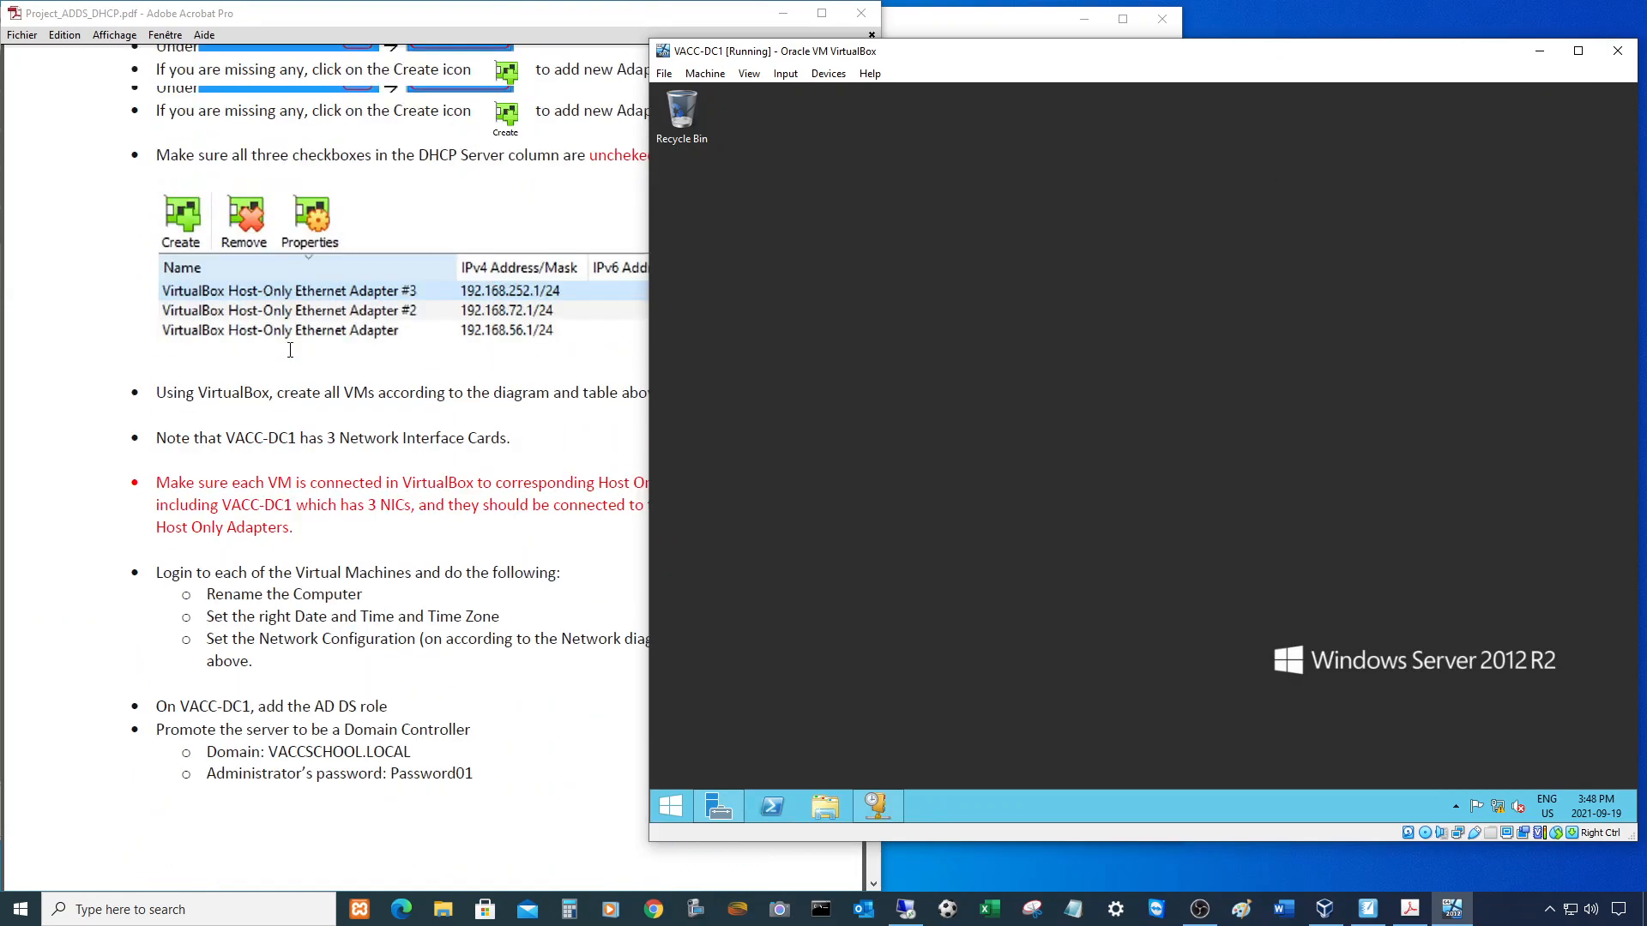
scroll(290, 349, "up", 7)
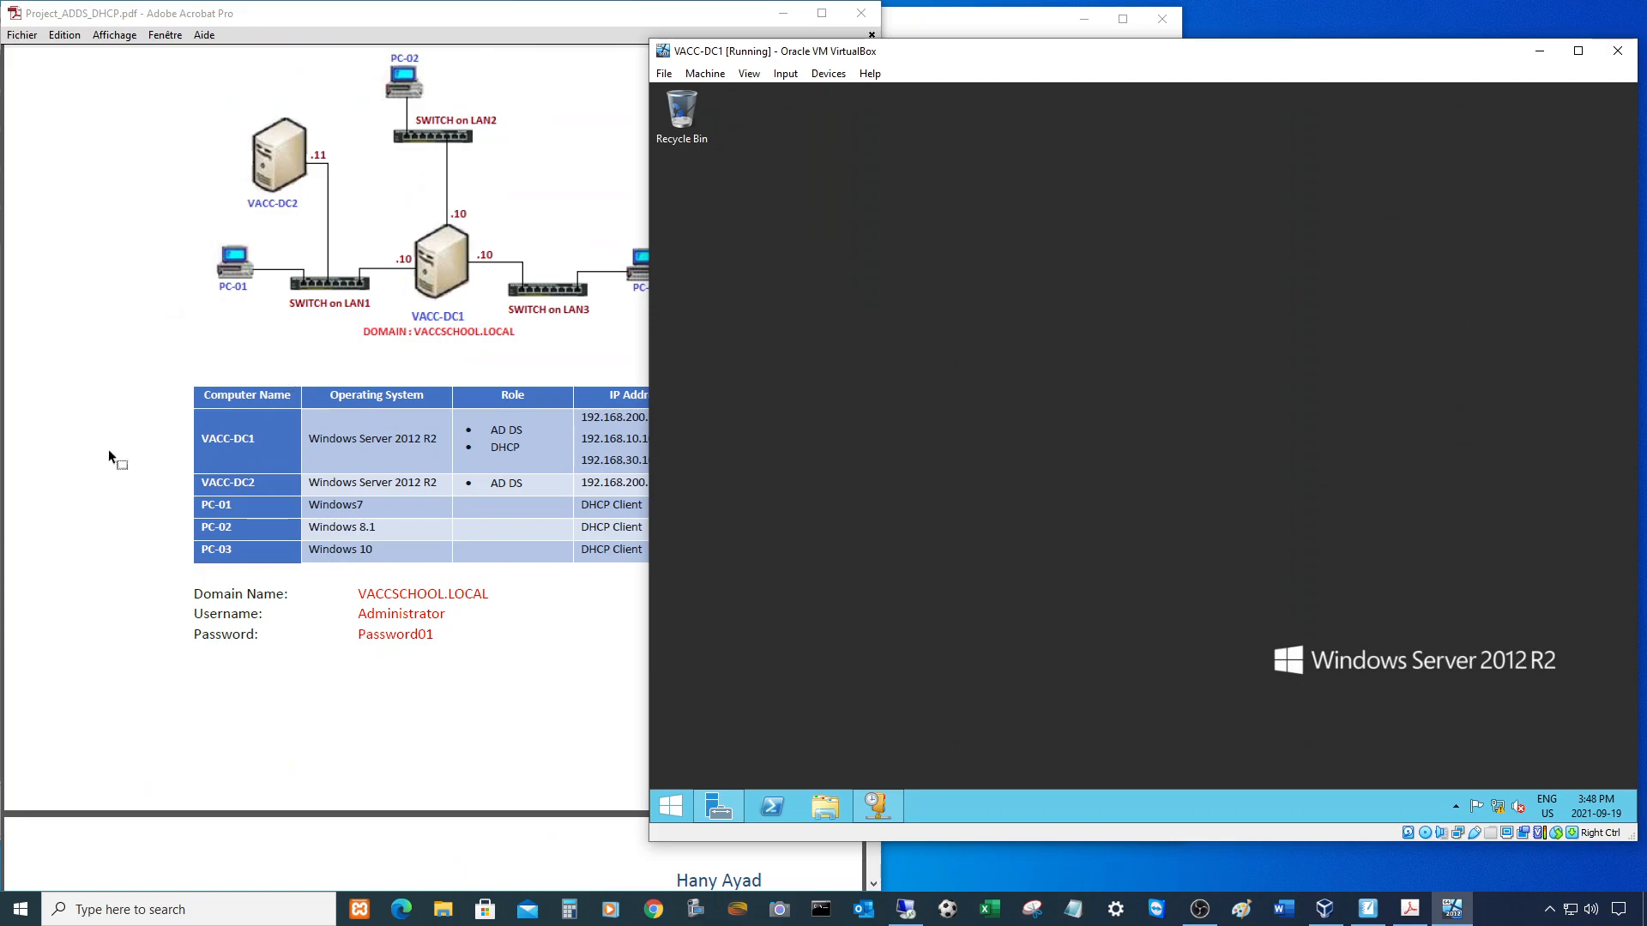
left_click(433, 327)
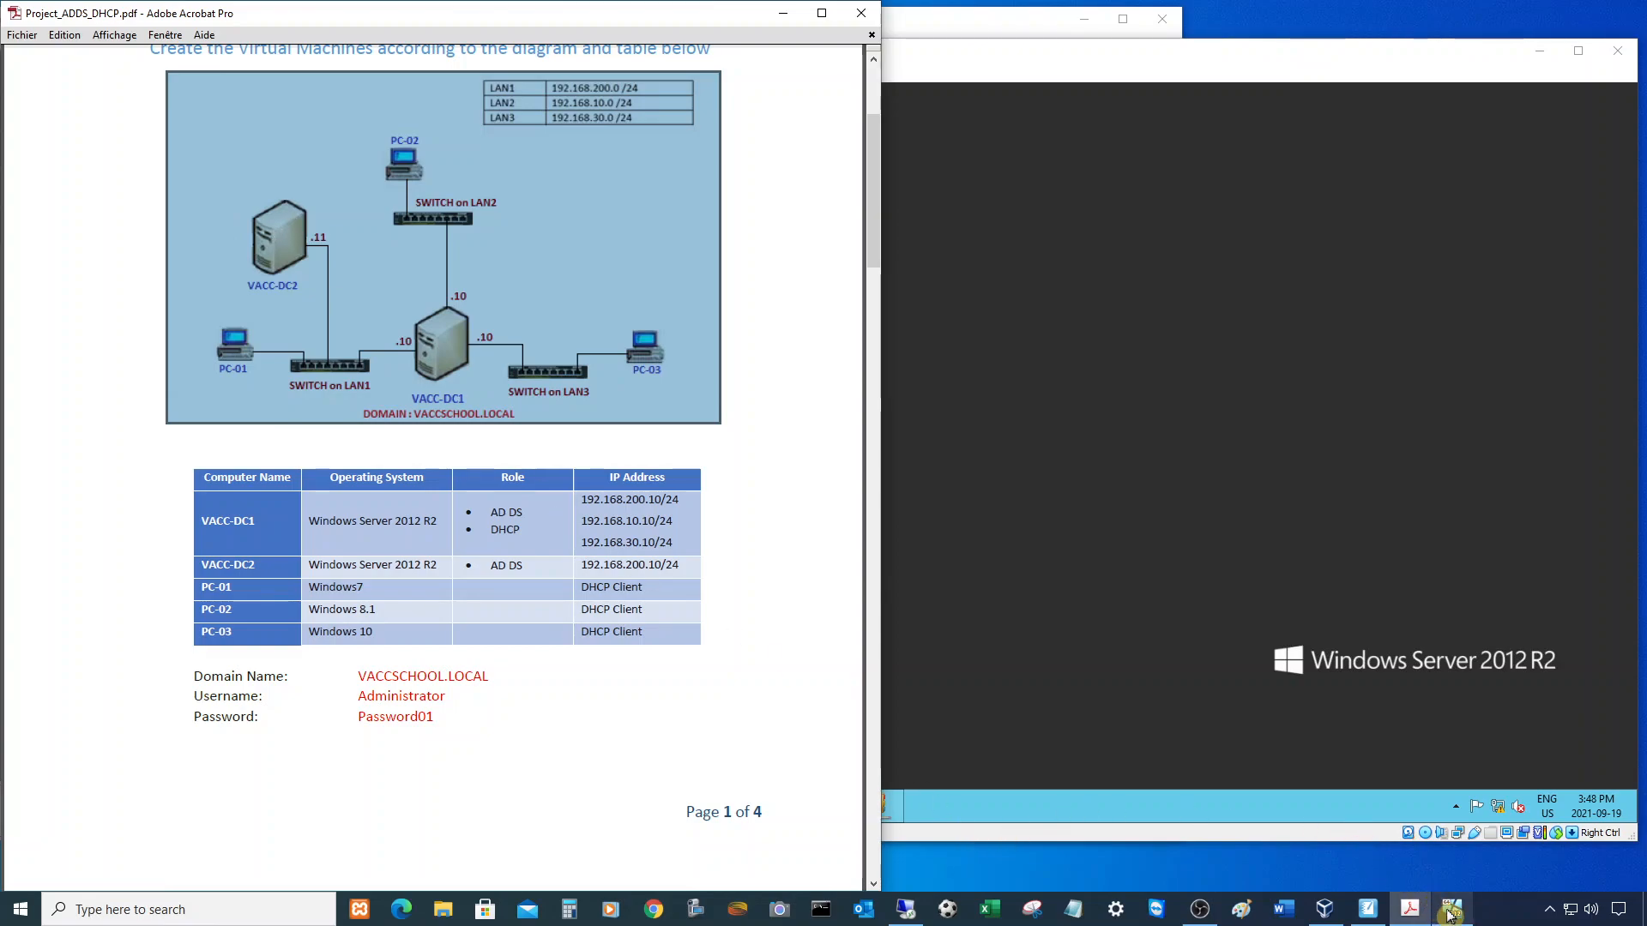
- Start the VACC-DC2 virtual machine from VirtualBox Manager
left_click(1327, 914)
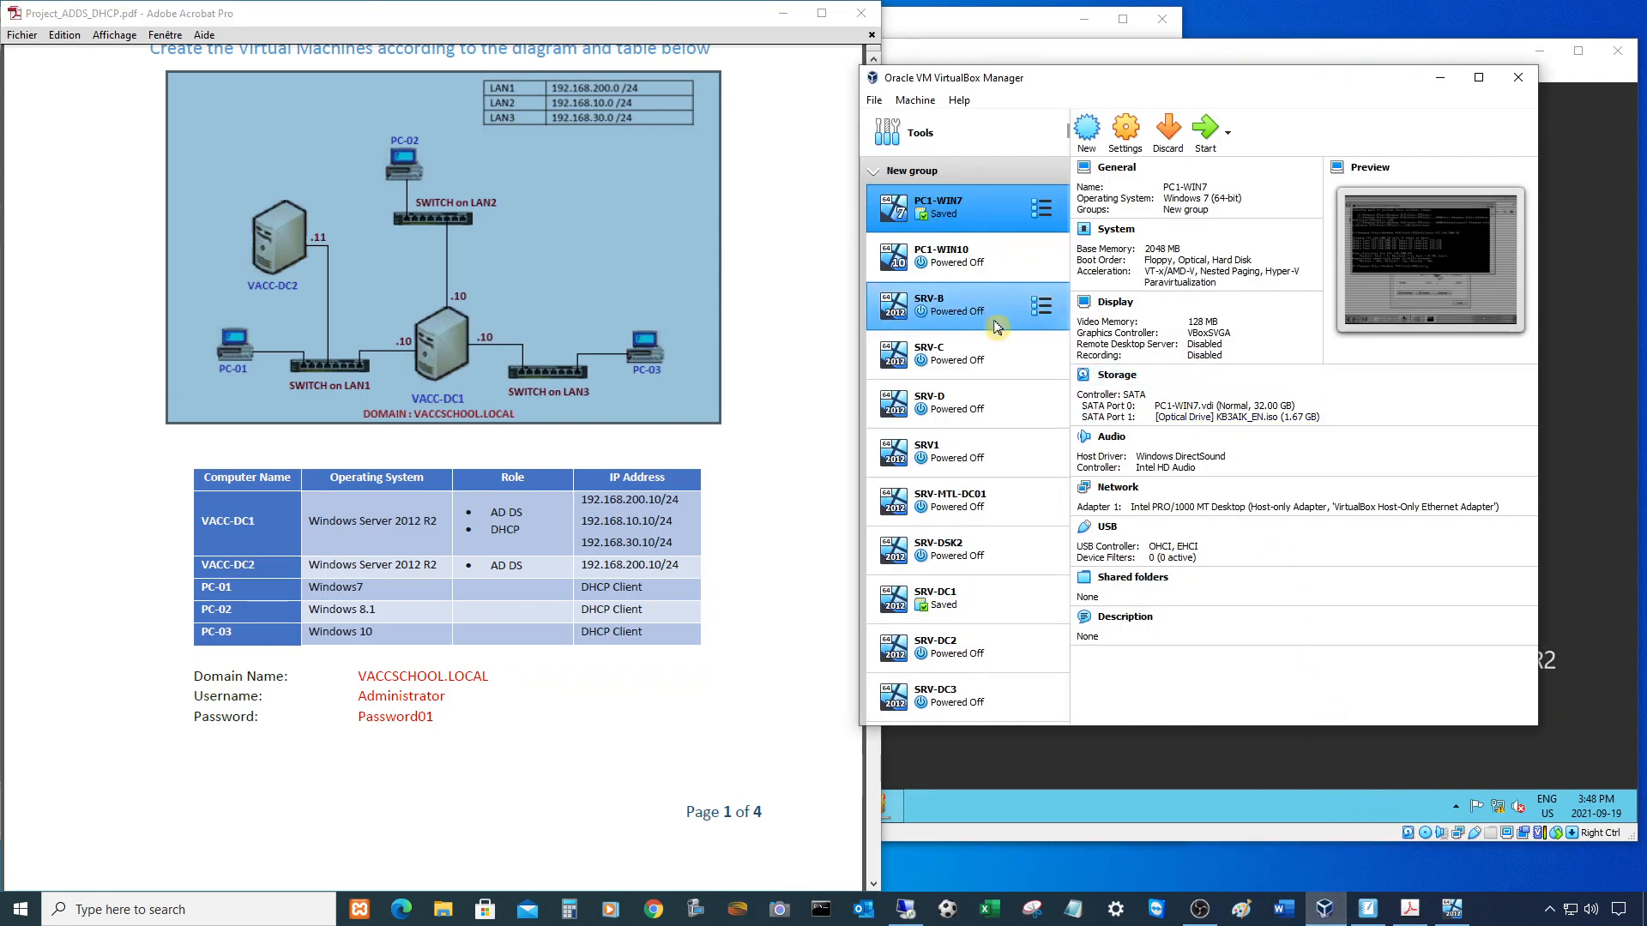
left_click(912, 171)
left_click(926, 257)
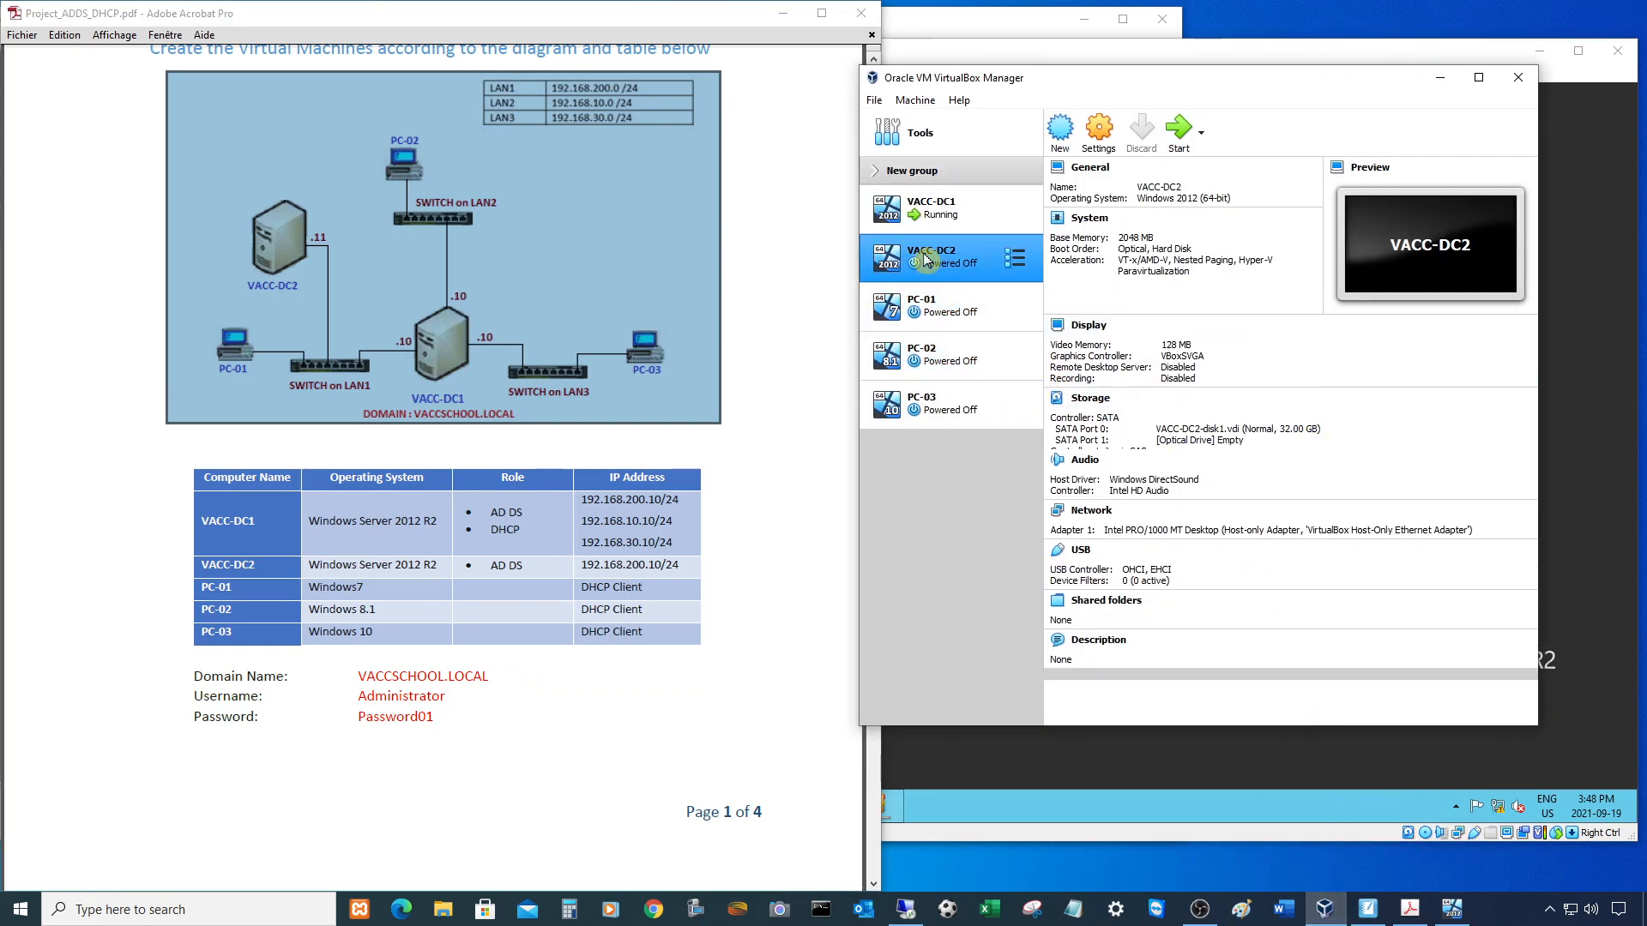
left_click(1441, 77)
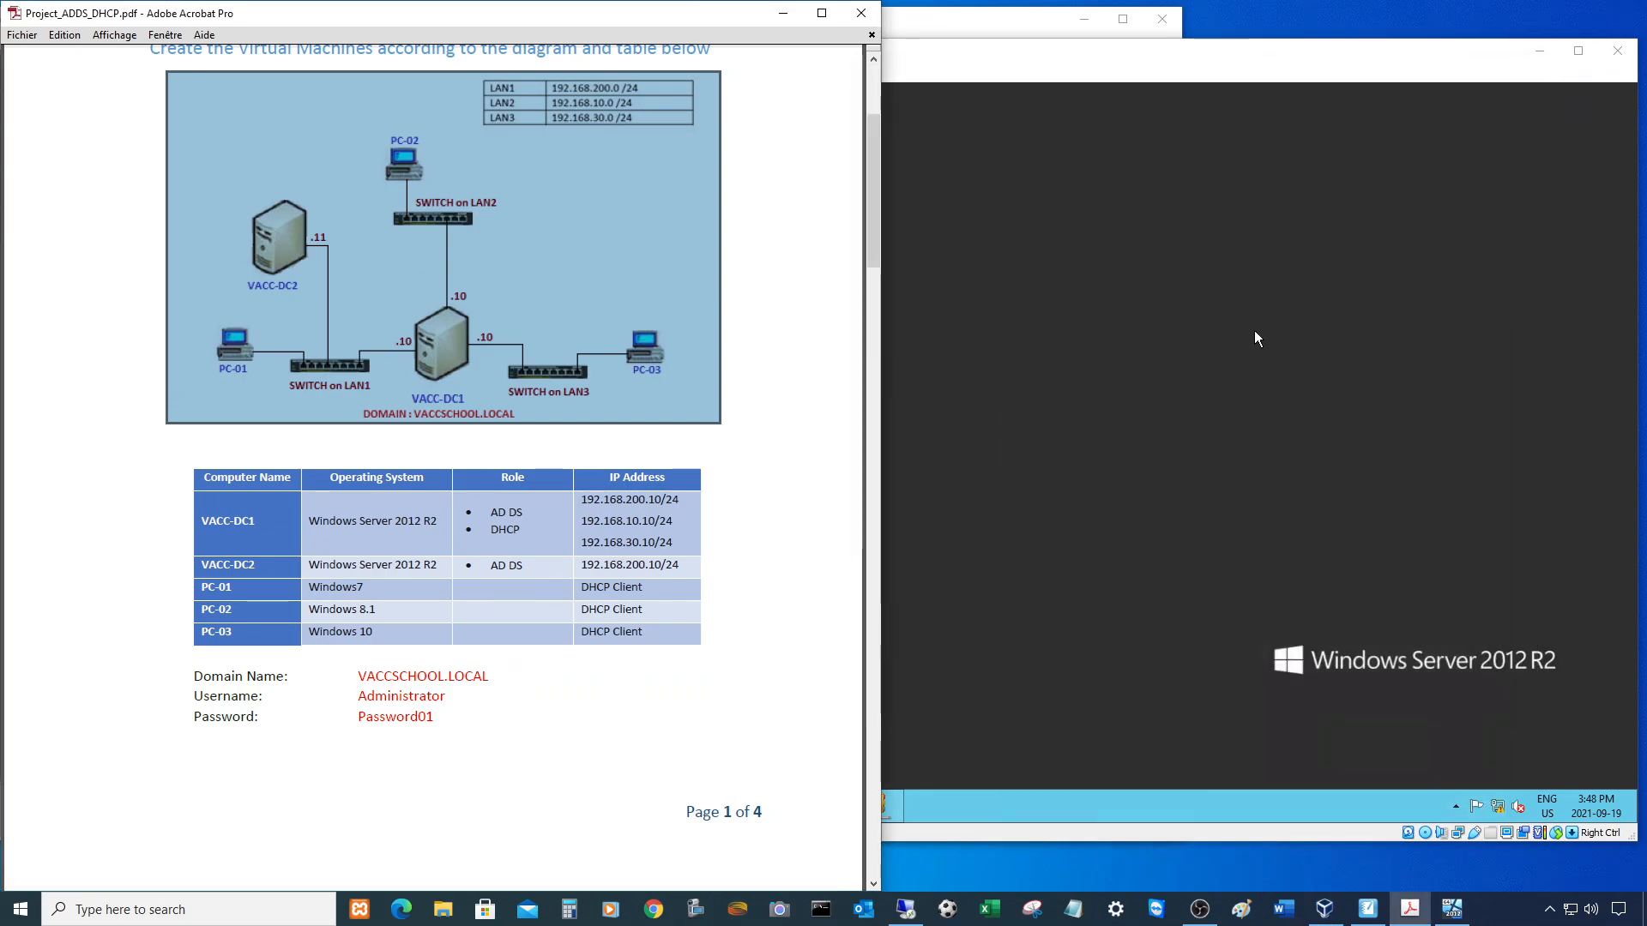
- Minimize the VACC-DC1 window and move the VACC-DC2 window to the right
left_click_drag(1127, 60, 1123, 83)
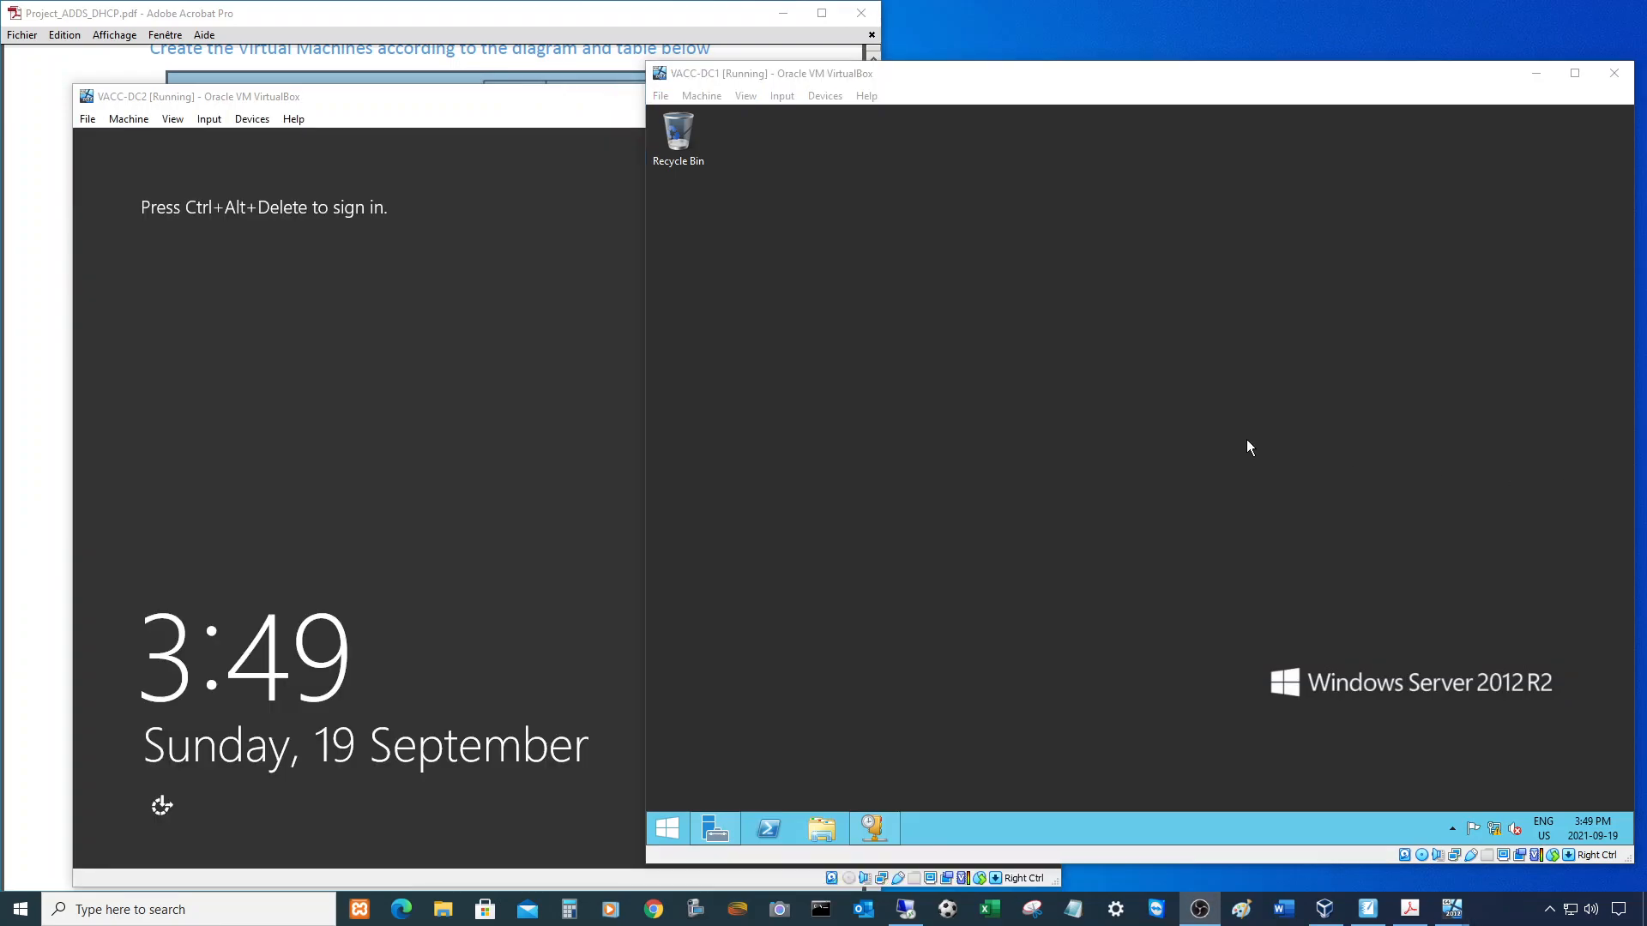
left_click(1053, 312)
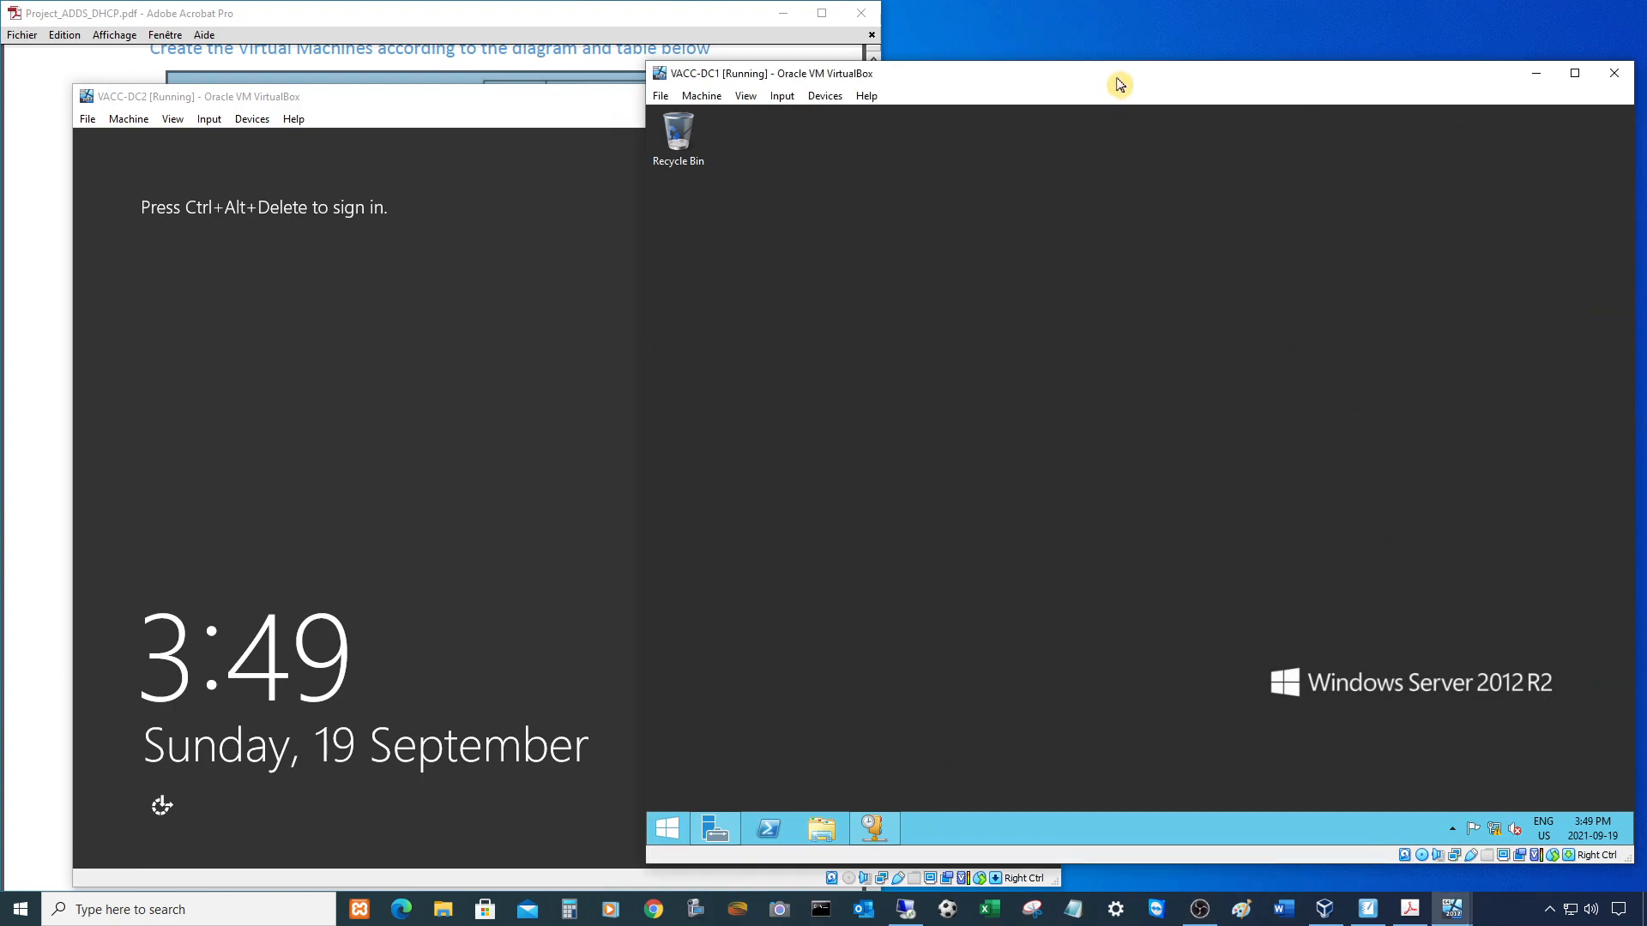
left_click_drag(1119, 83, 1081, 65)
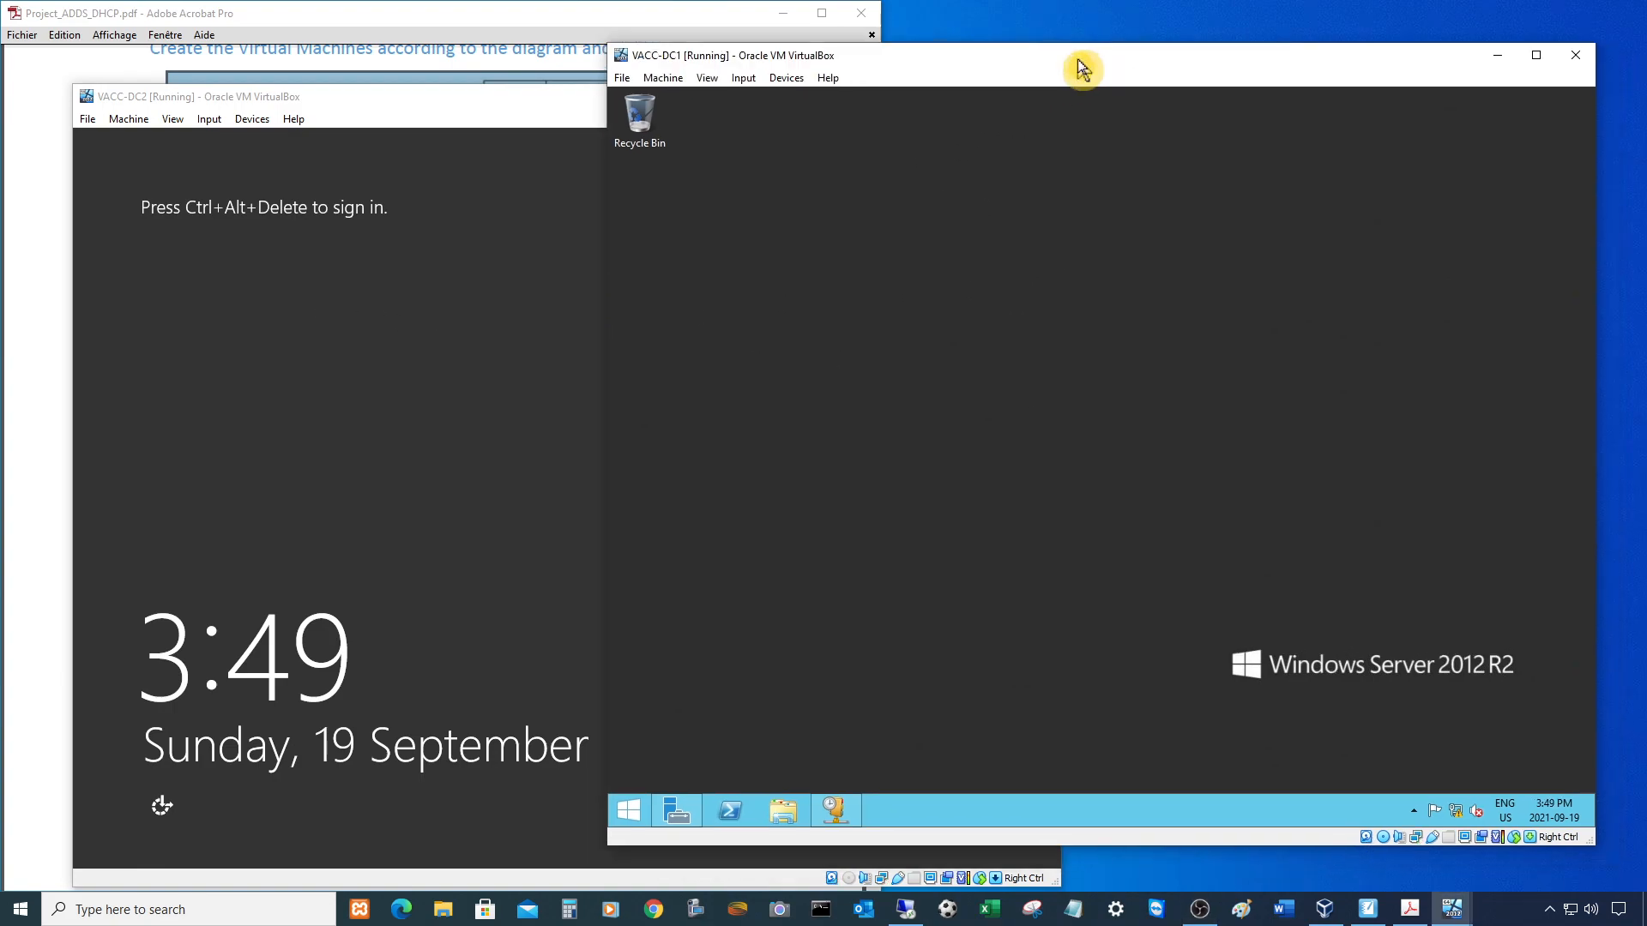
left_click(1499, 62)
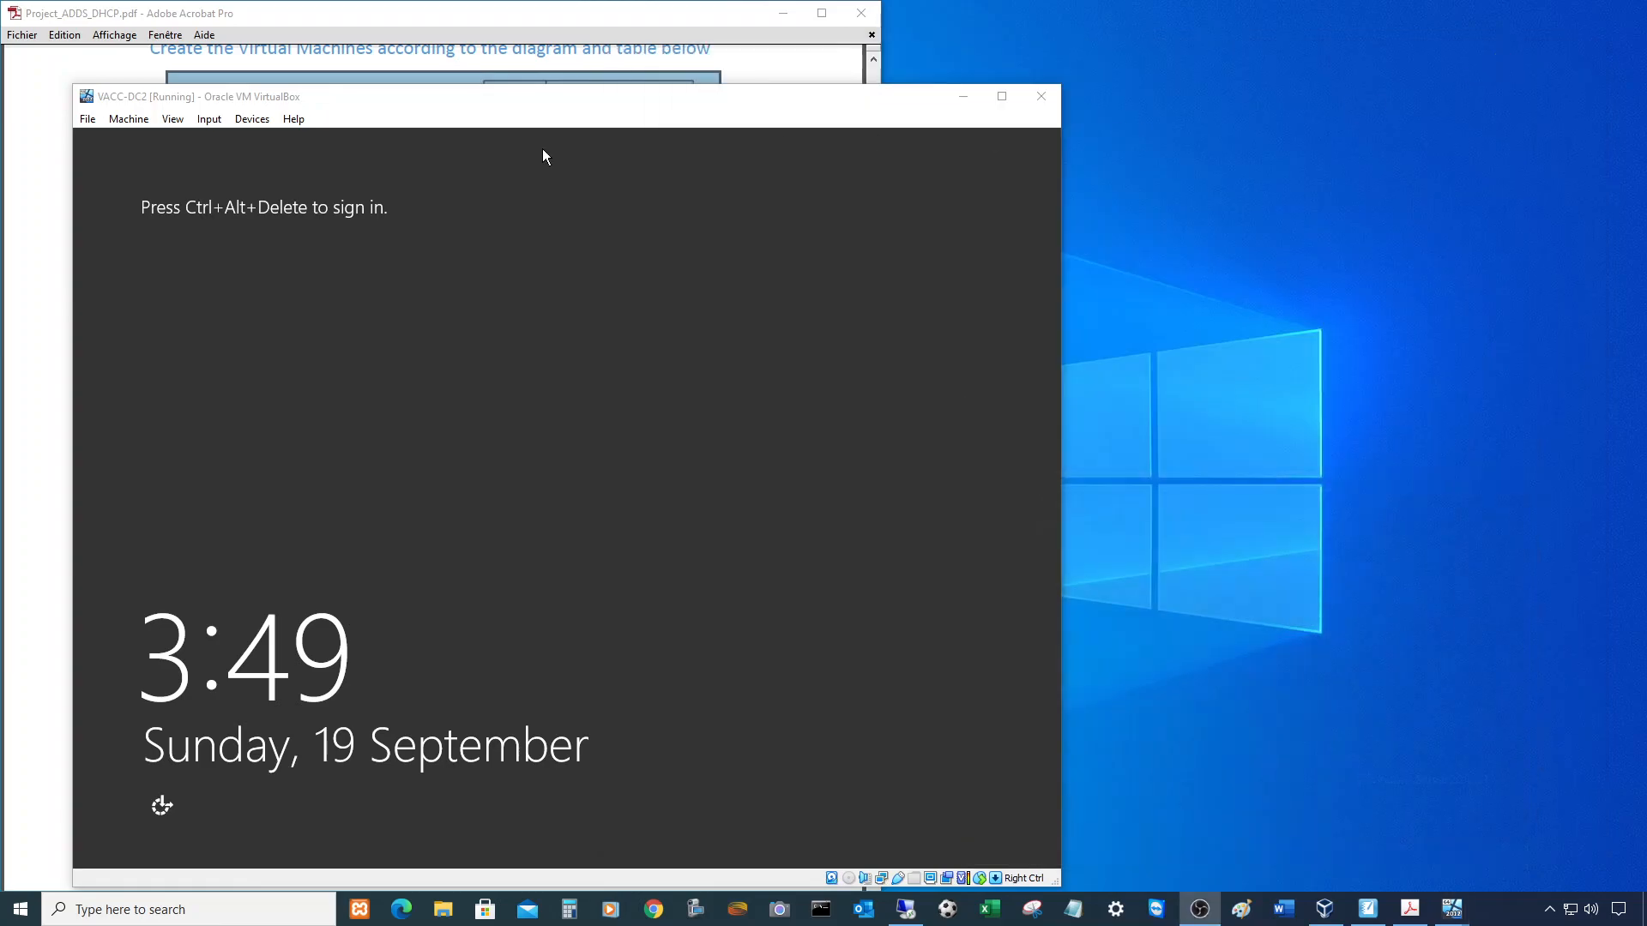
left_click_drag(501, 108, 1081, 69)
- Send Ctrl+Alt+Delete to VACC-DC2 and sign in with the Administrator password
key("ctrl+alt+Delete")
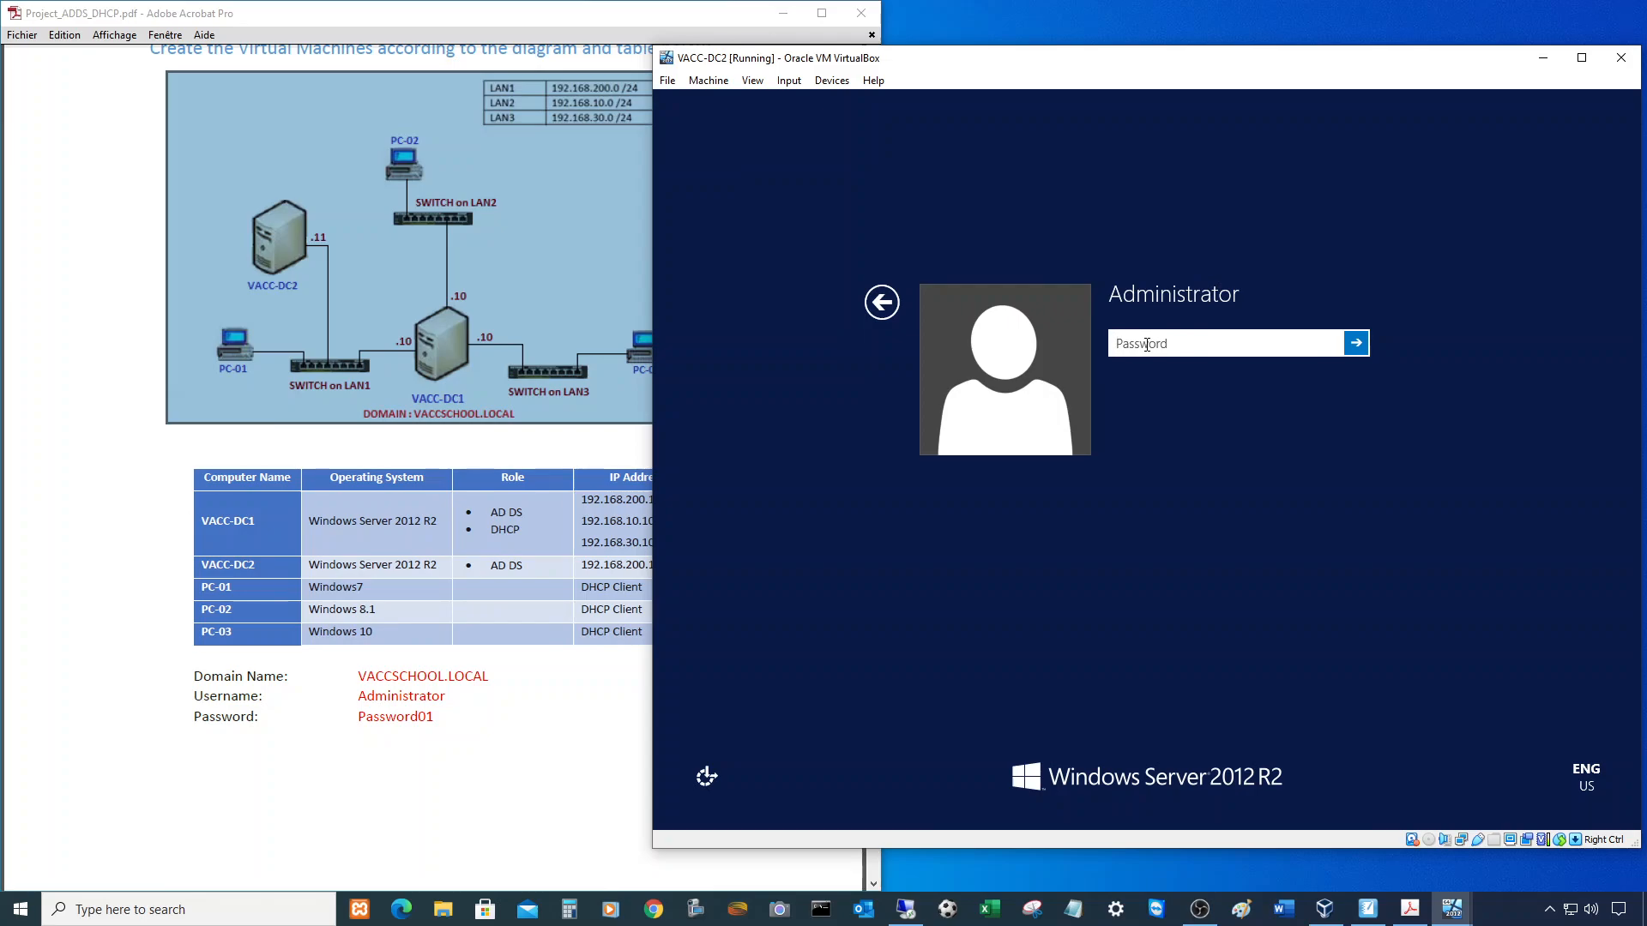
type("Password01")
key("Return")
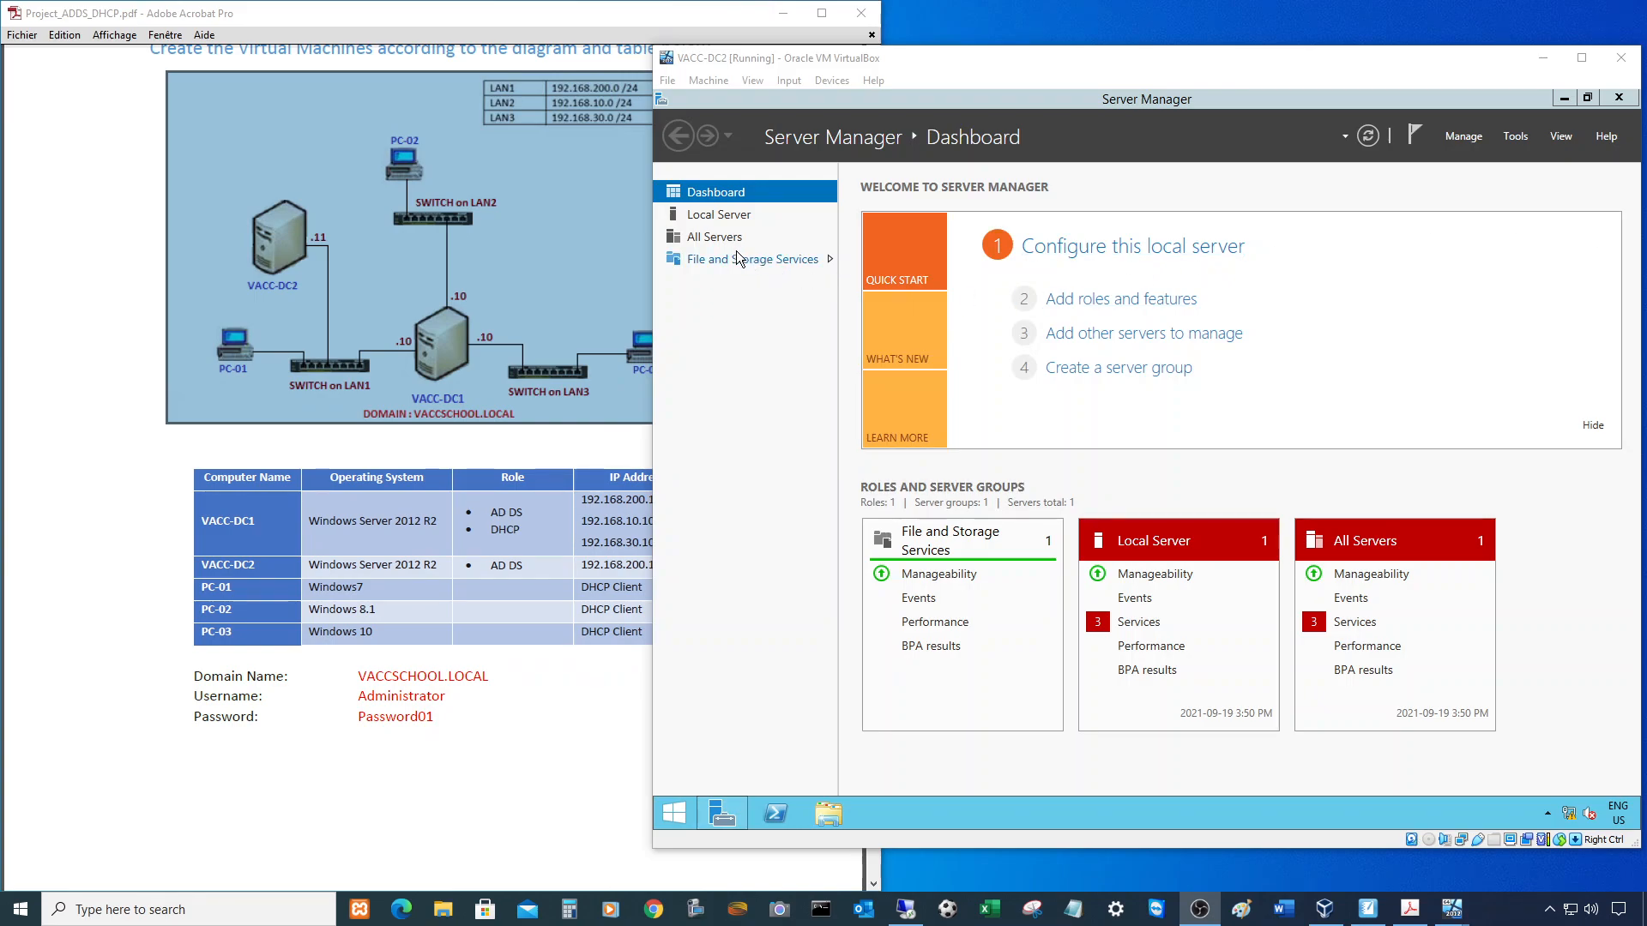
- View VACC-DC2's Local Server name, workgroup and three DHCP-assigned Ethernet adapters
left_click(718, 216)
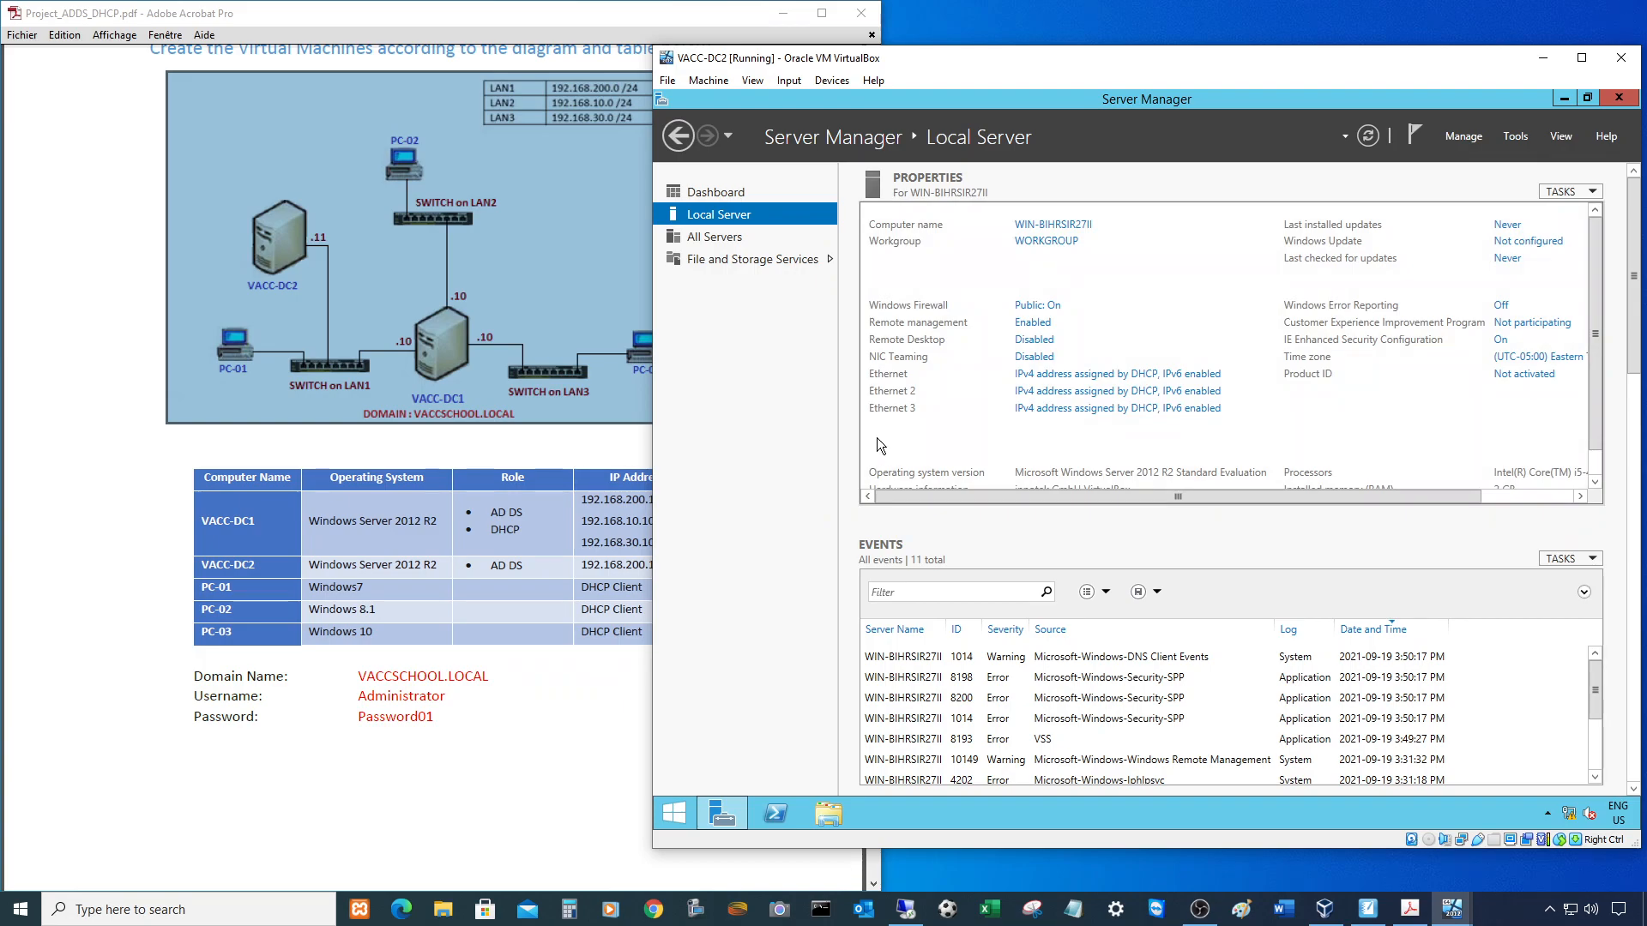
right_click(681, 816)
- Shut down VACC-DC2 from the Start menu, then open Local Server once it's back
mouse_move(787, 785)
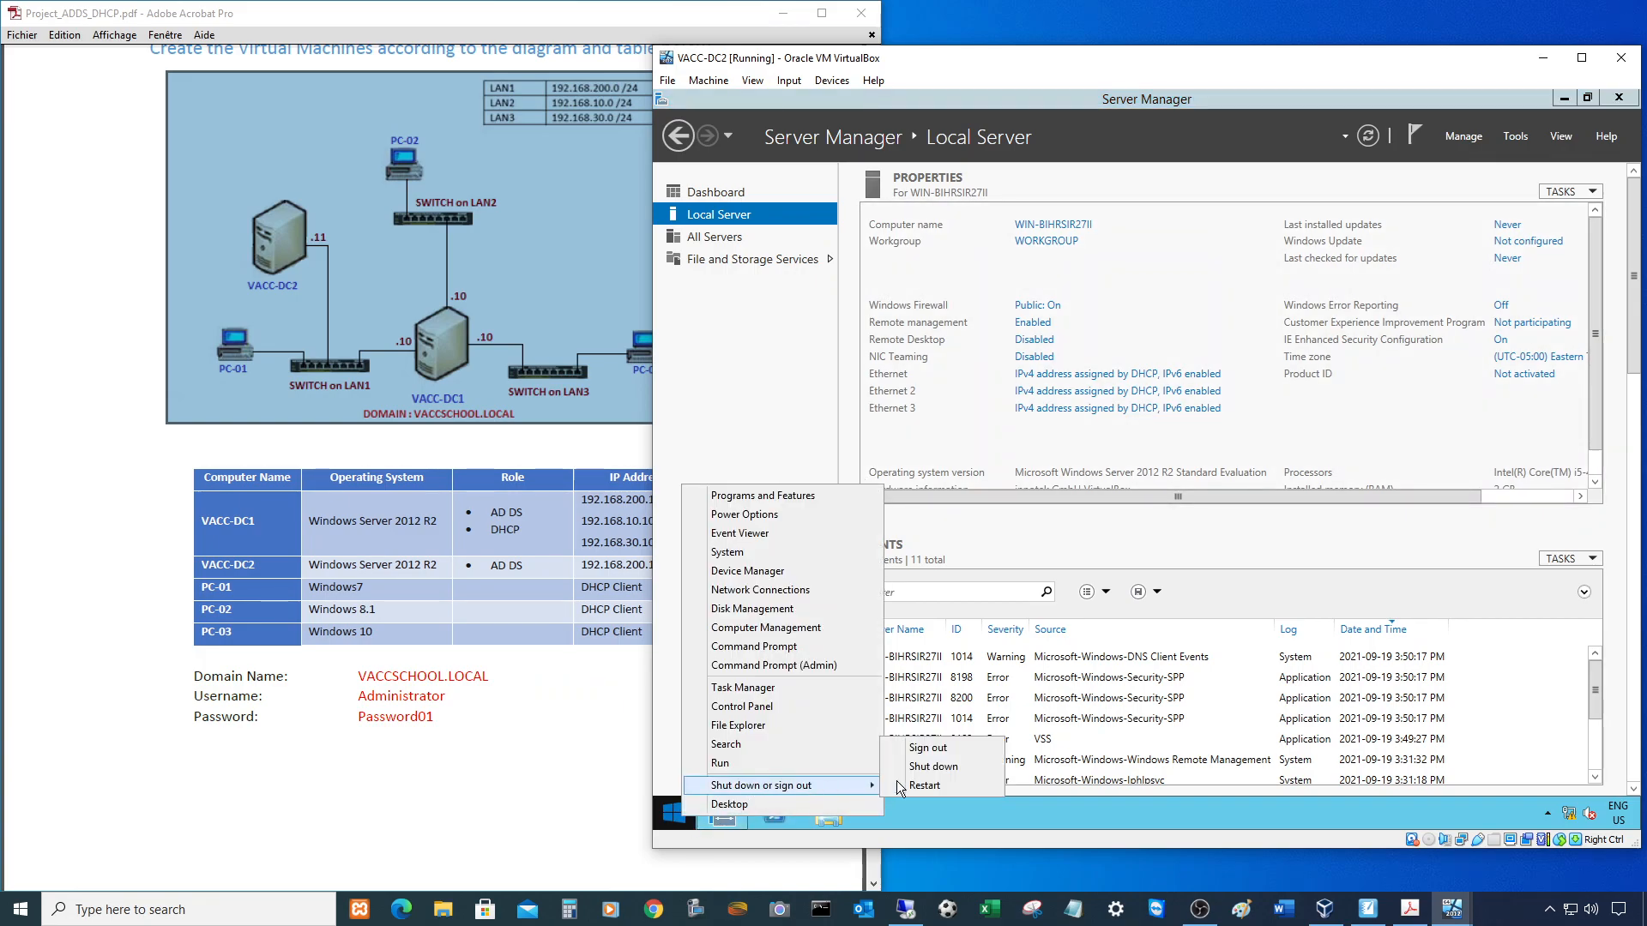
left_click(938, 769)
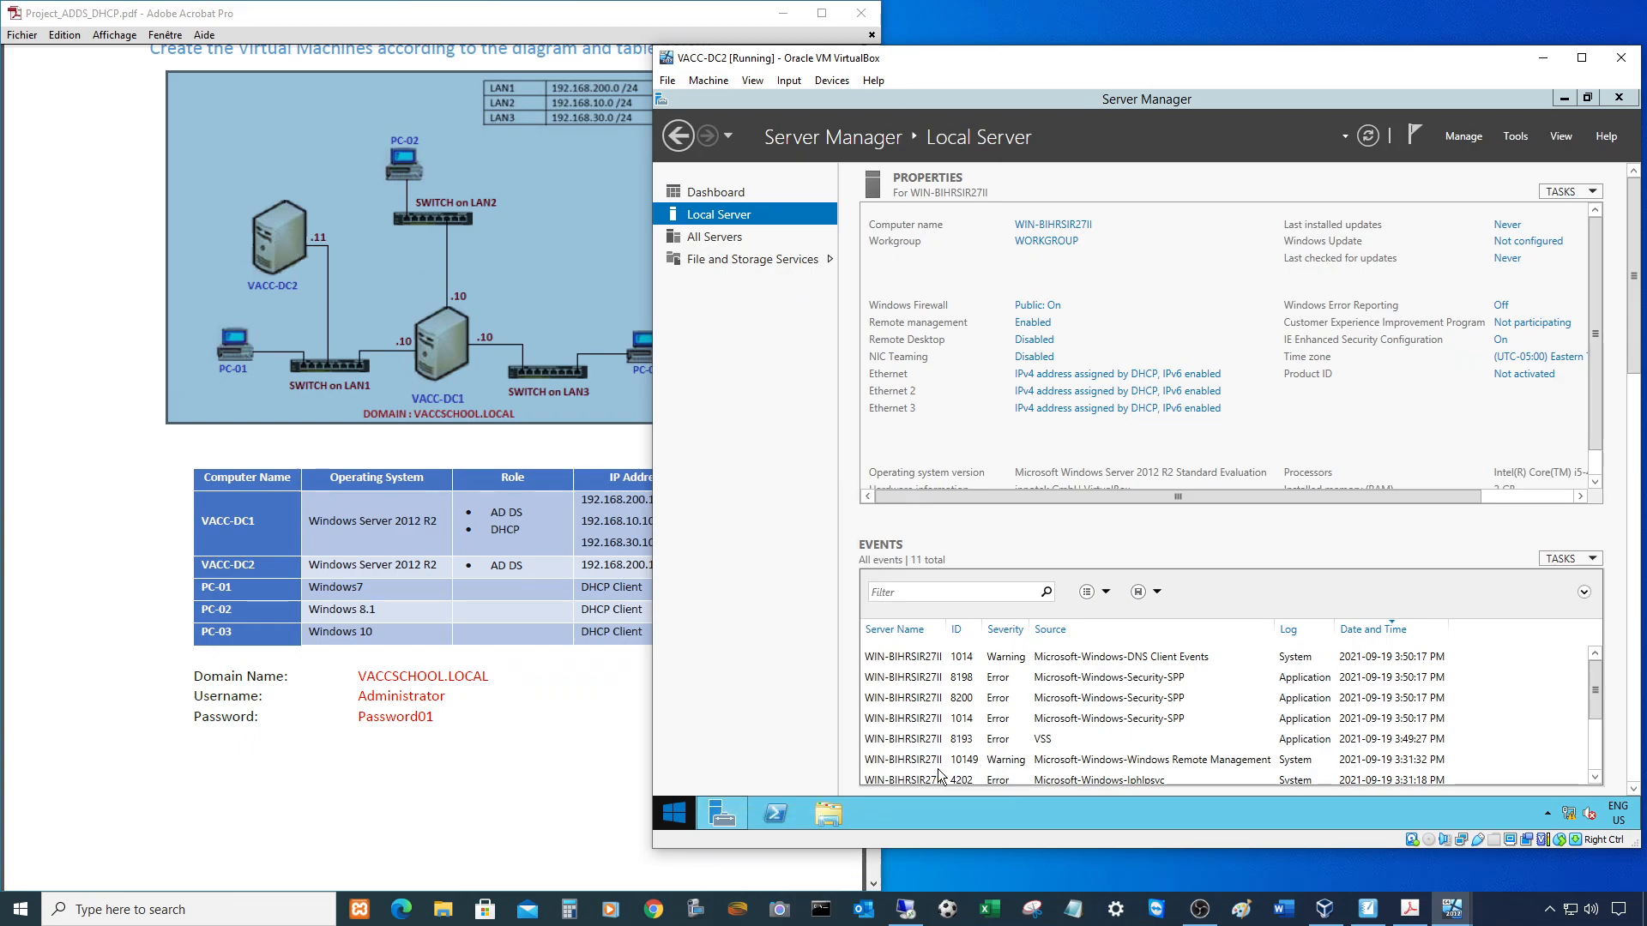
left_click(935, 783)
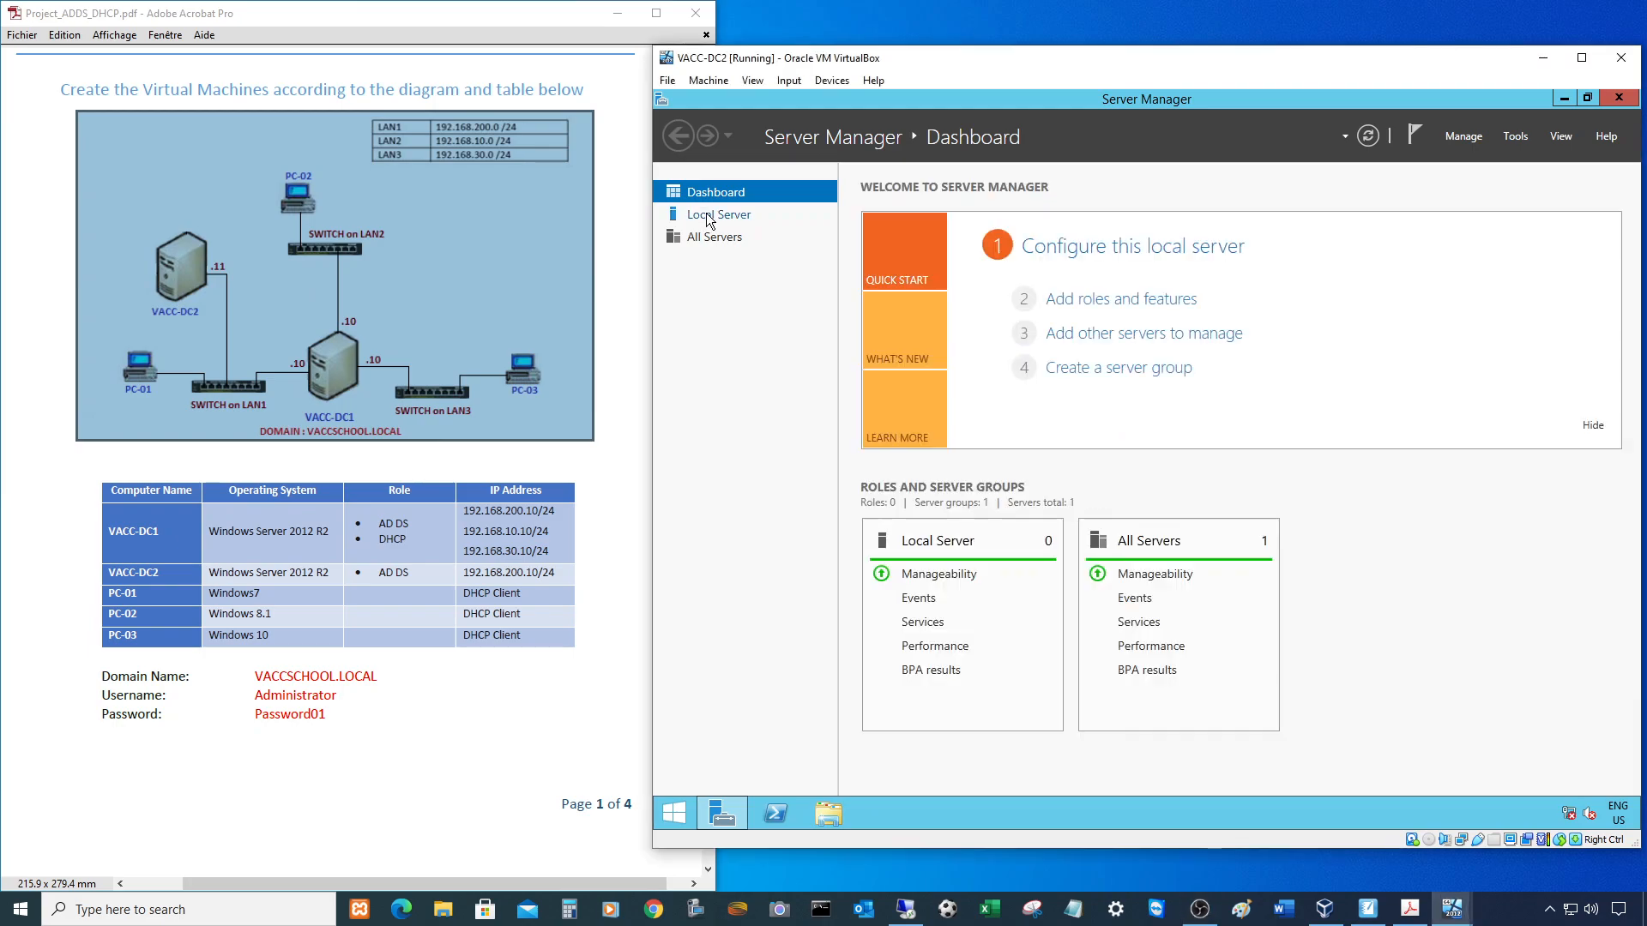
left_click(706, 216)
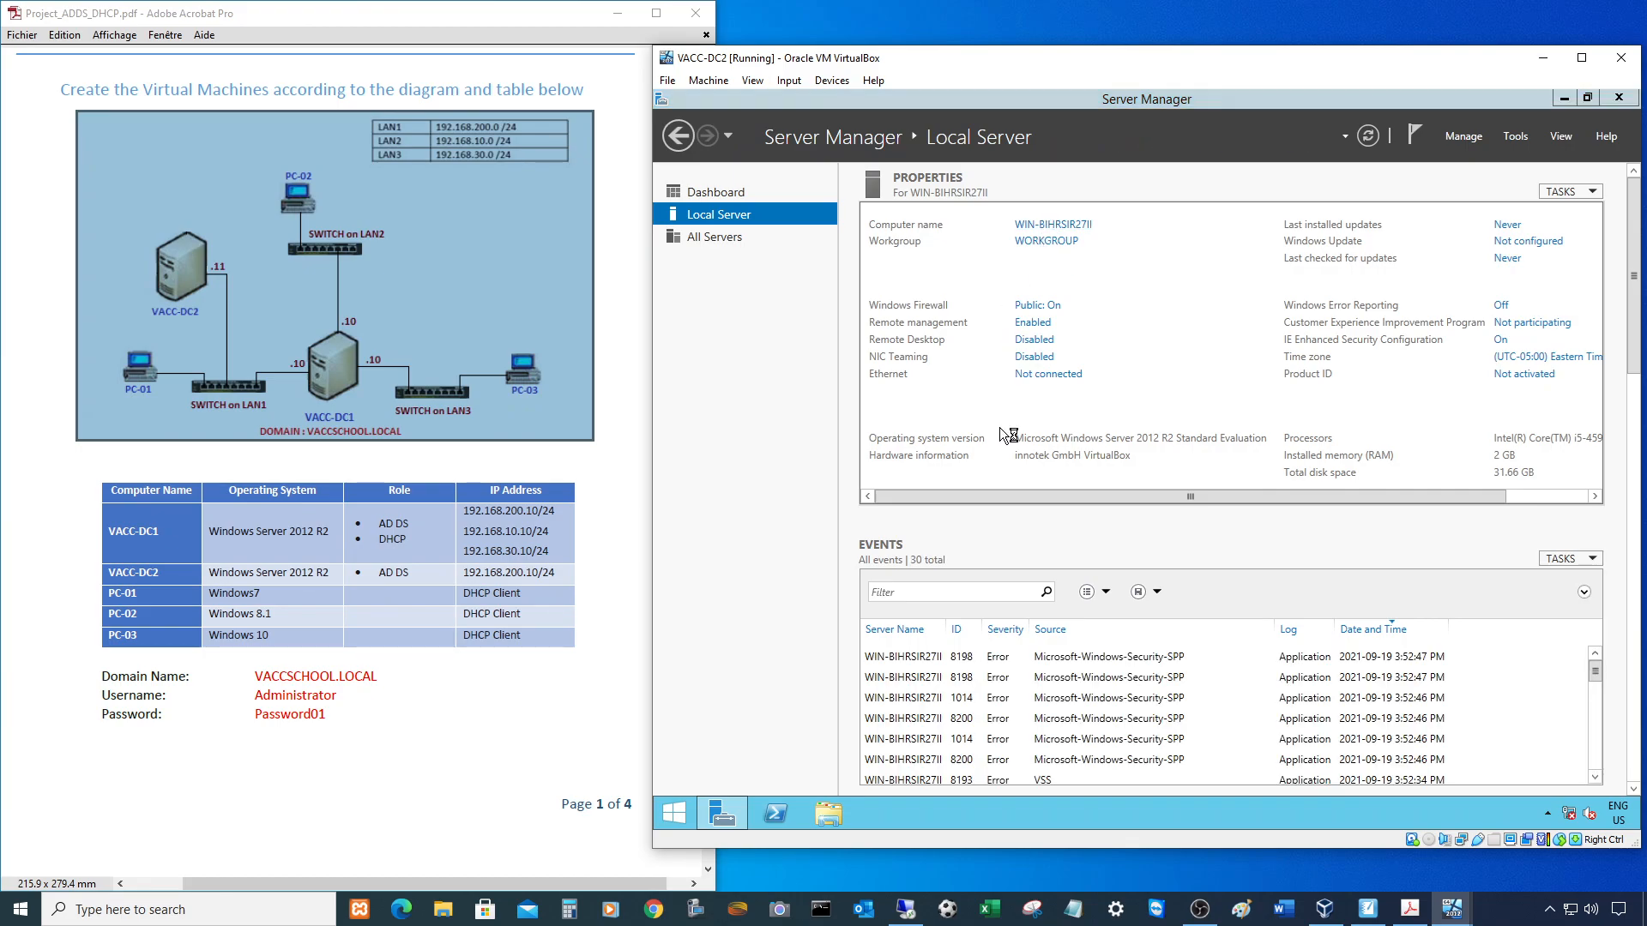
- Rename the computer to VACC-DC2 and choose Restart Later
left_click(1018, 364)
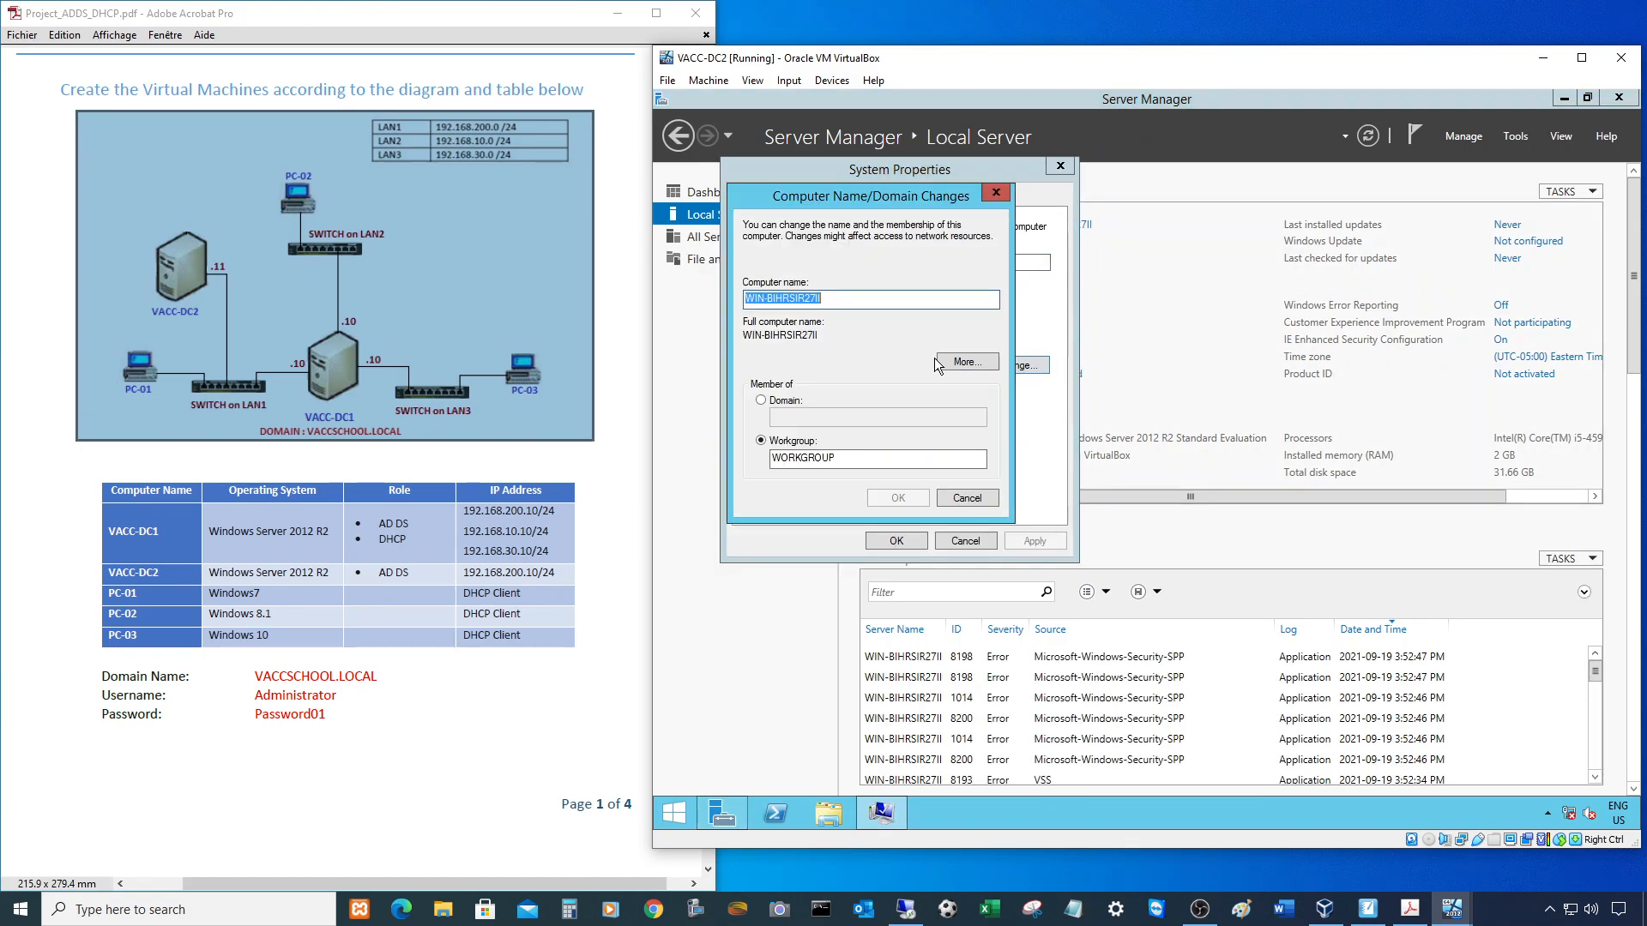
type("ACC-DC2")
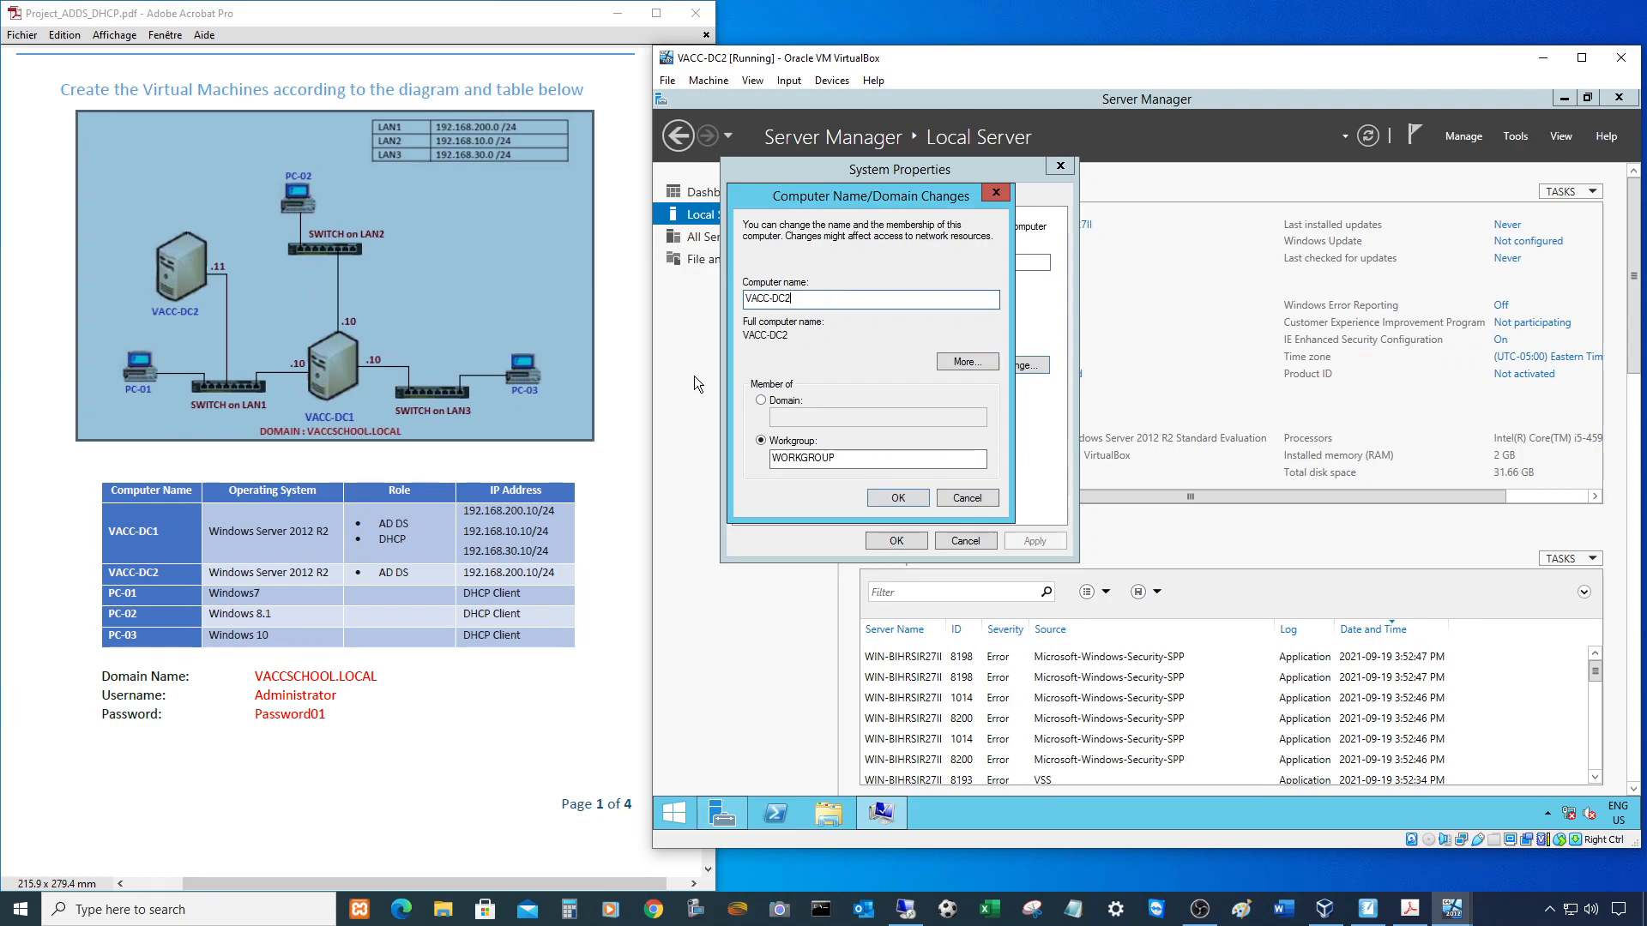
left_click(907, 497)
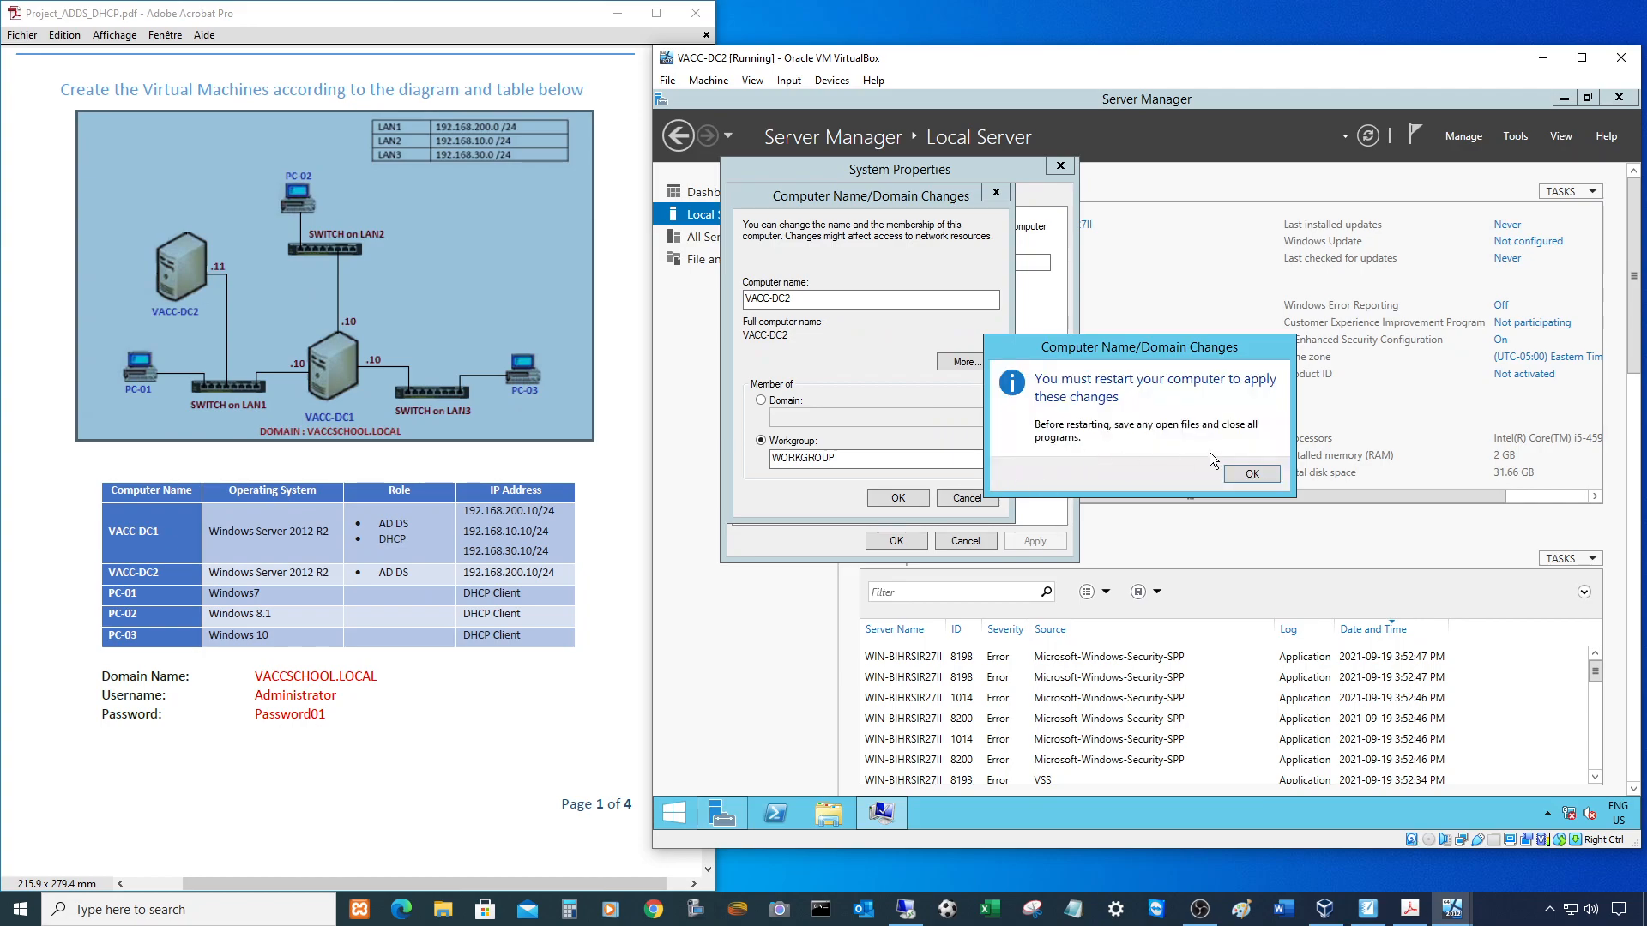
left_click(1259, 479)
left_click(897, 541)
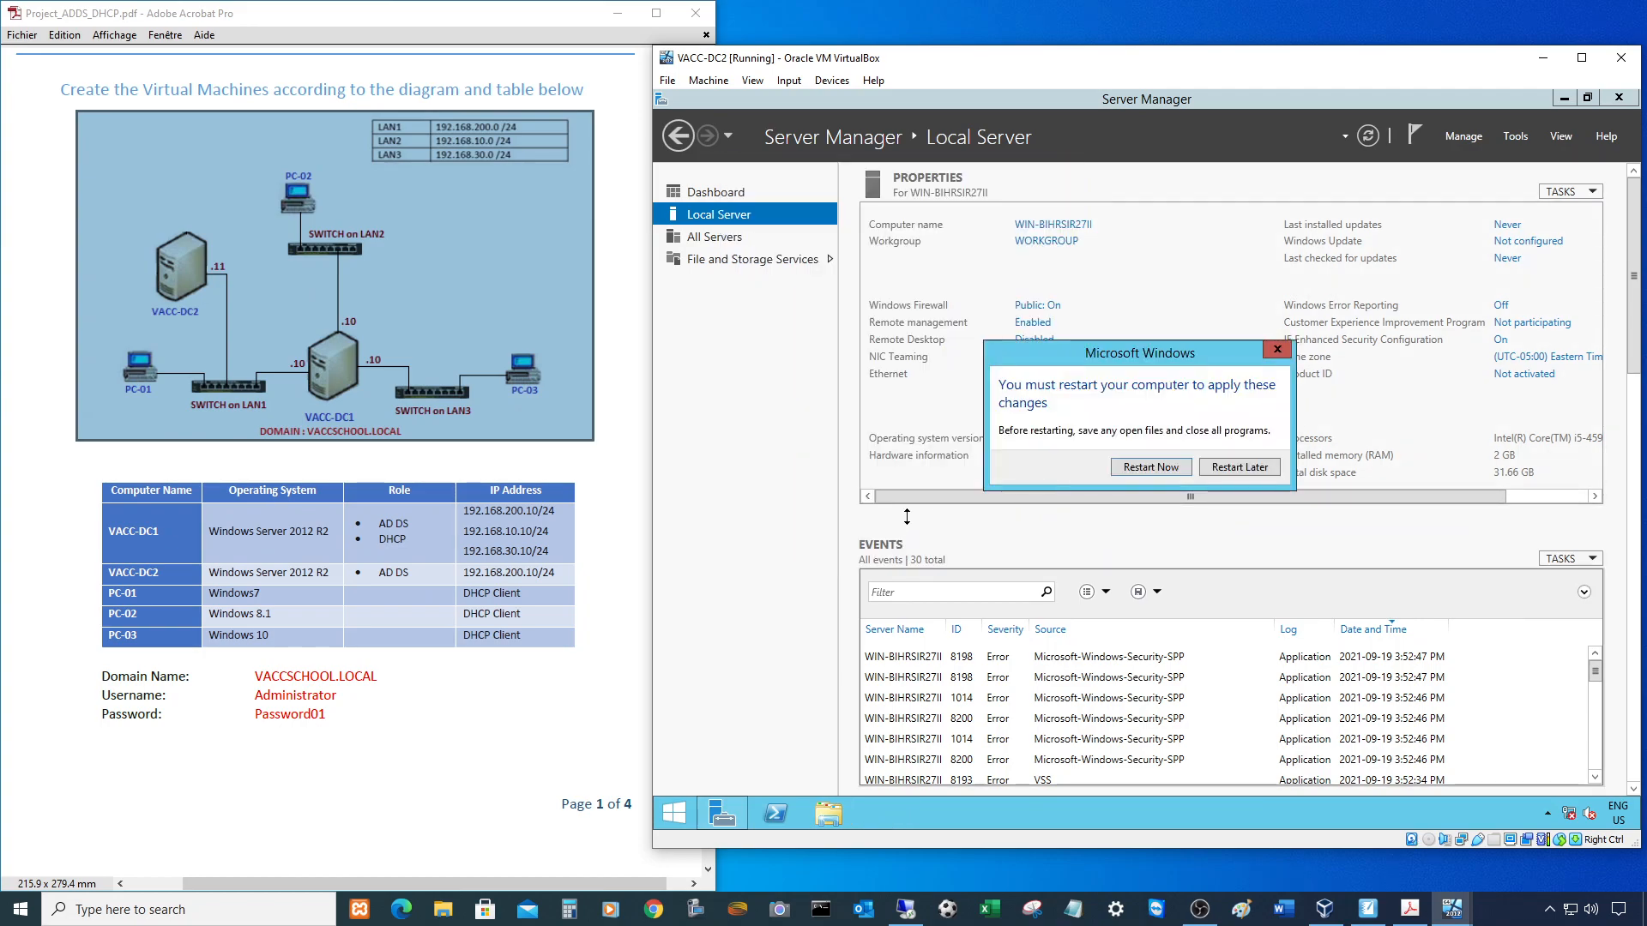
left_click(1246, 465)
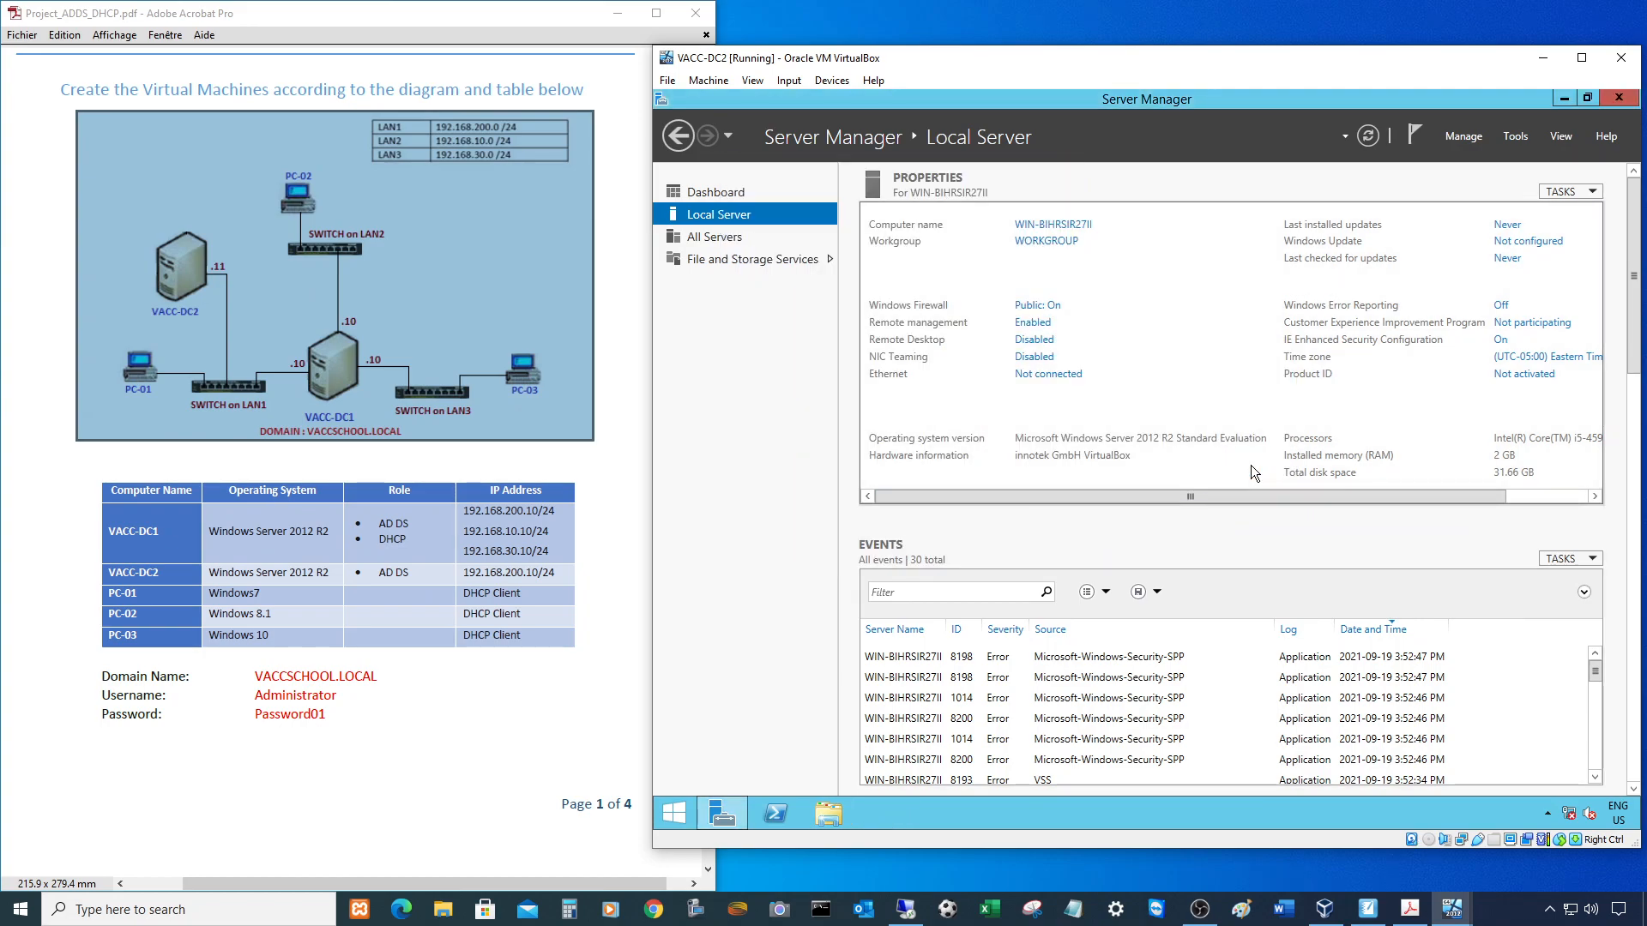
- Open the Ethernet adapter's IPv4 properties and check the planned addresses in the project PDF
left_click(1043, 378)
double_click(895, 311)
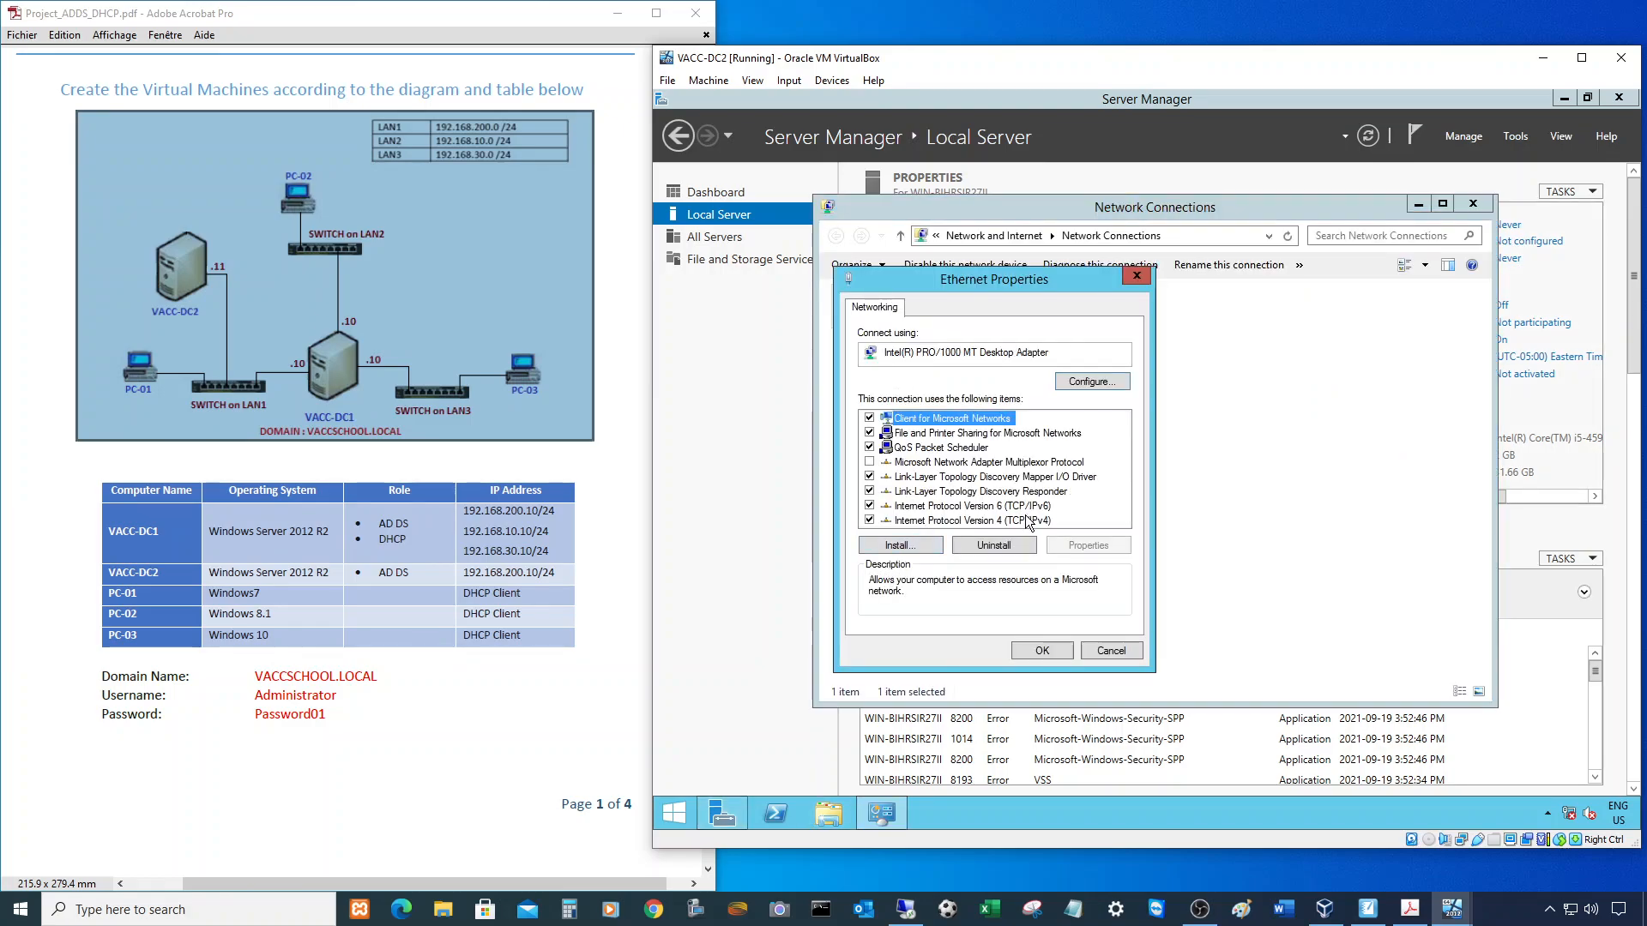
left_click(1024, 515)
left_click(1083, 547)
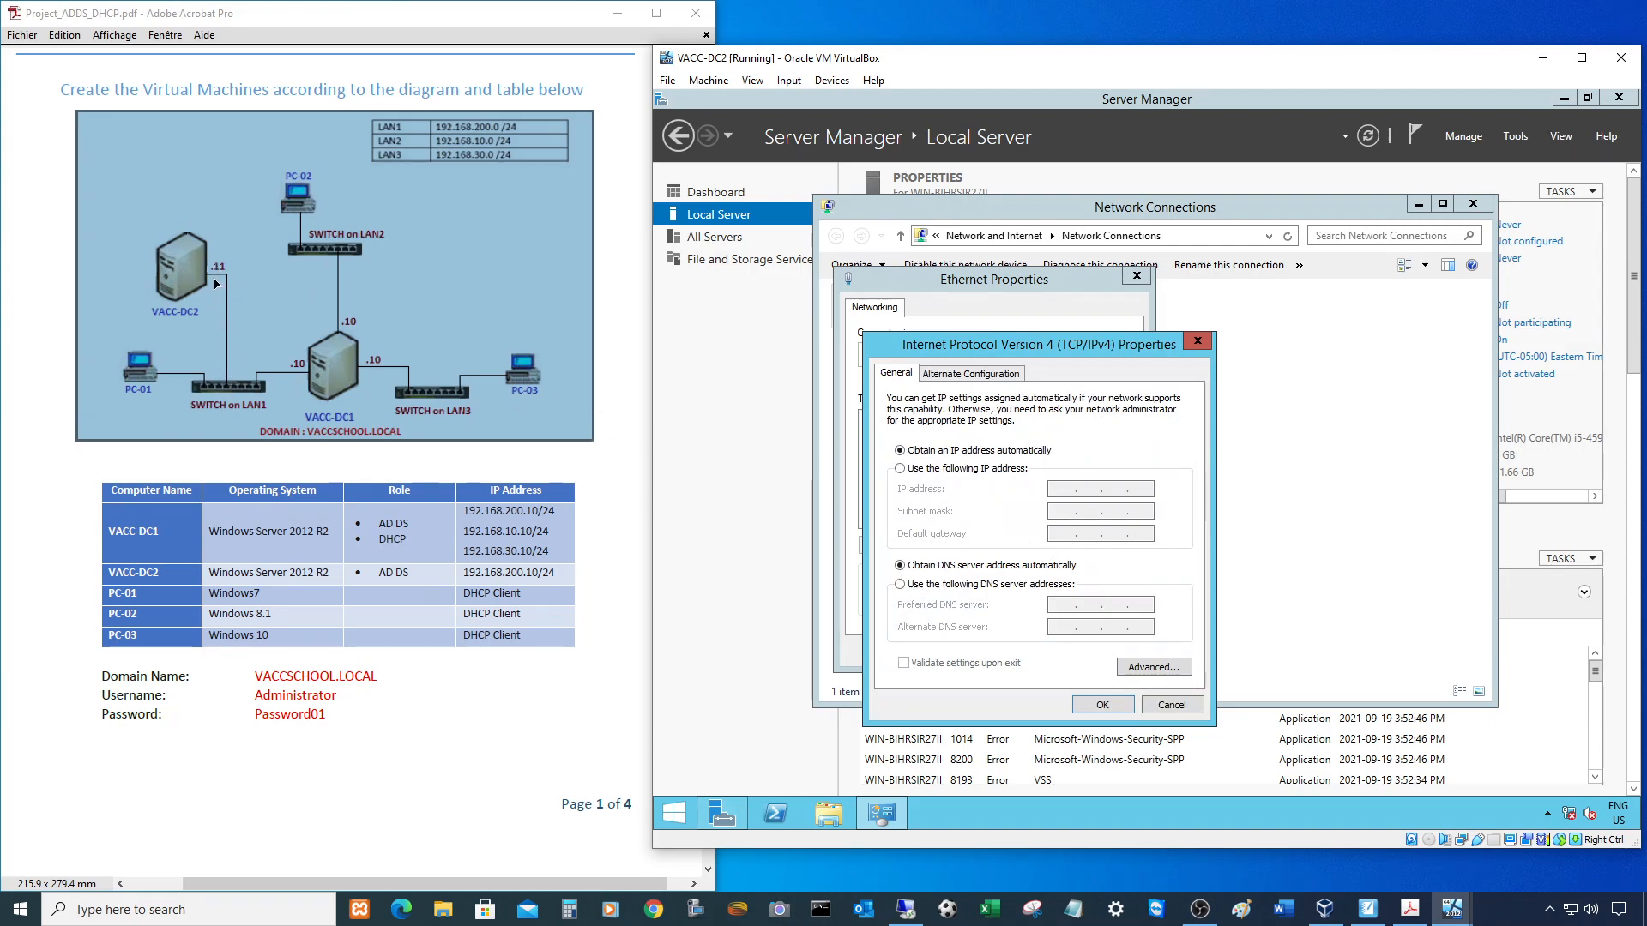
left_click(448, 141)
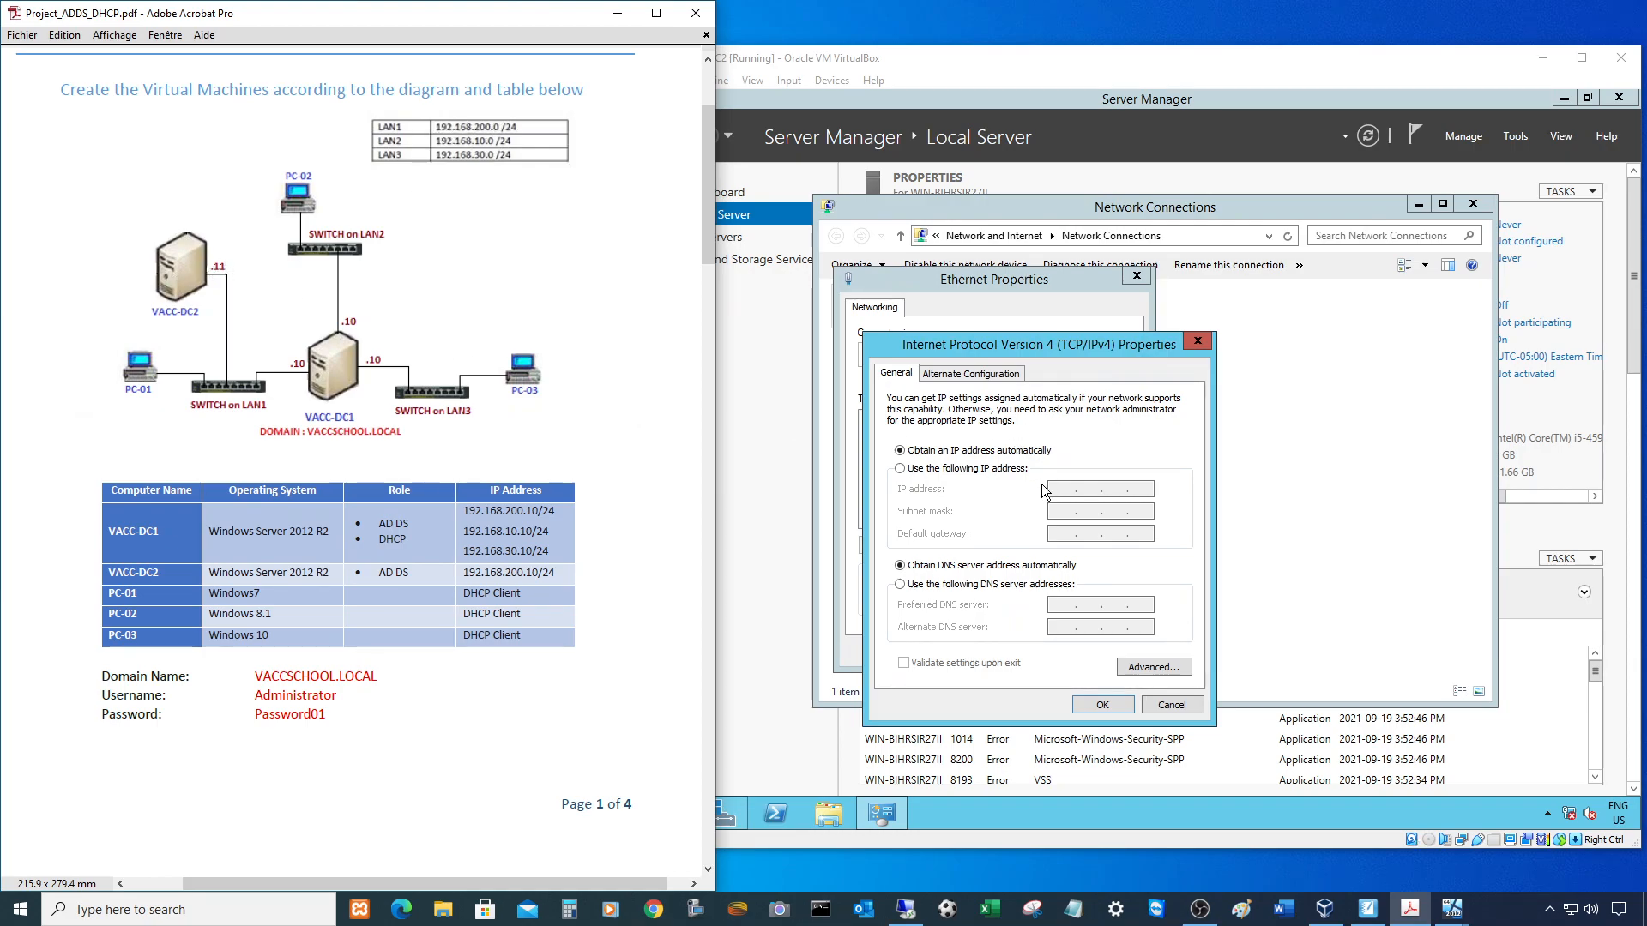
- Switch to a manual address and enter IP 192.168.200.11 with mask 255.255.255.0
left_click(965, 469)
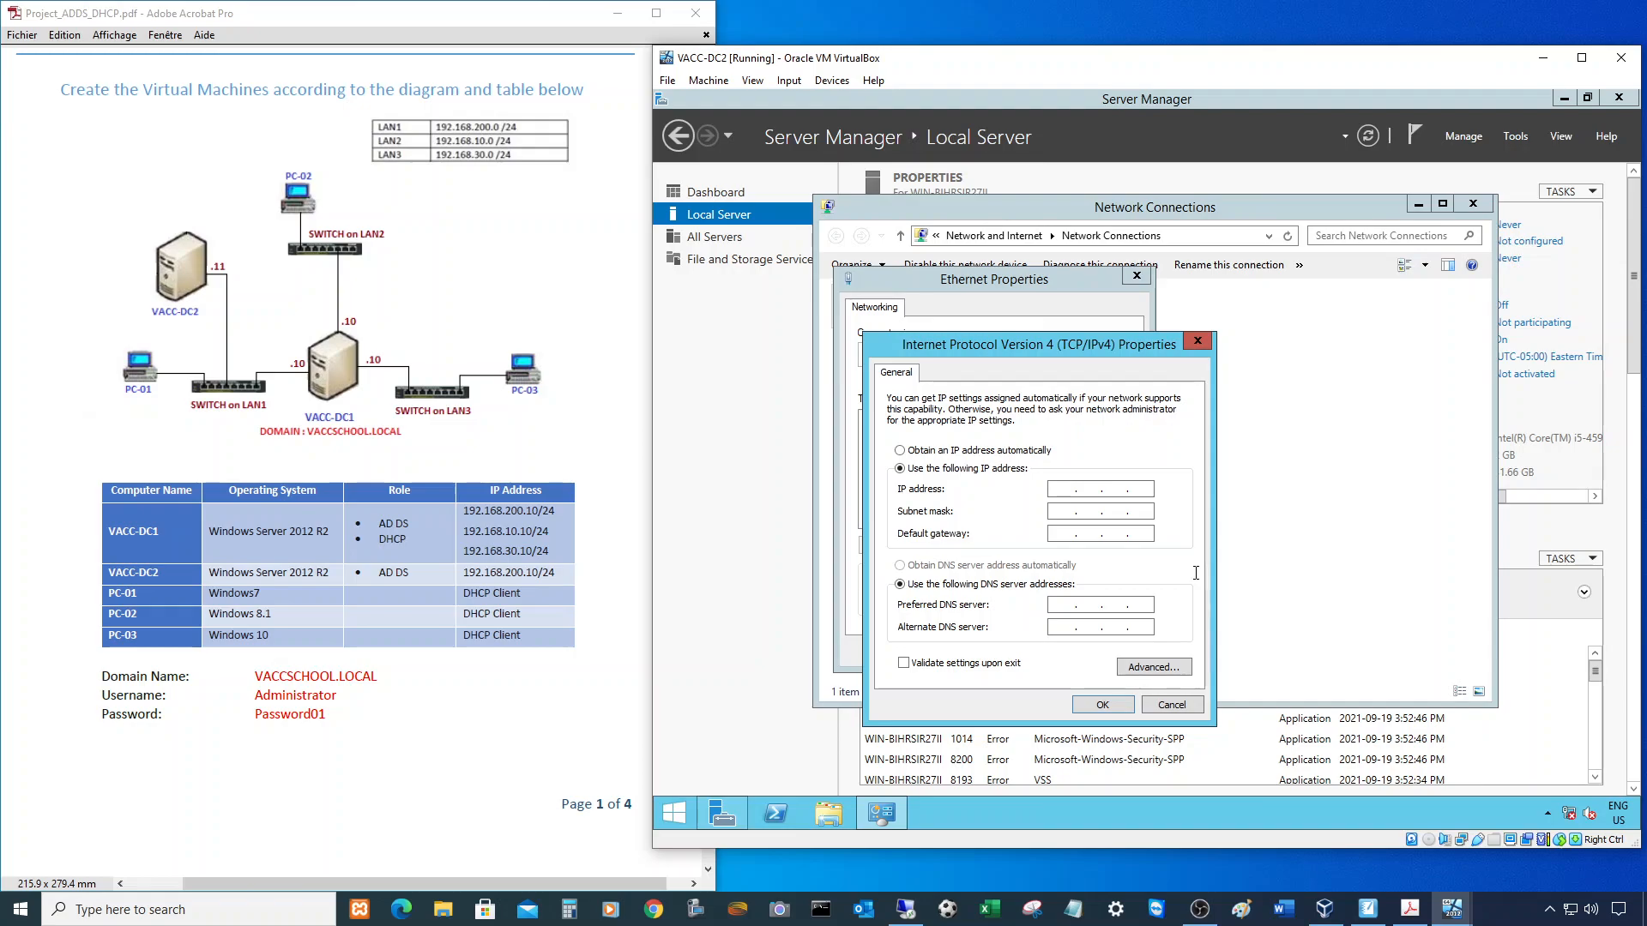
type("192 . 168 . 200 . 10")
key("BackSpace")
key("BackSpace")
type("11")
key("Tab")
- Set gateway and preferred DNS to 192.168.200.10, then save and close the adapter properties
left_click(1057, 534)
type("1921683210")
left_click(1064, 607)
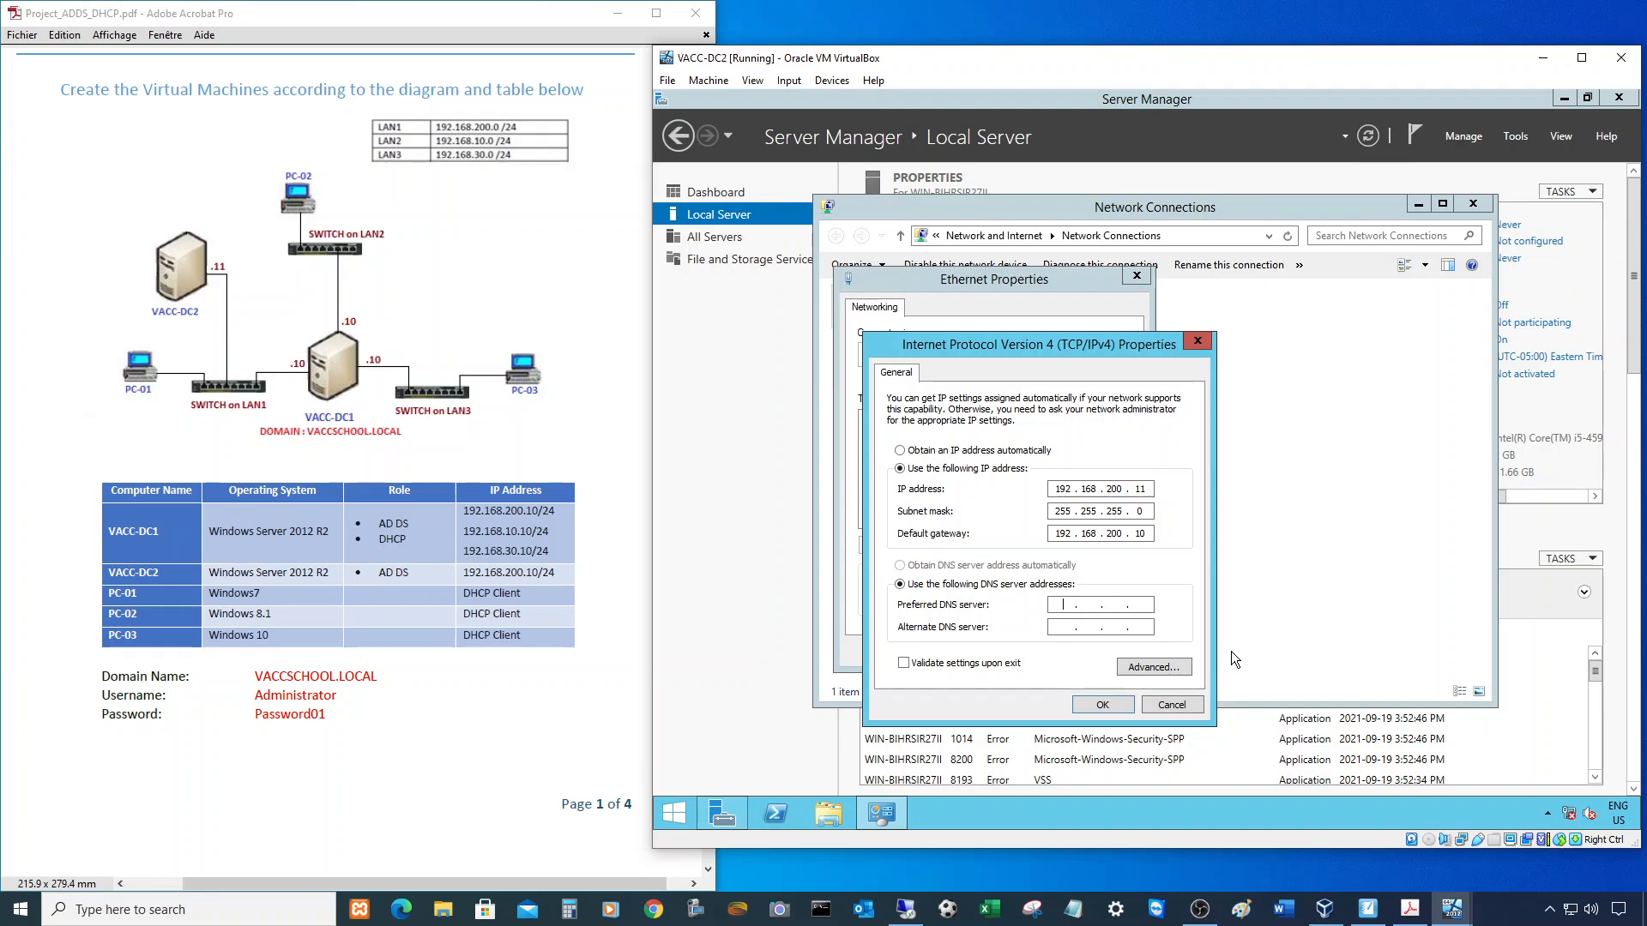
type("192 . 168 . 200 . 10")
left_click(1102, 704)
left_click(1046, 651)
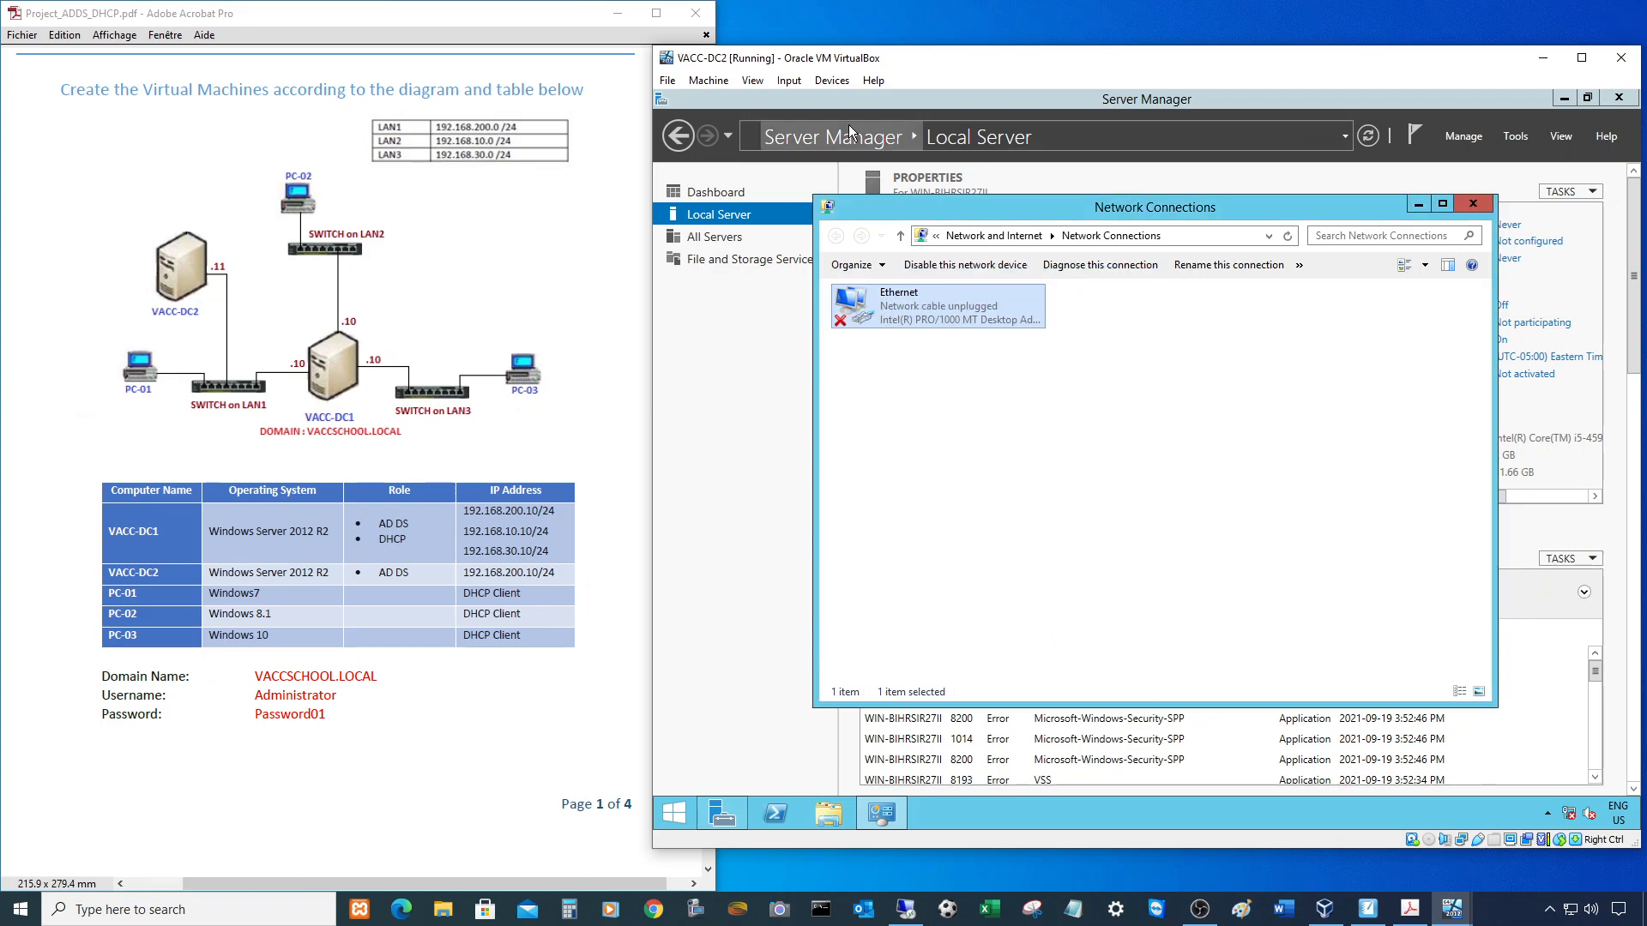
- Set Adapter 1 to Host-only Adapter on 'VirtualBox Host-Only Ethernet Adapter', save, and close Network Connections
left_click(831, 81)
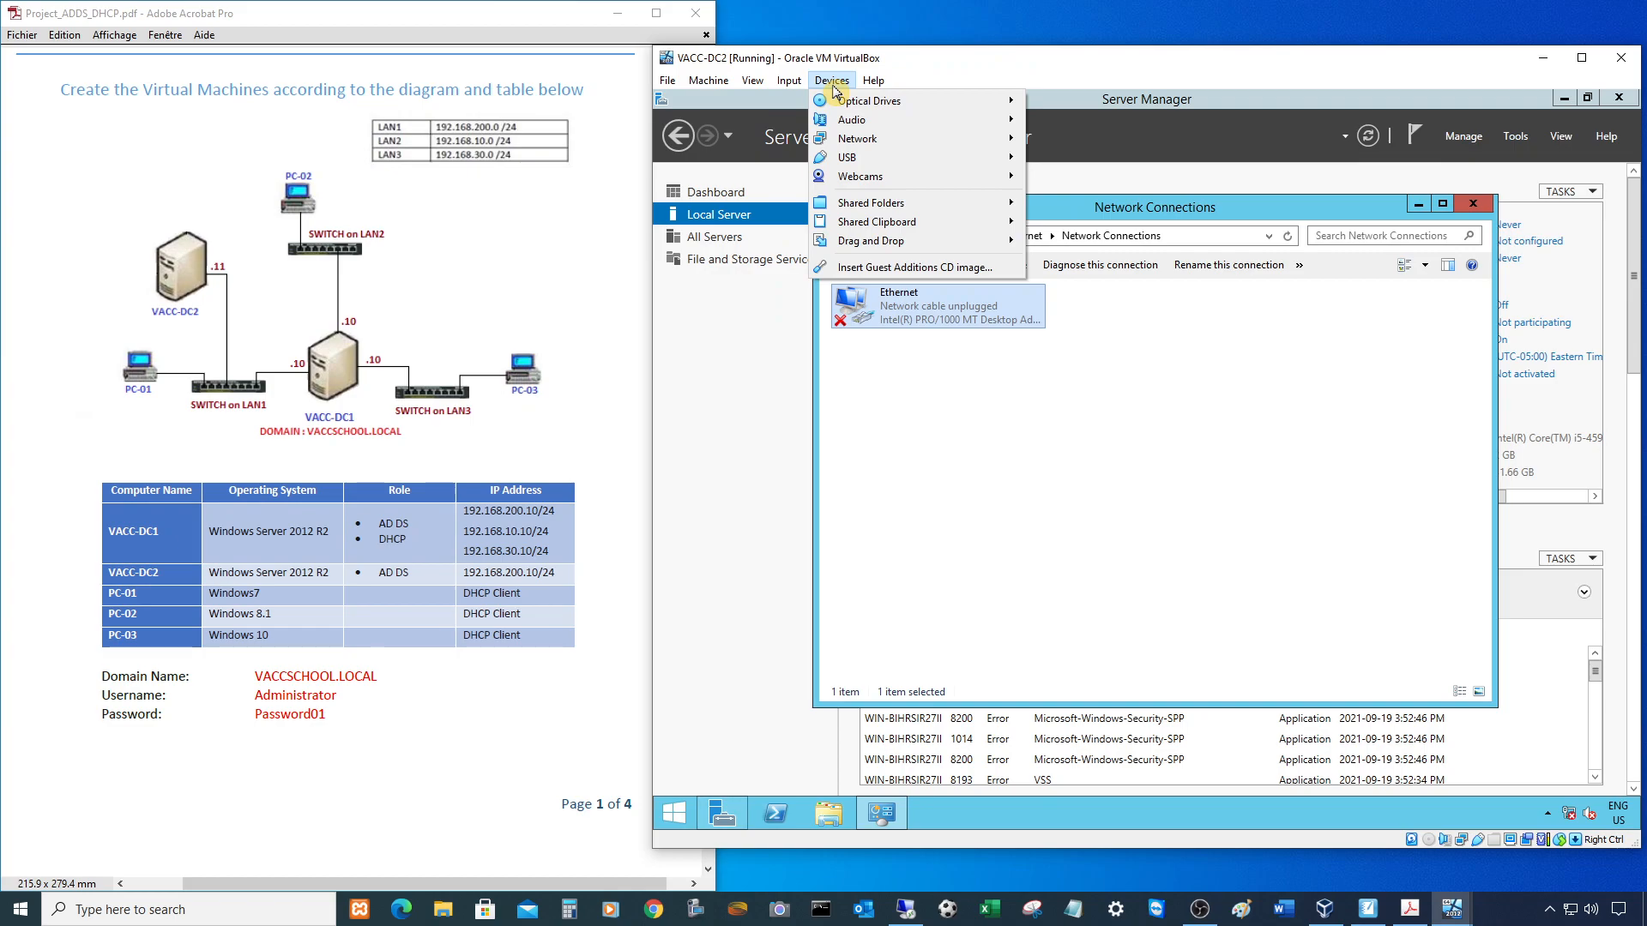
mouse_move(867, 144)
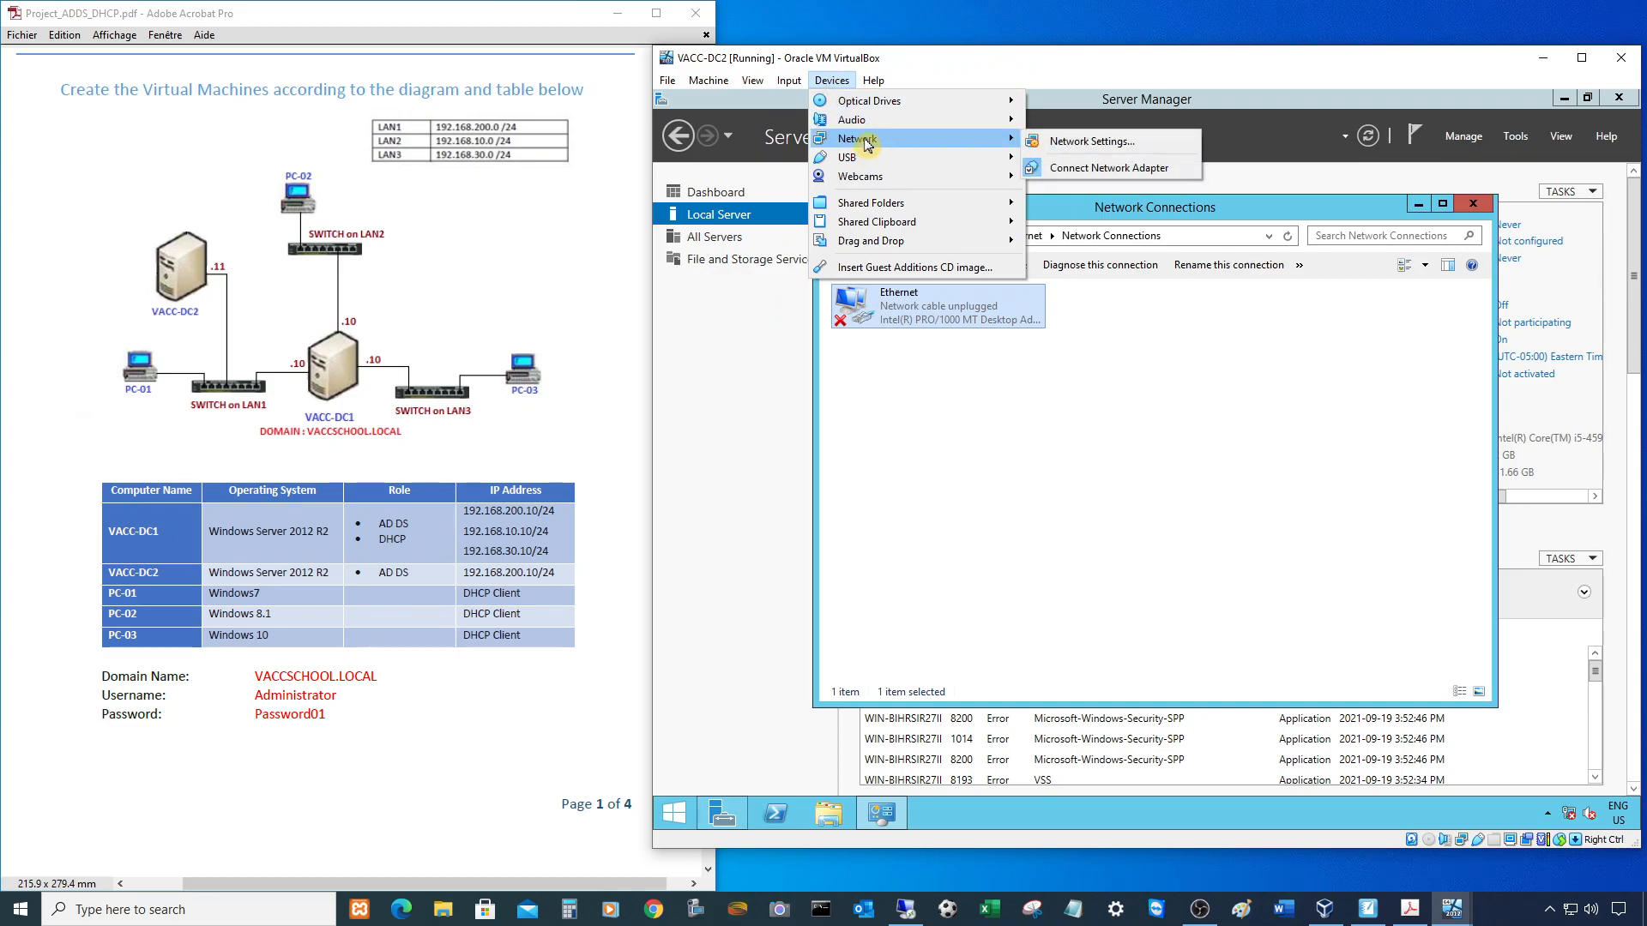
left_click(1076, 144)
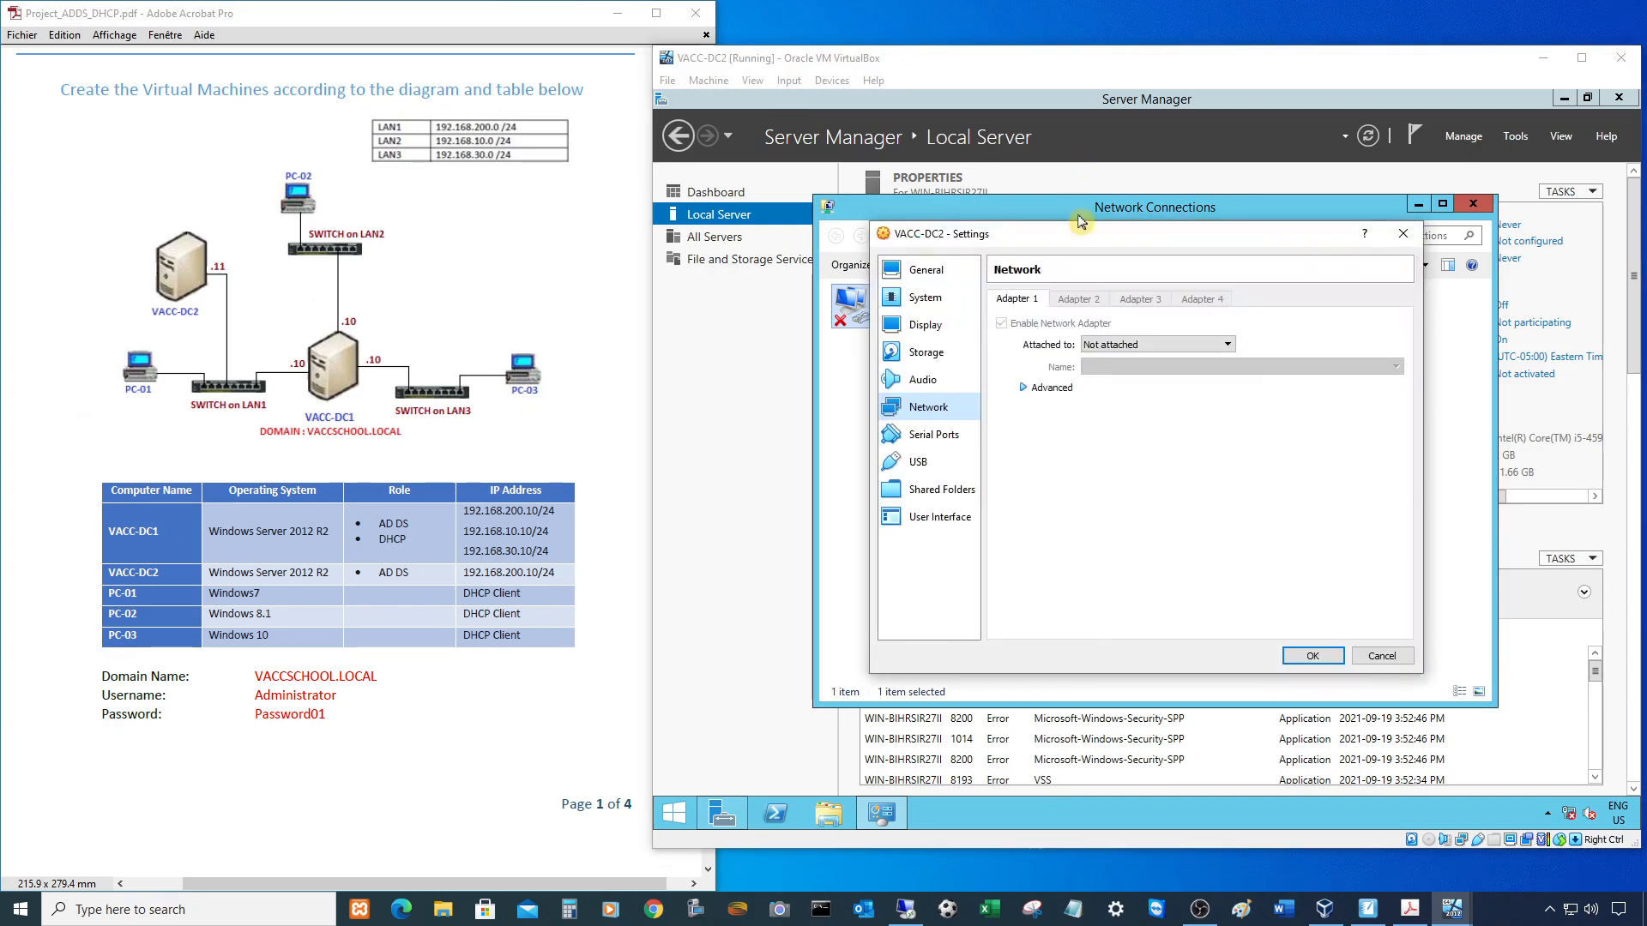
left_click(1118, 347)
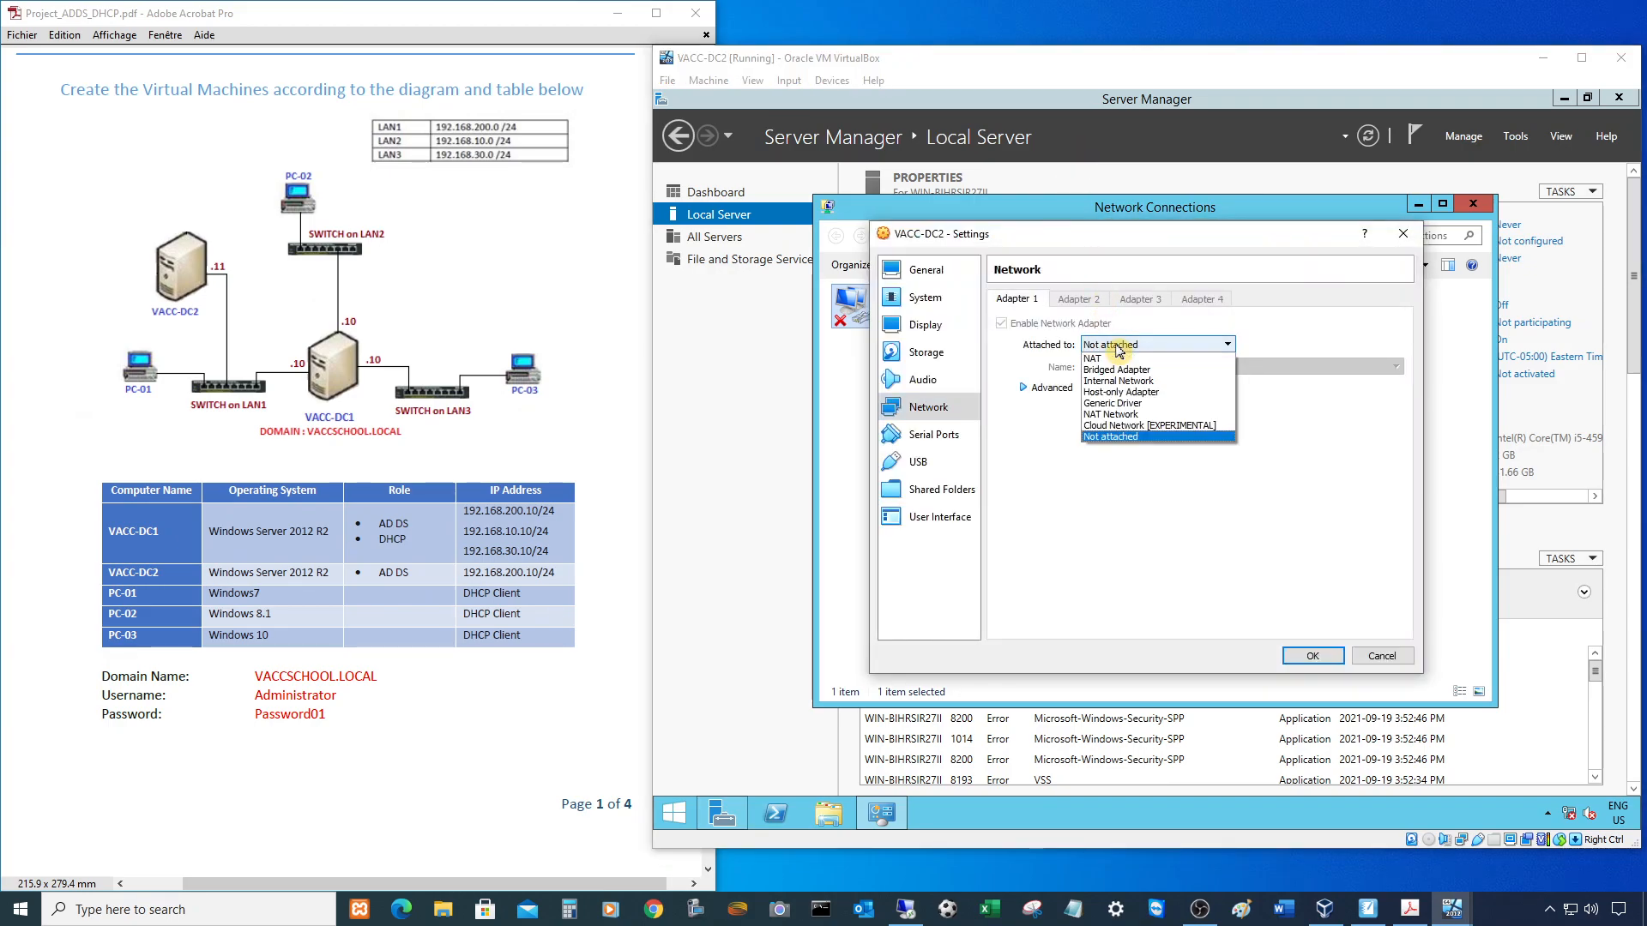
left_click(1136, 403)
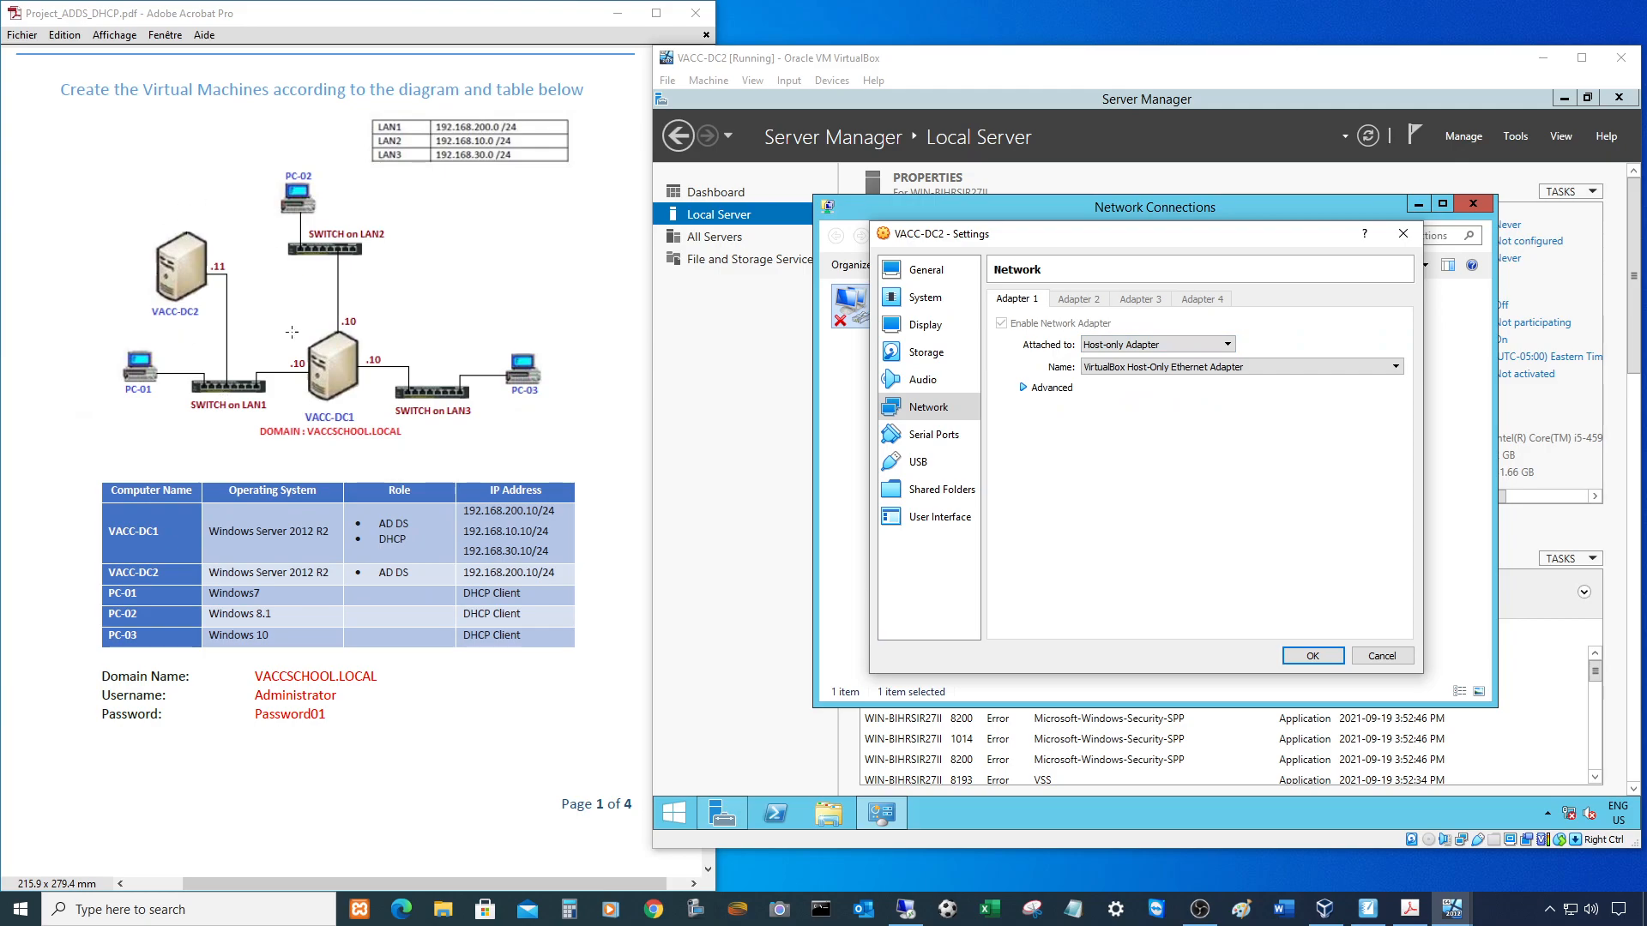
left_click(1141, 369)
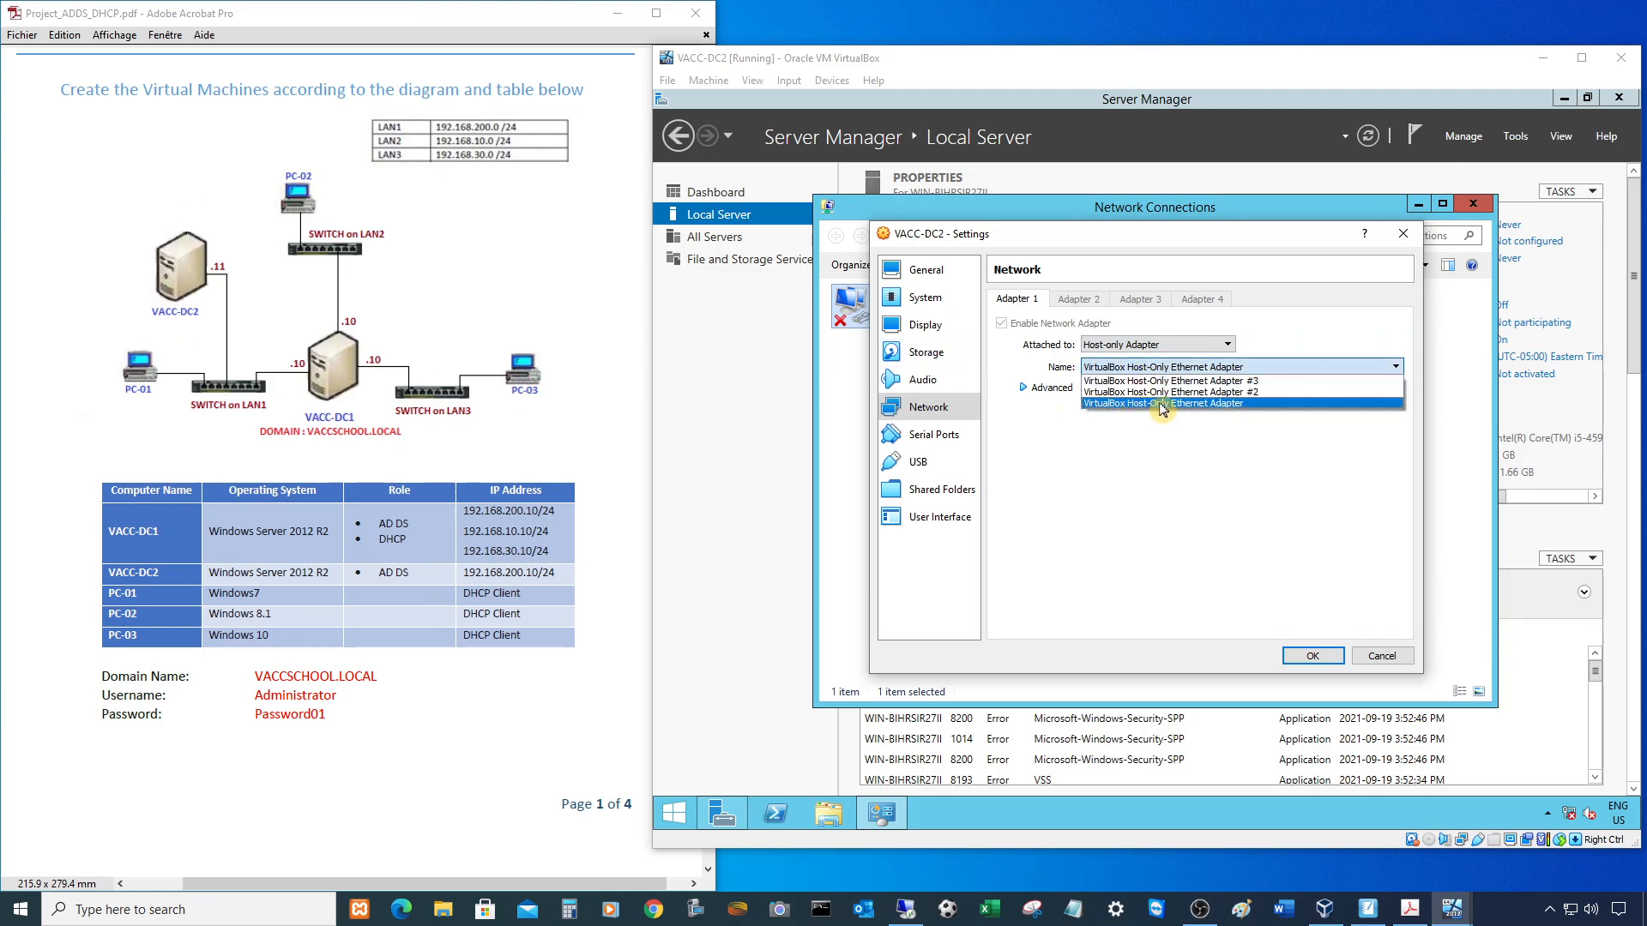
left_click(1158, 403)
left_click(1327, 661)
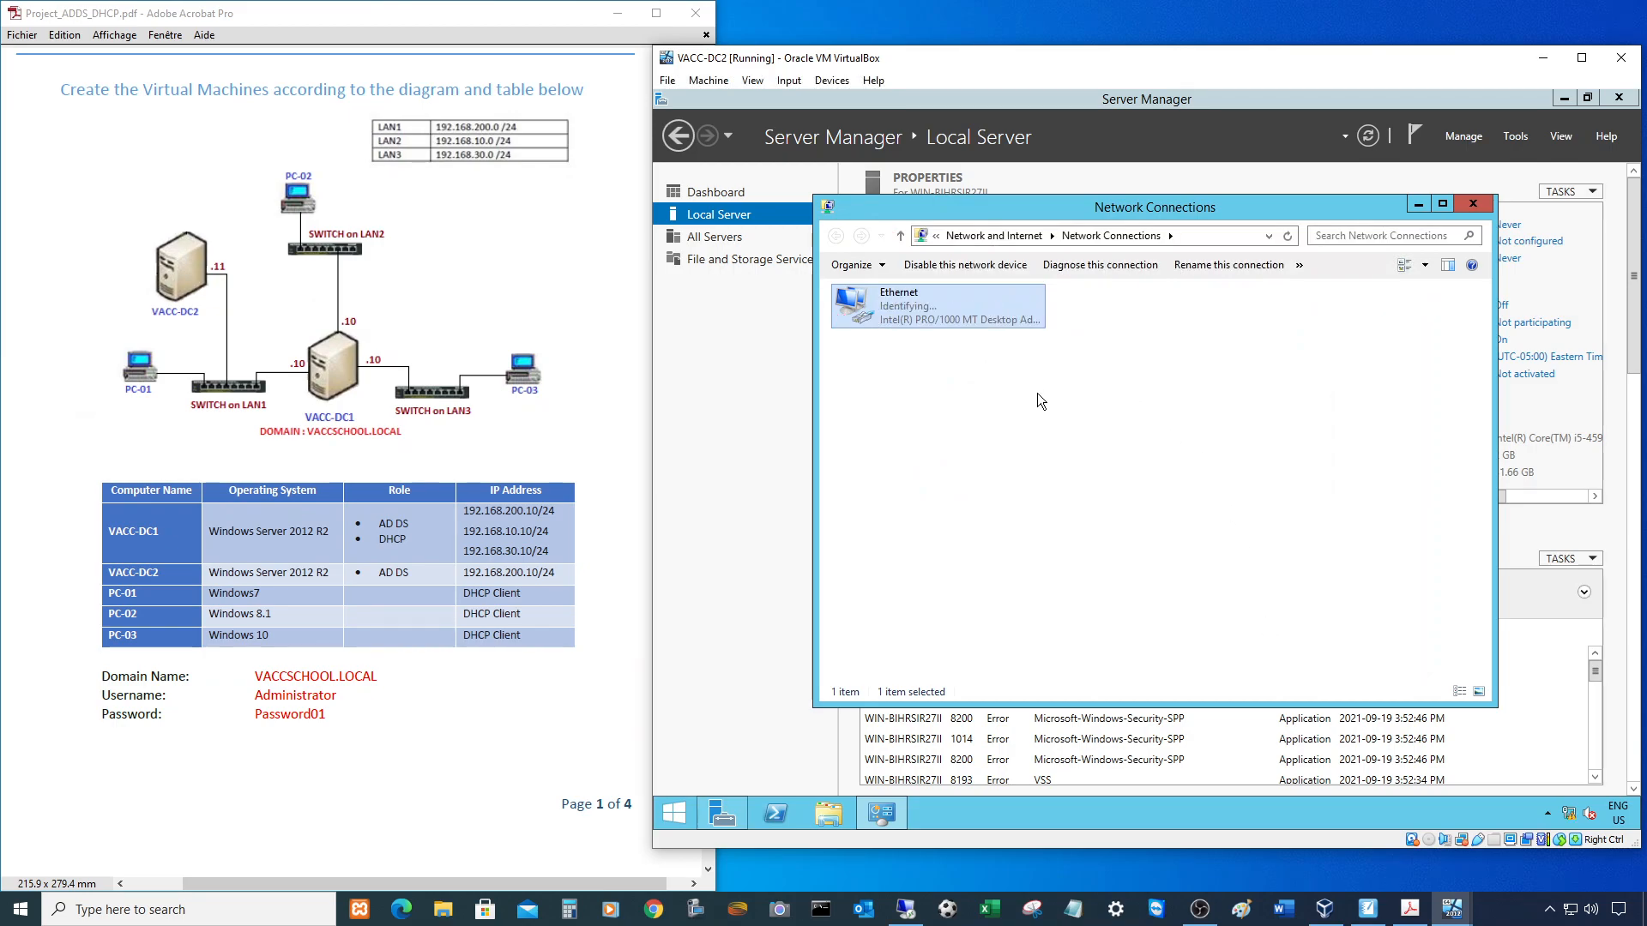
left_click(1472, 205)
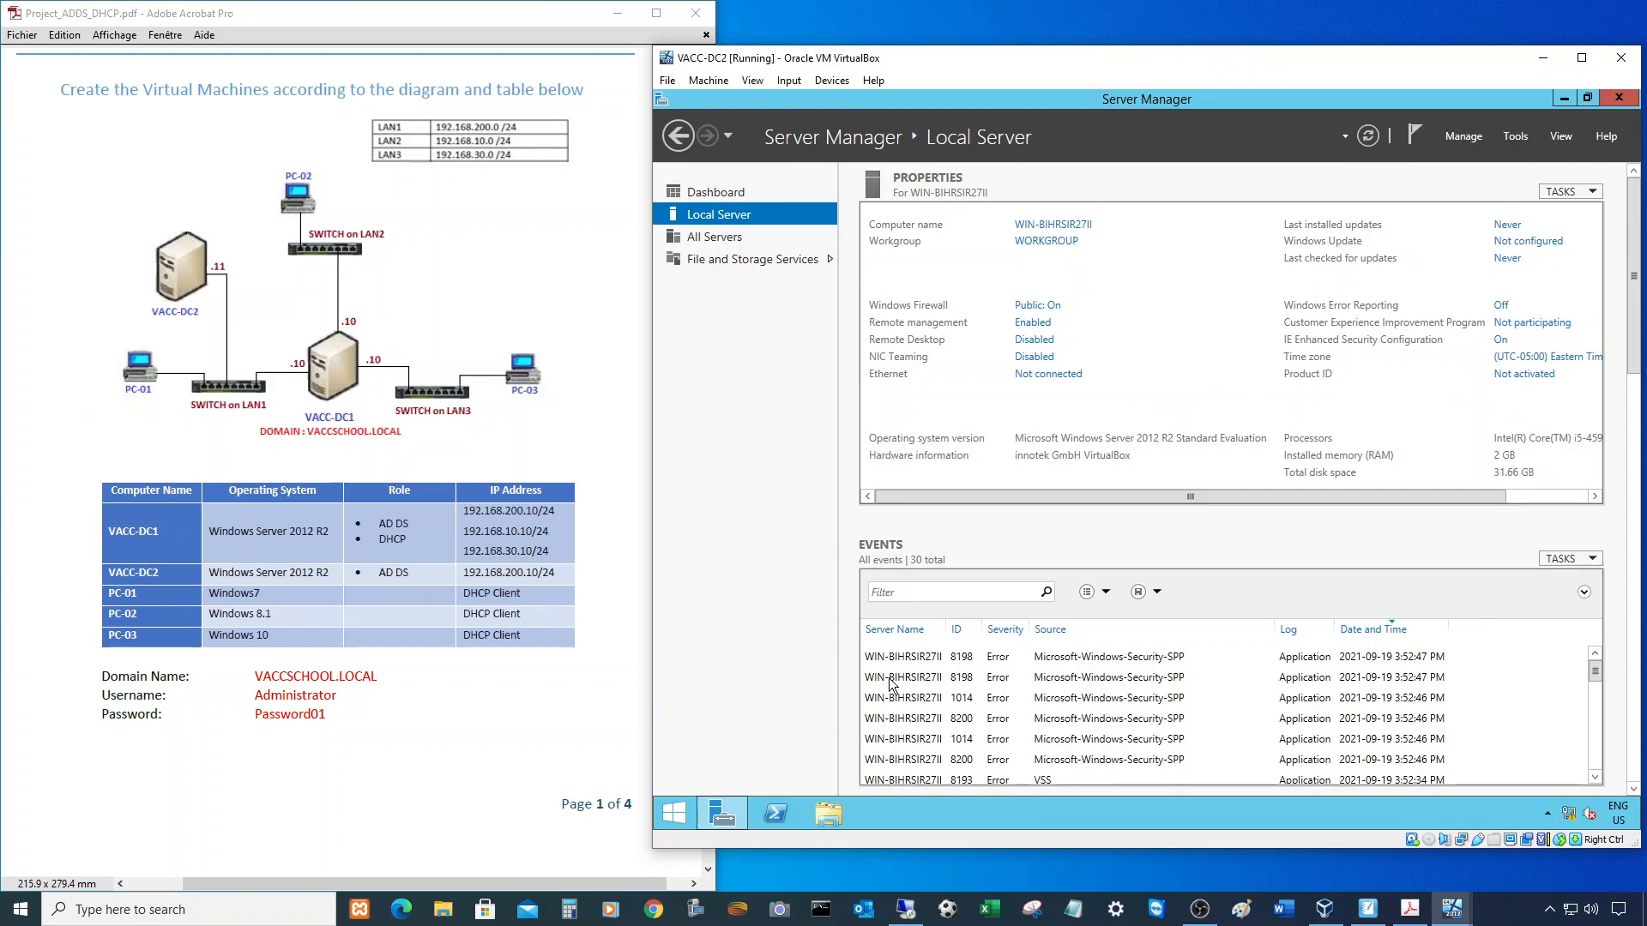
- Insert the Guest Additions CD and run its 6.1.26 setup from CD Drive (D:) through installation
left_click(831, 83)
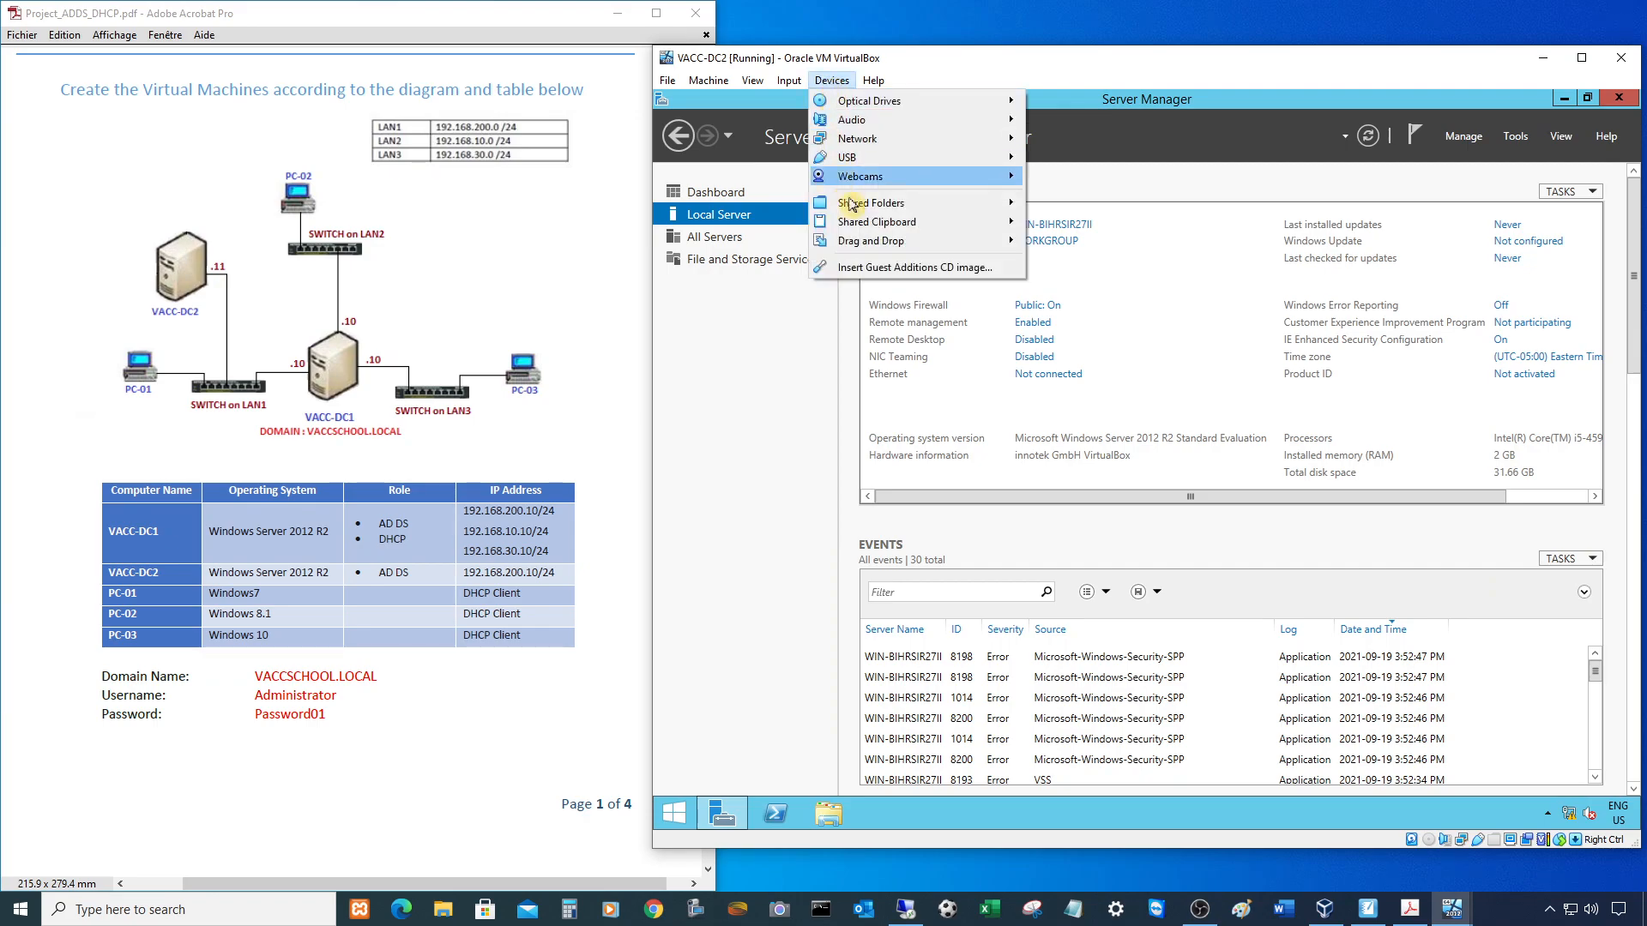
left_click(884, 268)
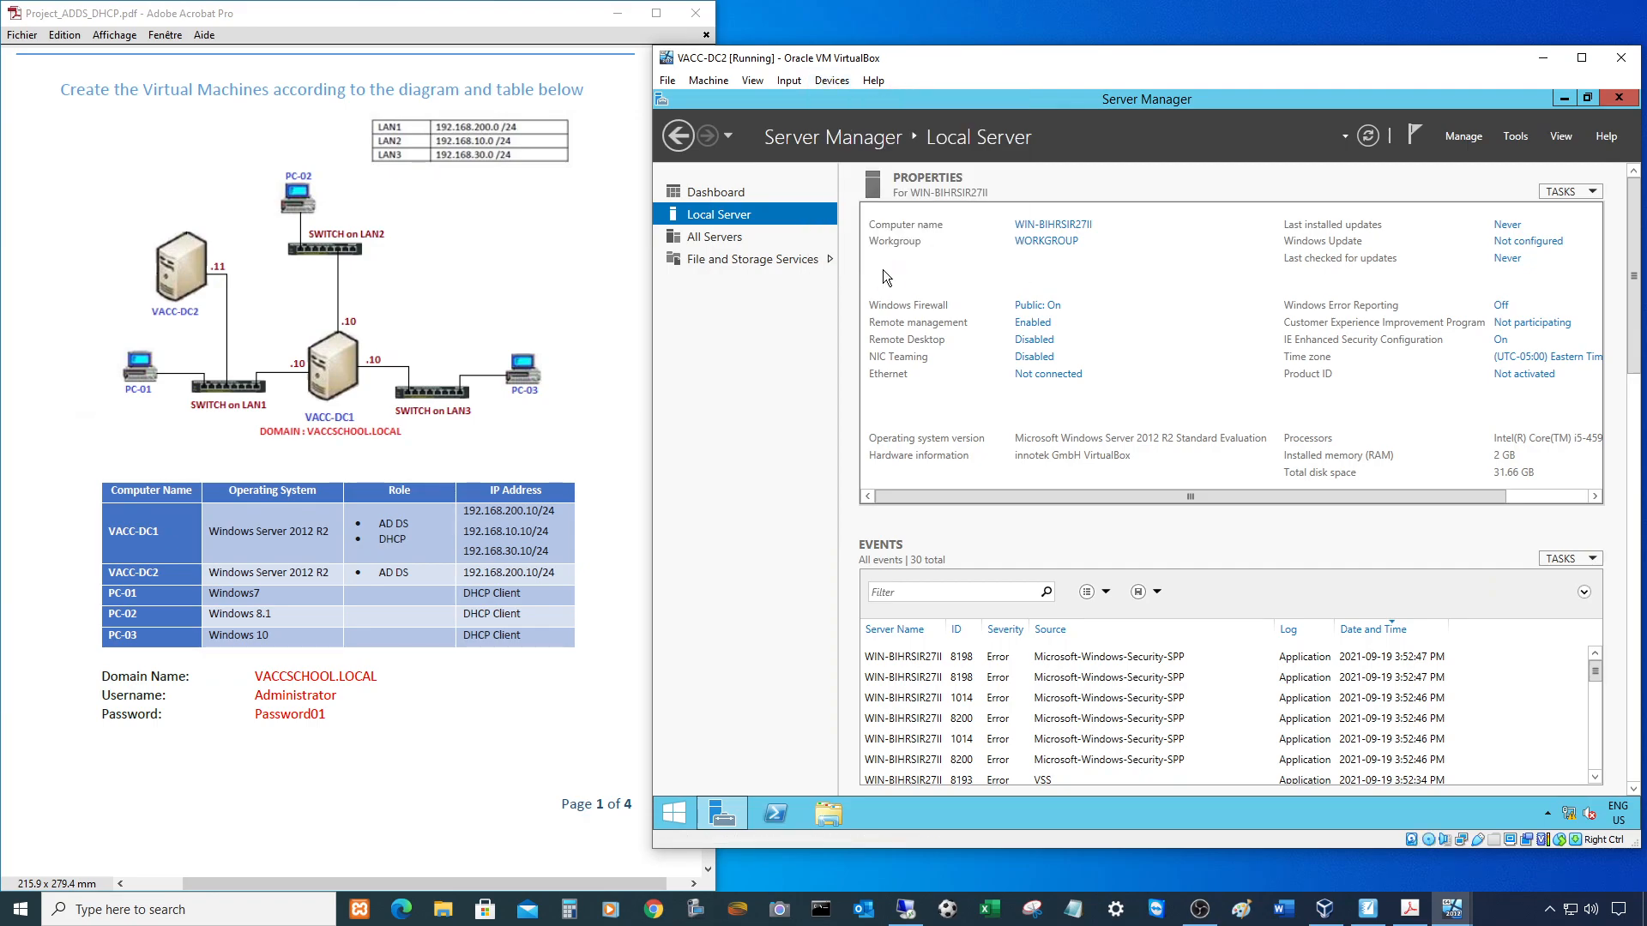
left_click(820, 818)
double_click(1223, 493)
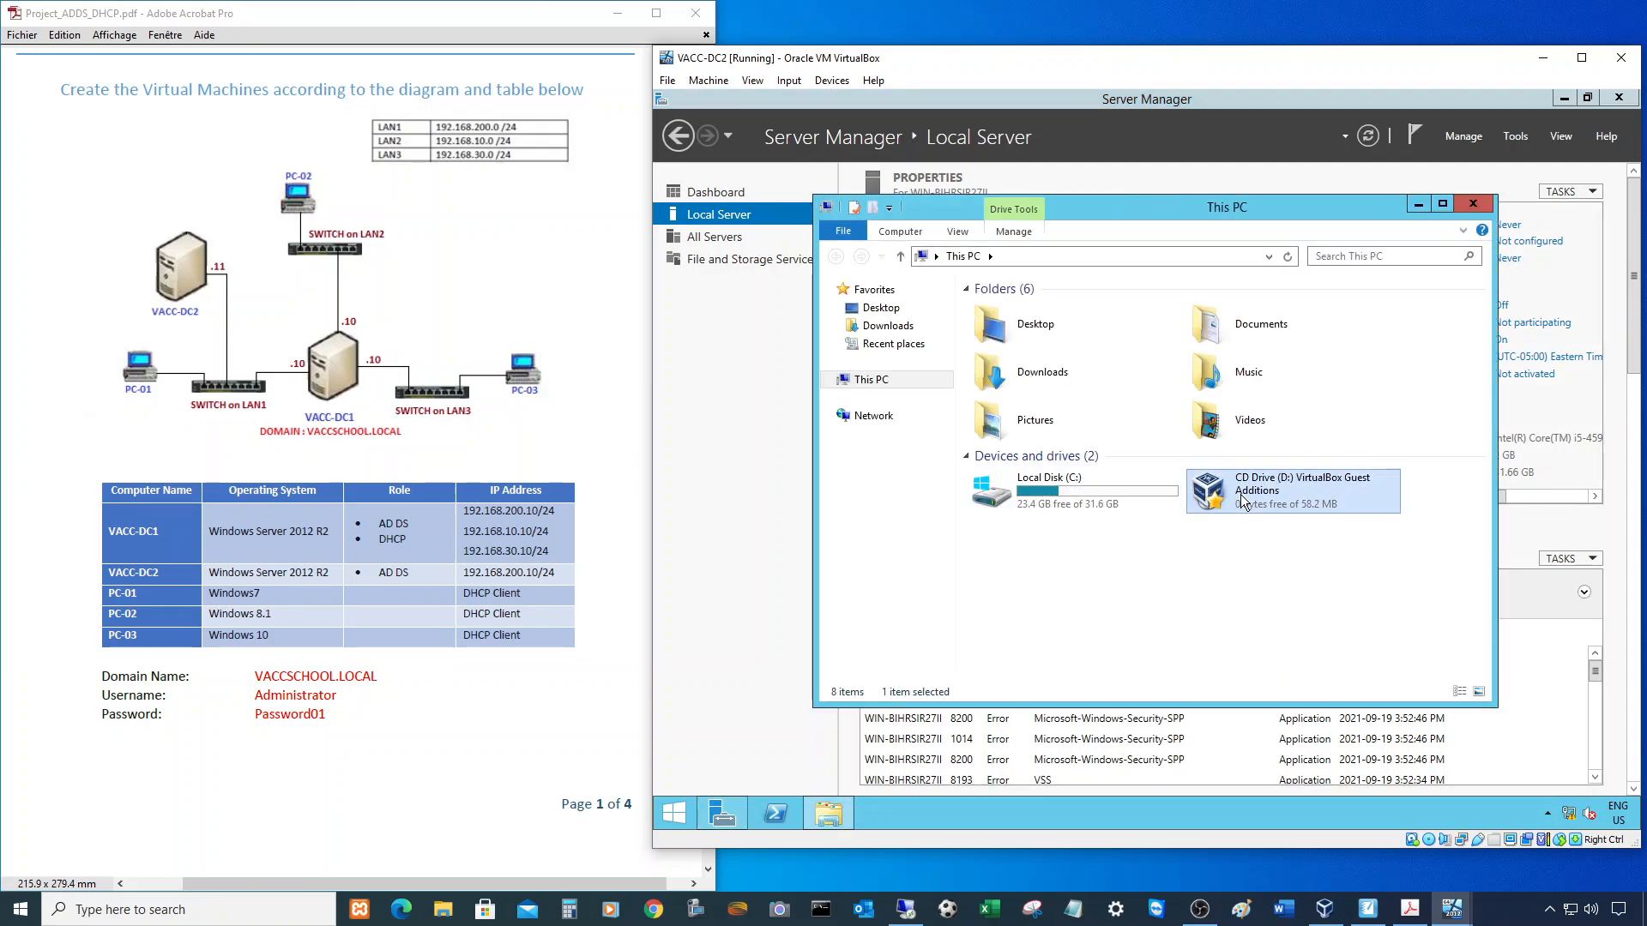
left_click(1245, 586)
left_click(1246, 587)
left_click(1246, 587)
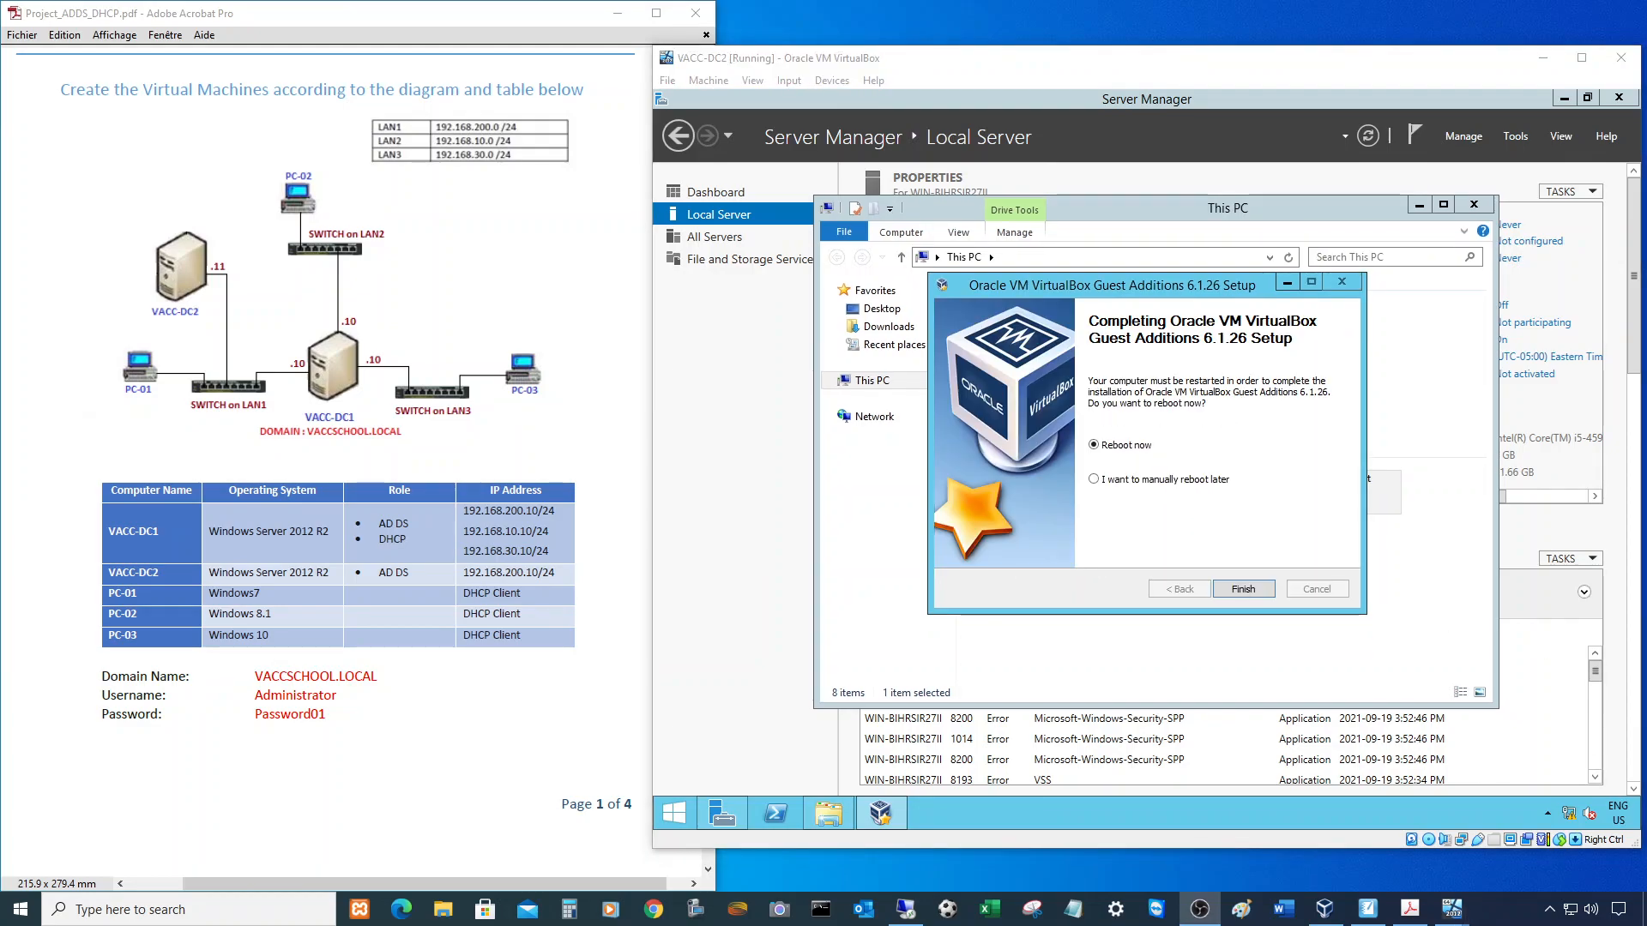
- Reboot the VM, sign in as Administrator with the account password, and allow network discovery
left_click(1243, 588)
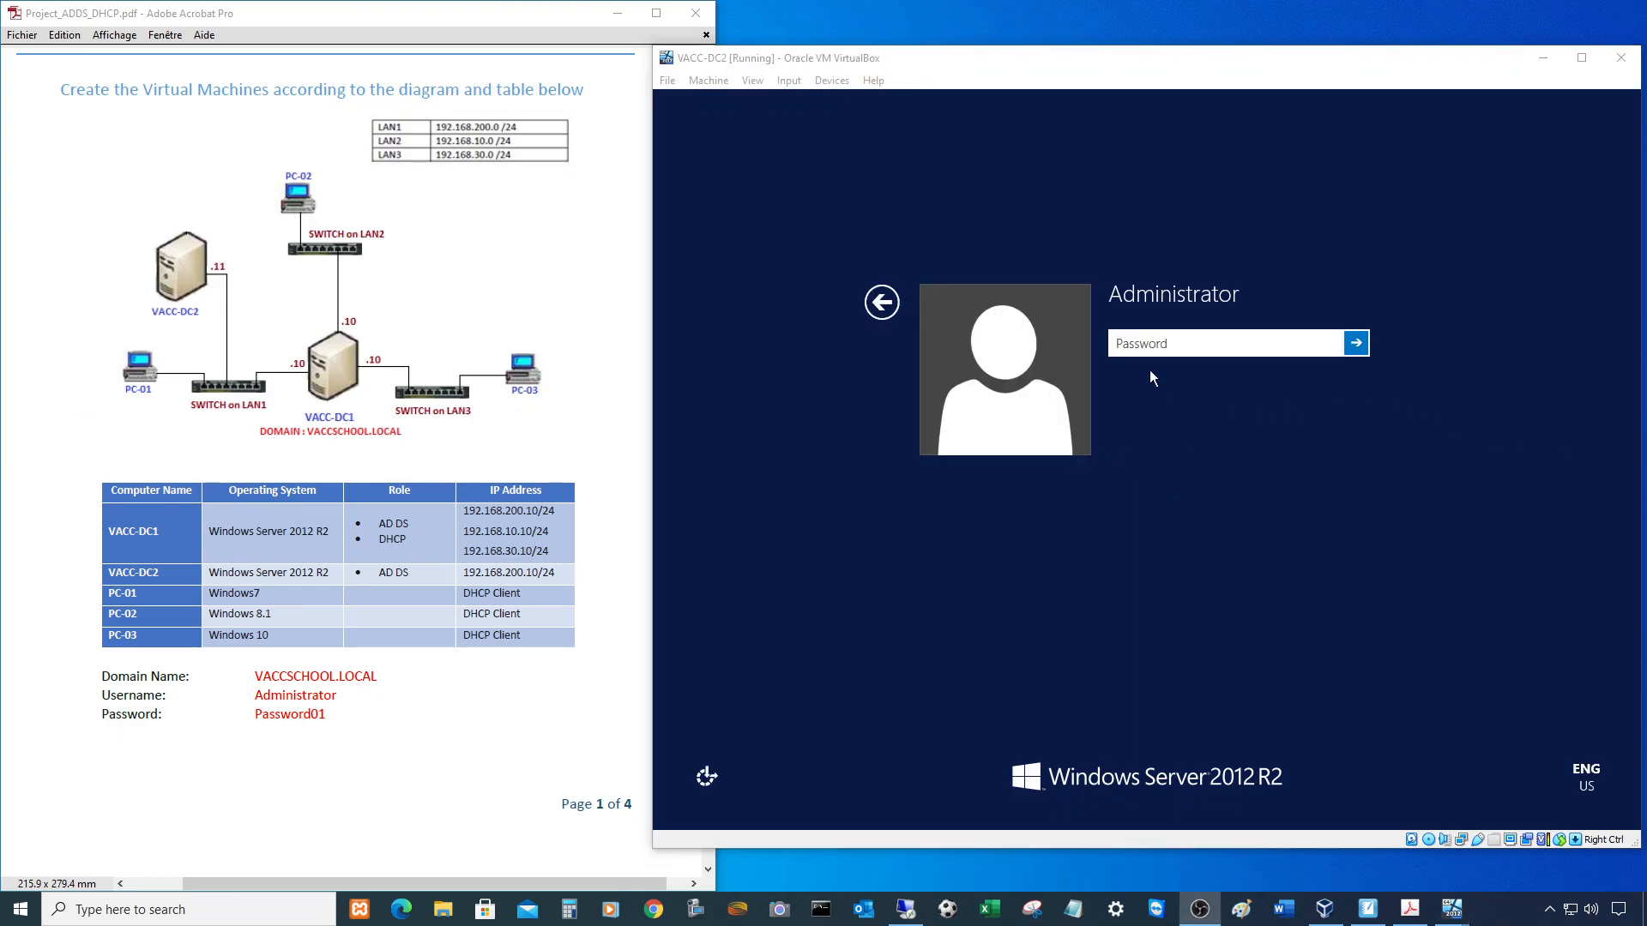
left_click(1152, 344)
type("Password01")
key("Return")
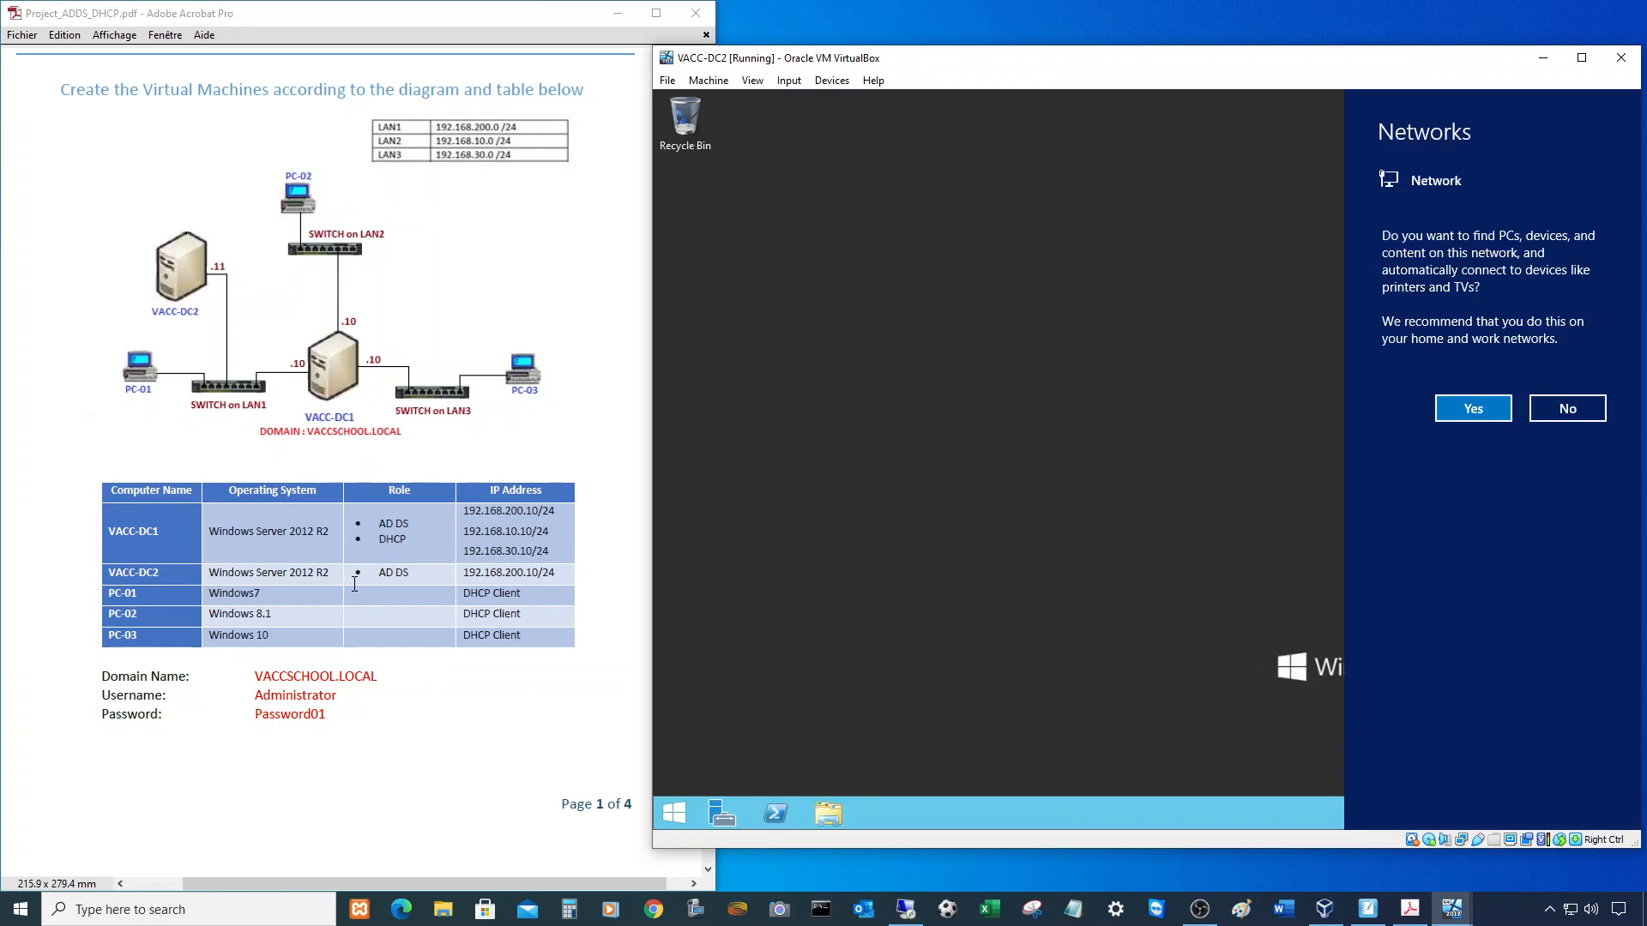
left_click(1473, 409)
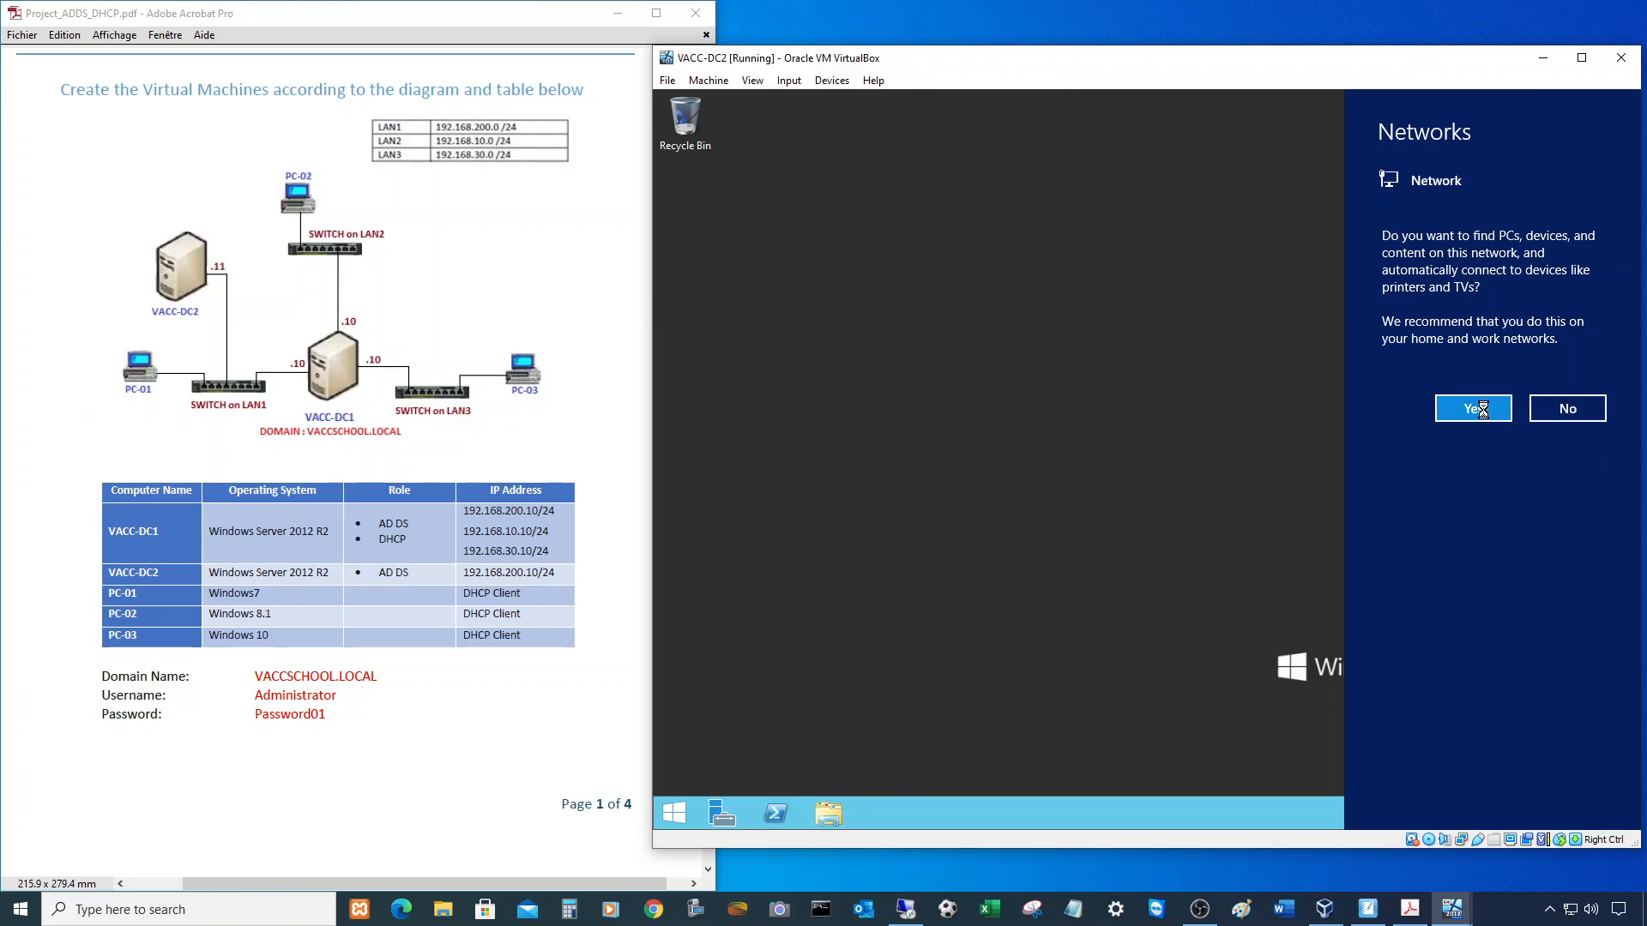
- Check VACC-DC2's AD DS role in the project PDF, then view Local Server properties
left_click(365, 580)
left_click_drag(379, 573, 412, 576)
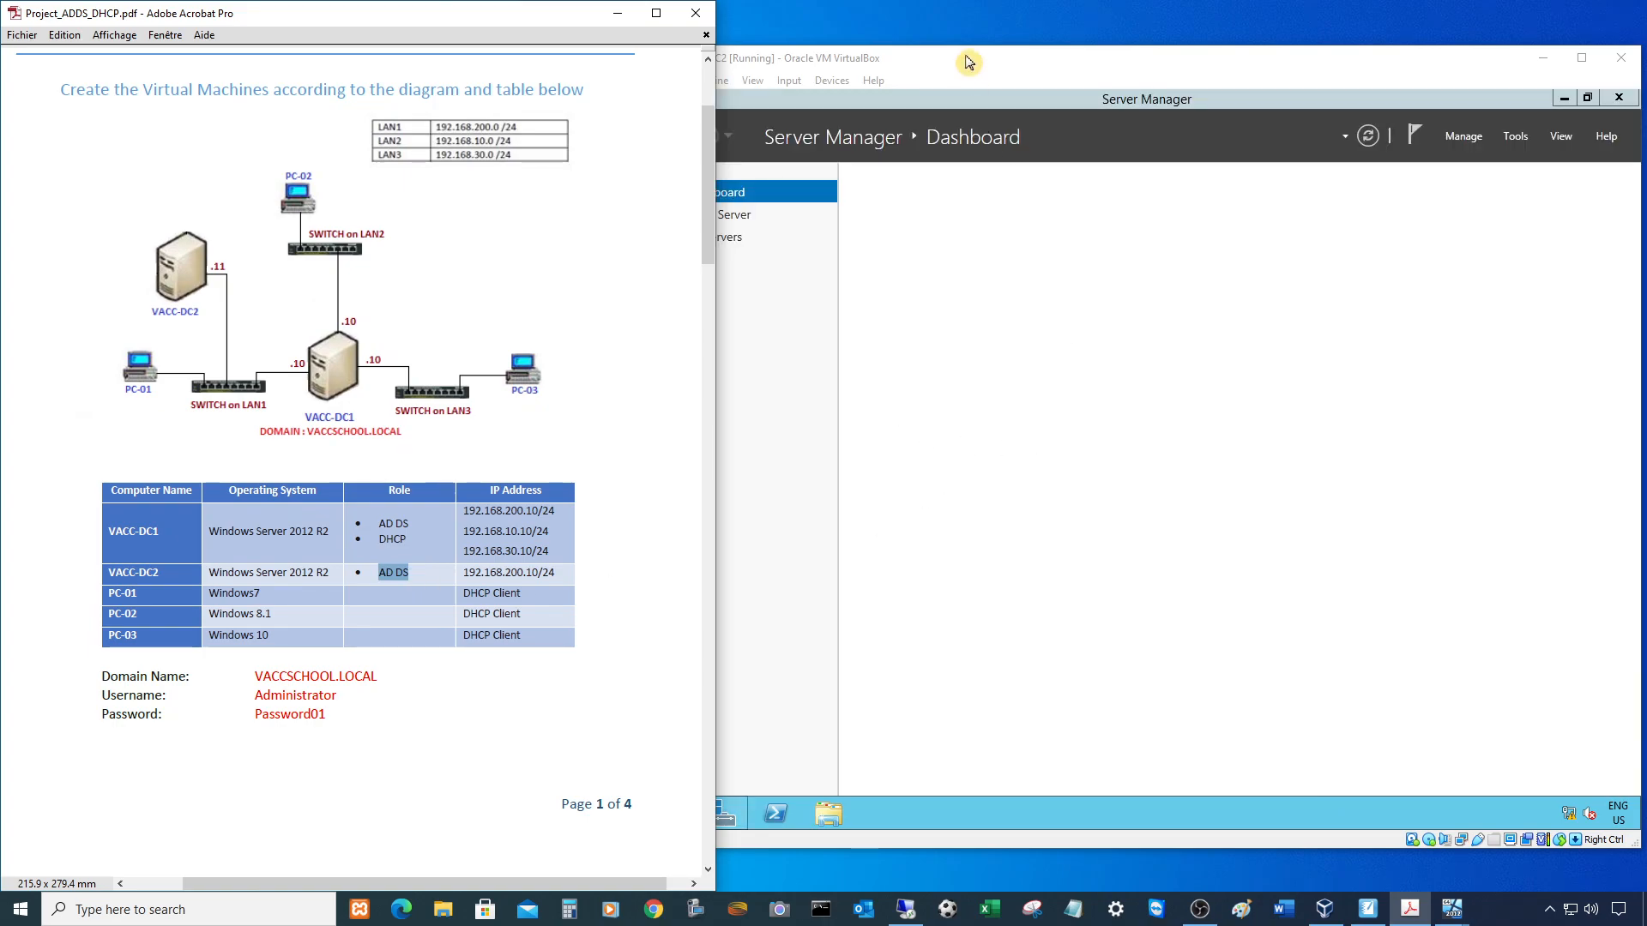
left_click(967, 72)
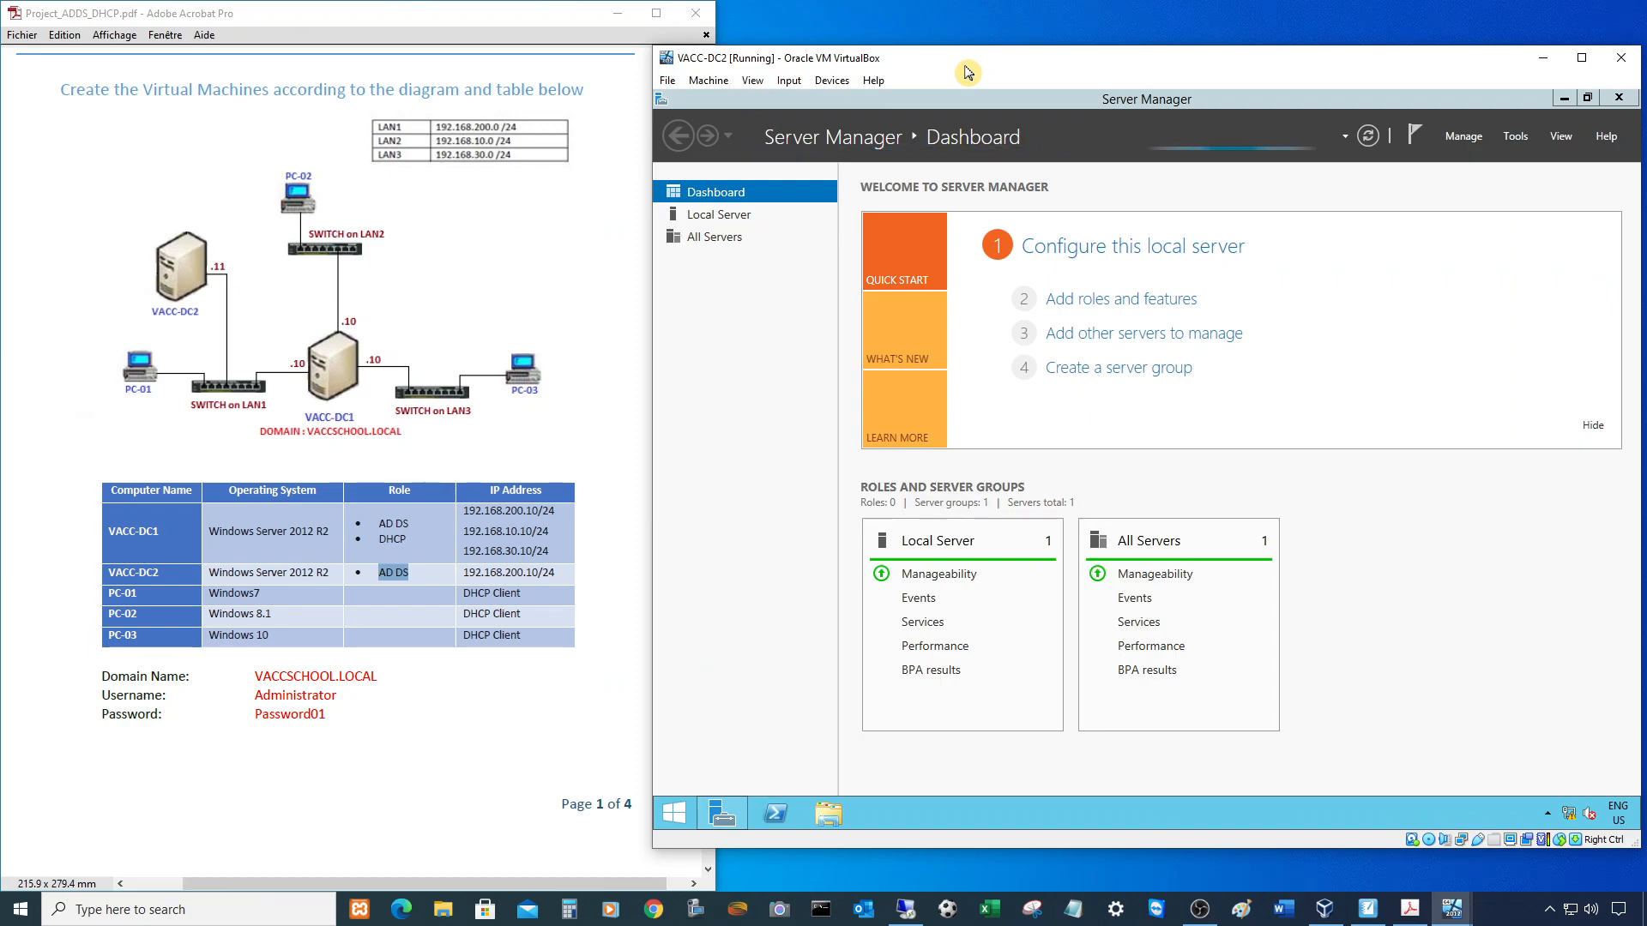
left_click(713, 214)
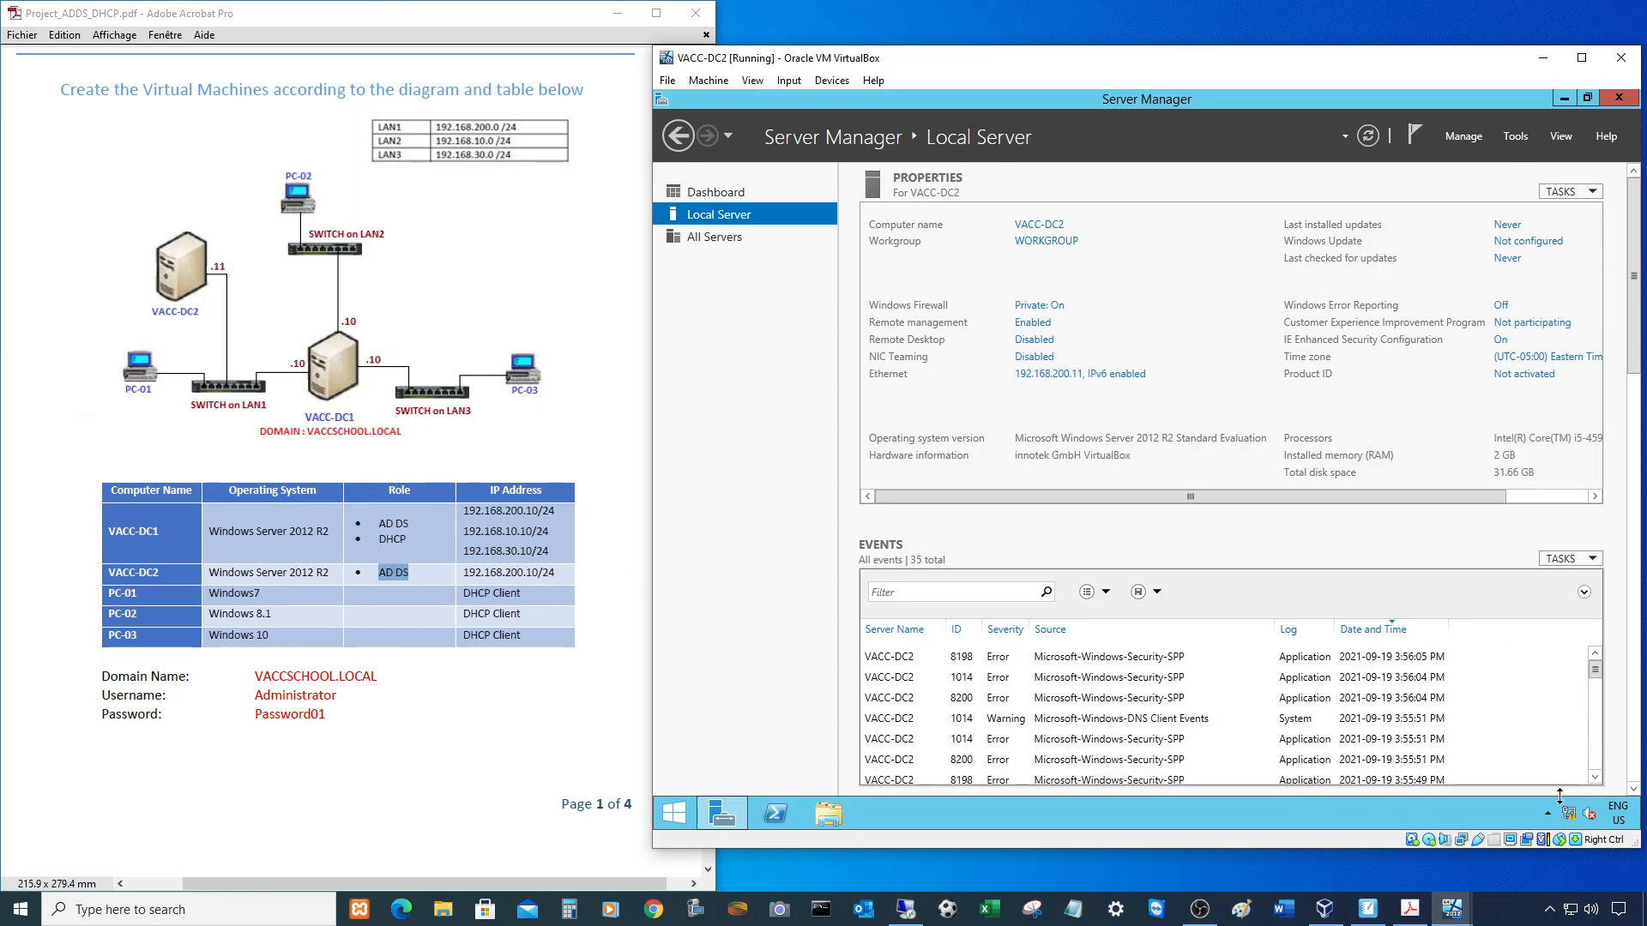
left_click(1034, 375)
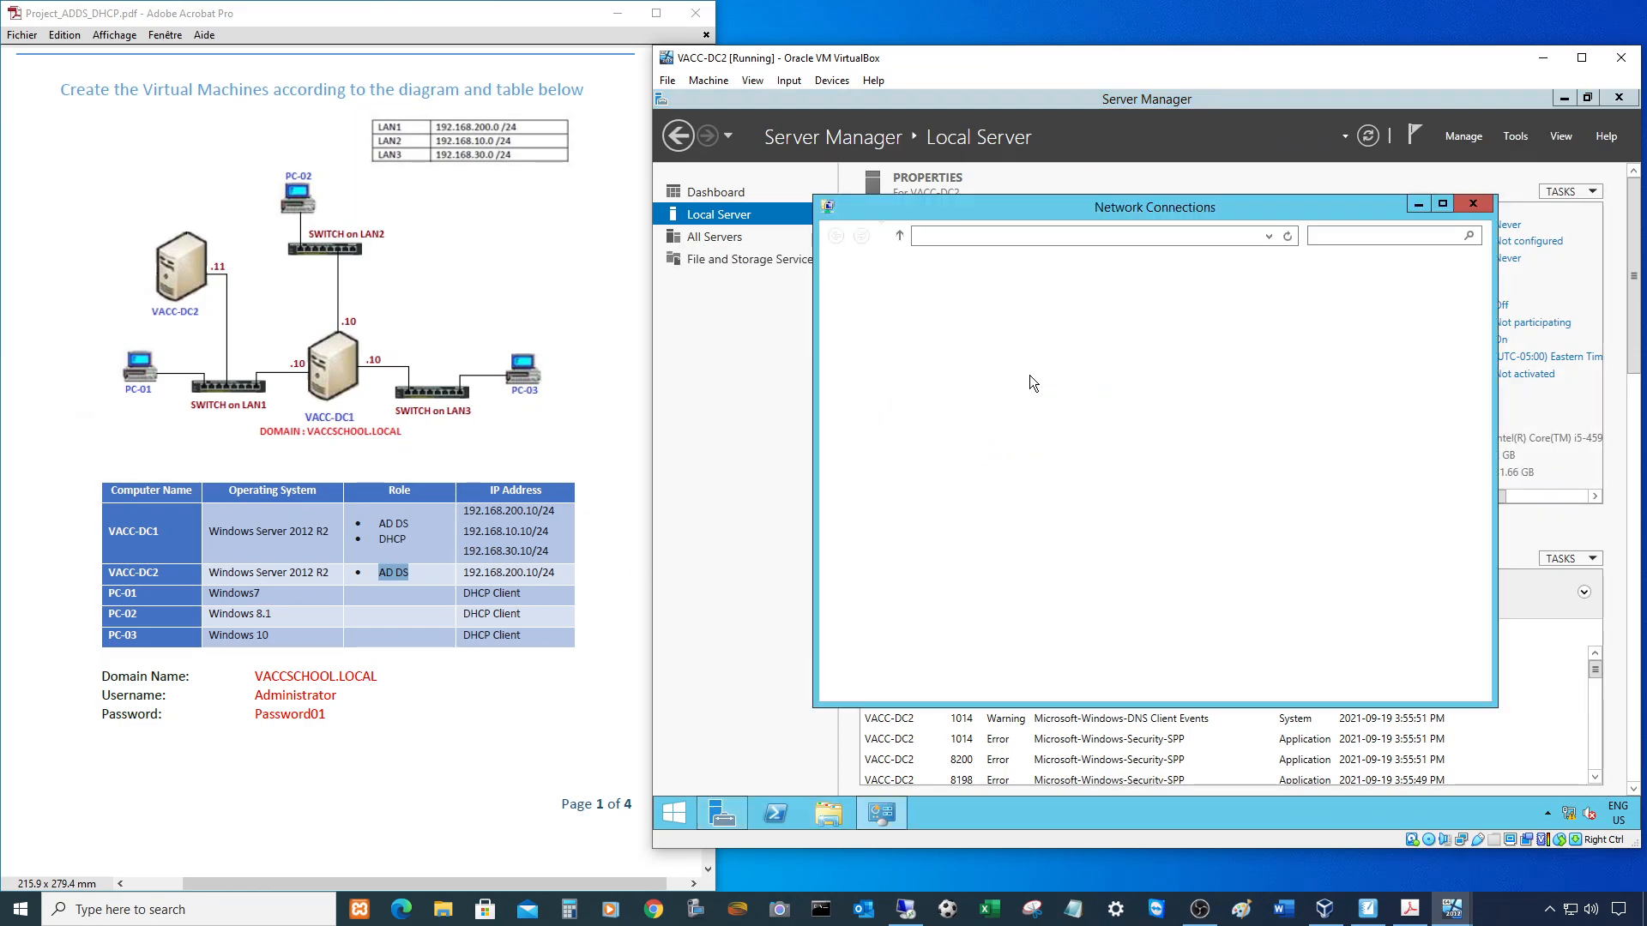
double_click(897, 322)
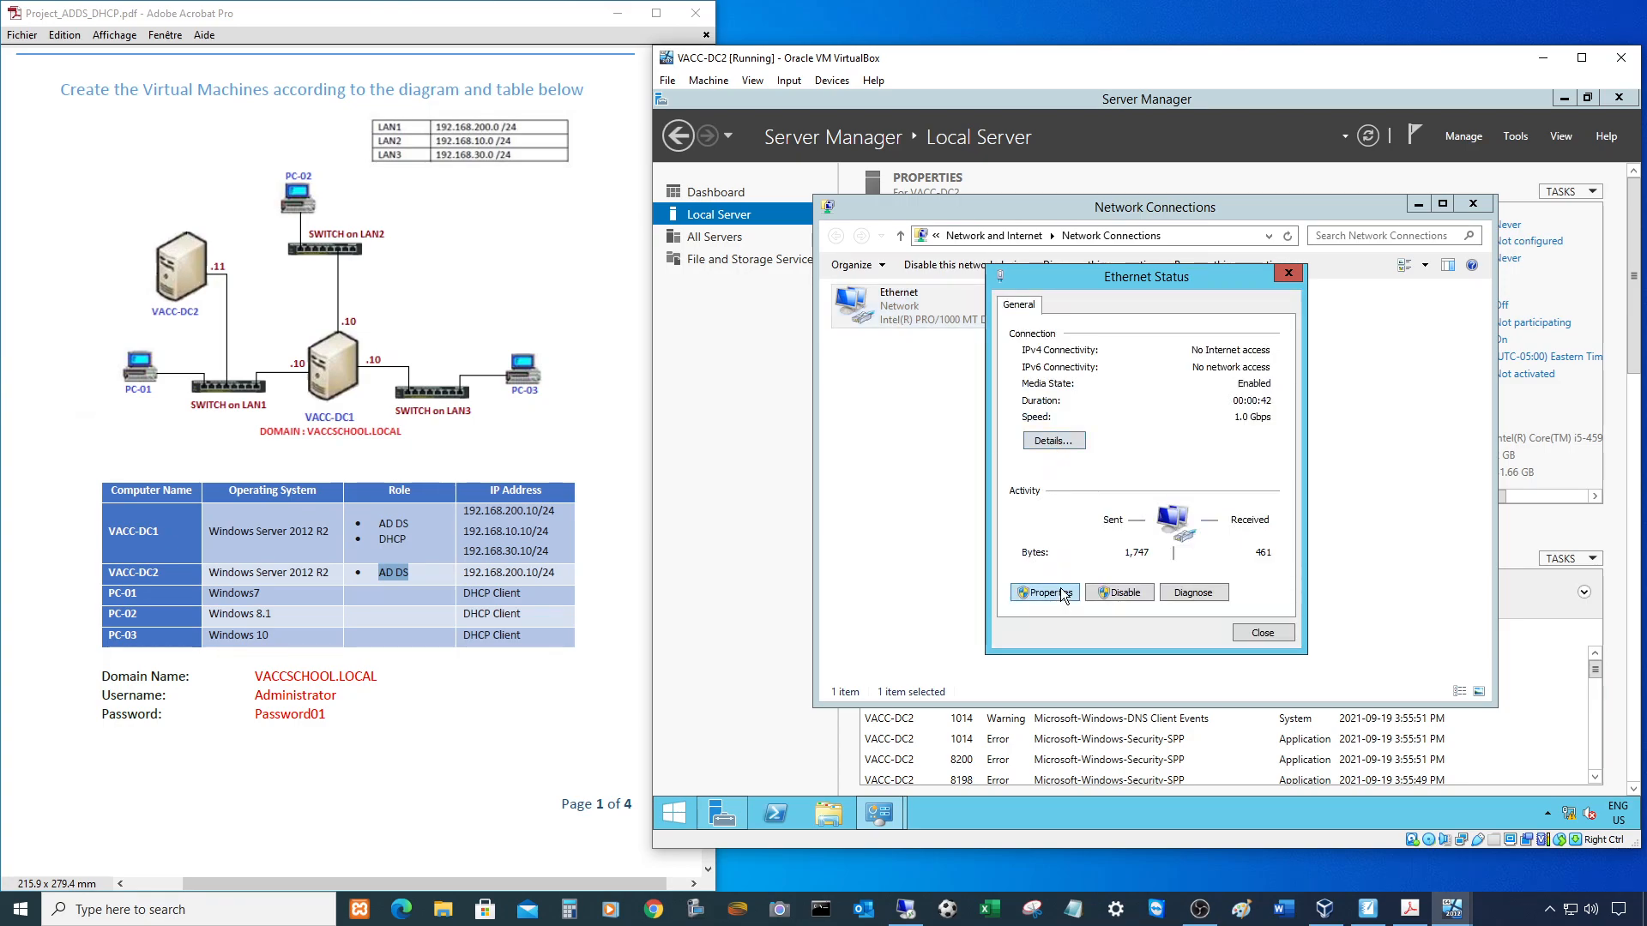
left_click(1058, 591)
left_click(1115, 532)
left_click(1269, 560)
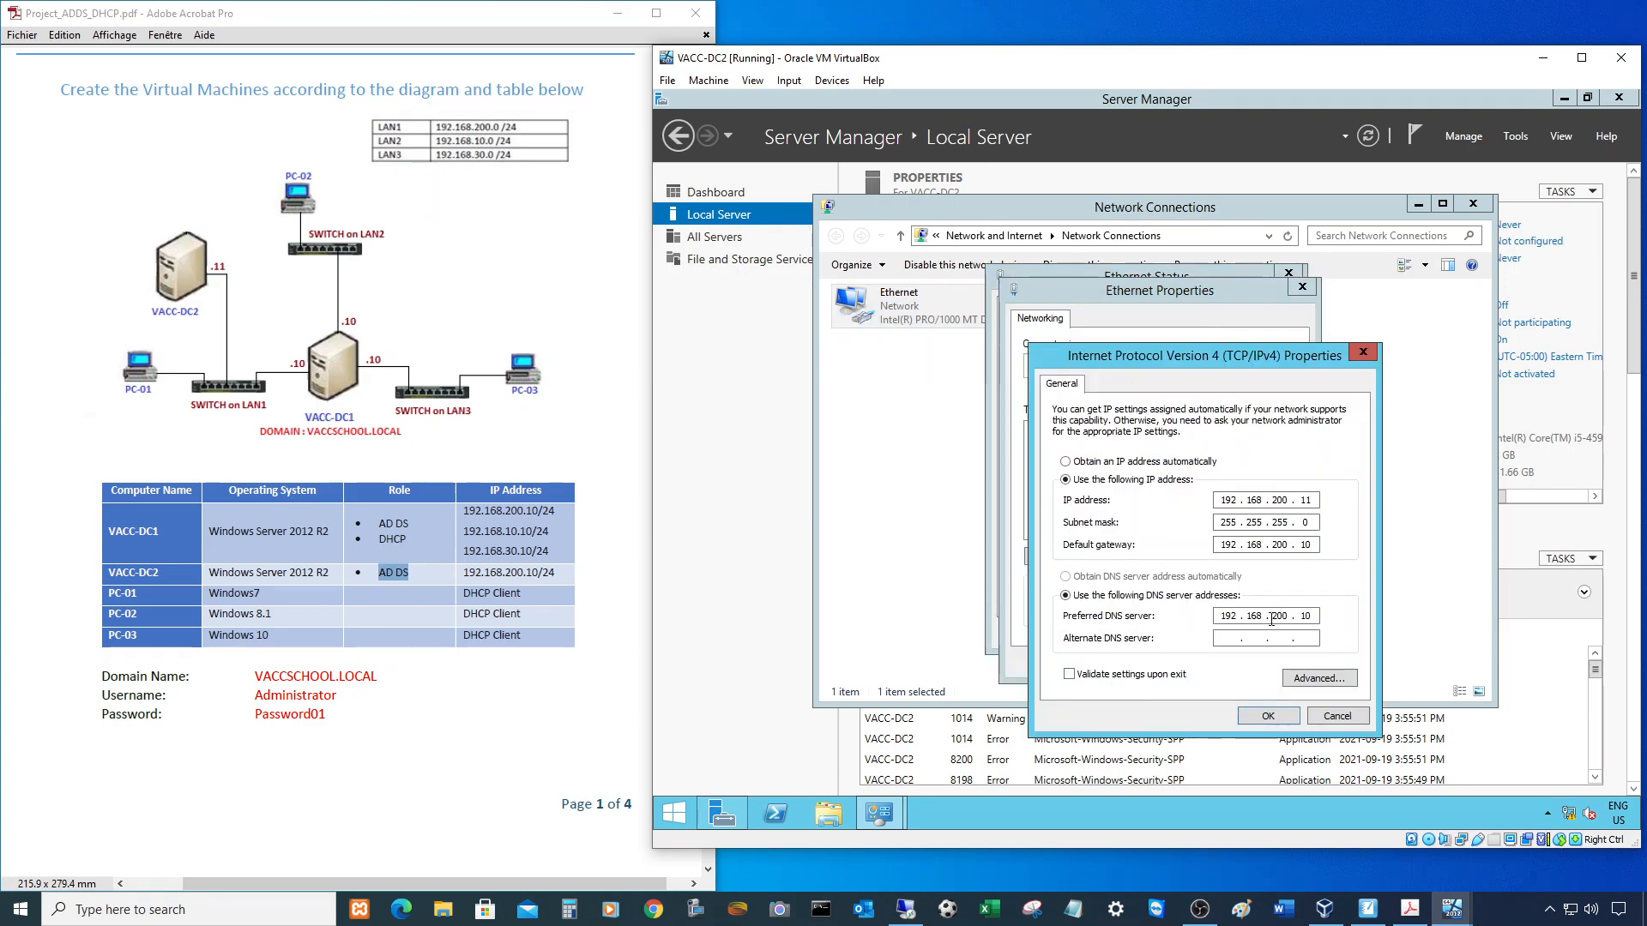
left_click_drag(1279, 608, 1162, 614)
left_click(1317, 616)
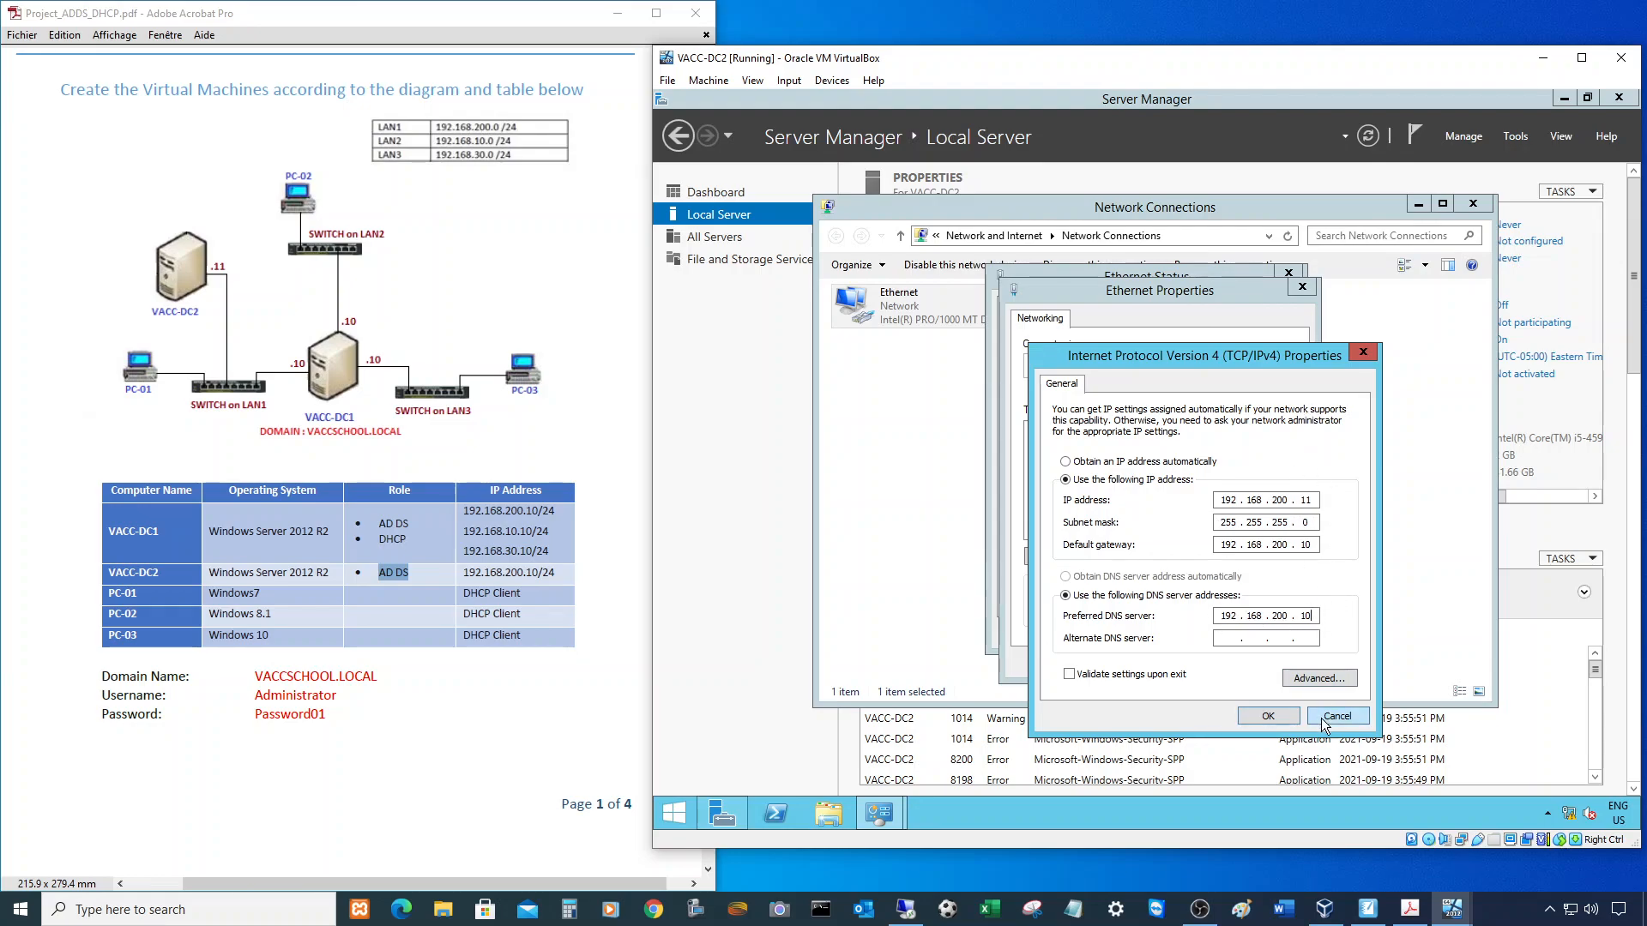
left_click(1268, 715)
left_click(1278, 662)
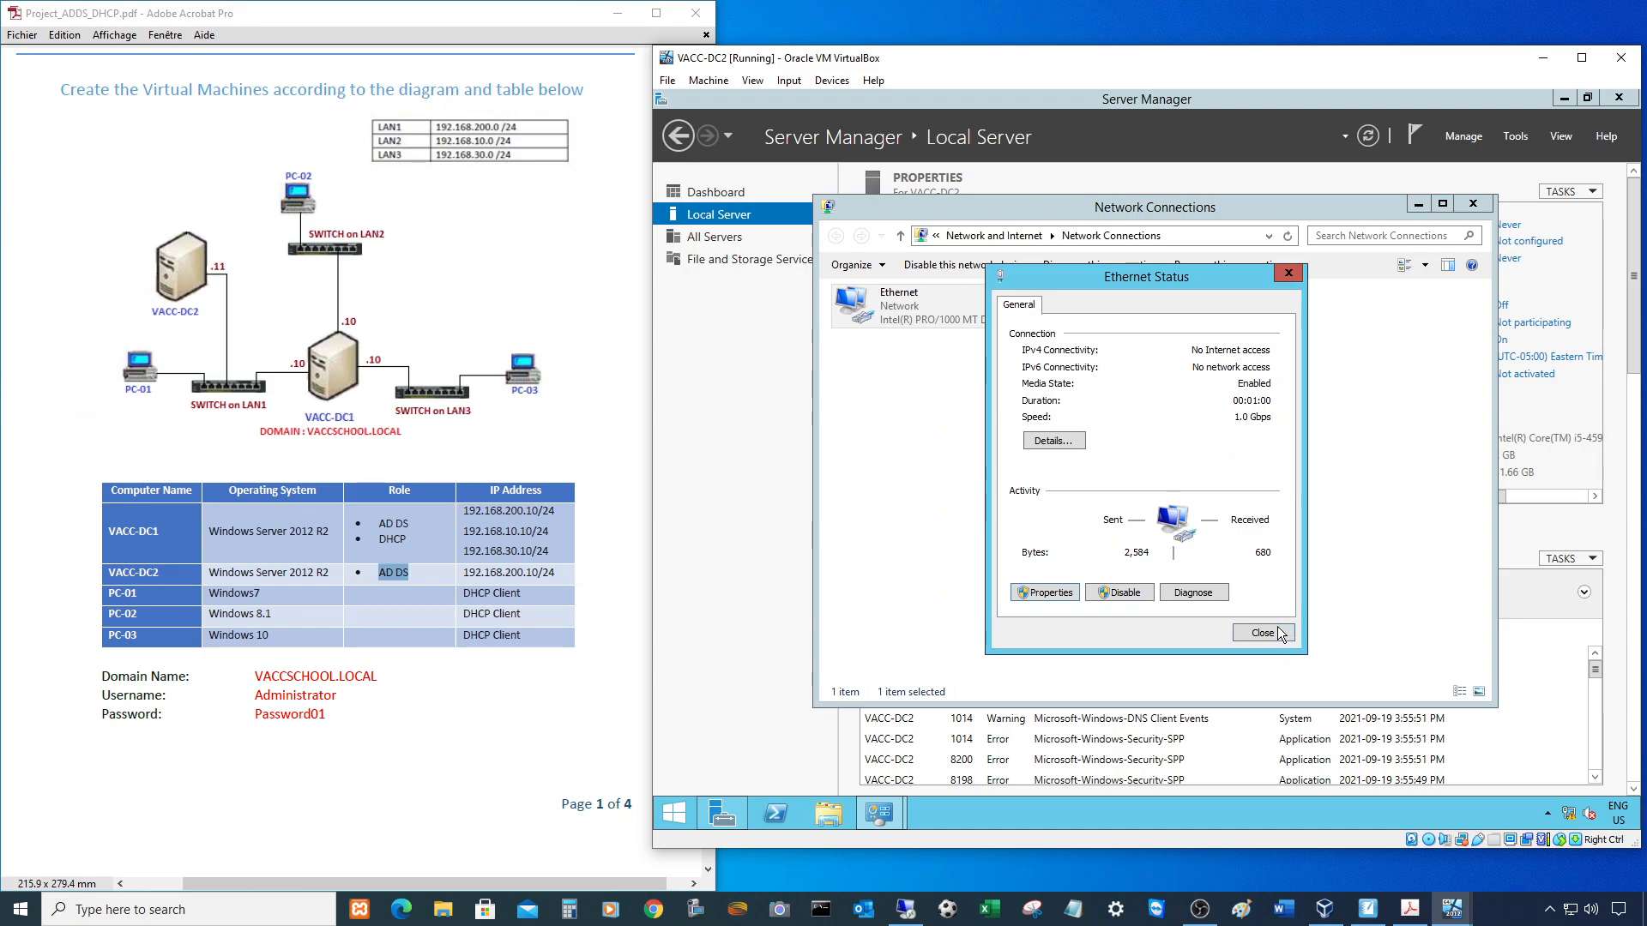
left_click(1275, 632)
left_click(1465, 206)
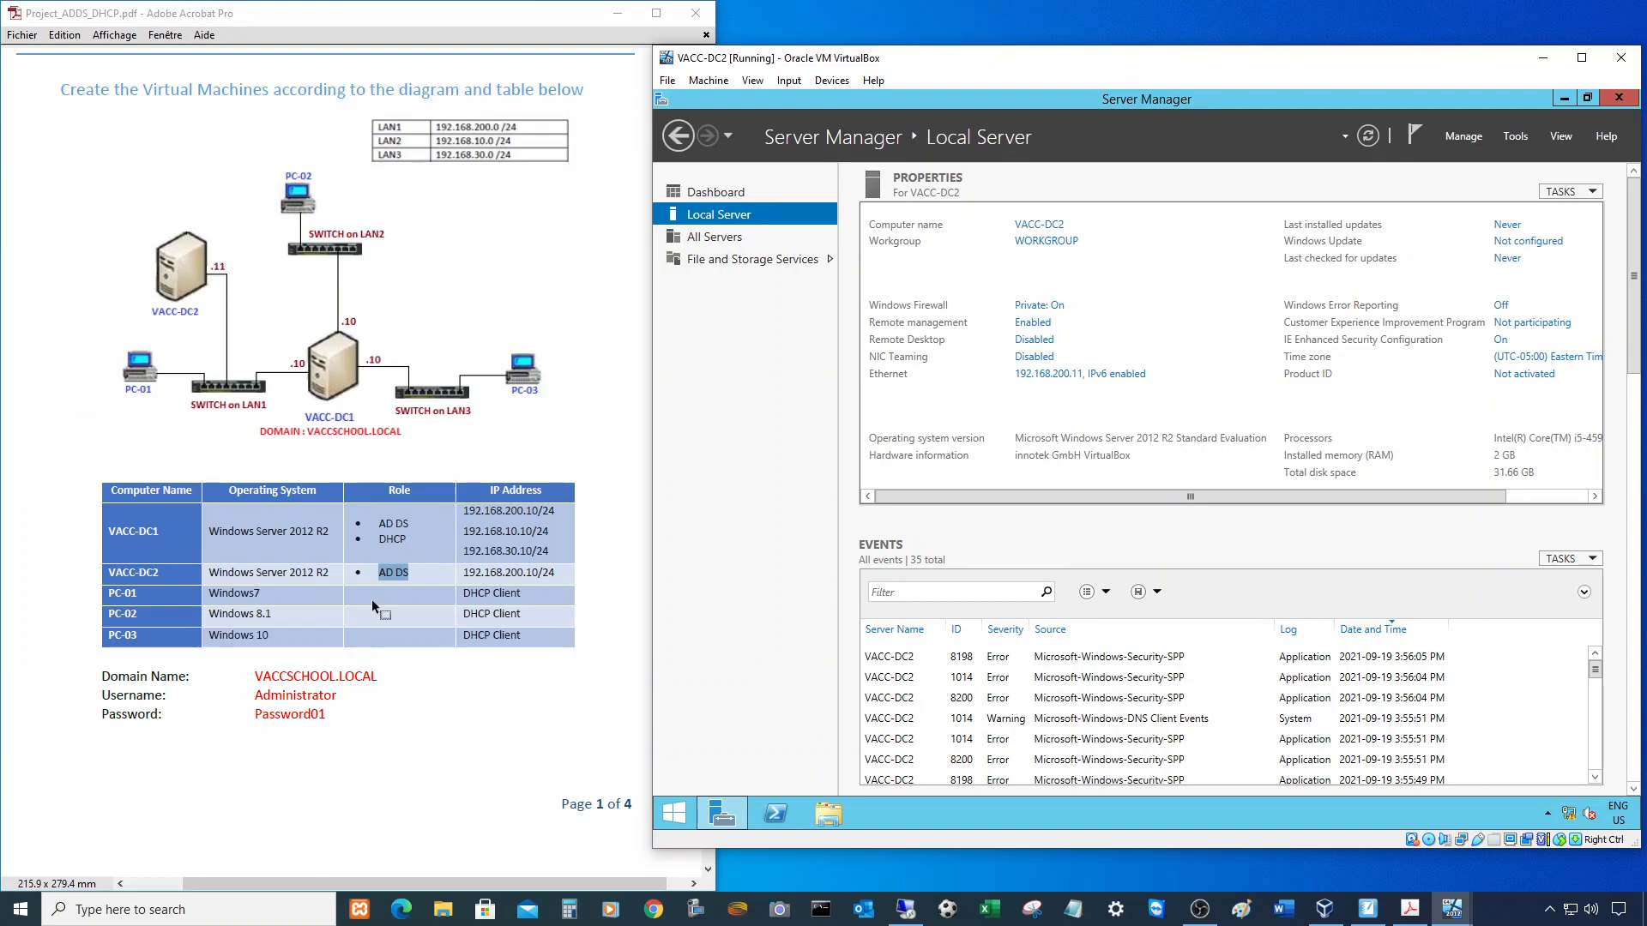
- In Add Roles and Features for VACC-DC2, select Active Directory Domain Services with its management tools
left_click(717, 193)
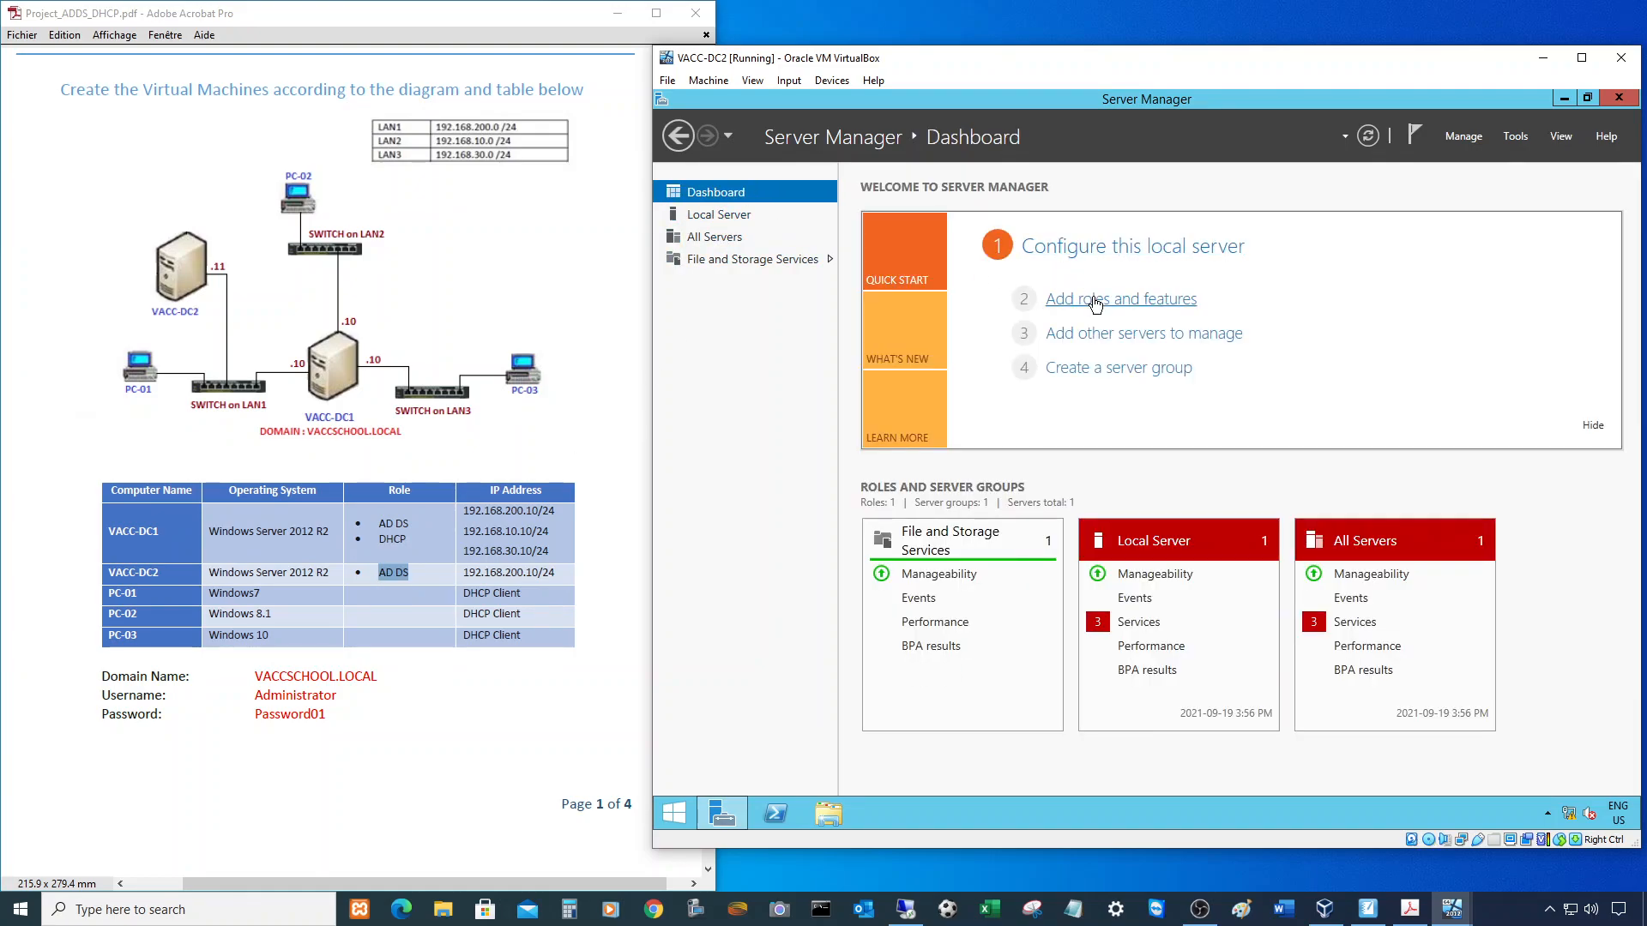
left_click(1063, 300)
left_click(1206, 642)
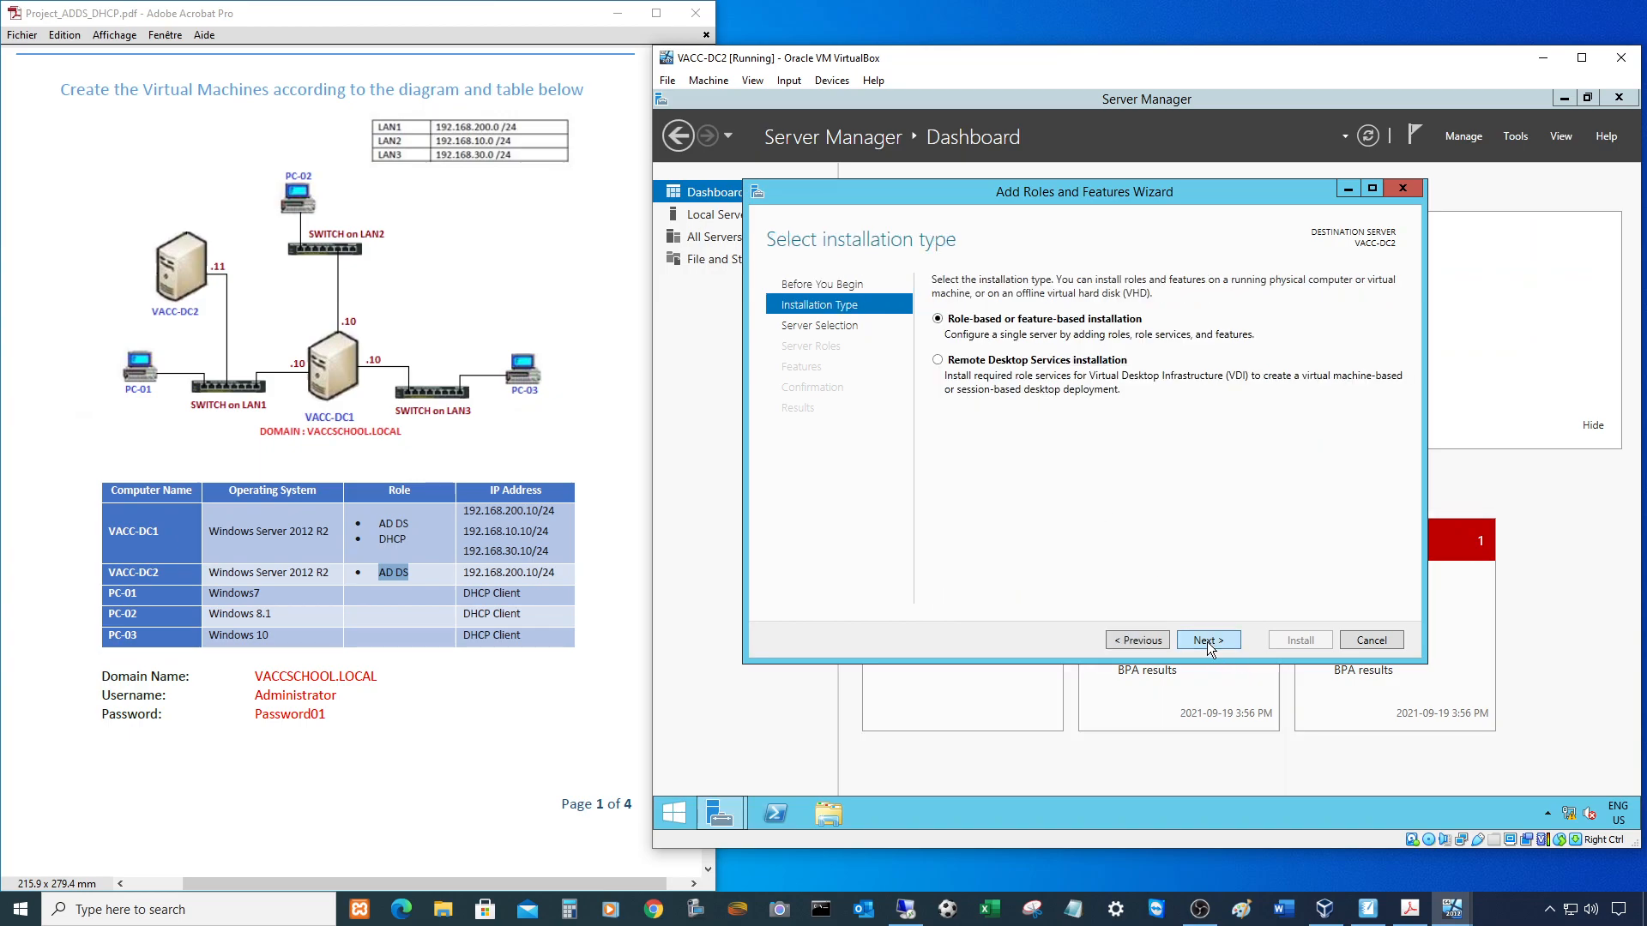
left_click(1208, 642)
left_click(1213, 643)
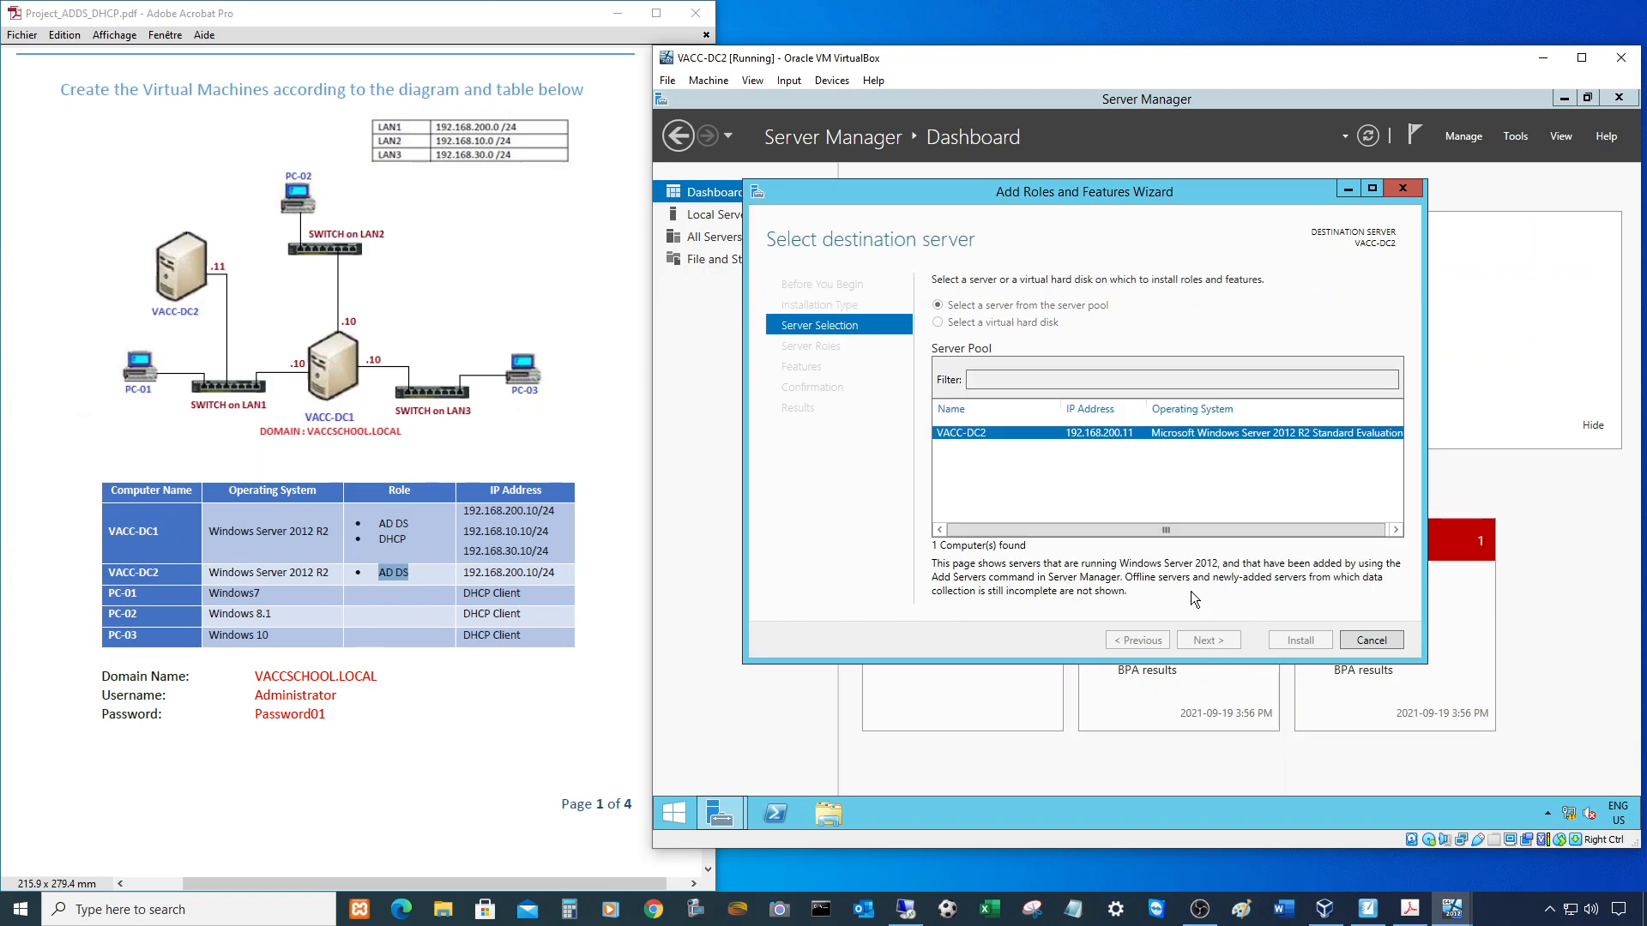
left_click(957, 354)
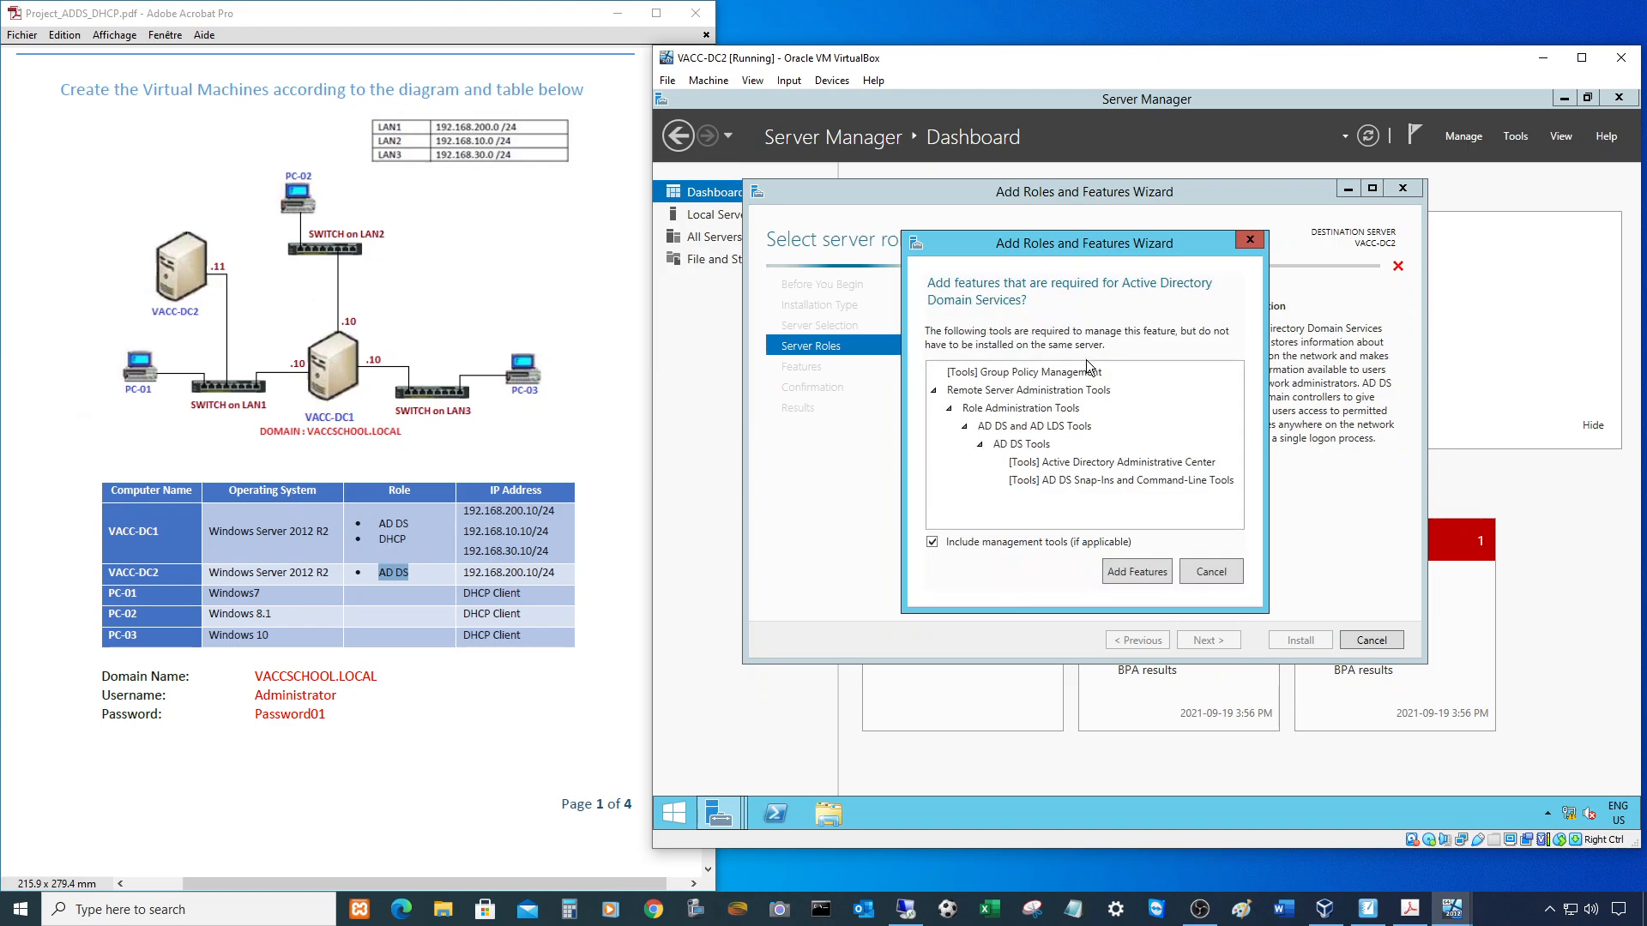
left_click(1144, 571)
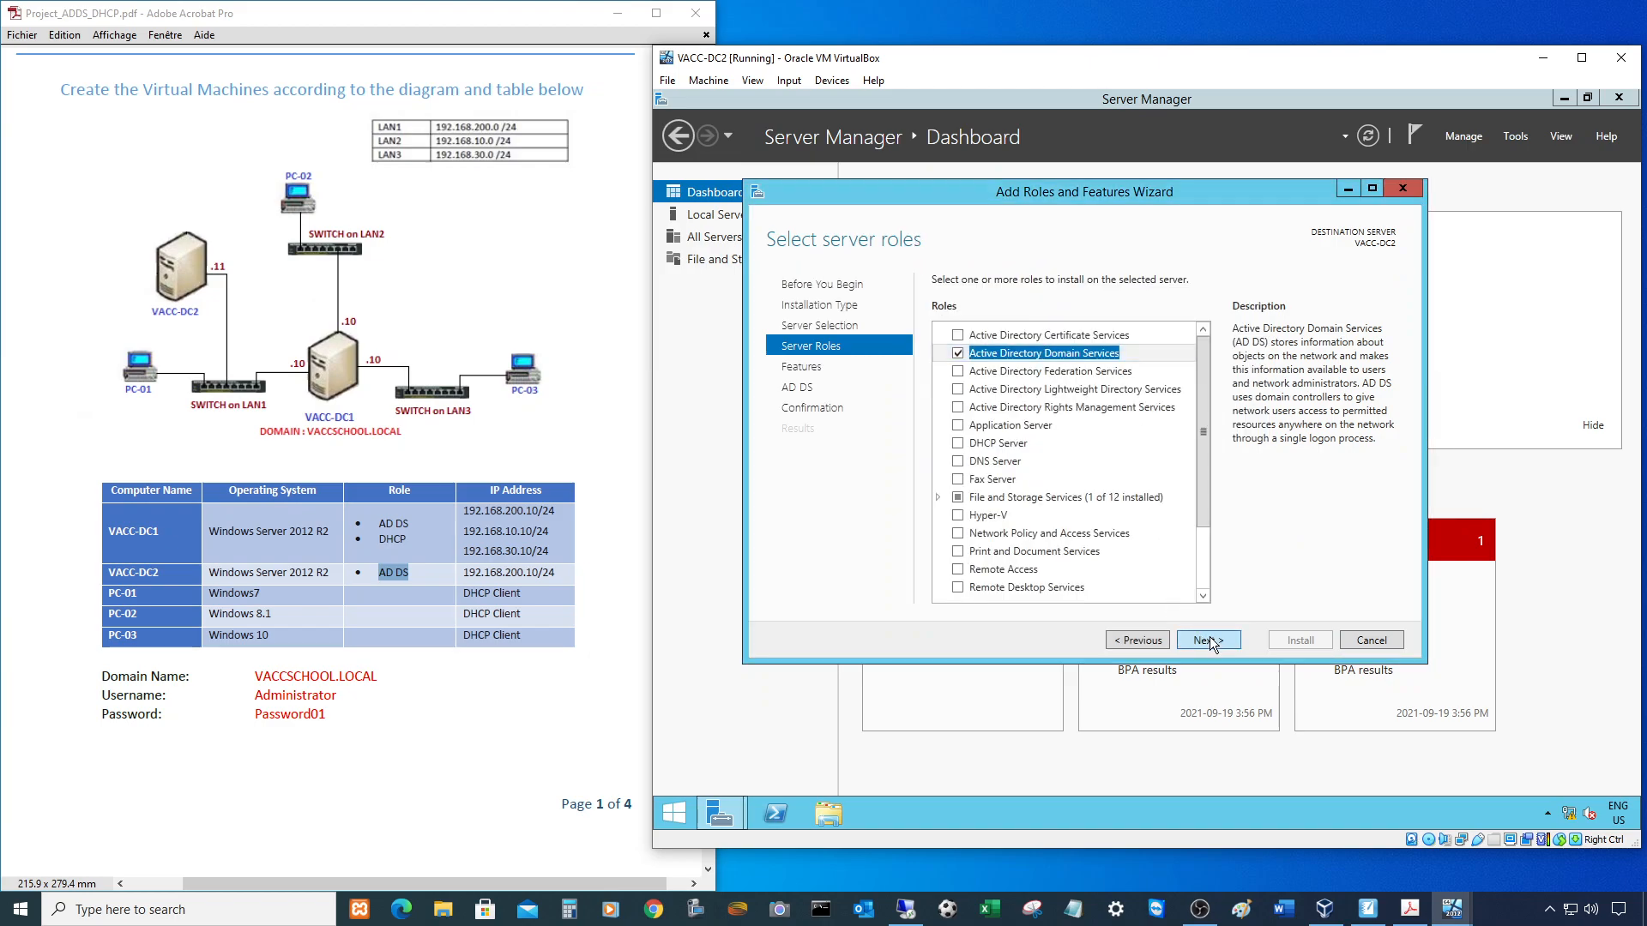
- Install the AD DS role without extra features and launch promotion to a domain controller
left_click(1207, 642)
left_click(1208, 642)
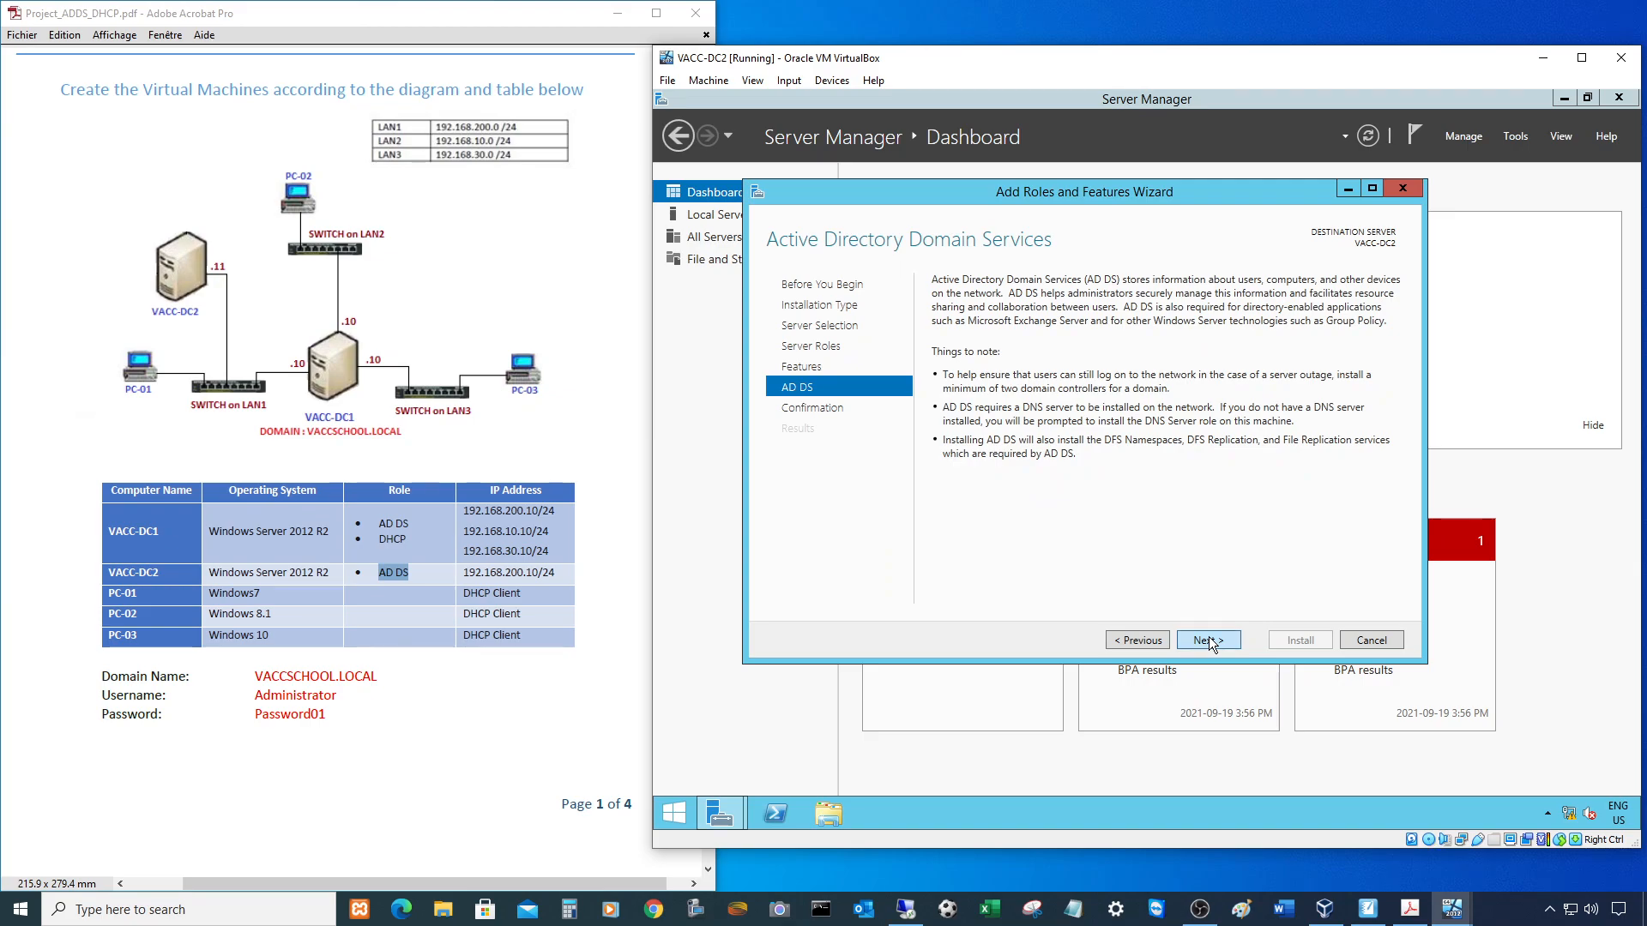
left_click(1207, 640)
left_click(1299, 640)
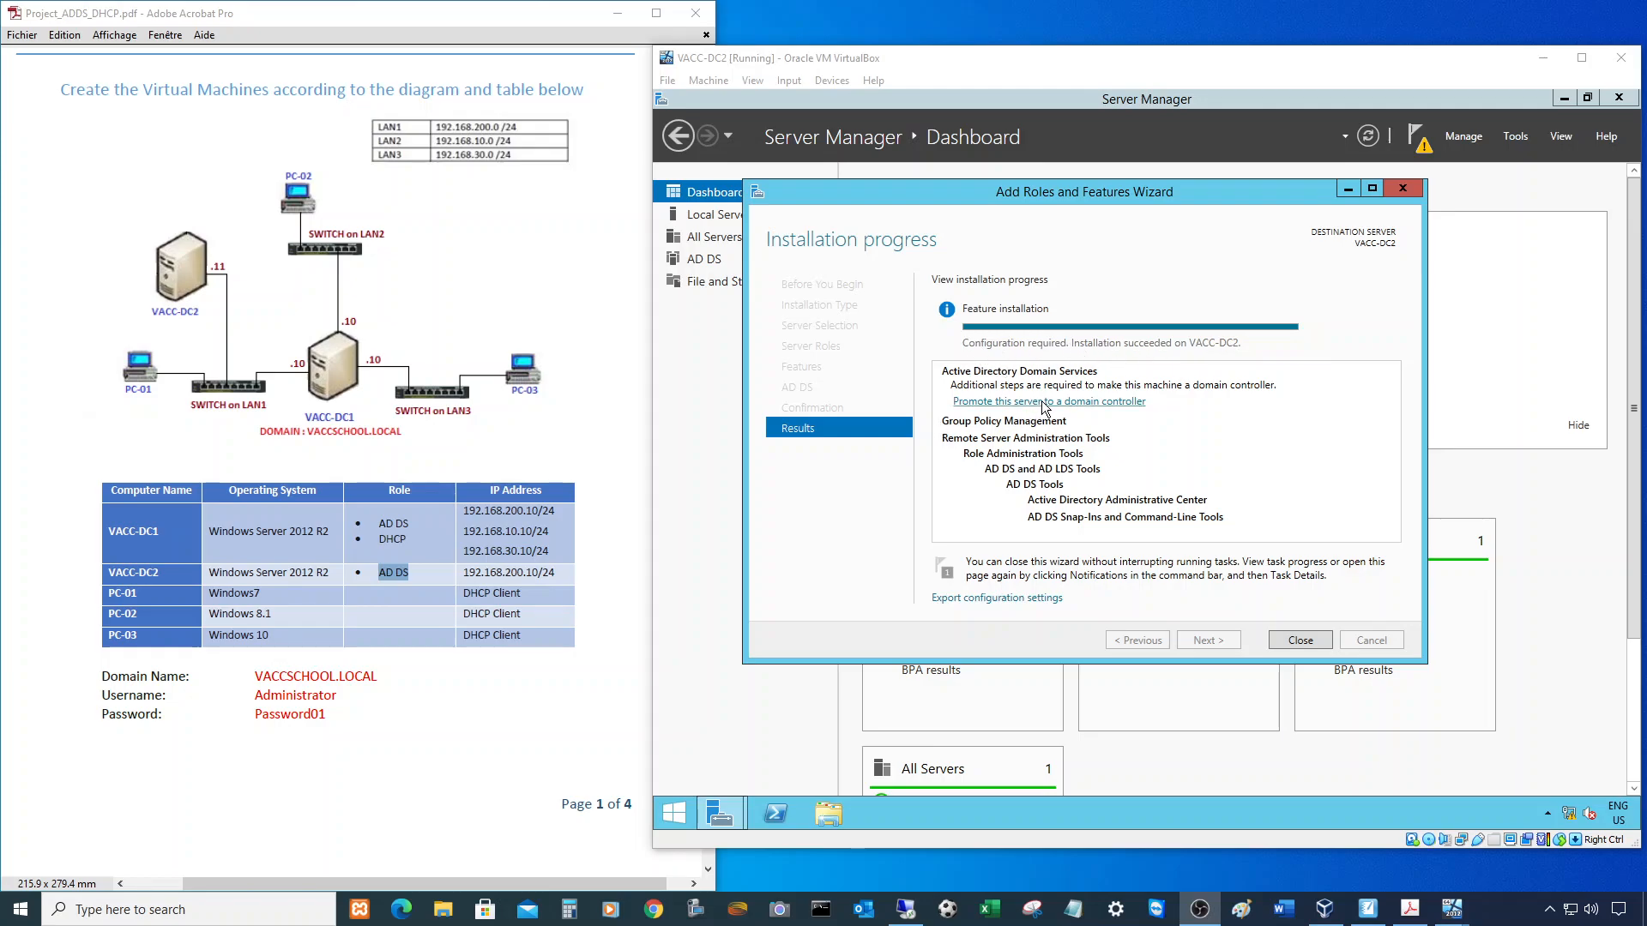
left_click(1110, 400)
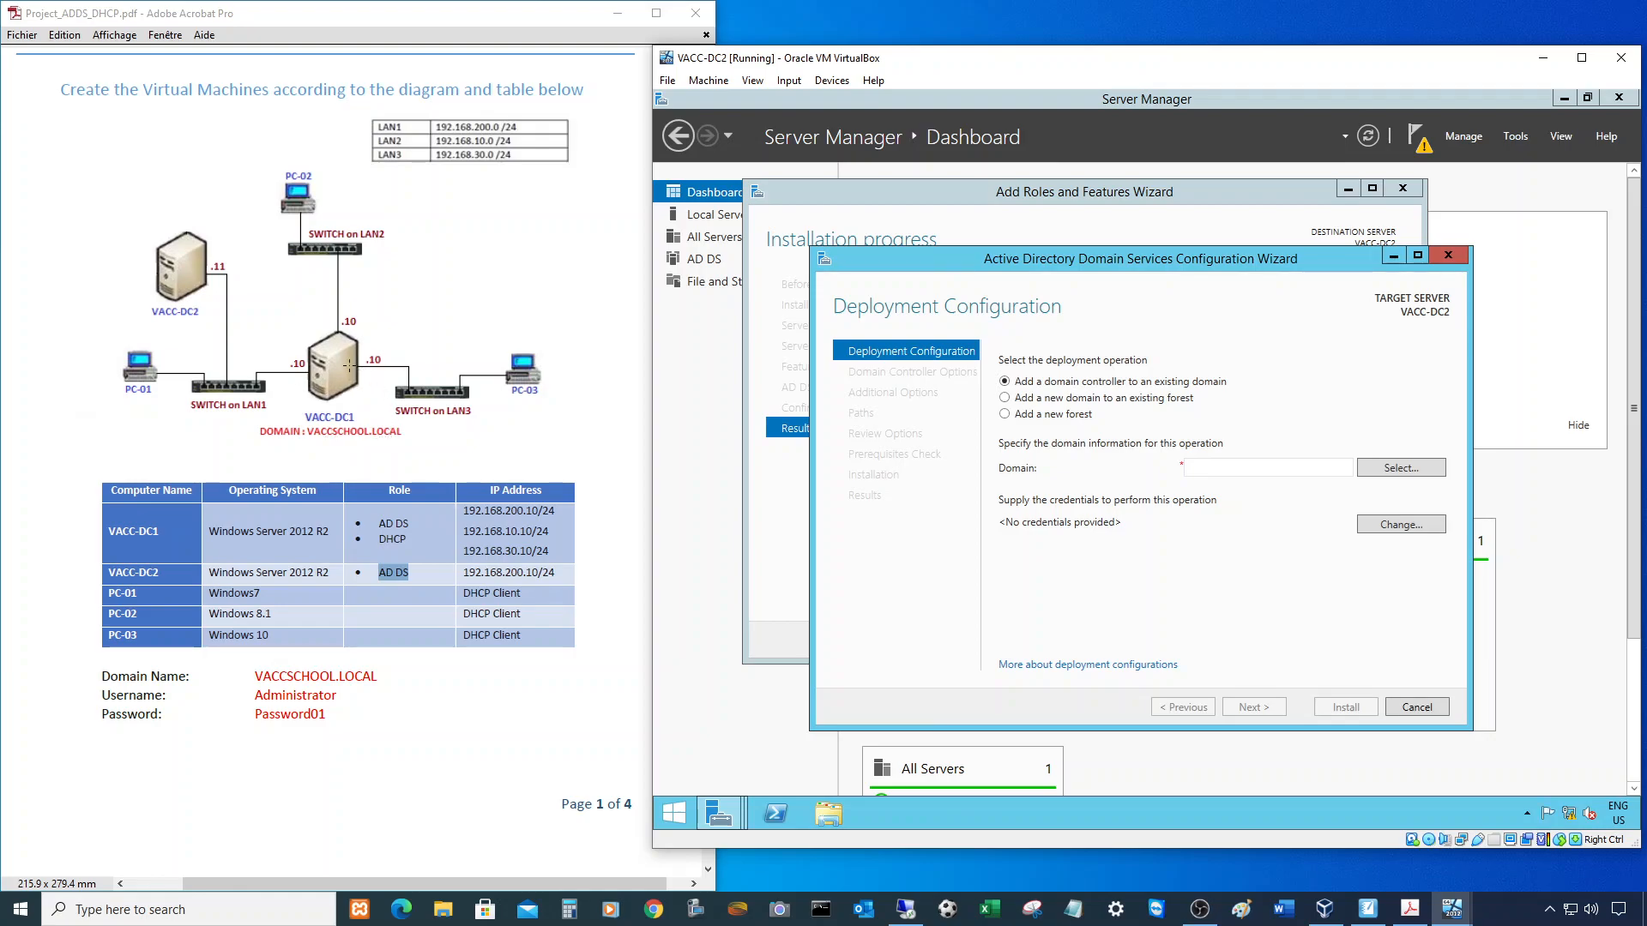
- Move the AD DS Configuration Wizard higher on screen and begin selecting the target domain
left_click_drag(1048, 255, 977, 194)
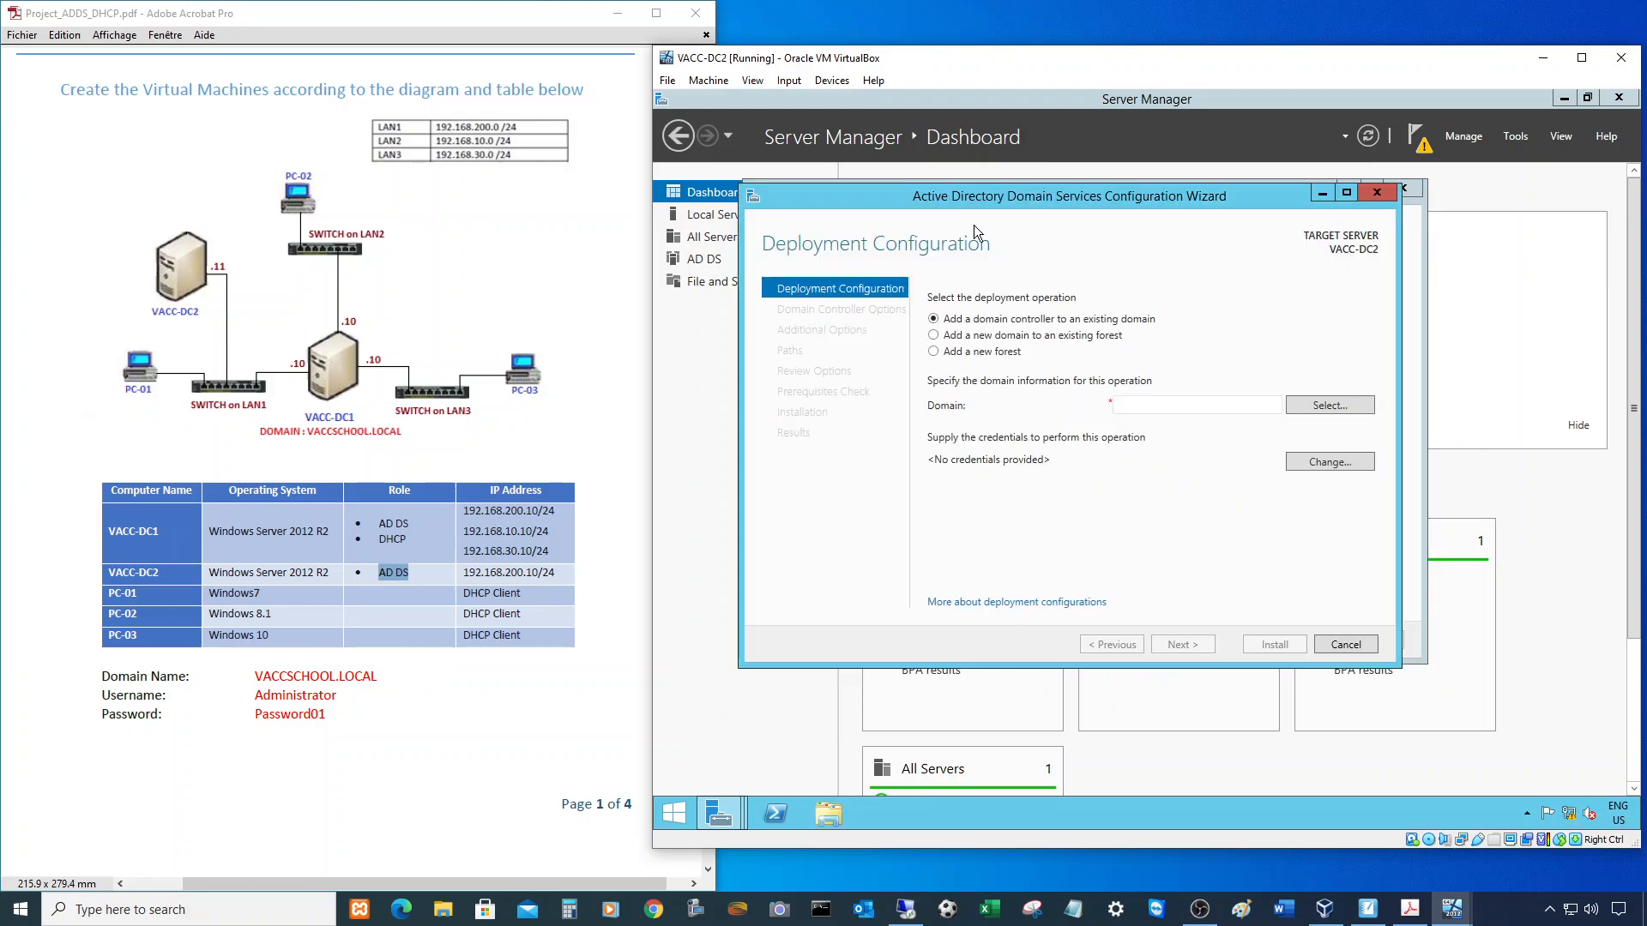
left_click(1326, 410)
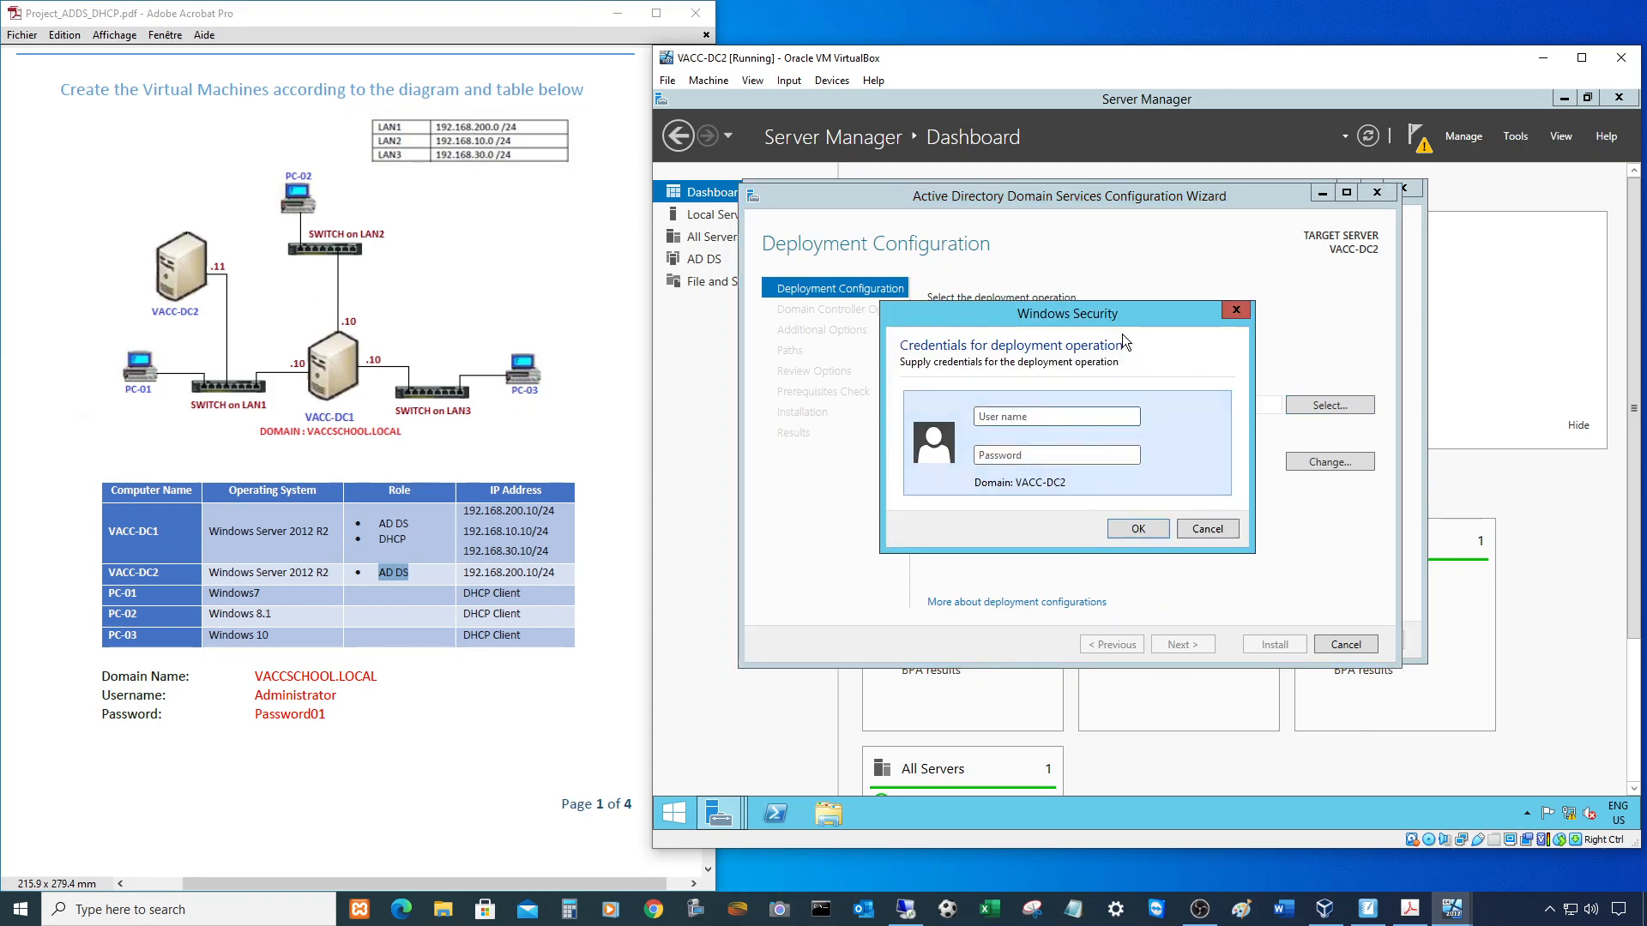
- Enter the VACCSCHOOL\Administrator user name and the account password in Windows Security and confirm
left_click_drag(1111, 322, 1039, 361)
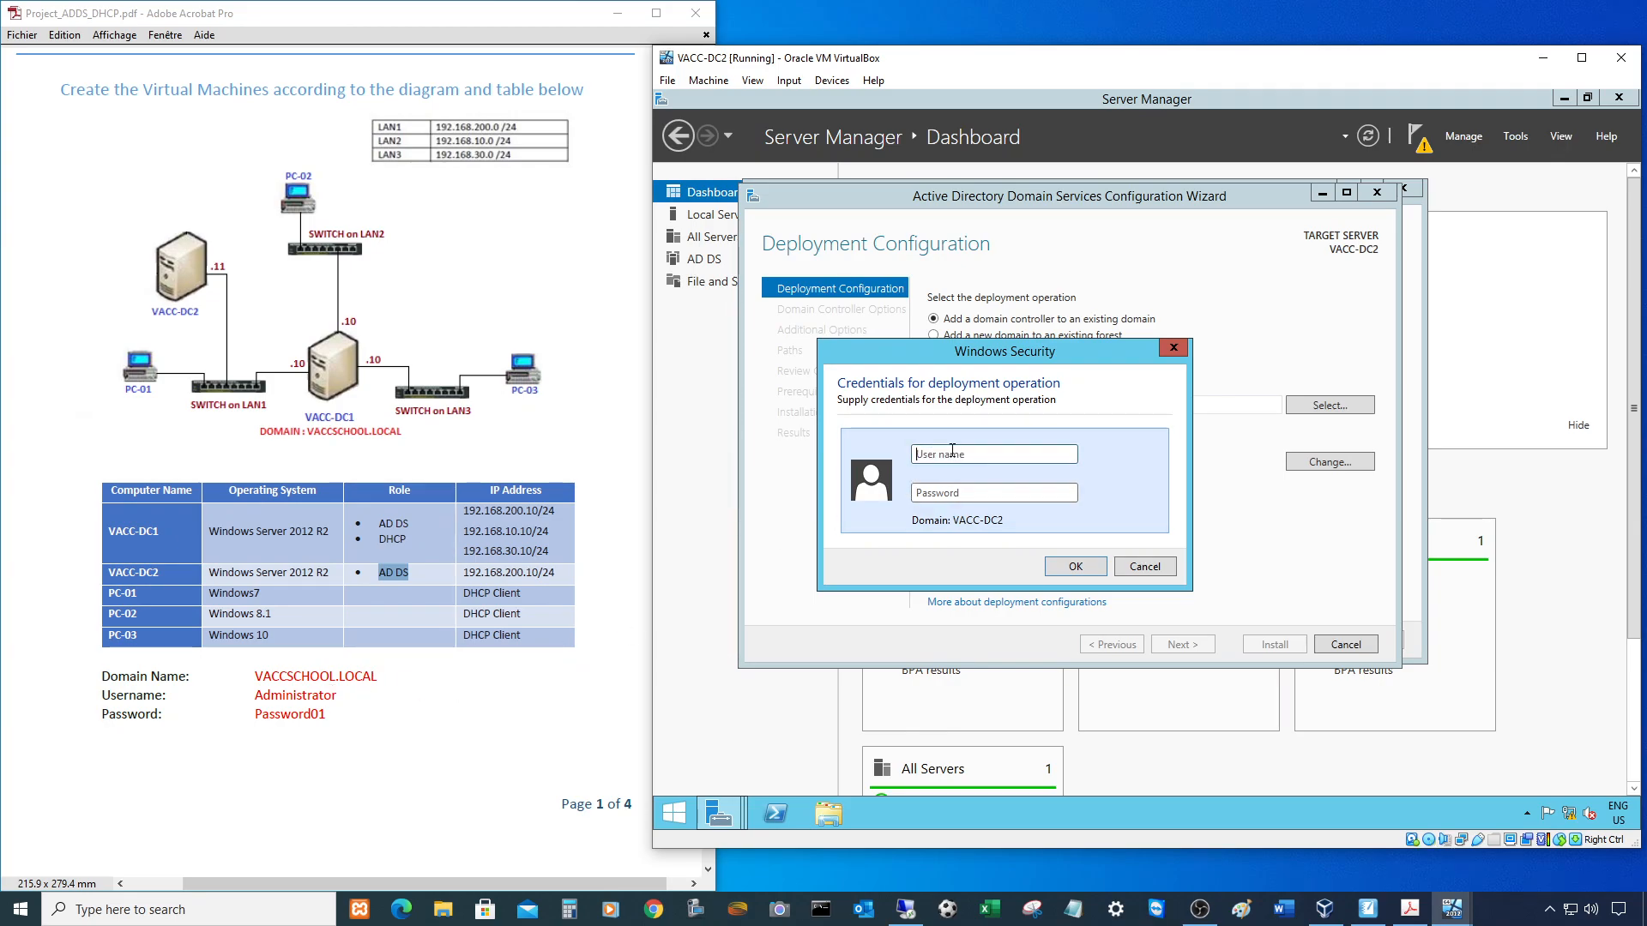
type("VACCSCHOOL\\Administrator")
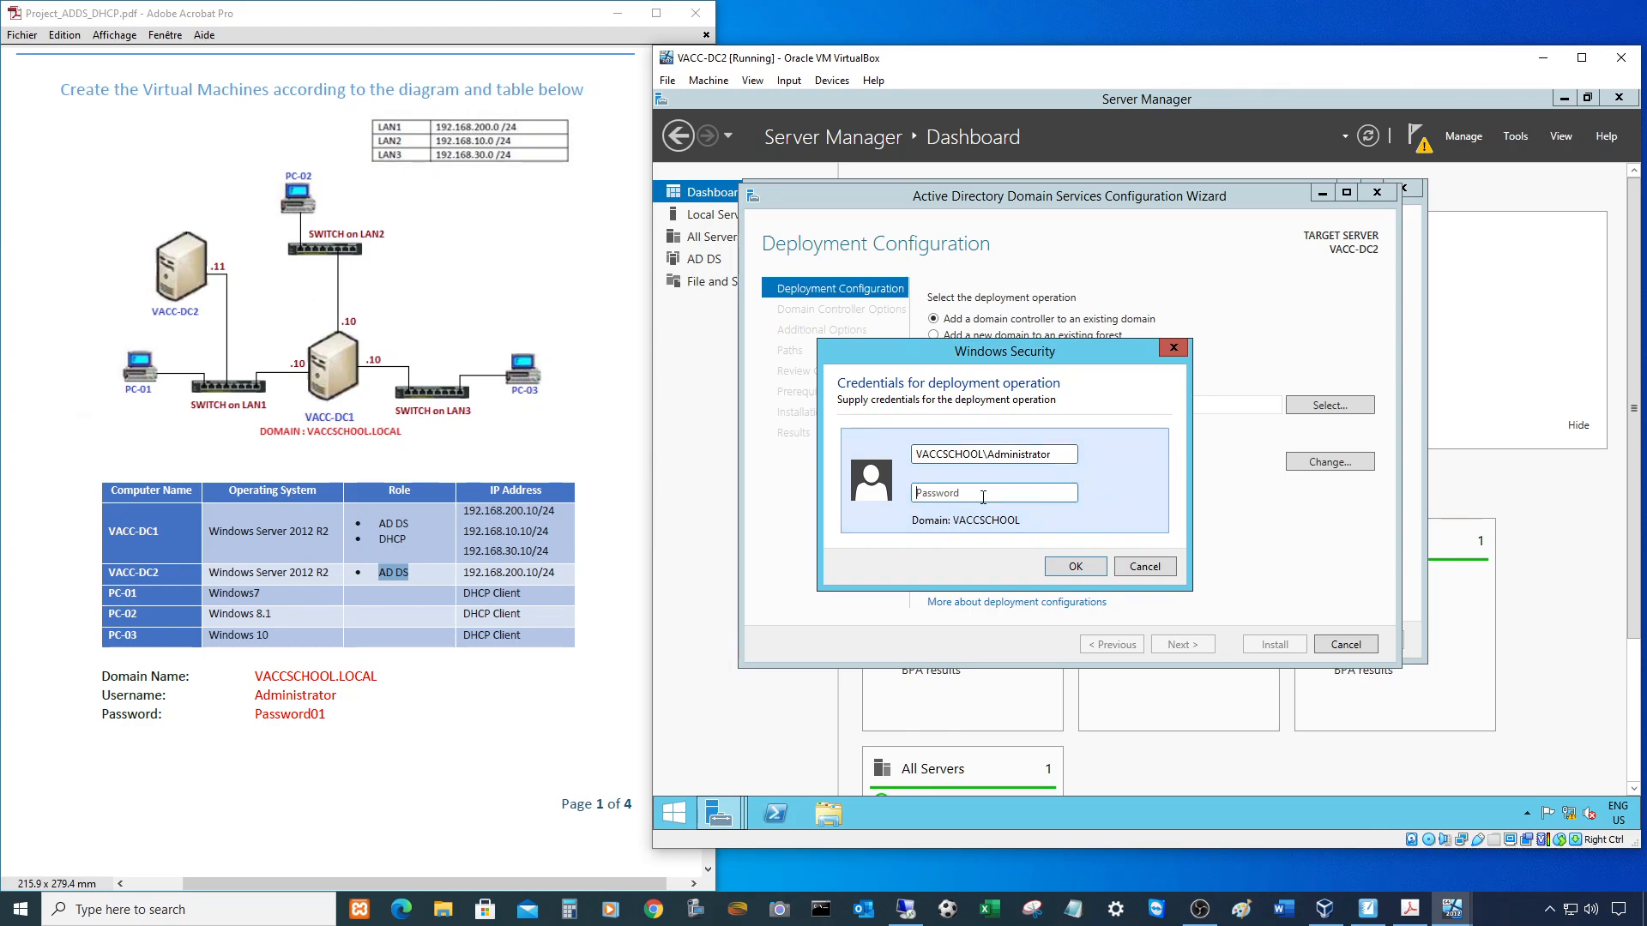
left_click(984, 495)
type("Password01")
key("Return")
left_click(1330, 405)
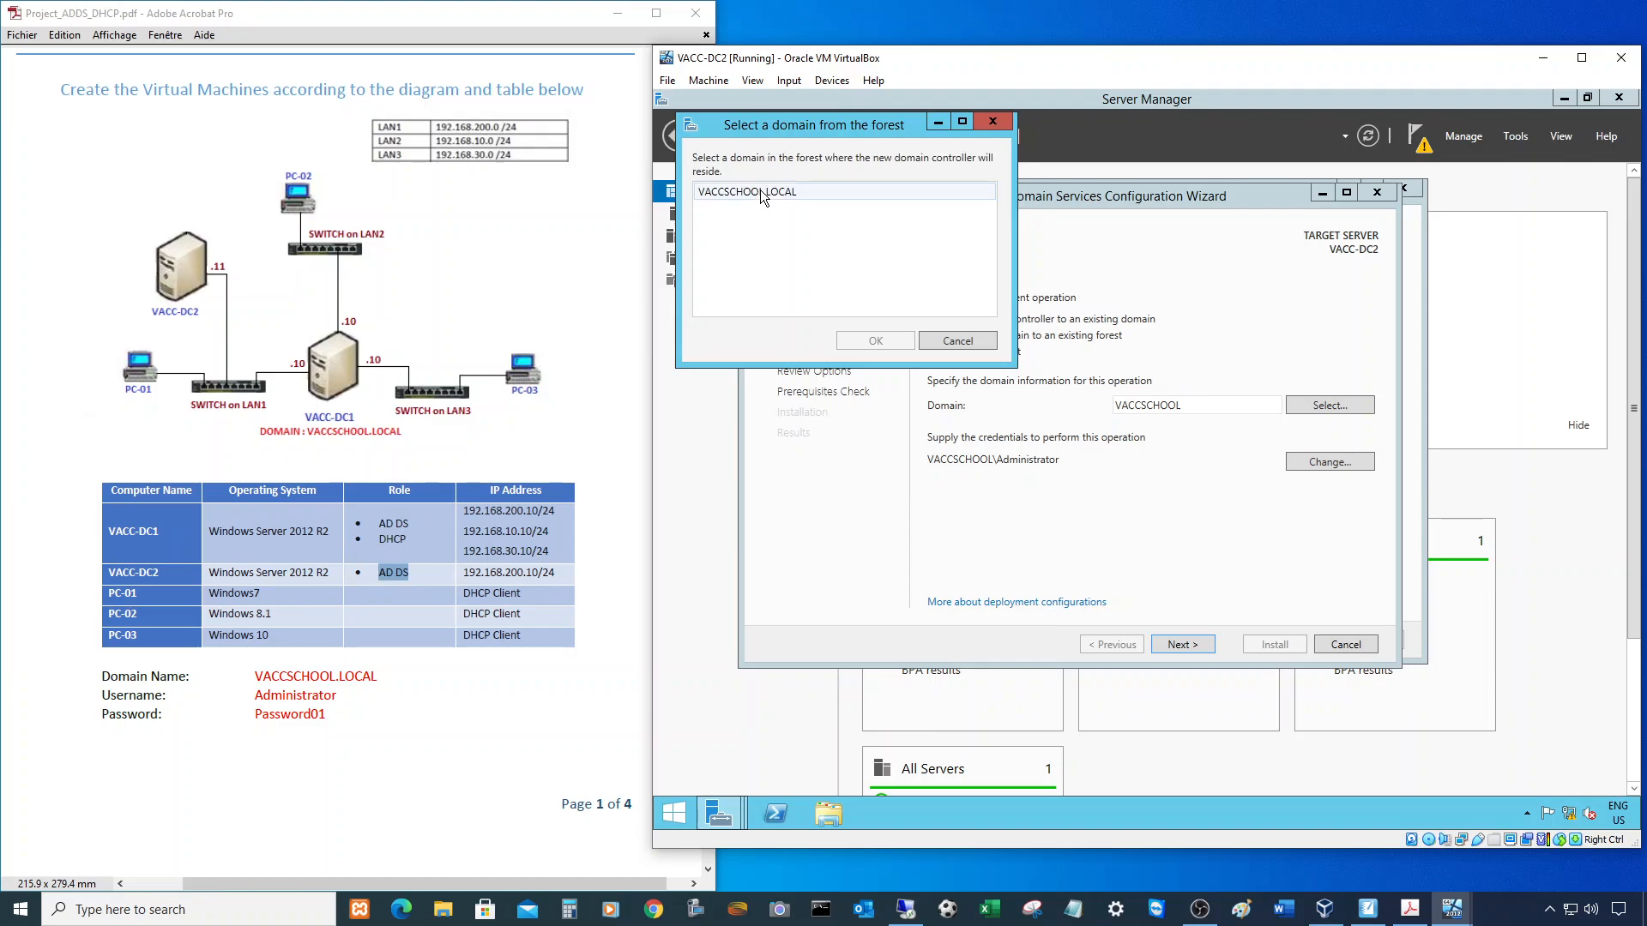
- Pick VACCSCHOOL.LOCAL from the forest list and continue to Domain Controller Options
left_click(759, 191)
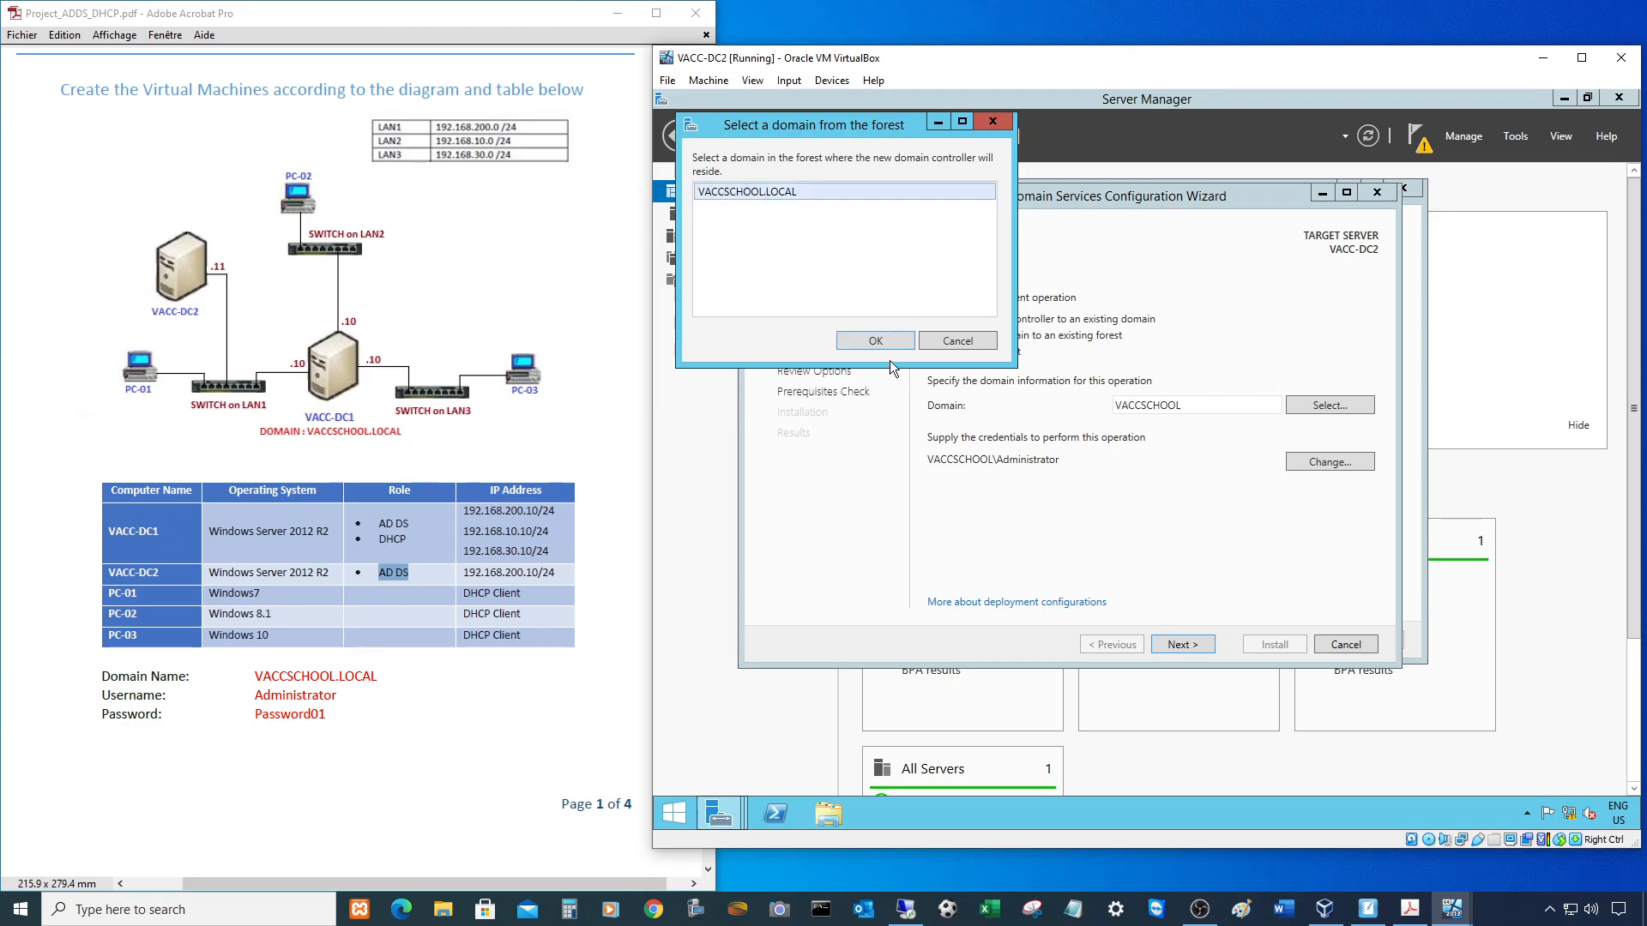
left_click(868, 340)
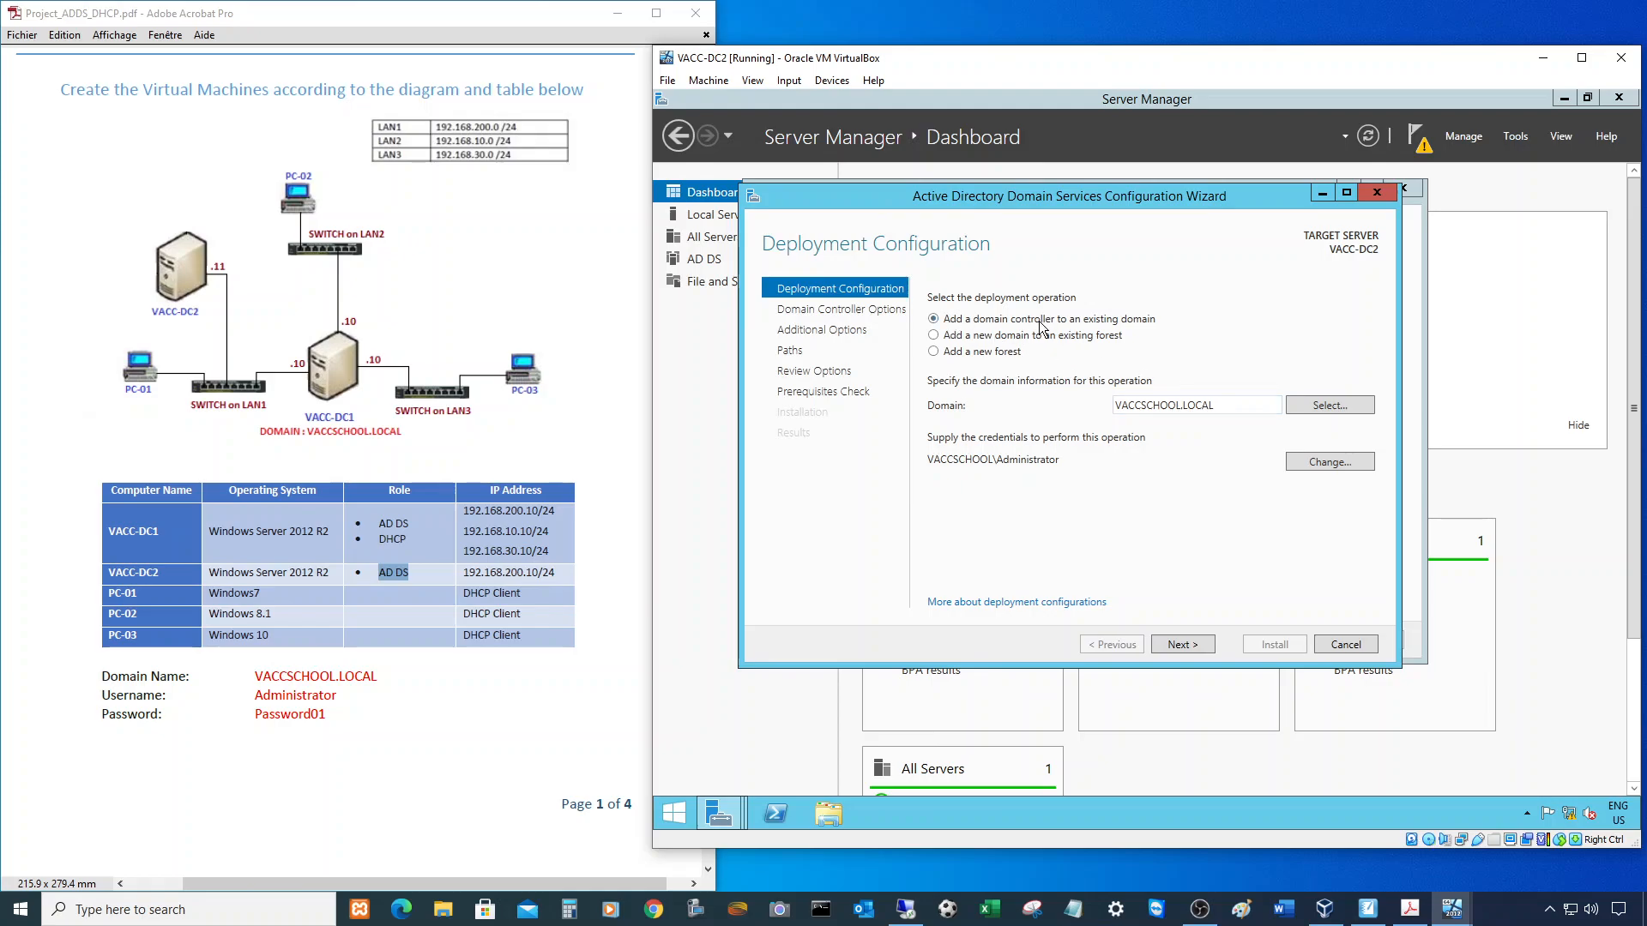
left_click(1187, 648)
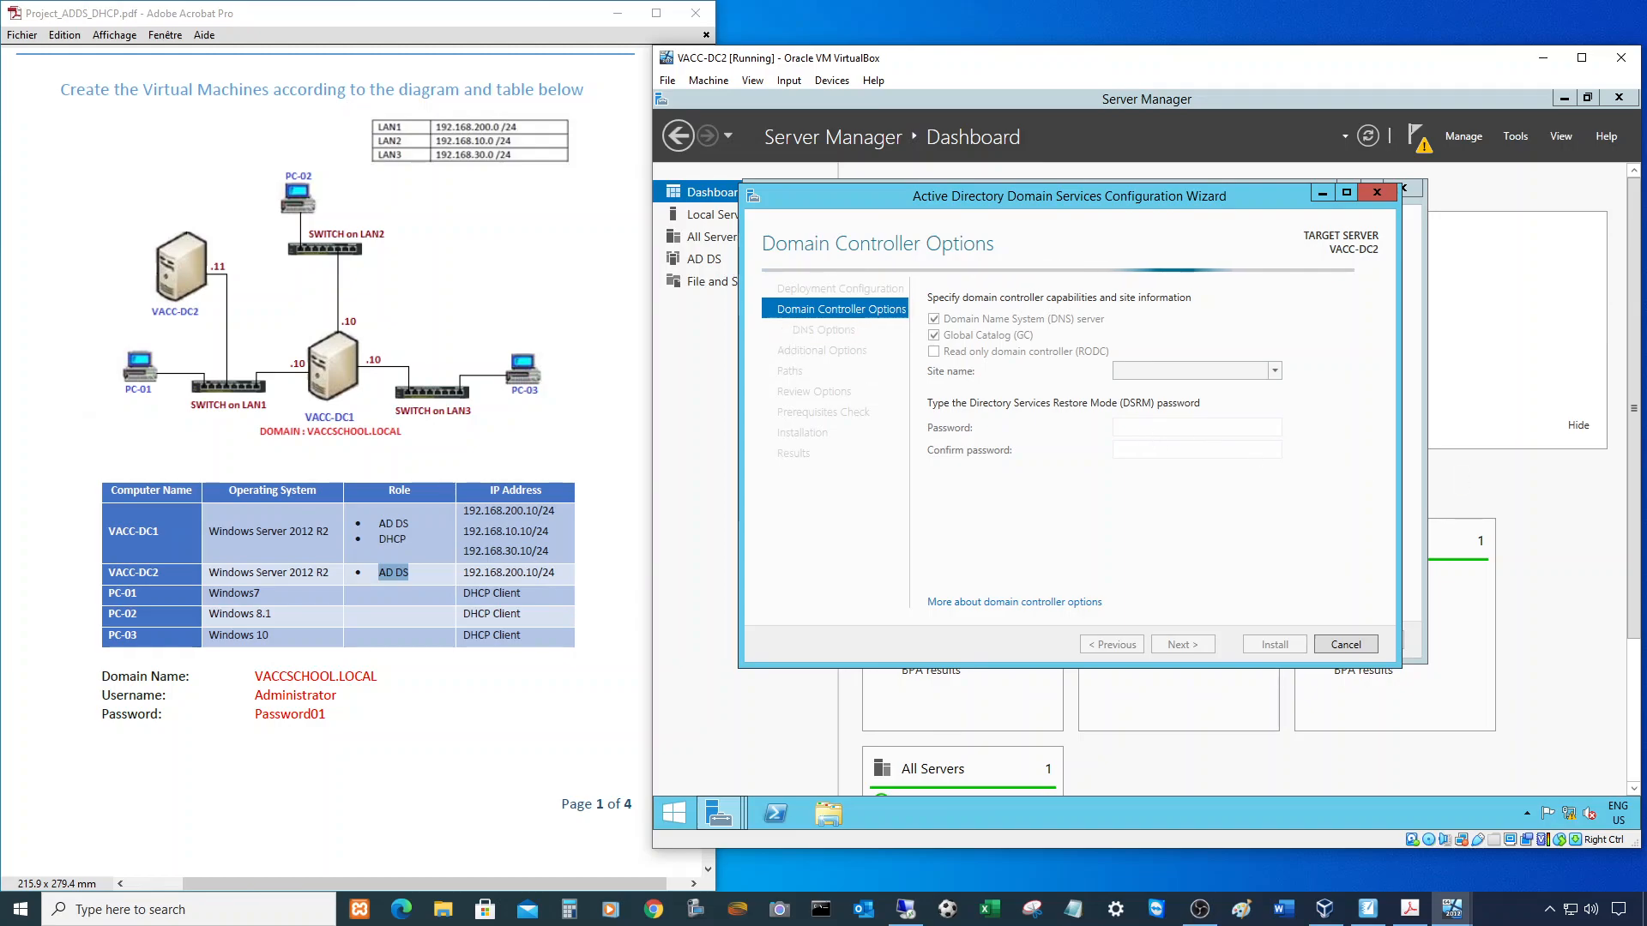
- Enter and confirm the Directory Services Restore Mode password
left_click(1142, 425)
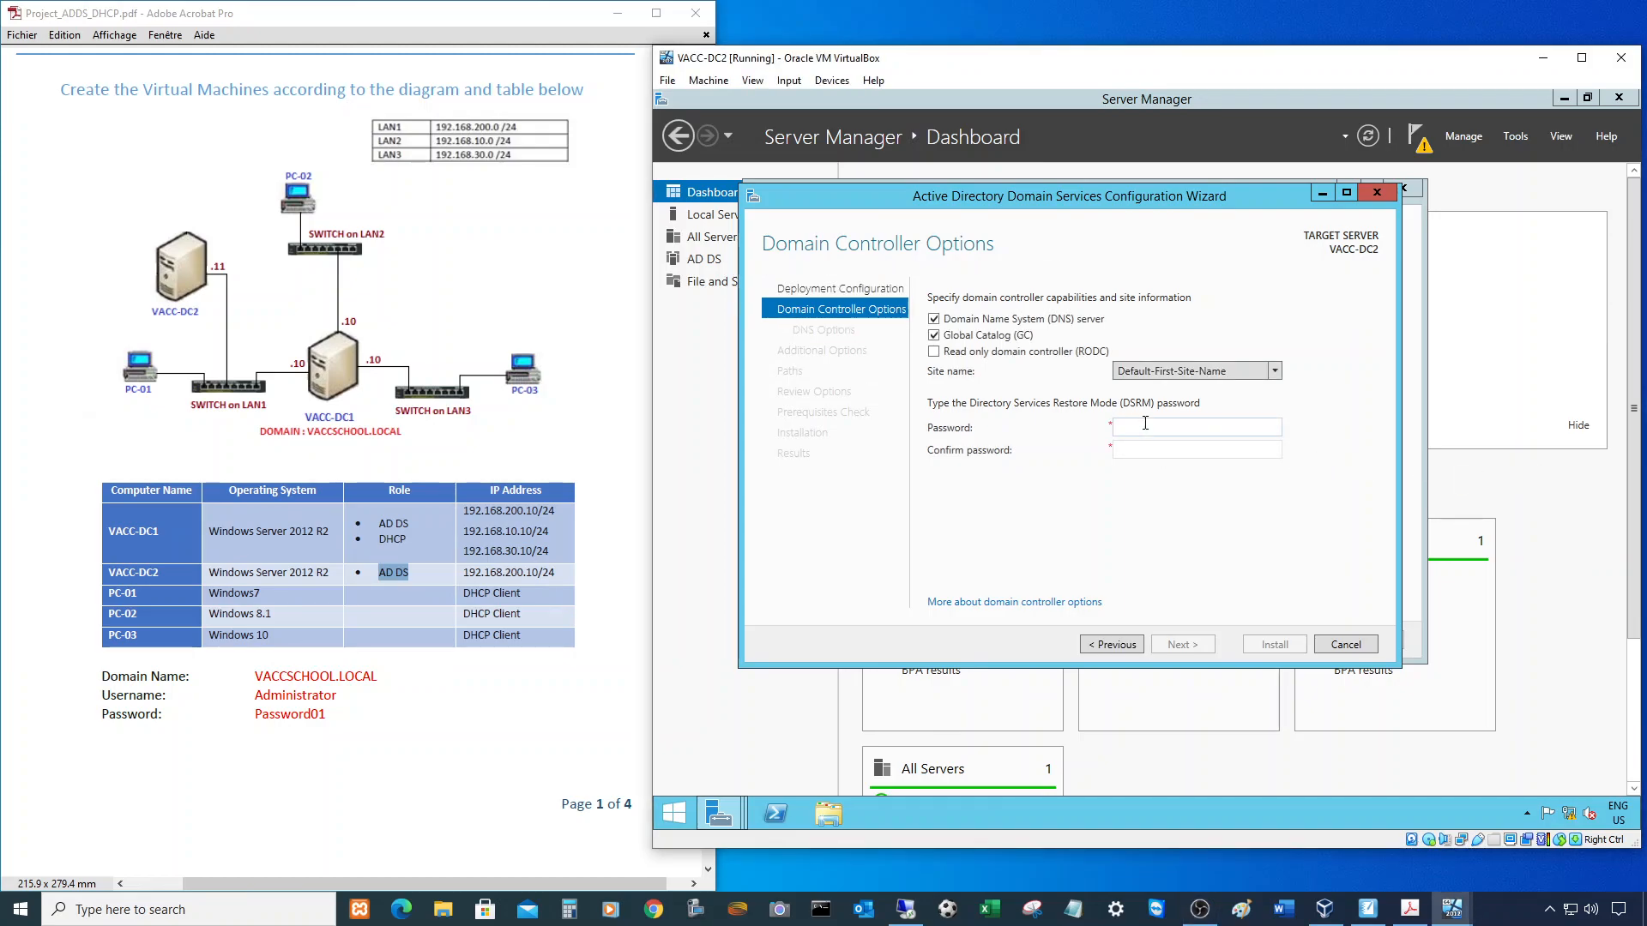
type("Password01")
key("Tab")
type("Password01")
key("Return")
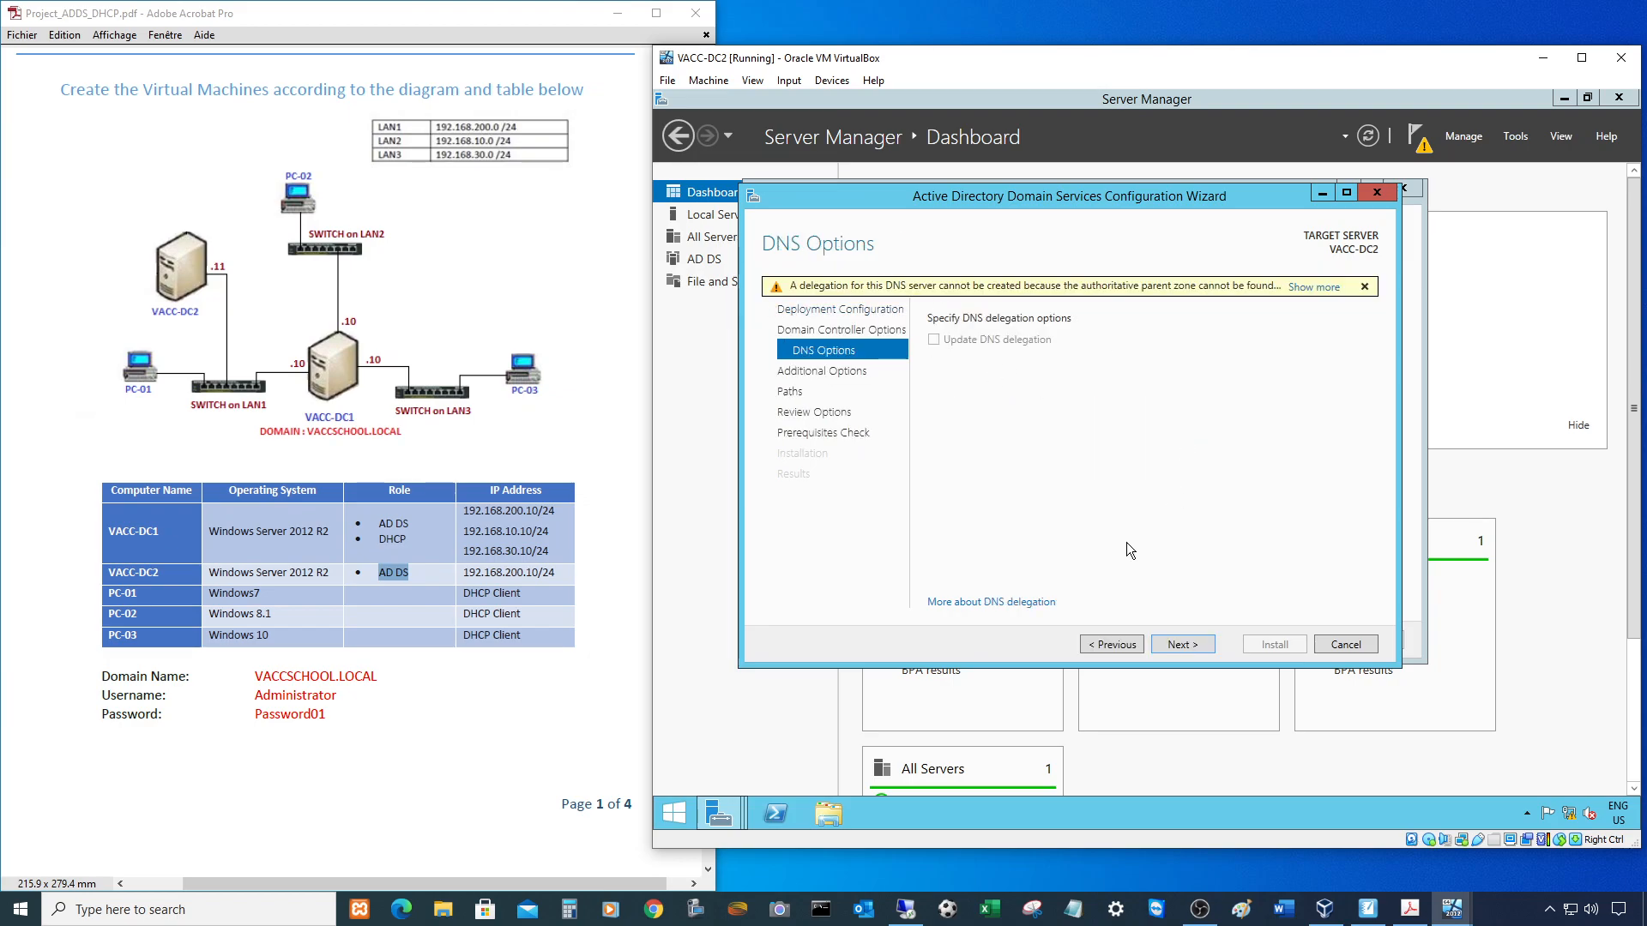
- Keep default DNS options, replication from any domain controller and default paths, then run the prerequisites check
left_click(1178, 644)
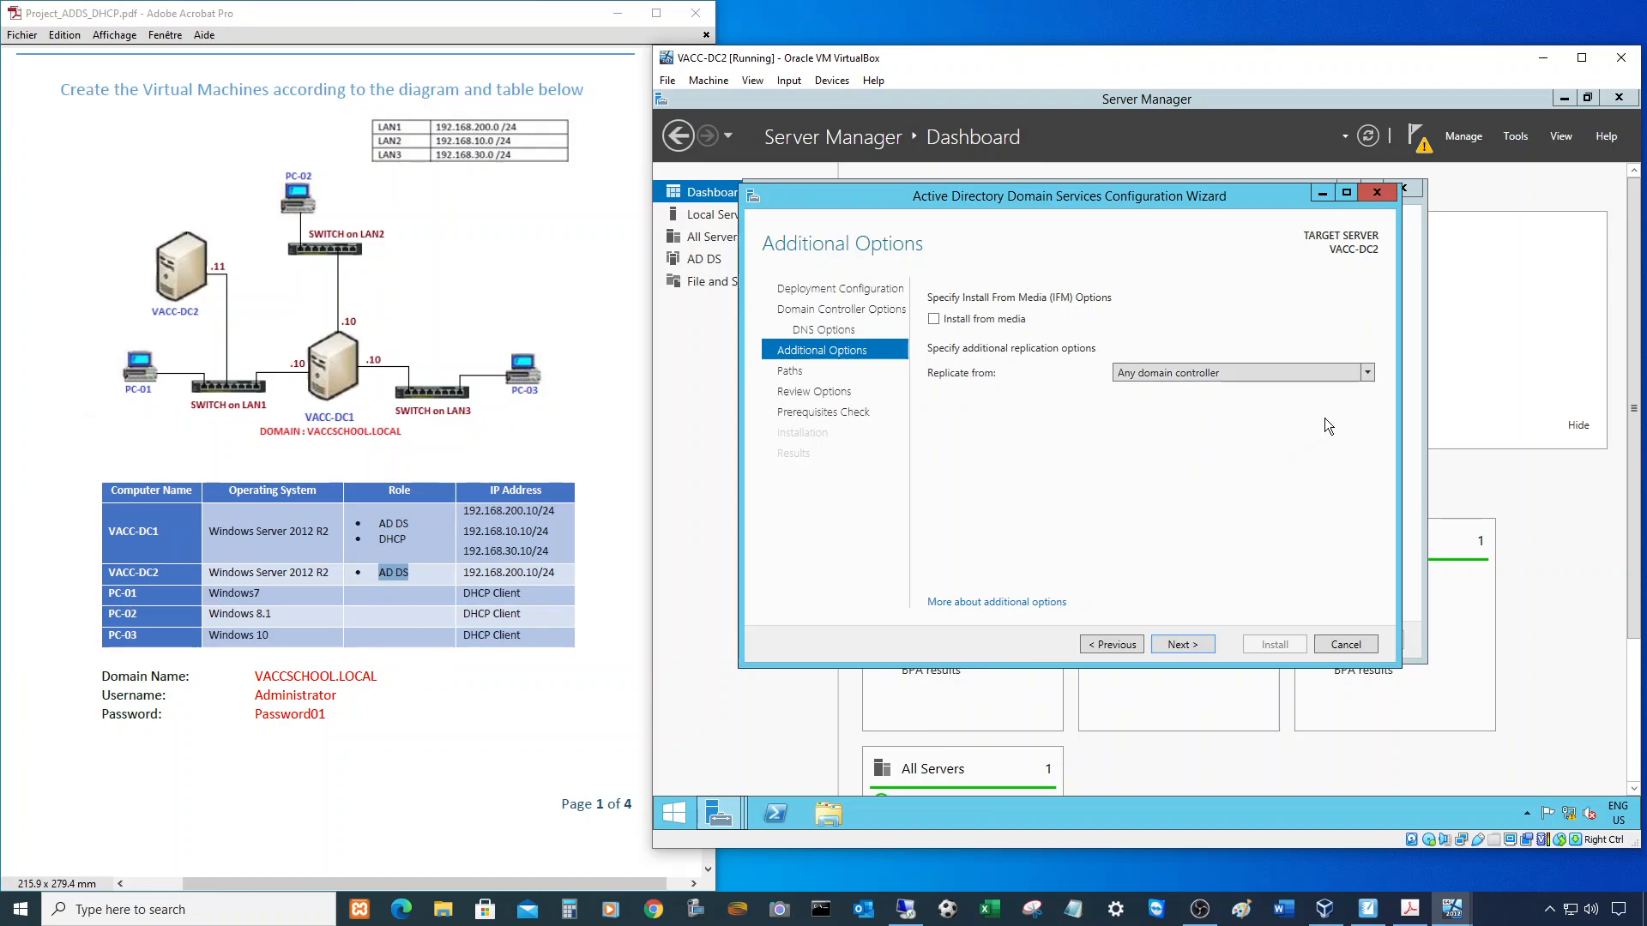
left_click(1367, 372)
left_click(1154, 389)
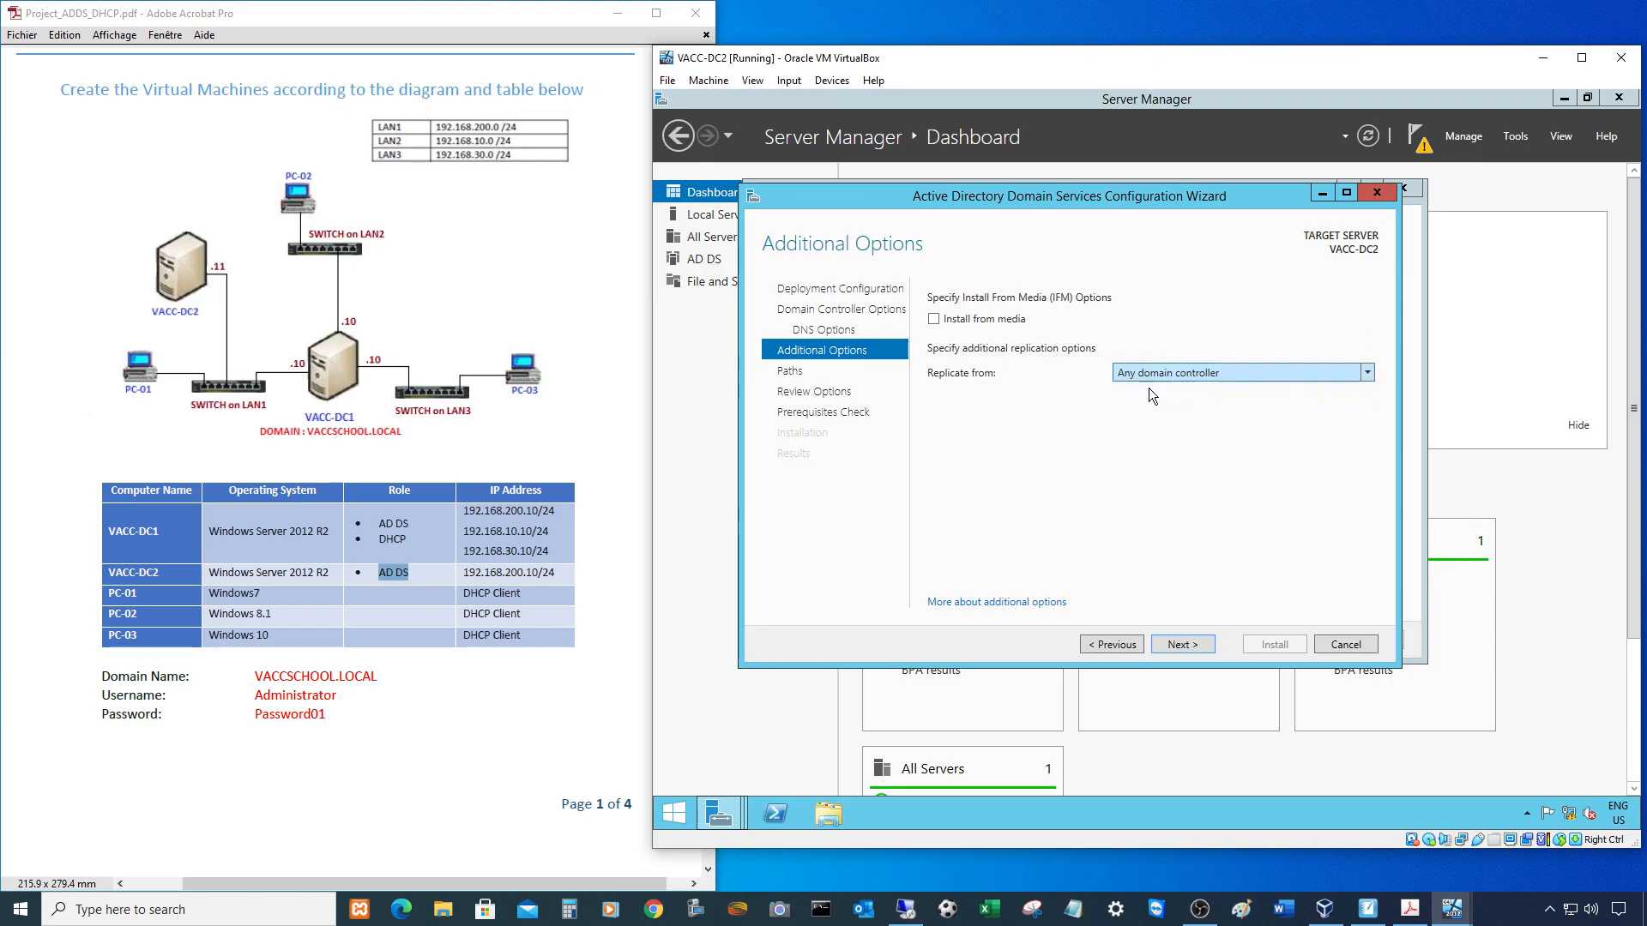
left_click(1180, 647)
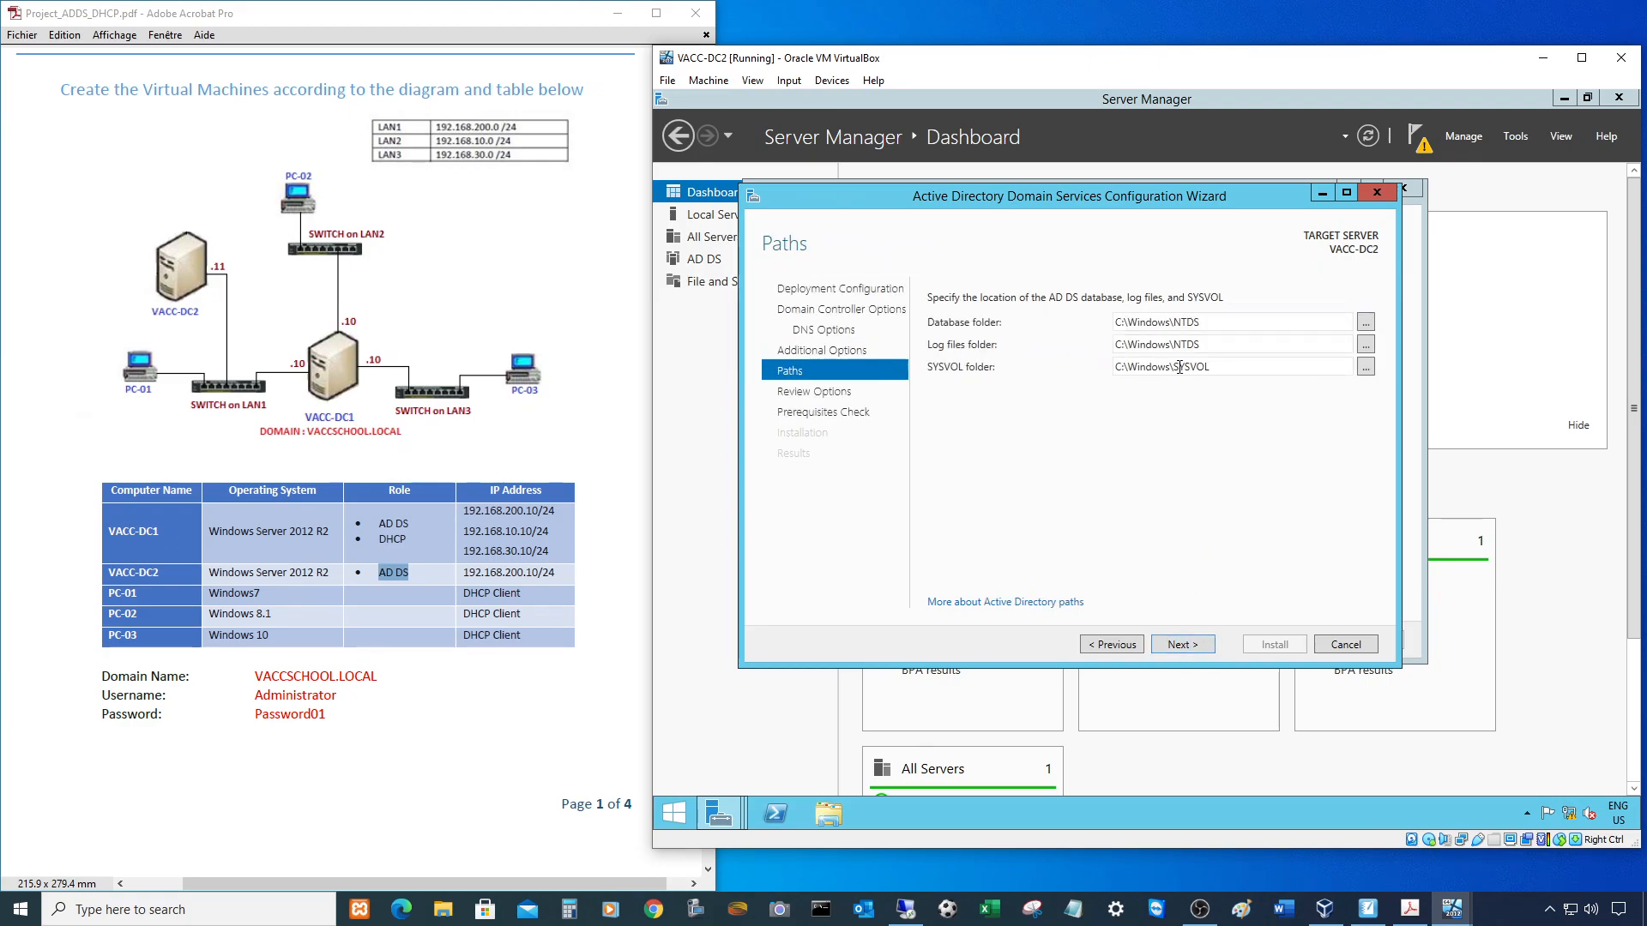
left_click(1194, 644)
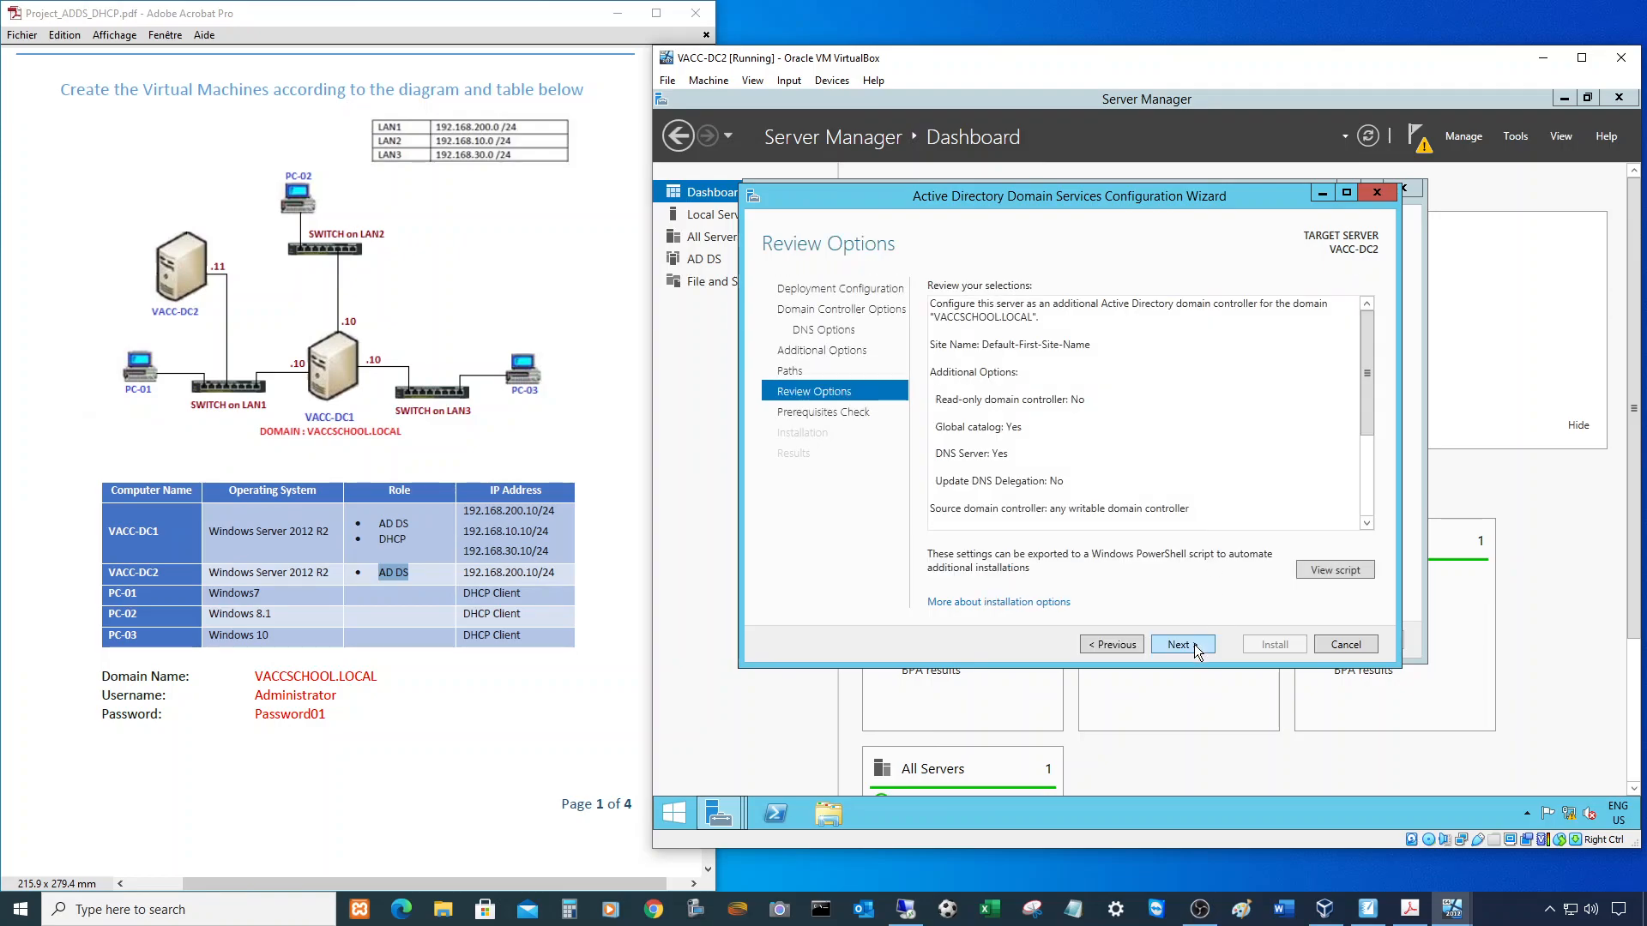
left_click(1194, 645)
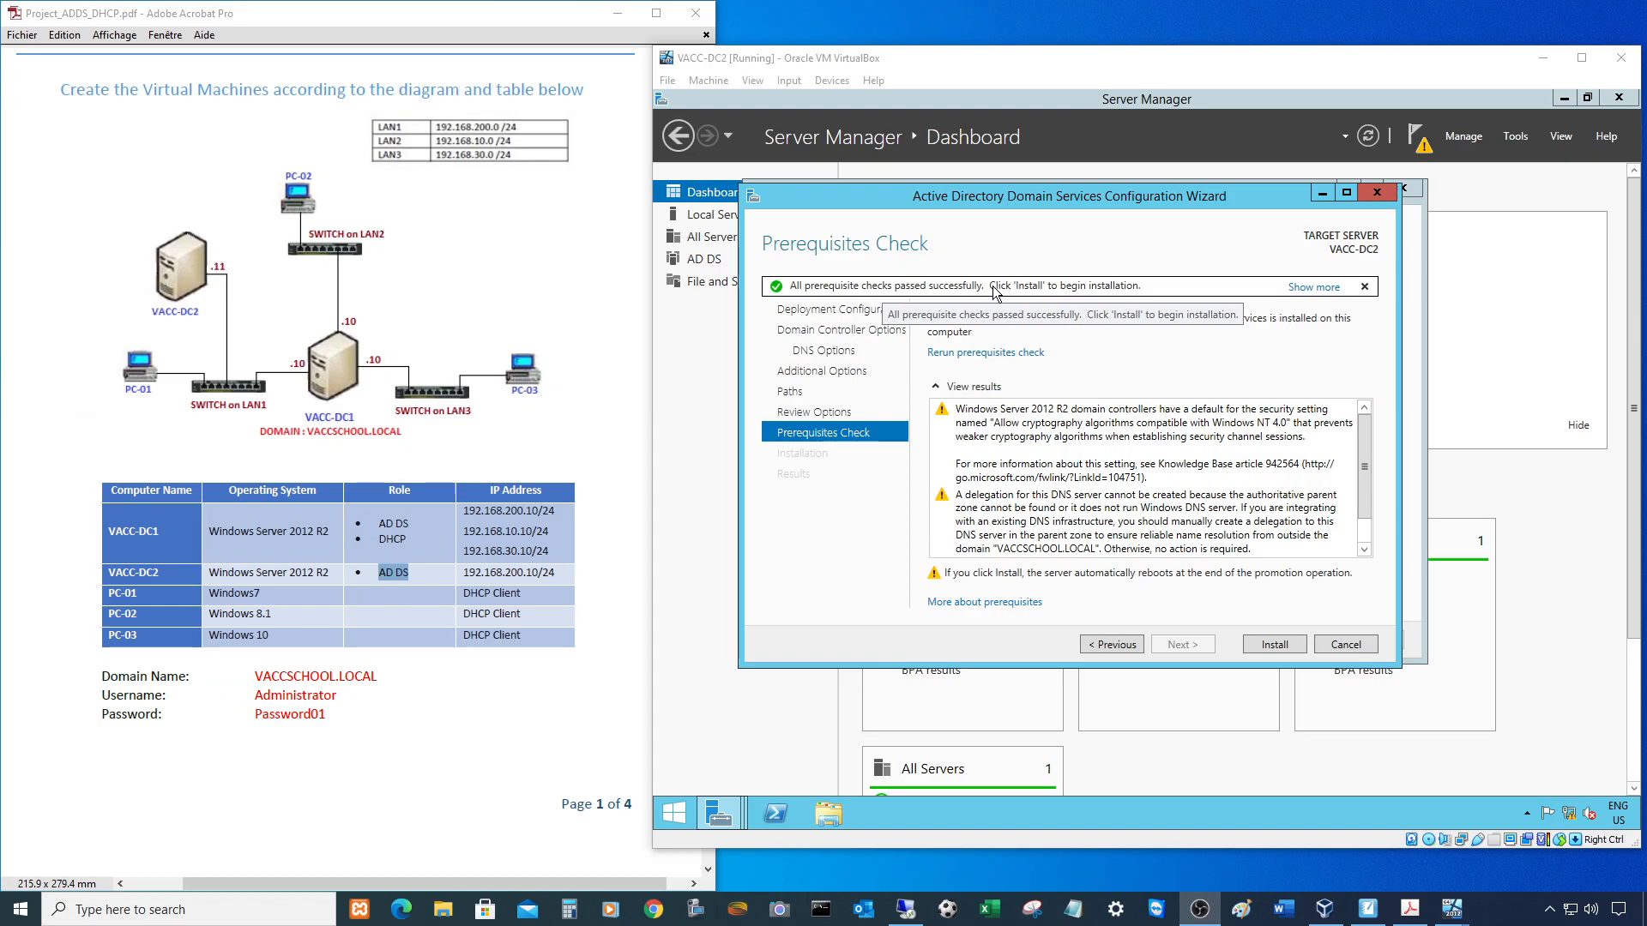
- Install the domain controller, dismissing the sign-out notice and closing the results window
left_click(1271, 643)
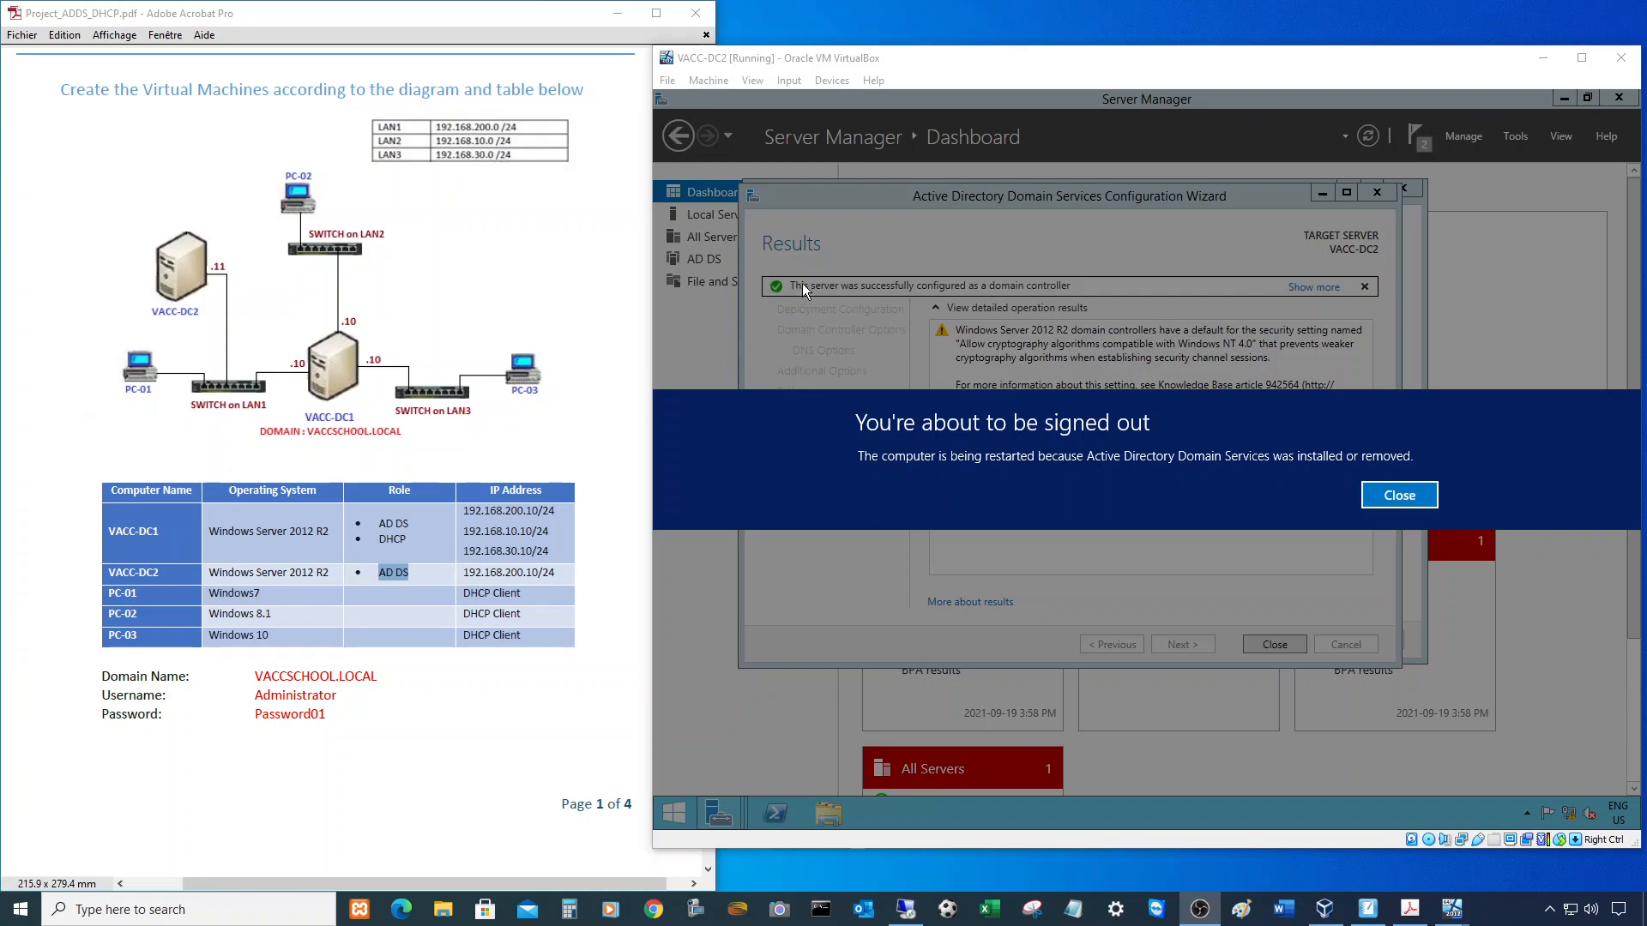
left_click(1402, 495)
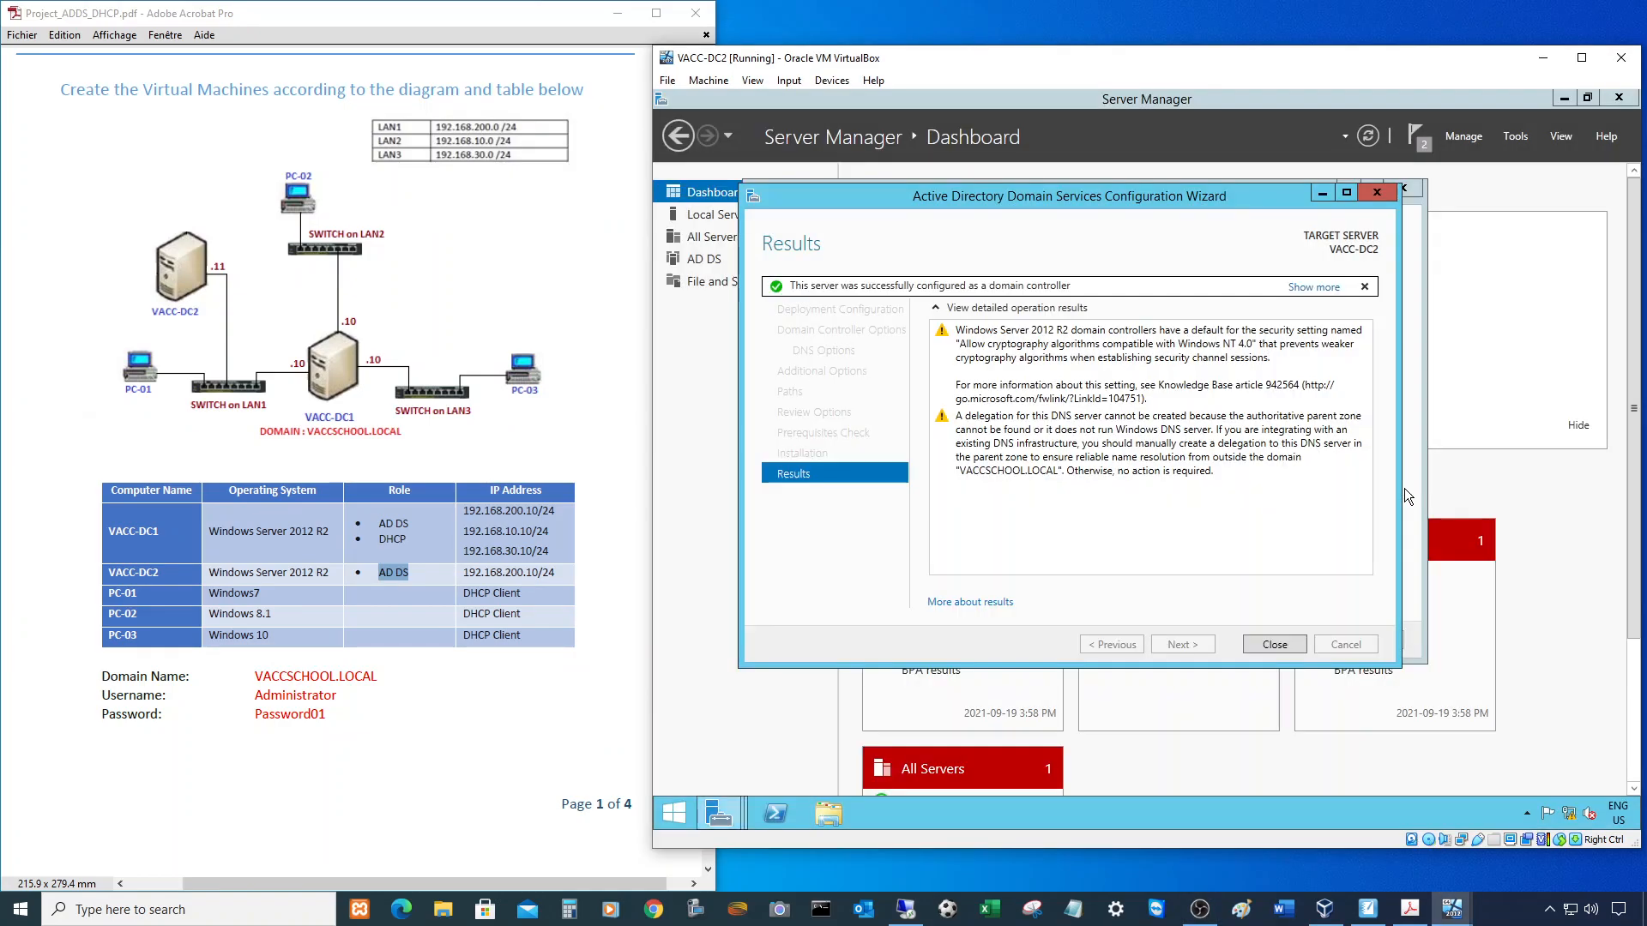
left_click(1275, 644)
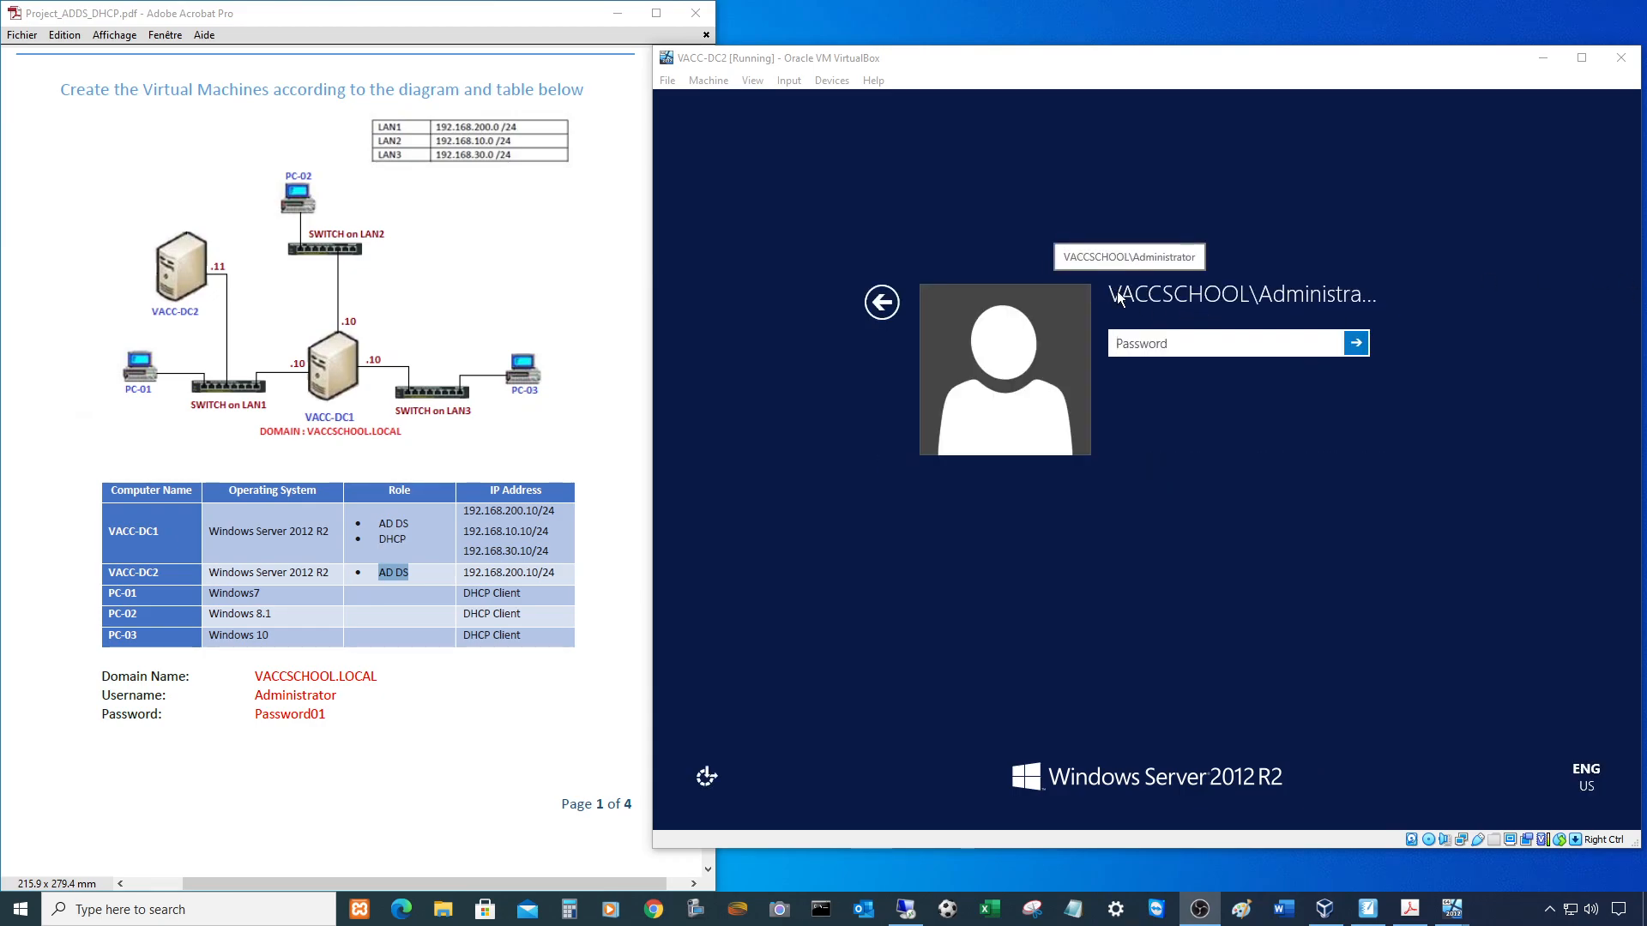
- Sign in to VACC-DC2 with its password and move its window to the left
left_click(1180, 348)
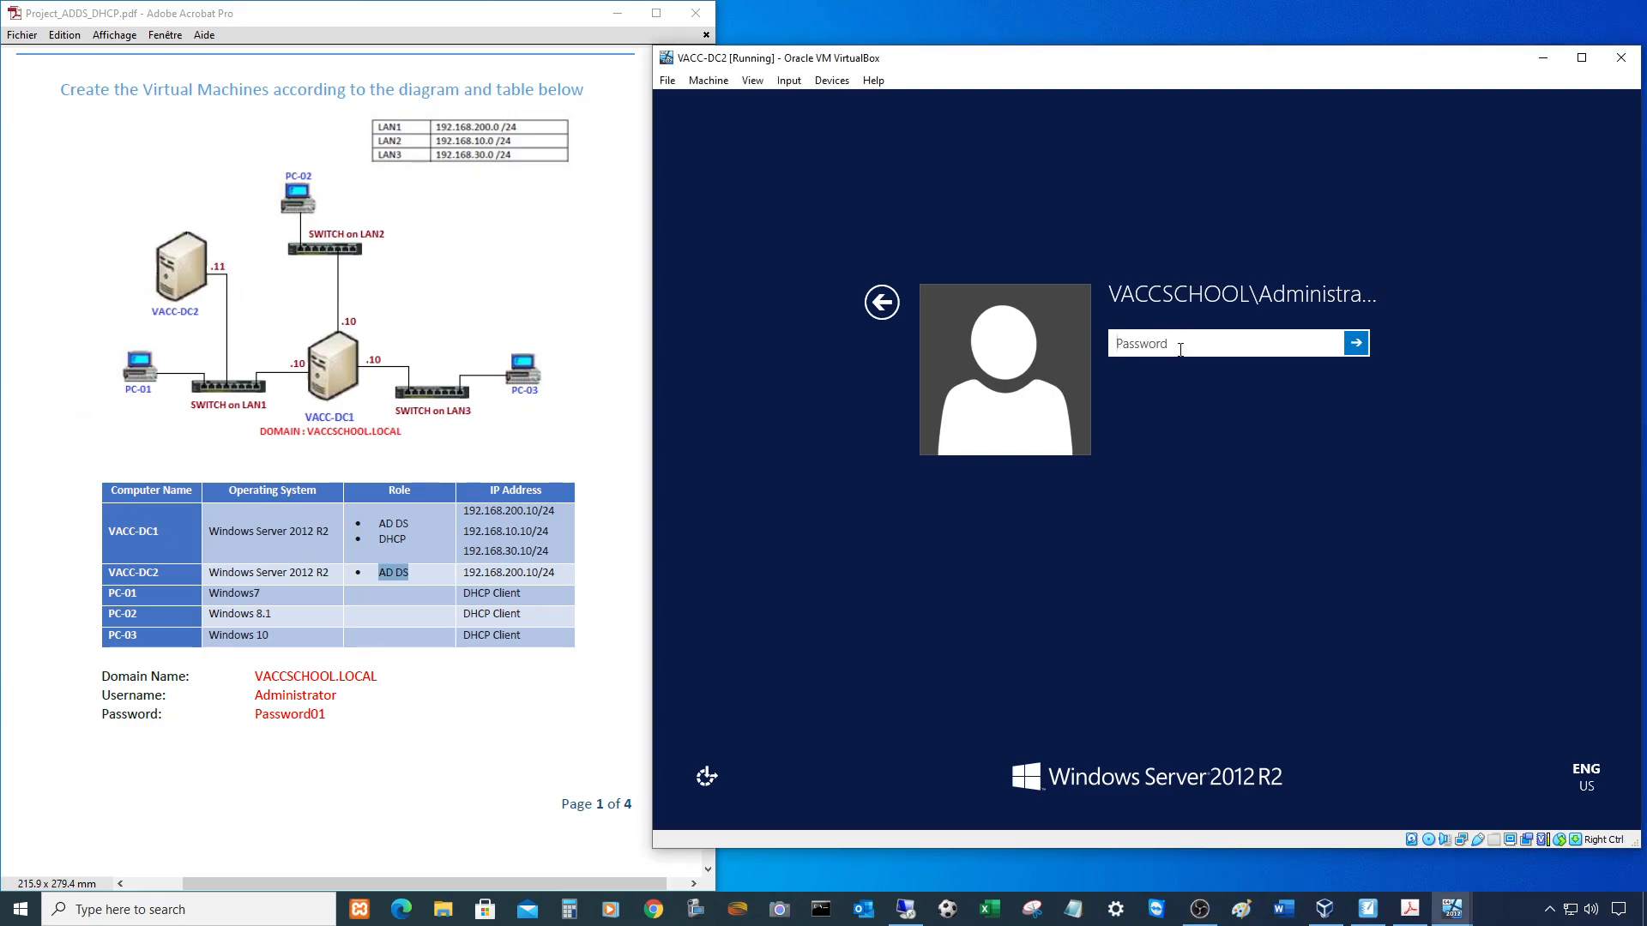
type("Pas")
key("Return")
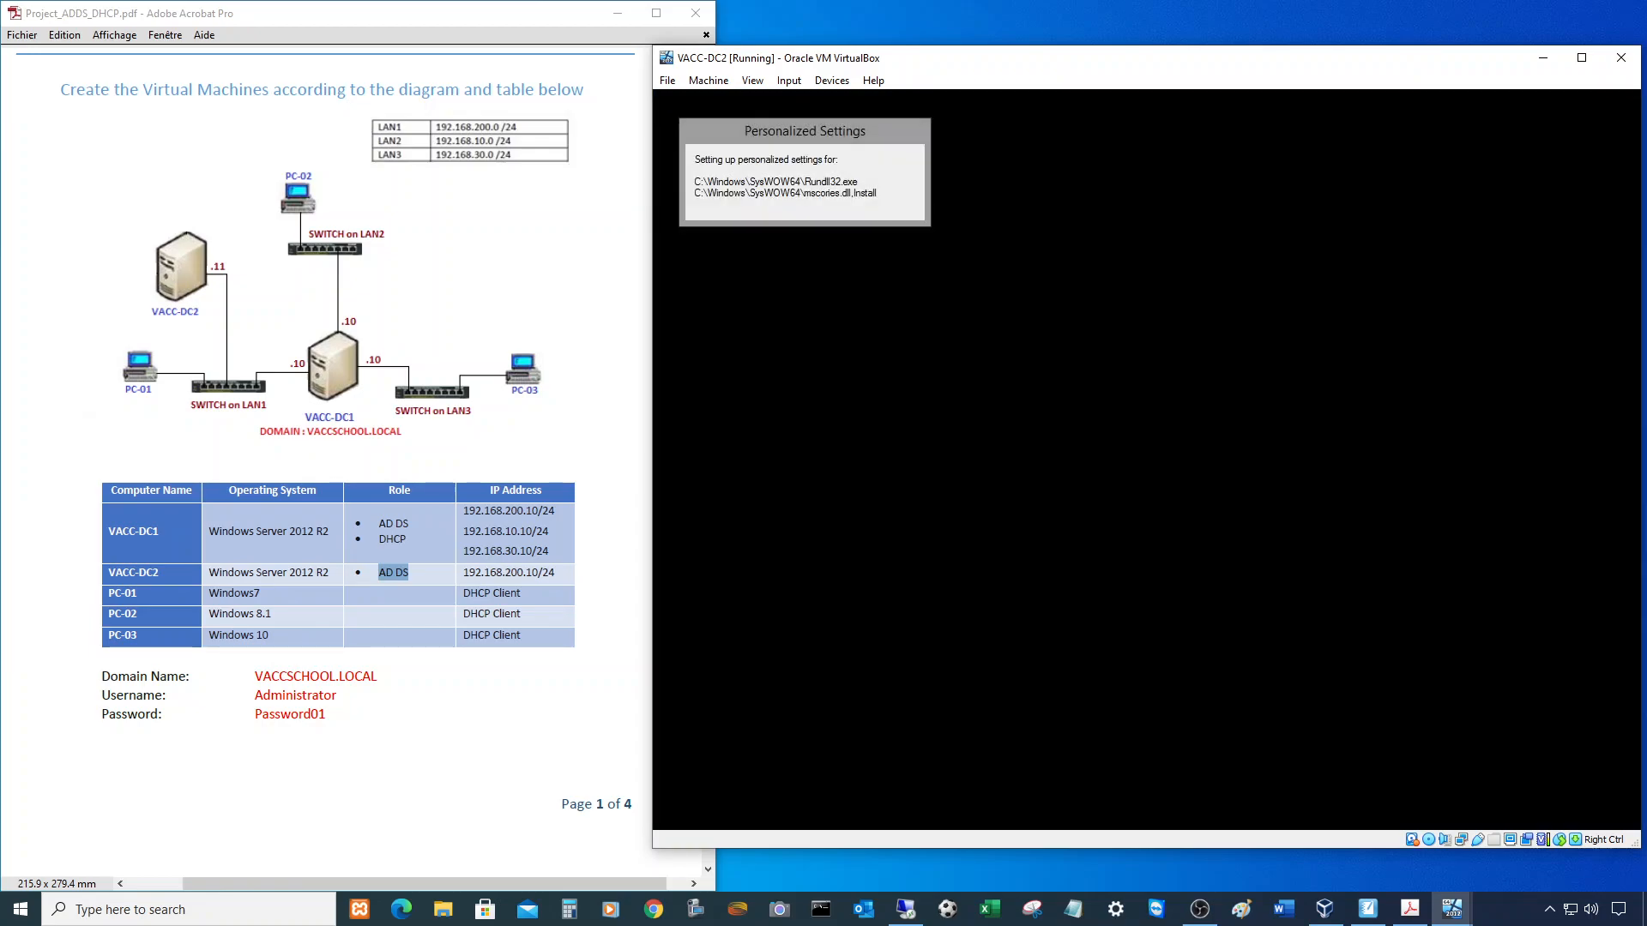
left_click_drag(1075, 70, 435, 69)
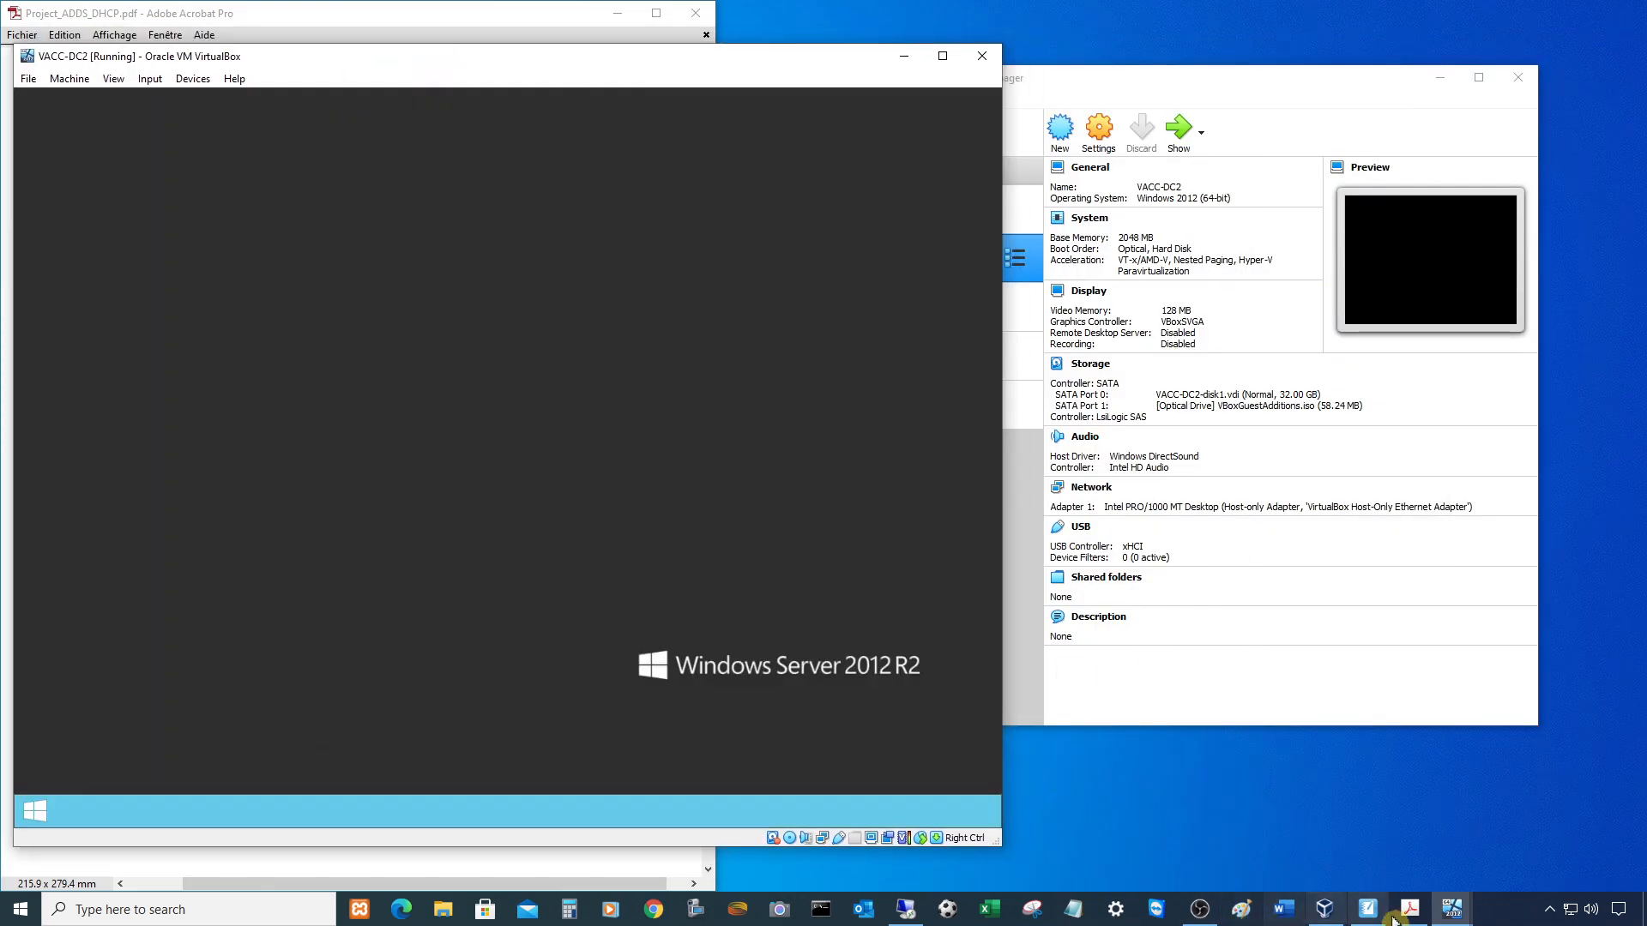
- Unlock VACC-DC1 with Ctrl+Alt+Del and its administrator password
left_click(1454, 915)
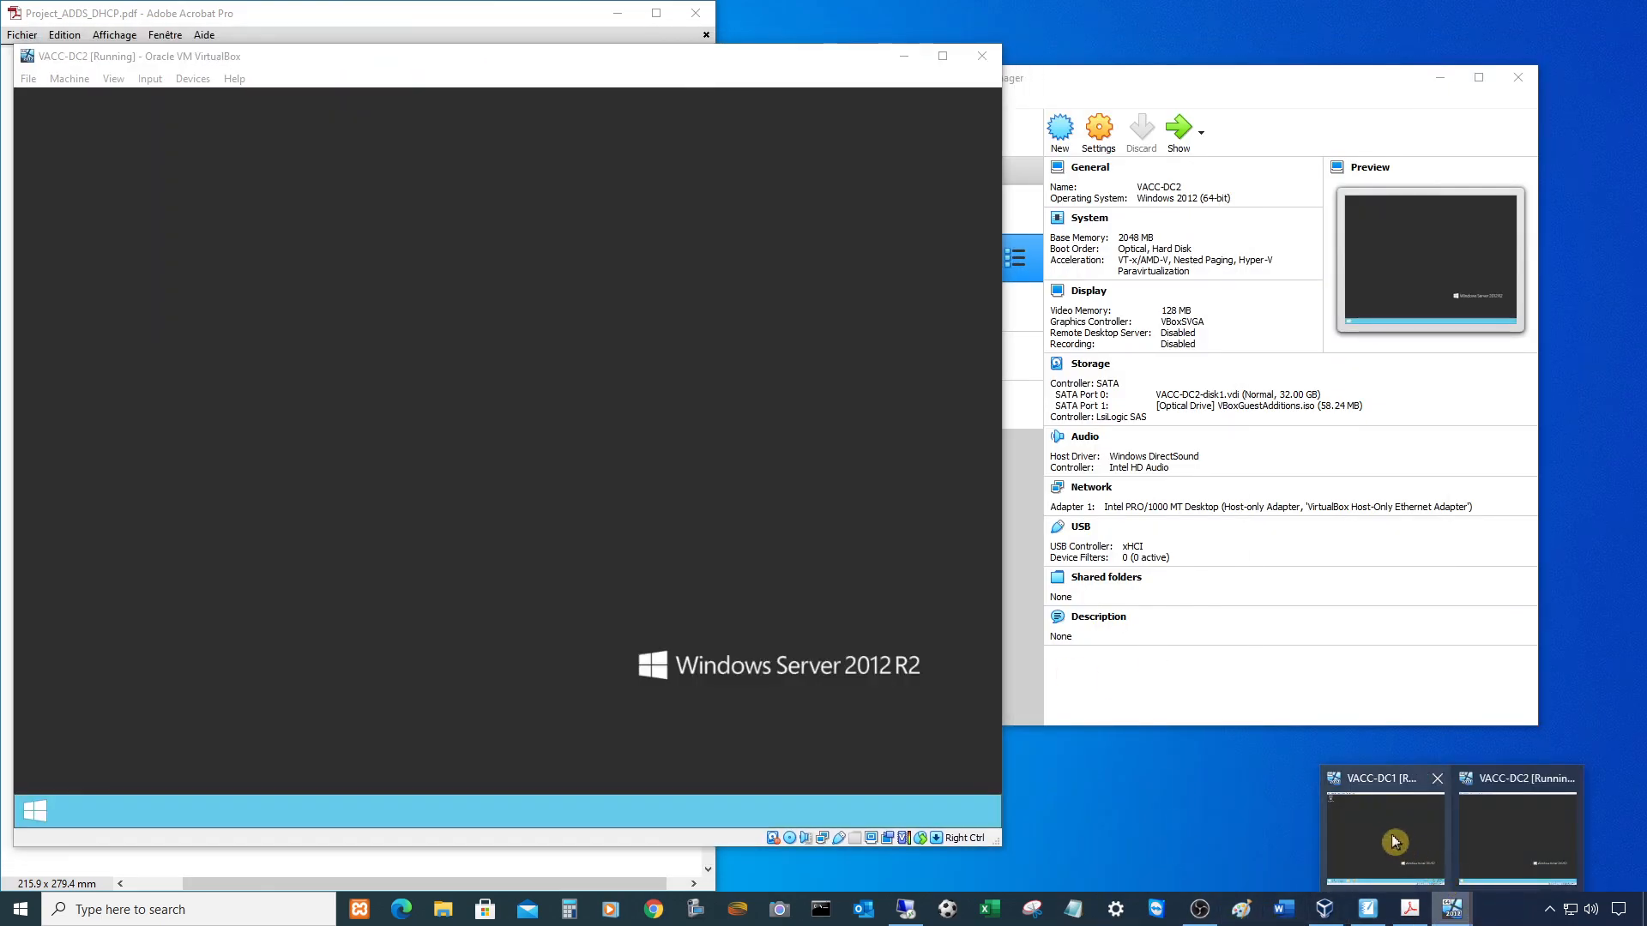
left_click(1404, 853)
left_click_drag(1127, 63, 1153, 54)
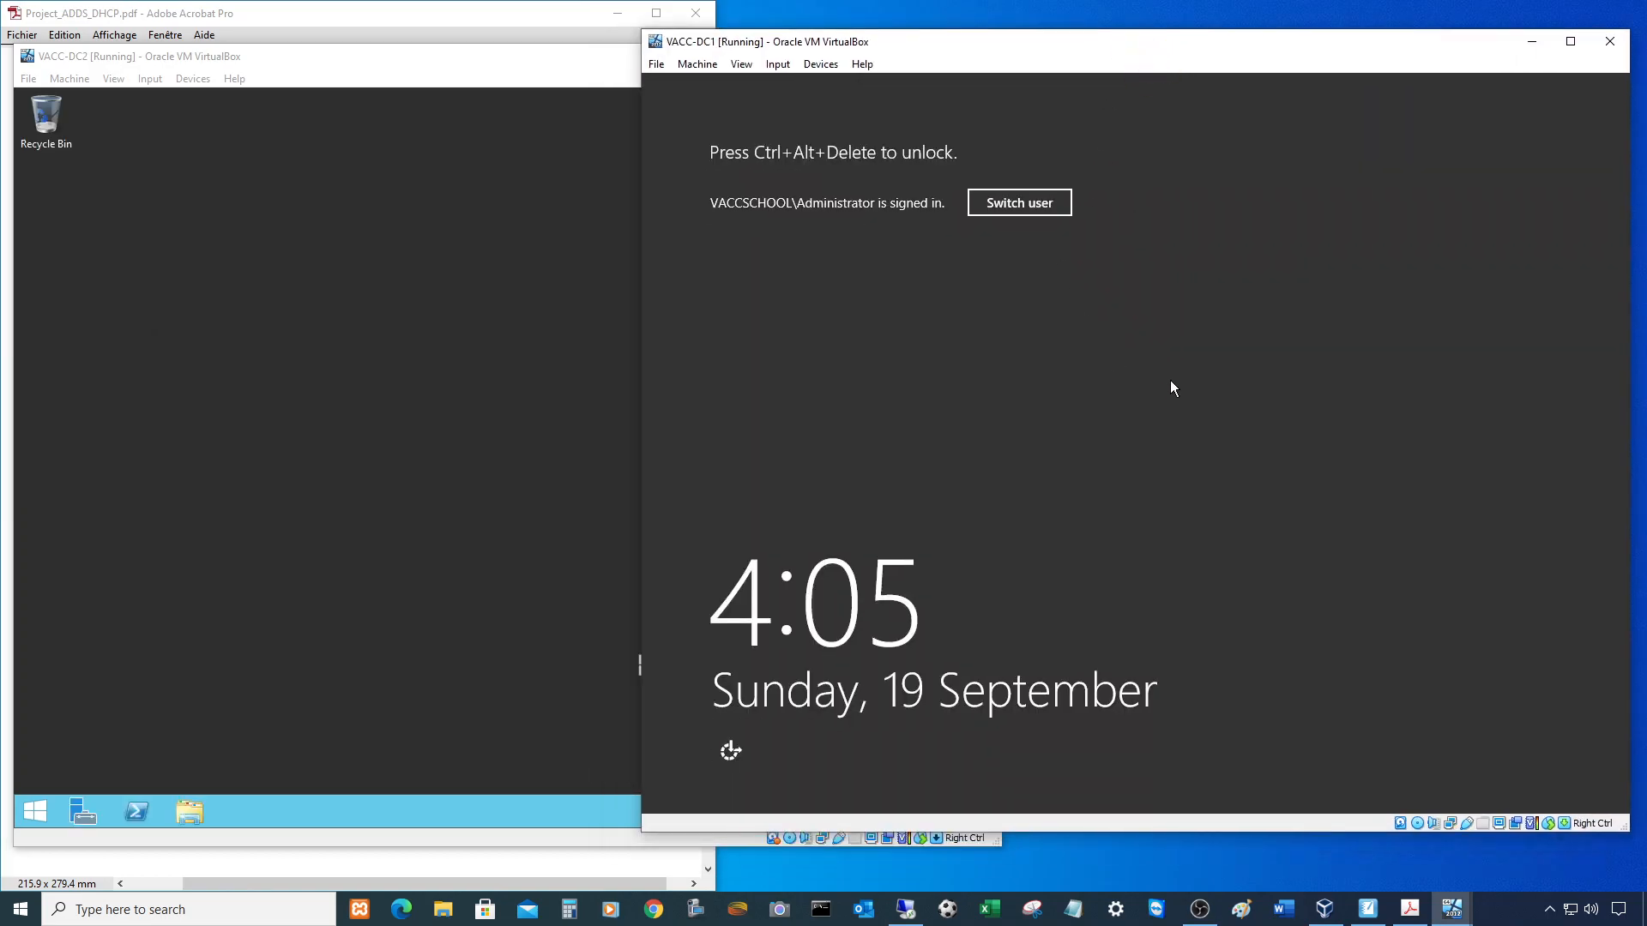
key("ctrl+alt+Delete")
type("•••••")
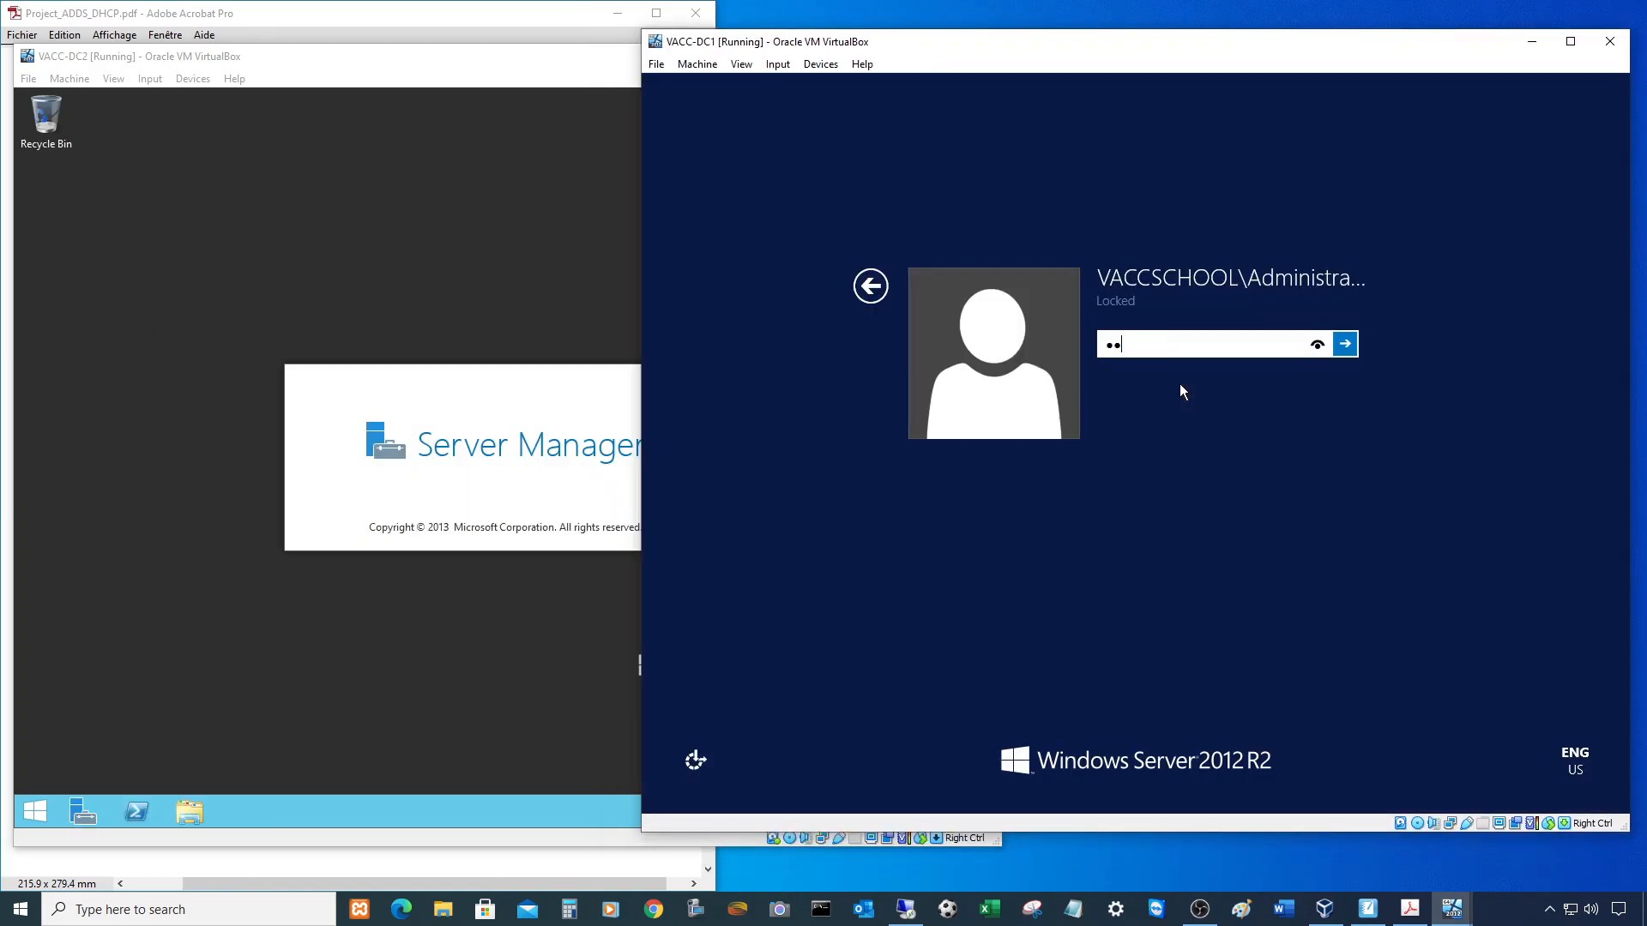
key("Return")
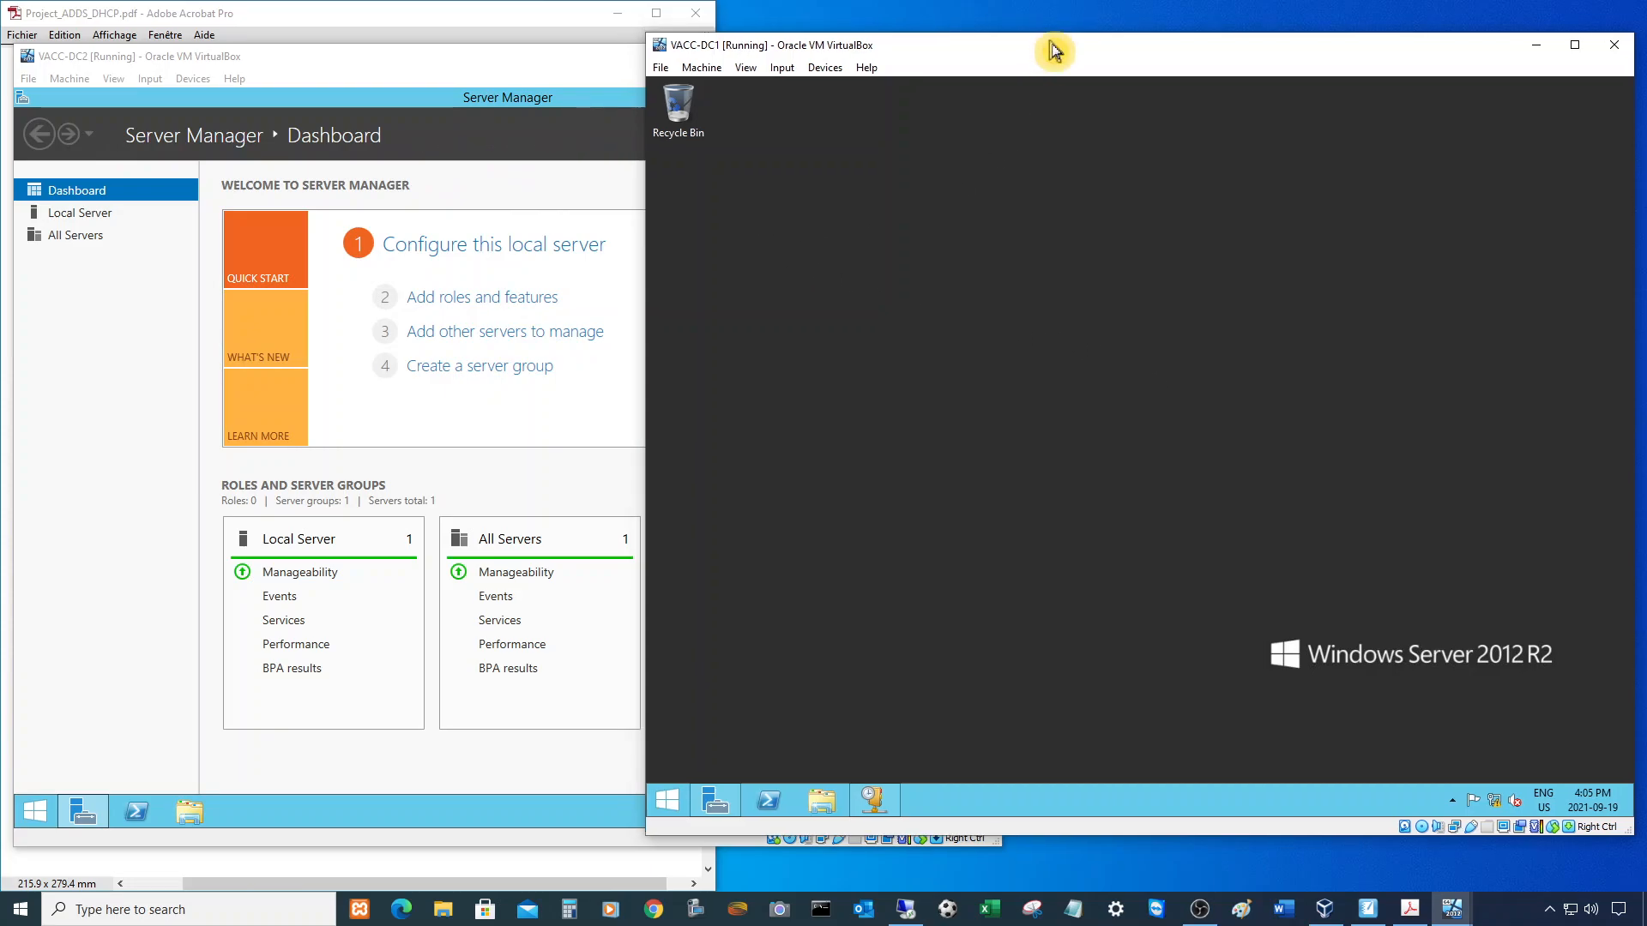
- Open Server Manager on VACC-DC1, then bring the lab PDF's network diagram into view
left_click_drag(1055, 48, 1065, 65)
left_click(463, 88)
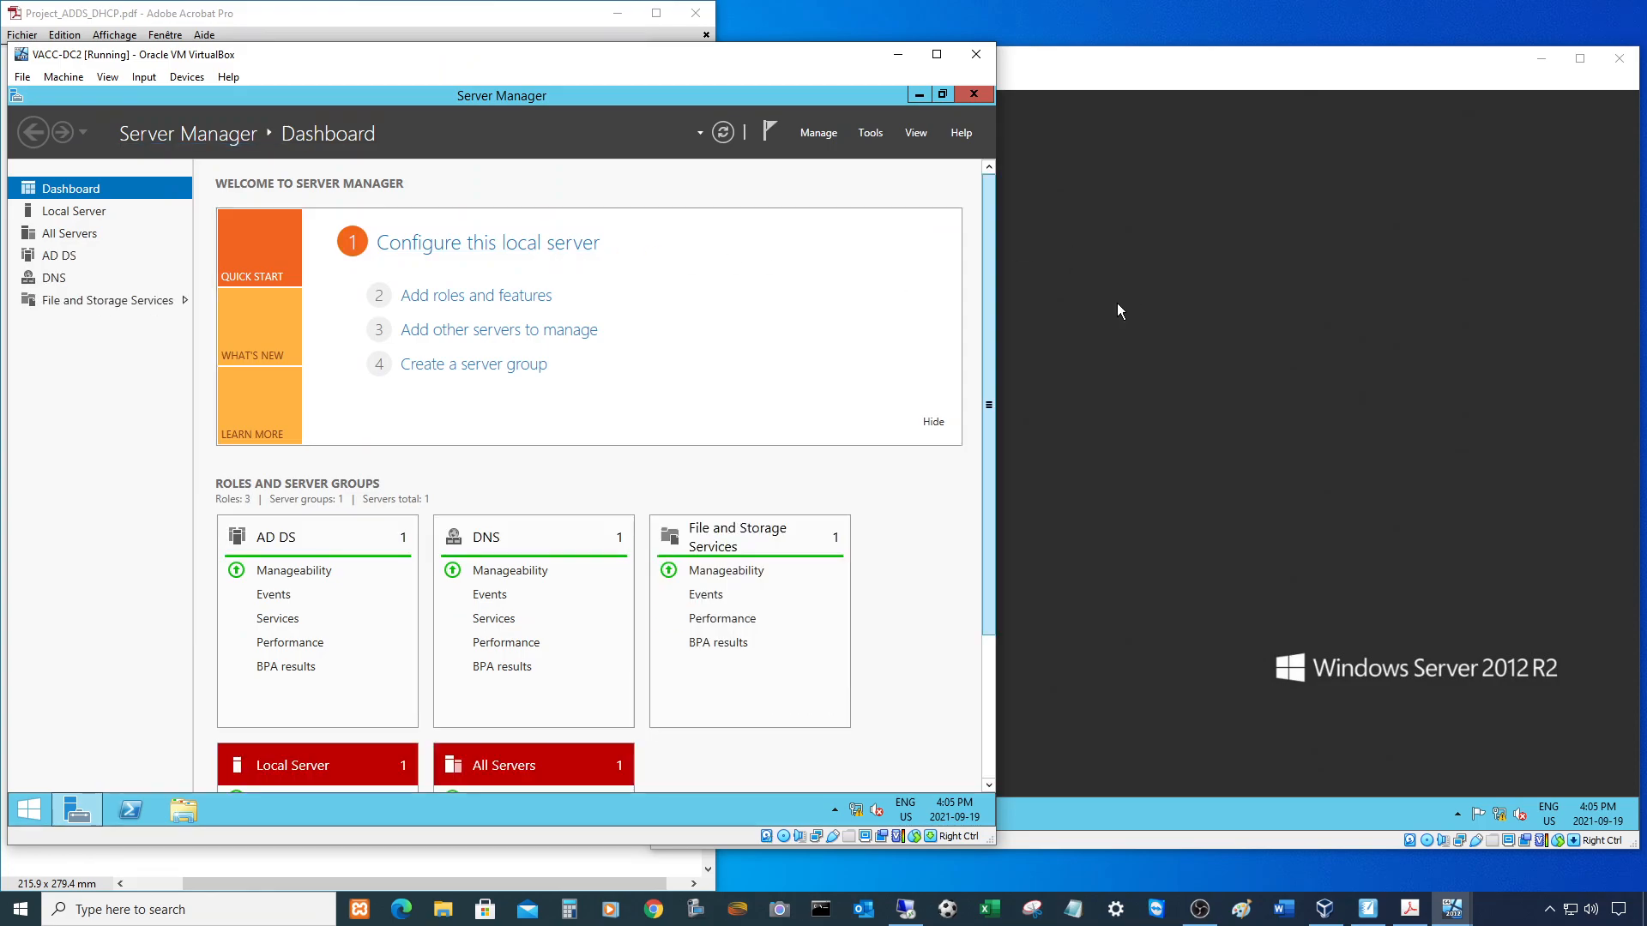
left_click(1165, 310)
left_click(720, 815)
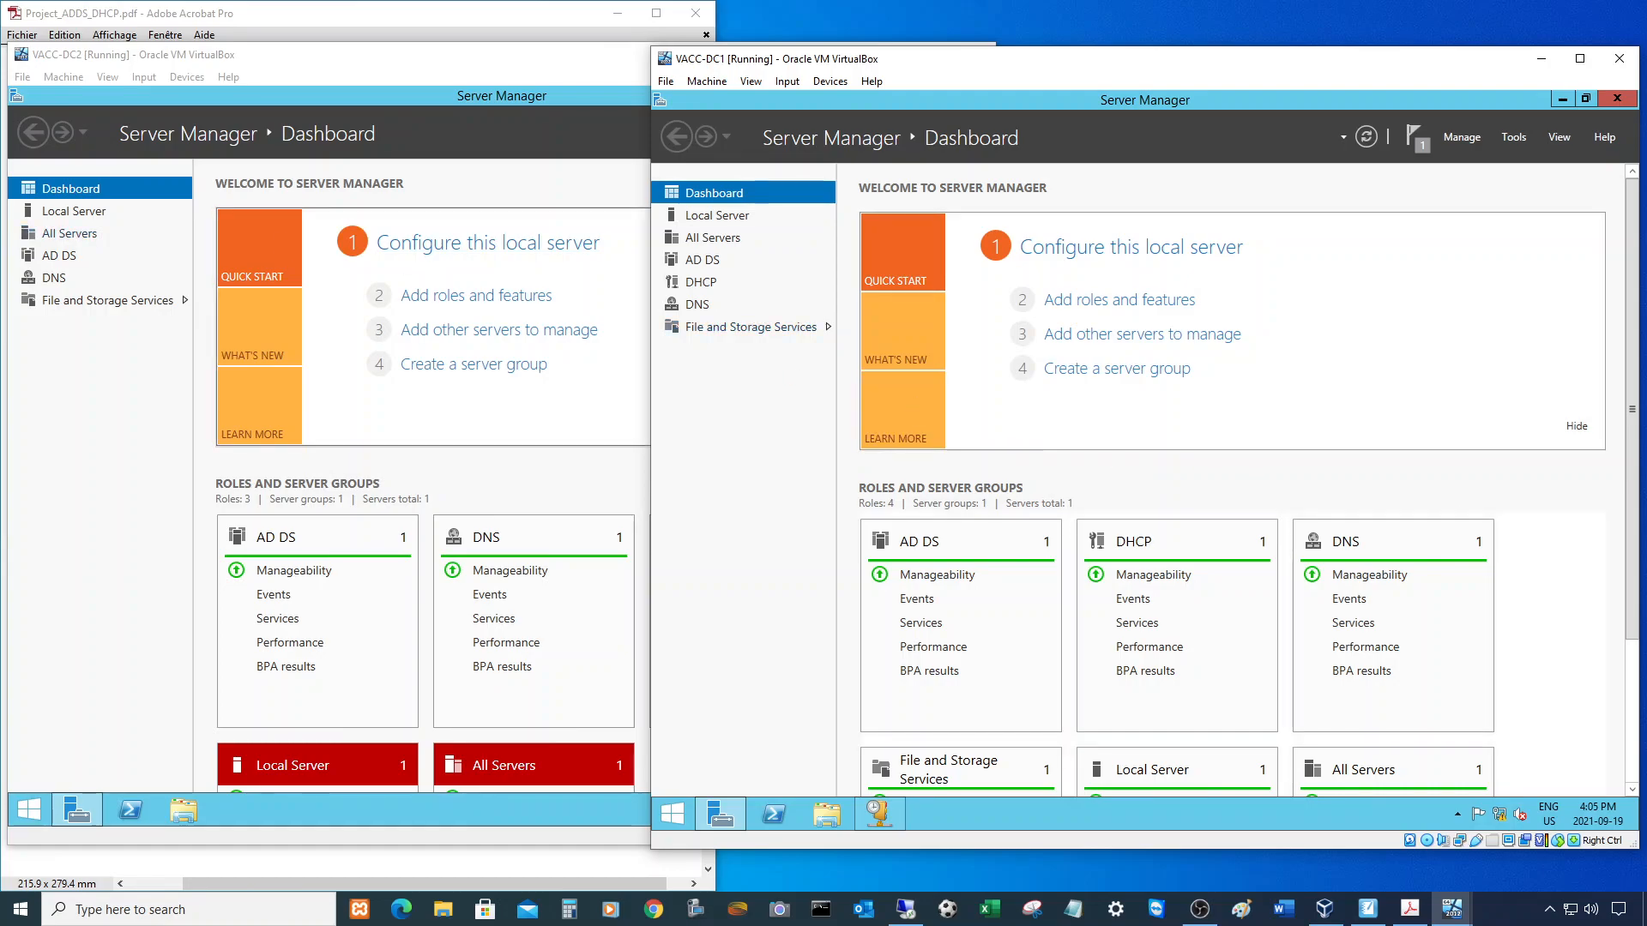
left_click(292, 15)
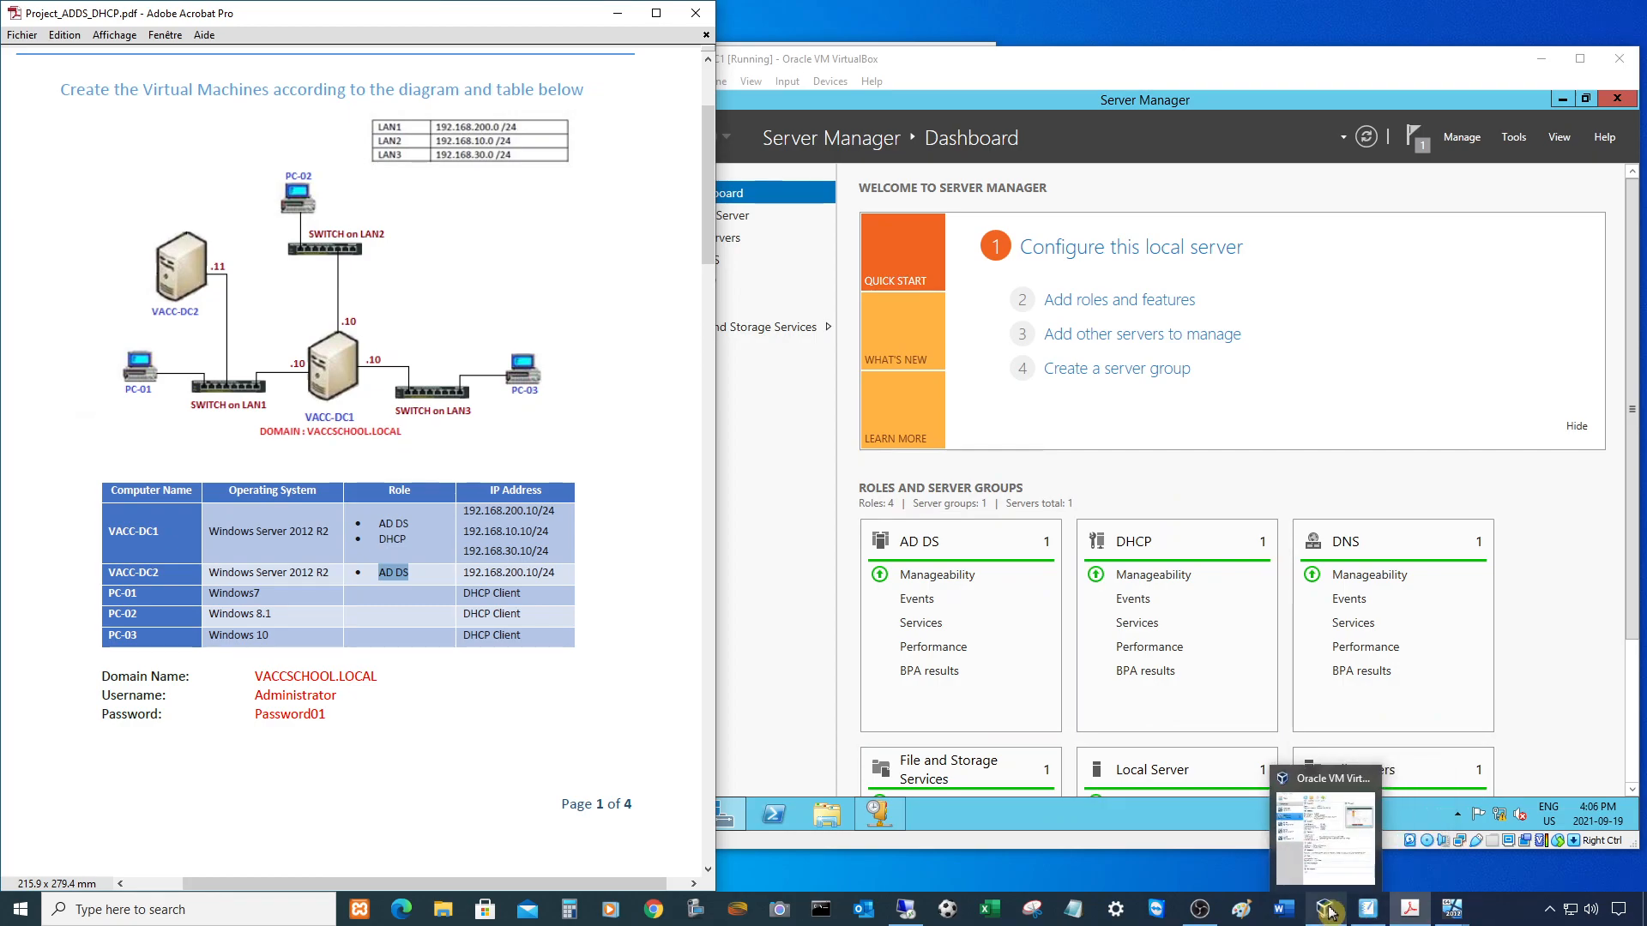
- Start PC-01 and remove the disc image from its virtual optical drive
left_click(1329, 912)
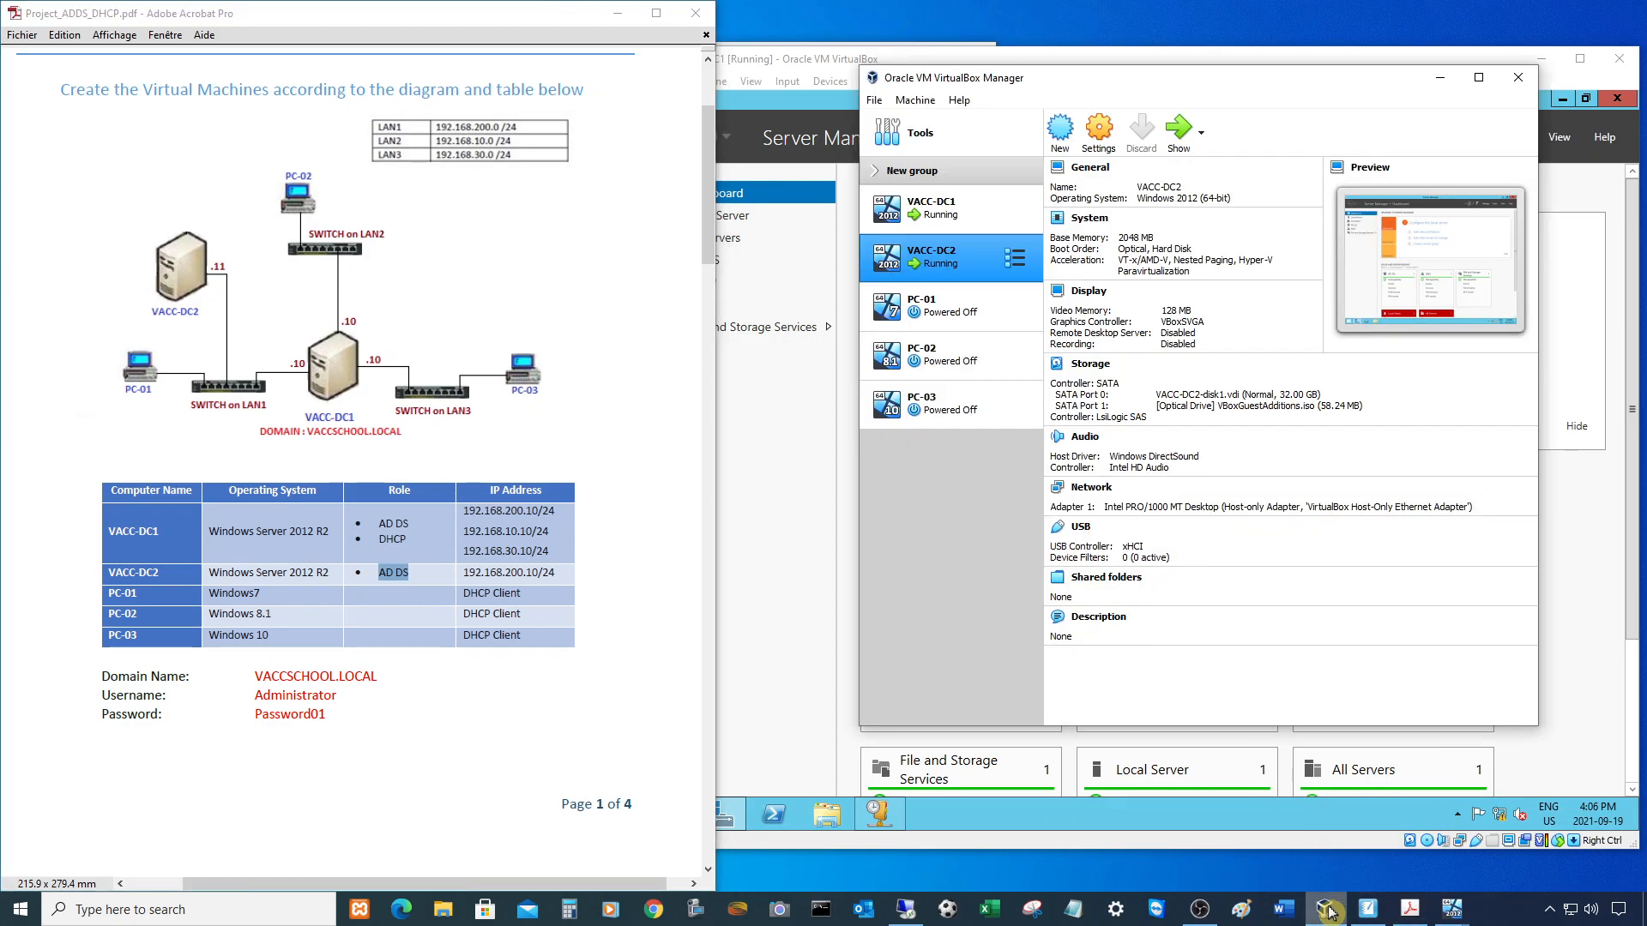
left_click(944, 306)
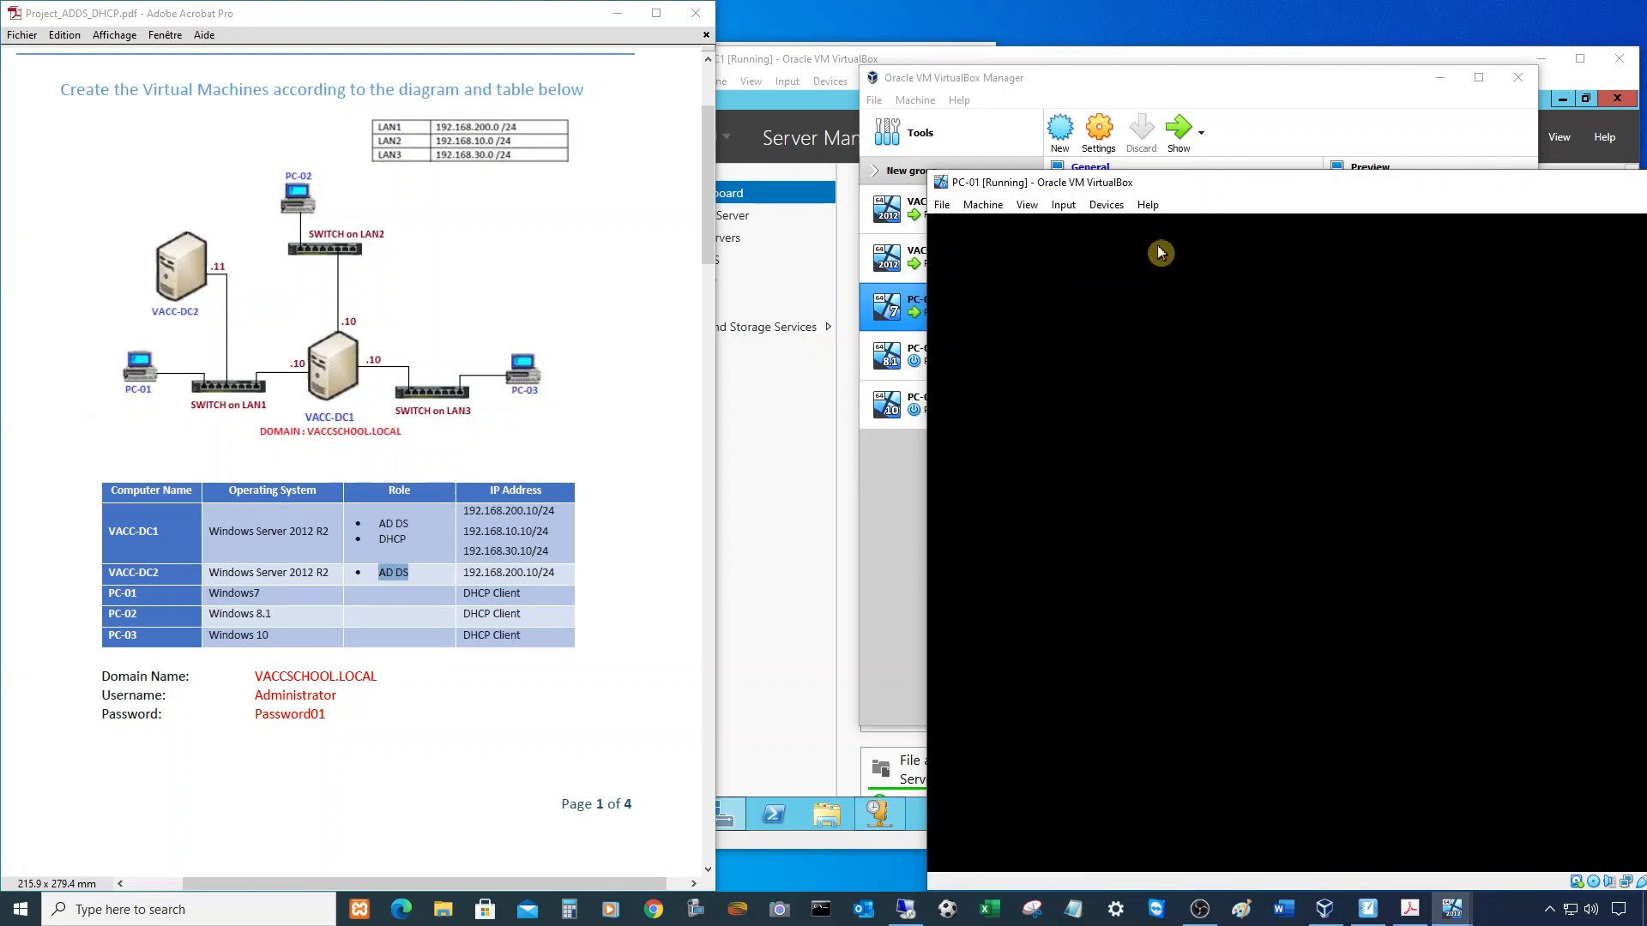
left_click_drag(1188, 182, 1000, 113)
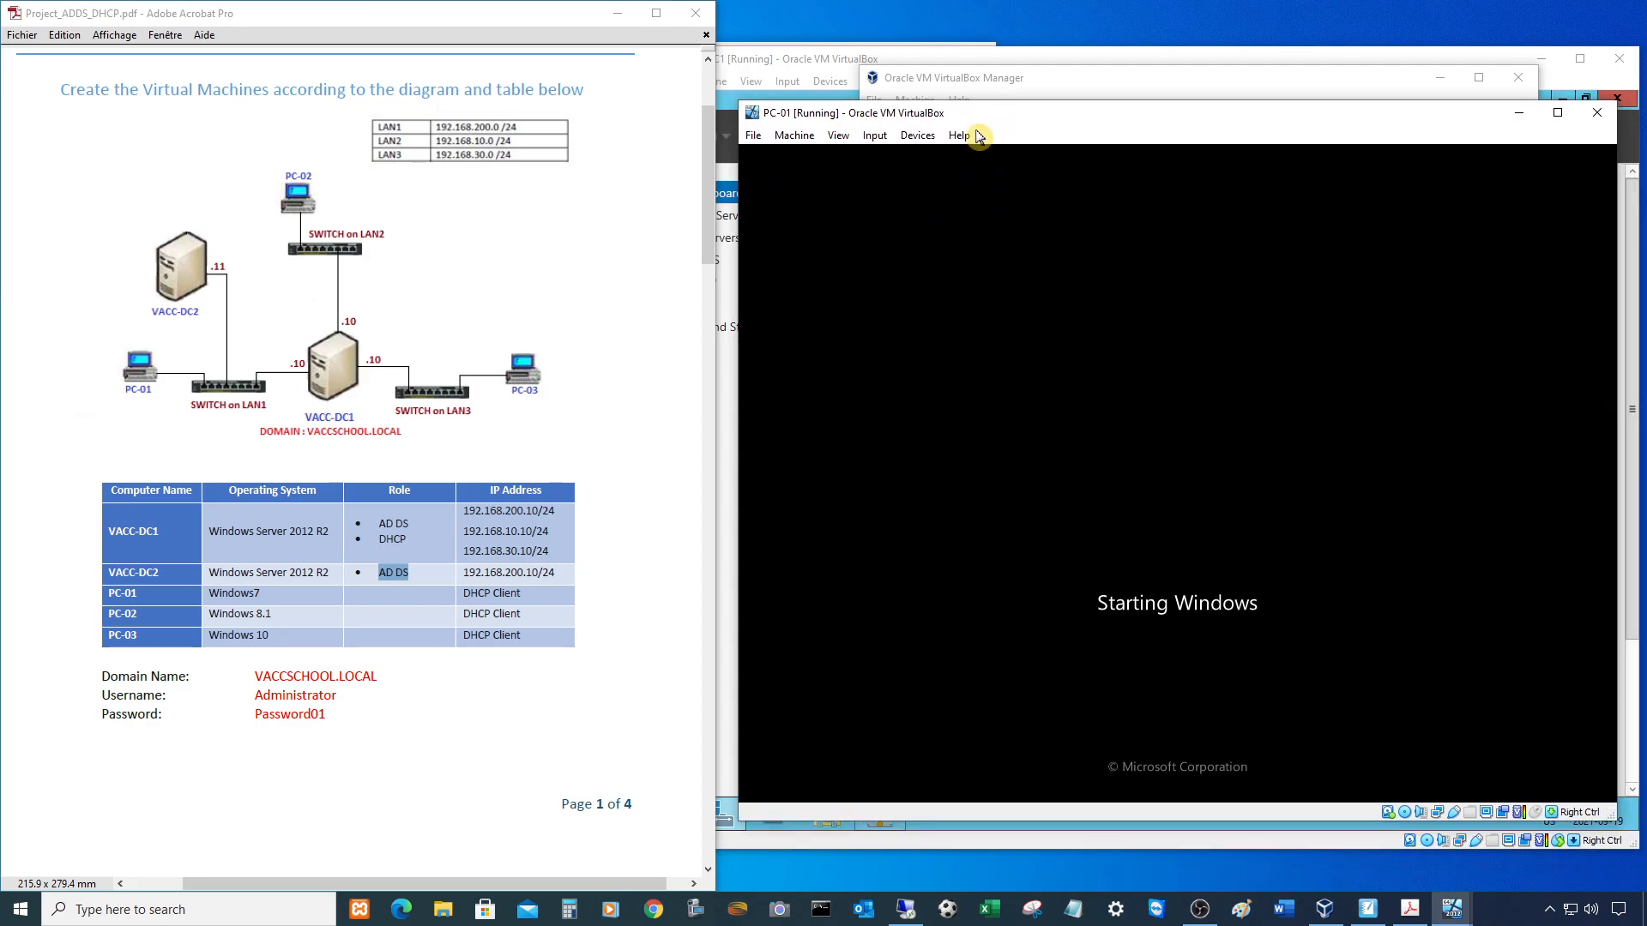
left_click(918, 135)
mouse_move(952, 156)
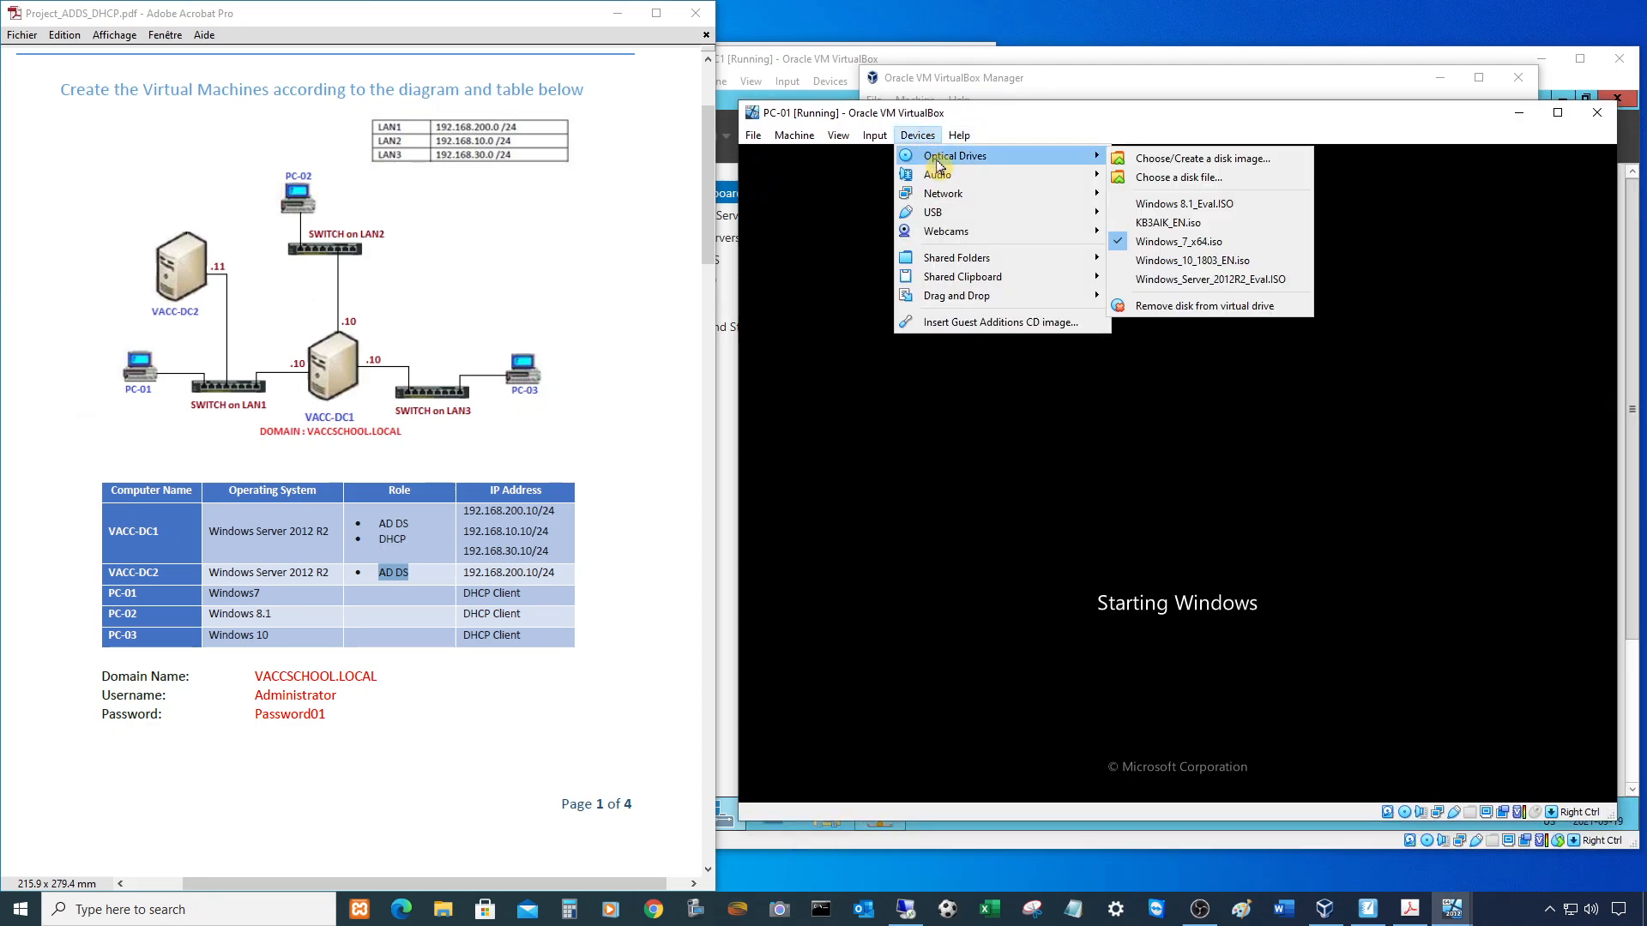
left_click(1155, 307)
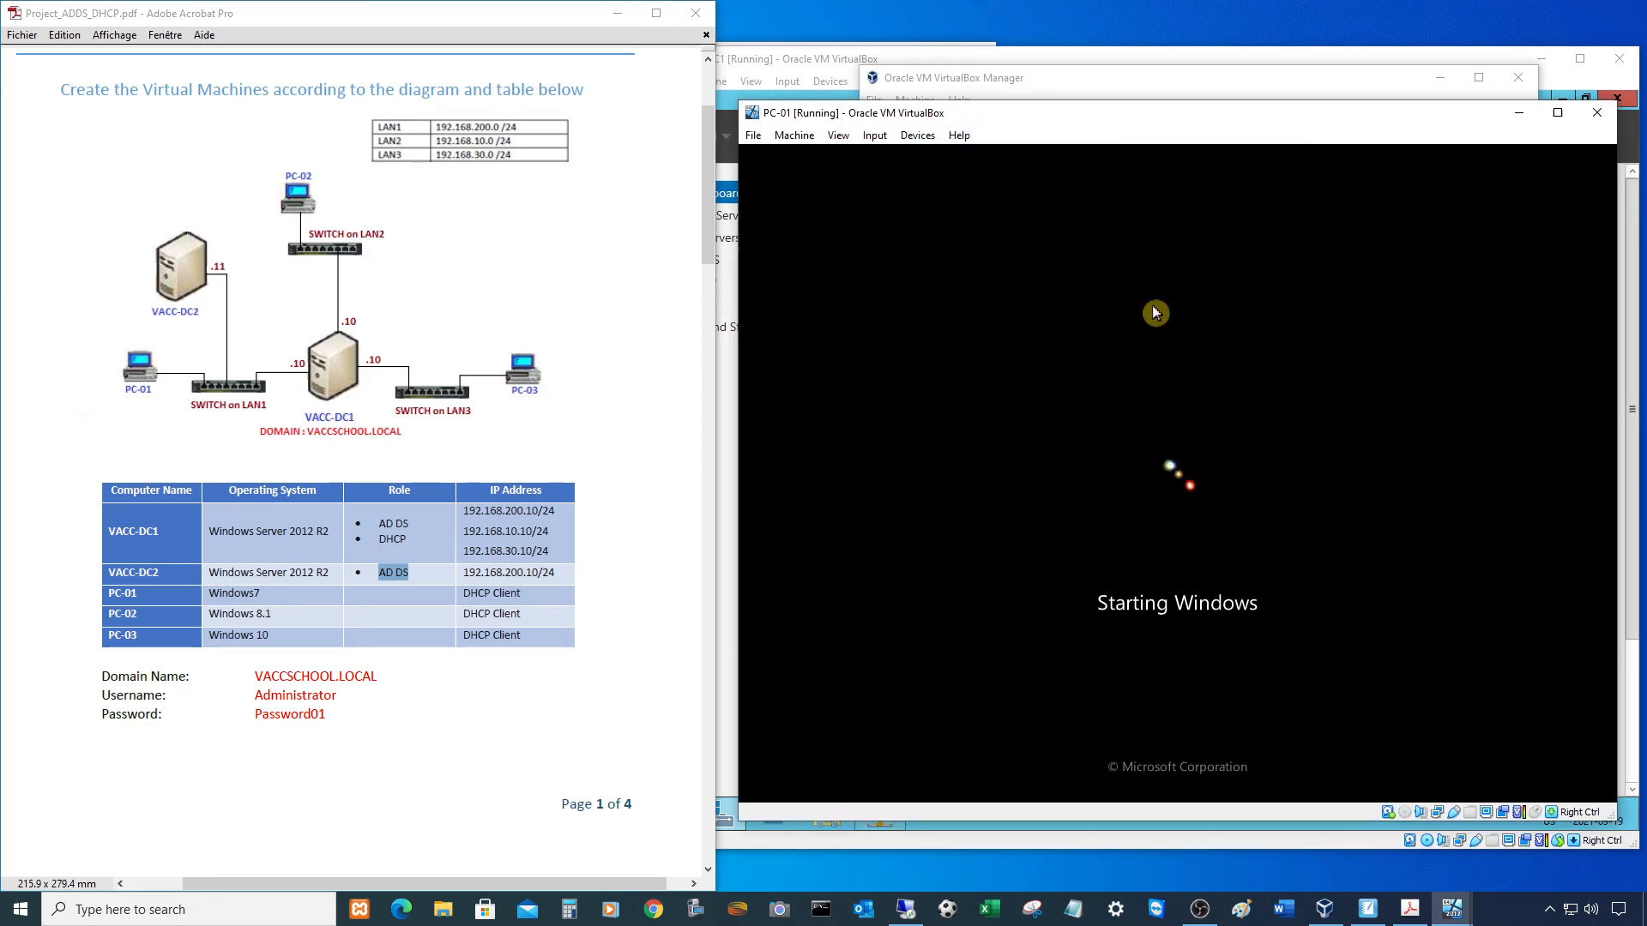
- Eject the installation disc images from the VACC-DC1 and VACC-DC2 virtual optical drives
left_click(1112, 86)
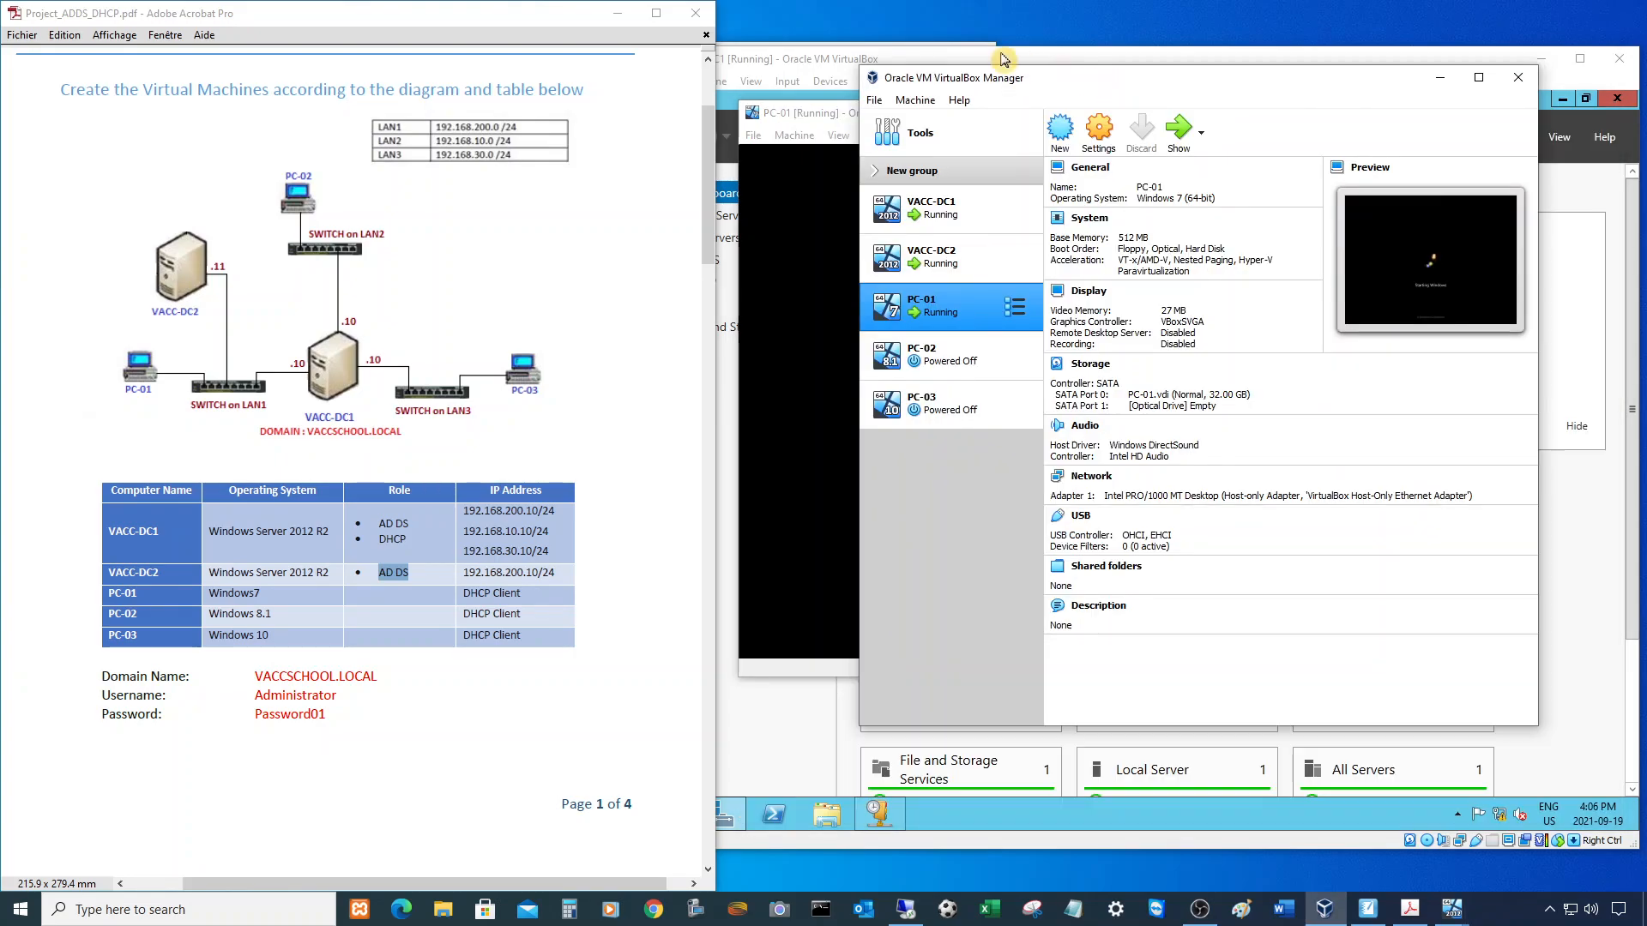
left_click(948, 59)
left_click(829, 83)
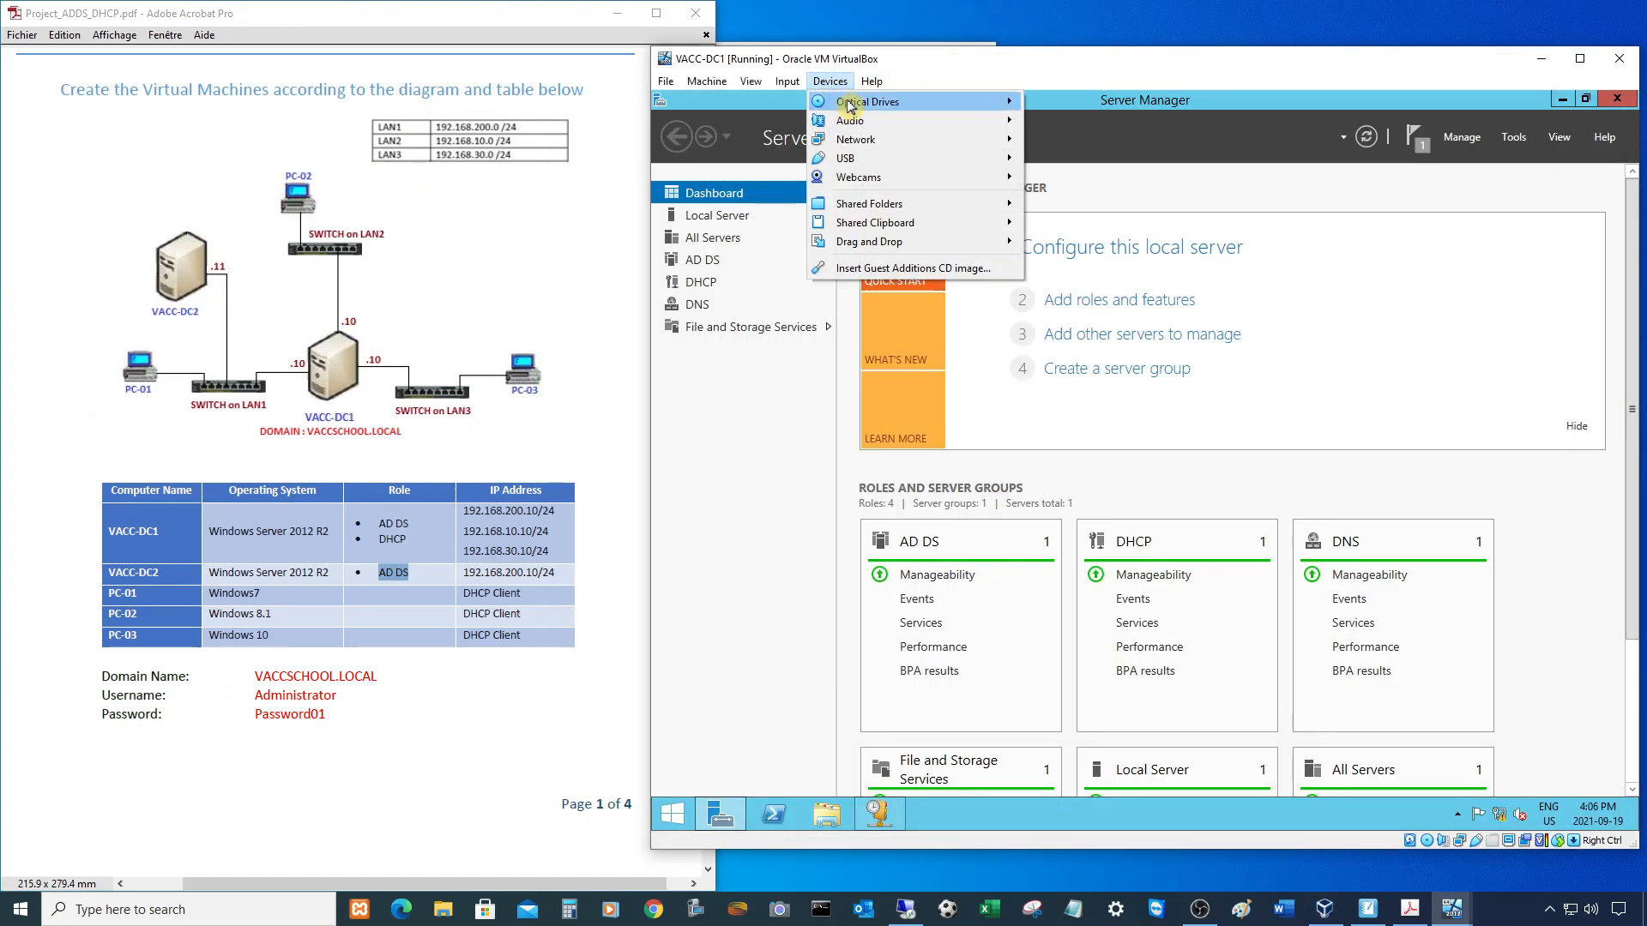
mouse_move(961, 101)
left_click(1085, 252)
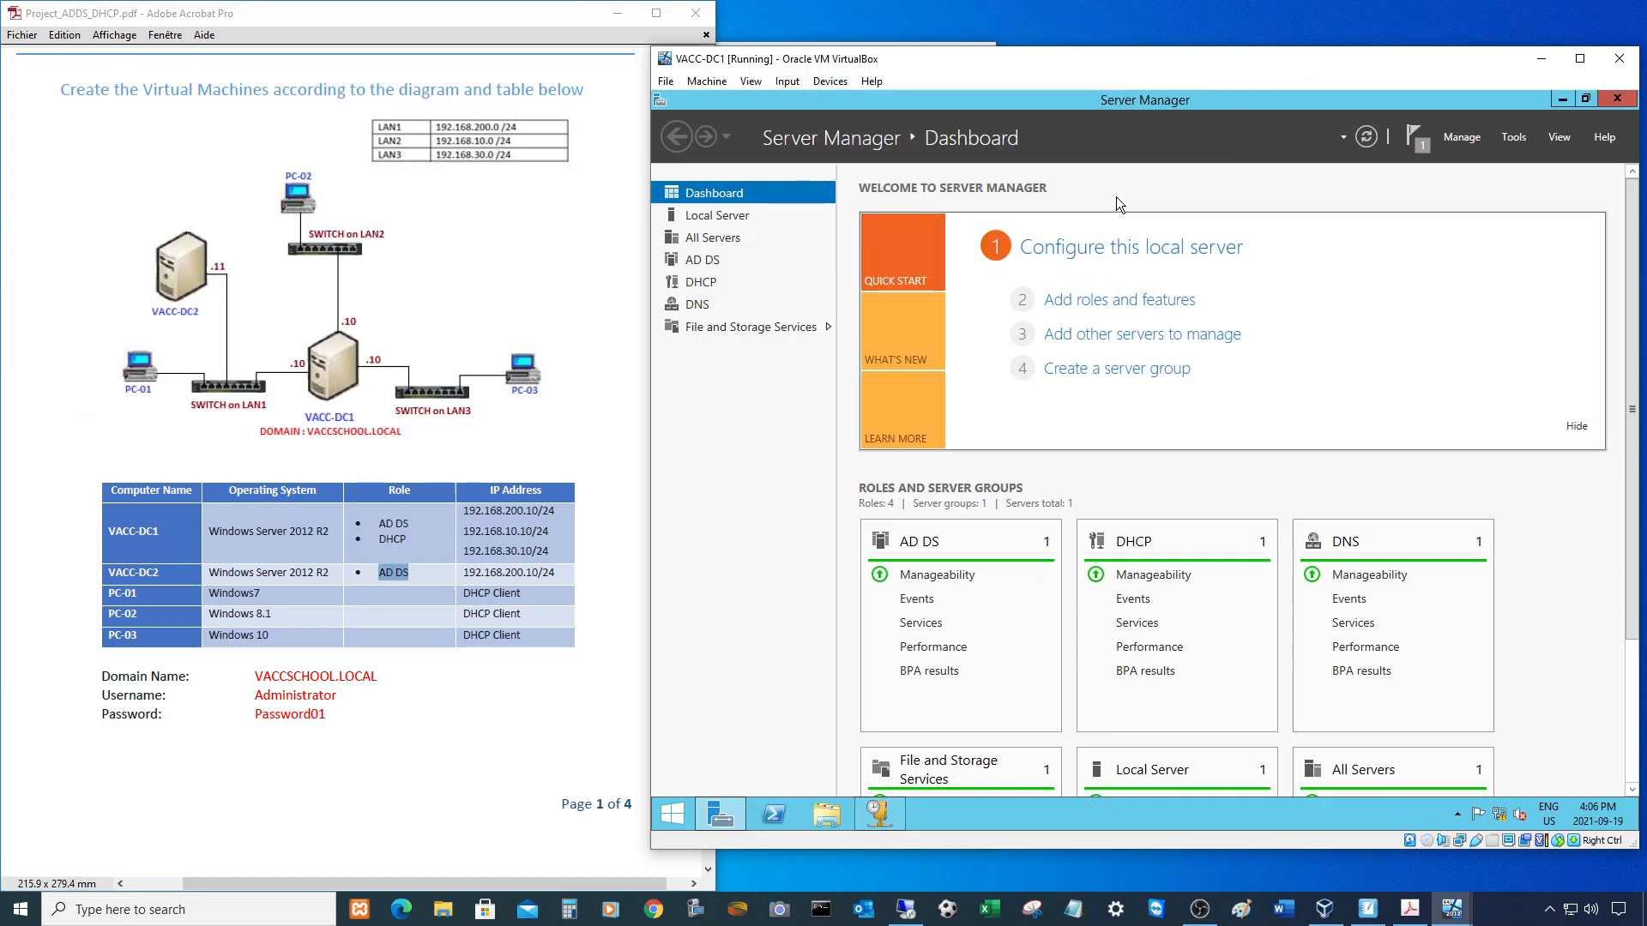
left_click_drag(1037, 67, 1021, 165)
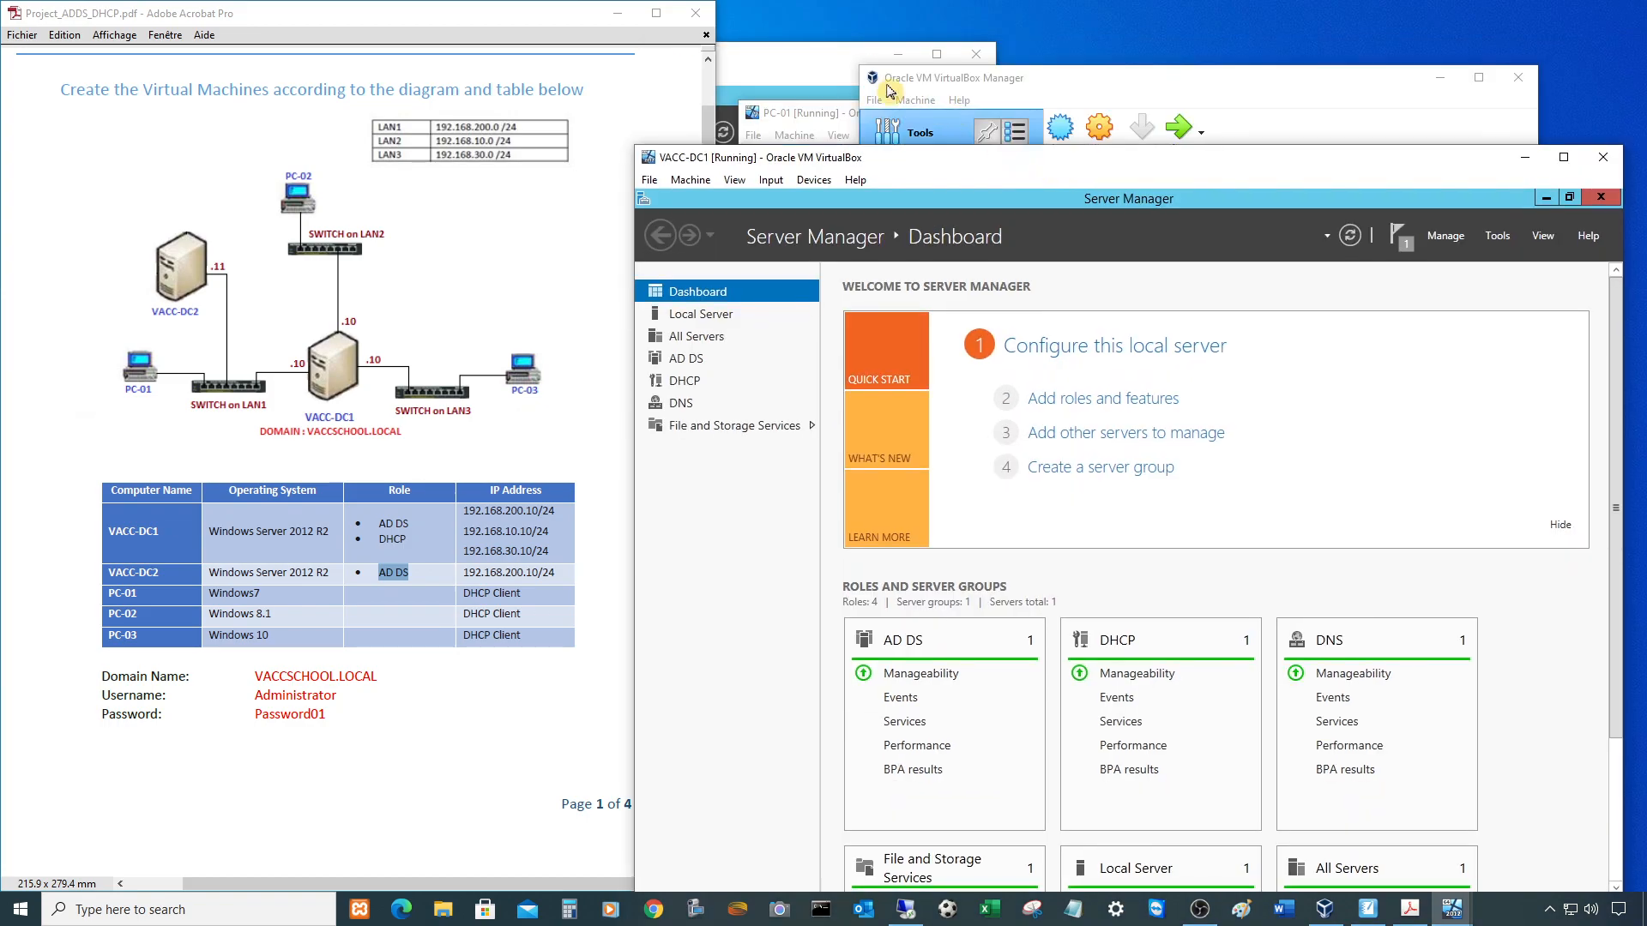
left_click(831, 82)
left_click(187, 79)
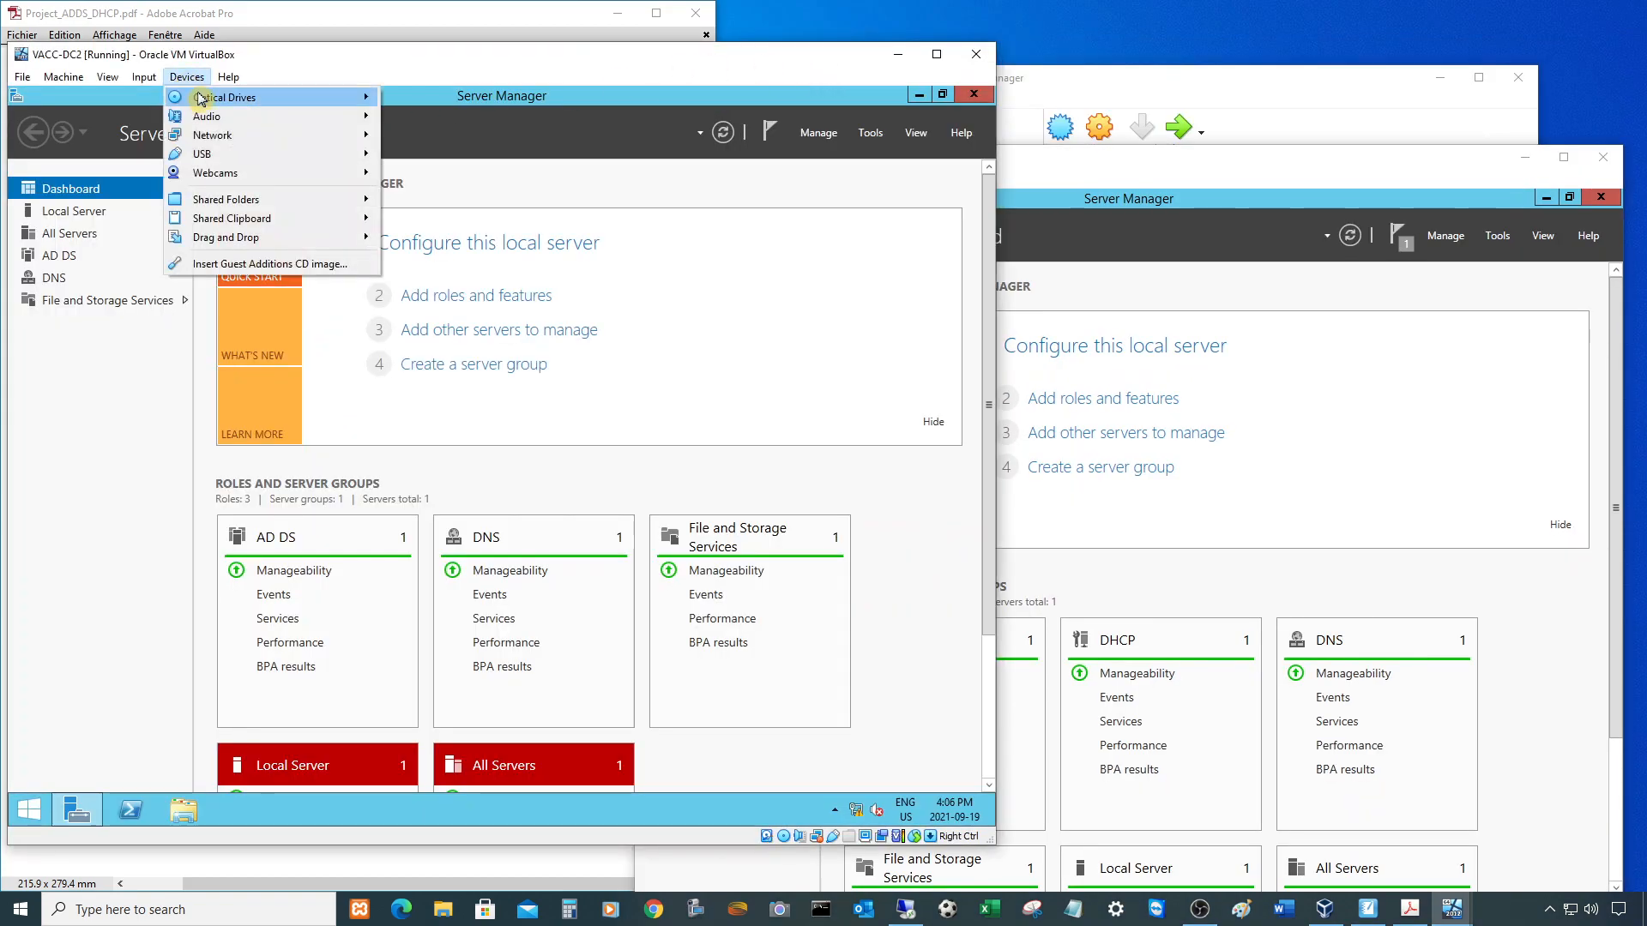
mouse_move(208, 101)
left_click(434, 251)
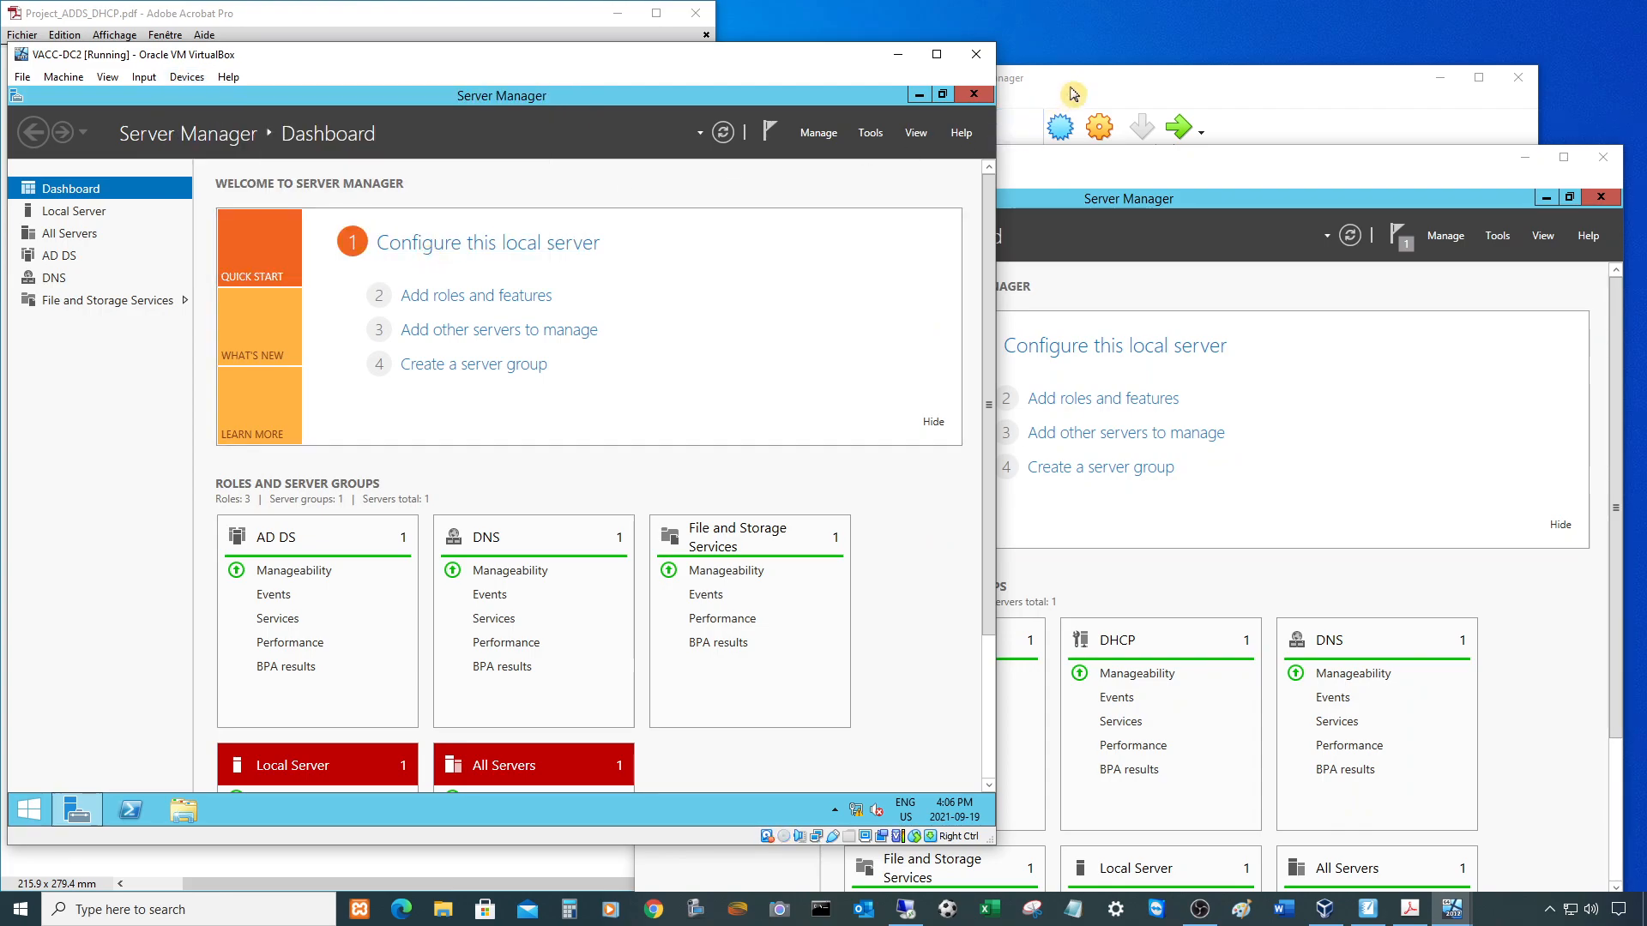
left_click(1072, 94)
left_click(924, 367)
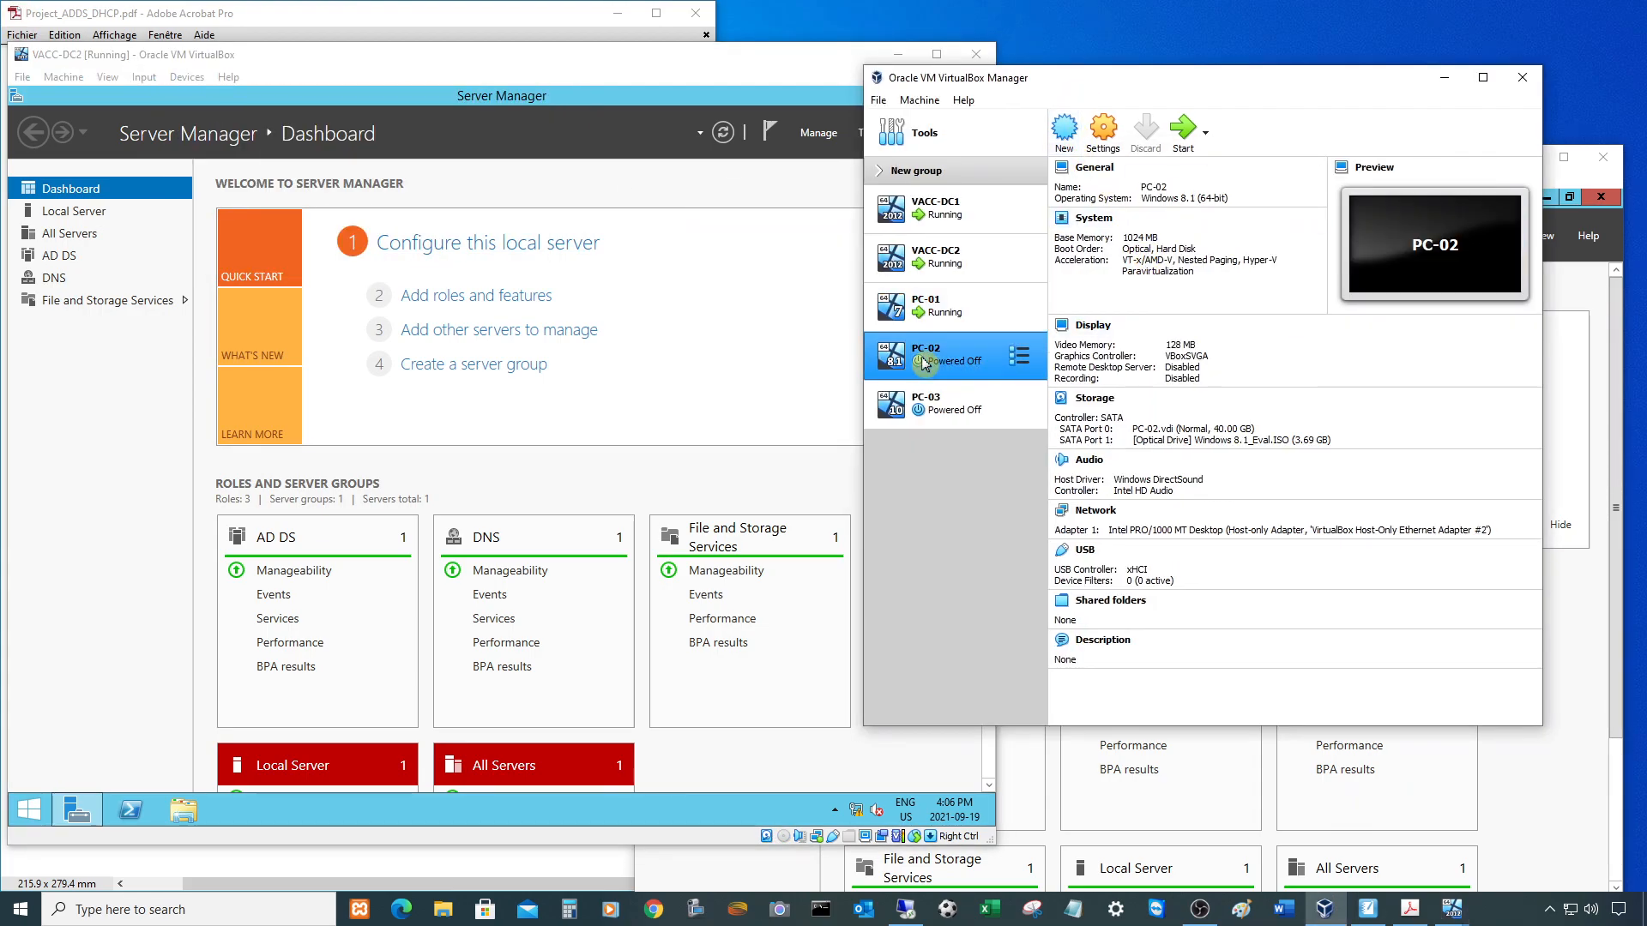
- Remove Windows 8.1_Eval.ISO from PC-02's optical drive in its Storage settings and save
left_click(1103, 137)
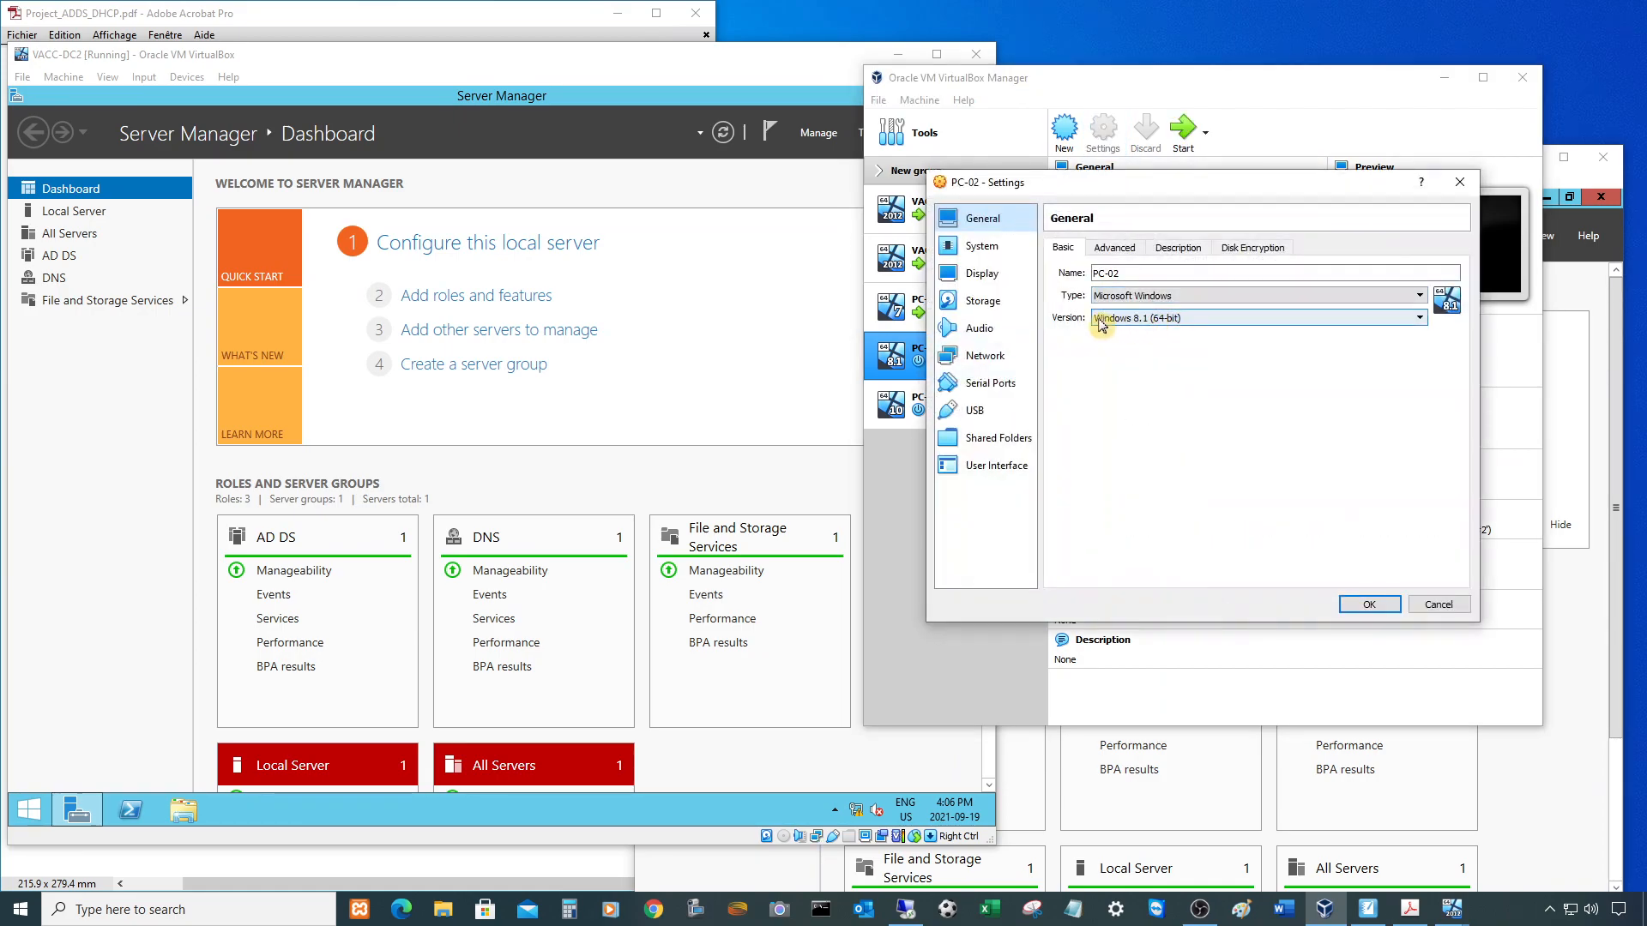
left_click(979, 301)
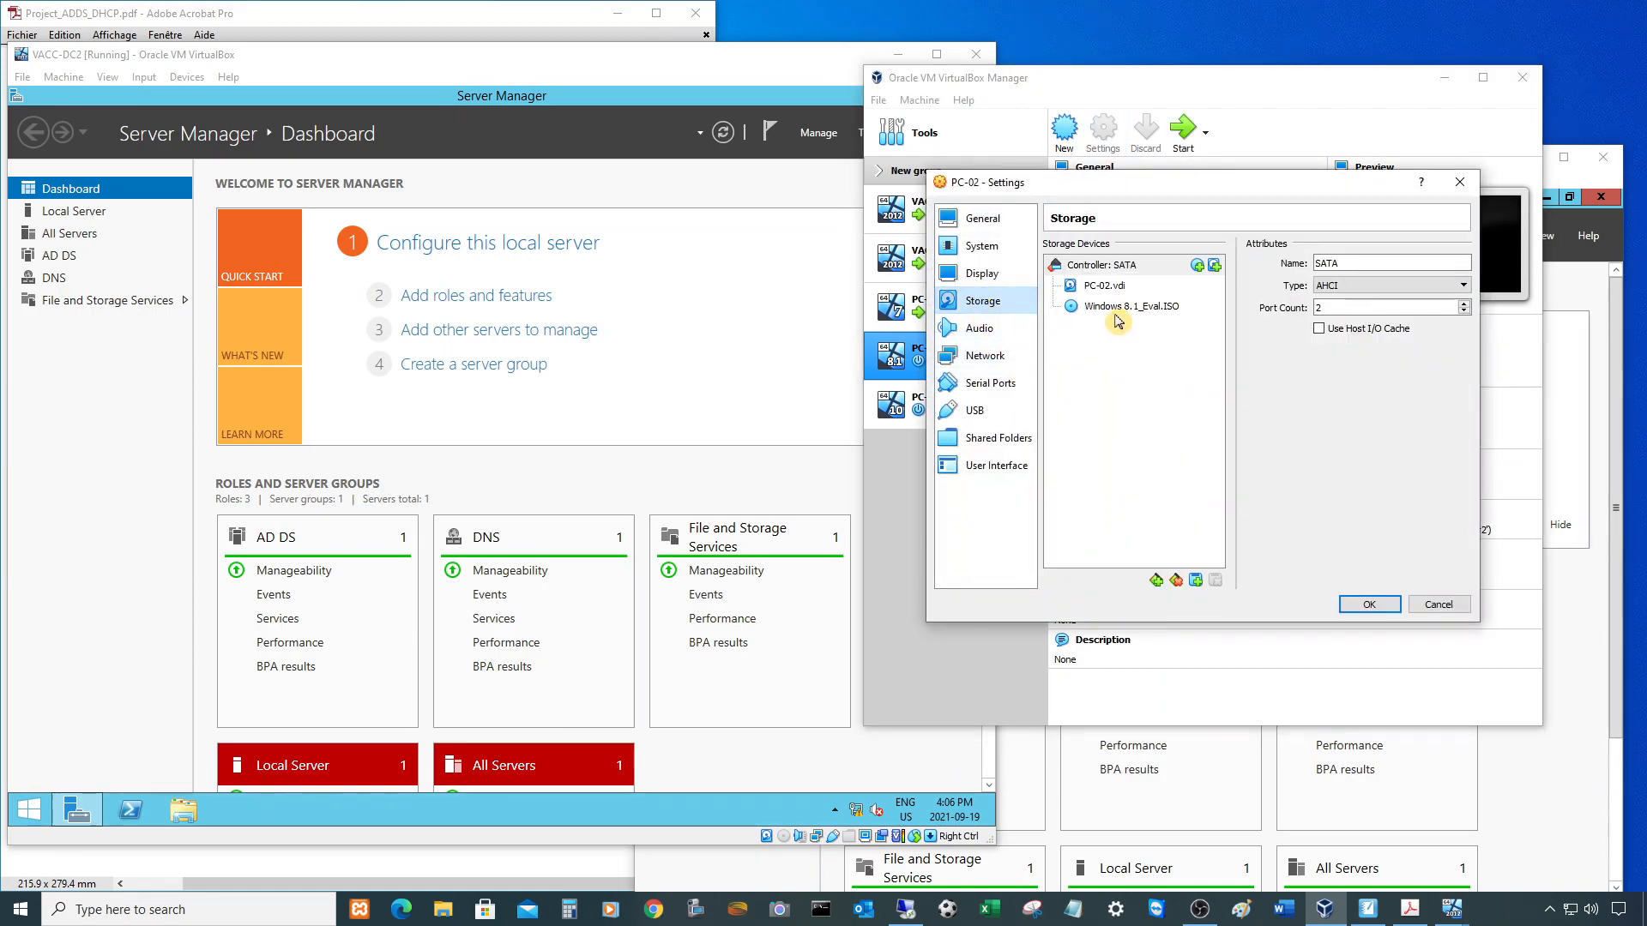
left_click(1118, 307)
left_click(1461, 264)
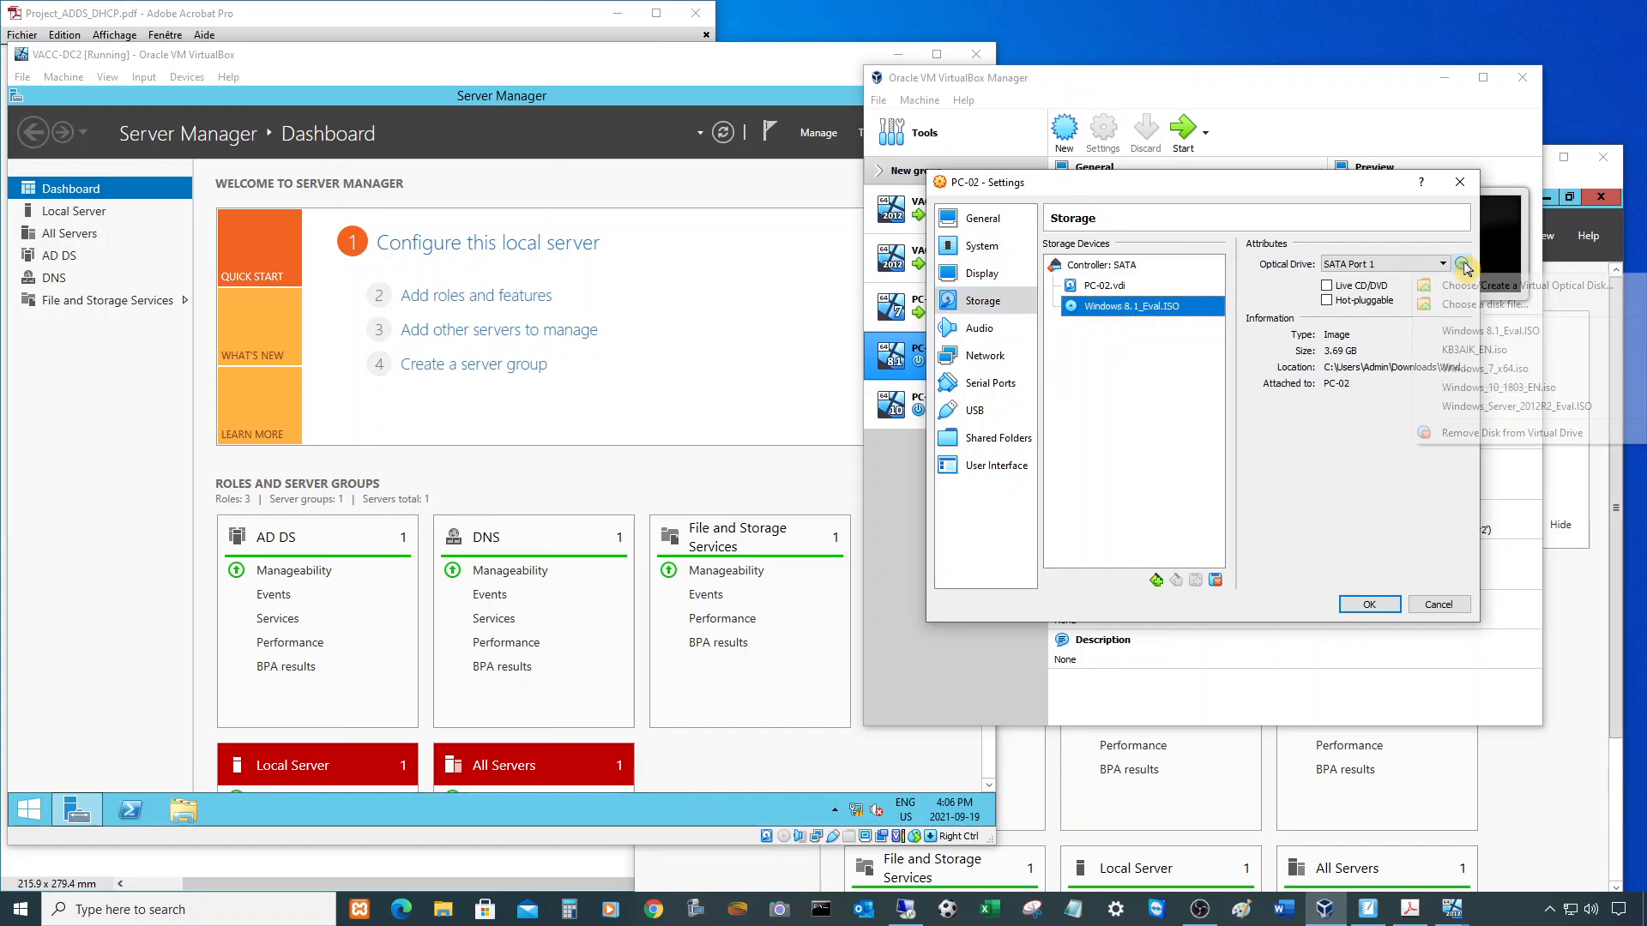
left_click(1485, 439)
left_click(1371, 604)
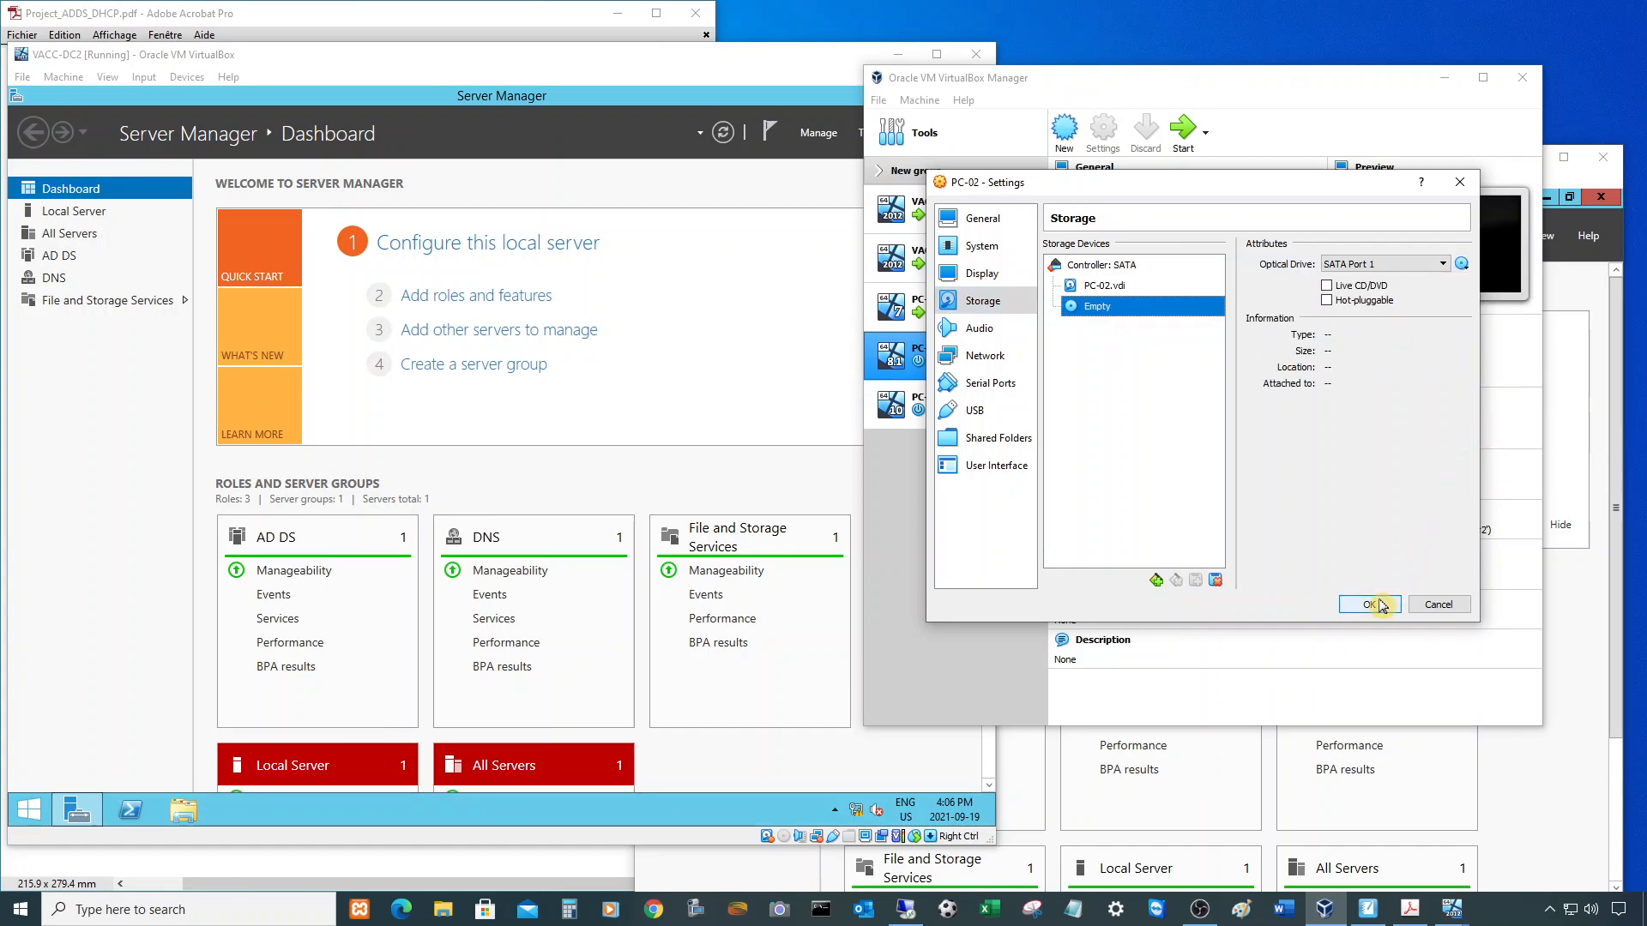
- Check PC-03's Storage settings show an empty optical drive, then close them
left_click(952, 403)
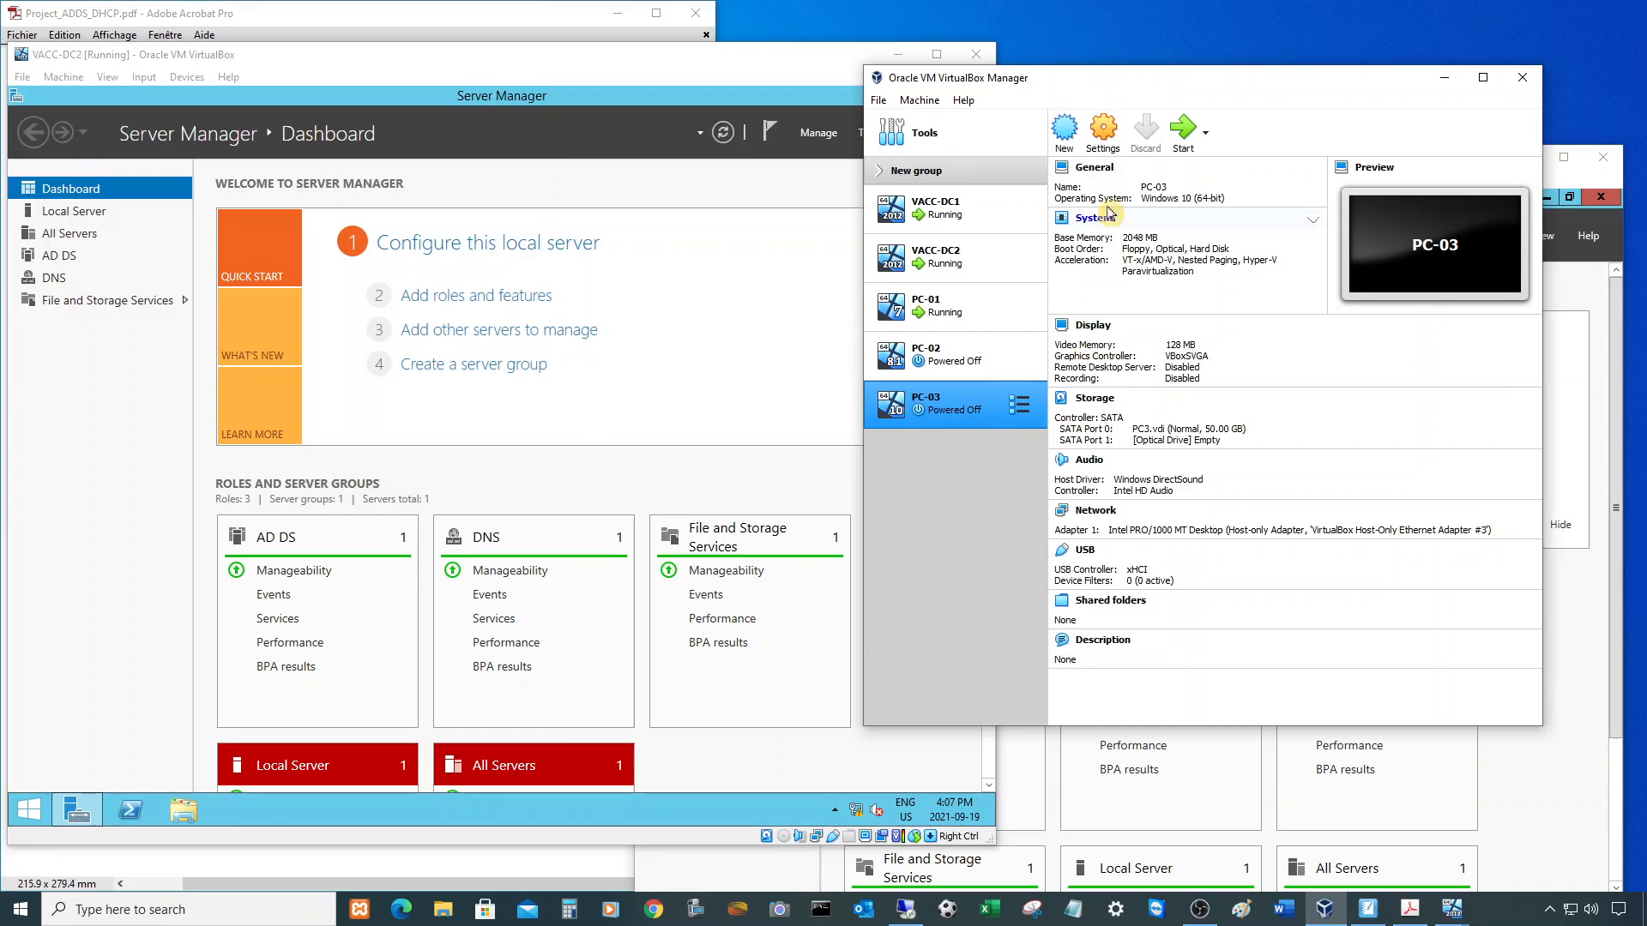
left_click(1112, 144)
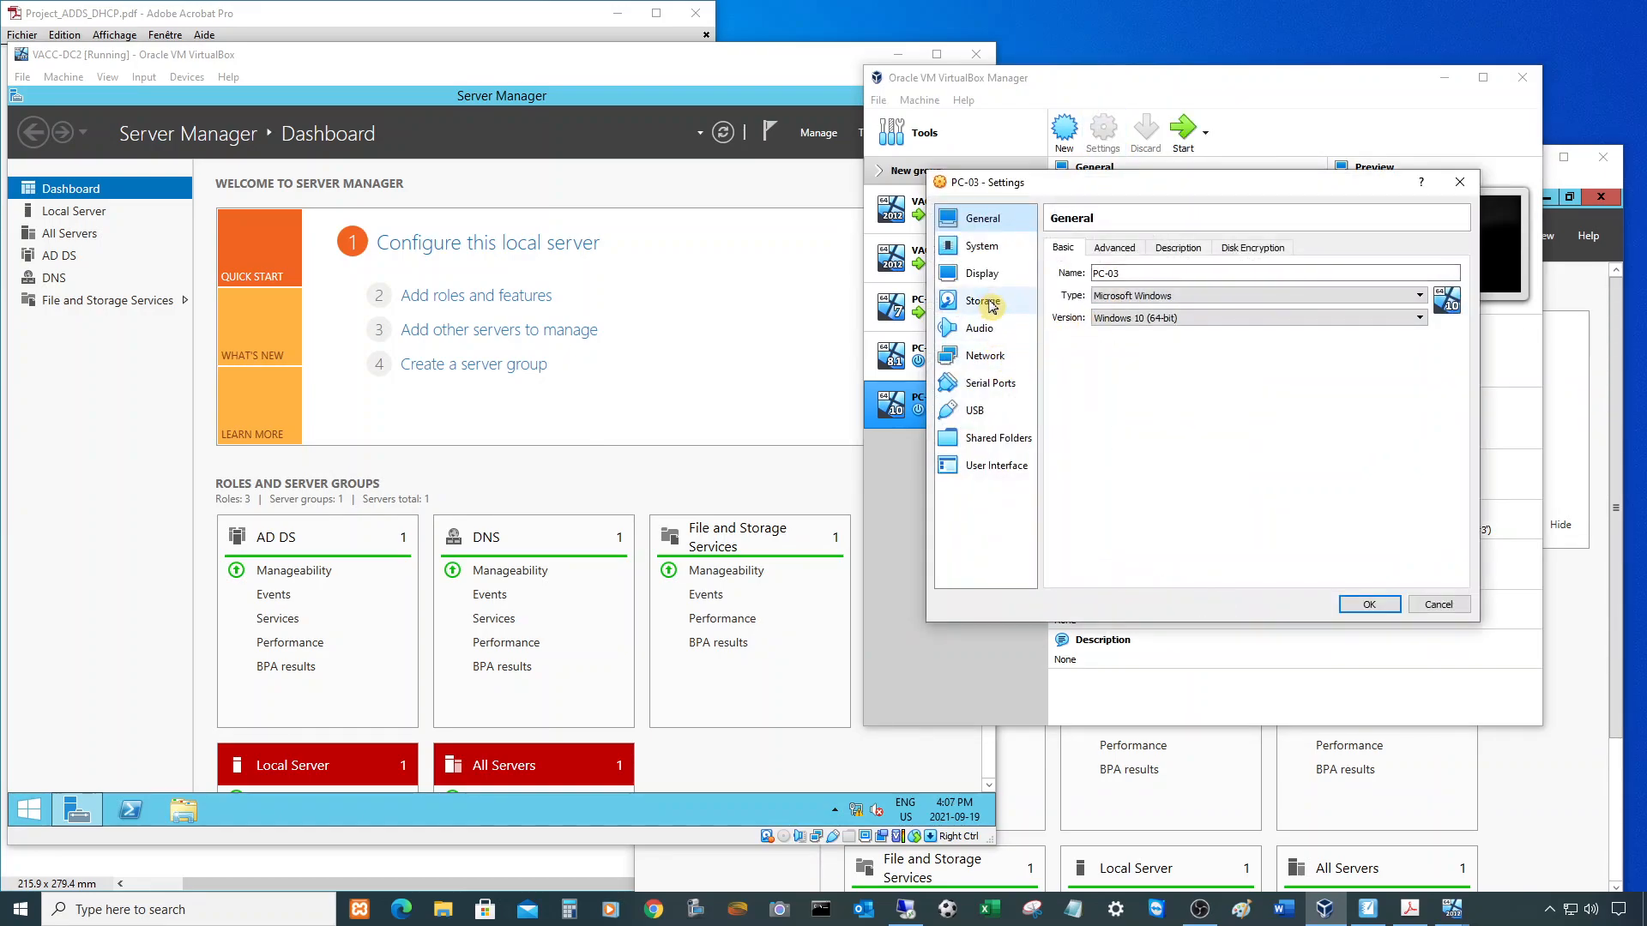
left_click(987, 302)
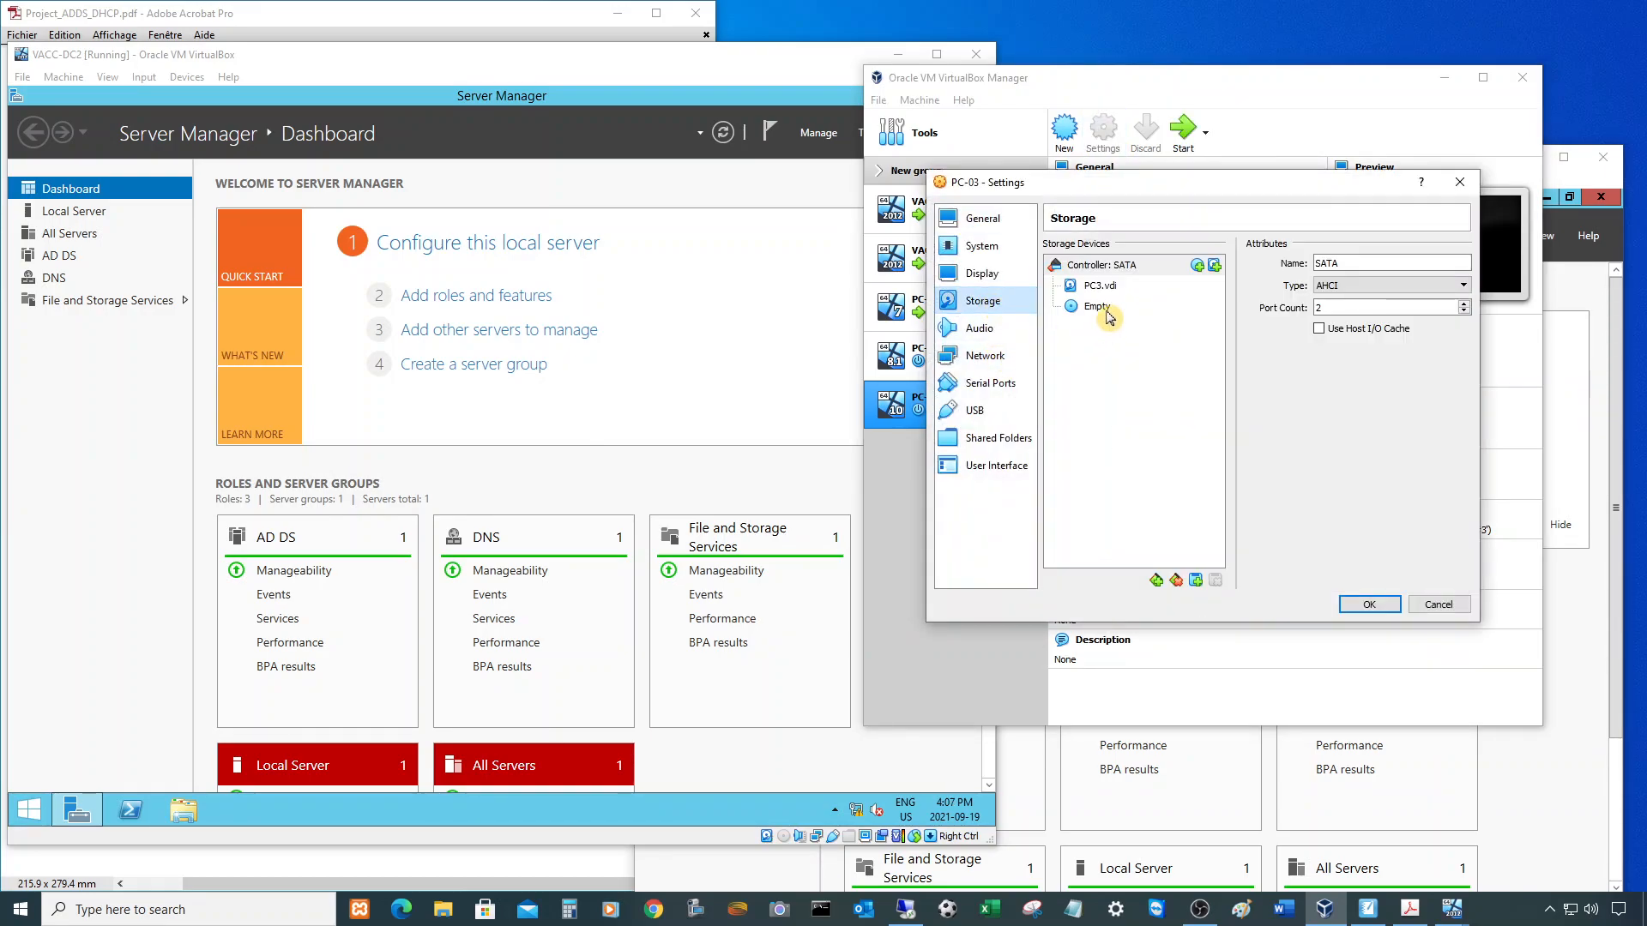
left_click(1367, 605)
left_click(1445, 77)
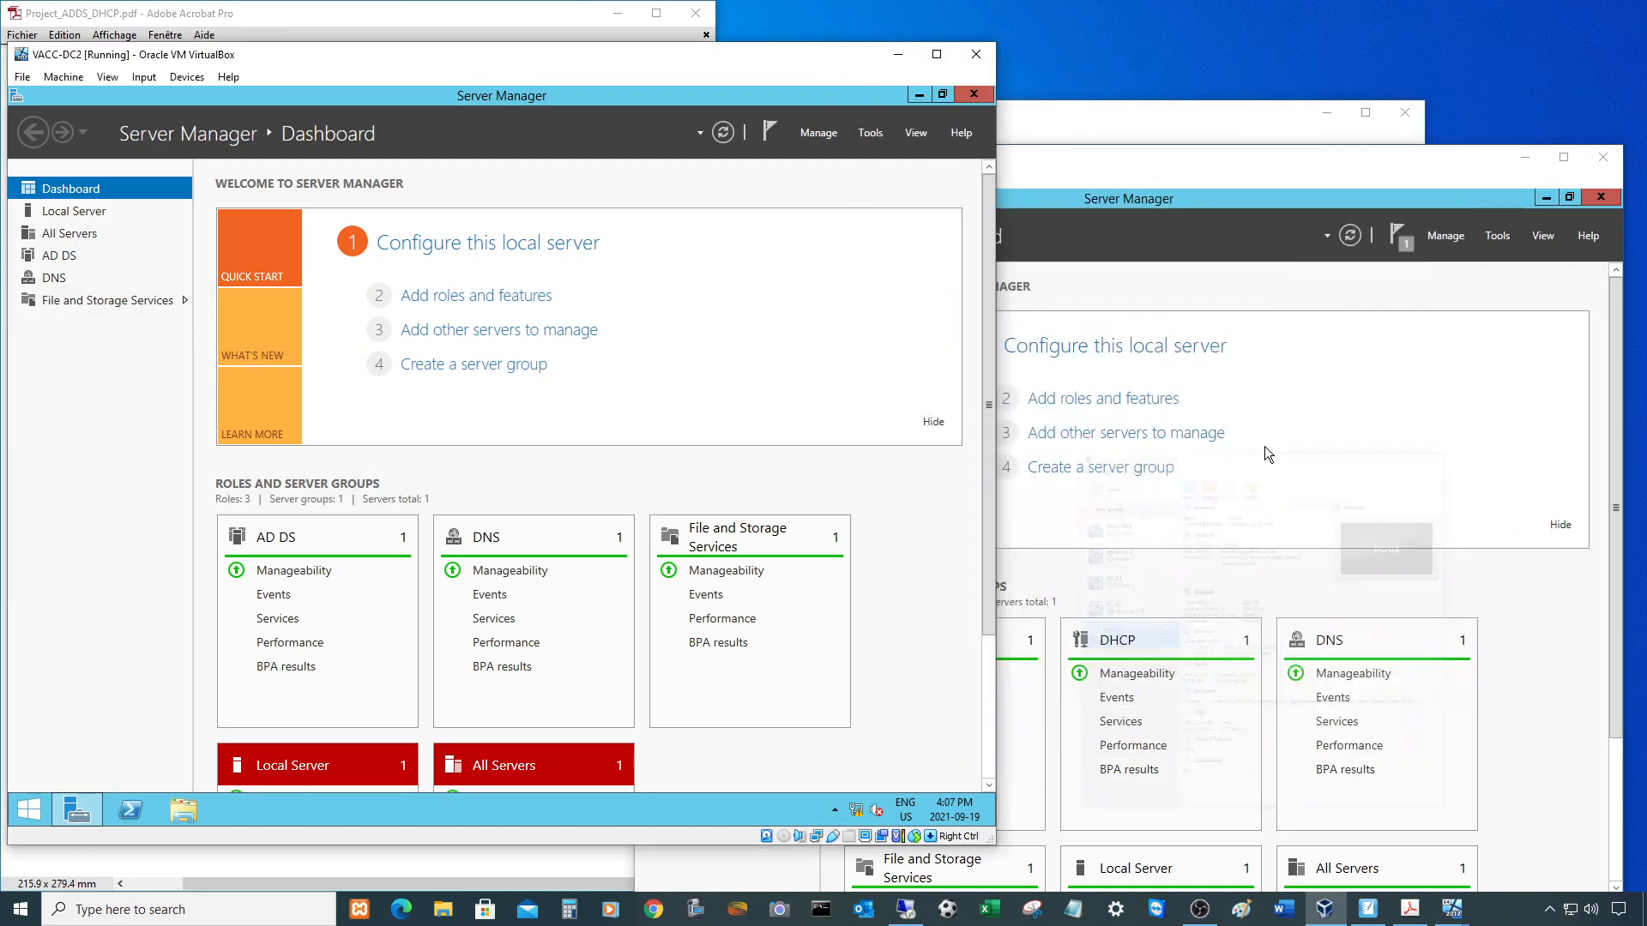
- Log in to PC-01 with its password and place its window on the left side
left_click_drag(1182, 163, 1132, 173)
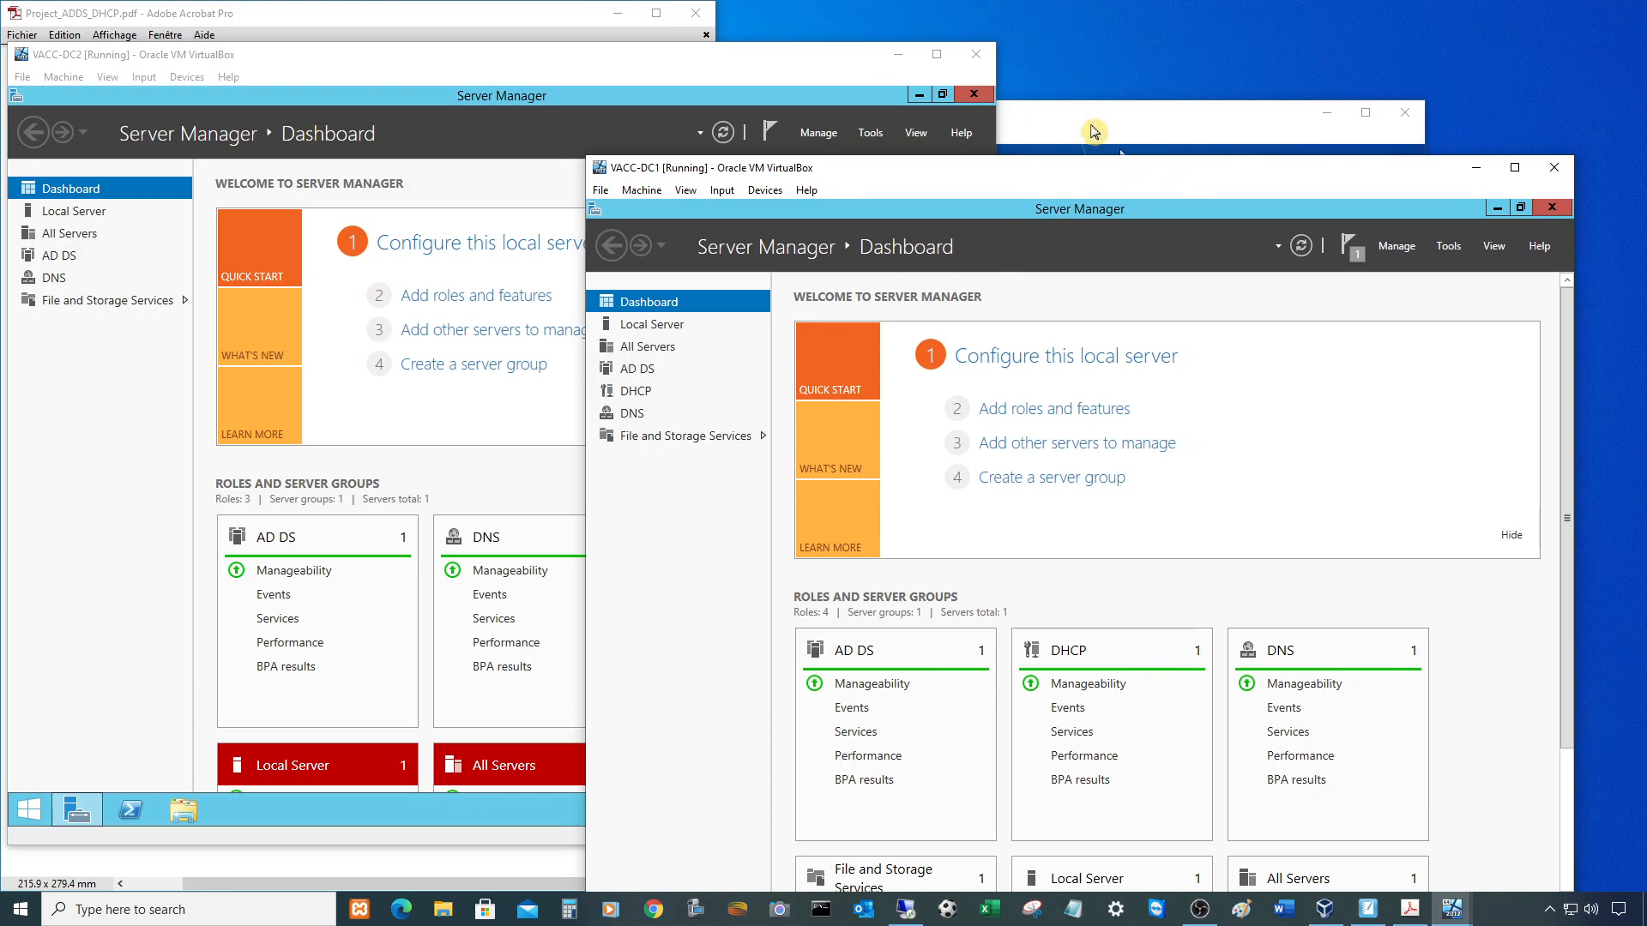
left_click(1094, 131)
left_click(1038, 507)
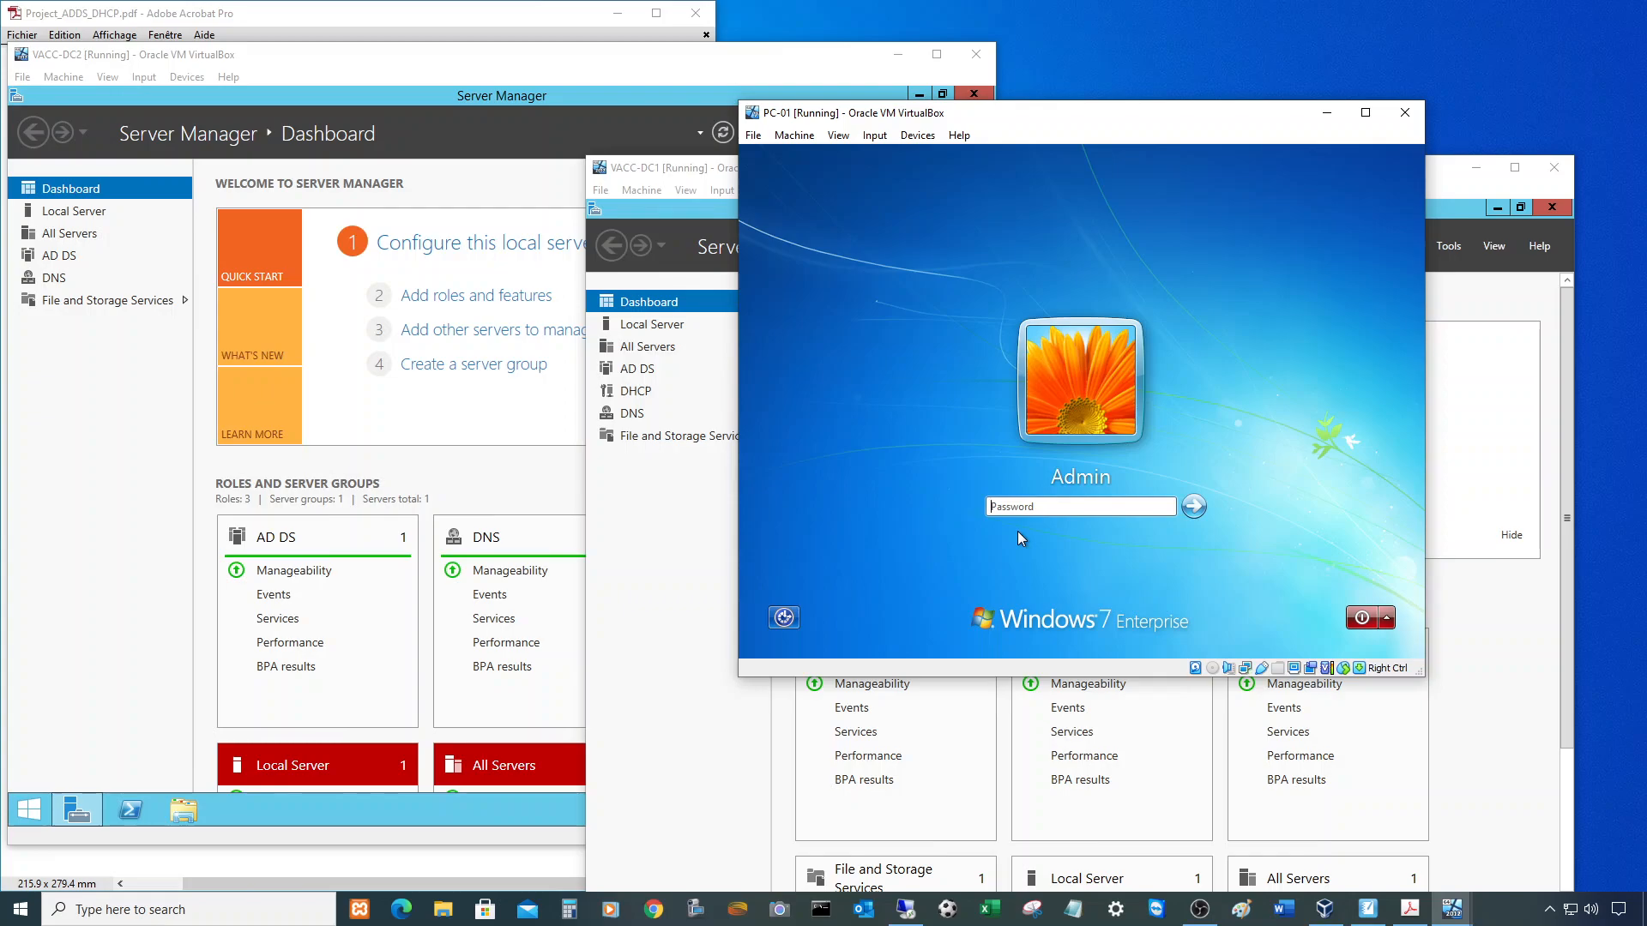
type("Pa")
key("Return")
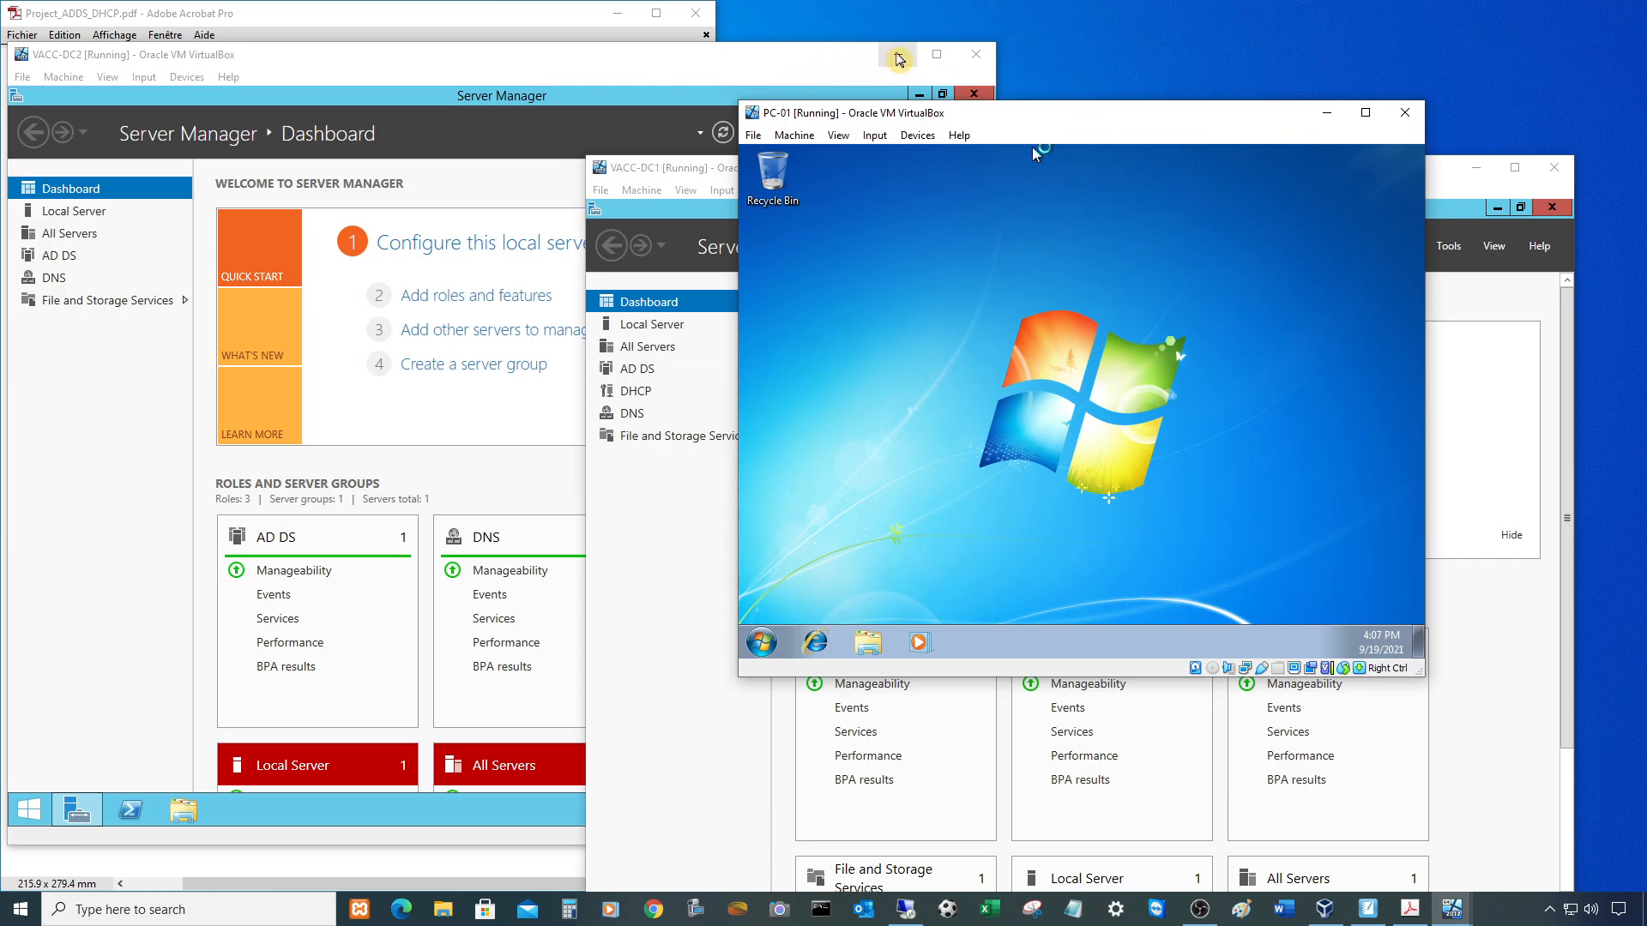
left_click(898, 55)
left_click_drag(1067, 127, 322, 132)
left_click_drag(908, 168, 956, 58)
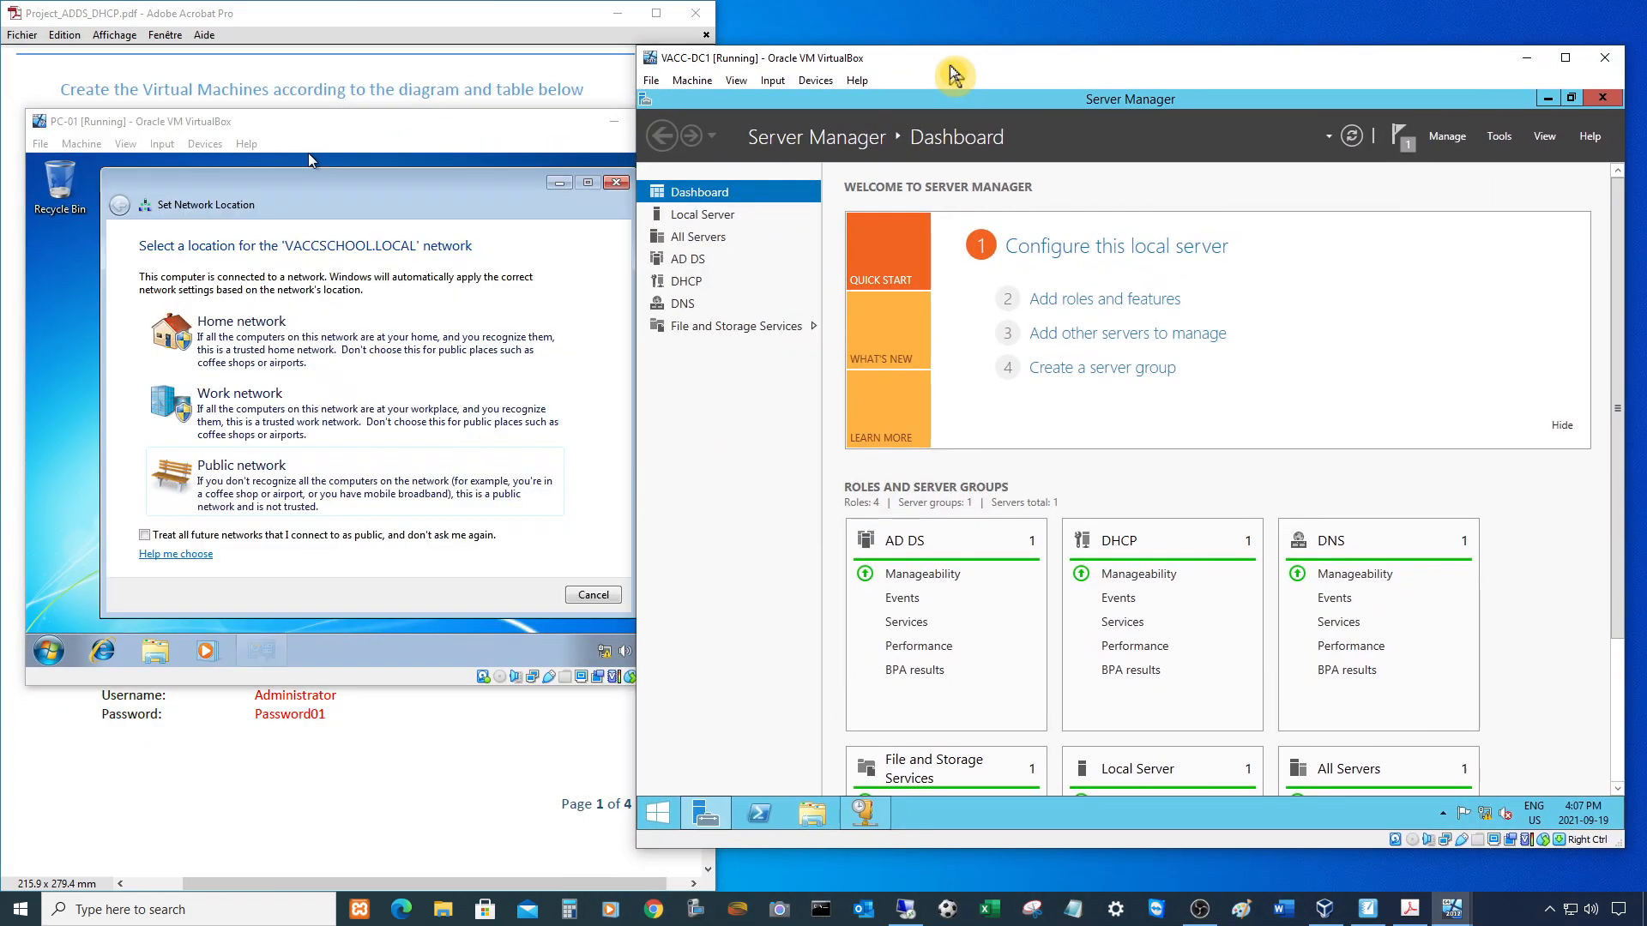
- Open the DHCP console on VACC-DC1 and set PC-01's network location to Work
left_click(868, 849)
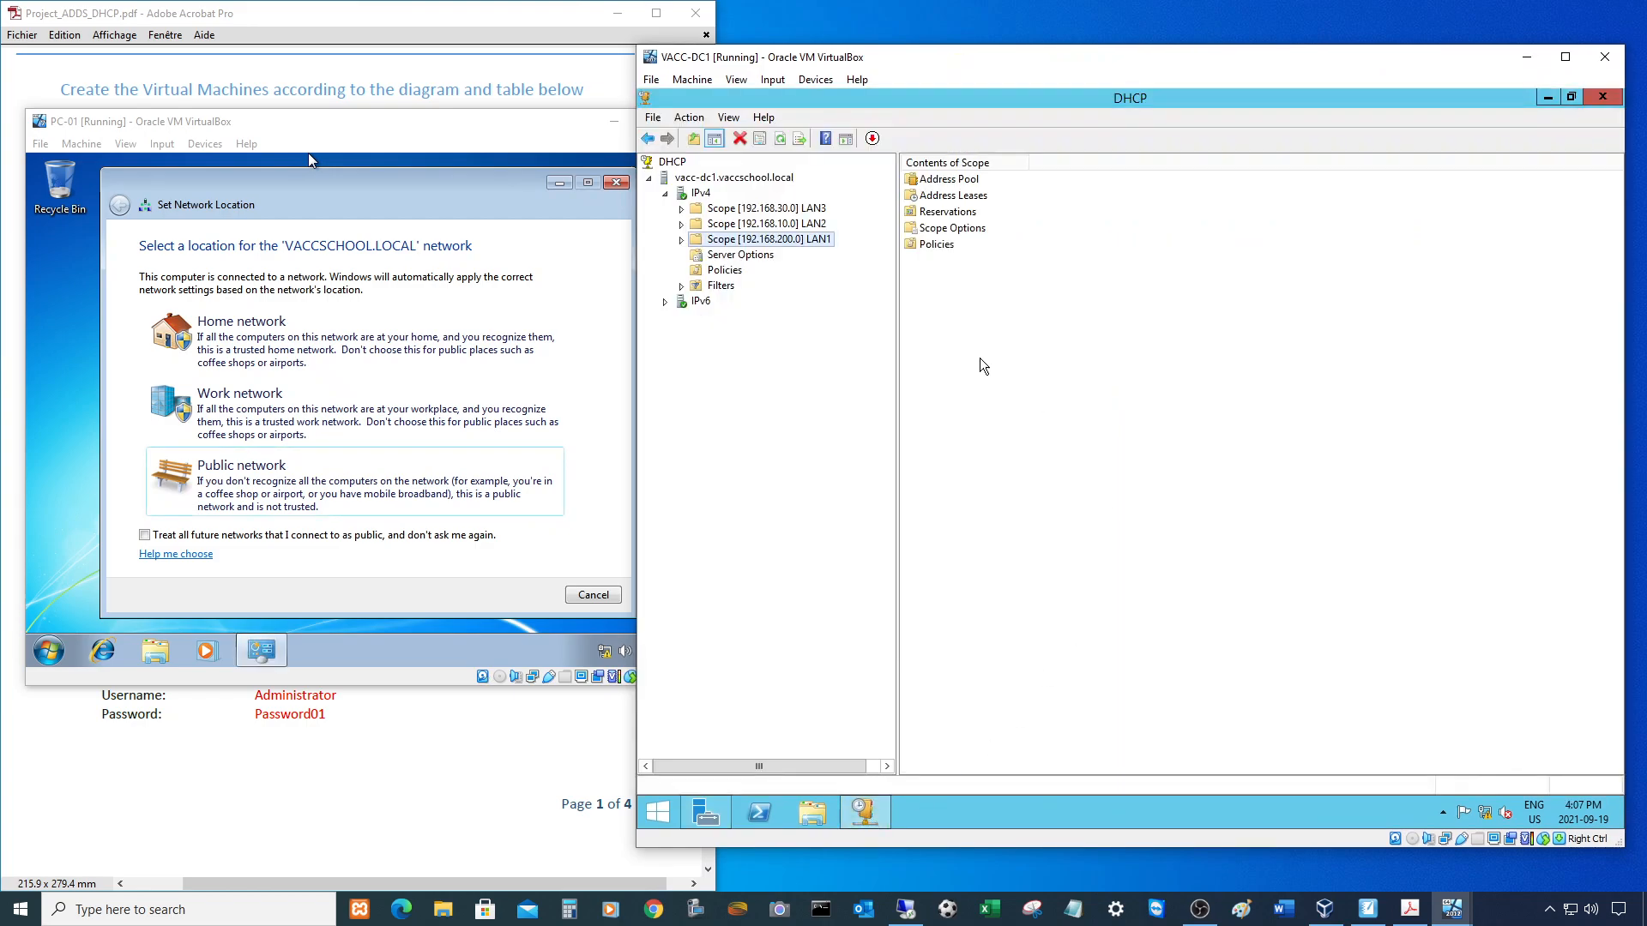
left_click(441, 188)
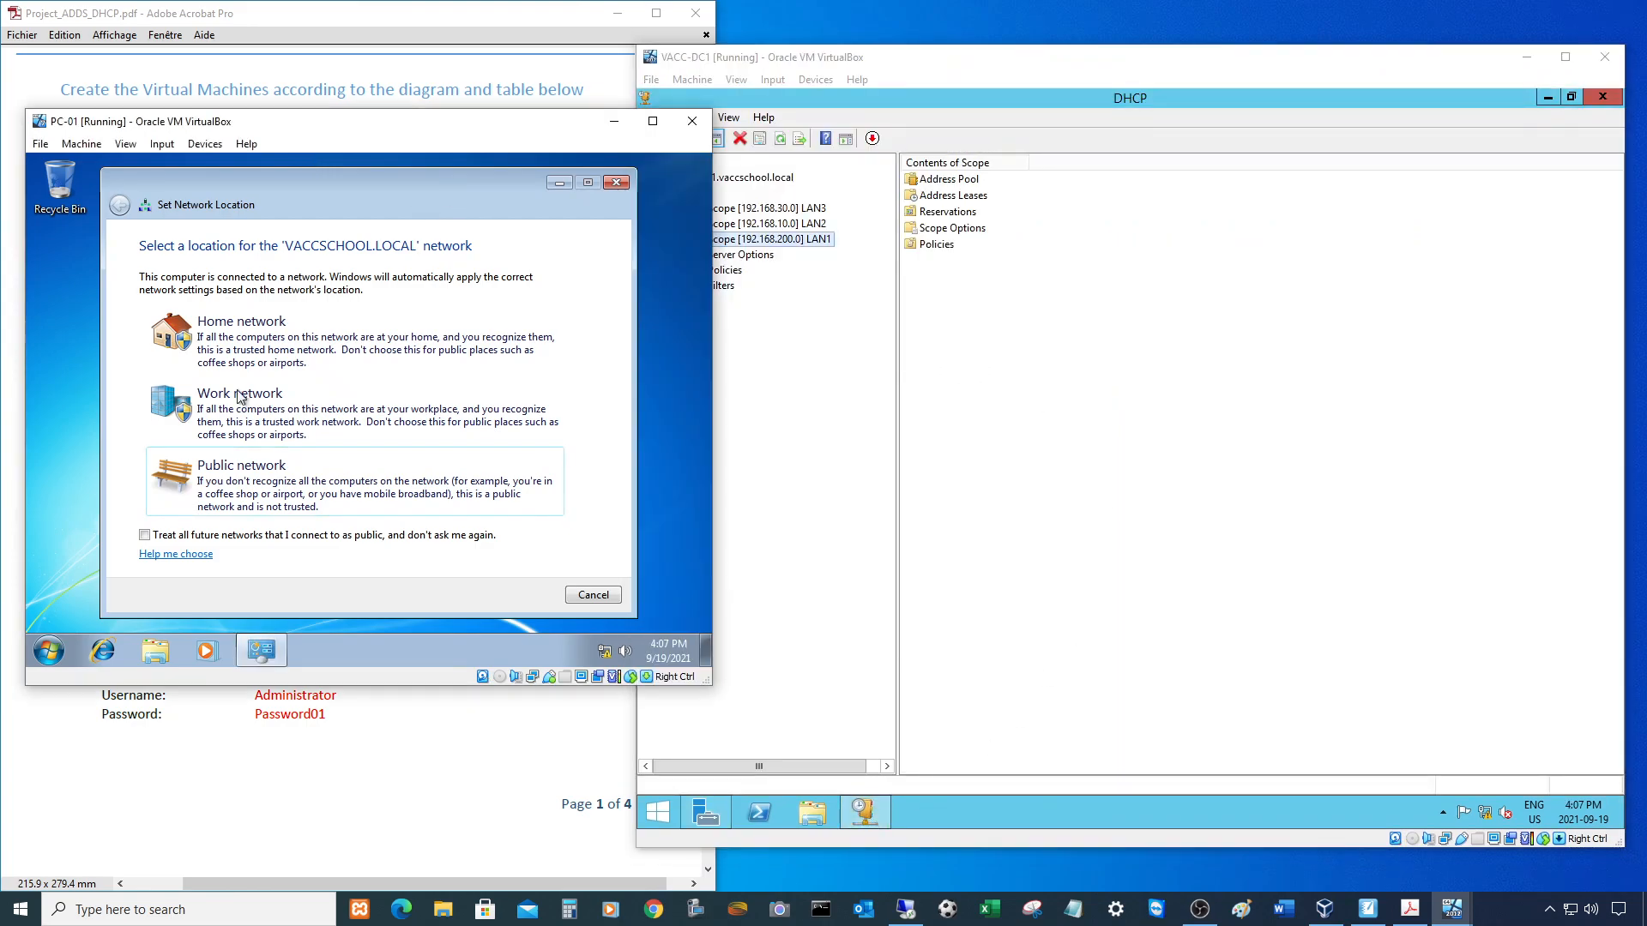
left_click(196, 412)
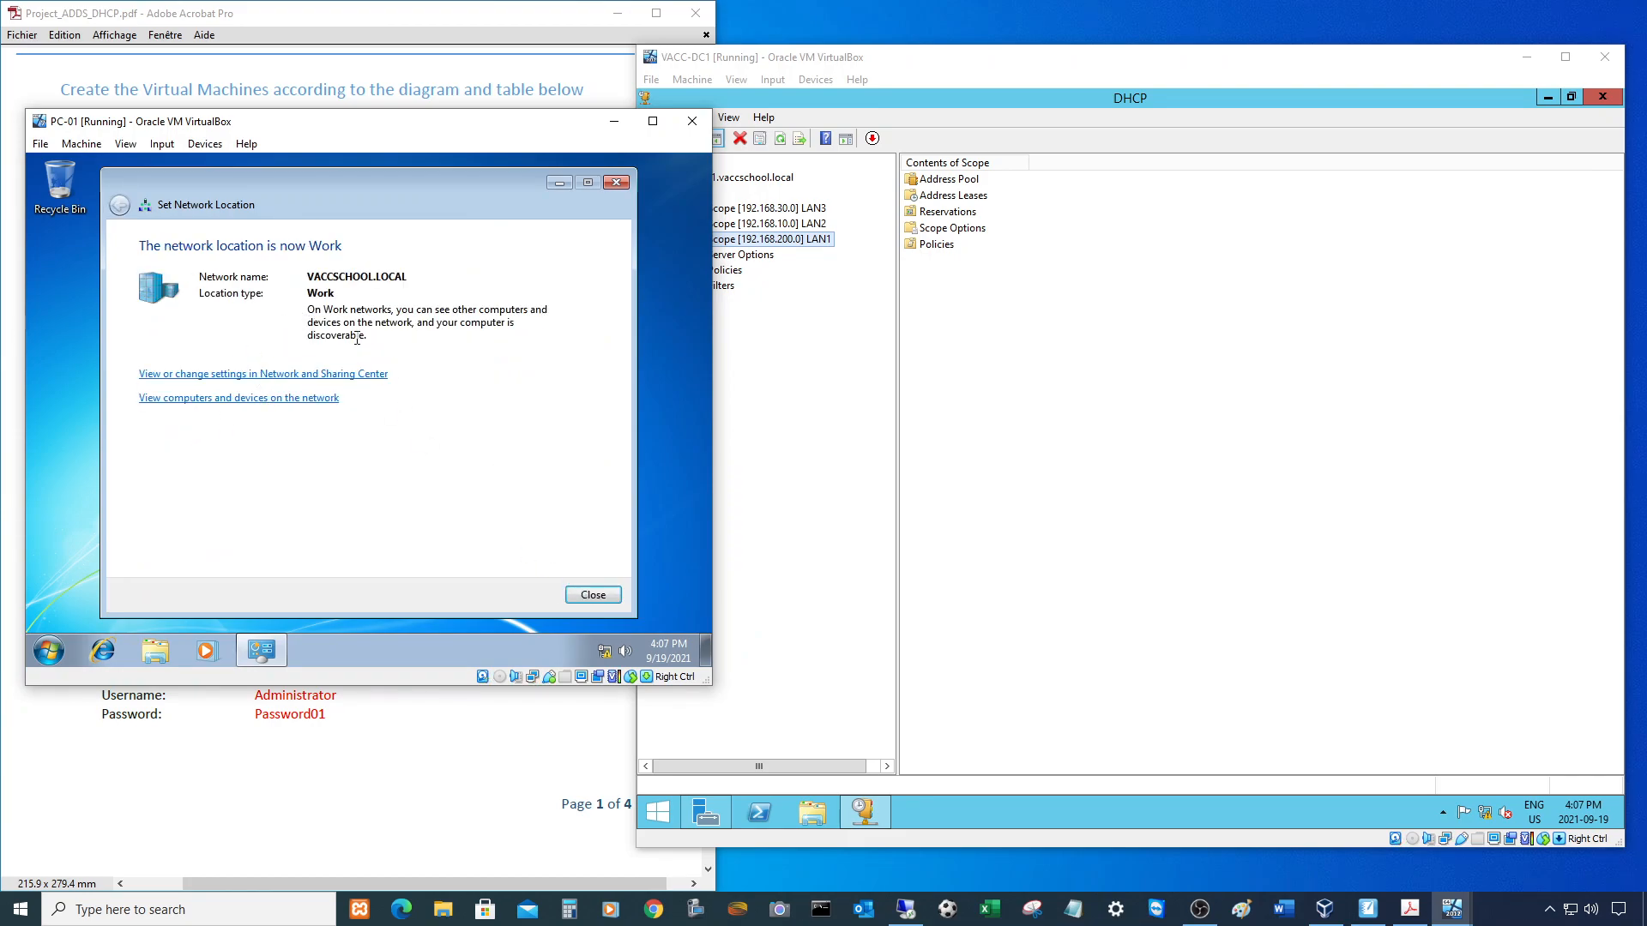
left_click(592, 595)
- Check PC-01's connection details: IPv4 192.168.200.100 leased from DHCP server 192.168.200.10
right_click(606, 655)
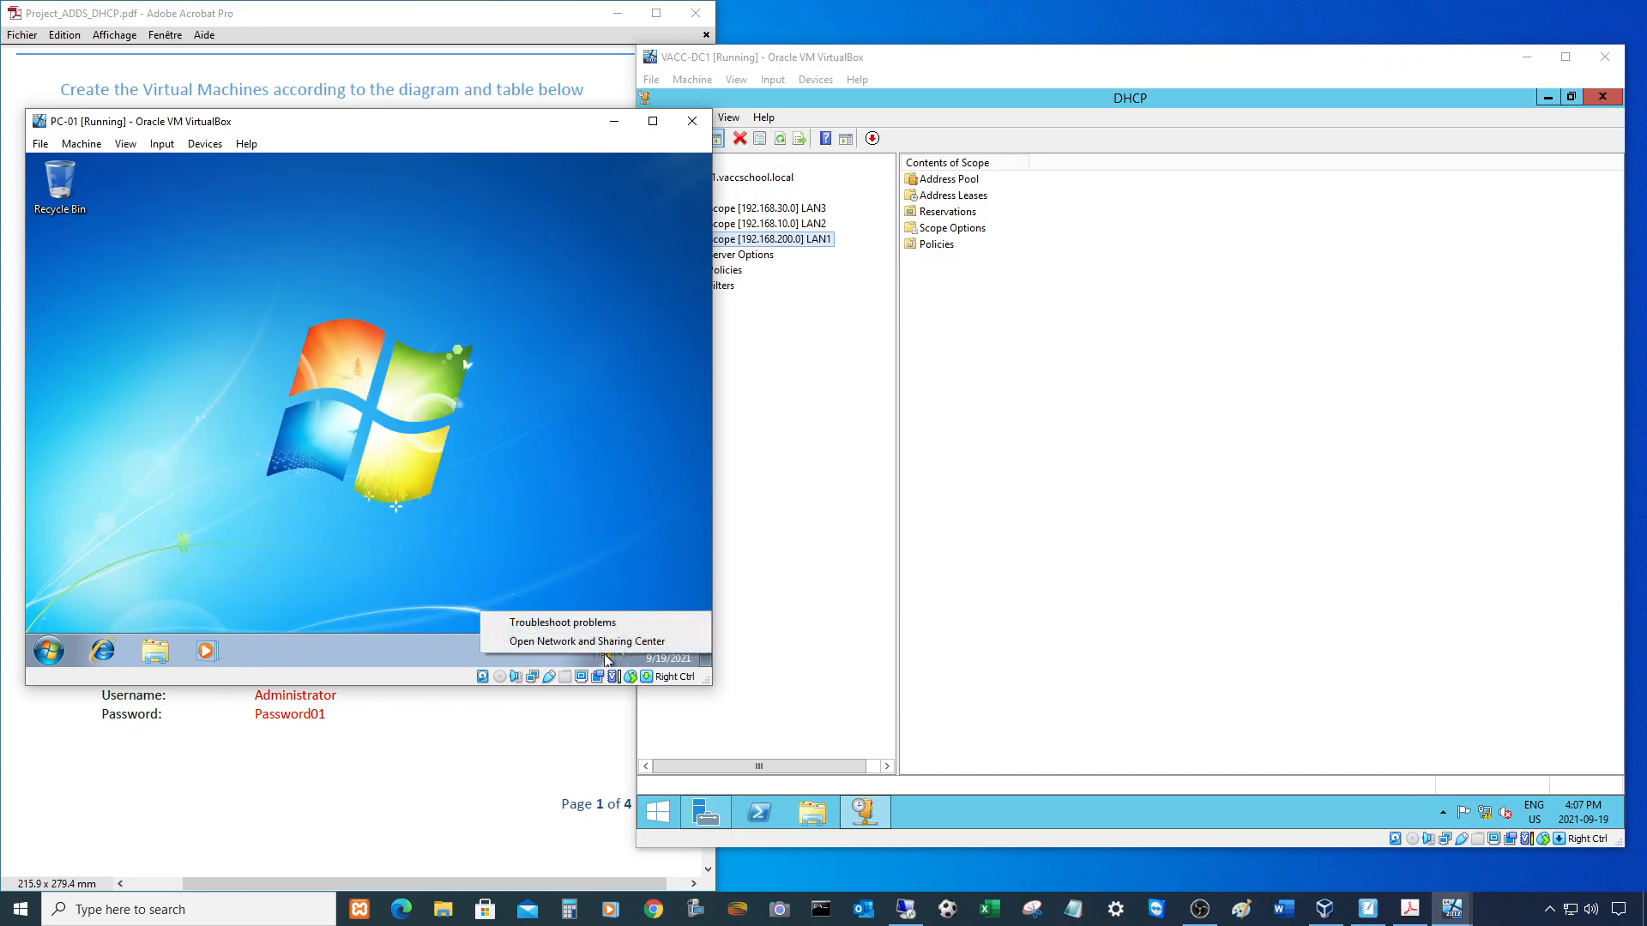
left_click(606, 644)
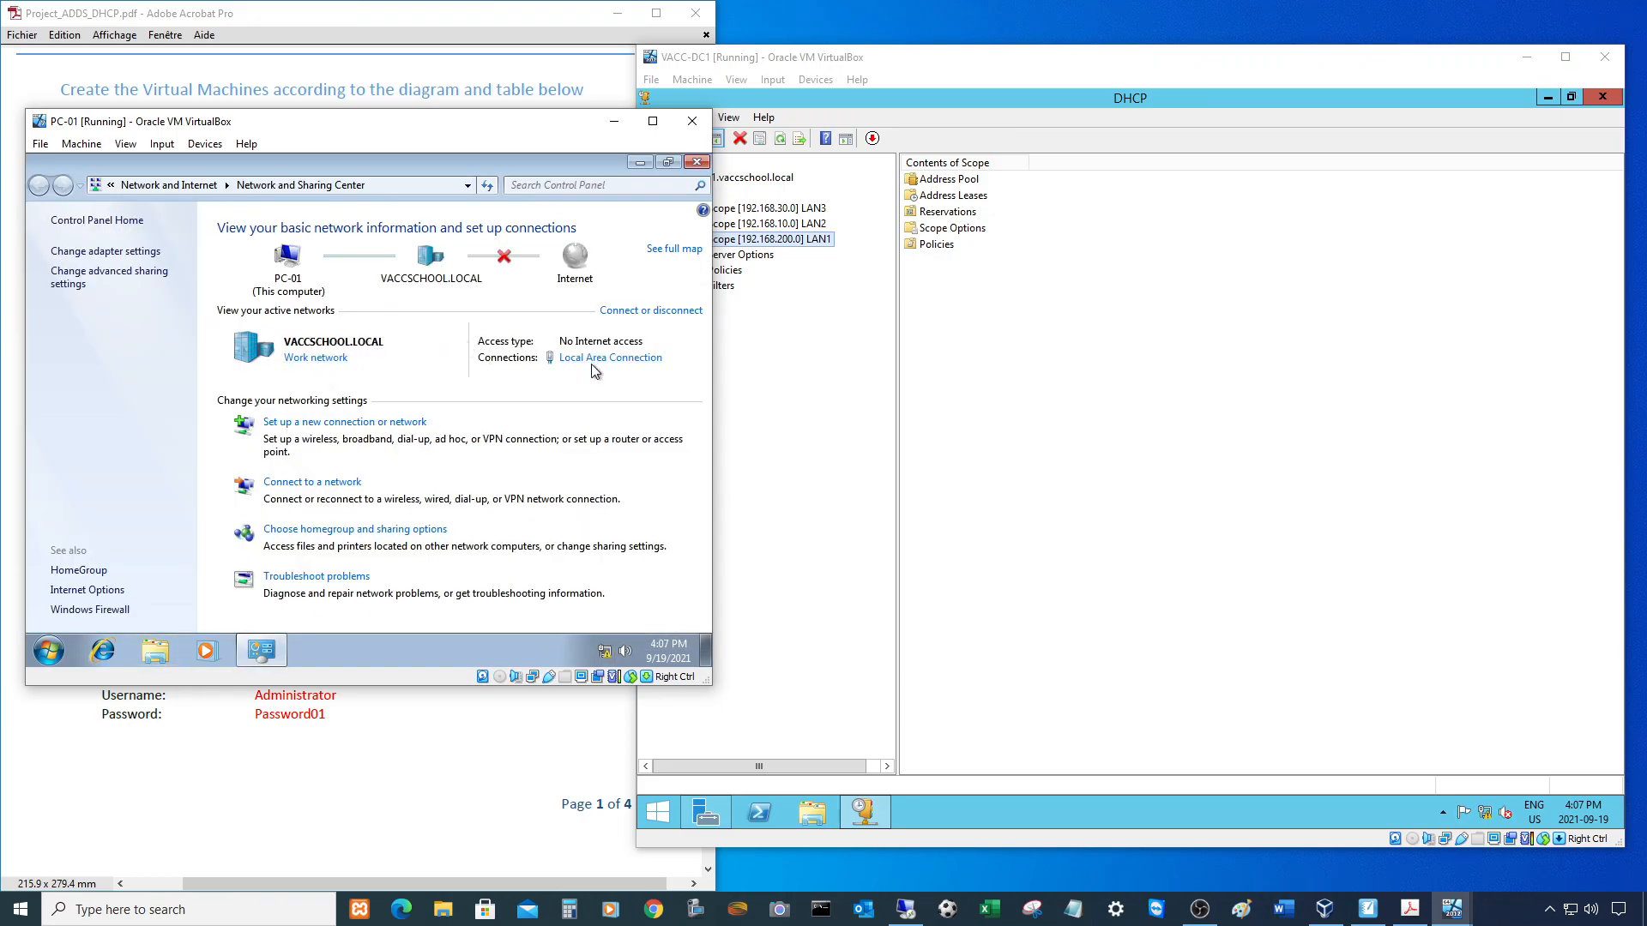
left_click(592, 364)
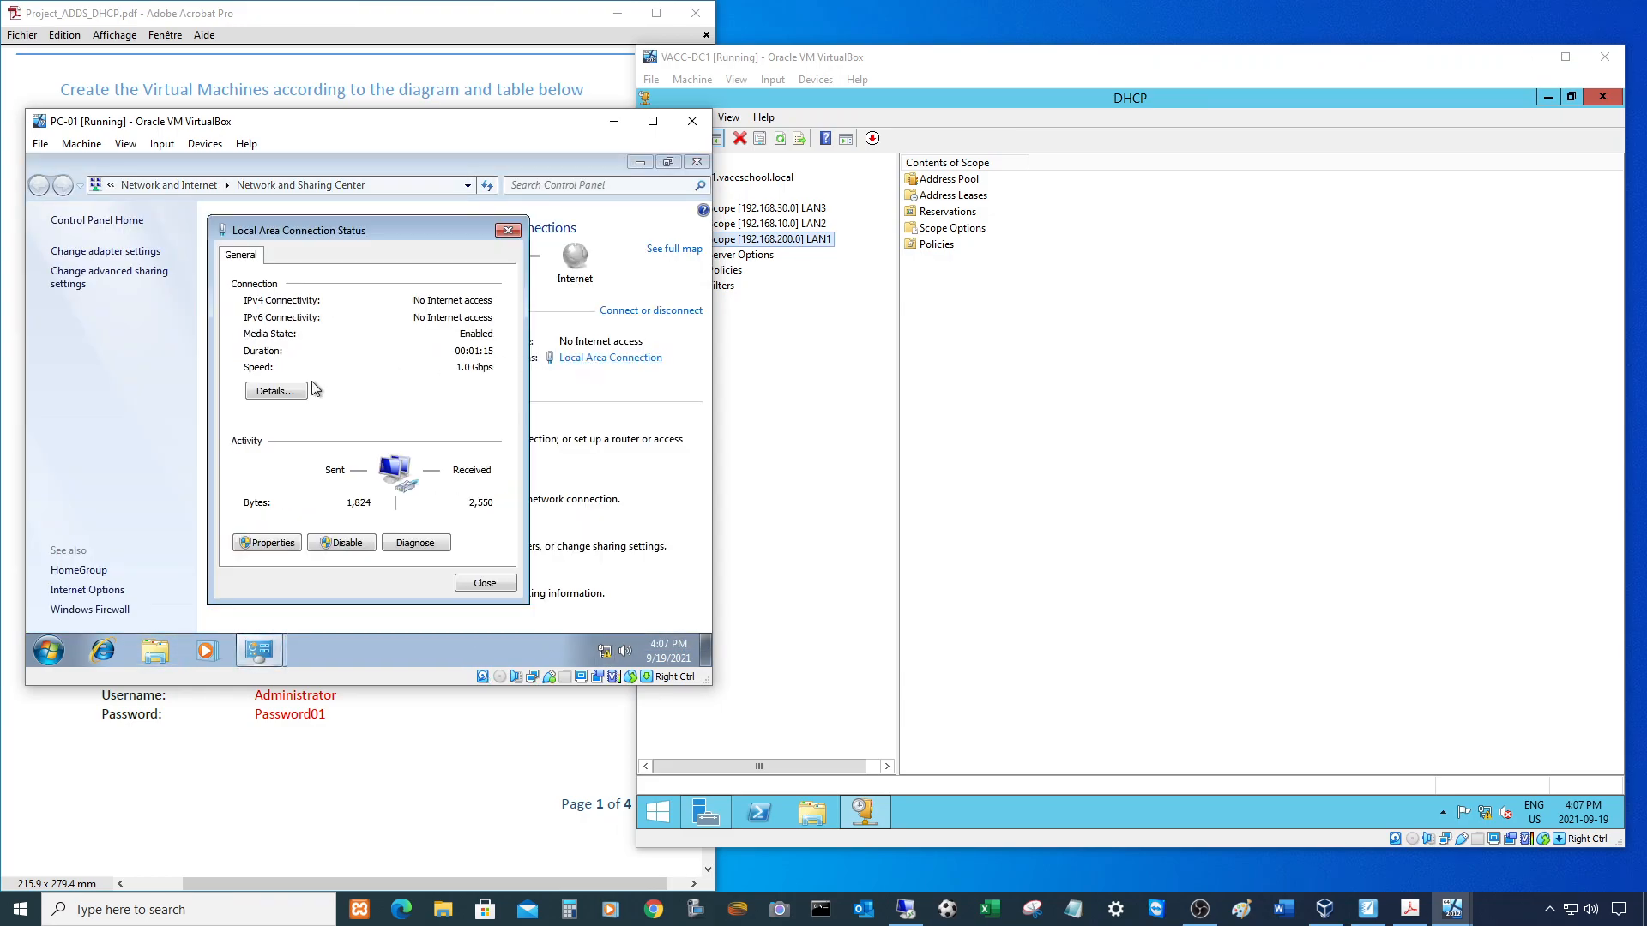
left_click(266, 390)
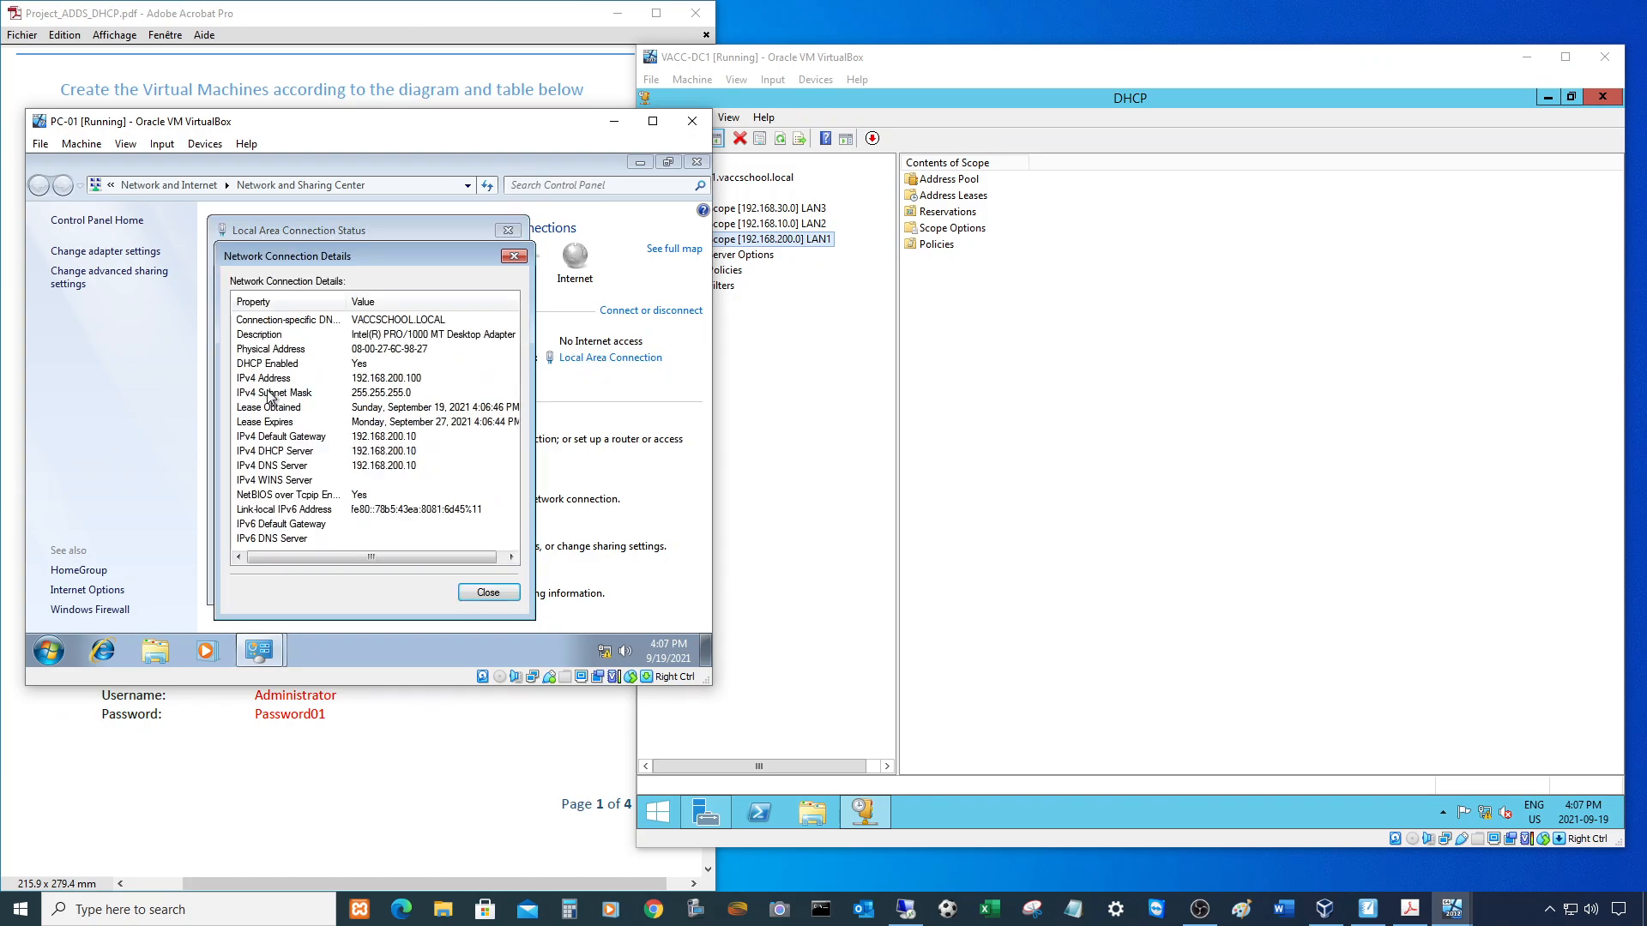
left_click(366, 380)
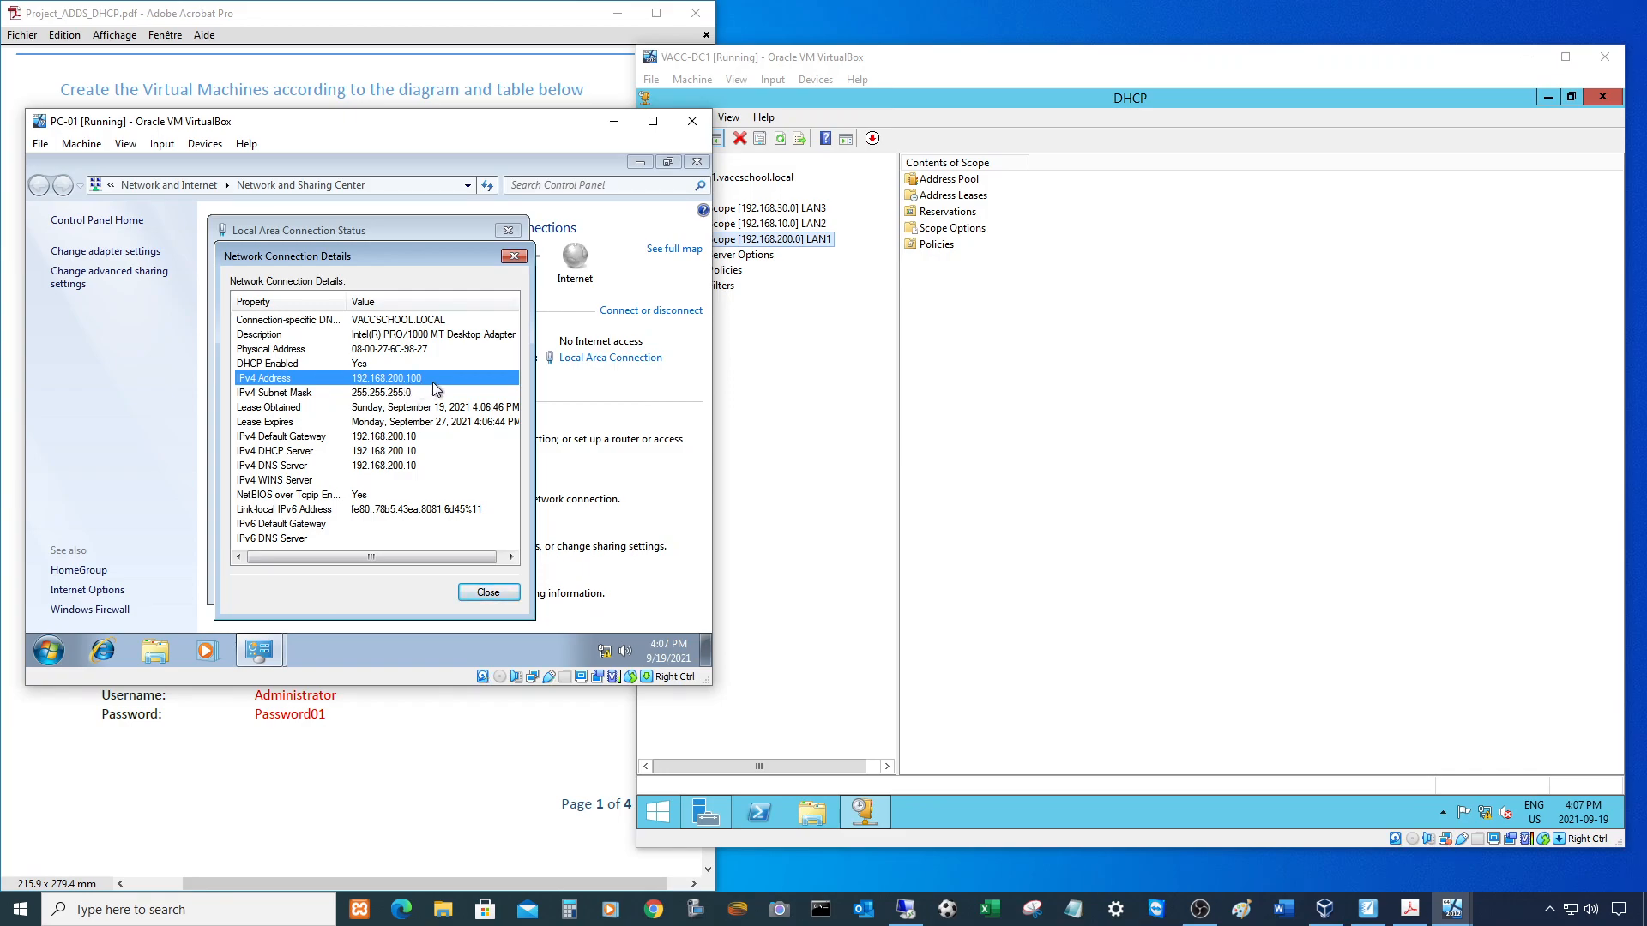
left_click(397, 396)
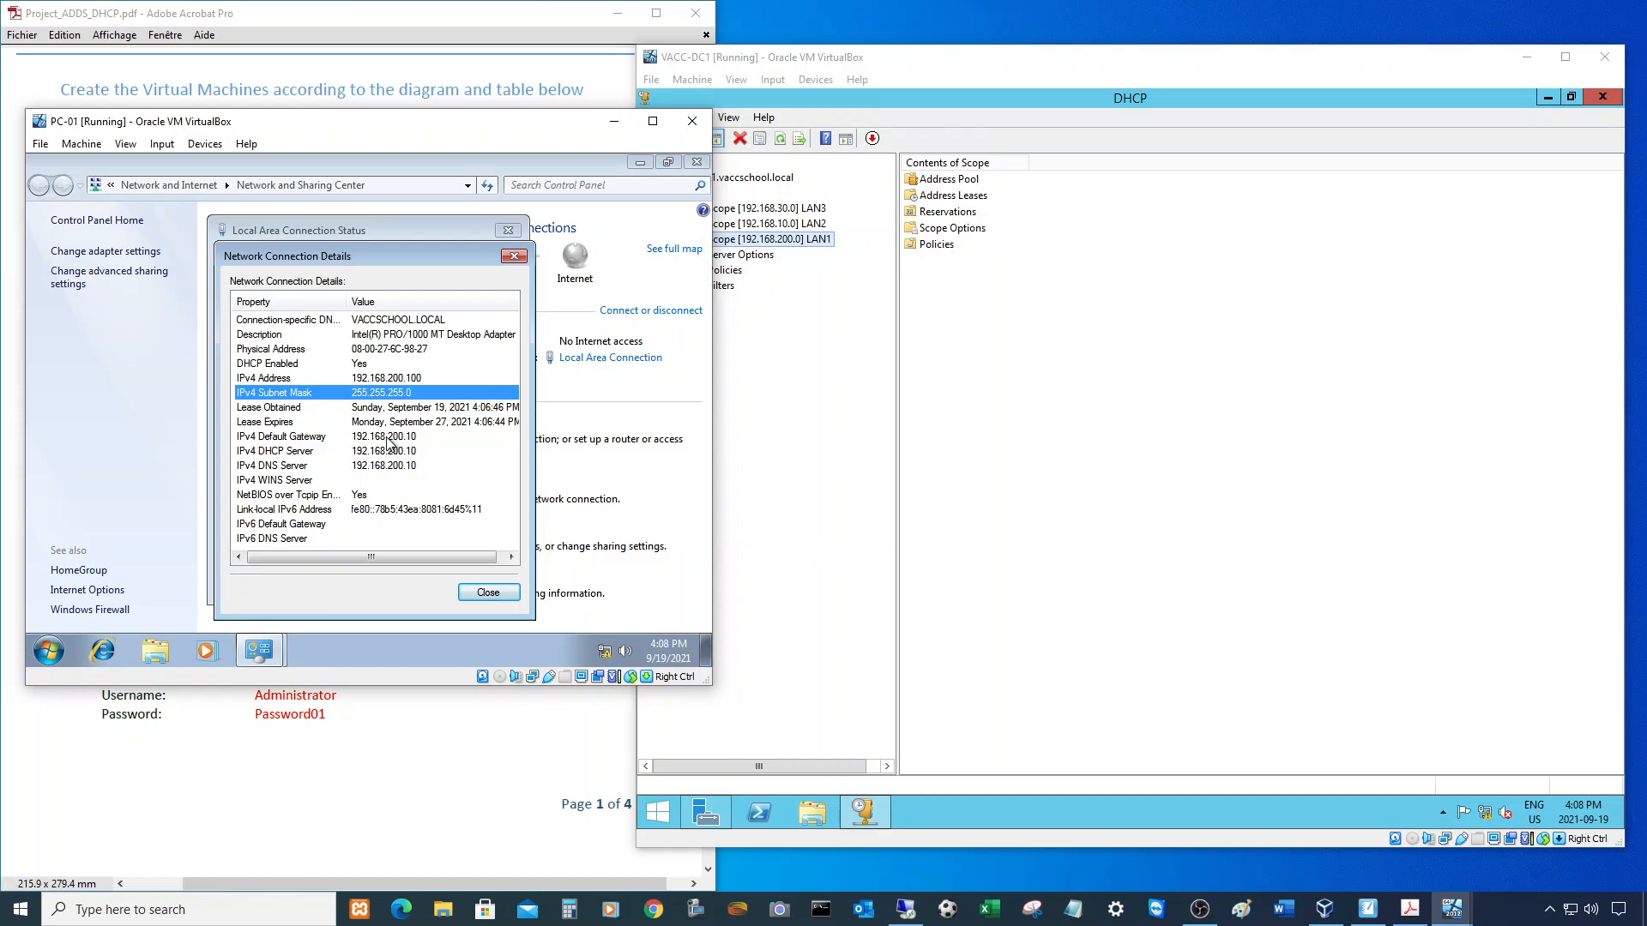
left_click(388, 439)
left_click(385, 454)
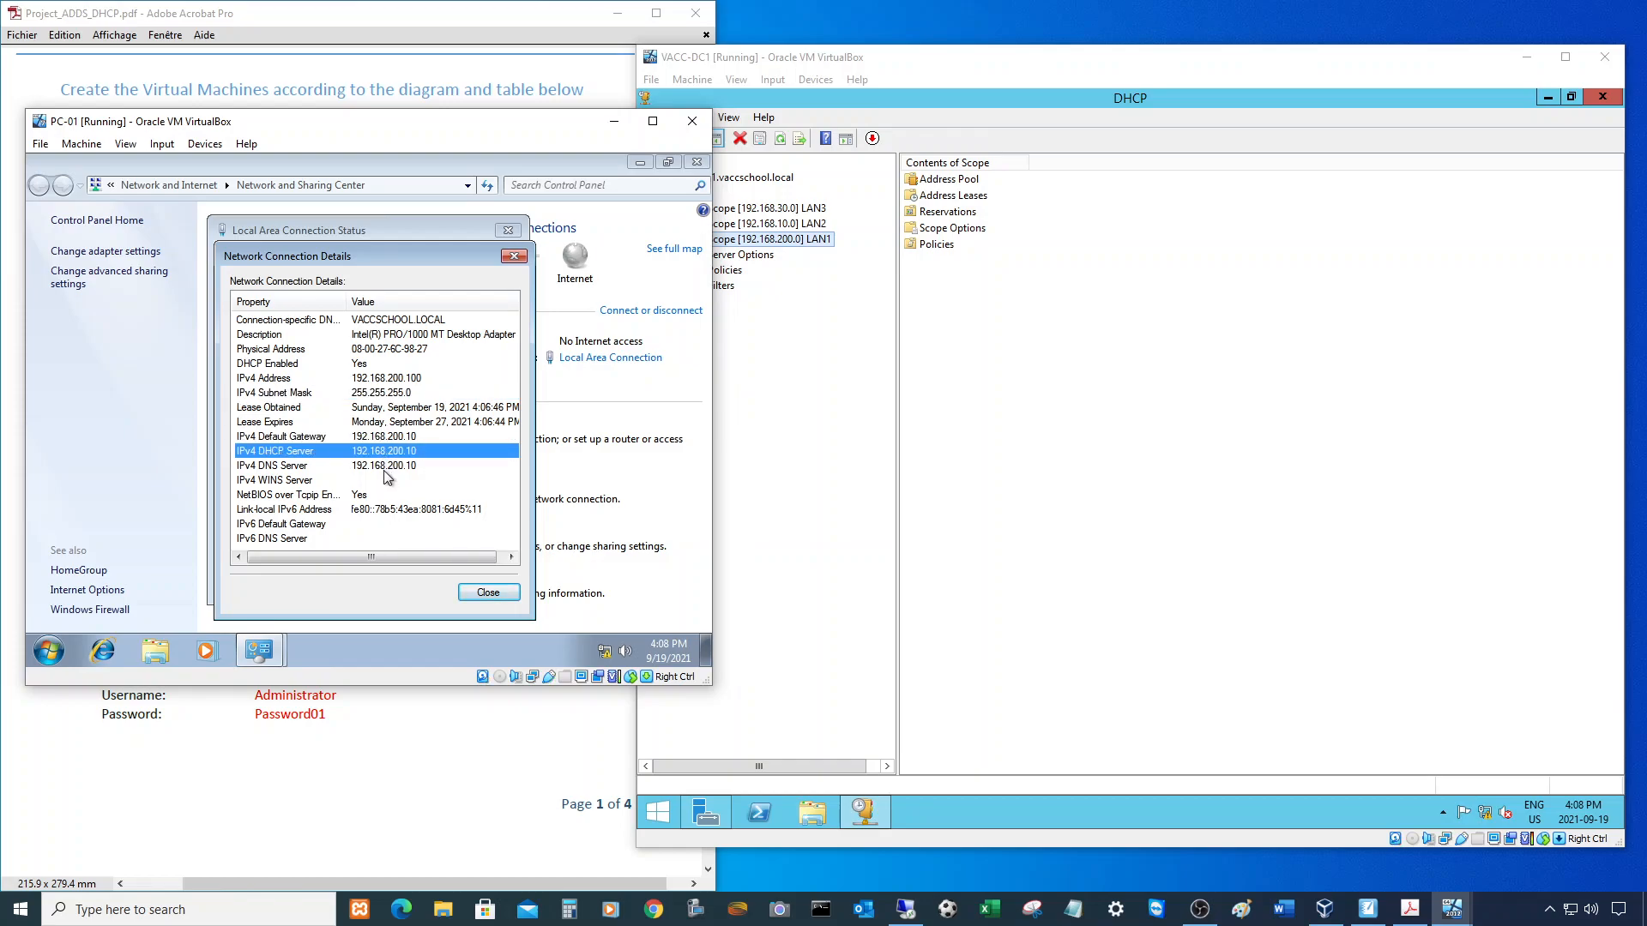
left_click(387, 465)
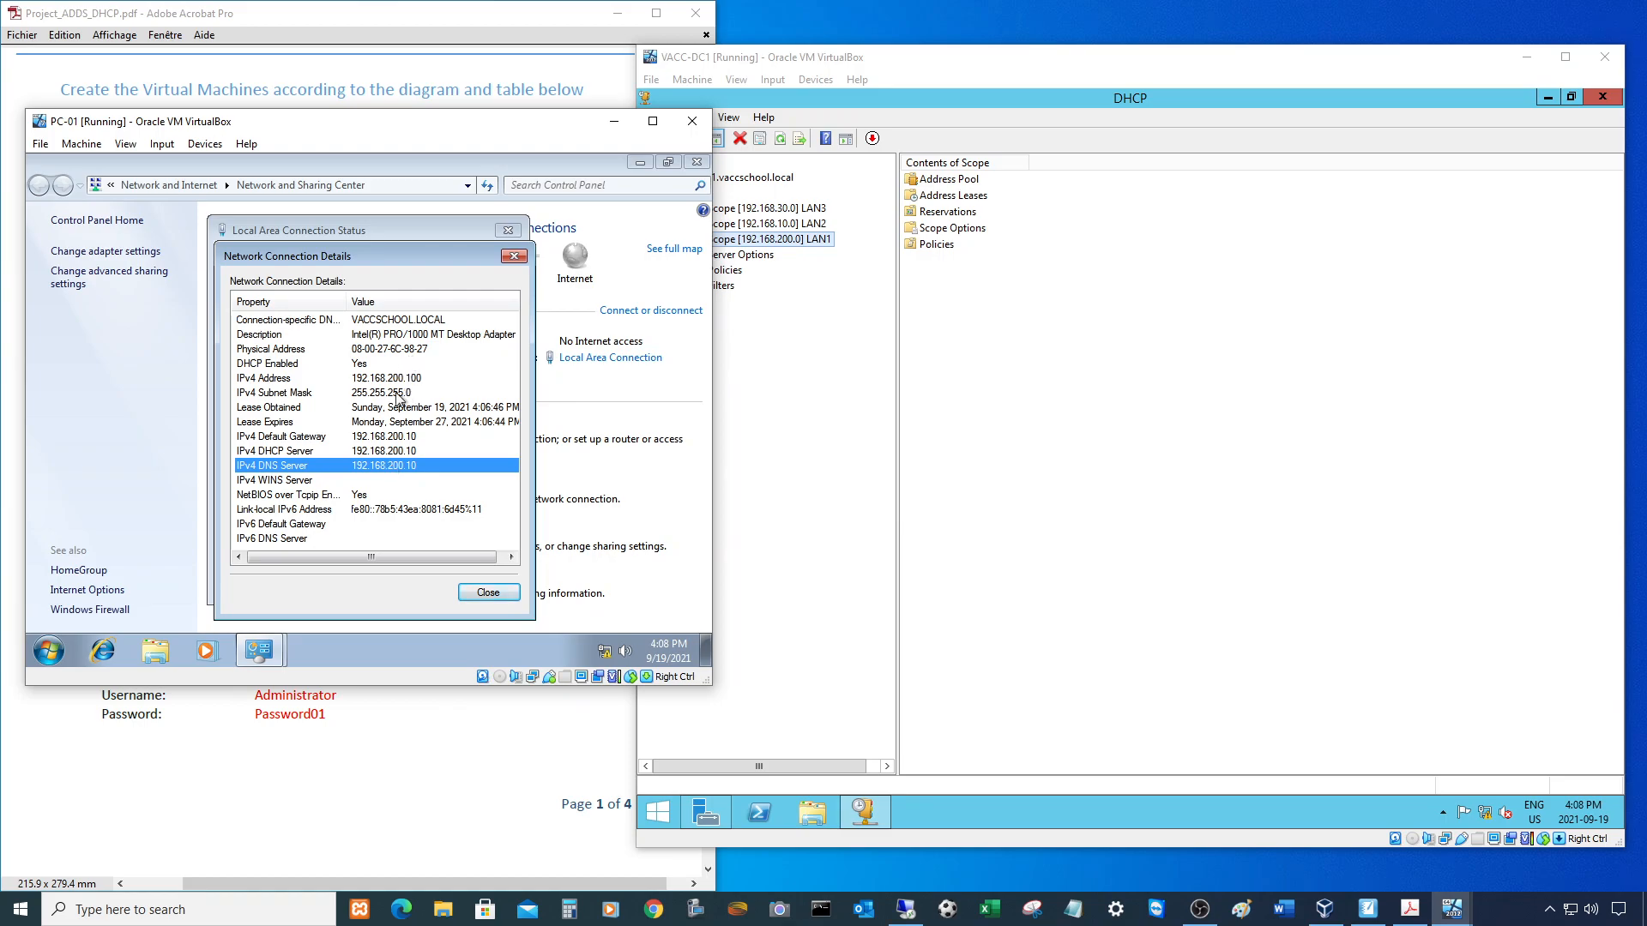
left_click(487, 594)
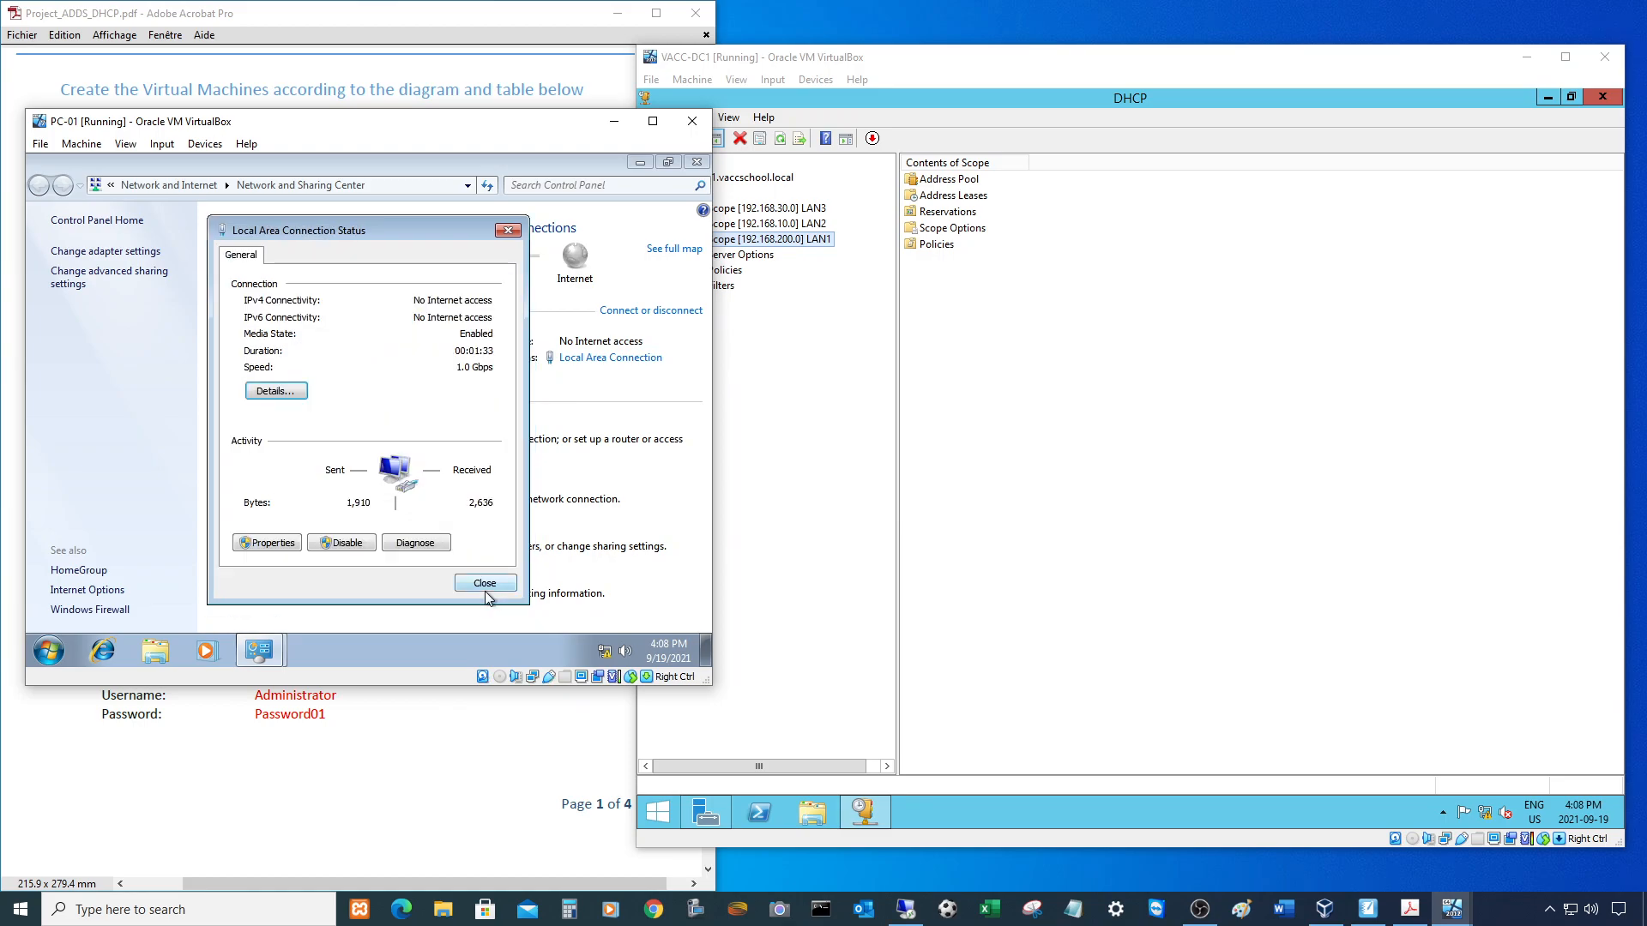
left_click(487, 588)
left_click(1151, 424)
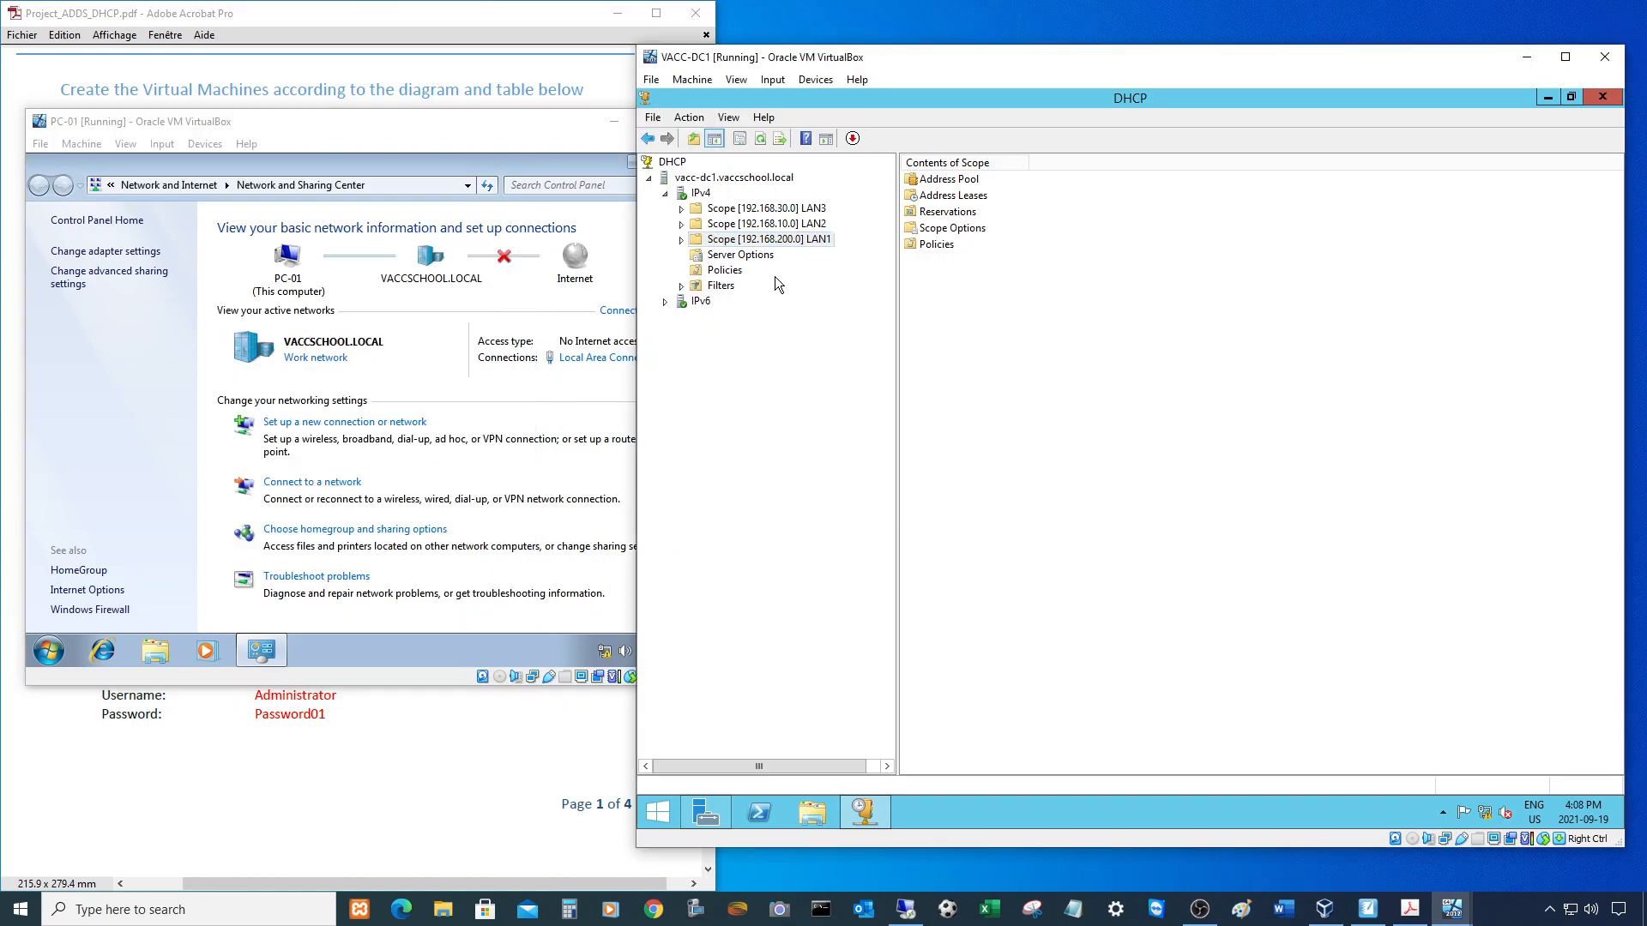
- Refresh Scope [192.168.200.0] LAN1's Address Leases and widen Name; close PC-01's Network and Sharing Center
left_click(684, 238)
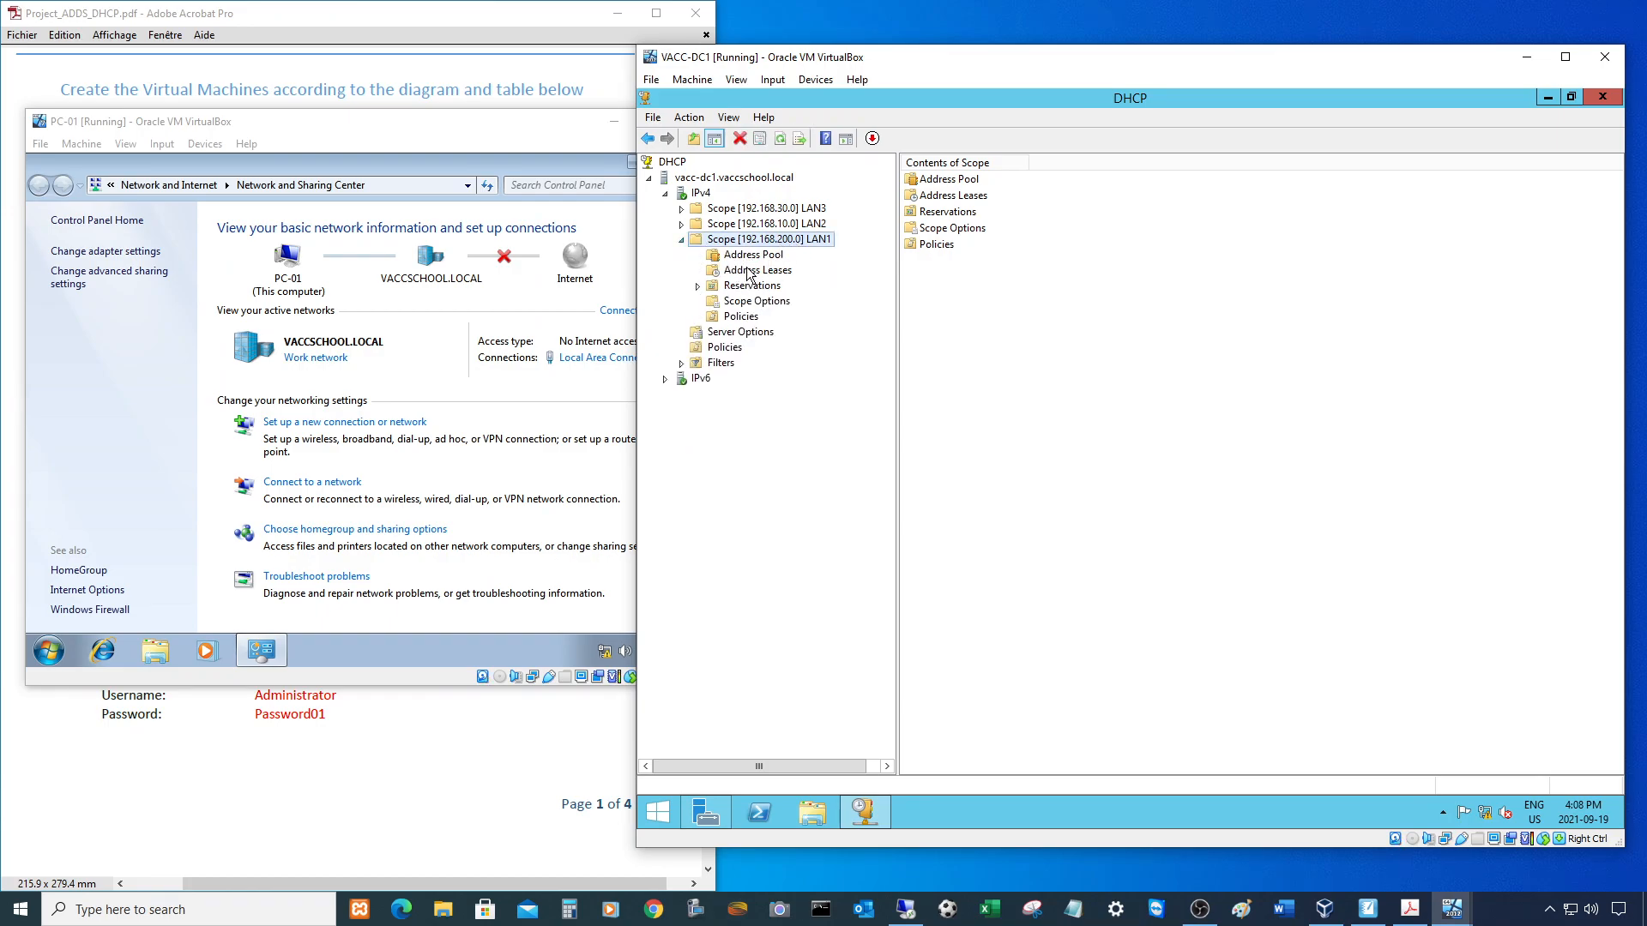
left_click(751, 271)
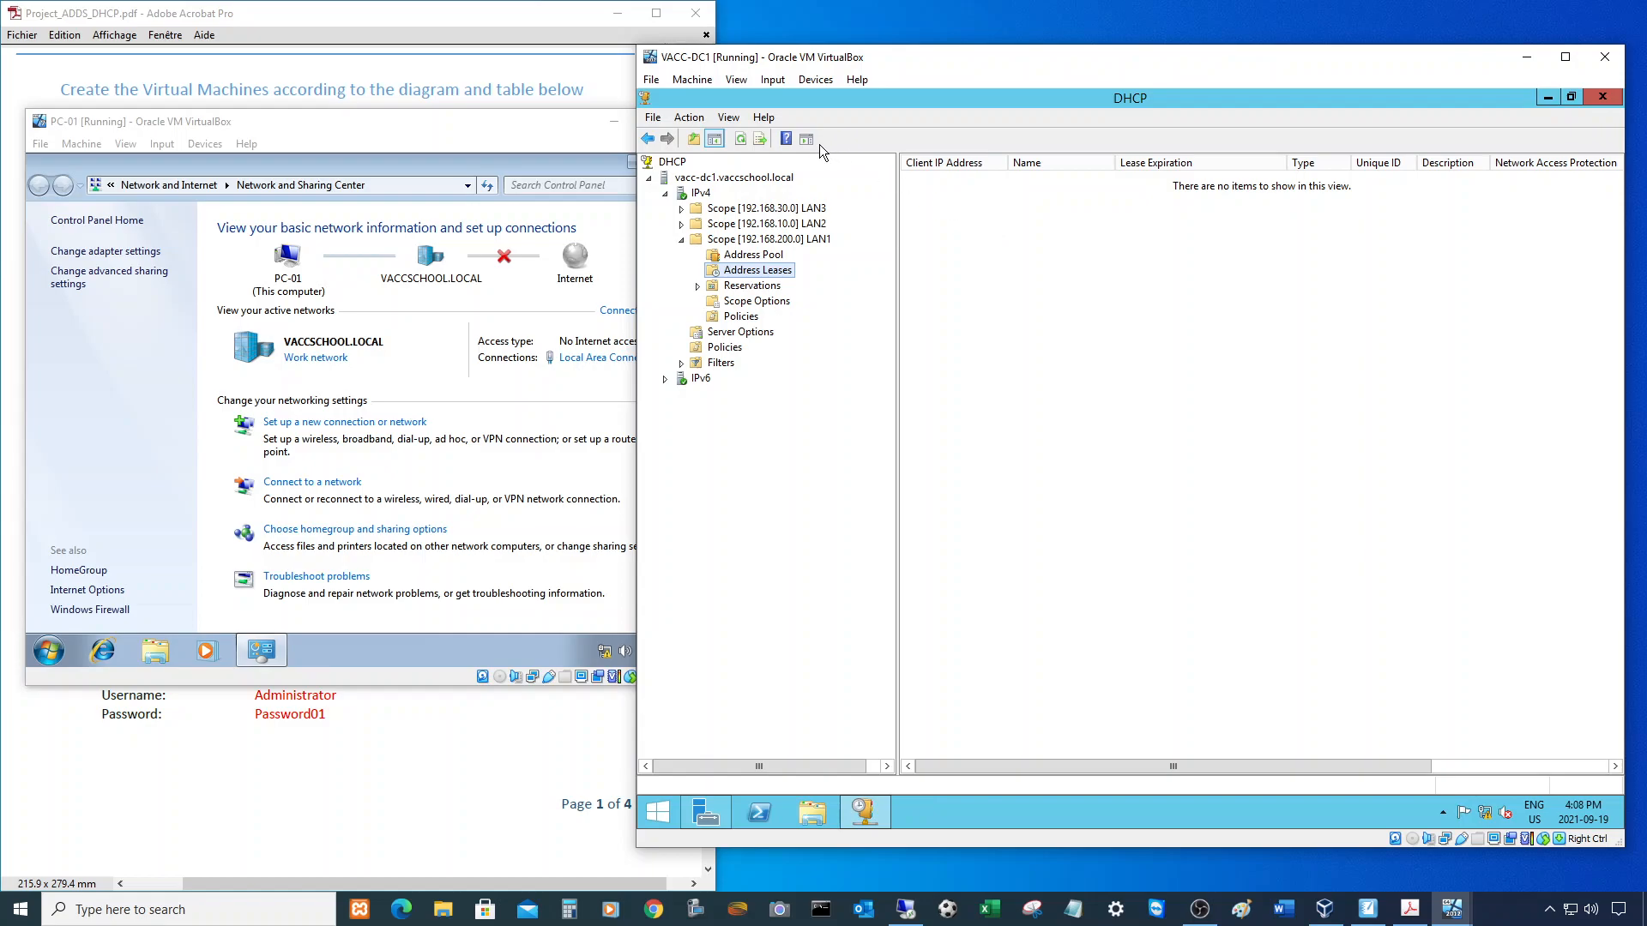
left_click(740, 139)
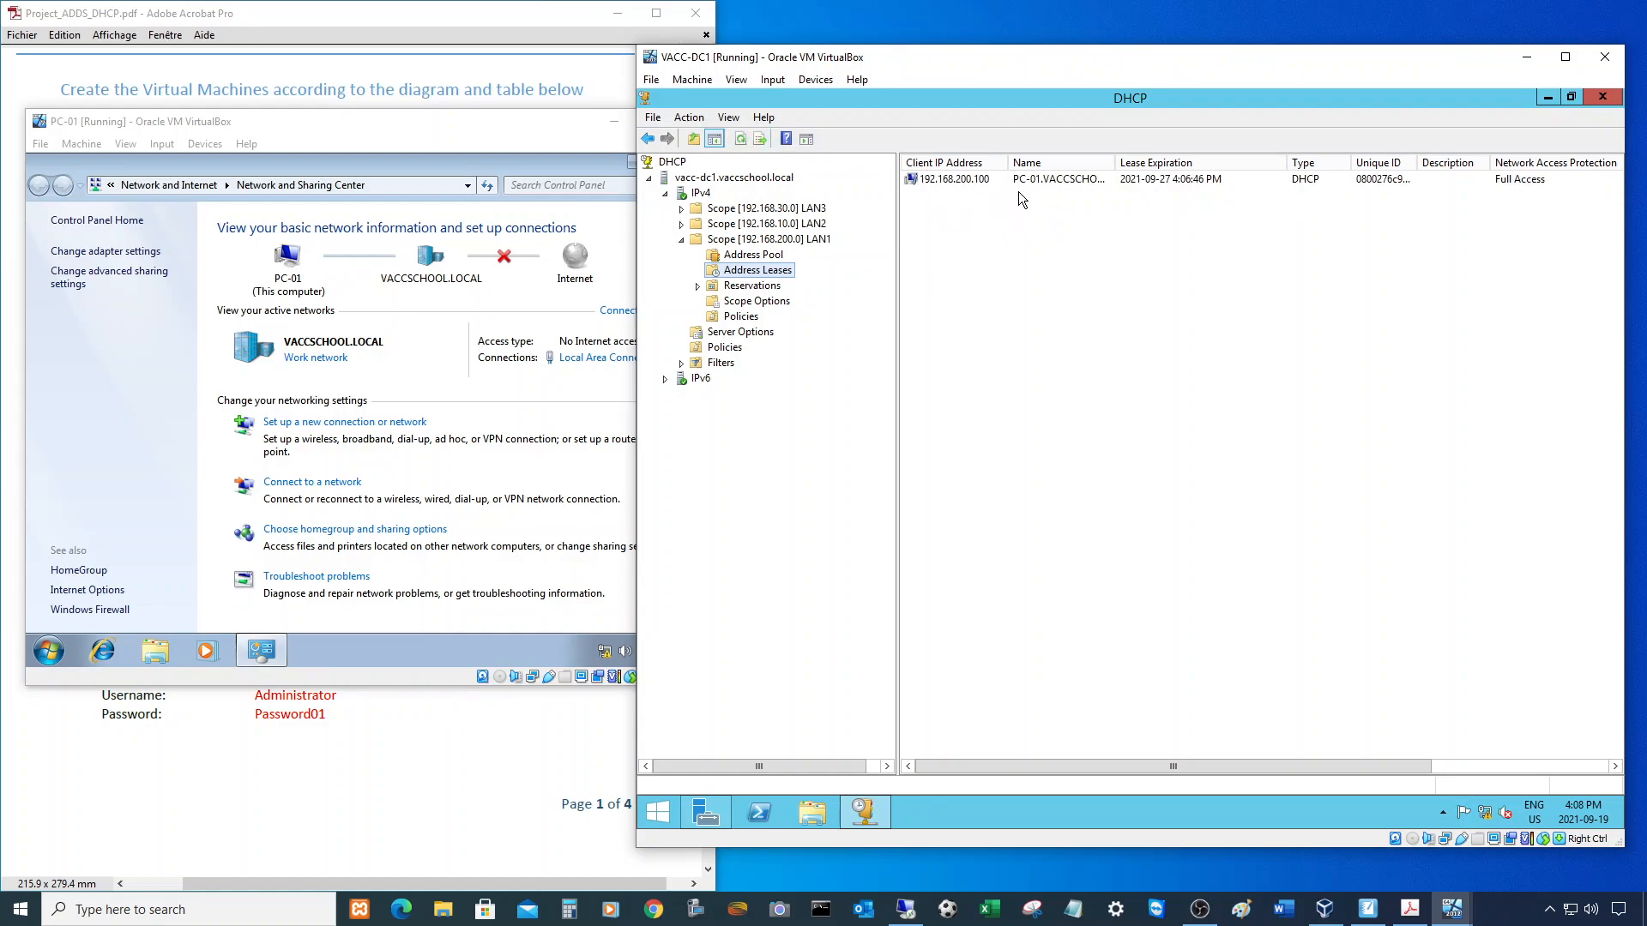
left_click_drag(1115, 162, 1160, 162)
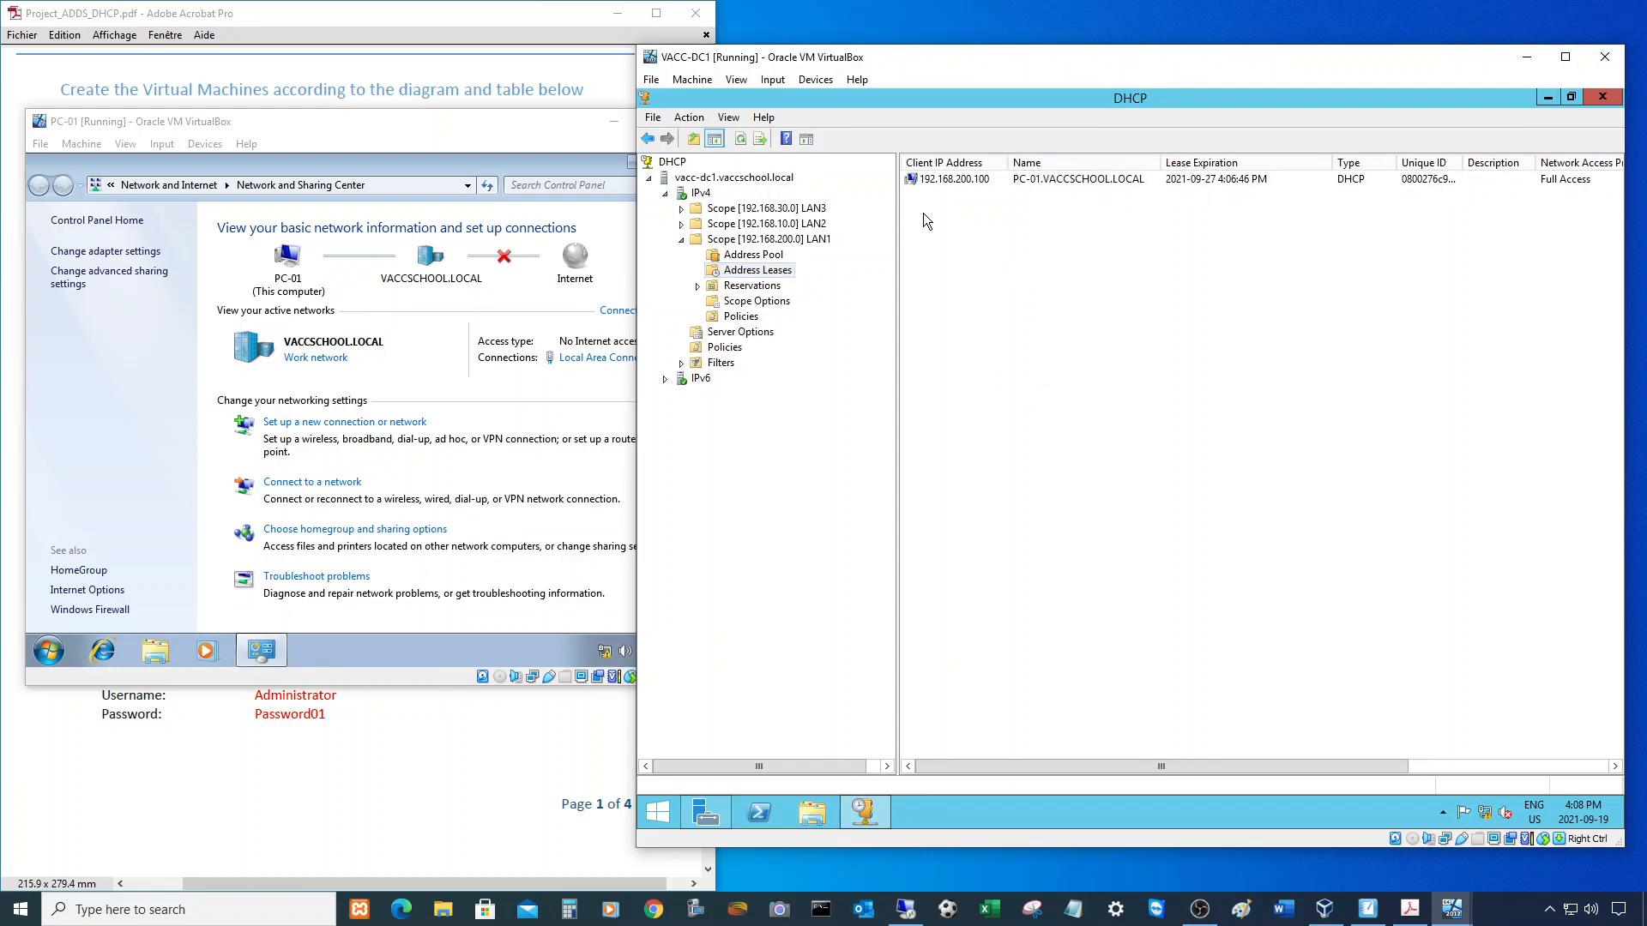
left_click(343, 152)
left_click(696, 162)
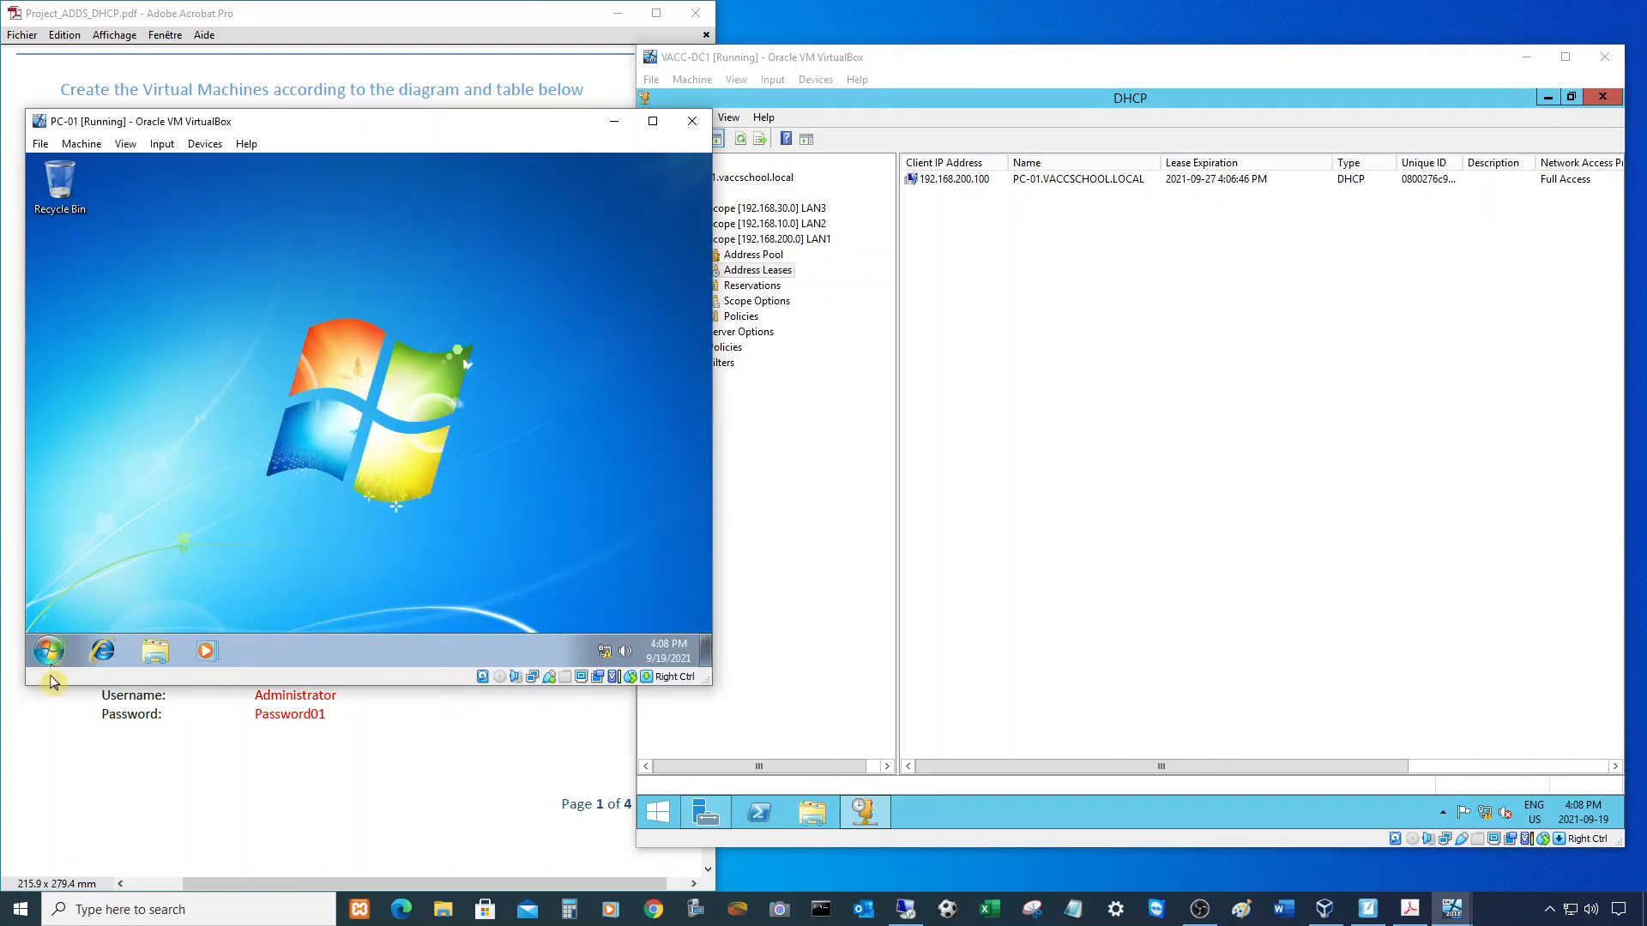
- Open Computer Name/Domain Changes from PC-01's Computer properties
left_click(49, 651)
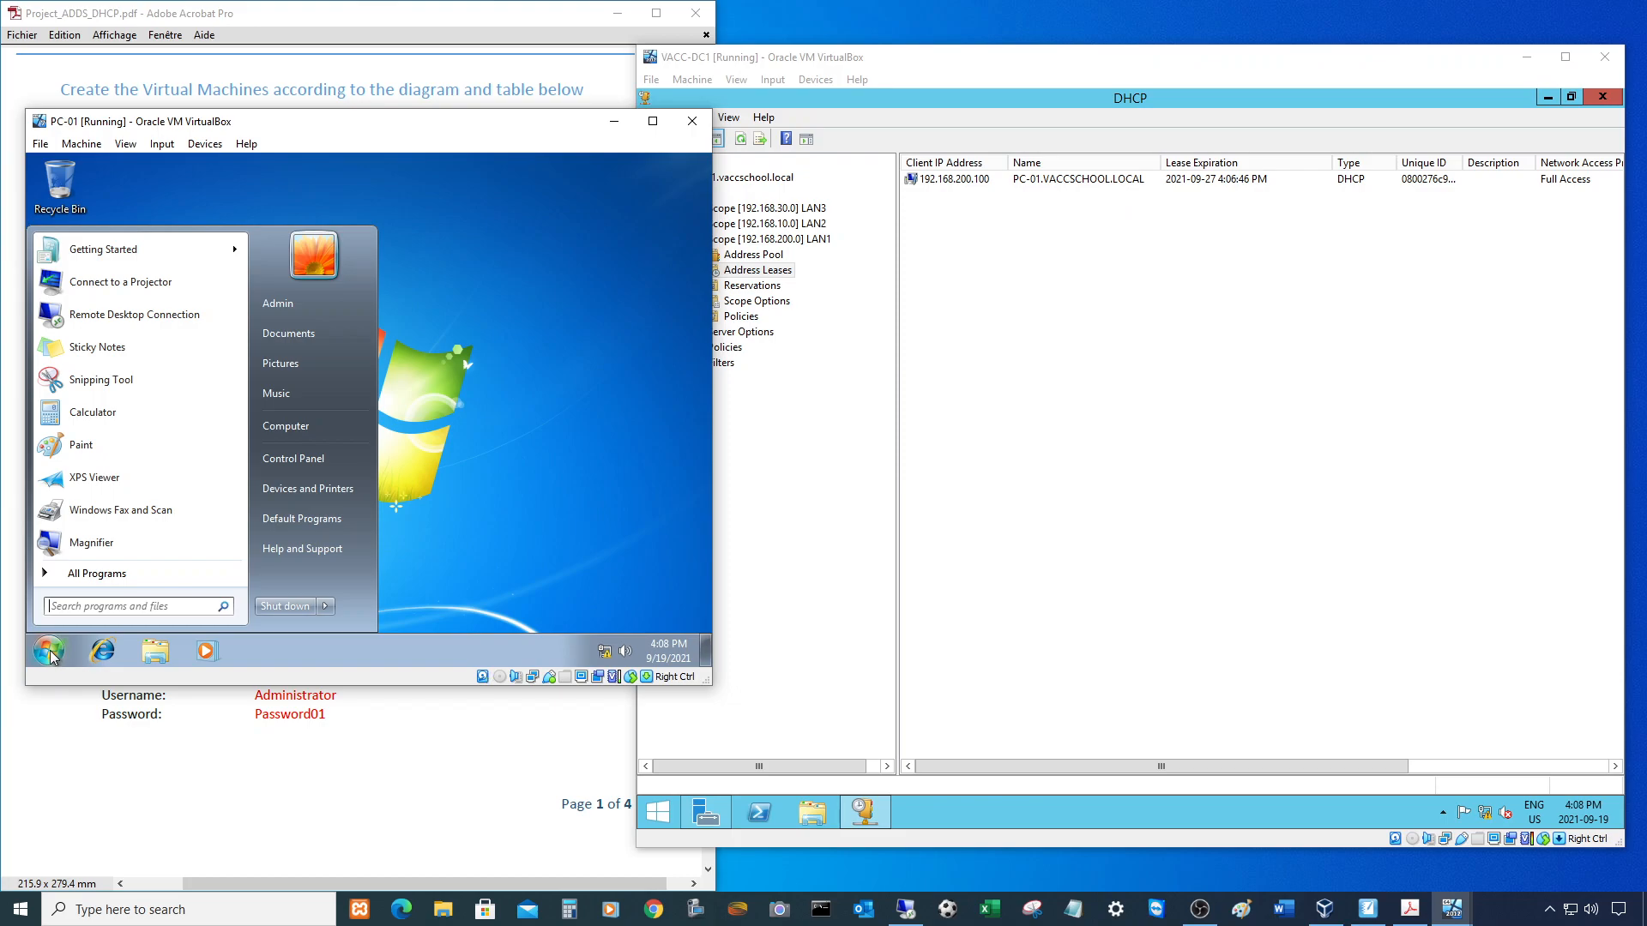
right_click(285, 430)
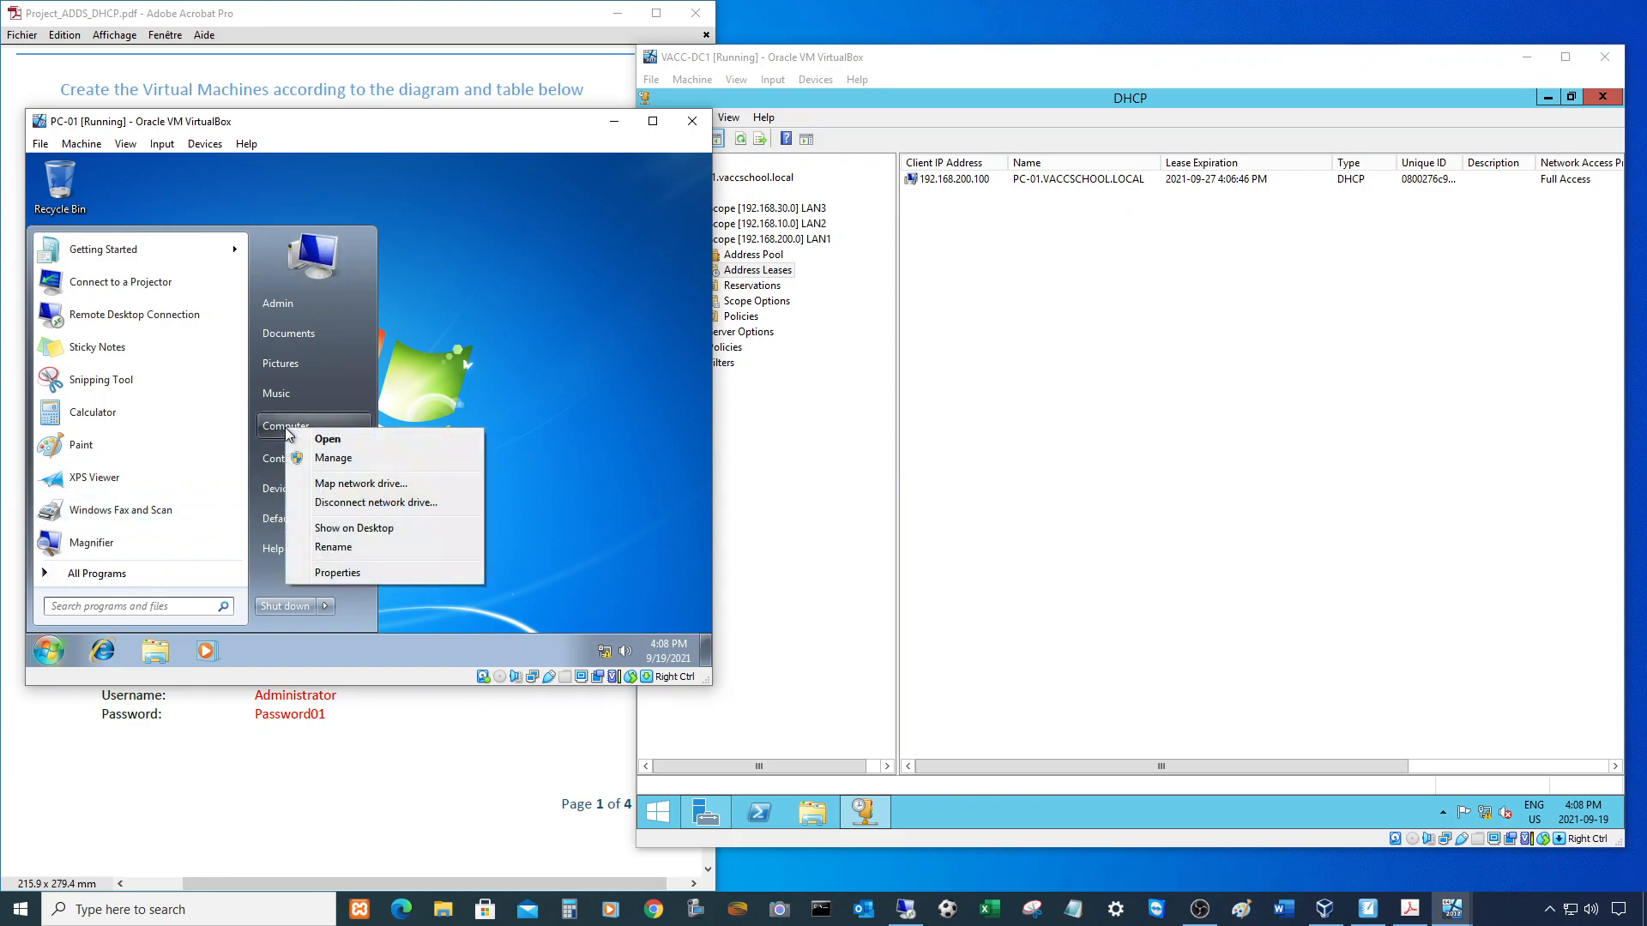
left_click(329, 574)
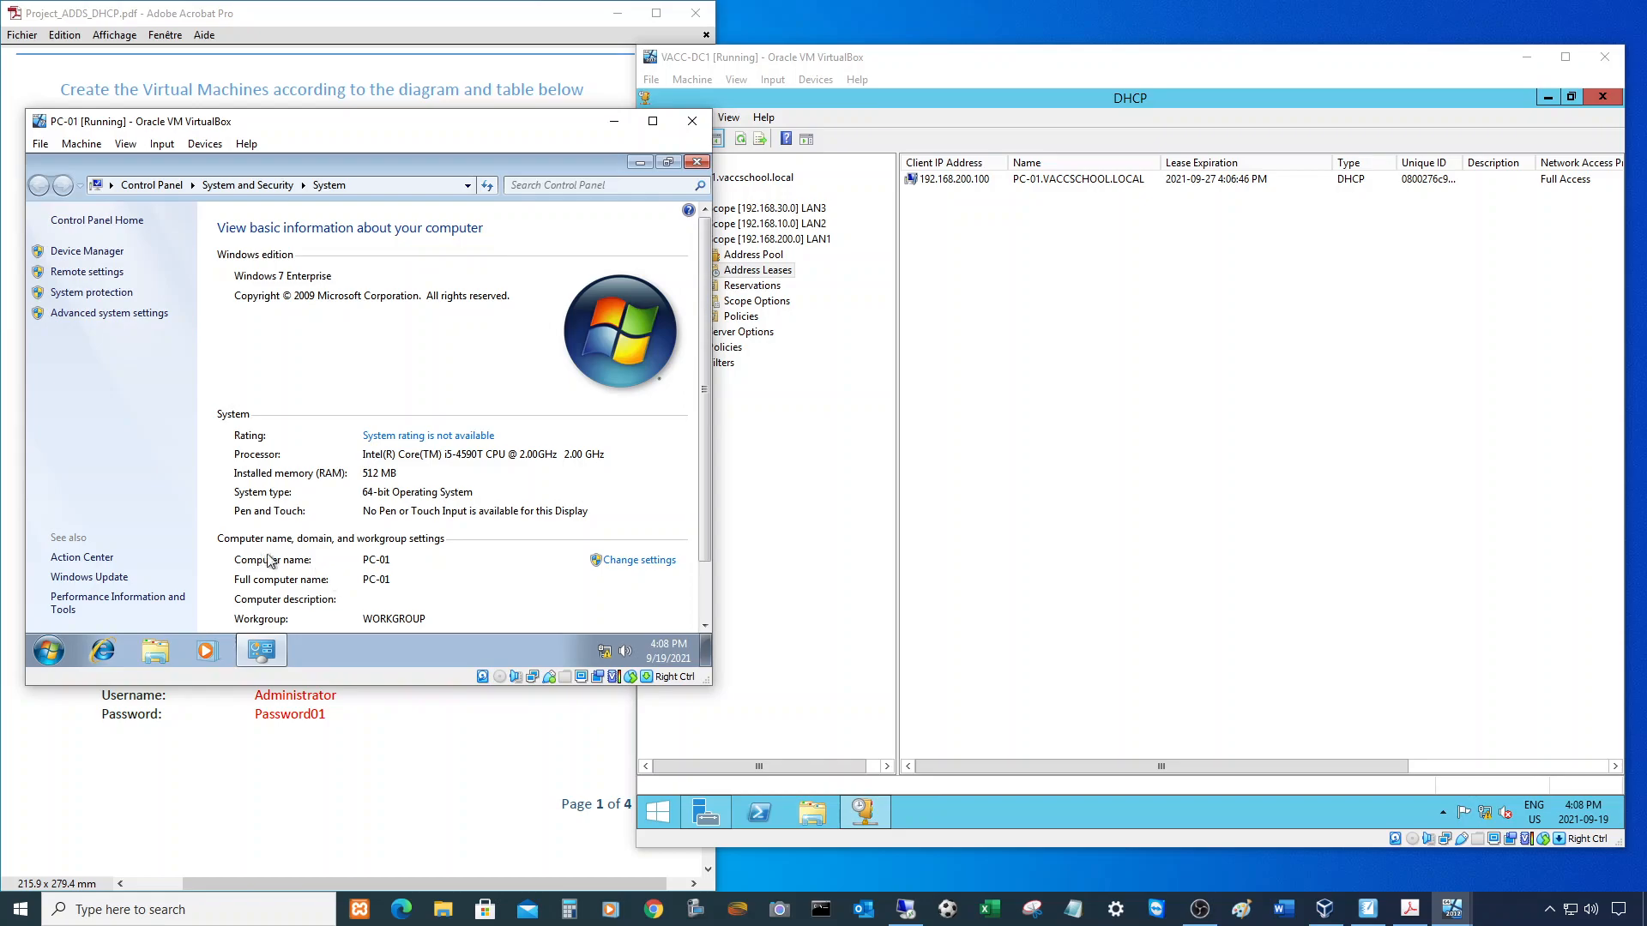
scroll(413, 574, "down", 1)
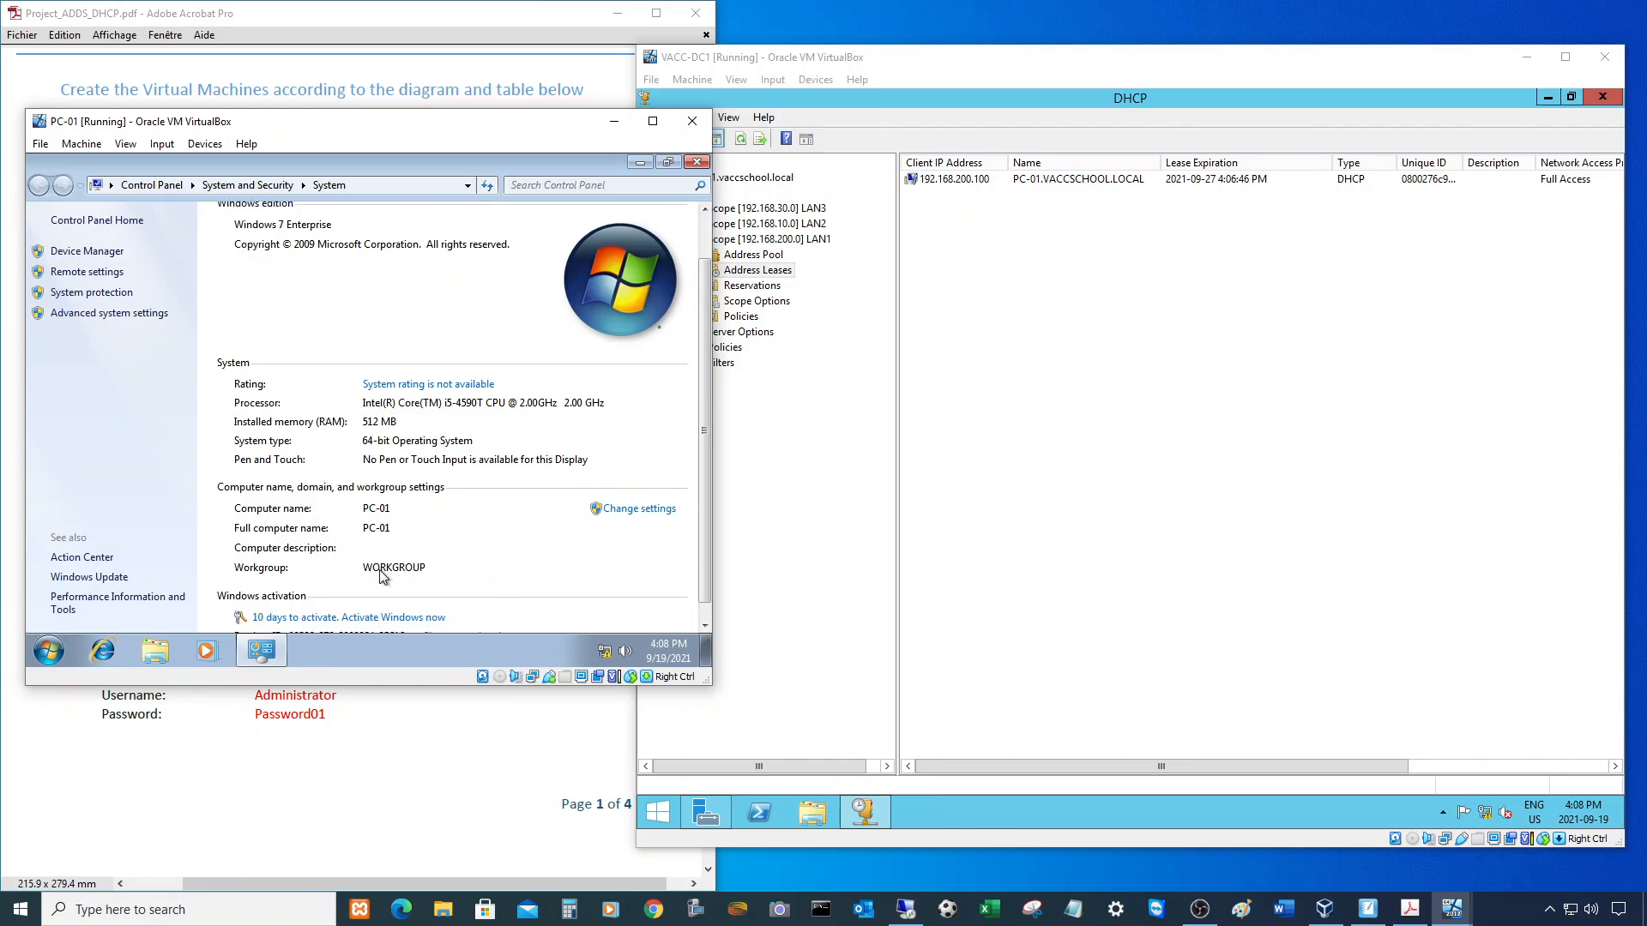
left_click(639, 509)
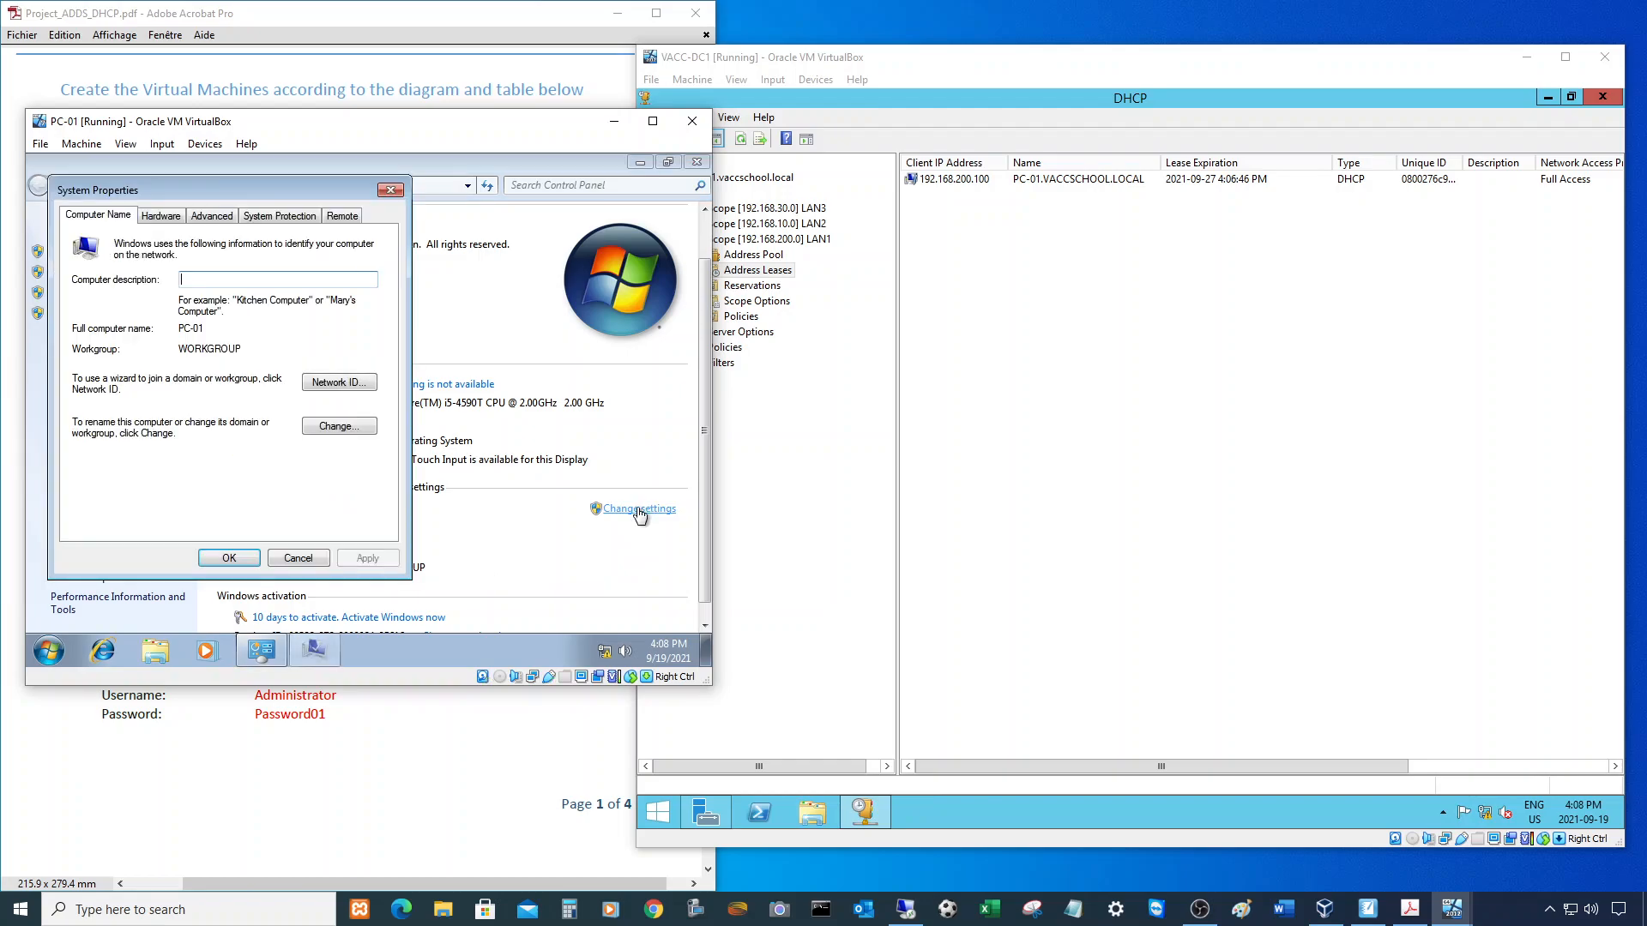
left_click(328, 429)
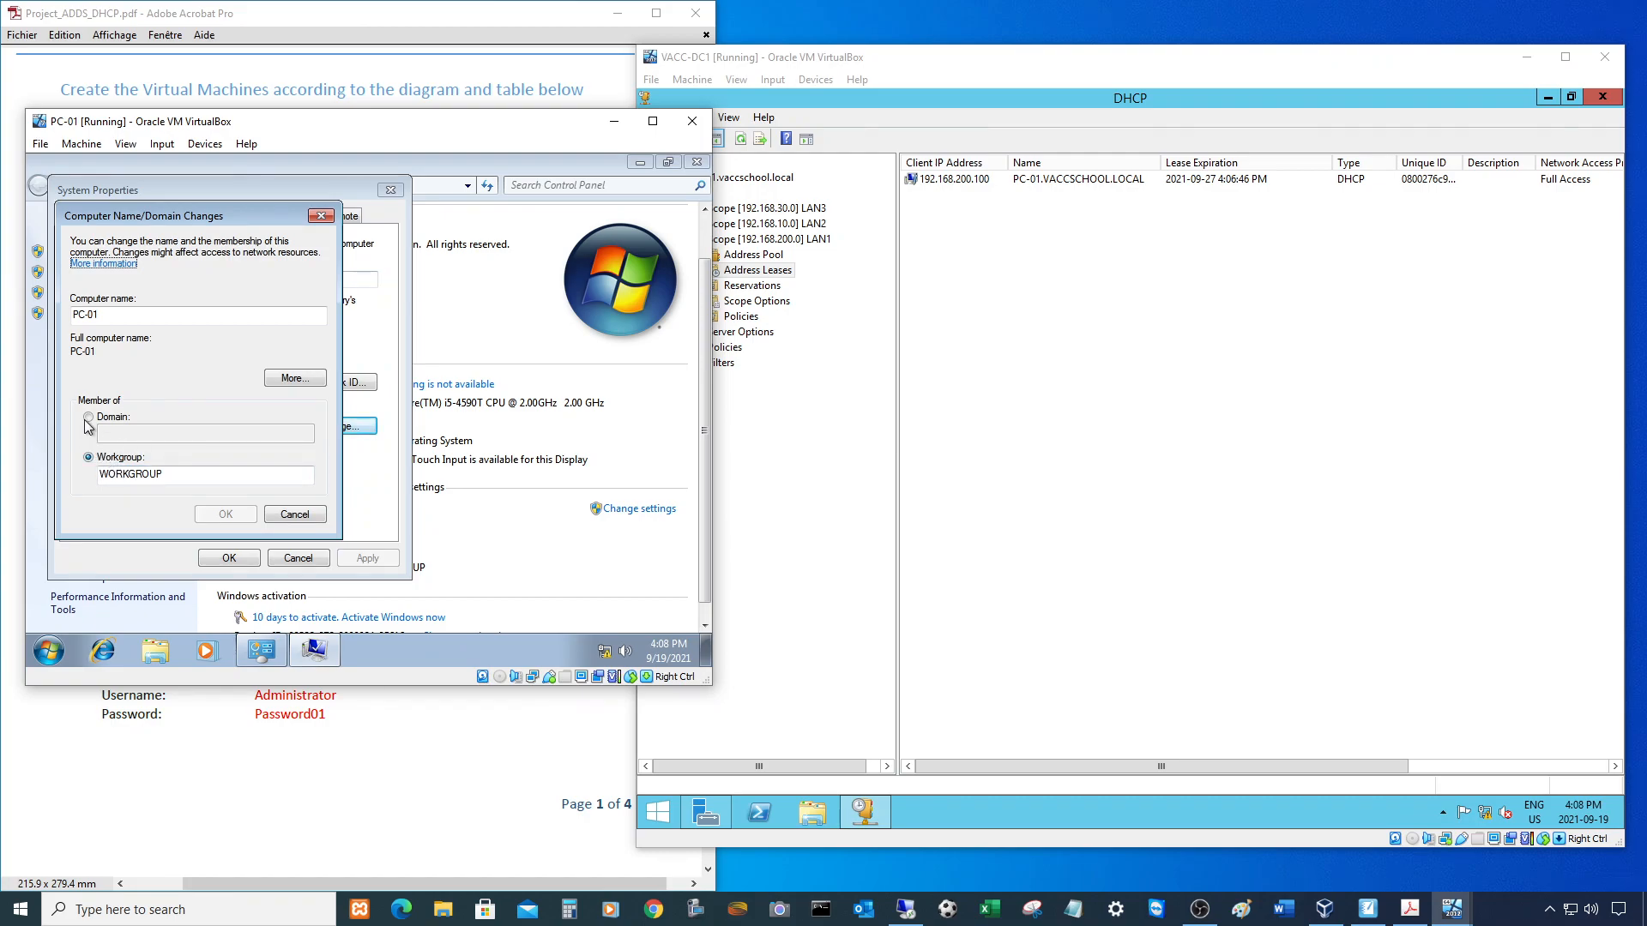
- Make PC-01 a member of domain VACCSCHOOL.LOCAL and submit the domain administrator's credentials
left_click(88, 418)
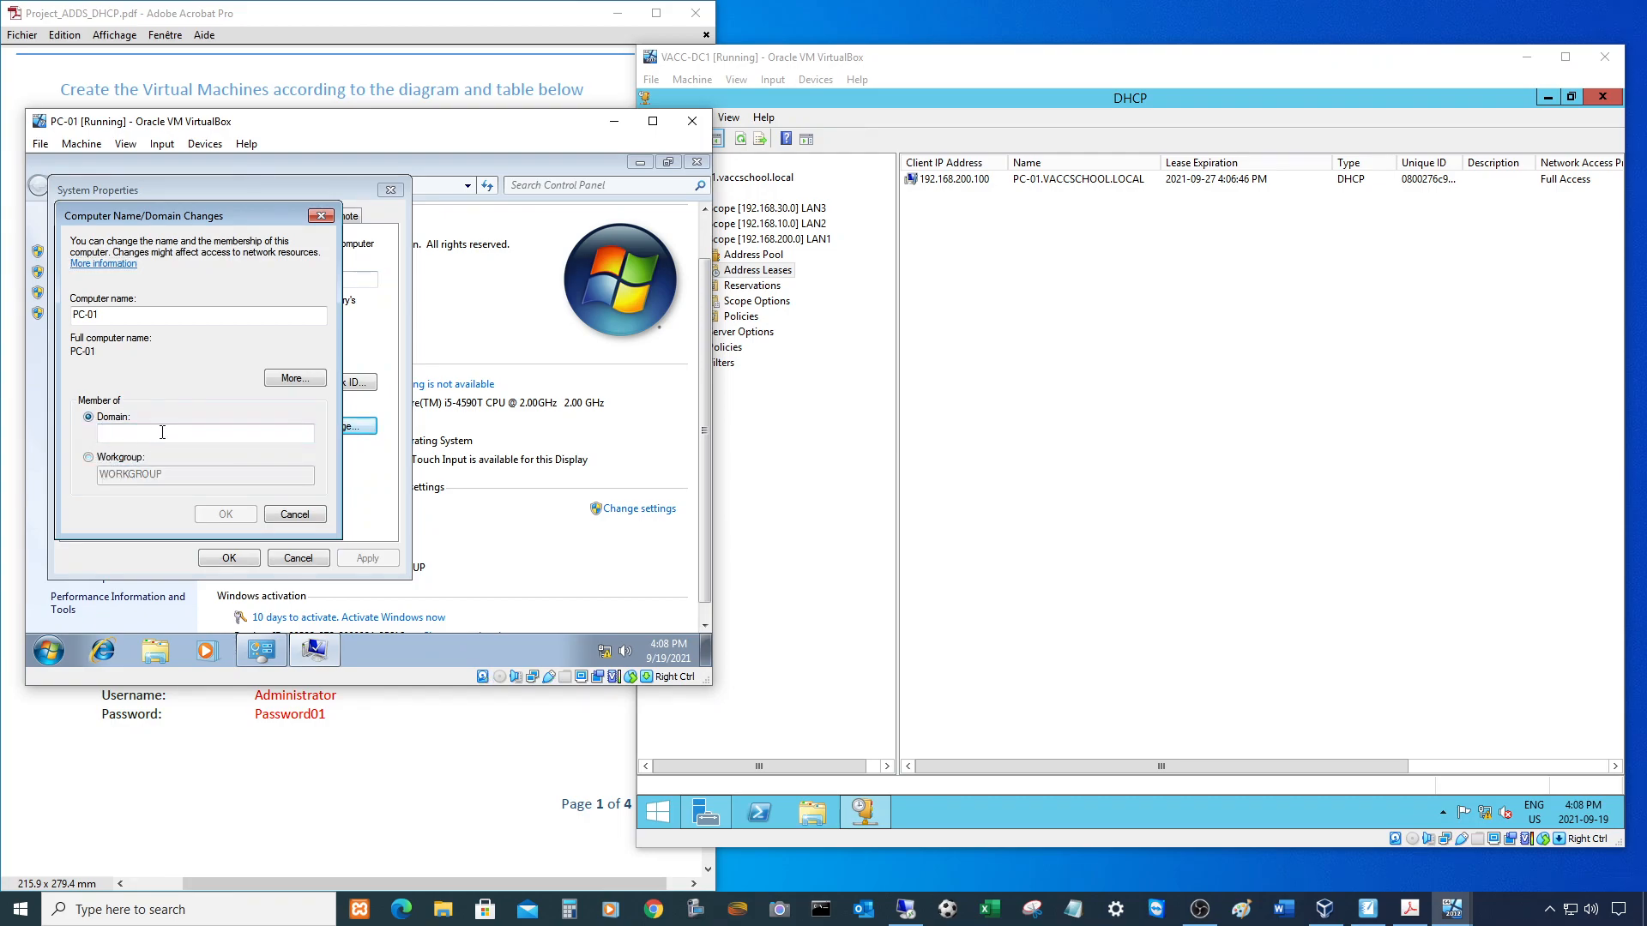
type("VACCSCHOOL.LOCAL")
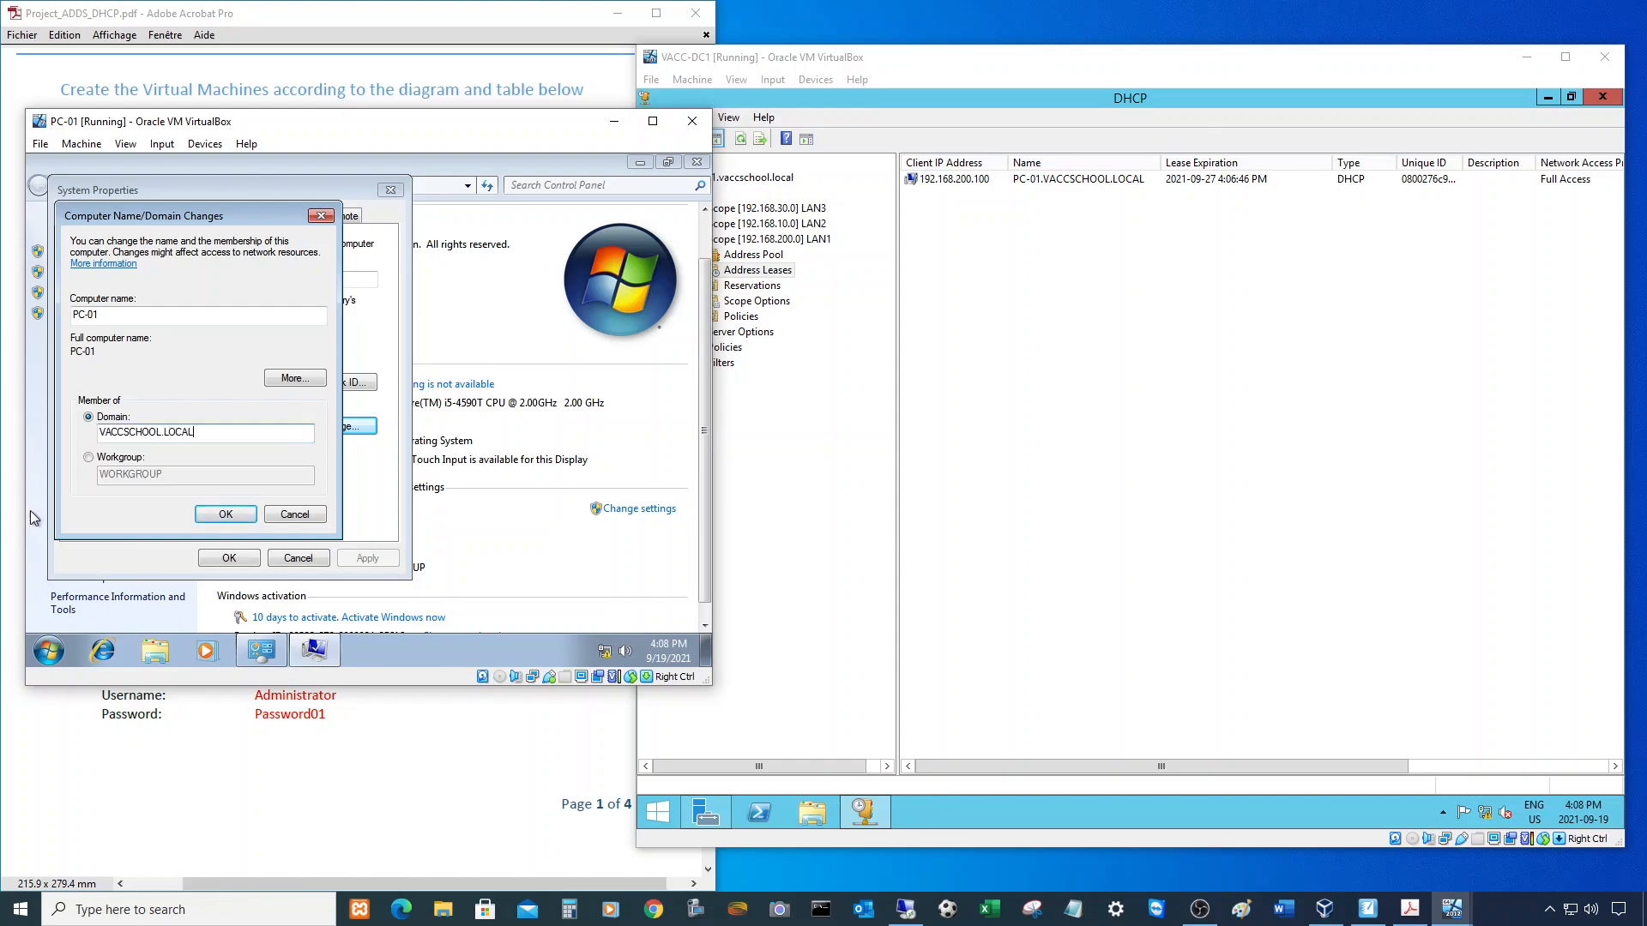
left_click(228, 514)
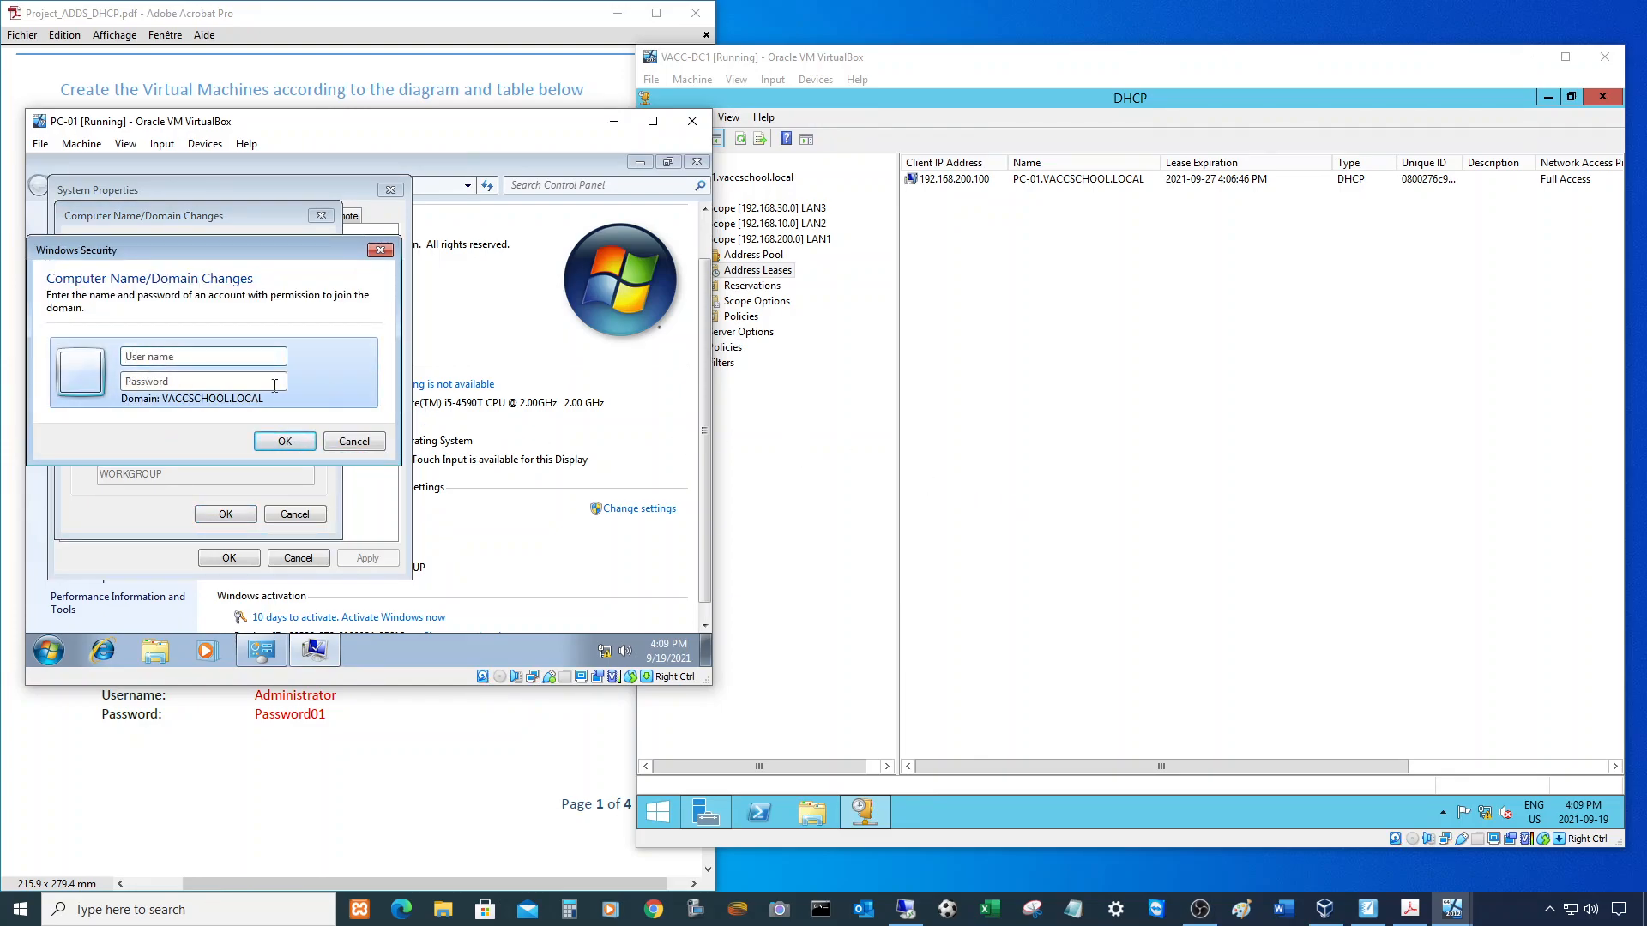
left_click(161, 357)
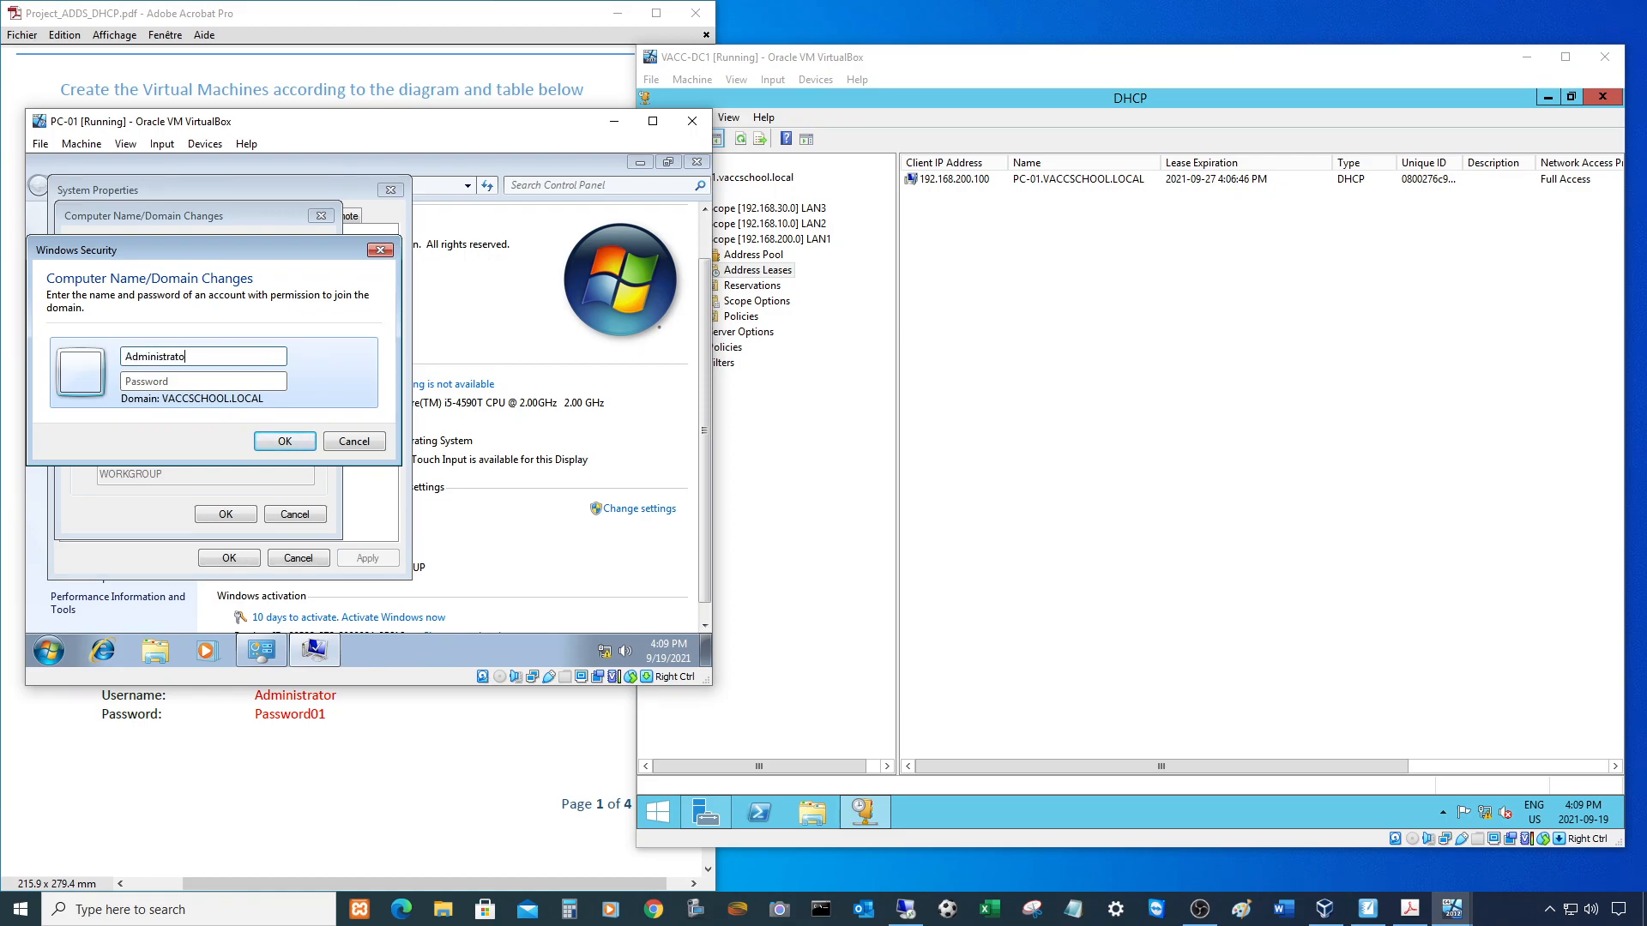
type("Pa")
left_click(283, 440)
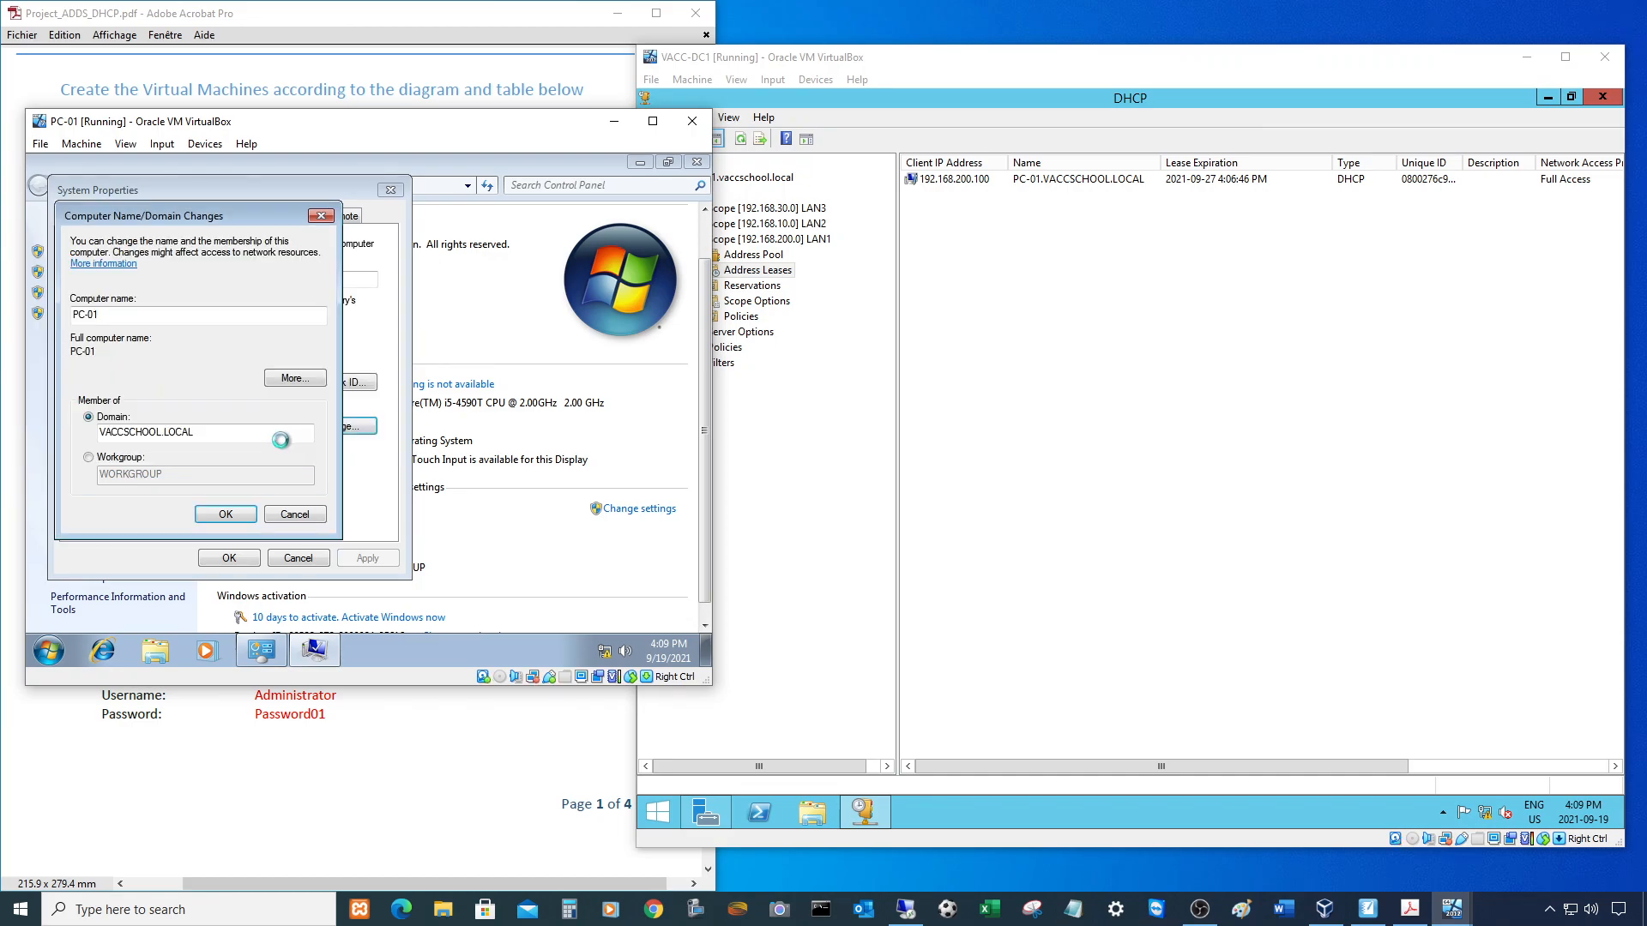
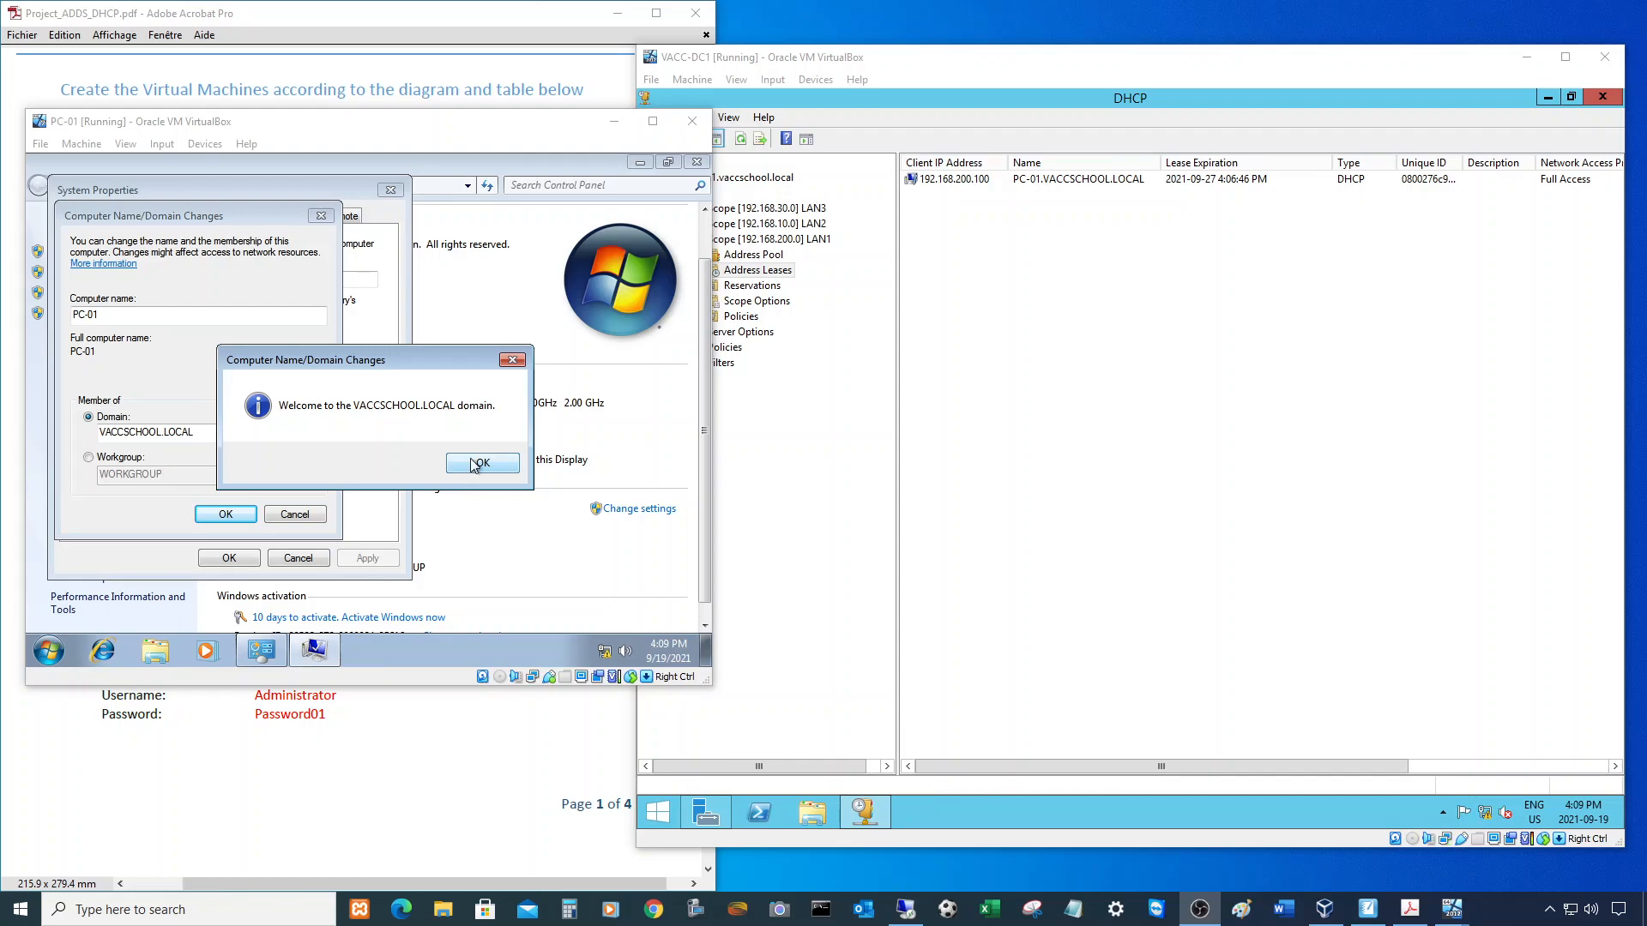
- Dismiss the domain welcome and restart notices, close System Properties, and restart PC-01 now
left_click(497, 464)
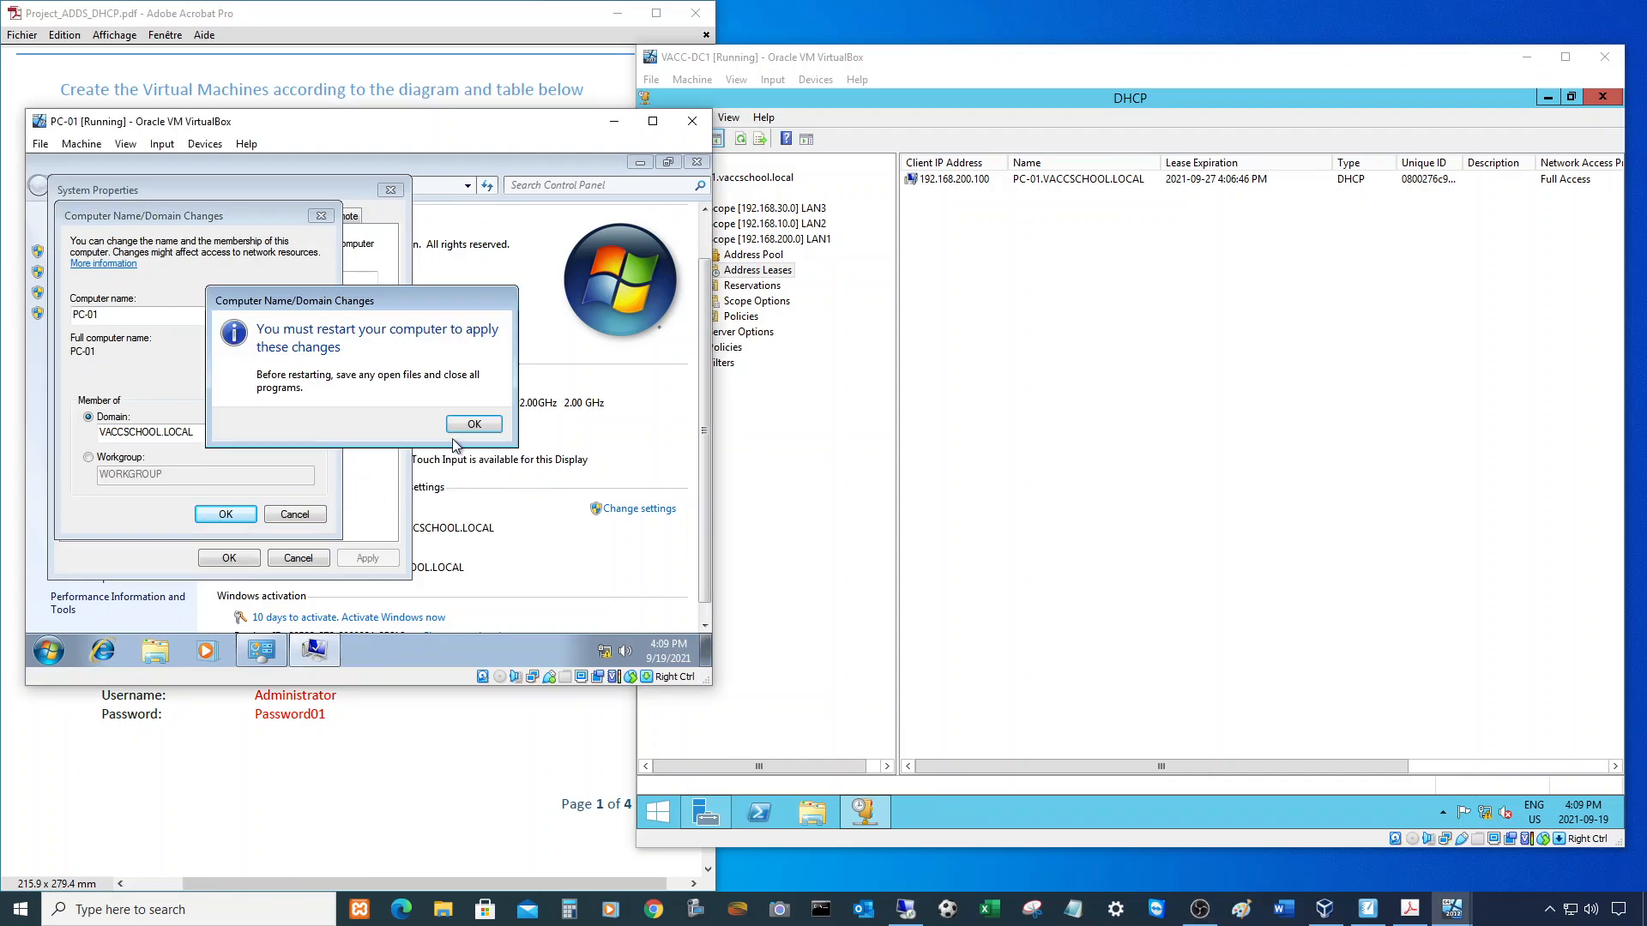
left_click(473, 425)
left_click(207, 565)
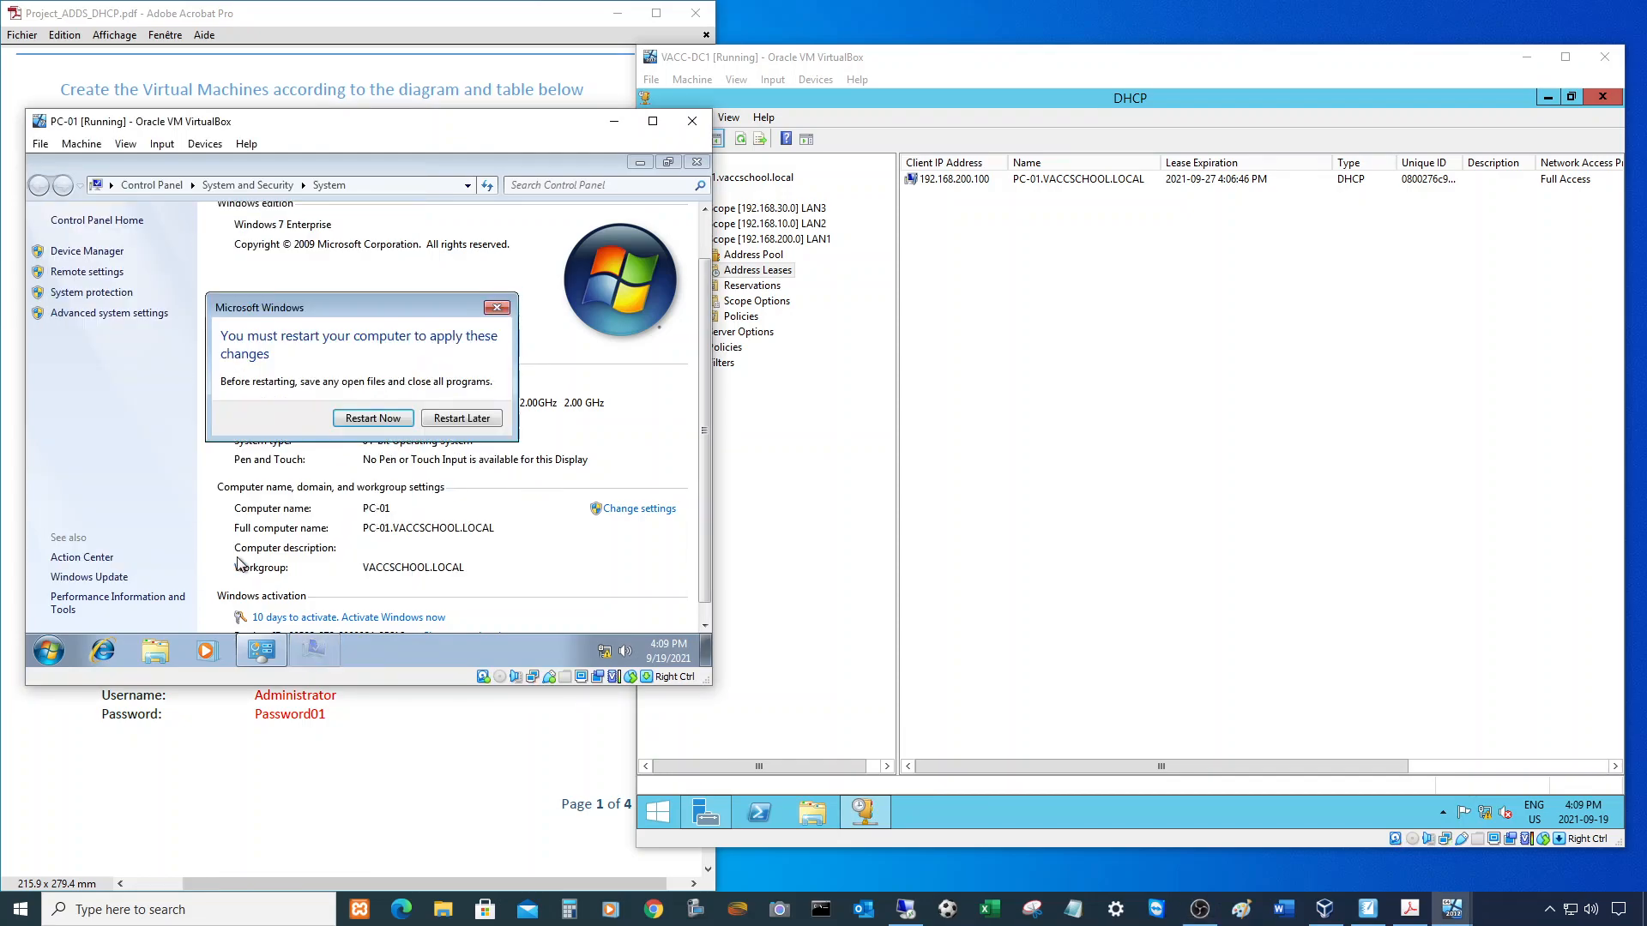
left_click(383, 424)
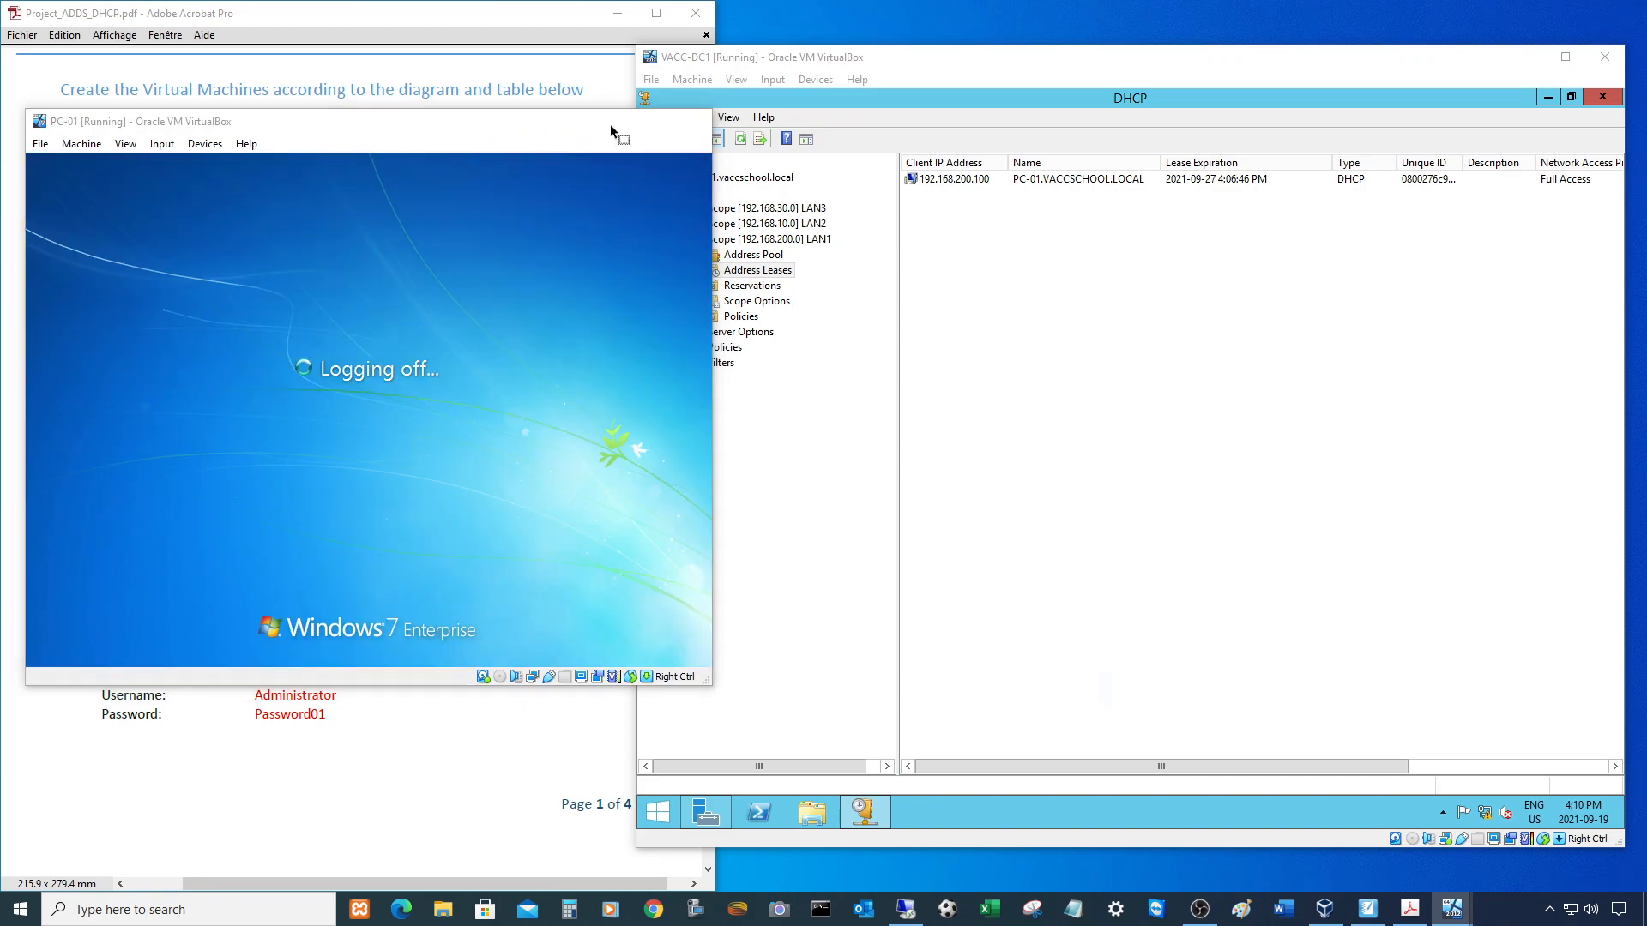
left_click(614, 121)
- Start the PC-02 virtual machine from VirtualBox Manager
left_click(1324, 909)
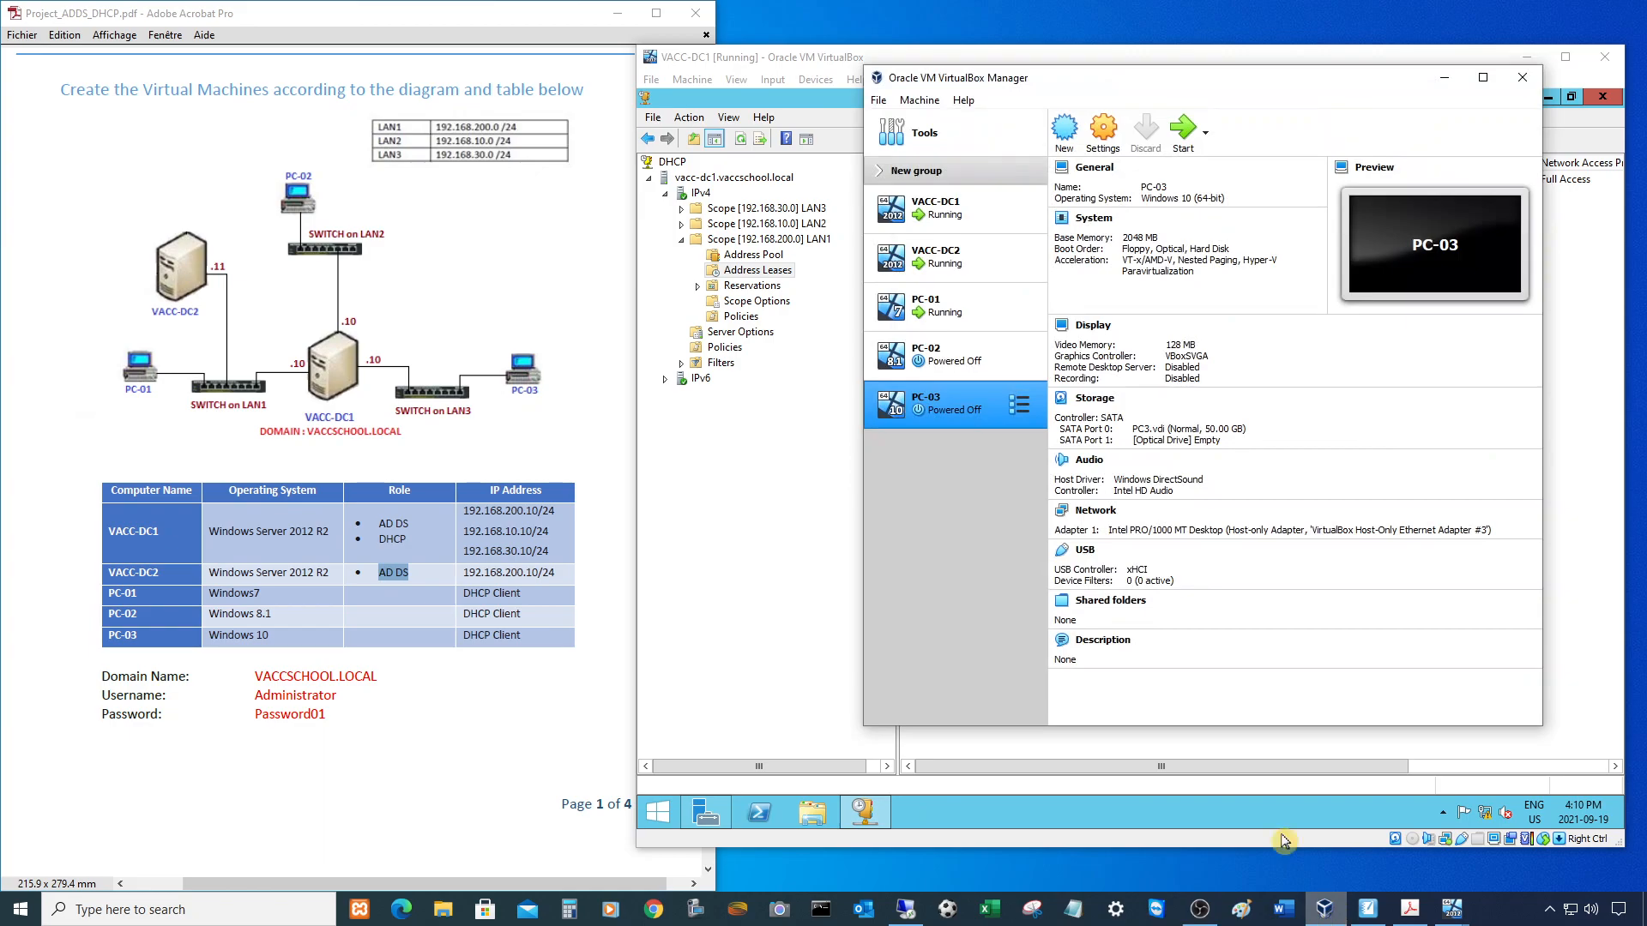
left_click(949, 365)
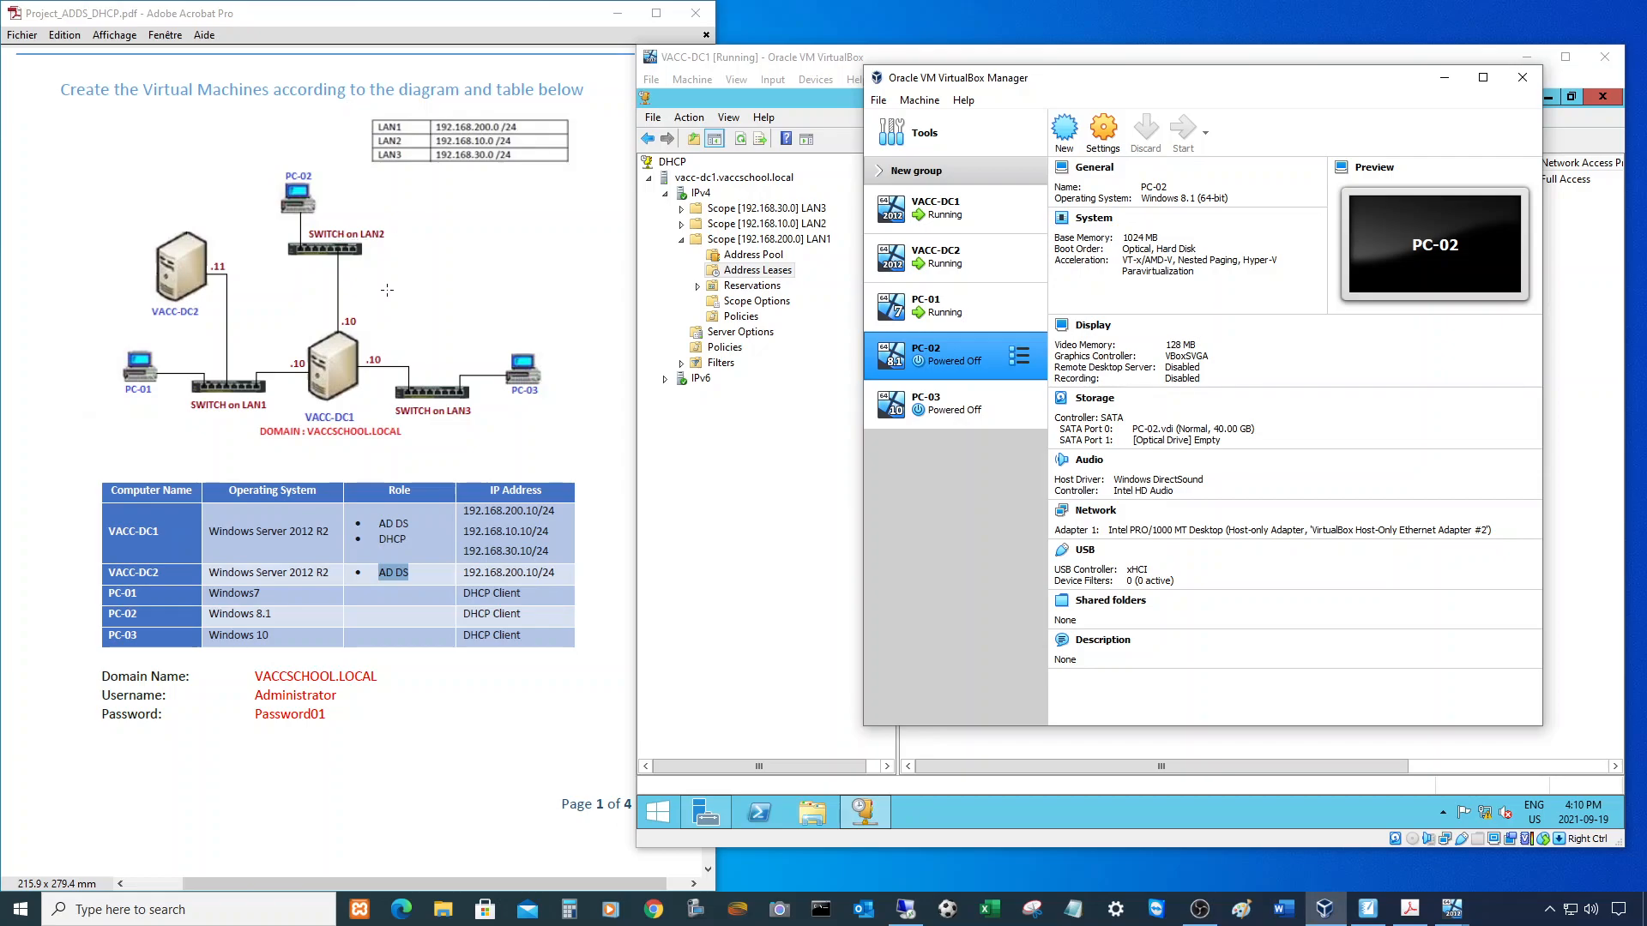
left_click_drag(359, 127, 376, 266)
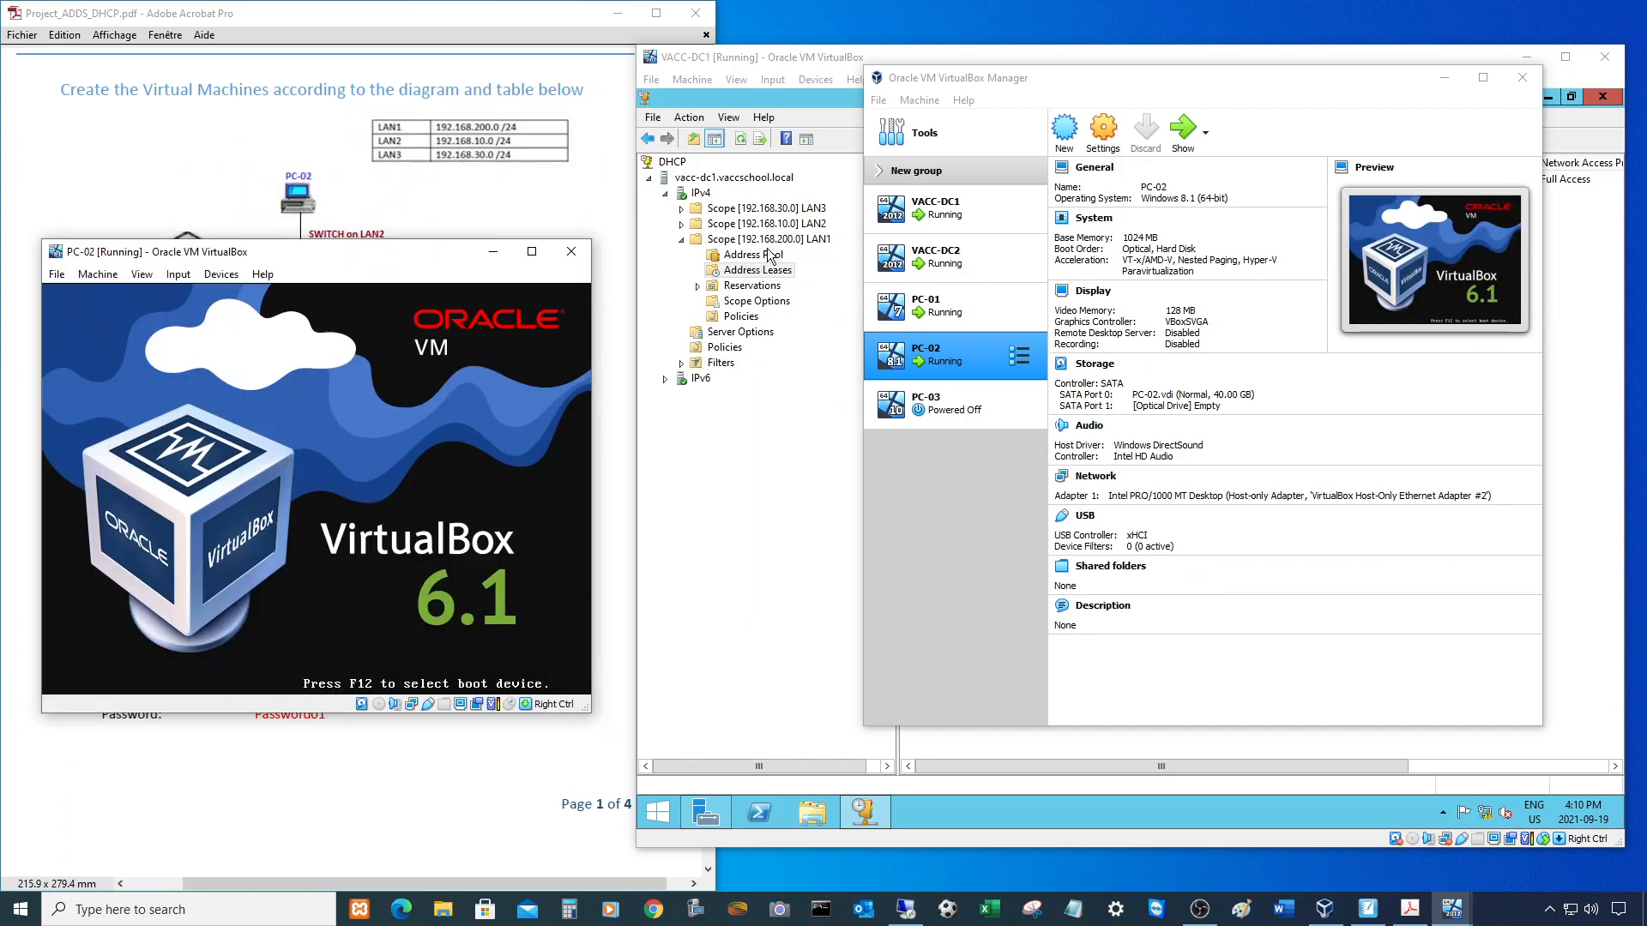
- Delete the stale 192.168.10.100 lease from LAN2's Address Leases on VACC-DC1
left_click(682, 224)
left_click(756, 256)
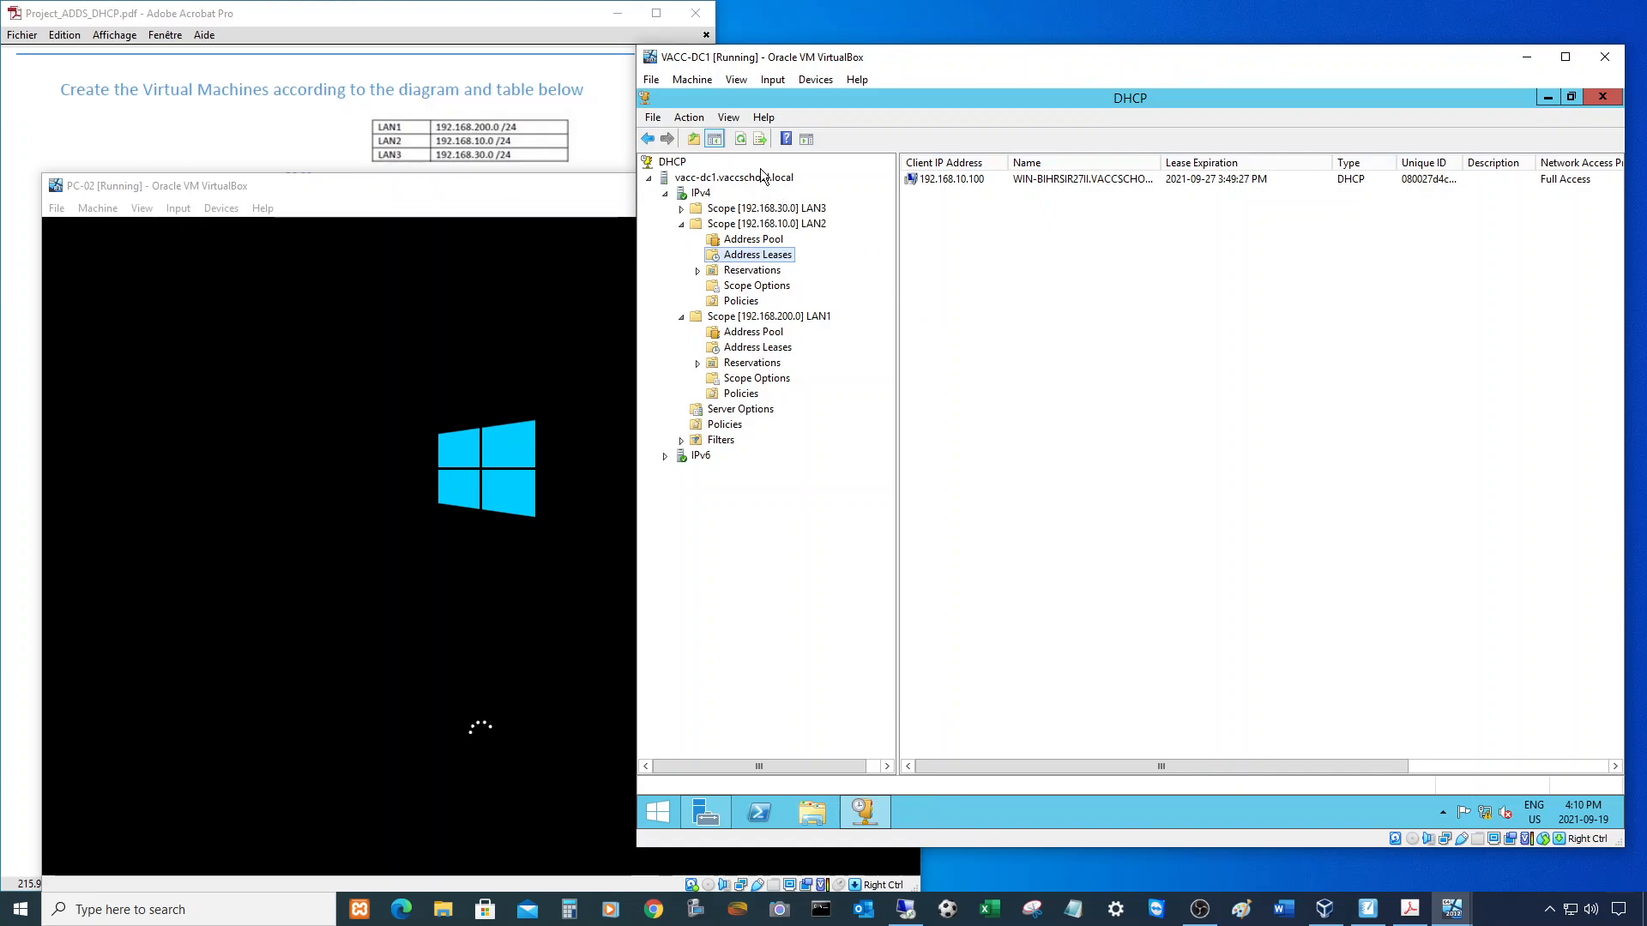
left_click(944, 180)
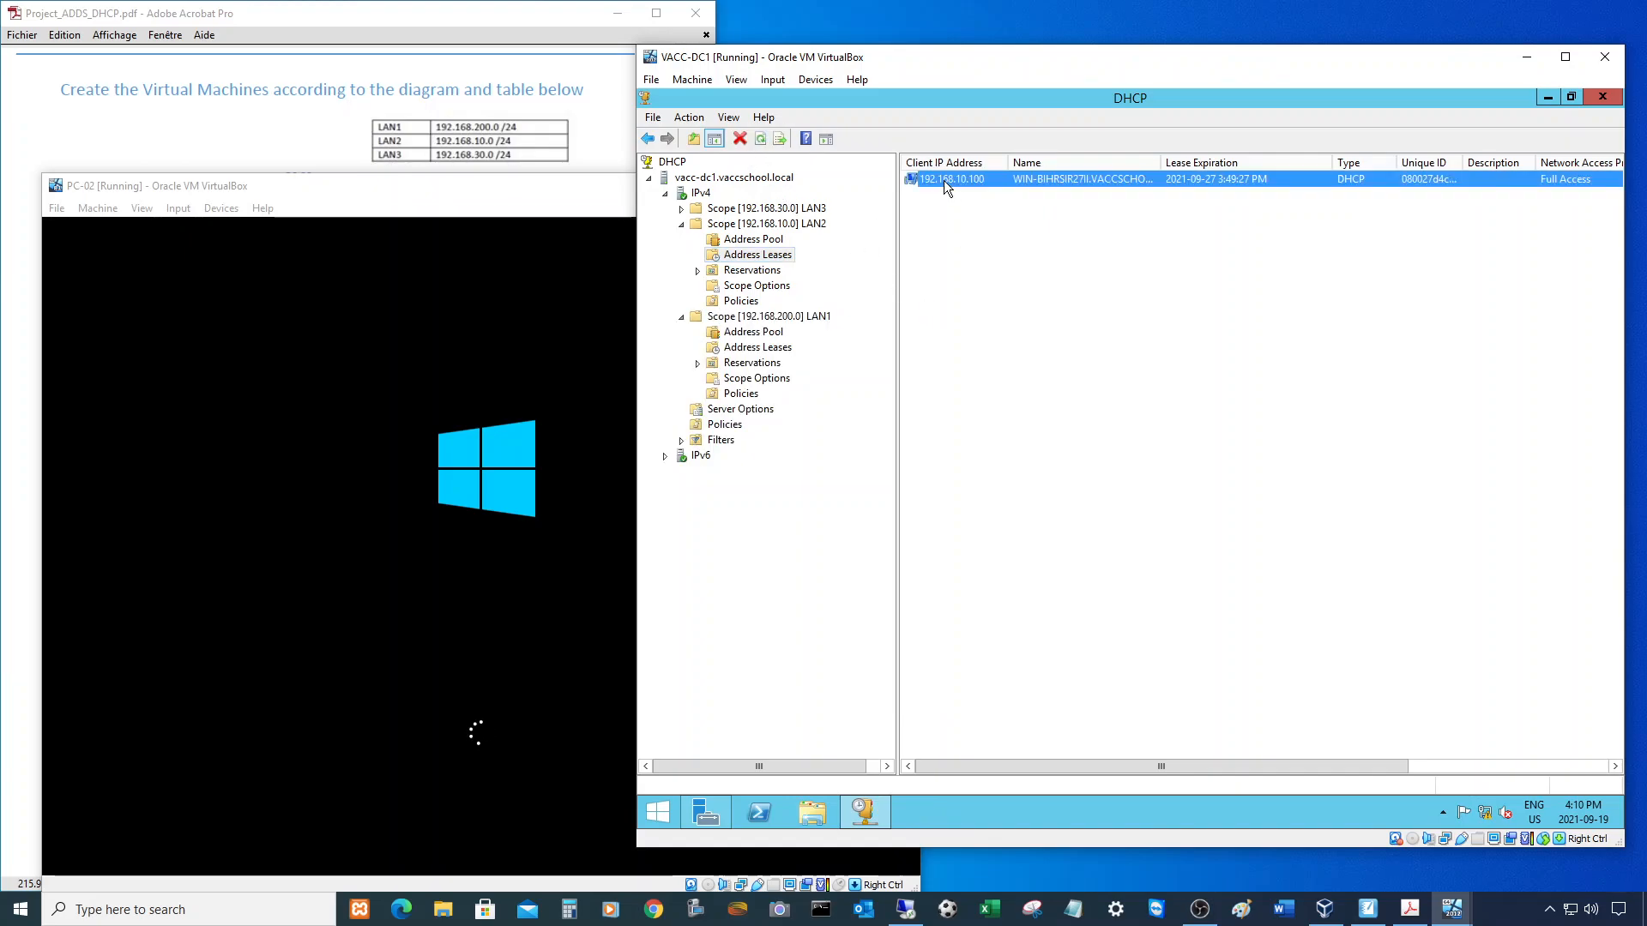
right_click(944, 180)
left_click(988, 234)
left_click(1150, 509)
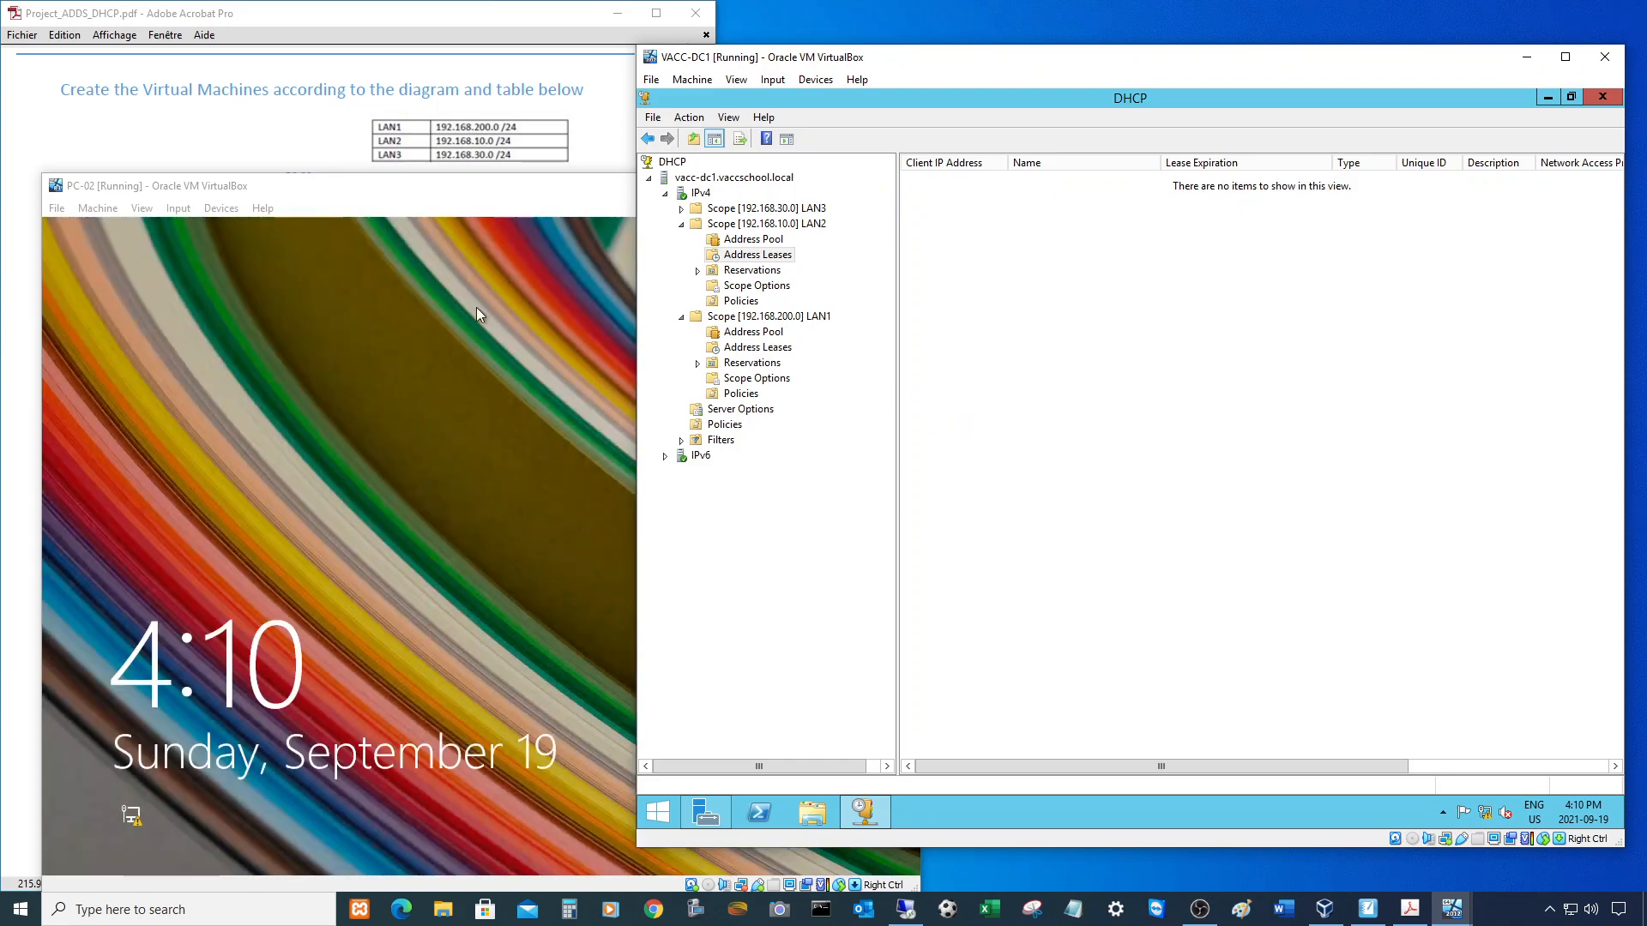
- Sign in to PC-02 as Admin with the account password
left_click(476, 307)
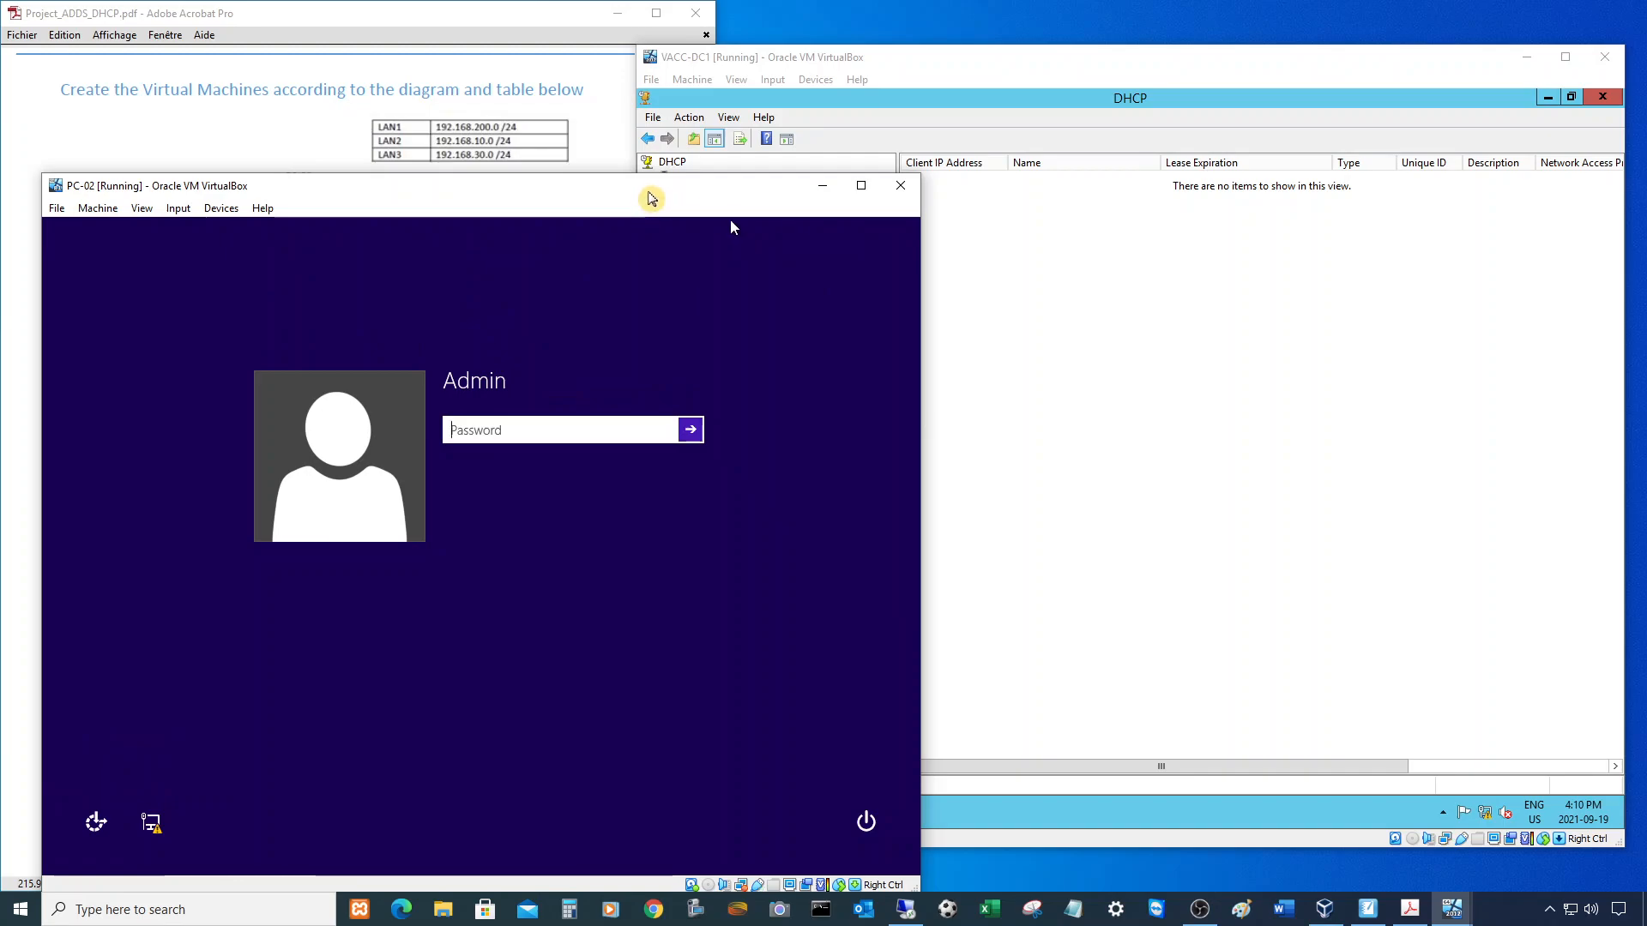
left_click_drag(651, 199, 651, 186)
left_click(974, 246)
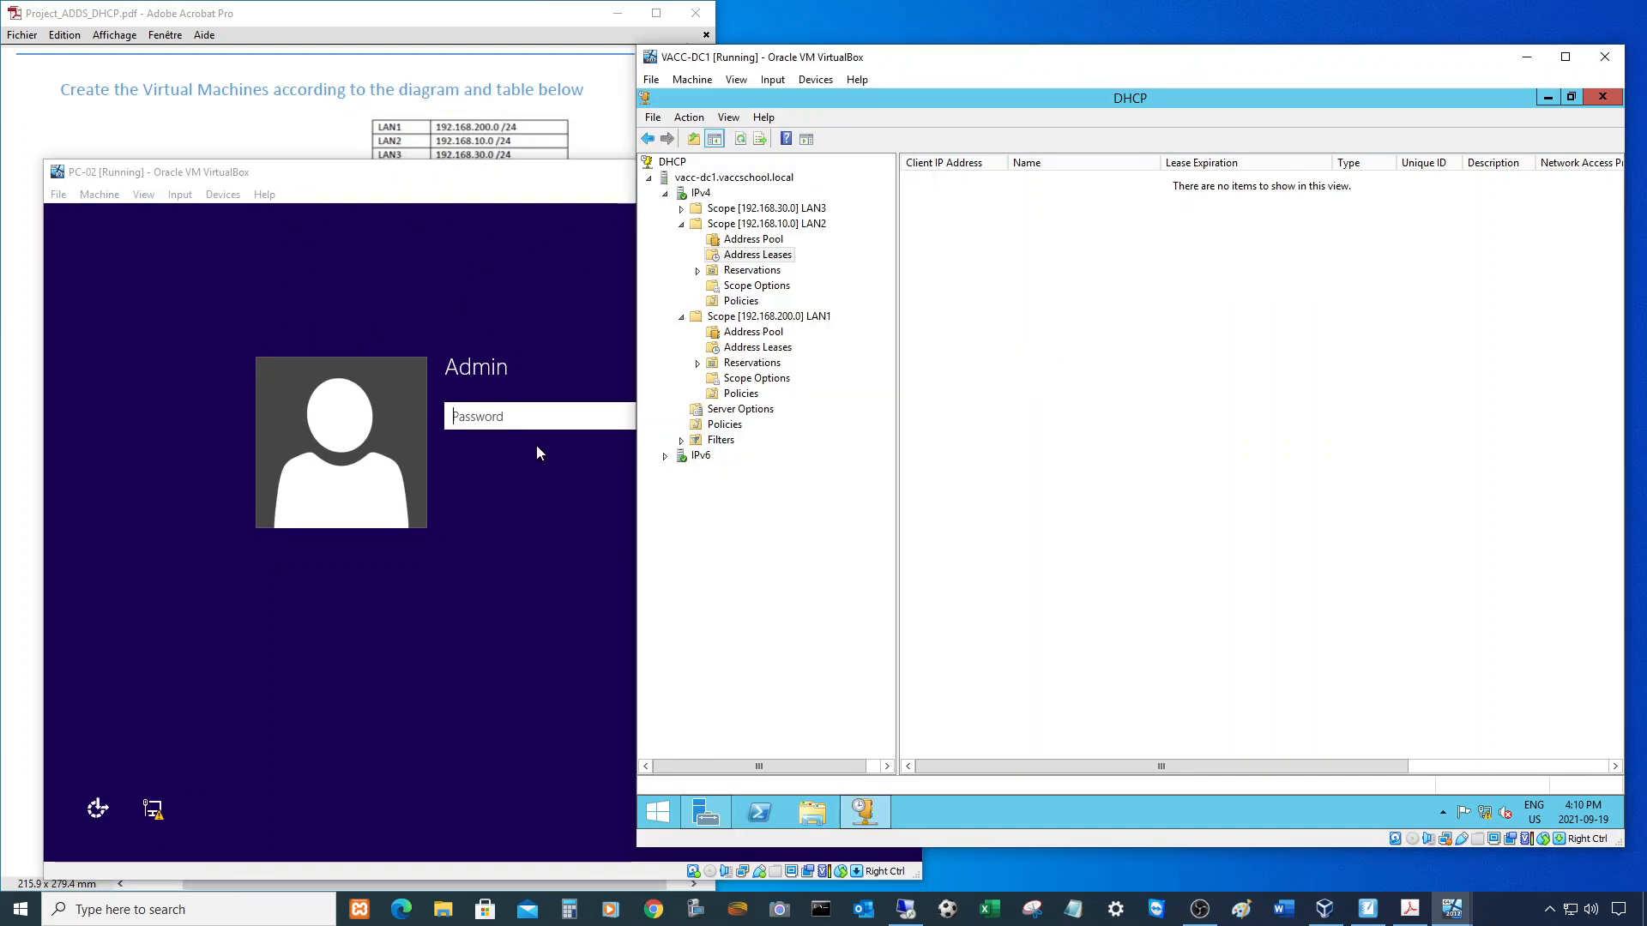
left_click(533, 418)
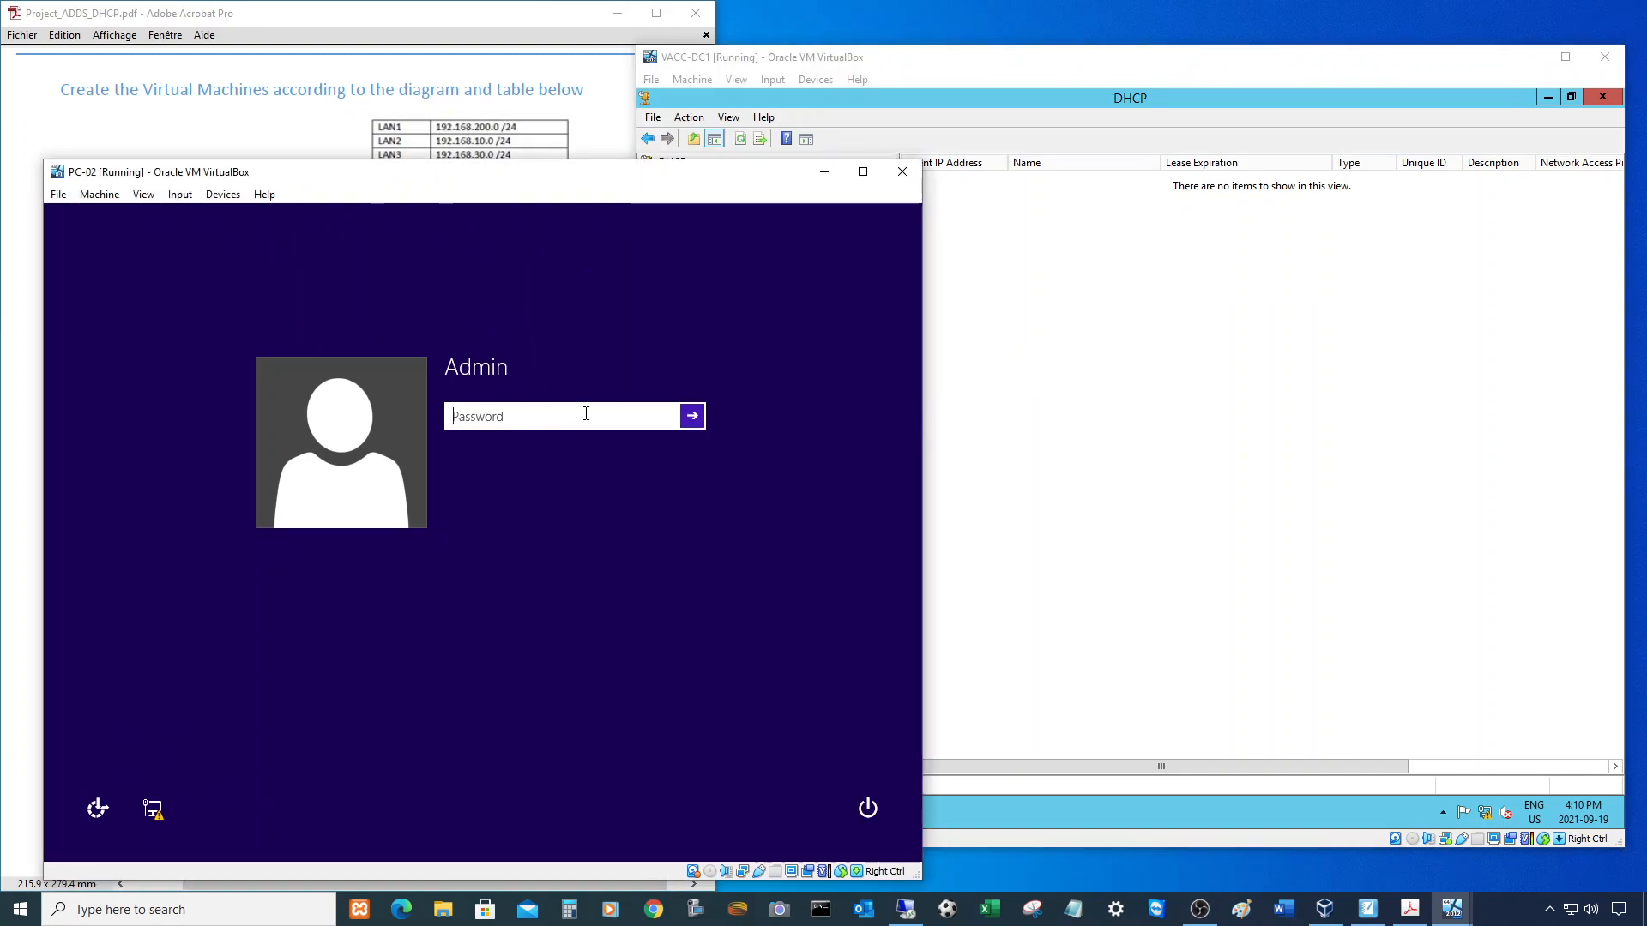
type("P@ssw0rd")
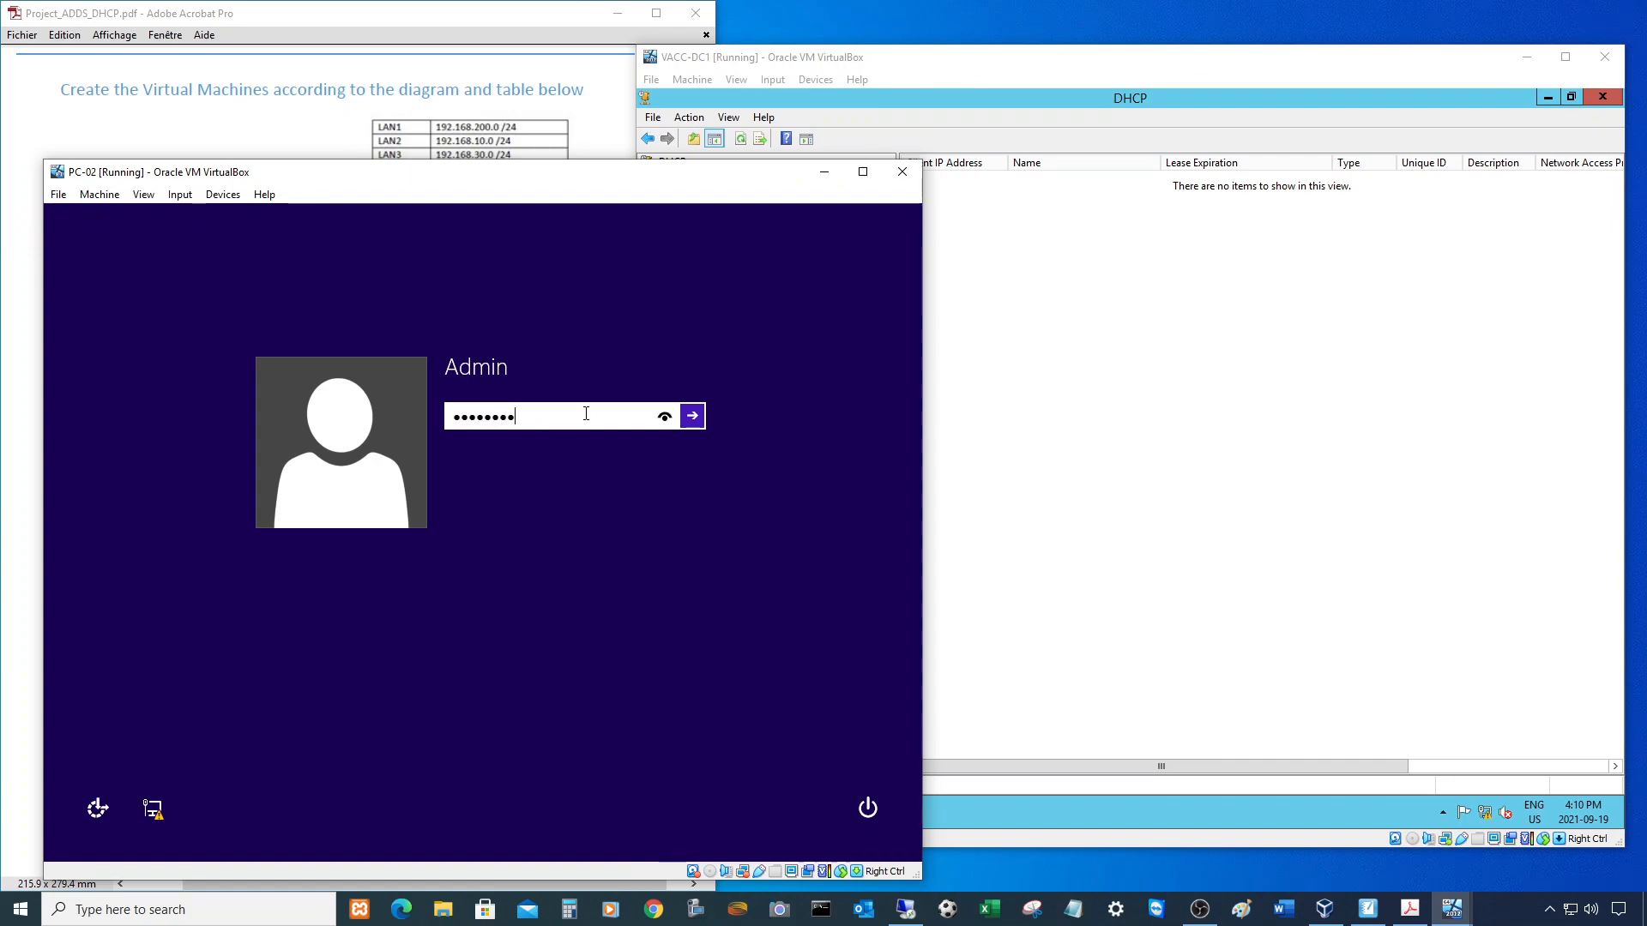
key("Return")
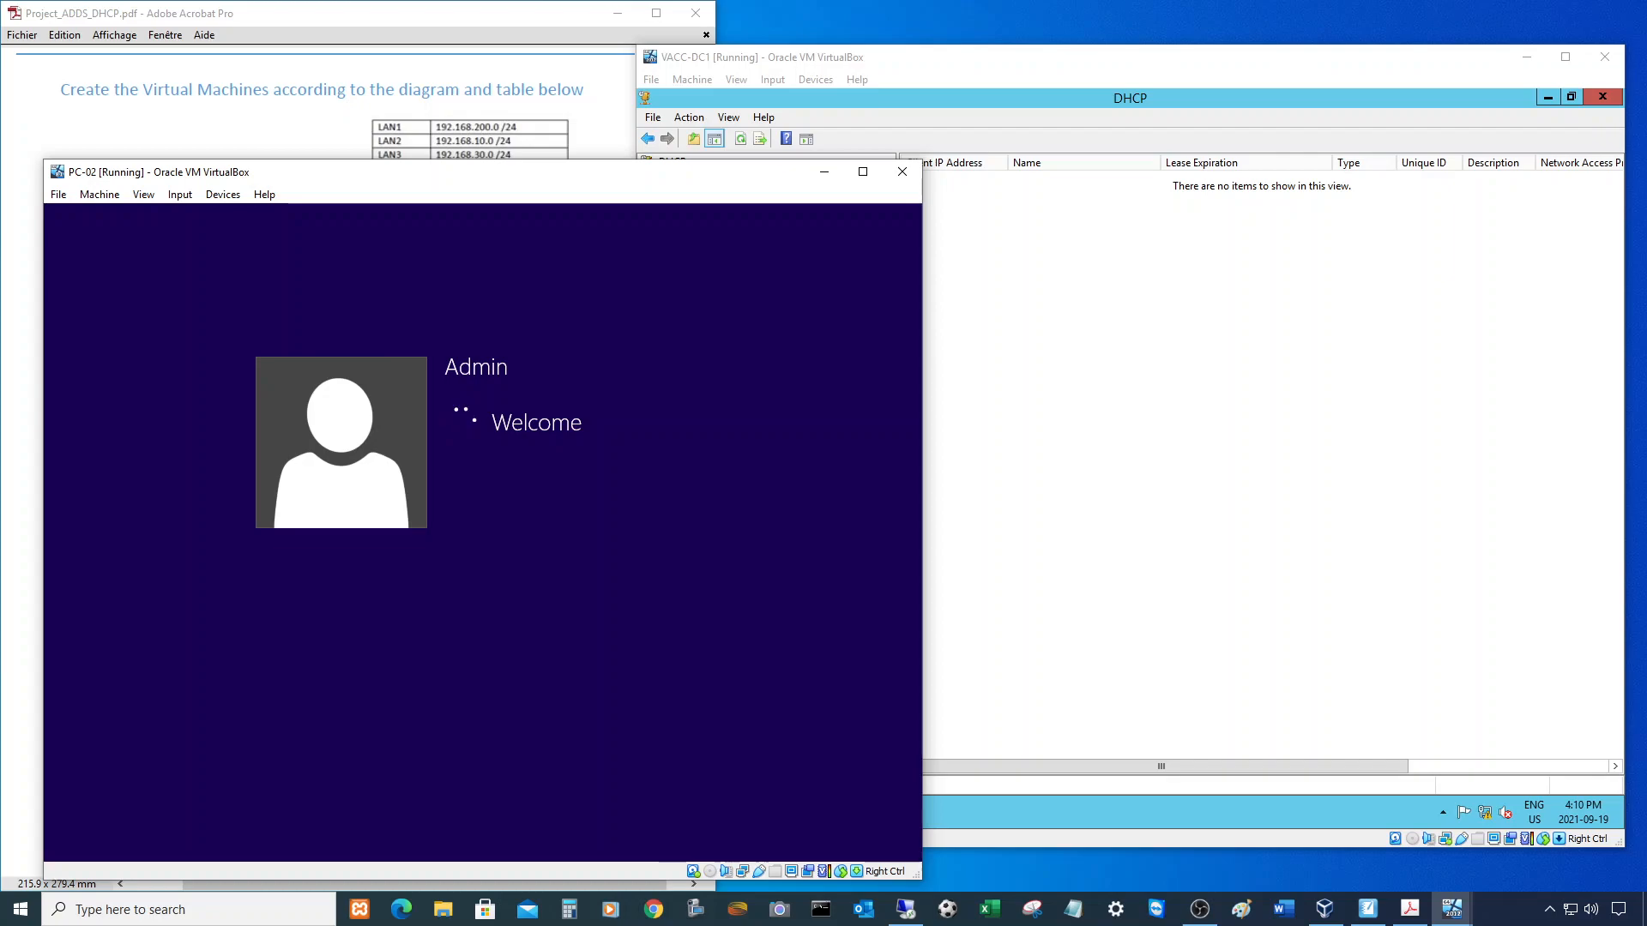
- Accept PC-02's network adapter settings and allow discovery on the VACCSCHOOL.LOCAL network
left_click_drag(544, 178, 541, 127)
left_click(219, 144)
mouse_move(268, 211)
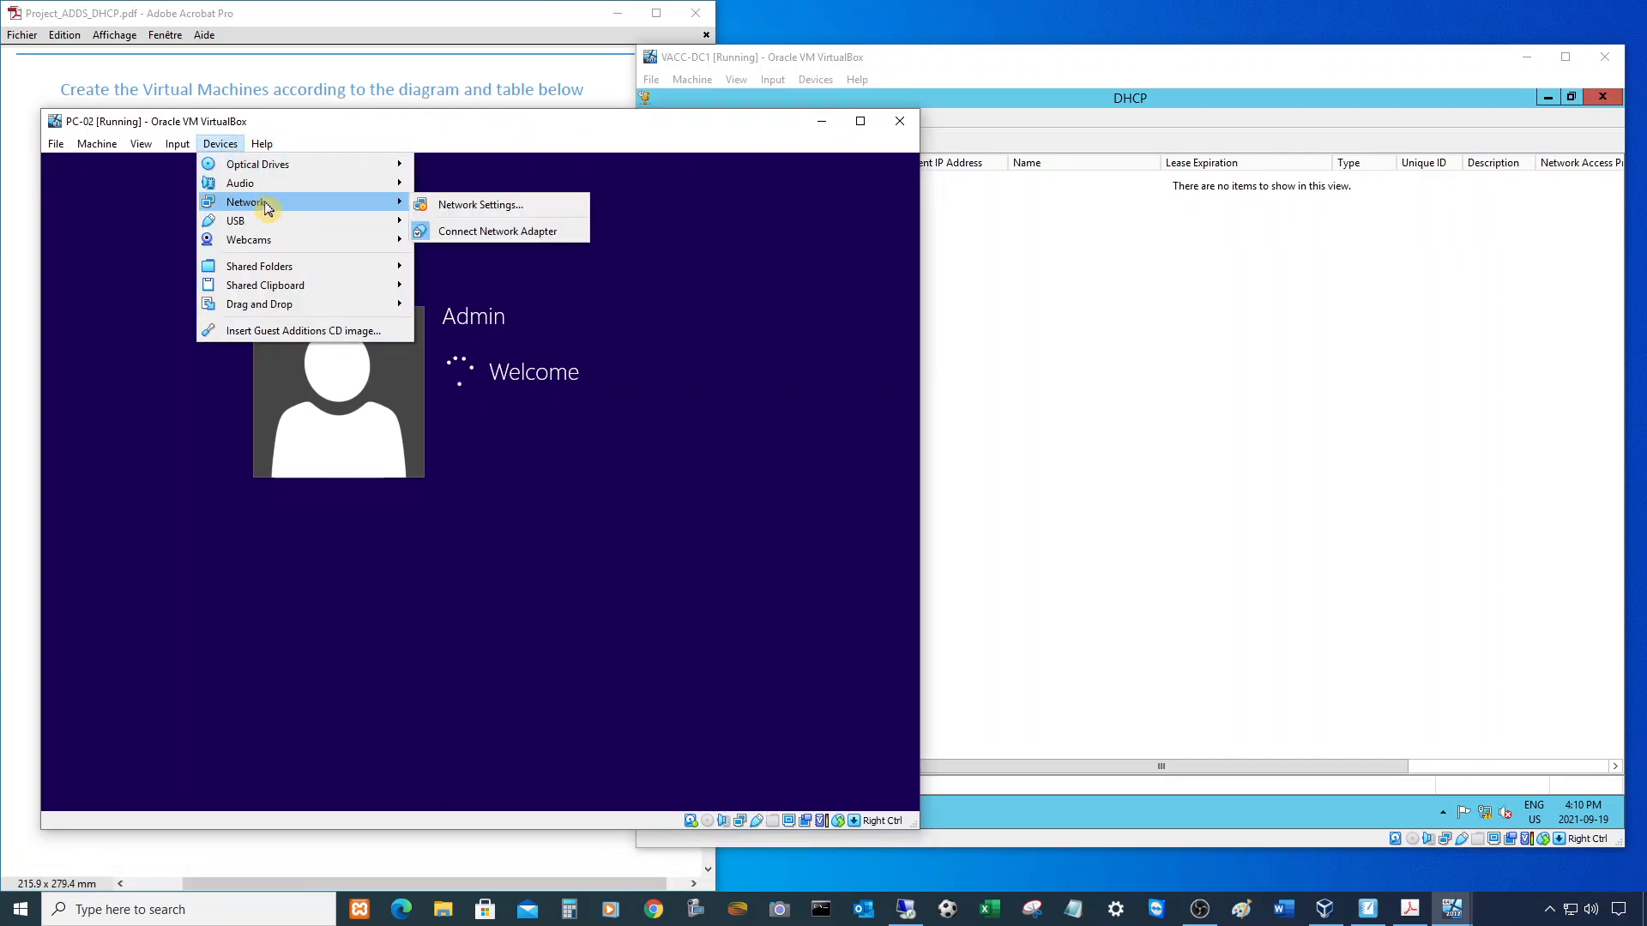
left_click(477, 210)
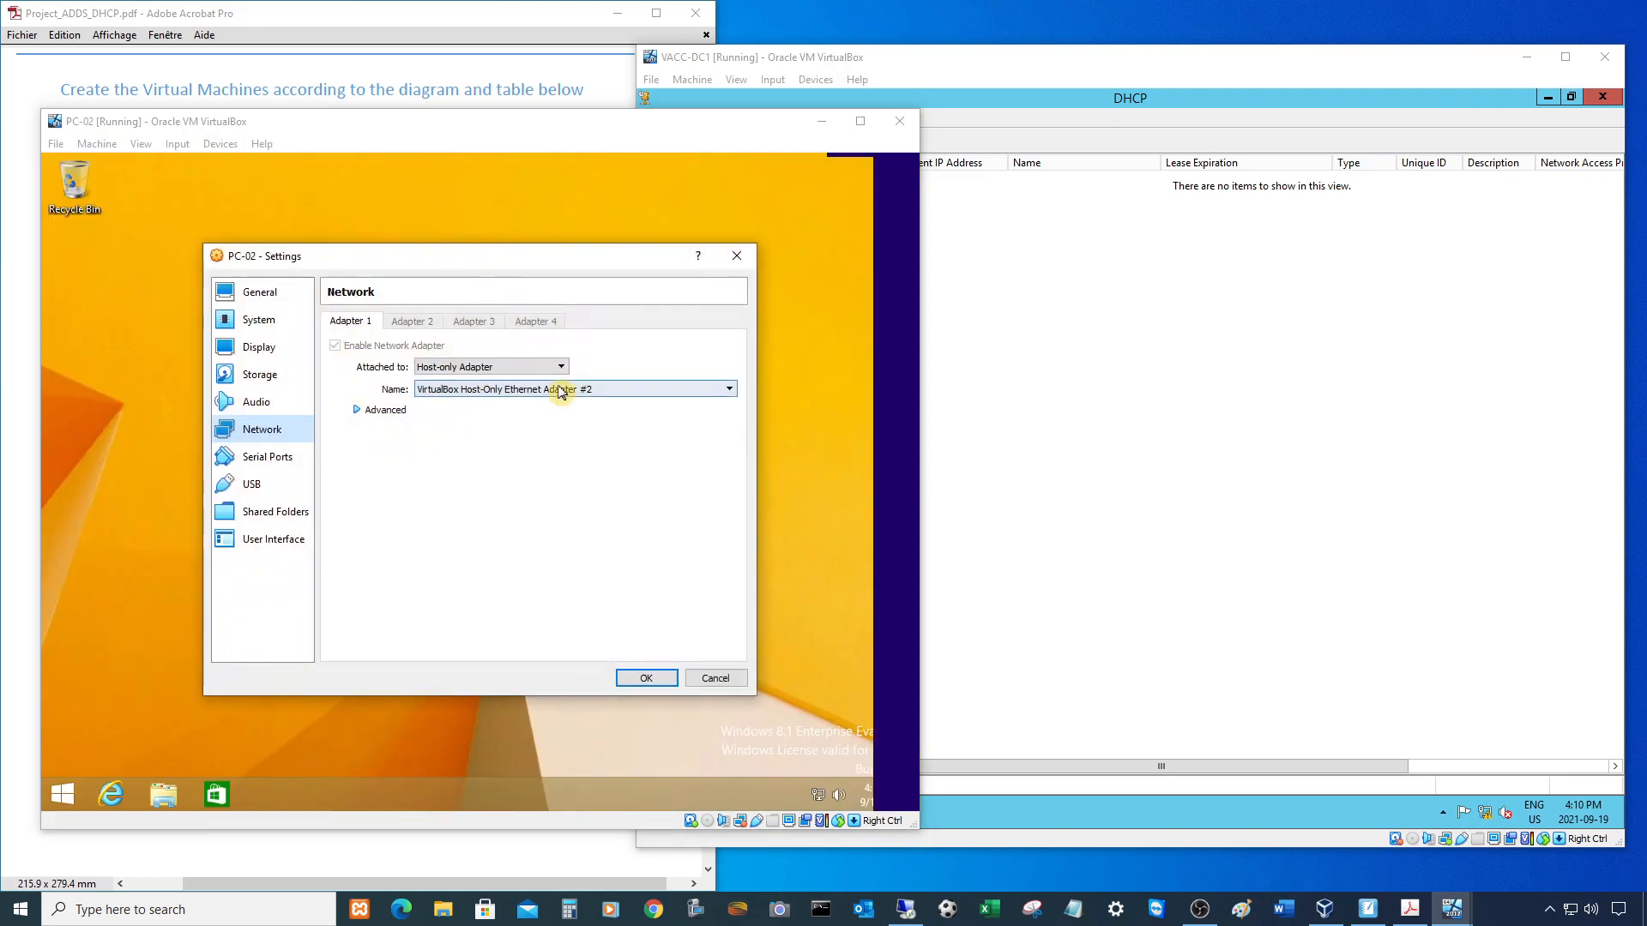
left_click(646, 678)
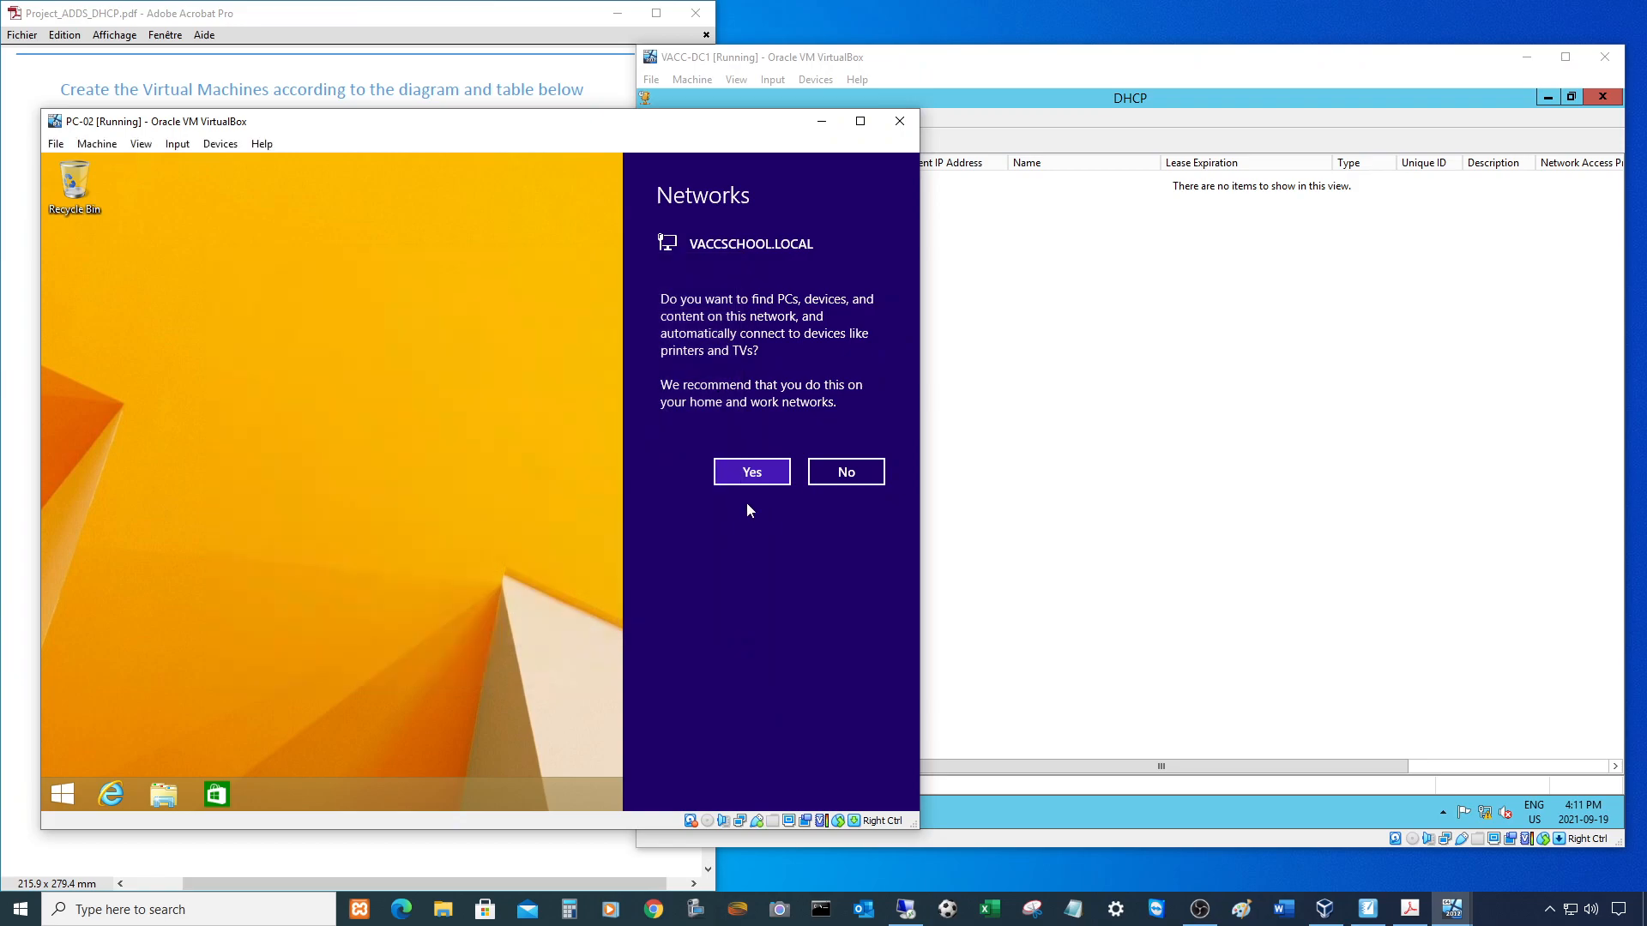
left_click(750, 474)
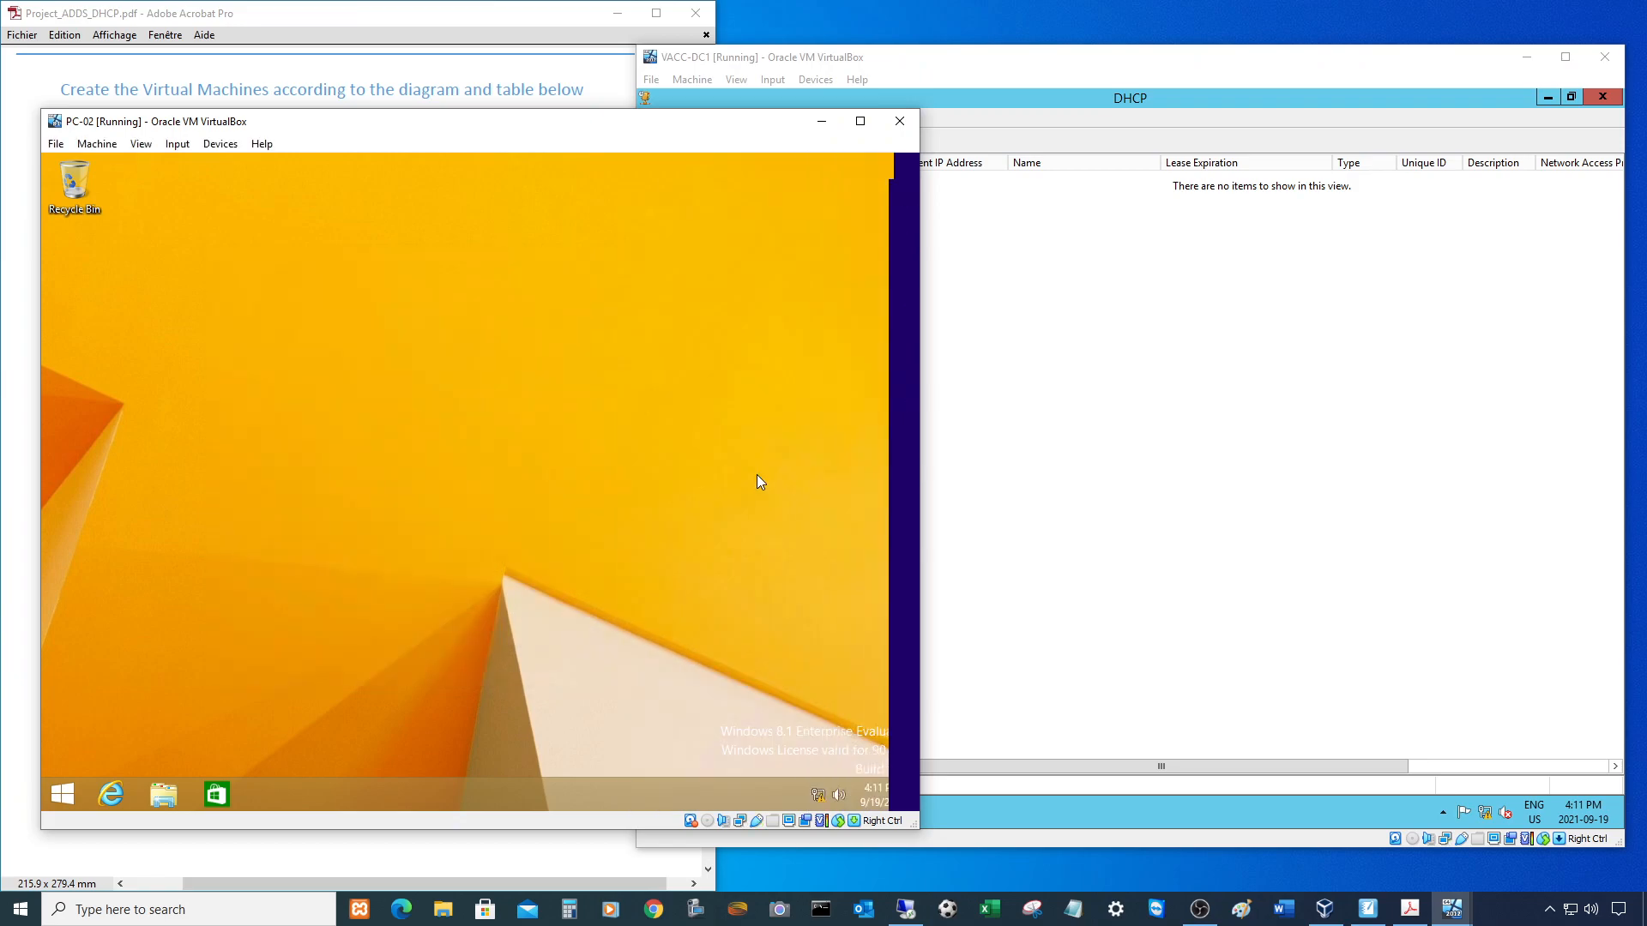
- Open PC-02's System page and Ethernet details showing IPv4 address 192.168.10.100
right_click(61, 794)
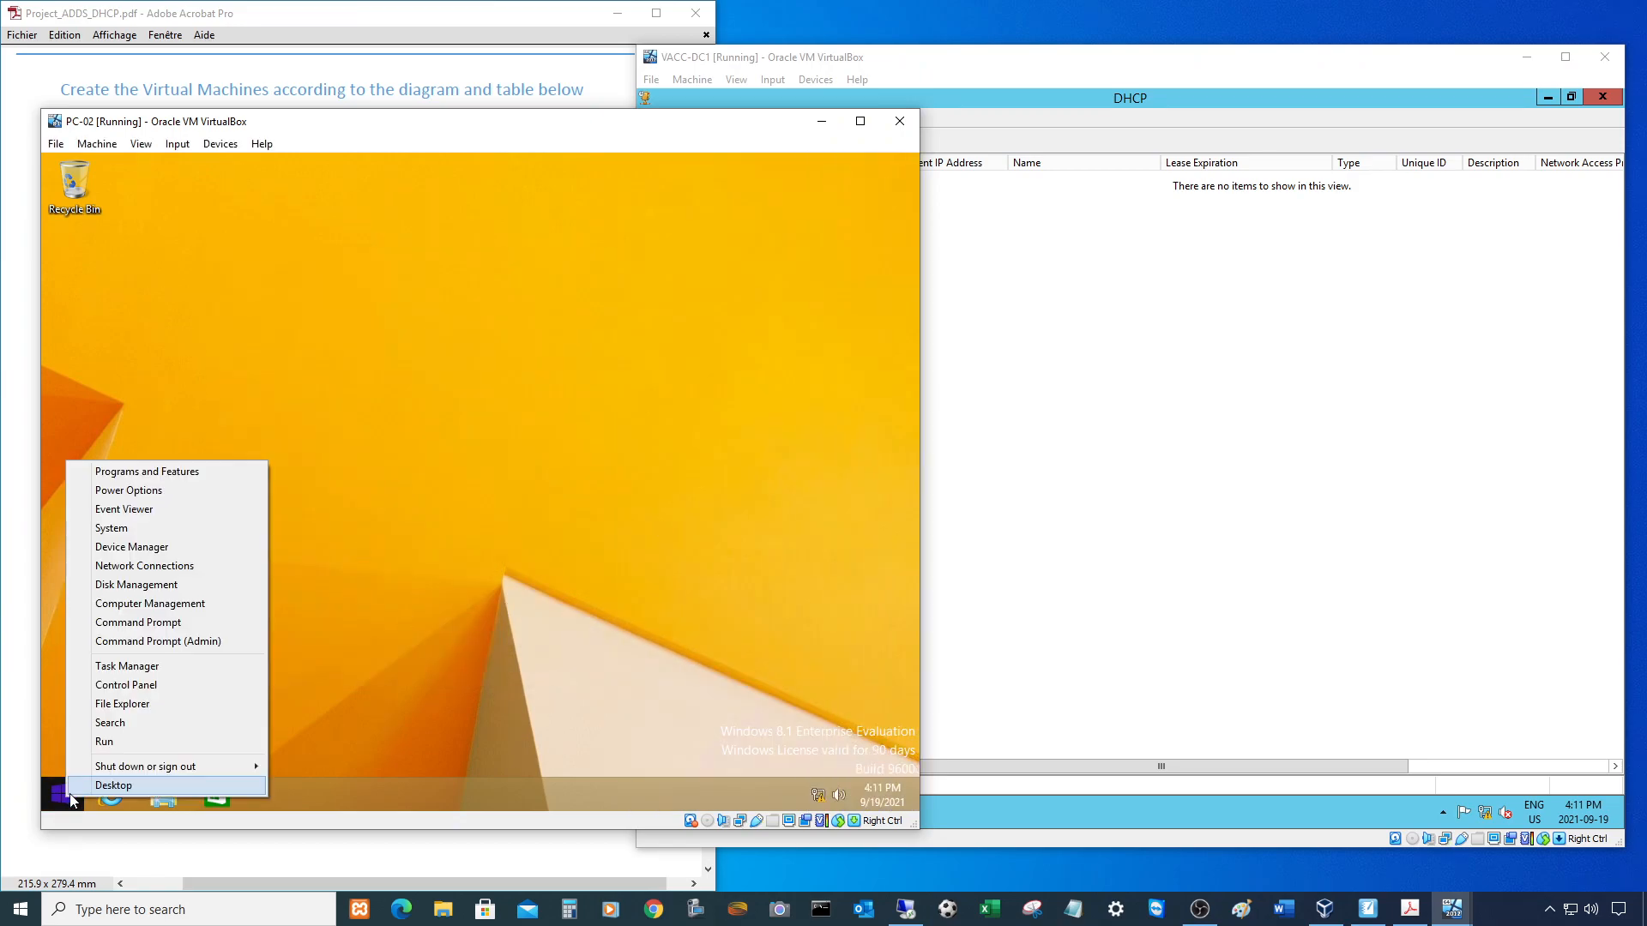
left_click(127, 528)
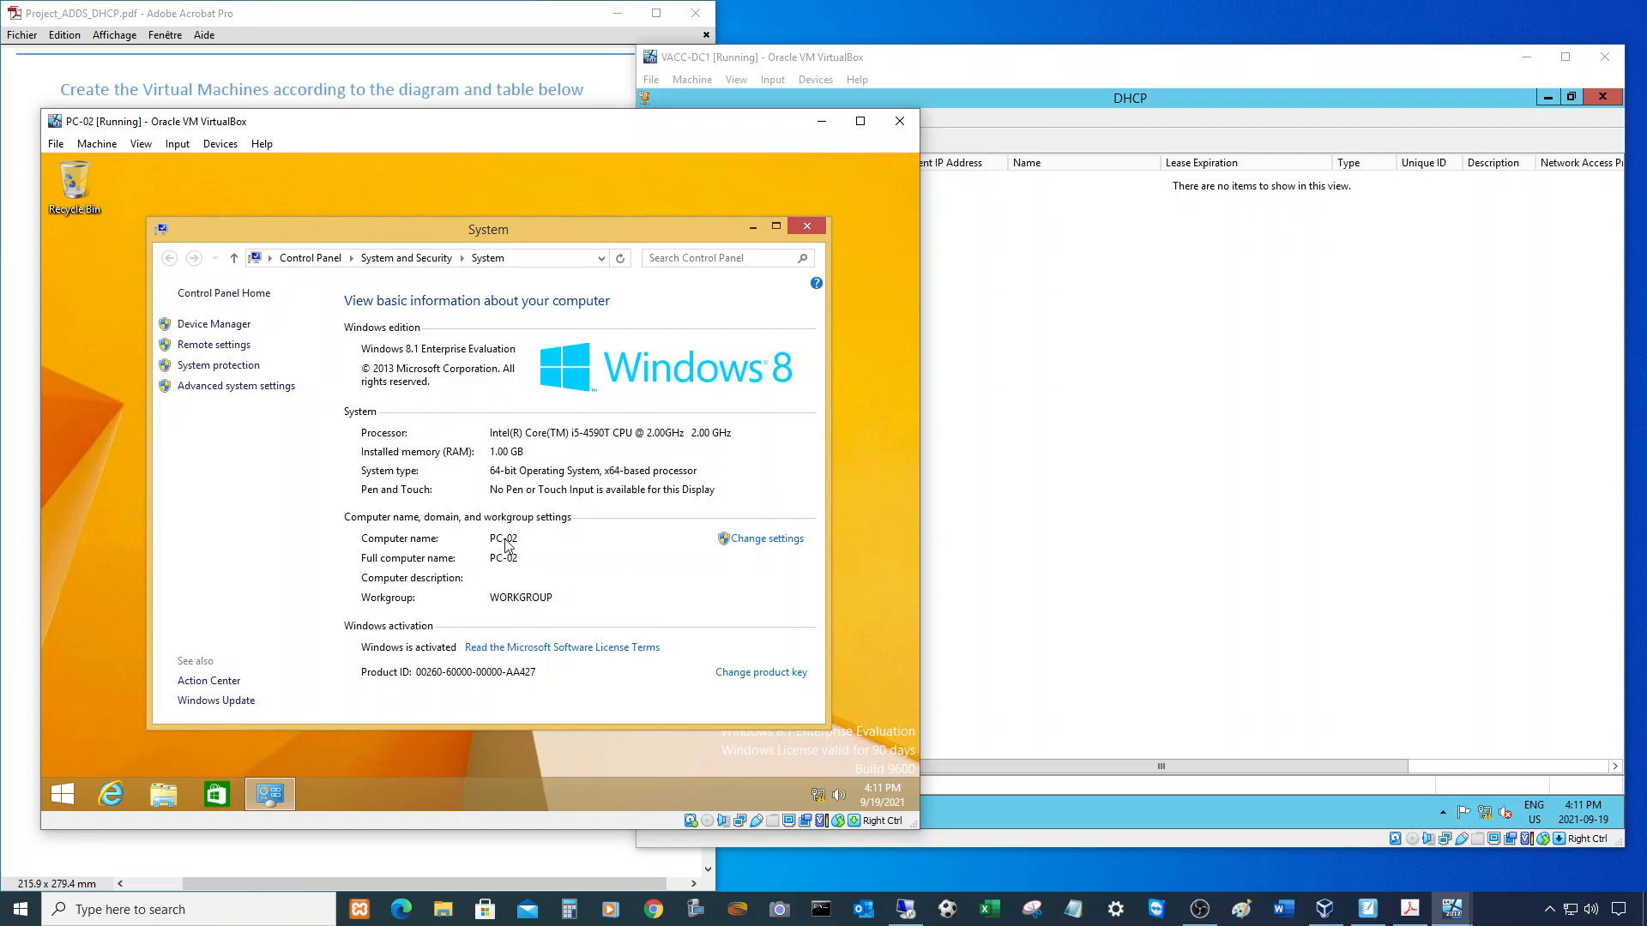
right_click(818, 792)
left_click(810, 780)
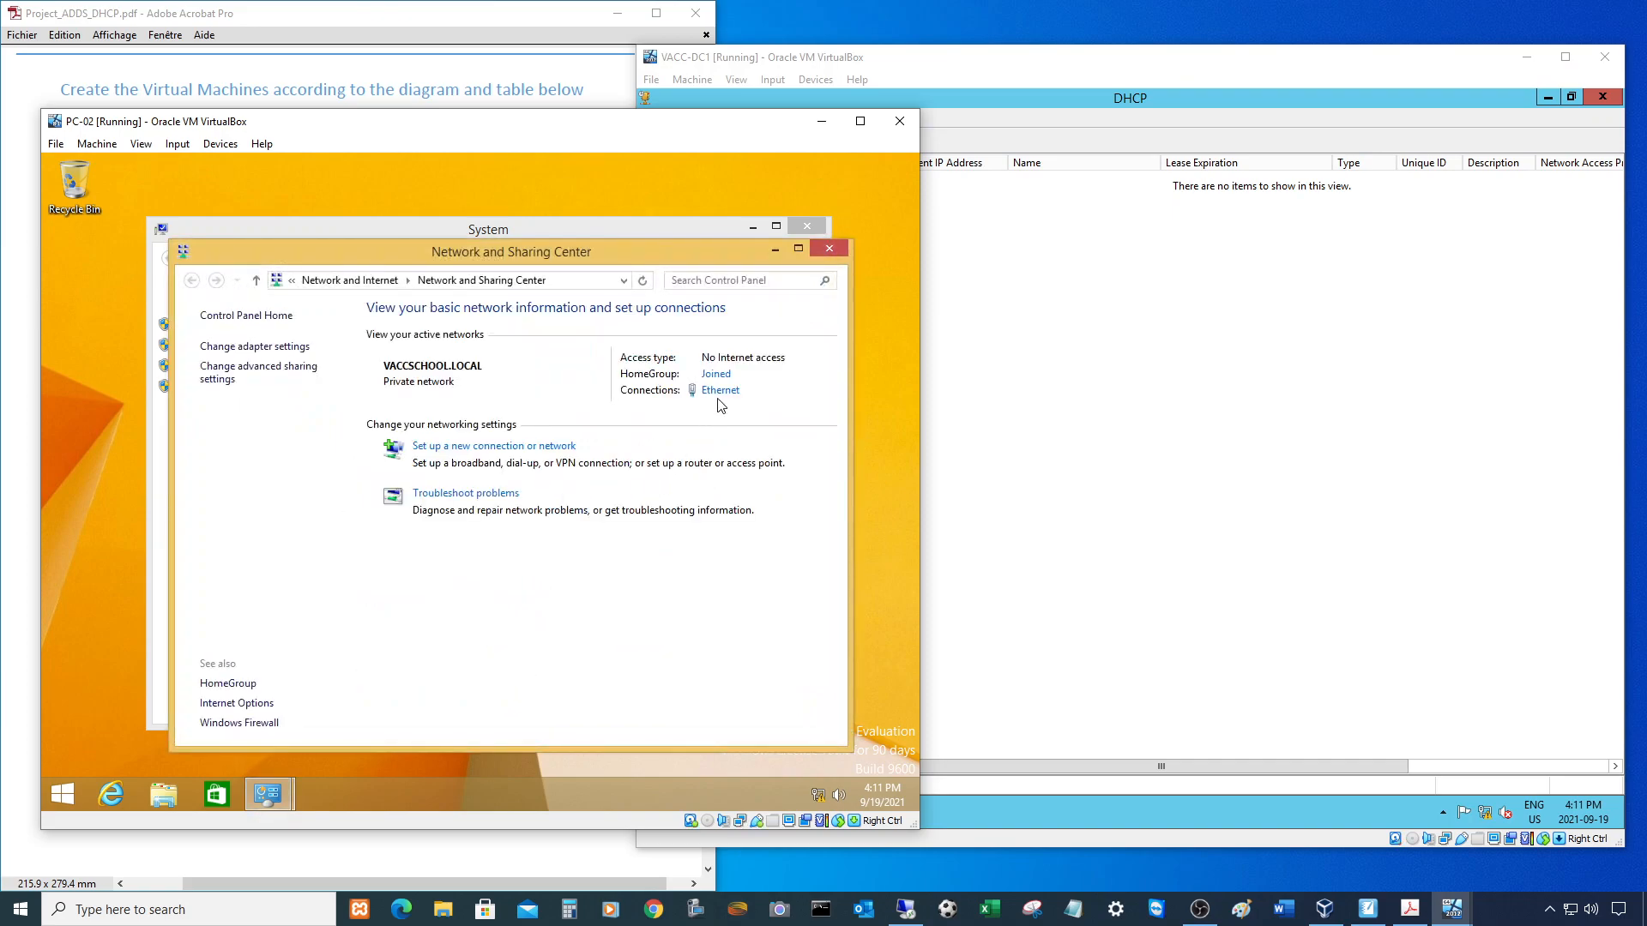
left_click(719, 391)
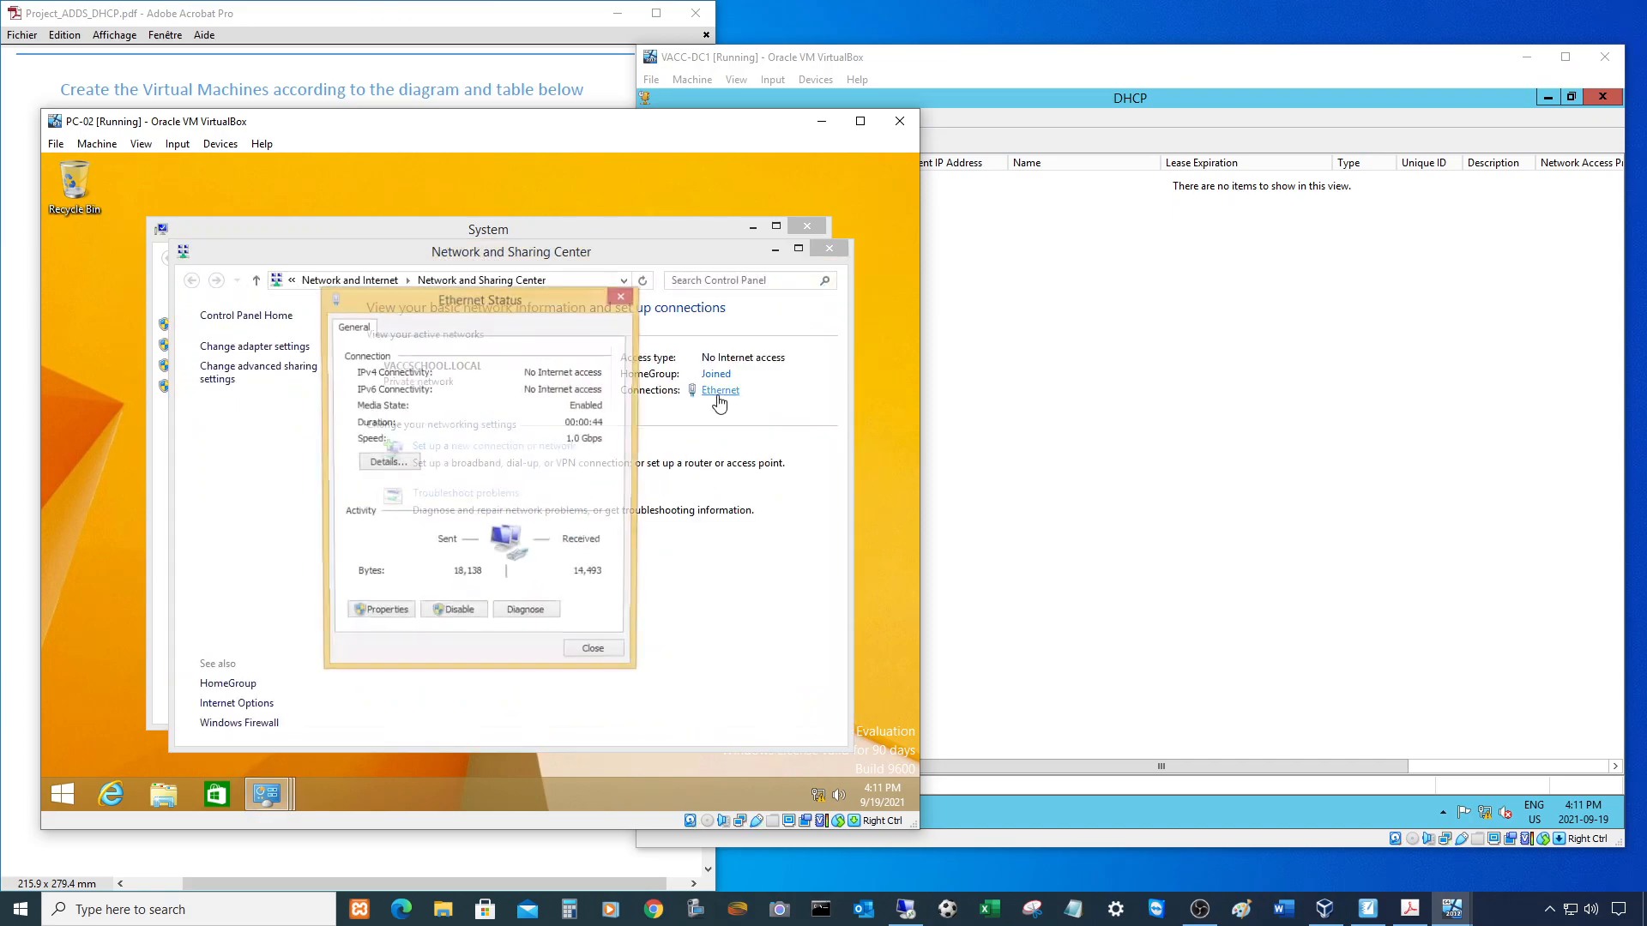
left_click(393, 470)
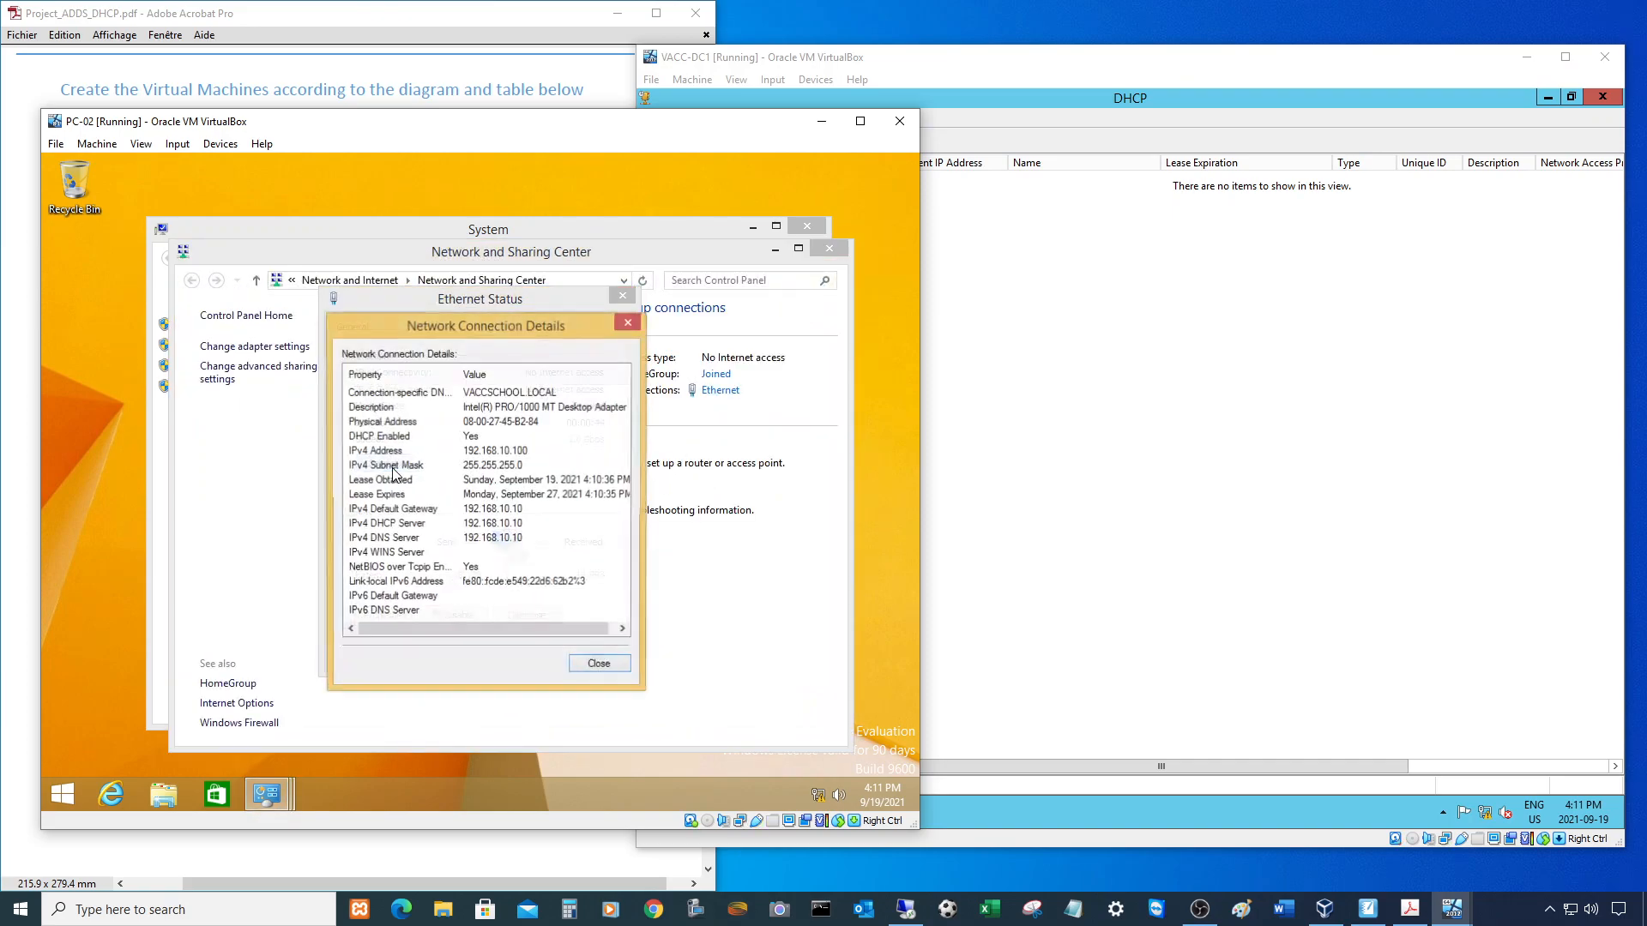
left_click(514, 452)
- Refresh VACC-DC1's LAN2 leases to show PC-02's lease, then close PC-02's network dialogs
left_click(1026, 427)
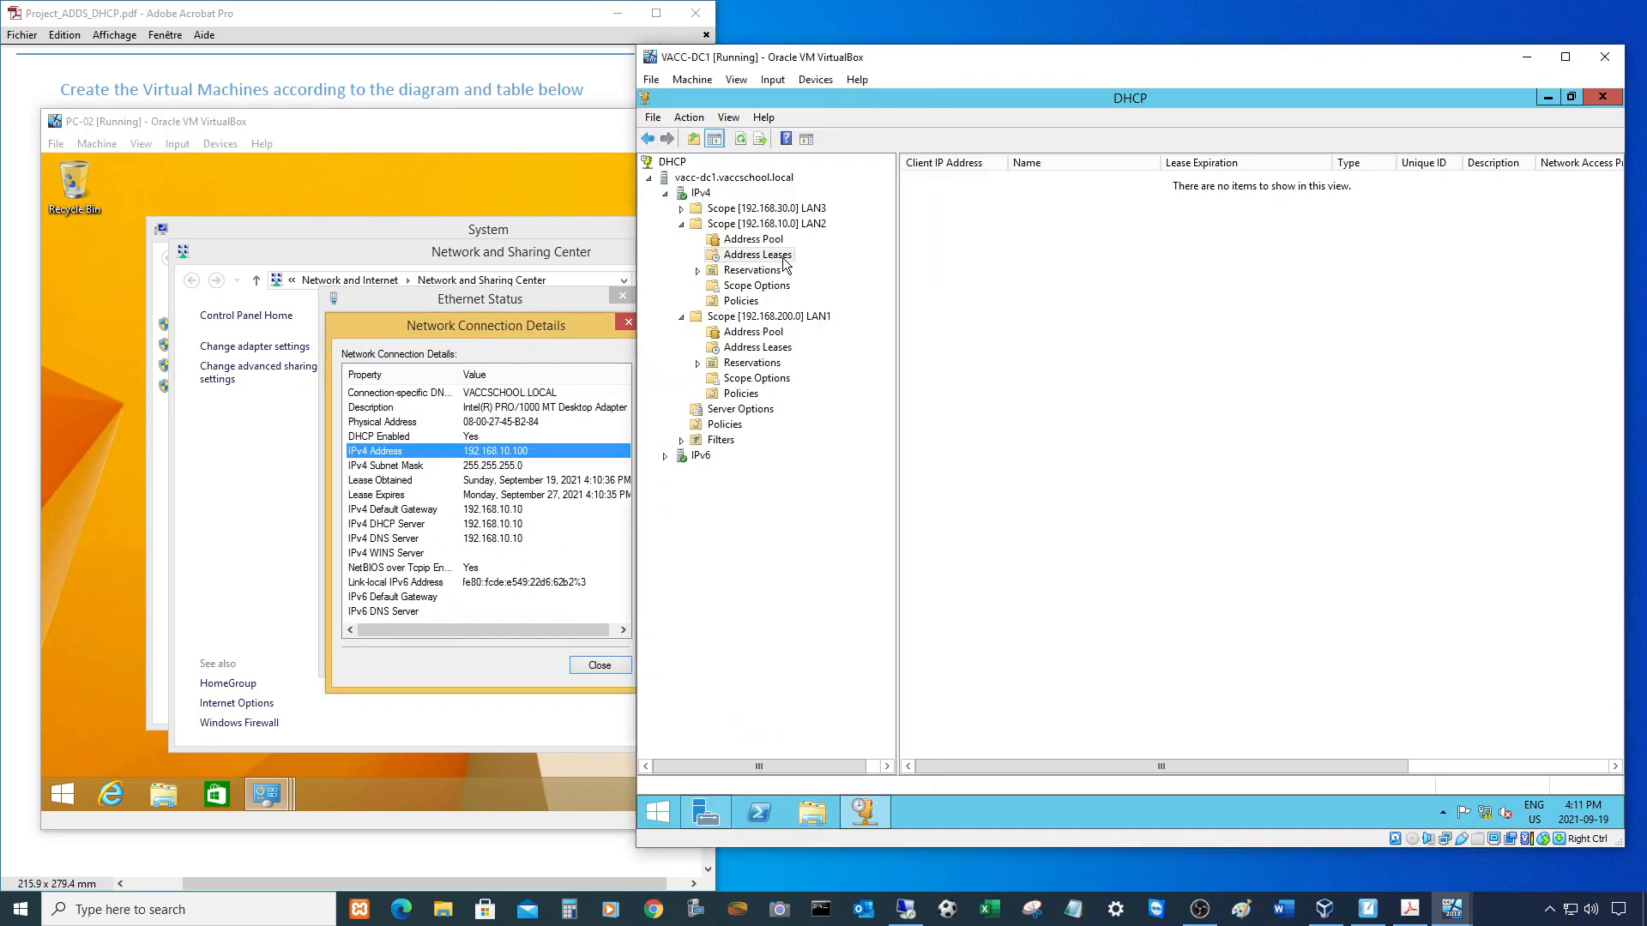
left_click(741, 141)
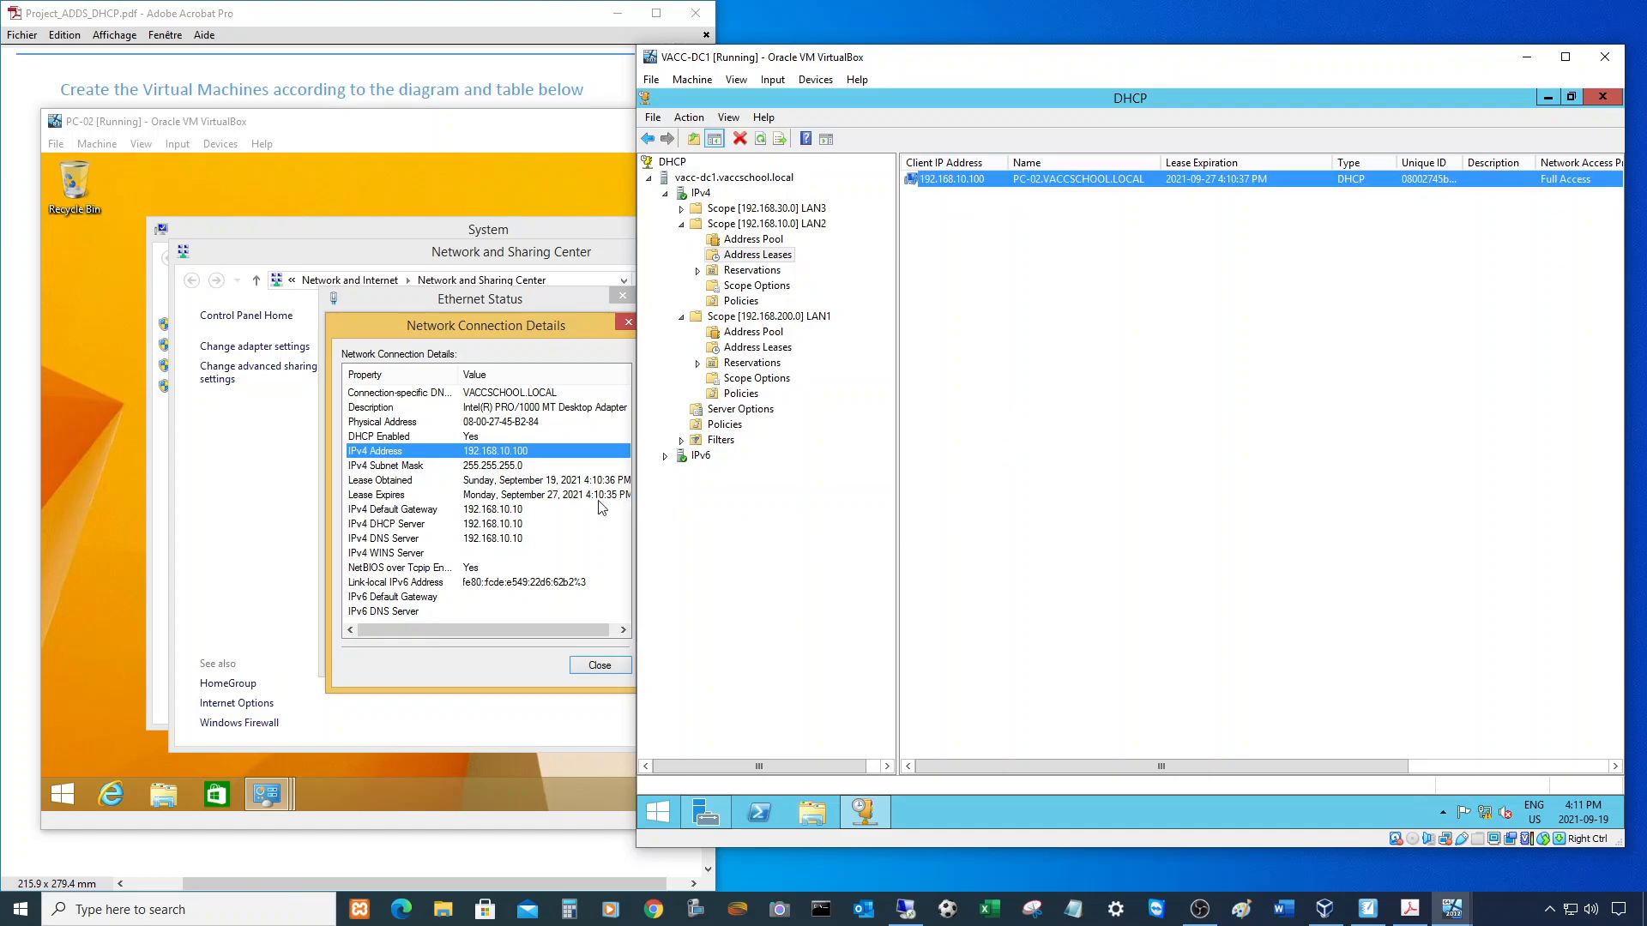
left_click(600, 665)
left_click(597, 656)
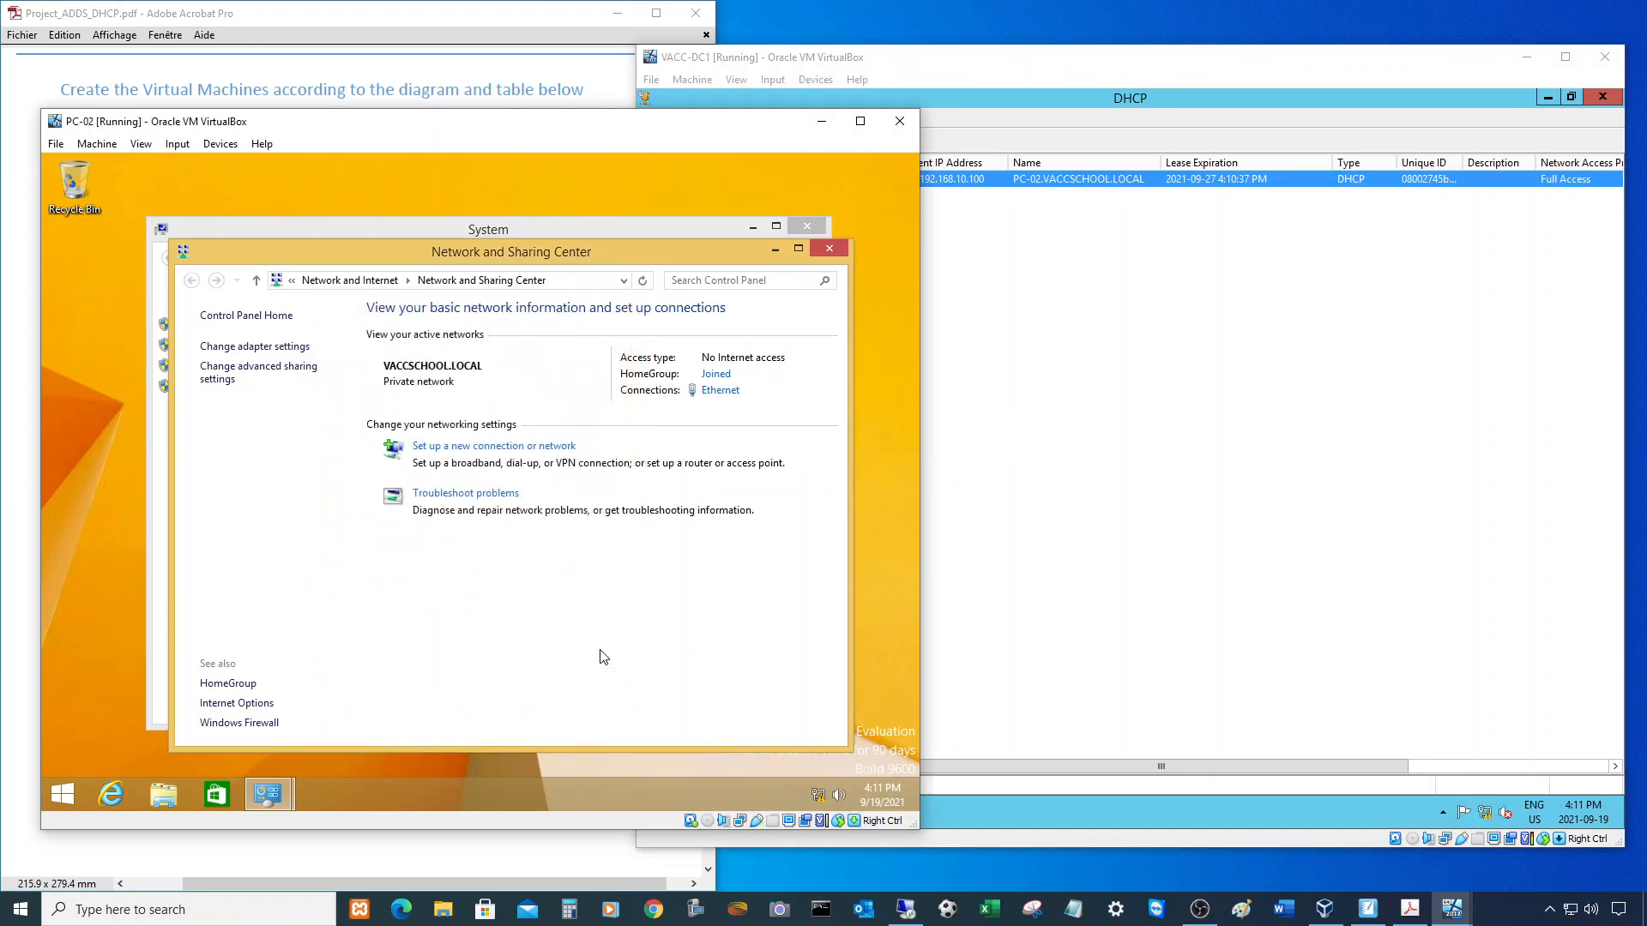
left_click(830, 249)
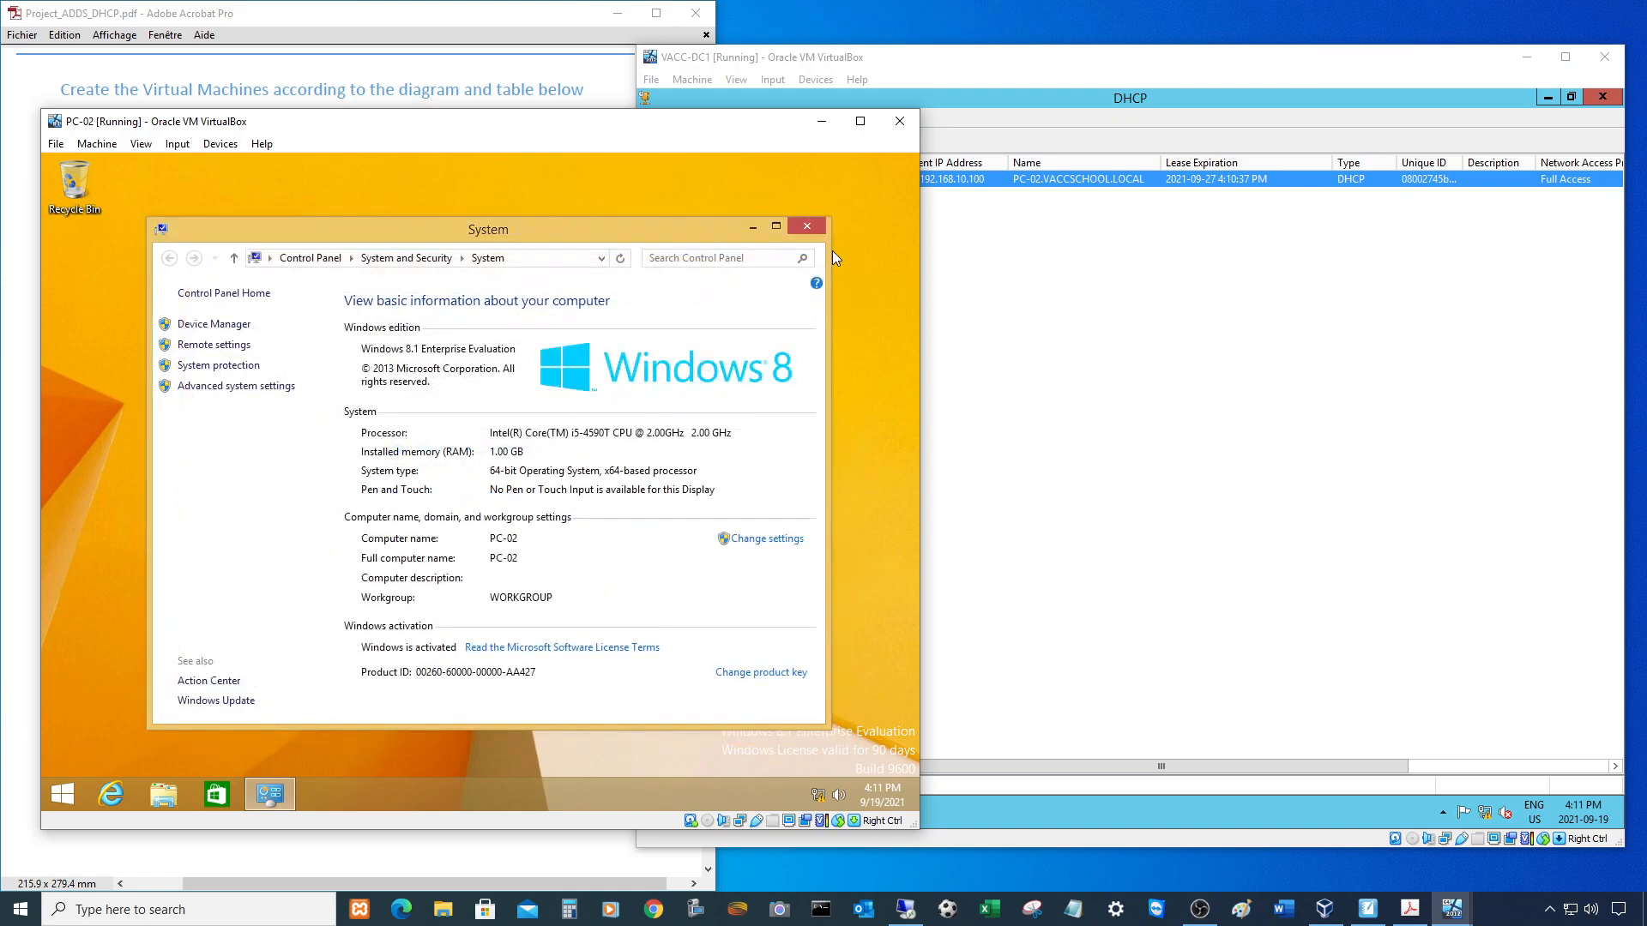
- Set PC-02 to become a member of domain VACCSCHOOL.LOCAL in Computer Name/Domain Changes
left_click(817, 230)
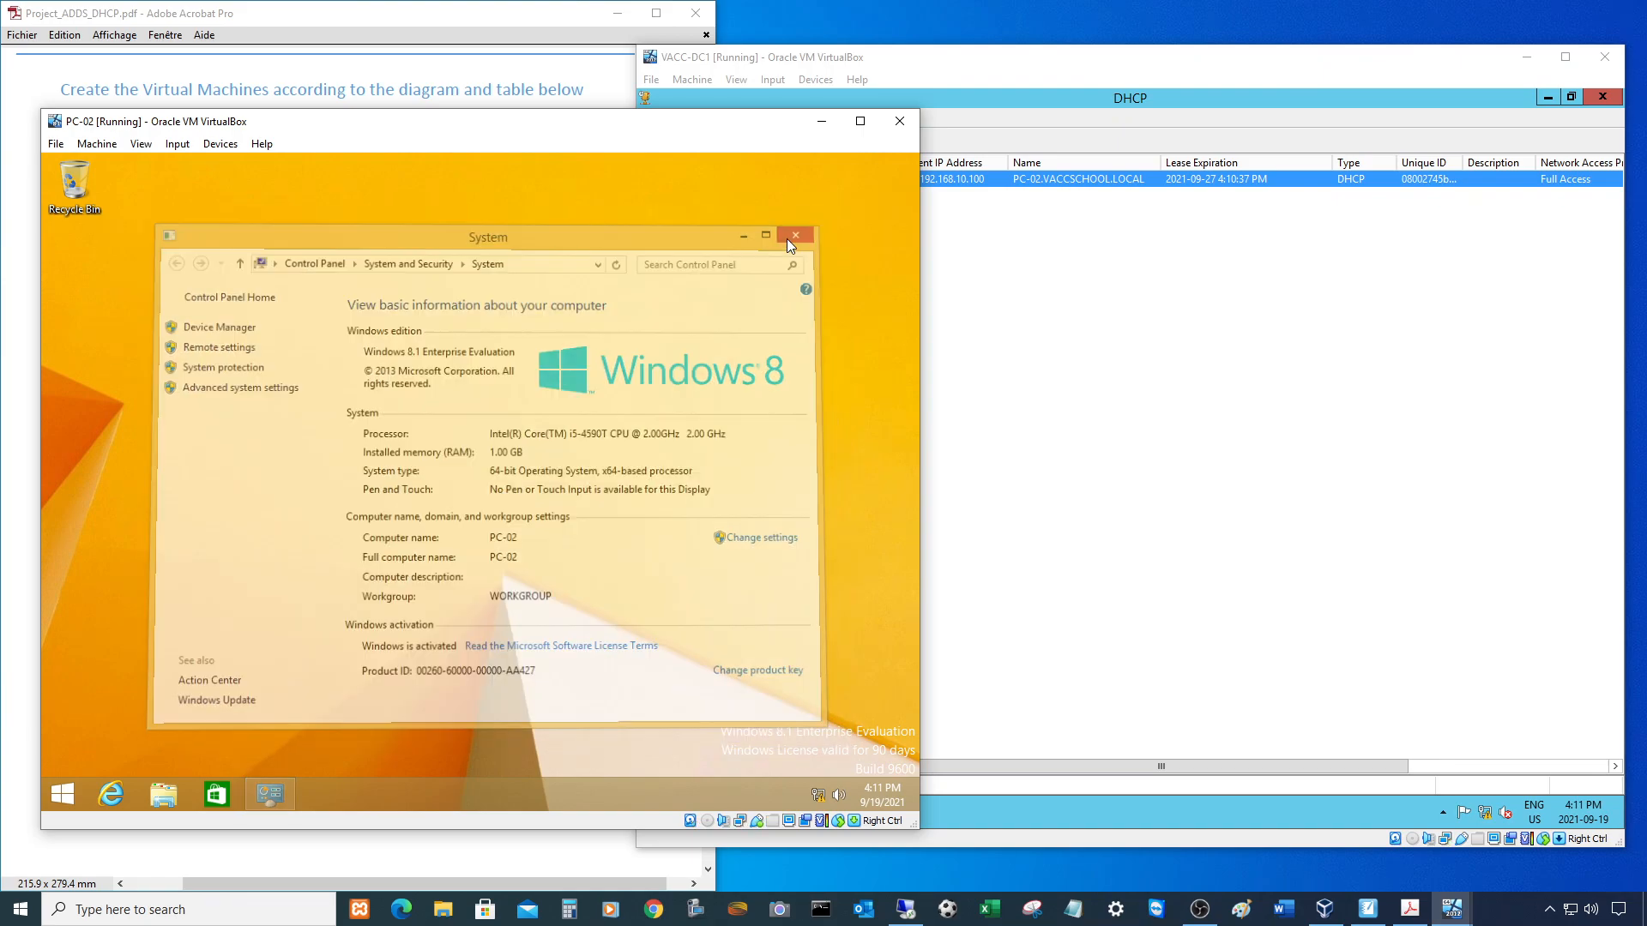
right_click(67, 803)
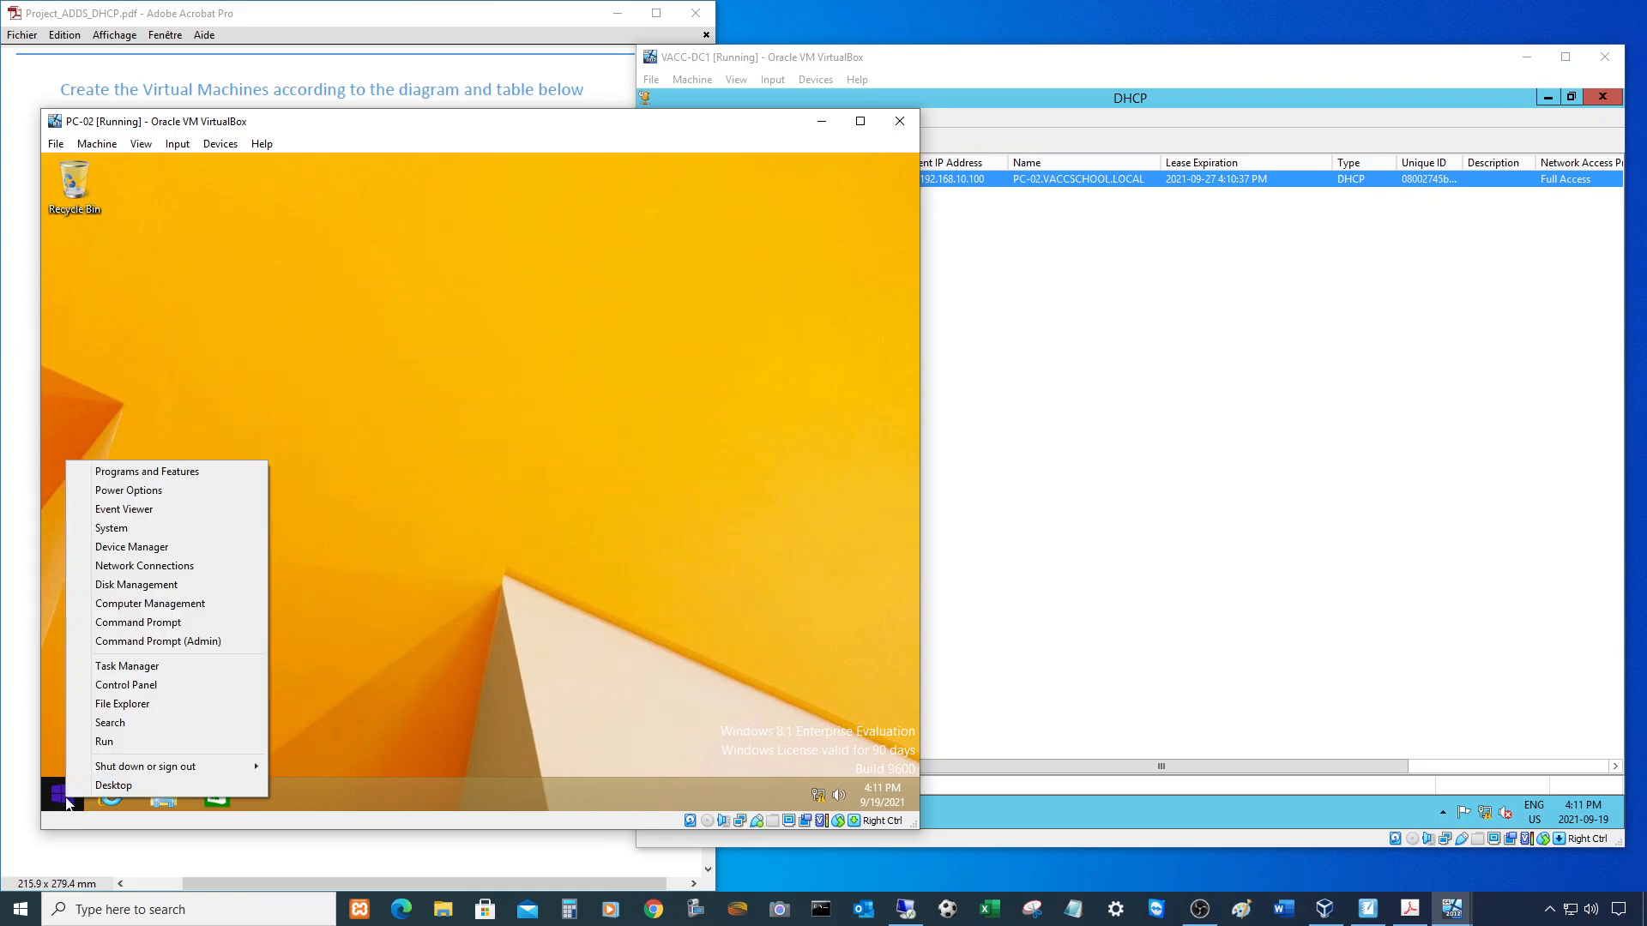
left_click(122, 531)
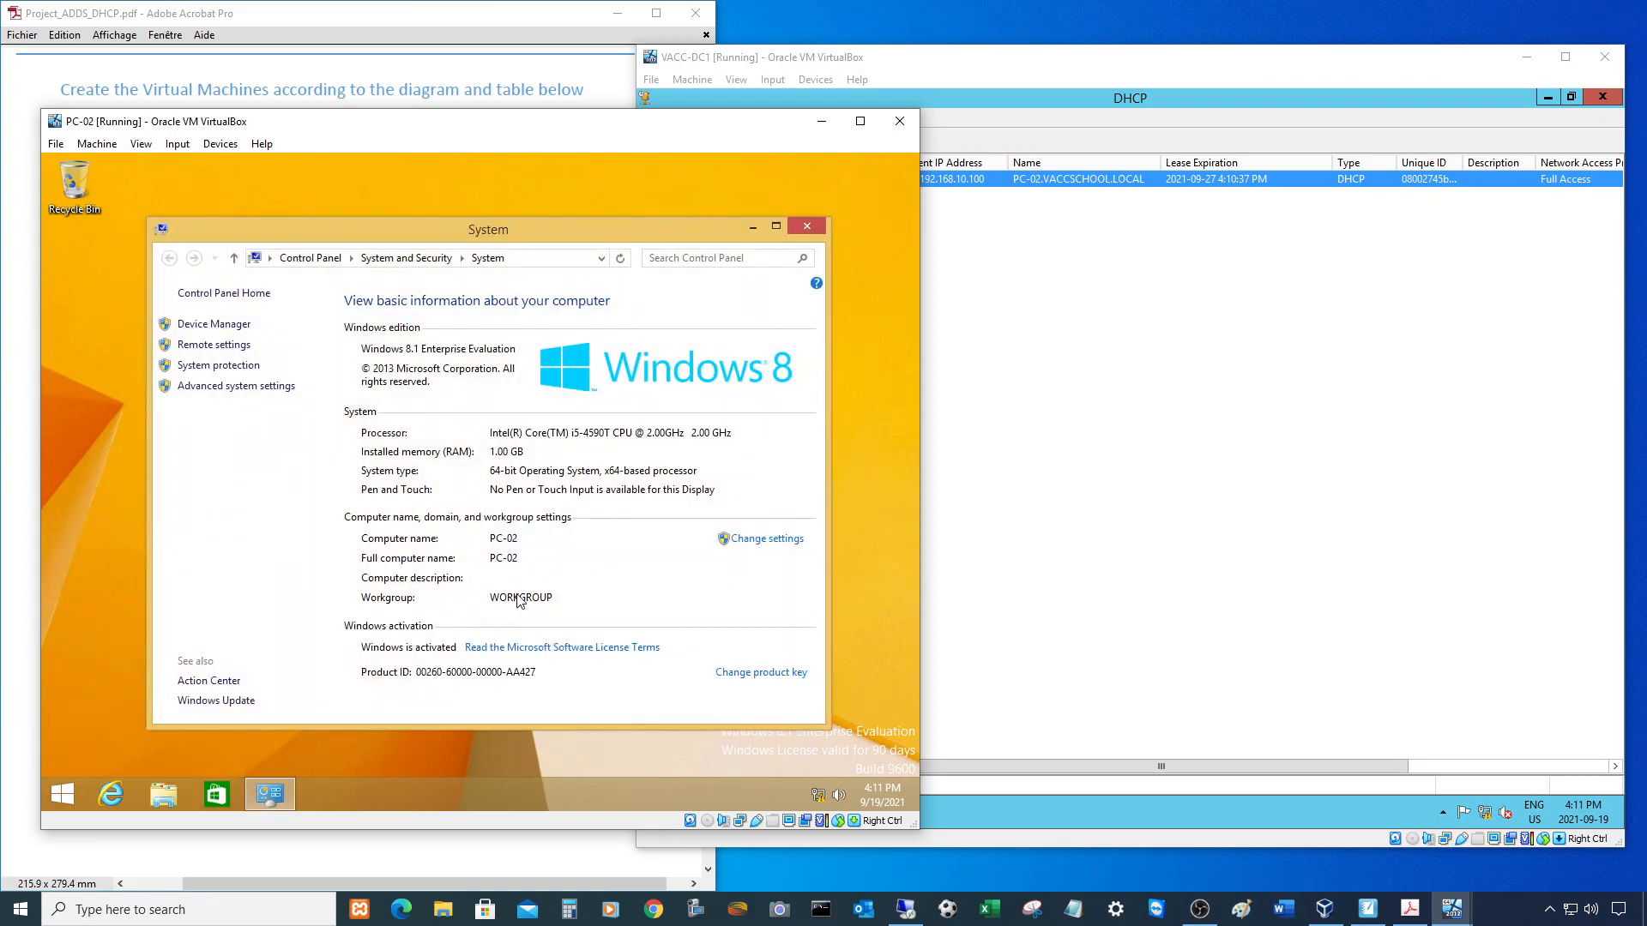
left_click(760, 540)
left_click(349, 429)
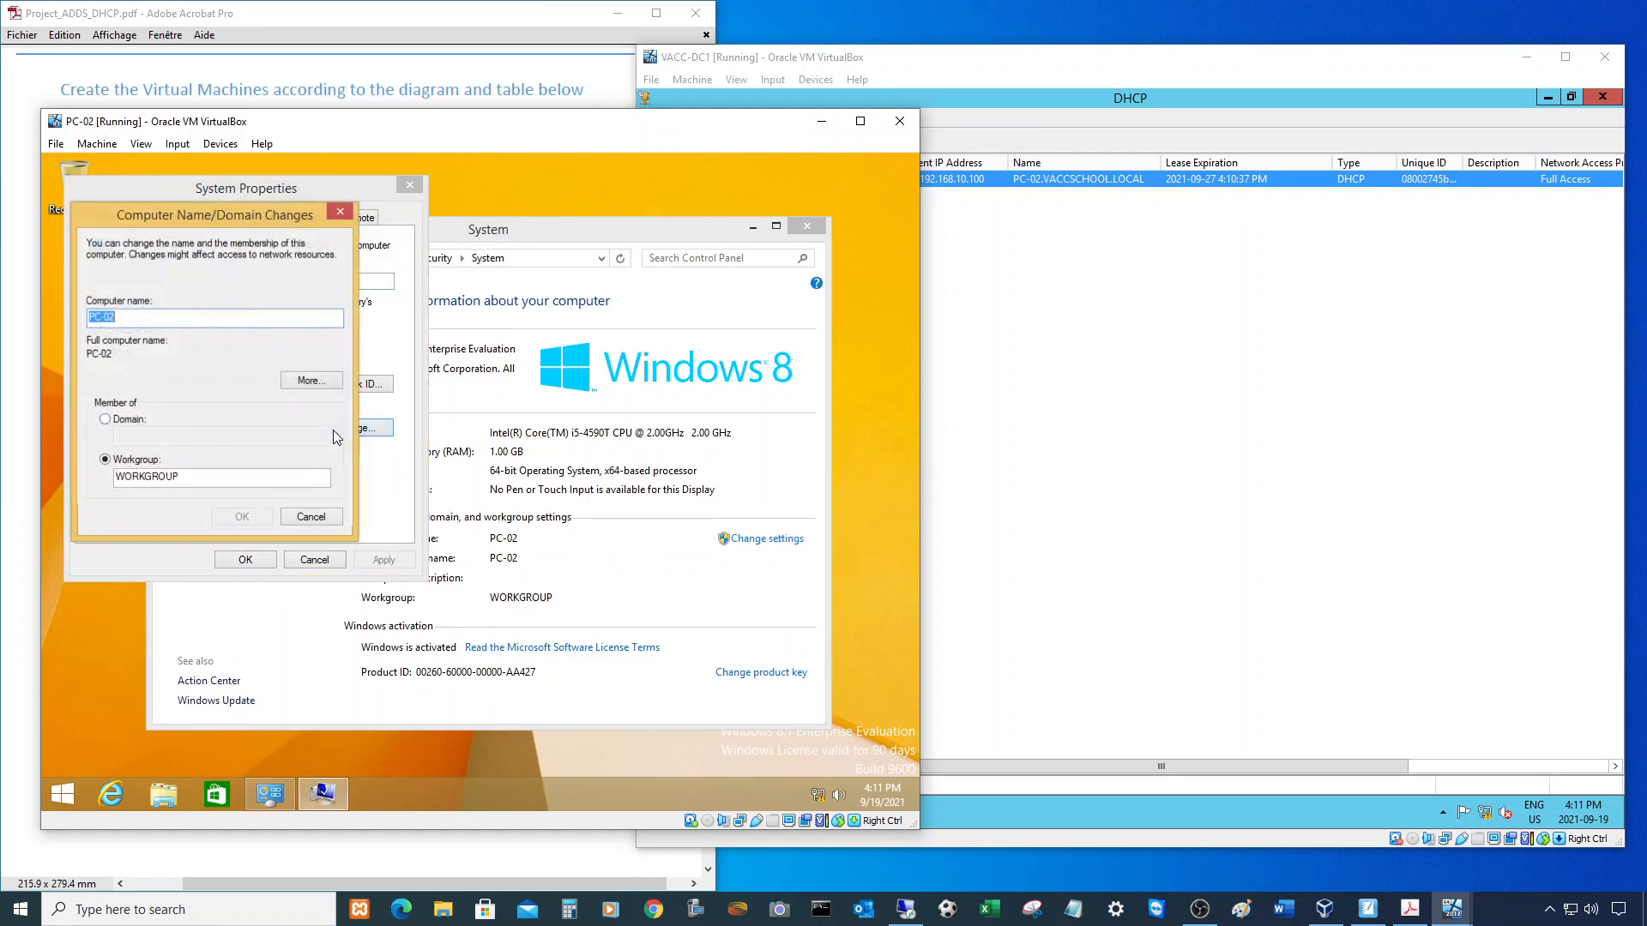
left_click(107, 420)
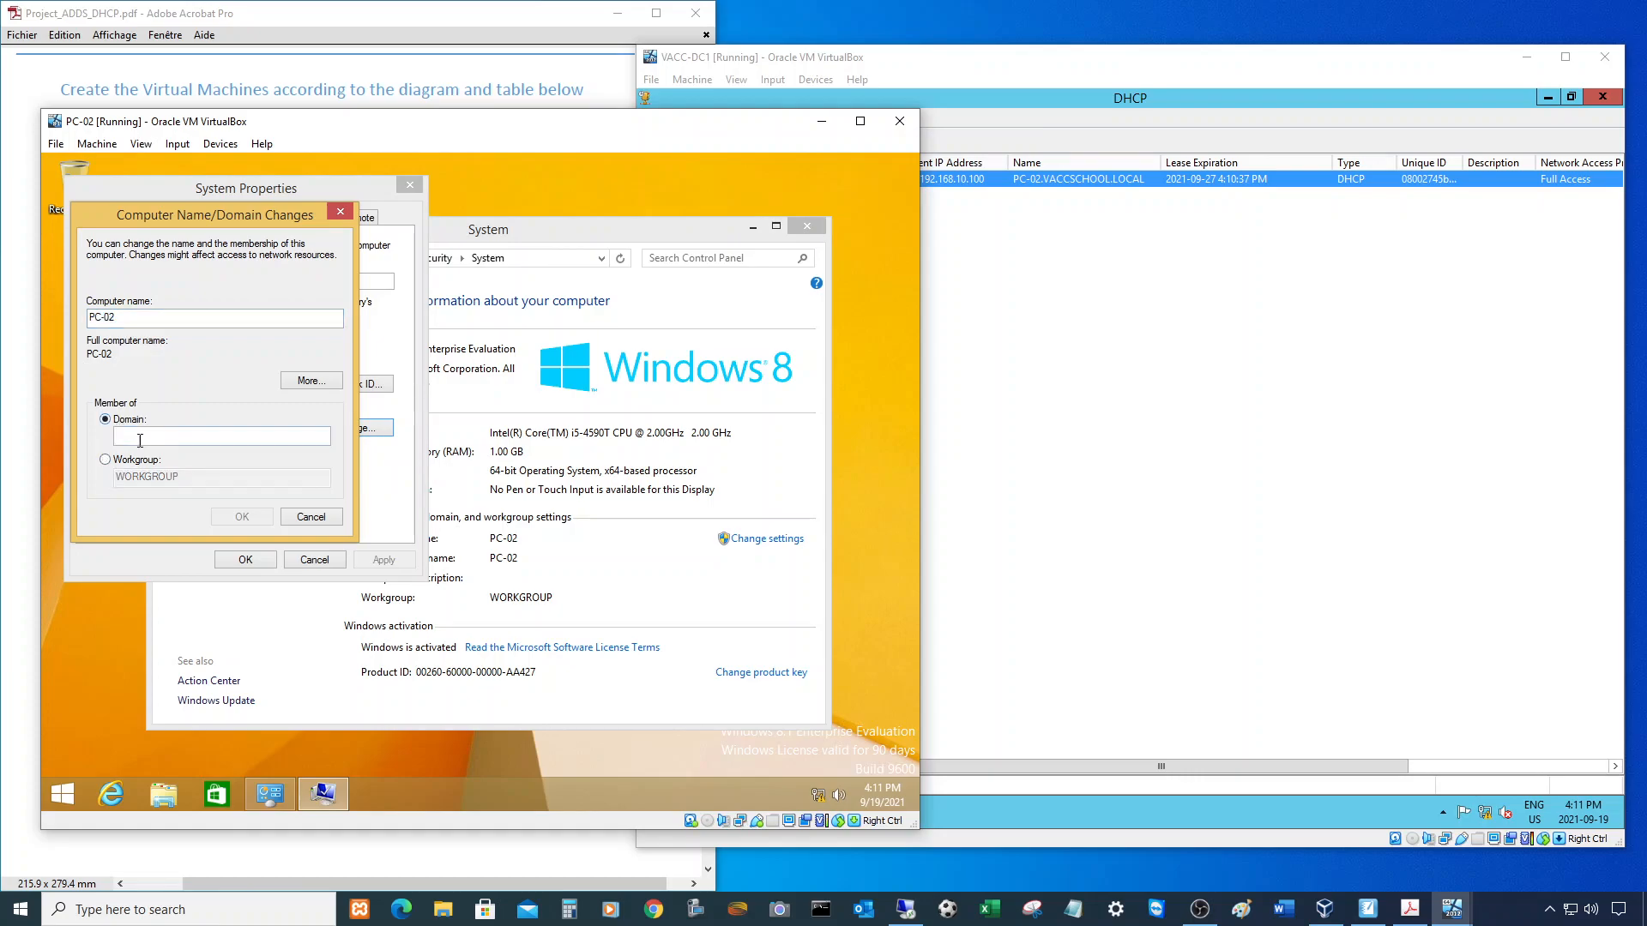
type("VAC")
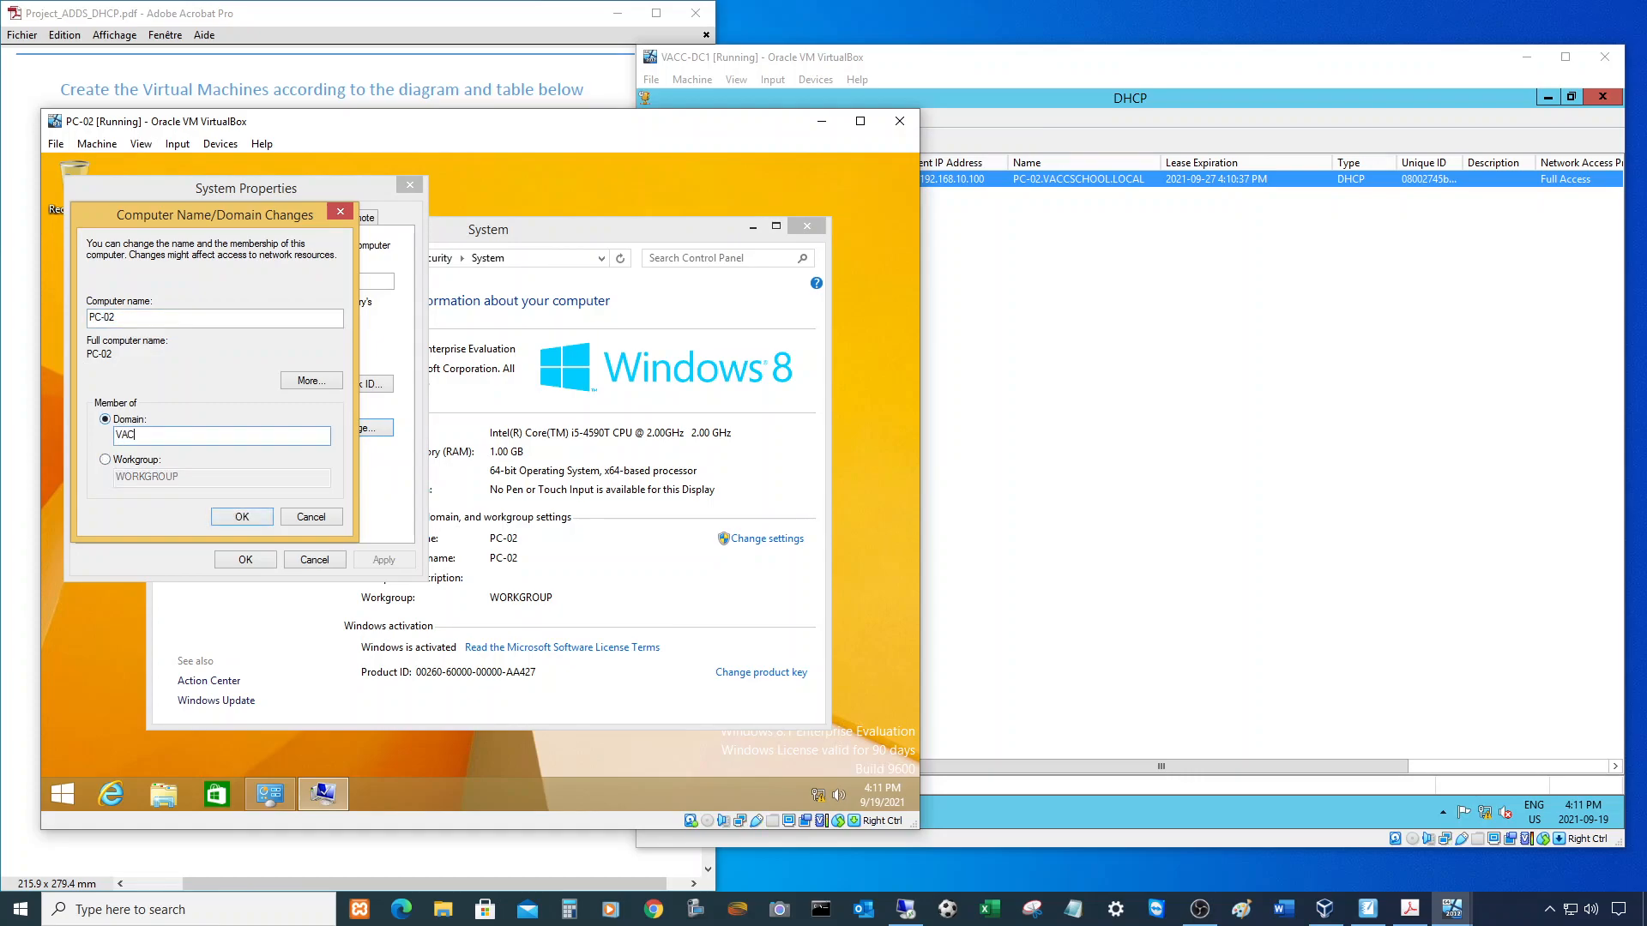
type("CSCHOOL.LOCAL")
left_click(238, 517)
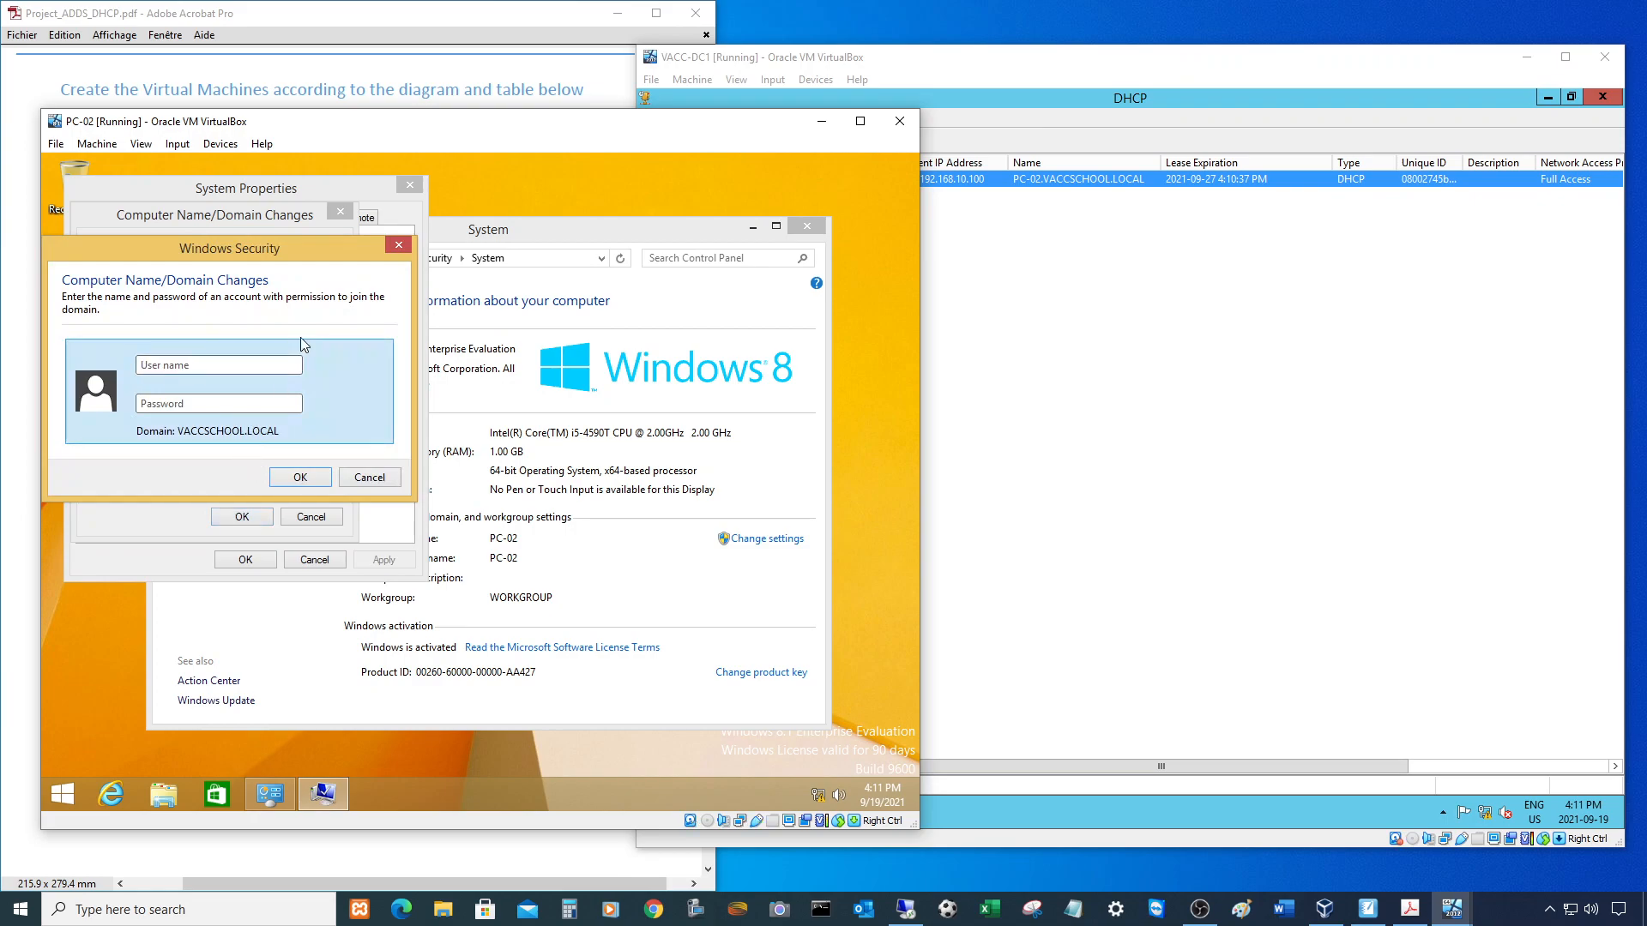
- Submit the domain administrator's credentials, dismiss the notices, and restart PC-02 now
type("AdministratP")
key("Return")
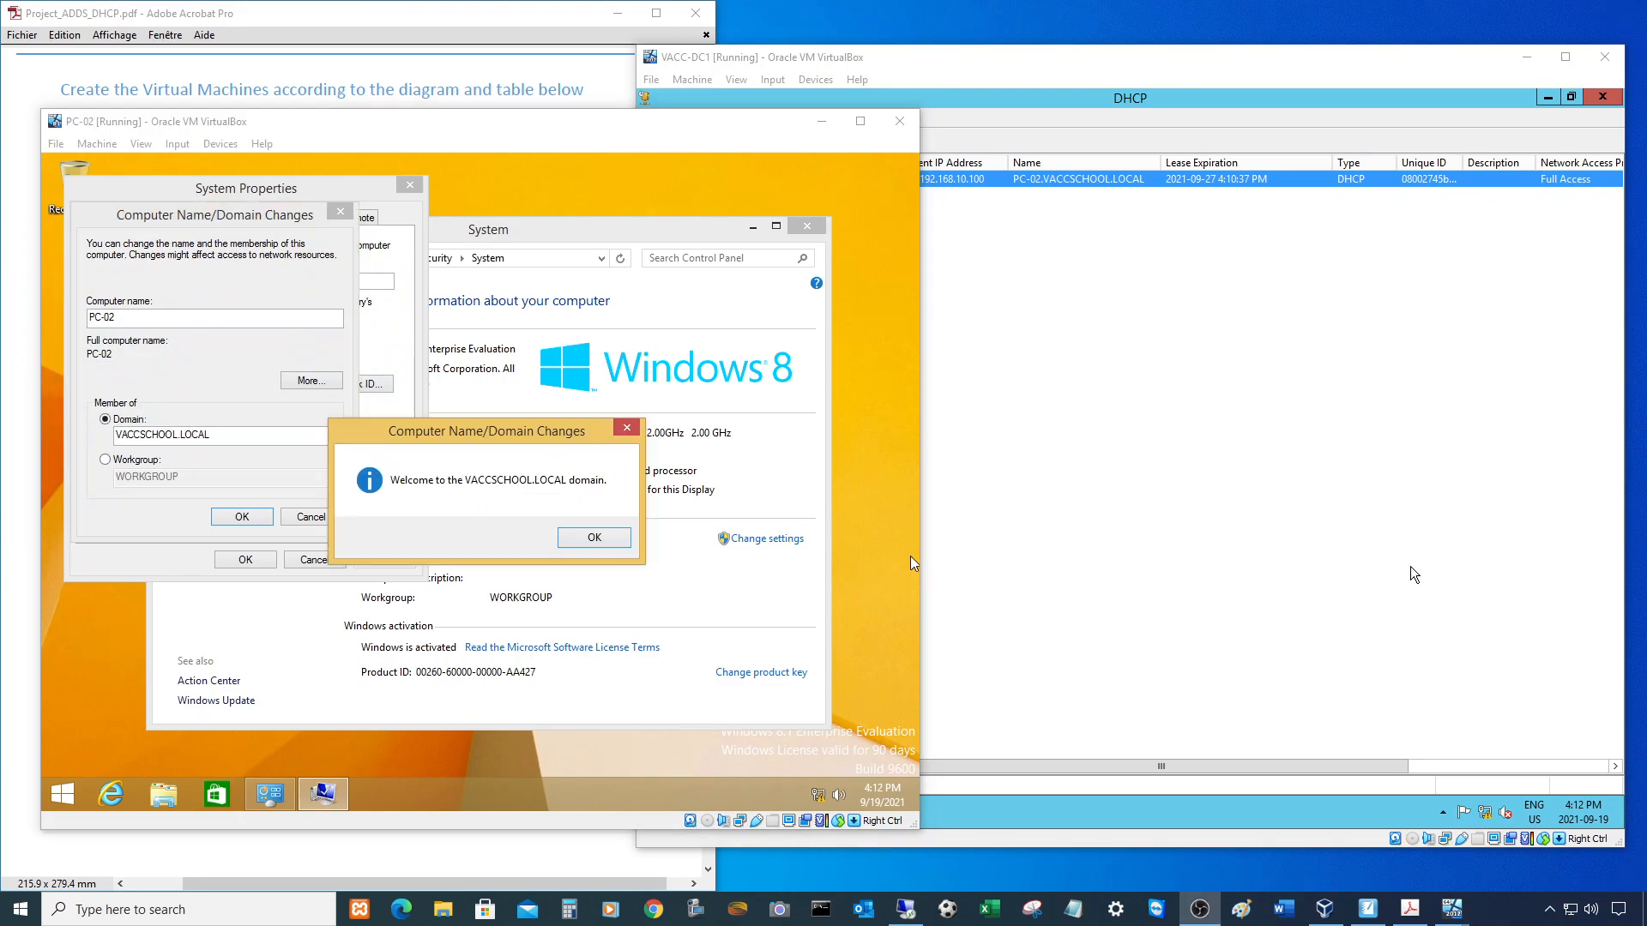
left_click(593, 540)
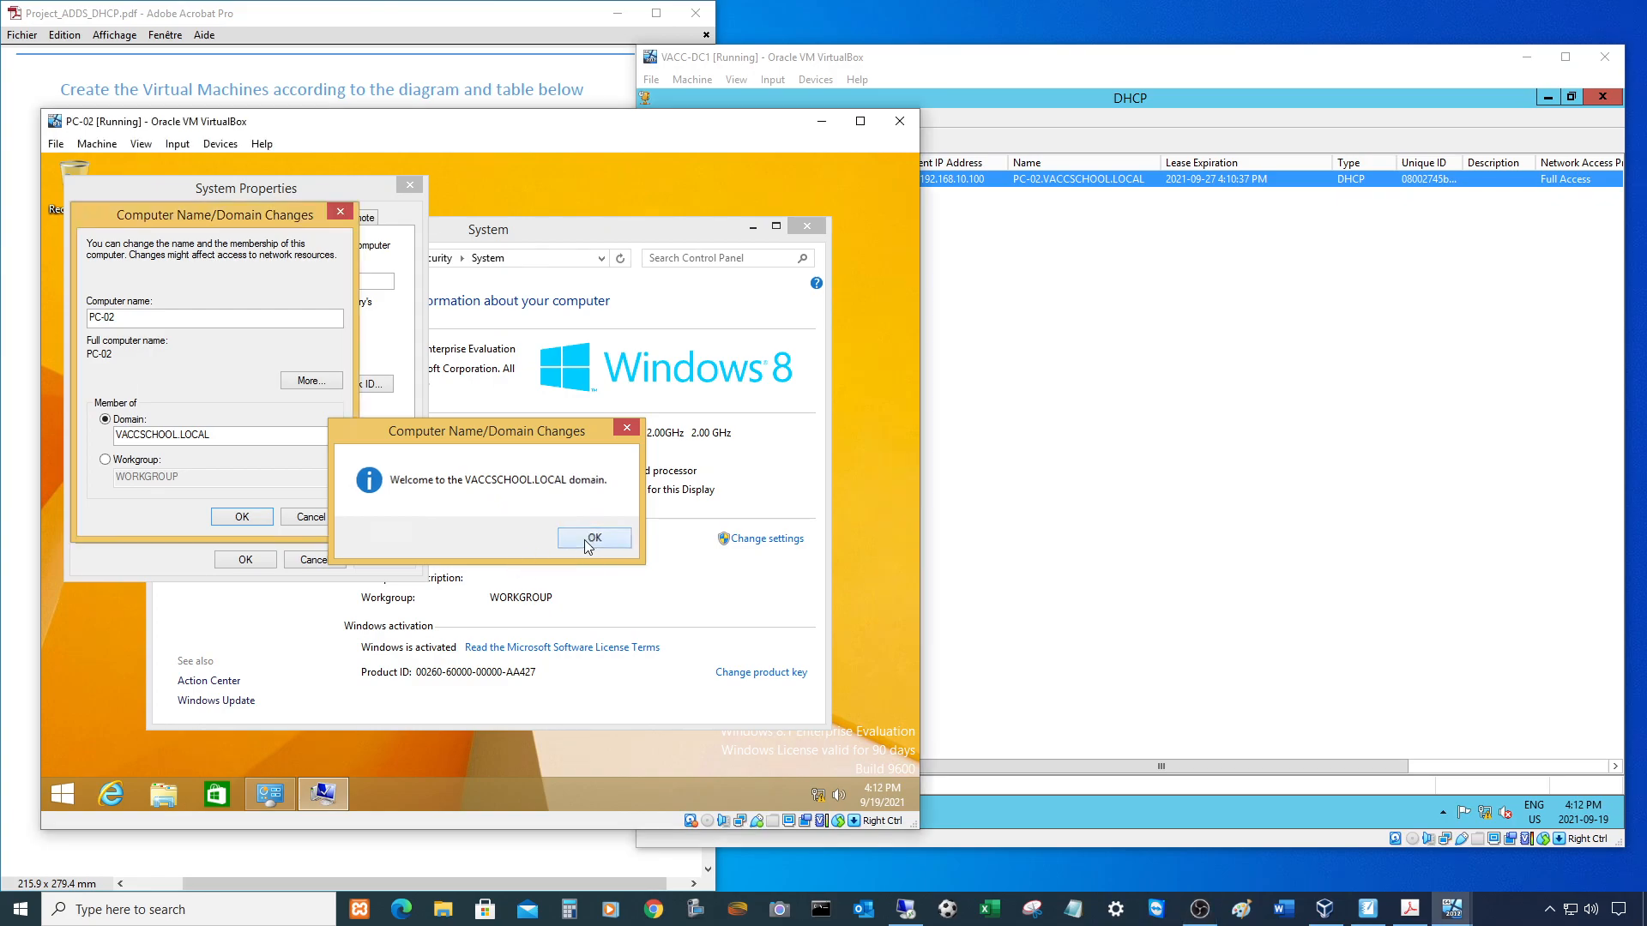
left_click(586, 496)
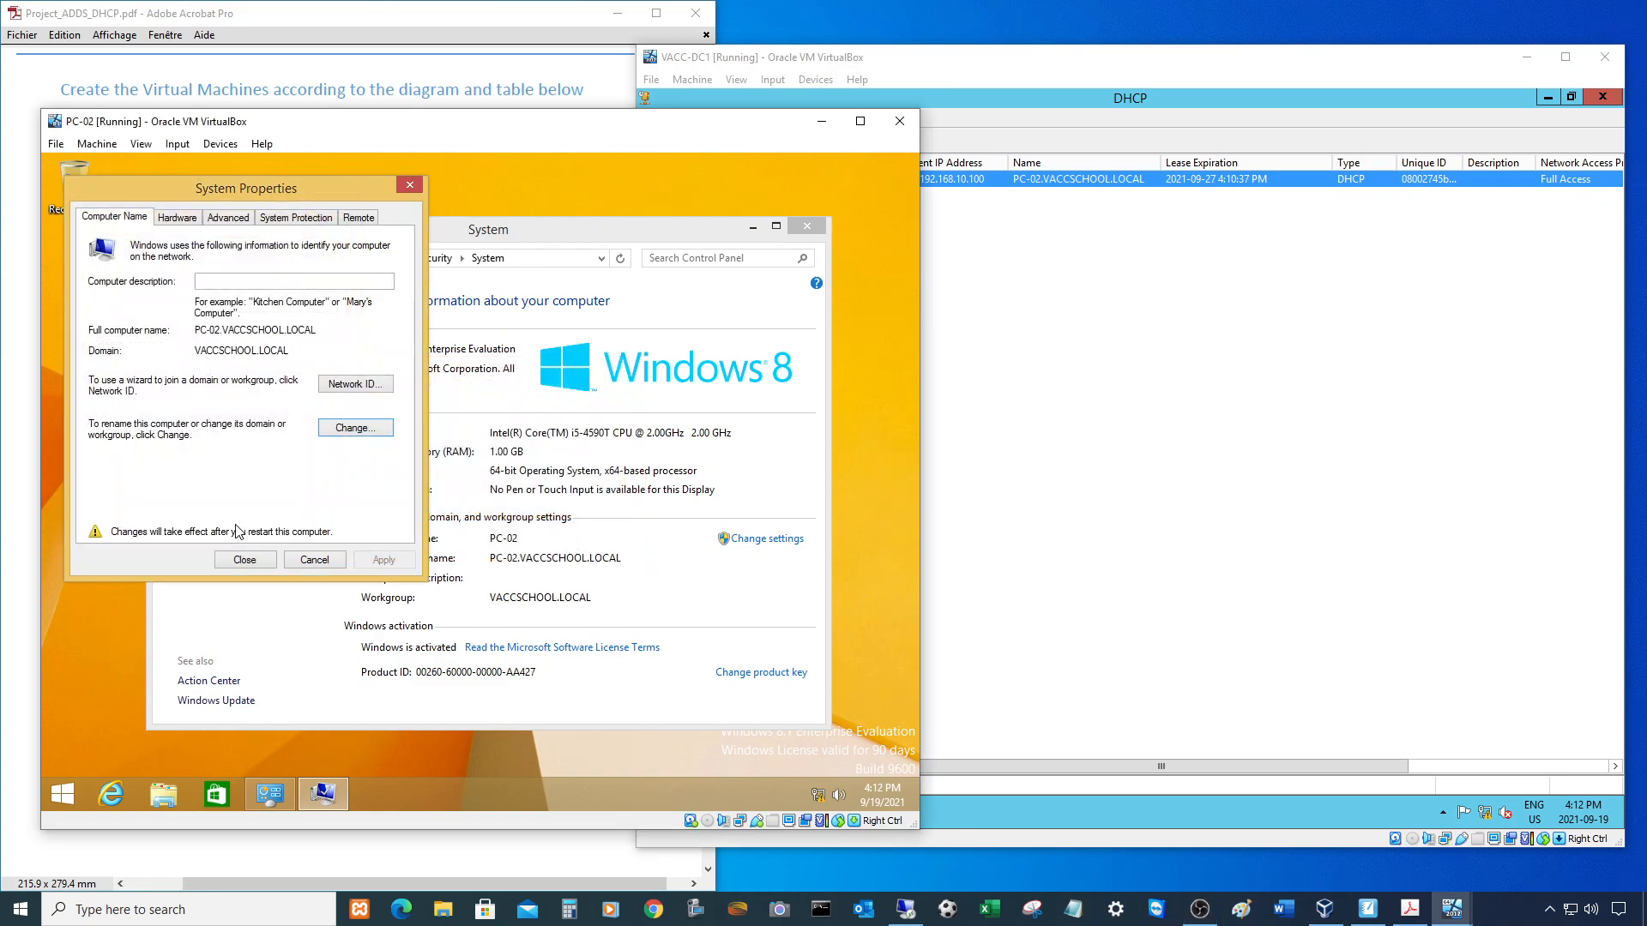
left_click(250, 560)
left_click(485, 488)
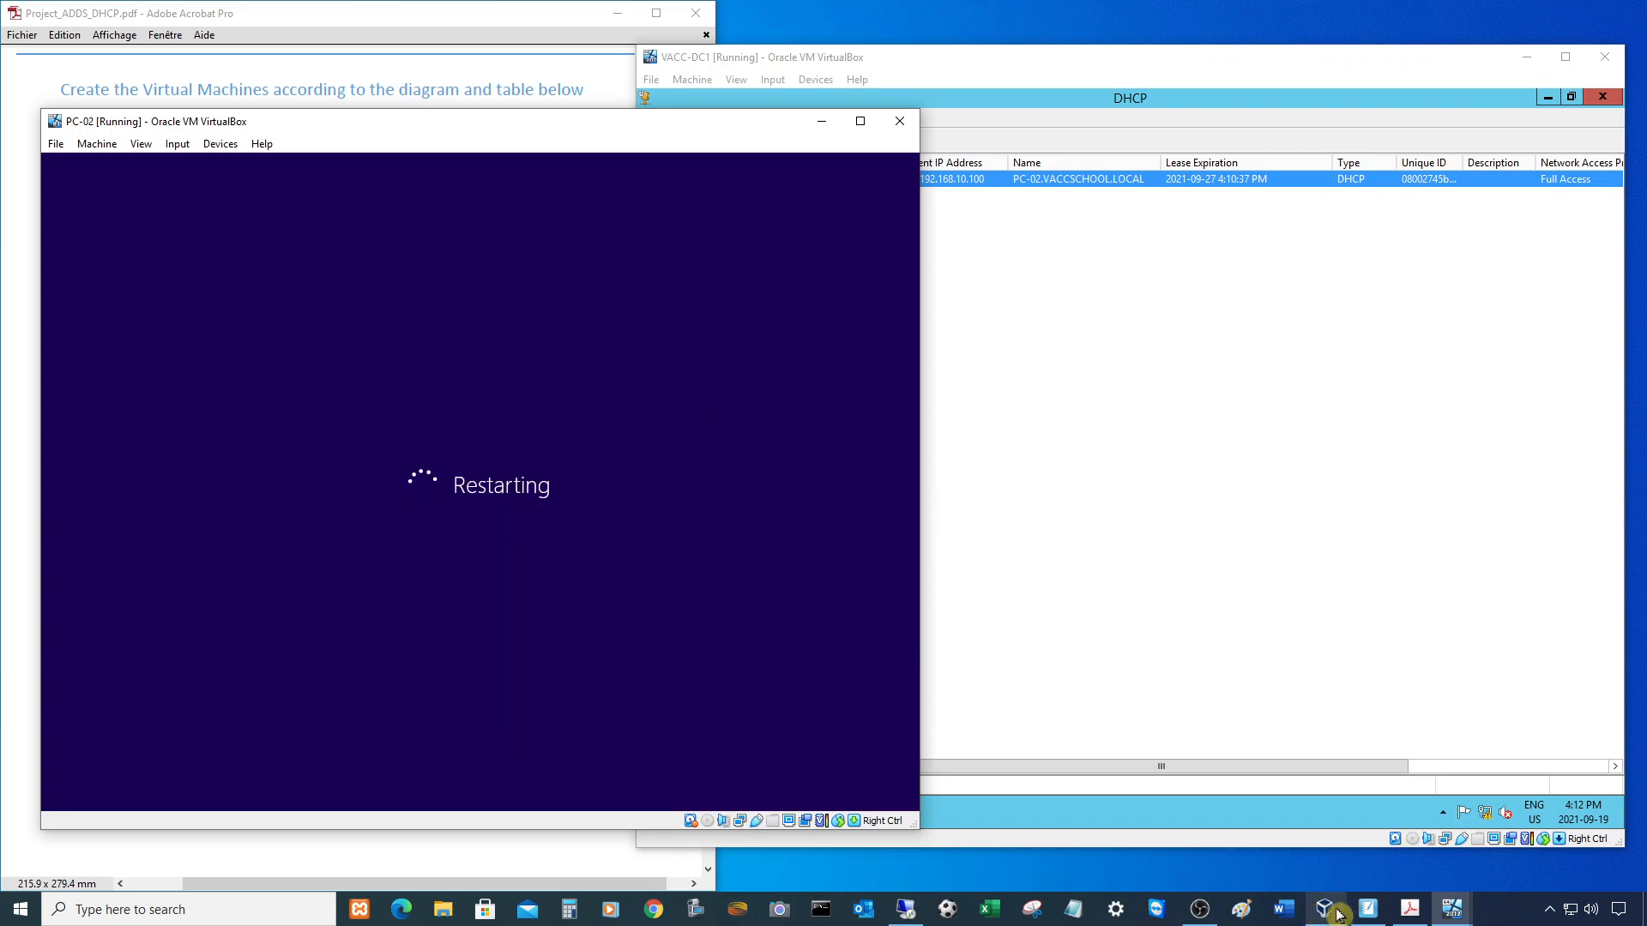
- Select PC-03 in VirtualBox Manager and sign in with the Admin password
left_click(1327, 914)
left_click(924, 411)
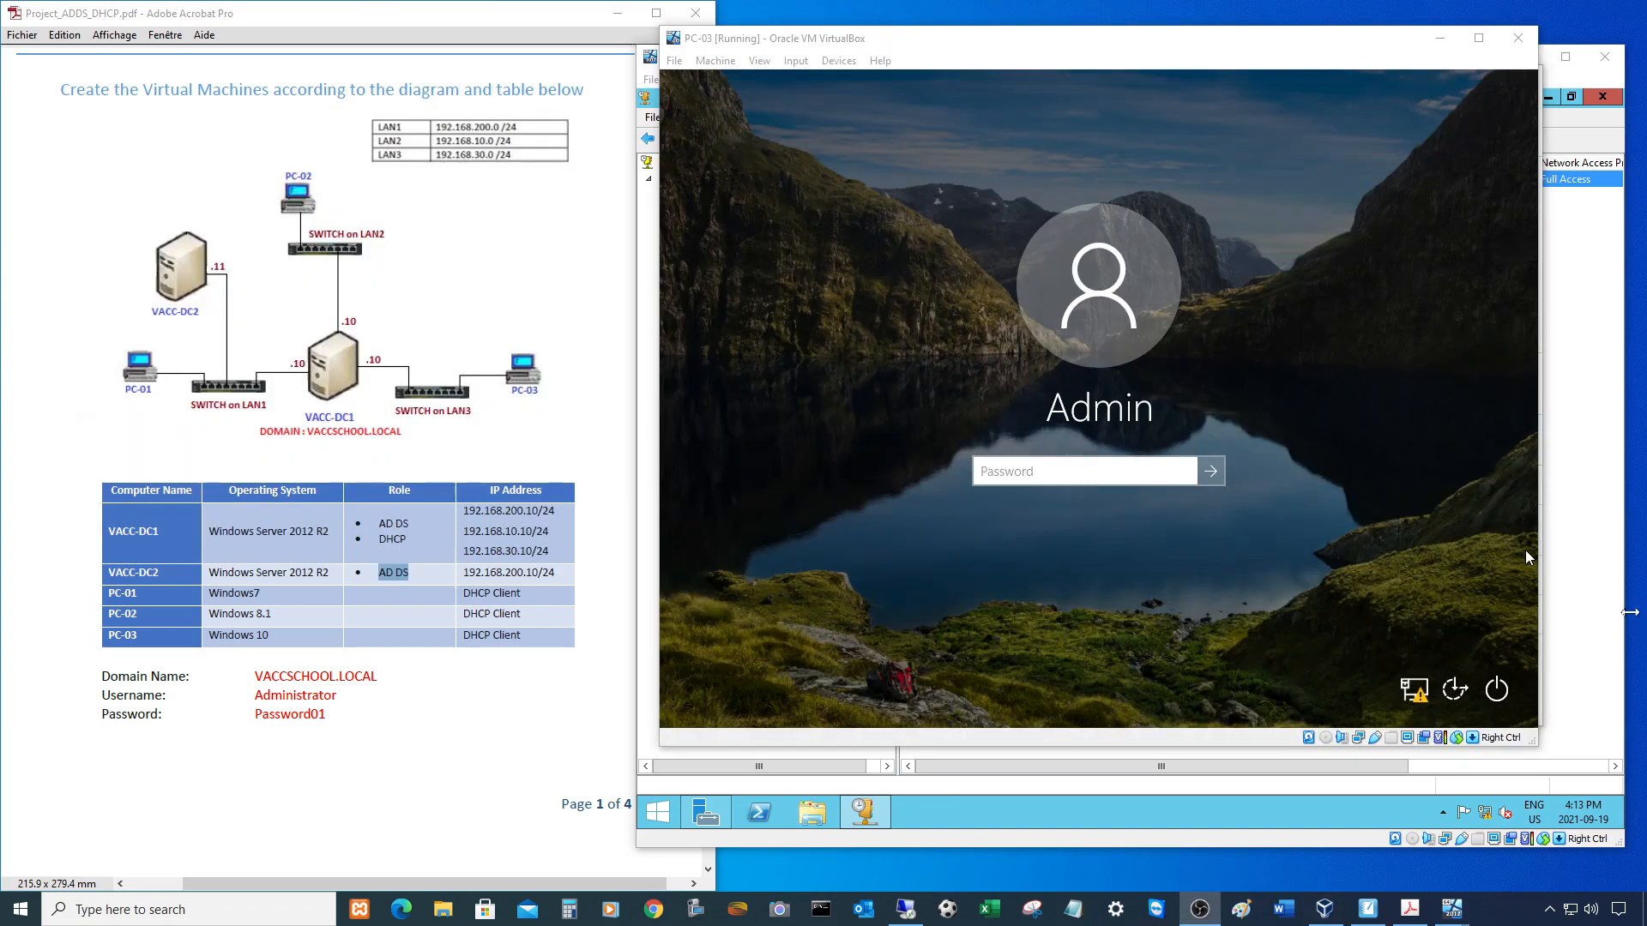
left_click(1006, 470)
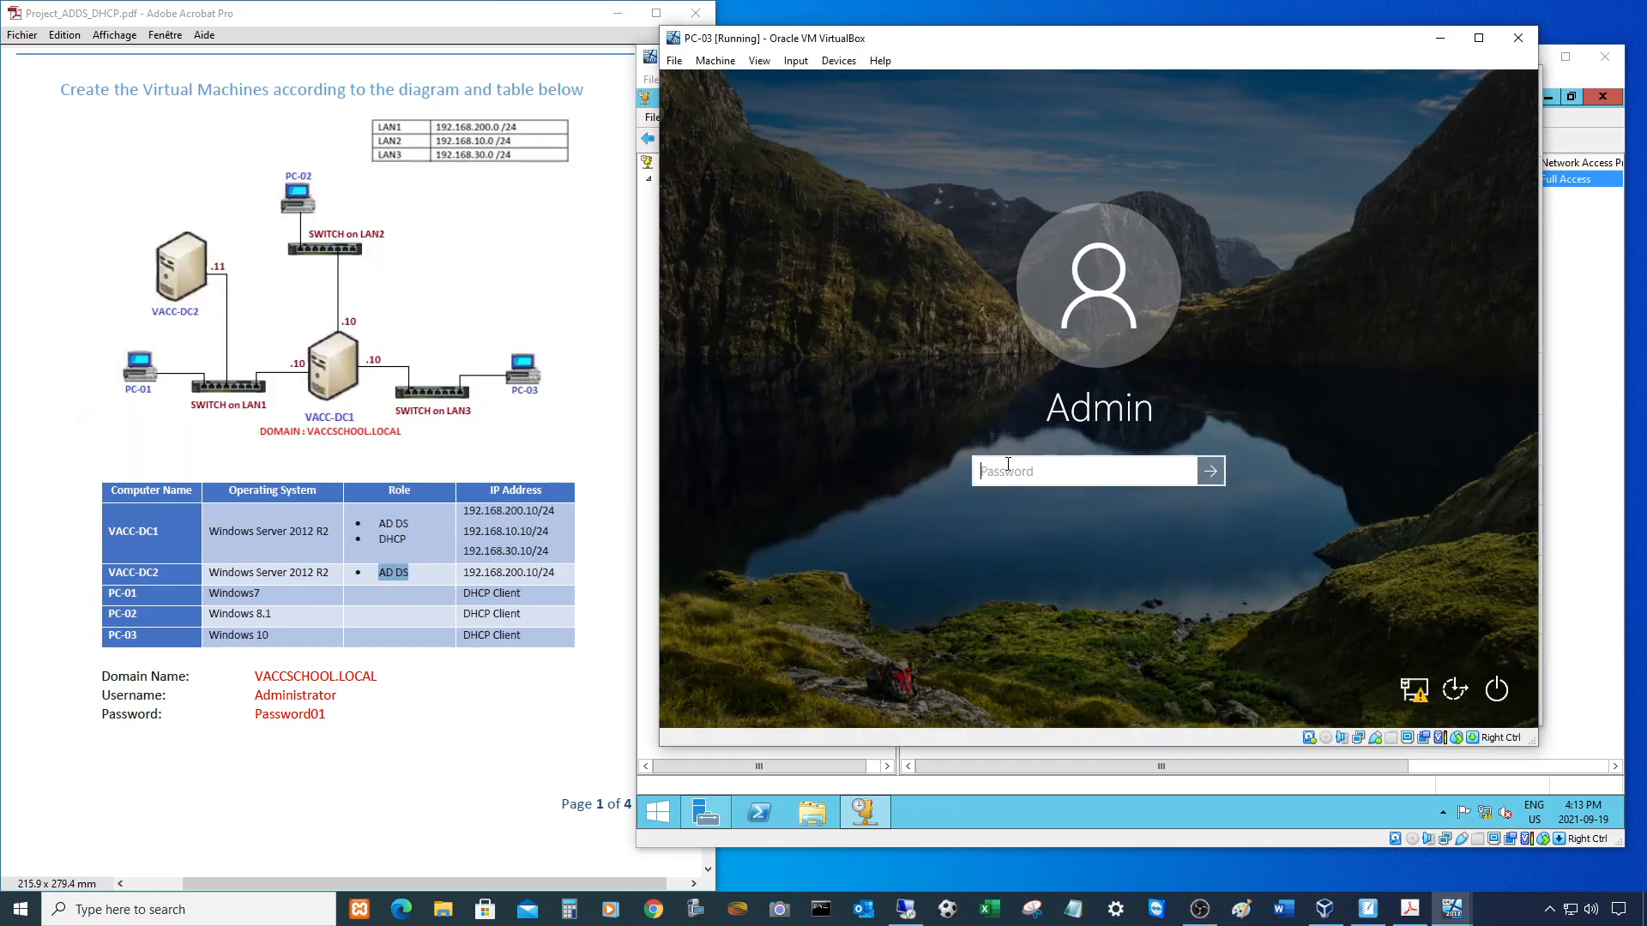
type("Password")
key("Return")
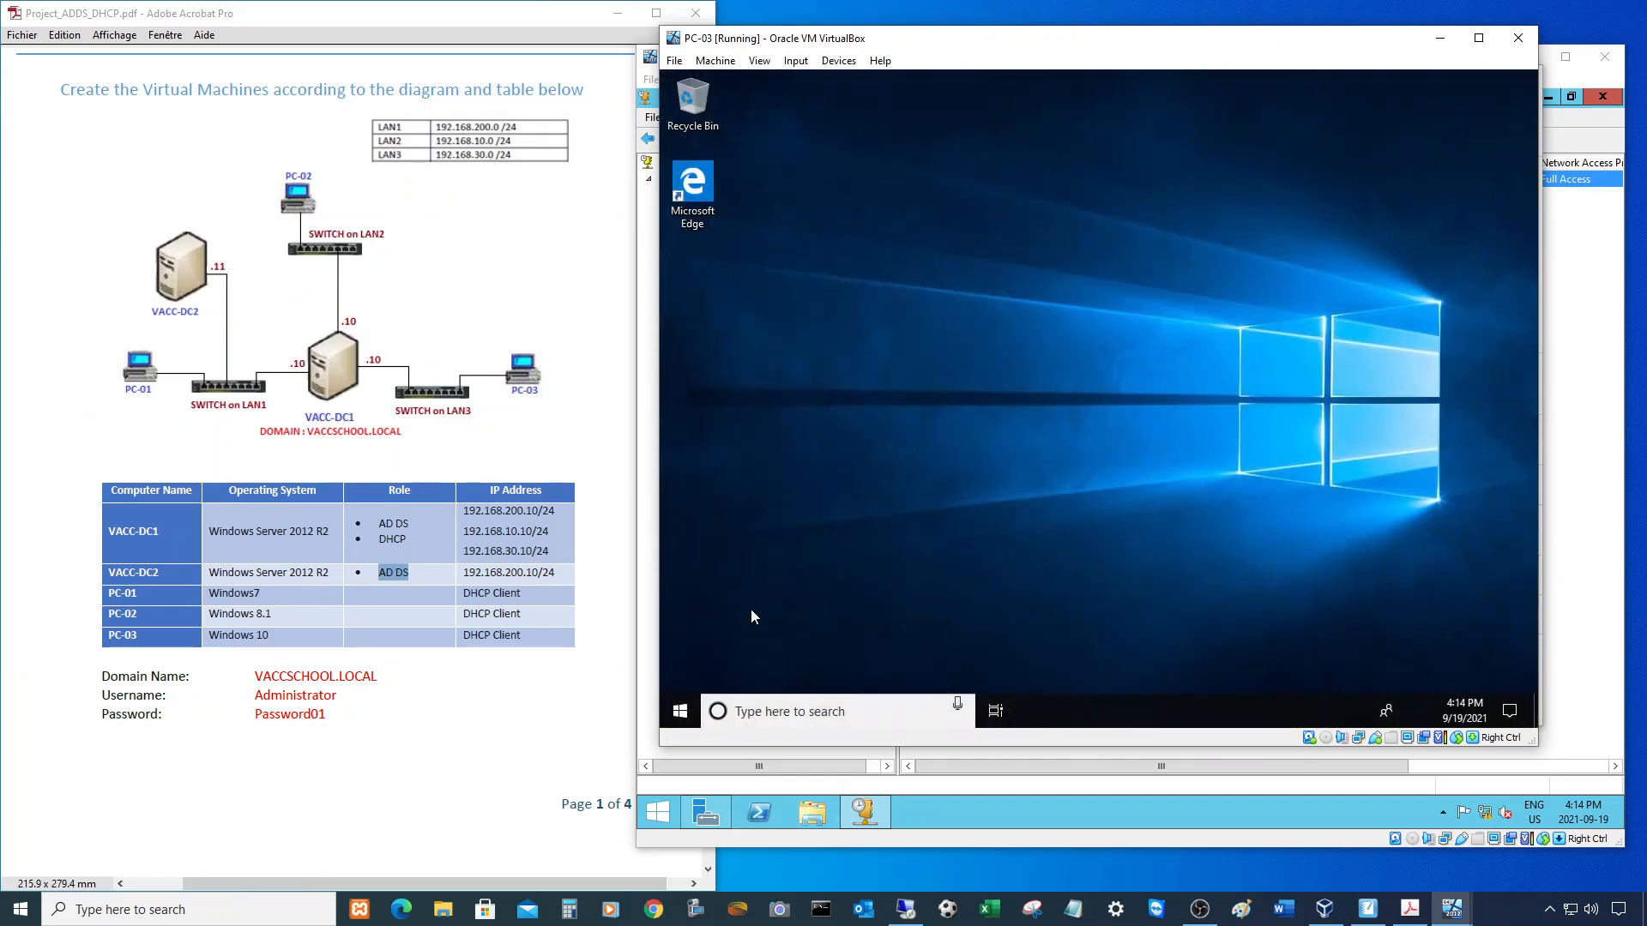
- Open PC-03's System About page and allow it to be discoverable on VACCSCHOOL.LOCAL
right_click(682, 719)
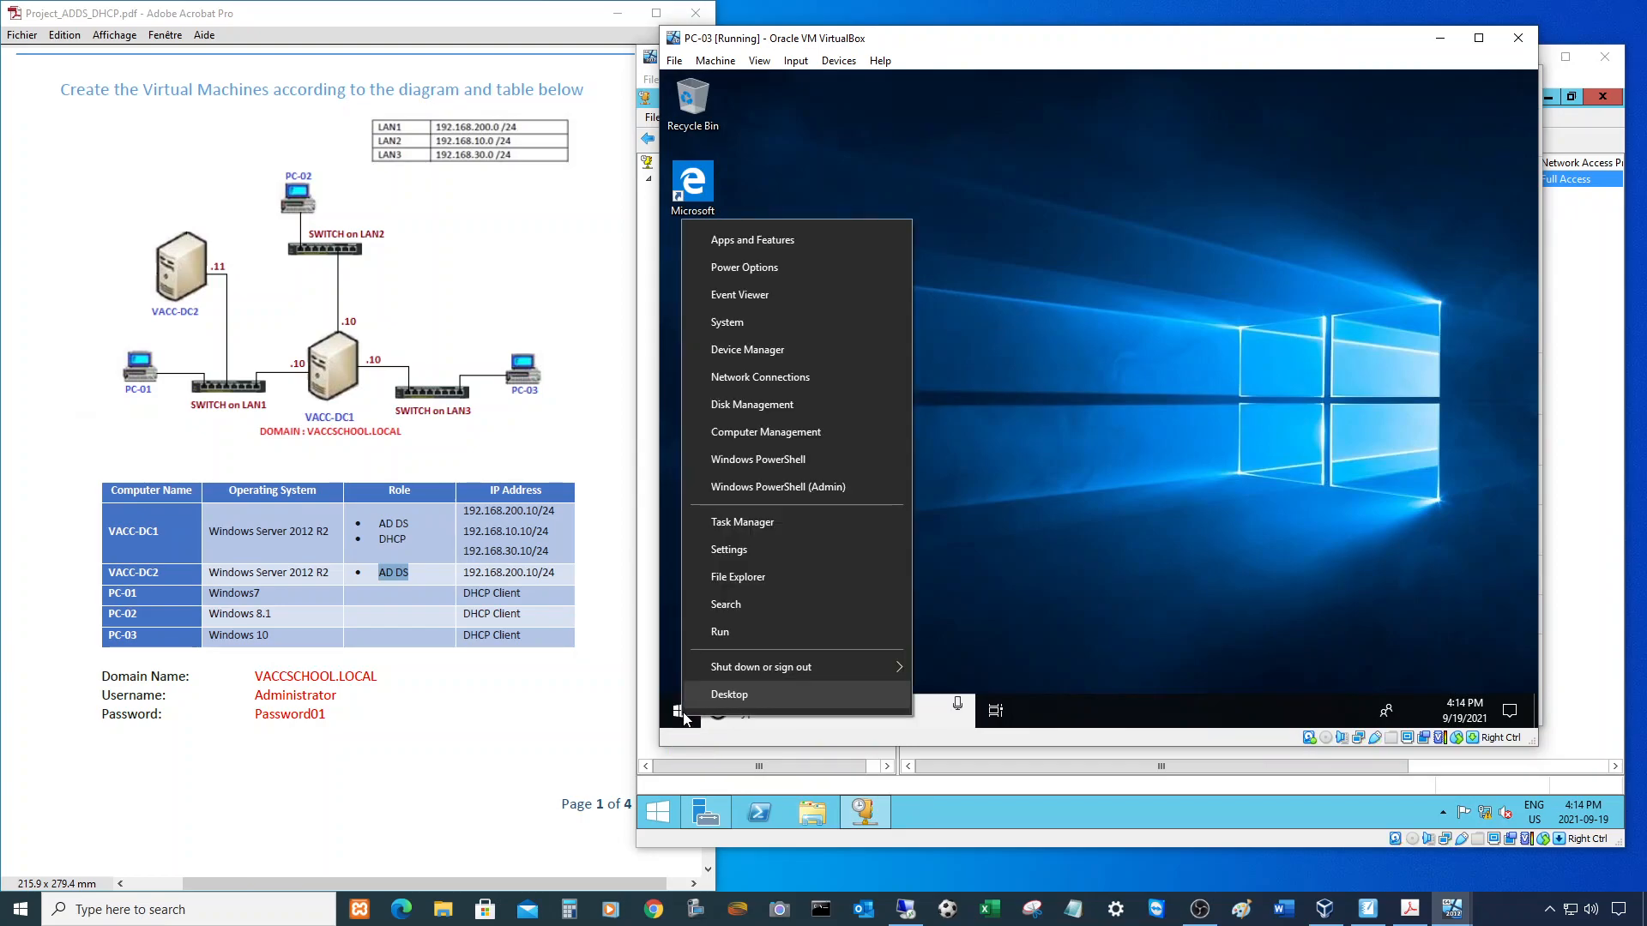
left_click(743, 324)
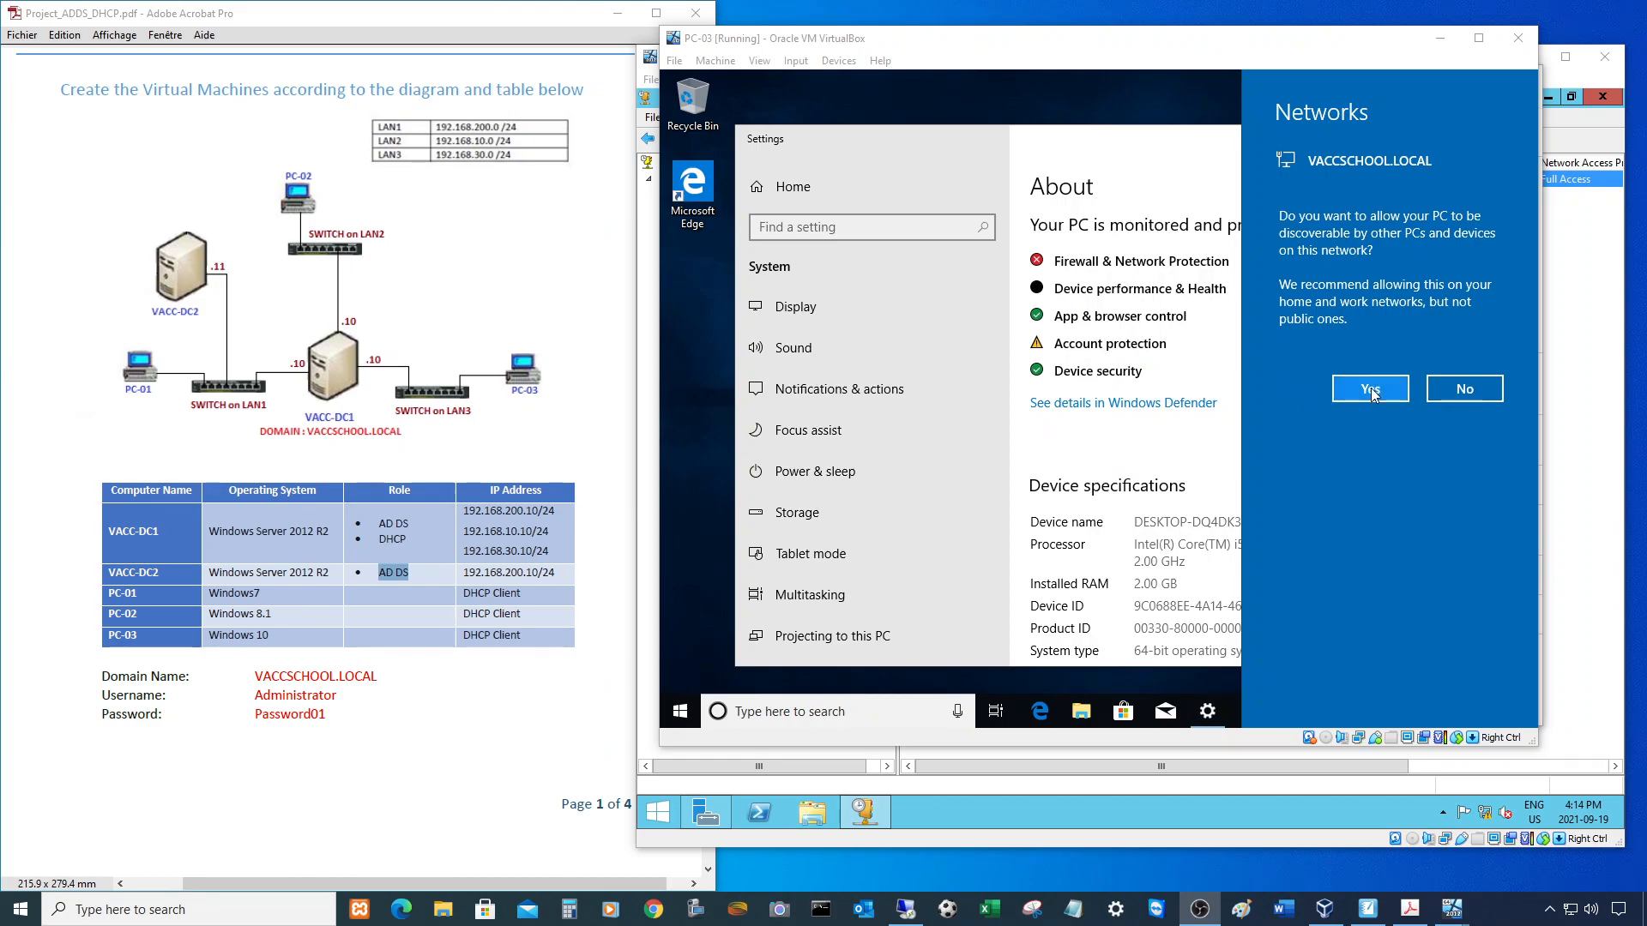
left_click(1370, 389)
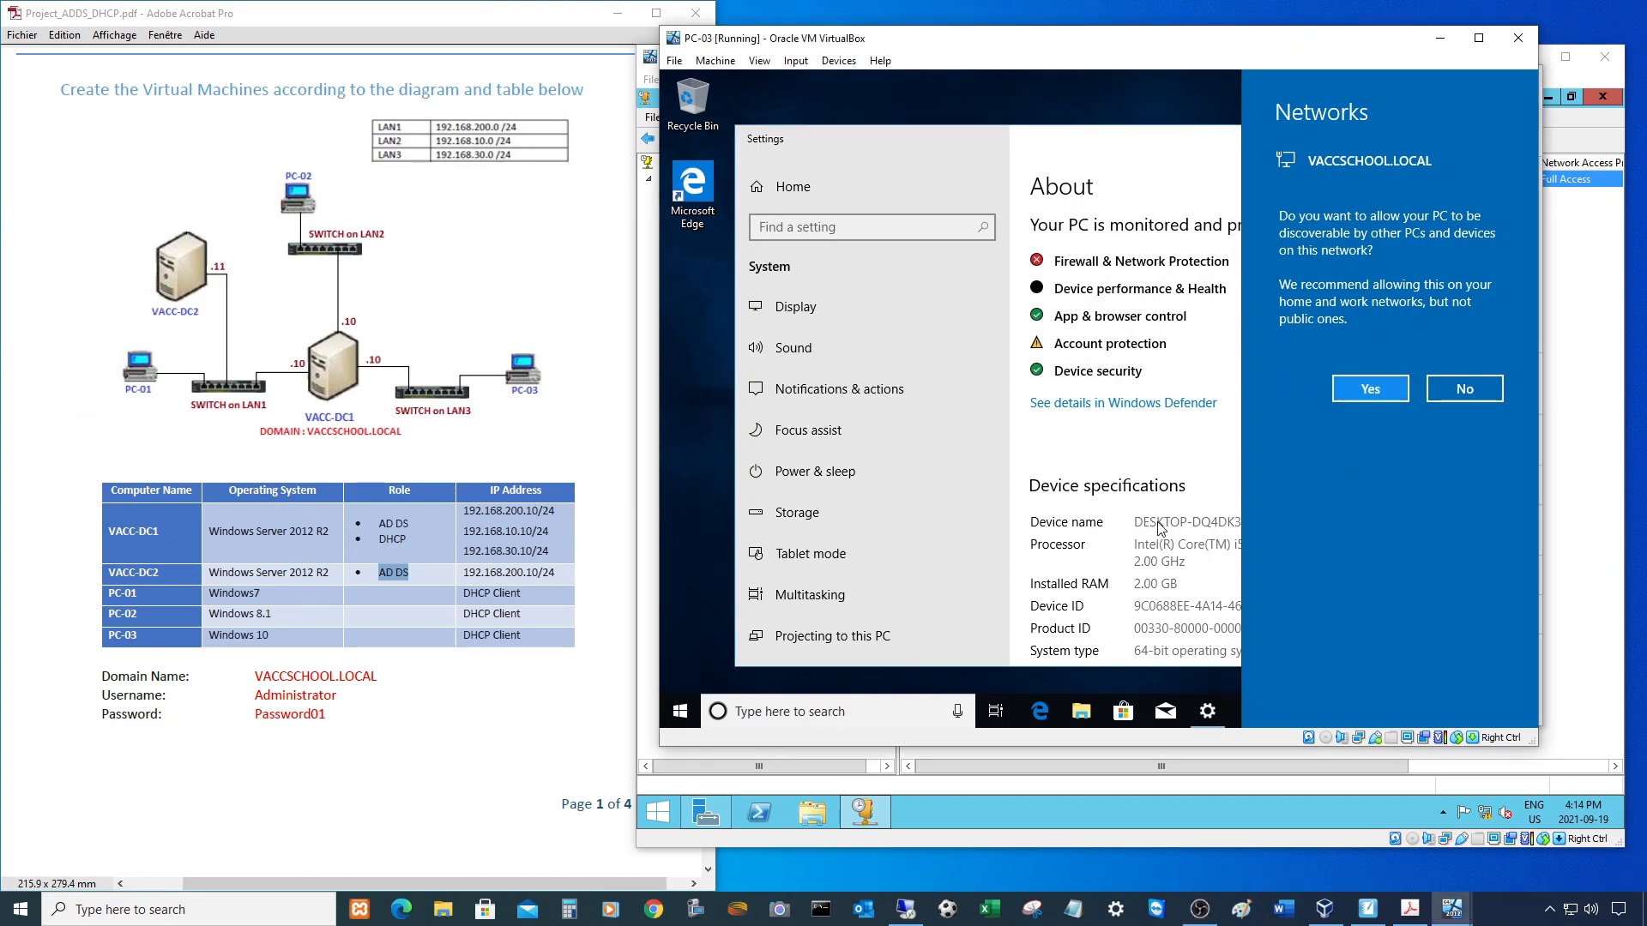
- Use Rename this PC to name the machine PC-03, then restart it
scroll(1180, 541, "down", 3)
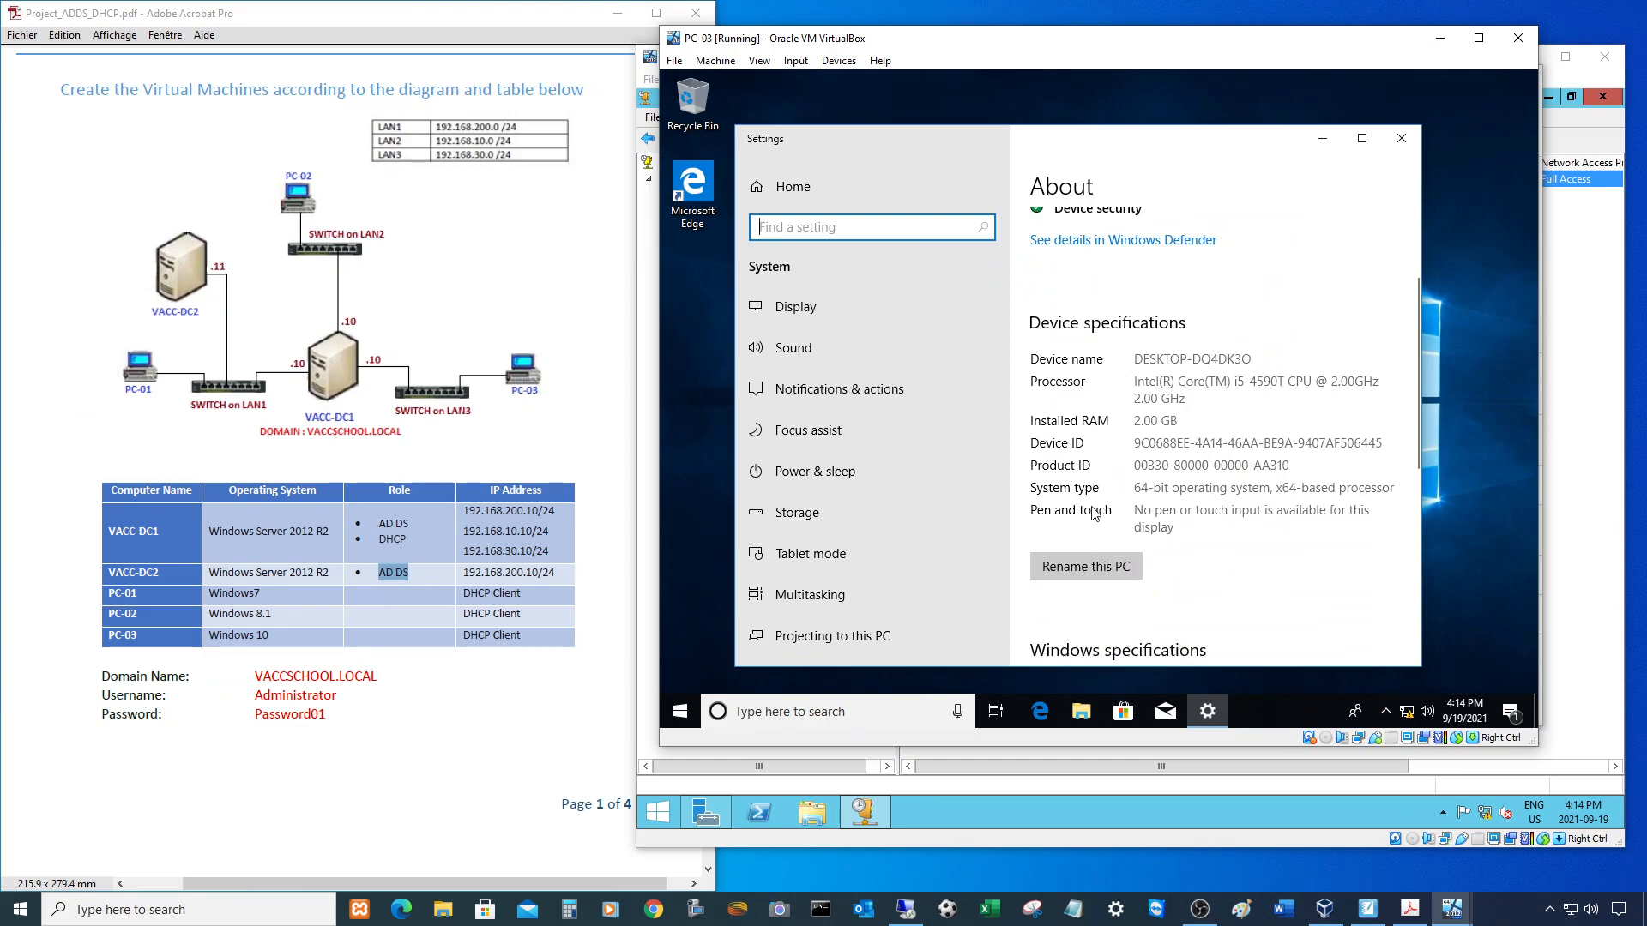
left_click(1100, 570)
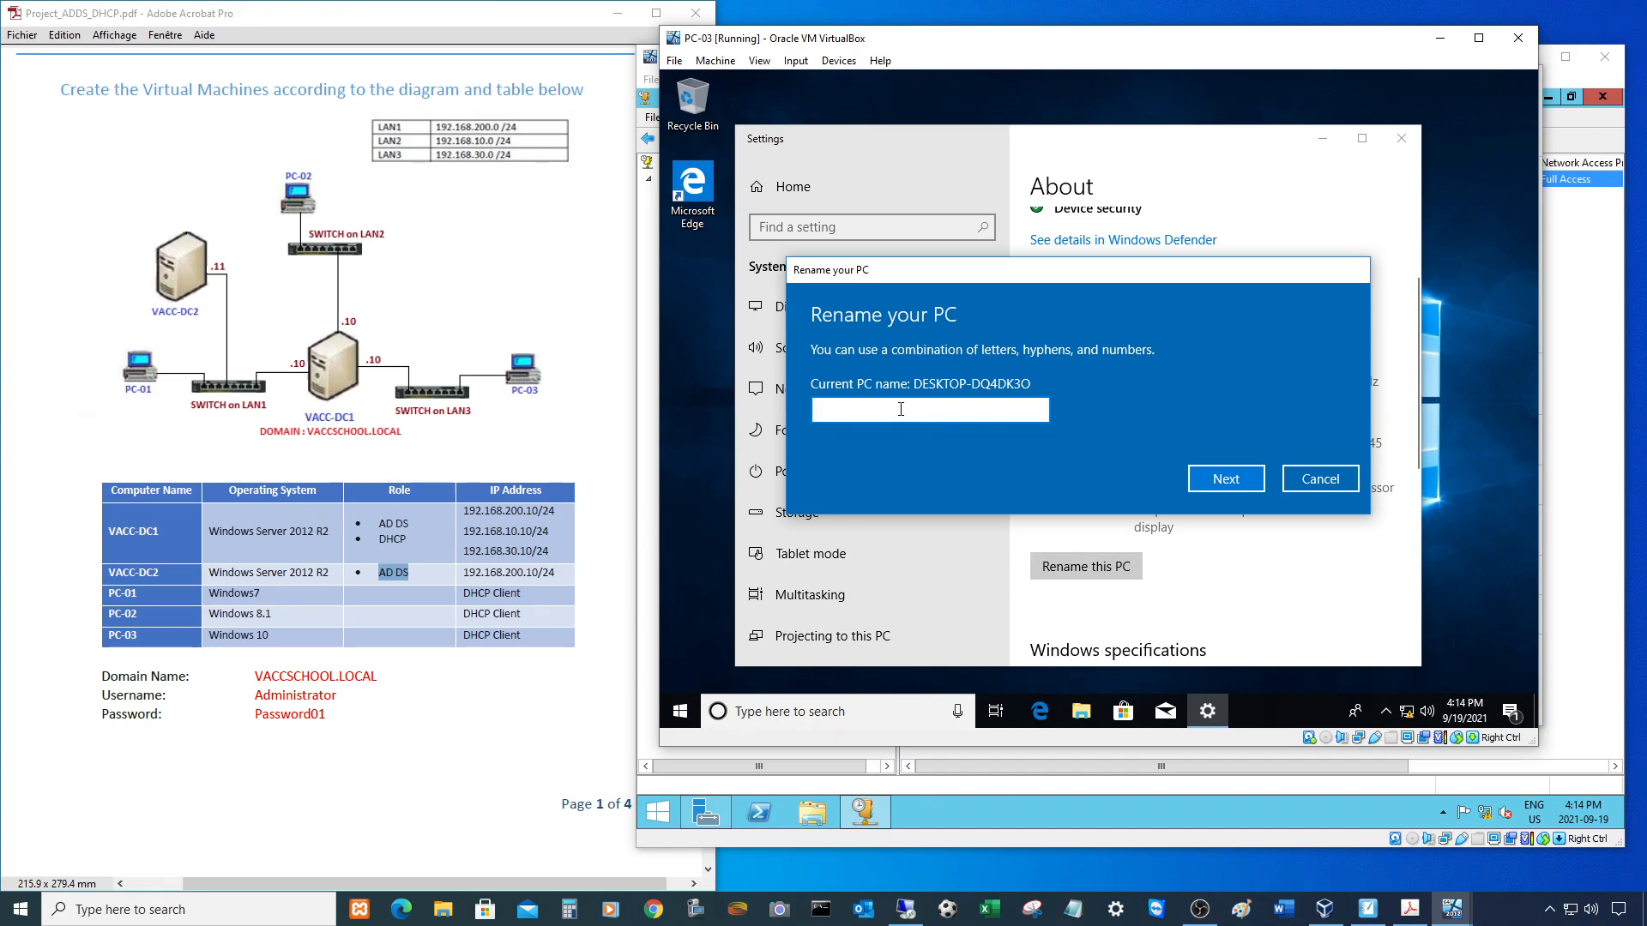
type("PC-03")
left_click(1227, 479)
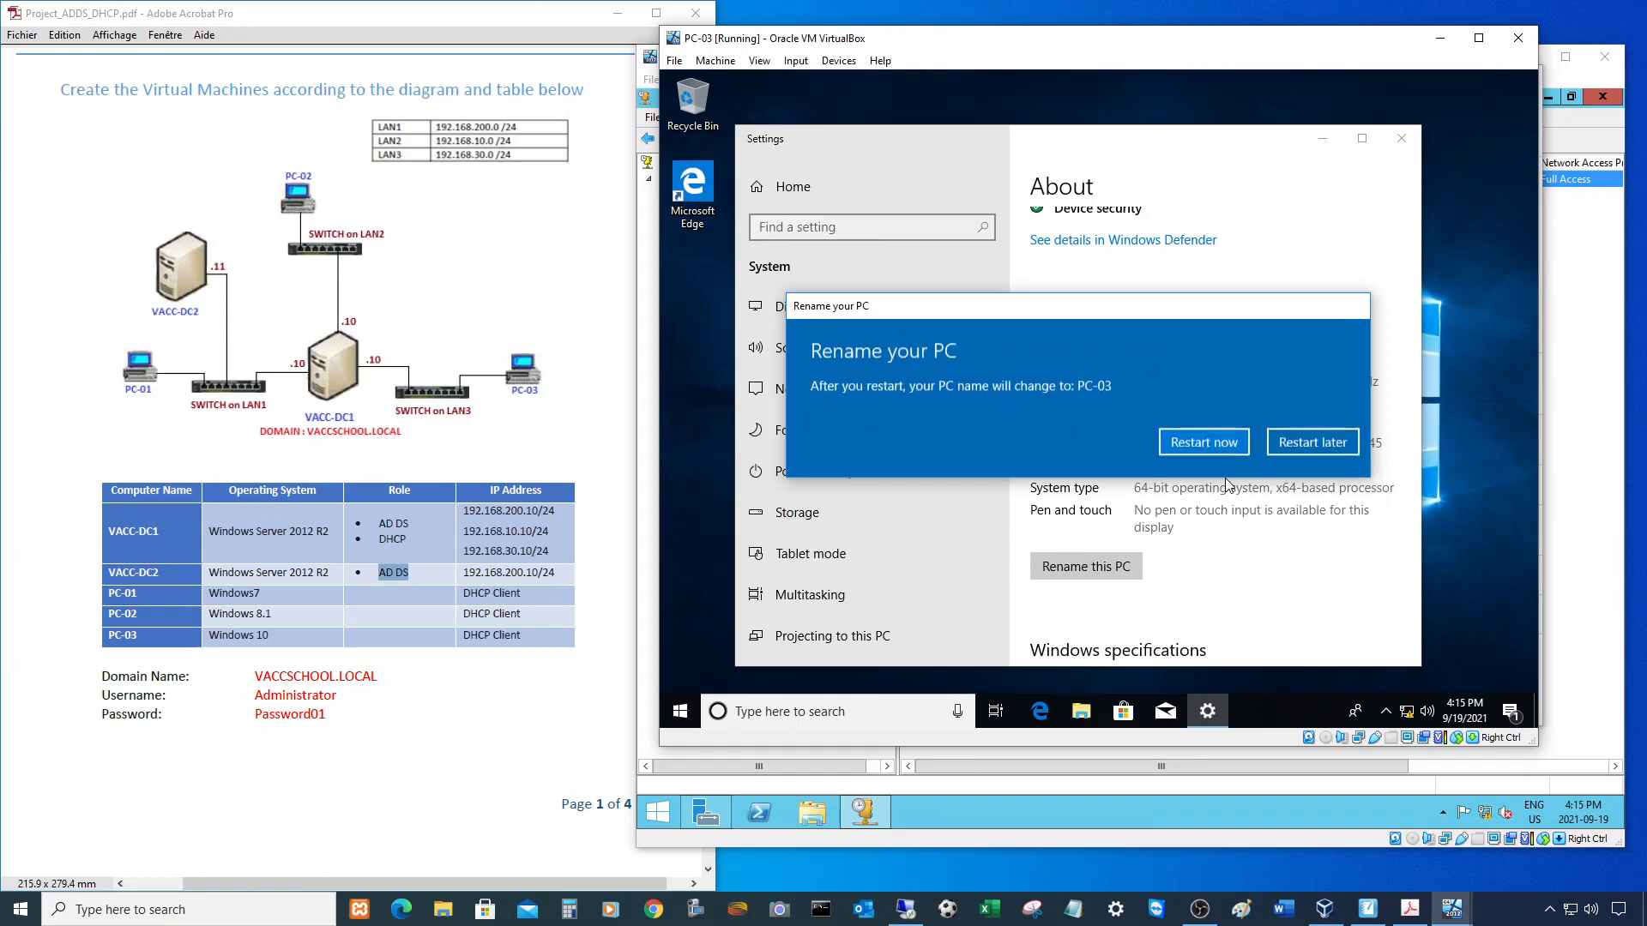
left_click(1217, 442)
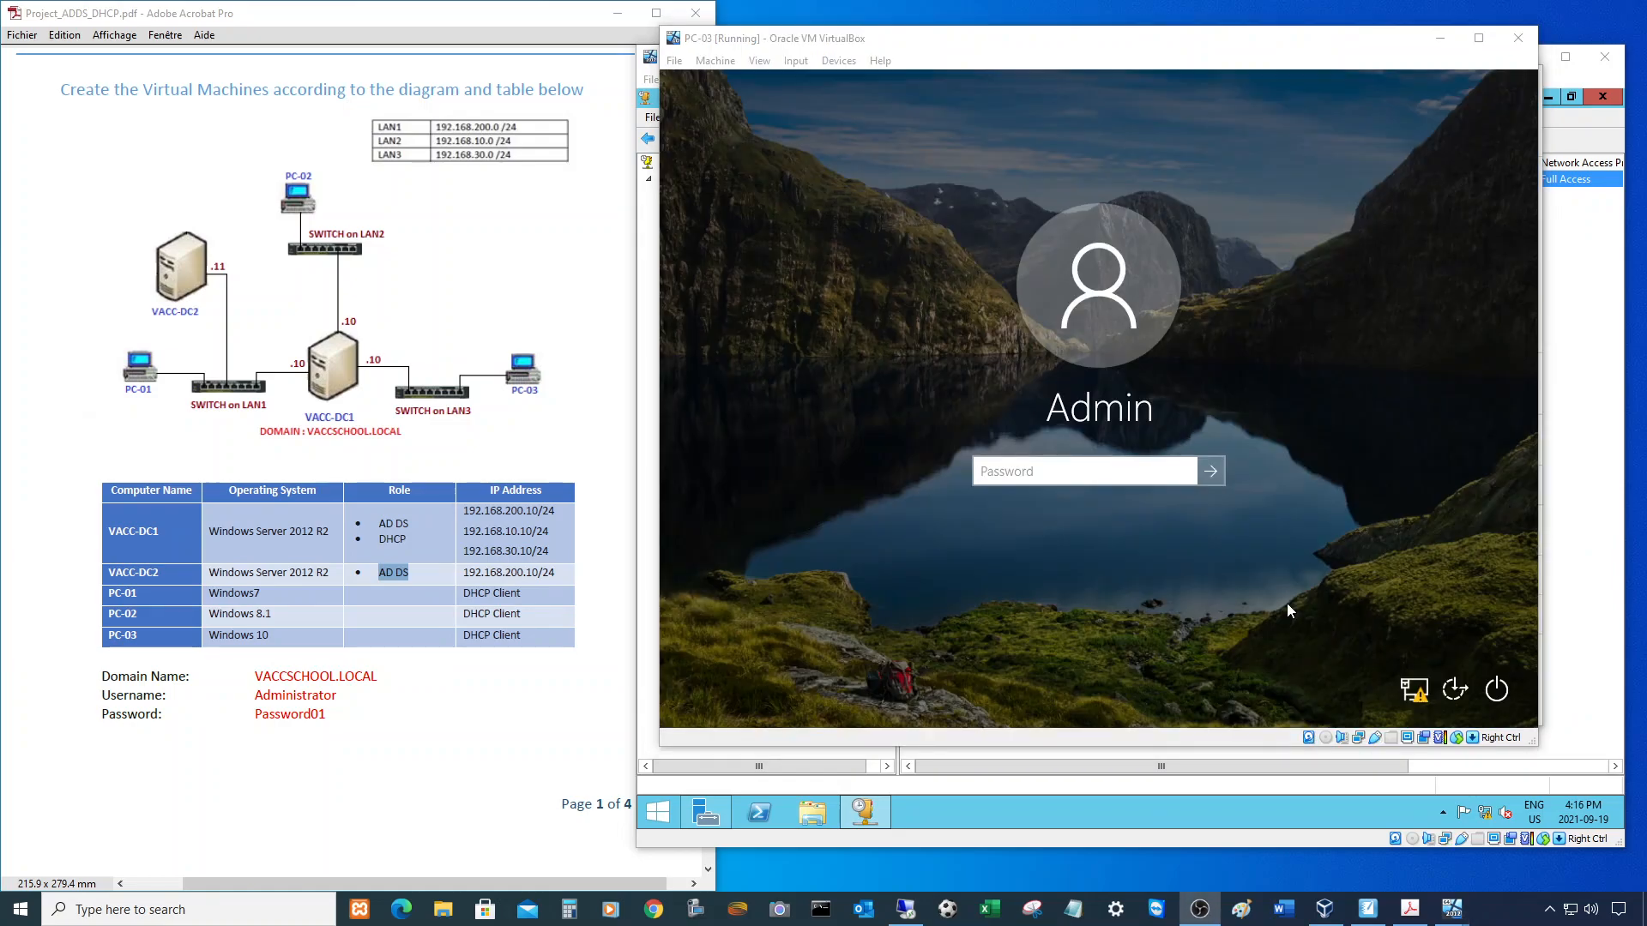
- Sign back in to PC-03 with the Admin password
left_click(1037, 463)
type("Password01")
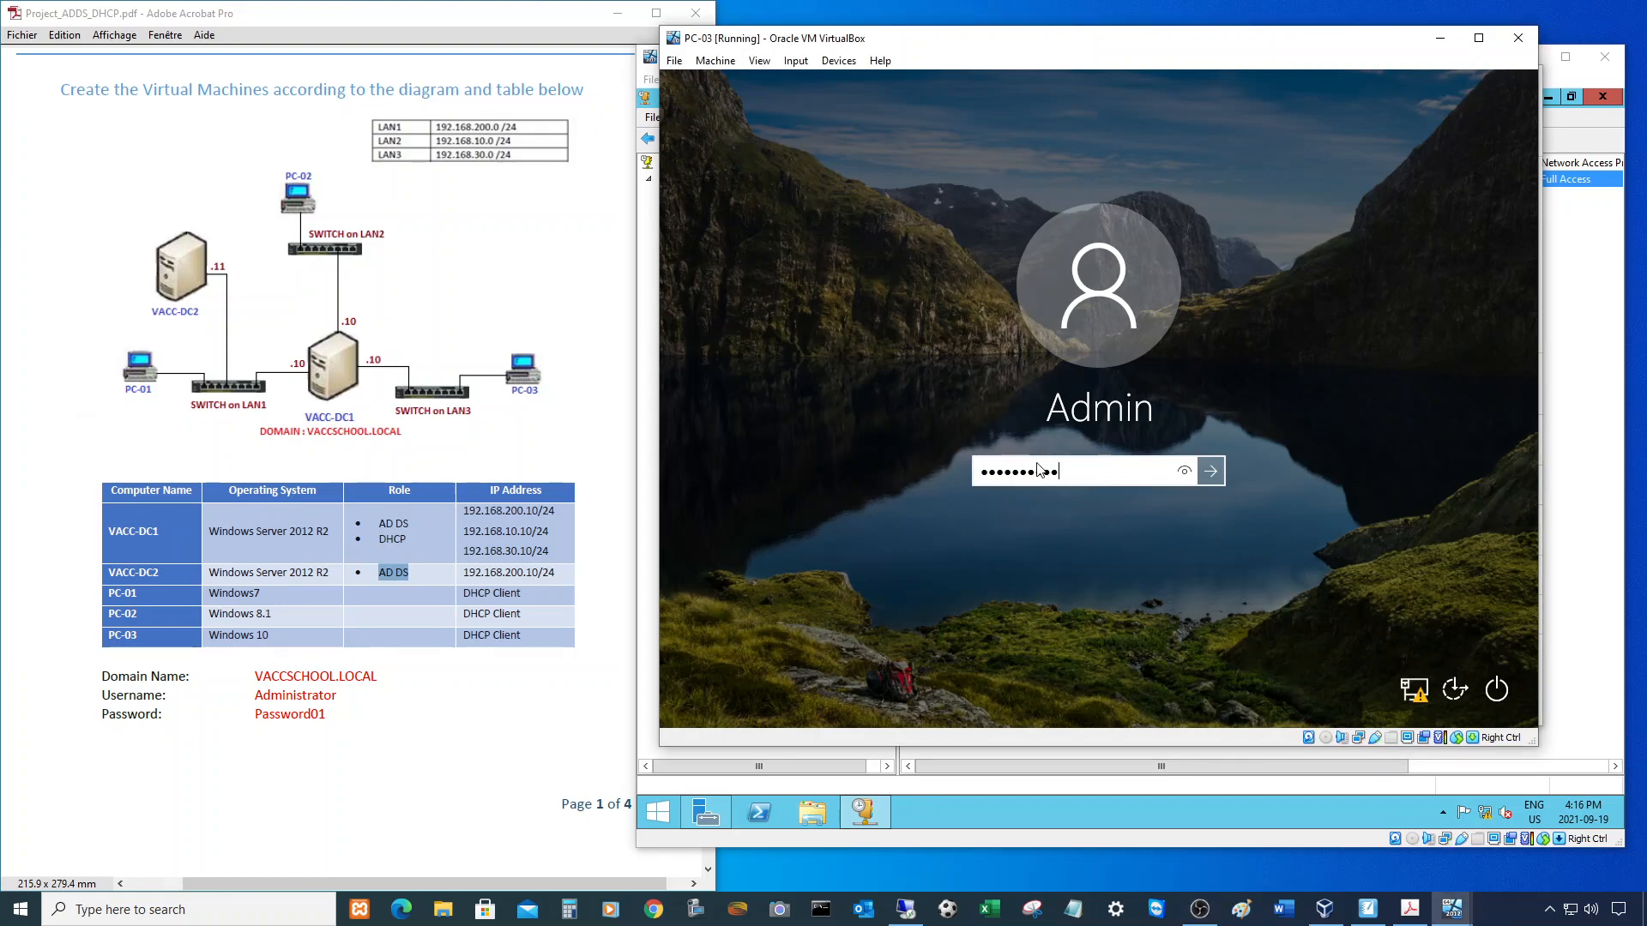
key("Return")
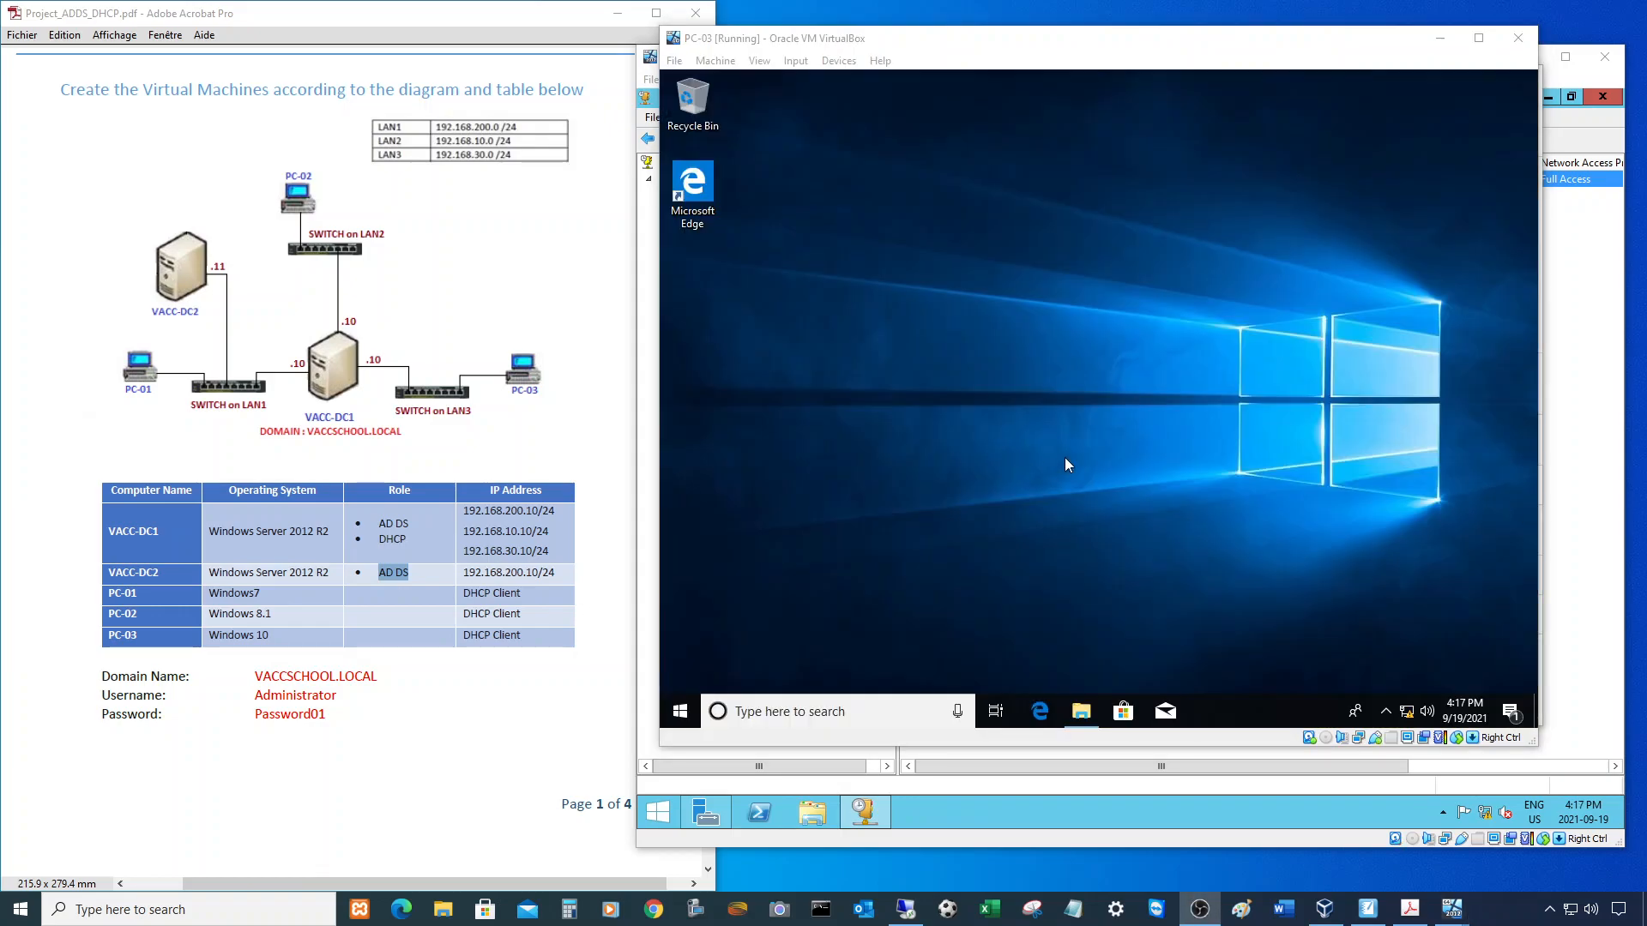
- Open PC-03's Network & Internet settings from the tray network icon
right_click(1406, 720)
left_click(1392, 698)
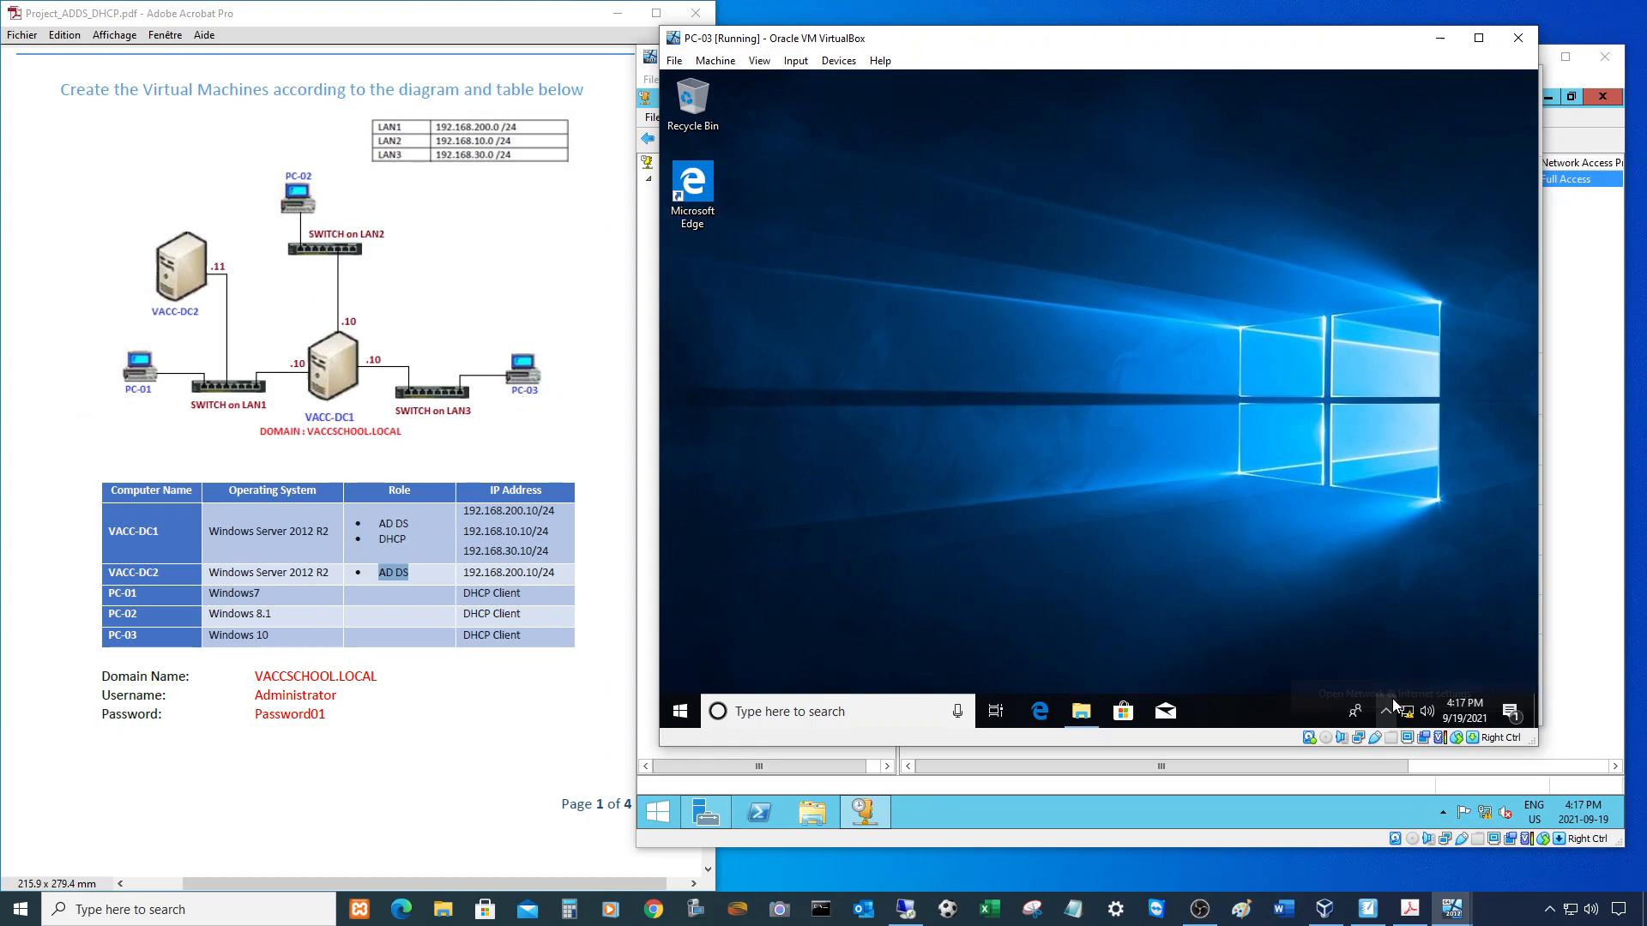
left_click_drag(1228, 38, 630, 117)
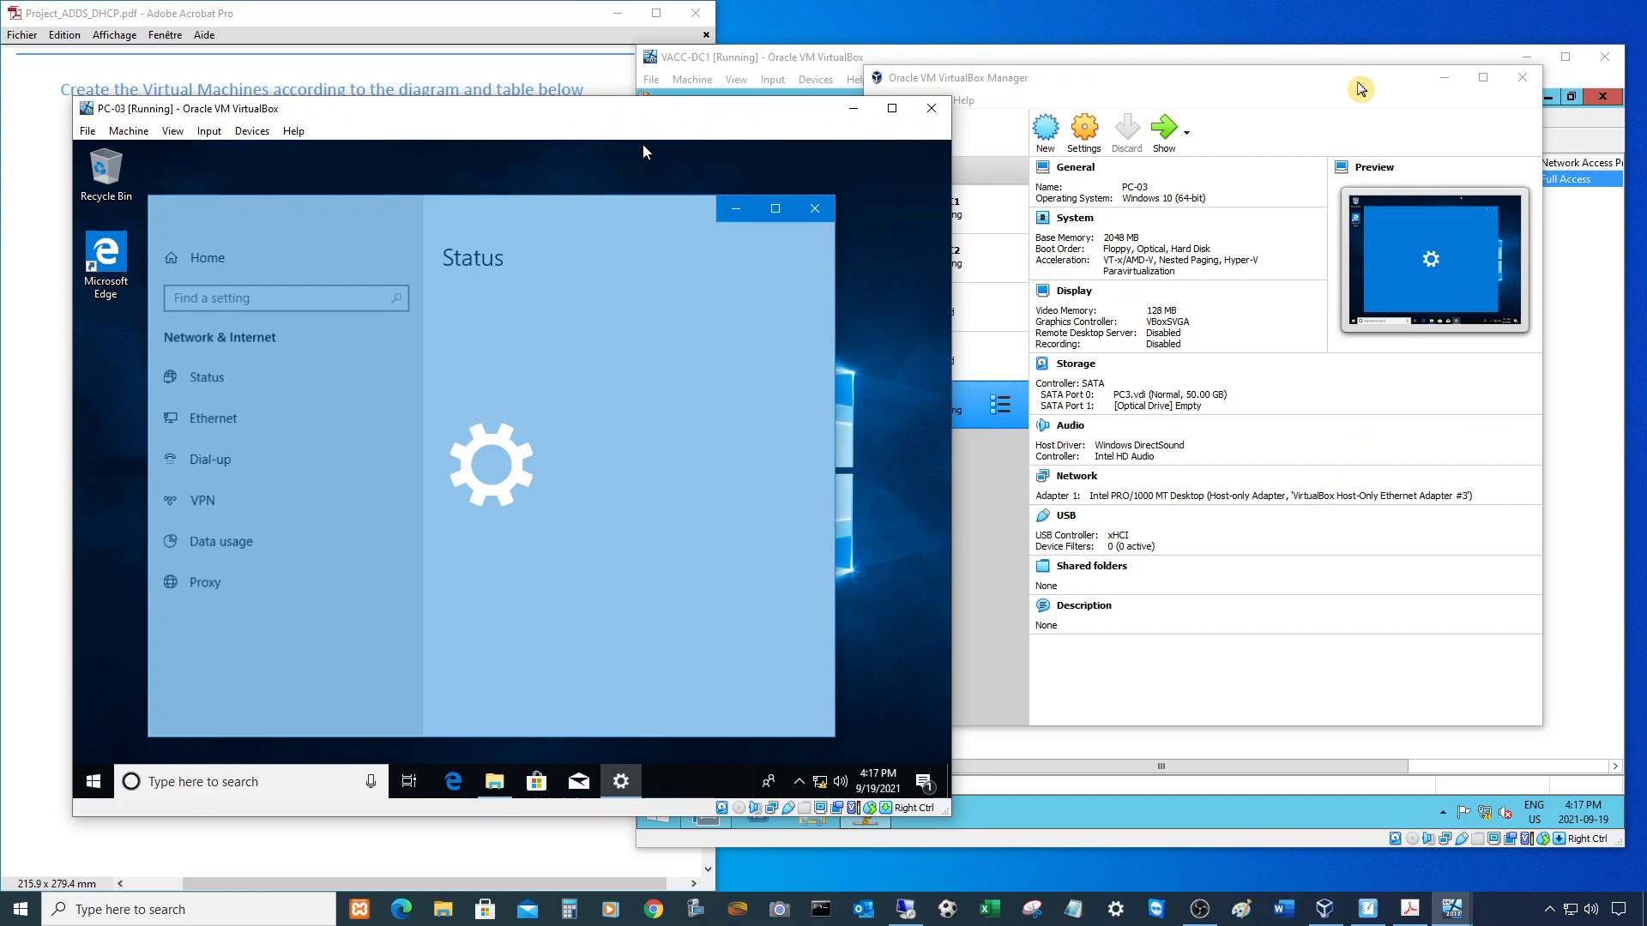
- Show the LAN3 scope's address leases on VACC-DC1 with the Unique ID column widened
left_click(1444, 84)
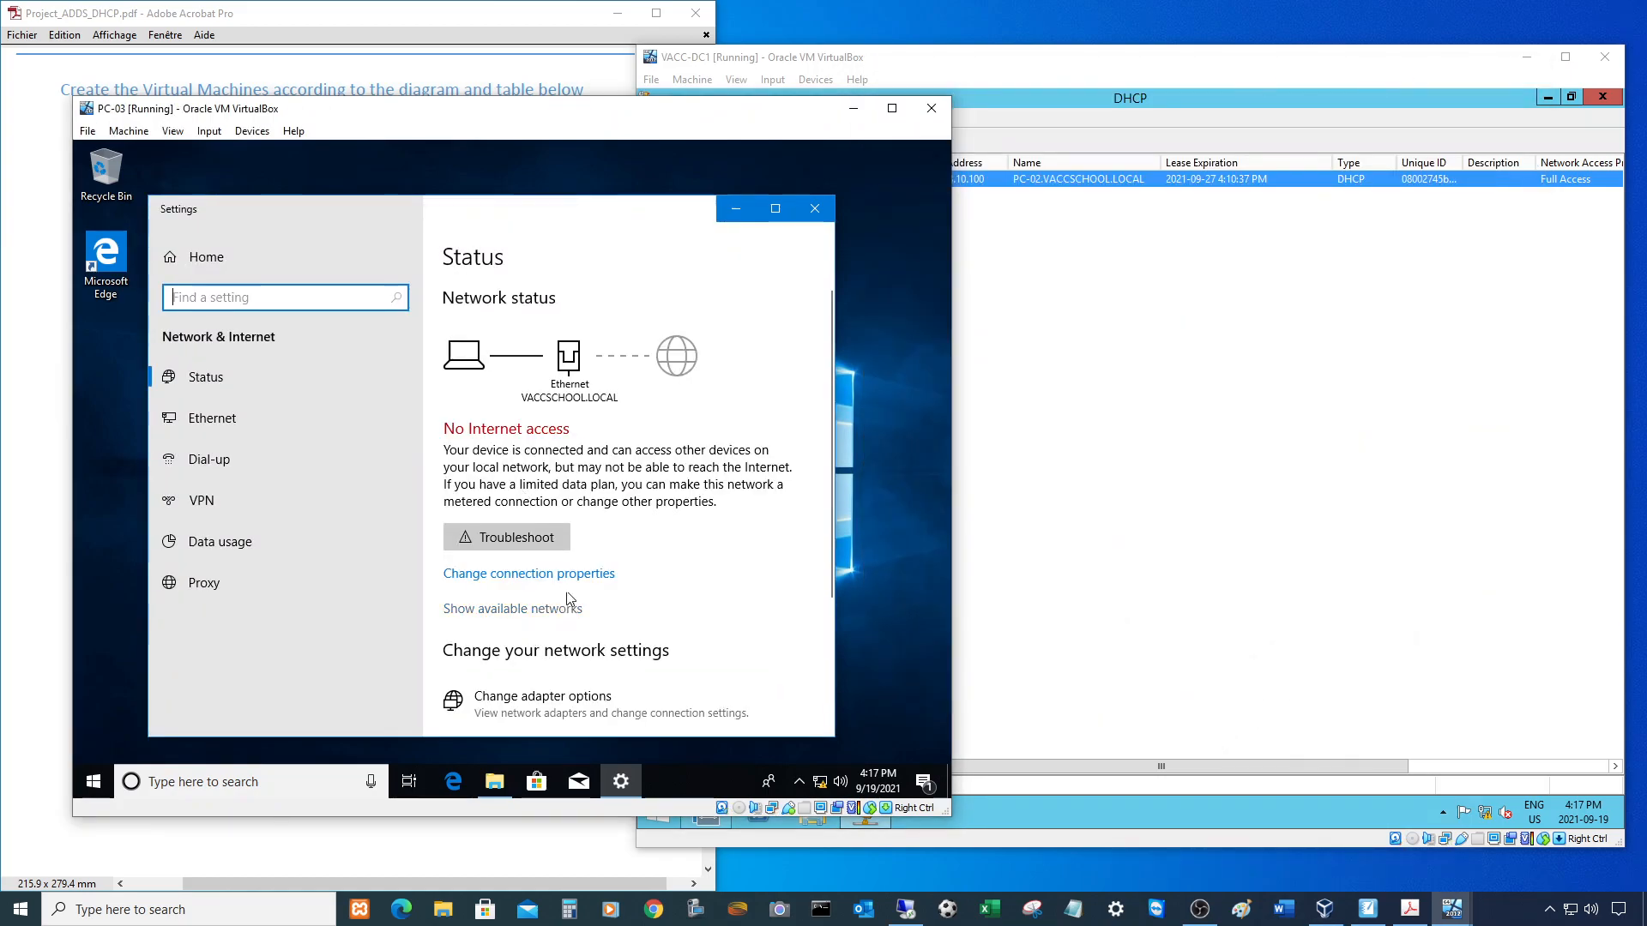
scroll(573, 589, "down", 1)
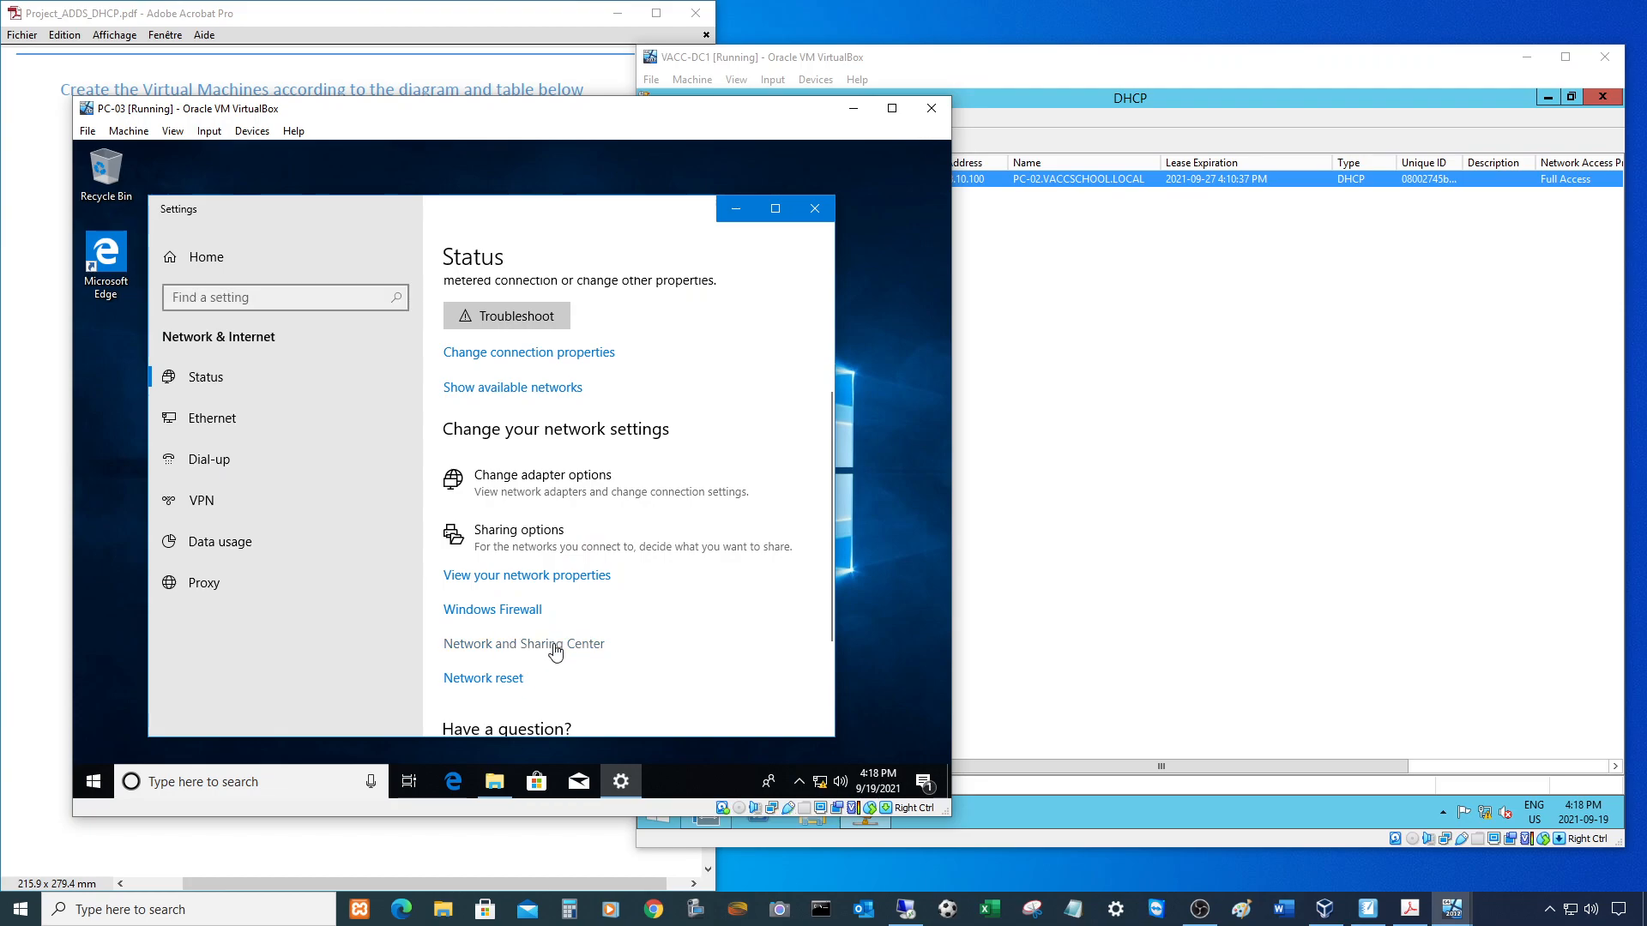
left_click(1209, 479)
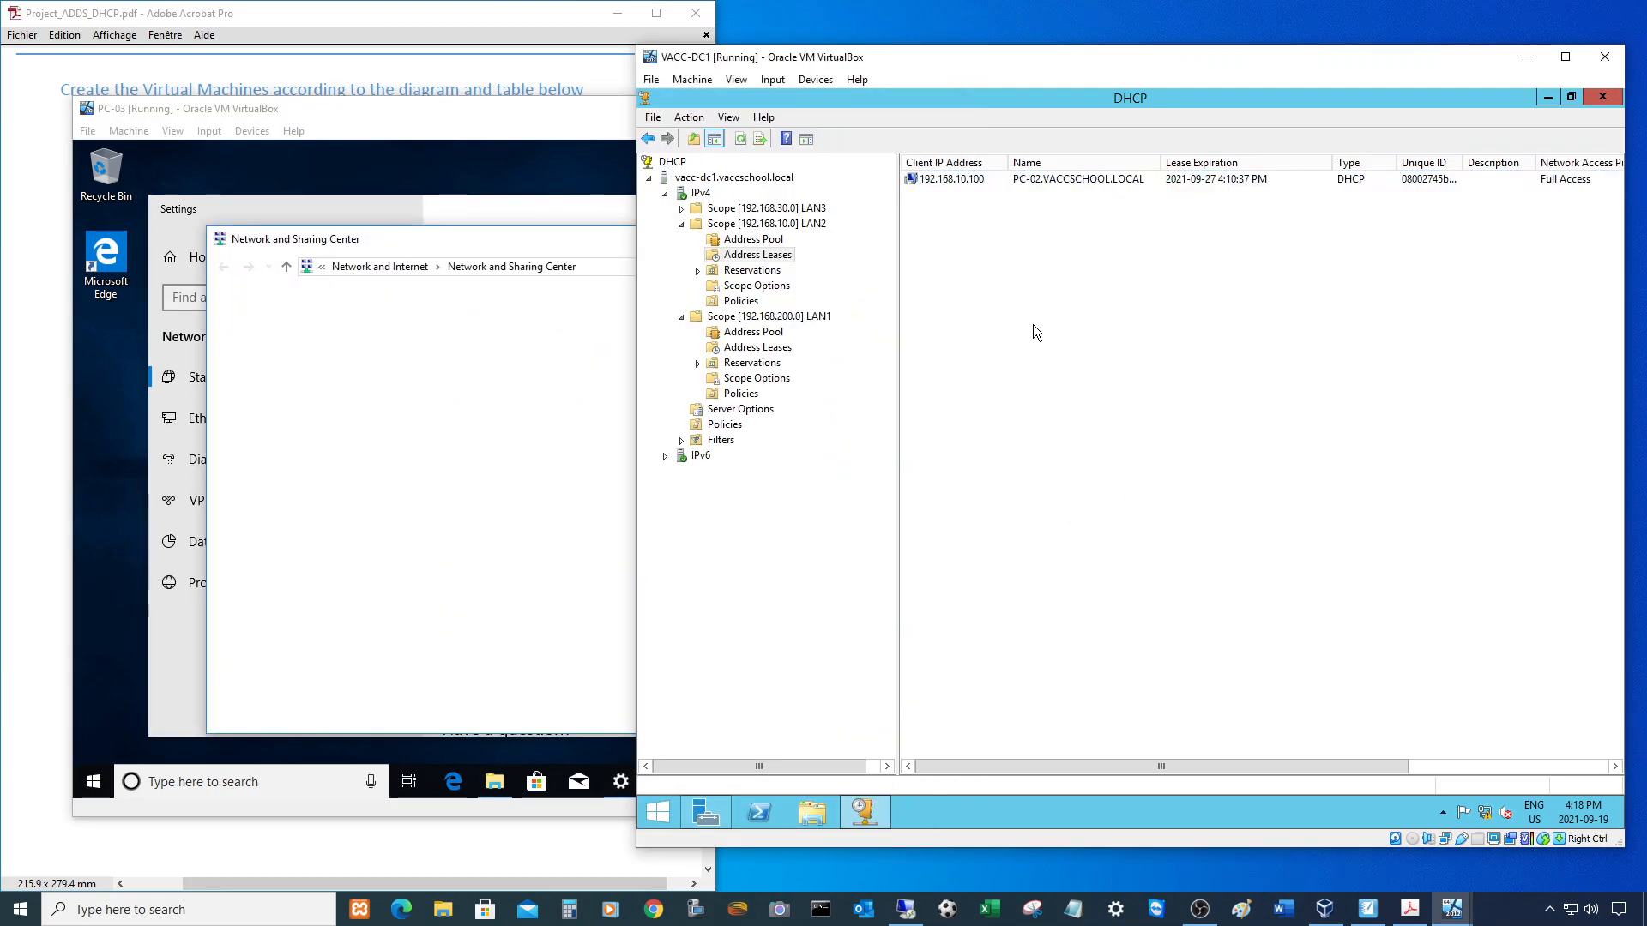
left_click(681, 209)
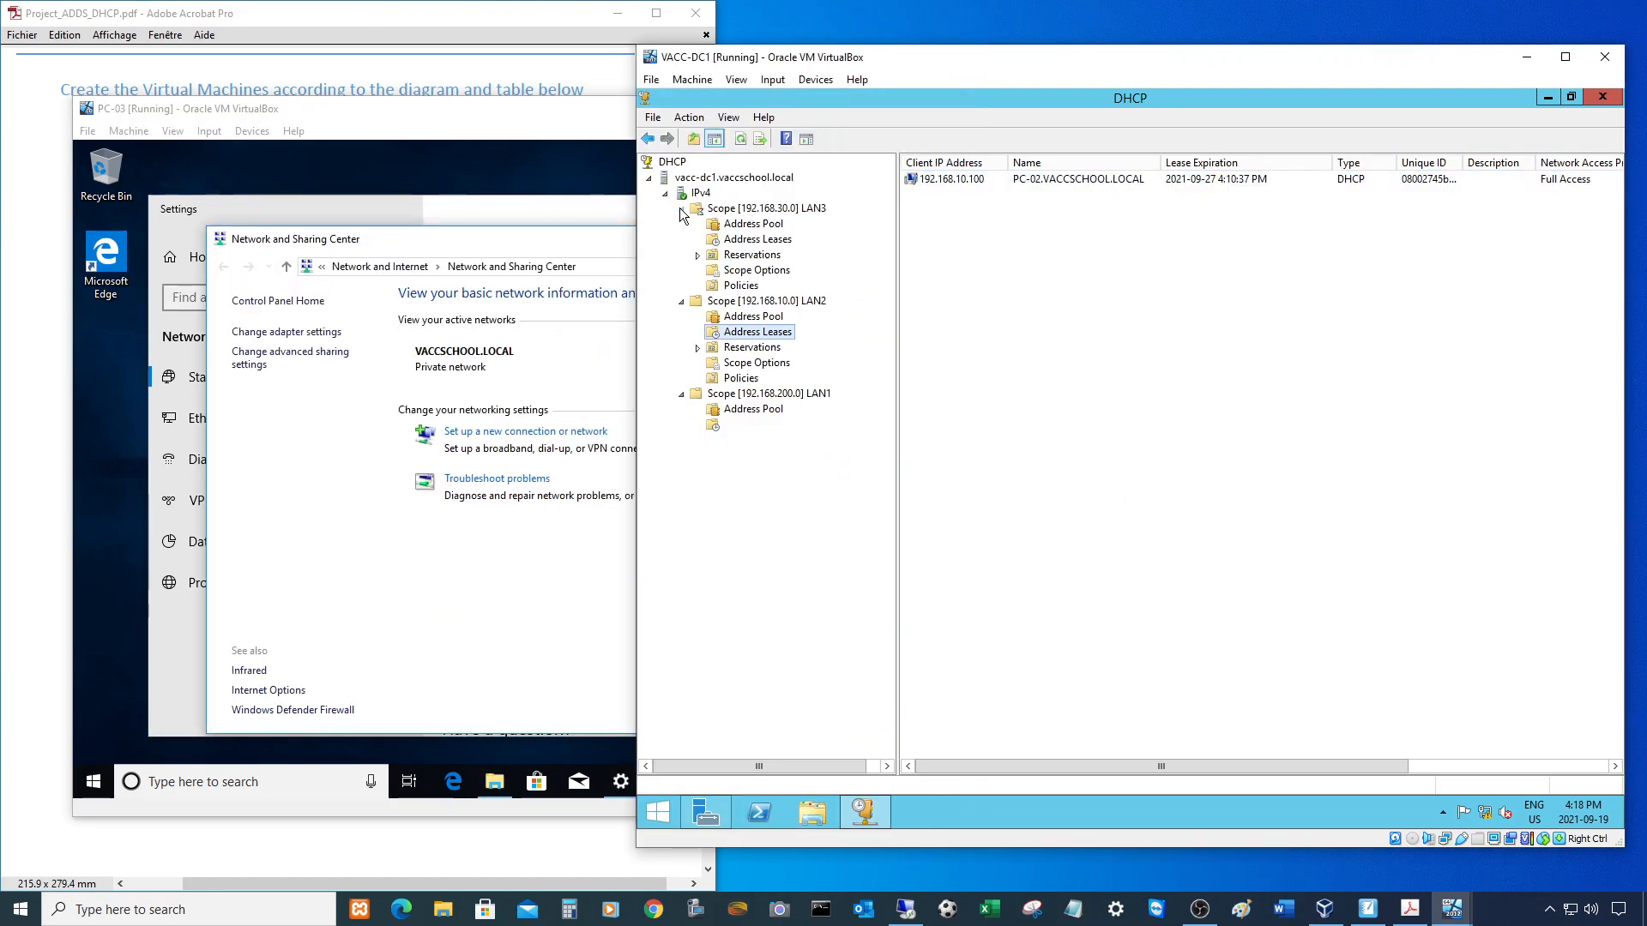
left_click(755, 240)
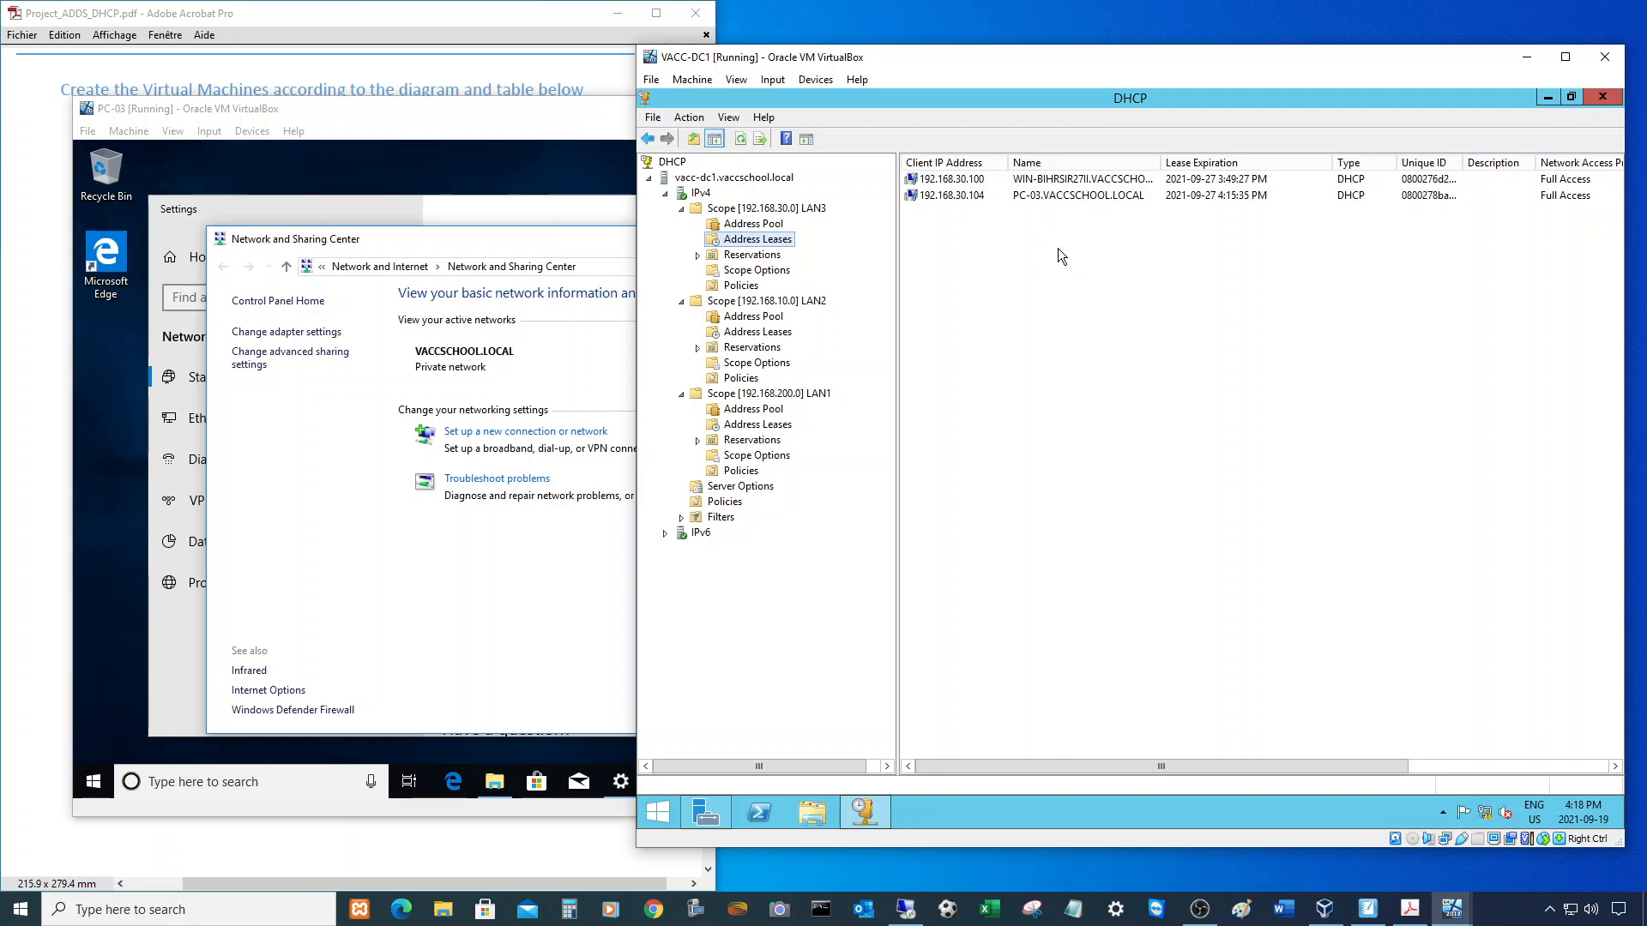
left_click_drag(1456, 163, 1516, 164)
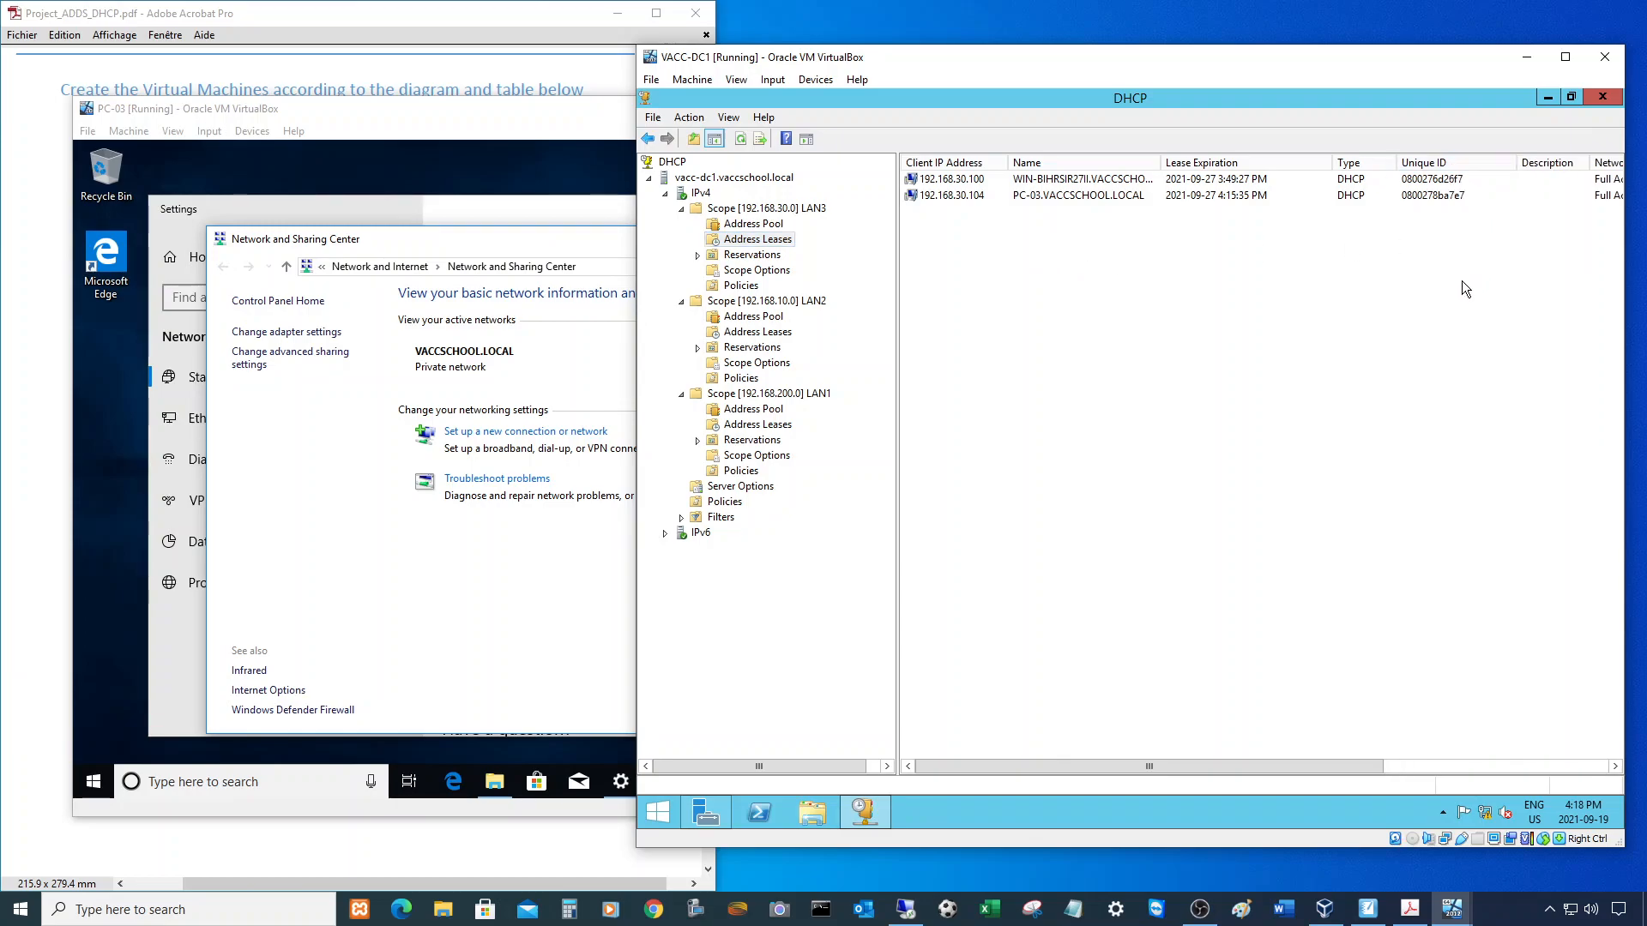
- Delete the old 192.168.30.100 lease, leaving PC-03's 192.168.30.104 lease
left_click(979, 182)
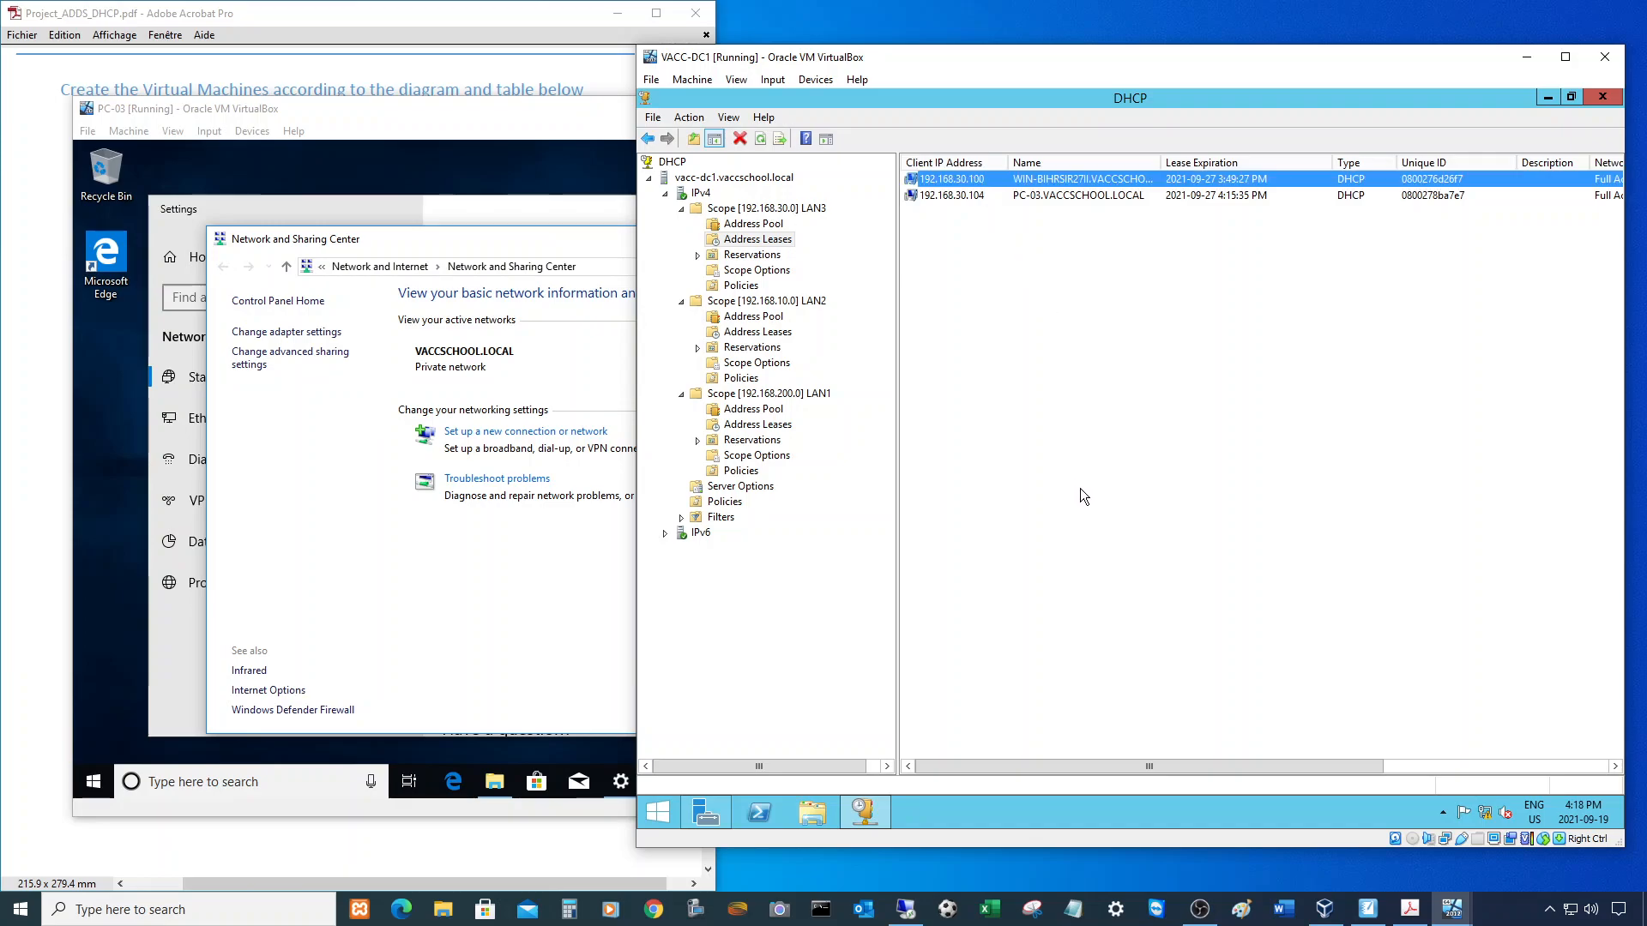
left_click(956, 197)
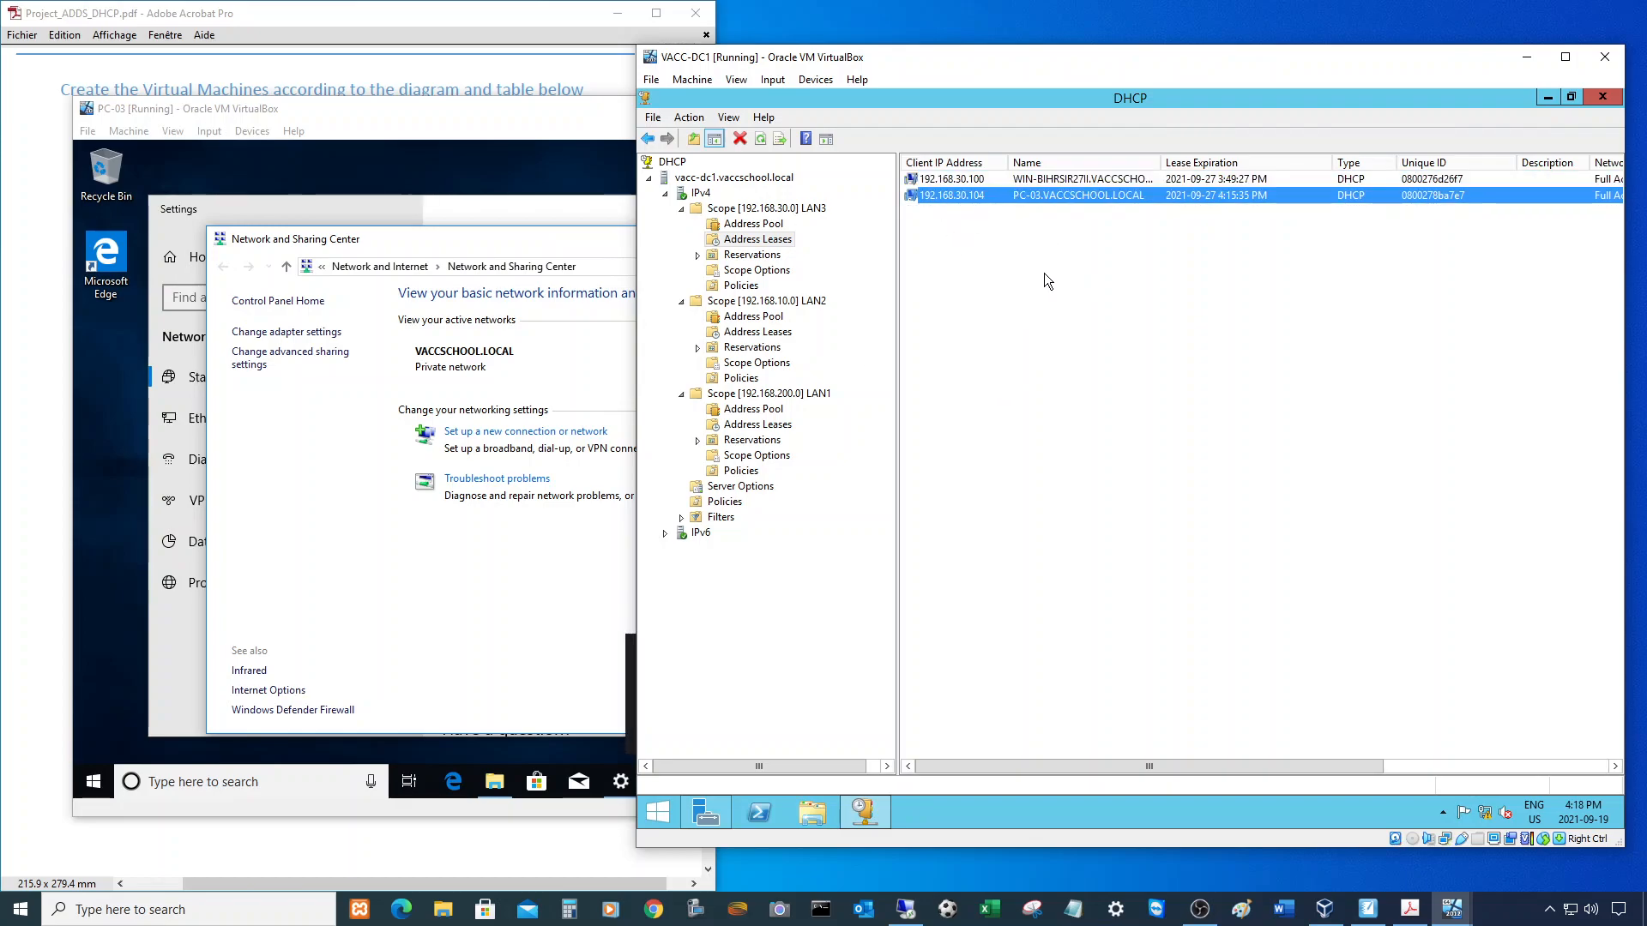
right_click(982, 175)
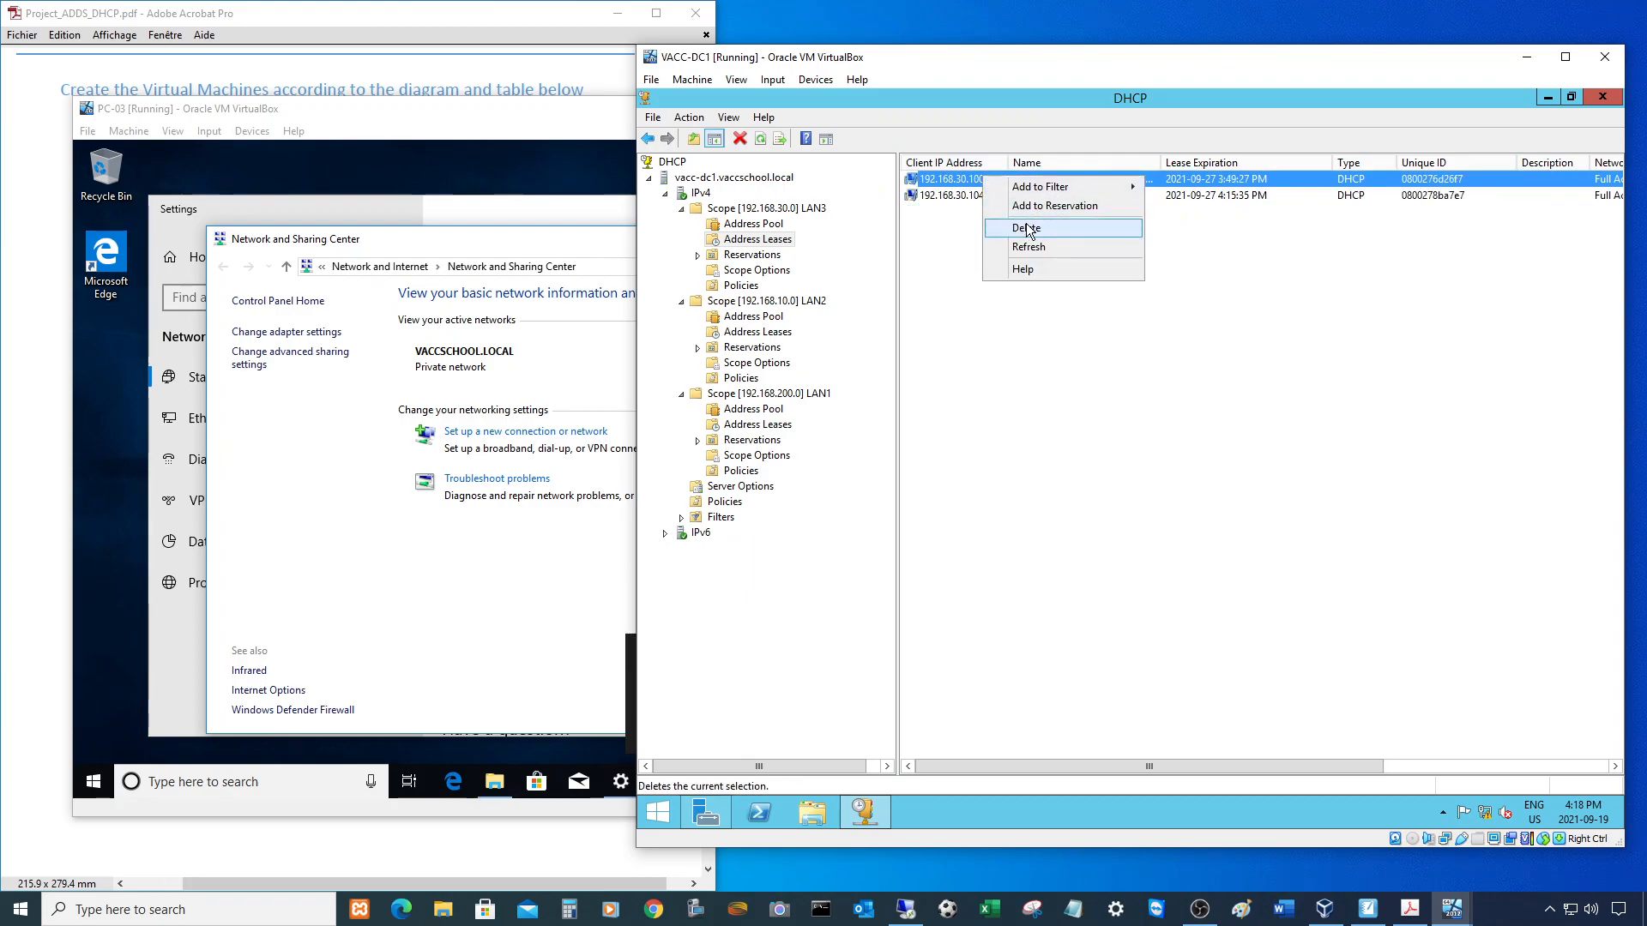
left_click(1020, 229)
left_click(1150, 512)
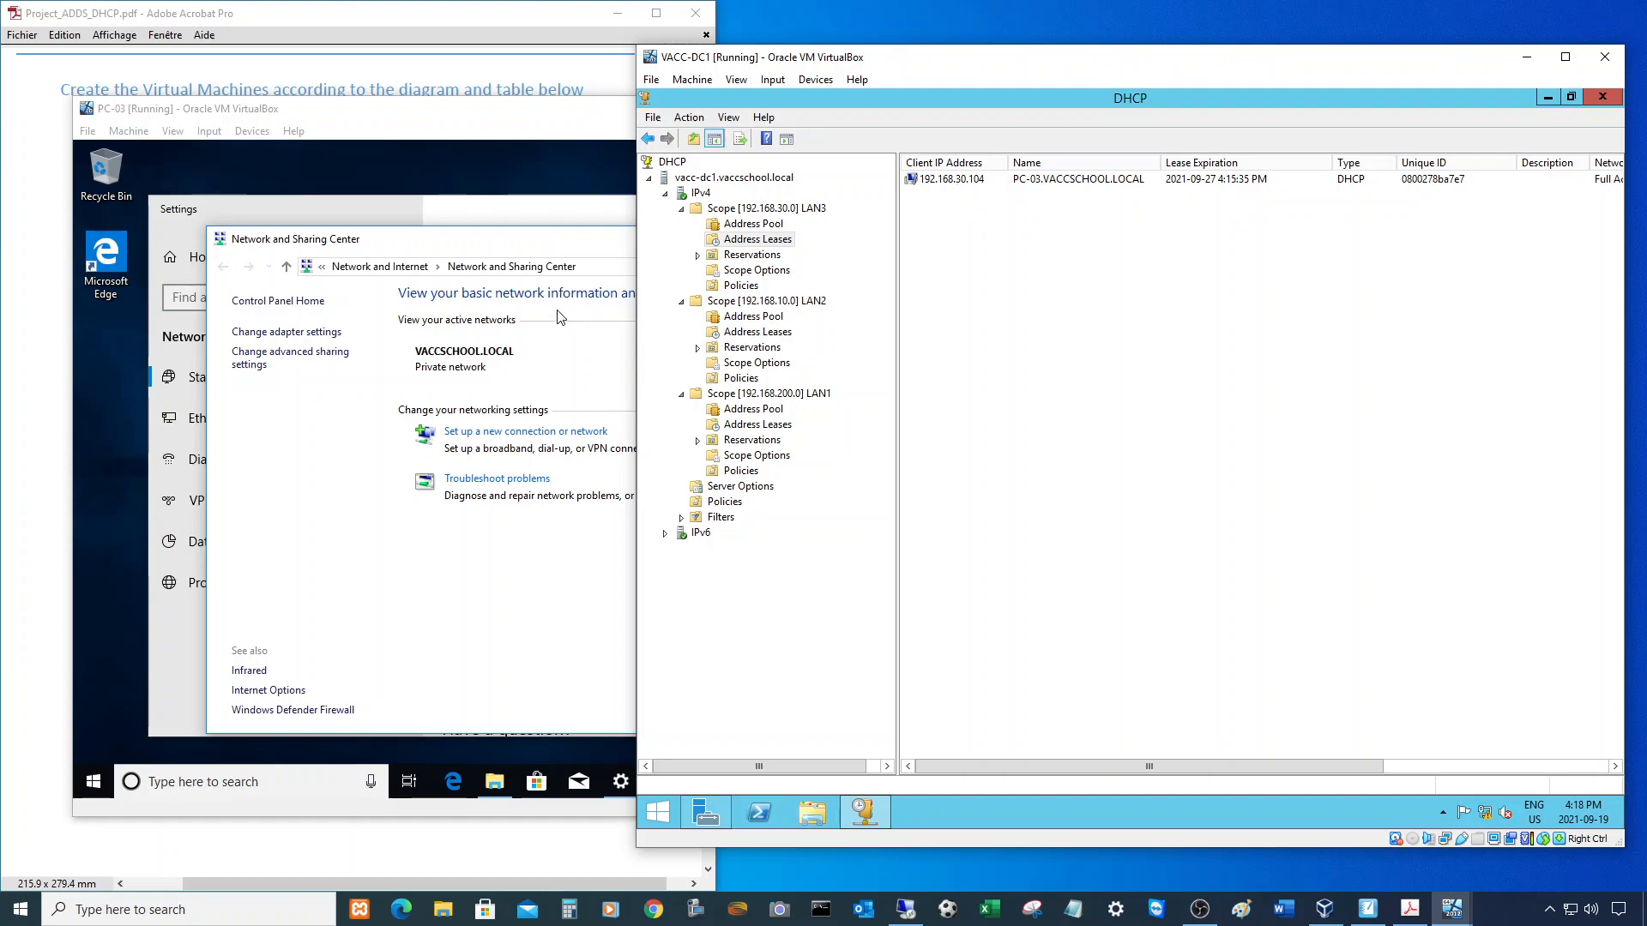
left_click(538, 227)
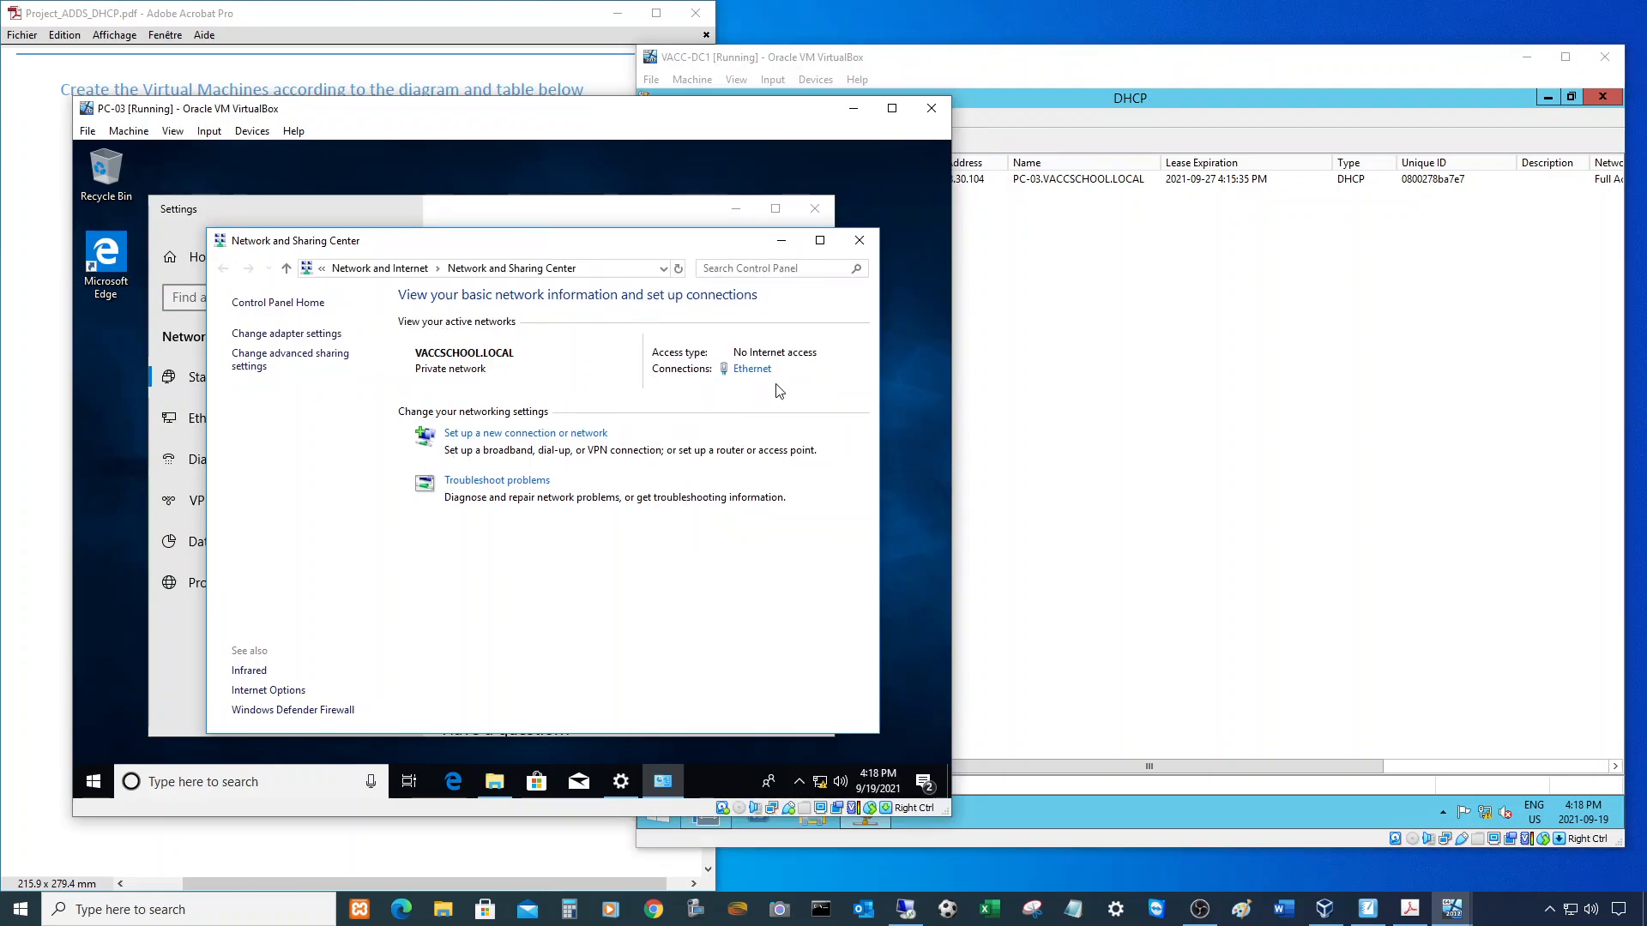
- Check that PC-03's Ethernet details show the DHCP-assigned IPv4 address 192.168.30.104
left_click(760, 372)
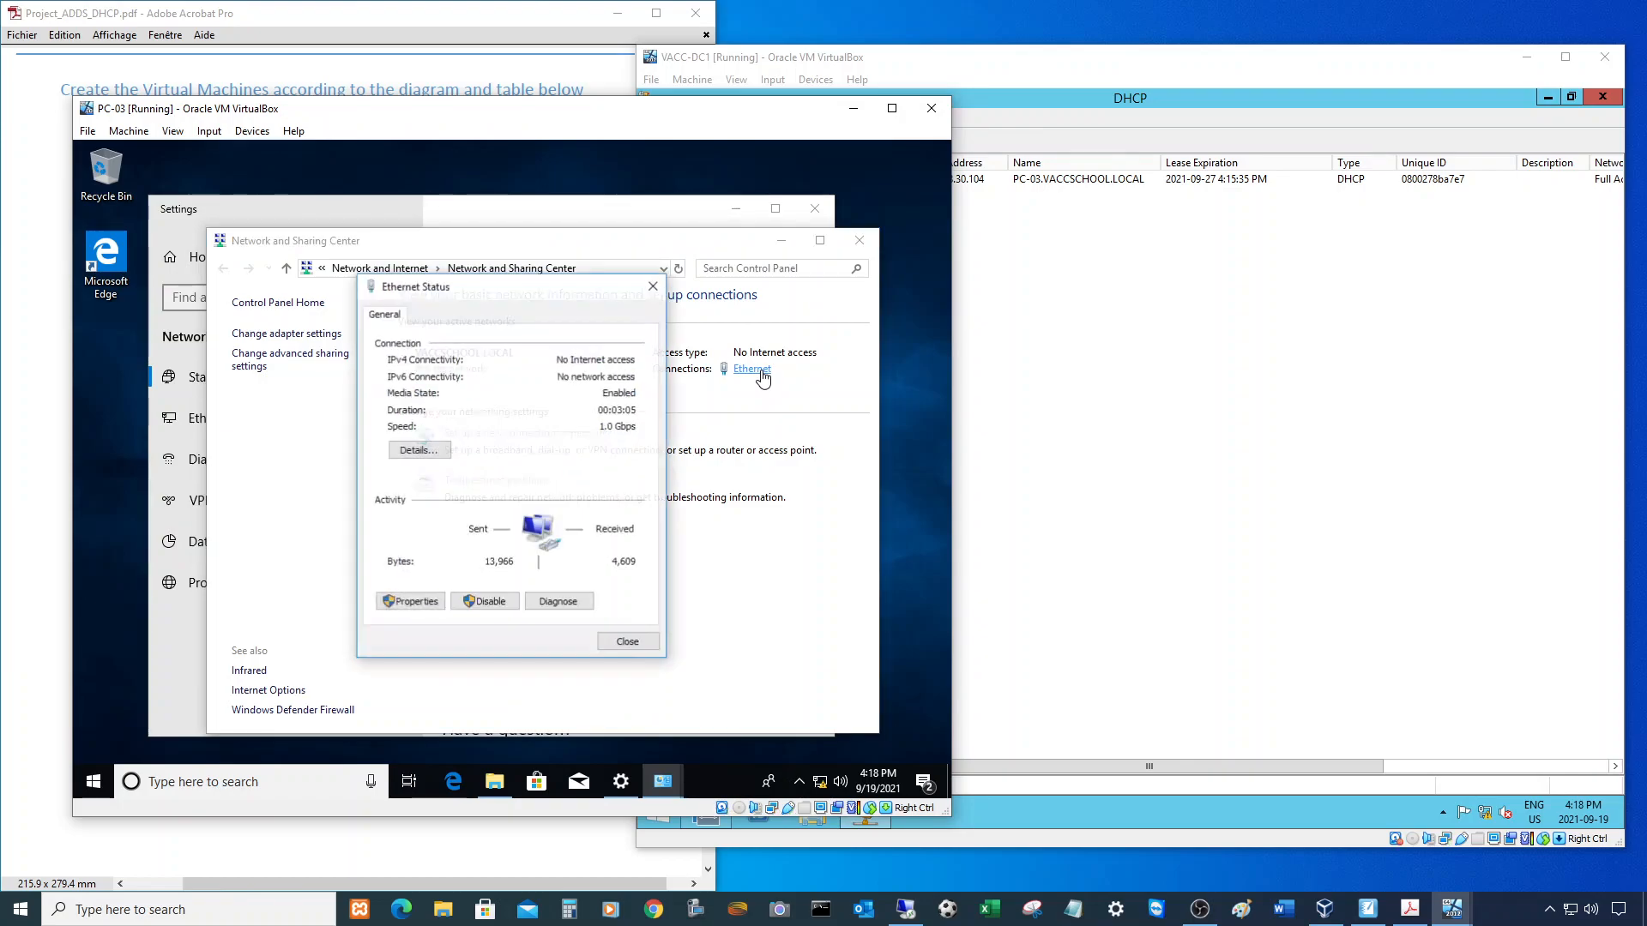
left_click(419, 450)
left_click(549, 438)
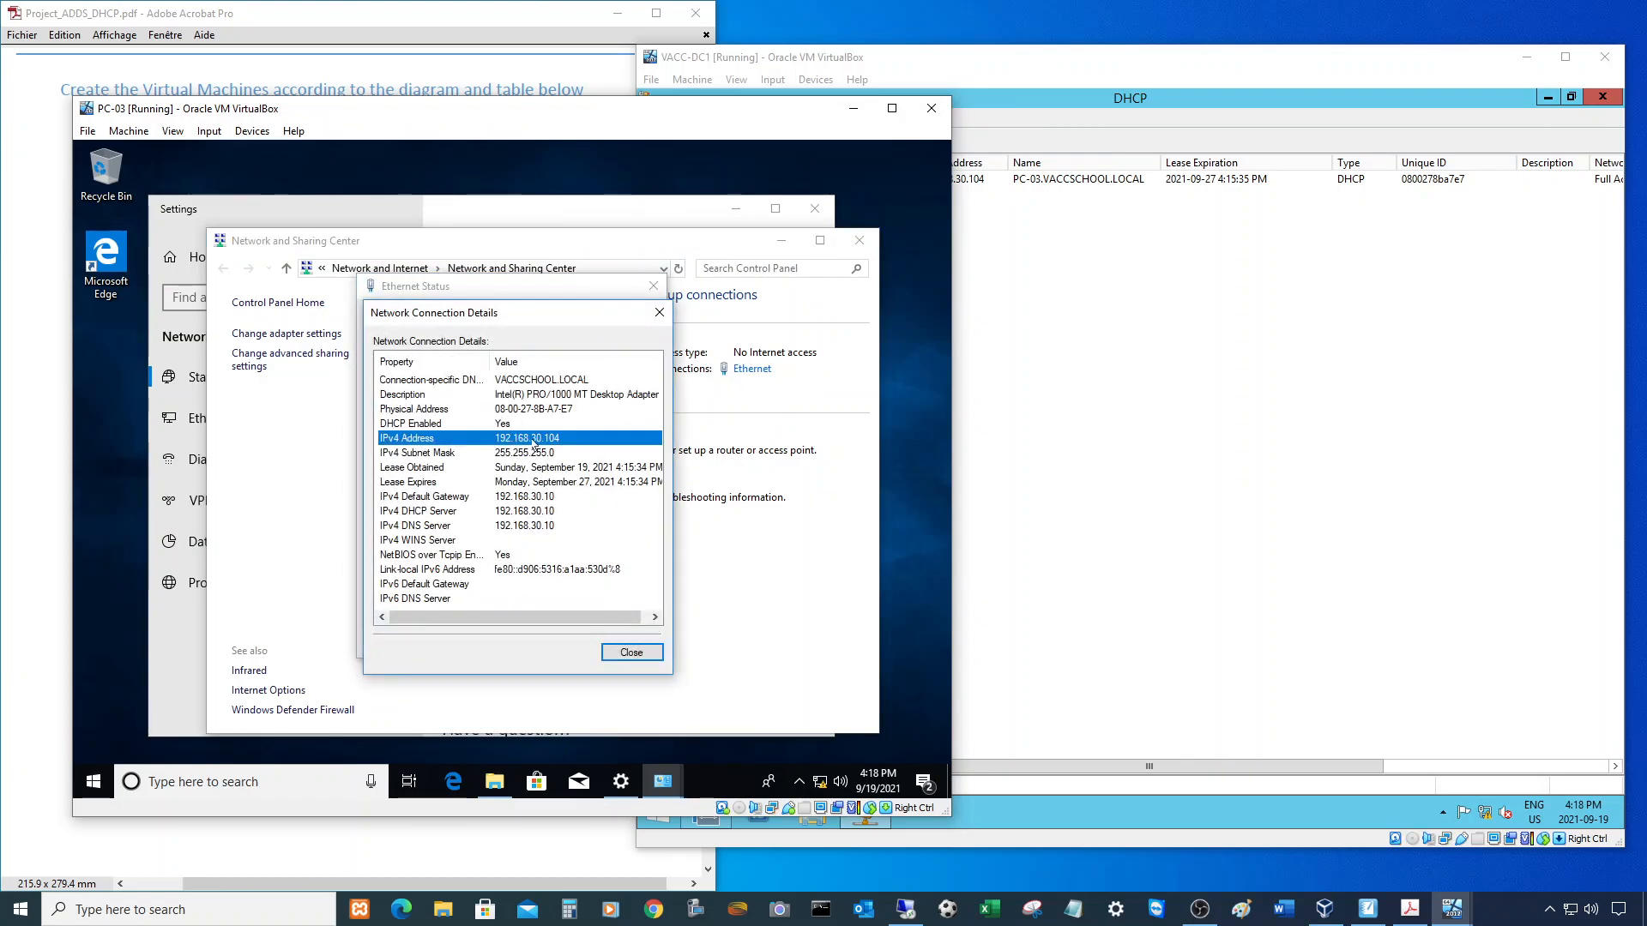
- Close the Connection Details, Ethernet Status, Network and Sharing Center and Settings windows
left_click(632, 652)
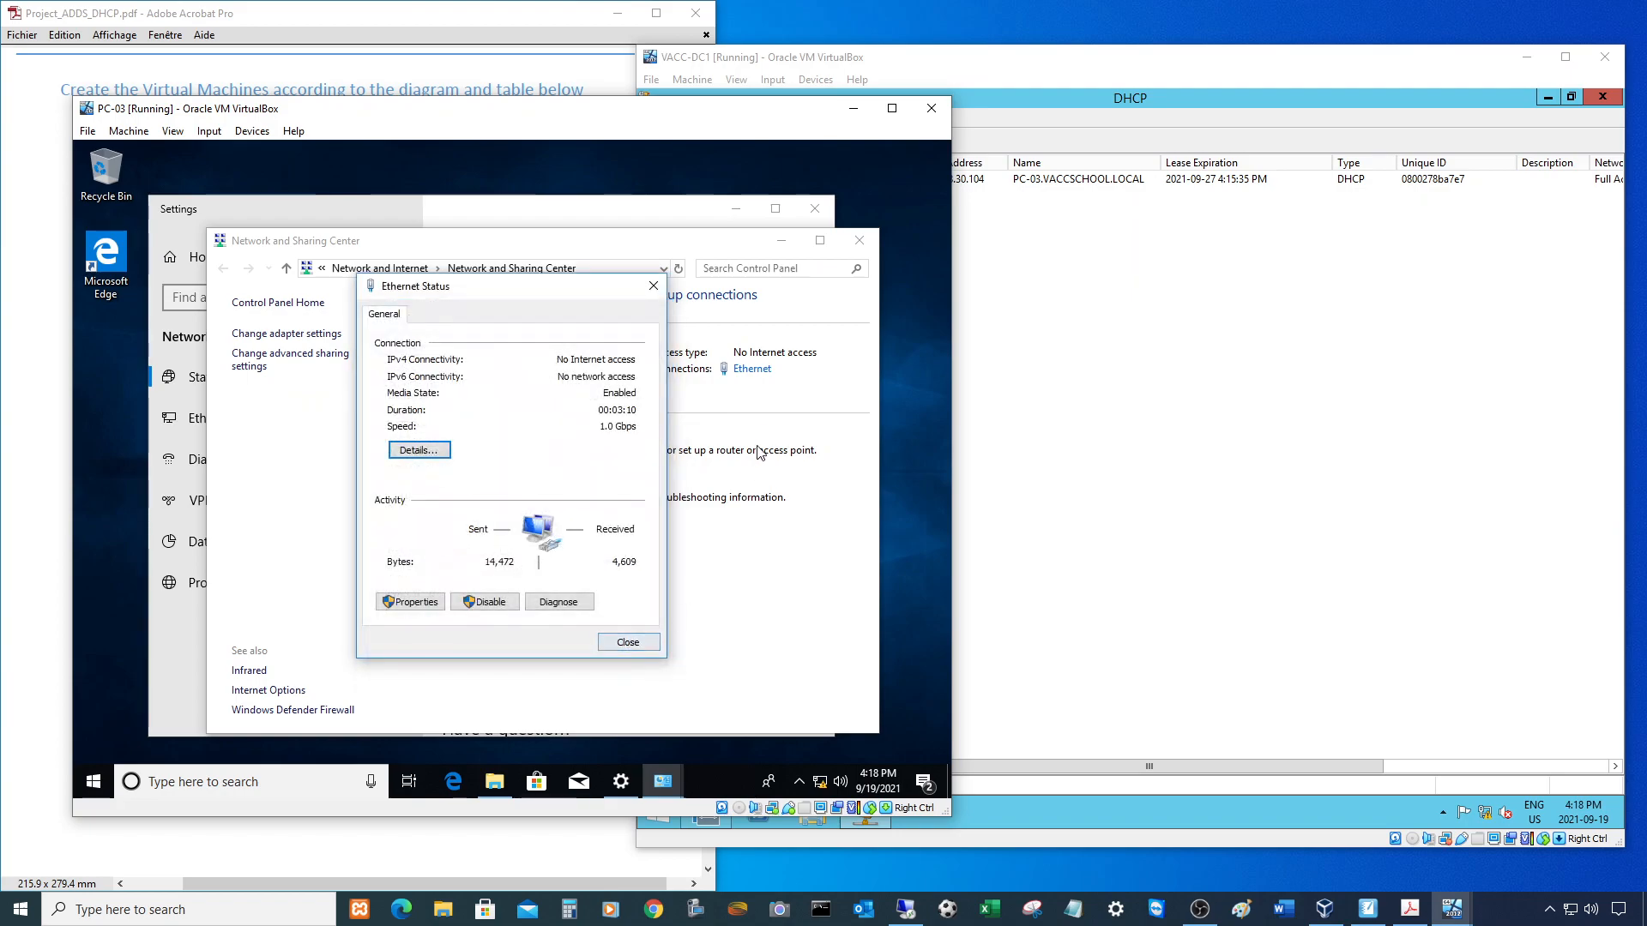
left_click(628, 643)
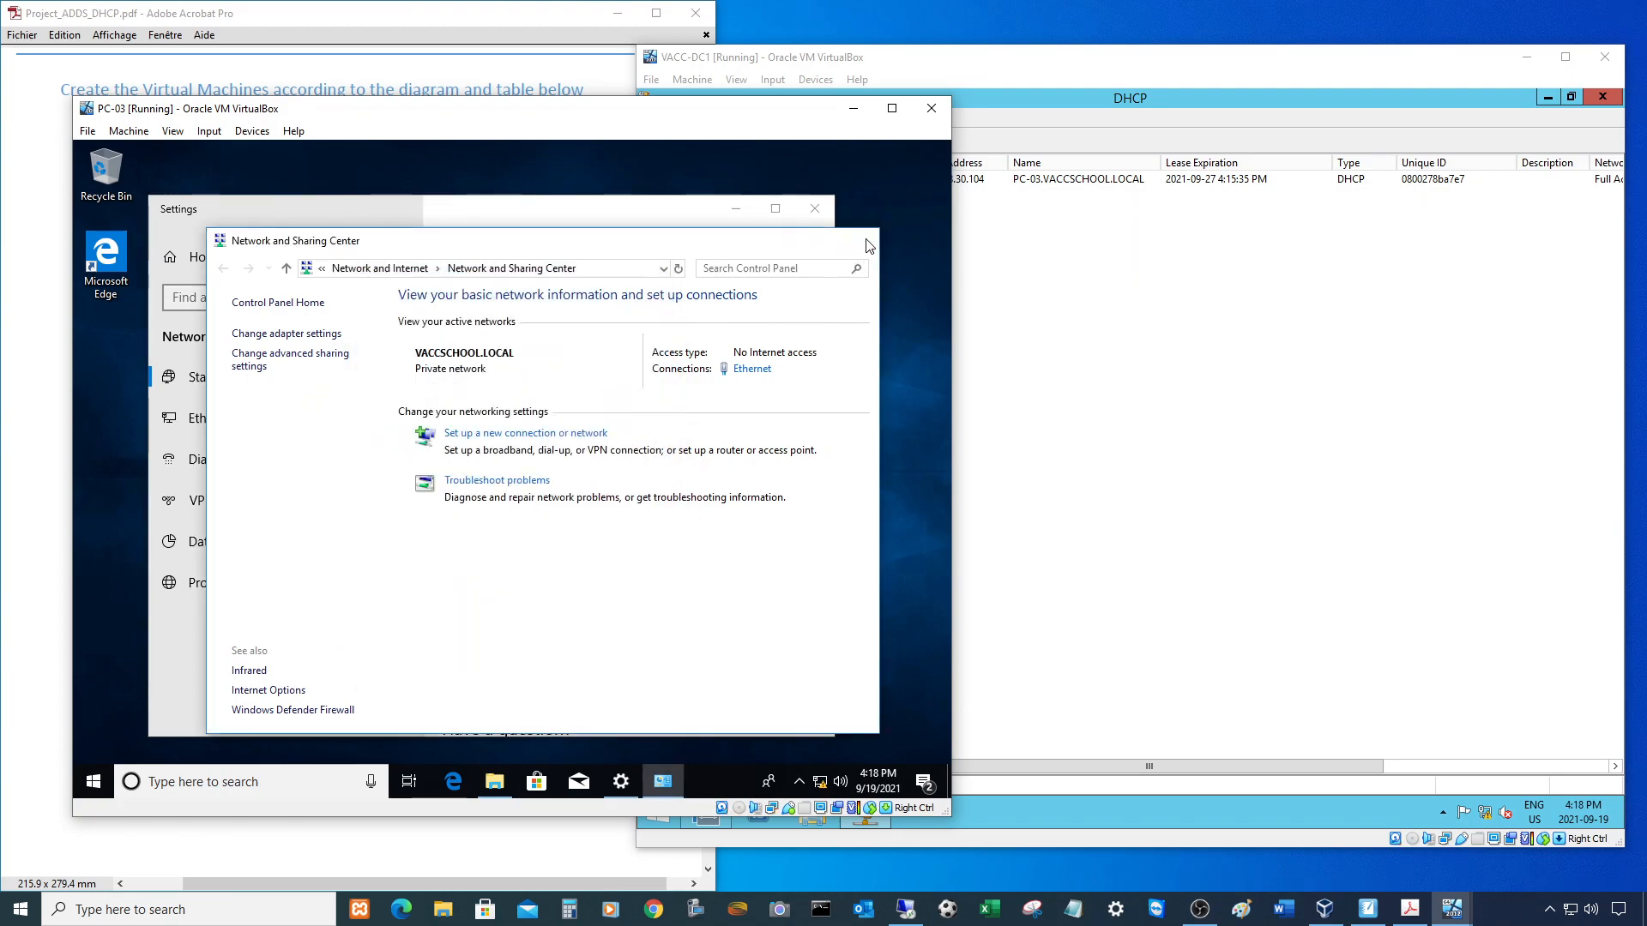
left_click(860, 240)
left_click(814, 208)
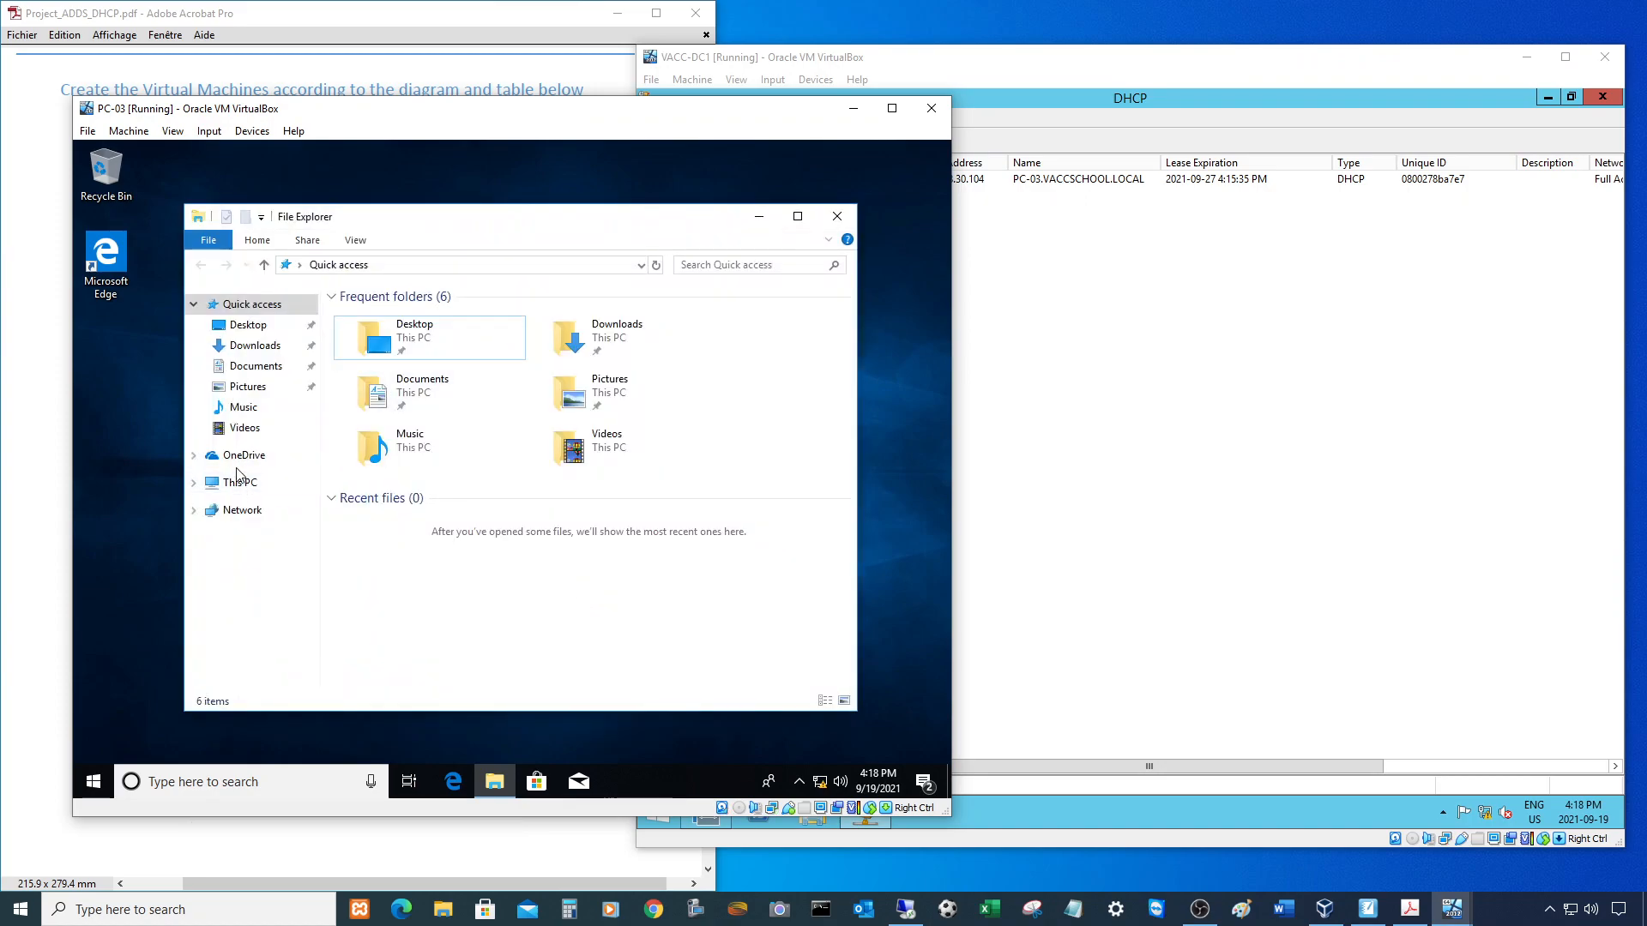
- Open PC-03's computer name and domain change dialog from This PC's system properties
right_click(238, 496)
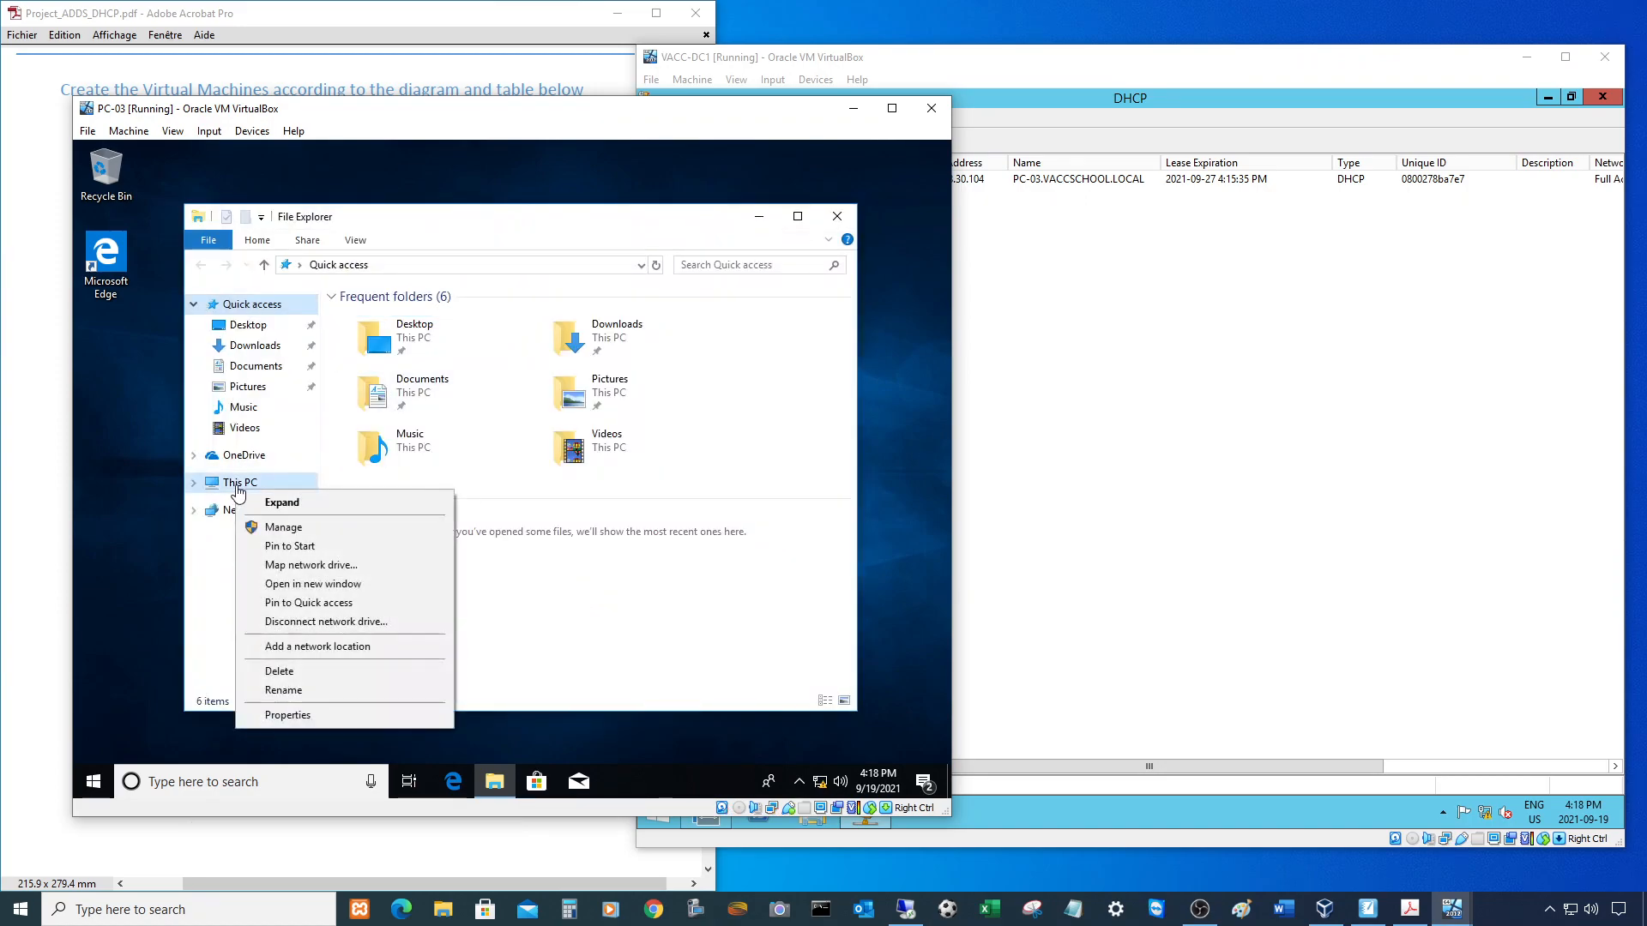
left_click(302, 717)
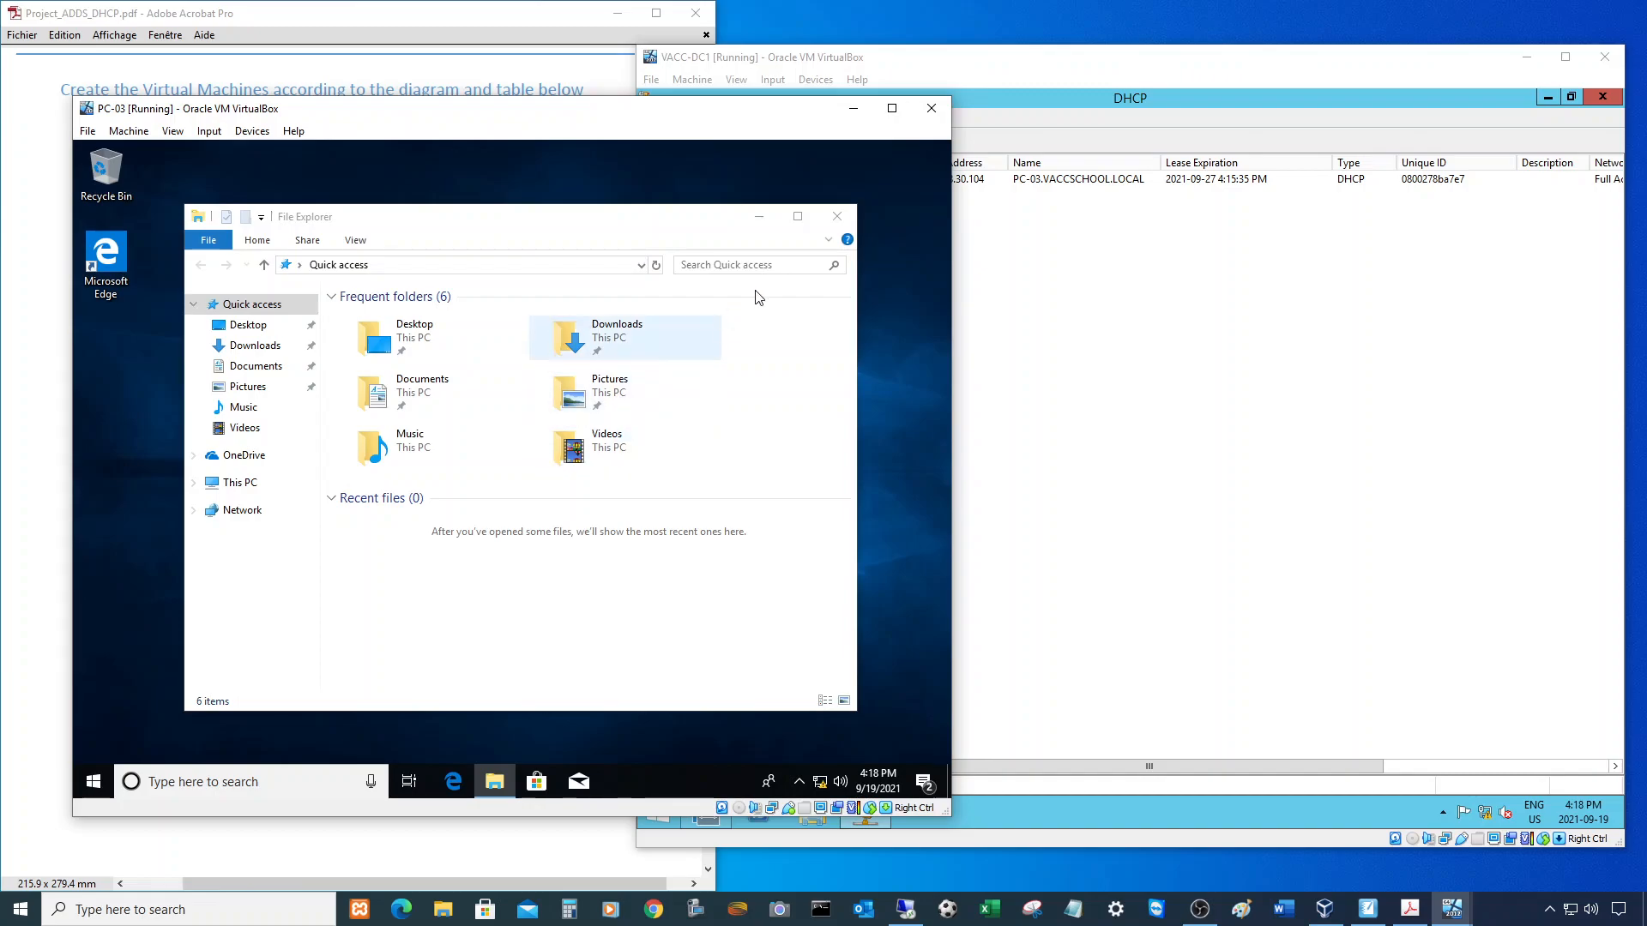
left_click(823, 239)
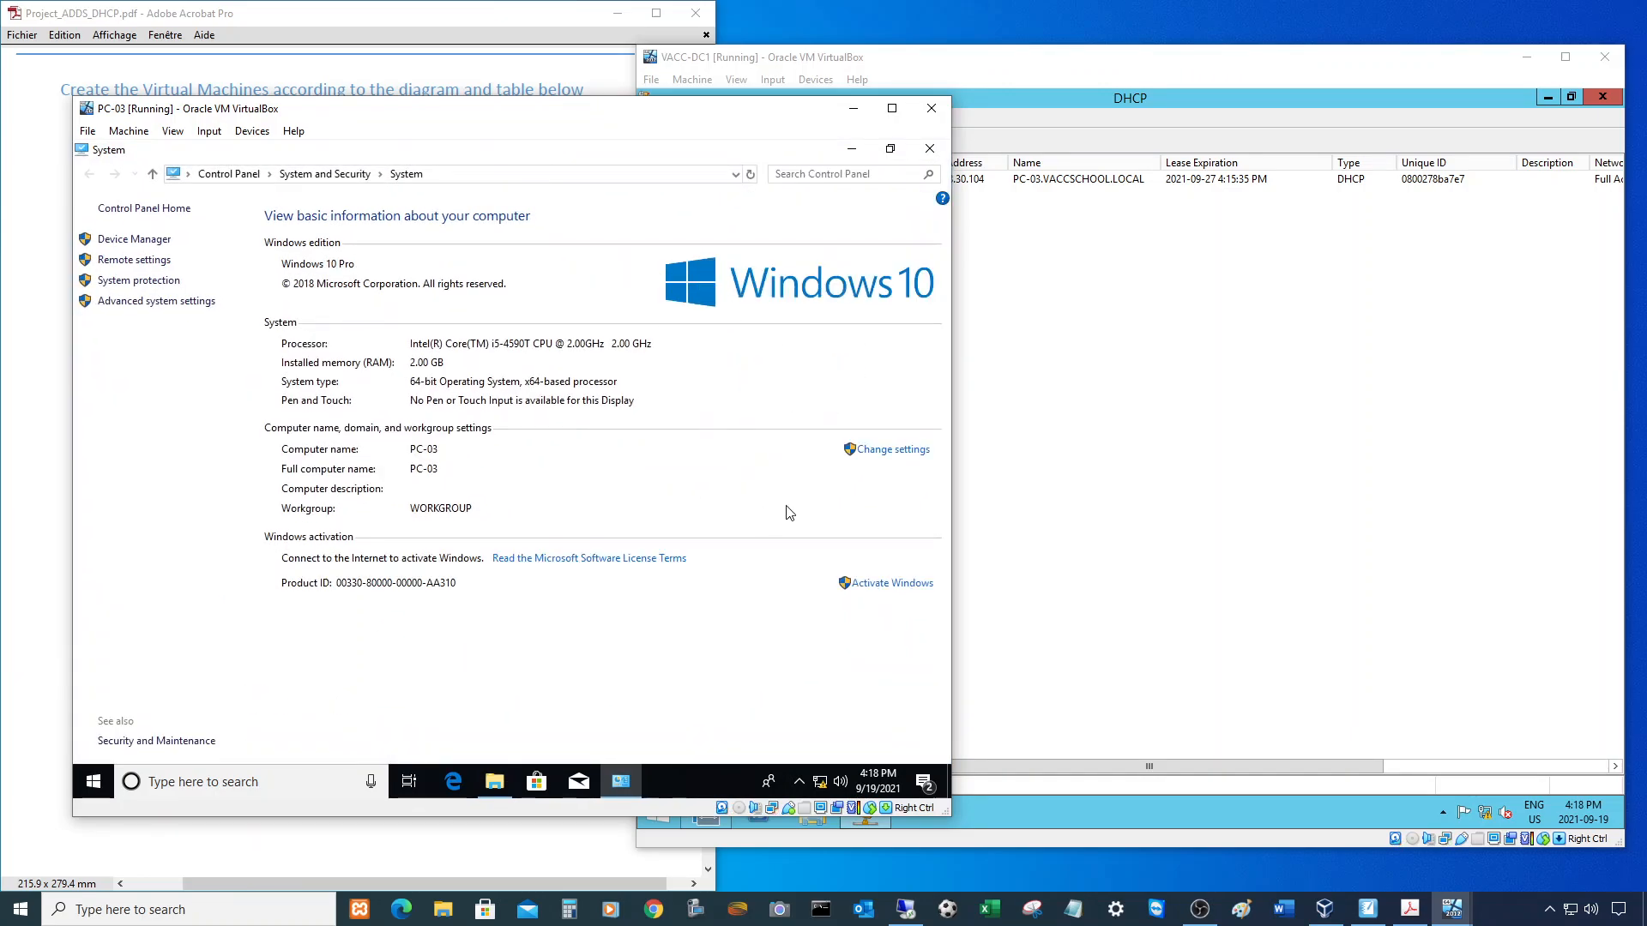
left_click(888, 454)
left_click(392, 439)
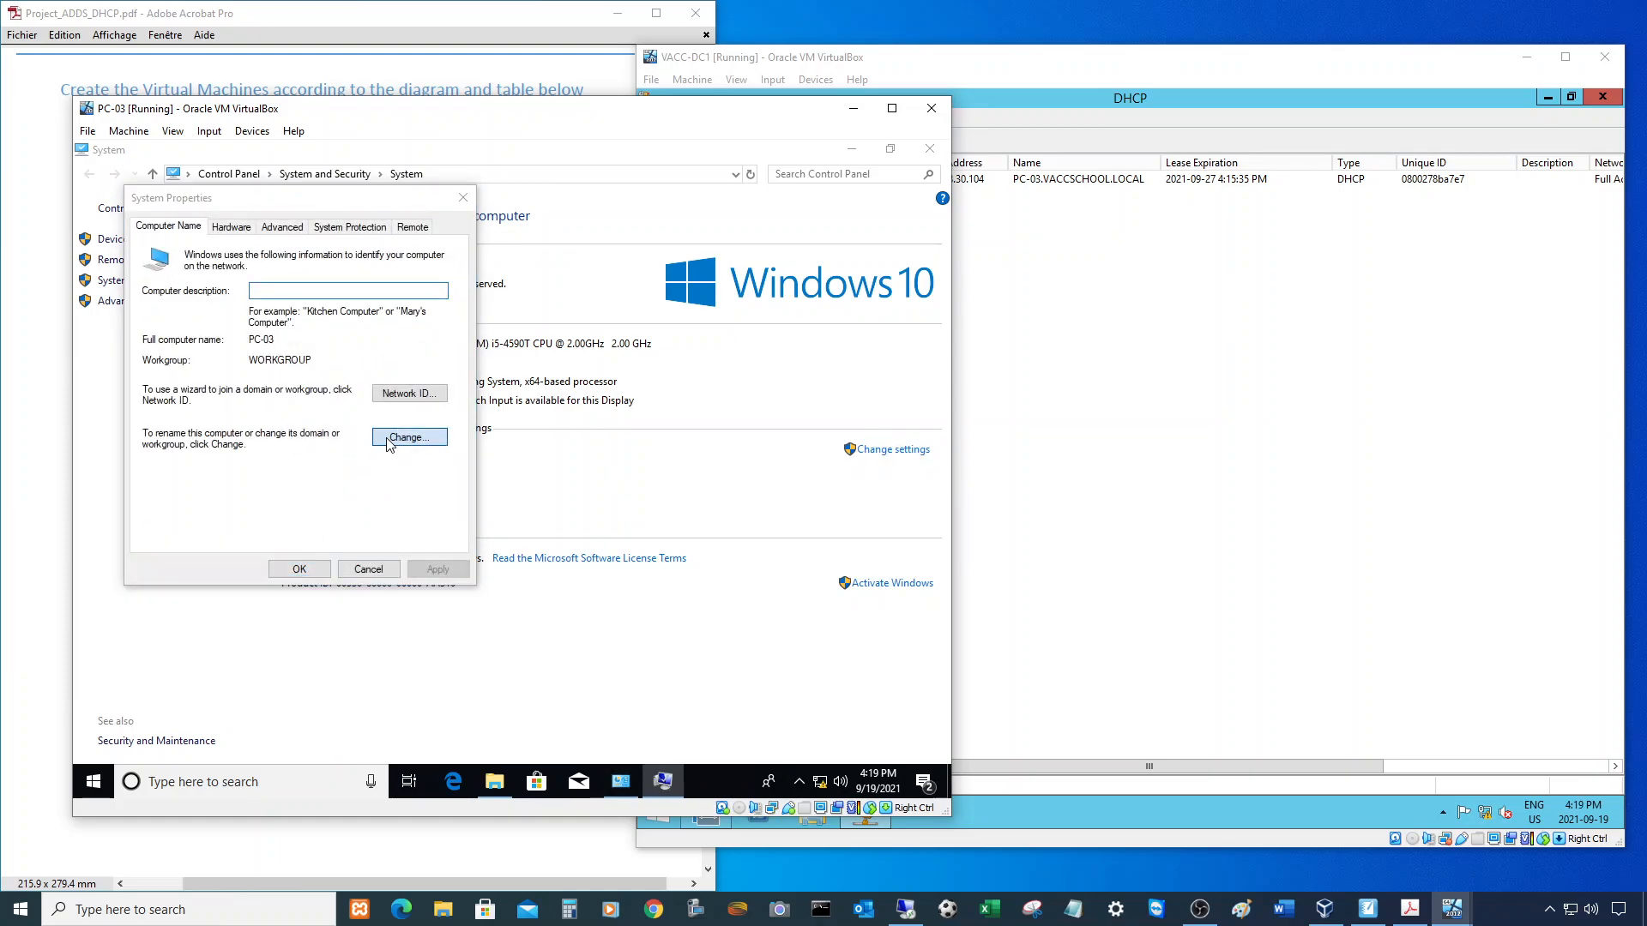
- Make PC-03 a member of domain VACCSCHOOL.LOCAL using the domain Administrator credentials
left_click(174, 431)
left_click(206, 446)
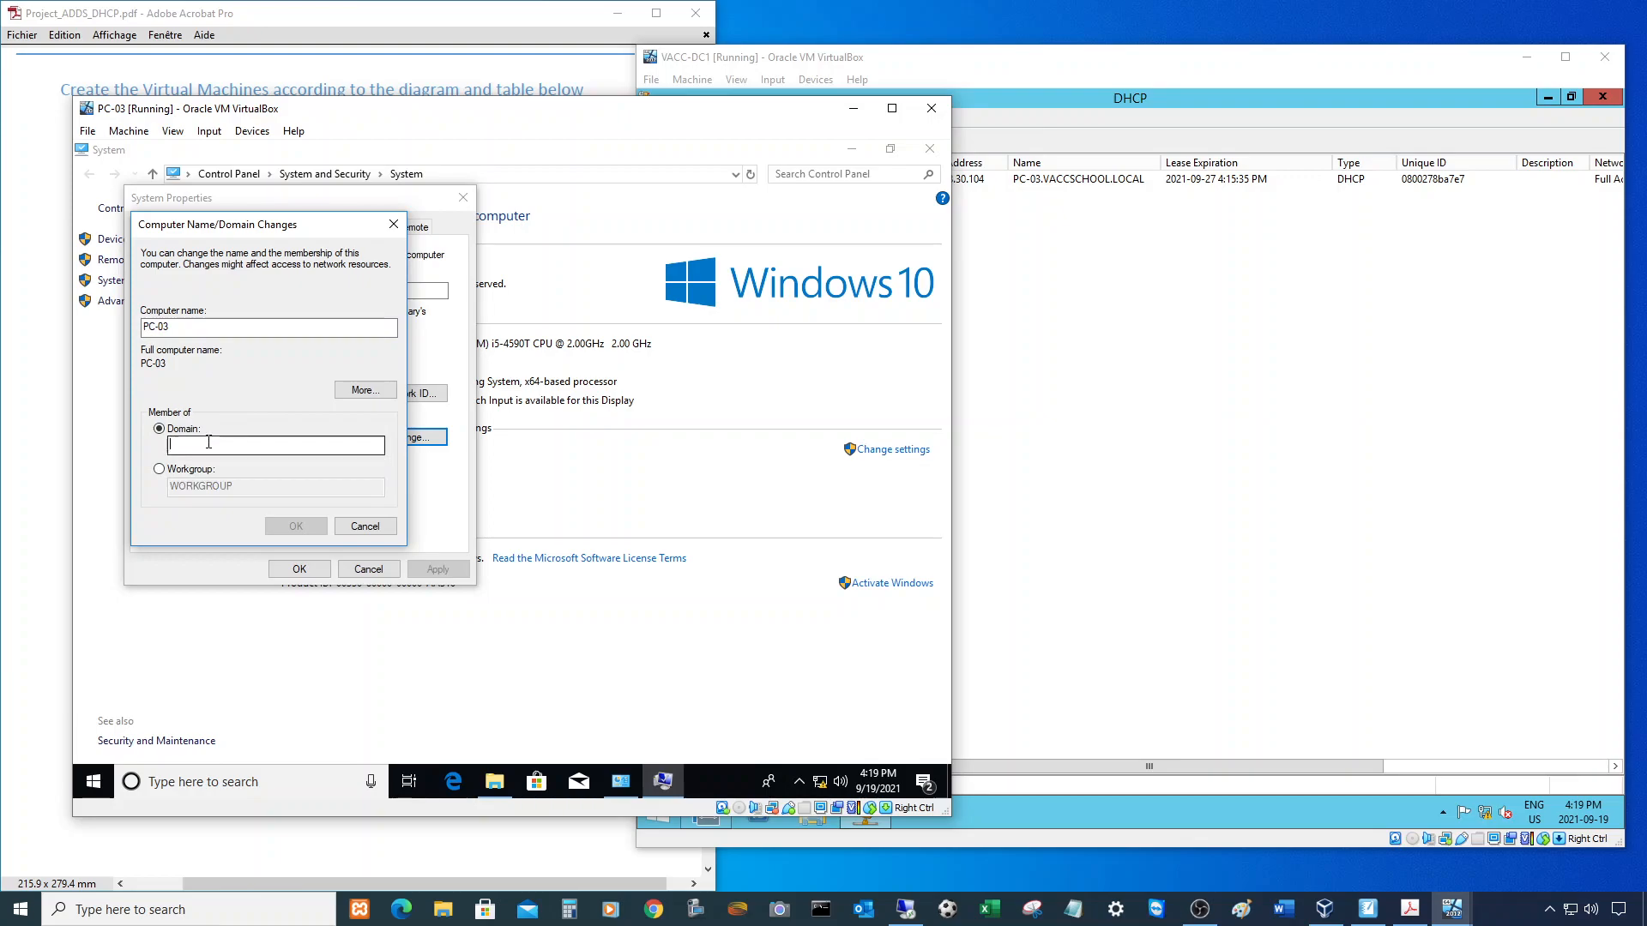
type("VA")
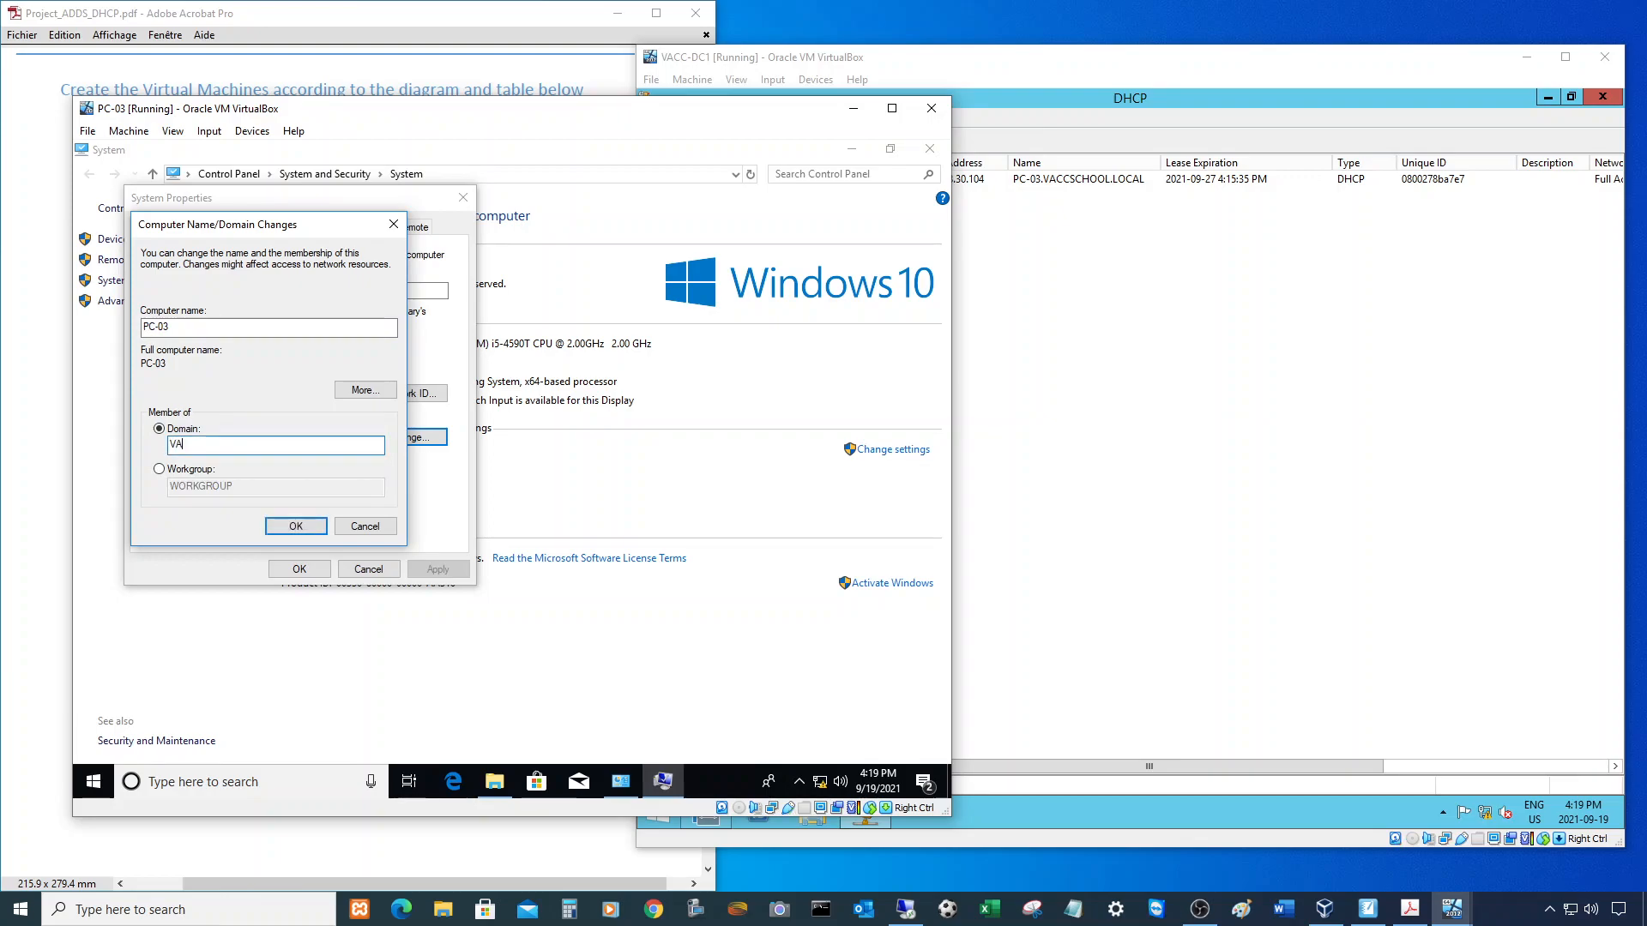
type("CCSCHOOL.LOCAL")
left_click(295, 525)
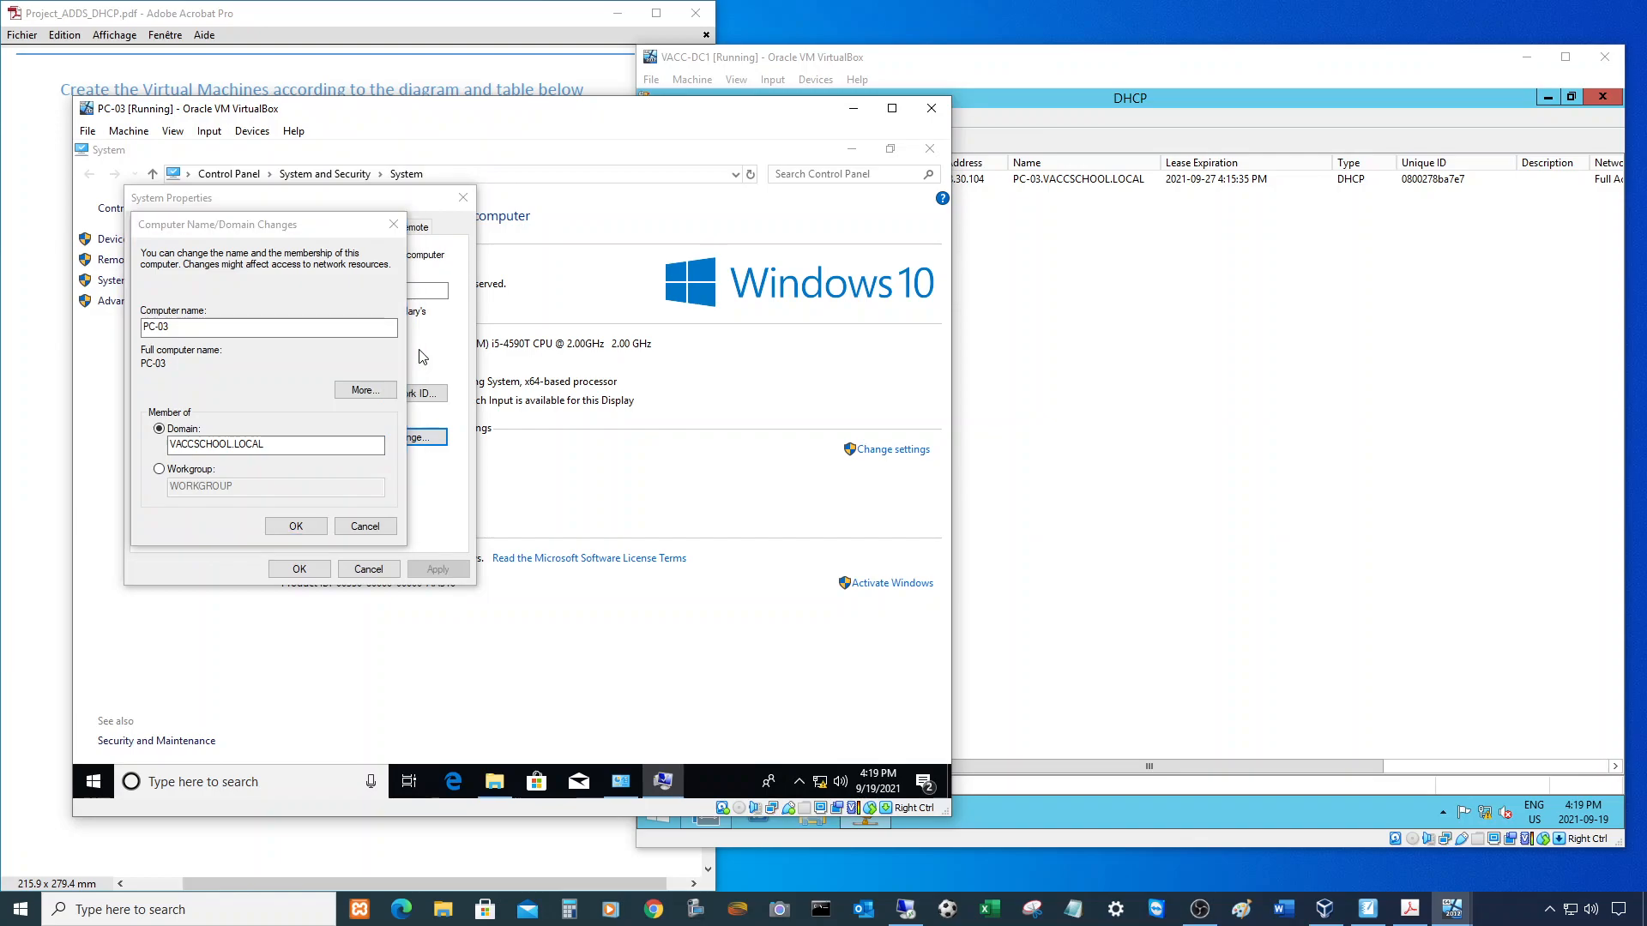
type("Ad")
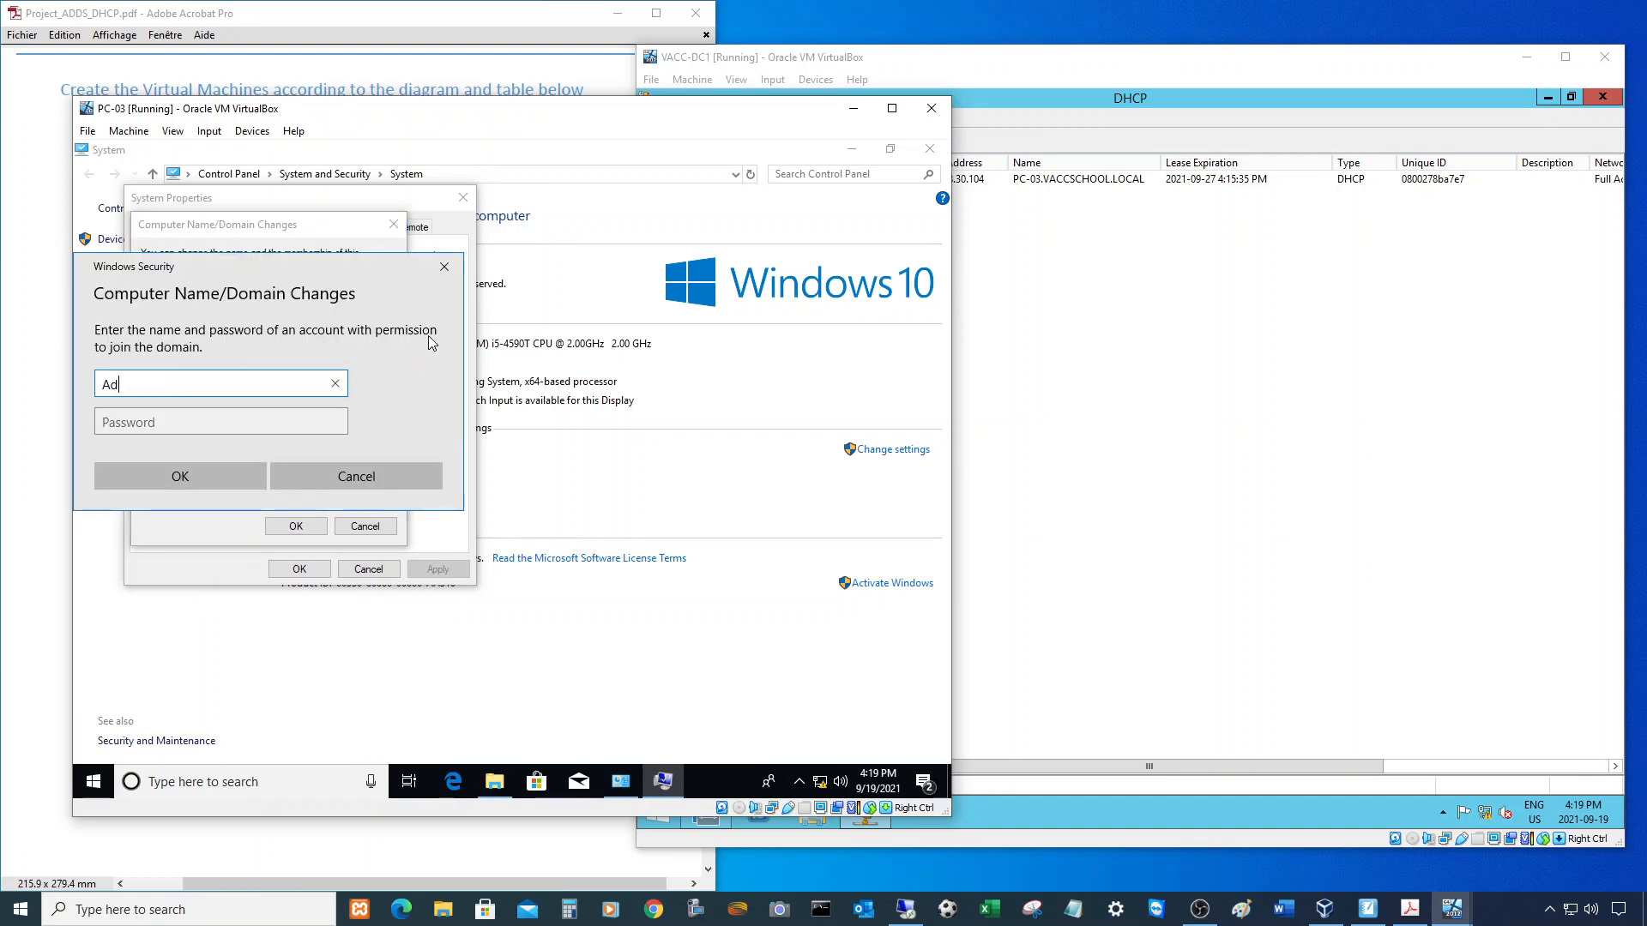
type("ministrator")
key("Tab")
type("••••••••••")
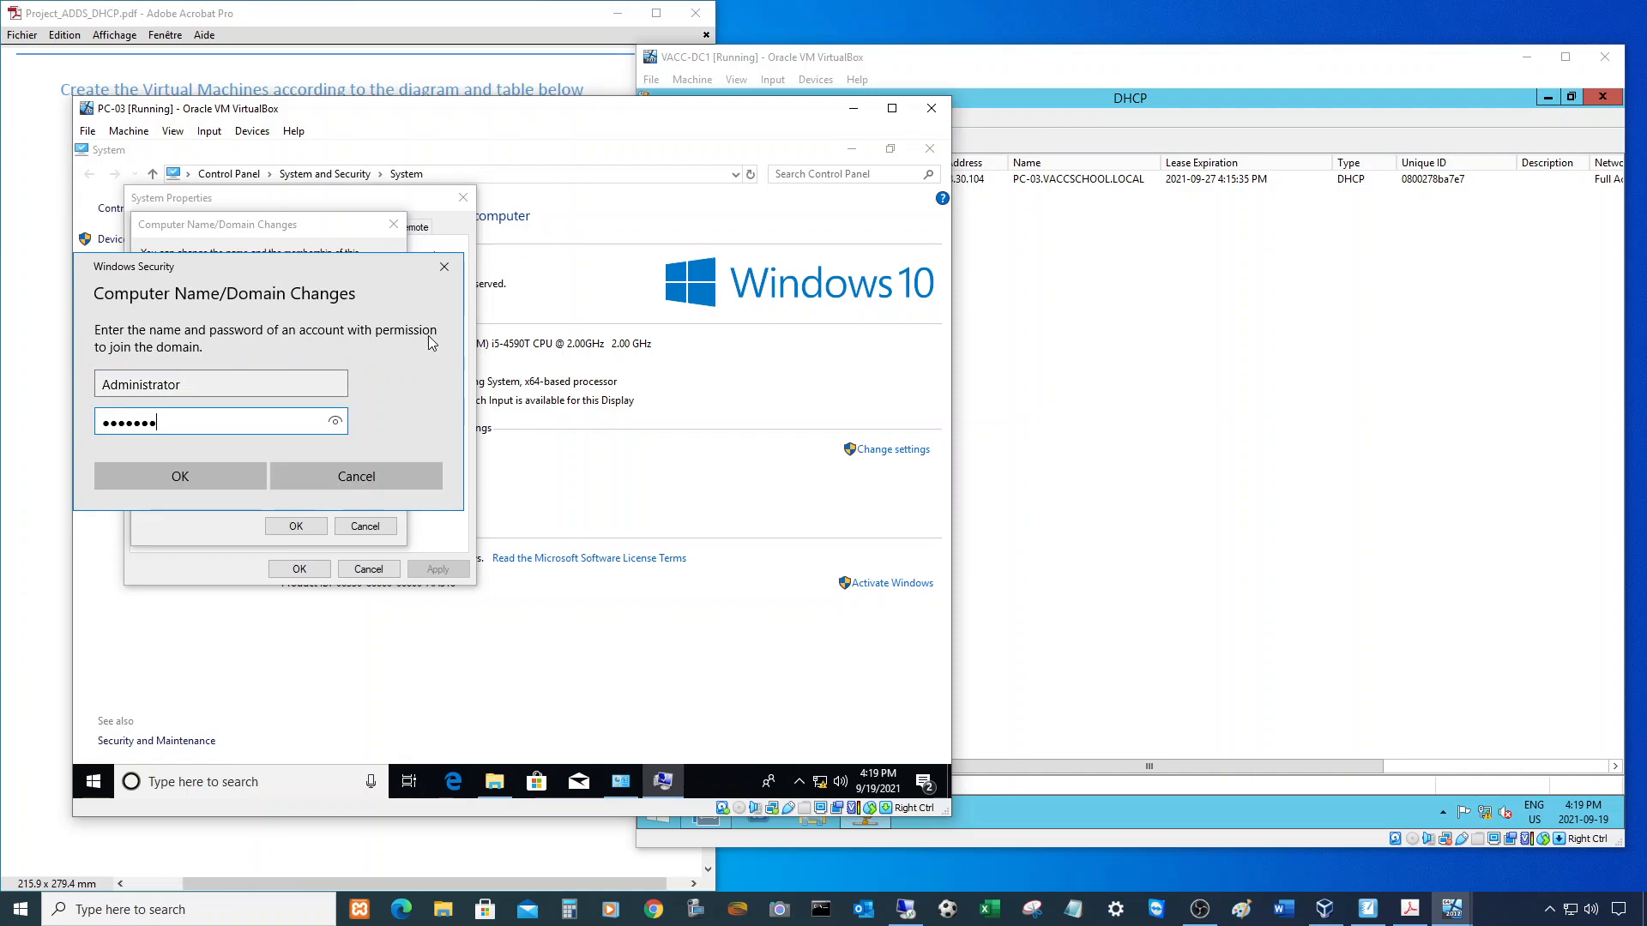
key("Return")
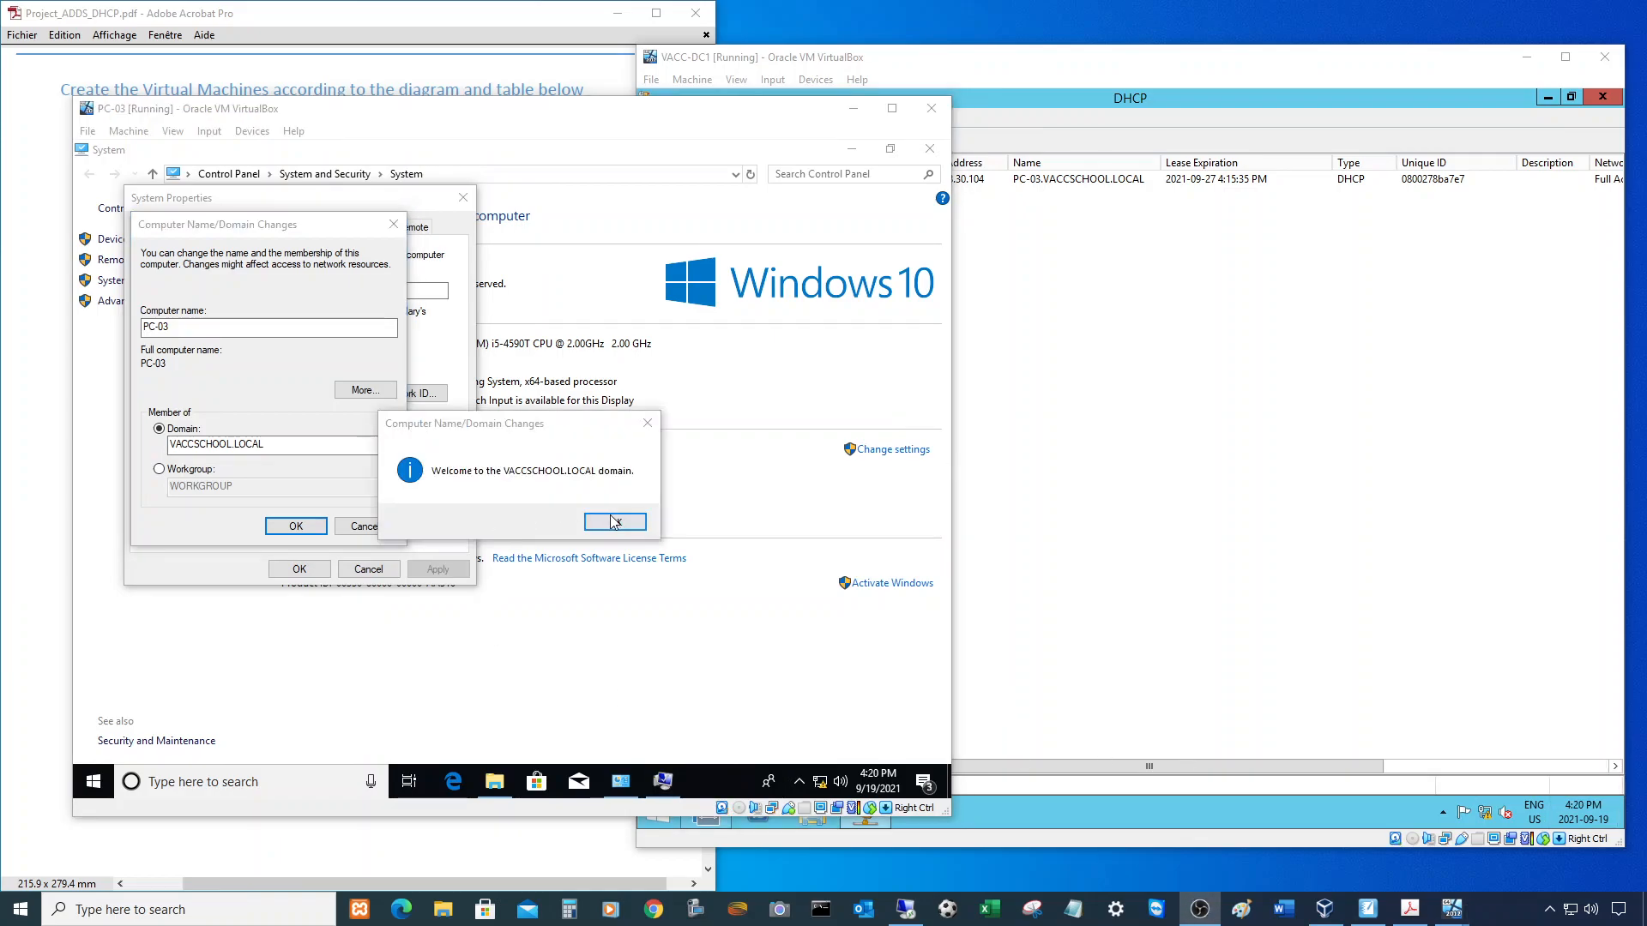
- Acknowledge the domain welcome, close System Properties, and restart PC-03 now
left_click(615, 522)
left_click(605, 485)
left_click(299, 570)
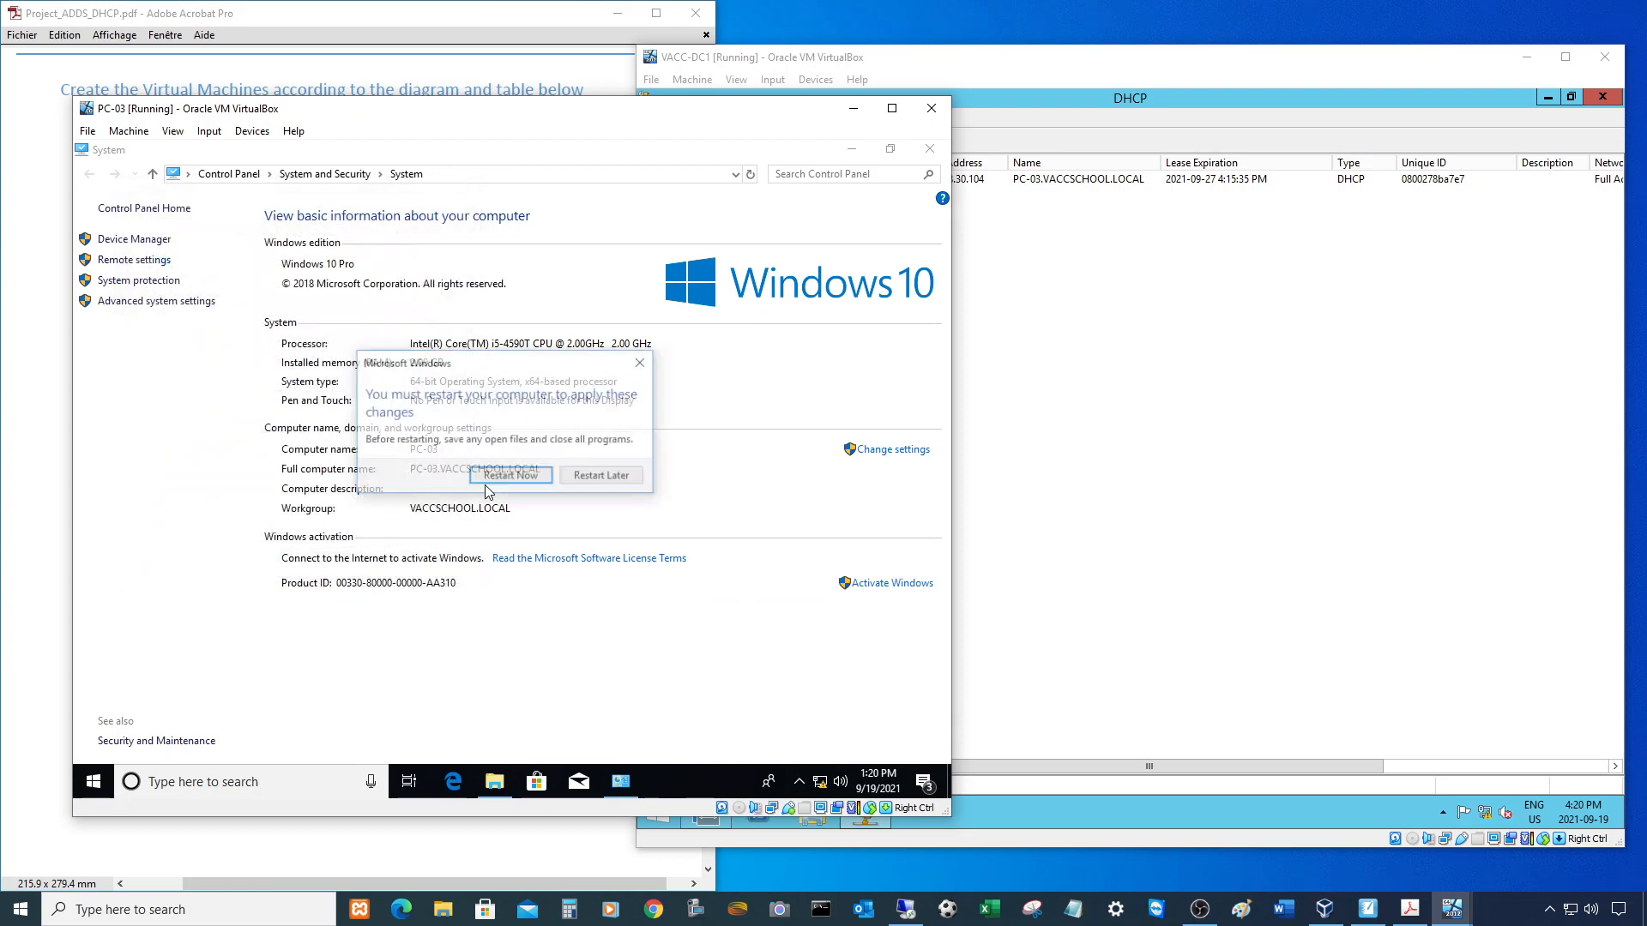
left_click(525, 478)
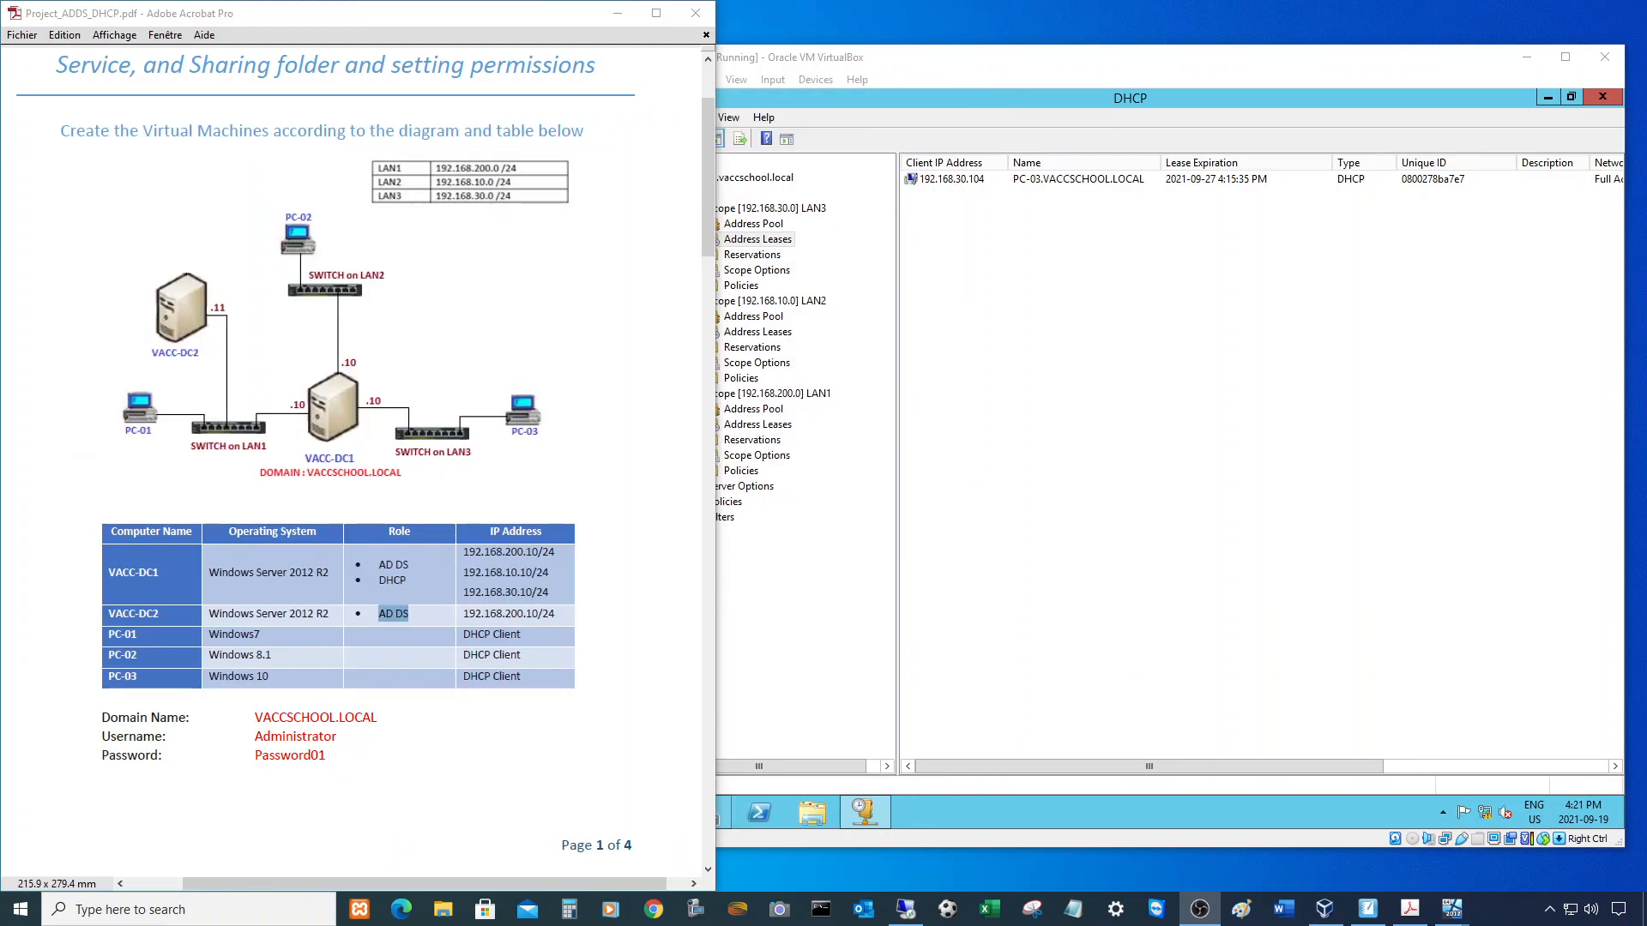
- Scroll the PDF to page 3's Users and Groups tables, then close VACC-DC1's DHCP console
scroll(477, 420, "down", 4)
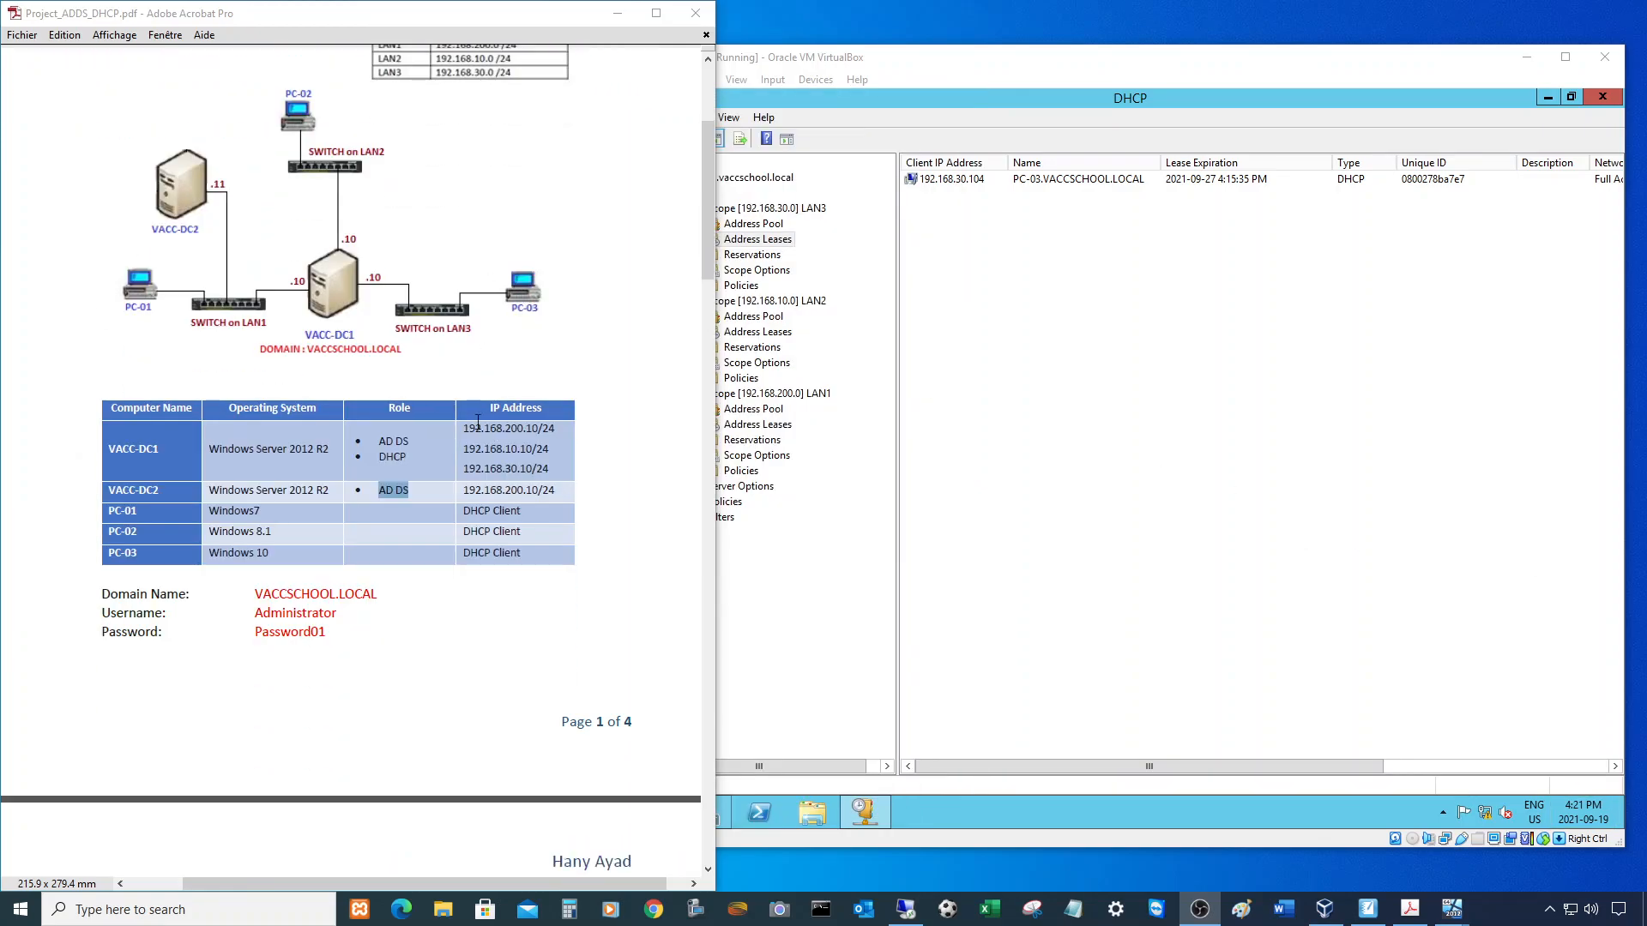
scroll(477, 420, "down", 8)
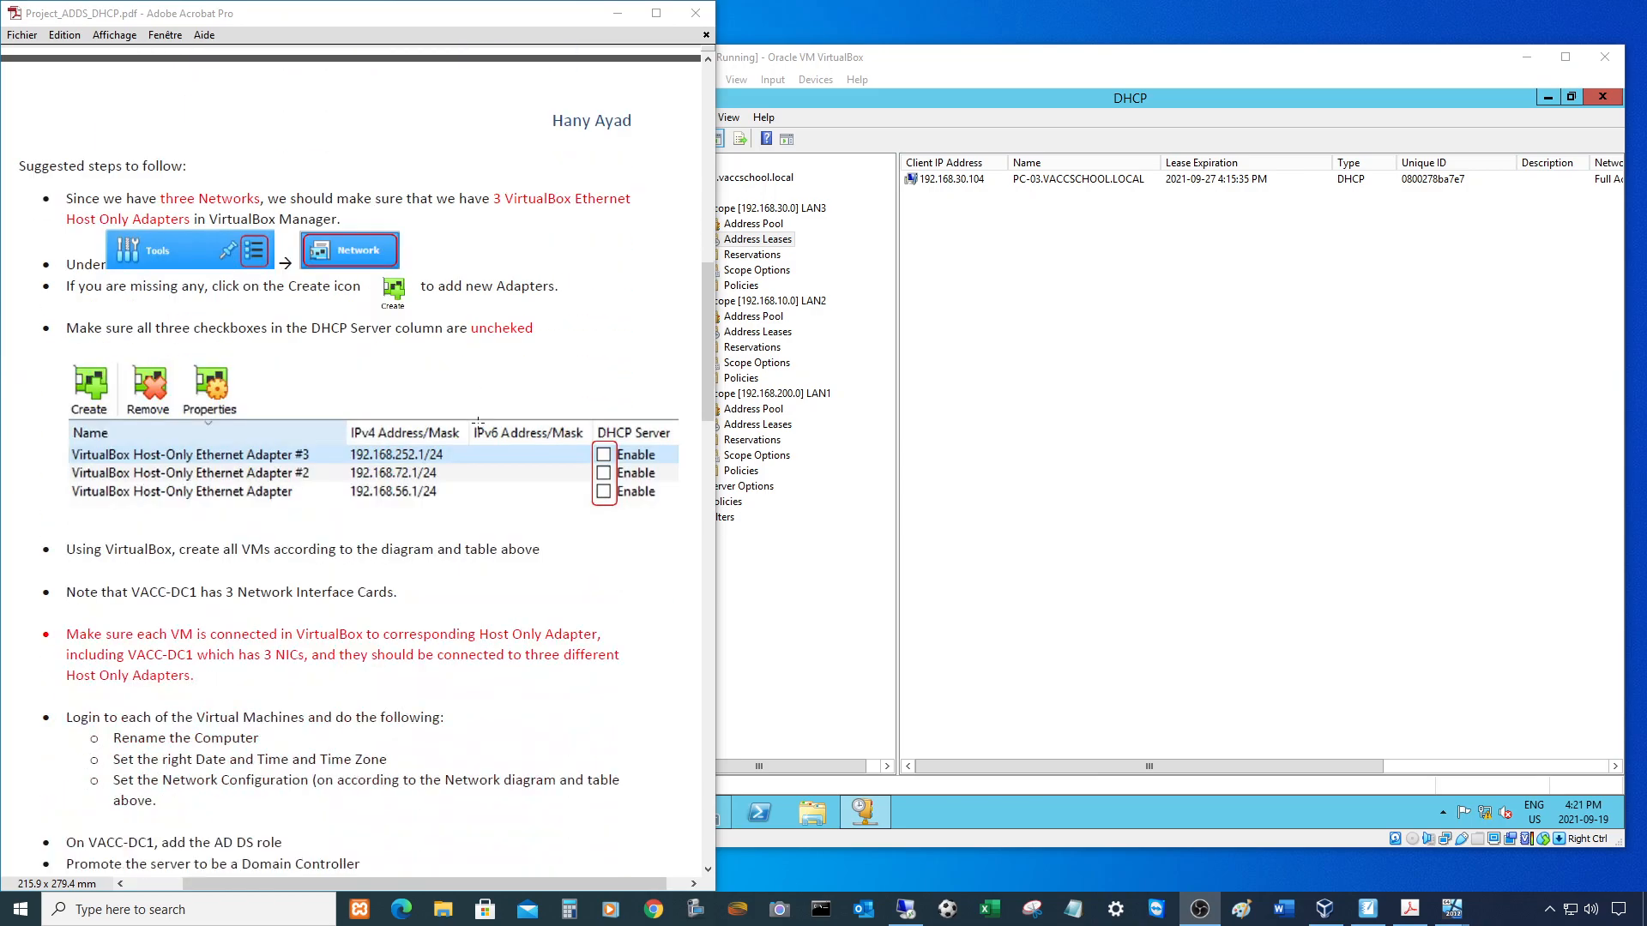
scroll(478, 424, "down", 6)
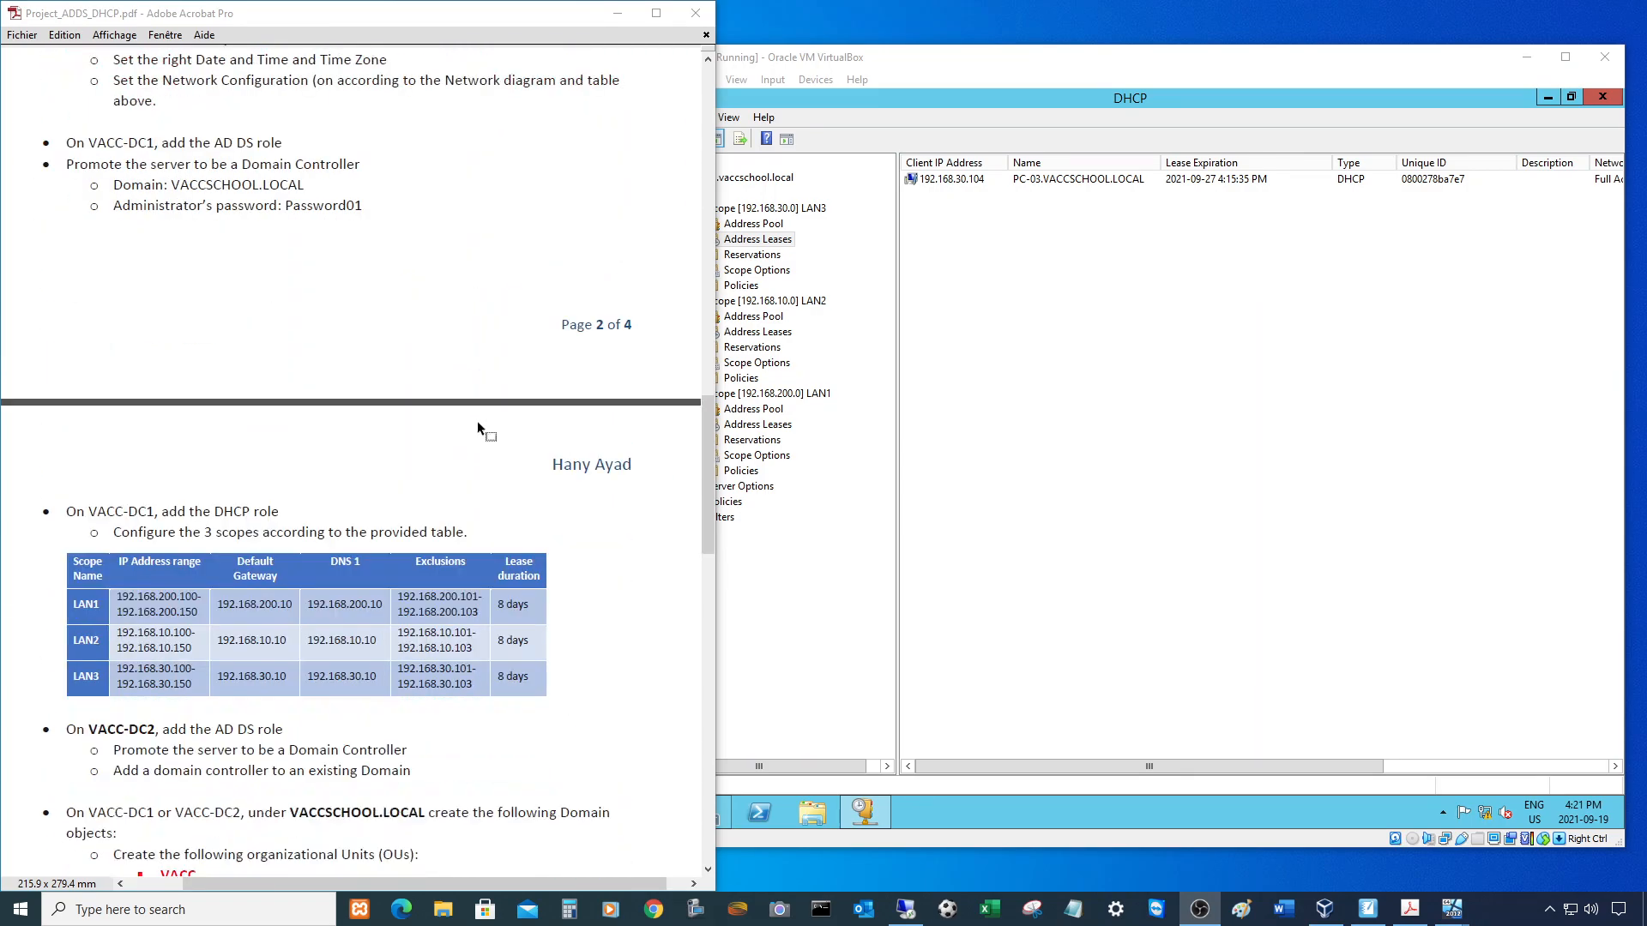
scroll(477, 420, "down", 2)
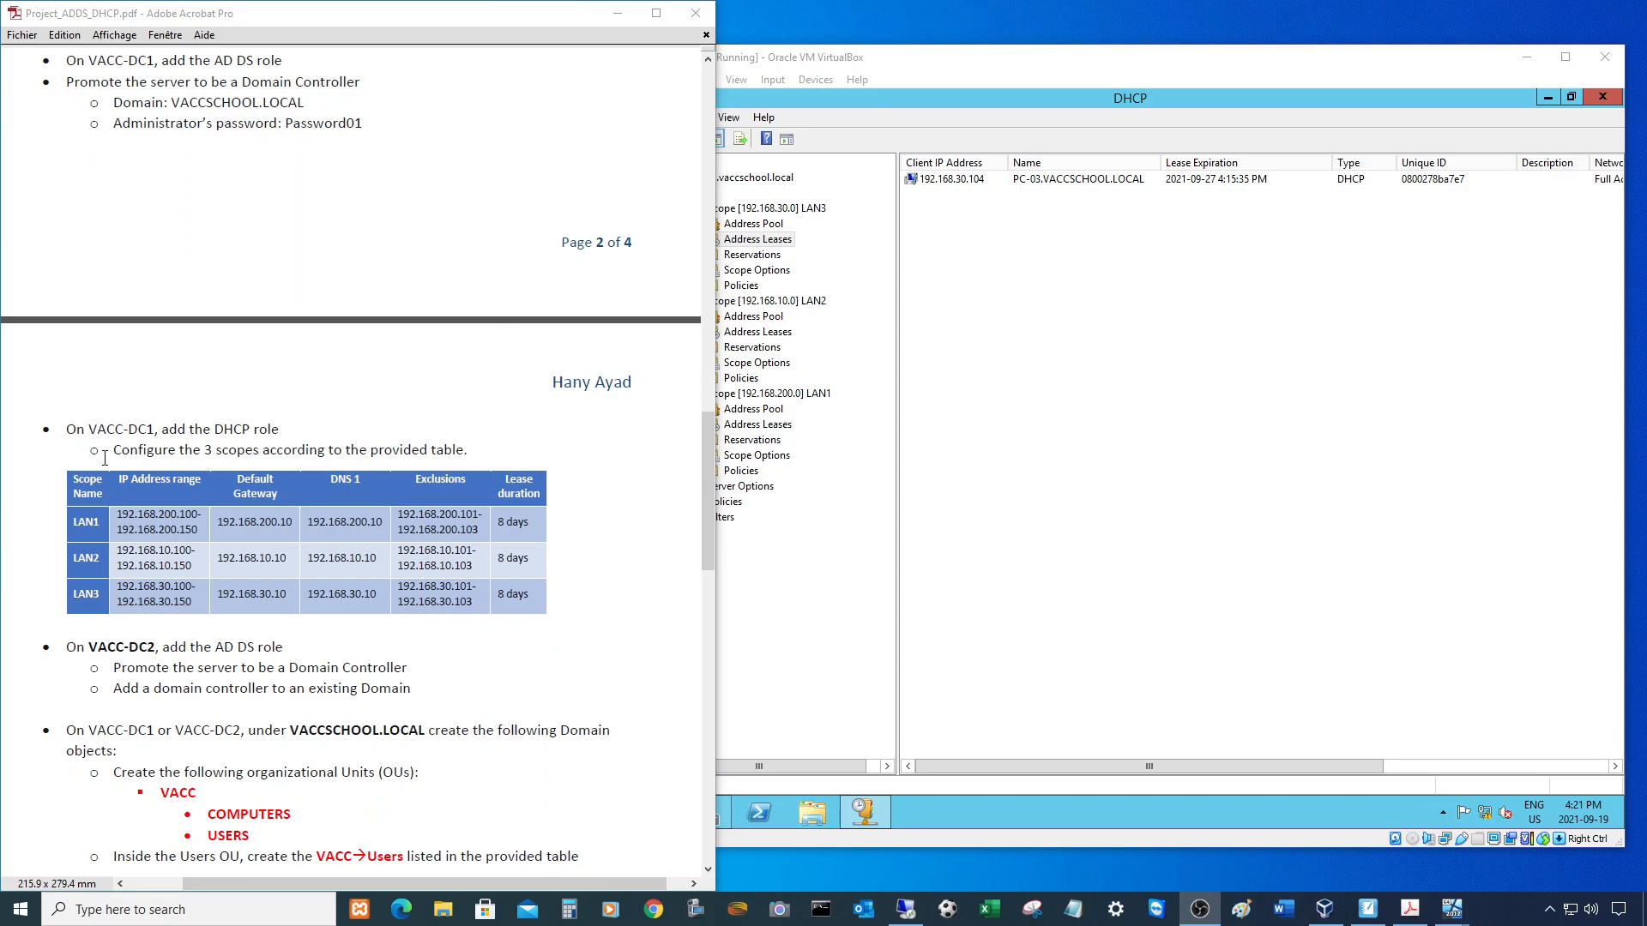
scroll(410, 365, "down", 1)
scroll(373, 441, "down", 3)
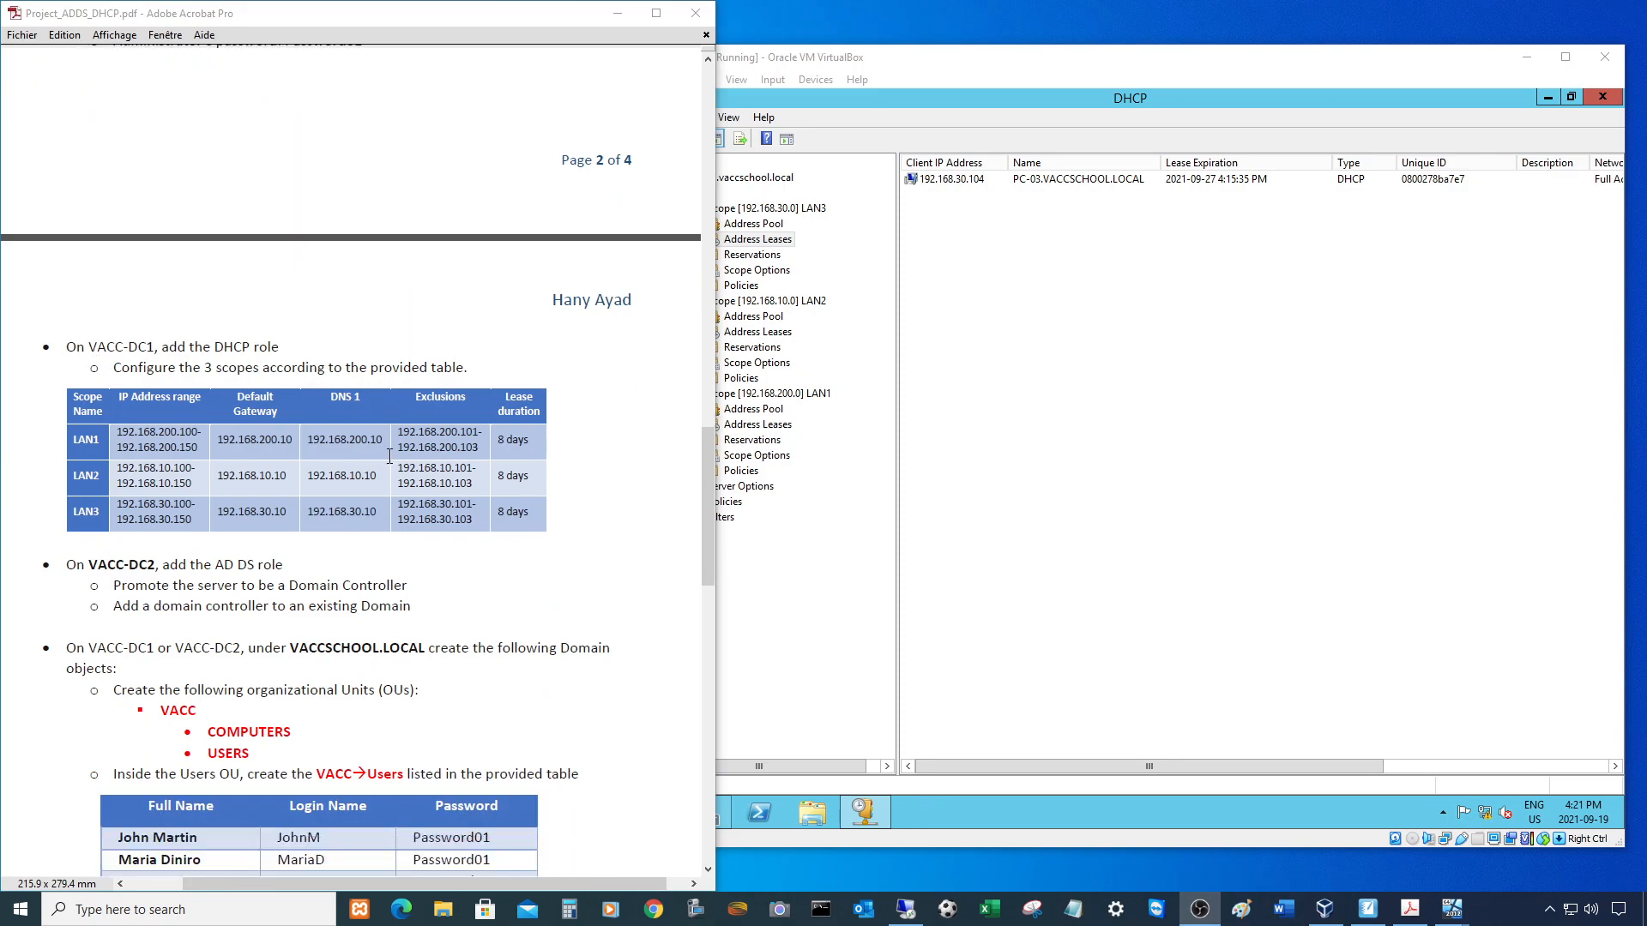
scroll(402, 424, "down", 2)
scroll(255, 366, "down", 1)
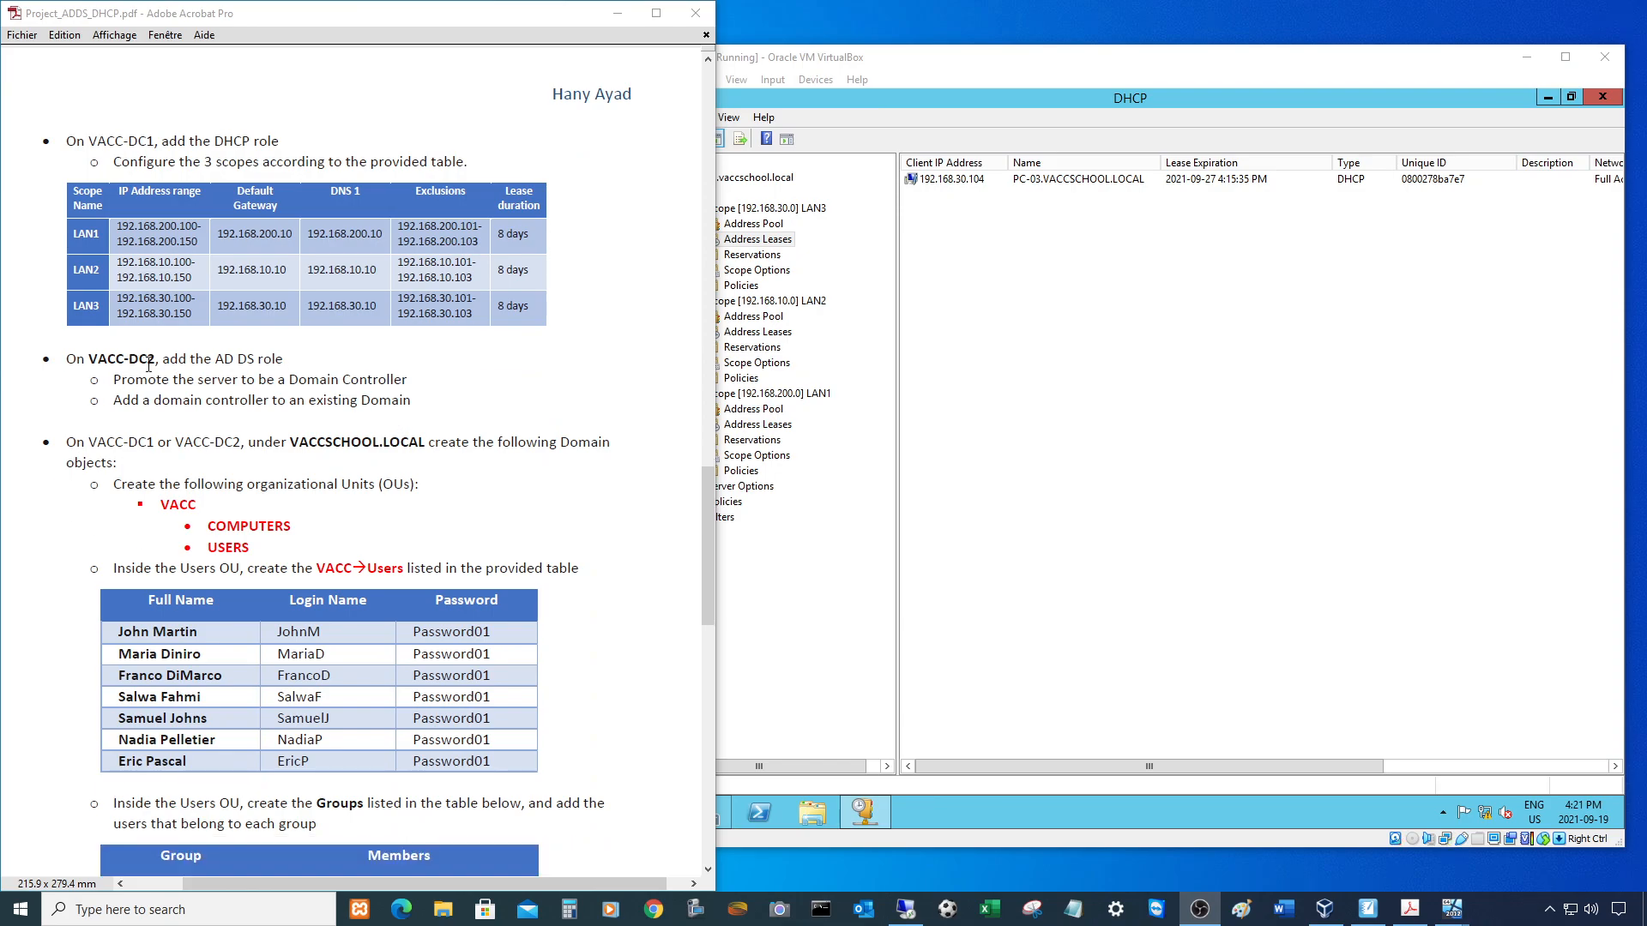
scroll(290, 376, "down", 4)
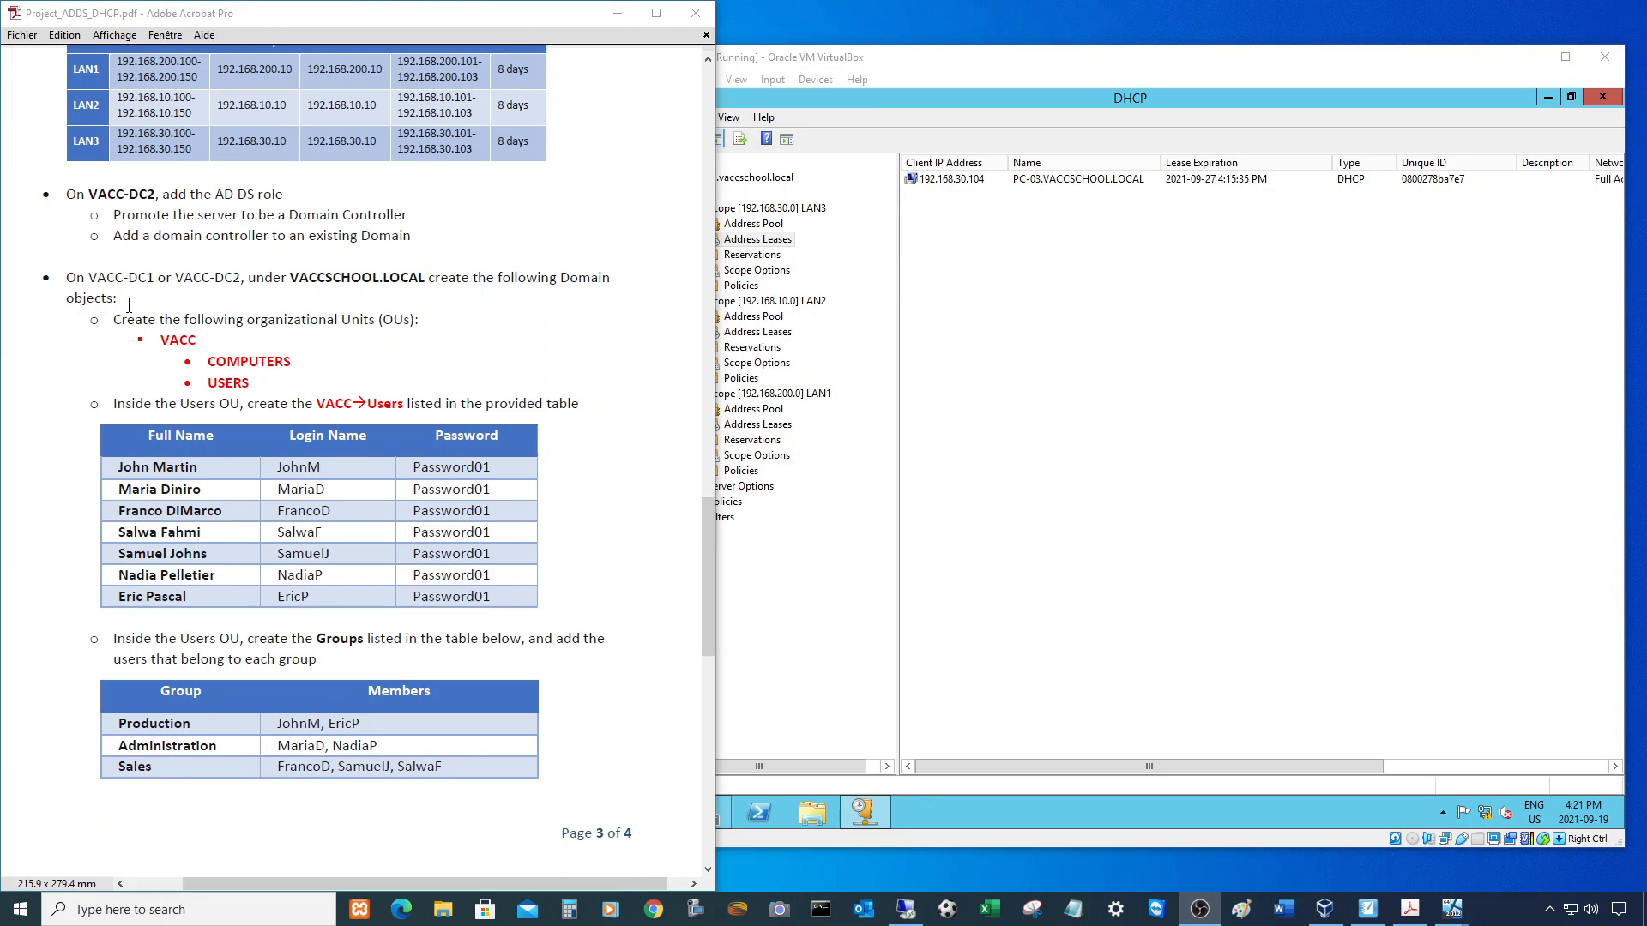
scroll(116, 295, "down", 4)
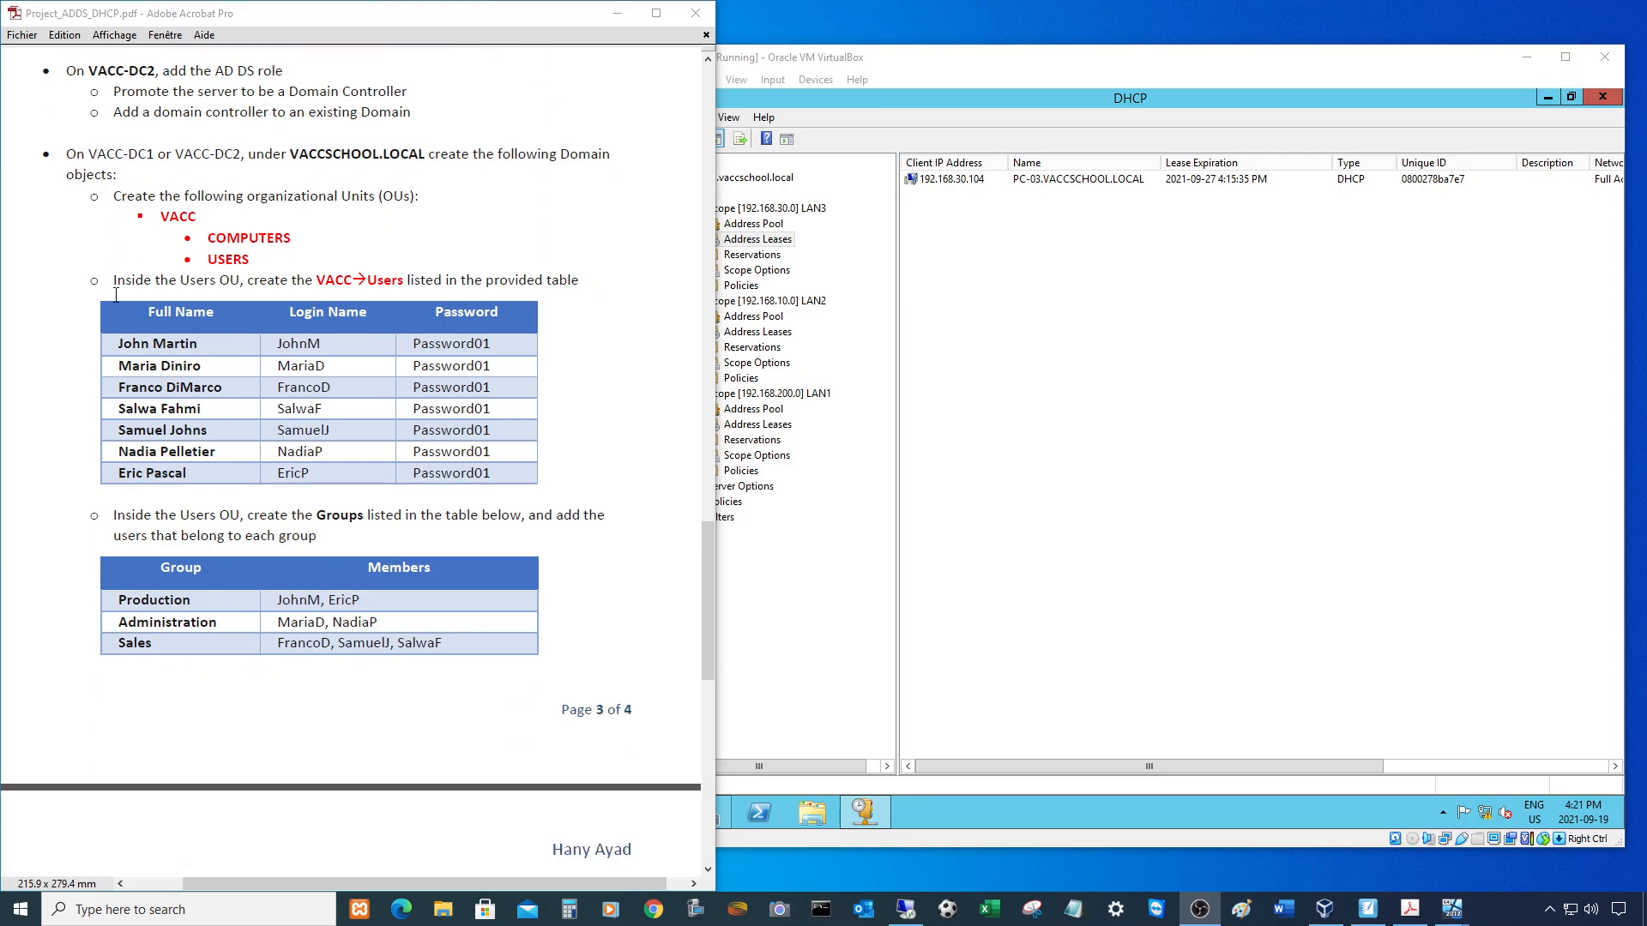
scroll(116, 296, "down", 1)
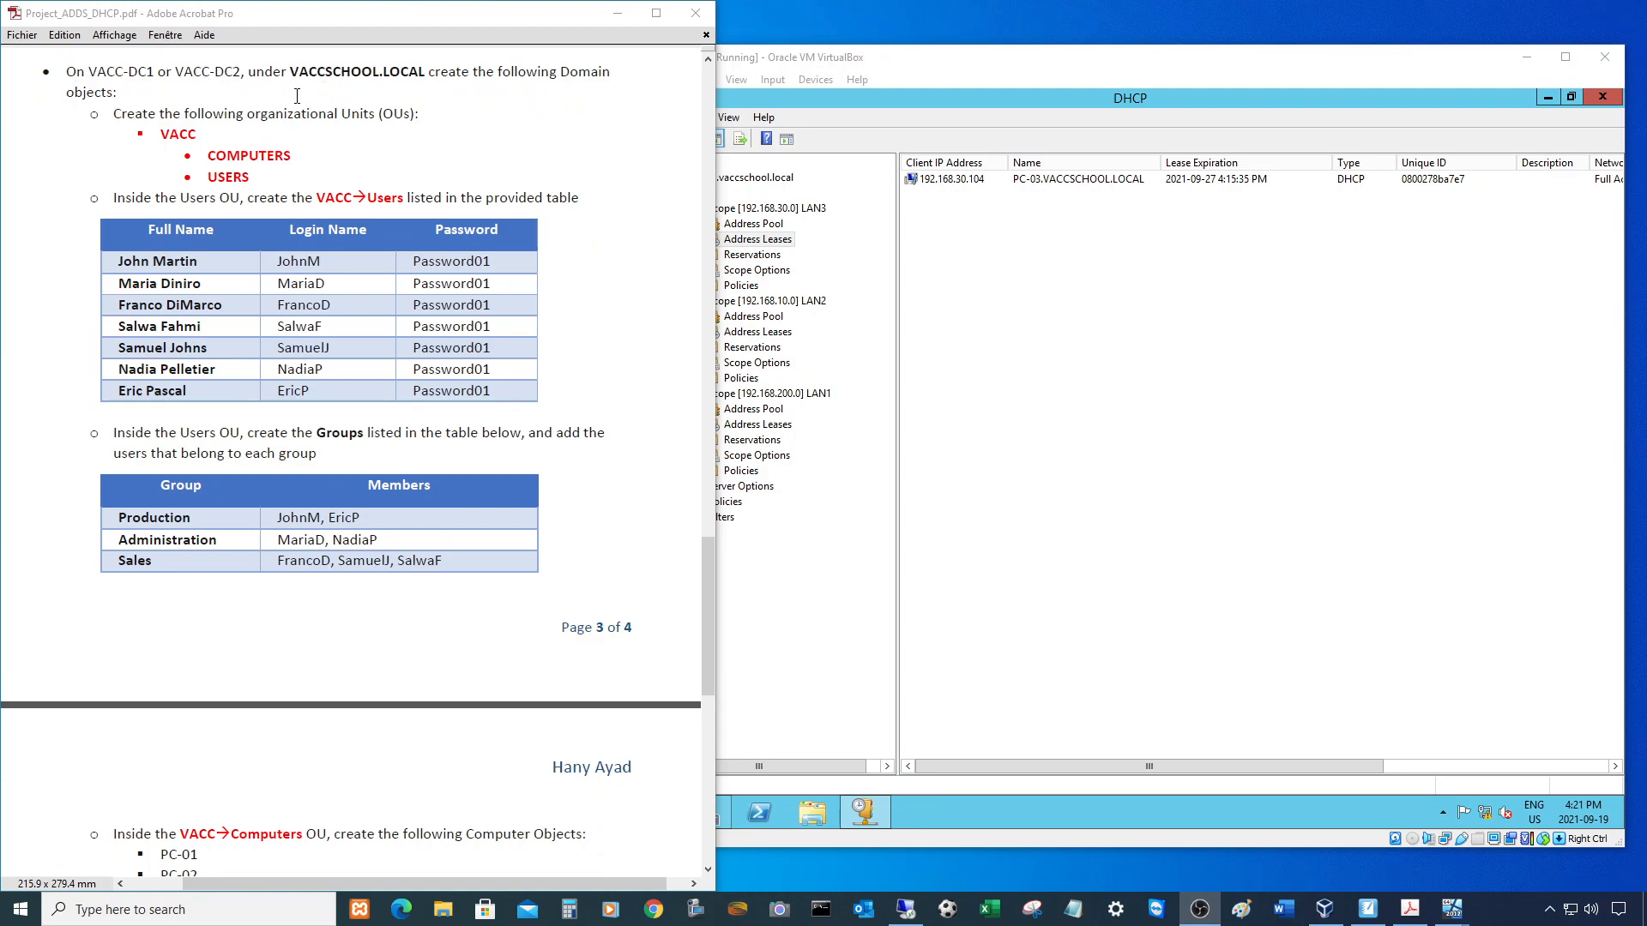
left_click(1171, 103)
left_click(1601, 98)
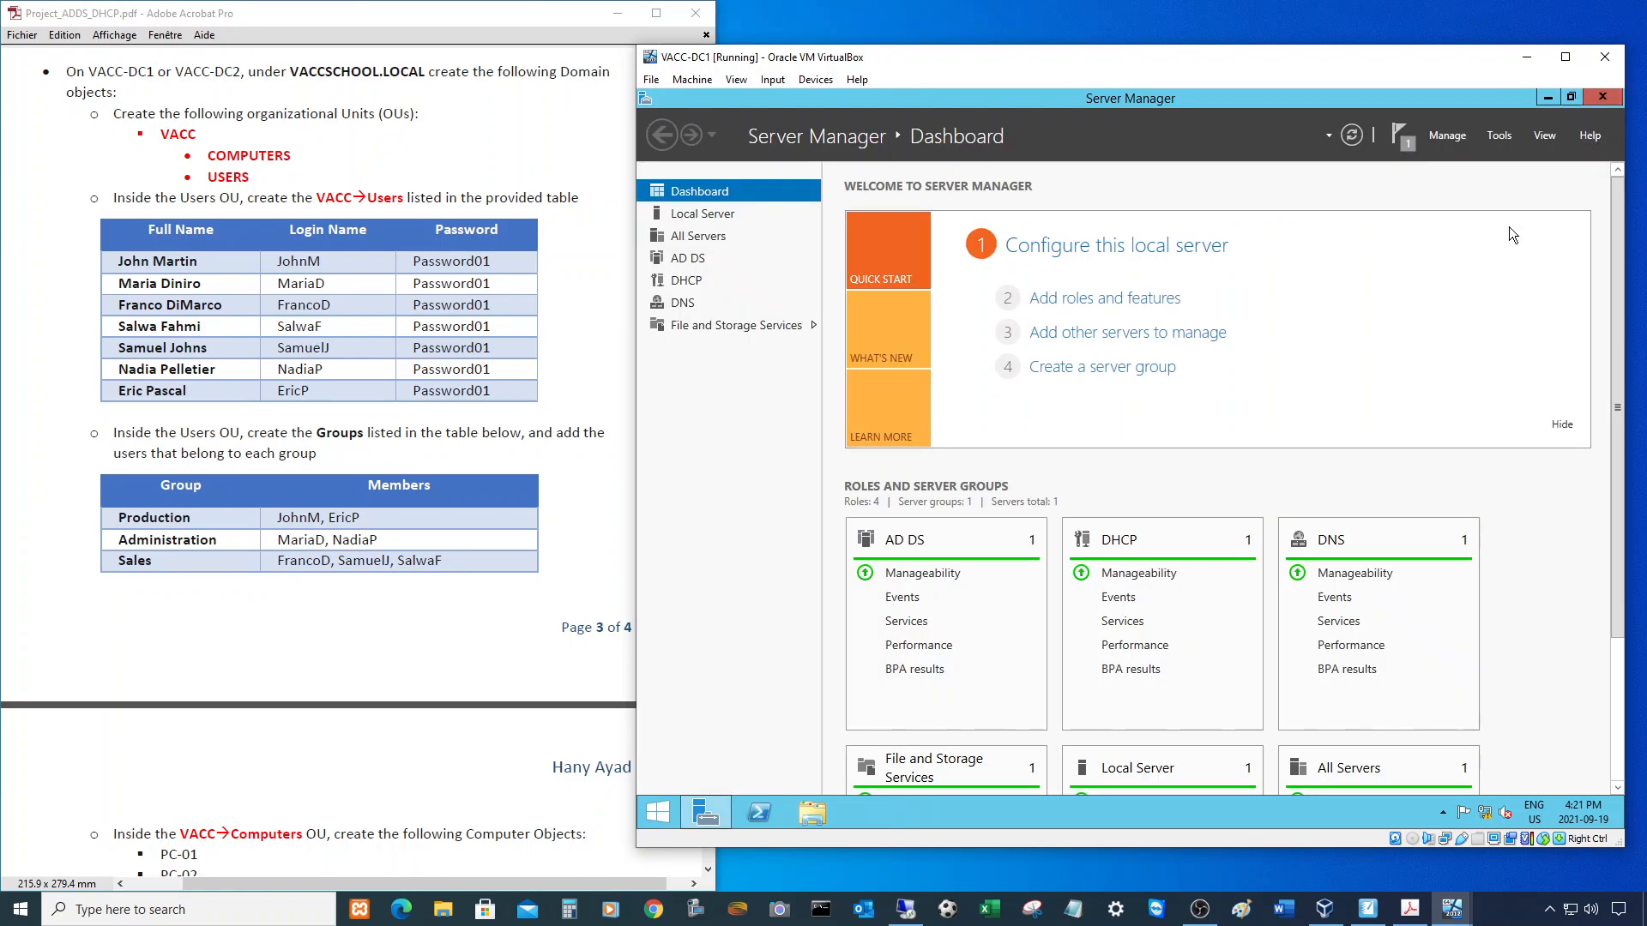
- Launch Active Directory Users and Computers from Tools, maximize it and widen its tree pane
left_click(1497, 137)
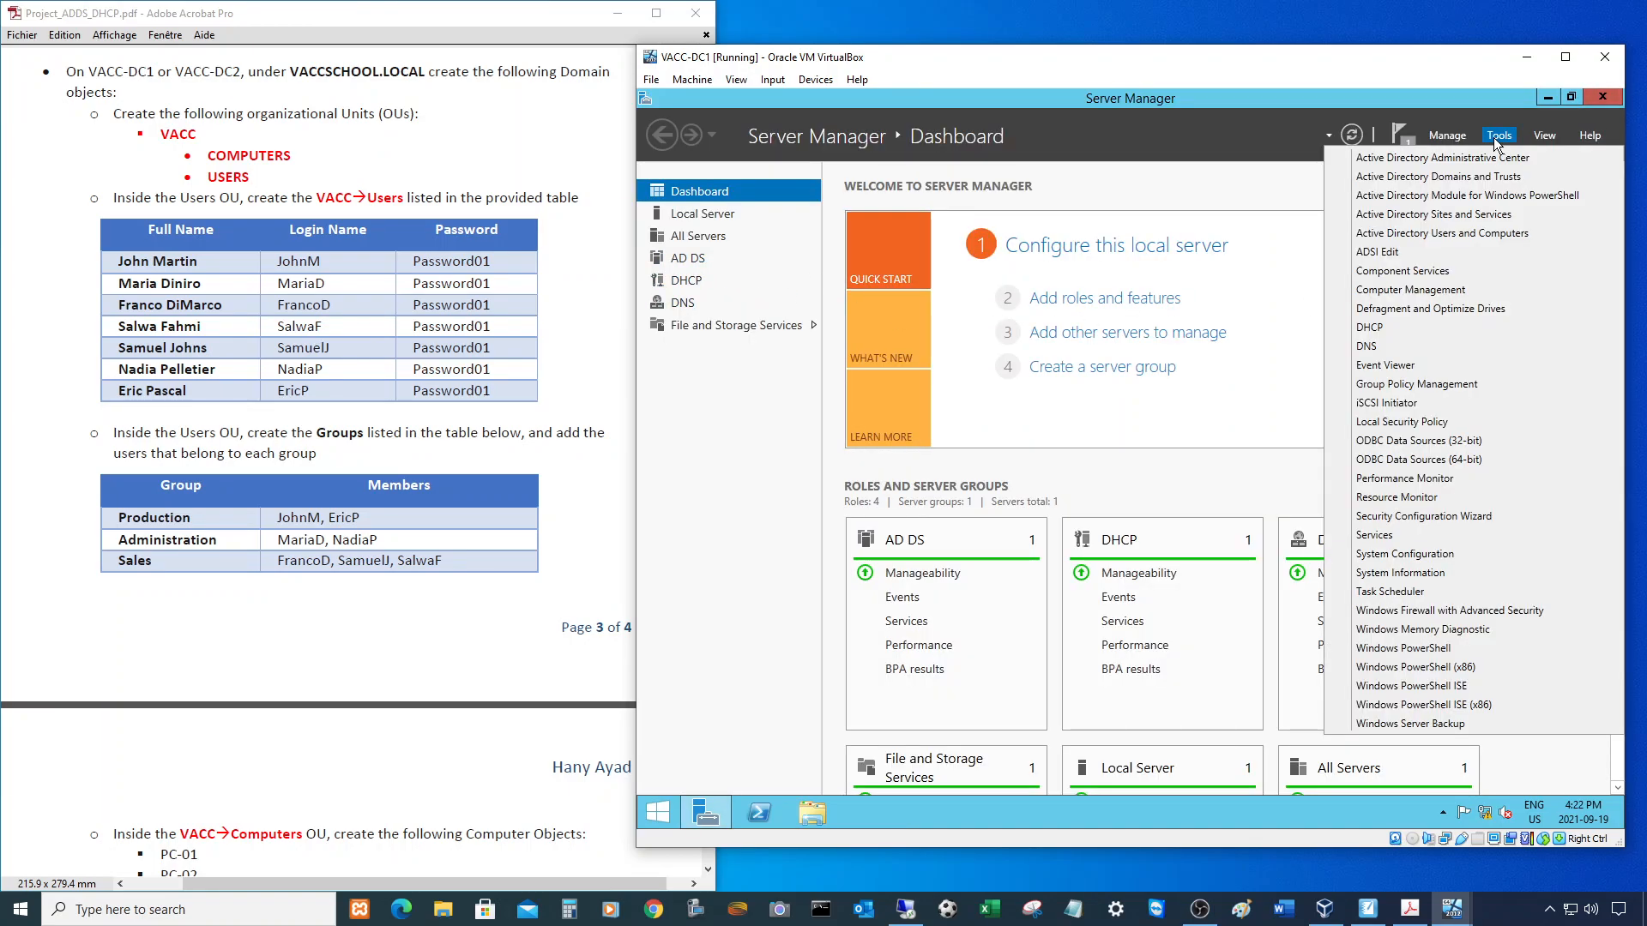
left_click(1470, 233)
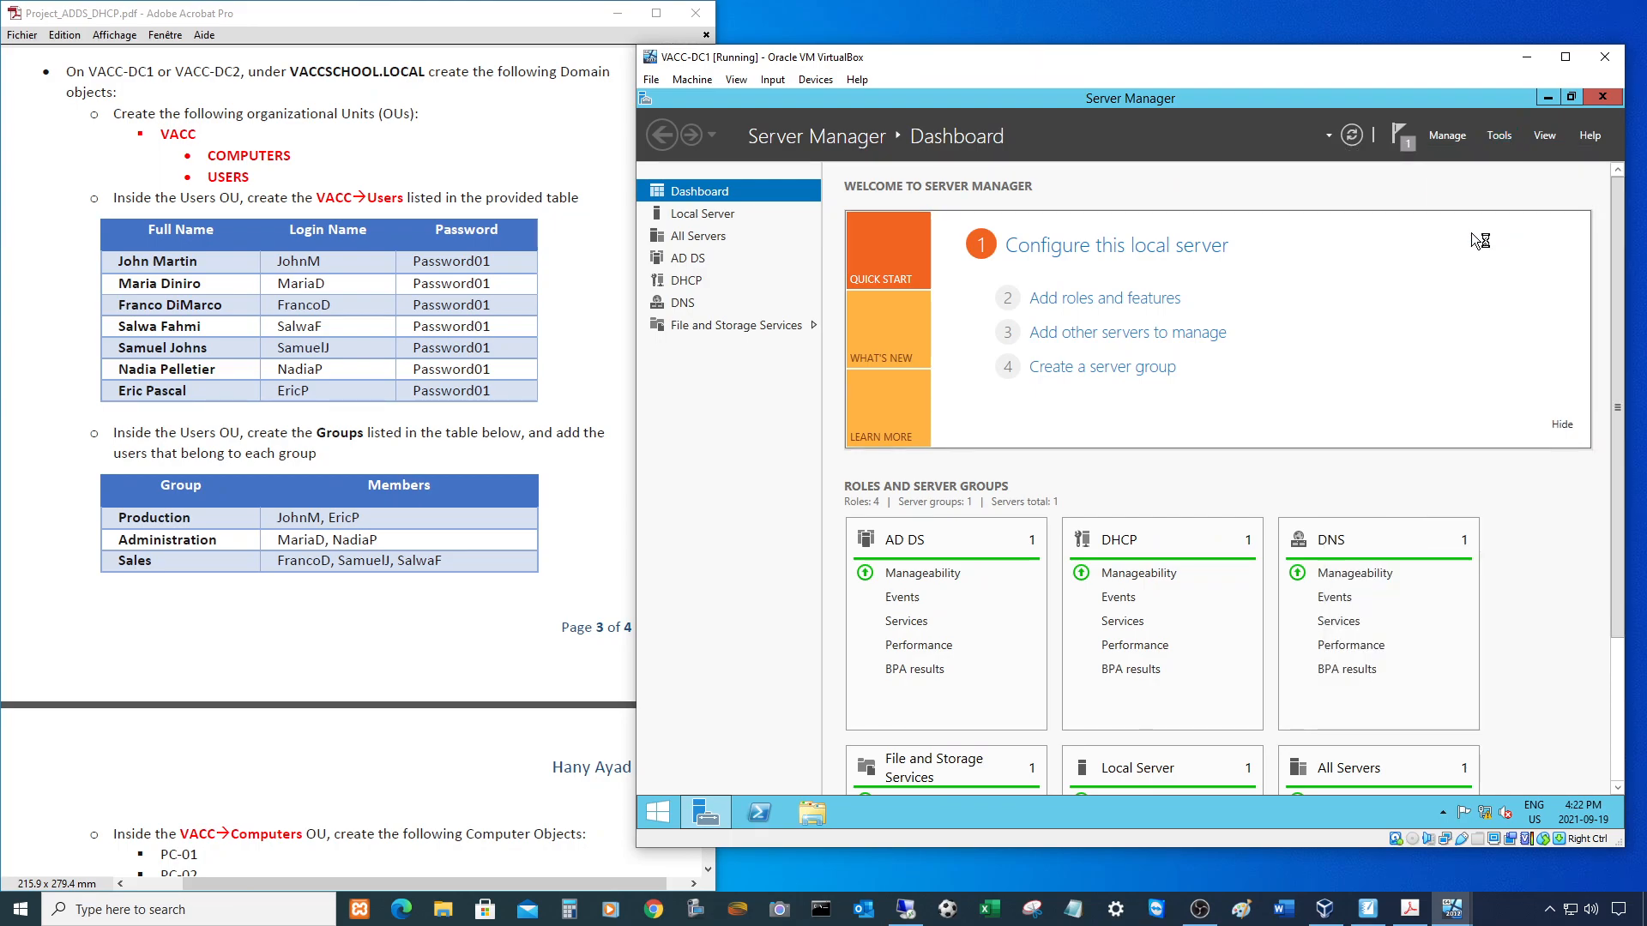
left_click(1549, 98)
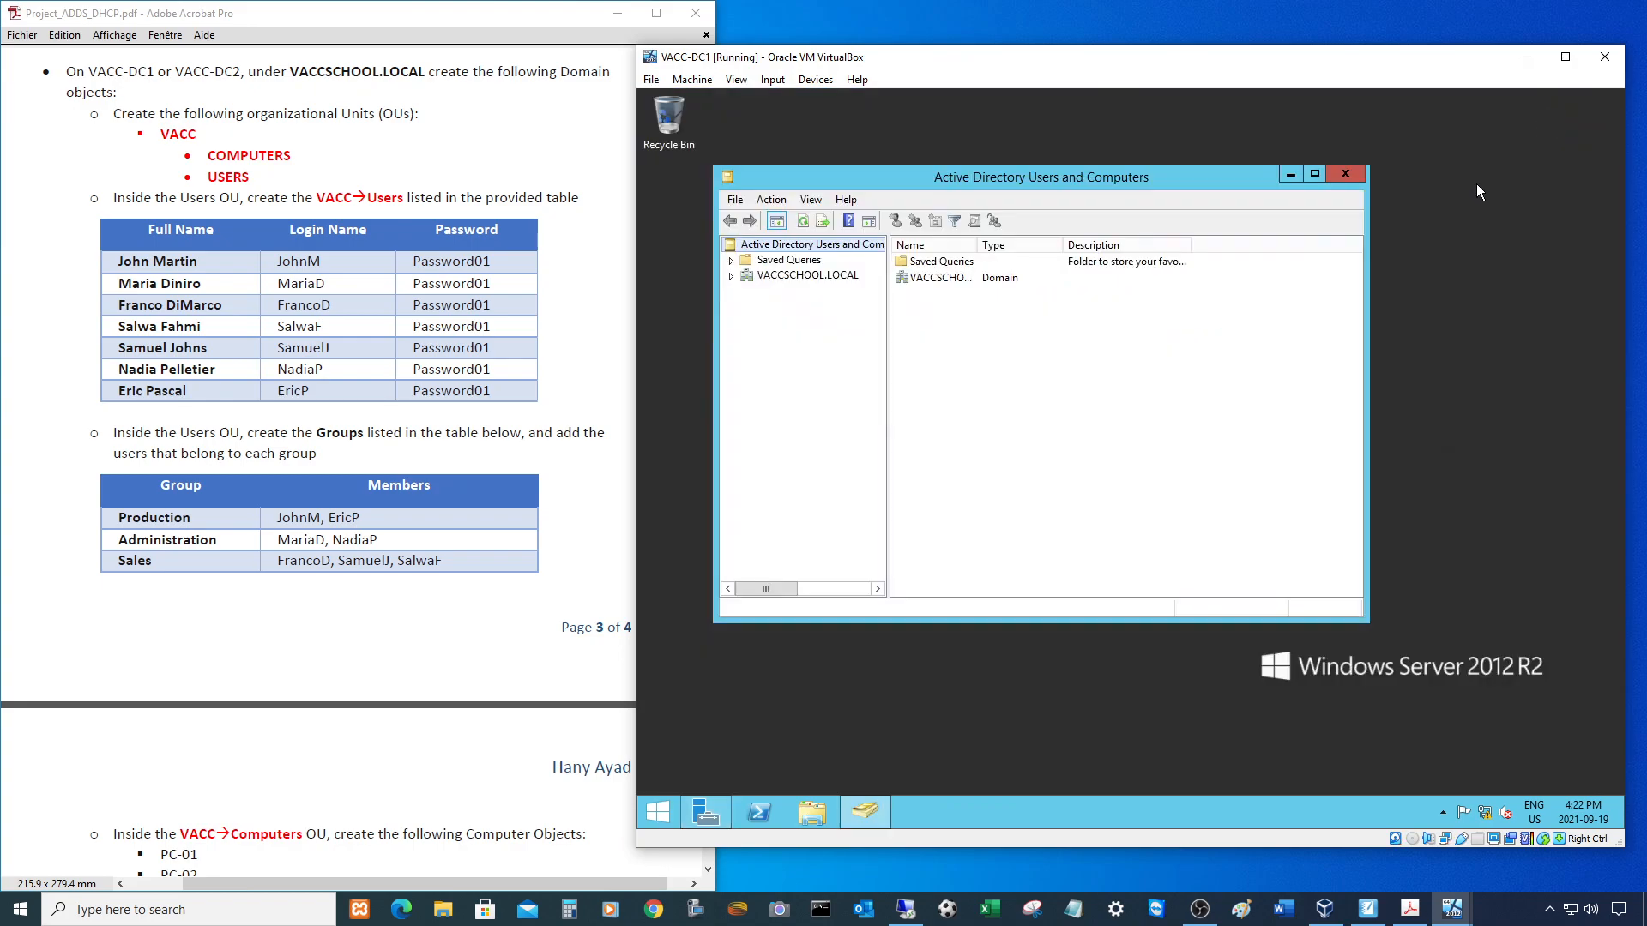
left_click(1316, 174)
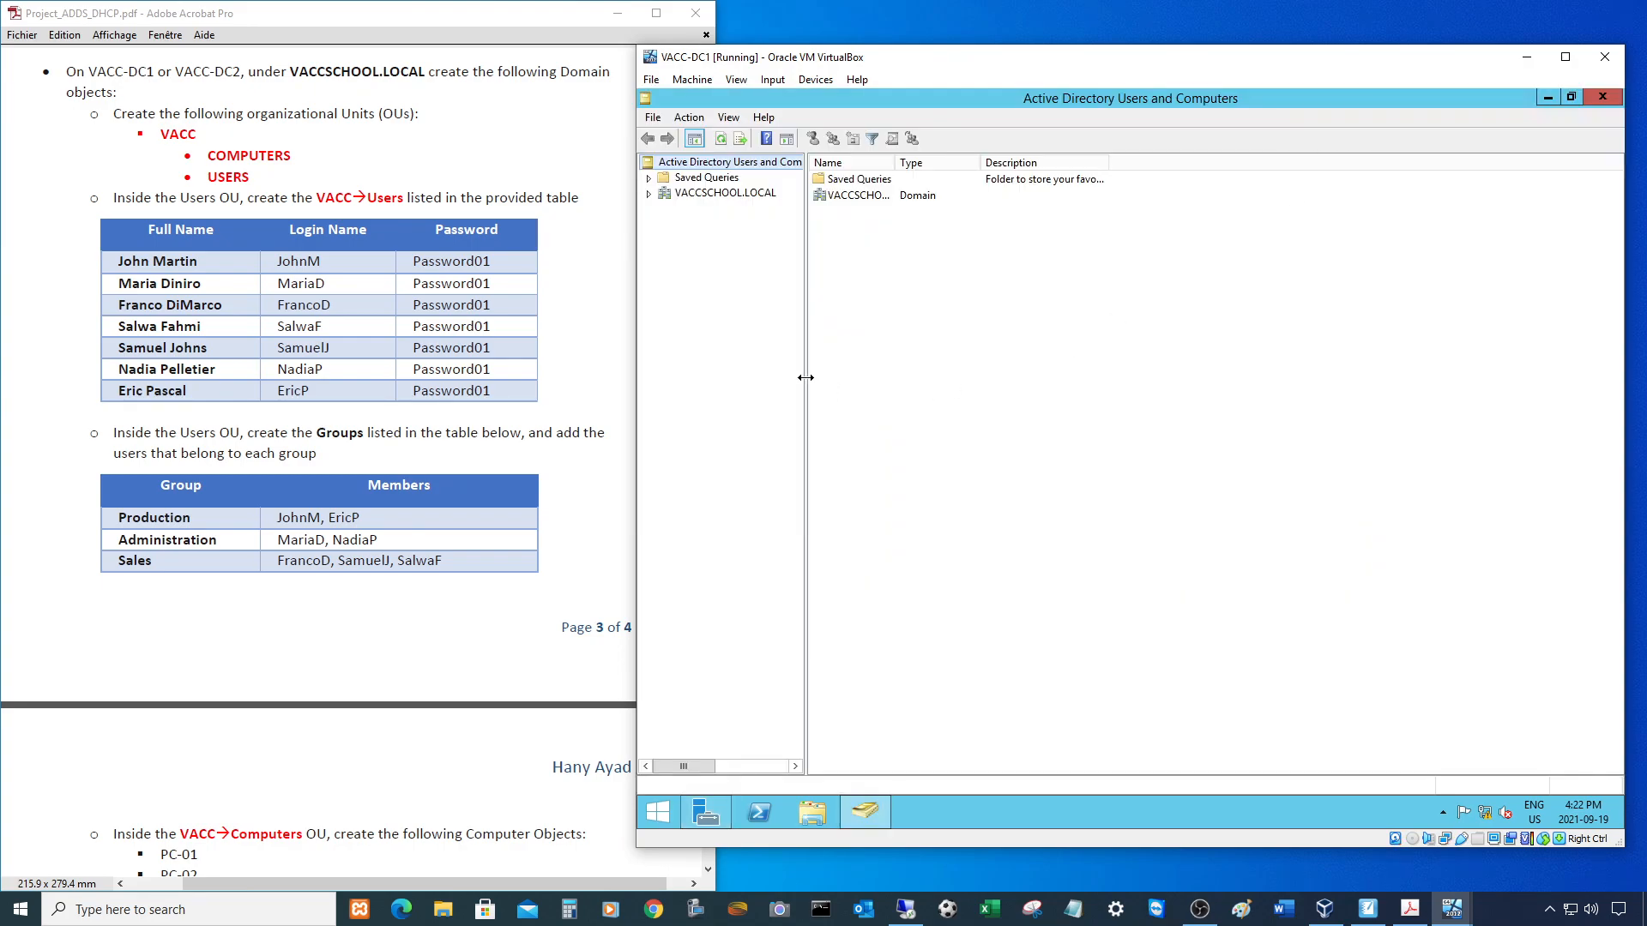
left_click_drag(805, 377, 916, 360)
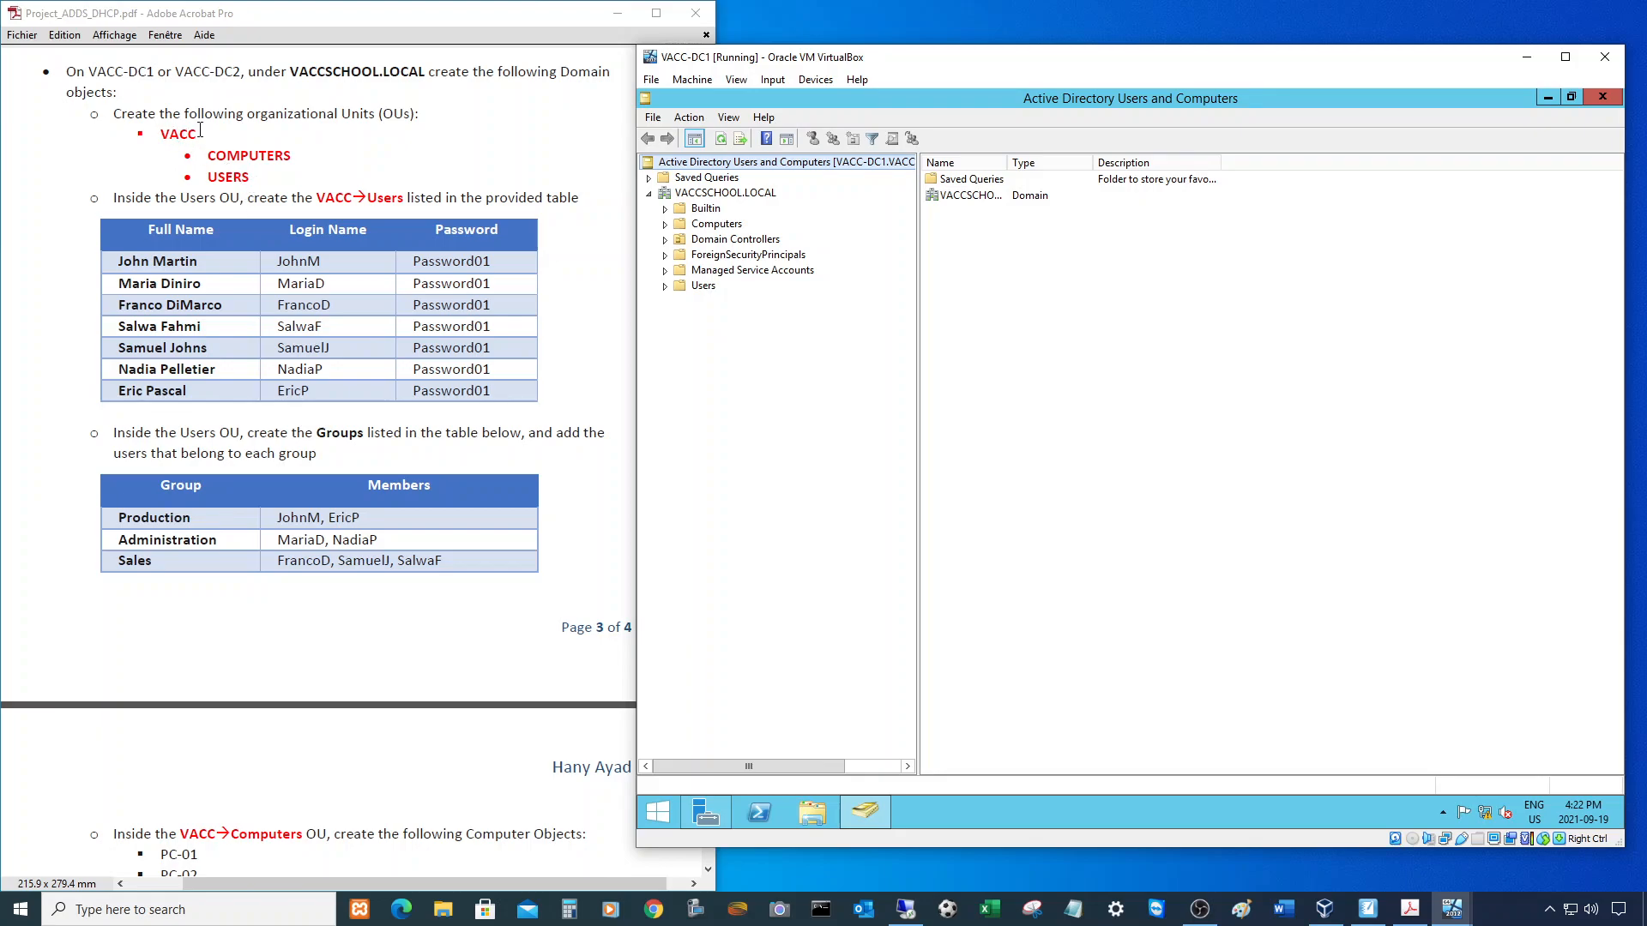
- Create organizational unit VACC under VACCSCHOOL.LOCAL with accidental-deletion protection turned off
right_click(699, 195)
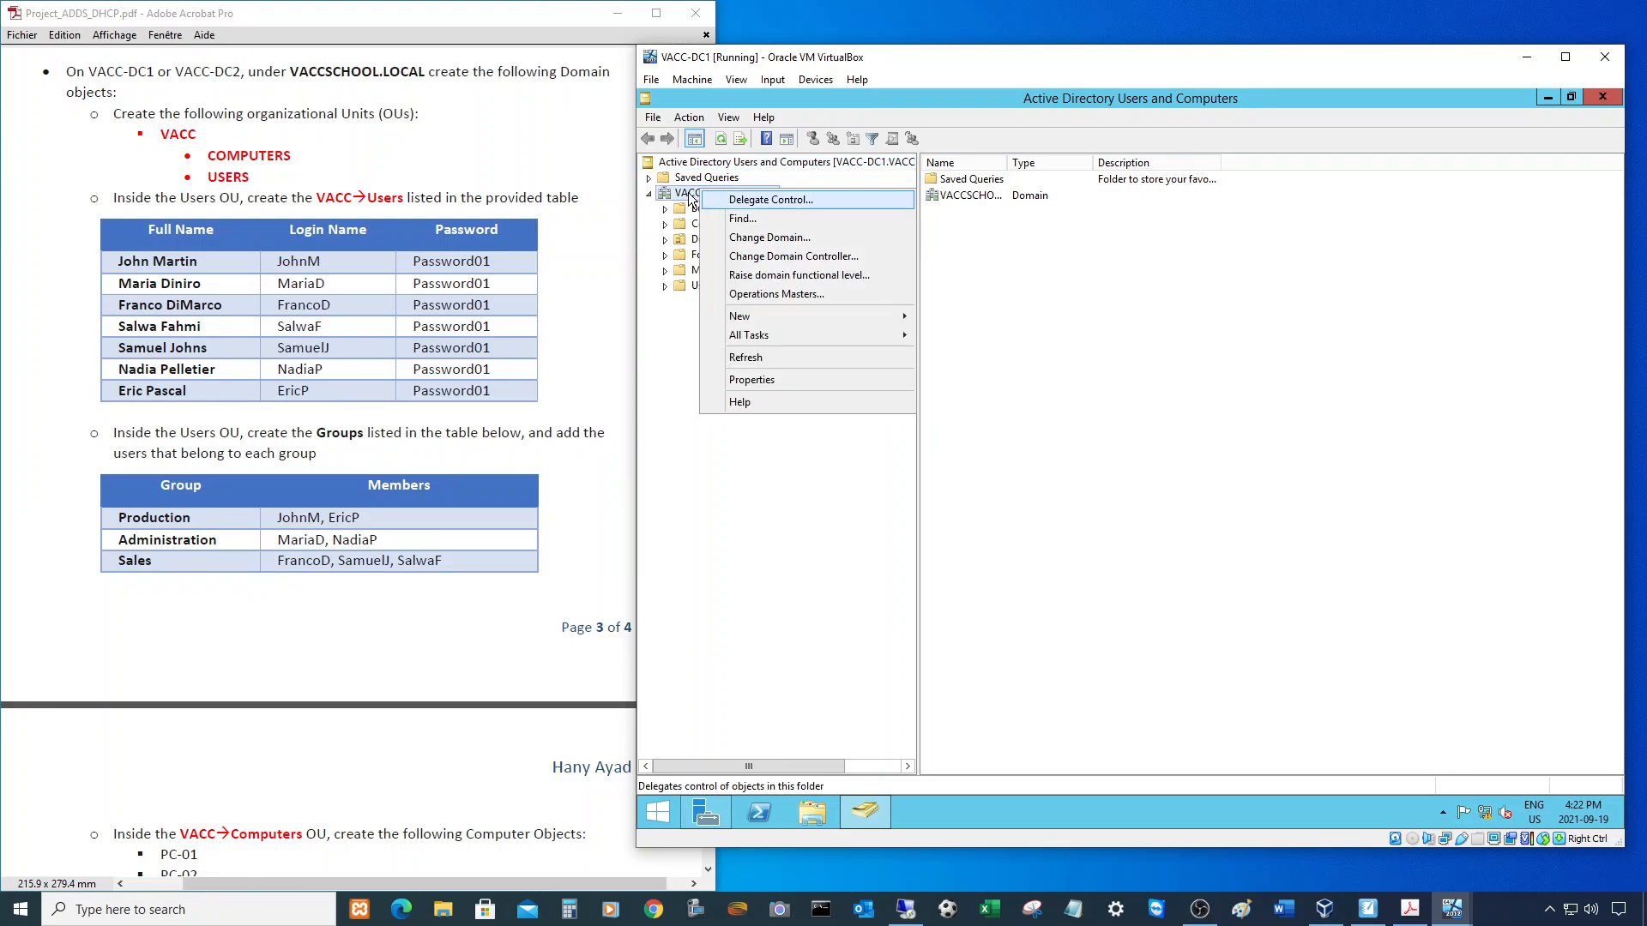
right_click(692, 196)
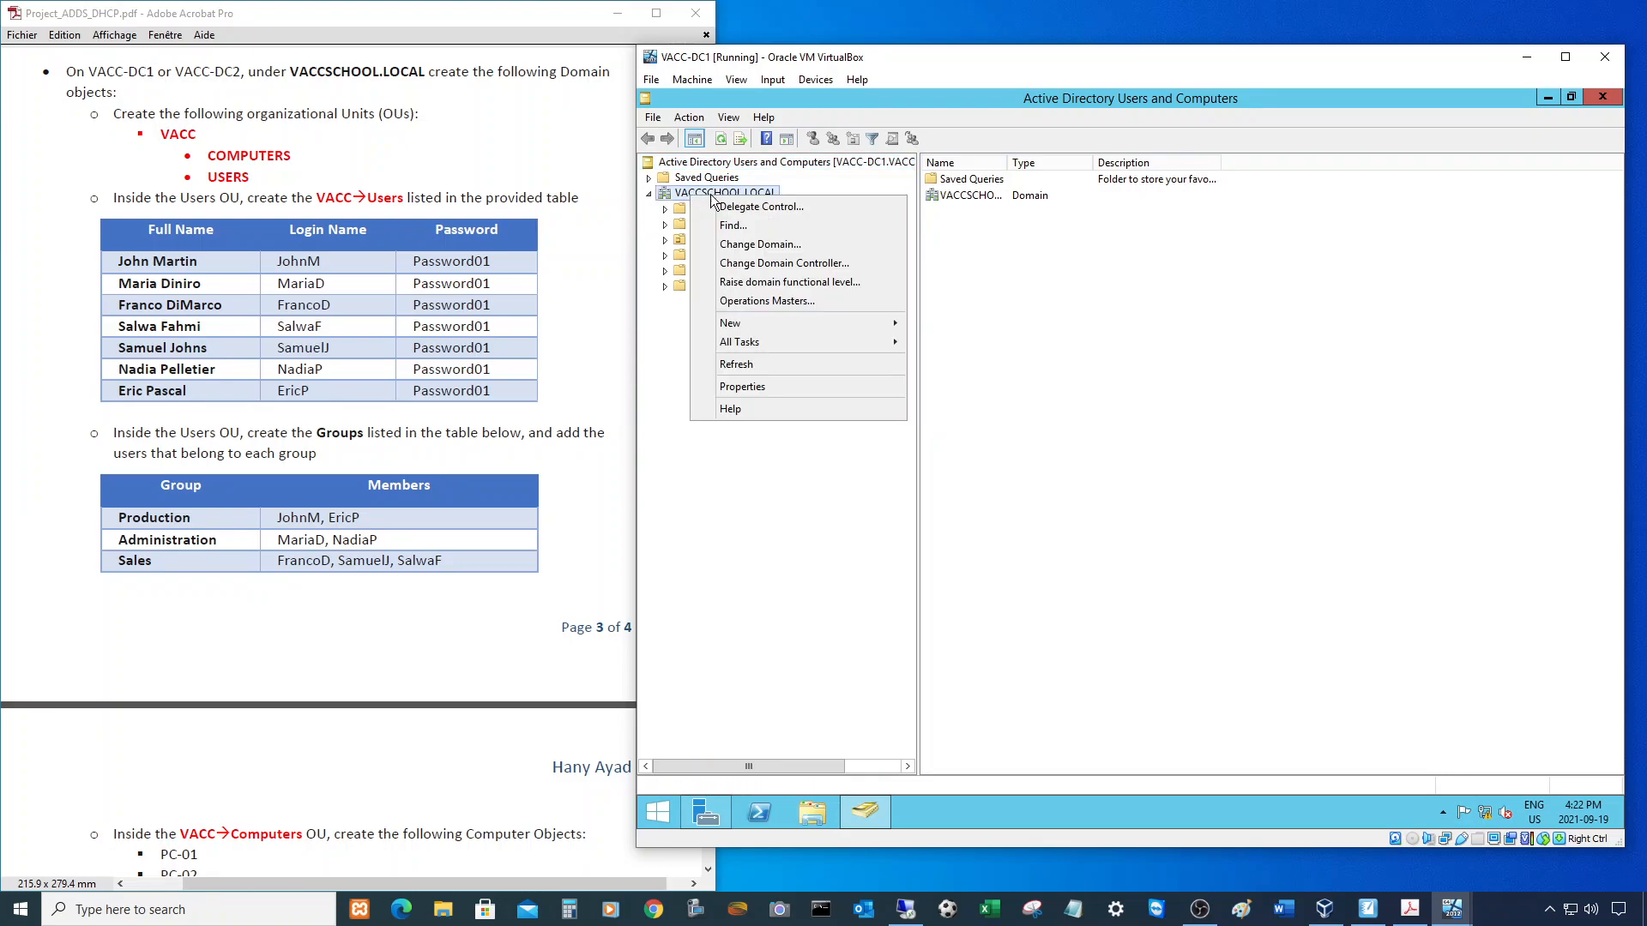
mouse_move(784, 319)
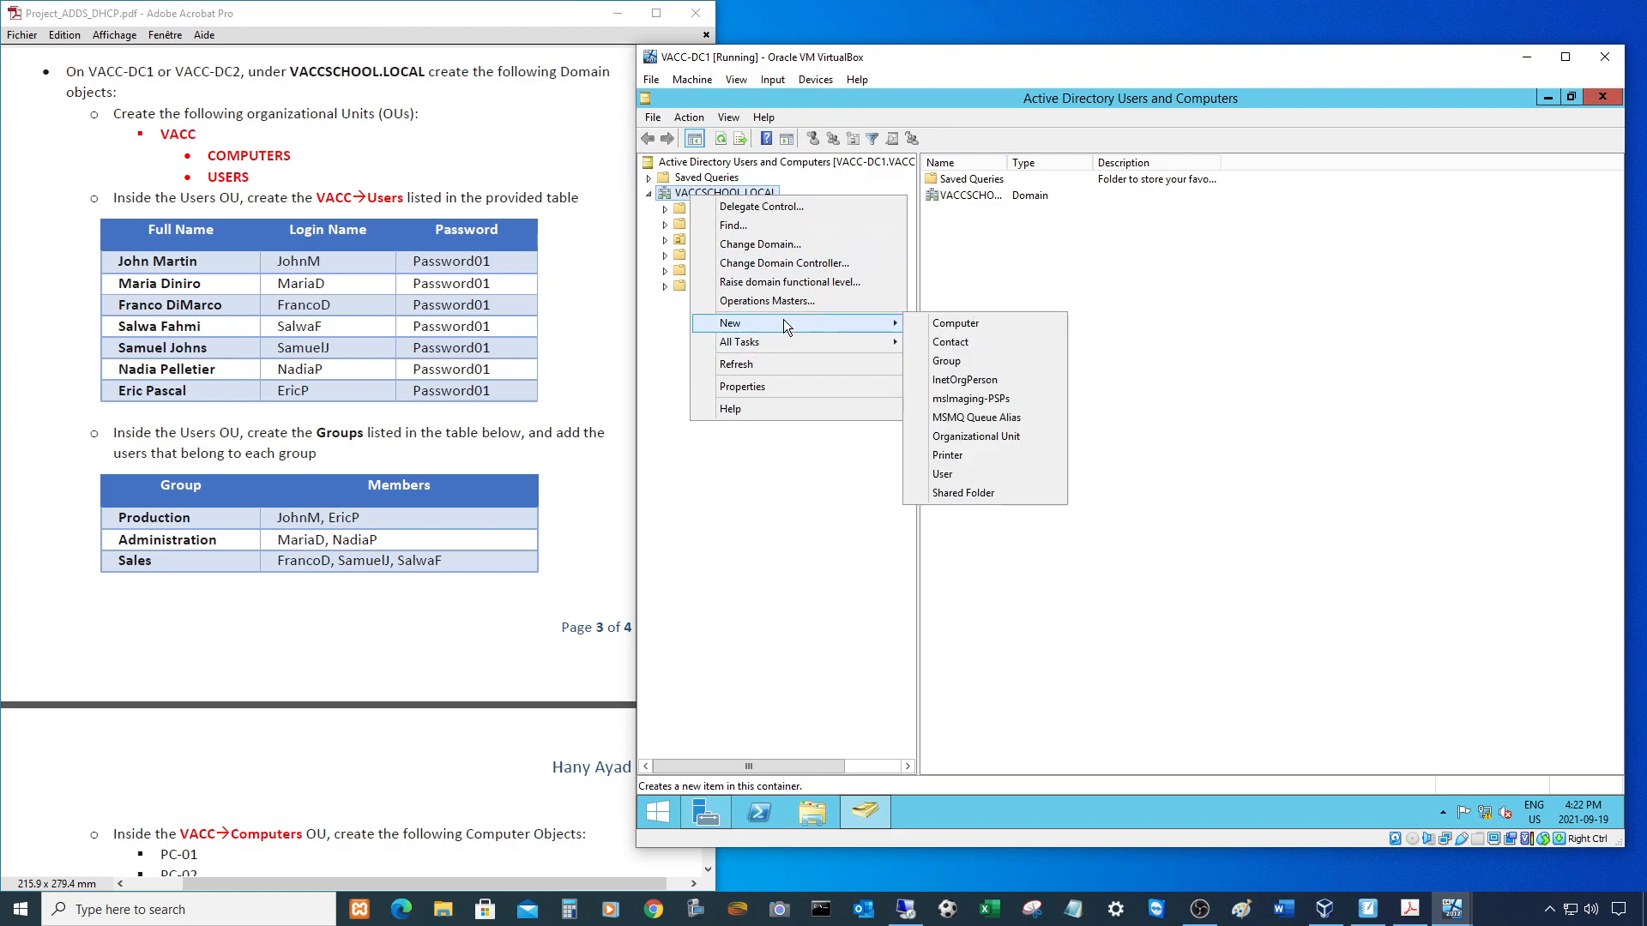
left_click(975, 440)
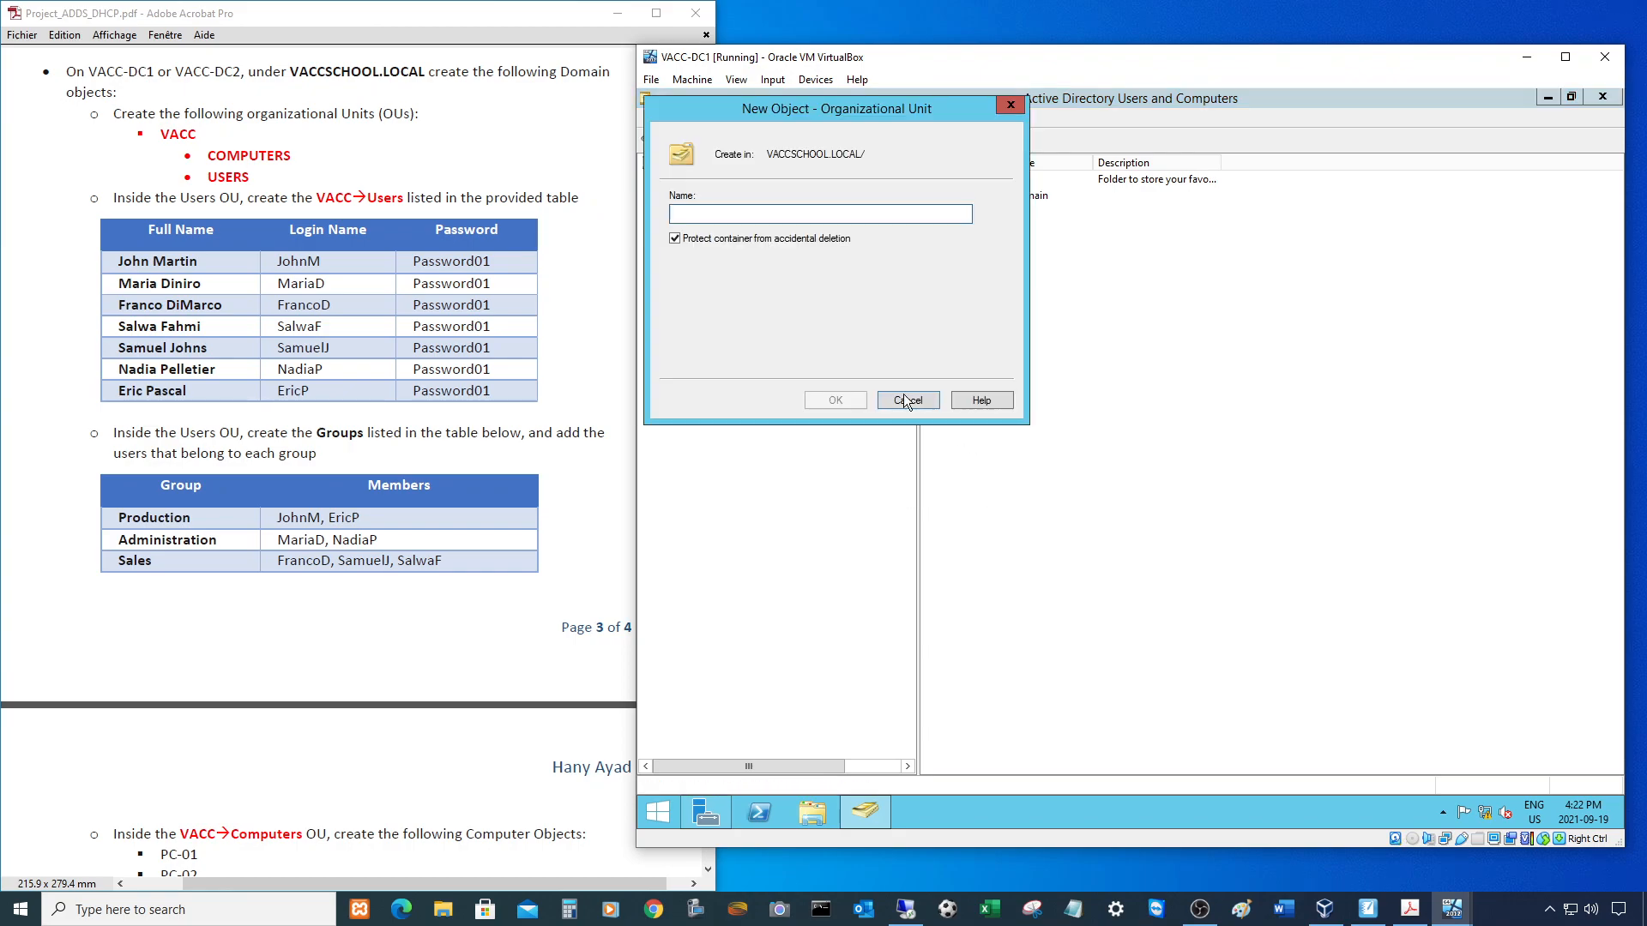
left_click_drag(770, 108, 940, 338)
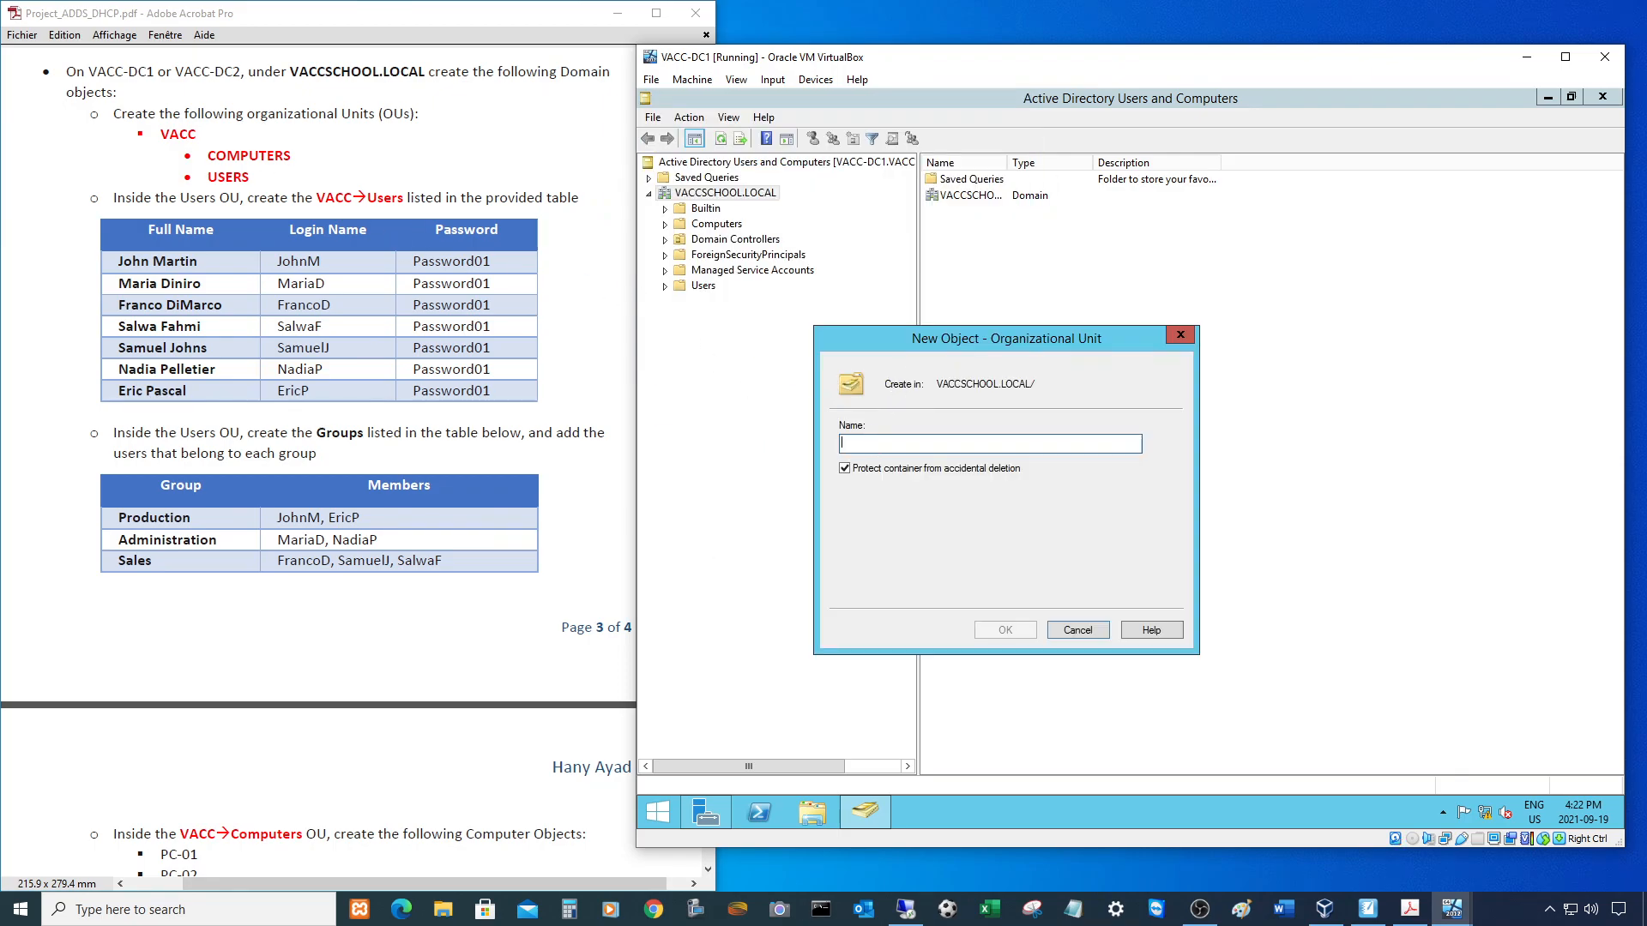
type("VACC")
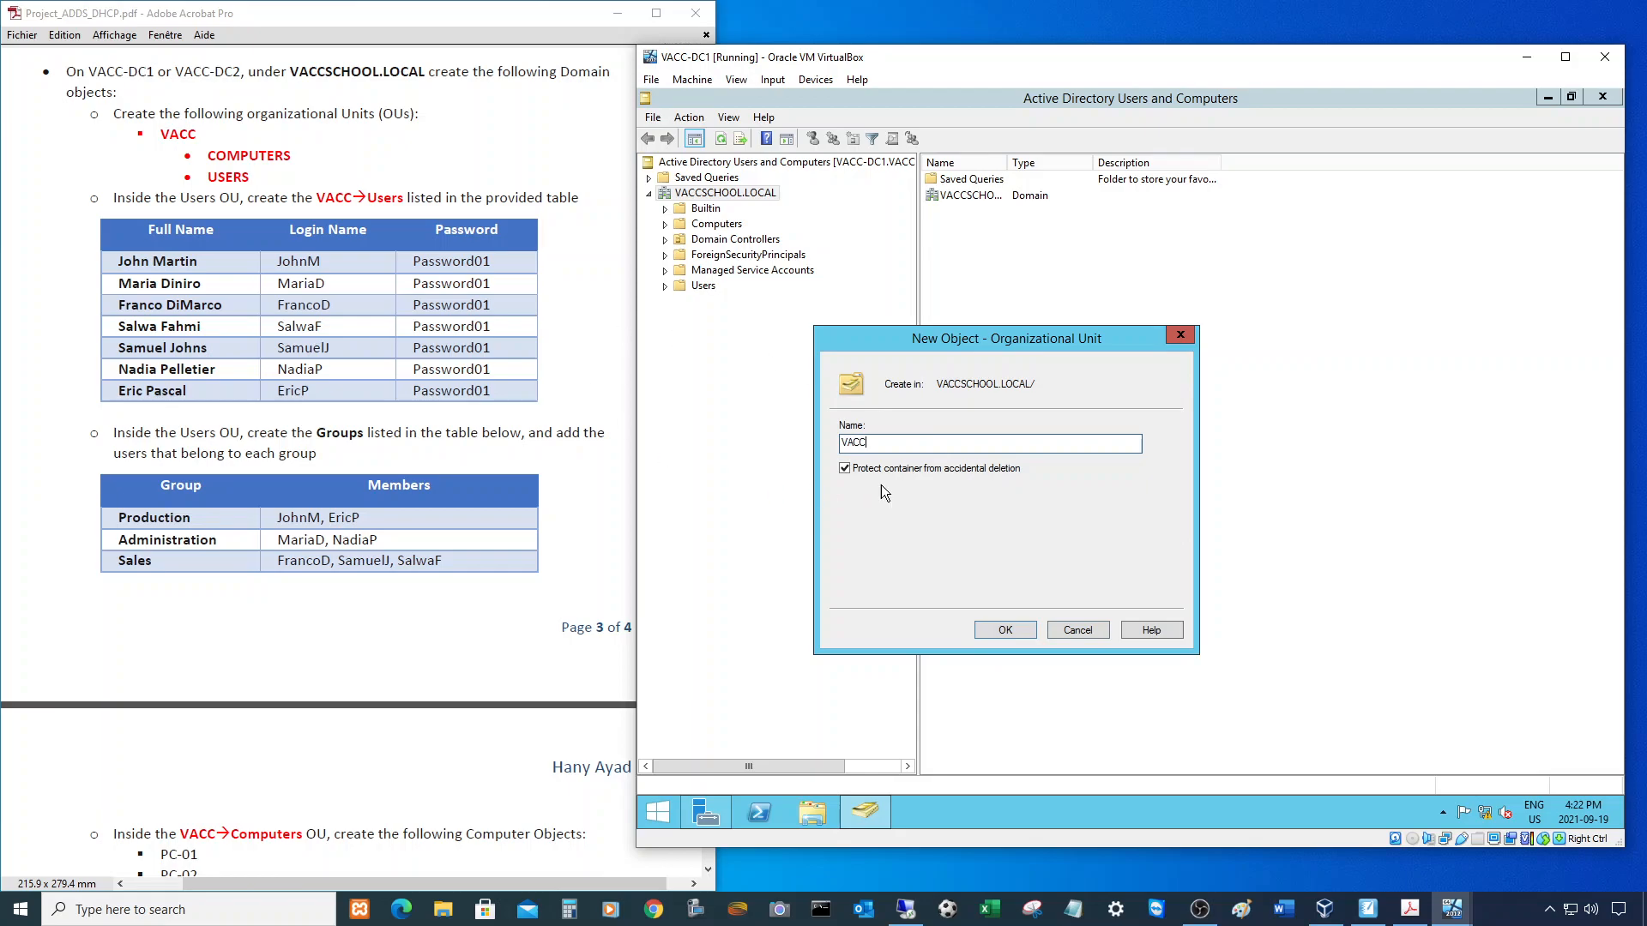
left_click(846, 469)
left_click(1008, 627)
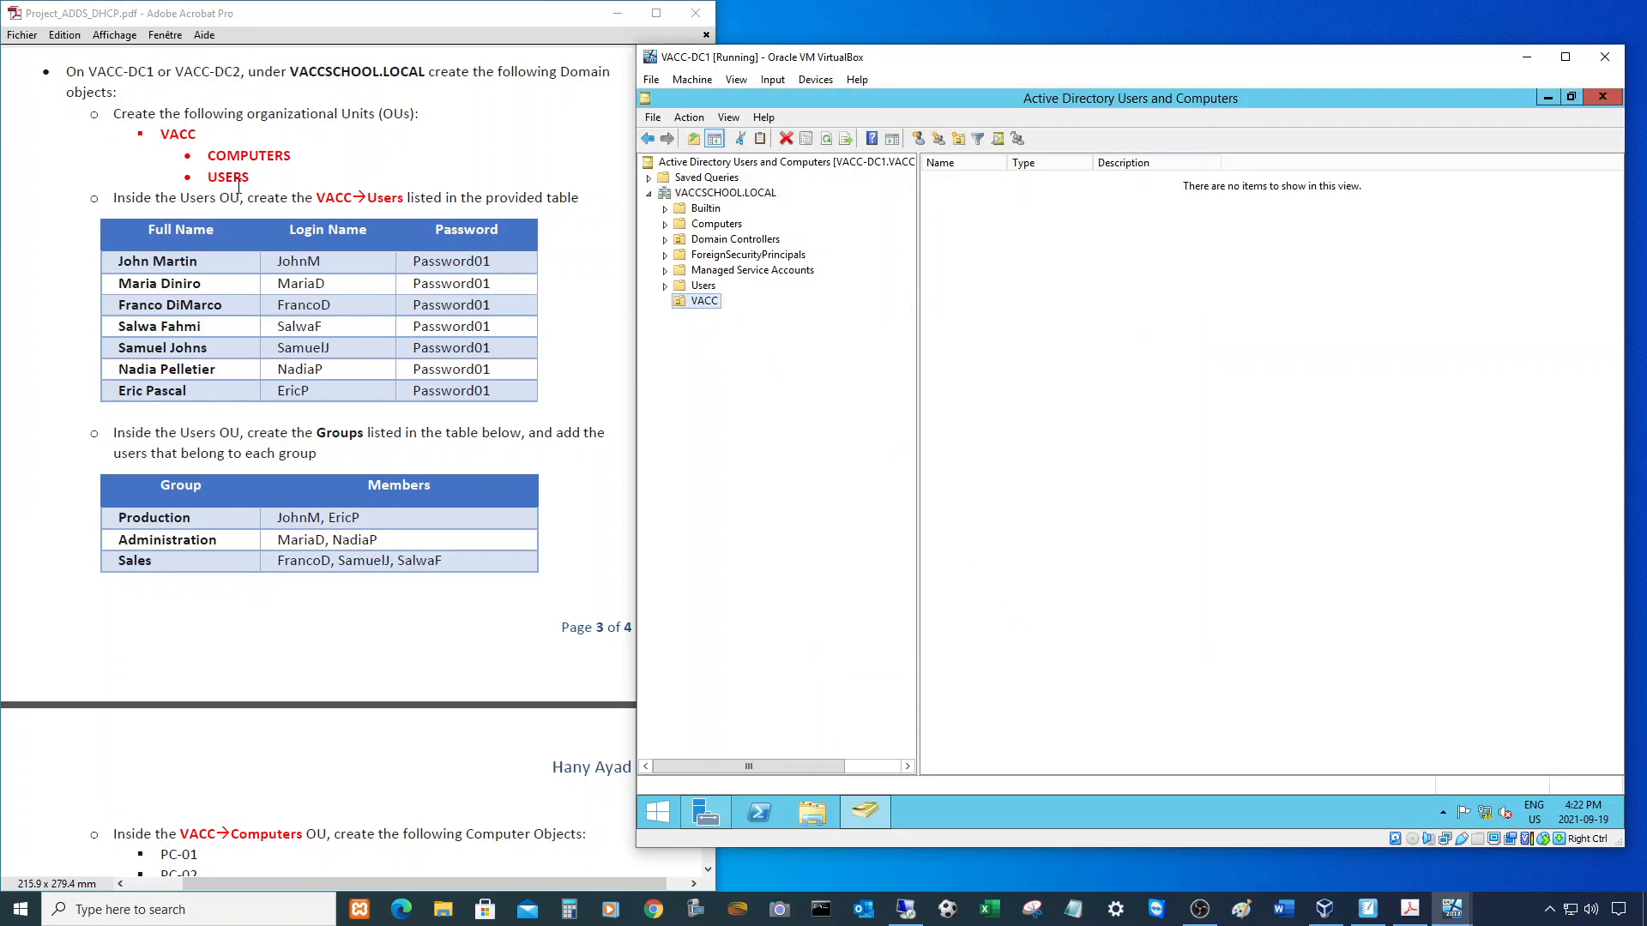
- Create a COMPUTERS organizational unit inside VACC
right_click(712, 301)
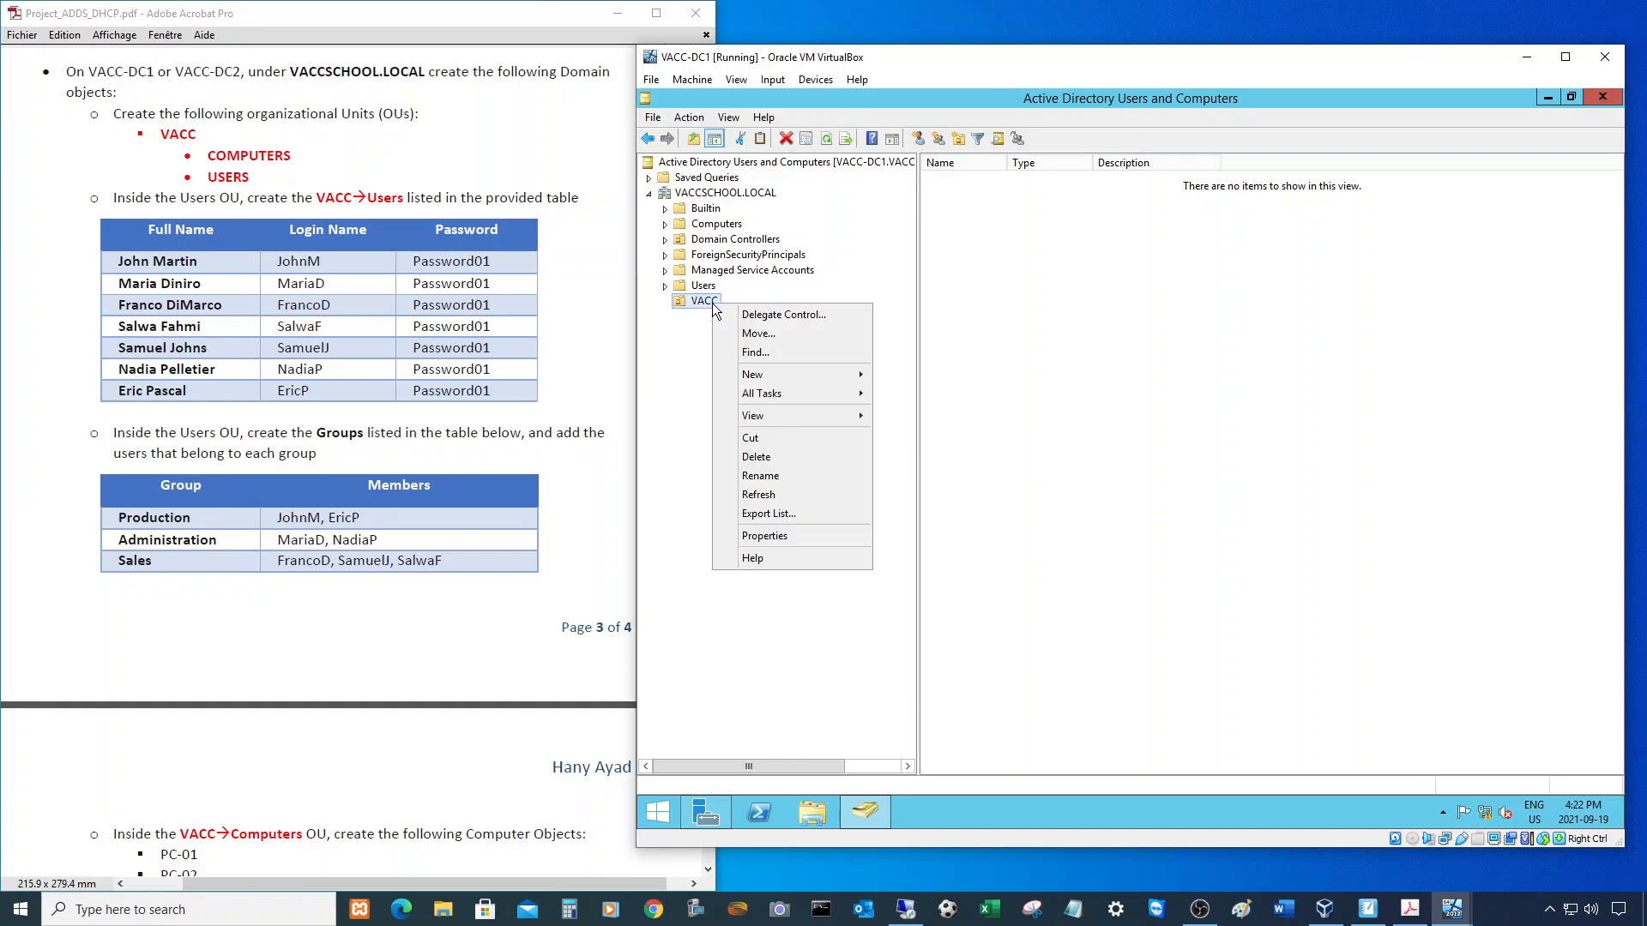
mouse_move(812, 376)
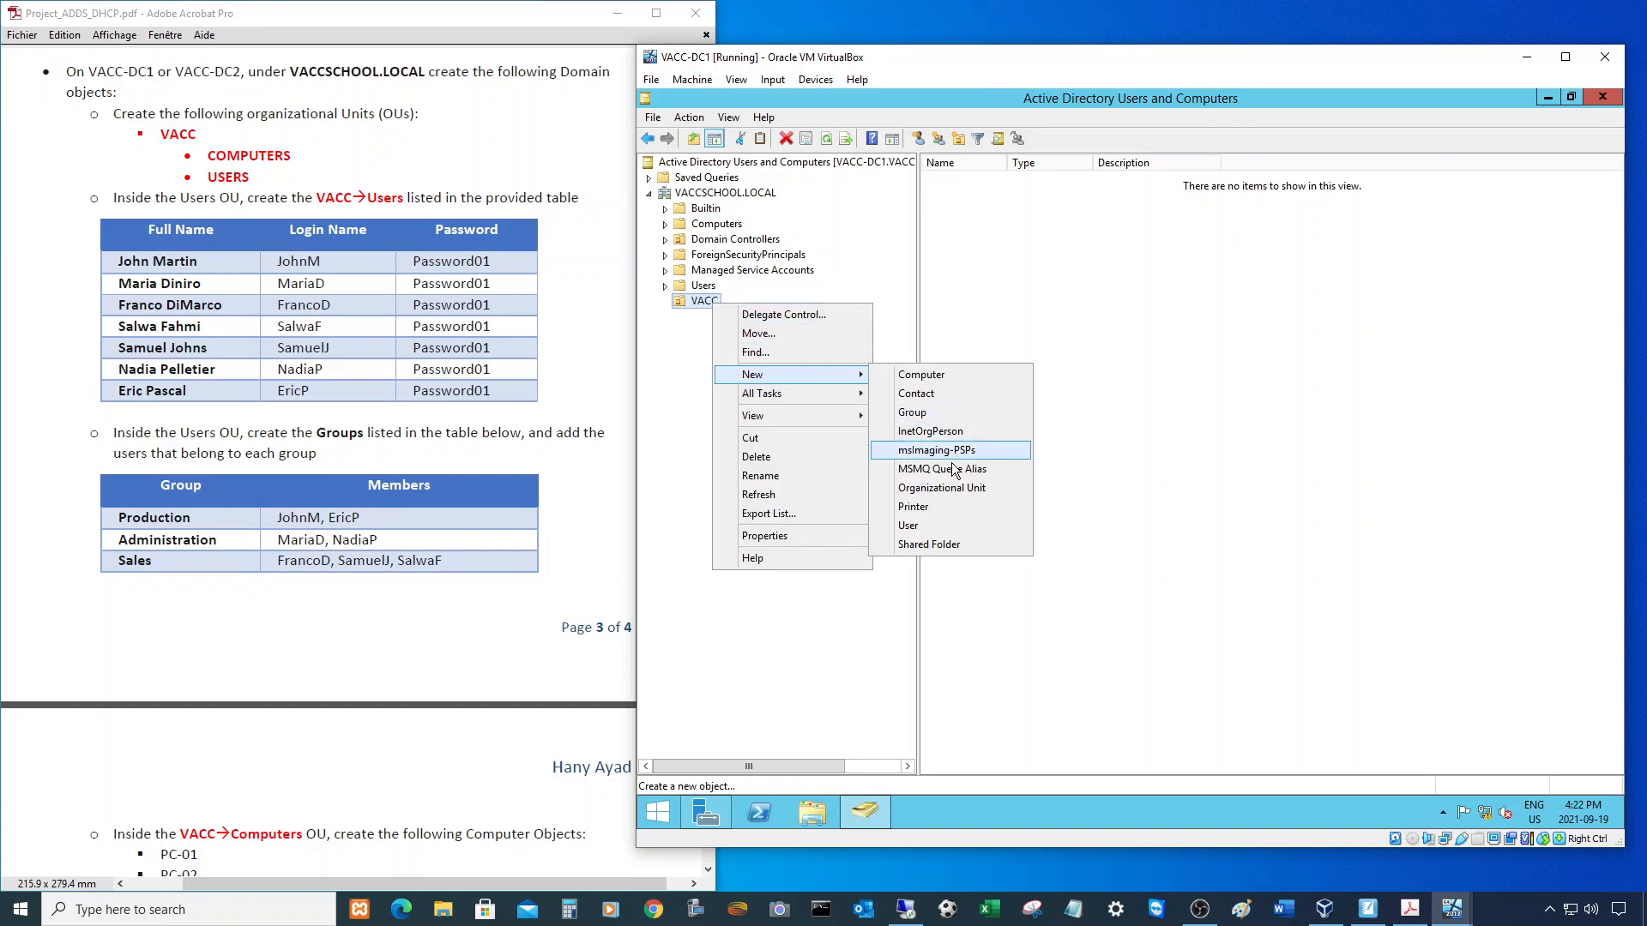
left_click(943, 487)
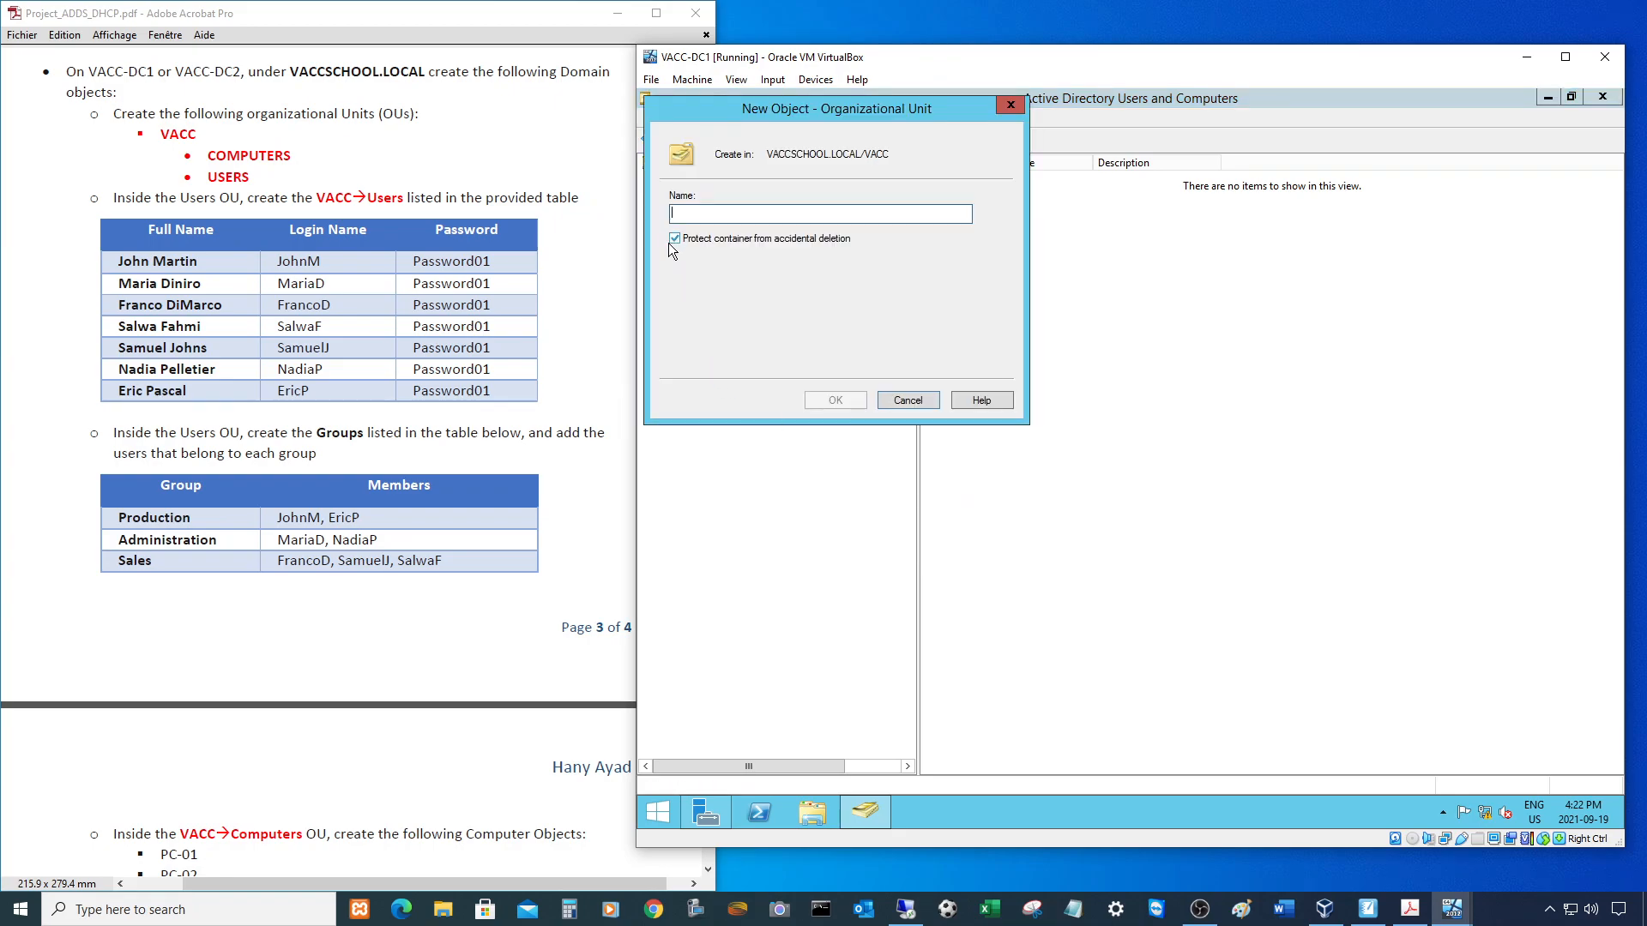
type("COMPUTERS")
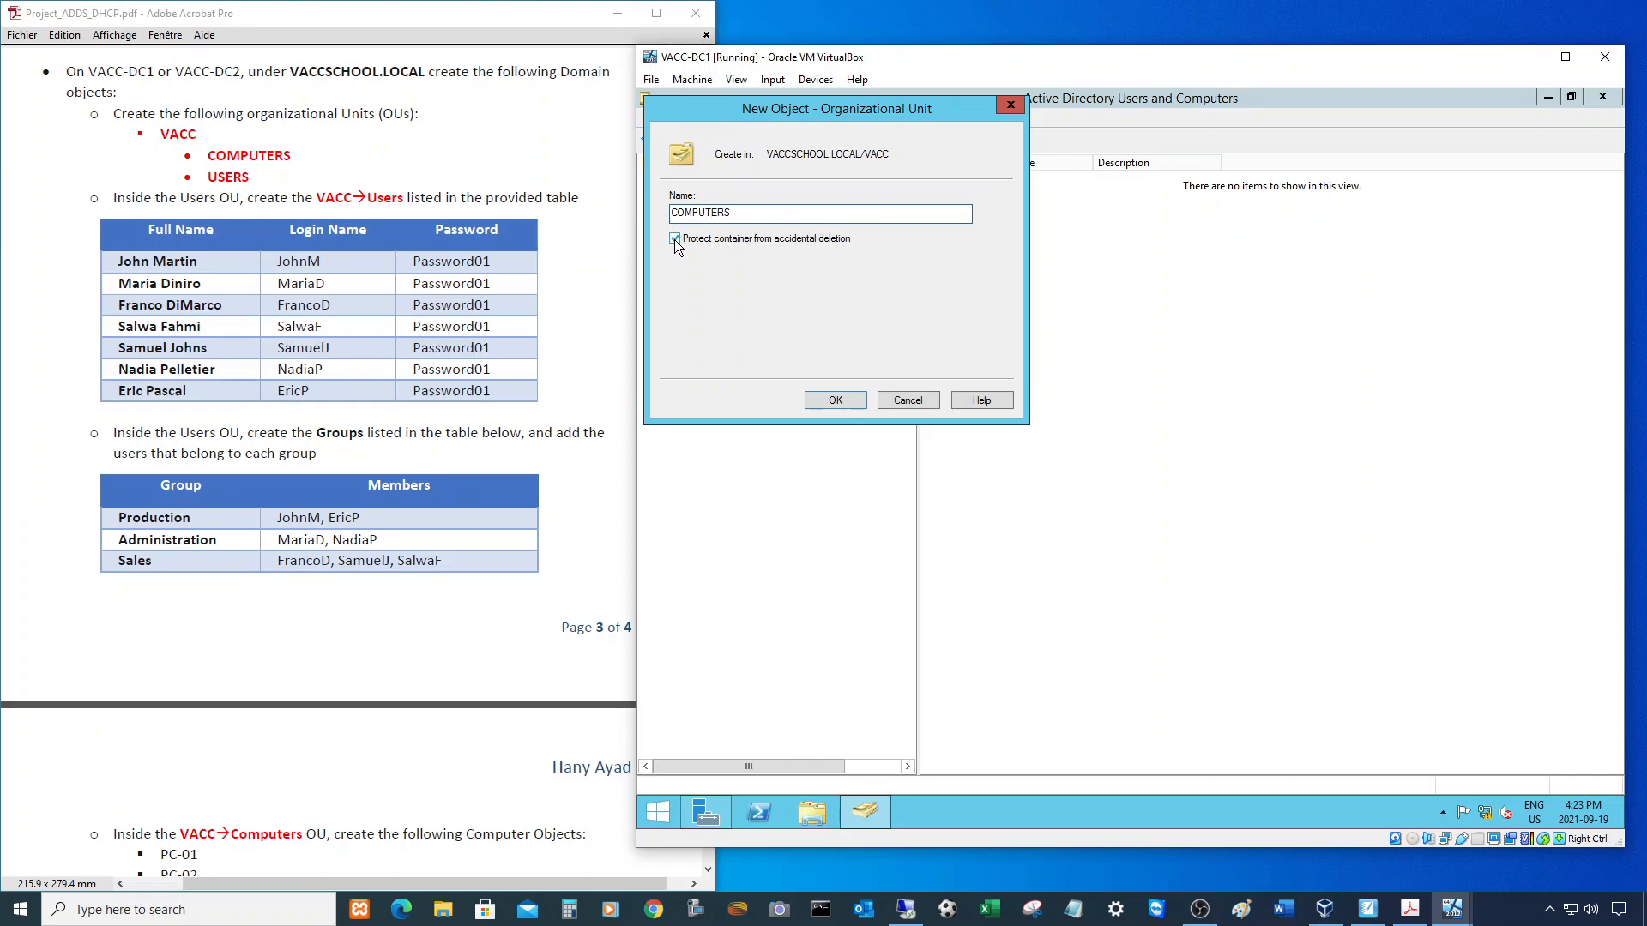
left_click(856, 400)
- Create an unprotected USERS organizational unit inside VACC, then view the built-in Users container
left_click(711, 301)
right_click(711, 302)
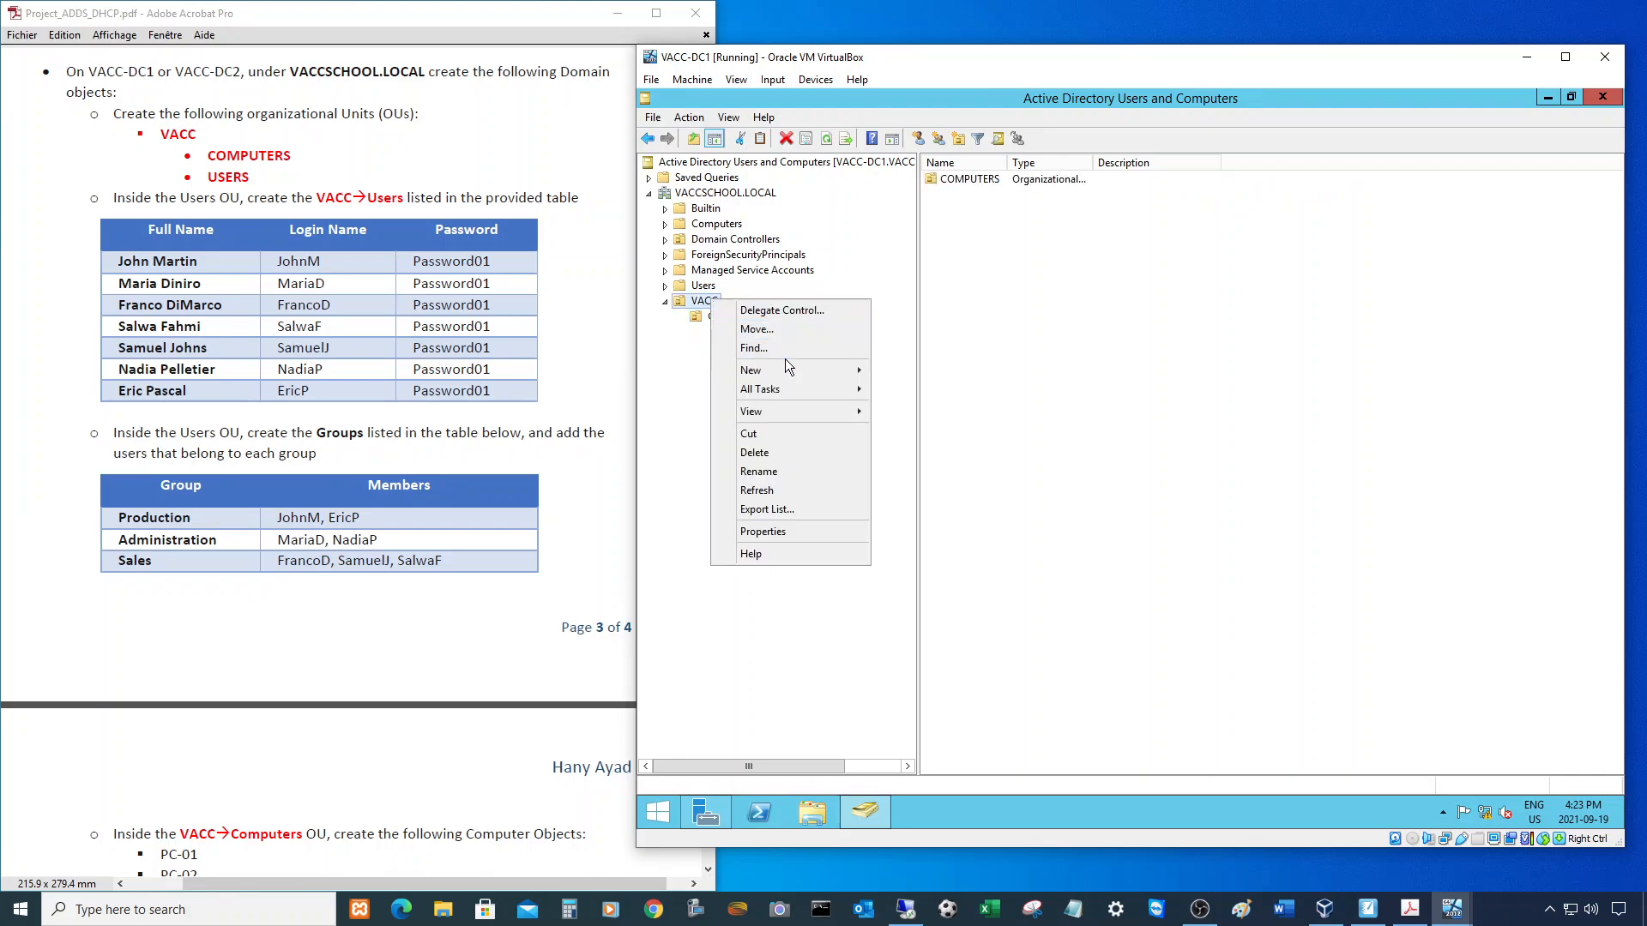
mouse_move(796, 369)
left_click(952, 482)
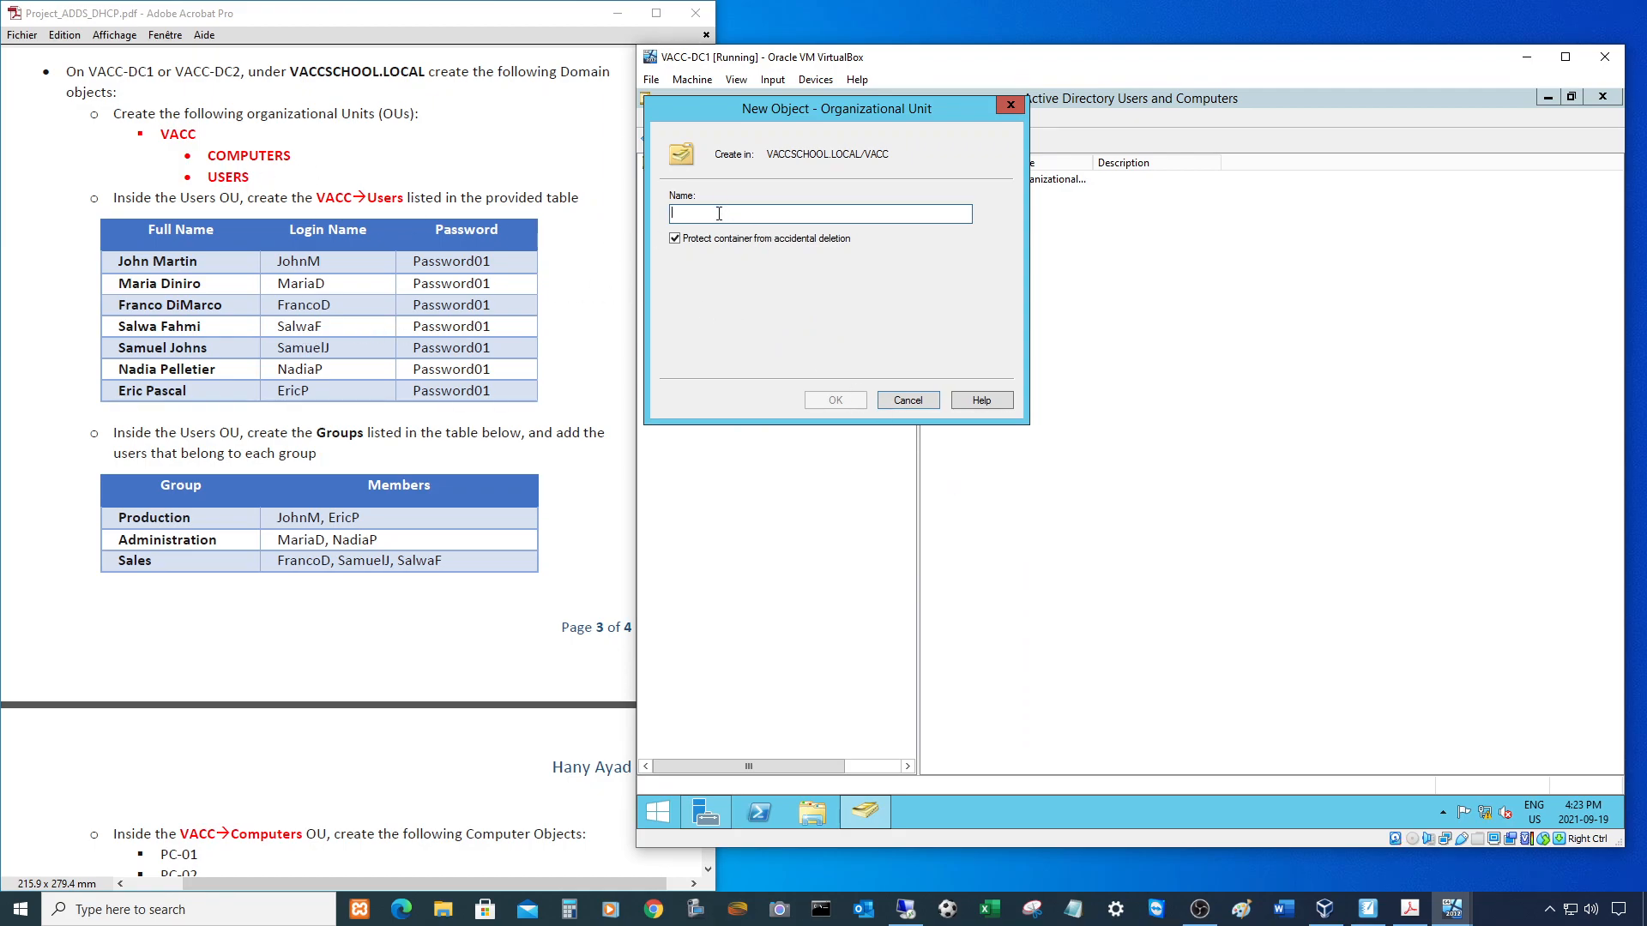
type("USERS")
left_click(675, 241)
left_click(831, 398)
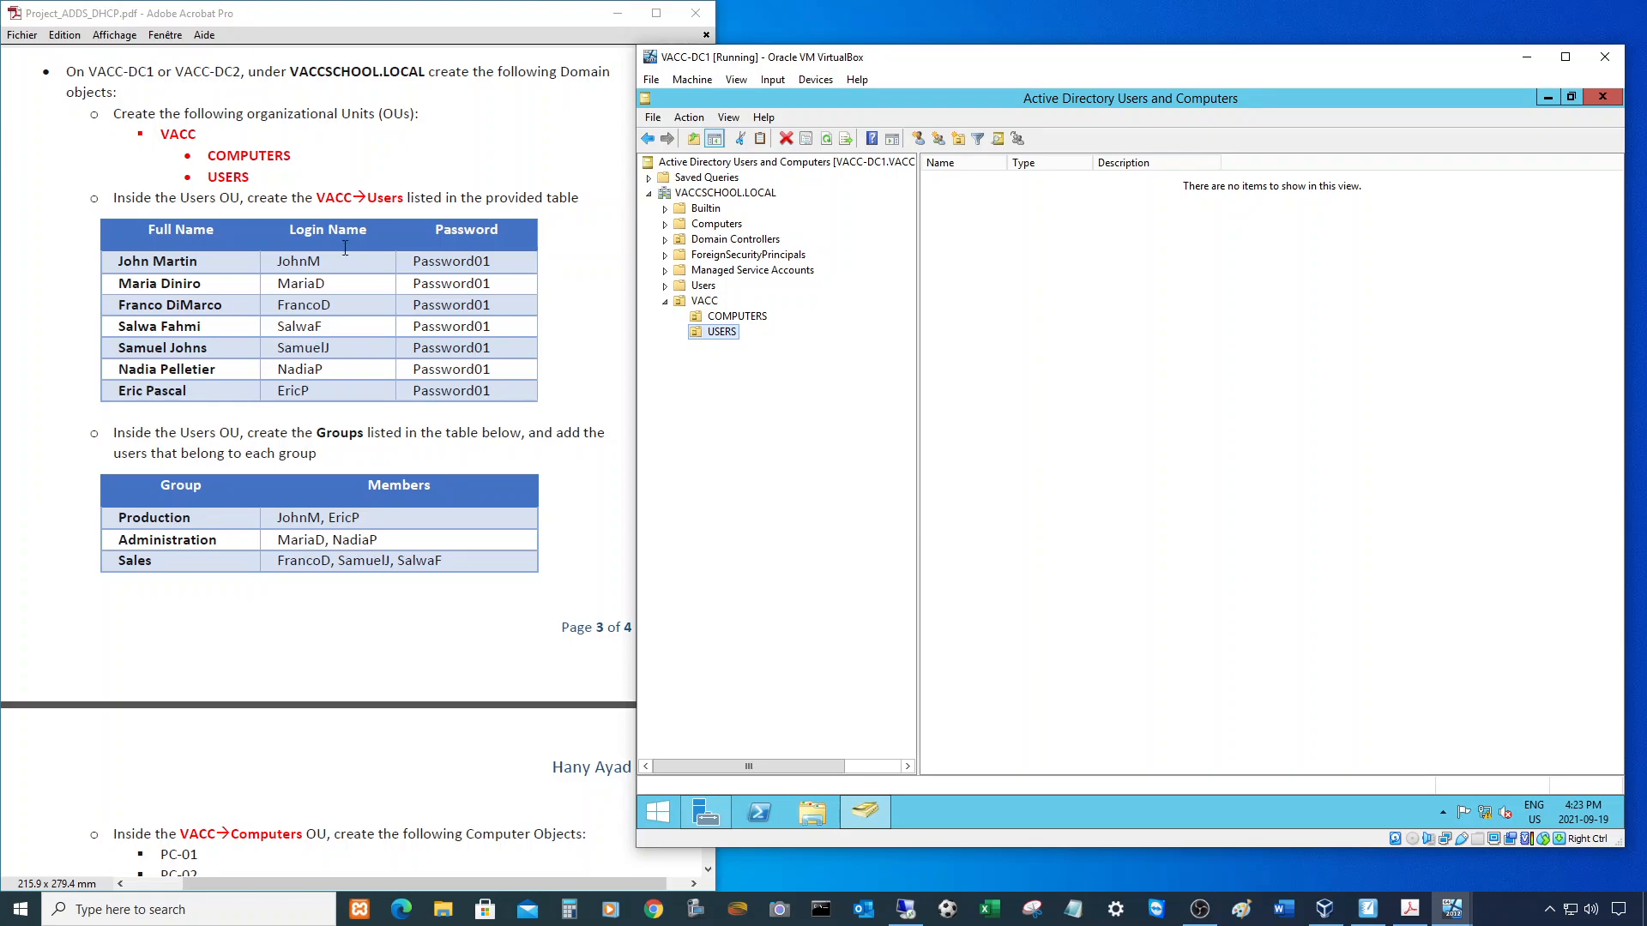
left_click(703, 286)
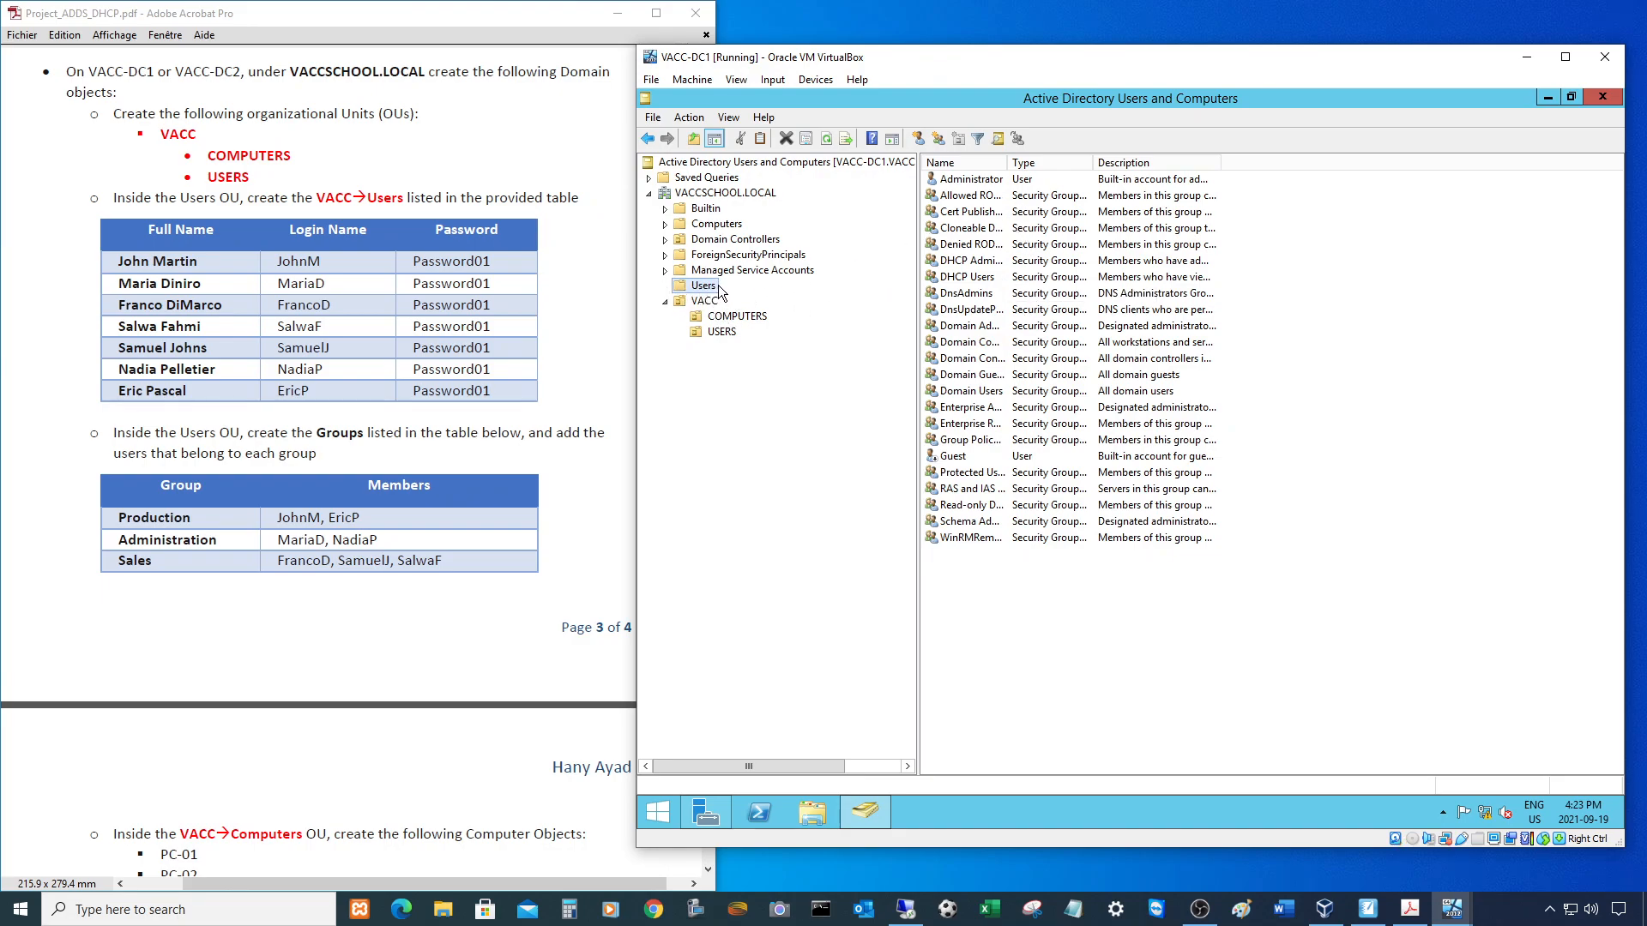
- Start a new user in VACC's USERS unit and enter the first user's first, last and logon names
left_click(718, 333)
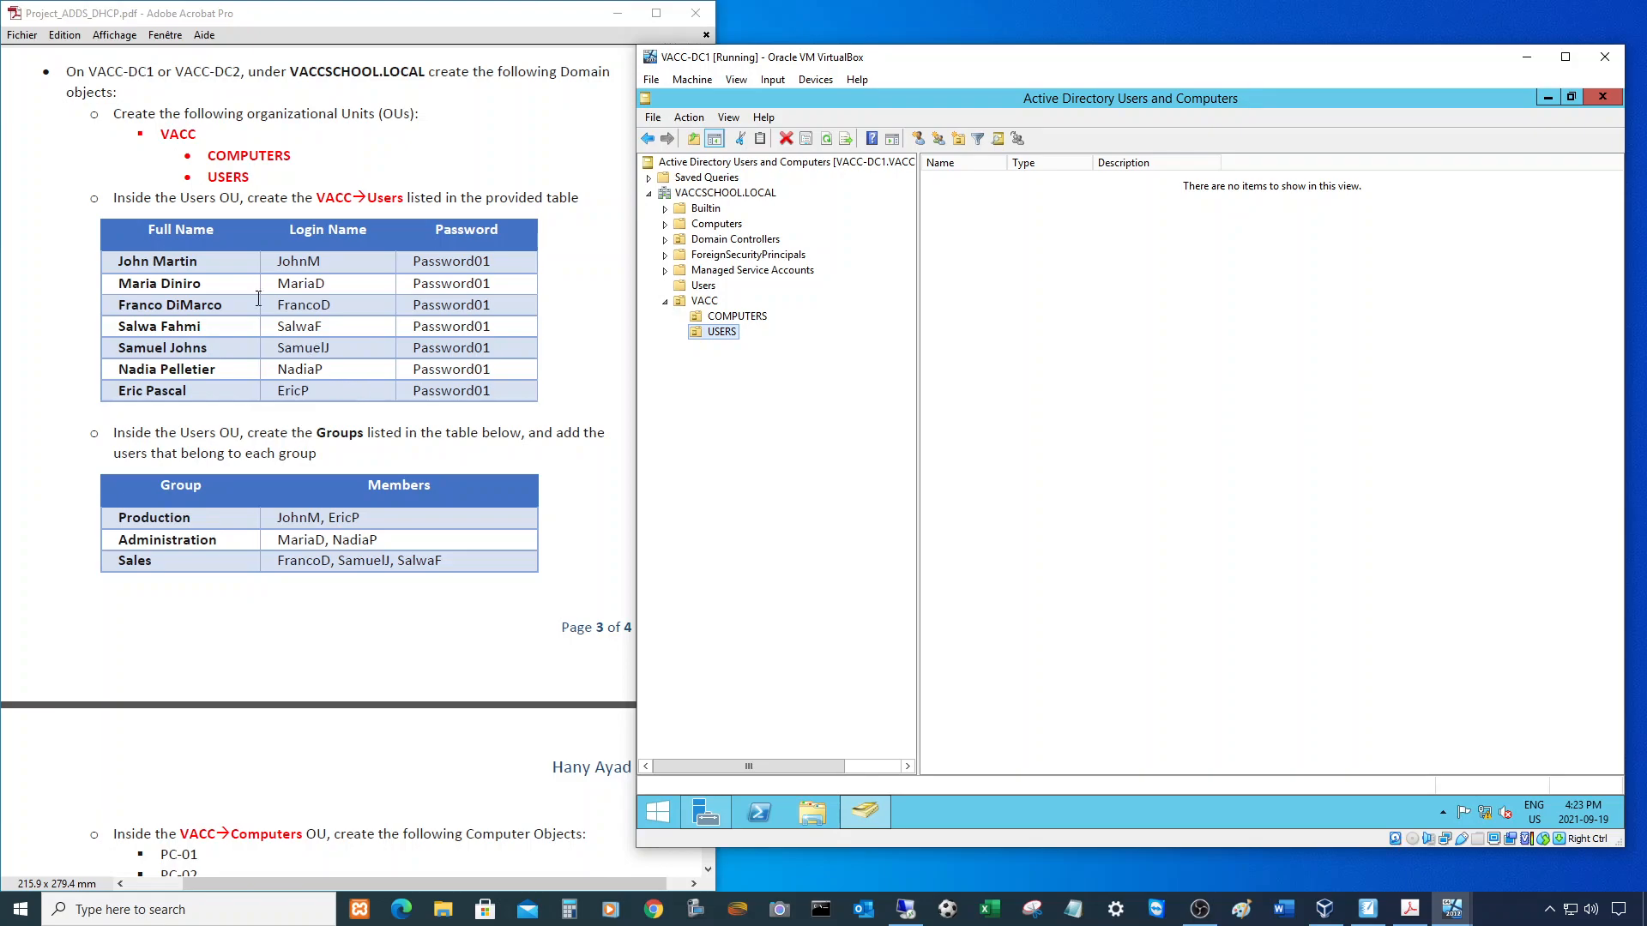
right_click(1023, 344)
left_click(729, 332)
right_click(1015, 338)
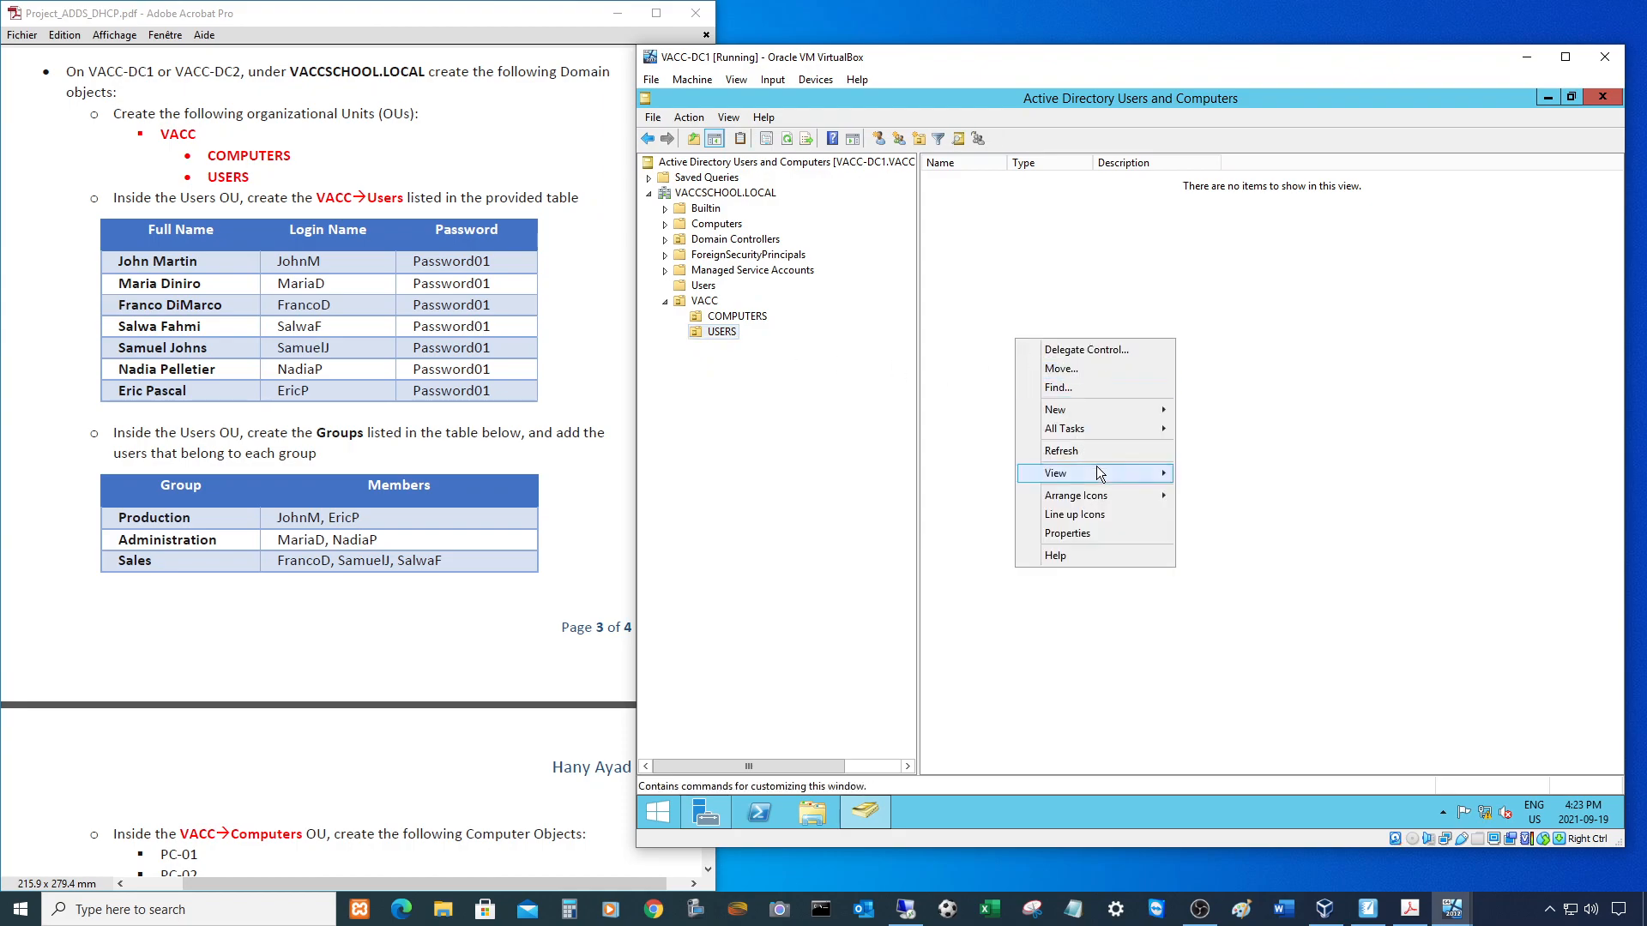
mouse_move(1079, 409)
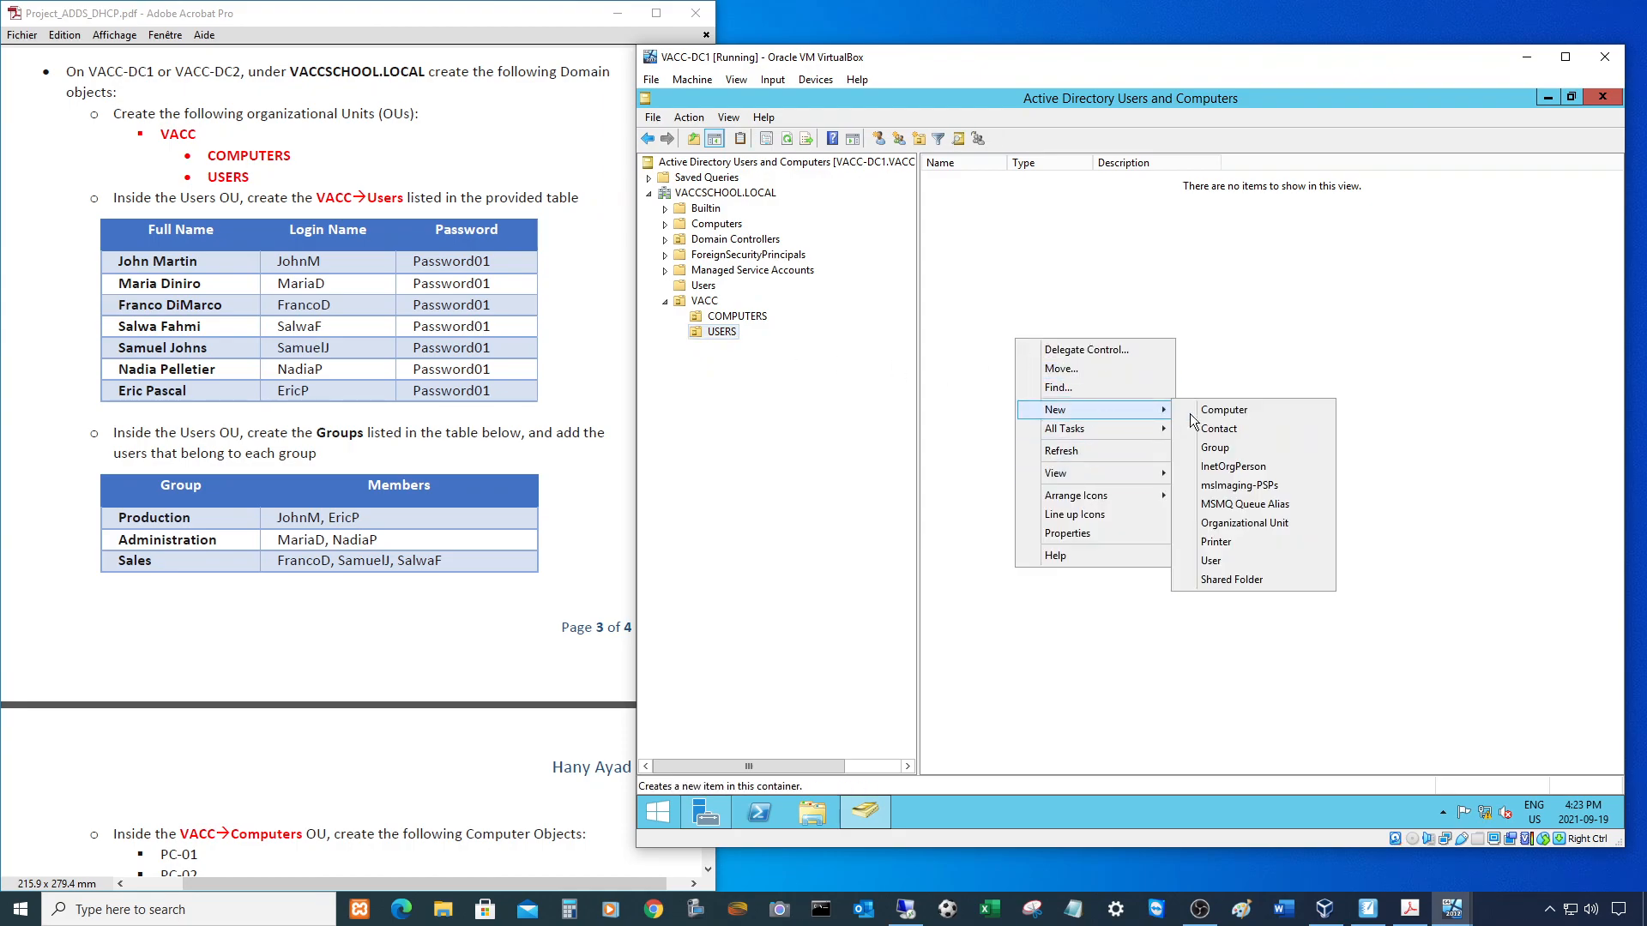
left_click(1218, 554)
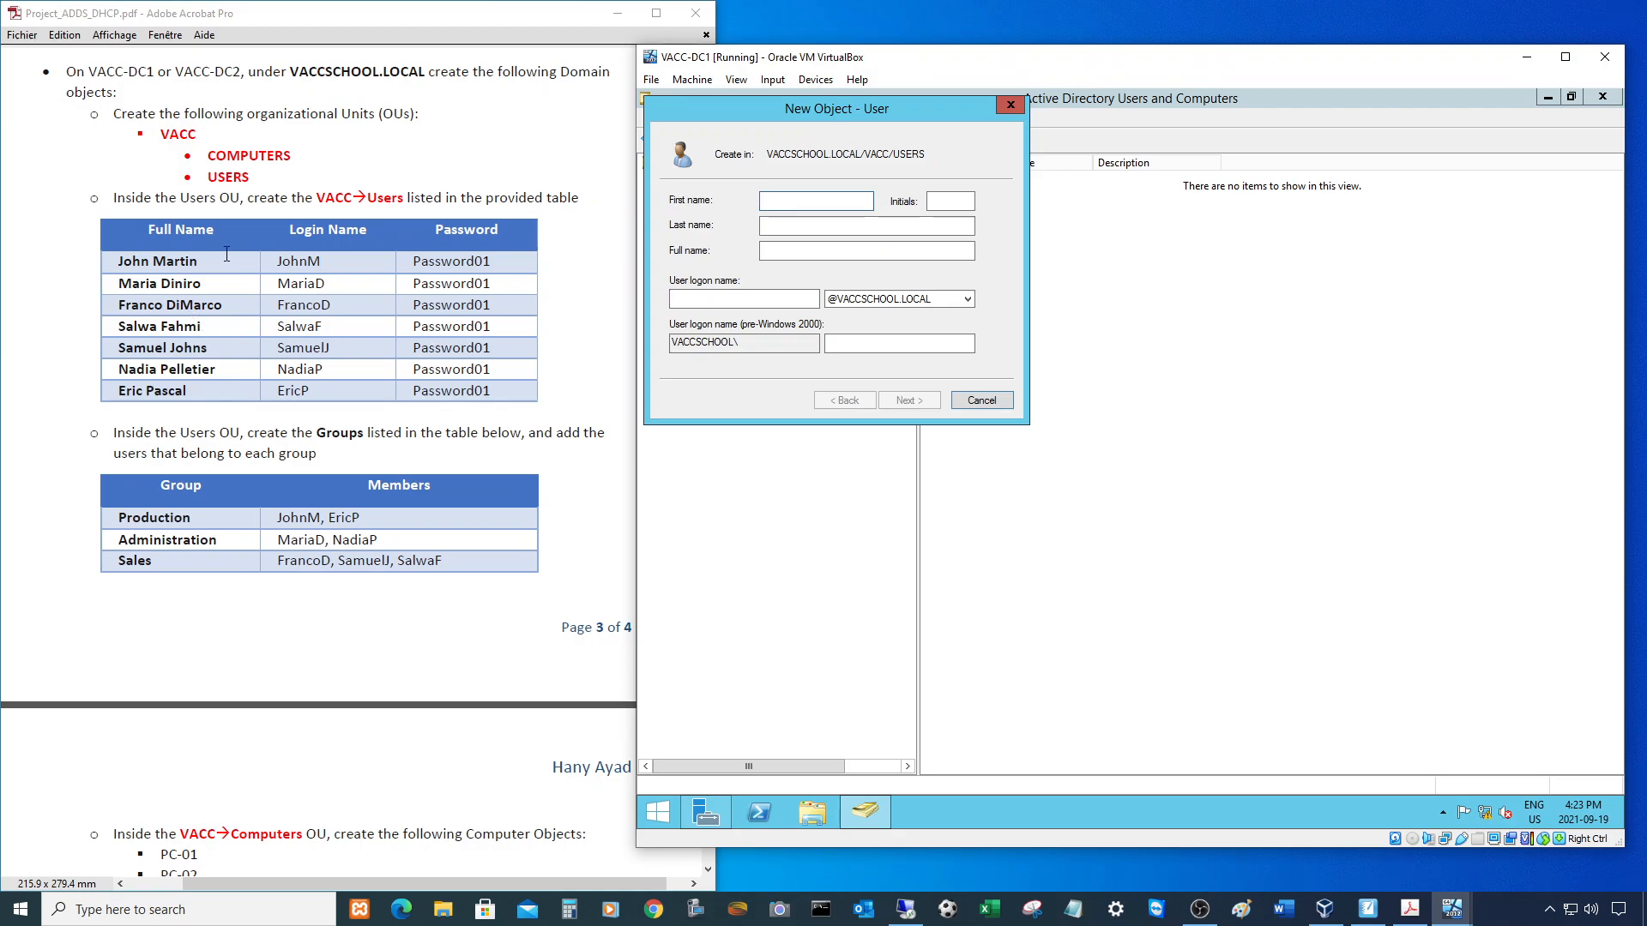
type("Jo")
key("Tab")
key("Tab")
type("Martin")
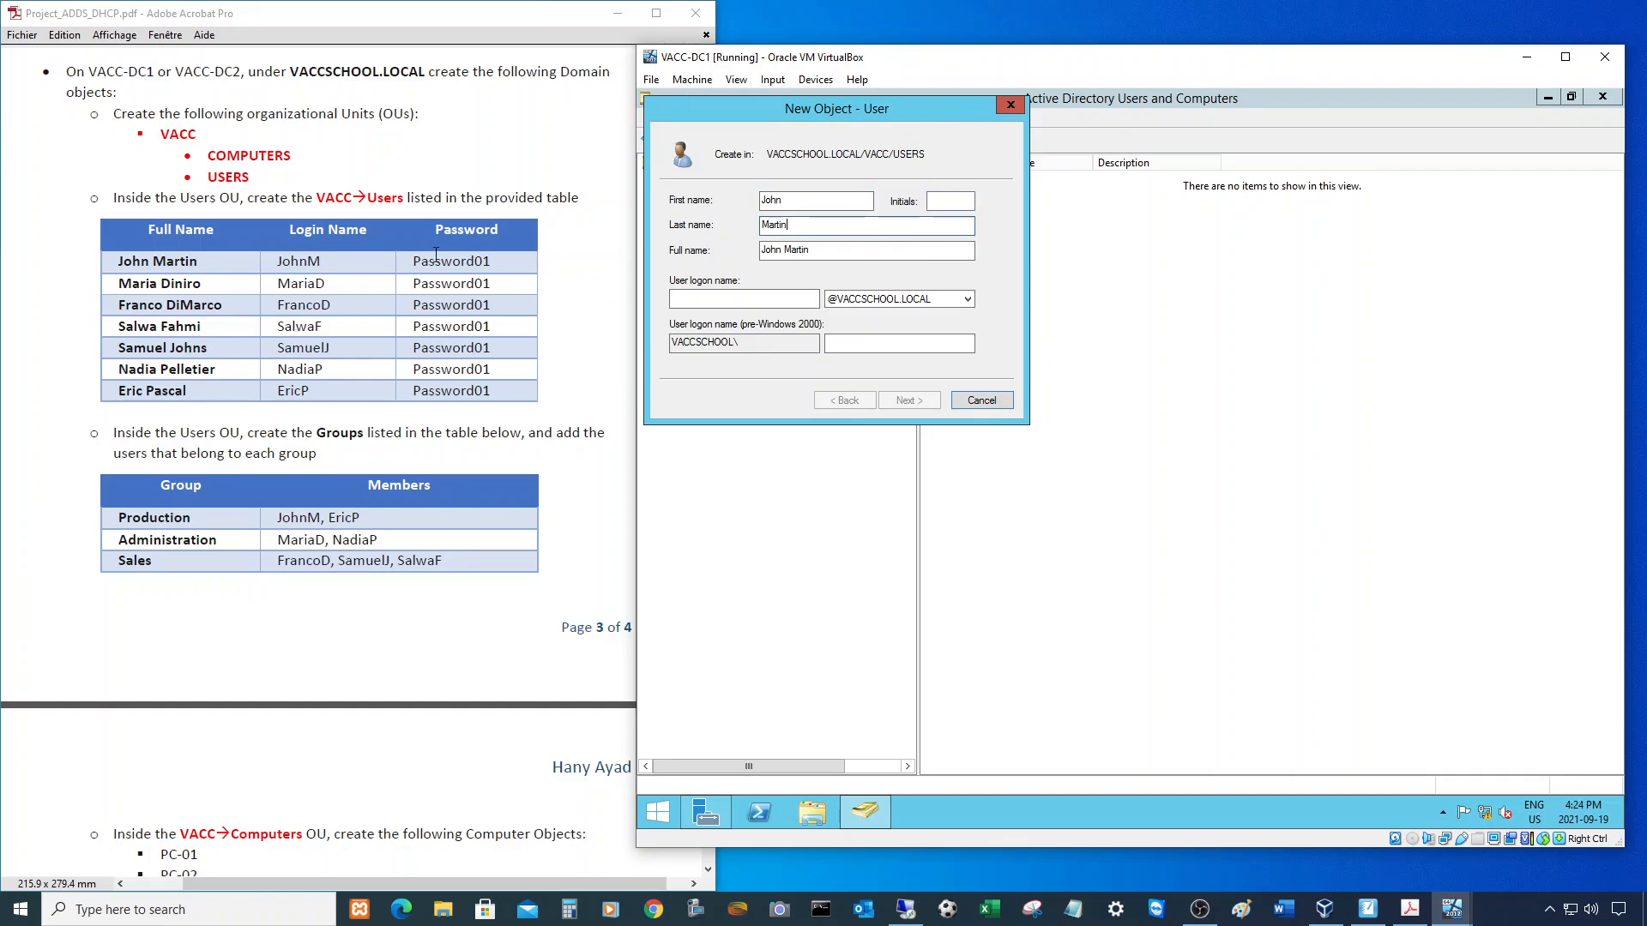
left_click(676, 298)
type("JohnM")
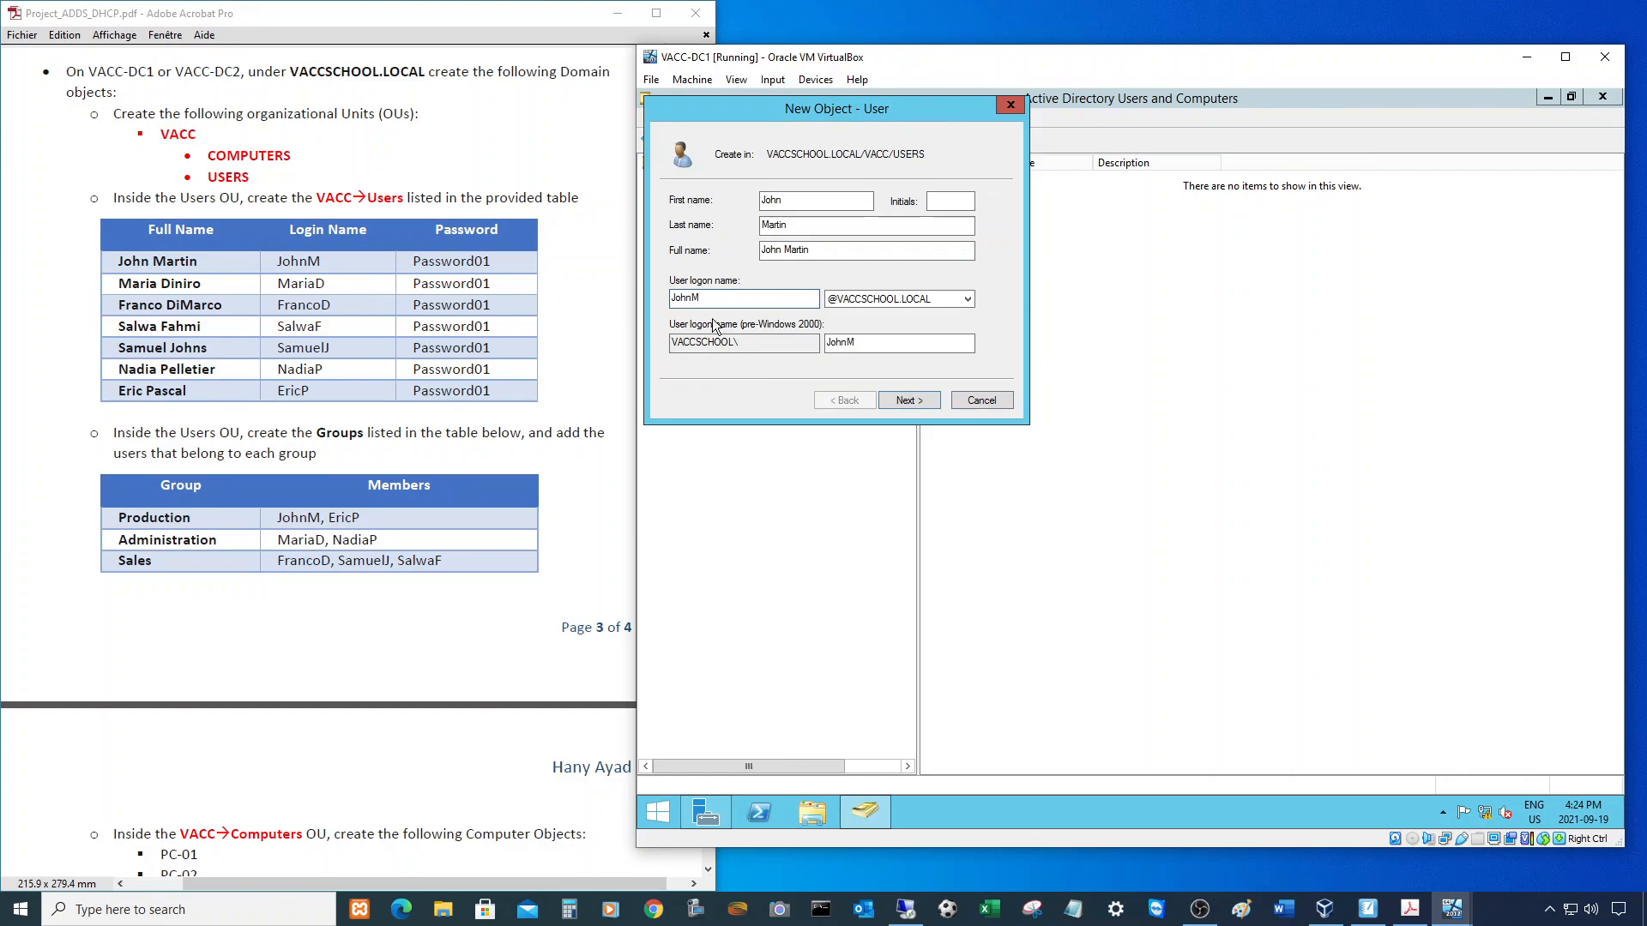
- Set the first user's password, clear the forced change at next logon, and finish
left_click(913, 402)
type("Password")
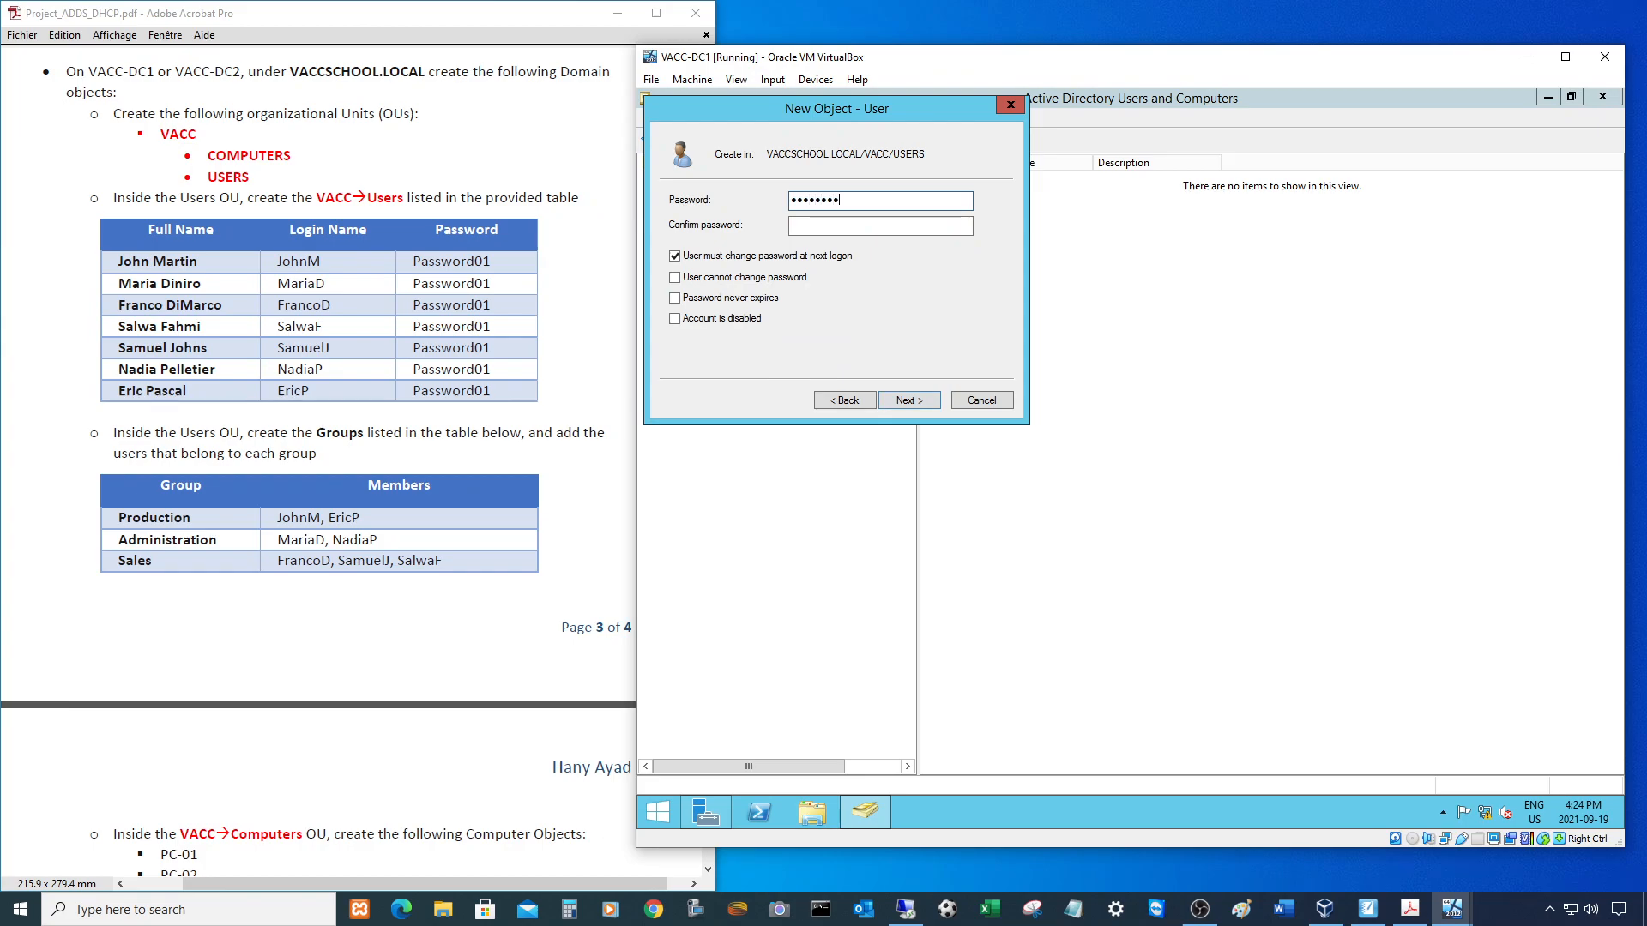
key("Tab")
type("Password01")
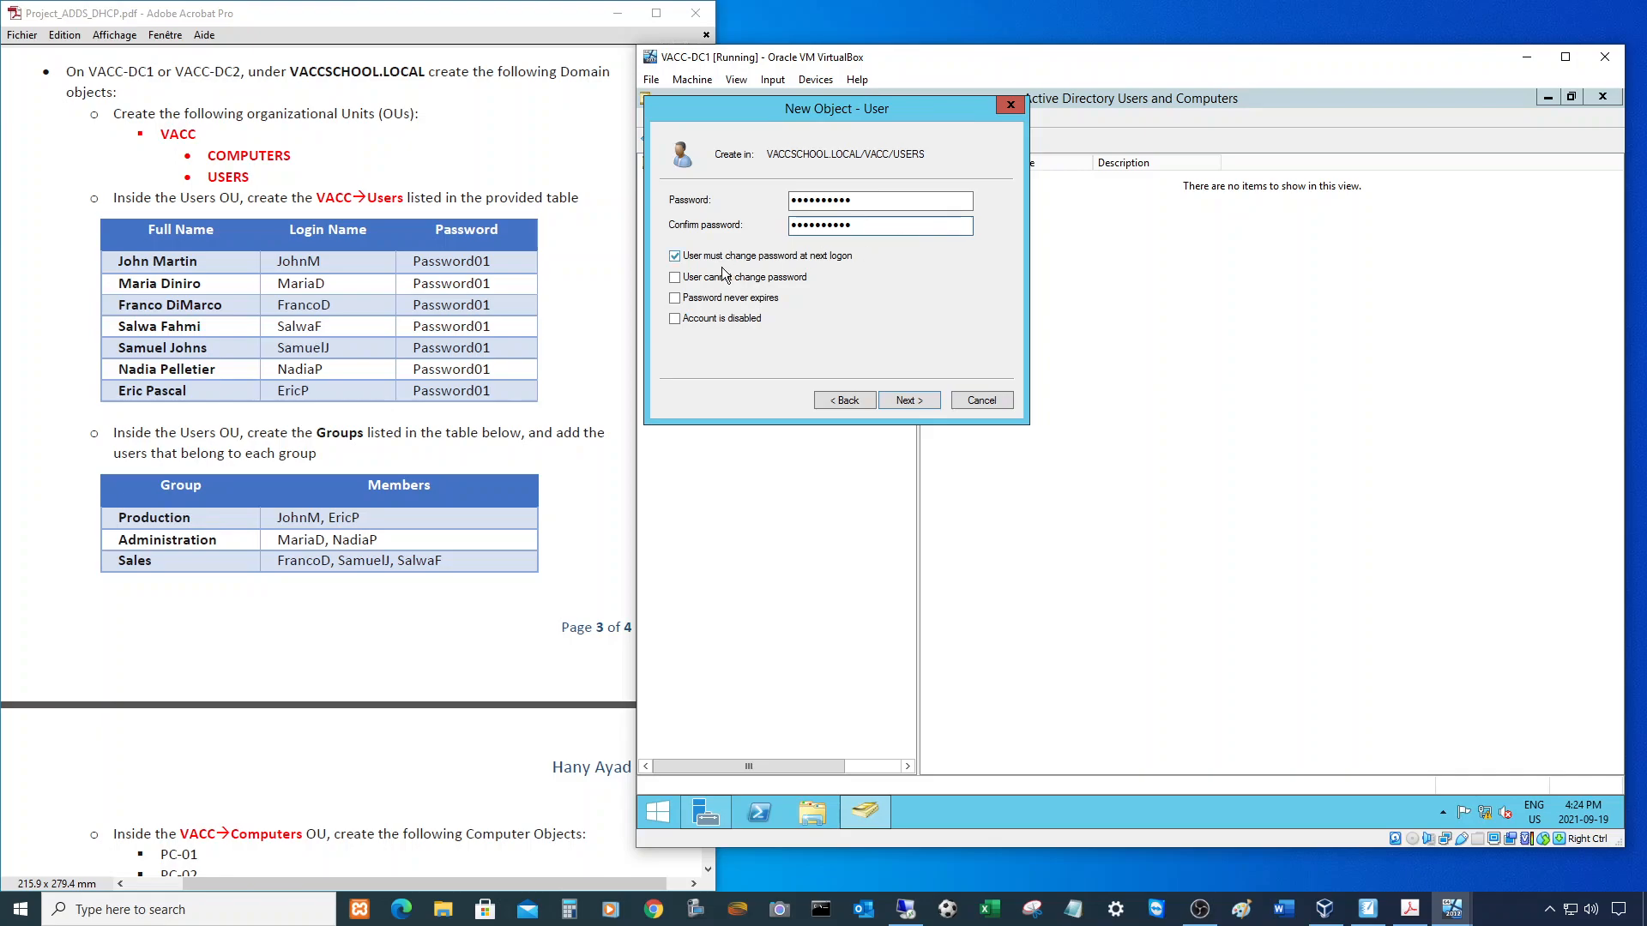
left_click(678, 255)
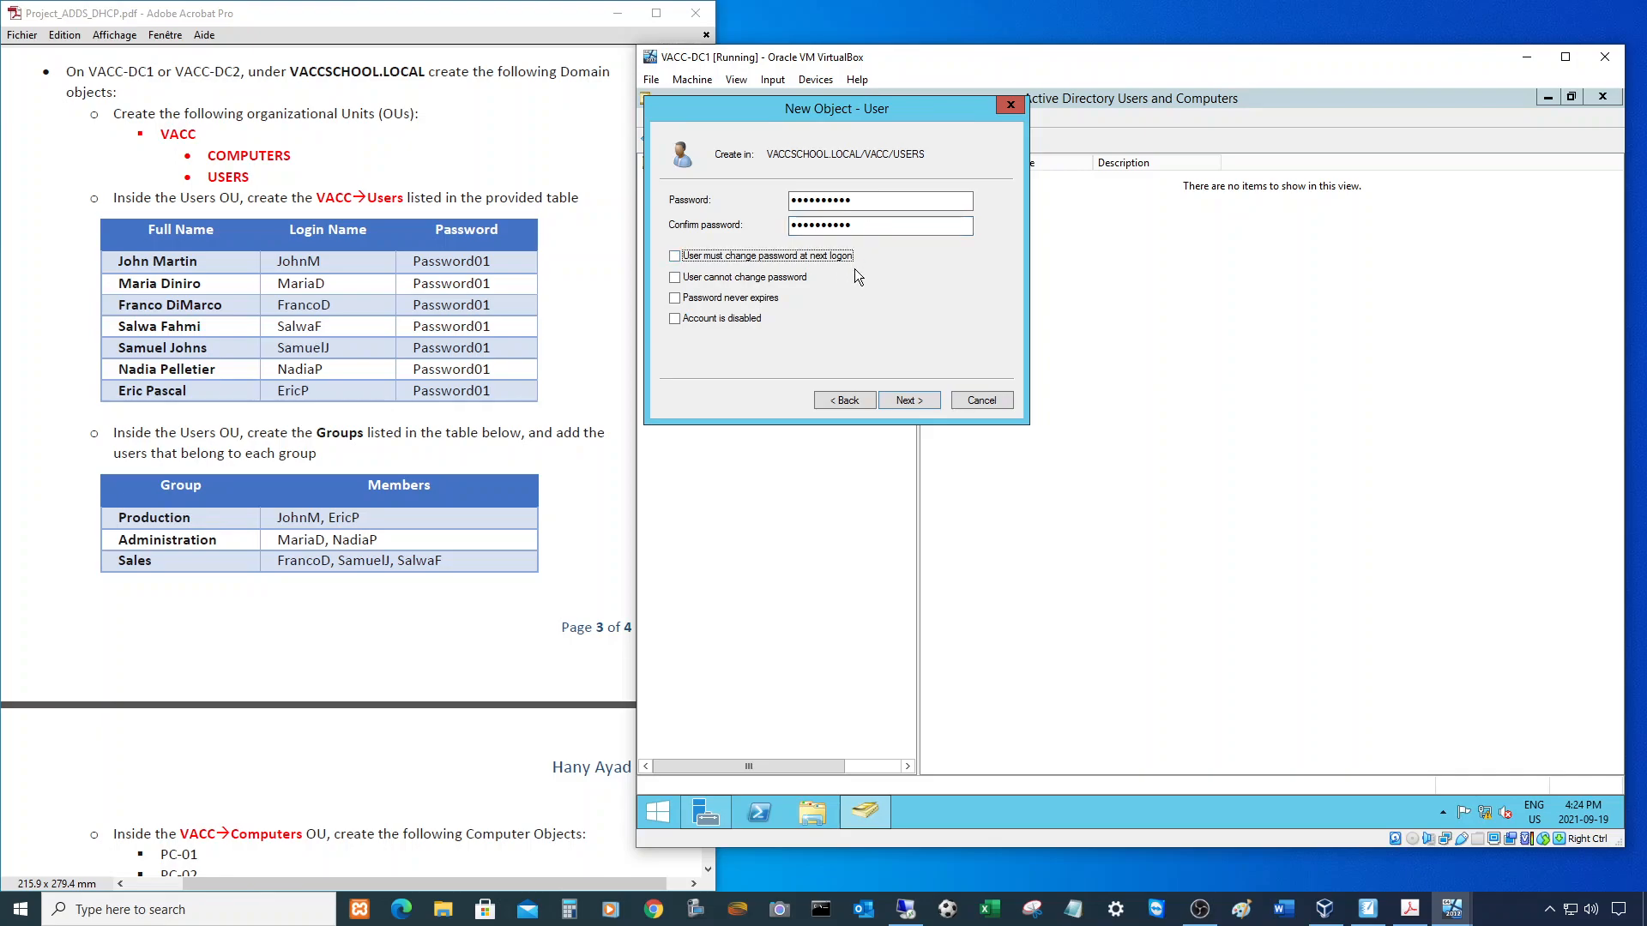
left_click(907, 399)
left_click(908, 399)
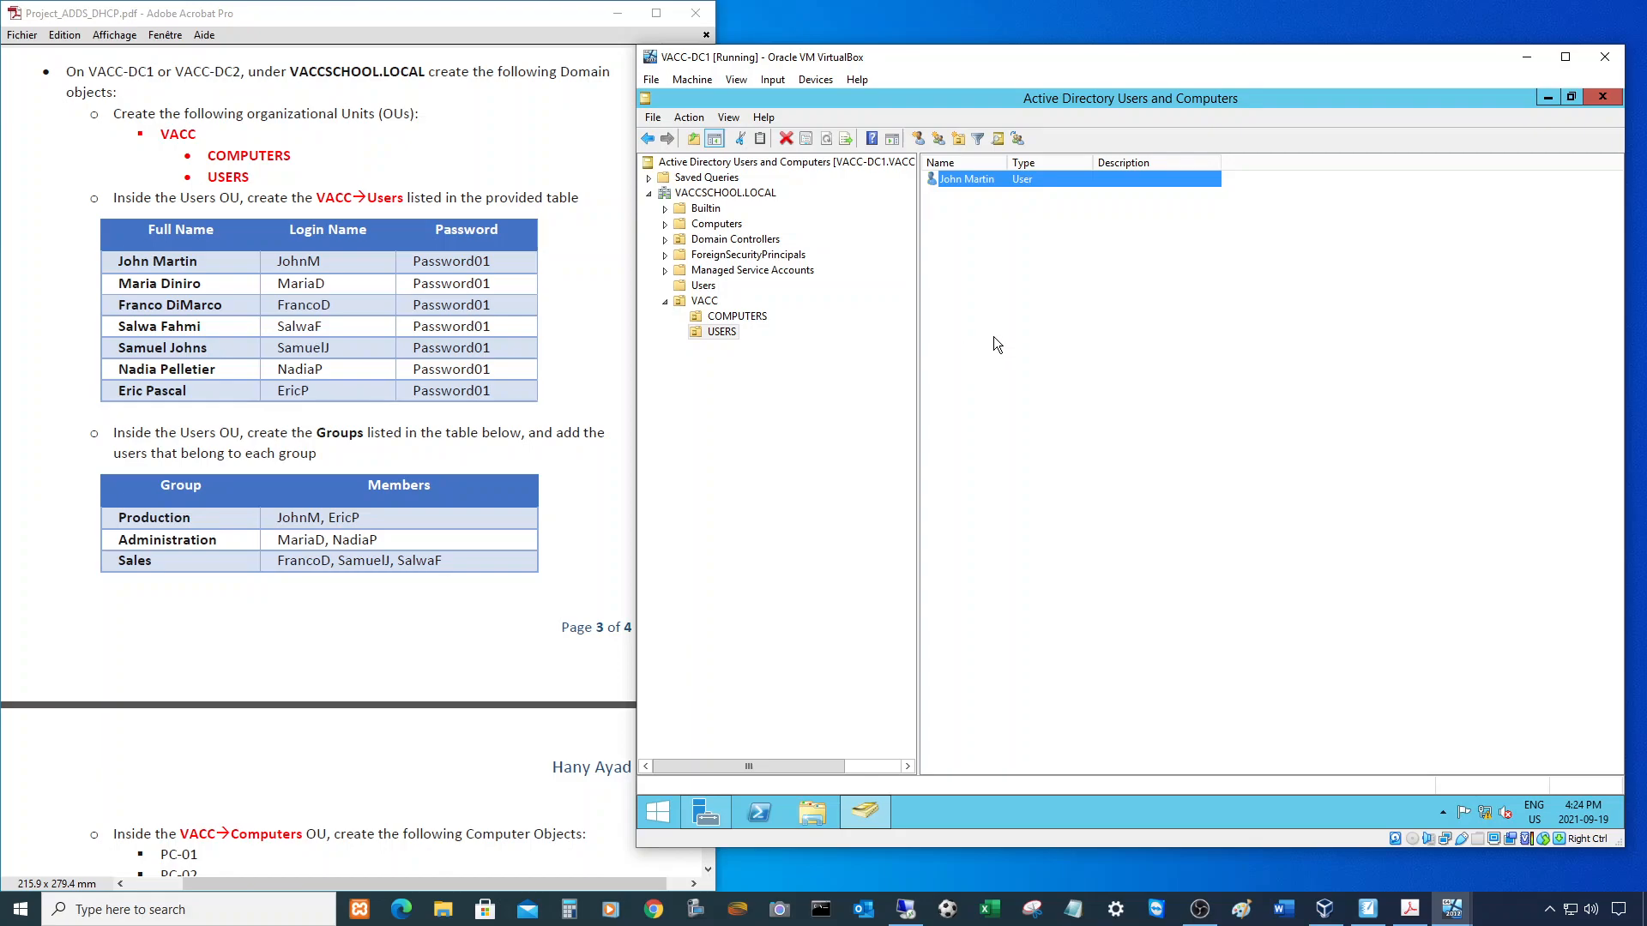
- Start another user in USERS and enter the second user's first, last and logon names
right_click(958, 187)
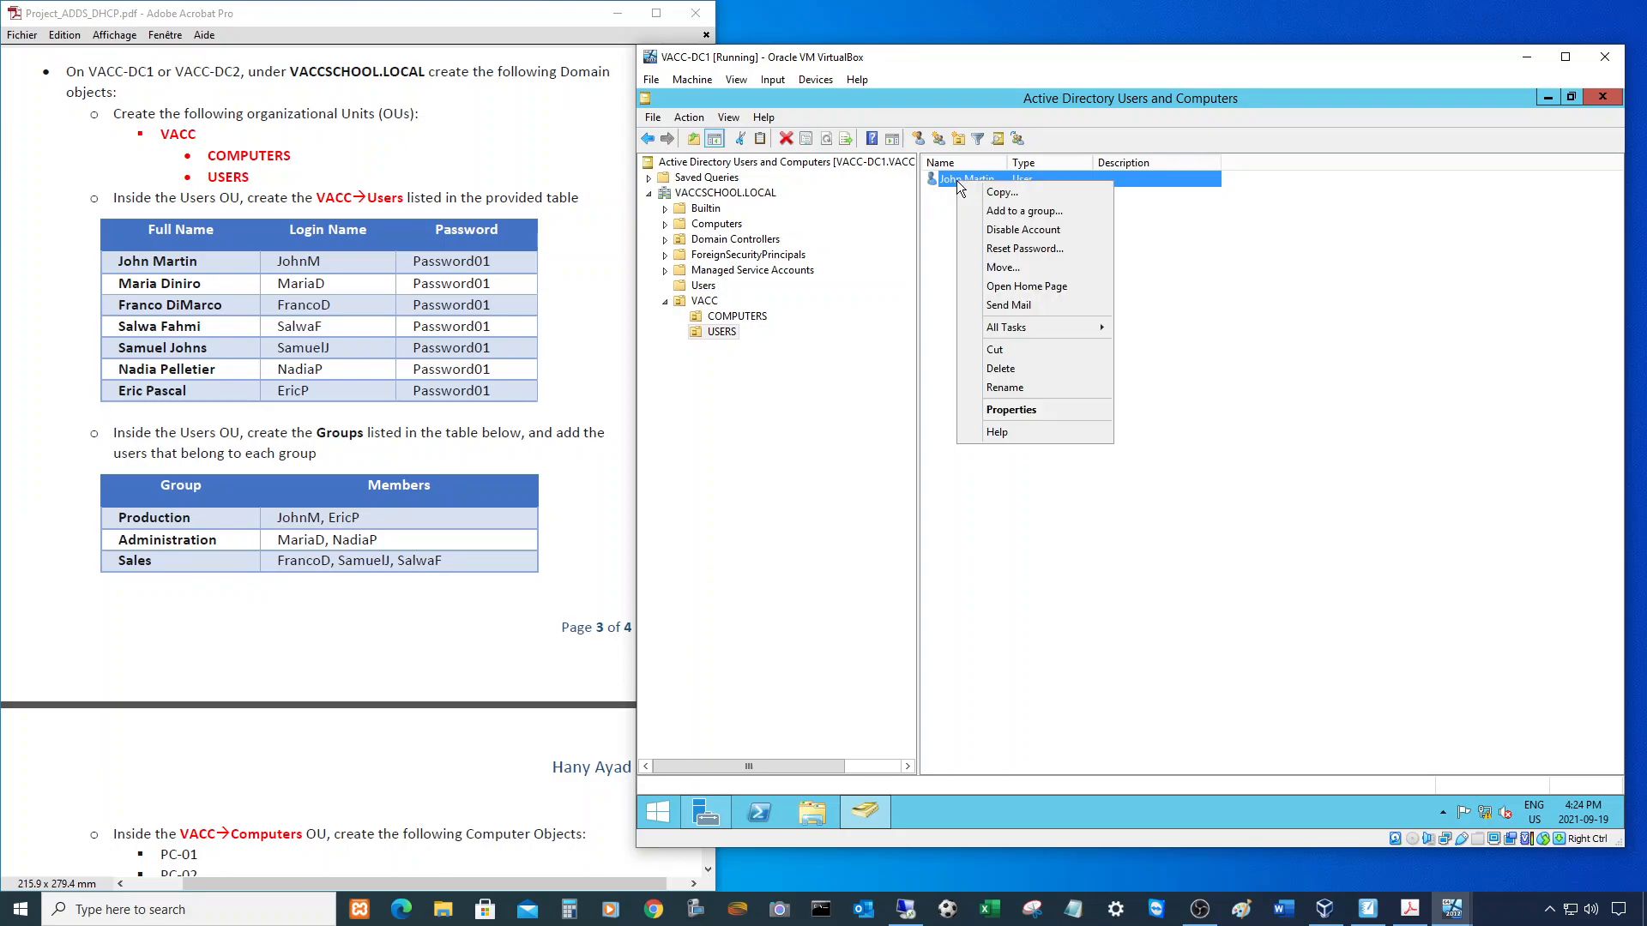
right_click(940, 251)
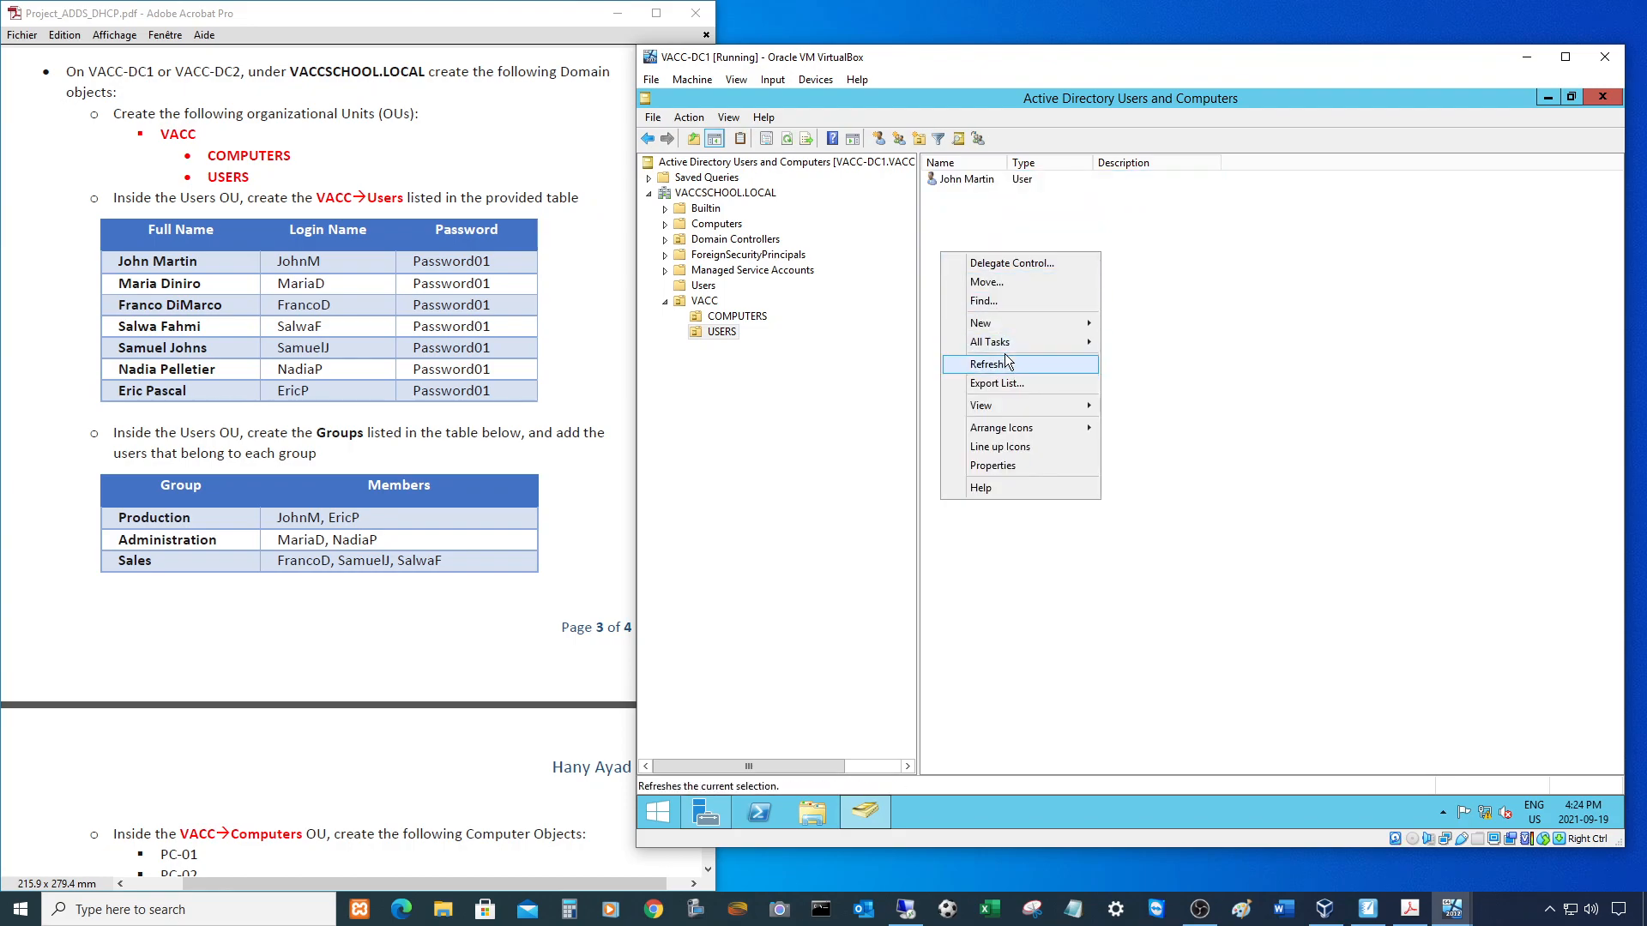
mouse_move(1010, 323)
left_click(1144, 474)
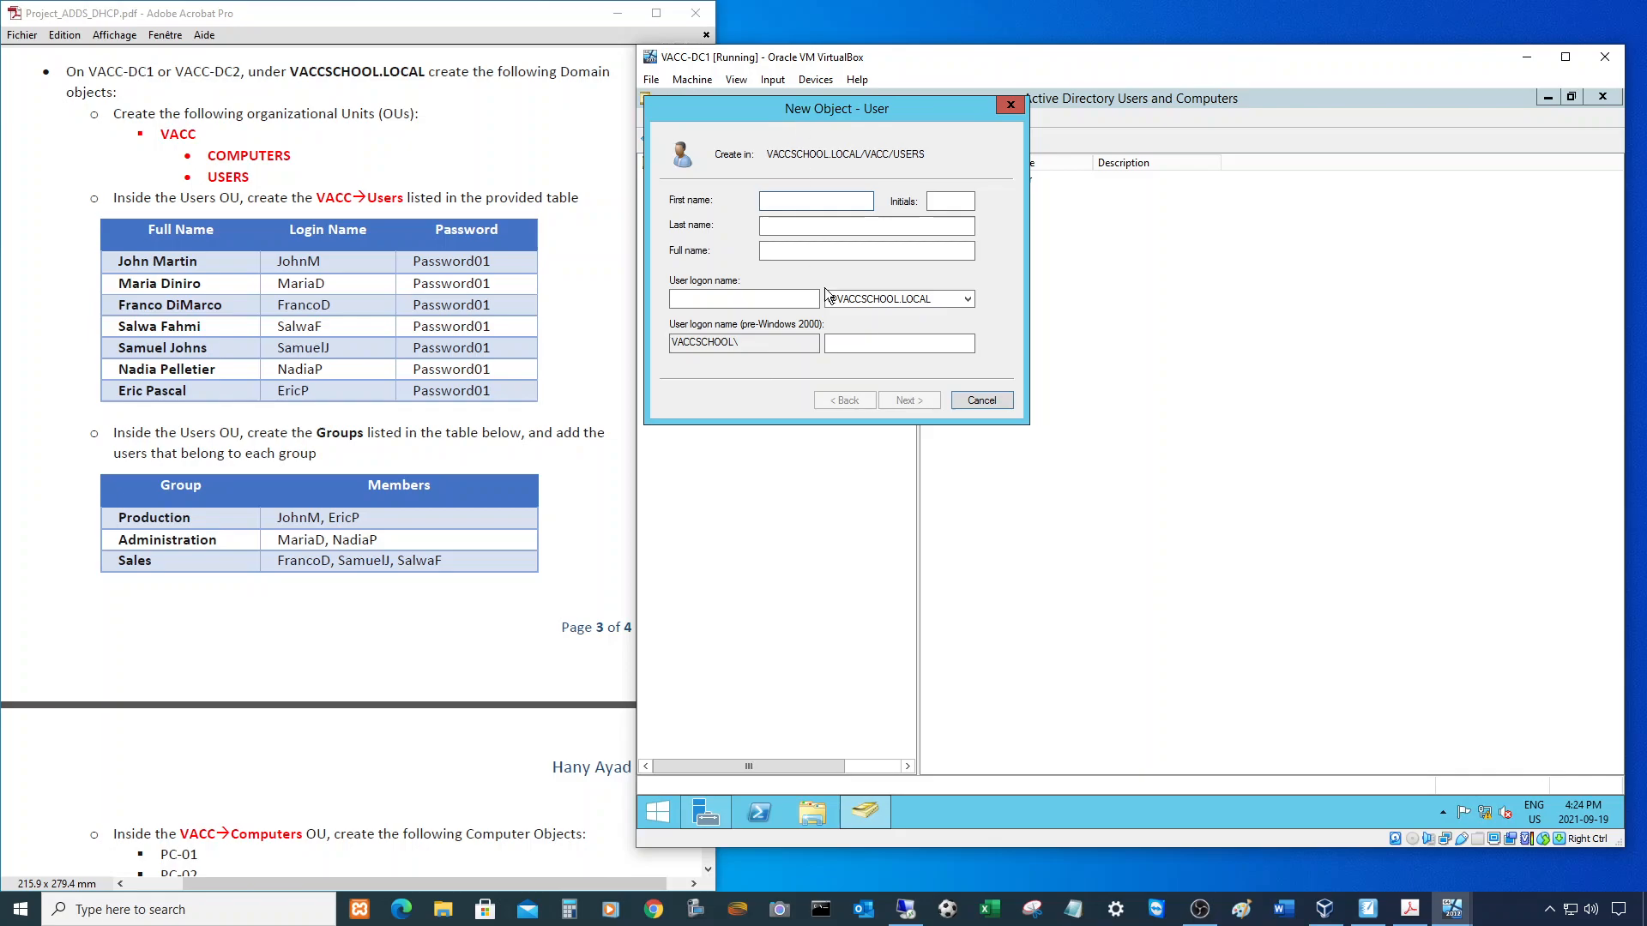
type("Ma")
key("Tab")
type("Diniro")
key("Tab")
type("MarioD")
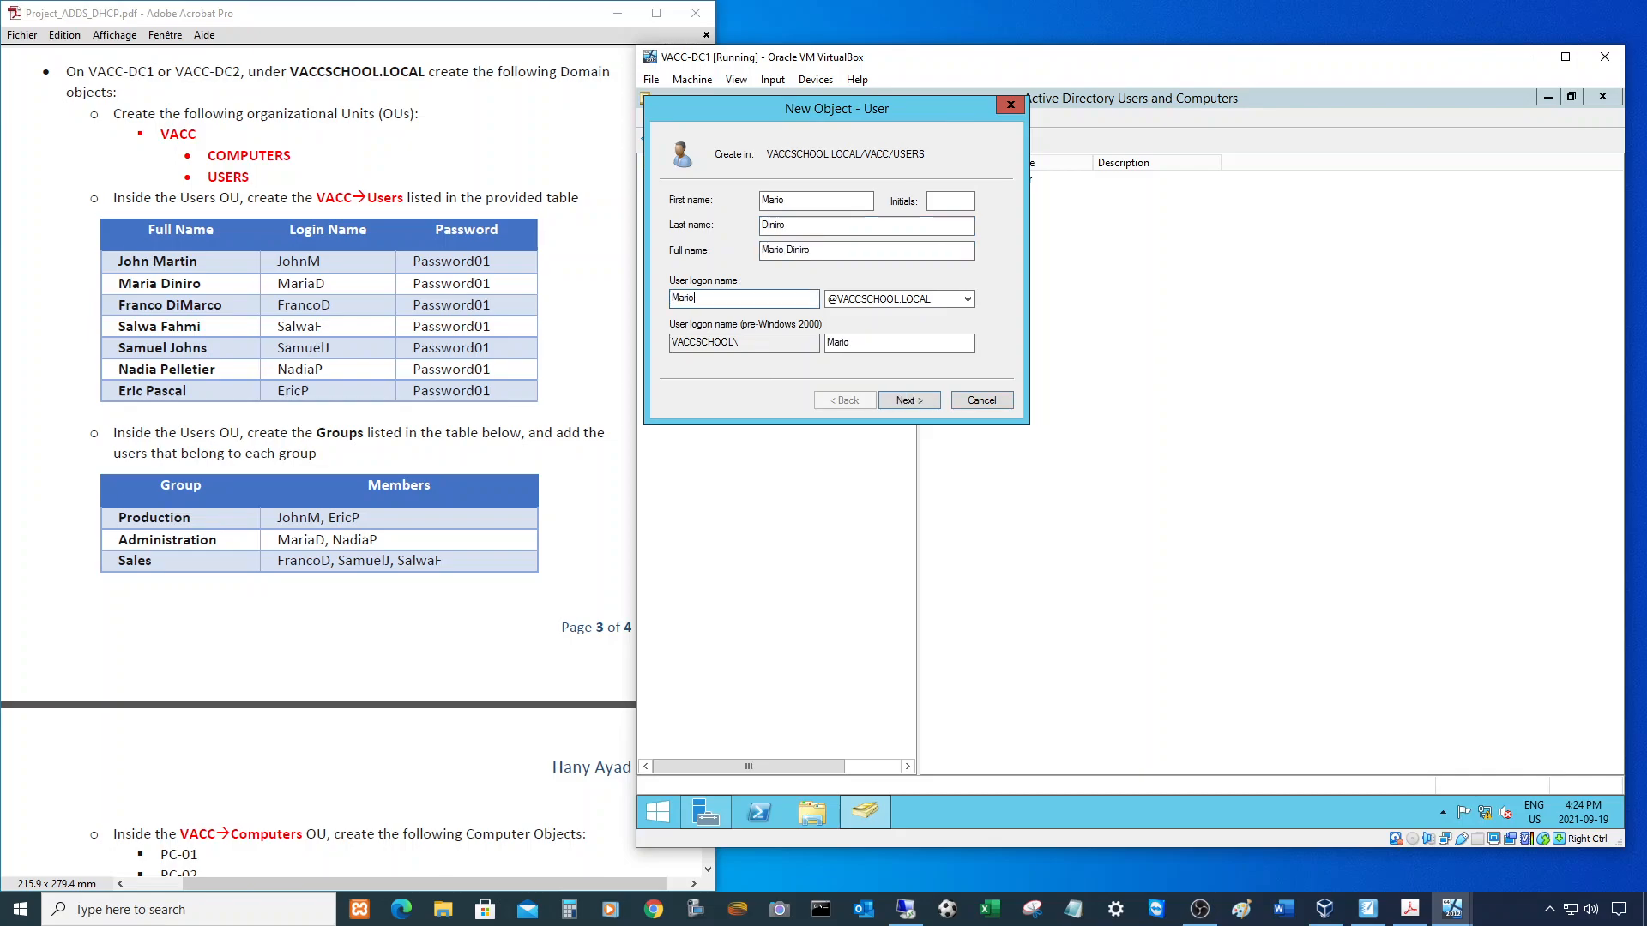
- Set the second user's password, disable the forced change at next logon, and finish
left_click(909, 400)
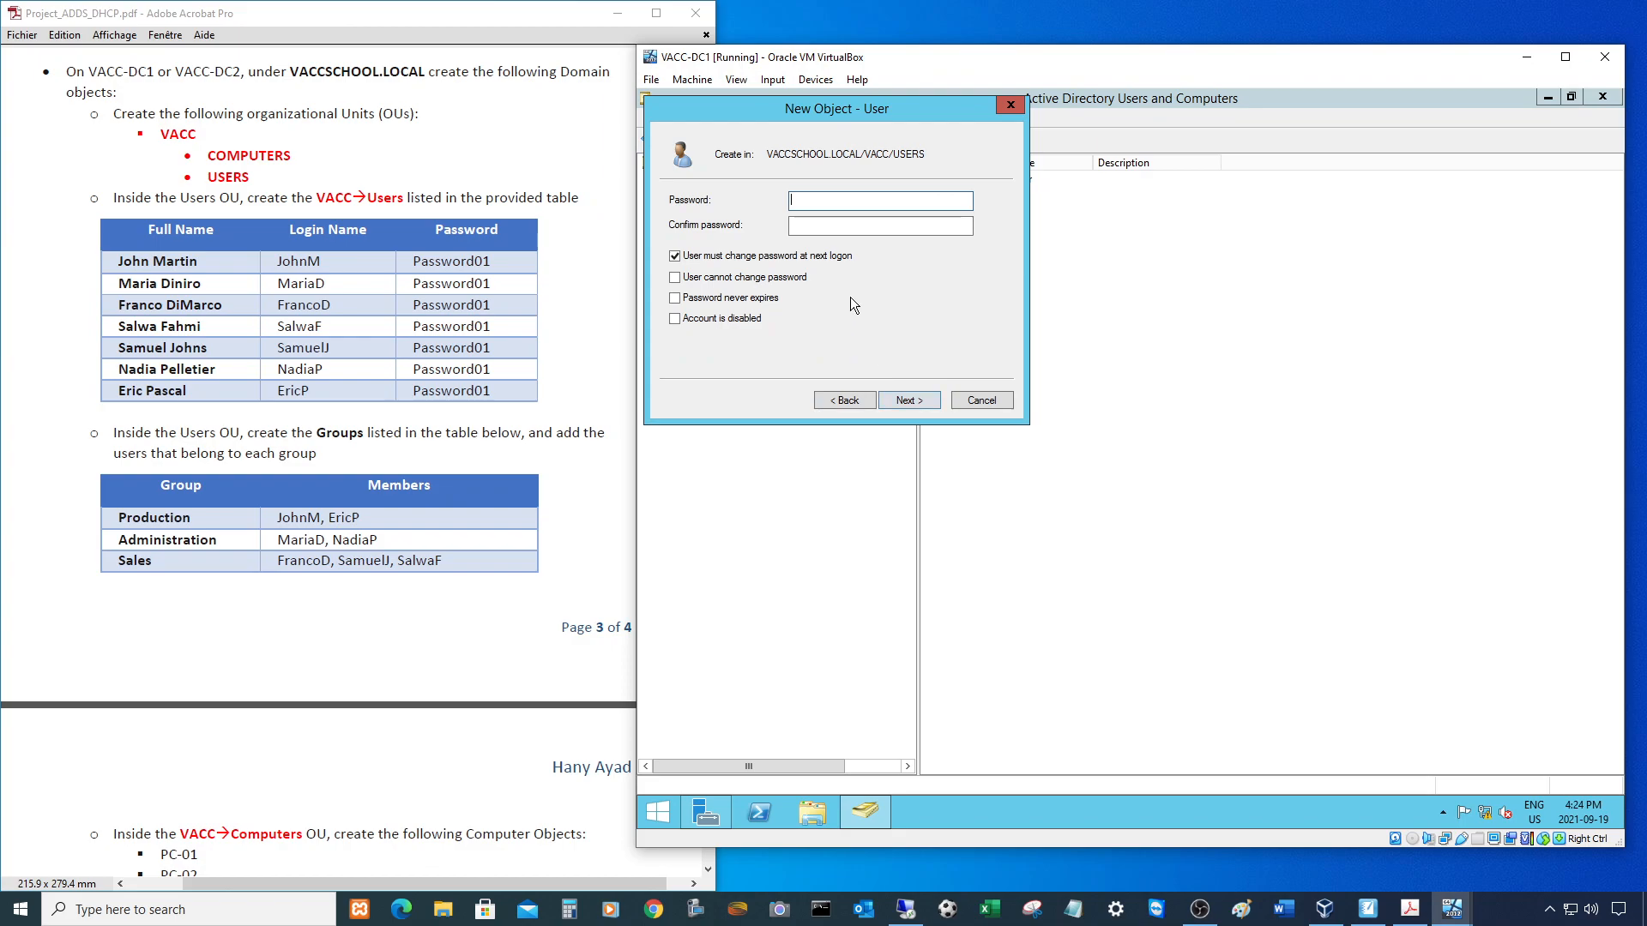
type("Password01Password01")
left_click(703, 257)
left_click(896, 402)
left_click(911, 401)
- Widen the user list's Name column and select the newly created second user
left_click(1032, 354)
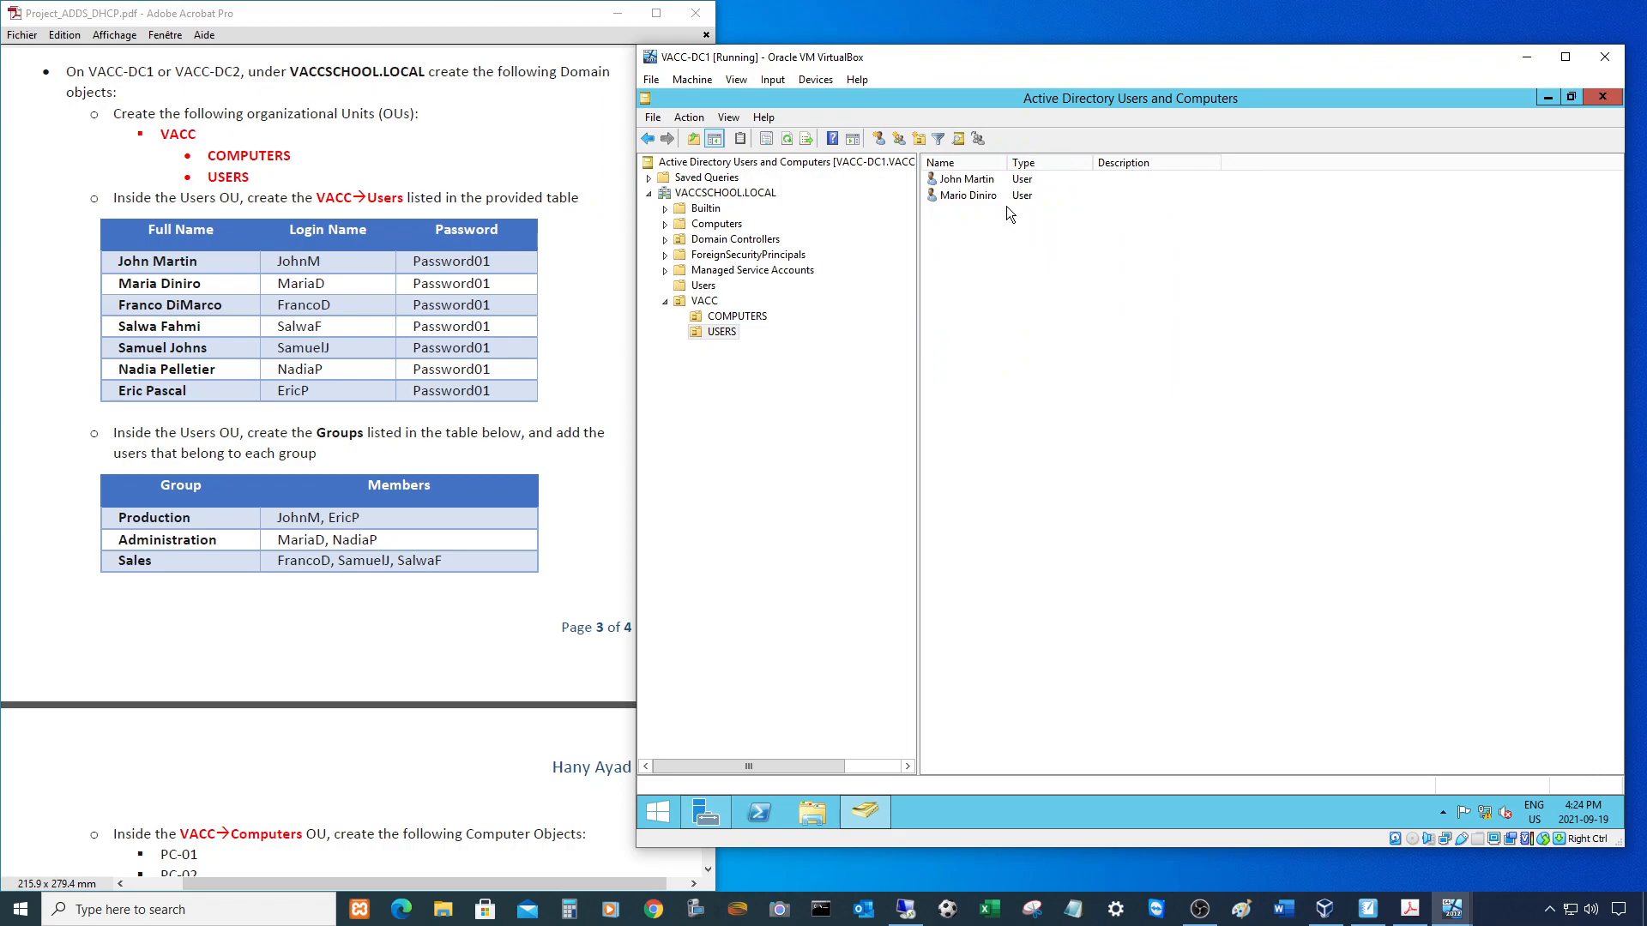
left_click_drag(1007, 162, 1029, 162)
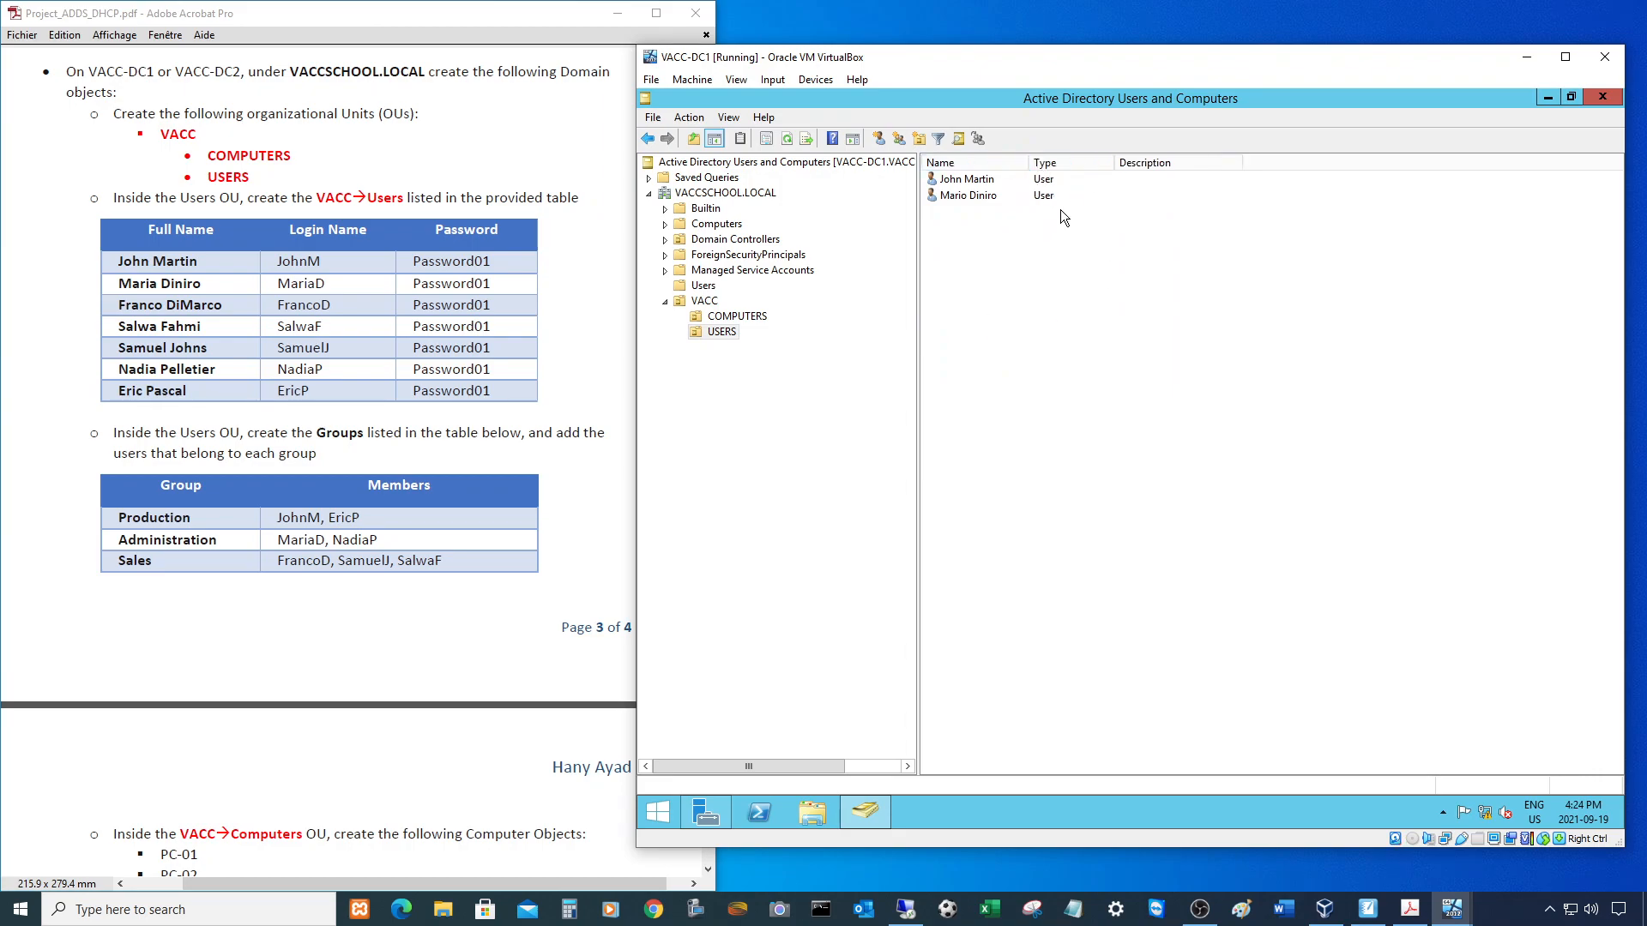
left_click(964, 197)
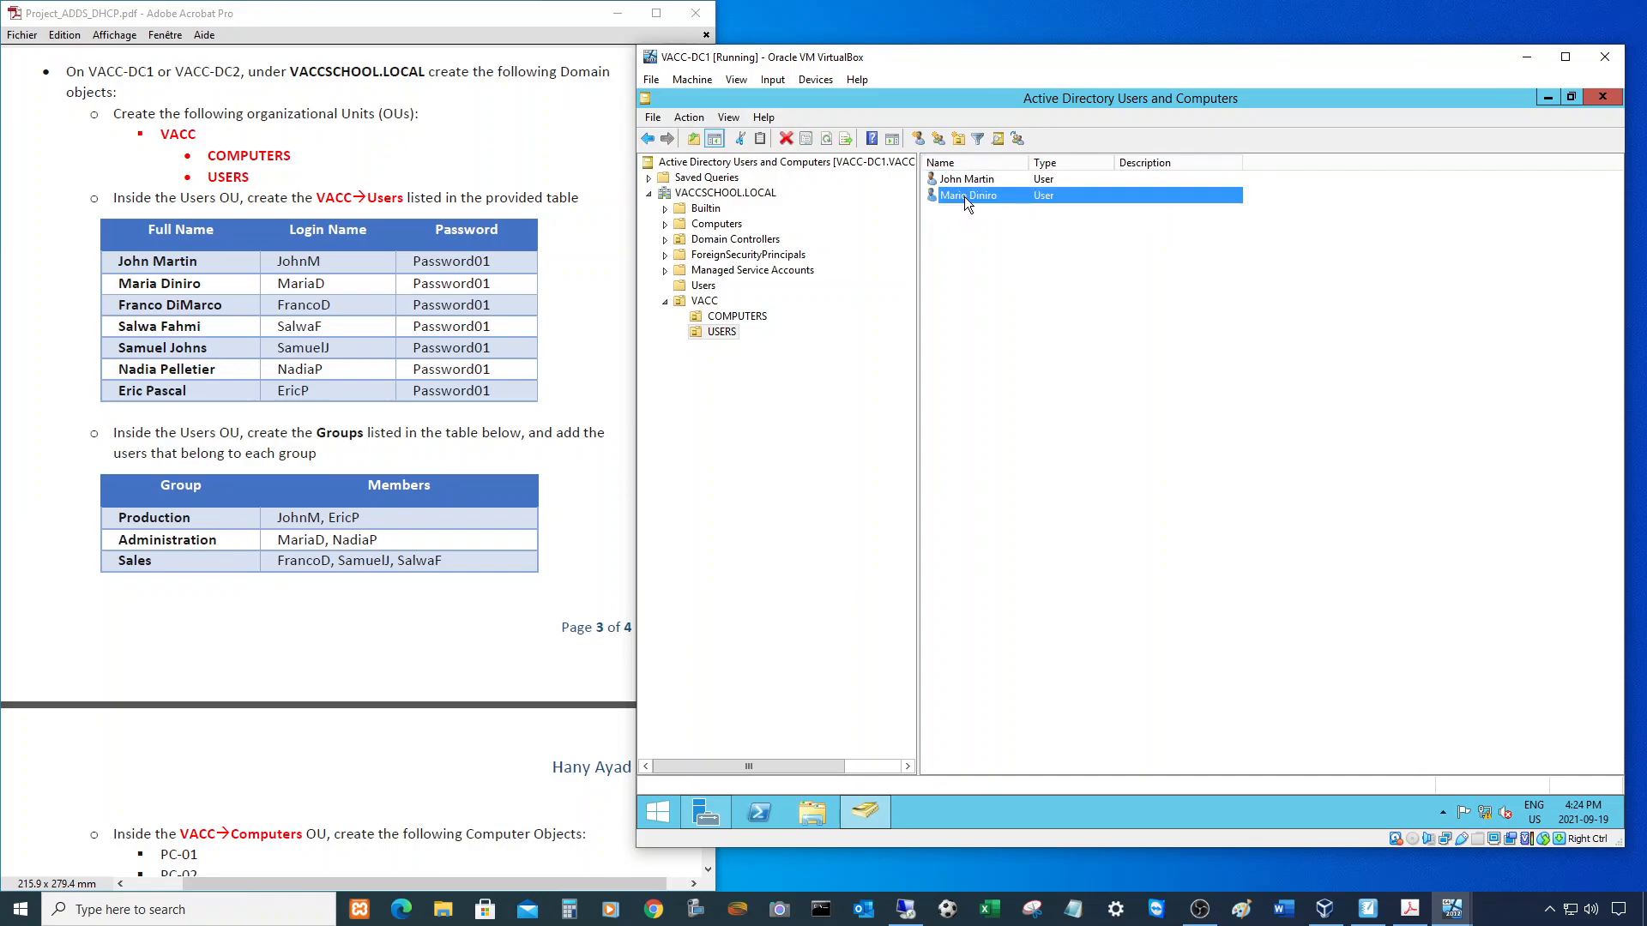
- Copy the second user and enter the third user's first, last and logon names
right_click(964, 197)
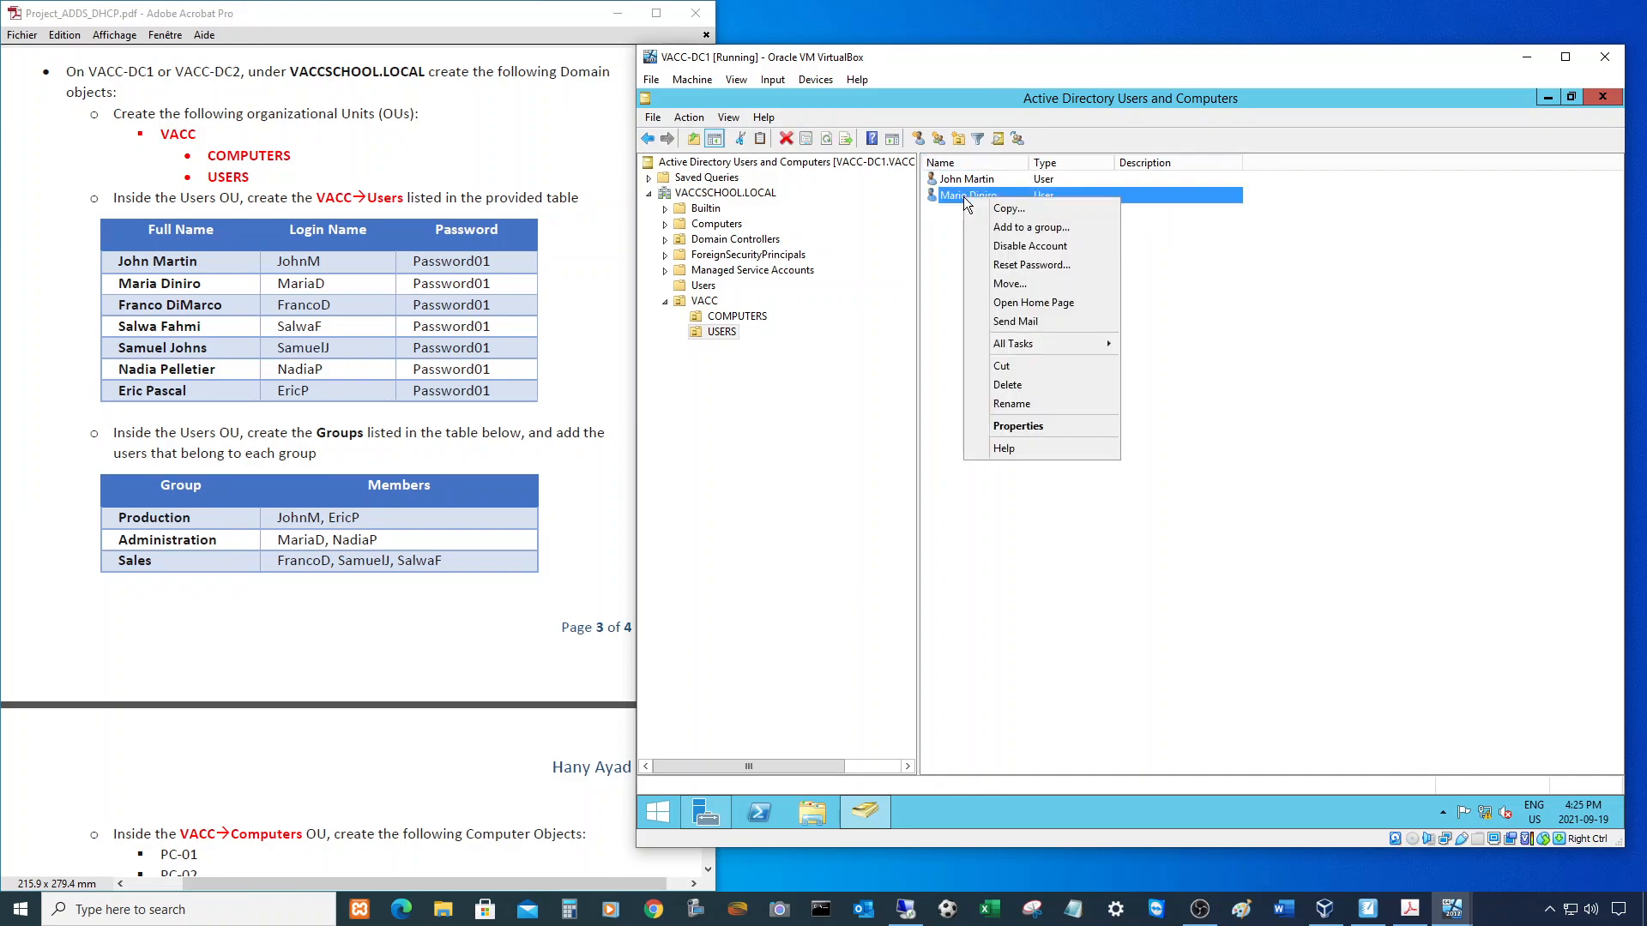
left_click(1004, 208)
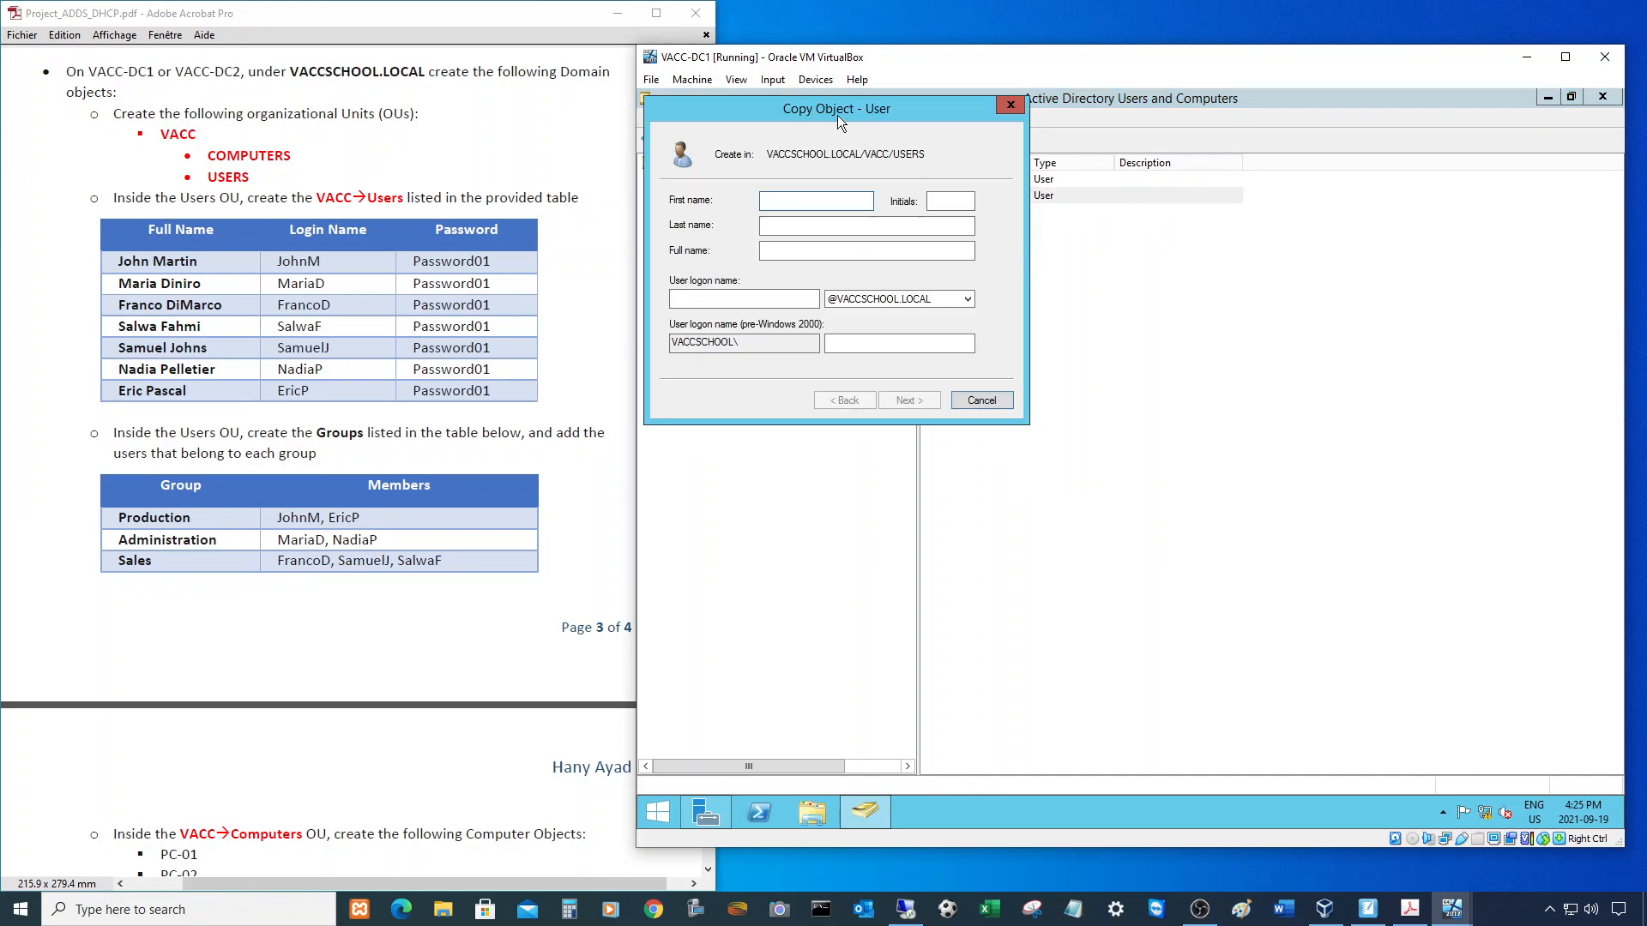
left_click_drag(837, 115, 868, 260)
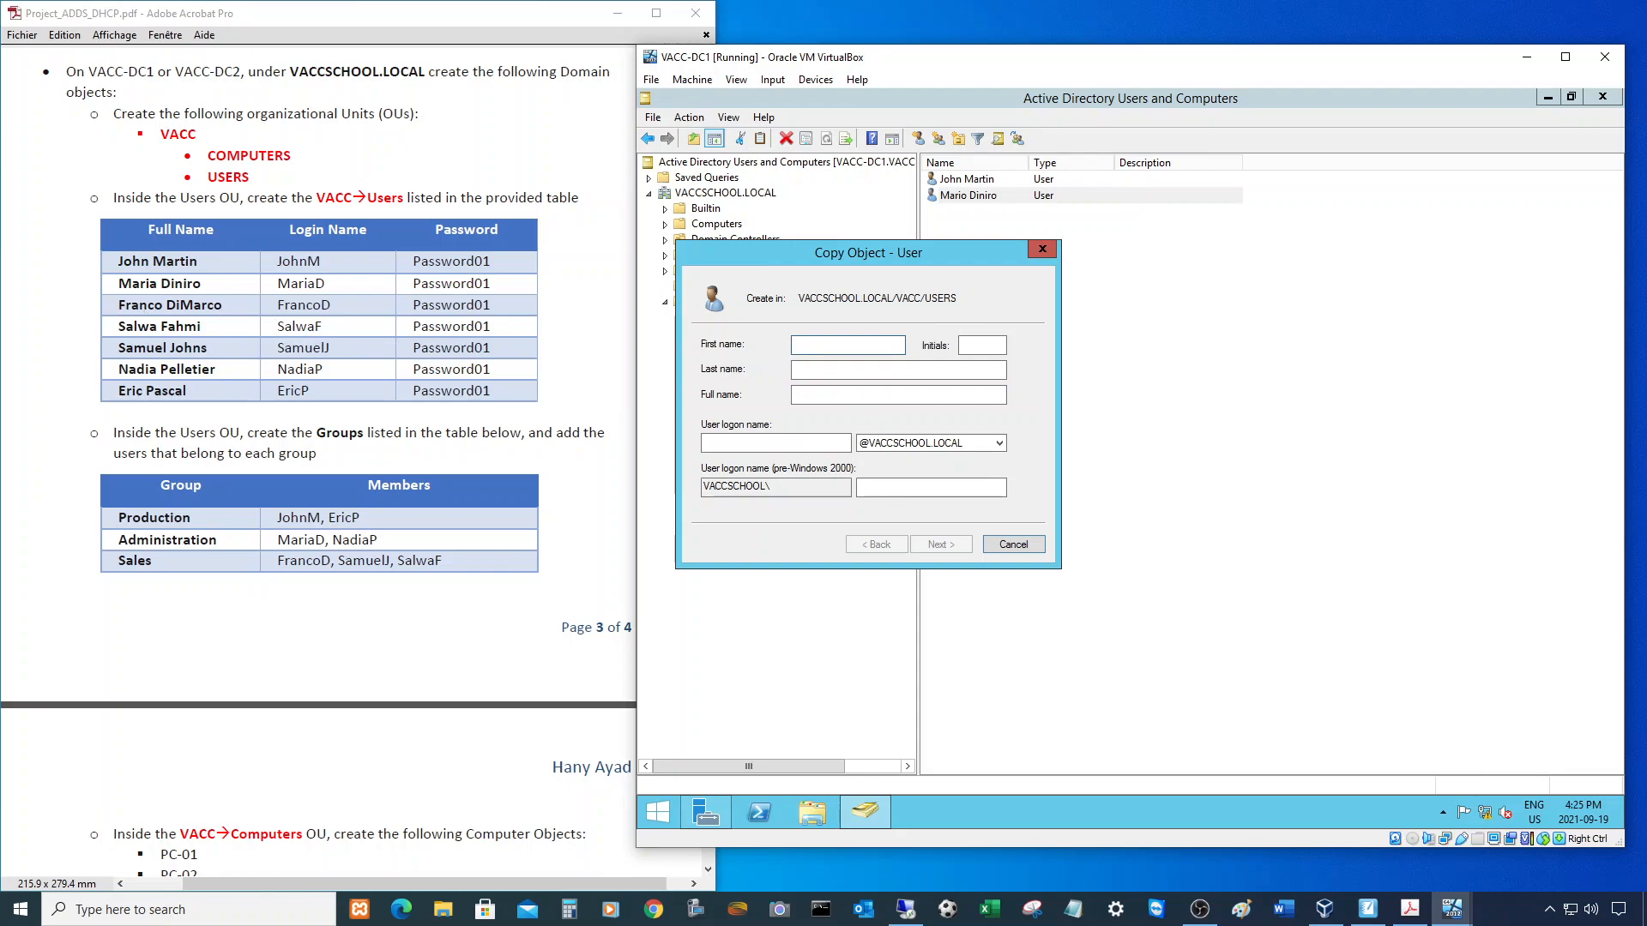
type("o")
key("Tab")
type("Dima")
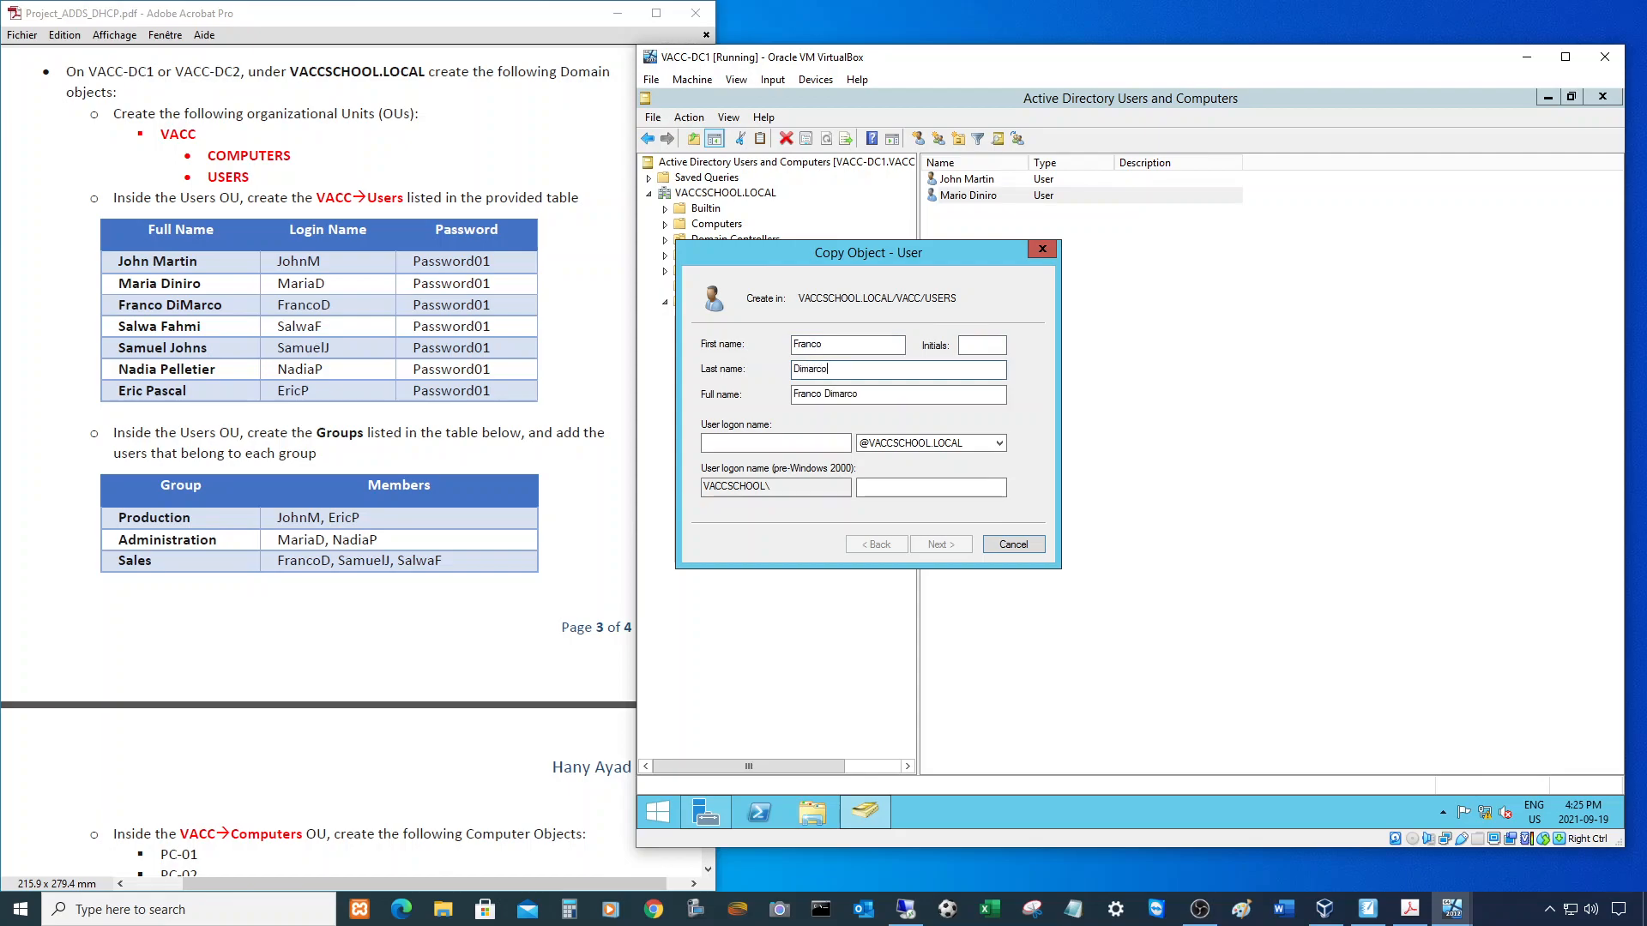
key("BackSpace")
type("M")
left_click(752, 440)
type("FrancoD")
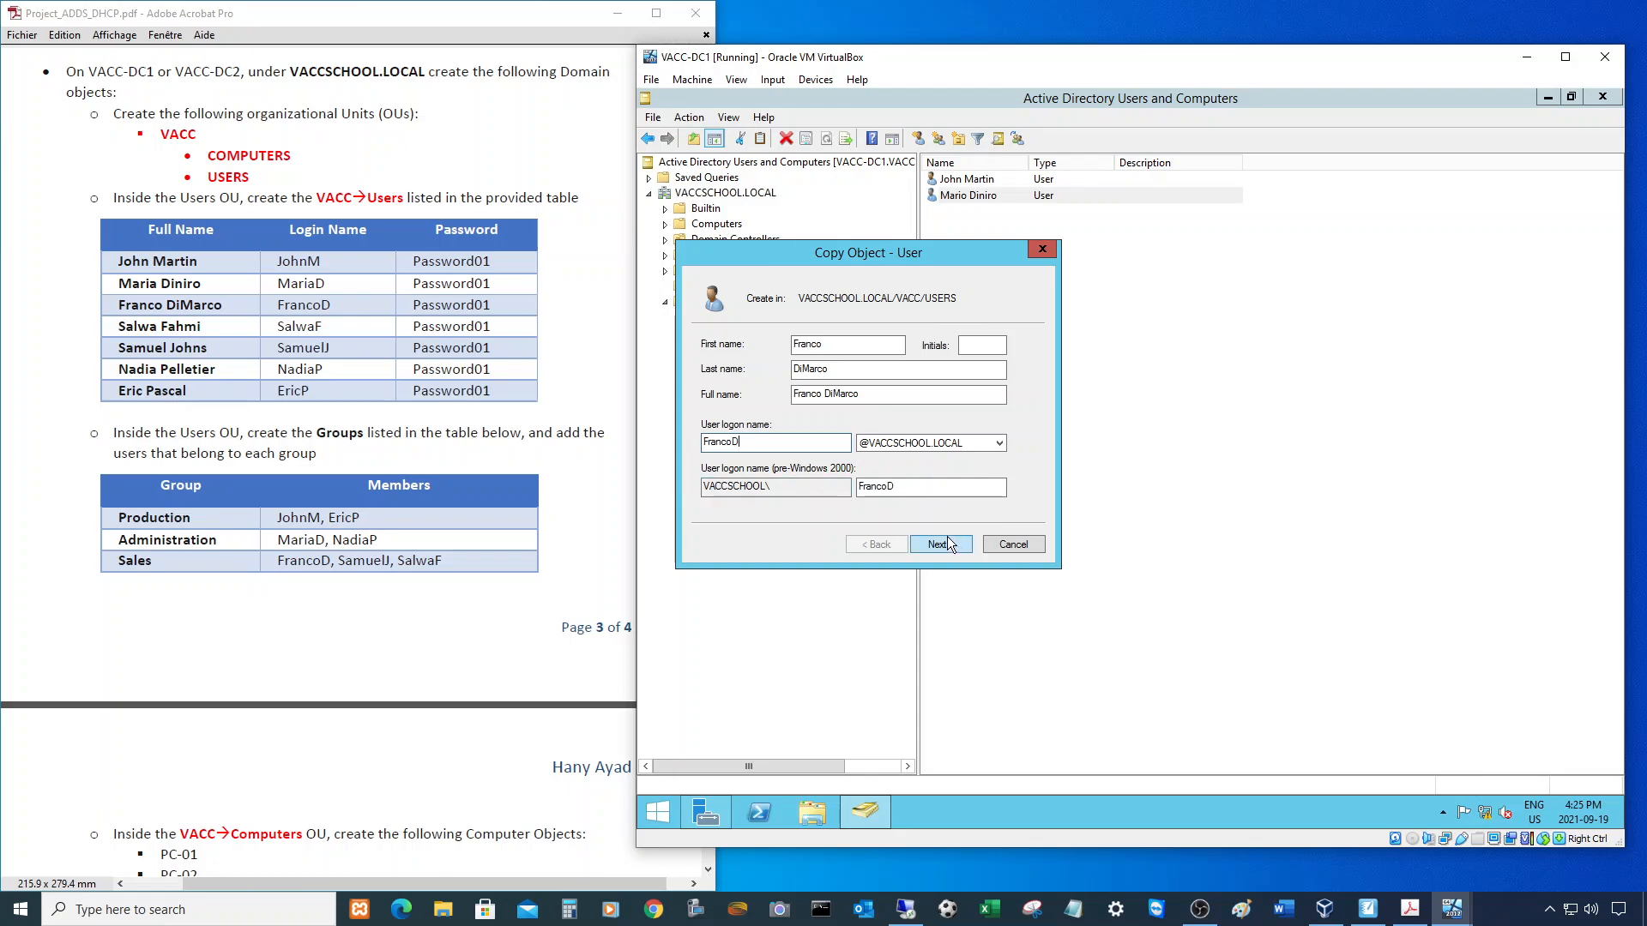
- Enter the third user's password and finish creating the copied account
left_click(950, 544)
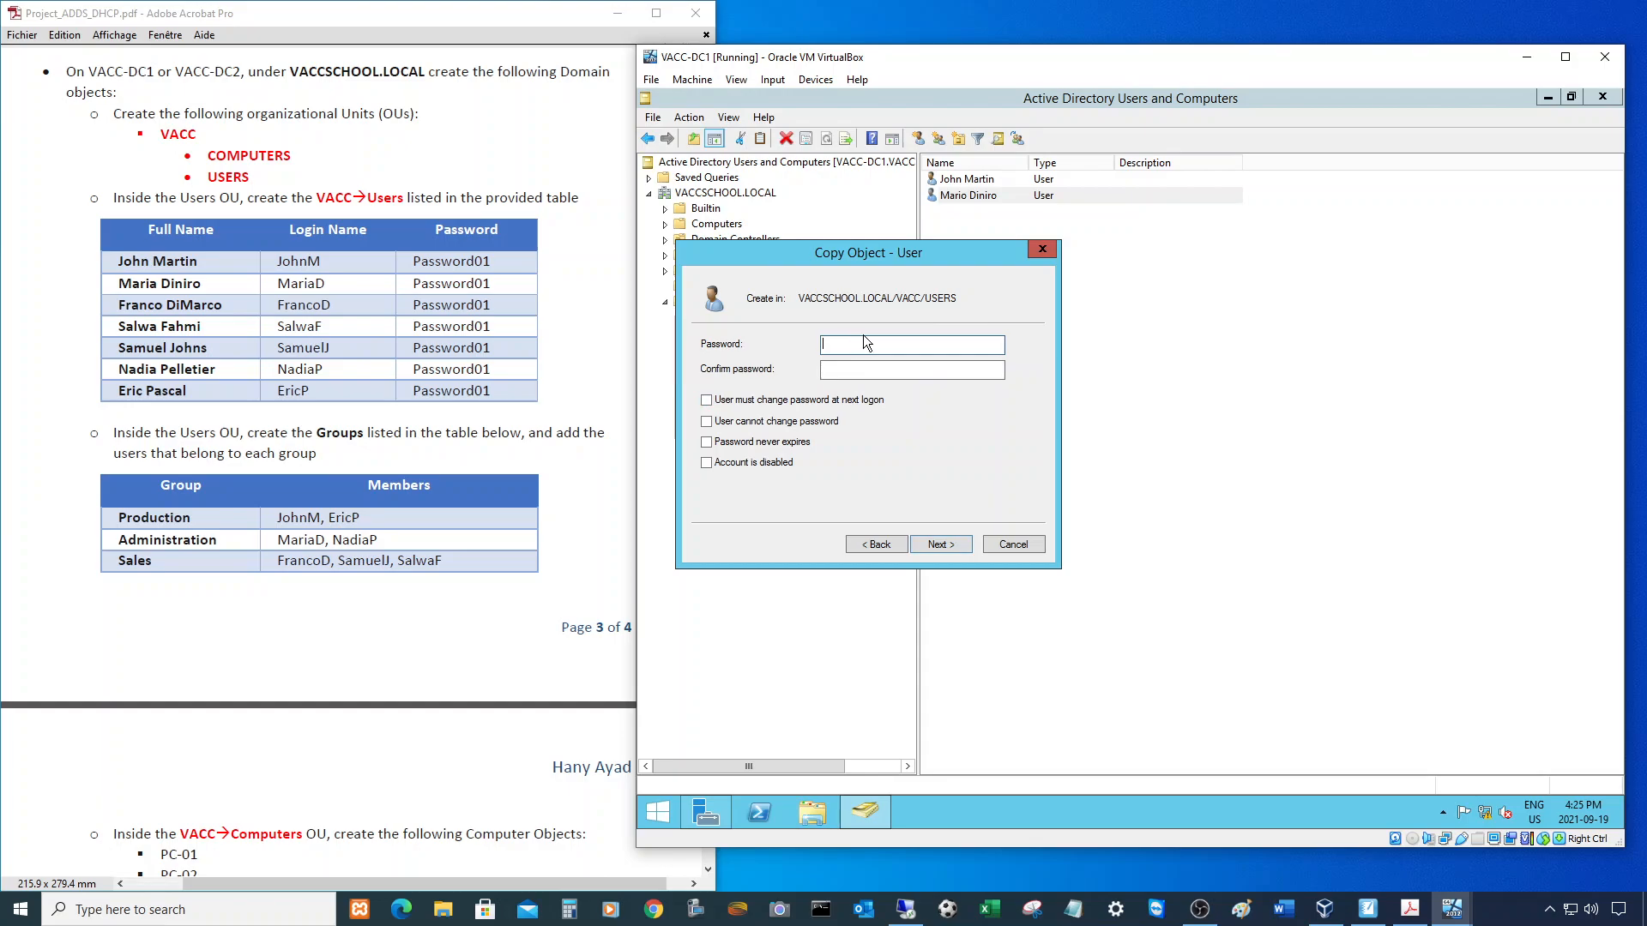
type("Password01")
key("Tab")
type("Password01")
left_click(949, 546)
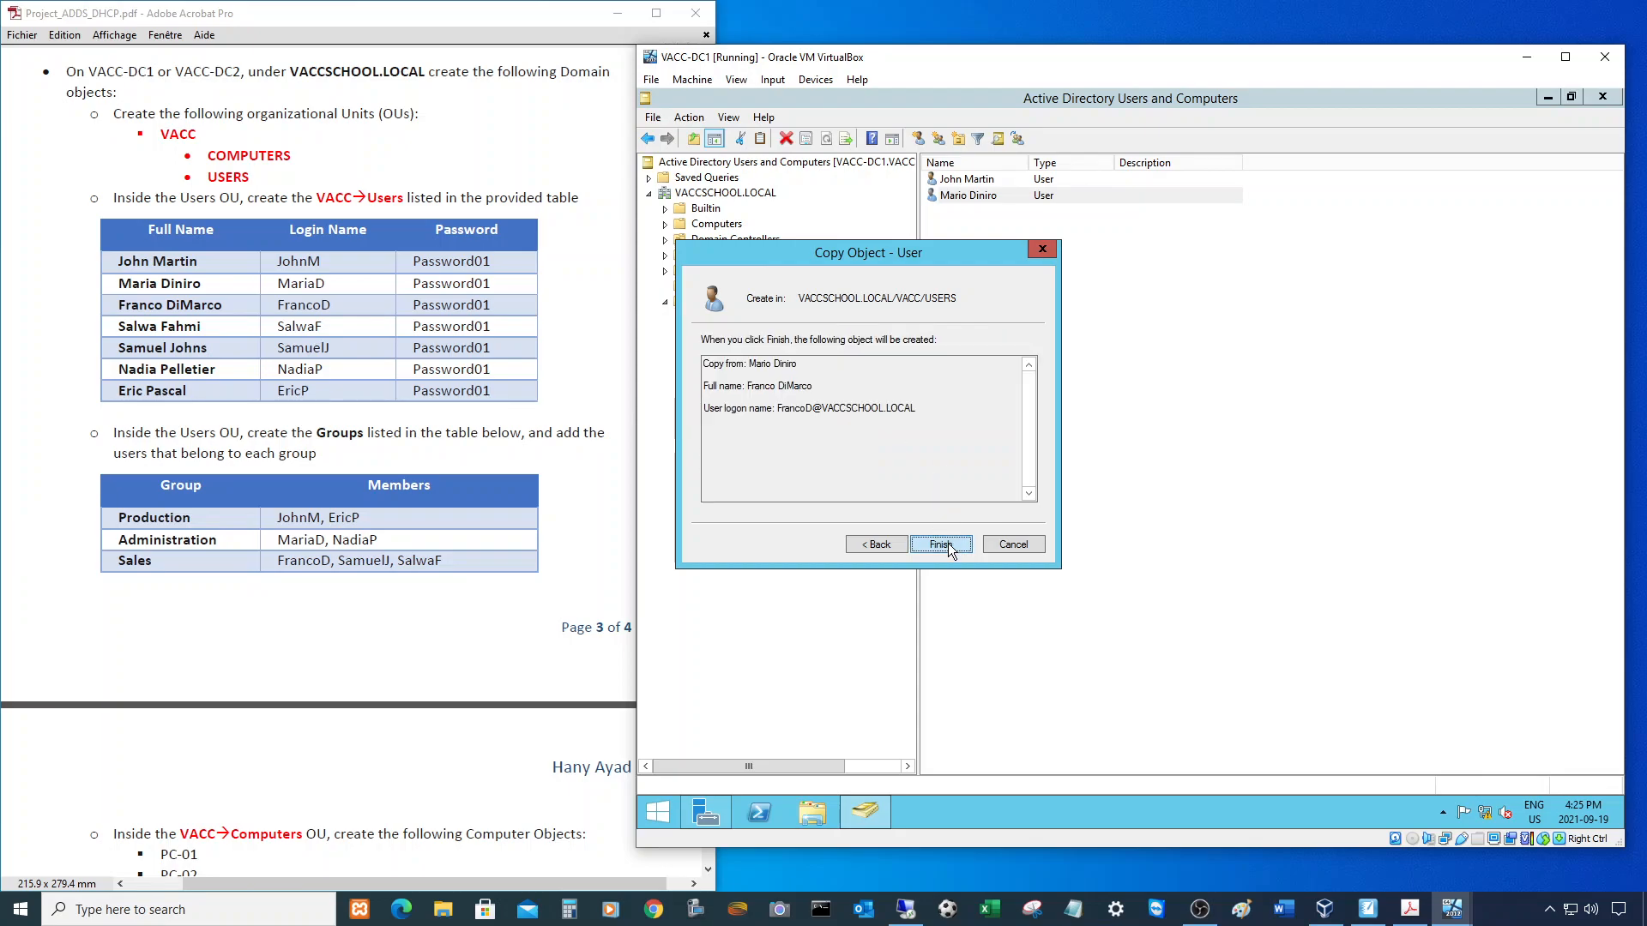
left_click(948, 545)
- Copy the second user into the fourth account, entering its surname, logon name and password
right_click(948, 214)
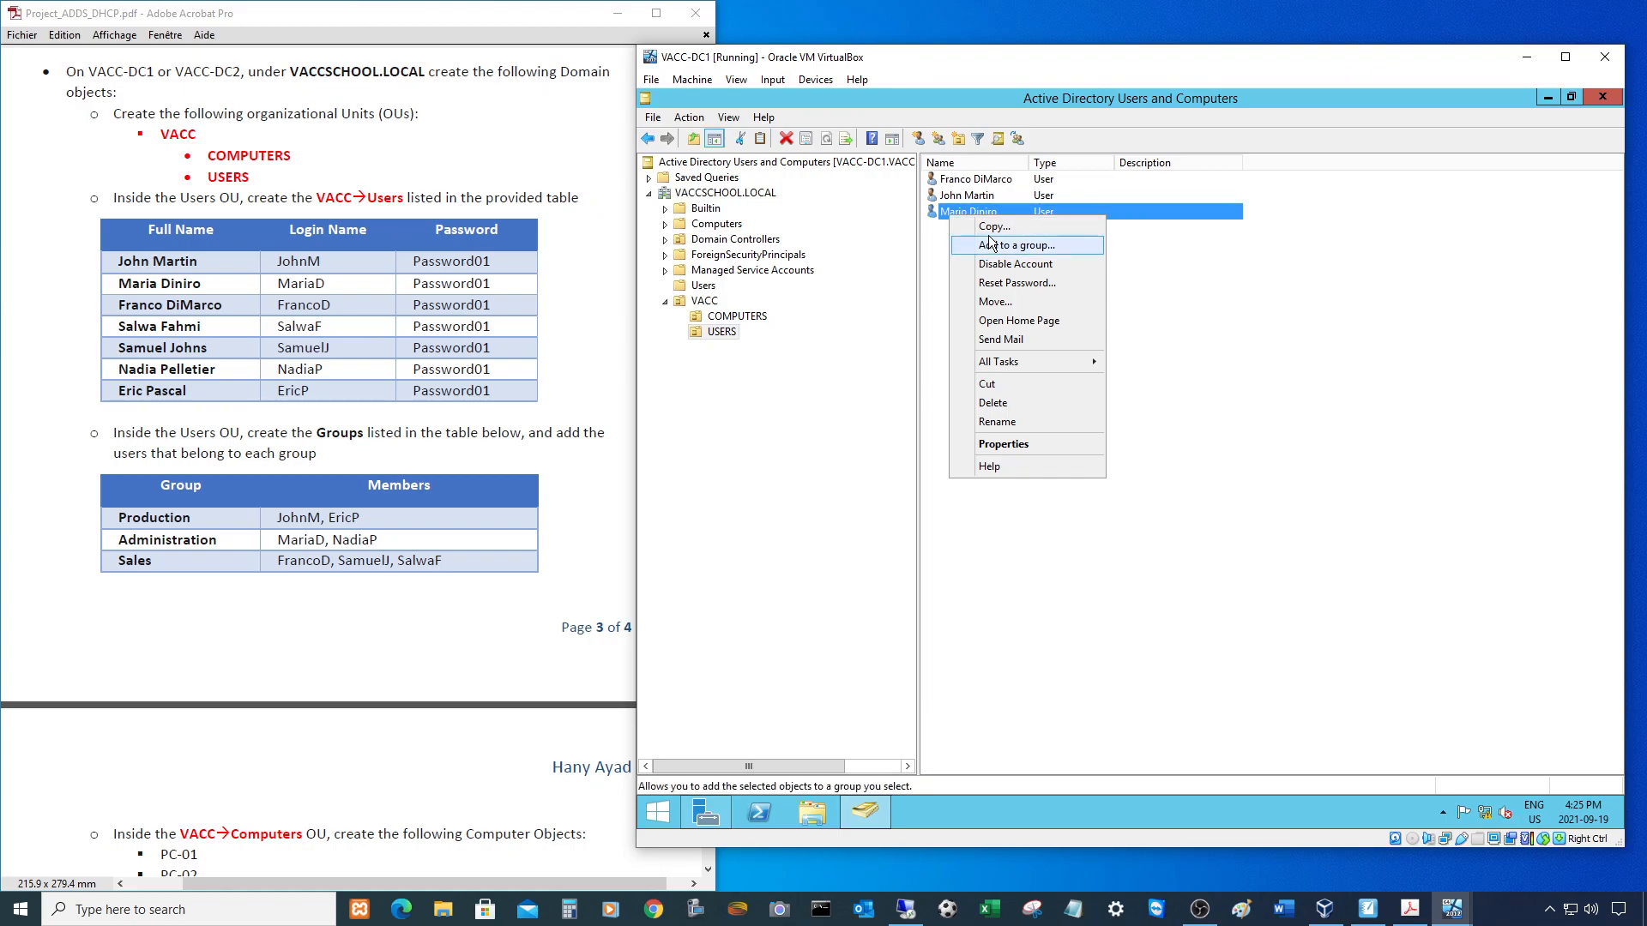
left_click(965, 228)
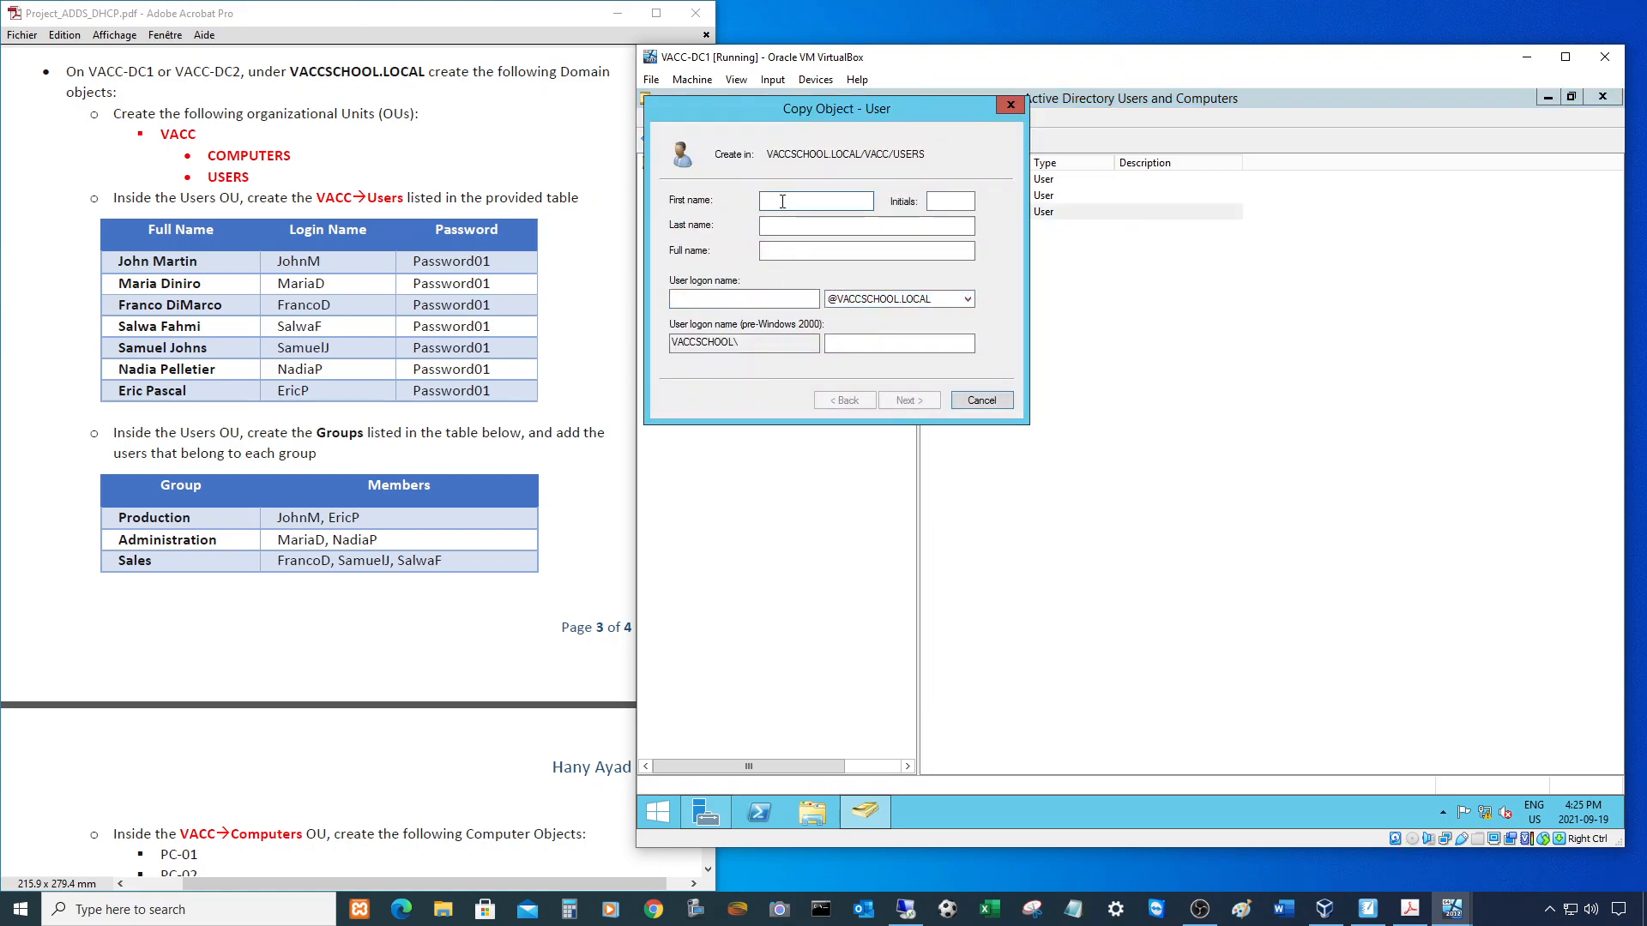
key("Tab")
key("Tab")
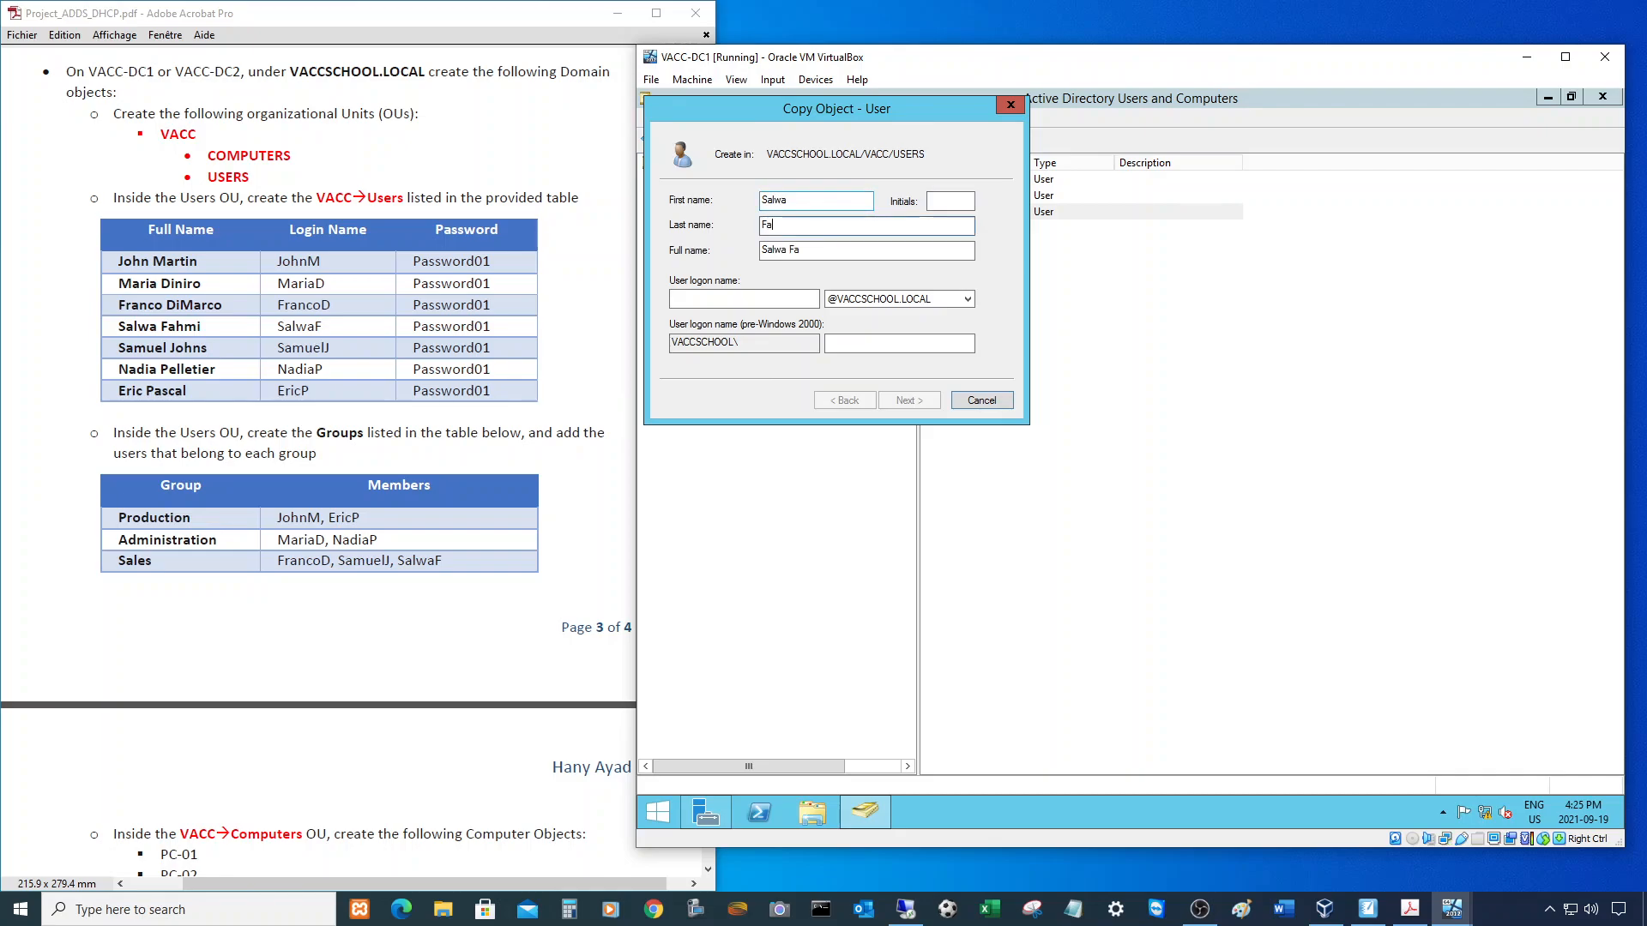
key("Tab")
key("Tab")
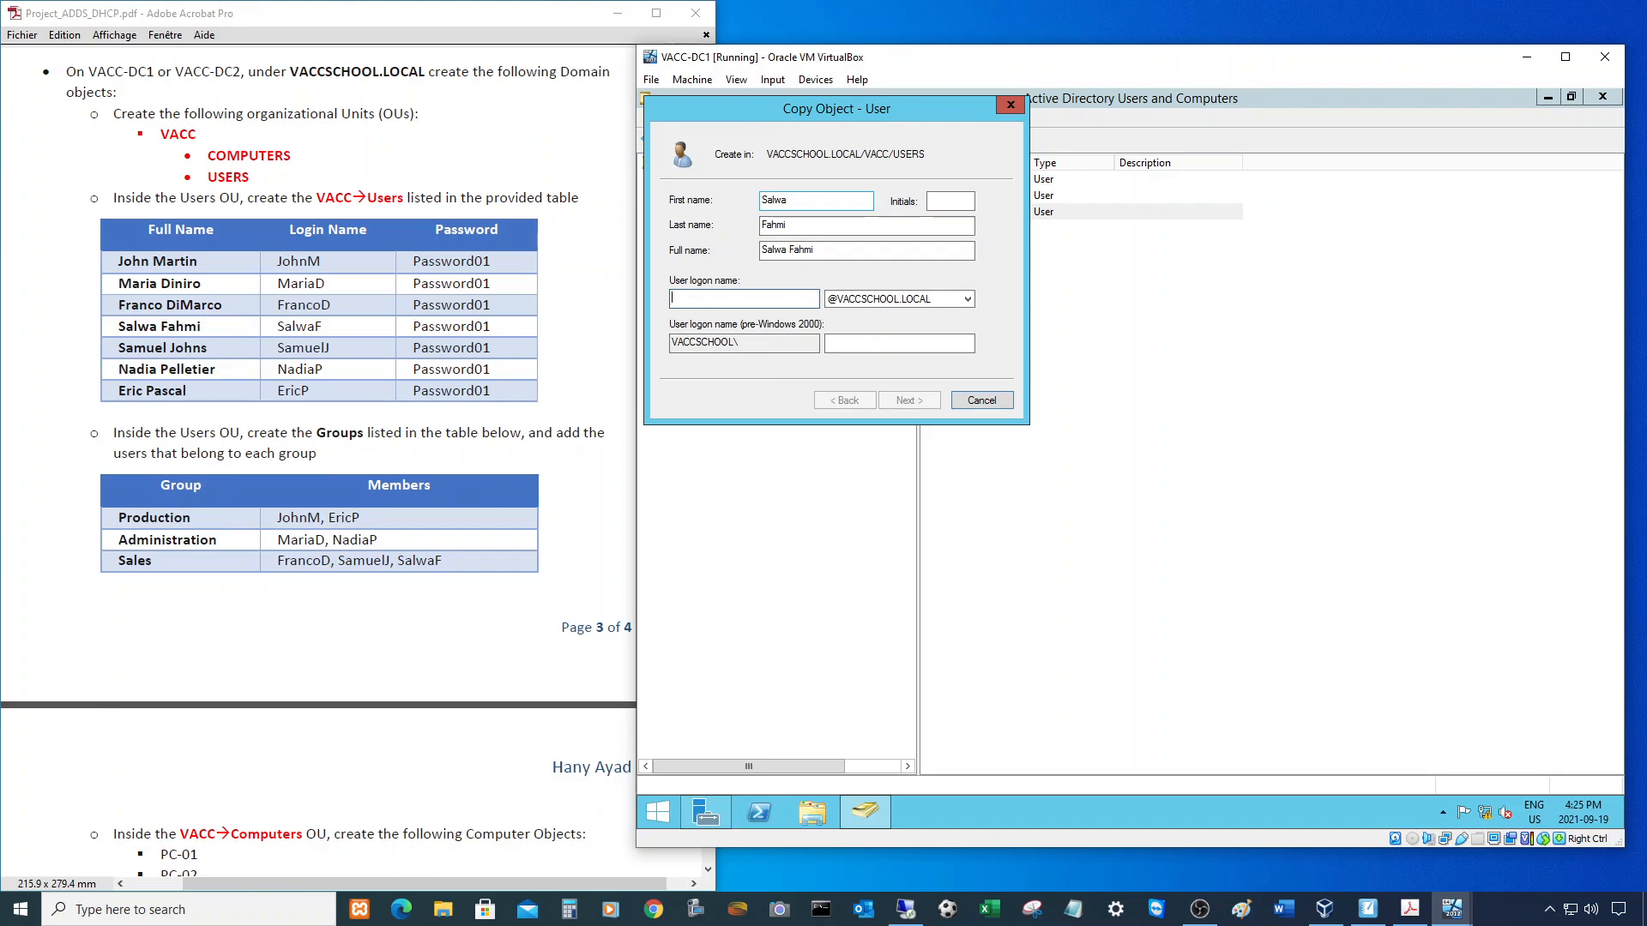
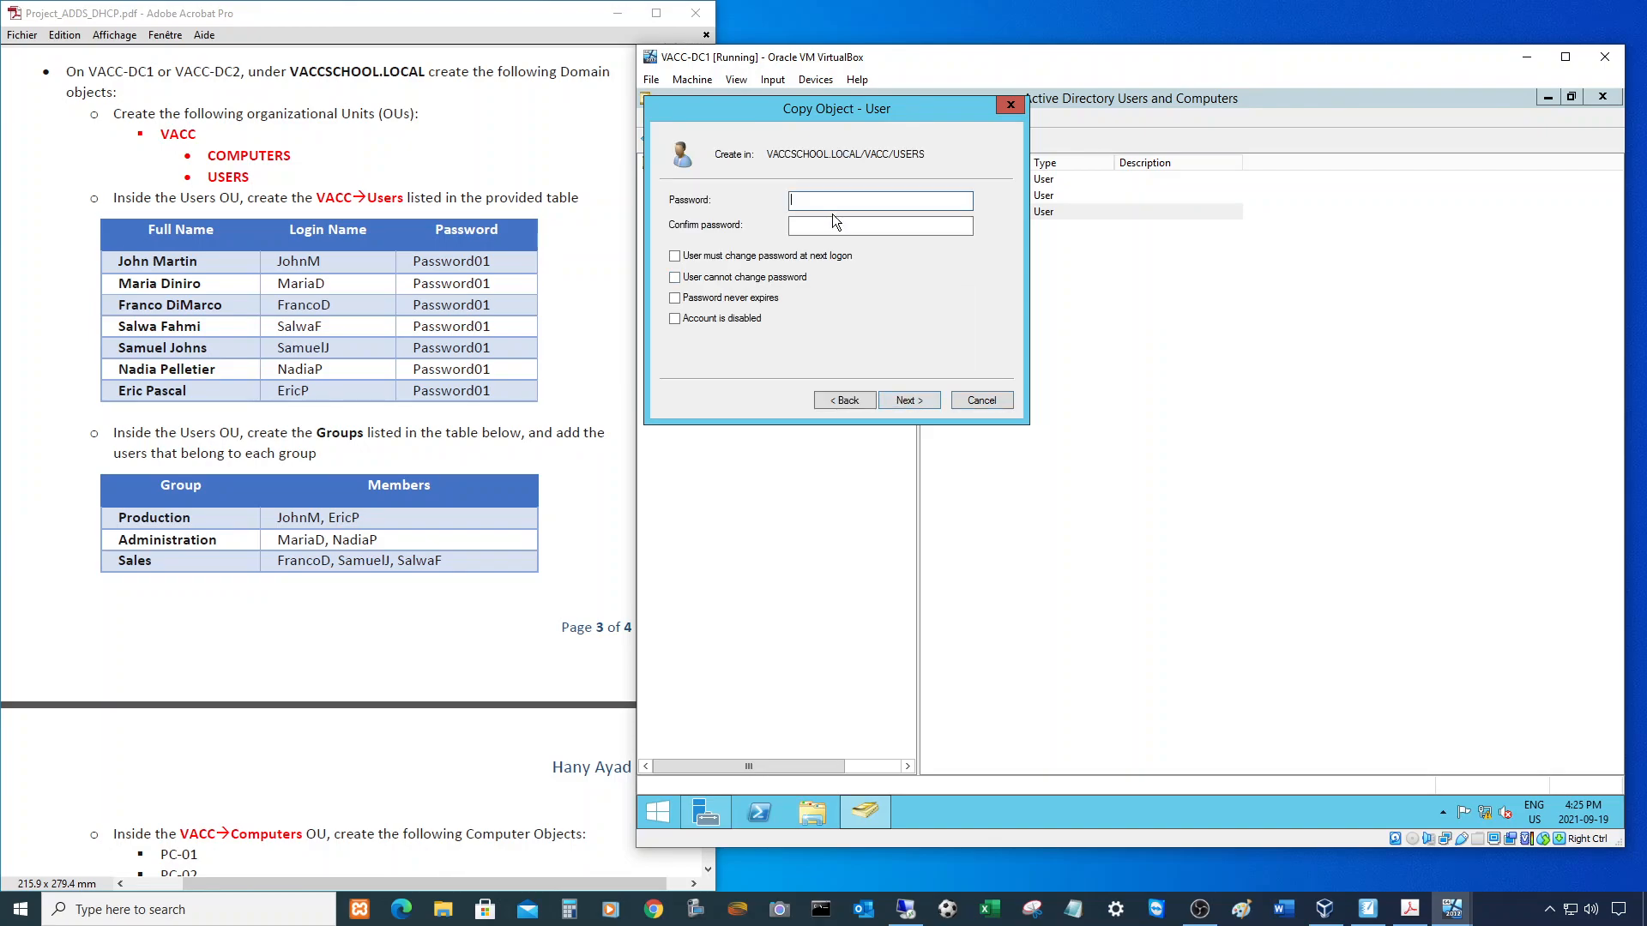
key("Tab")
left_click(910, 399)
left_click(916, 400)
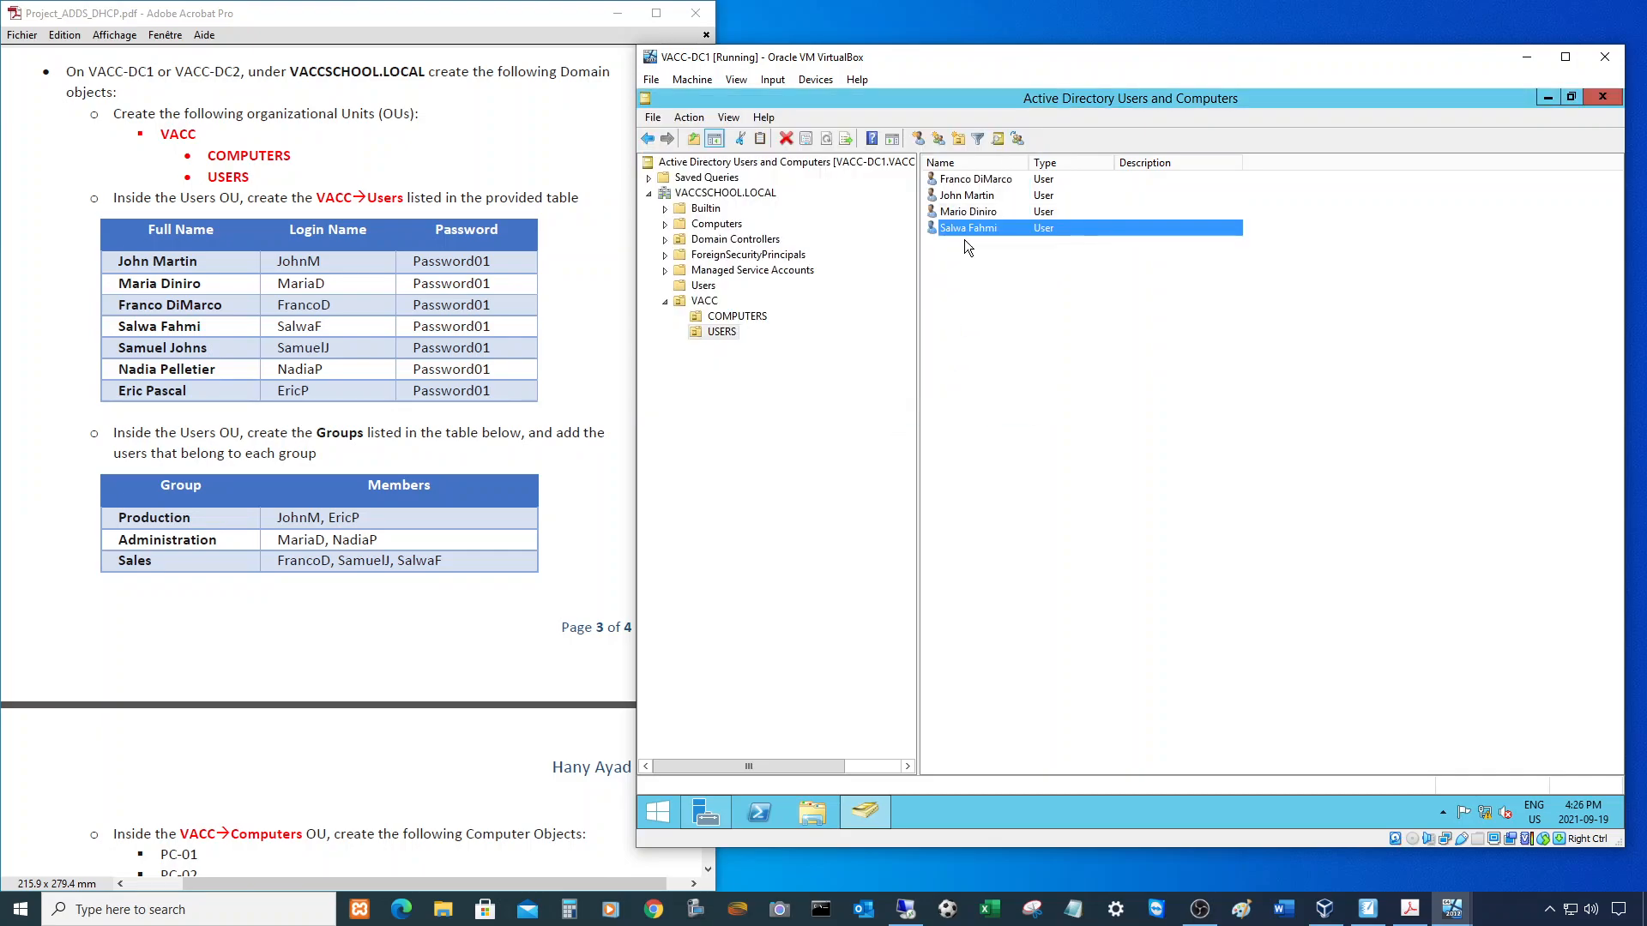
right_click(975, 230)
left_click(1003, 243)
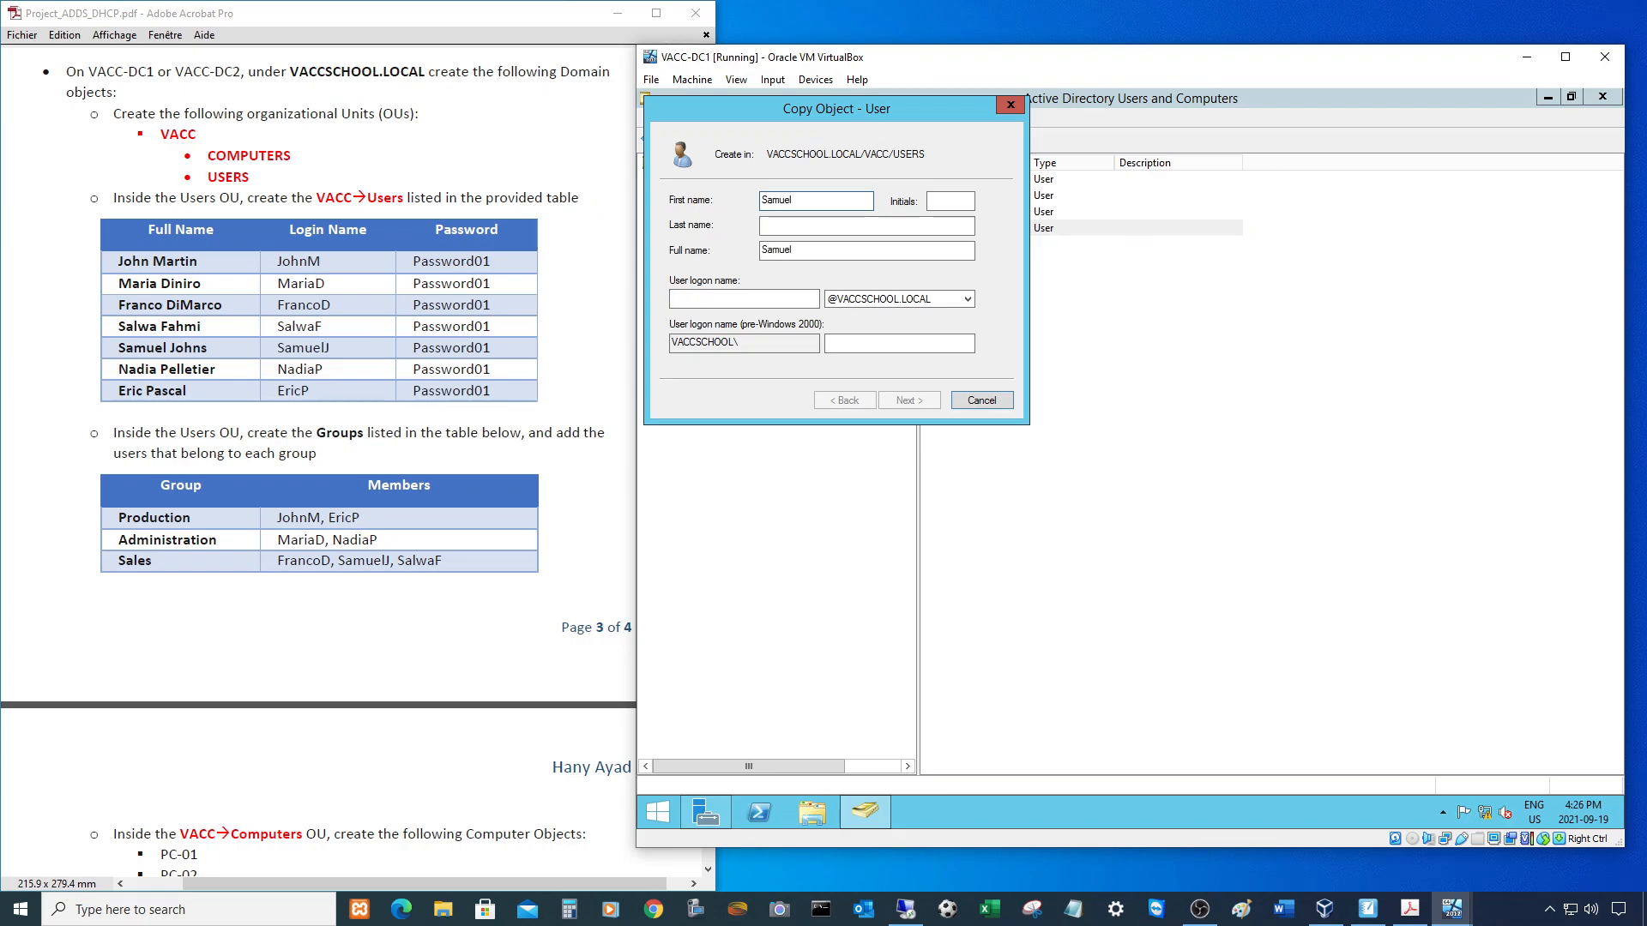
key("Tab")
key("Tab")
key("Tab")
type("Samue")
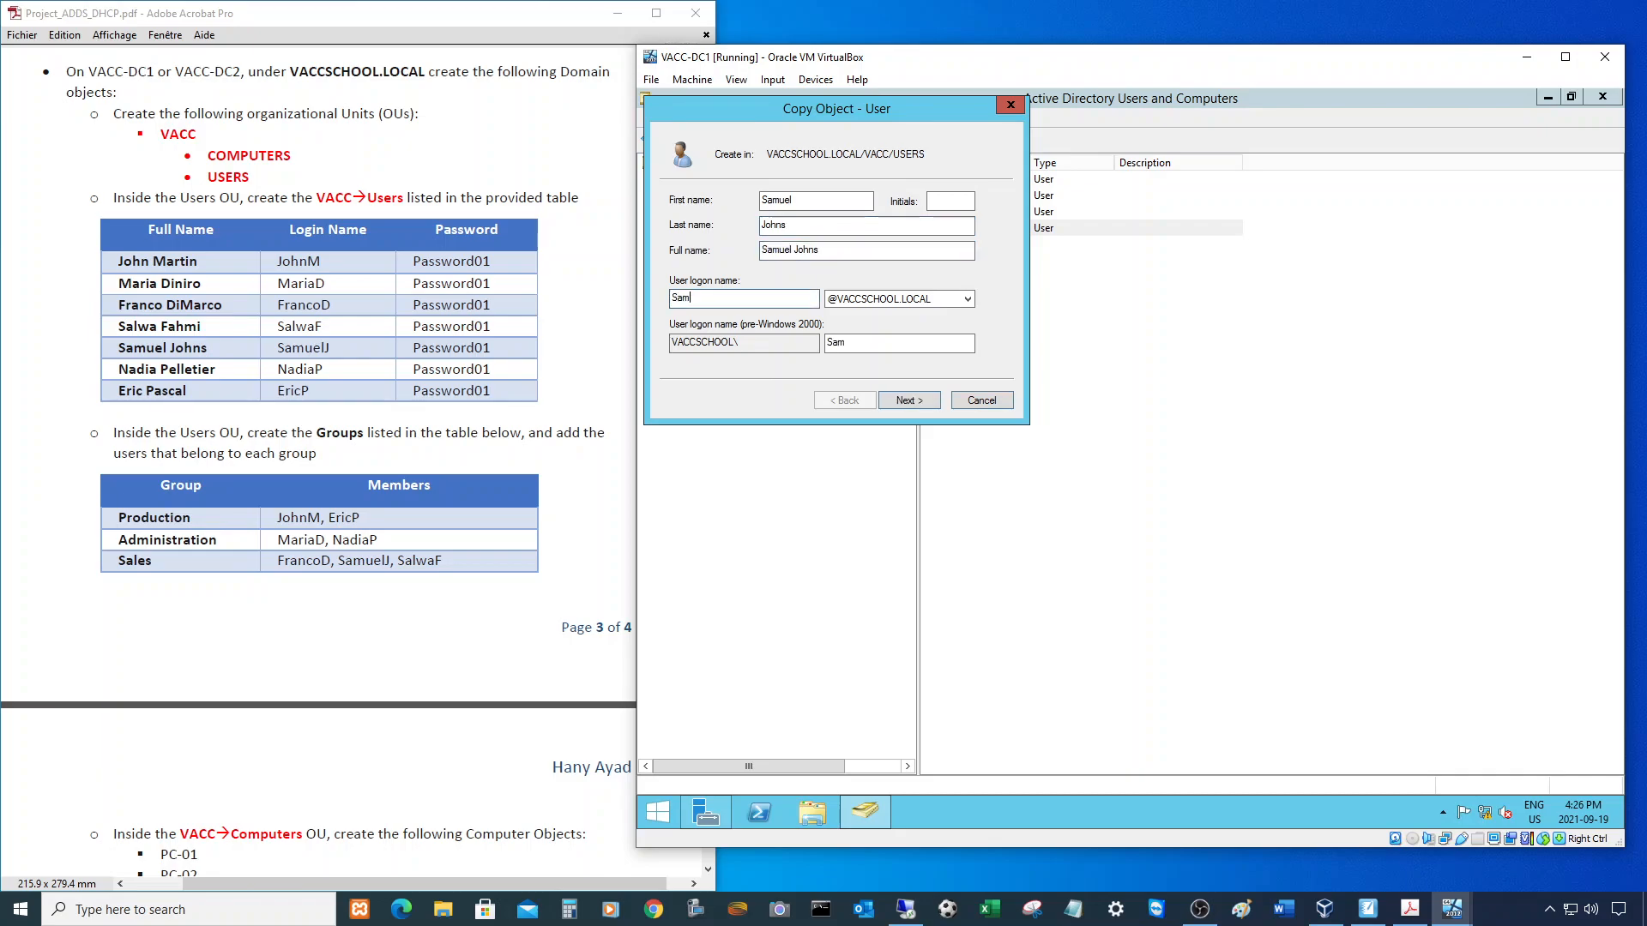
type("lJ")
left_click(923, 399)
type("Password")
key("Tab")
type("Password01")
left_click(909, 398)
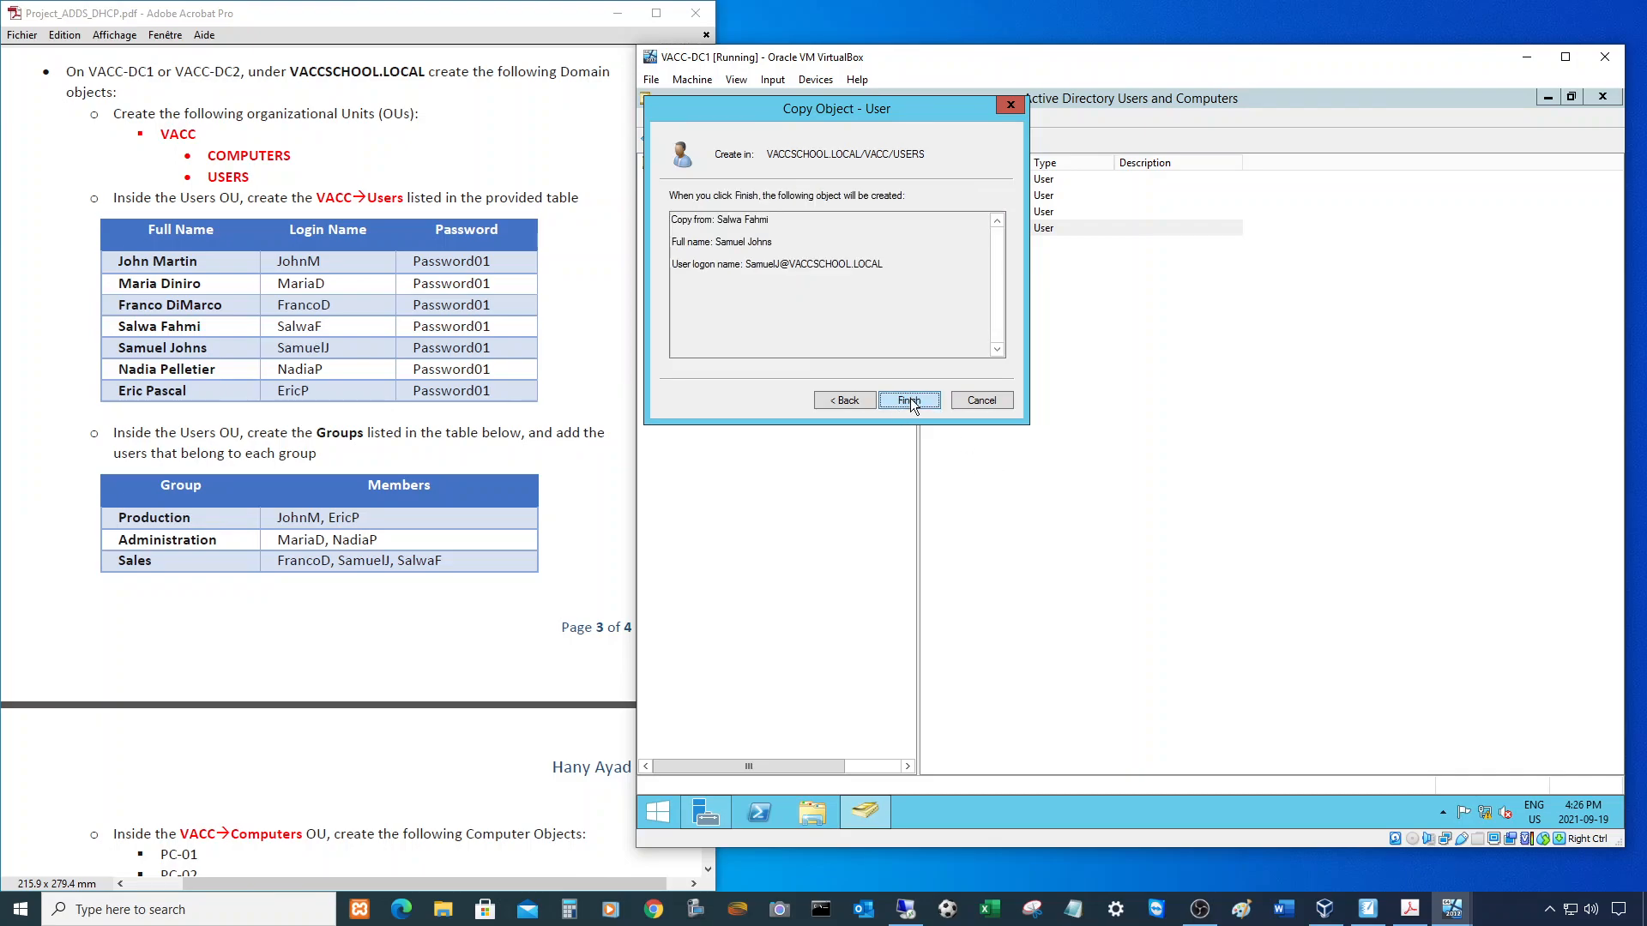
left_click(910, 398)
right_click(975, 240)
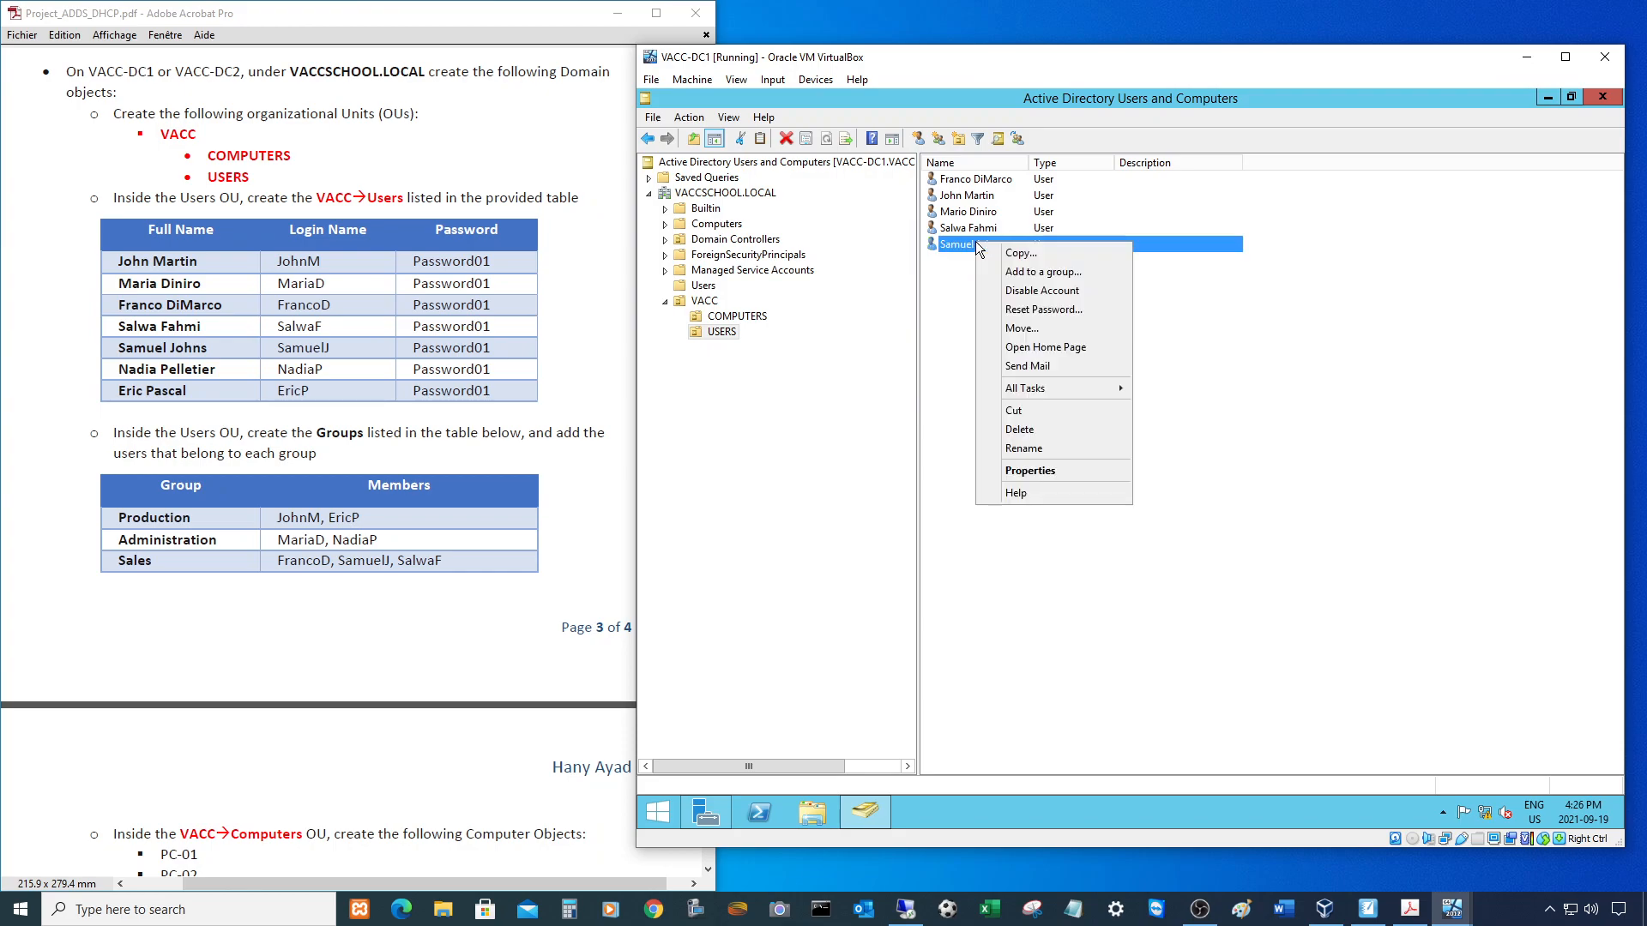
left_click(1000, 249)
key("Tab")
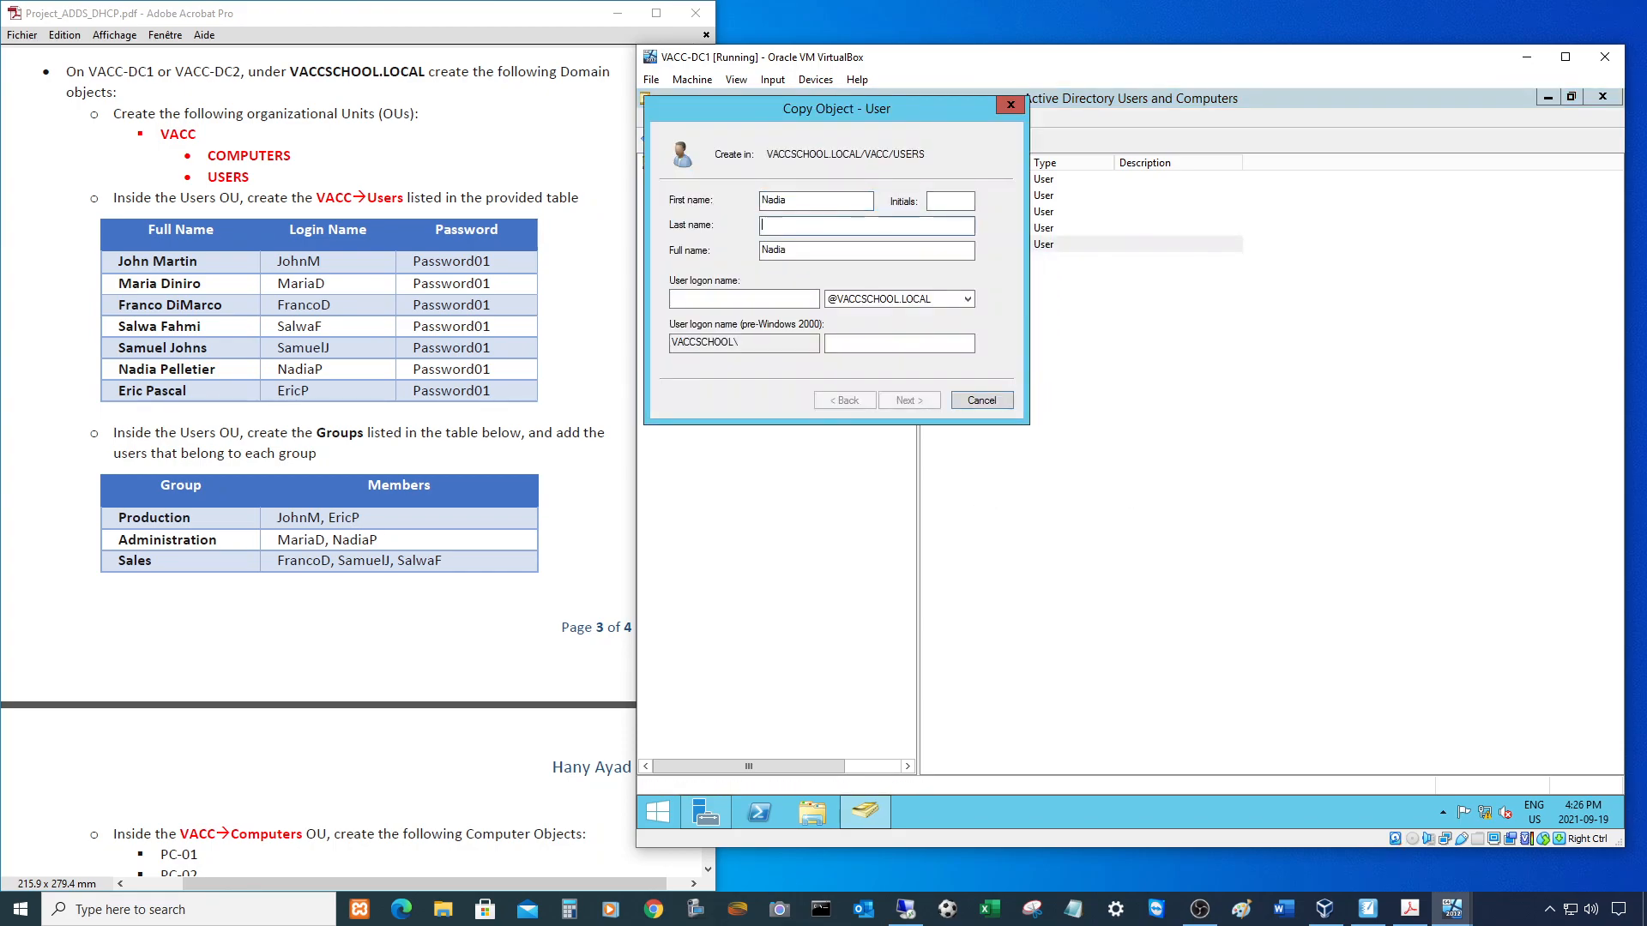
key("Tab")
key("Tab")
type("NAdiaL")
left_click(685, 297)
key("BackSpace")
type("a")
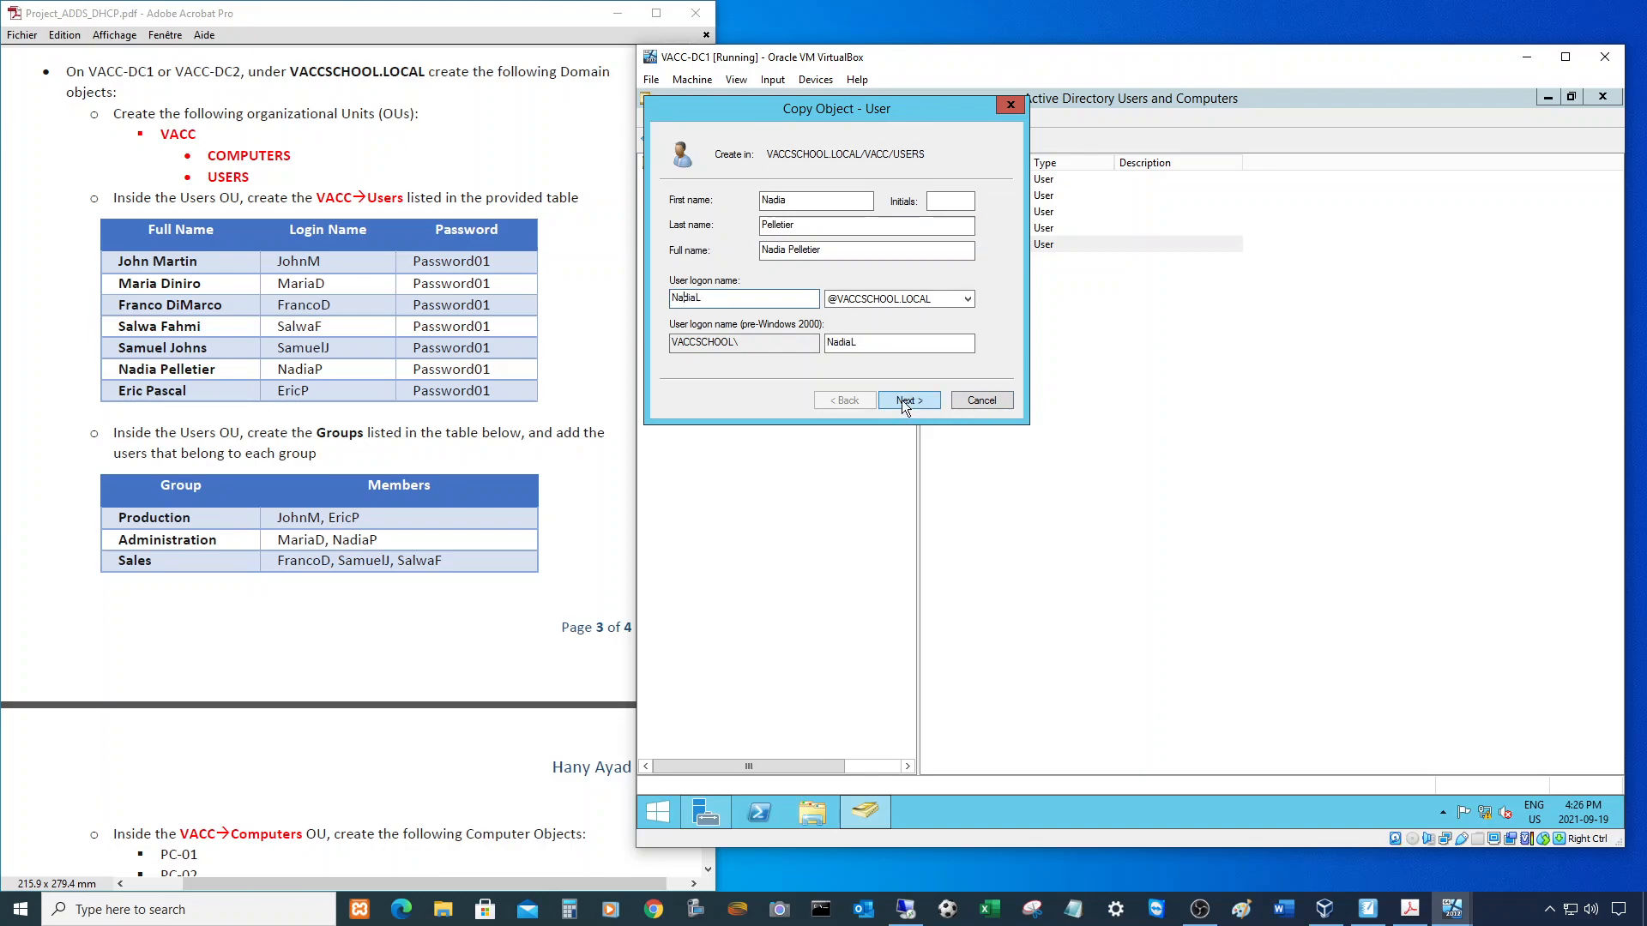
left_click(905, 399)
type("Password01")
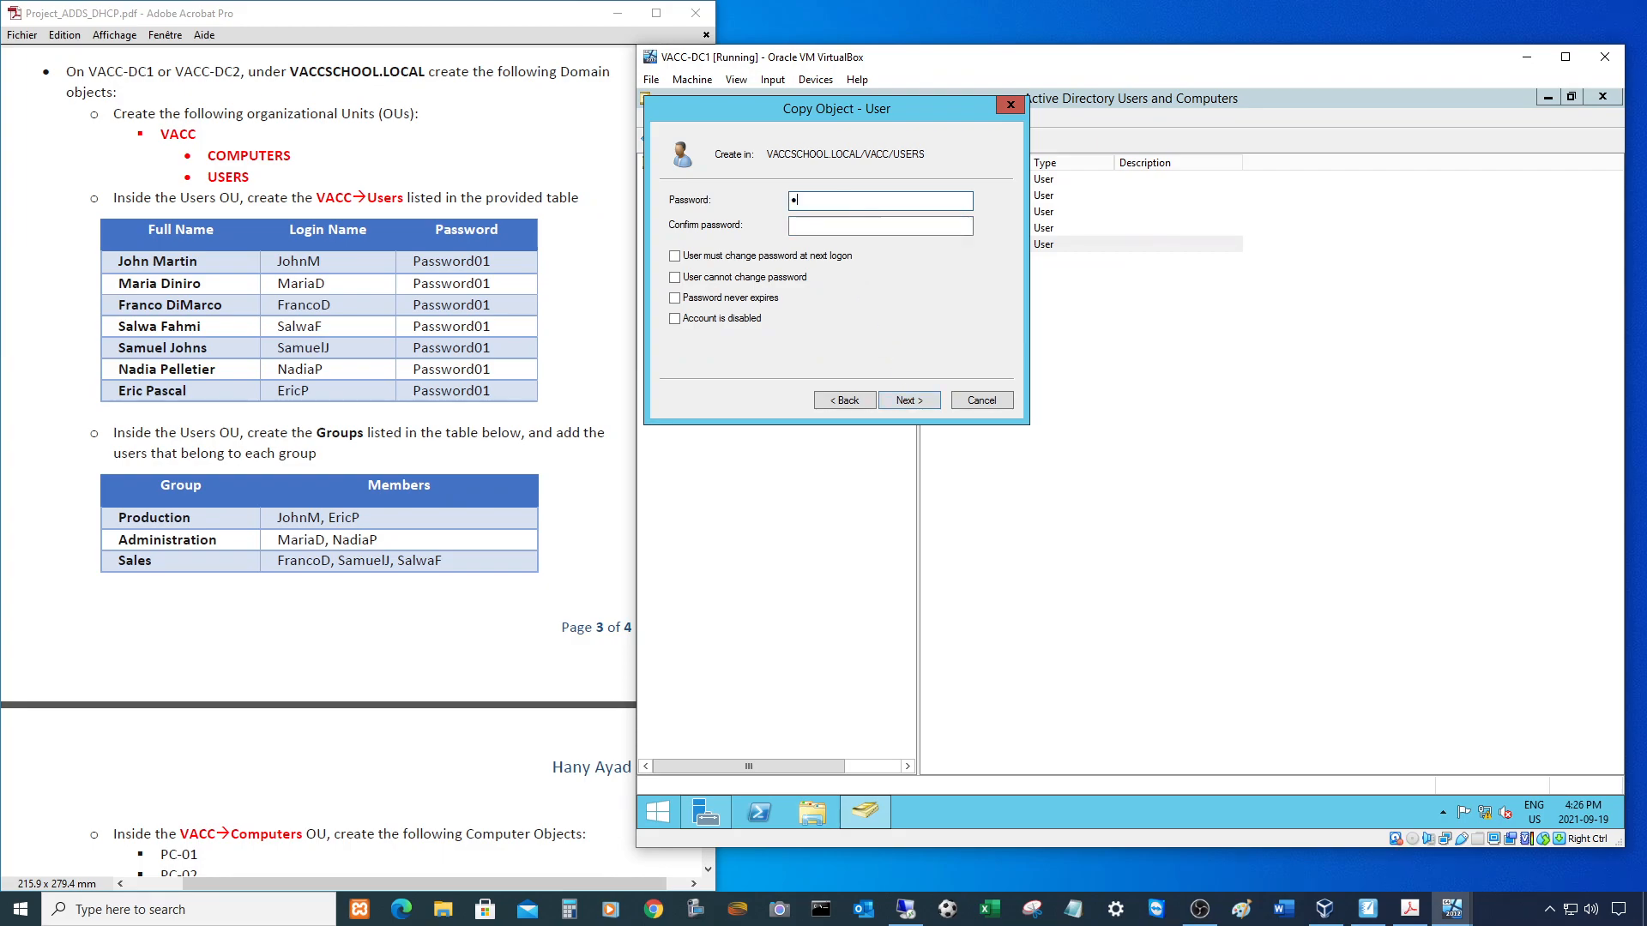
key("Tab")
type("Password01")
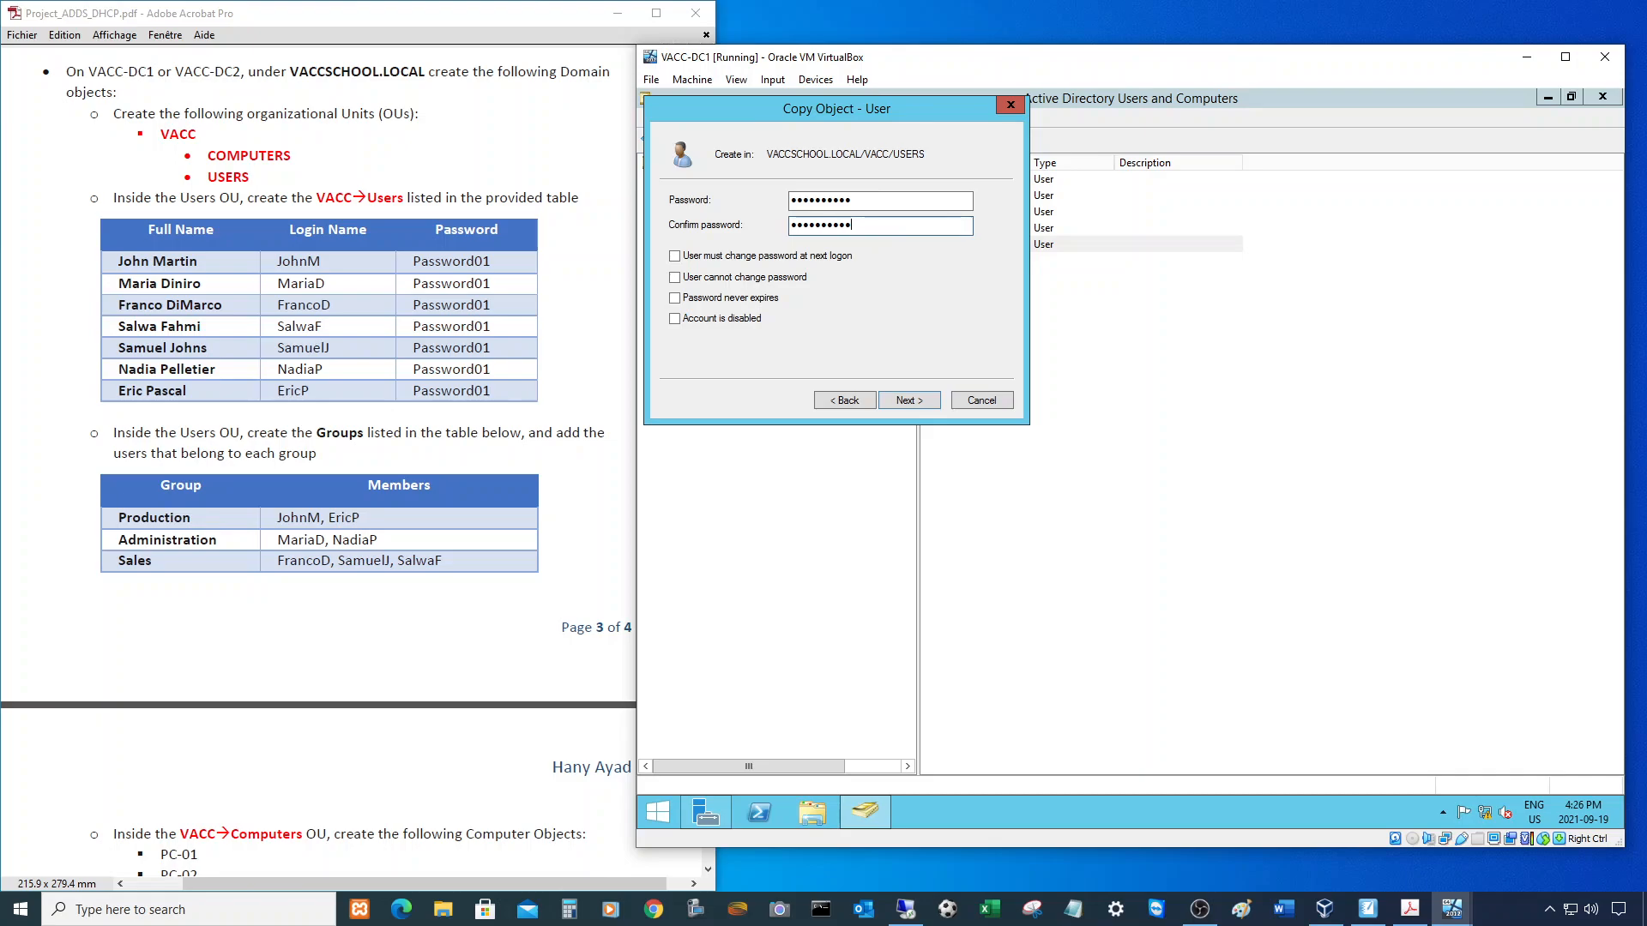
left_click(910, 400)
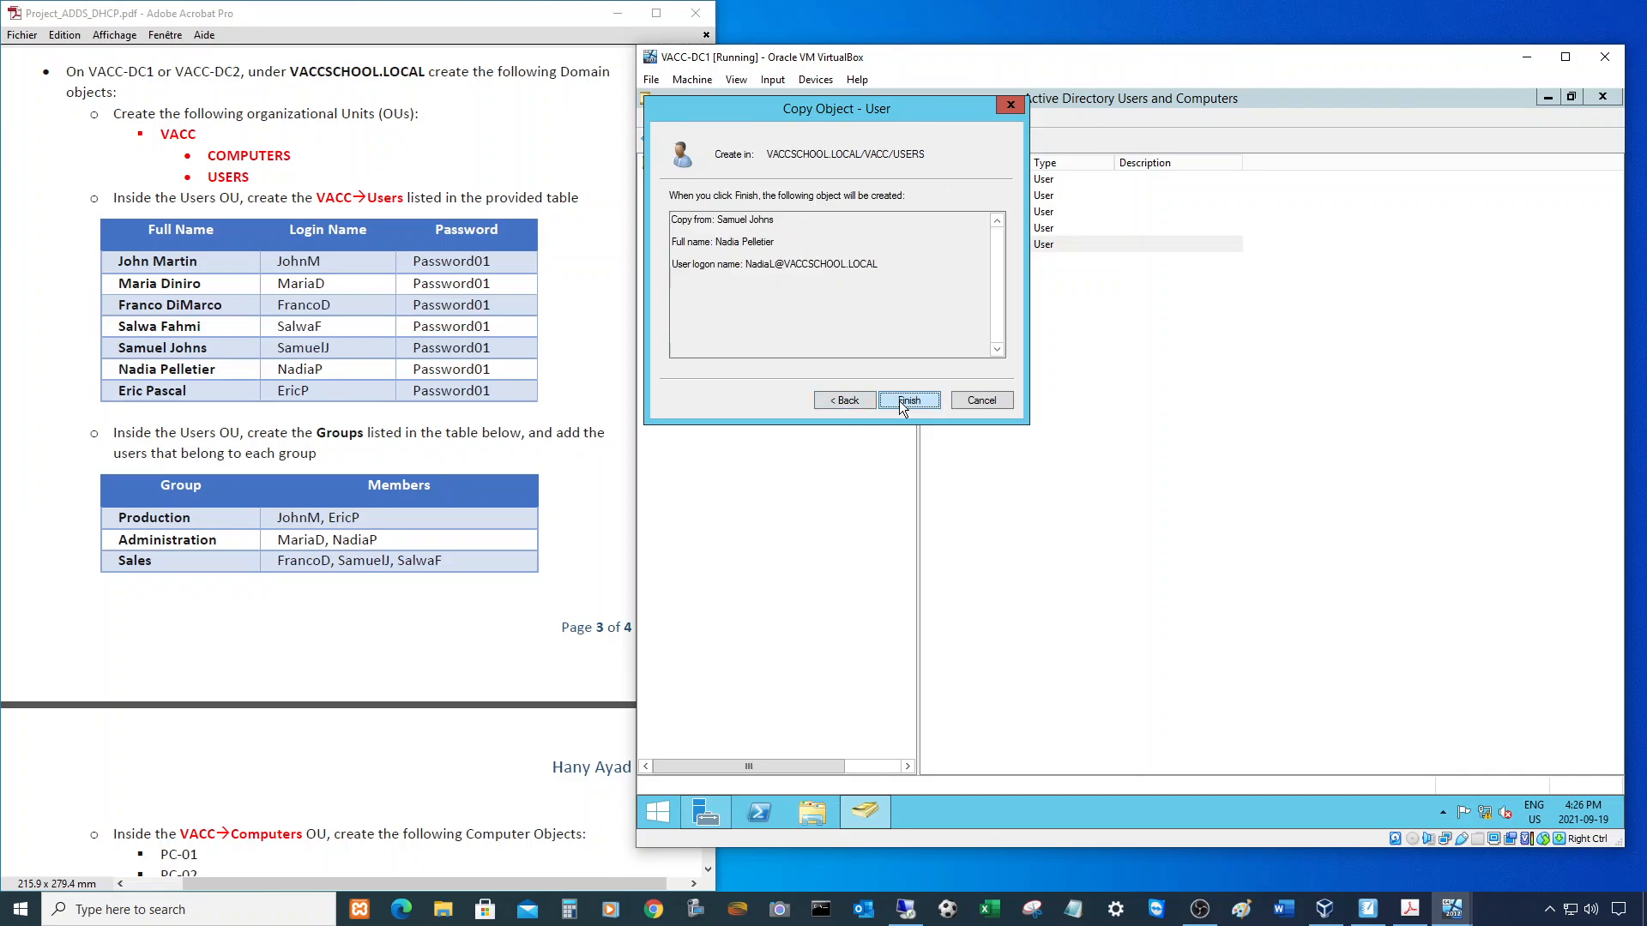
left_click(909, 400)
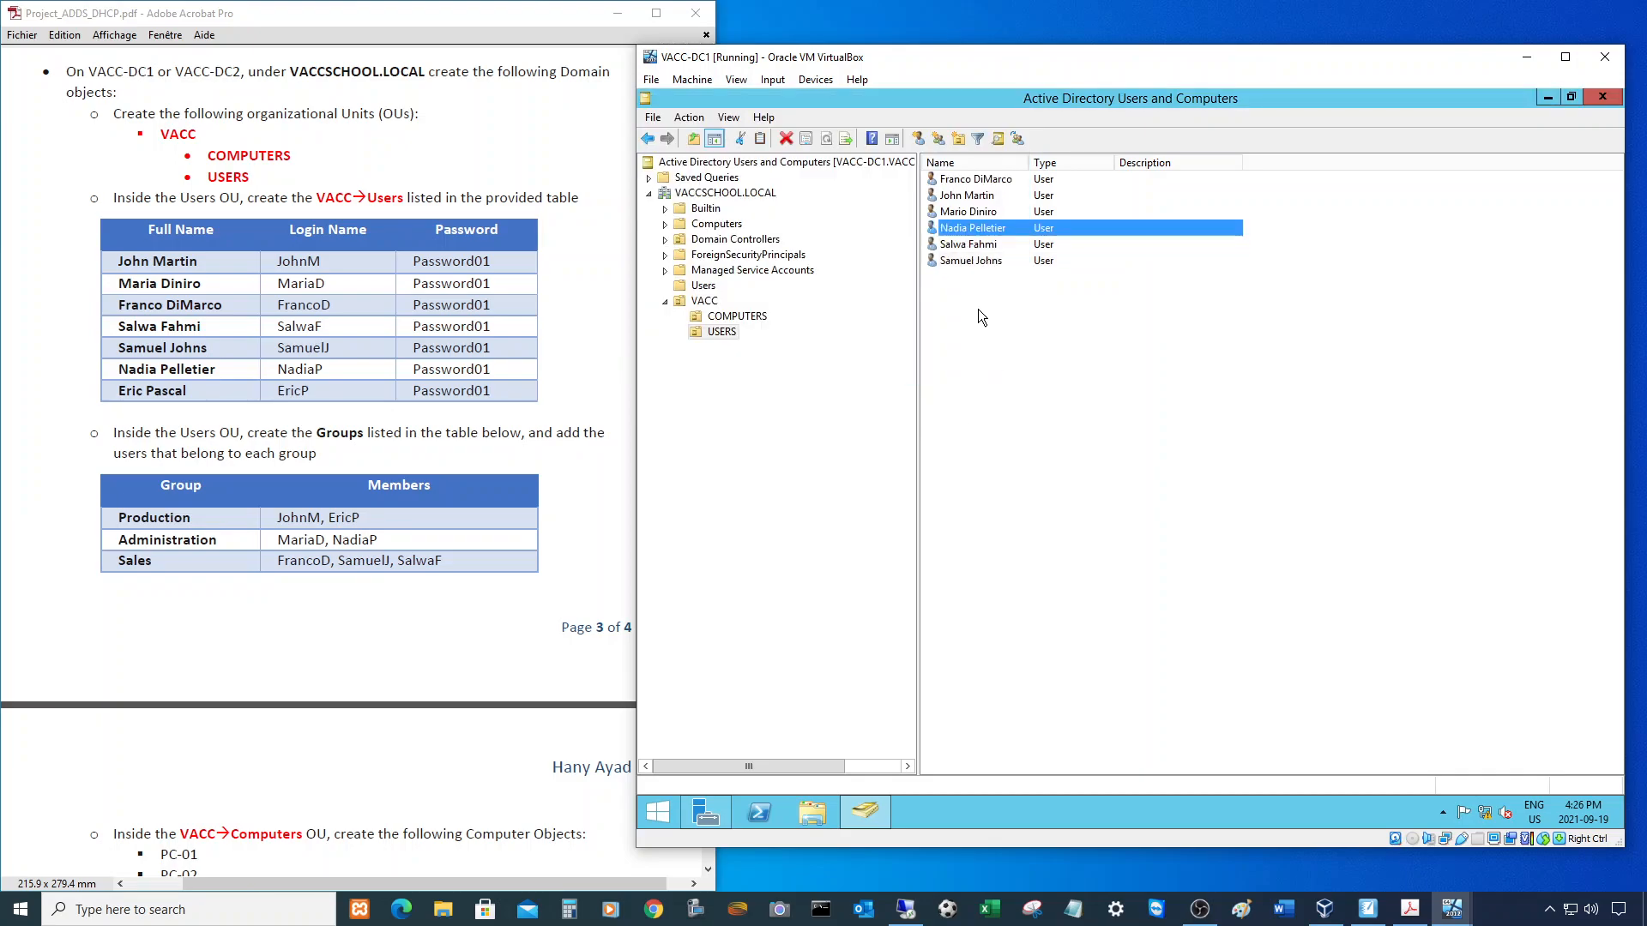
right_click(962, 230)
left_click(1006, 241)
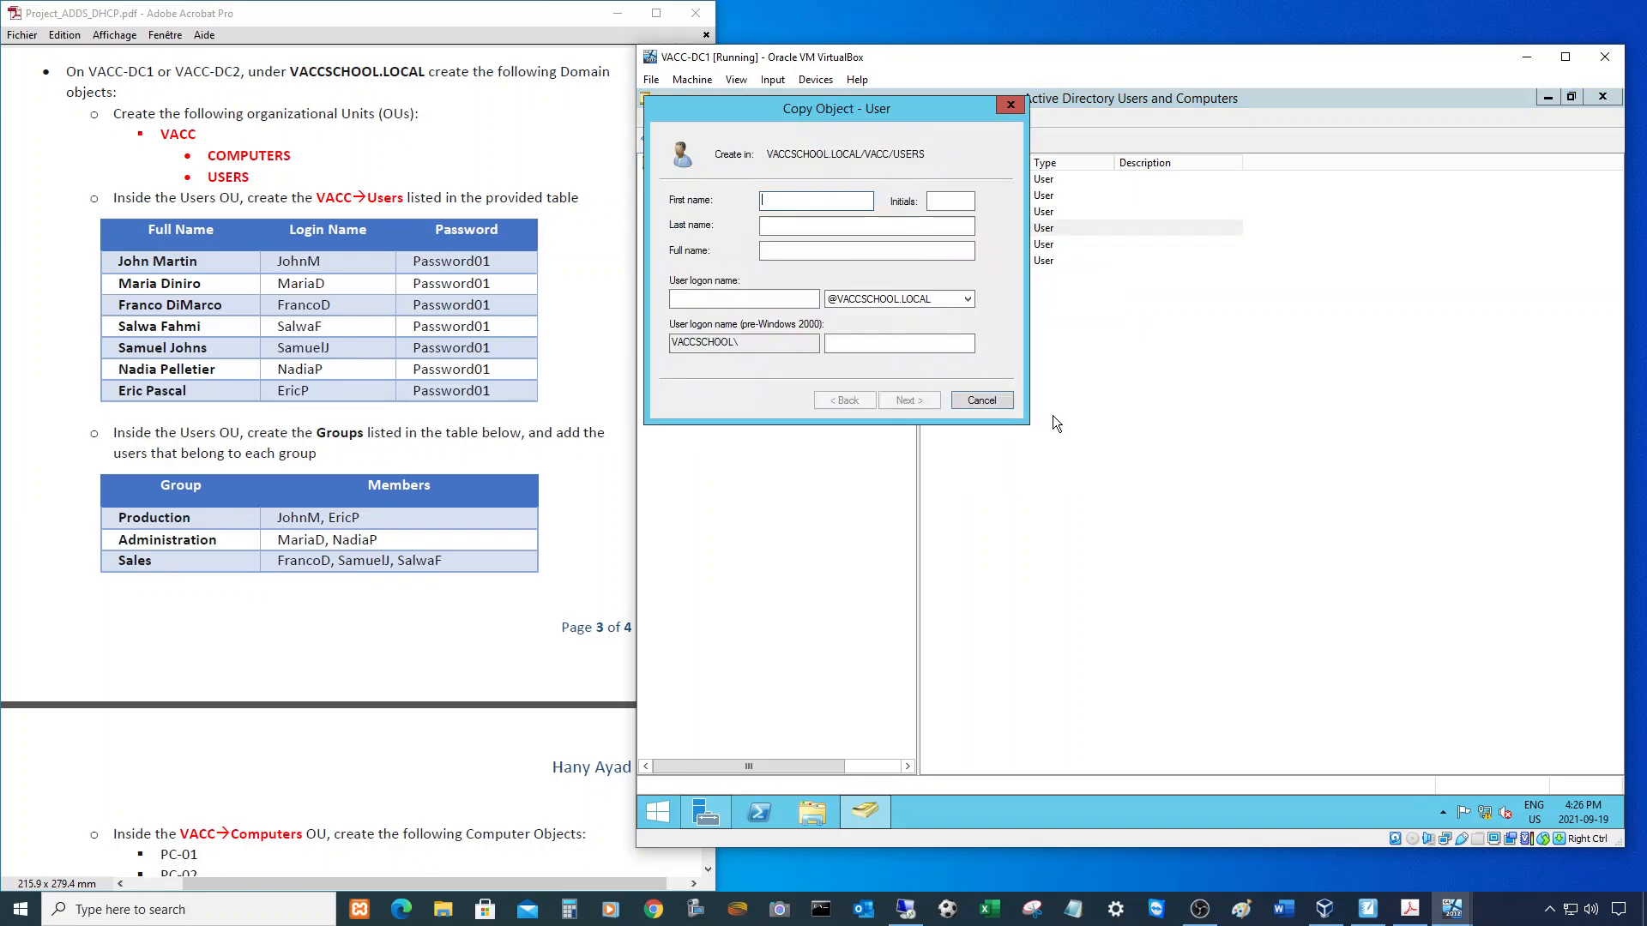
key("Tab")
key("Tab")
key("Tab")
type("Eri")
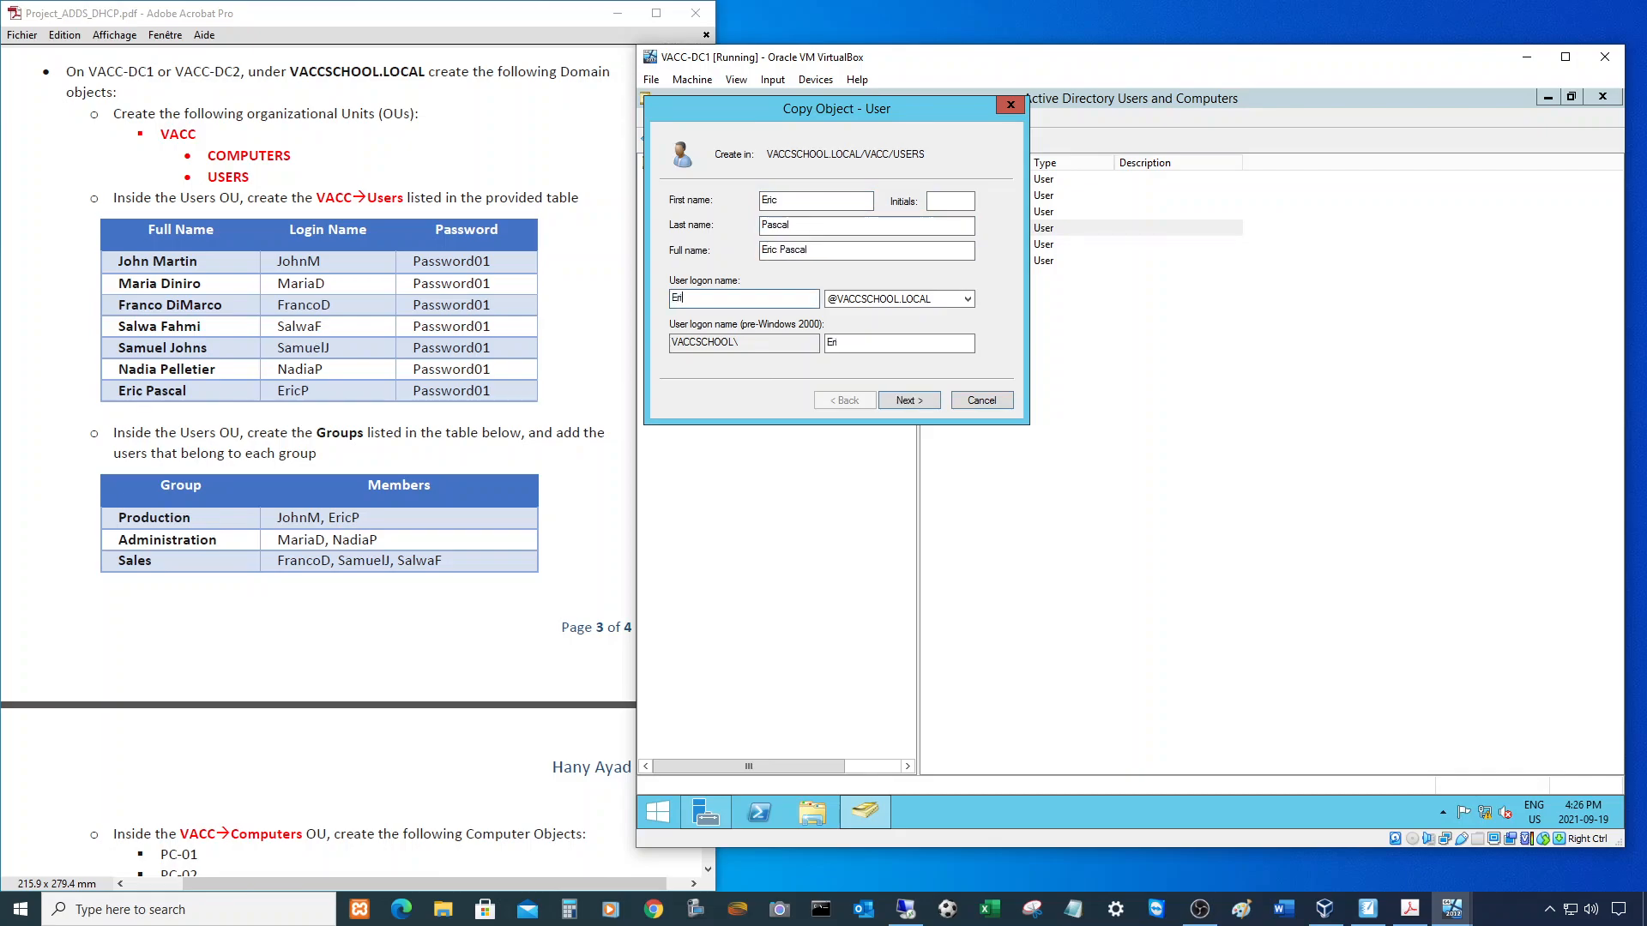
left_click(911, 400)
type("Password01")
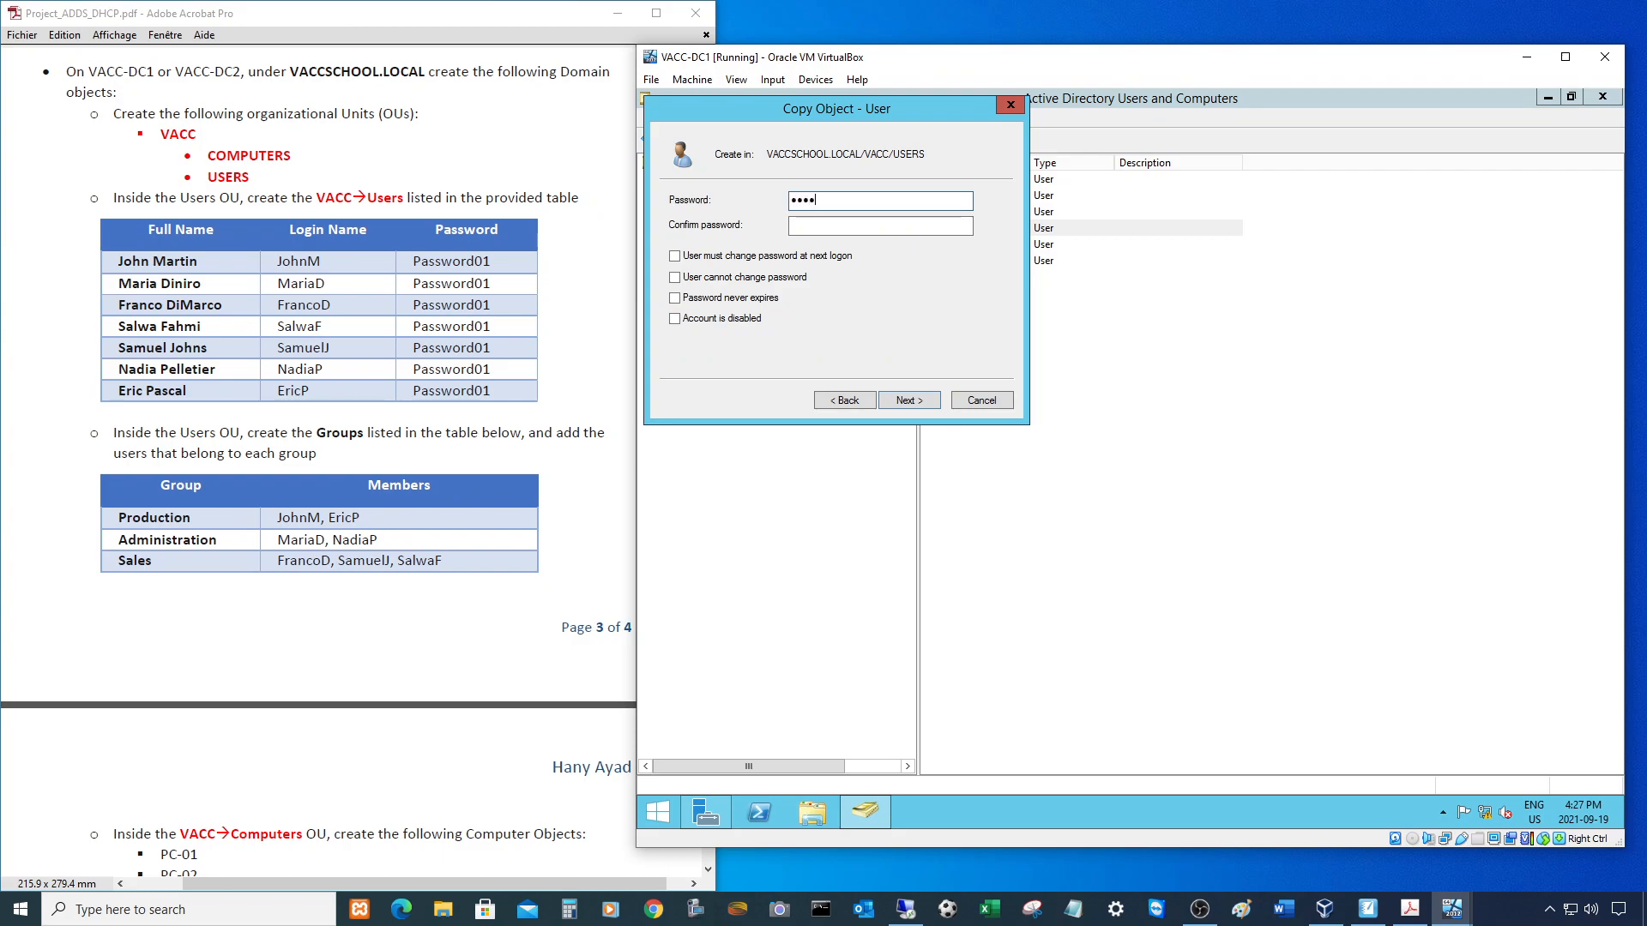
key("Tab")
type("Password01")
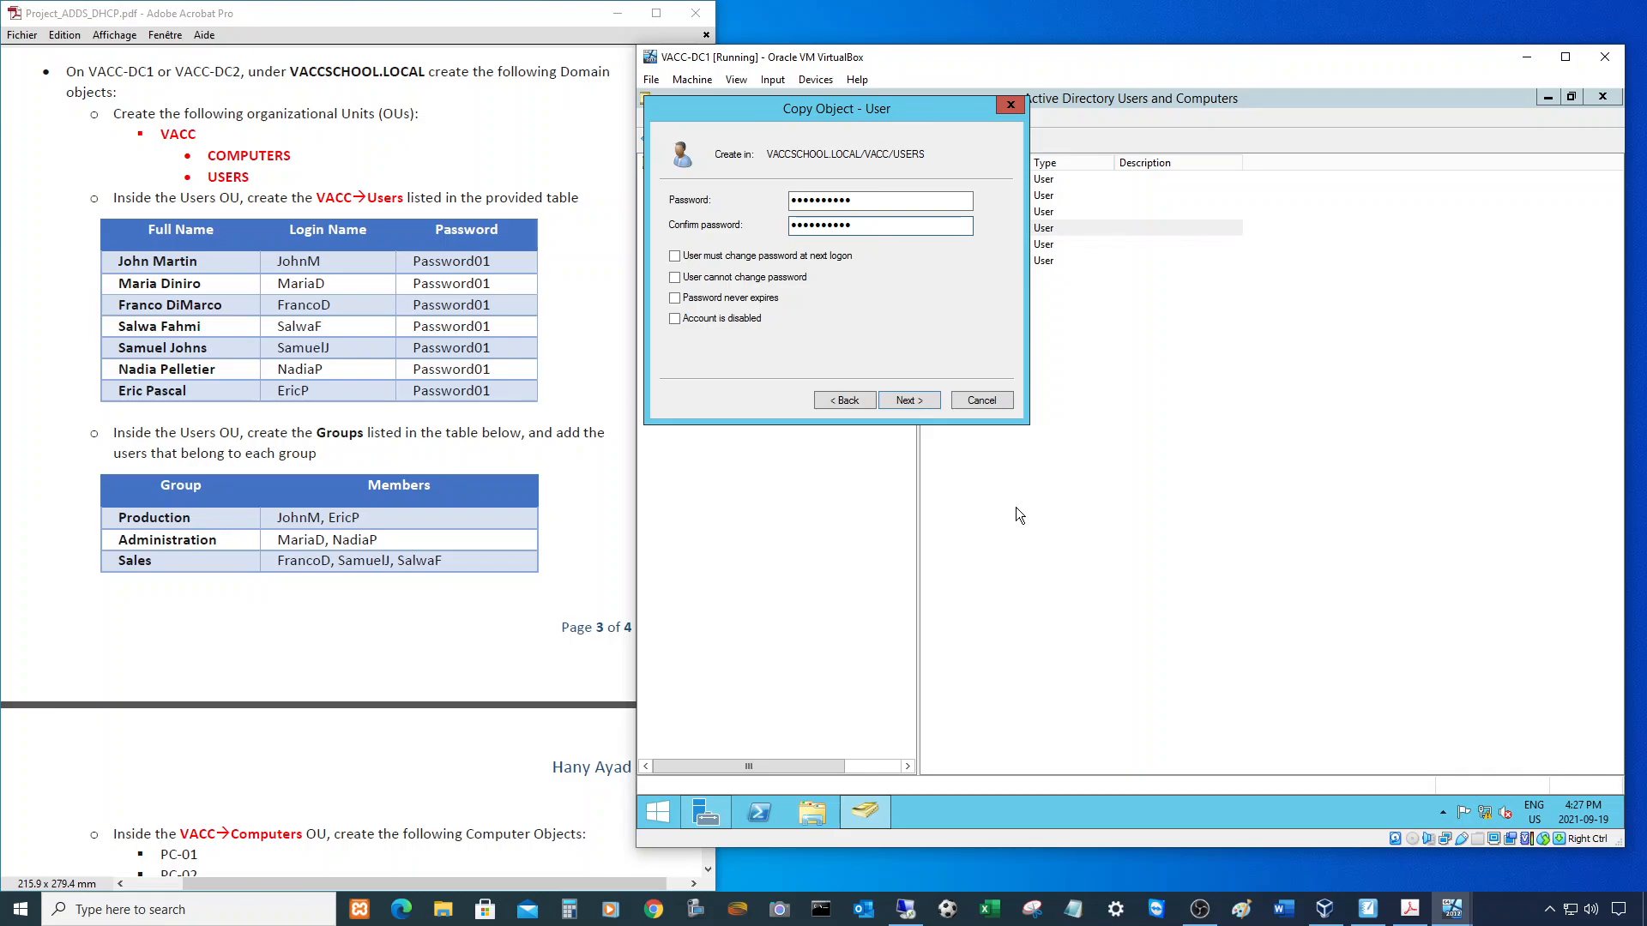
left_click(916, 398)
left_click(921, 398)
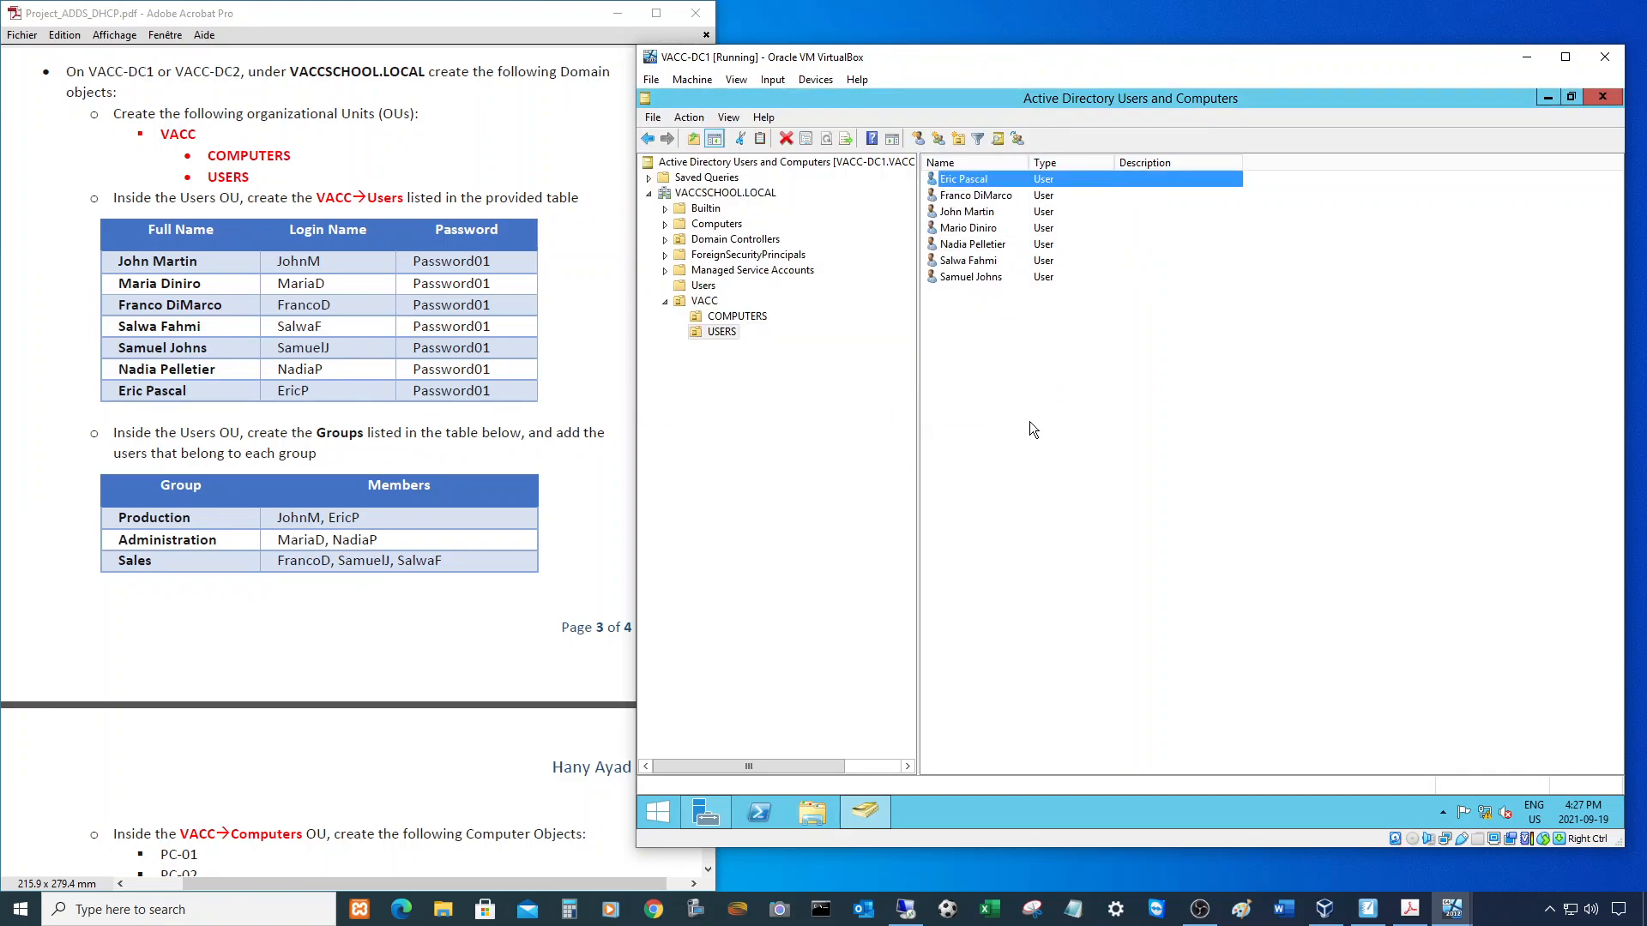
left_click(725, 332)
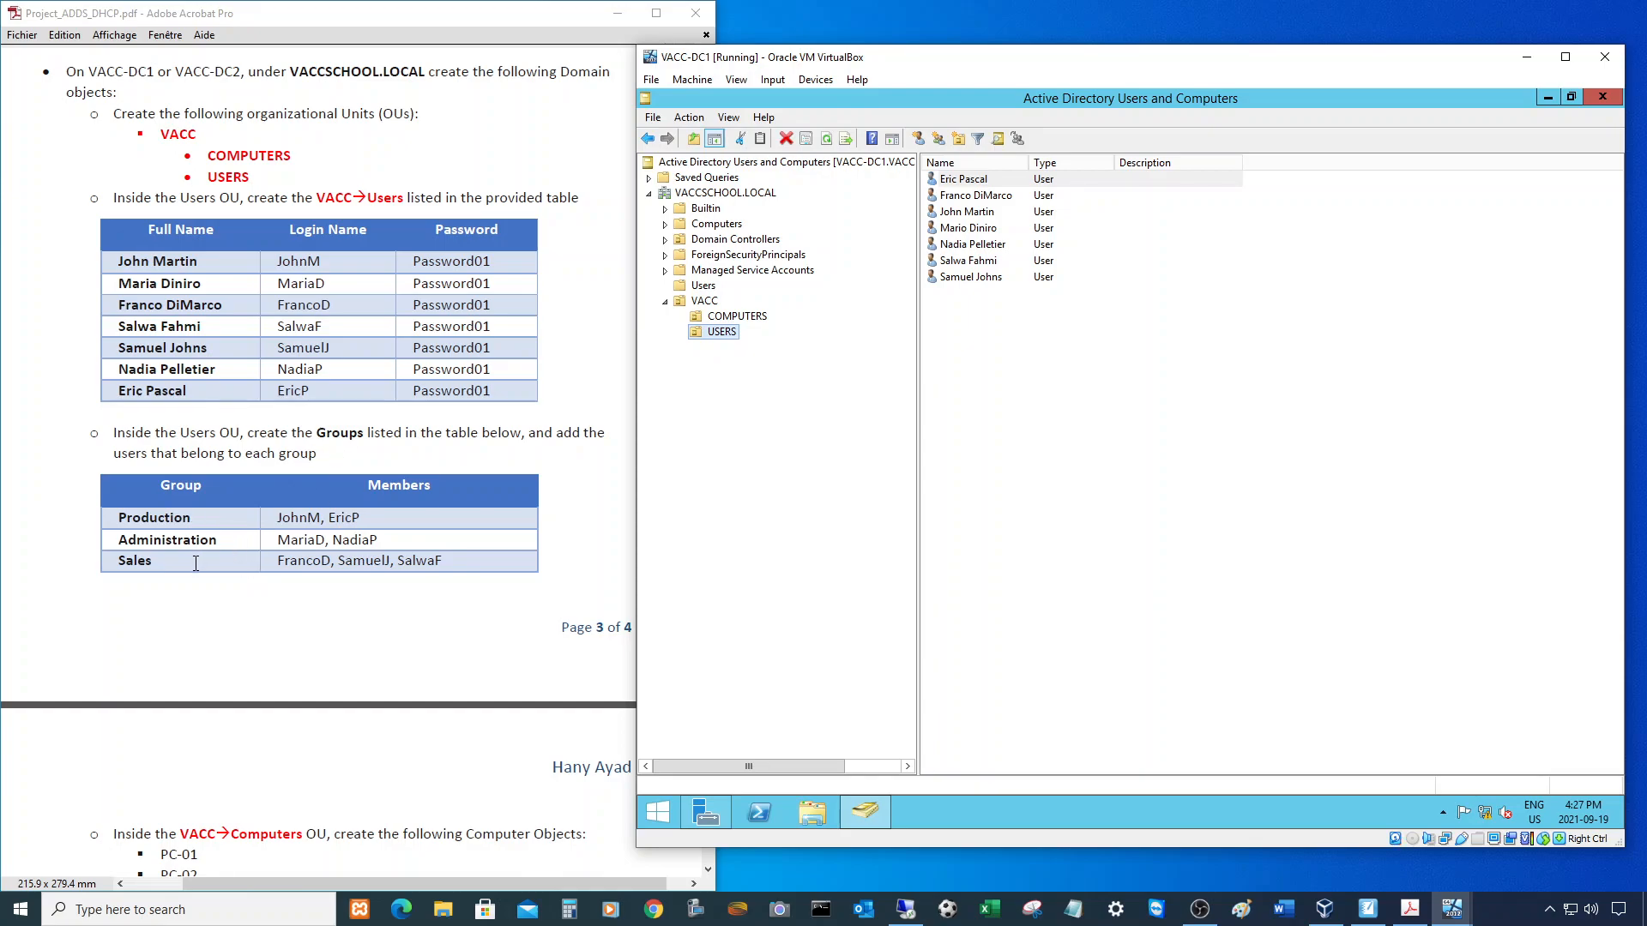
- Create the Production group in the USERS OU
right_click(975, 369)
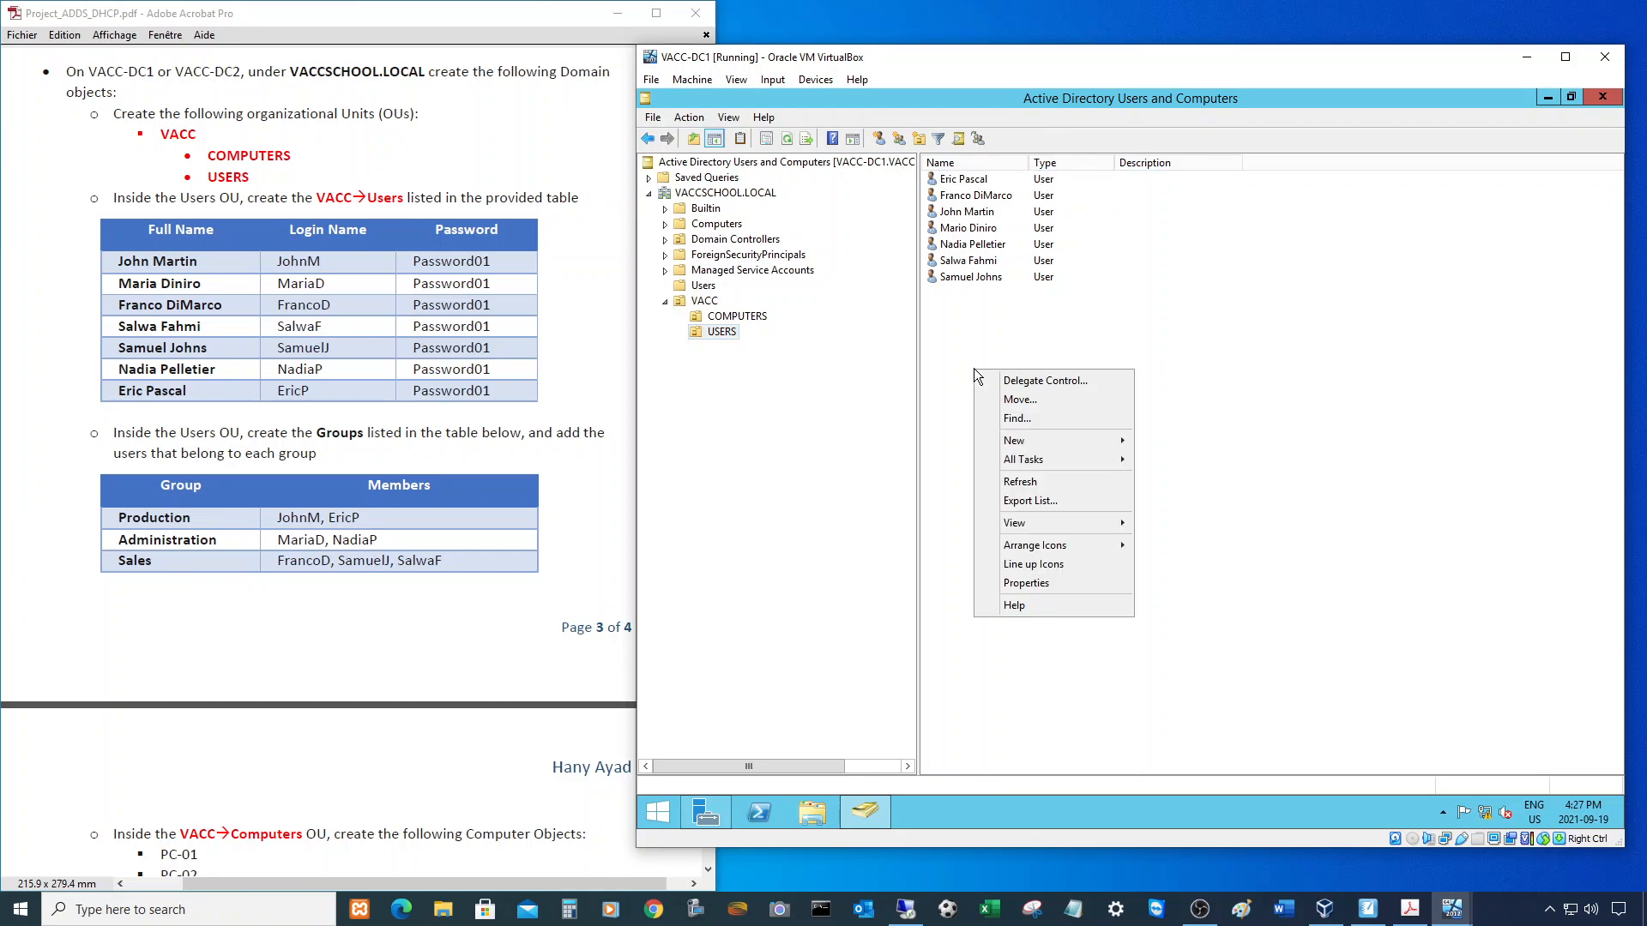
mouse_move(1042, 441)
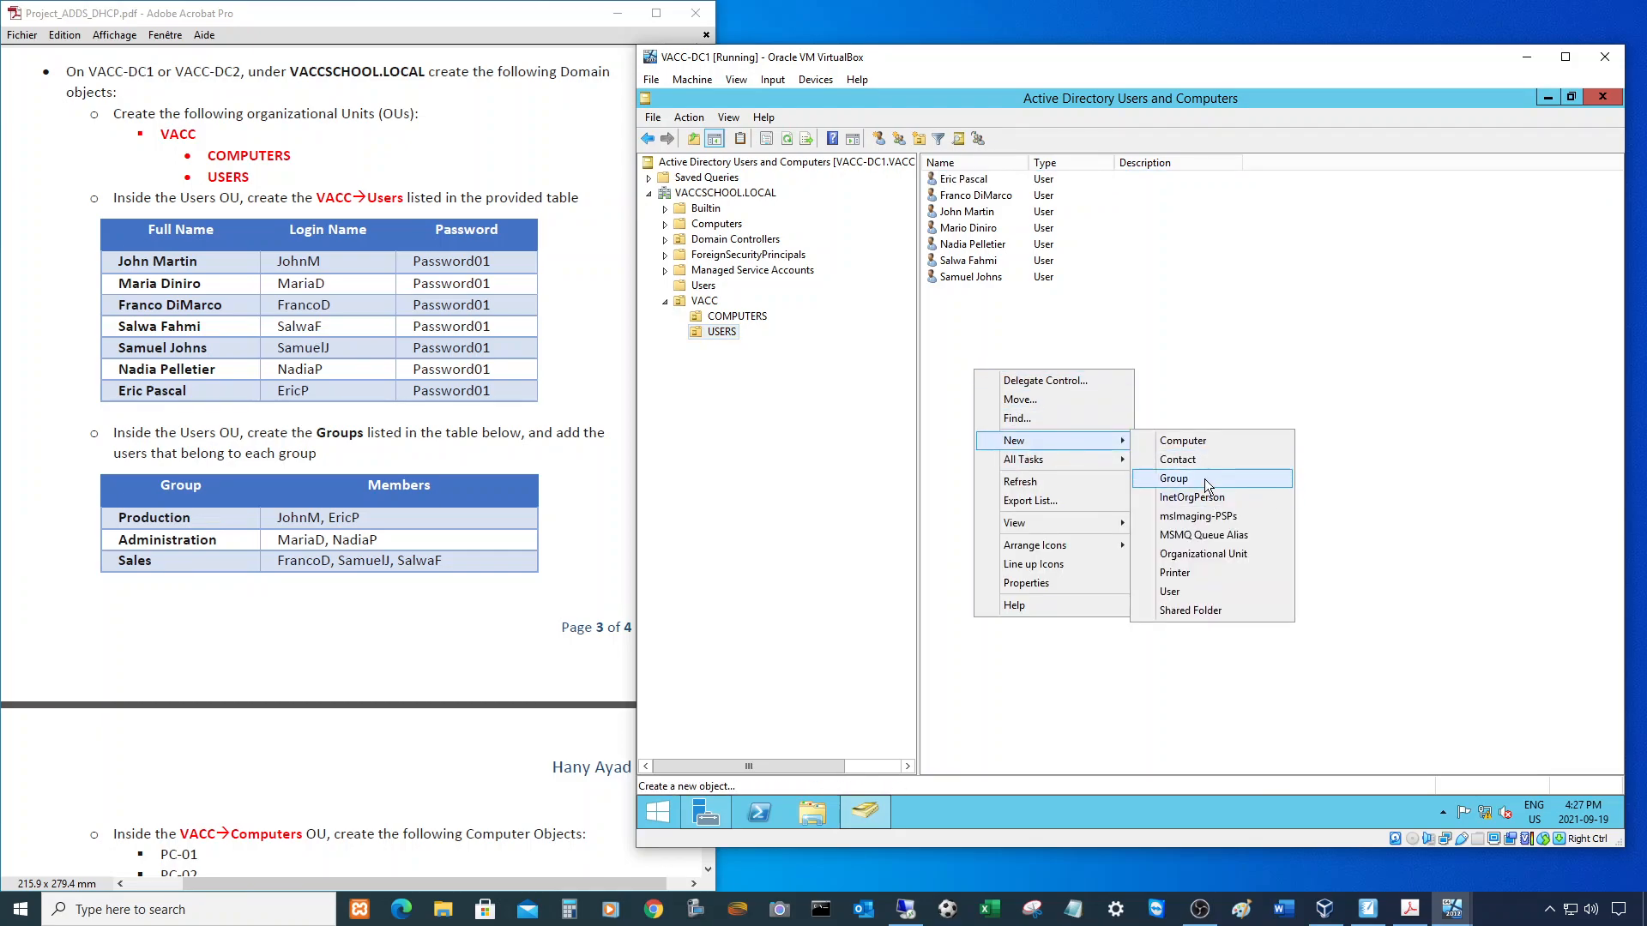
left_click(1201, 479)
left_click_drag(821, 115, 856, 409)
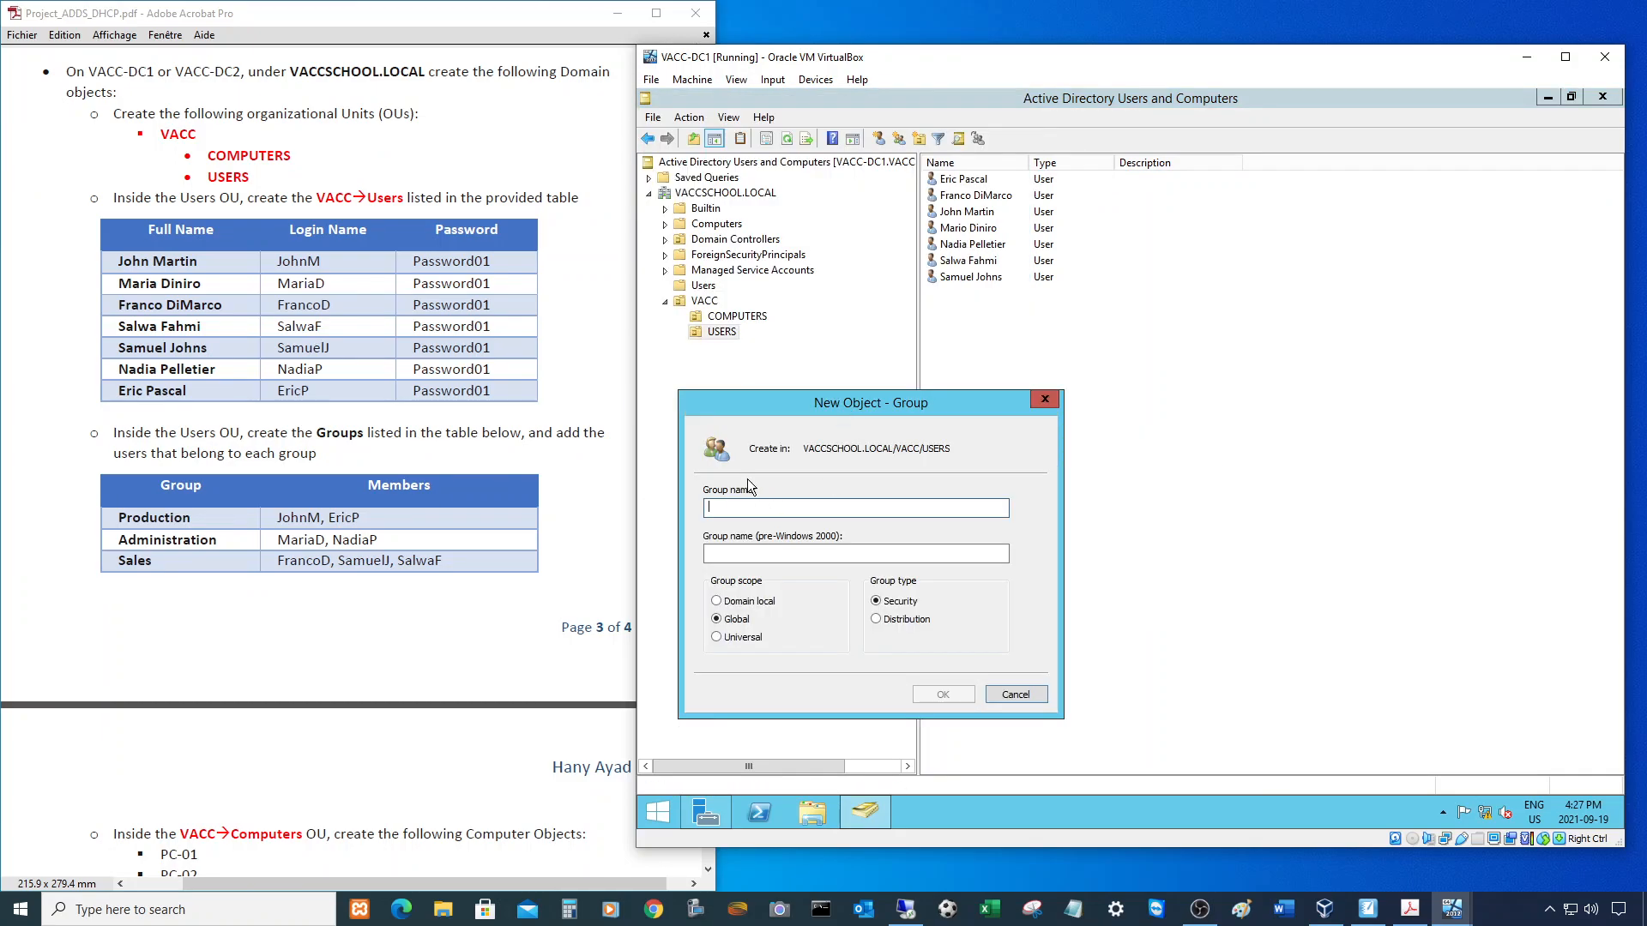
type("Production")
left_click(943, 694)
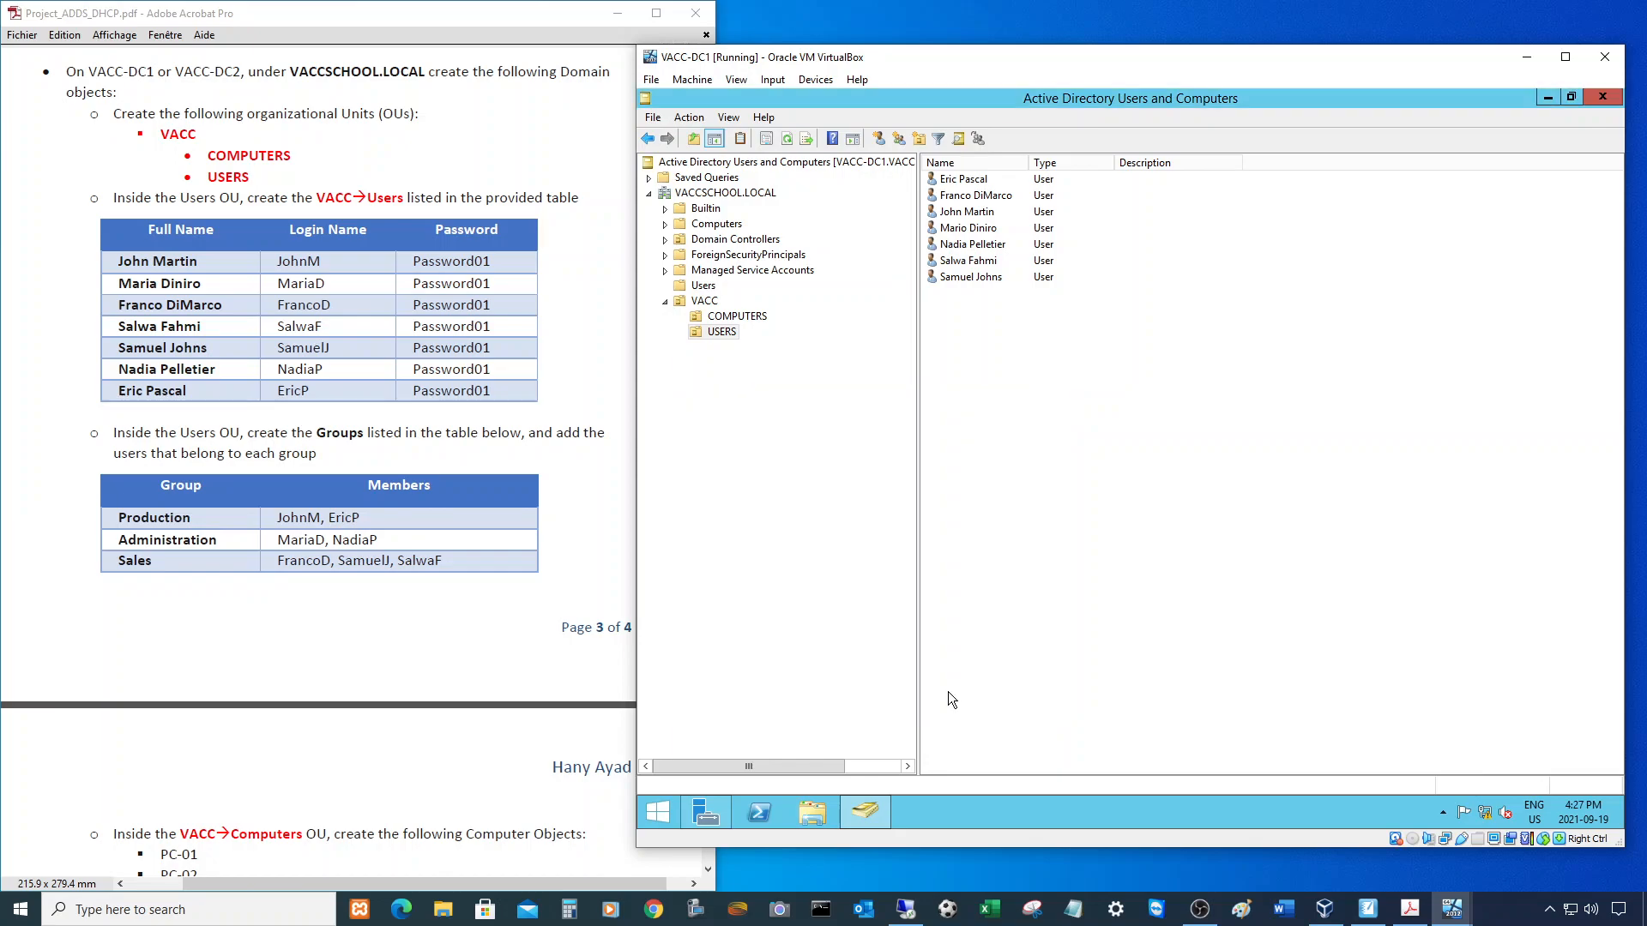
- Create the Administration and Sales groups, then sort by Type and widen the Name column
right_click(978, 467)
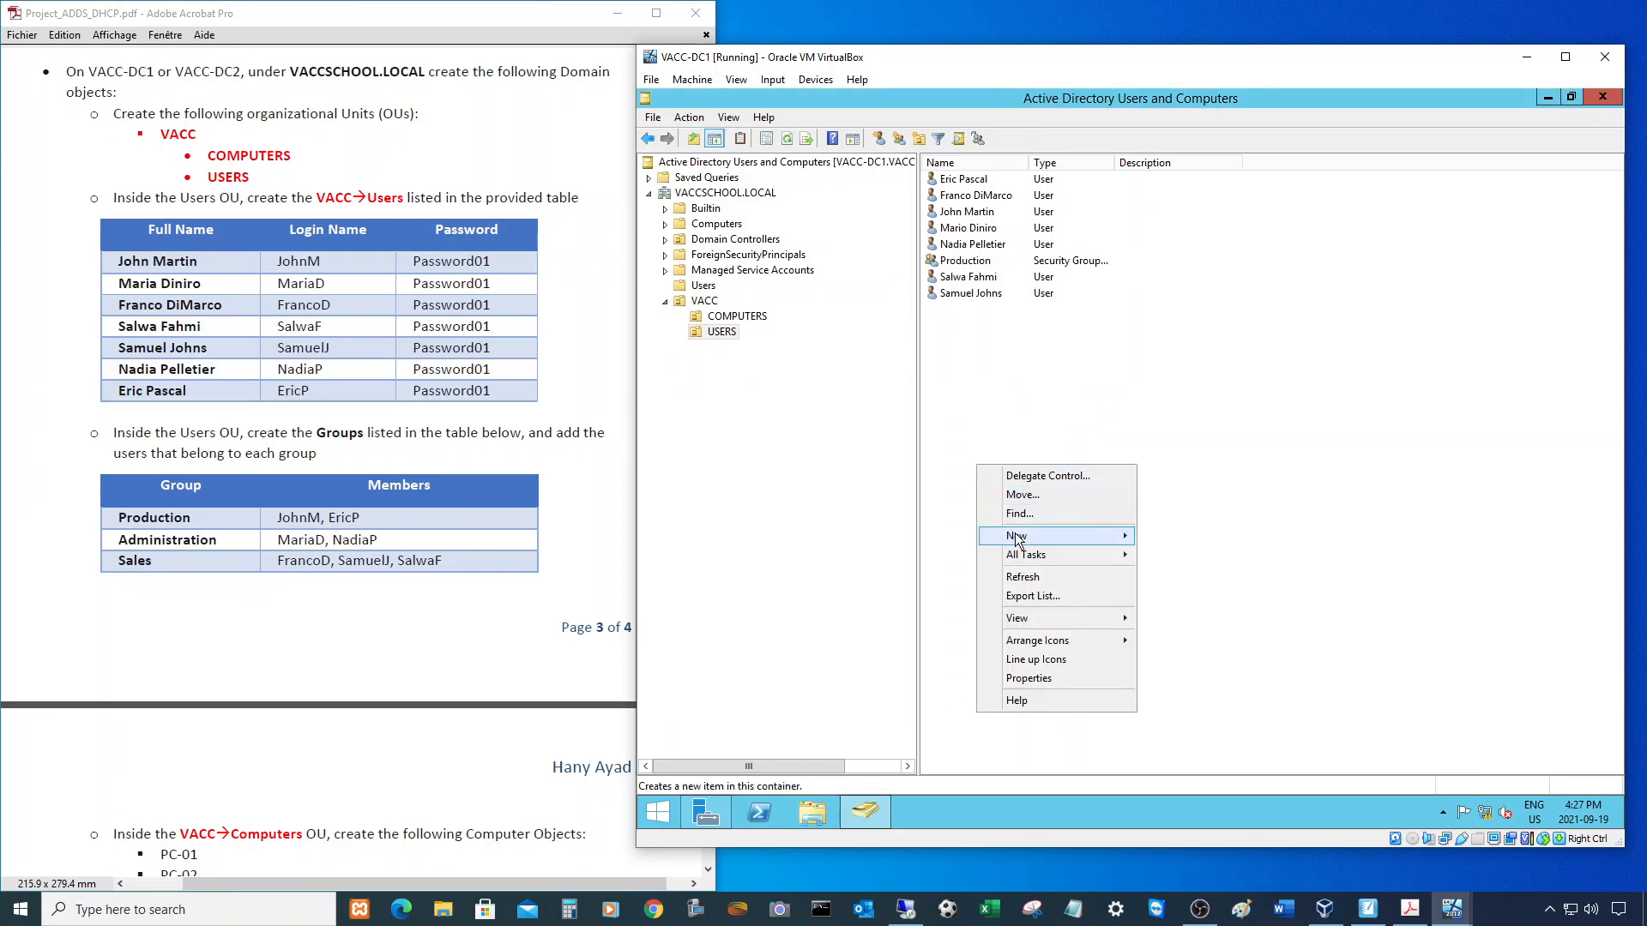
mouse_move(1029, 540)
left_click(1177, 573)
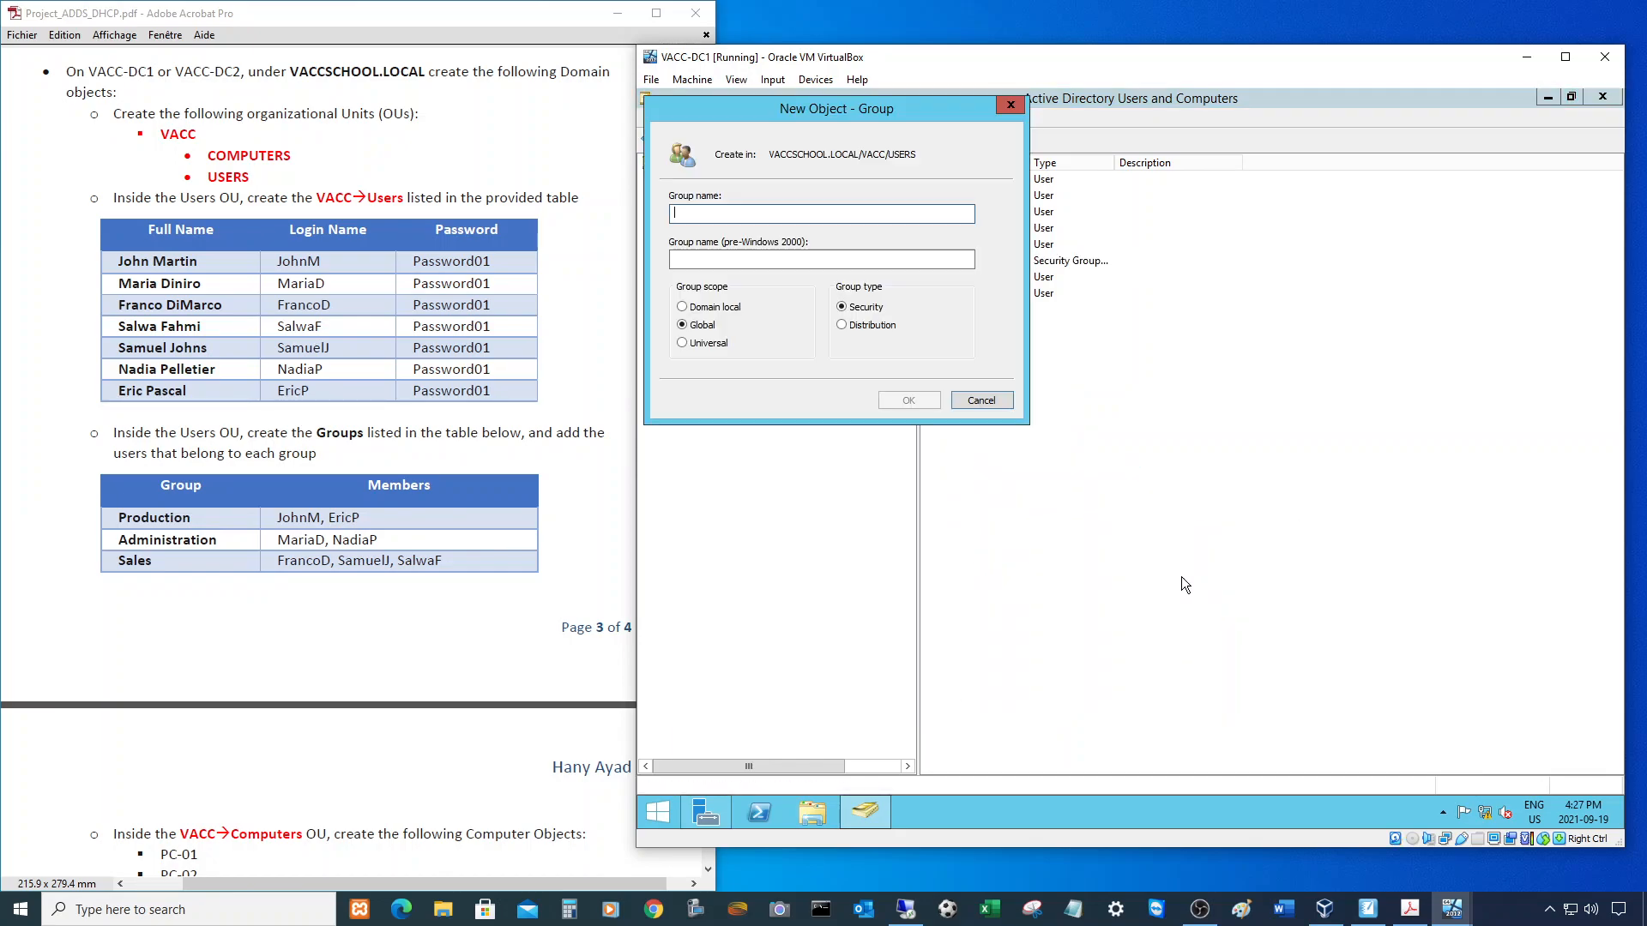
type("Ad")
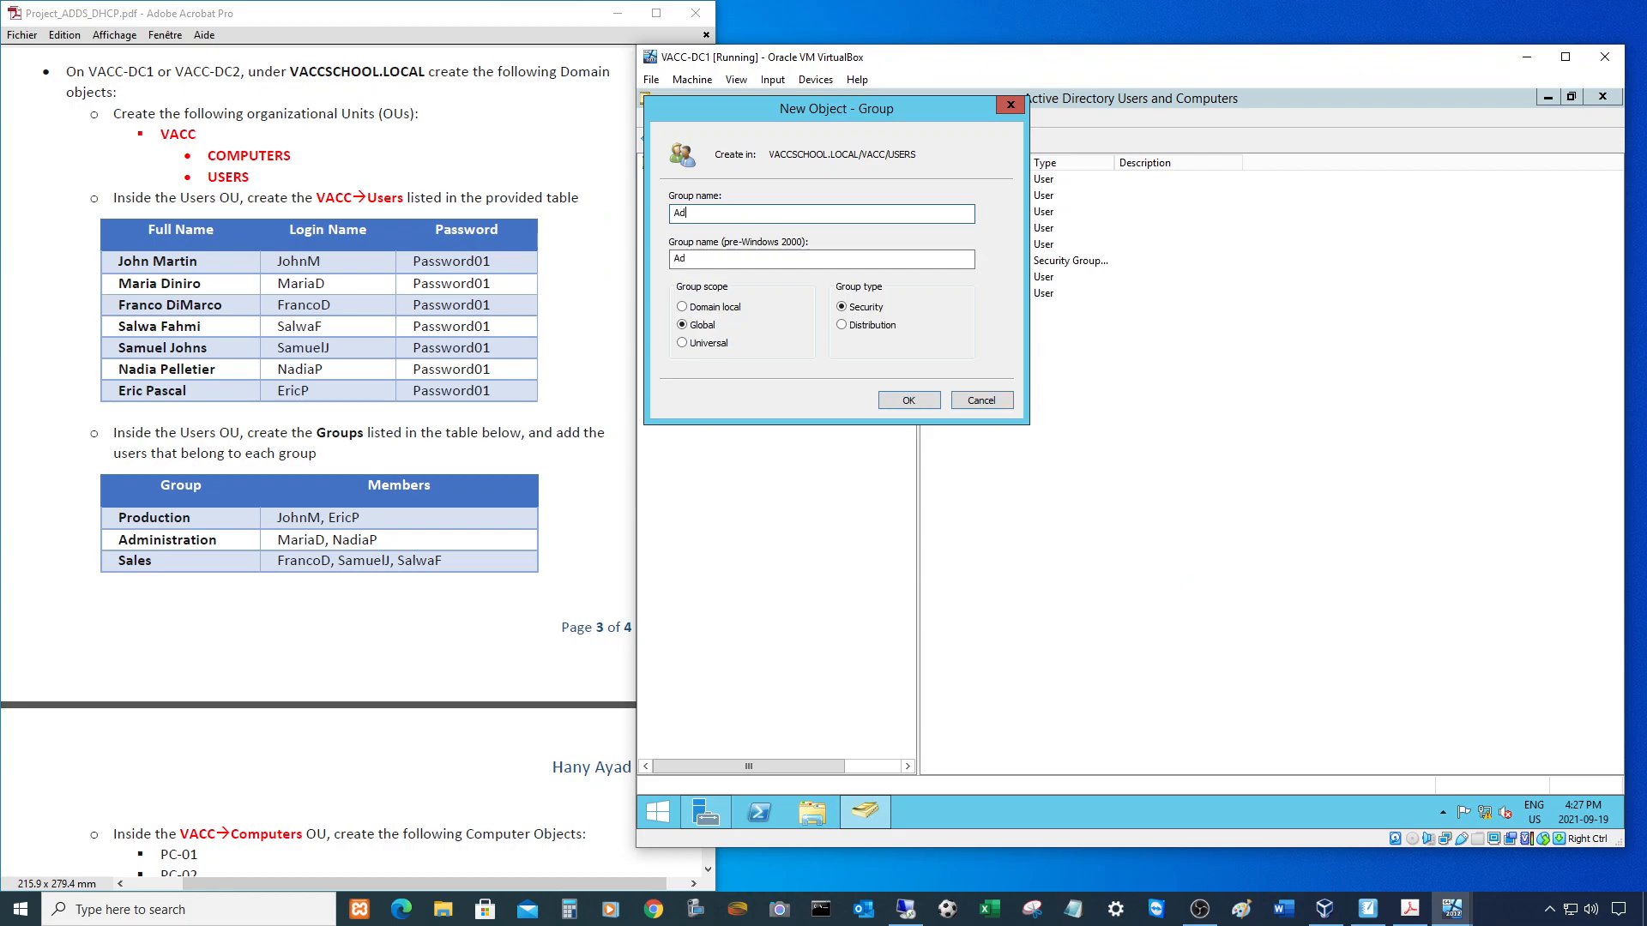
type("ministrat")
left_click(909, 400)
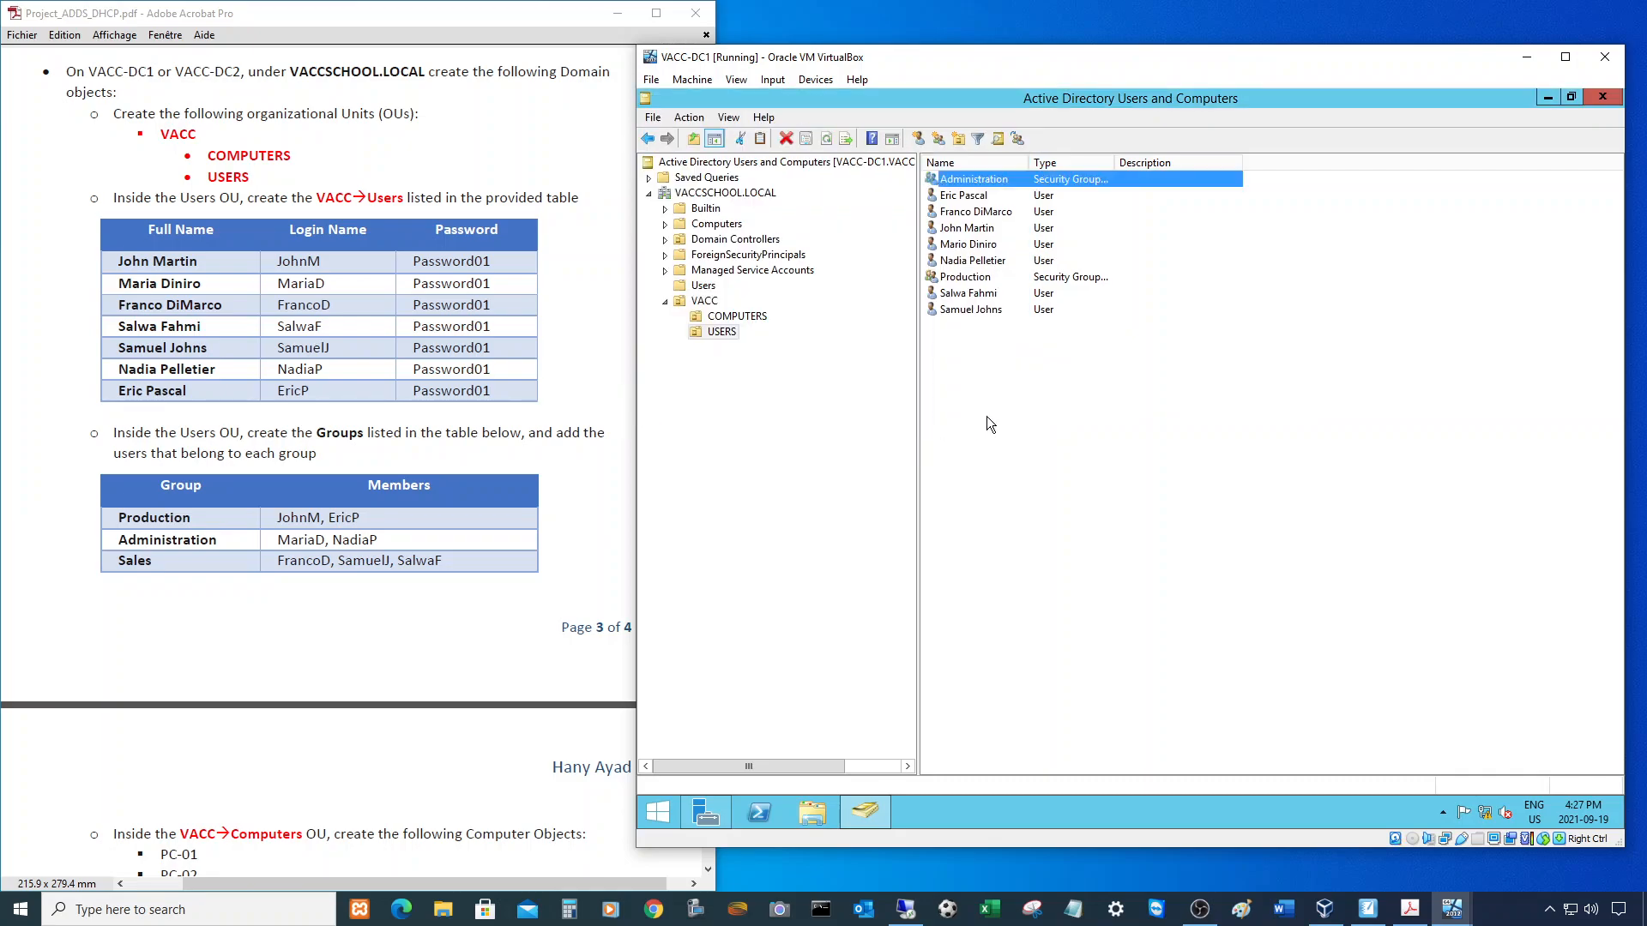
right_click(997, 410)
mouse_move(1074, 481)
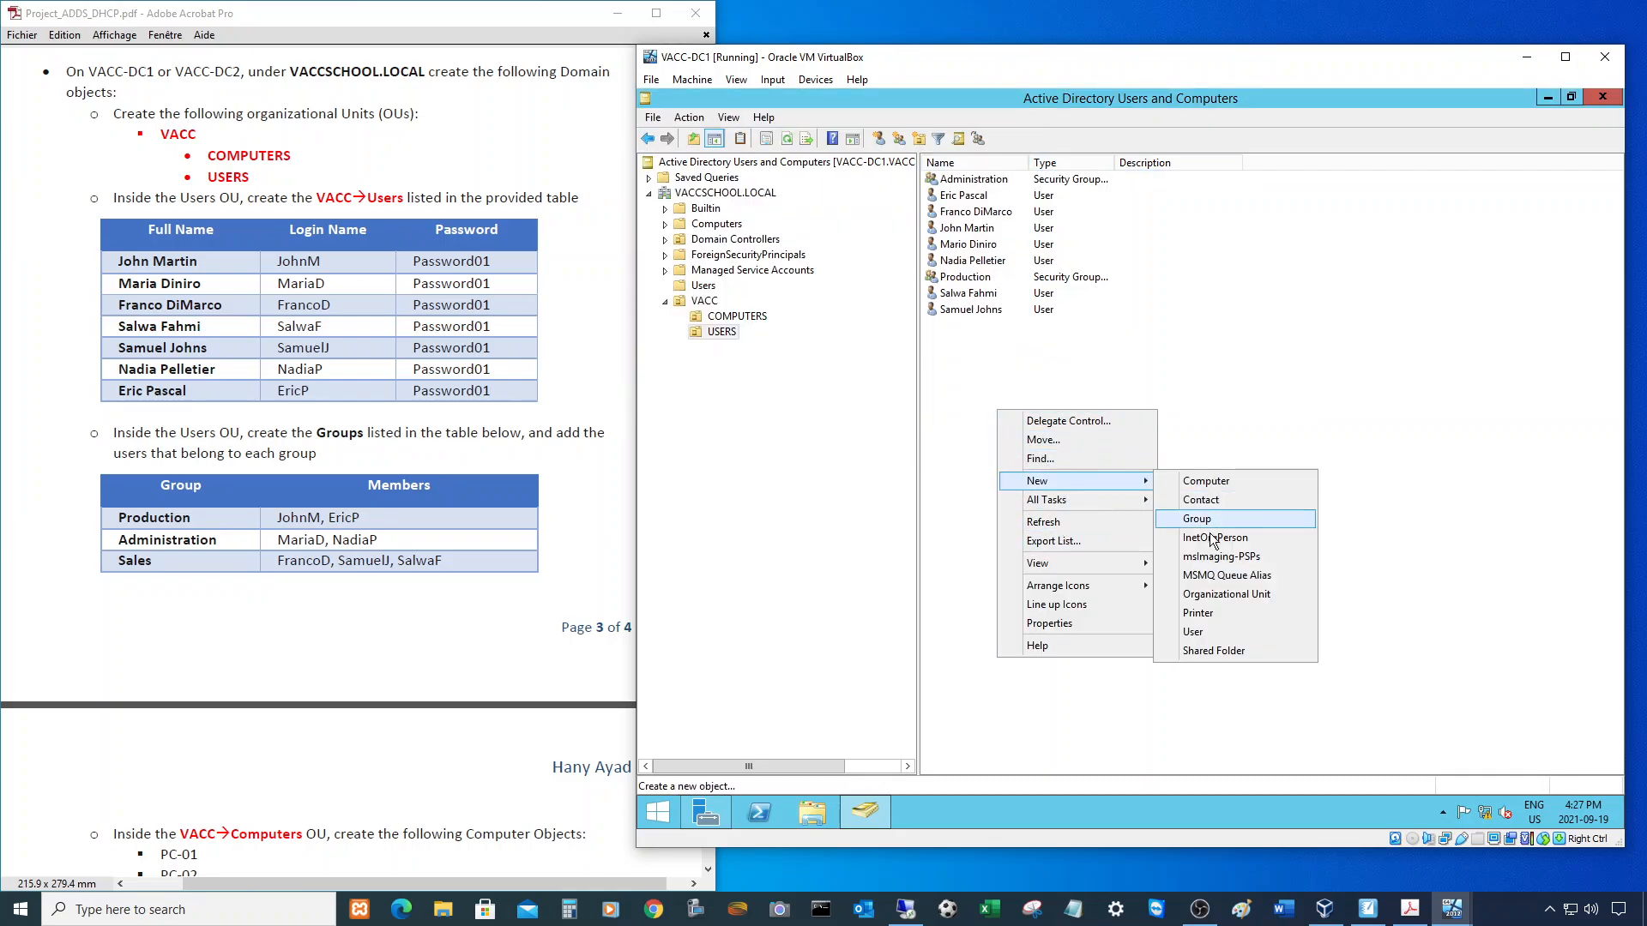
left_click(1212, 521)
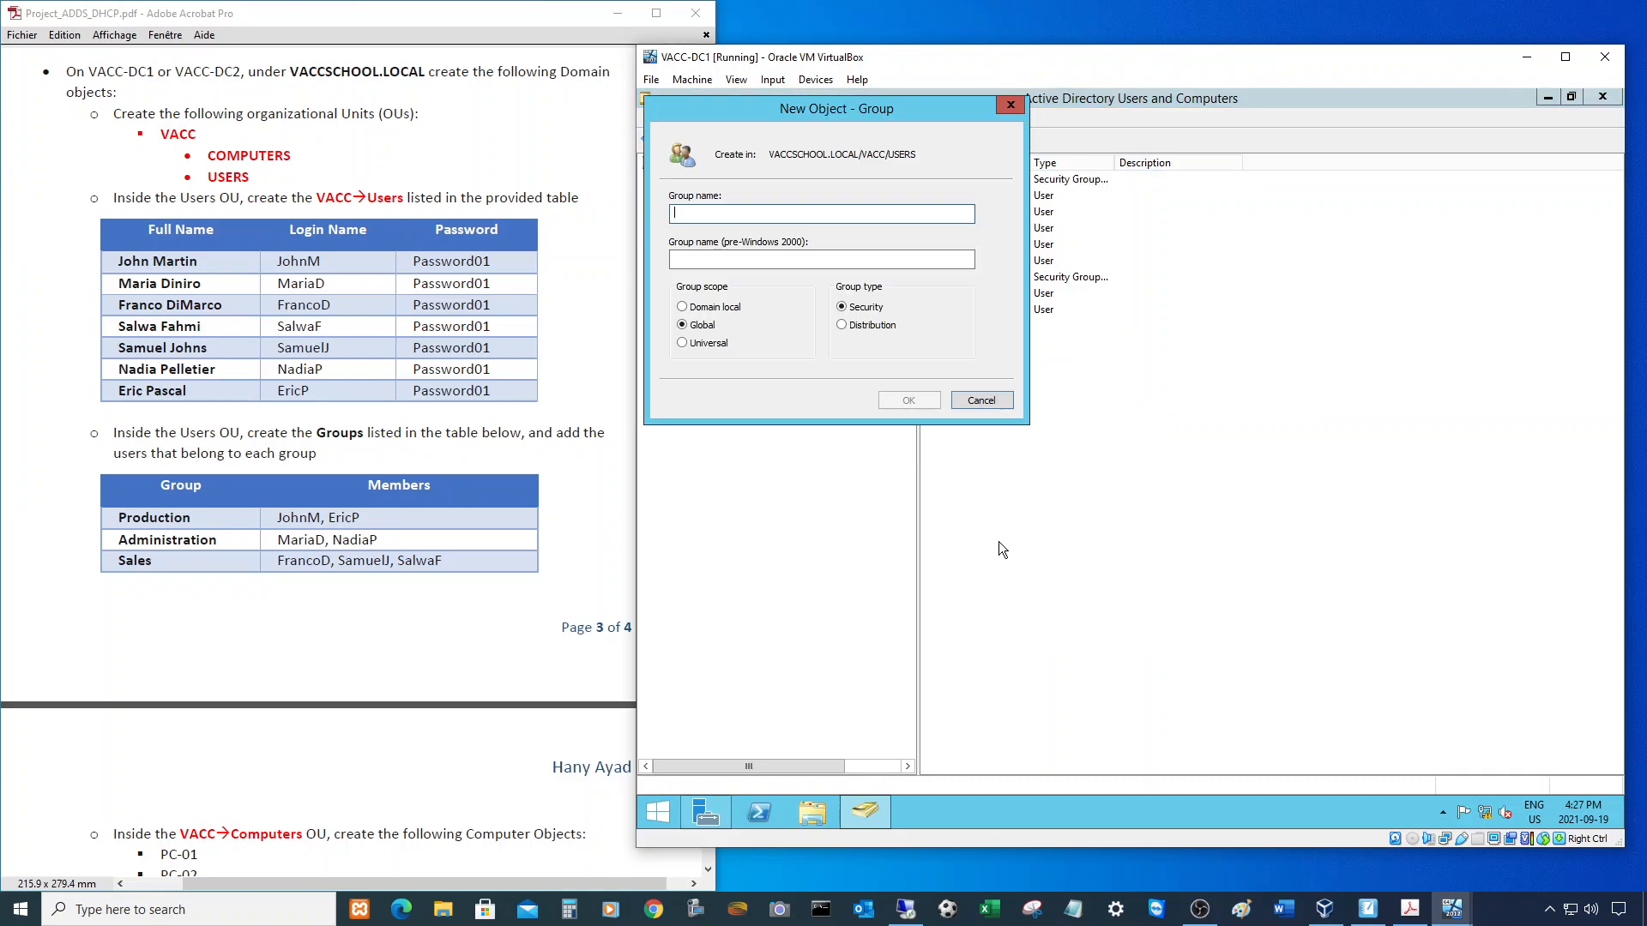
type("Sales")
left_click(909, 401)
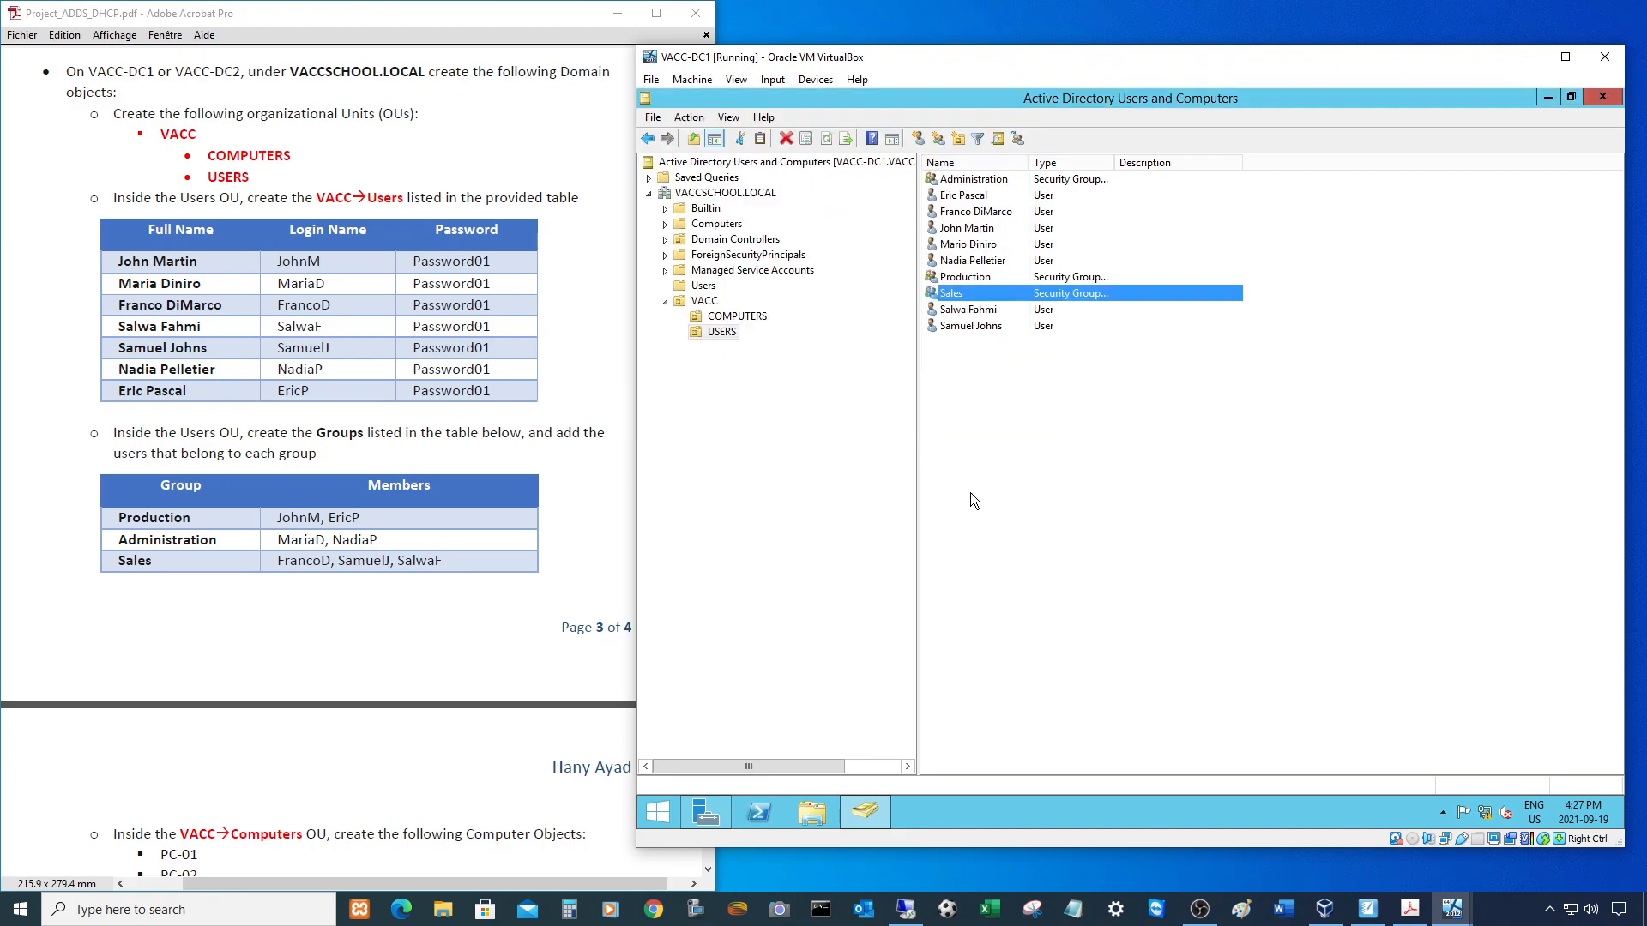
left_click(1072, 165)
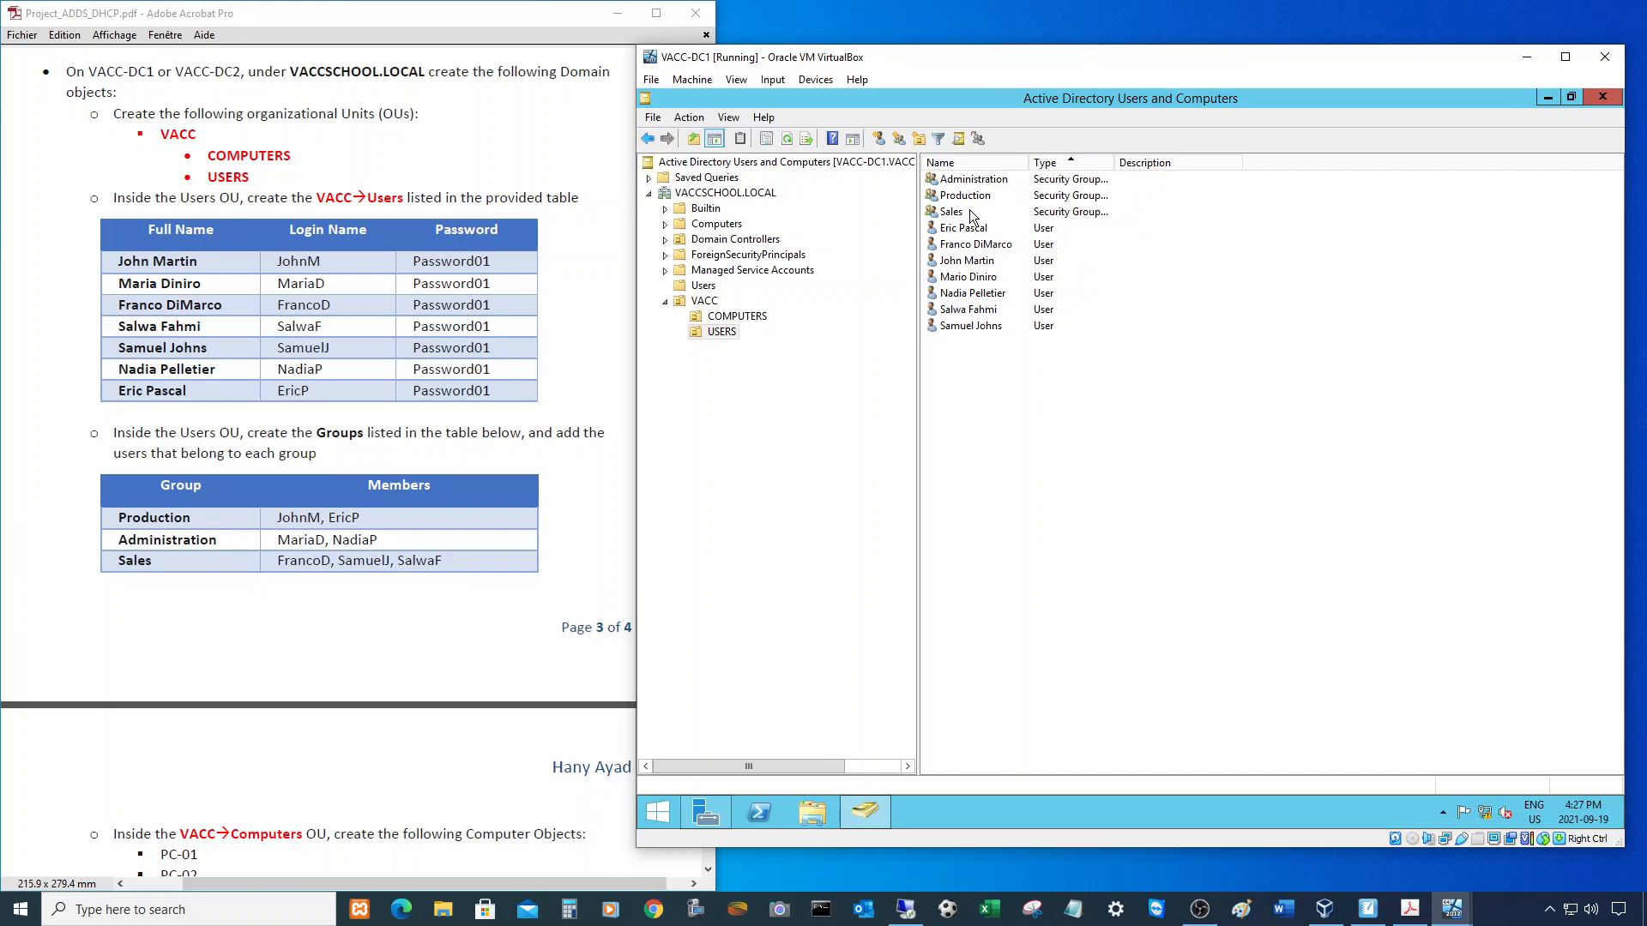
left_click_drag(1030, 163, 1056, 163)
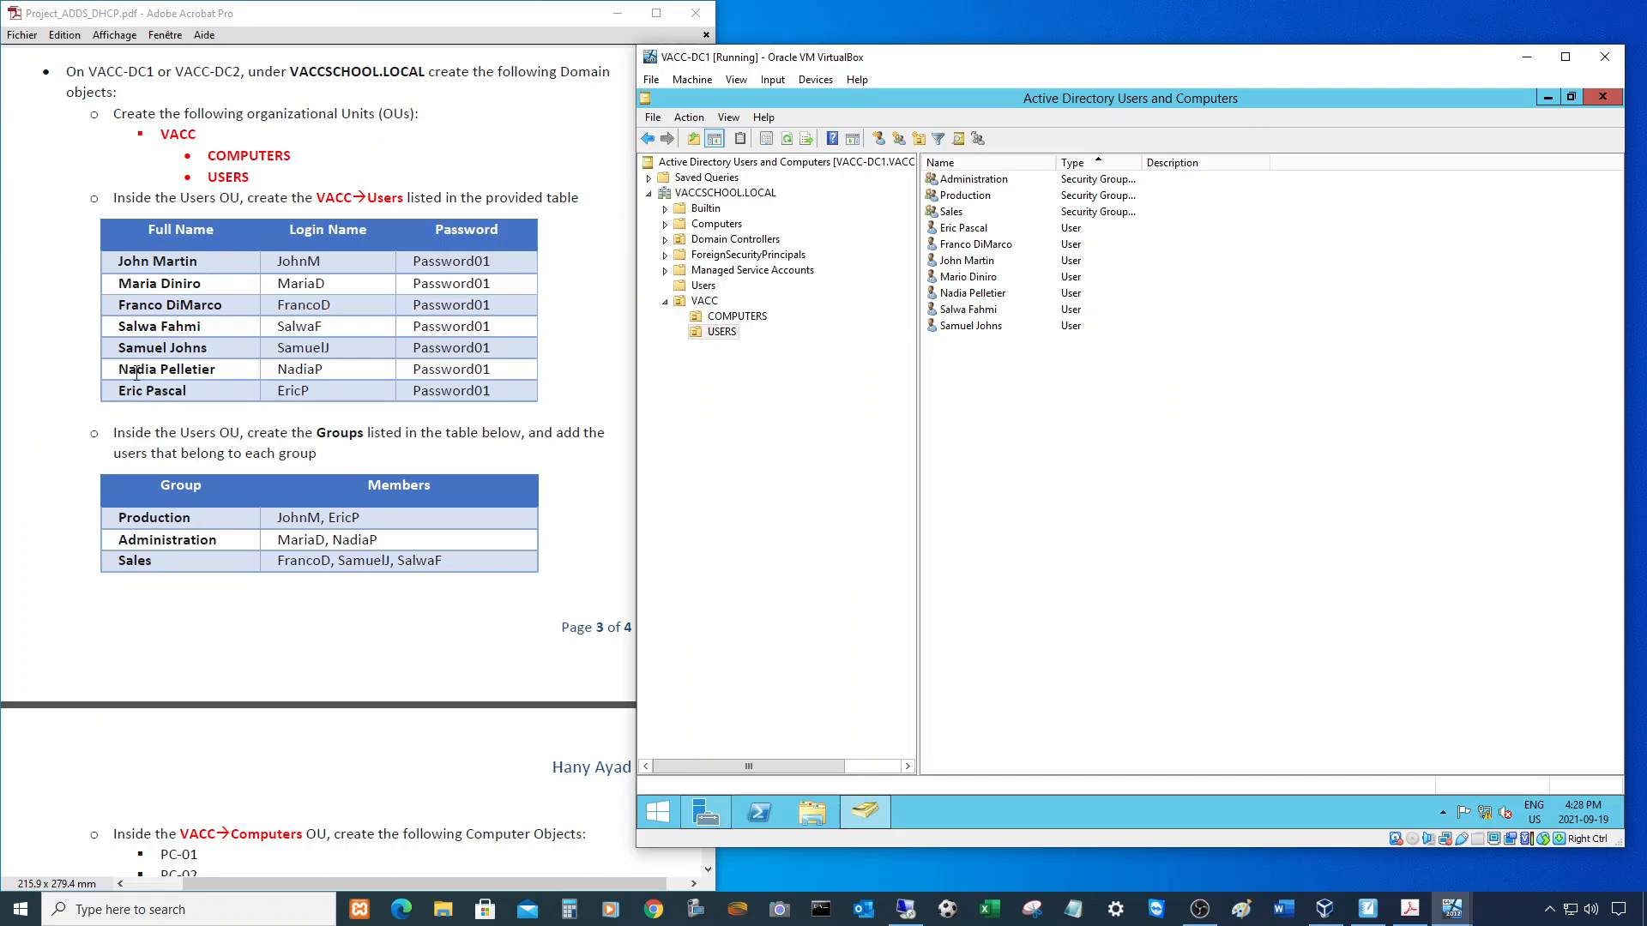
double_click(979, 196)
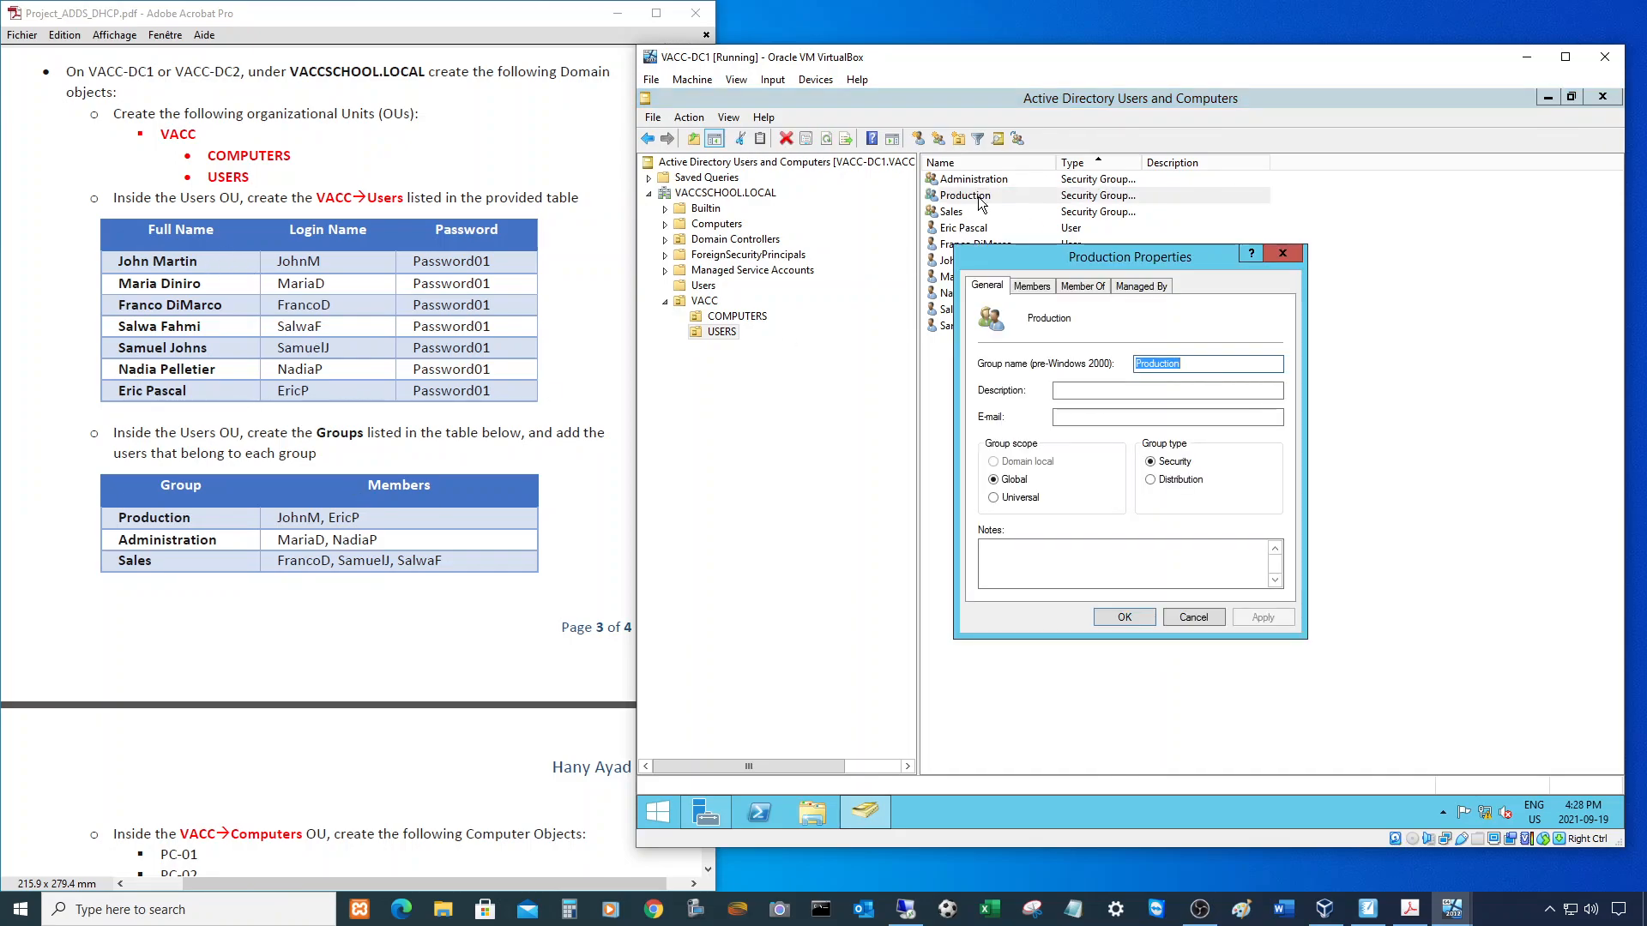
left_click(1033, 288)
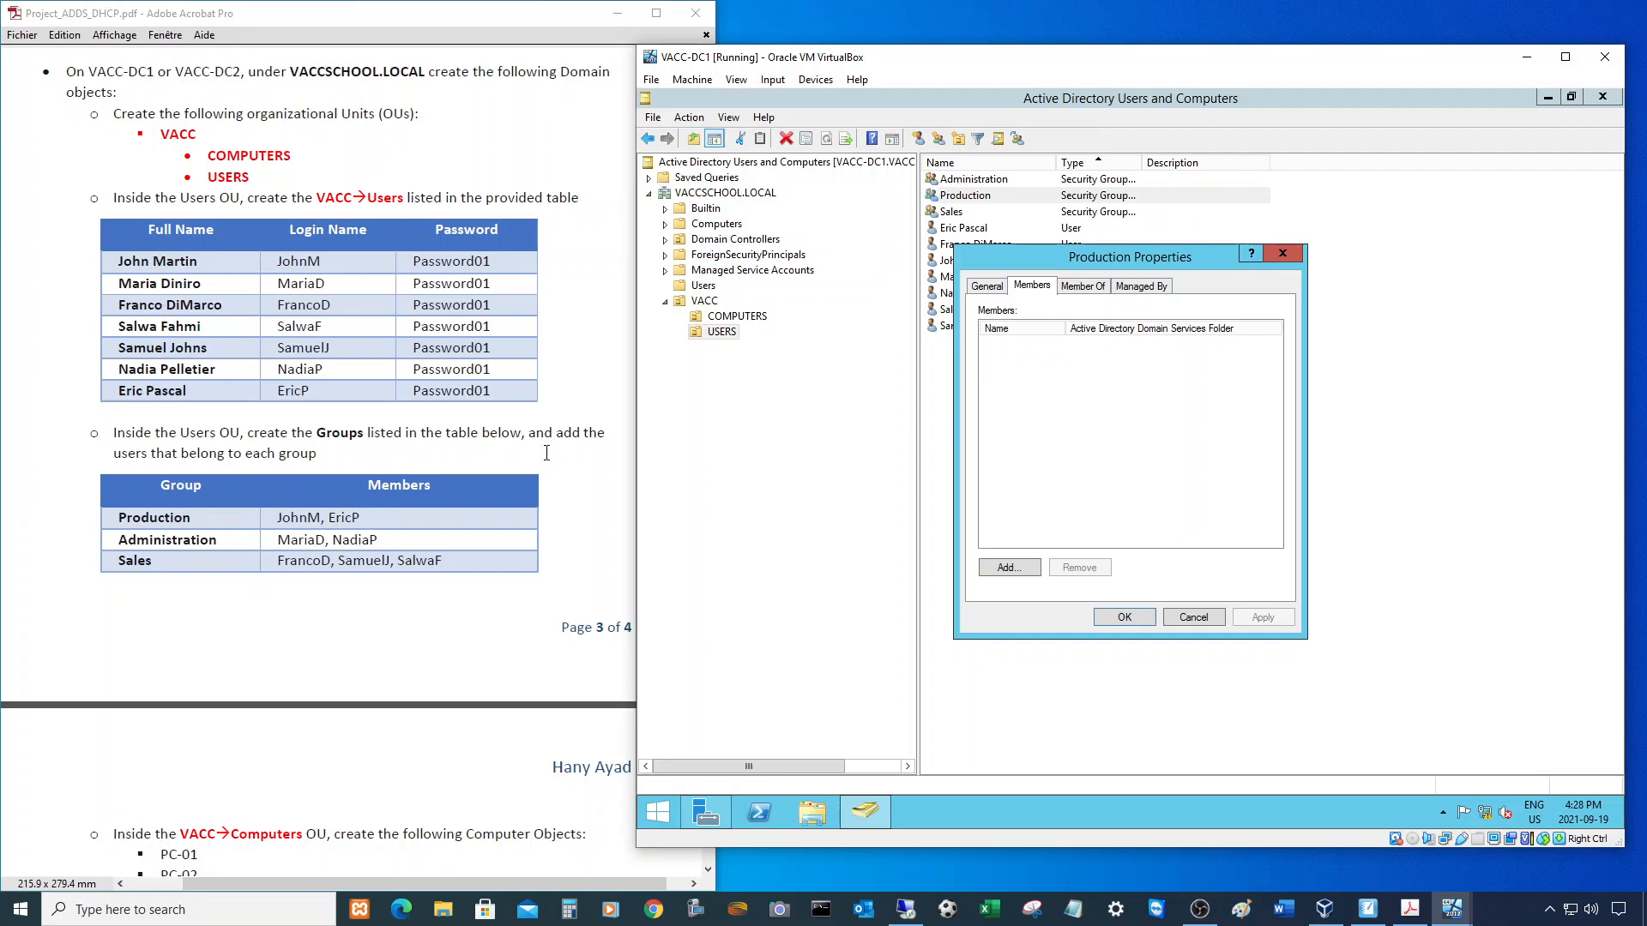
left_click(1008, 567)
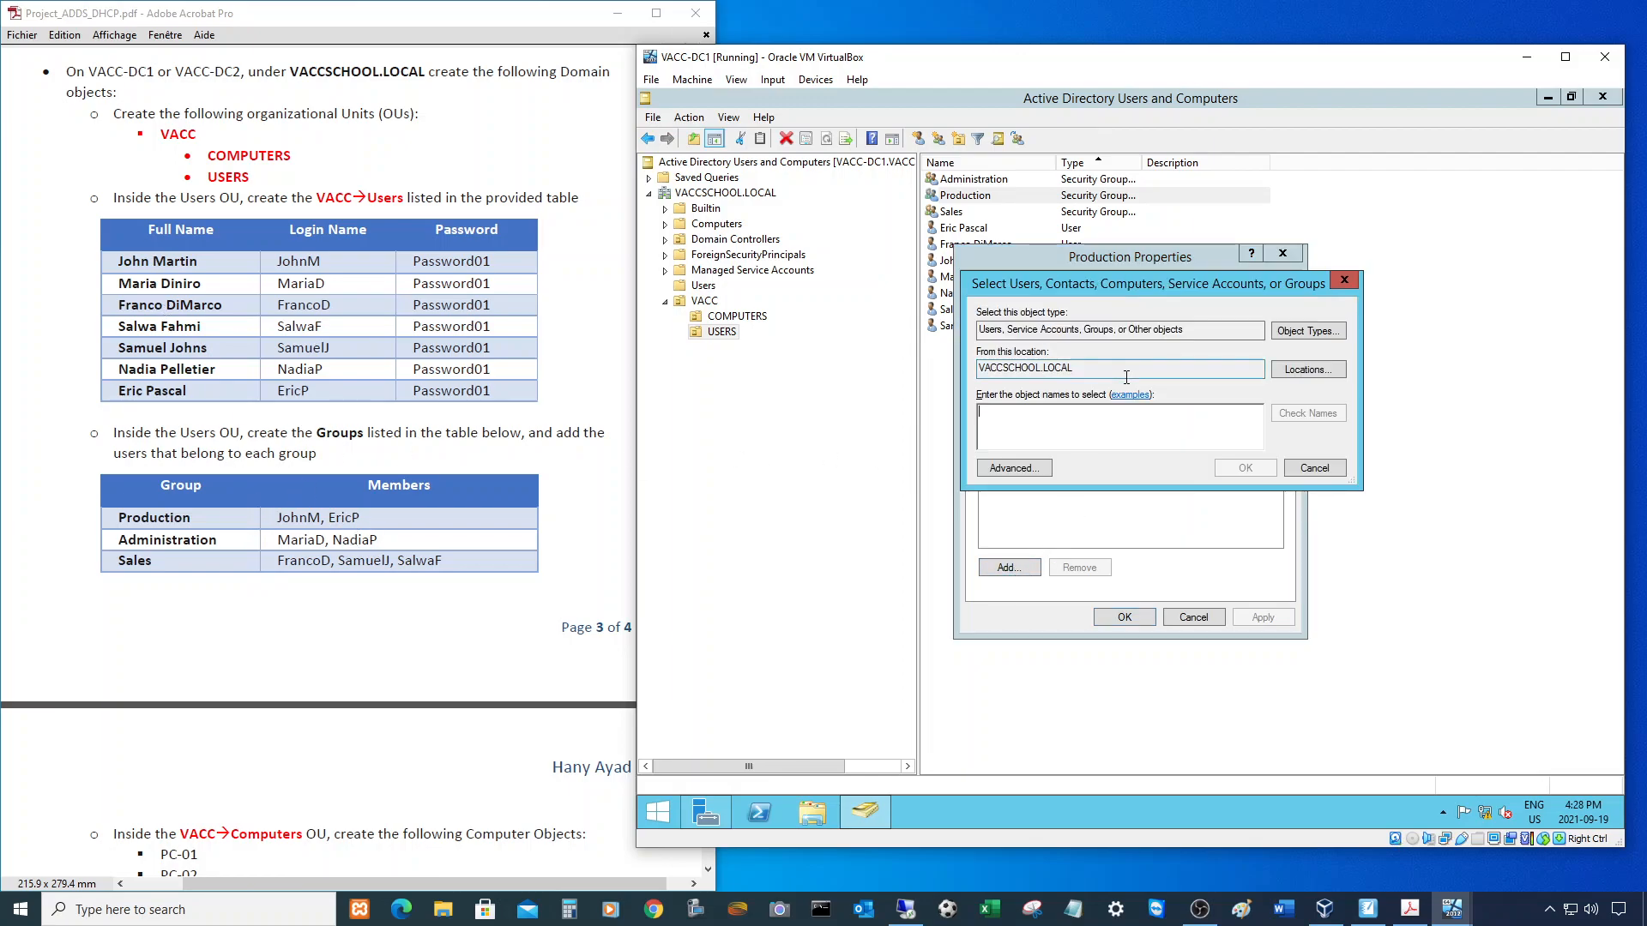
type("johnm")
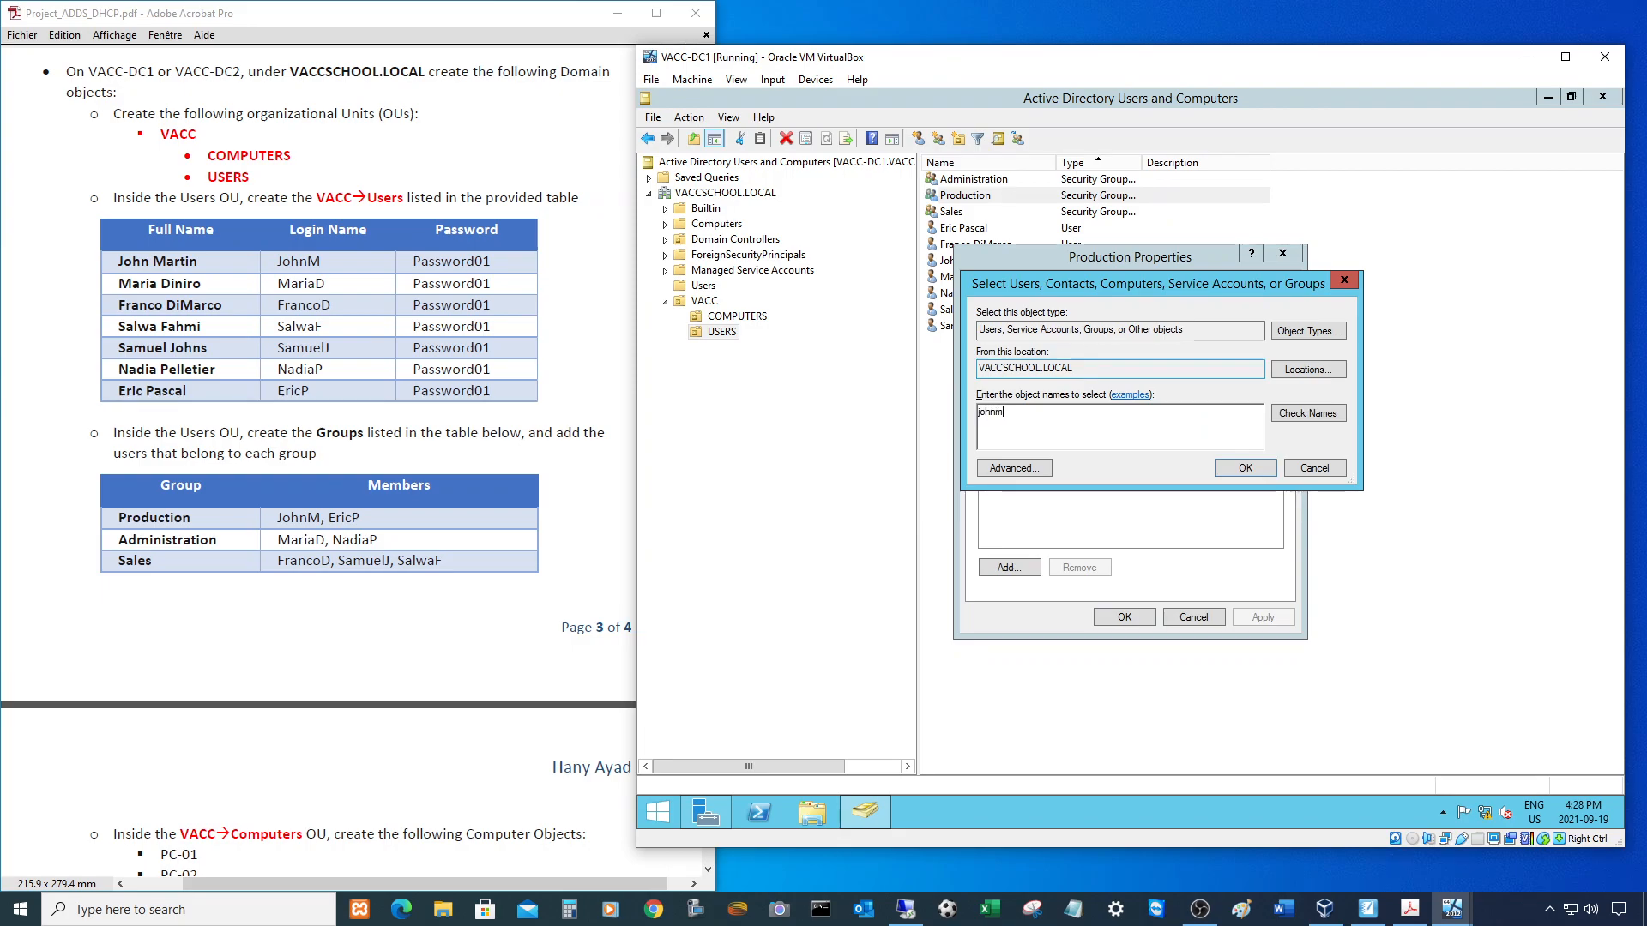
type(";ericp")
left_click(1310, 413)
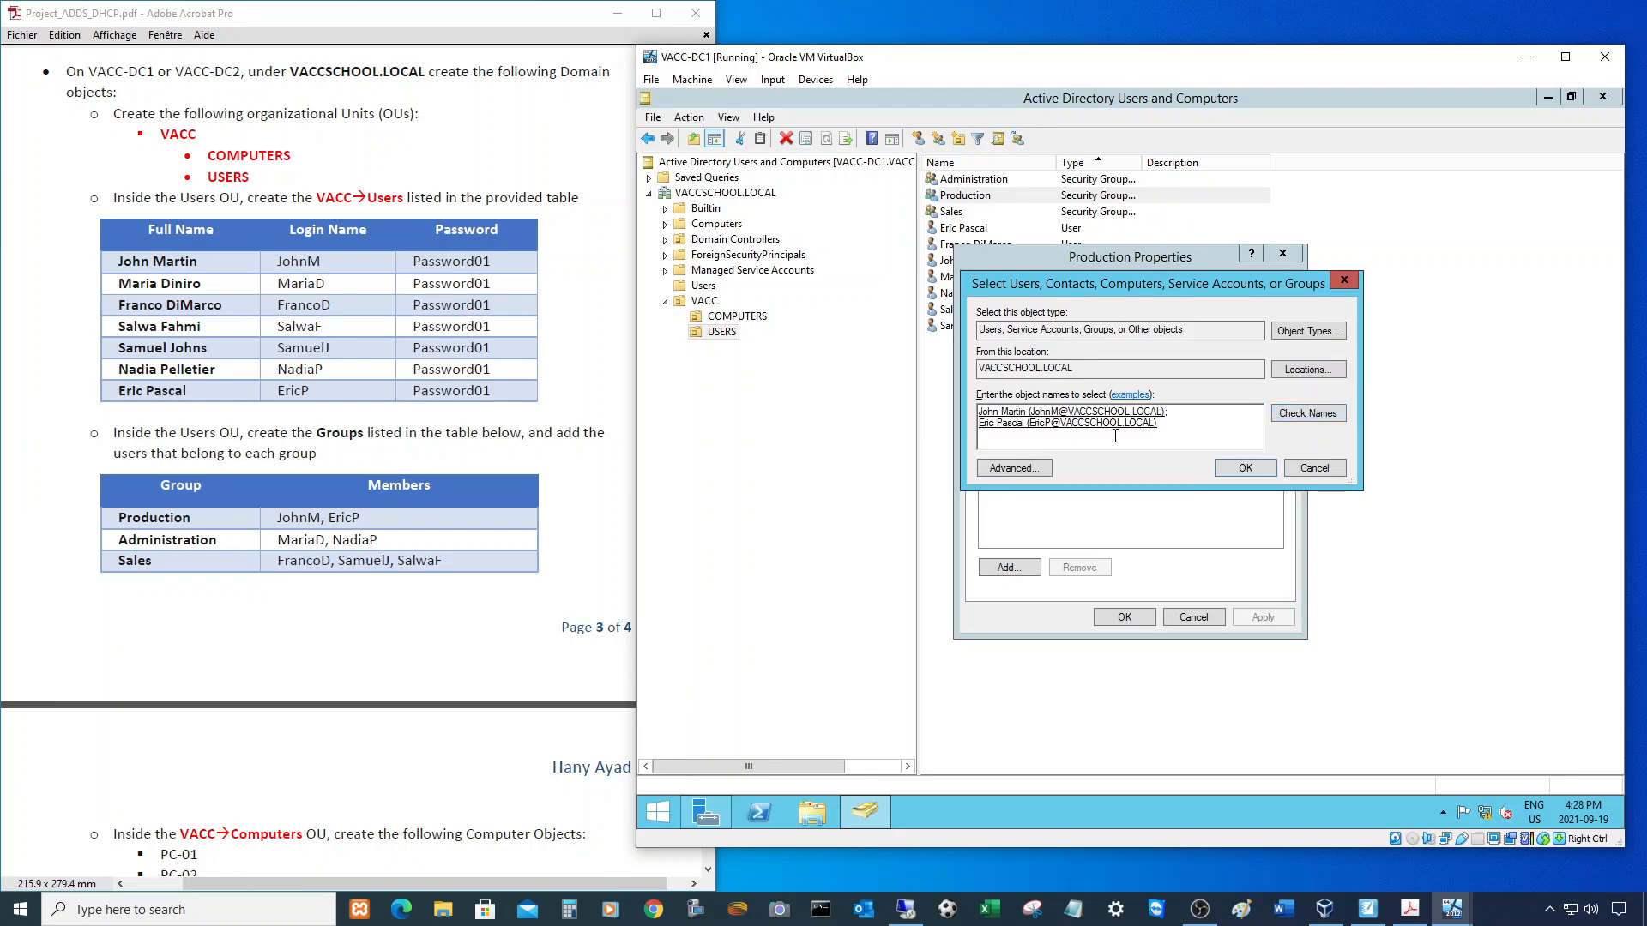
left_click(1233, 471)
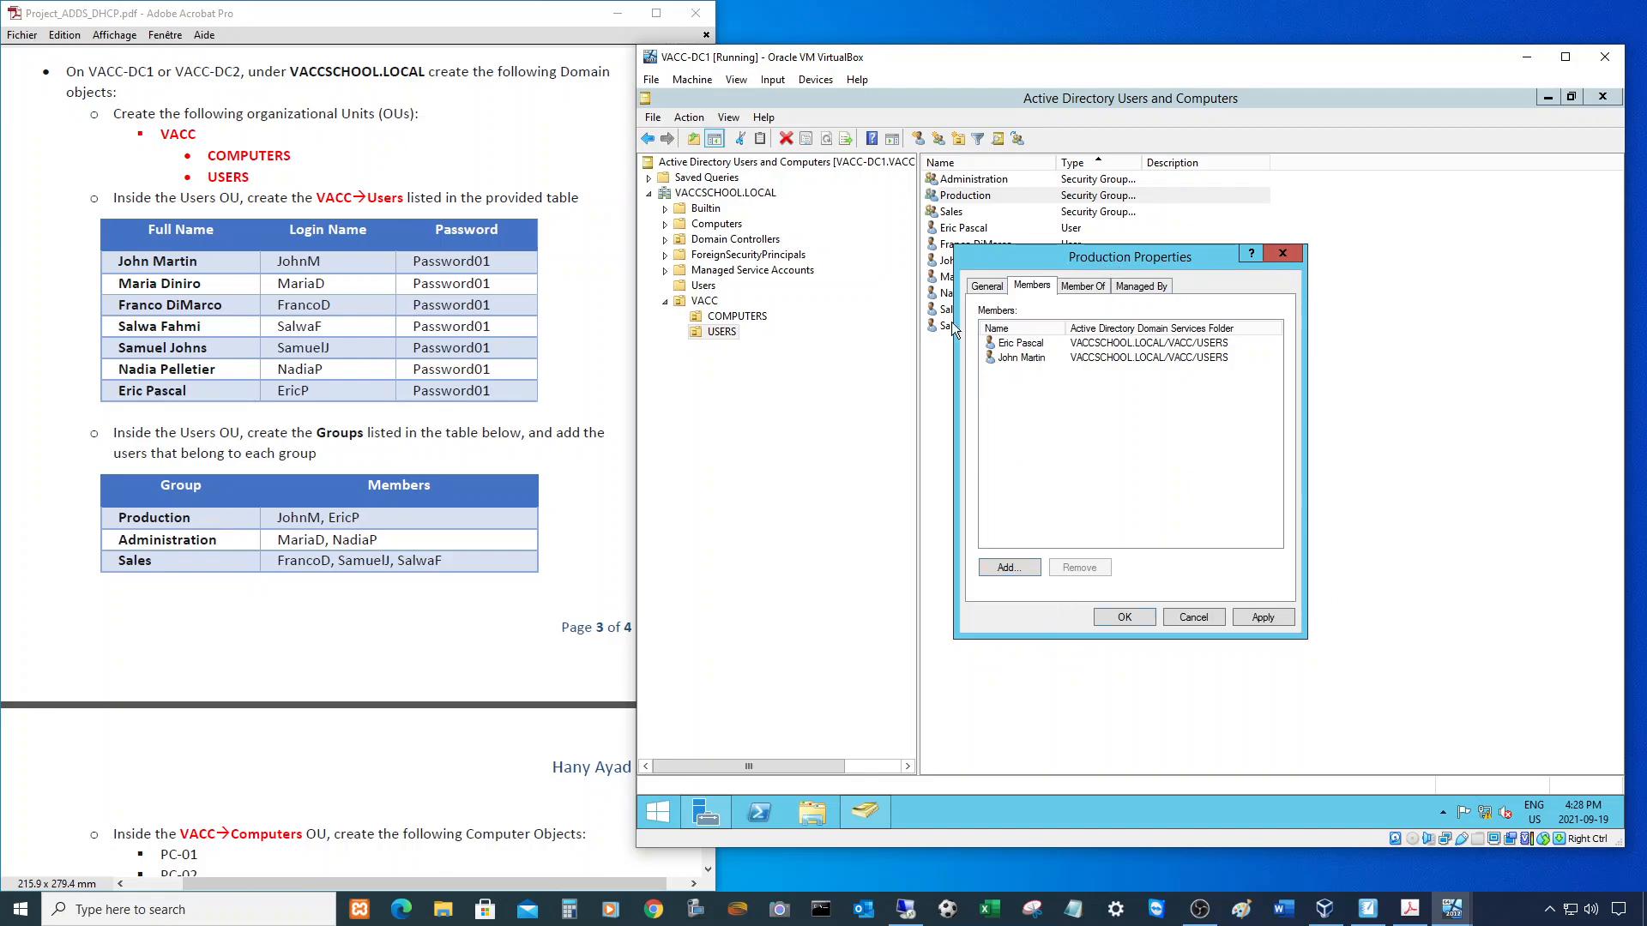
left_click(1125, 614)
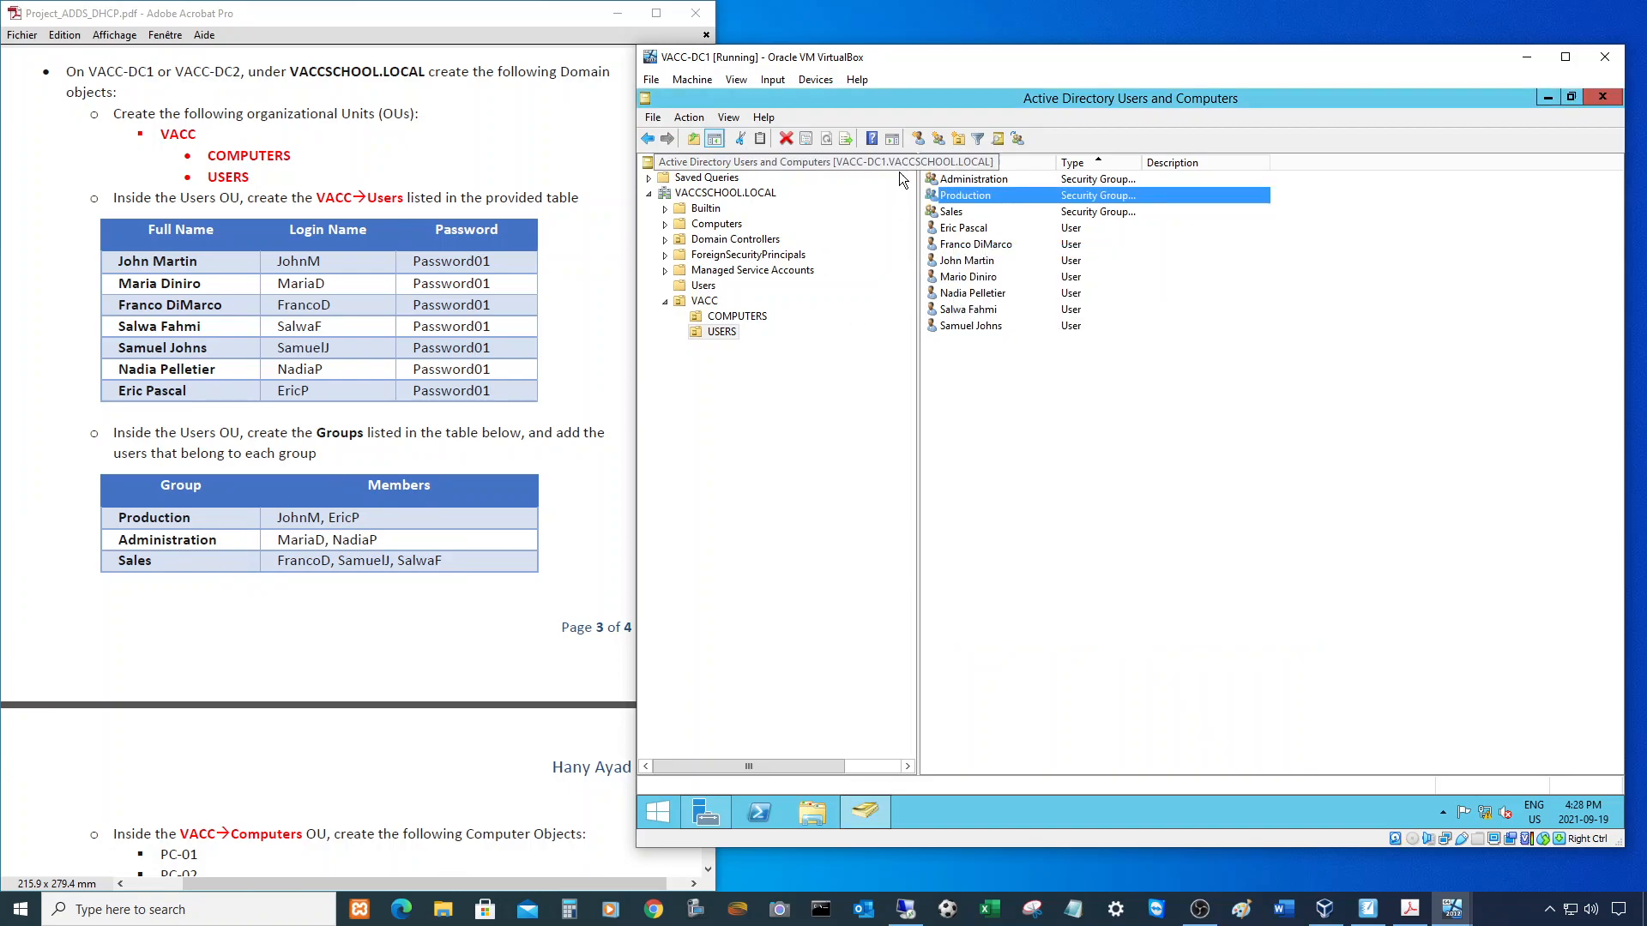
double_click(965, 180)
left_click(1034, 288)
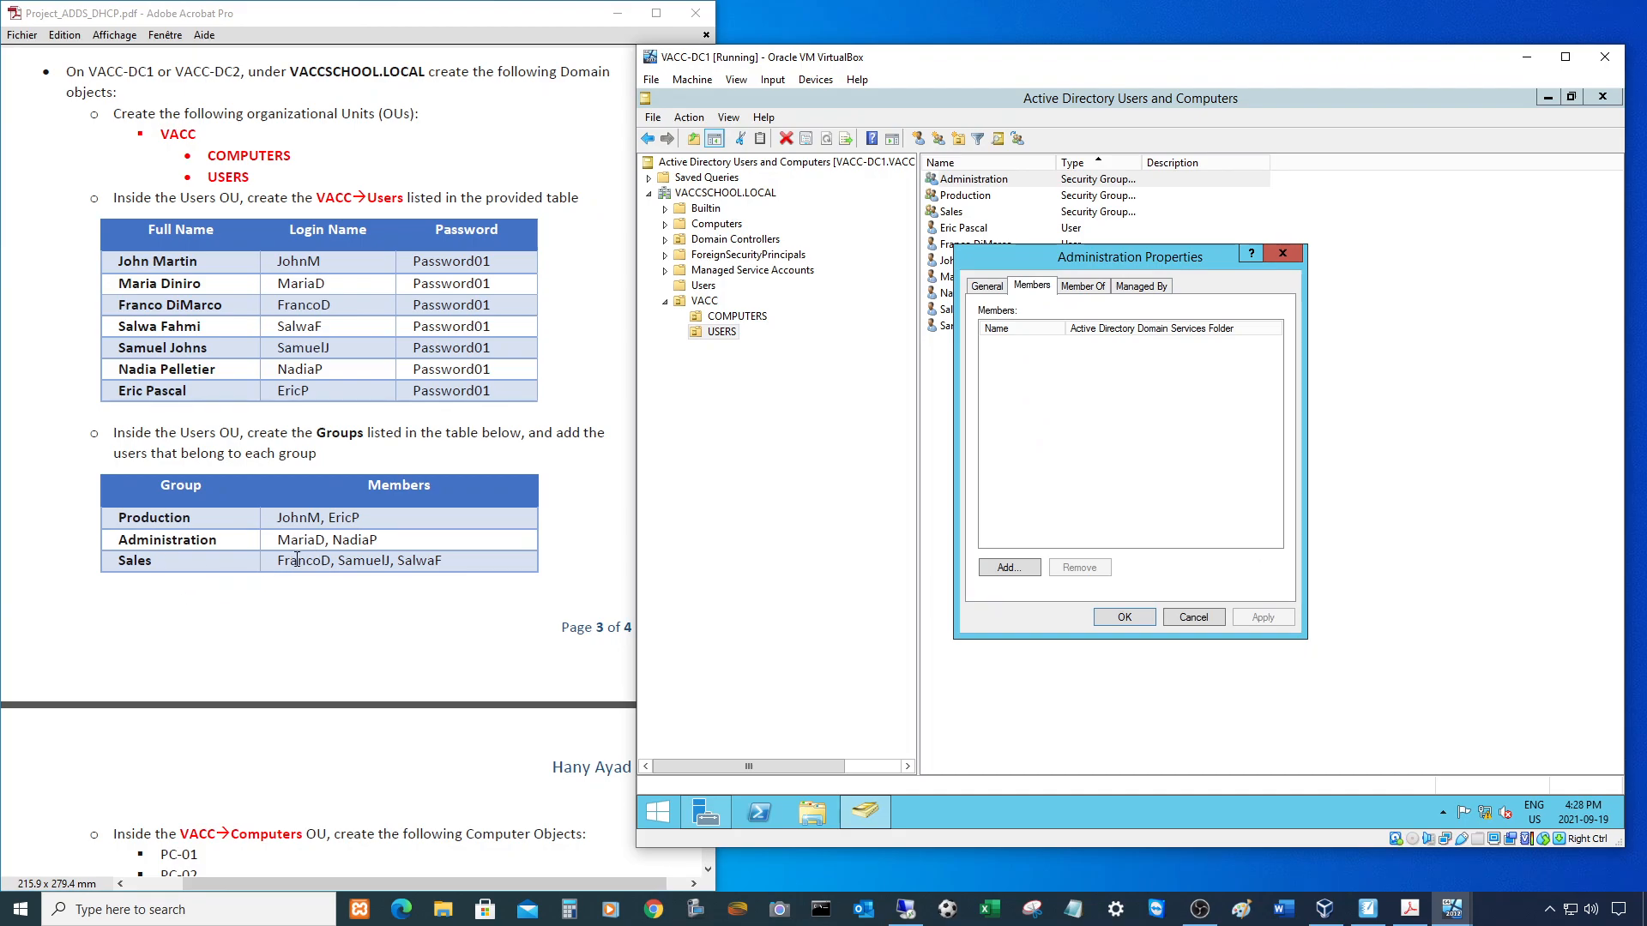
left_click(1019, 568)
type("maria")
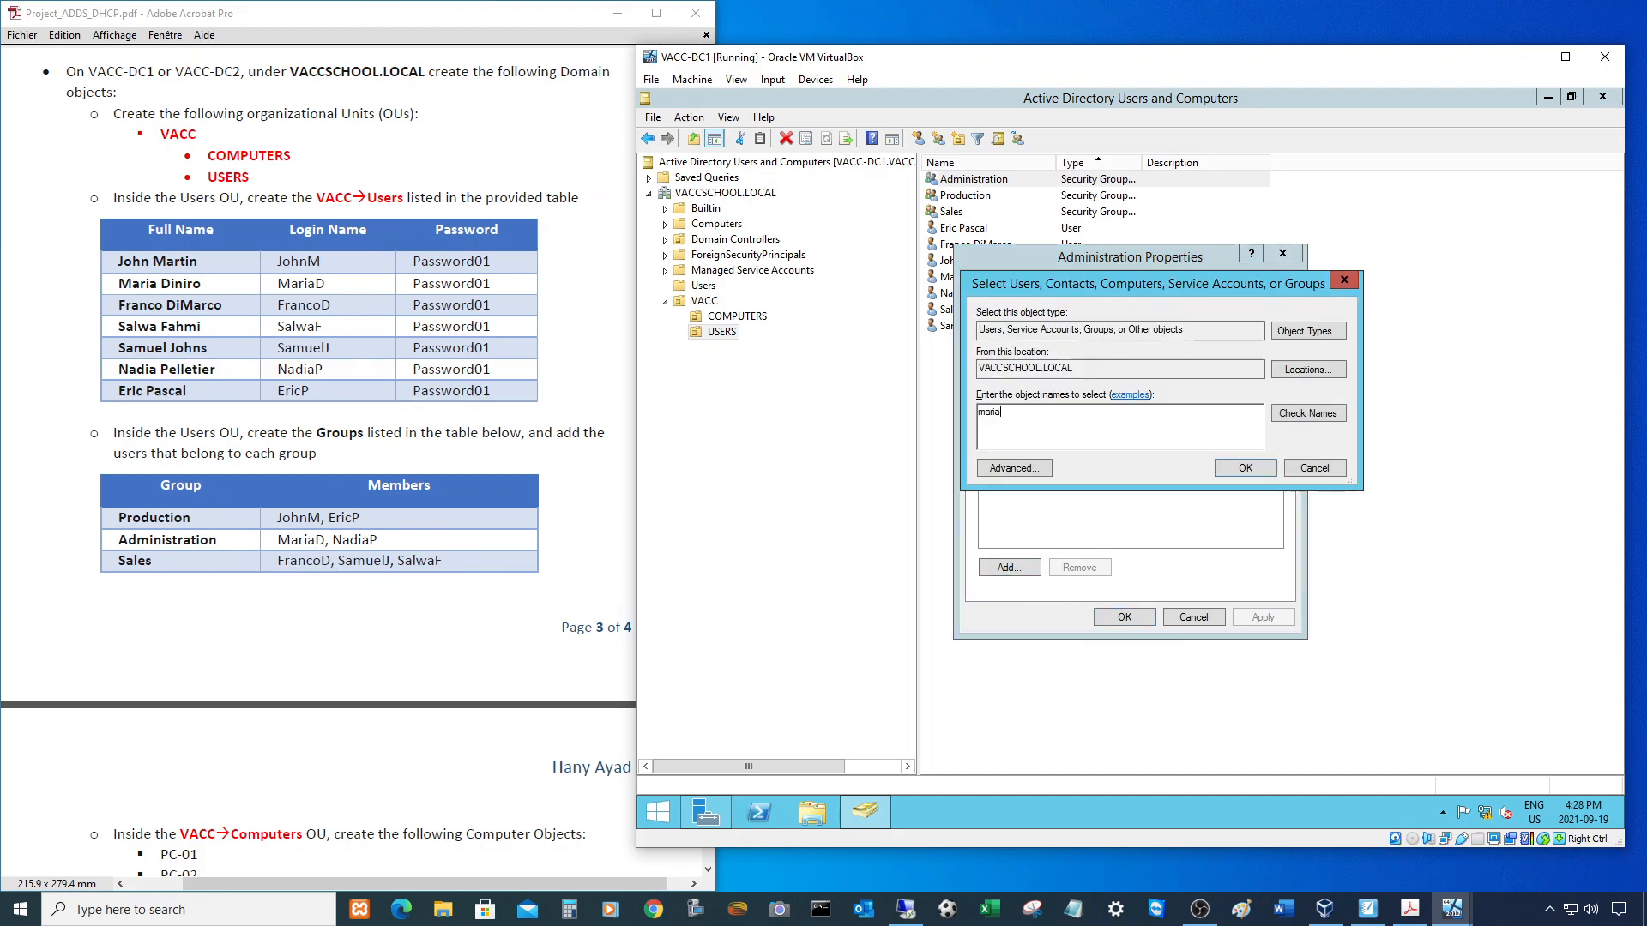
type("d;nadiap")
- Name check fails on an unfound name; cancel Administration's changes and select the misspelled user
left_click(1300, 415)
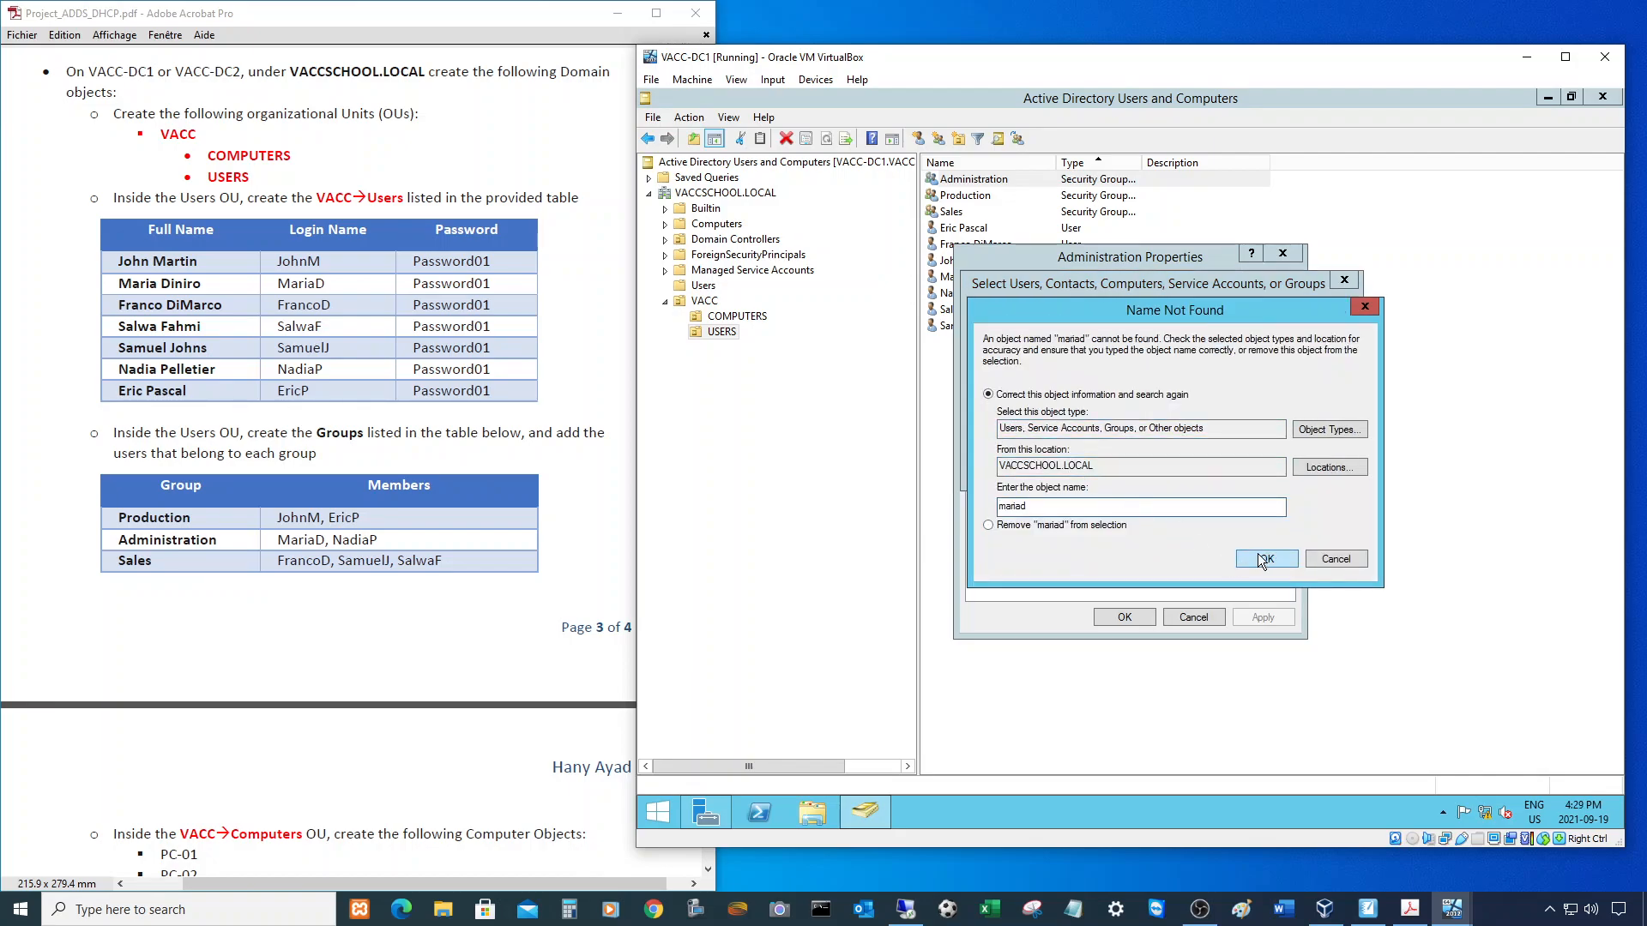
left_click(1335, 564)
left_click(1005, 414)
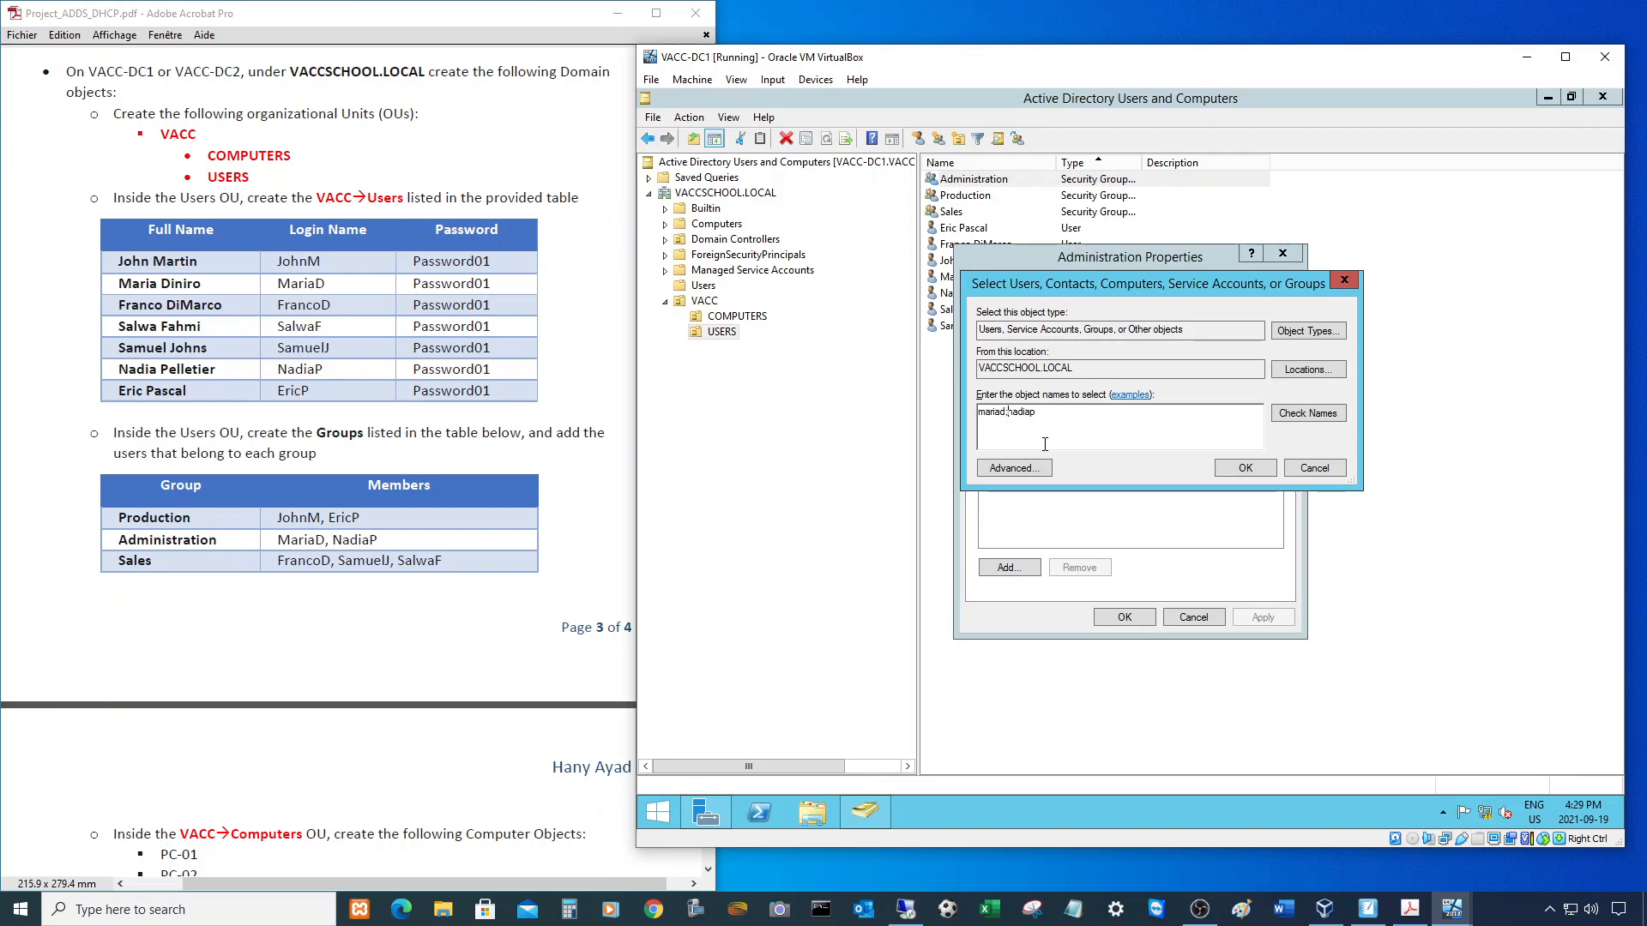
left_click(1293, 413)
left_click(1335, 559)
left_click(1314, 467)
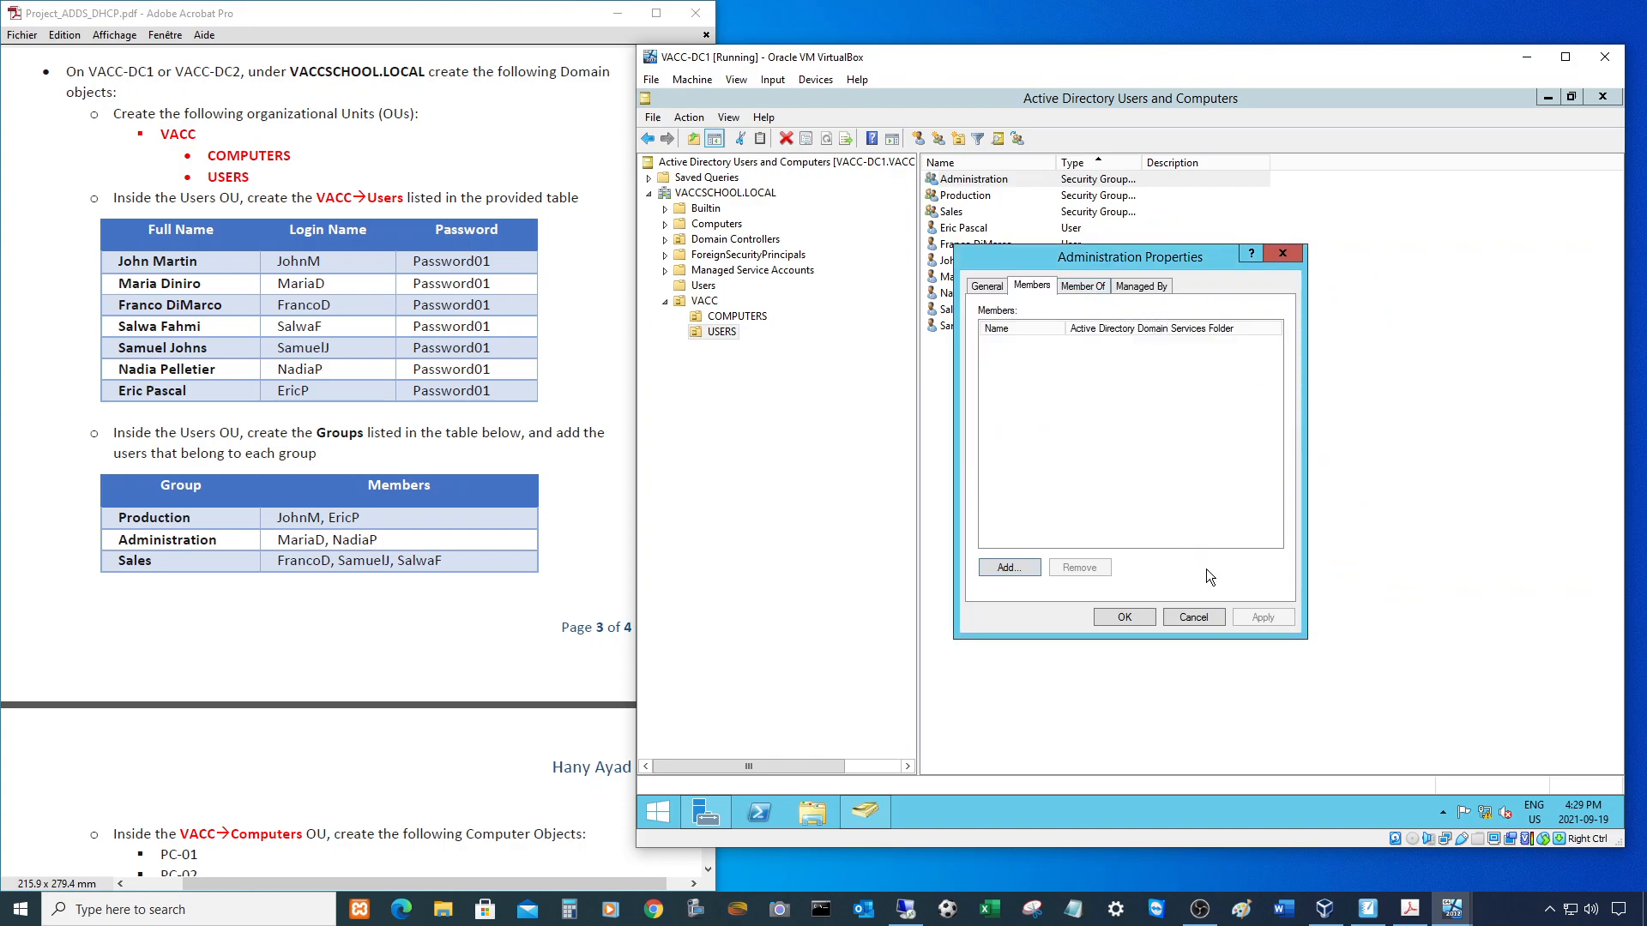
left_click(1201, 615)
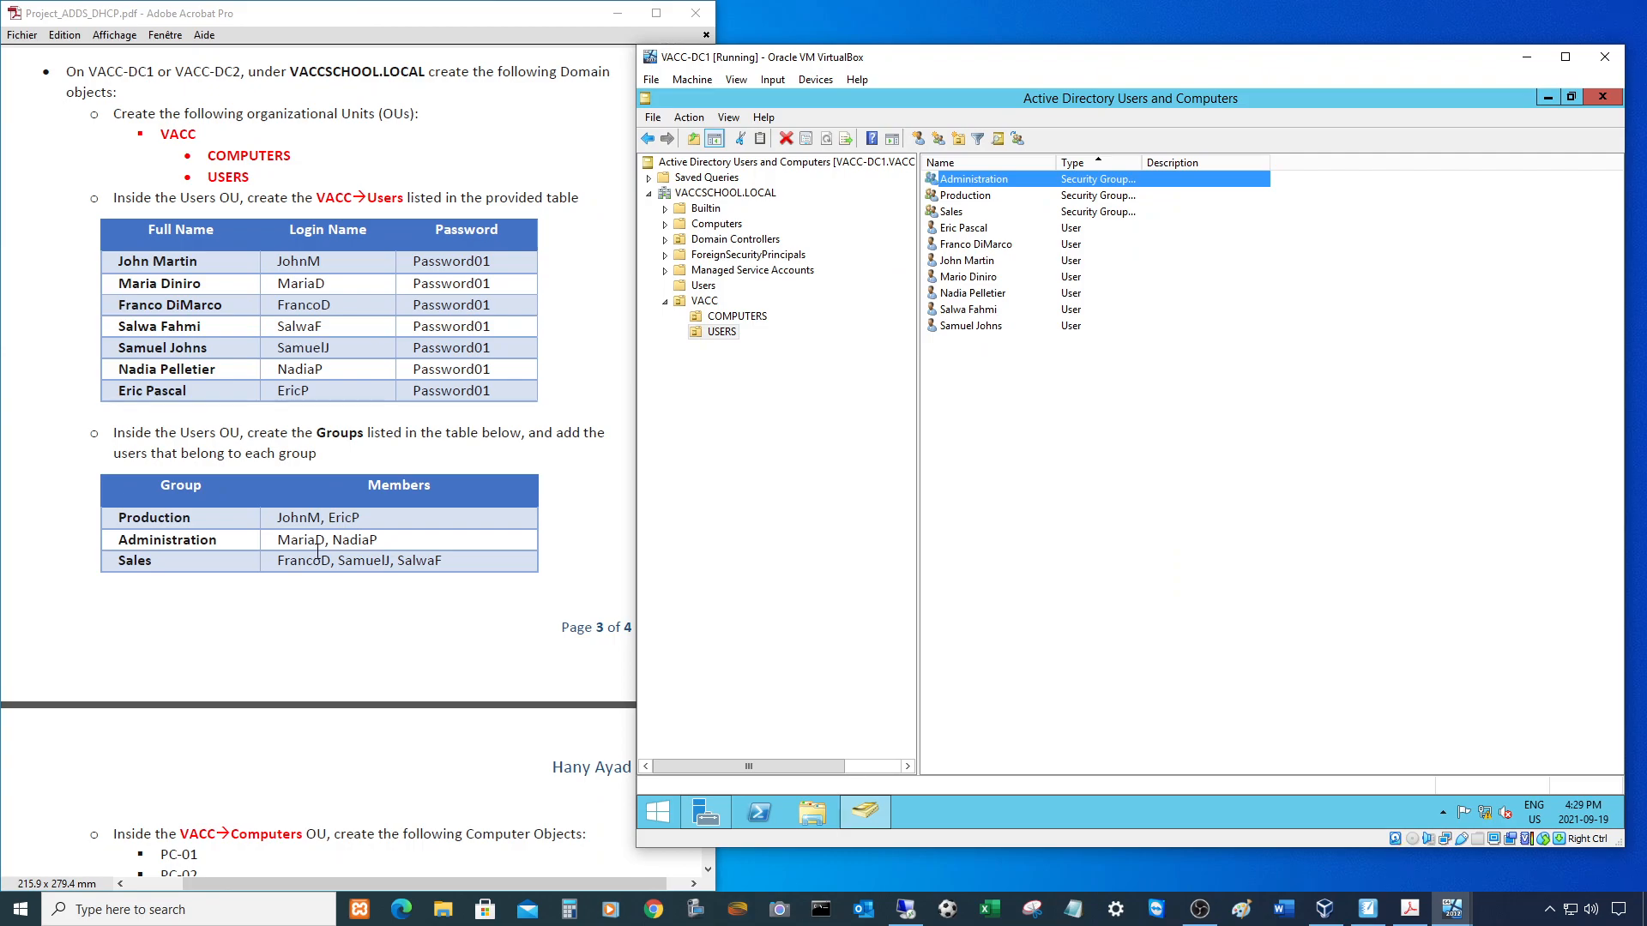
left_click(969, 278)
right_click(968, 278)
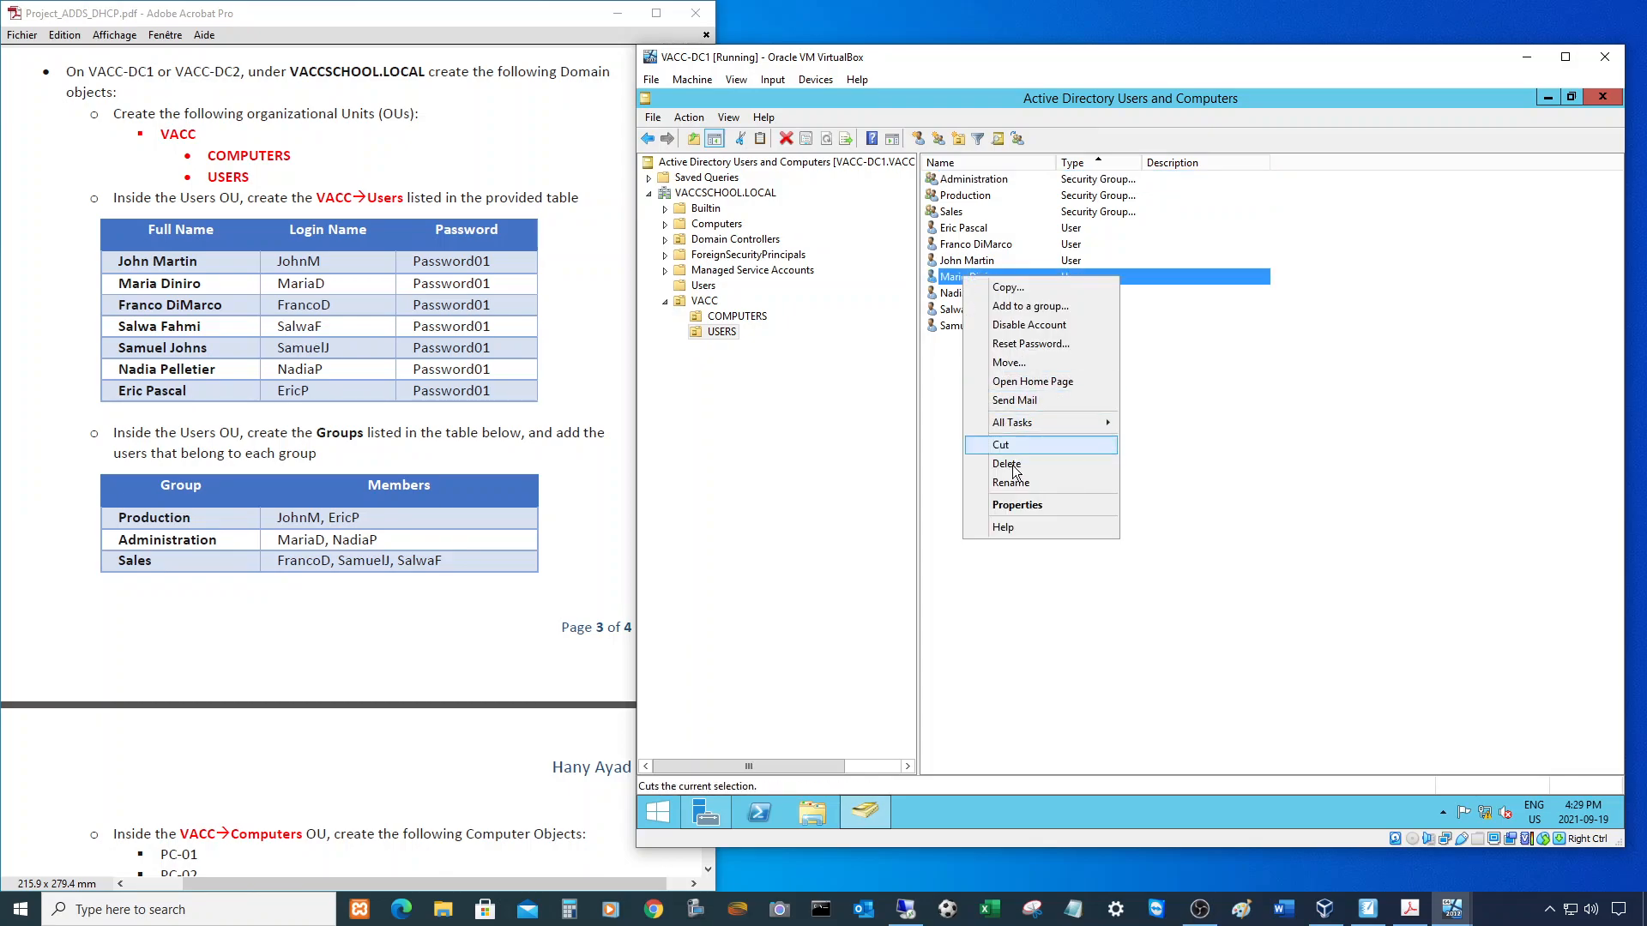
left_click(1011, 482)
left_click(955, 276)
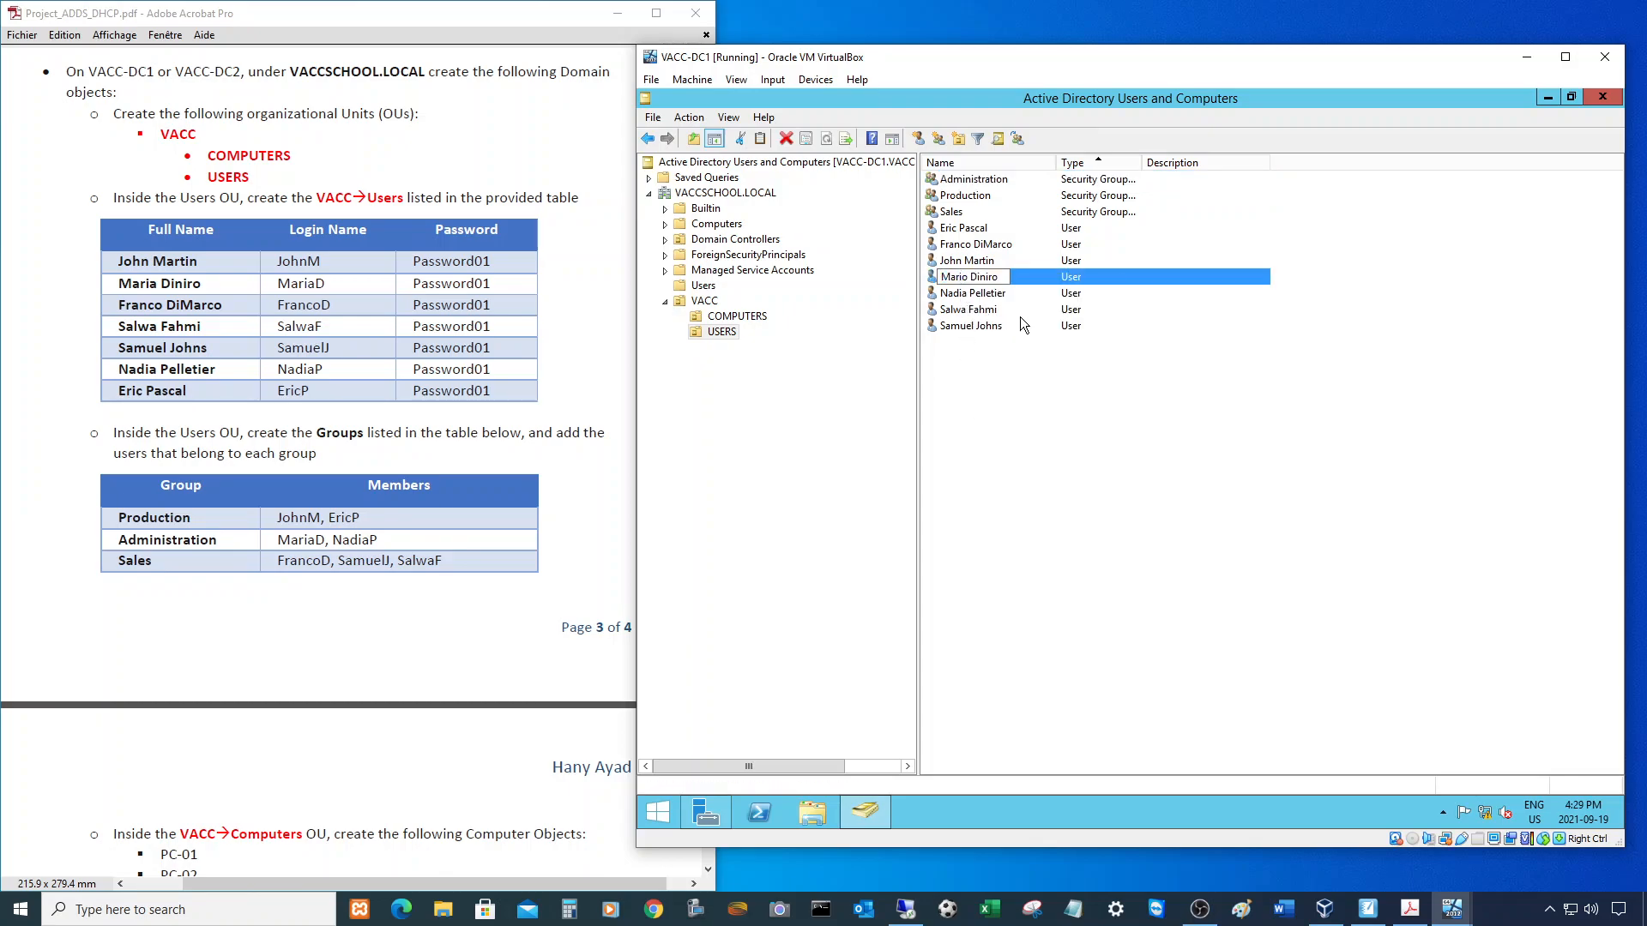
key("Return")
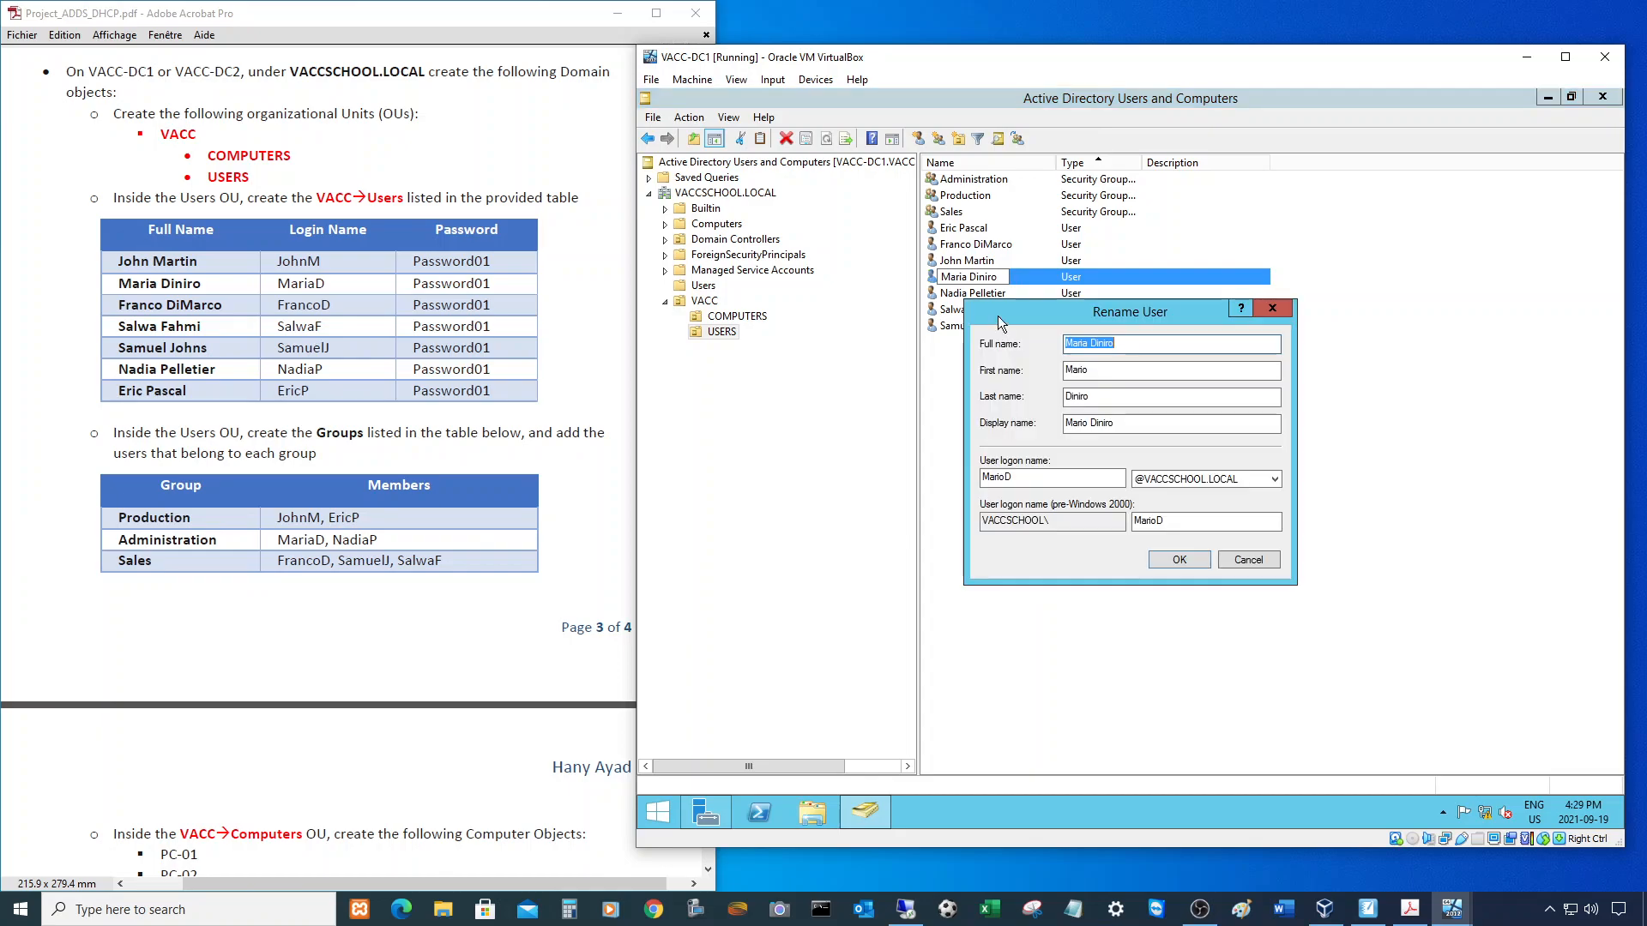
left_click_drag(1083, 370, 1125, 370)
type("a")
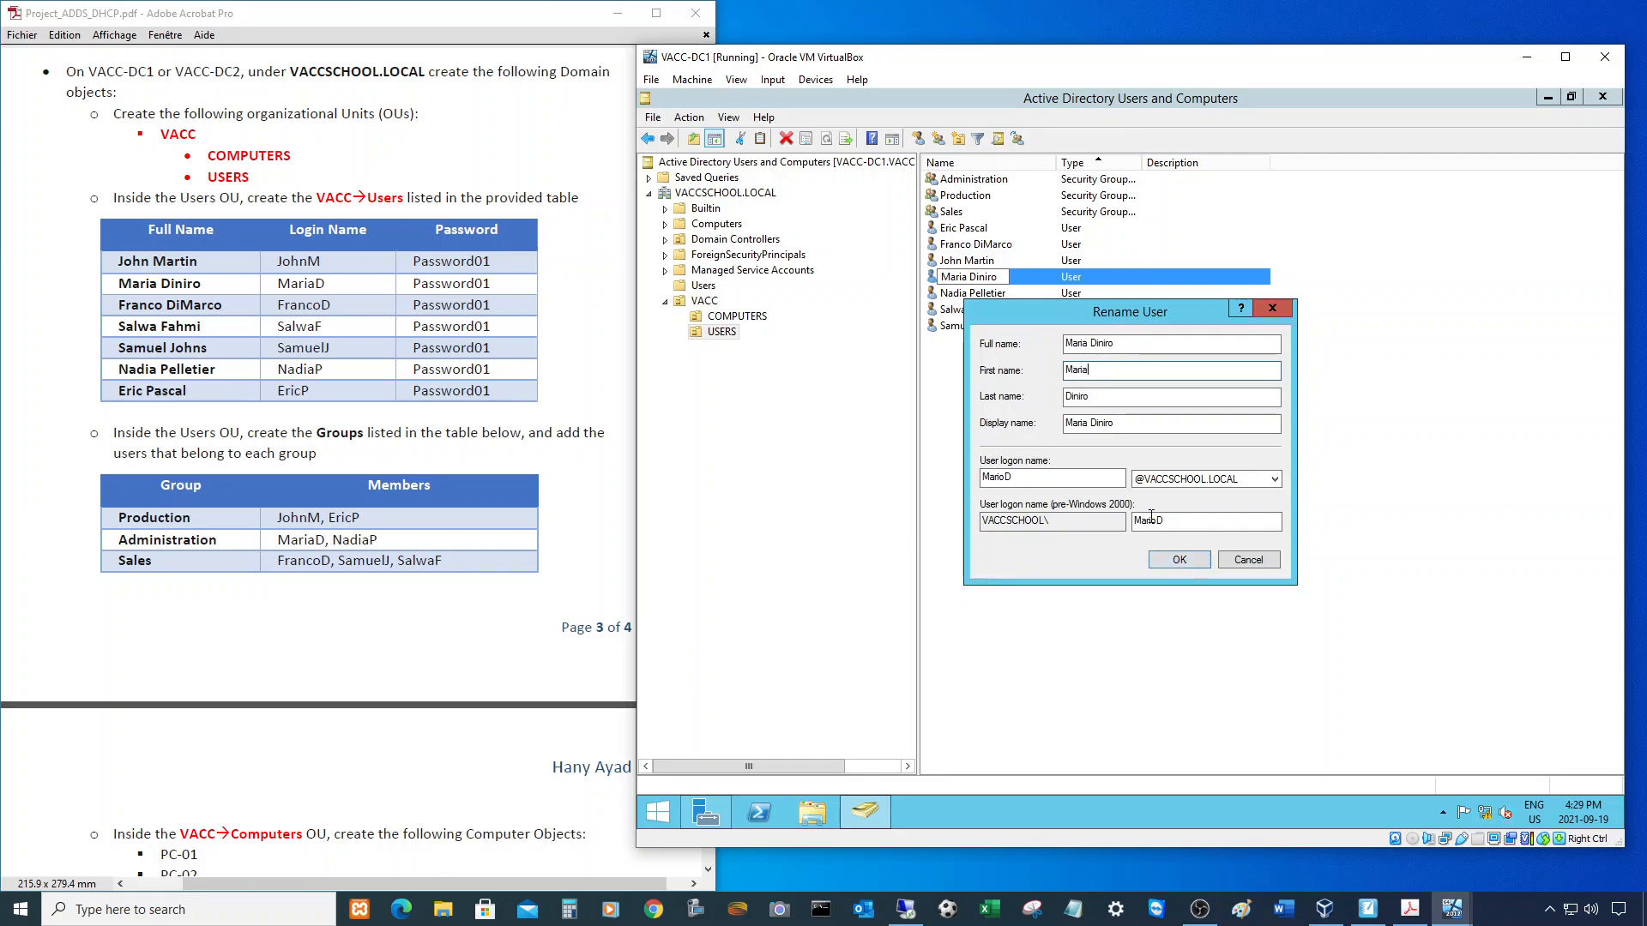
left_click(1005, 478)
key("BackSpace")
type("a")
left_click(1163, 558)
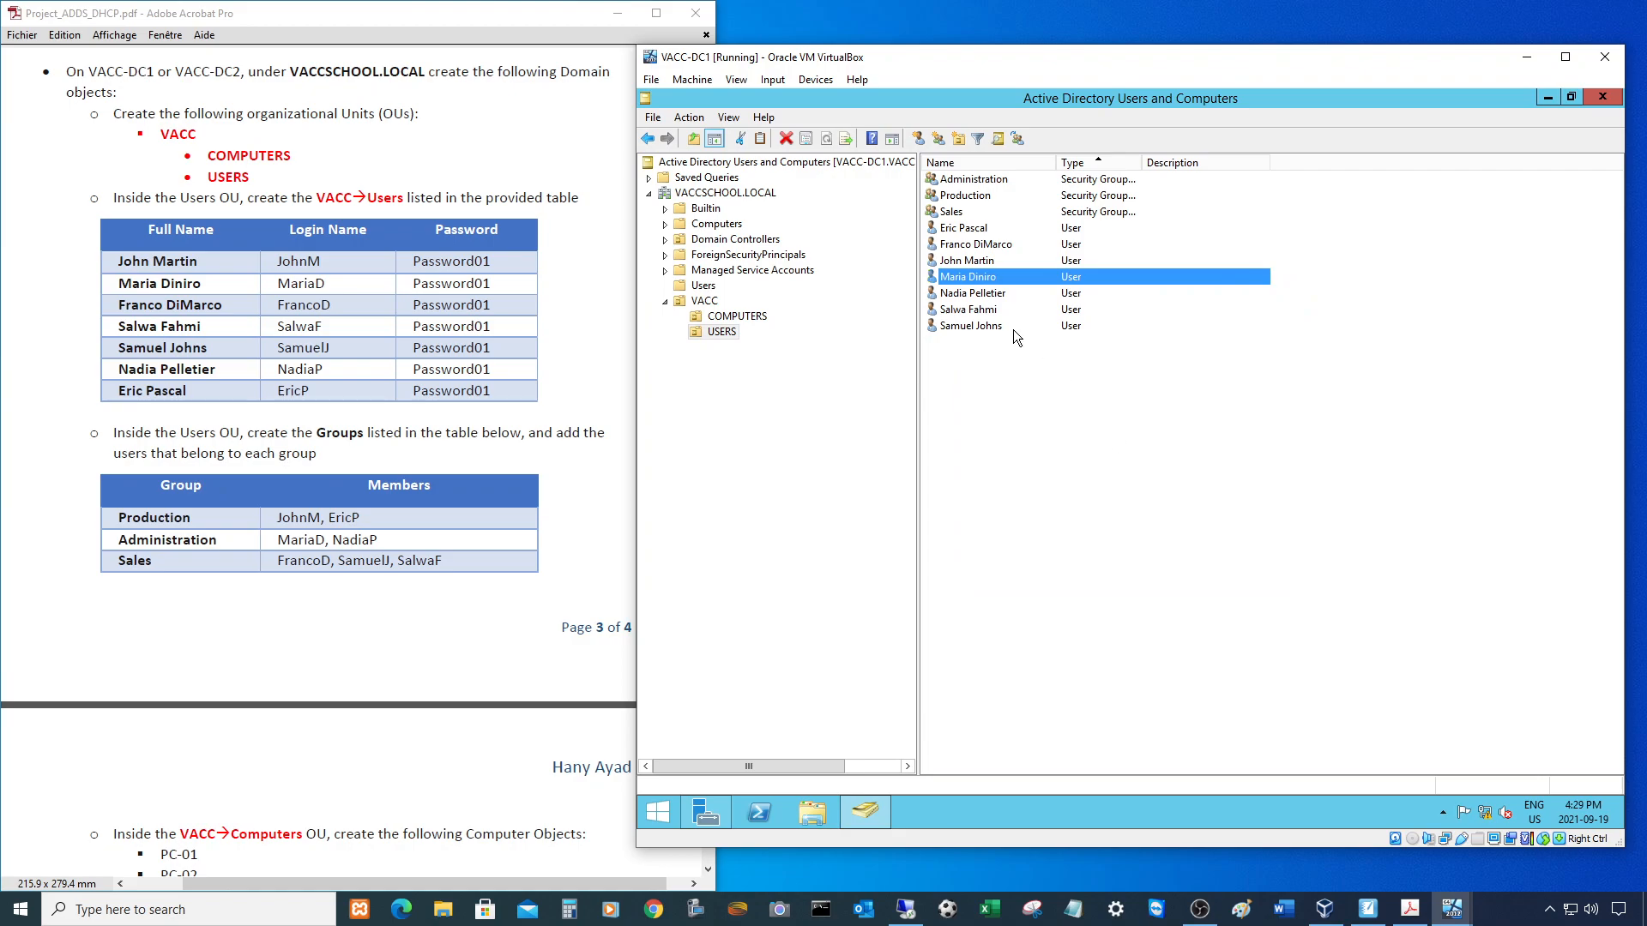
double_click(967, 196)
left_click(1032, 286)
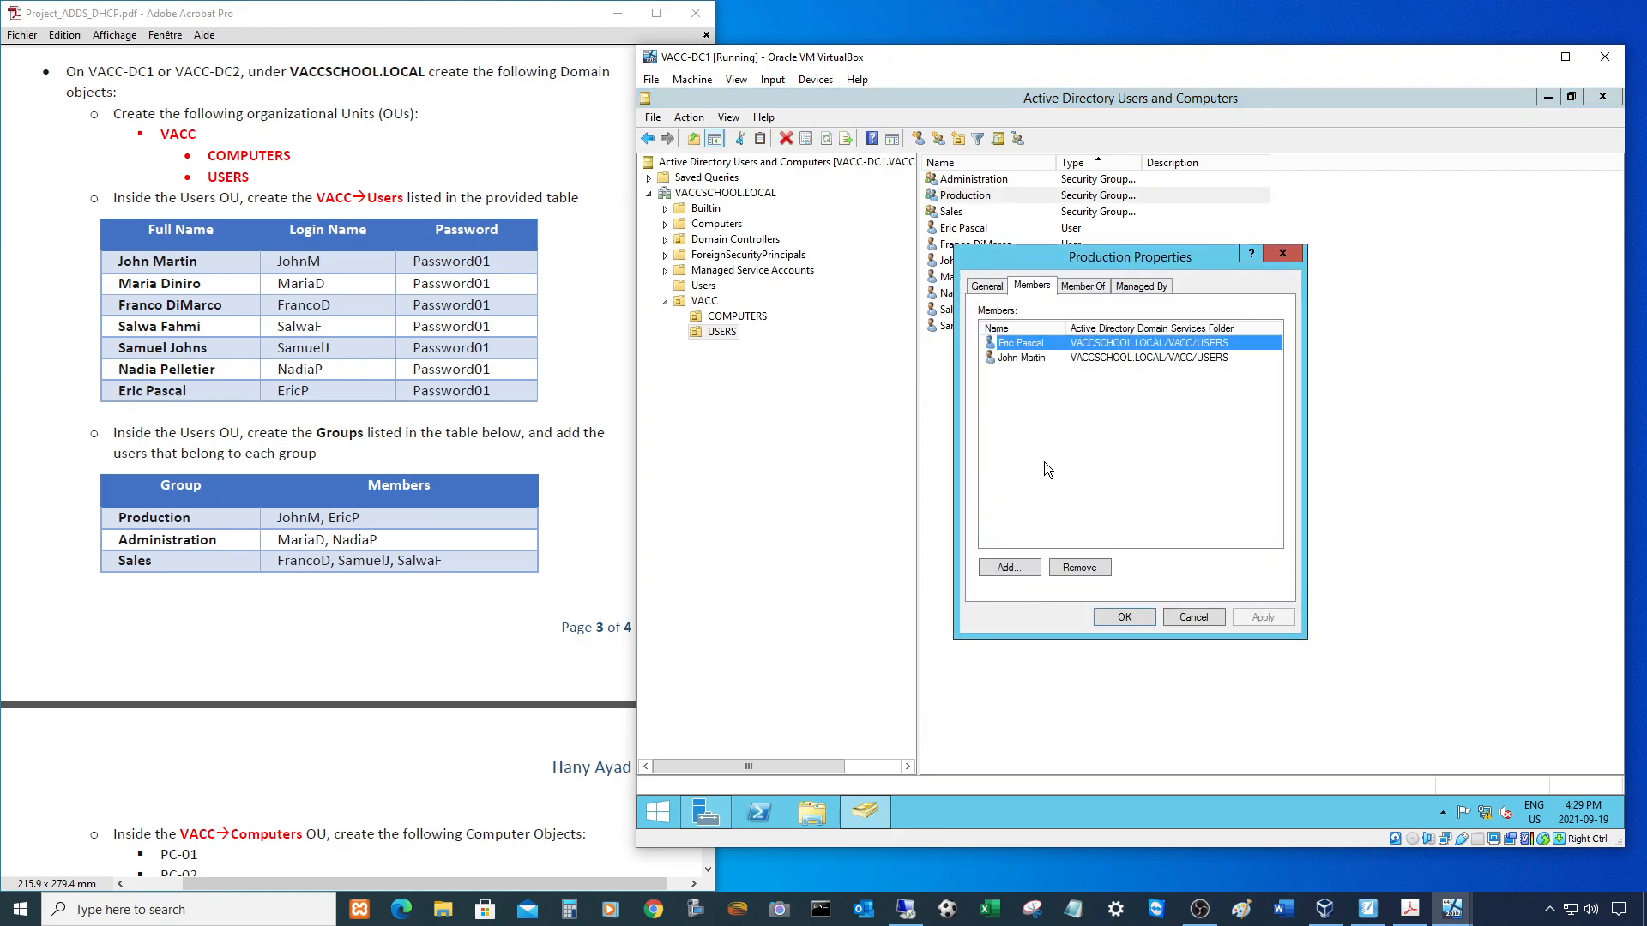
left_click(1124, 617)
double_click(974, 178)
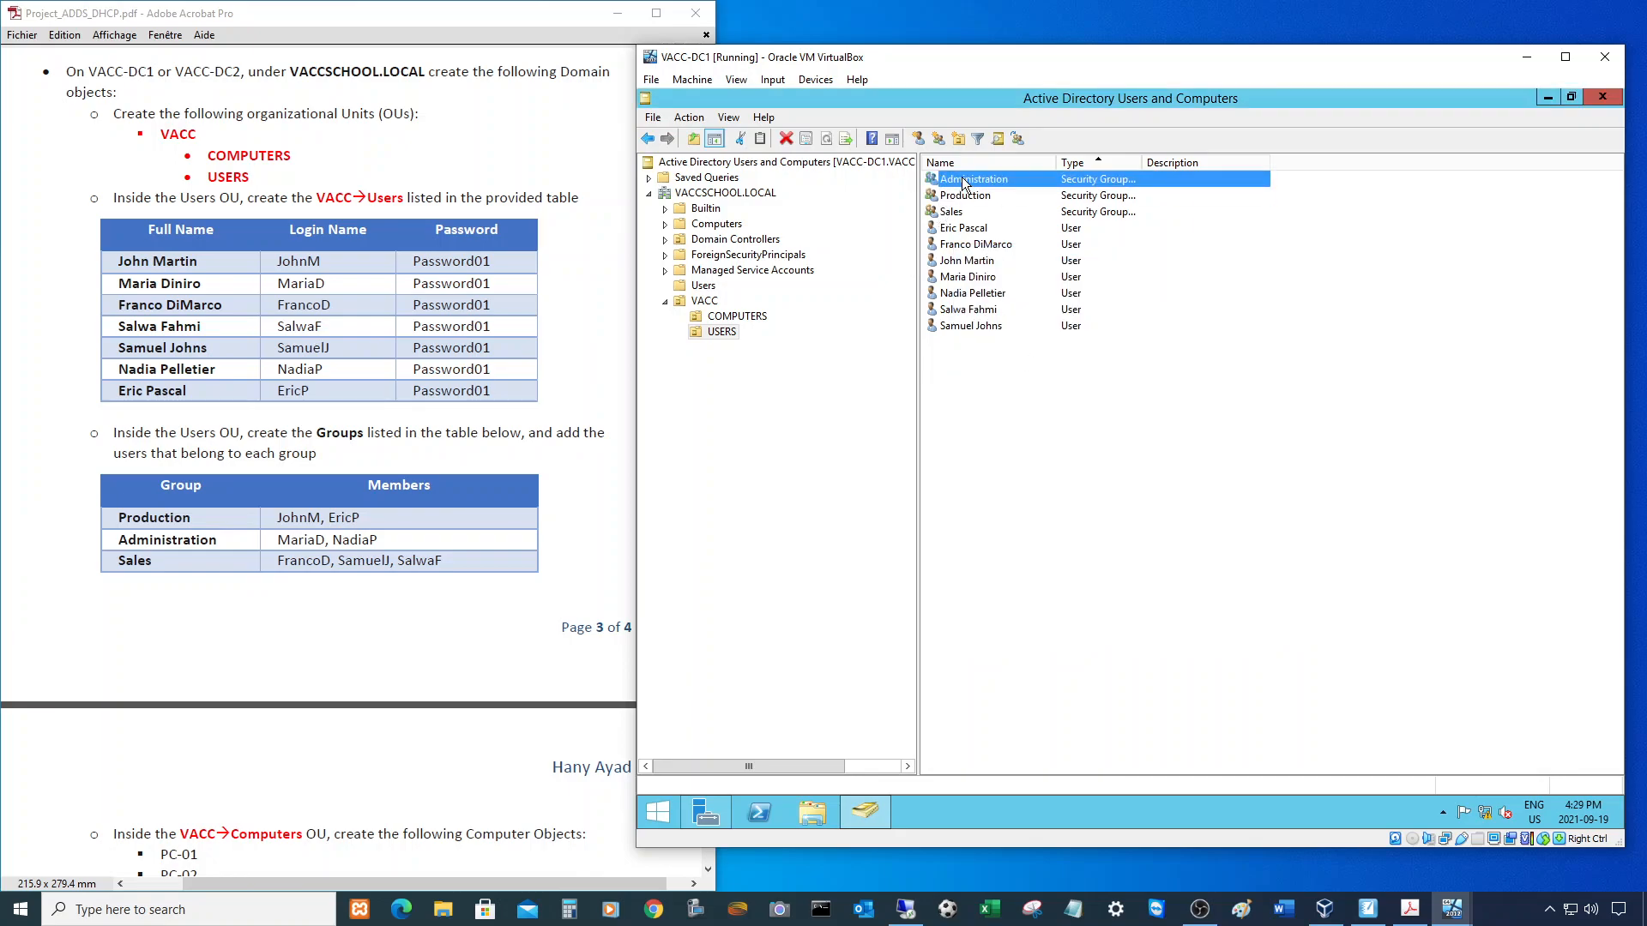
left_click(1032, 286)
left_click(1009, 568)
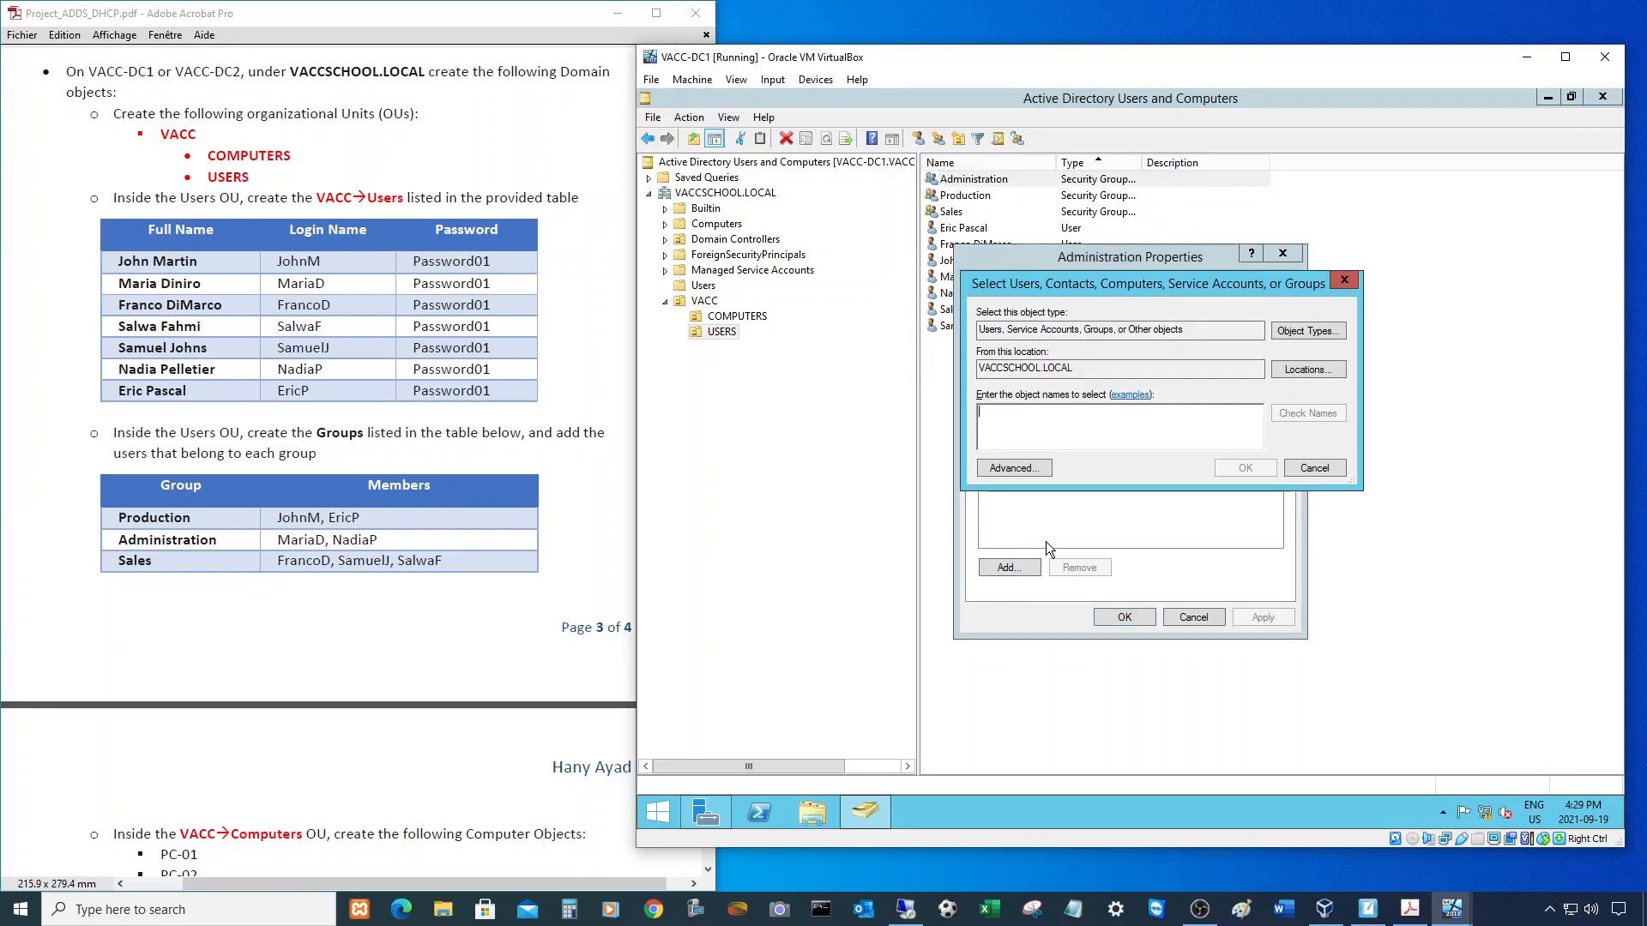
type("mariad")
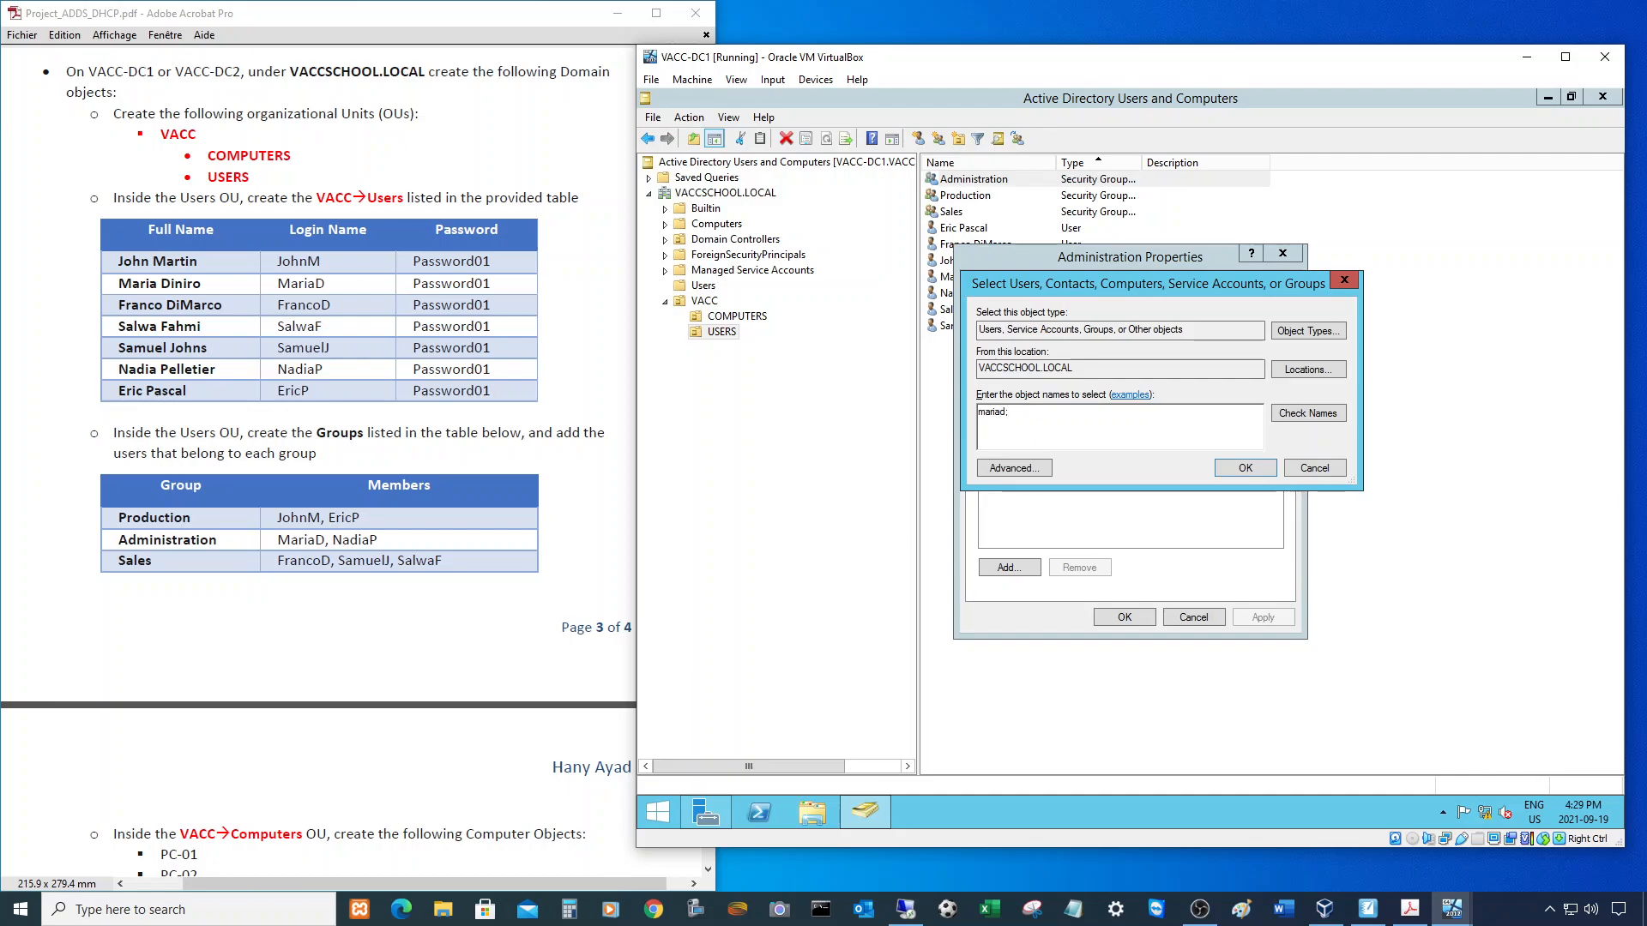
type(";nadiap")
left_click(1298, 411)
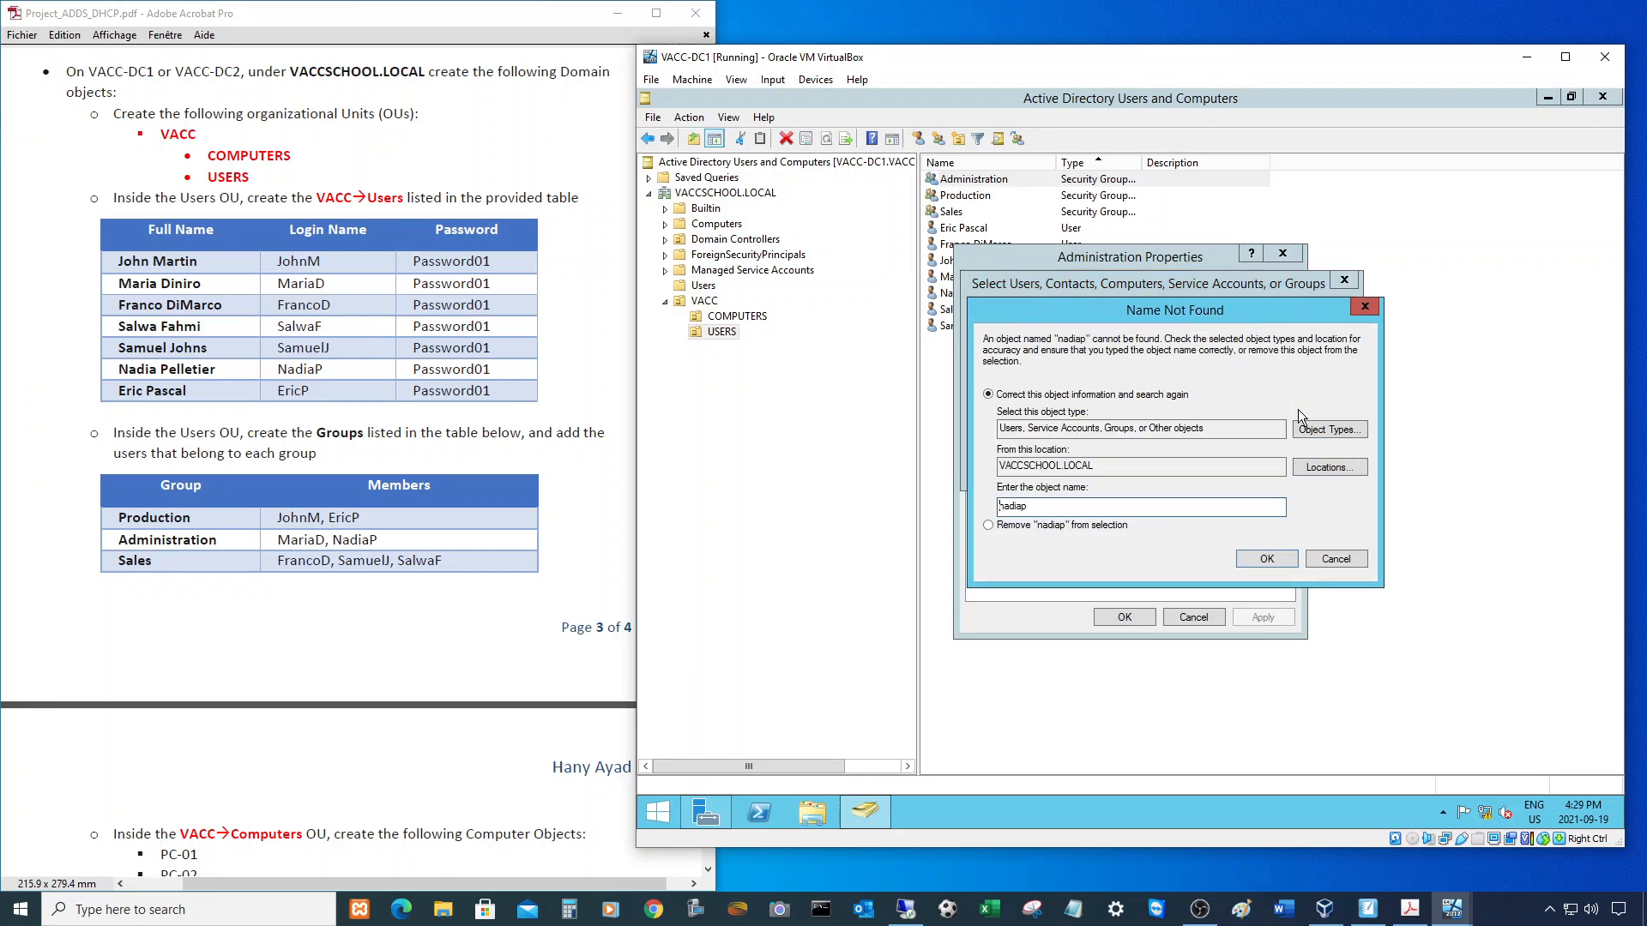
left_click(1363, 561)
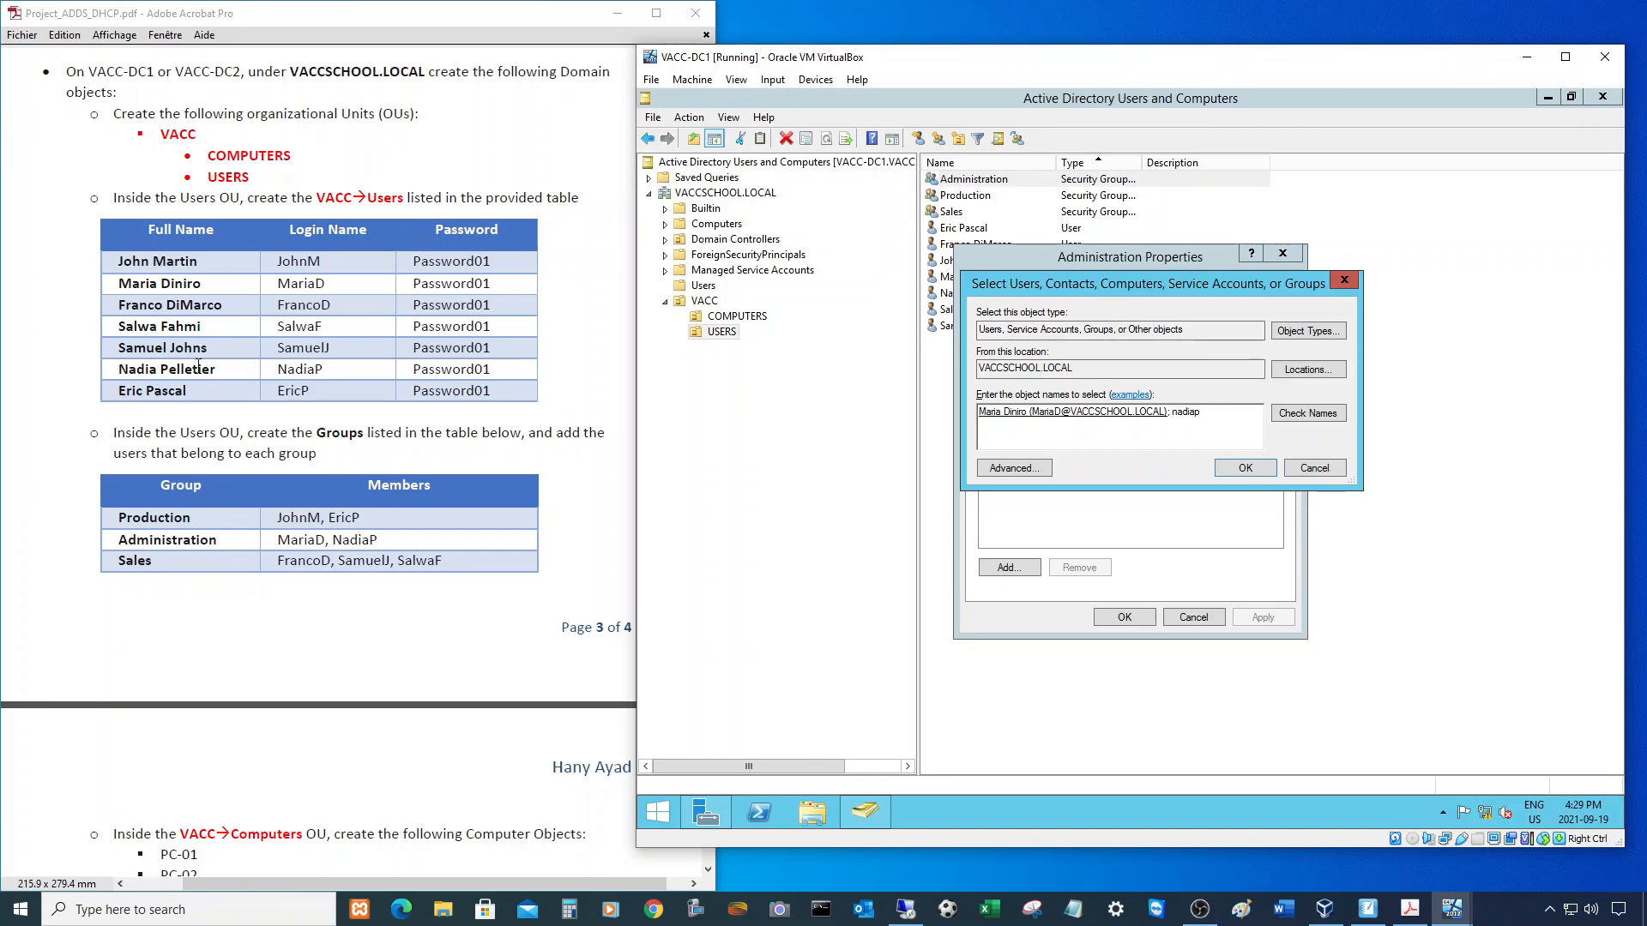
left_click(1314, 468)
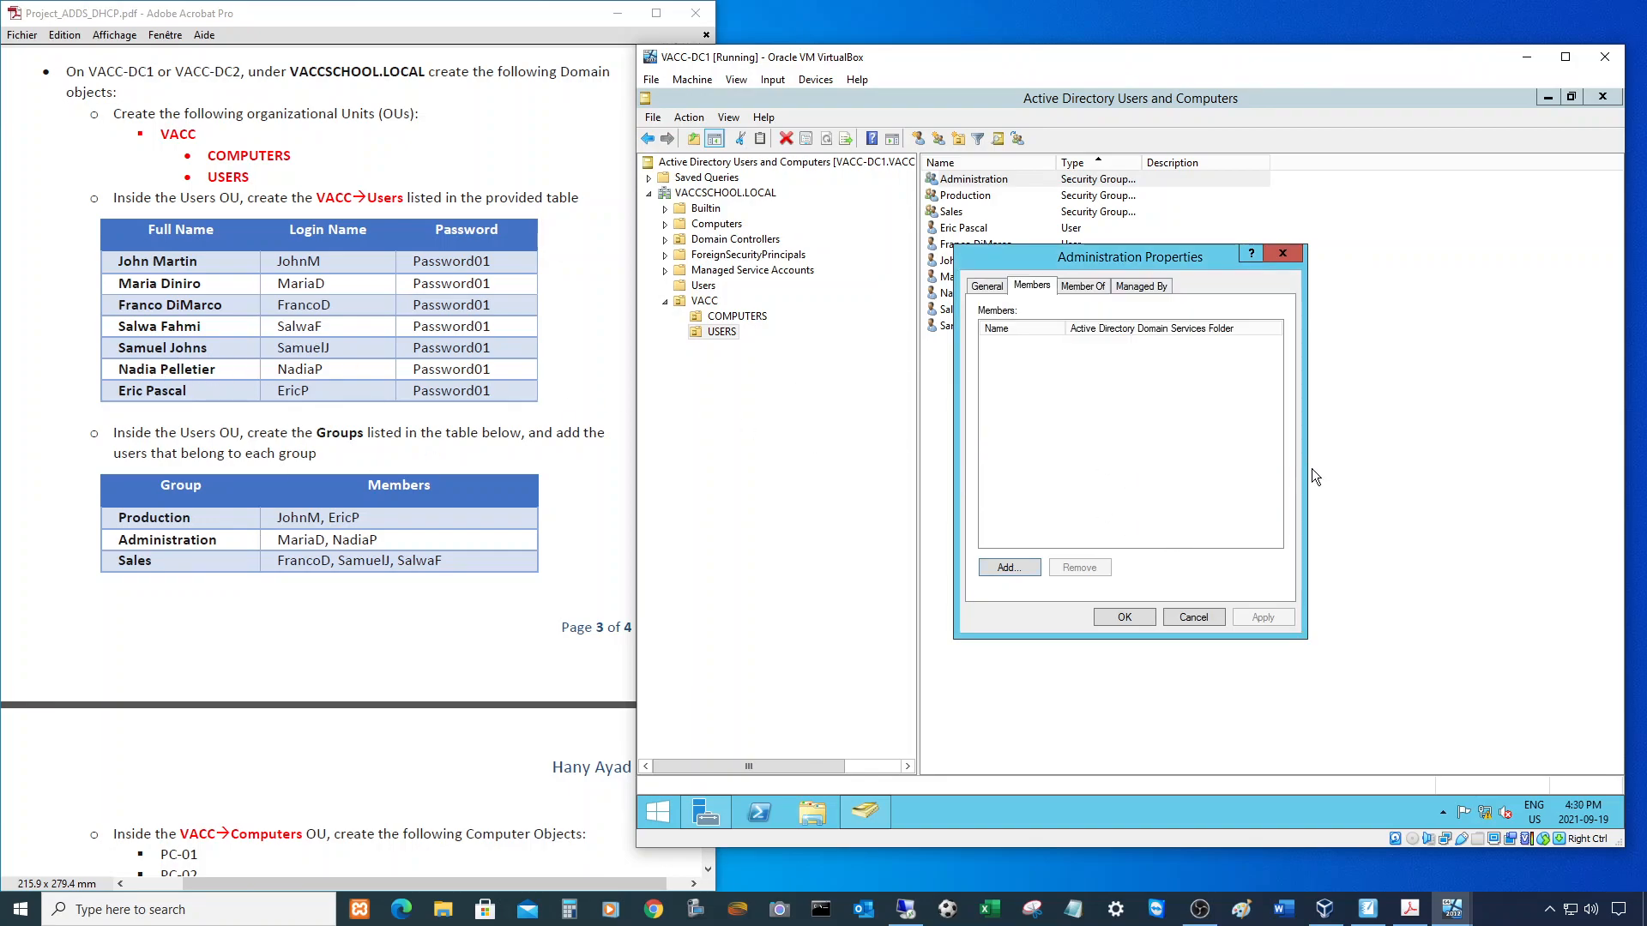
left_click(1194, 616)
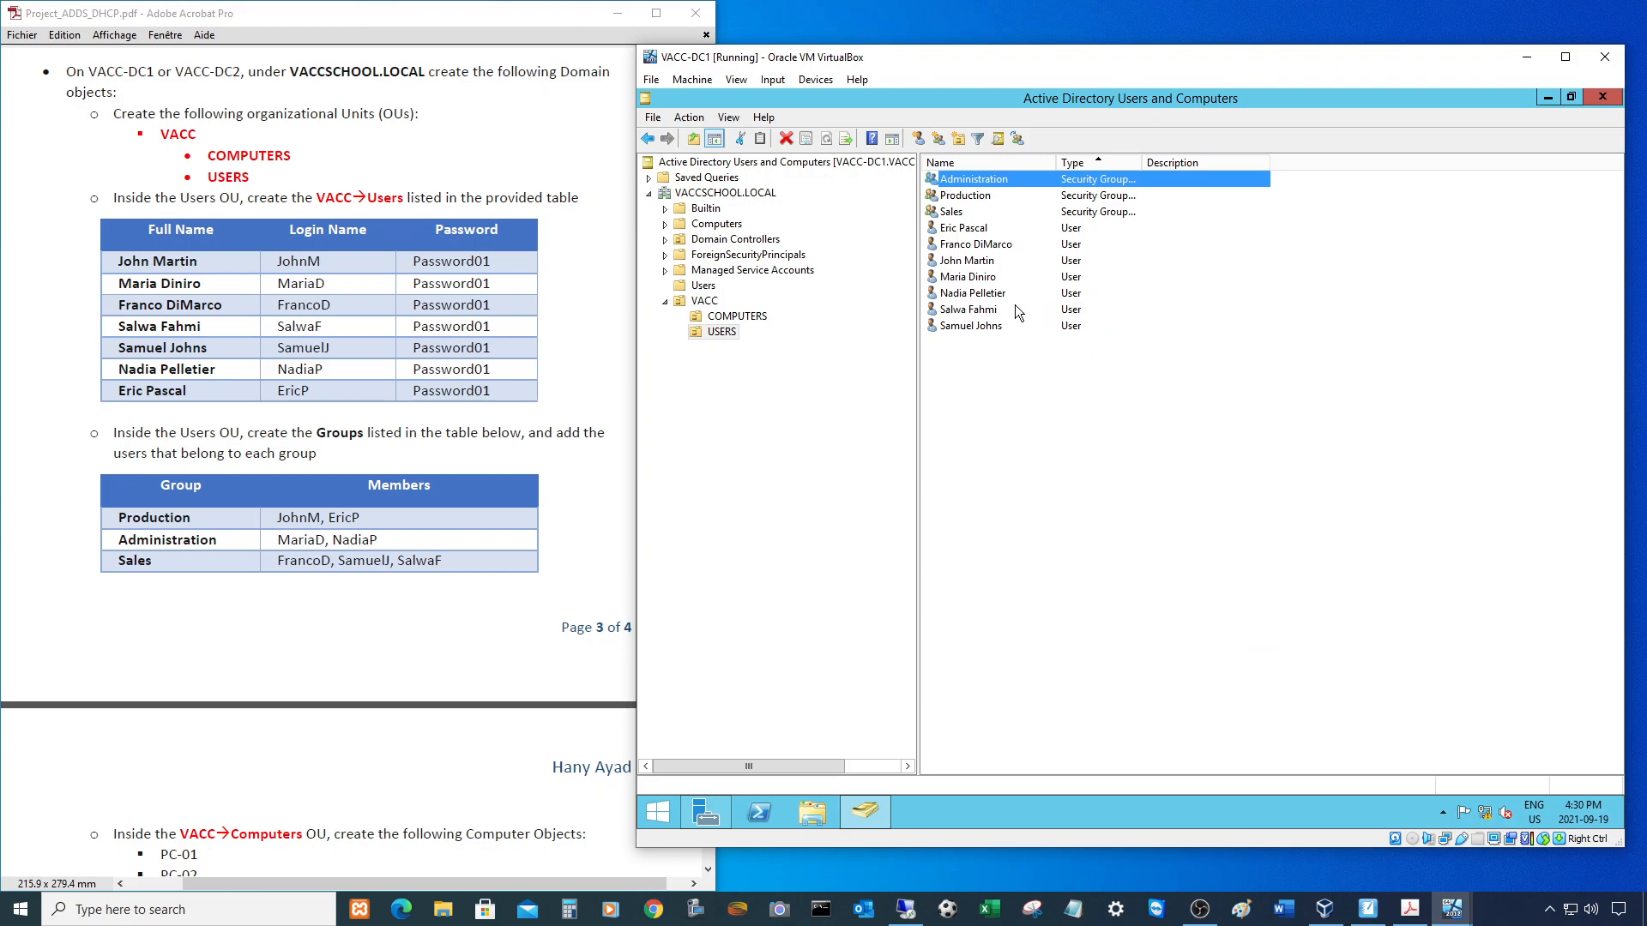
double_click(968, 292)
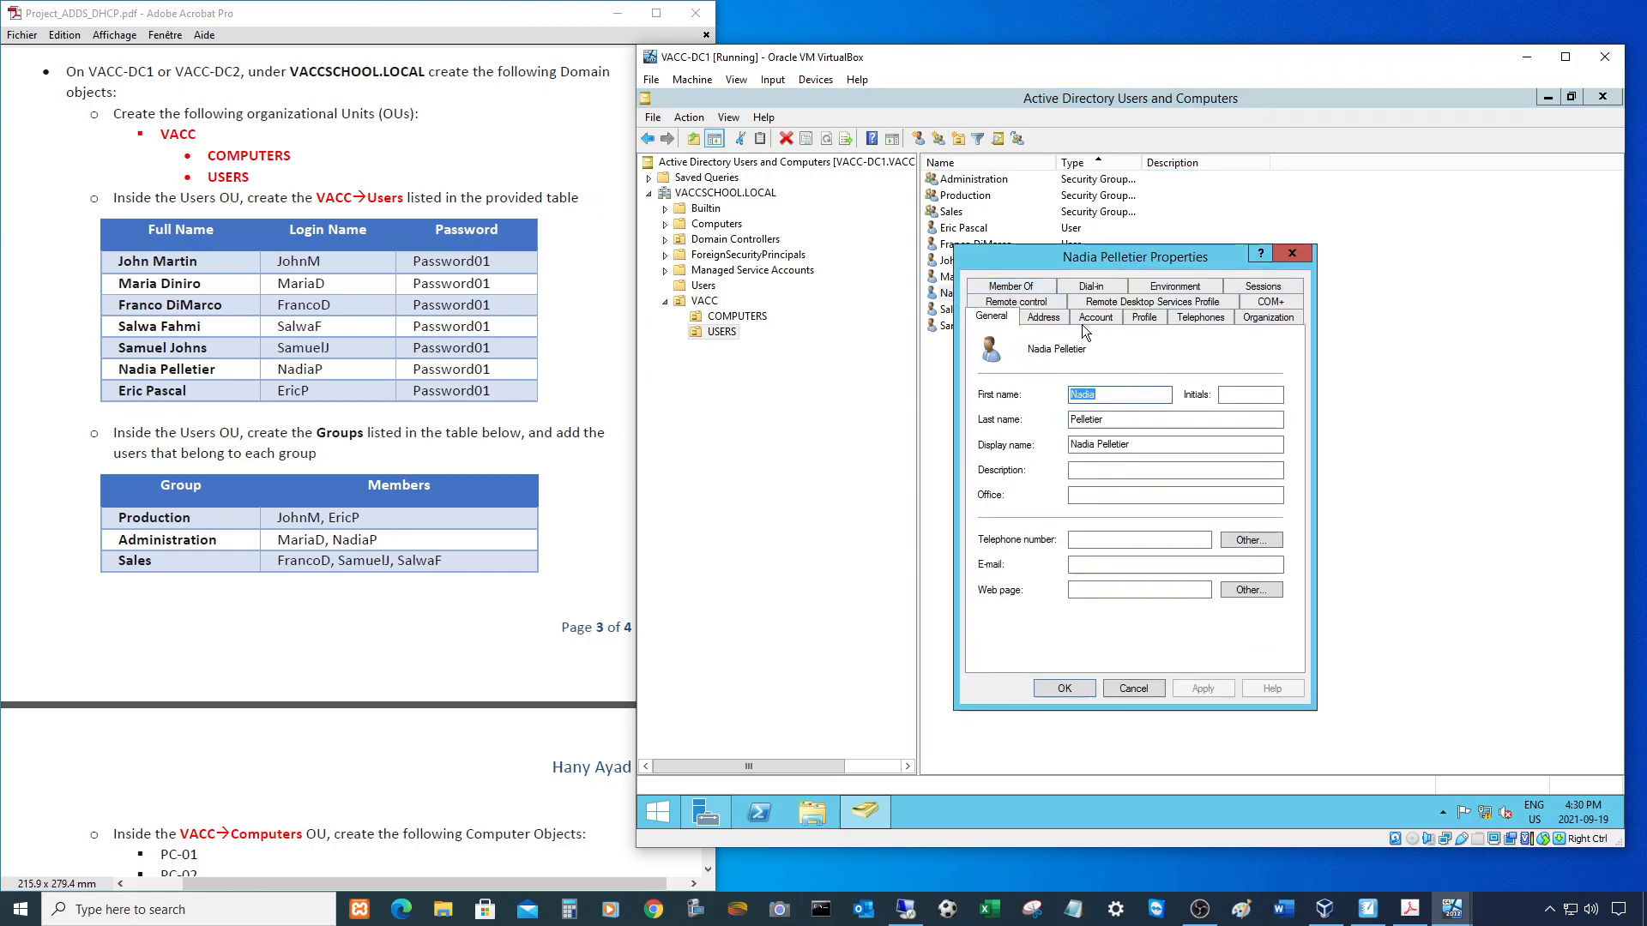
key("Escape")
right_click(997, 295)
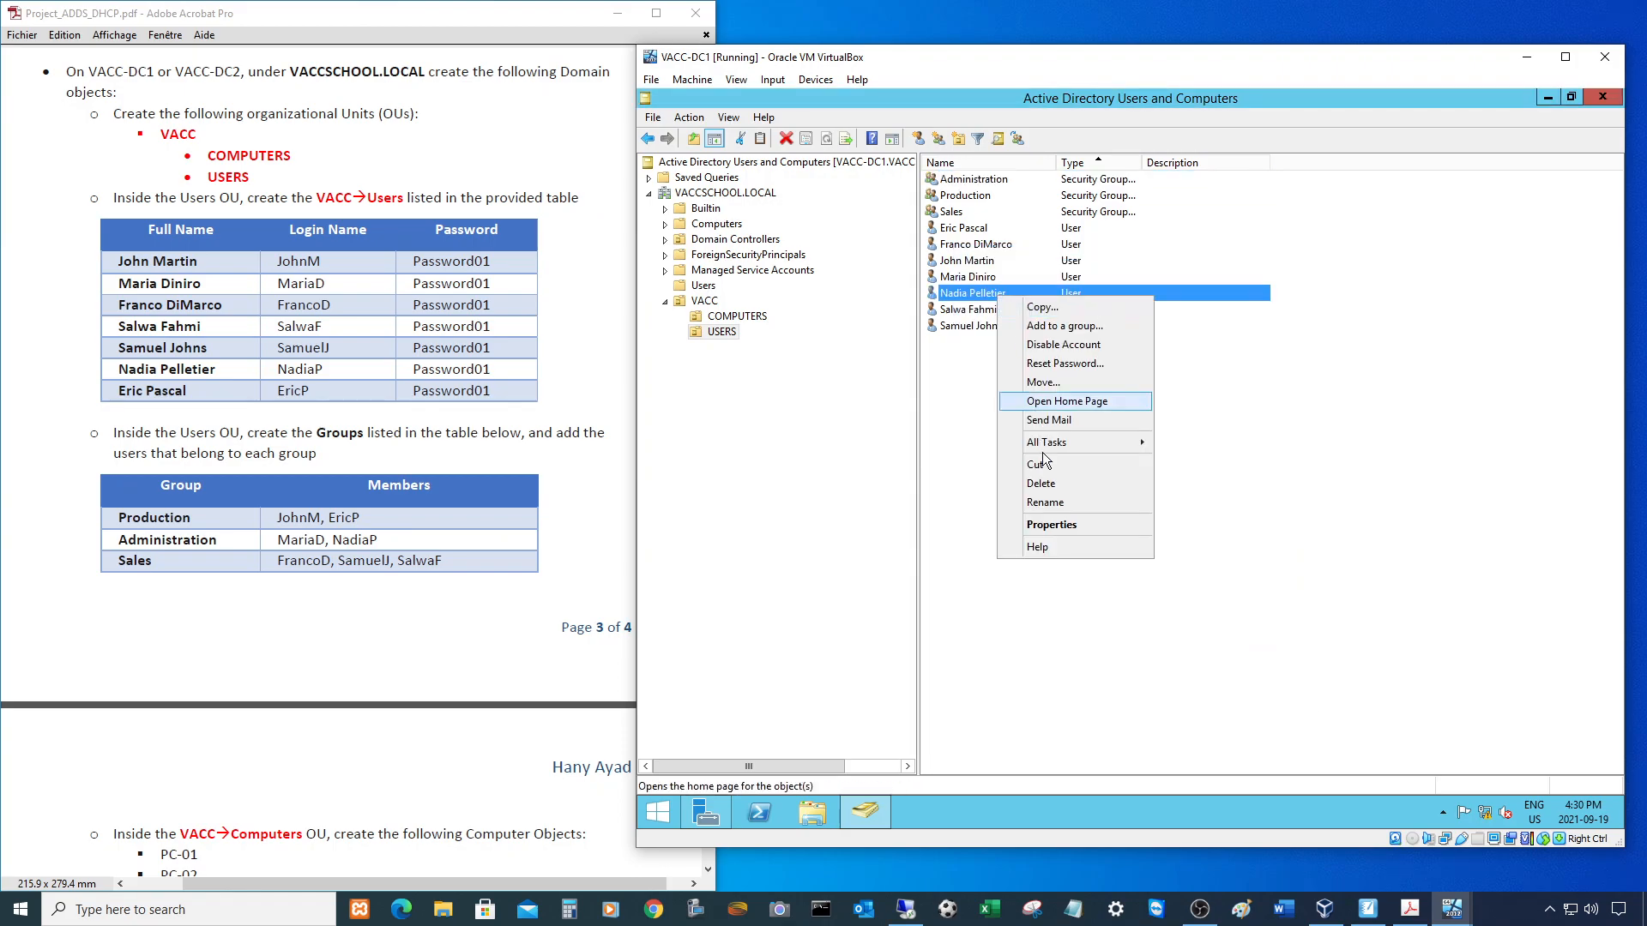
left_click(1048, 498)
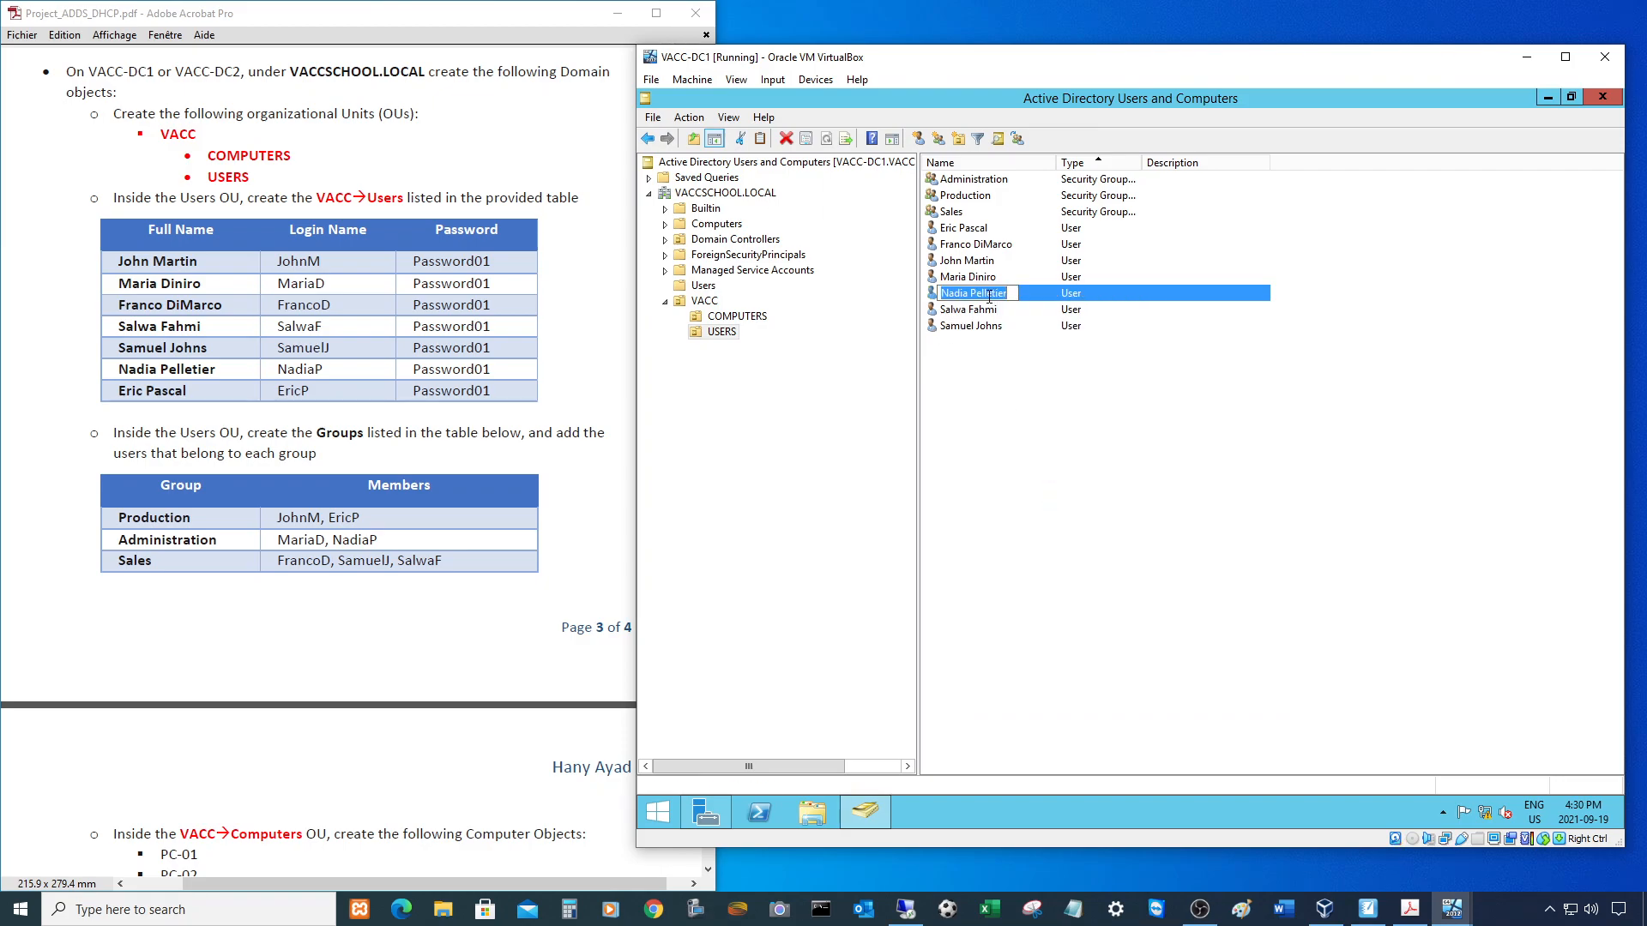
double_click(933, 293)
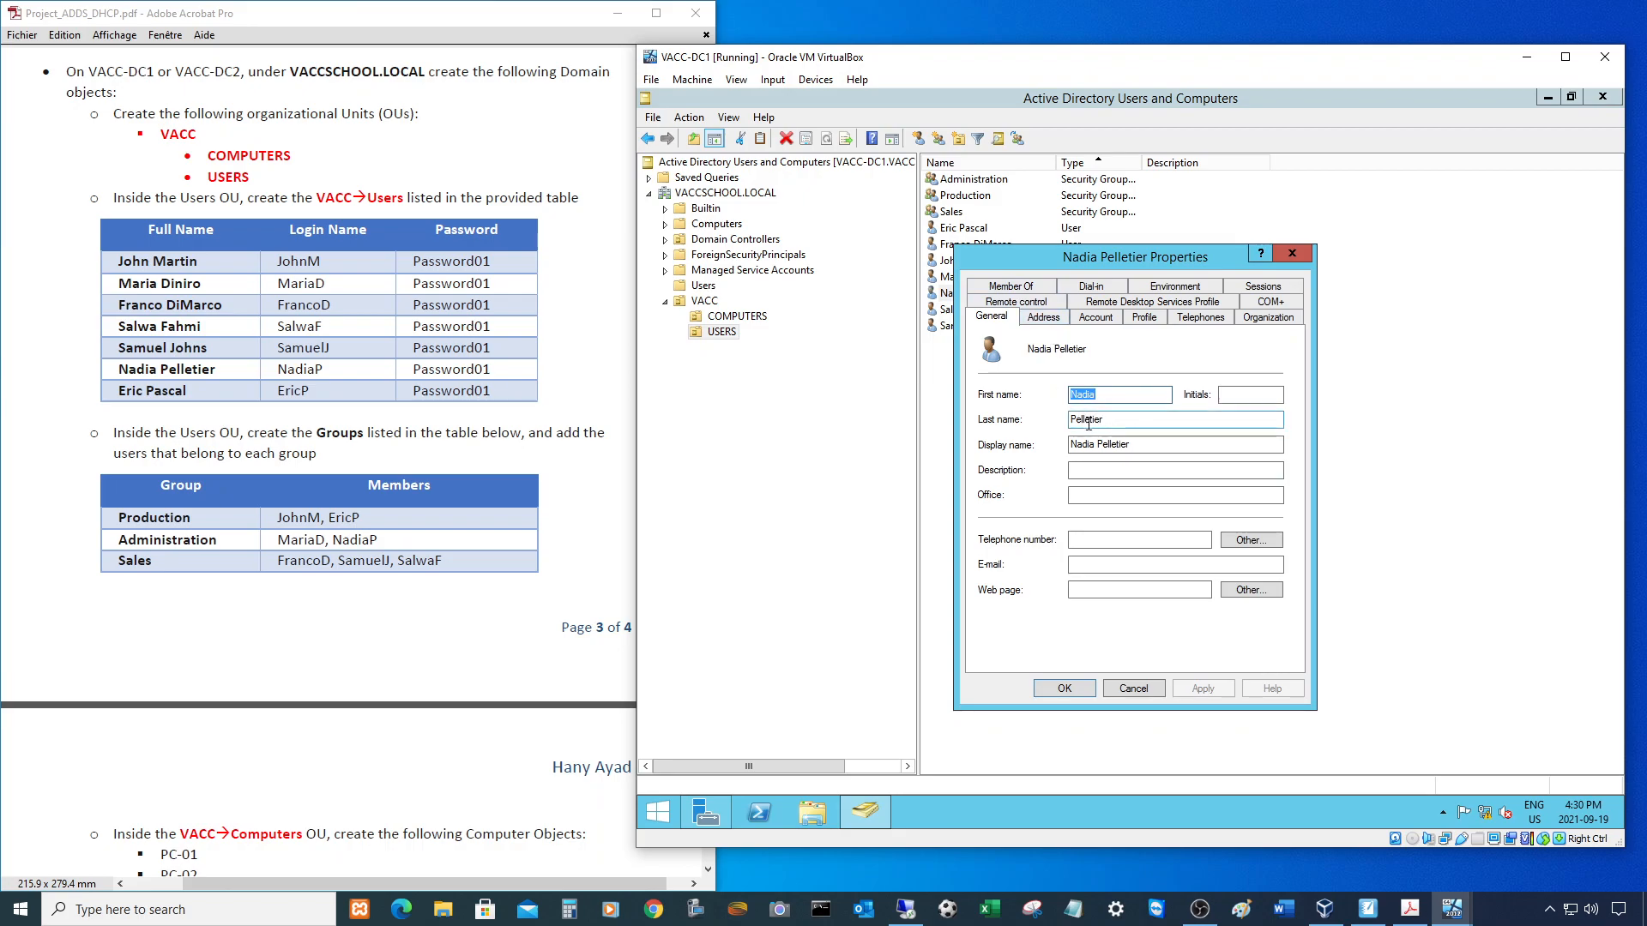
left_click(1095, 317)
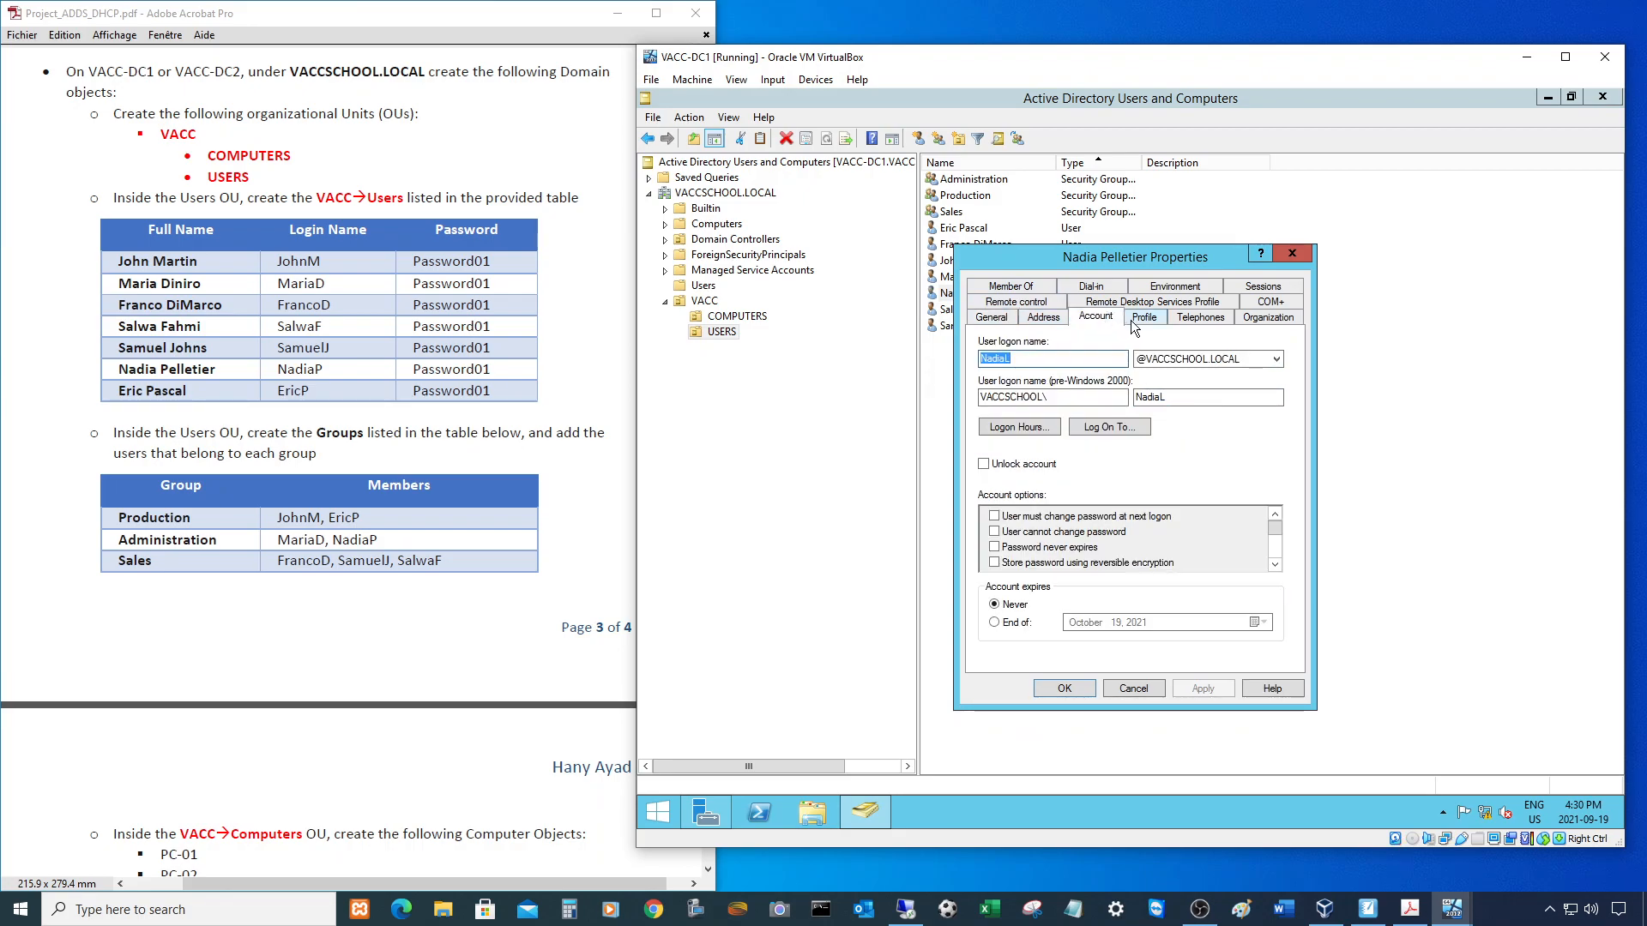
left_click(1033, 361)
key("BackSpace")
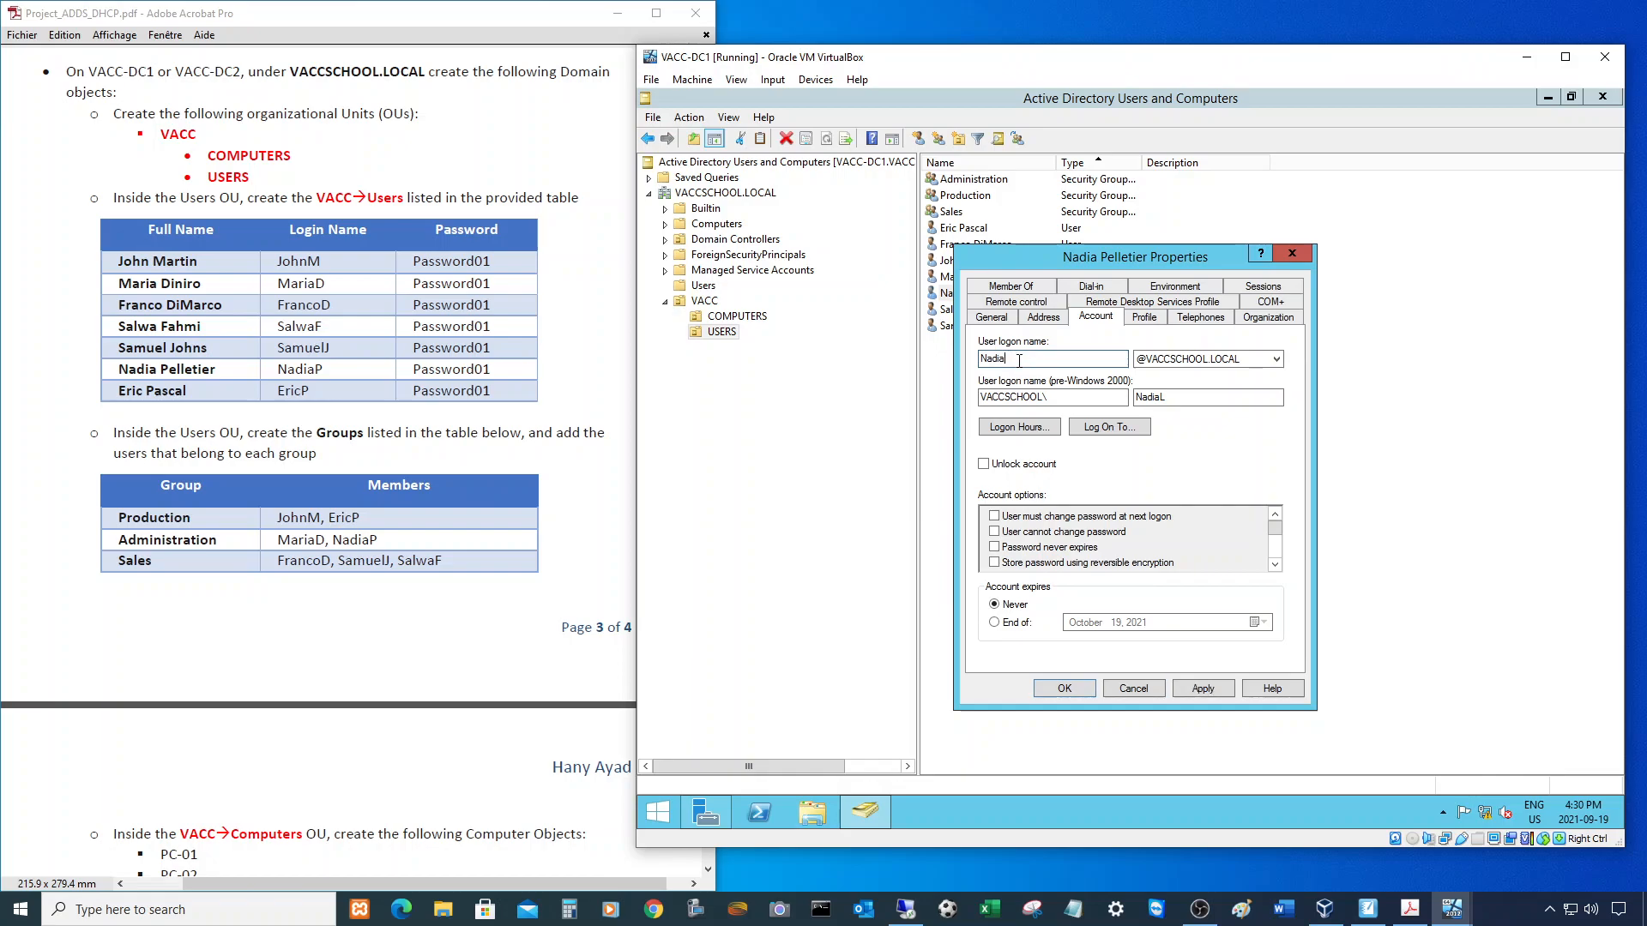
type("P")
left_click(1204, 397)
left_click(1086, 690)
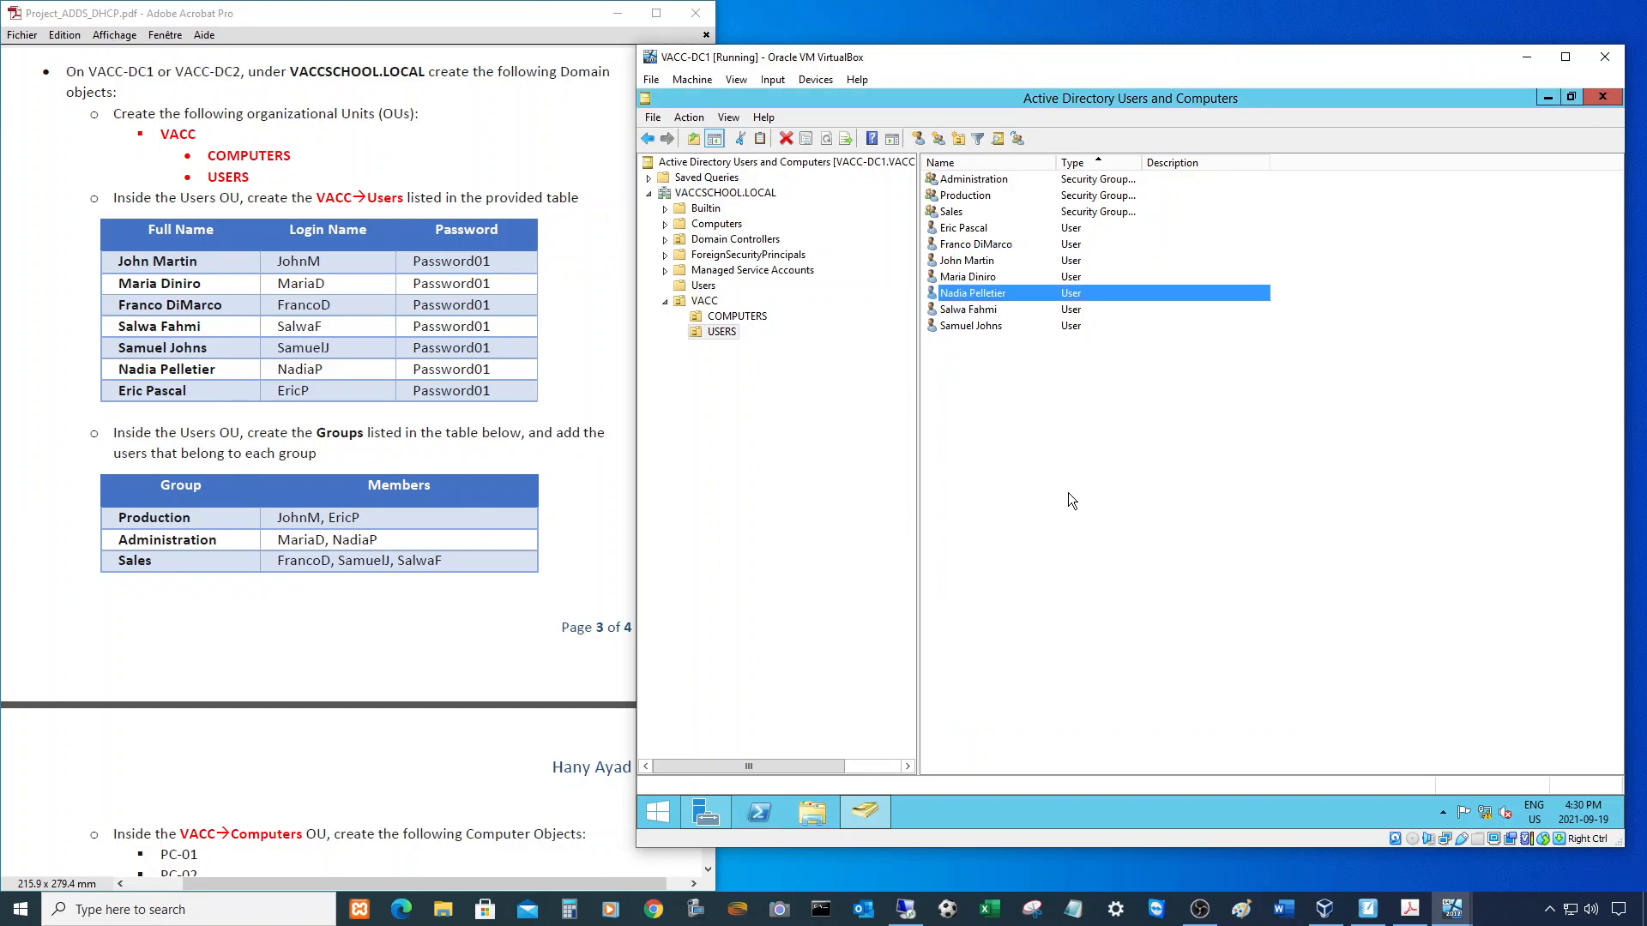
double_click(976, 180)
left_click(1031, 285)
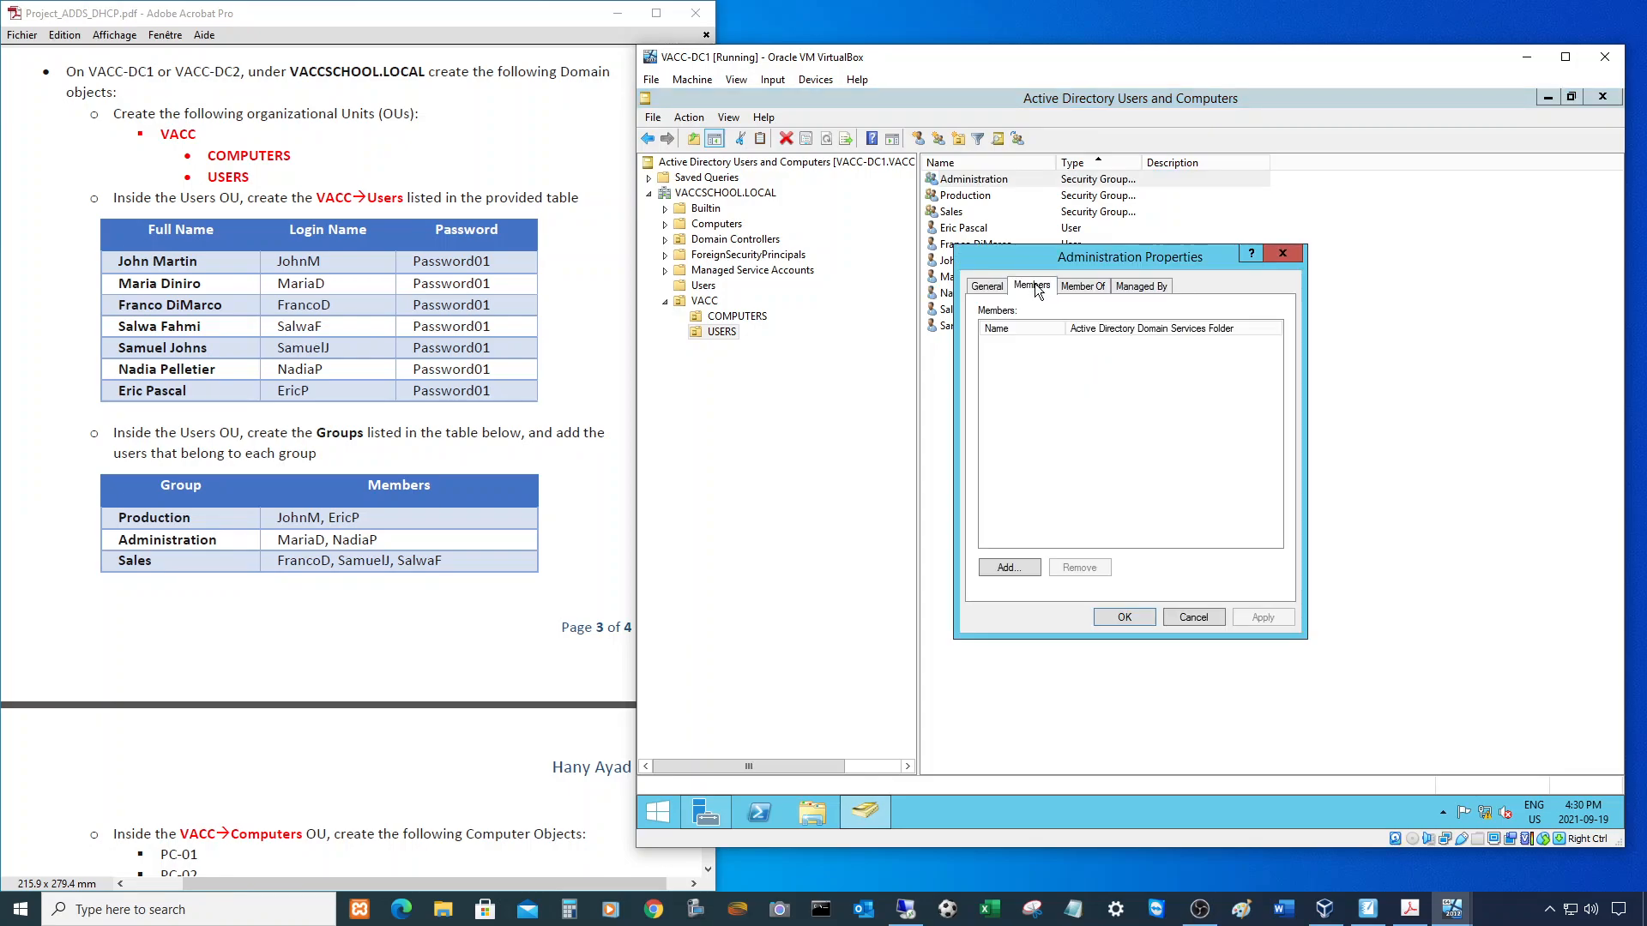
left_click(1012, 567)
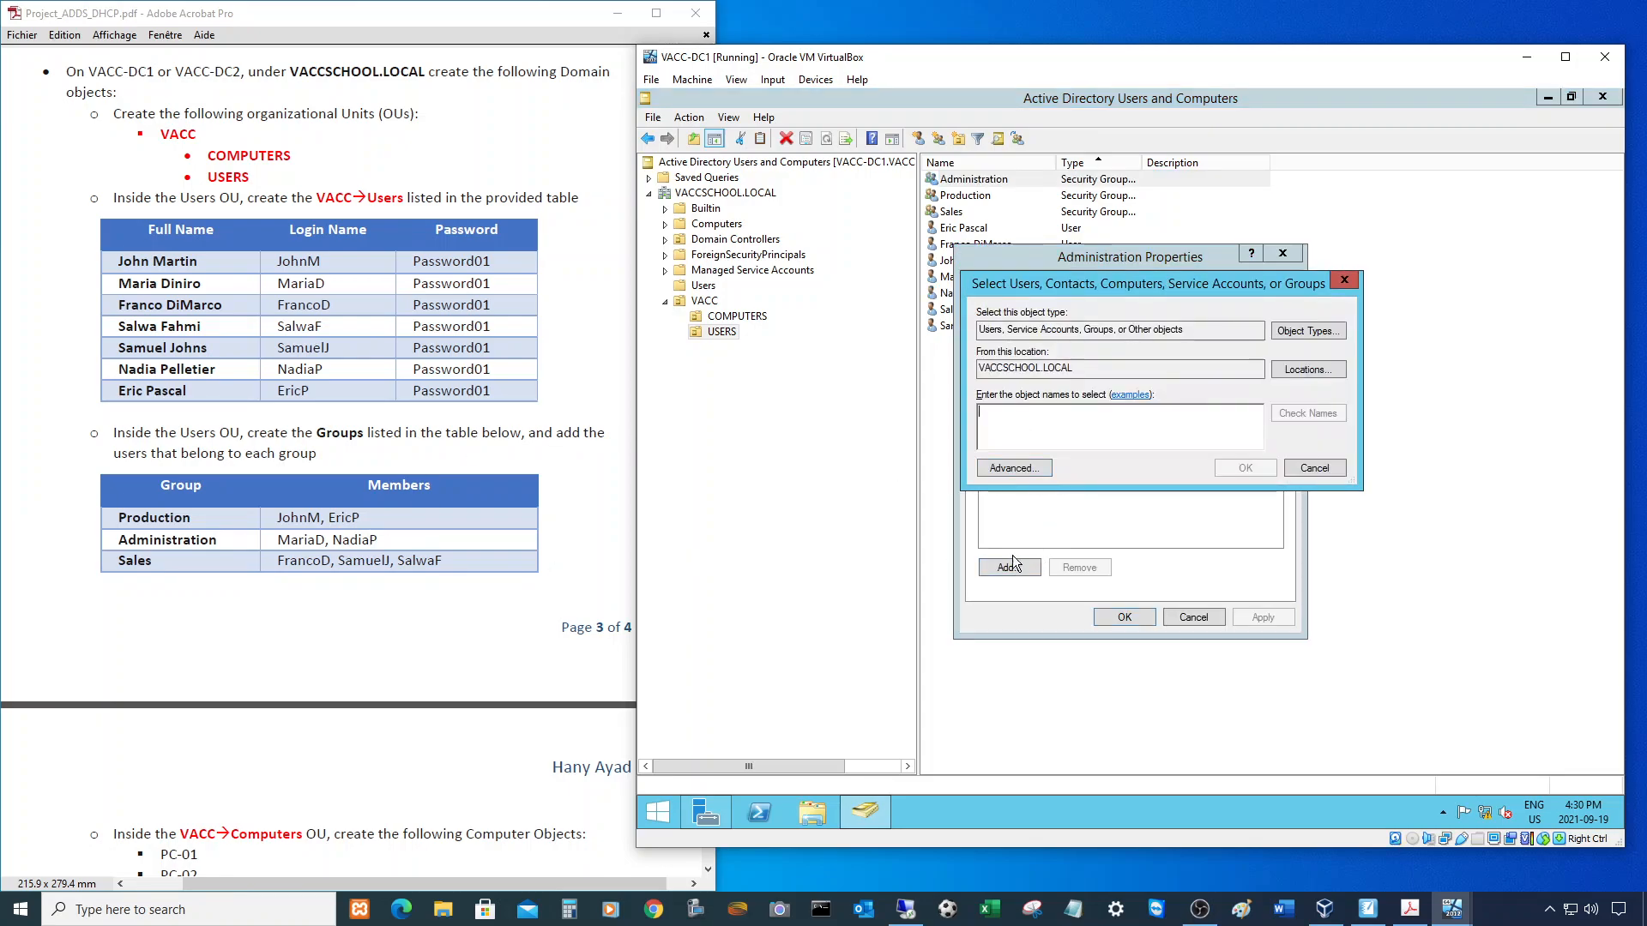
type("ia")
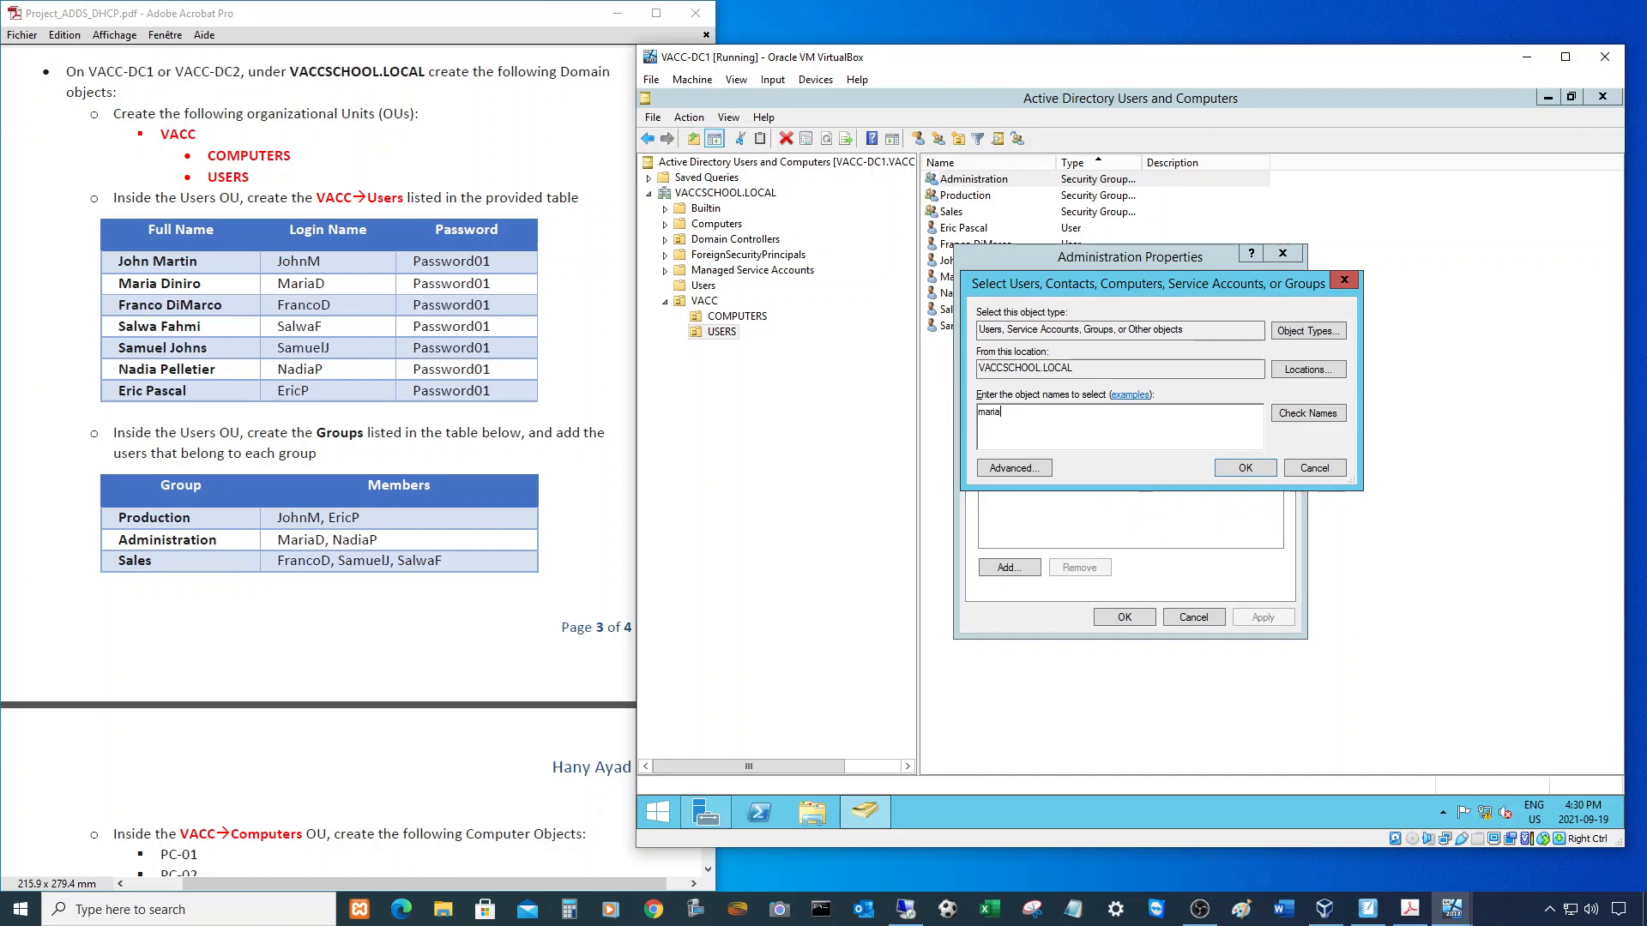
type("d;nadiap")
left_click(1291, 411)
left_click(1243, 467)
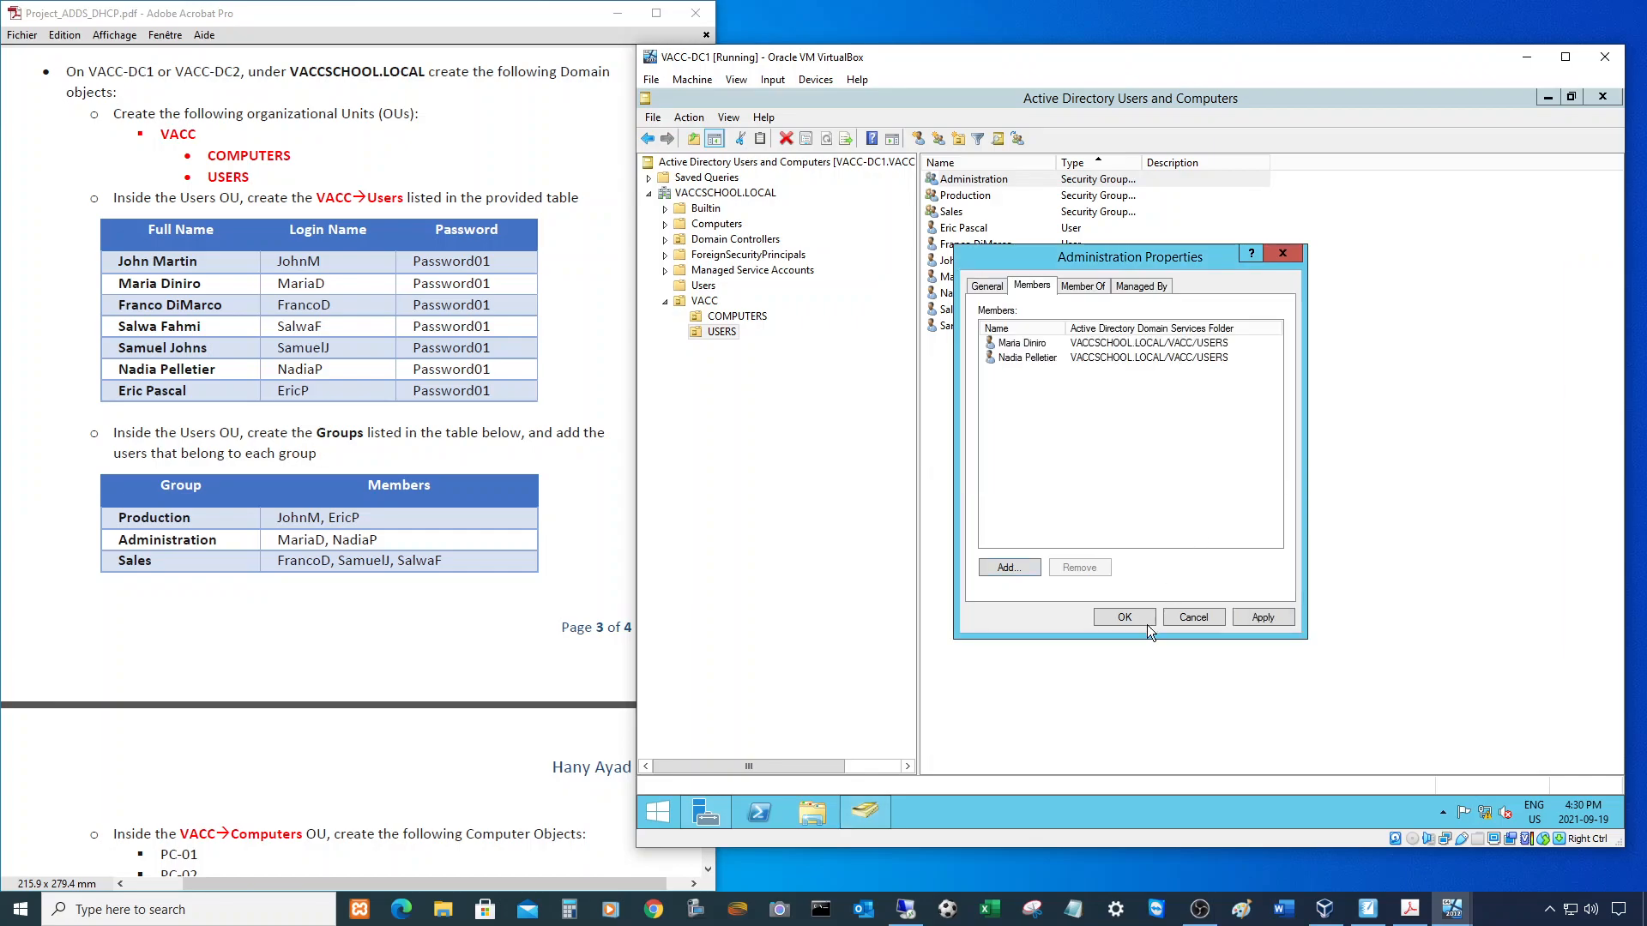
left_click(1124, 617)
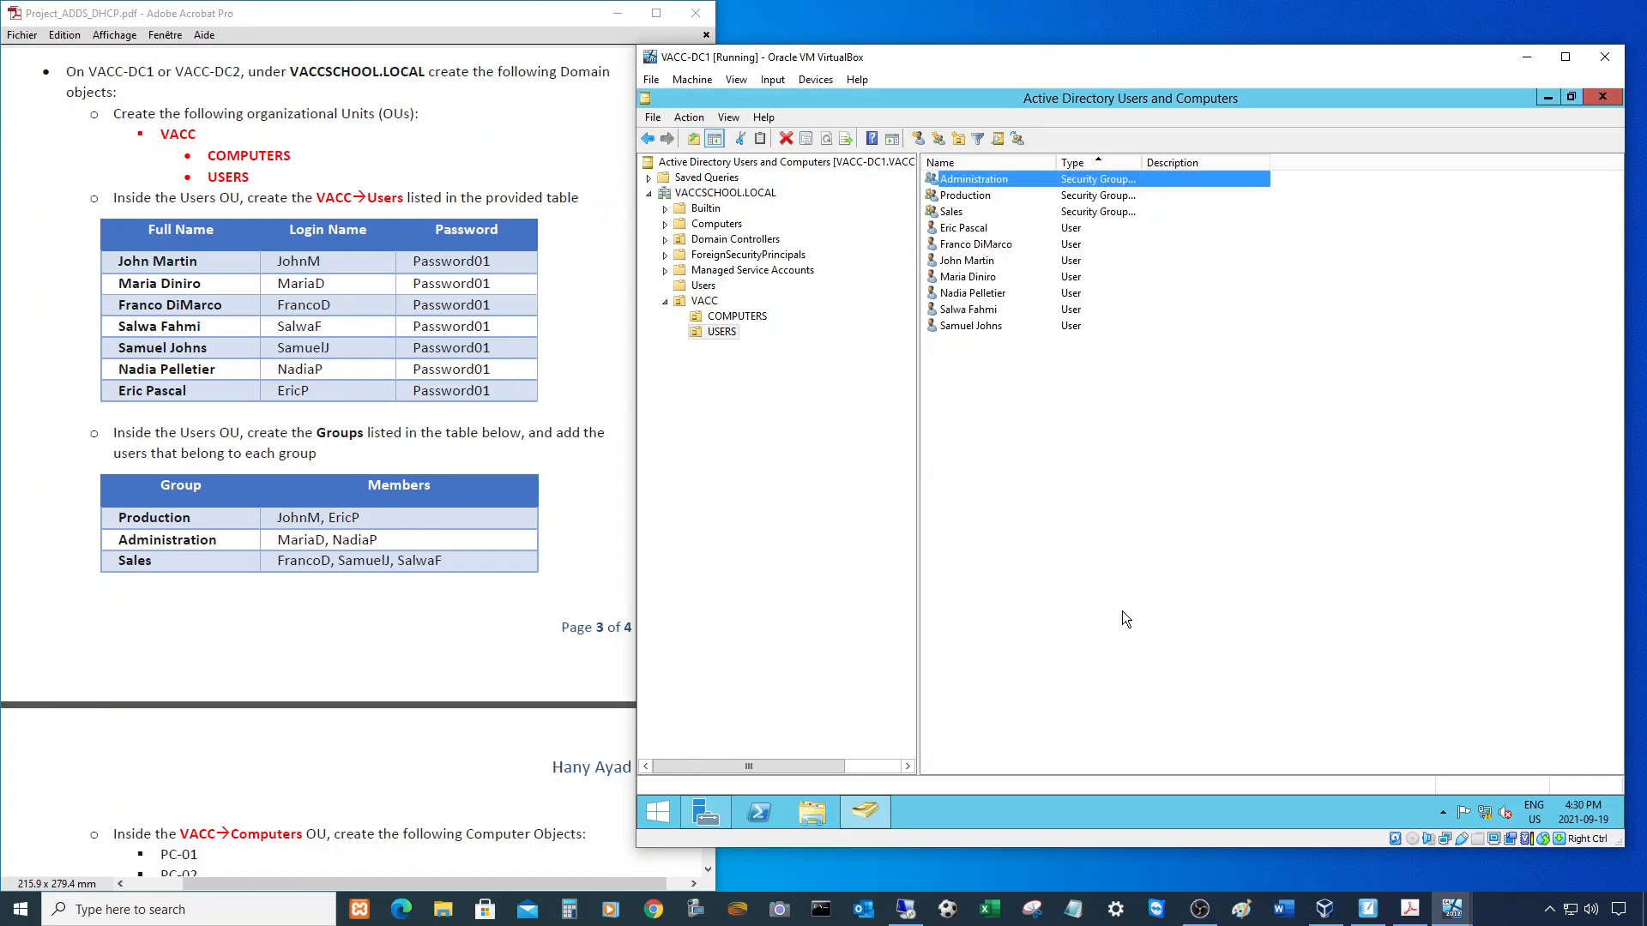
double_click(952, 212)
left_click(1035, 287)
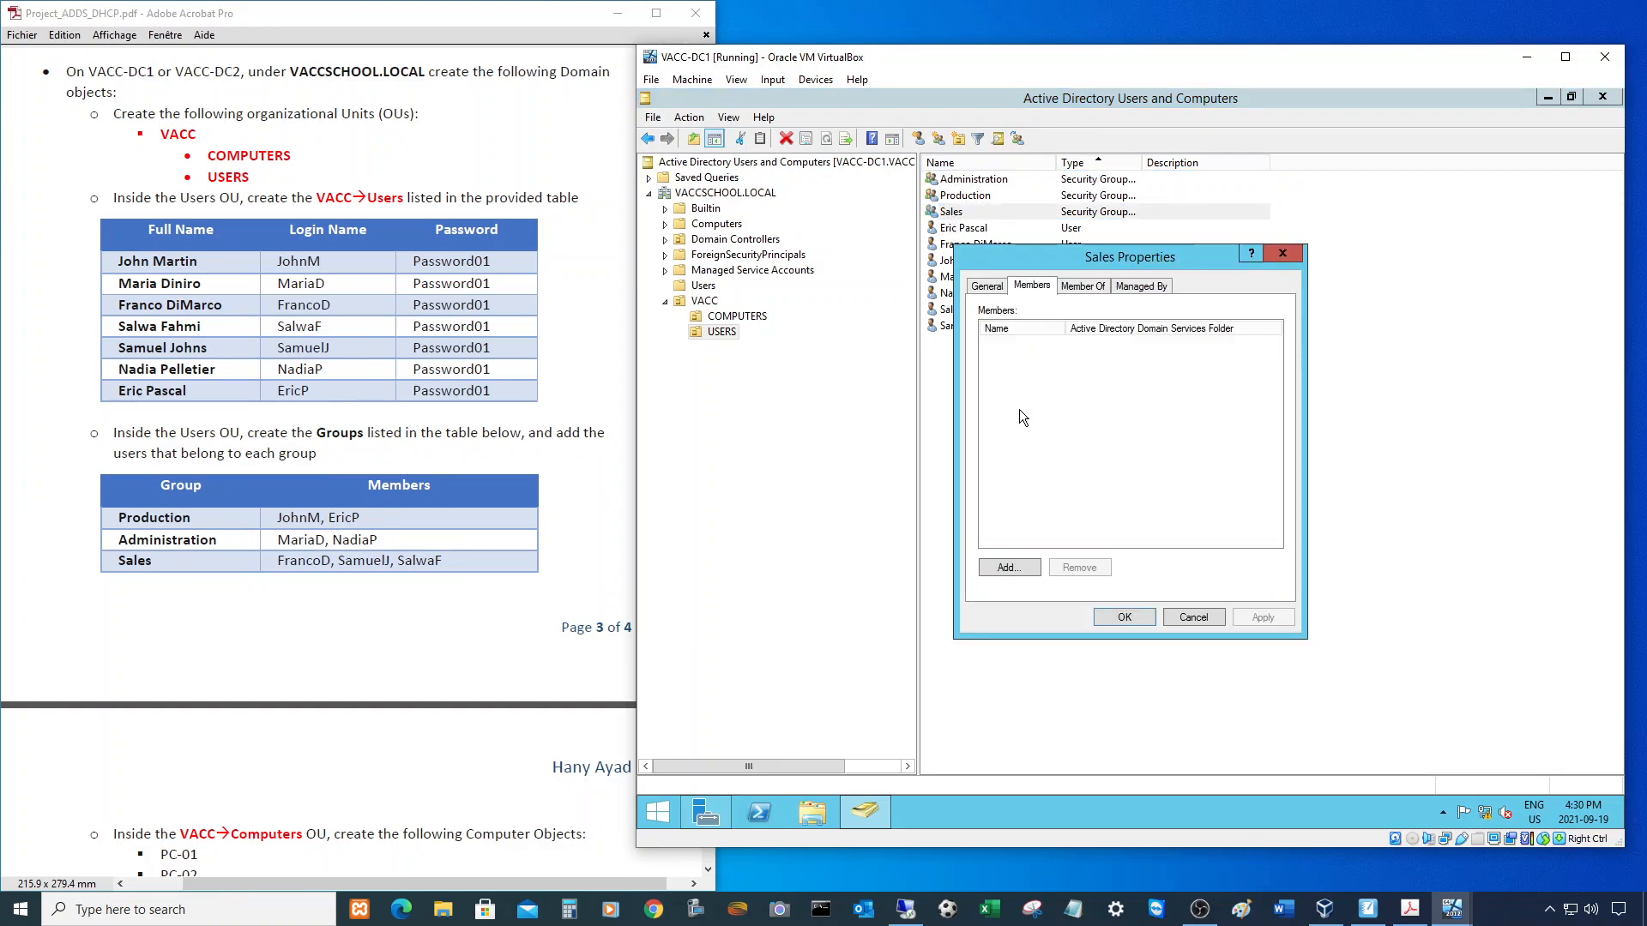
left_click(1021, 564)
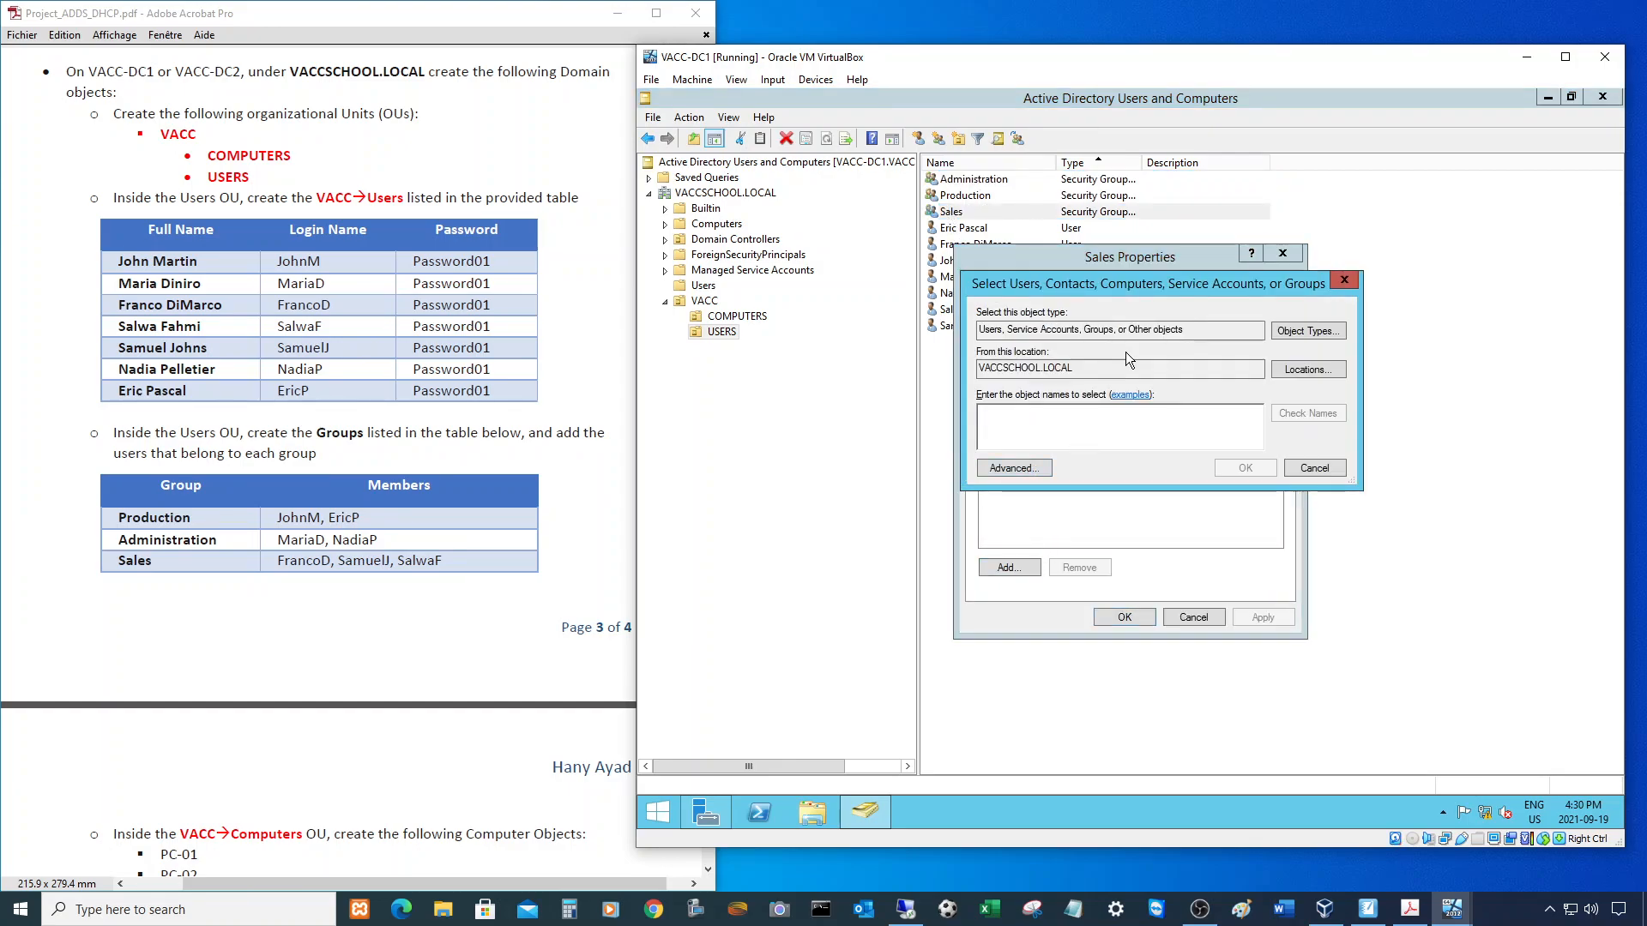
type("franco")
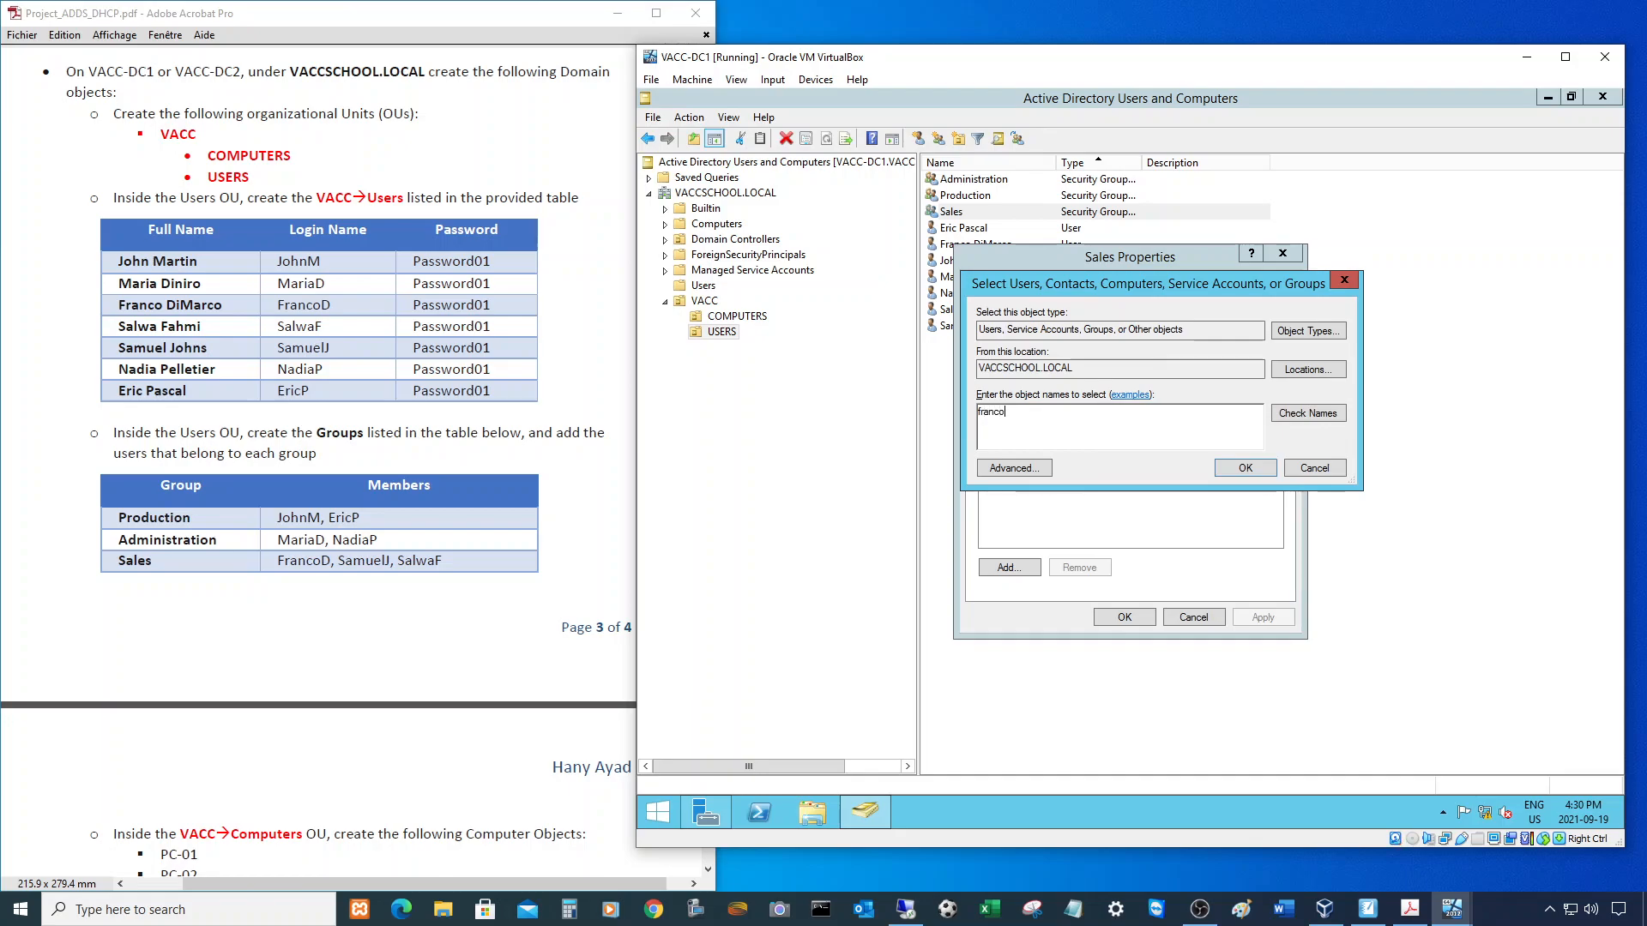
type("d;samuelj;salwaf")
left_click(1308, 413)
left_click(1245, 467)
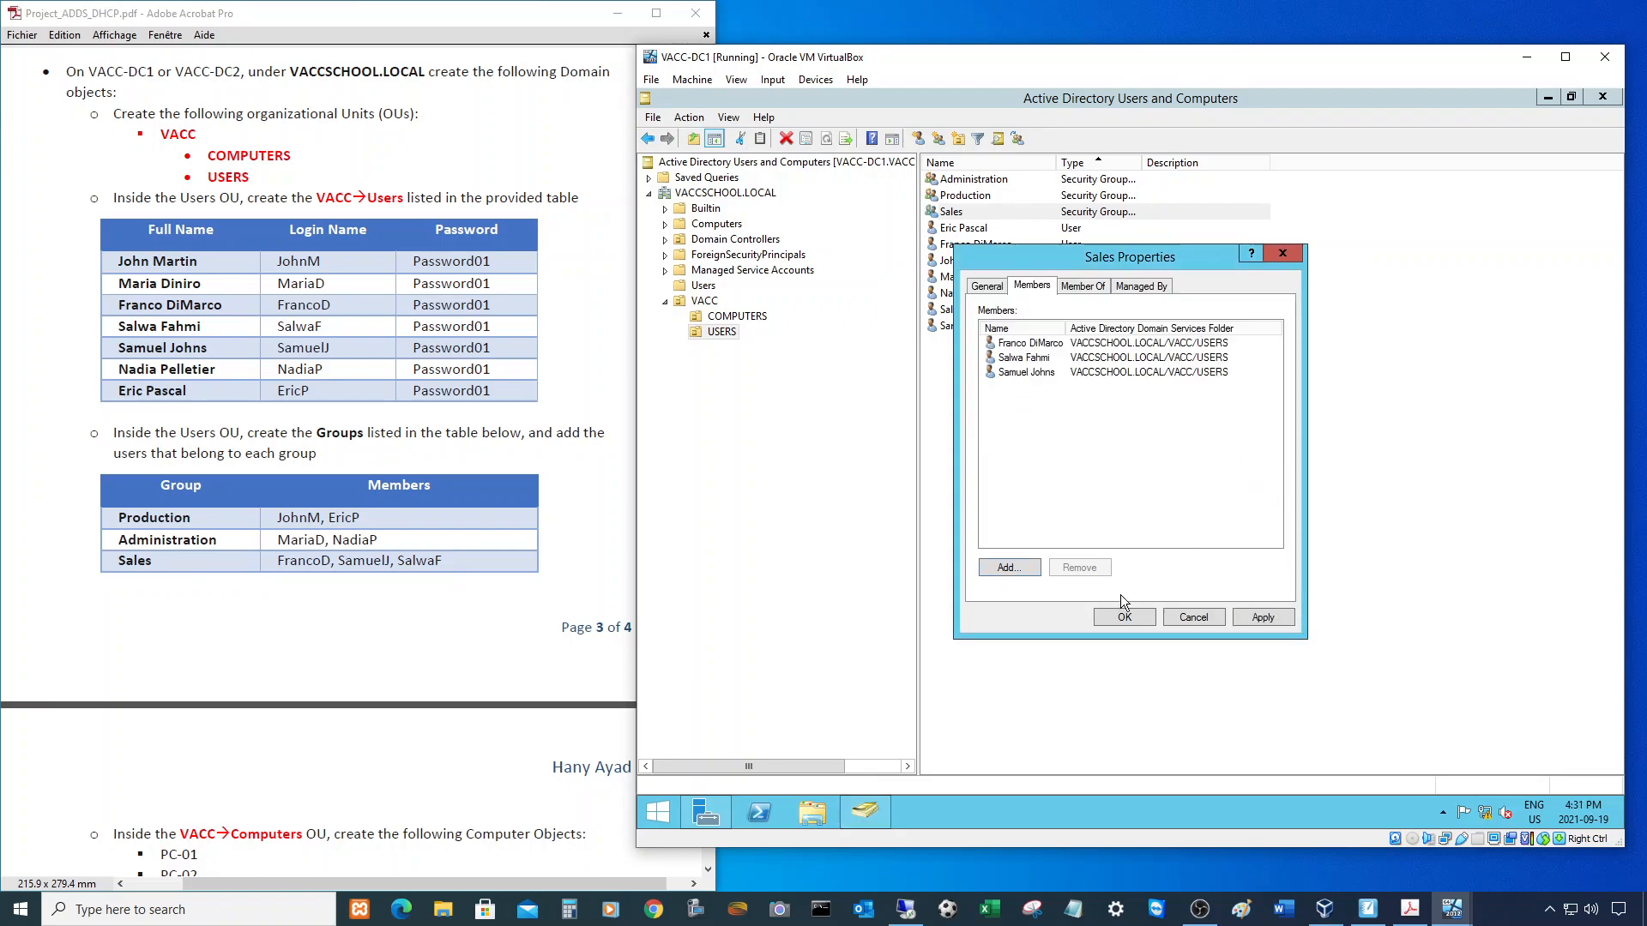
left_click(1120, 616)
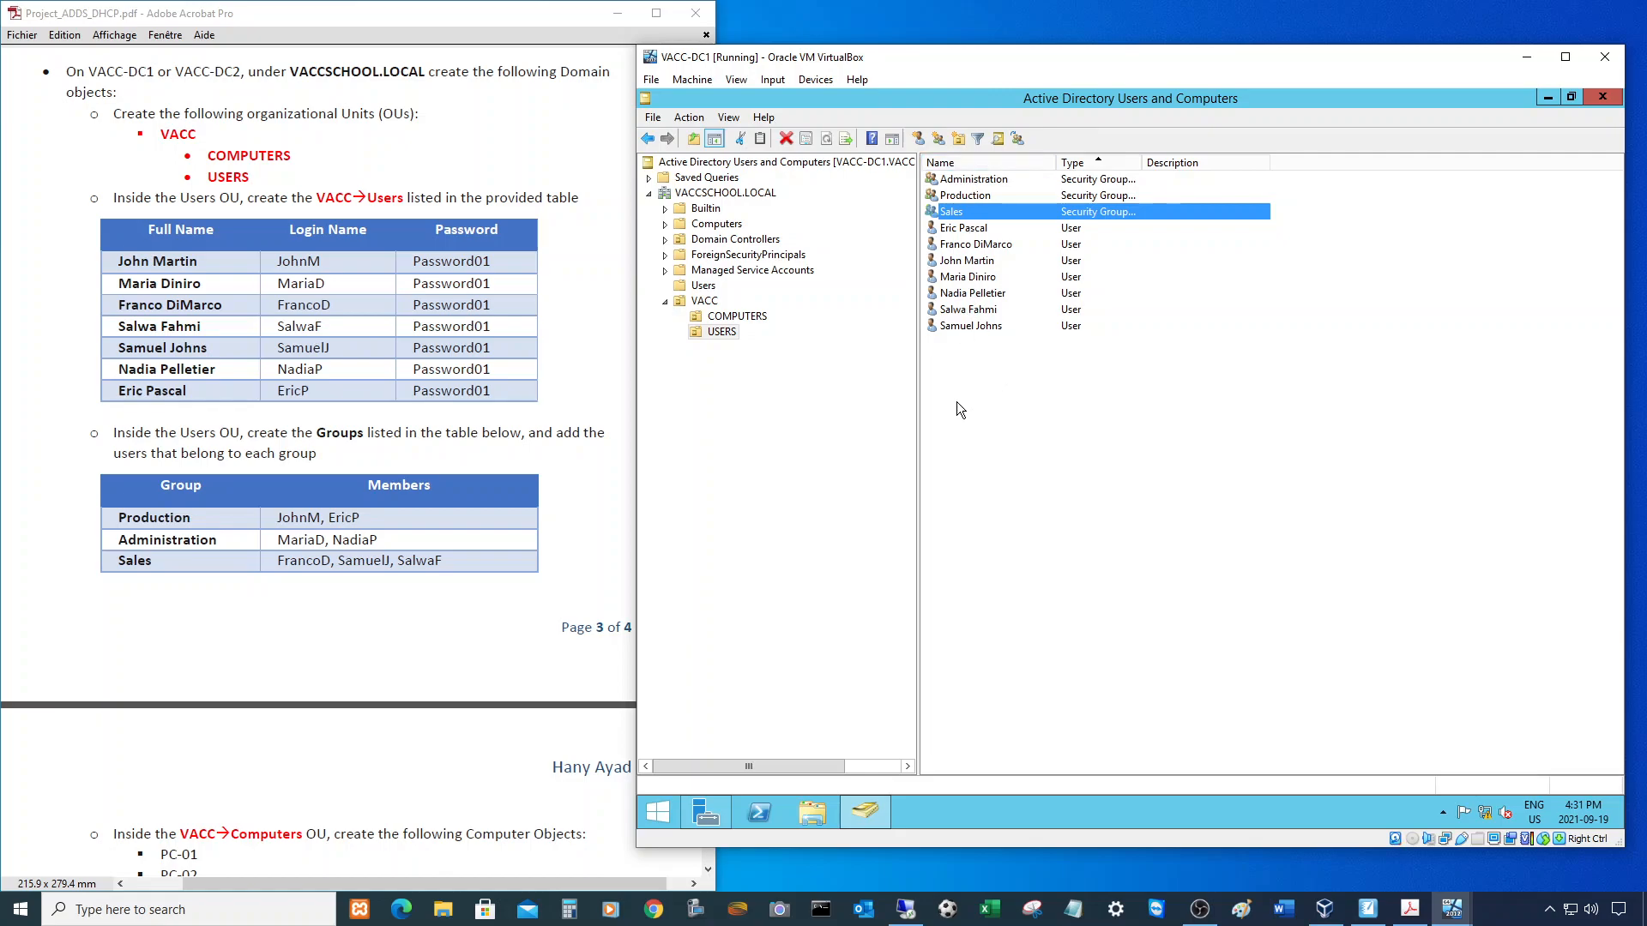
- Scroll the PDF to Computers and show the Computers container with PC-01 to PC-03
scroll(424, 599, "down", 6)
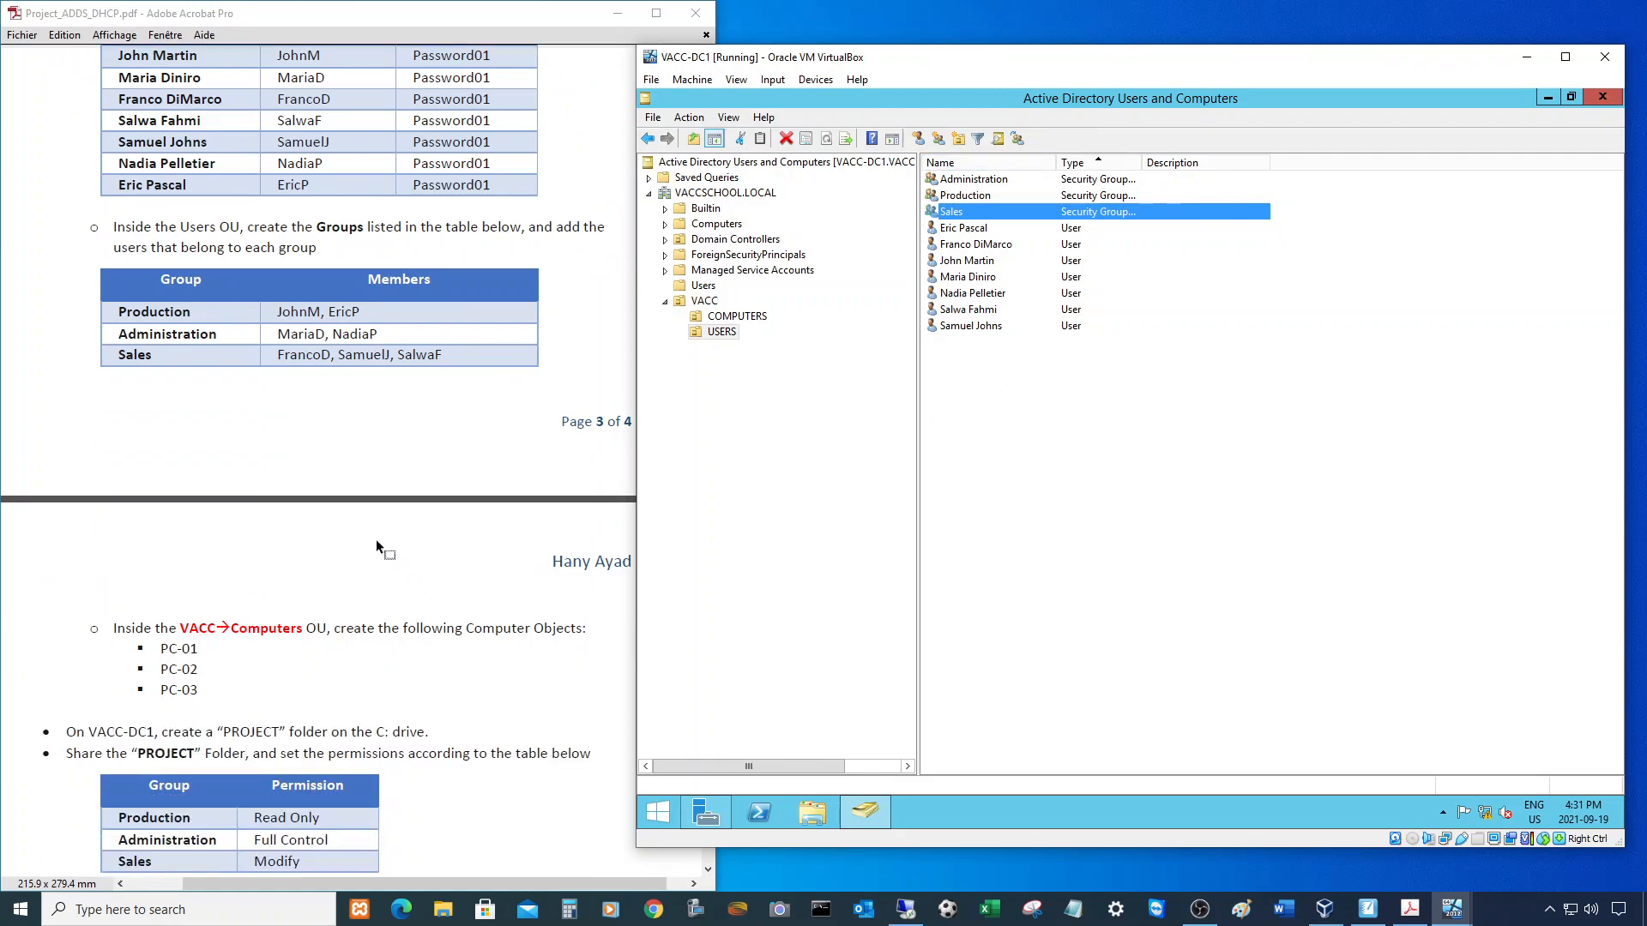
scroll(315, 500, "down", 2)
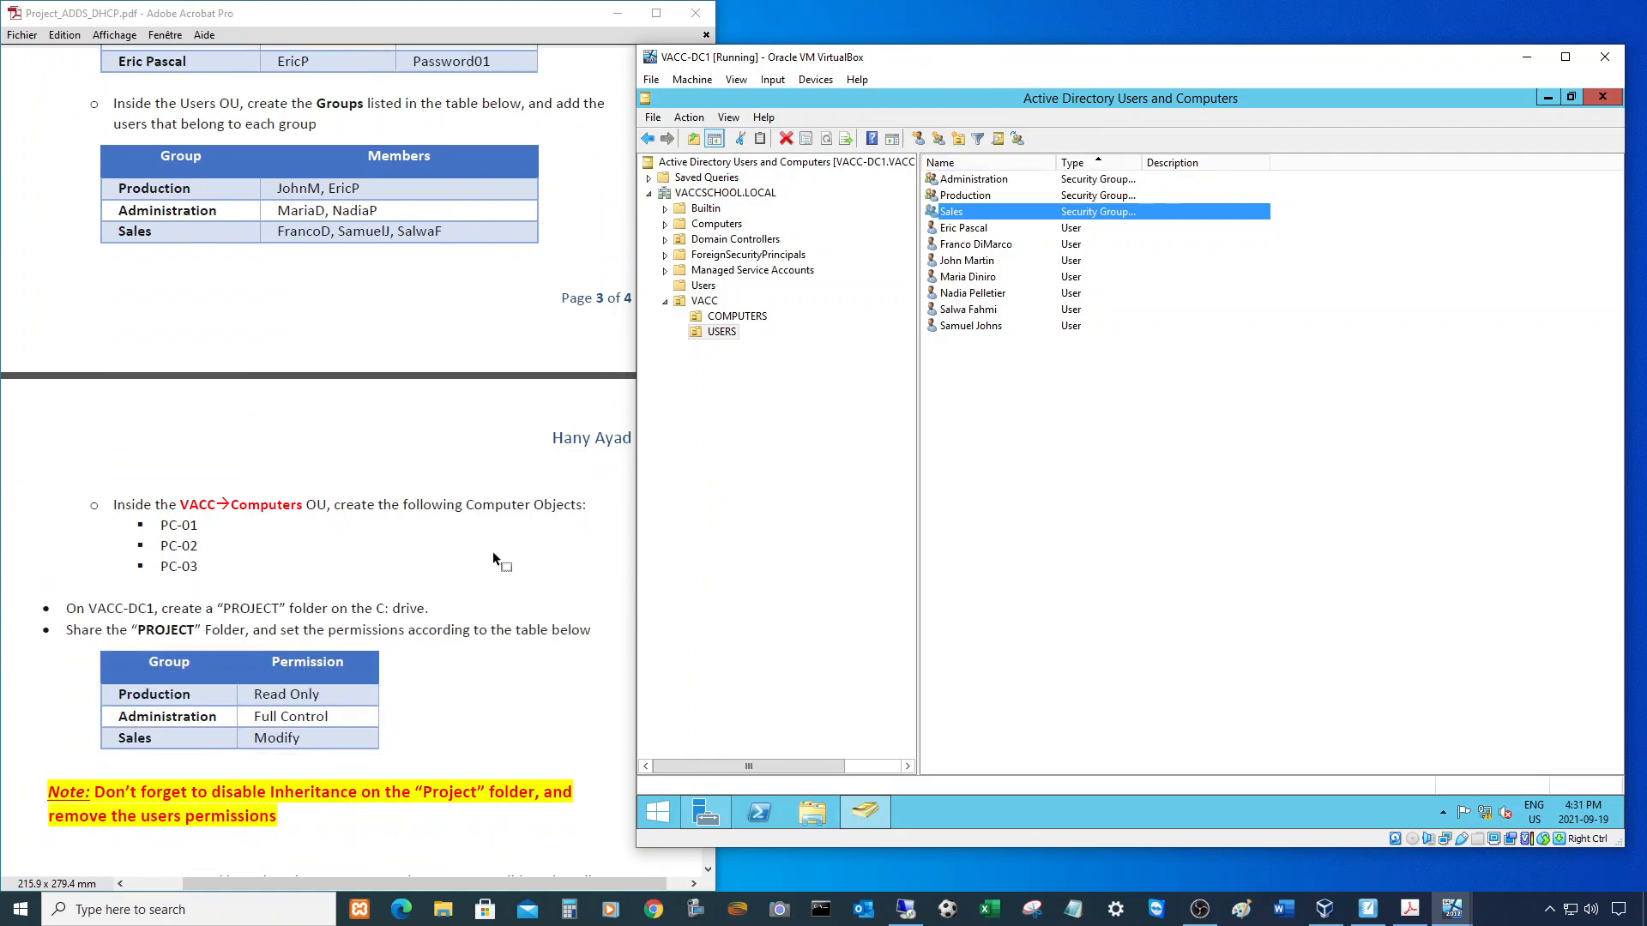
left_click(1092, 442)
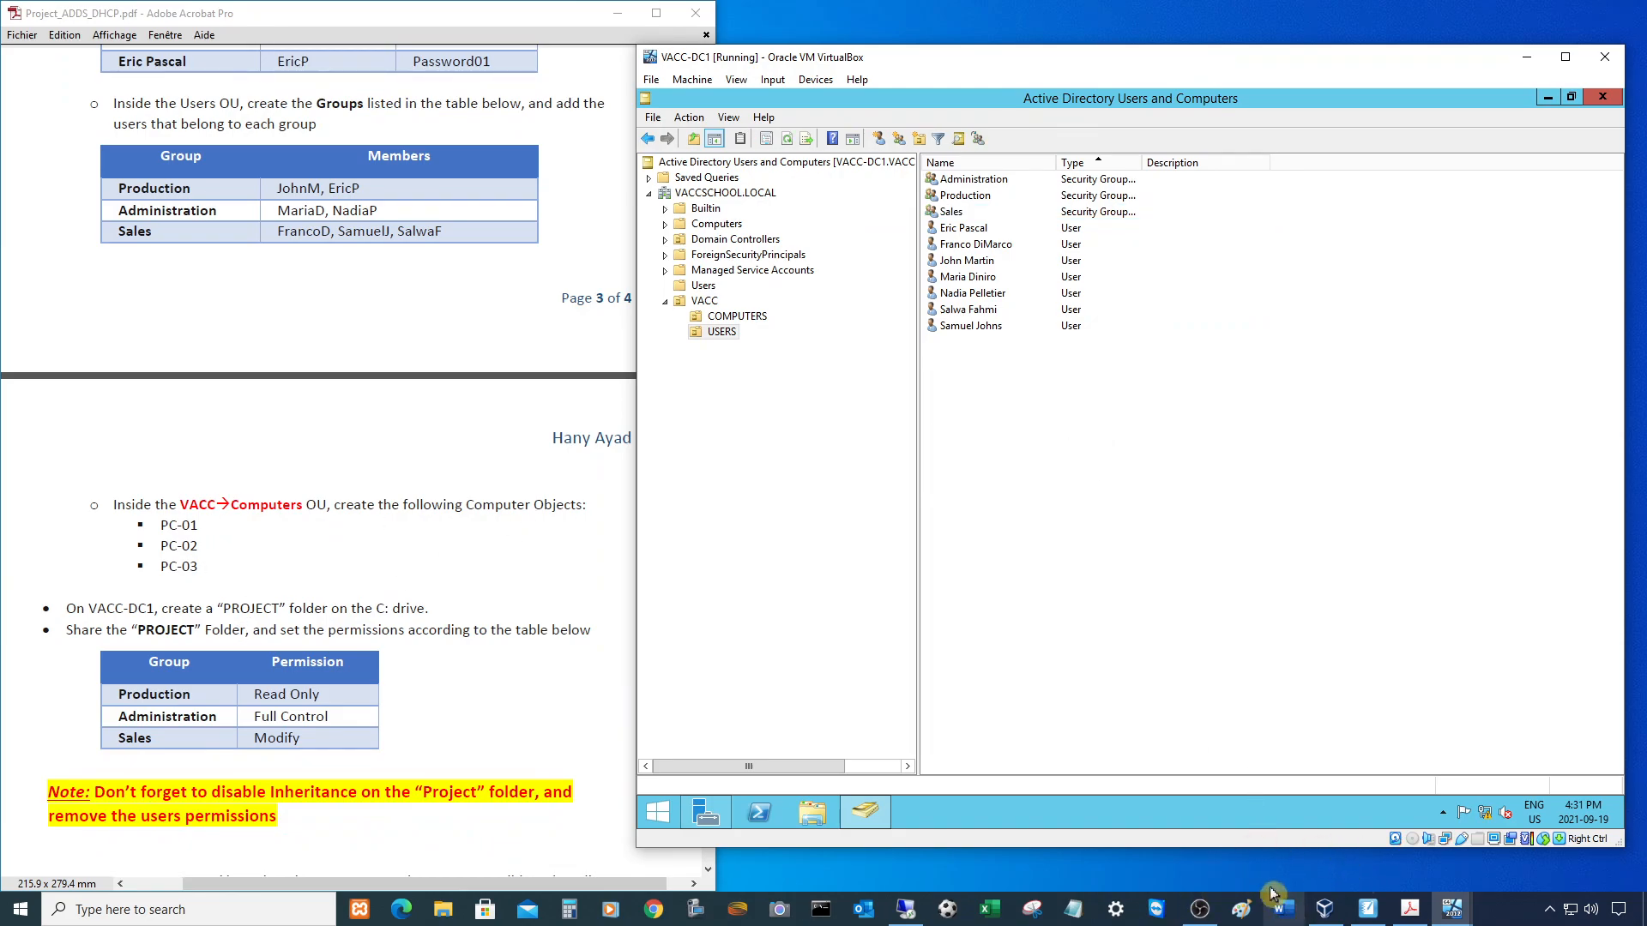
left_click(725, 226)
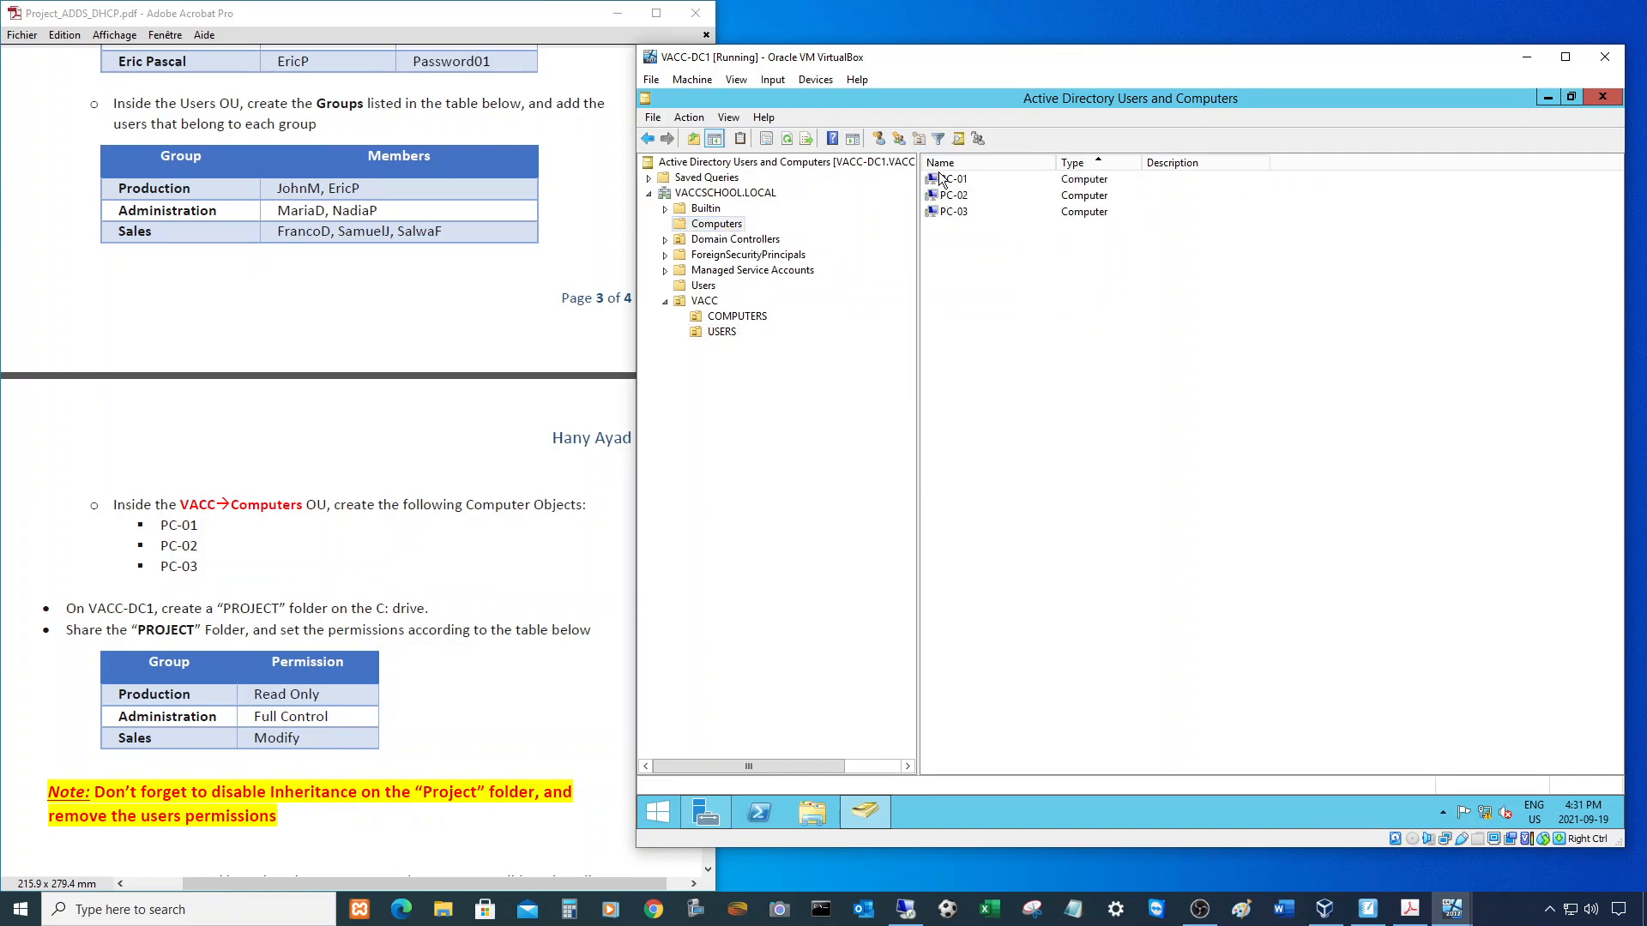
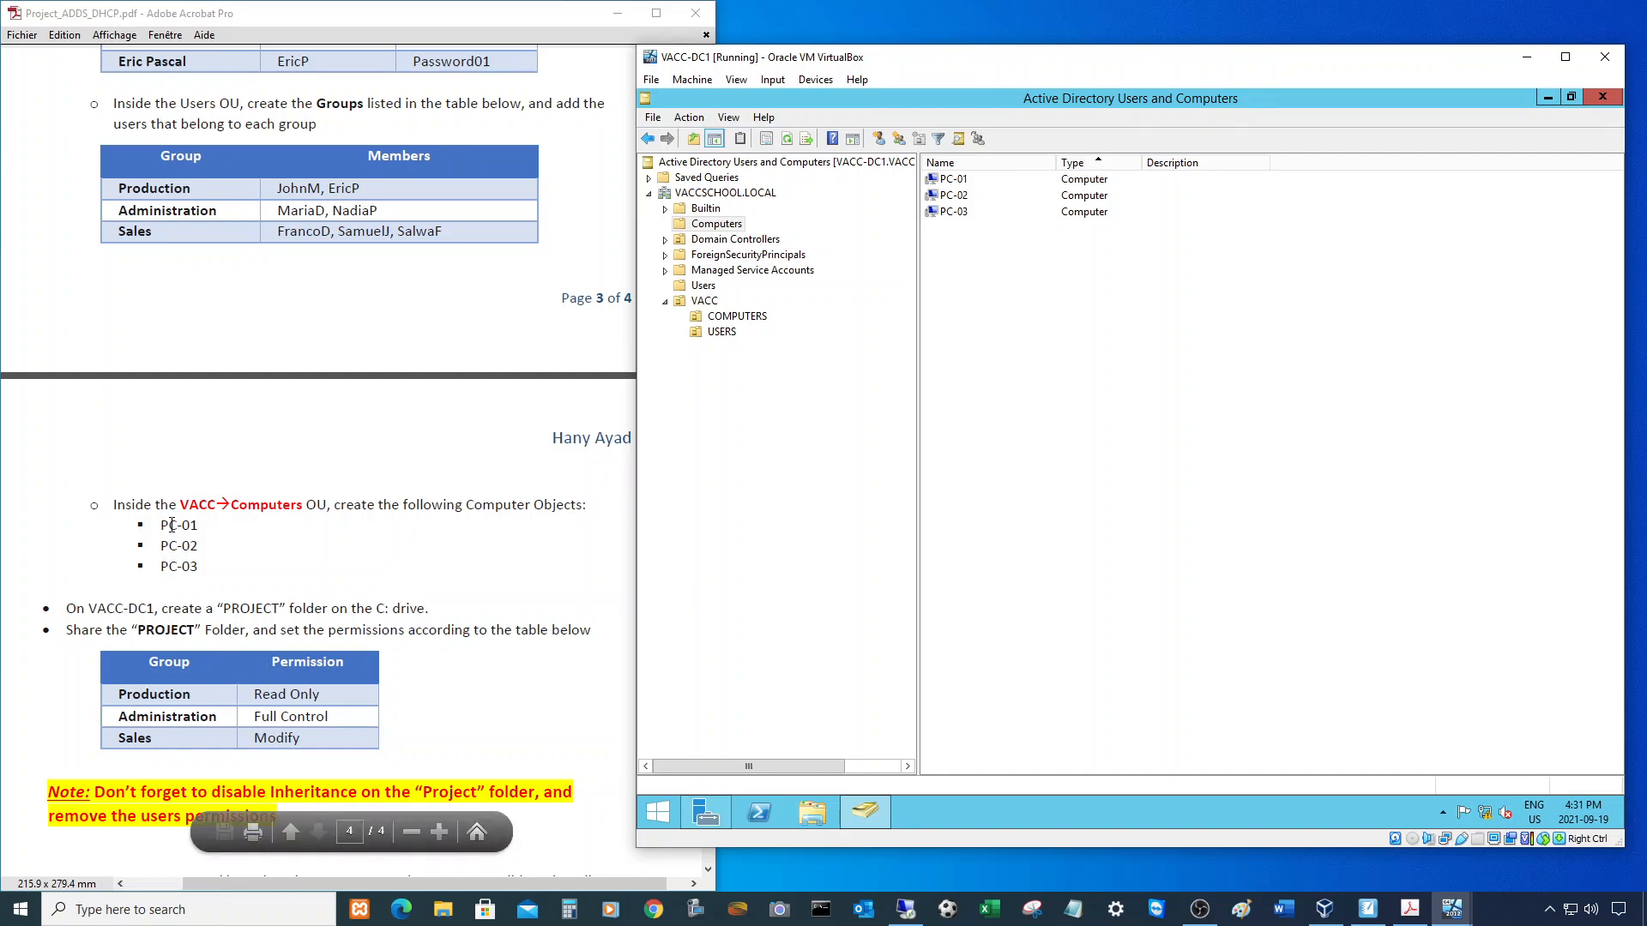
- Highlight the VACC→Computers instruction, then compare the VACC COMPUTERS OU with the default Computers container
left_click_drag(180, 505, 306, 506)
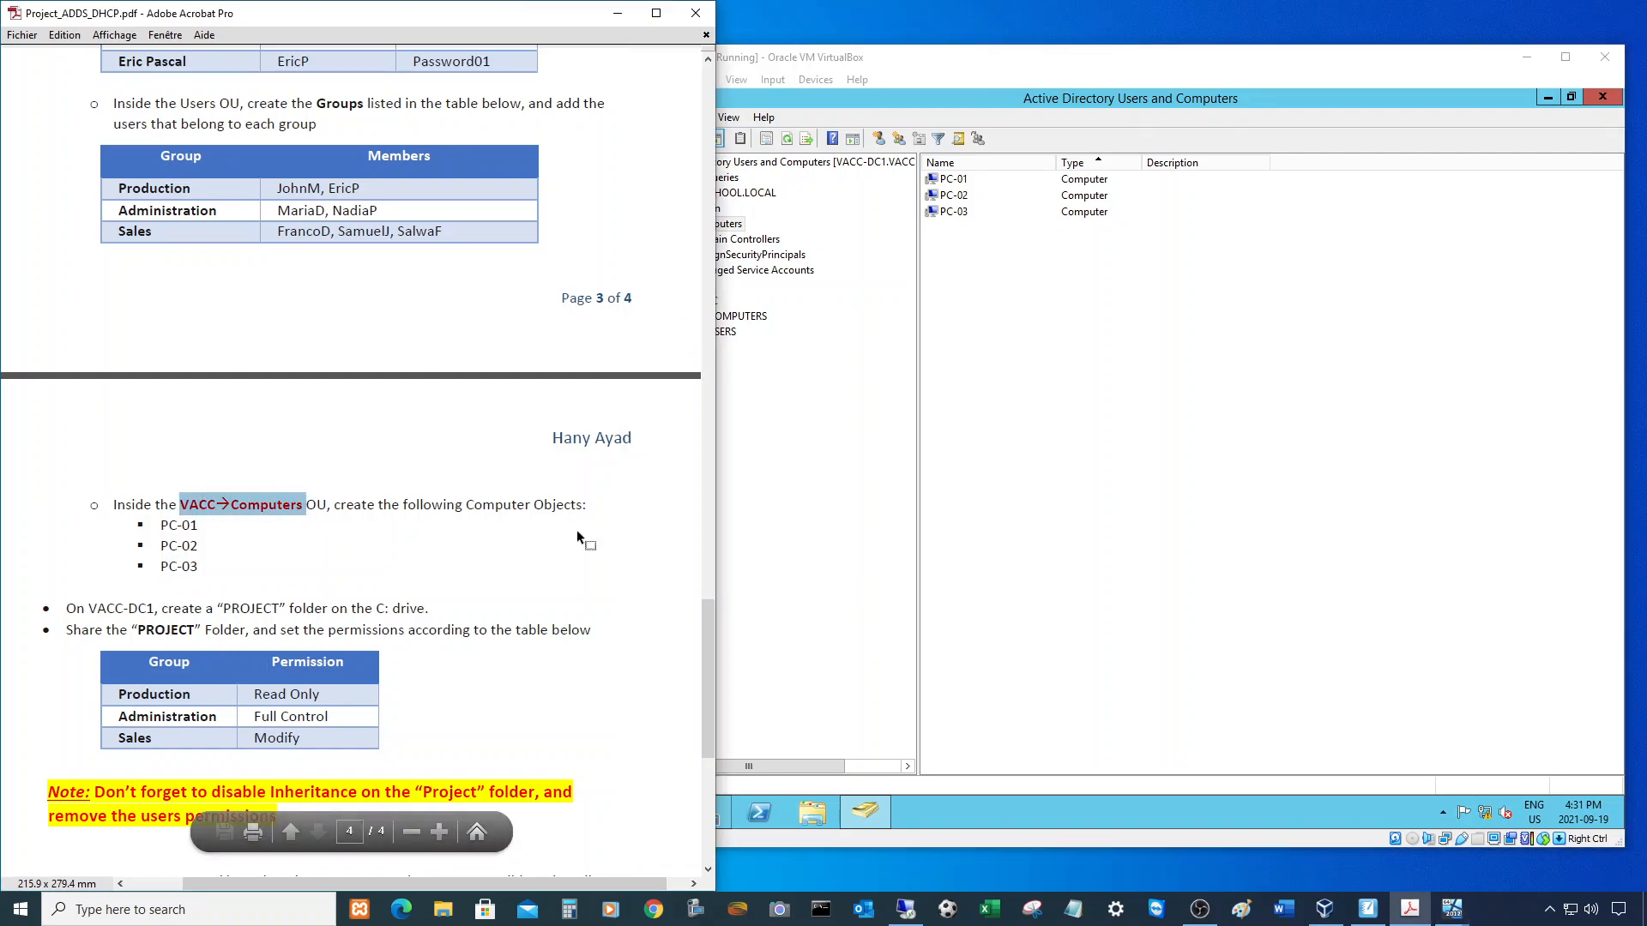
left_click(866, 405)
left_click(743, 319)
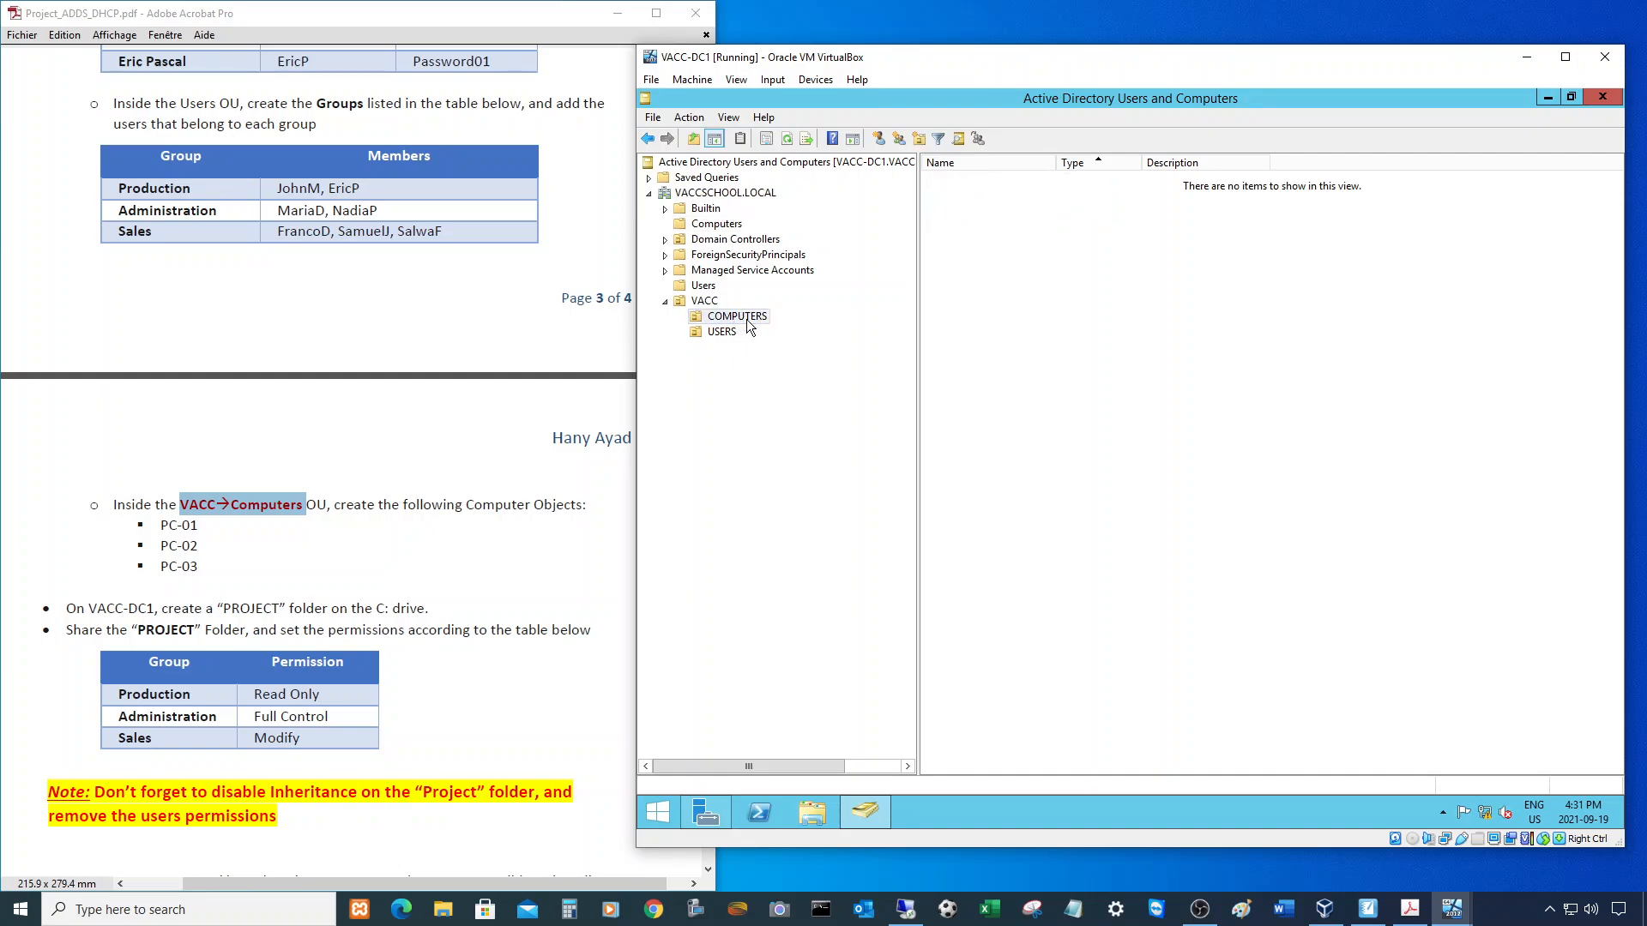
left_click(715, 224)
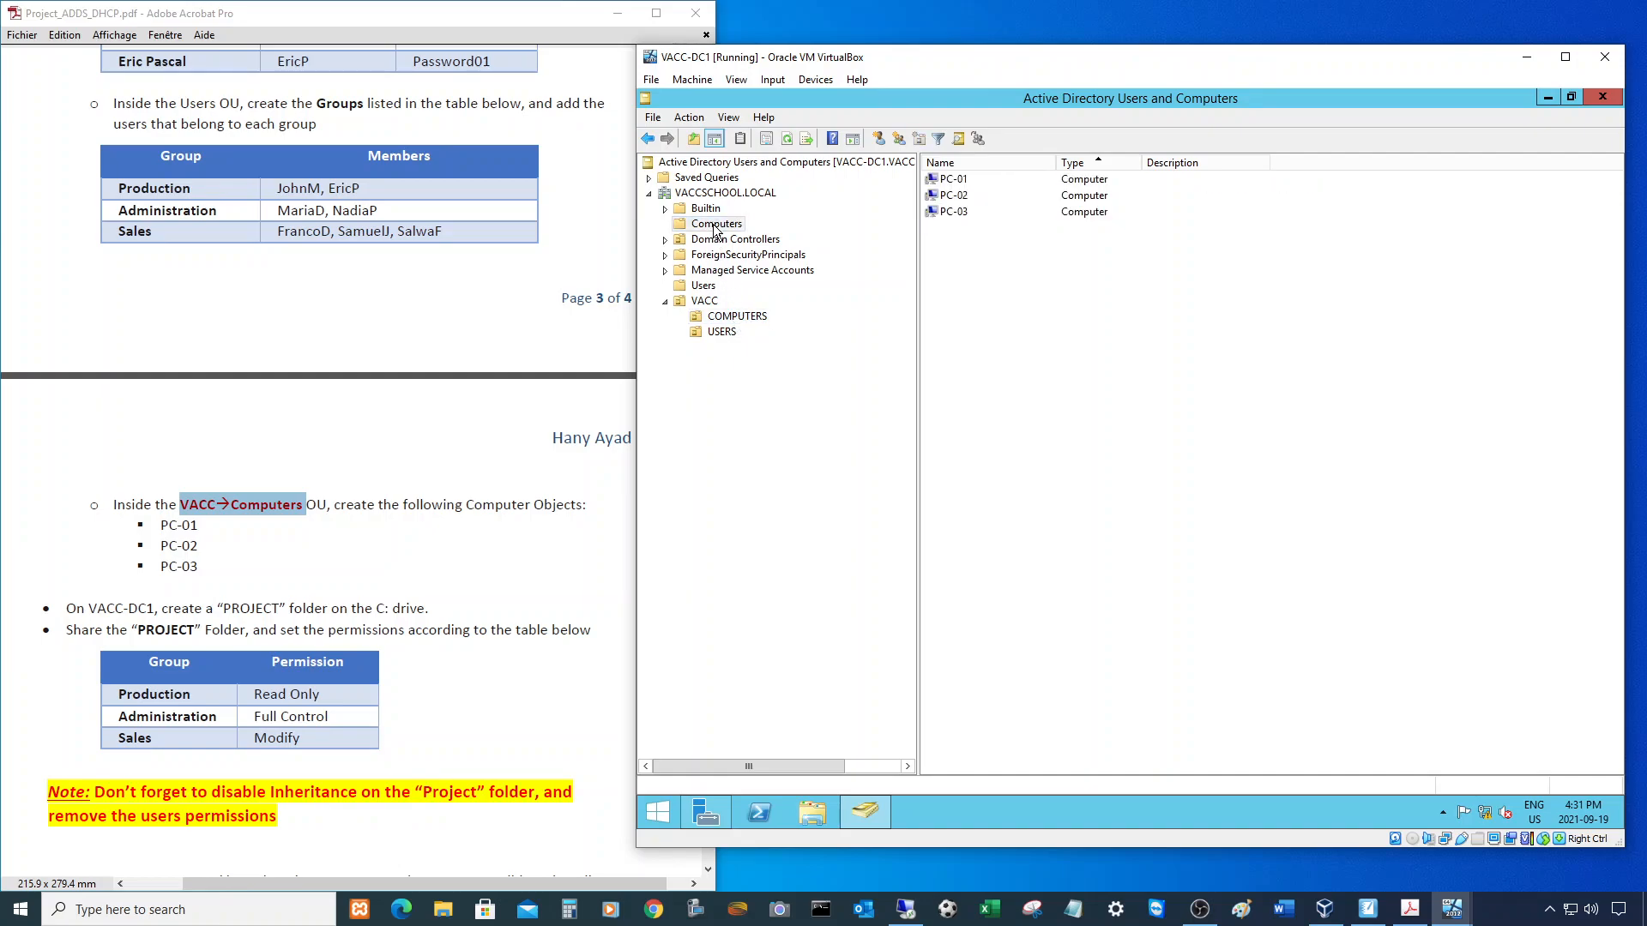
- Move PC-01, PC-02 and PC-03 into VACC's COMPUTERS OU and confirm the move warning
left_click(953, 180)
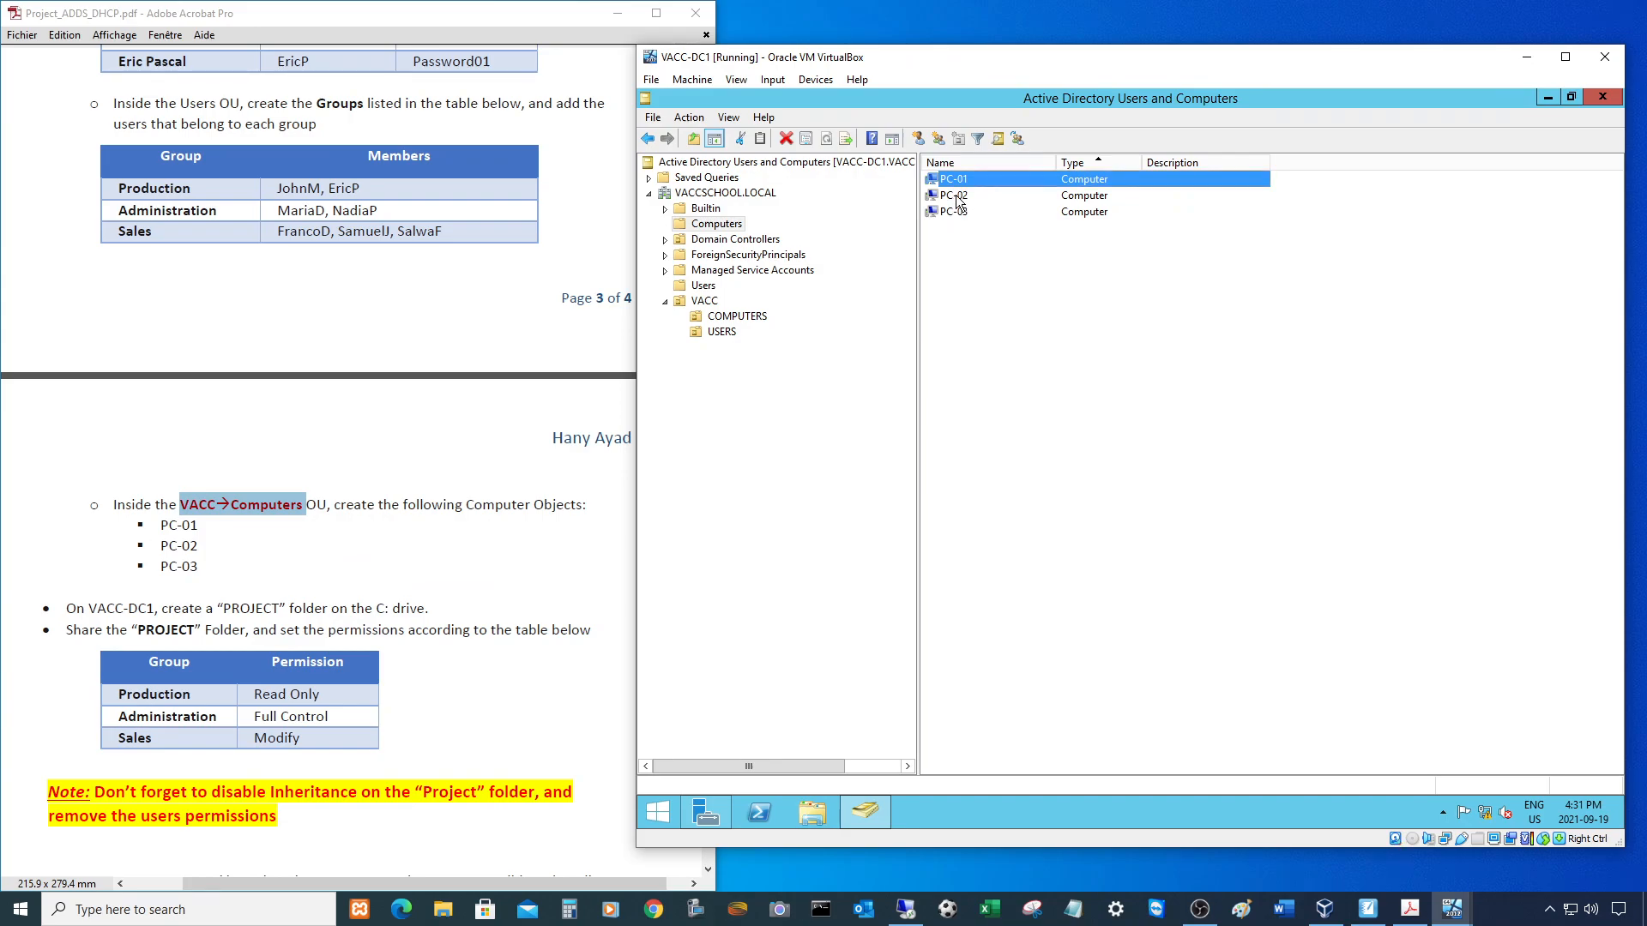
left_click(958, 198, "shift")
left_click(950, 214, "shift")
left_click_drag(972, 187, 759, 323)
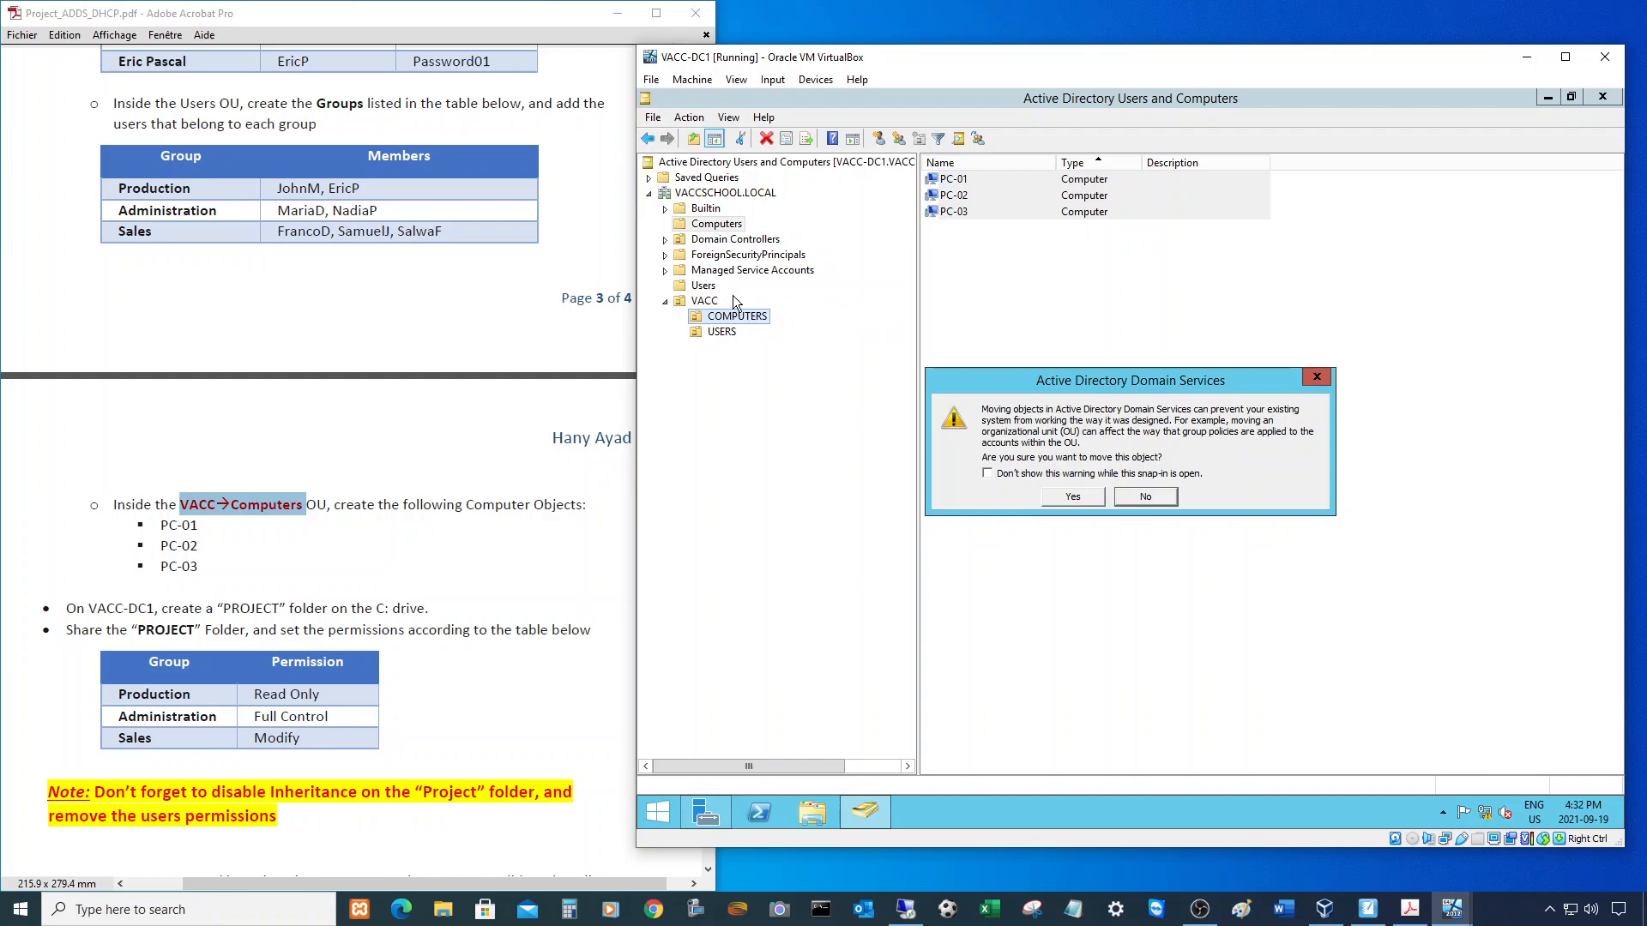
left_click(1074, 499)
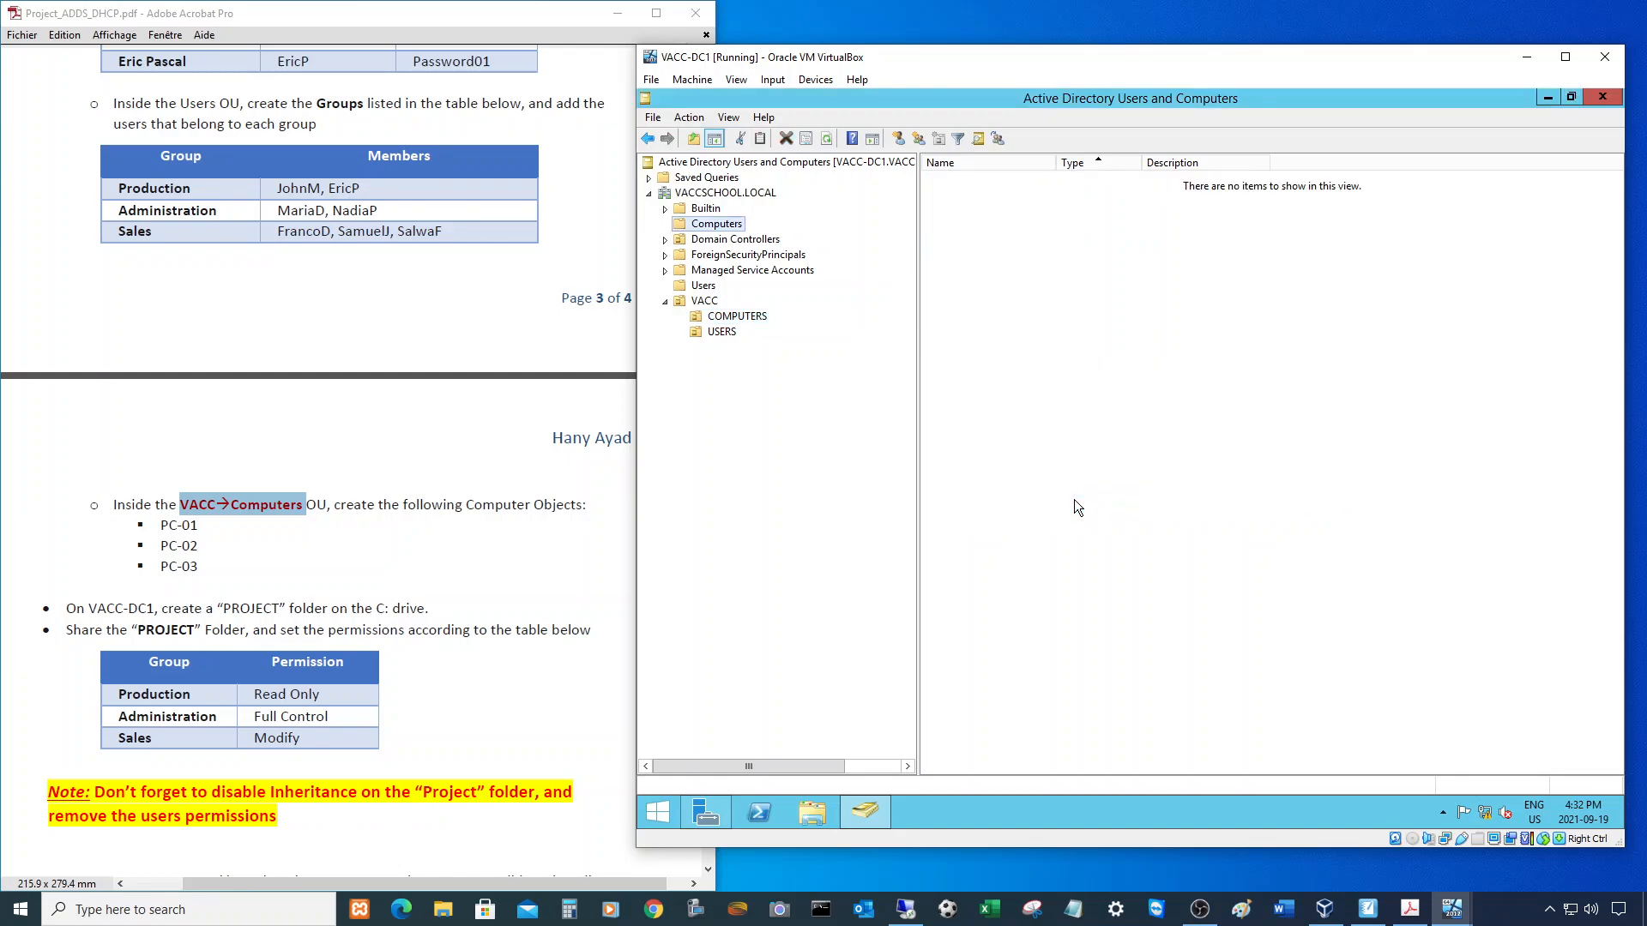
left_click(756, 320)
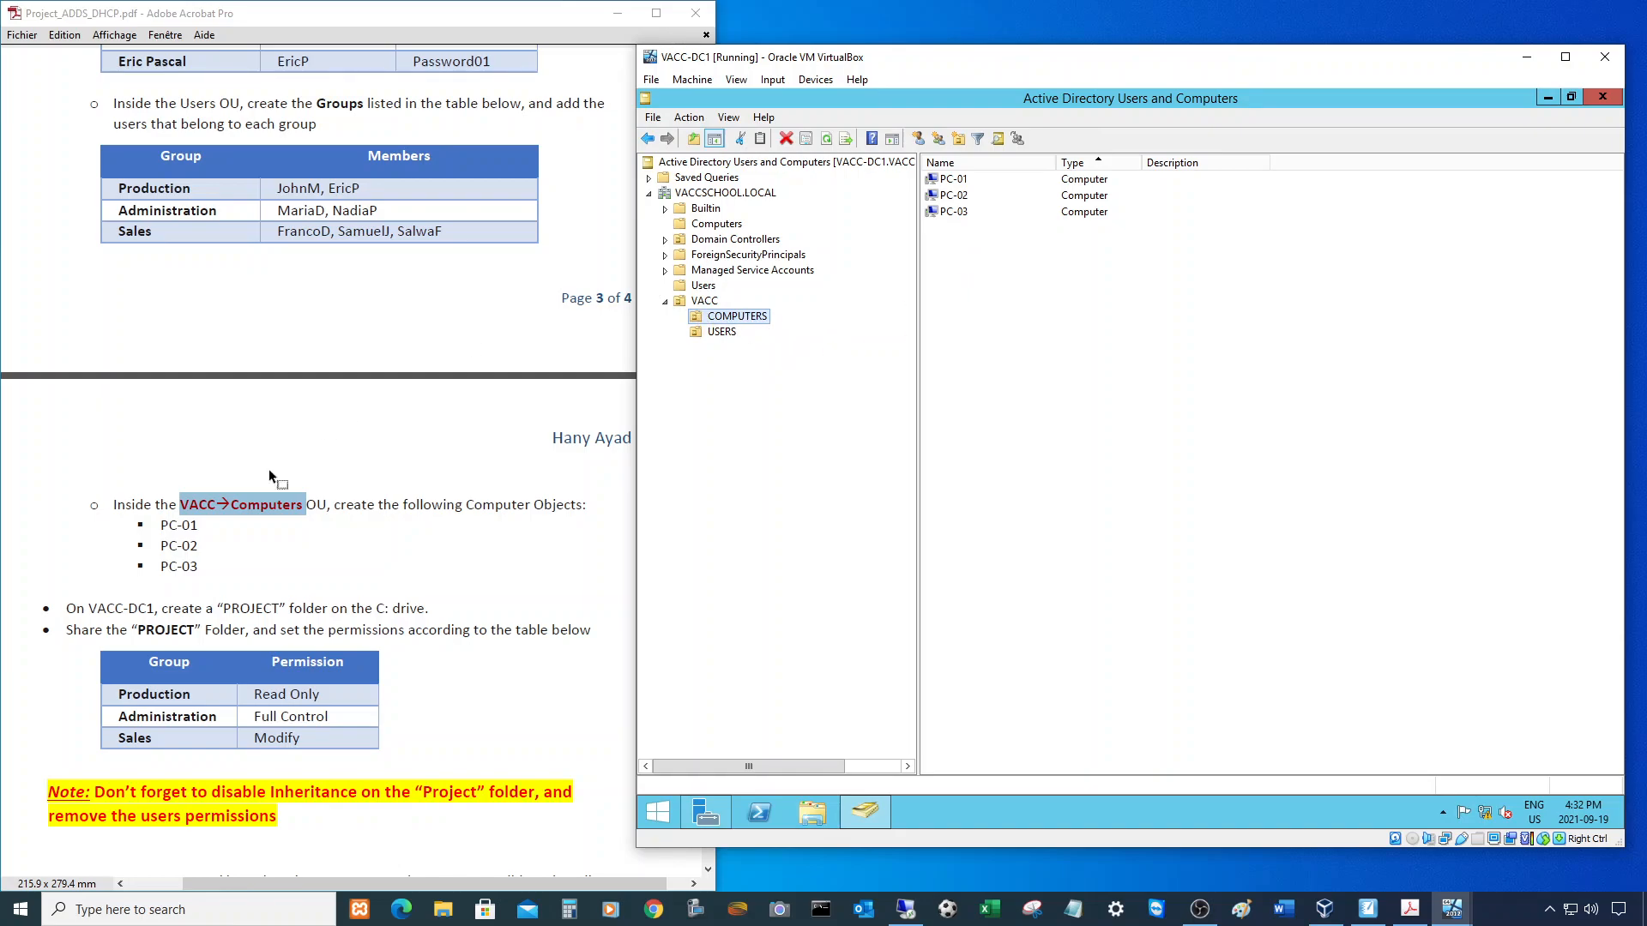
- Scroll through the assignment PDF to review the next instructions
left_click(271, 592)
scroll(283, 532, "down", 5)
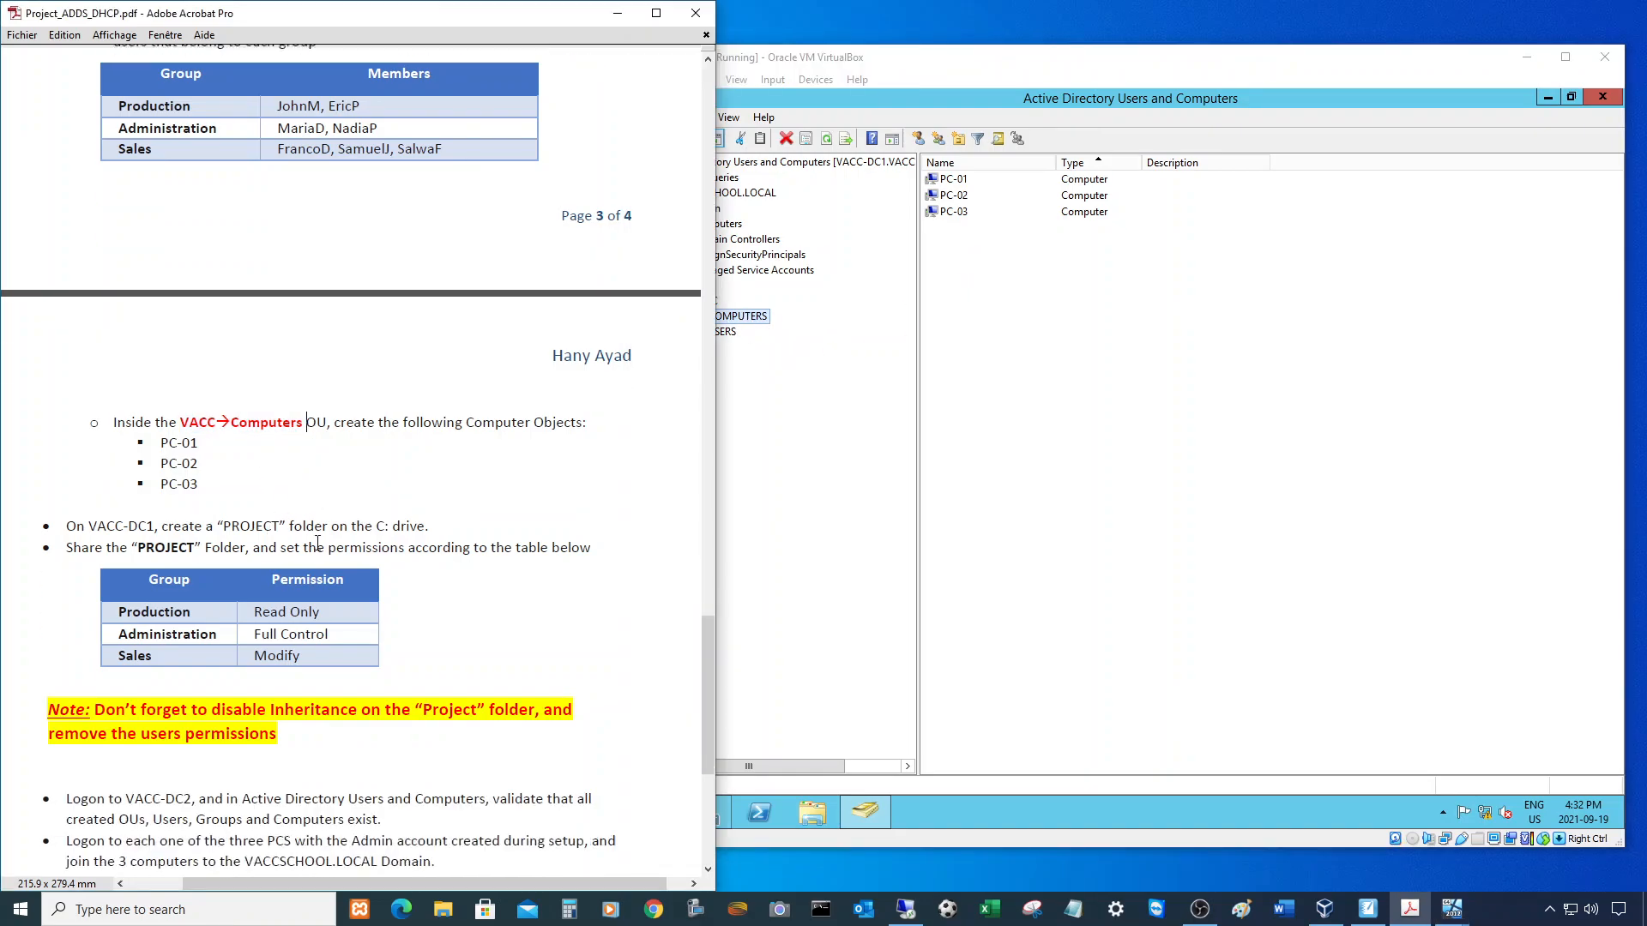
scroll(291, 487, "down", 3)
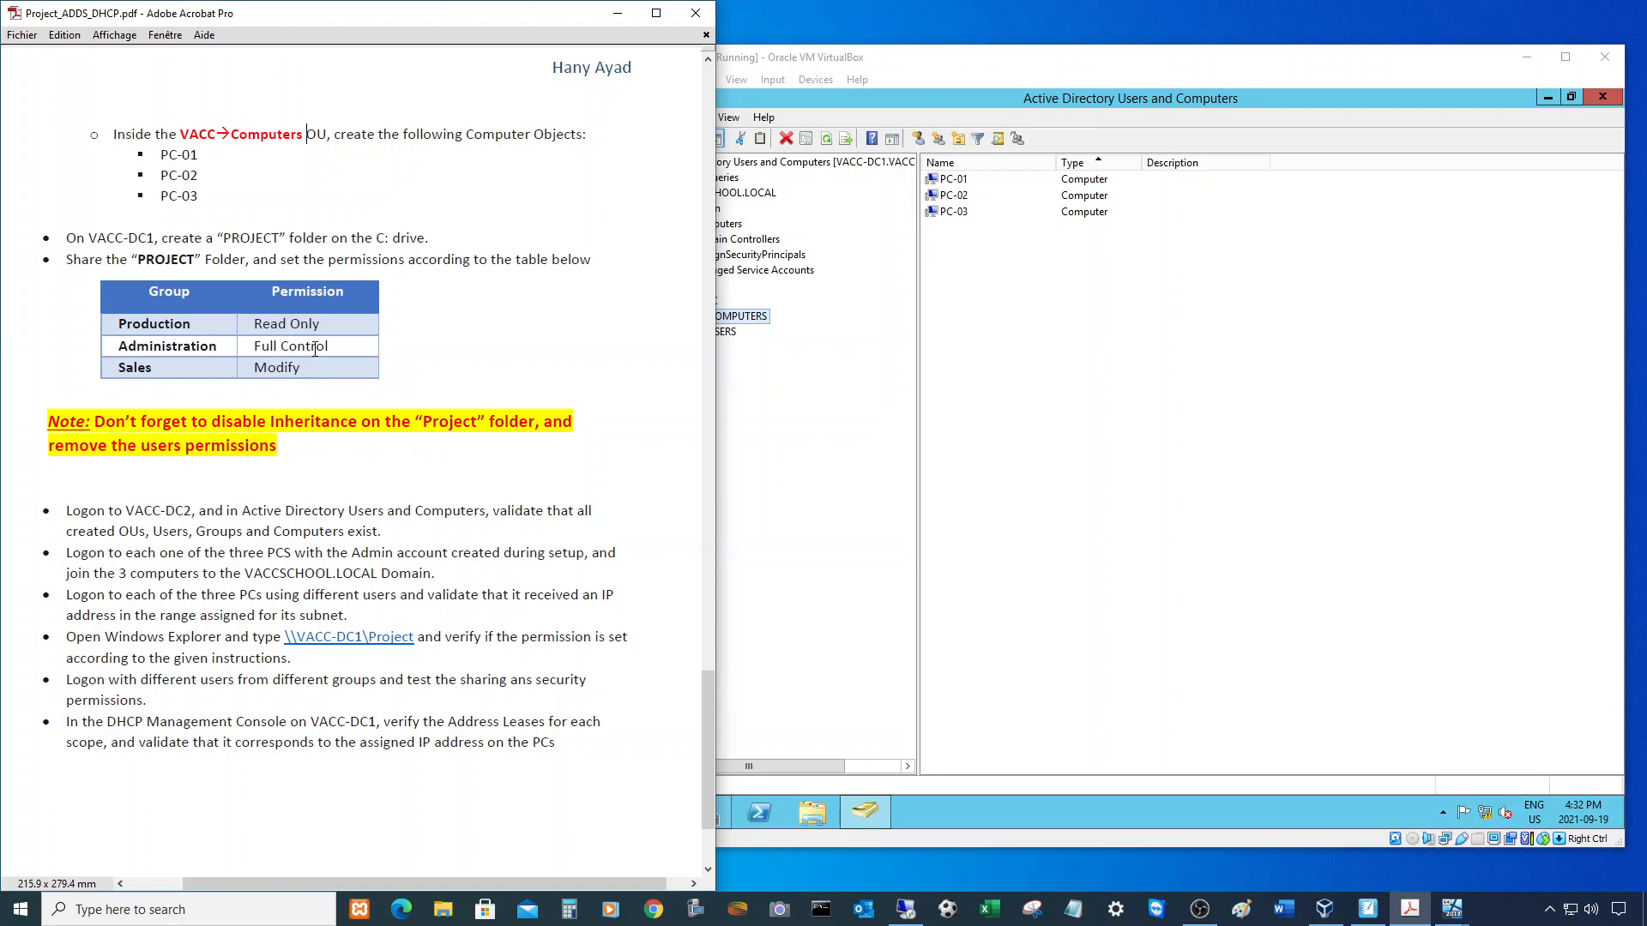
scroll(141, 302, "up", 1)
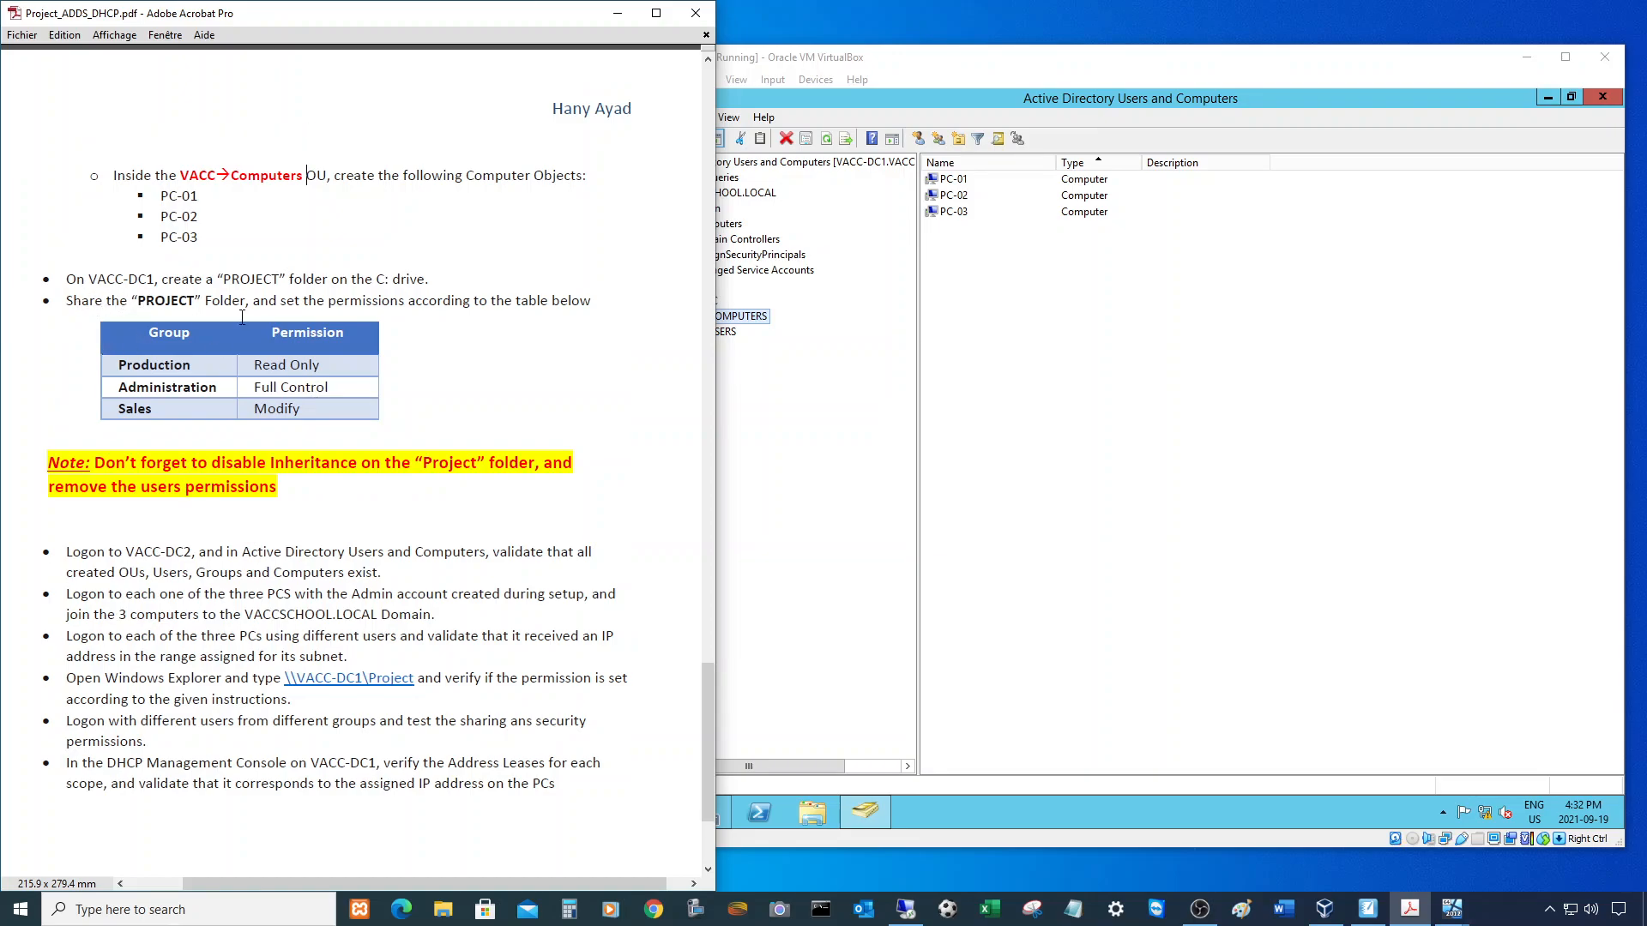
- Minimize Active Directory Users and Computers and browse to Local Disk (C:) in File Explorer
left_click(1211, 441)
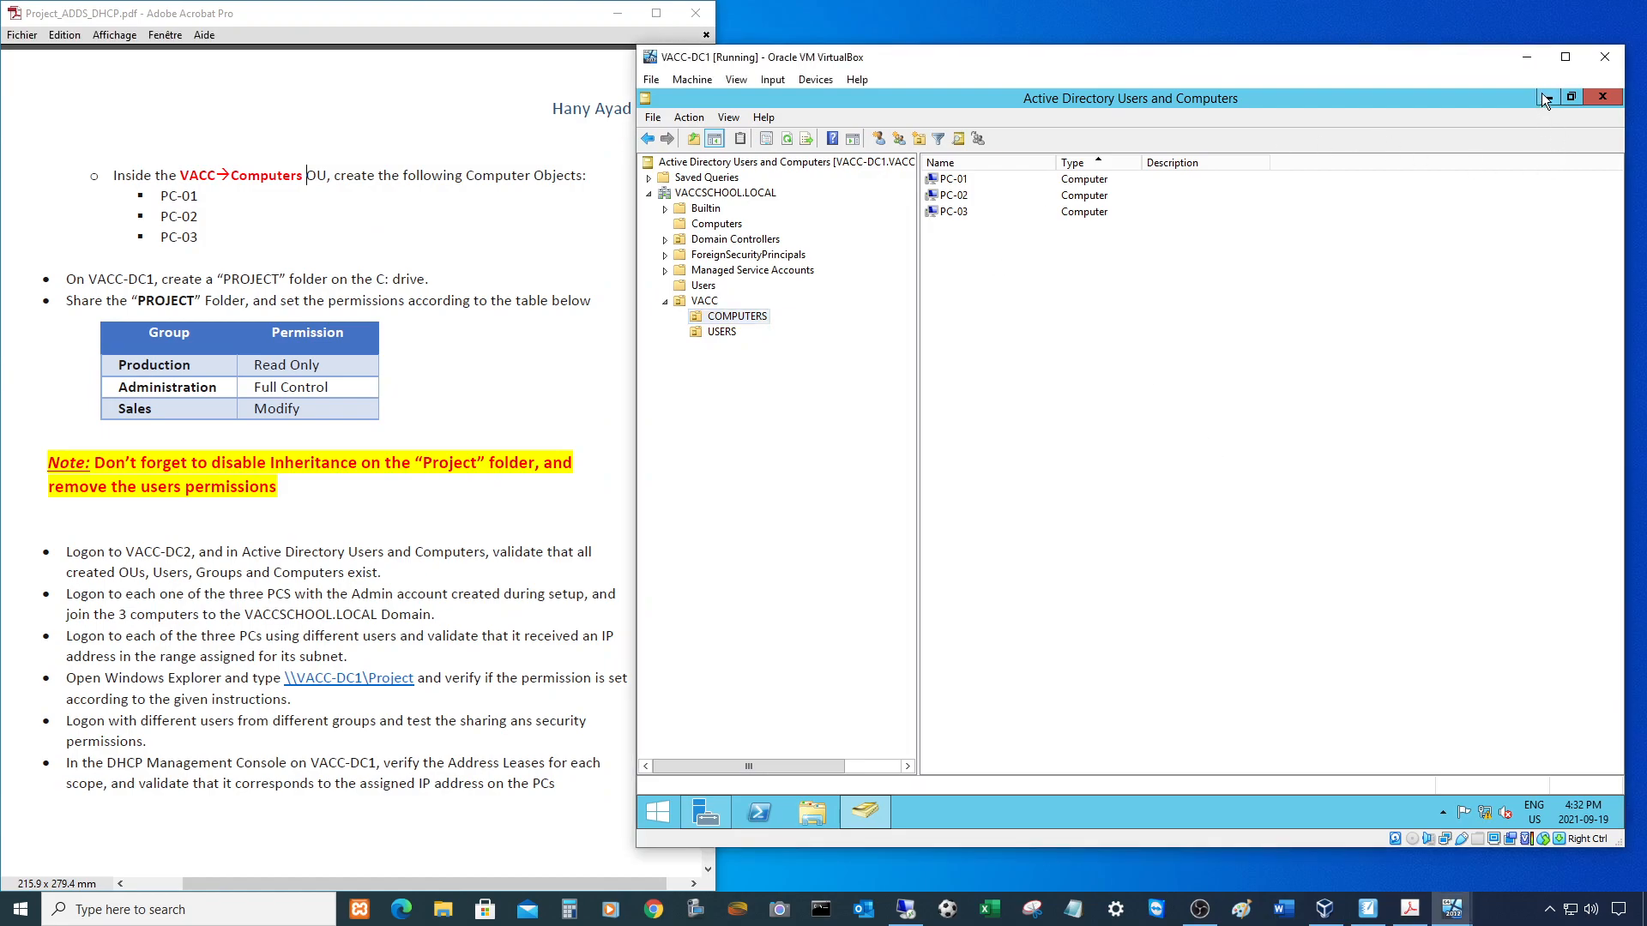
left_click(1544, 97)
left_click(809, 825)
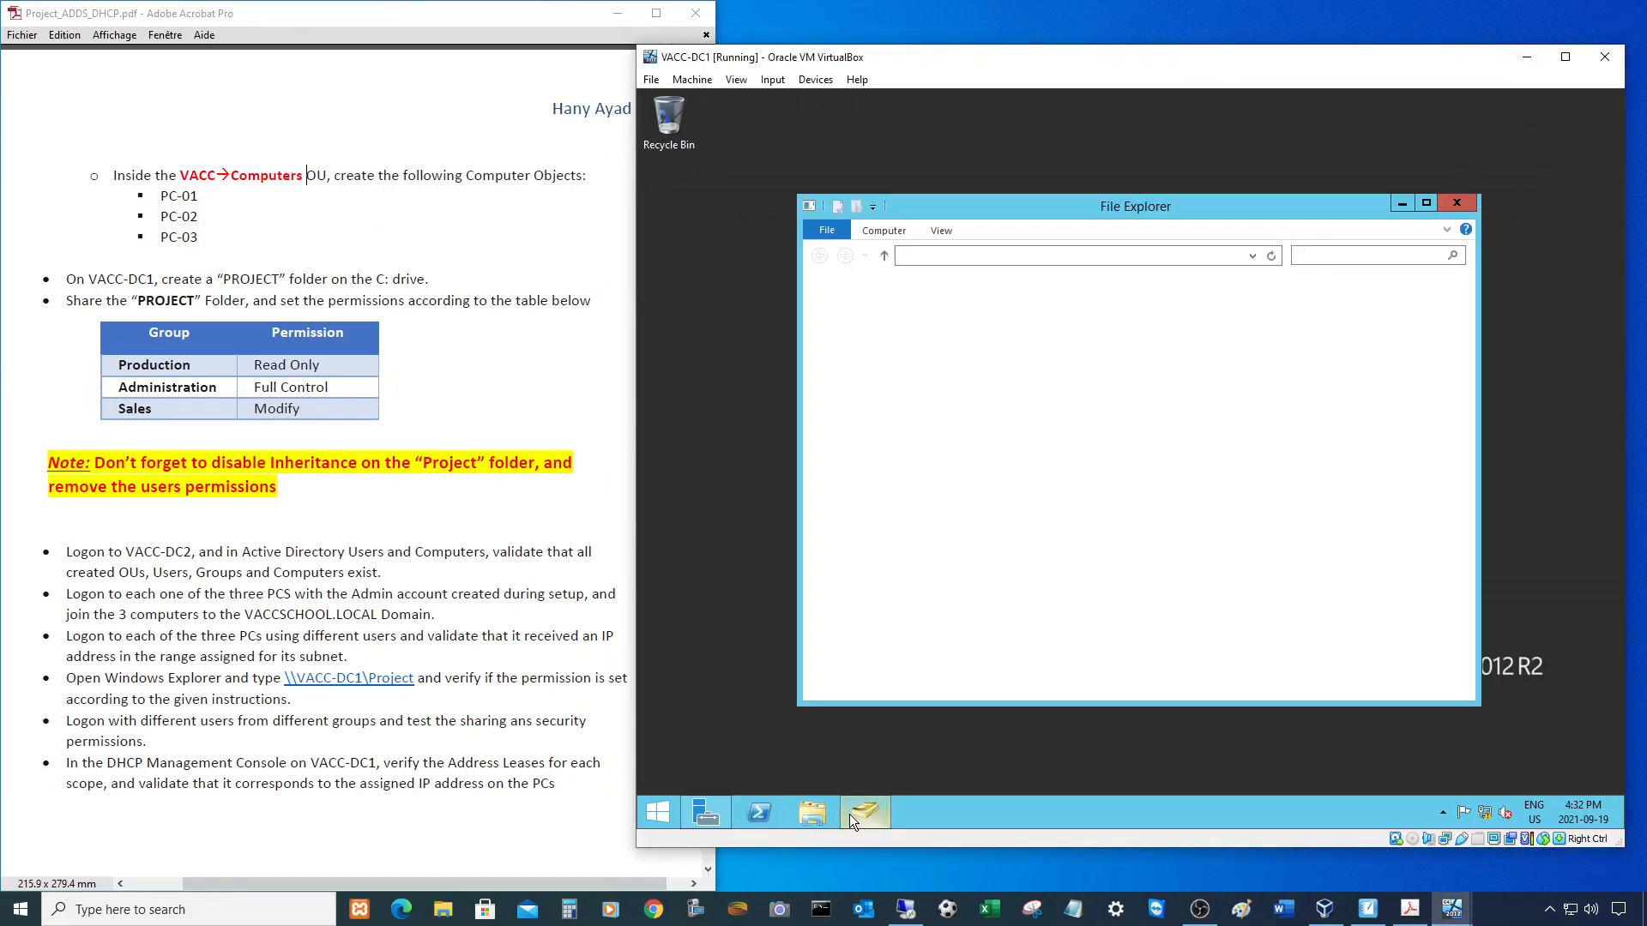
double_click(1043, 485)
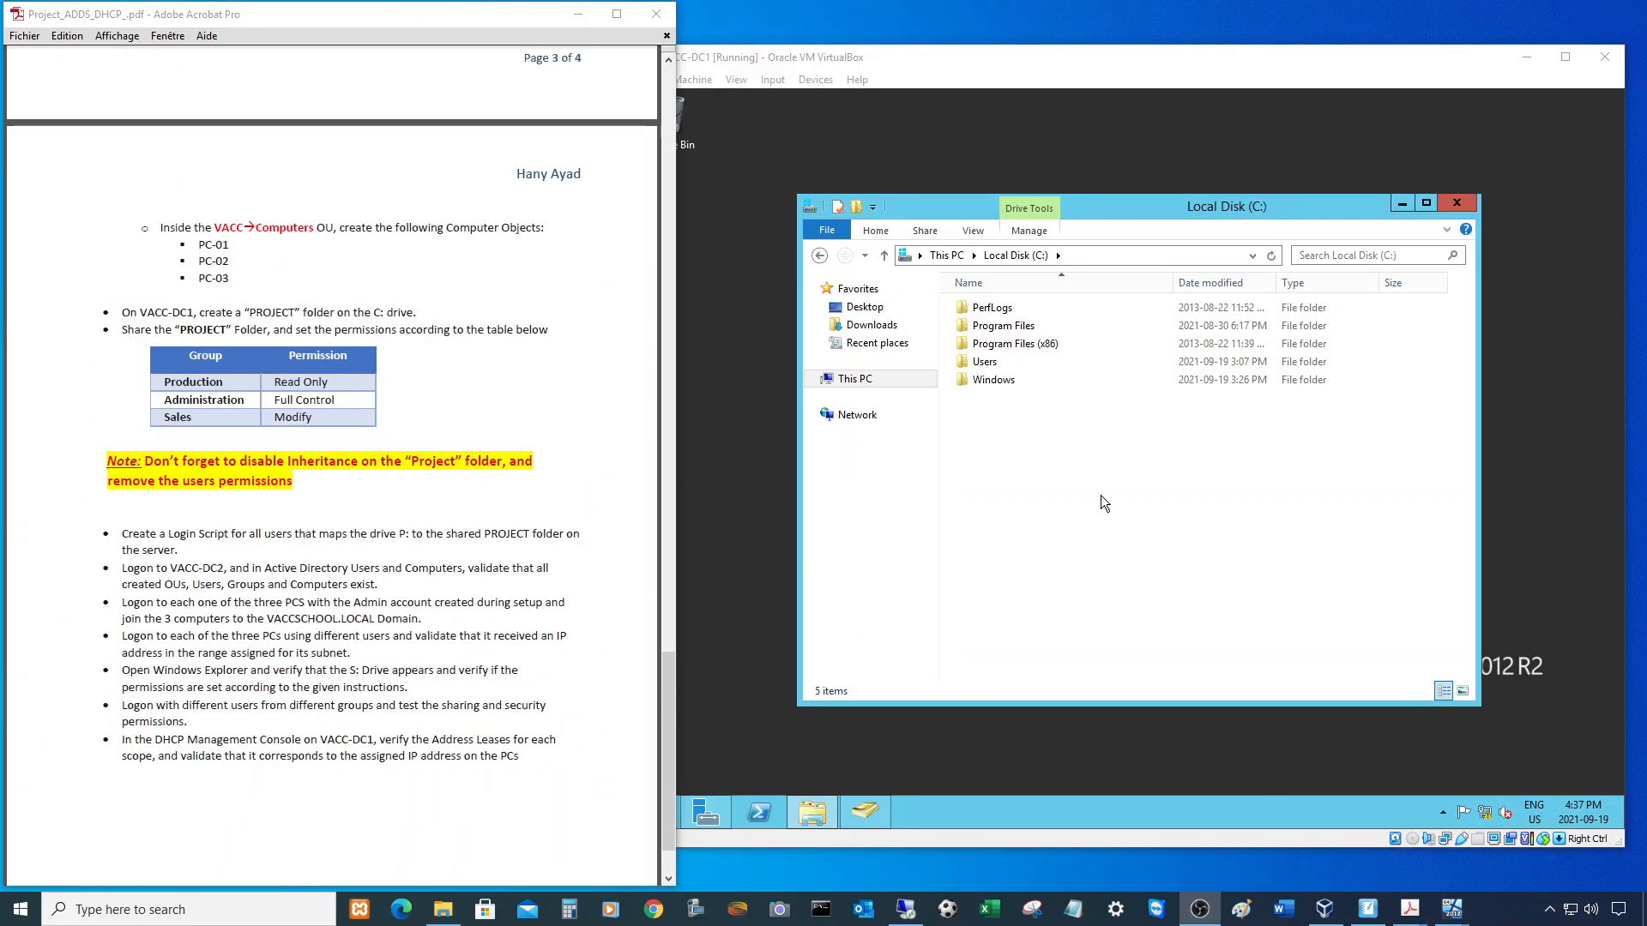
- Create a new folder named PROJECT on the C: drive
right_click(1062, 454)
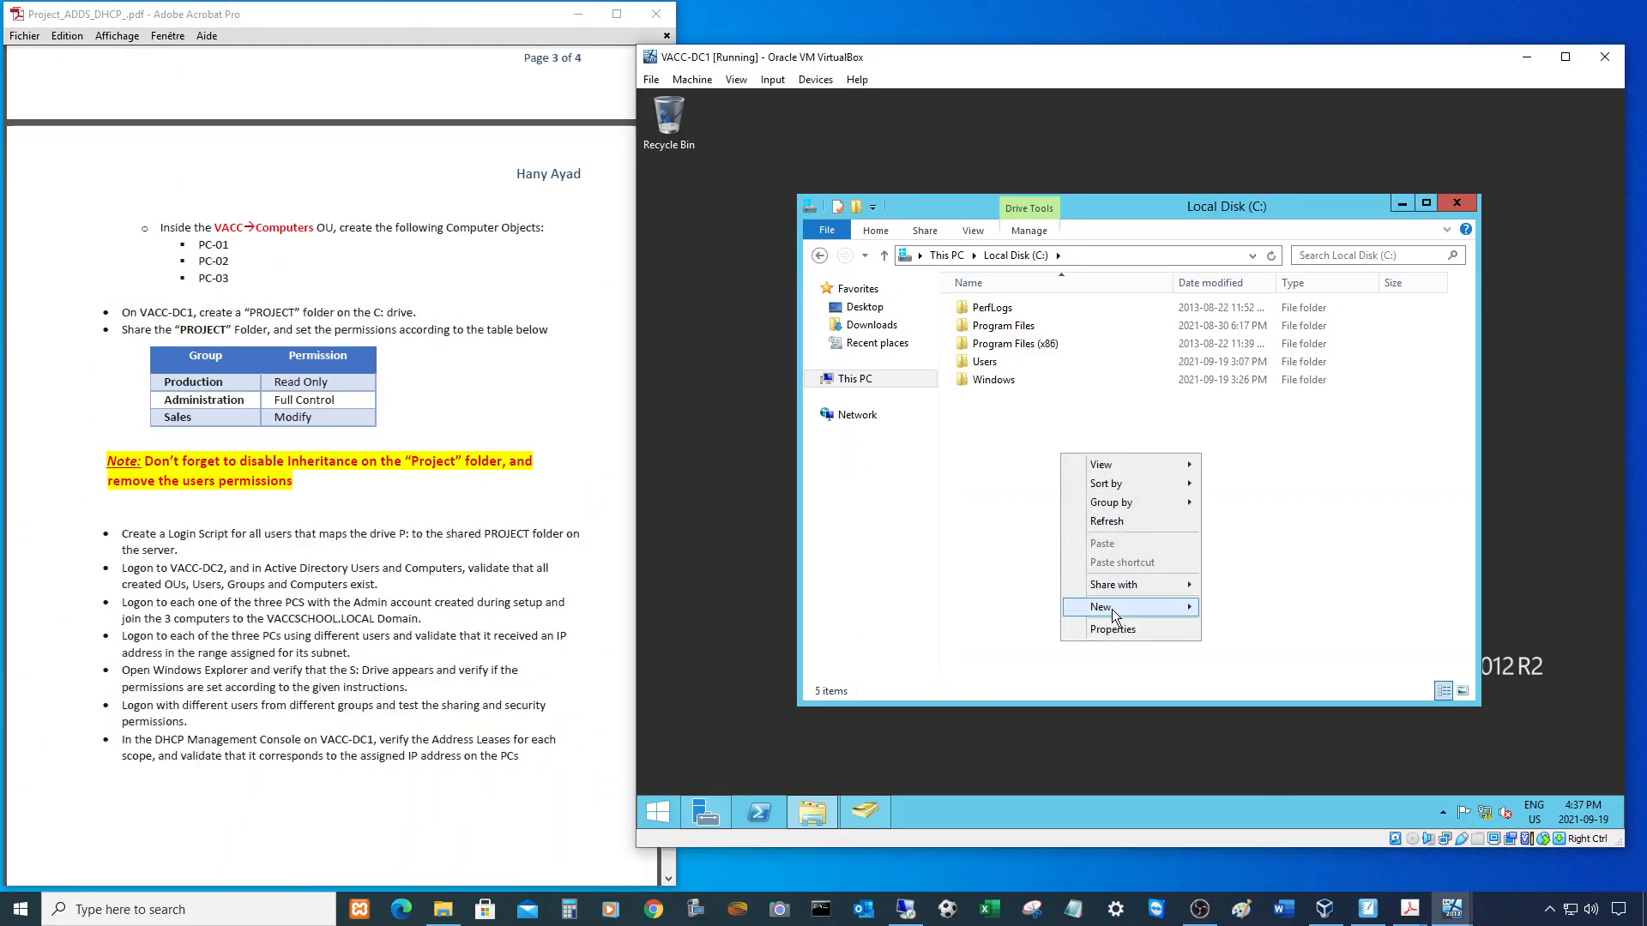
mouse_move(1119, 608)
left_click(1228, 606)
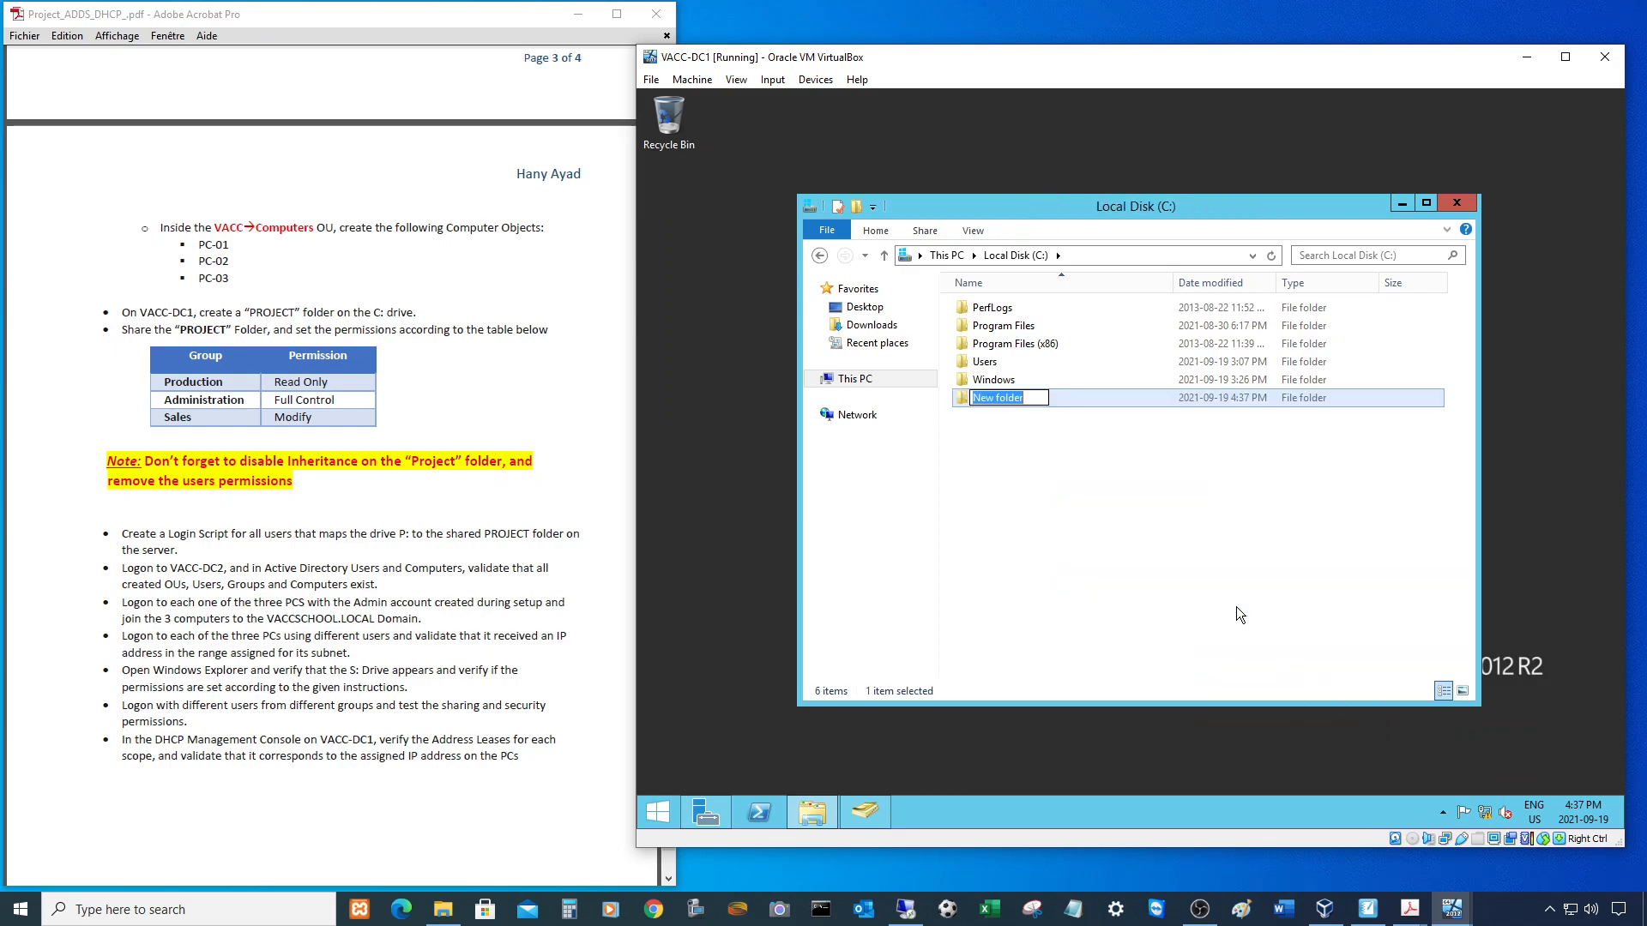
type("PROJECT")
key("Return")
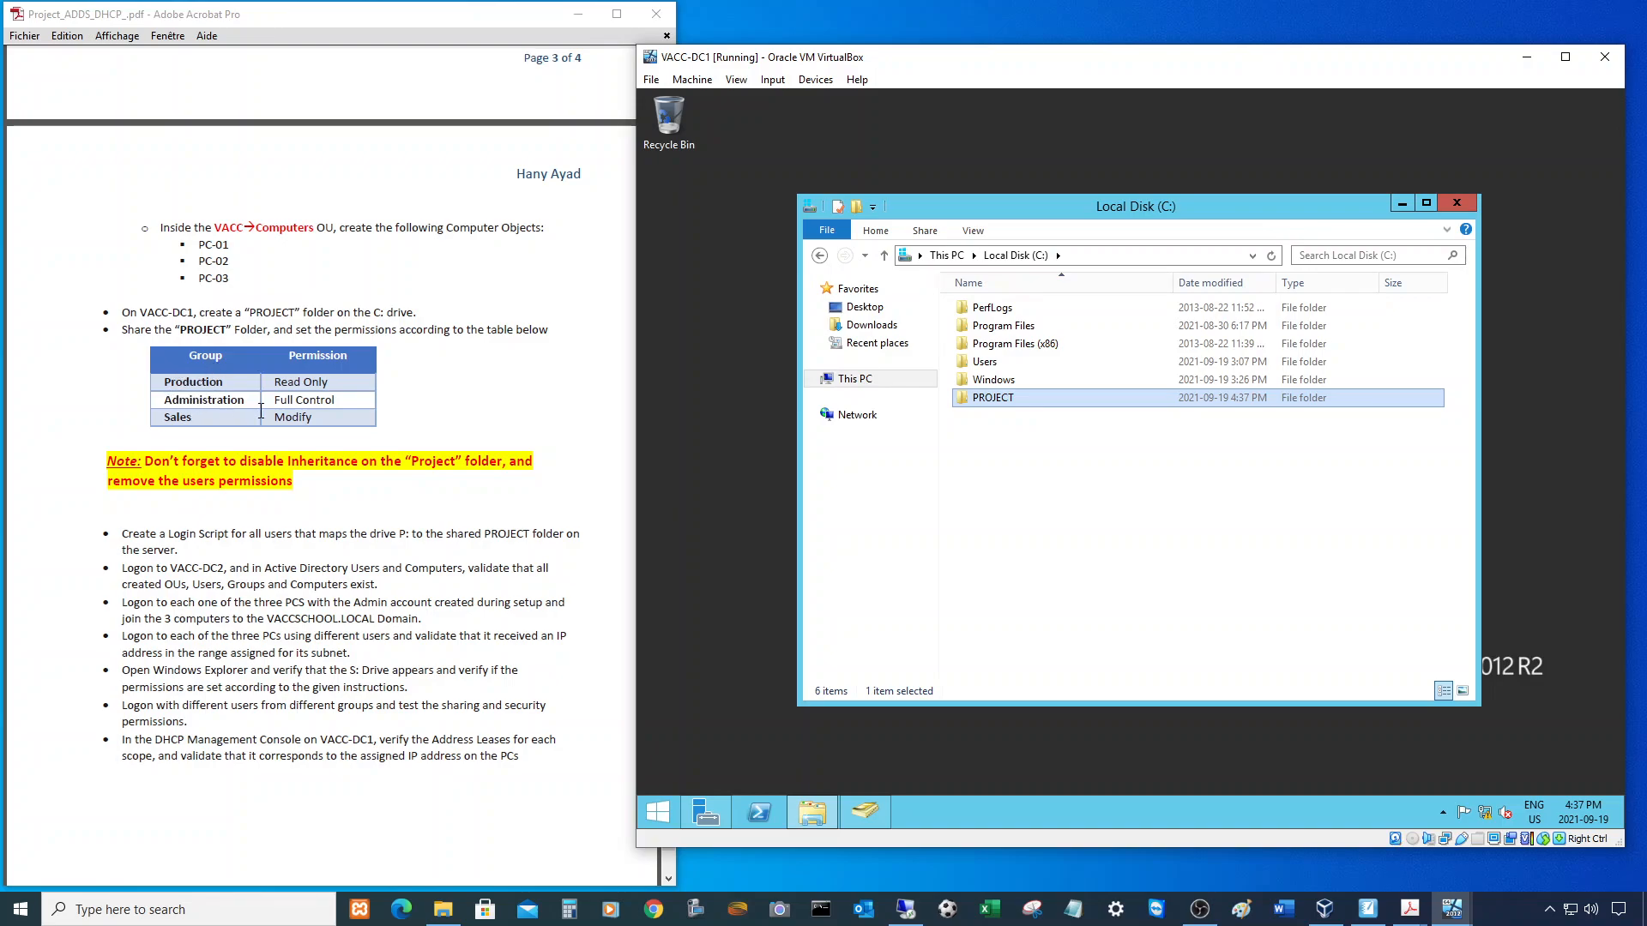
- Turn on 'Share this folder' in PROJECT's Advanced Sharing settings
right_click(985, 397)
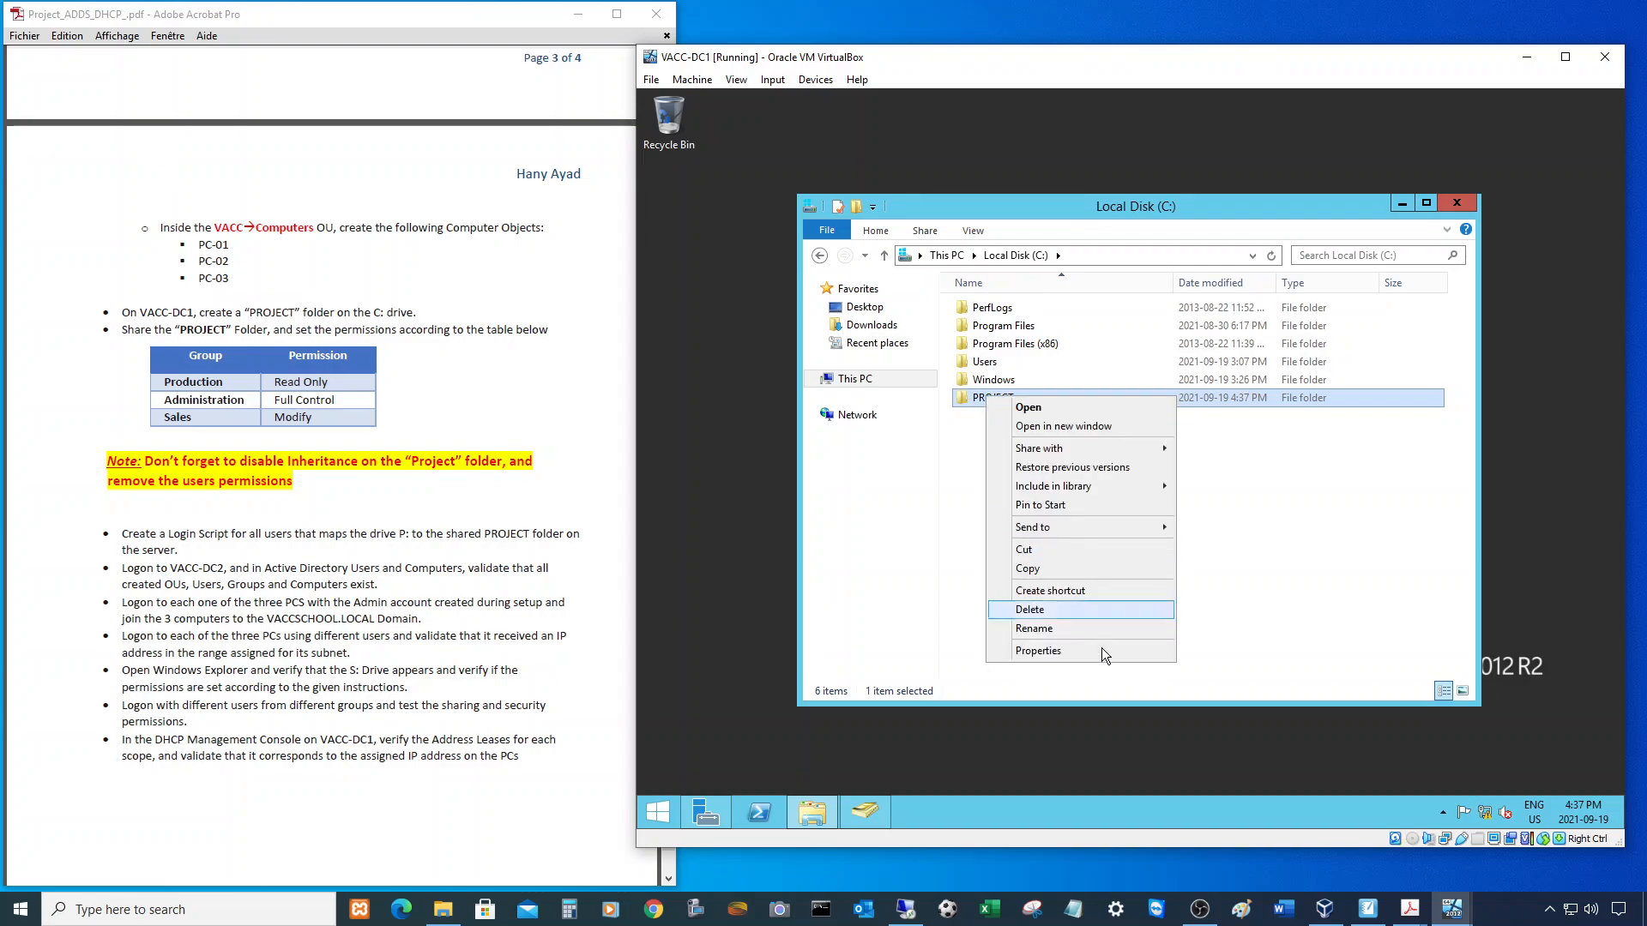
left_click(1067, 655)
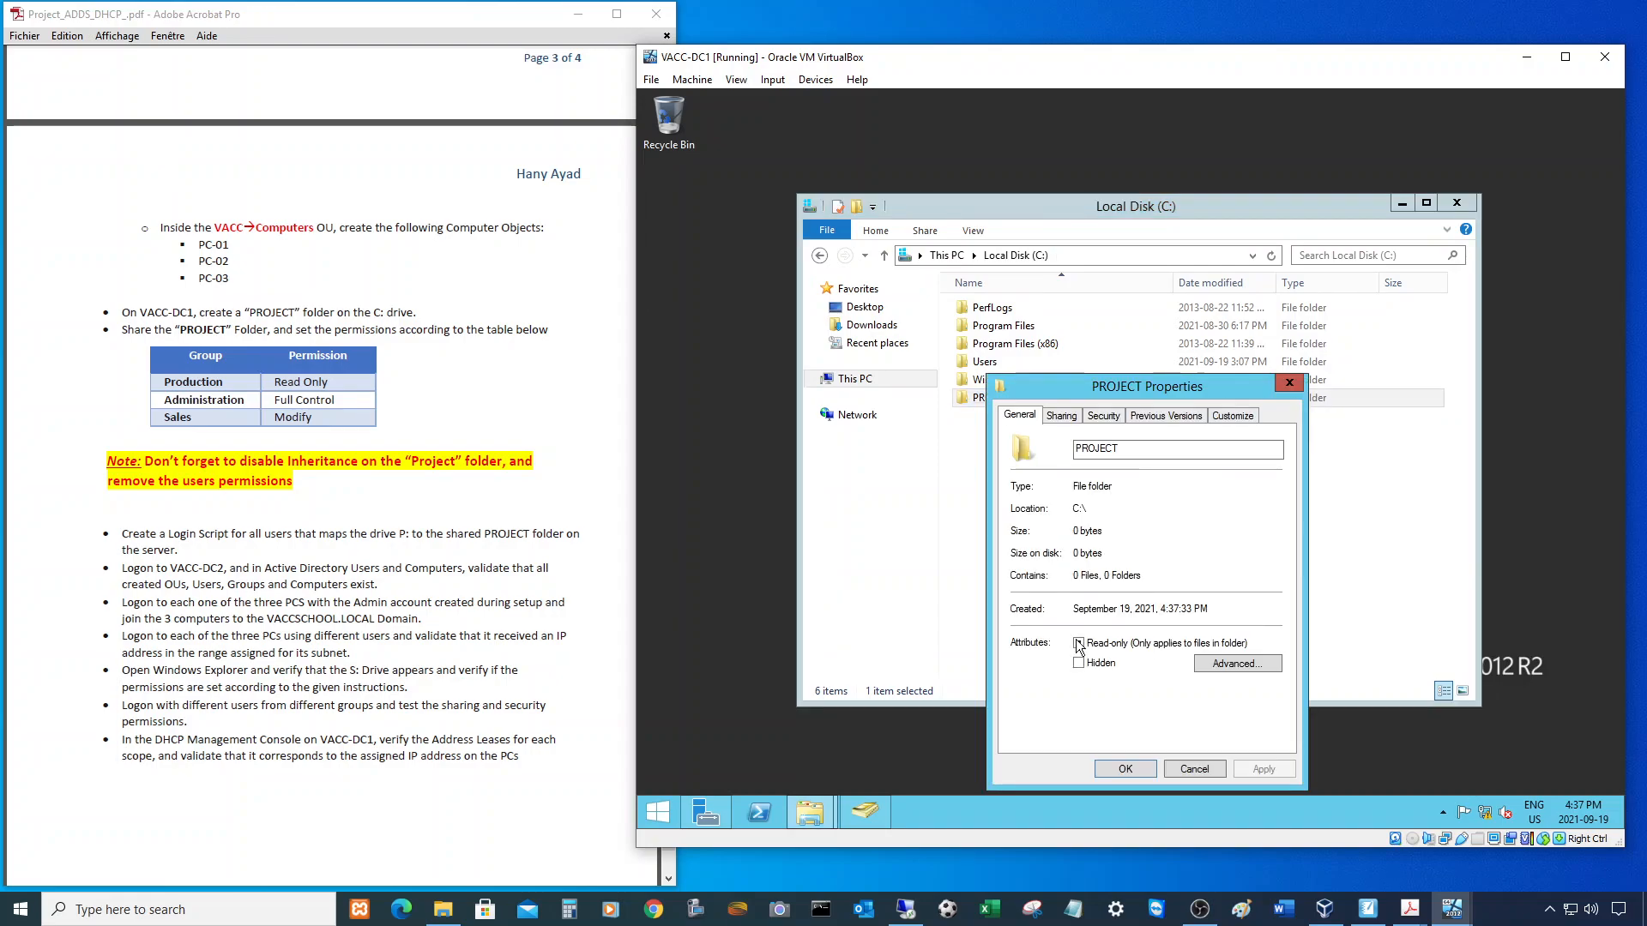
left_click_drag(1116, 393, 1024, 305)
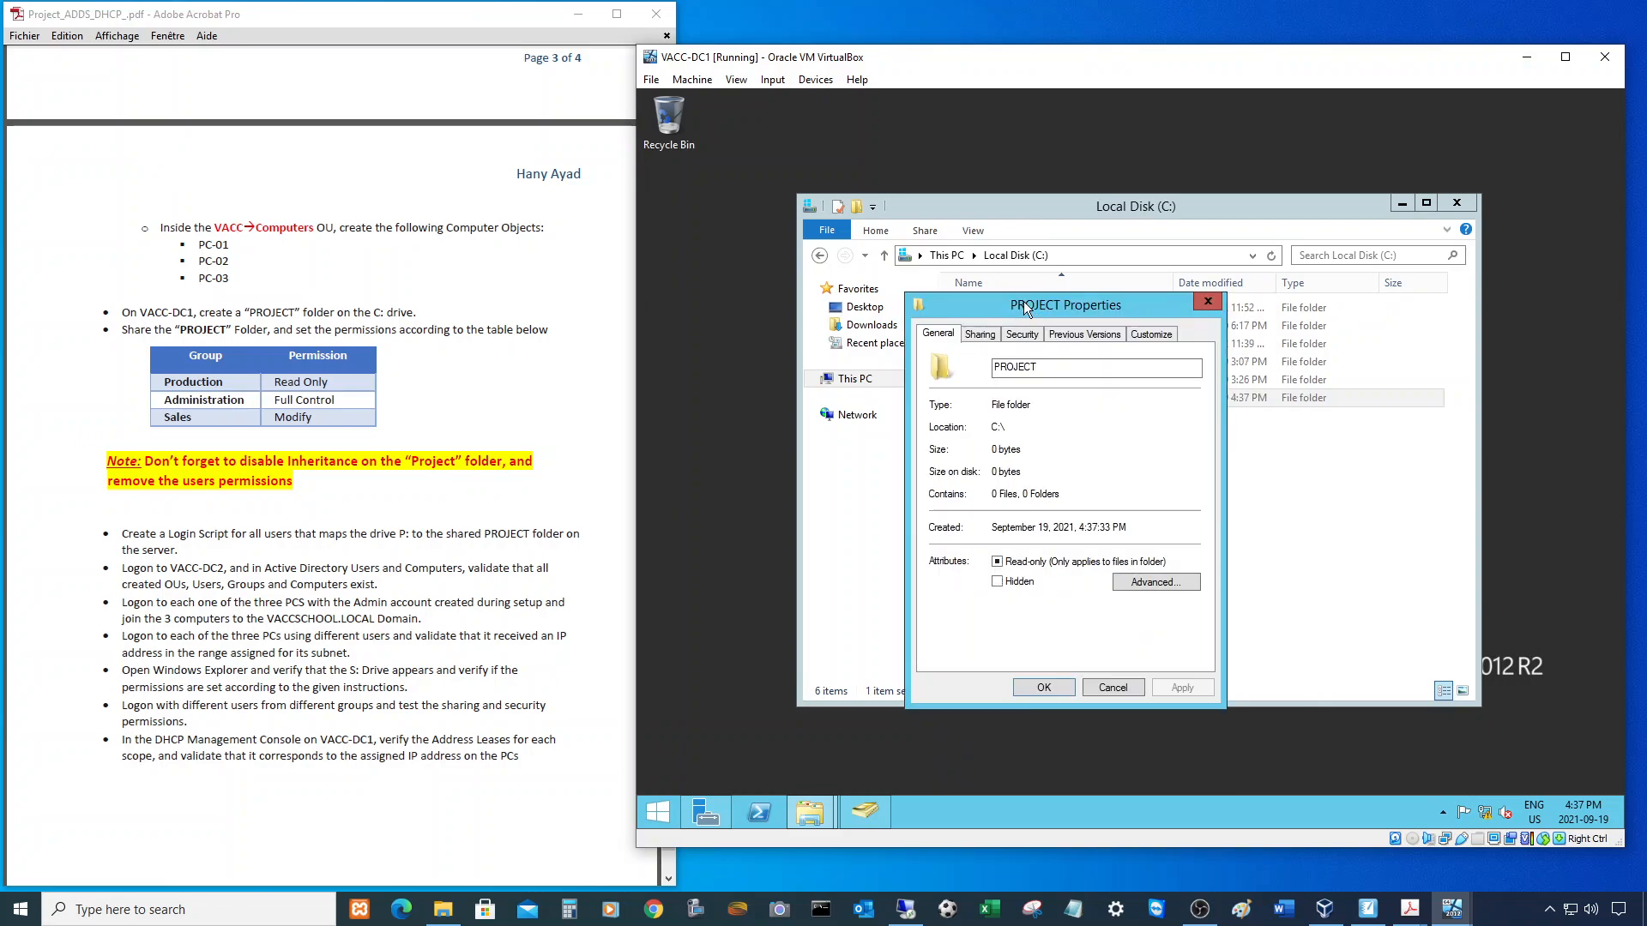
left_click(980, 335)
left_click(990, 538)
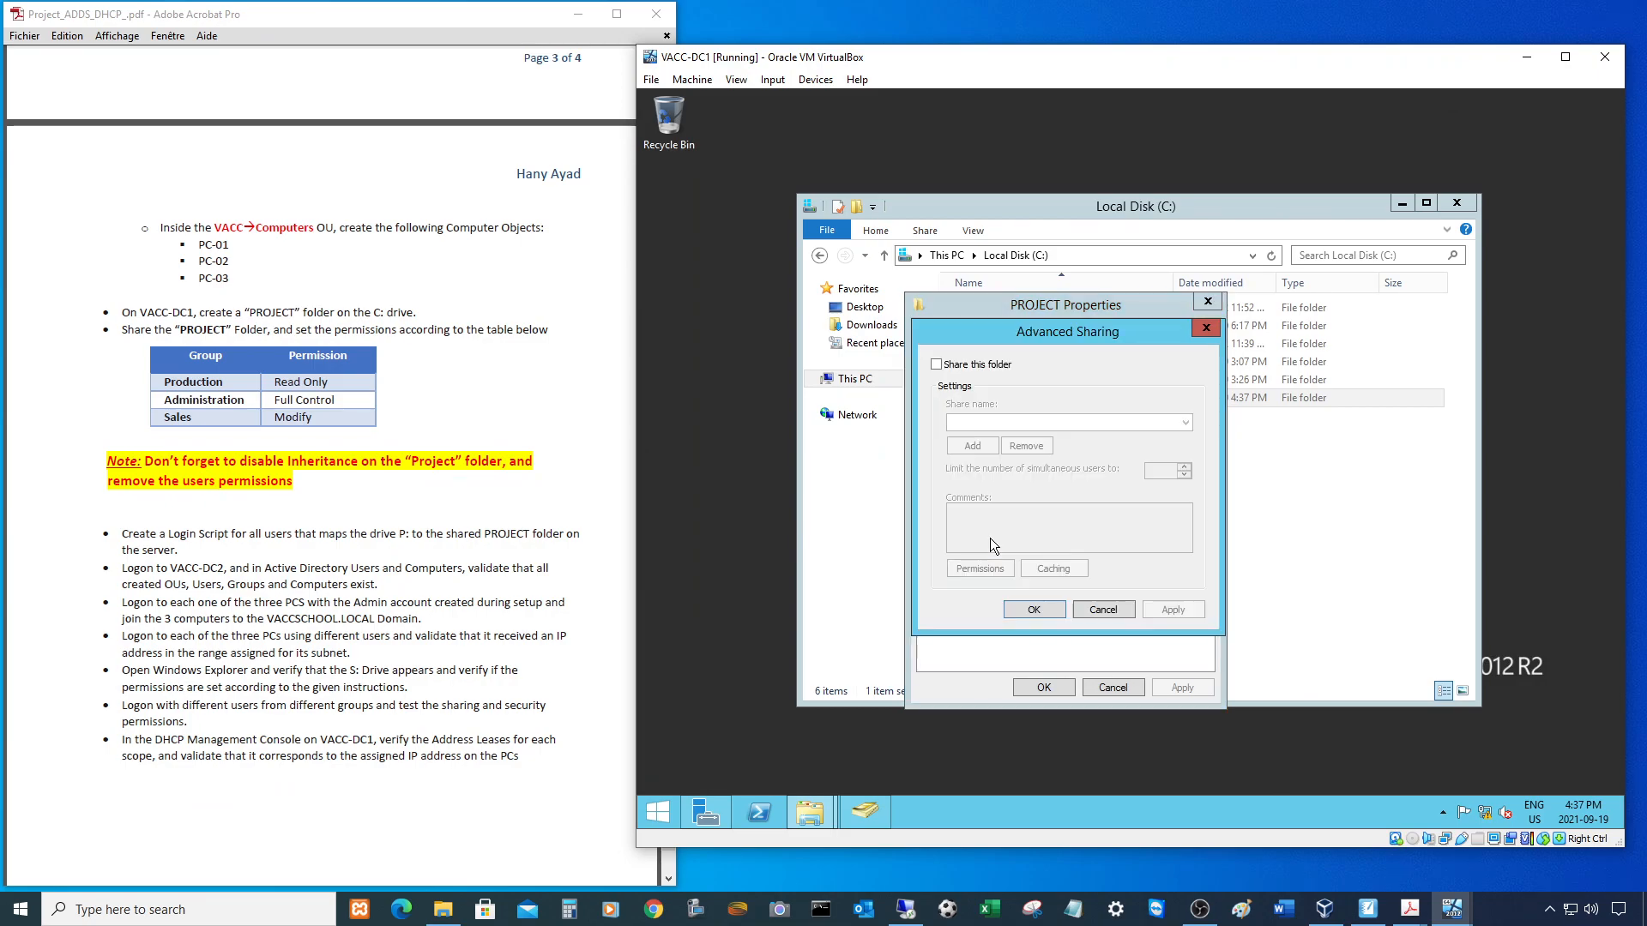
left_click(937, 363)
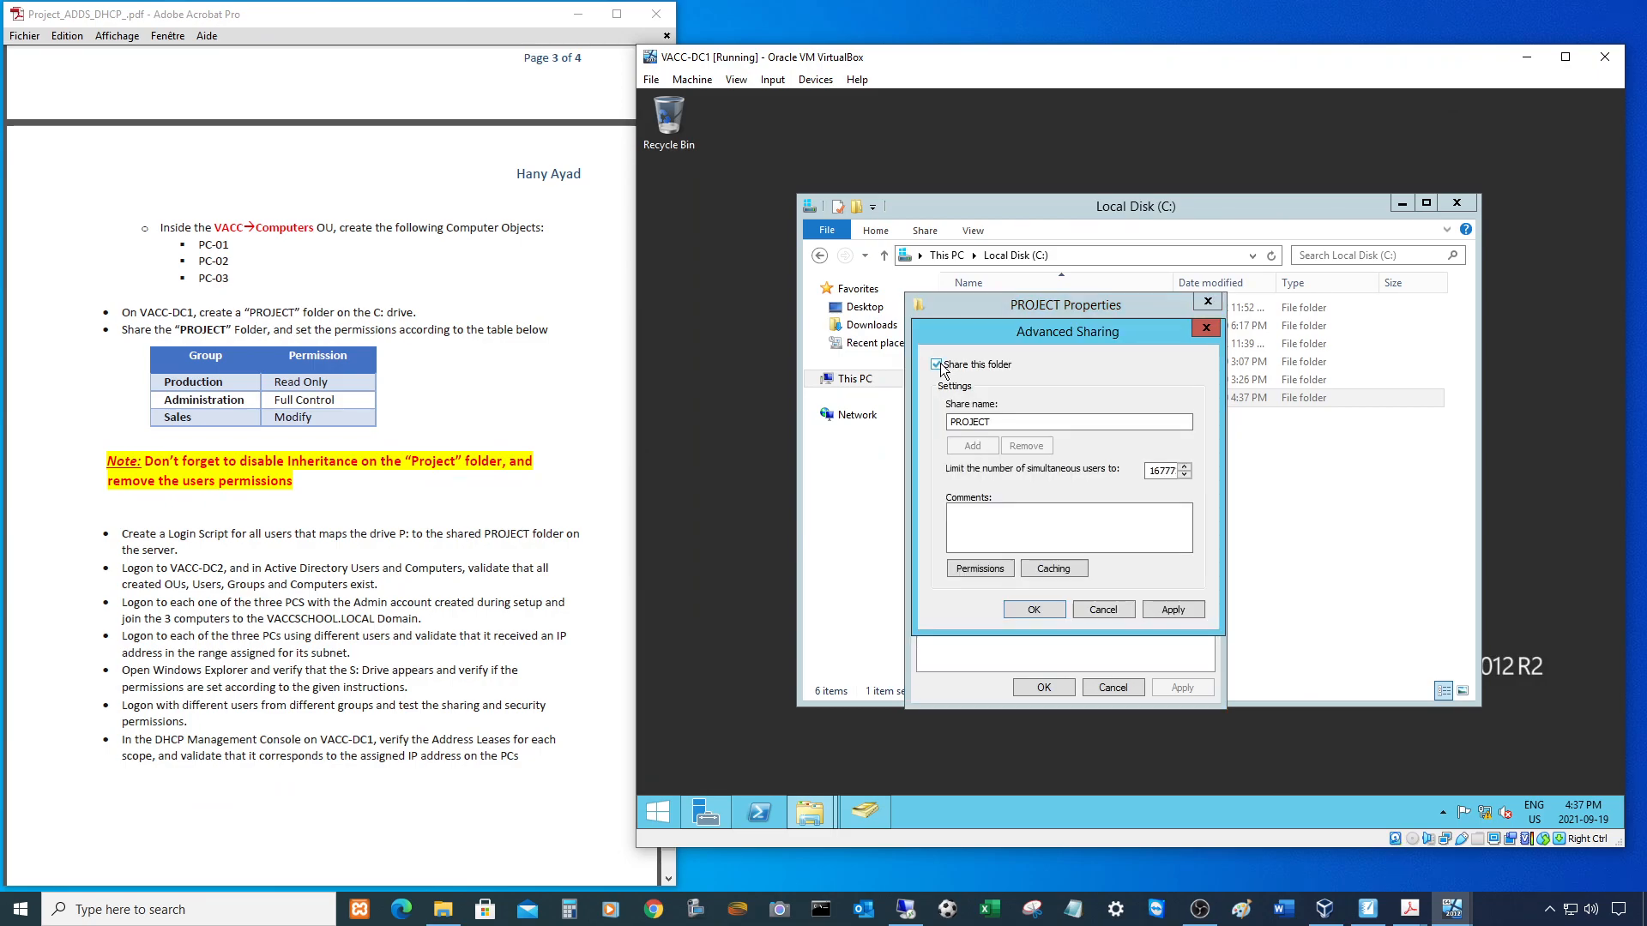
- Remove Everyone from the share permissions and enter production;administration;sales, verifying the names
left_click(986, 568)
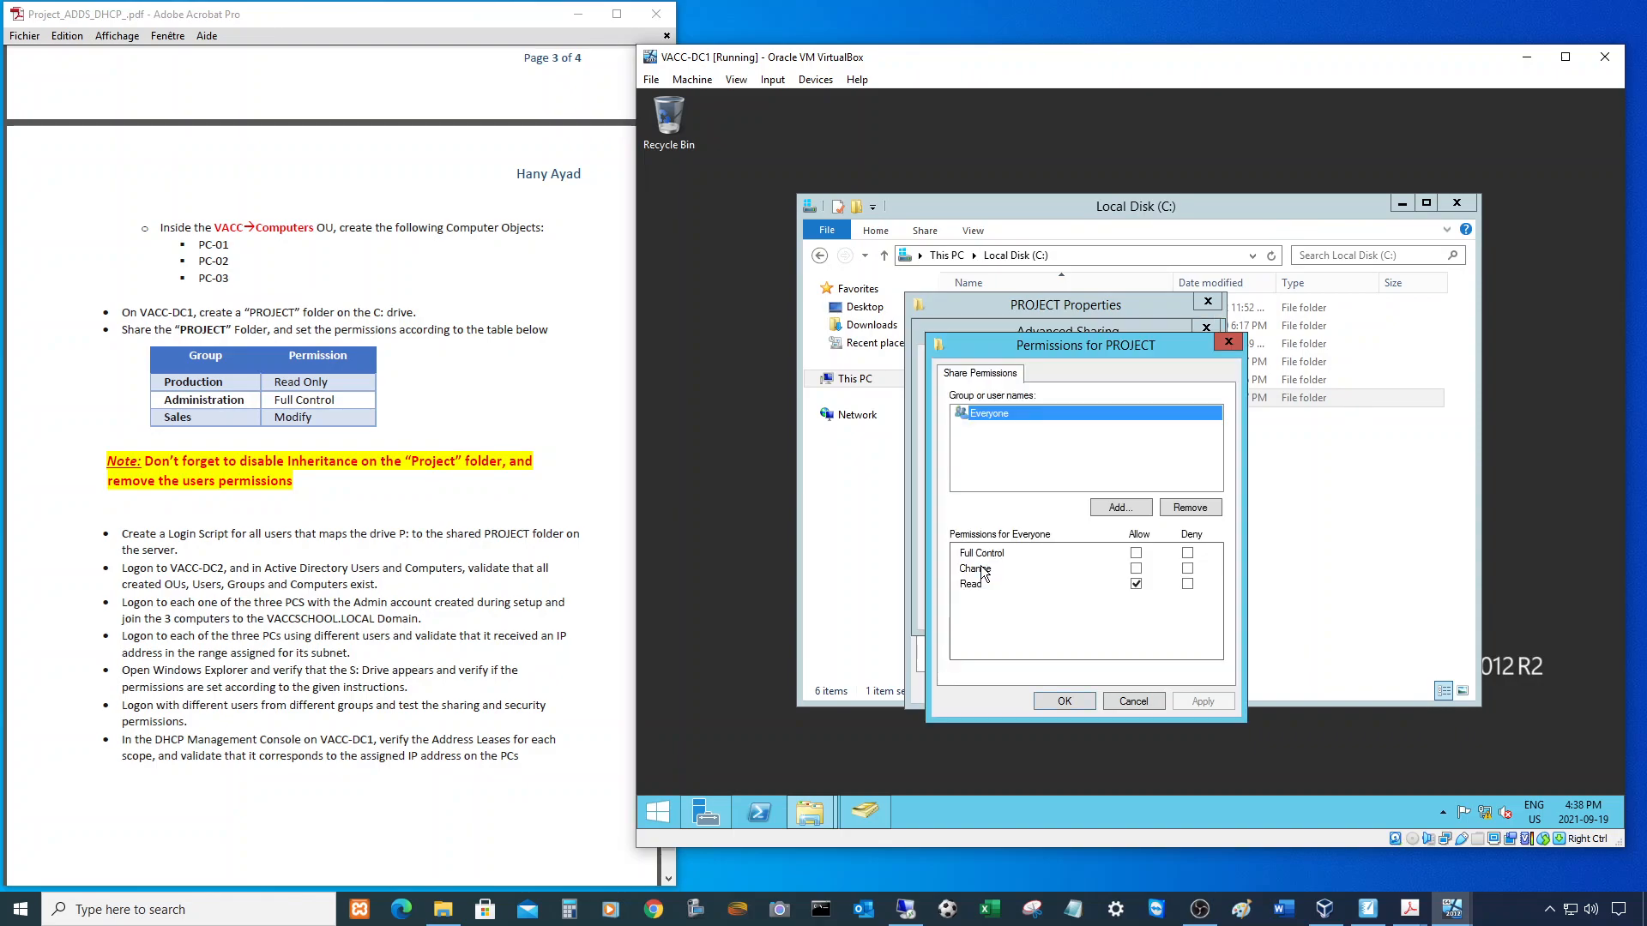
left_click(1192, 508)
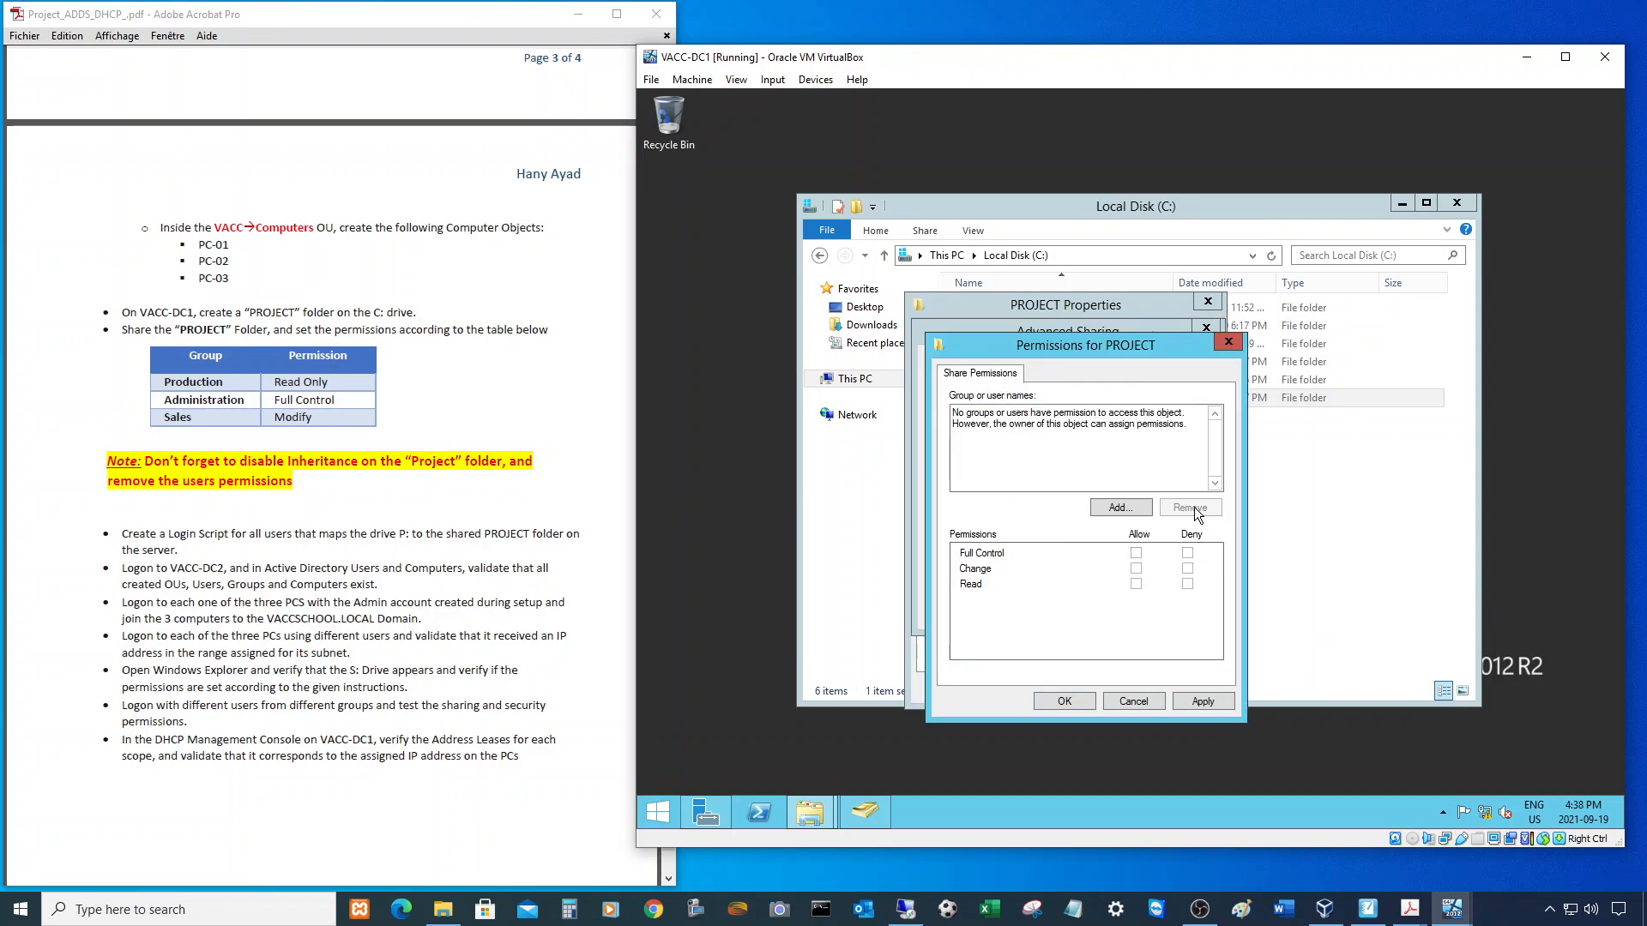
left_click(1121, 508)
type("prod")
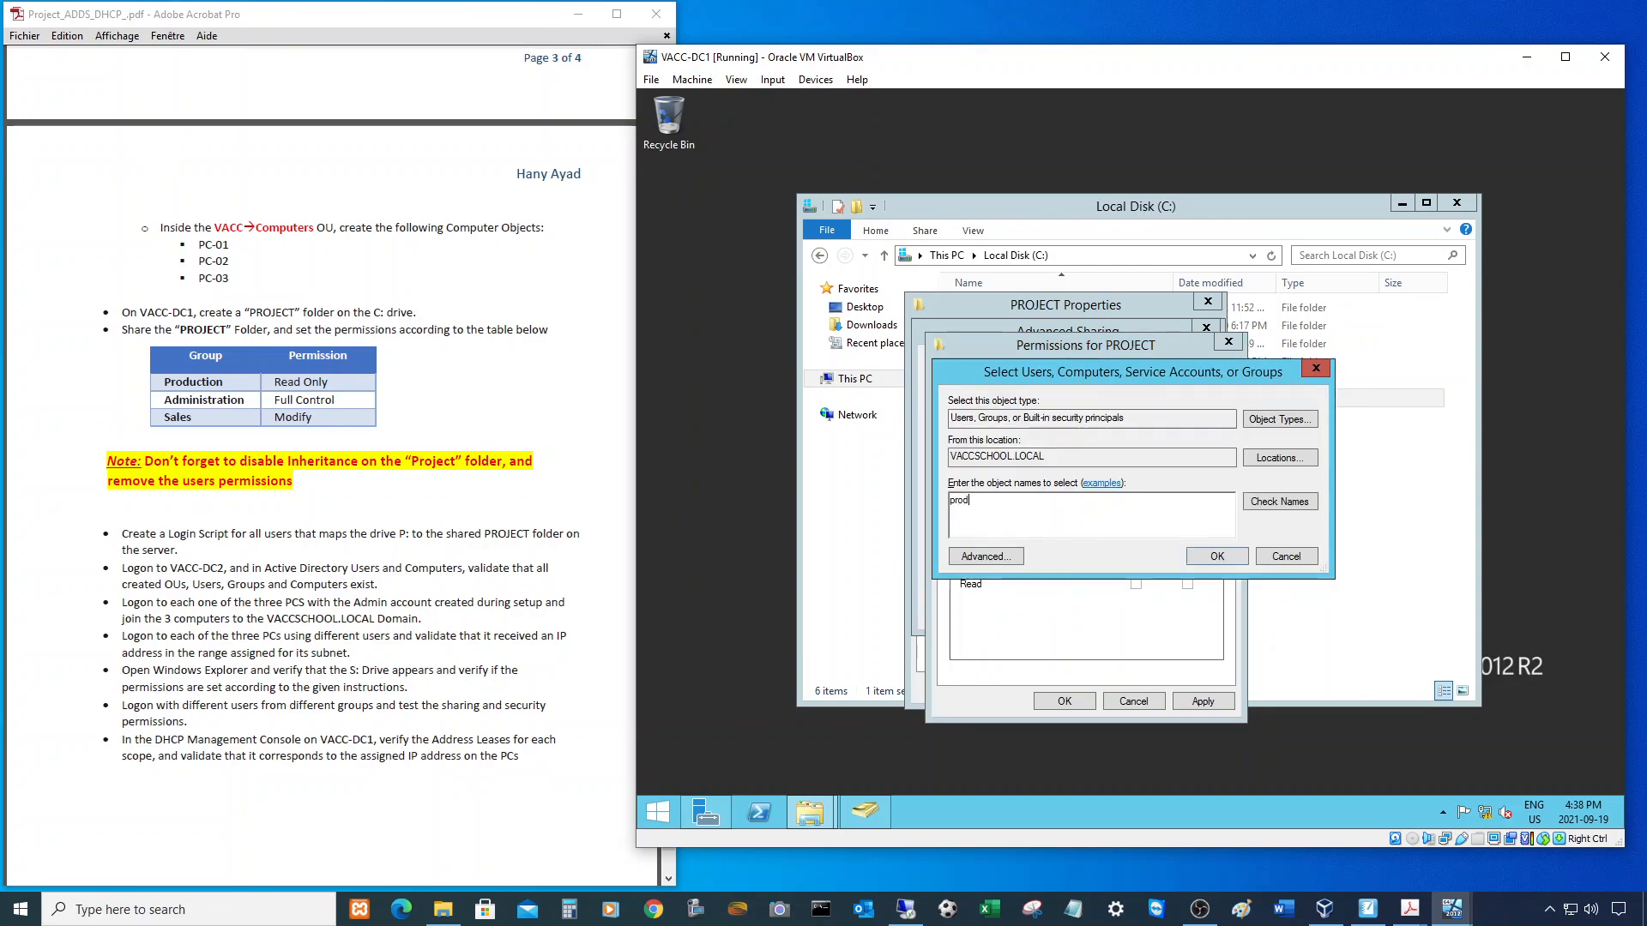
type("uction; administration;sales")
left_click(1278, 503)
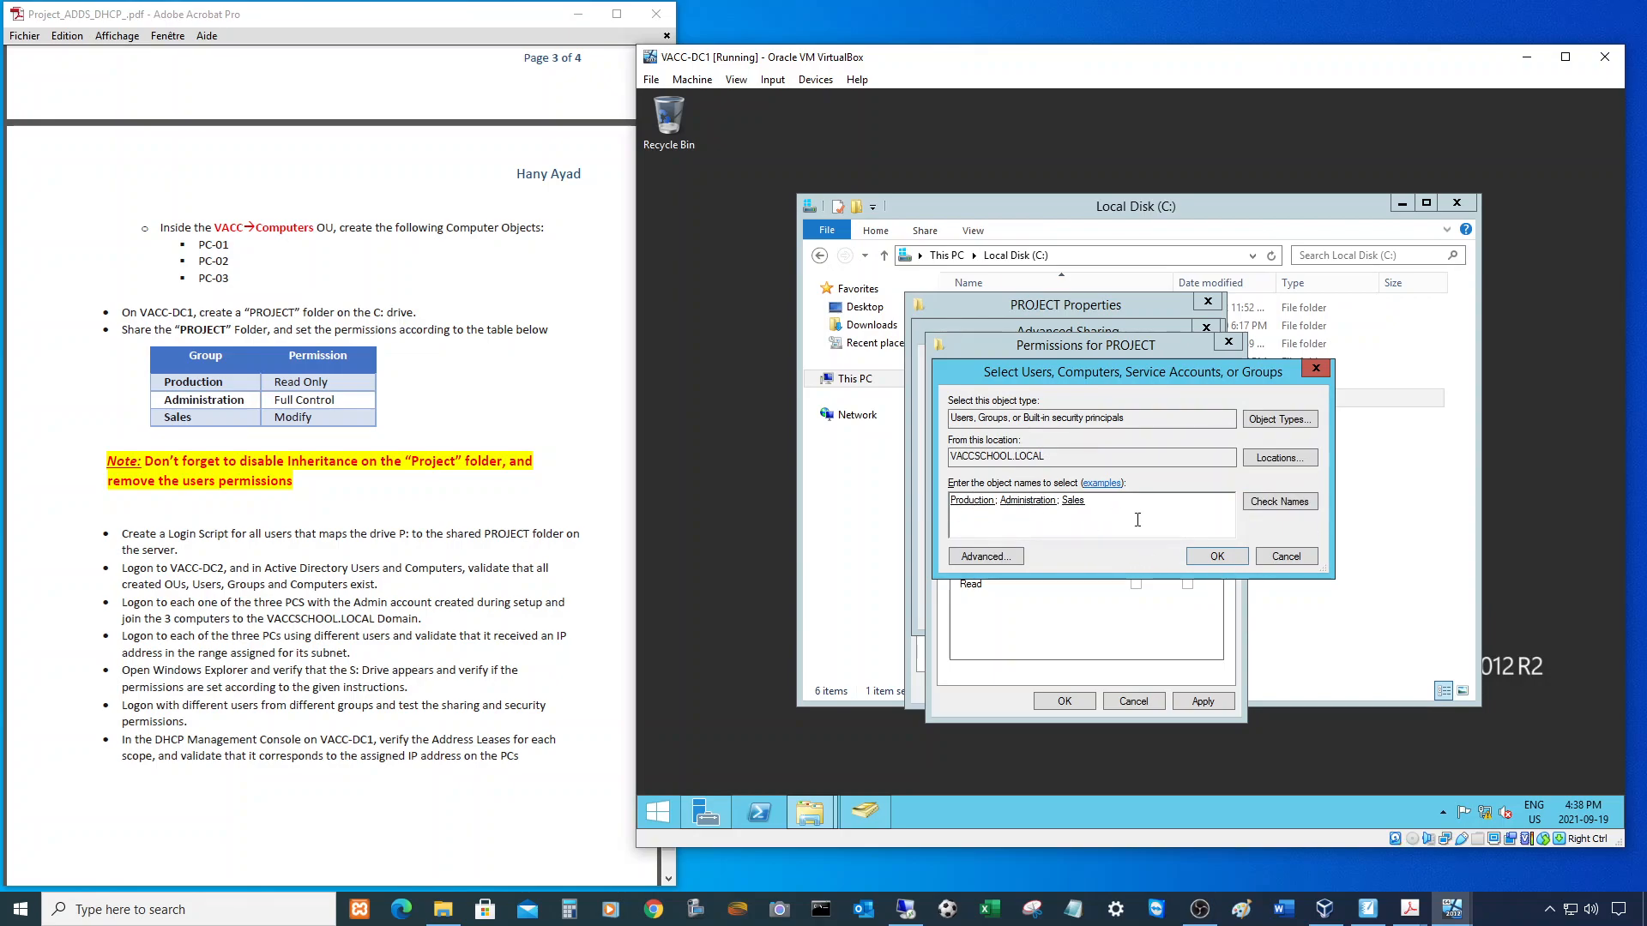
- Add the three groups to the share and give Administration Full Control
left_click(1215, 558)
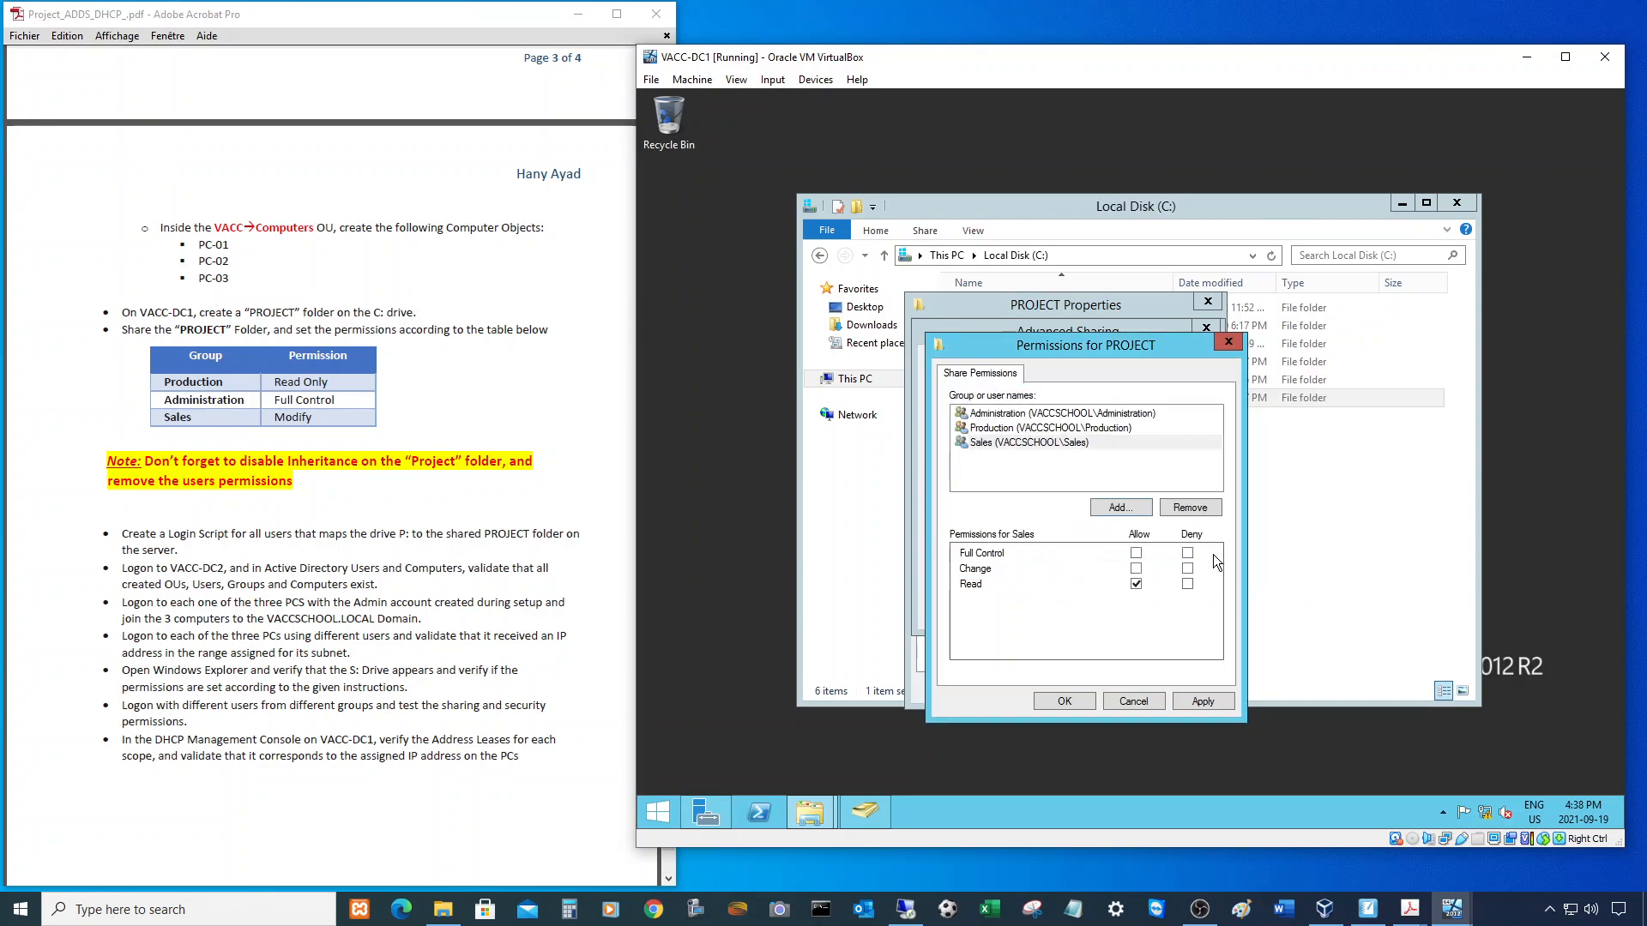
left_click(1002, 415)
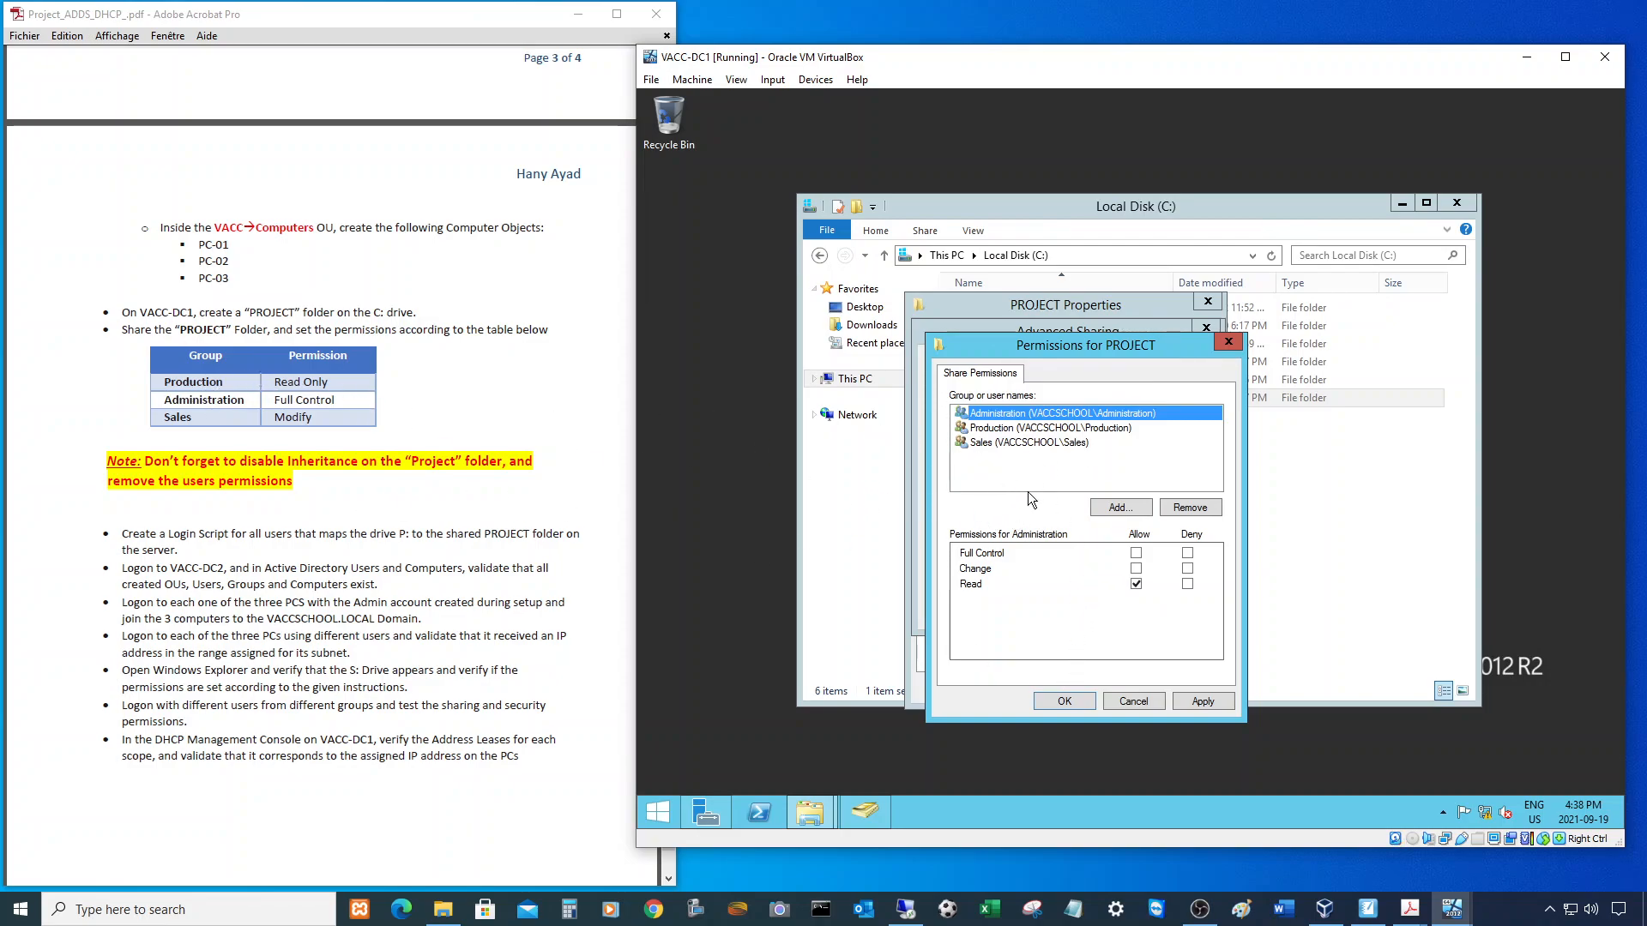
left_click(999, 428)
left_click(1136, 553)
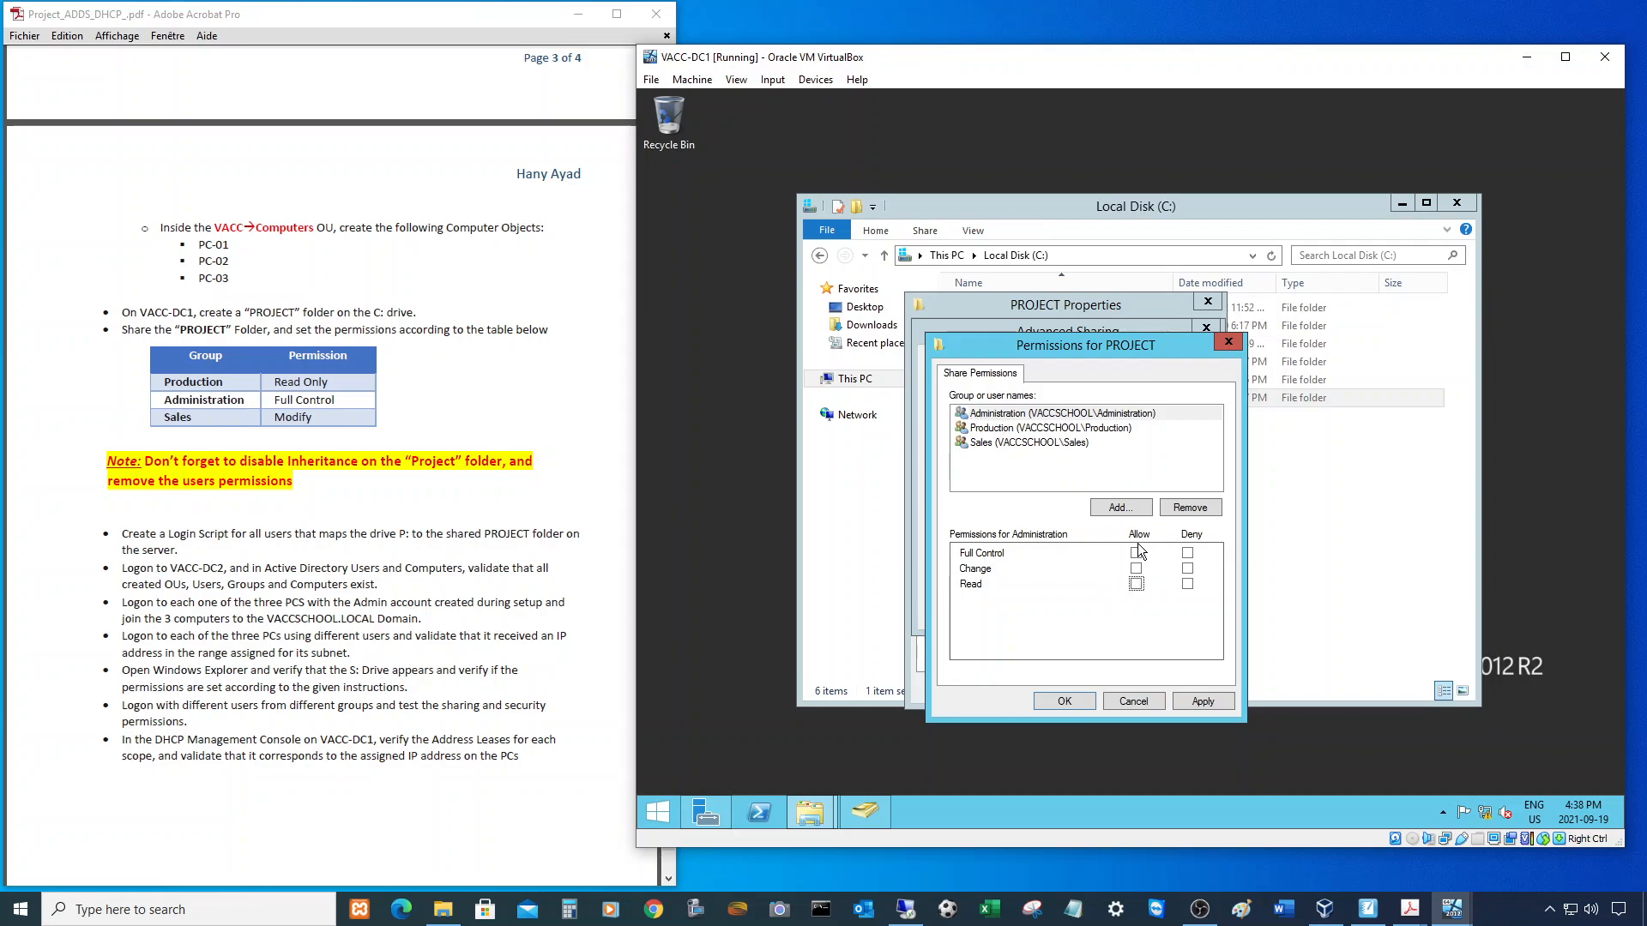
left_click(1030, 414)
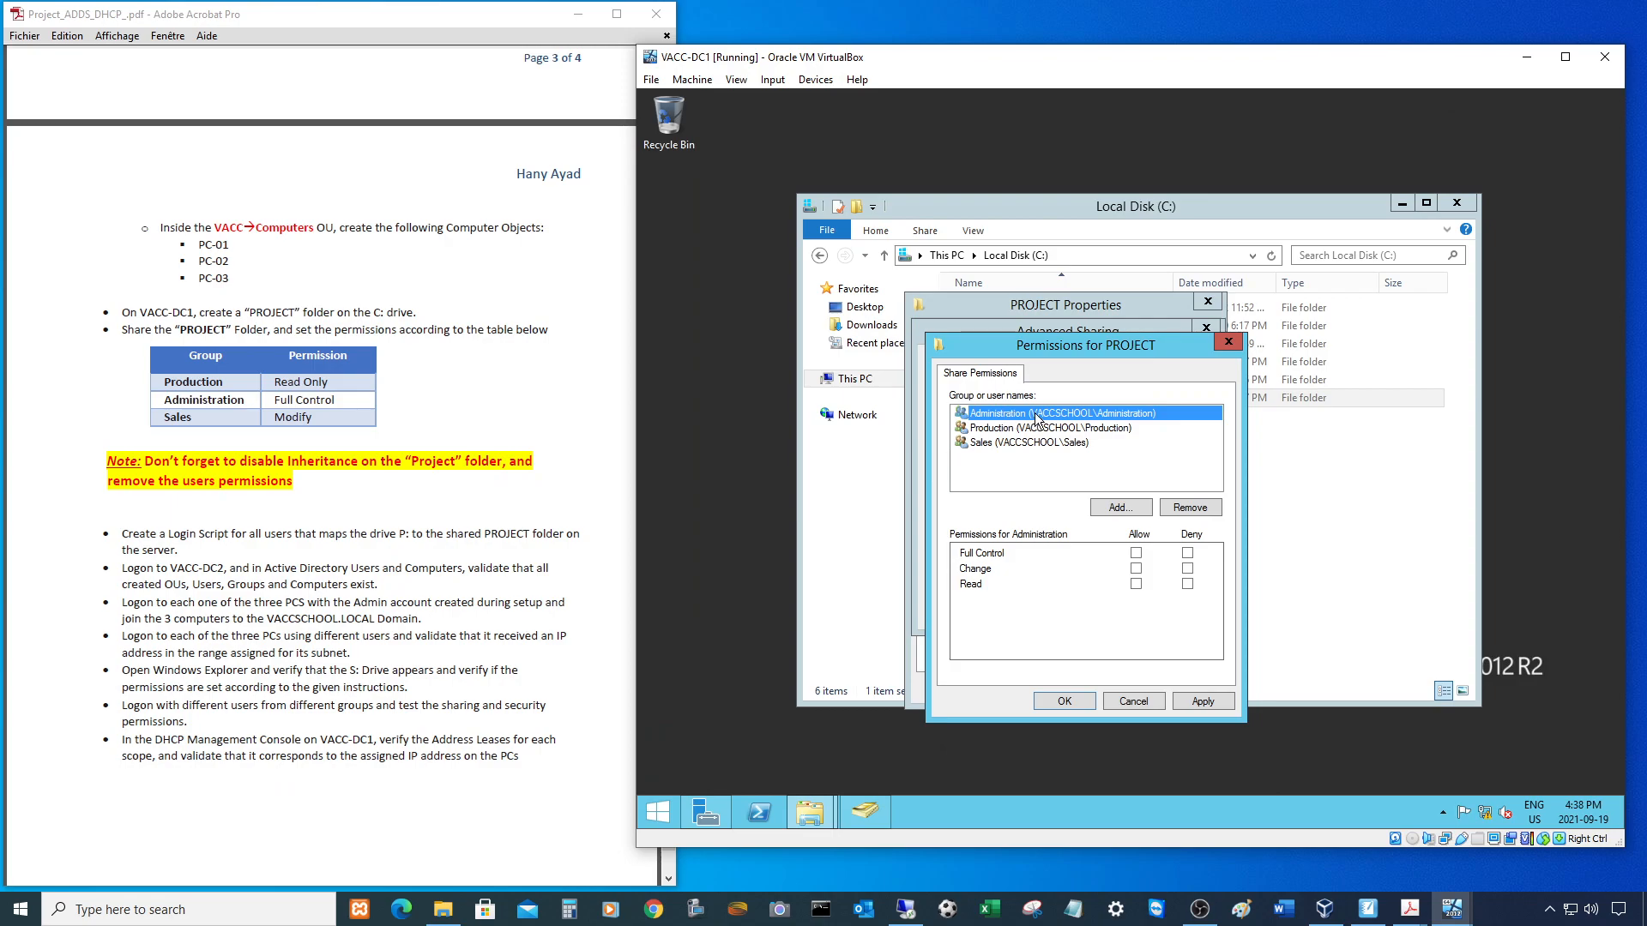
left_click(1136, 554)
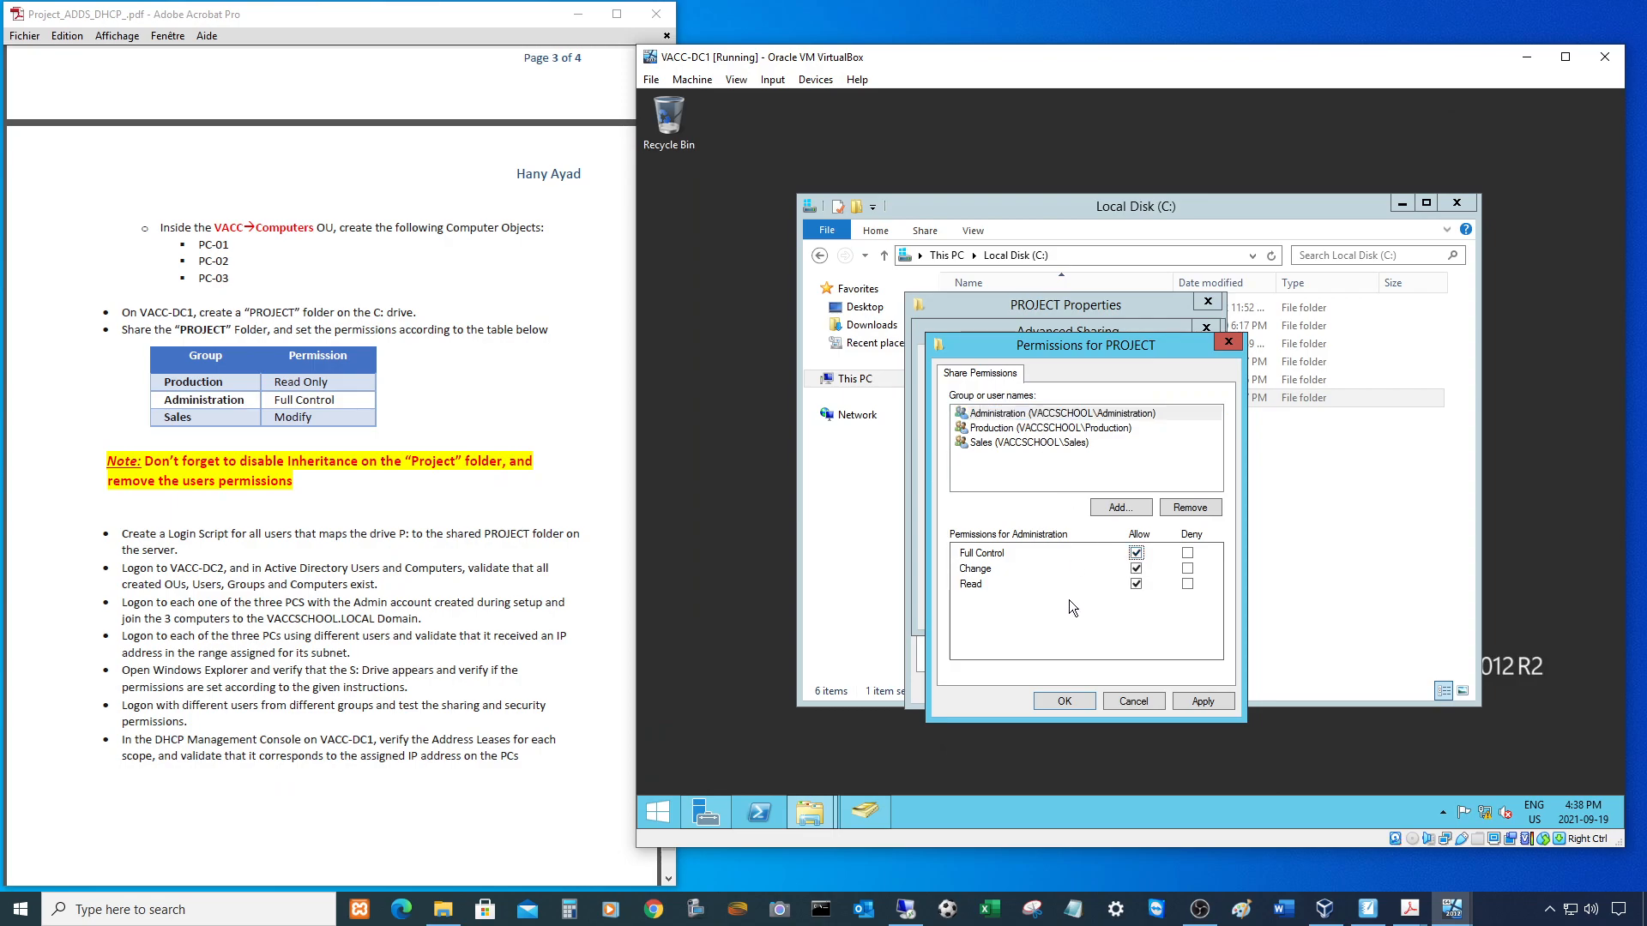
- Allow Sales Change and Read on the share and confirm both sharing dialogs
left_click(986, 443)
left_click(1136, 584)
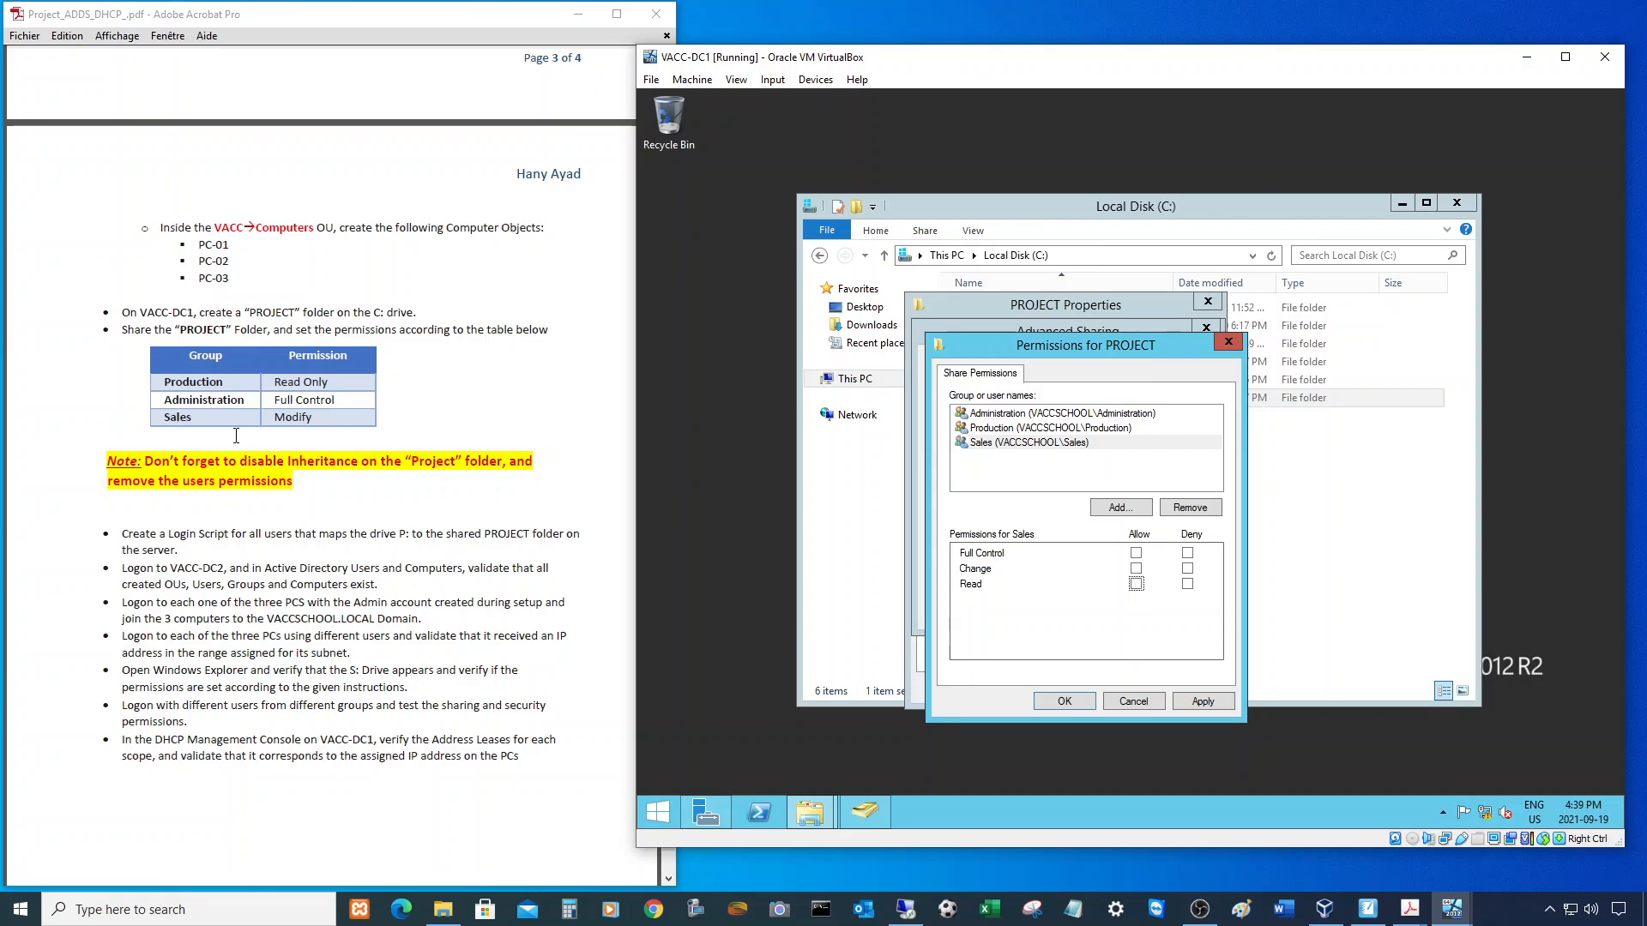
left_click(1010, 442)
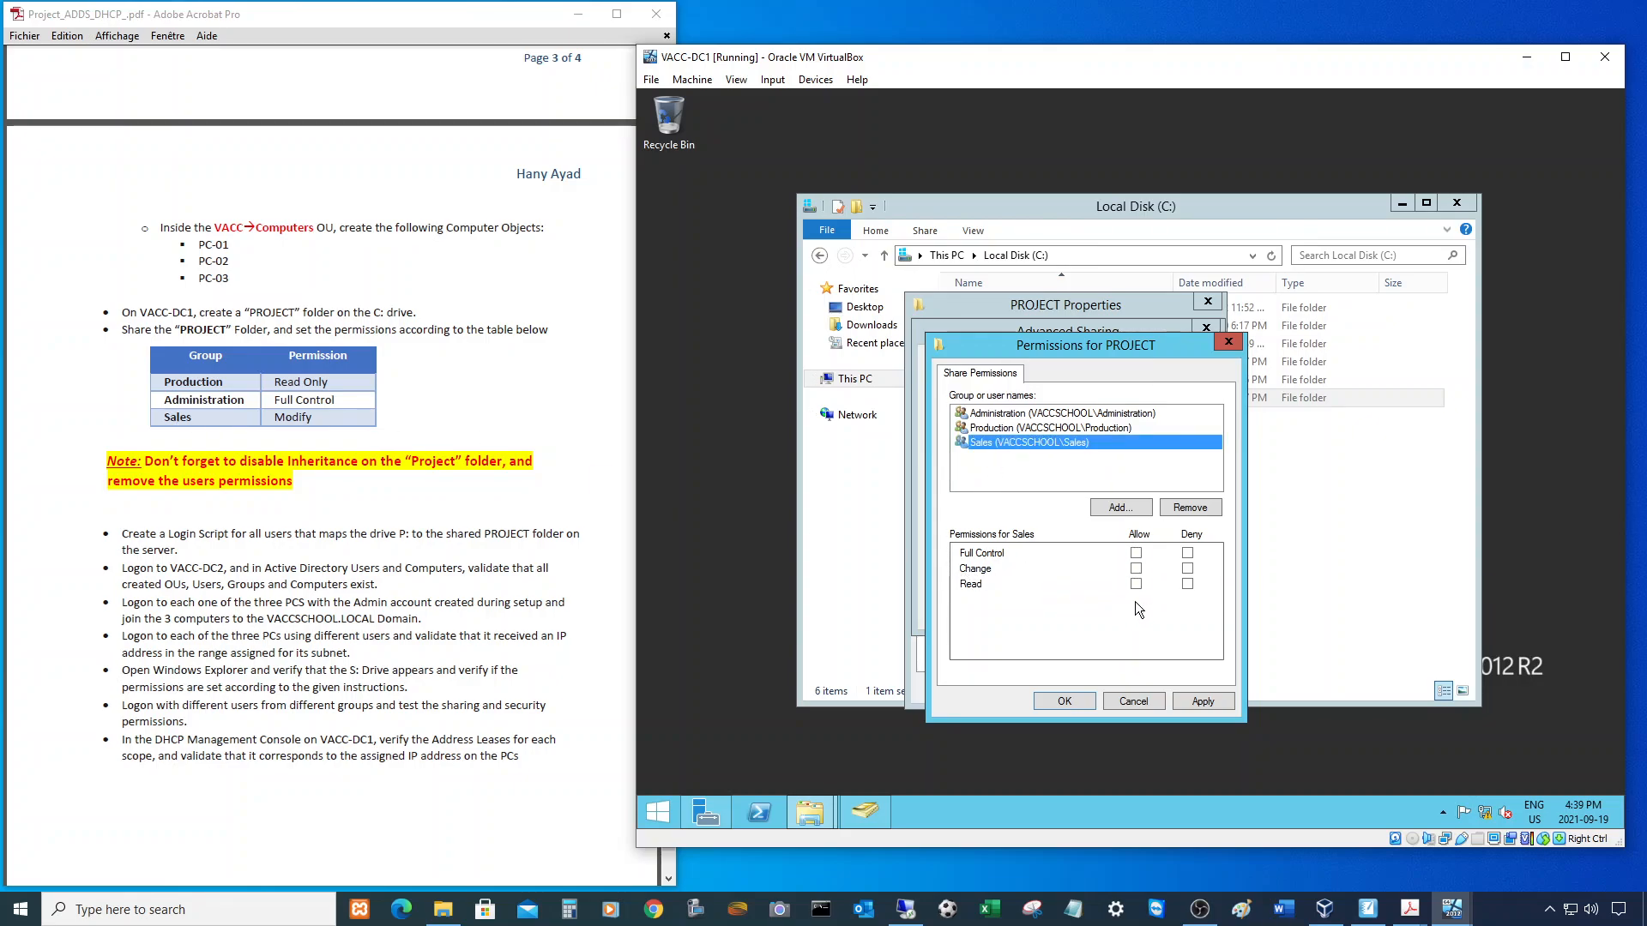
left_click(1137, 569)
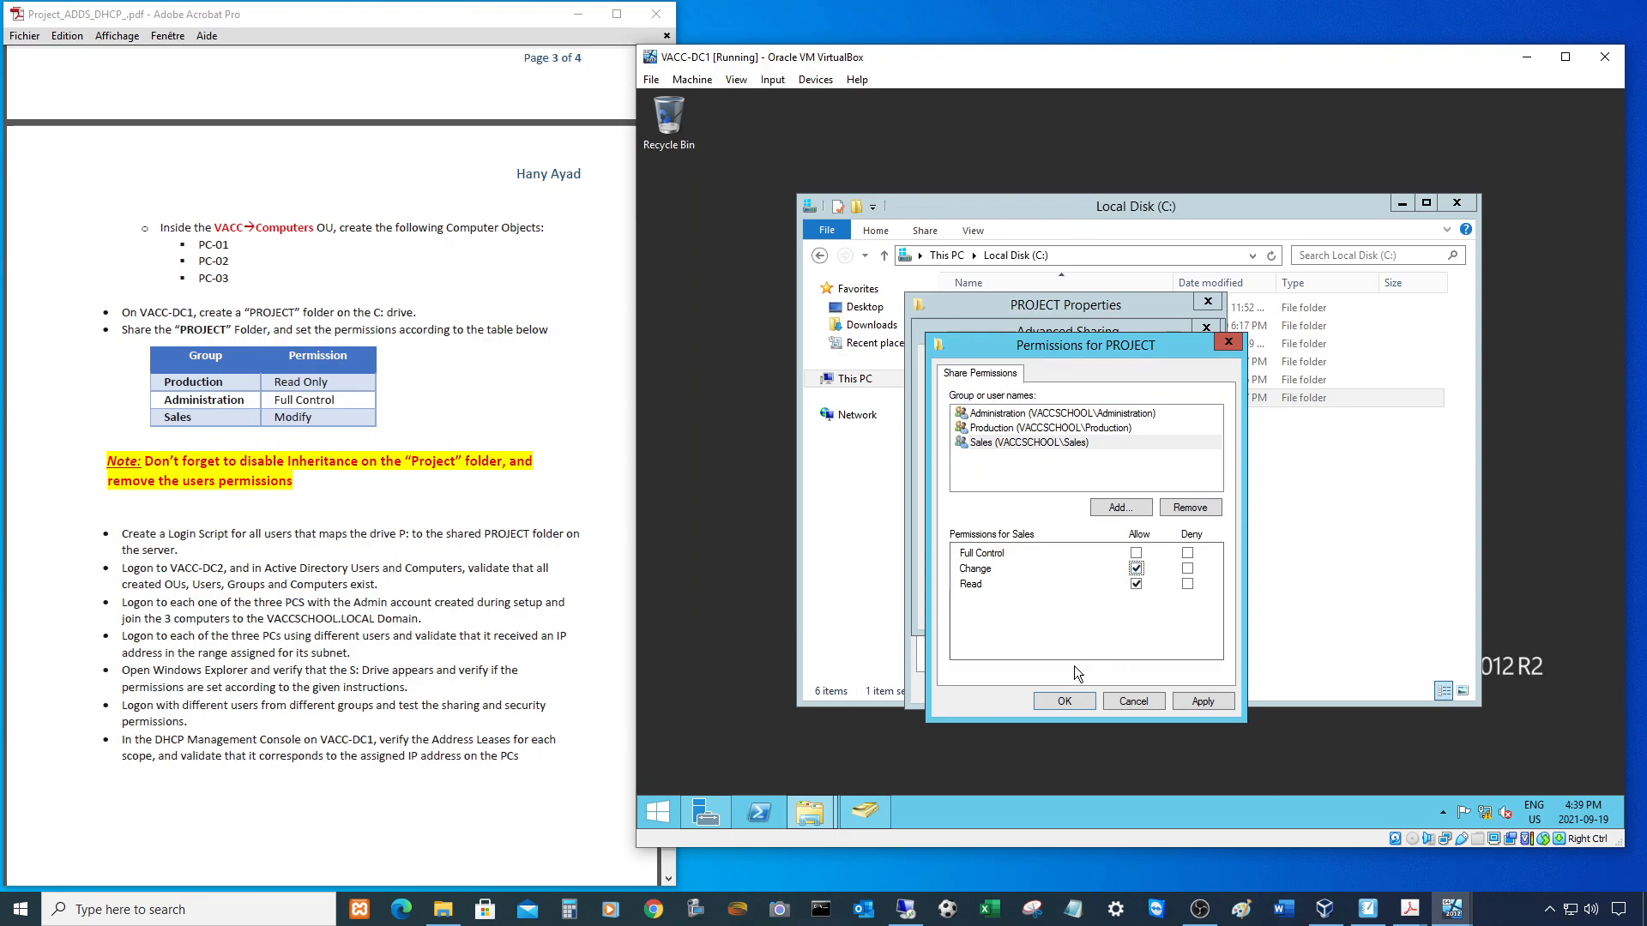
left_click(1065, 702)
left_click(1048, 613)
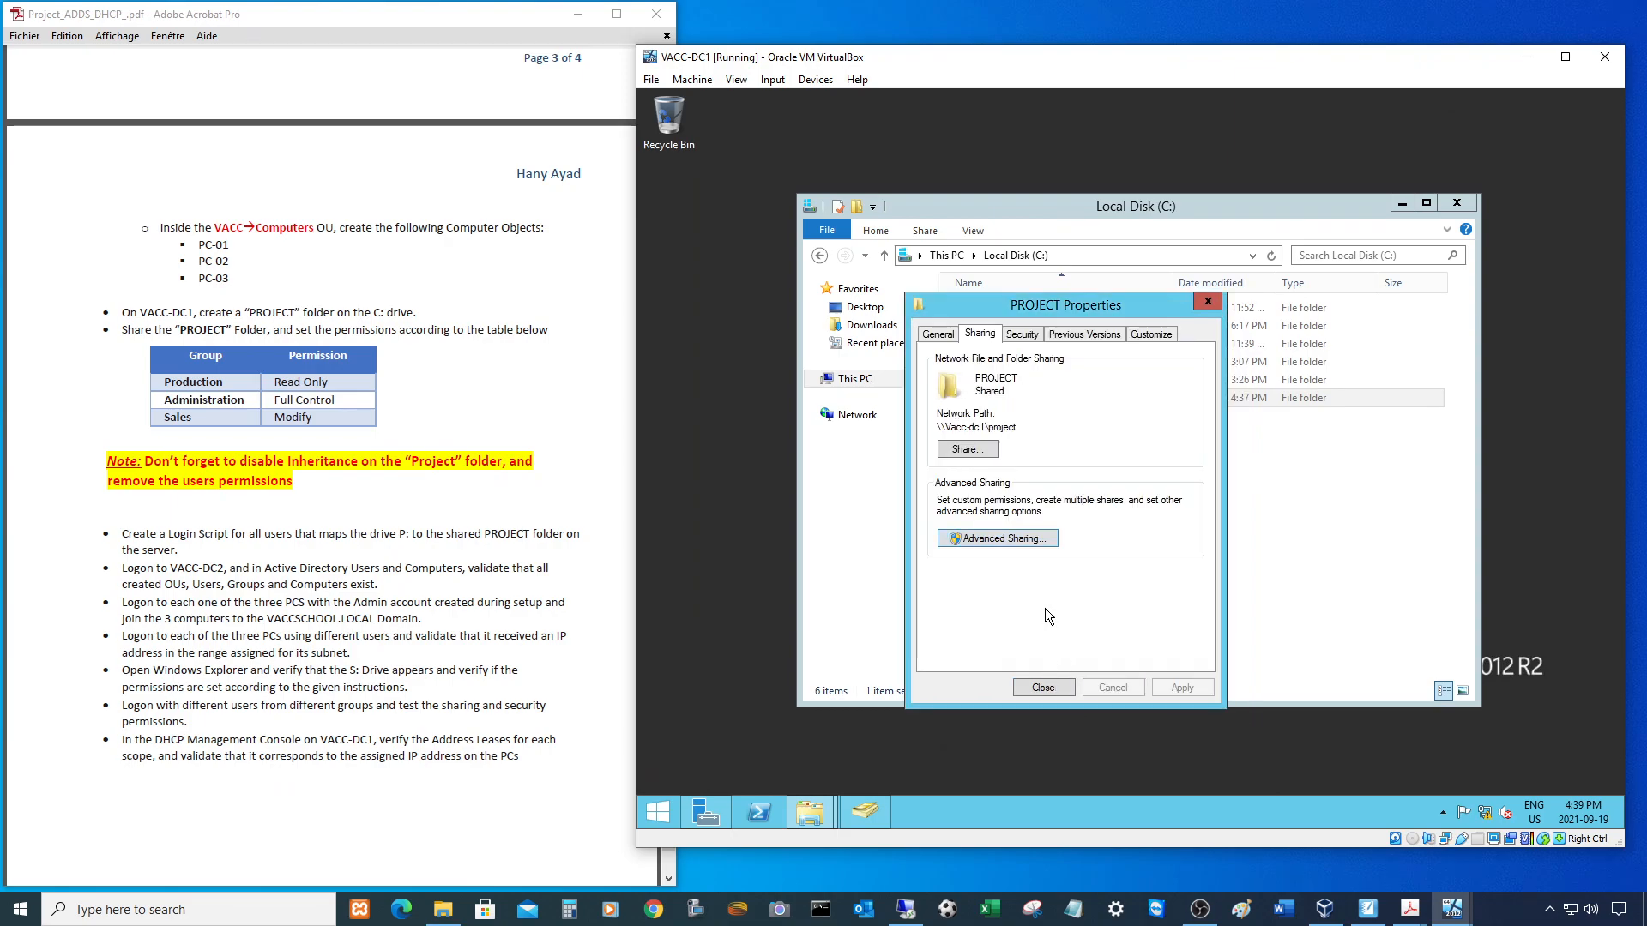
- Try removing Users in PROJECT's security permissions, then dismiss the inherited-permissions warning
left_click(1031, 333)
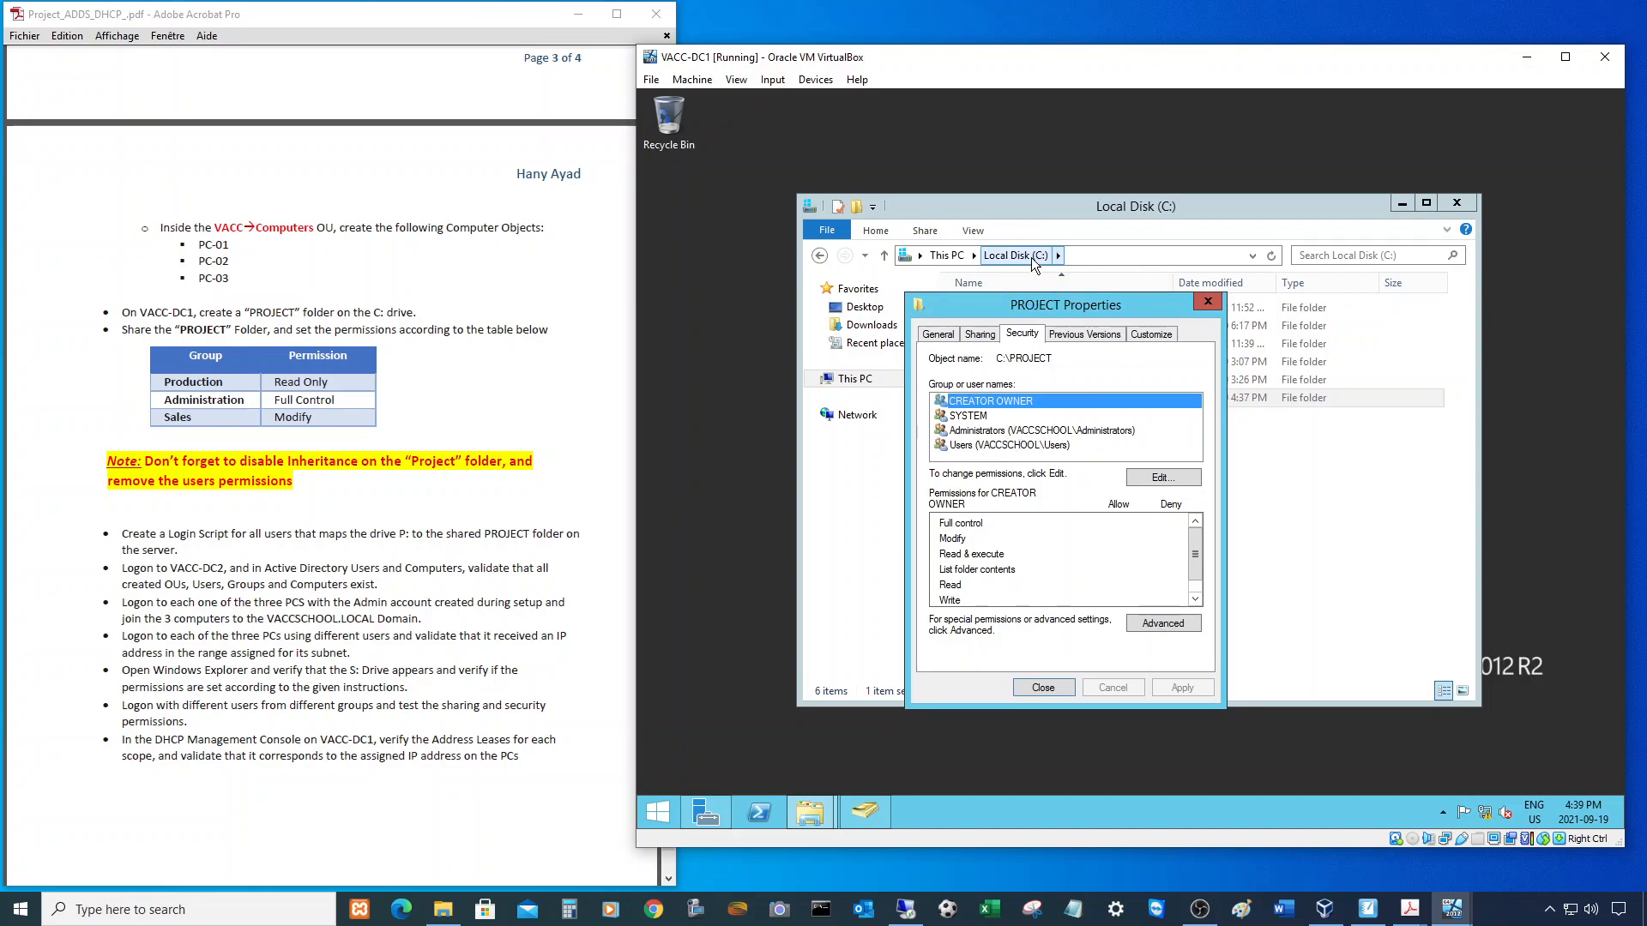
left_click(977, 446)
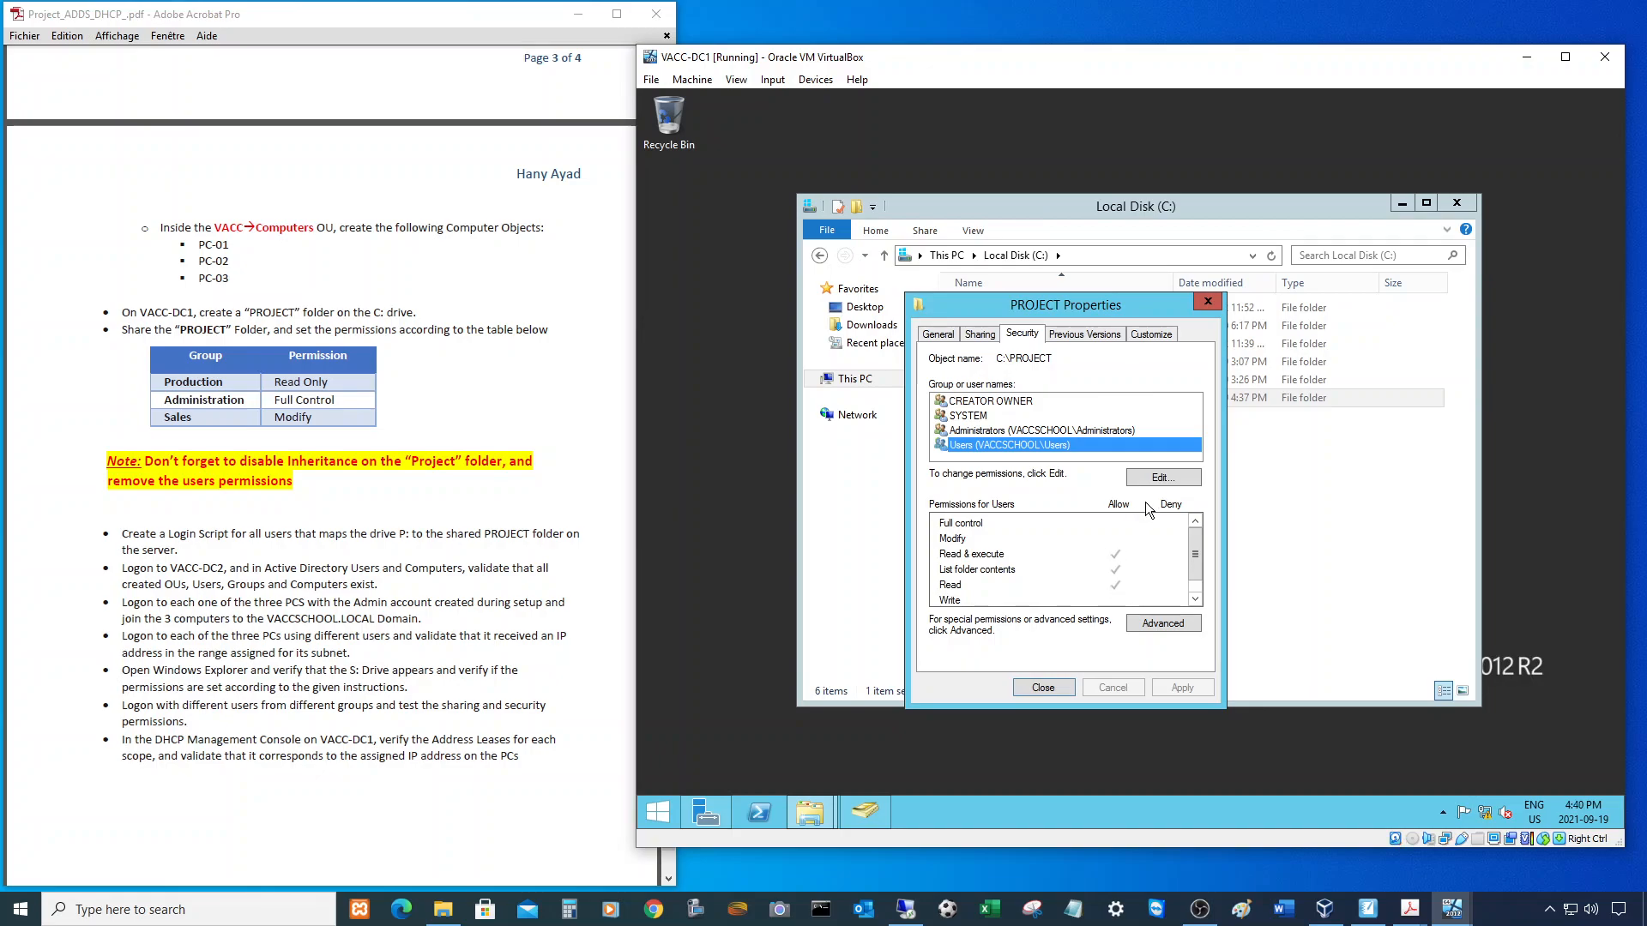
left_click(1165, 479)
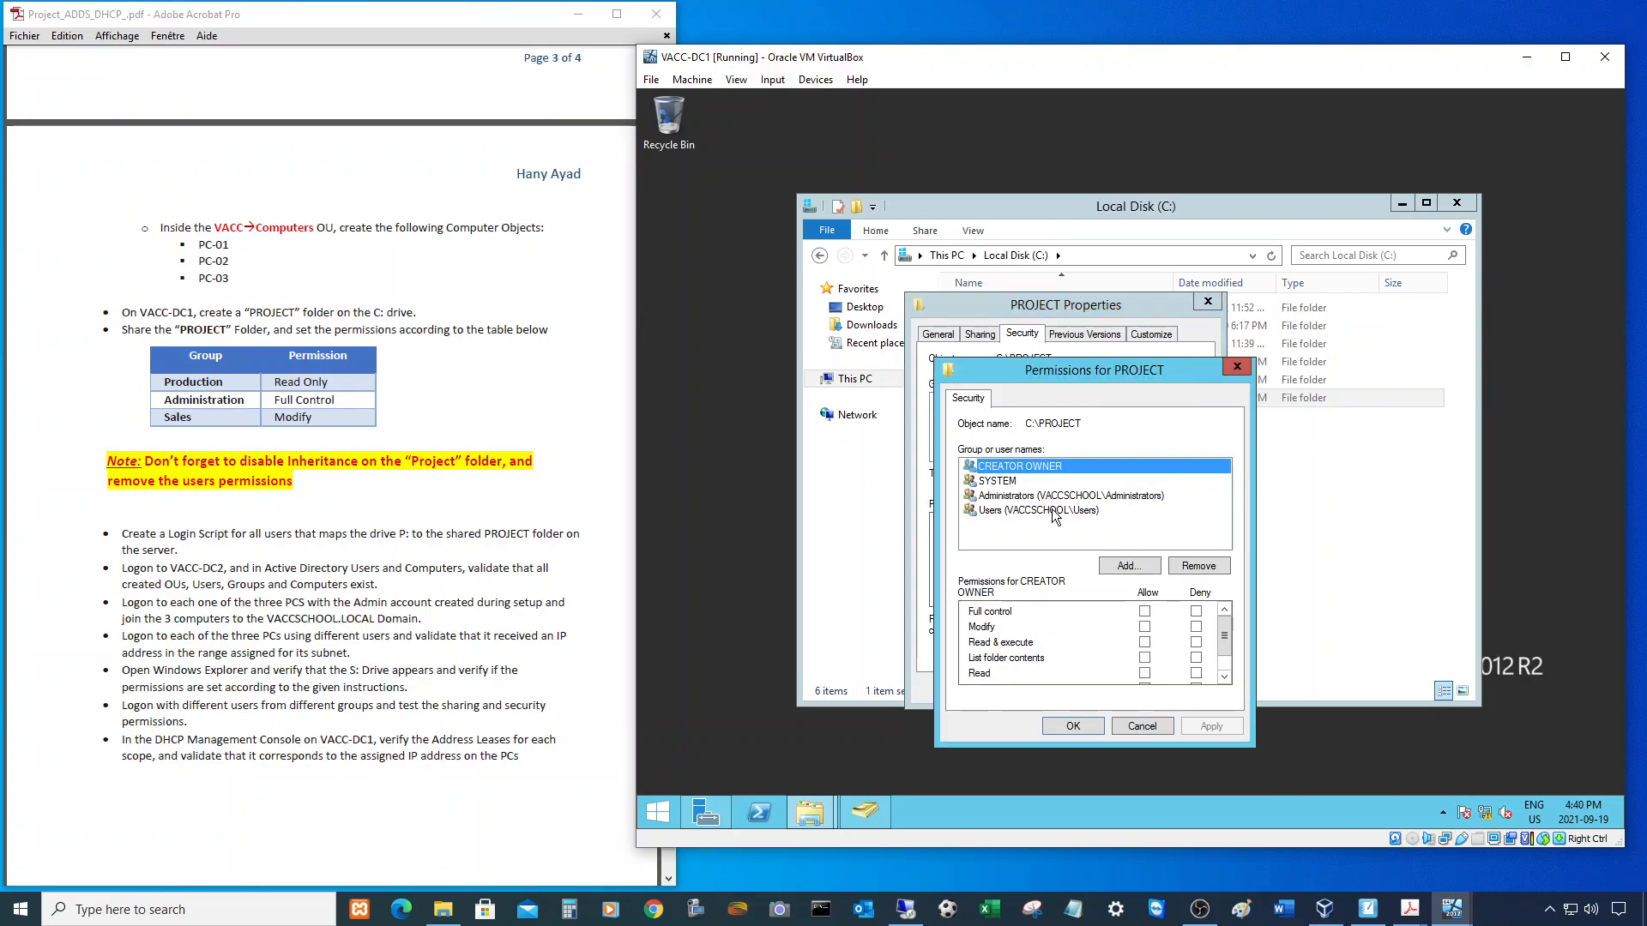
left_click(1183, 567)
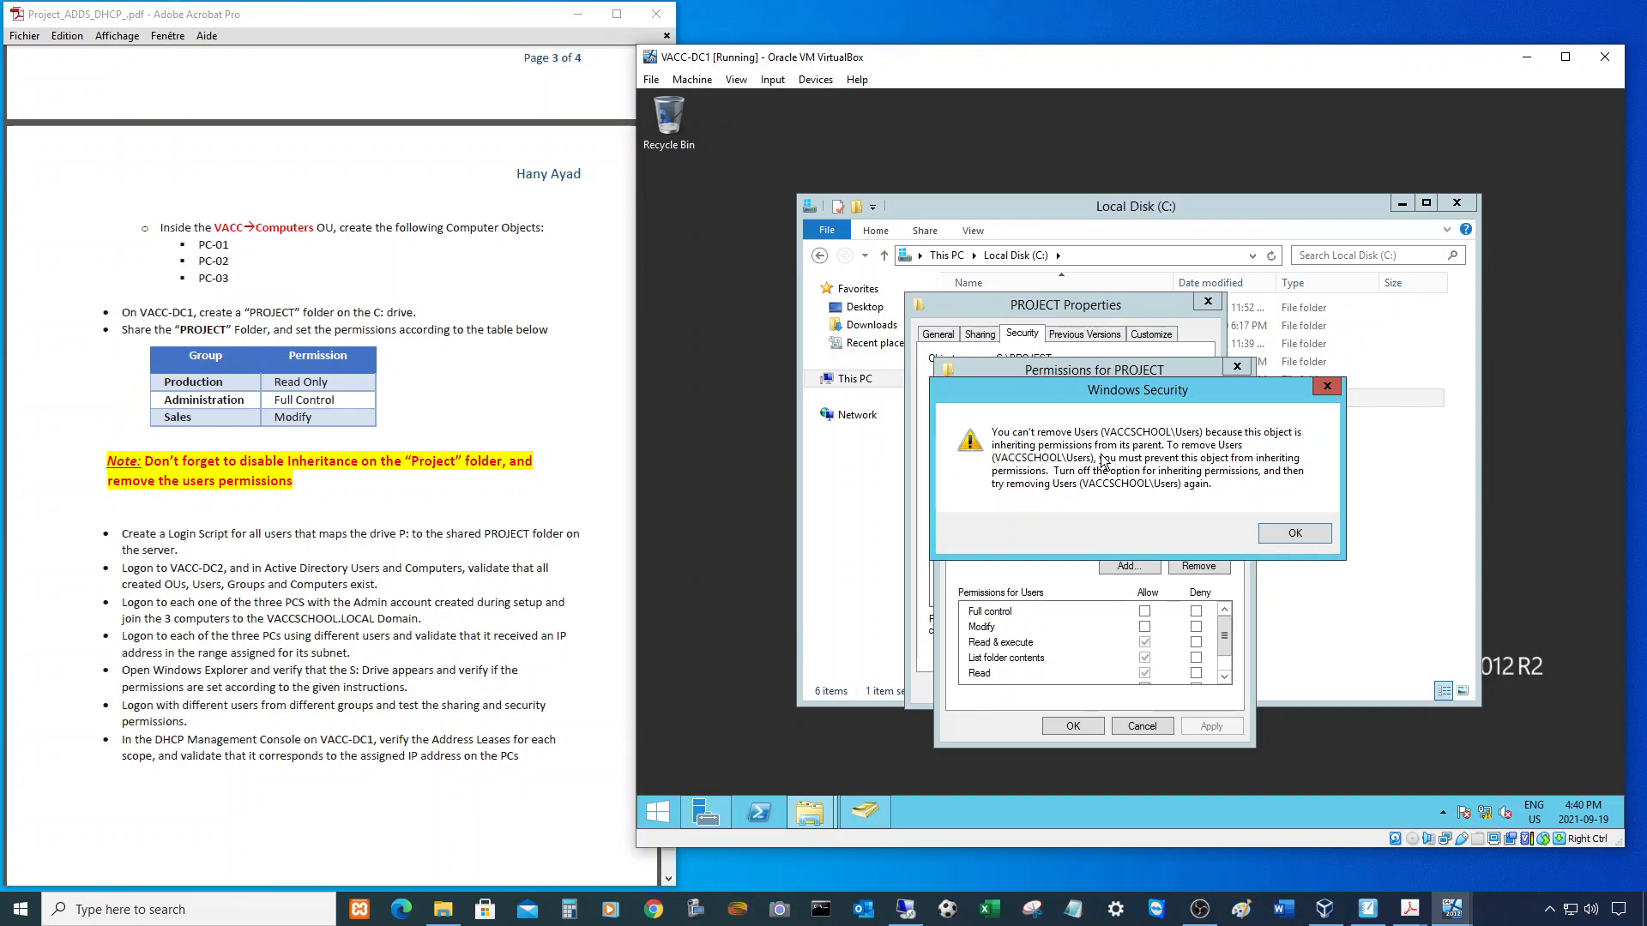
left_click(1270, 540)
left_click(1149, 725)
left_click_drag(1047, 304, 981, 248)
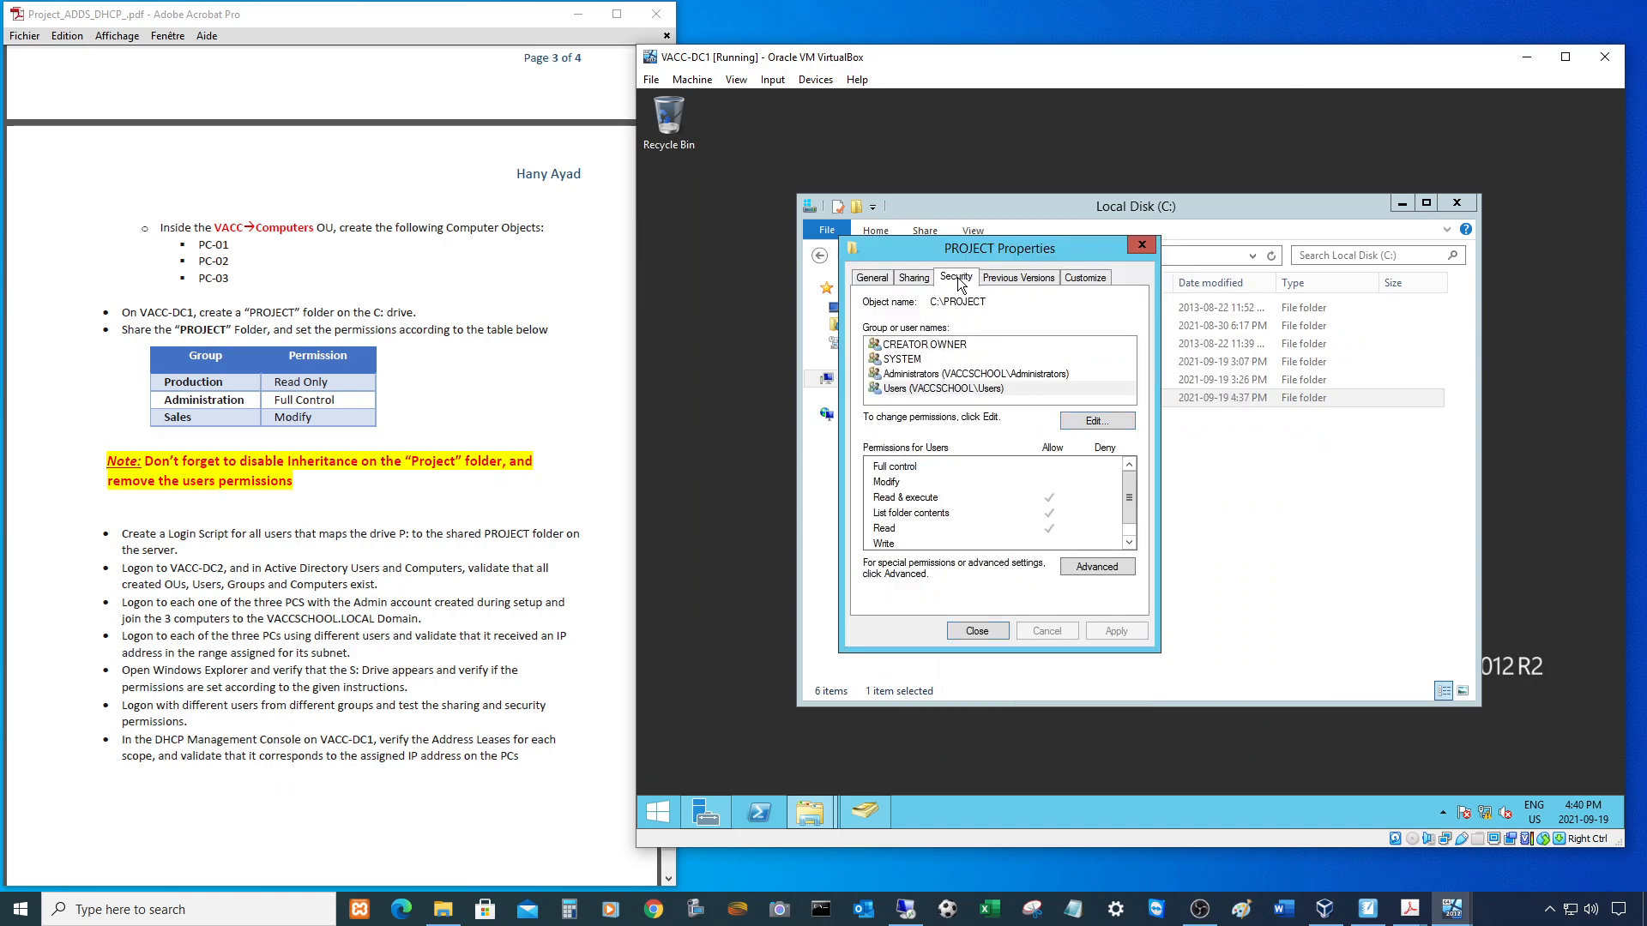
- Disable inheritance on PROJECT in Advanced Security, converting inherited permissions to explicit entries
left_click(1093, 568)
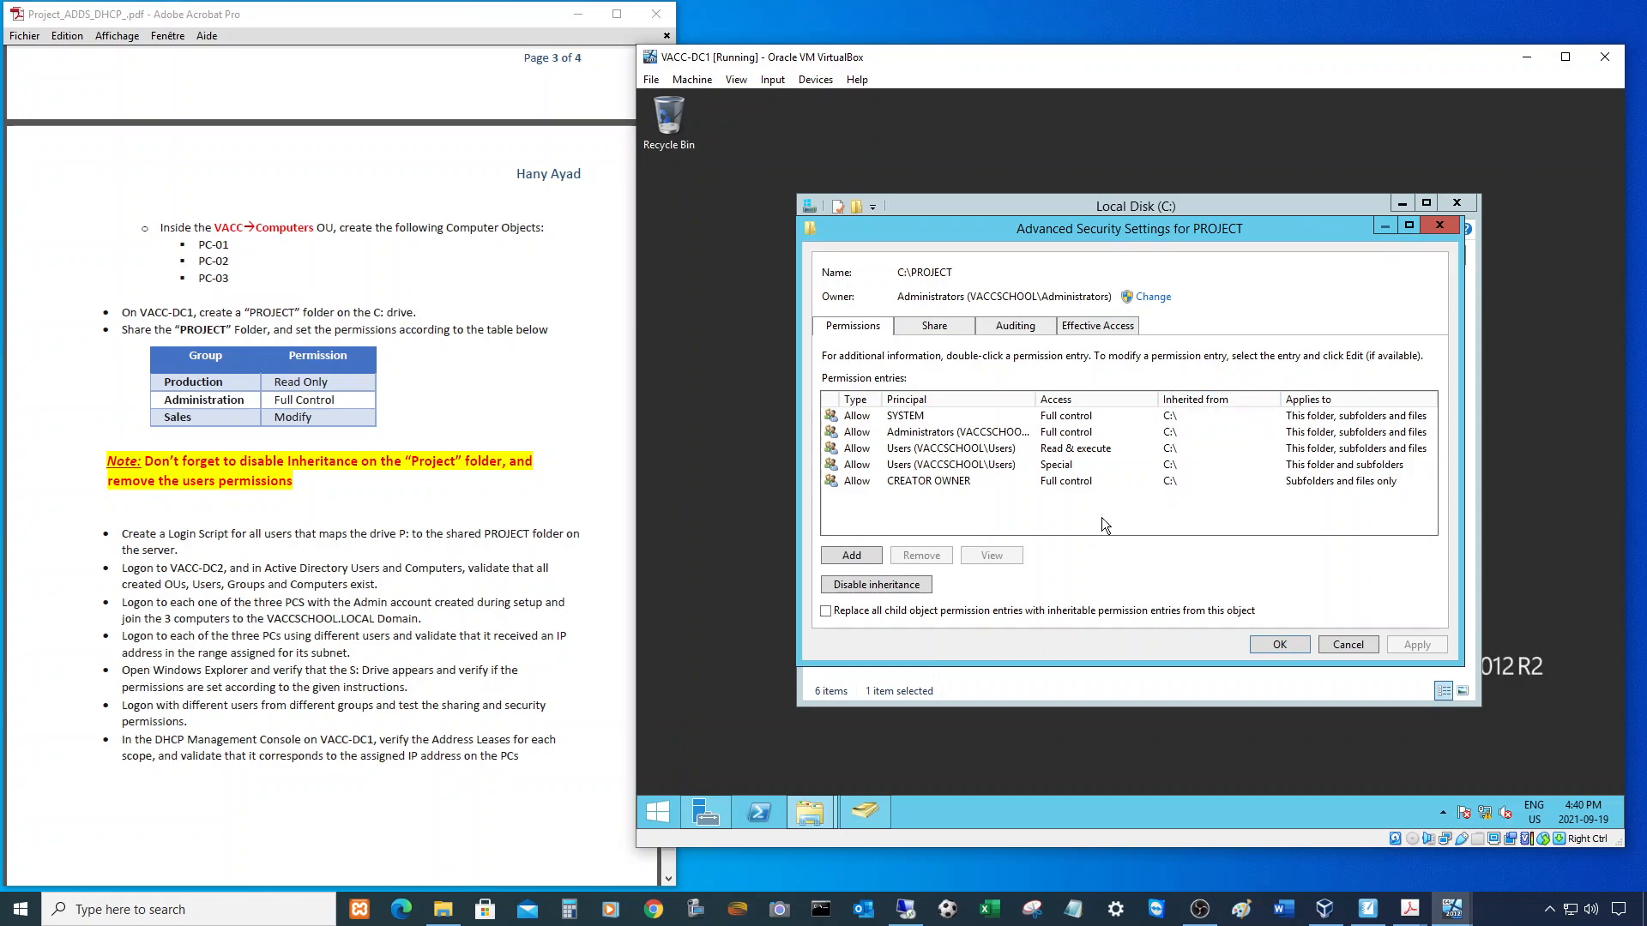
left_click(927, 463)
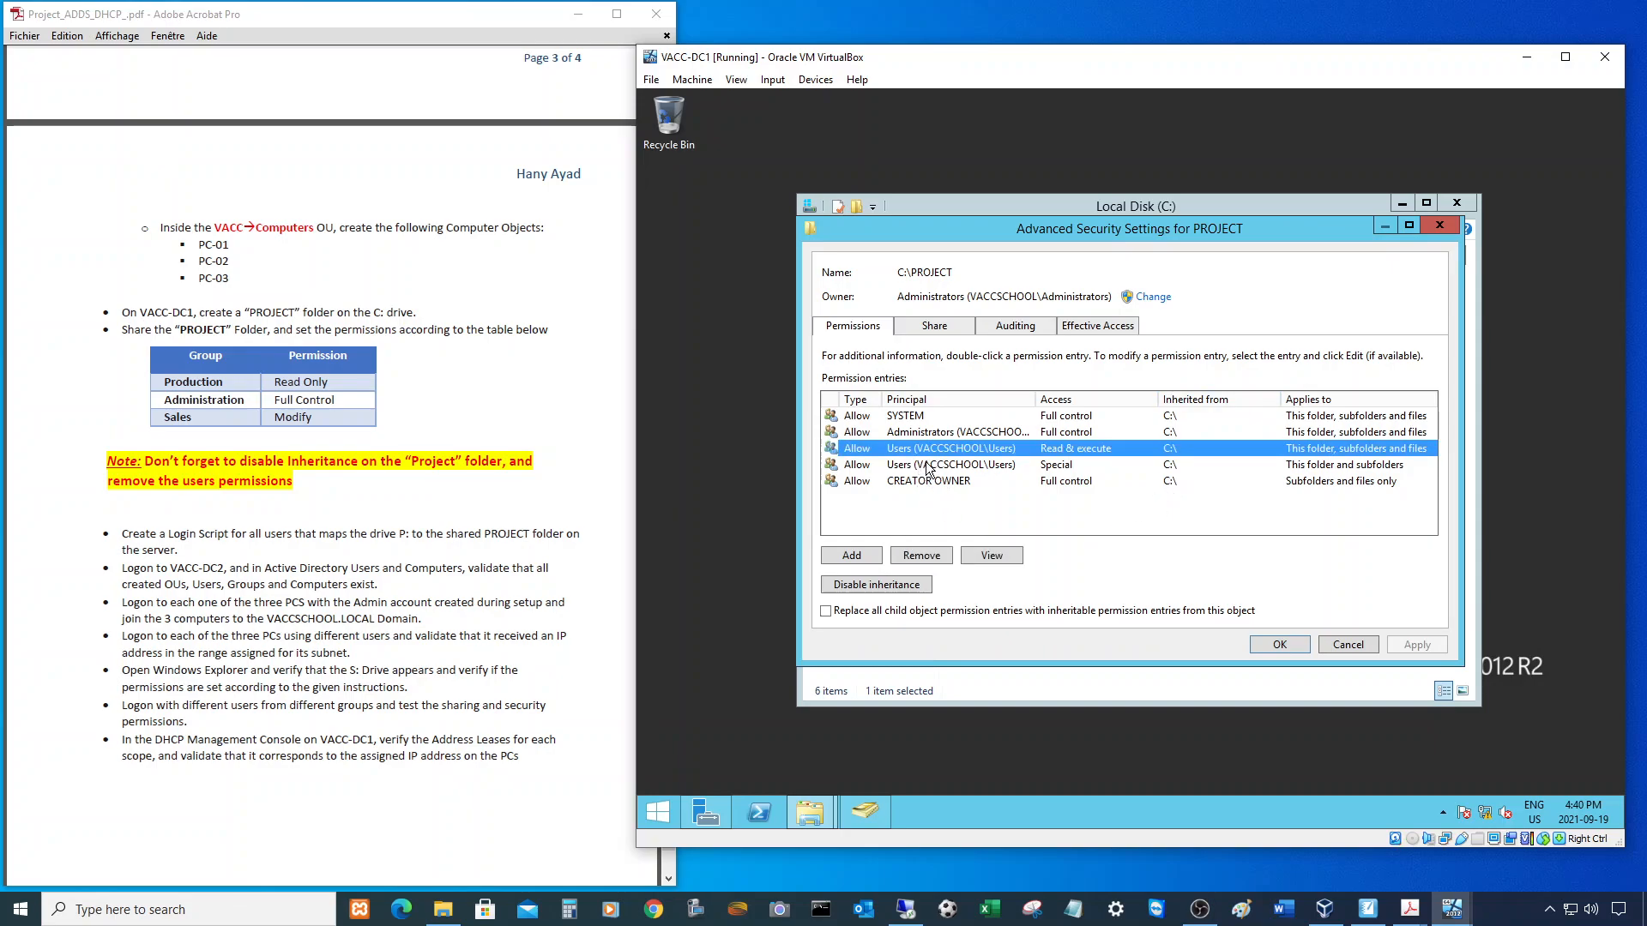
left_click(926, 451)
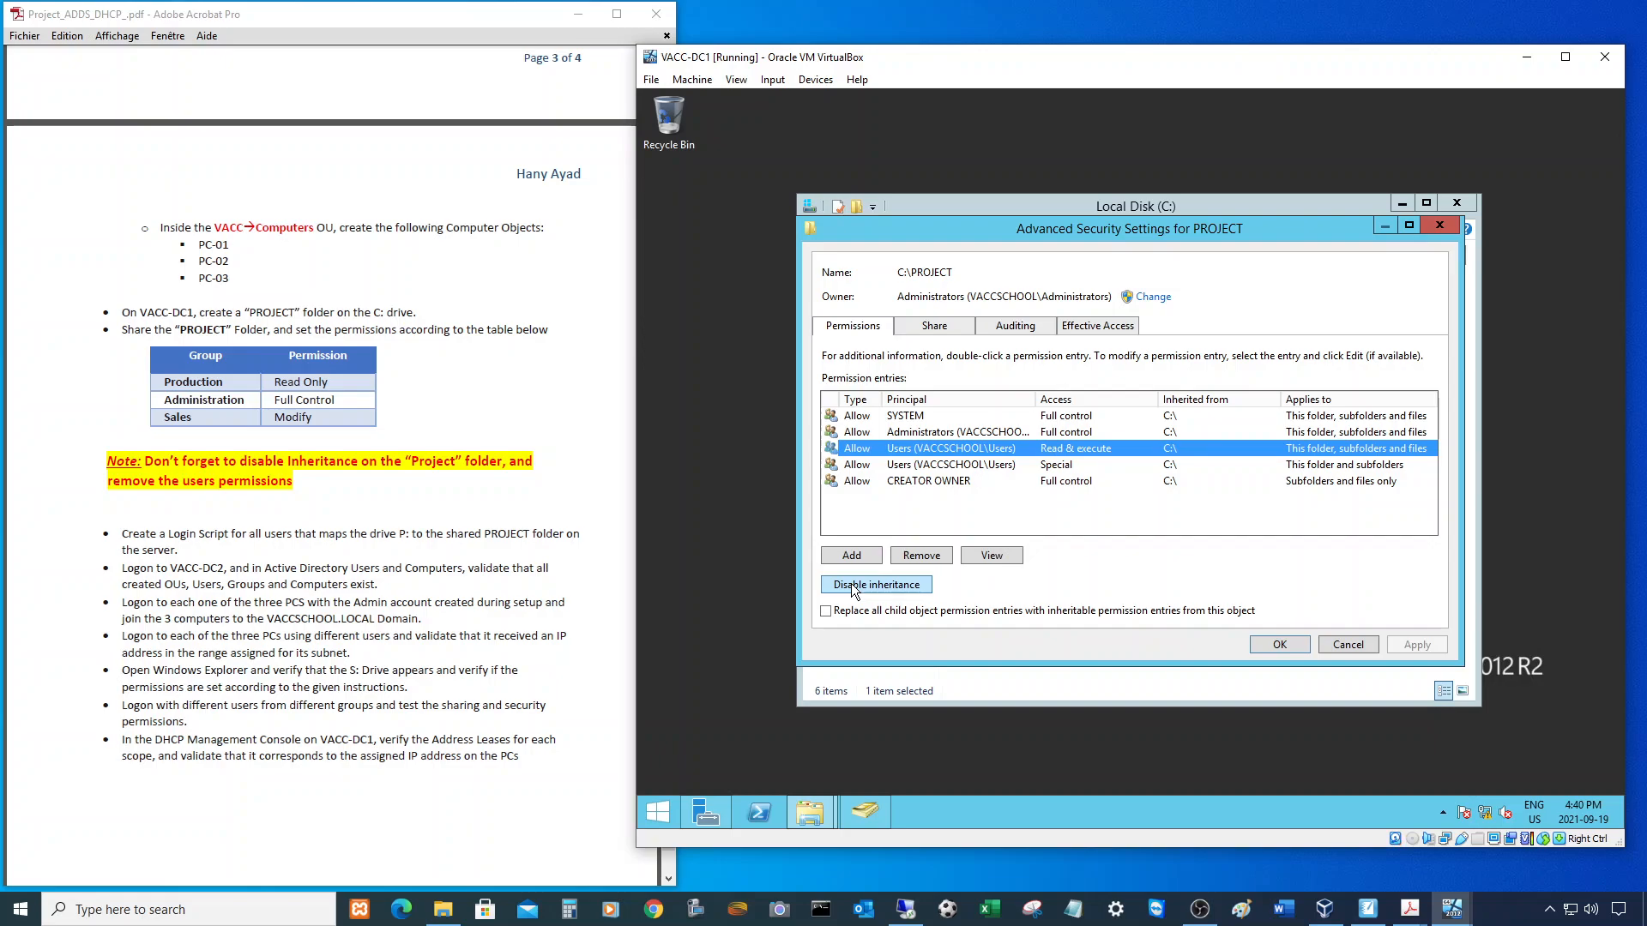
left_click(894, 418)
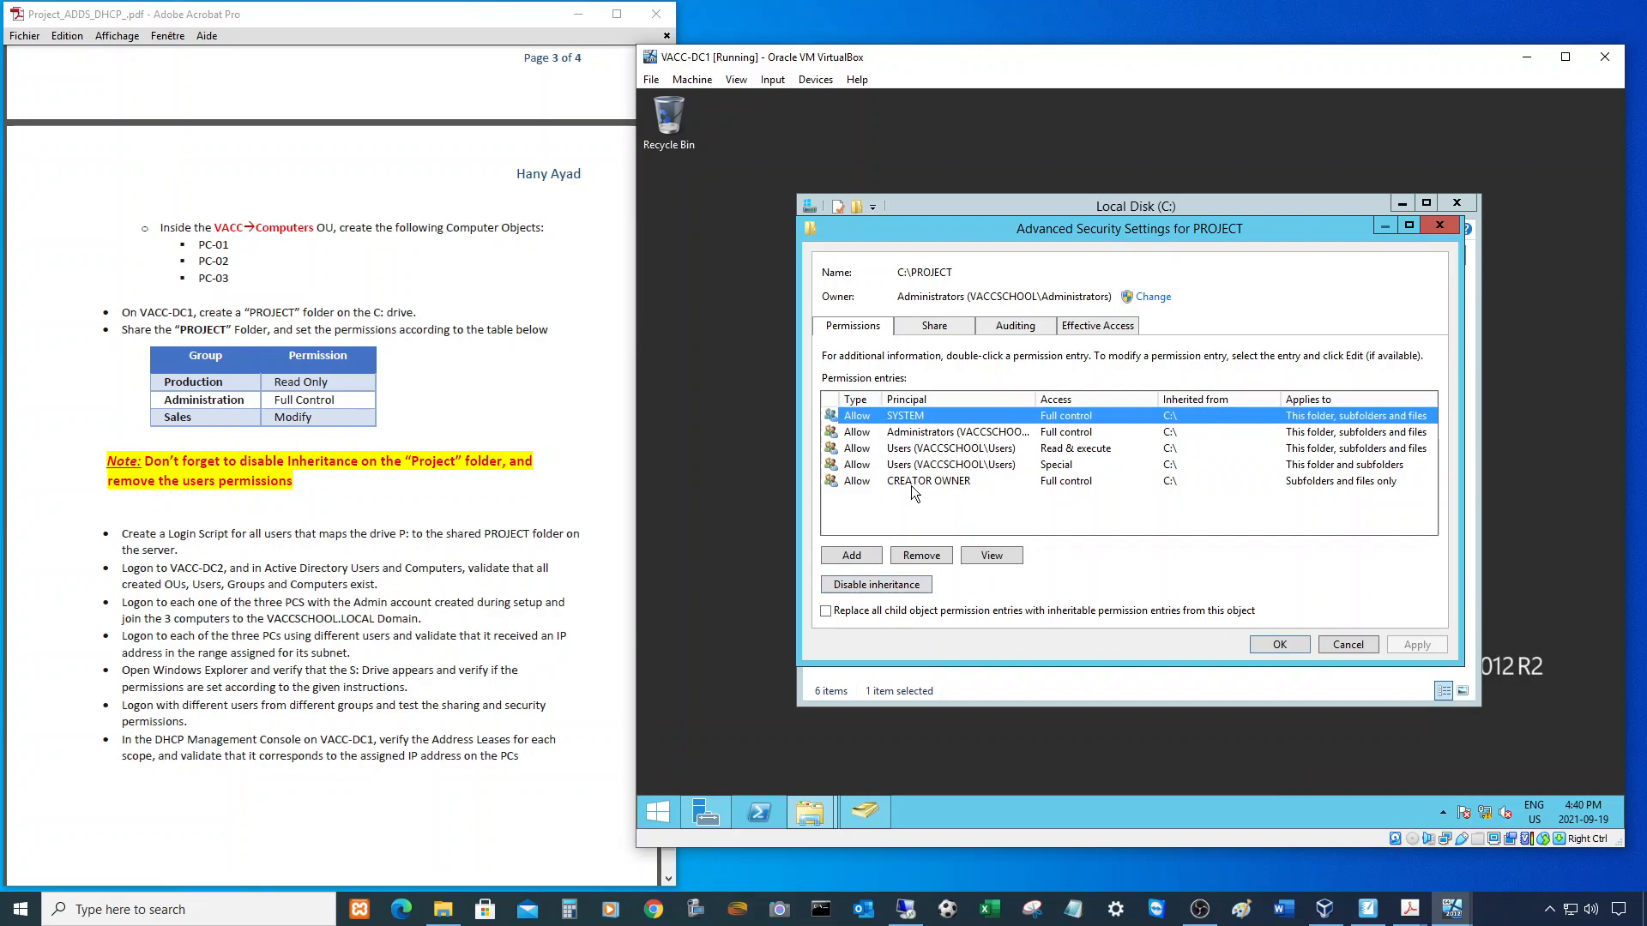
left_click(864, 582)
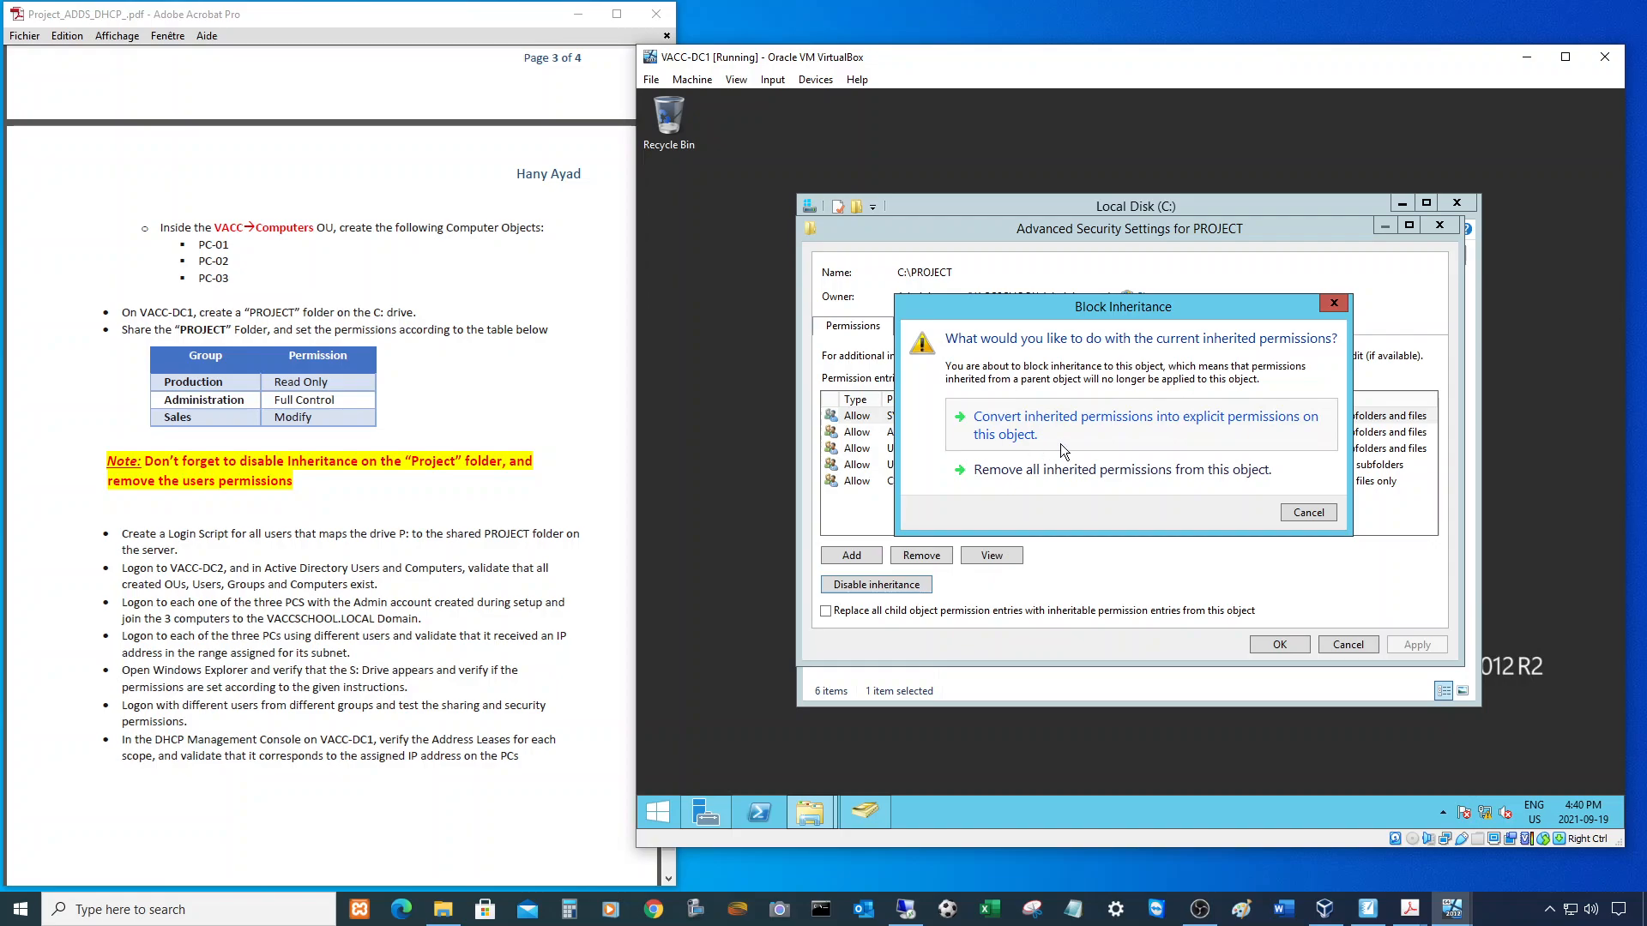
left_click(1002, 419)
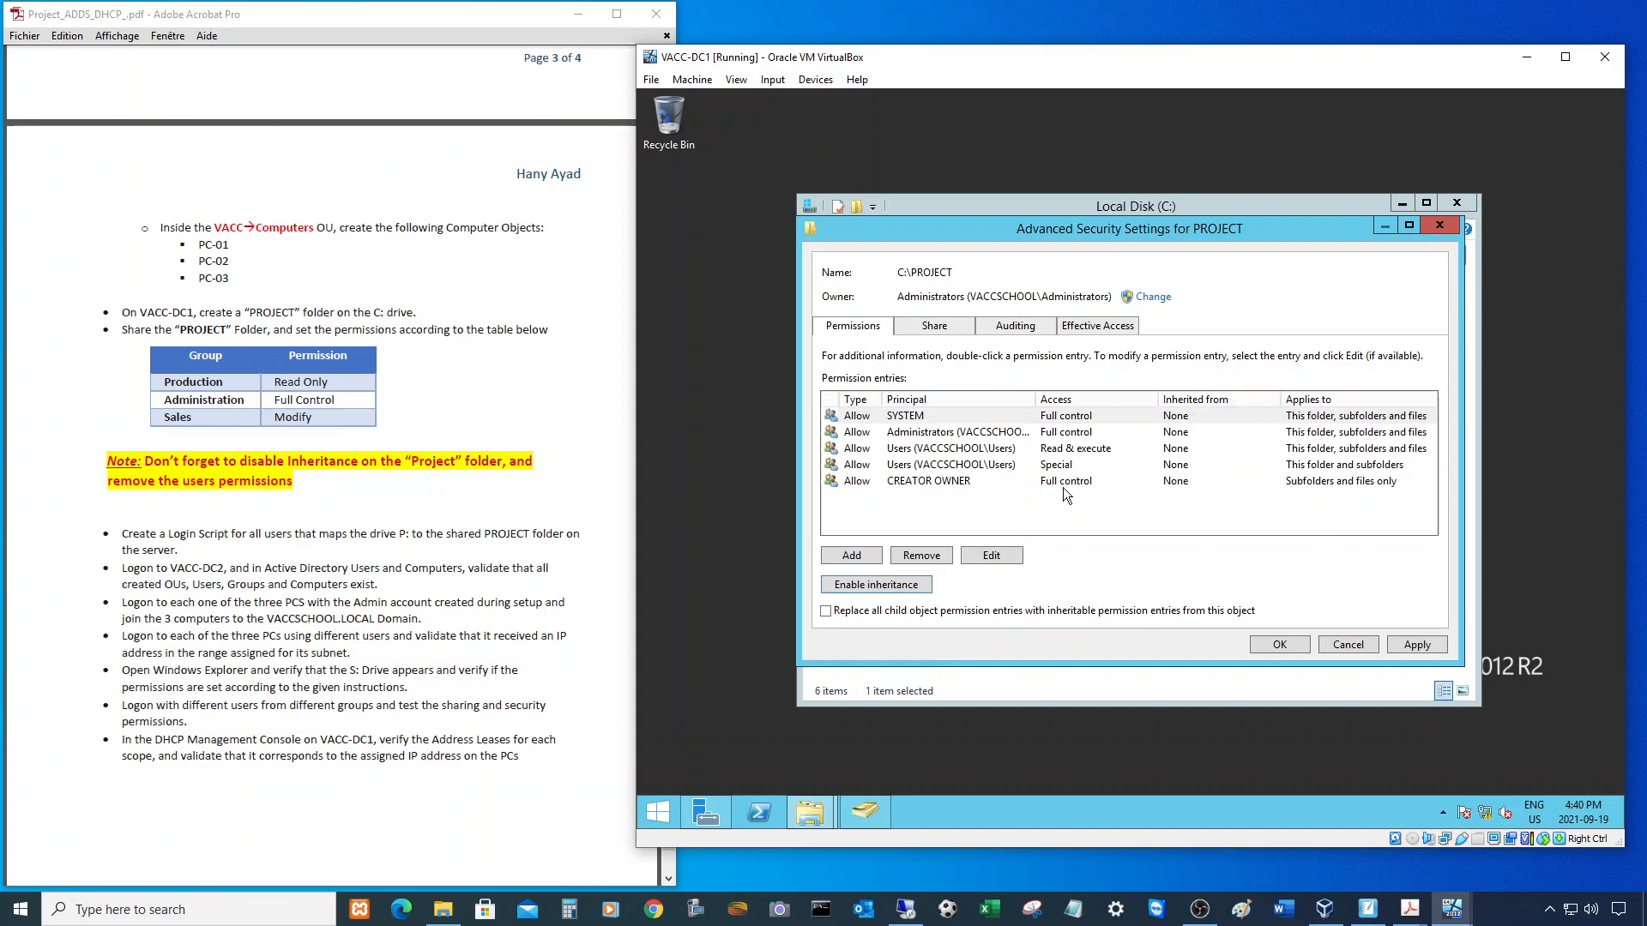
- Remove both Users entries (Read & execute and Special) and save the advanced security settings
left_click(933, 450)
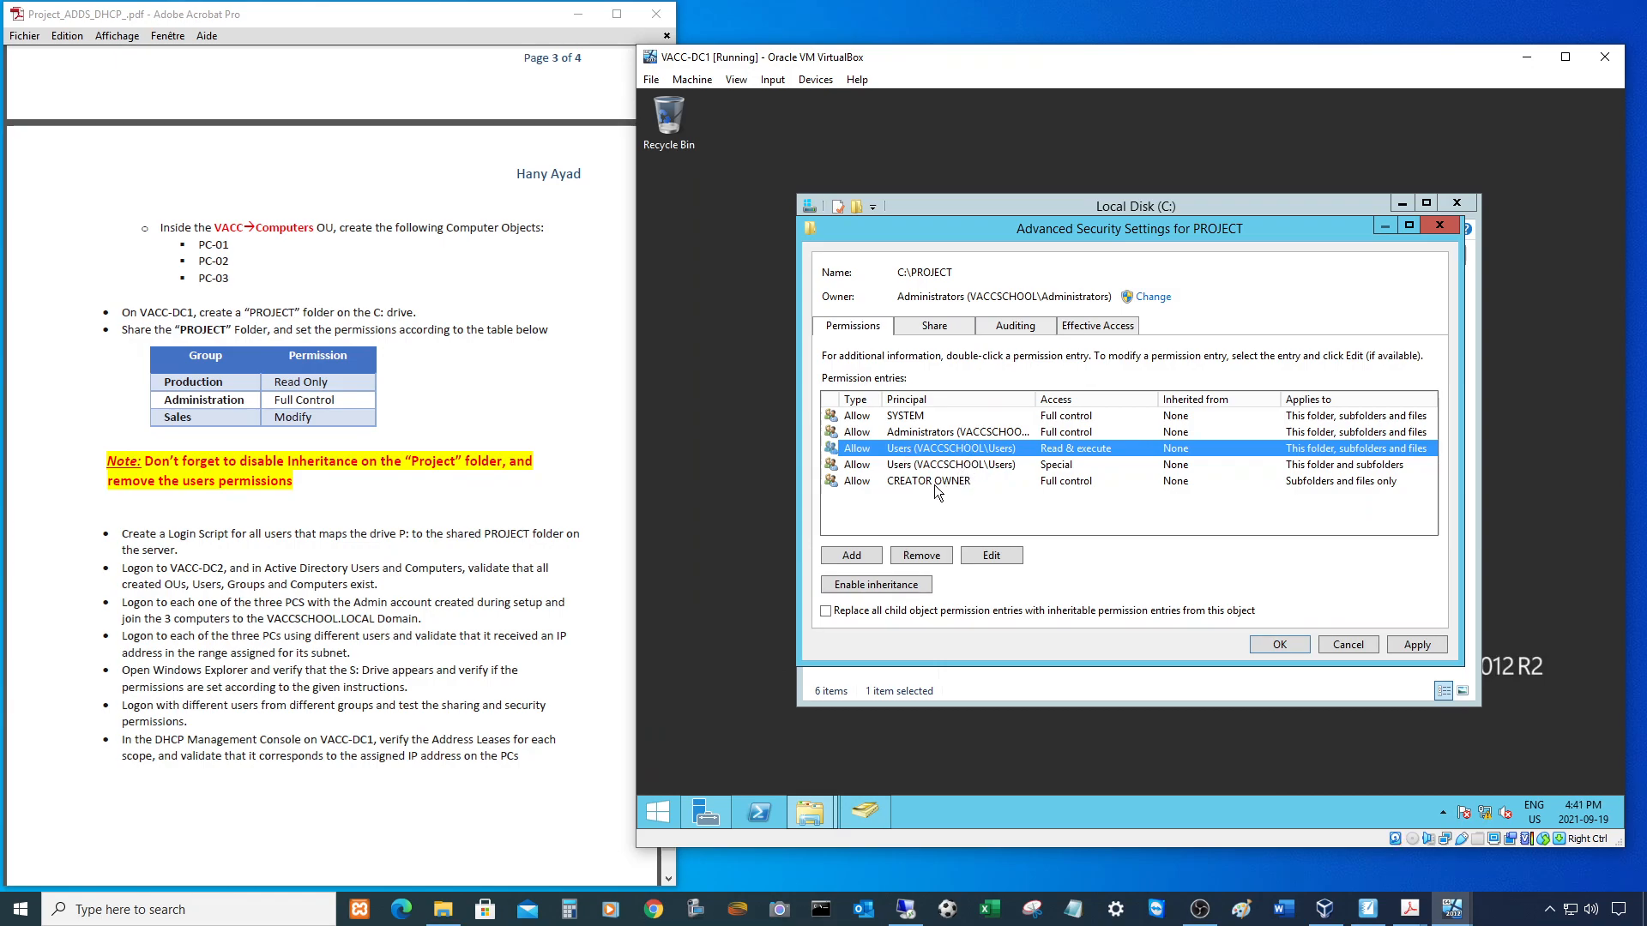
left_click(926, 553)
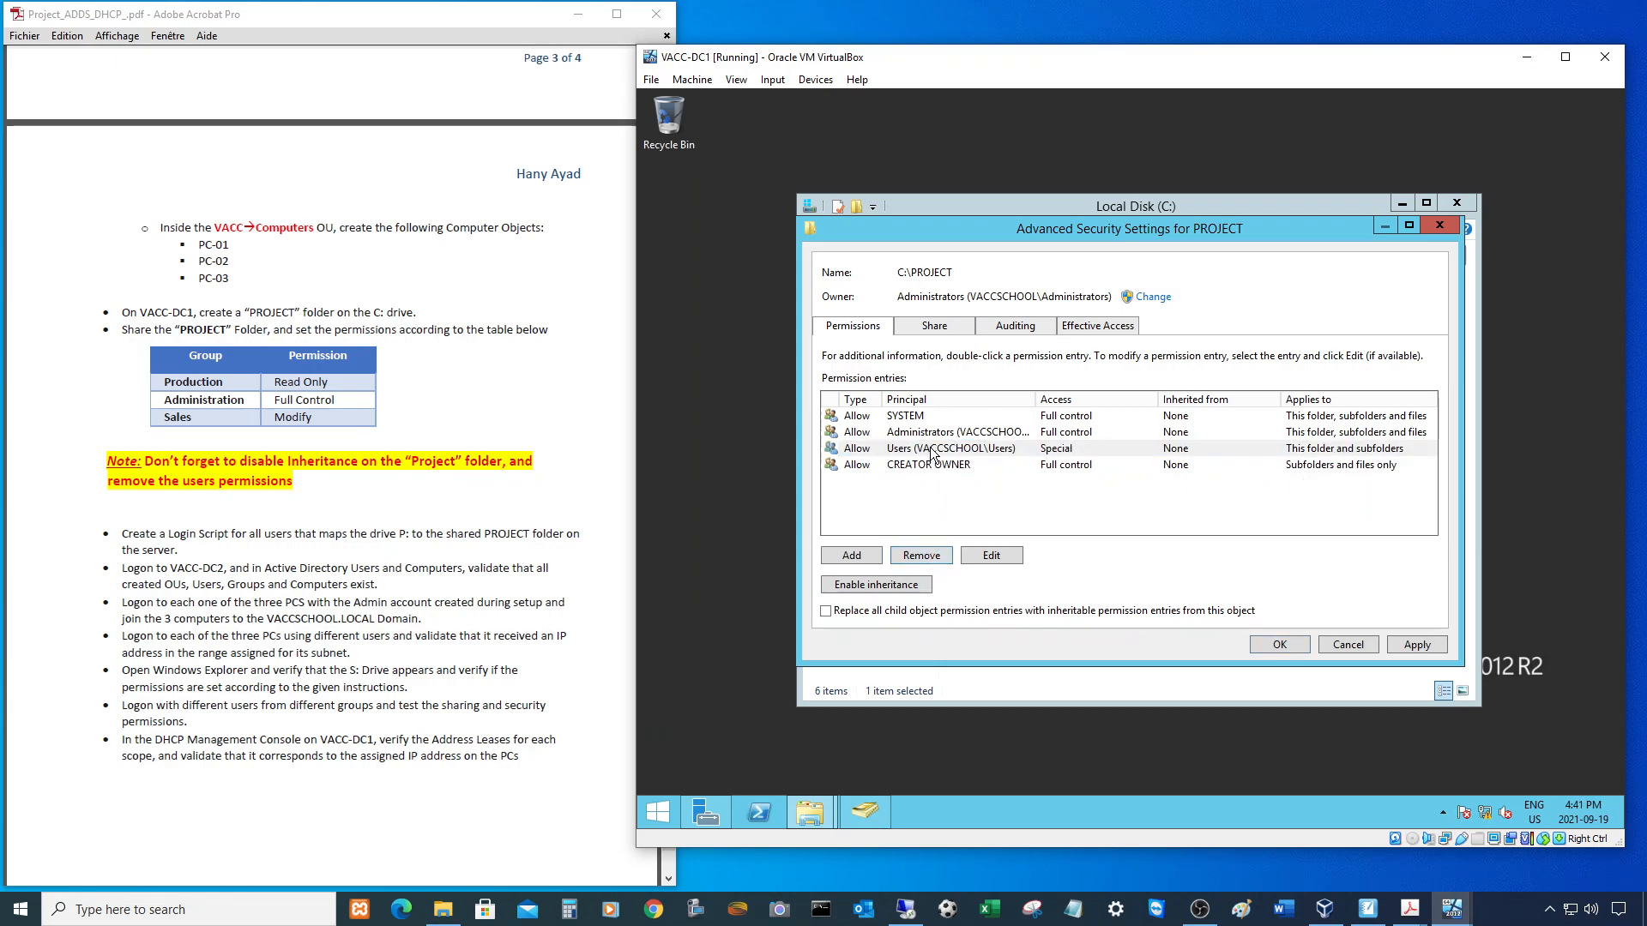
left_click(932, 449)
left_click(930, 553)
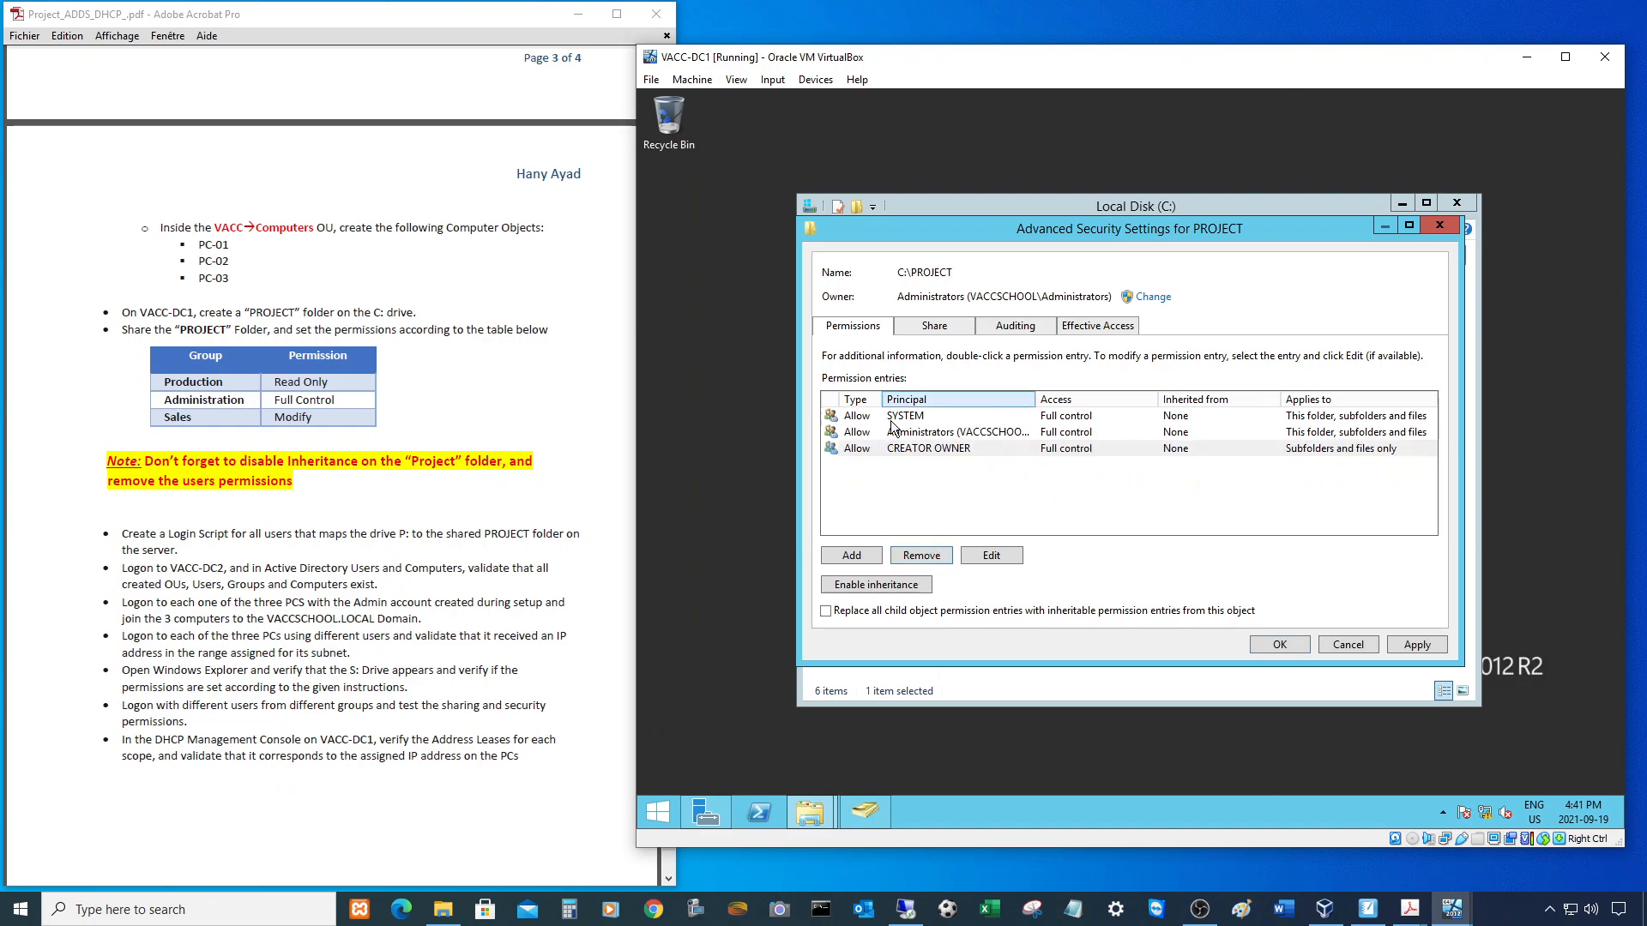
left_click(1264, 636)
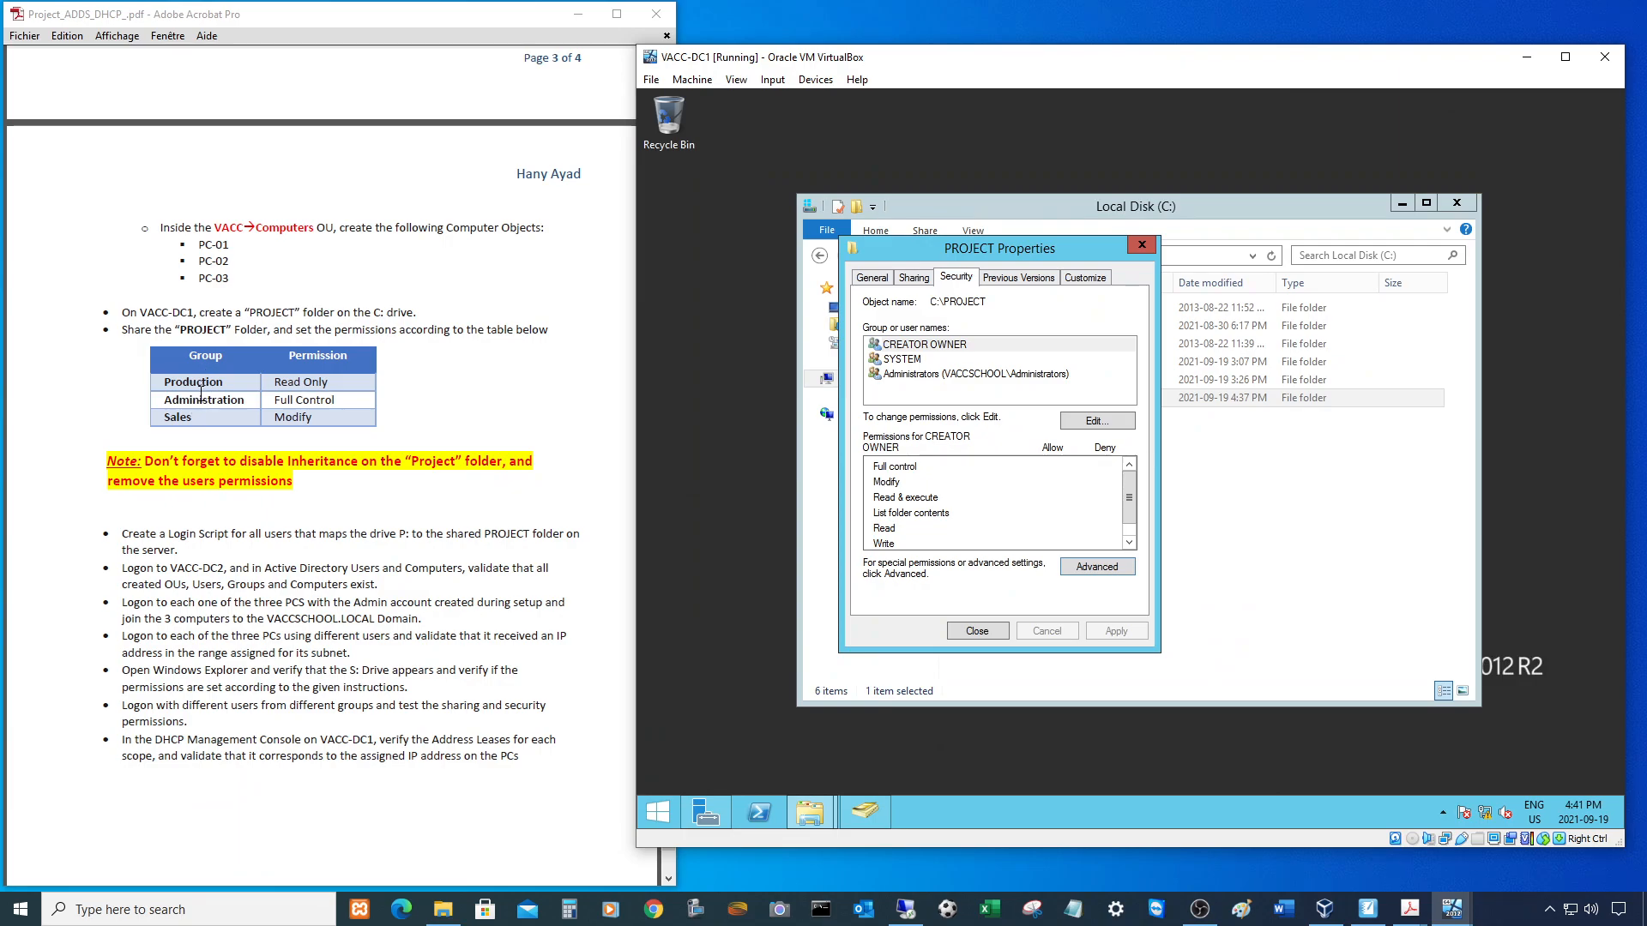
- Add production;administration;sales to PROJECT's NTFS security list after checking the names
left_click(1089, 420)
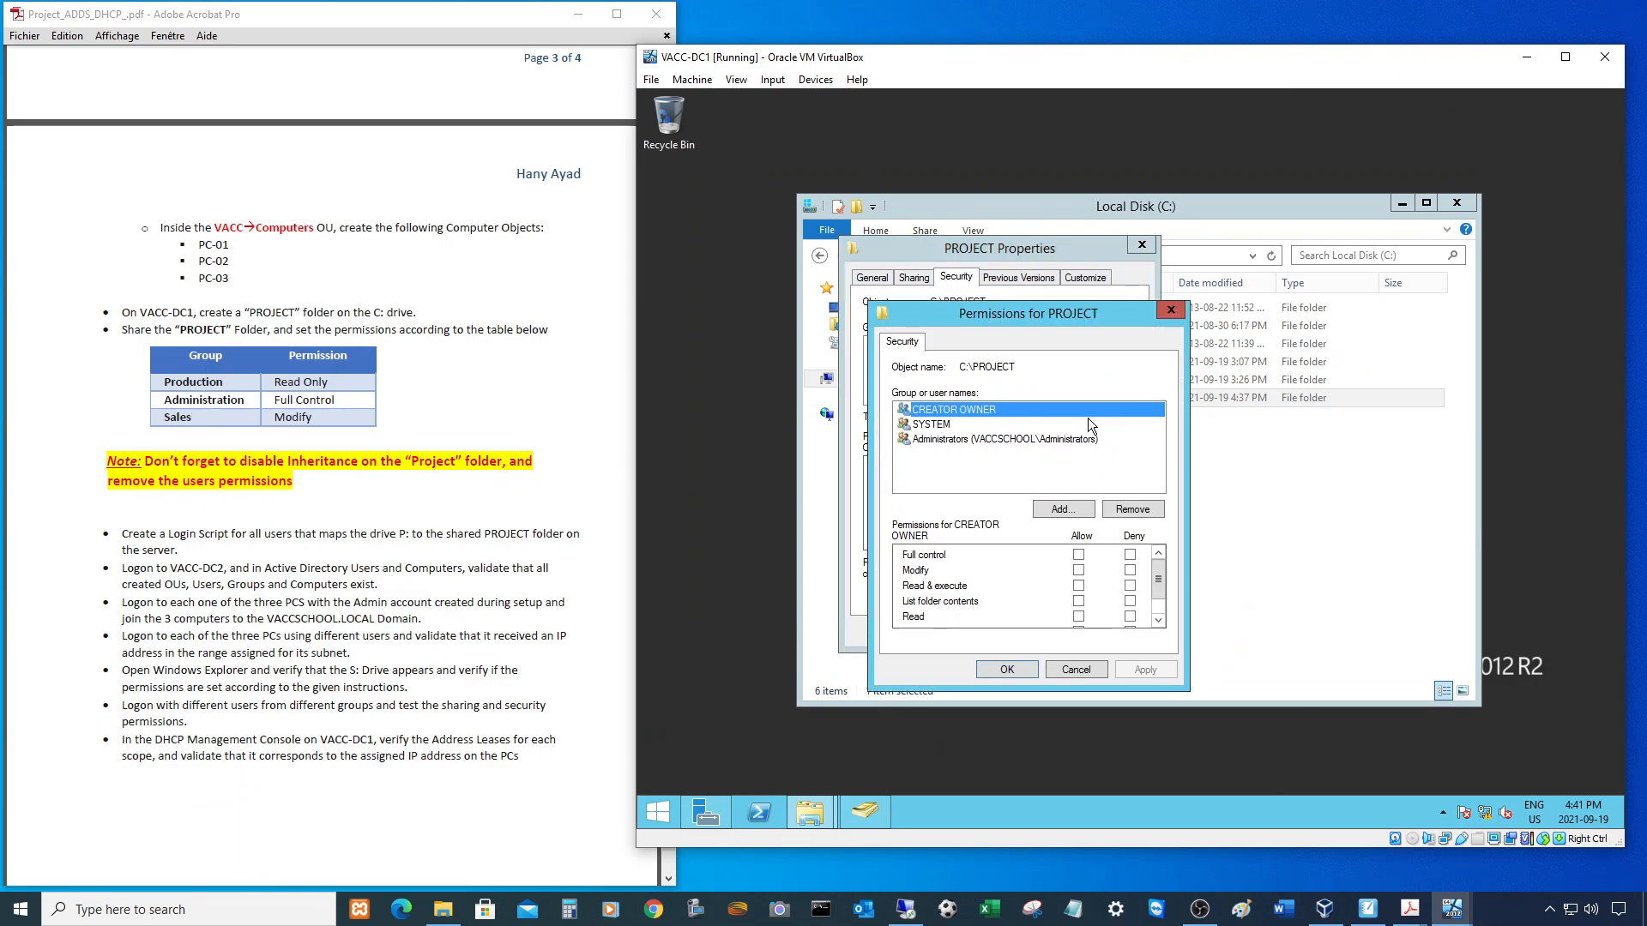
left_click(1062, 510)
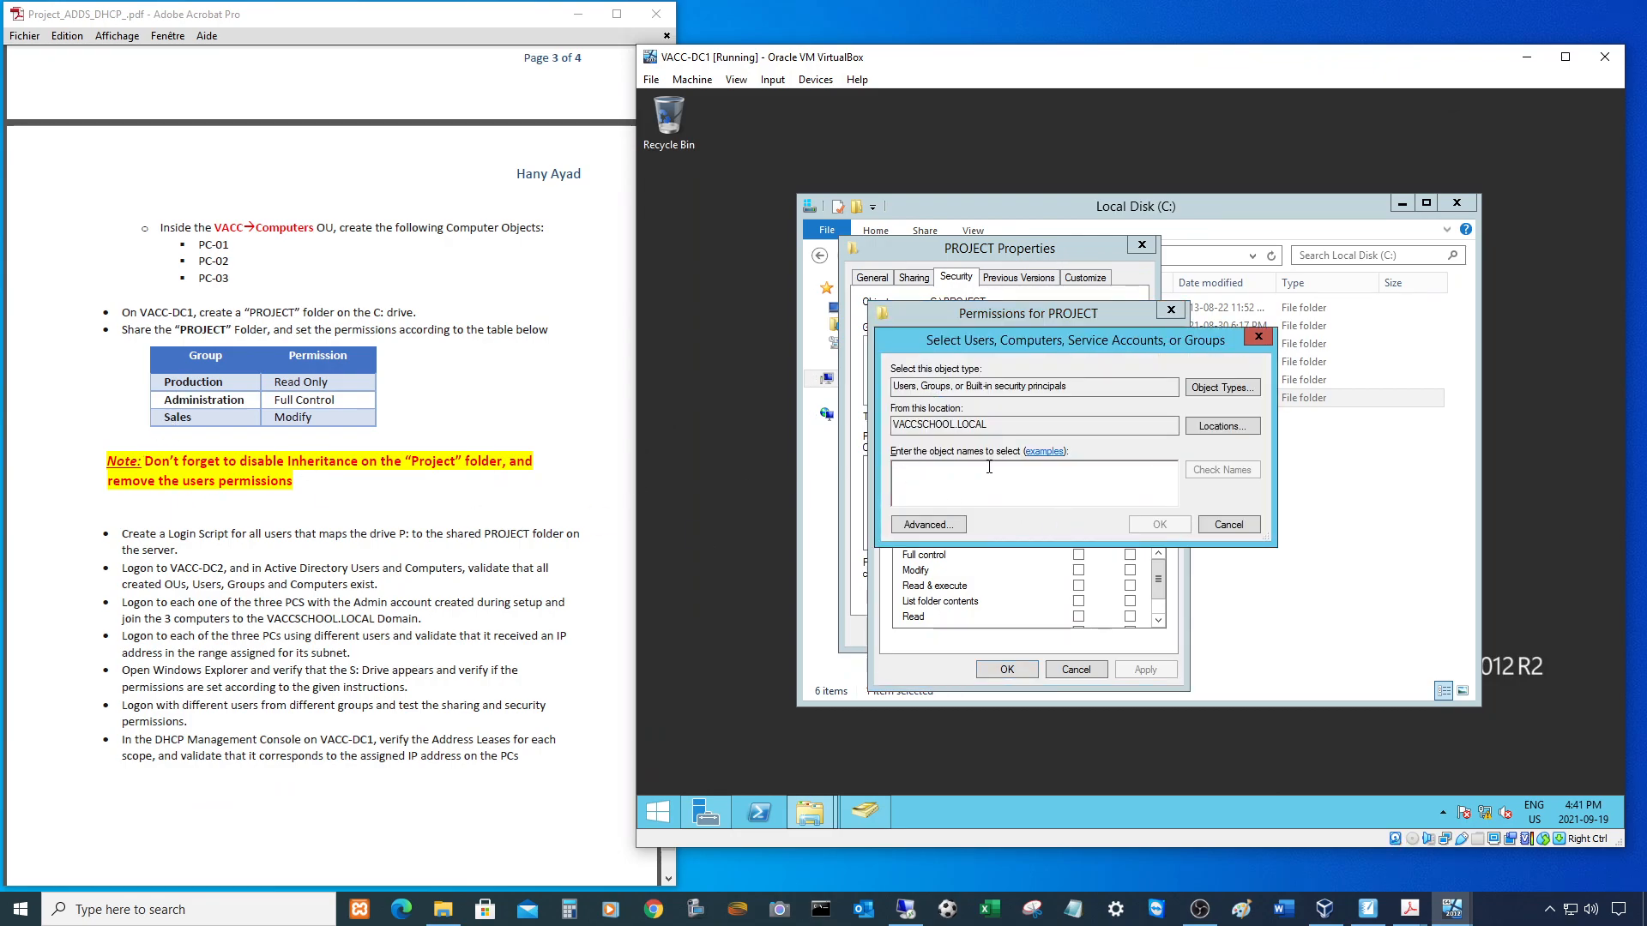
type("productio")
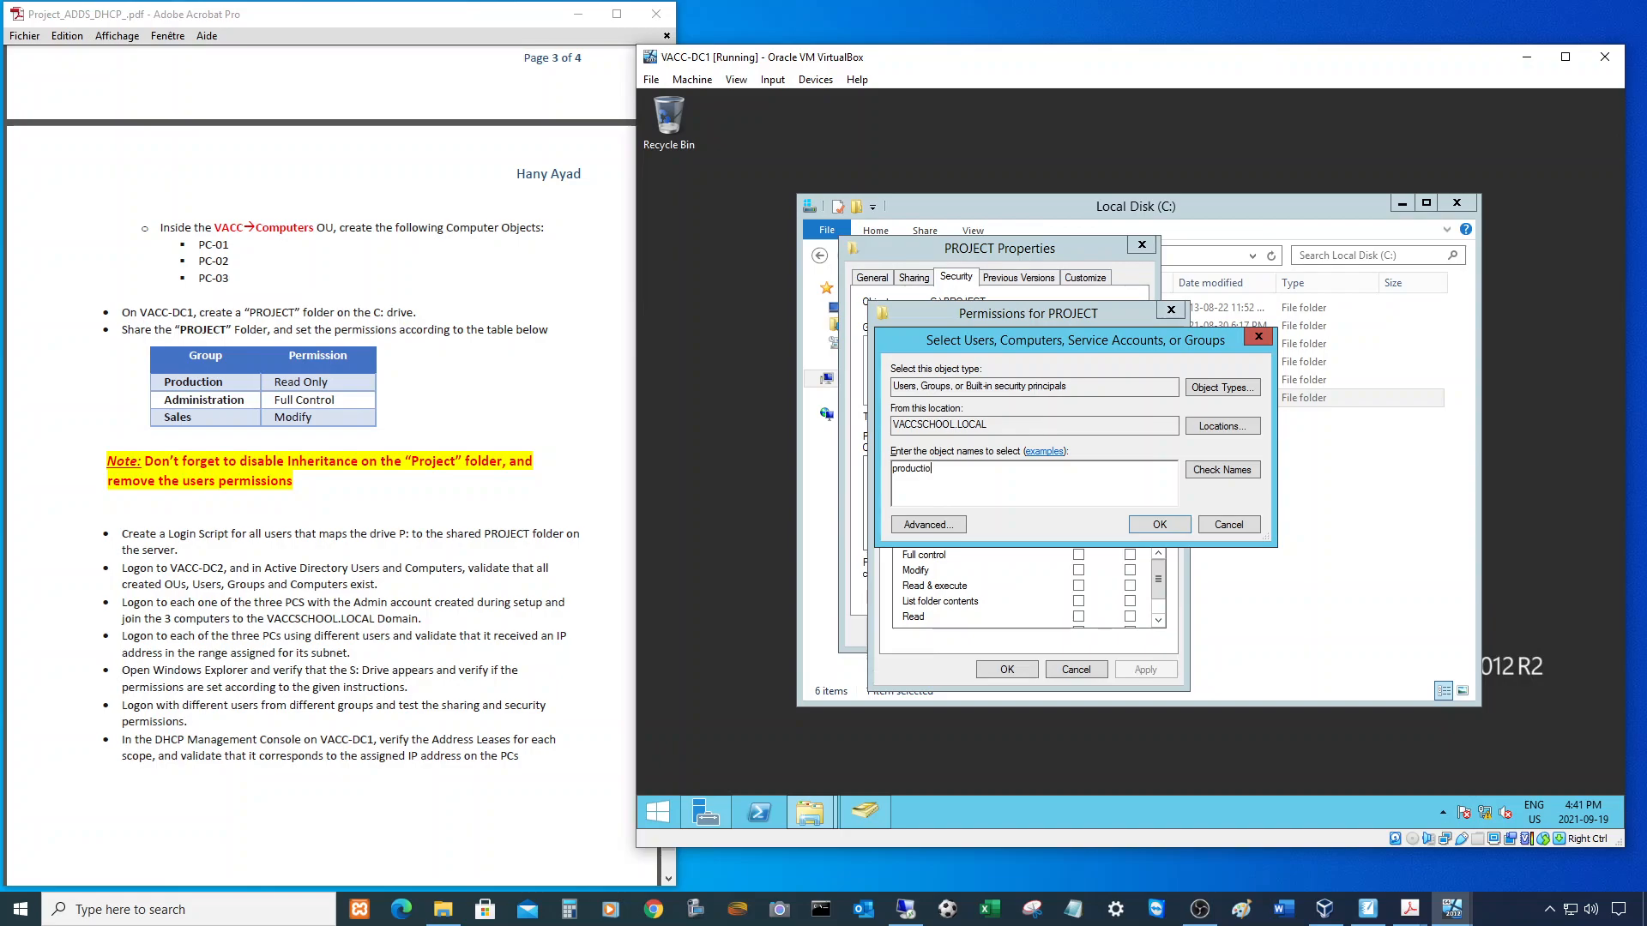
type("n;administration;sales")
left_click(1255, 469)
left_click(1158, 524)
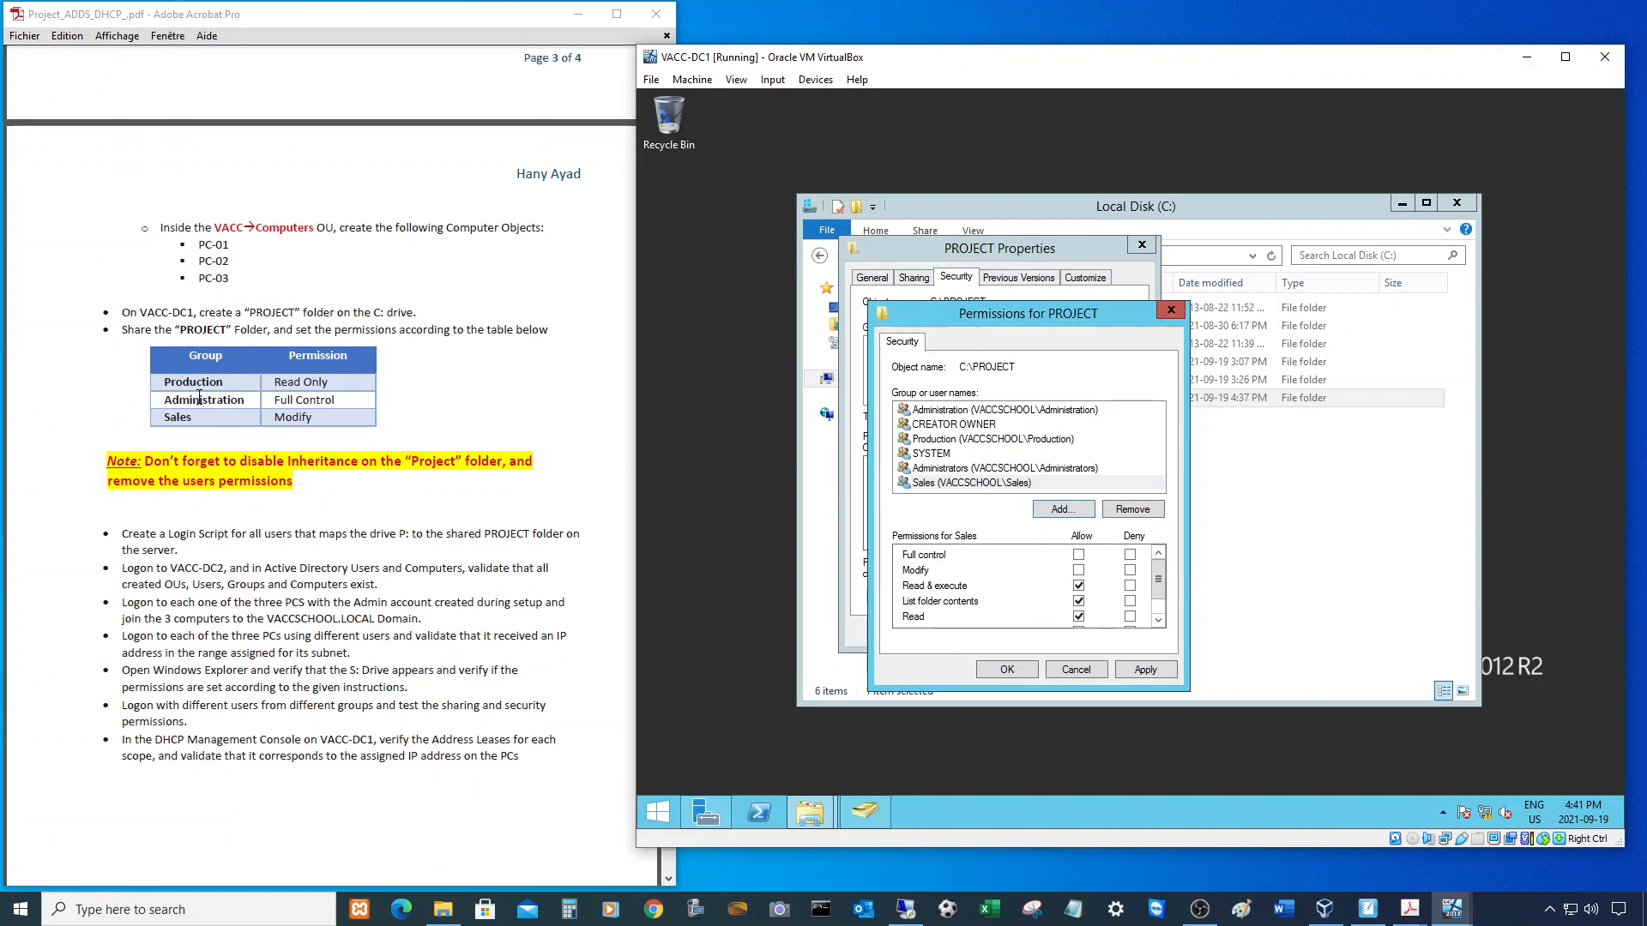
left_click(944, 439)
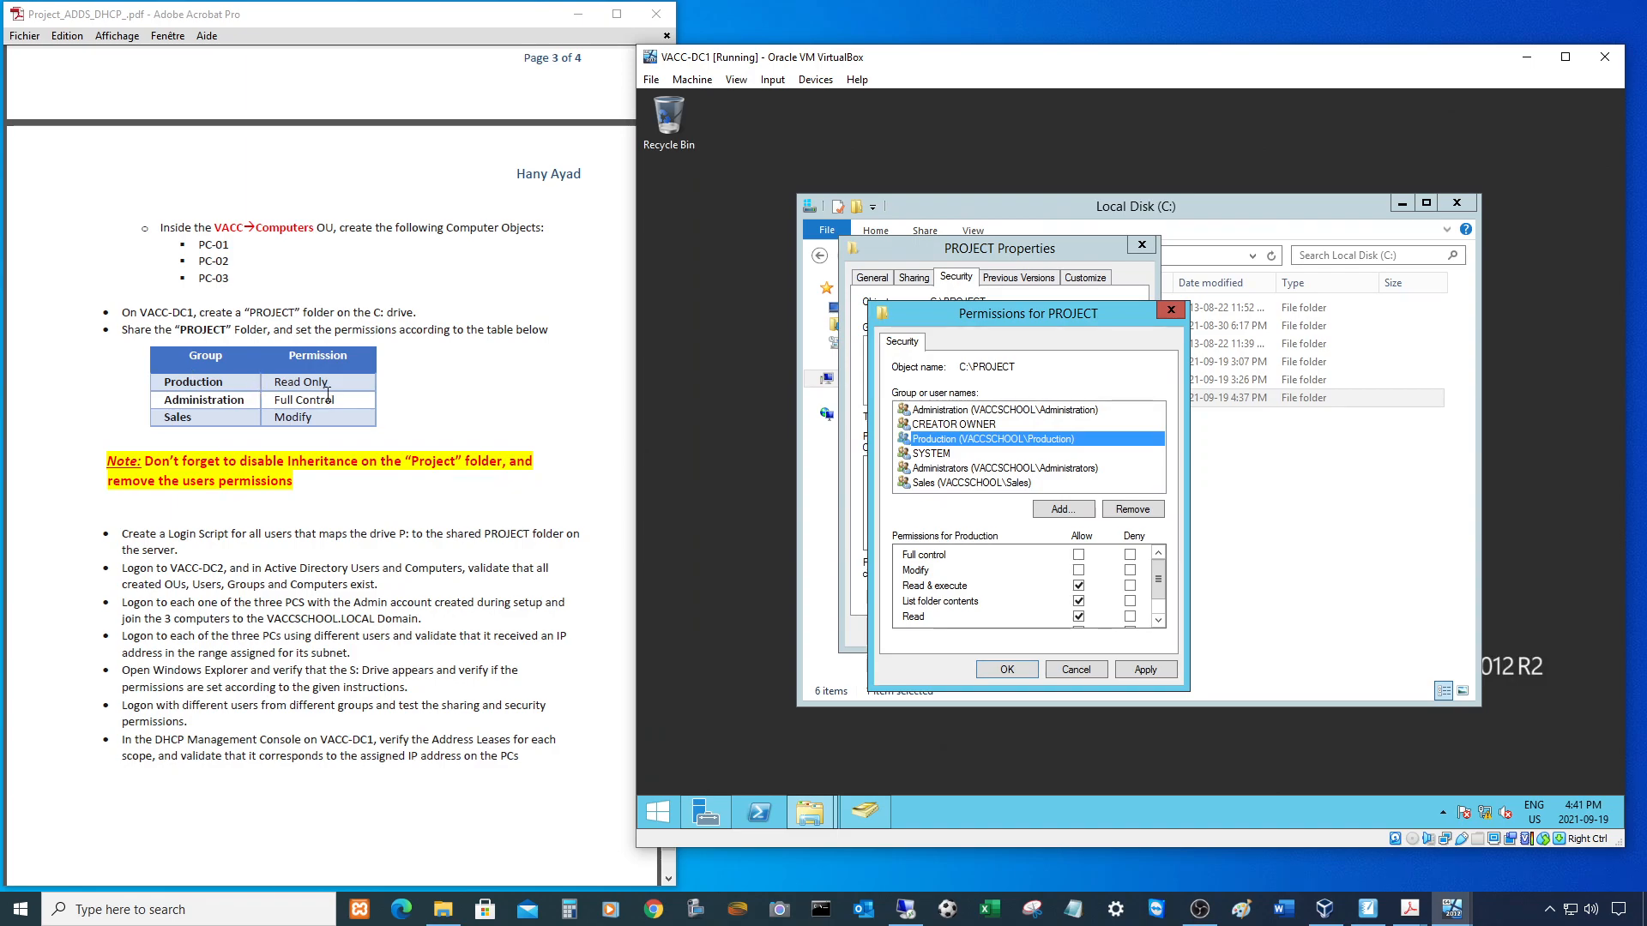
- Reset Production's permissions so it is allowed Read & execute on PROJECT
left_click(1078, 584)
left_click(1078, 616)
scroll(1112, 612, "down", 1)
scroll(1104, 556, "up", 1)
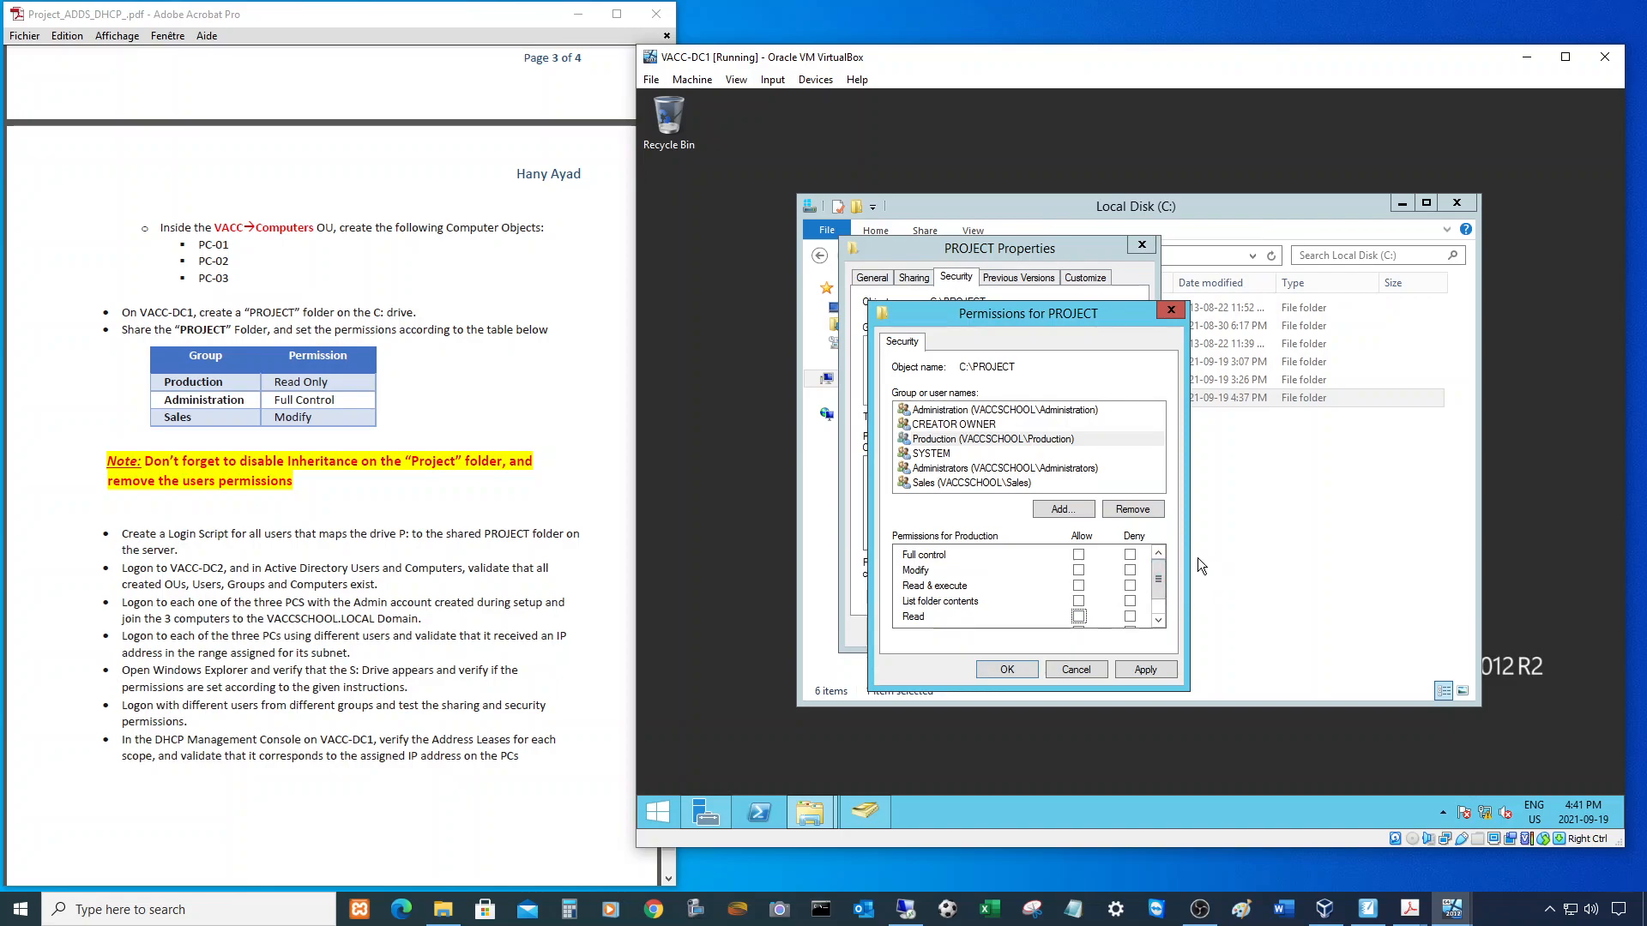
scroll(1012, 599, "down", 1)
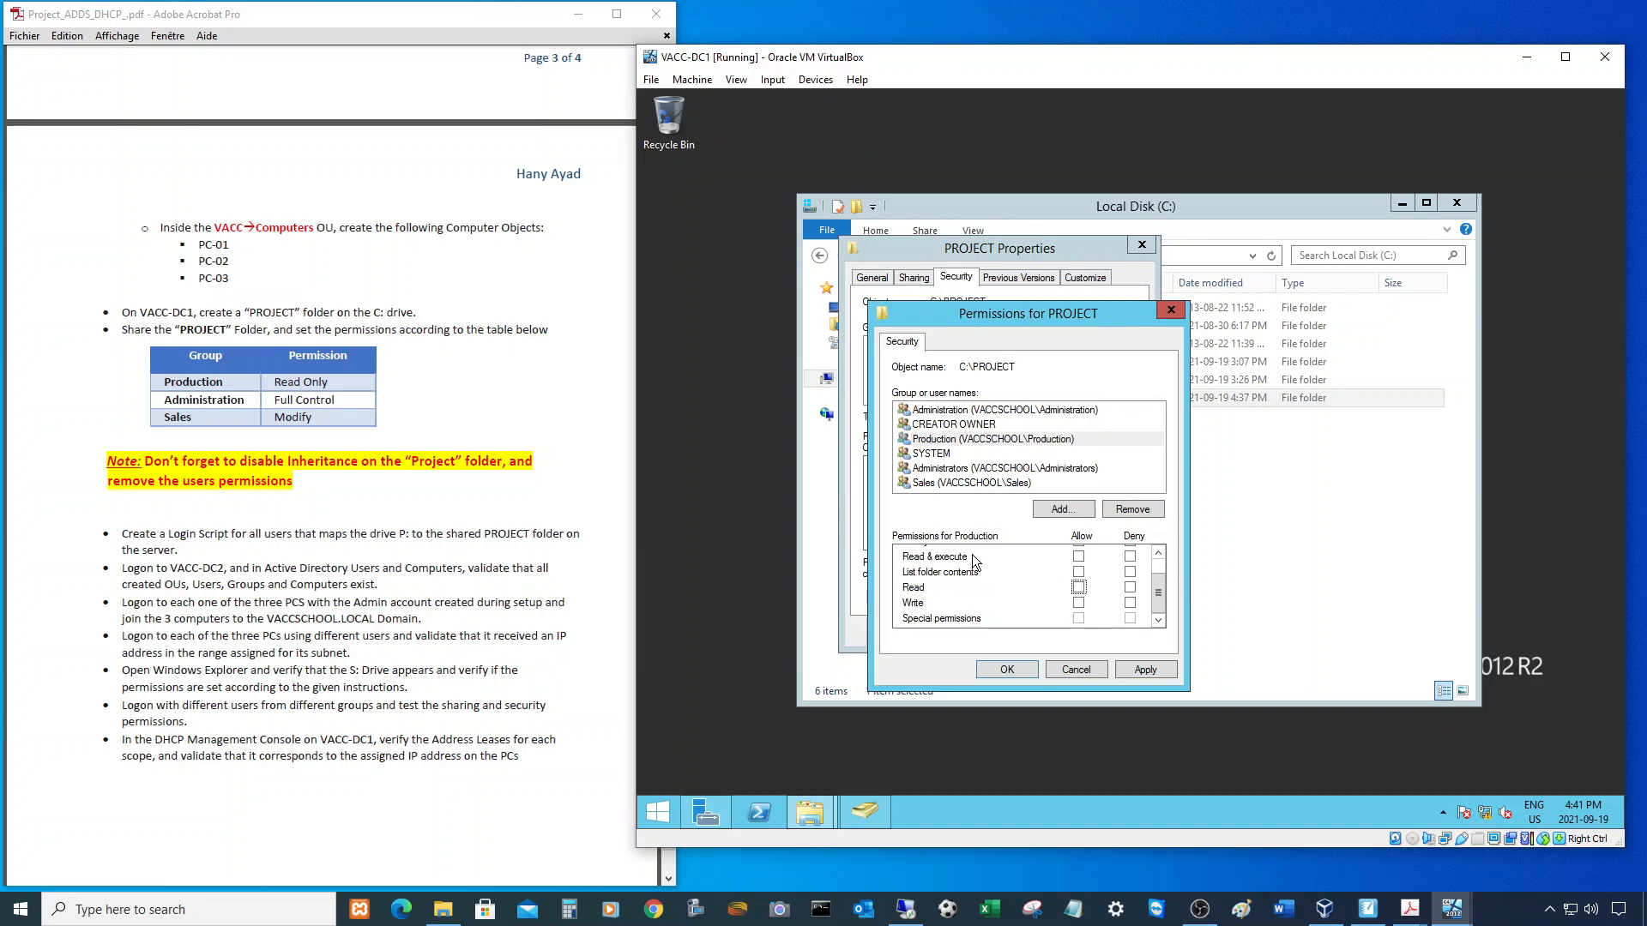
left_click_drag(1155, 603, 1160, 594)
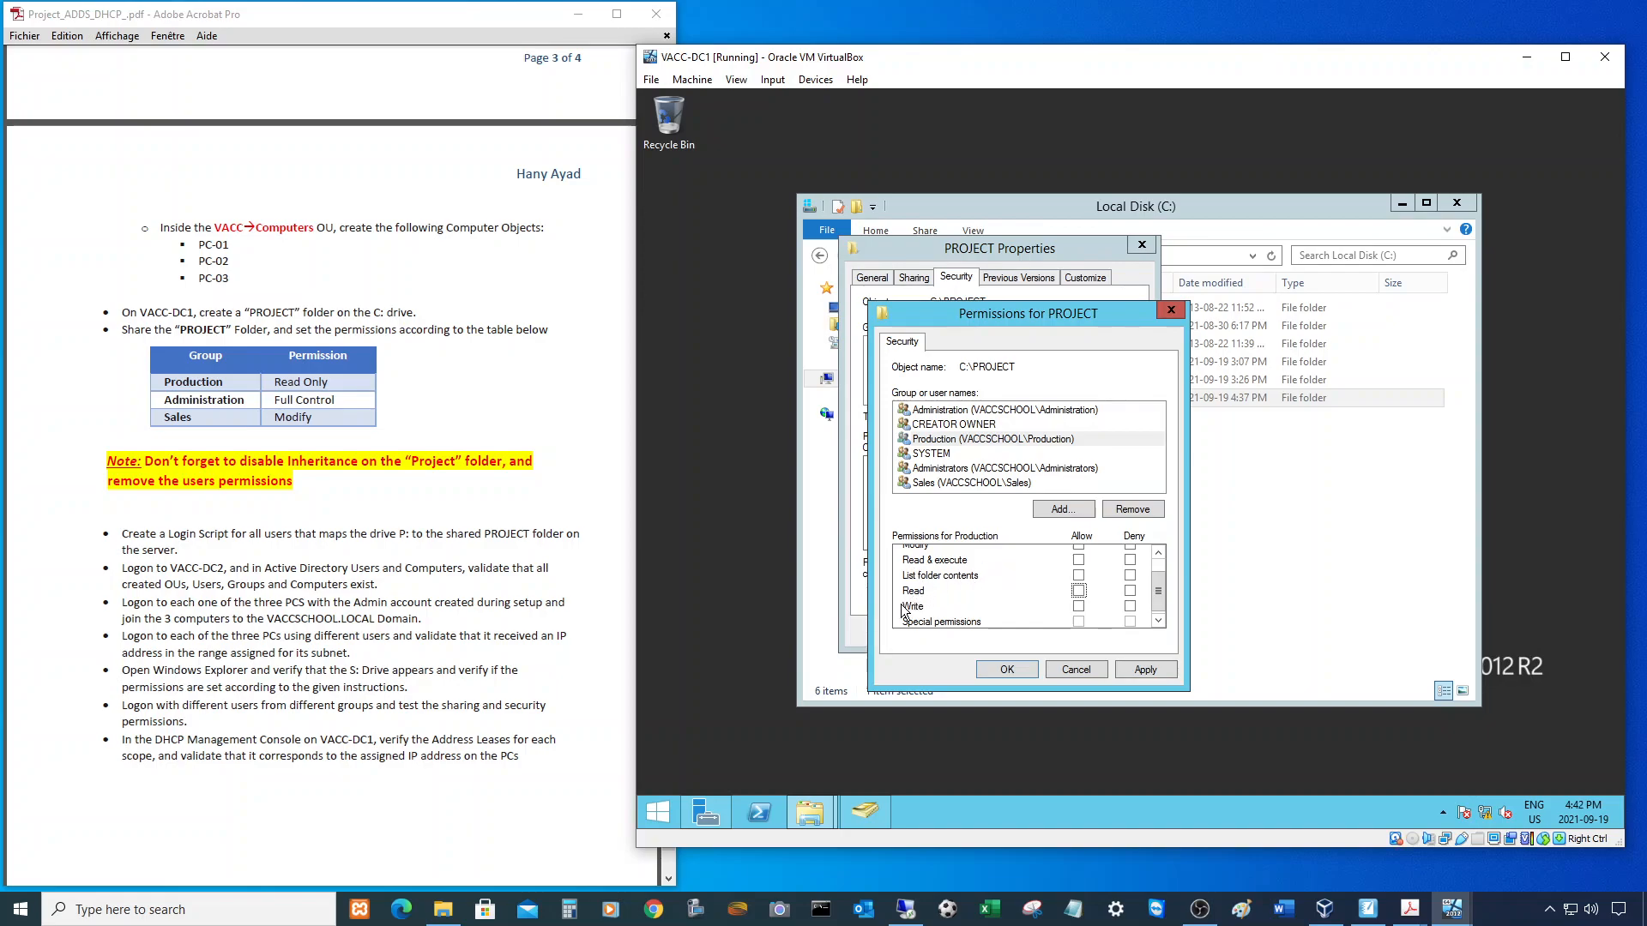
scroll(1161, 573, "up", 1)
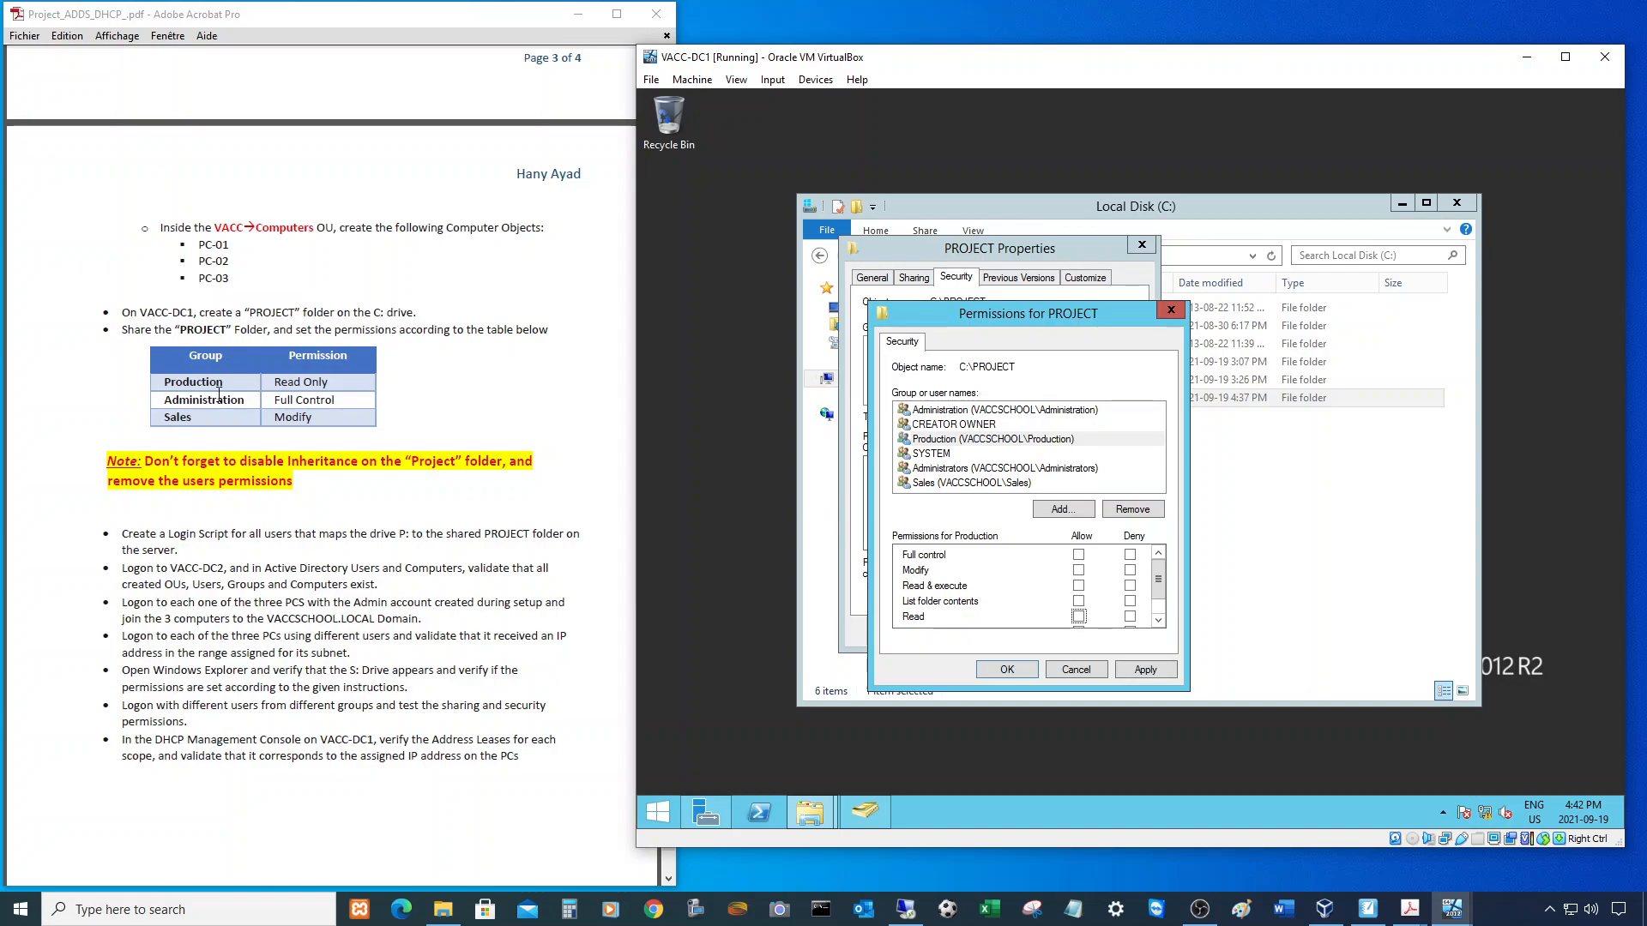
left_click(1078, 586)
- Give the Administration group Full control of the PROJECT folder
left_click(961, 411)
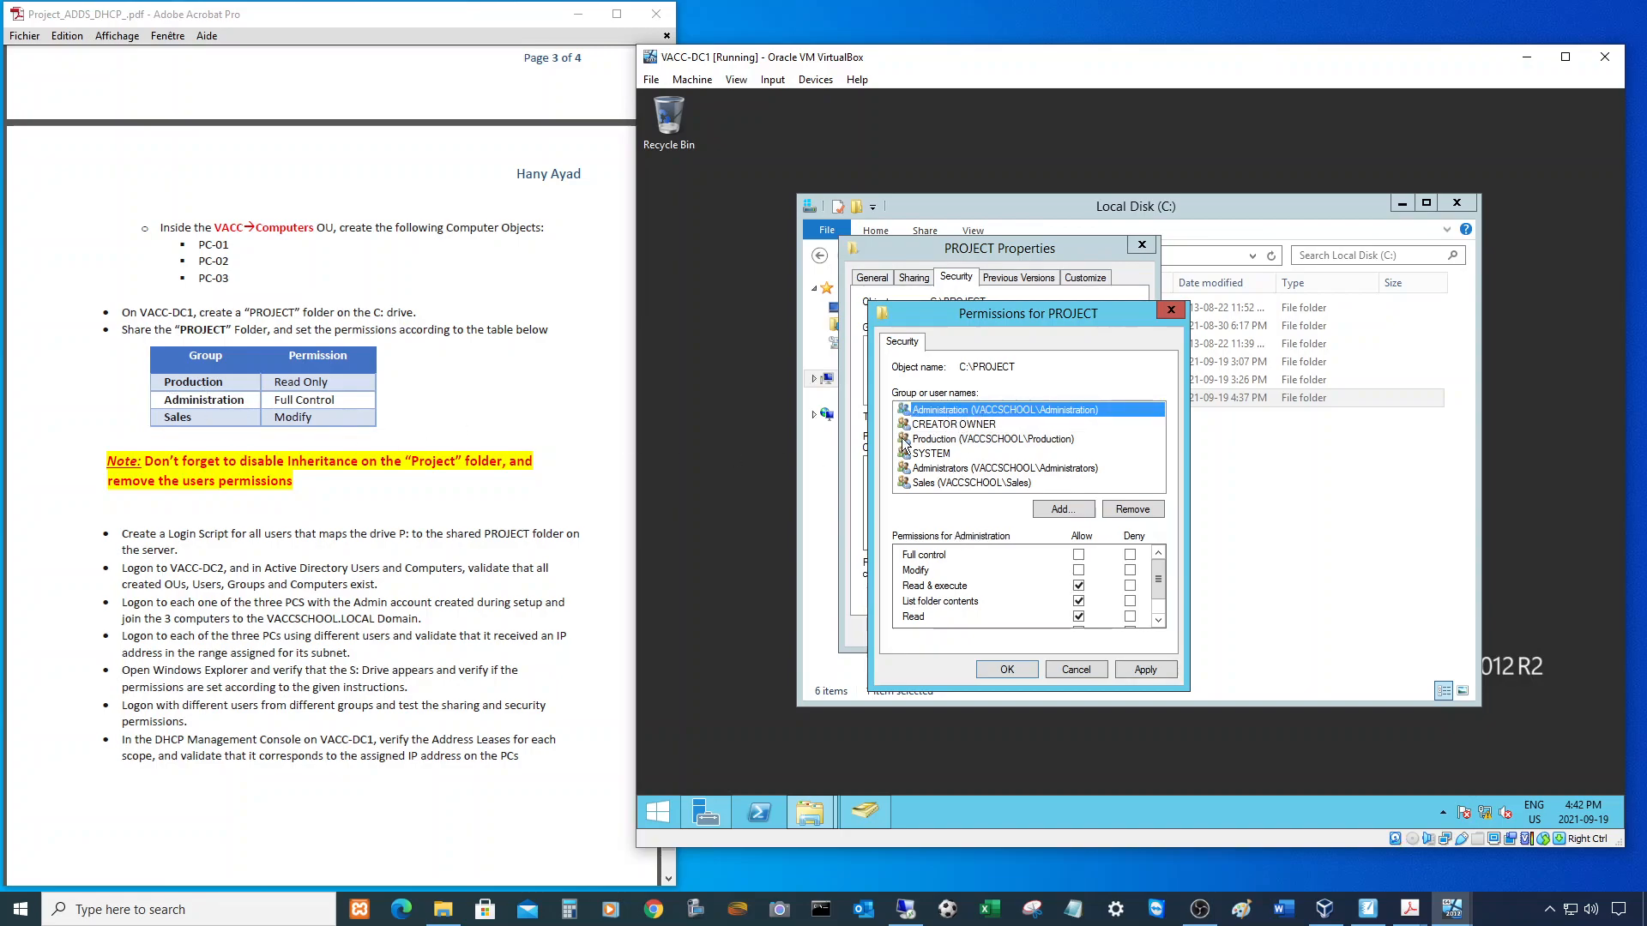
left_click(1078, 586)
left_click(1078, 601)
scroll(1124, 622, "down", 1)
scroll(1106, 618, "up", 1)
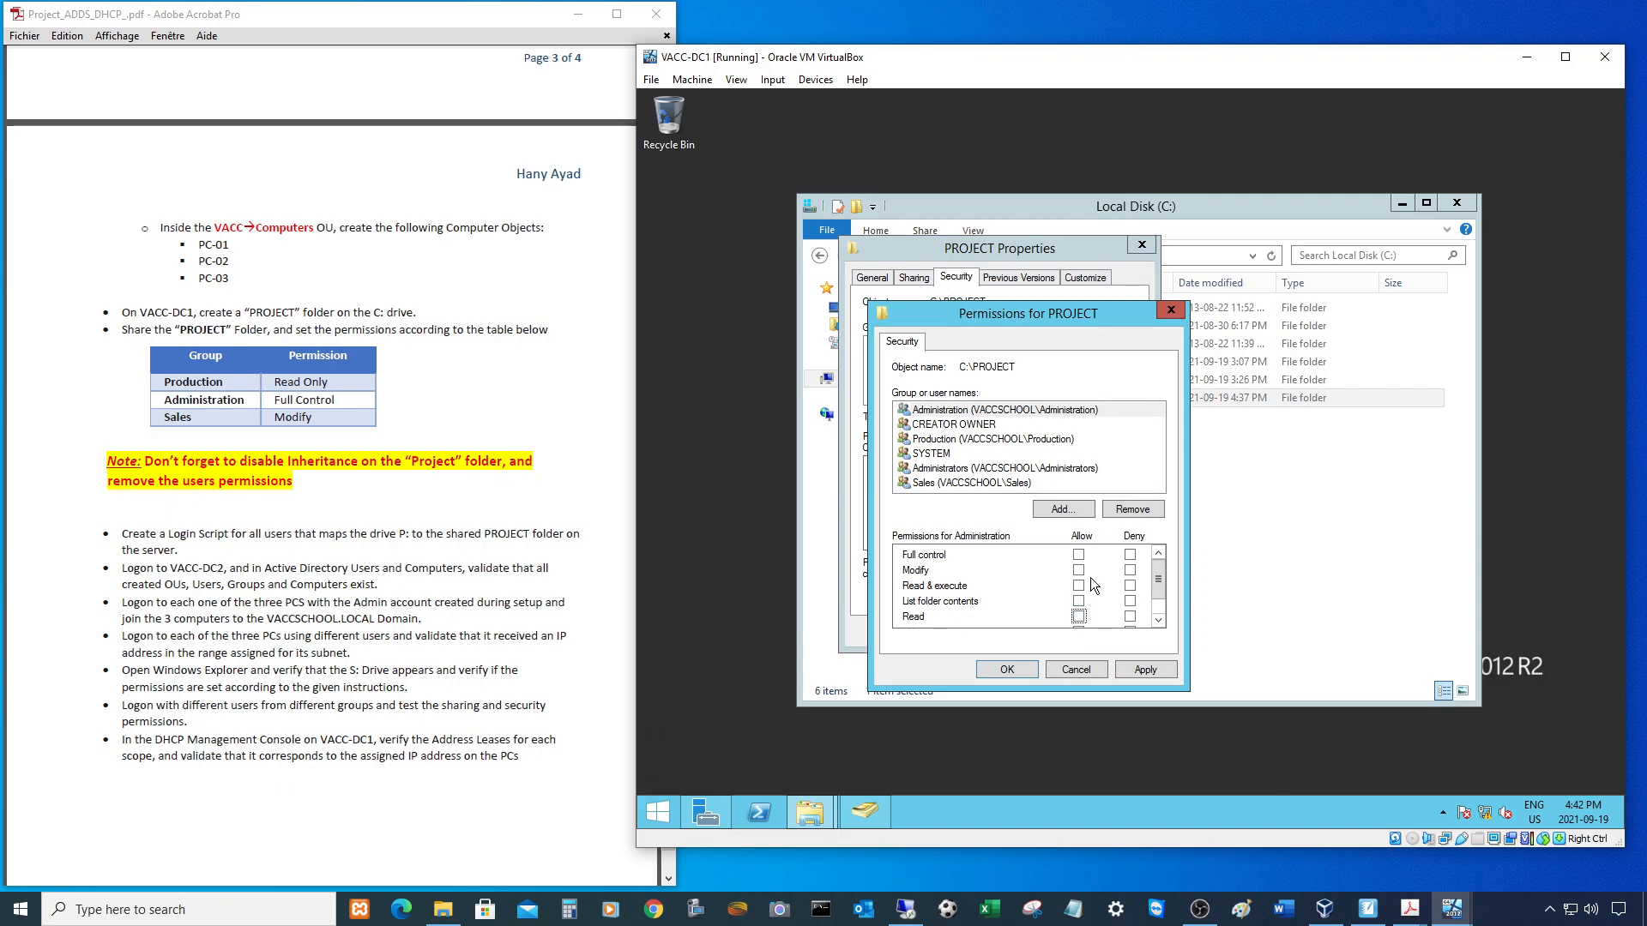
left_click(1078, 555)
- Allow Sales Modify on PROJECT and apply the permission changes
scroll(958, 486, "down", 1)
left_click(958, 483)
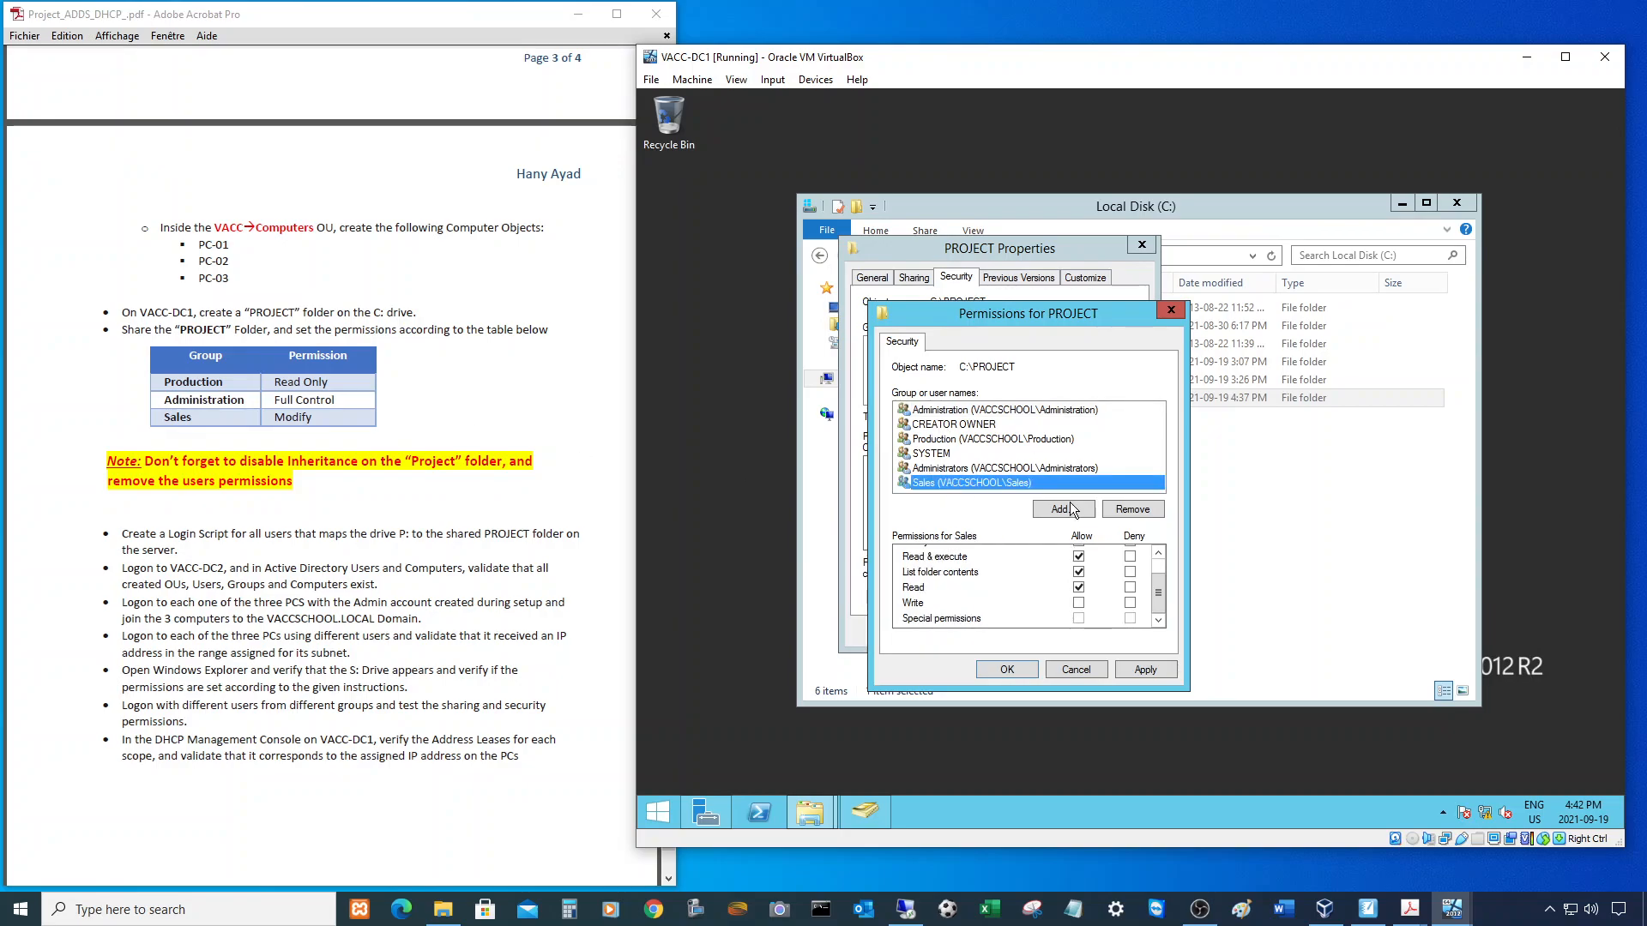
left_click(1079, 588)
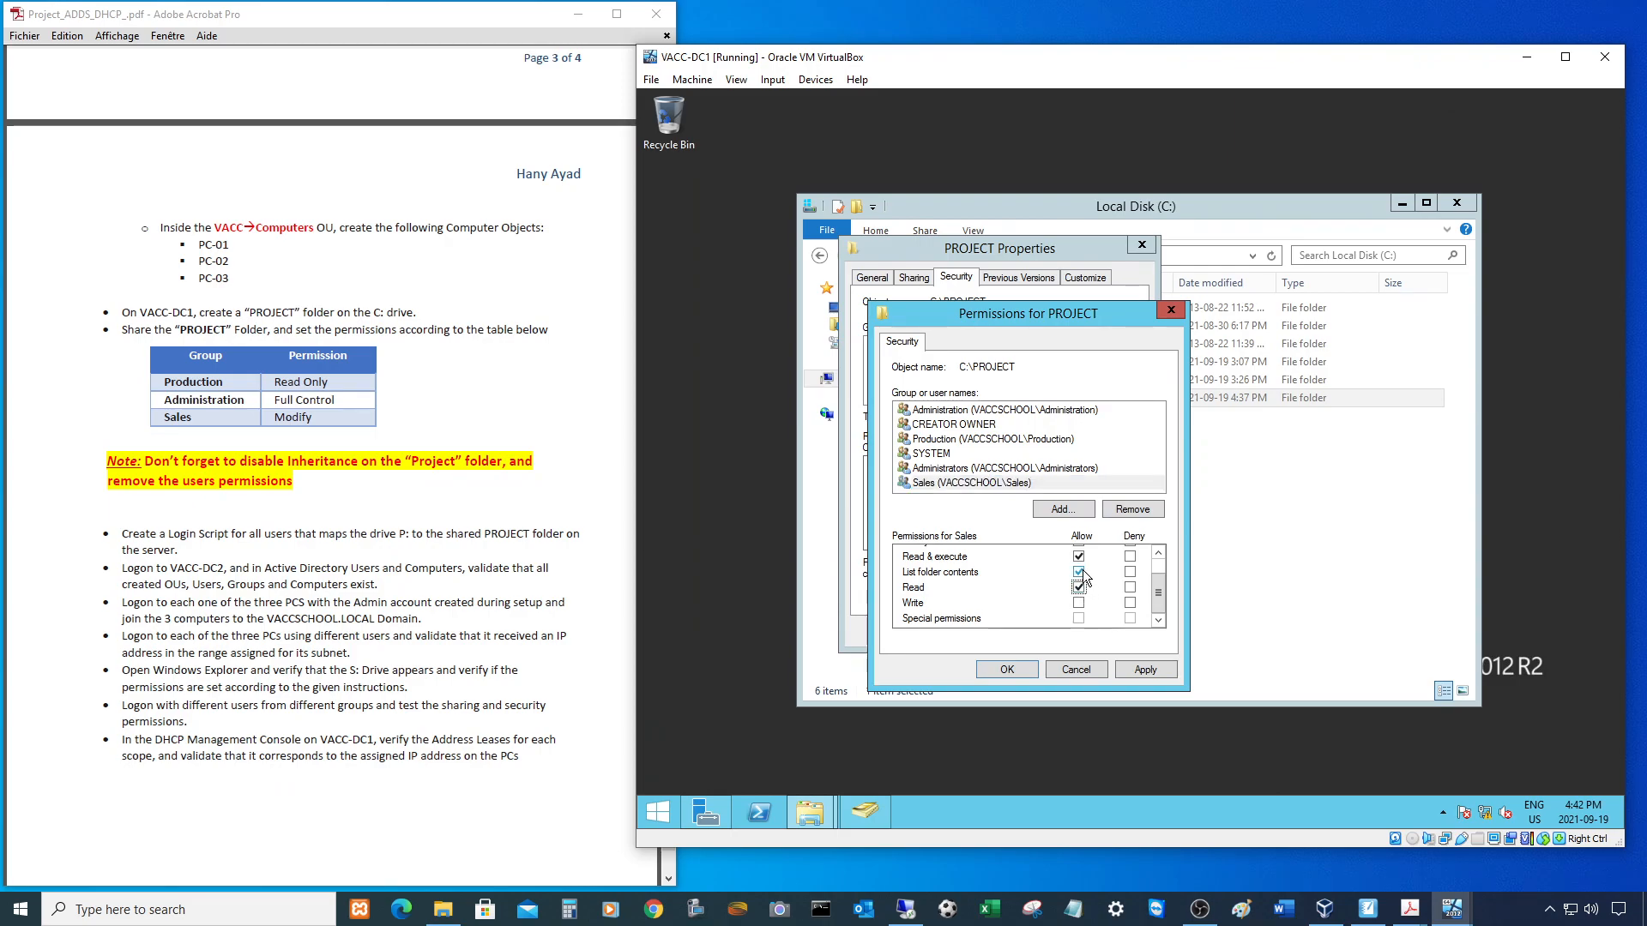
left_click_drag(1157, 590, 1162, 564)
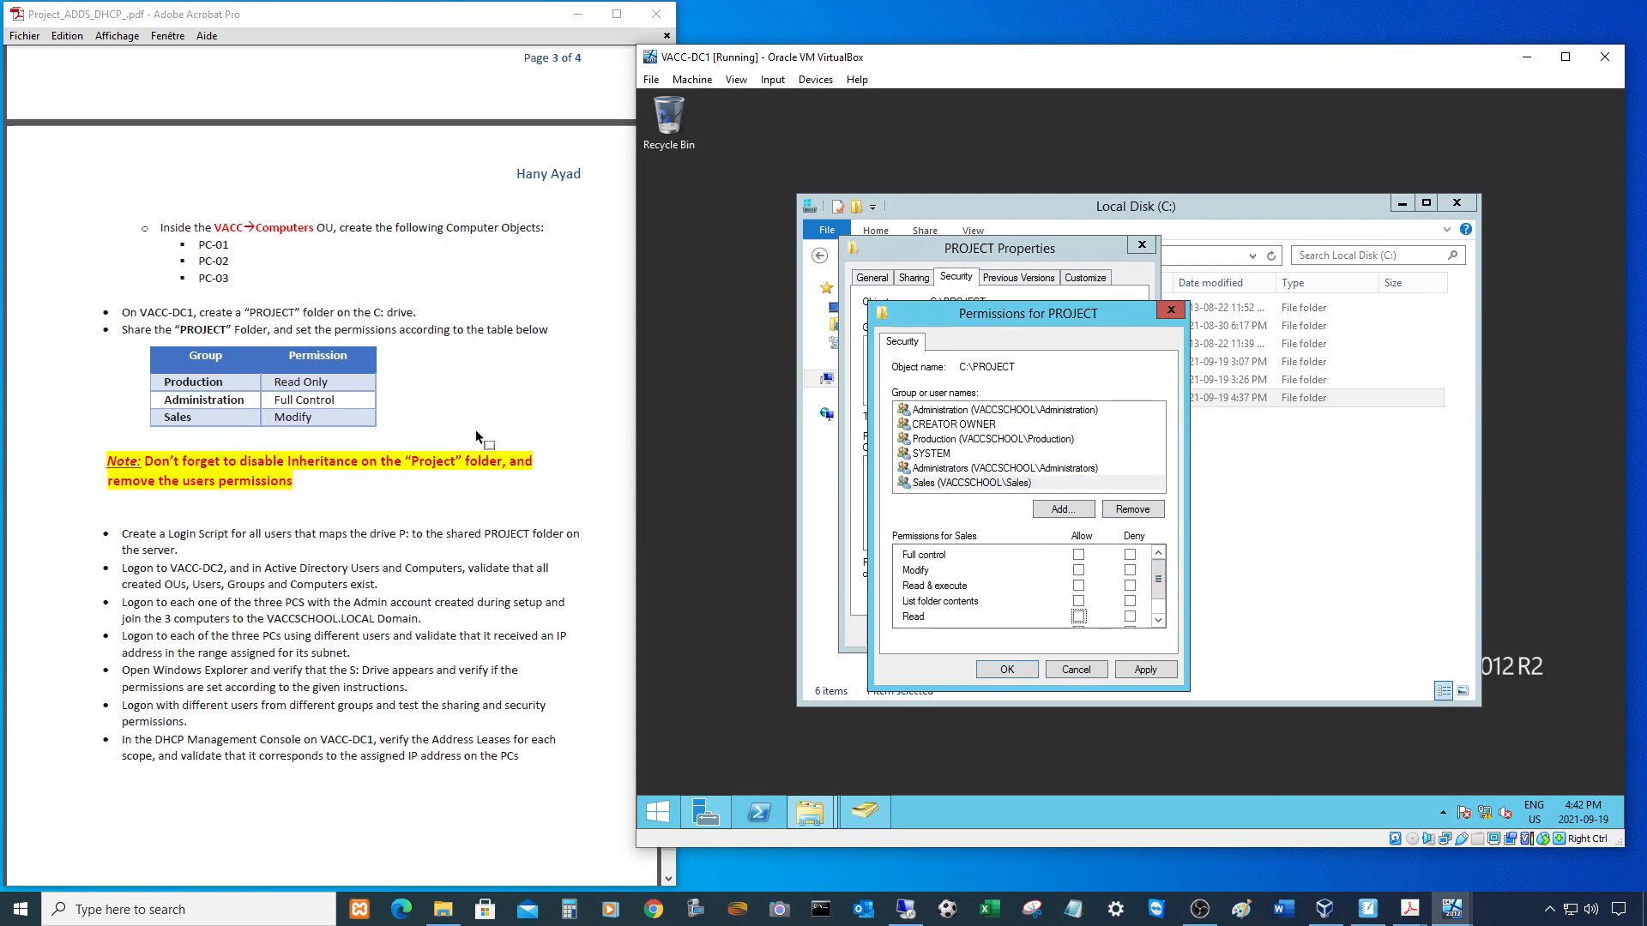
left_click(1078, 571)
left_click(1005, 668)
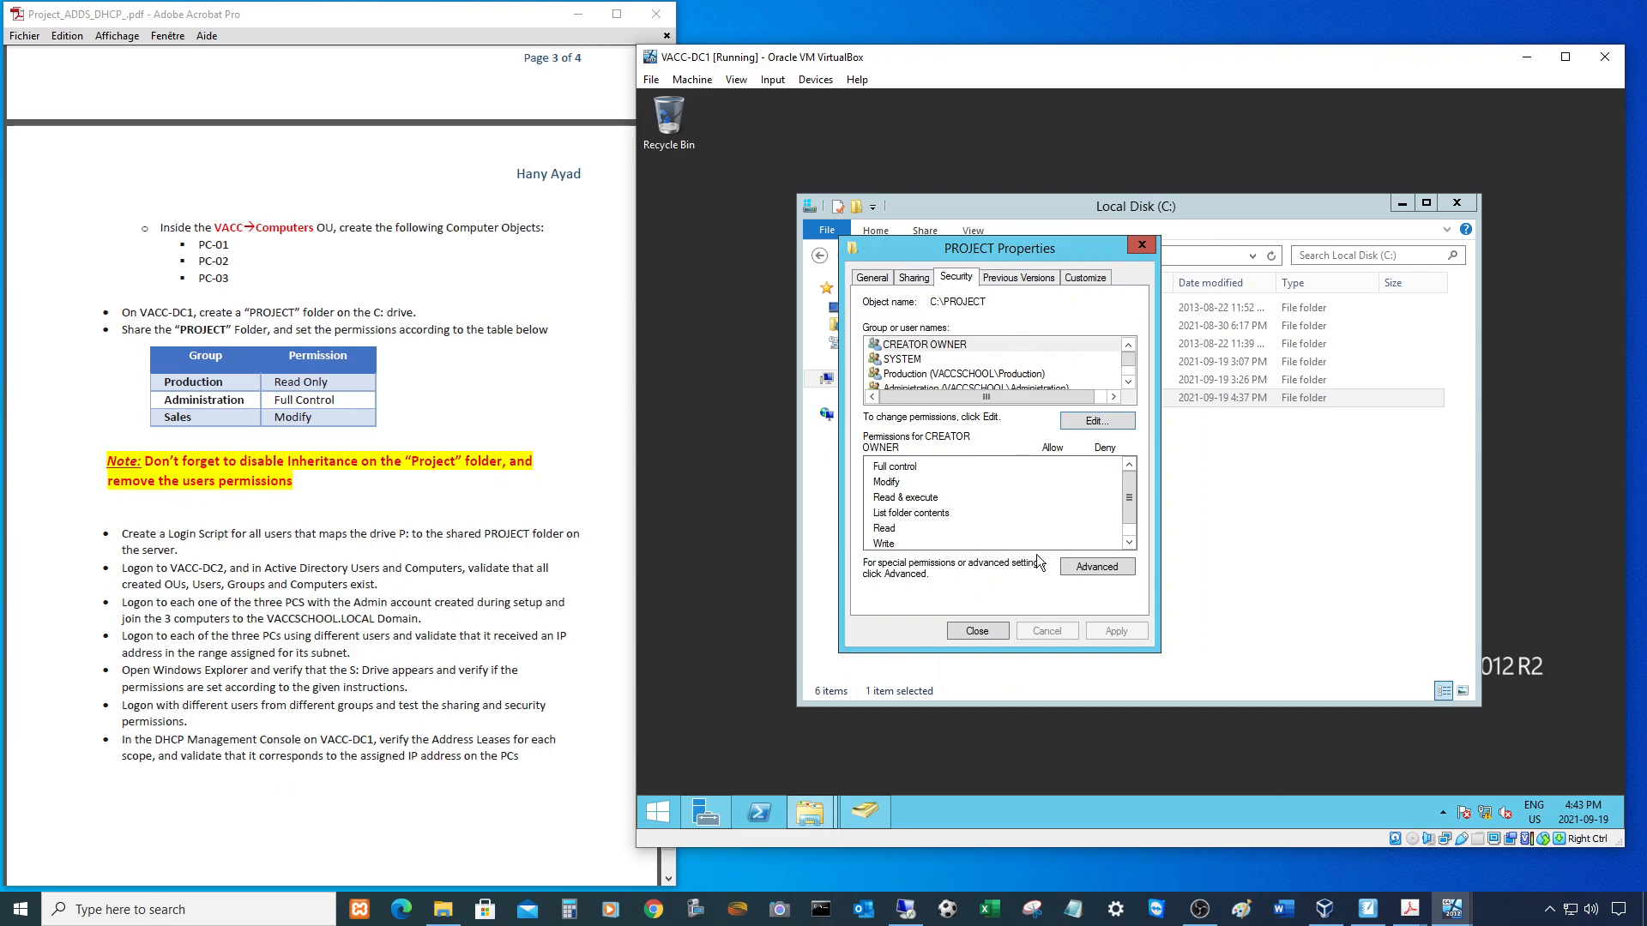
- Close PROJECT Properties and switch to the VirtualBox Manager window
left_click(977, 630)
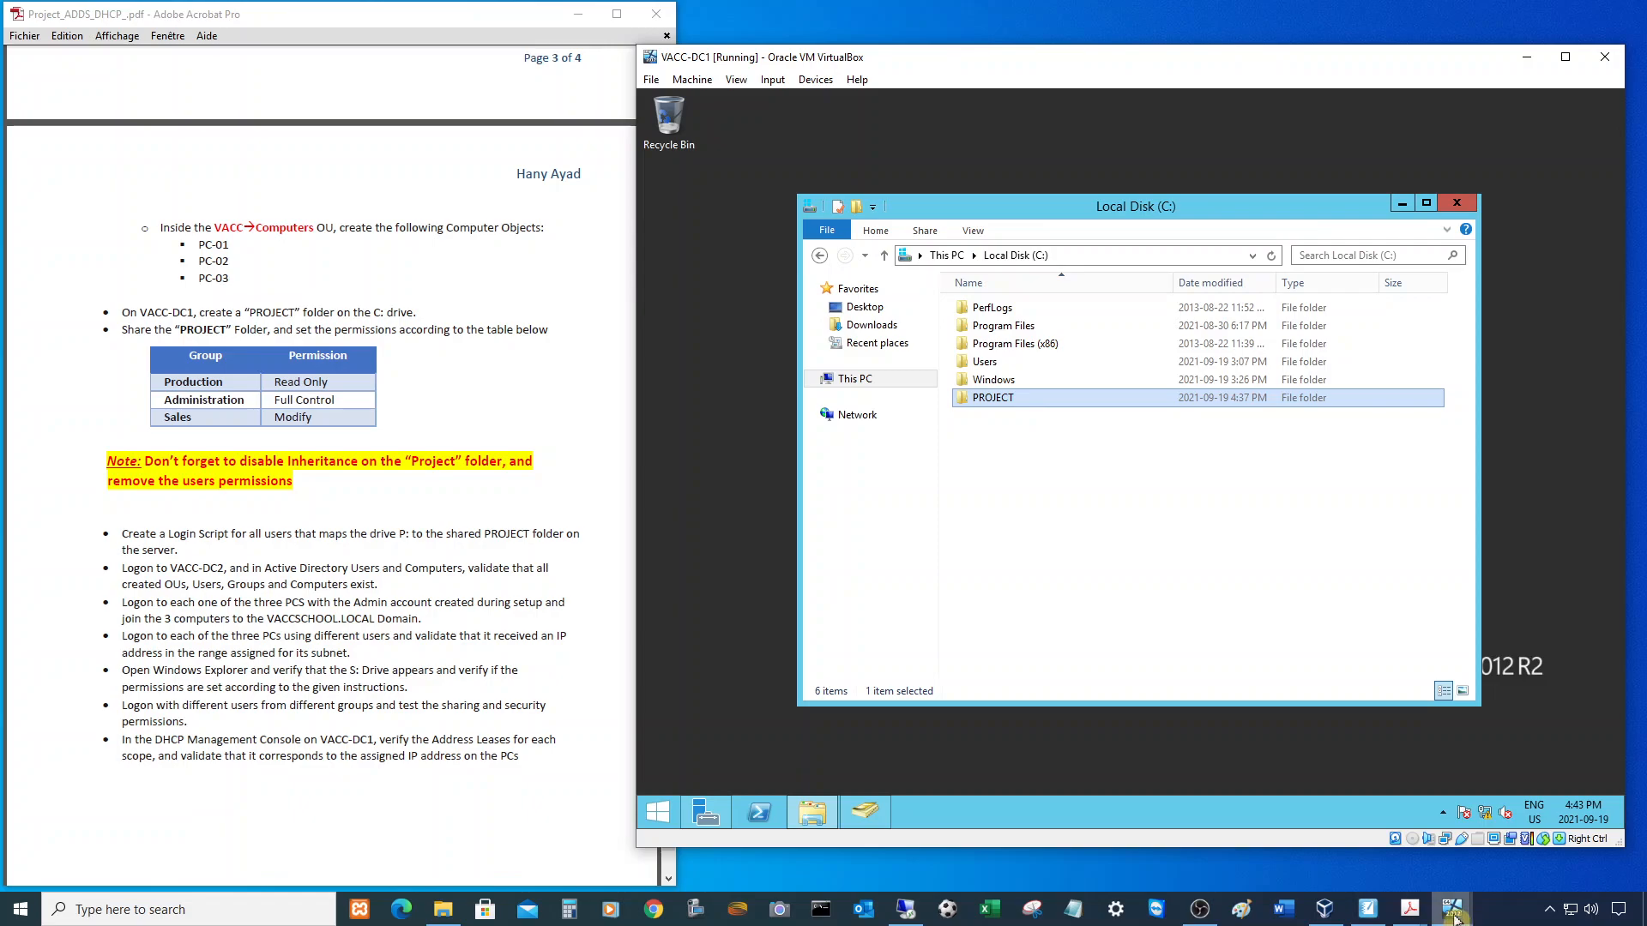
mouse_move(1452, 917)
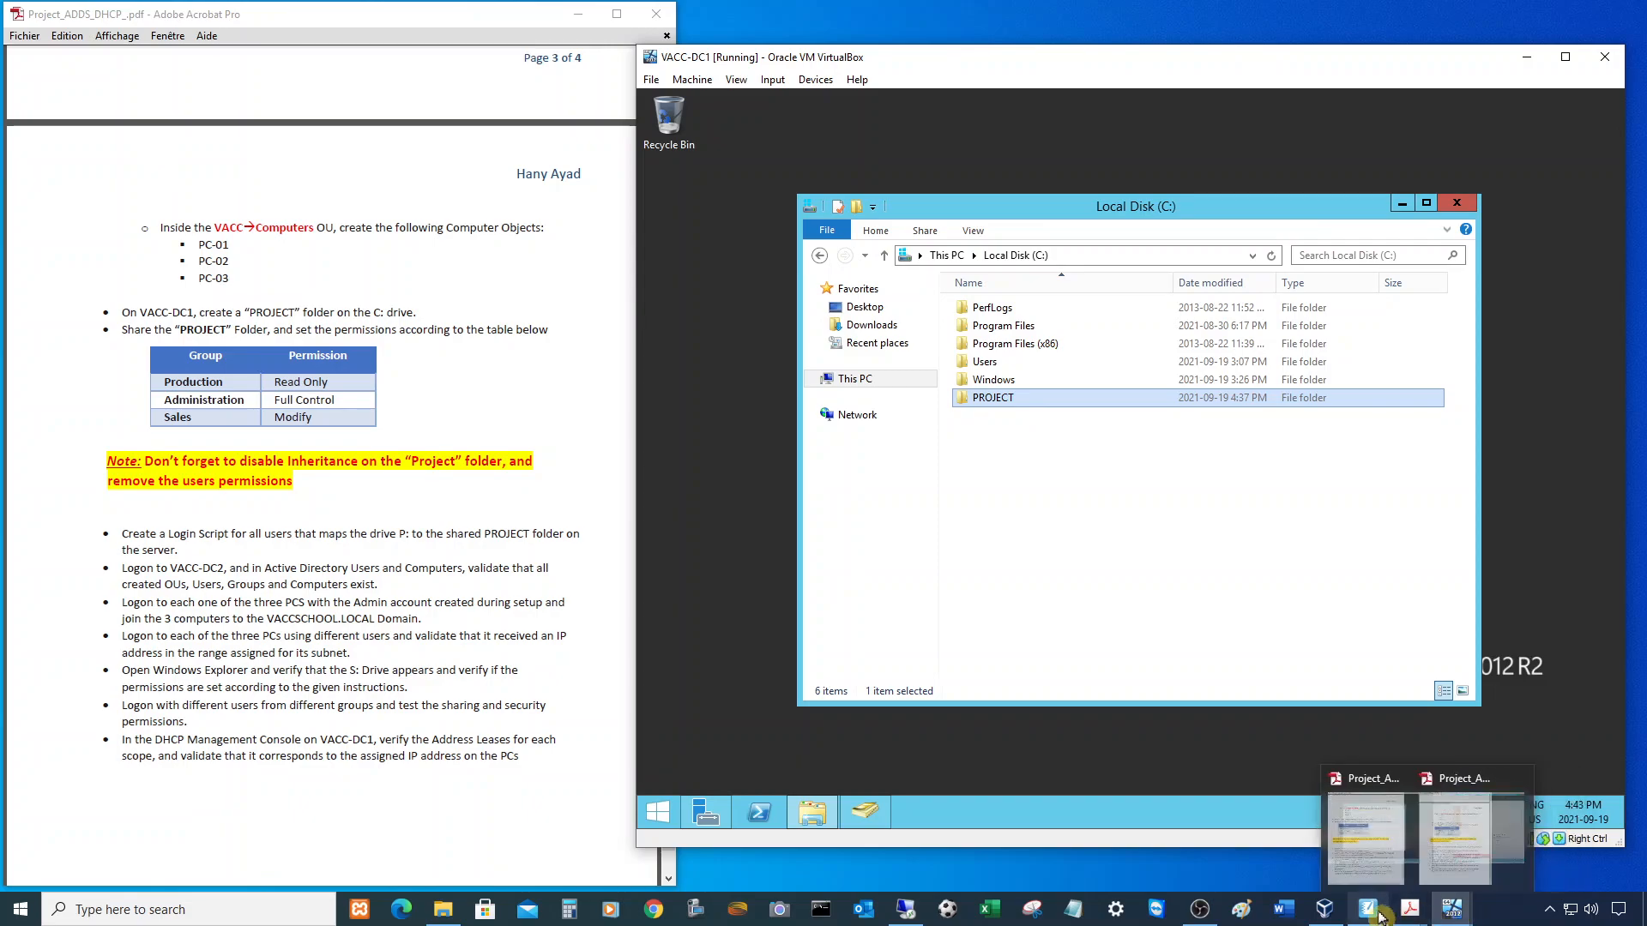
mouse_move(1328, 918)
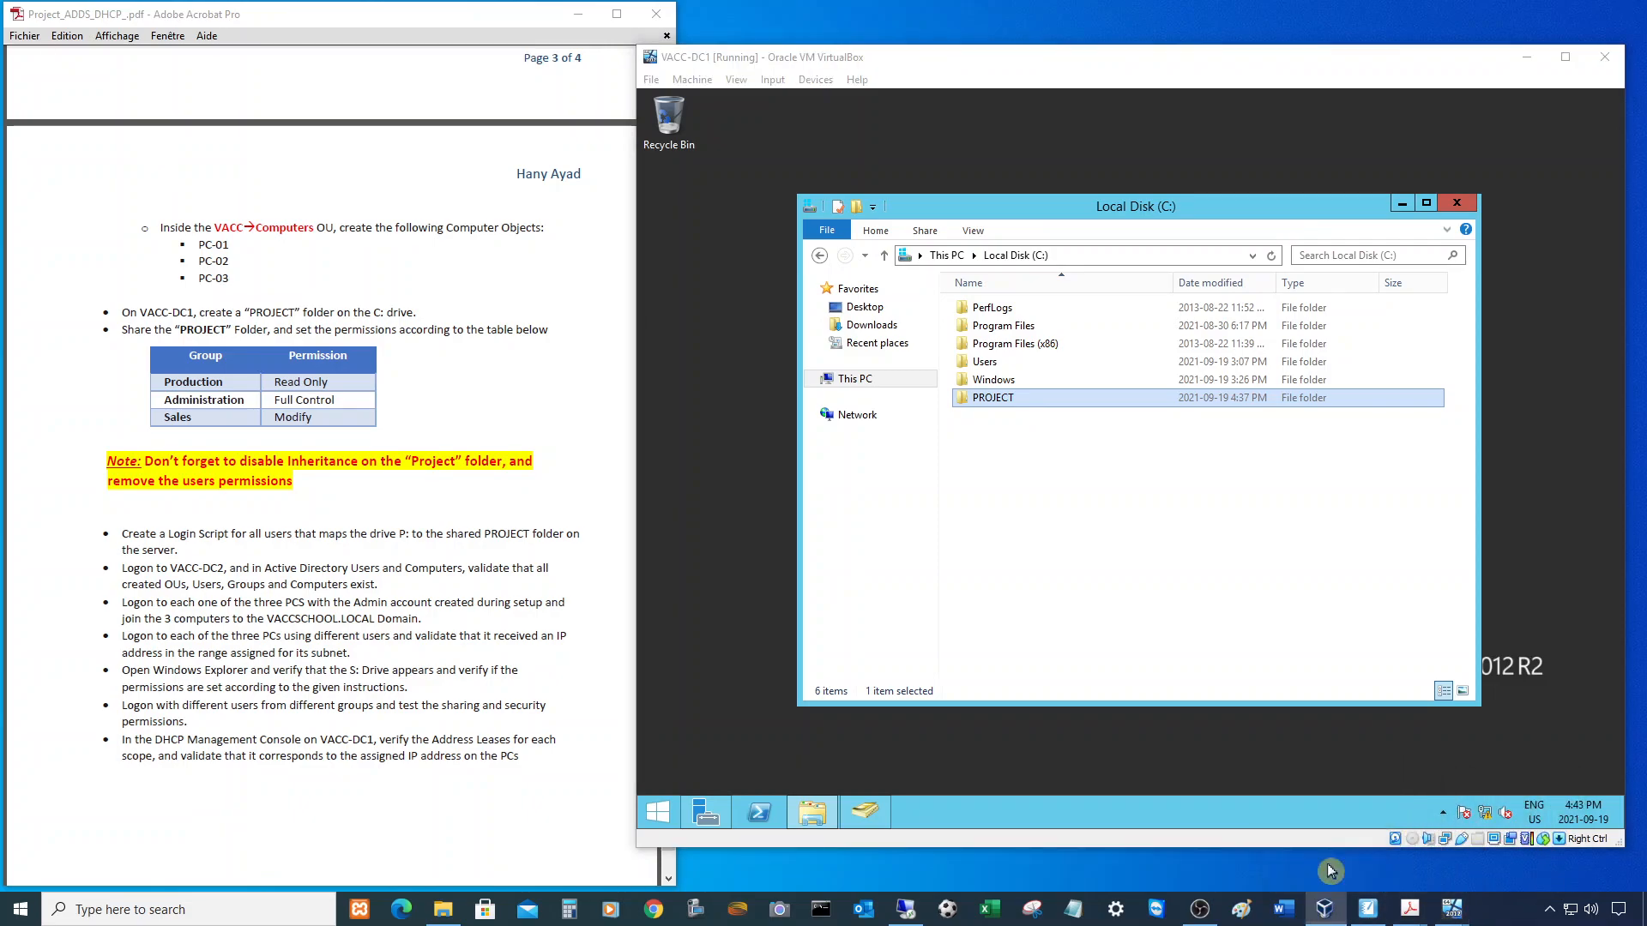
left_click(1328, 862)
- Select PC-01 in VirtualBox Manager, then scroll the assignment PDF up to the users and groups tables
left_click(937, 302)
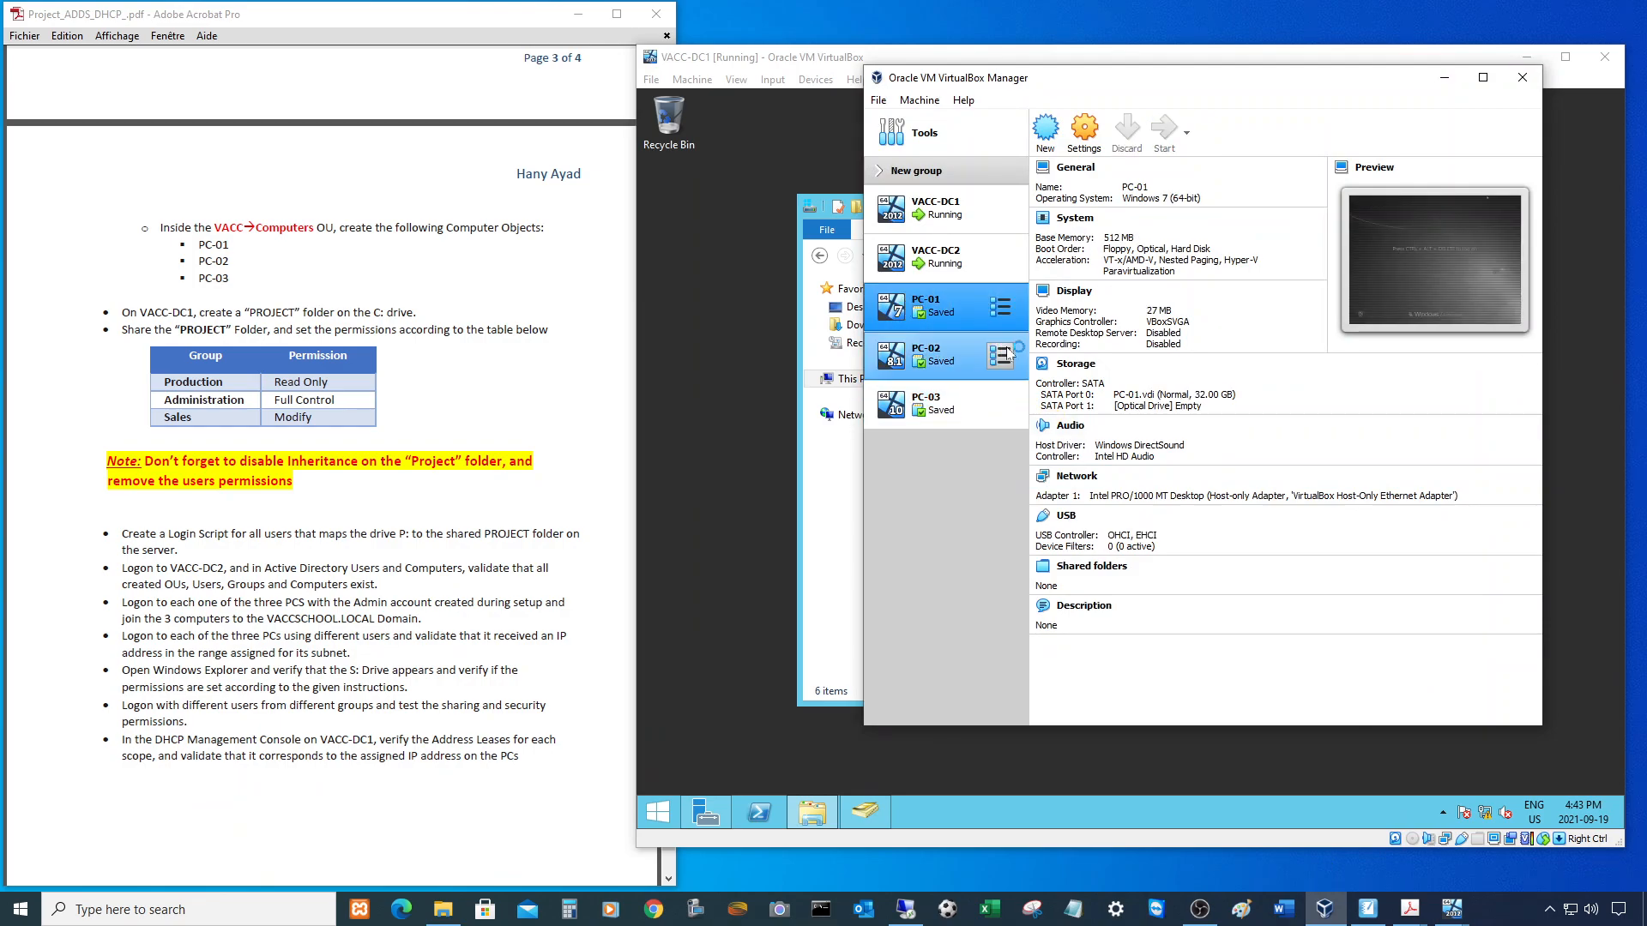
left_click(1444, 77)
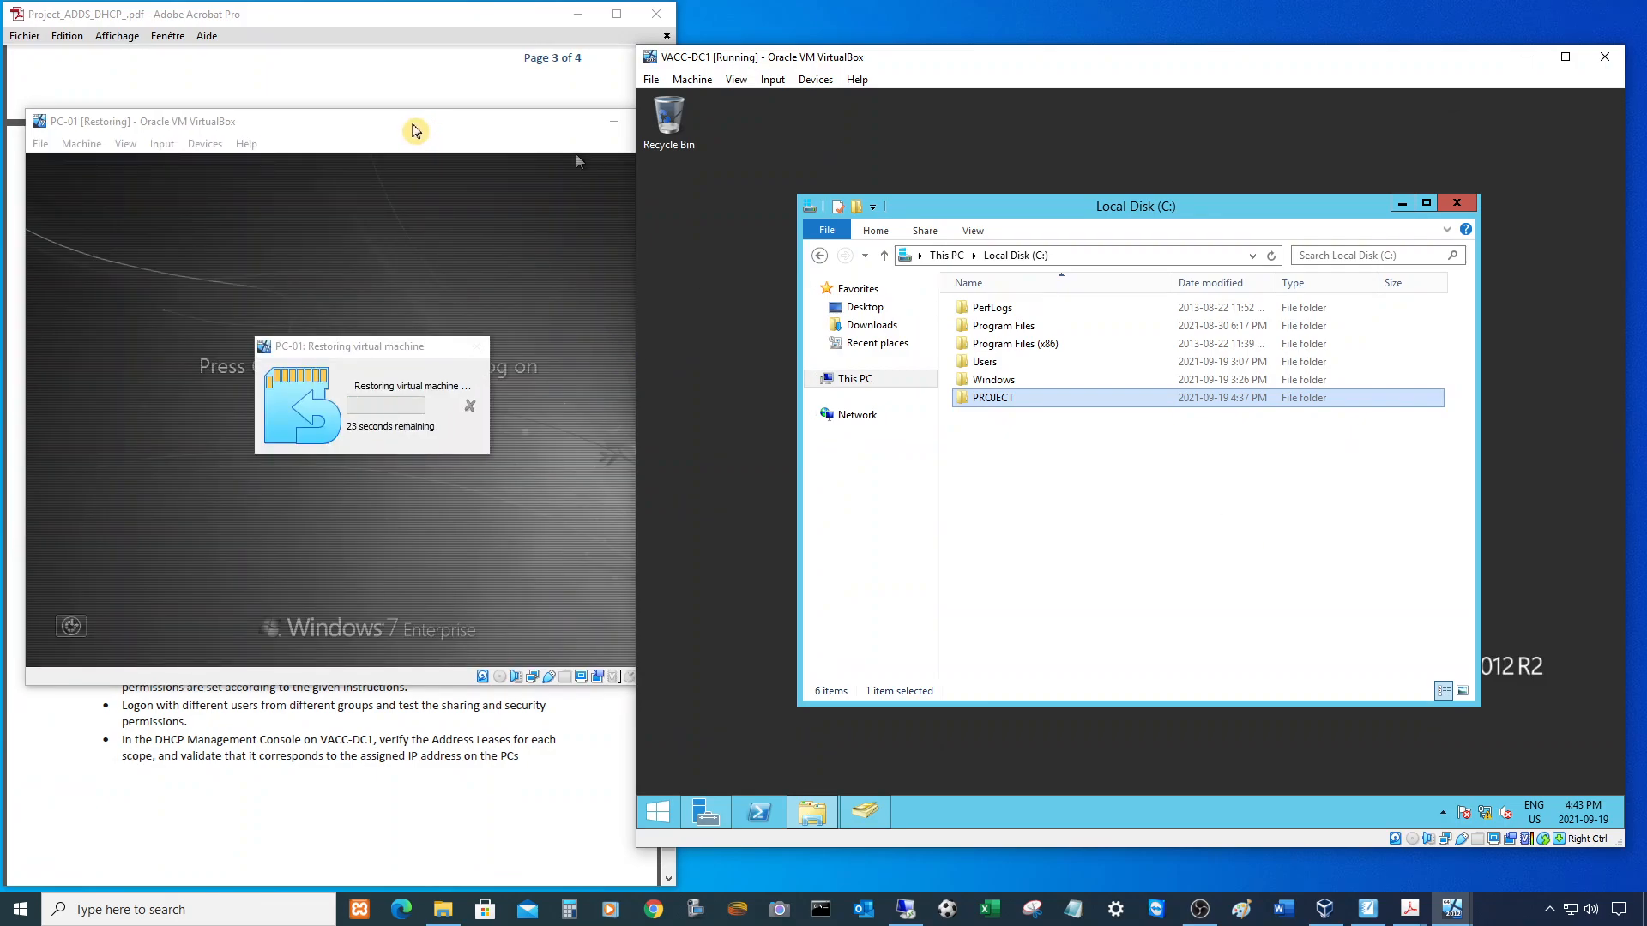
left_click(355, 14)
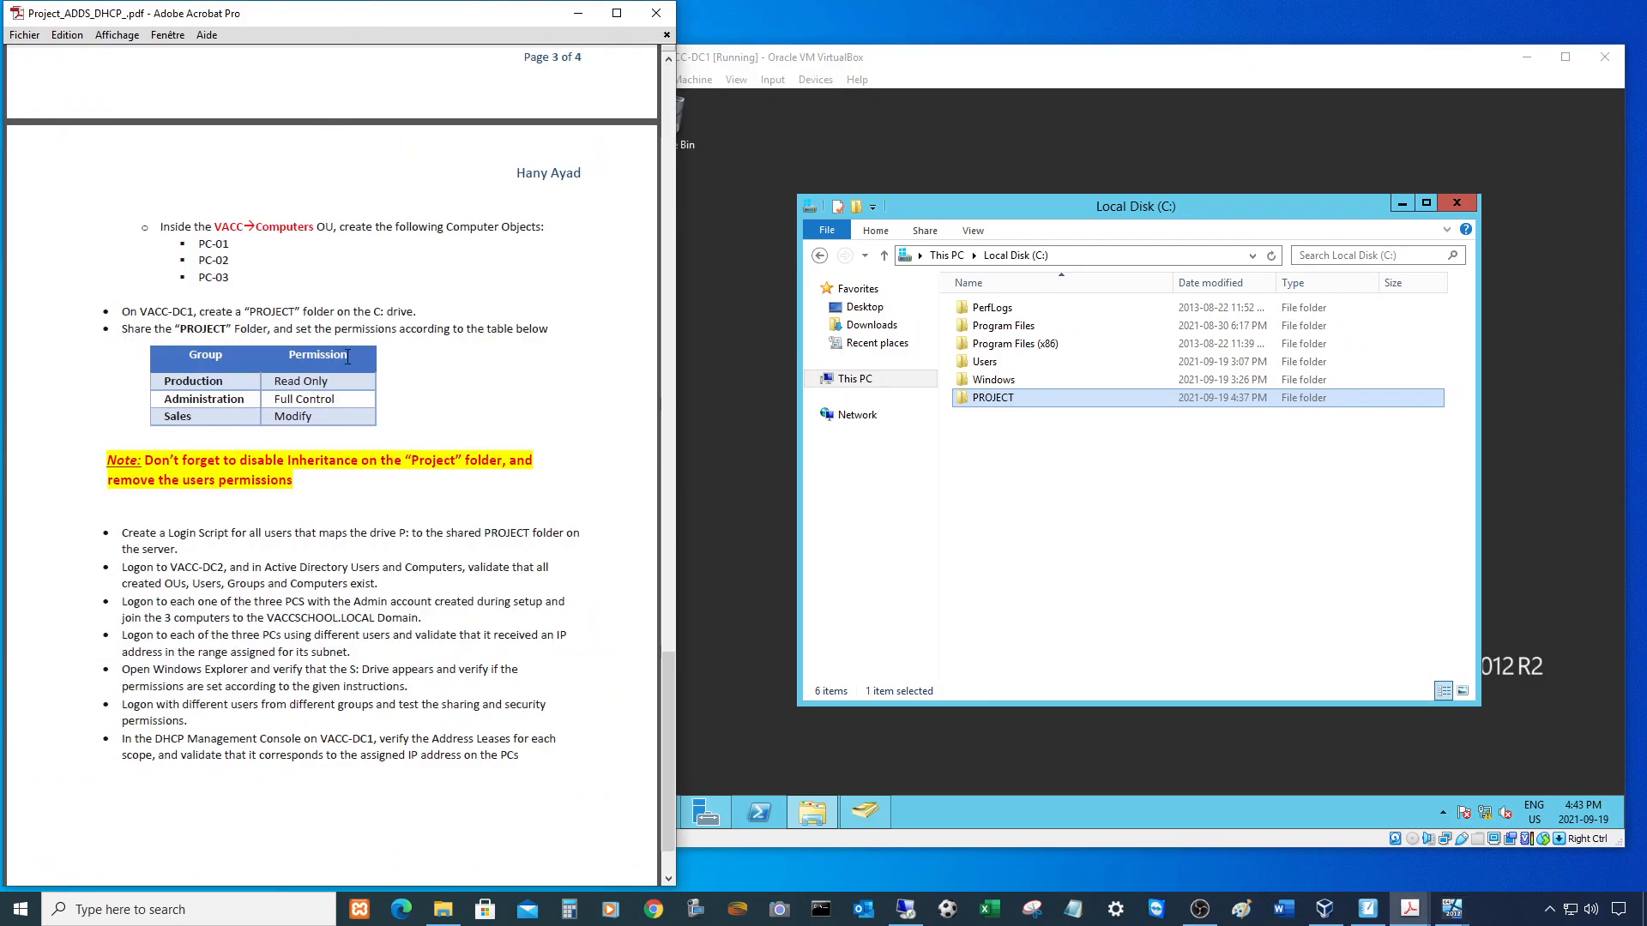
scroll(347, 357, "up", 5)
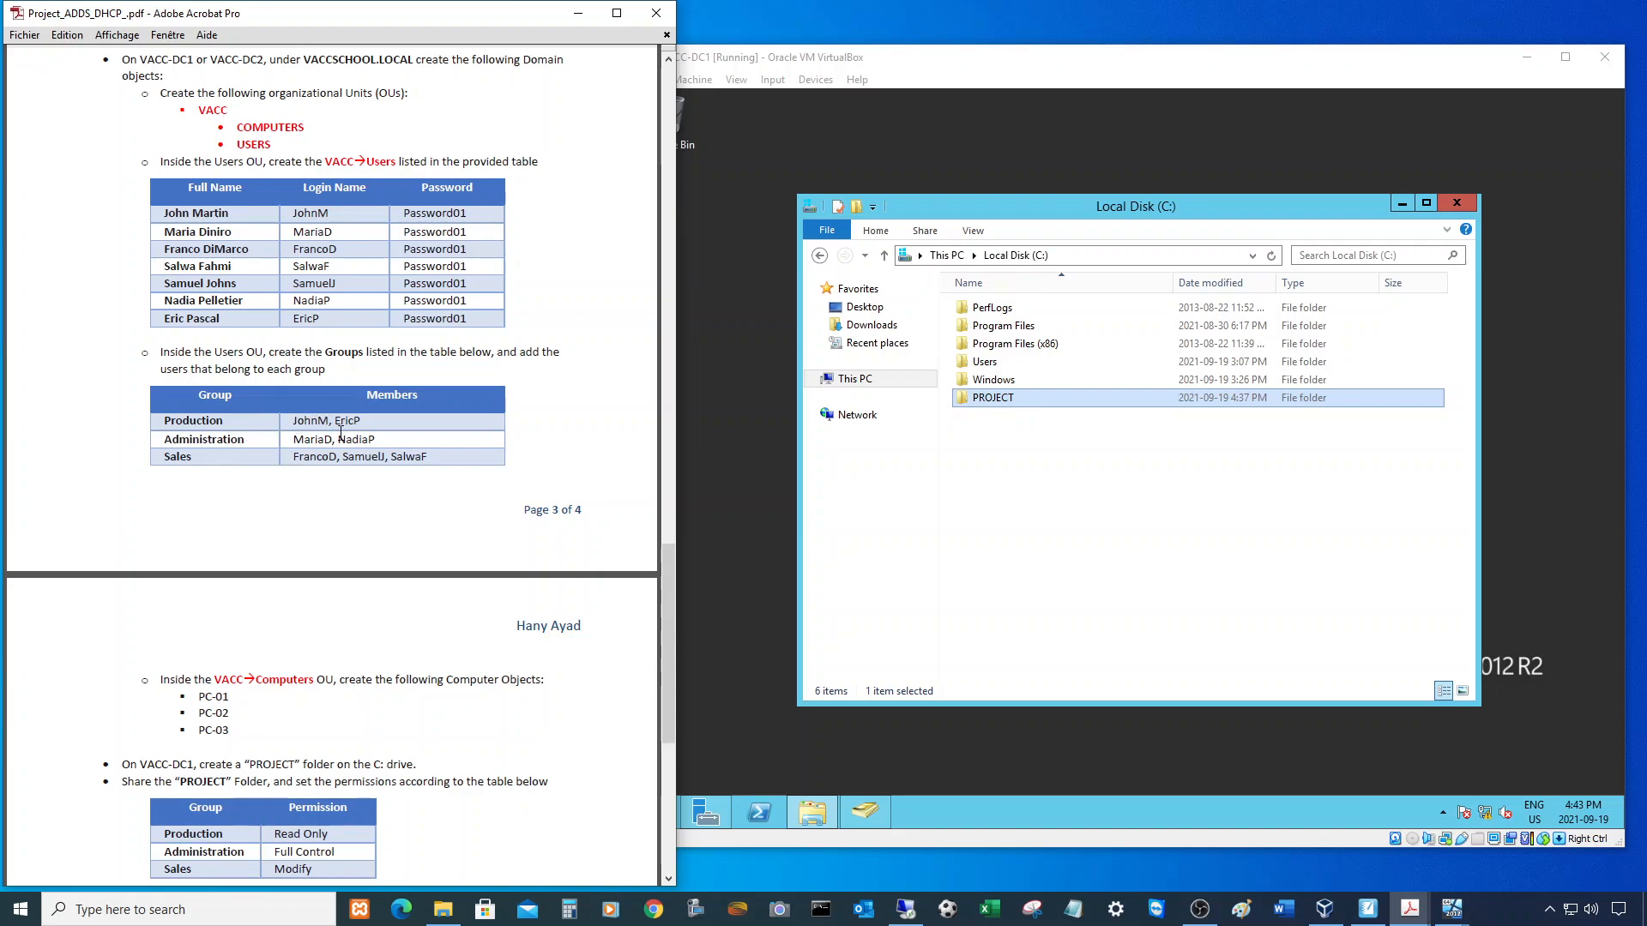
left_click(1449, 914)
- Log on to PC-01 as another user with a Production domain account's name and password
left_click(1582, 836)
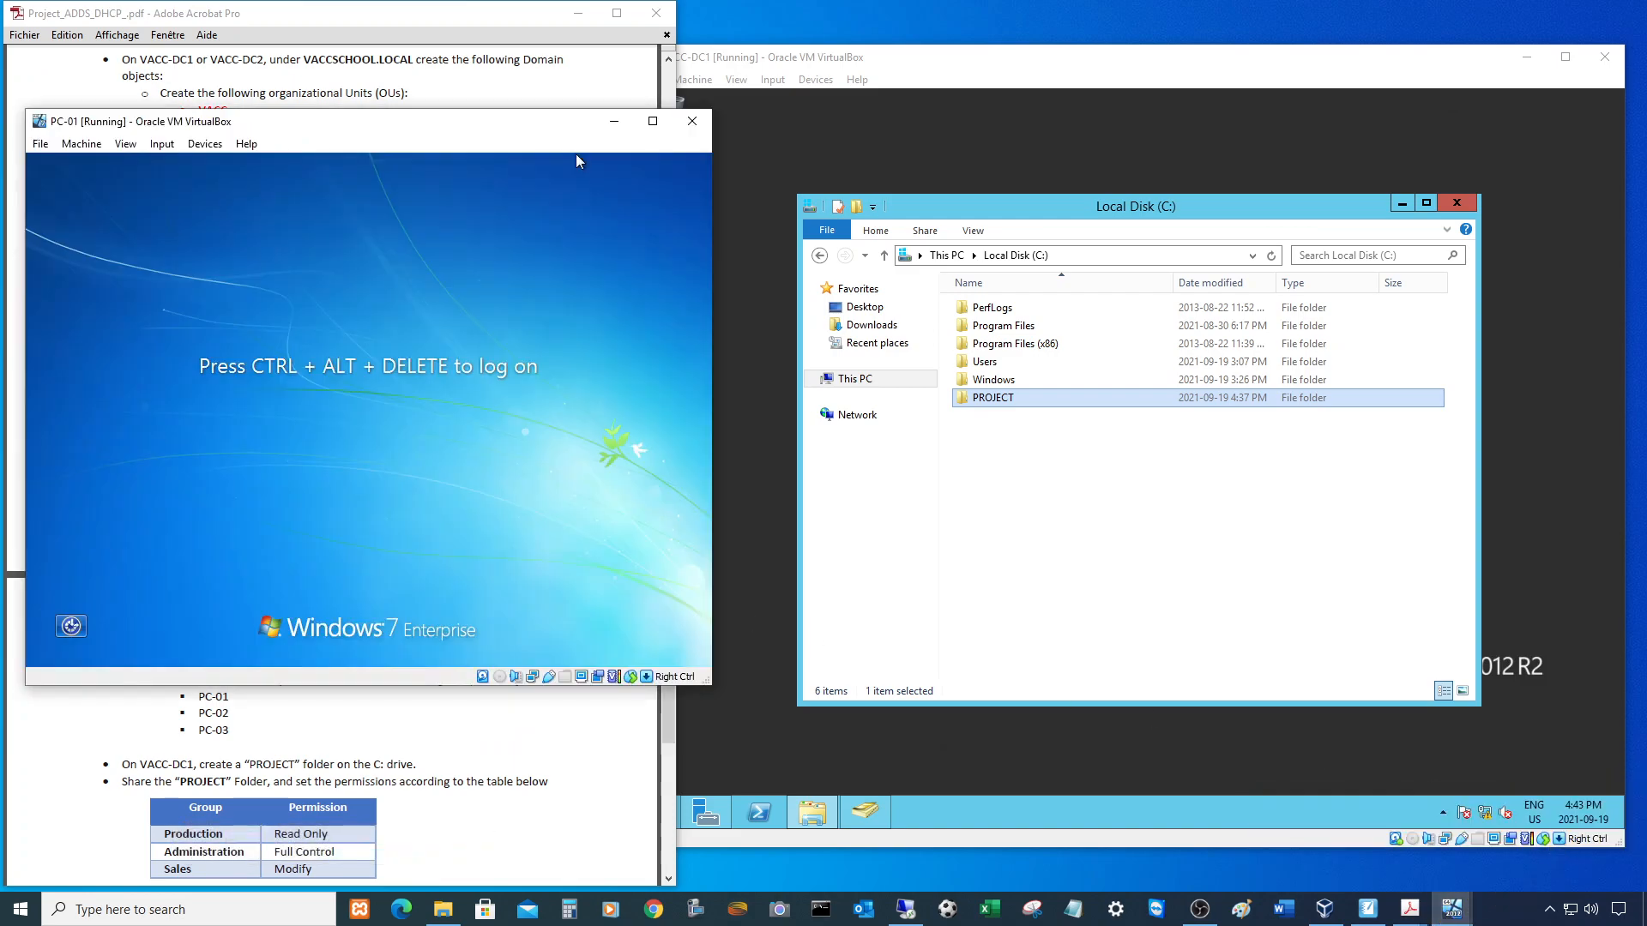
key("ctrl+alt+Delete")
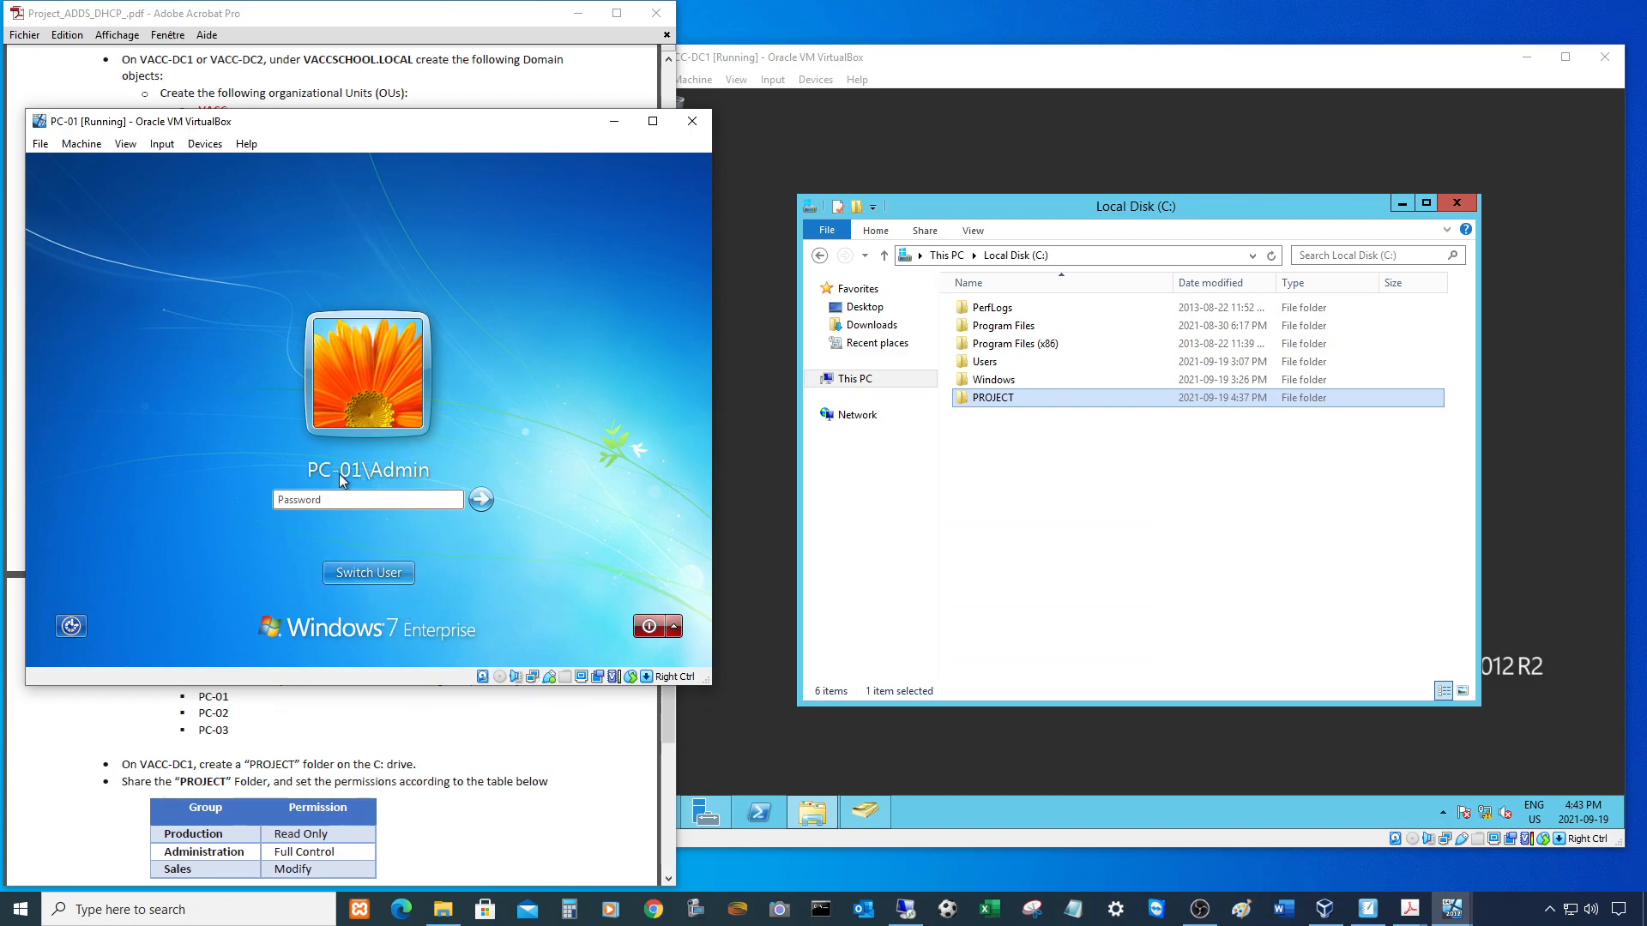
left_click(362, 566)
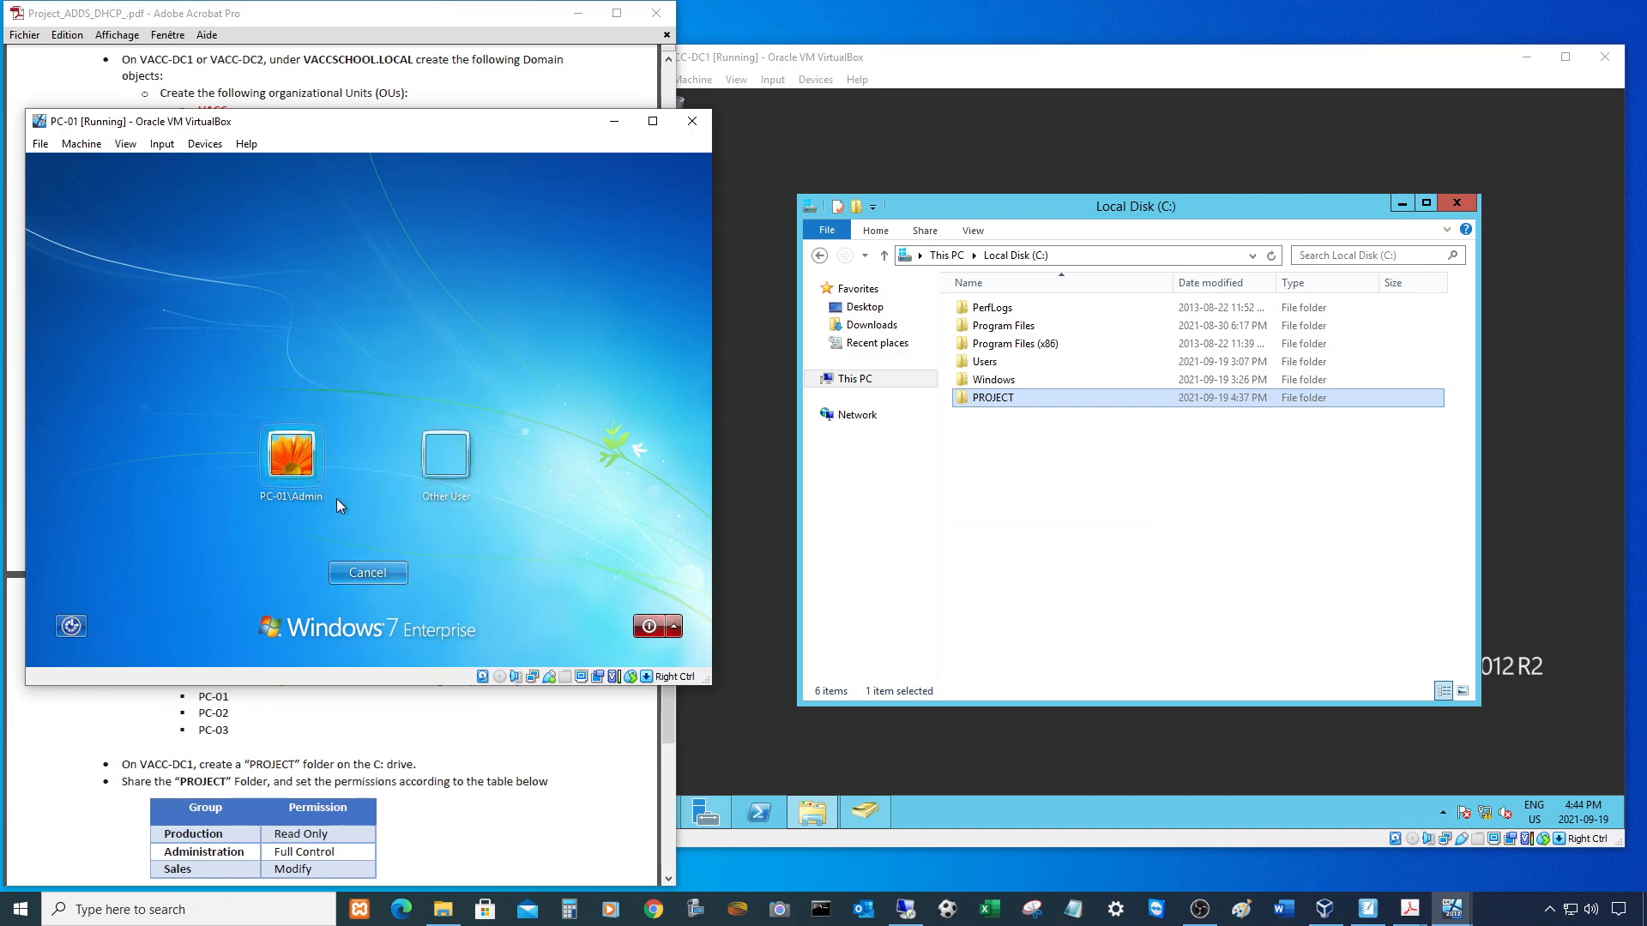
left_click(435, 470)
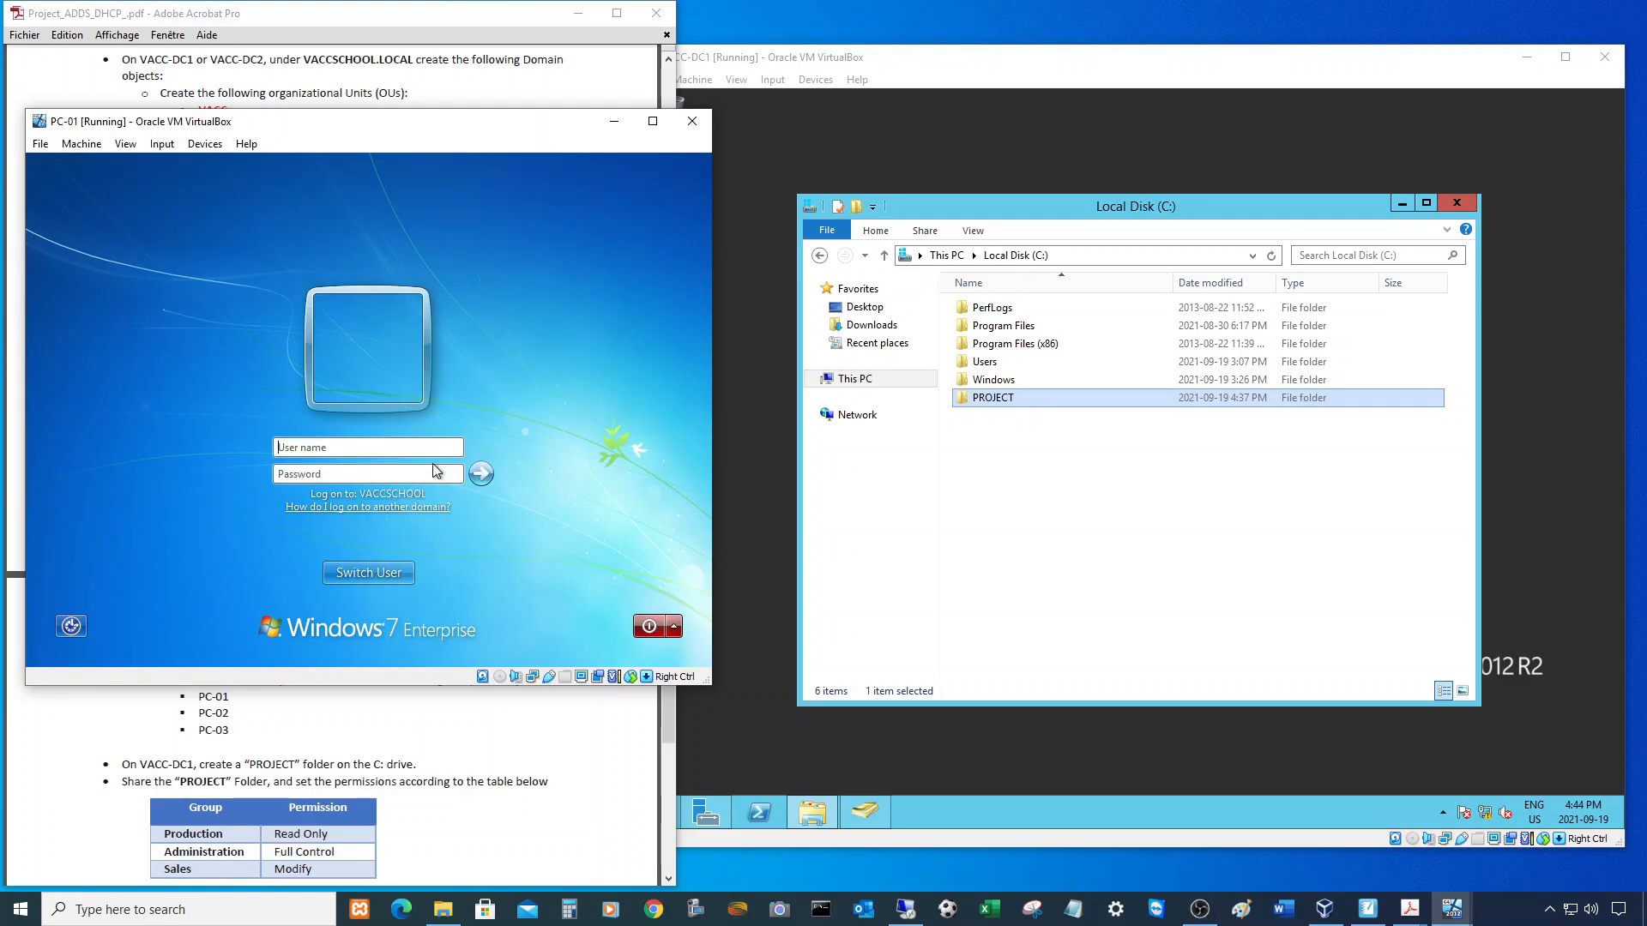
left_click(333, 451)
type("JohnM")
key("Tab")
type("Password1!")
left_click(481, 473)
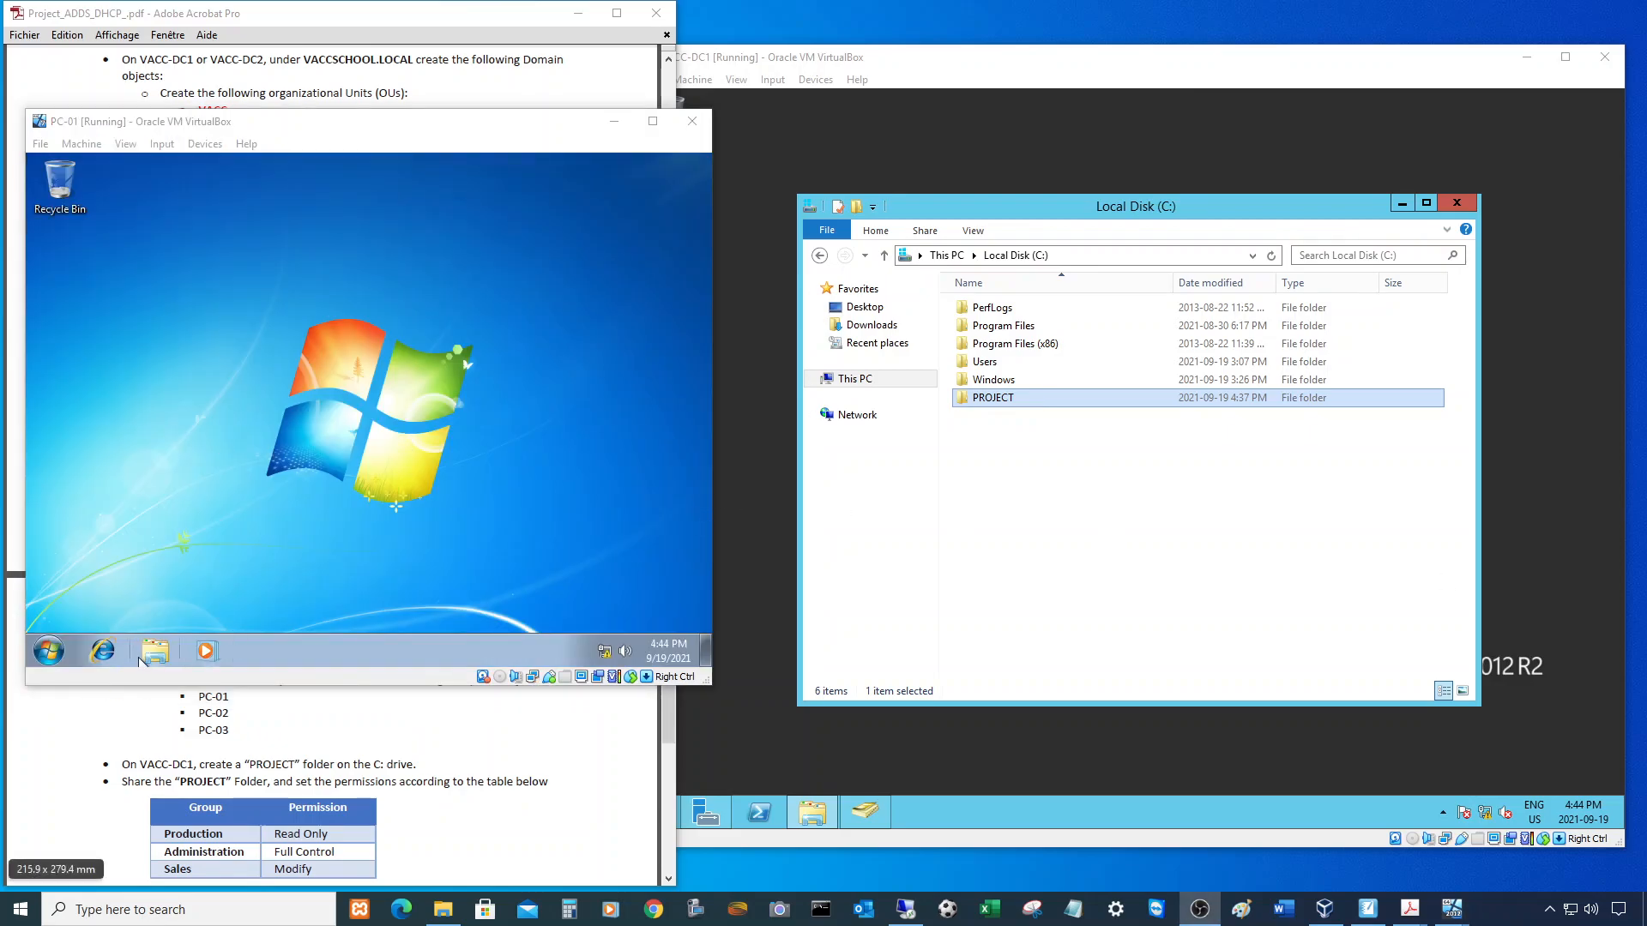
- On PC-01, go to \\VACC-DC1\PROJECT in Explorer and confirm the share is empty
left_click(186, 650)
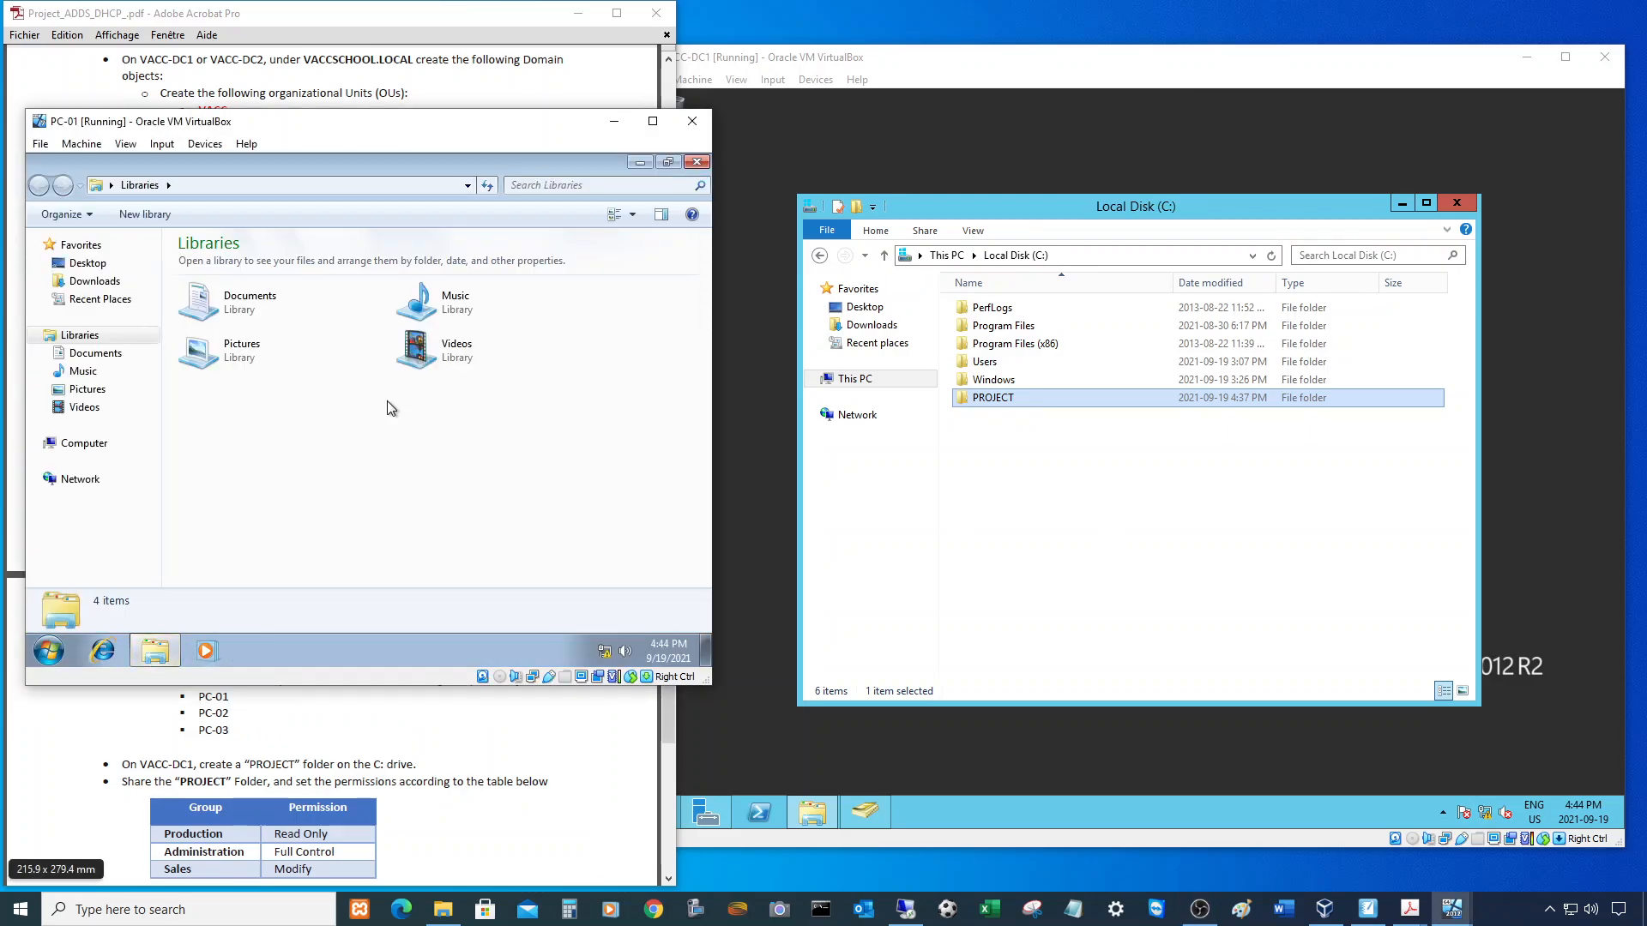
left_click(95, 452)
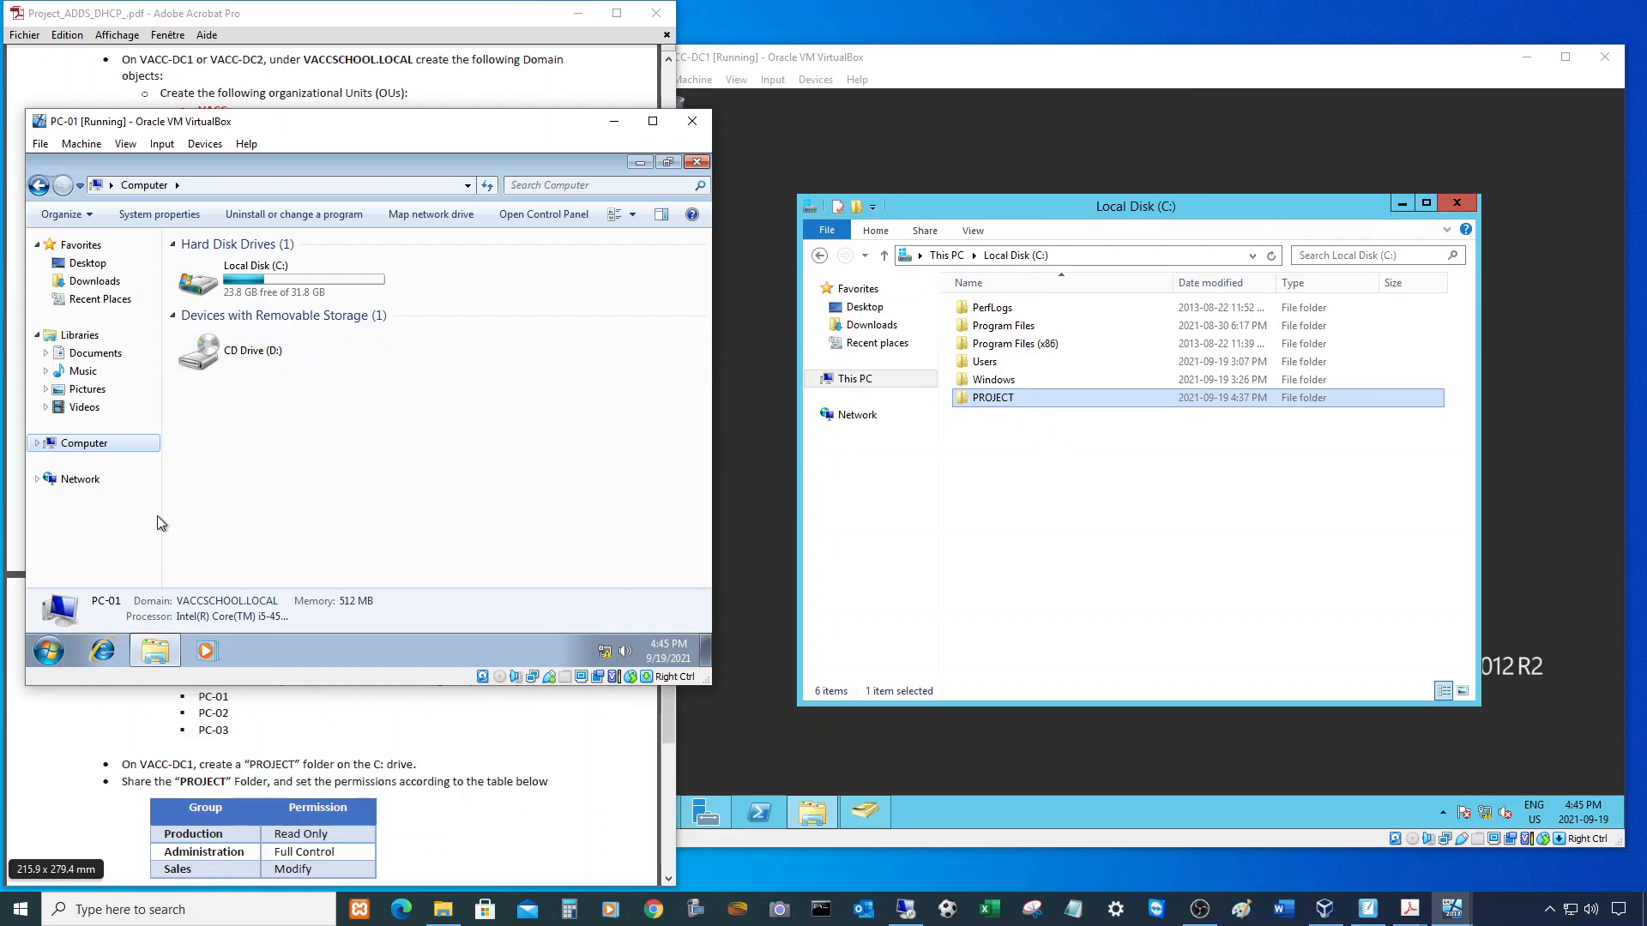
left_click(241, 187)
type("\\\\")
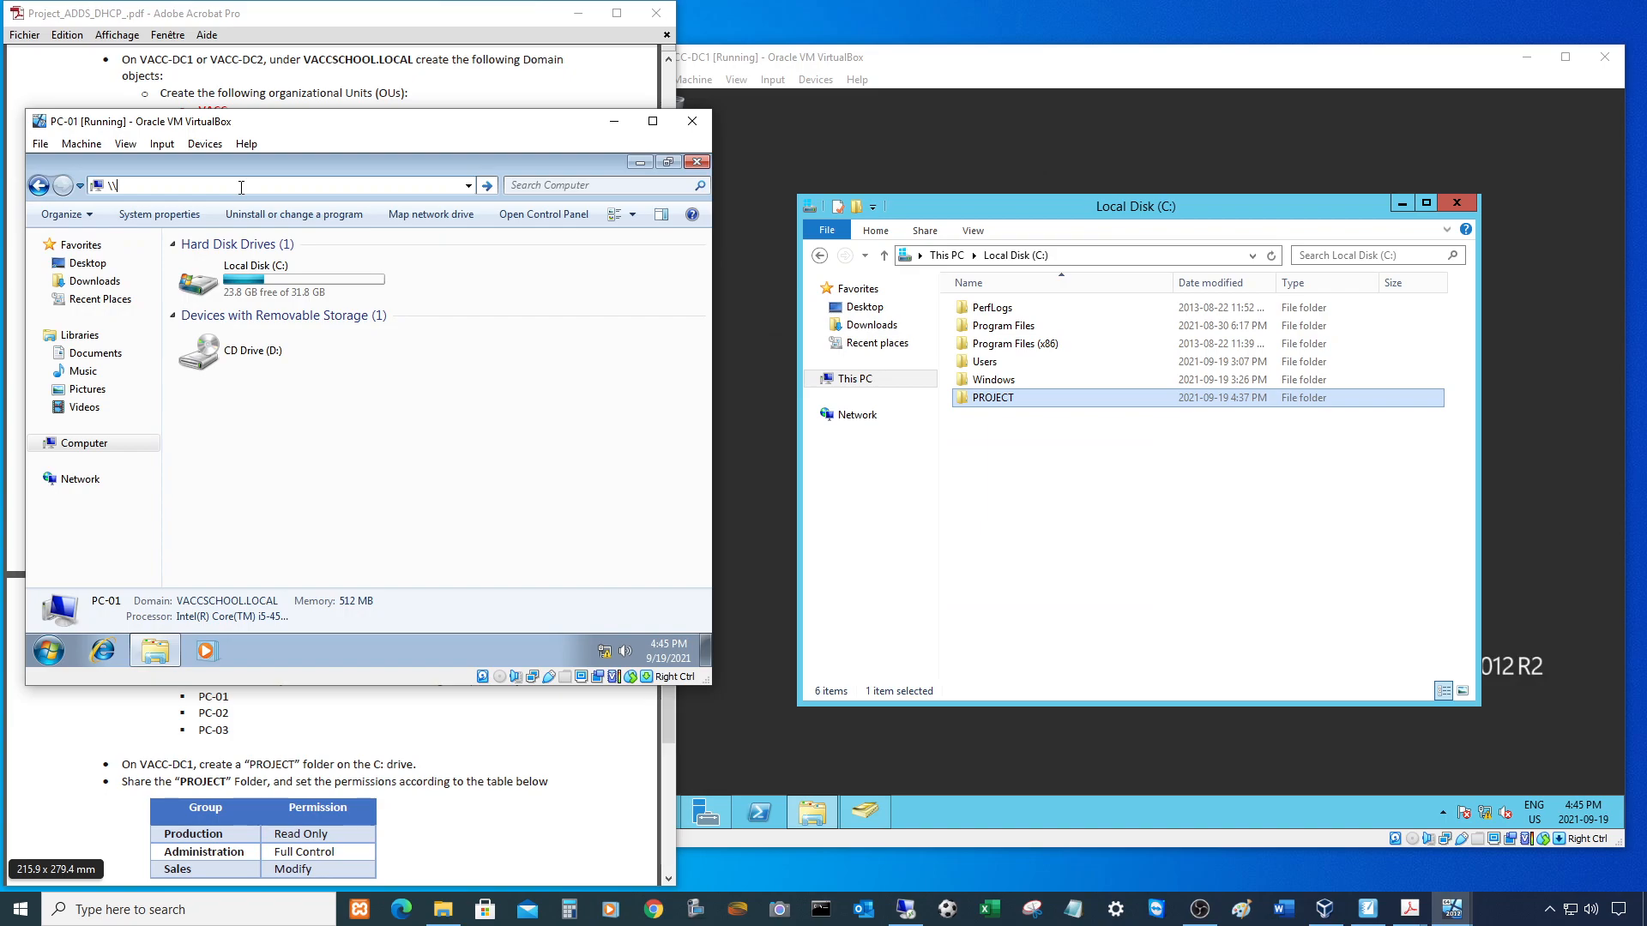
type("VACC-DC1\\PROJECT")
key("Return")
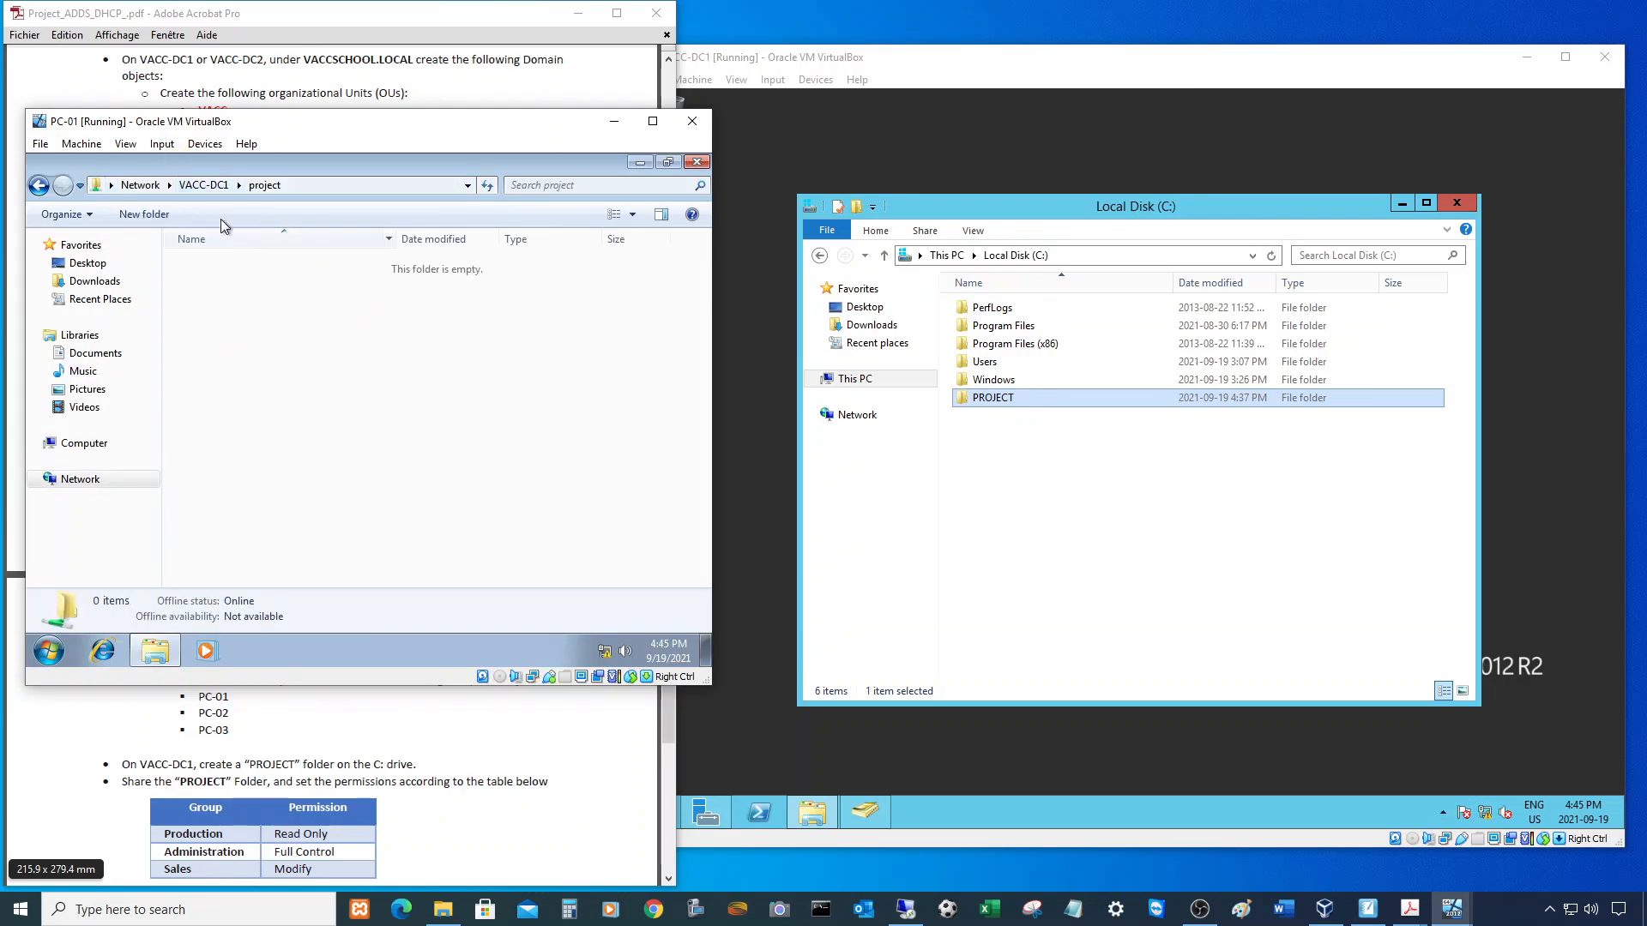
left_click(1015, 400)
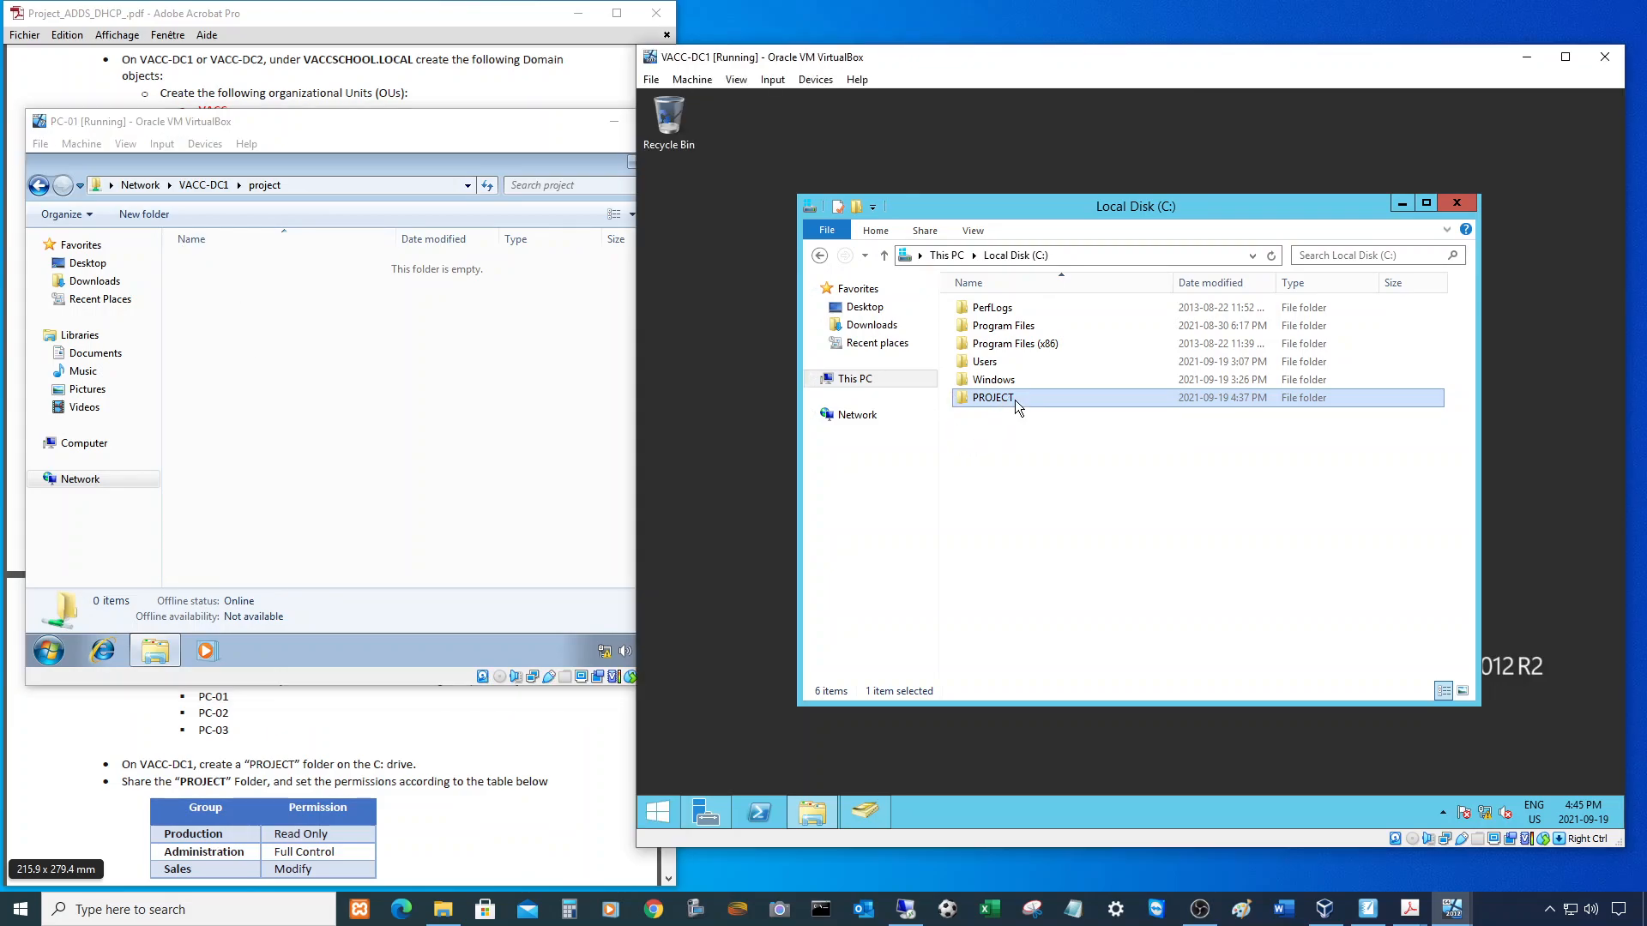
- On VACC-DC1, create a new text document in PROJECT containing 'Hello' and save it
double_click(1016, 400)
right_click(1019, 361)
mouse_move(1106, 555)
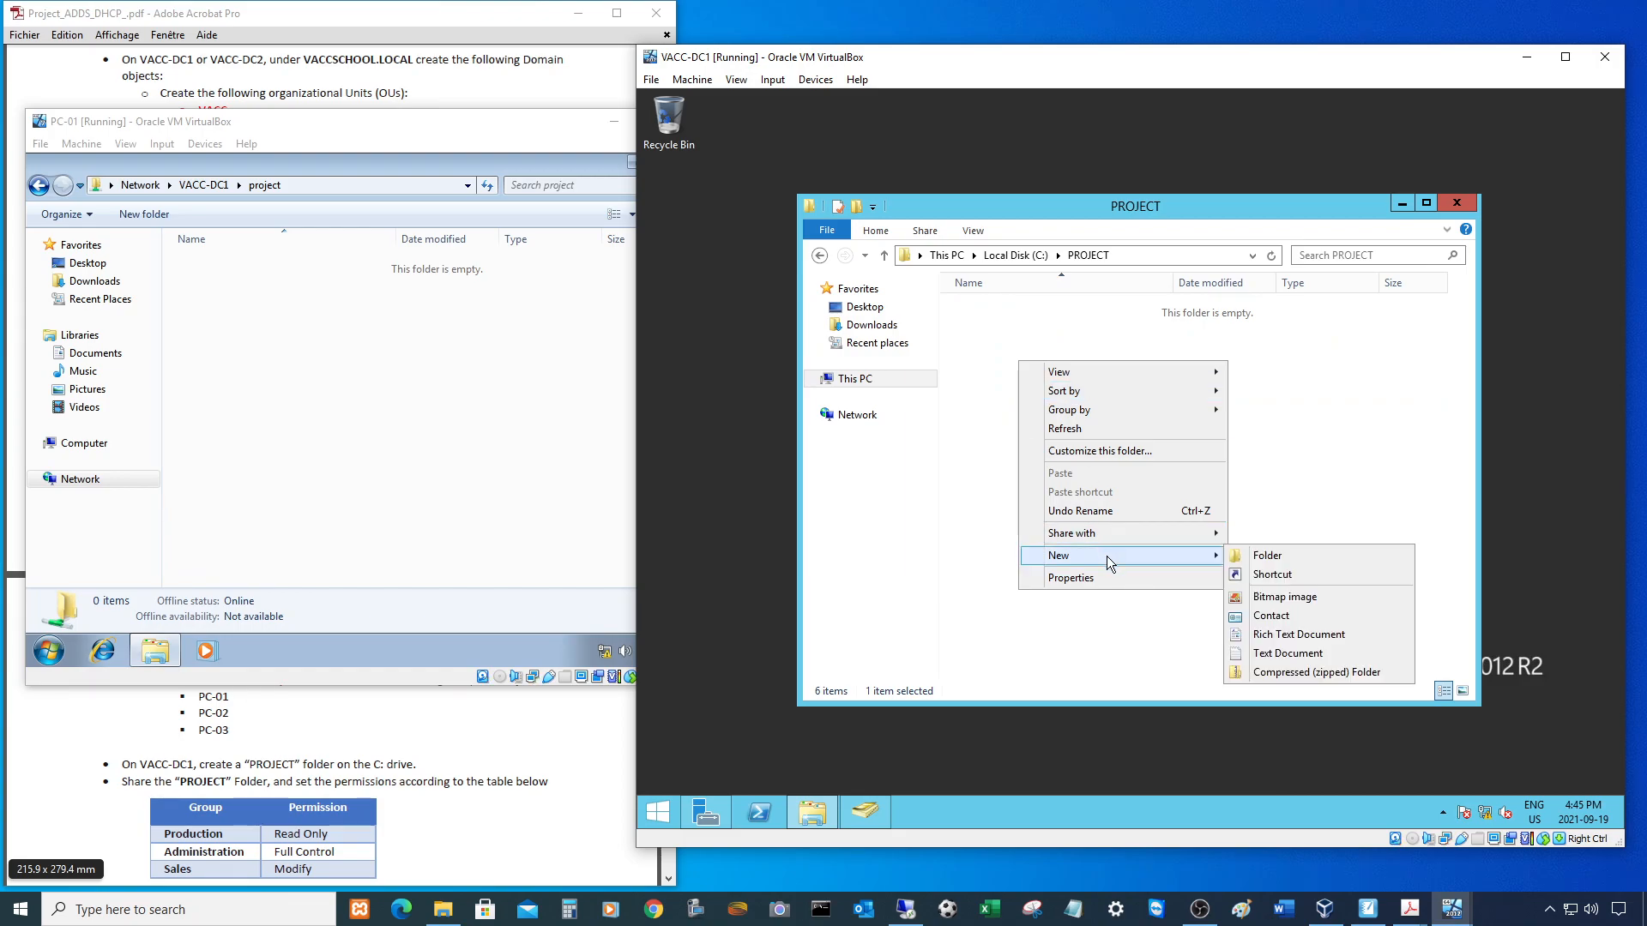
left_click(1281, 654)
left_click(1170, 487)
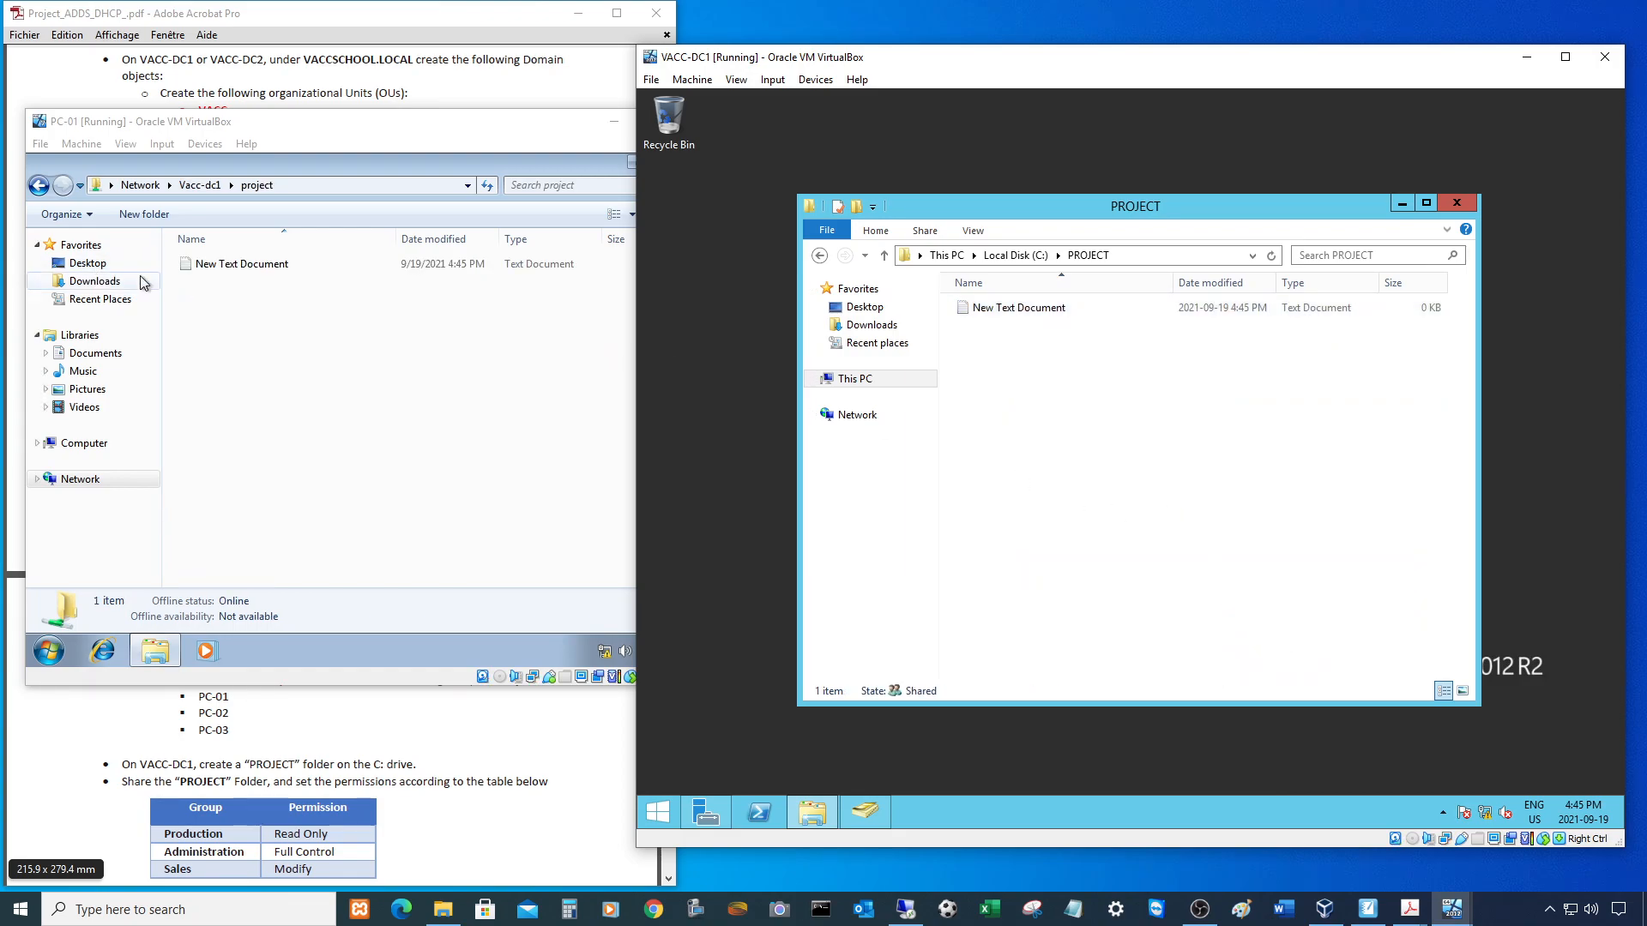
double_click(1003, 309)
type("Hello")
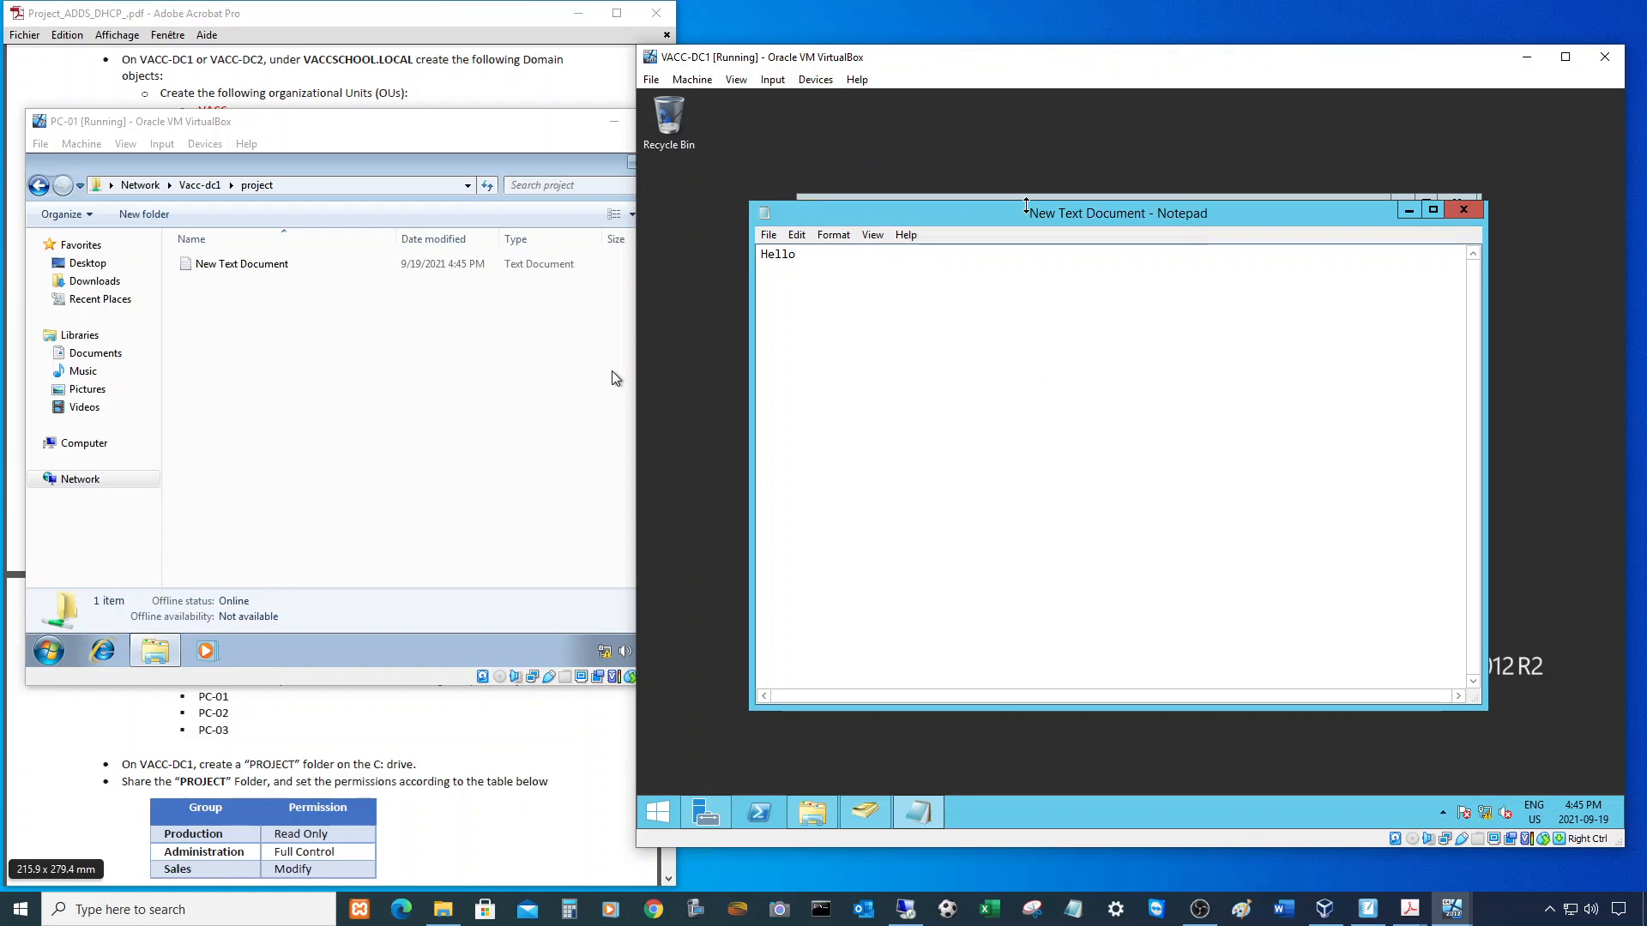
left_click(772, 235)
left_click(806, 292)
left_click(1464, 210)
- On PC-01, open the new text document through the PROJECT share to verify its content
left_click(241, 265)
double_click(240, 264)
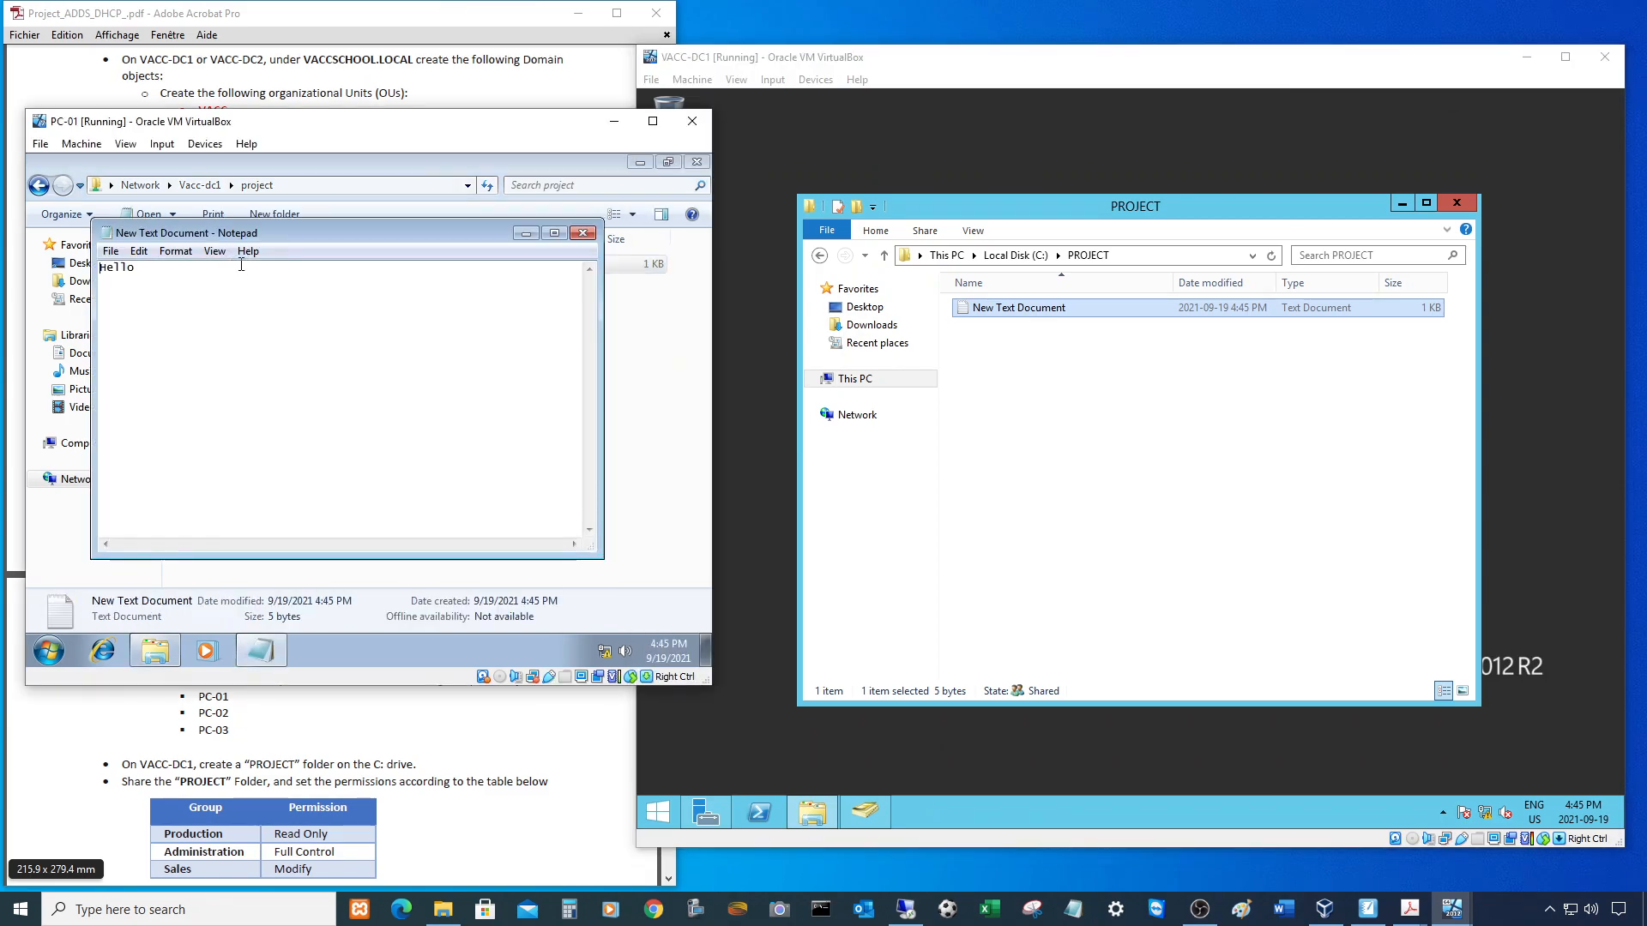
left_click(583, 232)
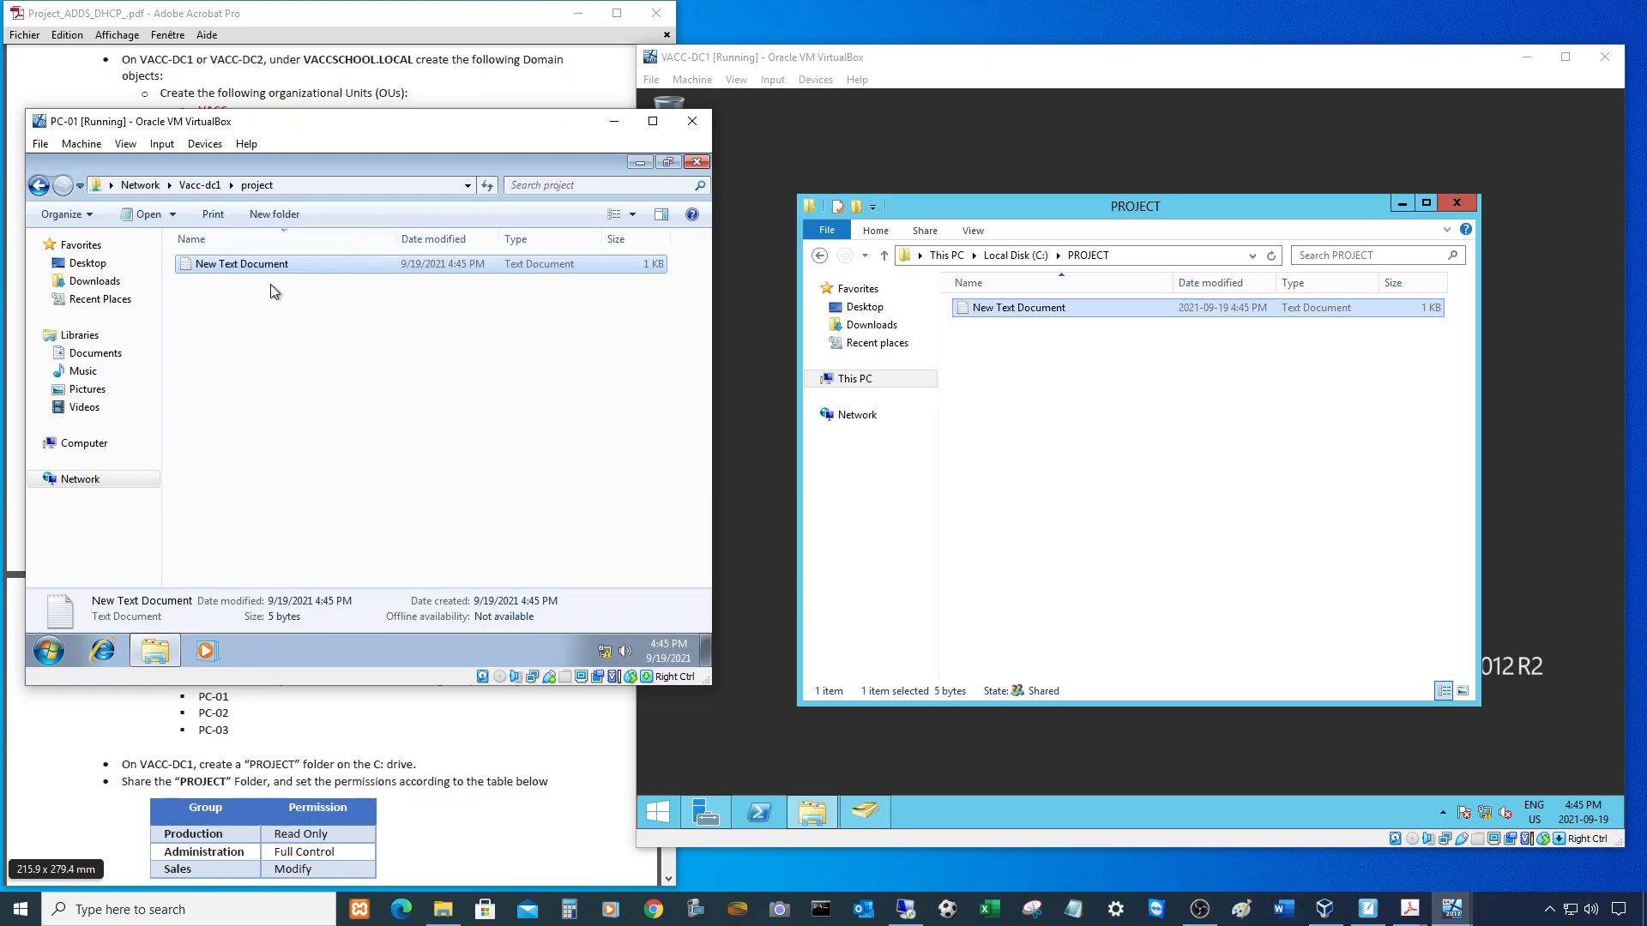
left_click(307, 188)
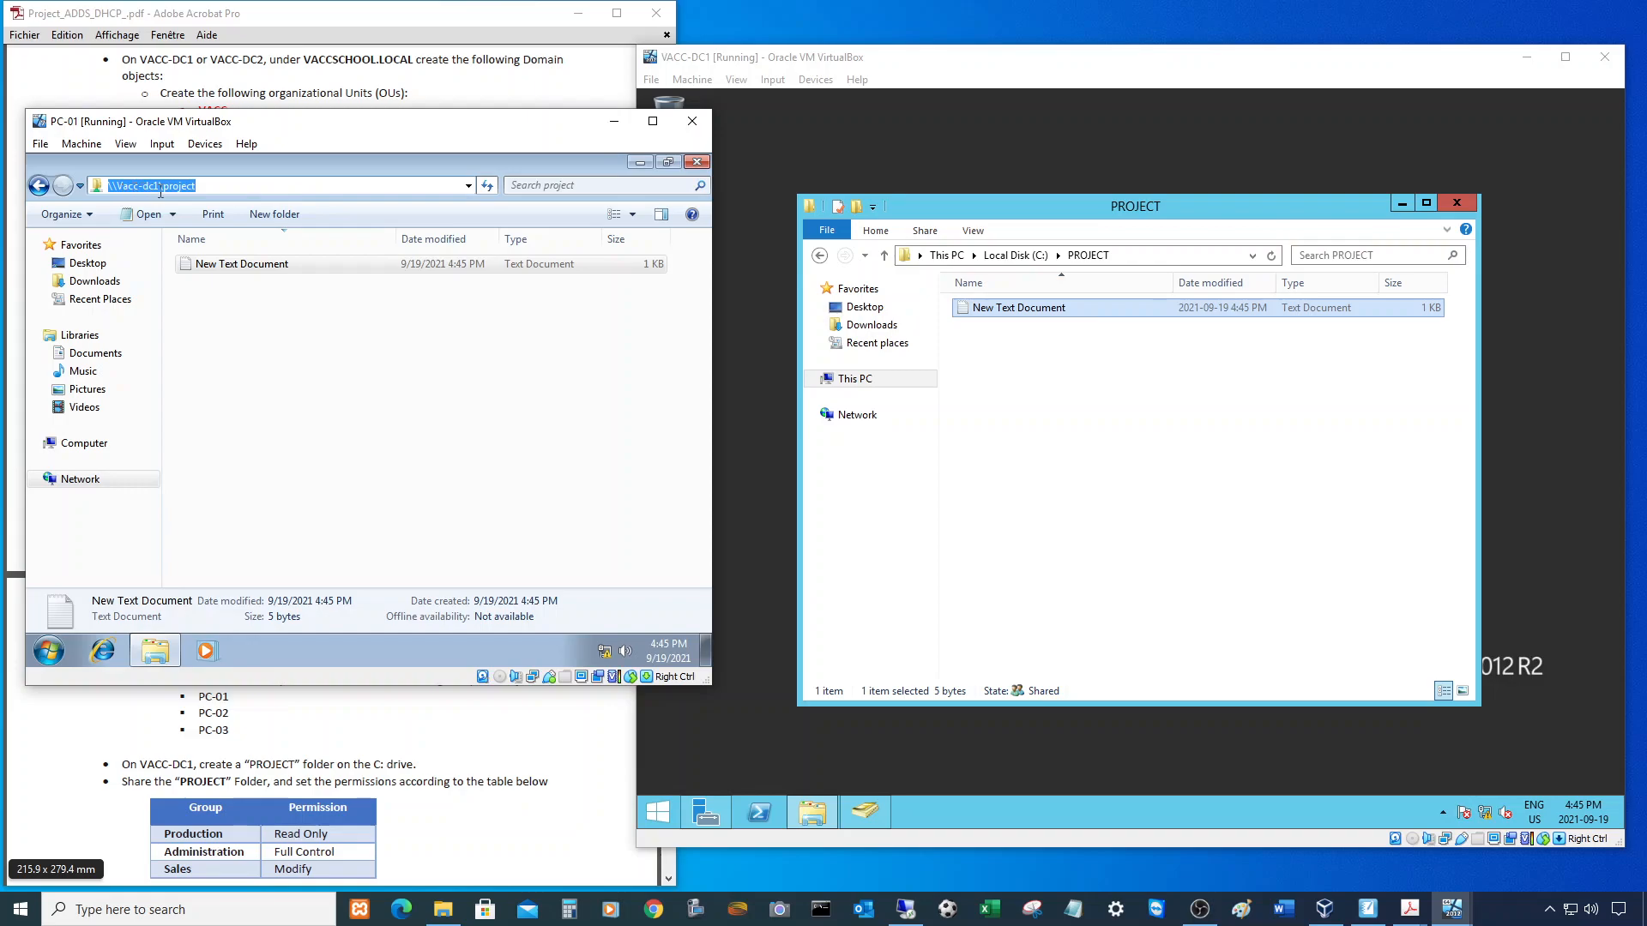
left_click(313, 348)
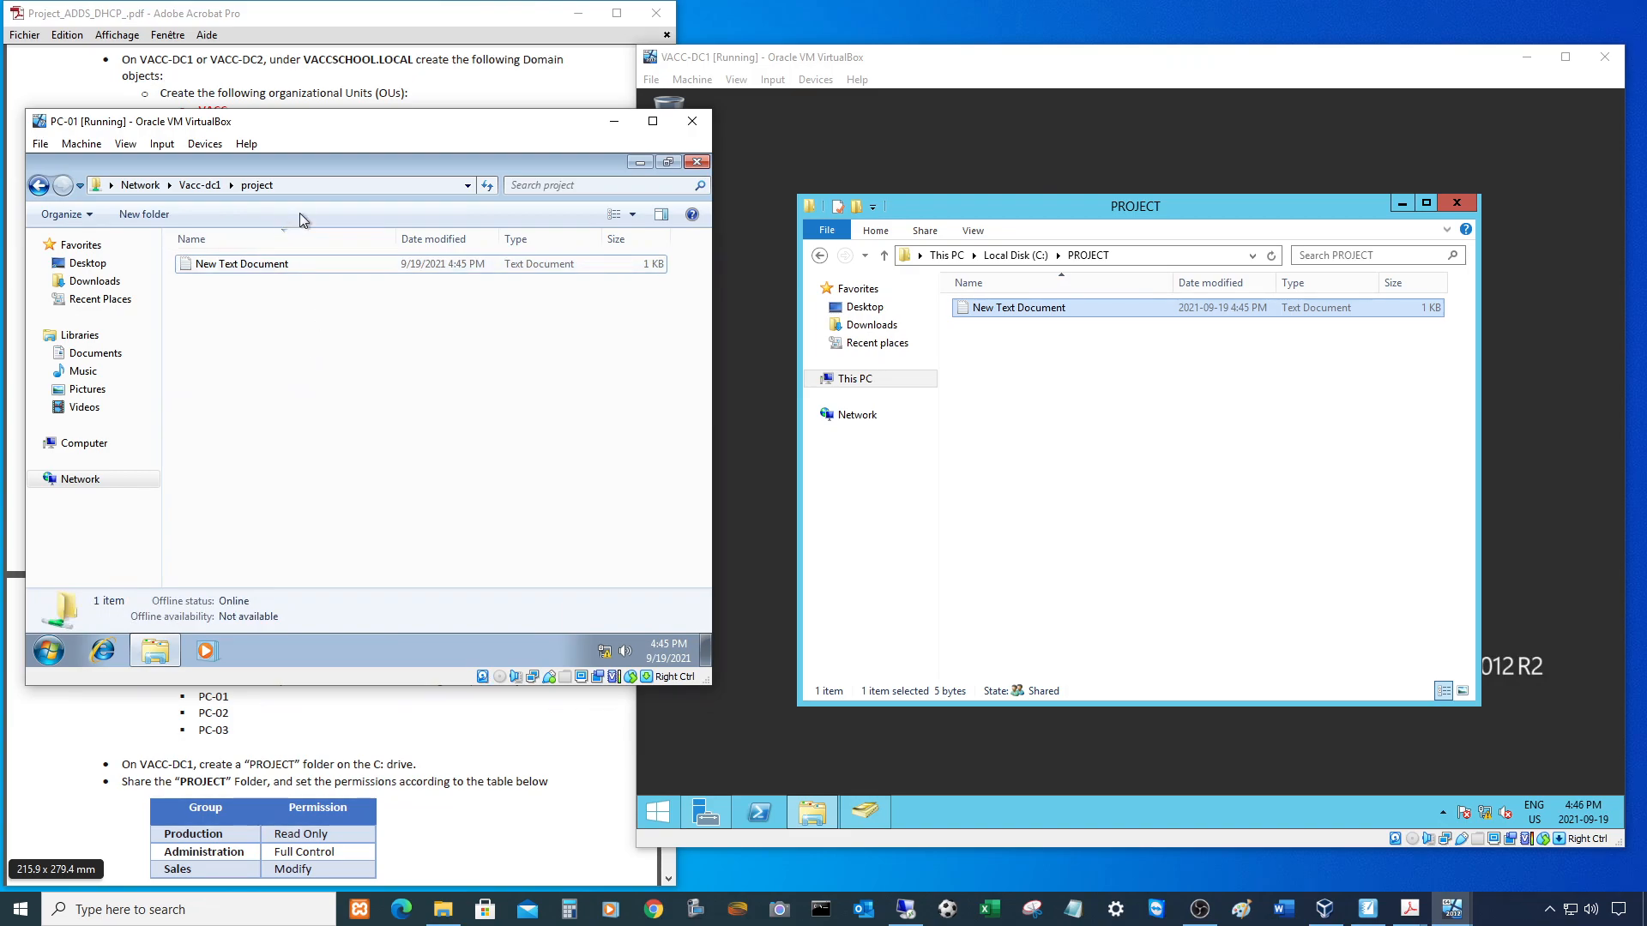
- On VACC-DC1, browse from This PC into C:\Windows\SYSVOL
left_click(110, 445)
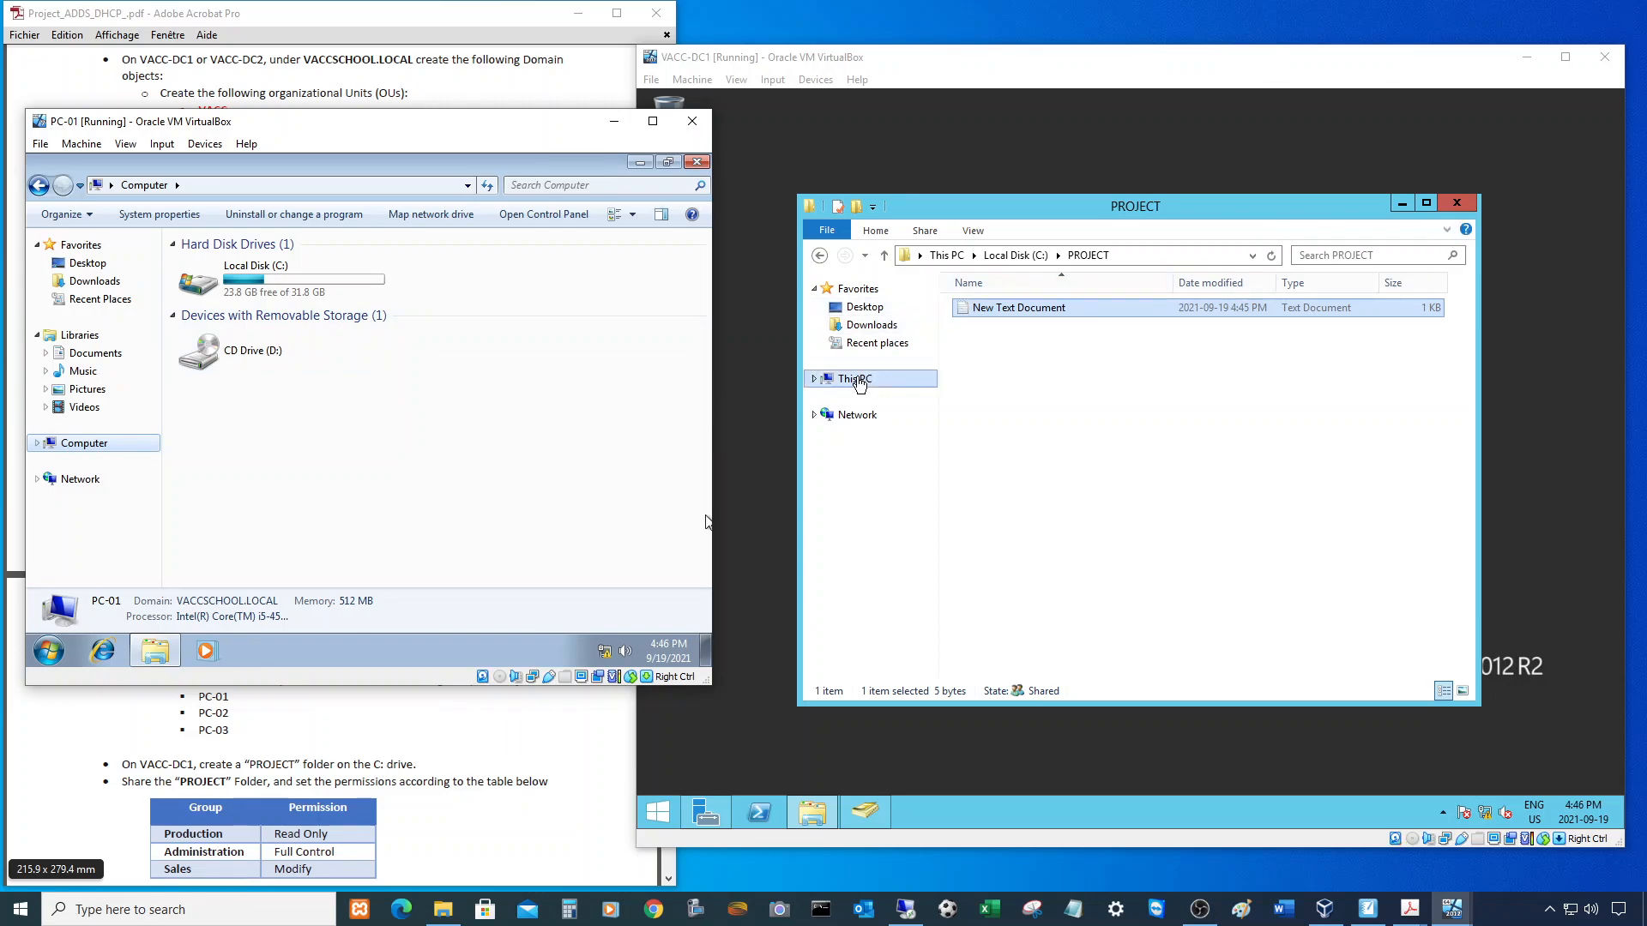
left_click(857, 380)
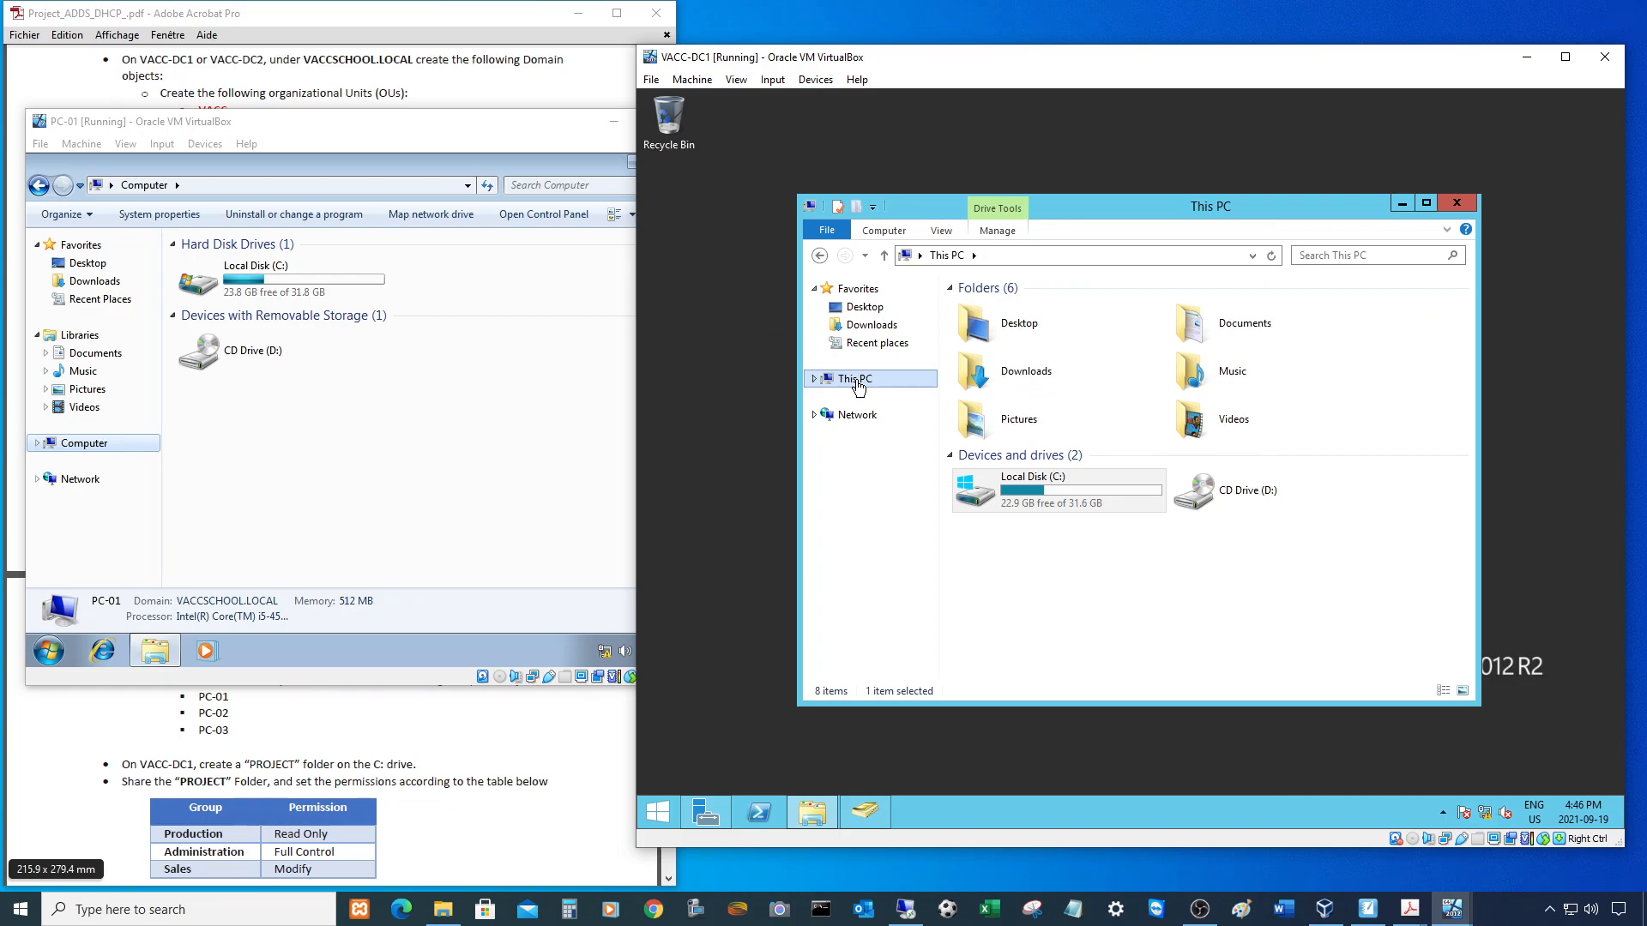
double_click(1043, 496)
double_click(993, 400)
scroll(995, 406, "down", 12)
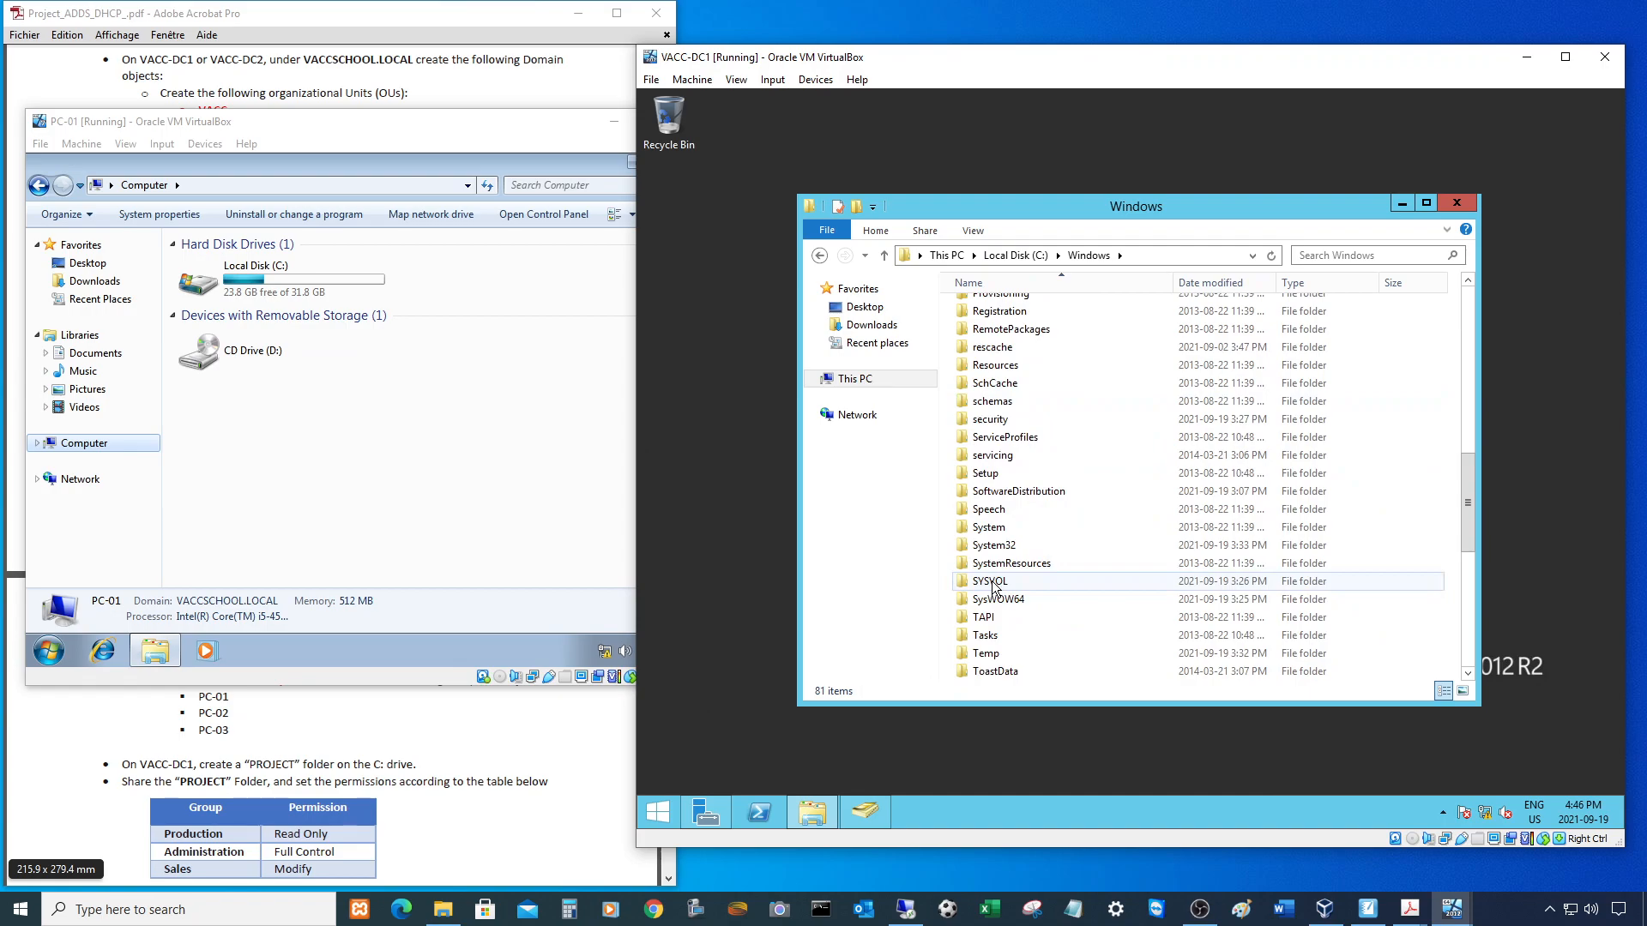
double_click(990, 582)
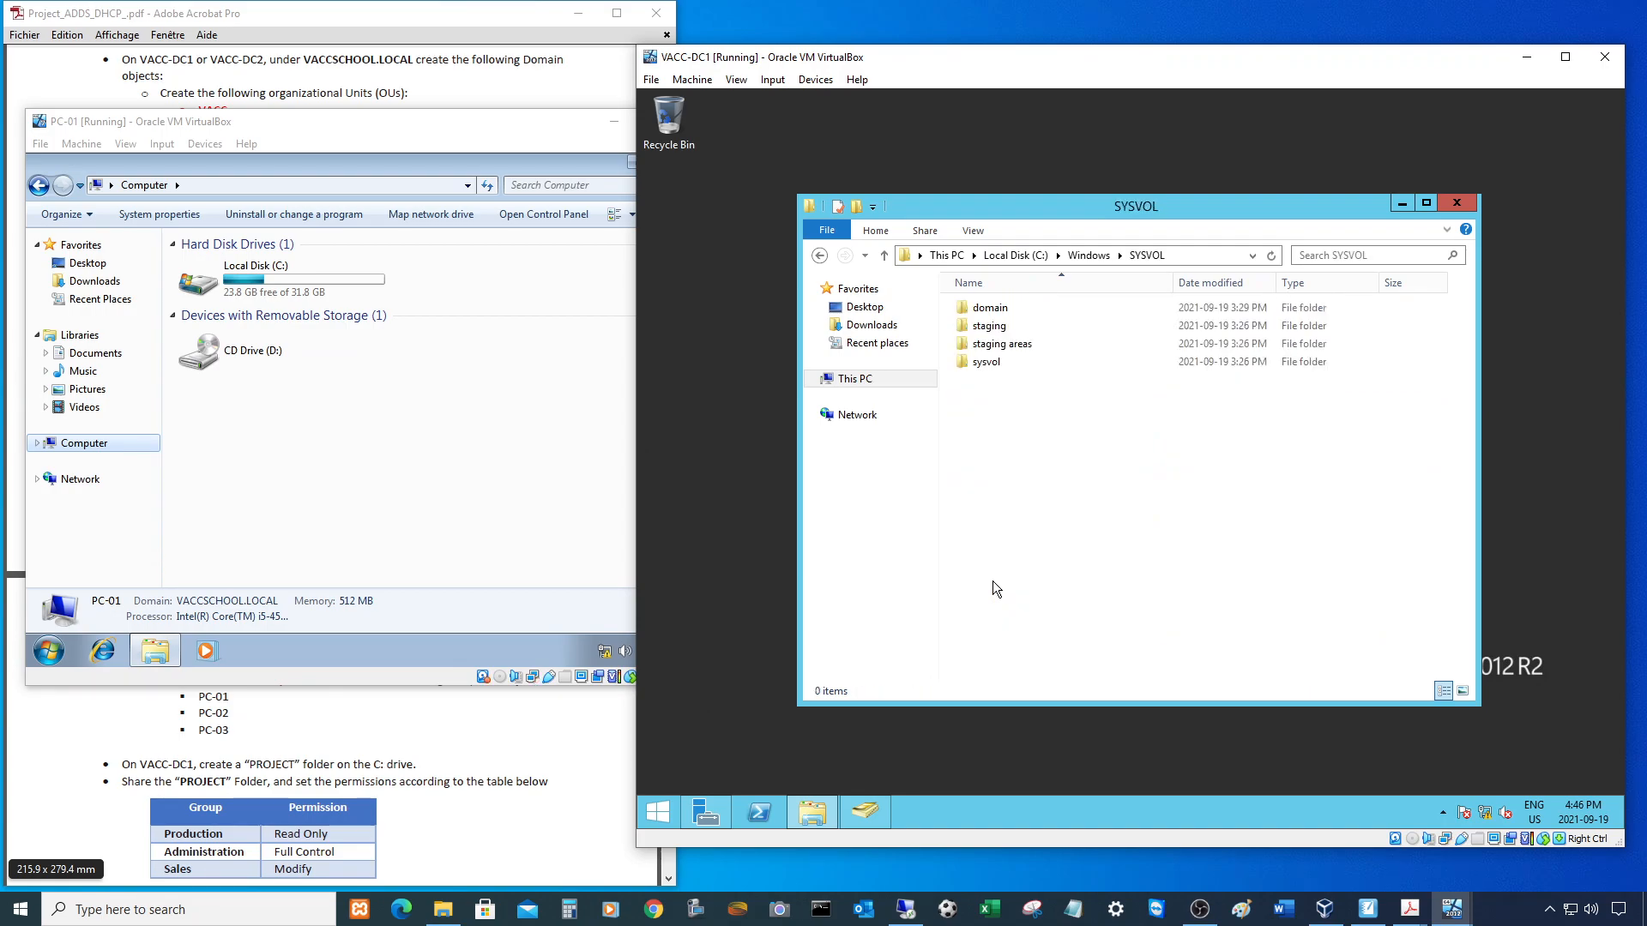
- Open sysvol\VACCSCHOOL.LOCAL\scripts, show its full path and widen the Explorer window
double_click(981, 366)
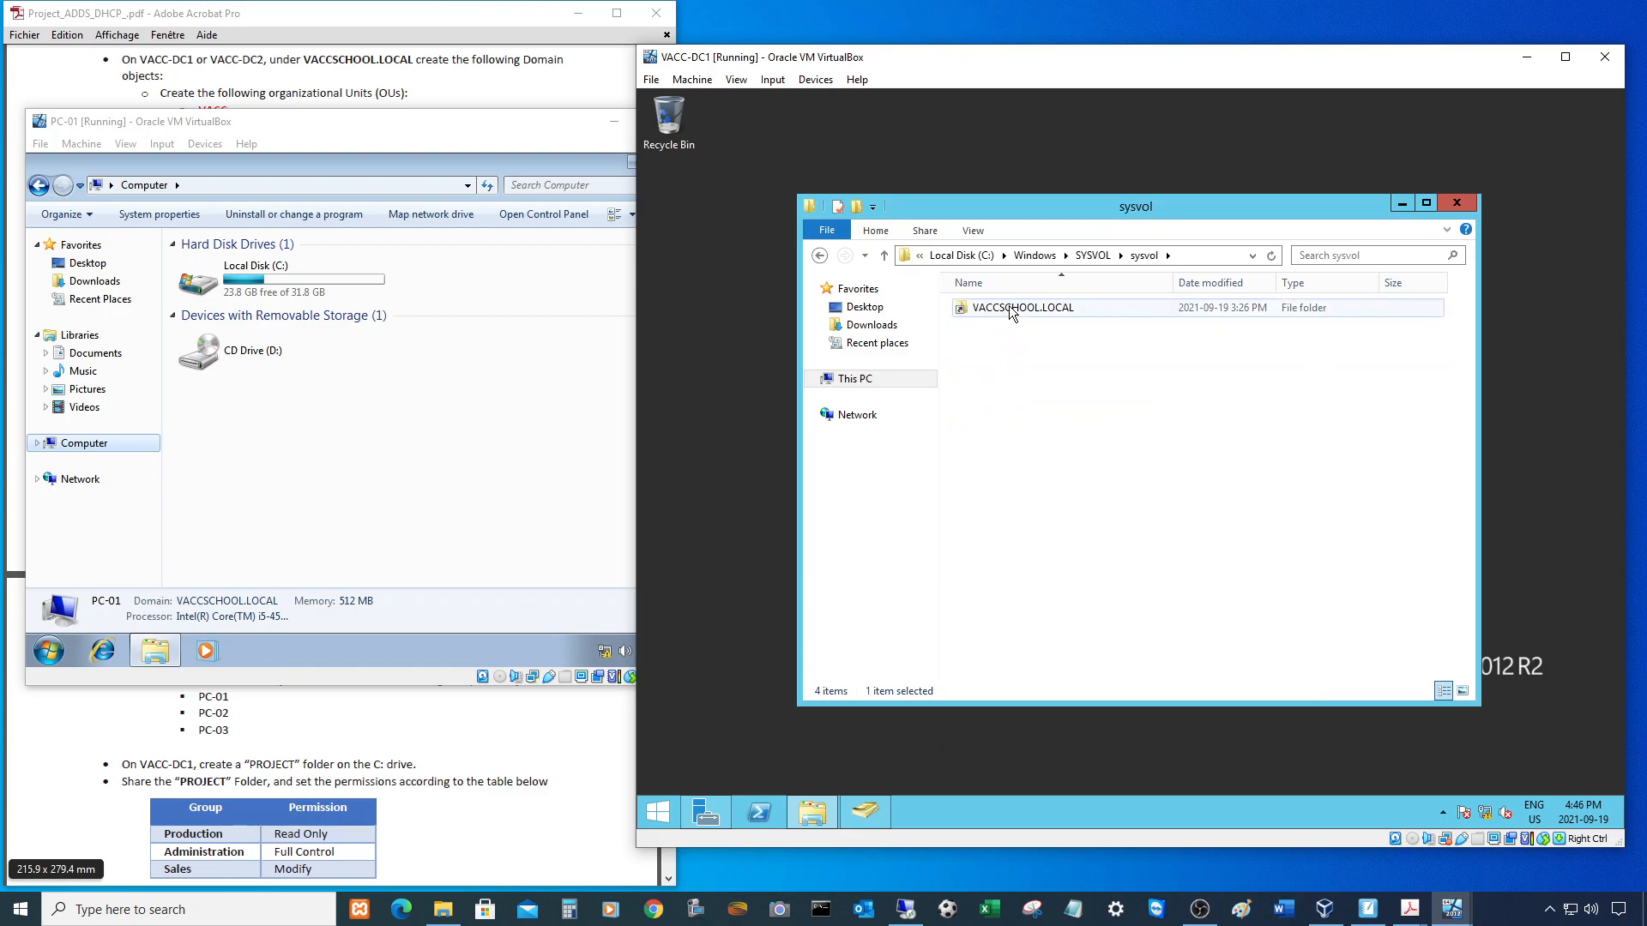
double_click(1000, 314)
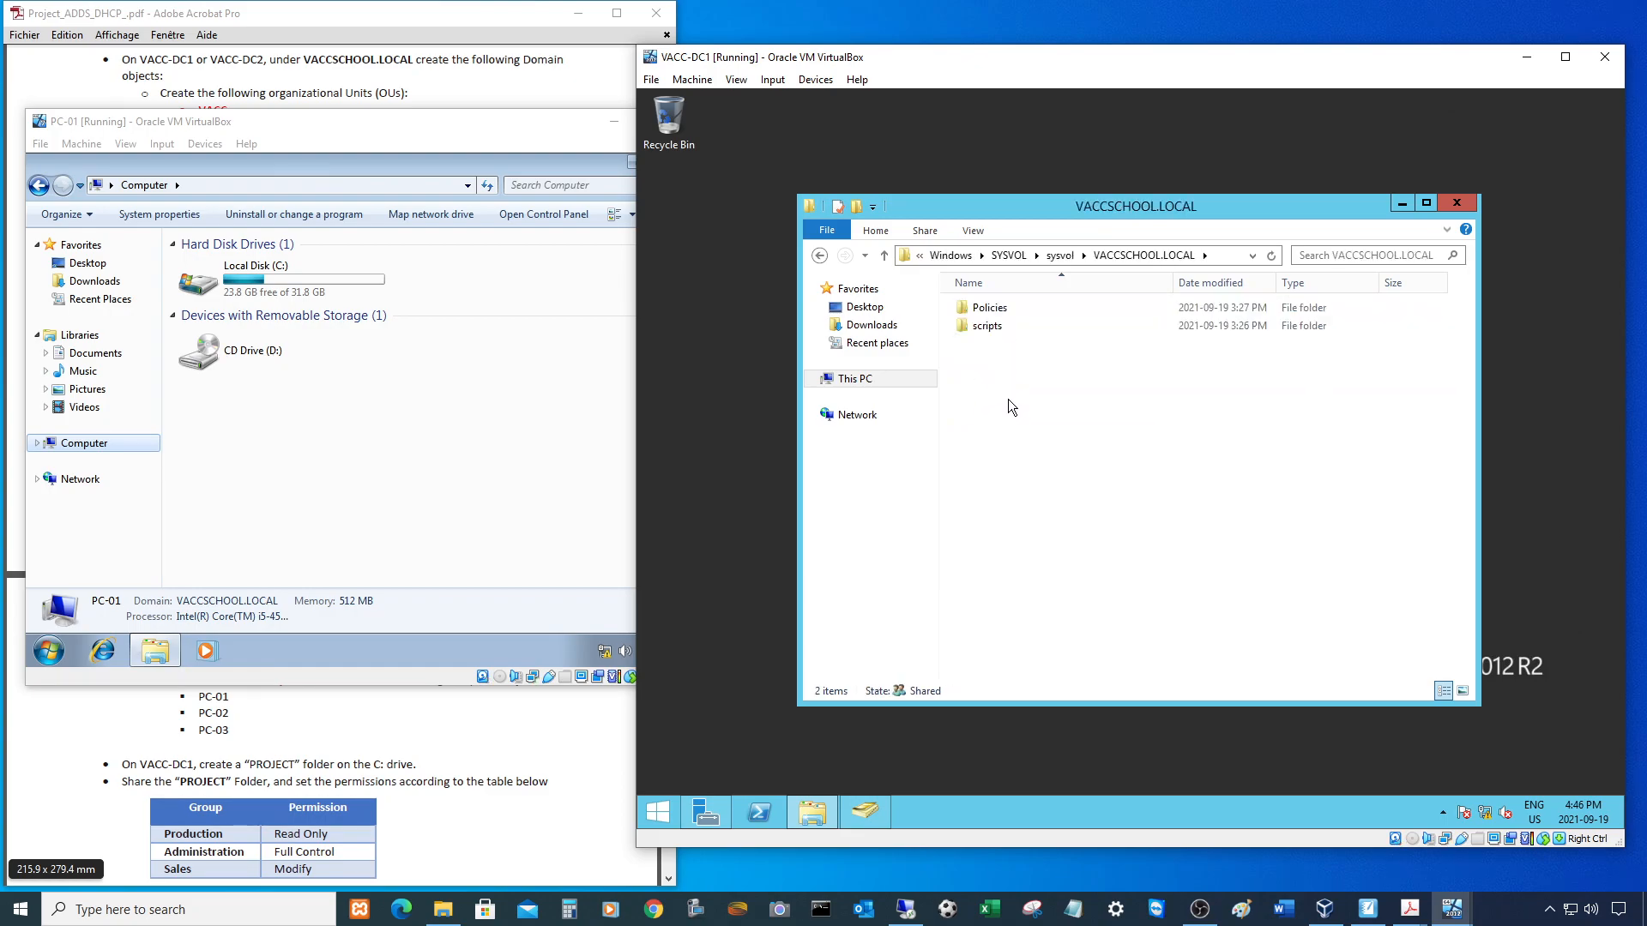
double_click(991, 328)
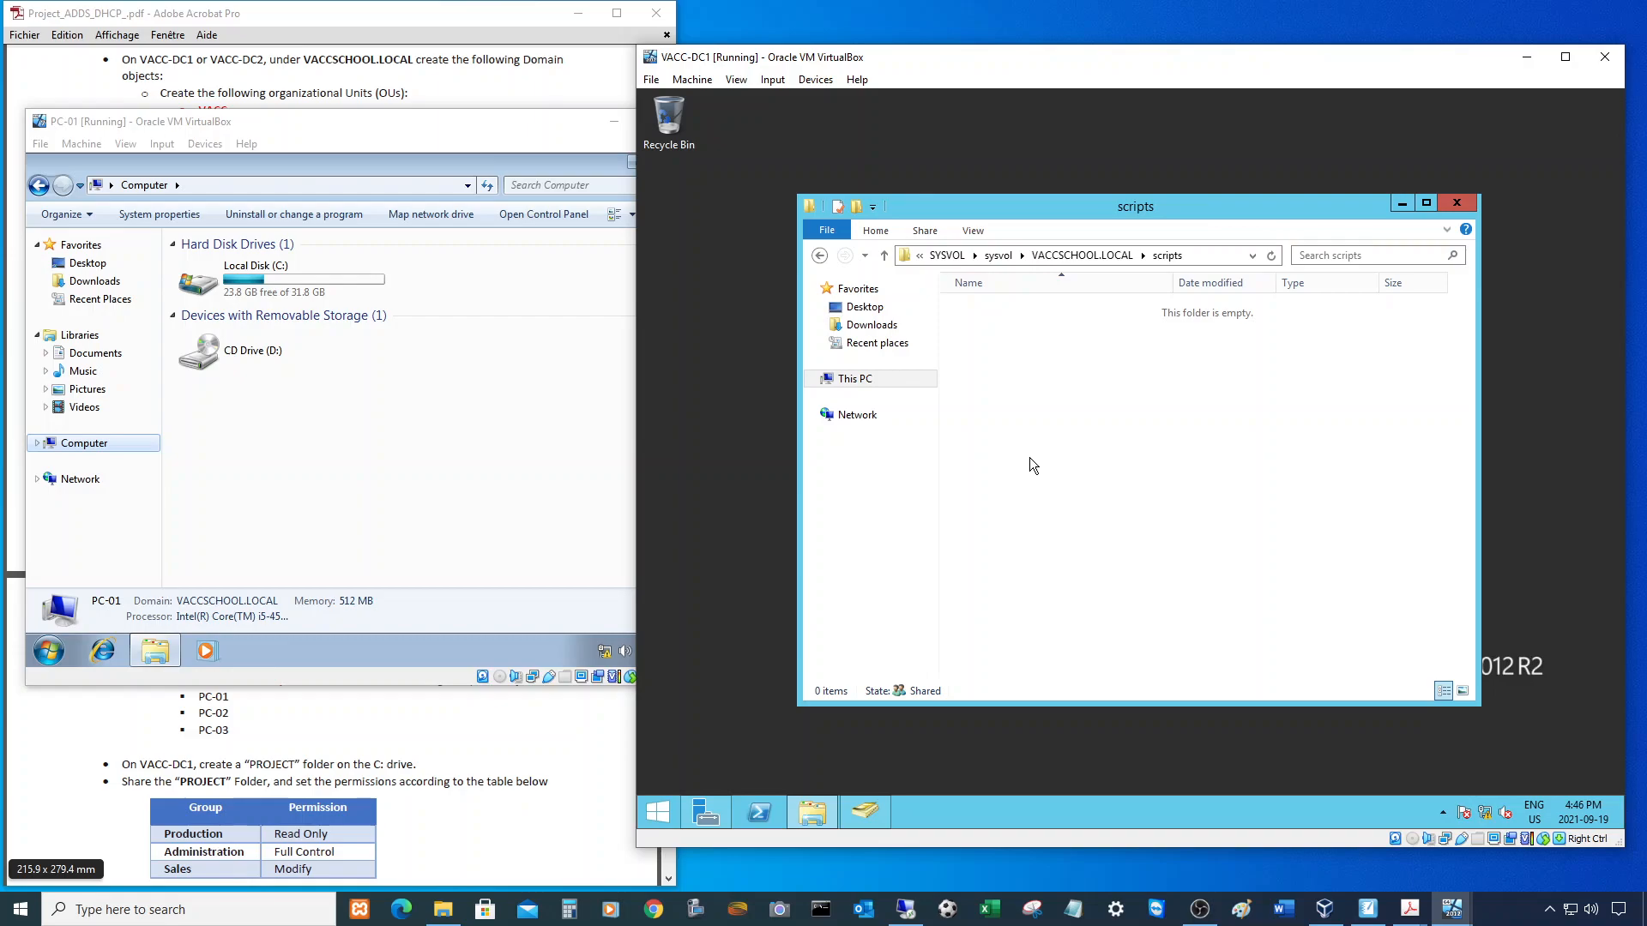
left_click(1218, 255)
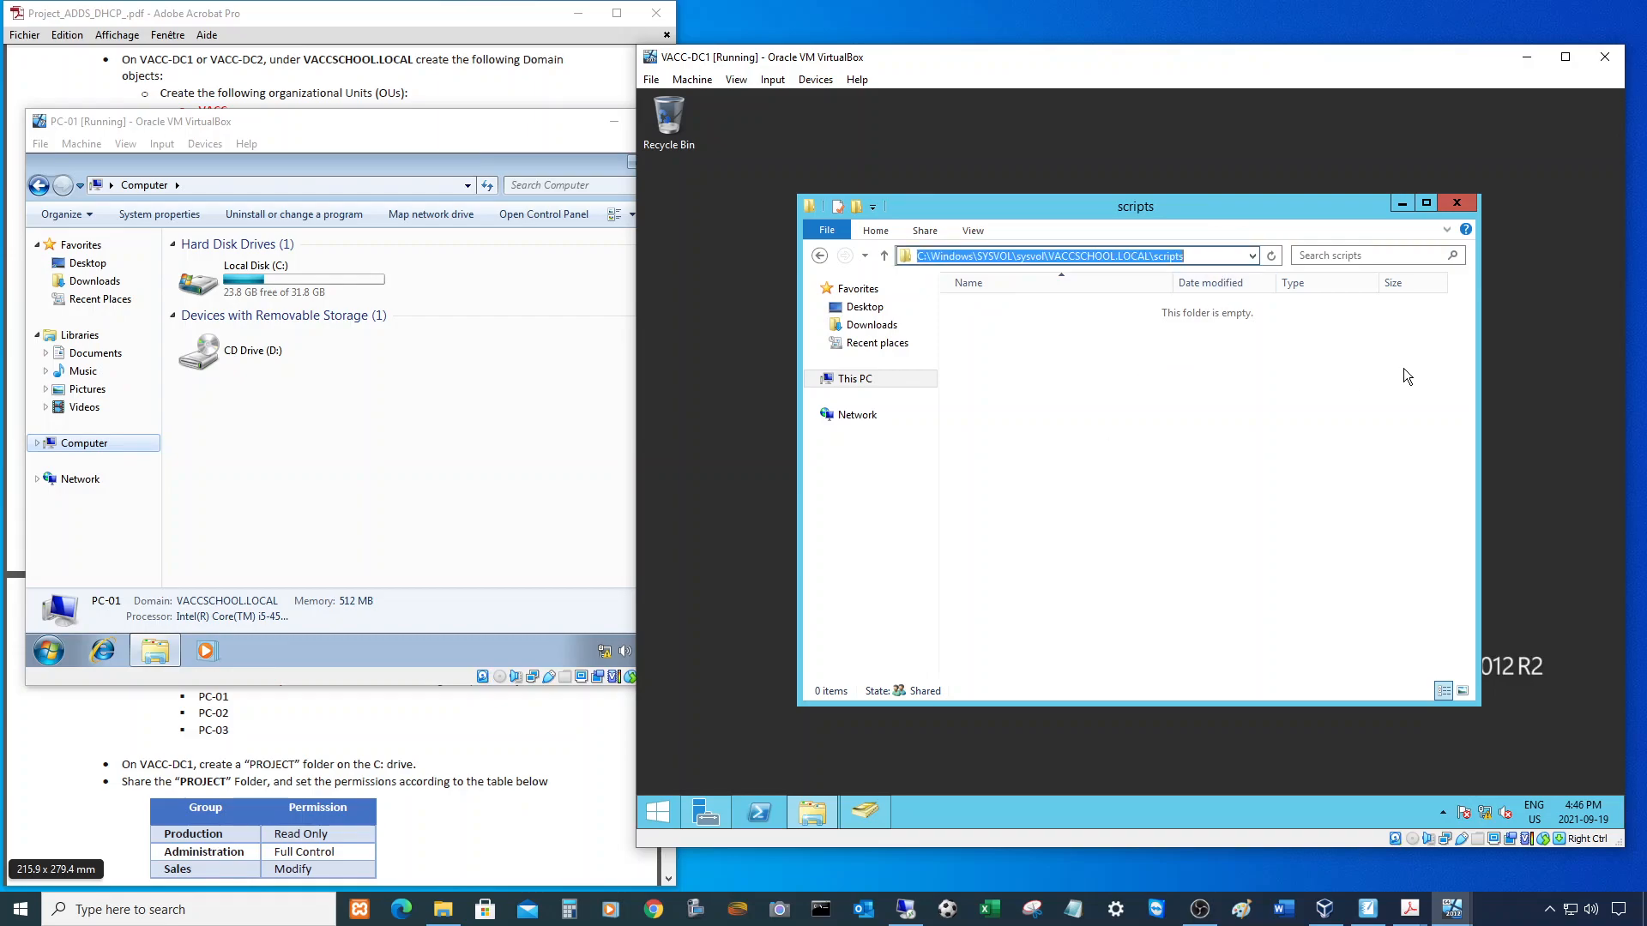
left_click_drag(1479, 374, 1622, 374)
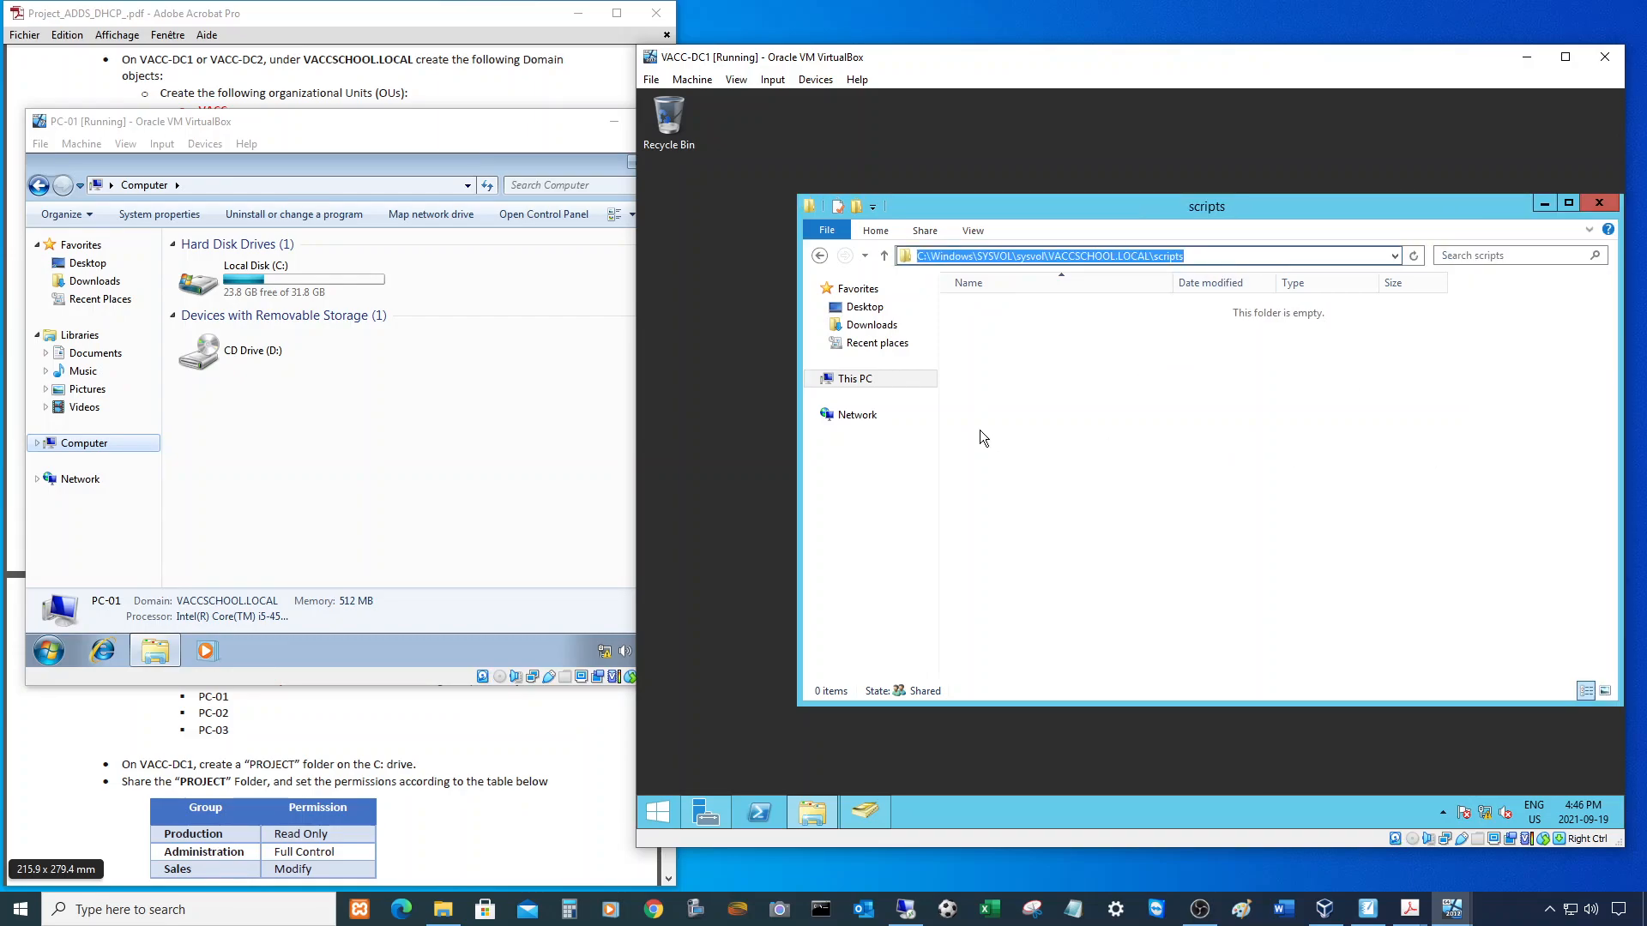
left_click_drag(800, 449, 673, 449)
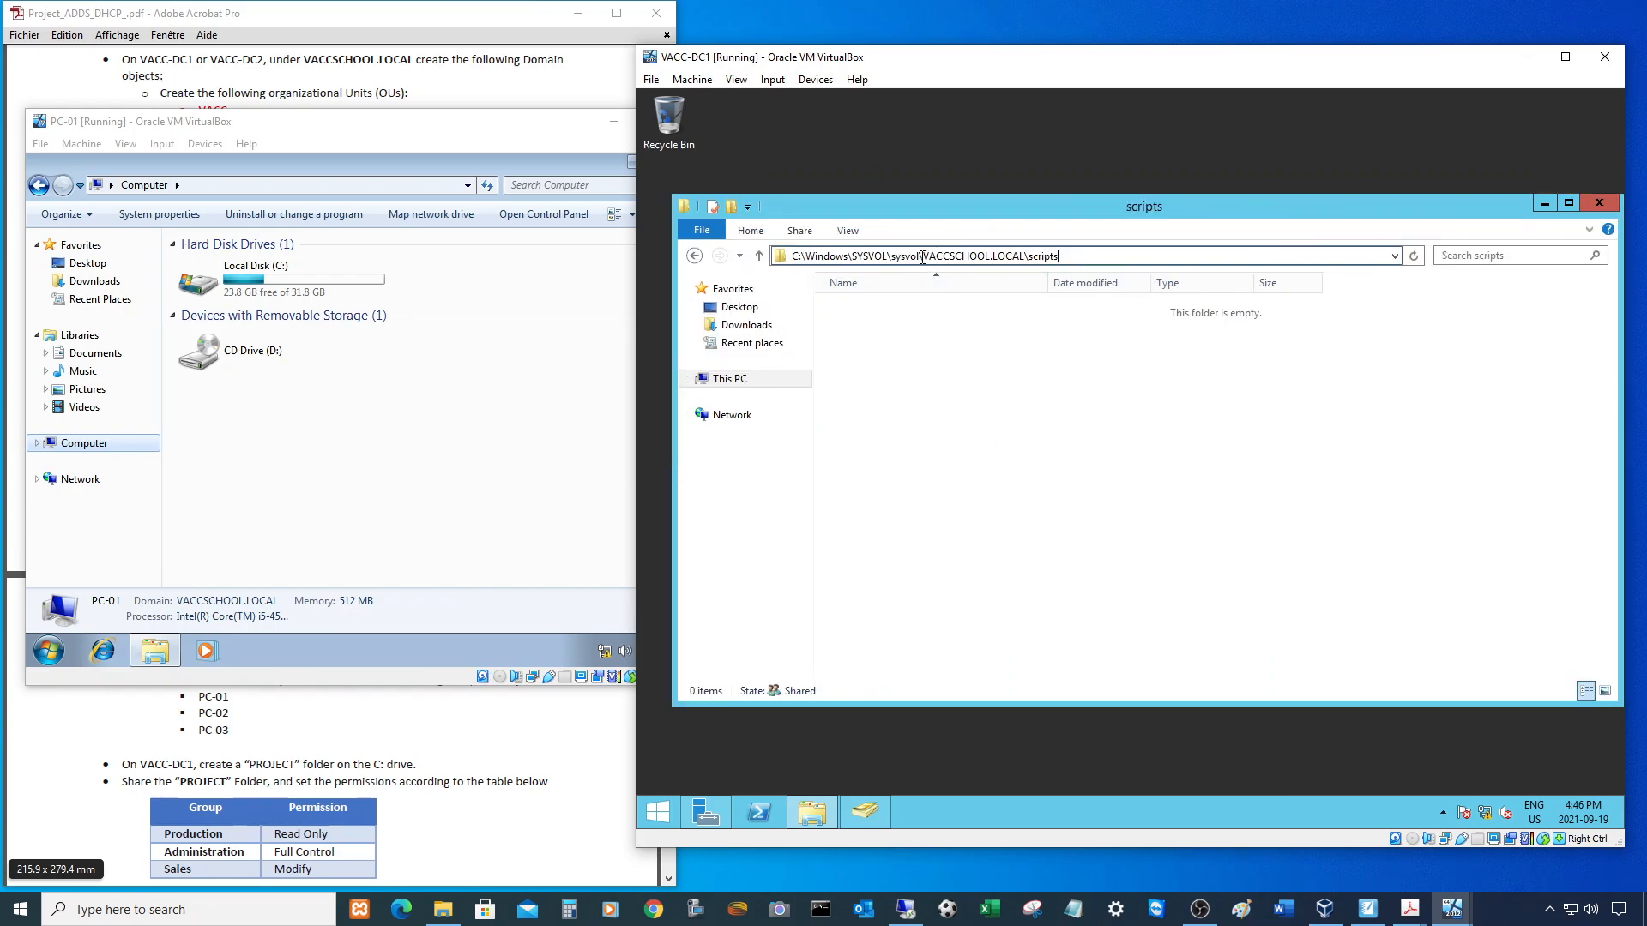
left_click_drag(920, 255, 1012, 255)
left_click(1028, 452)
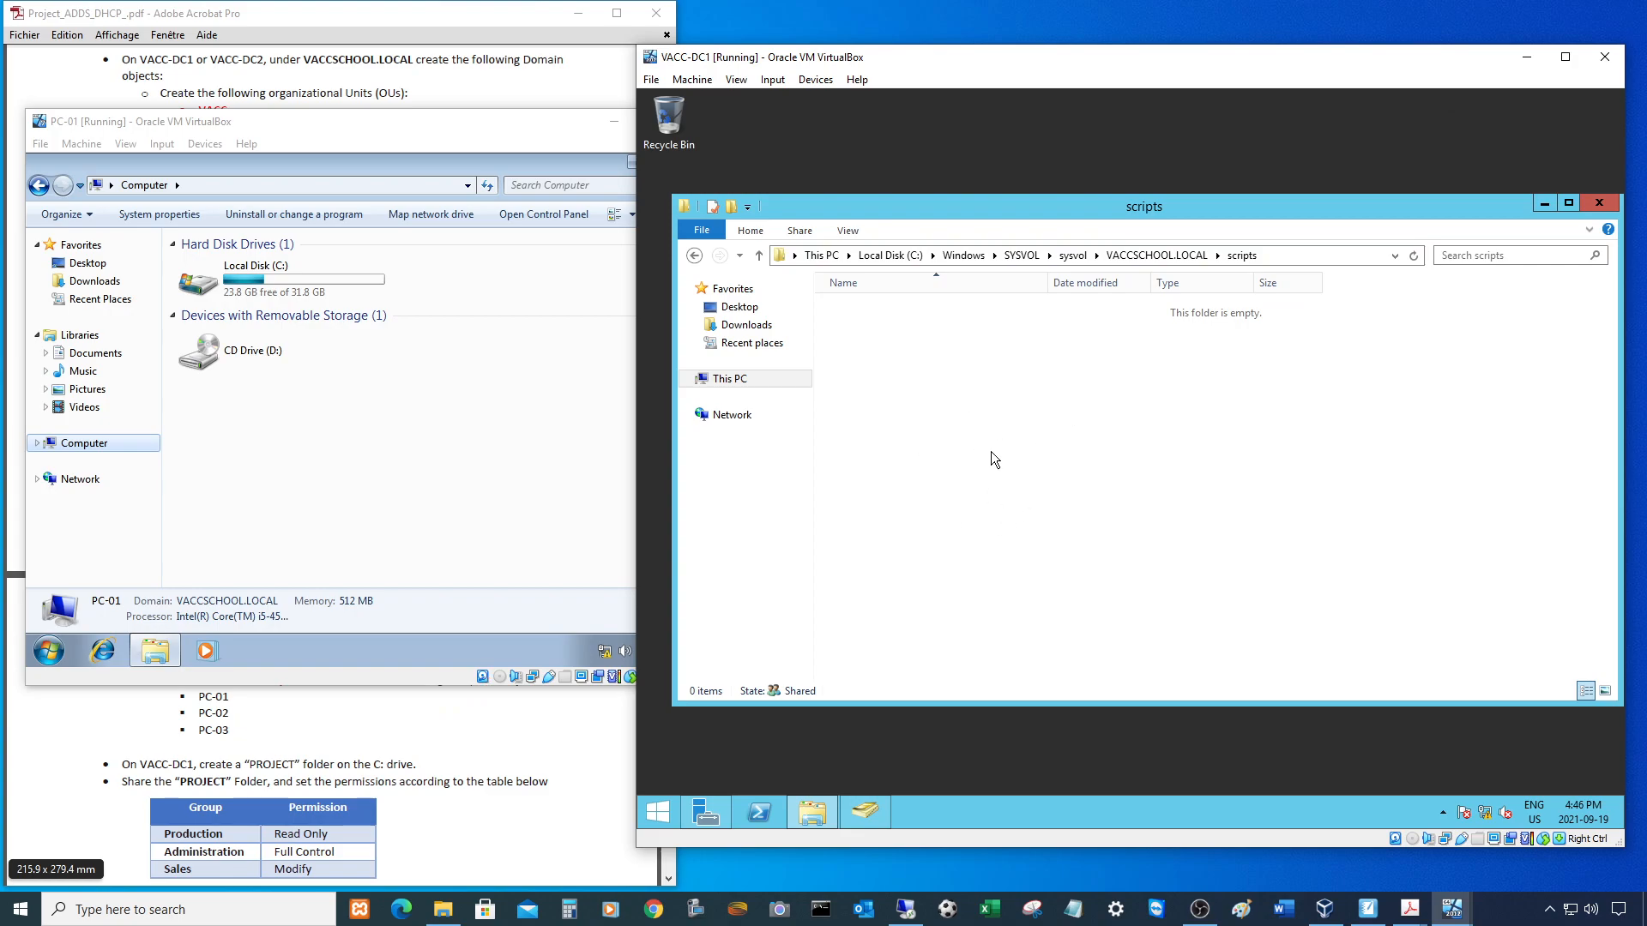
- Add a new text document named 'login' to the scripts folder
right_click(894, 404)
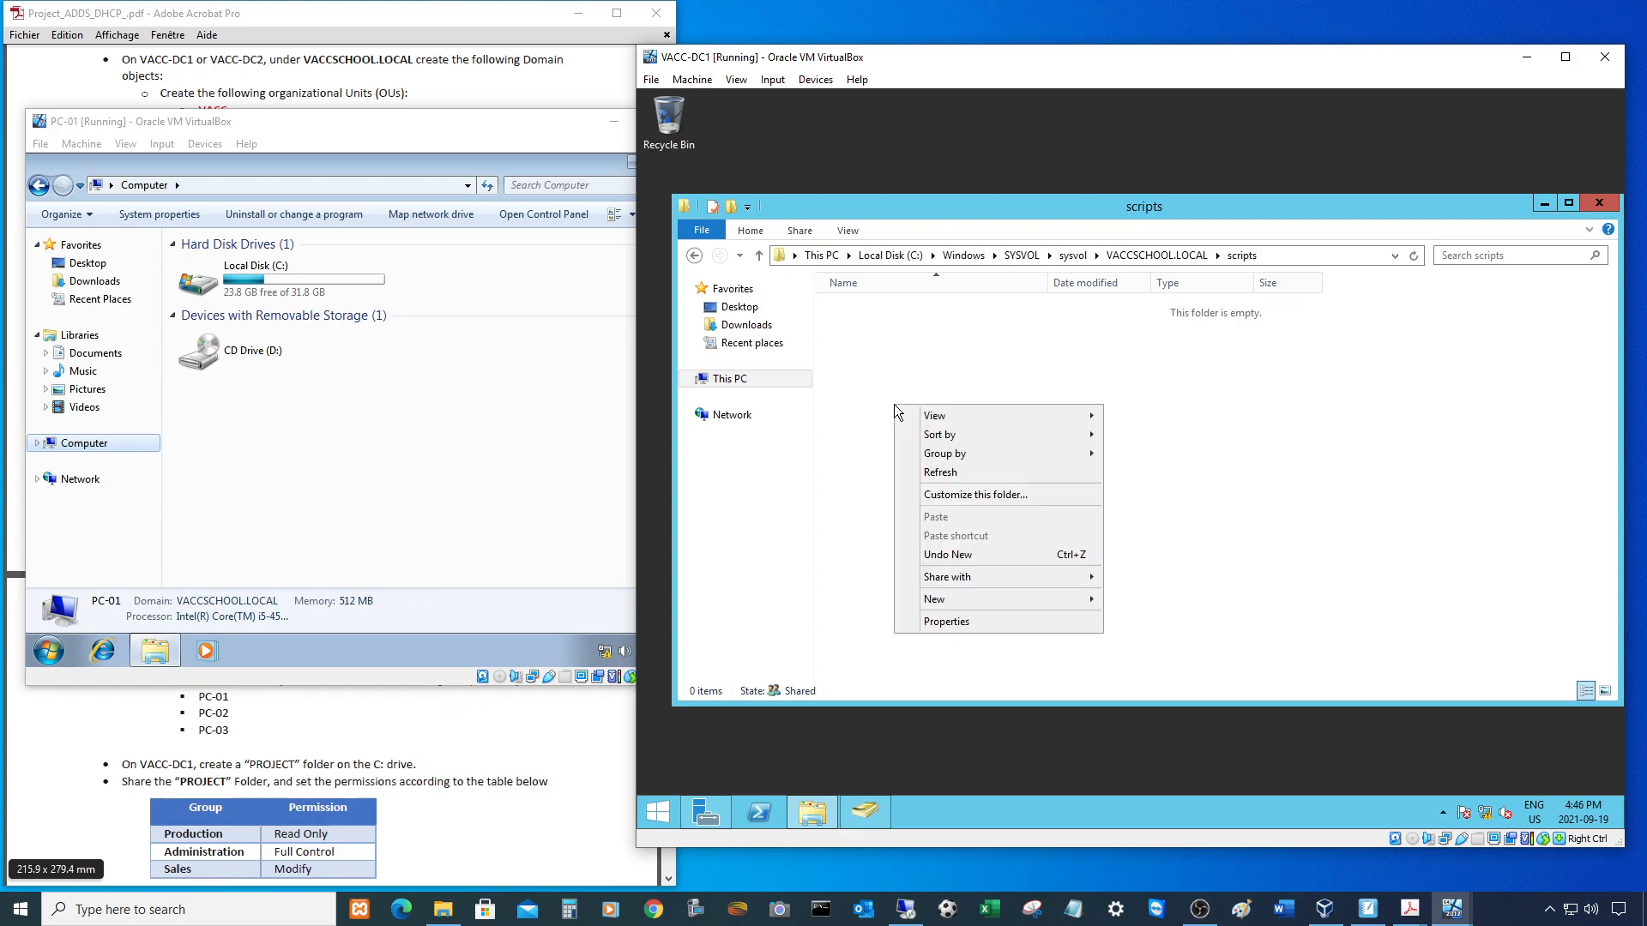
mouse_move(964, 599)
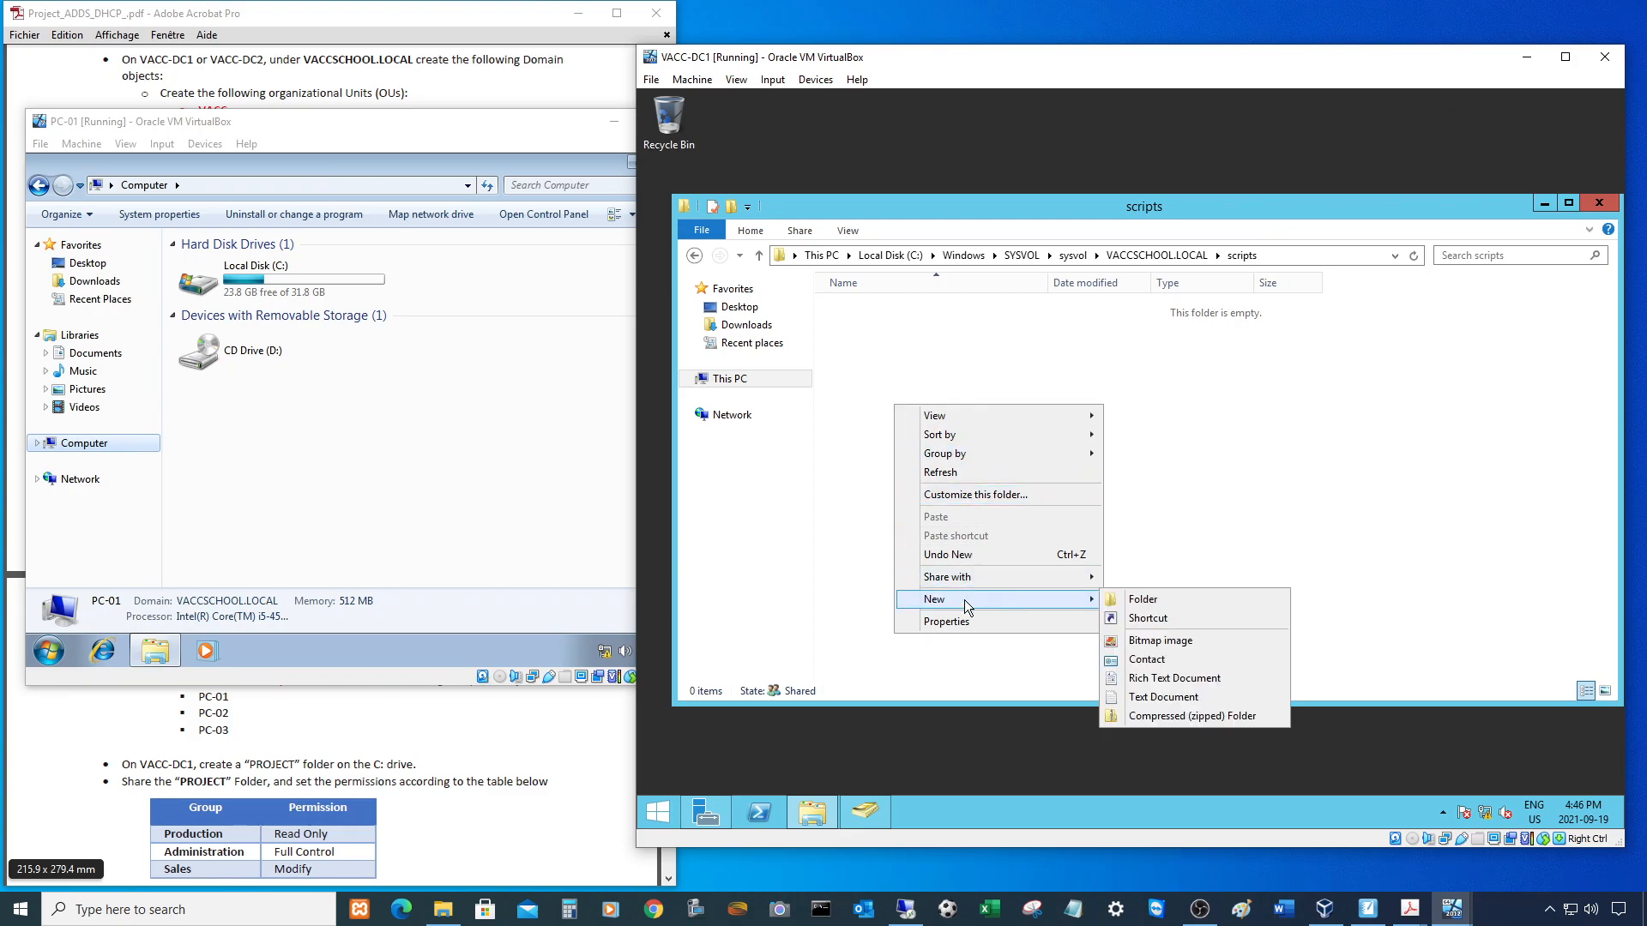
left_click(1156, 697)
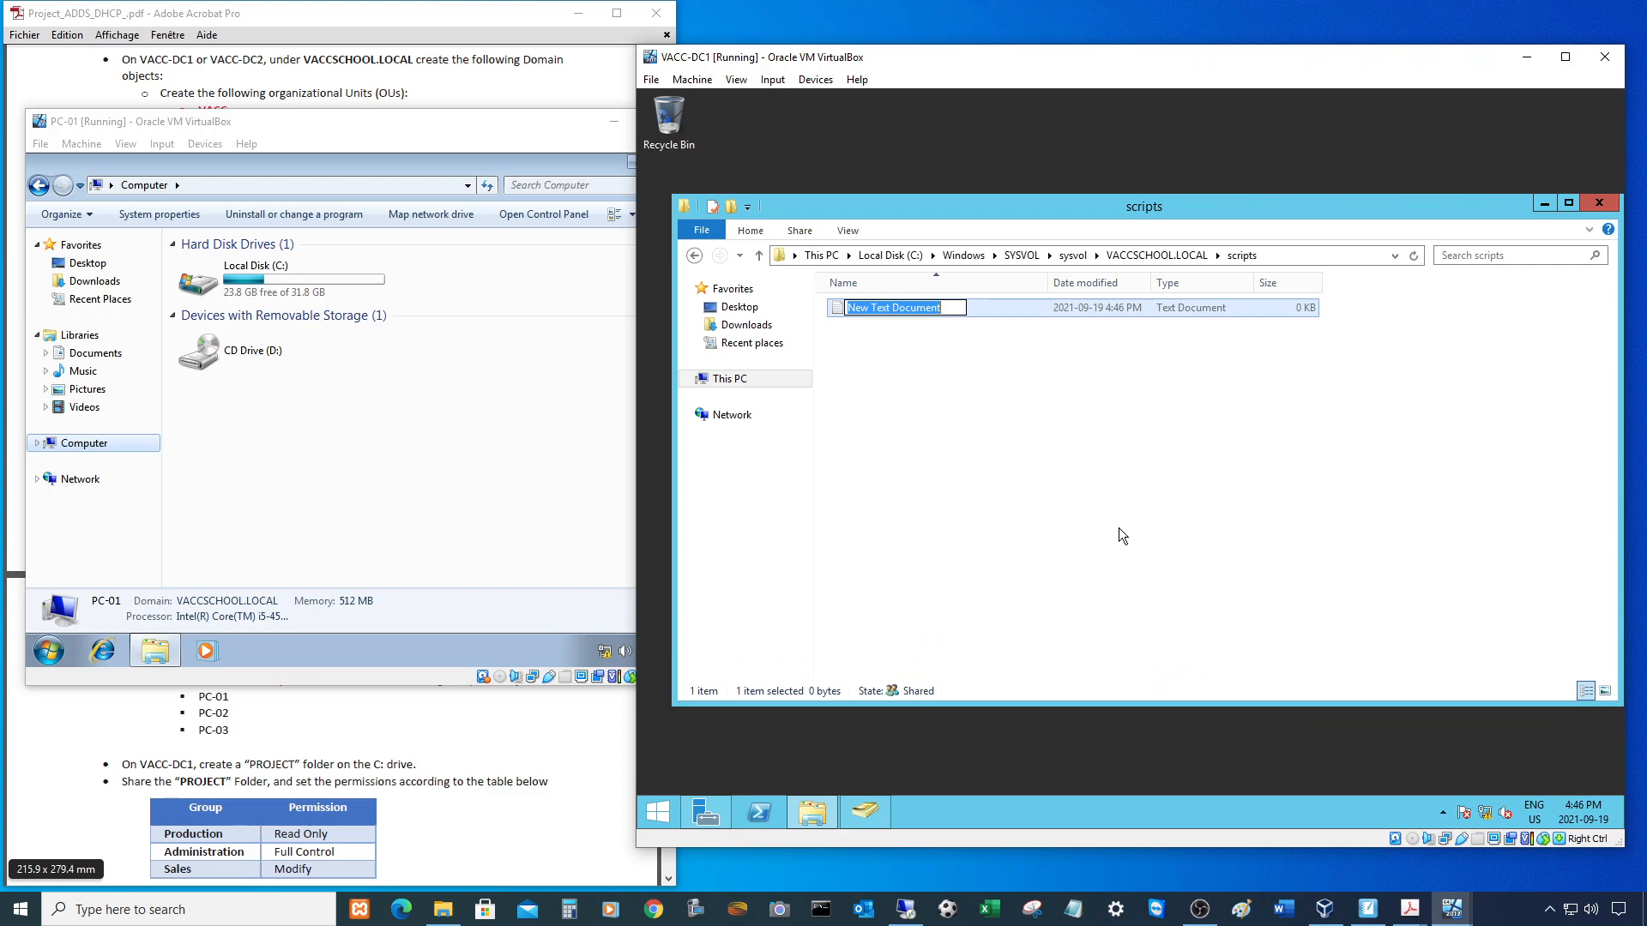
type("lo")
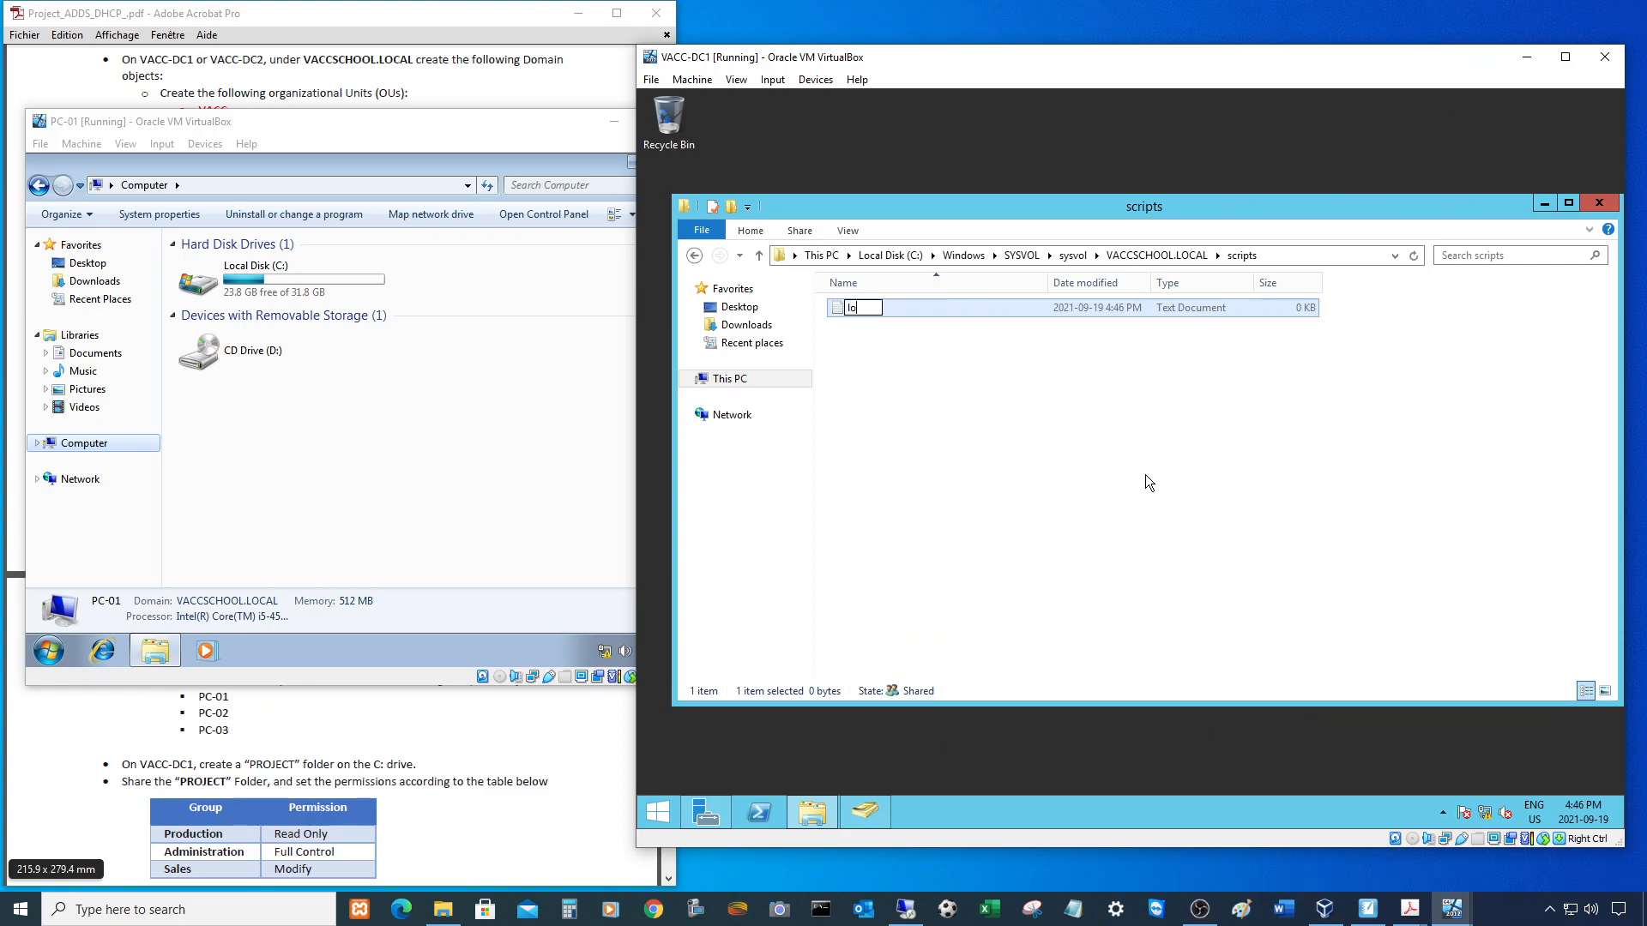
type("gin")
key("Return")
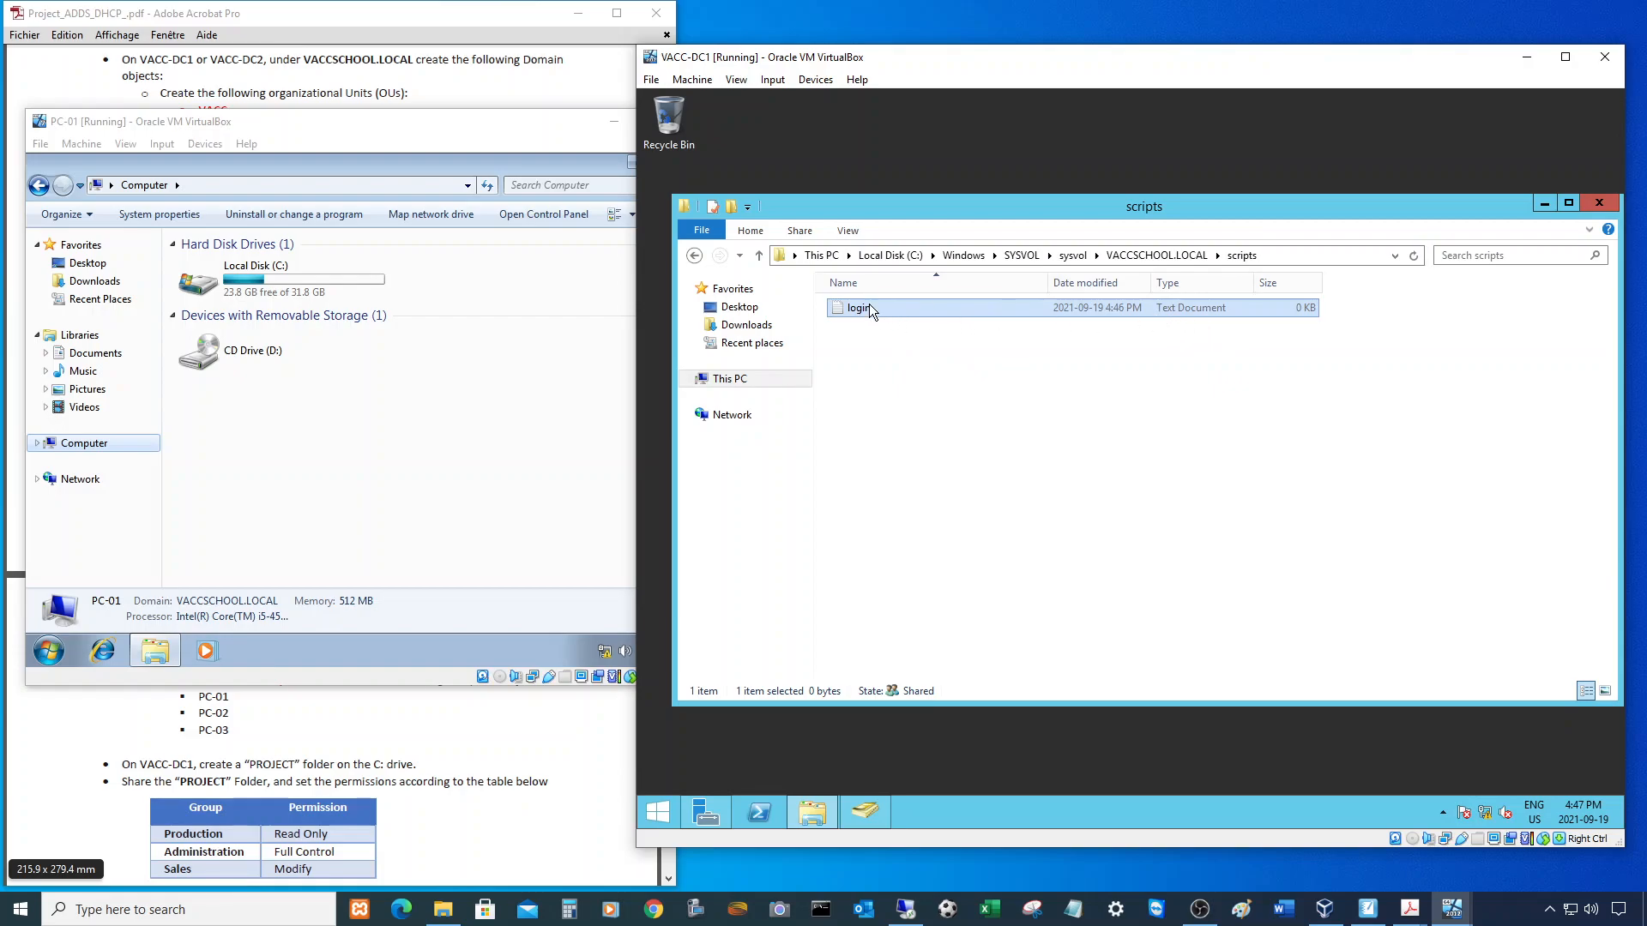
key("alt")
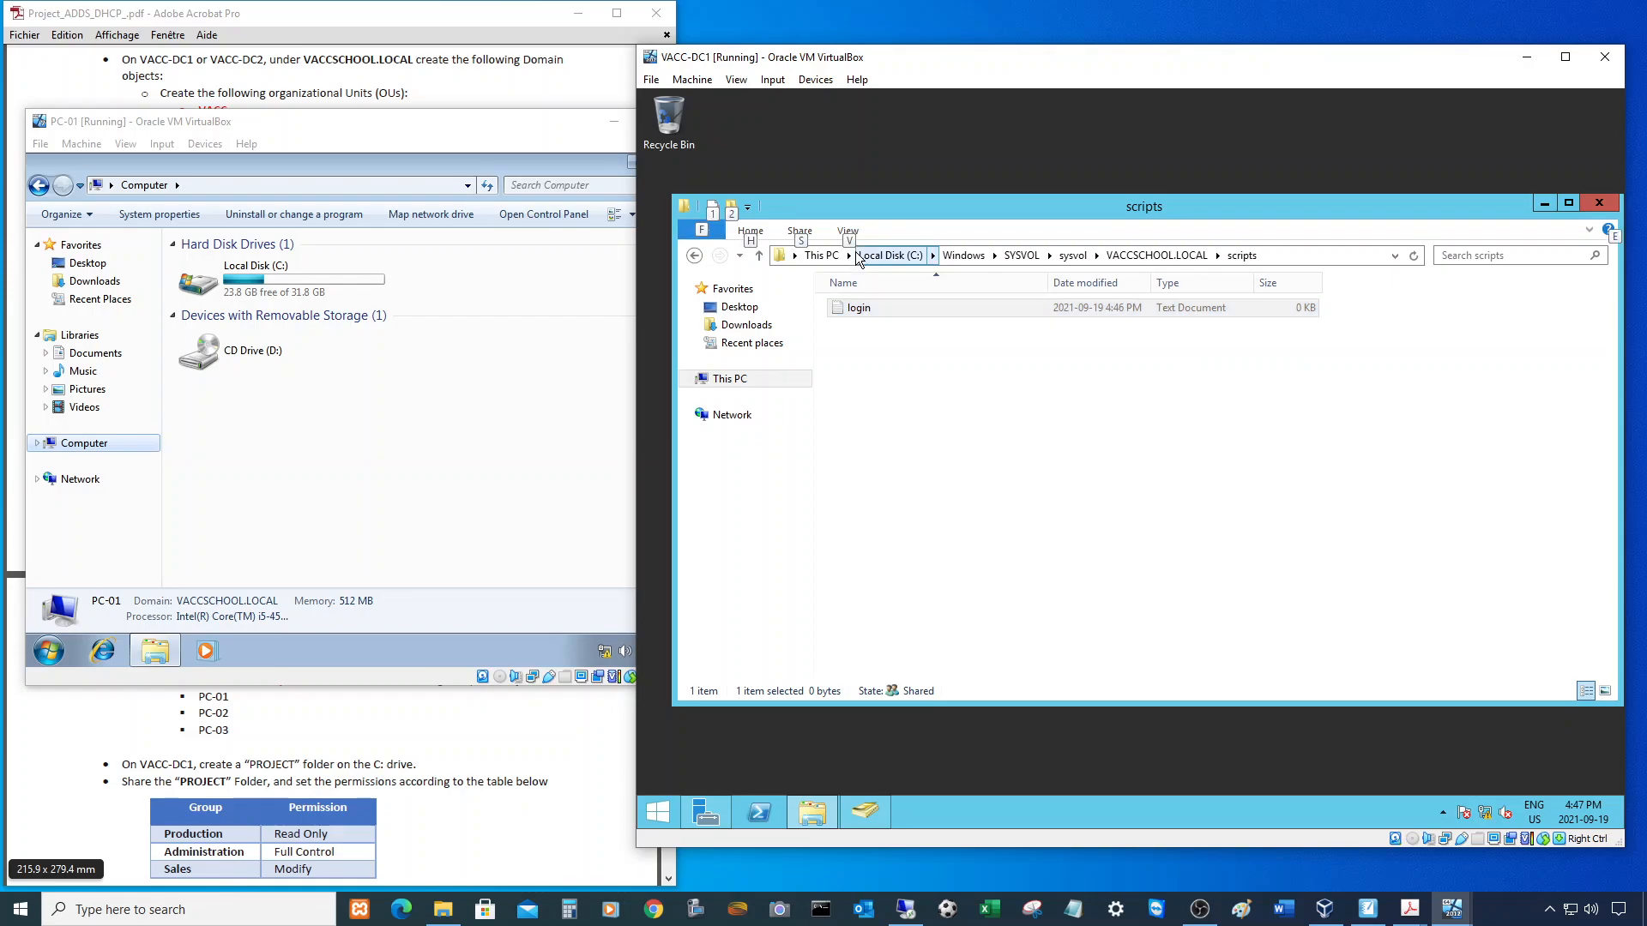
left_click(887, 315)
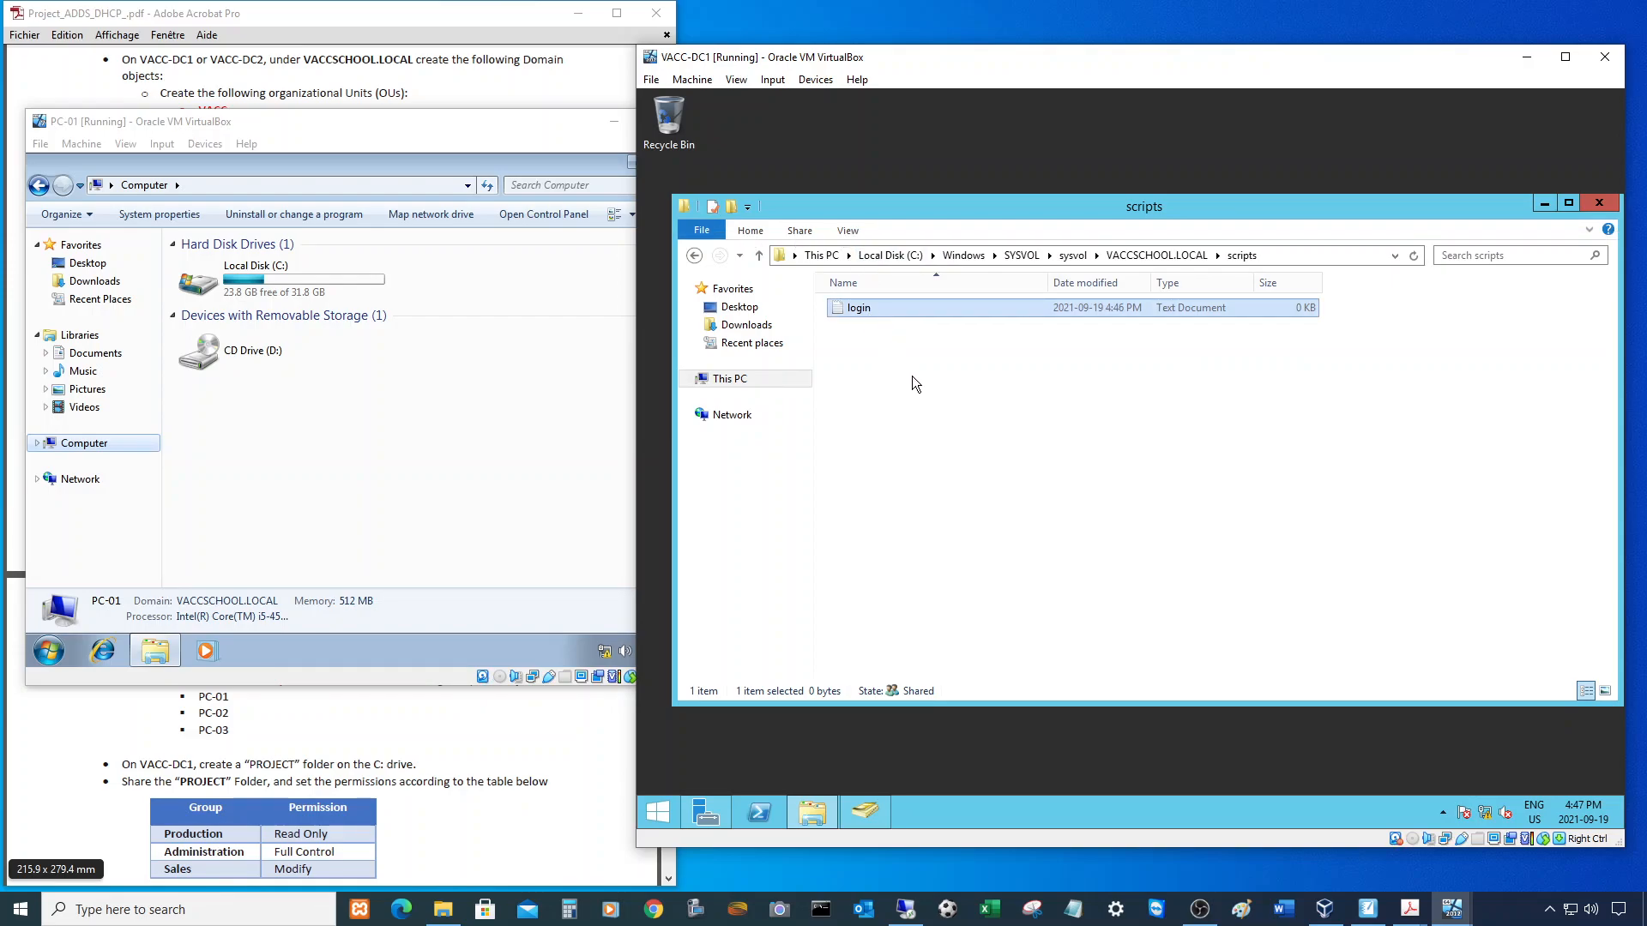
key("alt")
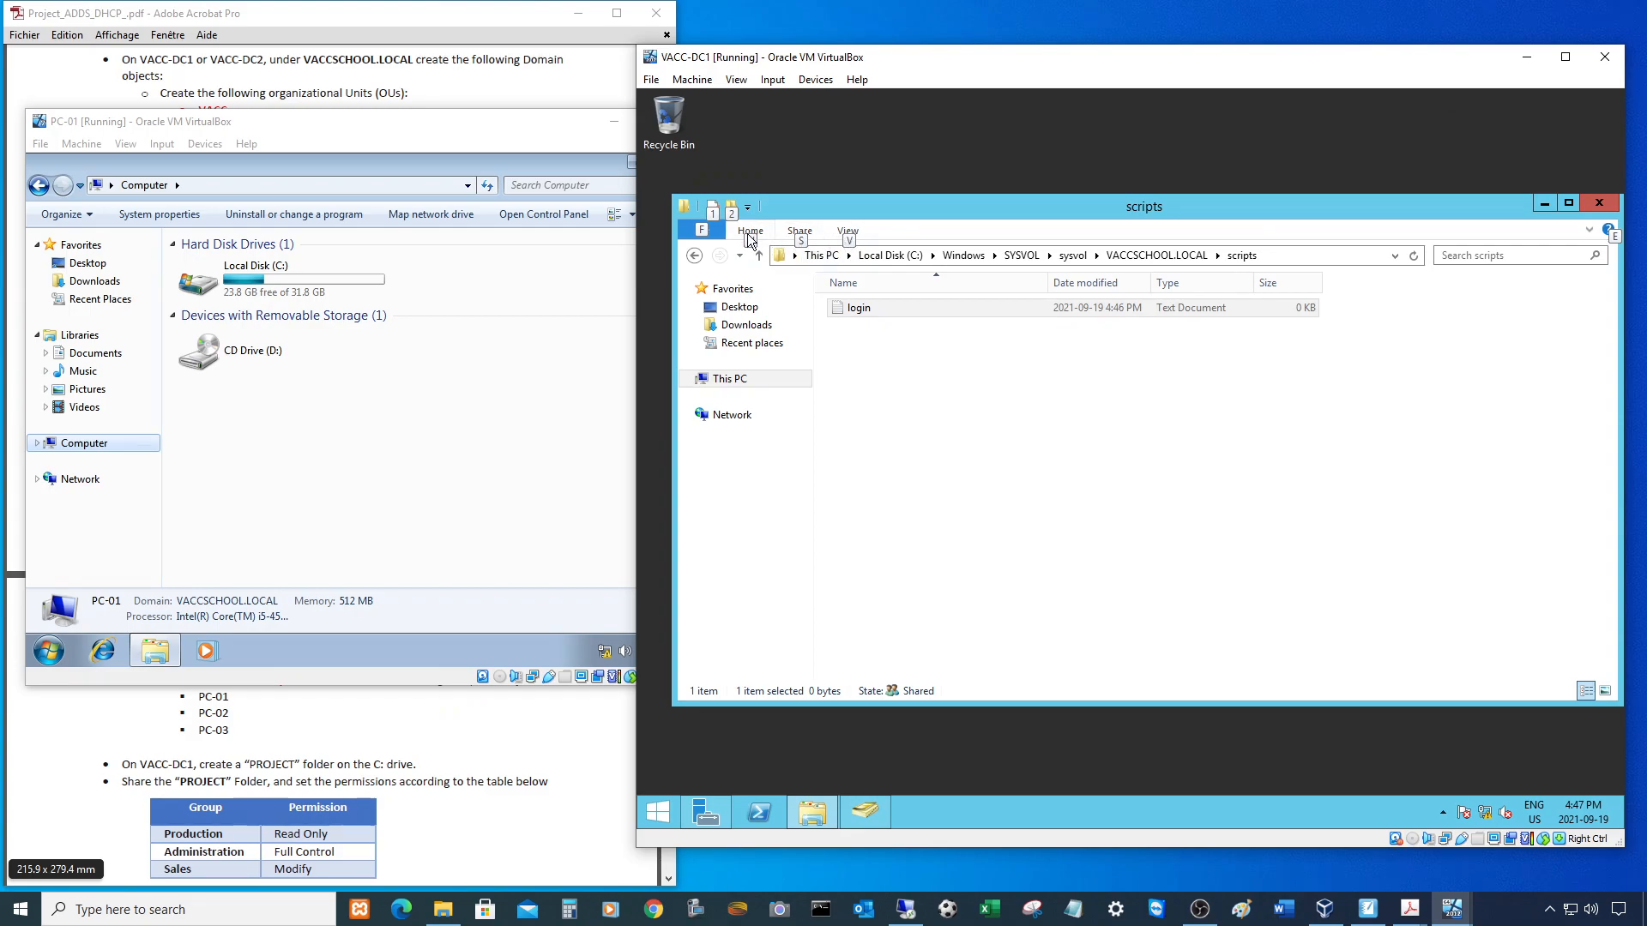
- Uncheck 'Hide extensions for known file types' in Folder Options so login.txt appears
left_click(851, 230)
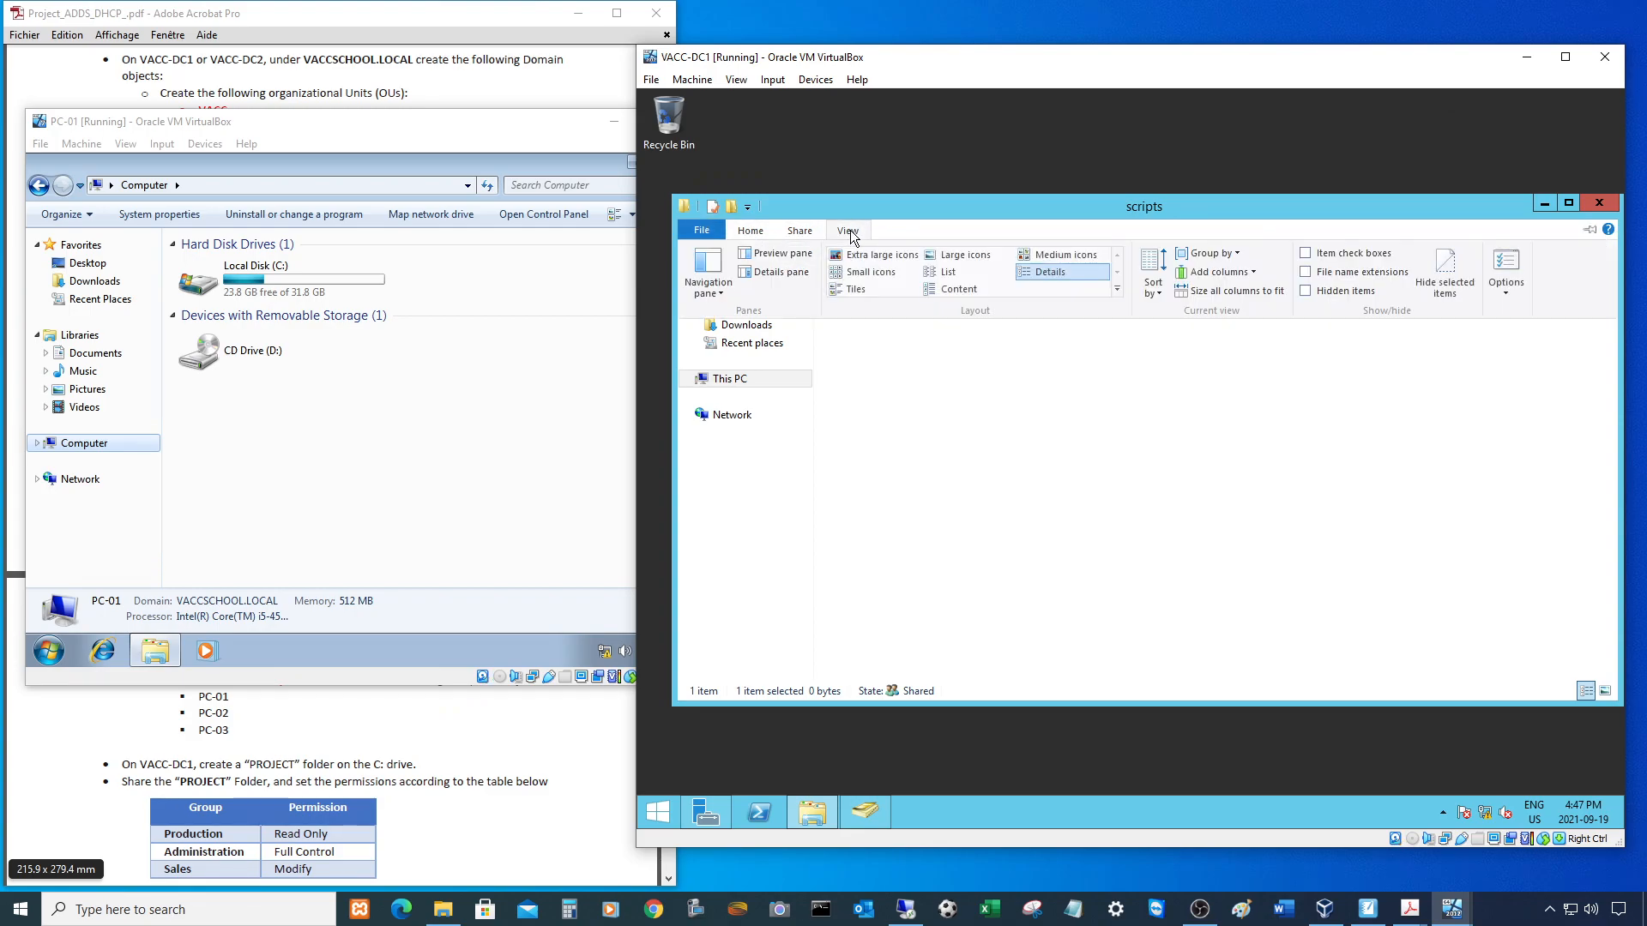
left_click(1507, 287)
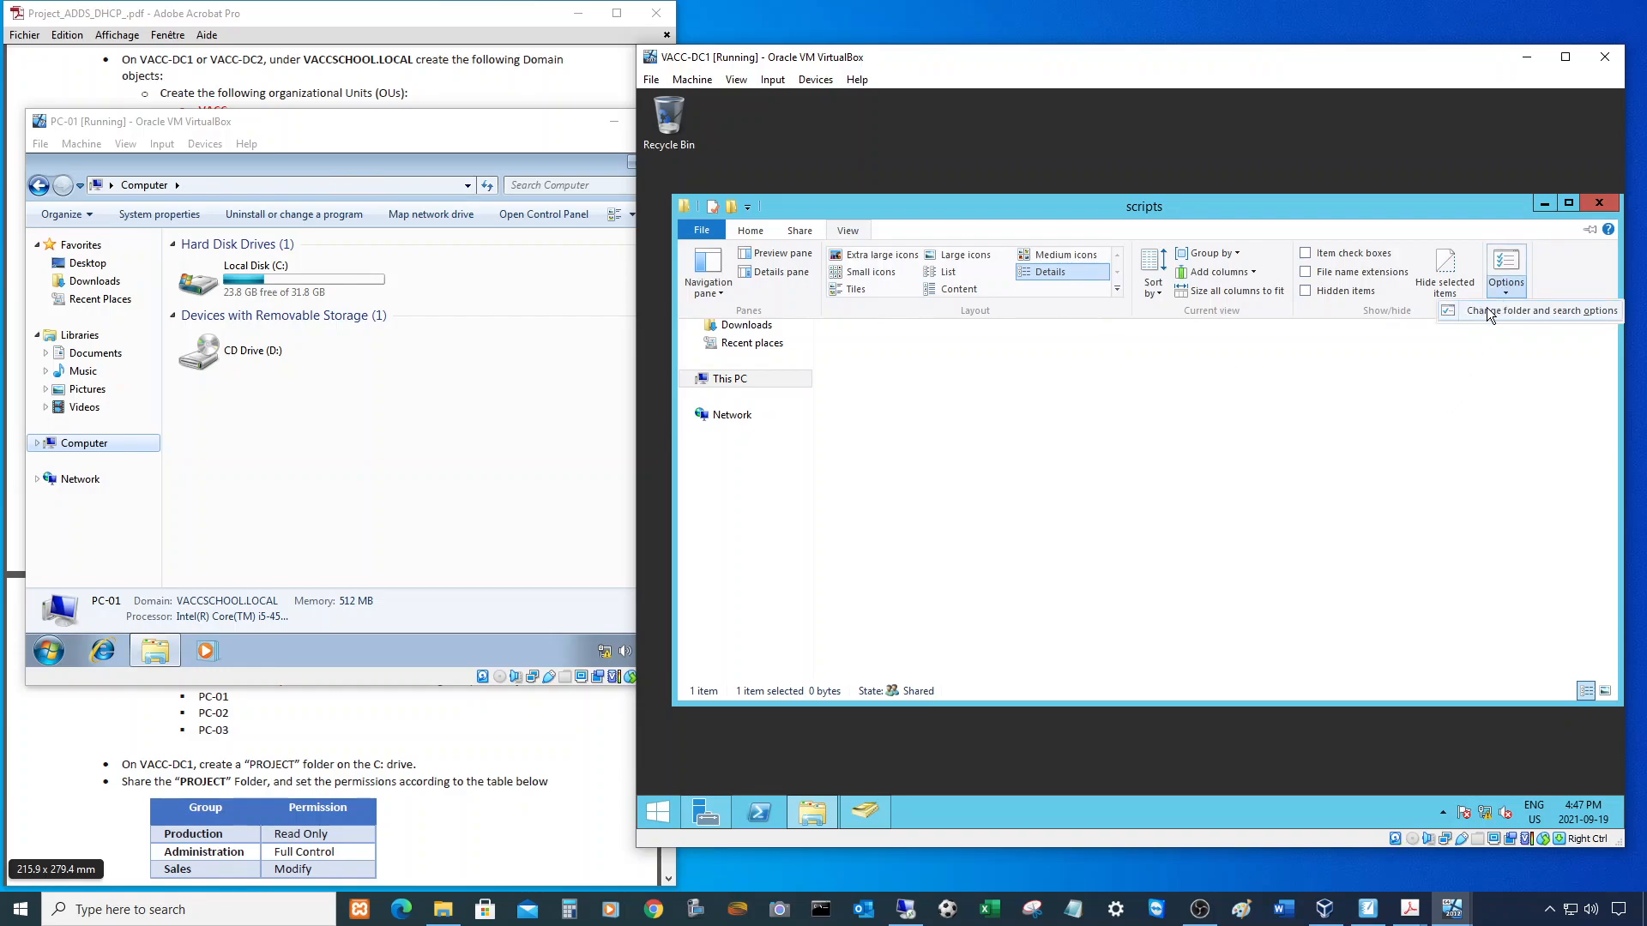
left_click(1503, 311)
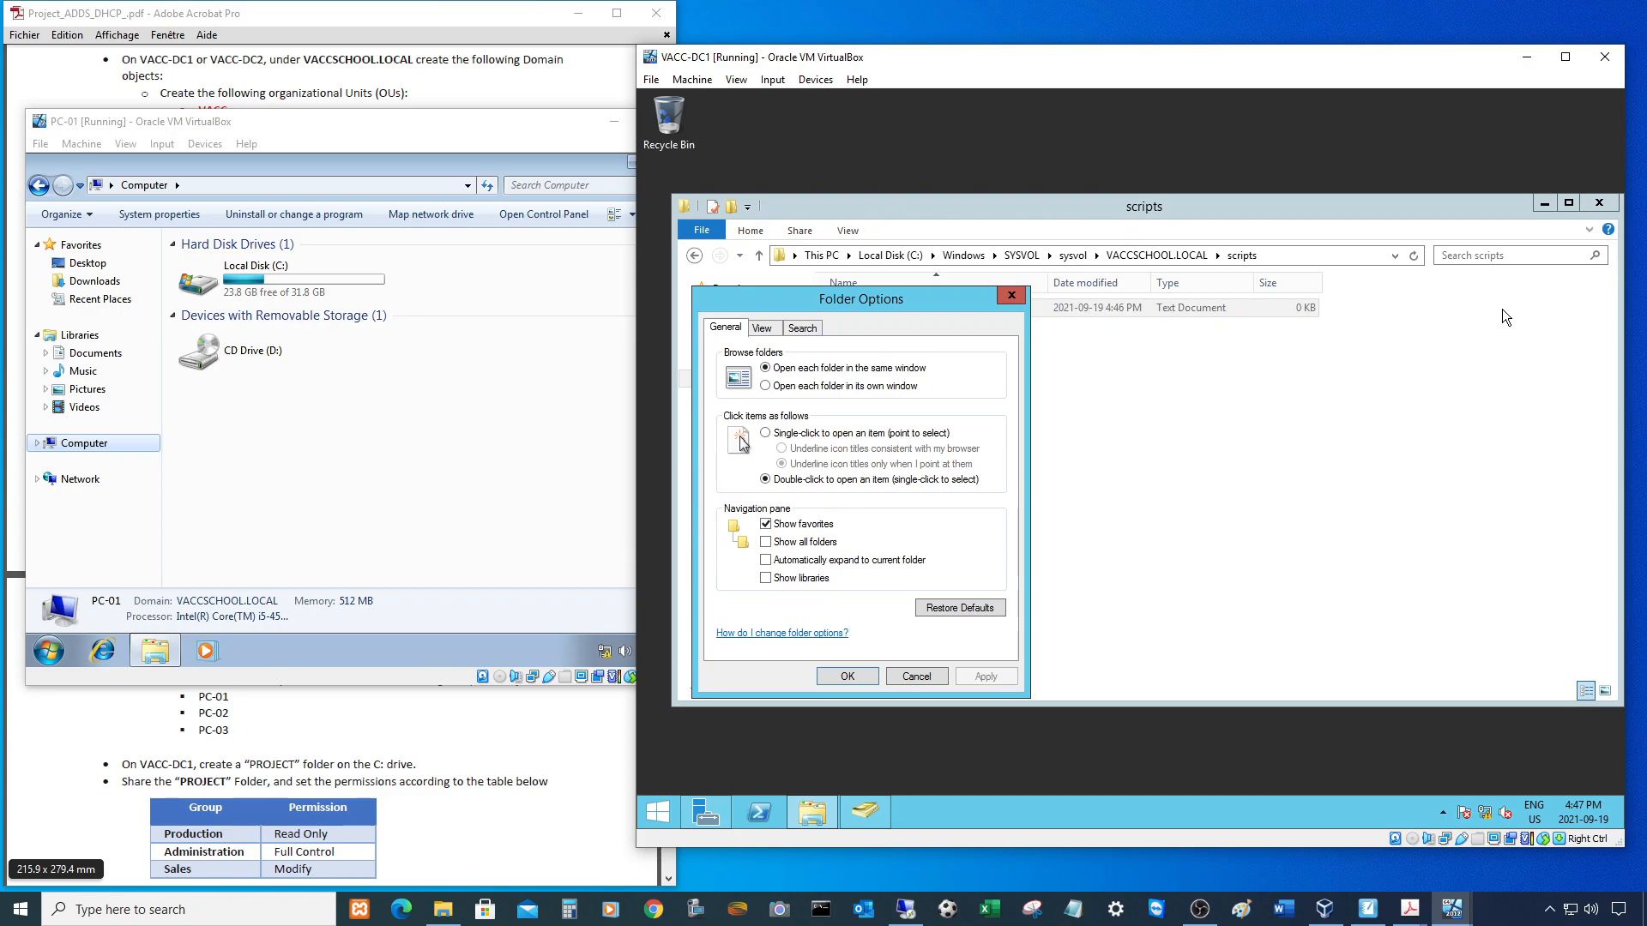
left_click(762, 328)
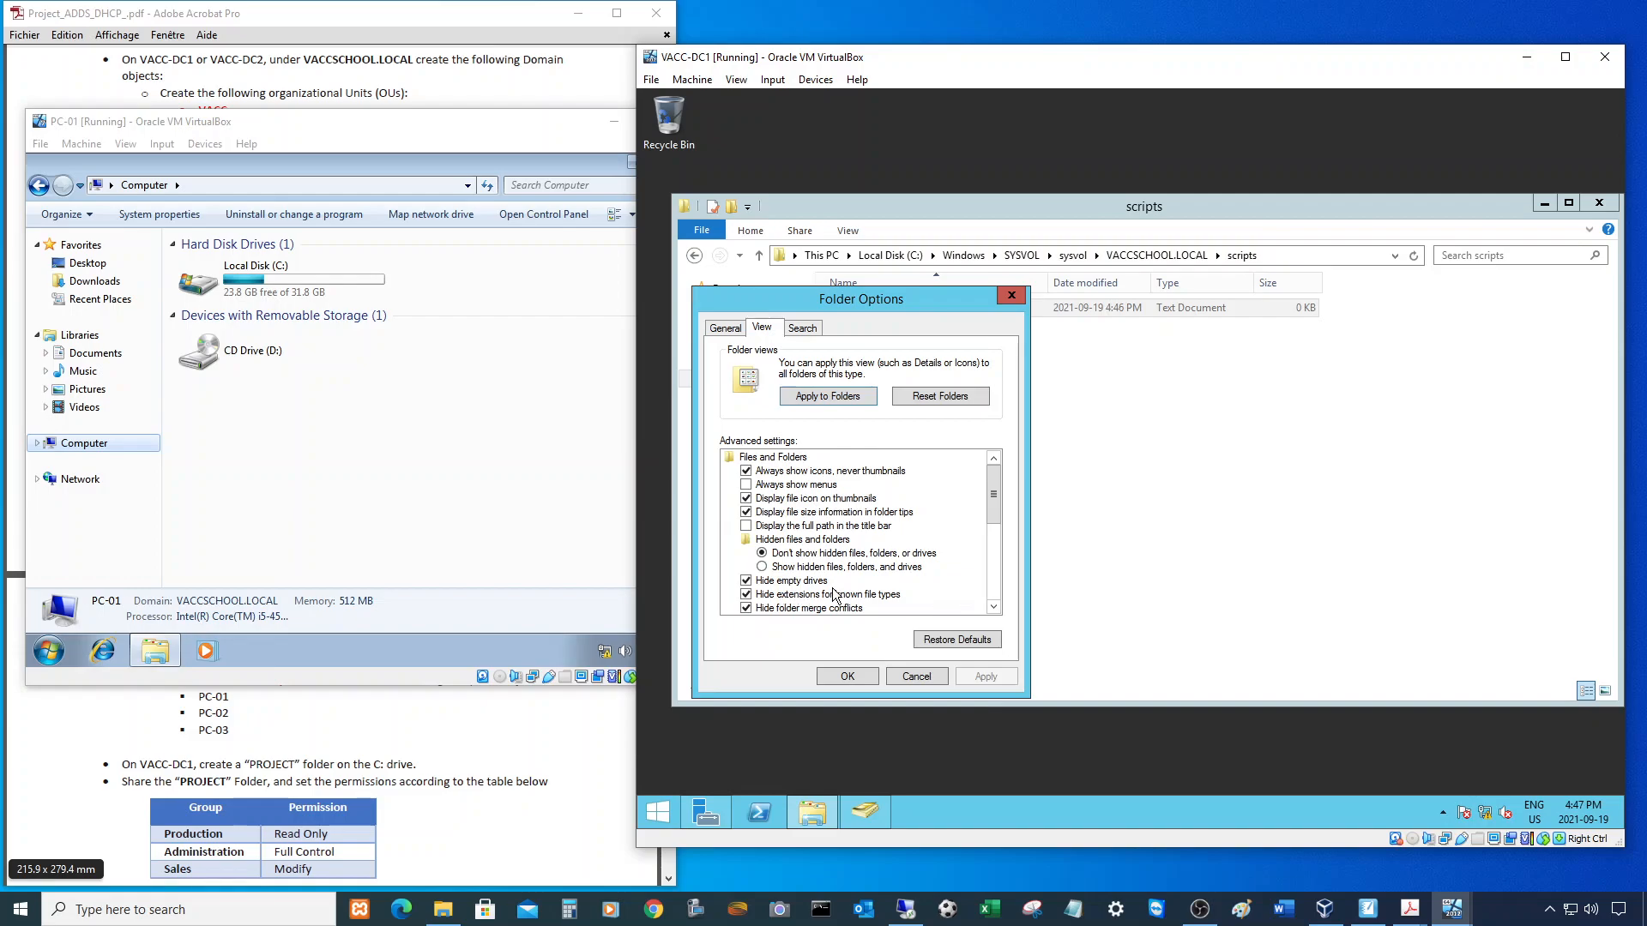
left_click_drag(882, 299, 949, 357)
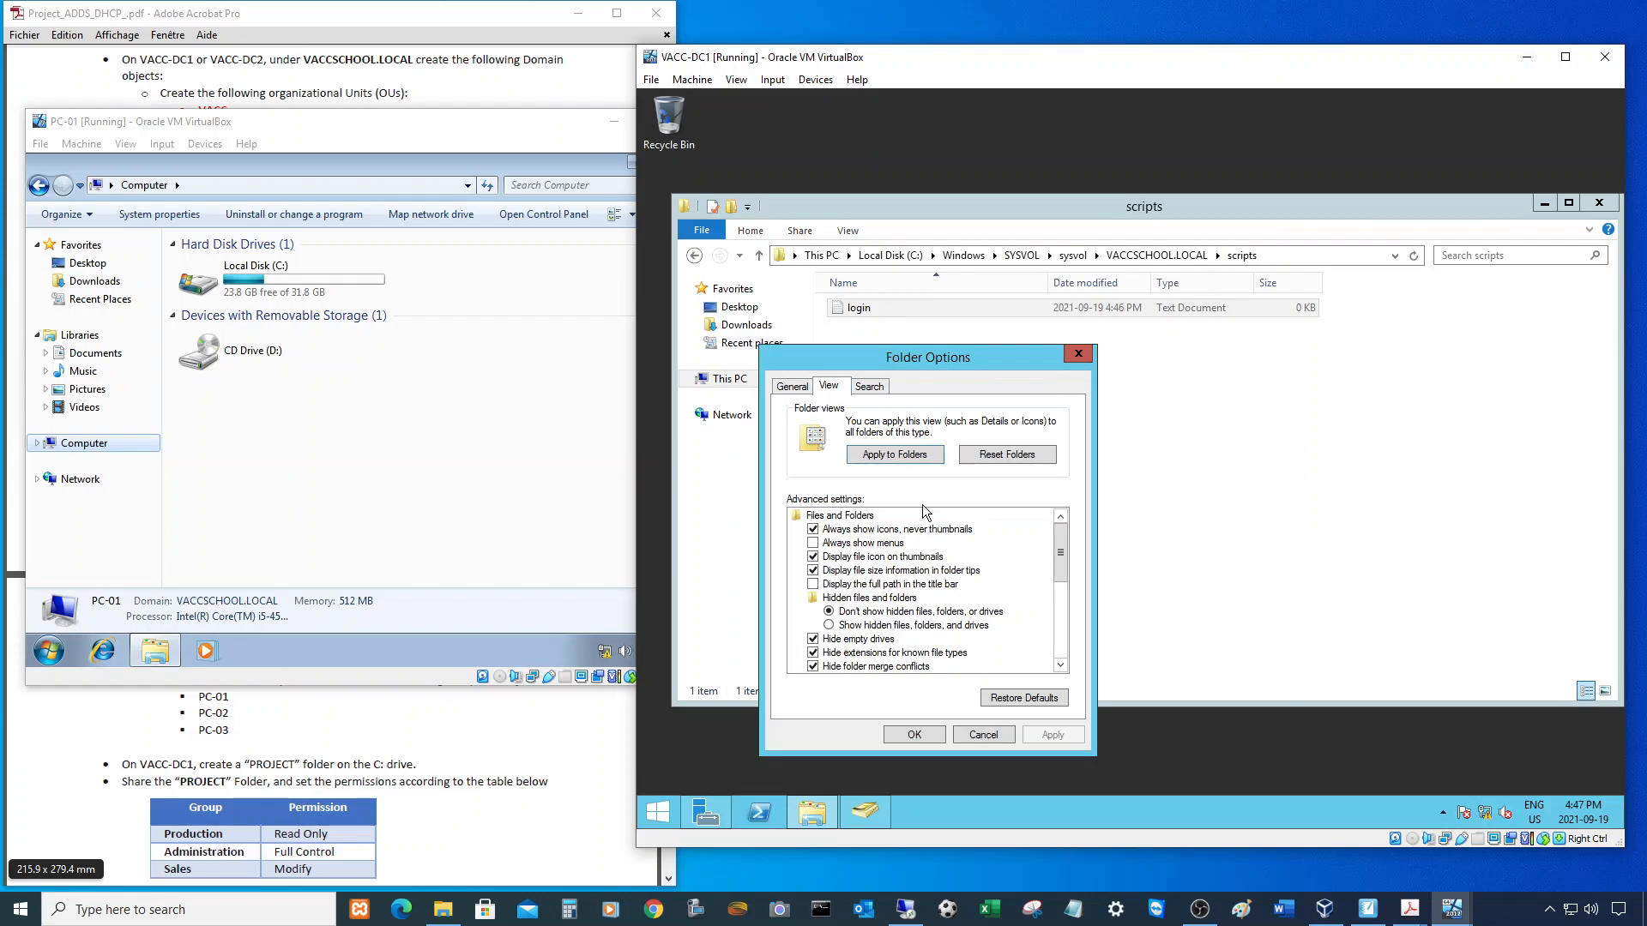
left_click(813, 653)
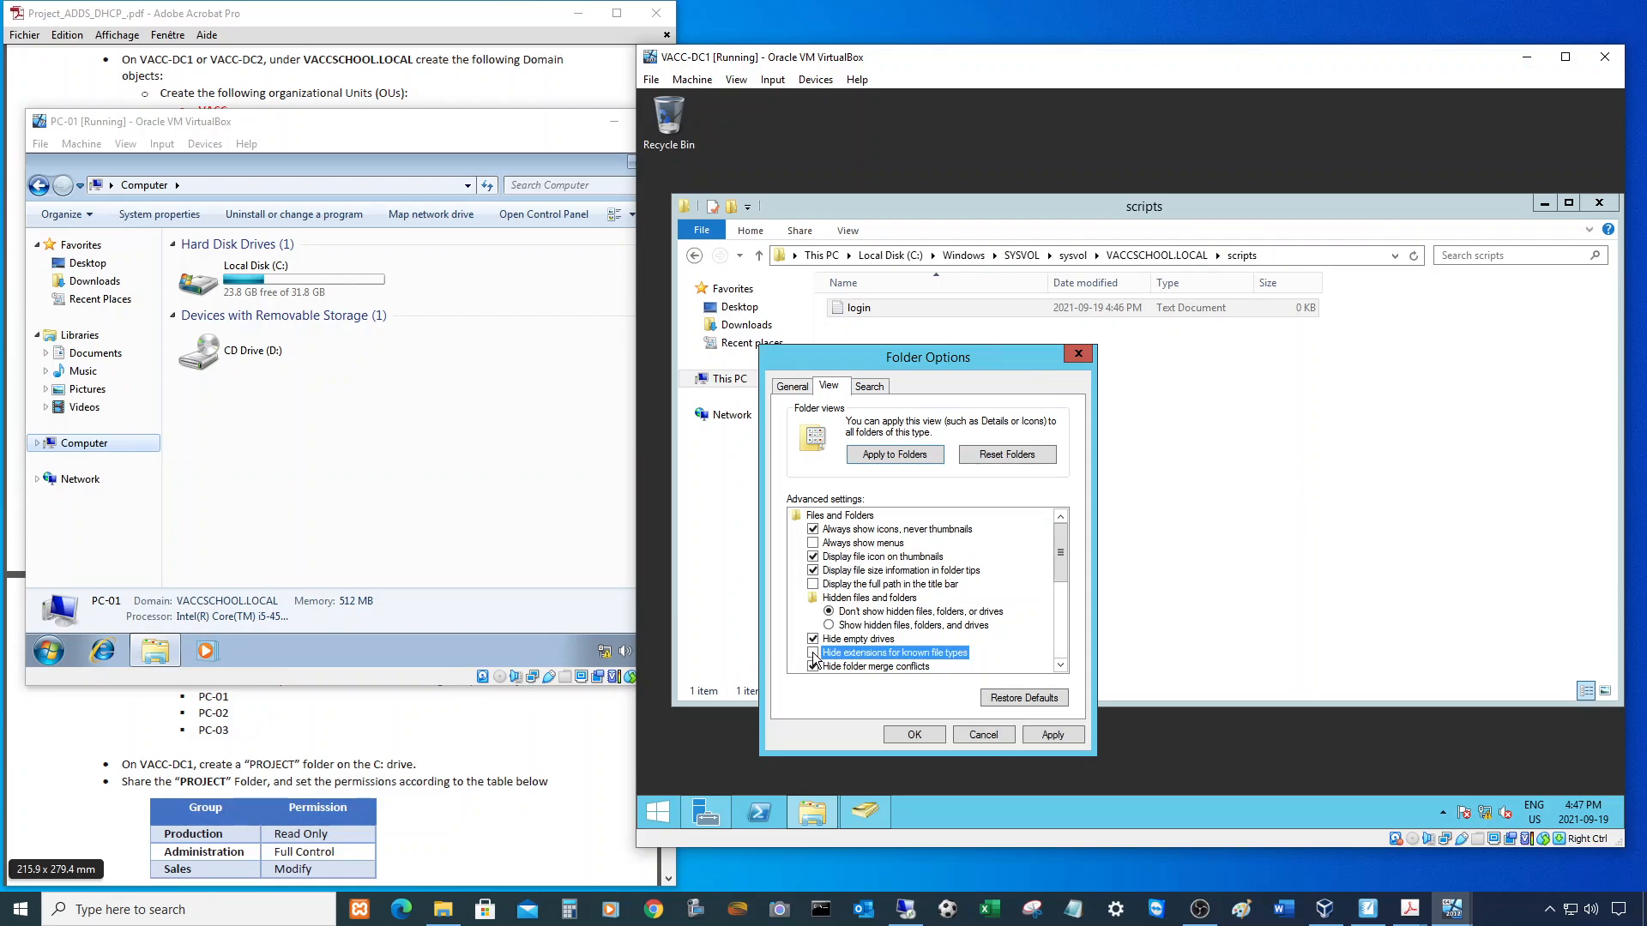
left_click(912, 733)
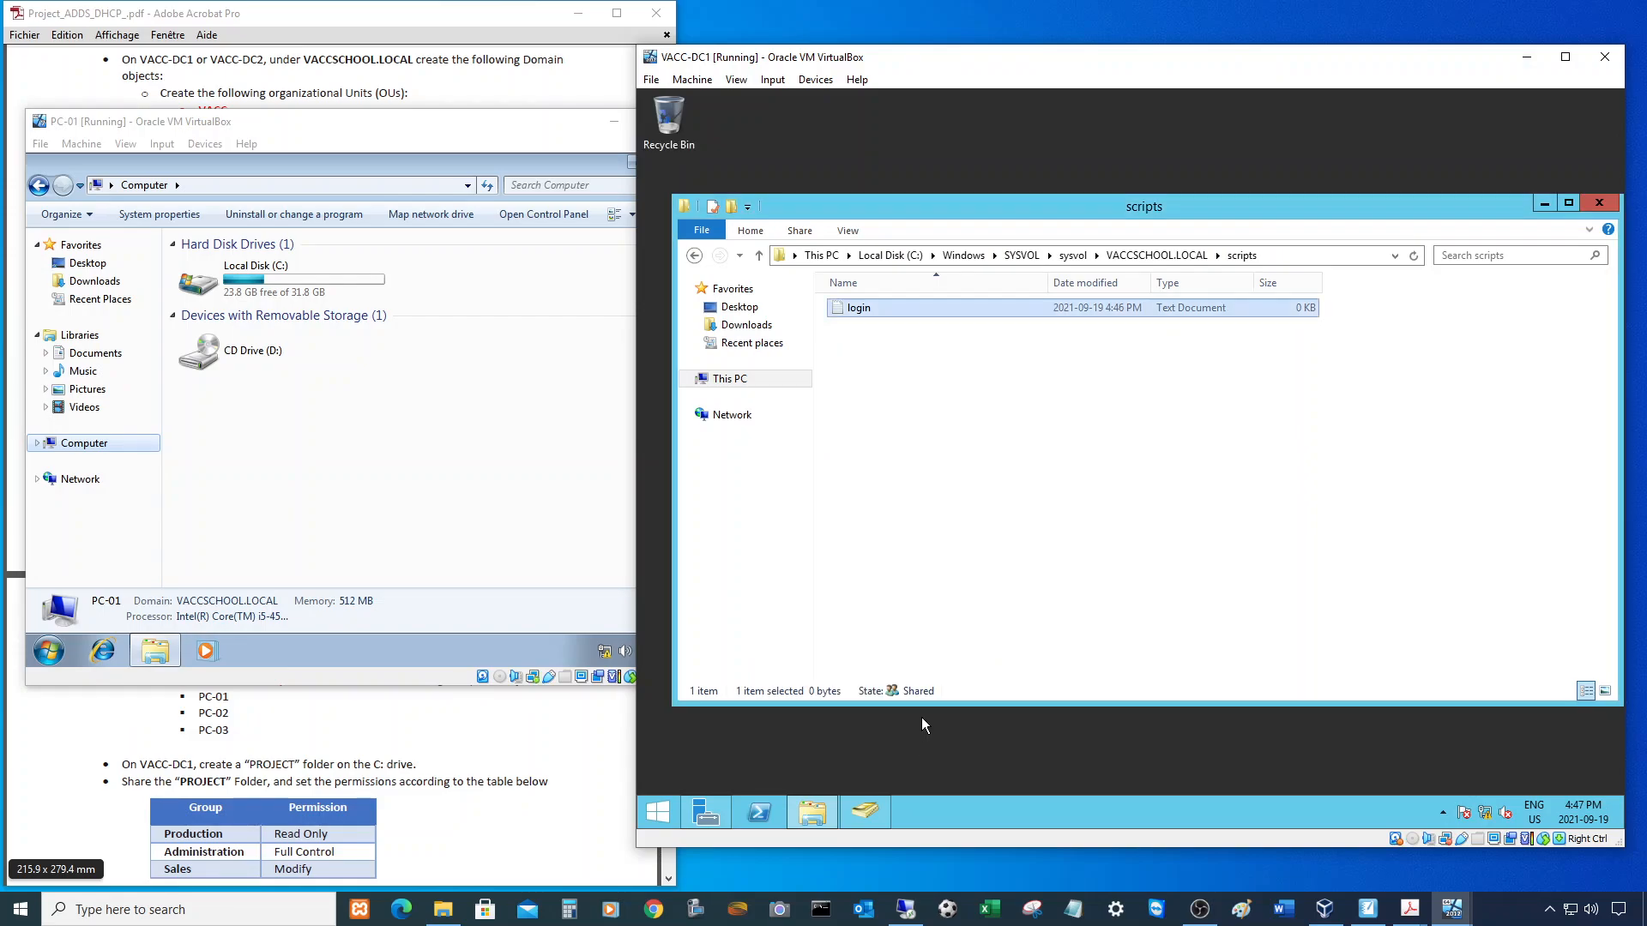
left_click(878, 313)
- Open login.txt and type 'net use P:', checking the drive letter in the assignment PDF
left_click(883, 322)
double_click(864, 309)
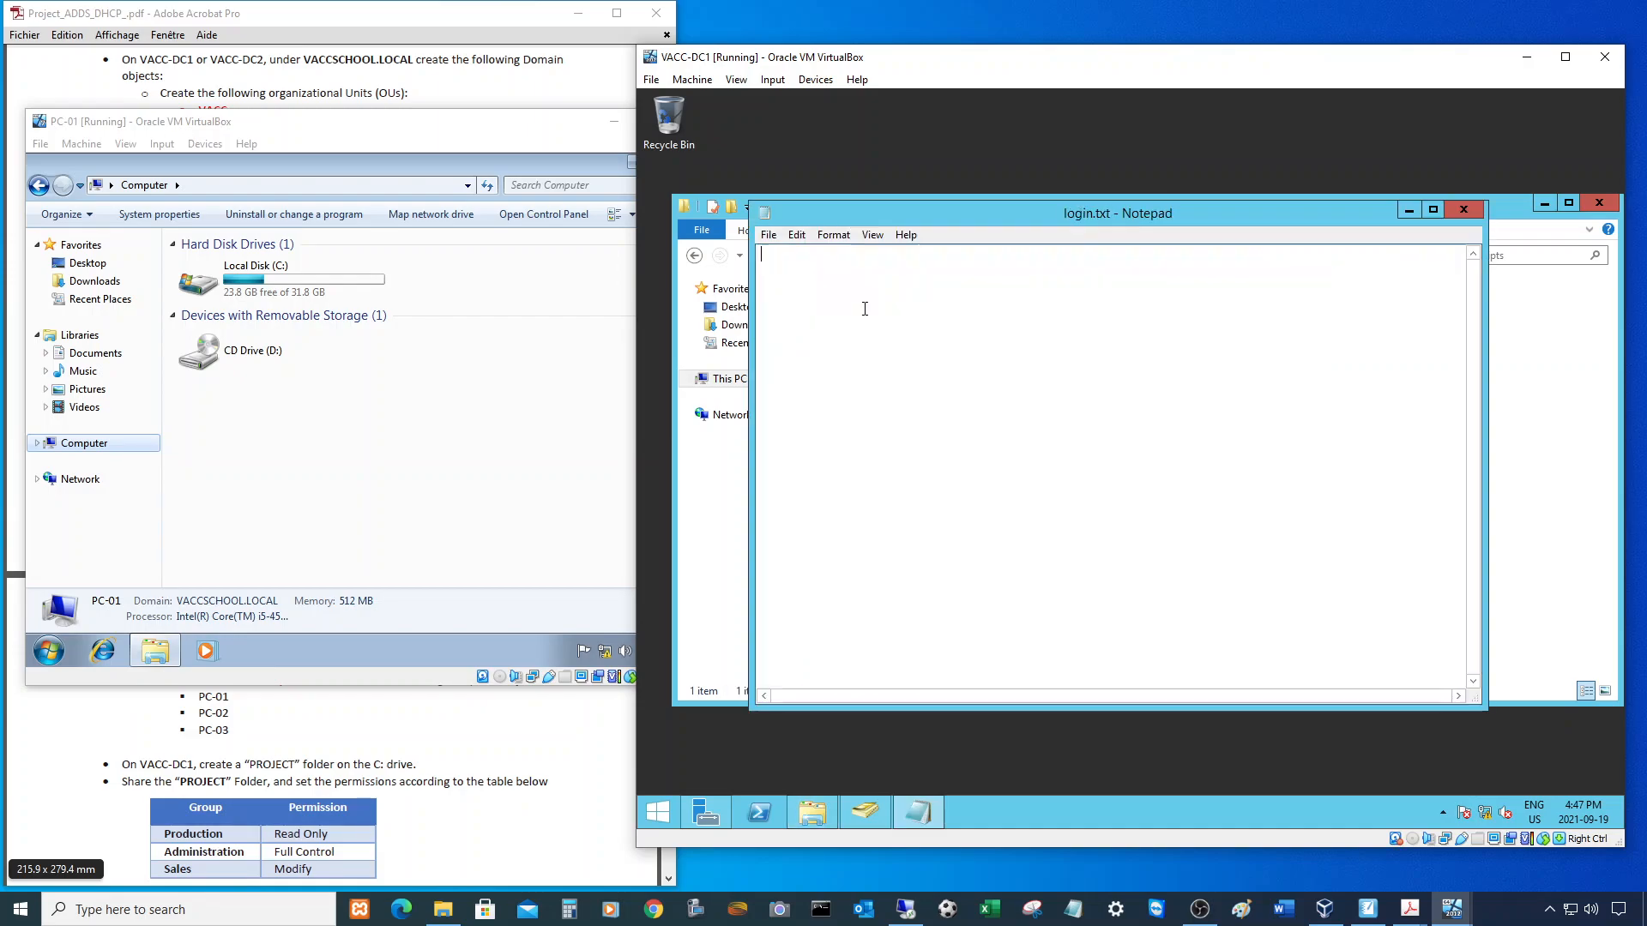
left_click_drag(990, 203, 1062, 327)
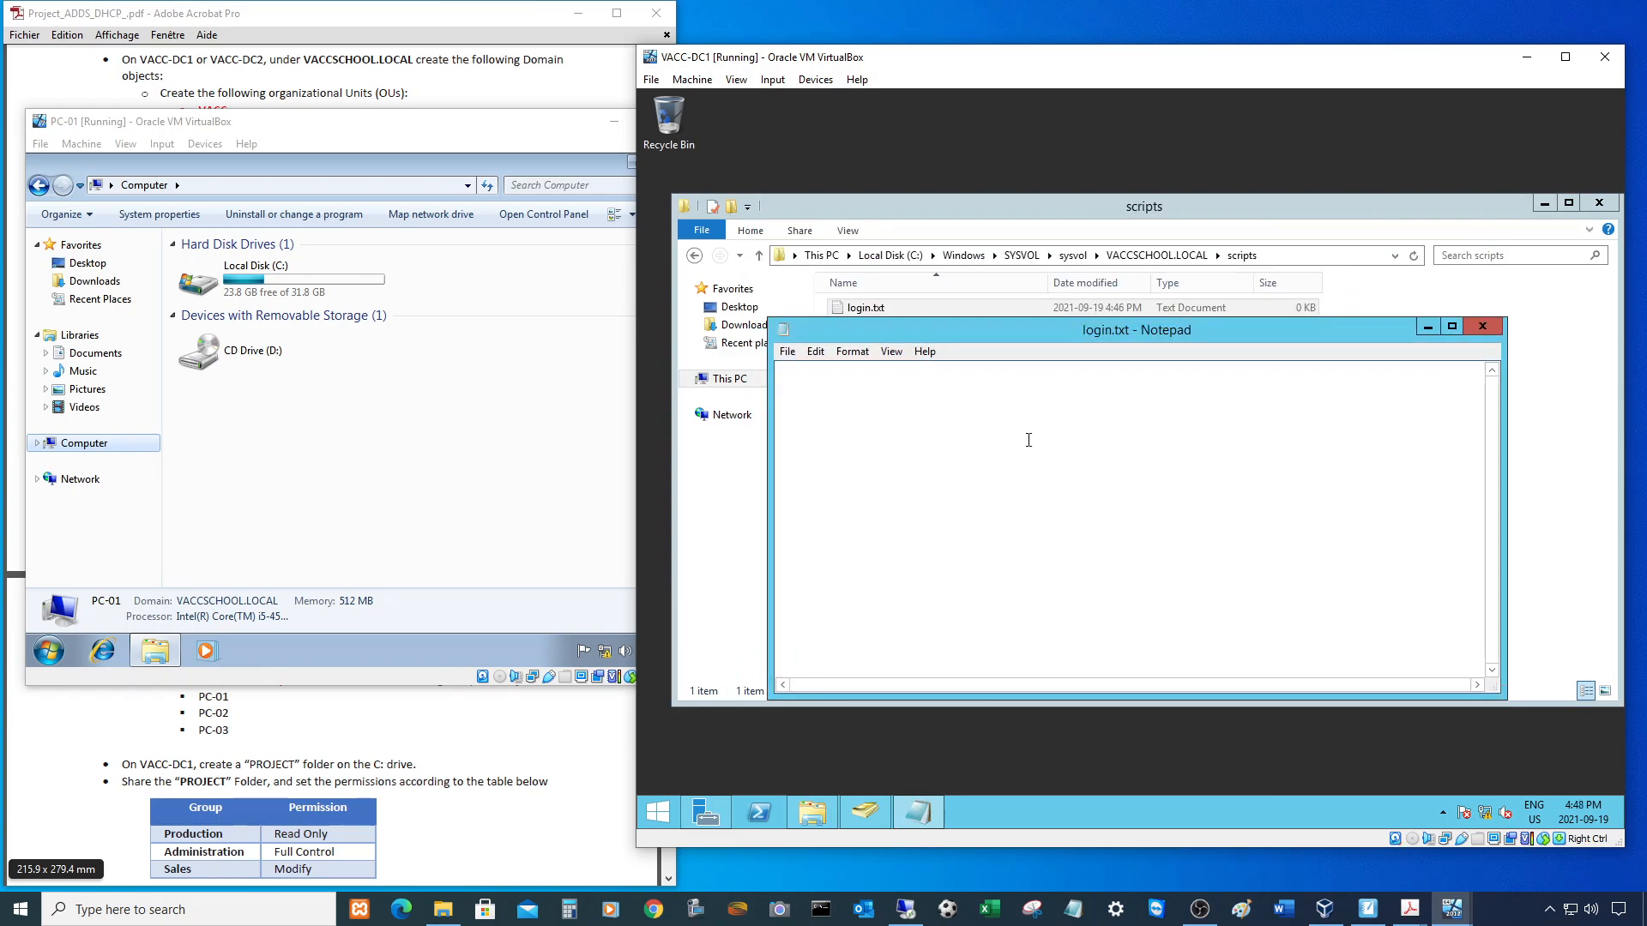
type("net use")
left_click(429, 734)
scroll(398, 643, "down", 6)
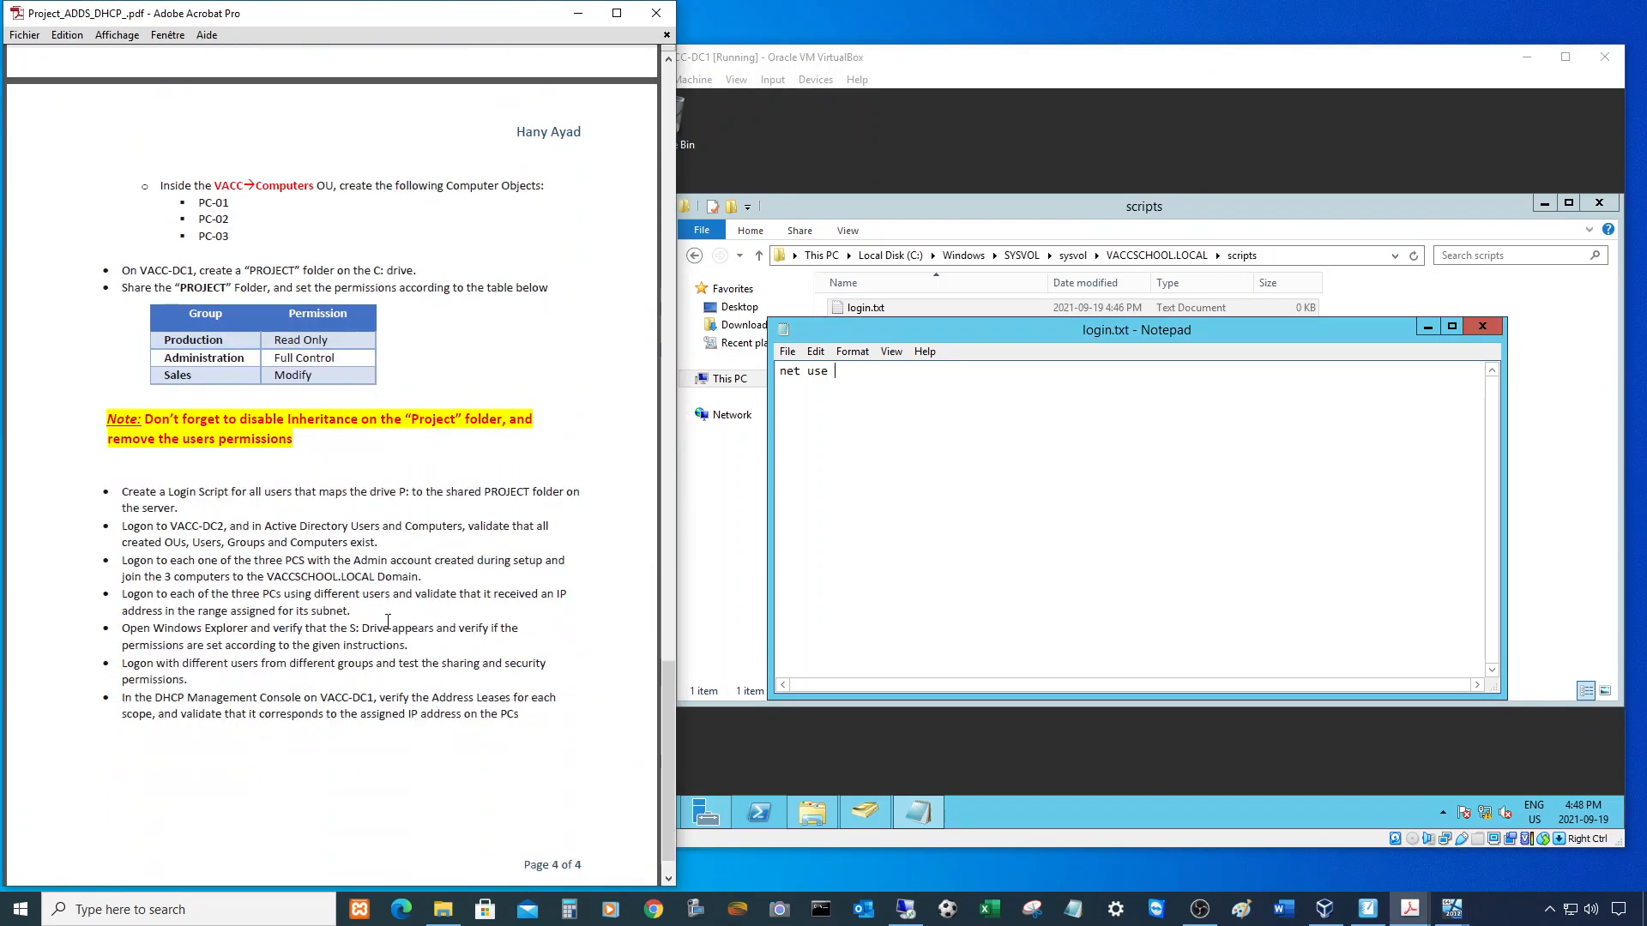
left_click_drag(399, 493, 413, 492)
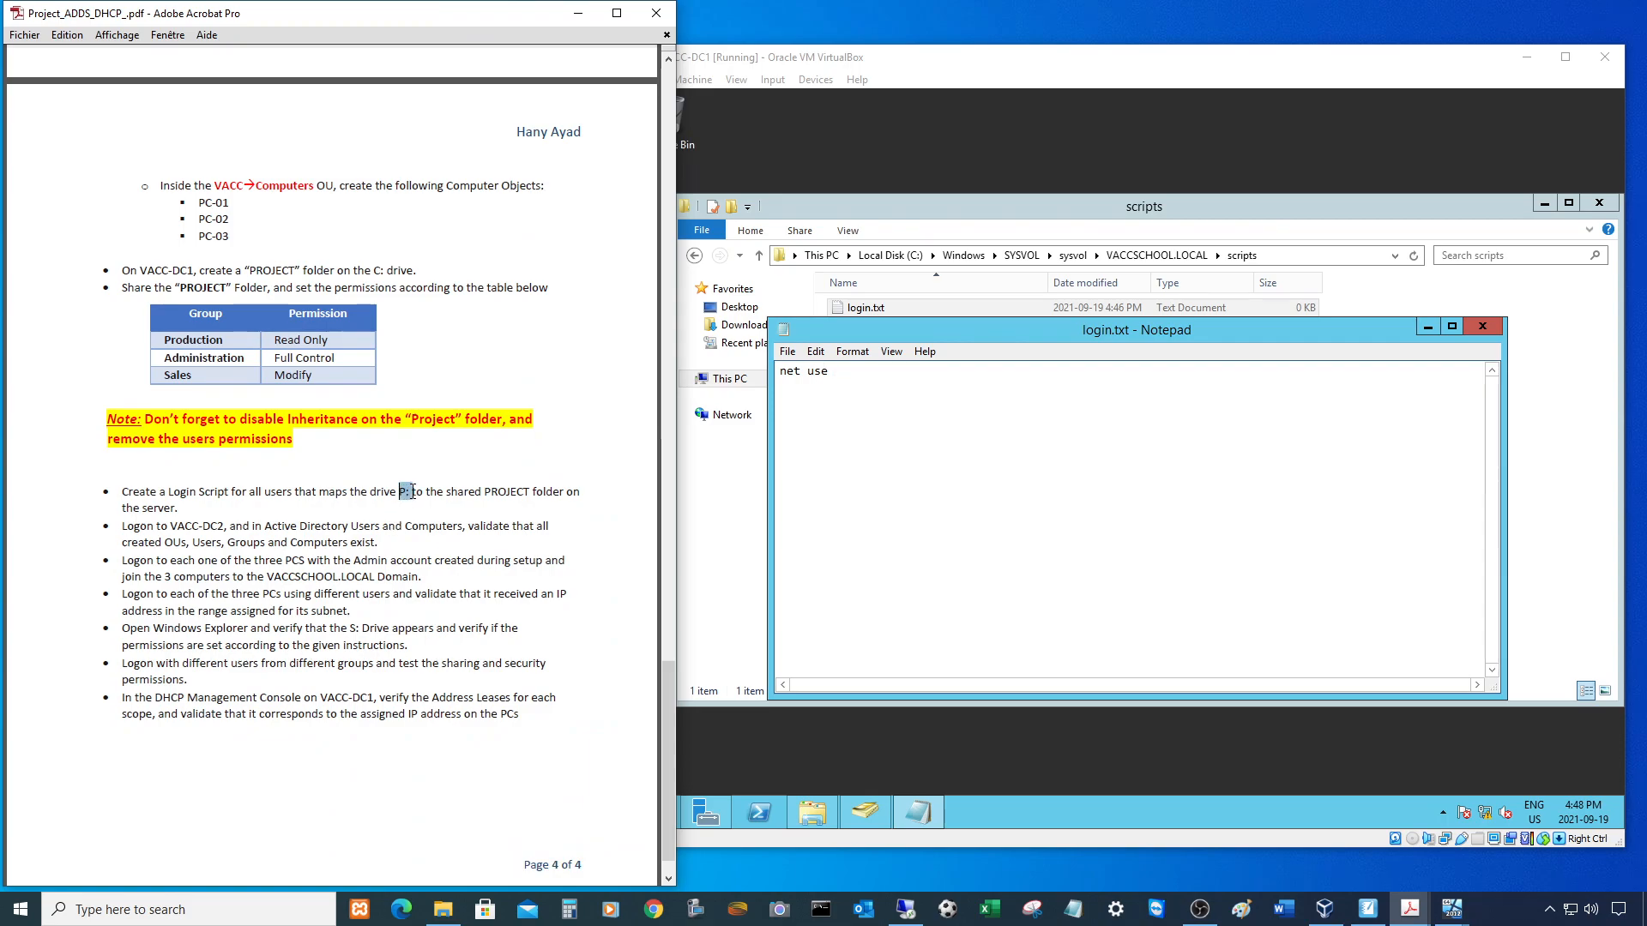
left_click(863, 404)
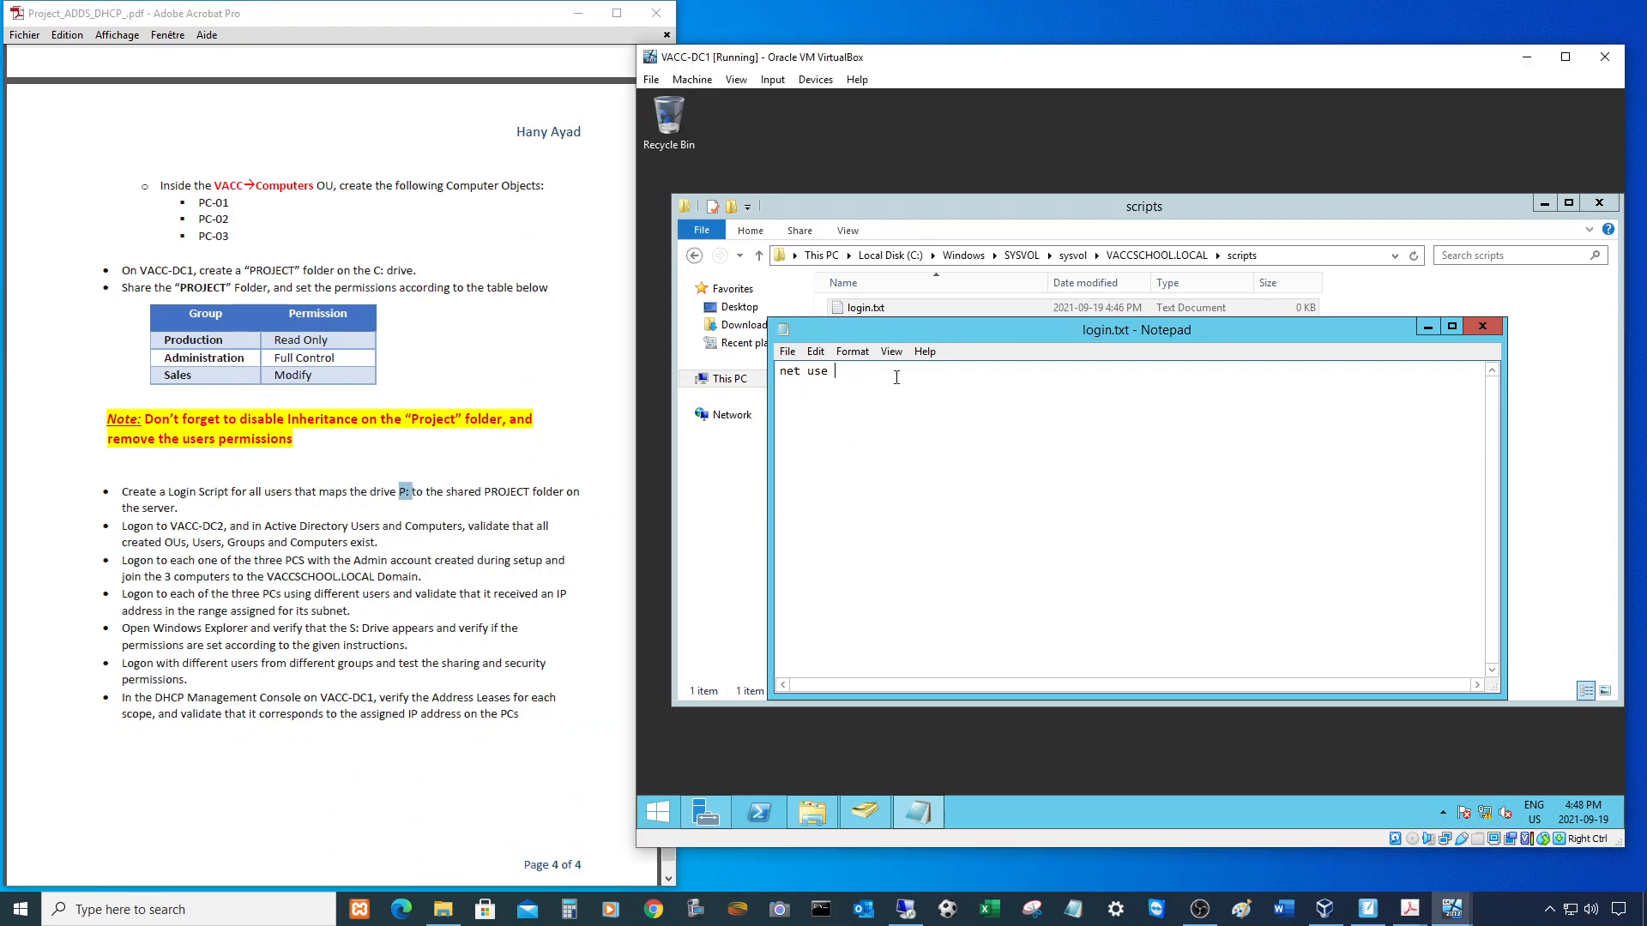
type("P:")
- Check the share path on PC-01, then append the PROJECT share path and '/persistent:yes'
mouse_move(1449, 918)
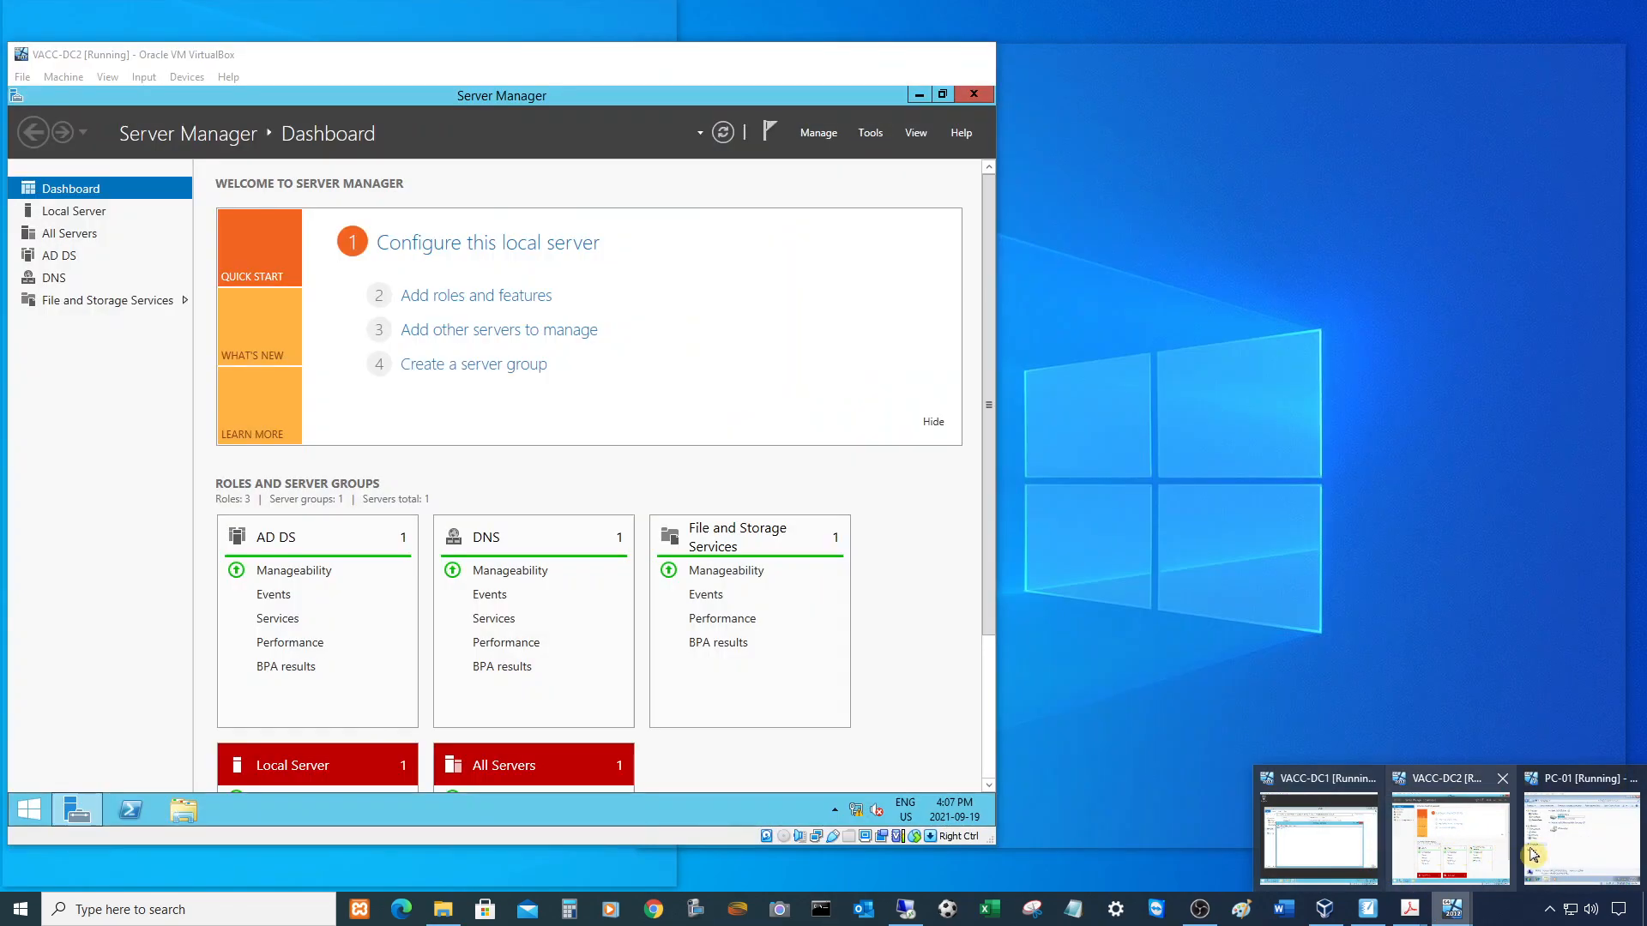
left_click(1534, 855)
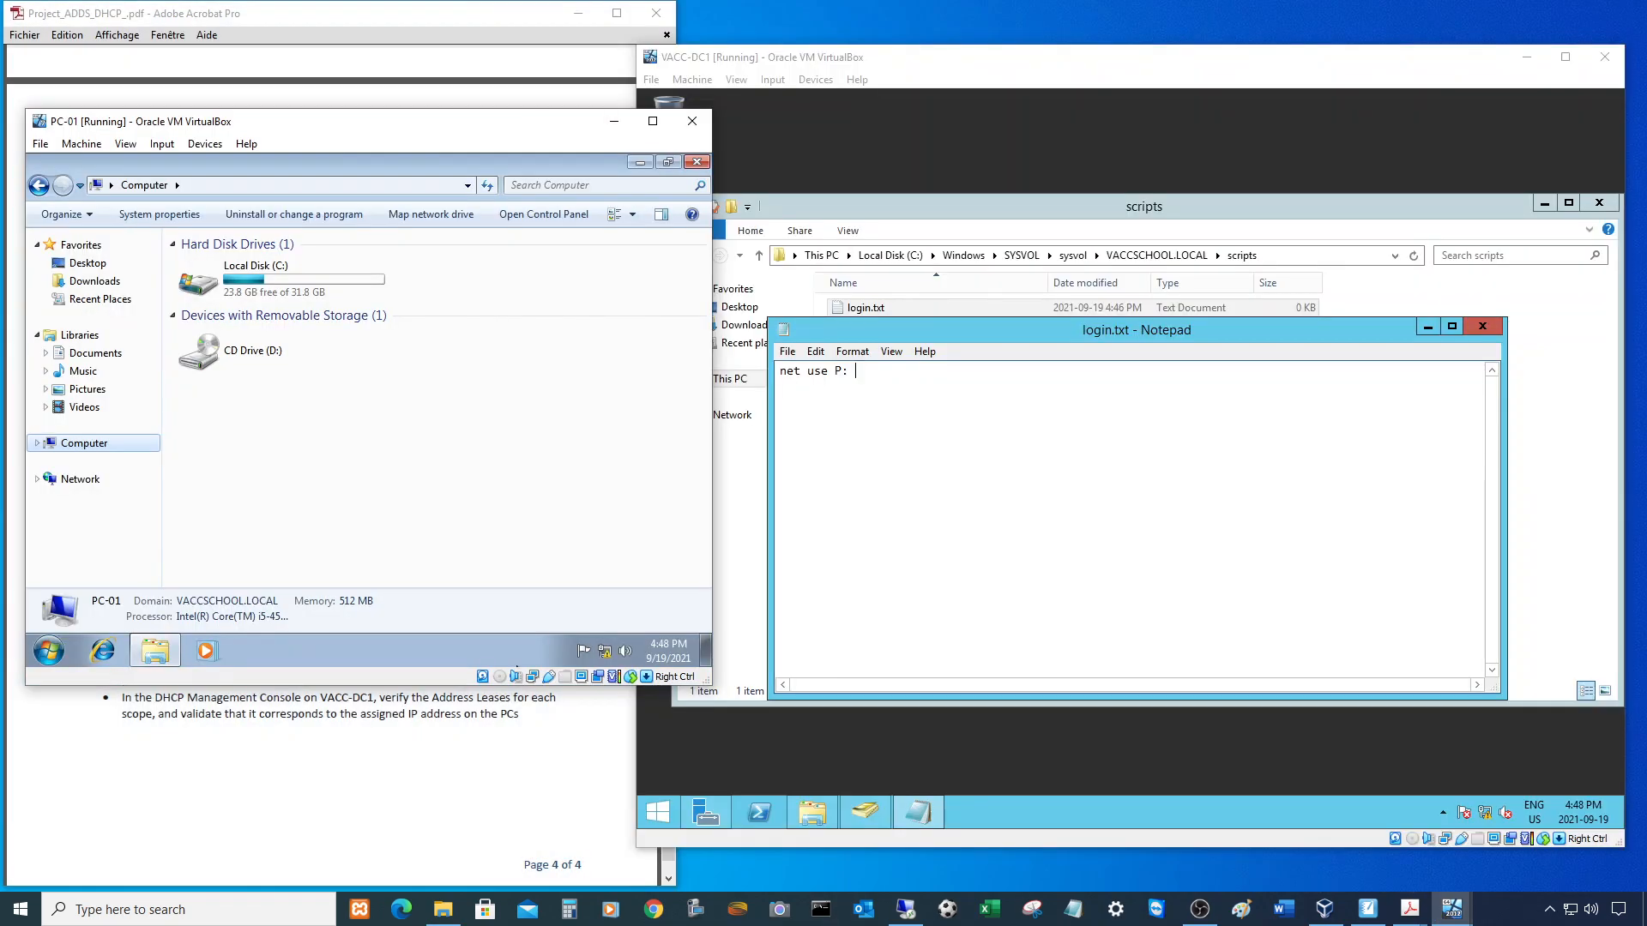
left_click(39, 185)
left_click(362, 182)
left_click(218, 188)
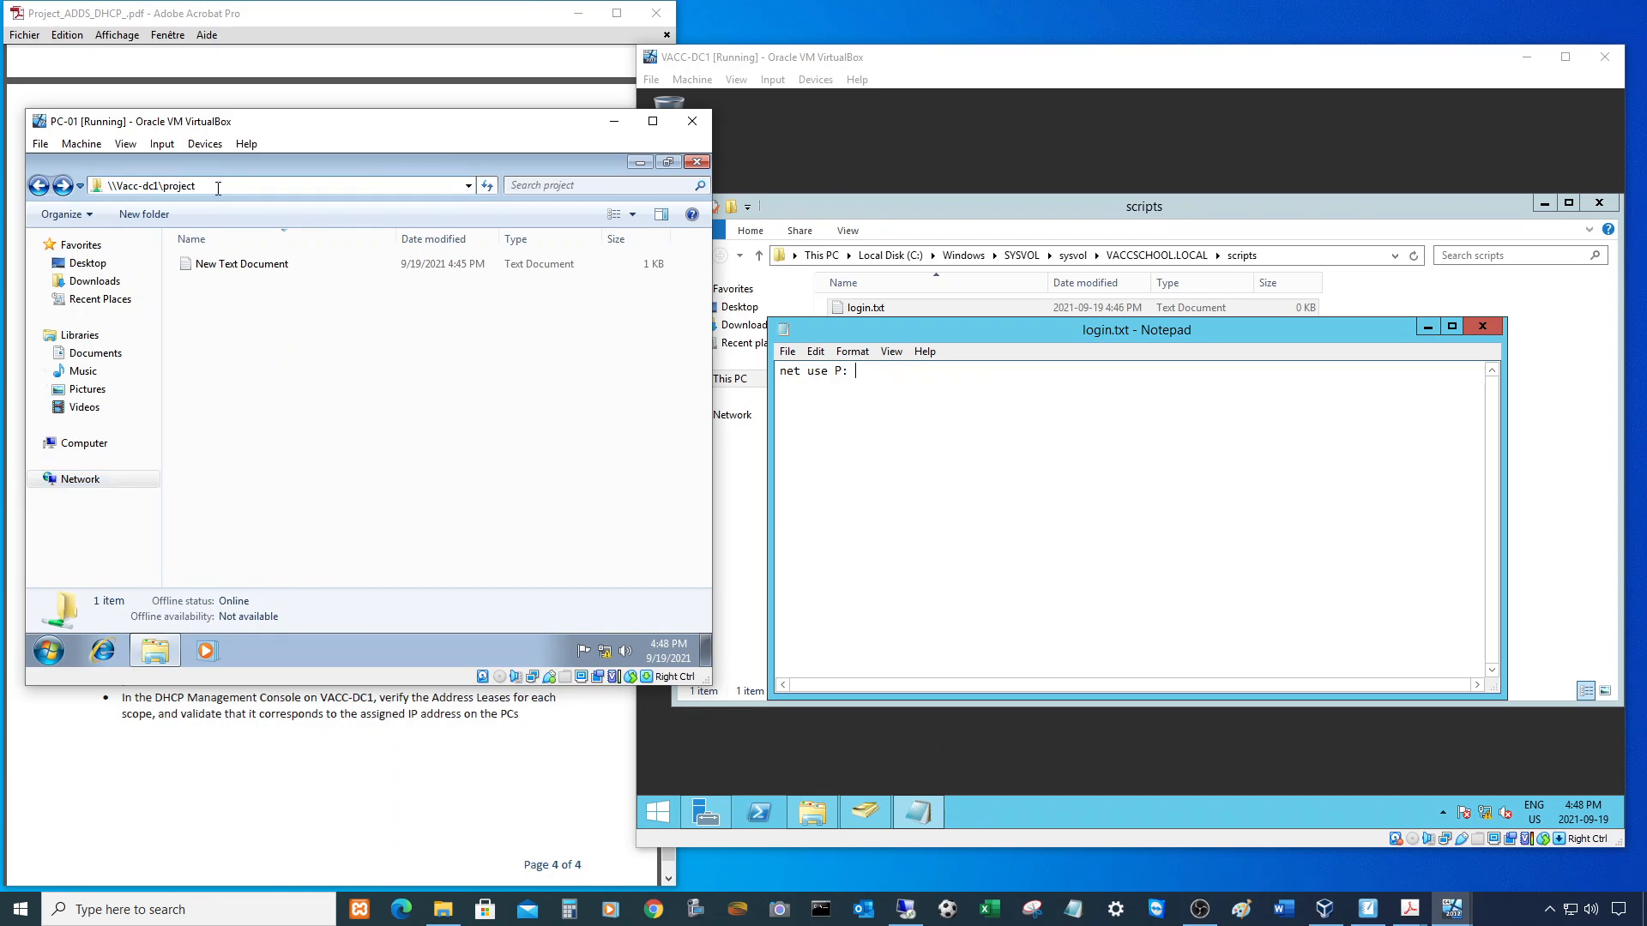
left_click(873, 375)
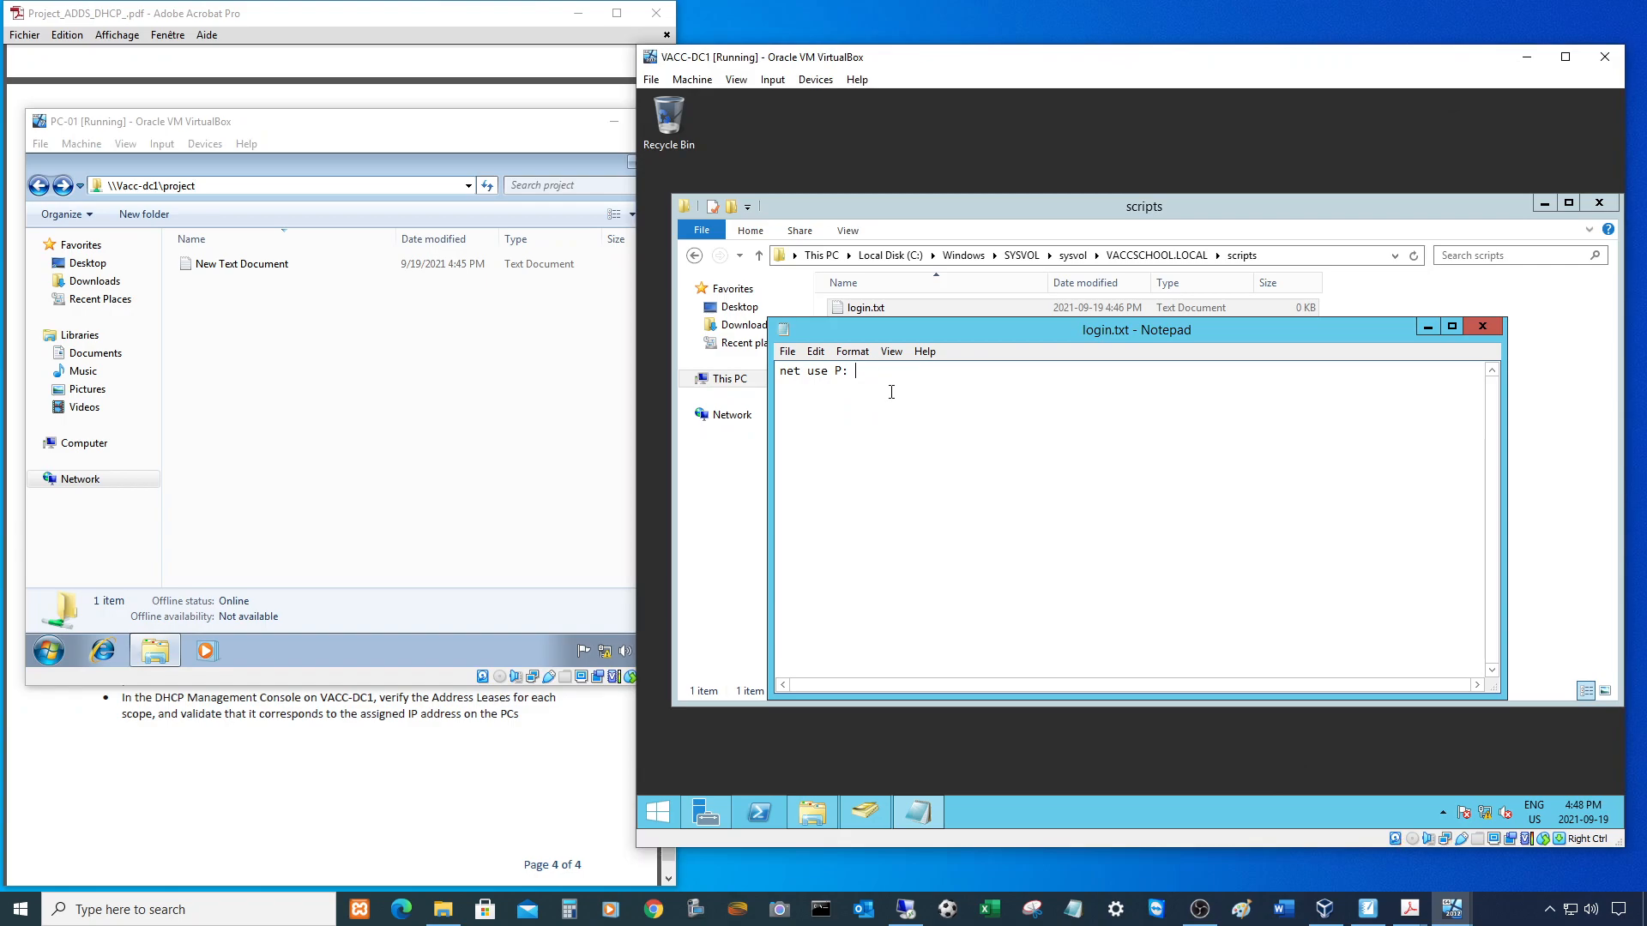
type("\\")
type("VACC")
type("-DCa")
type("\\")
type("PROJECT /")
type("persiste")
type("=nt")
key("BackSpace")
type(":yes")
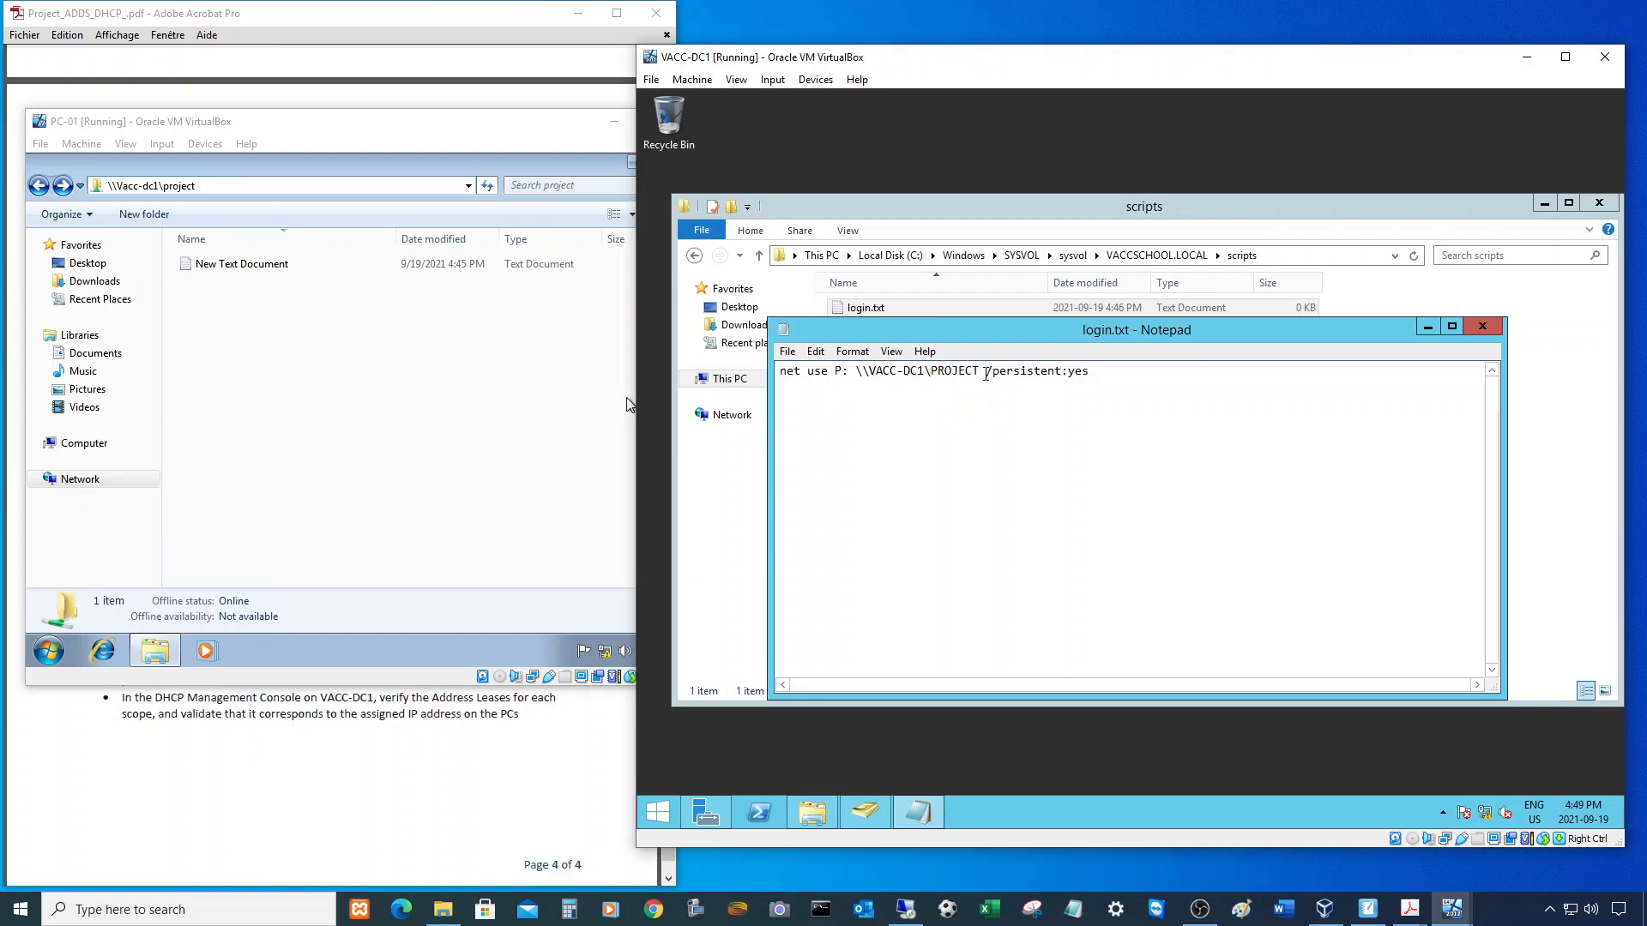
- Delete the '/persistent:yes' option, save login.txt and close Notepad
left_click_drag(980, 371, 1140, 386)
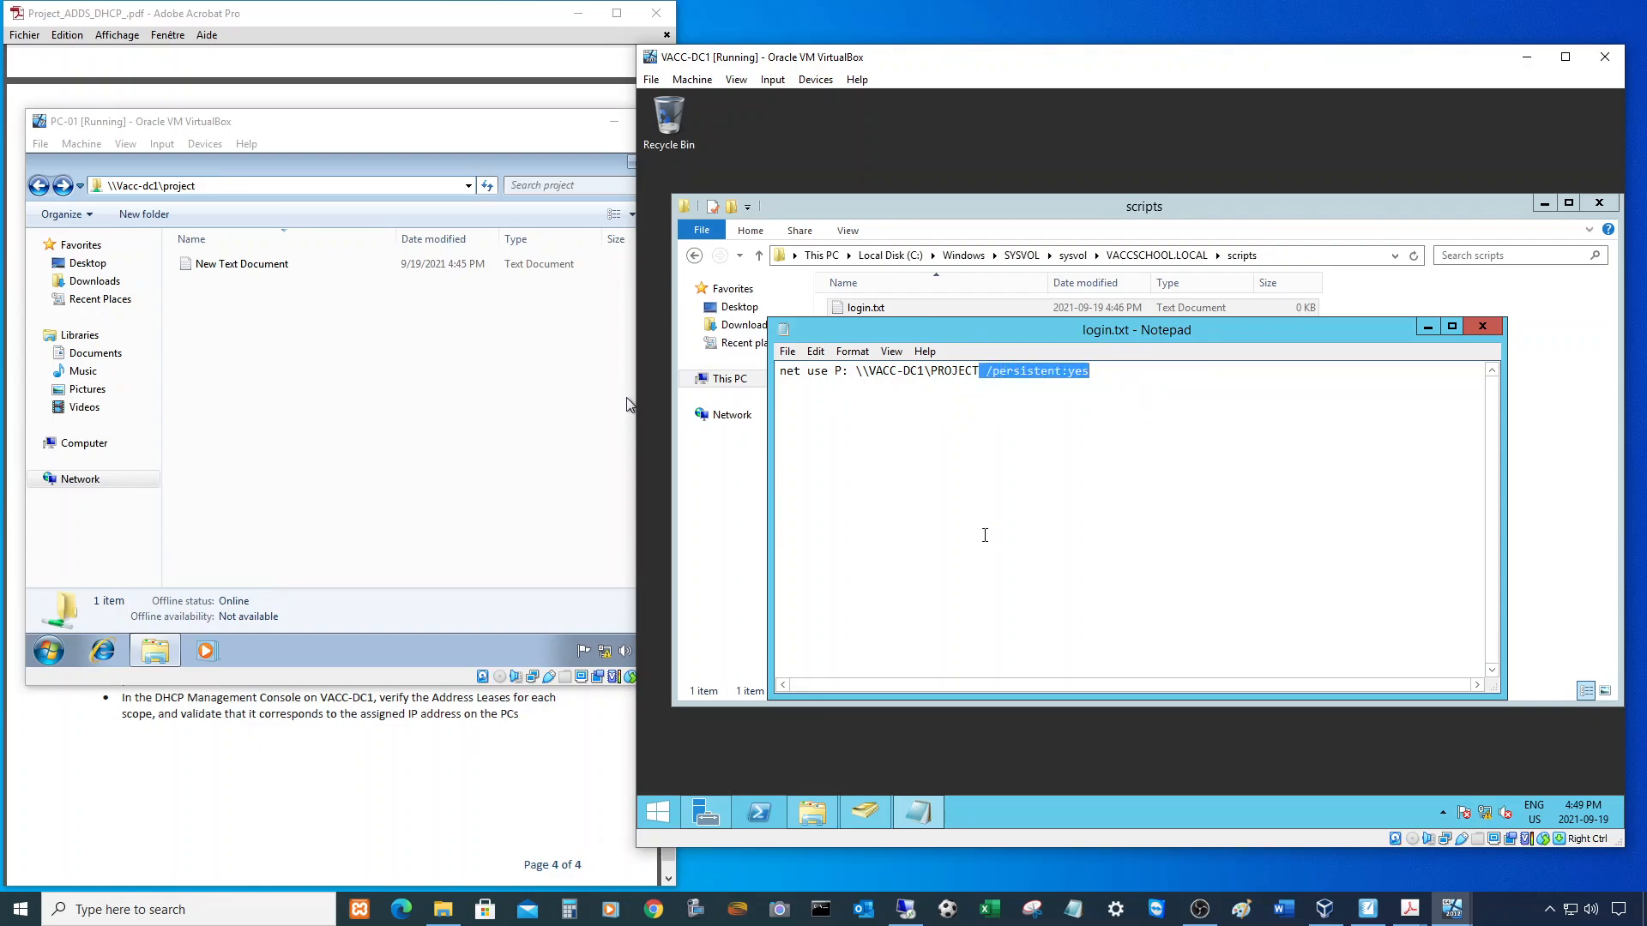
key("BackSpace")
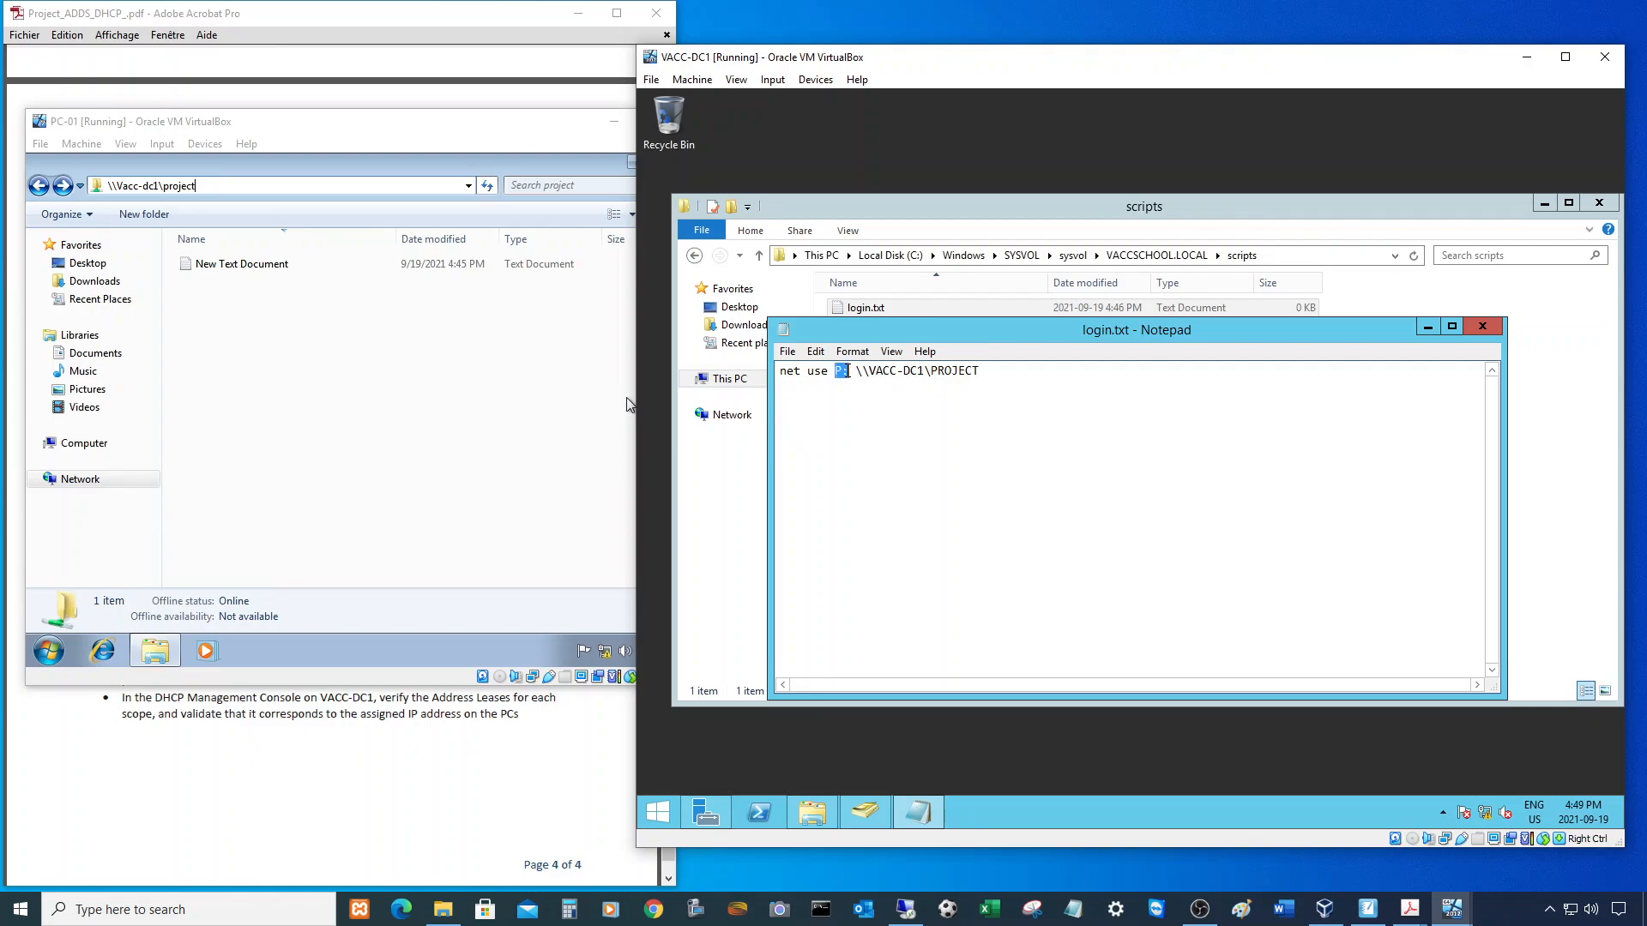
left_click_drag(849, 380, 857, 379)
left_click(790, 357)
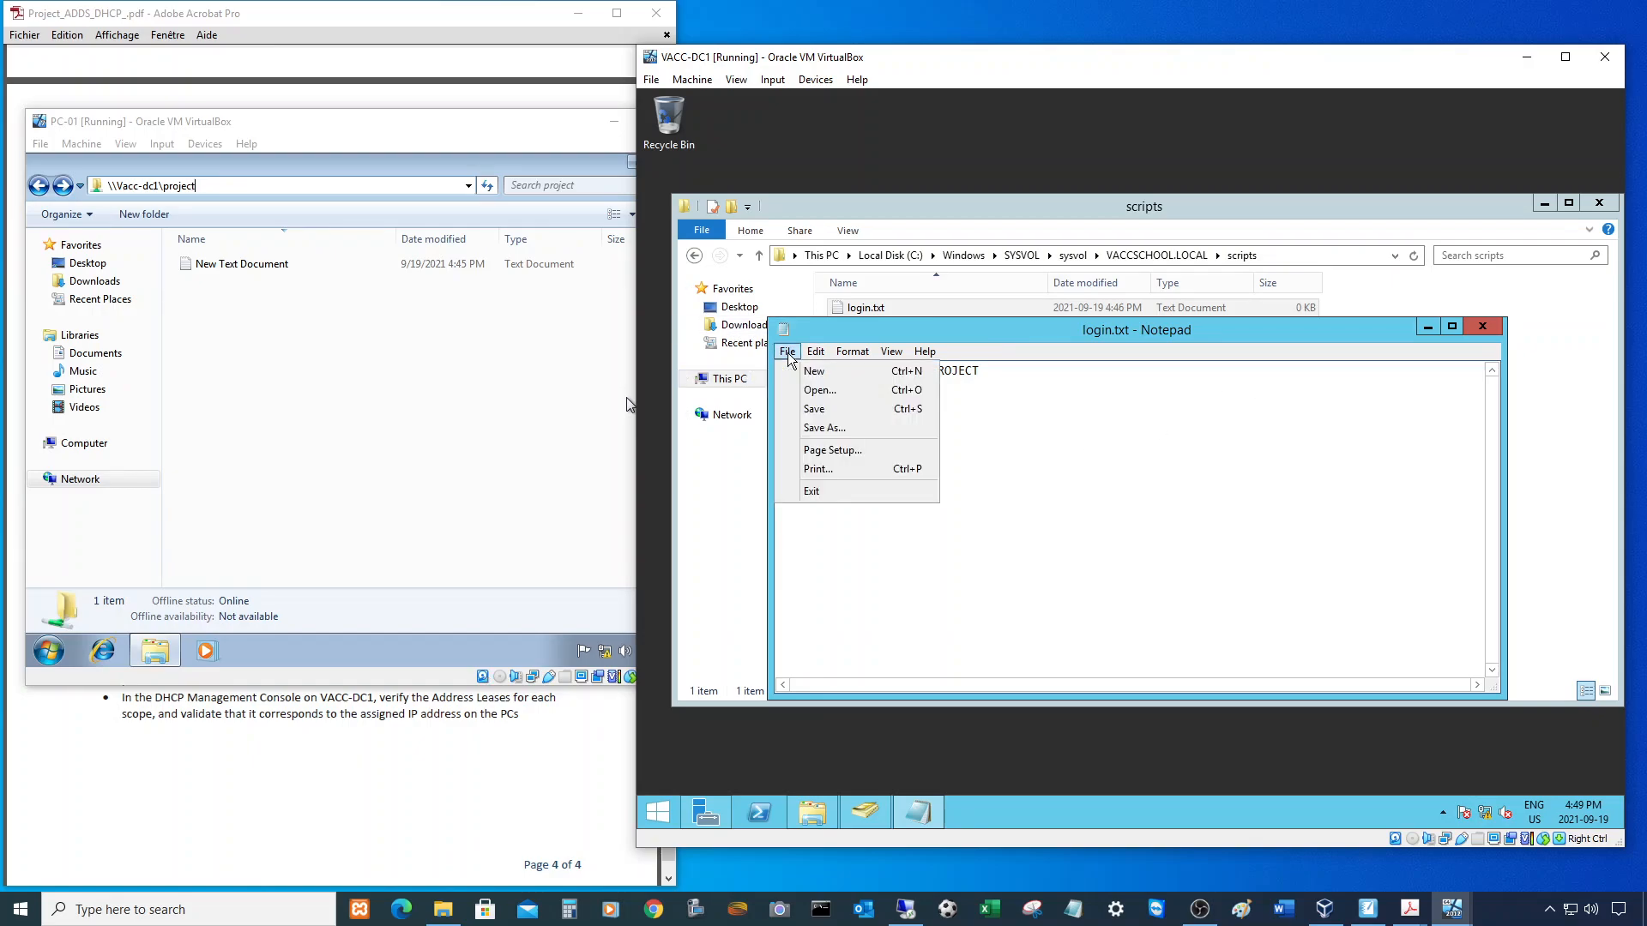
left_click(808, 408)
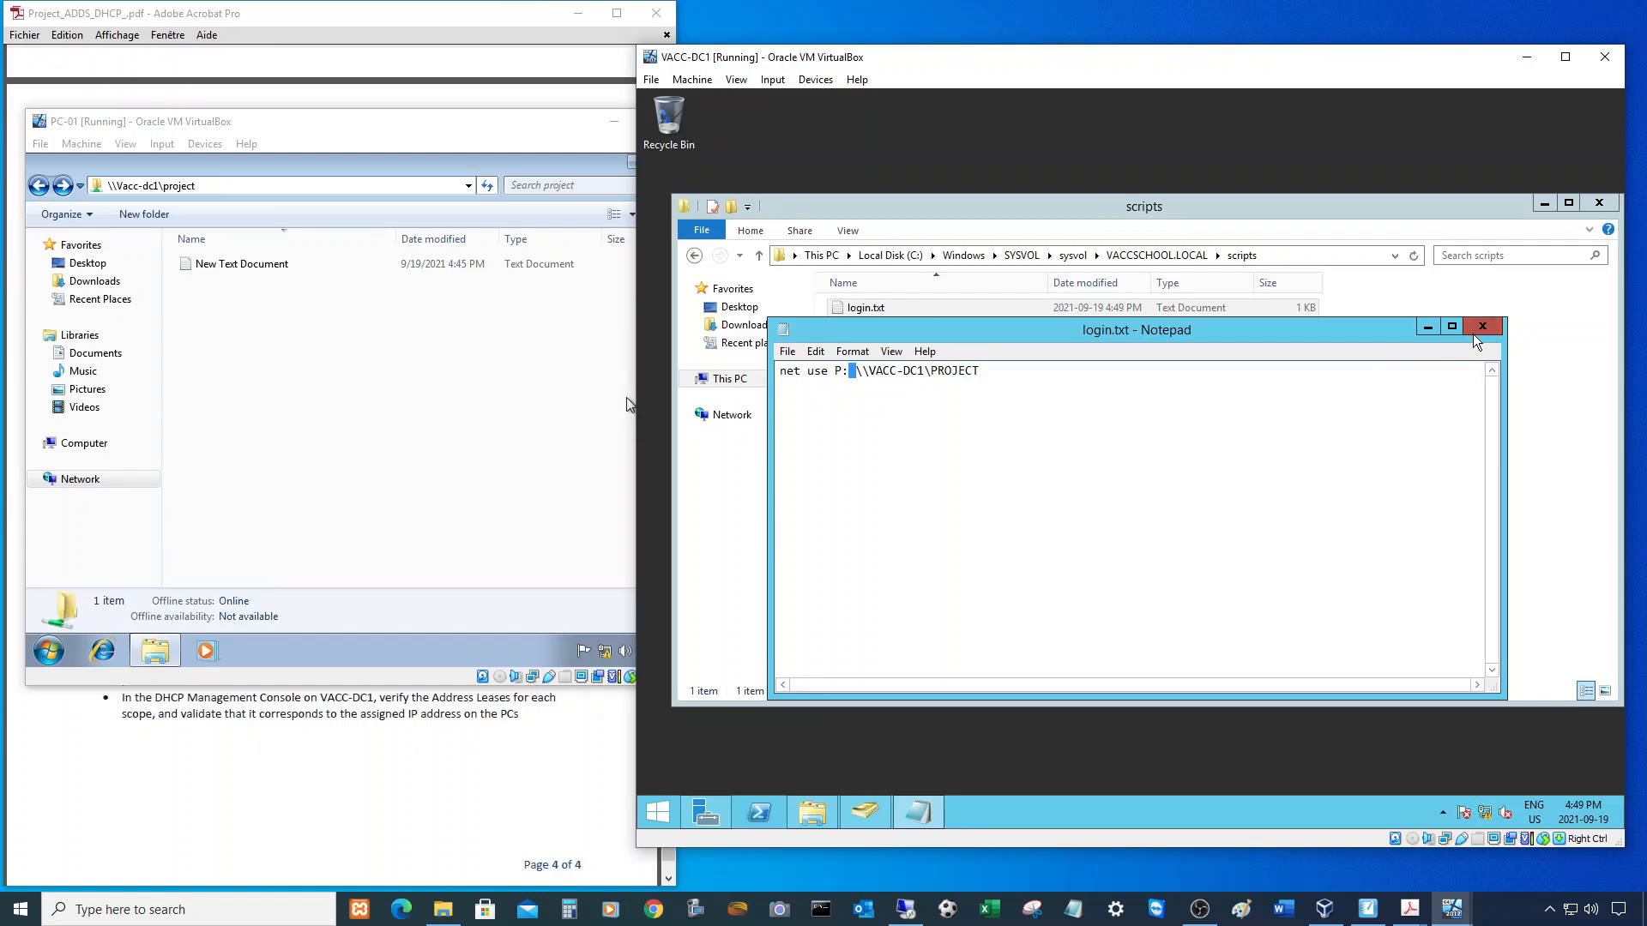
left_click(1497, 332)
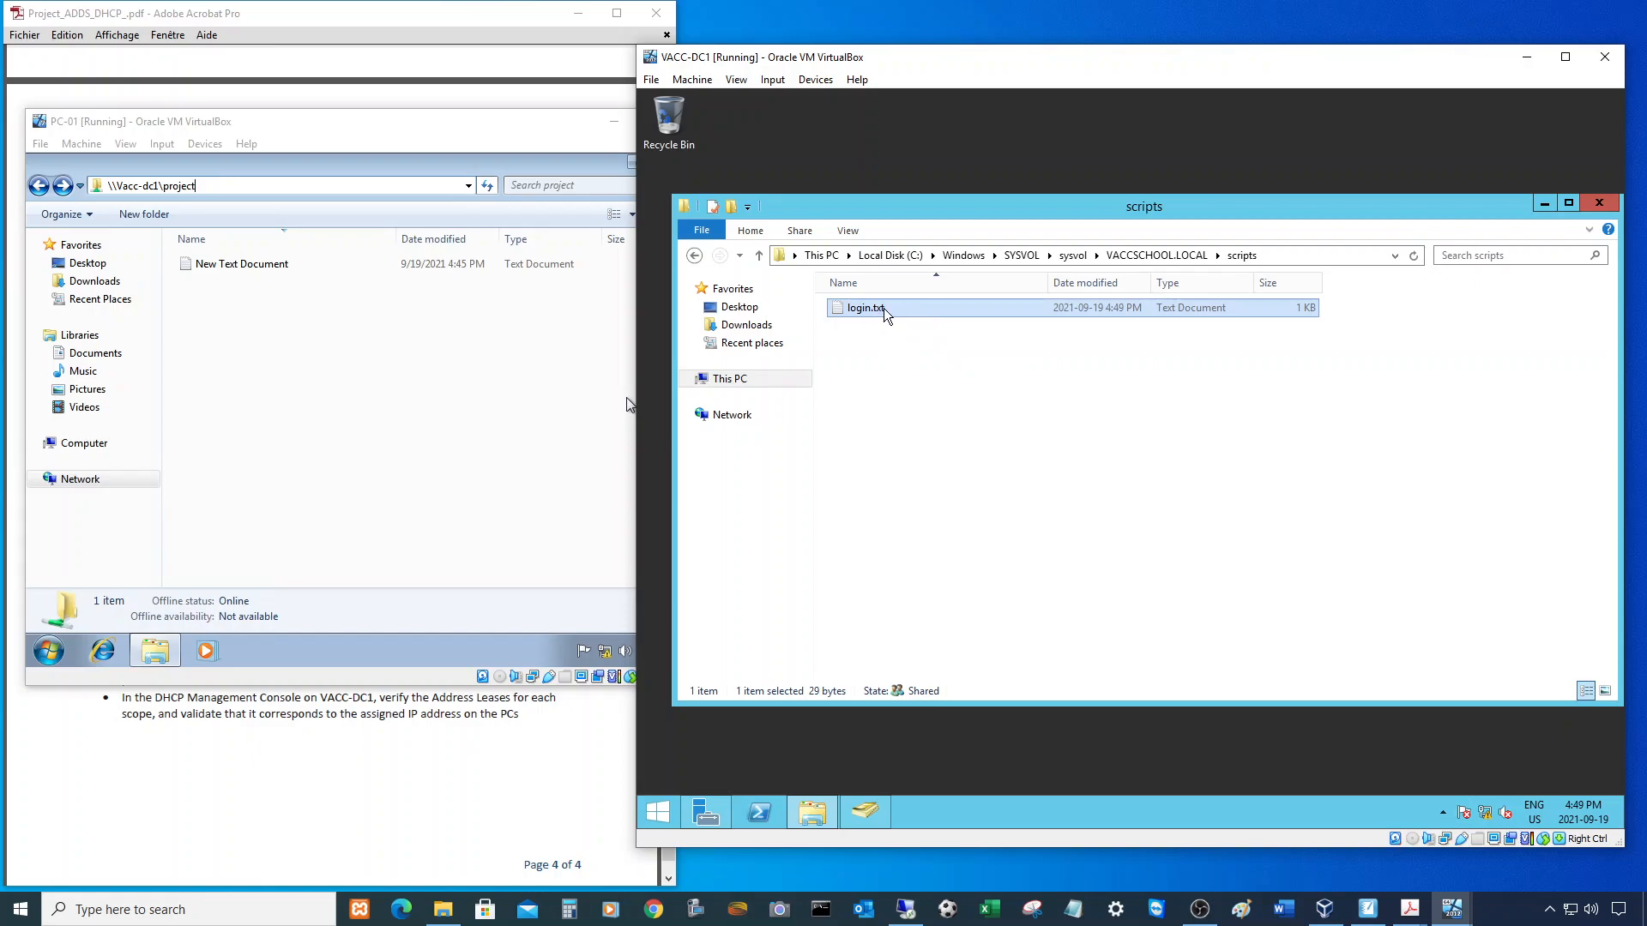
- Change login.txt's extension to cmd and accept the extension-change warning
left_click(892, 311)
left_click(903, 309)
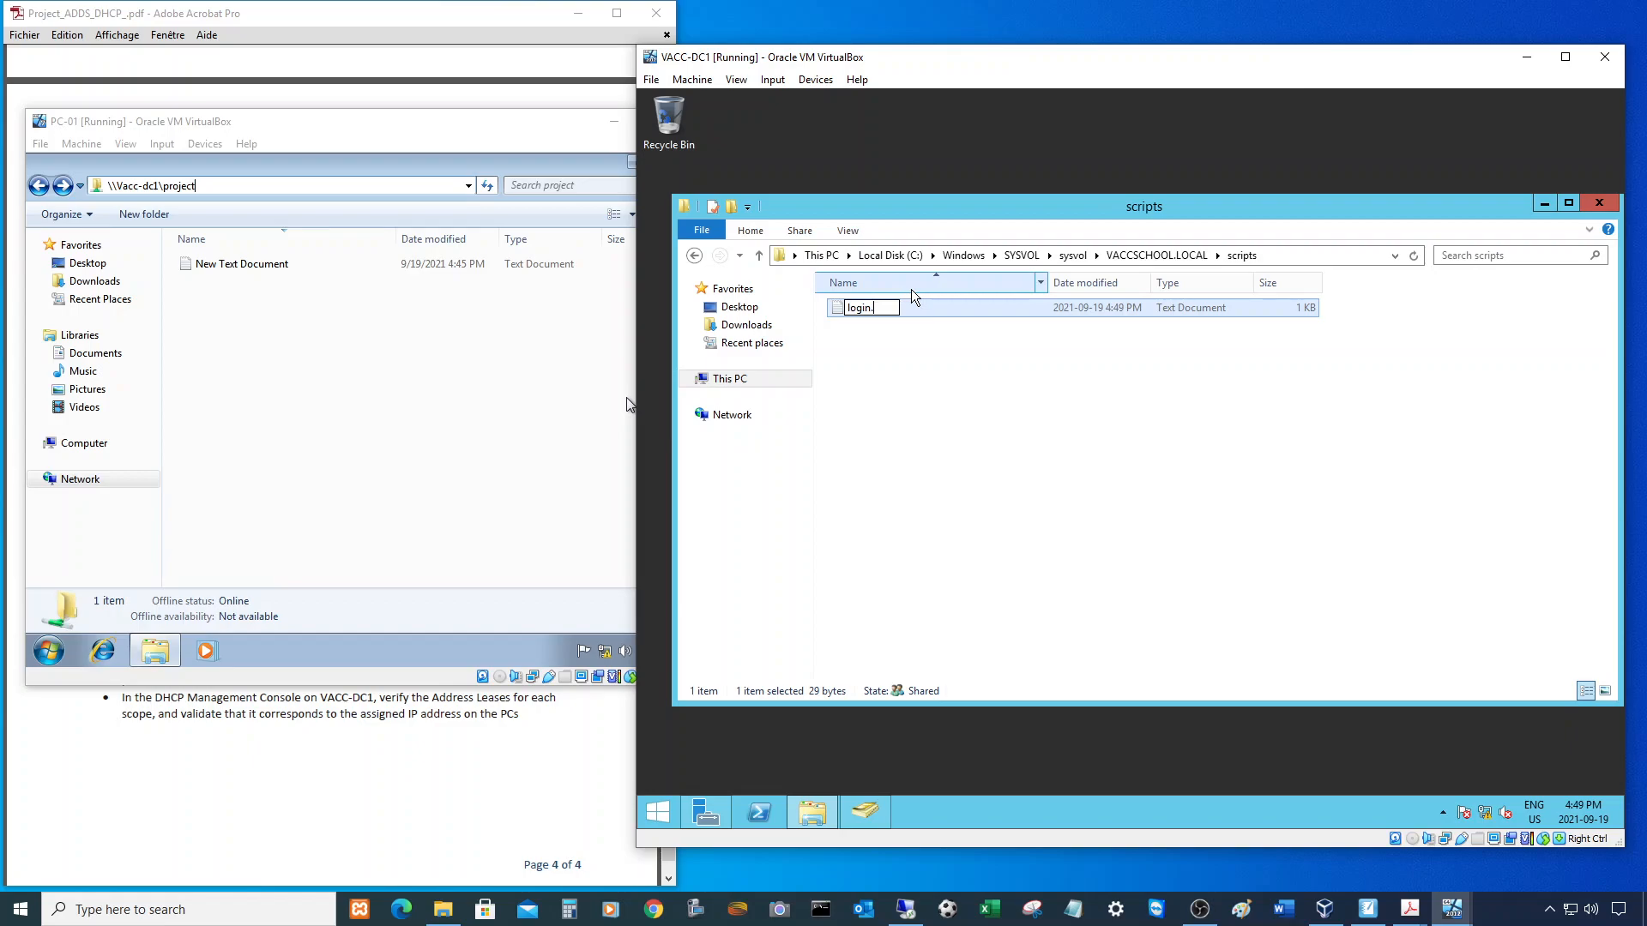
type("cmd")
key("Return")
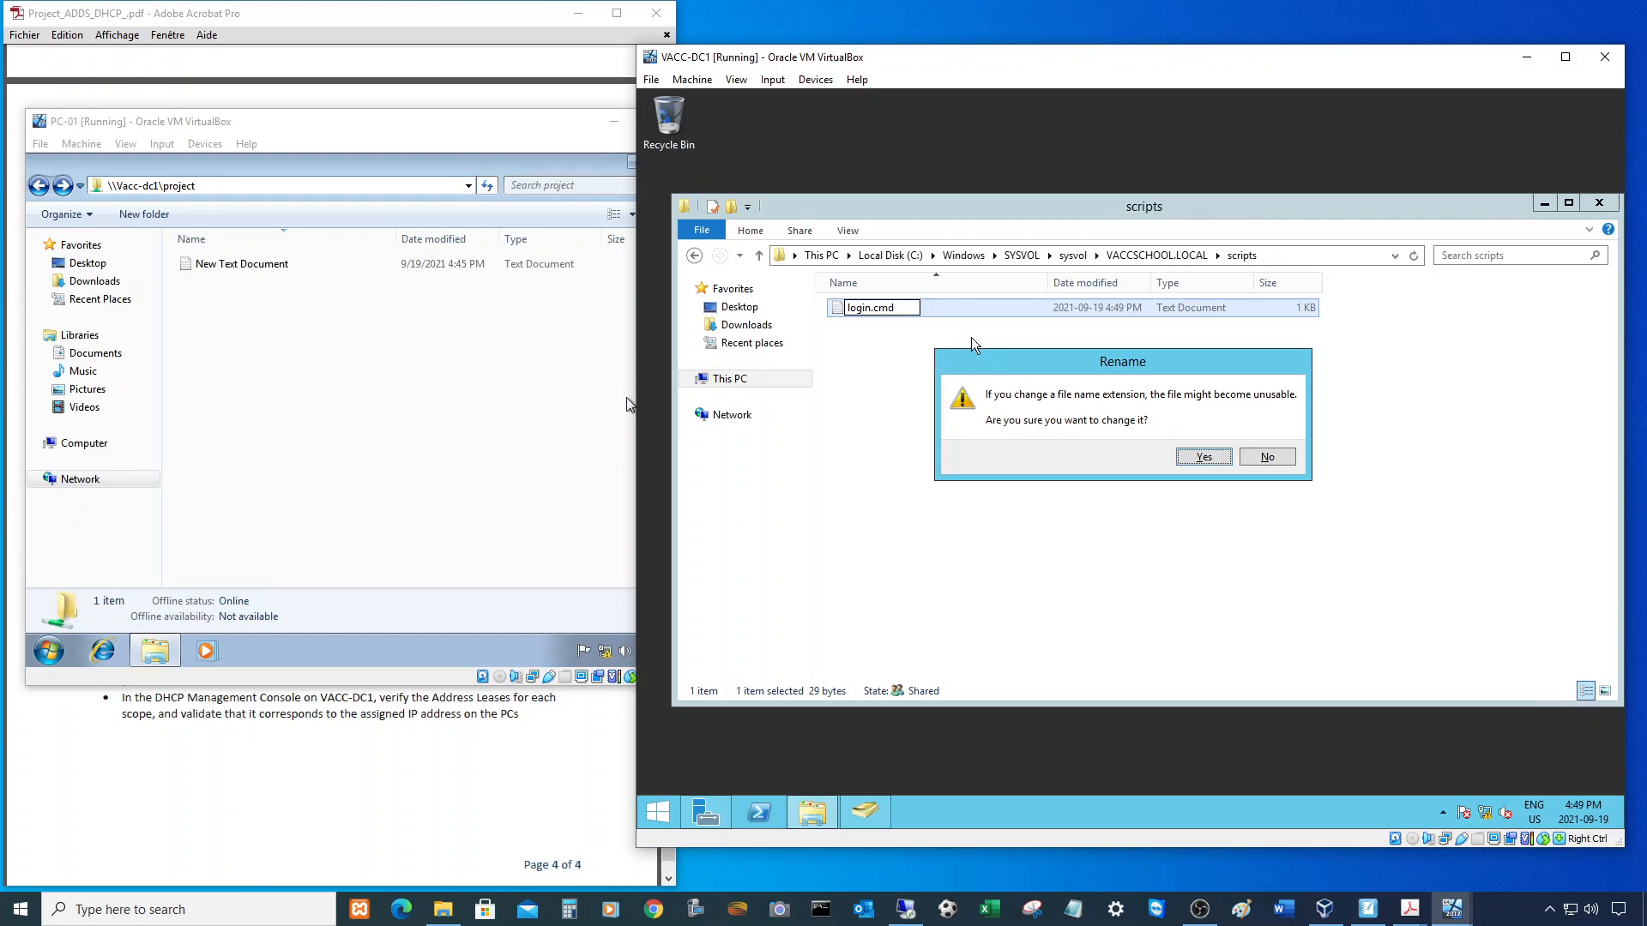
left_click(1204, 462)
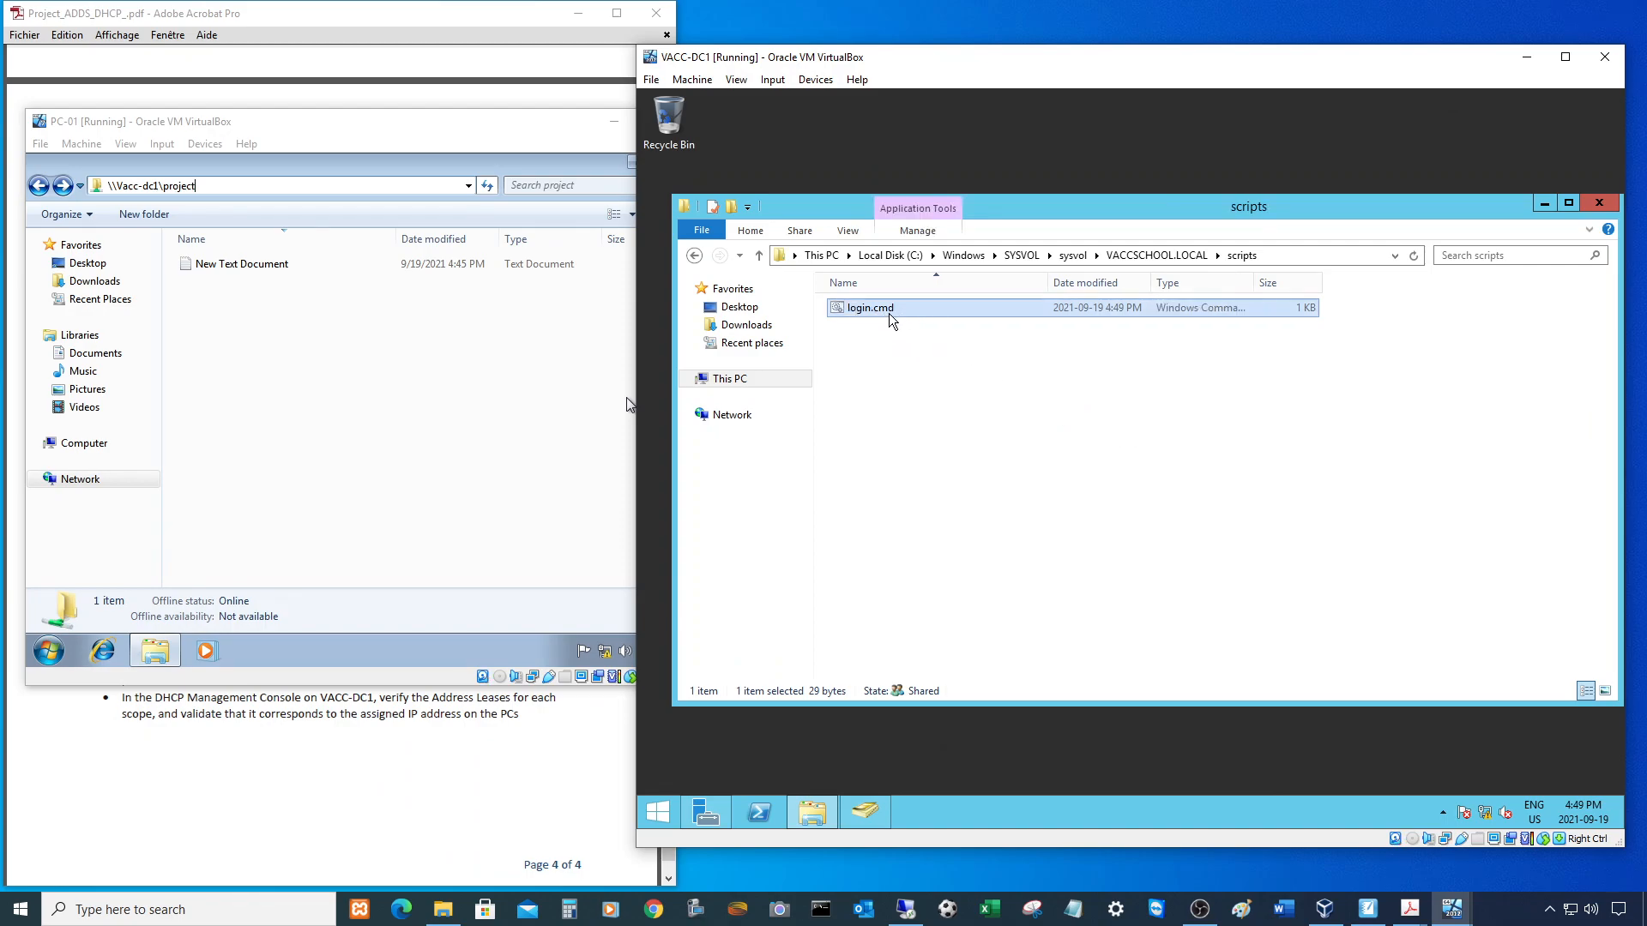
- View PC-01's drives, then open Active Directory Users and Computers on VACC-DC1 at VACC > USERS
left_click(492, 389)
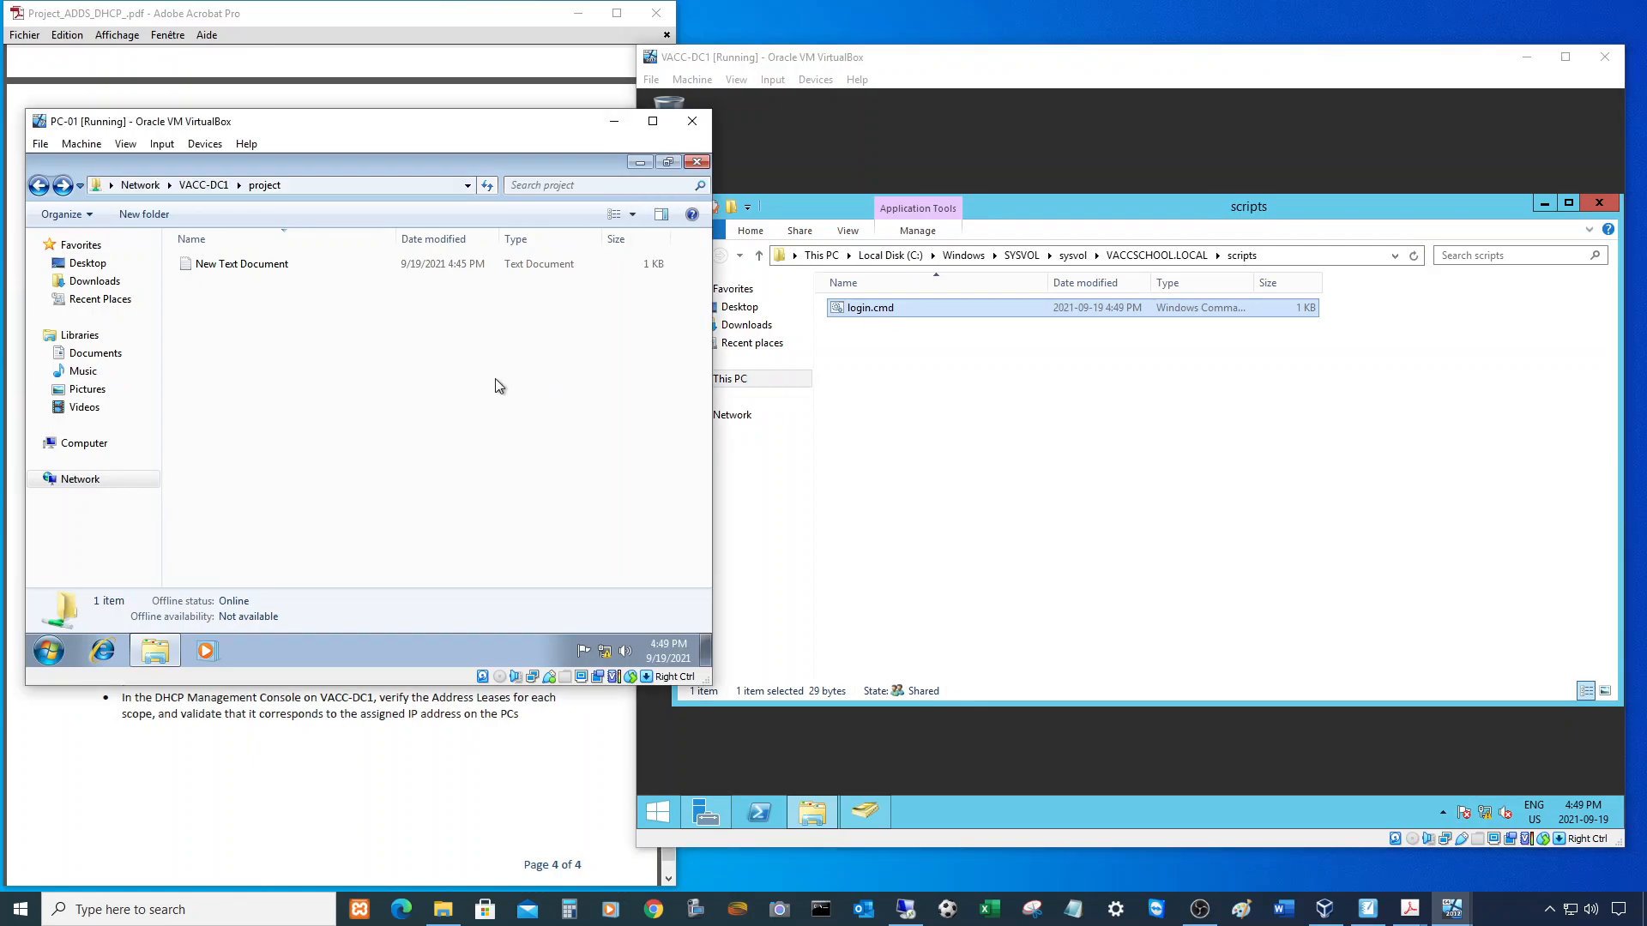
left_click(89, 444)
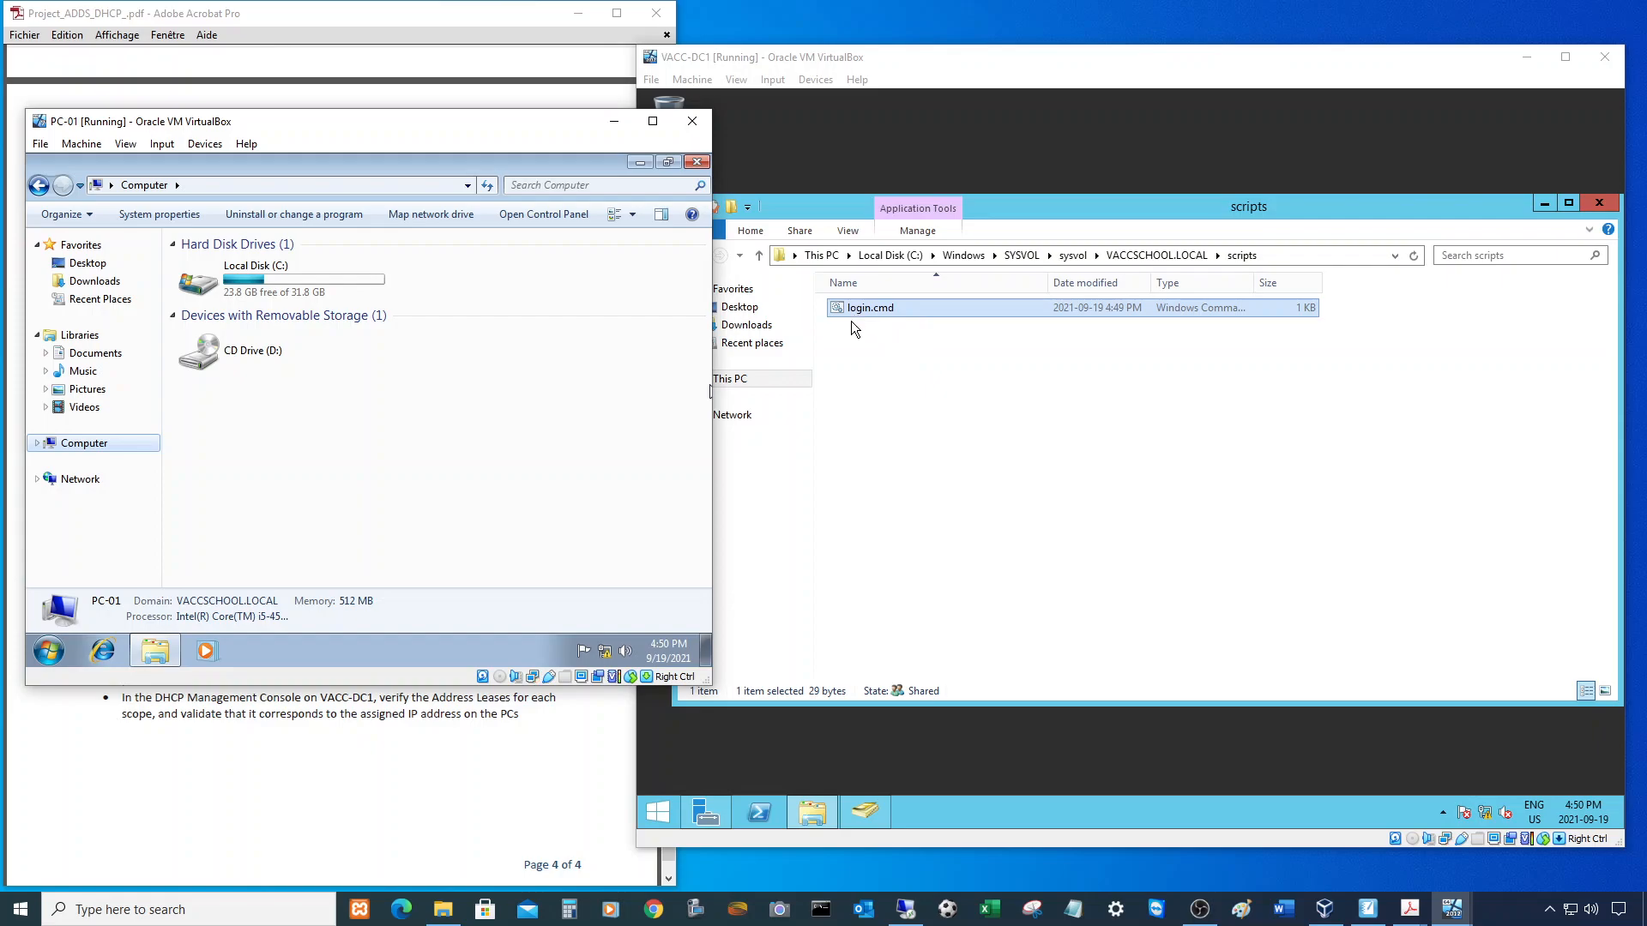
left_click(1599, 202)
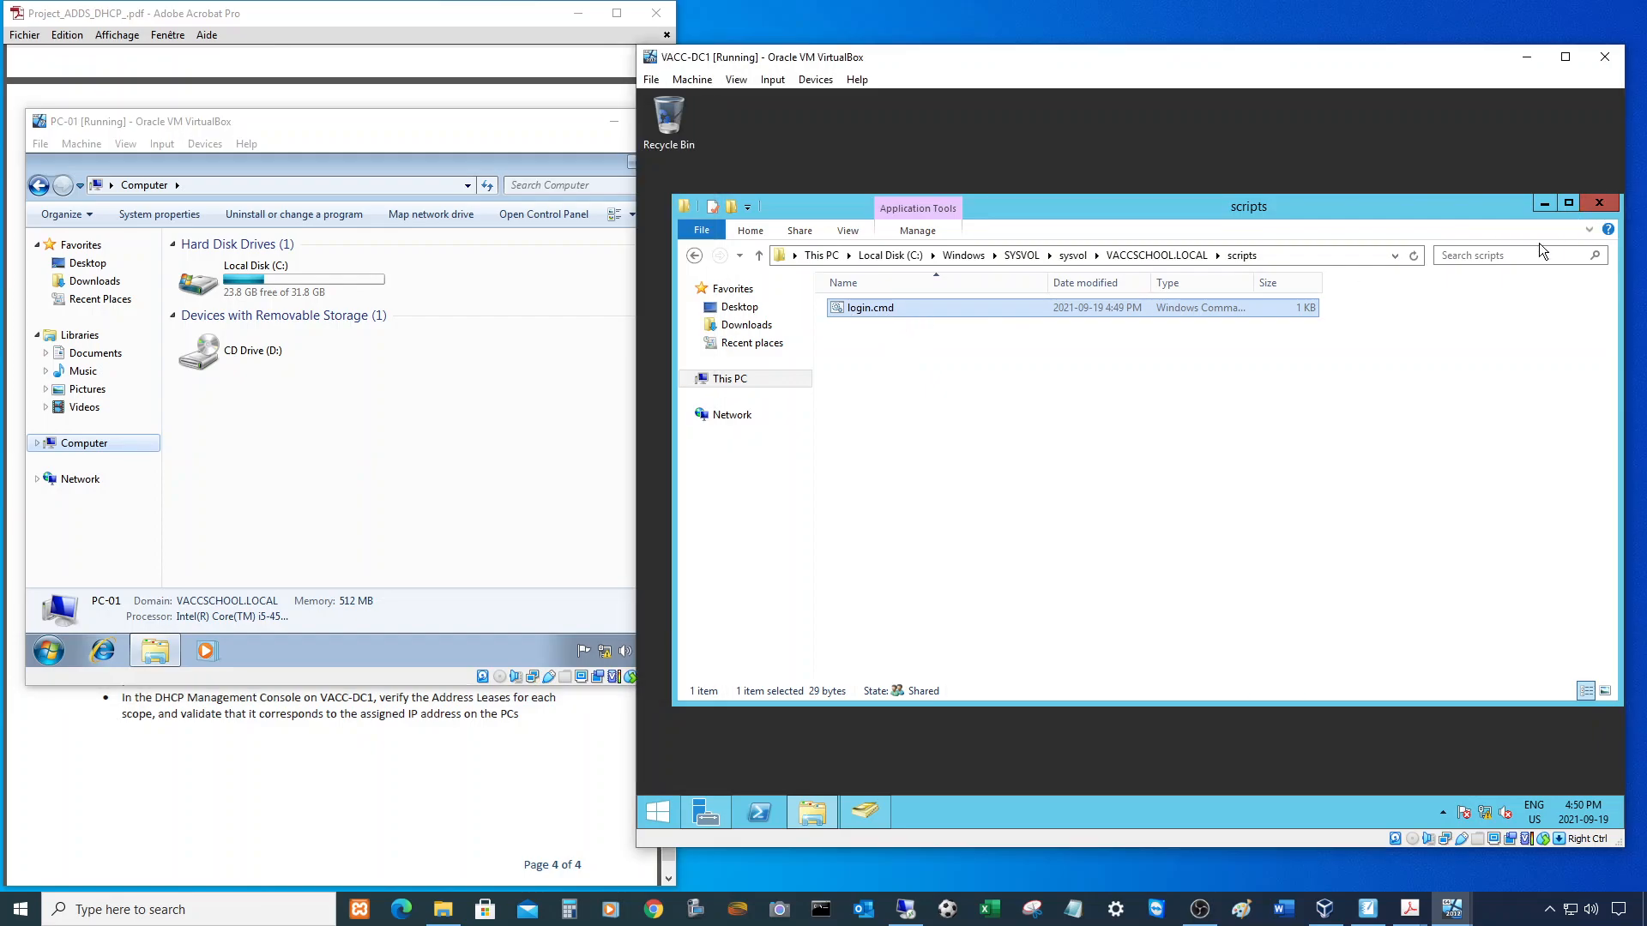
left_click(868, 812)
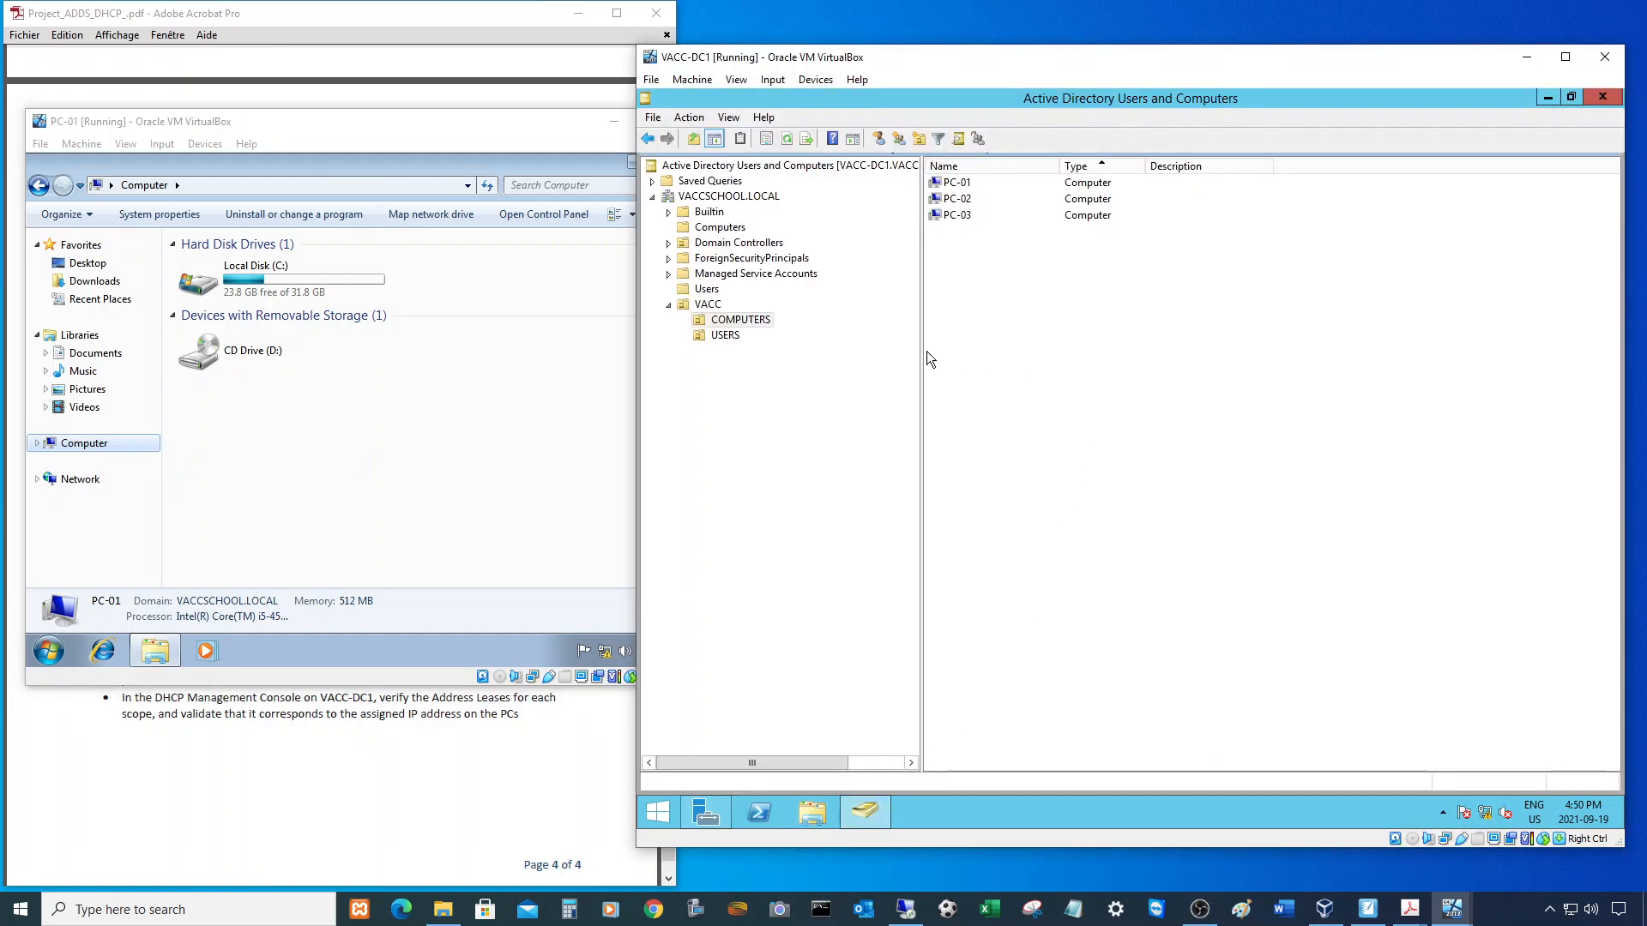
left_click(725, 335)
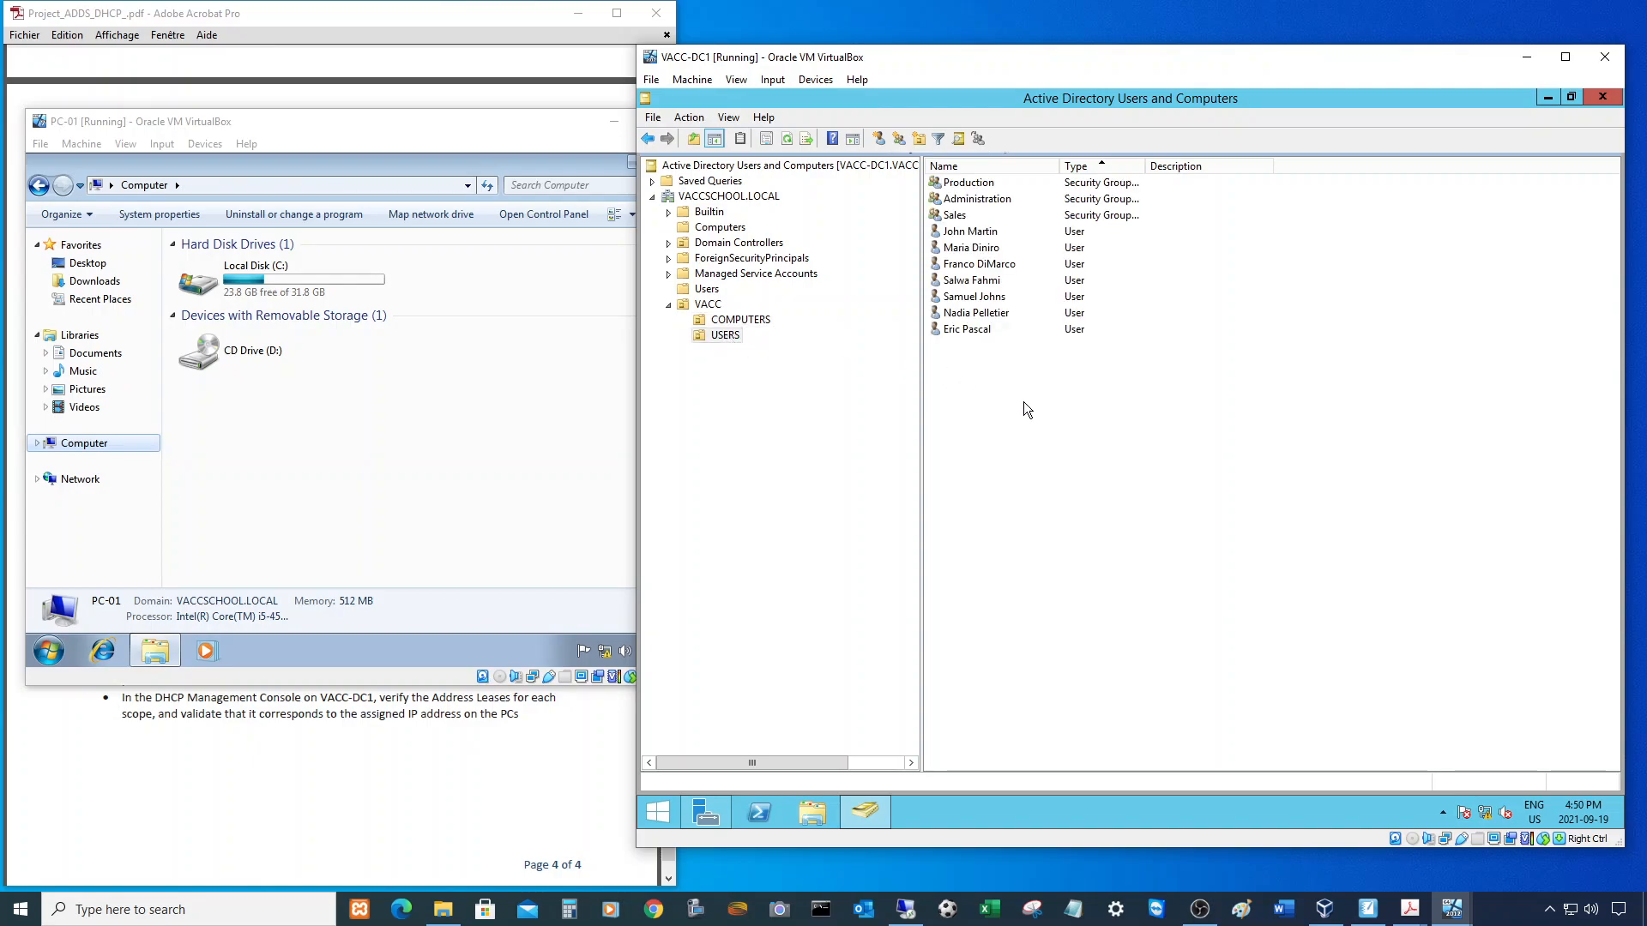
left_click(49, 652)
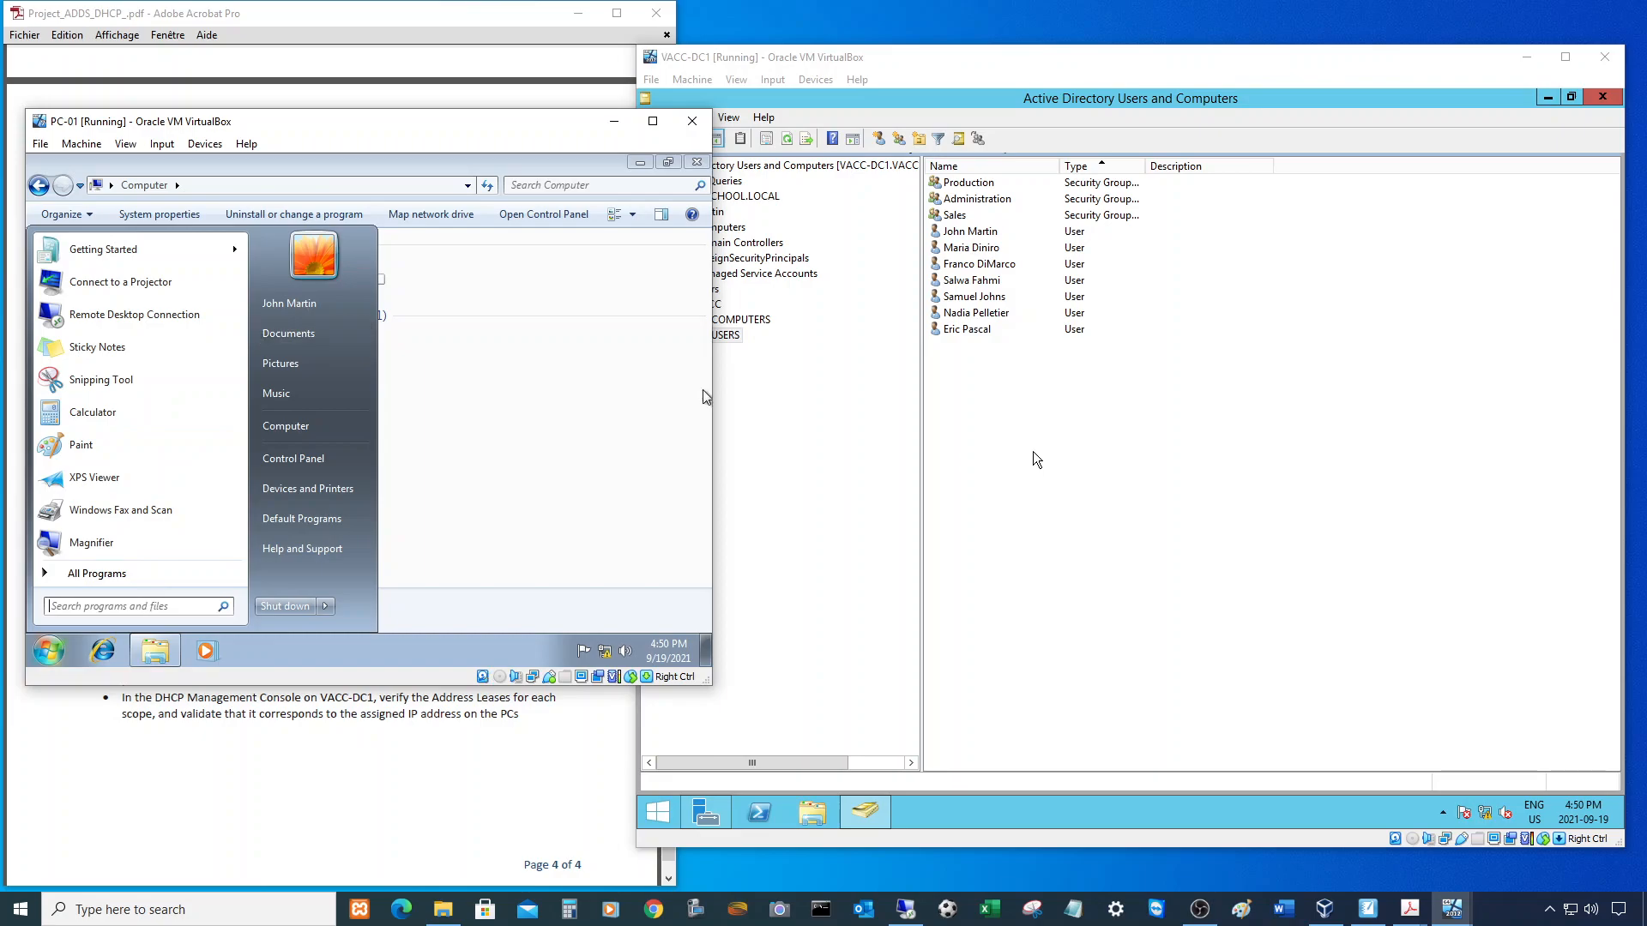
- Enter login.cmd as the first user's Profile logon script and apply it
double_click(987, 233)
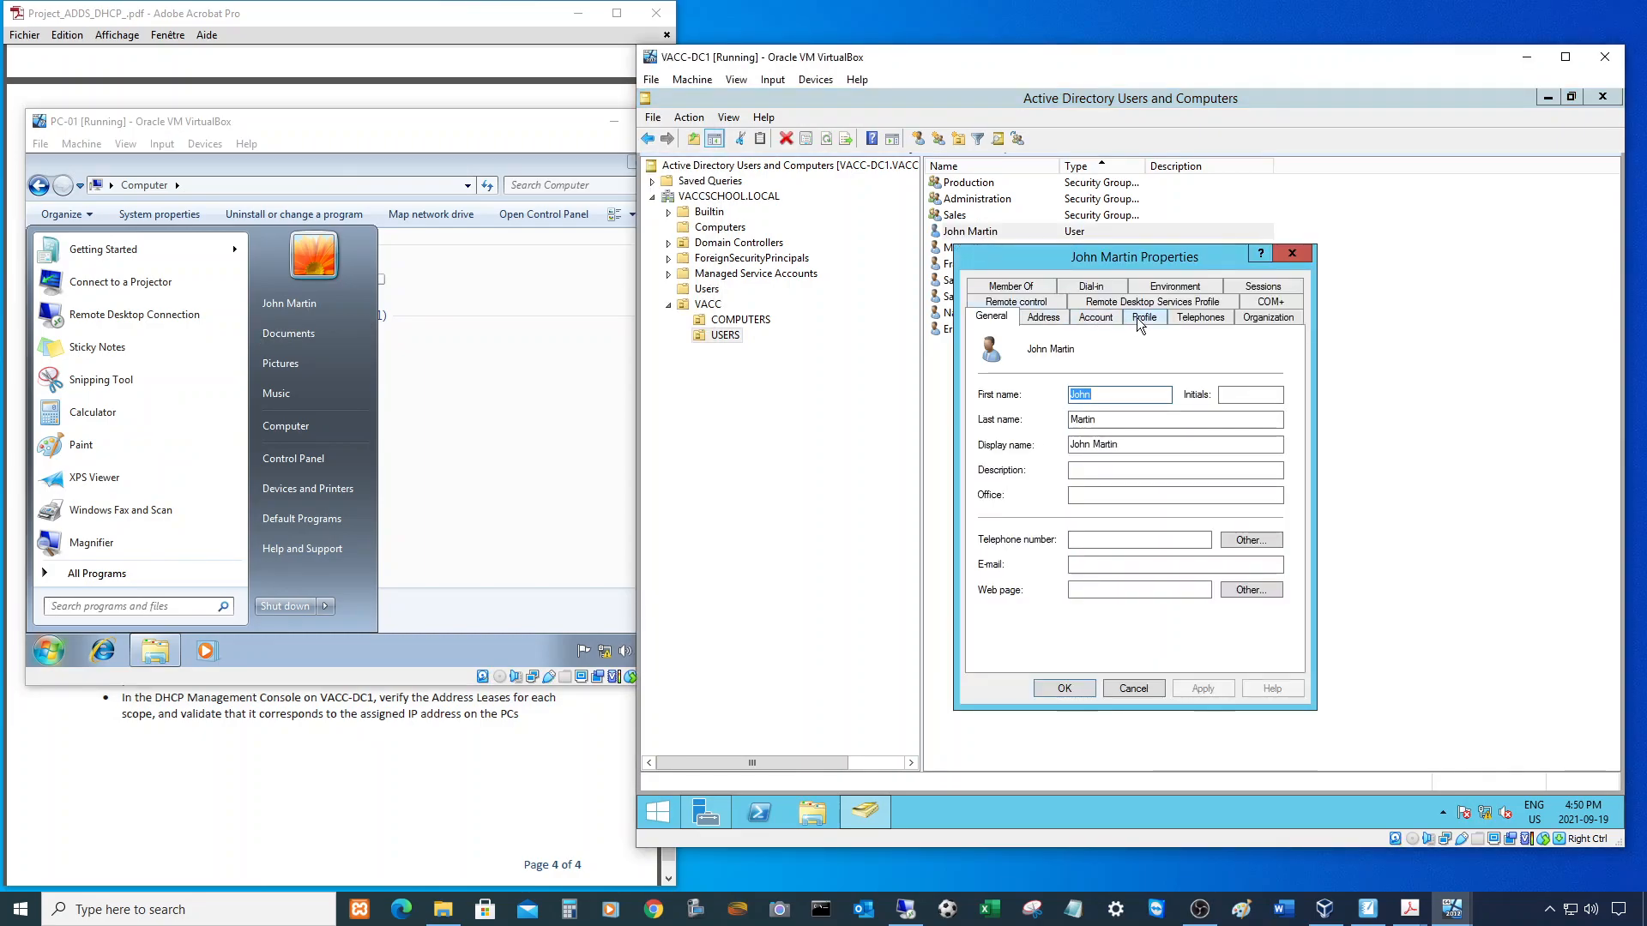
left_click(1141, 319)
left_click(1083, 385)
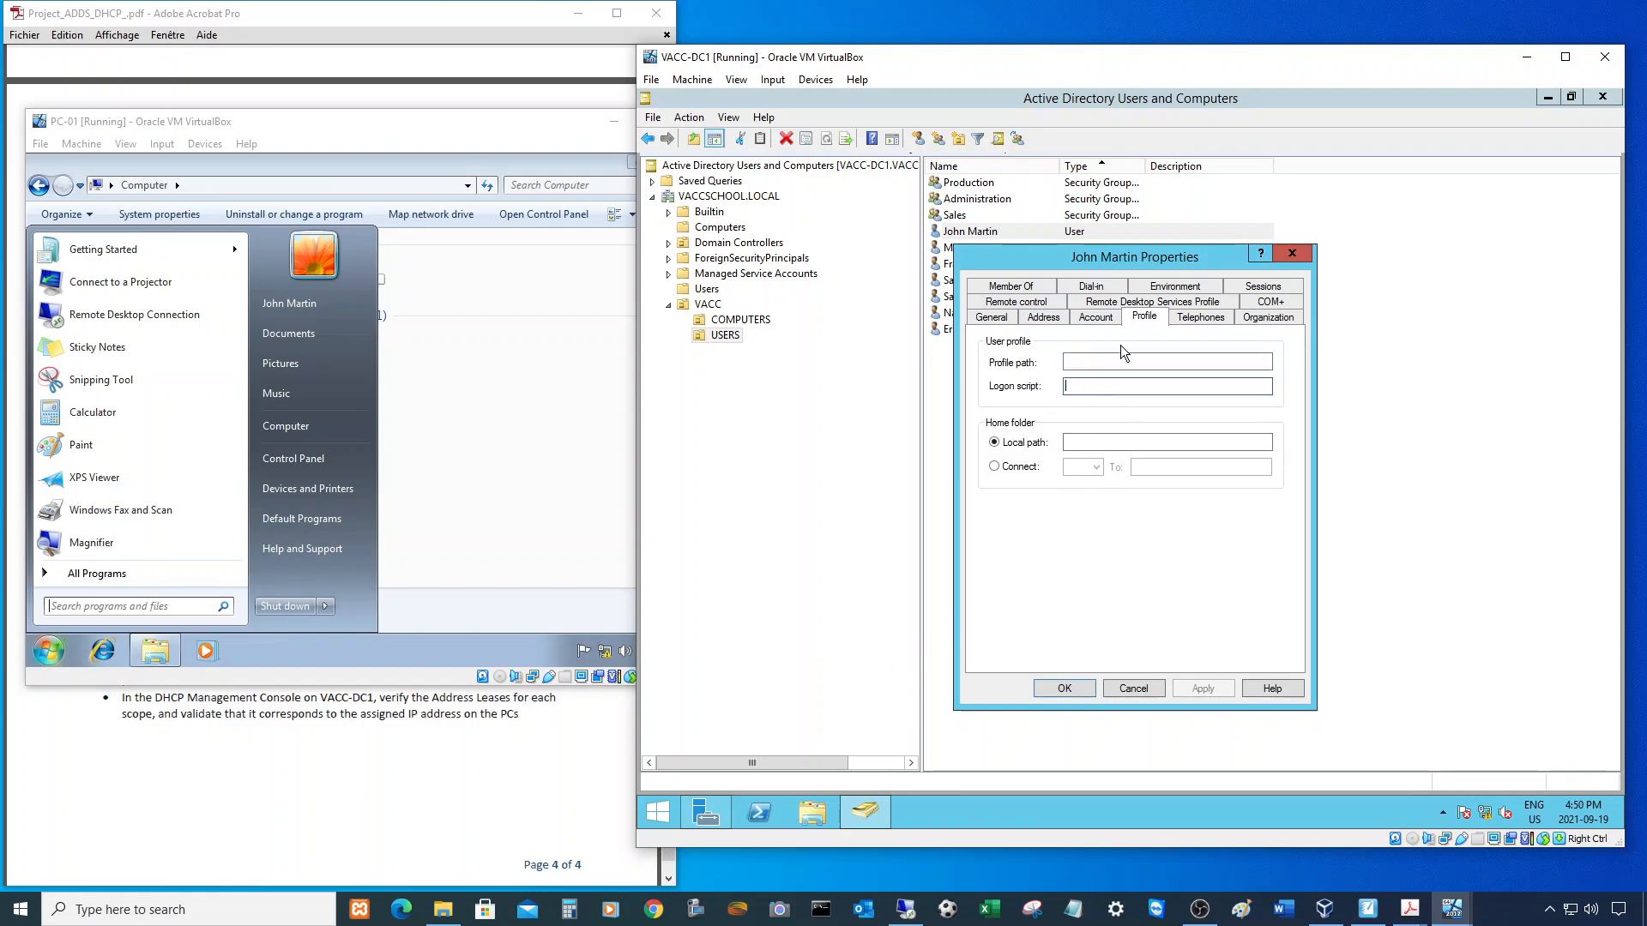
type("login.cmd")
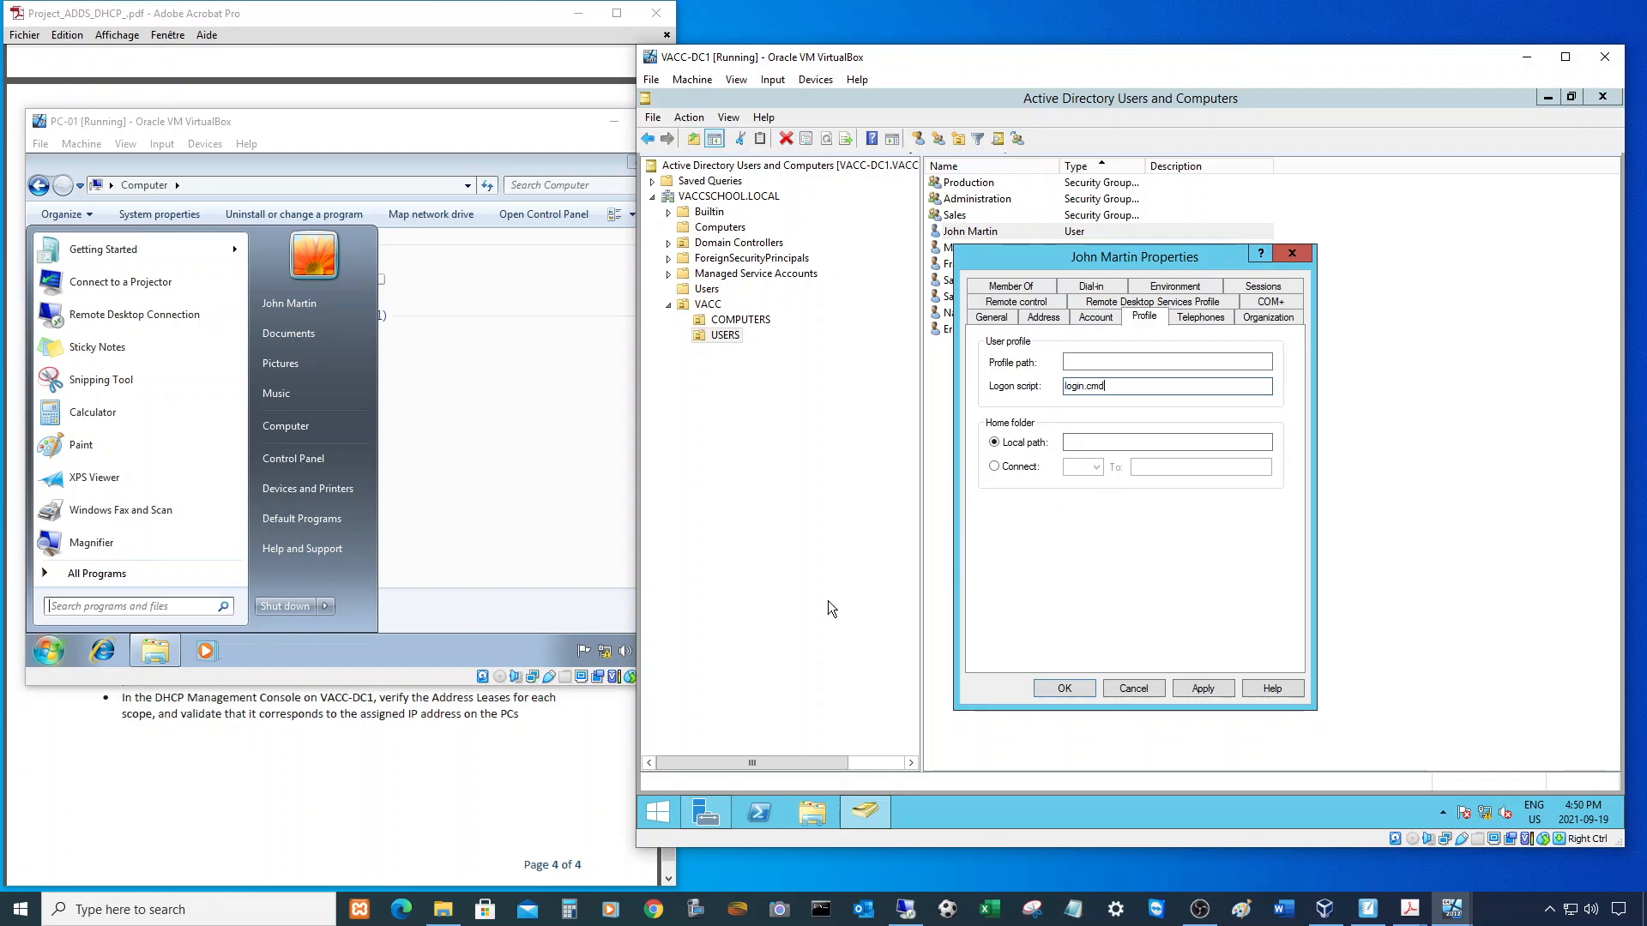
right_click(824, 819)
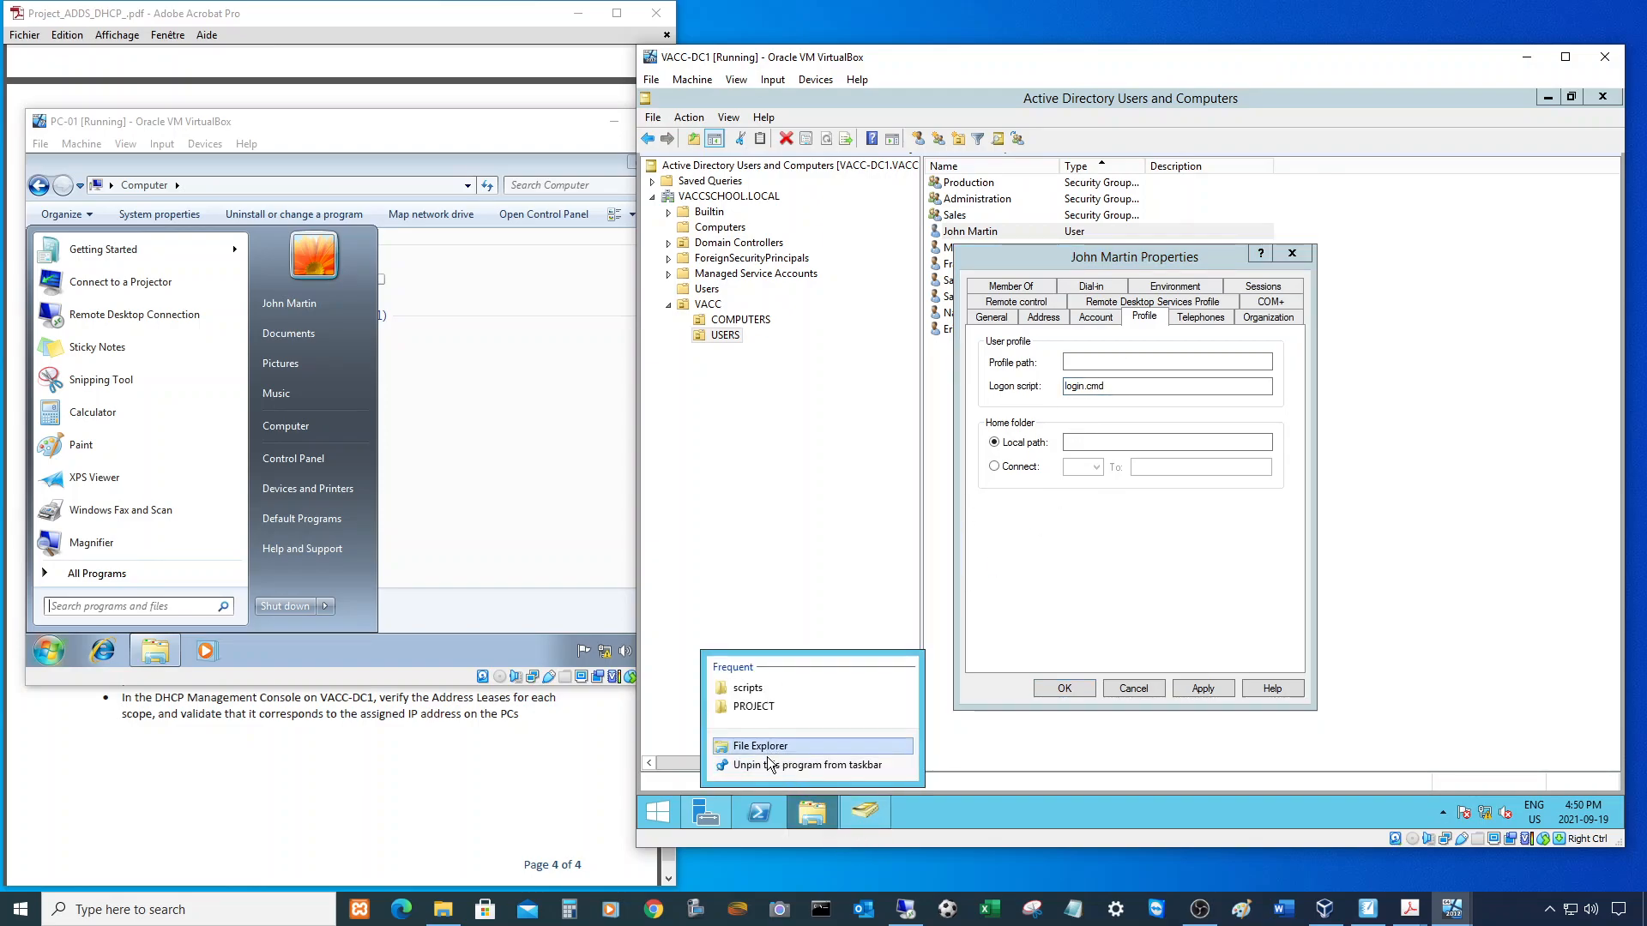
left_click(751, 688)
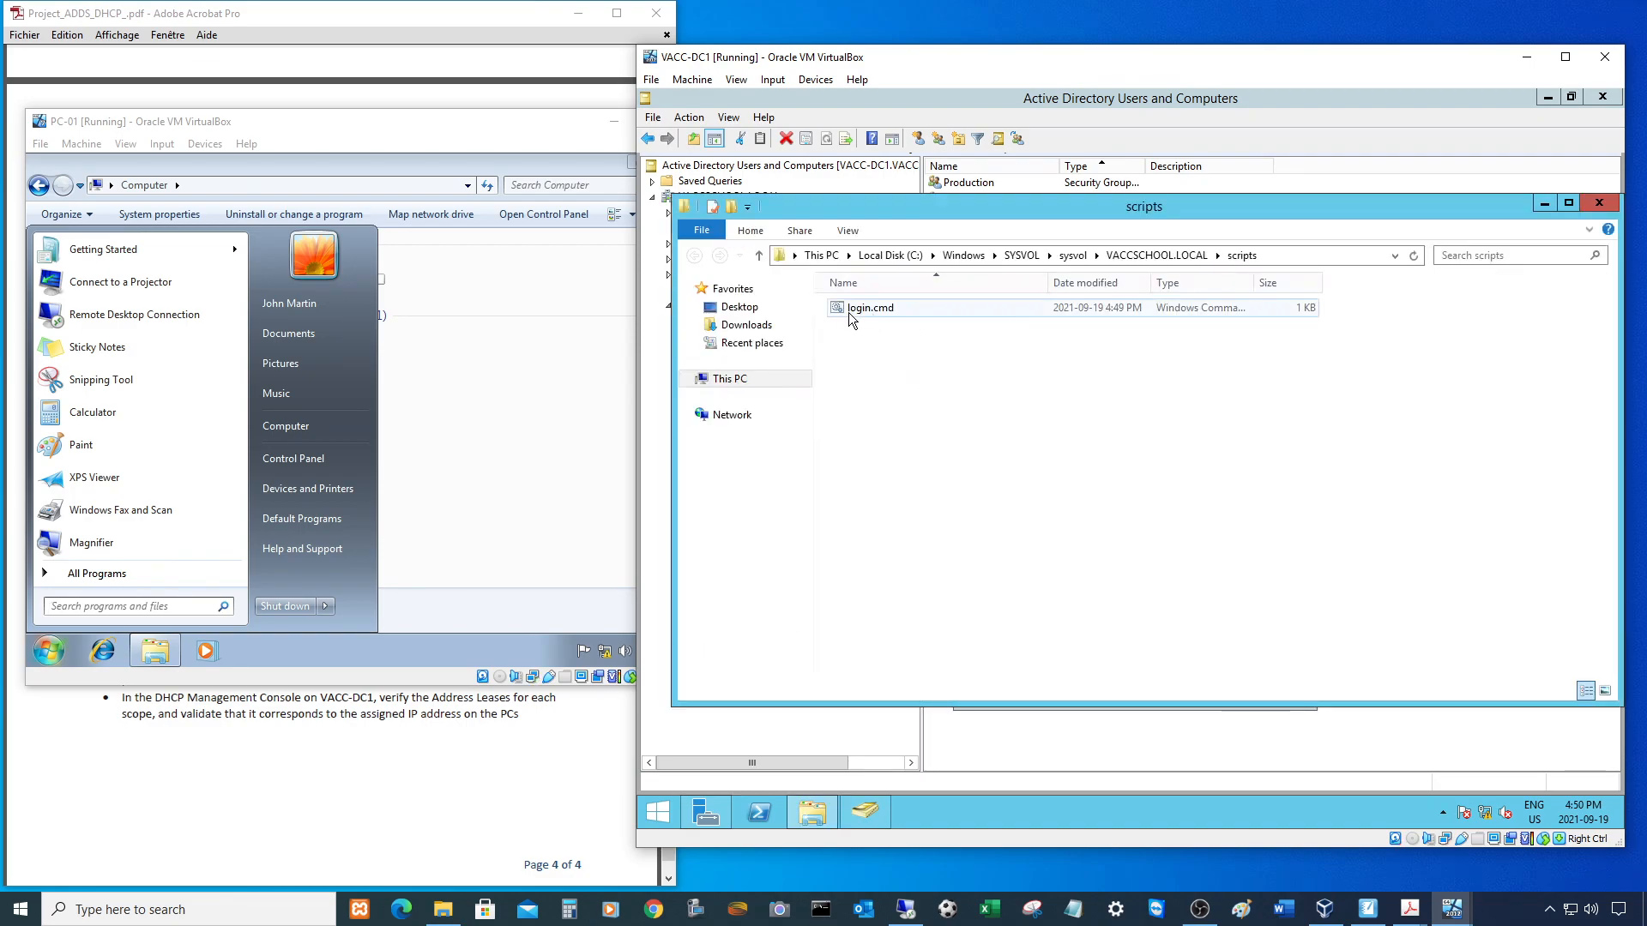
left_click(1096, 711)
left_click(1203, 688)
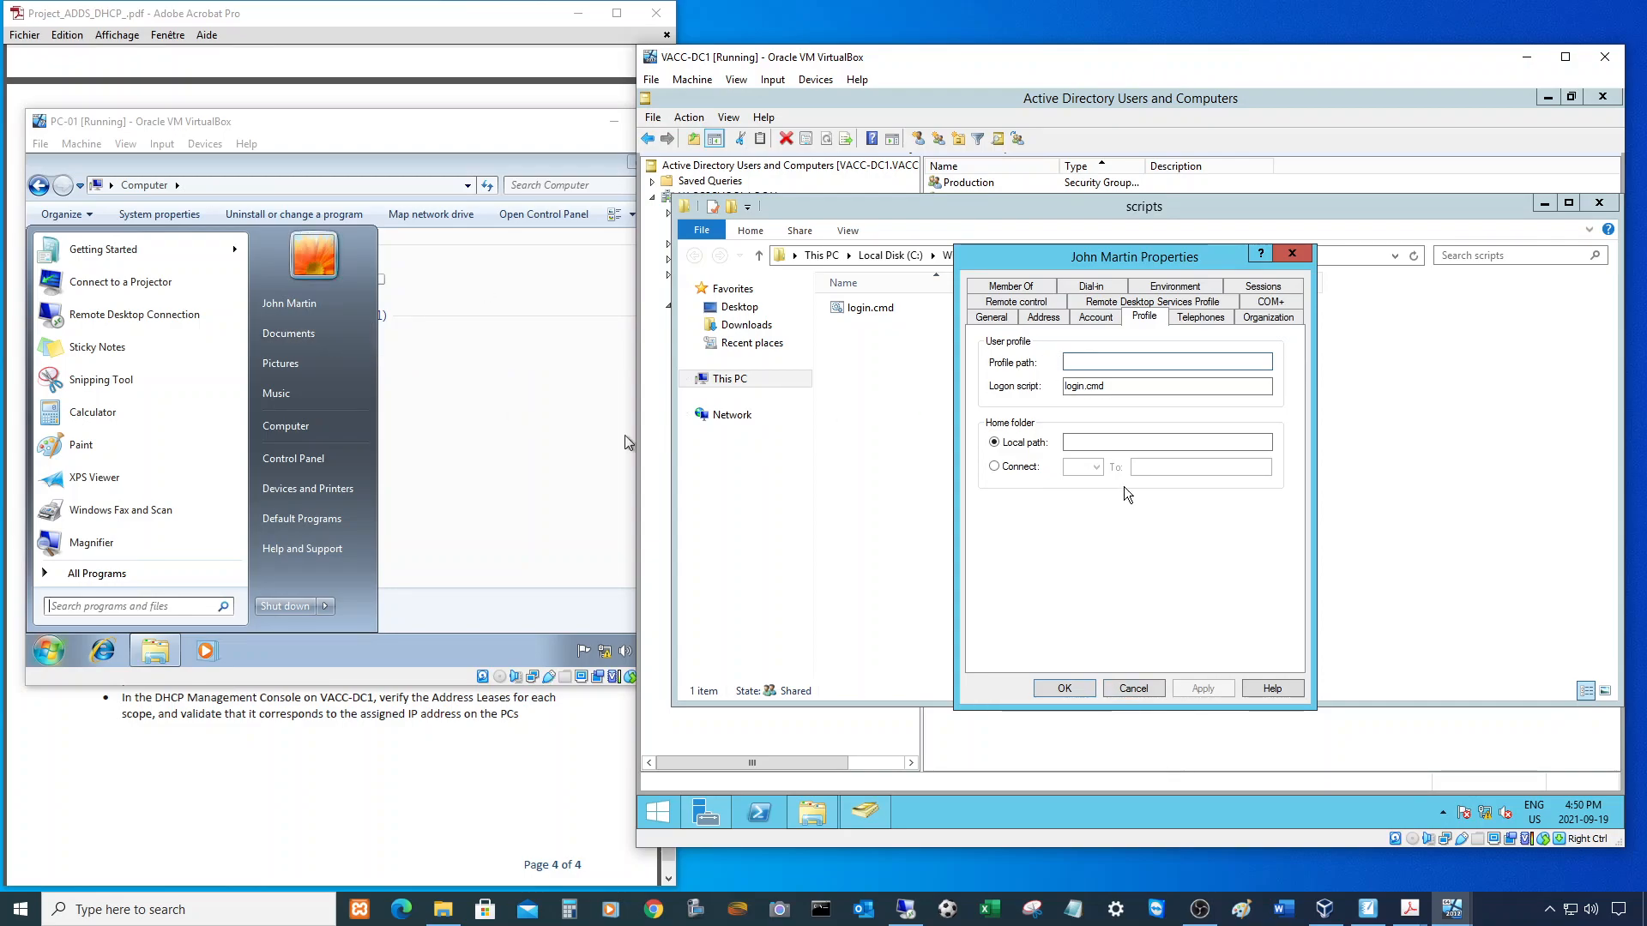
- Copy 'login.cmd' from the Logon script field, then close the properties and scripts folder
left_click_drag(1115, 386, 986, 393)
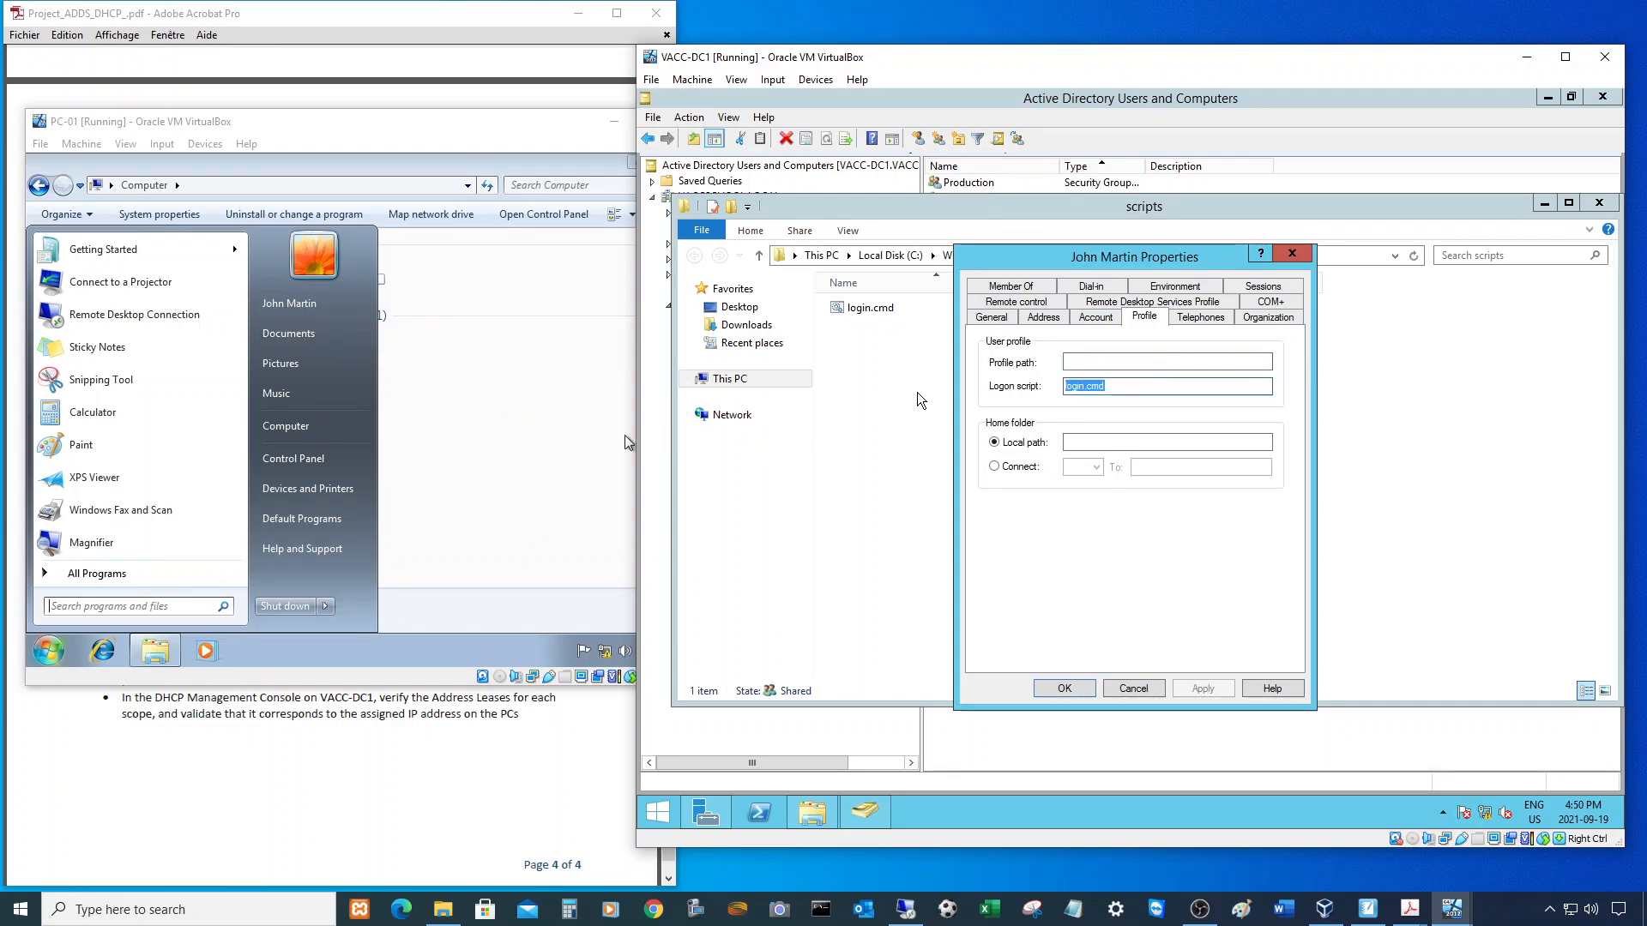
right_click(1089, 391)
left_click(1130, 448)
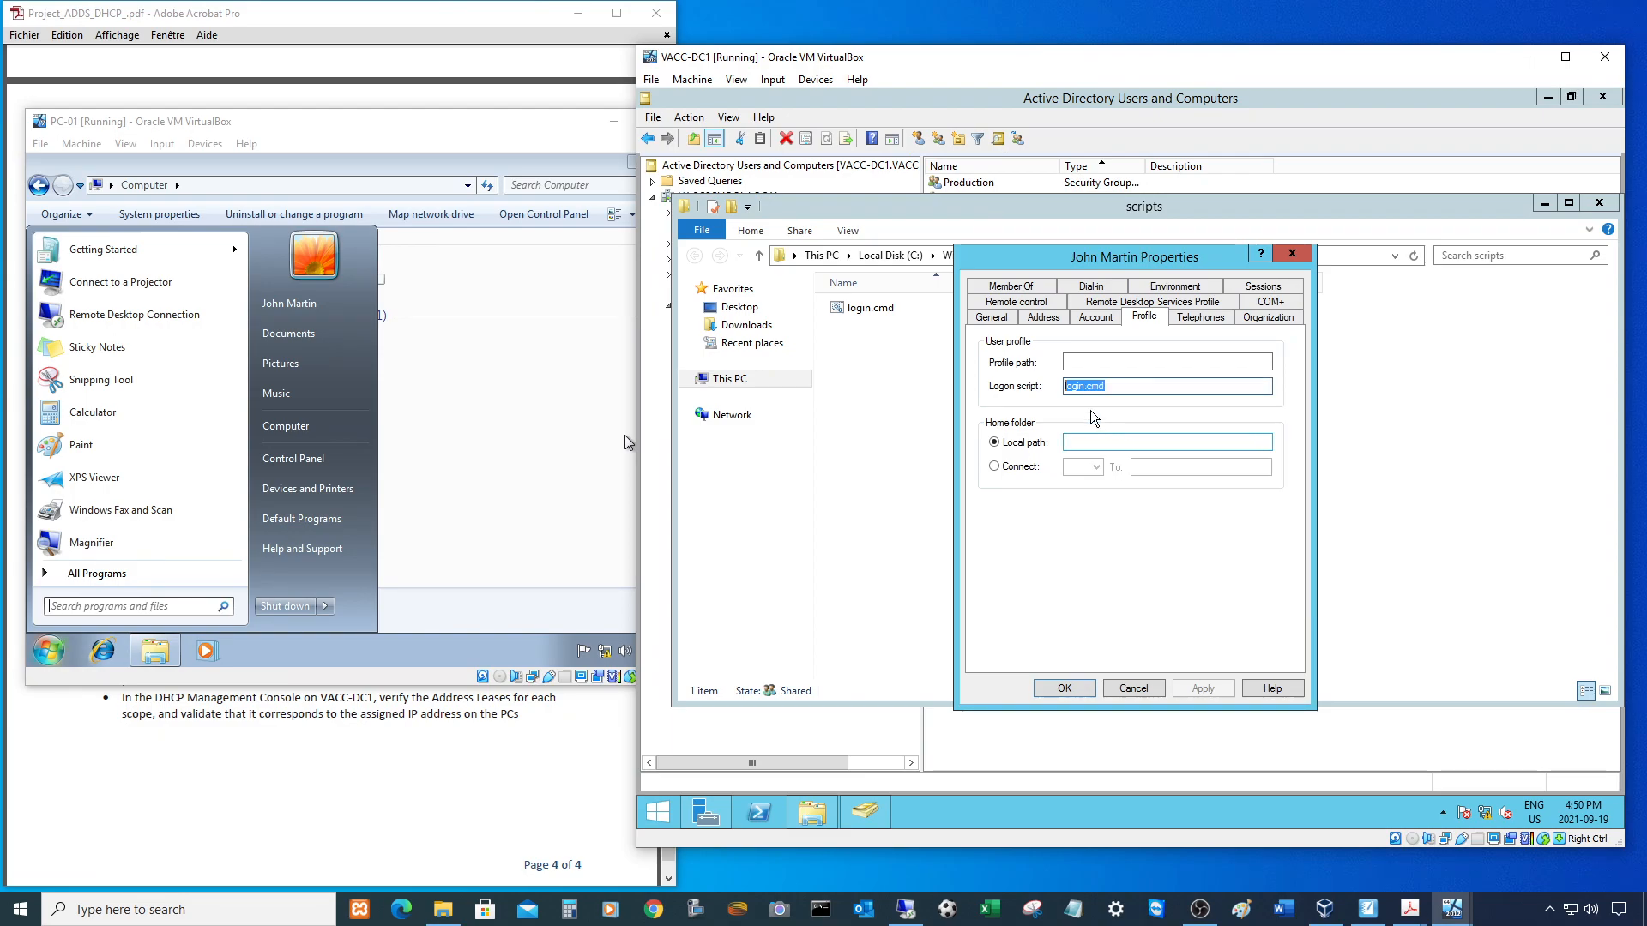
left_click(1088, 691)
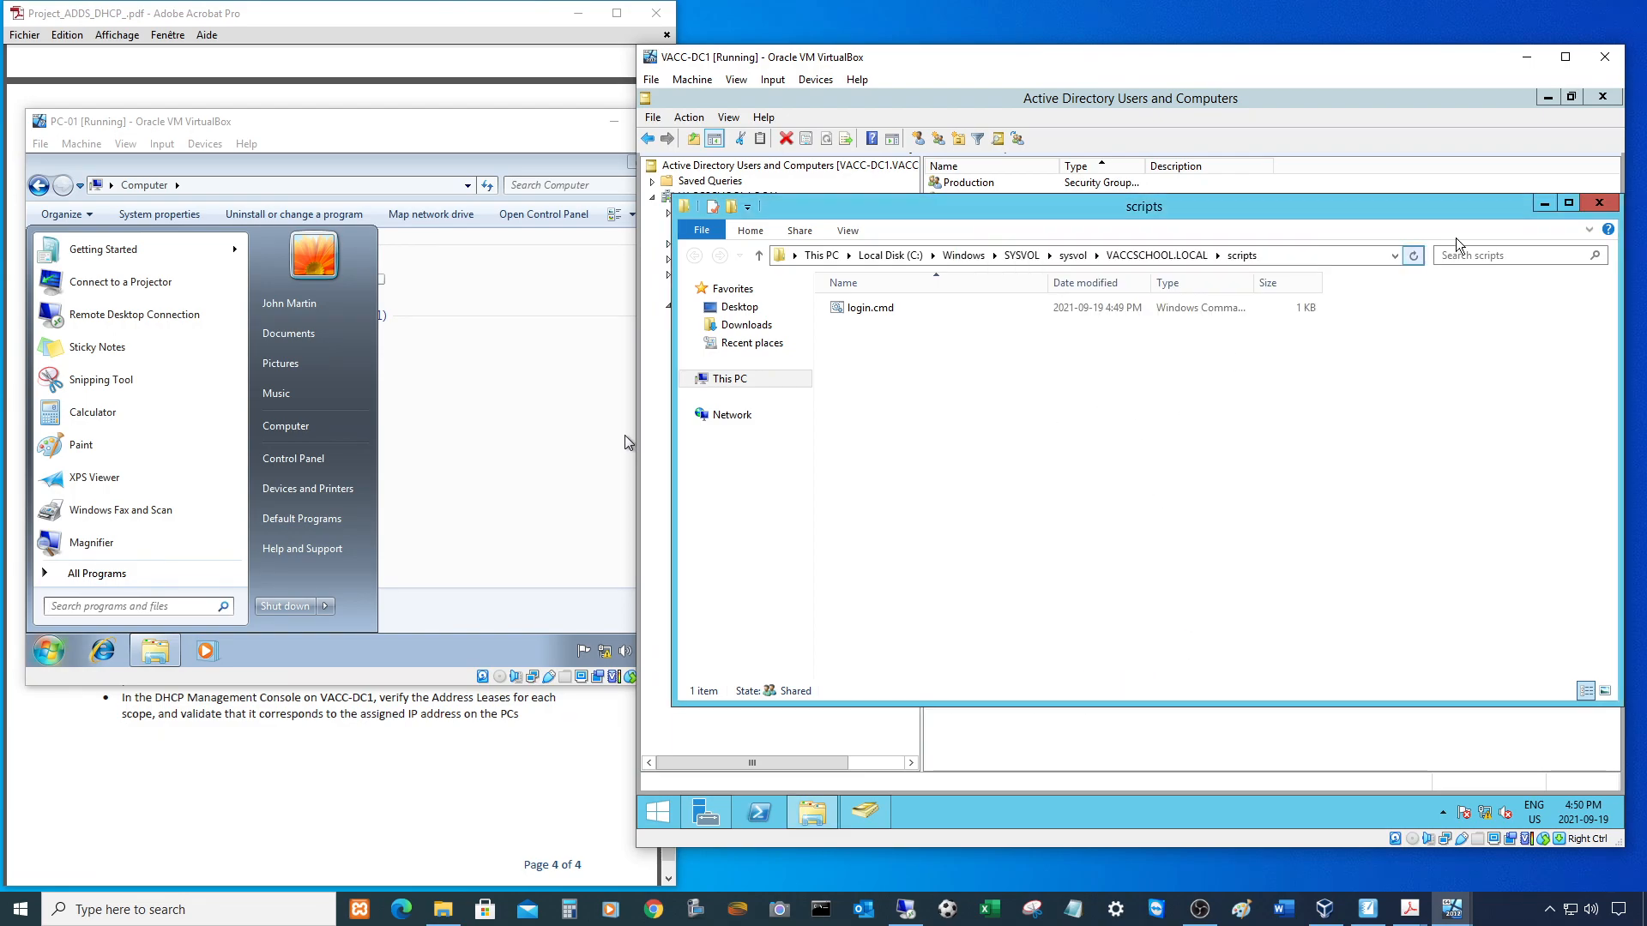
left_click(1599, 202)
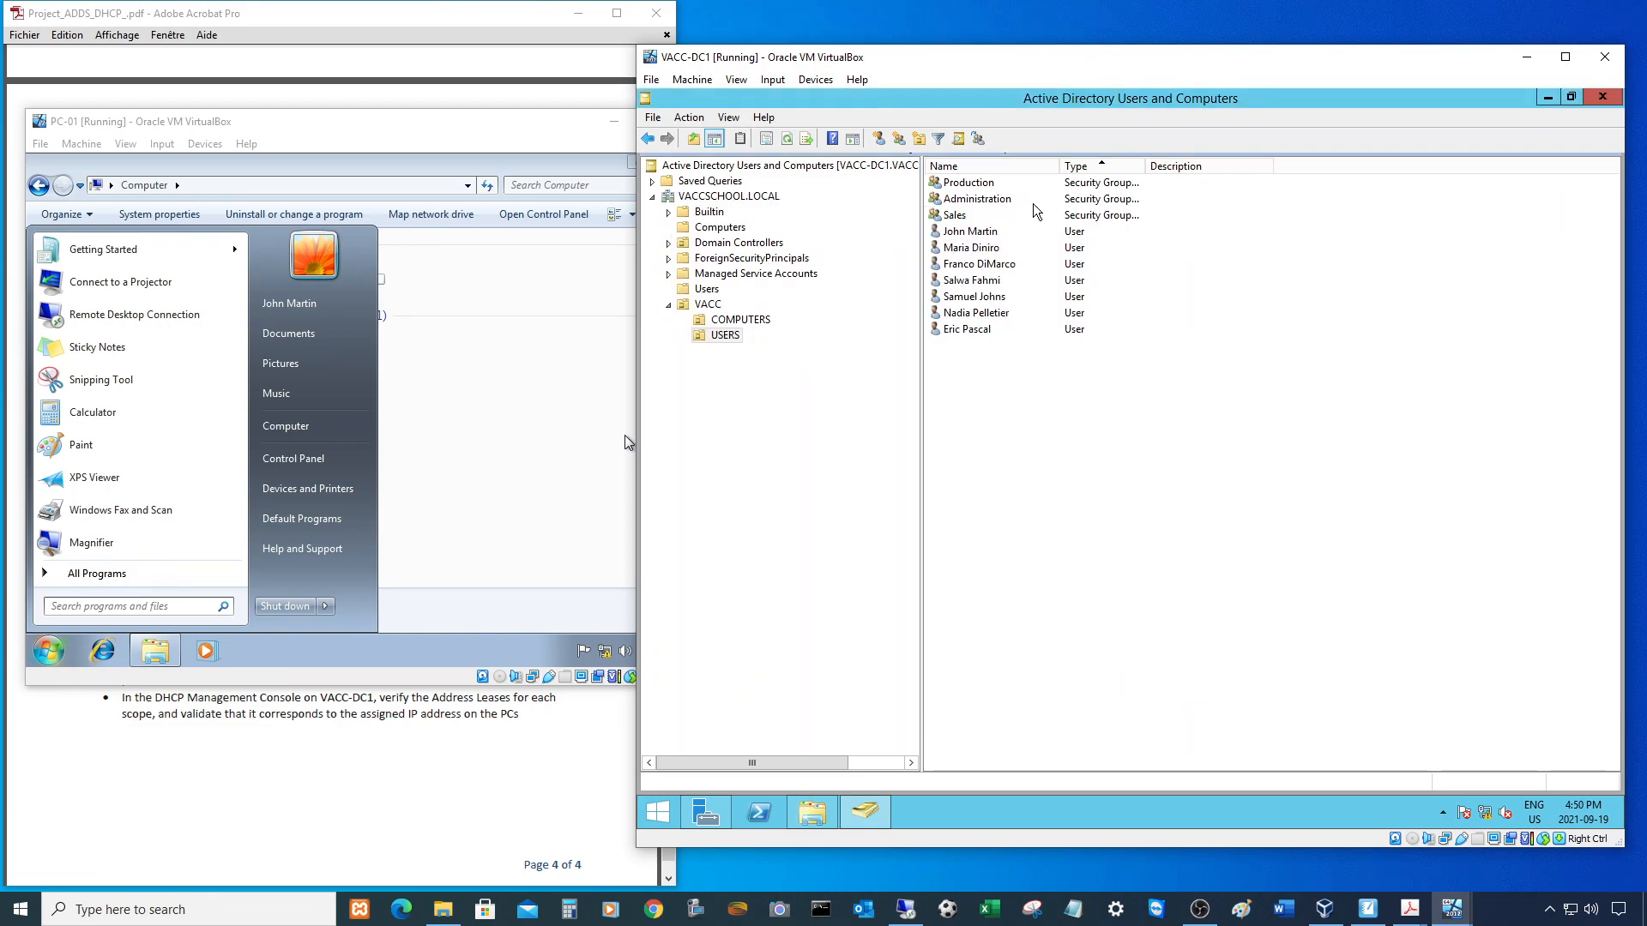
- Paste login.cmd as the second user's logon script and confirm
left_click(954, 215)
left_click(970, 232)
double_click(969, 248)
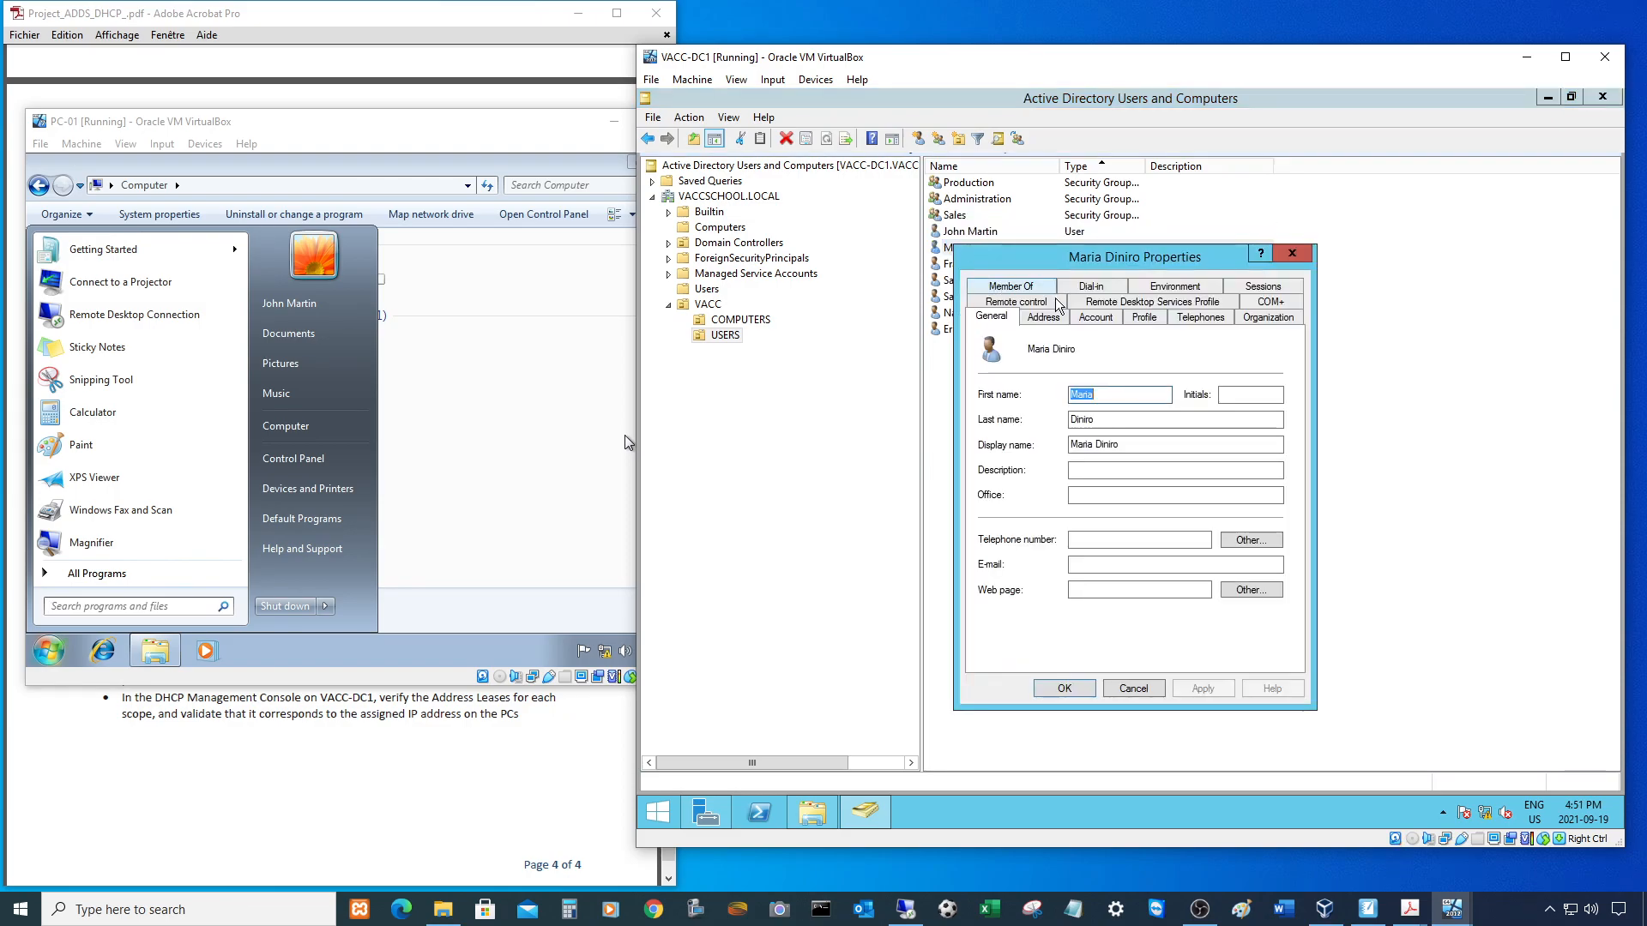
left_click(1144, 316)
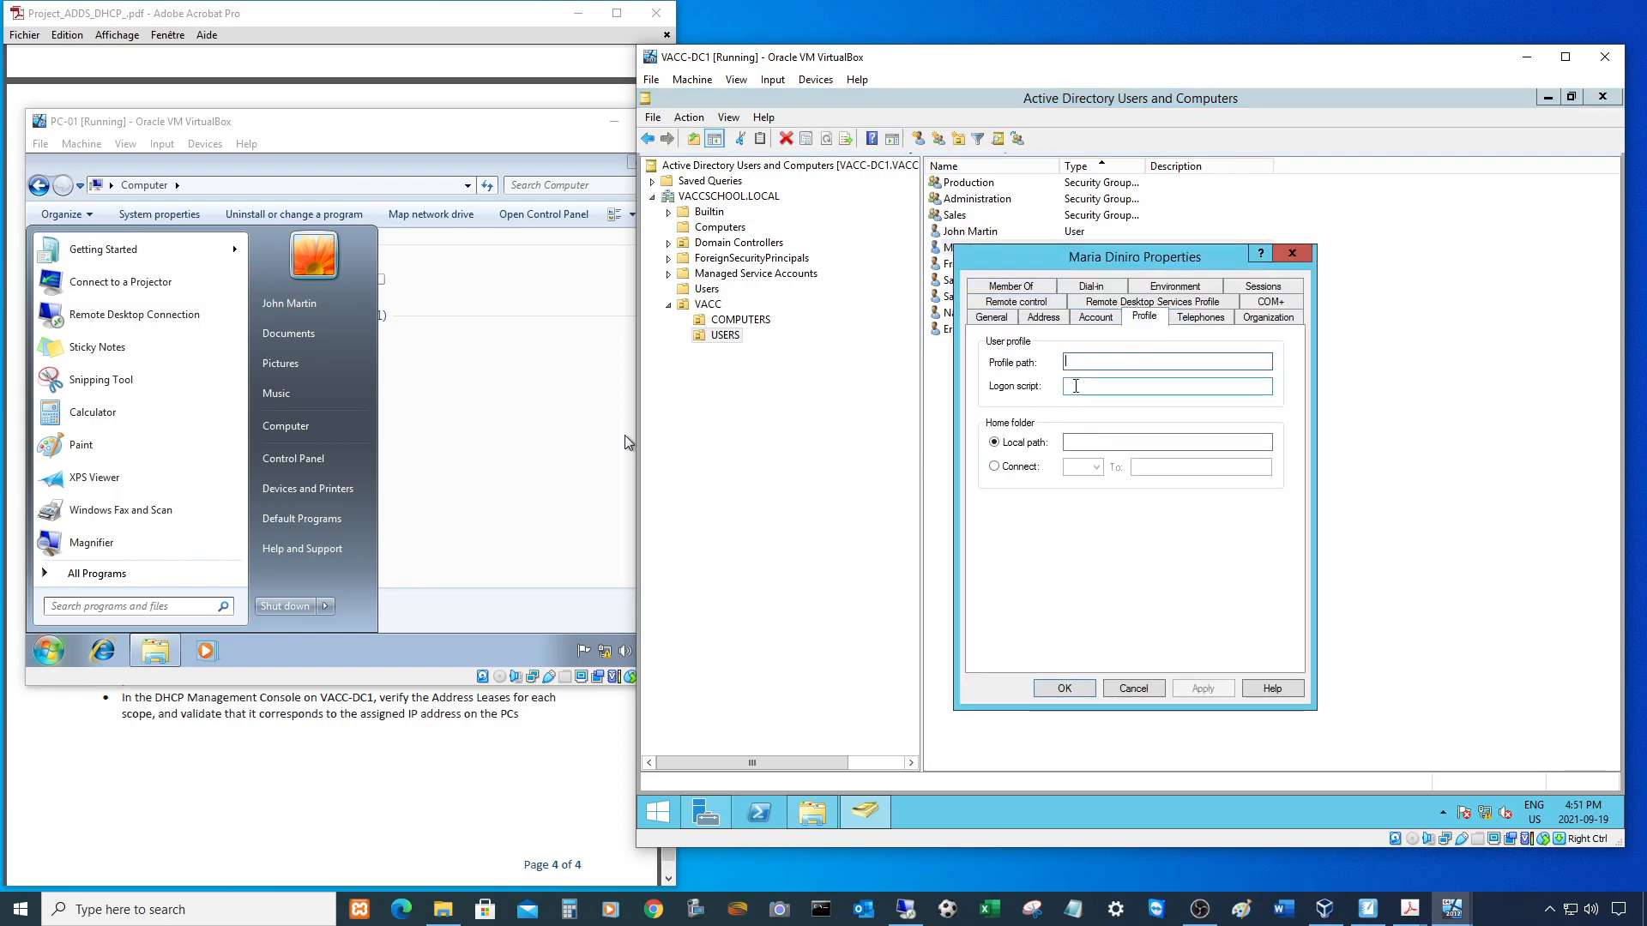
right_click(1075, 386)
left_click(1119, 452)
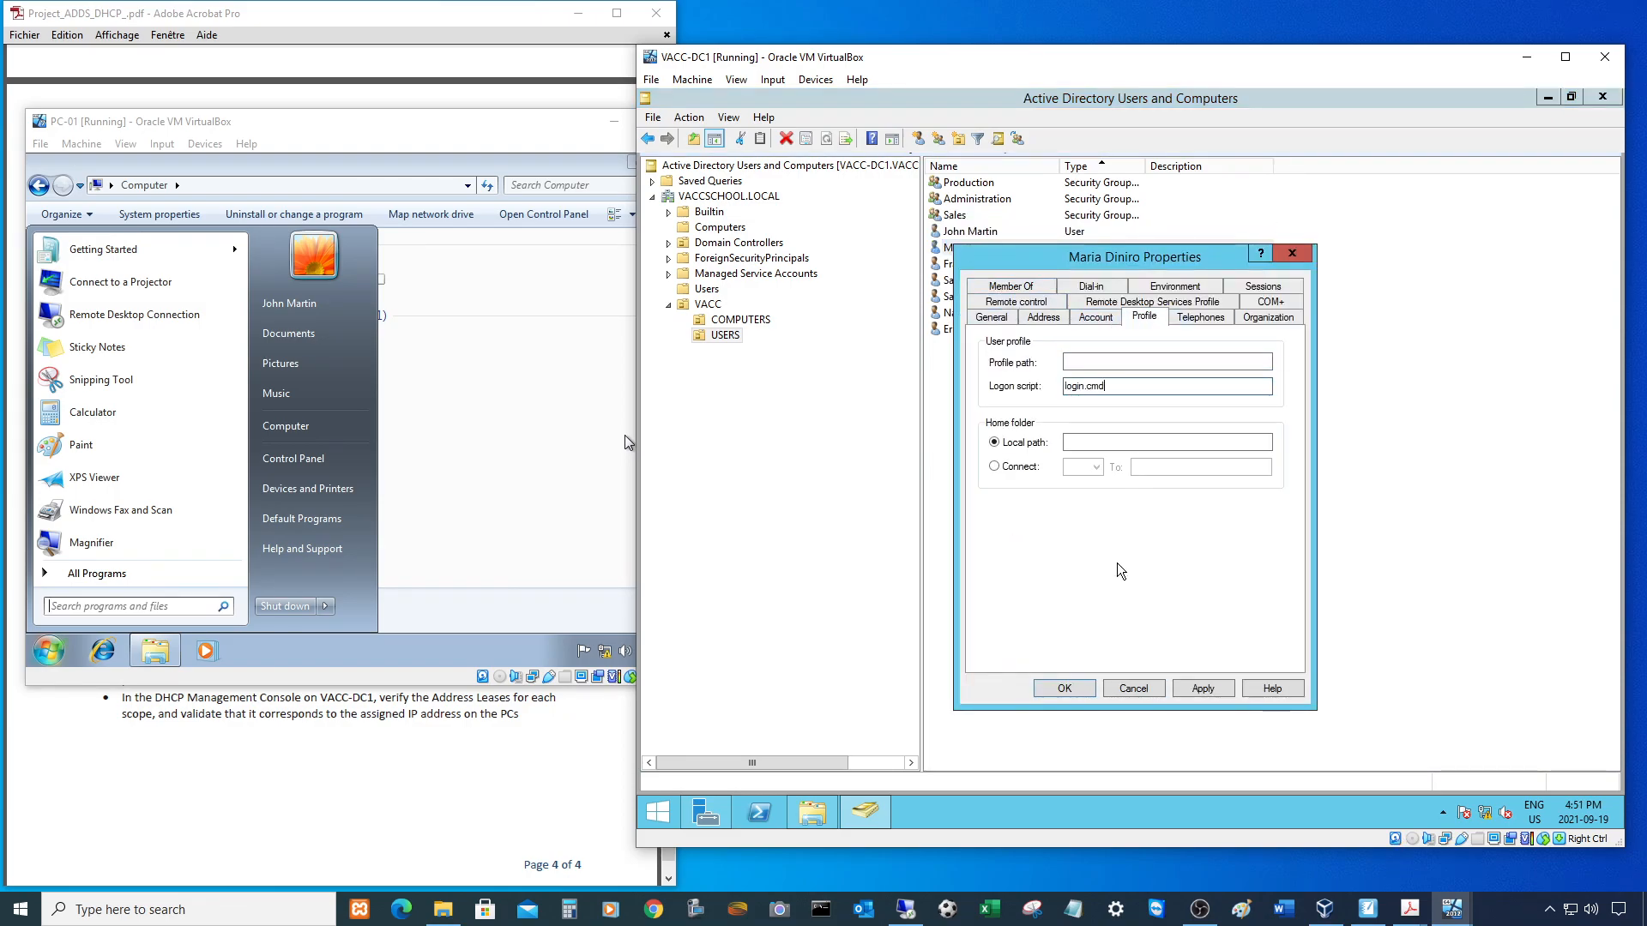
left_click(1063, 689)
- Paste login.cmd as the third user's logon script and confirm
double_click(1006, 264)
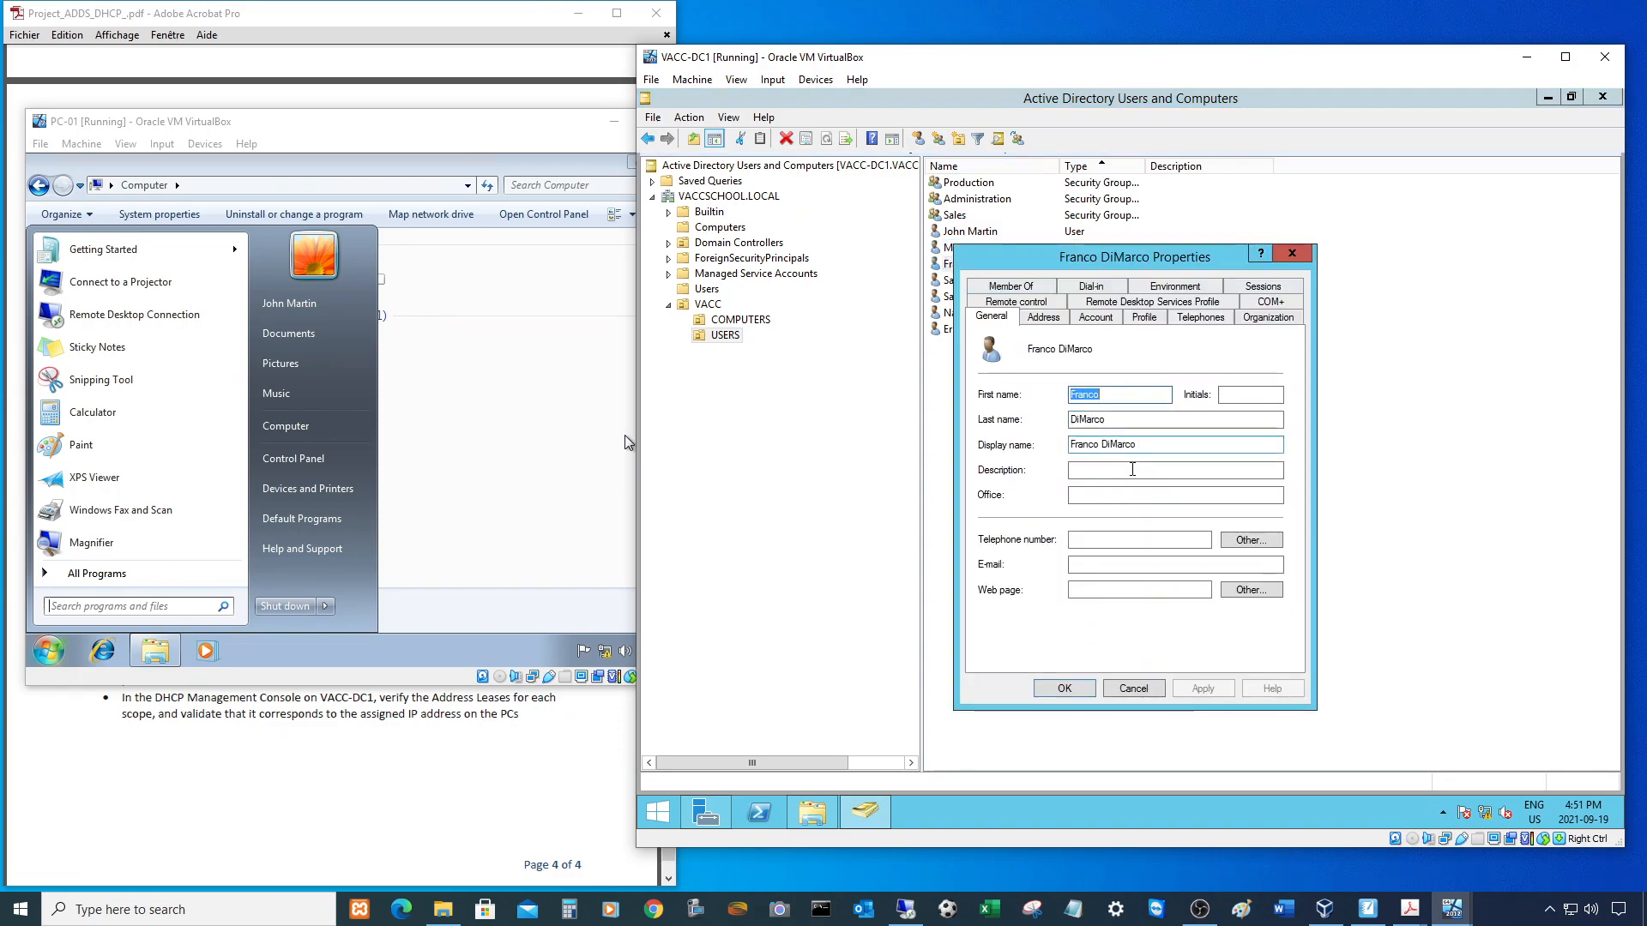
left_click(1145, 316)
left_click(1096, 387)
right_click(1095, 386)
left_click(1115, 452)
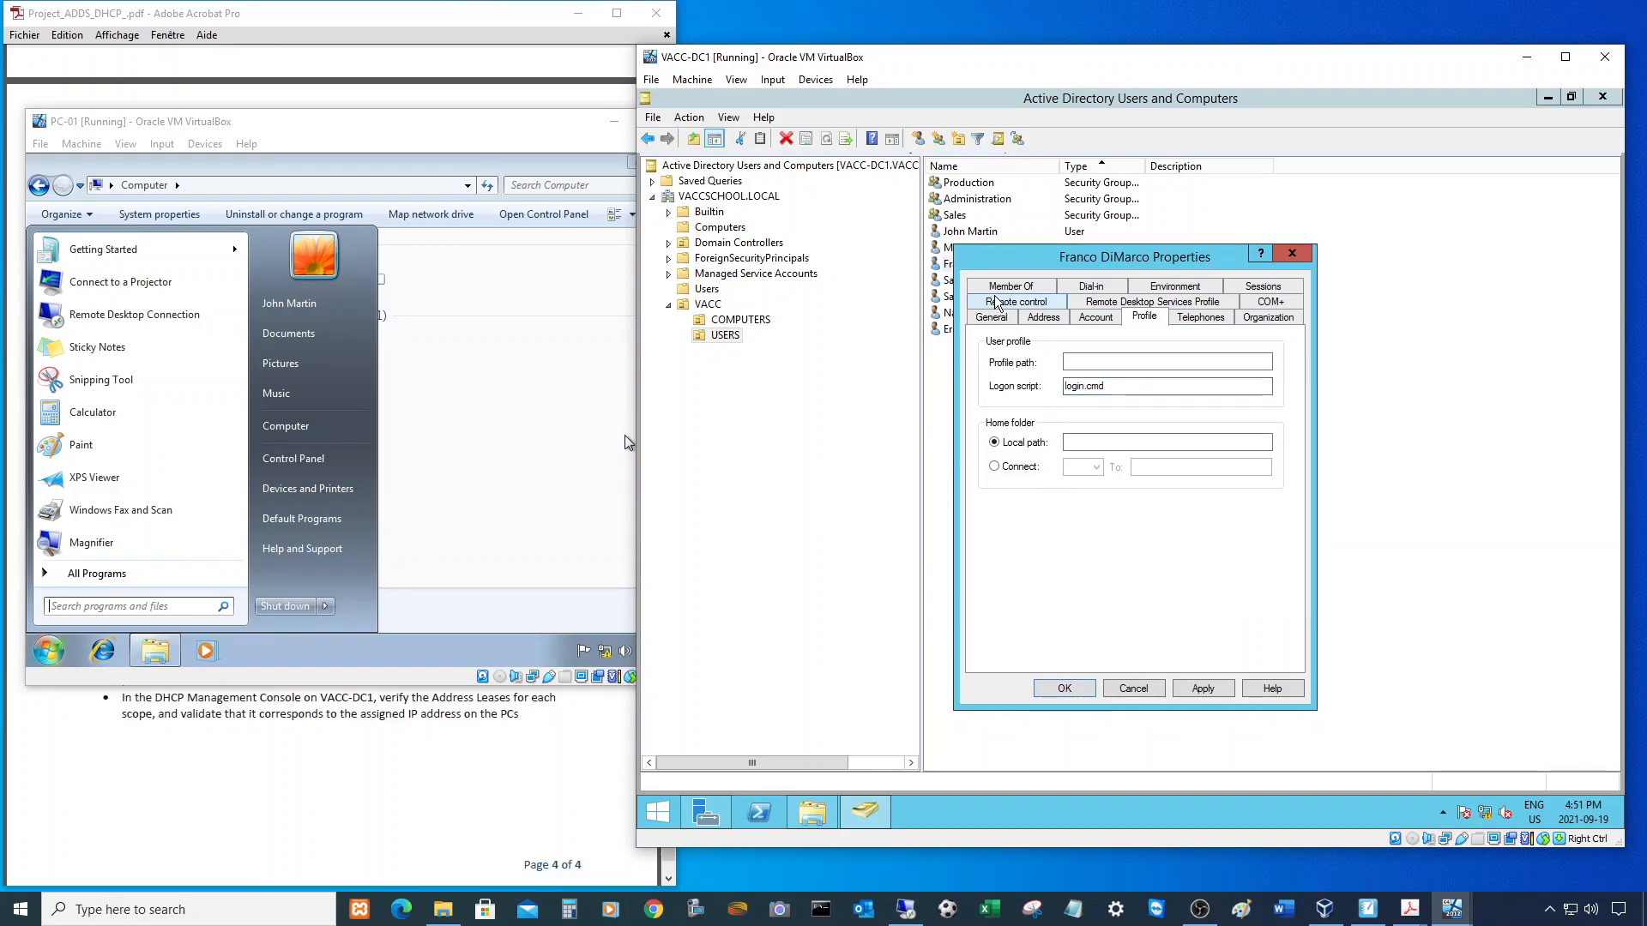
left_click(1077, 686)
- Paste login.cmd as the fourth user's logon script and confirm
left_click(976, 281)
key("F2")
double_click(1042, 282)
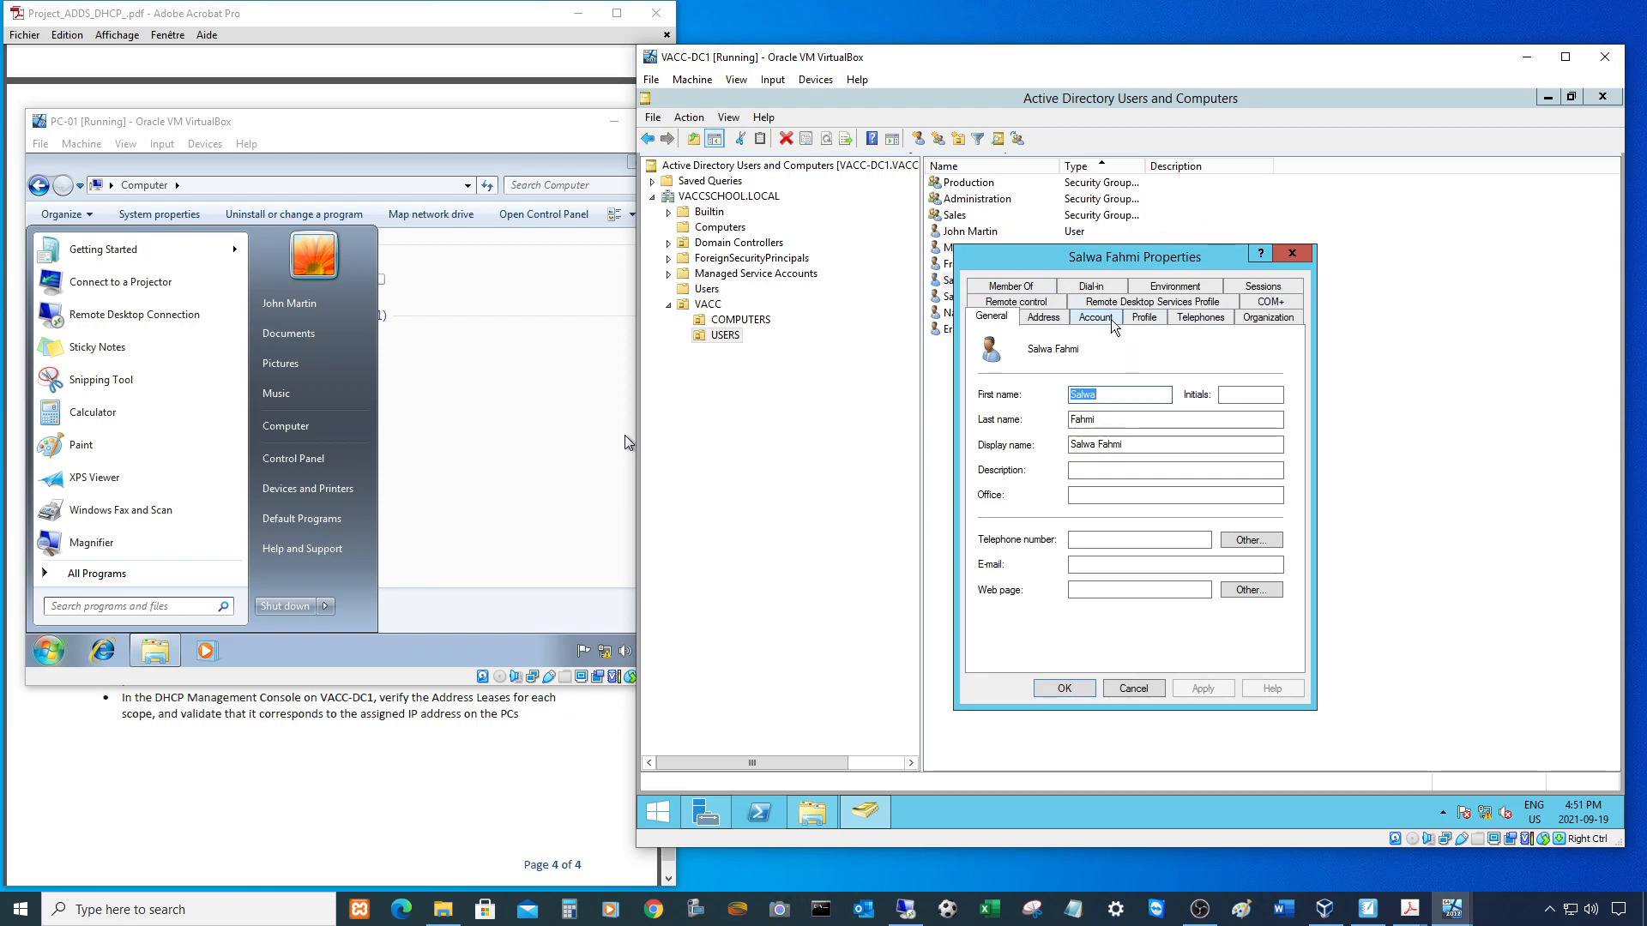
left_click(1098, 318)
left_click(1144, 317)
left_click(1102, 386)
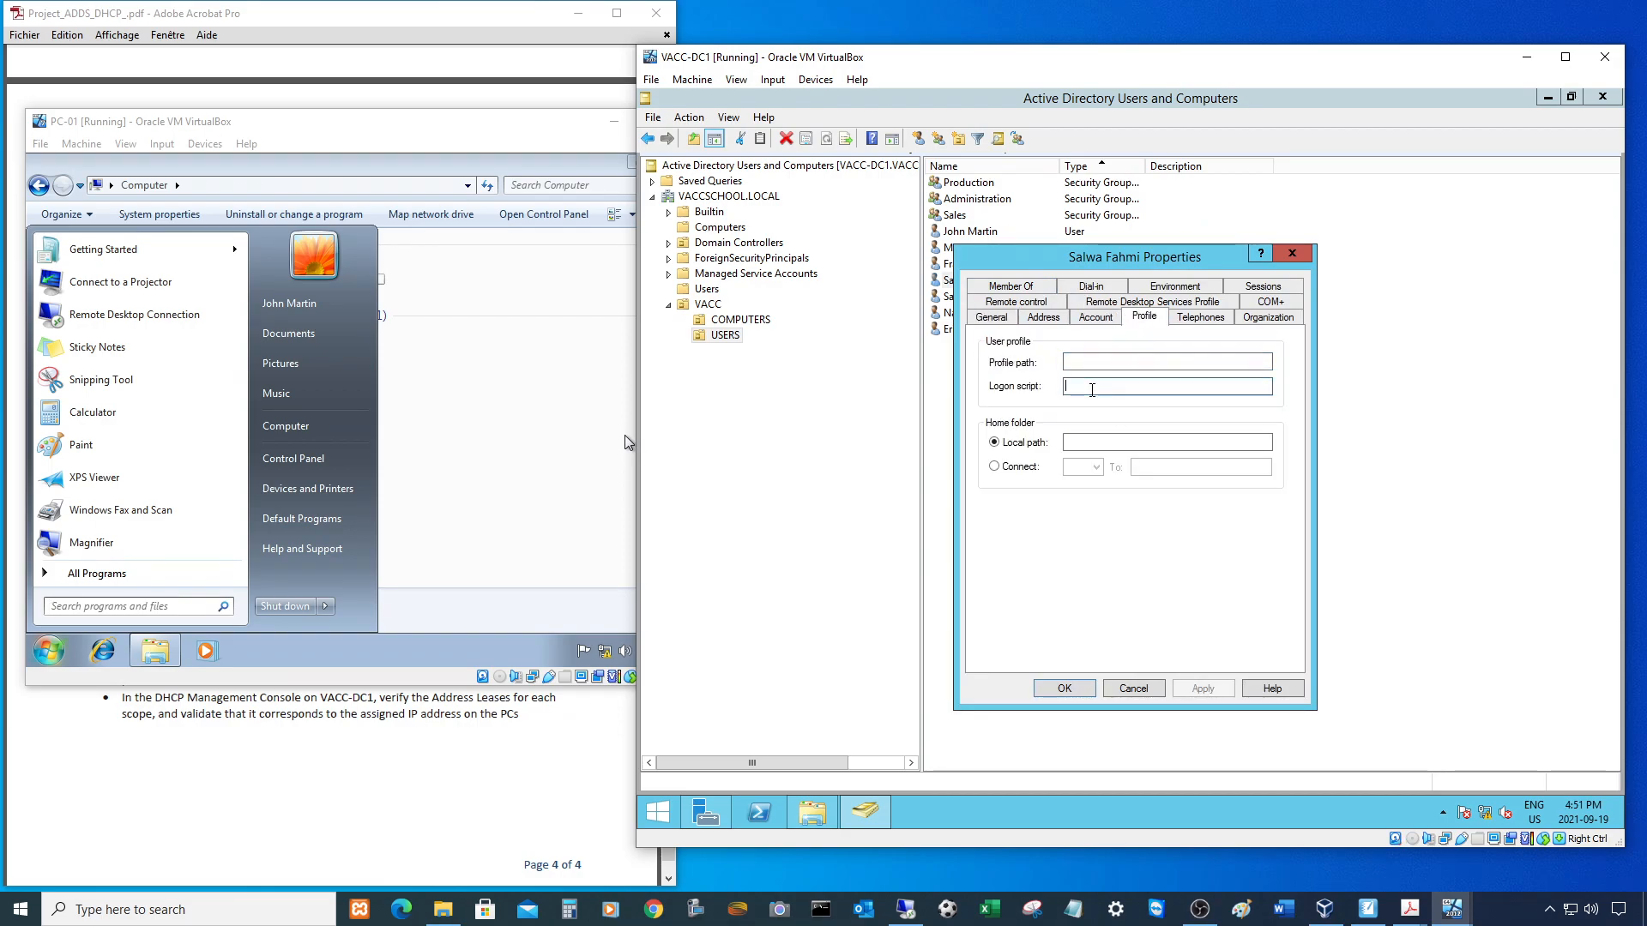
right_click(1091, 389)
left_click(1131, 461)
left_click(1063, 688)
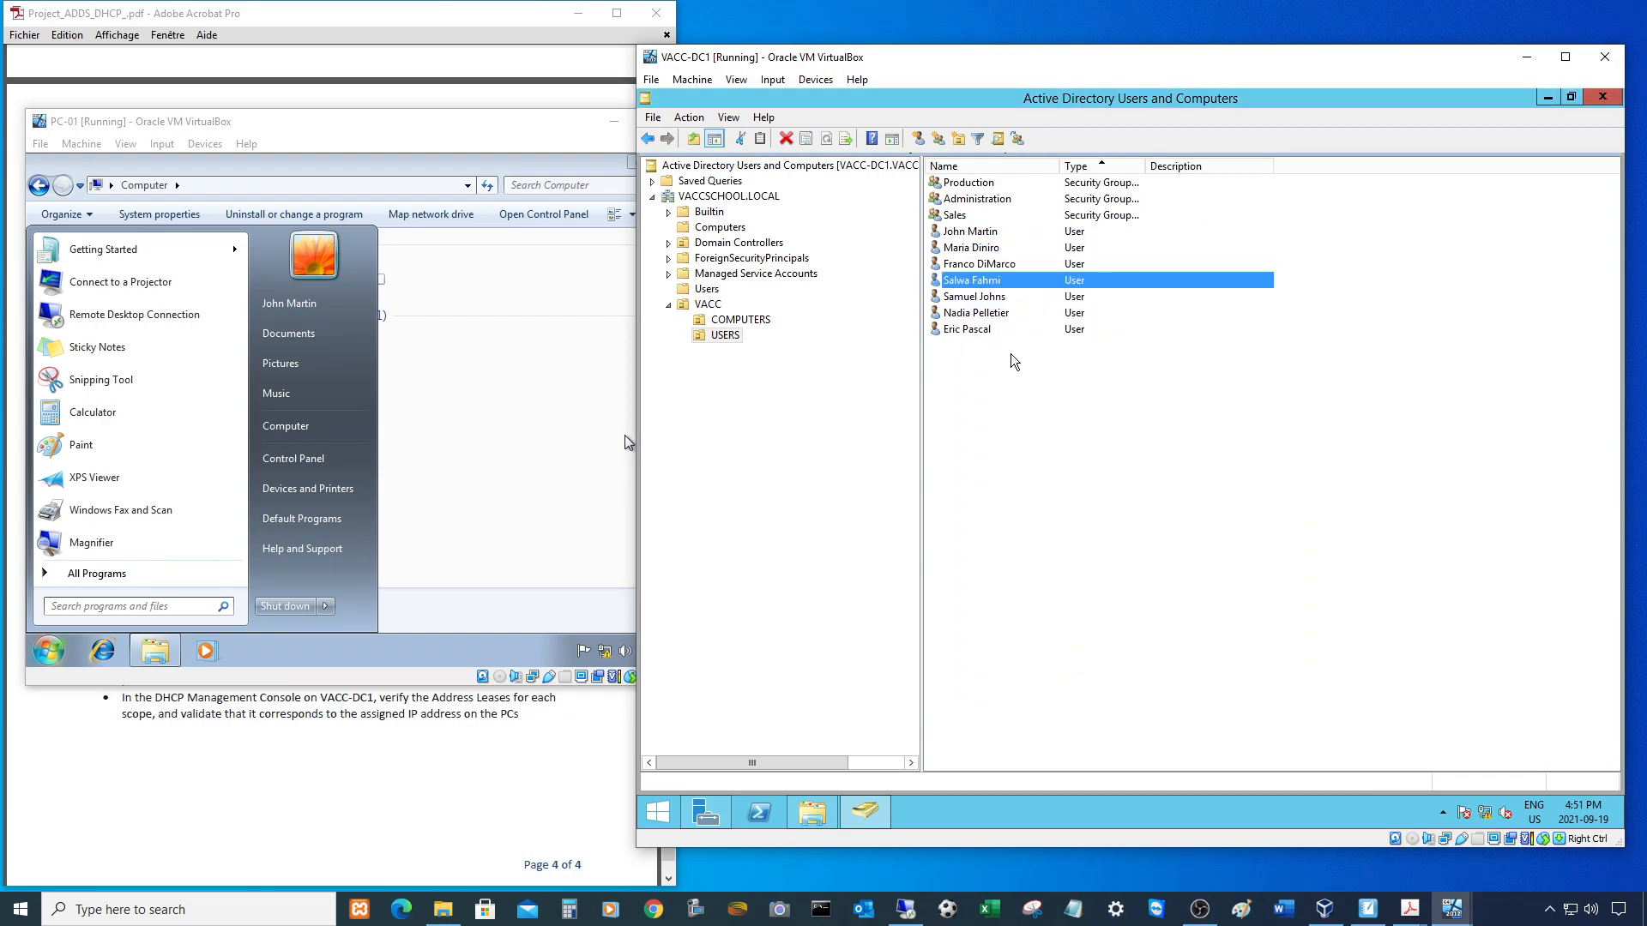
- Paste login.cmd as the fifth user's logon script and confirm
double_click(982, 298)
left_click(1144, 316)
left_click(1078, 386)
right_click(1078, 385)
left_click(1115, 459)
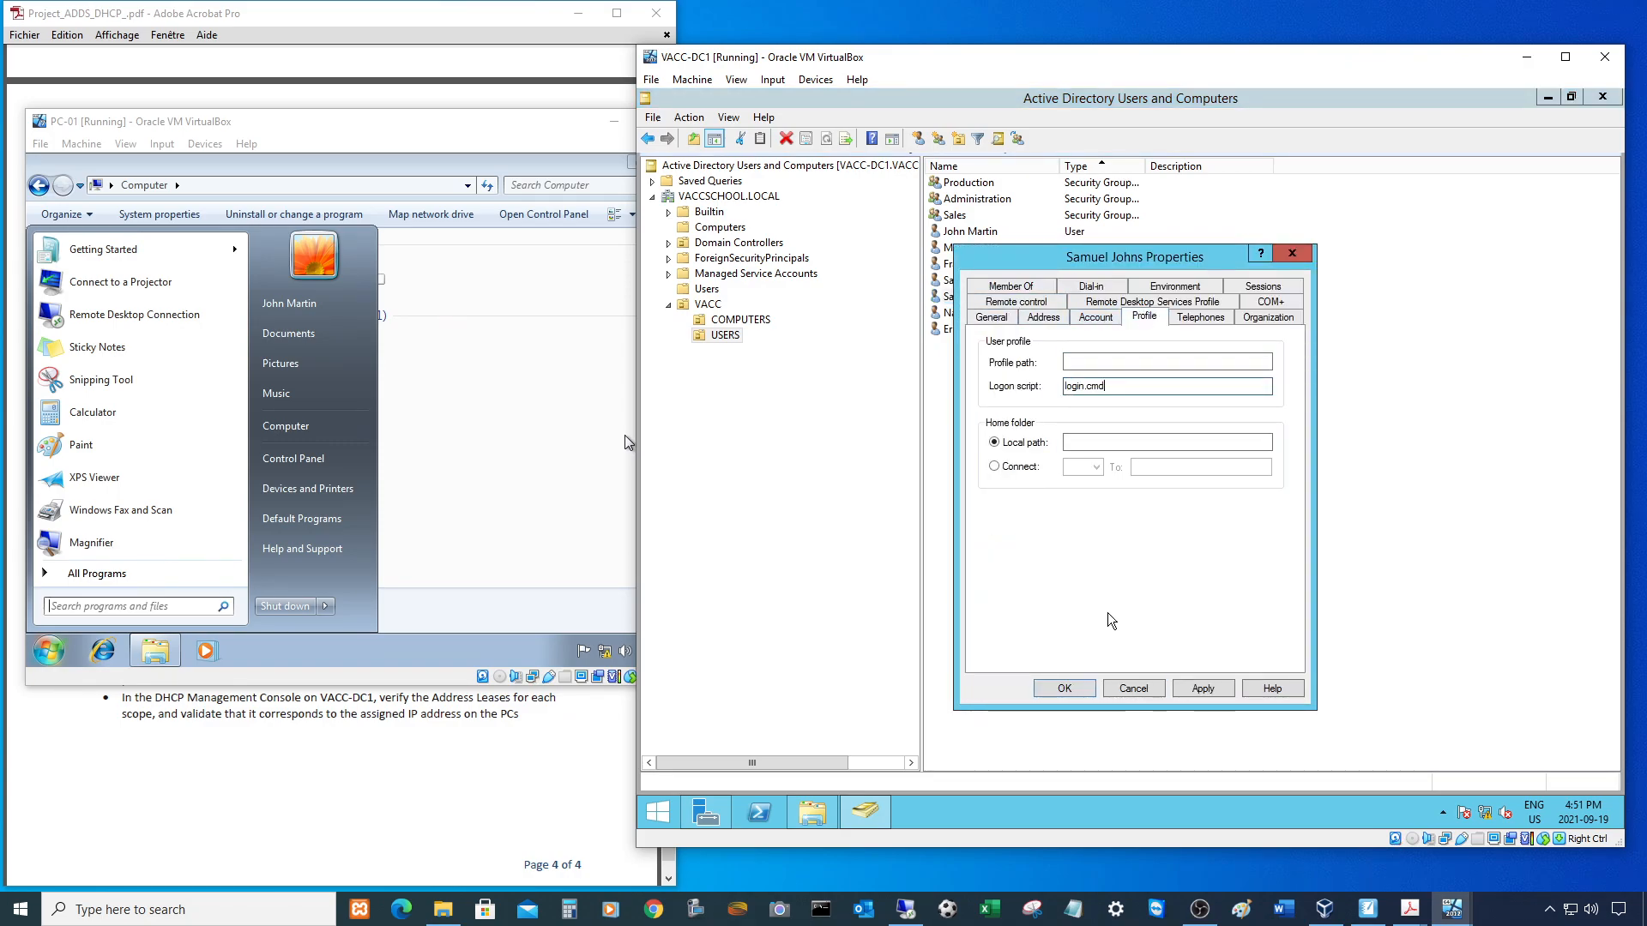
left_click(1065, 690)
- Paste login.cmd as the sixth user's logon script and confirm
double_click(976, 314)
left_click(1144, 317)
left_click(1088, 386)
right_click(1088, 386)
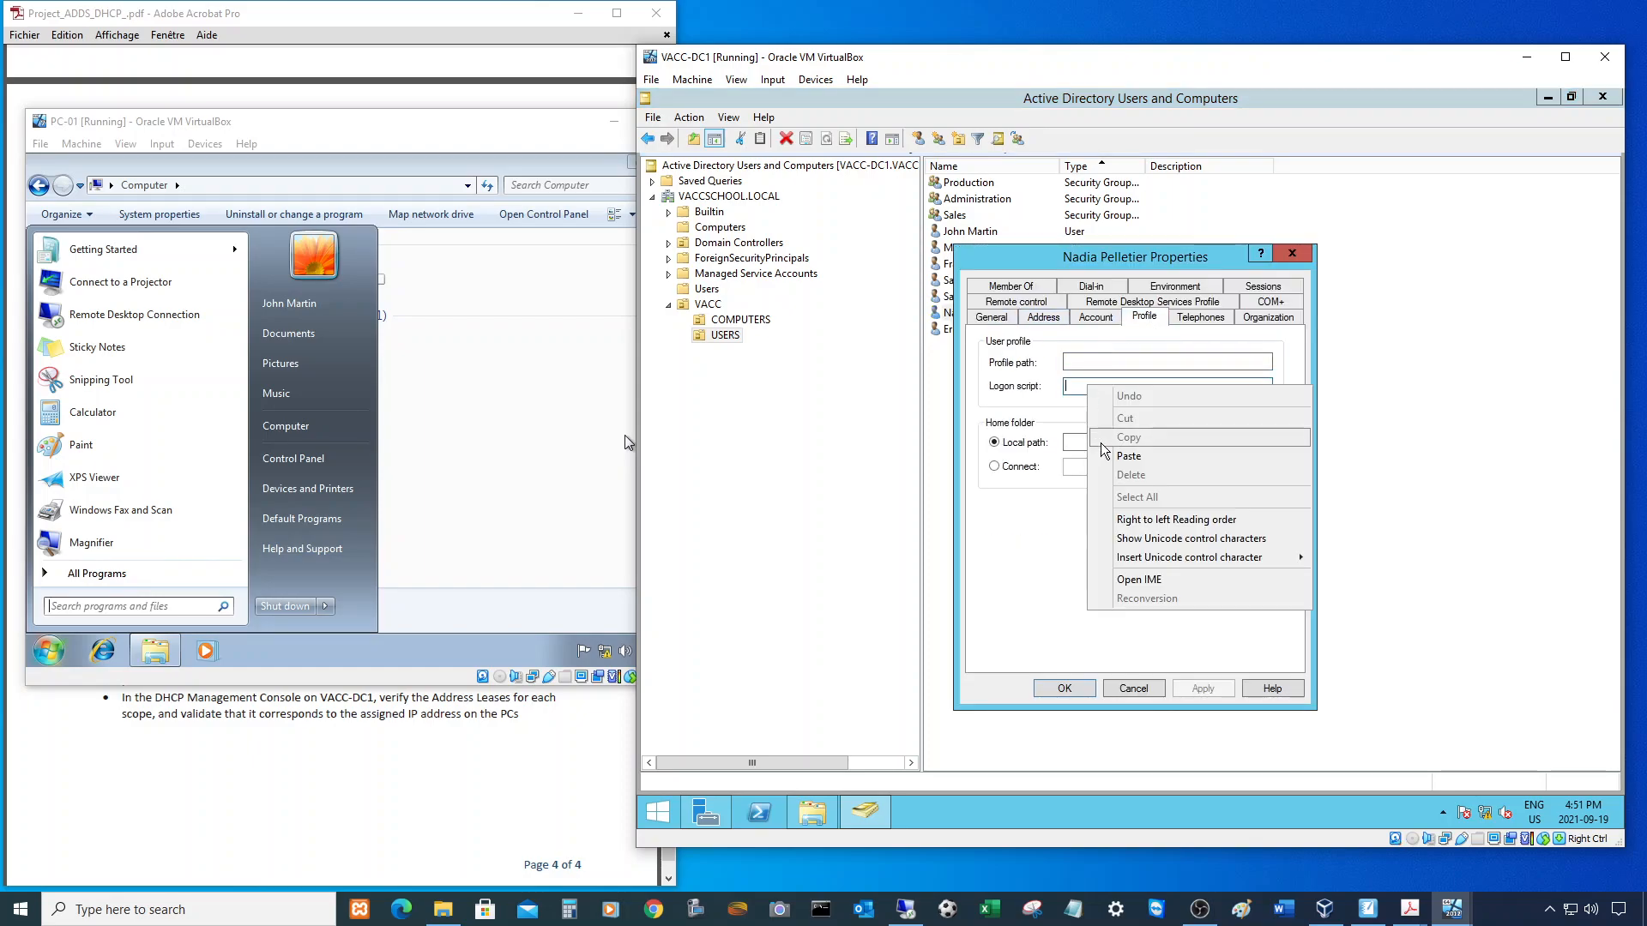
left_click(1115, 459)
left_click(1065, 689)
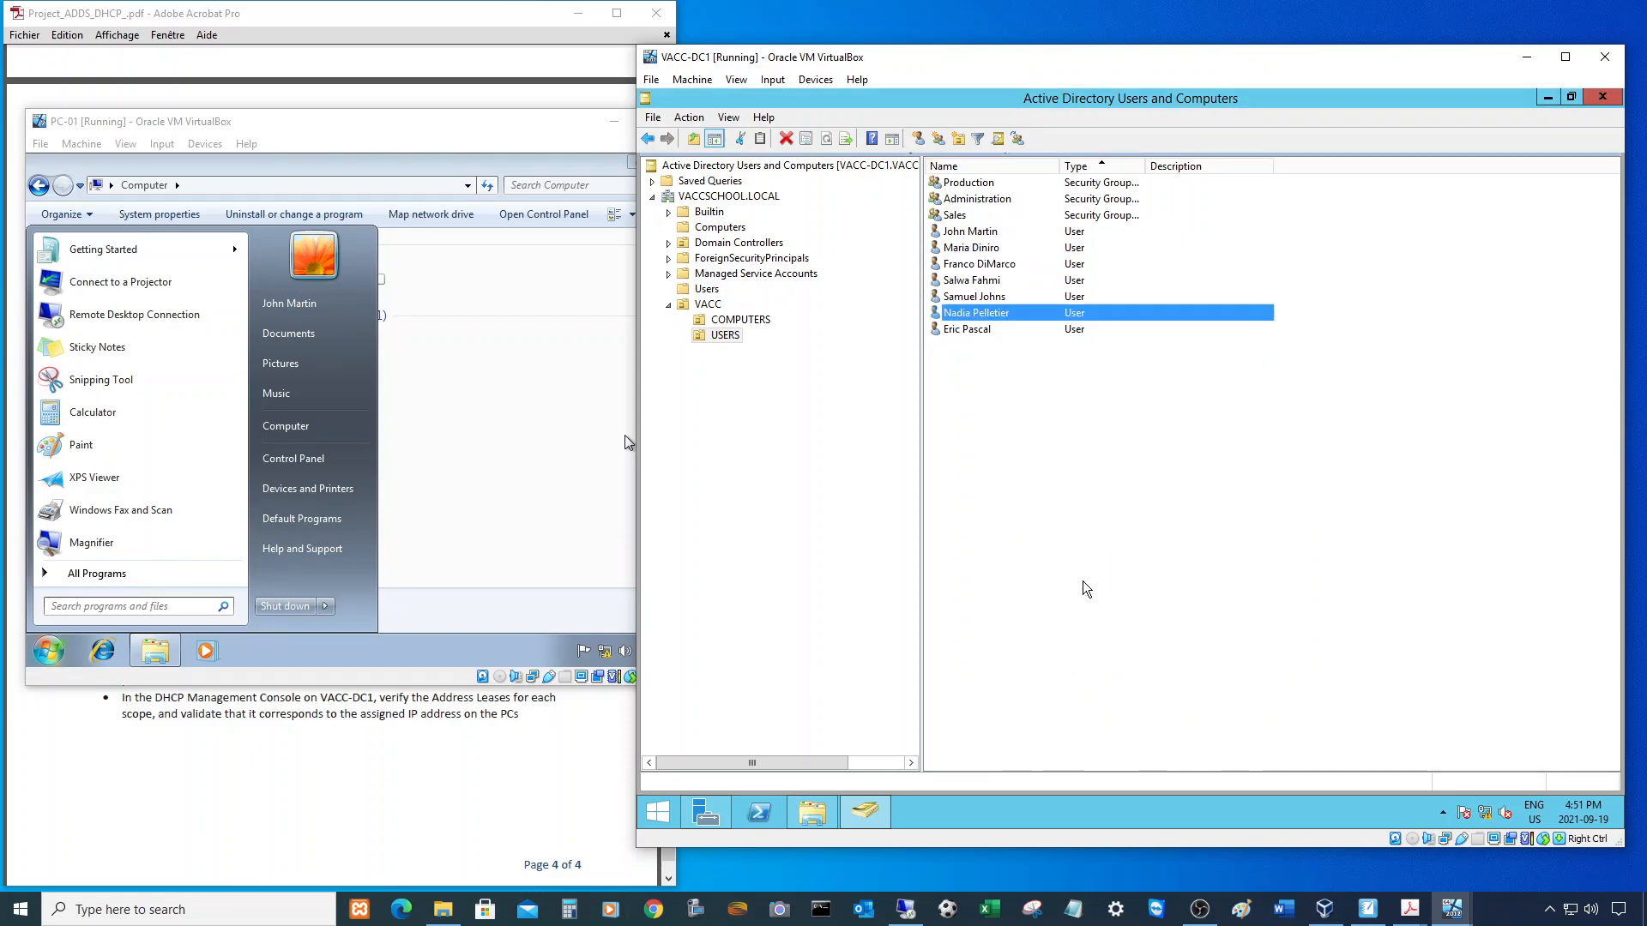
- Give the last user login.cmd as logon script, then minimize the VACC-DC1 window
double_click(987, 331)
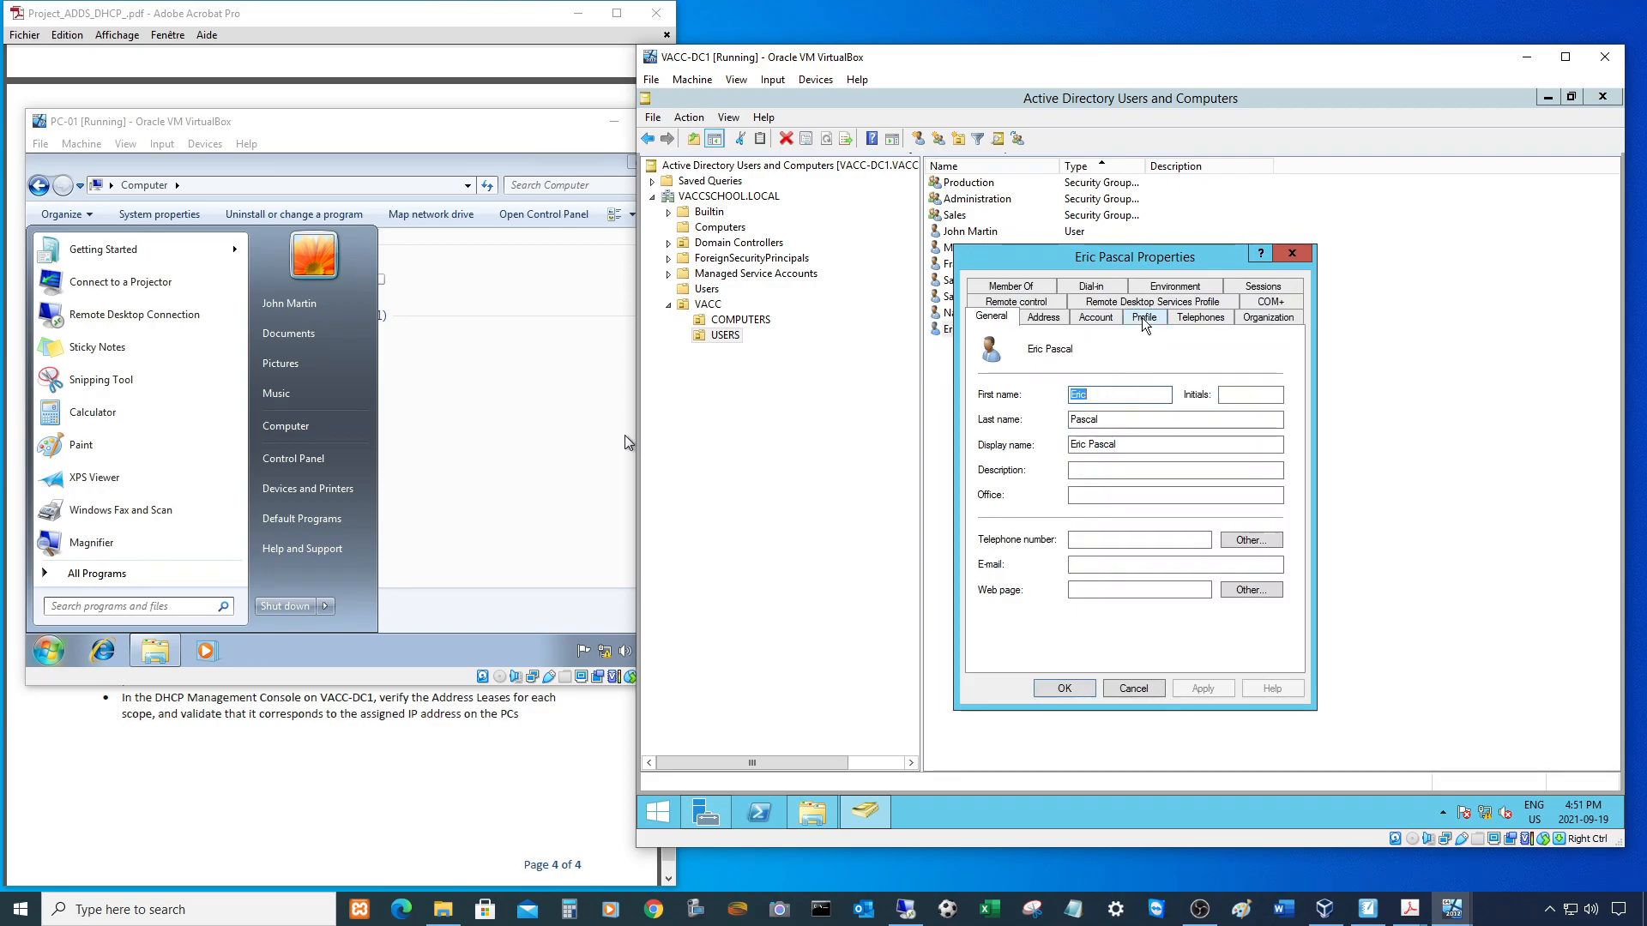
left_click(1145, 316)
right_click(1101, 388)
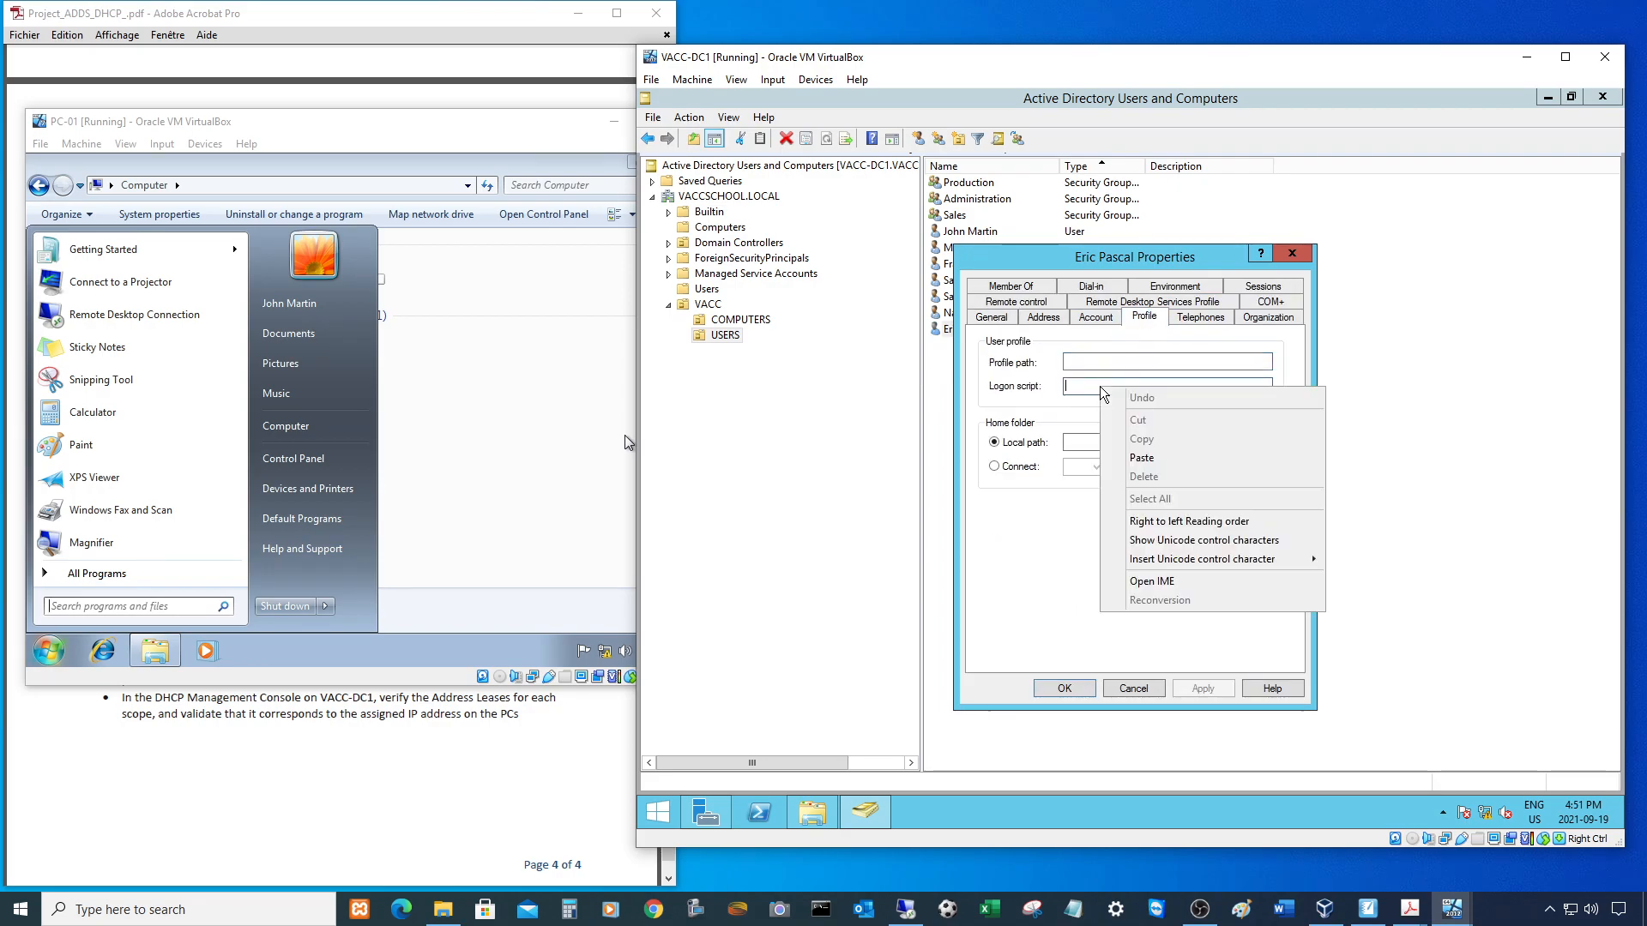
left_click(1140, 460)
left_click(1068, 691)
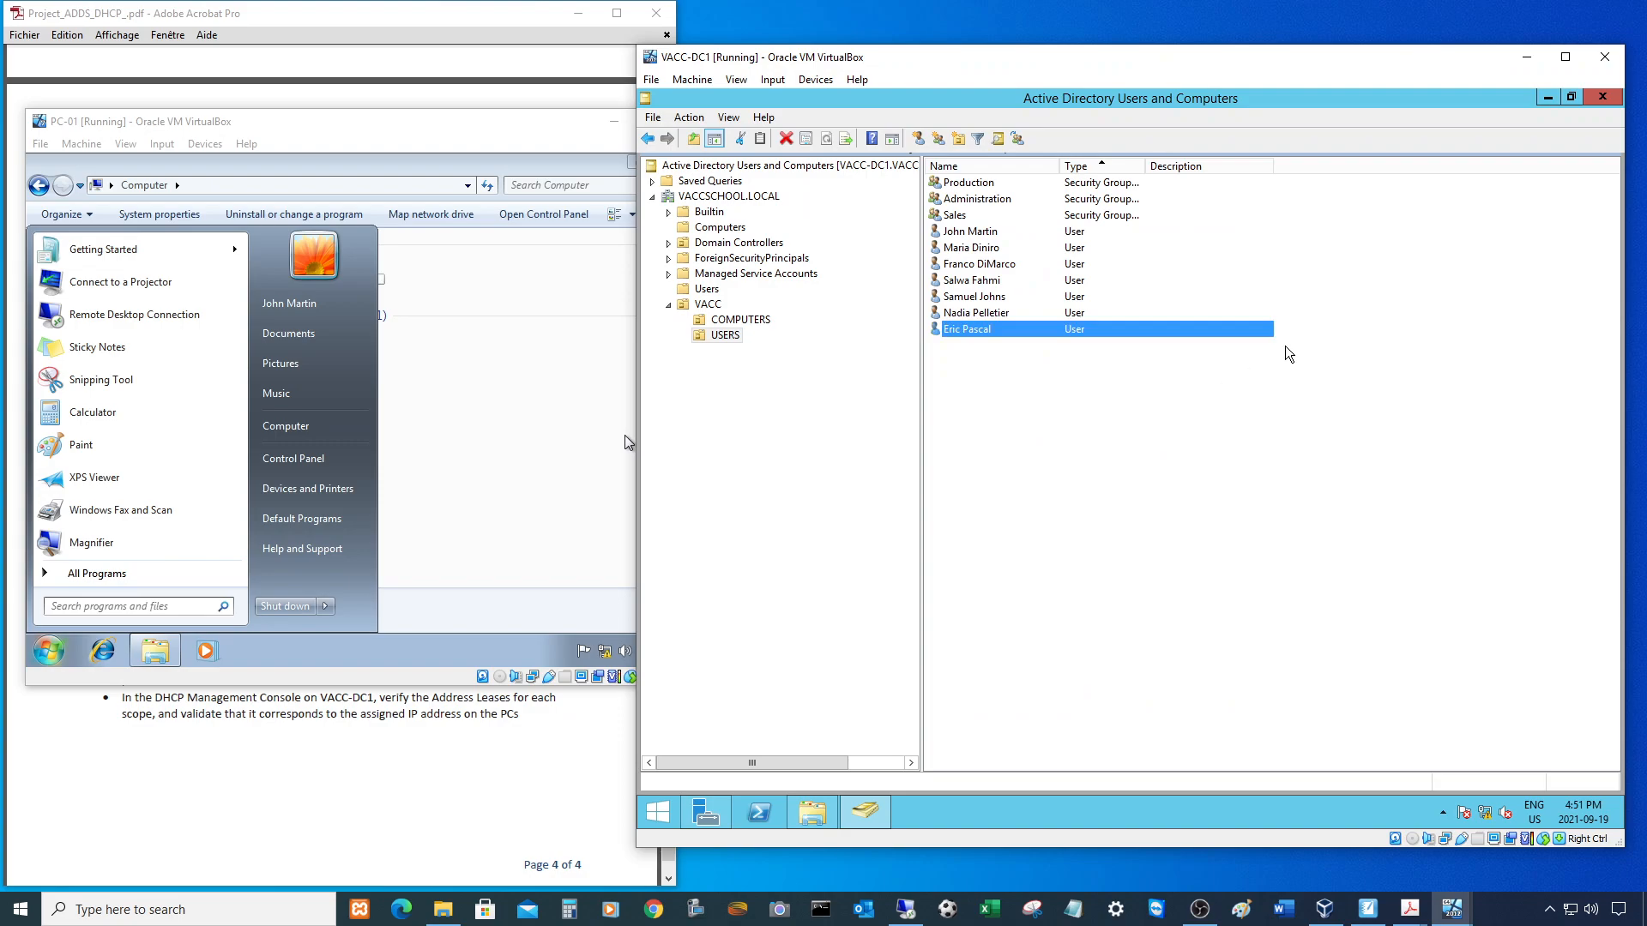
left_click(1526, 56)
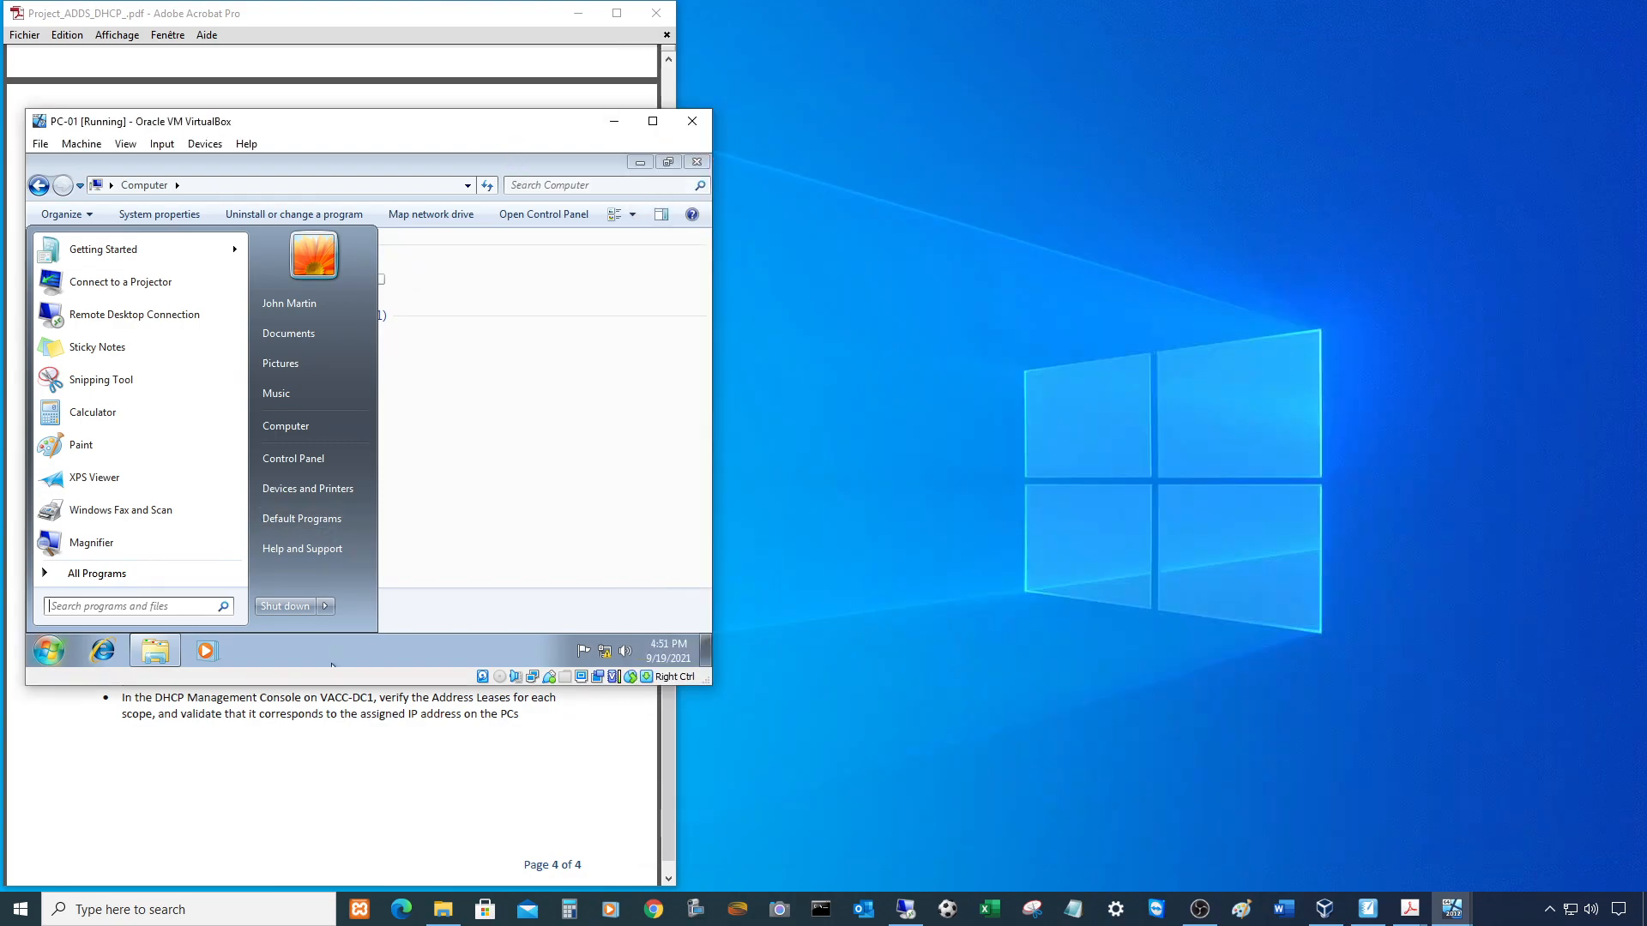
- Log the domain user off PC-01 and sign back in with the account password
left_click(326, 606)
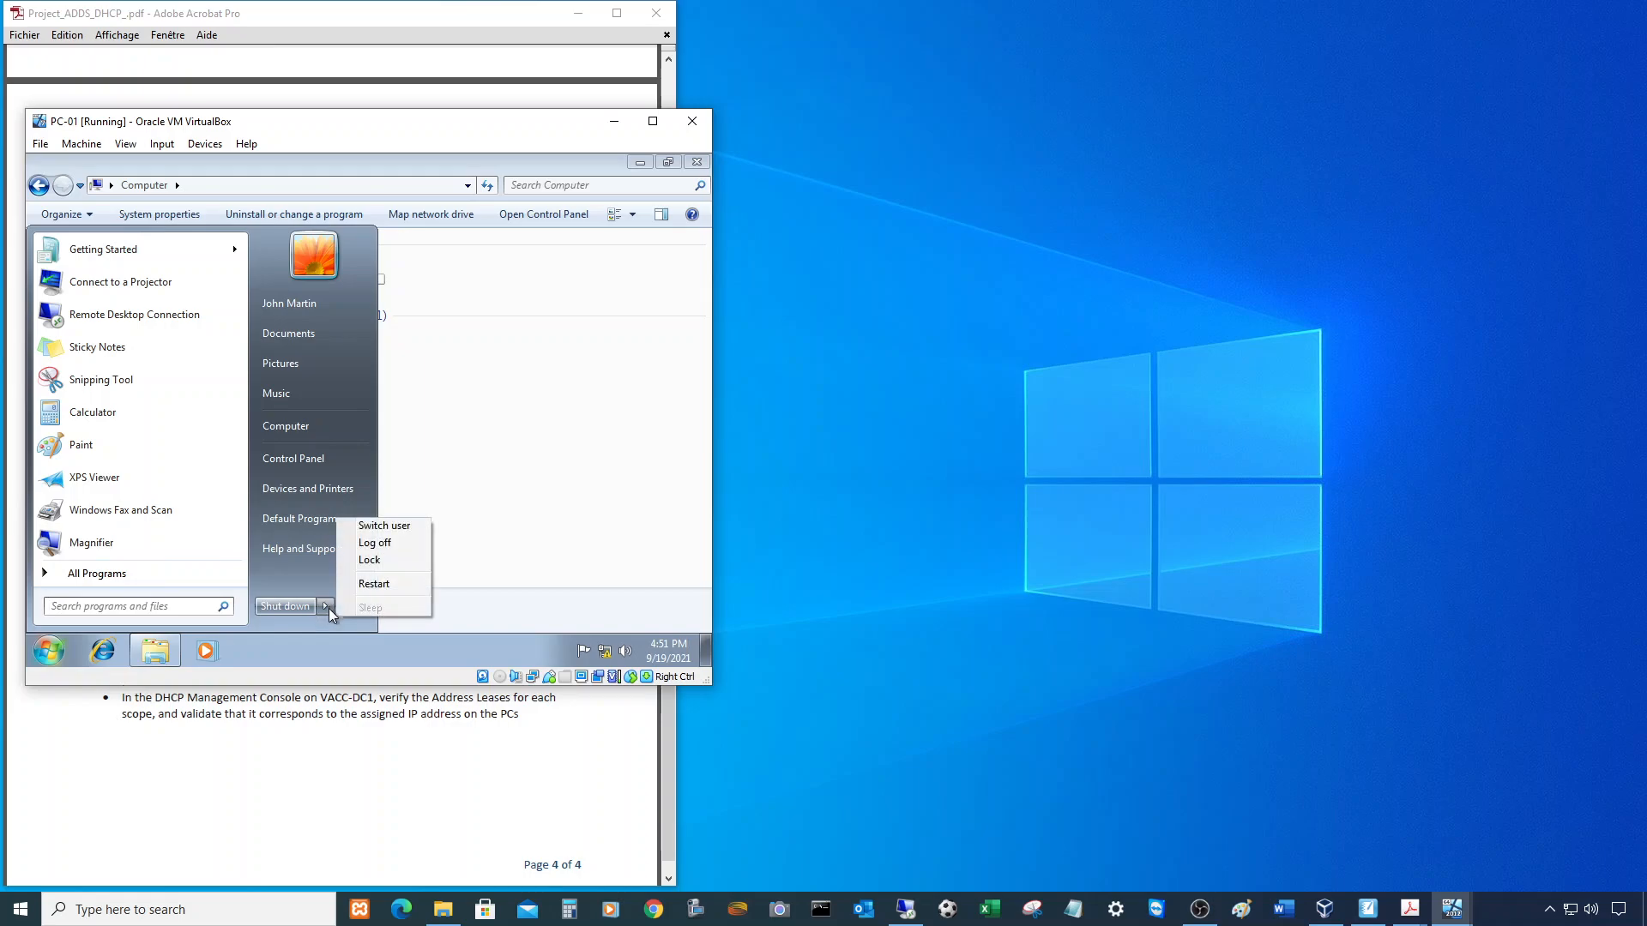
left_click(375, 544)
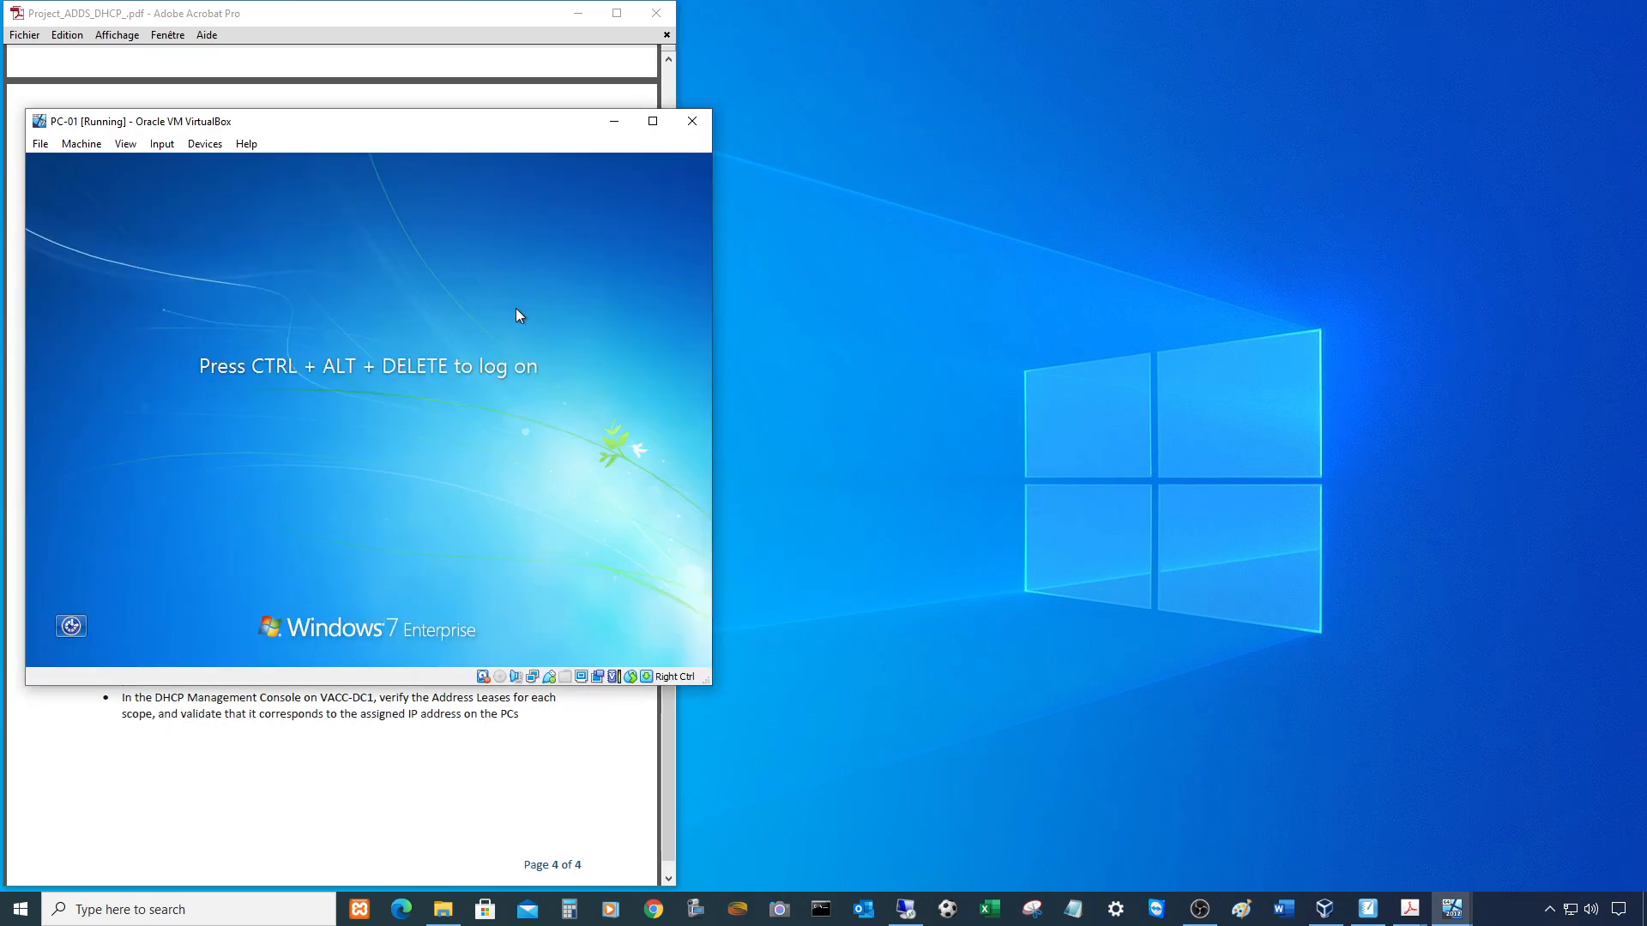
key("ctrl+Delete")
type("P")
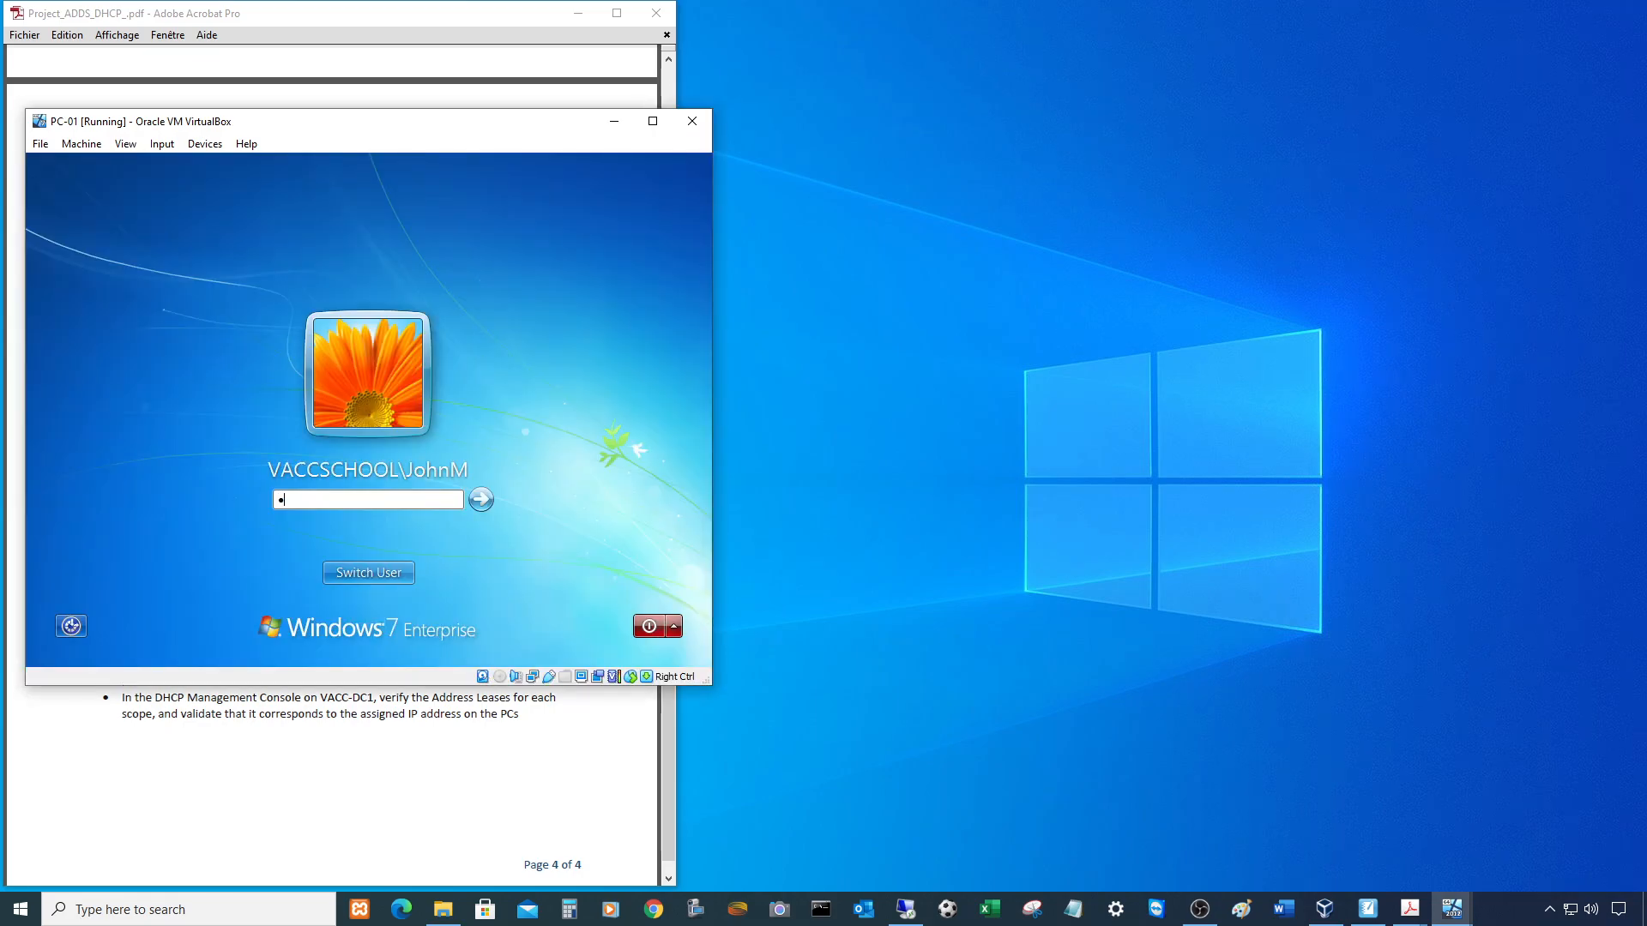
key("Return")
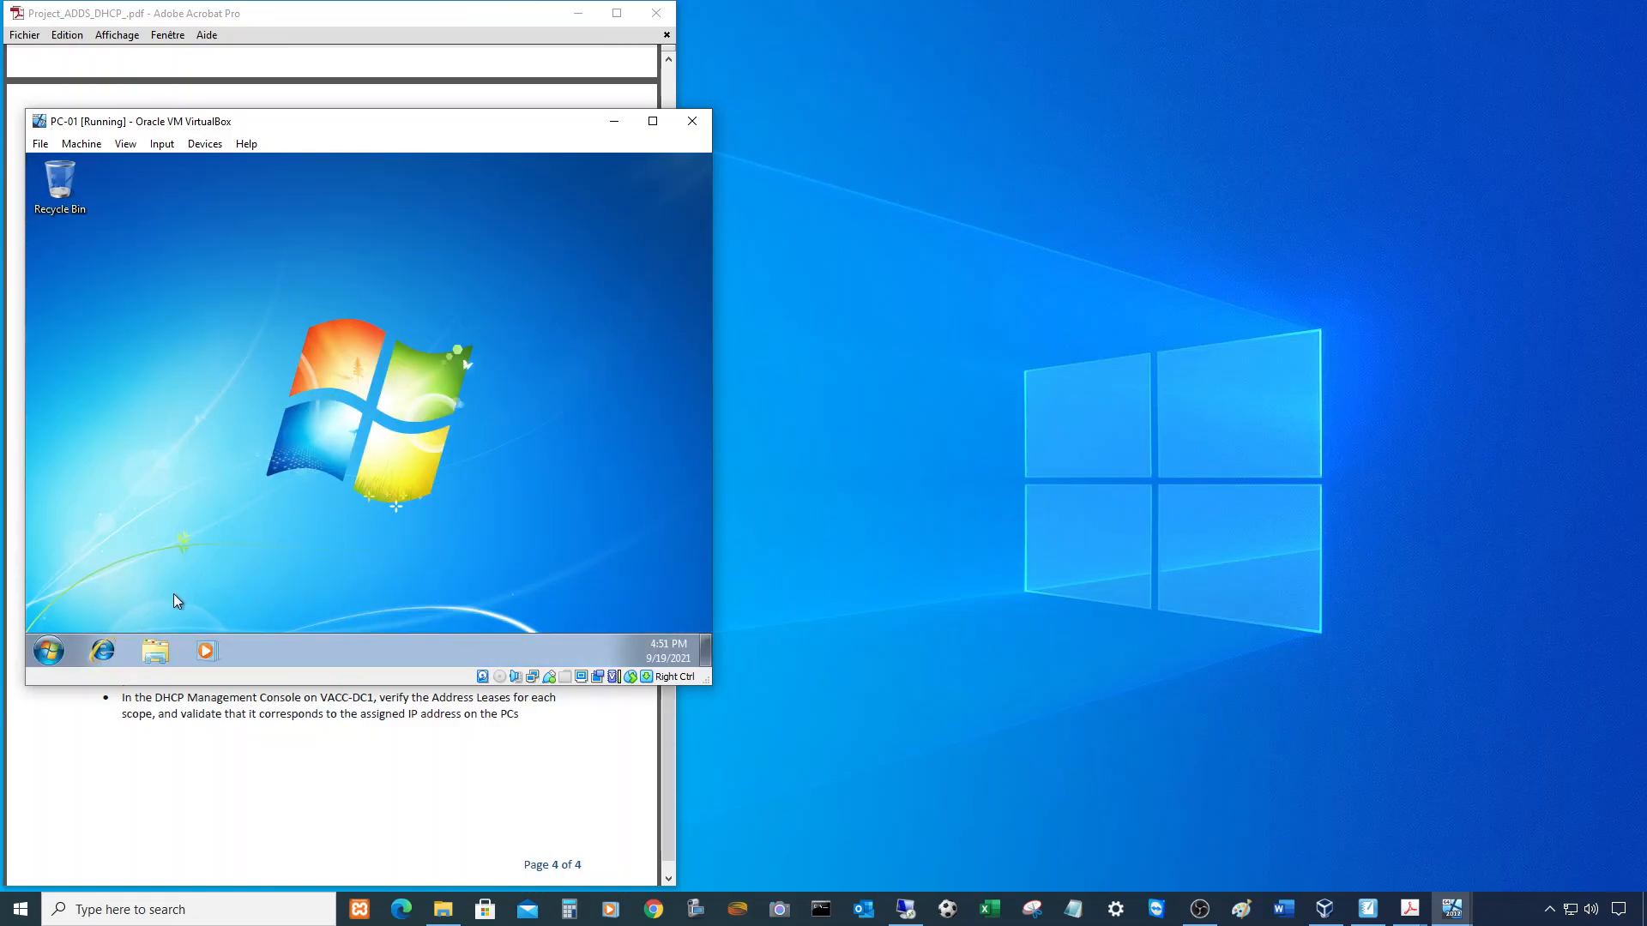
- Open the PROJECT (P:) drive and confirm New Text Document reads Hello, then return to VirtualBox Manager
left_click(156, 653)
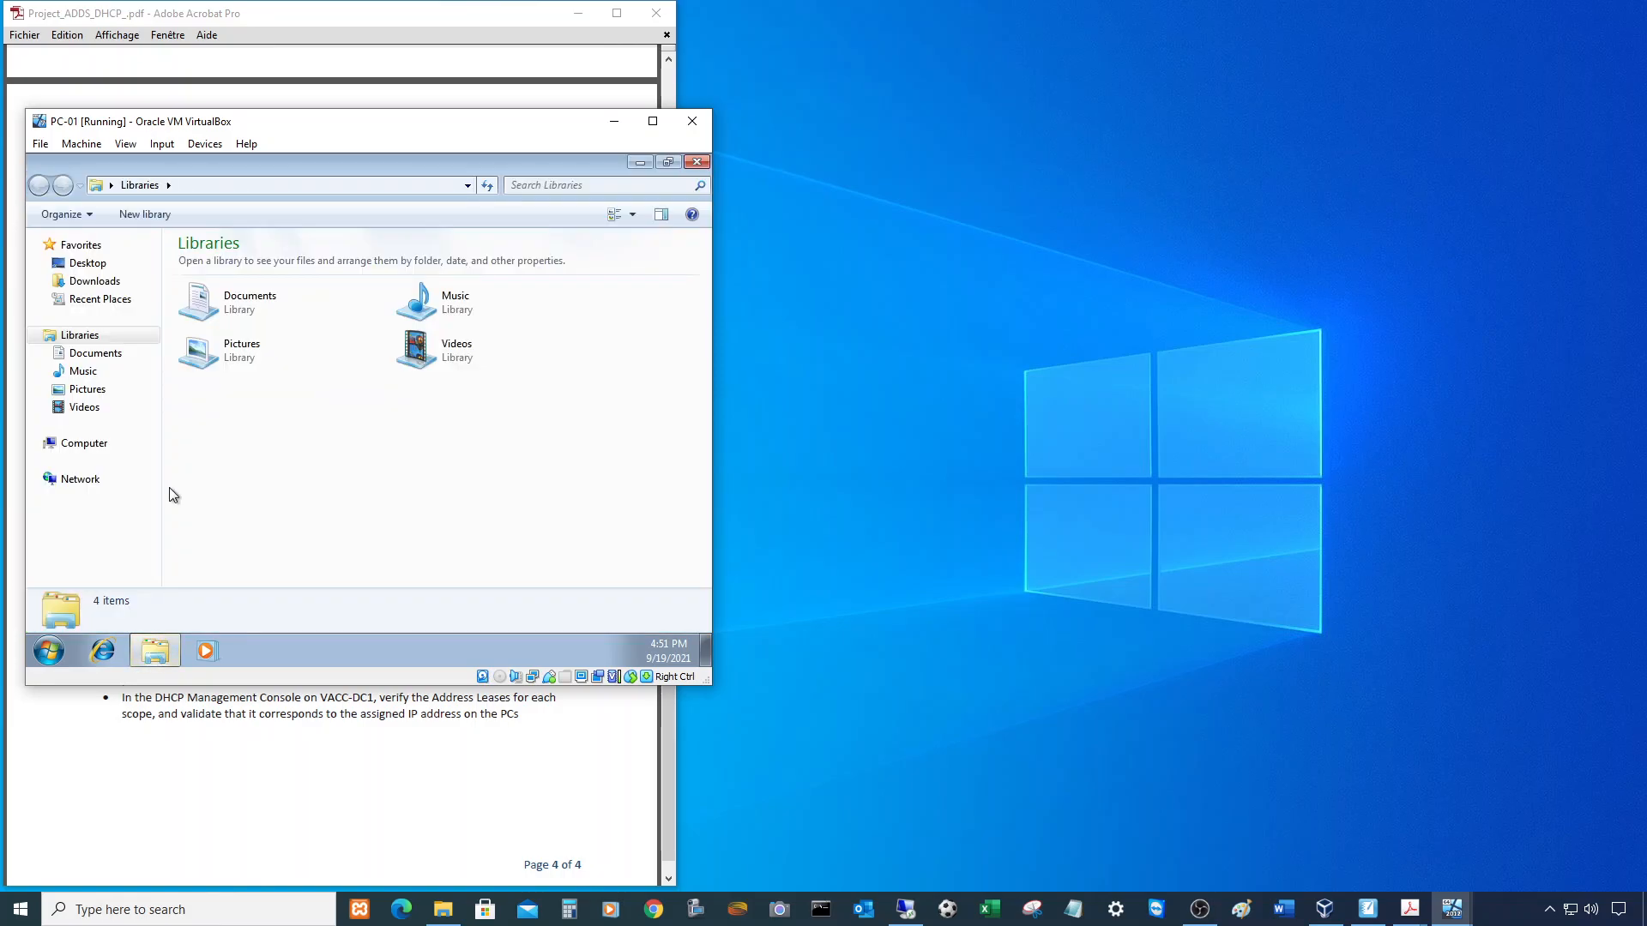
left_click(75, 443)
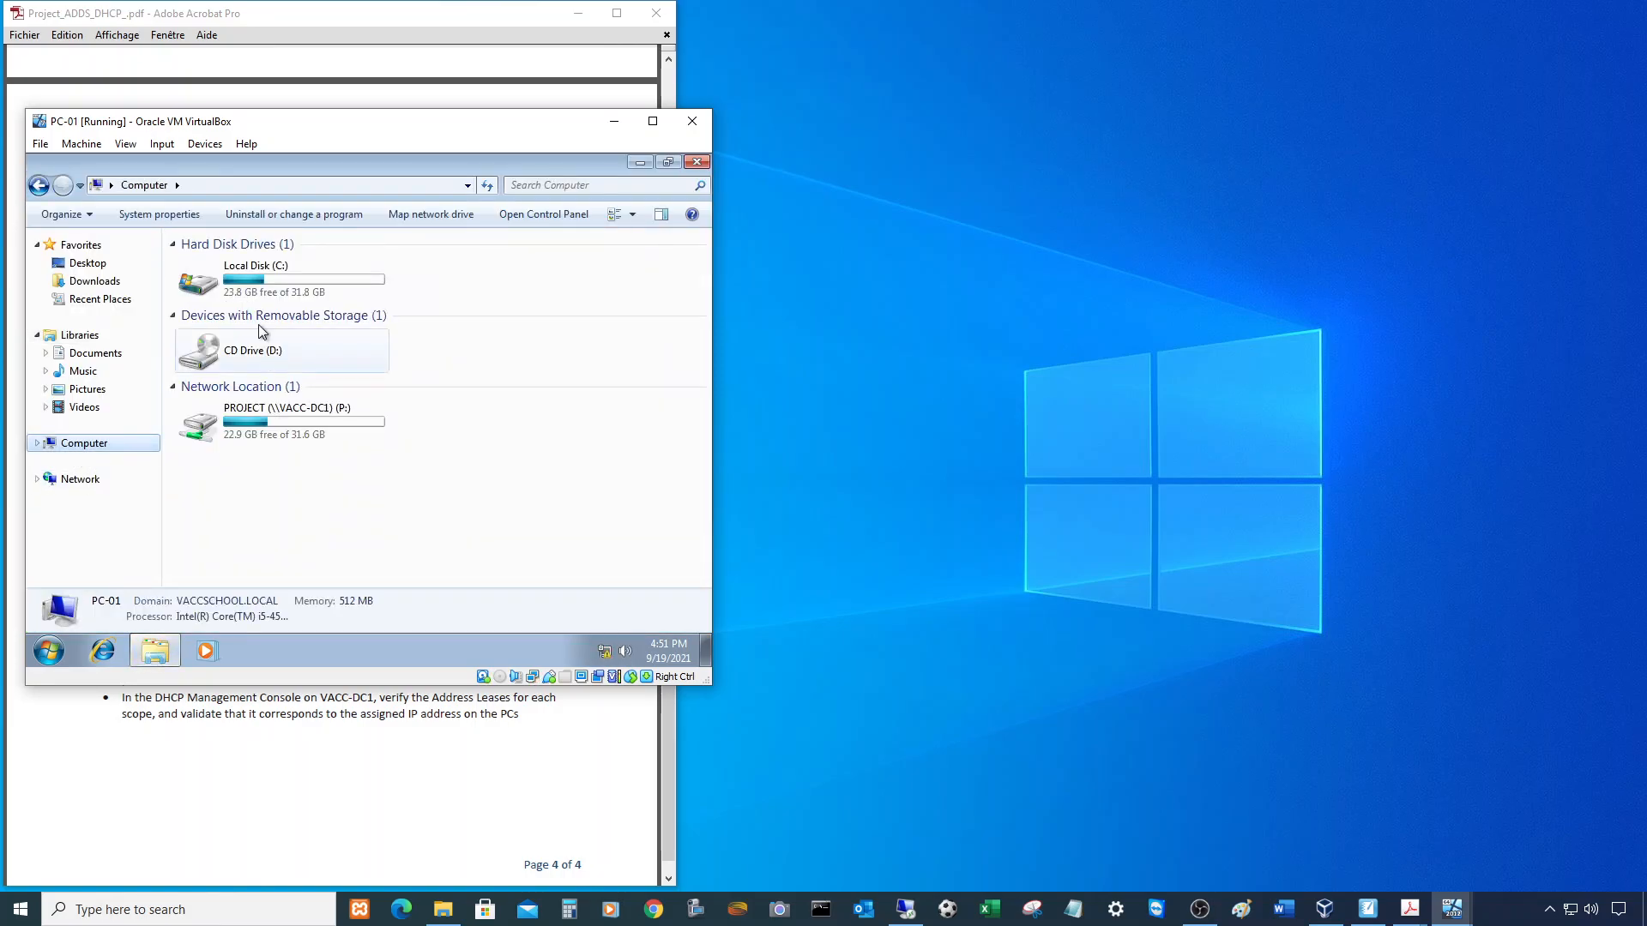
left_click(306, 428)
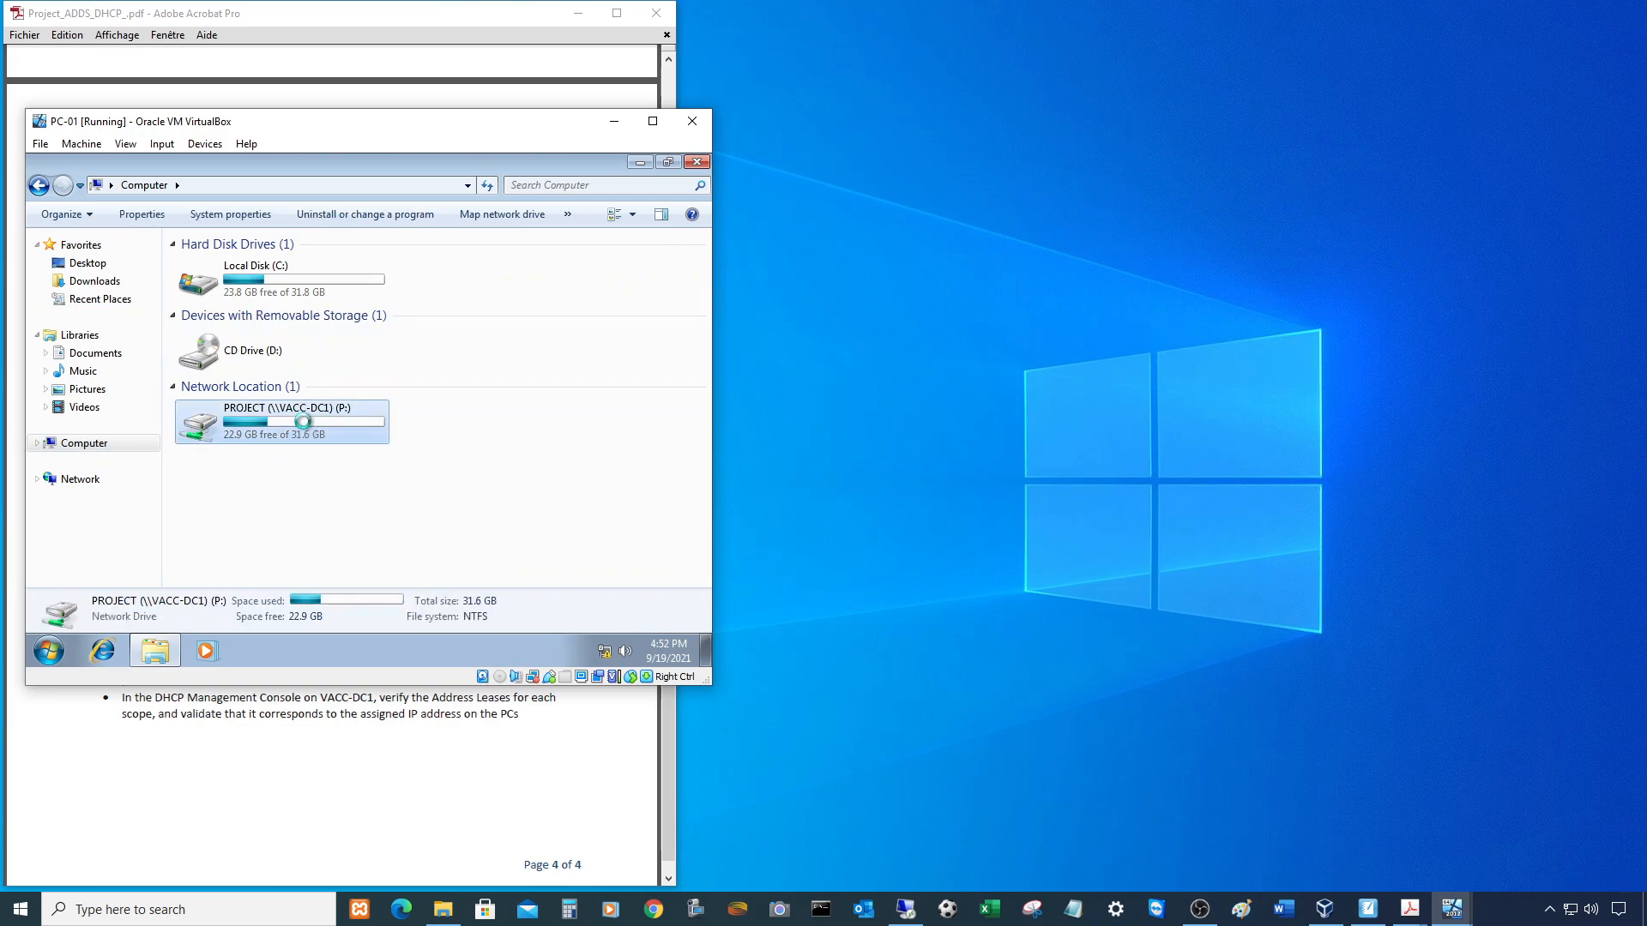
double_click(306, 426)
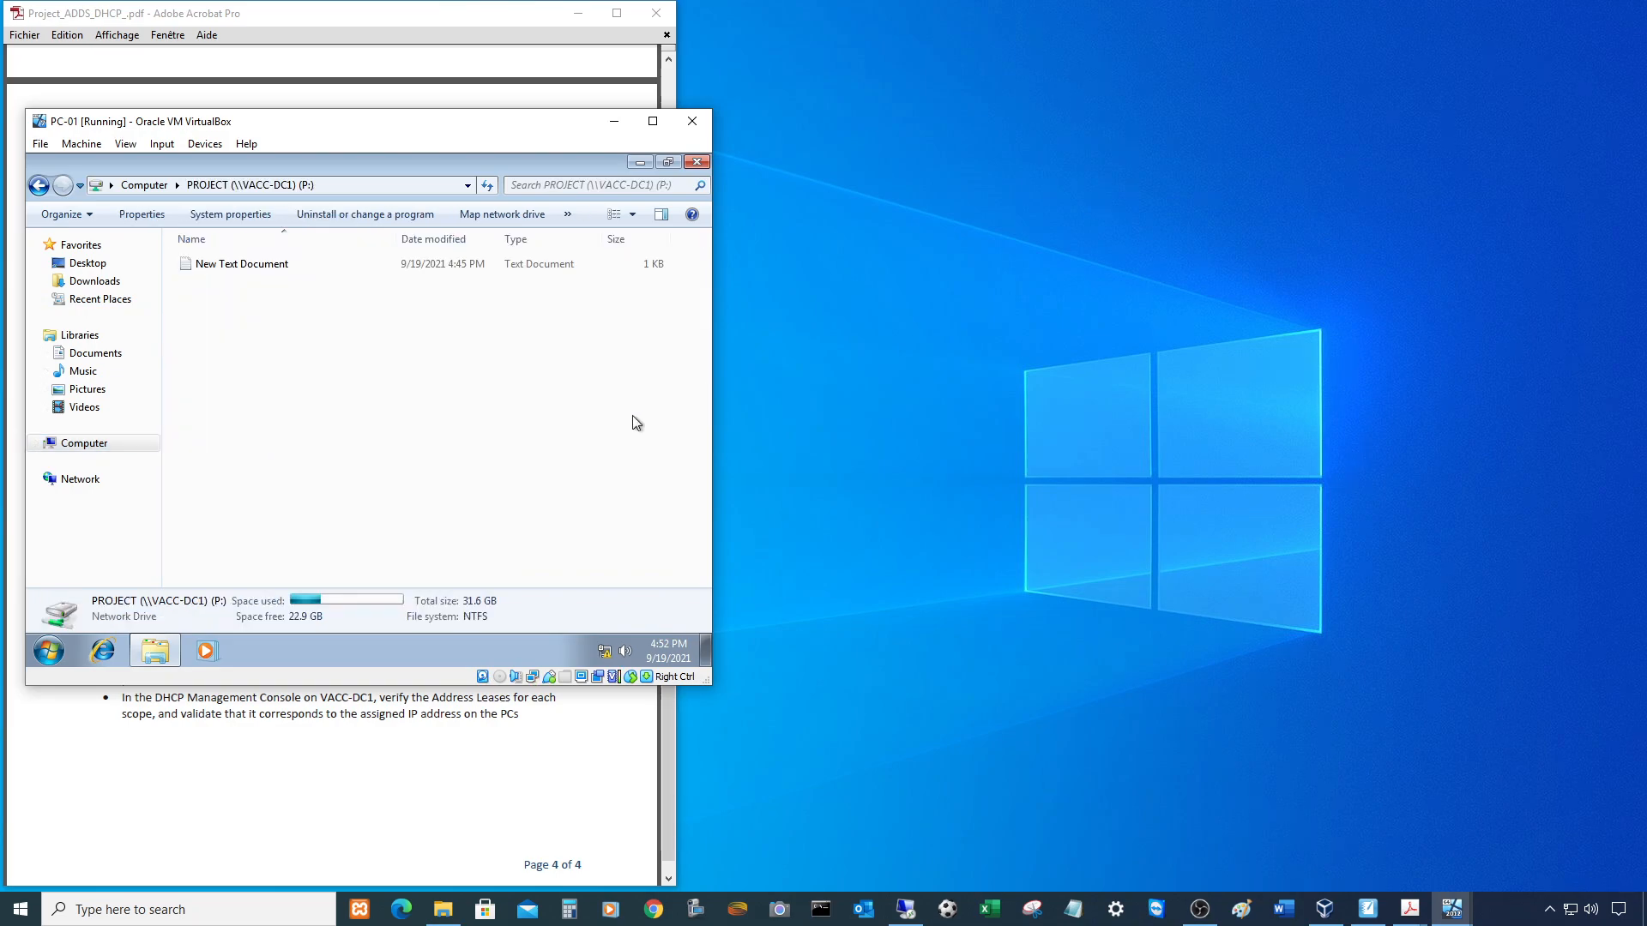
double_click(233, 266)
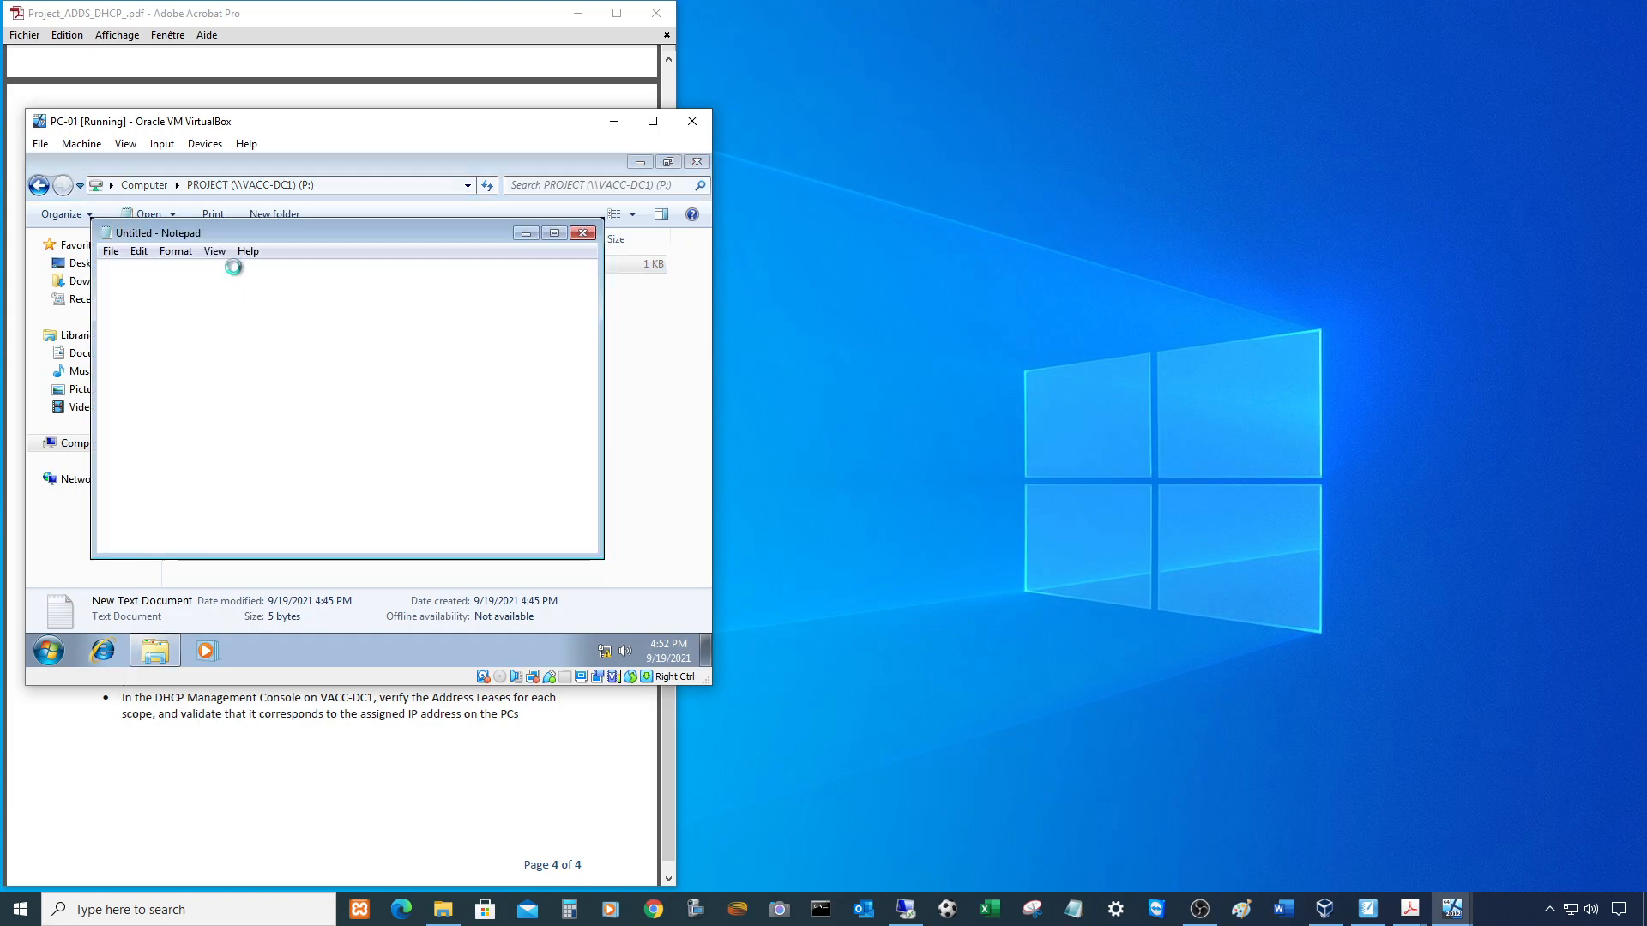
left_click(584, 233)
left_click(120, 446)
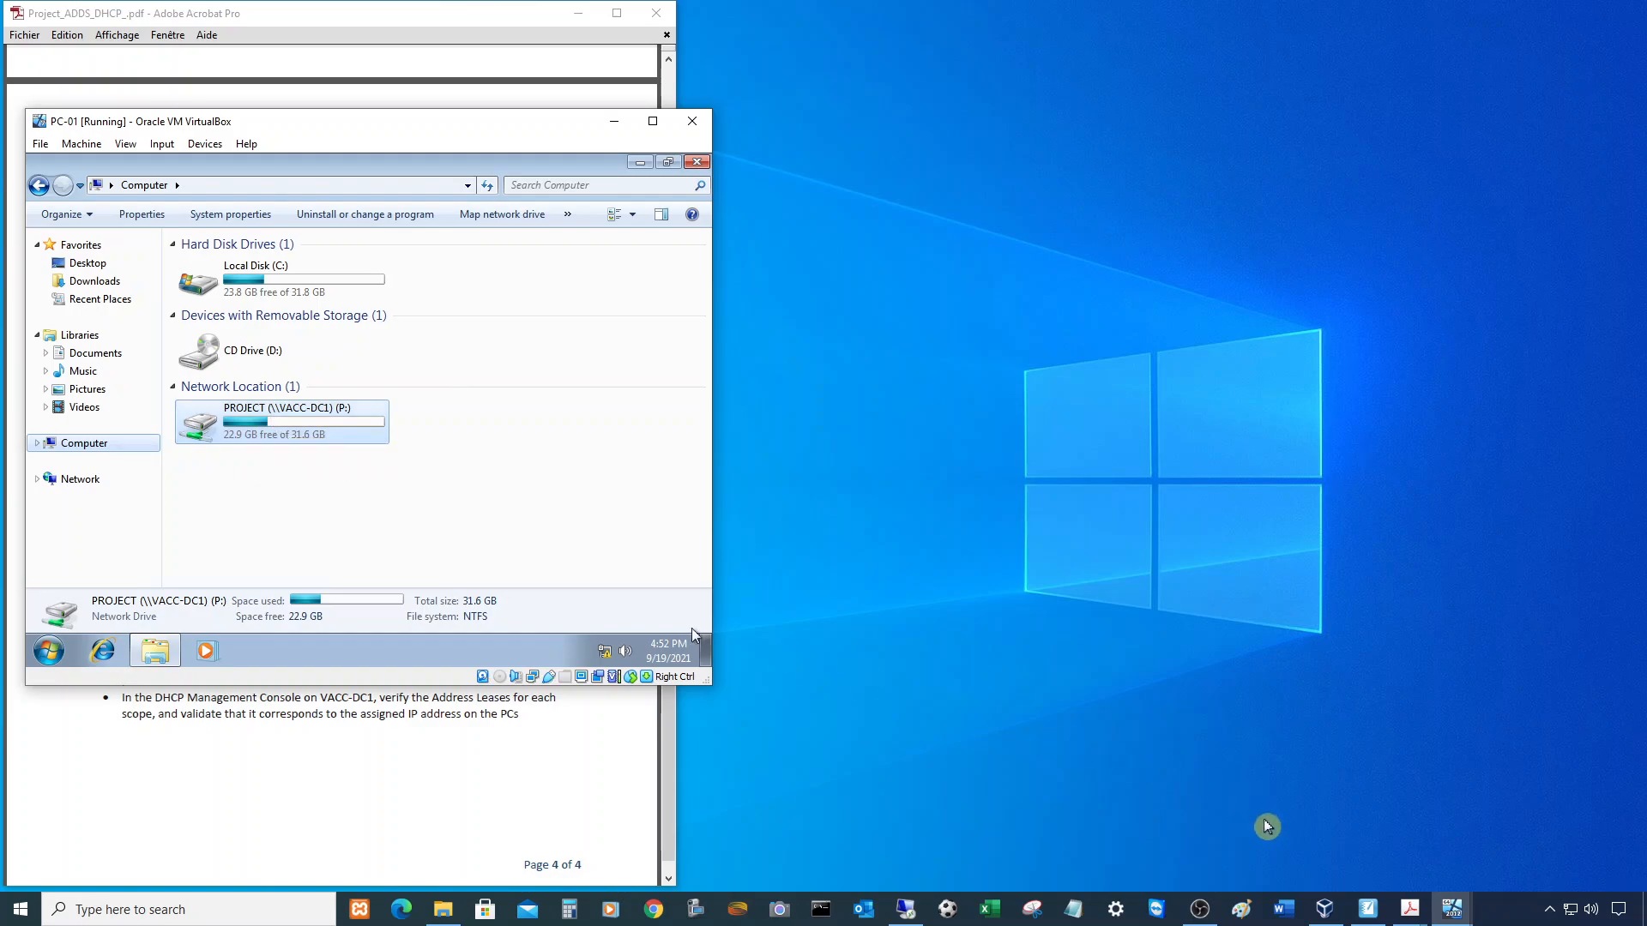
left_click(1327, 909)
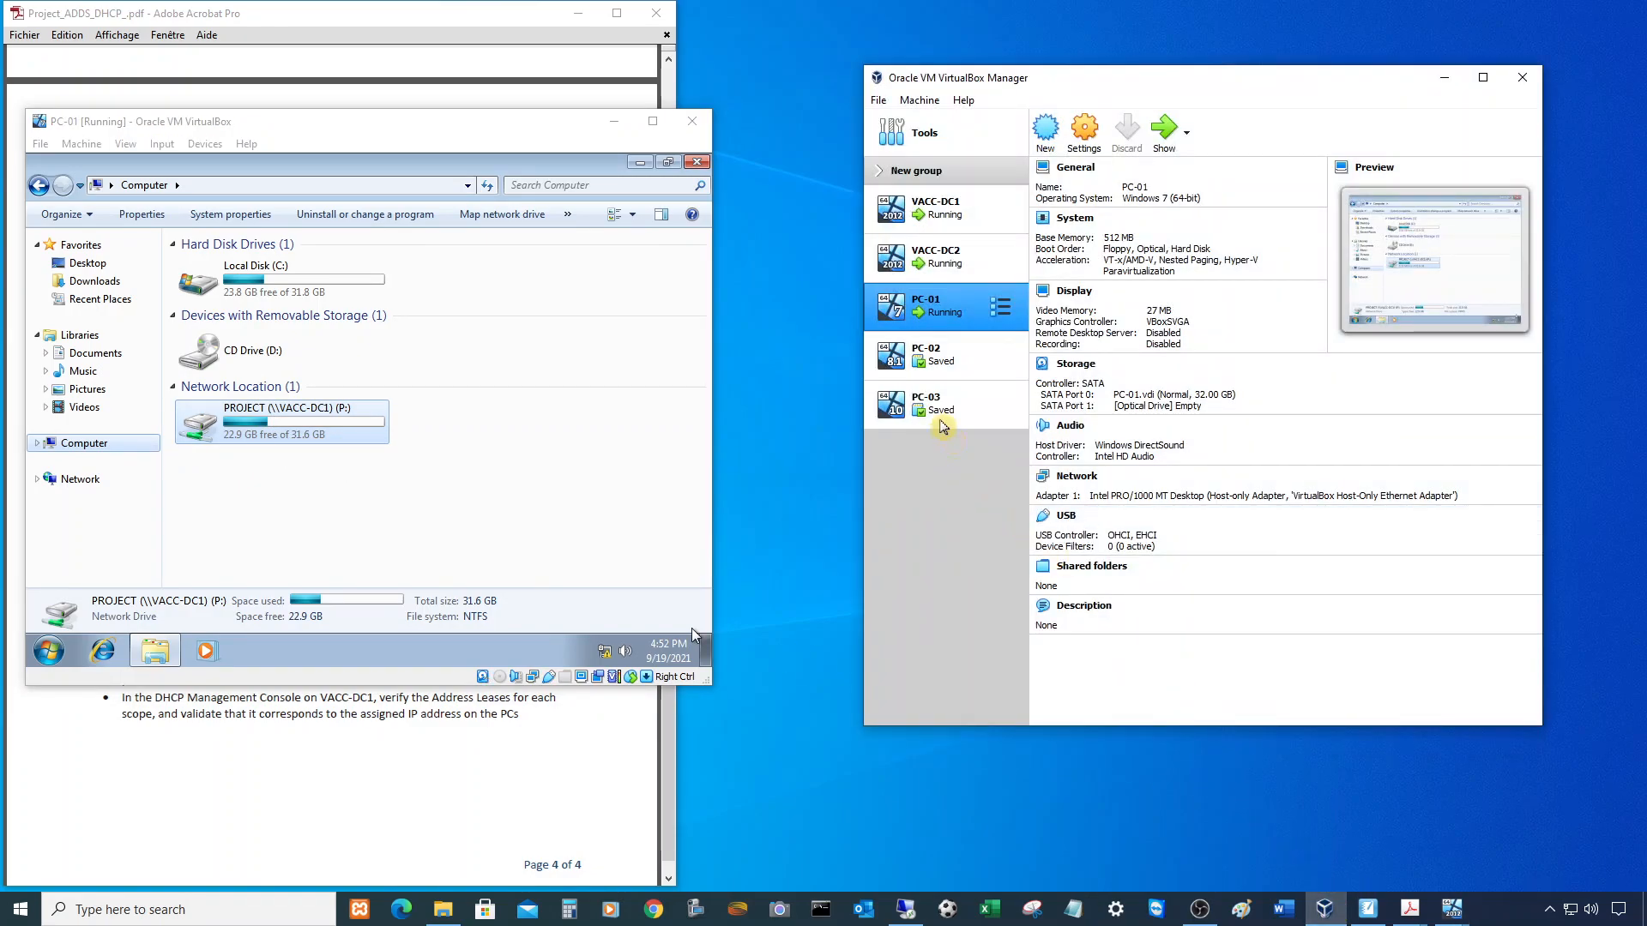
- Start the PC-03 virtual machine and move its window beside the project instructions document
left_click(937, 416)
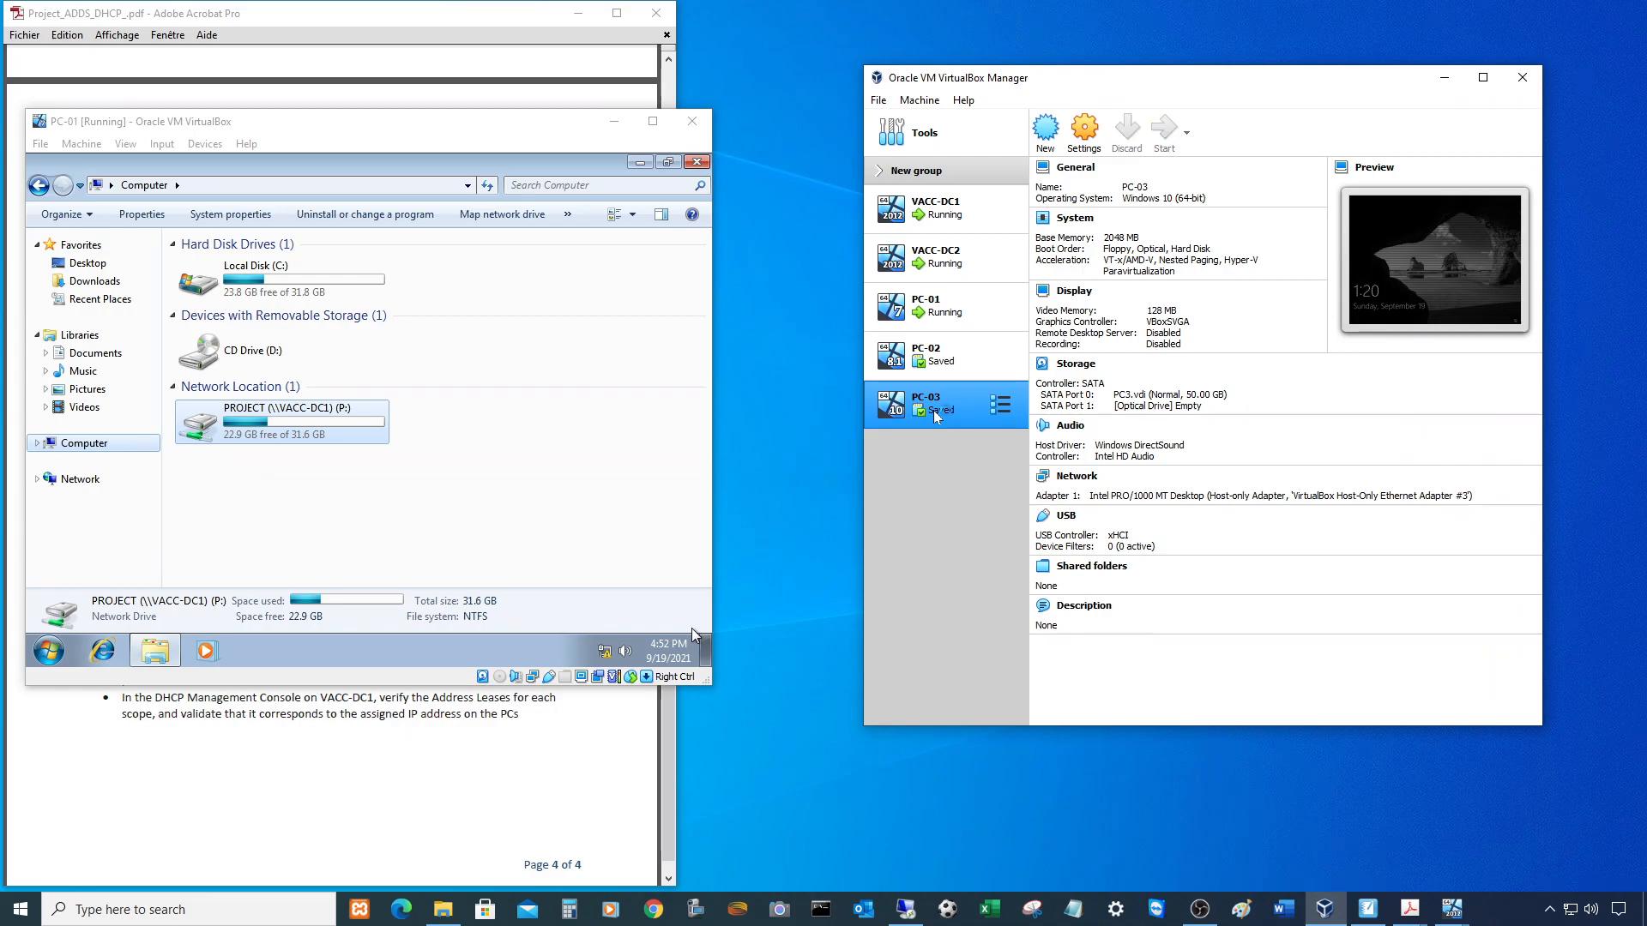
left_click(358, 772)
scroll(294, 508, "up", 6)
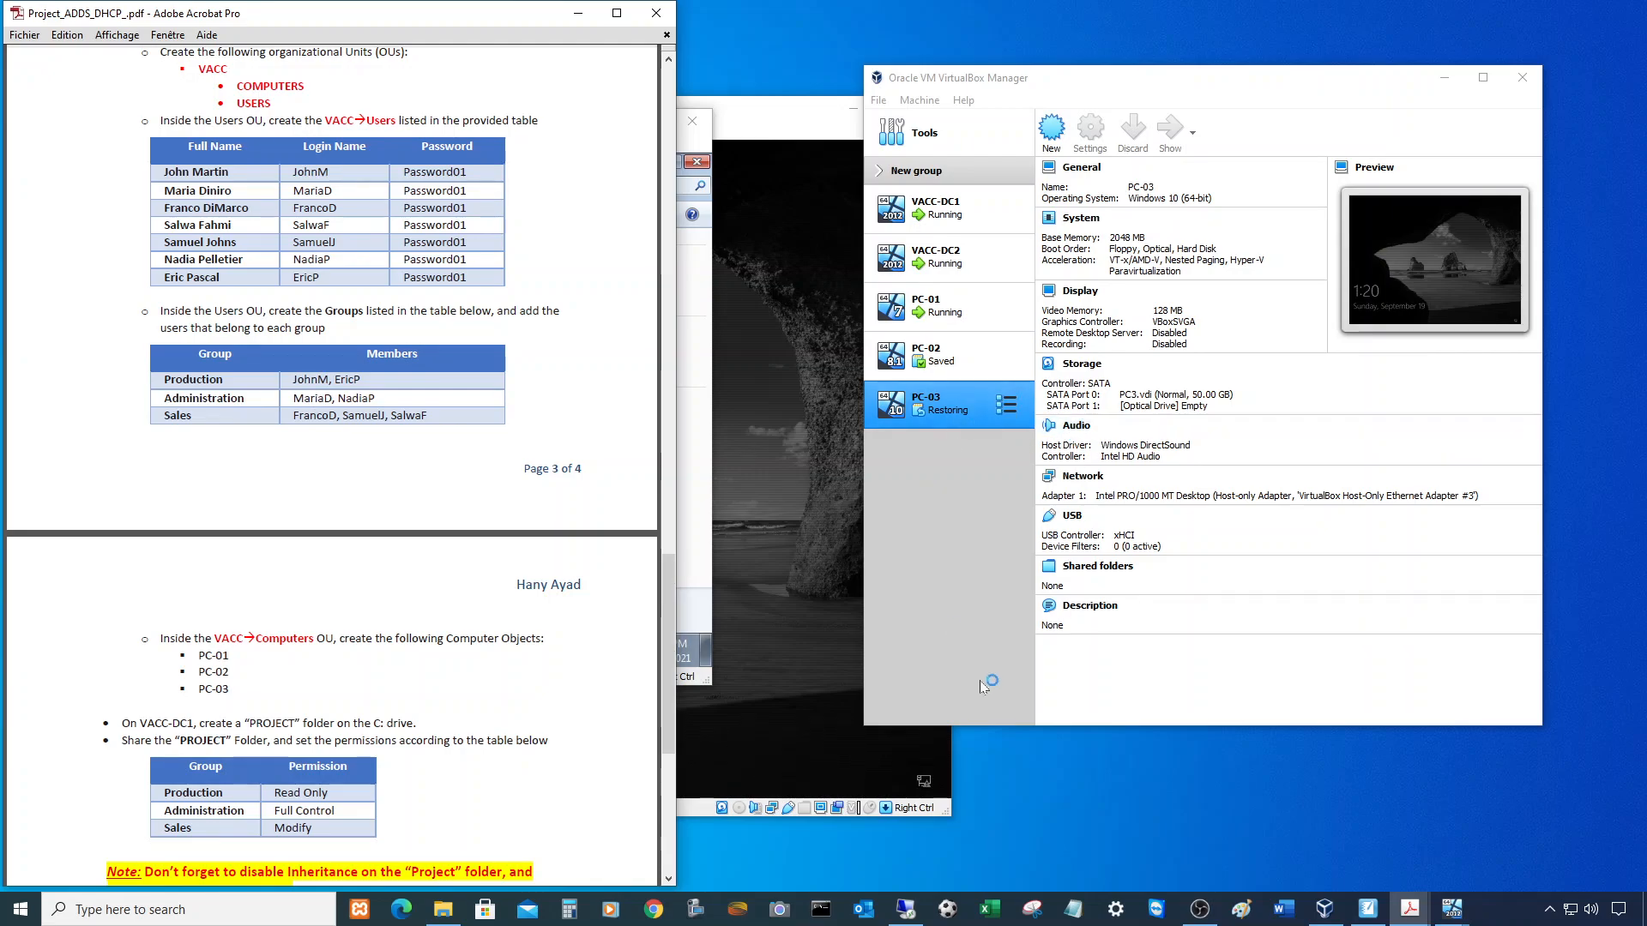
left_click(812, 686)
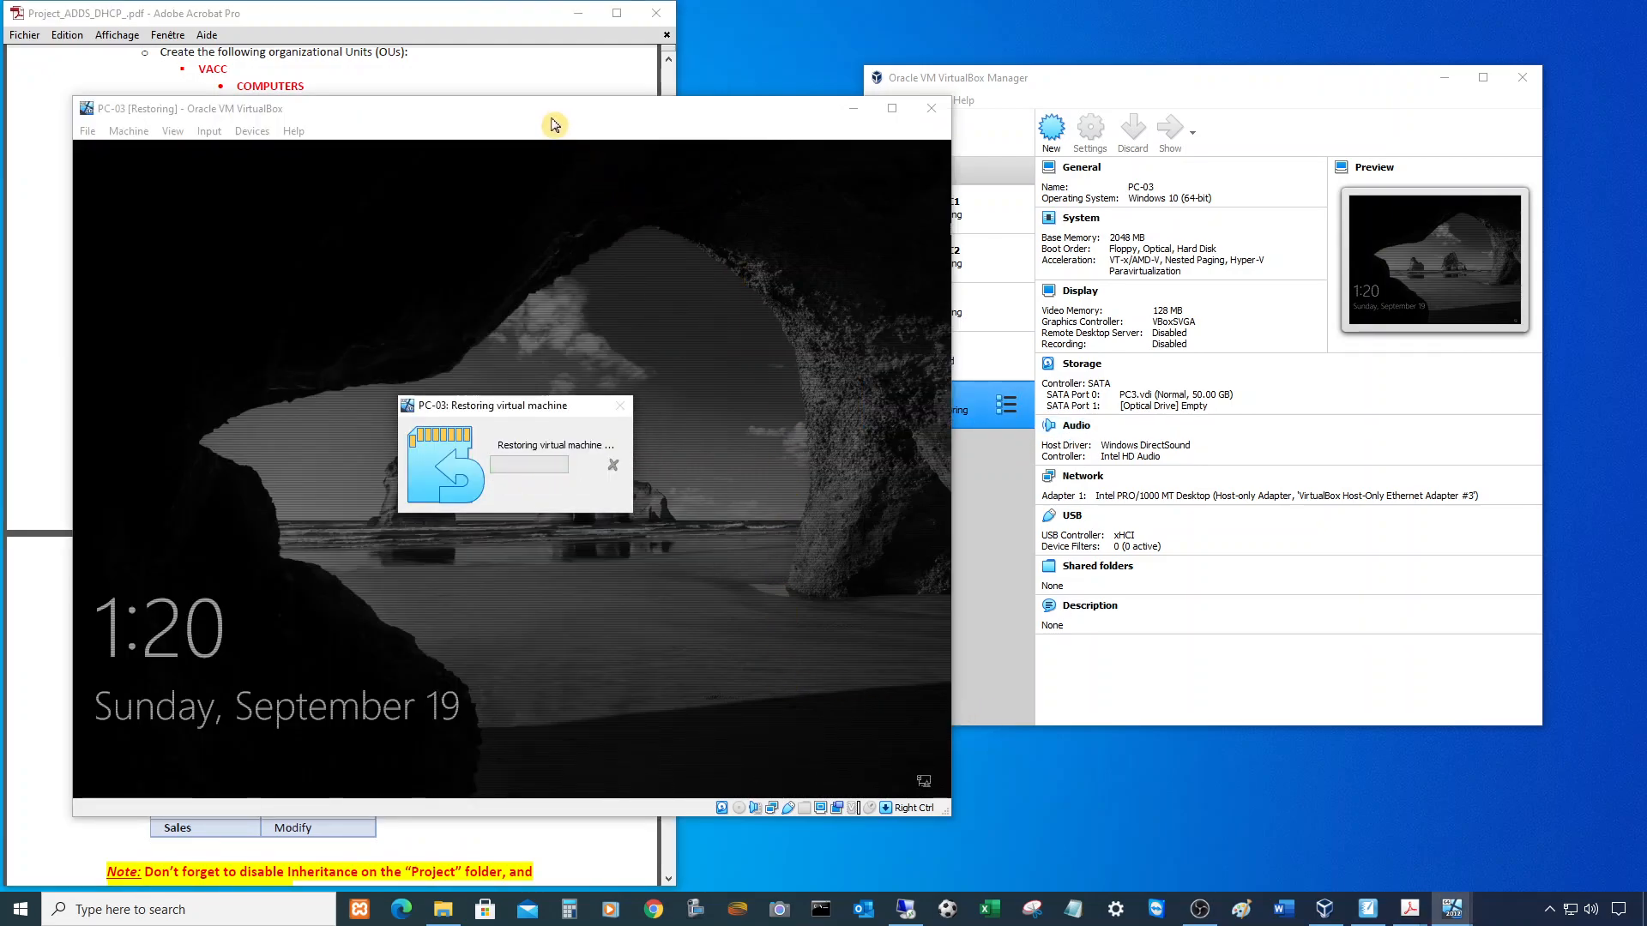
left_click_drag(553, 124, 1157, 126)
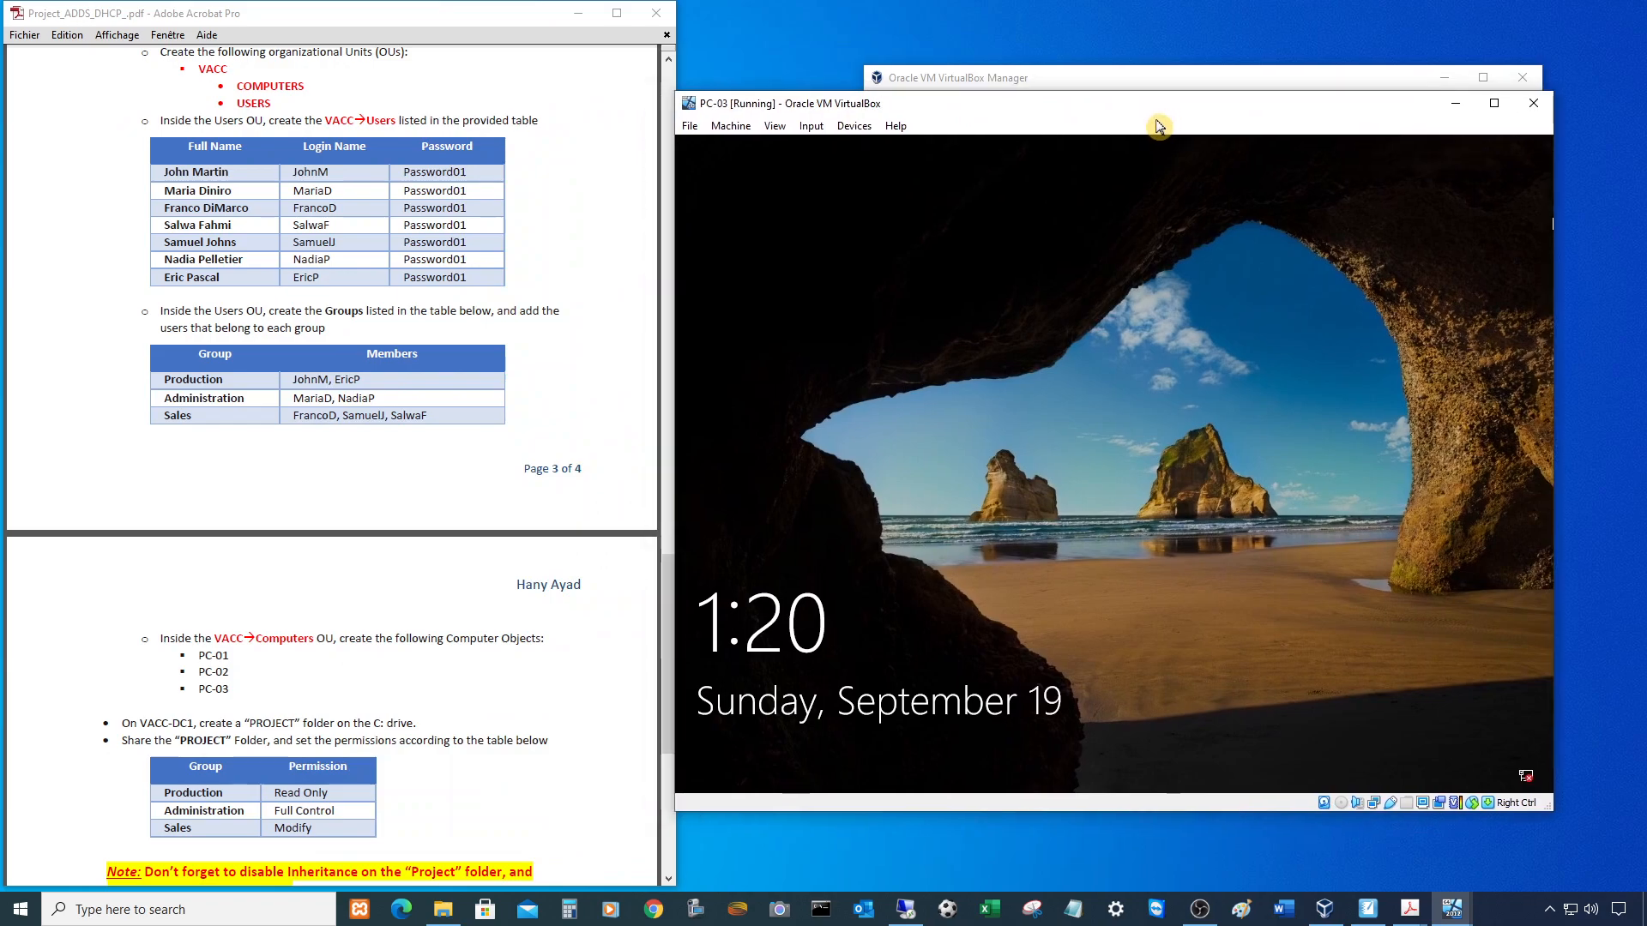
- Sign in to PC-03 as another VACCSCHOOL user with that user's name and password, then open File Explorer
key("Return")
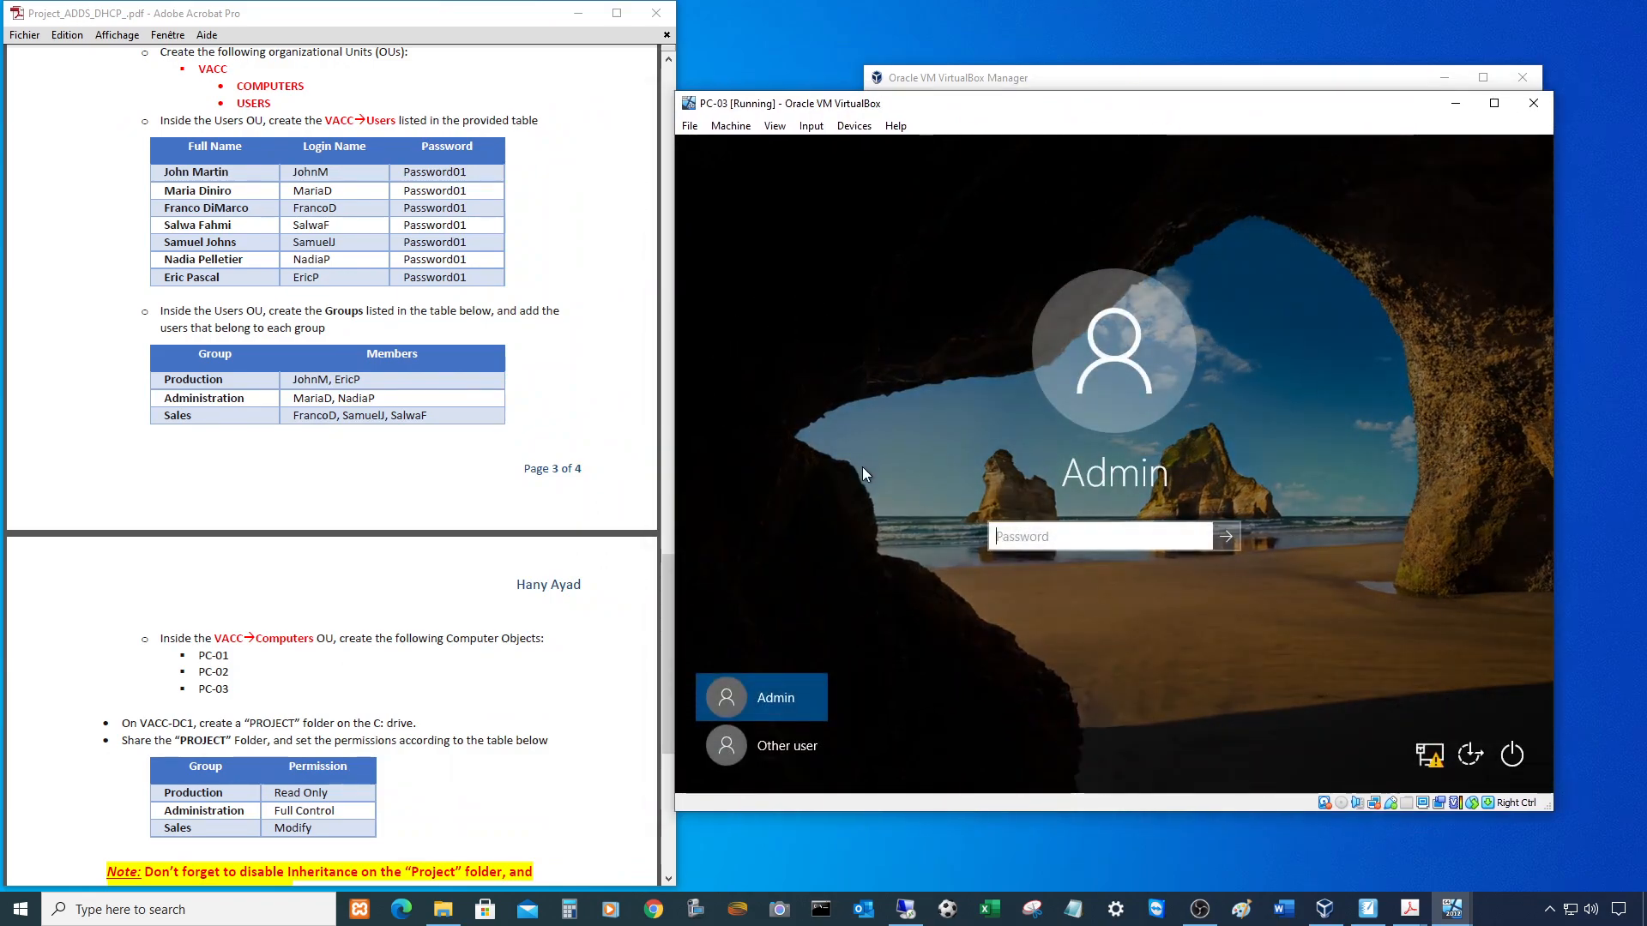
left_click(798, 739)
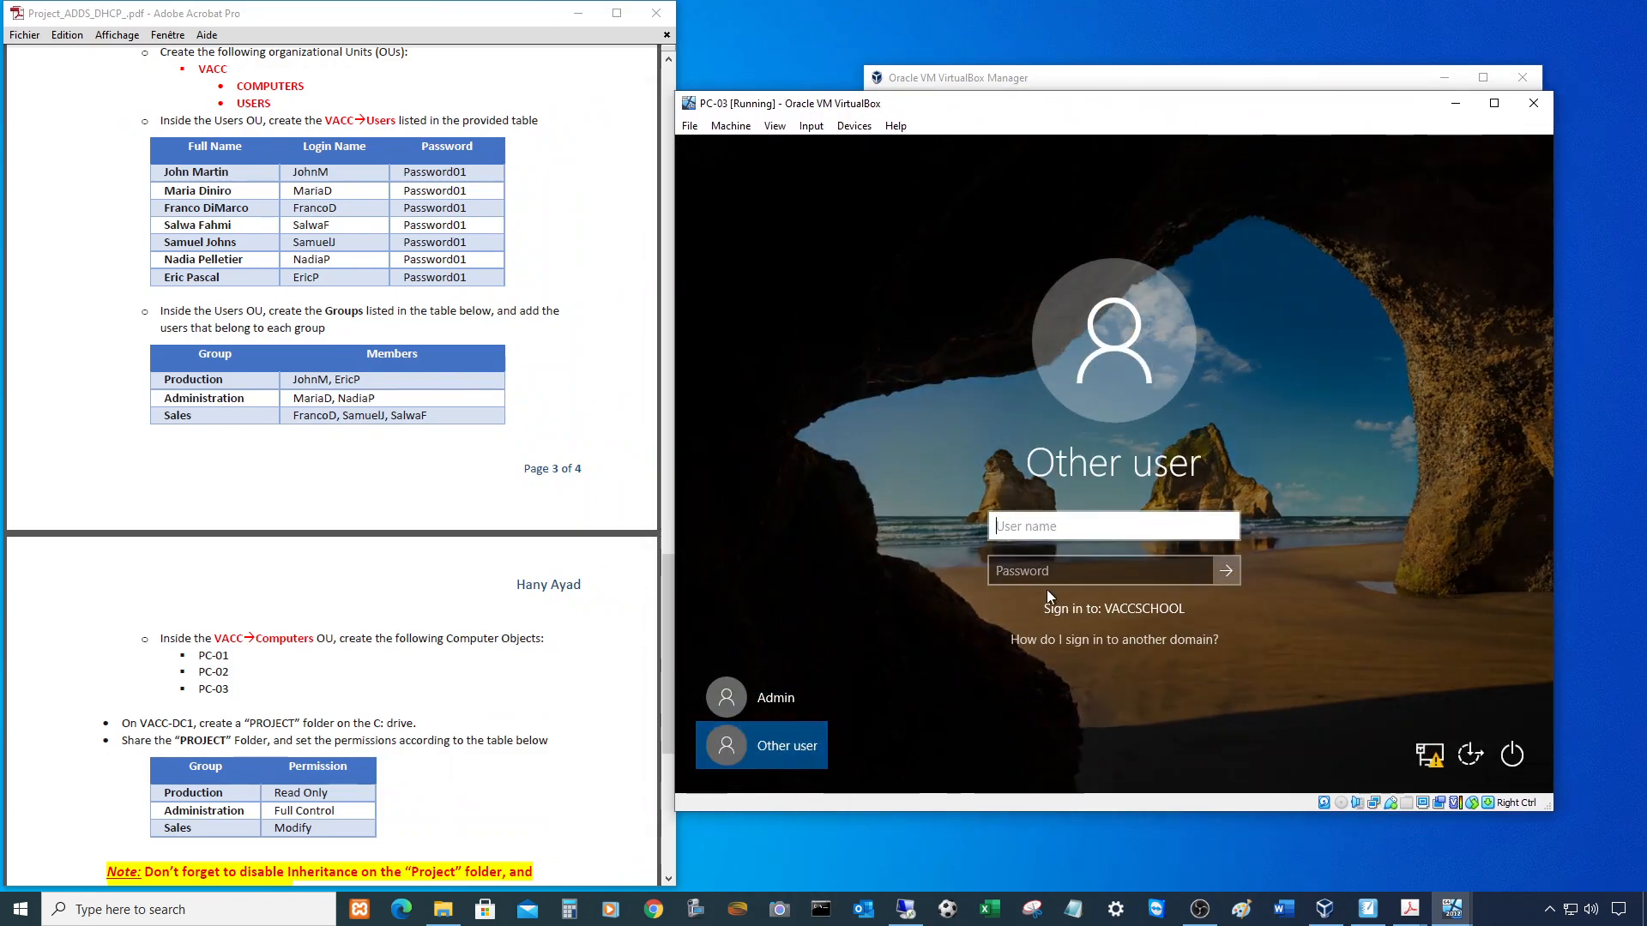
type("MariaD")
key("Tab")
type("Password01")
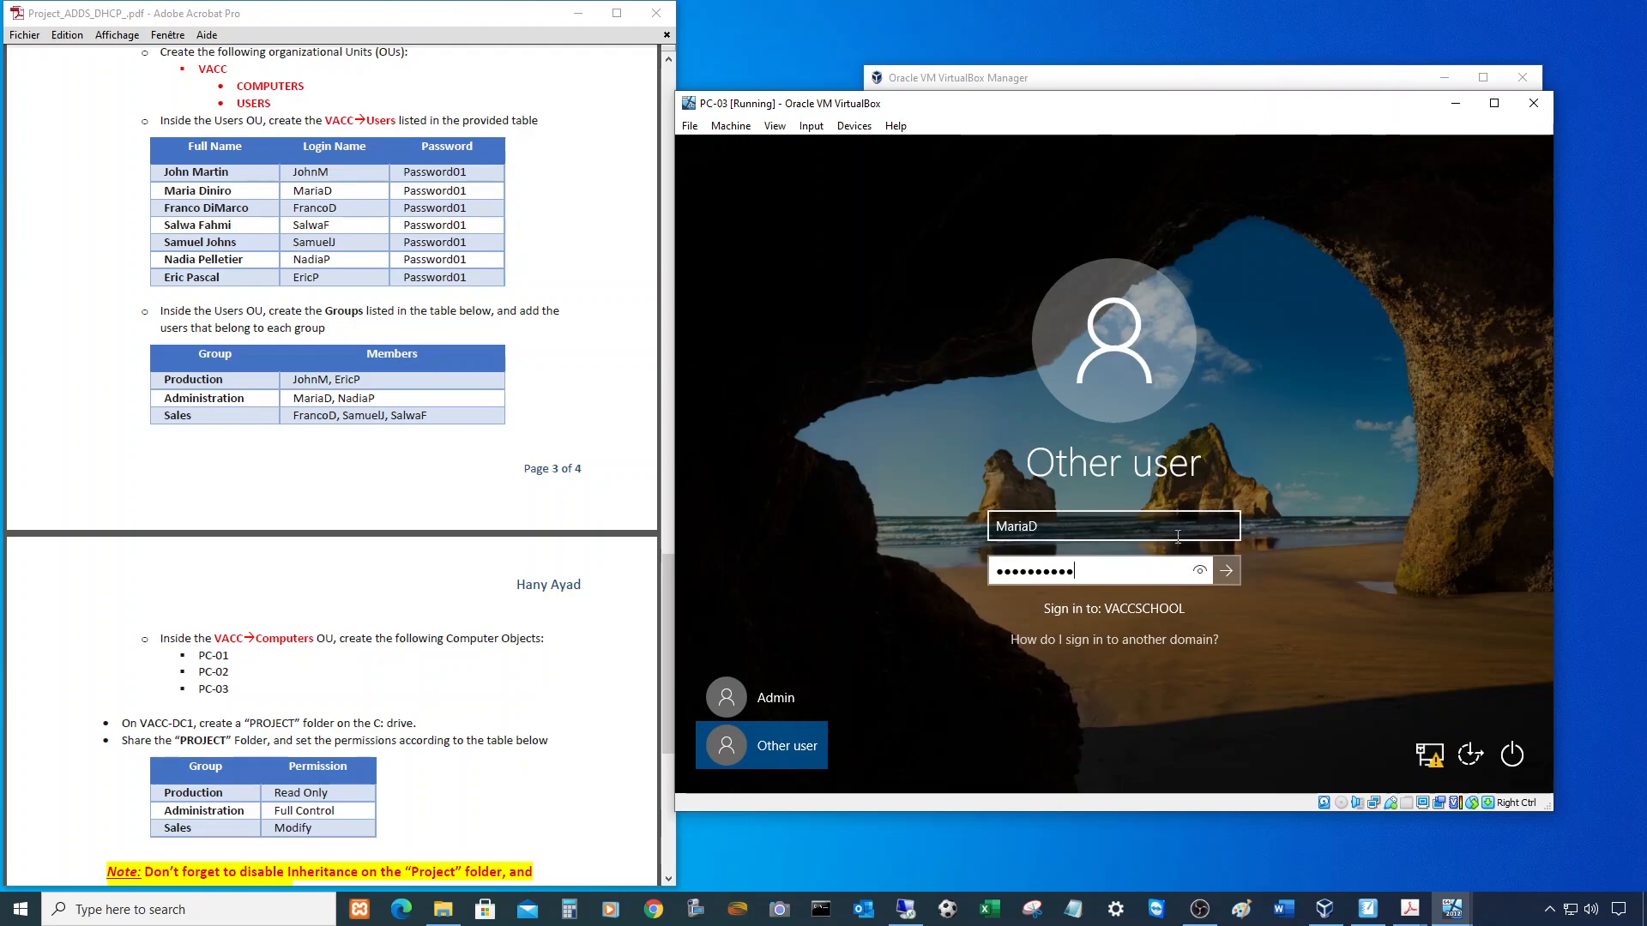
left_click(1226, 570)
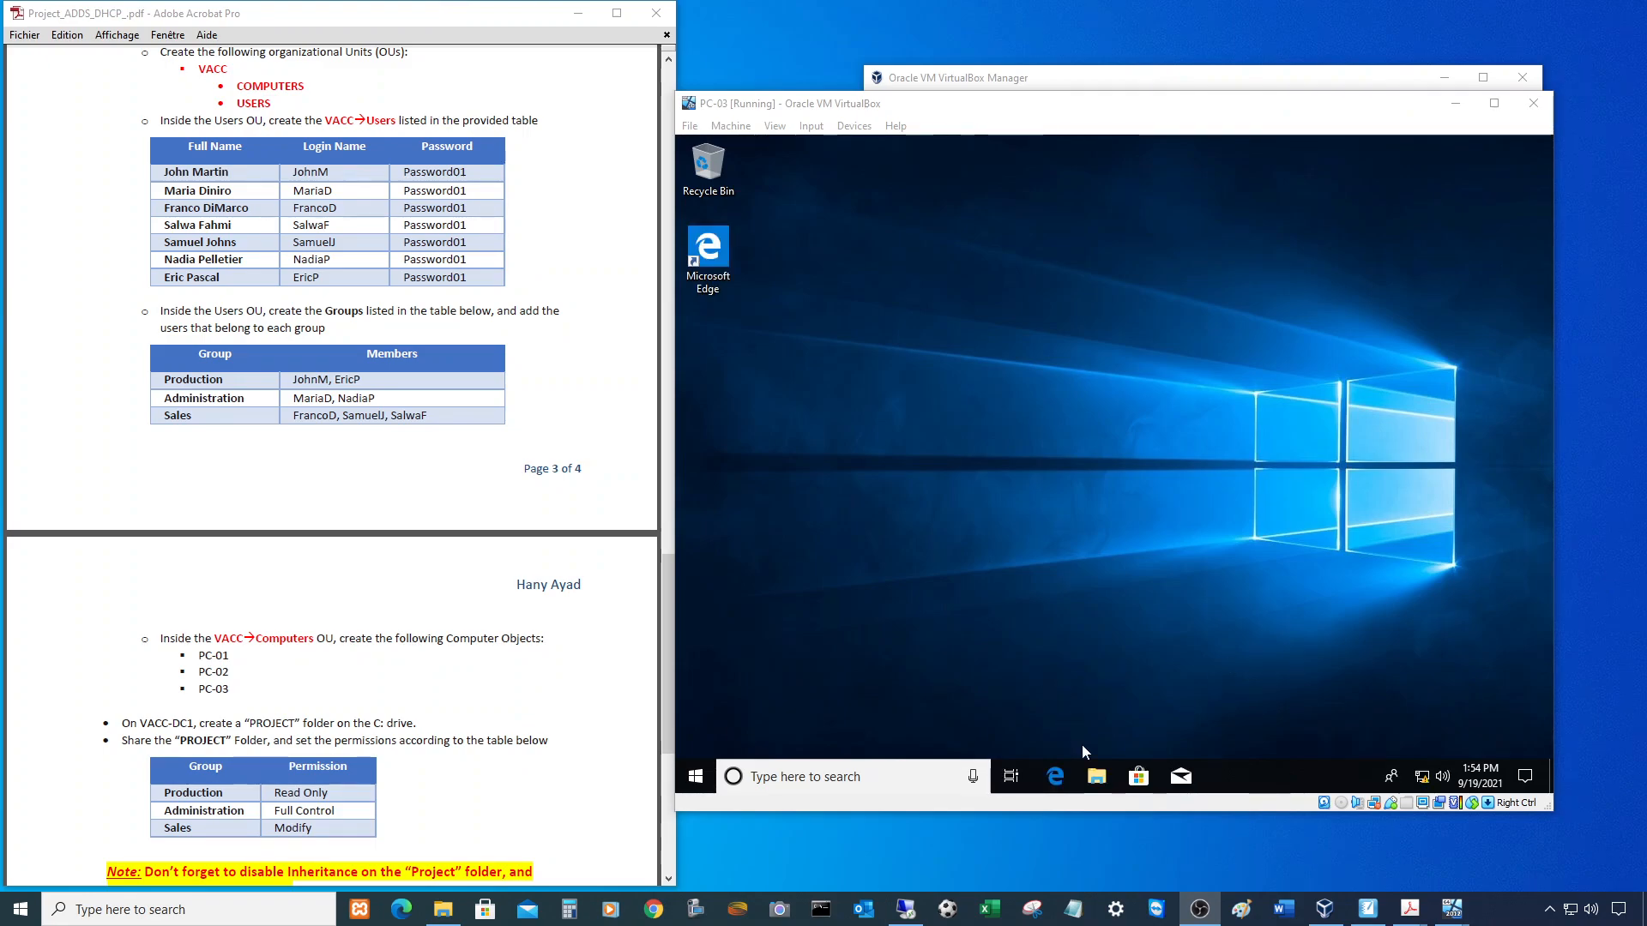
left_click(1097, 776)
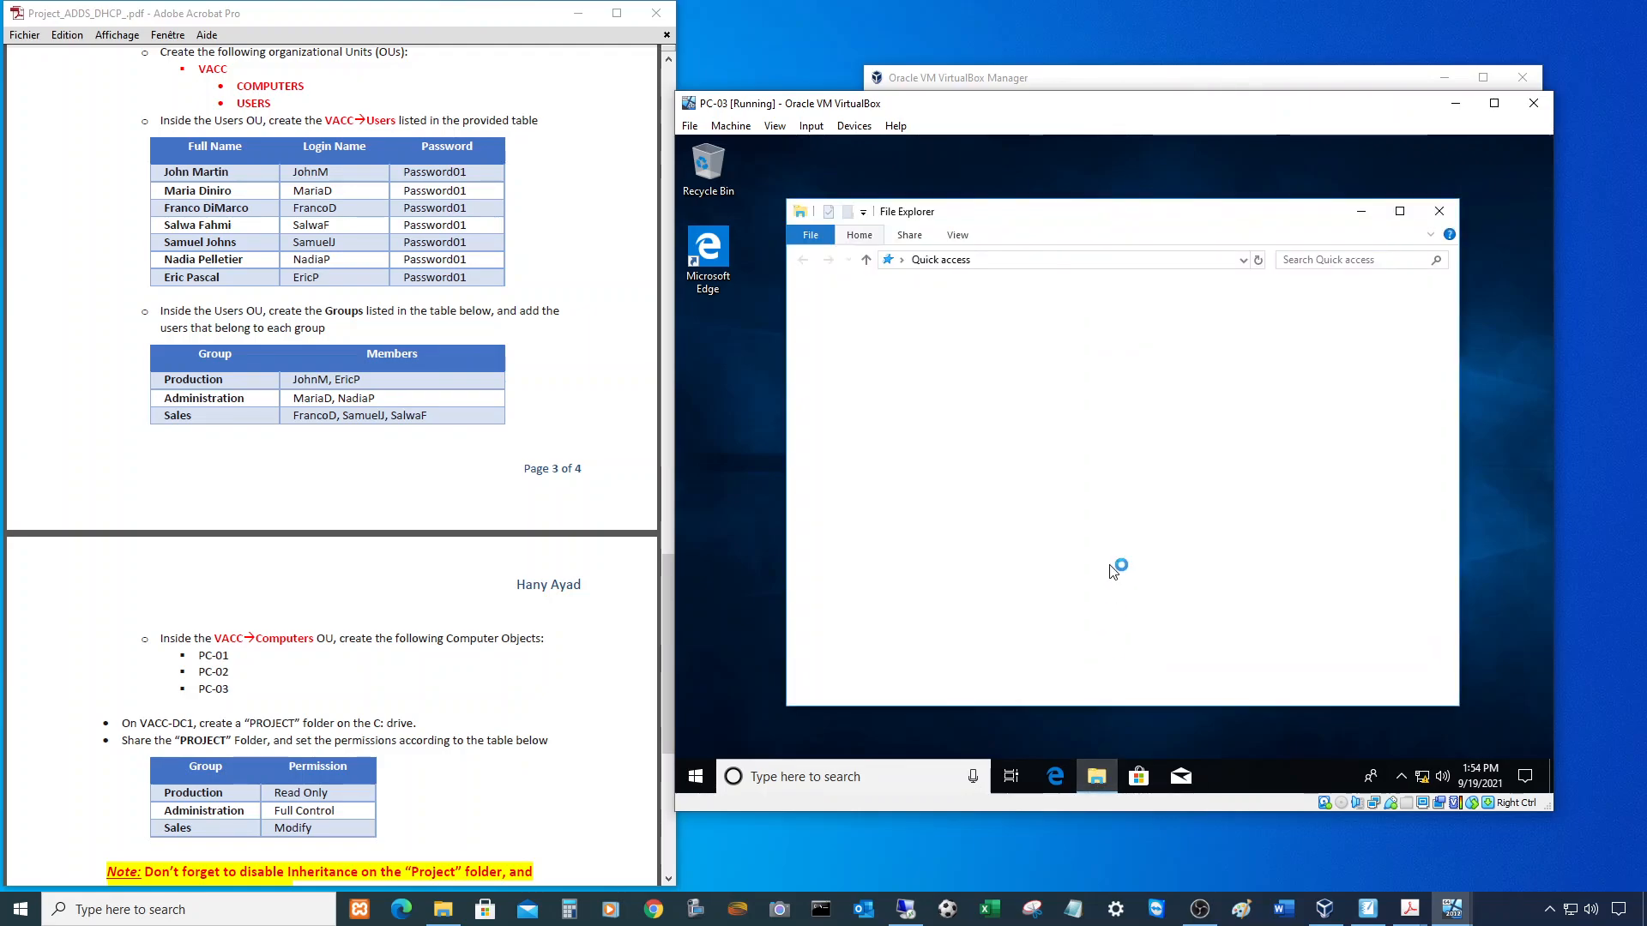
- Open the PROJECT P: drive on PC-03 and add a folder named 'New folder'
left_click(852, 459)
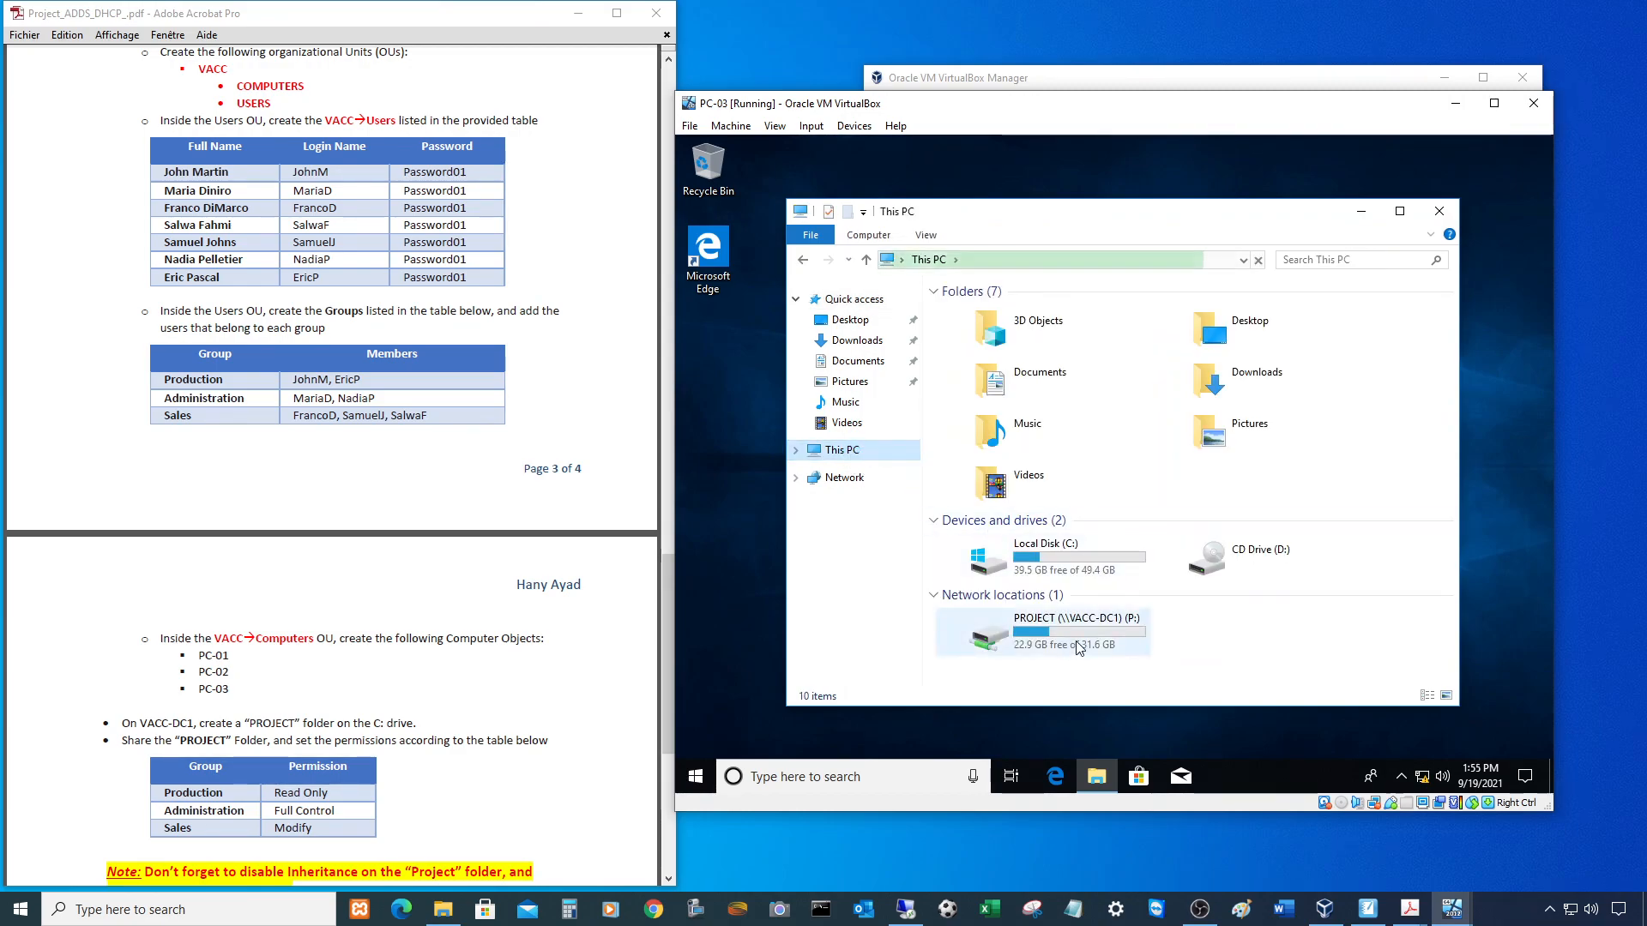
double_click(1079, 641)
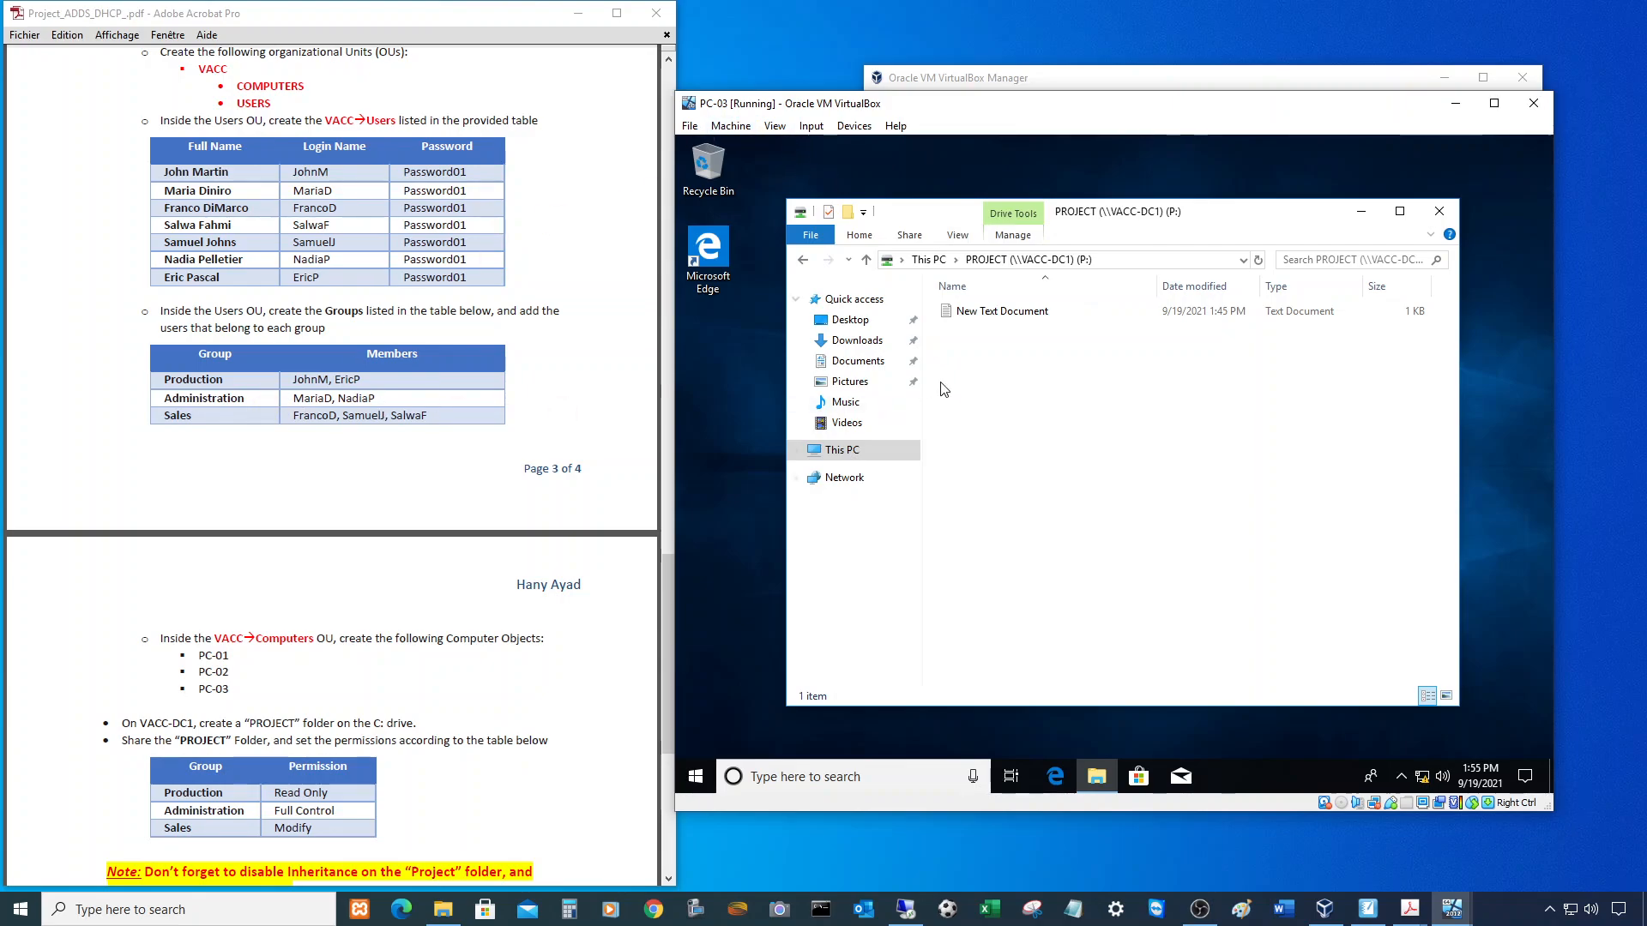
right_click(1020, 382)
right_click(966, 380)
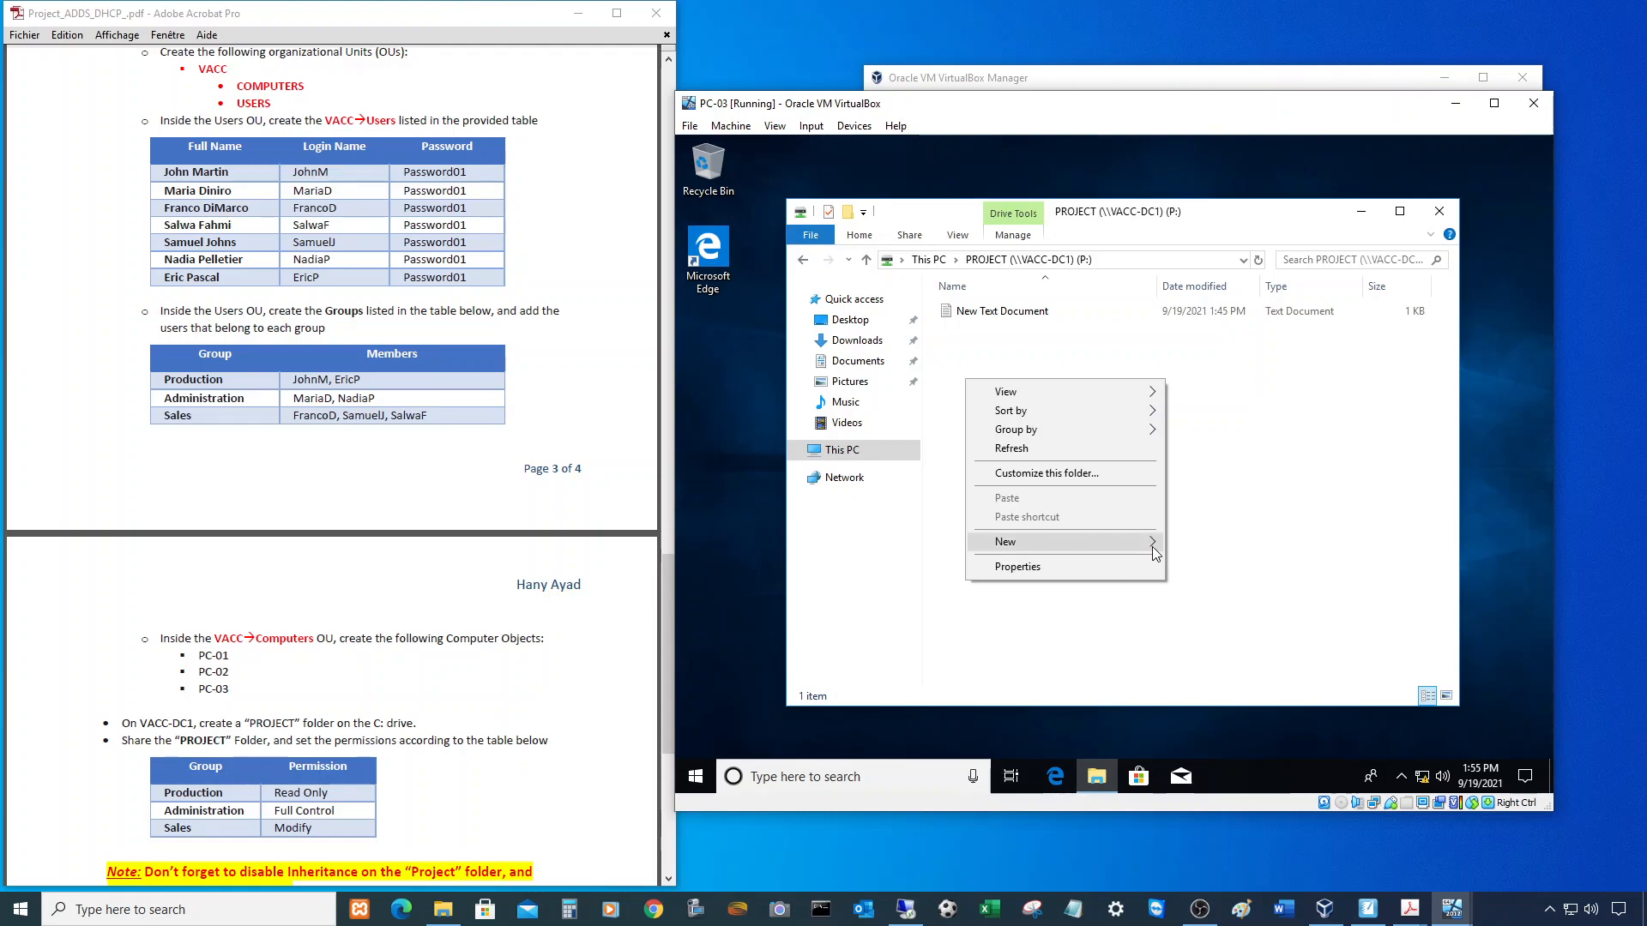
left_click(1201, 543)
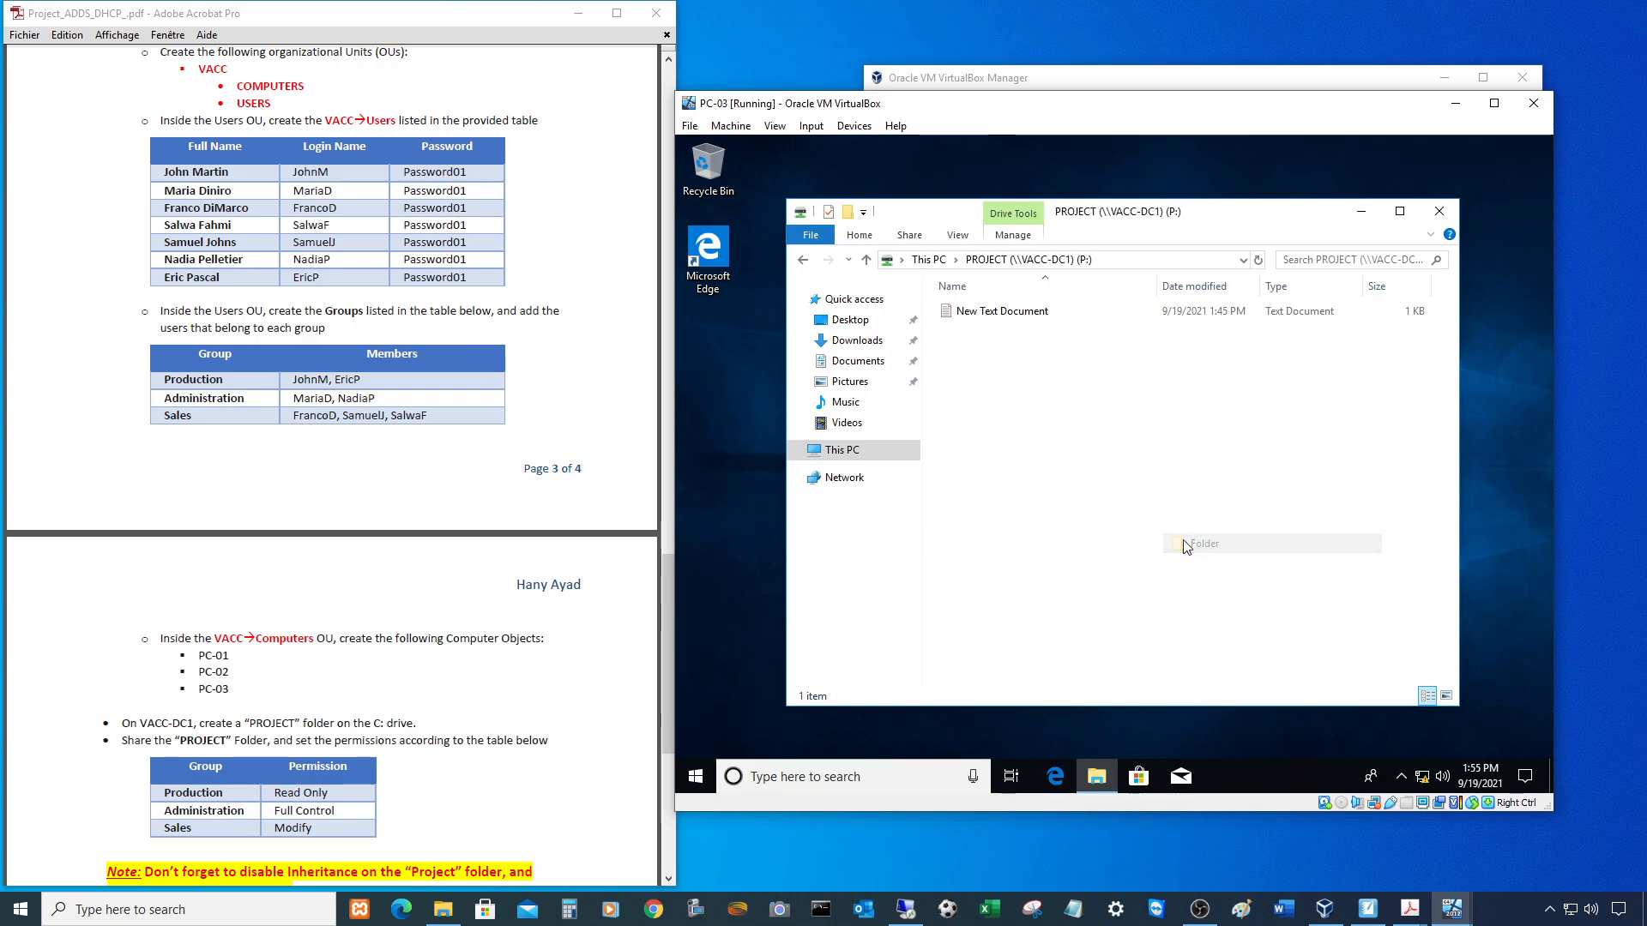
left_click(1185, 506)
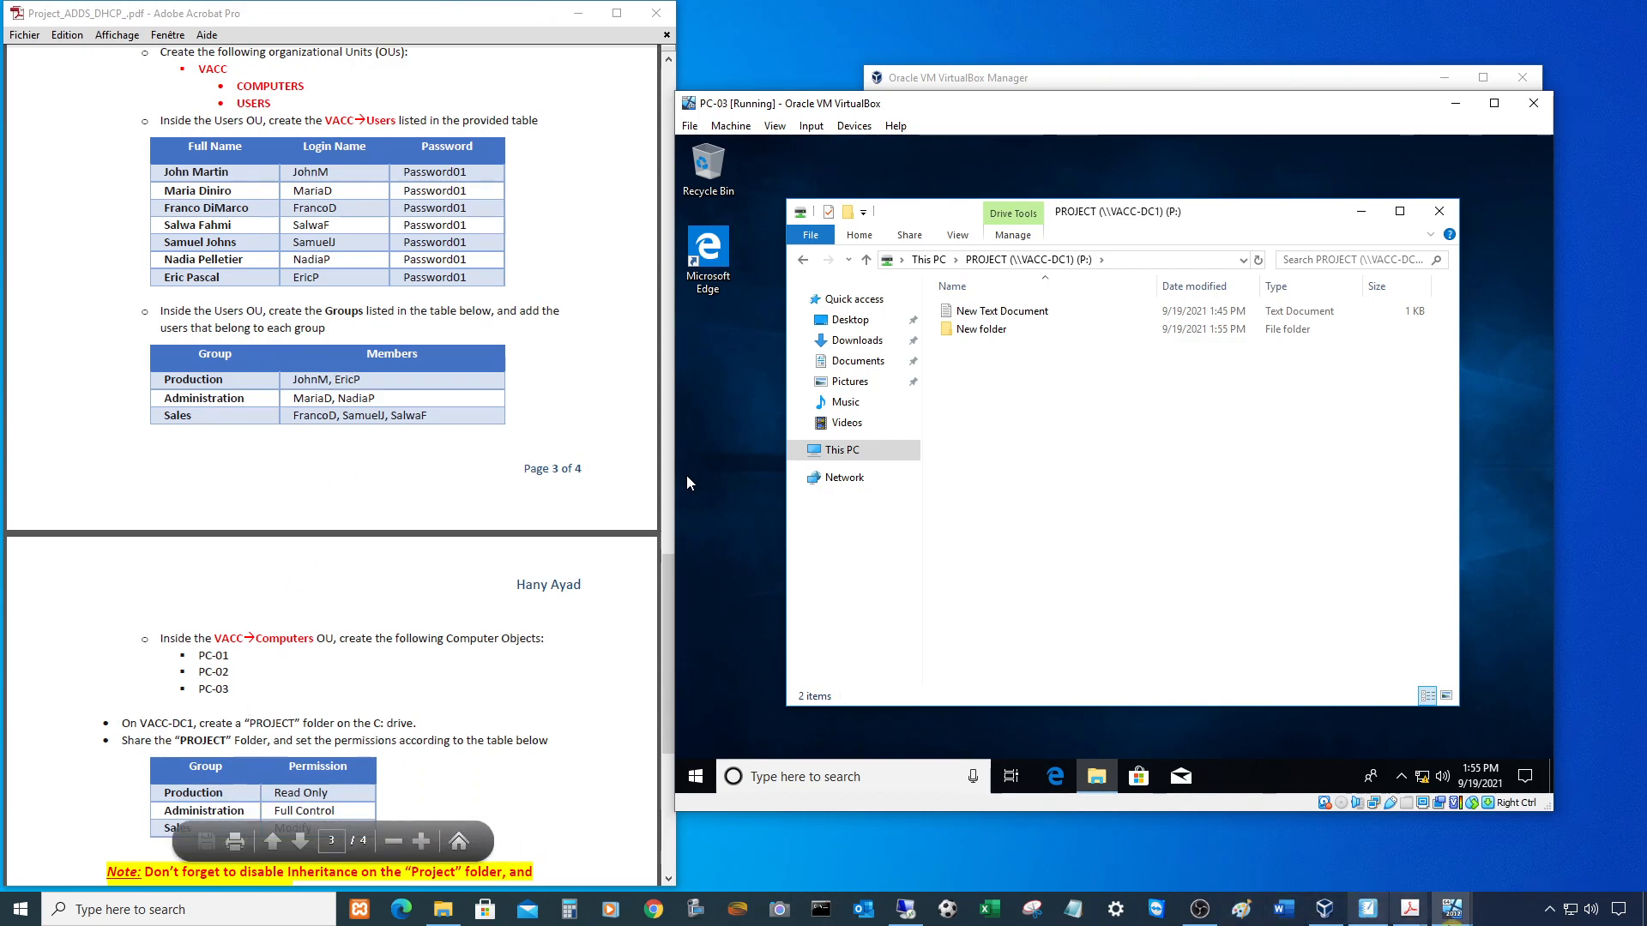
left_click(1451, 910)
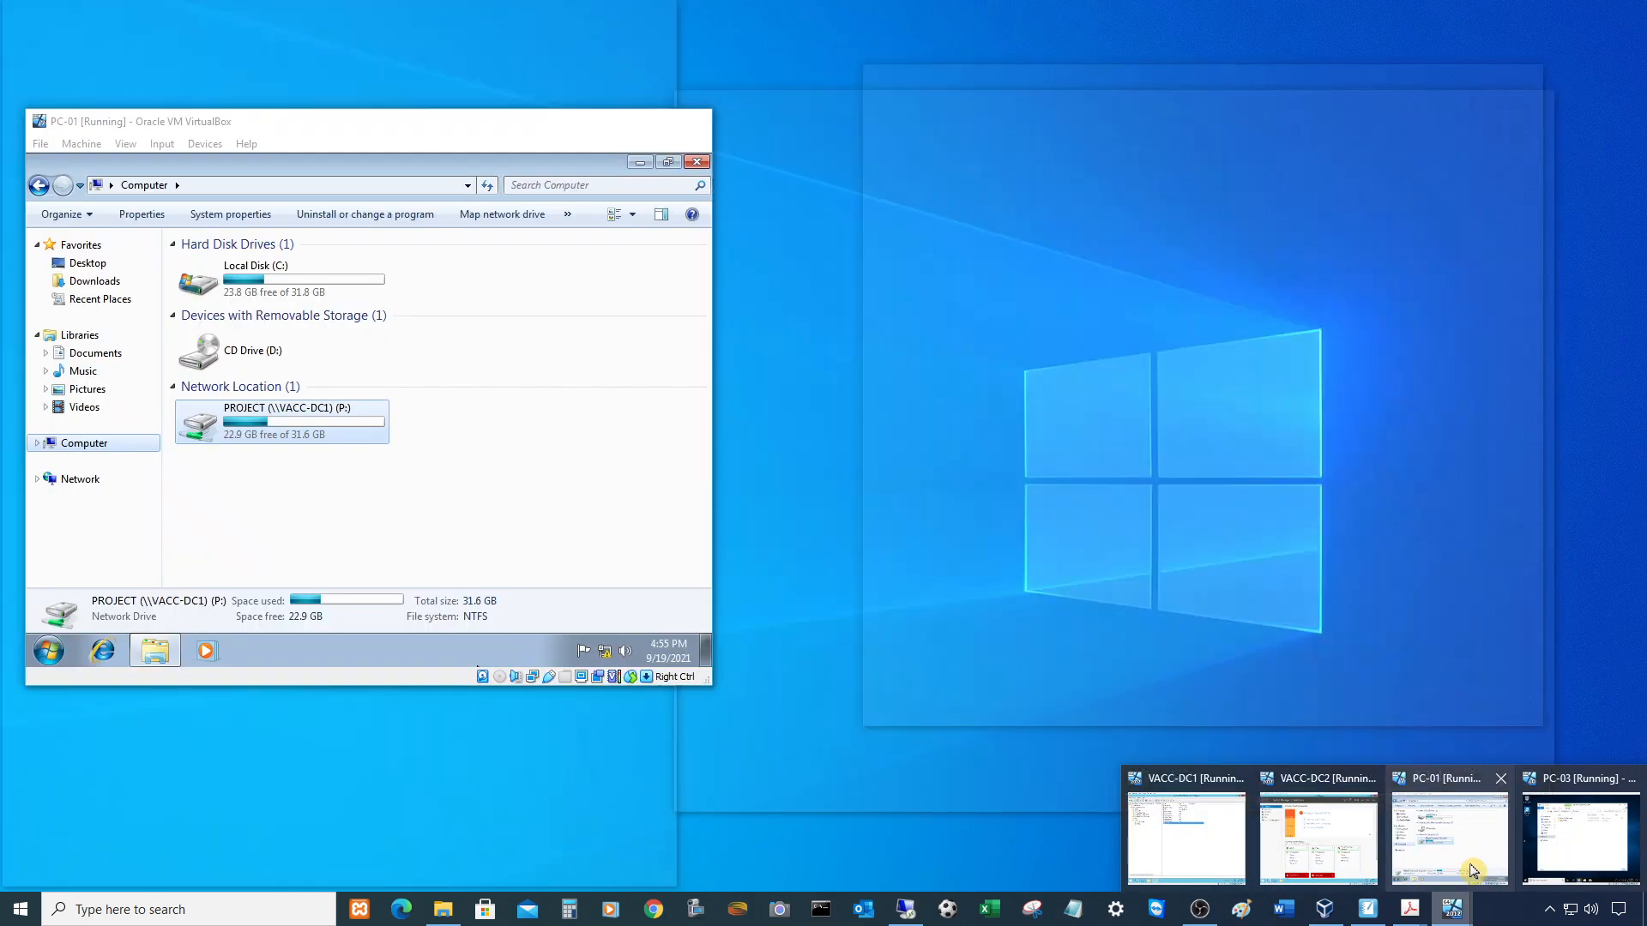
- On PC-01, open the PROJECT drive and read New Text Document
left_click(1471, 871)
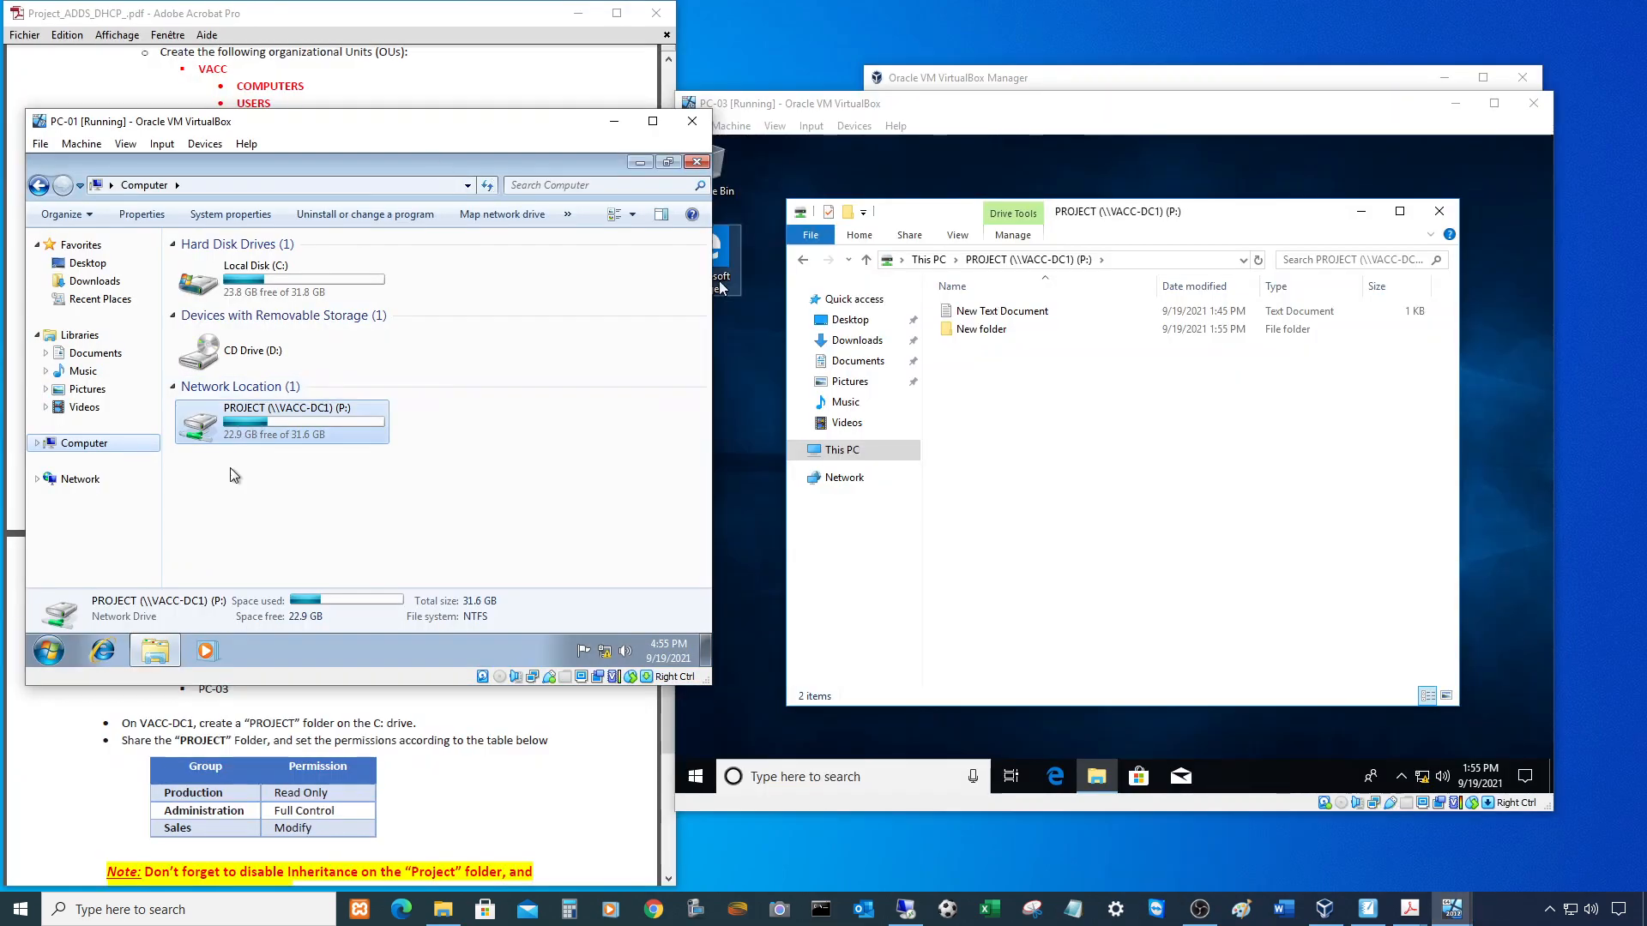
double_click(254, 427)
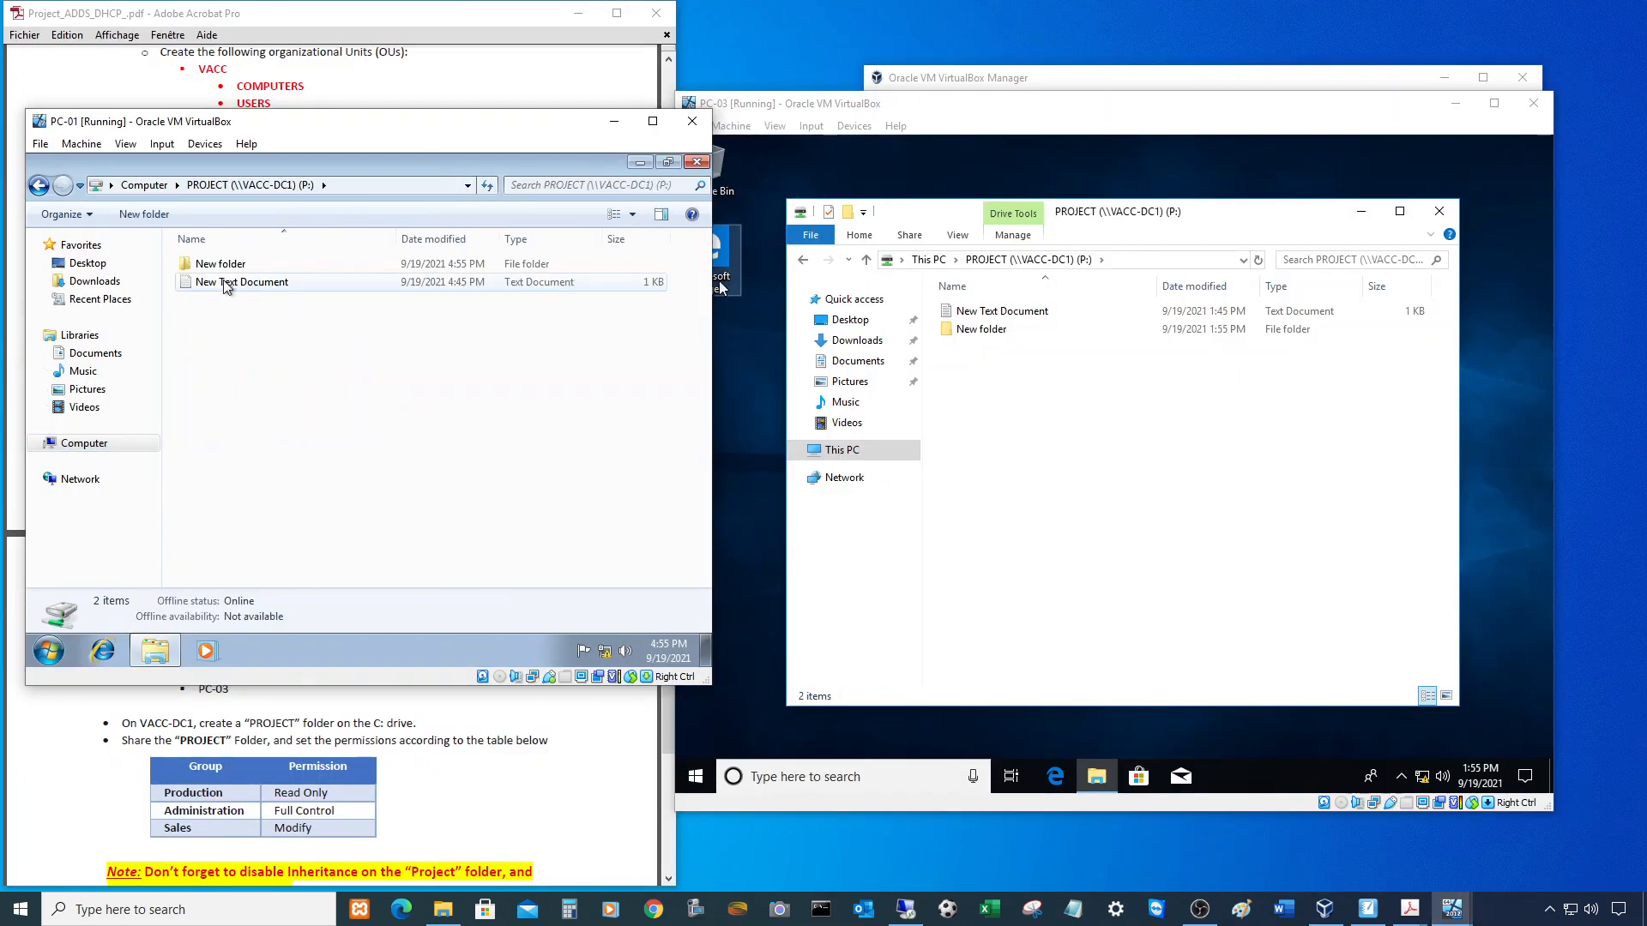
double_click(227, 285)
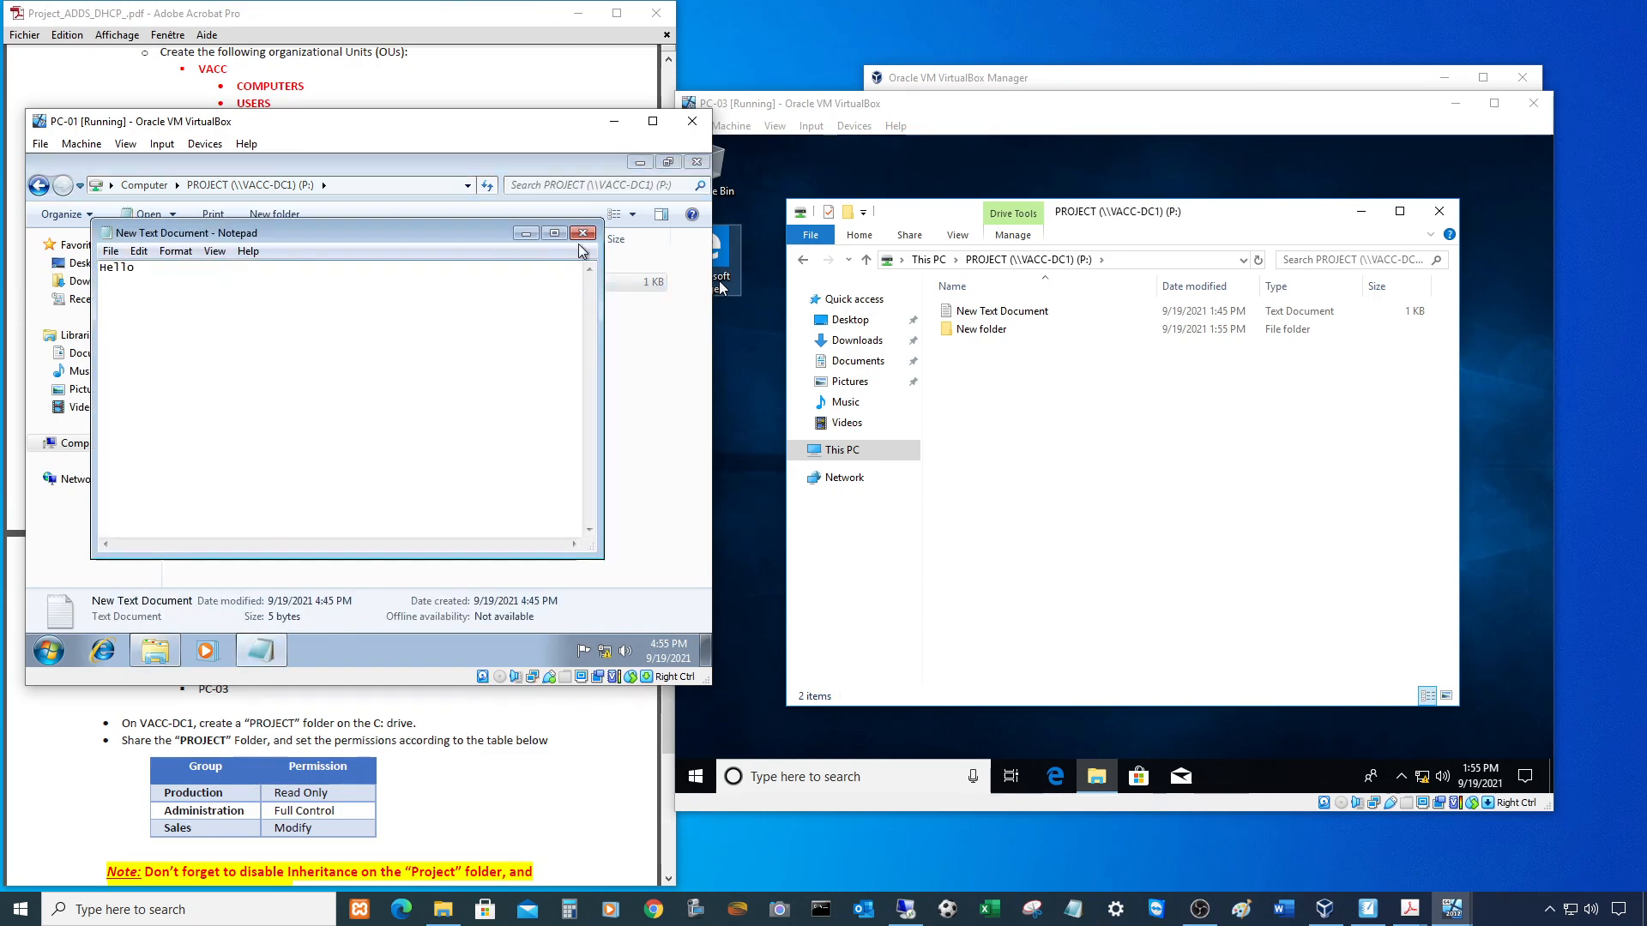
left_click(583, 232)
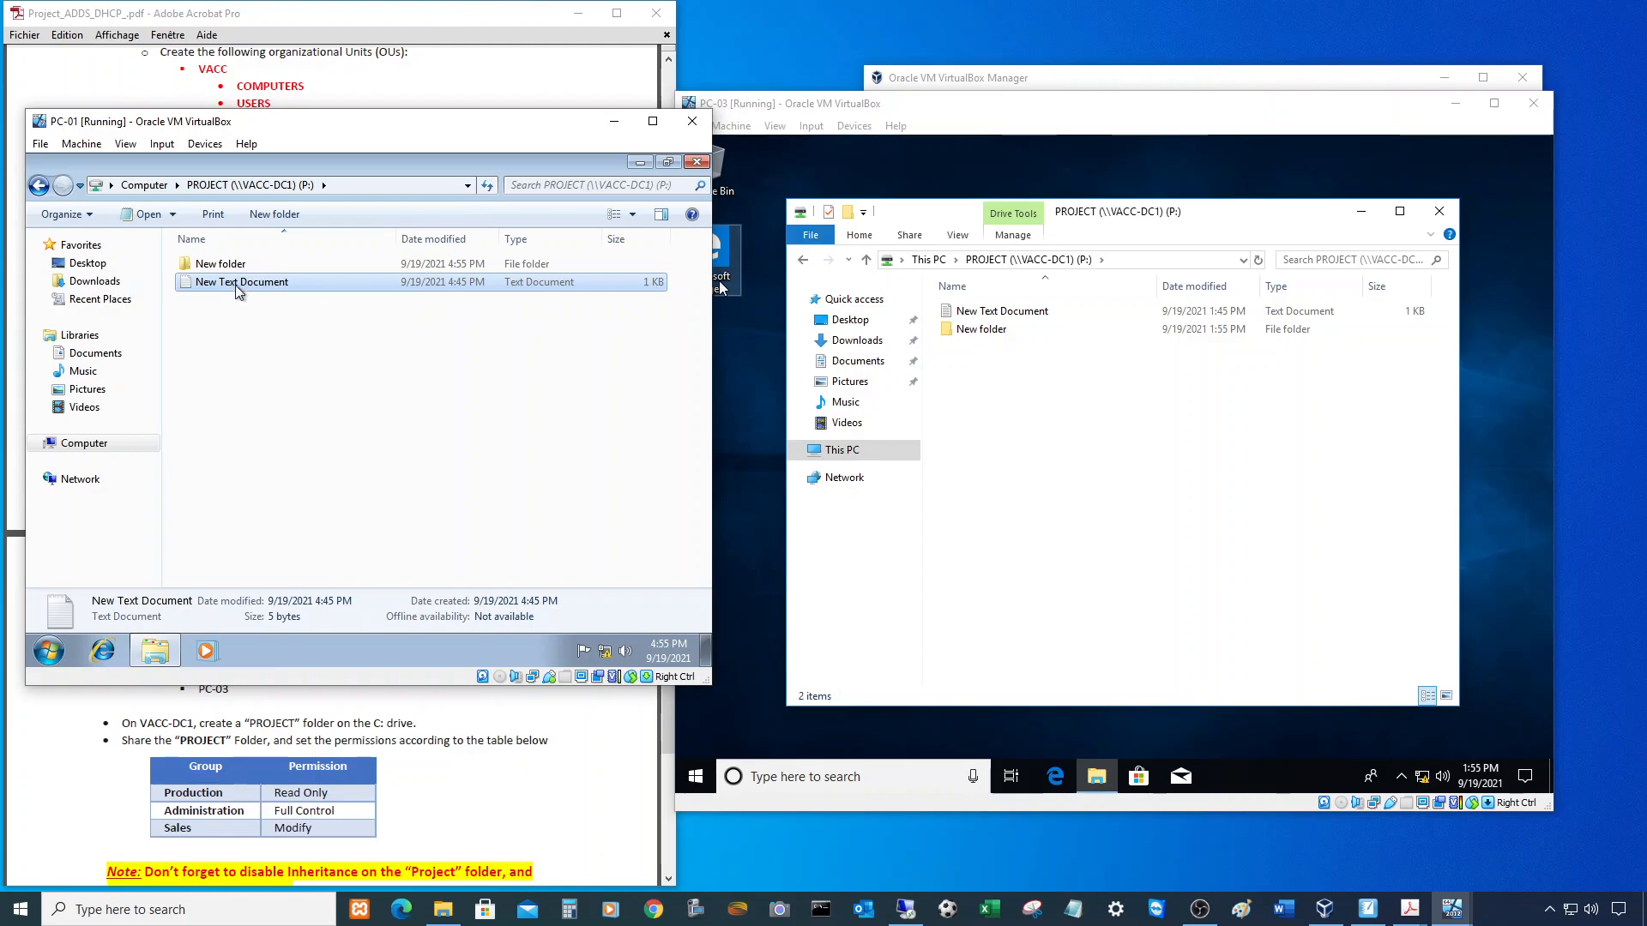
- Edit New Text Document, attempt Save As over it, then close without saving
double_click(238, 290)
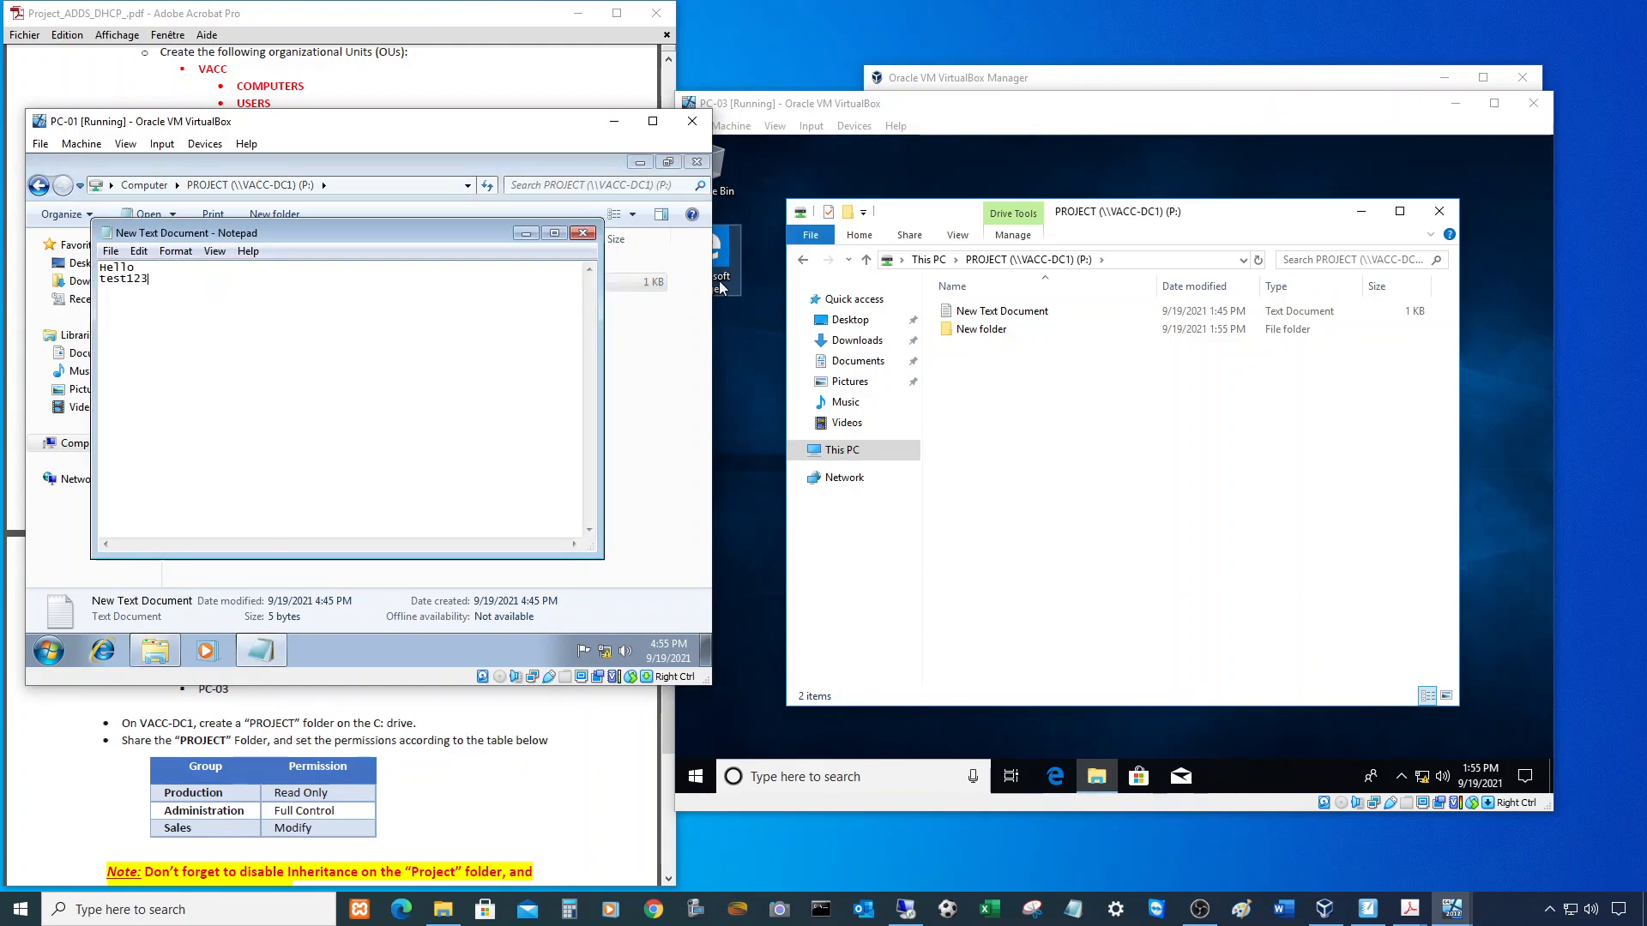
left_click(111, 251)
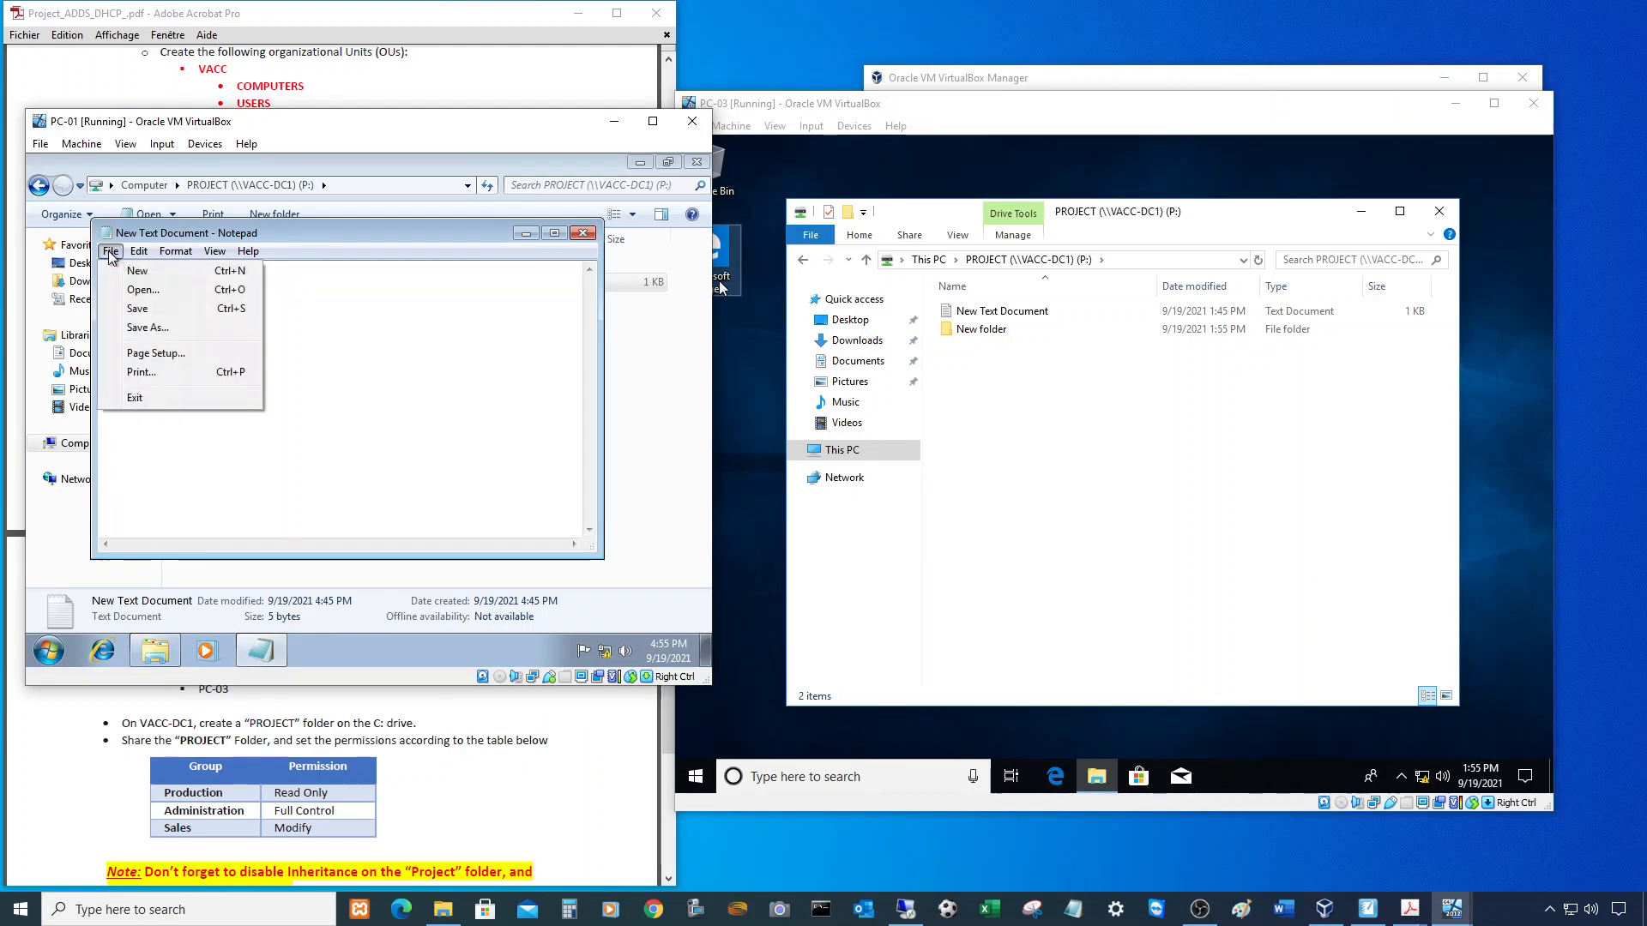
left_click(137, 308)
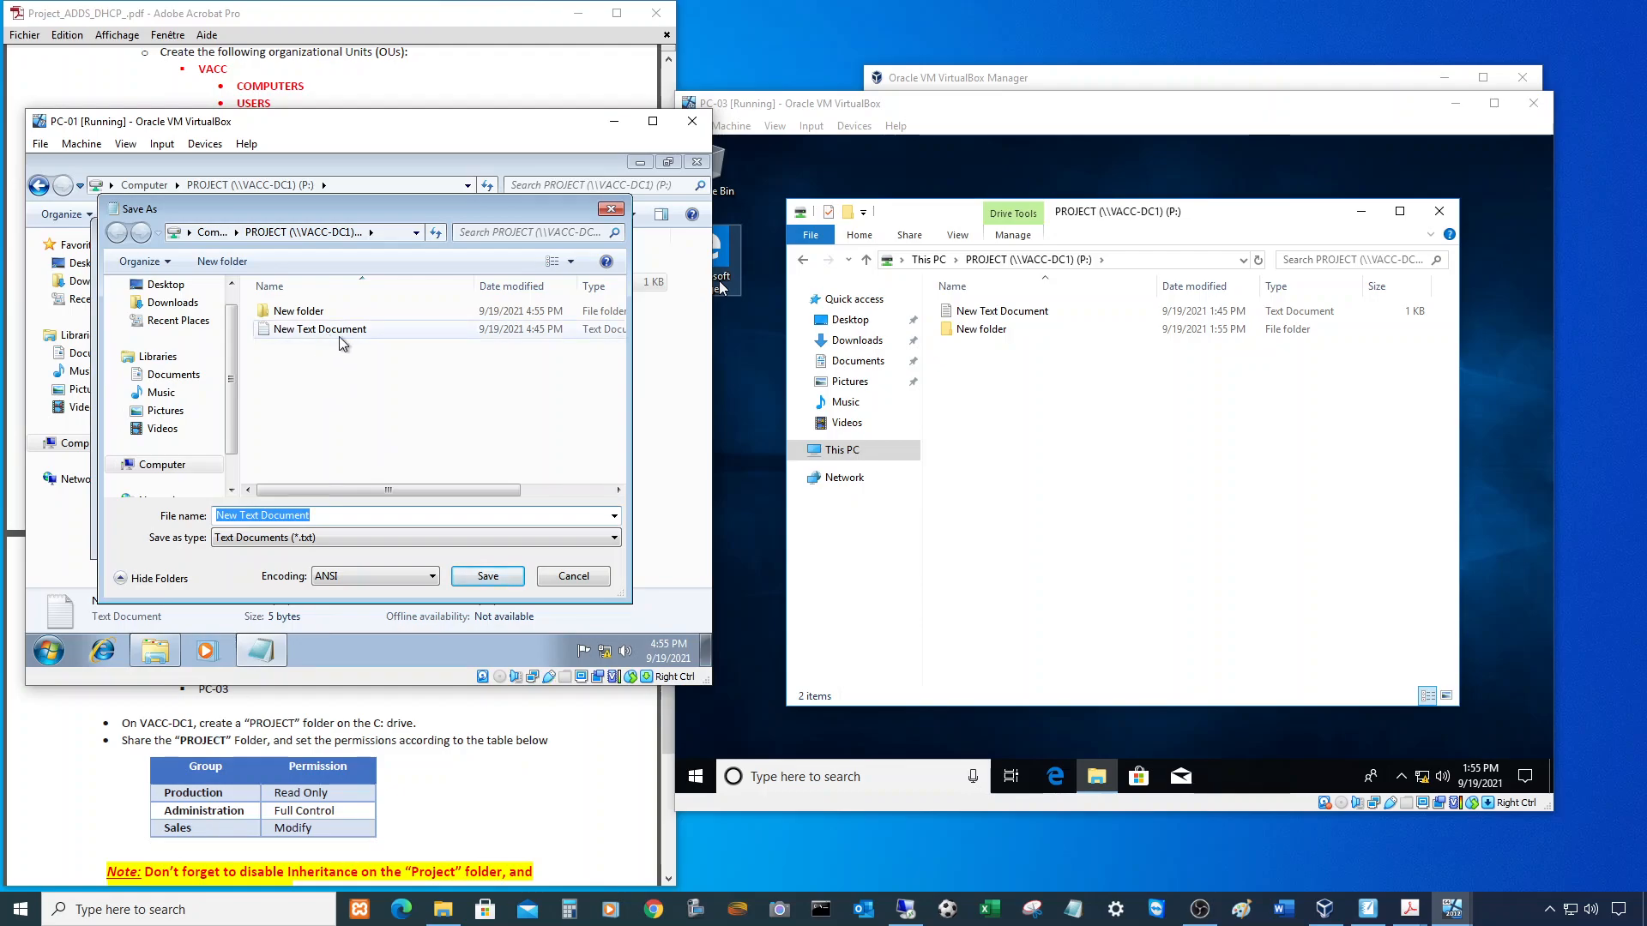
left_click(573, 576)
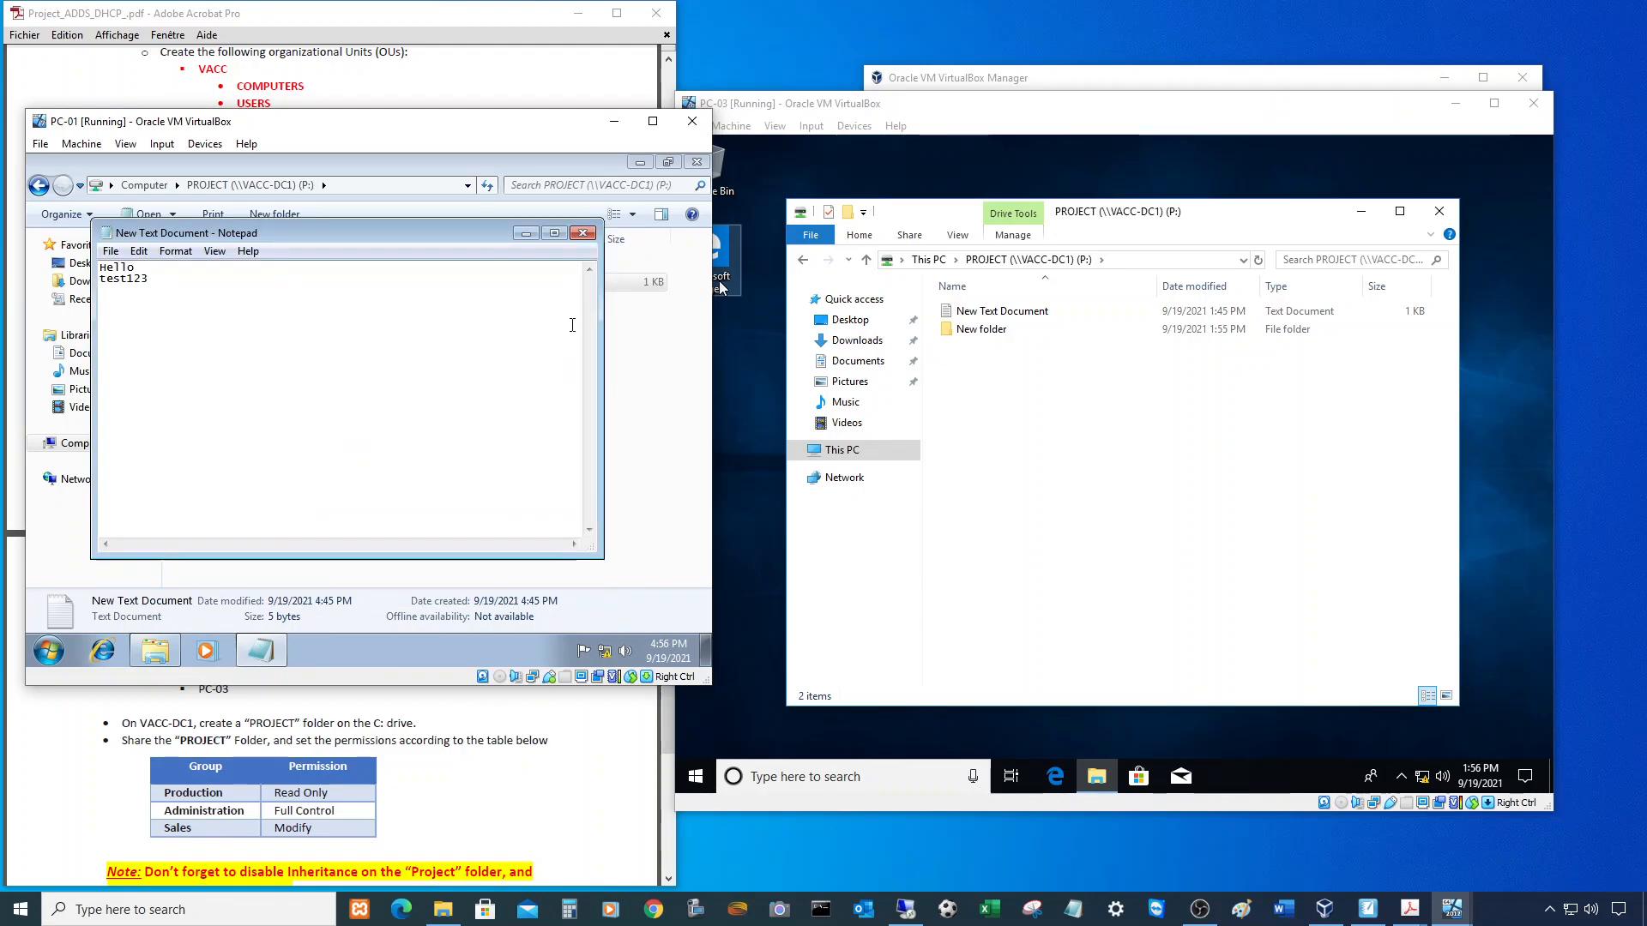
left_click(582, 234)
left_click(410, 413)
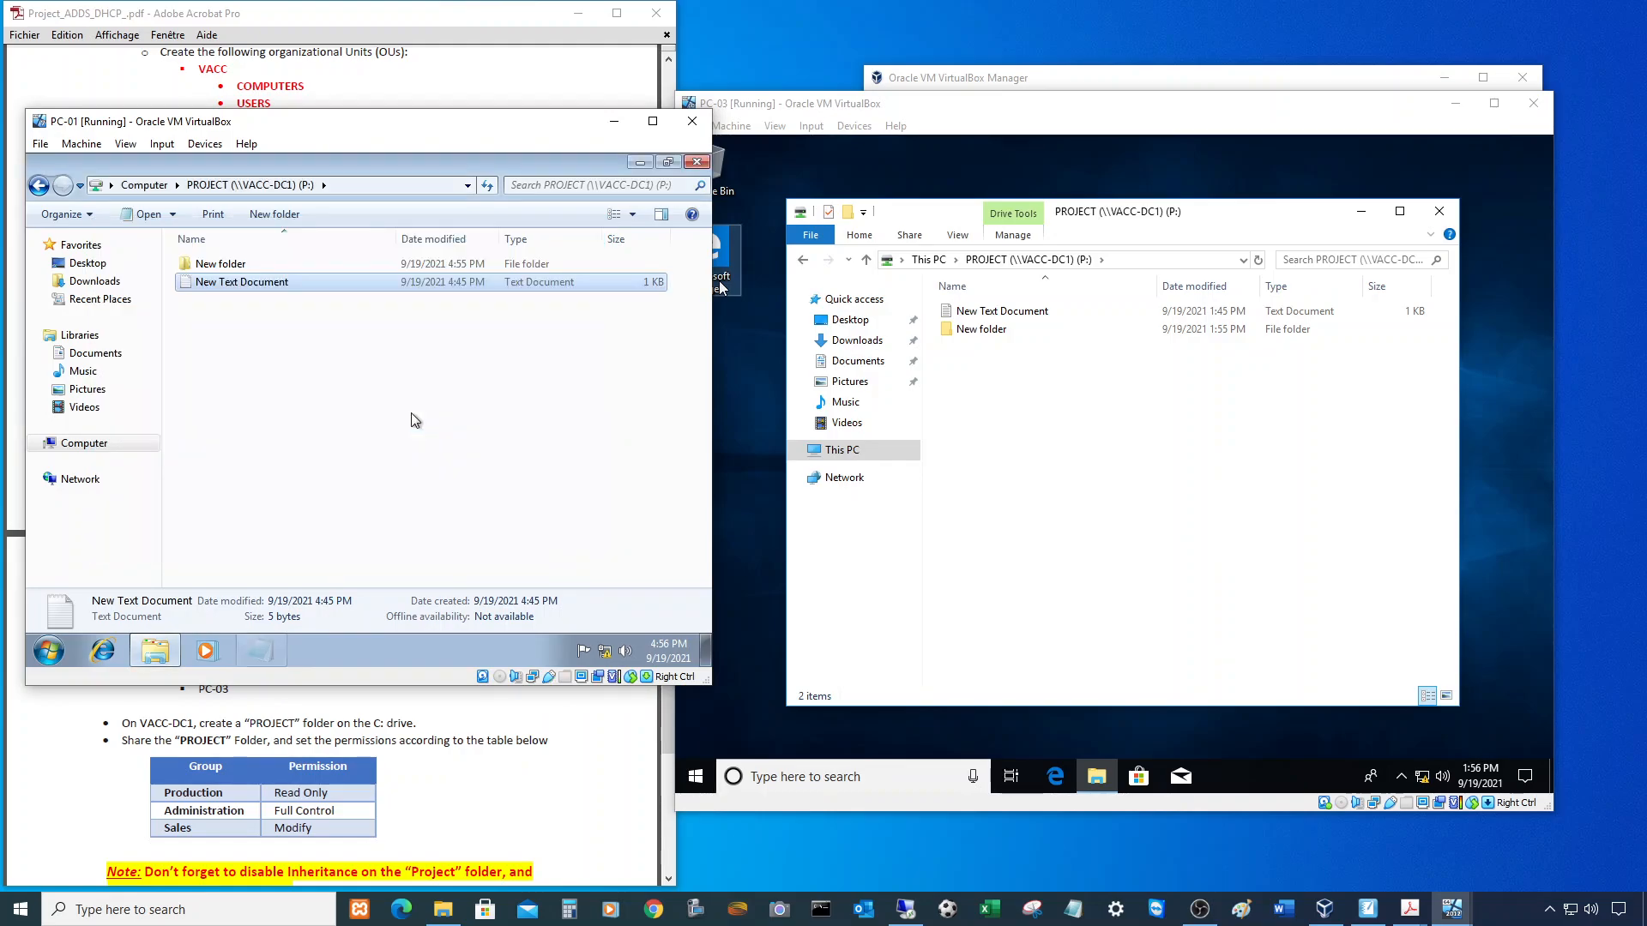
- Try creating a new text document in the PROJECT share
right_click(227, 347)
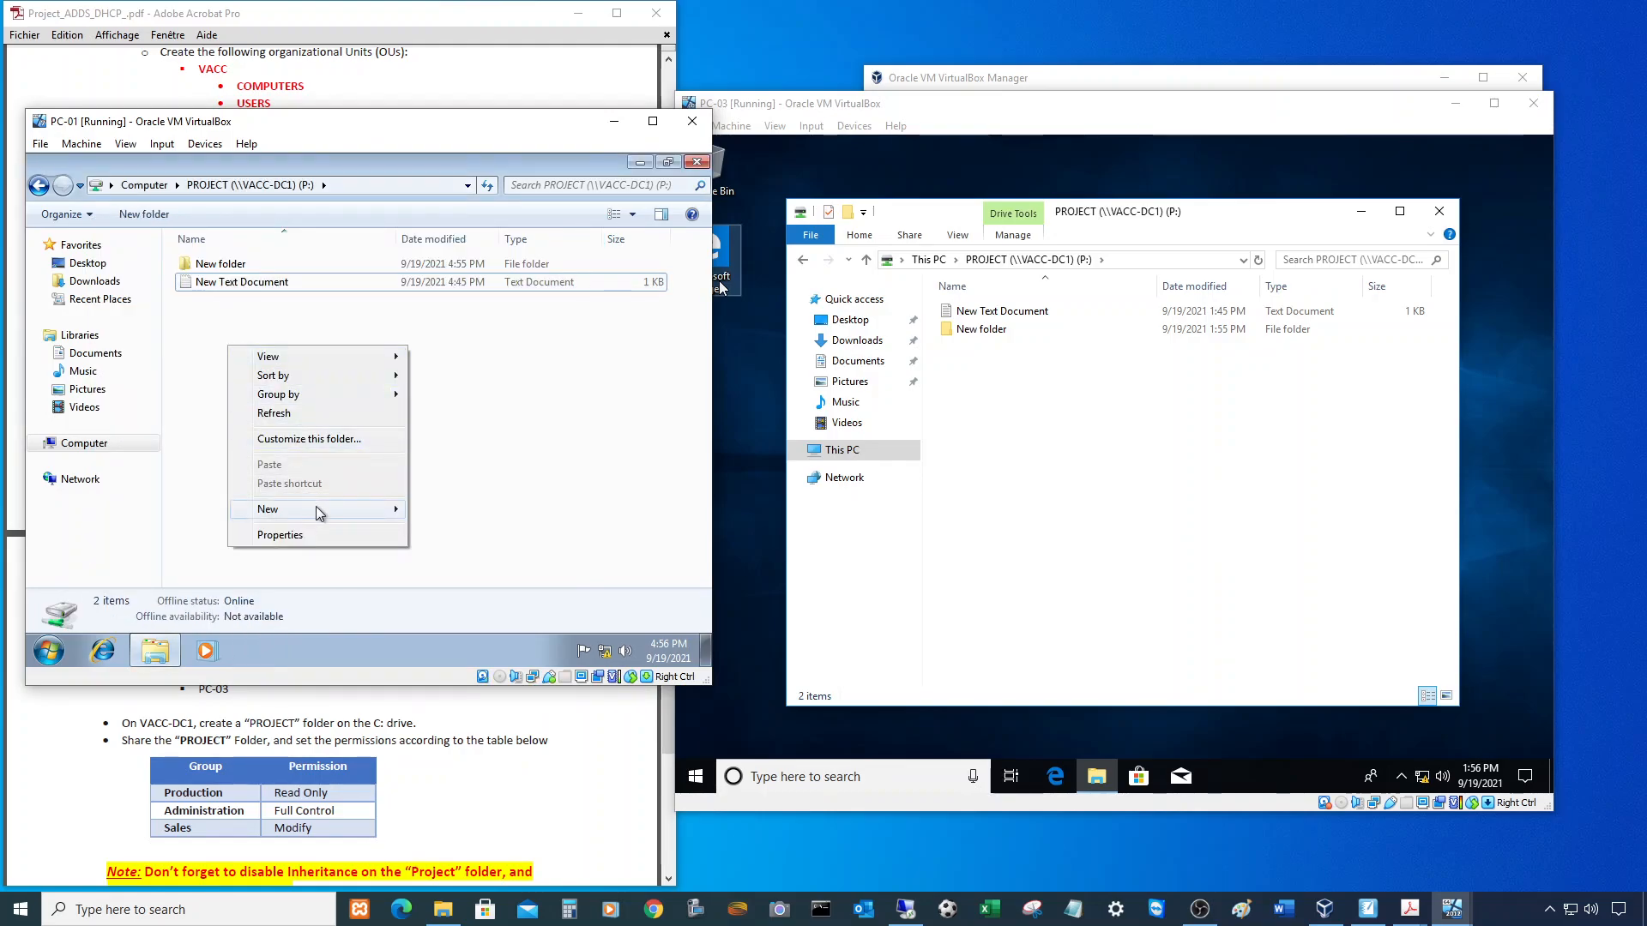
mouse_move(317, 509)
left_click(463, 473)
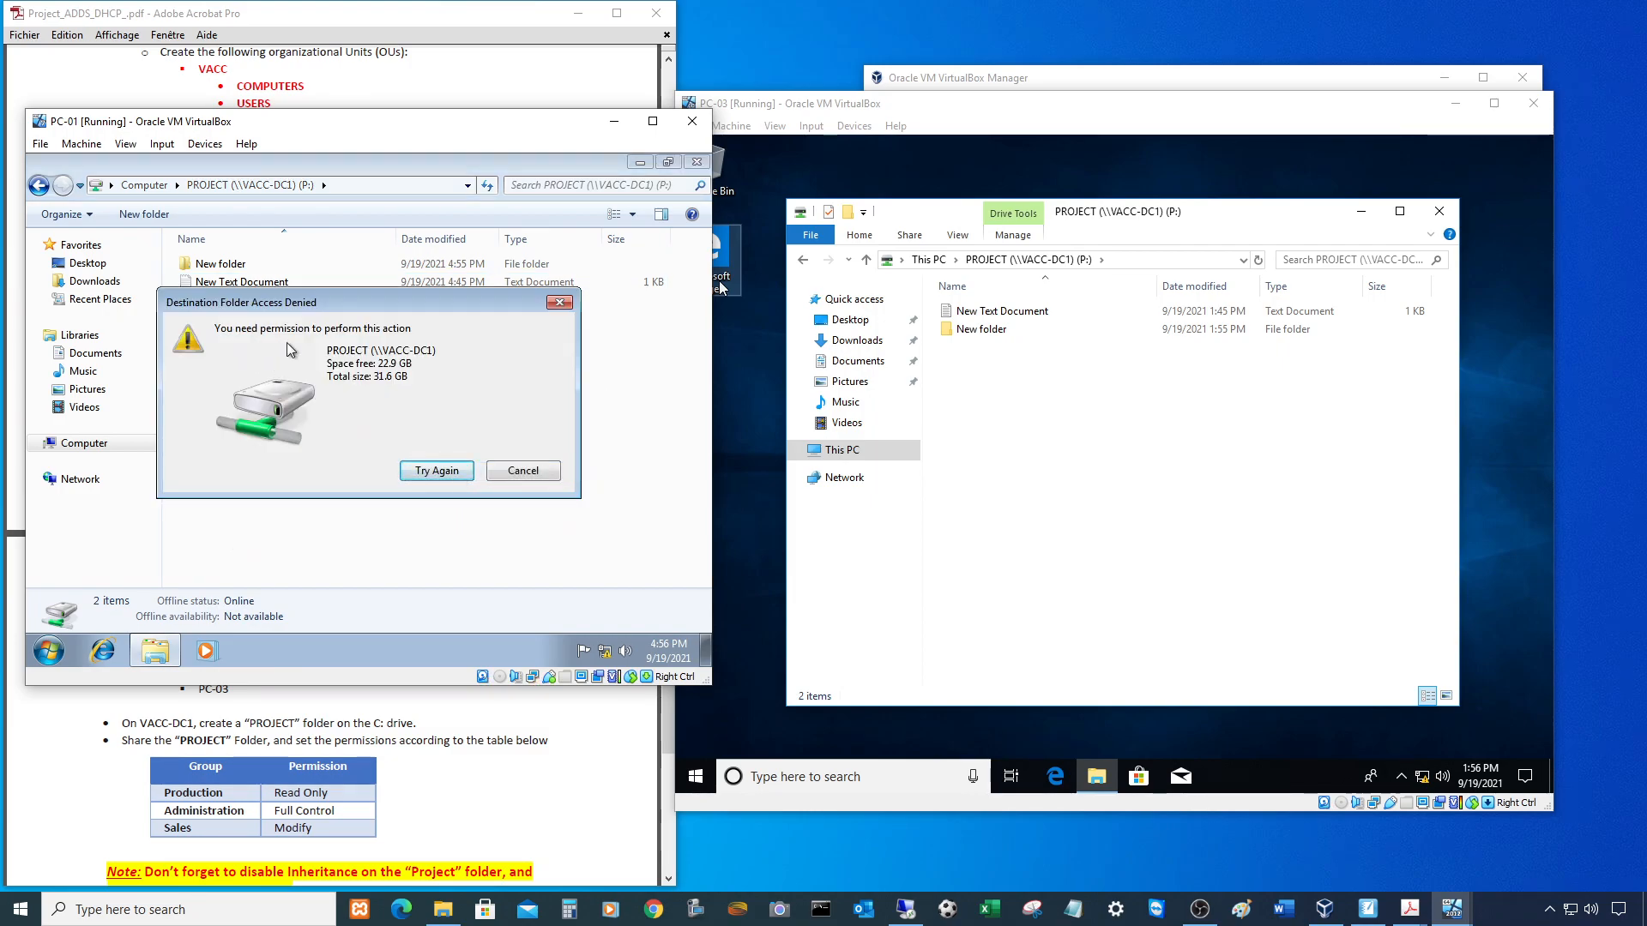
- Dismiss the Destination Folder Access Denied warning and reposition the PC-01 window
left_click(522, 471)
left_click_drag(415, 130, 930, 308)
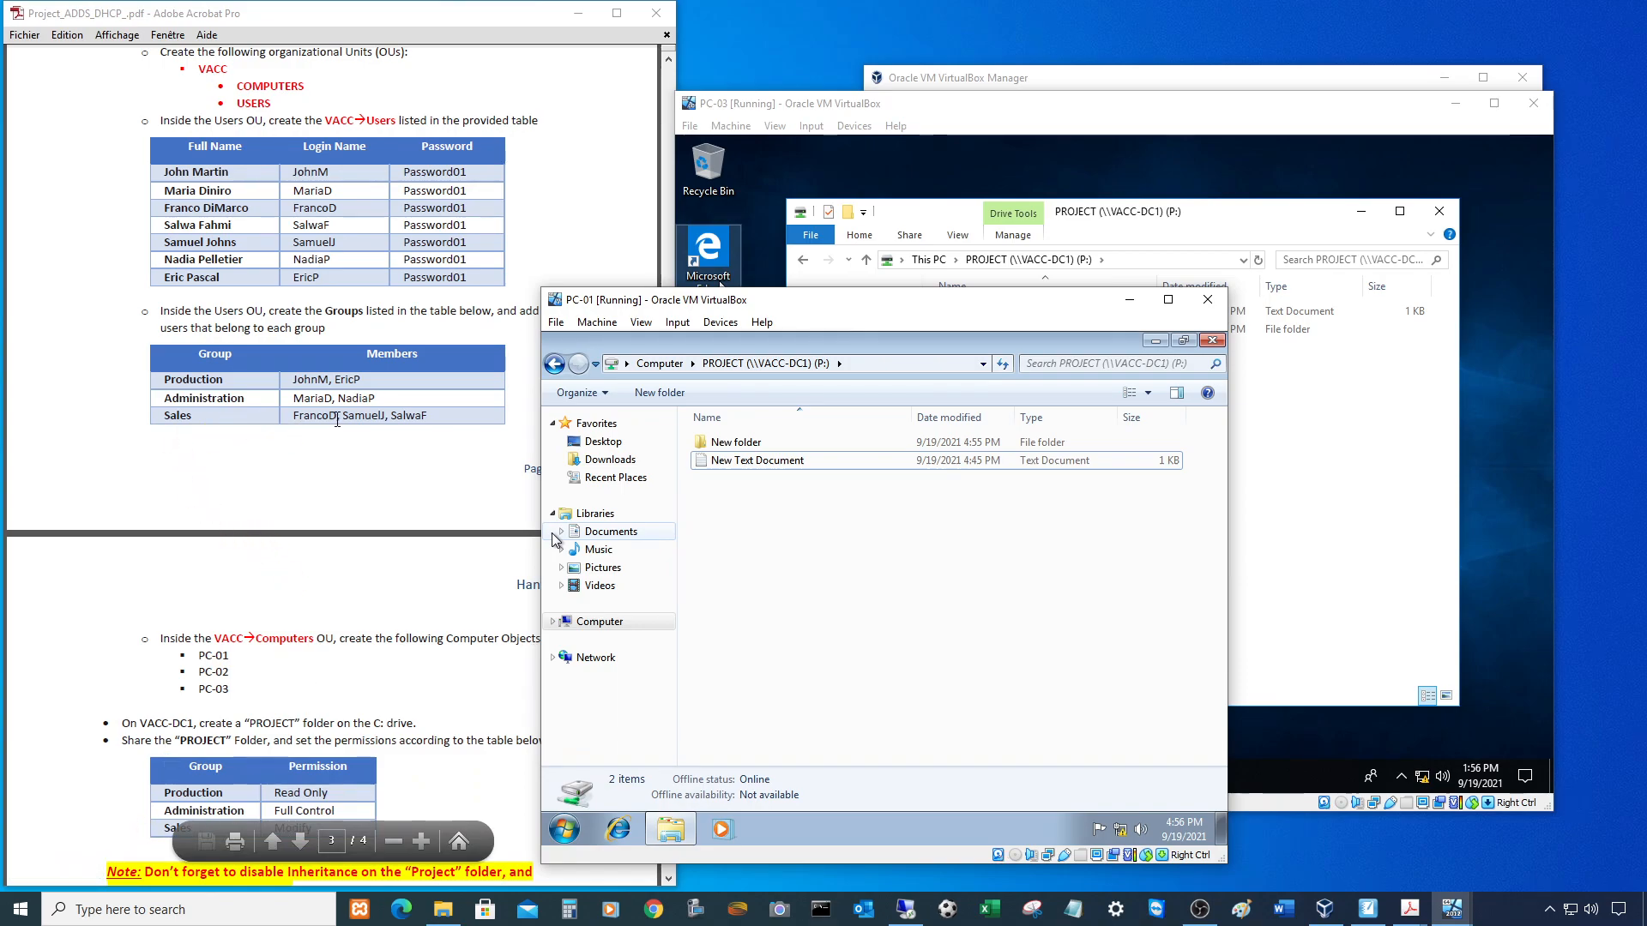
left_click_drag(696, 306, 642, 195)
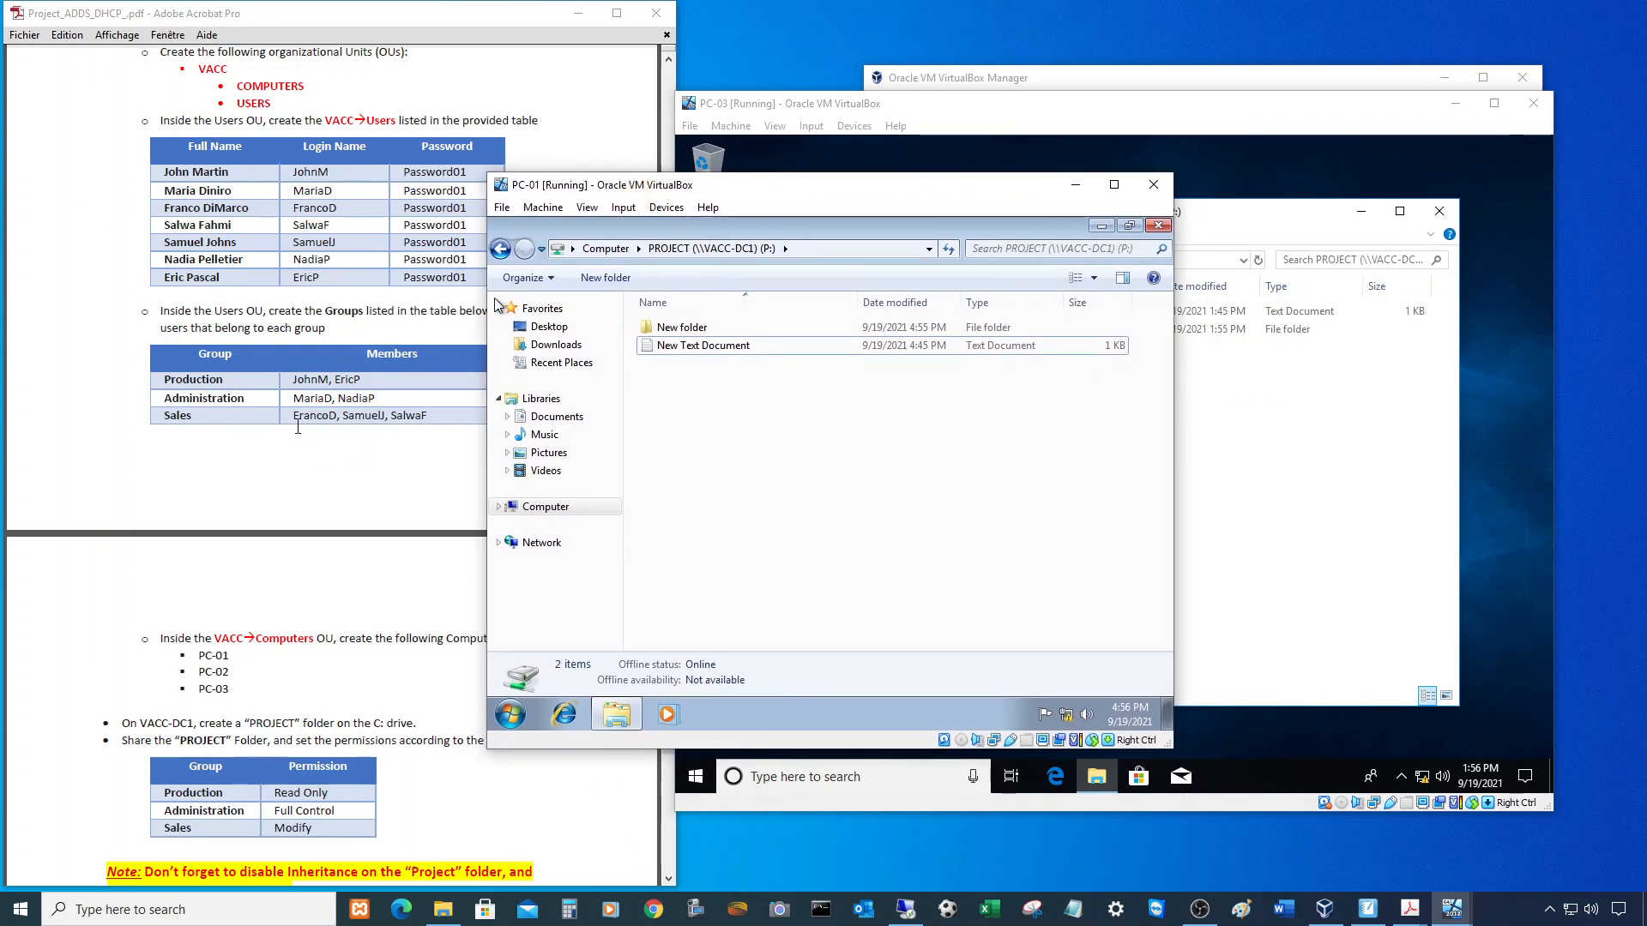
- Log the current user off PC-01 from the Start menu
left_click(510, 715)
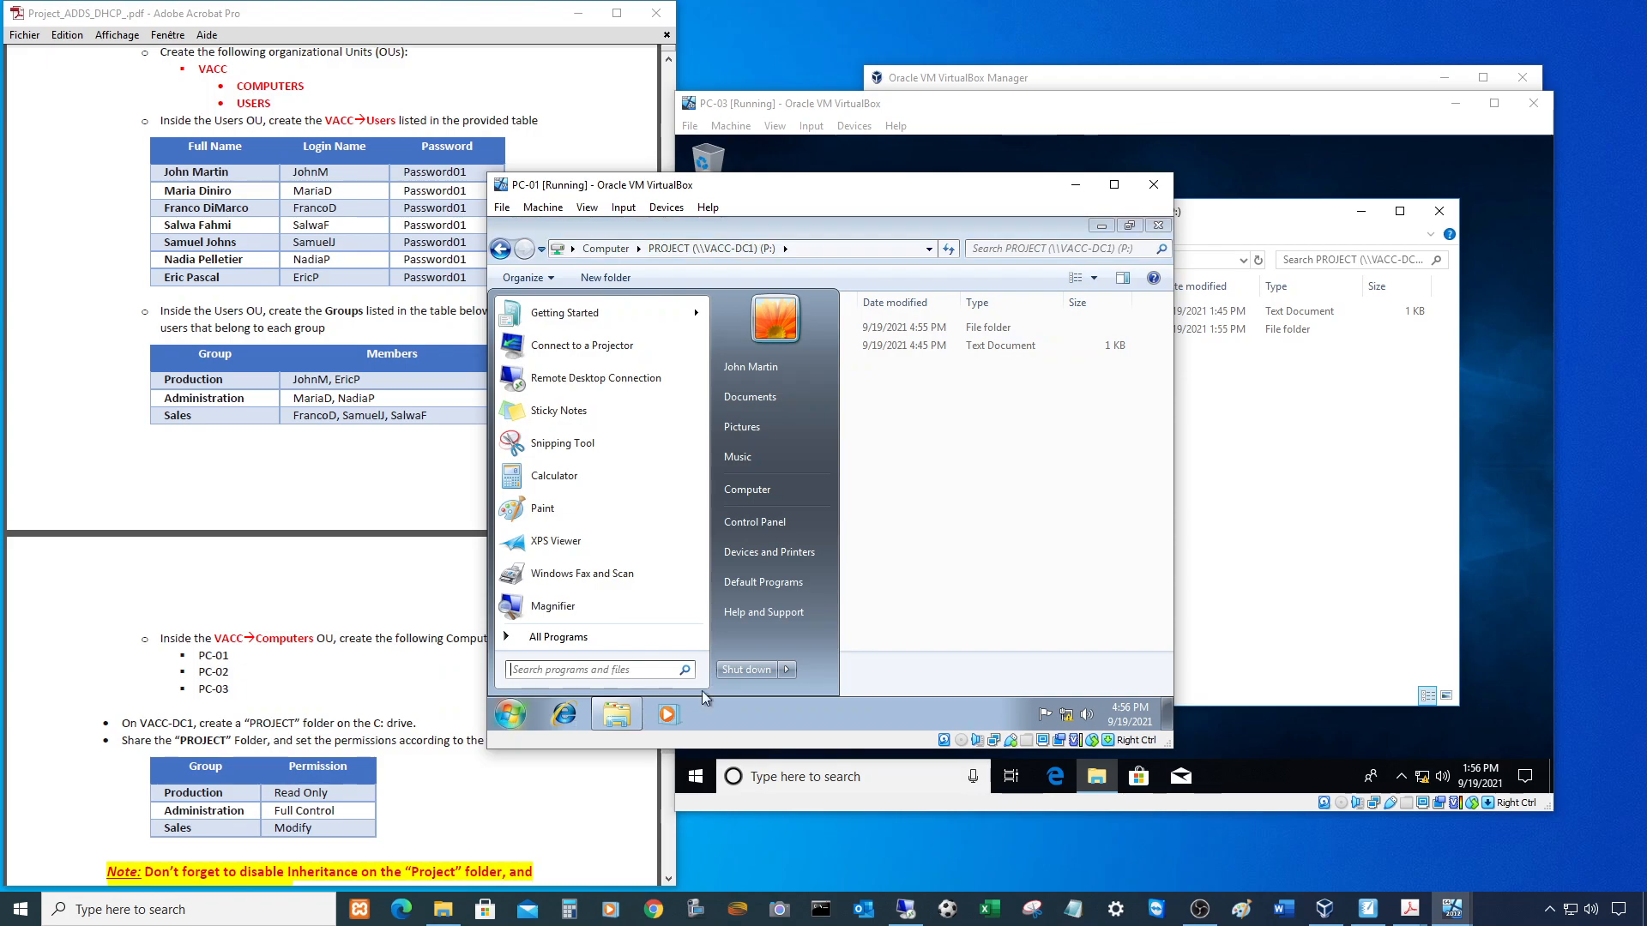
left_click(789, 677)
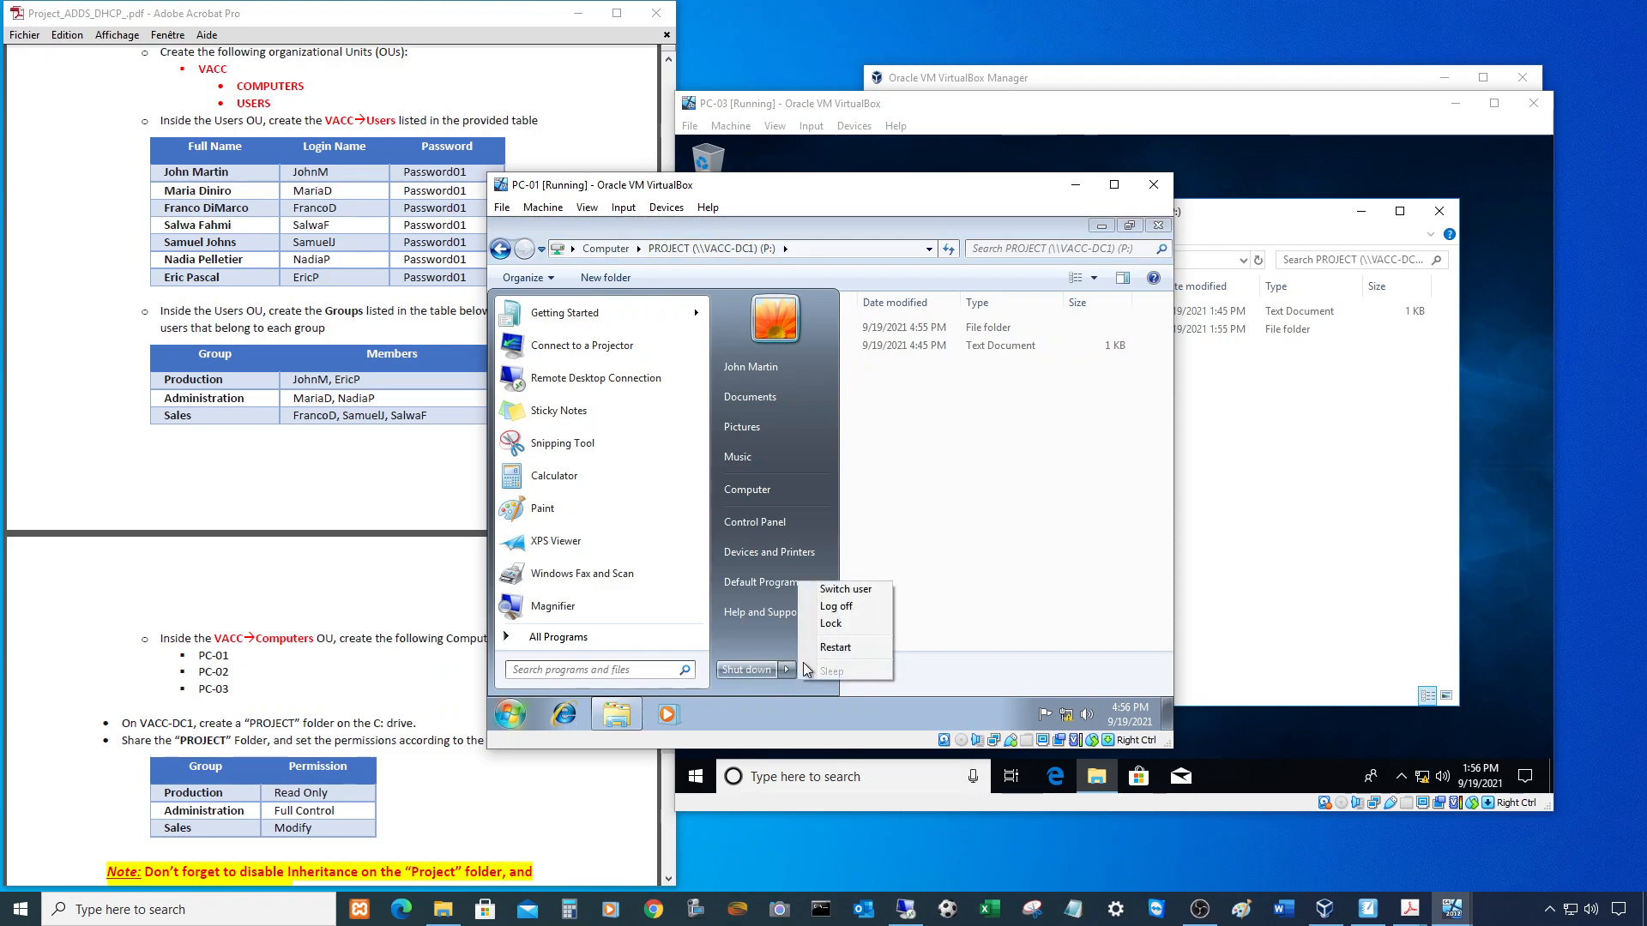
left_click(831, 607)
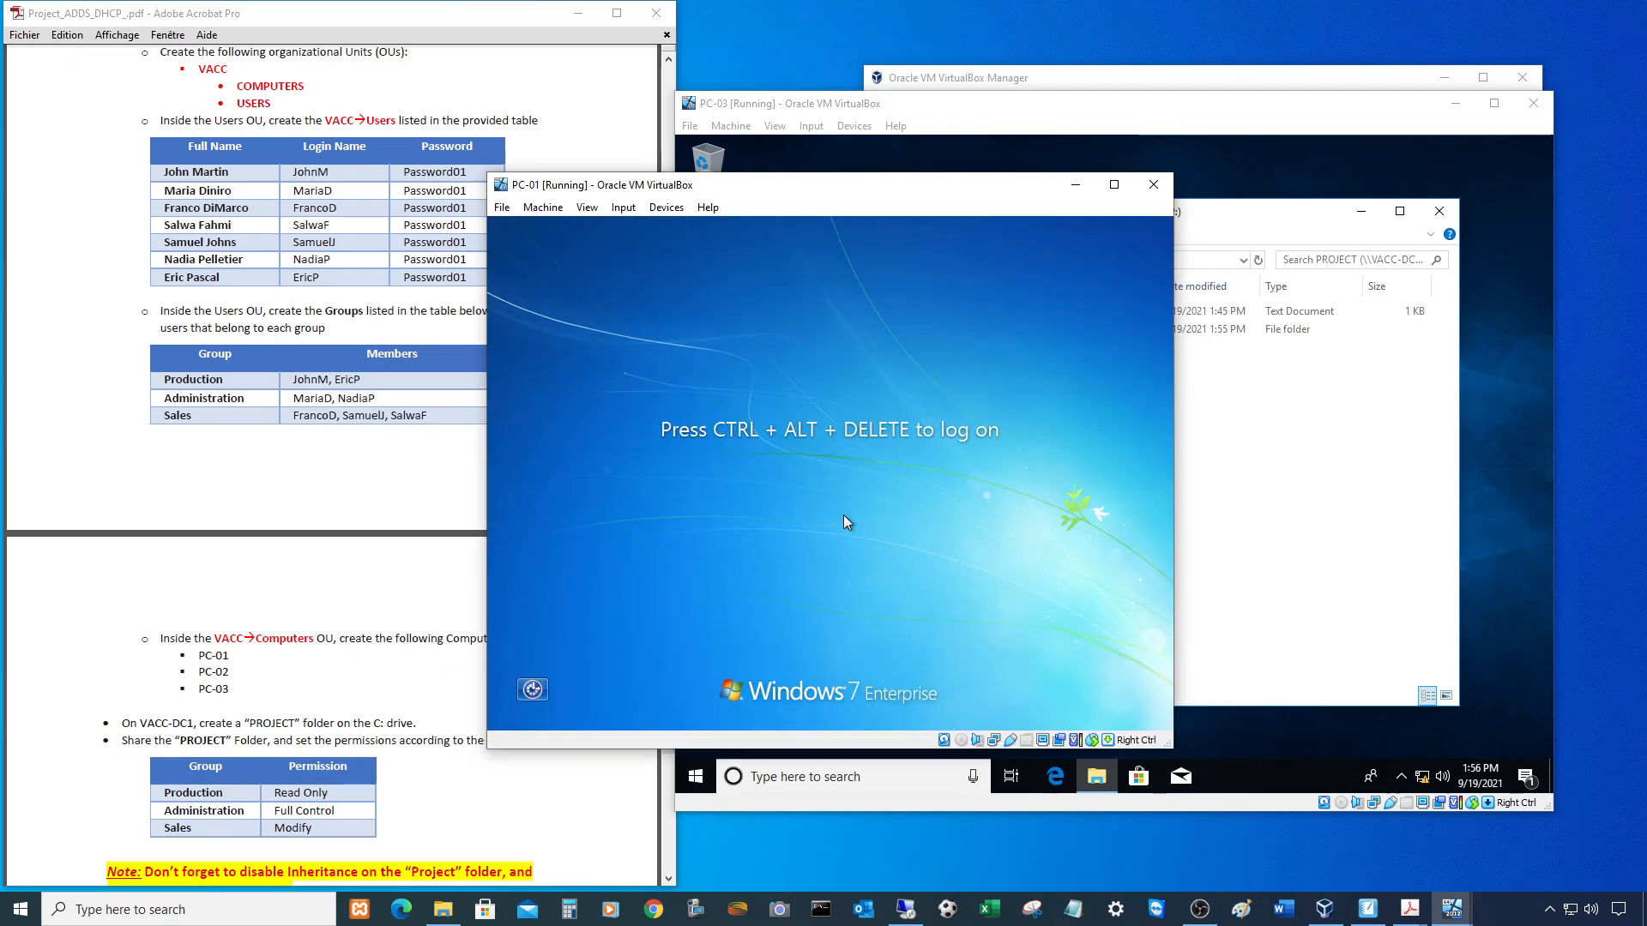
- Log on to PC-01 as Other User with a different domain user name and password
key("ctrl+Delete")
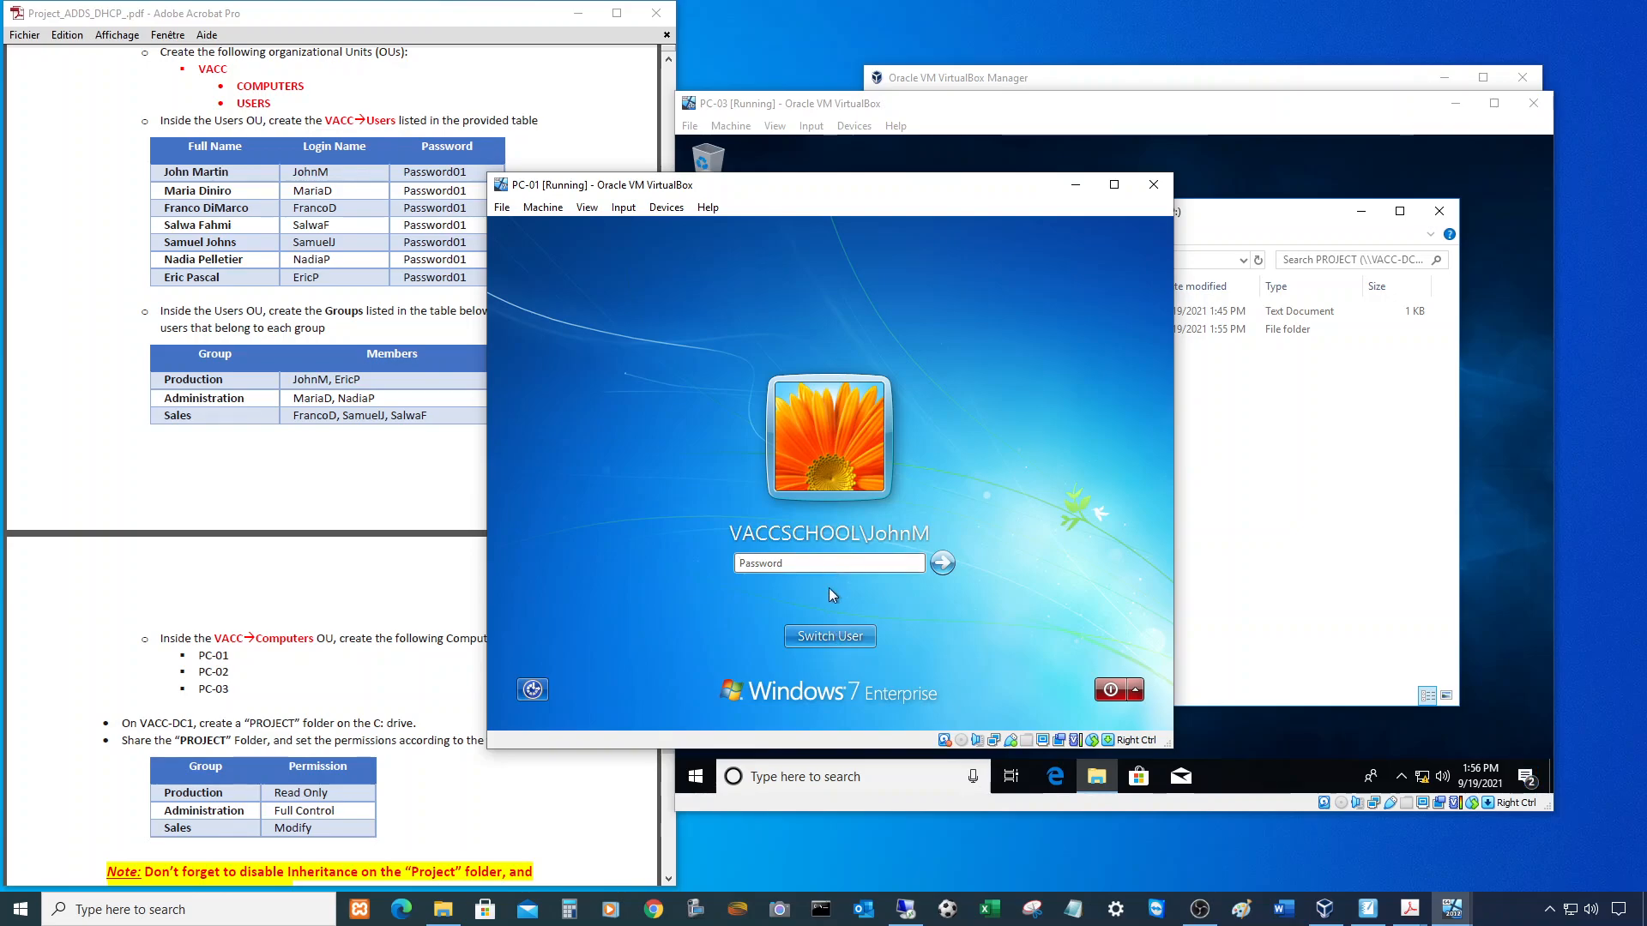
left_click(827, 635)
left_click(893, 537)
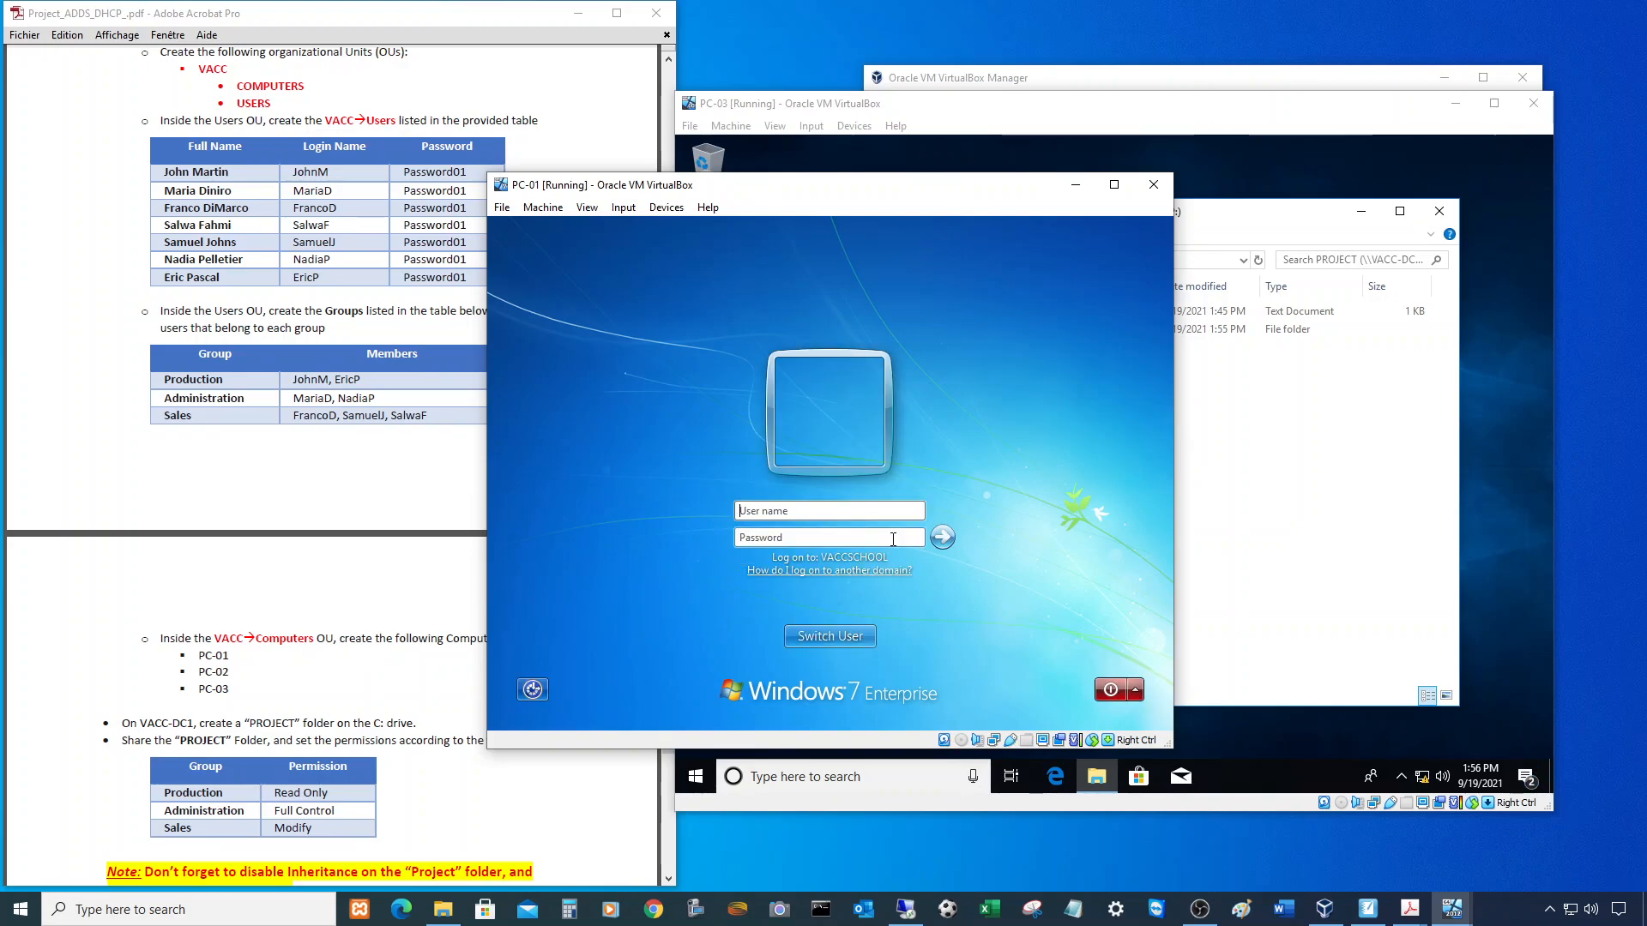
type("FrancoD")
key("Tab")
type("Pa")
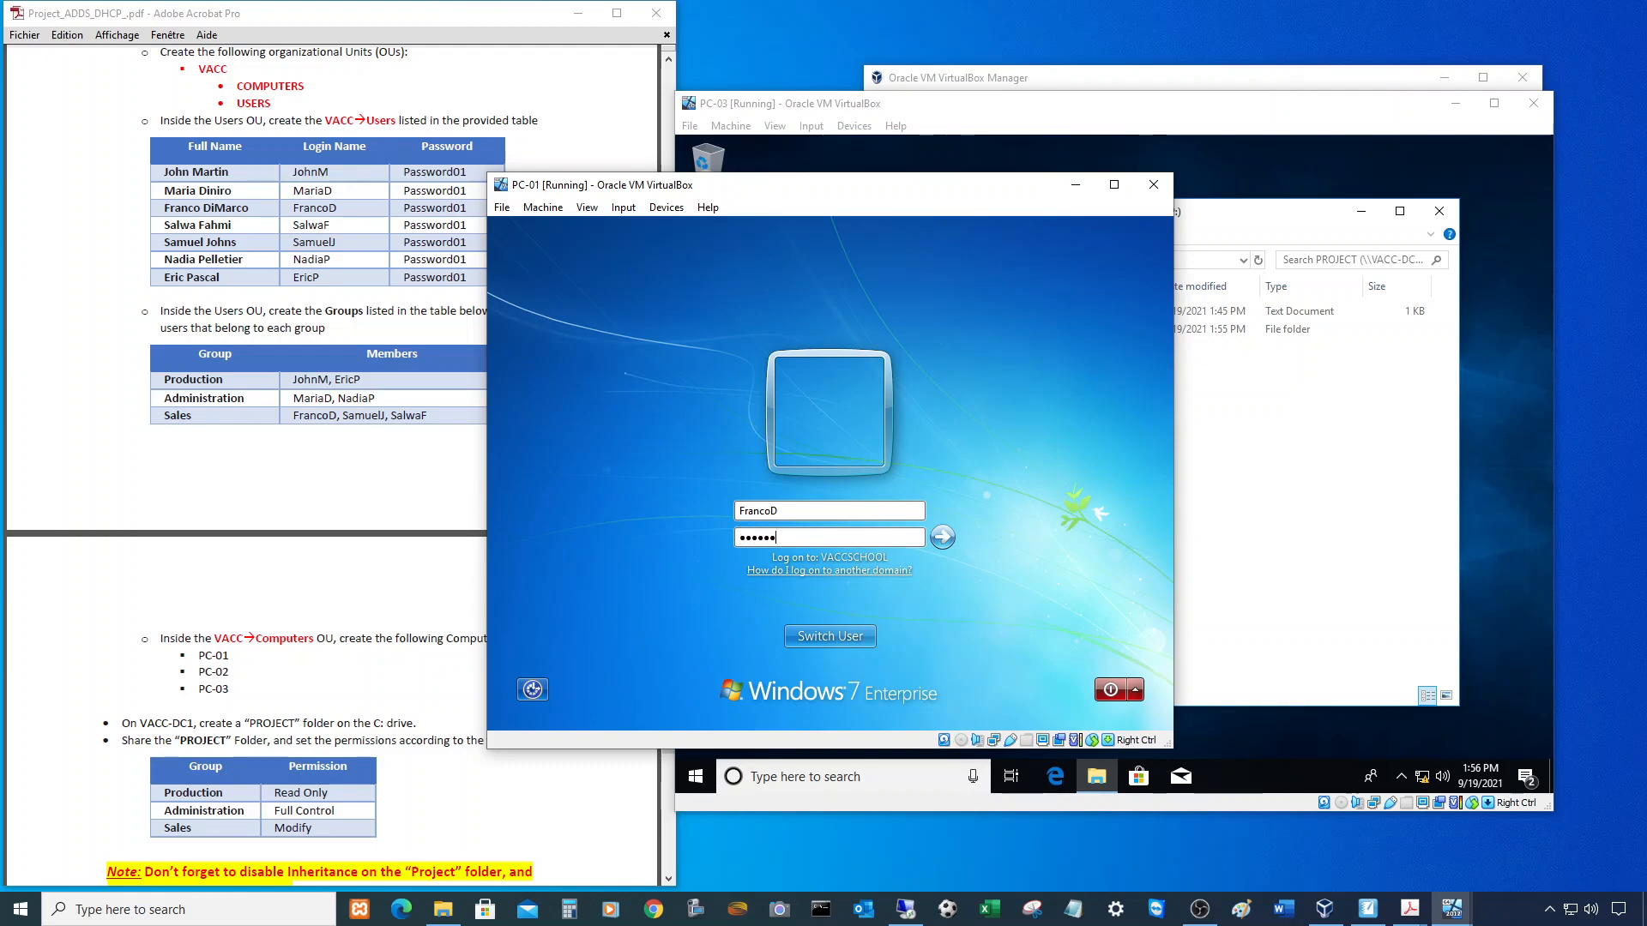
type("$$w0rd")
key("Return")
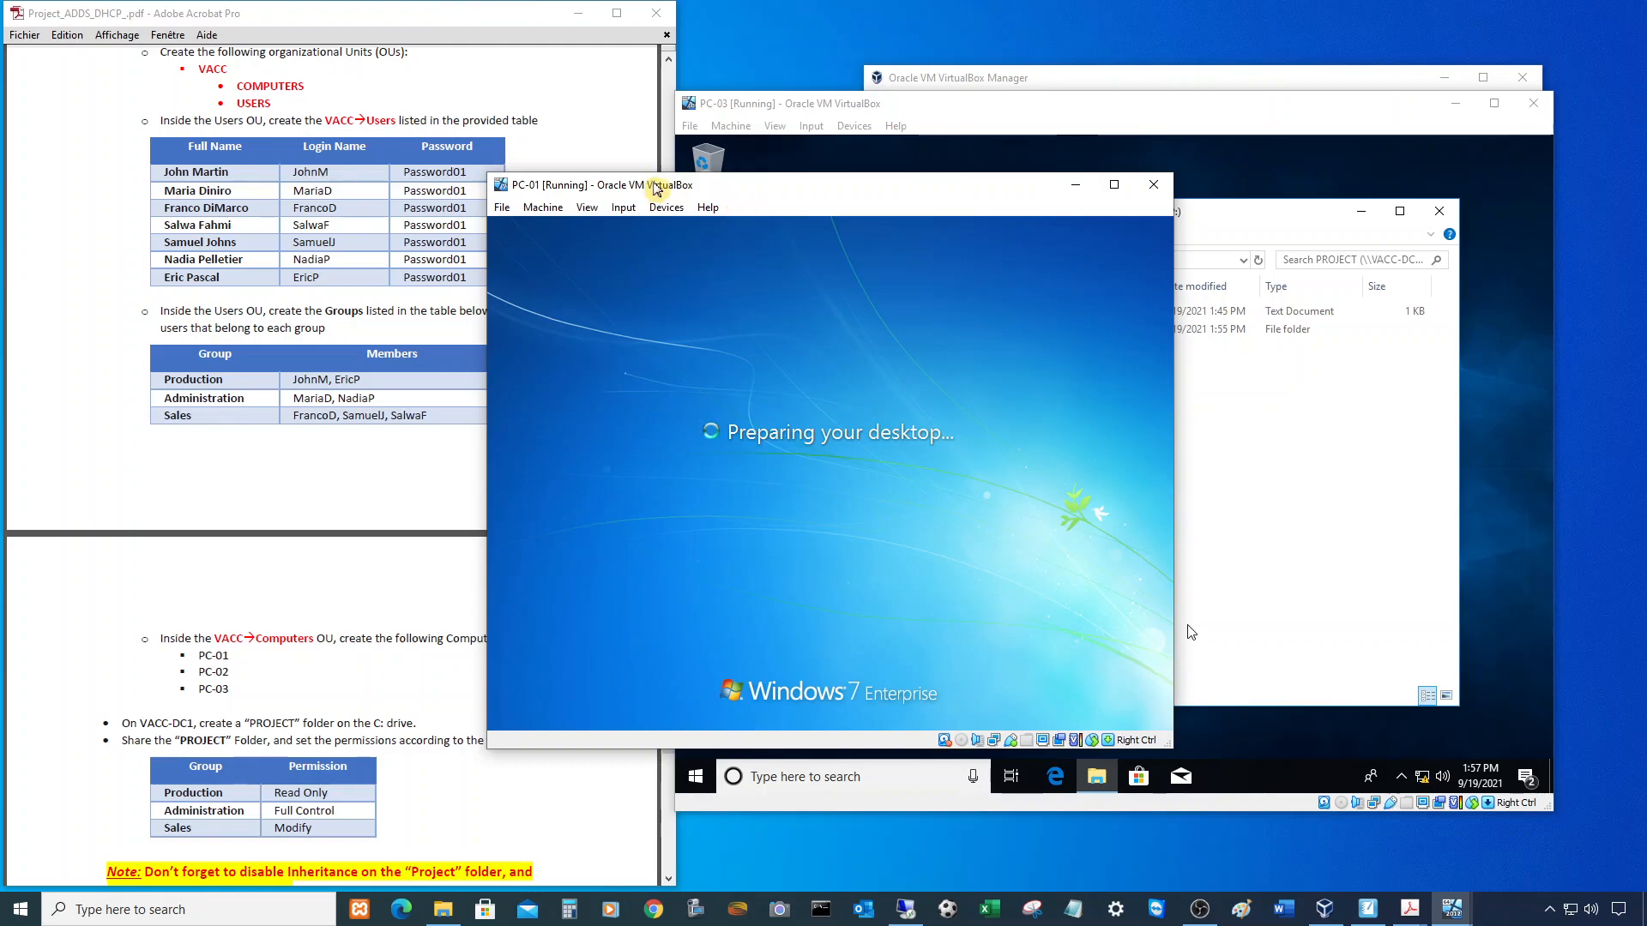
left_click_drag(795, 200, 541, 187)
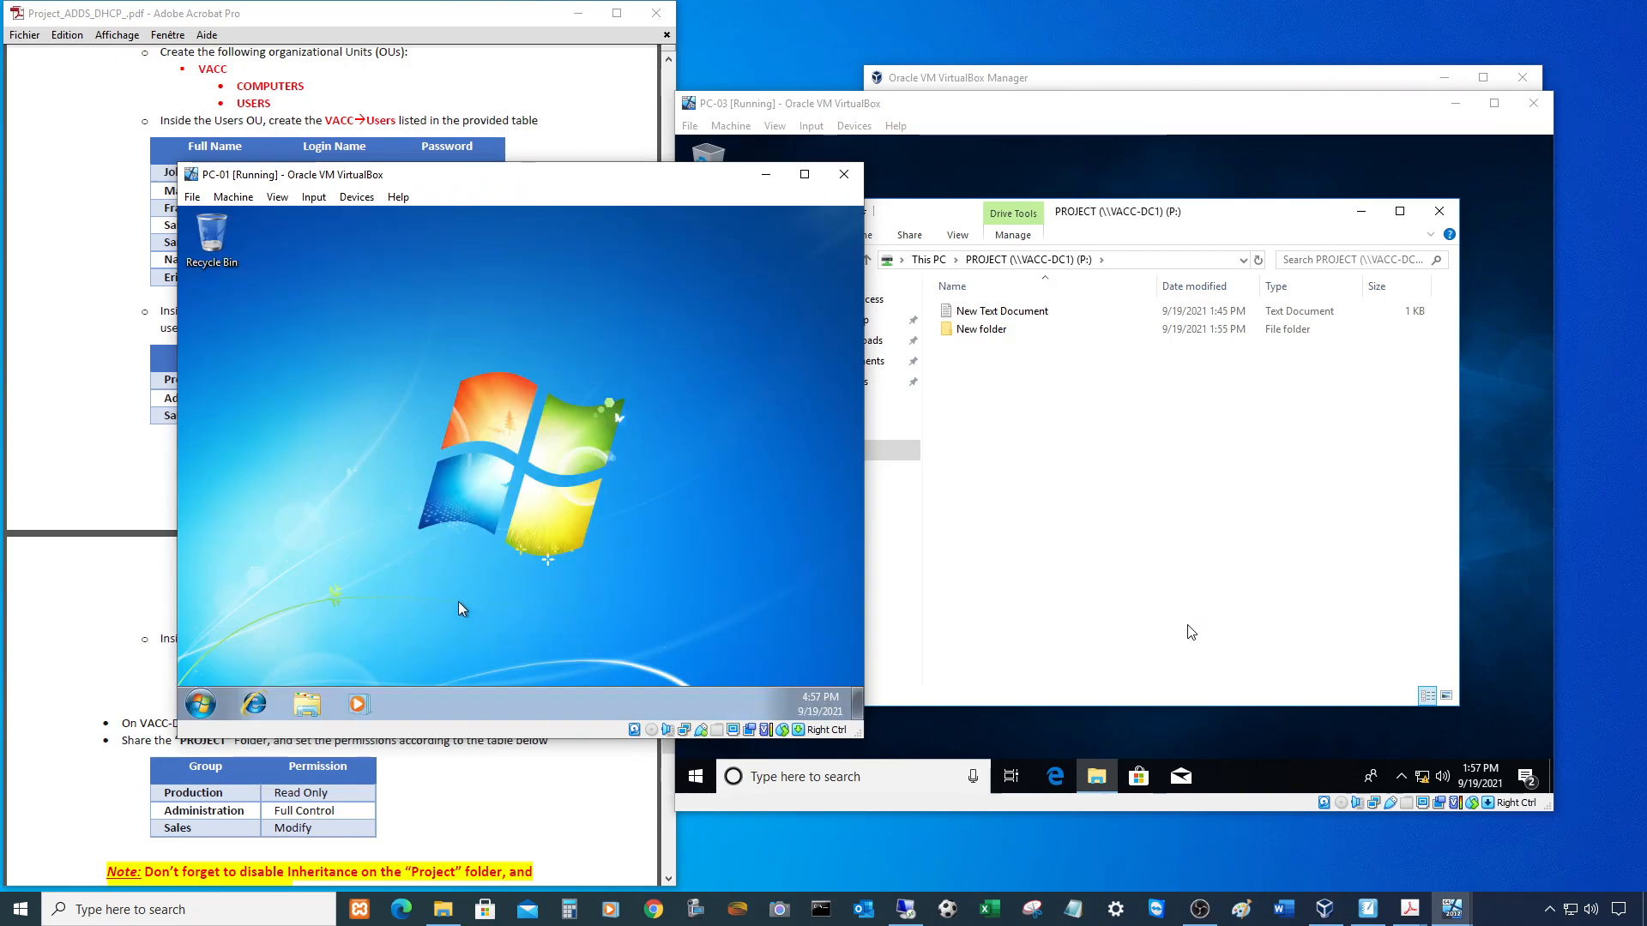
- Add a 'Test' line below Hello in PROJECT's New Text Document and save it
left_click(318, 705)
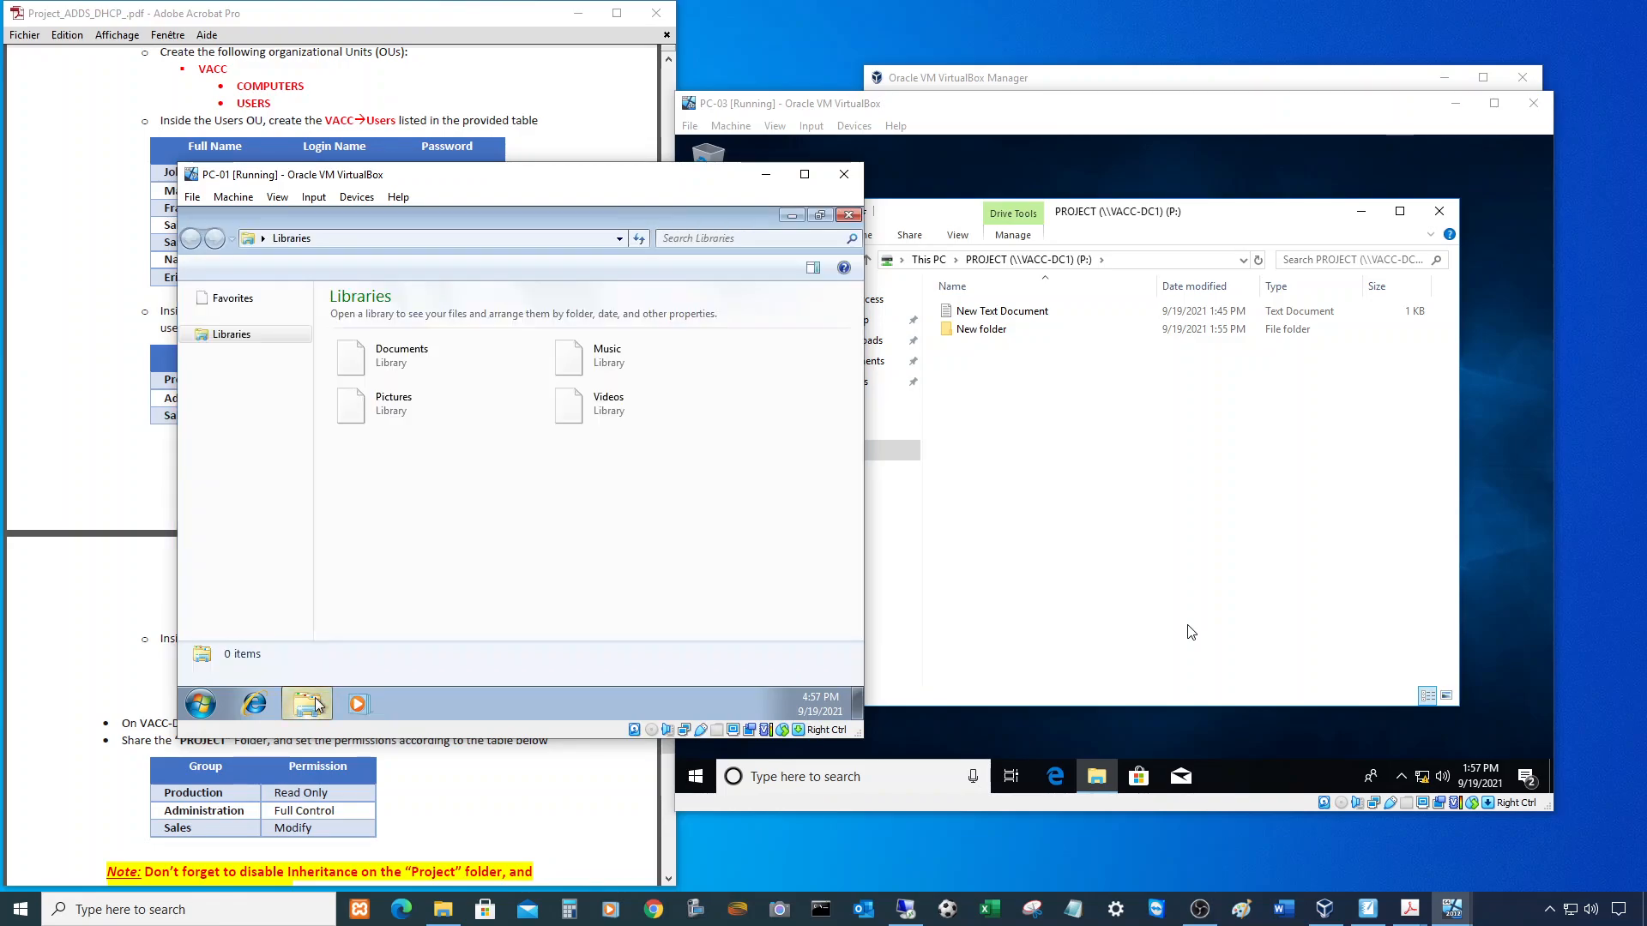
left_click(249, 503)
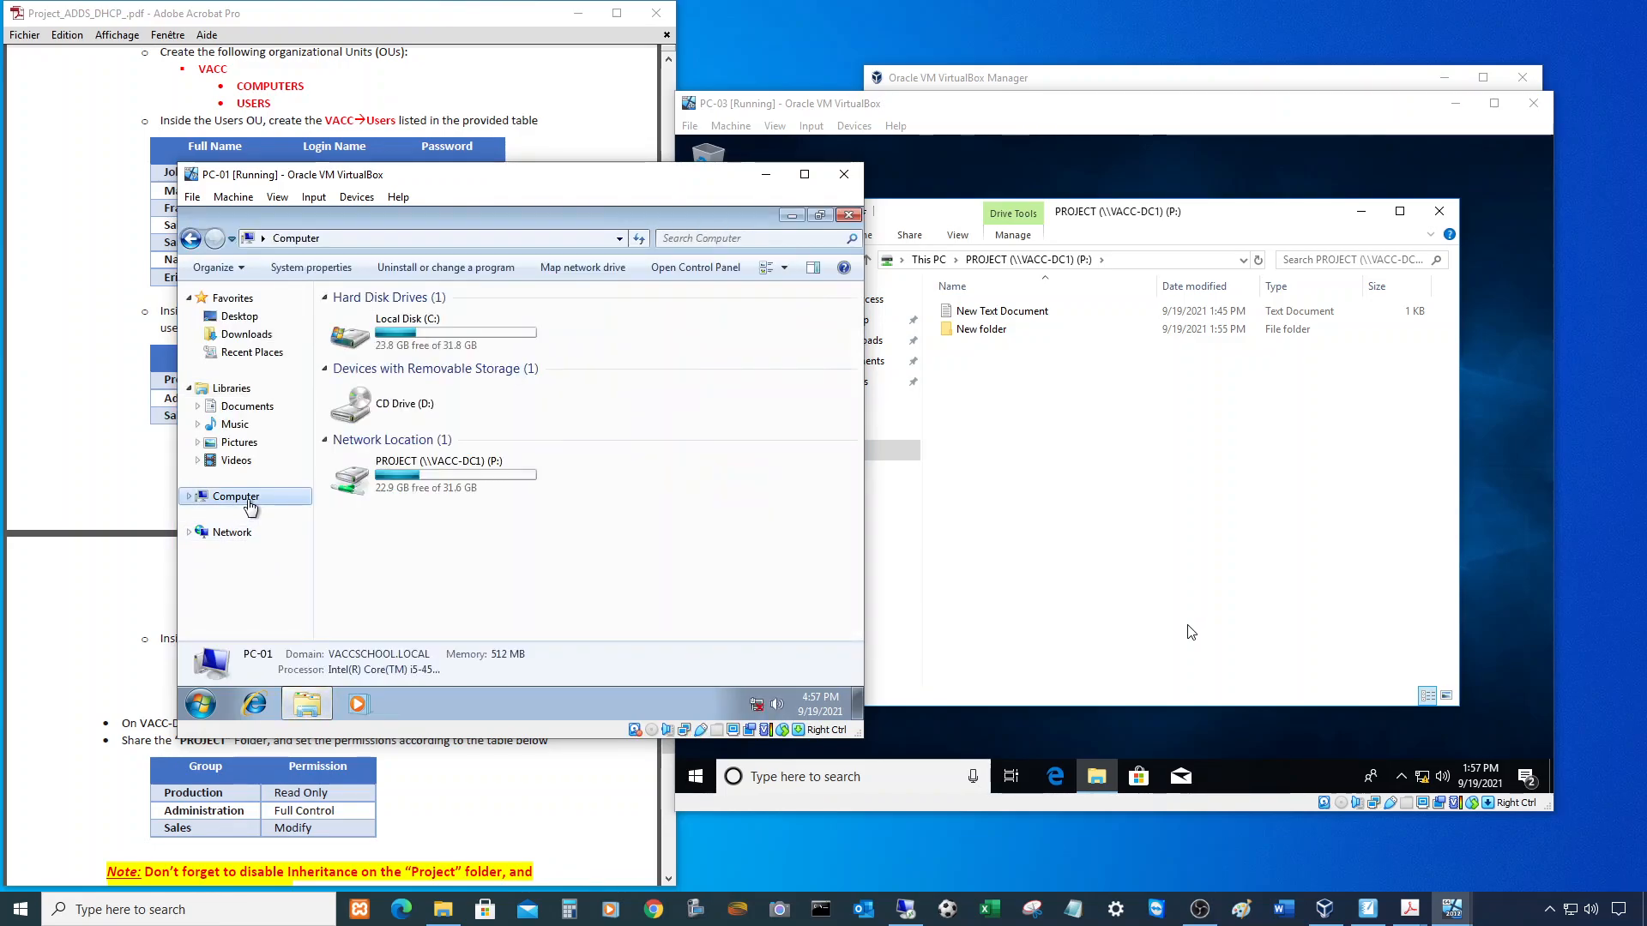
double_click(450, 486)
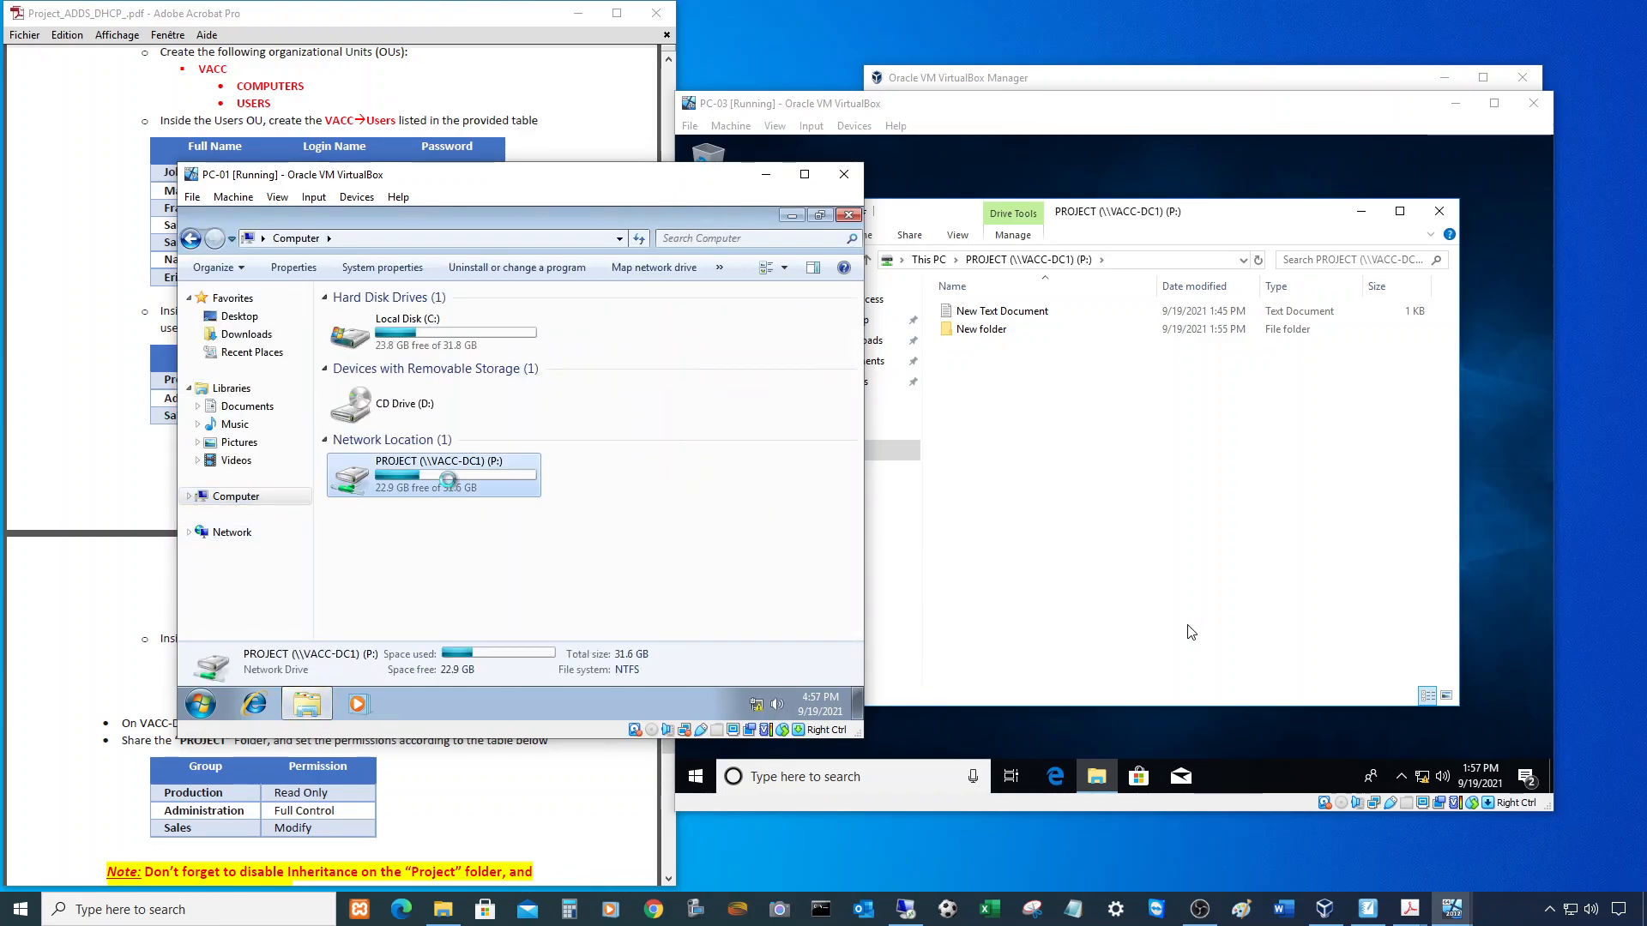
double_click(388, 336)
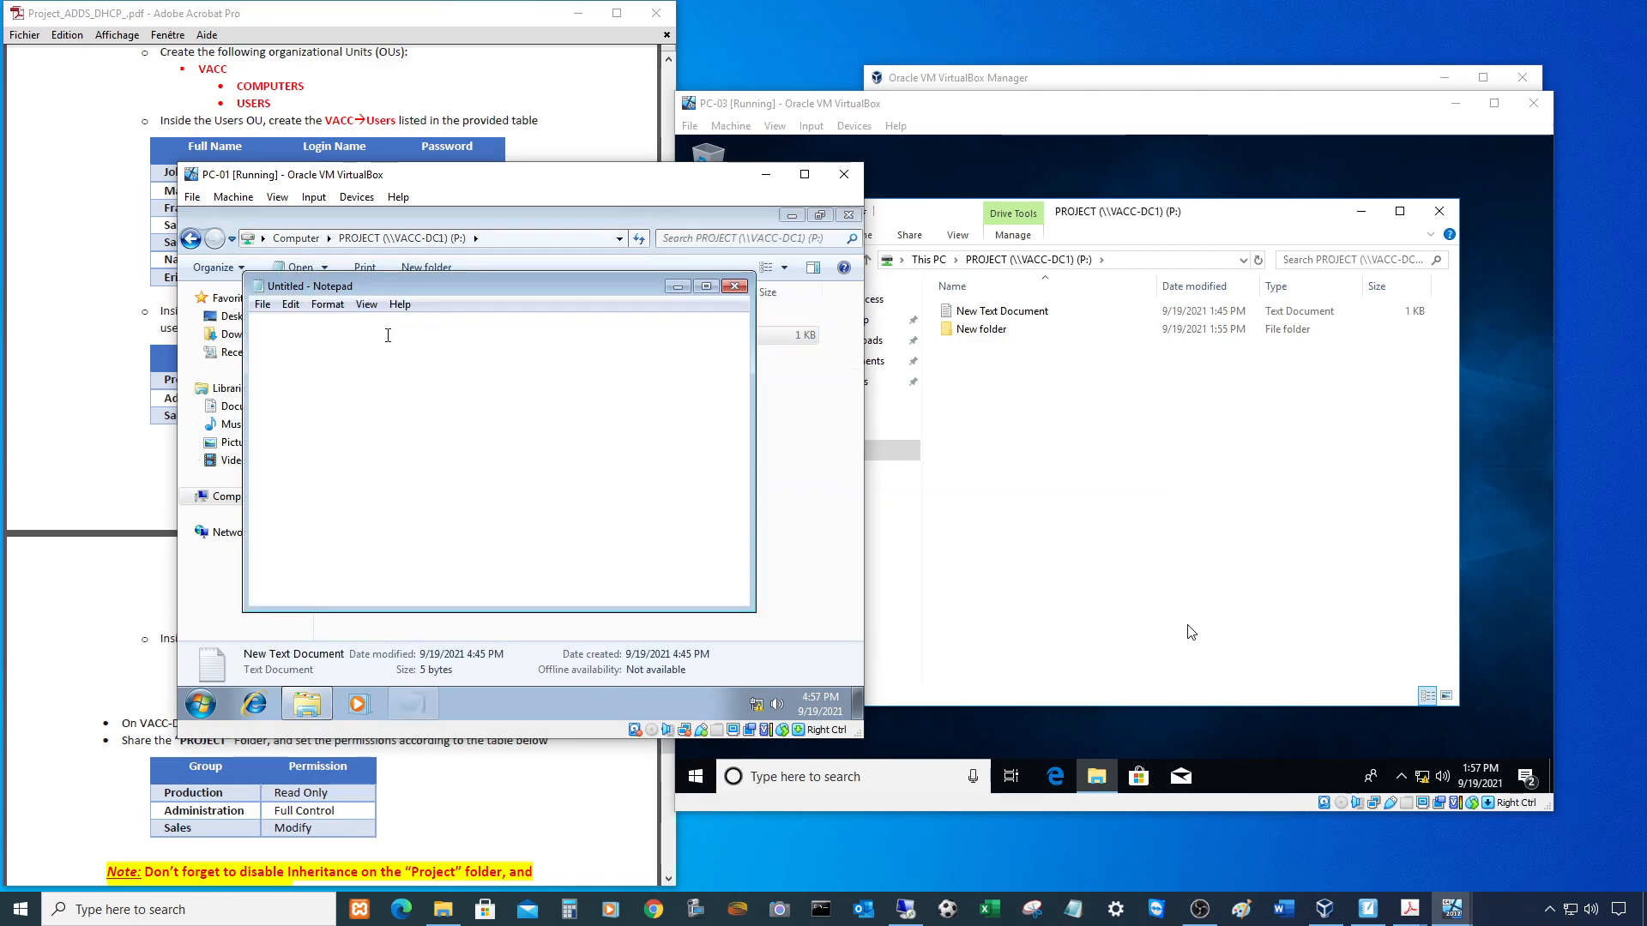
key("Return")
type("Test")
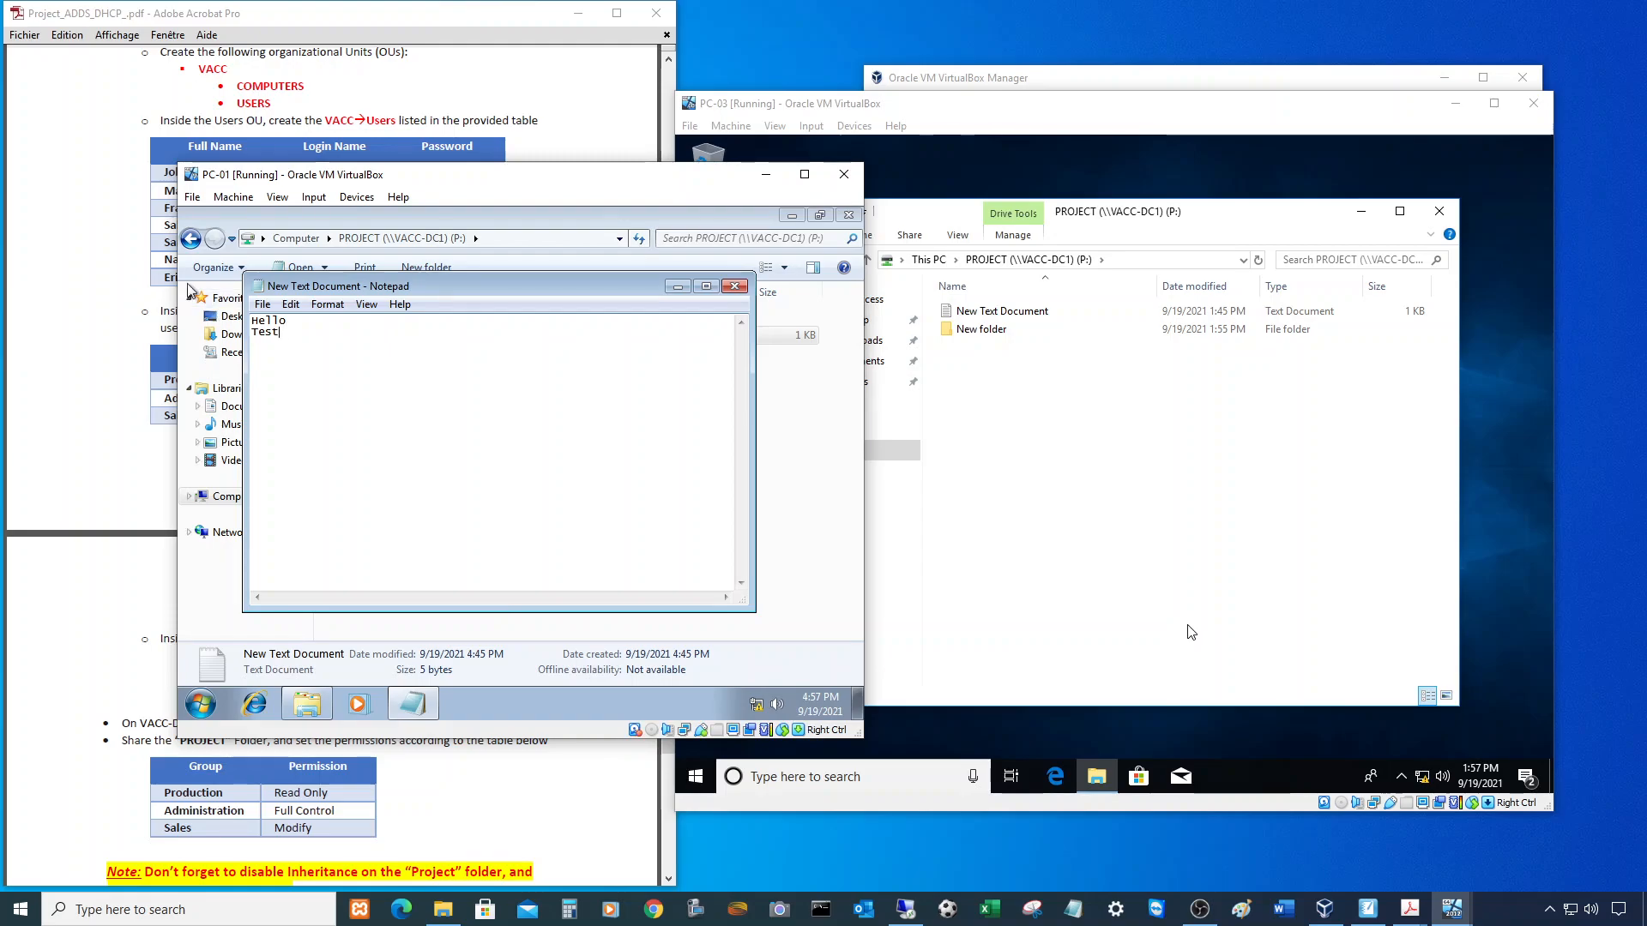
left_click(262, 305)
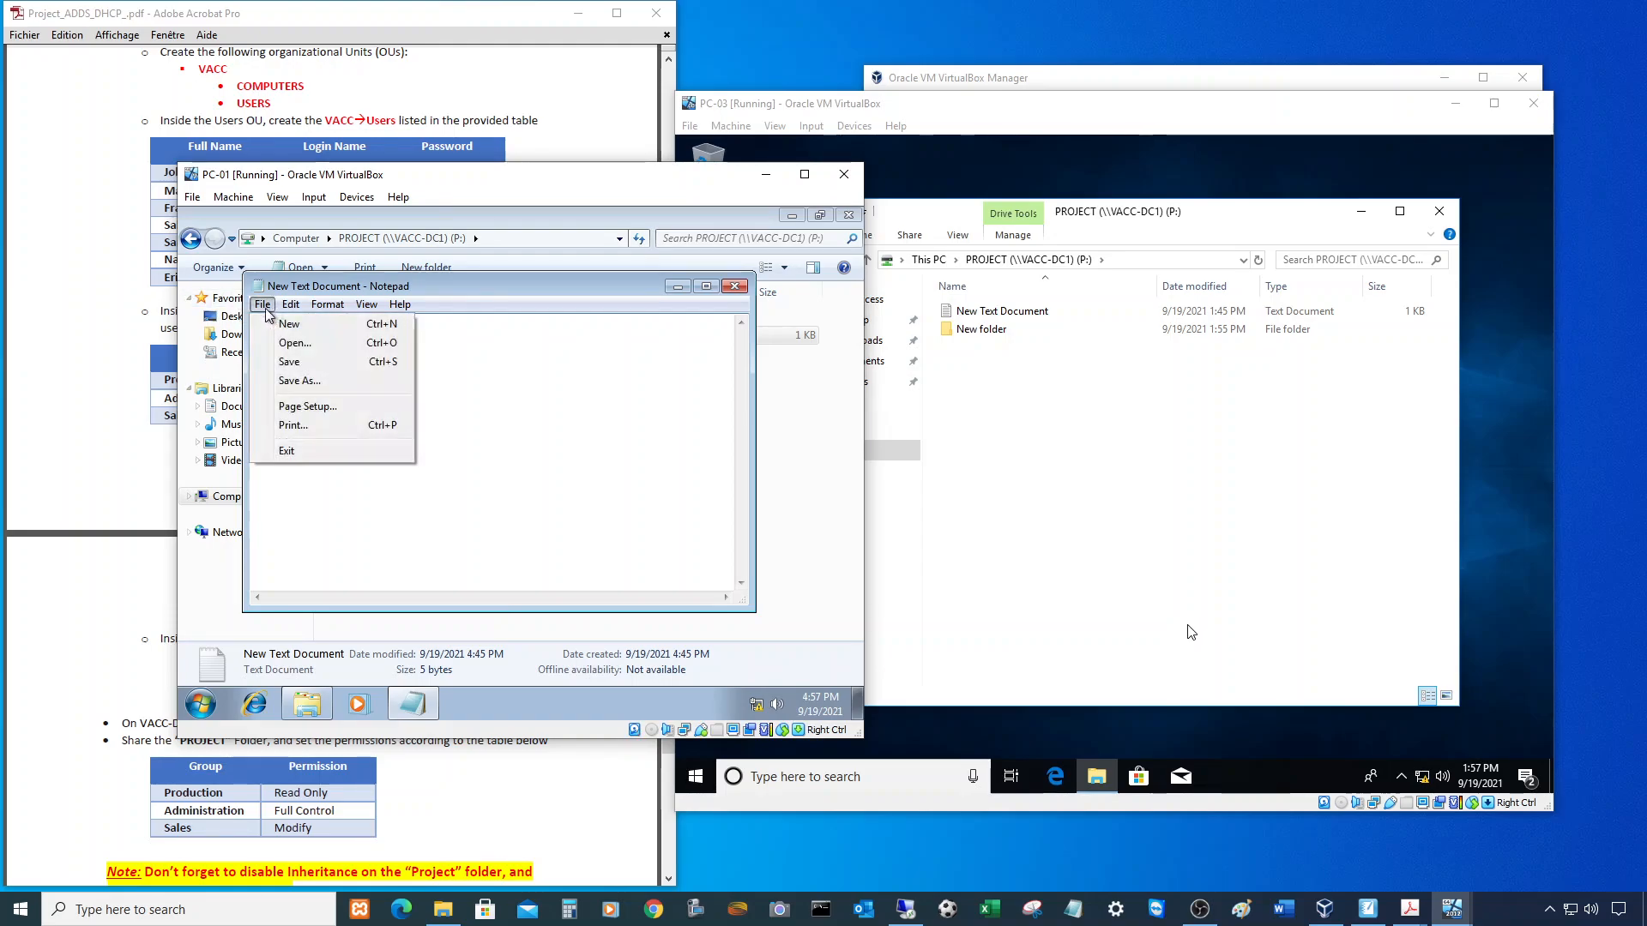
left_click(289, 361)
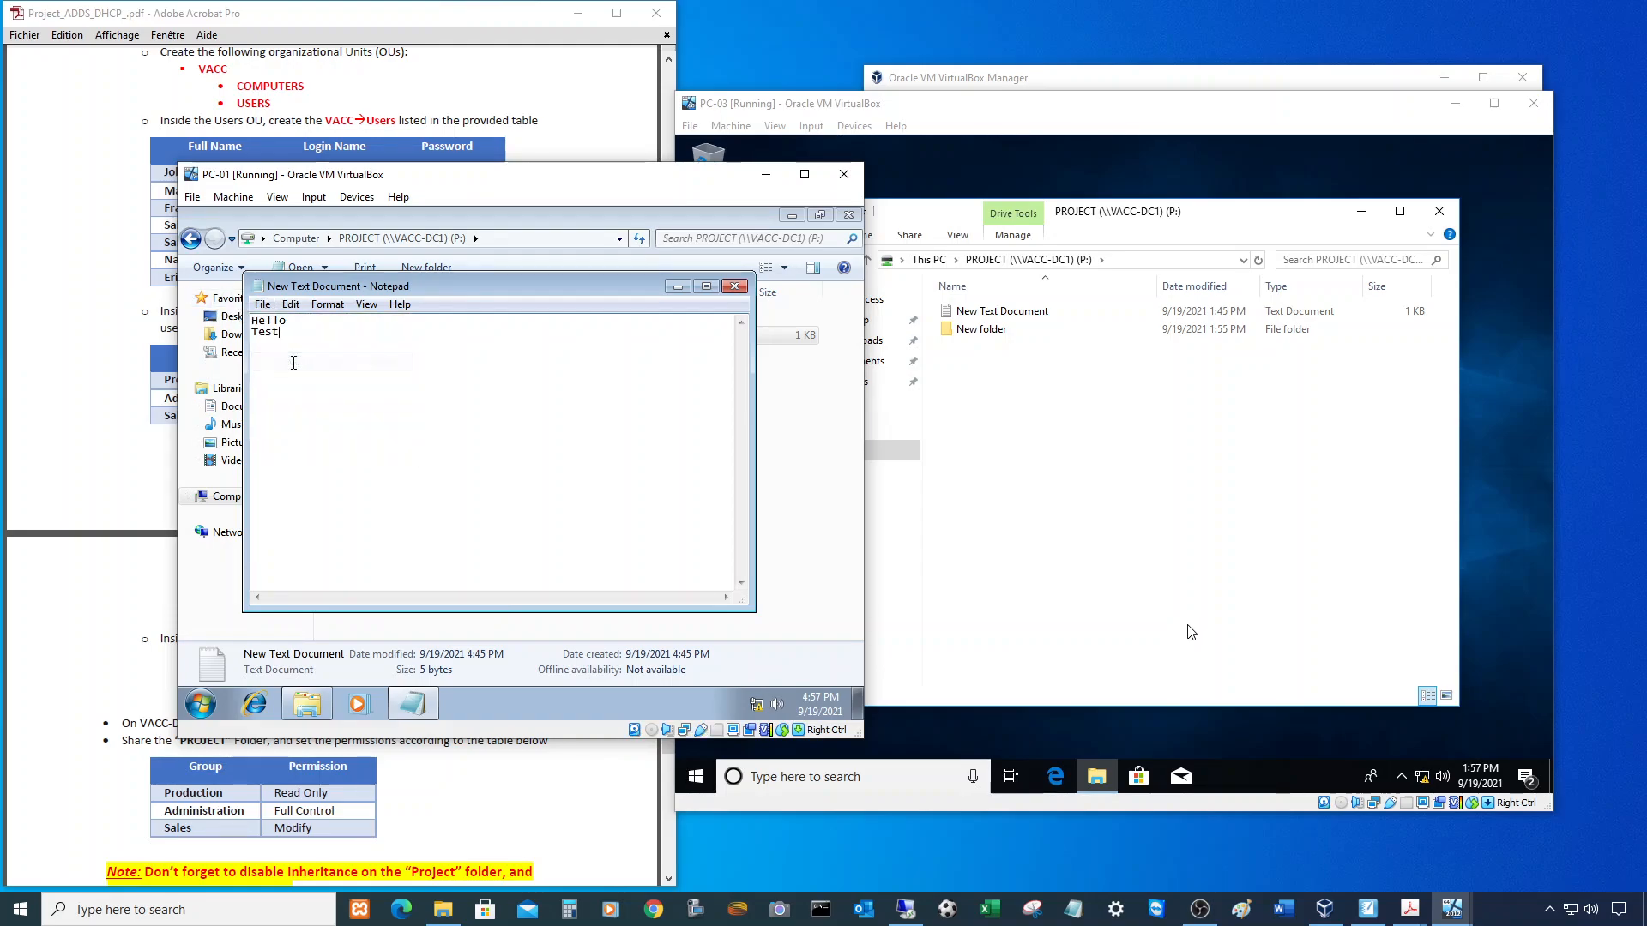
- Reopen the file to verify it reads Hello and Test, then minimize the PC-01 window
left_click(734, 286)
double_click(415, 337)
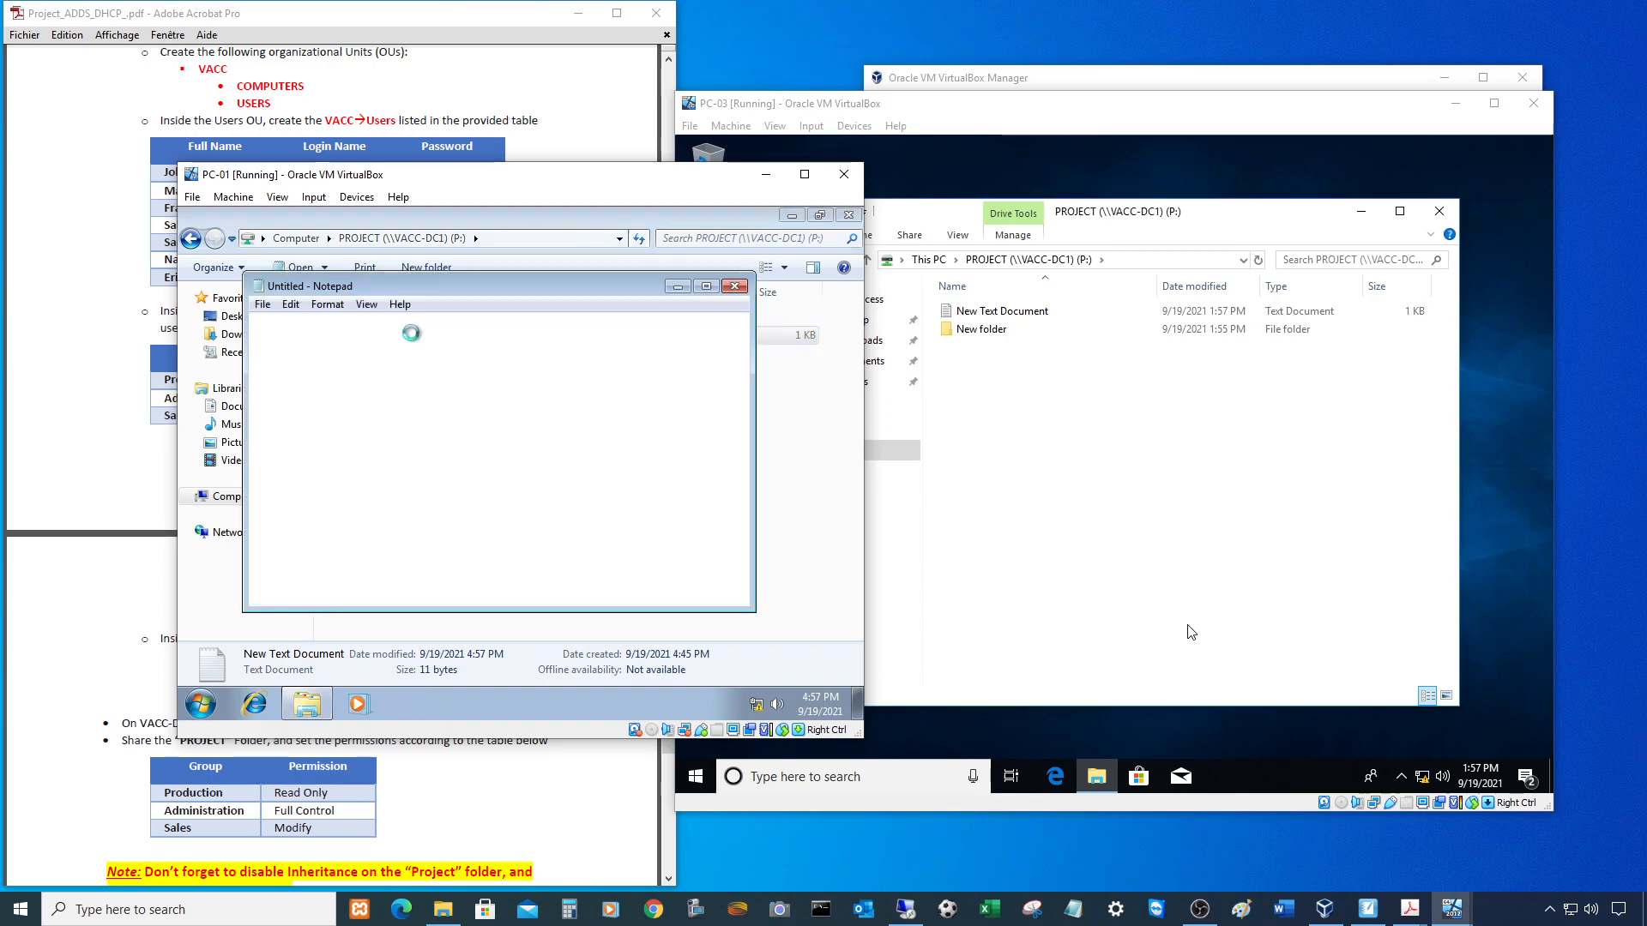
left_click(734, 287)
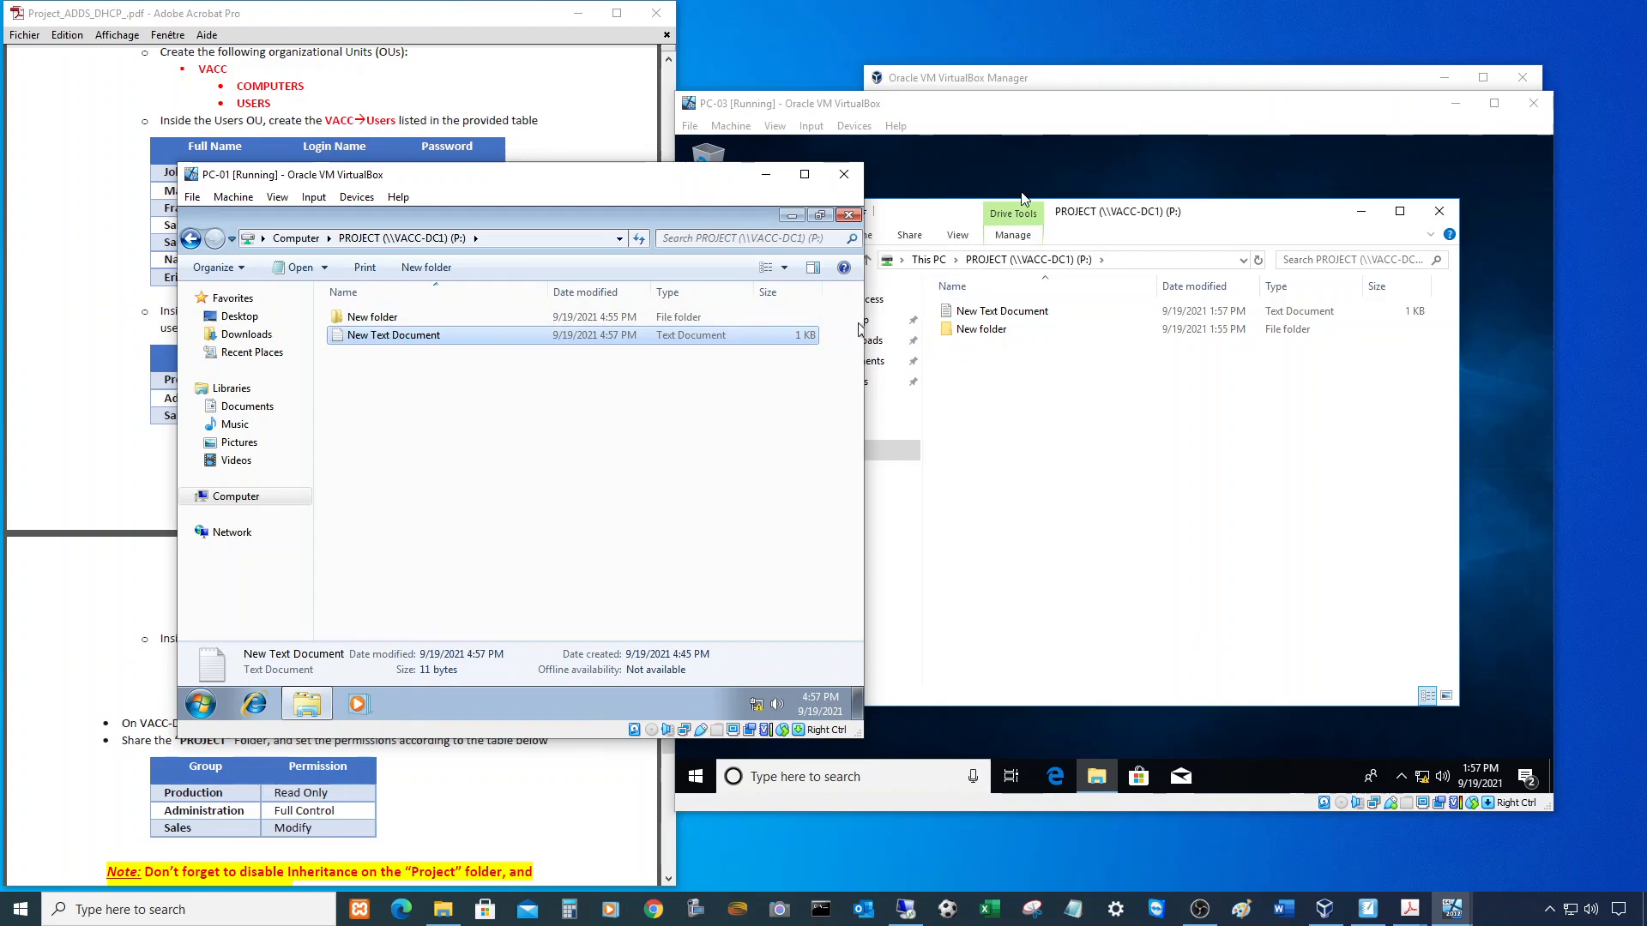
left_click(766, 174)
left_click(1138, 137)
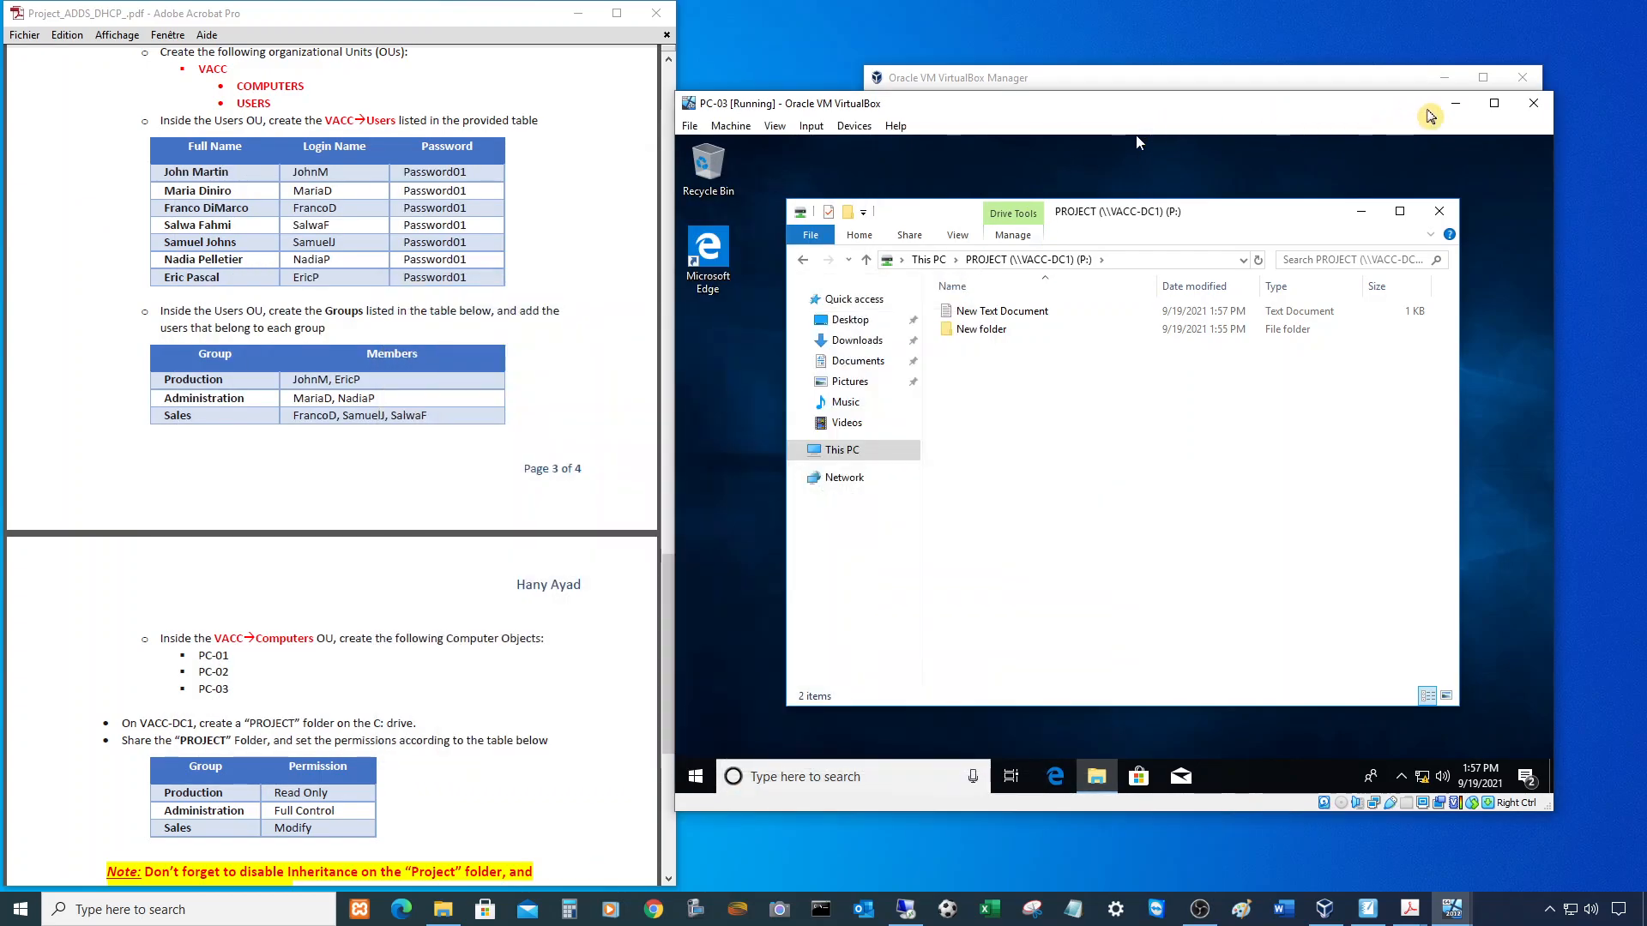
- Minimize PC-03 and VirtualBox Manager, bring up VACC-DC2 and VACC-DC1, and move DC1 to the right
left_click(1456, 103)
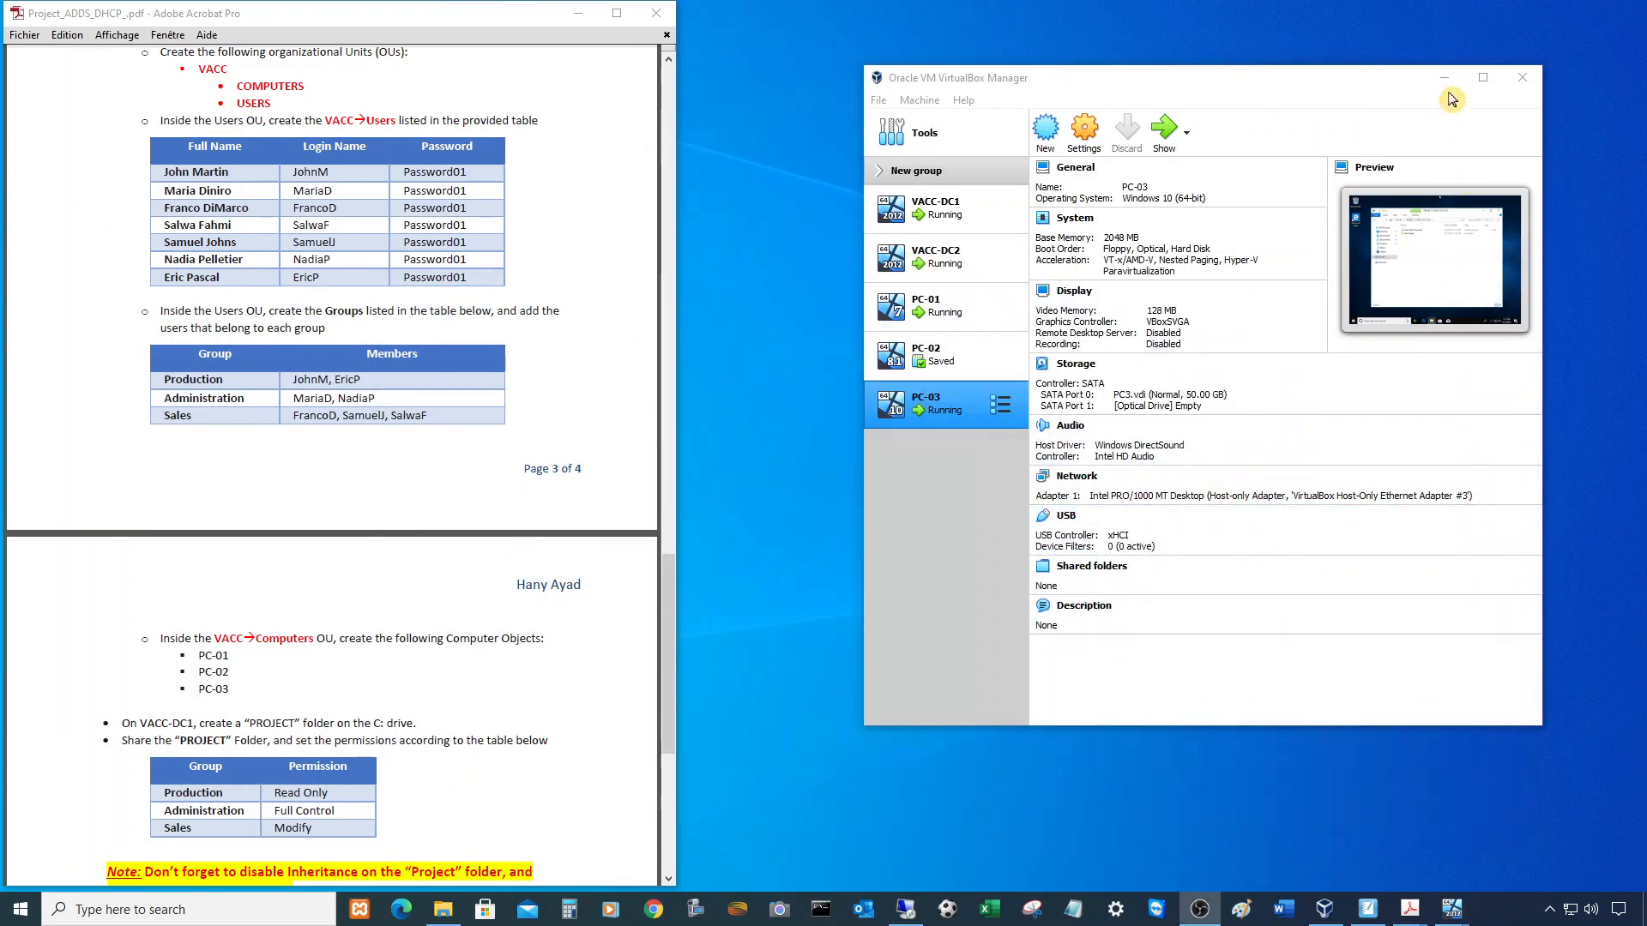
left_click(1445, 78)
mouse_move(1415, 902)
left_click(1339, 865)
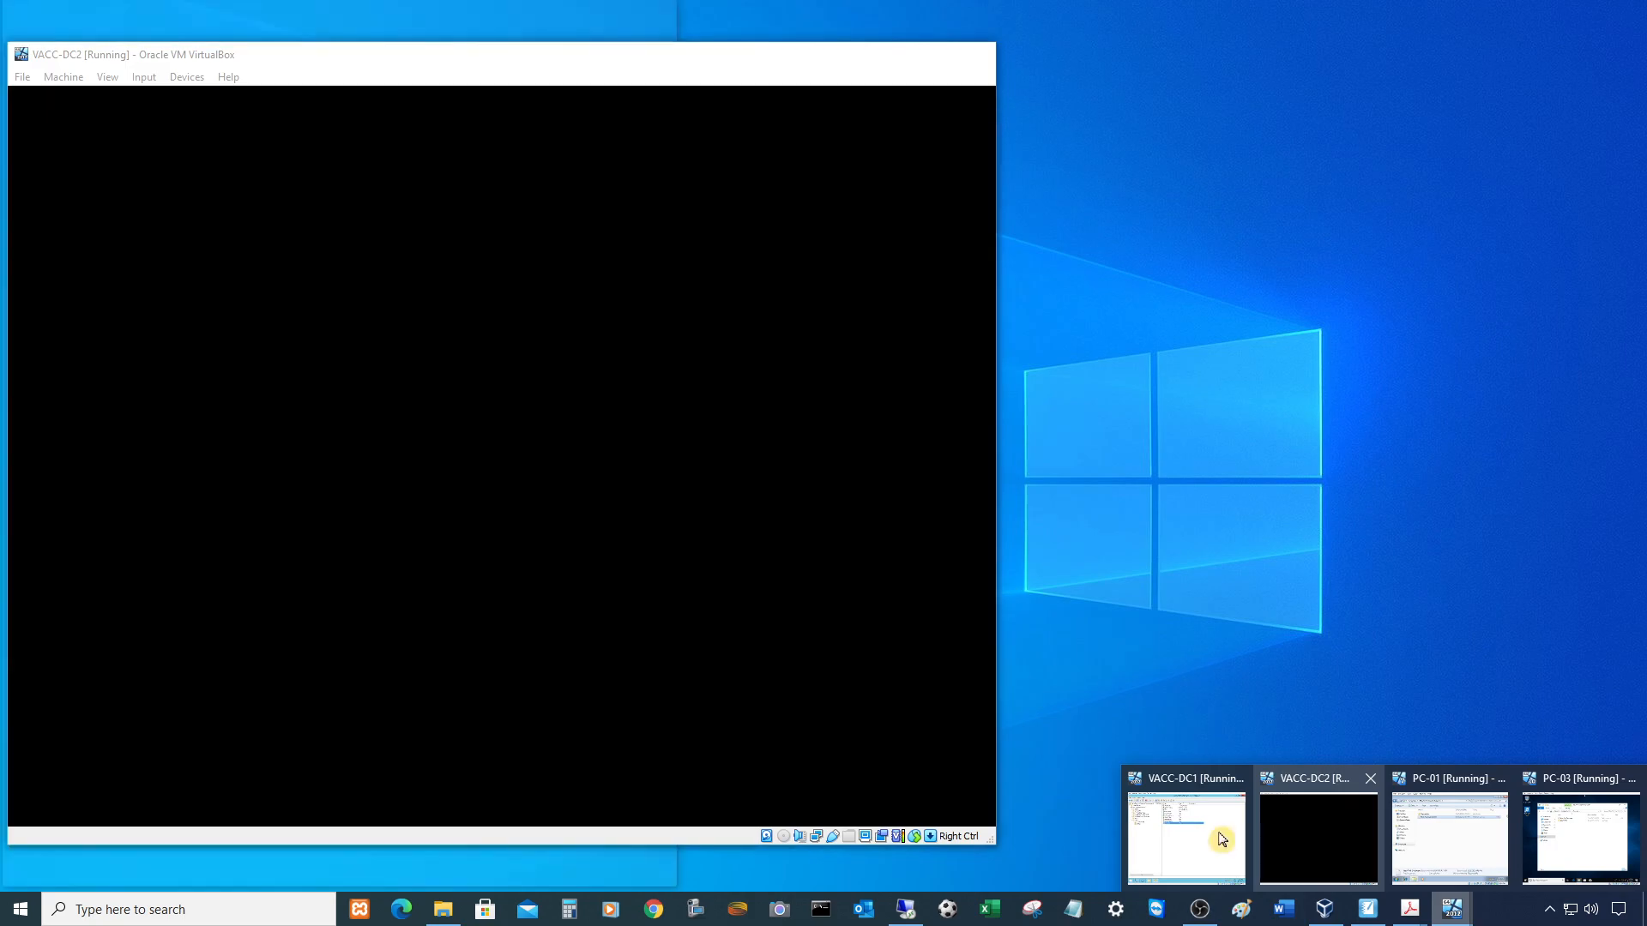
left_click(1210, 836)
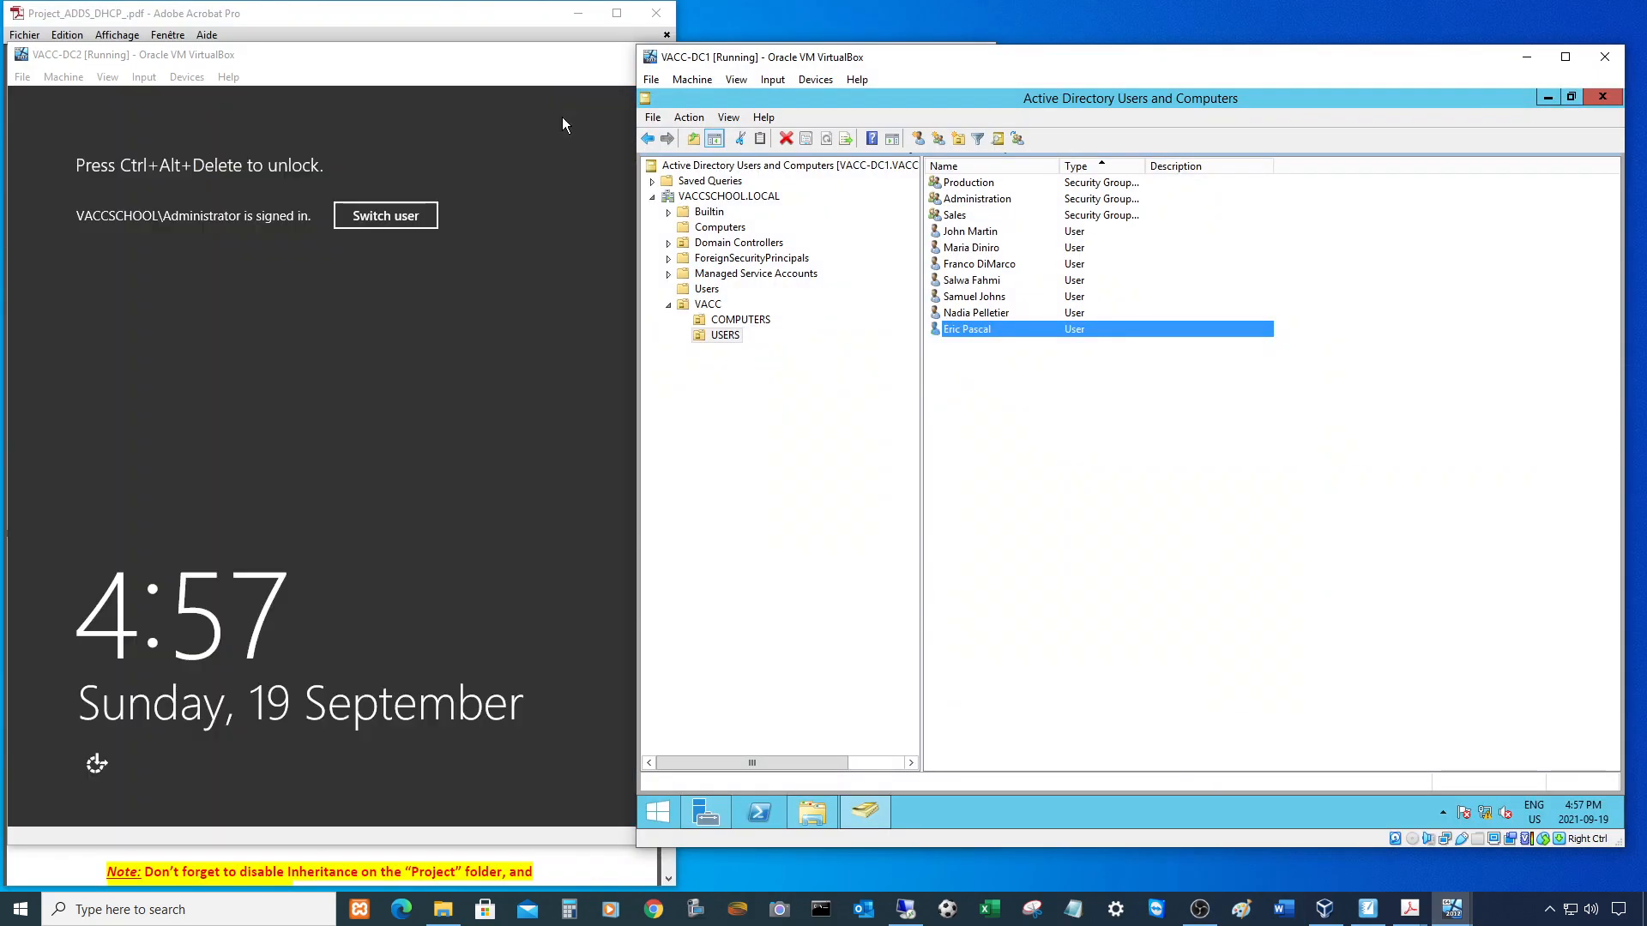
left_click_drag(949, 59, 1062, 59)
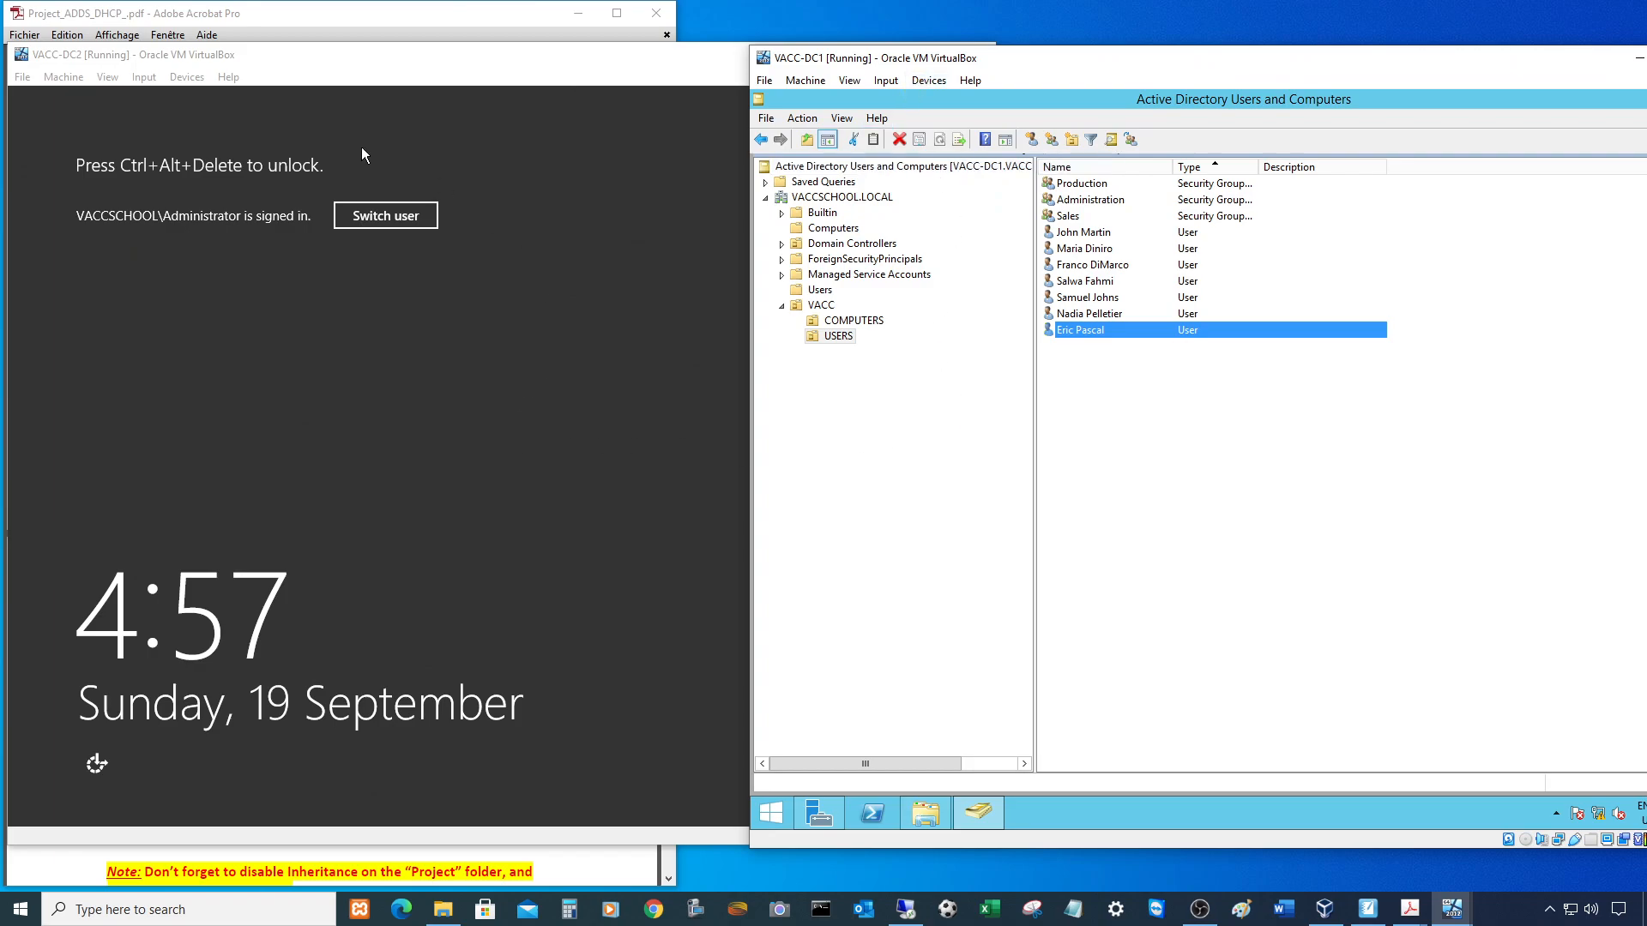
- Unlock VACC-DC2 with the Administrator password and launch Active Directory Users and Computers
left_click(383, 439)
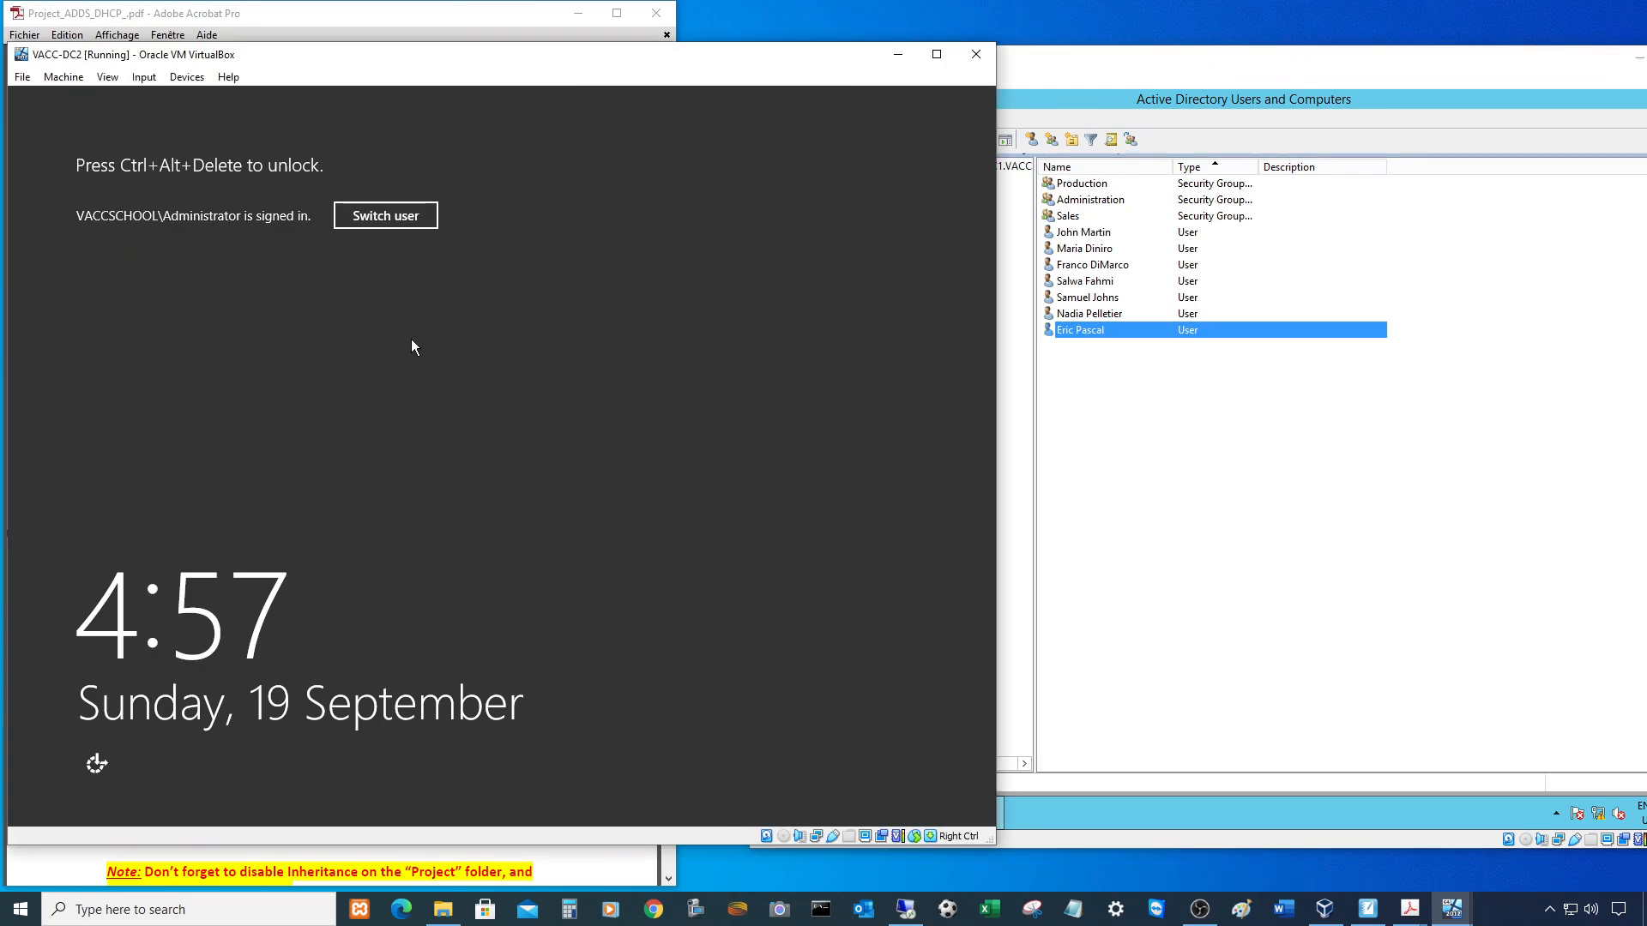
key("ctrl+Delete")
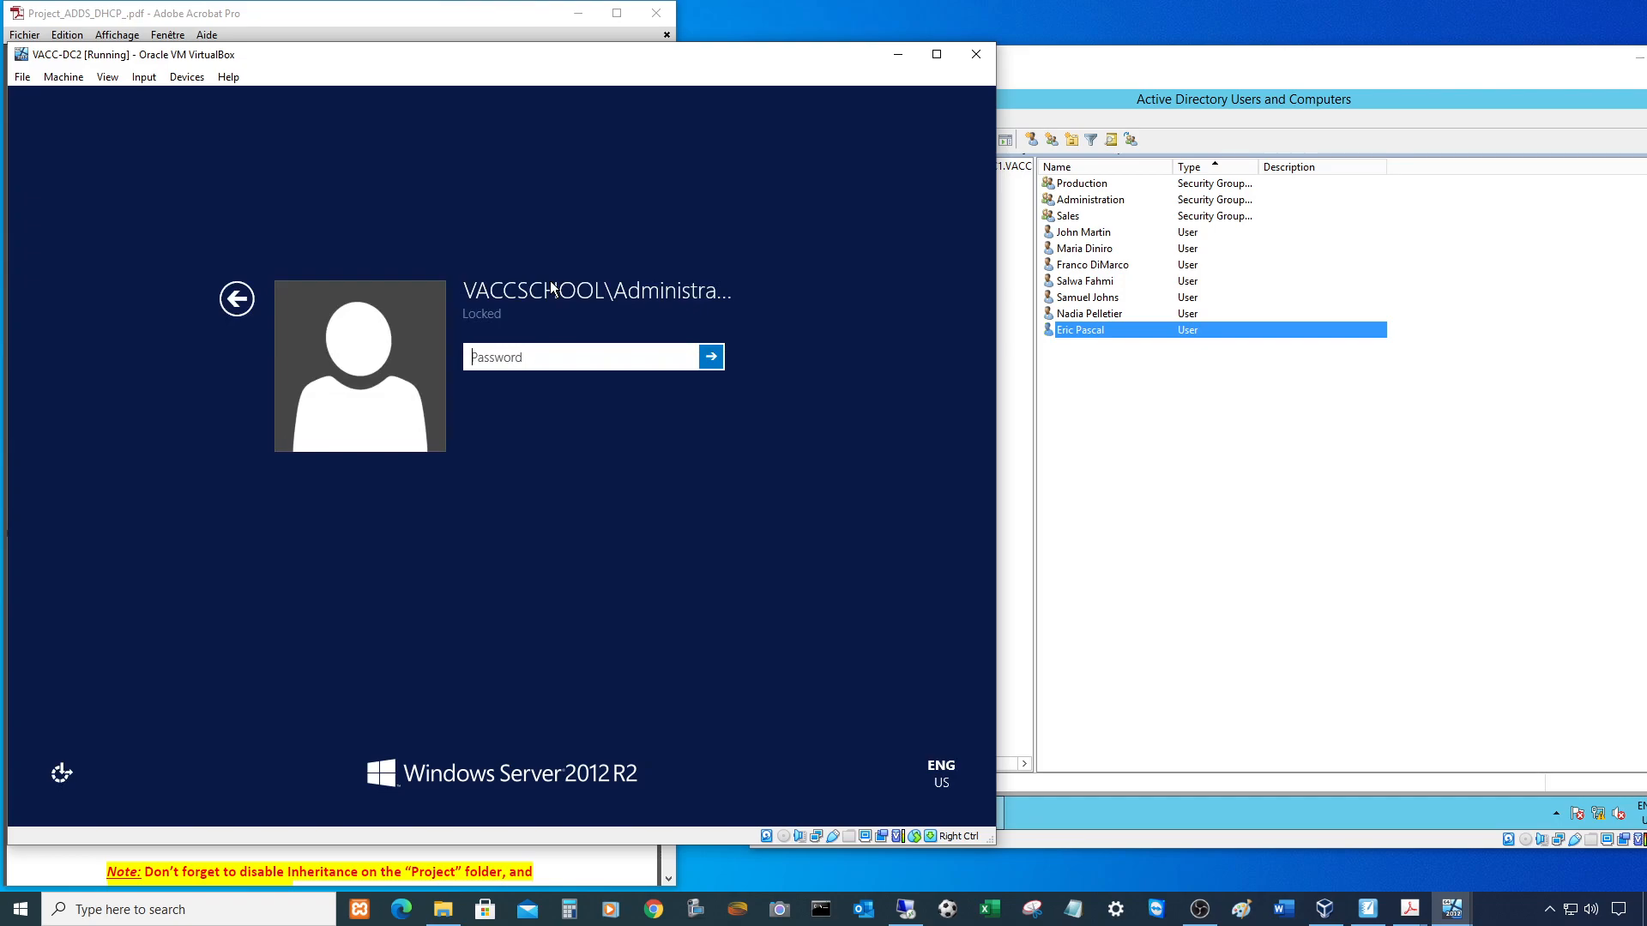
type("Pa$$w0rd")
key("Return")
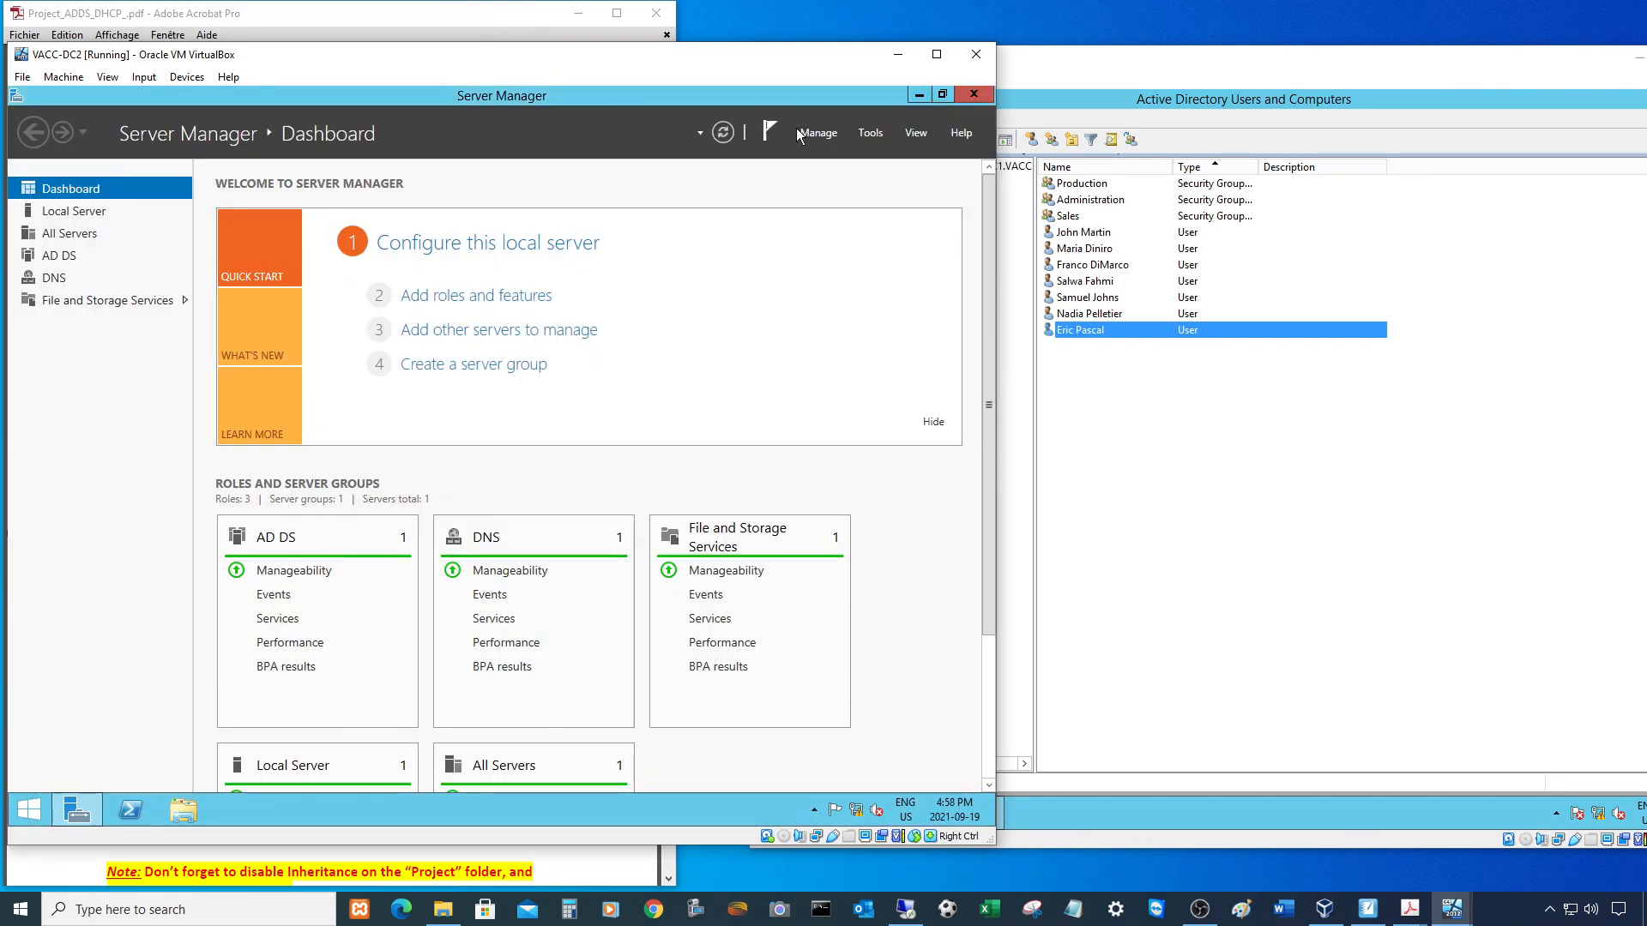
left_click(872, 132)
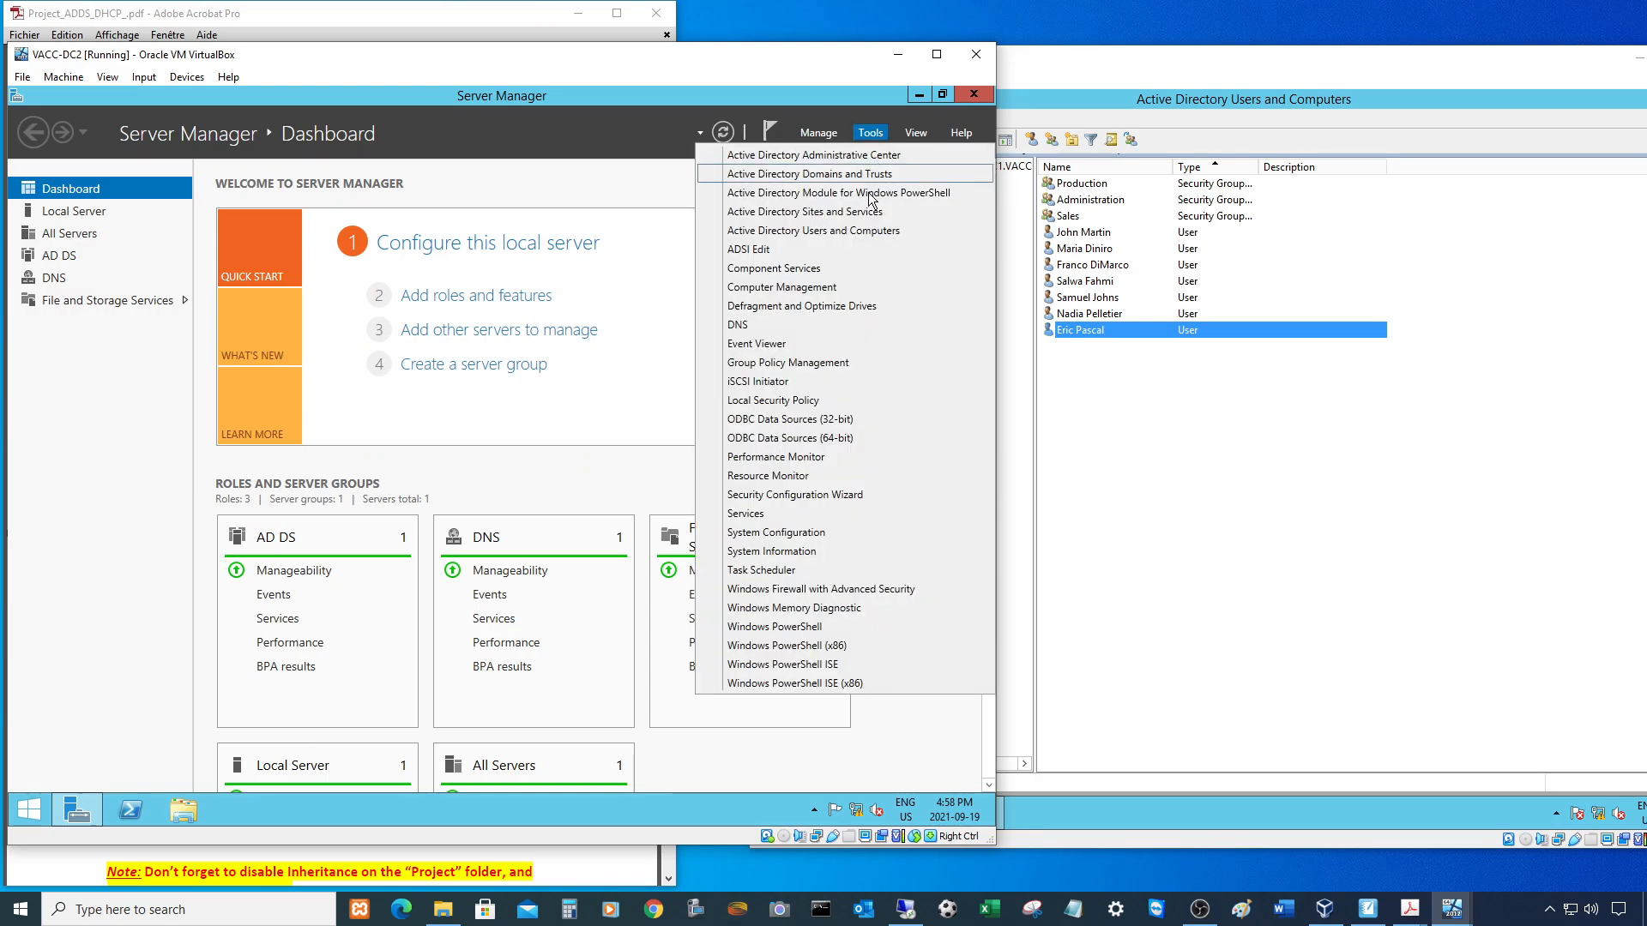
left_click(830, 231)
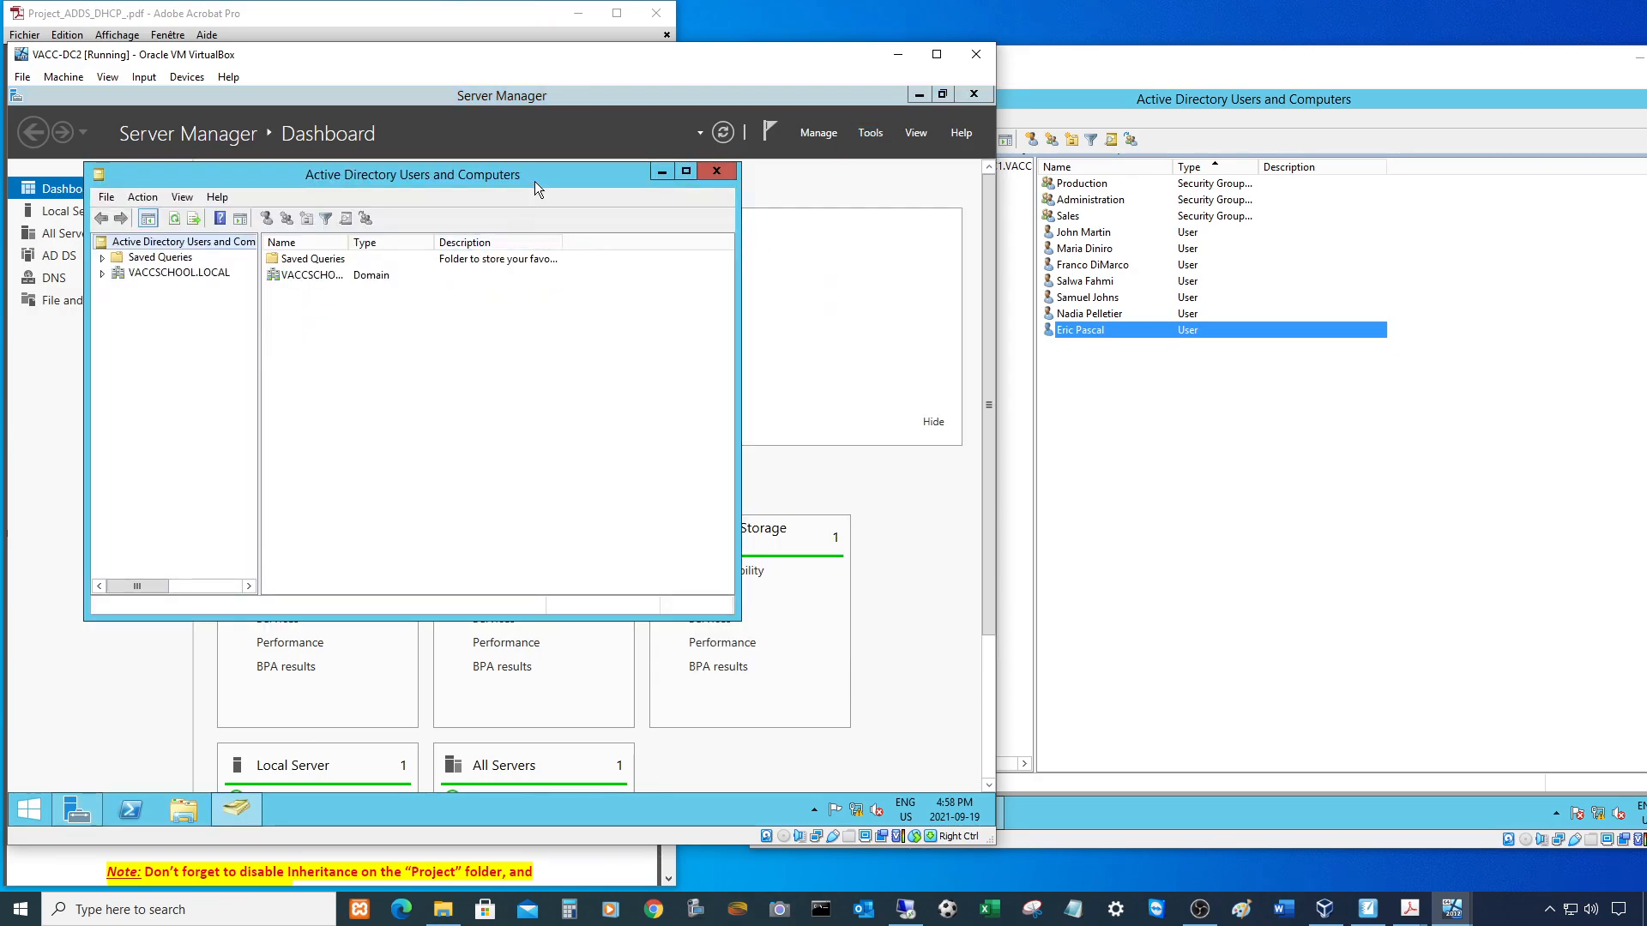
- Expand VACCSCHOOL.LOCAL > VACC on DC2, view COMPUTERS and USERS, and compare with VACC-DC1
double_click(534, 169)
left_click(20, 190)
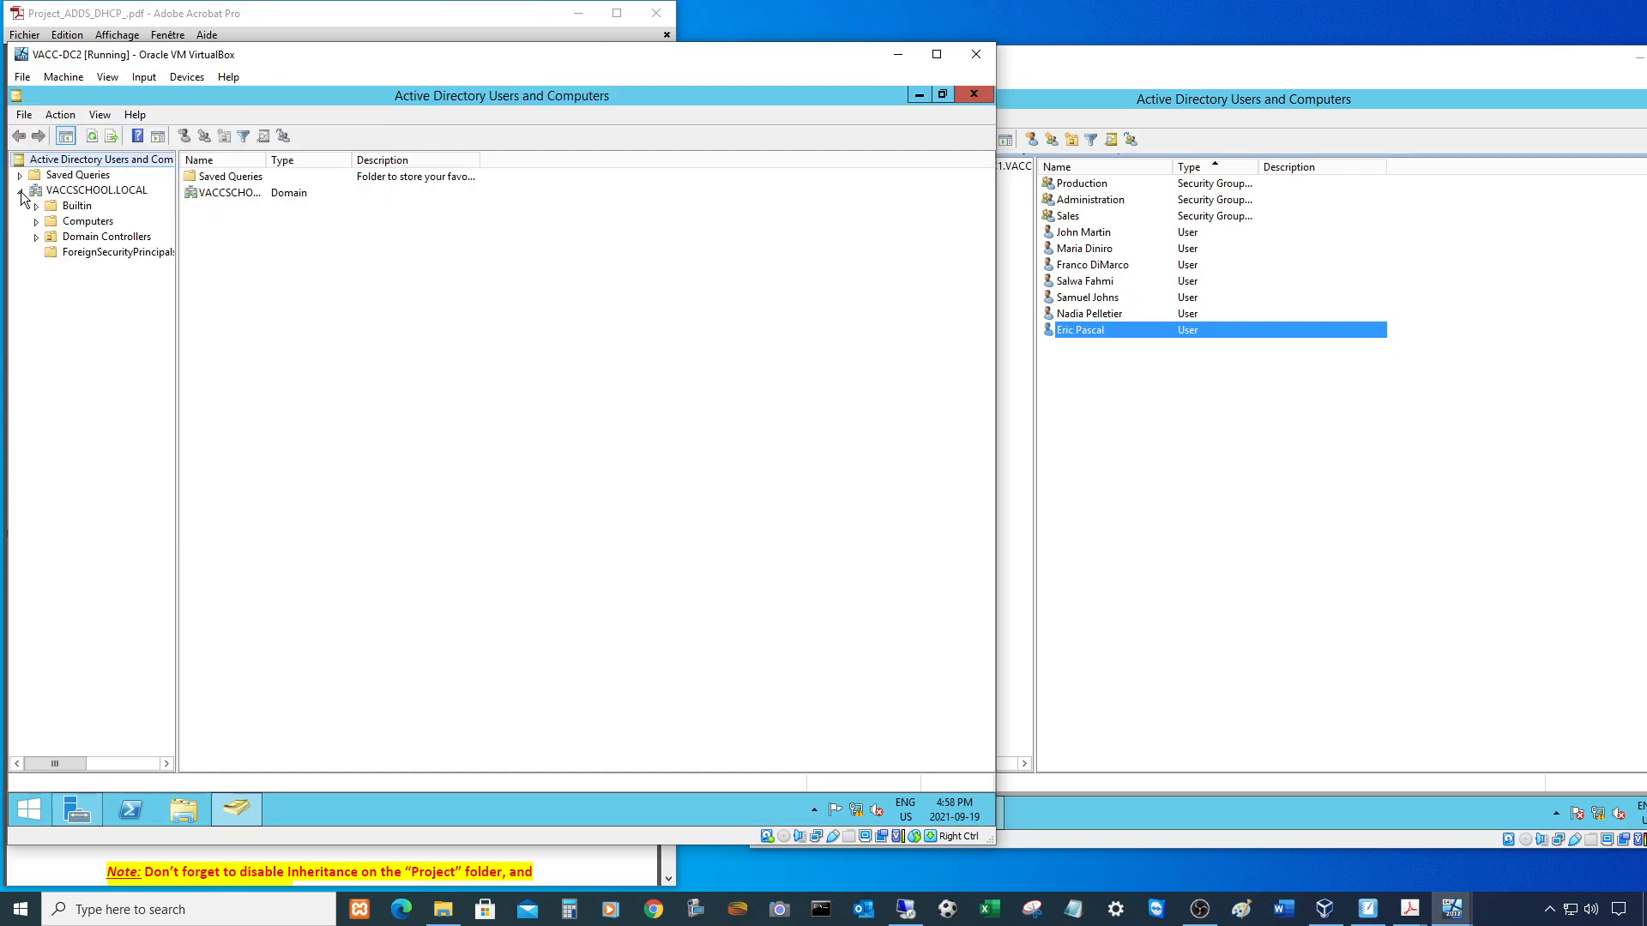
left_click(69, 300)
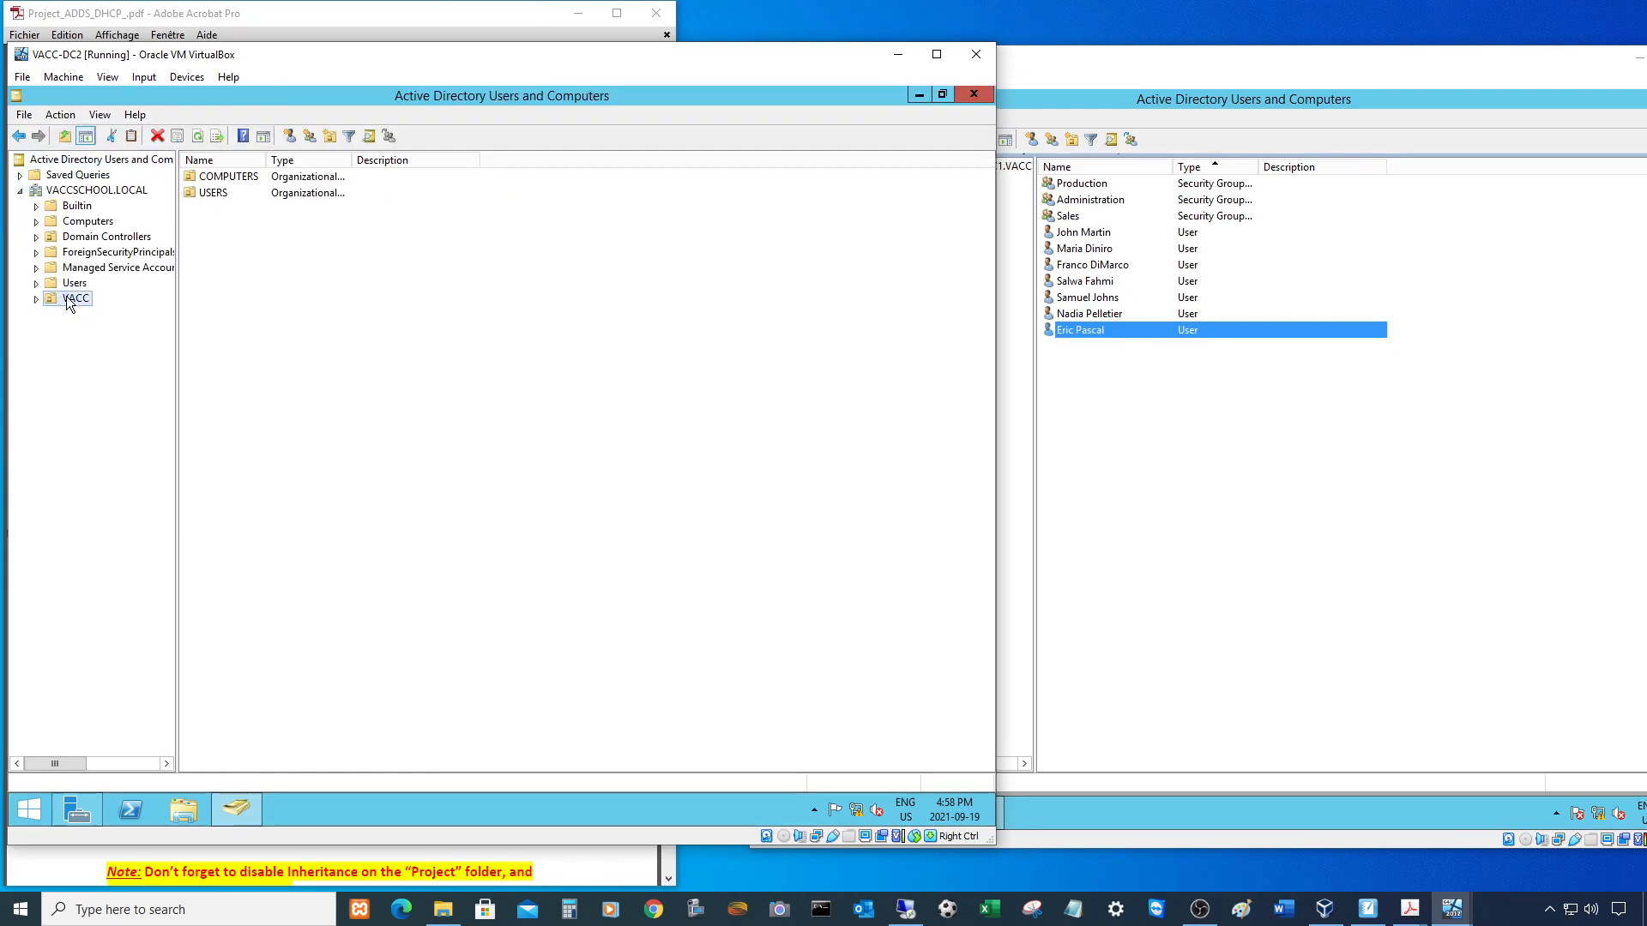
left_click(36, 299)
left_click(60, 314)
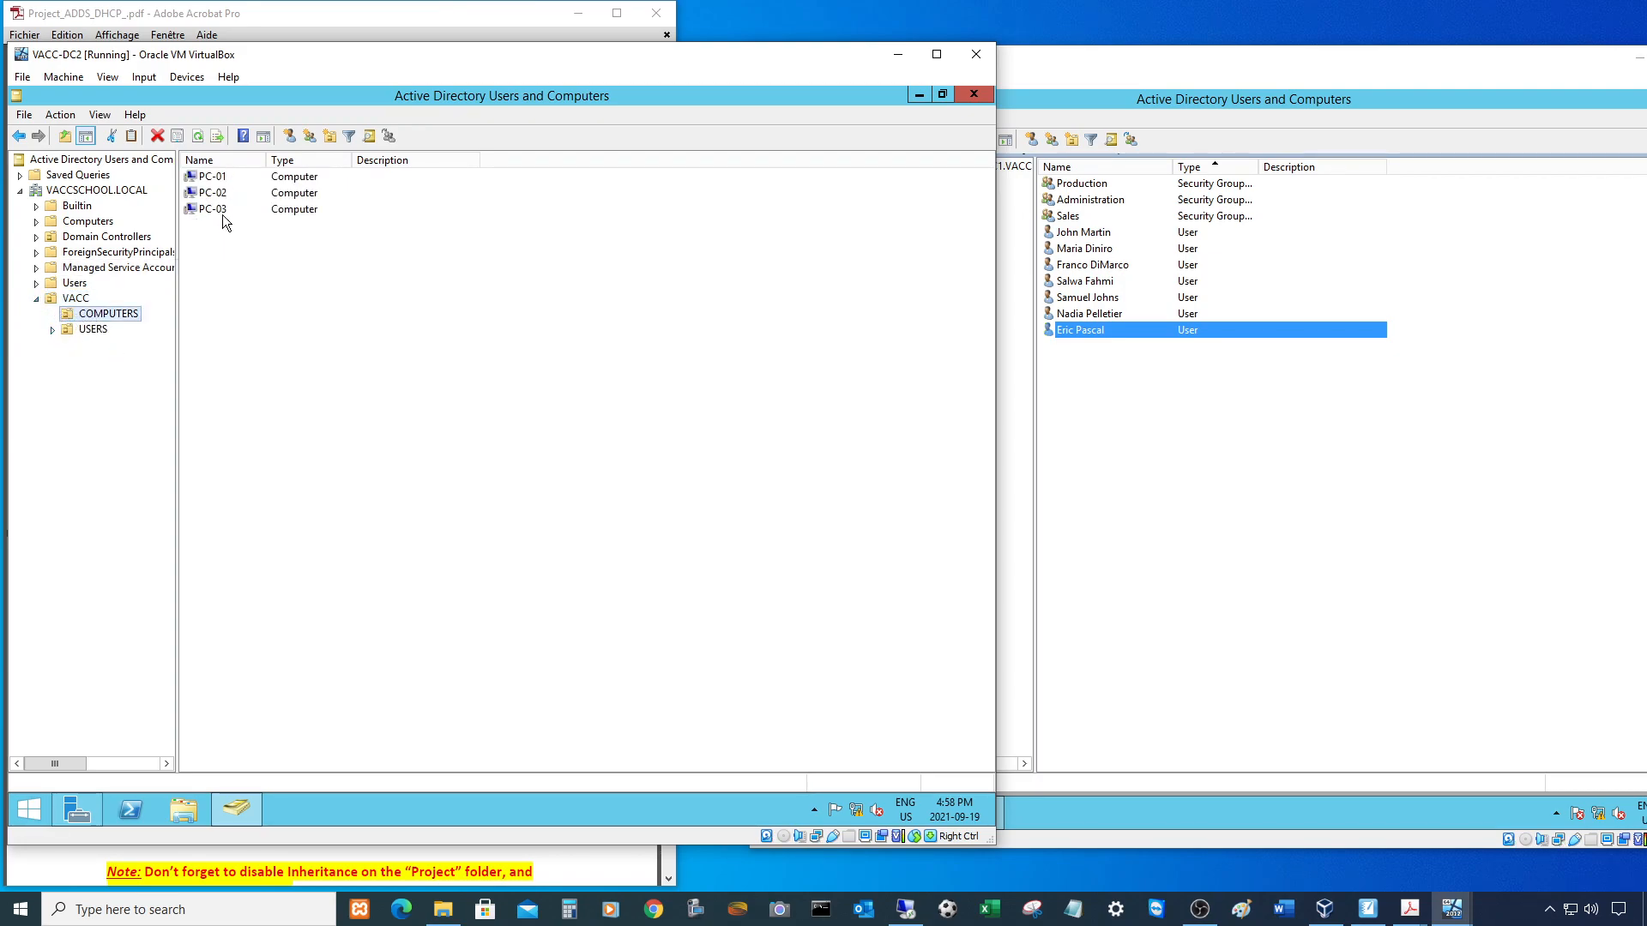
left_click(90, 329)
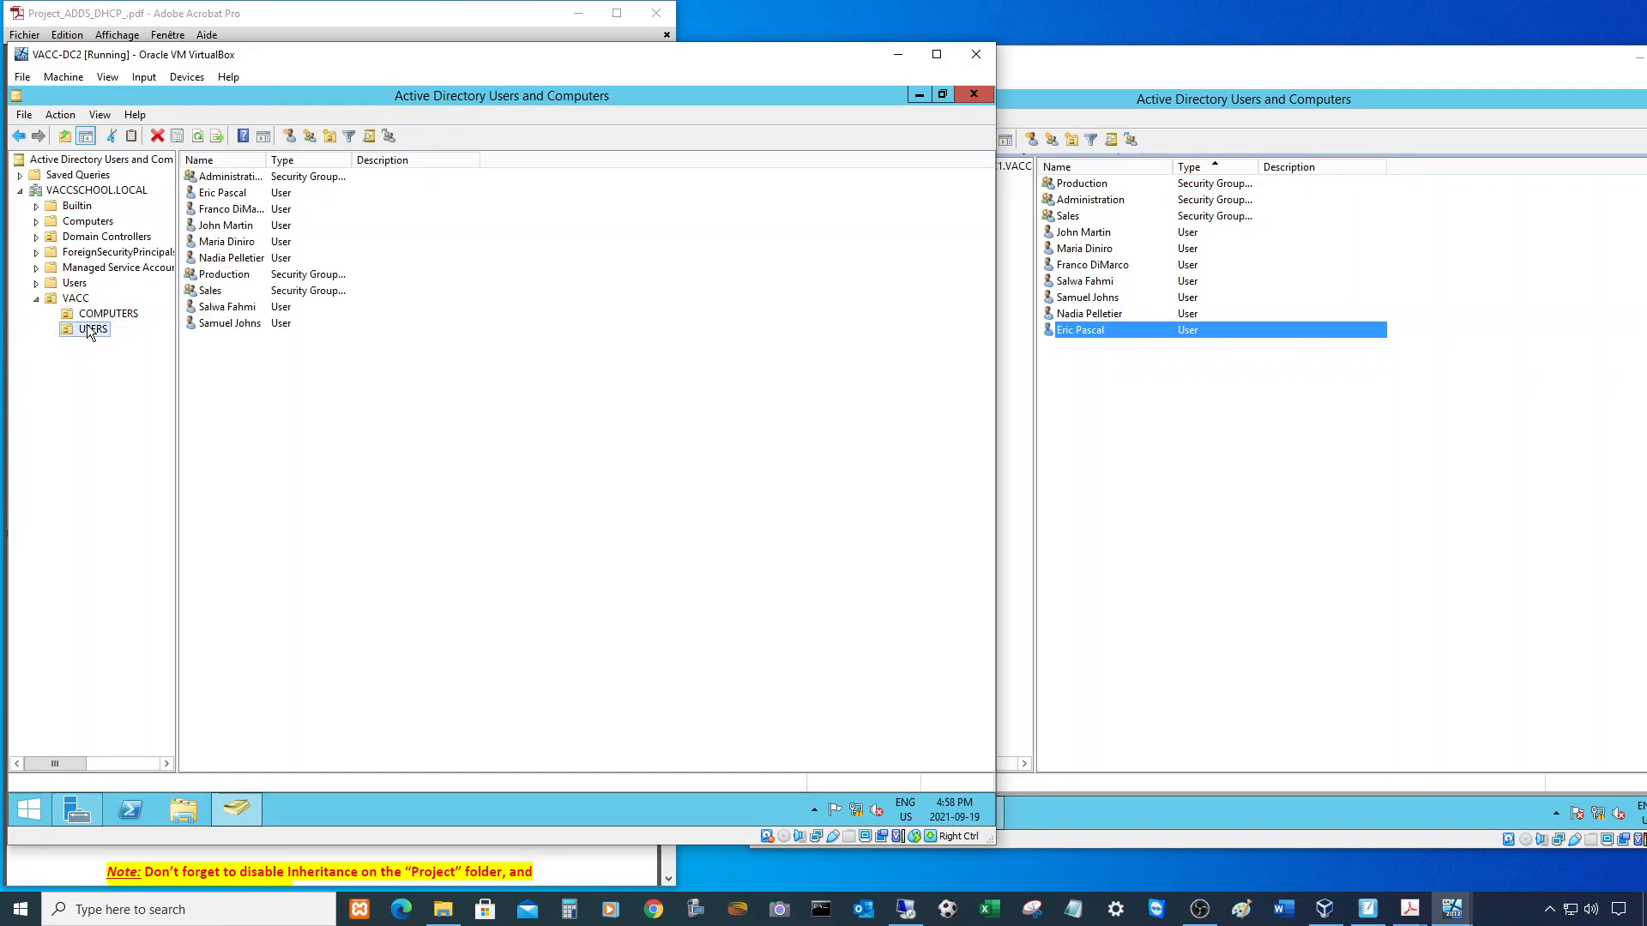
left_click(1358, 551)
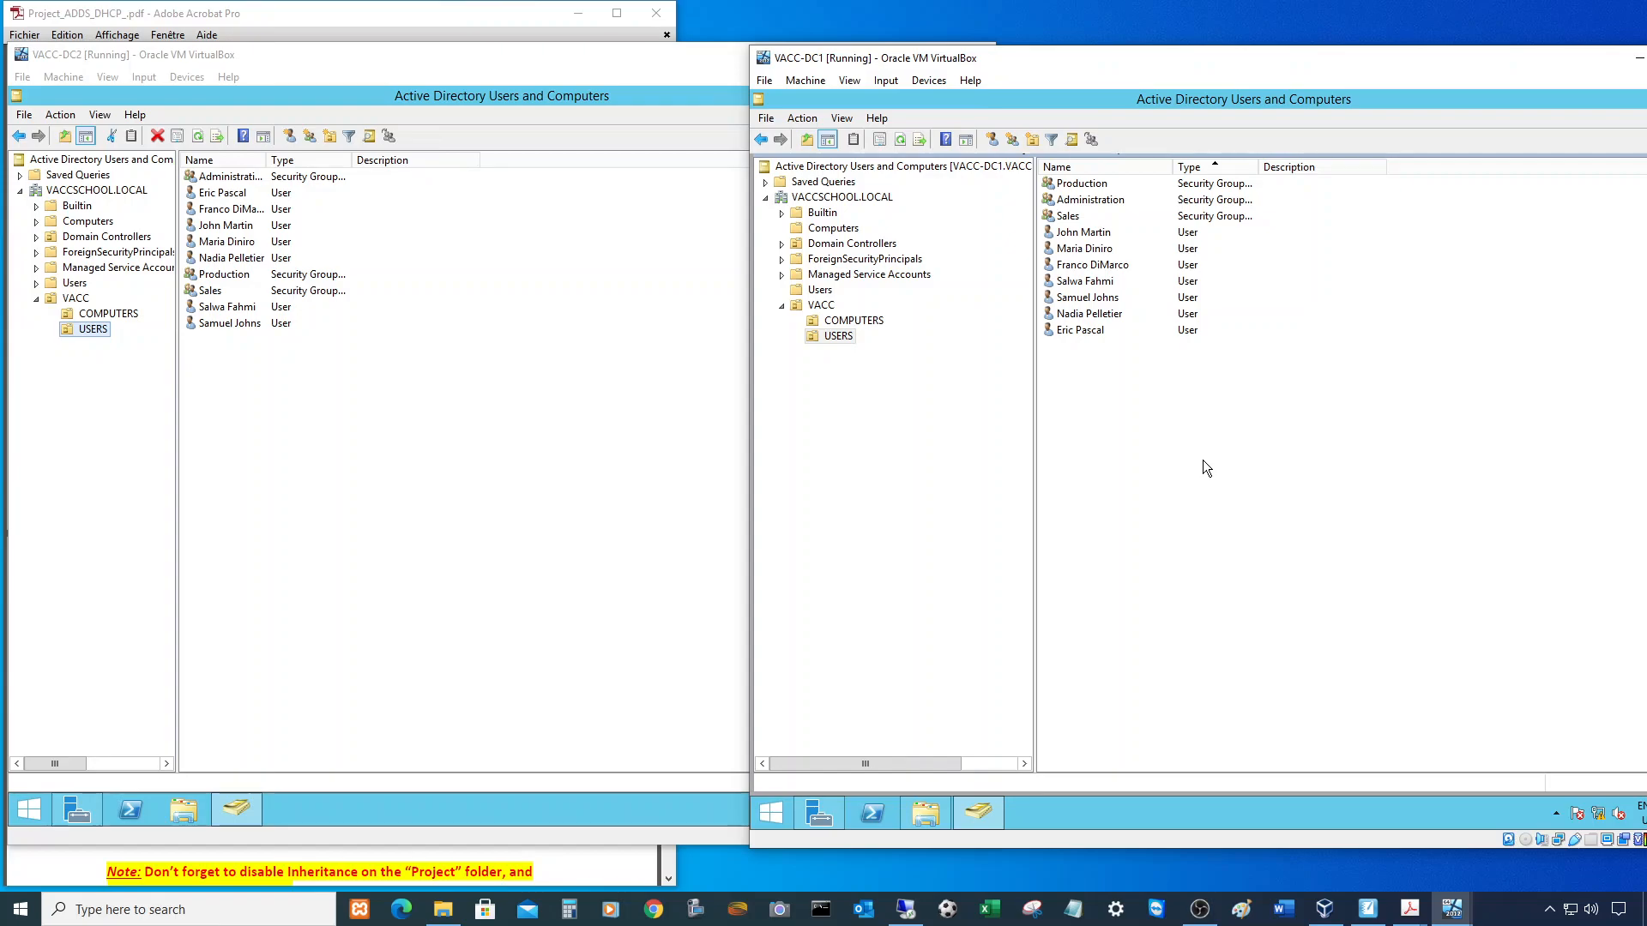
- Scroll the project PDF from page 1 down to page 4's PROJECT folder, permissions and validation checklist
left_click(398, 17)
scroll(547, 369, "up", 8)
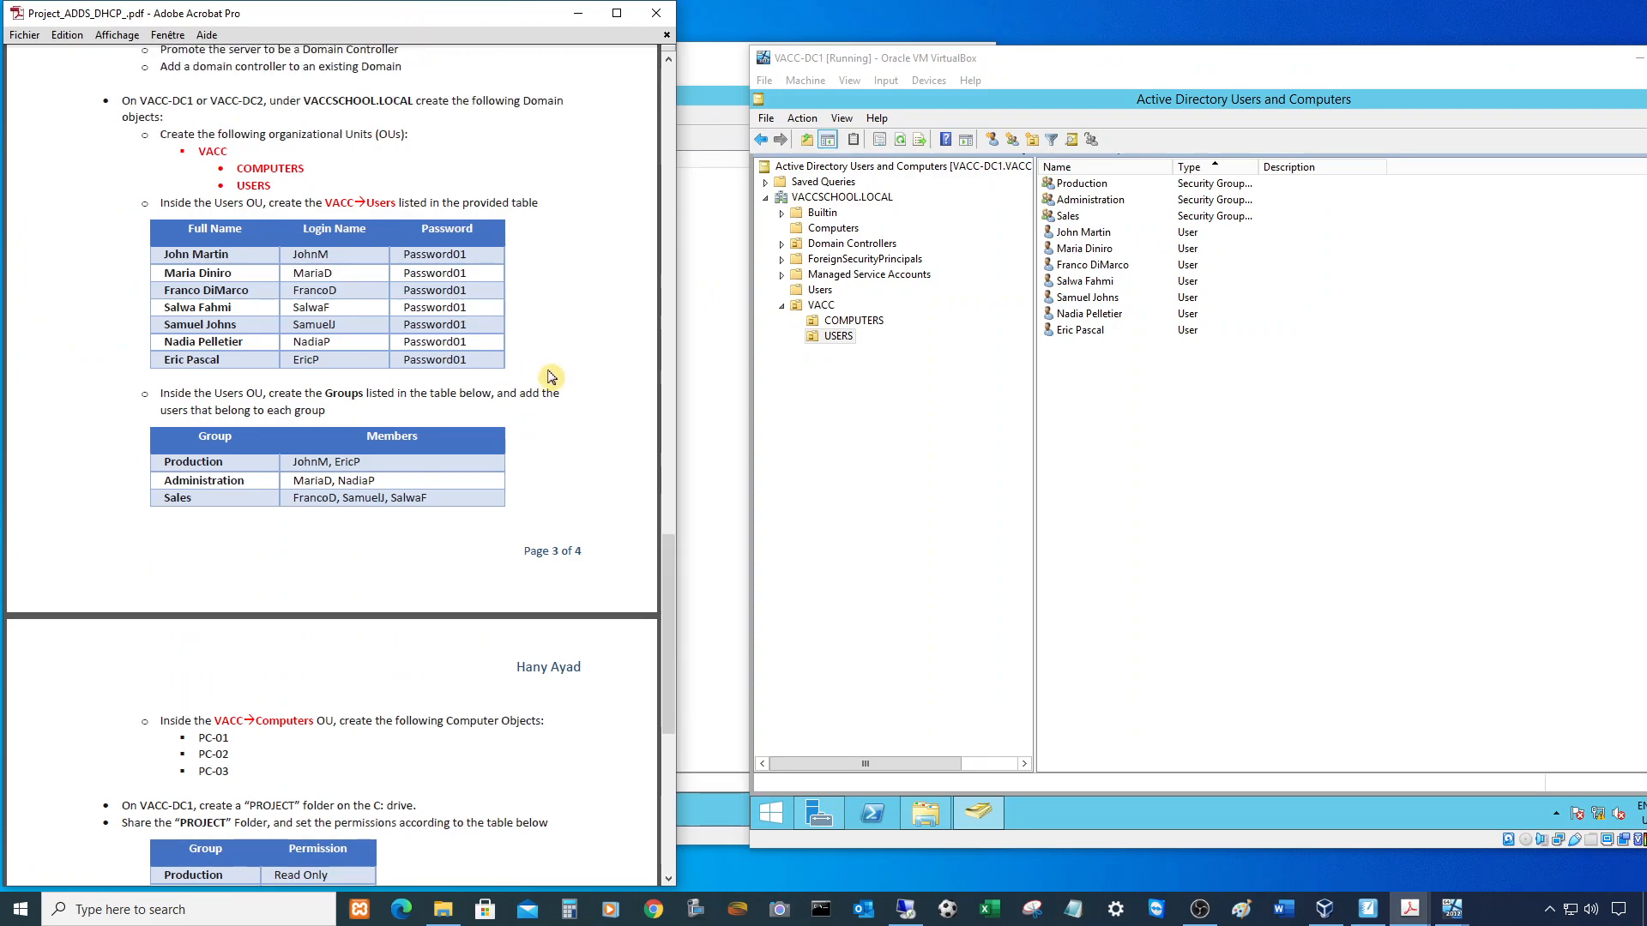
scroll(547, 369, "up", 20)
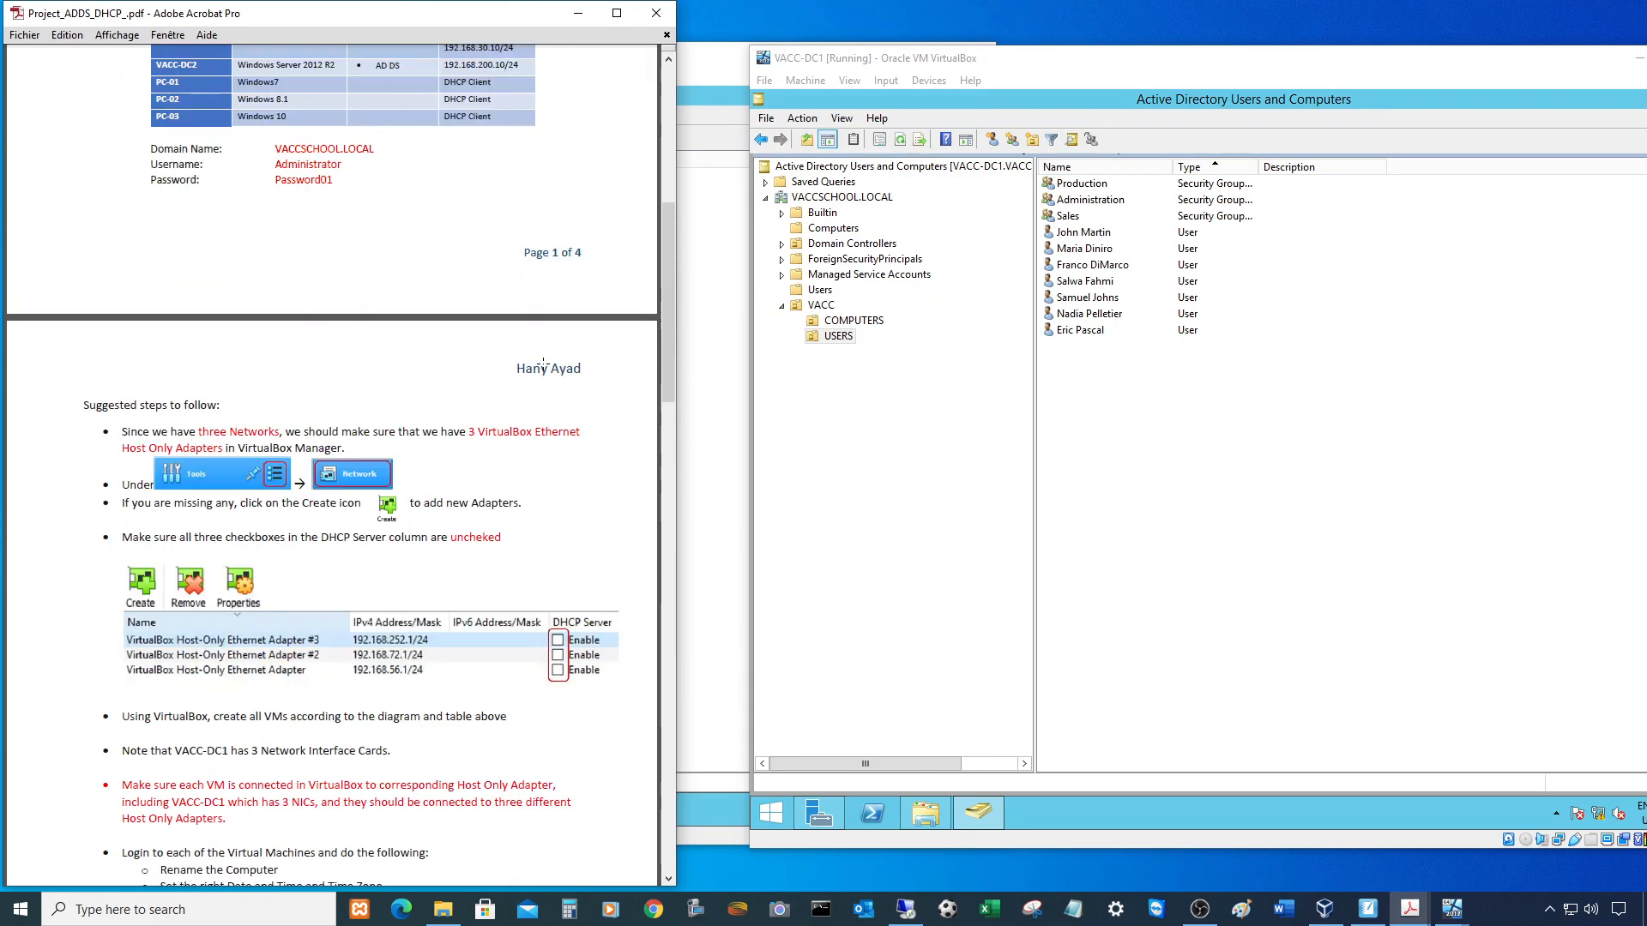
scroll(540, 360, "up", 3)
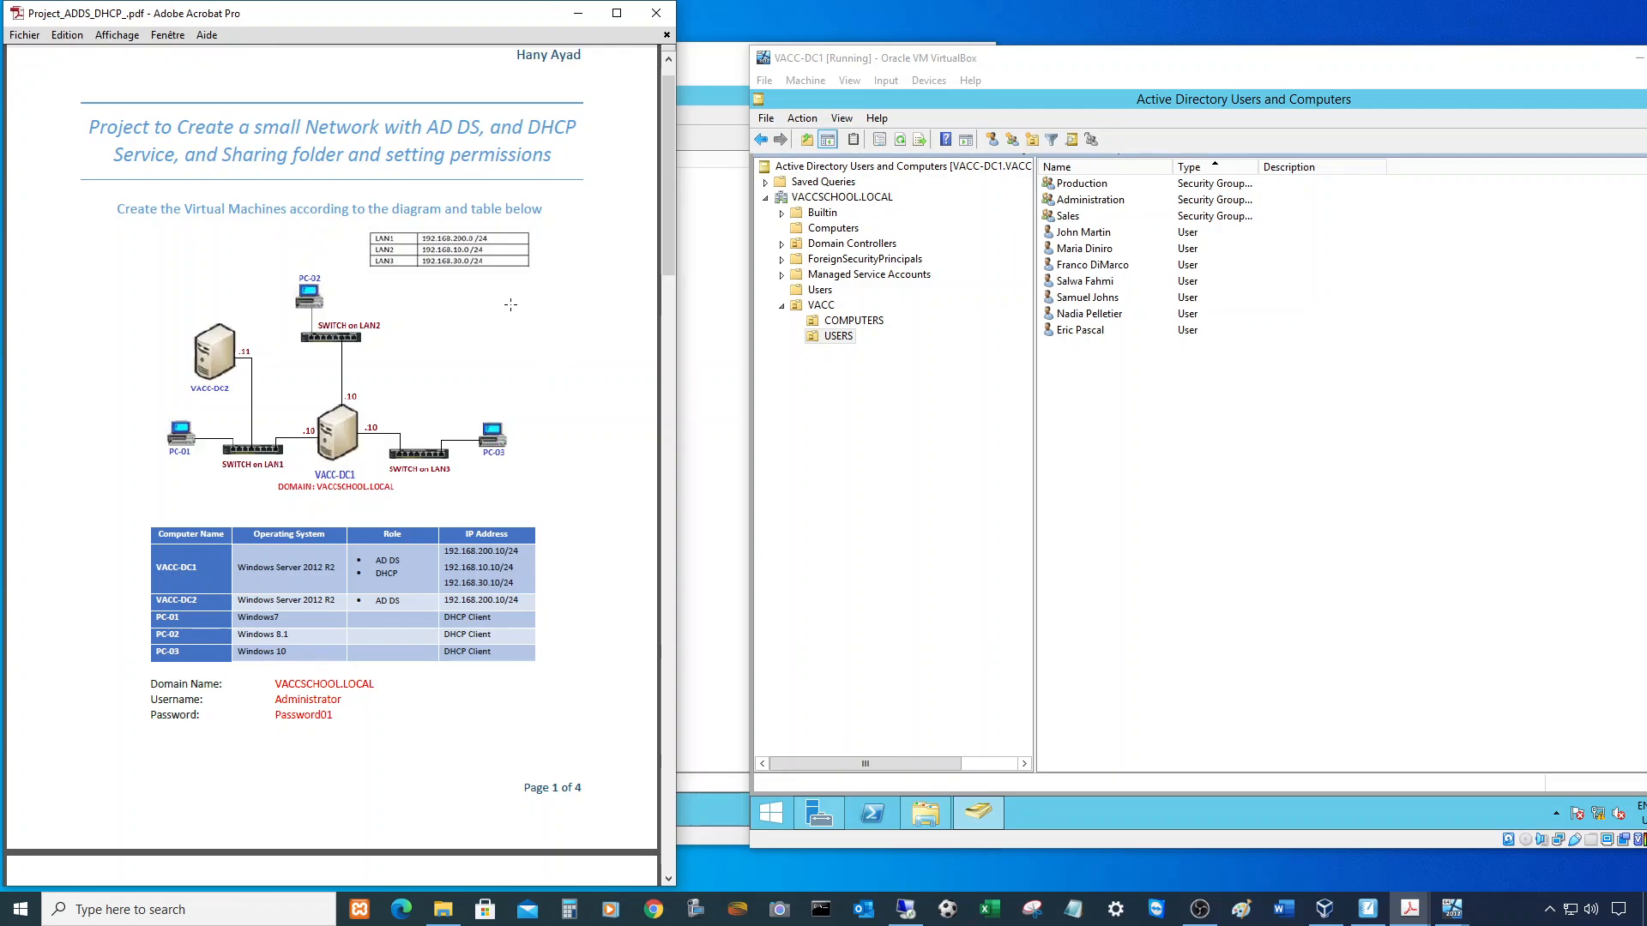
scroll(308, 406, "down", 3)
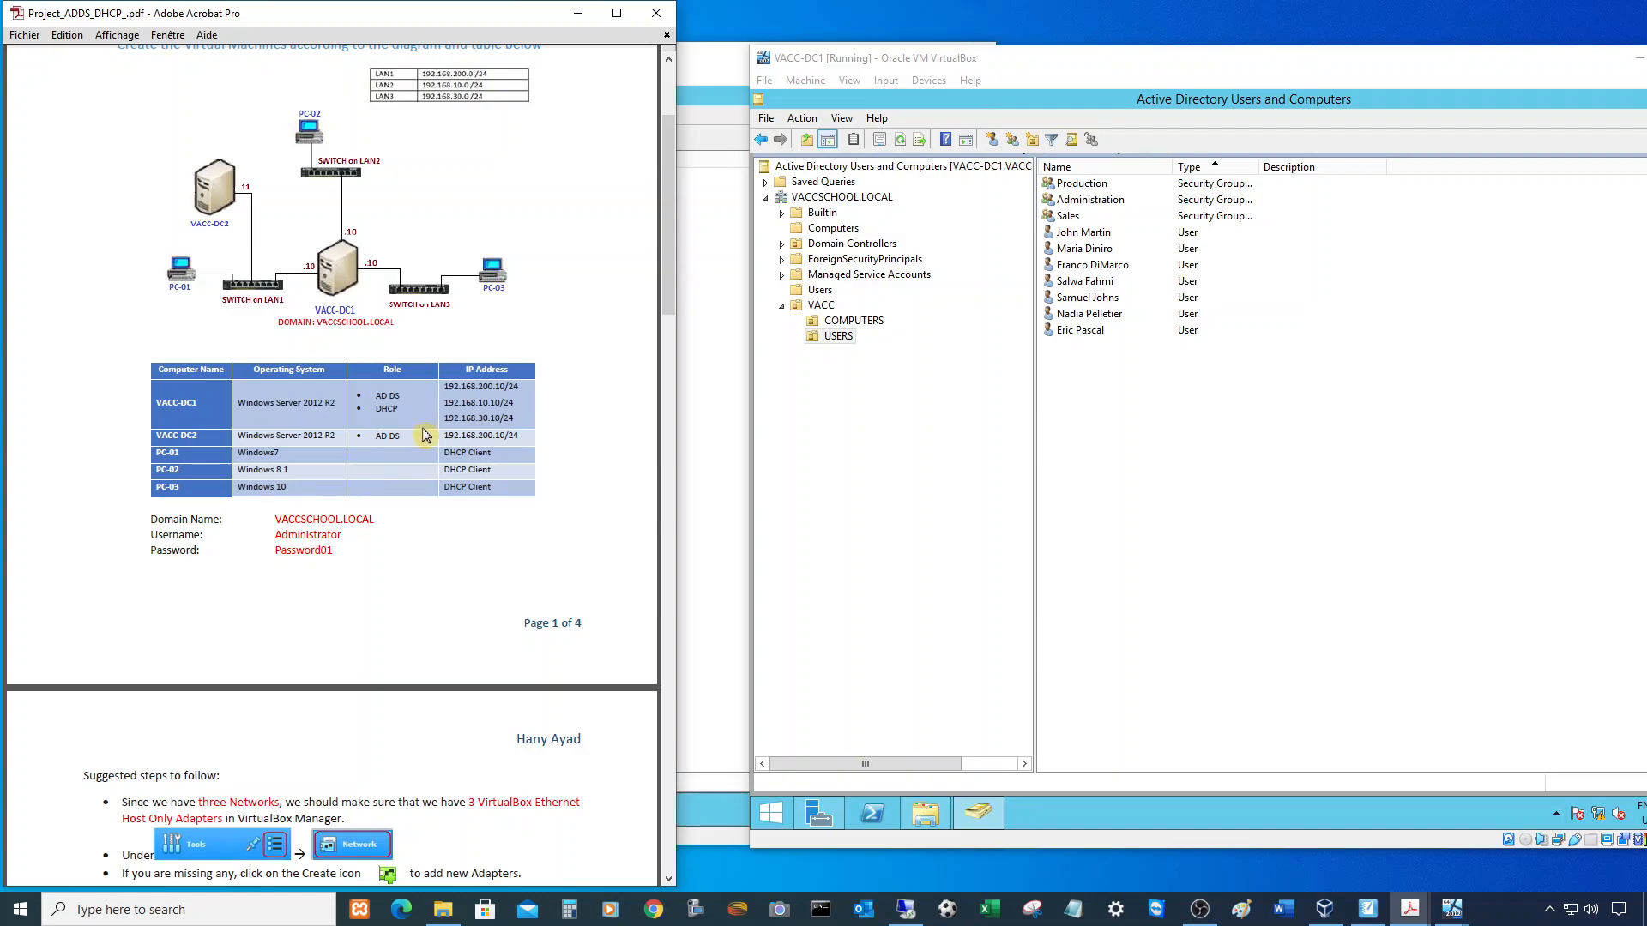
scroll(473, 410, "down", 10)
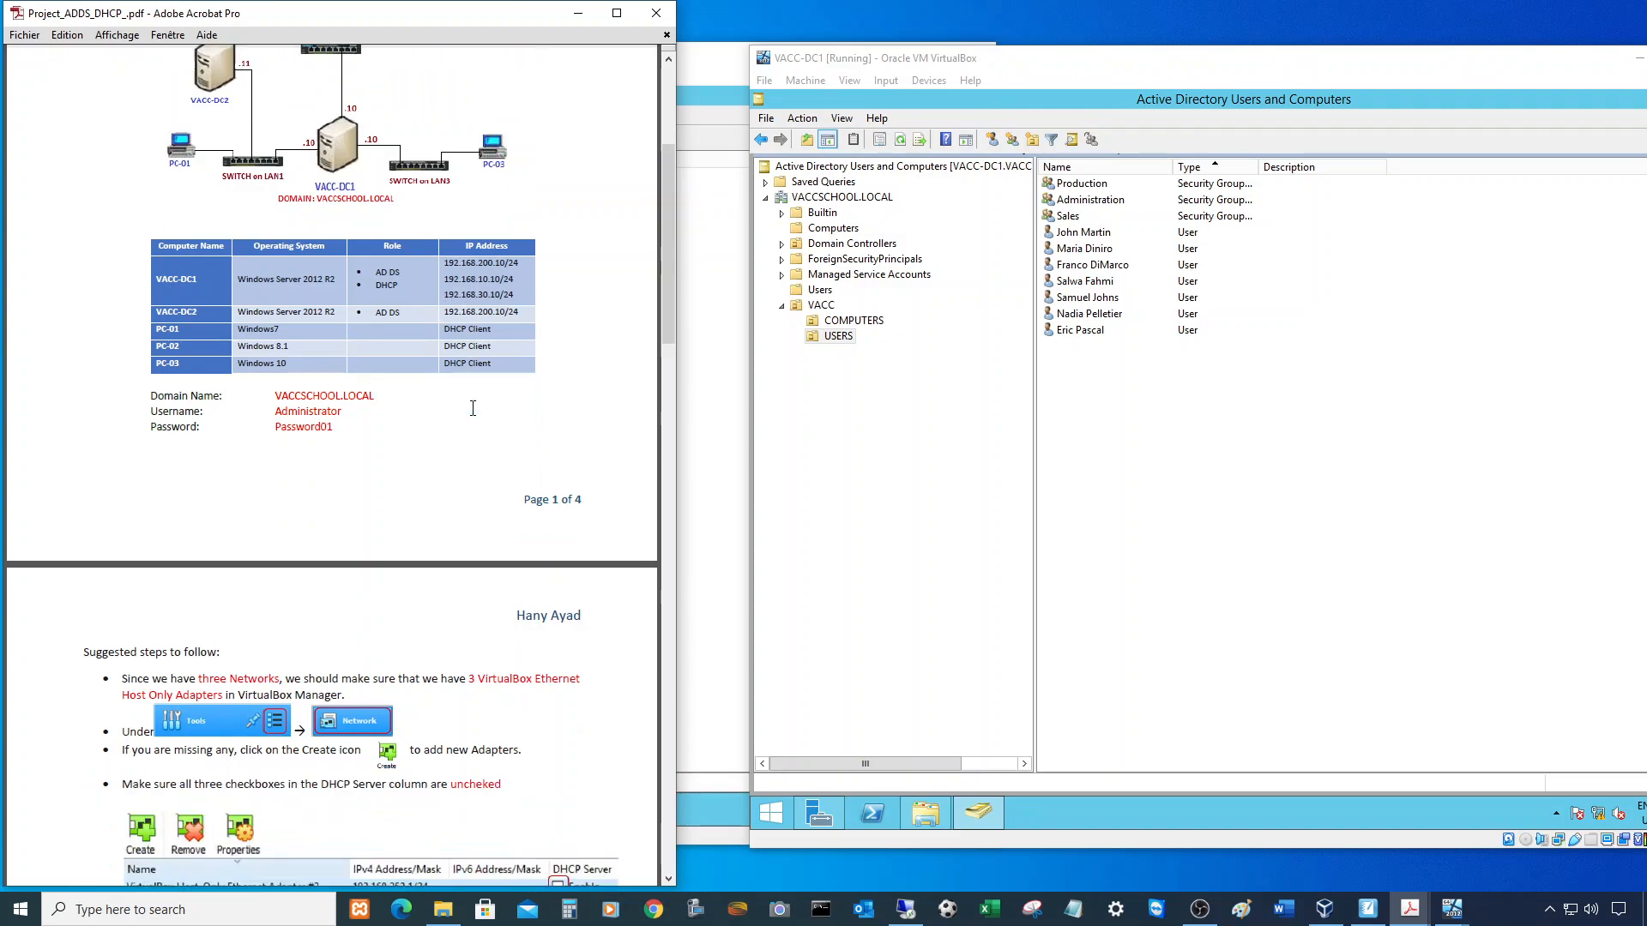
scroll(473, 402, "down", 10)
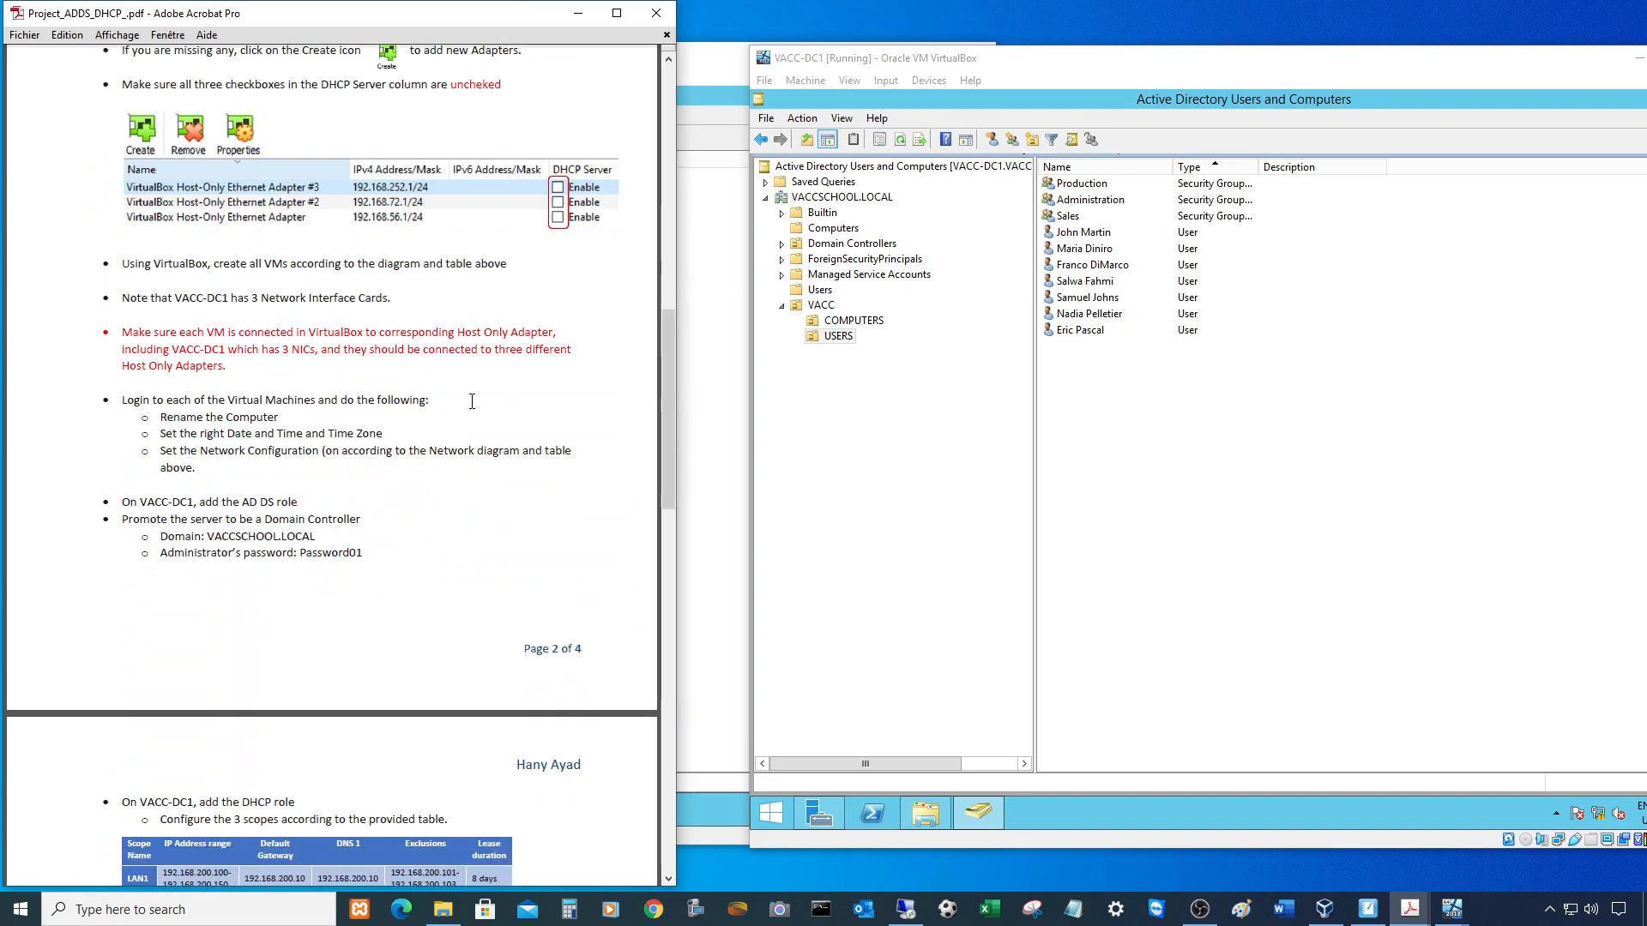
scroll(472, 391, "down", 4)
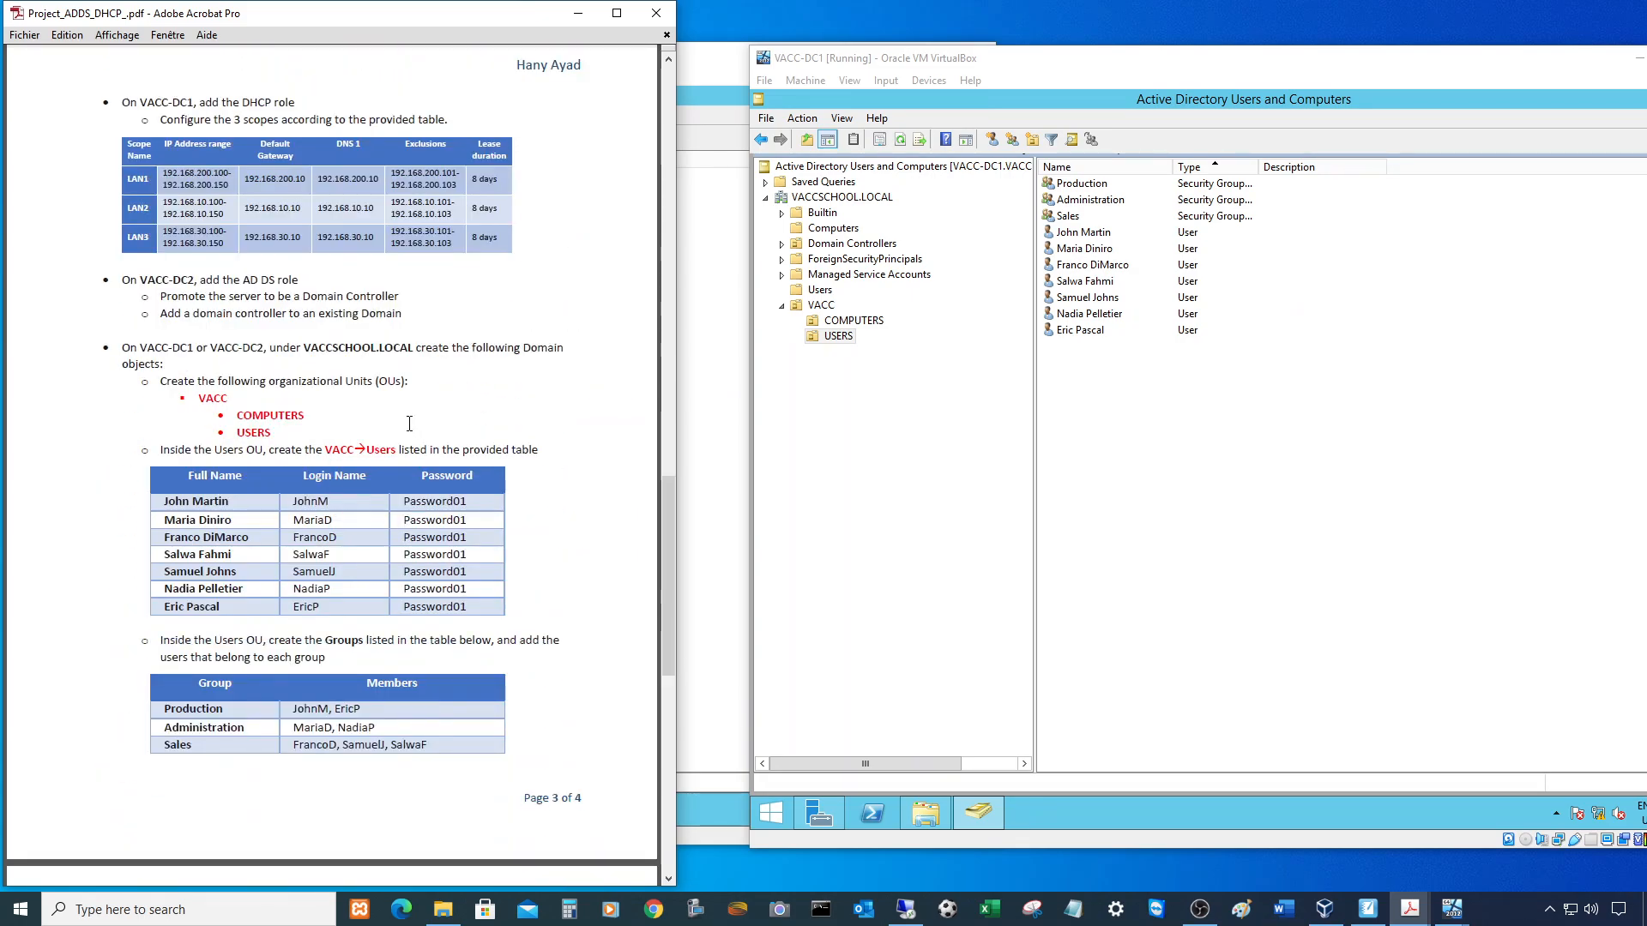
scroll(453, 389, "down", 8)
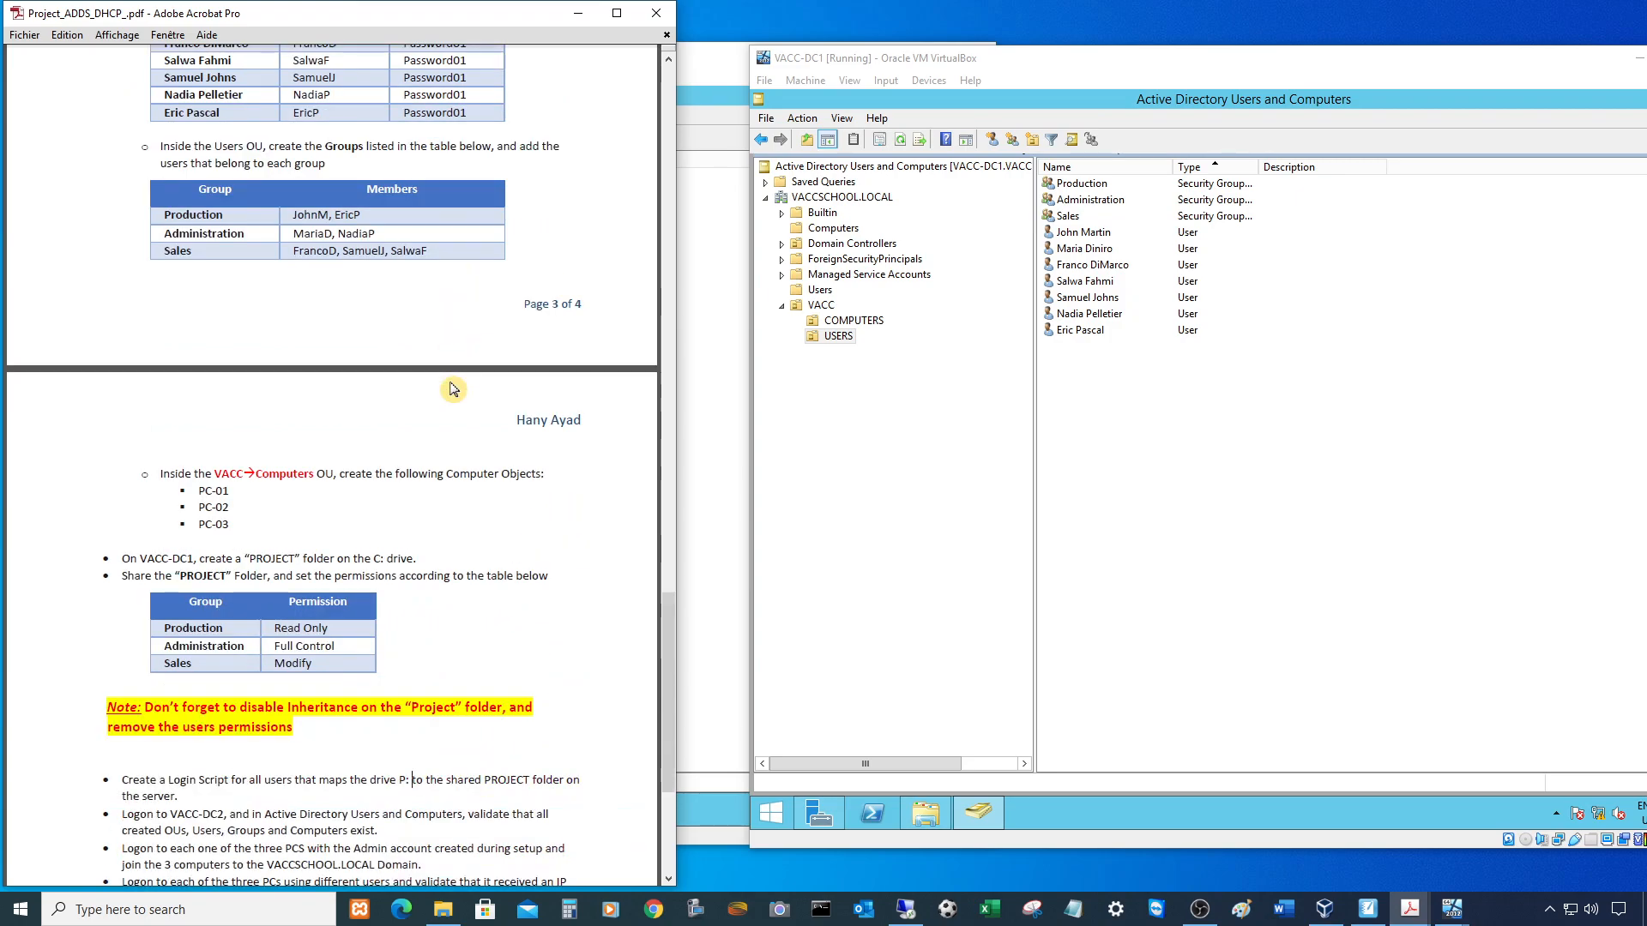
scroll(453, 389, "down", 2)
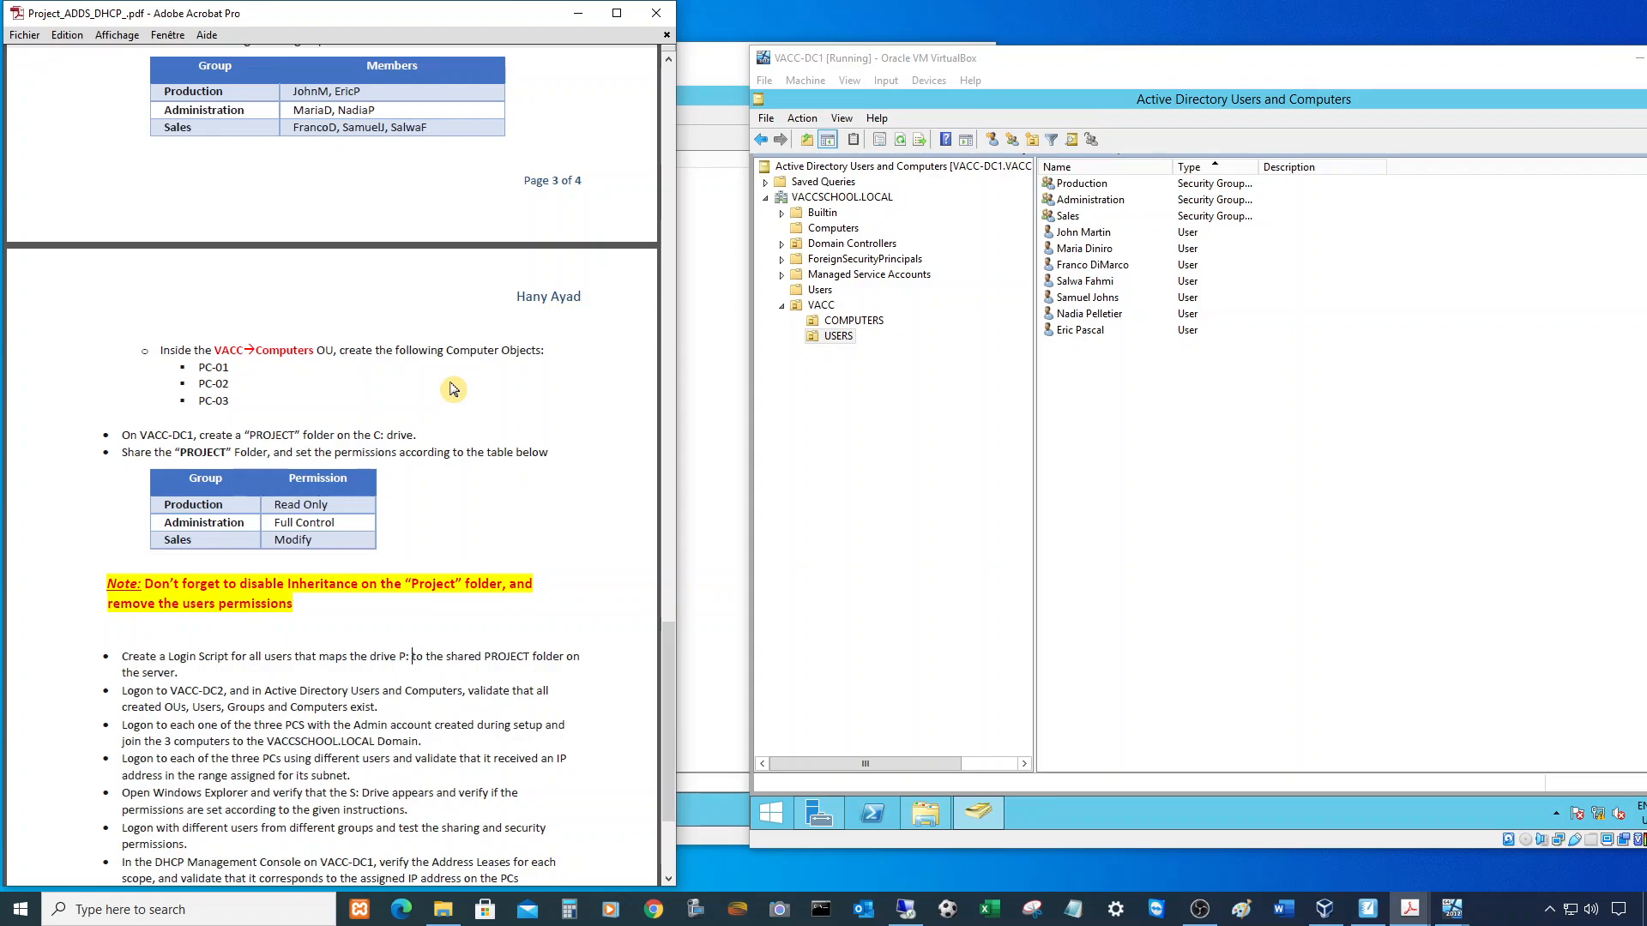
scroll(453, 389, "down", 2)
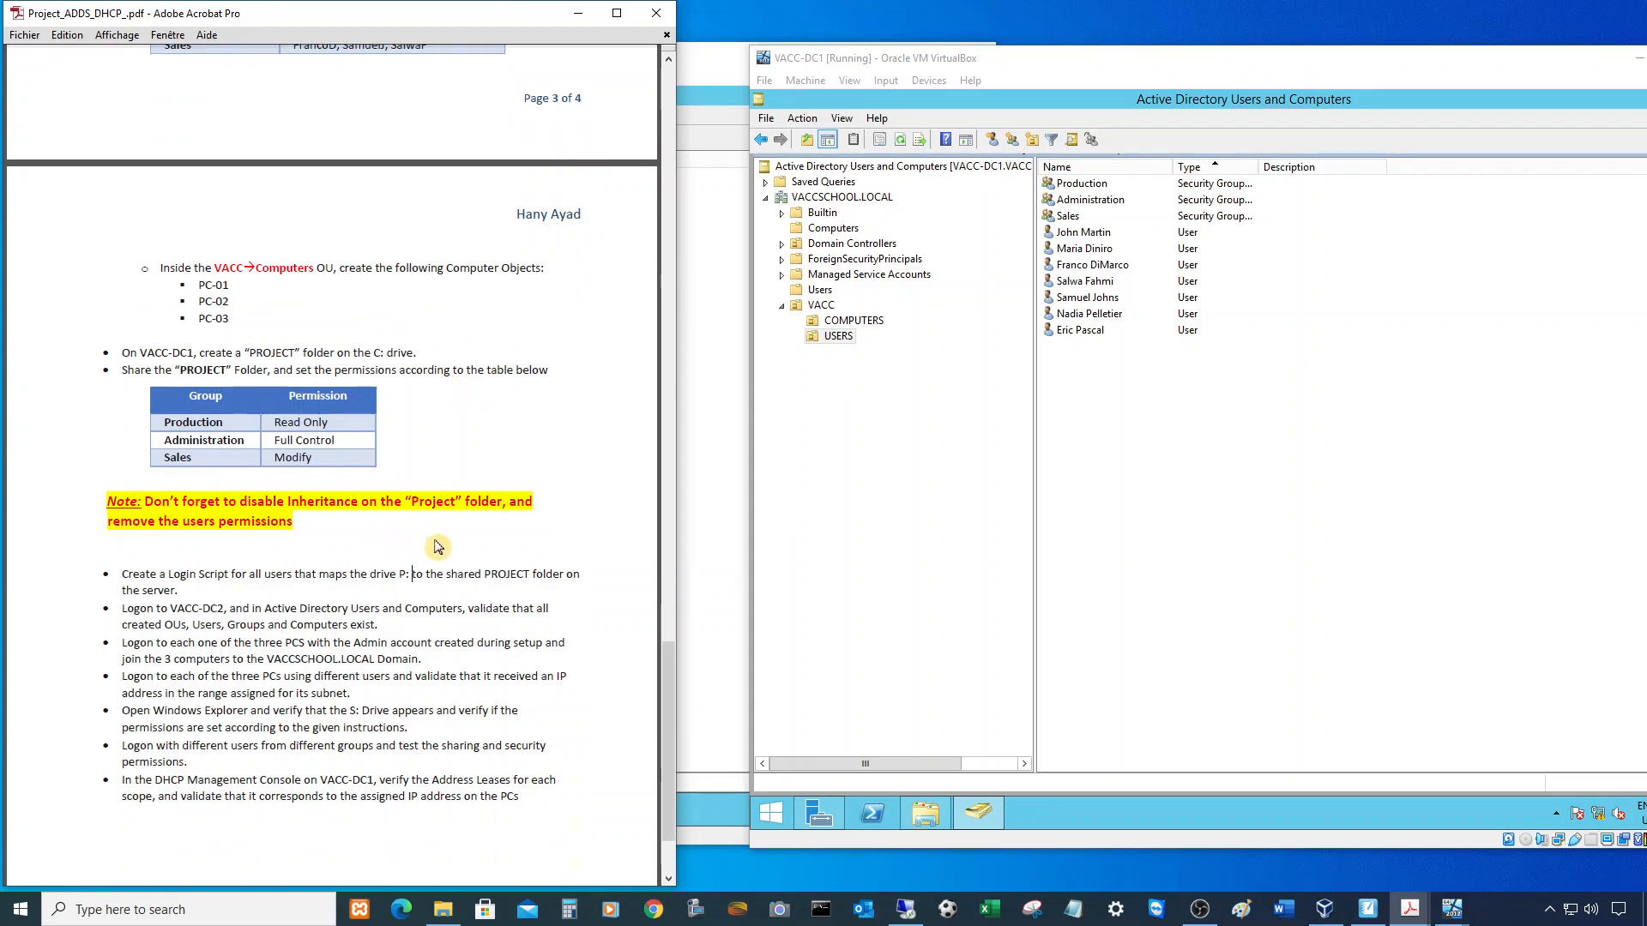